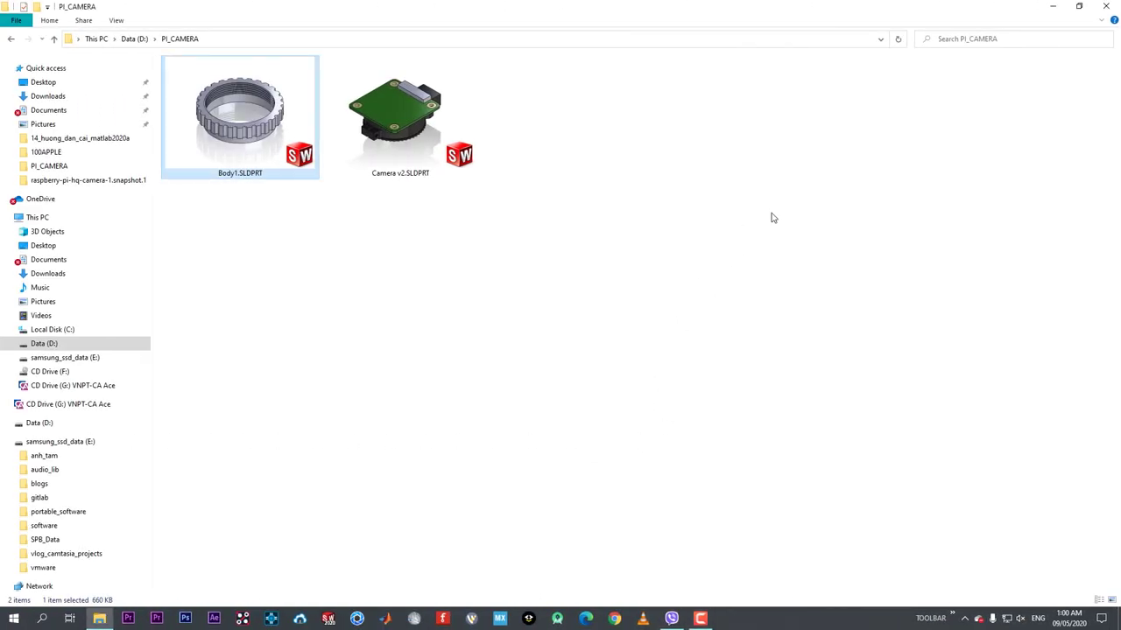
- Start SOLIDWORKS and open the part Camera v2.SLDPRT from the PI_CAMERA folder
{"action": "left_click", "coordinate": [772, 217]}
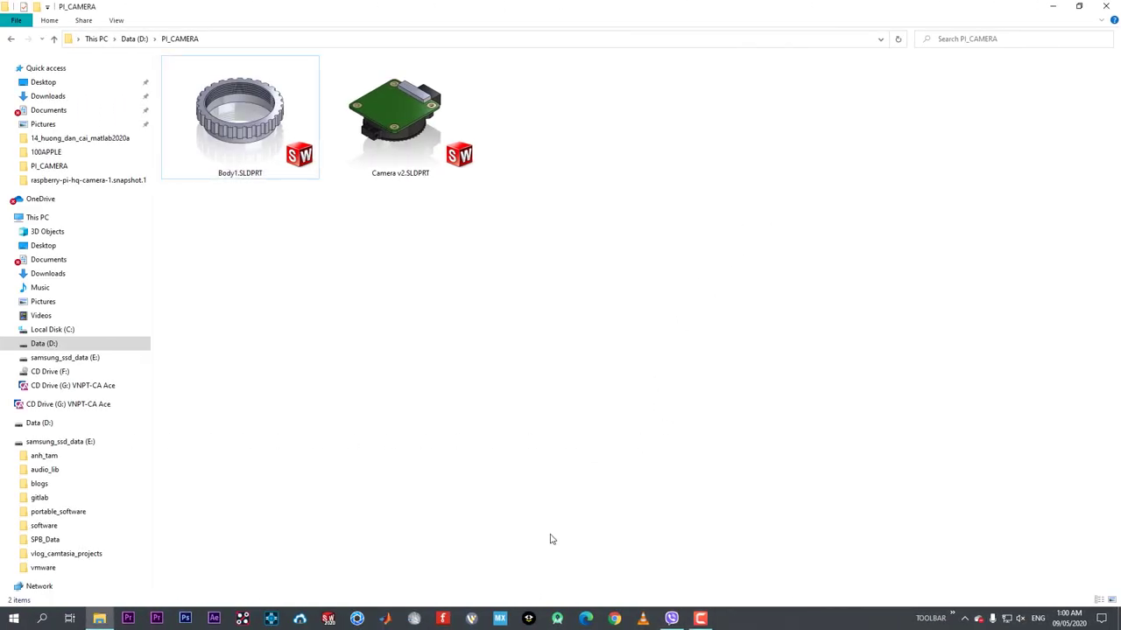
{"action": "left_click", "coordinate": [328, 619]}
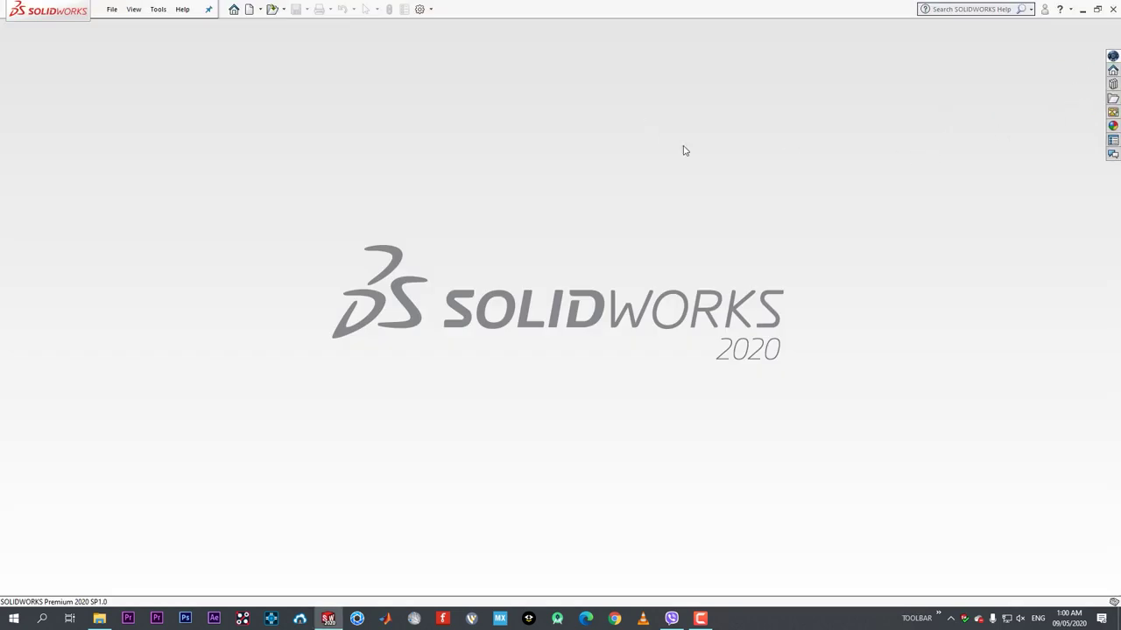
{"action": "left_click", "coordinate": [274, 9]}
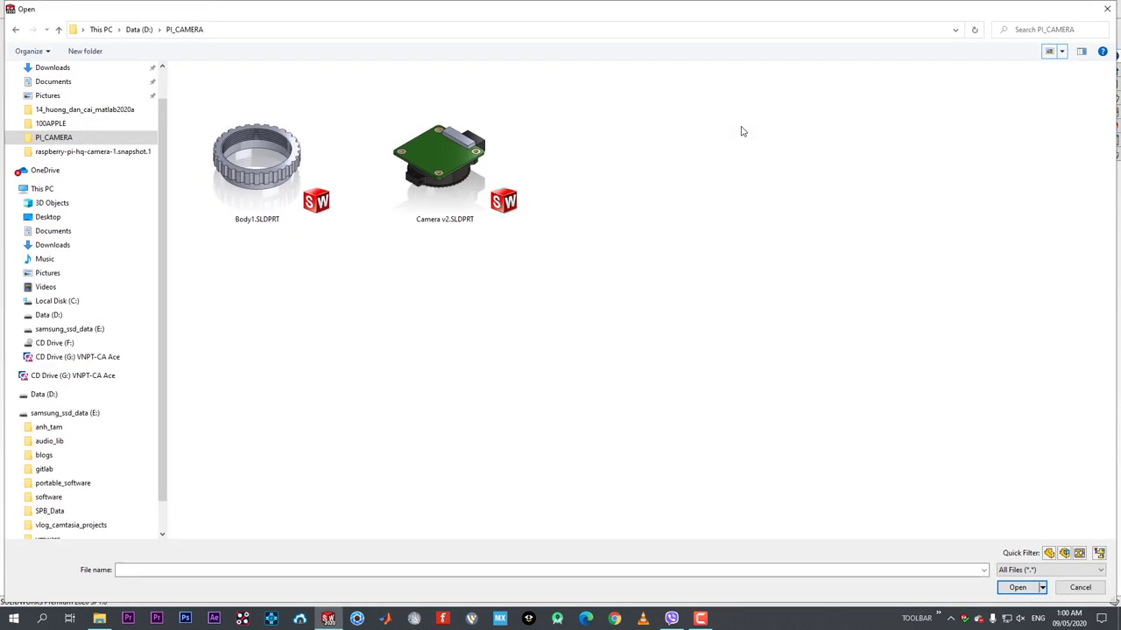
{"action": "double_click", "coordinate": [449, 151]}
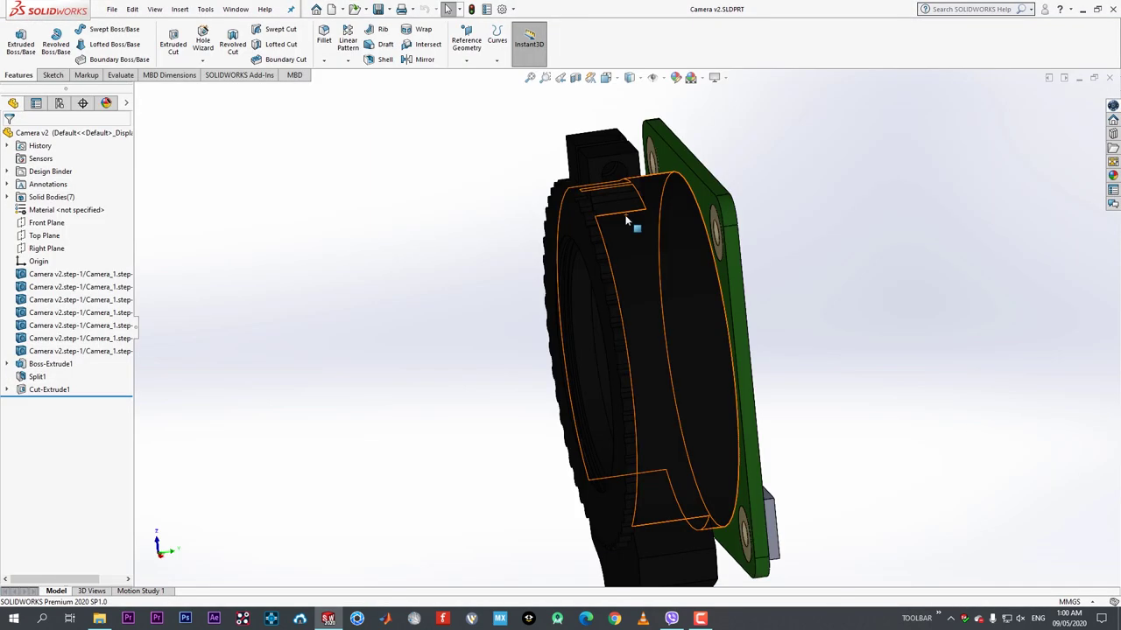
- Turn on RealView Graphics for the camera part and inspect the board and lens mount
{"action": "scroll", "coordinate": [621, 229], "scroll_direction": "up", "scroll_amount": 3}
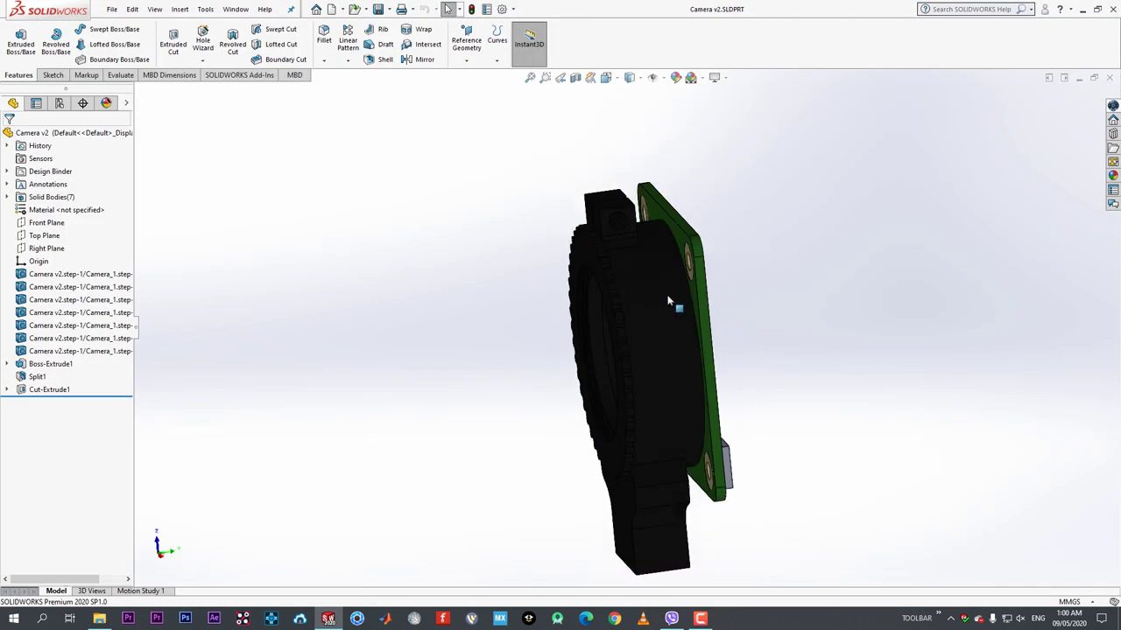
{"action": "left_click", "coordinate": [725, 78]}
{"action": "left_click", "coordinate": [736, 104]}
{"action": "middle_click_drag", "start_coordinate": [628, 247], "coordinate": [720, 211]}
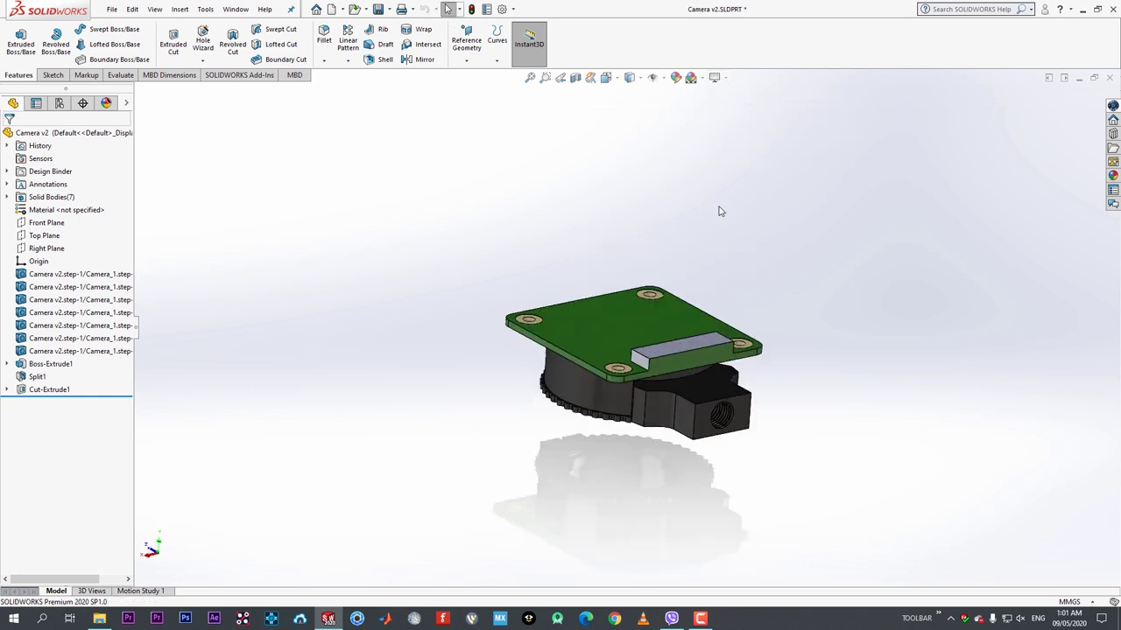
- Open Body1.SLDPRT from the PI_CAMERA folder and examine the toothed ring's shape
{"action": "left_click", "coordinate": [353, 10]}
{"action": "double_click", "coordinate": [282, 132]}
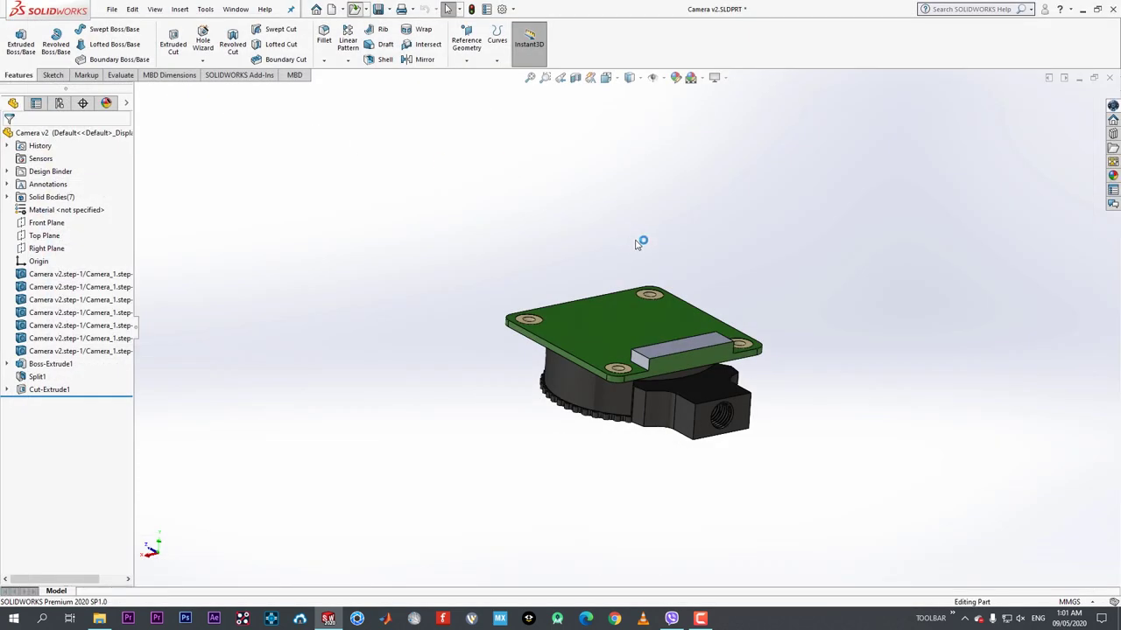
{"action": "left_click", "coordinate": [726, 79]}
{"action": "middle_click_drag", "start_coordinate": [847, 240], "coordinate": [688, 300]}
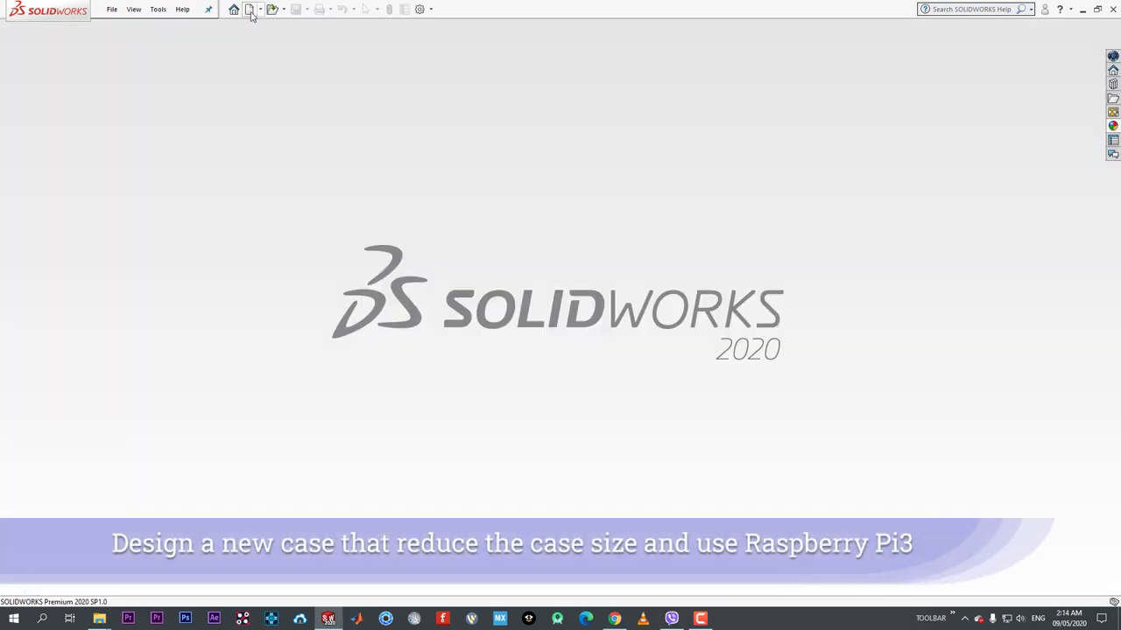
- Create a new part document and start a sketch on the Top Plane
{"action": "left_click", "coordinate": [251, 11]}
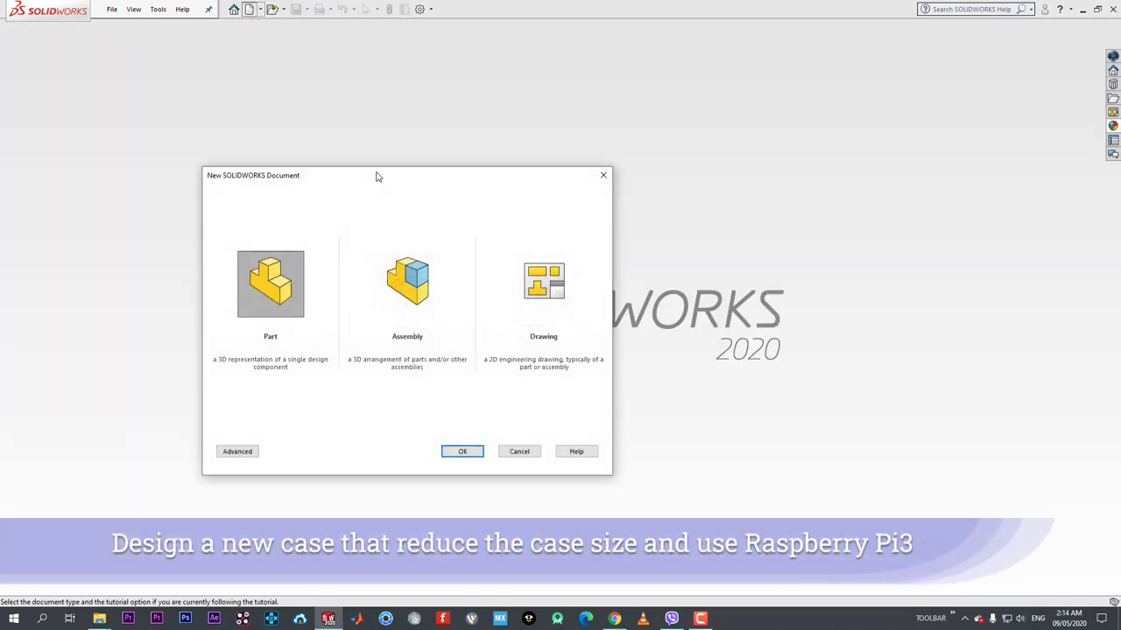
{"action": "double_click", "coordinate": [261, 273]}
{"action": "left_click", "coordinate": [53, 74]}
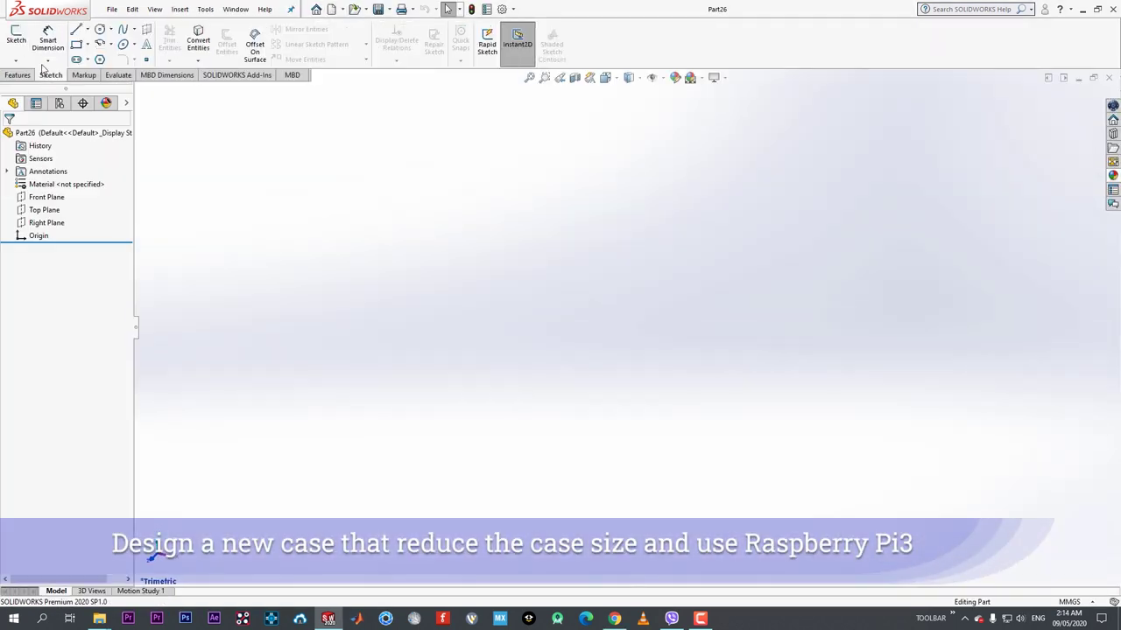
{"action": "left_click", "coordinate": [16, 37]}
{"action": "left_click", "coordinate": [422, 325]}
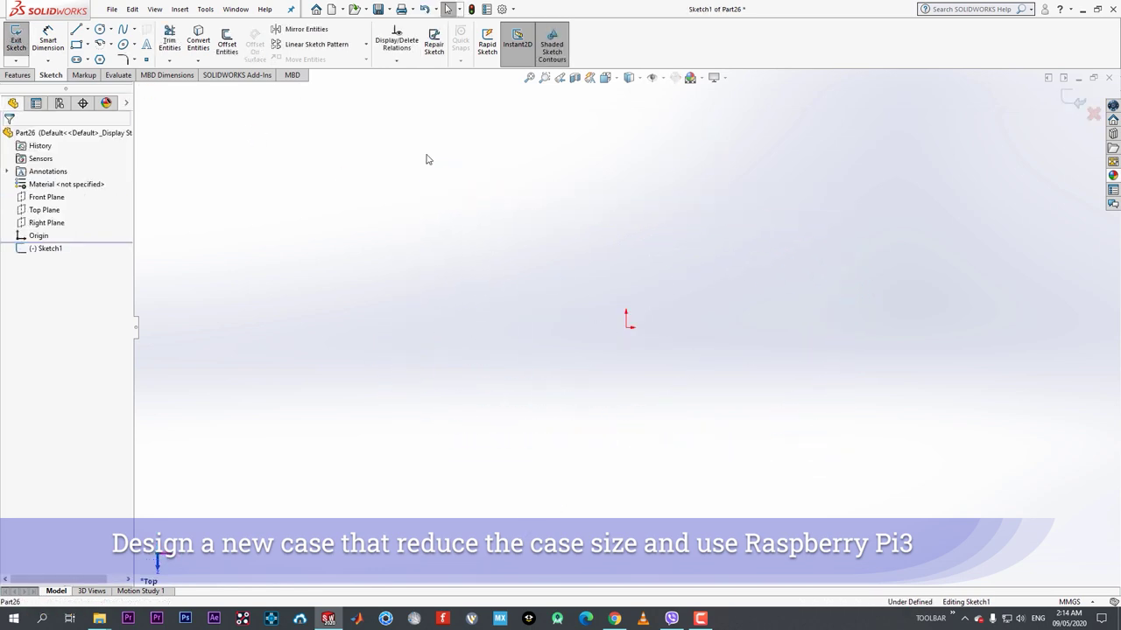
- Sketch a corner rectangle about 102 mm wide with its lower-left corner on the origin
{"action": "left_click", "coordinate": [76, 44]}
{"action": "left_click", "coordinate": [626, 328]}
{"action": "left_click", "coordinate": [877, 205]}
{"action": "right_click", "coordinate": [877, 205]}
{"action": "left_click", "coordinate": [908, 215]}
{"action": "scroll", "coordinate": [972, 191], "scroll_direction": "down", "scroll_amount": 1}
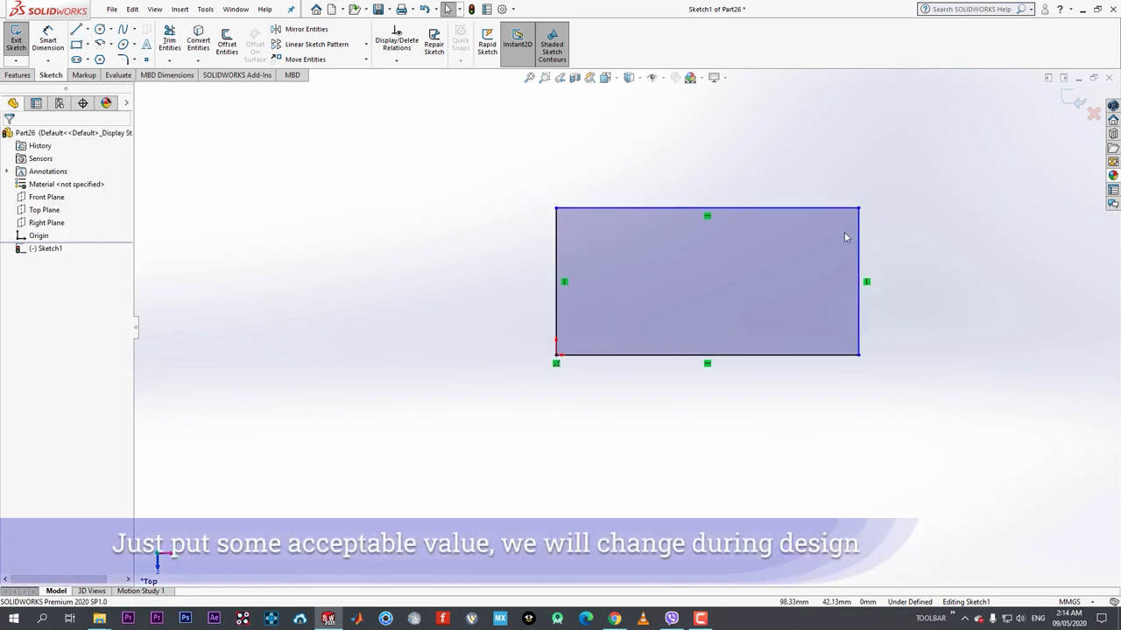
{"action": "scroll", "coordinate": [845, 237], "scroll_direction": "down", "scroll_amount": 1}
- Dimension the rectangle's top edge to 80 mm and its left edge to 60 mm
{"action": "right_click_drag", "start_coordinate": [791, 238], "coordinate": [749, 208]}
{"action": "left_click", "coordinate": [750, 208]}
{"action": "left_click", "coordinate": [714, 143]}
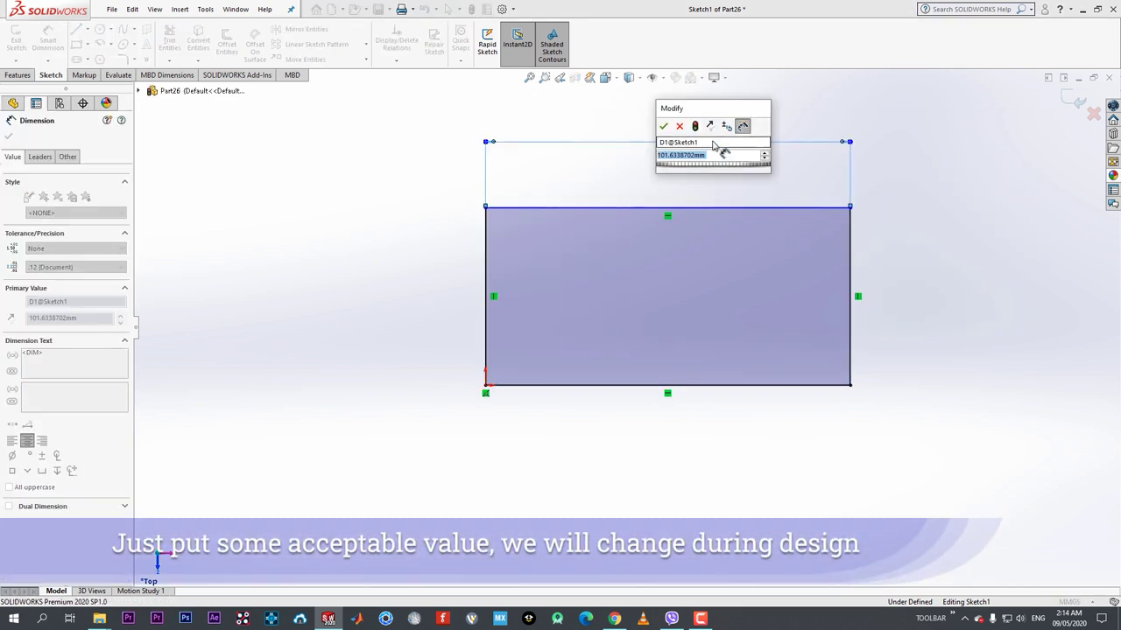
{"action": "type", "text": "80"}
{"action": "key", "text": "Return"}
{"action": "left_click", "coordinate": [488, 280]}
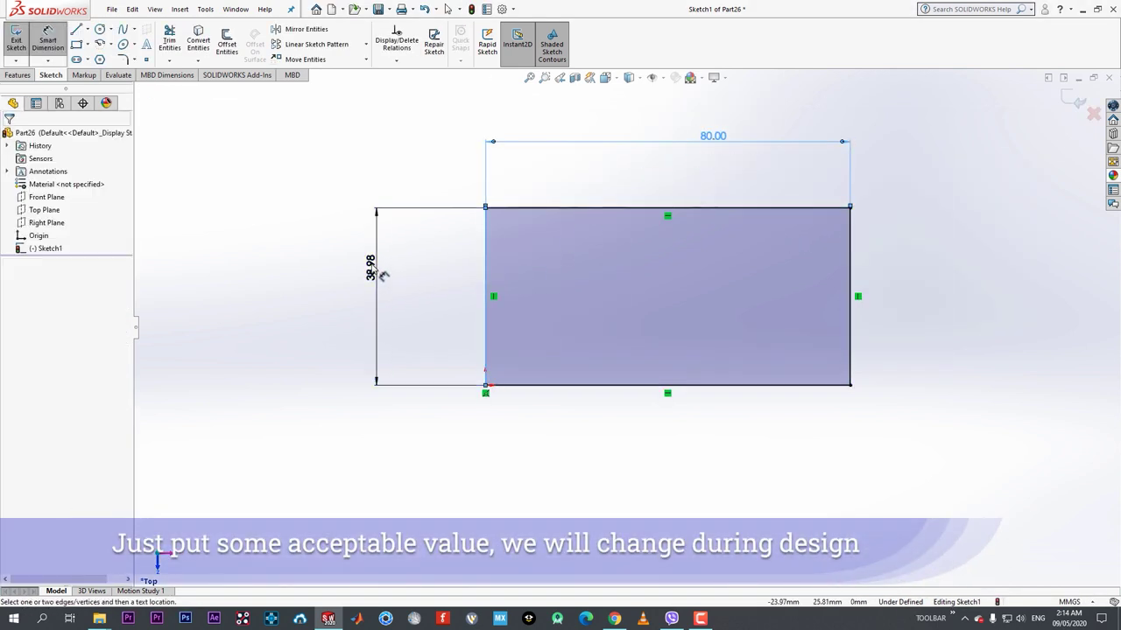
{"action": "left_click", "coordinate": [371, 262]}
{"action": "type", "text": "60"}
{"action": "key", "text": "Return"}
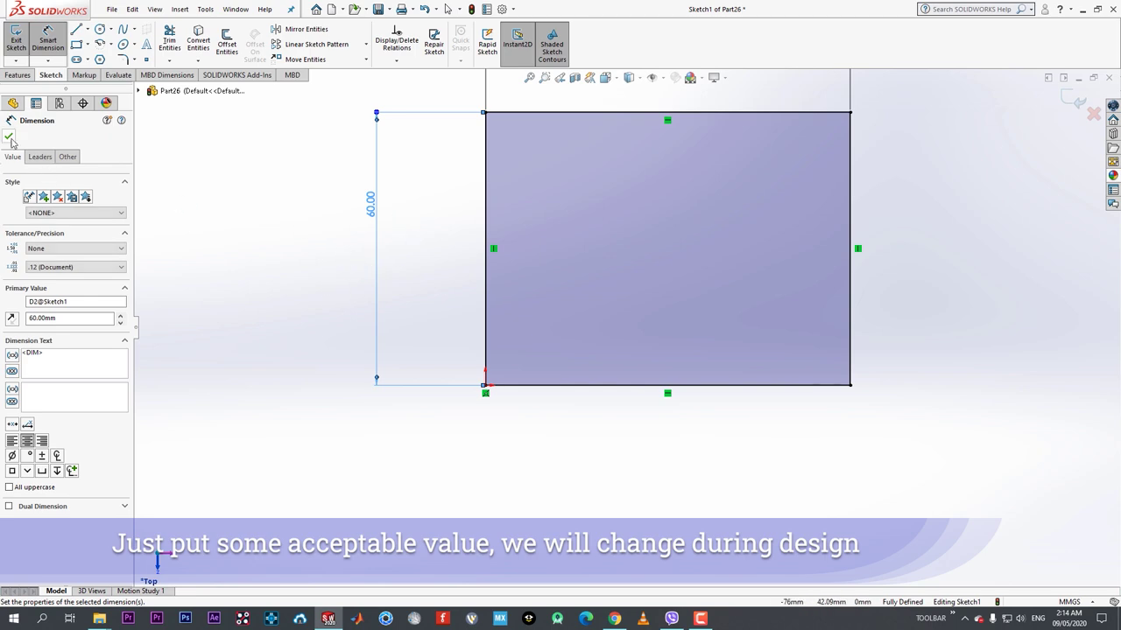
{"action": "left_click", "coordinate": [9, 136]}
- Extrude the rectangle into a boss with a blind depth of 3 mm
{"action": "left_click", "coordinate": [17, 74]}
{"action": "left_click", "coordinate": [20, 39]}
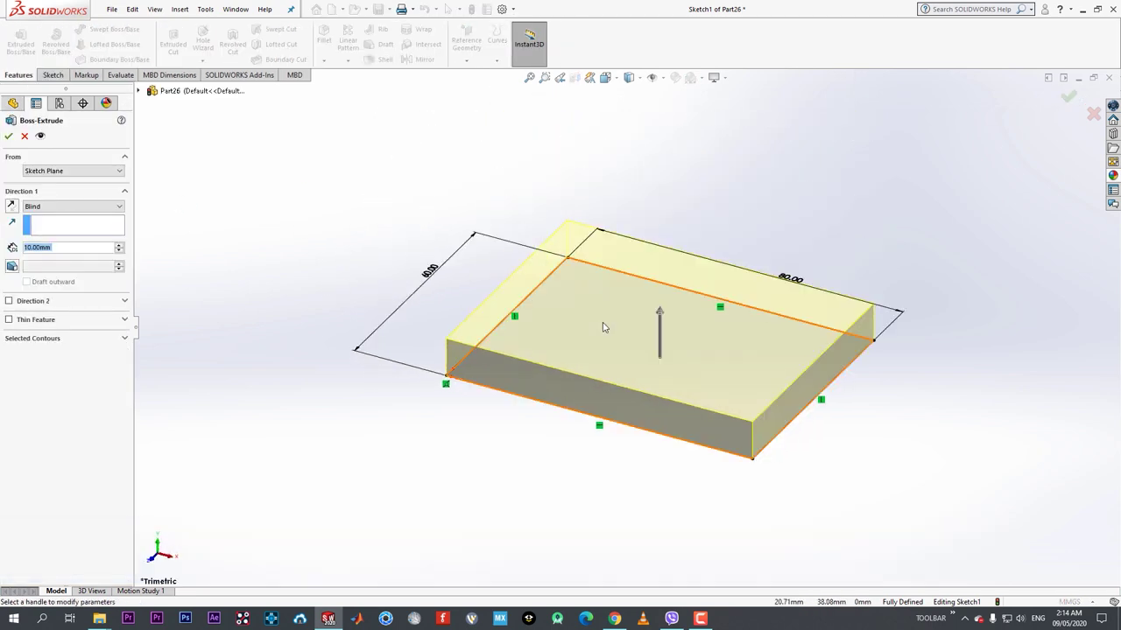
{"action": "type", "text": "3"}
{"action": "key", "text": "Return"}
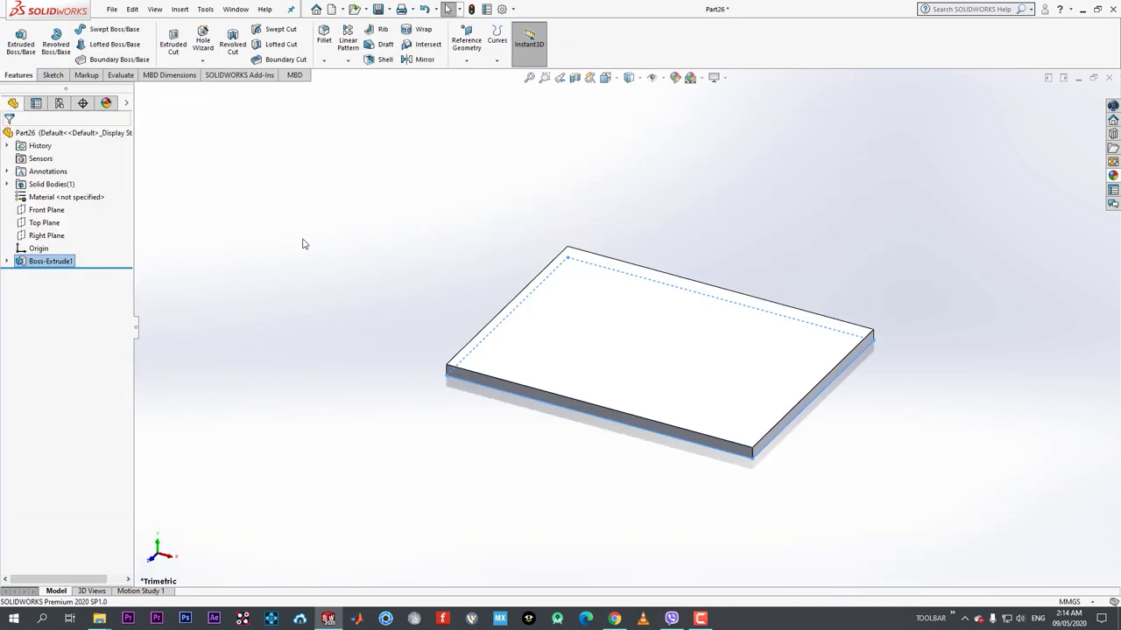
- Save the plate part as case_v2 in the PI_CAMERA folder and close it
{"action": "key", "text": "ctrl+s"}
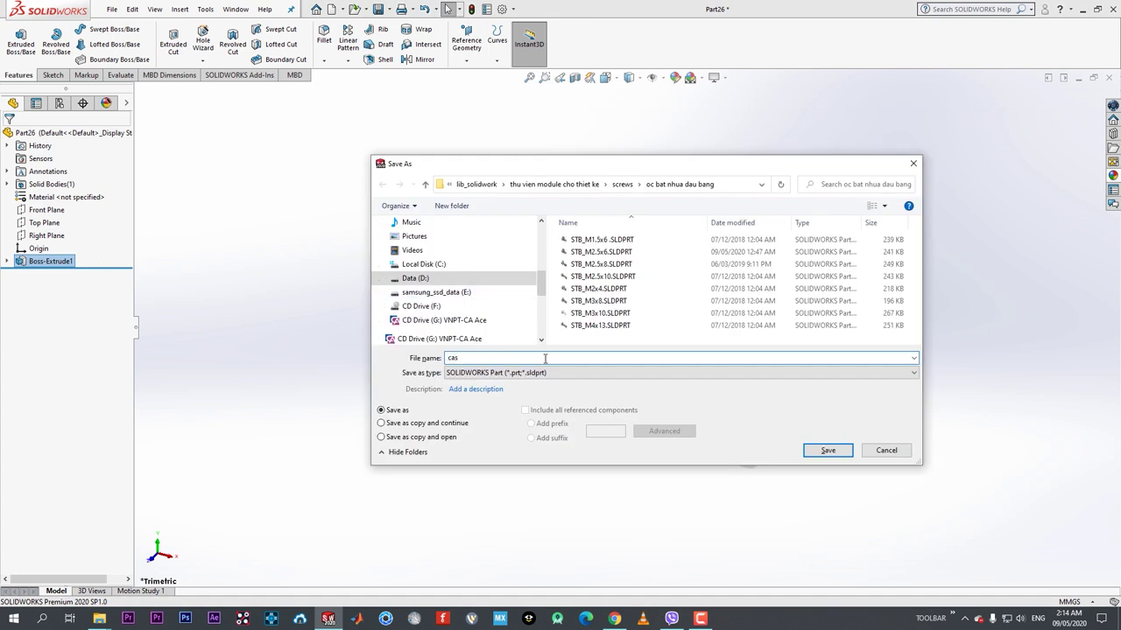
{"action": "scroll", "coordinate": [464, 289], "scroll_direction": "up", "scroll_amount": 4}
{"action": "left_click", "coordinate": [420, 277]}
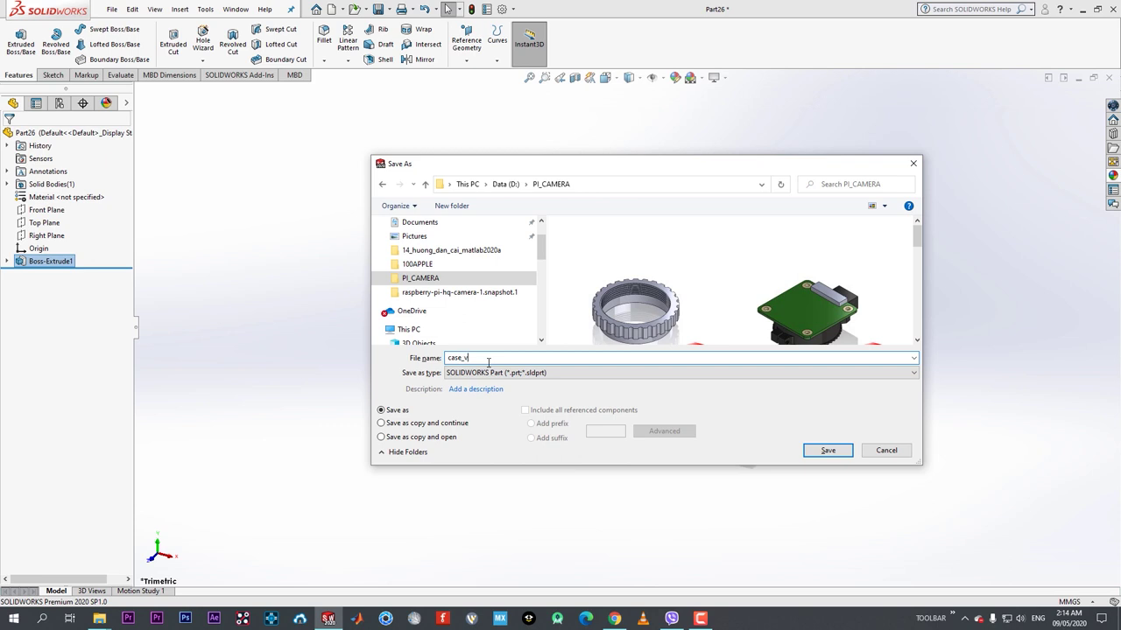
{"action": "type", "text": "2"}
{"action": "key", "text": "Return"}
{"action": "middle_click_drag", "start_coordinate": [525, 255], "coordinate": [534, 289]}
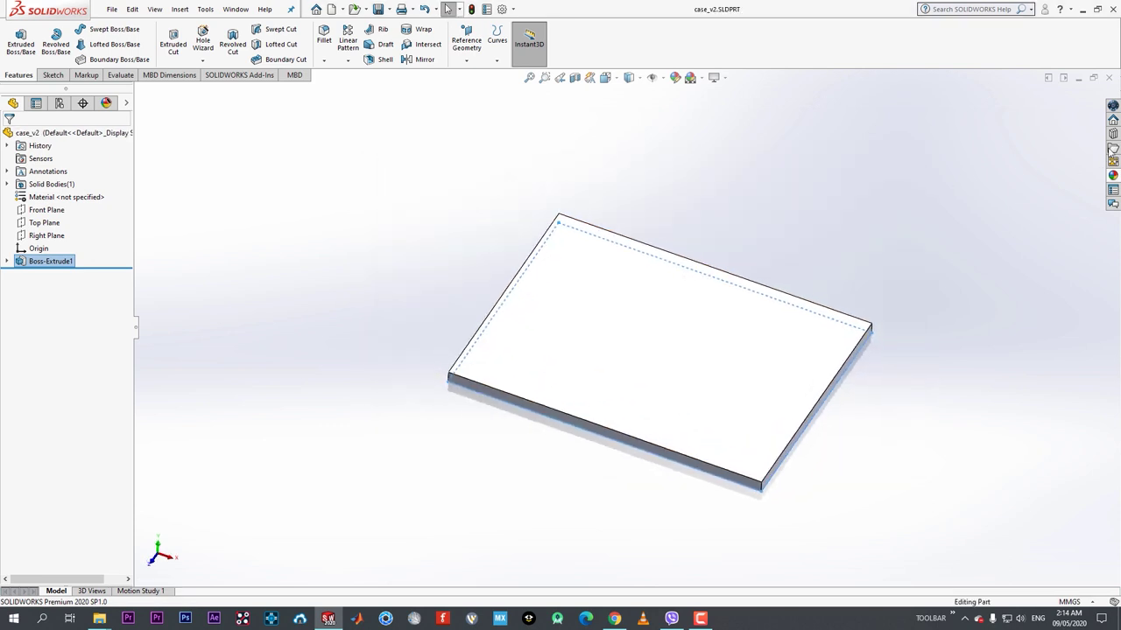
{"action": "left_click", "coordinate": [1109, 77]}
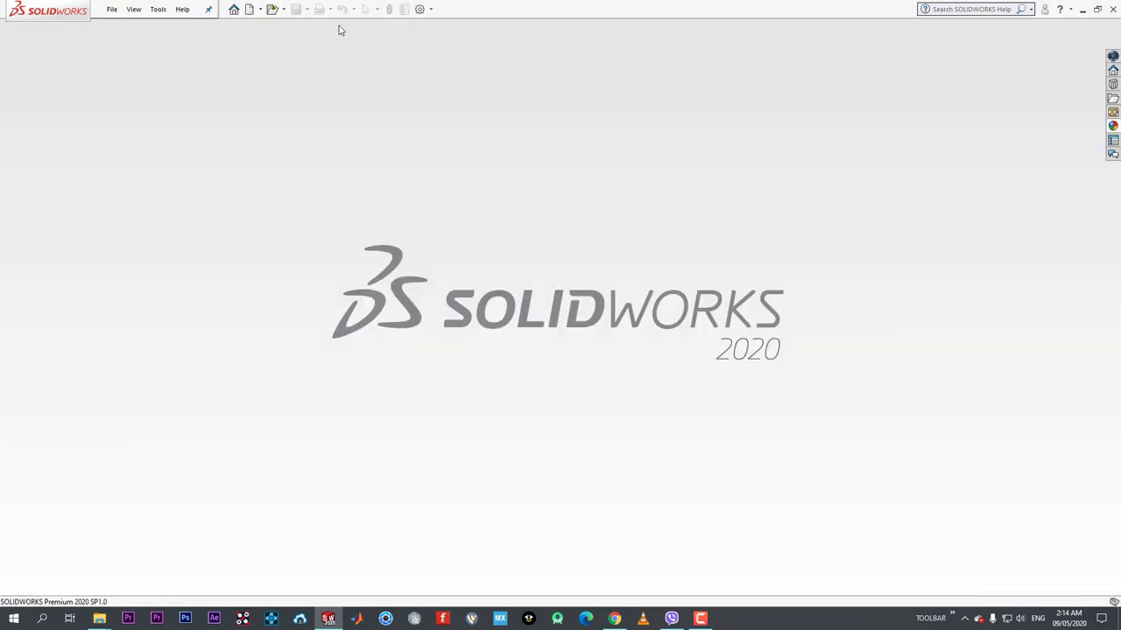
- Create a new assembly and place Camera v2.SLDPRT in it as the first component
{"action": "key", "text": "ctrl+n"}
{"action": "left_click", "coordinate": [407, 284]}
{"action": "left_click", "coordinate": [464, 456]}
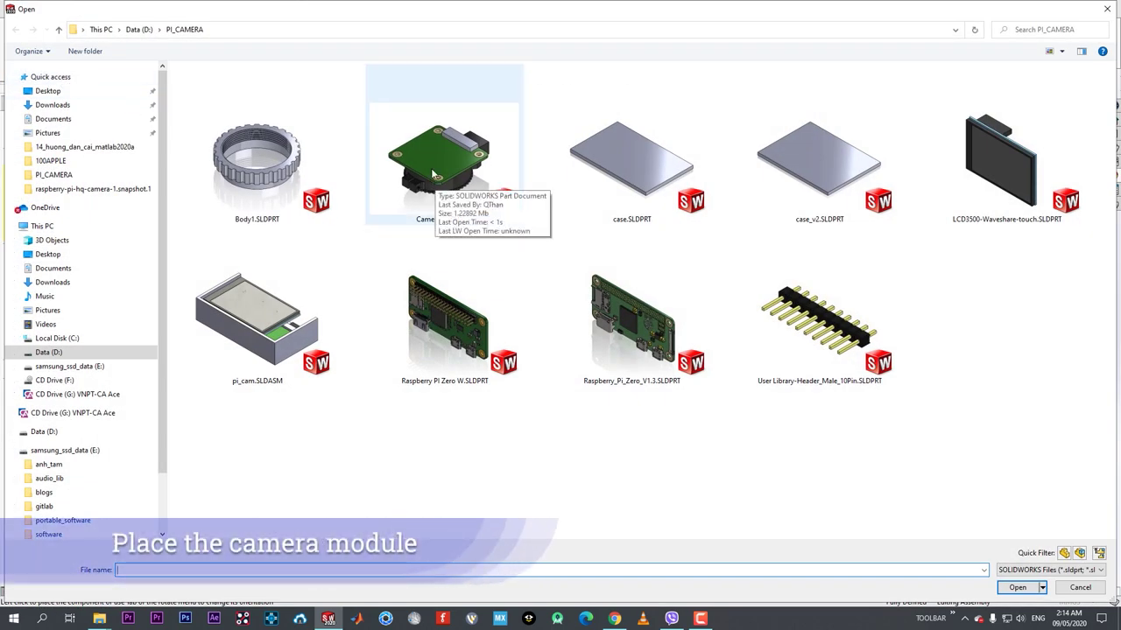
{"action": "double_click", "coordinate": [433, 174]}
{"action": "left_click", "coordinate": [537, 318]}
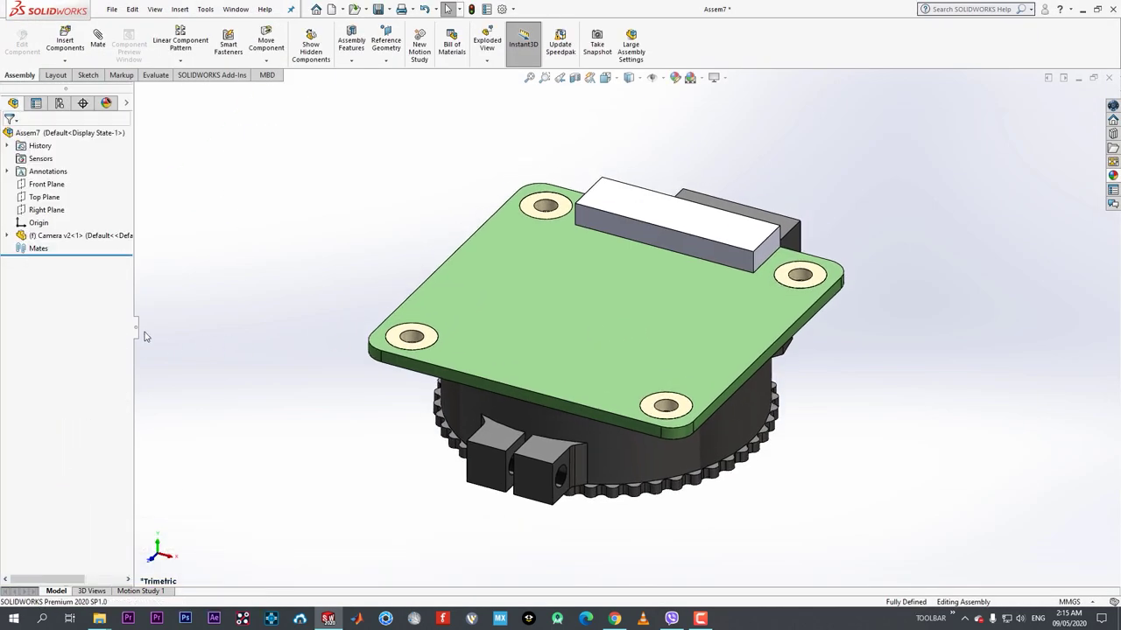
- Float the fixed Camera v2 component and move it slightly away from its placed position
{"action": "left_click", "coordinate": [573, 261]}
{"action": "right_click", "coordinate": [576, 258]}
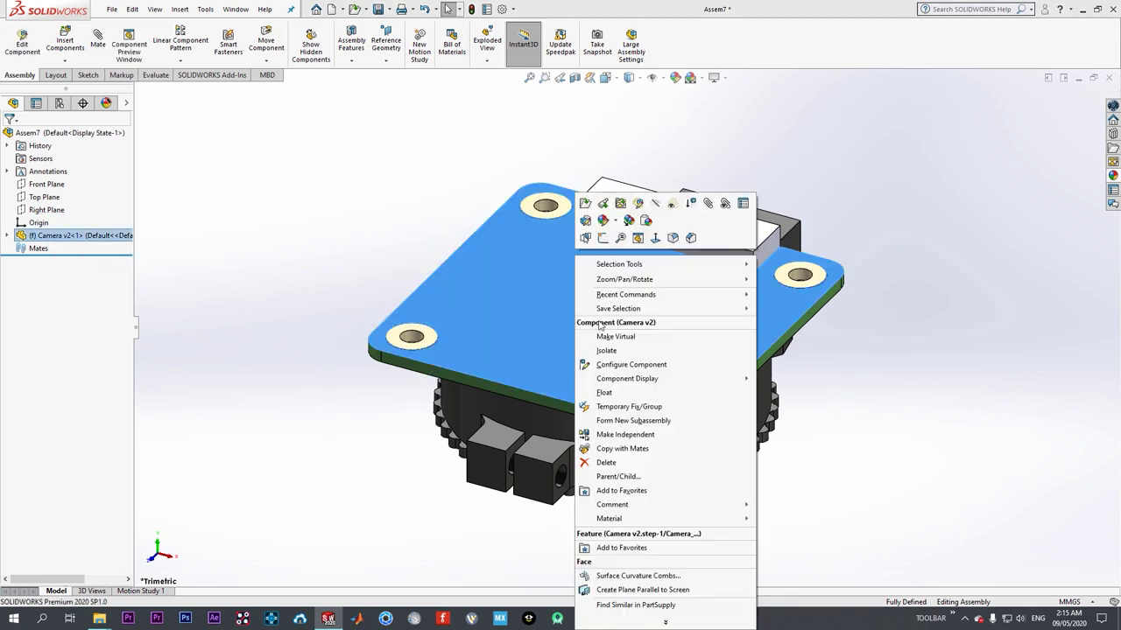
{"action": "left_click", "coordinate": [613, 393]}
{"action": "left_click_drag", "start_coordinate": [573, 322], "coordinate": [618, 314]}
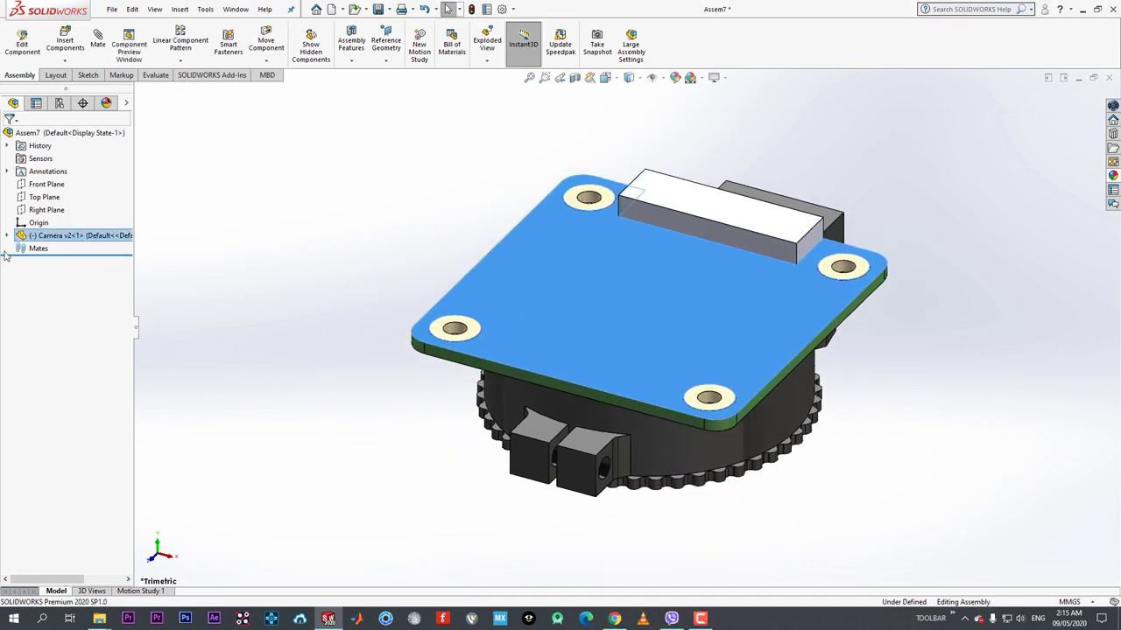
- Add a coincident mate between the Front Plane of Camera v2 and the assembly's Front Plane
{"action": "left_click", "coordinate": [7, 236]}
{"action": "left_click", "coordinate": [59, 325]}
{"action": "left_click", "coordinate": [46, 184], "text": "ctrl"}
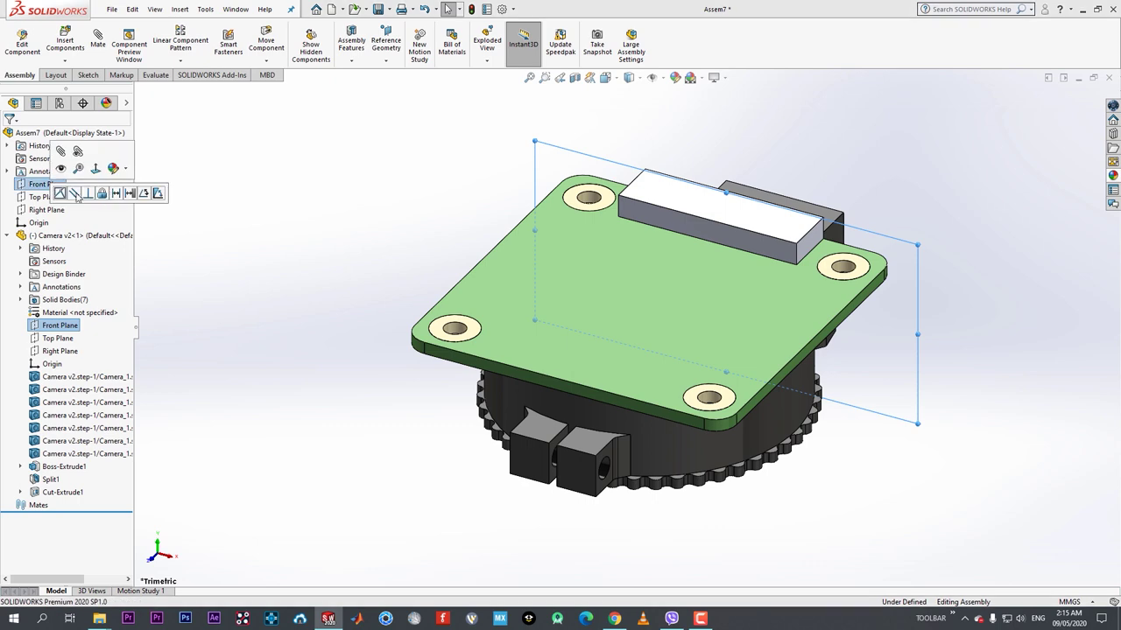
{"action": "left_click", "coordinate": [58, 192]}
- Add a coincident mate between the Top Plane of Camera v2 and the assembly's Top Plane
{"action": "left_click", "coordinate": [58, 351]}
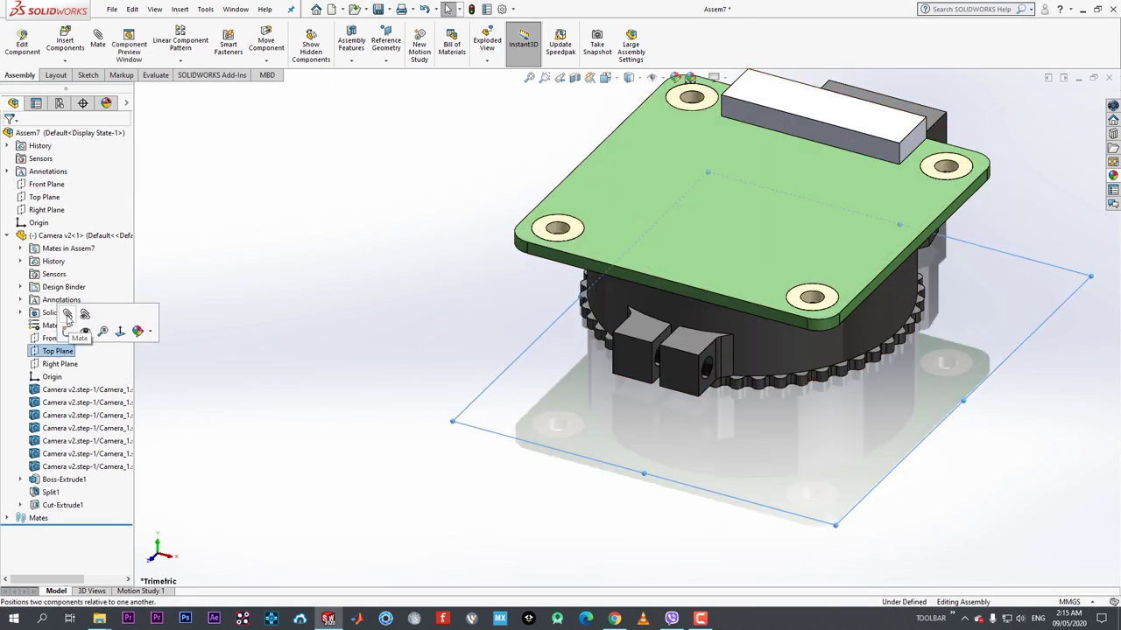
{"action": "key", "text": "m"}
{"action": "left_click", "coordinate": [22, 133]}
{"action": "left_click", "coordinate": [44, 353]}
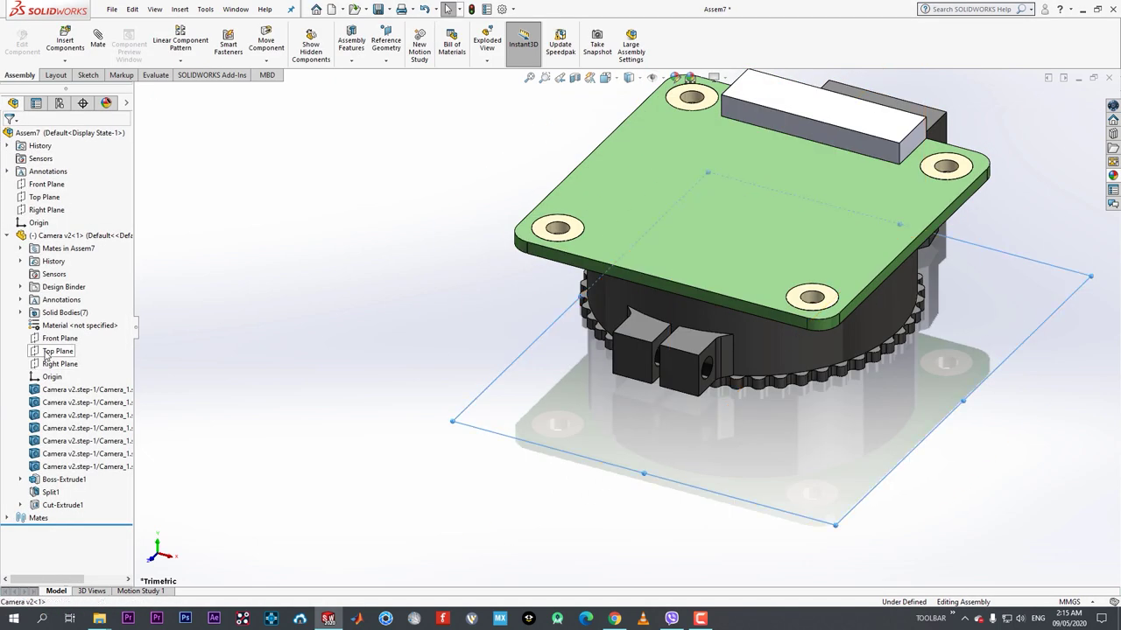
{"action": "left_click", "coordinate": [46, 198], "text": "ctrl"}
{"action": "left_click", "coordinate": [57, 206]}
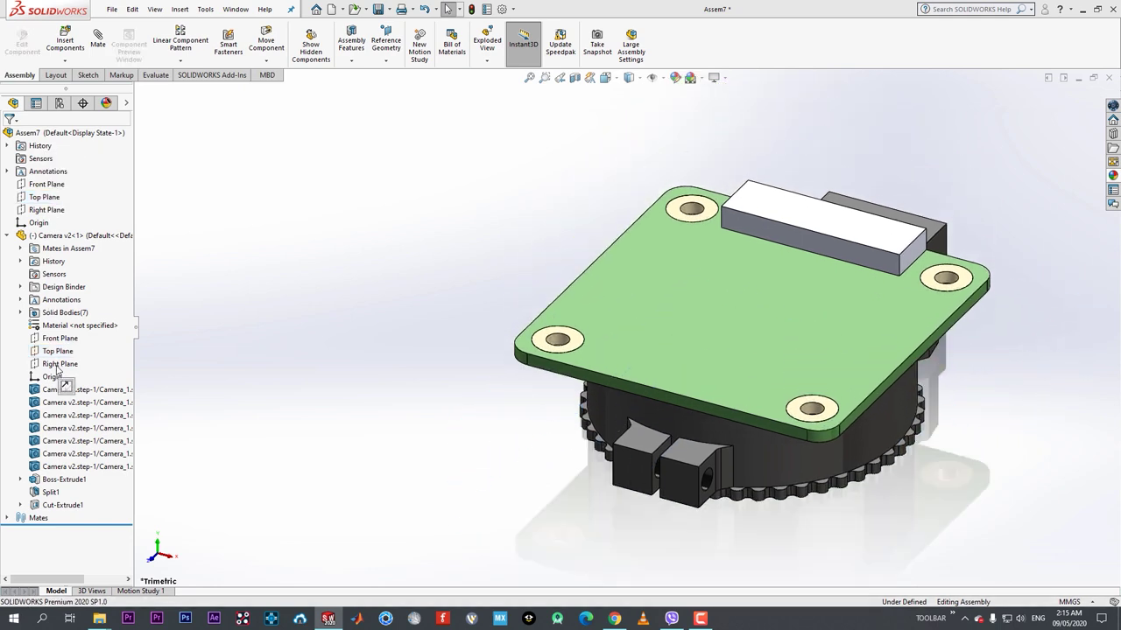
- Add a coincident mate between the Right Plane of Camera v2 and the assembly's Right Plane
{"action": "left_click", "coordinate": [58, 364]}
{"action": "left_click", "coordinate": [45, 210], "text": "ctrl"}
{"action": "left_click", "coordinate": [84, 220]}
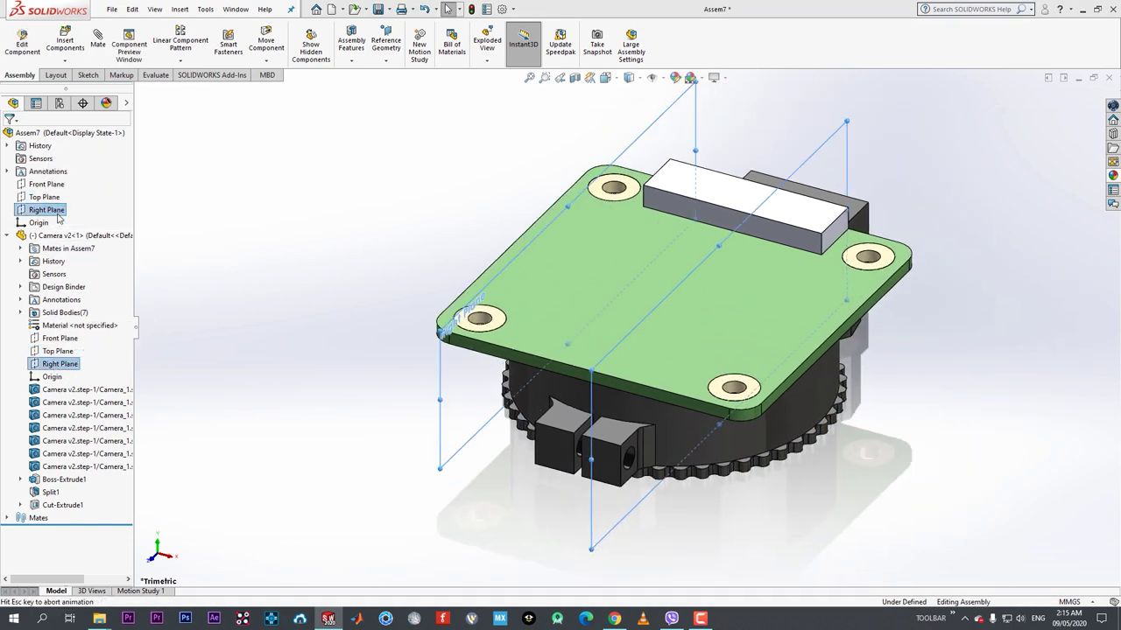
- Save the assembly as design_2 in the PI_CAMERA folder
{"action": "scroll", "coordinate": [573, 276], "scroll_direction": "up", "scroll_amount": 5}
{"action": "middle_click_drag", "start_coordinate": [588, 269], "coordinate": [440, 353]}
{"action": "key", "text": "ctrl+s"}
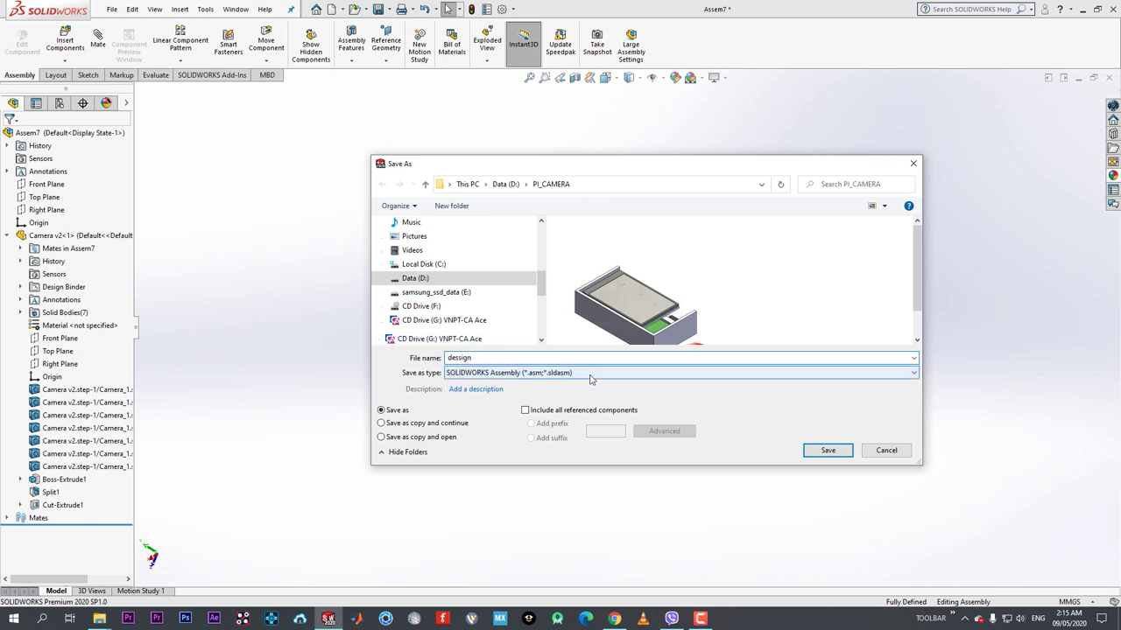
{"action": "key", "text": "Return"}
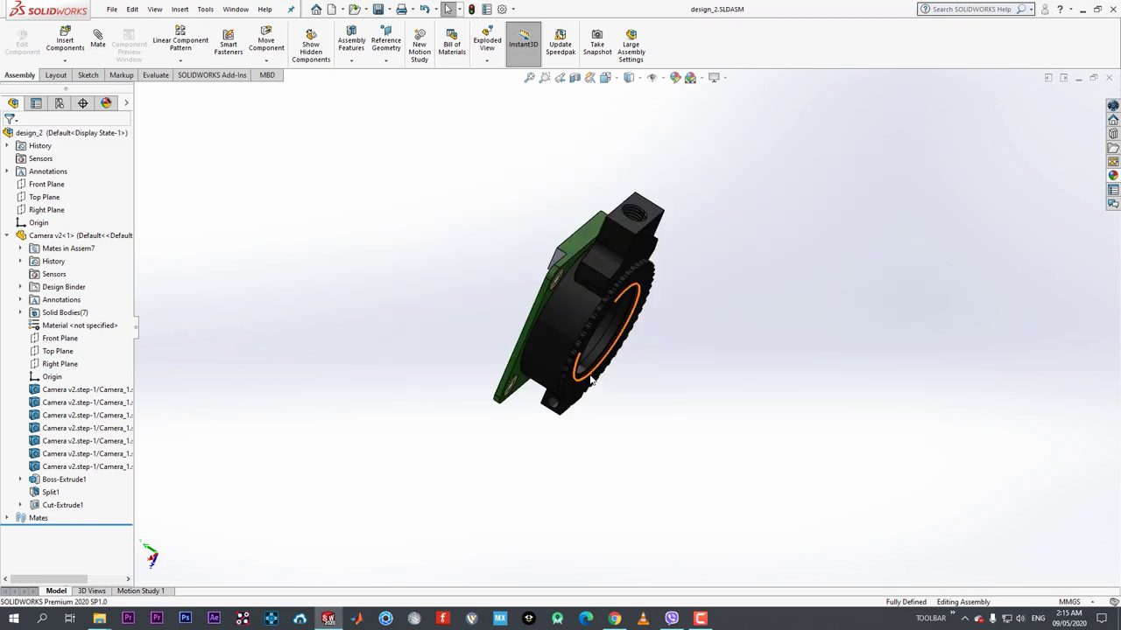
- Apply the Plain White scene to the assembly
{"action": "scroll", "coordinate": [590, 380], "scroll_direction": "up", "scroll_amount": 2}
{"action": "middle_click_drag", "start_coordinate": [590, 379], "coordinate": [665, 219]}
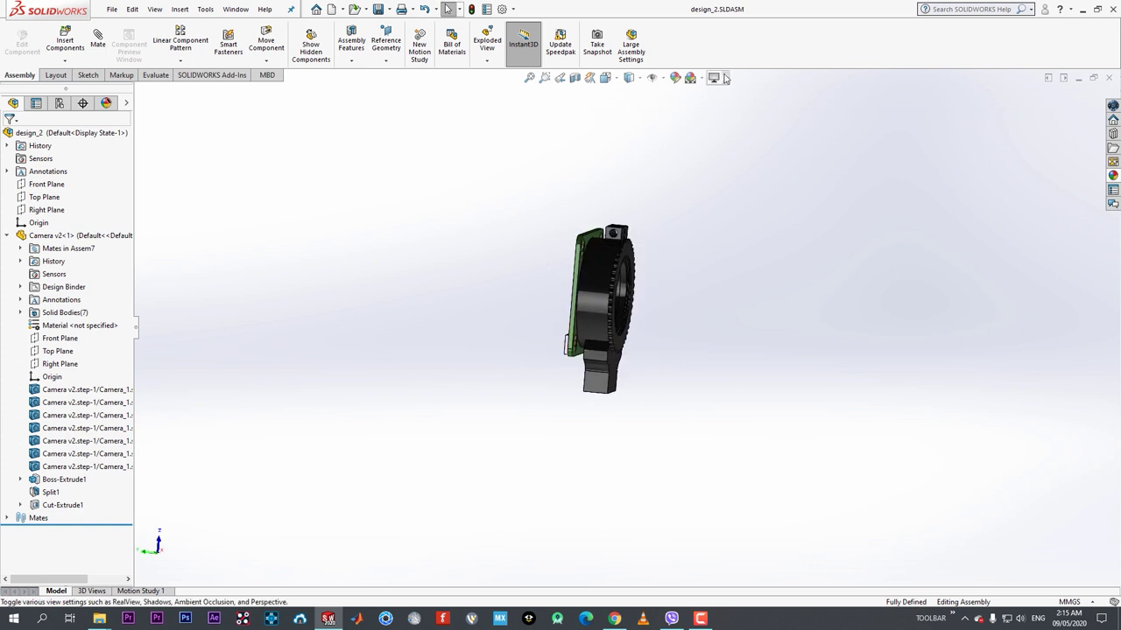
{"action": "left_click", "coordinate": [725, 77]}
{"action": "left_click", "coordinate": [699, 78]}
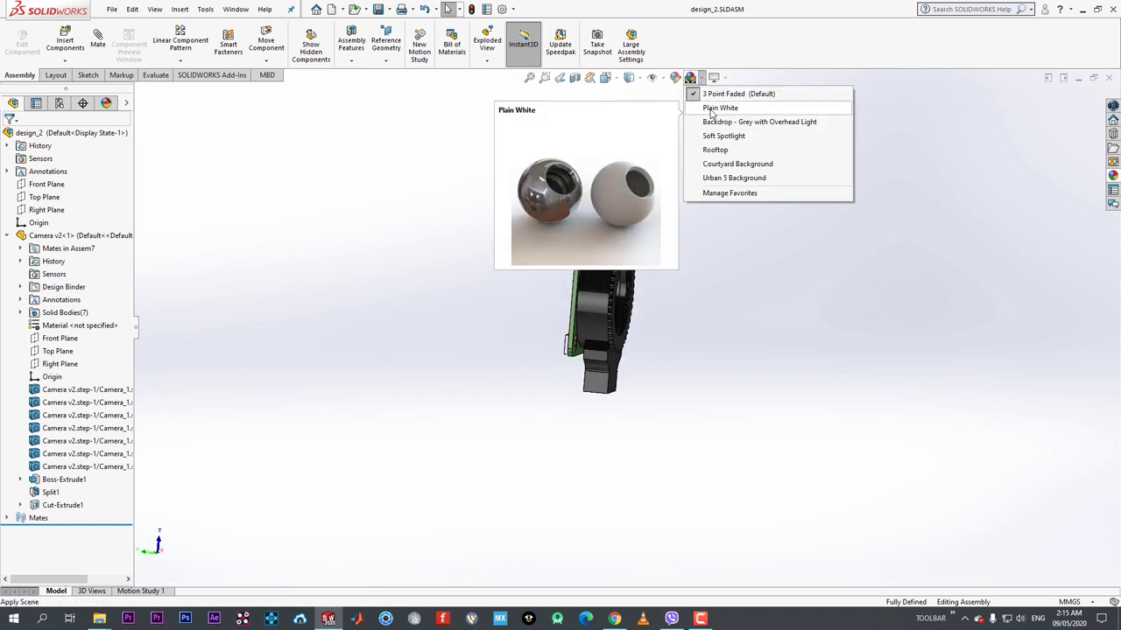
{"action": "left_click", "coordinate": [706, 109]}
- Toggle RealView Graphics for the assembly display
{"action": "middle_click_drag", "start_coordinate": [644, 188], "coordinate": [522, 194]}
{"action": "left_click", "coordinate": [724, 78]}
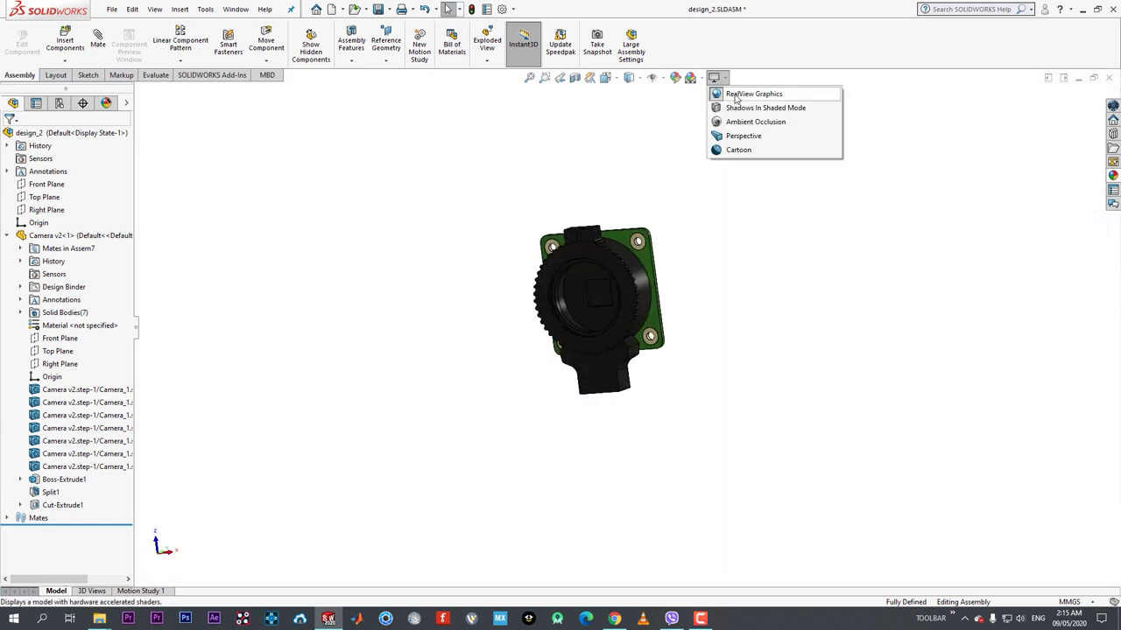
{"action": "left_click", "coordinate": [727, 95]}
{"action": "middle_click_drag", "start_coordinate": [671, 205], "coordinate": [562, 237]}
{"action": "scroll", "coordinate": [563, 236], "scroll_direction": "down", "scroll_amount": 4}
{"action": "left_click", "coordinate": [617, 396]}
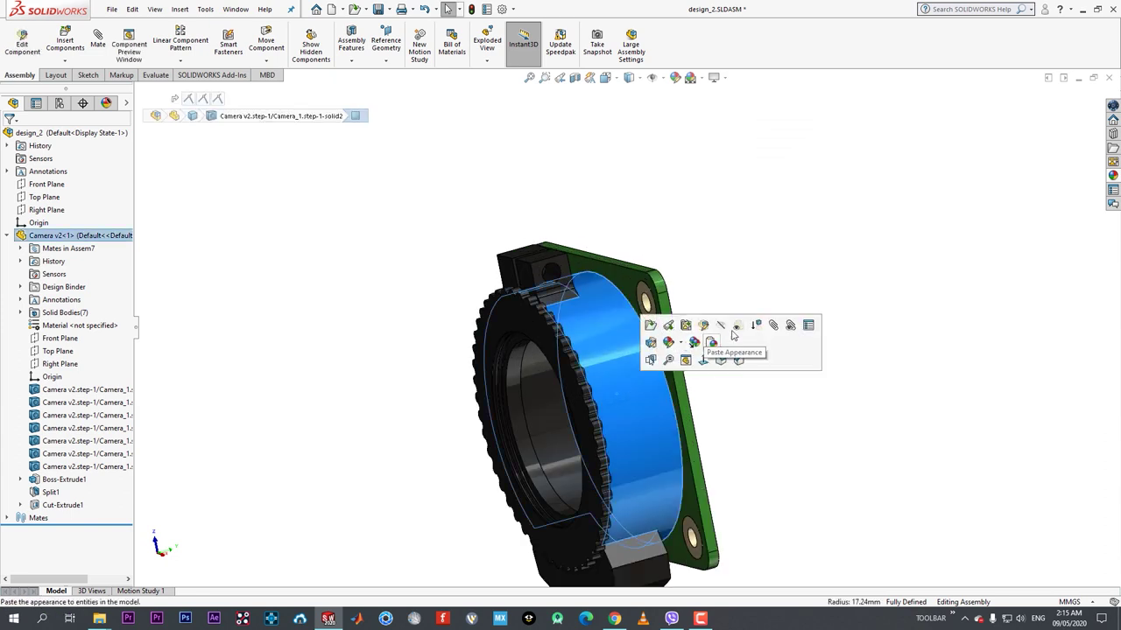
{"action": "left_click", "coordinate": [681, 345]}
{"action": "left_click", "coordinate": [737, 383]}
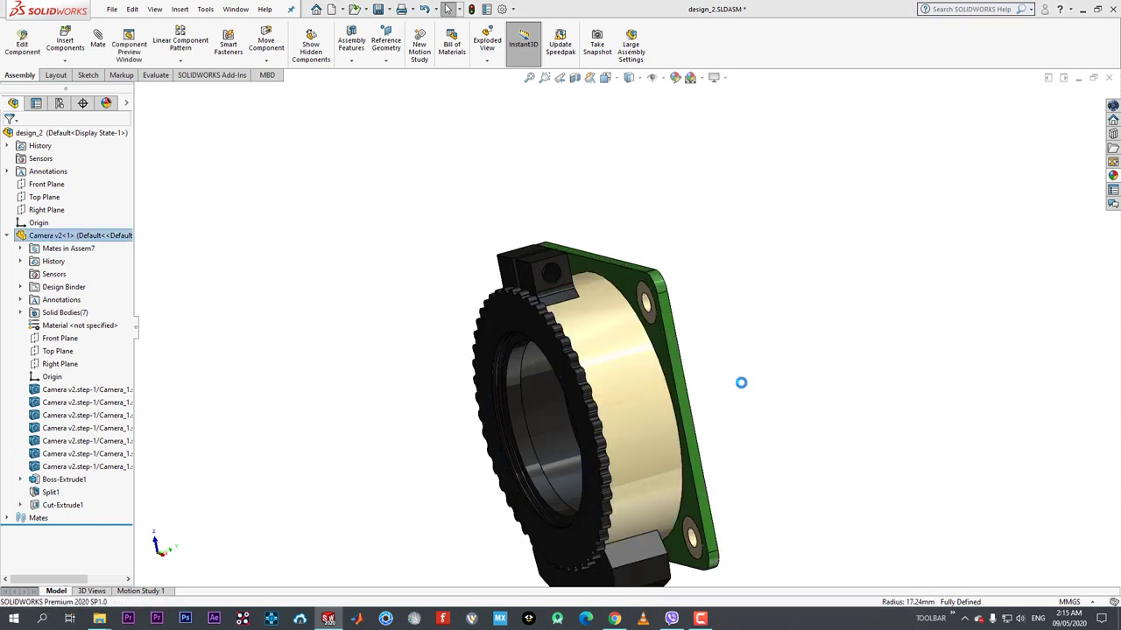
{"action": "scroll", "coordinate": [720, 403], "scroll_direction": "up", "scroll_amount": 3}
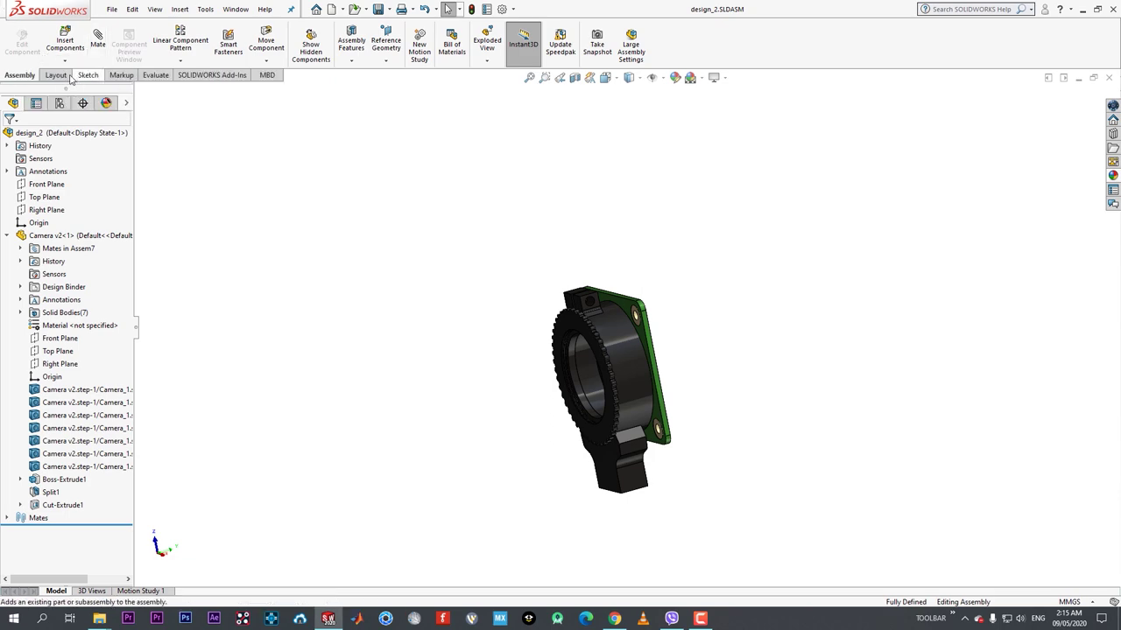
- Insert the case_v2 part into the assembly and place it beside the camera module
{"action": "left_click", "coordinate": [64, 42]}
{"action": "double_click", "coordinate": [818, 167]}
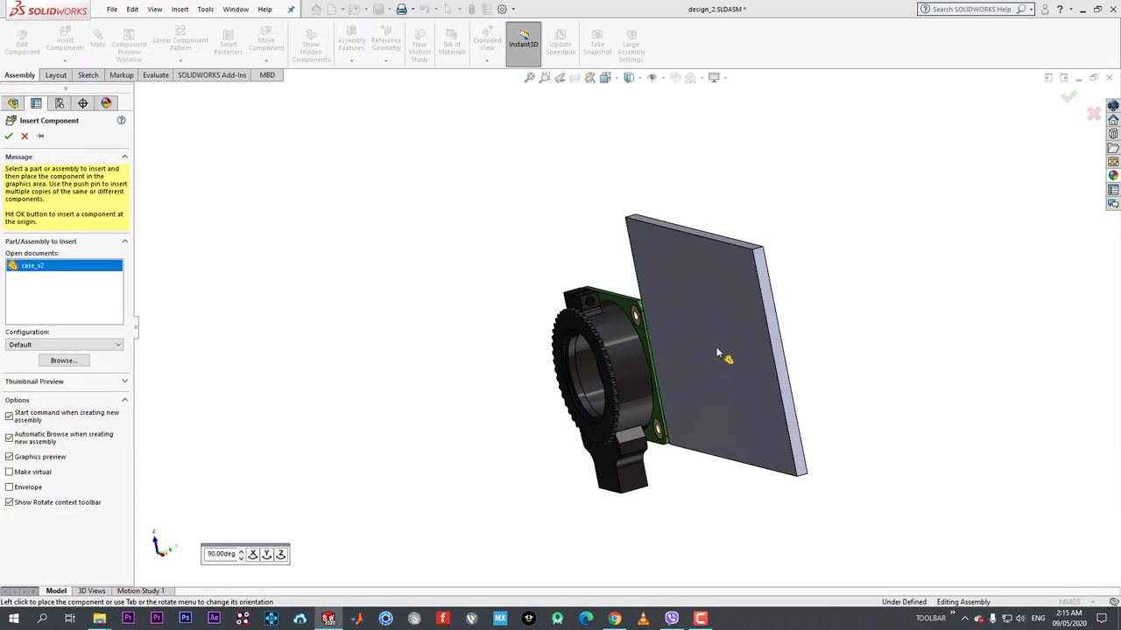
{"action": "left_click", "coordinate": [740, 366]}
{"action": "middle_click_drag", "start_coordinate": [751, 356], "coordinate": [800, 384]}
{"action": "scroll", "coordinate": [712, 389], "scroll_direction": "up", "scroll_amount": 1}
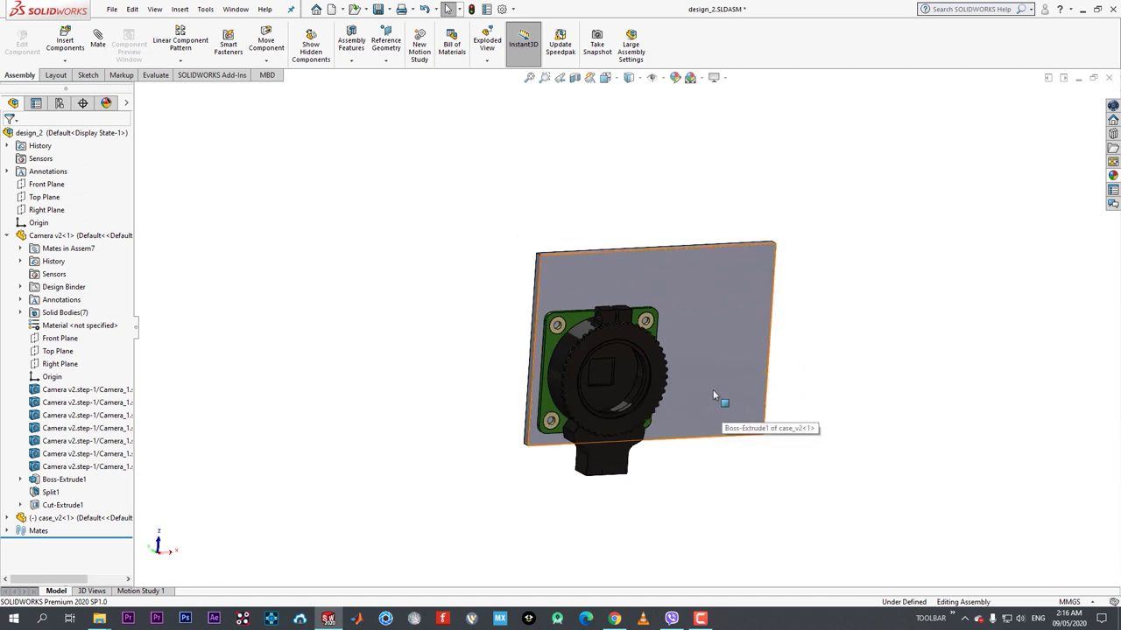
{"action": "middle_click_drag", "start_coordinate": [613, 381], "coordinate": [707, 390]}
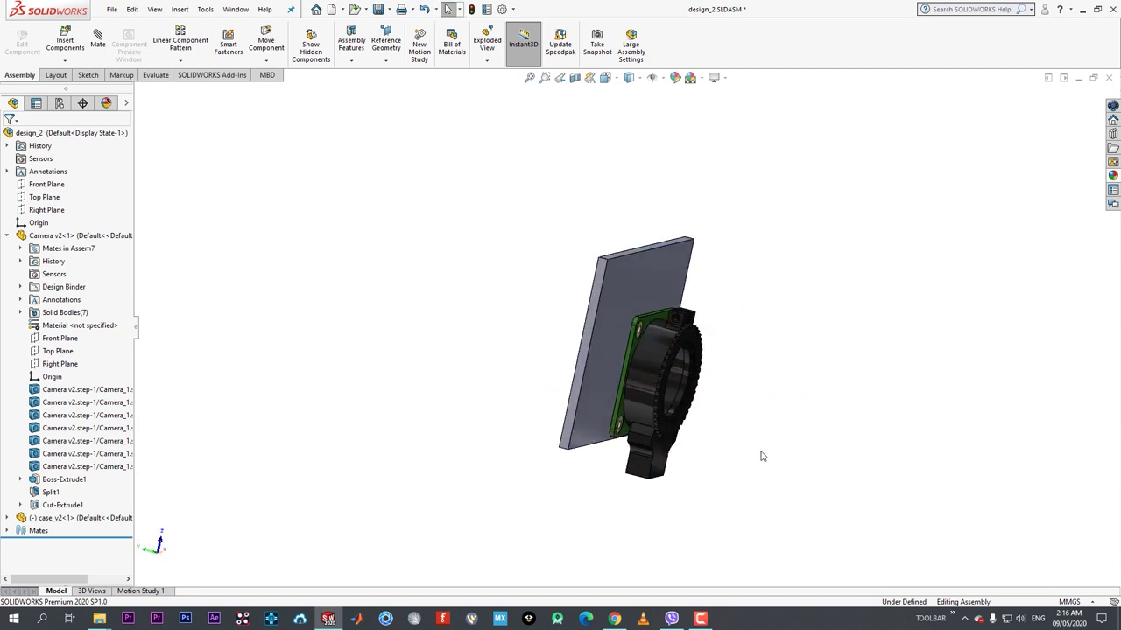
{"action": "mouse_move", "coordinate": [753, 445]}
{"action": "middle_mouse_down"}
{"action": "mouse_move", "coordinate": [714, 436]}
{"action": "mouse_move", "coordinate": [744, 449]}
{"action": "middle_mouse_up"}
- Shift the case_v2 plate behind the camera's green circuit board
{"action": "left_click_drag", "start_coordinate": [652, 421], "coordinate": [792, 418]}
{"action": "left_click", "coordinate": [792, 411]}
{"action": "left_click", "coordinate": [636, 350]}
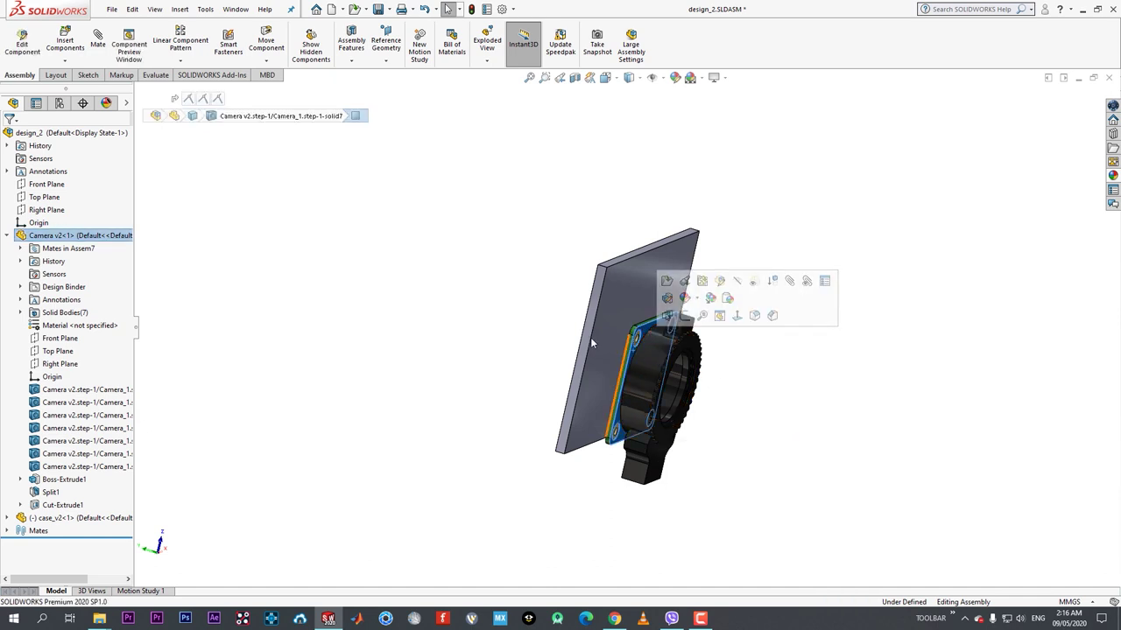
{"action": "mouse_move", "coordinate": [591, 343]}
{"action": "left_mouse_down"}
{"action": "mouse_move", "coordinate": [688, 382]}
{"action": "mouse_move", "coordinate": [610, 354]}
{"action": "left_mouse_up"}
{"action": "middle_click_drag", "start_coordinate": [746, 488], "coordinate": [655, 440]}
{"action": "left_click_drag", "start_coordinate": [721, 445], "coordinate": [682, 442]}
- Position the case_v2 plate, viewed straight on, so the camera module sits roughly centred on its face
{"action": "left_click", "coordinate": [525, 441]}
{"action": "key", "text": "ctrl+8"}
{"action": "left_click_drag", "start_coordinate": [655, 485], "coordinate": [650, 510]}
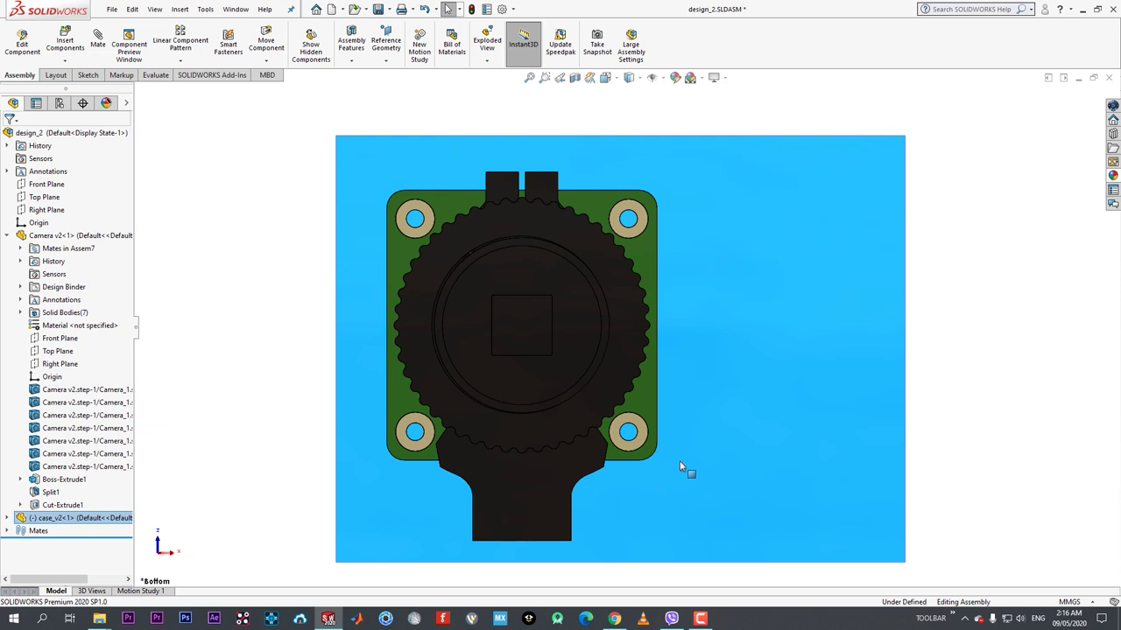
{"action": "left_click_drag", "start_coordinate": [753, 455], "coordinate": [740, 461]}
{"action": "left_click", "coordinate": [957, 444]}
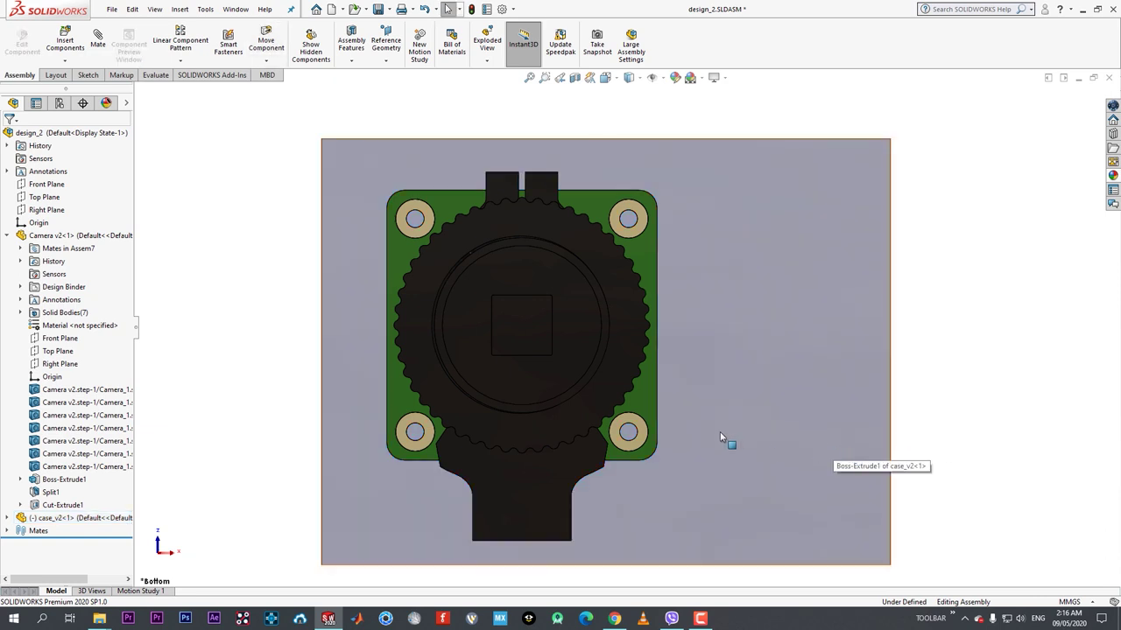
{"action": "left_click_drag", "start_coordinate": [720, 437], "coordinate": [781, 420]}
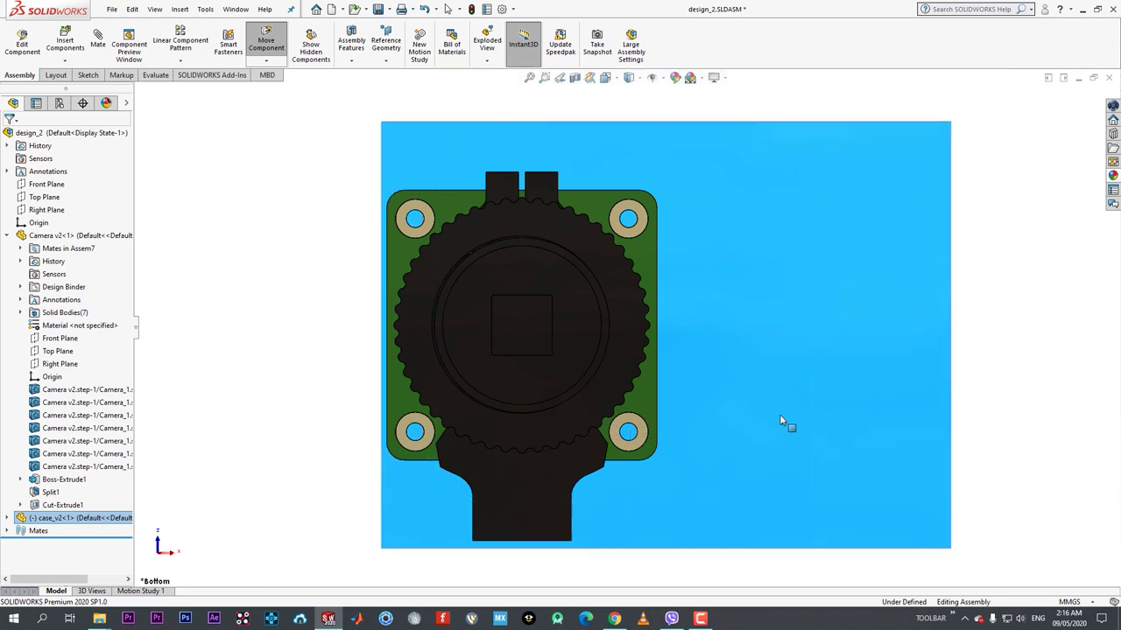
{"action": "left_click", "coordinate": [985, 380]}
{"action": "left_click_drag", "start_coordinate": [864, 381], "coordinate": [734, 401]}
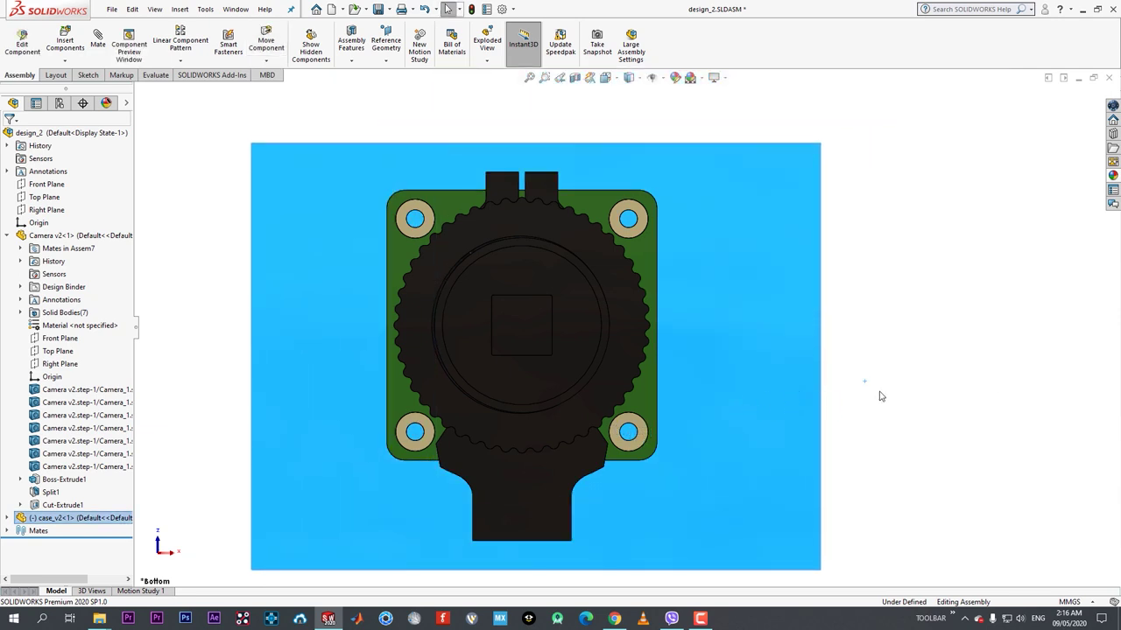
{"action": "left_click", "coordinate": [881, 396]}
{"action": "mouse_move", "coordinate": [850, 406]}
{"action": "middle_mouse_down"}
{"action": "mouse_move", "coordinate": [849, 420]}
{"action": "mouse_move", "coordinate": [853, 407]}
{"action": "middle_mouse_up"}
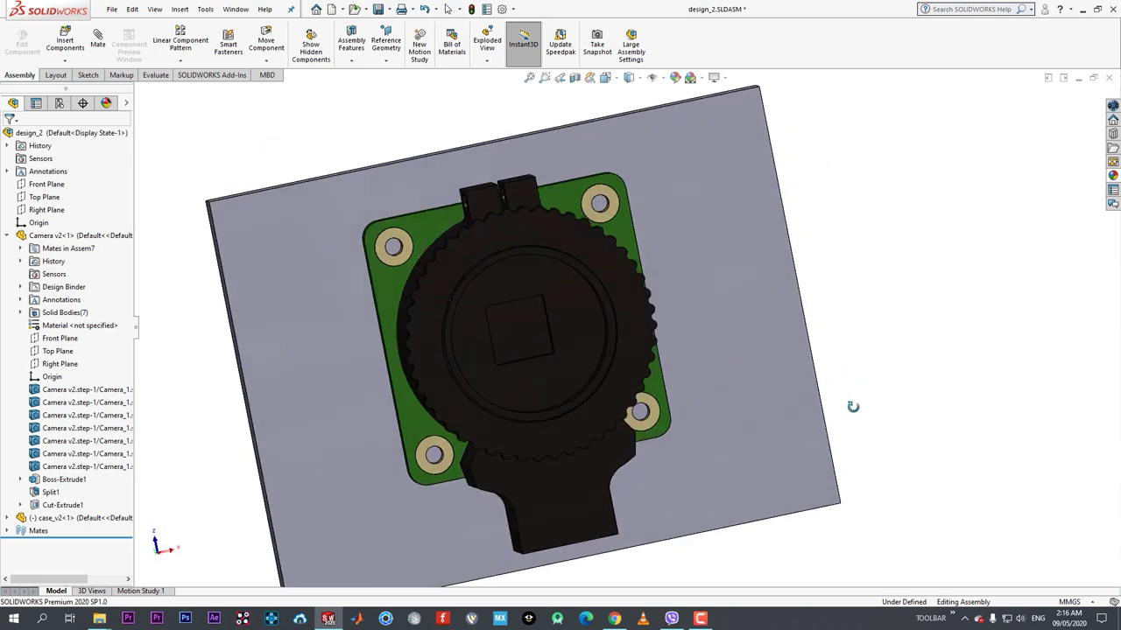
{"action": "key", "text": "space"}
{"action": "left_click", "coordinate": [585, 410]}
{"action": "left_click", "coordinate": [804, 362]}
{"action": "left_click", "coordinate": [874, 296]}
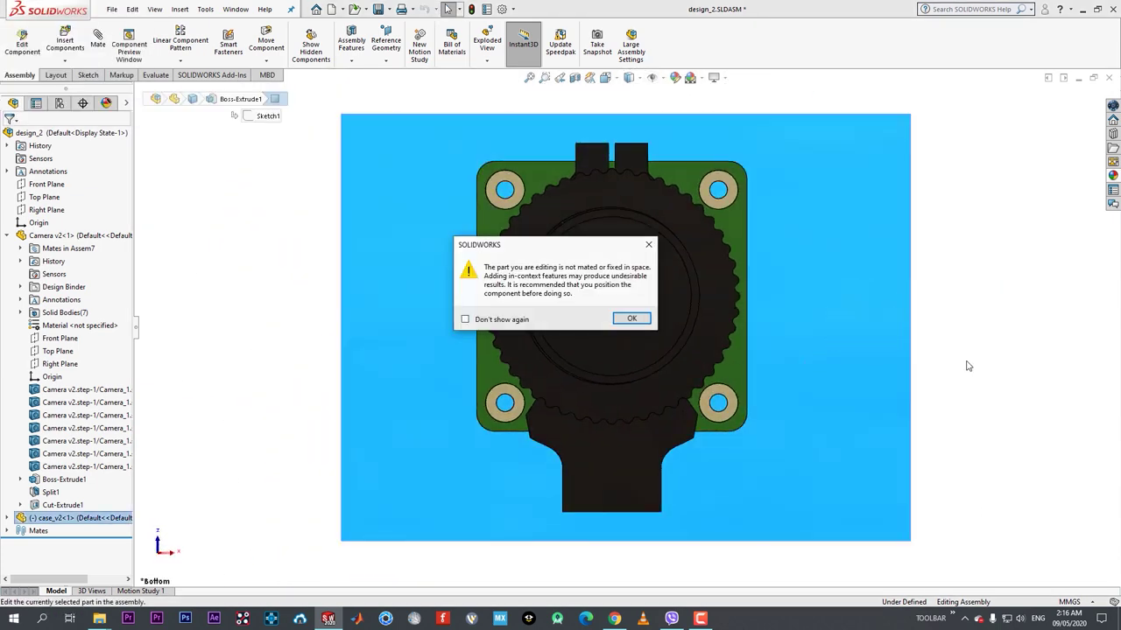
{"action": "left_click", "coordinate": [631, 318]}
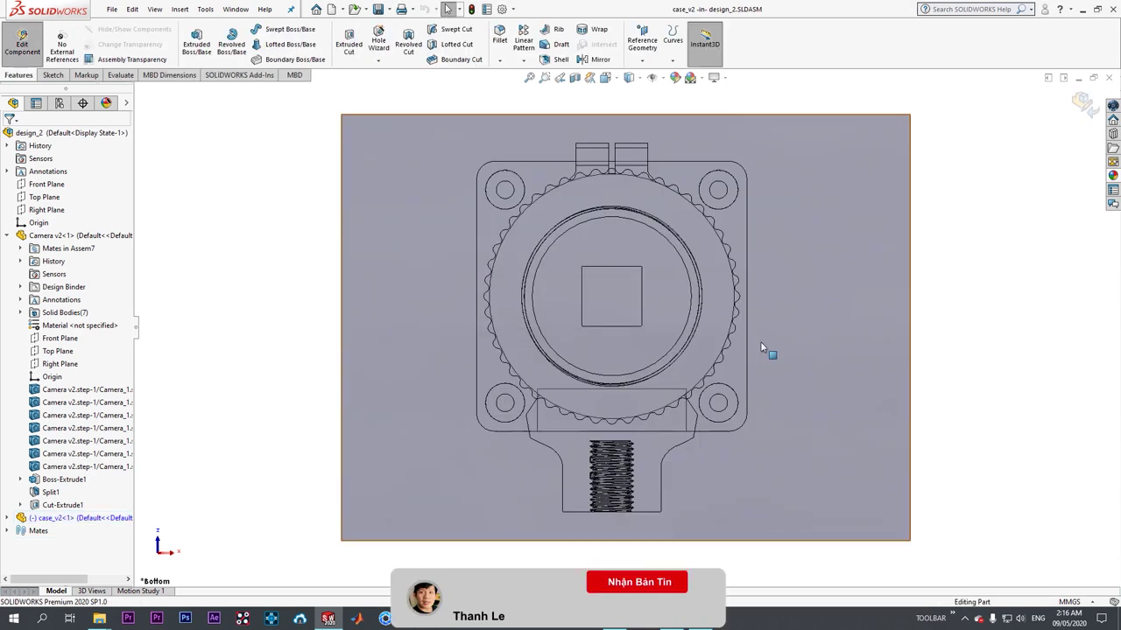
{"action": "left_click", "coordinate": [22, 44]}
- Move the case_v2 plate away from the camera module and edit the part in the context of the assembly
{"action": "left_click_drag", "start_coordinate": [699, 355], "coordinate": [886, 280]}
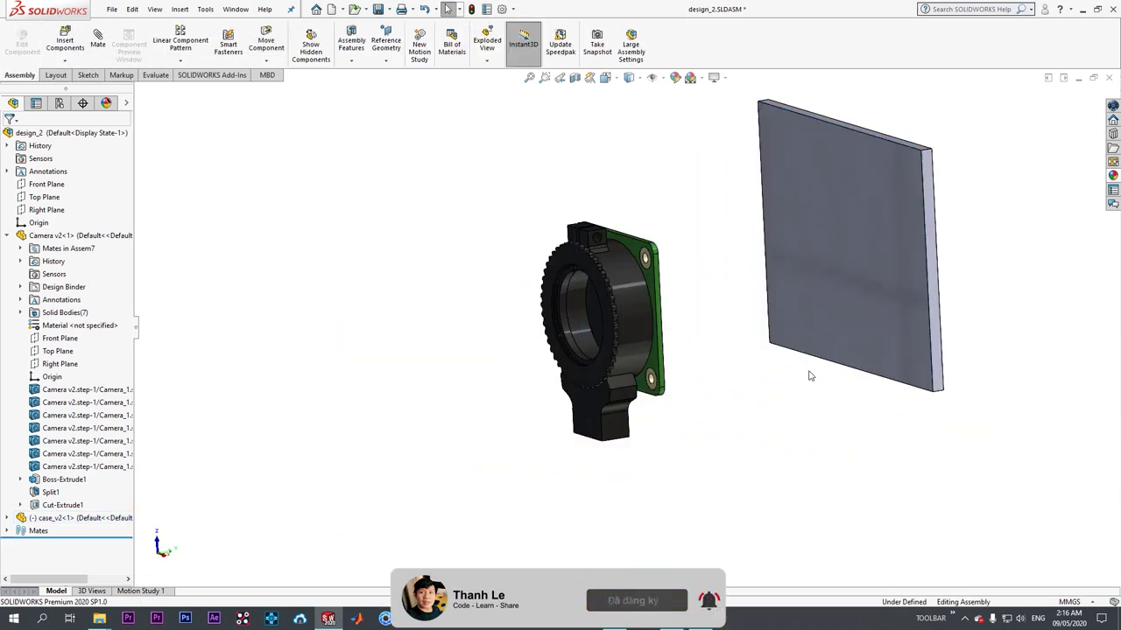
{"action": "left_click", "coordinate": [852, 288]}
{"action": "left_click", "coordinate": [922, 222]}
- Sketch a center rectangle about 31 by 30 mm on the plate's large face toward the camera
{"action": "left_click", "coordinate": [863, 284]}
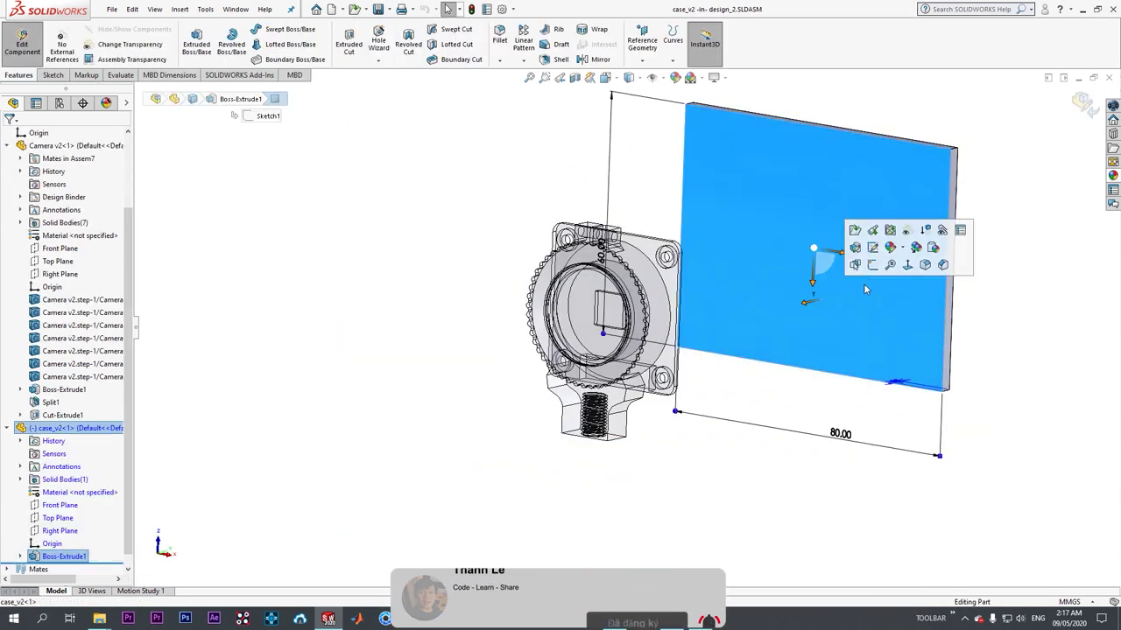
{"action": "left_click", "coordinate": [873, 268]}
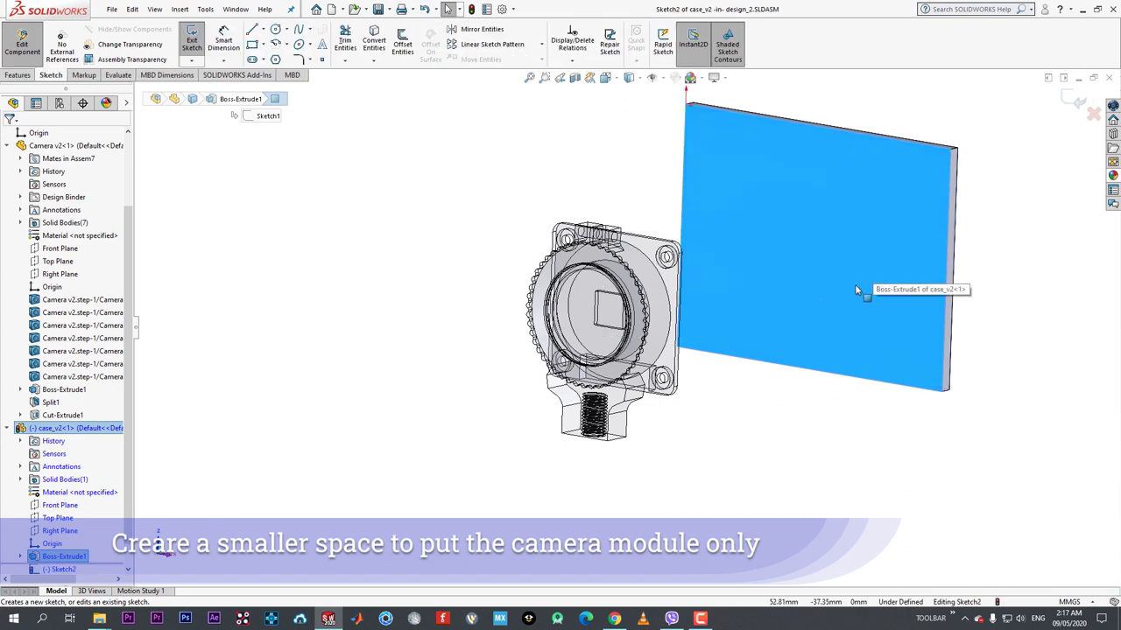
{"action": "key", "text": "r"}
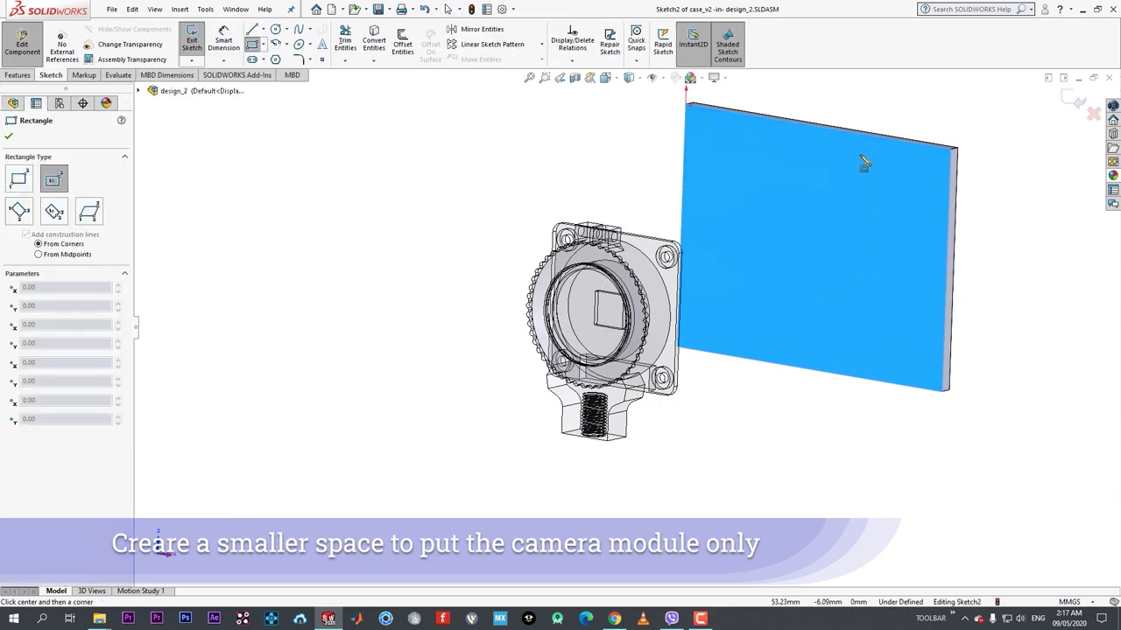
{"action": "left_click", "coordinate": [798, 224]}
{"action": "left_click", "coordinate": [848, 292]}
{"action": "right_click", "coordinate": [848, 293]}
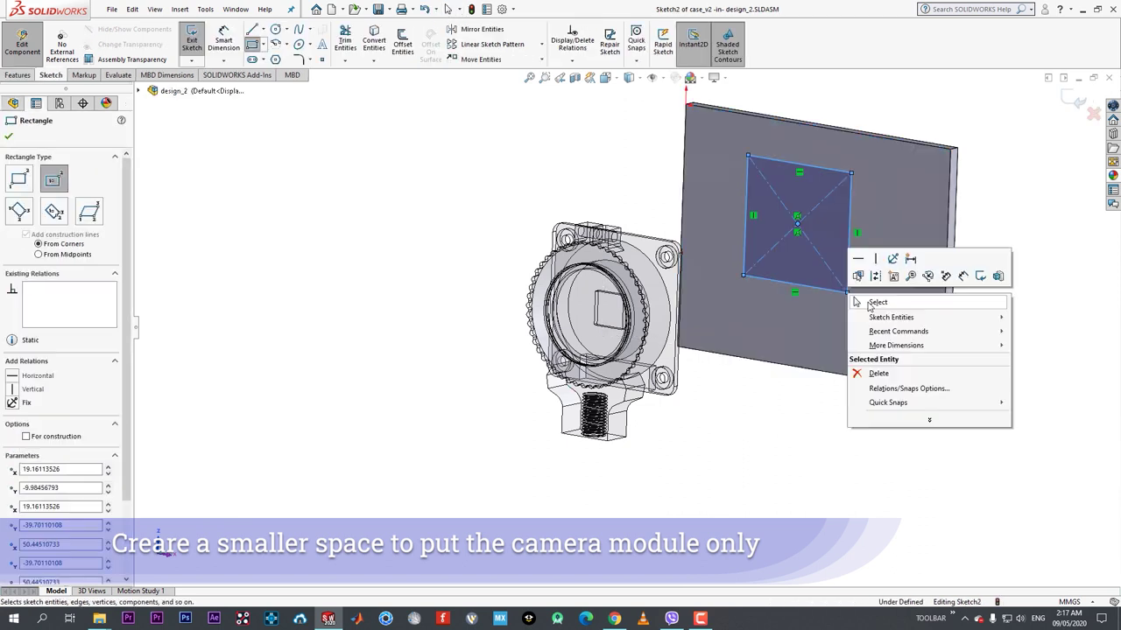
{"action": "left_click", "coordinate": [869, 304]}
{"action": "scroll", "coordinate": [857, 276], "scroll_direction": "up", "scroll_amount": 3}
{"action": "scroll", "coordinate": [832, 263], "scroll_direction": "up", "scroll_amount": 3}
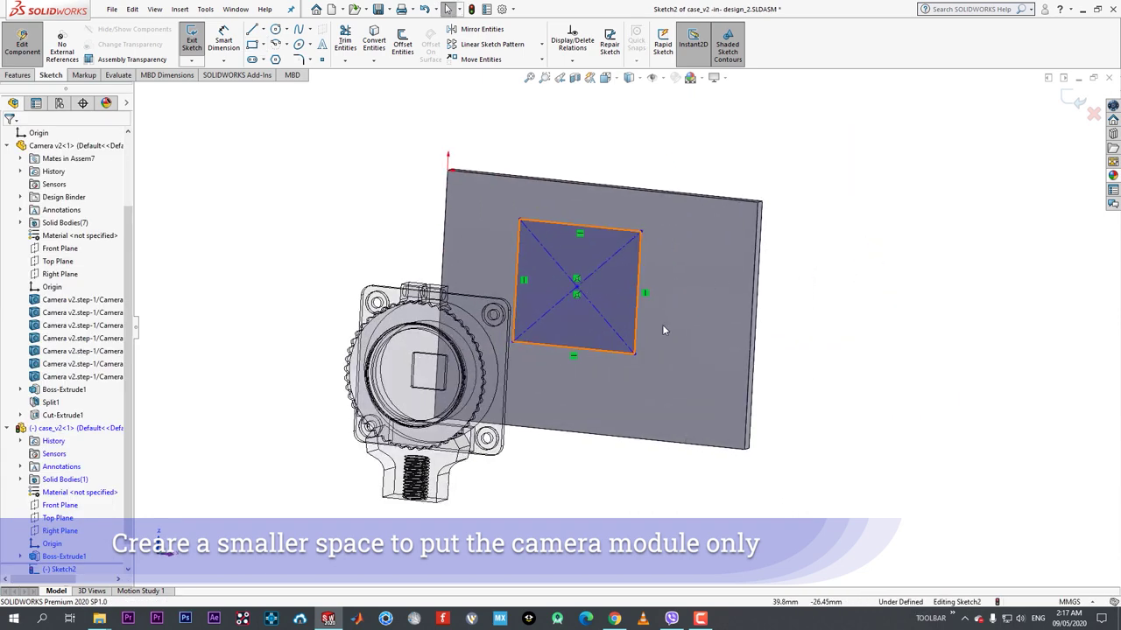
- Draw construction lines from the rectangle's centre to the midpoints of the plate's upper edge and right-hand edge
{"action": "key", "text": "l"}
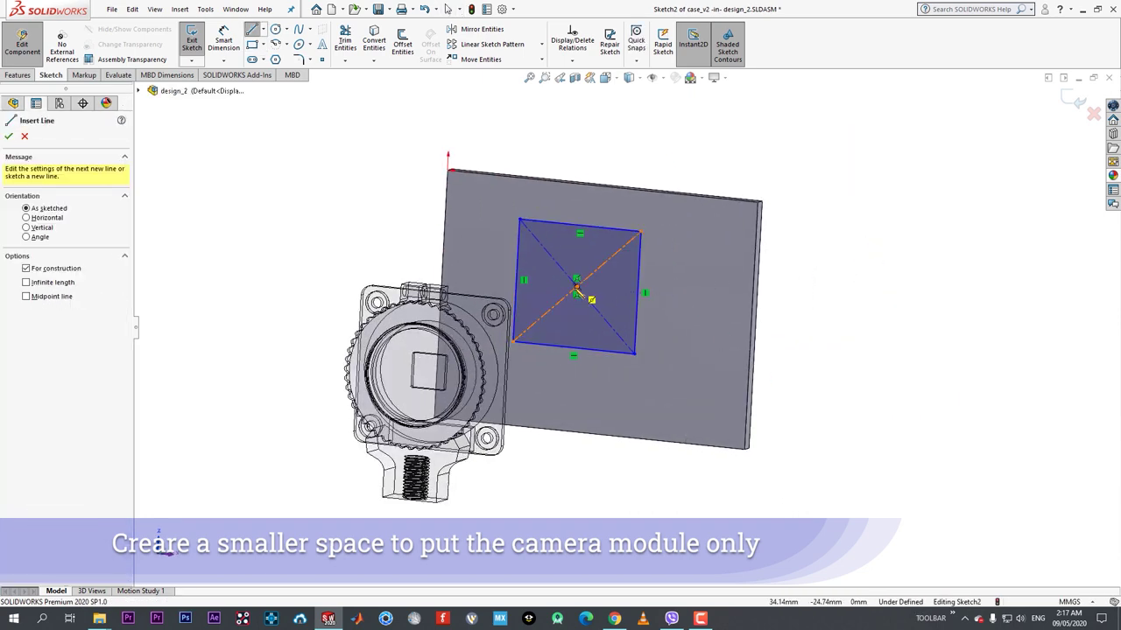
{"action": "left_click", "coordinate": [576, 292]}
{"action": "left_click", "coordinate": [601, 189]}
{"action": "key", "text": "Escape"}
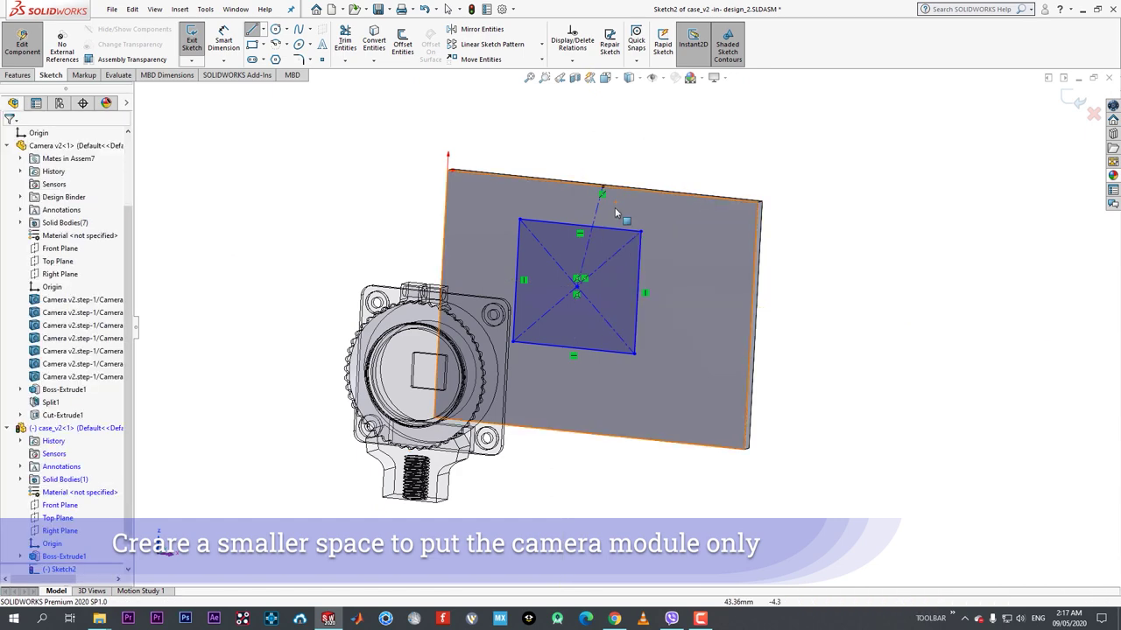
{"action": "key", "text": "l"}
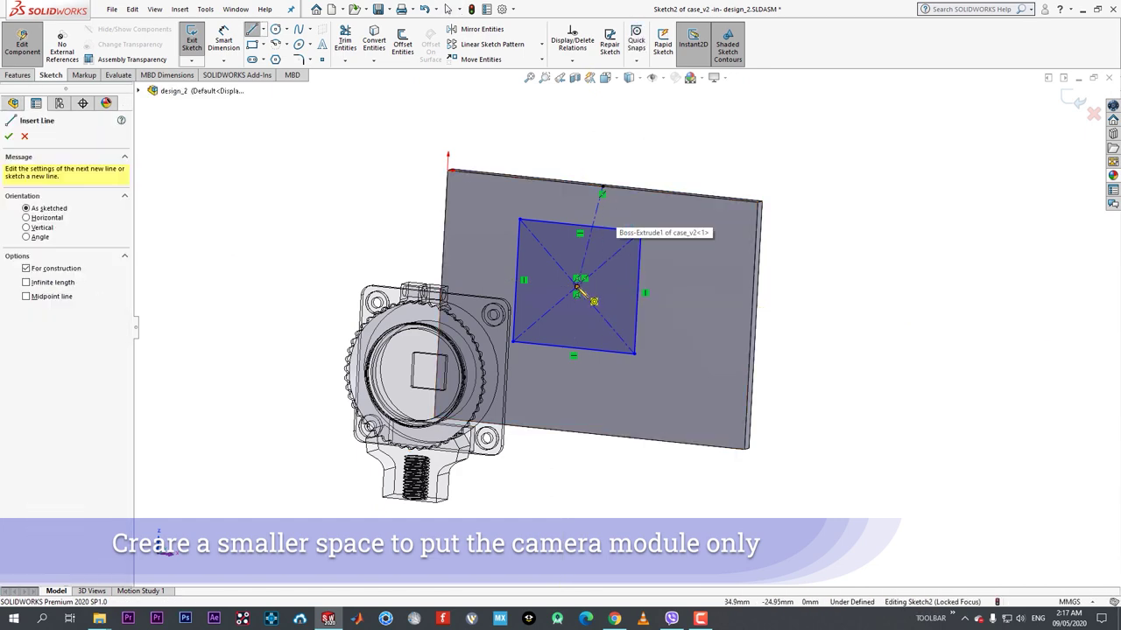
{"action": "left_click", "coordinate": [577, 288]}
{"action": "left_click", "coordinate": [752, 326]}
{"action": "right_click", "coordinate": [749, 325]}
{"action": "left_click", "coordinate": [769, 334]}
- Centre the rectangle on the plate by making the side construction line horizontal and the upper one vertical
{"action": "left_click", "coordinate": [726, 320]}
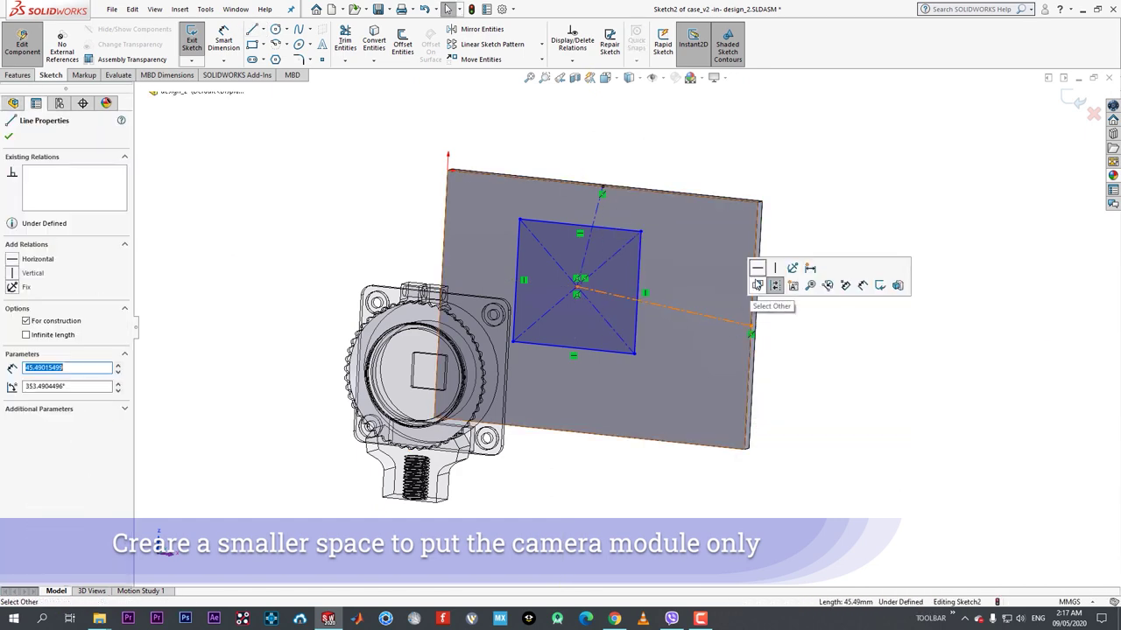
{"action": "left_click", "coordinate": [757, 268]}
{"action": "left_click", "coordinate": [598, 214]}
{"action": "left_click", "coordinate": [650, 161]}
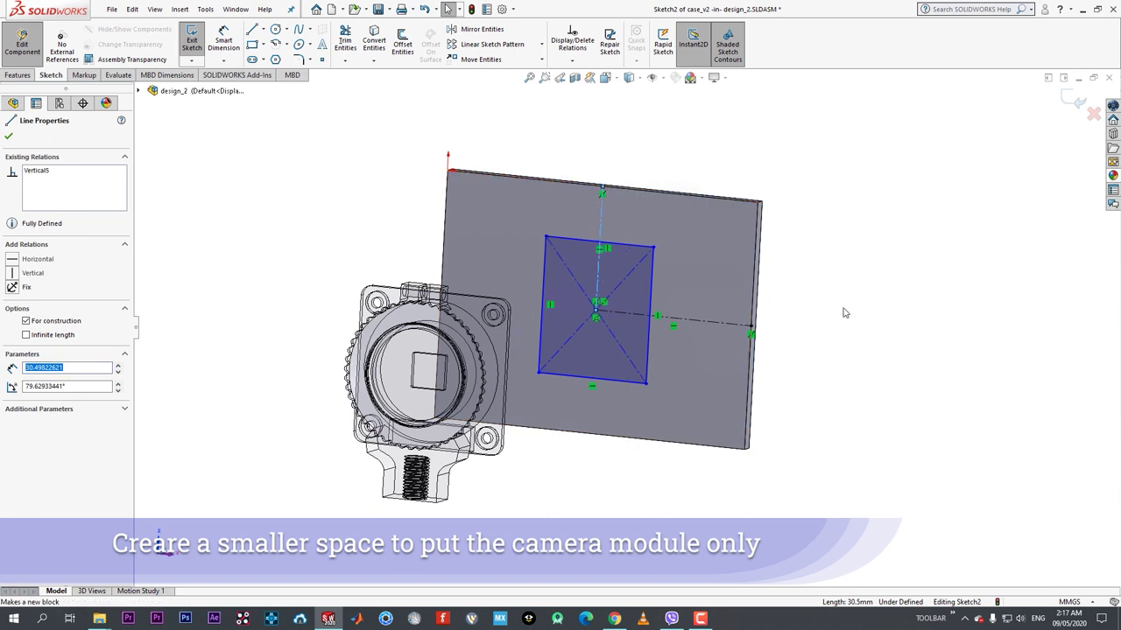
{"action": "left_click", "coordinate": [843, 312]}
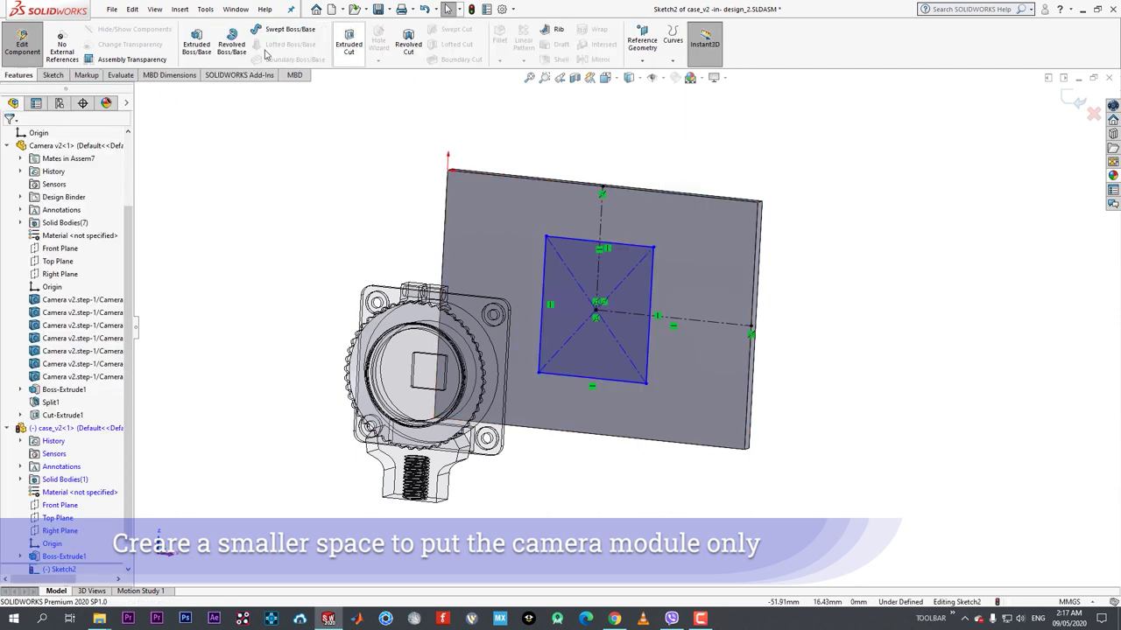
- Extrude the rectangle 30 mm as a blind boss merged with the plate, and finish editing the part
{"action": "left_click", "coordinate": [197, 44]}
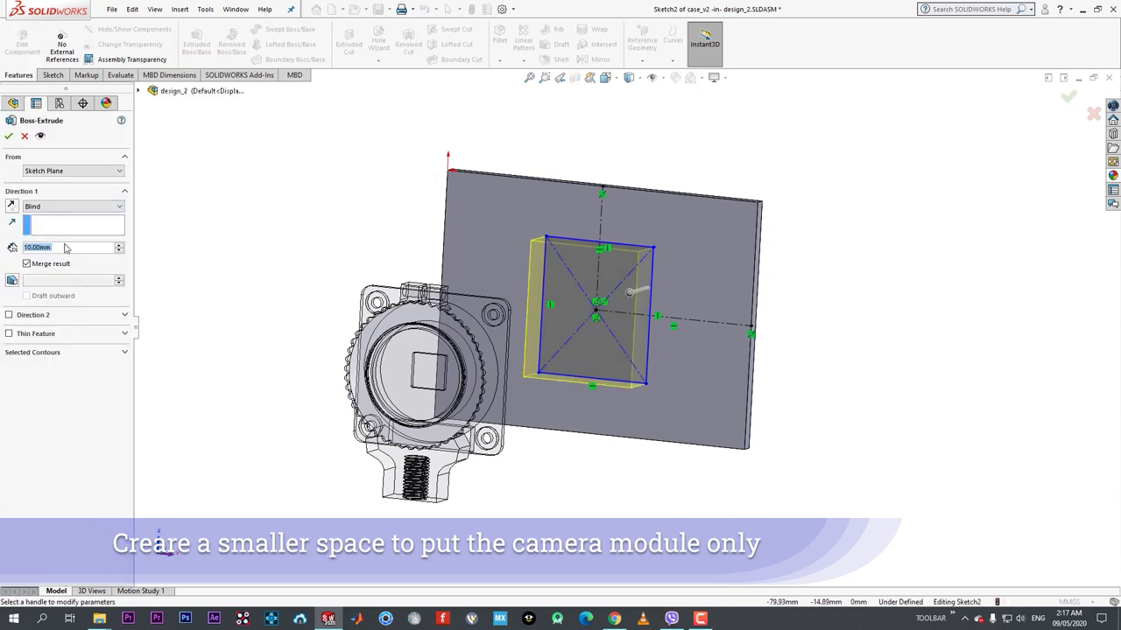
{"action": "scroll", "coordinate": [64, 249], "scroll_direction": "up", "scroll_amount": 2}
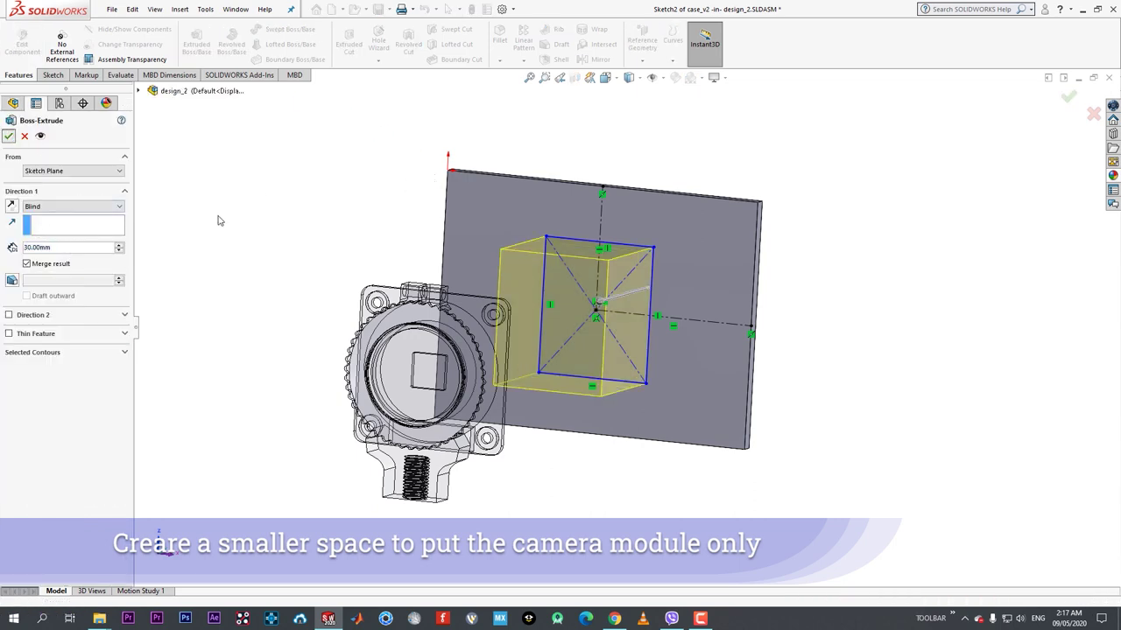
{"action": "key", "text": "Return"}
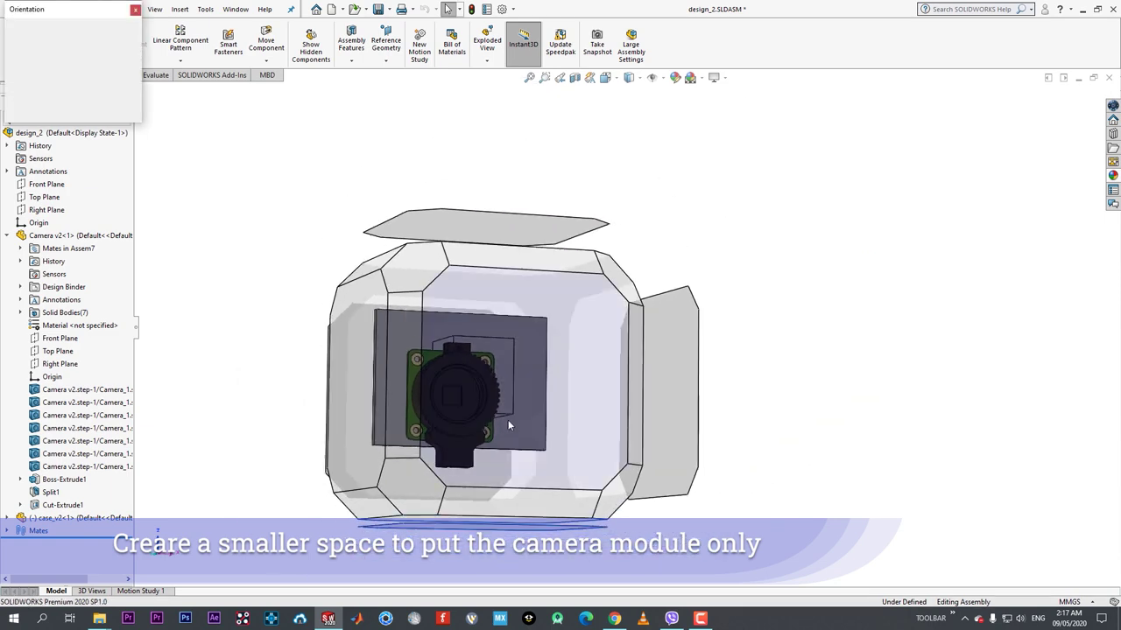
- Move the case_v2 part so its extruded block lies roughly centred behind the camera module
{"action": "left_click", "coordinate": [577, 415]}
{"action": "left_click", "coordinate": [497, 414]}
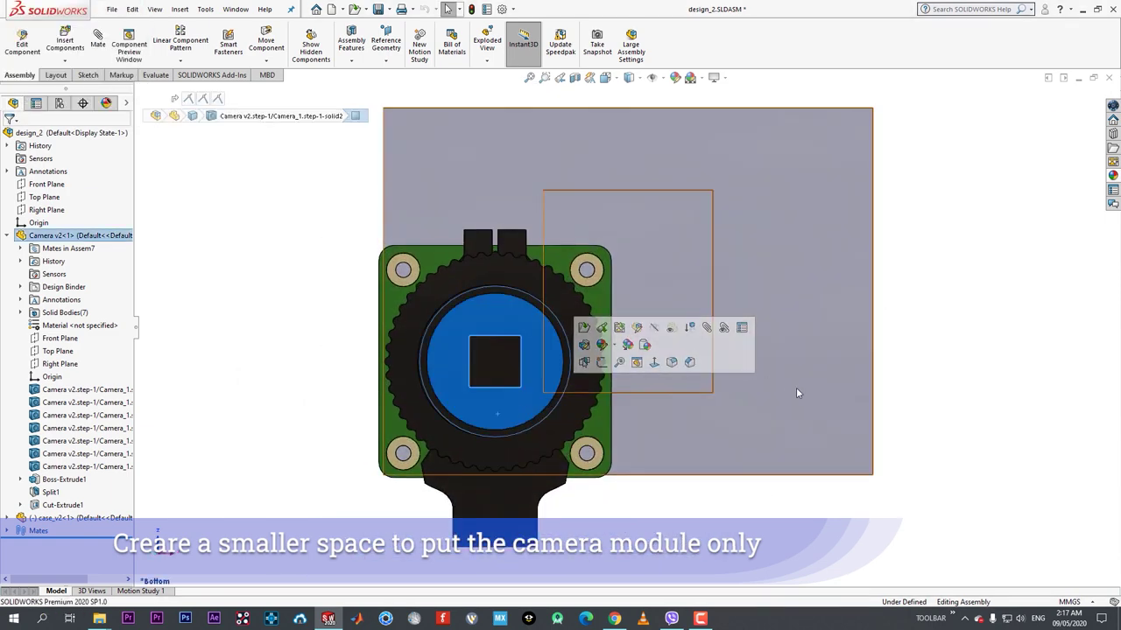
{"action": "left_click_drag", "start_coordinate": [796, 394], "coordinate": [675, 455]}
{"action": "left_click", "coordinate": [829, 340]}
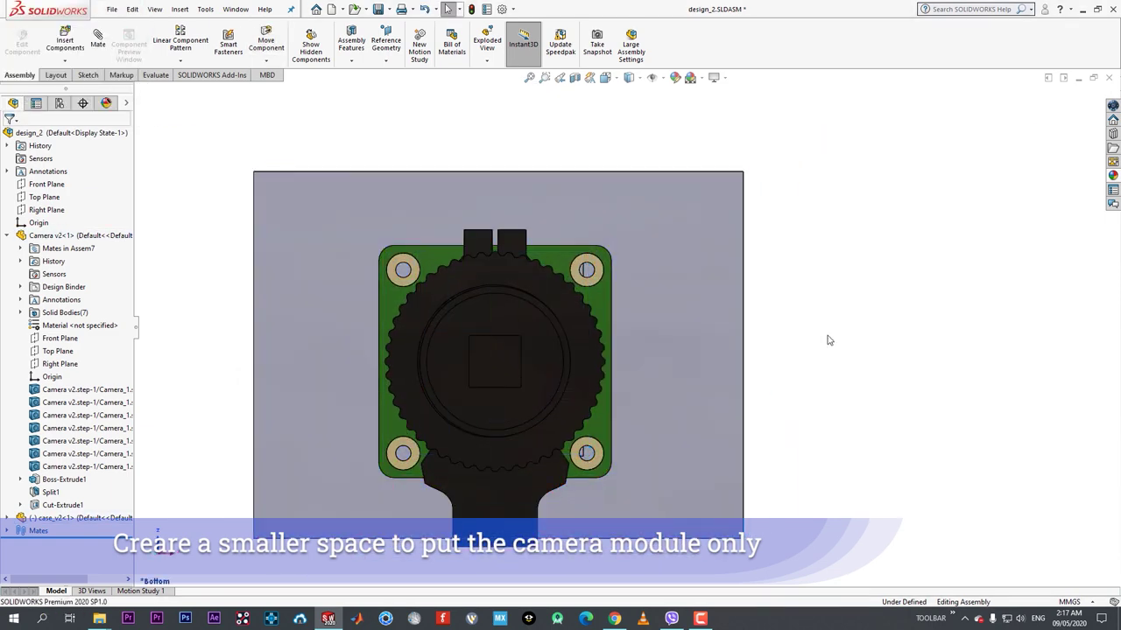
{"action": "middle_click_drag", "start_coordinate": [471, 357], "coordinate": [575, 306]}
{"action": "scroll", "coordinate": [802, 218], "scroll_direction": "down", "scroll_amount": 1}
{"action": "scroll", "coordinate": [287, 259], "scroll_direction": "up", "scroll_amount": 1}
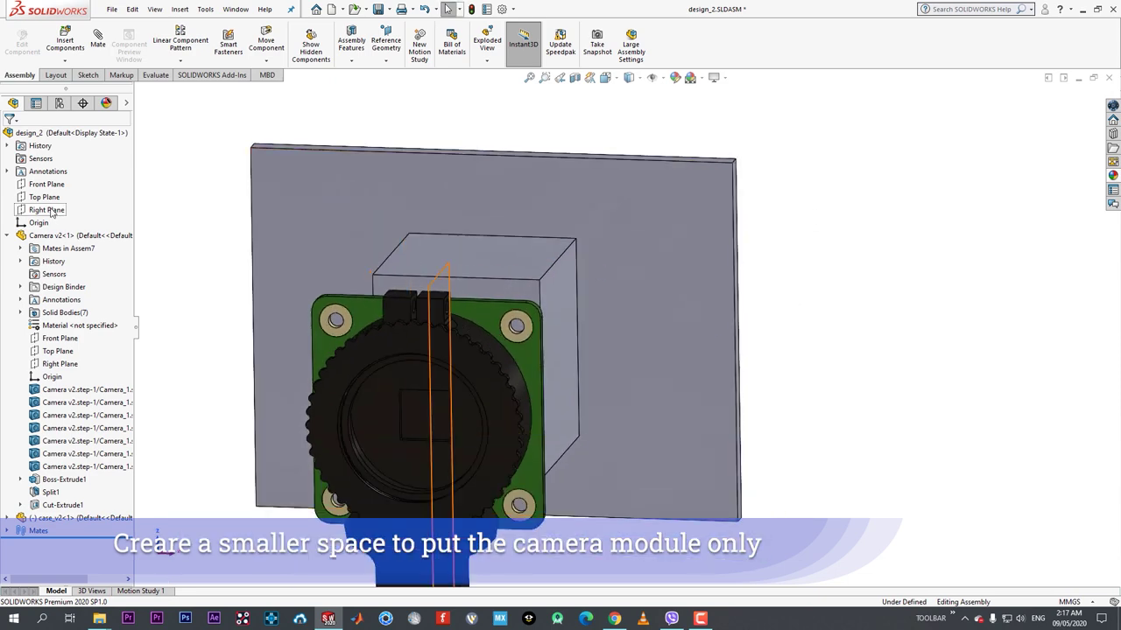
{"action": "left_click", "coordinate": [49, 209]}
{"action": "middle_click_drag", "start_coordinate": [673, 373], "coordinate": [715, 414]}
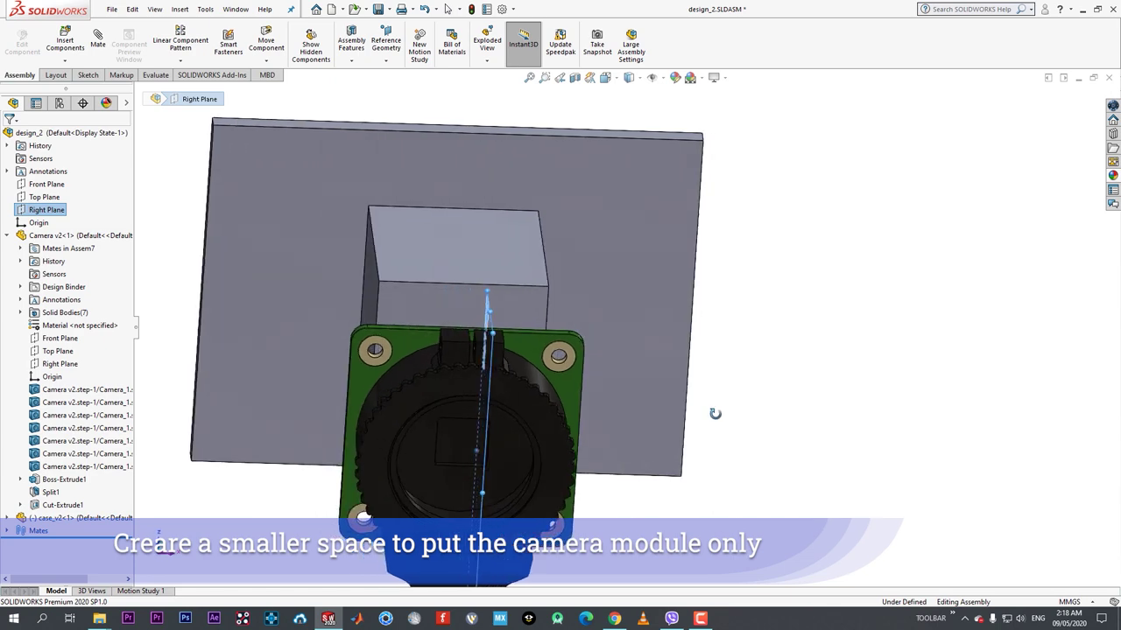
{"action": "left_click", "coordinate": [99, 42]}
{"action": "scroll", "coordinate": [218, 151], "scroll_direction": "down", "scroll_amount": 5}
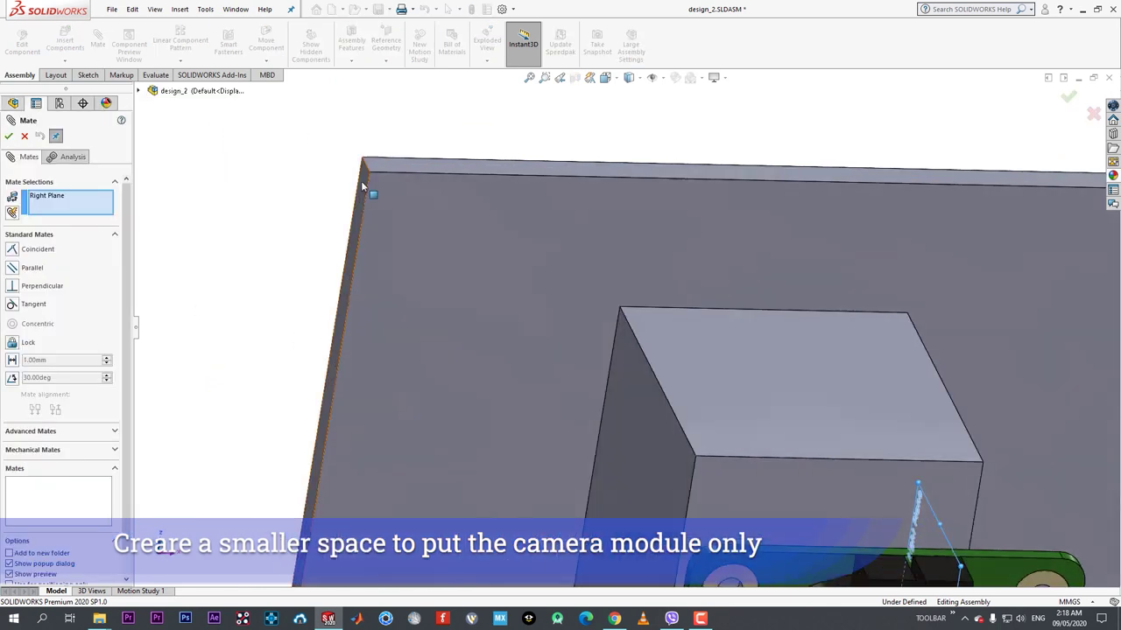
{"action": "left_click", "coordinate": [362, 182]}
{"action": "scroll", "coordinate": [803, 347], "scroll_direction": "up", "scroll_amount": 4}
{"action": "middle_click_drag", "start_coordinate": [937, 455], "coordinate": [925, 436]}
{"action": "left_click", "coordinate": [953, 452]}
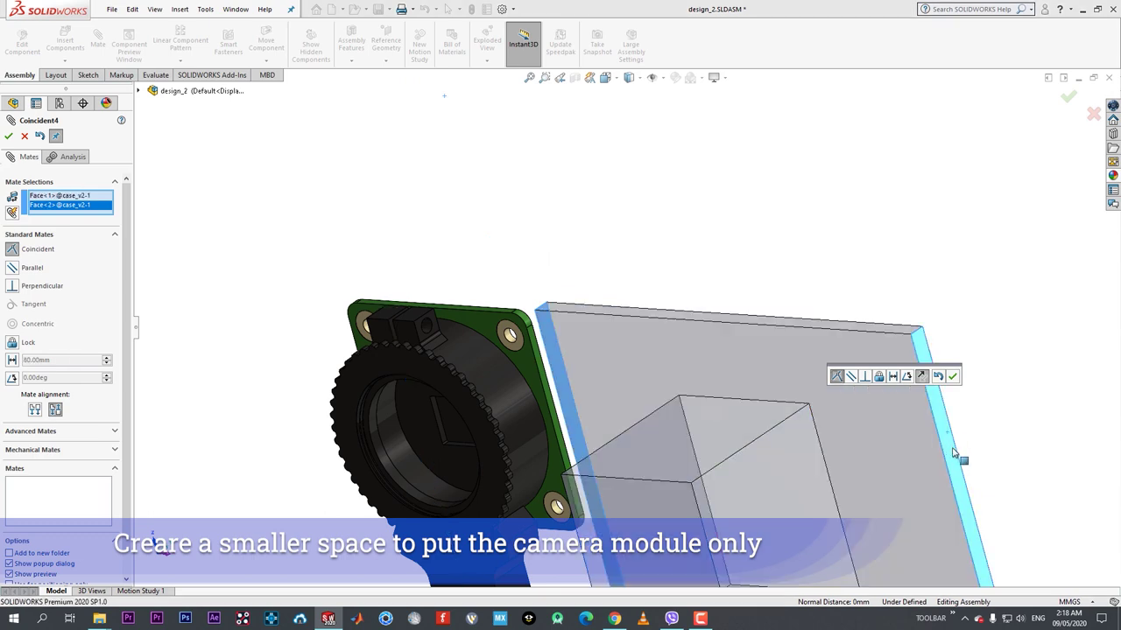
{"action": "scroll", "coordinate": [662, 348], "scroll_direction": "up", "scroll_amount": 3}
{"action": "middle_click_drag", "start_coordinate": [681, 415], "coordinate": [622, 416]}
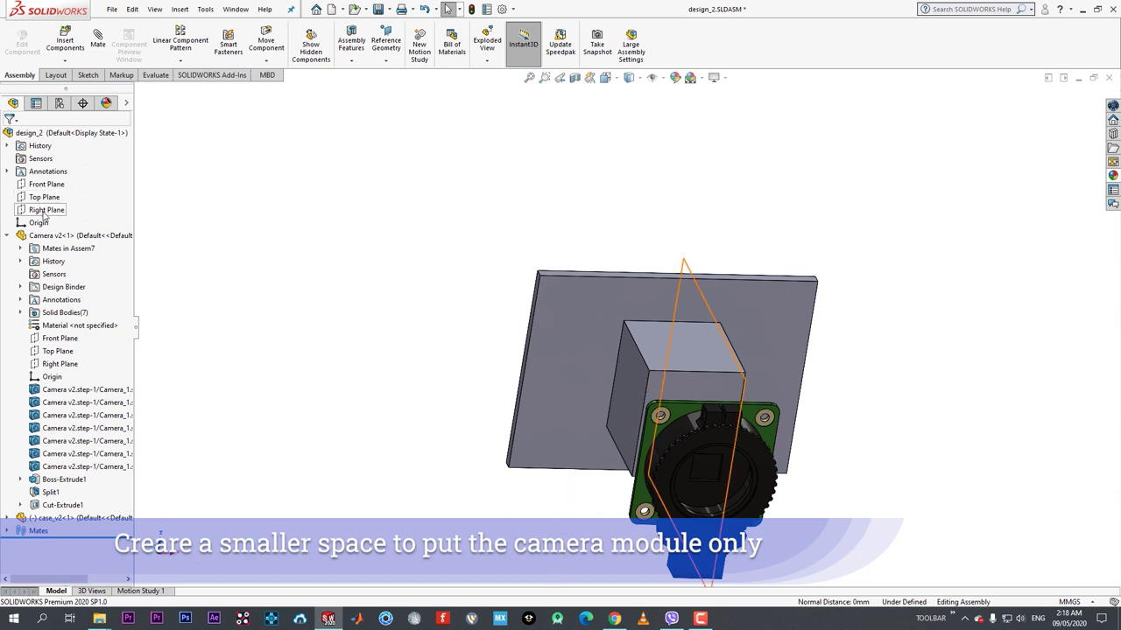
- Add a symmetric mate that centres the plate's two side faces about the assembly's Right Plane
{"action": "left_click", "coordinate": [43, 213]}
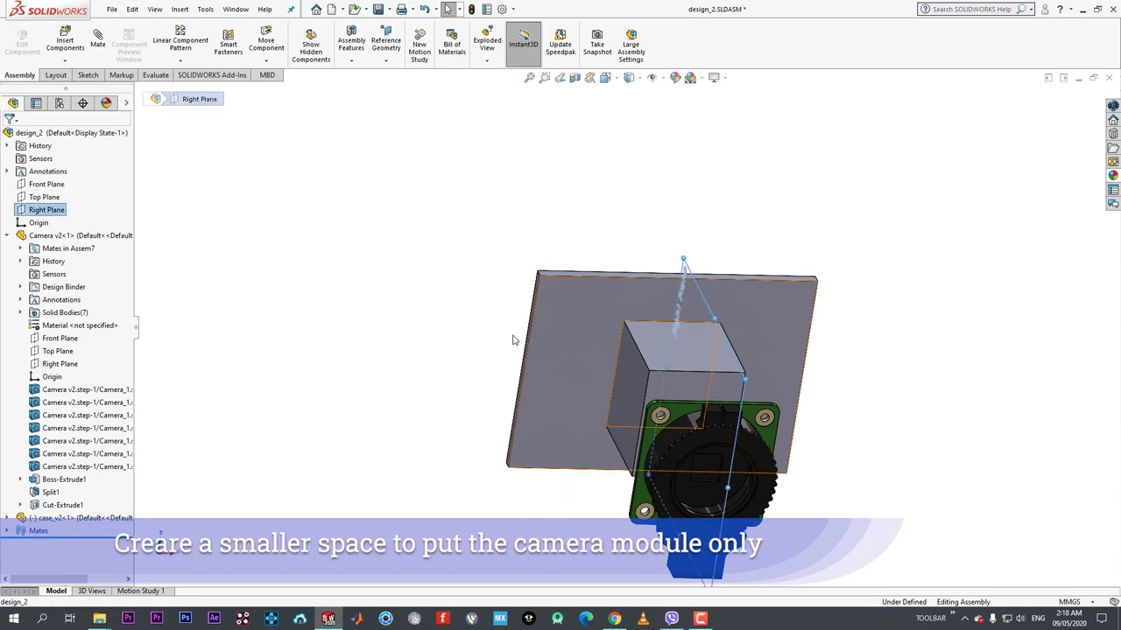
{"action": "scroll", "coordinate": [560, 299], "scroll_direction": "down", "scroll_amount": 3}
{"action": "left_click", "coordinate": [521, 267], "text": "ctrl"}
{"action": "scroll", "coordinate": [622, 334], "scroll_direction": "up", "scroll_amount": 3}
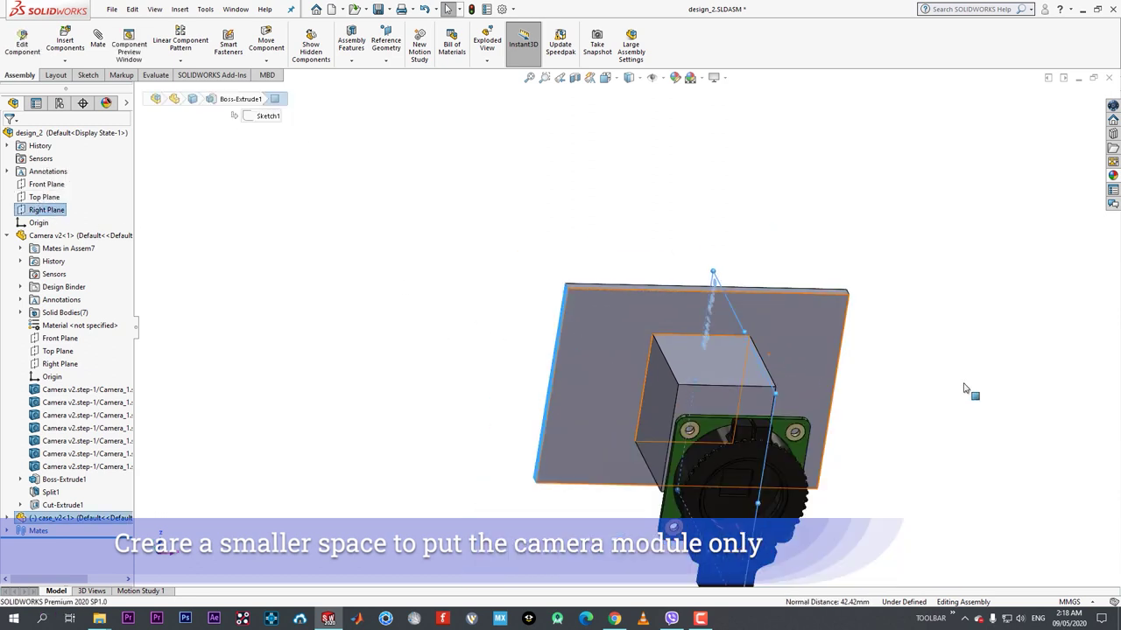
{"action": "middle_click_drag", "start_coordinate": [963, 388], "coordinate": [872, 328]}
{"action": "left_click", "coordinate": [871, 326]}
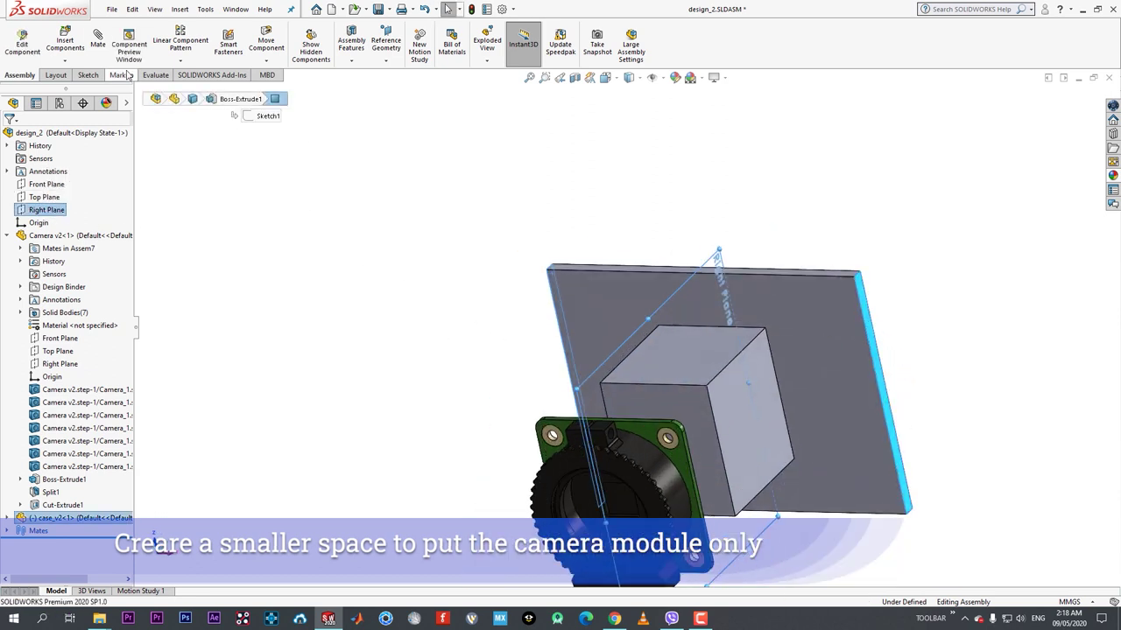
{"action": "scroll", "coordinate": [665, 193], "scroll_direction": "up", "scroll_amount": 2}
{"action": "middle_click_drag", "start_coordinate": [701, 245], "coordinate": [646, 333]}
{"action": "left_click", "coordinate": [9, 137]}
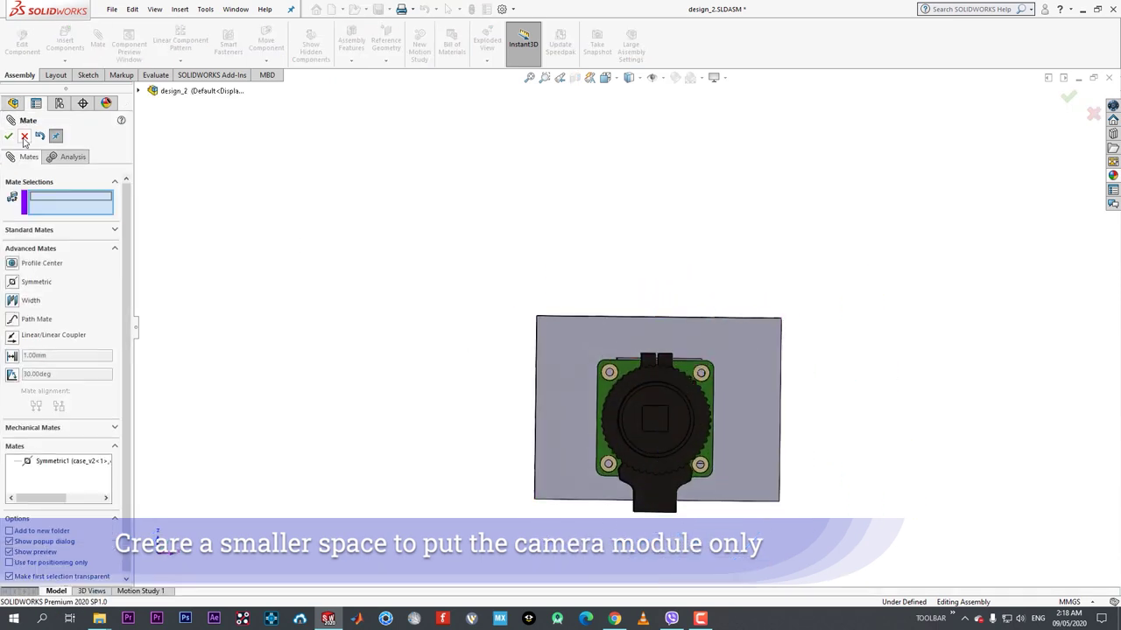
{"action": "left_click", "coordinate": [9, 136]}
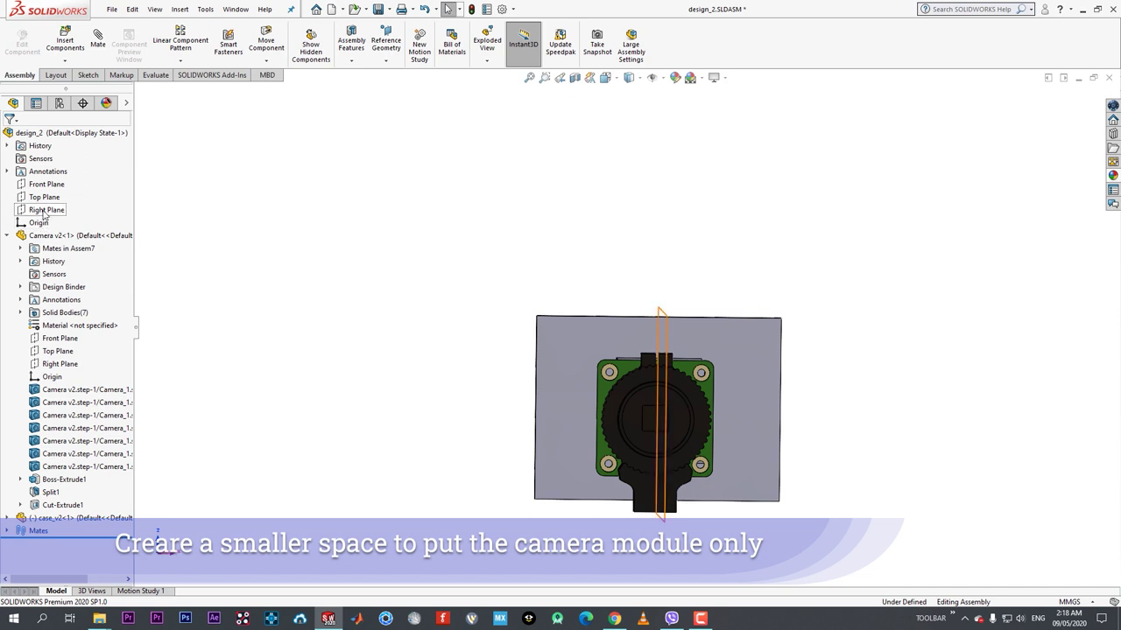
- Create a reference plane midway between the upper and lower edge faces of the camera's circuit board
{"action": "middle_click_drag", "start_coordinate": [535, 397], "coordinate": [473, 399]}
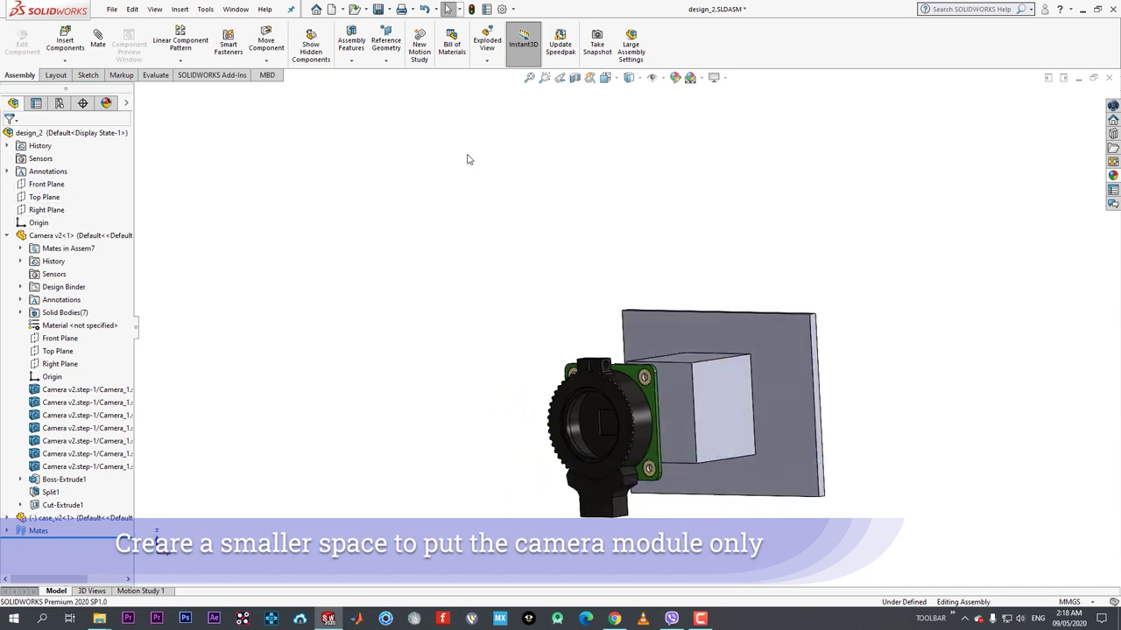
{"action": "left_click", "coordinate": [387, 59]}
{"action": "left_click", "coordinate": [396, 75]}
{"action": "middle_click_drag", "start_coordinate": [547, 394], "coordinate": [585, 434]}
{"action": "scroll", "coordinate": [637, 366], "scroll_direction": "down", "scroll_amount": 5}
{"action": "left_click", "coordinate": [614, 433]}
{"action": "scroll", "coordinate": [617, 438], "scroll_direction": "up", "scroll_amount": 5}
{"action": "scroll", "coordinate": [645, 511], "scroll_direction": "up", "scroll_amount": 5}
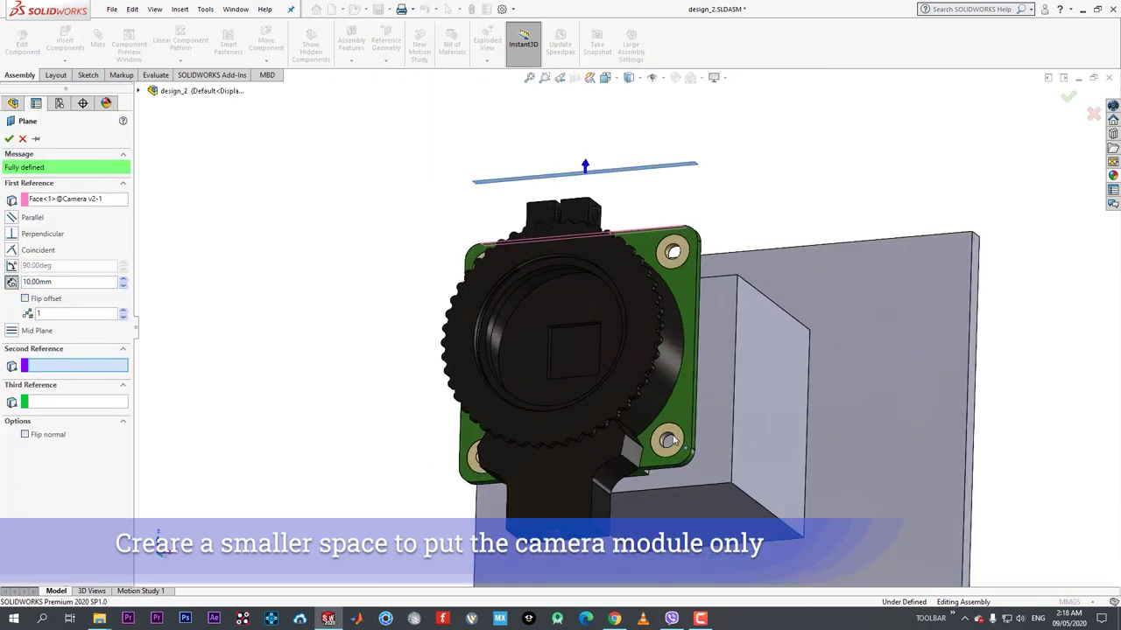
{"action": "left_click", "coordinate": [642, 445]}
{"action": "left_click", "coordinate": [10, 139]}
{"action": "scroll", "coordinate": [627, 307], "scroll_direction": "up", "scroll_amount": 3}
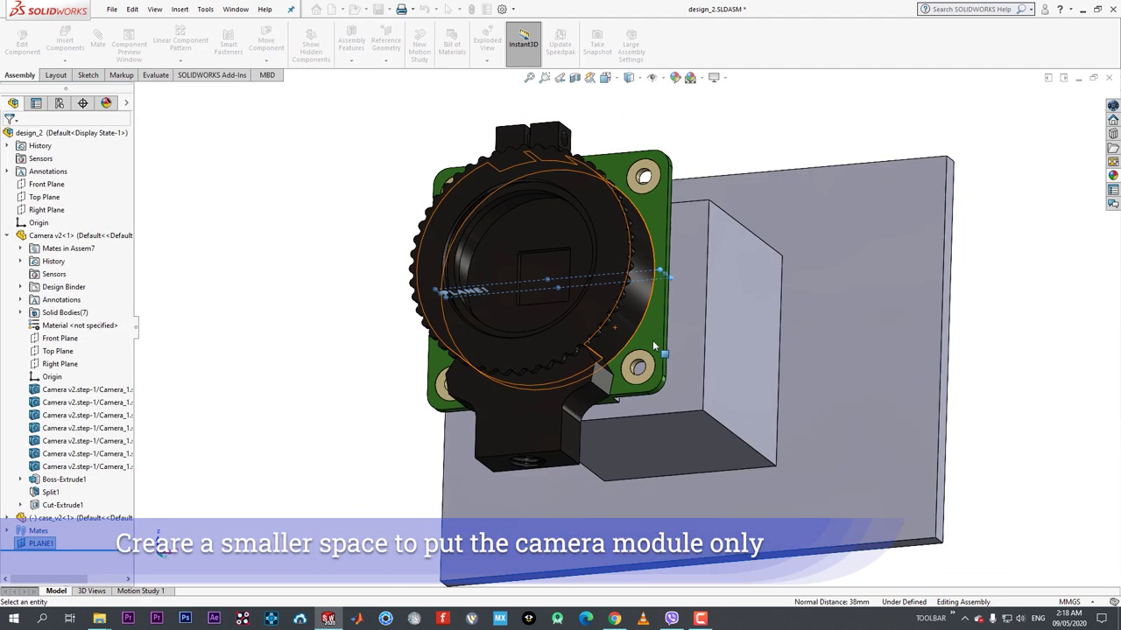
- Add a symmetric mate that centres the plate's upper and lower edge faces about PLANE1
{"action": "middle_click_drag", "start_coordinate": [653, 340], "coordinate": [688, 423]}
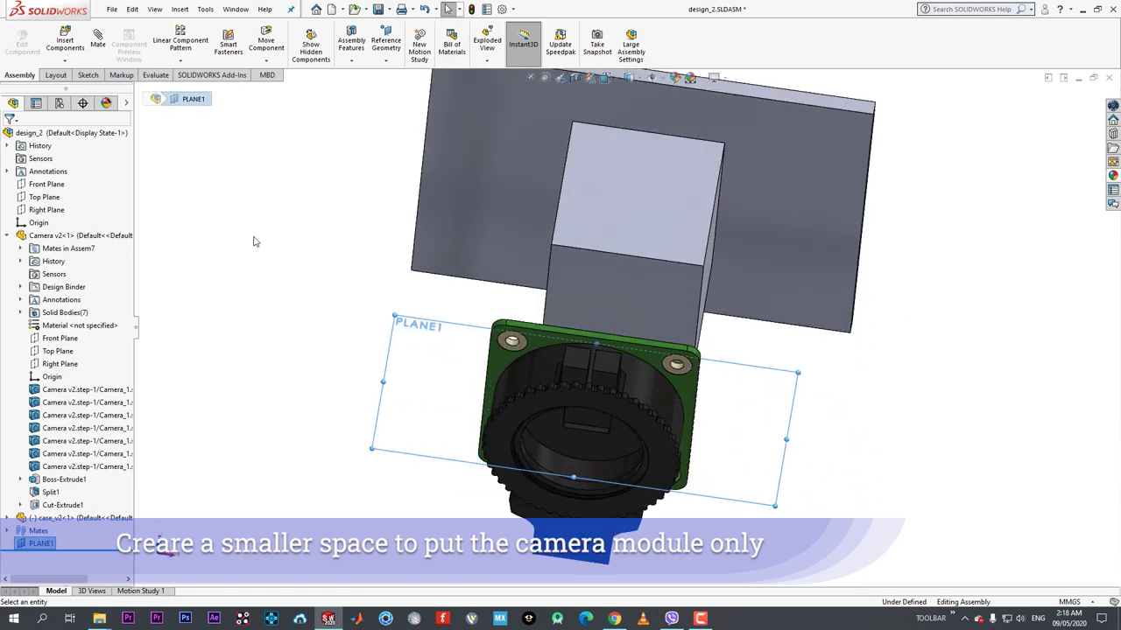
{"action": "left_click", "coordinate": [255, 241]}
{"action": "scroll", "coordinate": [596, 350], "scroll_direction": "up", "scroll_amount": 1}
{"action": "middle_click_drag", "start_coordinate": [595, 359], "coordinate": [569, 333]}
{"action": "left_click", "coordinate": [42, 543]}
{"action": "scroll", "coordinate": [595, 368], "scroll_direction": "up", "scroll_amount": 1}
{"action": "left_click", "coordinate": [592, 158]}
{"action": "middle_click_drag", "start_coordinate": [592, 159], "coordinate": [670, 281]}
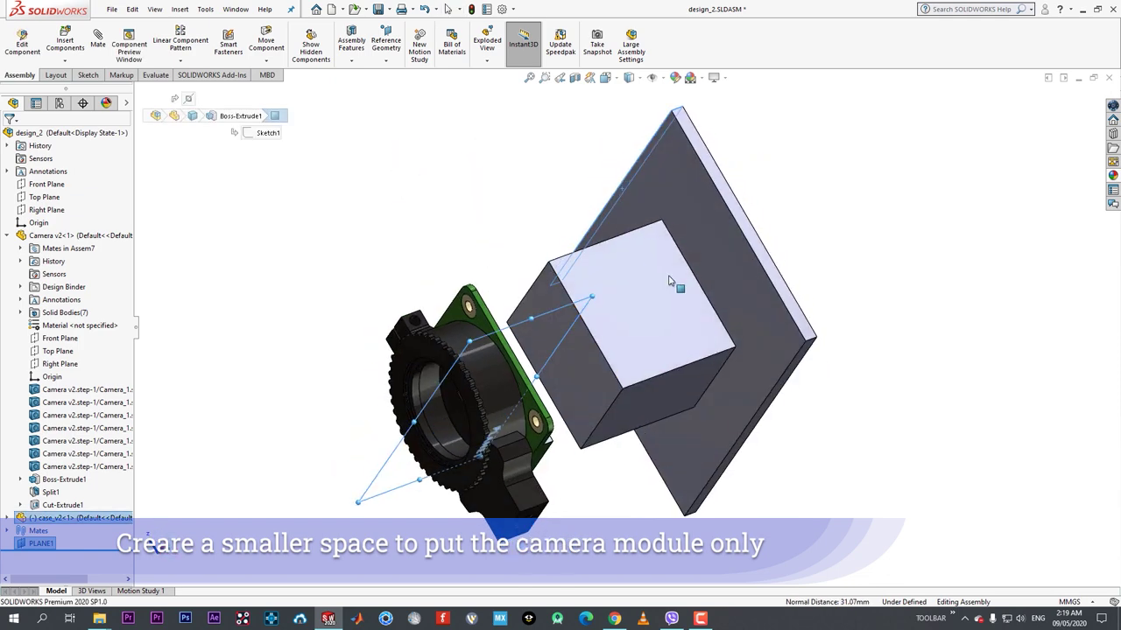
{"action": "left_click", "coordinate": [808, 354]}
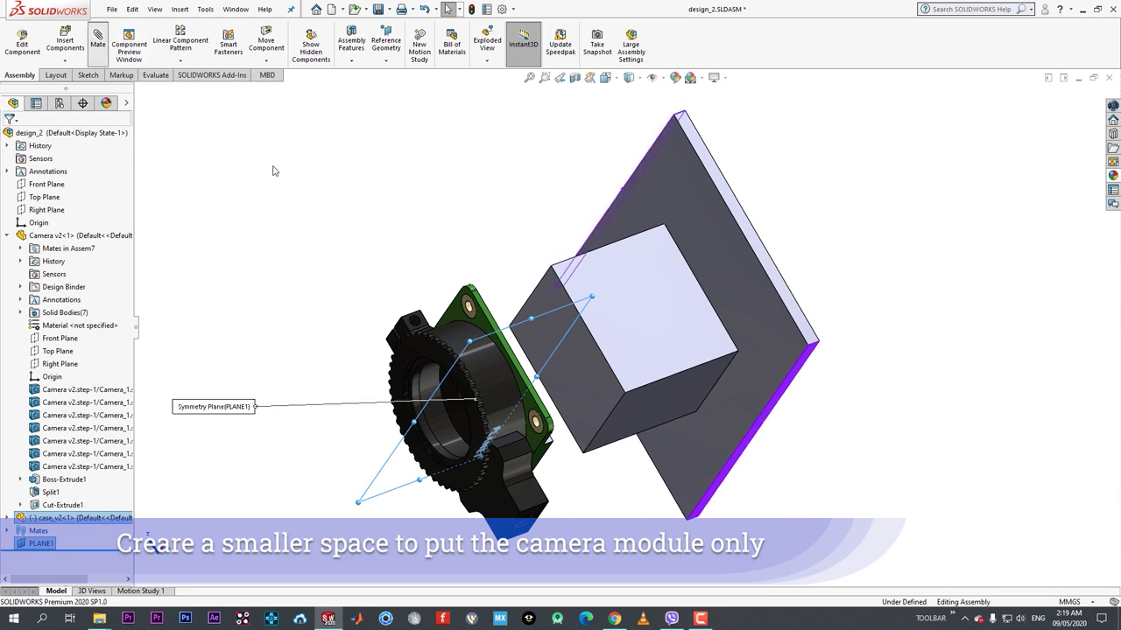
{"action": "left_click", "coordinate": [8, 135]}
{"action": "scroll", "coordinate": [639, 347], "scroll_direction": "up", "scroll_amount": 1}
{"action": "left_click", "coordinate": [7, 137]}
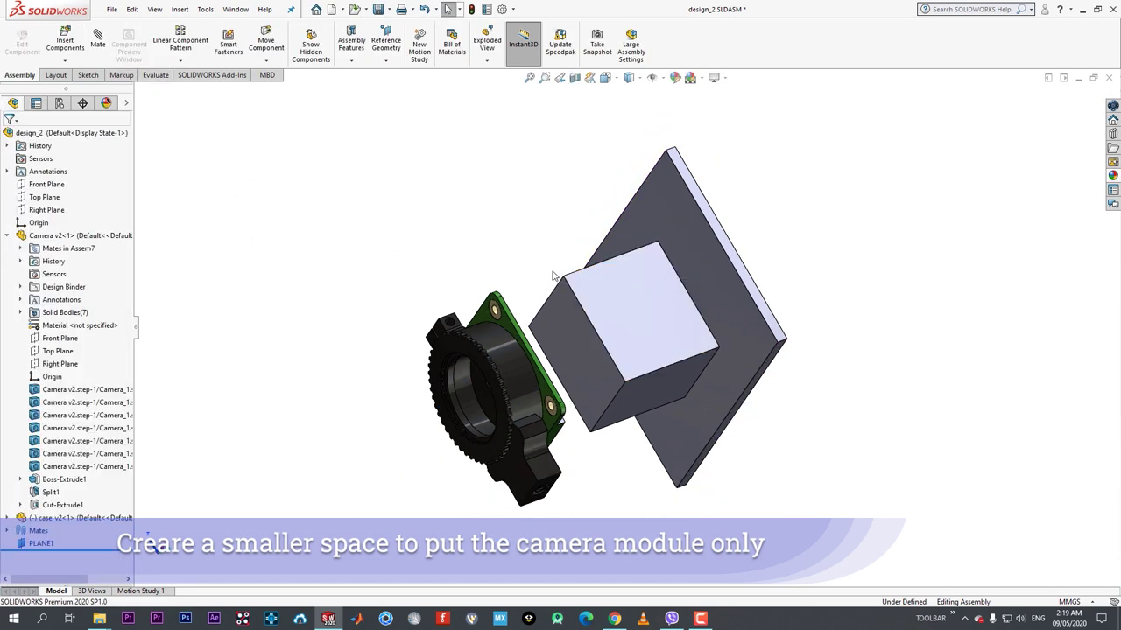
- Enlarge the block's sketch rectangle around the camera board to about 56 mm tall, and finish editing the part
{"action": "key", "text": "space"}
{"action": "left_click", "coordinate": [556, 415]}
{"action": "scroll", "coordinate": [693, 344], "scroll_direction": "up", "scroll_amount": 1}
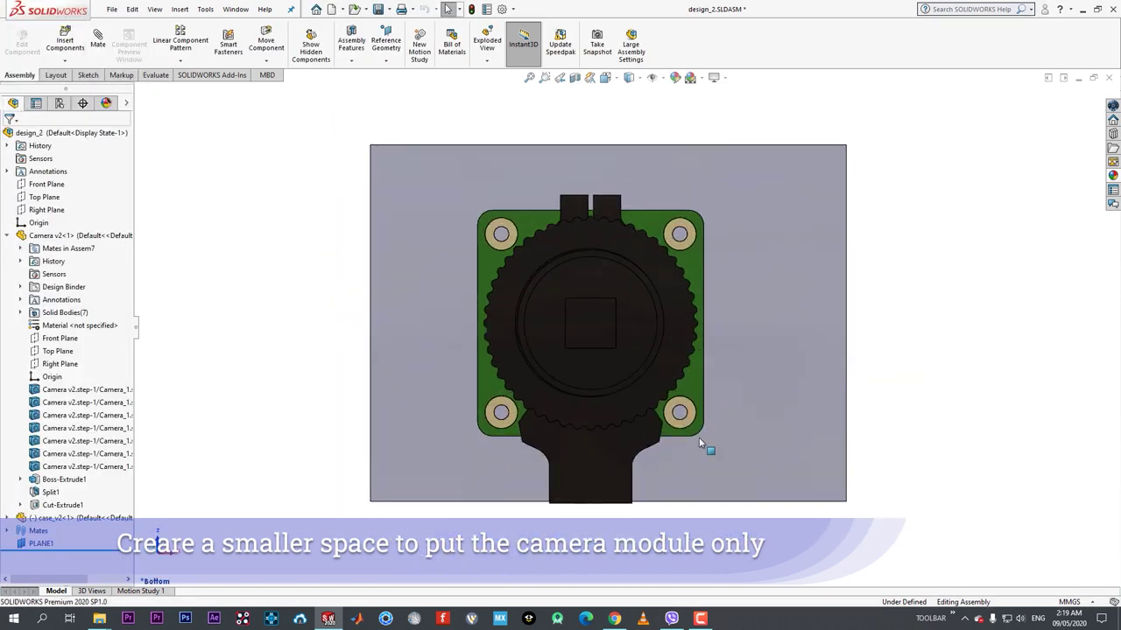
{"action": "mouse_move", "coordinate": [698, 437]}
{"action": "middle_mouse_down"}
{"action": "mouse_move", "coordinate": [681, 439]}
{"action": "mouse_move", "coordinate": [689, 429]}
{"action": "middle_mouse_up"}
{"action": "left_click", "coordinate": [708, 322]}
{"action": "left_click", "coordinate": [758, 265]}
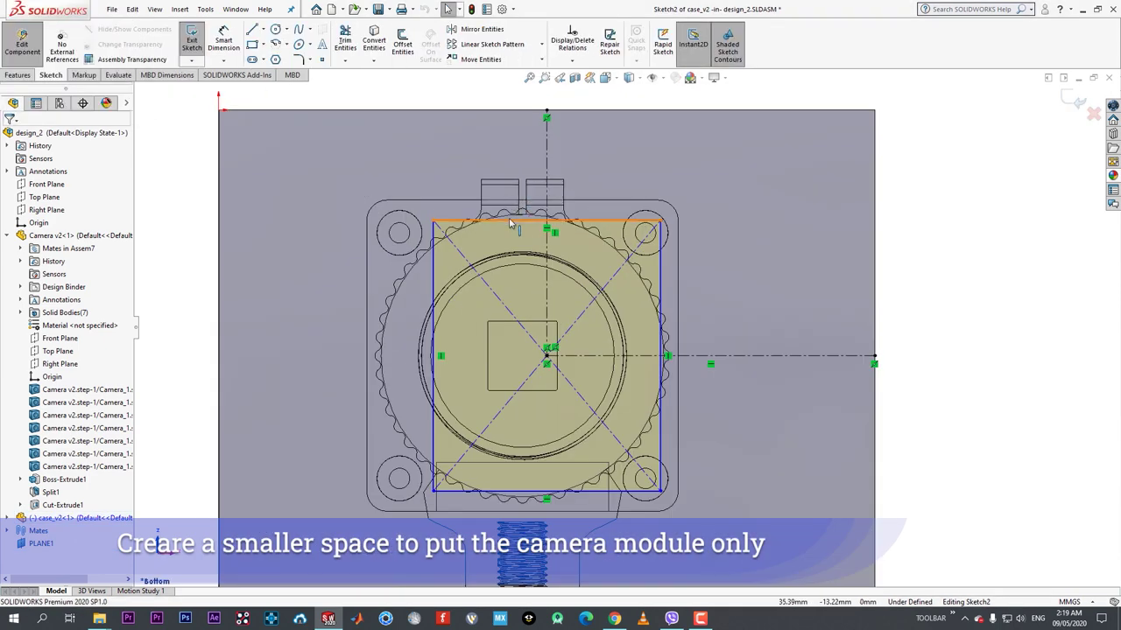
{"action": "left_click_drag", "start_coordinate": [509, 220], "coordinate": [514, 173]}
{"action": "left_click_drag", "start_coordinate": [394, 344], "coordinate": [355, 352]}
{"action": "scroll", "coordinate": [509, 345], "scroll_direction": "up", "scroll_amount": 3}
{"action": "key", "text": "Escape"}
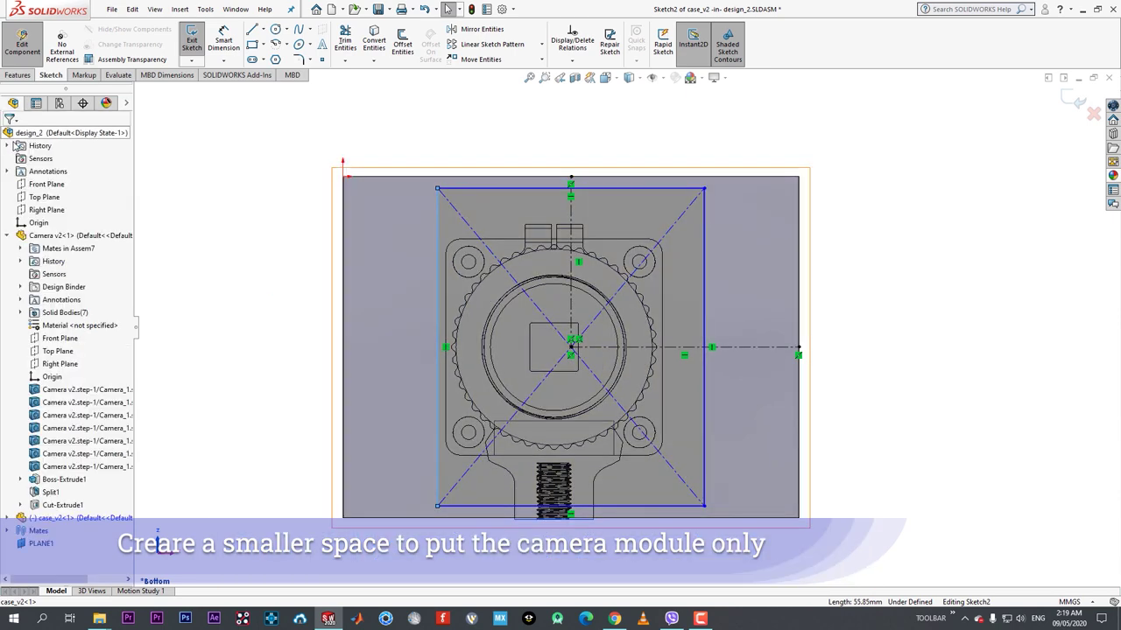
{"action": "left_click", "coordinate": [22, 39]}
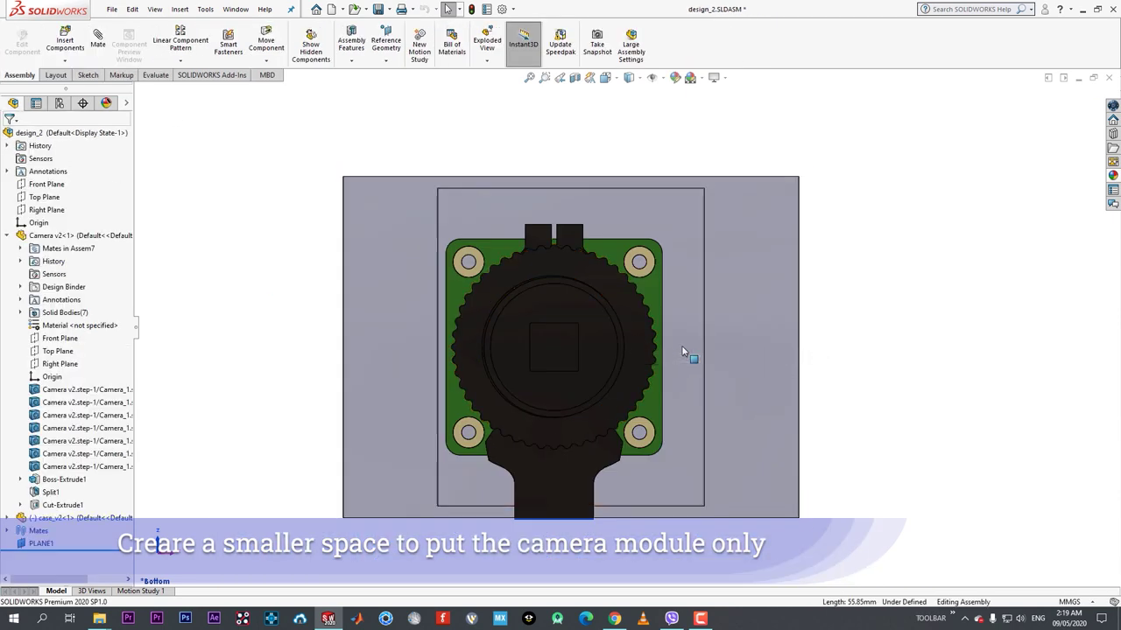
- Review the mates of case_v2 and delete the symmetric mate about the Right Plane
{"action": "left_click", "coordinate": [763, 370]}
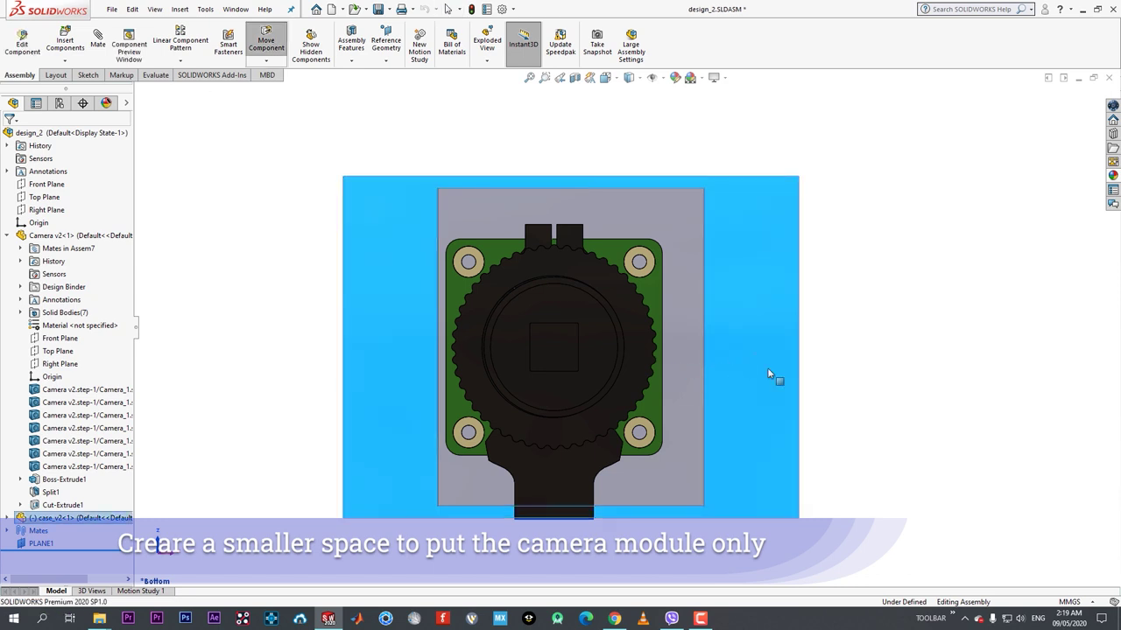
{"action": "left_click", "coordinate": [948, 299]}
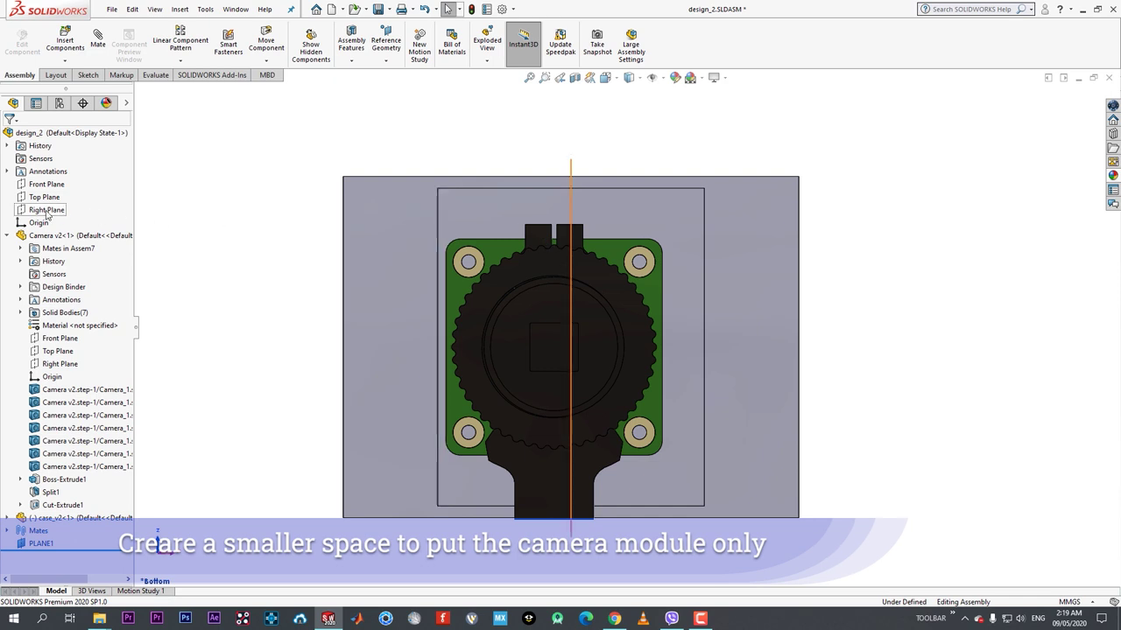
{"action": "left_click", "coordinate": [783, 305]}
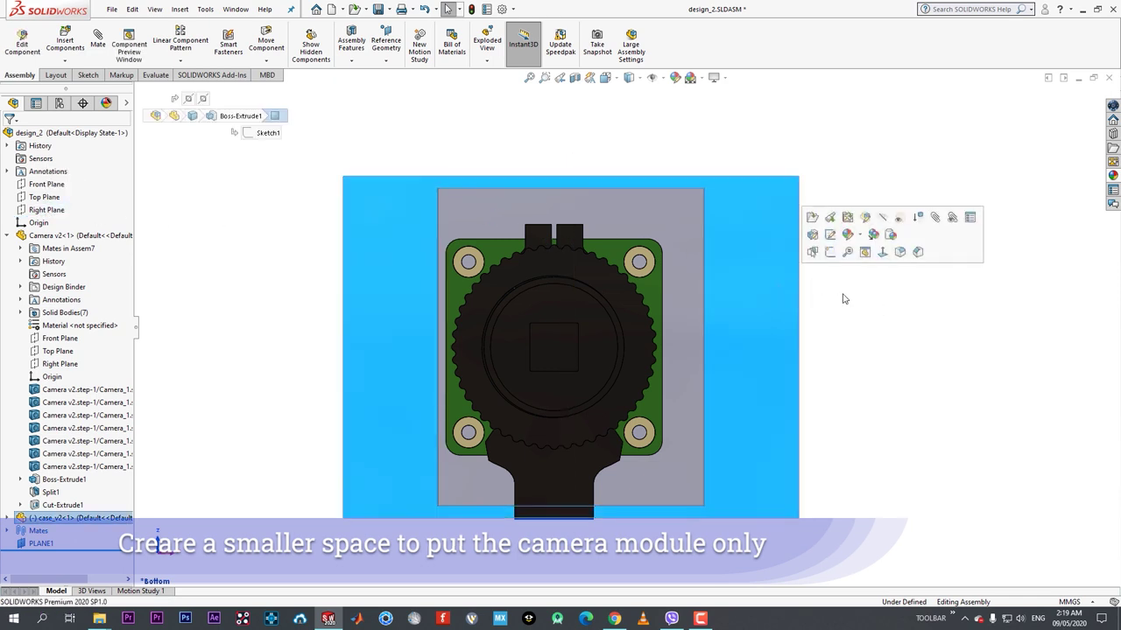
{"action": "left_click", "coordinate": [843, 298]}
{"action": "left_click", "coordinate": [785, 277]}
{"action": "left_click", "coordinate": [949, 189]}
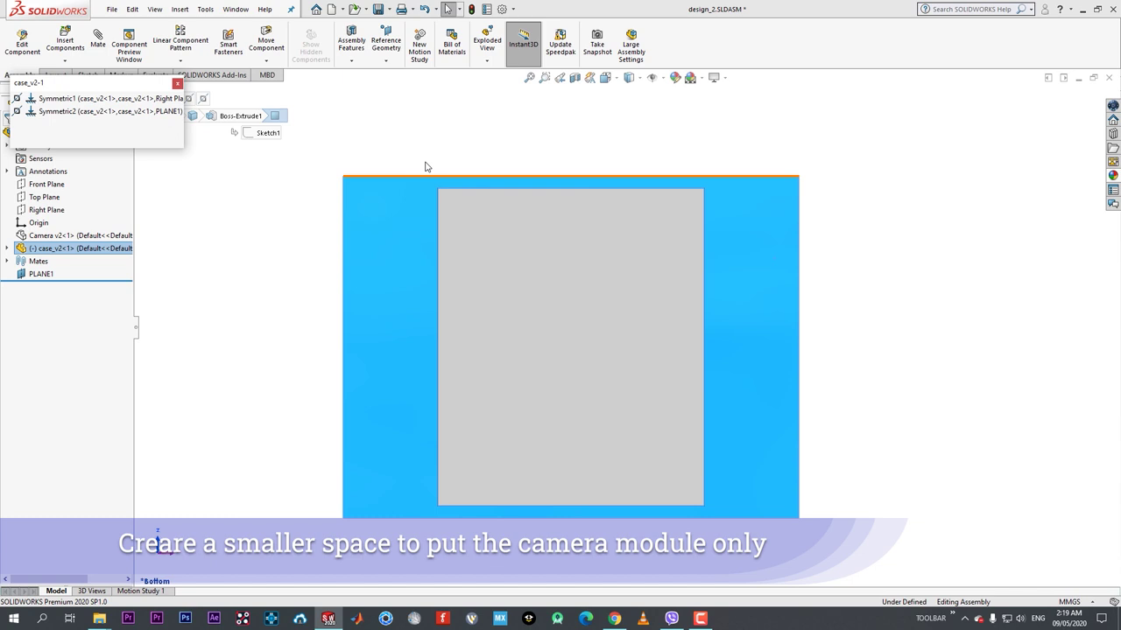
{"action": "left_click", "coordinate": [46, 99]}
{"action": "left_click", "coordinate": [45, 111]}
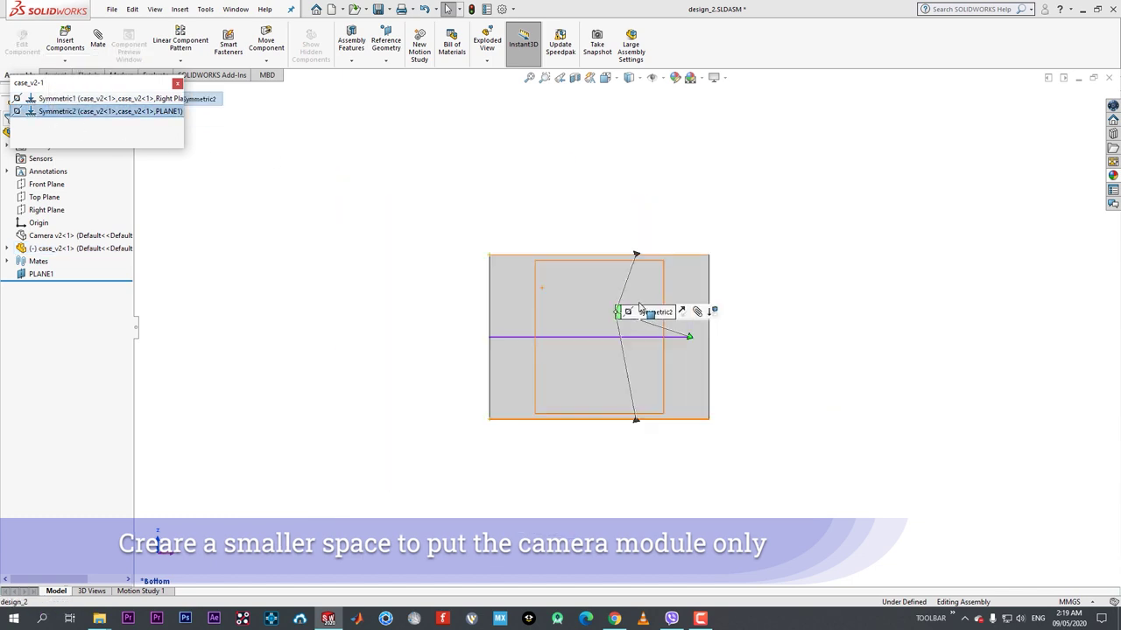
{"action": "left_click", "coordinate": [53, 99]}
{"action": "right_click", "coordinate": [62, 98]}
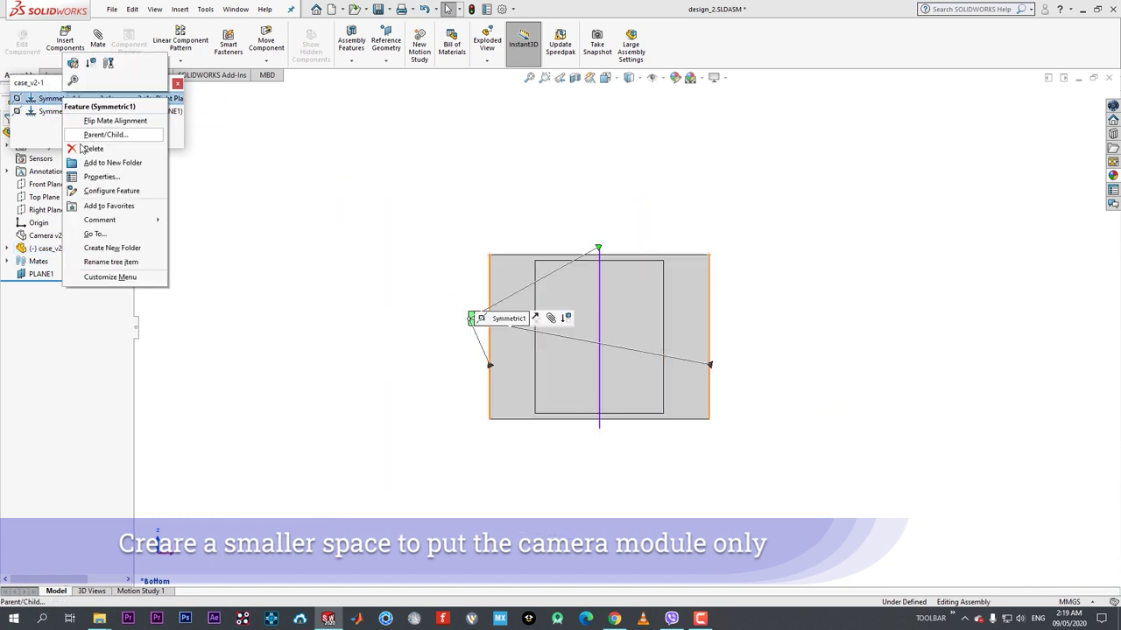
{"action": "left_click", "coordinate": [88, 146]}
{"action": "left_click", "coordinate": [633, 252]}
{"action": "left_click", "coordinate": [726, 327]}
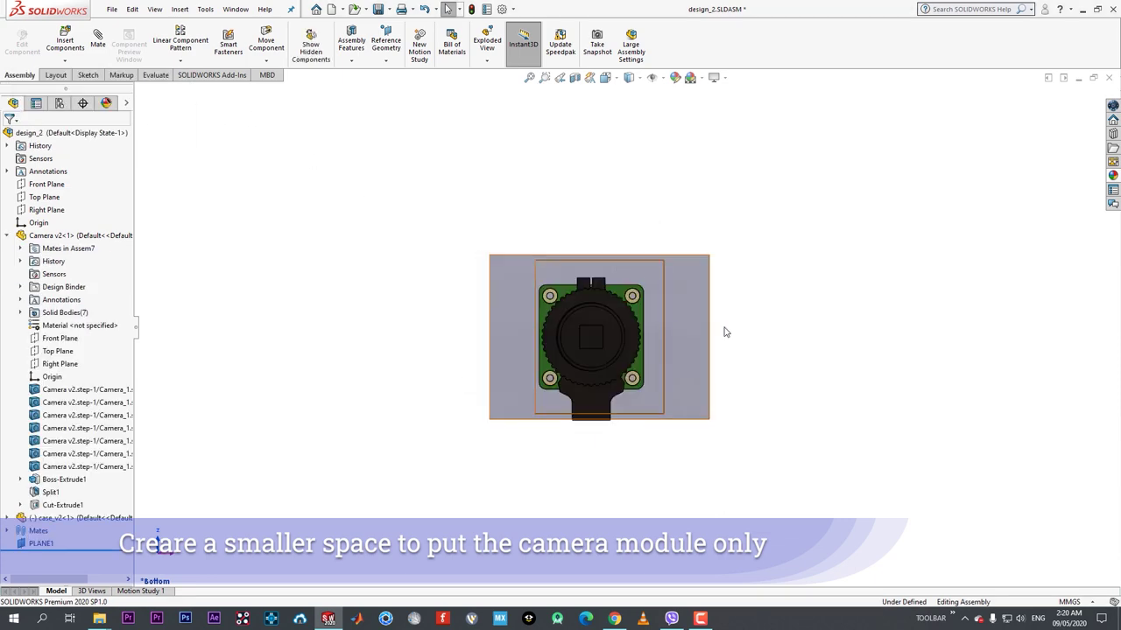
- Create a reference plane midway between the two side edge faces of the camera's circuit board
{"action": "left_click", "coordinate": [386, 54]}
{"action": "left_click", "coordinate": [396, 74]}
{"action": "scroll", "coordinate": [504, 326], "scroll_direction": "down", "scroll_amount": 4}
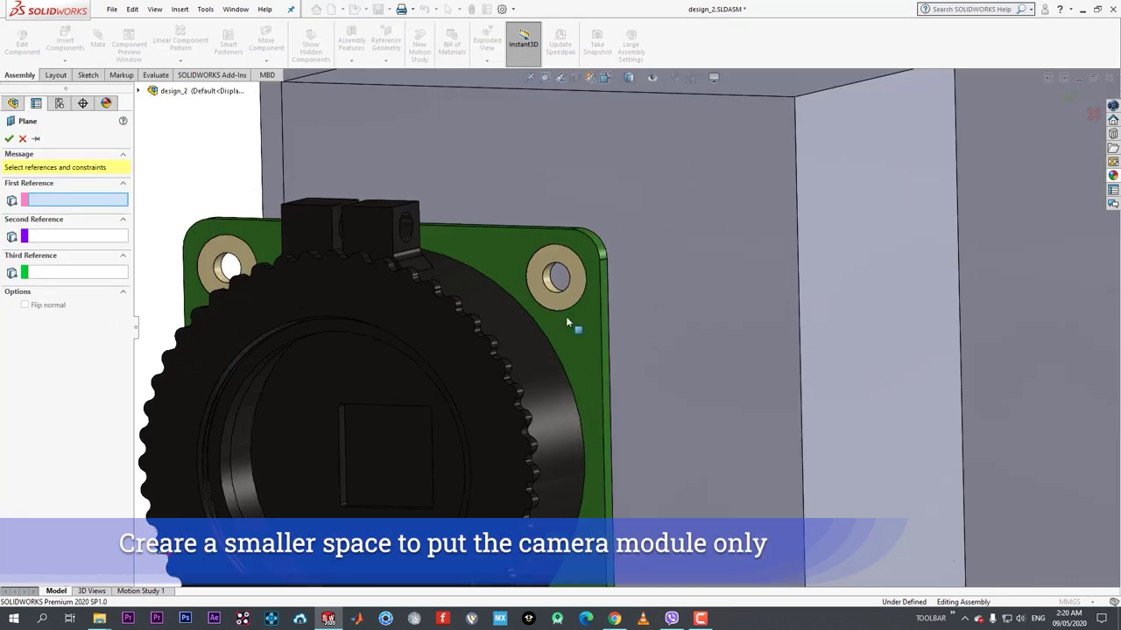
{"action": "scroll", "coordinate": [604, 288], "scroll_direction": "up", "scroll_amount": 4}
{"action": "middle_click_drag", "start_coordinate": [604, 289], "coordinate": [478, 336]}
{"action": "scroll", "coordinate": [543, 329], "scroll_direction": "down", "scroll_amount": 3}
{"action": "left_click", "coordinate": [536, 322]}
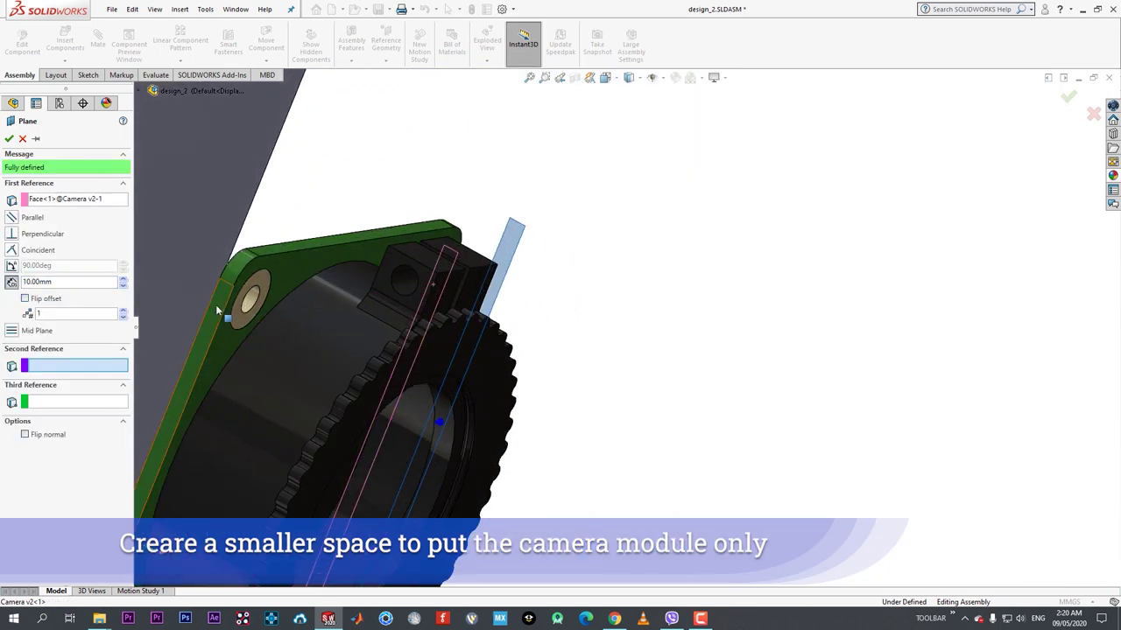
{"action": "key", "text": "Return"}
{"action": "scroll", "coordinate": [345, 300], "scroll_direction": "down", "scroll_amount": 5}
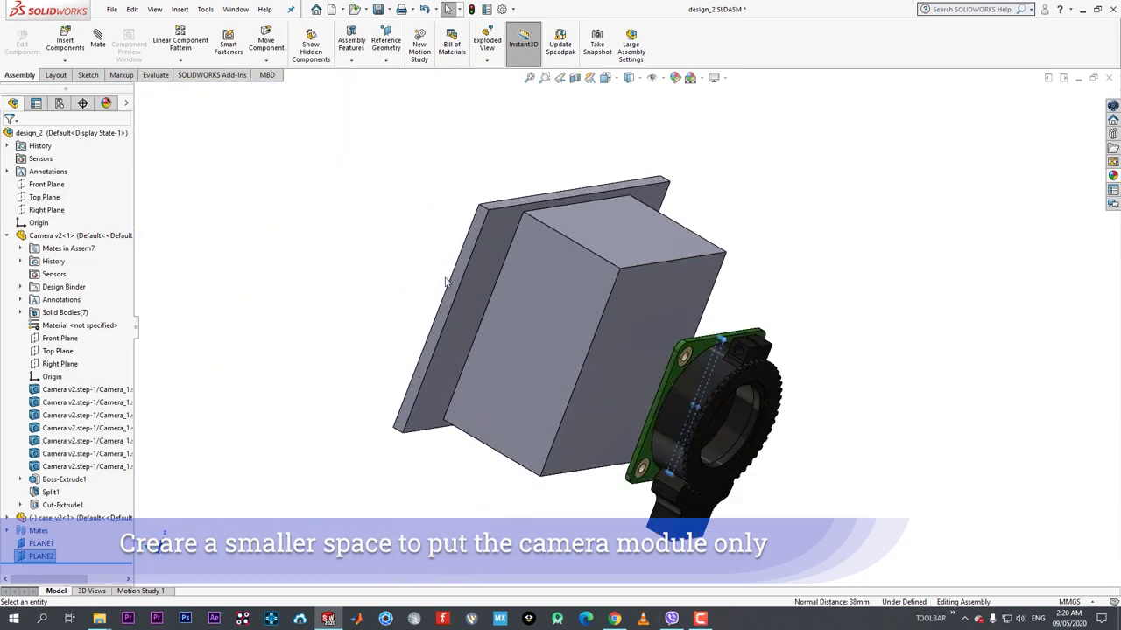
- Add a symmetric mate that centres the plate's two side faces about PLANE2
{"action": "left_click", "coordinate": [465, 237]}
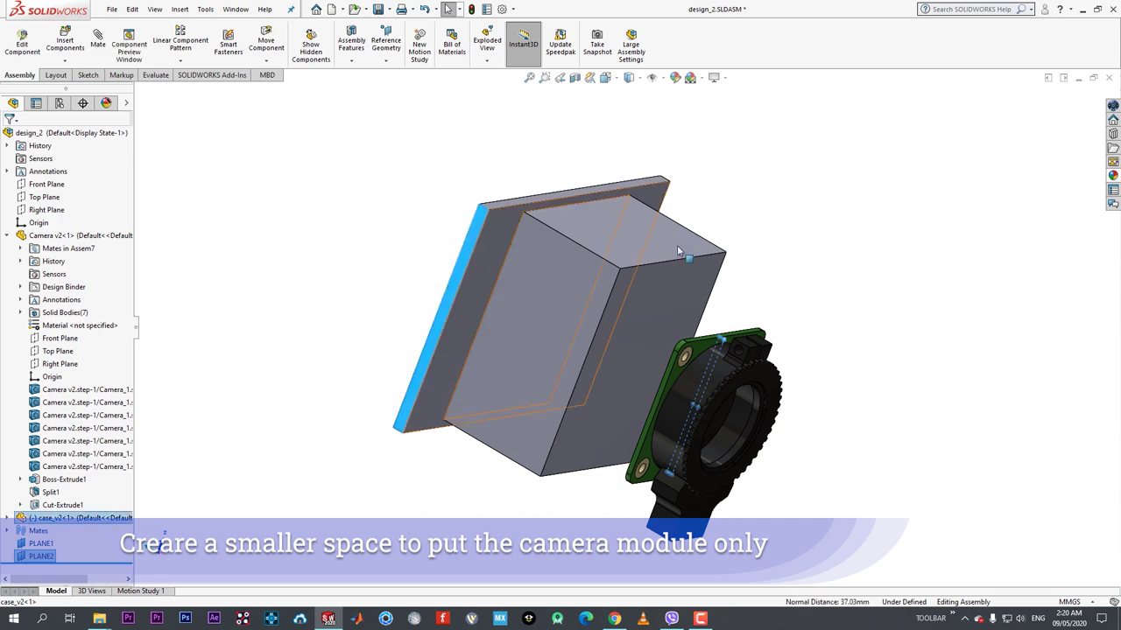
{"action": "middle_click_drag", "start_coordinate": [677, 245], "coordinate": [797, 198]}
{"action": "left_click", "coordinate": [788, 203]}
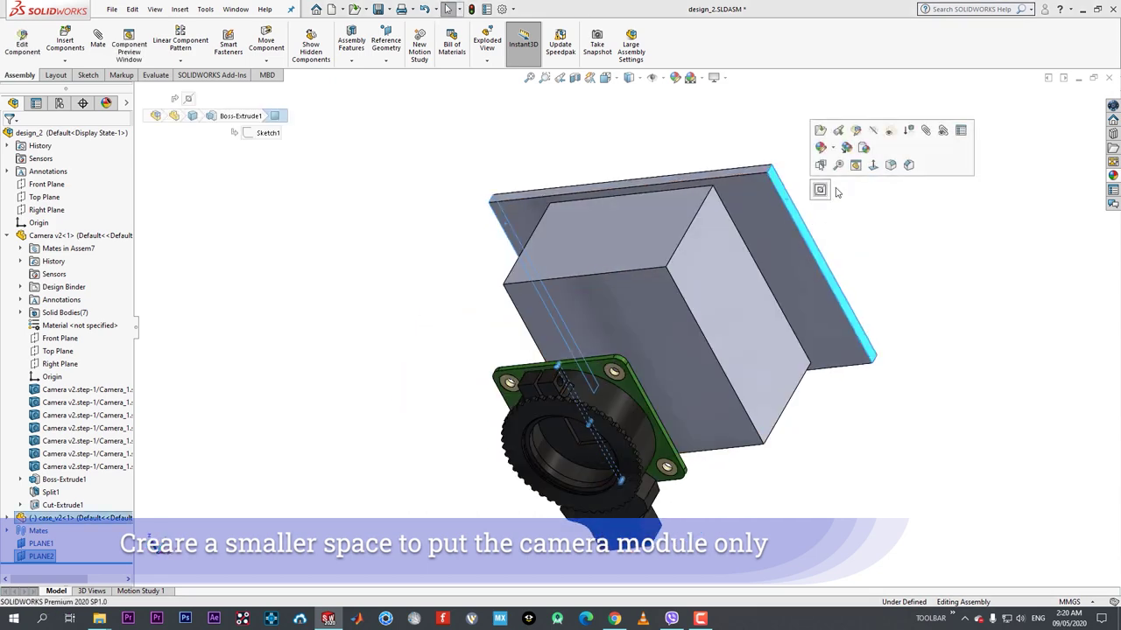
{"action": "left_click", "coordinate": [98, 44]}
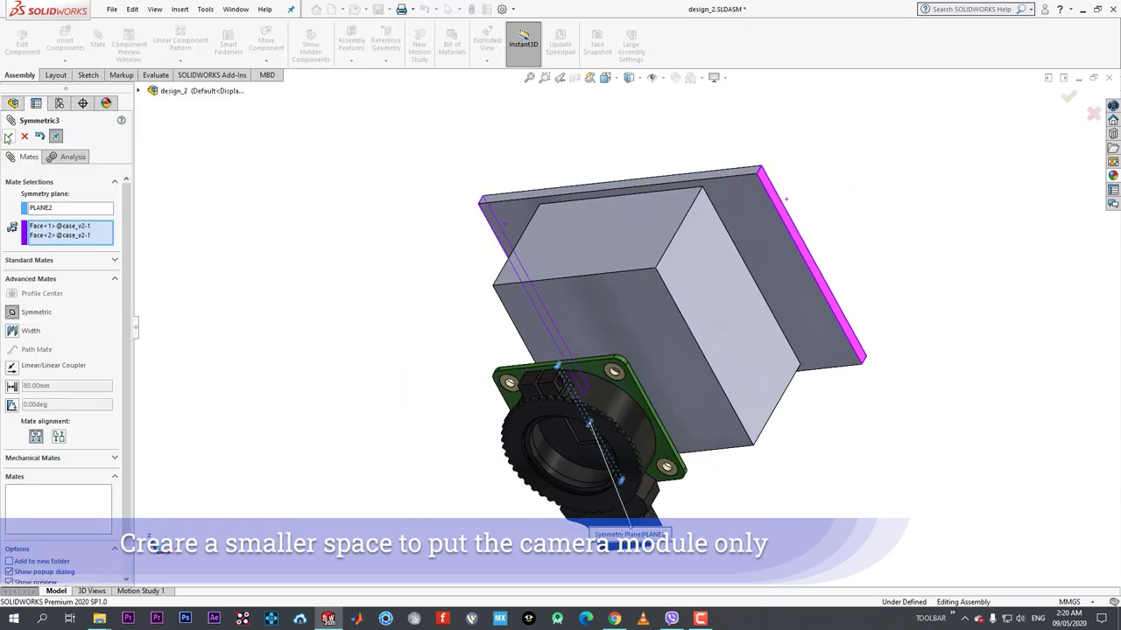
{"action": "left_click", "coordinate": [8, 137]}
{"action": "scroll", "coordinate": [368, 240], "scroll_direction": "up", "scroll_amount": 4}
{"action": "middle_click_drag", "start_coordinate": [368, 240], "coordinate": [420, 215]}
{"action": "left_click", "coordinate": [8, 137]}
- Open the block's sketch in case_v2 and resize its rectangle around the camera board to about 52 mm tall
{"action": "key", "text": "space"}
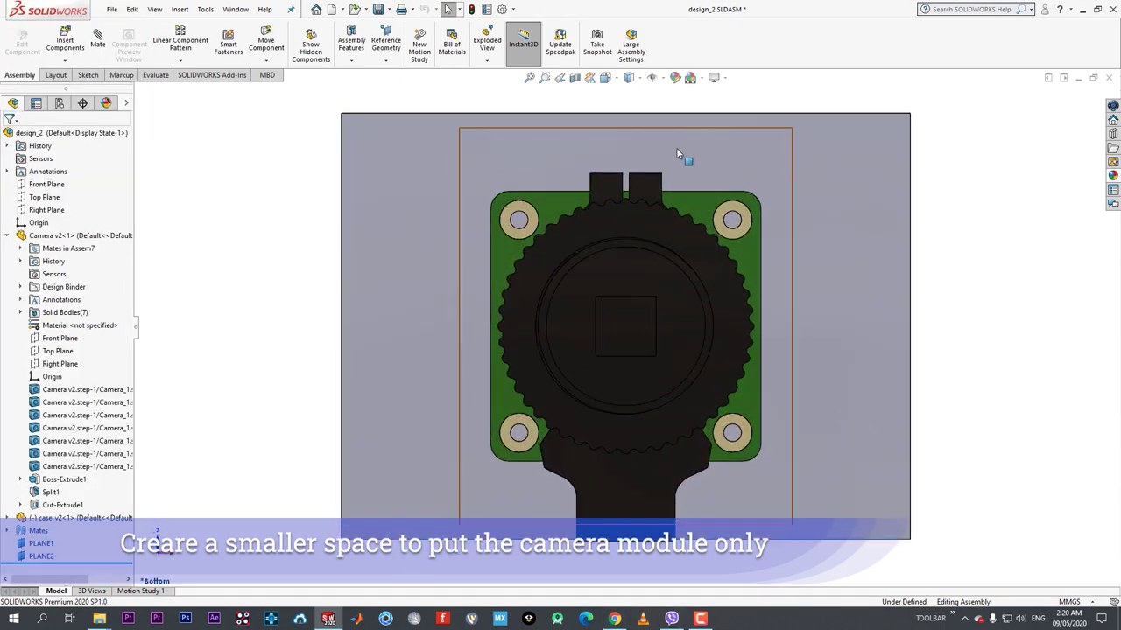
{"action": "left_click", "coordinate": [677, 153]}
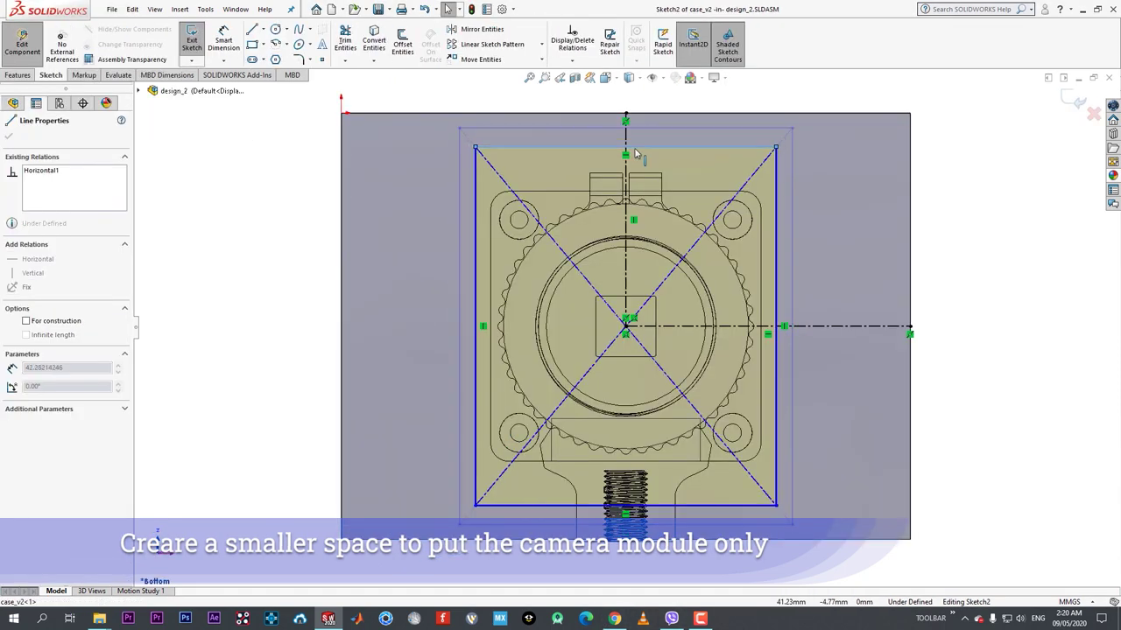
{"action": "mouse_move", "coordinate": [636, 155]}
{"action": "left_mouse_down"}
{"action": "mouse_move", "coordinate": [639, 176]}
{"action": "mouse_move", "coordinate": [630, 168]}
{"action": "left_mouse_up"}
{"action": "left_click", "coordinate": [492, 253]}
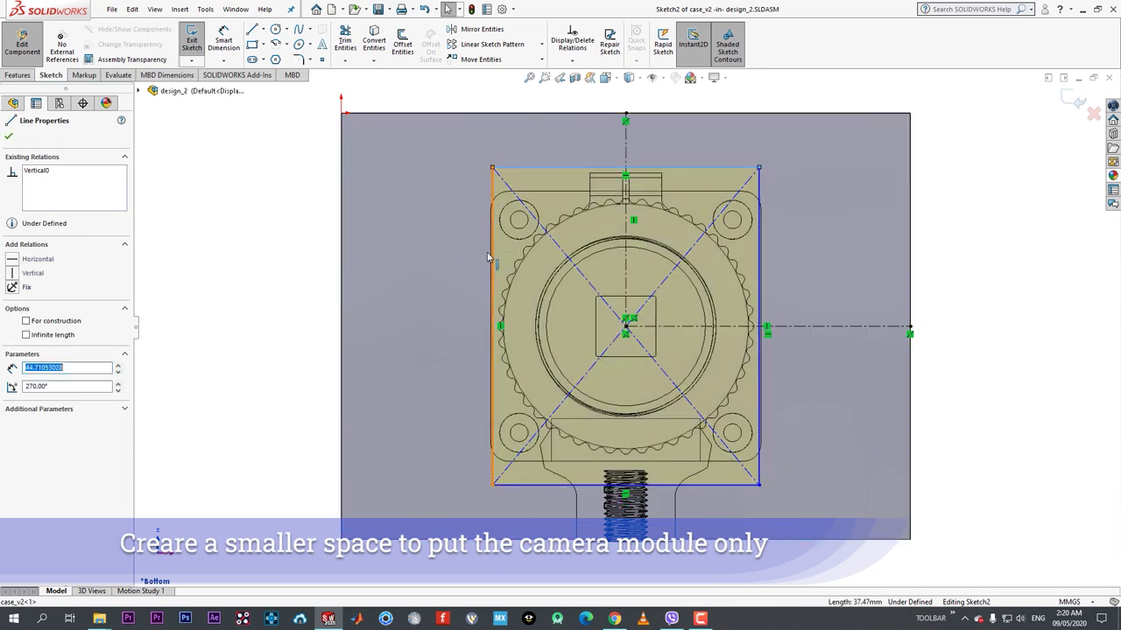
{"action": "left_click_drag", "start_coordinate": [487, 256], "coordinate": [473, 263]}
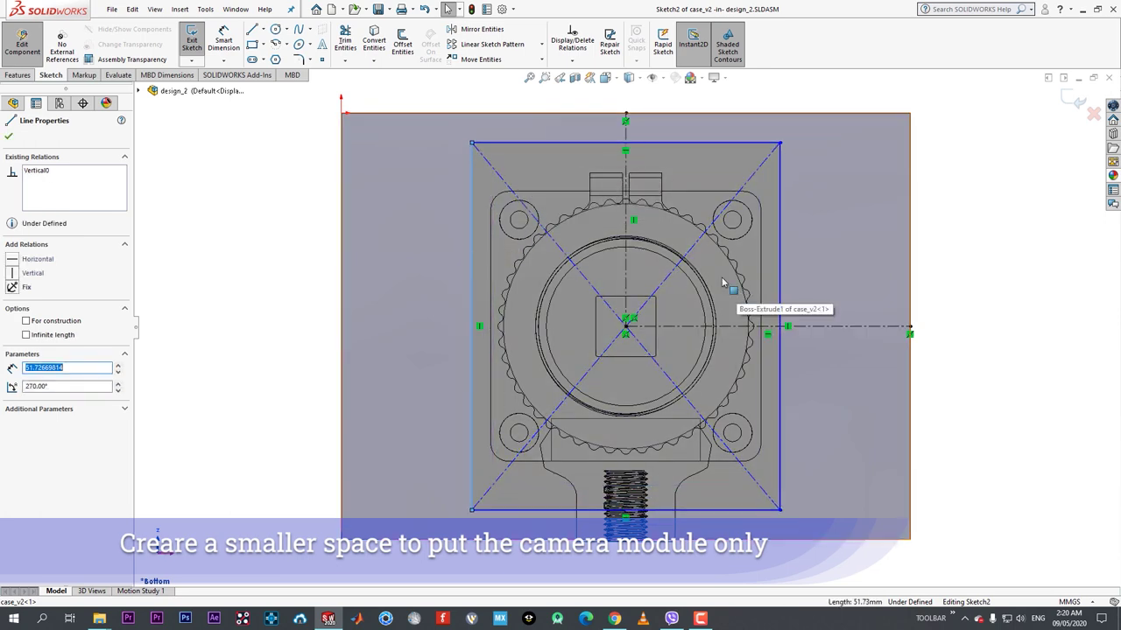
{"action": "left_click", "coordinate": [1023, 382]}
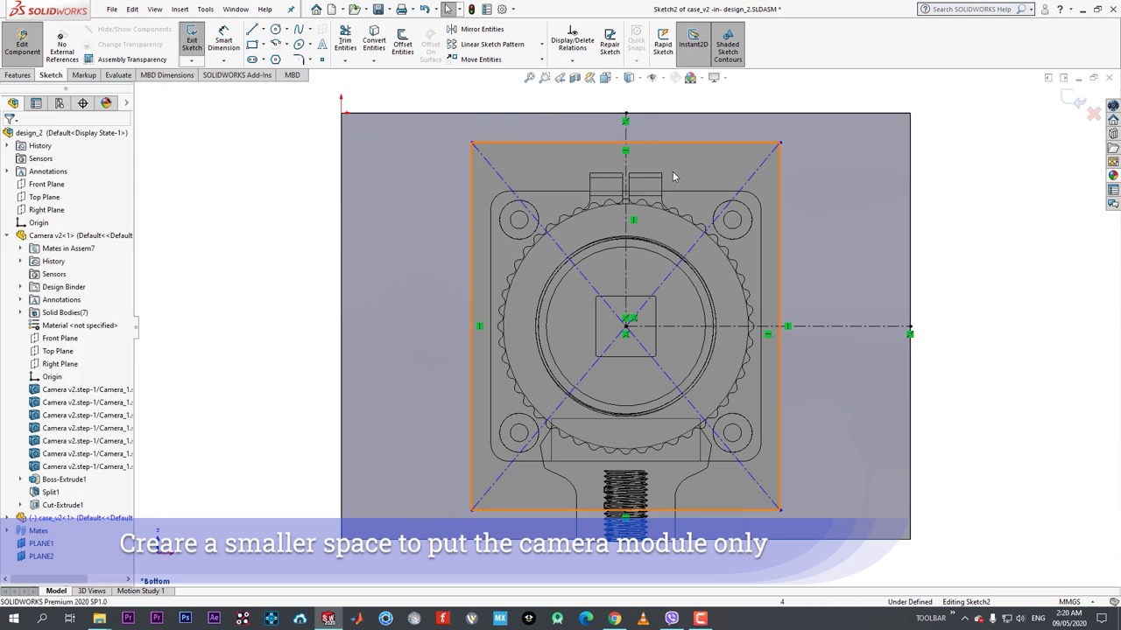
- Dimension the gap between the rectangle's vertical side and the camera board's side edge as 3 mm
{"action": "key", "text": "d"}
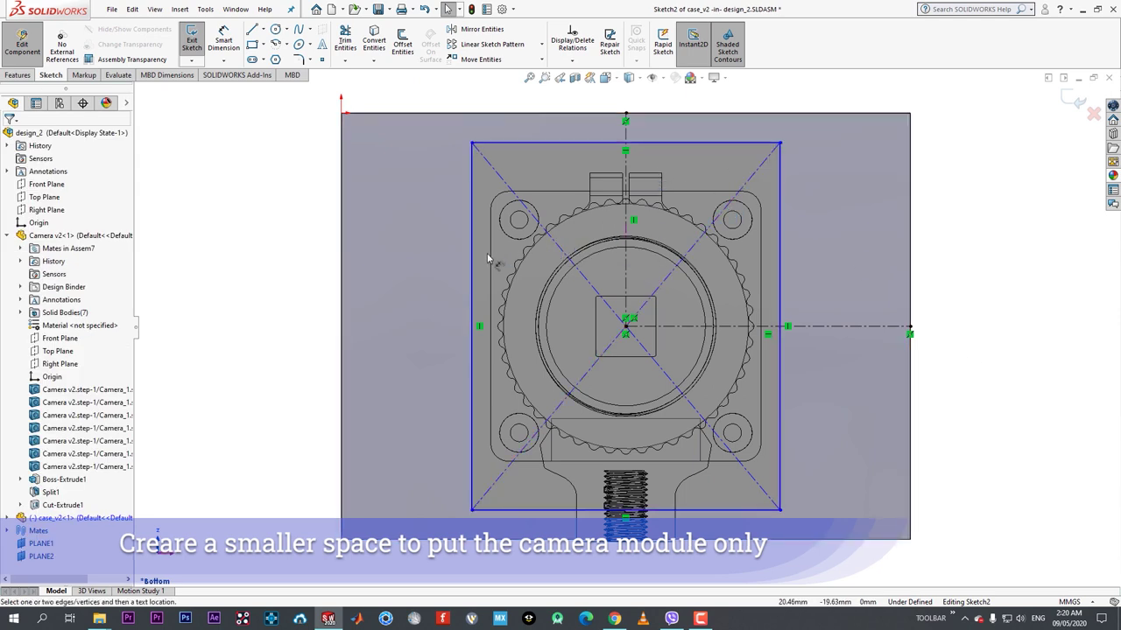
{"action": "left_click", "coordinate": [474, 260]}
{"action": "left_click", "coordinate": [488, 263]}
{"action": "left_click", "coordinate": [430, 264]}
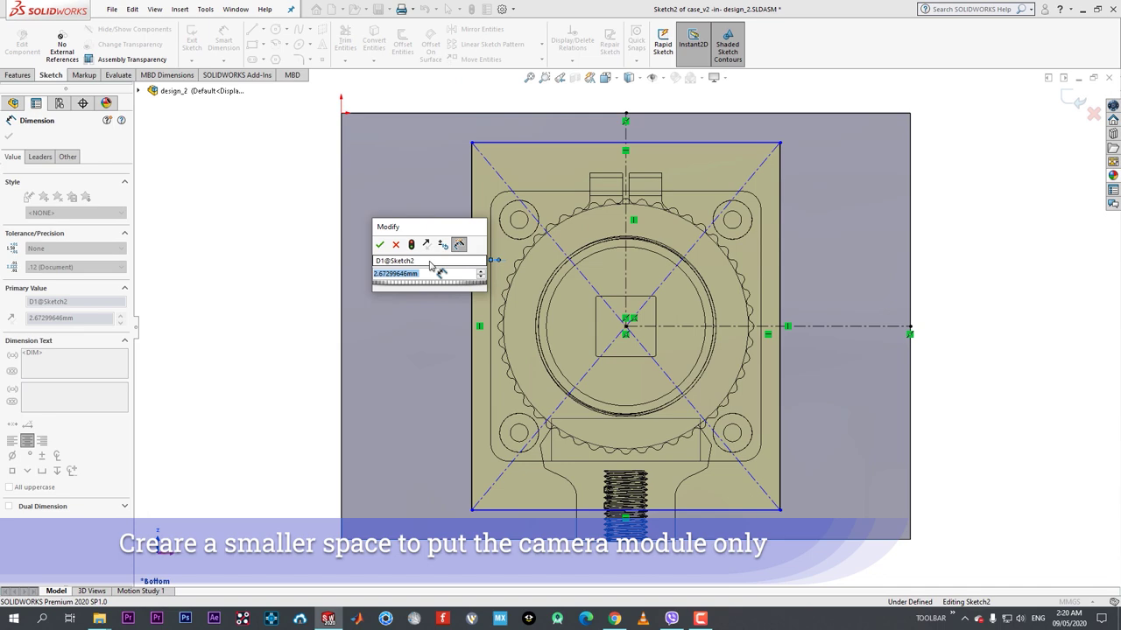
{"action": "type", "text": "3"}
{"action": "key", "text": "Return"}
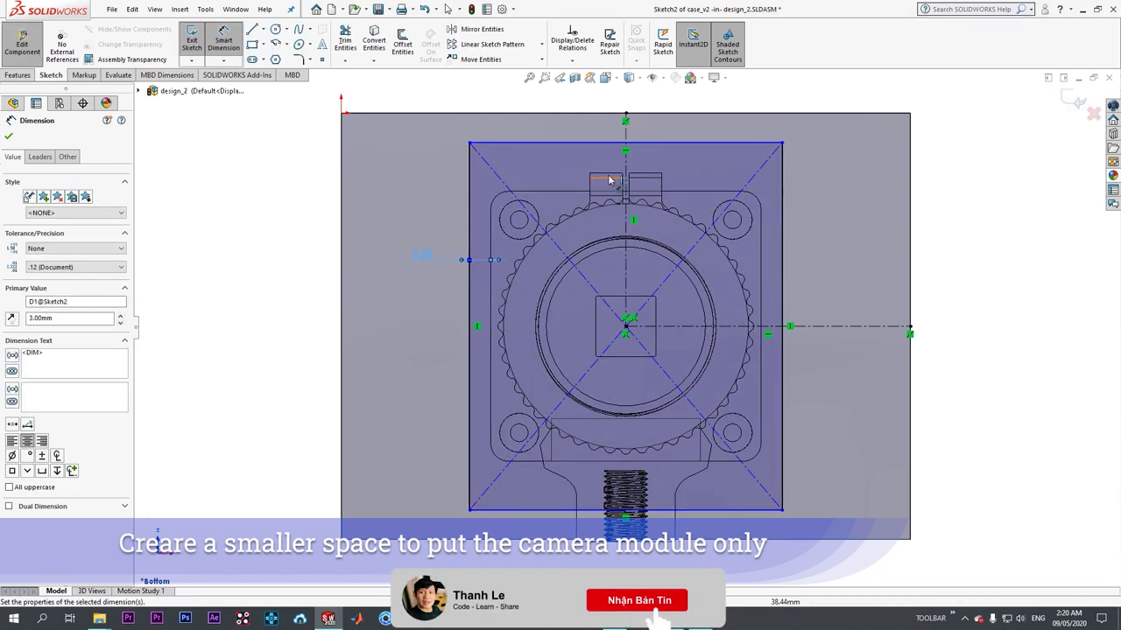
- Set a 3 mm gap between the rectangle's upper edge and the top of the lens clamp, and finish editing the part
{"action": "left_click", "coordinate": [596, 143]}
{"action": "left_click", "coordinate": [575, 148]}
{"action": "type", "text": "3"}
{"action": "key", "text": "Return"}
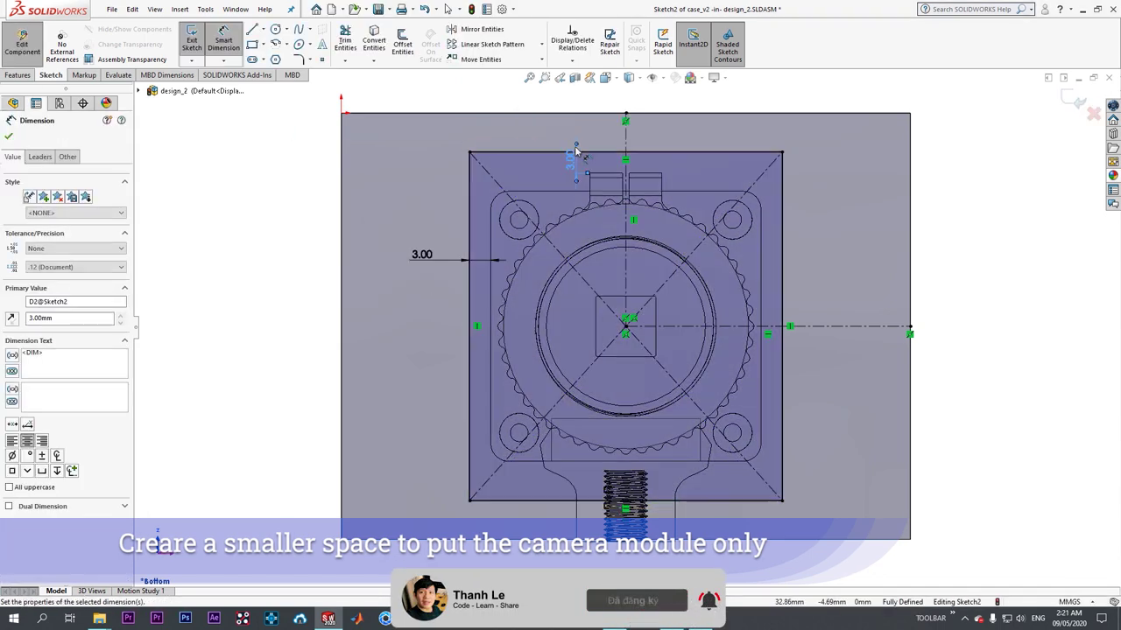
{"action": "left_click", "coordinate": [9, 136]}
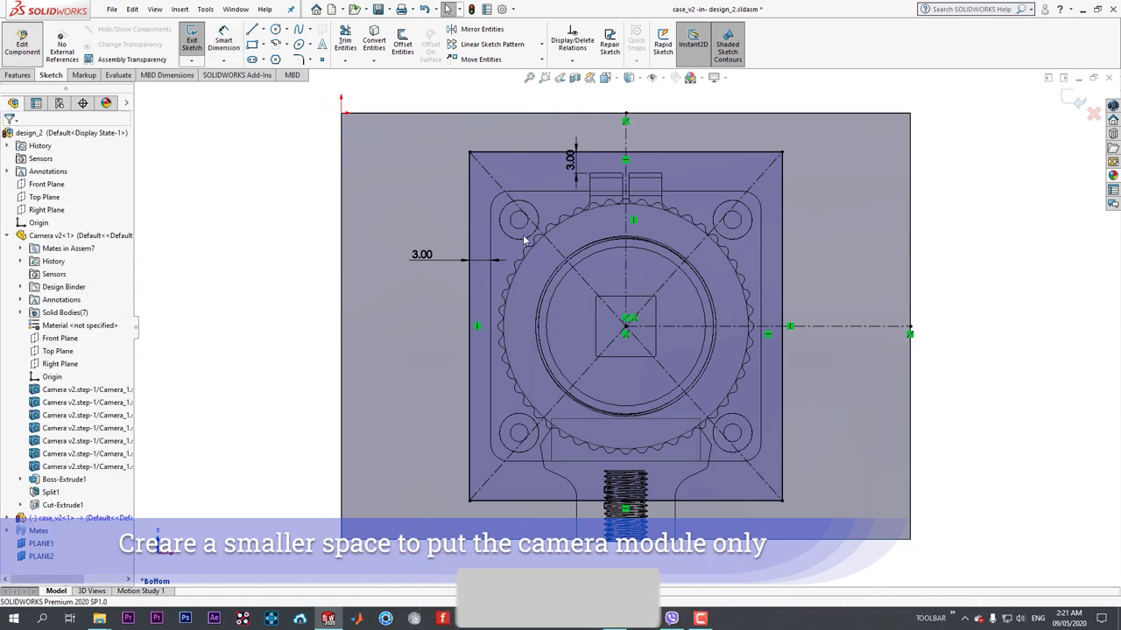
- Slide case_v2 over the camera module and examine how the block encloses it and where the tripod mount protrudes
{"action": "middle_click_drag", "start_coordinate": [655, 329], "coordinate": [769, 351]}
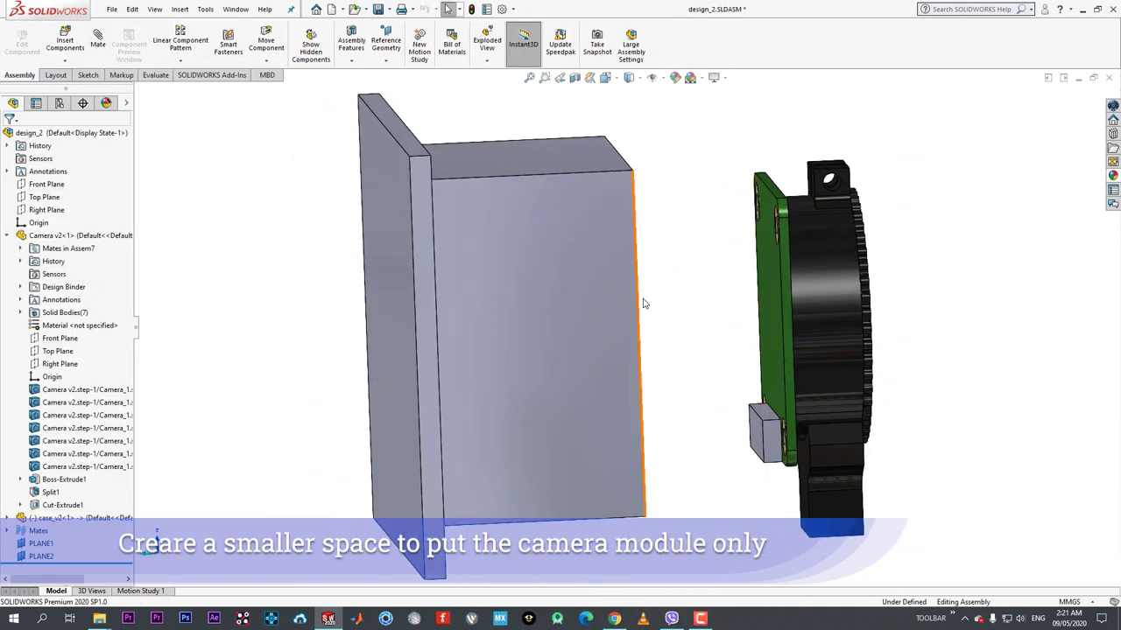
{"action": "middle_click_drag", "start_coordinate": [643, 303], "coordinate": [627, 300]}
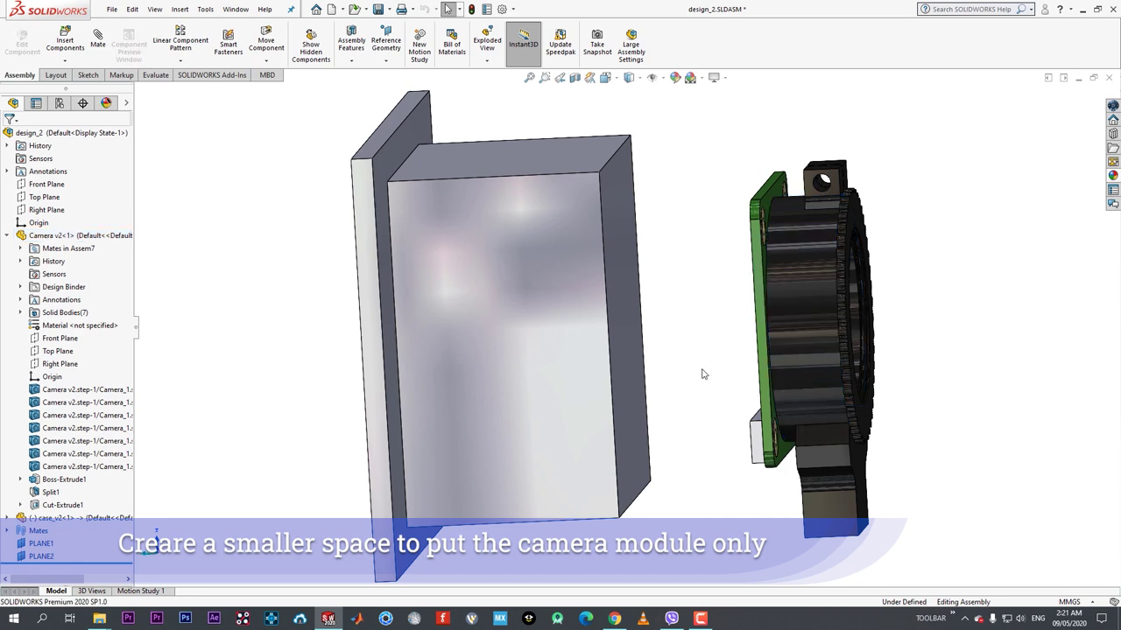
{"action": "middle_click_drag", "start_coordinate": [703, 370], "coordinate": [592, 364]}
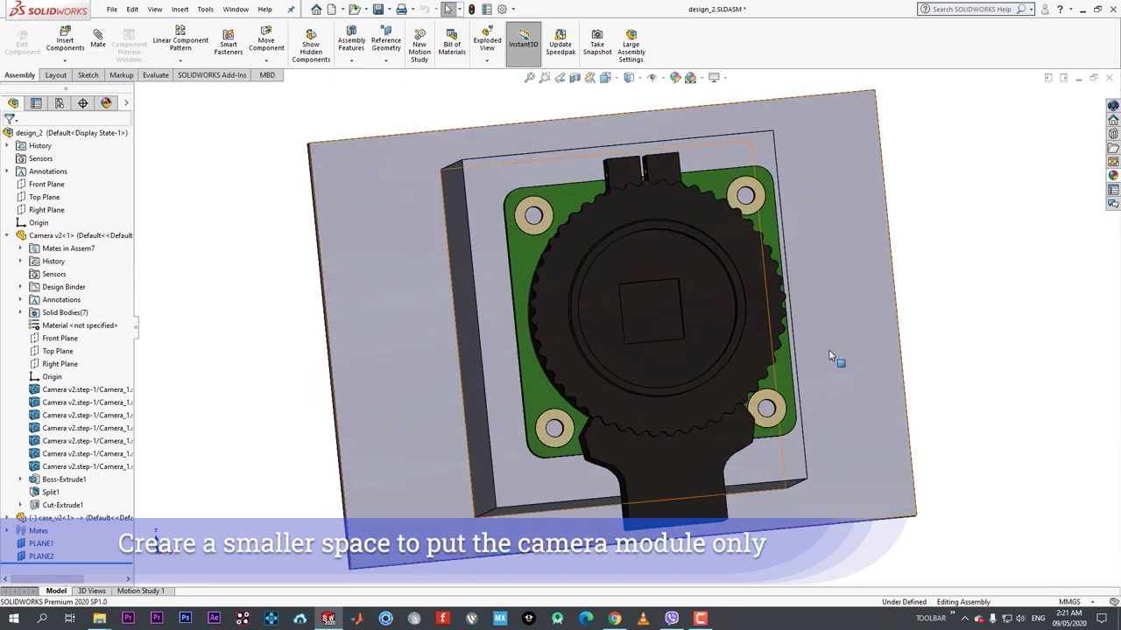
{"action": "middle_click_drag", "start_coordinate": [838, 359], "coordinate": [629, 394]}
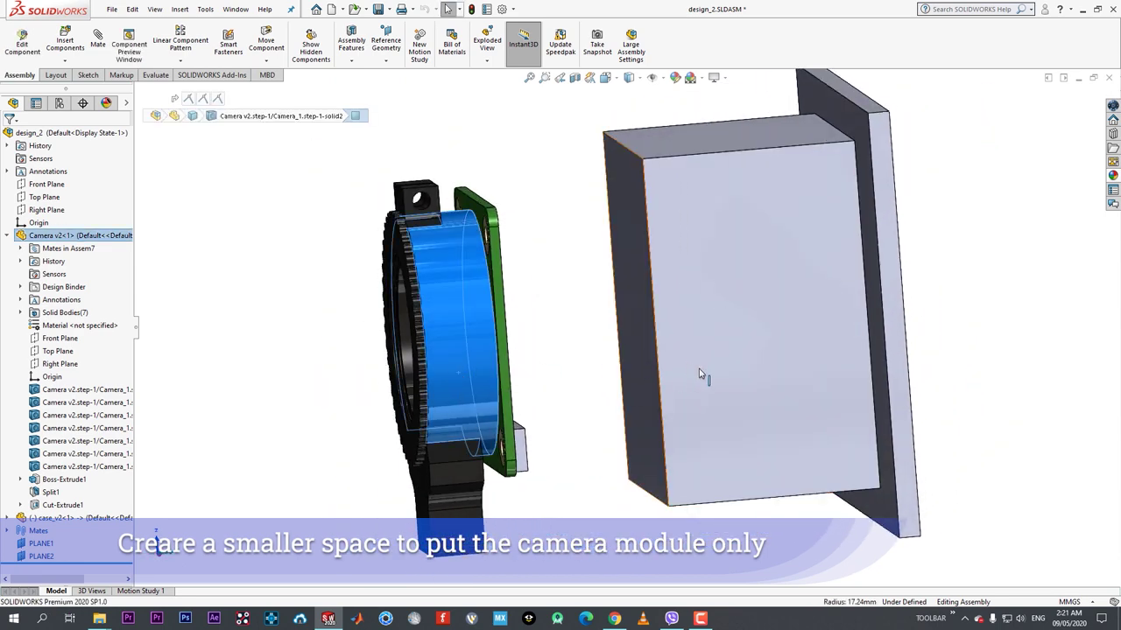
{"action": "left_click_drag", "start_coordinate": [703, 375], "coordinate": [461, 400]}
{"action": "middle_click_drag", "start_coordinate": [460, 400], "coordinate": [655, 257]}
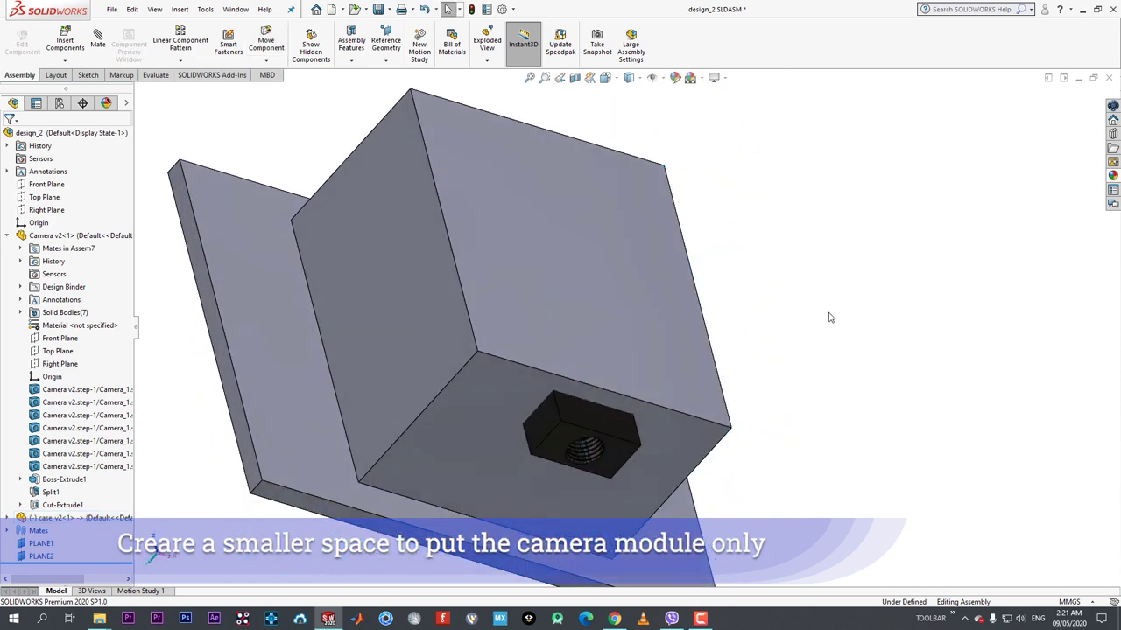
{"action": "middle_click_drag", "start_coordinate": [782, 424], "coordinate": [811, 403]}
{"action": "left_click_drag", "start_coordinate": [764, 408], "coordinate": [858, 361]}
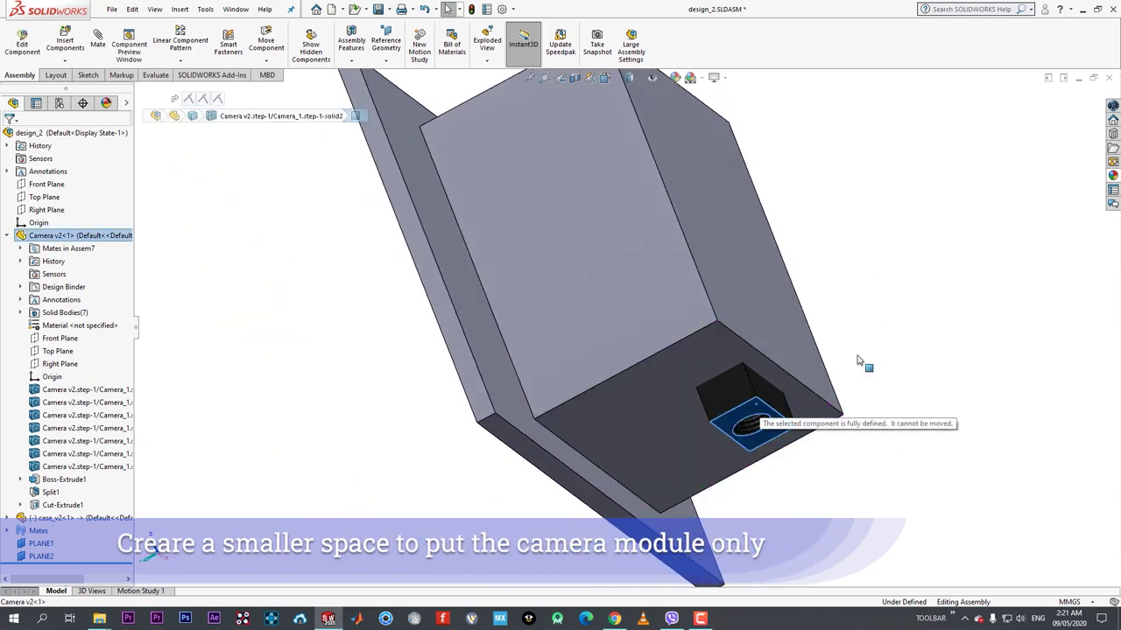
- Move case_v2 forward clear of the camera module, leaving the plate's rear face exposed
{"action": "left_click_drag", "start_coordinate": [643, 394], "coordinate": [836, 385]}
{"action": "middle_click_drag", "start_coordinate": [837, 386], "coordinate": [845, 298]}
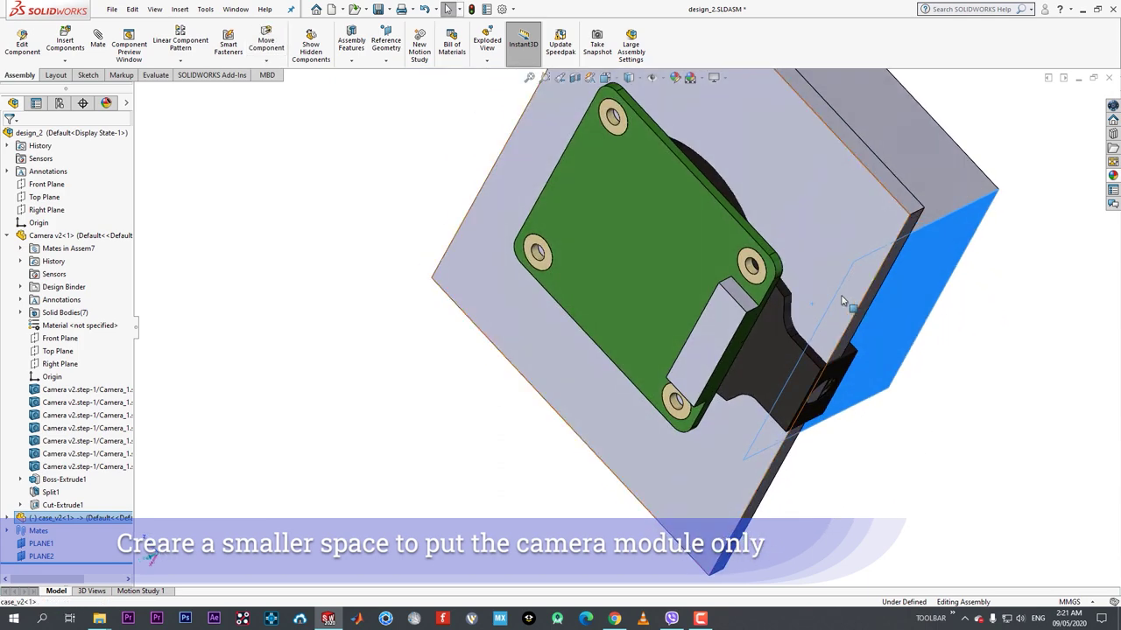
{"action": "left_click_drag", "start_coordinate": [846, 297], "coordinate": [779, 301]}
{"action": "middle_click_drag", "start_coordinate": [779, 300], "coordinate": [722, 450]}
{"action": "scroll", "coordinate": [723, 450], "scroll_direction": "up", "scroll_amount": 5}
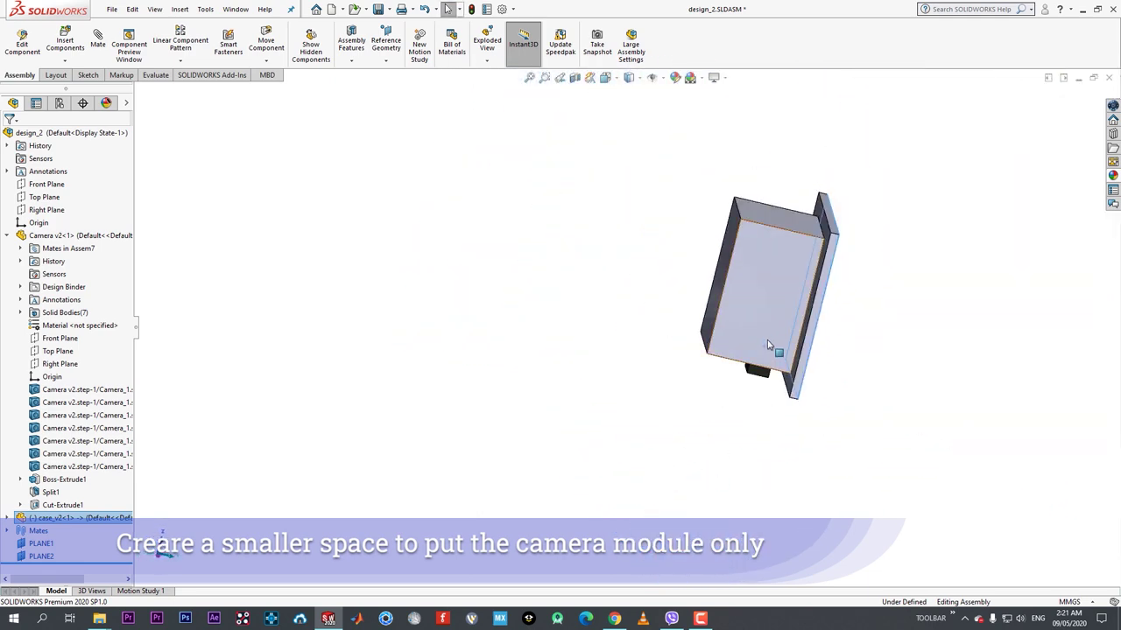
{"action": "left_click_drag", "start_coordinate": [767, 344], "coordinate": [682, 333]}
{"action": "scroll", "coordinate": [750, 333], "scroll_direction": "down", "scroll_amount": 2}
{"action": "mouse_move", "coordinate": [750, 333]}
{"action": "middle_mouse_down"}
{"action": "mouse_move", "coordinate": [718, 328]}
{"action": "mouse_move", "coordinate": [736, 350]}
{"action": "mouse_move", "coordinate": [790, 336]}
{"action": "mouse_move", "coordinate": [726, 337]}
{"action": "mouse_move", "coordinate": [741, 333]}
{"action": "middle_mouse_up"}
{"action": "left_click_drag", "start_coordinate": [771, 325], "coordinate": [836, 460]}
{"action": "left_click", "coordinate": [835, 460]}
{"action": "scroll", "coordinate": [795, 213], "scroll_direction": "down", "scroll_amount": 2}
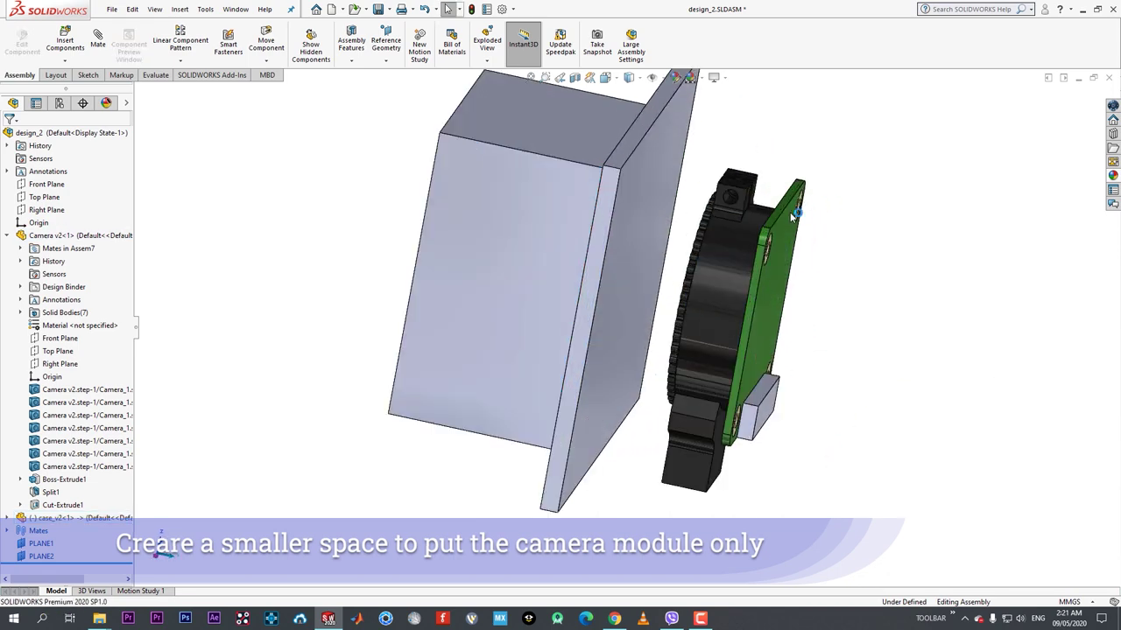
{"action": "scroll", "coordinate": [792, 214], "scroll_direction": "up", "scroll_amount": 3}
{"action": "left_click_drag", "start_coordinate": [743, 284], "coordinate": [748, 303]}
{"action": "left_click_drag", "start_coordinate": [628, 286], "coordinate": [517, 278]}
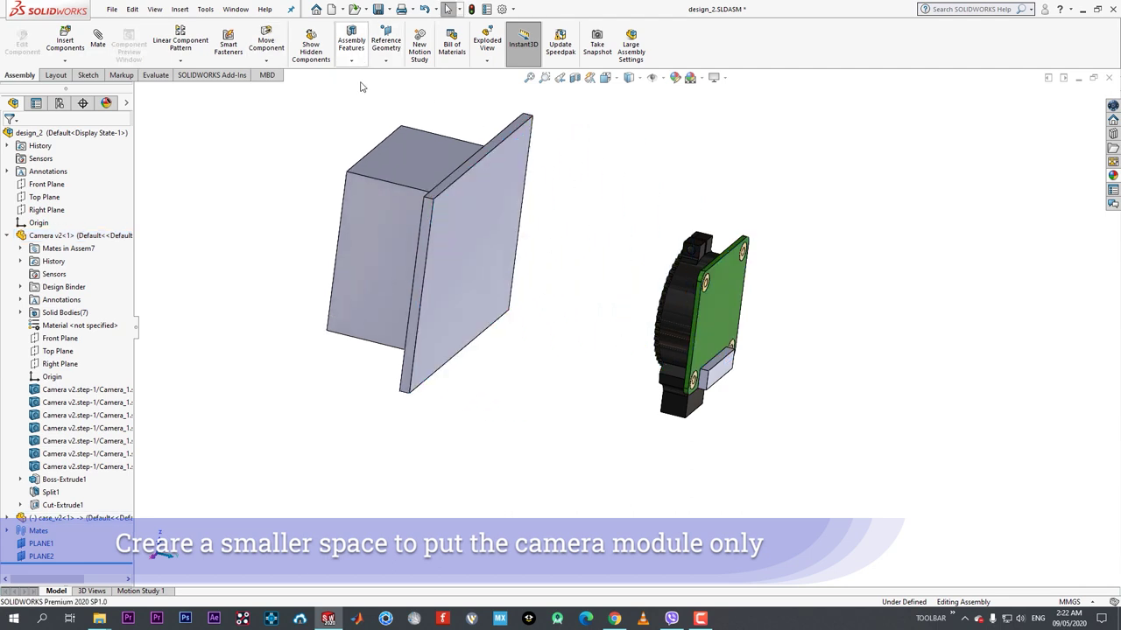
- Edit case_v2 in the assembly and start a sketch on the plate's rear face
{"action": "left_click", "coordinate": [513, 192]}
{"action": "left_click", "coordinate": [588, 132]}
{"action": "left_click", "coordinate": [501, 208]}
{"action": "left_click", "coordinate": [539, 156]}
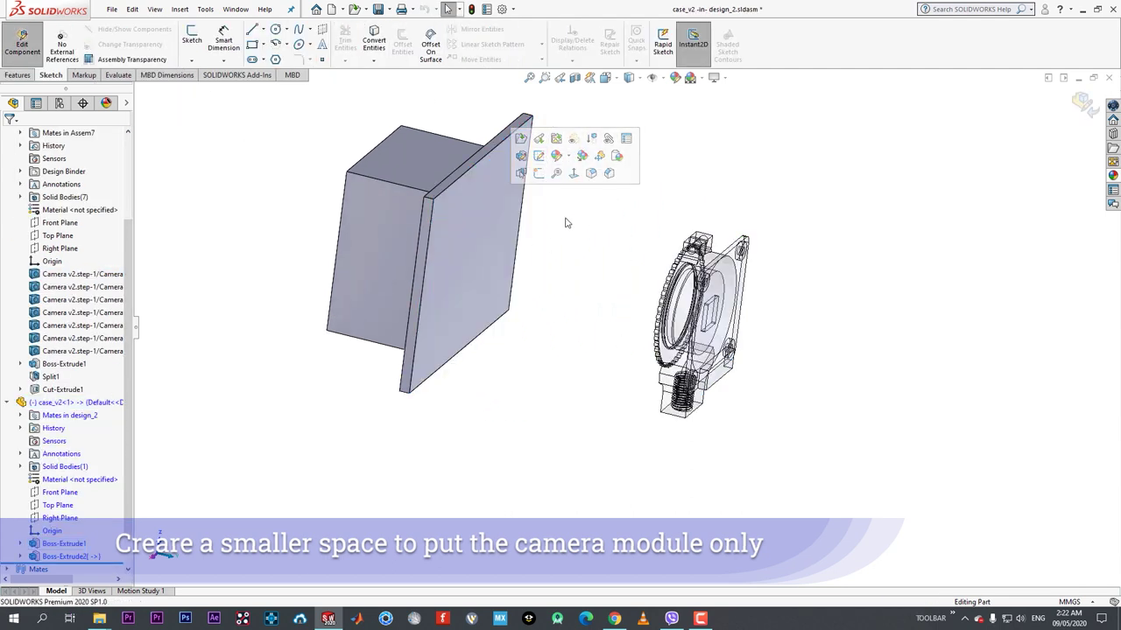
{"action": "left_click", "coordinate": [472, 205]}
{"action": "left_click", "coordinate": [515, 156]}
{"action": "left_click", "coordinate": [623, 208]}
- Offset the outline of the block's front face inward by 3 mm in the sketch
{"action": "middle_click_drag", "start_coordinate": [455, 112], "coordinate": [467, 102]}
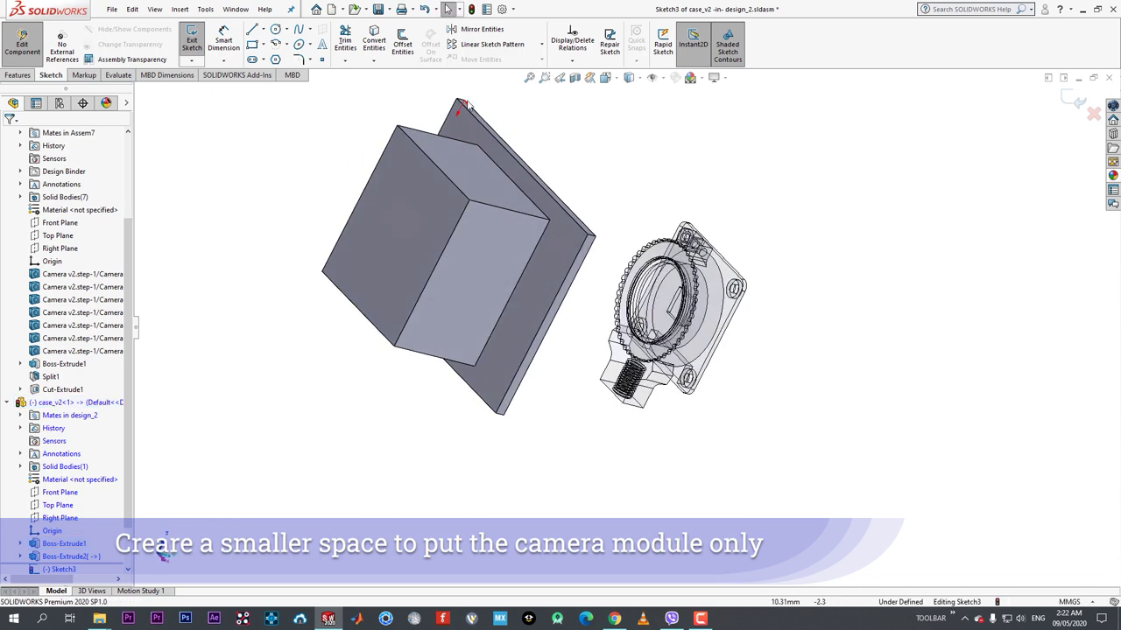
{"action": "left_click", "coordinate": [402, 44]}
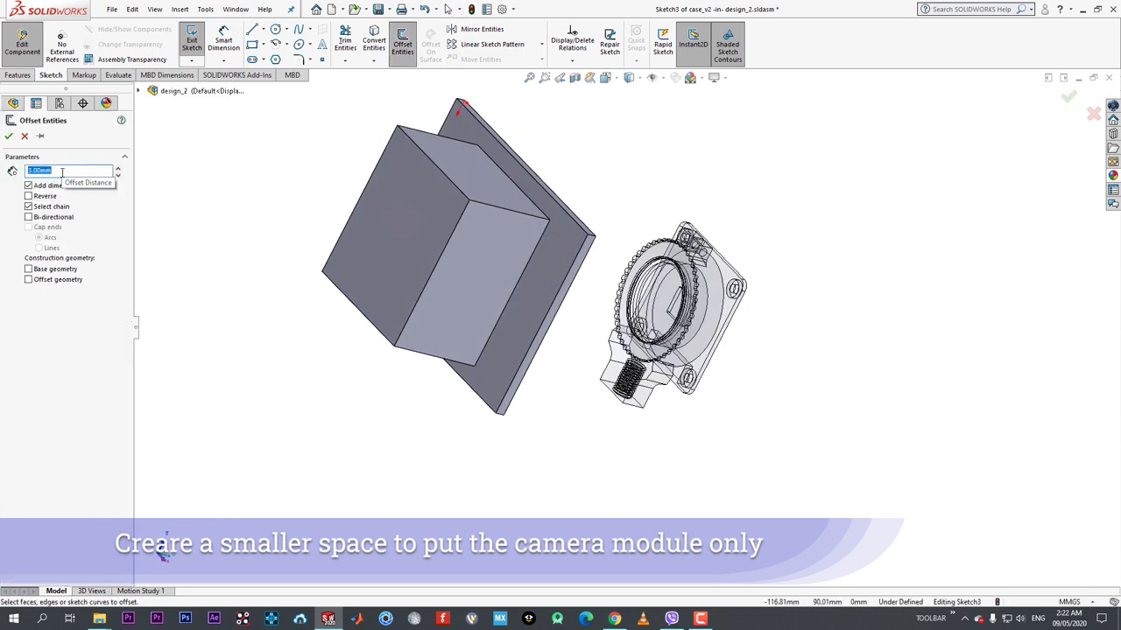
{"action": "left_click", "coordinate": [424, 241]}
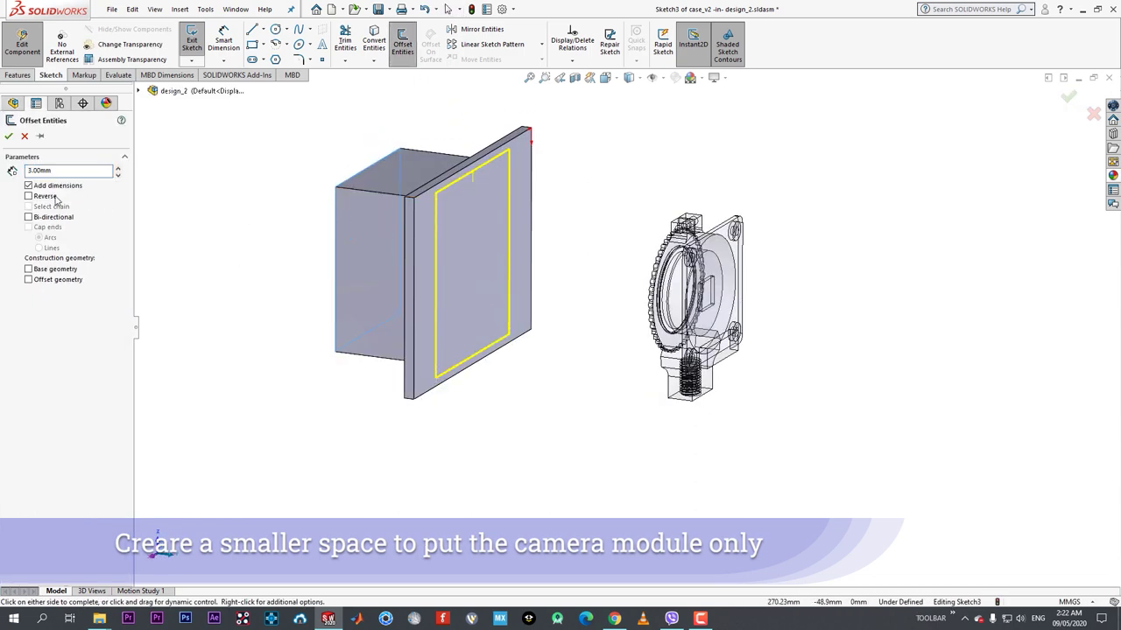
{"action": "key", "text": "Return"}
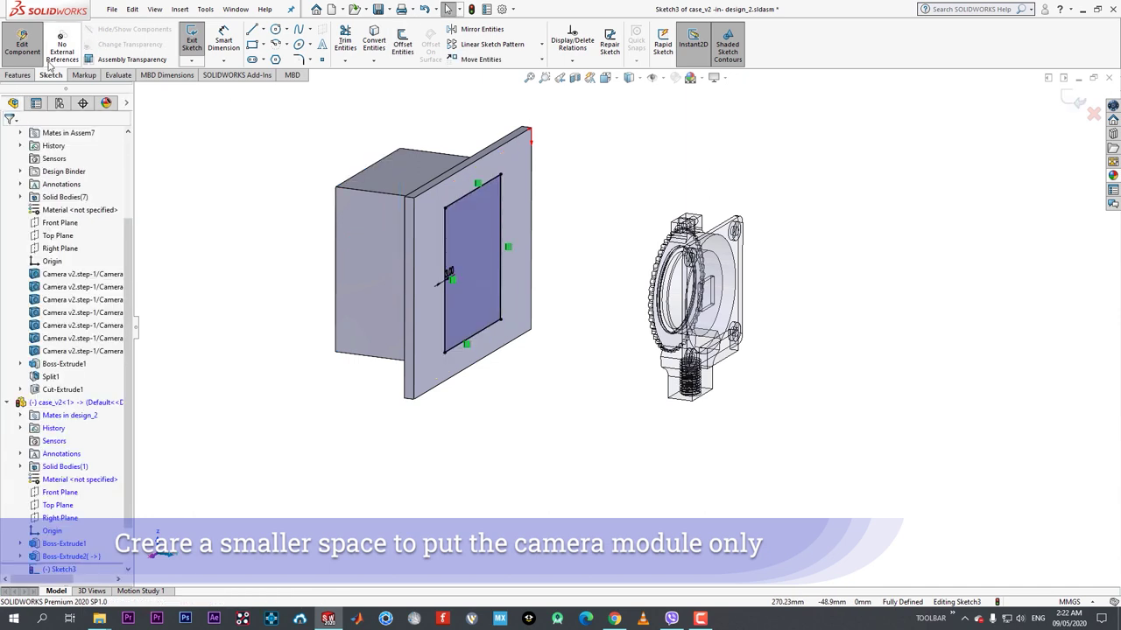
- Cut-extrude the inner rectangle to an offset of 3 mm from the block's front face, and finish editing the part
{"action": "left_click", "coordinate": [17, 74]}
{"action": "left_click", "coordinate": [348, 45]}
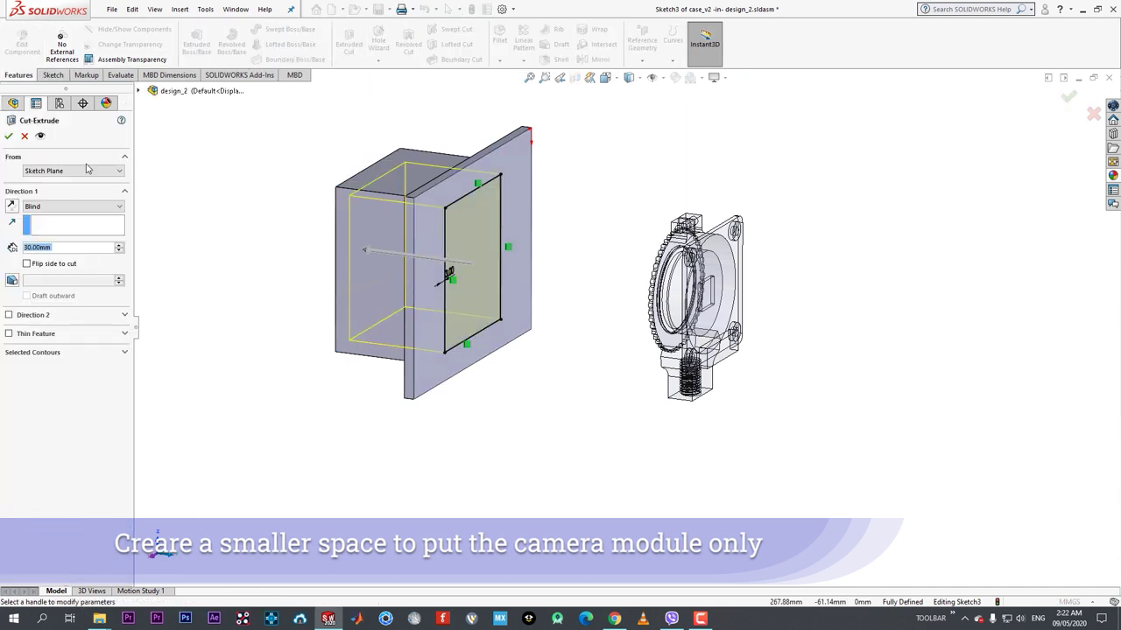
{"action": "left_click", "coordinate": [73, 206]}
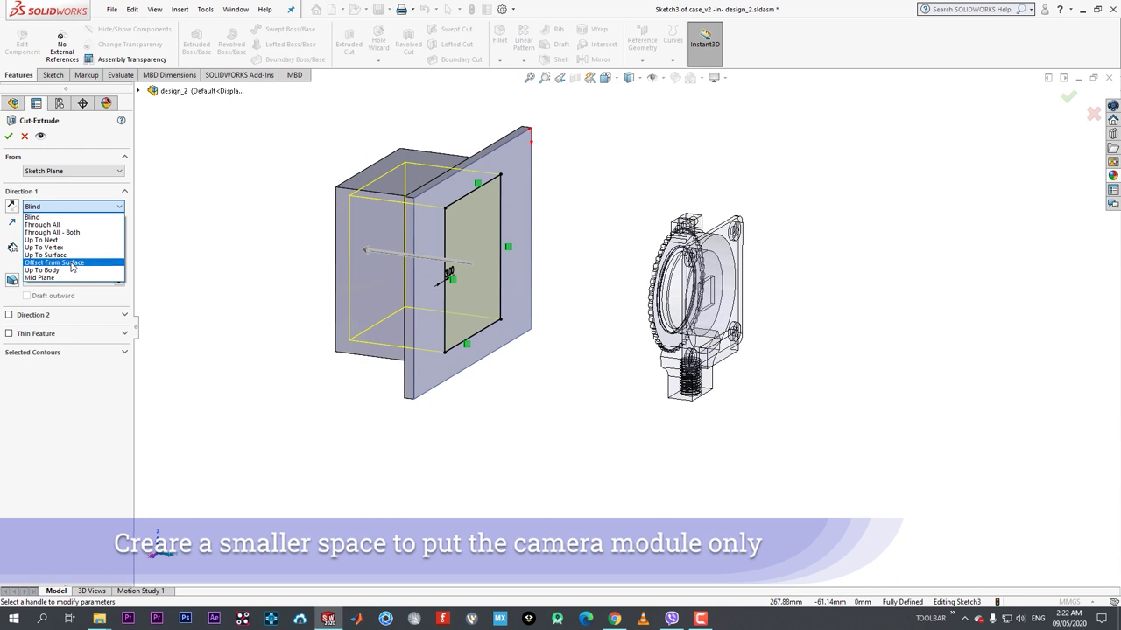
{"action": "left_click", "coordinate": [72, 267]}
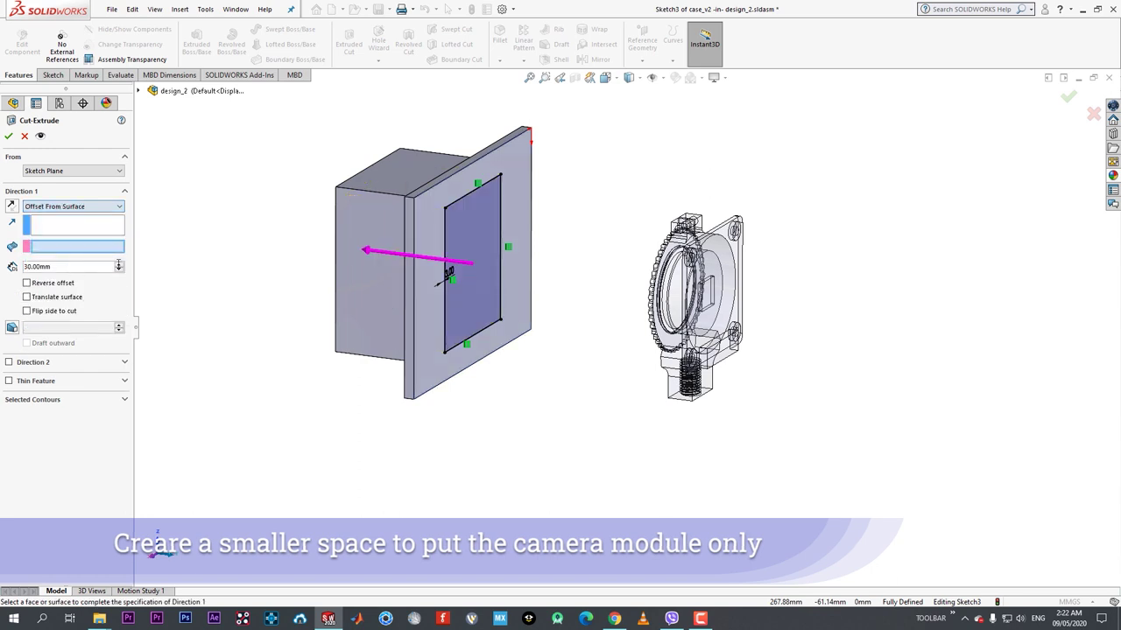
{"action": "middle_click_drag", "start_coordinate": [263, 267], "coordinate": [298, 272]}
{"action": "left_click", "coordinate": [365, 236]}
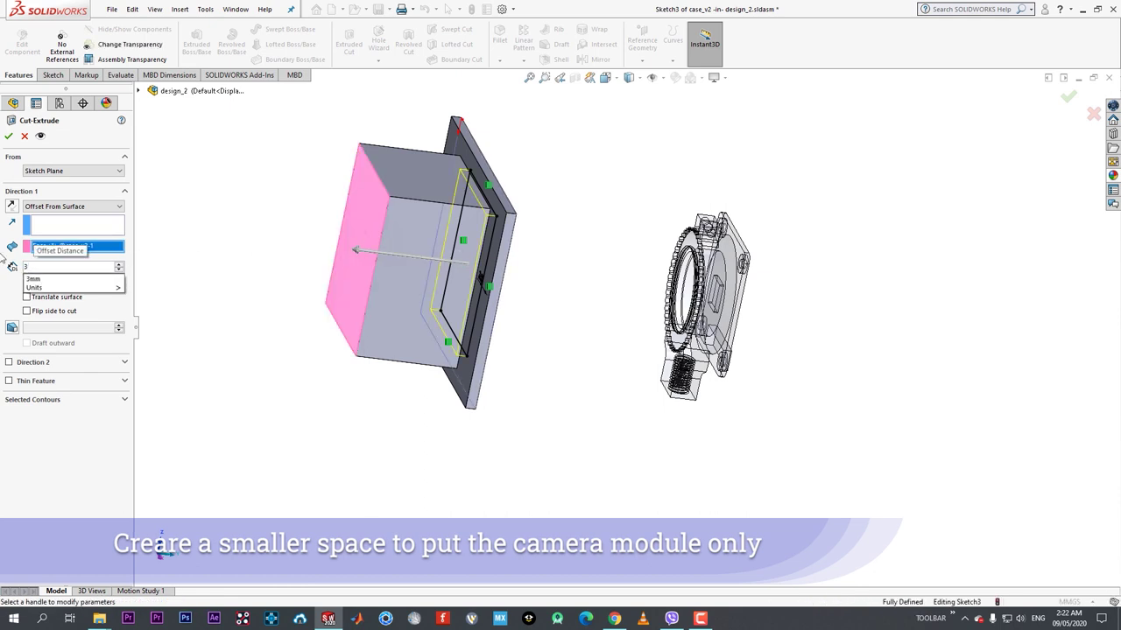
{"action": "left_click", "coordinate": [11, 138]}
{"action": "left_click", "coordinate": [22, 44]}
- Slide case_v2 over the camera module and examine from behind how the board fits the pocket
{"action": "middle_click_drag", "start_coordinate": [411, 283], "coordinate": [283, 239]}
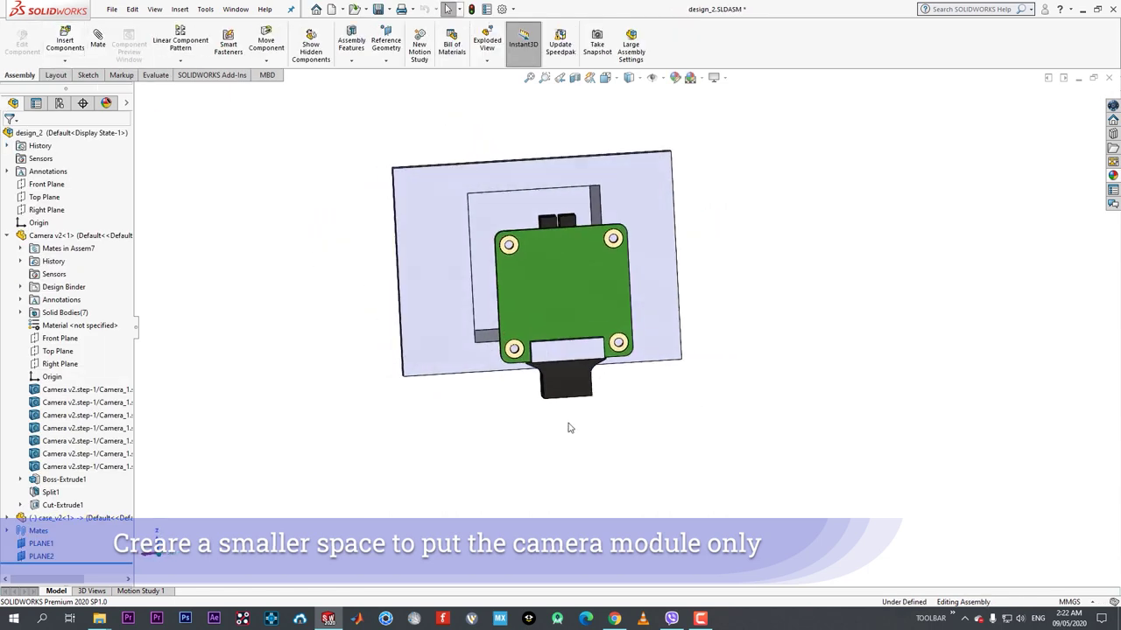
{"action": "middle_click_drag", "start_coordinate": [568, 427], "coordinate": [526, 418]}
{"action": "left_click_drag", "start_coordinate": [652, 355], "coordinate": [463, 378]}
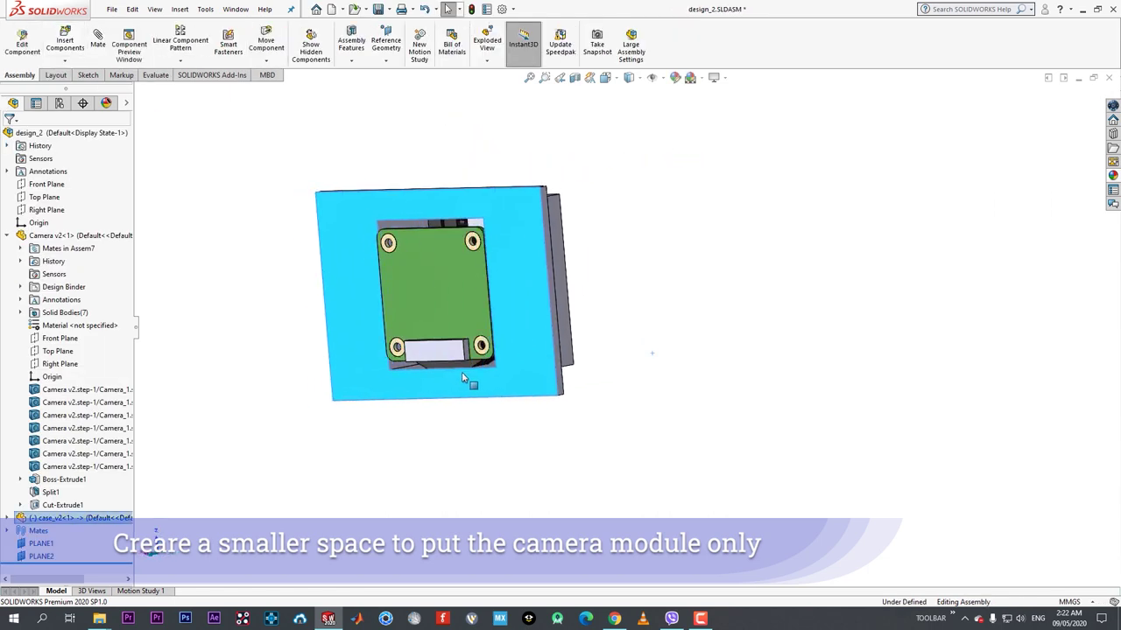
{"action": "middle_click_drag", "start_coordinate": [463, 379], "coordinate": [519, 360]}
{"action": "left_click", "coordinate": [469, 415]}
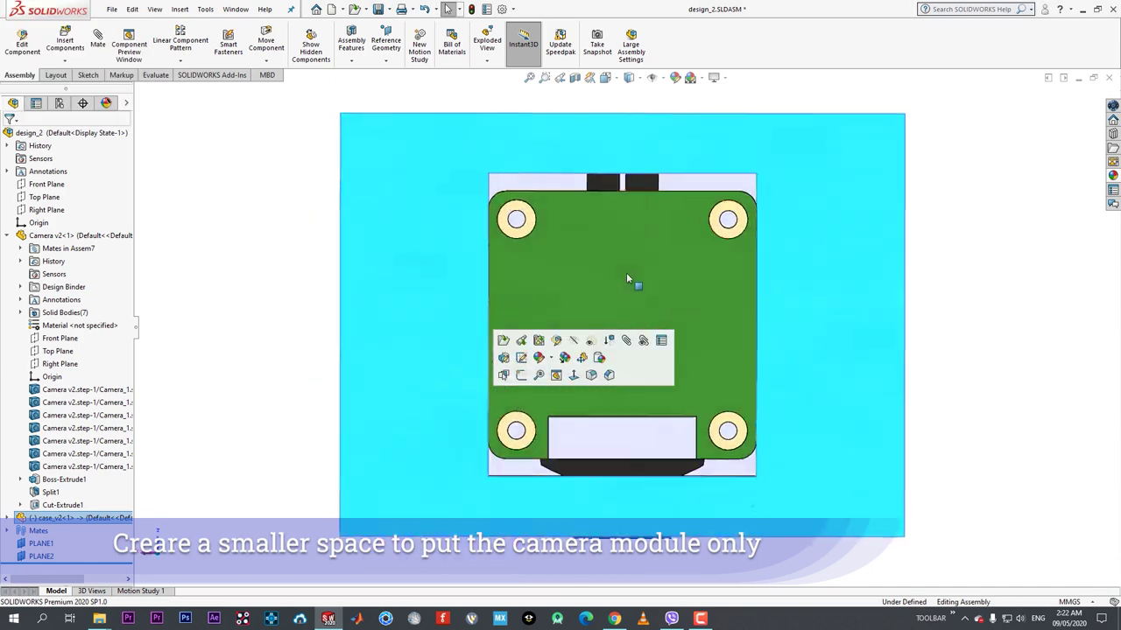
{"action": "left_click", "coordinate": [946, 345]}
{"action": "left_click", "coordinate": [710, 336]}
- Reposition case_v2 so that the camera board sits recessed inside the pocket
{"action": "middle_click_drag", "start_coordinate": [870, 380], "coordinate": [711, 329]}
{"action": "middle_click_drag", "start_coordinate": [893, 370], "coordinate": [679, 447]}
{"action": "left_click_drag", "start_coordinate": [679, 446], "coordinate": [690, 350]}
{"action": "middle_click_drag", "start_coordinate": [694, 338], "coordinate": [848, 344]}
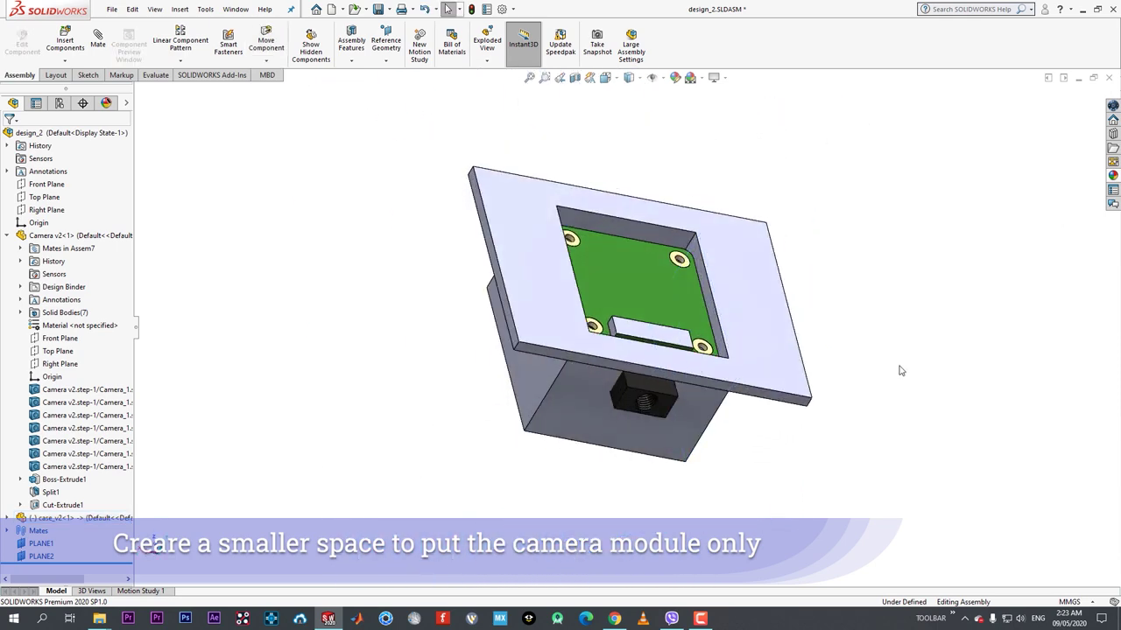
{"action": "middle_click_drag", "start_coordinate": [900, 371], "coordinate": [727, 373]}
- Mate the camera connector's outer face coincident with the outer plate face of case_v2
{"action": "left_click", "coordinate": [498, 308]}
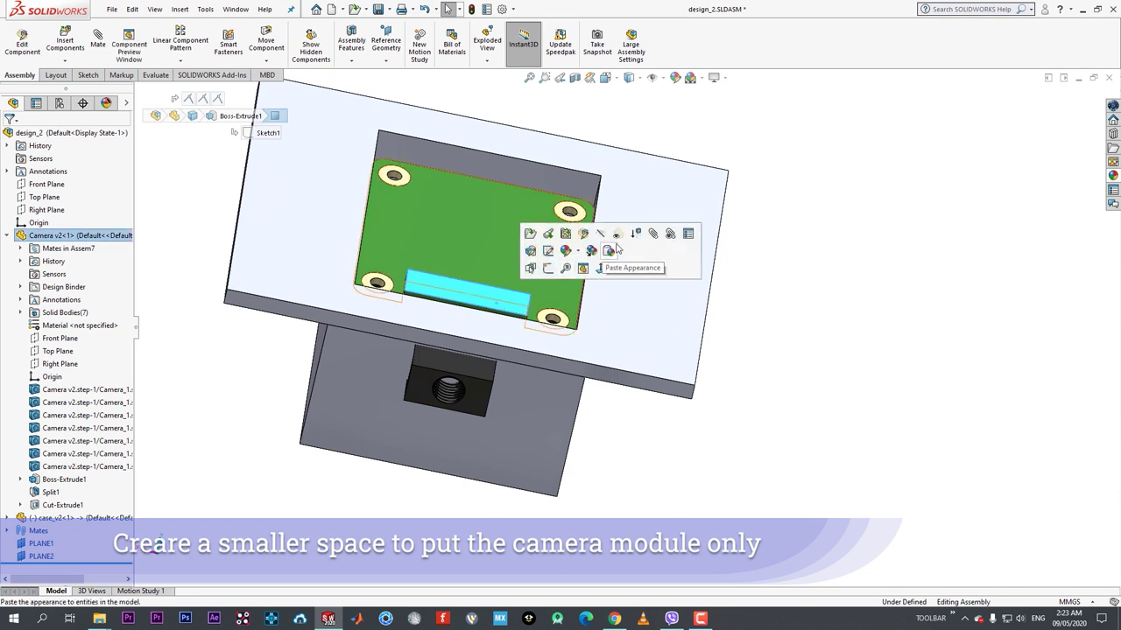
{"action": "key", "text": "m"}
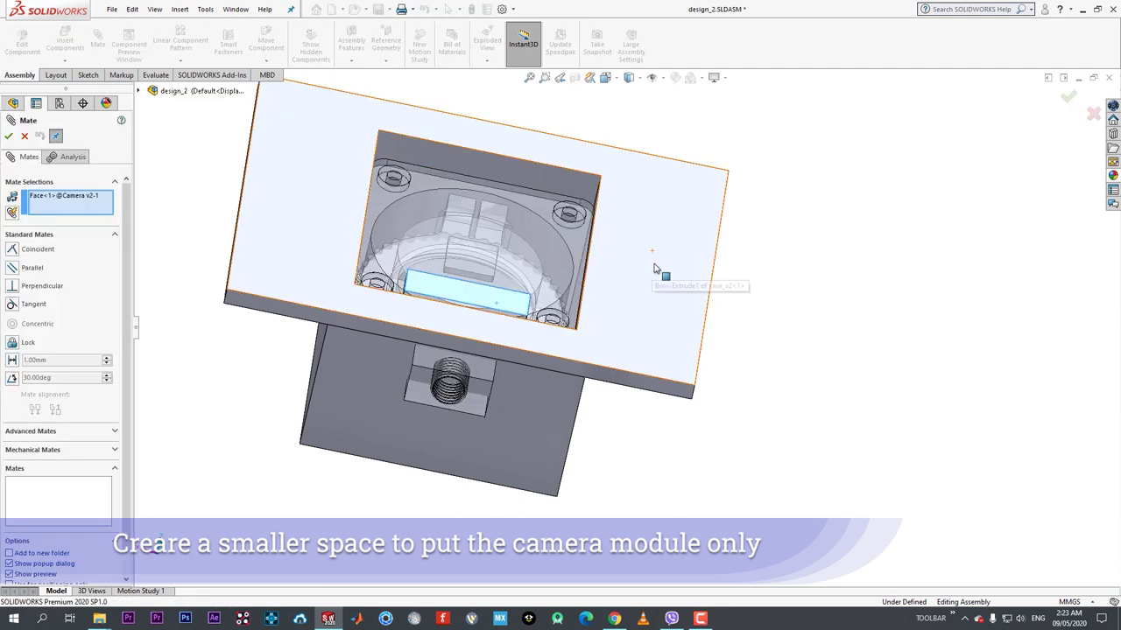
{"action": "left_click", "coordinate": [655, 278]}
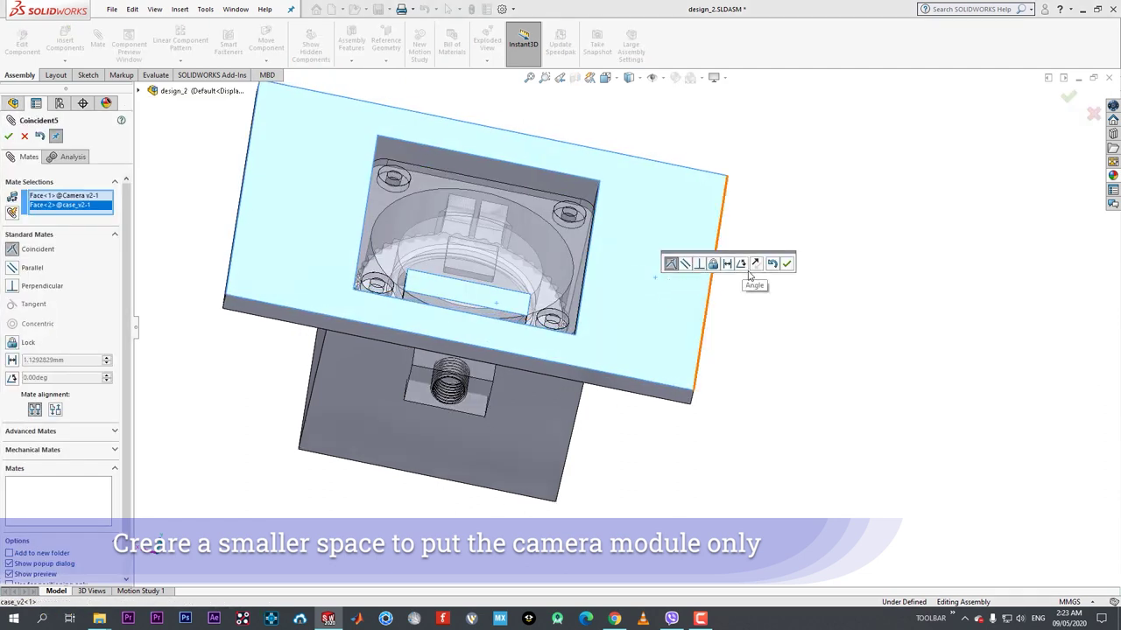
{"action": "left_click", "coordinate": [786, 264]}
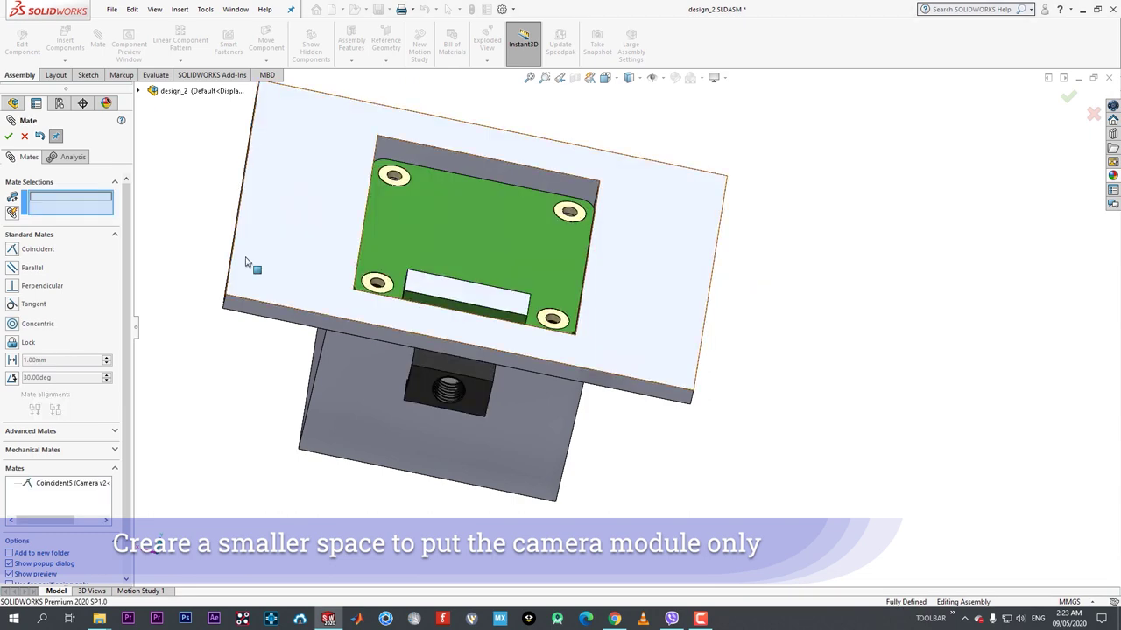
{"action": "left_click", "coordinate": [8, 136]}
- Try to section the assembly through PLANE2
{"action": "middle_click_drag", "start_coordinate": [438, 341], "coordinate": [517, 169]}
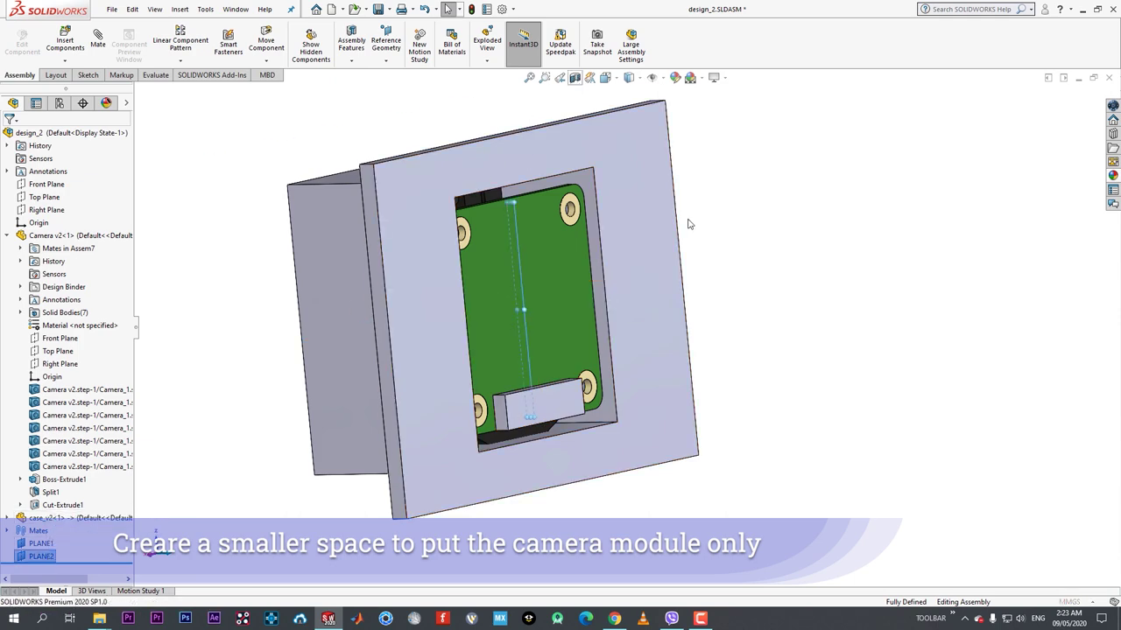
{"action": "left_click", "coordinate": [574, 77]}
{"action": "left_click", "coordinate": [7, 136]}
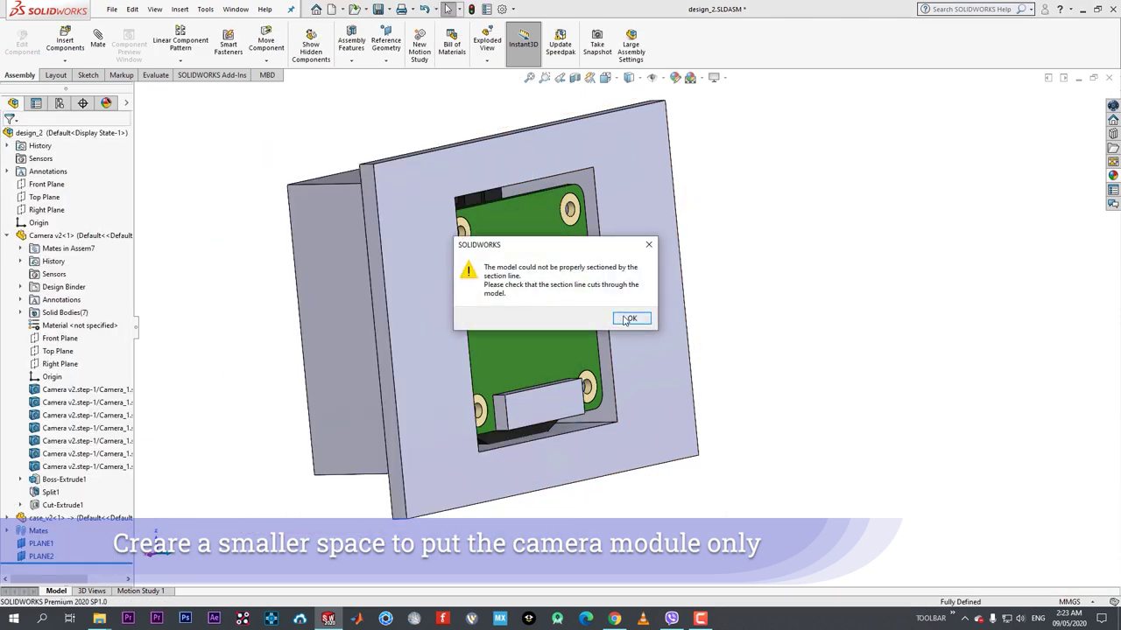
{"action": "left_click", "coordinate": [631, 319]}
{"action": "left_click", "coordinate": [574, 77]}
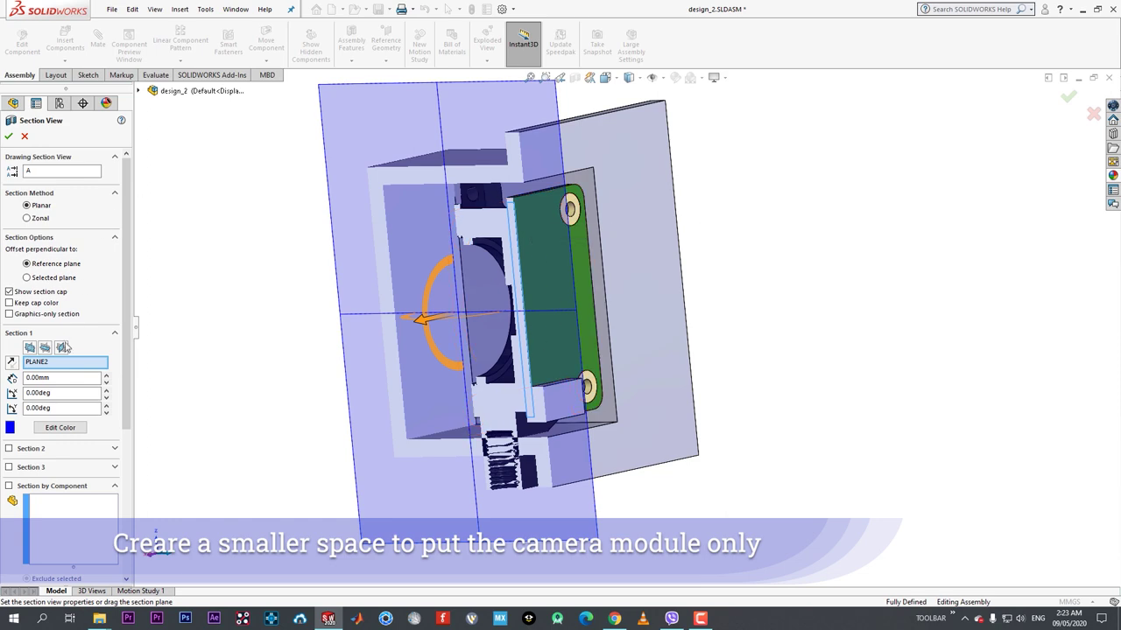
{"action": "left_click", "coordinate": [10, 135]}
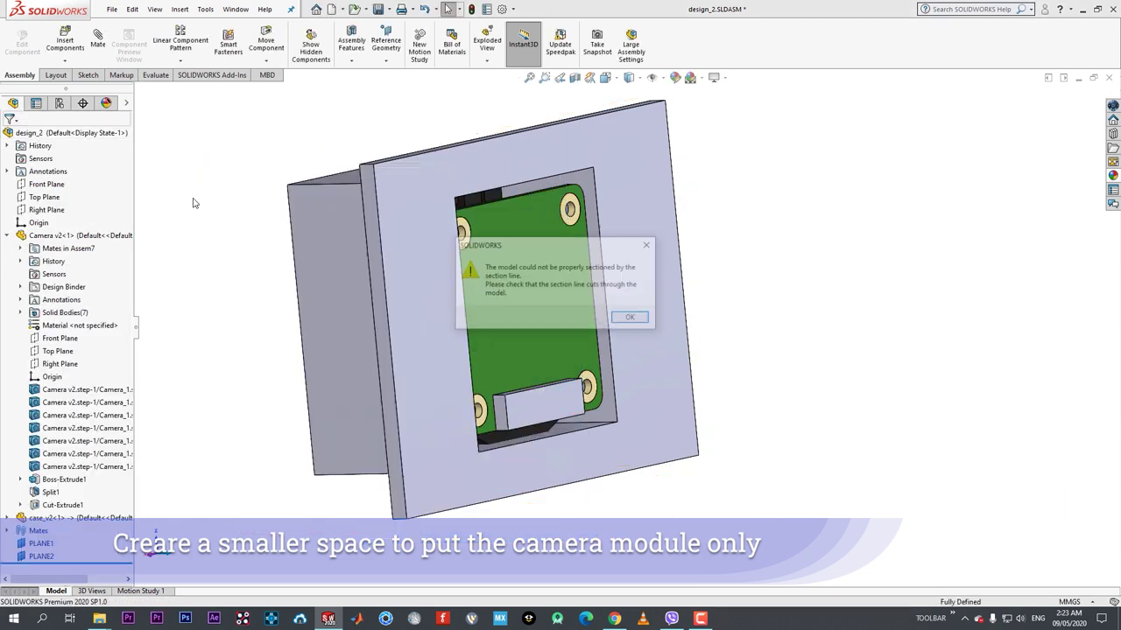
{"action": "left_click", "coordinate": [630, 319]}
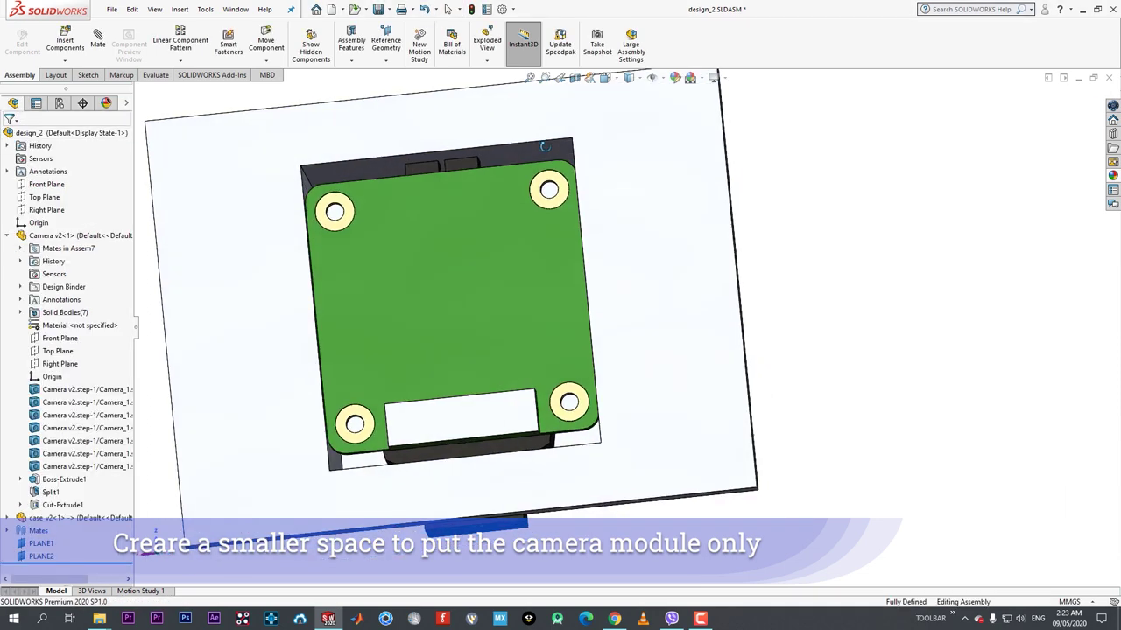
- Section the assembly through the side face of the camera's black tab above the board
{"action": "scroll", "coordinate": [493, 200], "scroll_direction": "down", "scroll_amount": 3}
{"action": "left_click", "coordinate": [454, 186]}
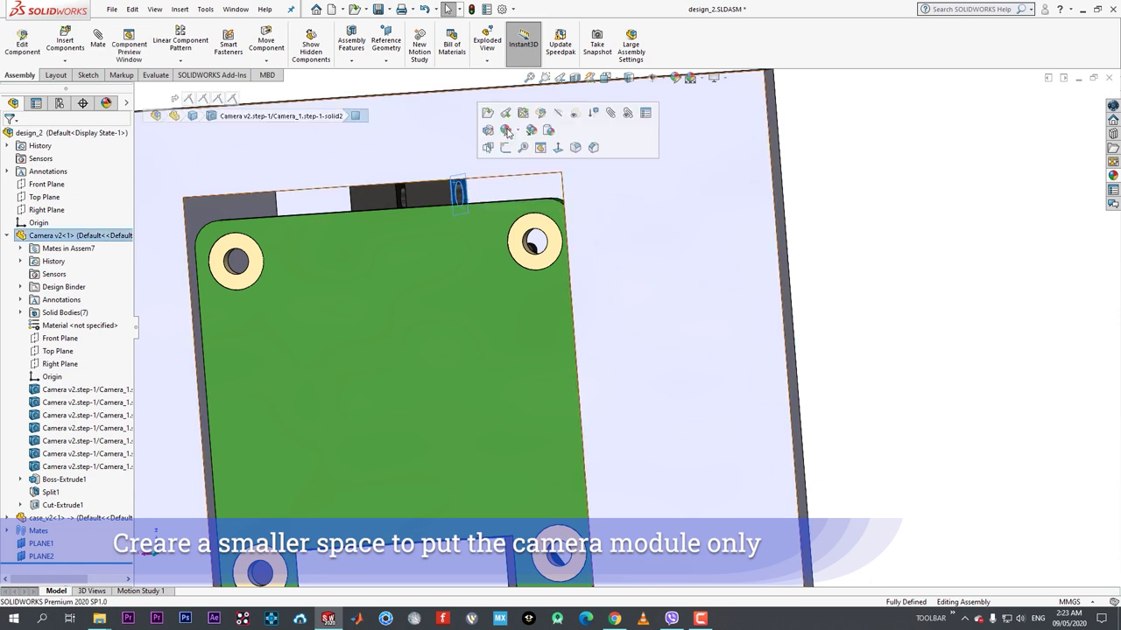
{"action": "left_click", "coordinate": [573, 78]}
{"action": "left_click", "coordinate": [24, 137]}
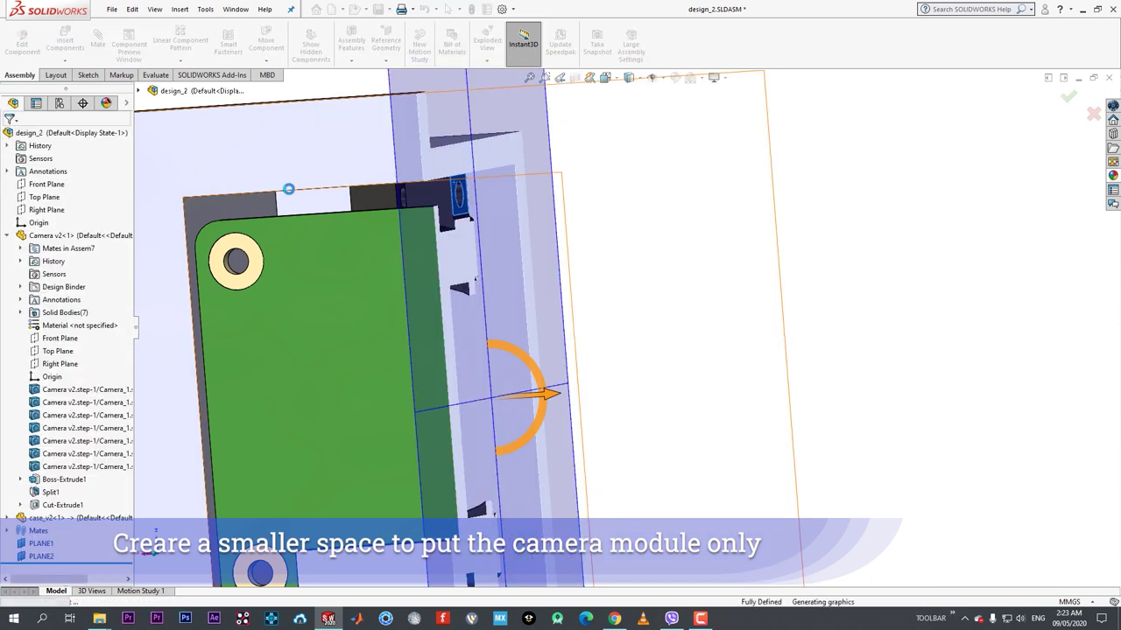
{"action": "scroll", "coordinate": [501, 210], "scroll_direction": "up", "scroll_amount": 5}
{"action": "middle_click_drag", "start_coordinate": [584, 374], "coordinate": [536, 382]}
- Measure the distance between the case plate's face and the front of the camera's toothed lens ring
{"action": "key", "text": "space"}
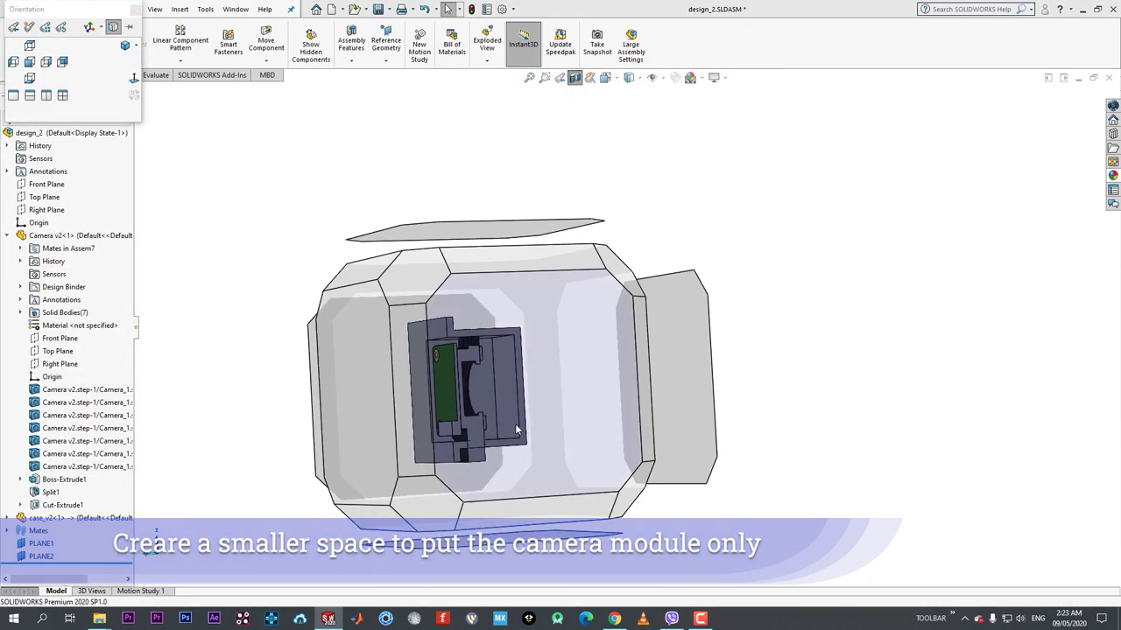
{"action": "left_click", "coordinate": [569, 376]}
{"action": "middle_click_drag", "start_coordinate": [793, 257], "coordinate": [769, 261]}
{"action": "scroll", "coordinate": [769, 262], "scroll_direction": "down", "scroll_amount": 2}
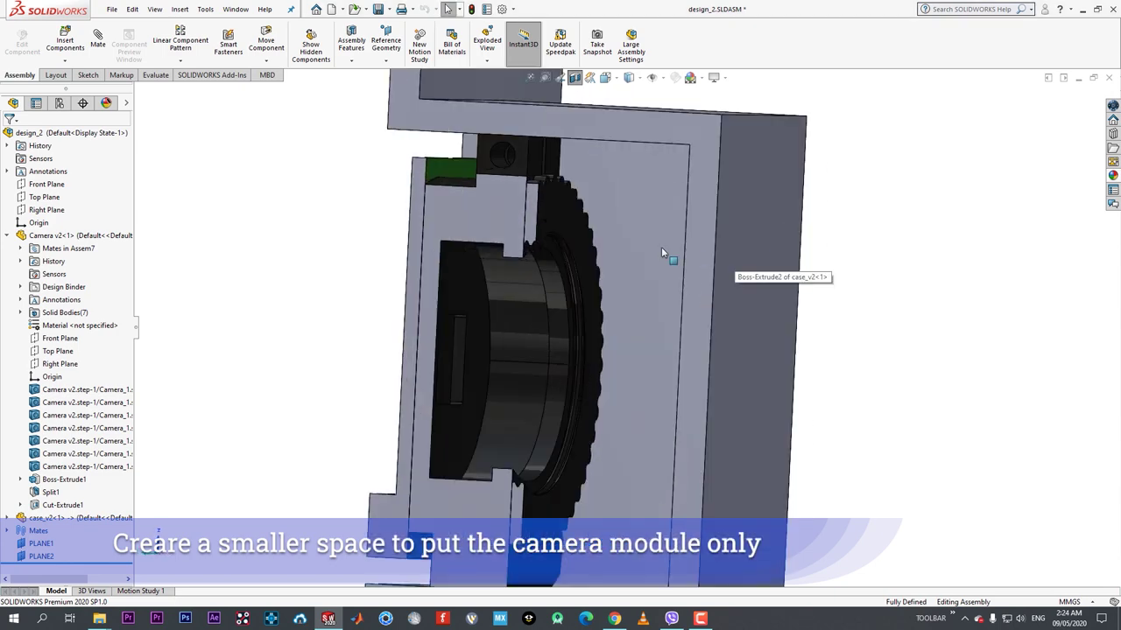
{"action": "scroll", "coordinate": [661, 247], "scroll_direction": "up", "scroll_amount": 1}
{"action": "middle_click_drag", "start_coordinate": [661, 247], "coordinate": [651, 264]}
{"action": "key", "text": "d"}
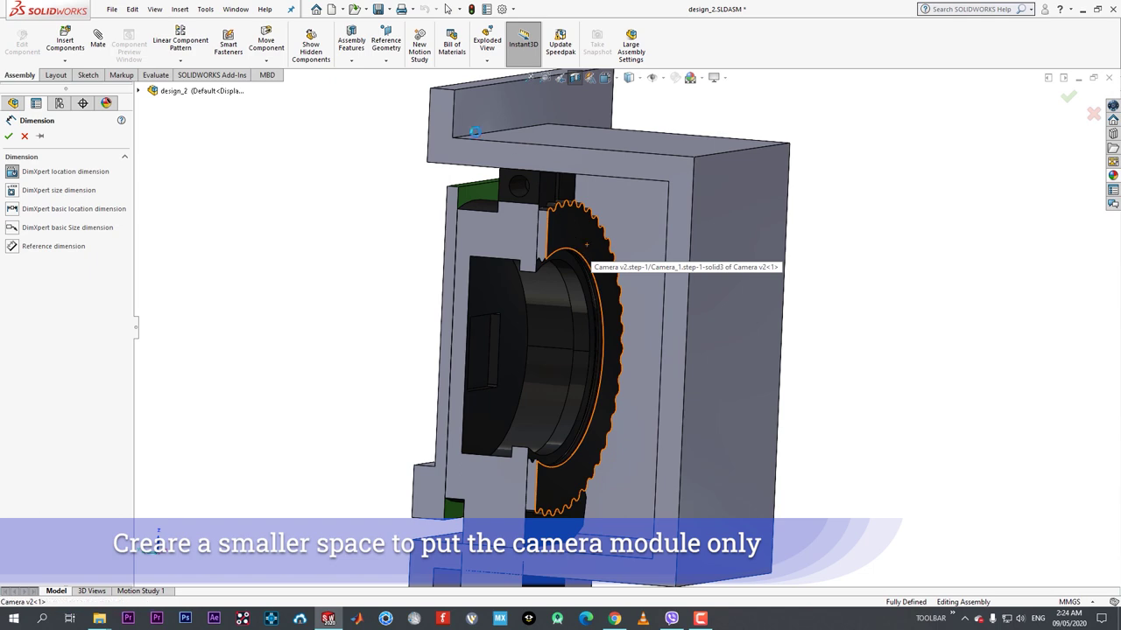
{"action": "left_click", "coordinate": [474, 129]}
{"action": "scroll", "coordinate": [603, 149], "scroll_direction": "up", "scroll_amount": 2}
{"action": "middle_click_drag", "start_coordinate": [528, 149], "coordinate": [623, 158]}
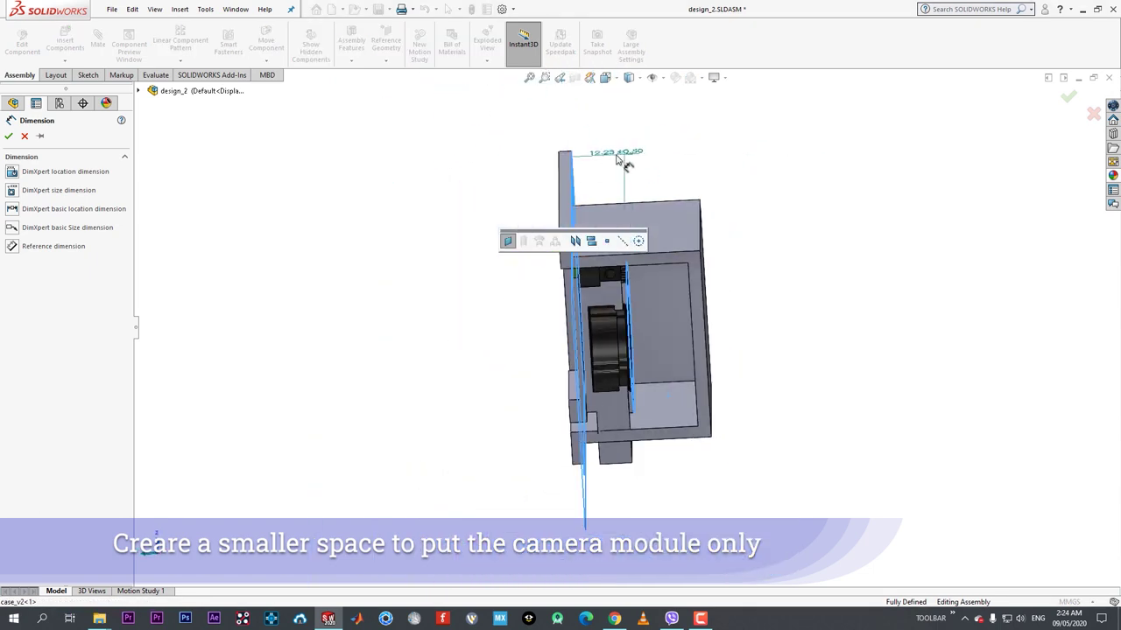
{"action": "key", "text": "Escape"}
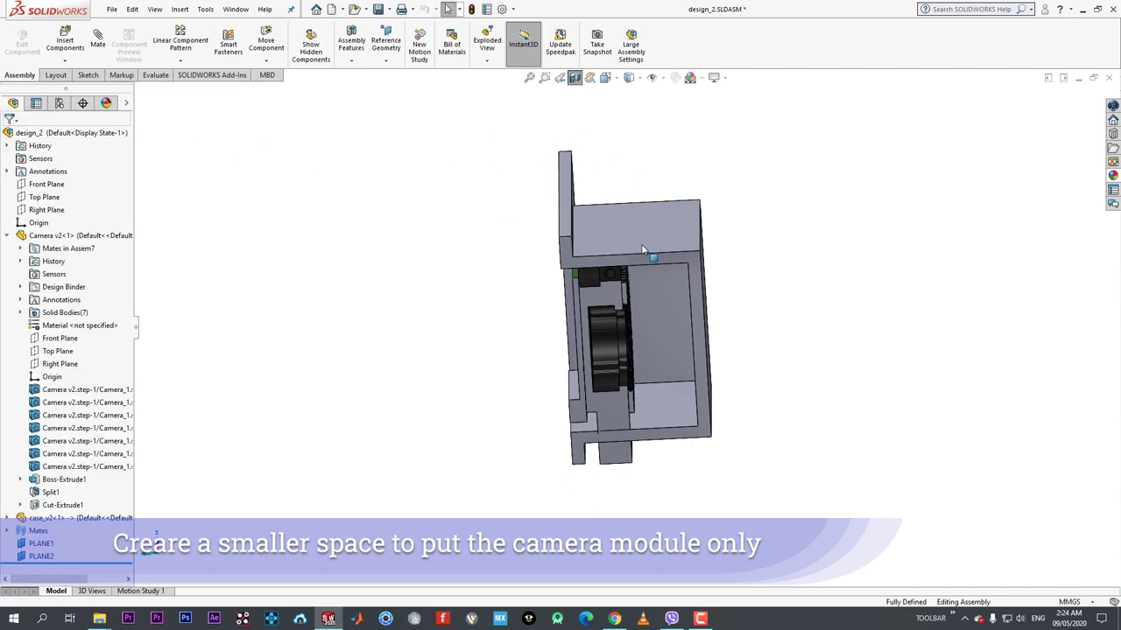
- Set the depth of case_v2's Boss-Extrude2 block to 15 mm and finish editing the part
{"action": "mouse_move", "coordinate": [650, 257]}
{"action": "middle_mouse_down"}
{"action": "mouse_move", "coordinate": [688, 238]}
{"action": "mouse_move", "coordinate": [685, 228]}
{"action": "middle_mouse_up"}
{"action": "left_click", "coordinate": [685, 226]}
{"action": "left_click", "coordinate": [733, 168]}
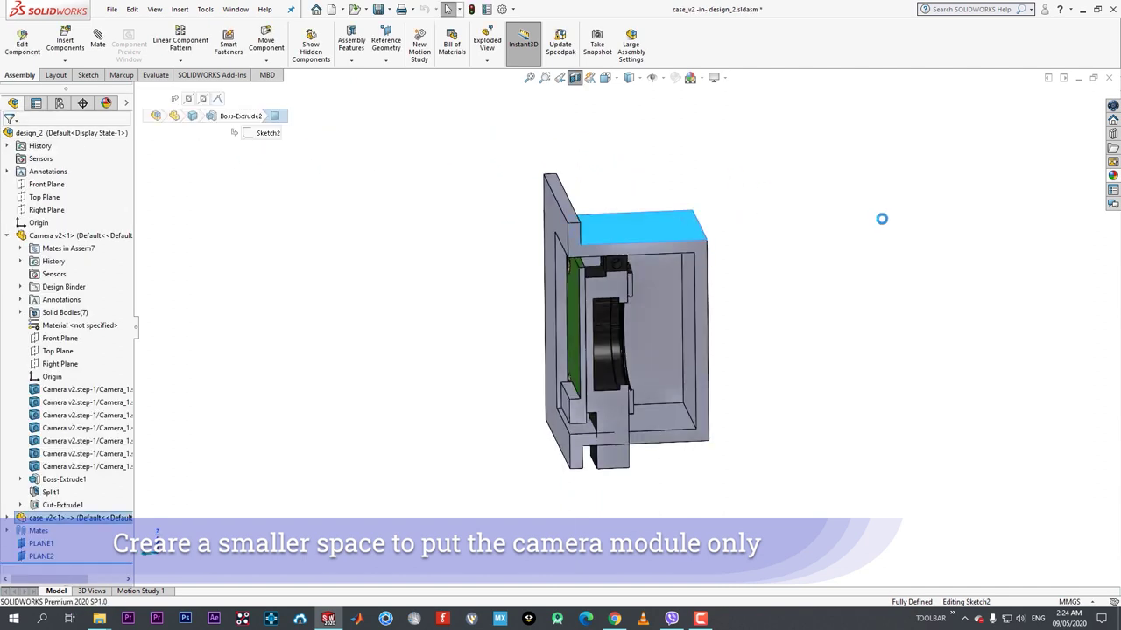
{"action": "type", "text": "15"}
{"action": "key", "text": "Return"}
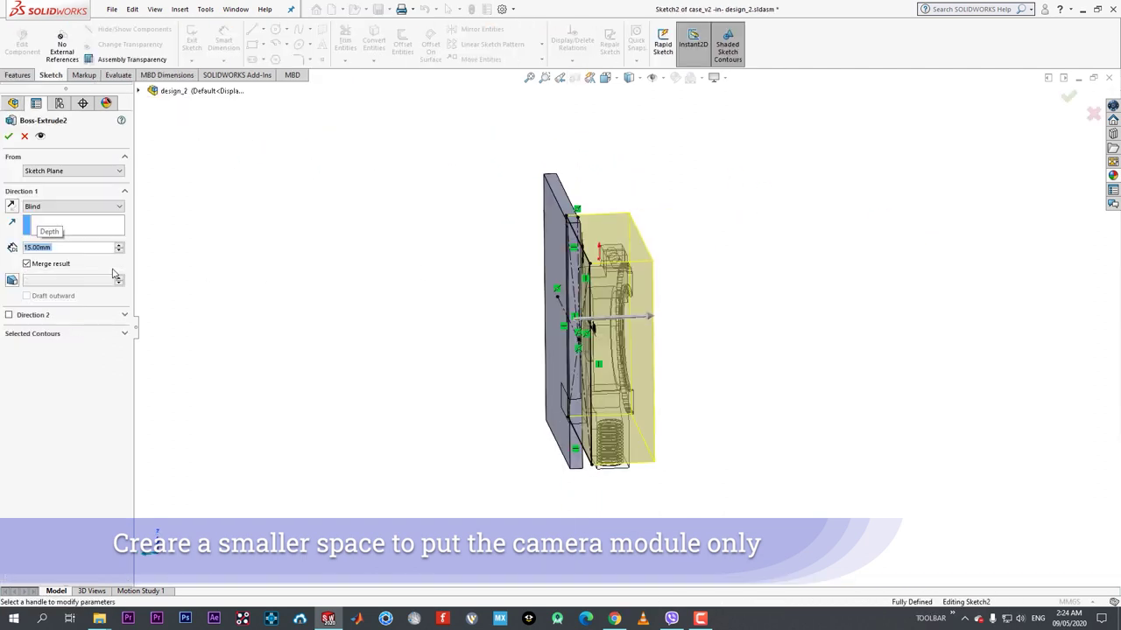
{"action": "left_click", "coordinate": [9, 137]}
{"action": "left_click", "coordinate": [29, 55]}
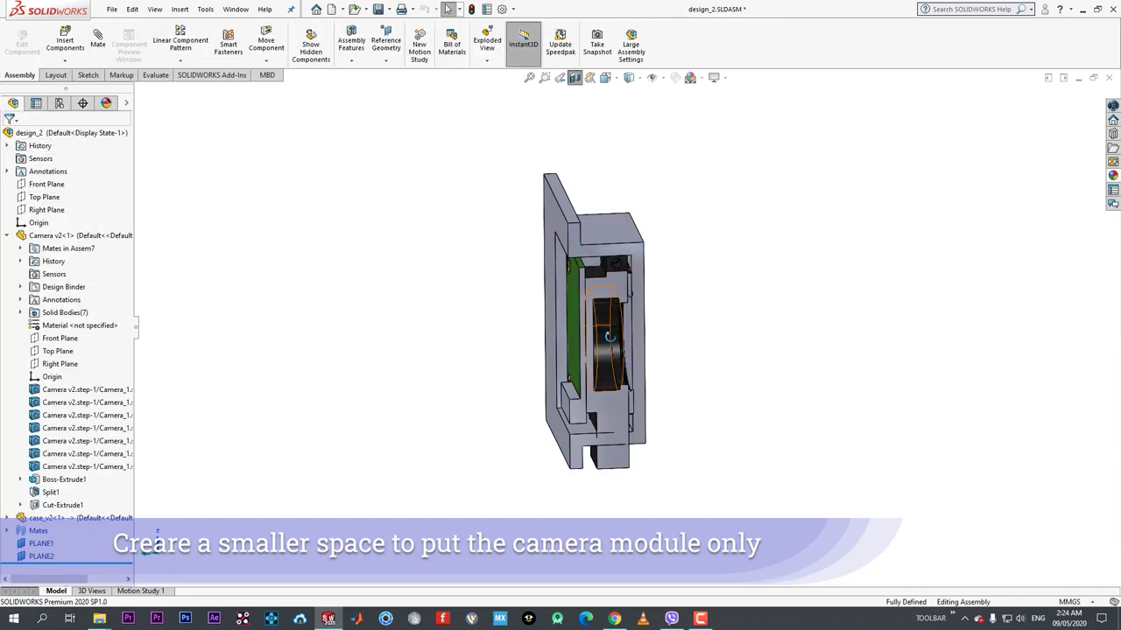
- Examine the clearance between the toothed lens ring and the case's inner front wall with a reference dimension
{"action": "scroll", "coordinate": [613, 263], "scroll_direction": "down", "scroll_amount": 3}
{"action": "mouse_move", "coordinate": [625, 298]}
{"action": "middle_mouse_down"}
{"action": "mouse_move", "coordinate": [651, 313]}
{"action": "mouse_move", "coordinate": [658, 295]}
{"action": "mouse_move", "coordinate": [671, 322]}
{"action": "mouse_move", "coordinate": [678, 248]}
{"action": "mouse_move", "coordinate": [633, 298]}
{"action": "mouse_move", "coordinate": [640, 308]}
{"action": "mouse_move", "coordinate": [621, 299]}
{"action": "middle_mouse_up"}
{"action": "scroll", "coordinate": [678, 248], "scroll_direction": "down", "scroll_amount": 3}
{"action": "left_click", "coordinate": [598, 255]}
{"action": "middle_click_drag", "start_coordinate": [570, 202], "coordinate": [533, 311]}
{"action": "left_click", "coordinate": [530, 222]}
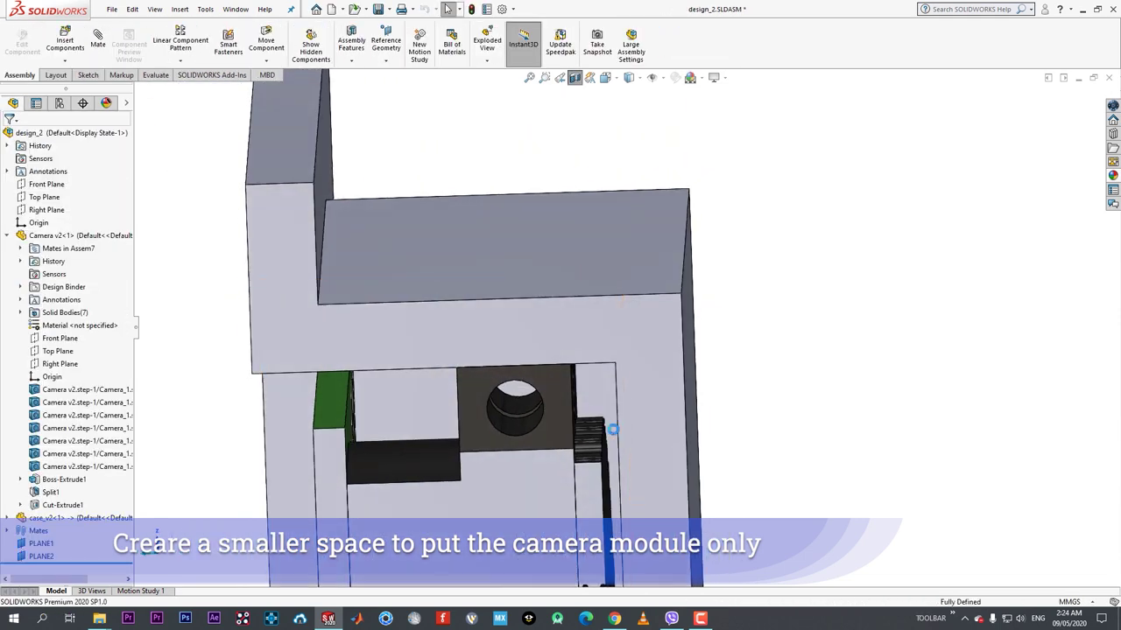
{"action": "scroll", "coordinate": [613, 430], "scroll_direction": "down", "scroll_amount": 5}
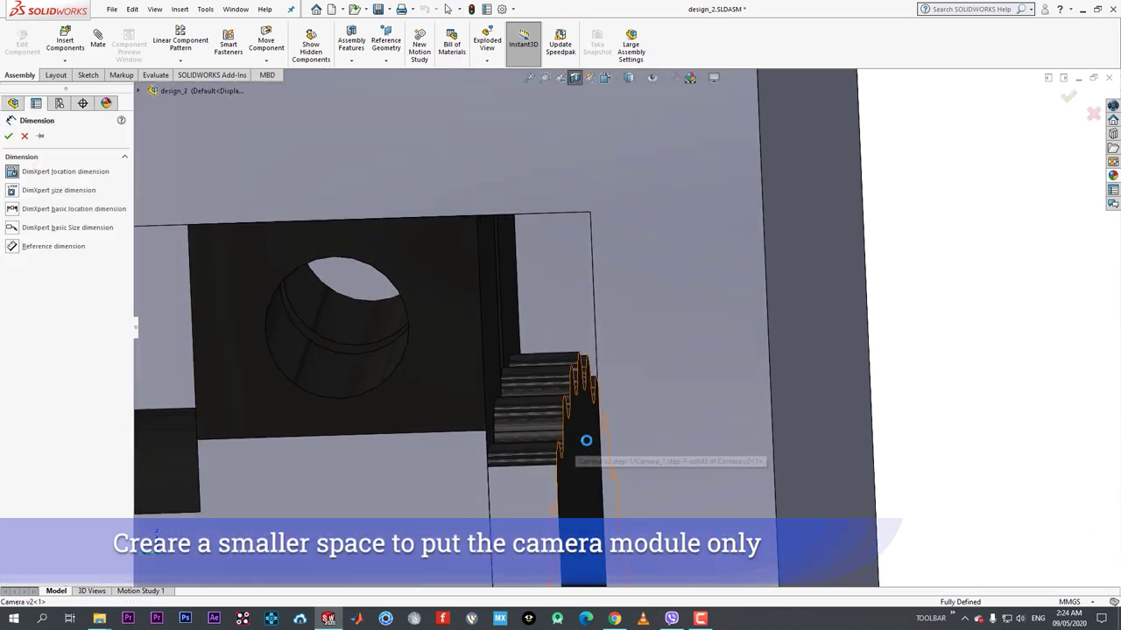
{"action": "left_click", "coordinate": [586, 440]}
{"action": "scroll", "coordinate": [615, 428], "scroll_direction": "up", "scroll_amount": 2}
{"action": "middle_click_drag", "start_coordinate": [615, 428], "coordinate": [656, 348]}
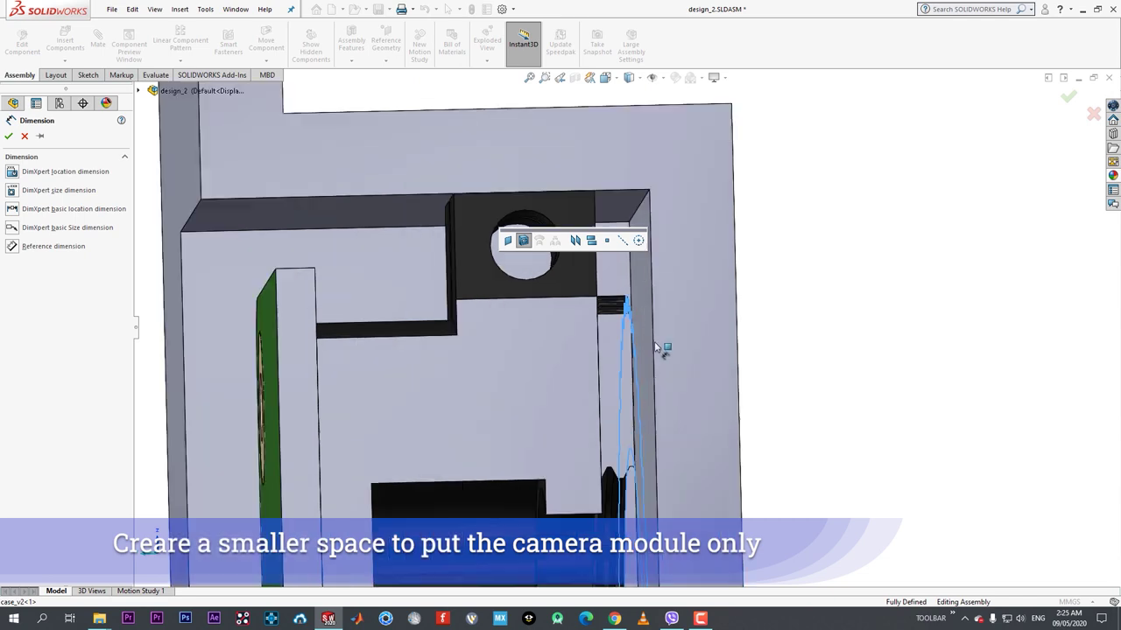
{"action": "left_click", "coordinate": [575, 241]}
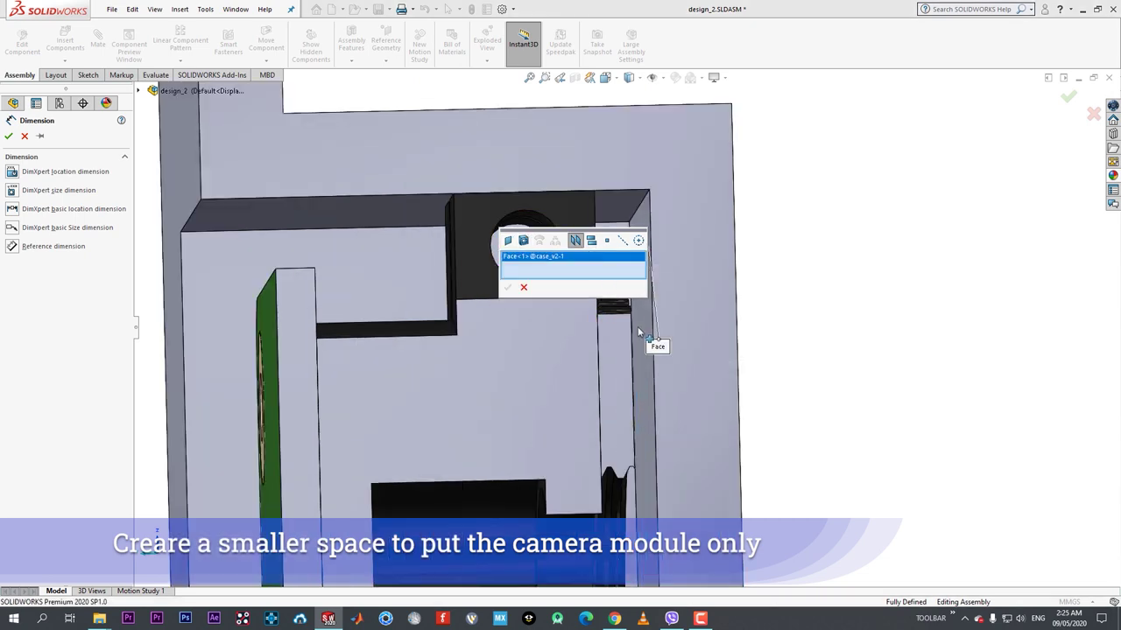
{"action": "left_click", "coordinate": [523, 288]}
{"action": "key", "text": "Escape"}
- Inspect the case corner around the lens ring, and turn off the section view
{"action": "middle_click_drag", "start_coordinate": [683, 333], "coordinate": [608, 275]}
{"action": "scroll", "coordinate": [607, 275], "scroll_direction": "down", "scroll_amount": 1}
{"action": "left_click", "coordinate": [601, 235]}
{"action": "left_click", "coordinate": [791, 353]}
{"action": "scroll", "coordinate": [791, 353], "scroll_direction": "up", "scroll_amount": 3}
{"action": "middle_click_drag", "start_coordinate": [790, 353], "coordinate": [648, 350]}
{"action": "left_click", "coordinate": [574, 77]}
- Examine the closed case from outside and from behind to check how the camera board fits in the pocket
{"action": "middle_click_drag", "start_coordinate": [594, 163], "coordinate": [708, 260]}
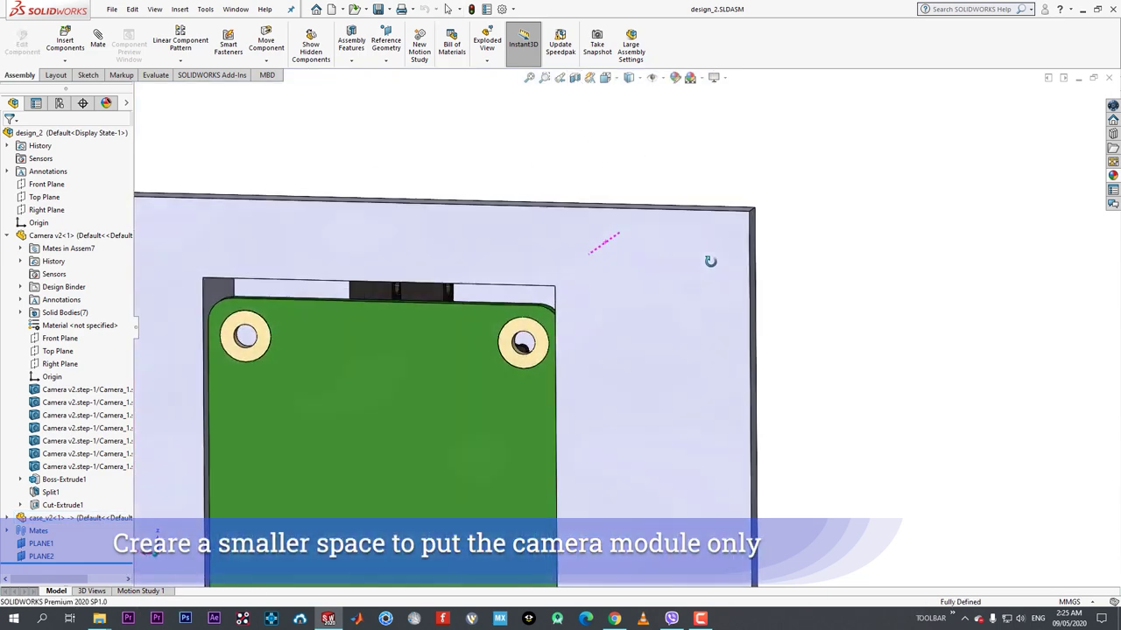
{"action": "left_click", "coordinate": [536, 298]}
{"action": "left_click", "coordinate": [623, 186]}
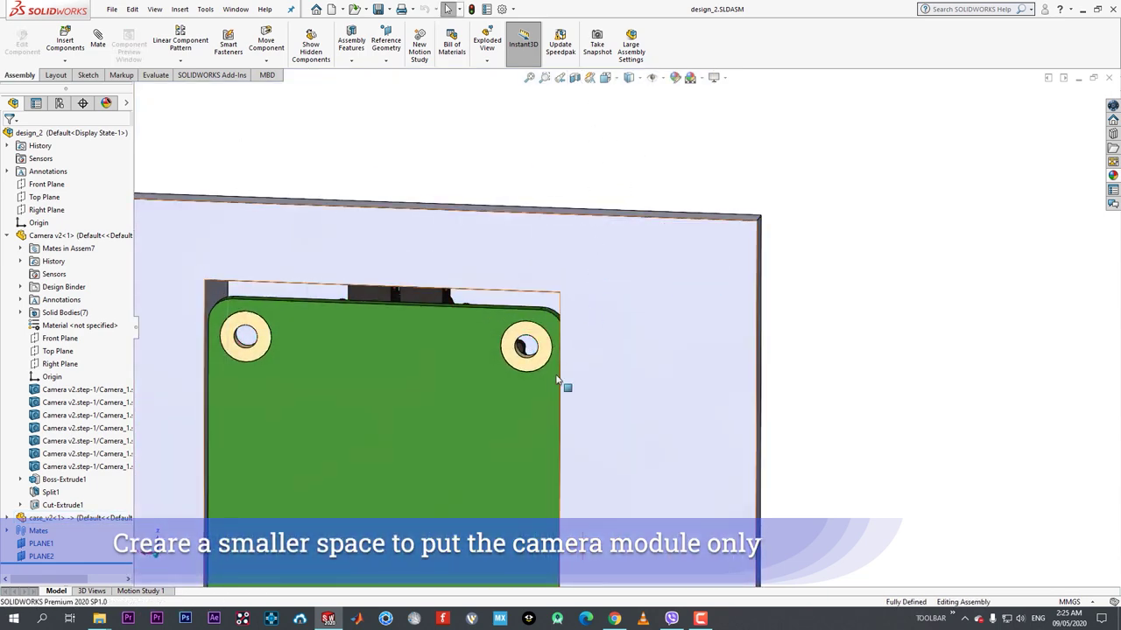
{"action": "middle_click_drag", "start_coordinate": [560, 386], "coordinate": [368, 268]}
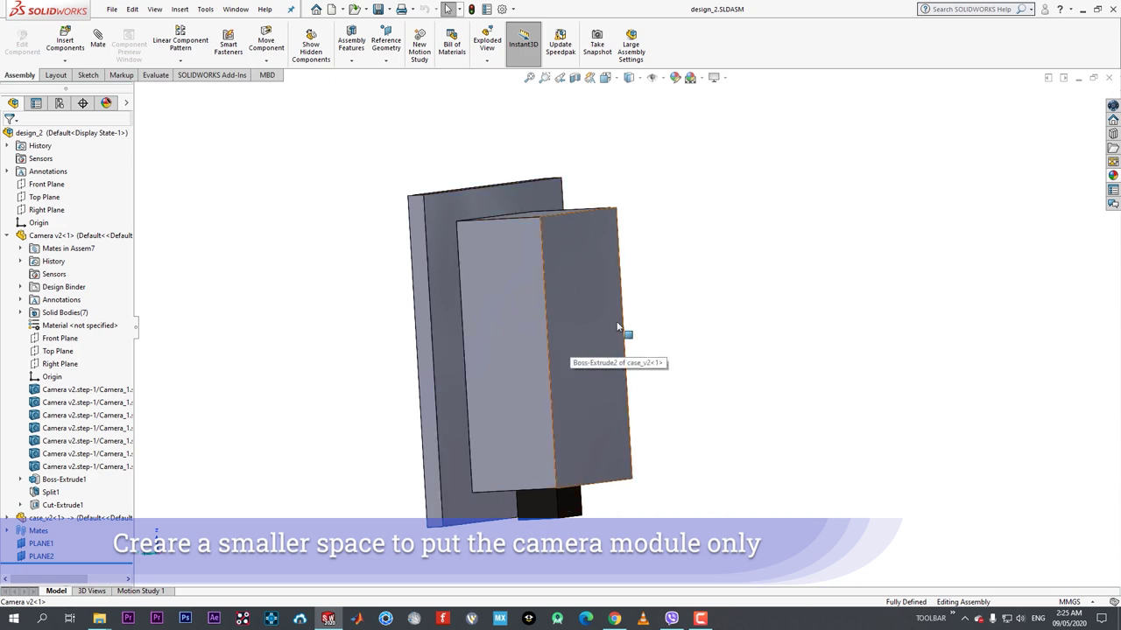
{"action": "middle_click_drag", "start_coordinate": [621, 332], "coordinate": [632, 245]}
{"action": "scroll", "coordinate": [505, 365], "scroll_direction": "down", "scroll_amount": 3}
{"action": "scroll", "coordinate": [504, 365], "scroll_direction": "up", "scroll_amount": 3}
{"action": "middle_click_drag", "start_coordinate": [615, 324], "coordinate": [763, 203]}
{"action": "scroll", "coordinate": [764, 203], "scroll_direction": "down", "scroll_amount": 4}
{"action": "scroll", "coordinate": [719, 241], "scroll_direction": "up", "scroll_amount": 4}
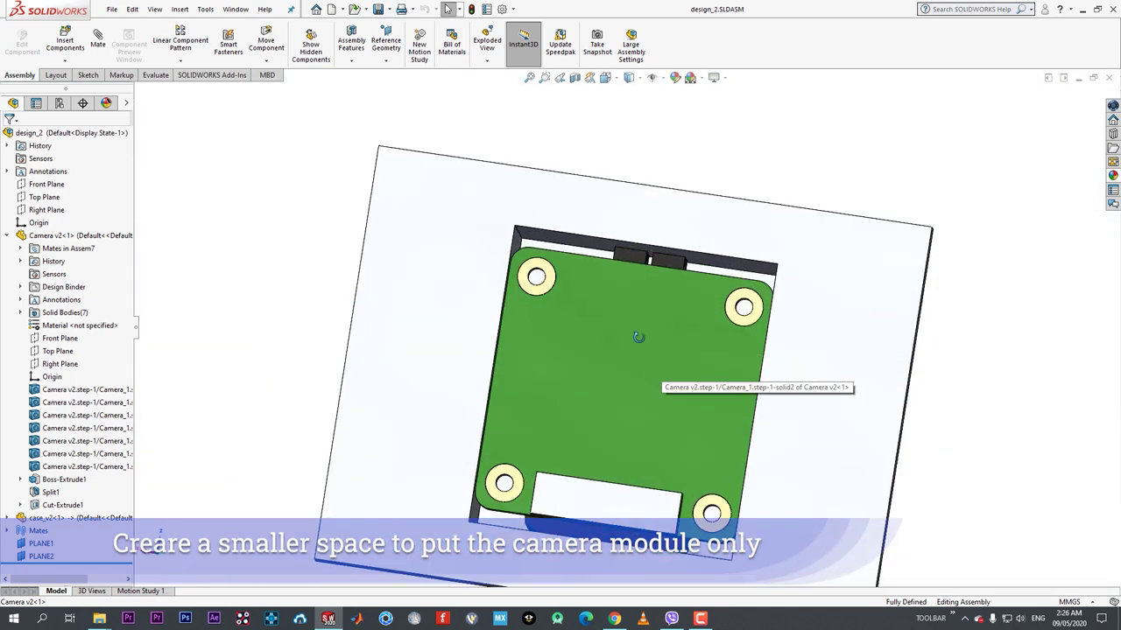
{"action": "mouse_move", "coordinate": [641, 337]}
{"action": "middle_mouse_down"}
{"action": "mouse_move", "coordinate": [598, 379]}
{"action": "mouse_move", "coordinate": [519, 363]}
{"action": "mouse_move", "coordinate": [560, 346]}
{"action": "mouse_move", "coordinate": [629, 353]}
{"action": "mouse_move", "coordinate": [457, 333]}
{"action": "mouse_move", "coordinate": [646, 350]}
{"action": "middle_mouse_up"}
{"action": "key", "text": "space"}
{"action": "left_click", "coordinate": [506, 399]}
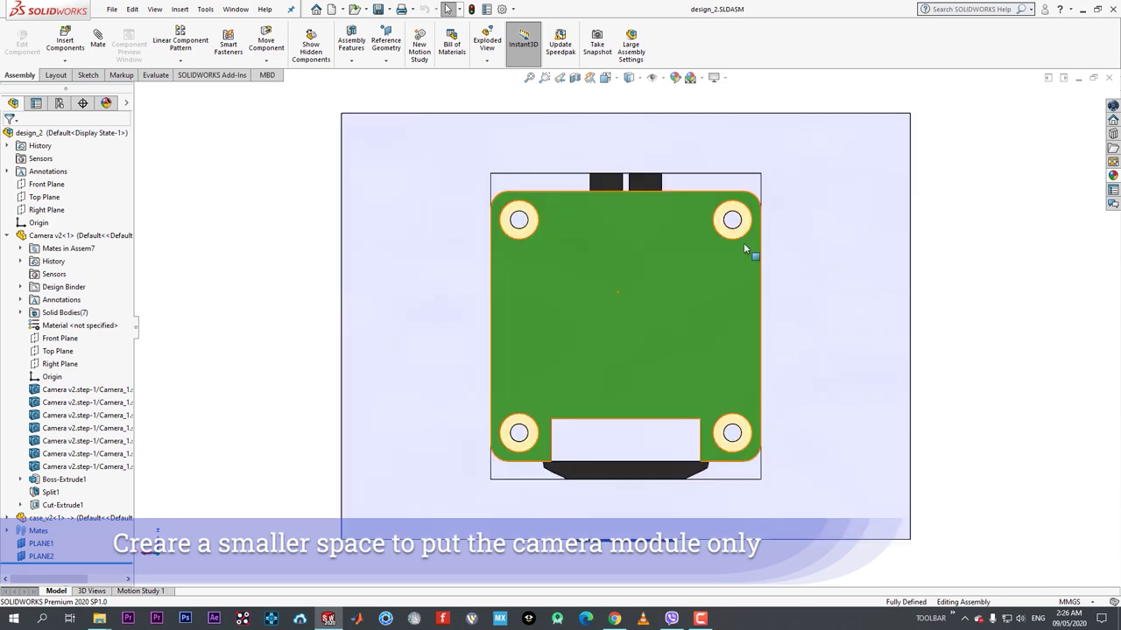
{"action": "middle_click_drag", "start_coordinate": [742, 242], "coordinate": [718, 260]}
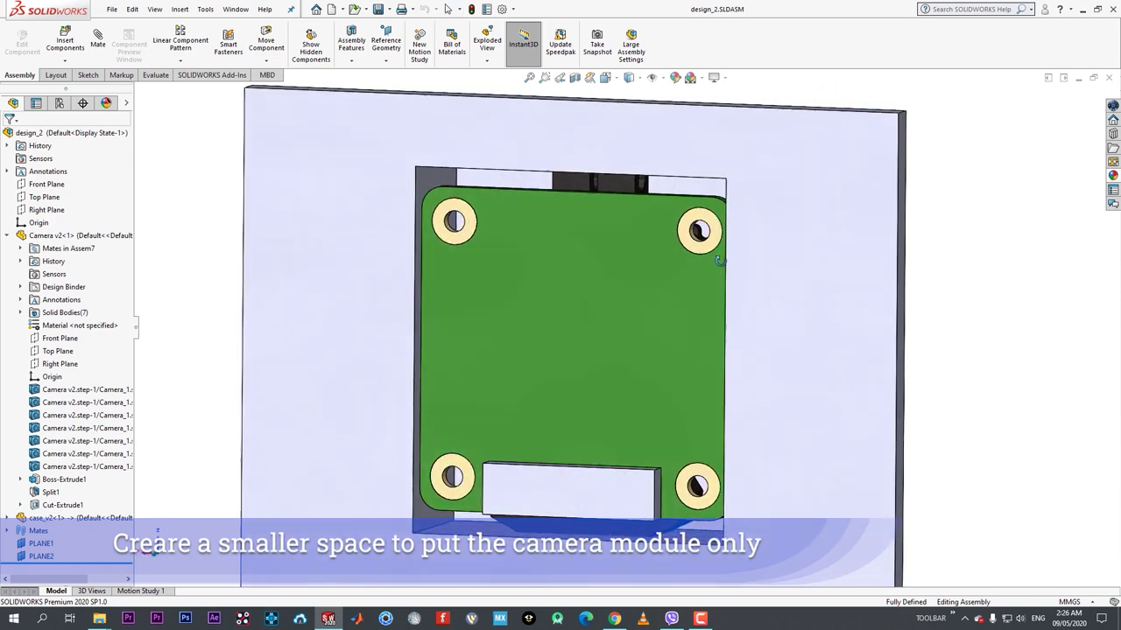
- Cut a new section view through the camera tab's side face to expose the case's interior
{"action": "scroll", "coordinate": [692, 237], "scroll_direction": "down", "scroll_amount": 3}
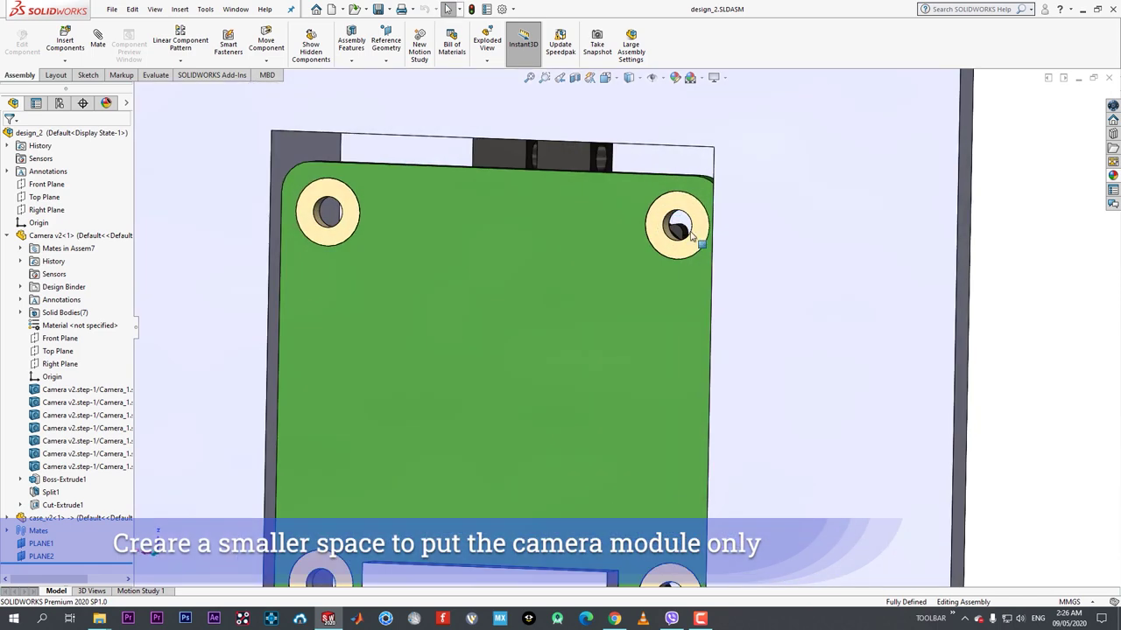
{"action": "left_click", "coordinate": [619, 120]}
{"action": "left_click", "coordinate": [575, 78]}
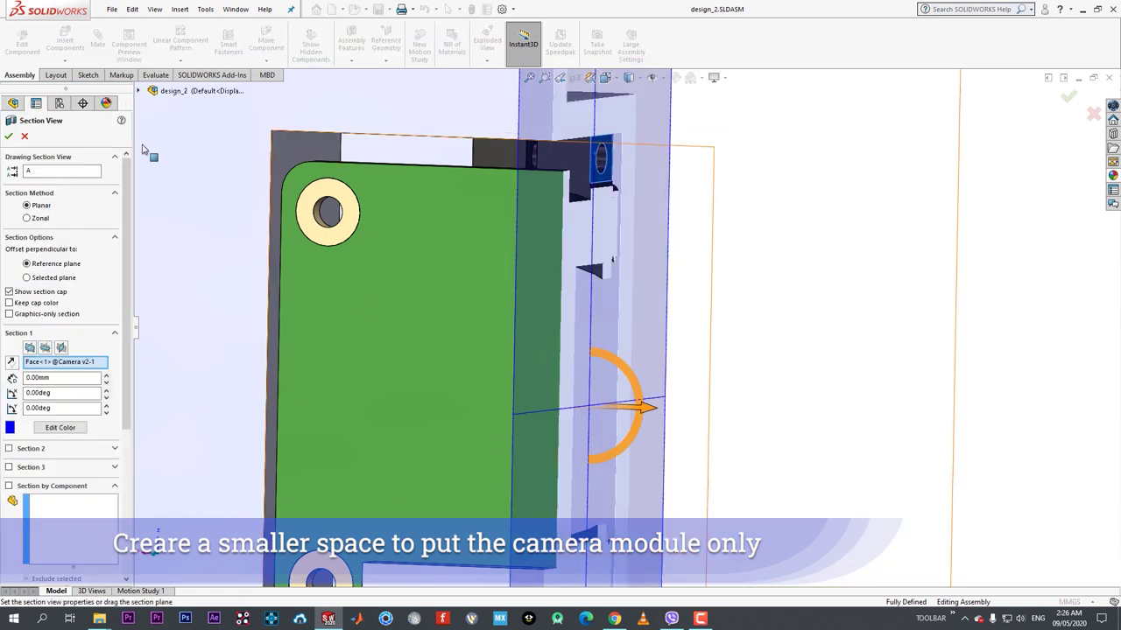
{"action": "left_click", "coordinate": [9, 137]}
- Measure the gap between the toothed lens ring and the inner front wall of the shortened case
{"action": "scroll", "coordinate": [623, 207], "scroll_direction": "down", "scroll_amount": 5}
{"action": "middle_click_drag", "start_coordinate": [612, 212], "coordinate": [528, 213]}
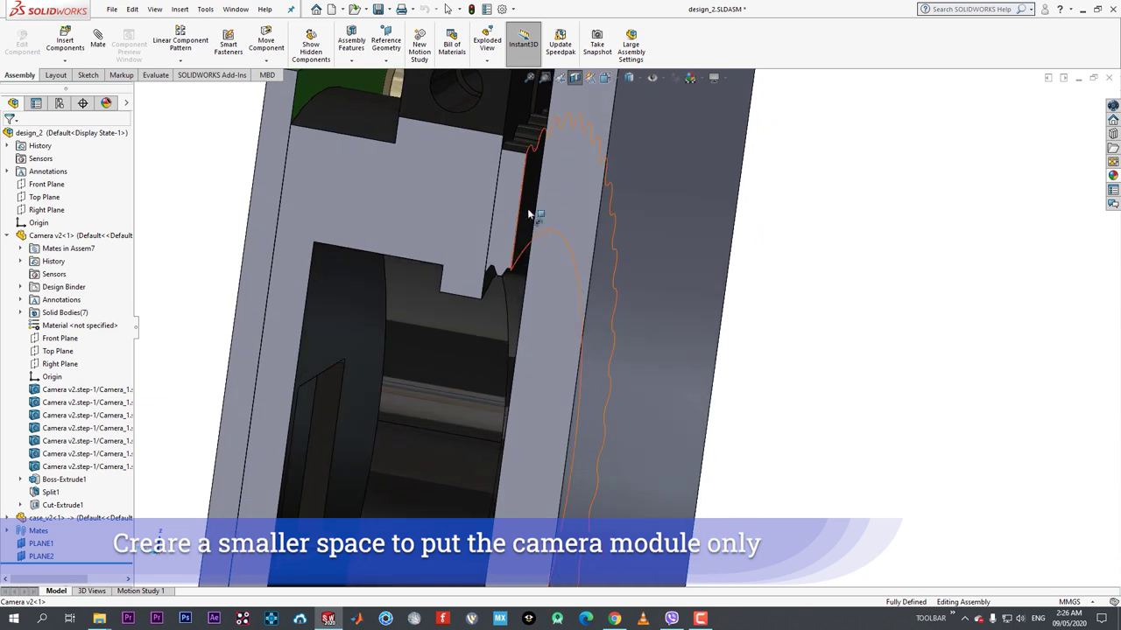
{"action": "left_click", "coordinate": [526, 207]}
{"action": "scroll", "coordinate": [594, 182], "scroll_direction": "up", "scroll_amount": 5}
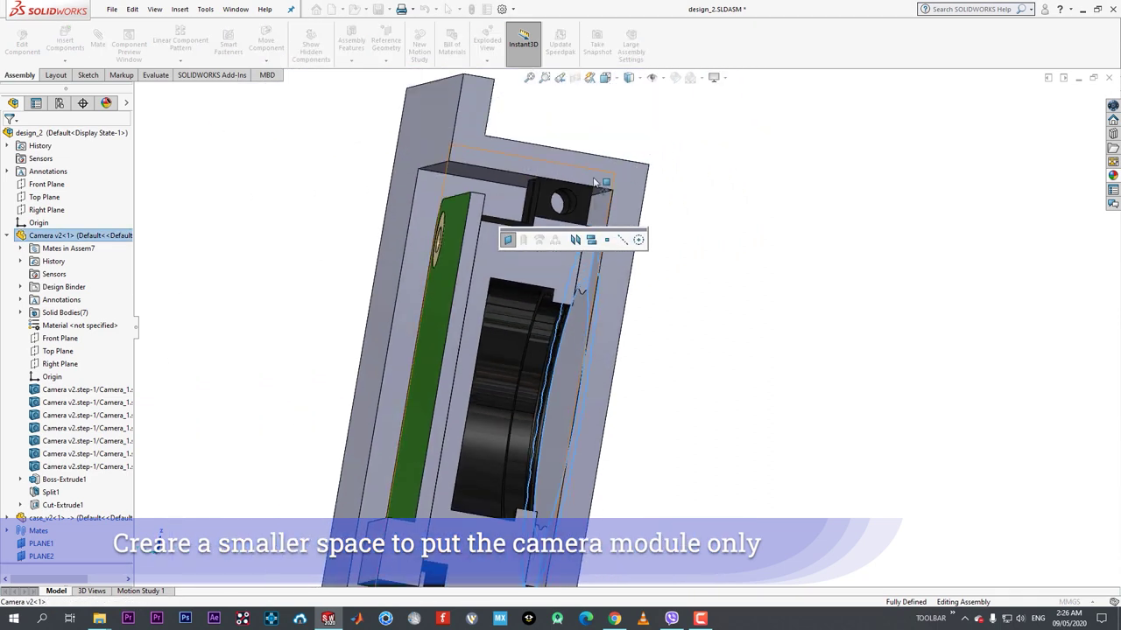
{"action": "scroll", "coordinate": [626, 168], "scroll_direction": "down", "scroll_amount": 2}
{"action": "left_click", "coordinate": [601, 219]}
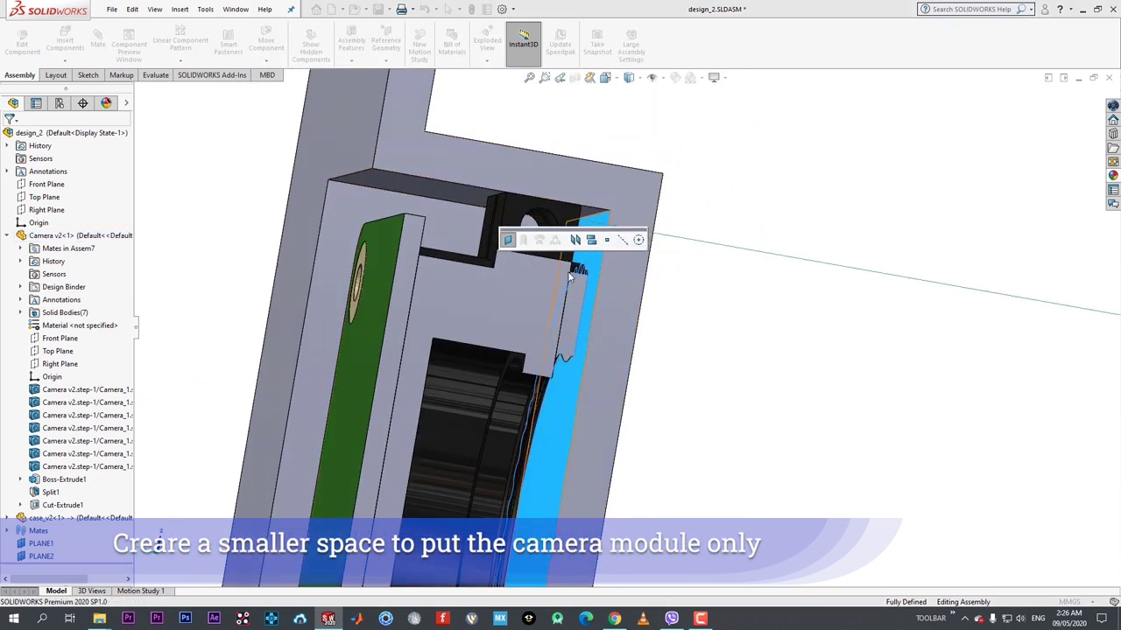
{"action": "scroll", "coordinate": [635, 279], "scroll_direction": "up", "scroll_amount": 3}
{"action": "middle_click_drag", "start_coordinate": [636, 280], "coordinate": [655, 308]}
{"action": "scroll", "coordinate": [663, 315], "scroll_direction": "down", "scroll_amount": 8}
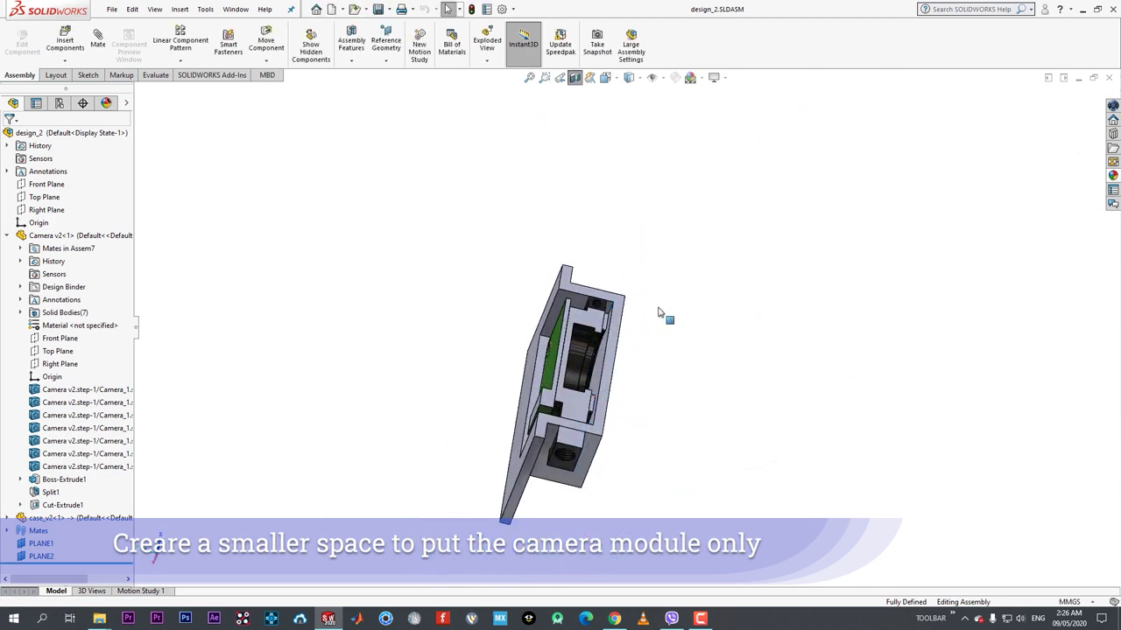
- Set the extrusion depth of the case's hollow block (Boss-Extrude2) to 16 - 0.7 mm
{"action": "scroll", "coordinate": [654, 272], "scroll_direction": "up", "scroll_amount": 4}
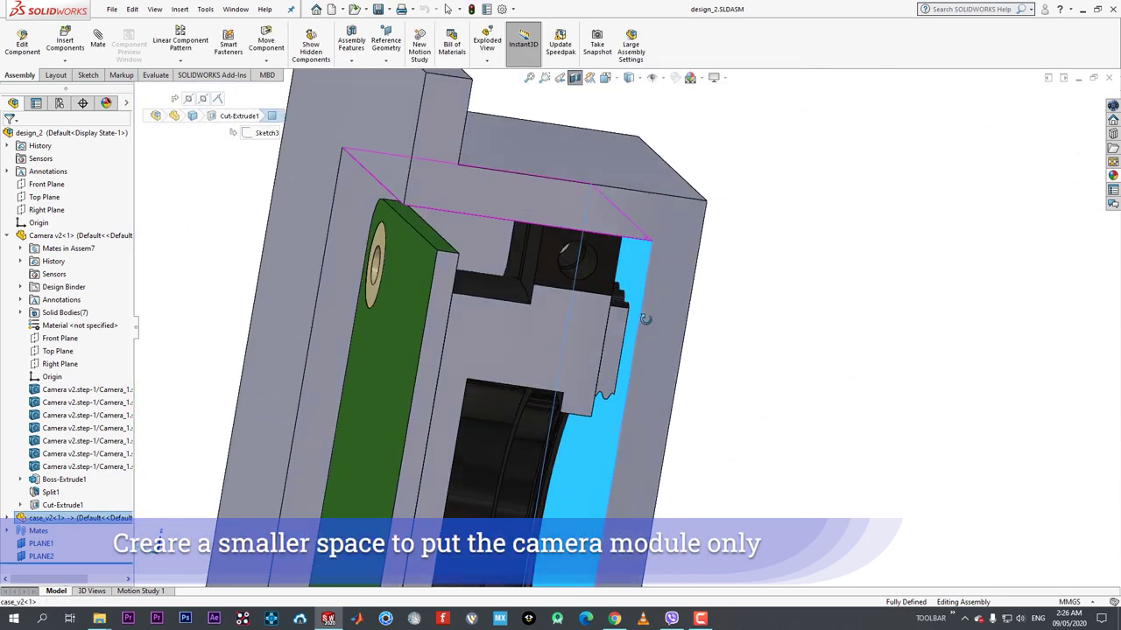
{"action": "left_click", "coordinate": [661, 146]}
{"action": "left_click", "coordinate": [677, 116]}
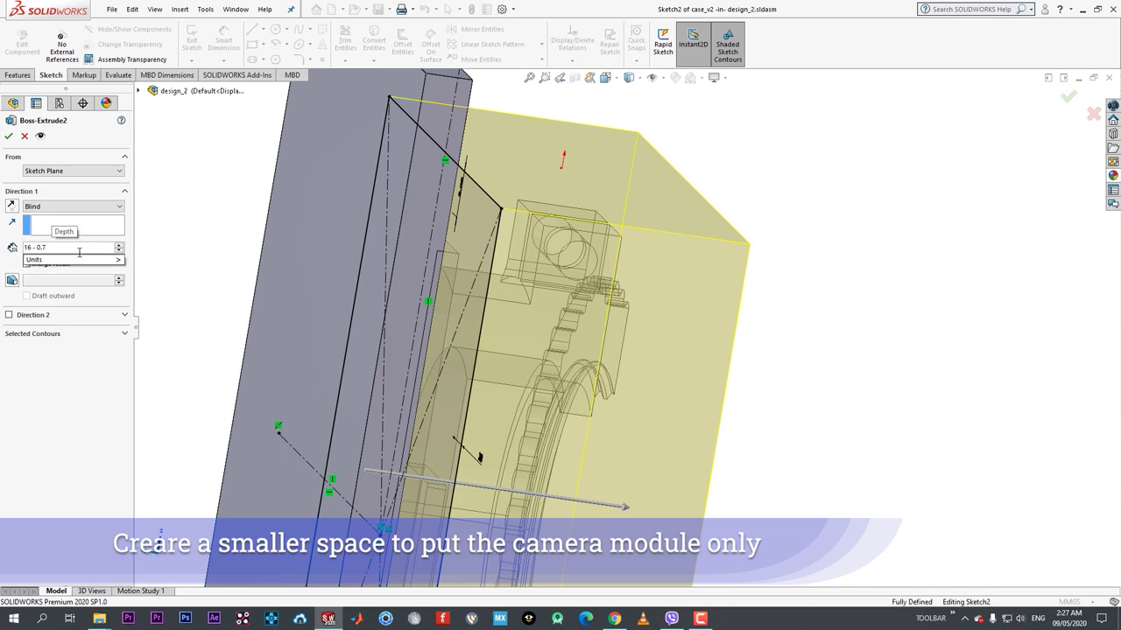
{"action": "key", "text": "Return"}
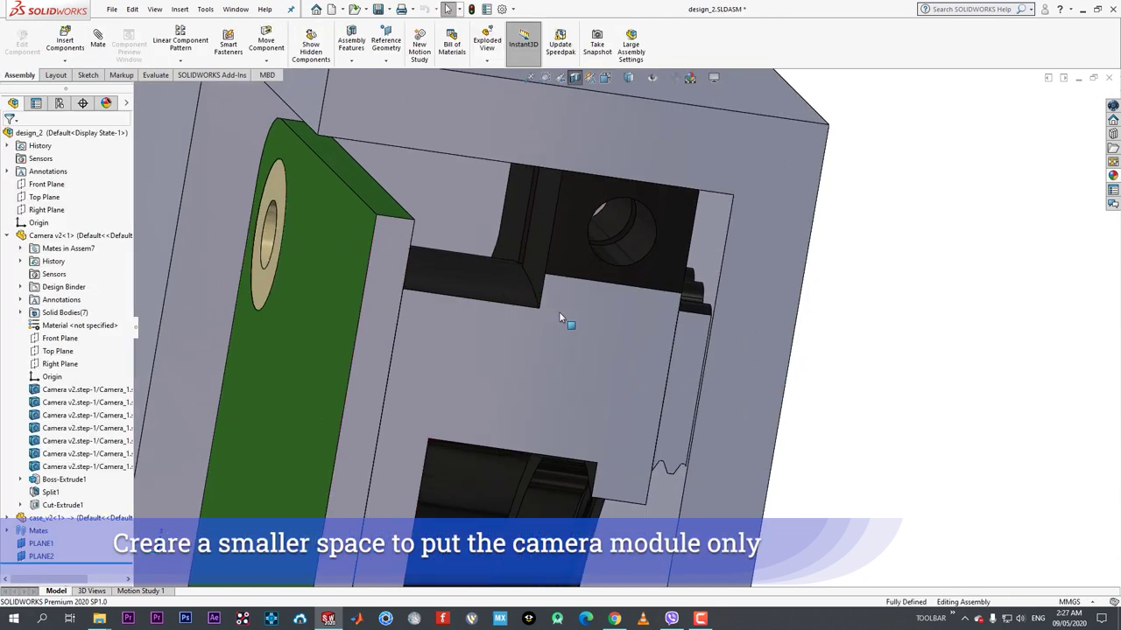
- Check the lens ring's fit inside the resized block, turn off the section view and examine the camera board from behind
{"action": "mouse_move", "coordinate": [561, 313]}
{"action": "middle_mouse_down"}
{"action": "mouse_move", "coordinate": [678, 317]}
{"action": "mouse_move", "coordinate": [671, 288]}
{"action": "mouse_move", "coordinate": [687, 324]}
{"action": "middle_mouse_up"}
{"action": "scroll", "coordinate": [700, 368], "scroll_direction": "up", "scroll_amount": 5}
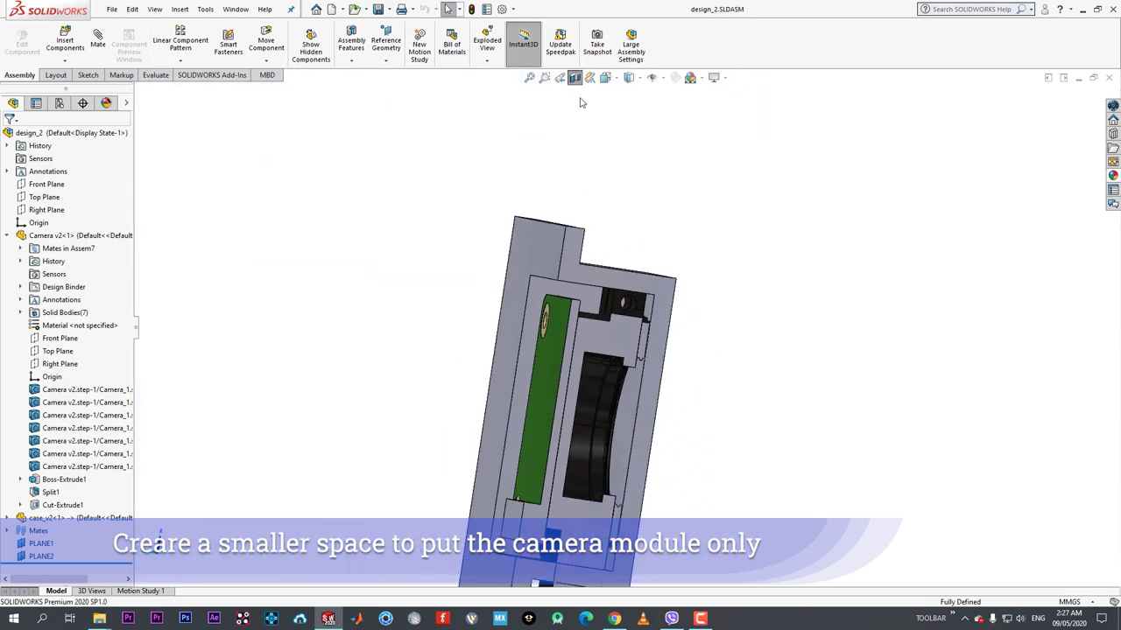
{"action": "middle_click_drag", "start_coordinate": [551, 360], "coordinate": [650, 397]}
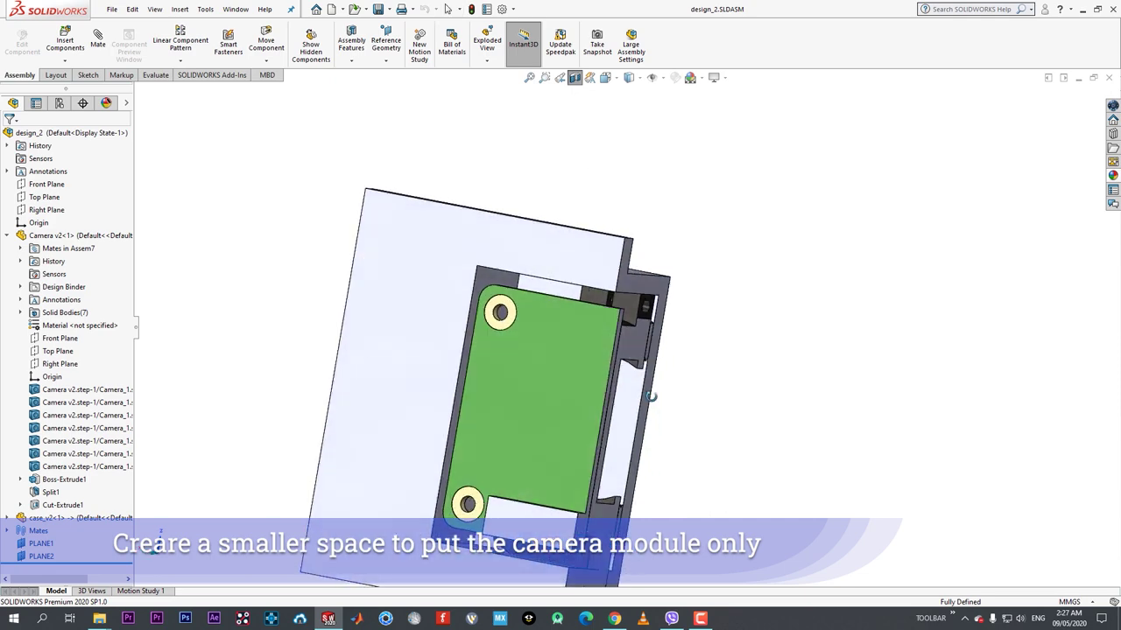
{"action": "left_click", "coordinate": [574, 77]}
{"action": "scroll", "coordinate": [624, 364], "scroll_direction": "up", "scroll_amount": 4}
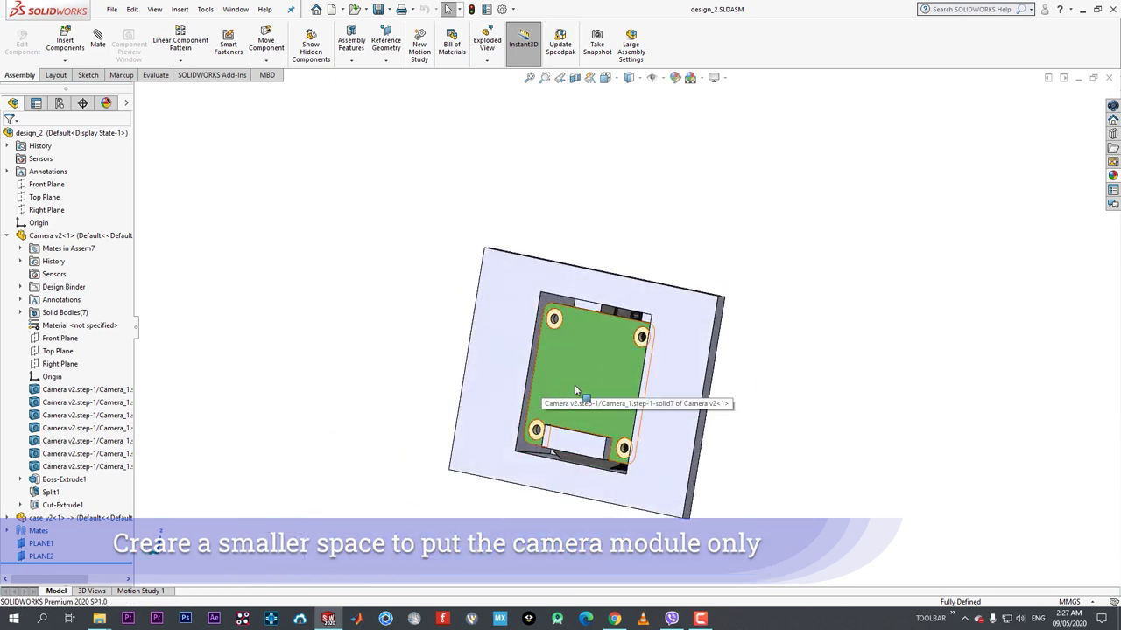
{"action": "middle_click_drag", "start_coordinate": [571, 398], "coordinate": [636, 290]}
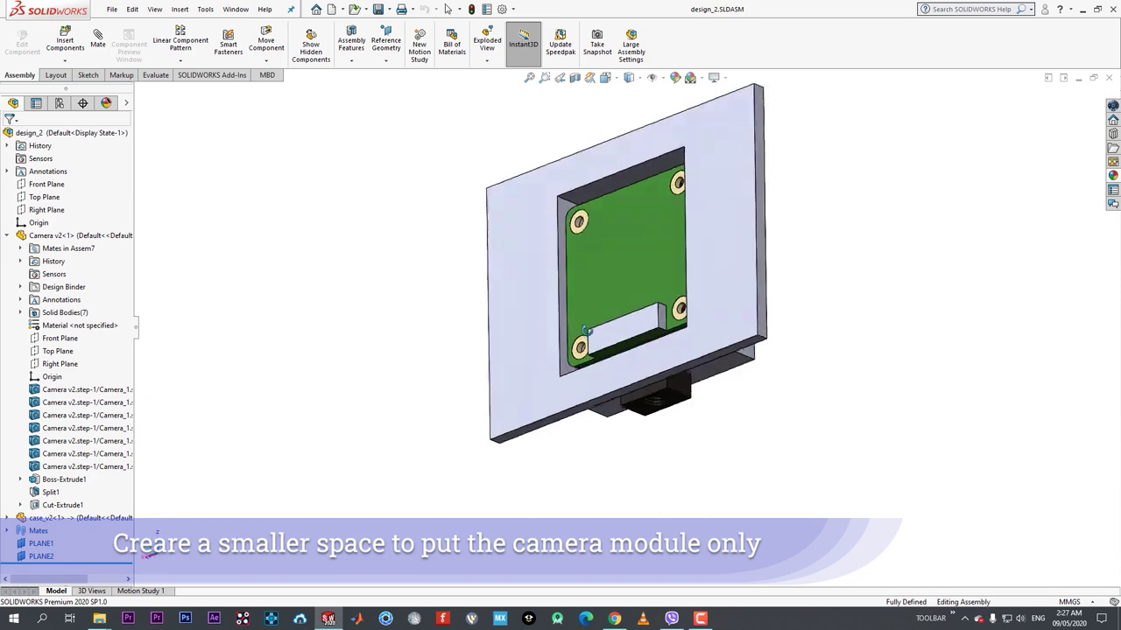
- Suppress the Coincident5 mate between the camera and case_v2
{"action": "left_click", "coordinate": [636, 289]}
{"action": "left_click", "coordinate": [773, 239]}
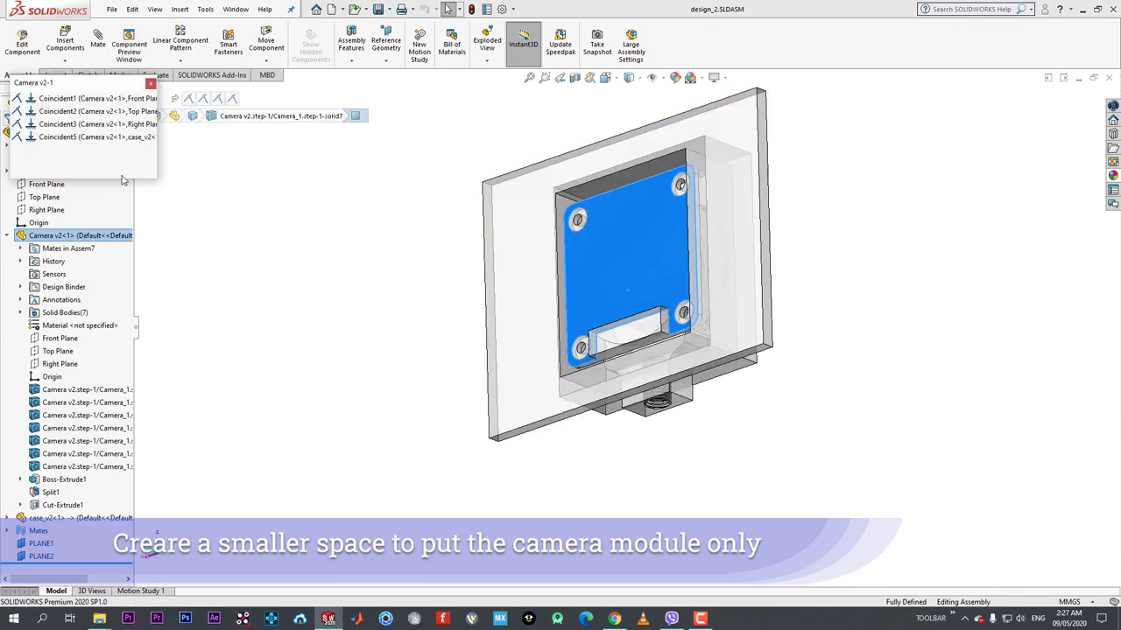
{"action": "left_click", "coordinate": [49, 139]}
{"action": "left_click", "coordinate": [79, 100]}
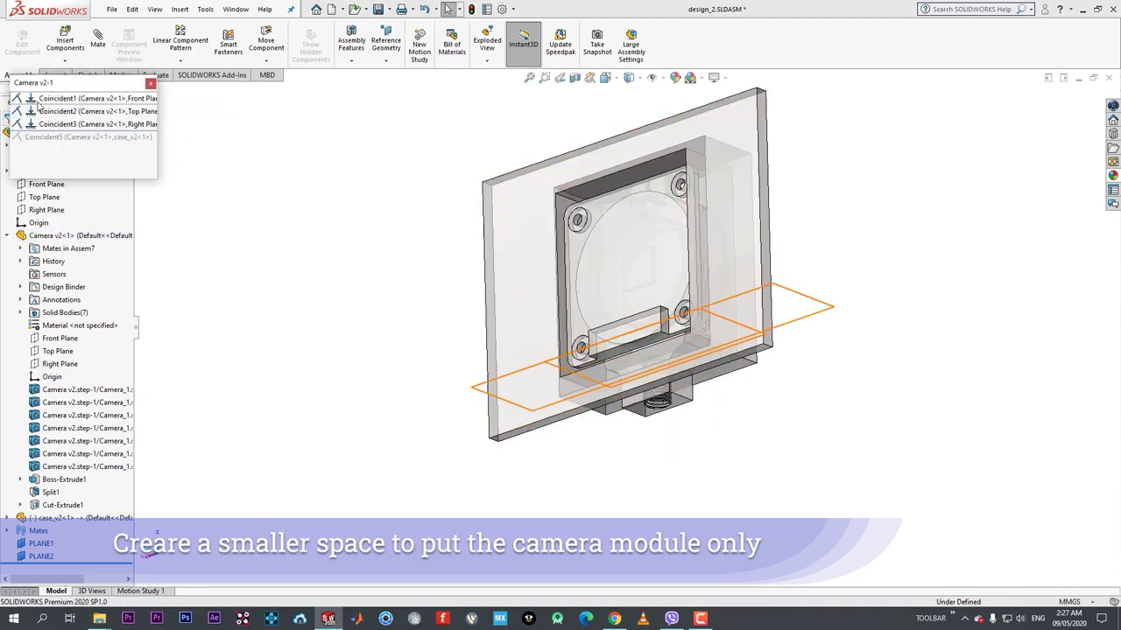
{"action": "left_click", "coordinate": [150, 83]}
- Move the case away from the camera so the lens ring and the block's front are both exposed
{"action": "left_click_drag", "start_coordinate": [630, 266], "coordinate": [618, 293]}
{"action": "left_click_drag", "start_coordinate": [772, 347], "coordinate": [913, 463]}
{"action": "left_click", "coordinate": [913, 463]}
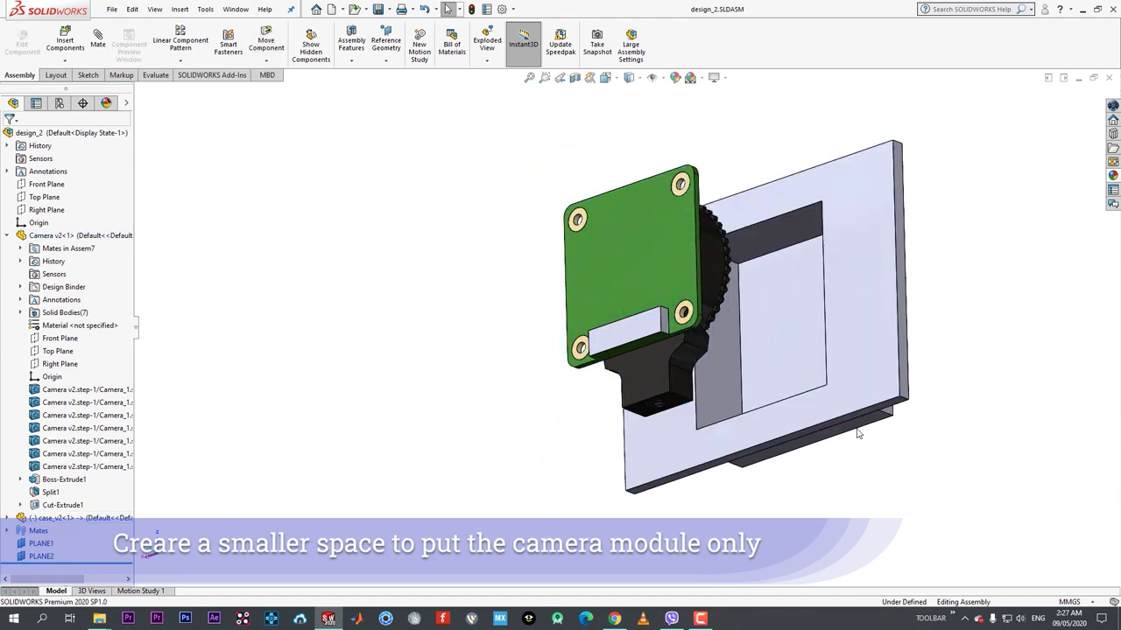
{"action": "middle_click_drag", "start_coordinate": [858, 433], "coordinate": [701, 371]}
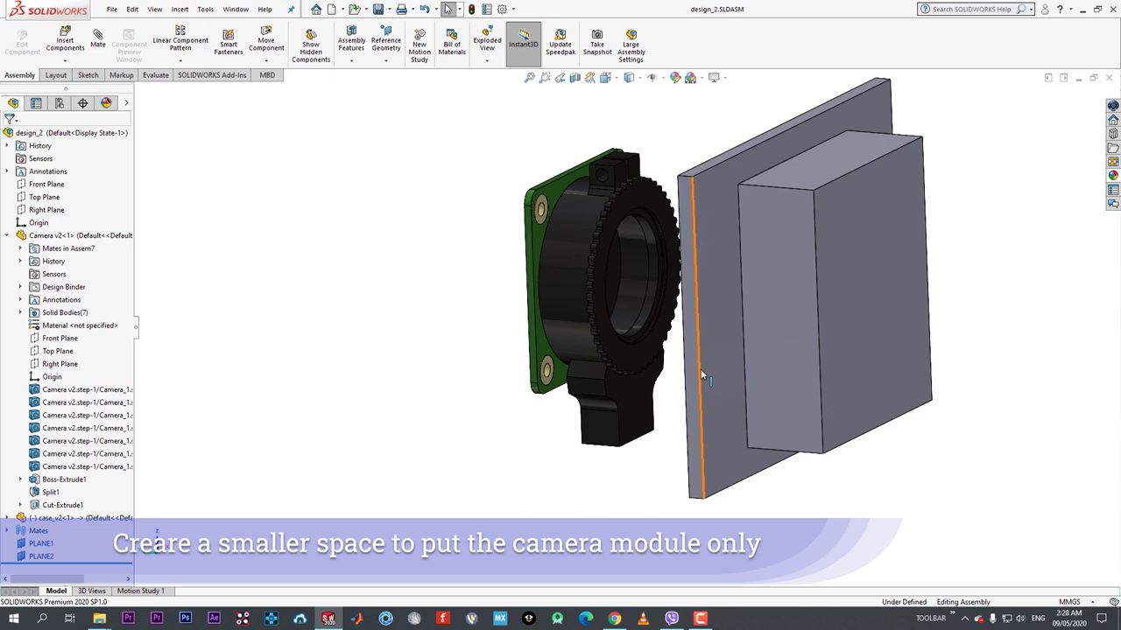
- Edit case_v2 in place and open a sketch on the block's front face, viewed straight on
{"action": "scroll", "coordinate": [823, 373], "scroll_direction": "up", "scroll_amount": 3}
{"action": "middle_click_drag", "start_coordinate": [861, 373], "coordinate": [754, 315]}
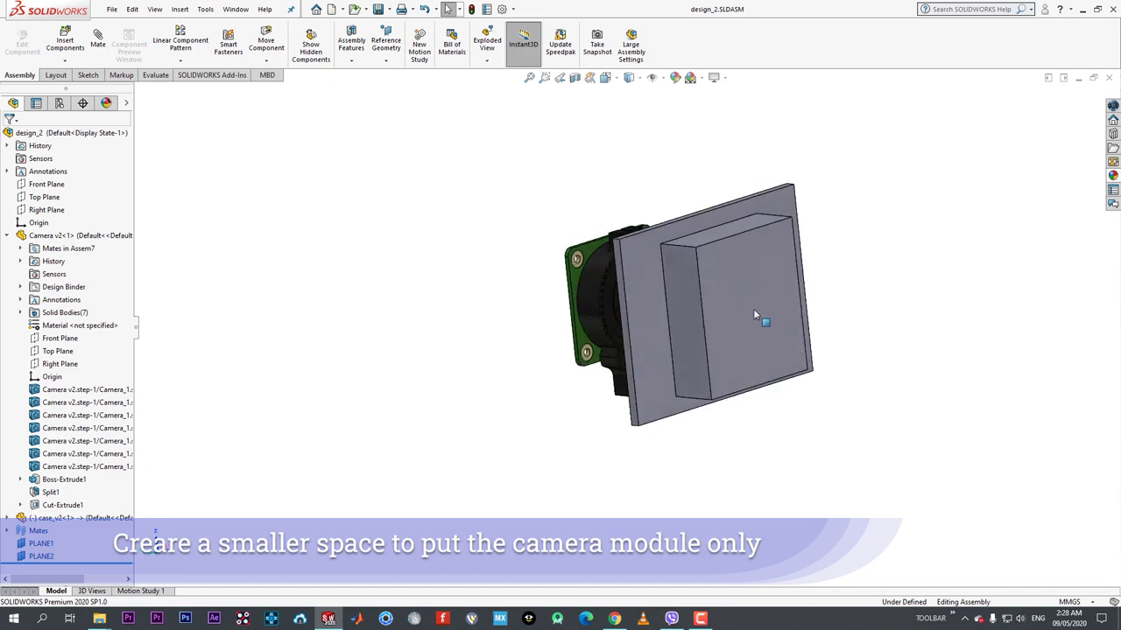
{"action": "left_click", "coordinate": [771, 305]}
{"action": "left_click", "coordinate": [841, 243]}
{"action": "key", "text": "space"}
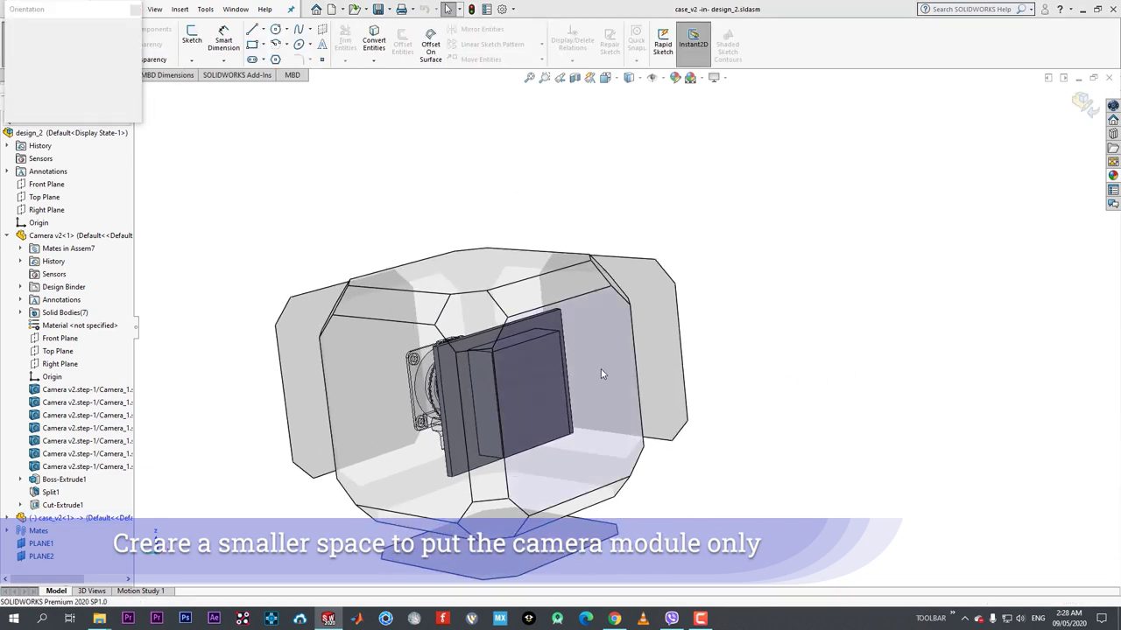
{"action": "left_click", "coordinate": [601, 368]}
{"action": "left_click", "coordinate": [655, 372]}
{"action": "left_click", "coordinate": [707, 326]}
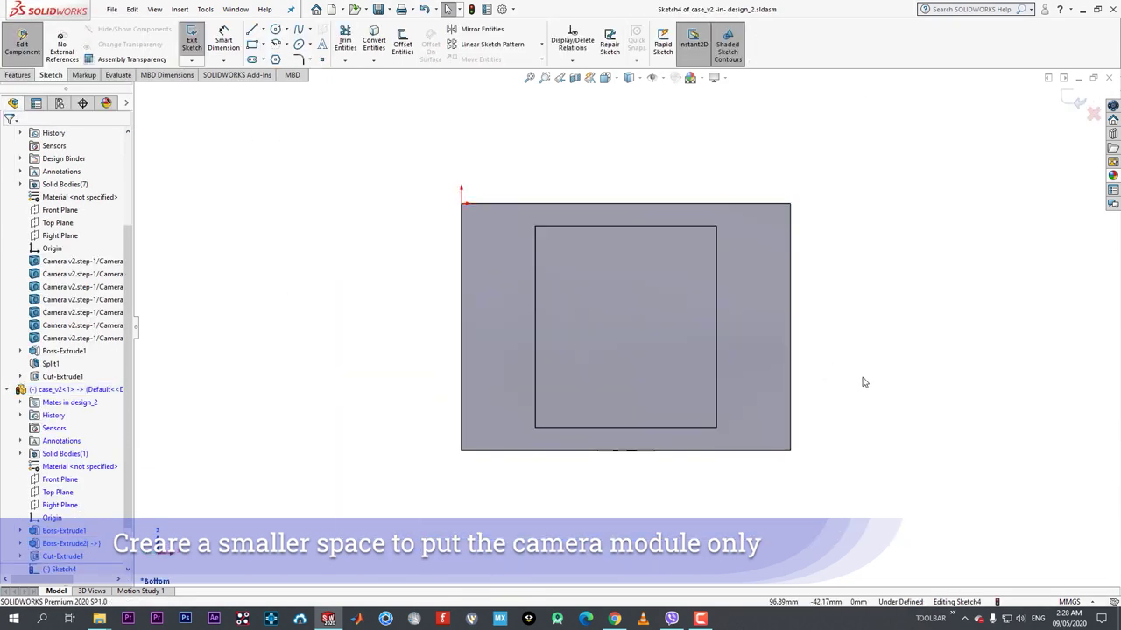
- Draw a vertical construction line between the midpoints of the block face's upper and lower edges
{"action": "key", "text": "l"}
{"action": "left_click", "coordinate": [625, 227]}
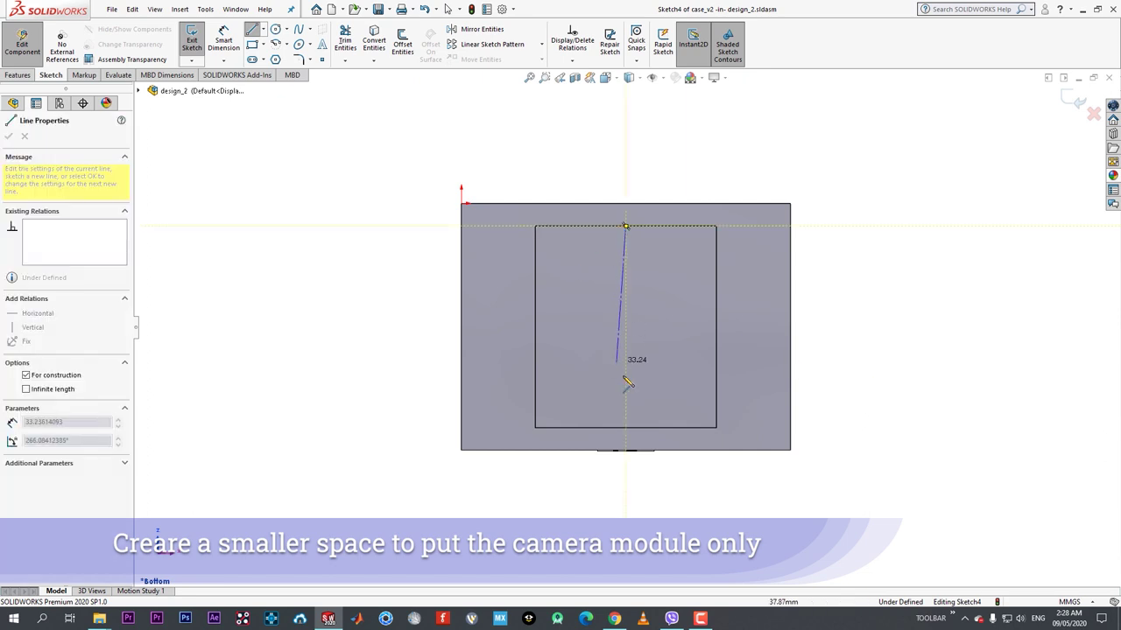
{"action": "left_click", "coordinate": [625, 428]}
{"action": "right_click", "coordinate": [625, 429]}
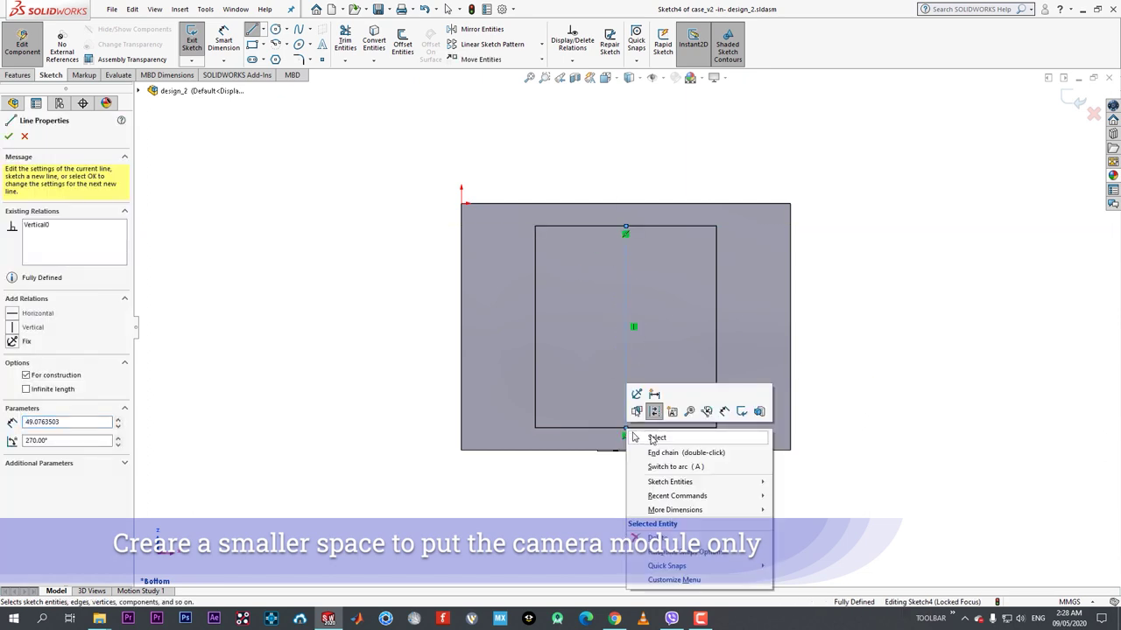
{"action": "left_click", "coordinate": [638, 438]}
- Sketch a circle beside the construction line on the block face and set its diameter to 25 mm
{"action": "key", "text": "c"}
{"action": "left_click", "coordinate": [589, 345]}
{"action": "left_click", "coordinate": [610, 368]}
{"action": "right_click", "coordinate": [610, 369]}
{"action": "left_click", "coordinate": [619, 379]}
{"action": "key", "text": "d"}
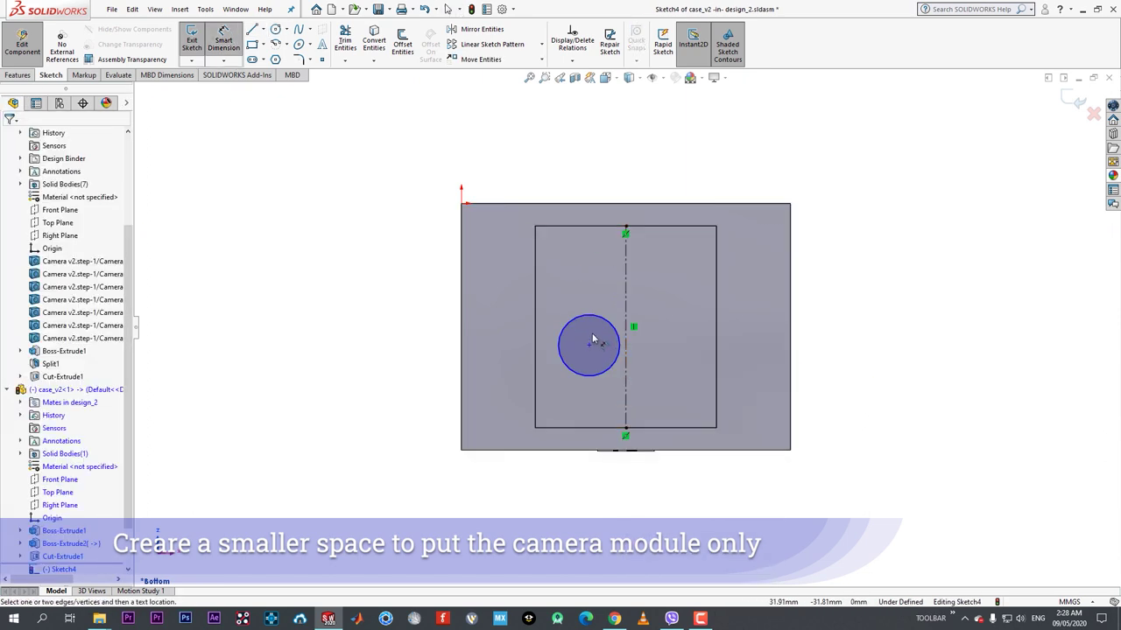
{"action": "left_click", "coordinate": [592, 316]}
{"action": "left_click", "coordinate": [584, 275]}
{"action": "key", "text": "Return"}
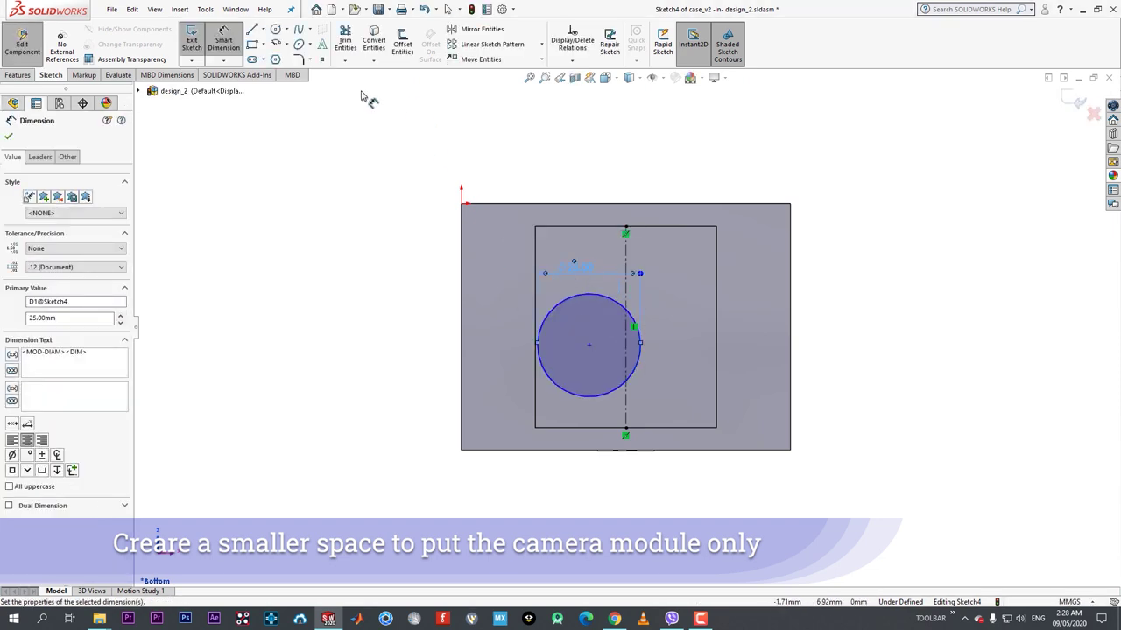
{"action": "left_click", "coordinate": [8, 135]}
- Leave in-place editing of case_v2 and delete the circle sketch from the block's front face
{"action": "middle_click_drag", "start_coordinate": [420, 272], "coordinate": [553, 300]}
{"action": "scroll", "coordinate": [553, 299], "scroll_direction": "down", "scroll_amount": 2}
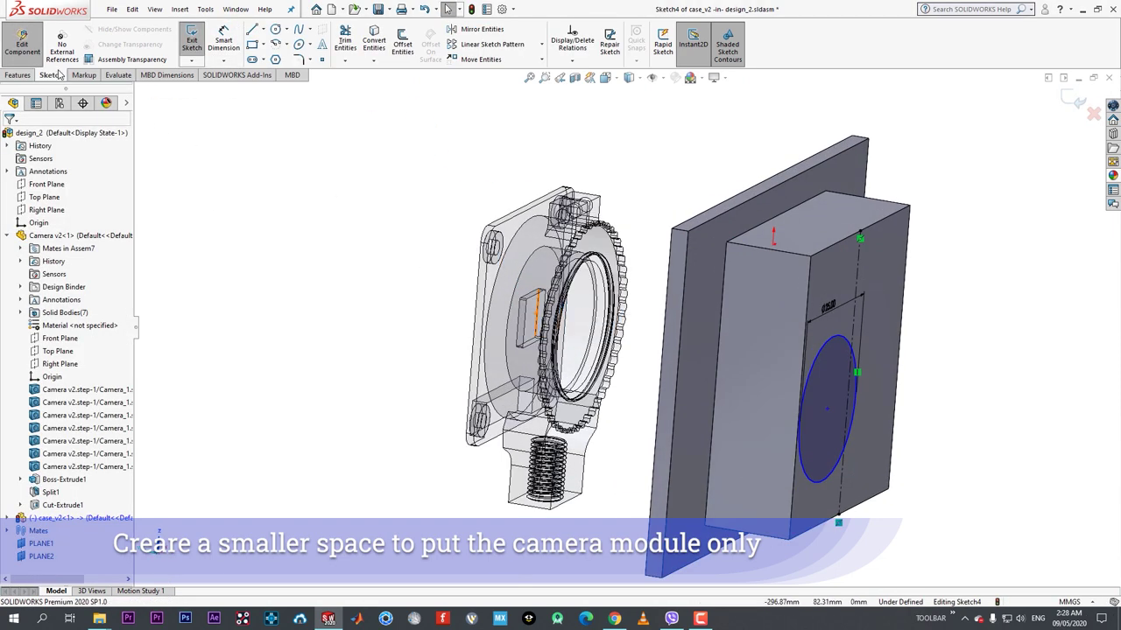
{"action": "left_click", "coordinate": [22, 44]}
{"action": "left_click", "coordinate": [825, 351]}
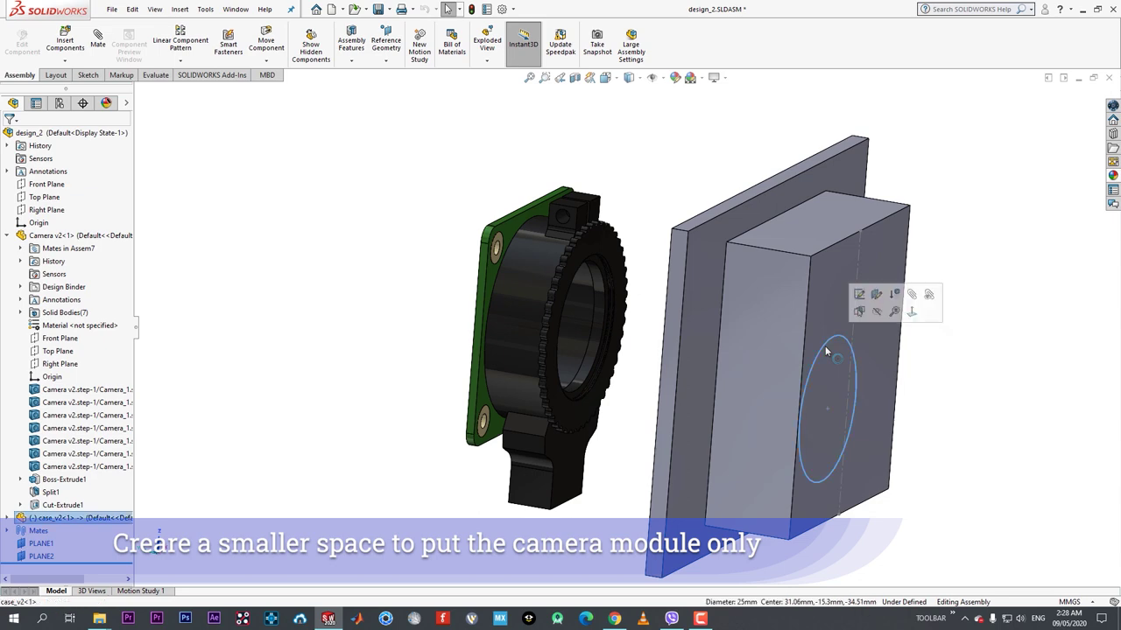
{"action": "key", "text": "Delete"}
{"action": "left_click", "coordinate": [647, 256]}
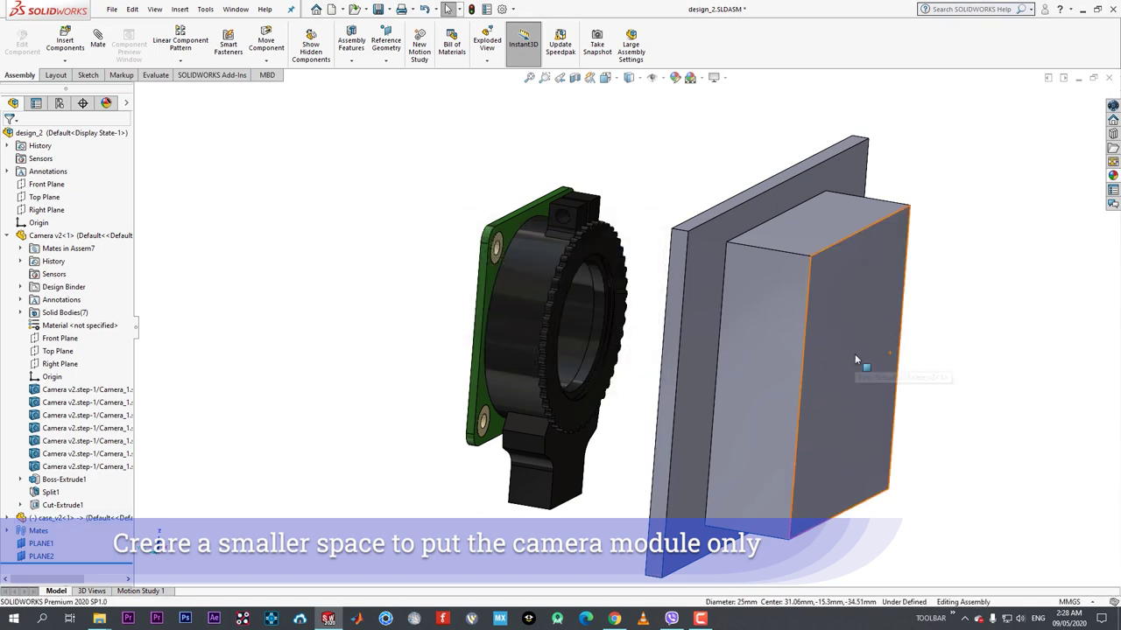
- Edit case_v2 in place and sketch a circle about 28 mm in diameter on the block's front face
{"action": "left_click", "coordinate": [856, 358]}
{"action": "left_click", "coordinate": [938, 285]}
{"action": "left_click", "coordinate": [898, 350]}
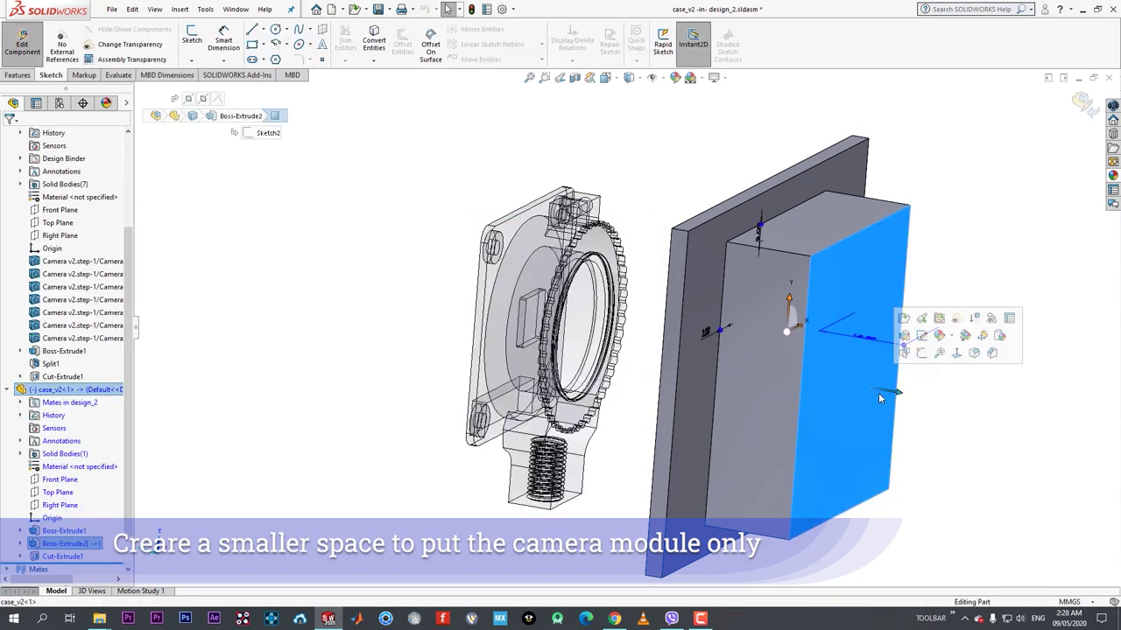
{"action": "left_click", "coordinate": [926, 359]}
{"action": "left_click", "coordinate": [837, 375]}
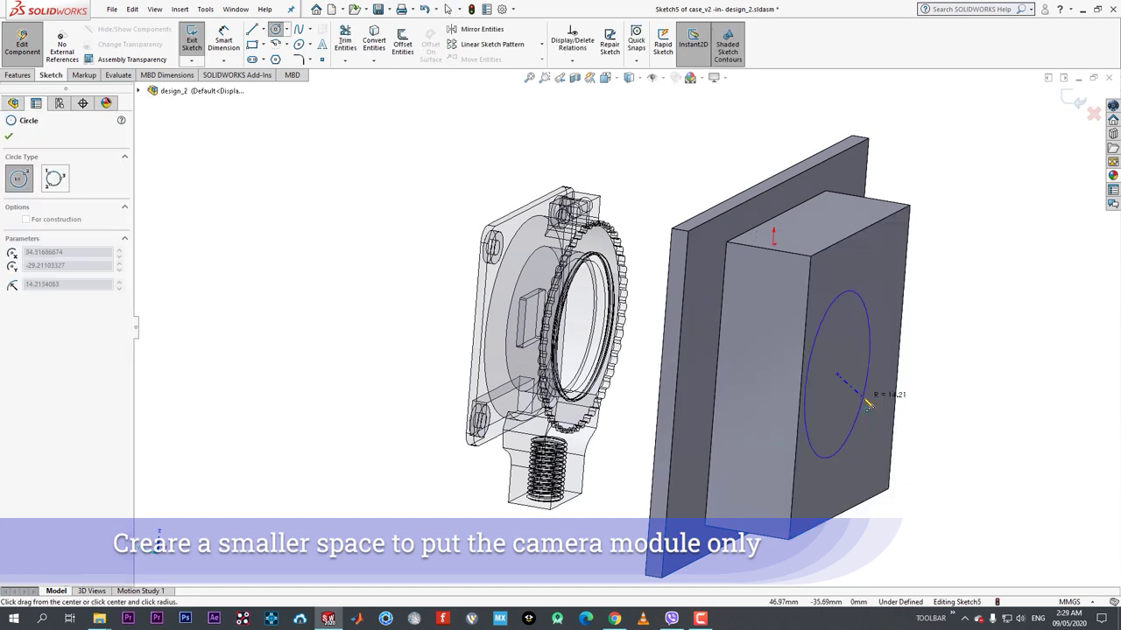
{"action": "left_click", "coordinate": [865, 399]}
{"action": "right_click", "coordinate": [865, 398]}
{"action": "left_click", "coordinate": [889, 408]}
- Make the circle concentric with the camera's lens ring edge and set its diameter to 25 mm
{"action": "left_click", "coordinate": [826, 310]}
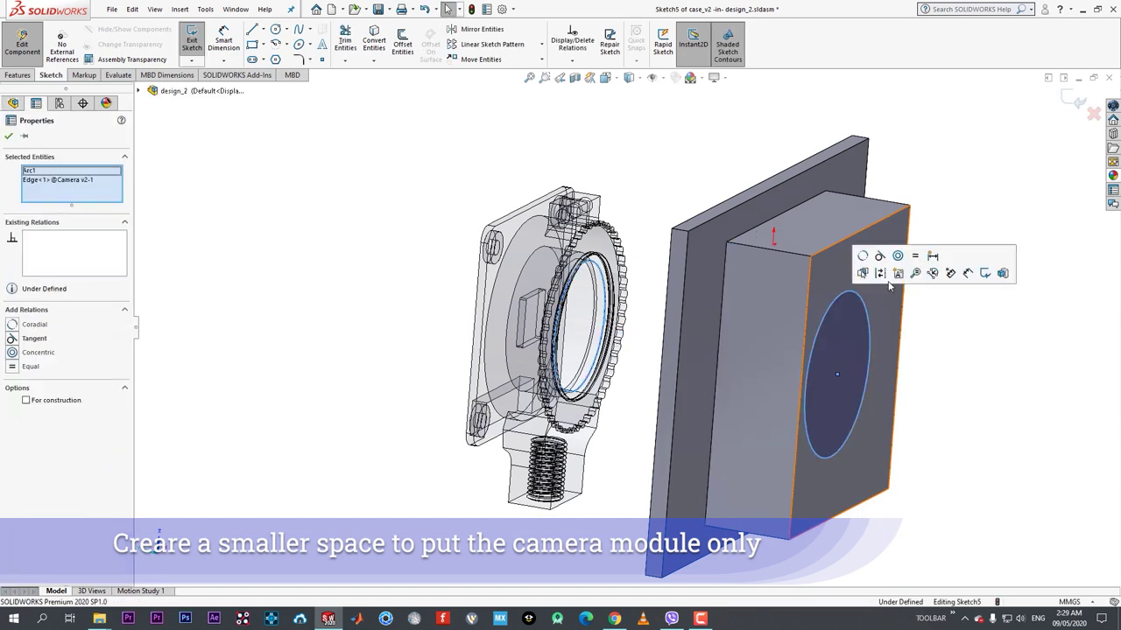
{"action": "left_click", "coordinate": [926, 270]}
{"action": "left_click", "coordinate": [884, 353]}
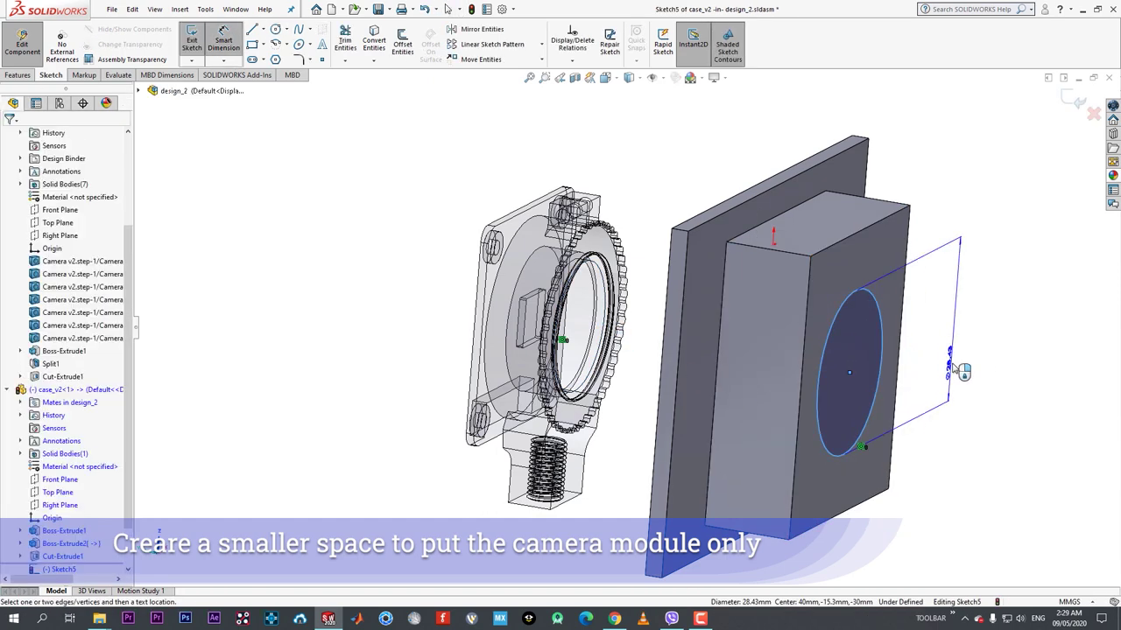
{"action": "left_click", "coordinate": [953, 361]}
{"action": "key", "text": "Return"}
{"action": "left_click", "coordinate": [9, 137]}
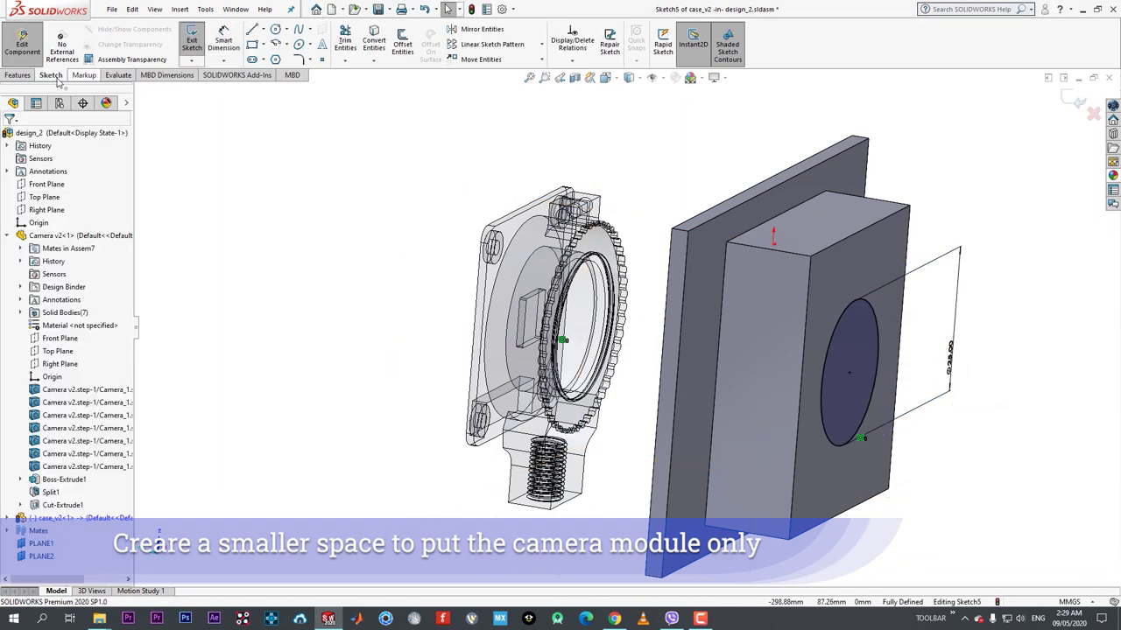
- Cut the circle Through All to open a lens hole in the case, and return to the assembly
{"action": "left_click", "coordinate": [17, 75]}
{"action": "left_click", "coordinate": [56, 206]}
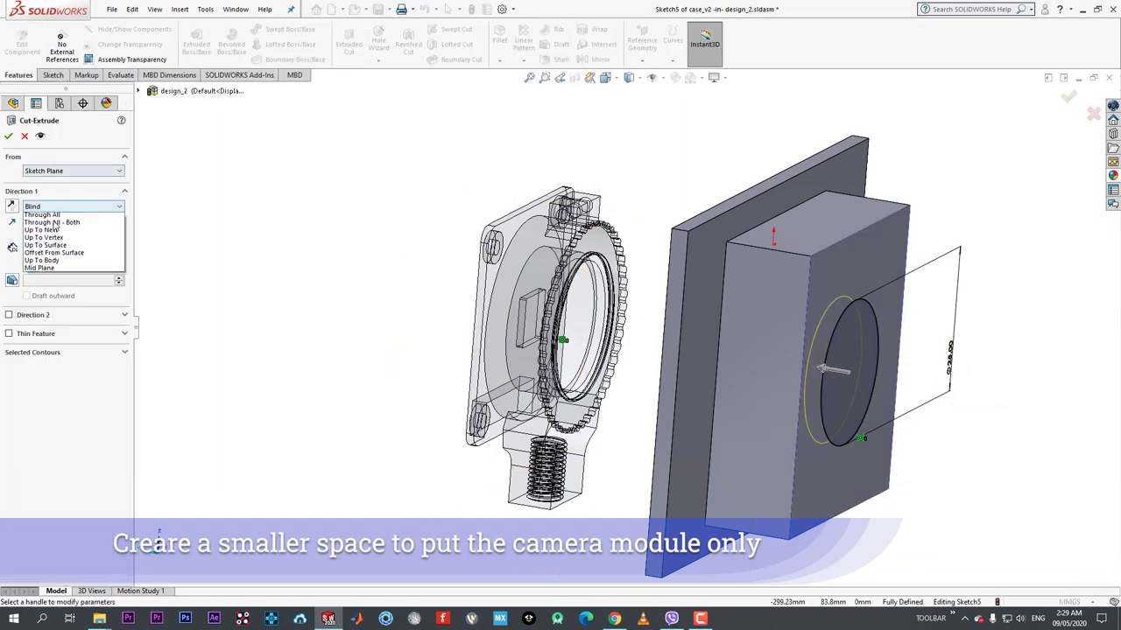
{"action": "left_click", "coordinate": [65, 225]}
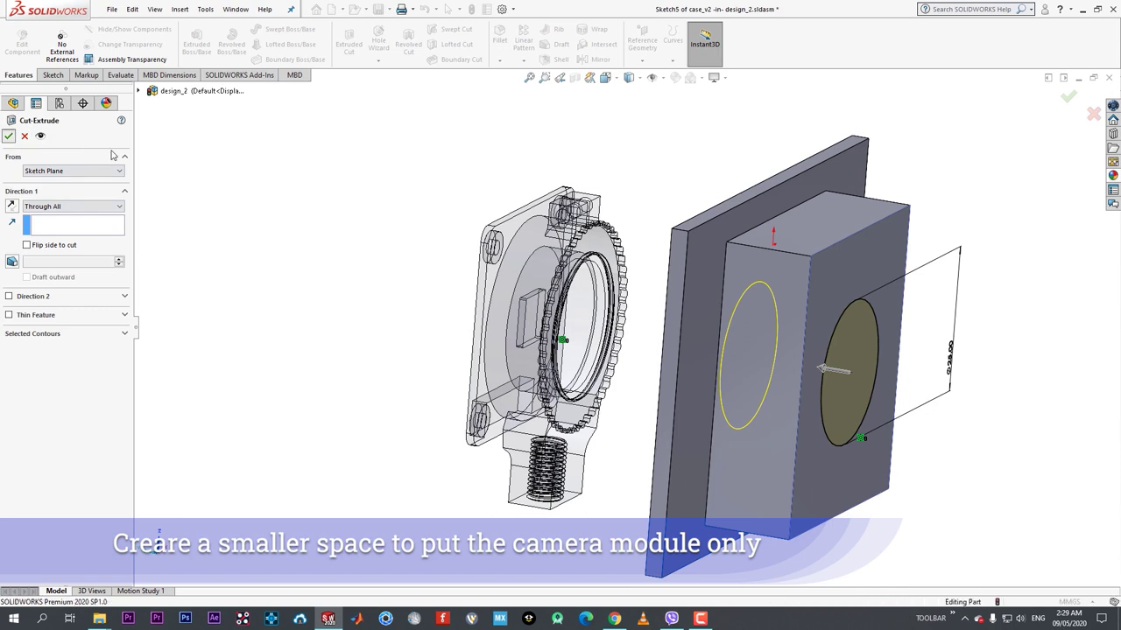
{"action": "left_click", "coordinate": [22, 46]}
- Slide the case back over the camera and unsuppress its coincident mate with the camera
{"action": "scroll", "coordinate": [635, 250], "scroll_direction": "down", "scroll_amount": 2}
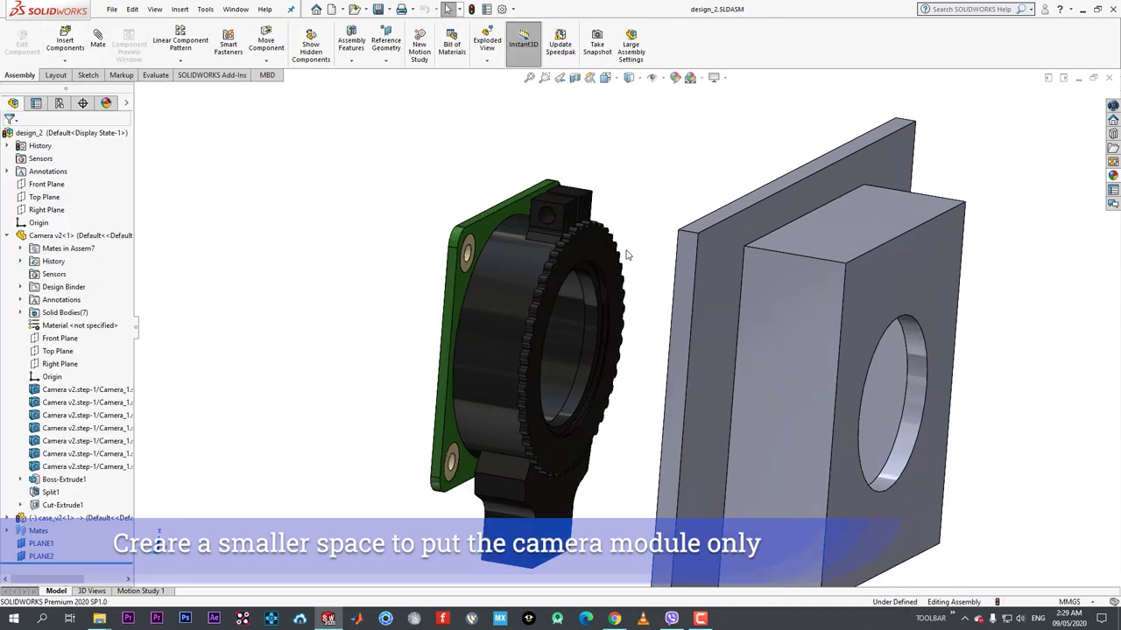
{"action": "scroll", "coordinate": [786, 303], "scroll_direction": "up", "scroll_amount": 3}
{"action": "left_click_drag", "start_coordinate": [772, 338], "coordinate": [610, 337]}
{"action": "middle_click_drag", "start_coordinate": [610, 338], "coordinate": [526, 322]}
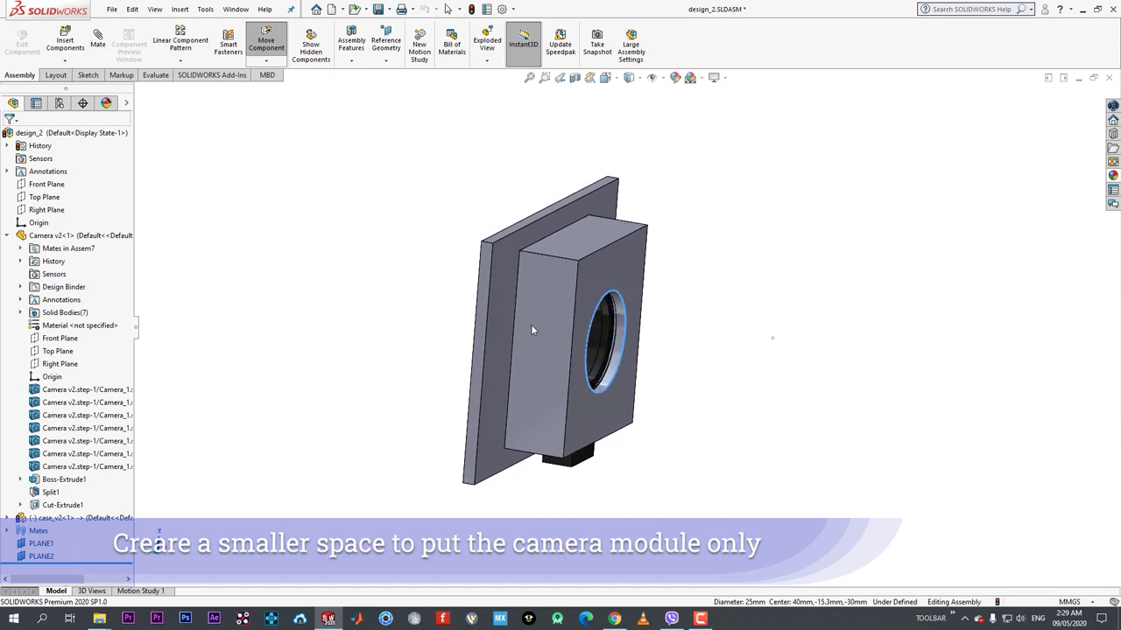
{"action": "left_click", "coordinate": [639, 293]}
{"action": "left_click", "coordinate": [815, 211]}
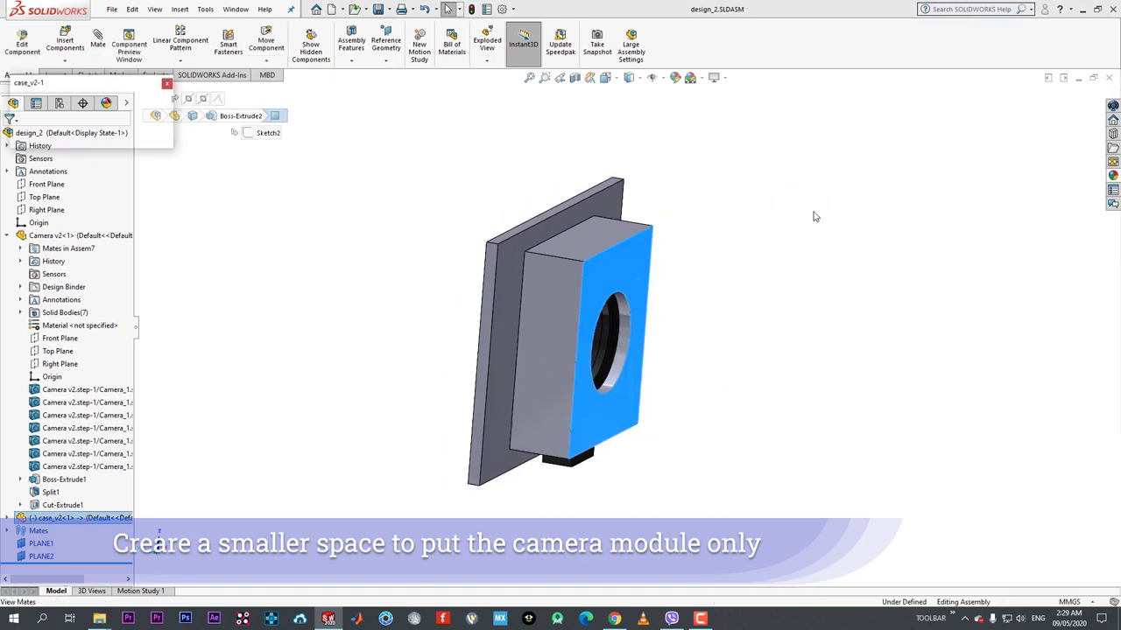
{"action": "left_click", "coordinate": [44, 123]}
{"action": "left_click", "coordinate": [61, 91]}
{"action": "left_click", "coordinate": [166, 84]}
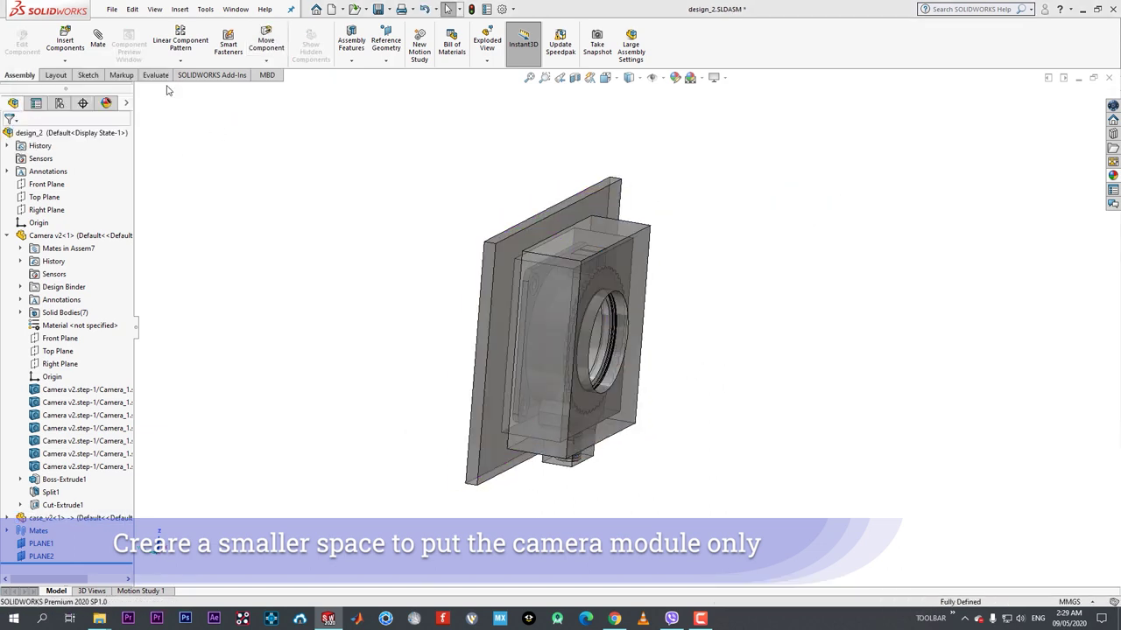
- Edit case_v2 in place and sketch a circle about 30 mm in diameter on the block's front face, centred on the lens hole
{"action": "middle_click_drag", "start_coordinate": [656, 254], "coordinate": [562, 230]}
{"action": "middle_click_drag", "start_coordinate": [615, 347], "coordinate": [600, 327]}
{"action": "left_click", "coordinate": [665, 322]}
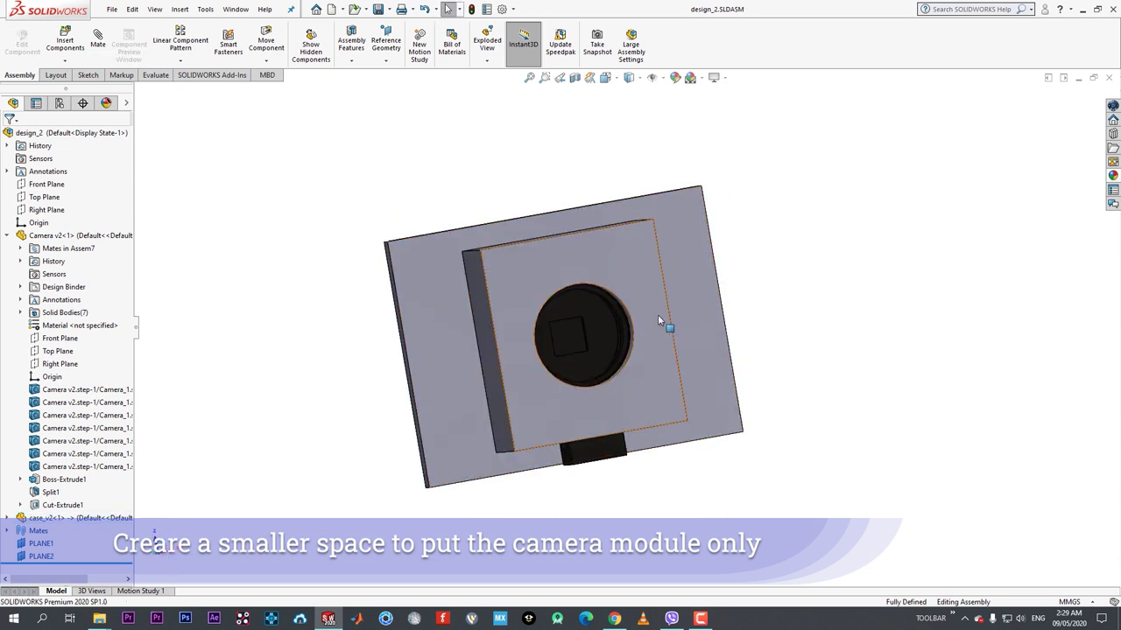
{"action": "left_click", "coordinate": [663, 317]}
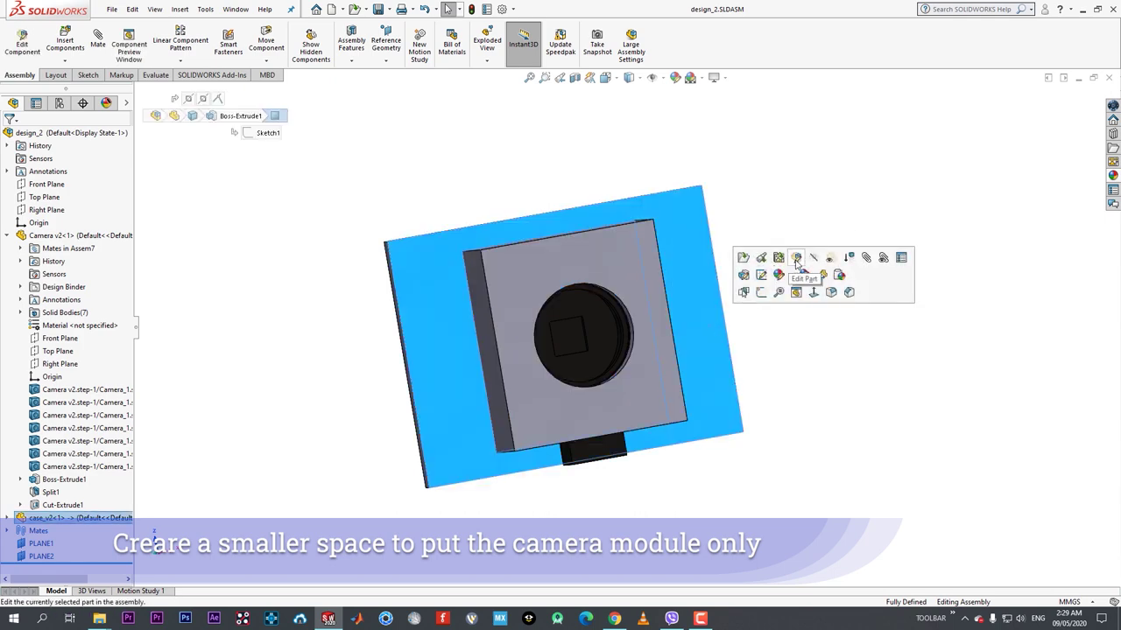
{"action": "left_click", "coordinate": [701, 278]}
{"action": "key", "text": "space"}
{"action": "left_click", "coordinate": [639, 377]}
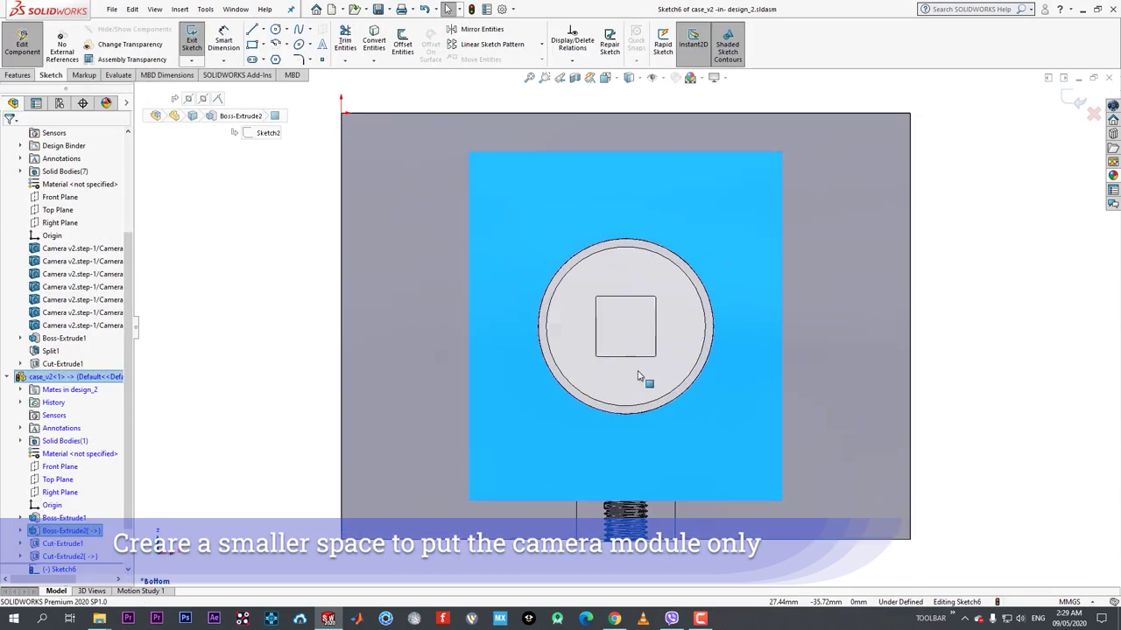
{"action": "left_click", "coordinate": [913, 398]}
{"action": "key", "text": "c"}
{"action": "left_click", "coordinate": [625, 326]}
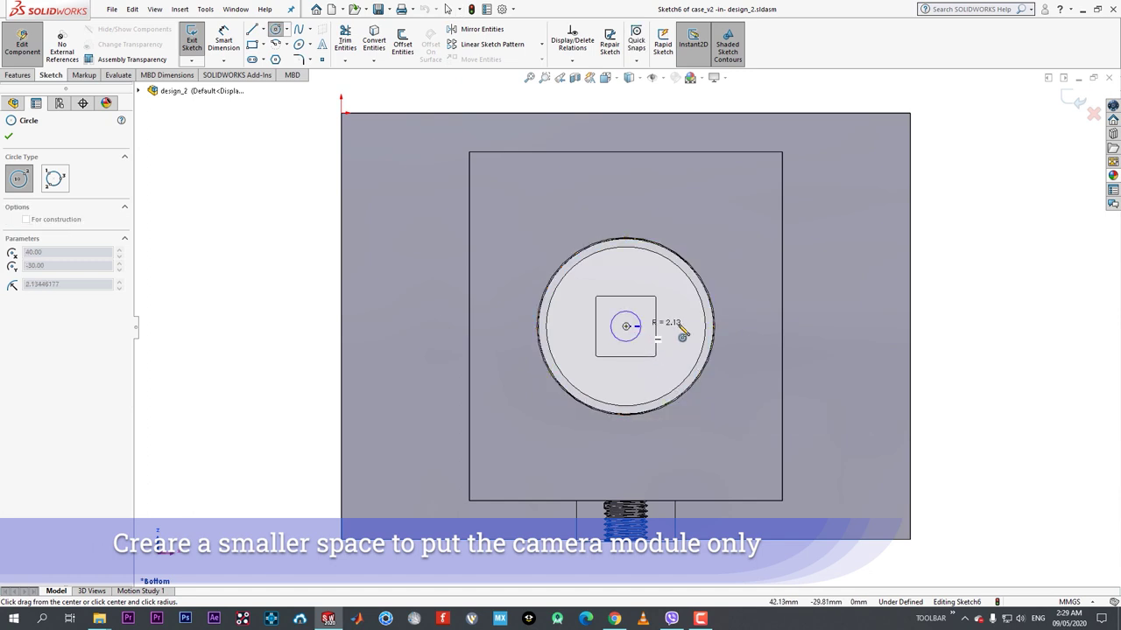
{"action": "left_click", "coordinate": [732, 329]}
{"action": "key", "text": "Escape"}
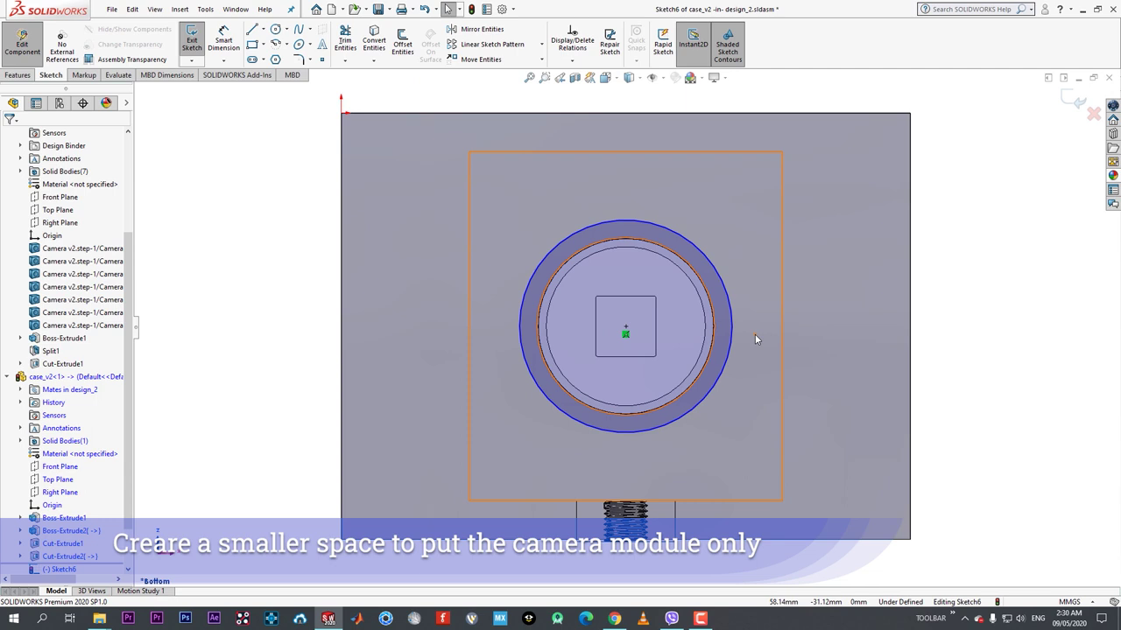
- Set the diameter of the circle around the lens hole to 31.5 mm
{"action": "key", "text": "d"}
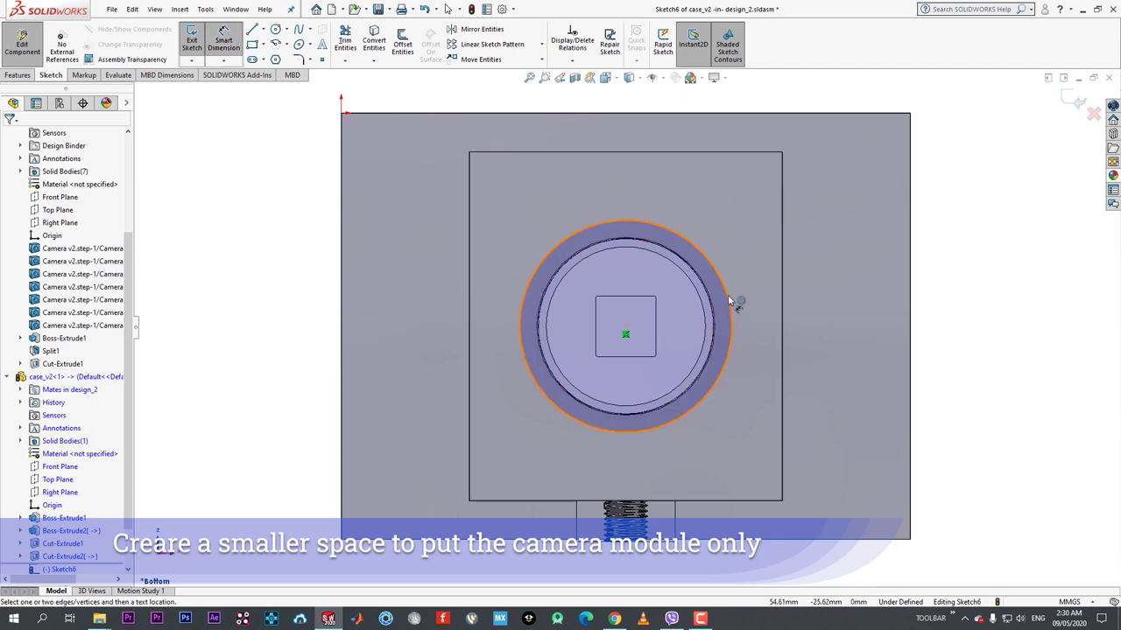
{"action": "left_click", "coordinate": [726, 290]}
{"action": "left_click", "coordinate": [738, 236]}
{"action": "type", "text": "31"}
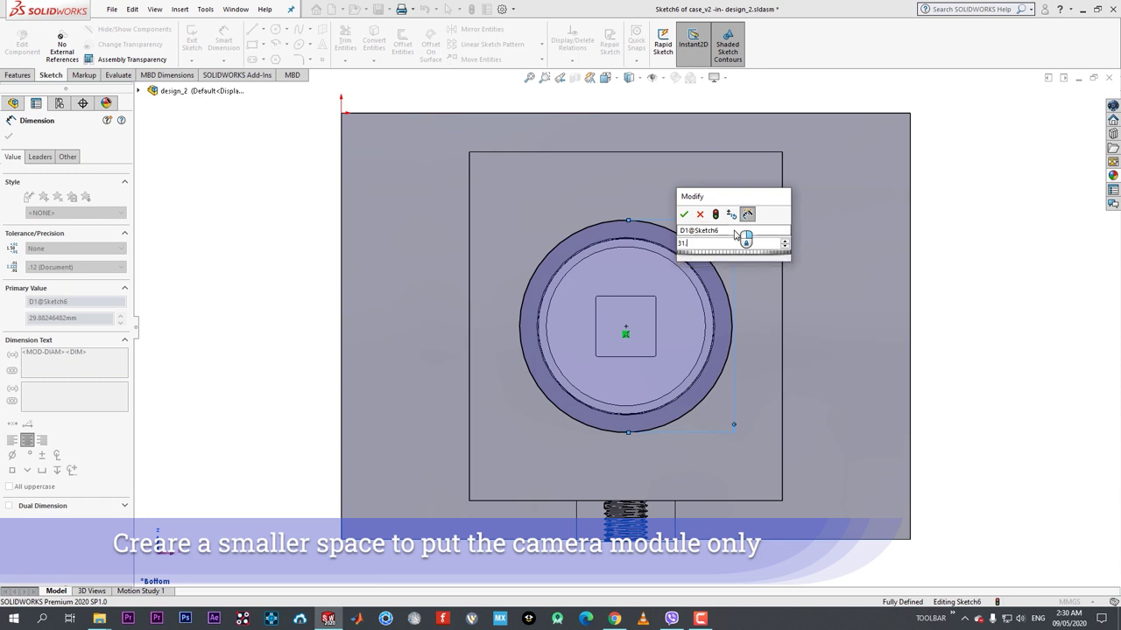
{"action": "type", "text": ".5"}
{"action": "key", "text": "Return"}
{"action": "key", "text": "Escape"}
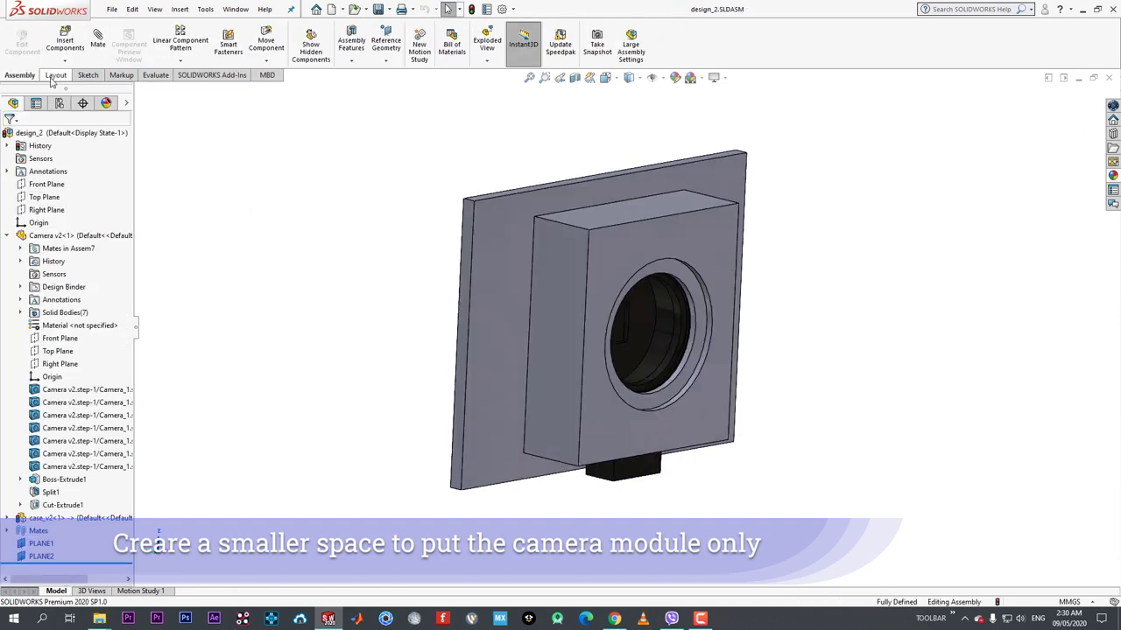
- Insert the Body1 ring into the assembly and place it beside the case's lens hole
{"action": "left_click", "coordinate": [65, 42]}
{"action": "double_click", "coordinate": [258, 145]}
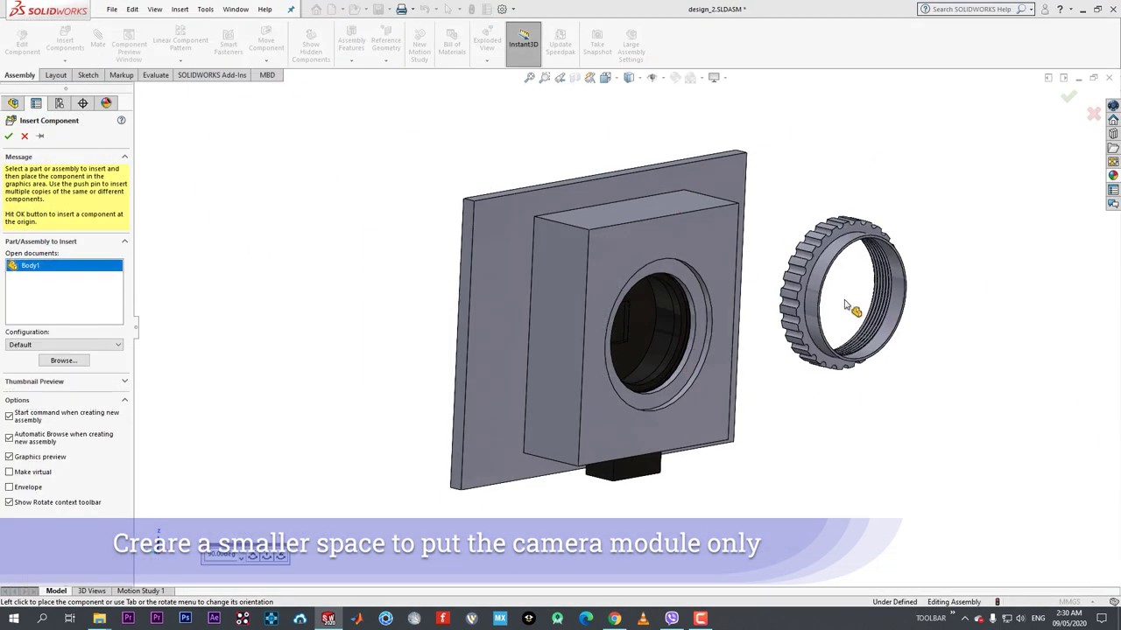
{"action": "left_click", "coordinate": [827, 324]}
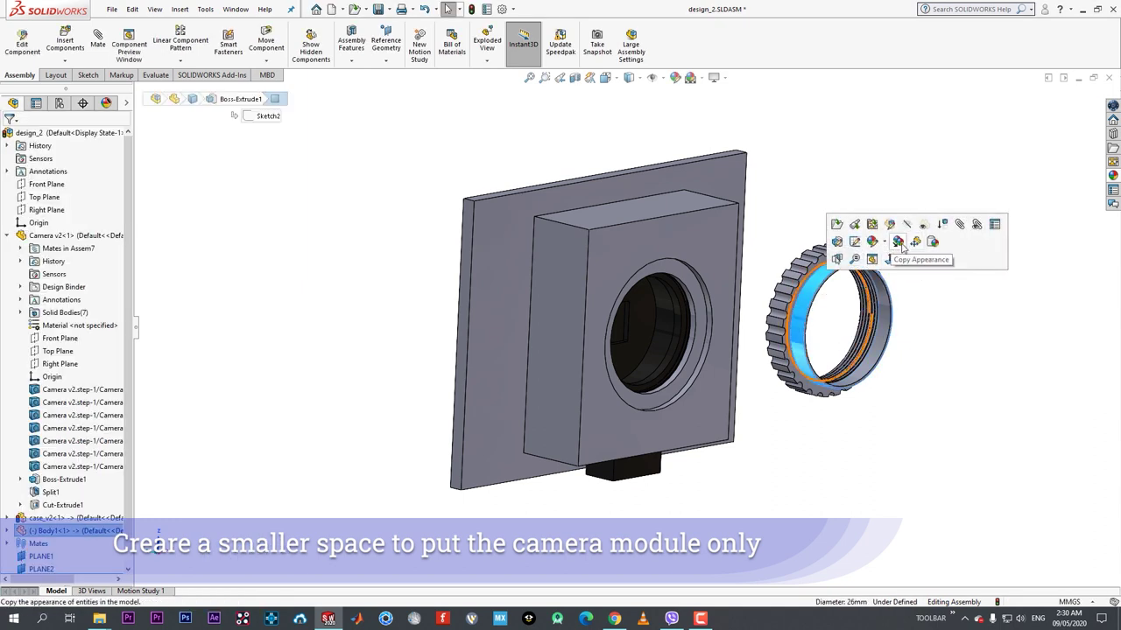
- Colour the Body1 ring black at part document level
{"action": "key", "text": "Escape"}
{"action": "left_click", "coordinate": [850, 262]}
{"action": "left_click", "coordinate": [873, 208]}
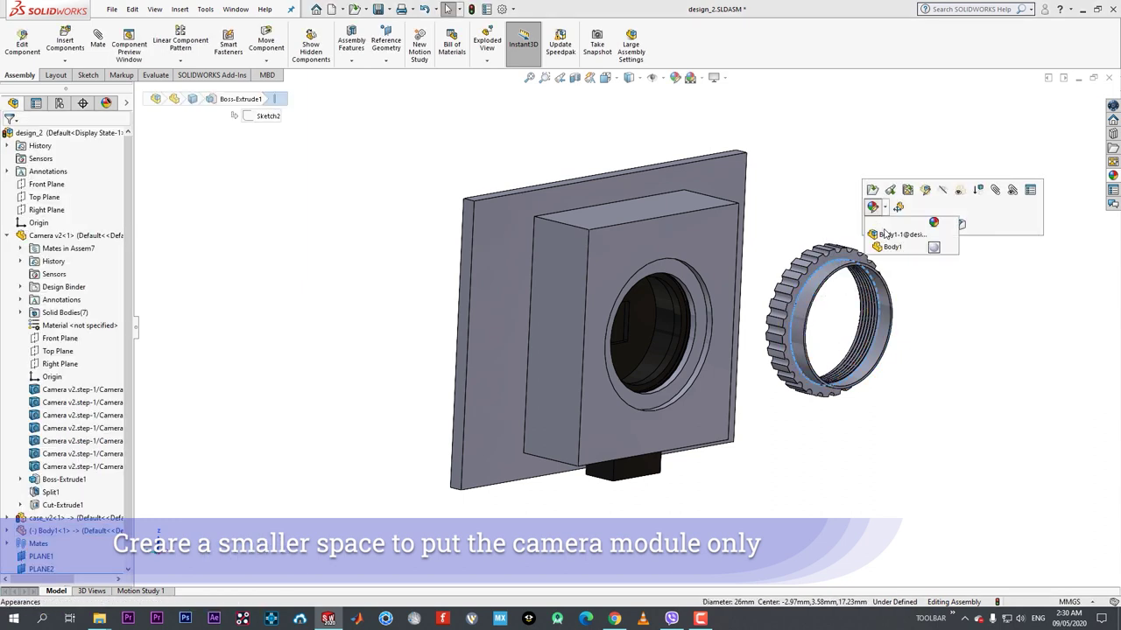
{"action": "left_click", "coordinate": [886, 243]}
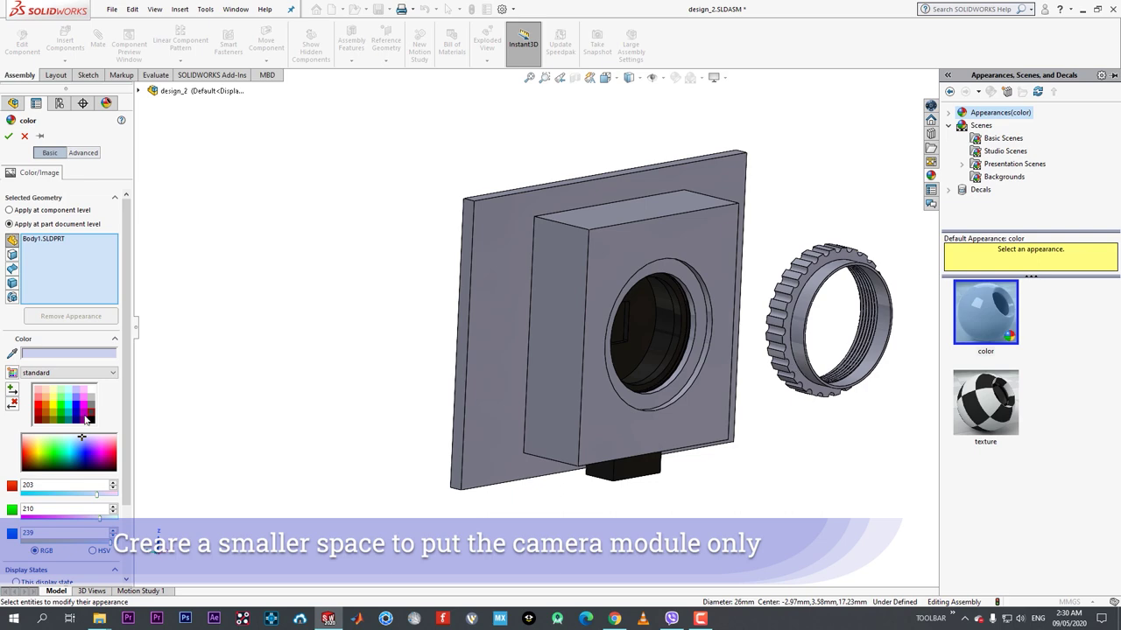
{"action": "left_click", "coordinate": [84, 419]}
{"action": "left_click", "coordinate": [7, 136]}
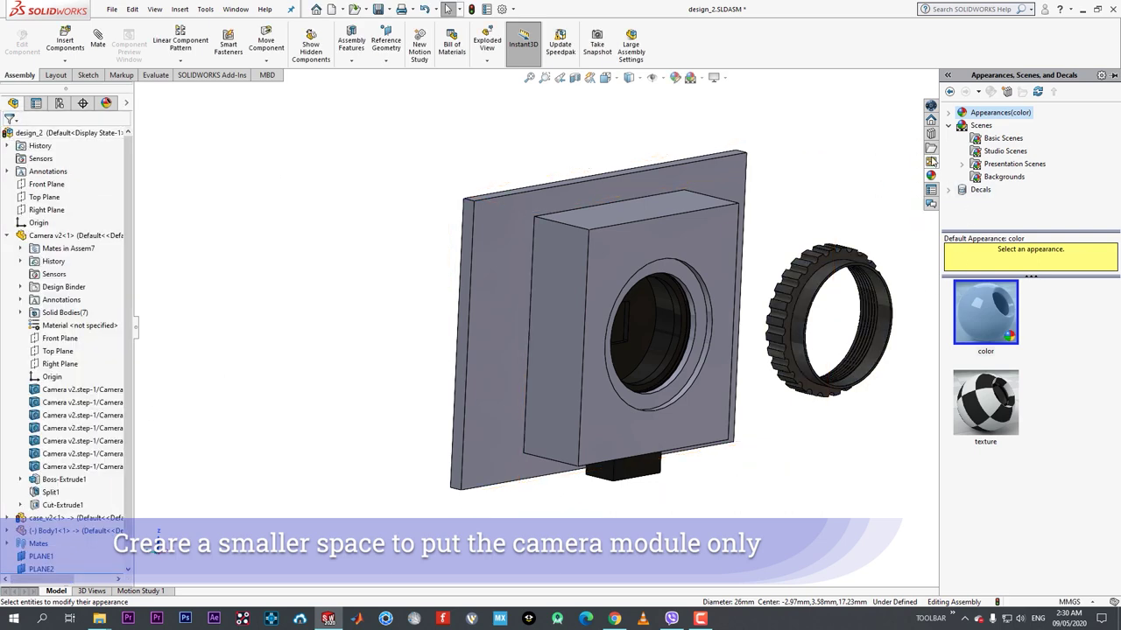
- Mate the Body1 ring's flange face coincident with the recessed face around the case's lens hole, flipping the mate alignment
{"action": "scroll", "coordinate": [911, 294], "scroll_direction": "down", "scroll_amount": 3}
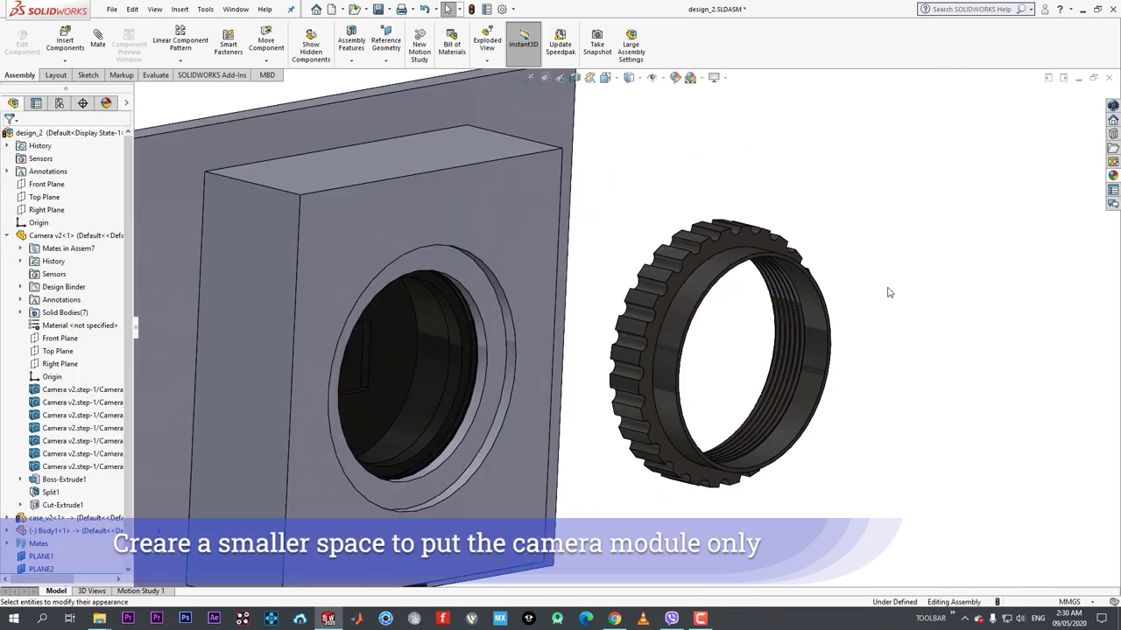
{"action": "left_click", "coordinate": [698, 273]}
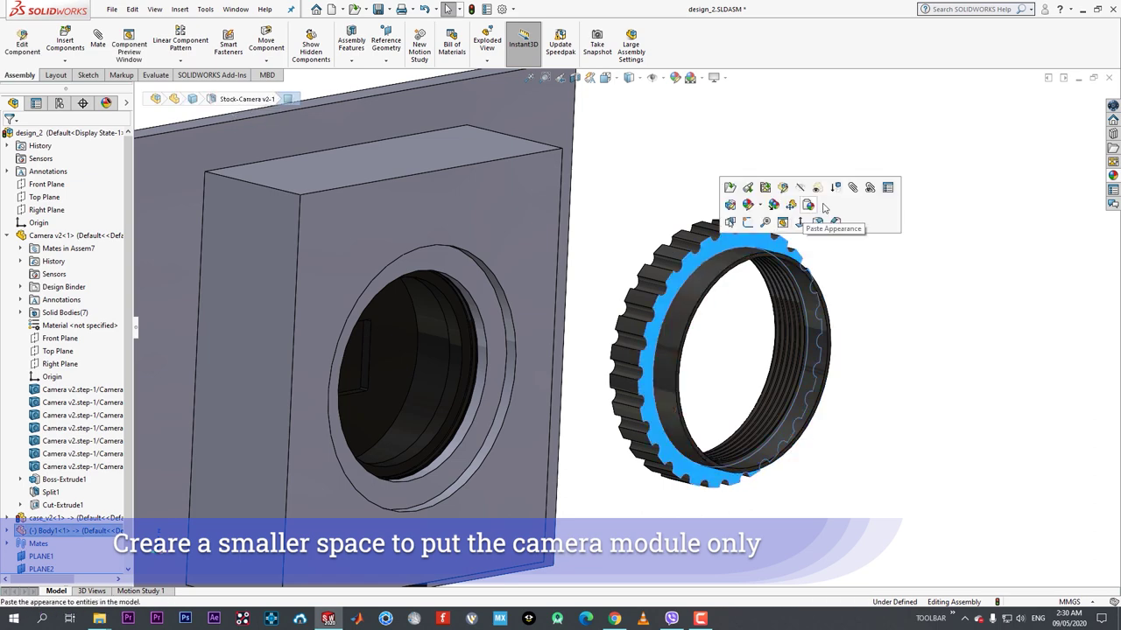
{"action": "key", "text": "m"}
{"action": "left_click", "coordinate": [494, 308]}
{"action": "left_click", "coordinate": [724, 354]}
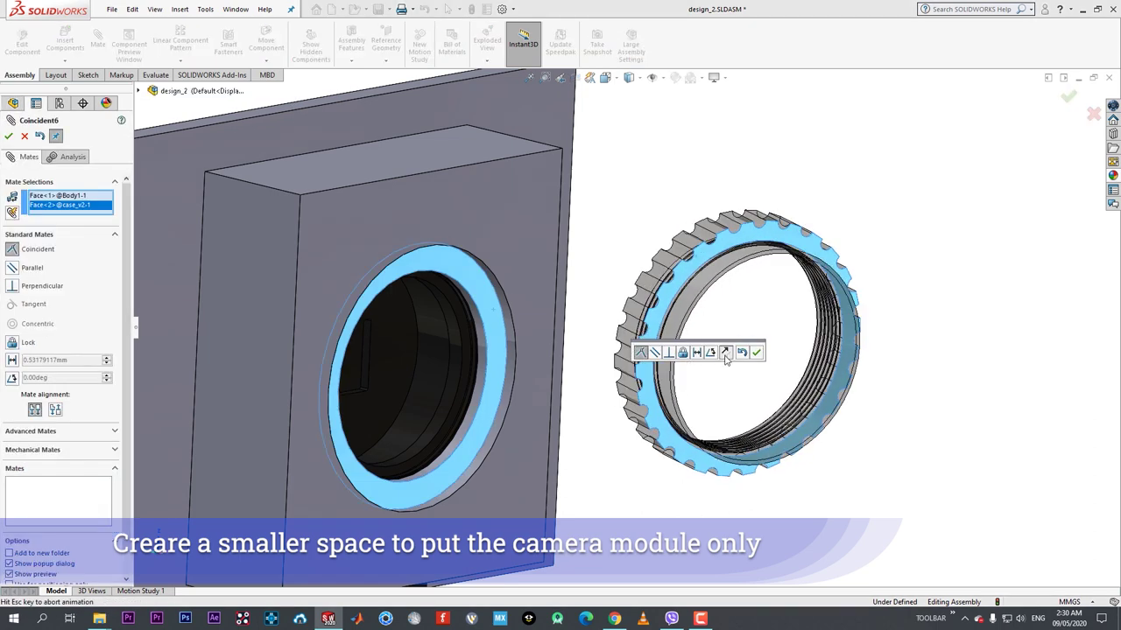
{"action": "left_click", "coordinate": [756, 352]}
- Make the ring's inner cylindrical face concentric with the case's 25 mm lens hole and finish mating
{"action": "left_click", "coordinate": [797, 341]}
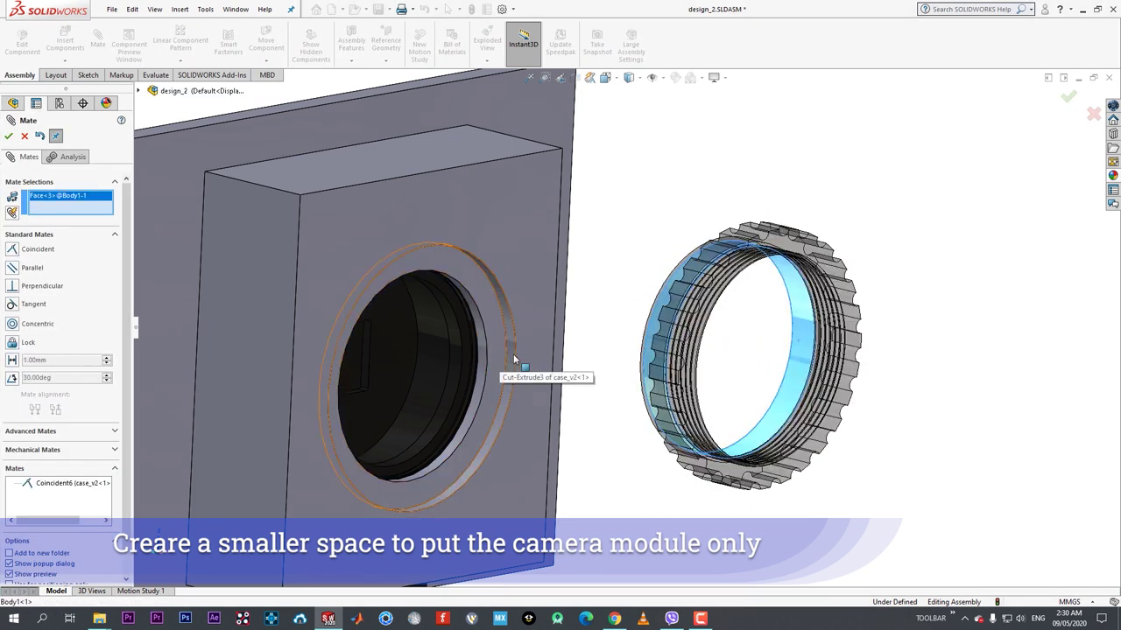
{"action": "left_click", "coordinate": [484, 353]}
{"action": "left_click", "coordinate": [470, 376]}
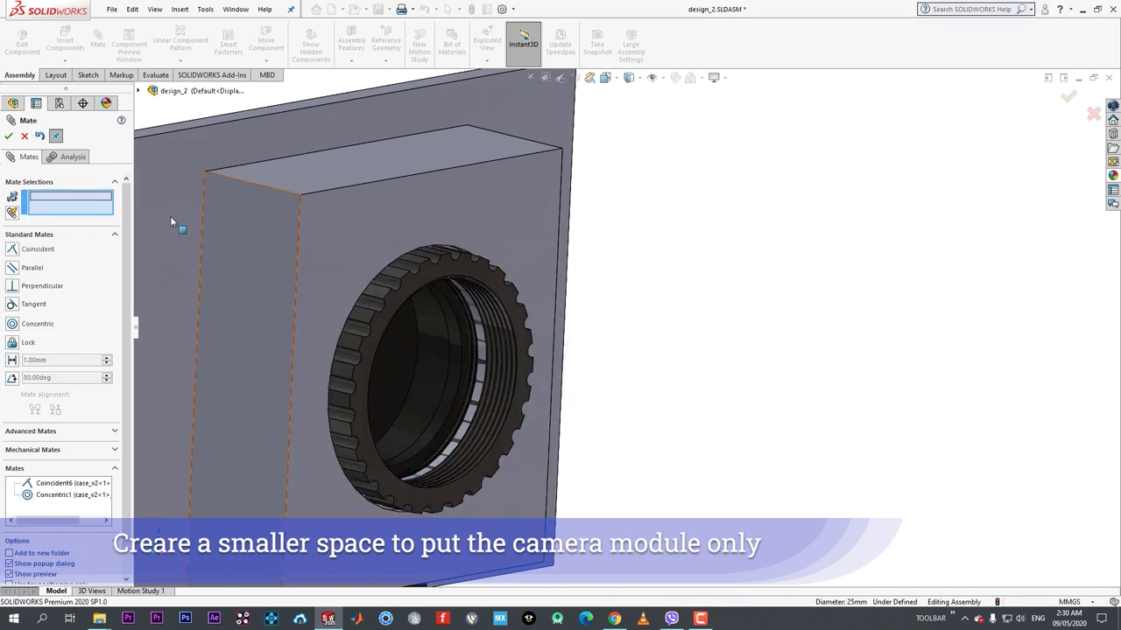
{"action": "left_click", "coordinate": [9, 135]}
- Examine how the ring sits on the case from the side and how the camera fits in the pocket from behind
{"action": "scroll", "coordinate": [408, 329], "scroll_direction": "up", "scroll_amount": 3}
{"action": "middle_click_drag", "start_coordinate": [409, 329], "coordinate": [493, 356]}
{"action": "left_click_drag", "start_coordinate": [526, 357], "coordinate": [598, 410]}
{"action": "left_click", "coordinate": [598, 410]}
{"action": "scroll", "coordinate": [598, 411], "scroll_direction": "down", "scroll_amount": 2}
{"action": "mouse_move", "coordinate": [598, 411]}
{"action": "middle_mouse_down"}
{"action": "mouse_move", "coordinate": [510, 298]}
{"action": "mouse_move", "coordinate": [454, 370]}
{"action": "mouse_move", "coordinate": [503, 401]}
{"action": "mouse_move", "coordinate": [583, 350]}
{"action": "middle_mouse_up"}
{"action": "scroll", "coordinate": [484, 306], "scroll_direction": "down", "scroll_amount": 1}
{"action": "key", "text": "space"}
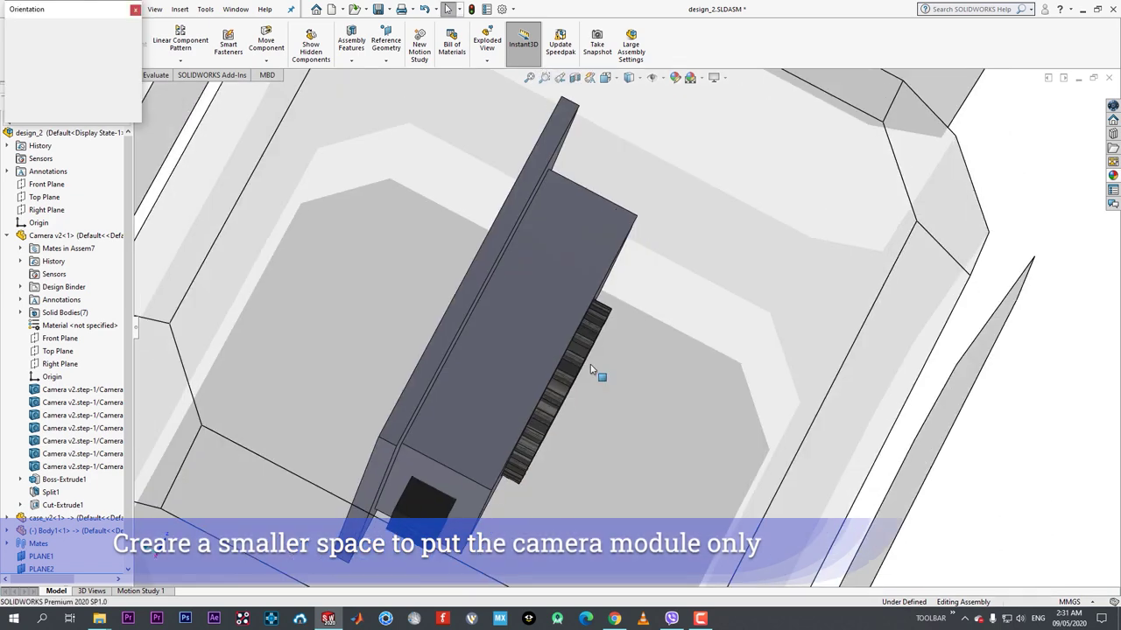
{"action": "left_click", "coordinate": [591, 370]}
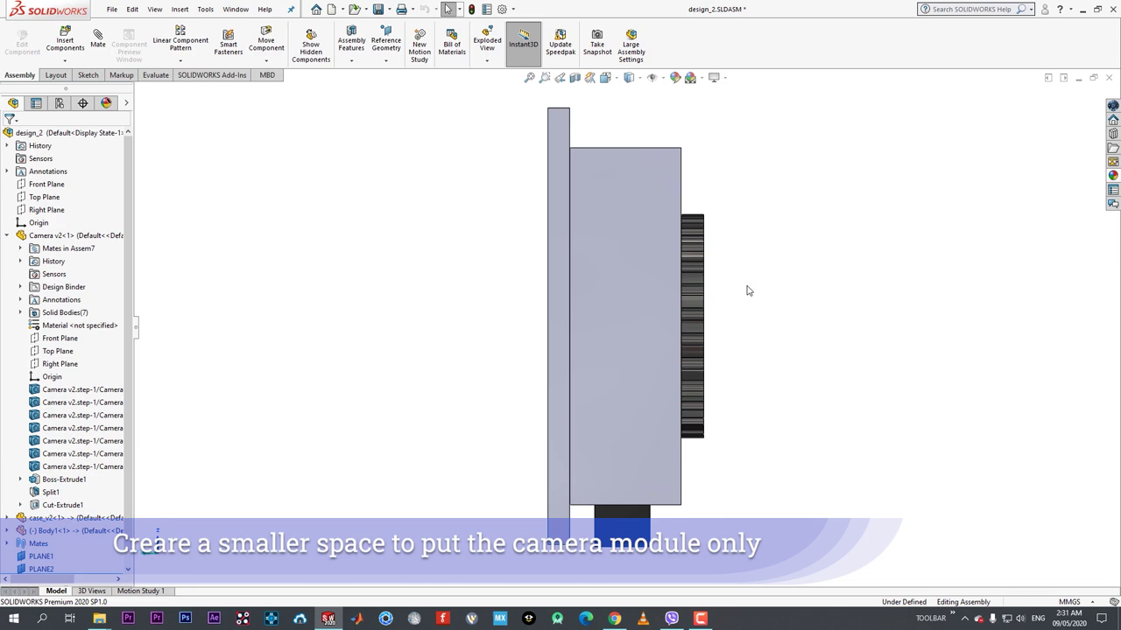
{"action": "middle_click_drag", "start_coordinate": [719, 293], "coordinate": [662, 304]}
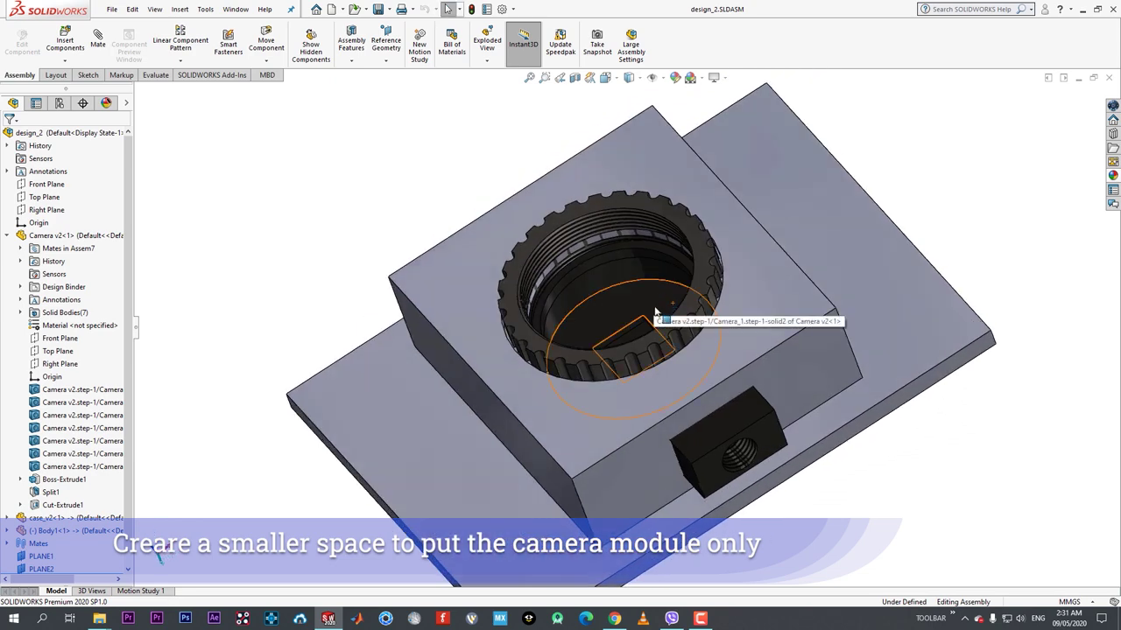
{"action": "middle_click_drag", "start_coordinate": [578, 476], "coordinate": [608, 415]}
{"action": "key", "text": "space"}
{"action": "left_click", "coordinate": [608, 417]}
{"action": "middle_click_drag", "start_coordinate": [525, 293], "coordinate": [578, 182]}
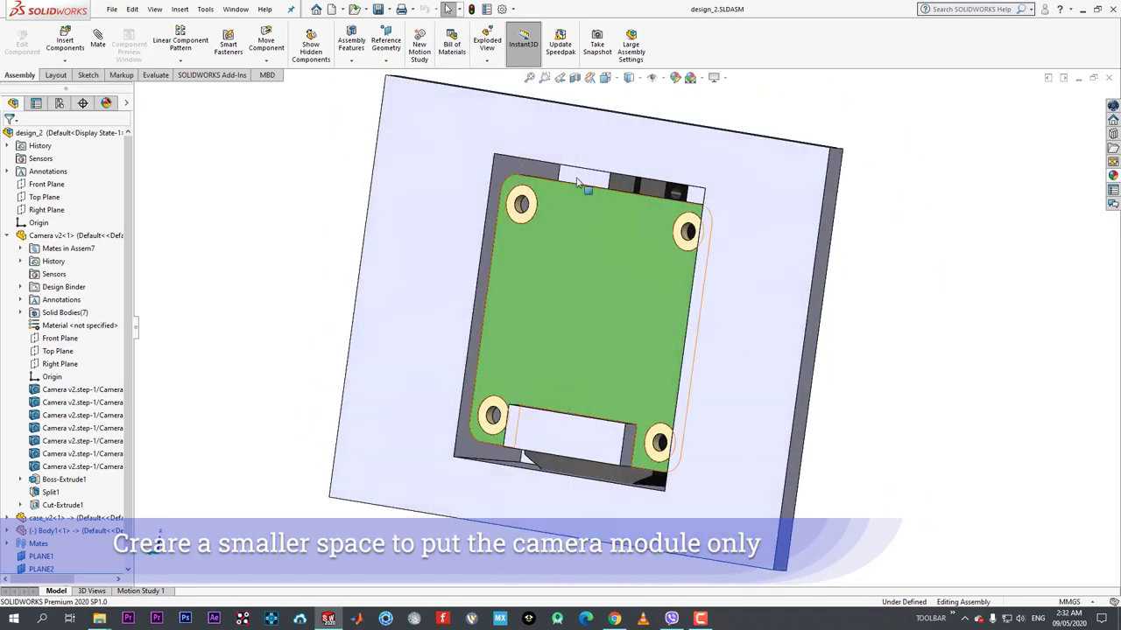
{"action": "left_click", "coordinate": [578, 182]}
{"action": "left_click", "coordinate": [611, 104]}
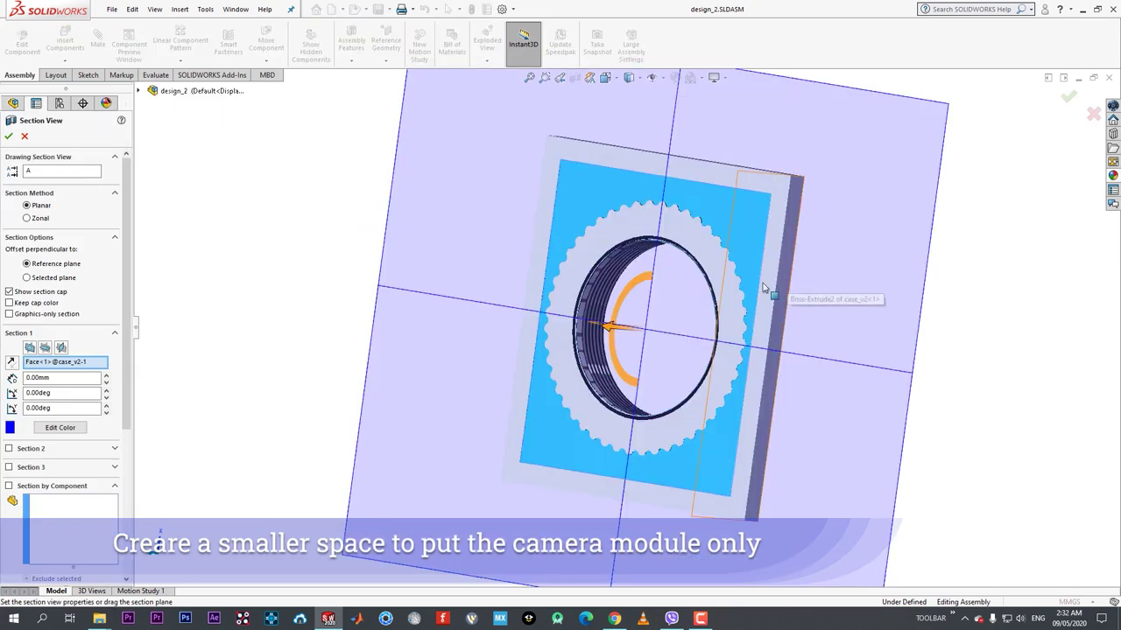
{"action": "left_click", "coordinate": [24, 137]}
- Edit case_v2 in place and start a sketch on the inner floor of its camera pocket
{"action": "middle_click_drag", "start_coordinate": [743, 258], "coordinate": [579, 292]}
{"action": "left_click", "coordinate": [651, 142]}
{"action": "left_click", "coordinate": [872, 151]}
{"action": "scroll", "coordinate": [722, 142], "scroll_direction": "down", "scroll_amount": 3}
{"action": "left_click", "coordinate": [564, 201]}
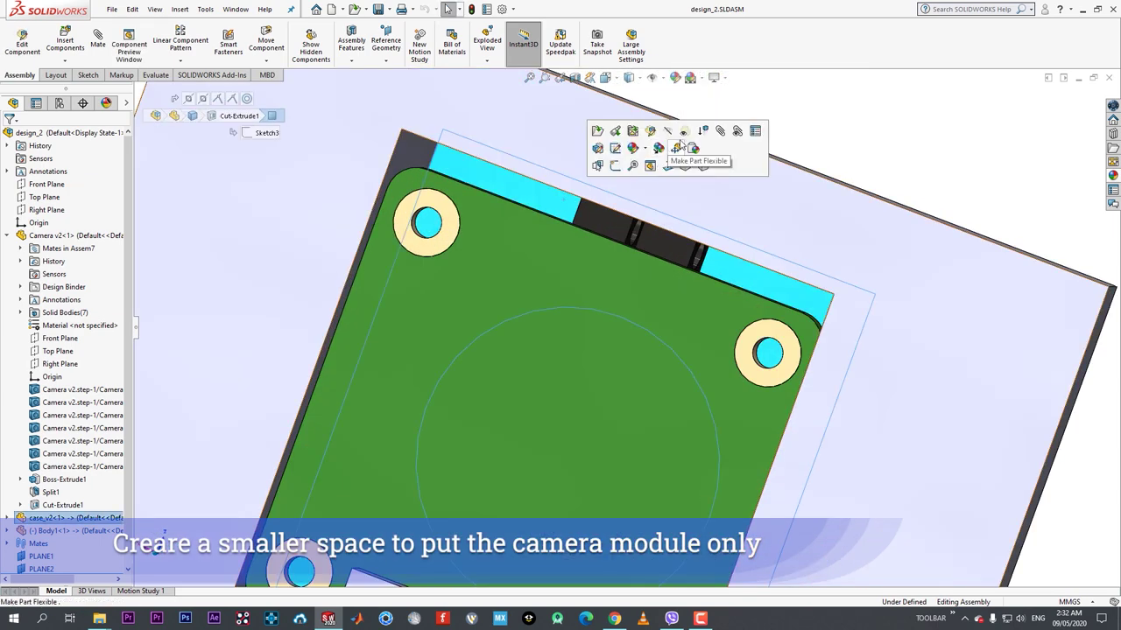
{"action": "left_click", "coordinate": [556, 208]}
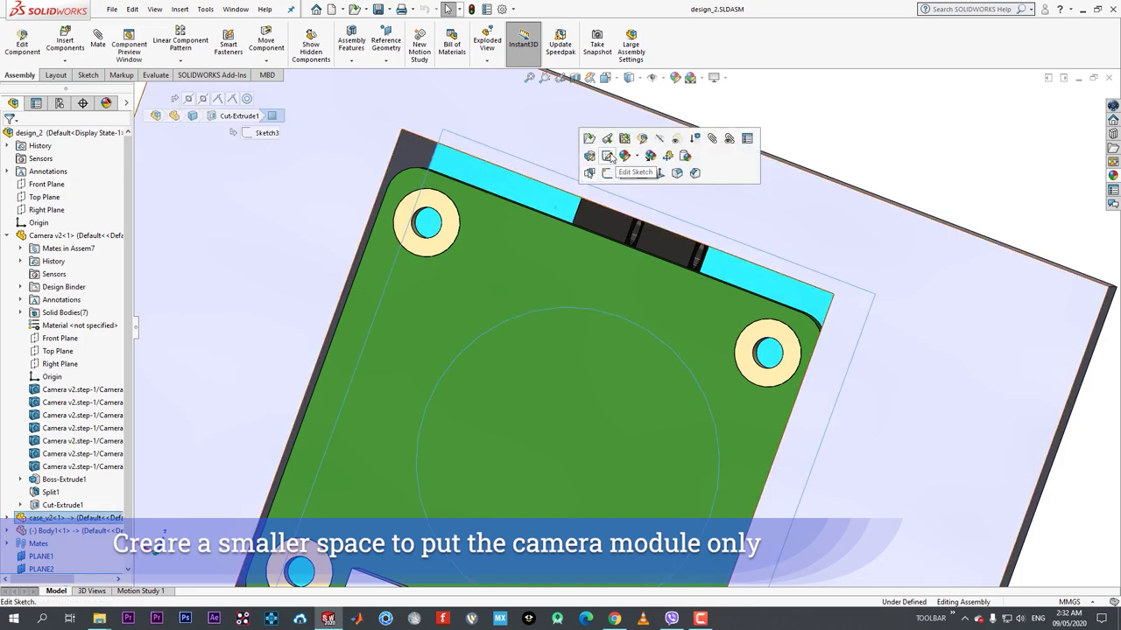
{"action": "left_click", "coordinate": [644, 140]}
{"action": "key", "text": "ctrl+8"}
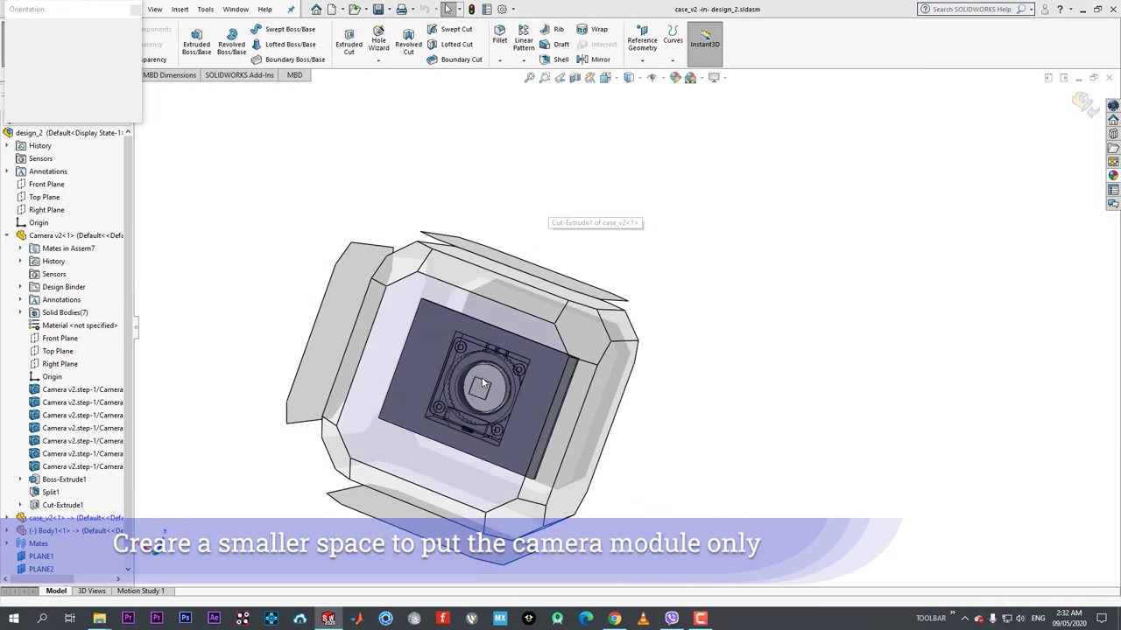
{"action": "key", "text": "l"}
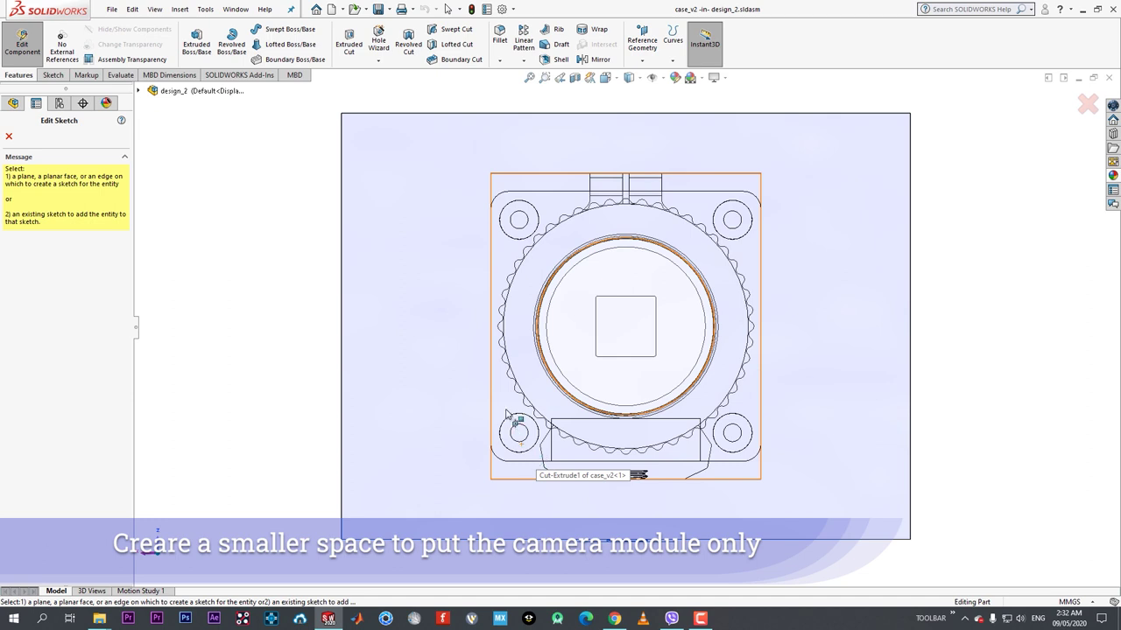
{"action": "left_click", "coordinate": [538, 210]}
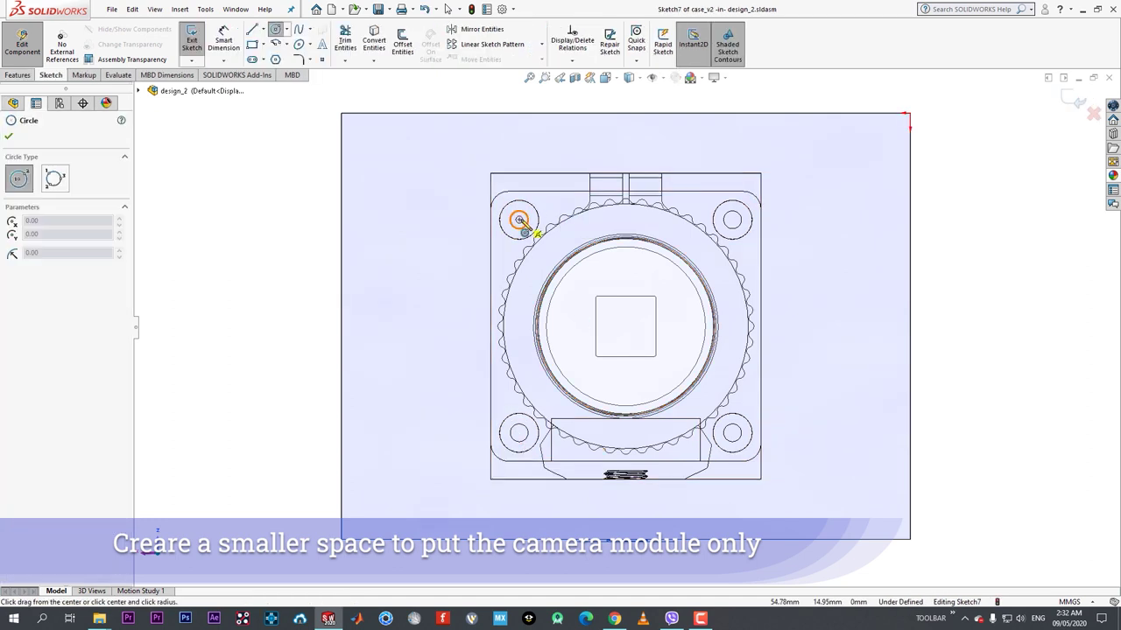
- Sketch four circles about 5.5 mm in diameter, each centred on one of the camera board's corner mounting holes
{"action": "left_click", "coordinate": [519, 219]}
{"action": "left_click", "coordinate": [537, 219]}
{"action": "left_click", "coordinate": [732, 219]}
{"action": "left_click", "coordinate": [751, 219]}
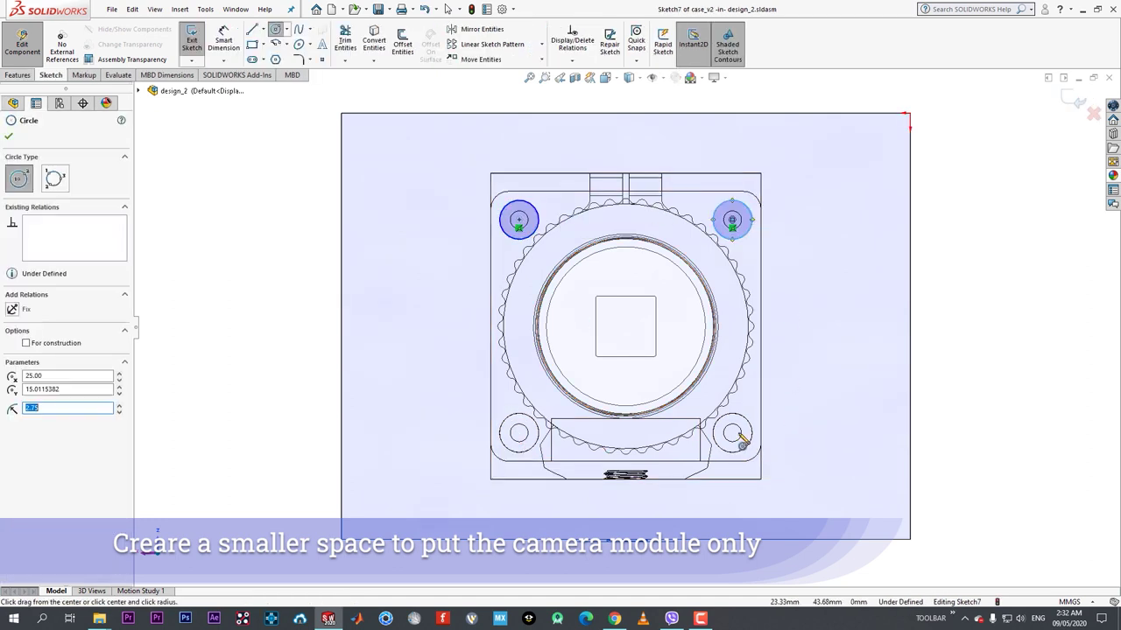
{"action": "left_click", "coordinate": [733, 432]}
{"action": "left_click", "coordinate": [752, 433]}
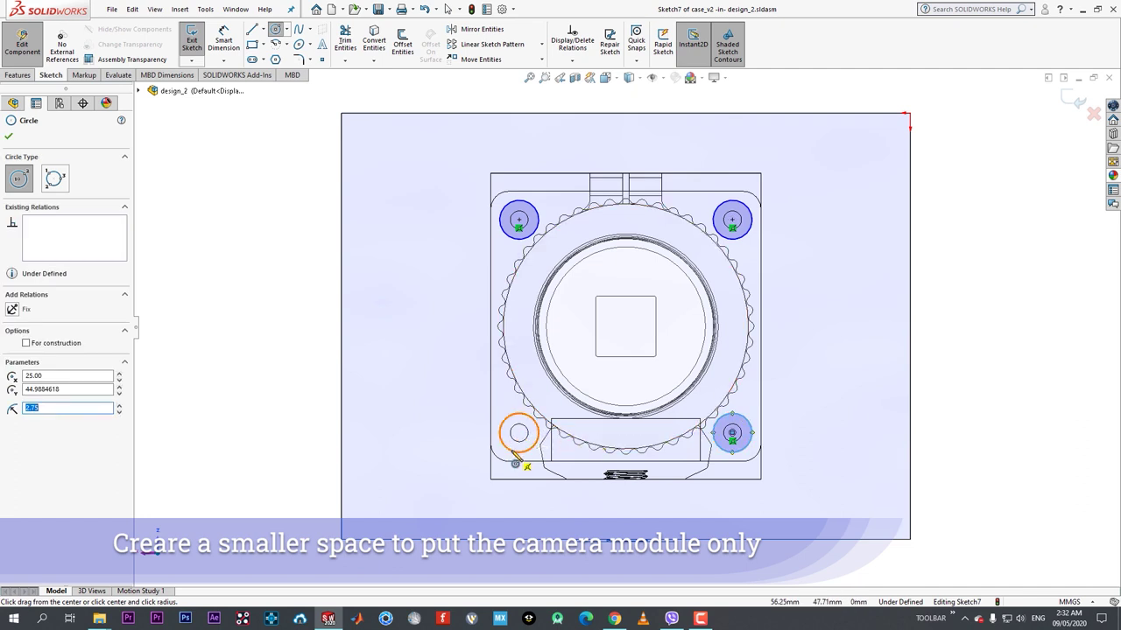
{"action": "left_click", "coordinate": [518, 433]}
{"action": "left_click", "coordinate": [508, 417]}
{"action": "right_click", "coordinate": [509, 418]}
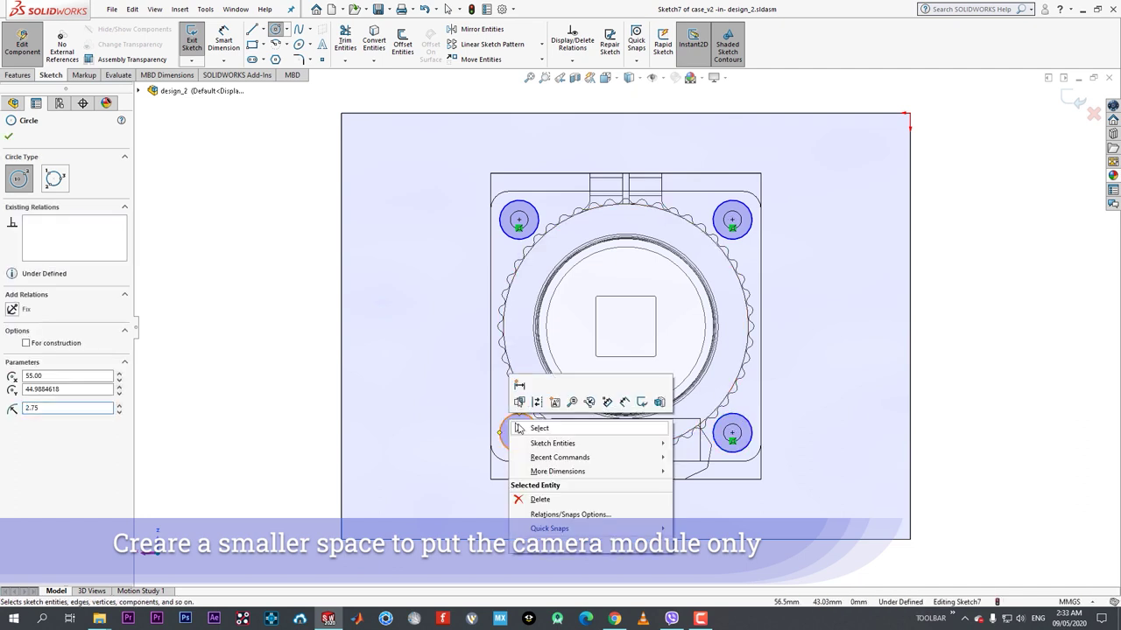
{"action": "left_click", "coordinate": [530, 428]}
- Enlarge the upper-left mounting-hole circle and set its diameter to 6 mm
{"action": "left_click", "coordinate": [530, 235]}
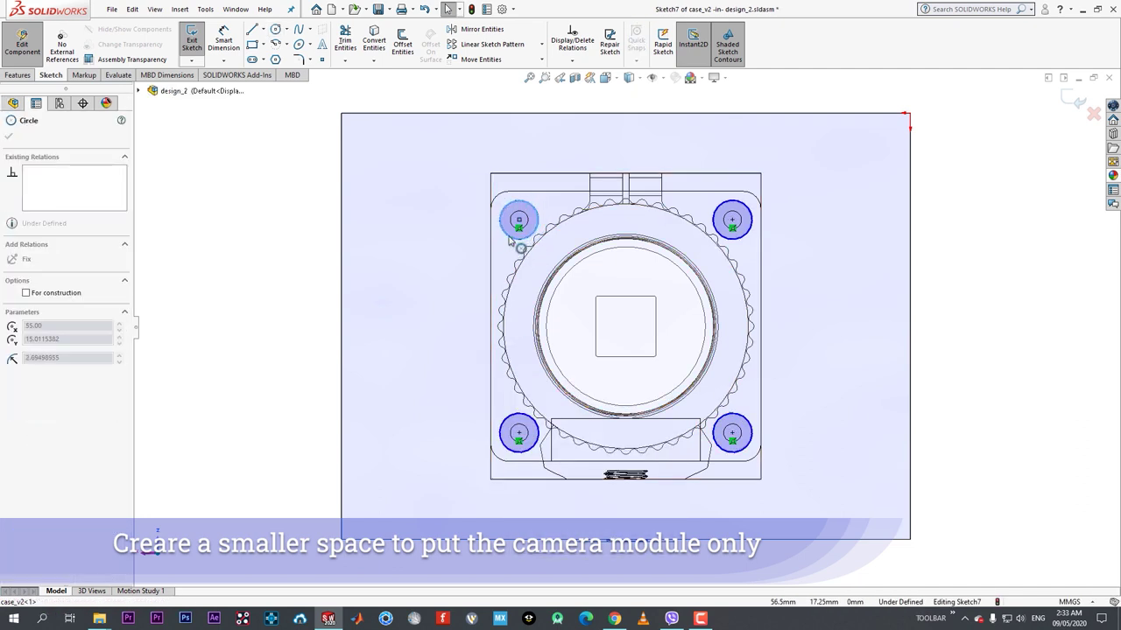
{"action": "left_click_drag", "start_coordinate": [510, 237], "coordinate": [510, 241]}
{"action": "key", "text": "d"}
{"action": "left_click", "coordinate": [513, 241]}
{"action": "left_click", "coordinate": [454, 227]}
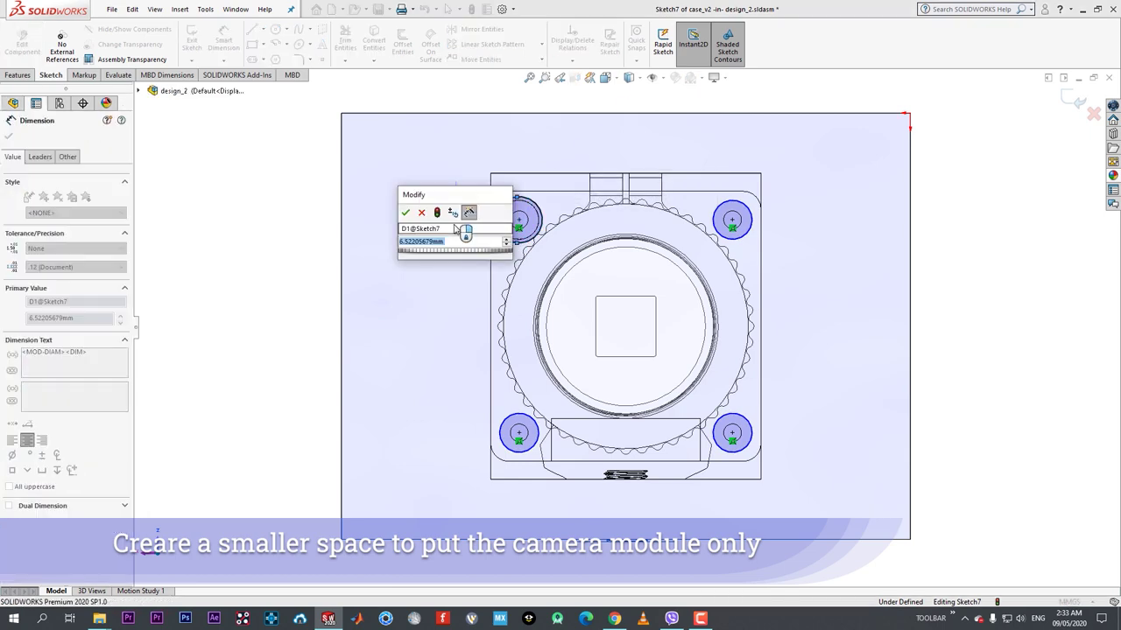
{"action": "type", "text": "6"}
{"action": "key", "text": "Return"}
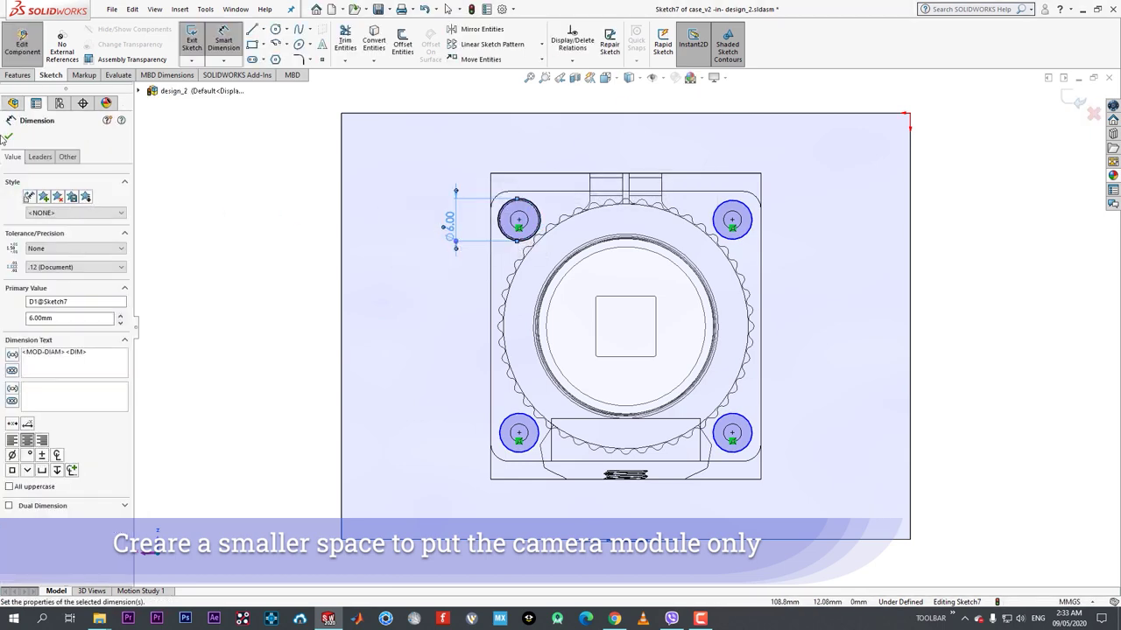
{"action": "left_click", "coordinate": [7, 137]}
- Make the three remaining mounting-hole circles equal in size to one another
{"action": "left_click", "coordinate": [538, 430]}
{"action": "left_click", "coordinate": [726, 430]}
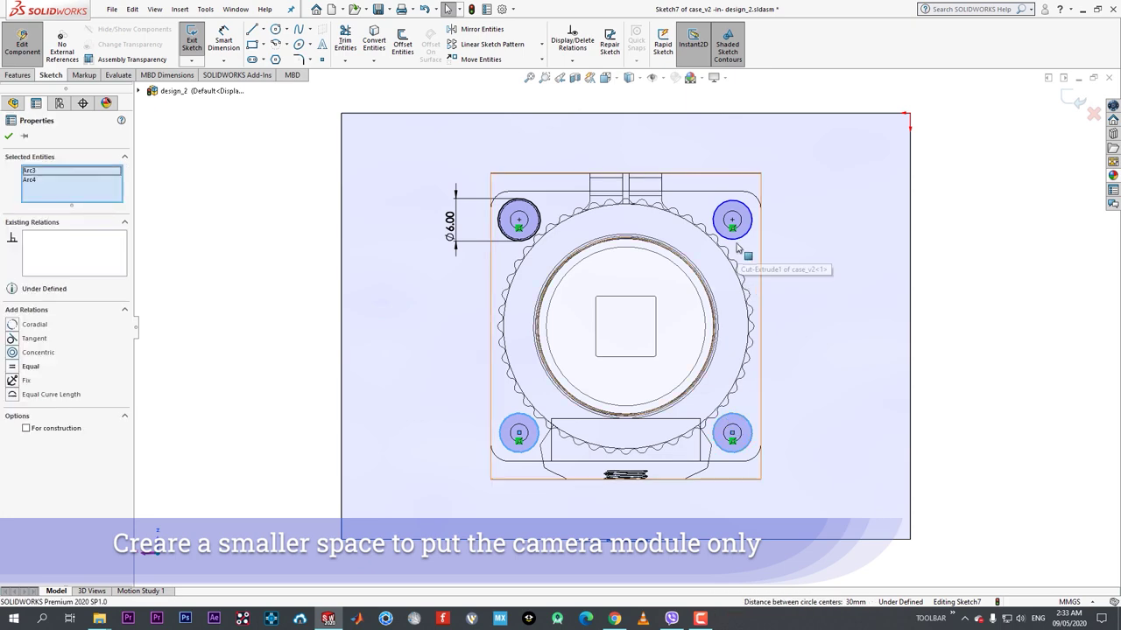
{"action": "left_click", "coordinate": [735, 238]}
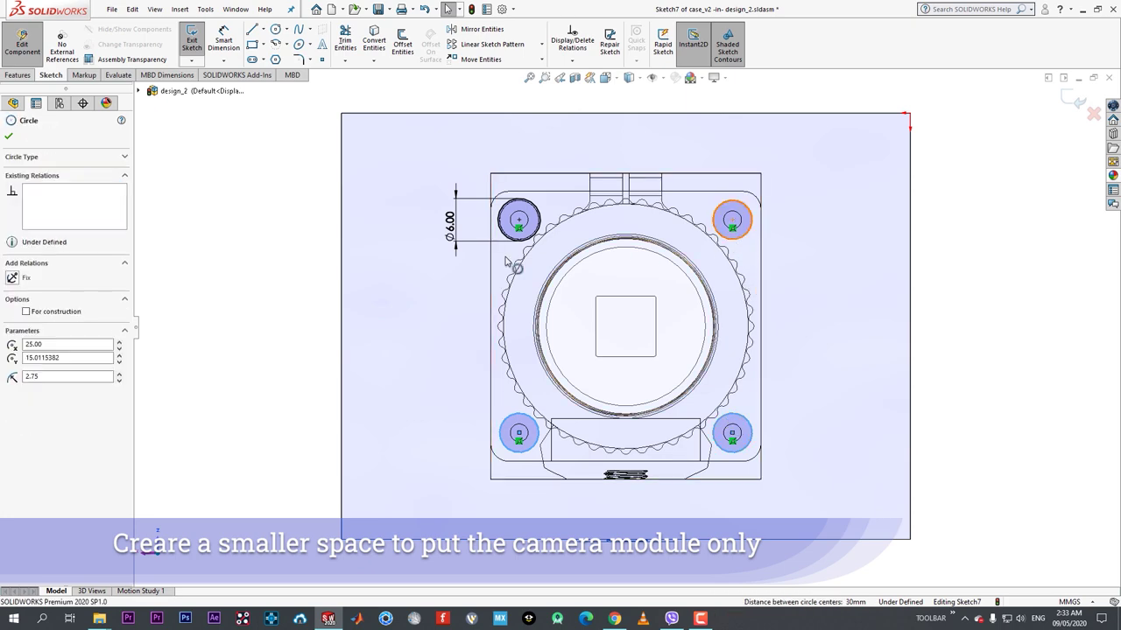
{"action": "left_click", "coordinate": [9, 137]}
- Extrude the four circles as standoffs from the pocket floor with an Up To Vertex end at the camera board
{"action": "mouse_move", "coordinate": [426, 271]}
{"action": "middle_mouse_down"}
{"action": "mouse_move", "coordinate": [525, 306]}
{"action": "mouse_move", "coordinate": [605, 247]}
{"action": "middle_mouse_up"}
{"action": "scroll", "coordinate": [606, 247], "scroll_direction": "down", "scroll_amount": 2}
{"action": "left_click", "coordinate": [17, 76]}
{"action": "left_click", "coordinate": [196, 44]}
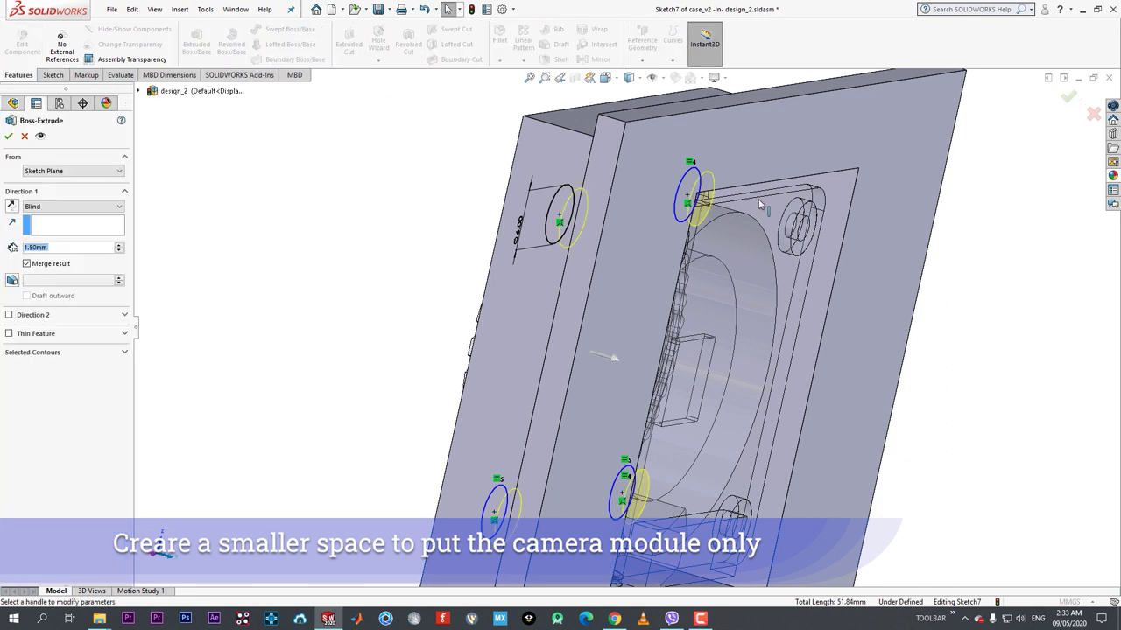
{"action": "left_click", "coordinate": [73, 206]}
{"action": "left_click", "coordinate": [61, 239]}
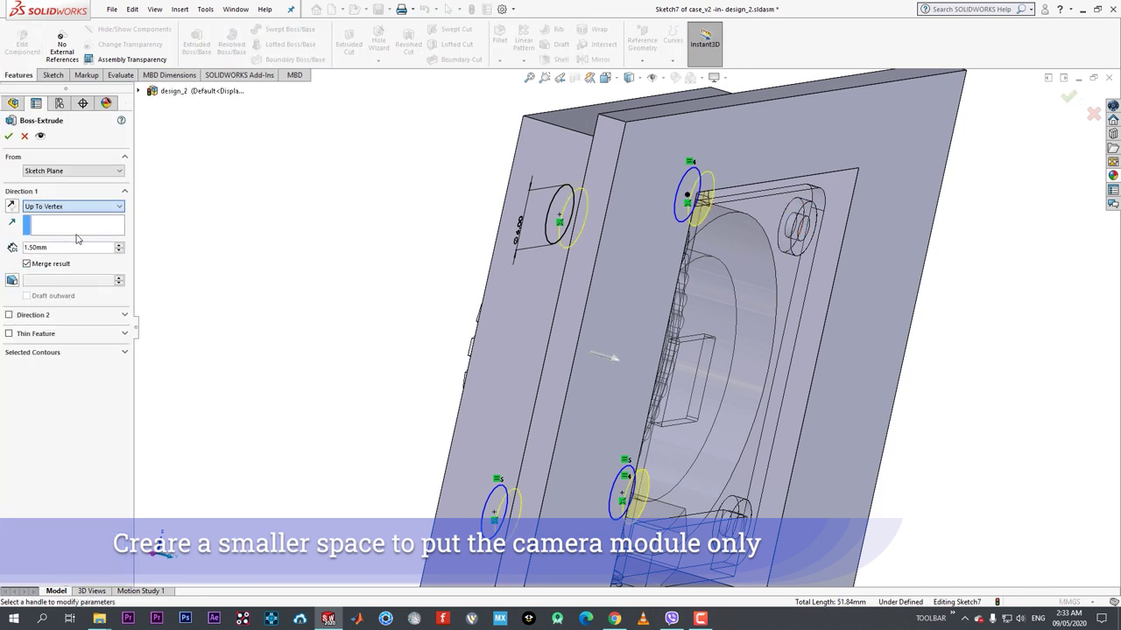
{"action": "left_click", "coordinate": [722, 198]}
{"action": "left_click", "coordinate": [8, 138]}
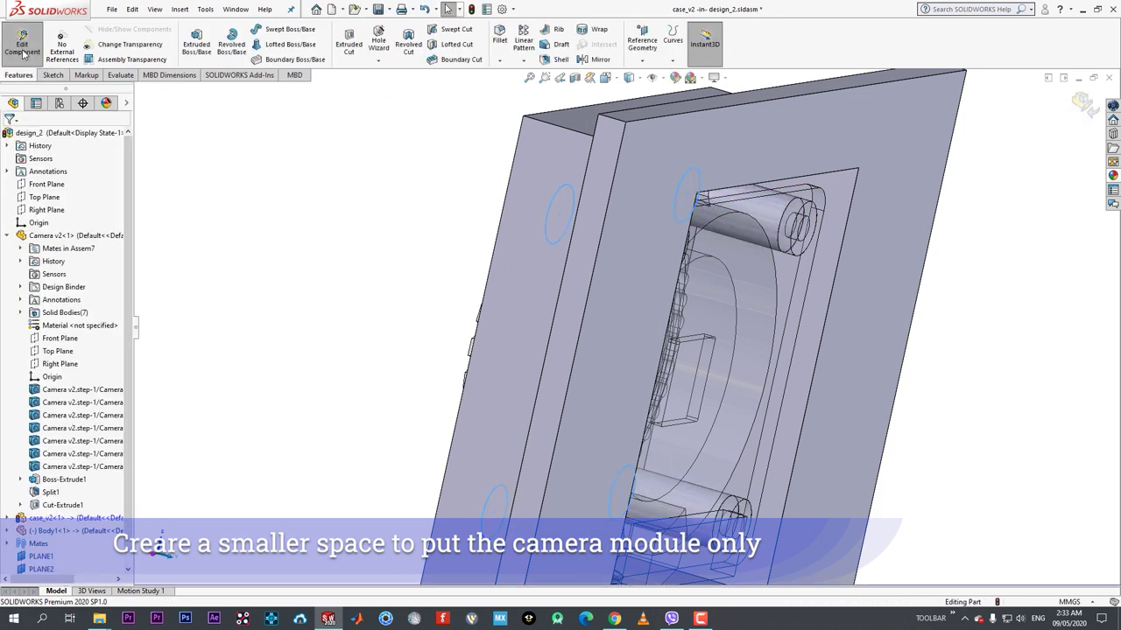
- Return to the assembly and examine how the standoffs line up behind the camera board's mounting holes
{"action": "left_click", "coordinate": [22, 42]}
{"action": "middle_click_drag", "start_coordinate": [636, 322], "coordinate": [657, 294]}
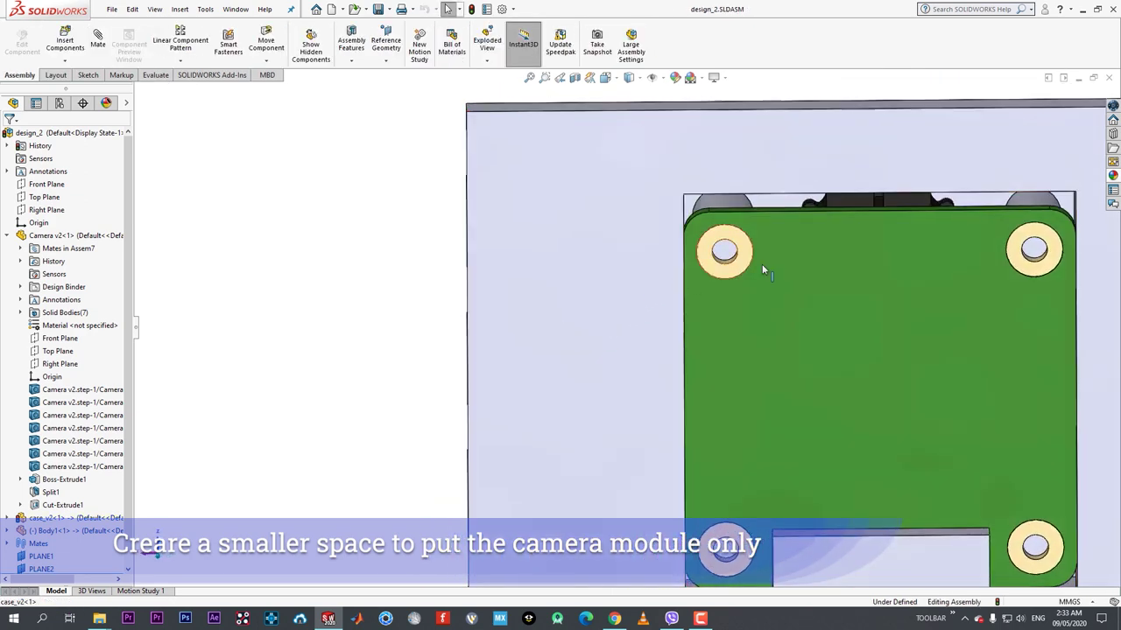
{"action": "scroll", "coordinate": [721, 327], "scroll_direction": "up", "scroll_amount": 3}
{"action": "middle_click_drag", "start_coordinate": [722, 327], "coordinate": [640, 278]}
{"action": "scroll", "coordinate": [640, 279], "scroll_direction": "down", "scroll_amount": 2}
{"action": "middle_click", "coordinate": [640, 281]}
{"action": "scroll", "coordinate": [674, 279], "scroll_direction": "down", "scroll_amount": 1}
{"action": "scroll", "coordinate": [686, 293], "scroll_direction": "up", "scroll_amount": 2}
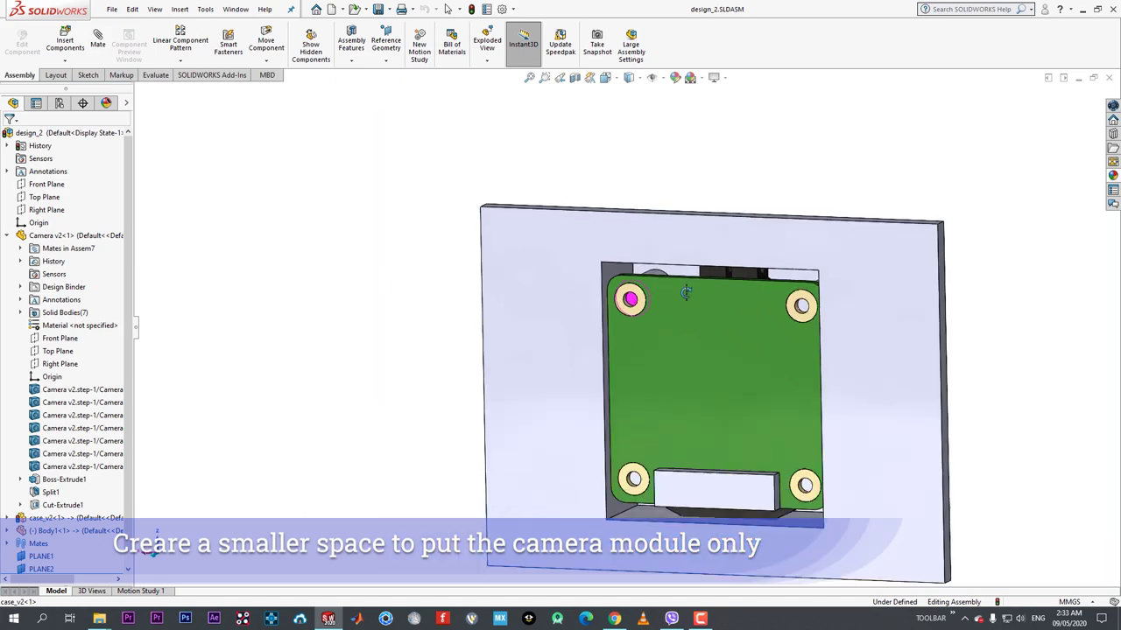
{"action": "scroll", "coordinate": [676, 336], "scroll_direction": "down", "scroll_amount": 3}
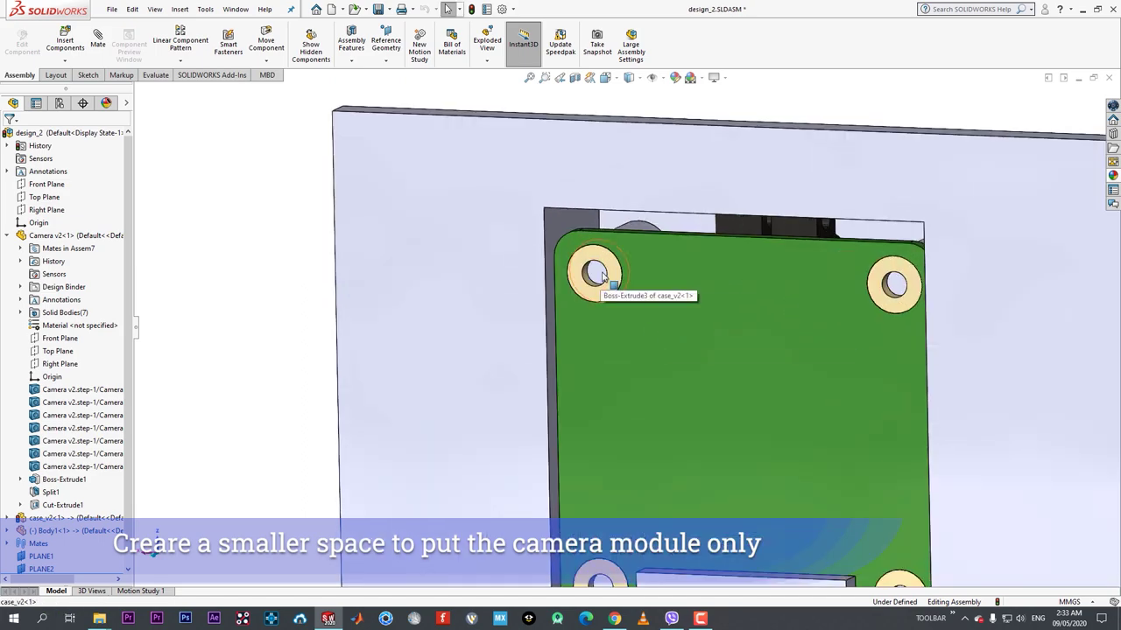
- Edit case_v2 in place and start a sketch on the end face of its upper-right standoff
{"action": "left_click", "coordinate": [598, 270]}
{"action": "left_click", "coordinate": [685, 204]}
{"action": "key", "text": "space"}
{"action": "left_click", "coordinate": [540, 380]}
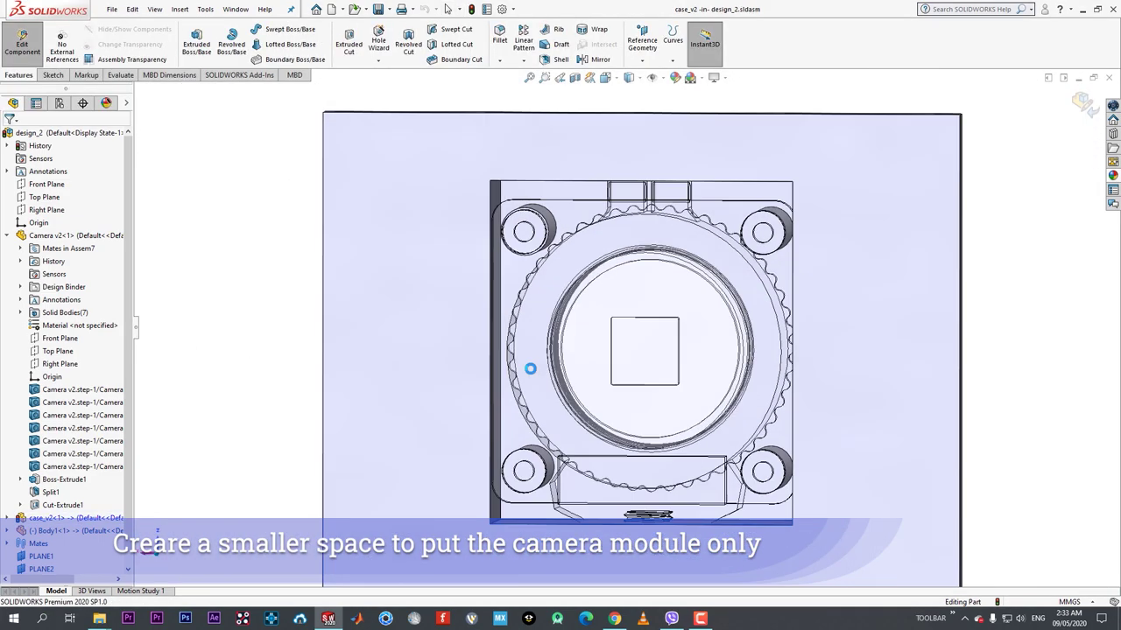
{"action": "key", "text": "l"}
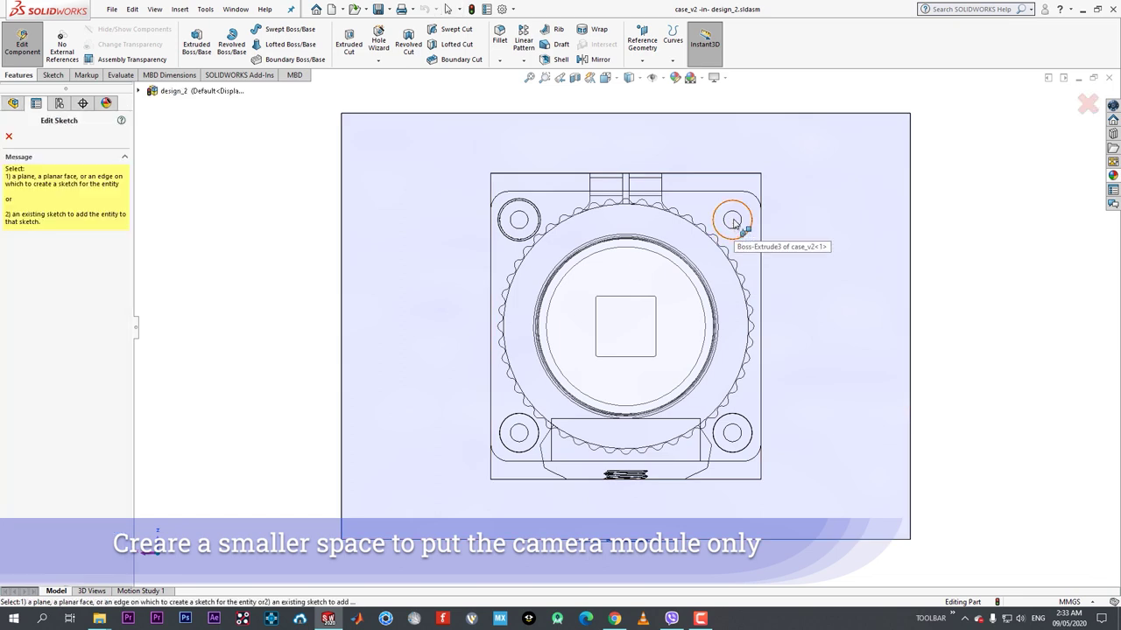
{"action": "left_click", "coordinate": [733, 221]}
- Sketch a circle centred on each standoff, the upper two about 2.5 mm and the lower-left one about 15 mm in diameter
{"action": "key", "text": "c"}
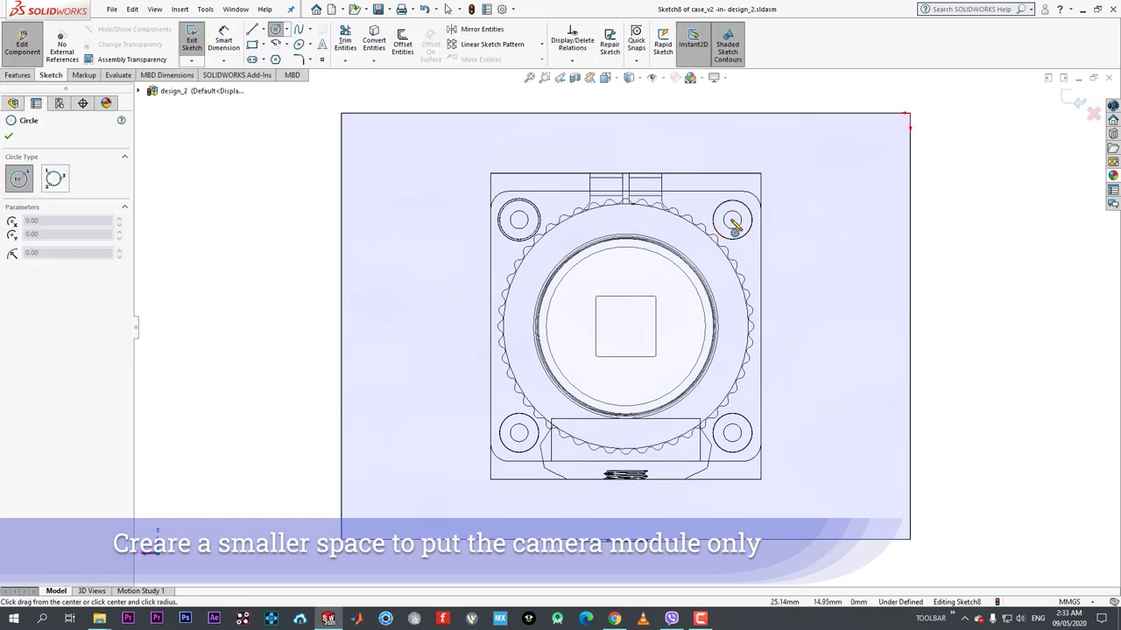
{"action": "left_click", "coordinate": [519, 220]}
{"action": "left_click", "coordinate": [527, 222]}
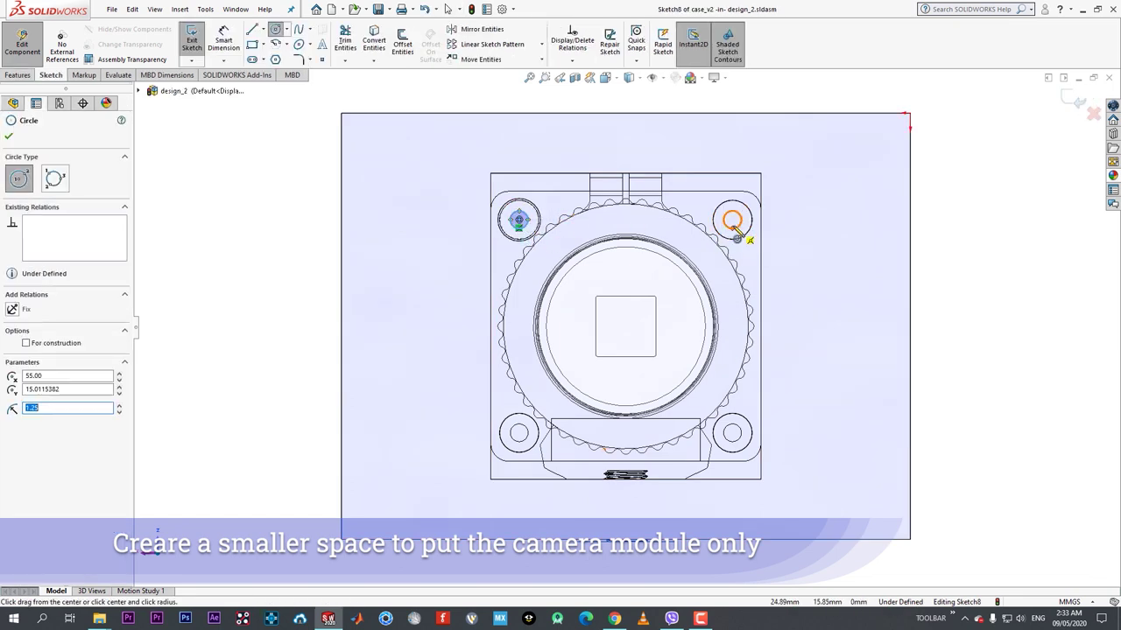
{"action": "left_click_drag", "start_coordinate": [733, 220], "coordinate": [746, 234]}
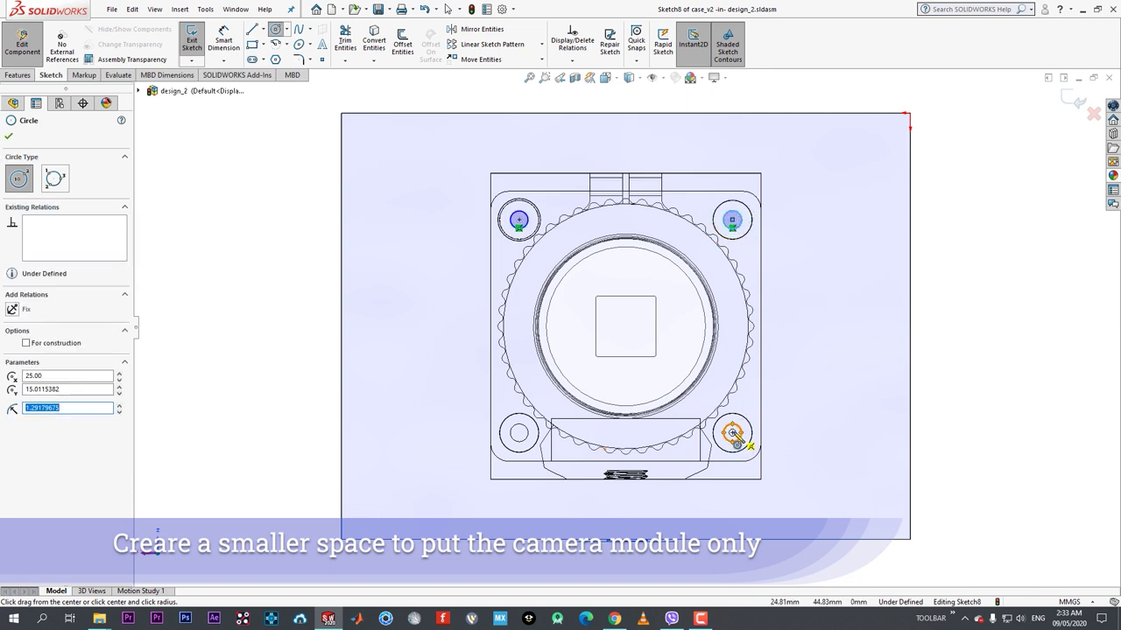
{"action": "left_click_drag", "start_coordinate": [734, 433], "coordinate": [764, 433]}
{"action": "left_click_drag", "start_coordinate": [519, 434], "coordinate": [483, 392]}
{"action": "key", "text": "Escape"}
- Set the lower-left standoff circle's diameter to 2.5 mm
{"action": "left_click", "coordinate": [423, 390]}
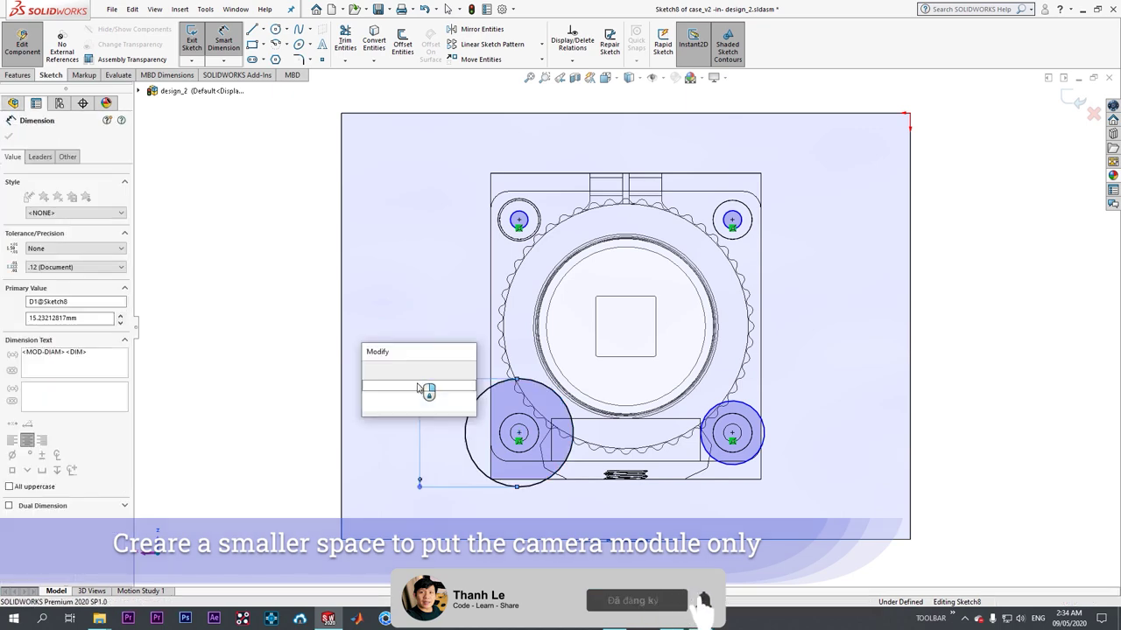
{"action": "type", "text": "2.5"}
{"action": "key", "text": "Return"}
{"action": "left_click", "coordinate": [9, 136]}
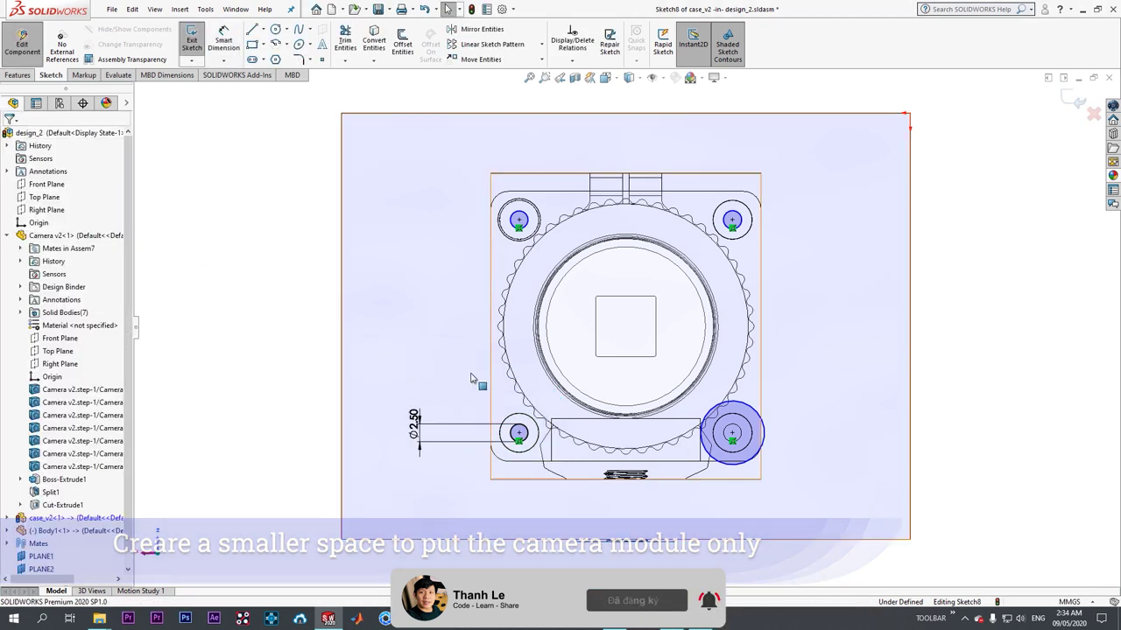
- Make the other three standoff circles equal to the dimensioned lower-left circle
{"action": "left_click", "coordinate": [525, 432]}
{"action": "left_click", "coordinate": [525, 224], "text": "ctrl"}
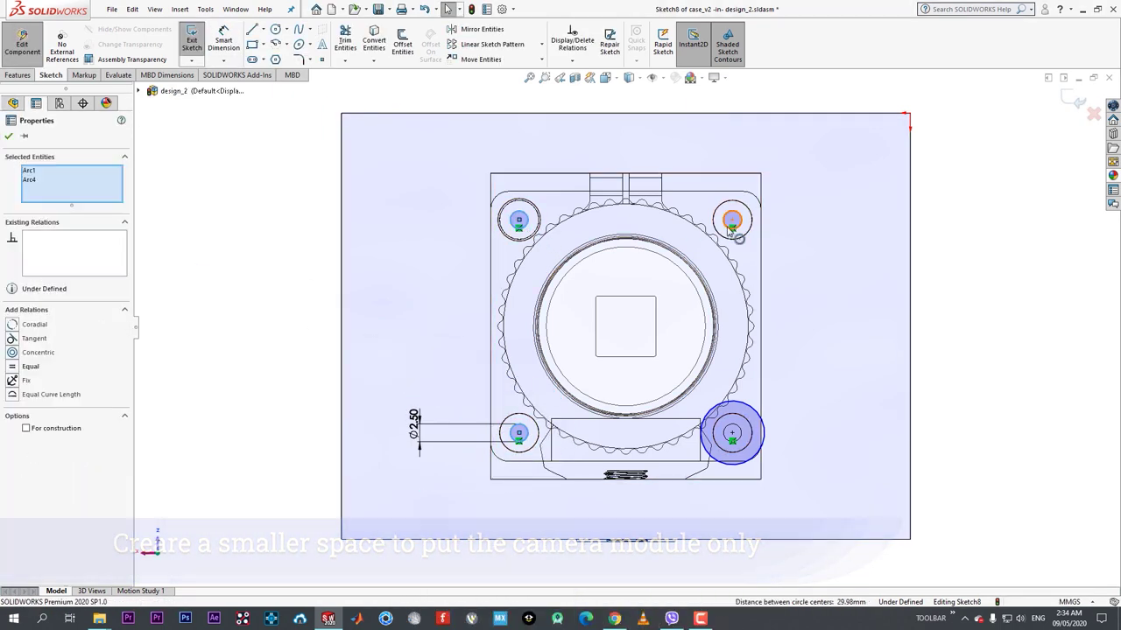
{"action": "left_click", "coordinate": [727, 227], "text": "ctrl"}
{"action": "left_click", "coordinate": [760, 420], "text": "ctrl"}
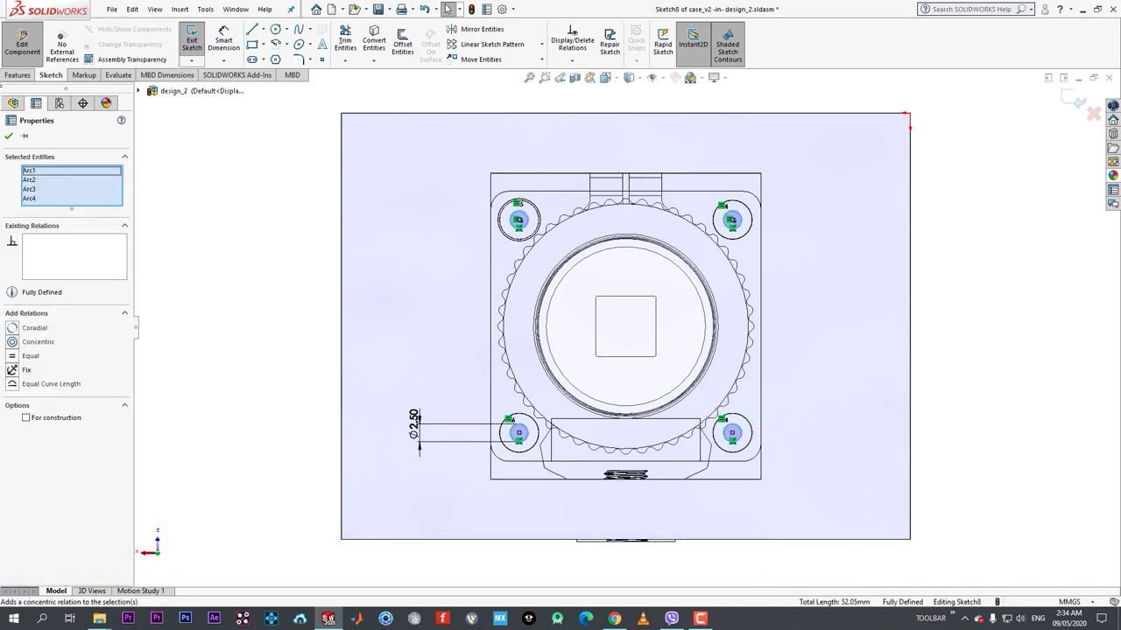
{"action": "left_click", "coordinate": [8, 136]}
- Cut the four circles 6 mm deep into the standoffs as screw holes and return to the assembly
{"action": "middle_click_drag", "start_coordinate": [466, 276], "coordinate": [496, 273]}
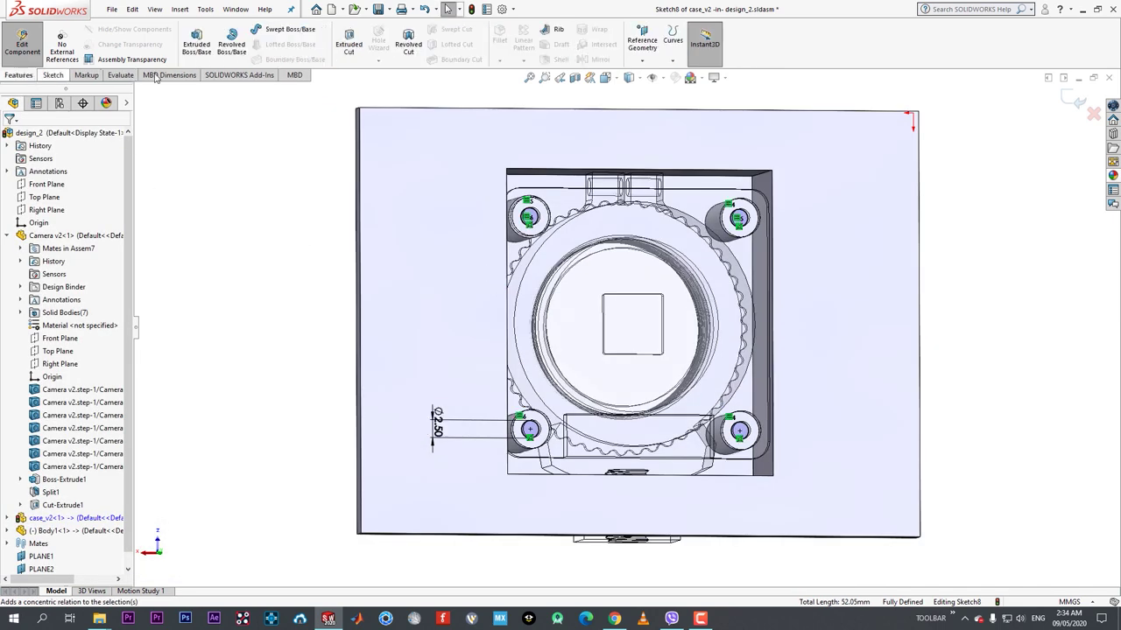
{"action": "left_click", "coordinate": [349, 44]}
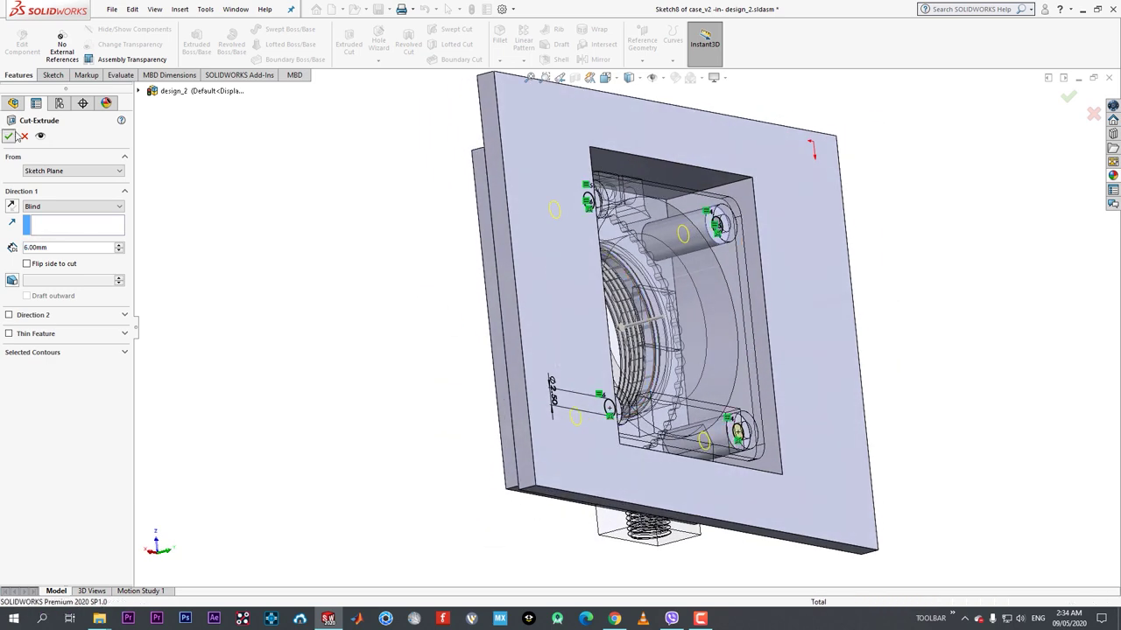
{"action": "left_click", "coordinate": [9, 136]}
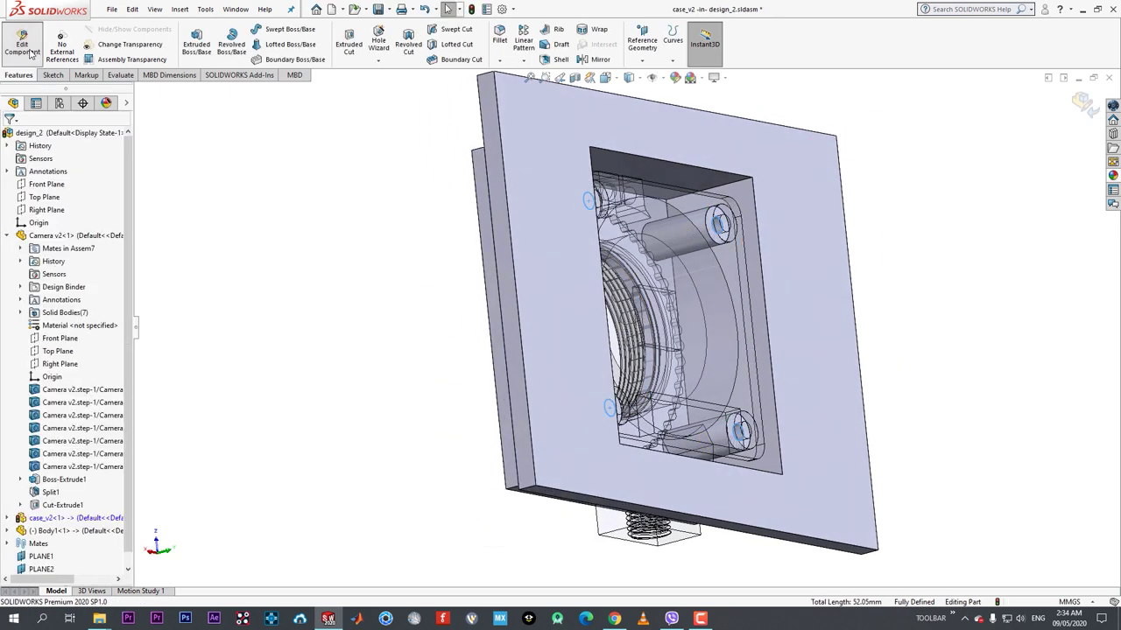
{"action": "left_click", "coordinate": [22, 44]}
- Insert the STB_M2.5x6 screw into the assembly and place it beside the case
{"action": "left_click", "coordinate": [64, 43]}
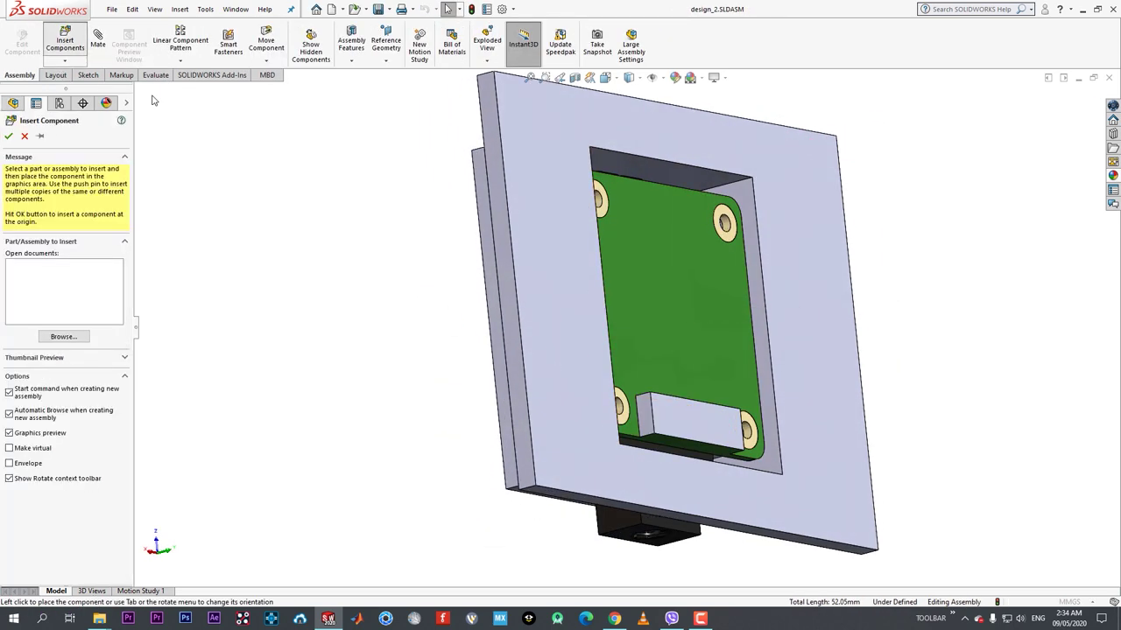
{"action": "double_click", "coordinate": [226, 109]}
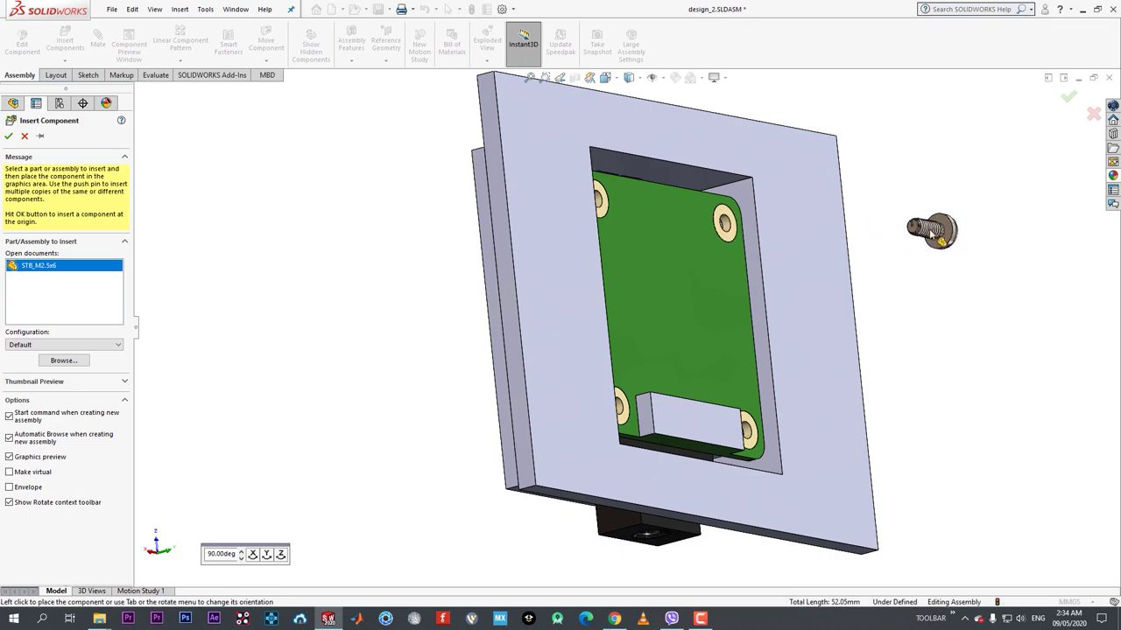
{"action": "left_click", "coordinate": [849, 279]}
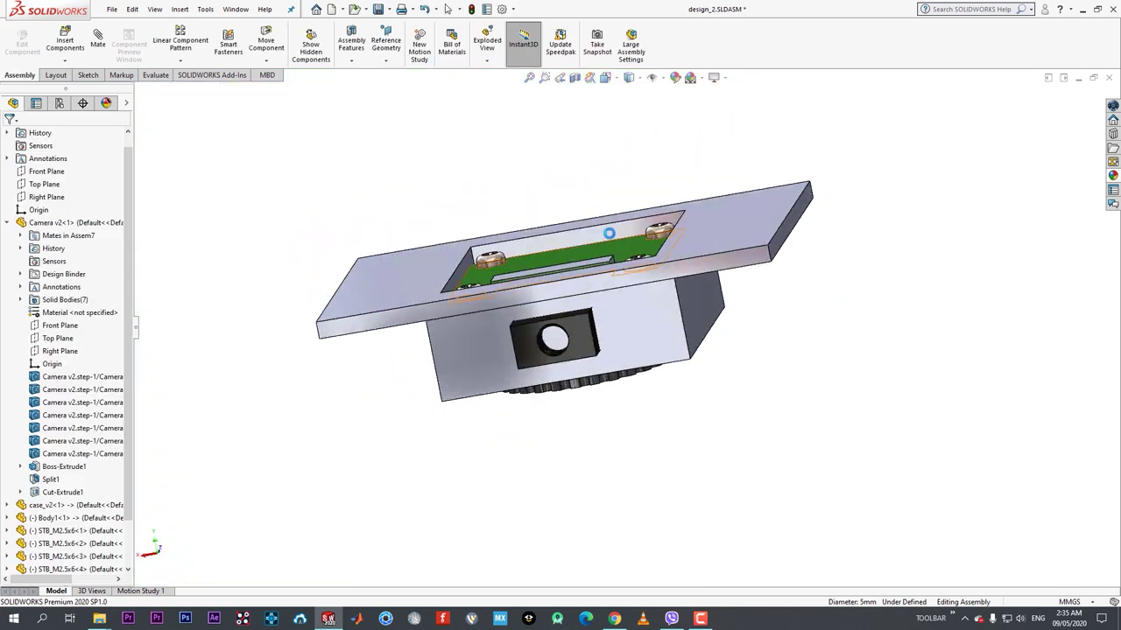
- Insert the LCD3500-Waveshare-touch part from the PI_CAMERA folder and place it in front of the camera board
{"action": "key", "text": "space"}
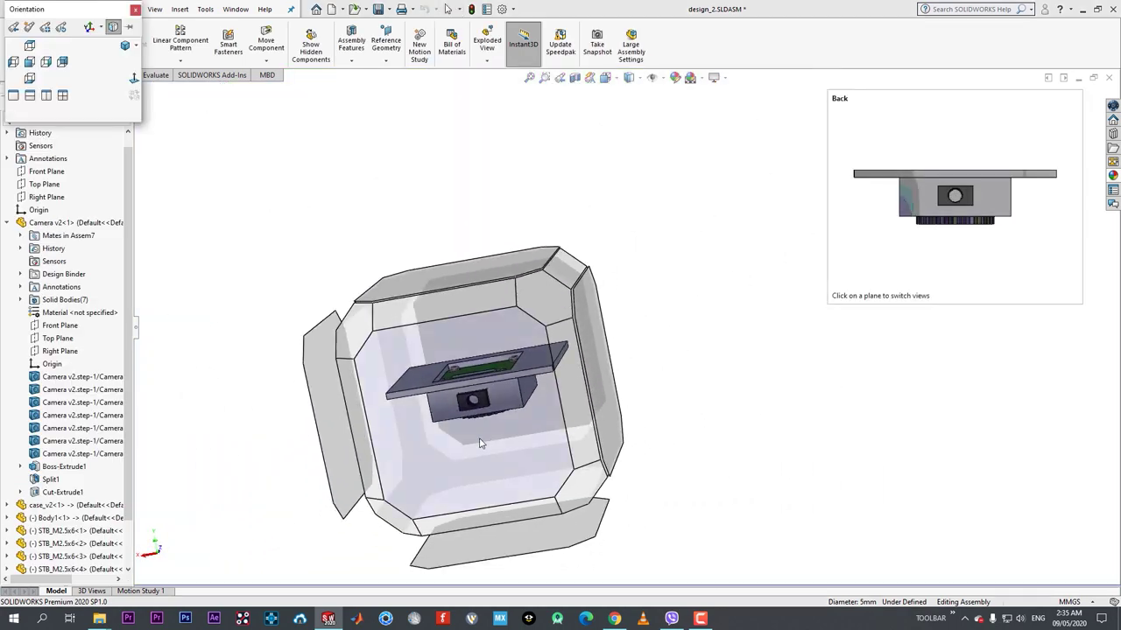
{"action": "left_click", "coordinate": [507, 426]}
{"action": "middle_click_drag", "start_coordinate": [825, 347], "coordinate": [603, 311]}
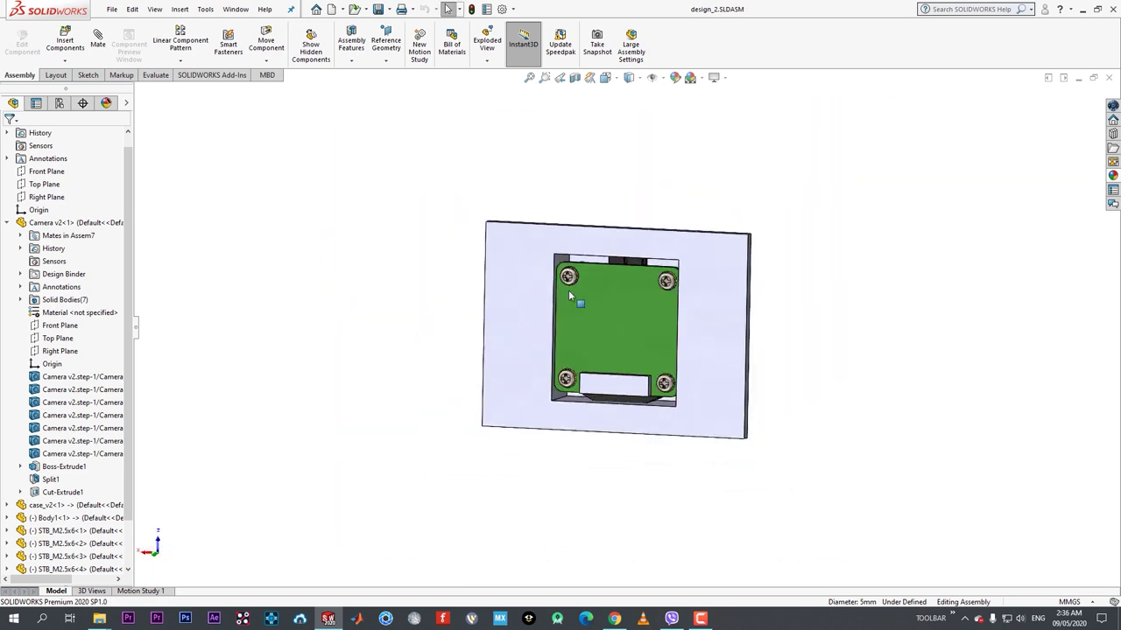
{"action": "left_click", "coordinate": [65, 41]}
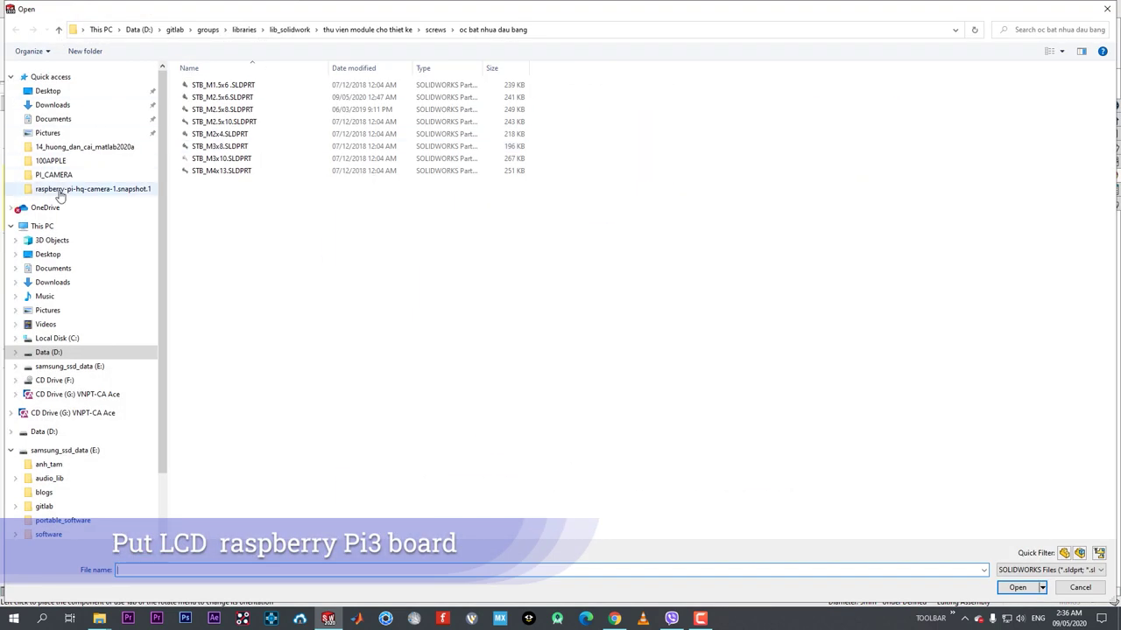
{"action": "left_click", "coordinate": [53, 175]}
{"action": "double_click", "coordinate": [325, 317]}
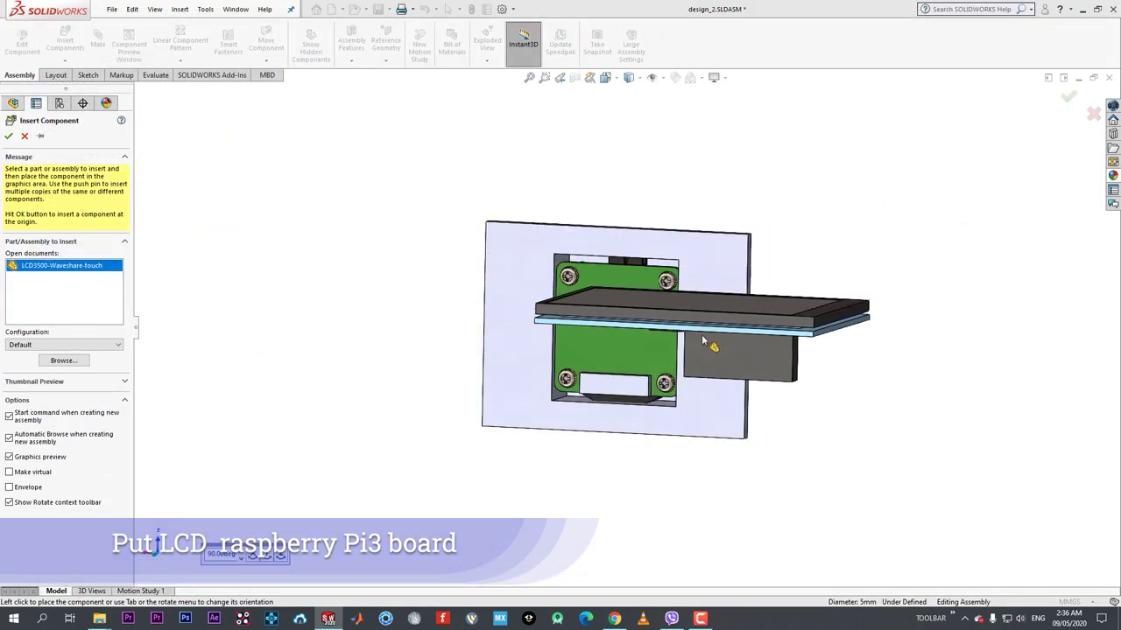
{"action": "left_click", "coordinate": [677, 342]}
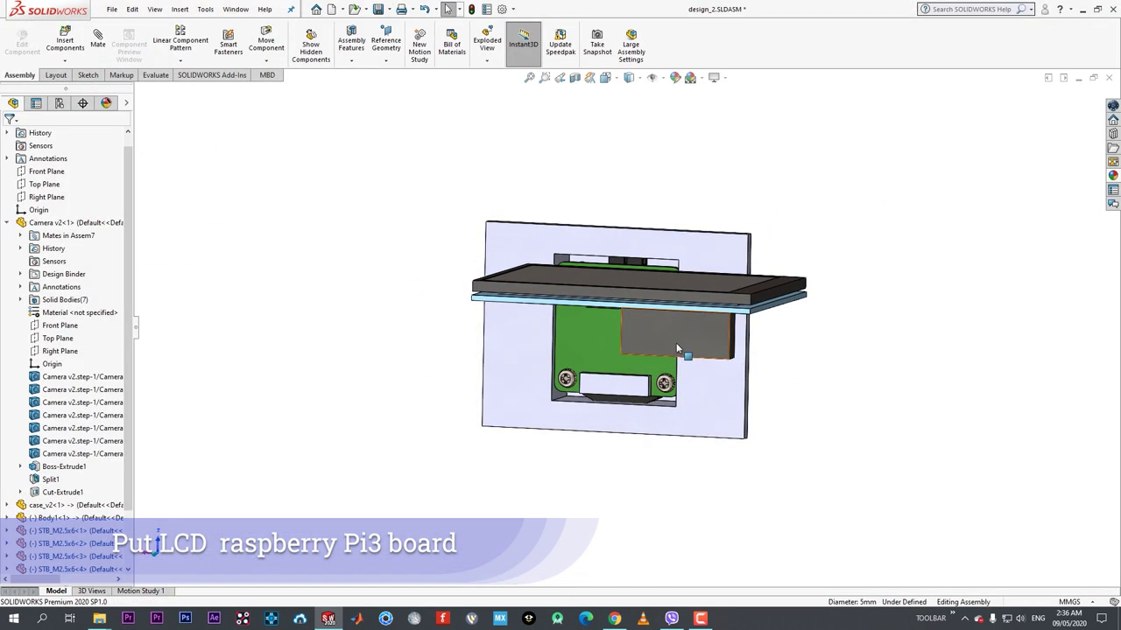
- Insert the RASPBERRY PI model and place it in front of the case, below the LCD
{"action": "middle_click_drag", "start_coordinate": [676, 348], "coordinate": [702, 273]}
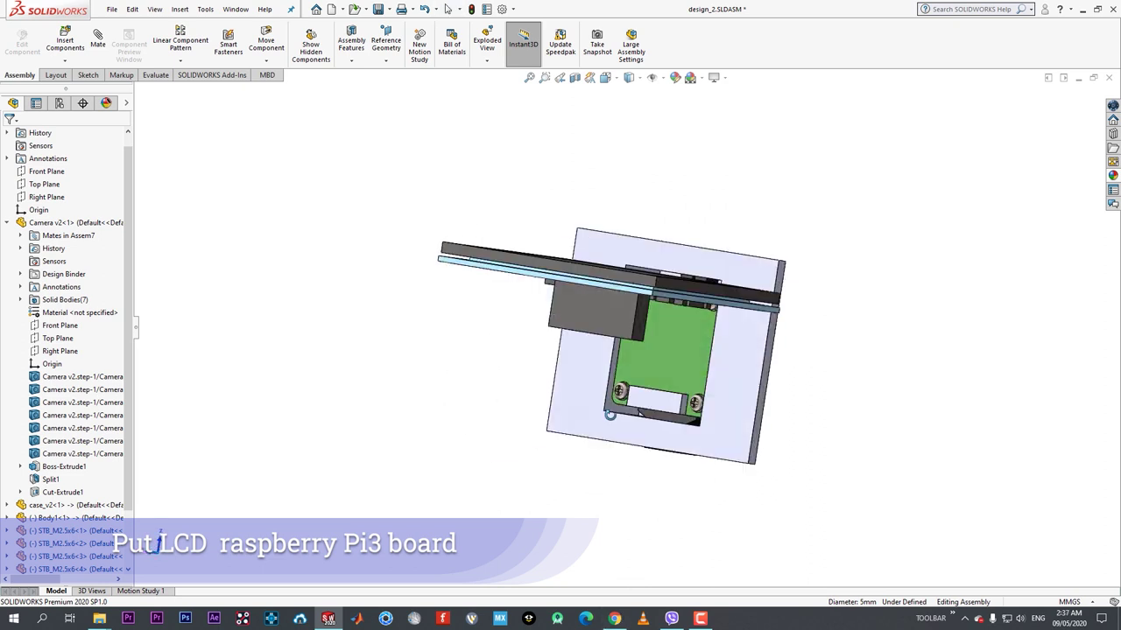
{"action": "middle_click_drag", "start_coordinate": [589, 408], "coordinate": [652, 421]}
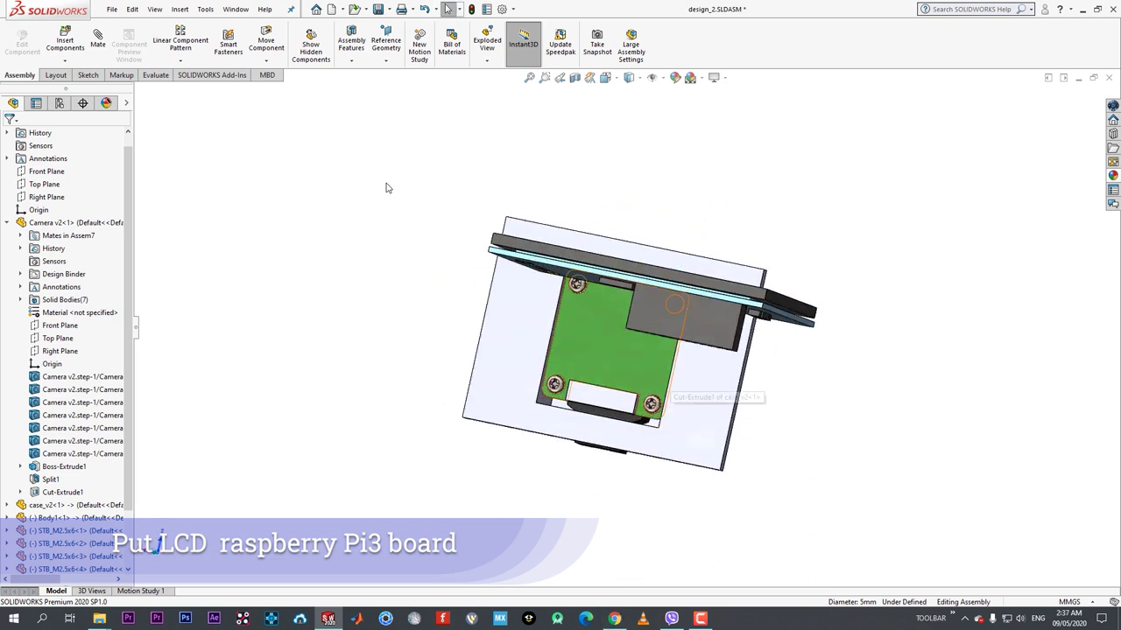
{"action": "left_click", "coordinate": [68, 41]}
{"action": "double_click", "coordinate": [863, 249]}
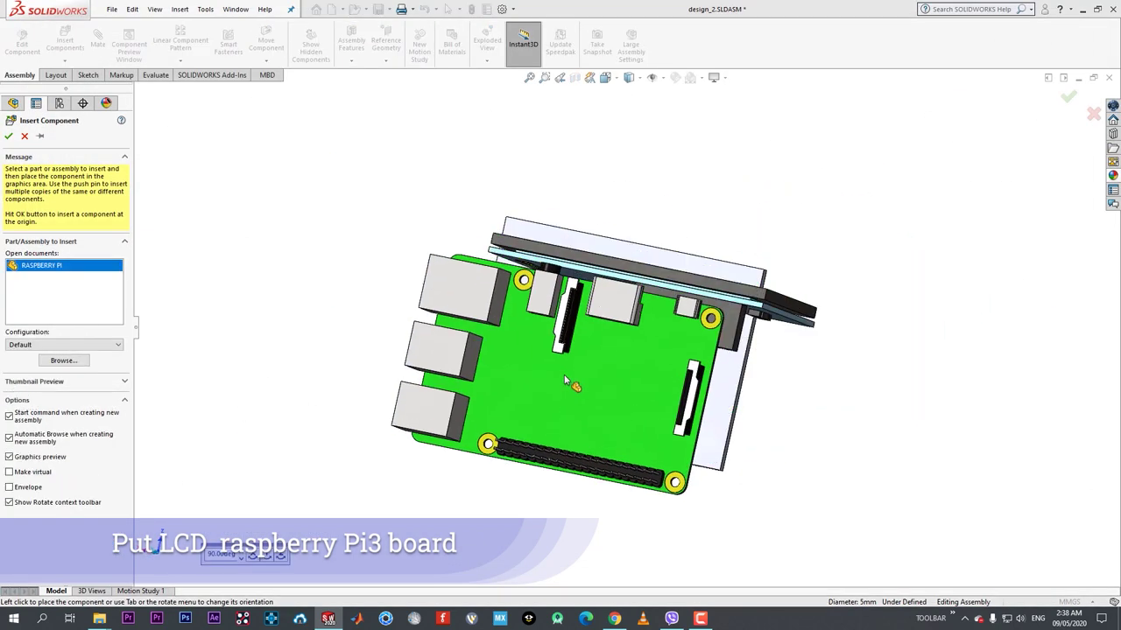
{"action": "left_click", "coordinate": [644, 454]}
{"action": "middle_click_drag", "start_coordinate": [739, 428], "coordinate": [761, 379]}
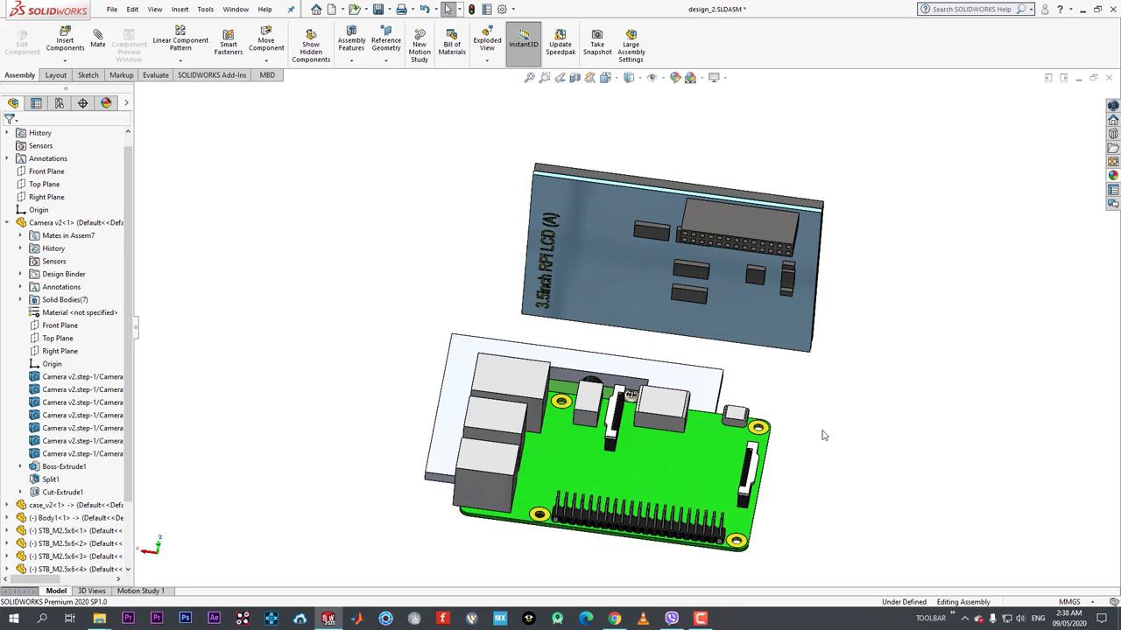
- Add a coincident mate between the pin-hole face of the LCD's header socket and the base of the Raspberry Pi's pin header
{"action": "middle_click_drag", "start_coordinate": [822, 435], "coordinate": [665, 306]}
{"action": "scroll", "coordinate": [666, 305], "scroll_direction": "down", "scroll_amount": 5}
{"action": "left_click", "coordinate": [731, 386]}
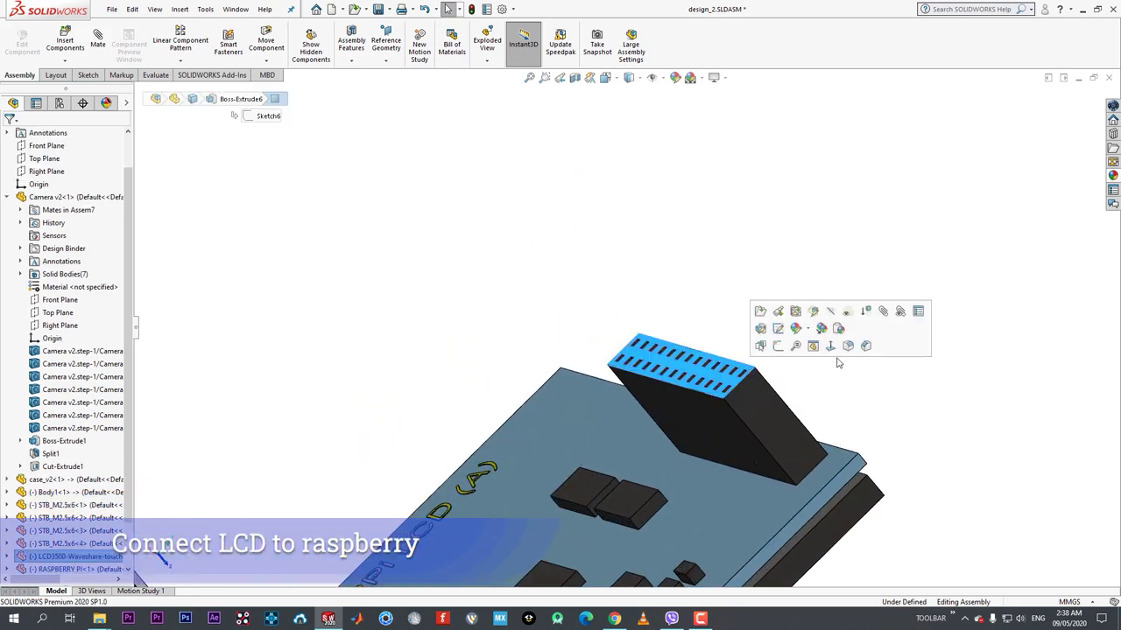
{"action": "key", "text": "m"}
{"action": "middle_click_drag", "start_coordinate": [521, 436], "coordinate": [240, 413]}
{"action": "scroll", "coordinate": [415, 458], "scroll_direction": "up", "scroll_amount": 3}
{"action": "scroll", "coordinate": [313, 391], "scroll_direction": "down", "scroll_amount": 4}
{"action": "scroll", "coordinate": [263, 415], "scroll_direction": "down", "scroll_amount": 3}
{"action": "left_click", "coordinate": [386, 411]}
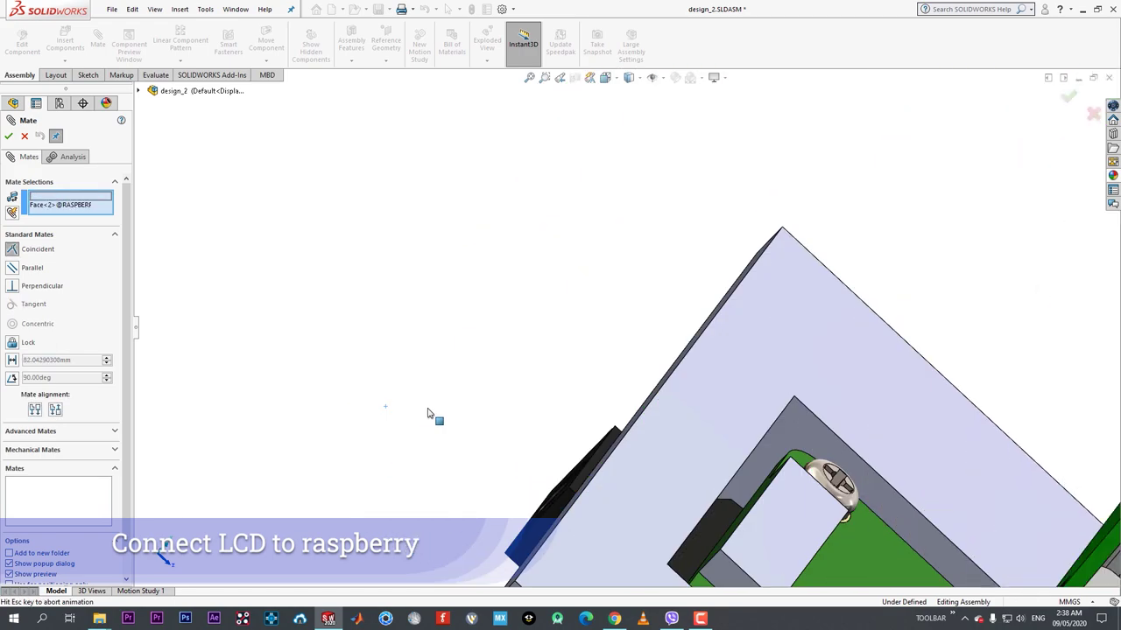
{"action": "left_click", "coordinate": [424, 429]}
- Add a coincident mate between the end face of the LCD's header socket and the end face of the Raspberry Pi's pin header
{"action": "scroll", "coordinate": [525, 315], "scroll_direction": "up", "scroll_amount": 3}
{"action": "scroll", "coordinate": [928, 289], "scroll_direction": "down", "scroll_amount": 4}
{"action": "middle_click_drag", "start_coordinate": [929, 289], "coordinate": [793, 310]}
{"action": "left_click", "coordinate": [674, 288]}
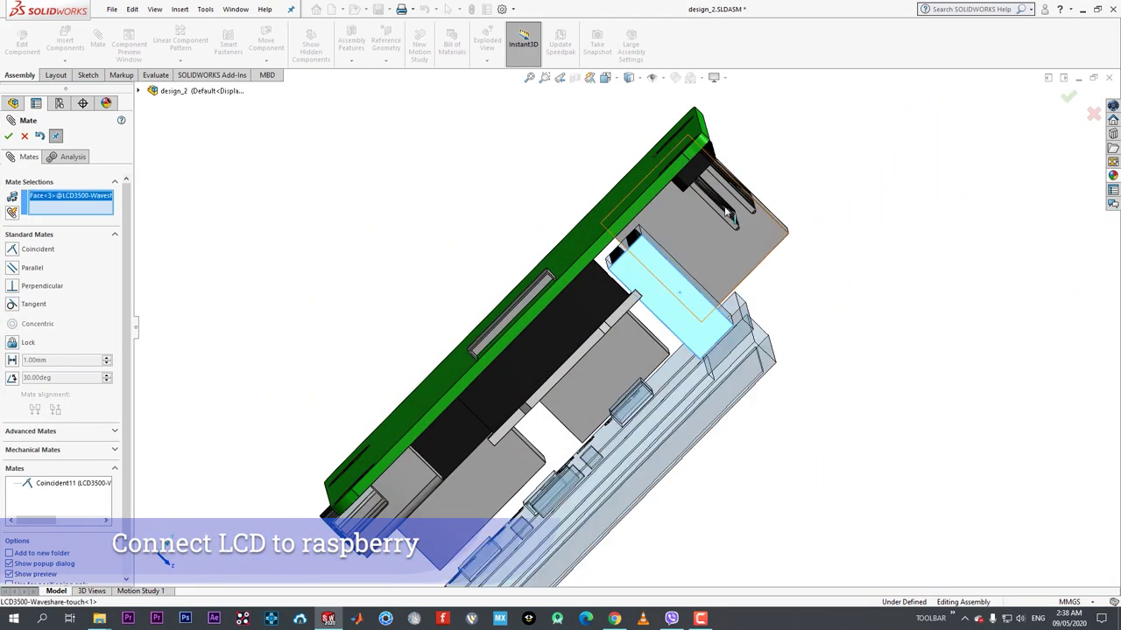
{"action": "scroll", "coordinate": [749, 169], "scroll_direction": "down", "scroll_amount": 3}
{"action": "left_click", "coordinate": [664, 156]}
{"action": "scroll", "coordinate": [789, 289], "scroll_direction": "up", "scroll_amount": 3}
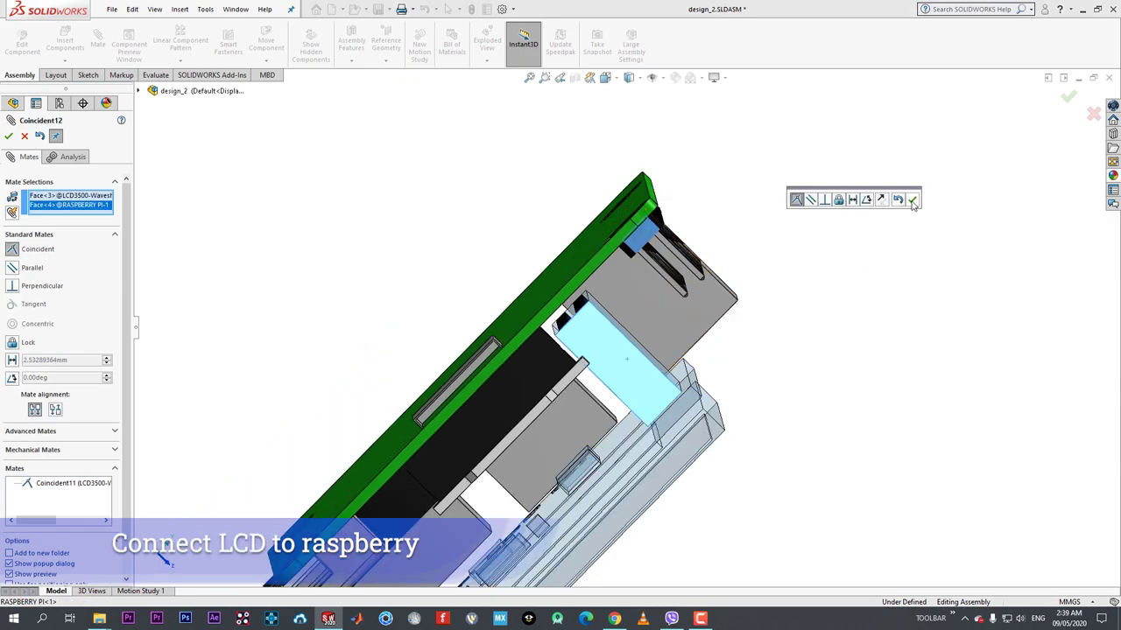
{"action": "left_click", "coordinate": [912, 200]}
- Add a coincident mate between the long side faces of the LCD's header socket and the Raspberry Pi's pin header, and finish mating
{"action": "middle_click_drag", "start_coordinate": [664, 321], "coordinate": [535, 348]}
{"action": "scroll", "coordinate": [392, 348], "scroll_direction": "down", "scroll_amount": 3}
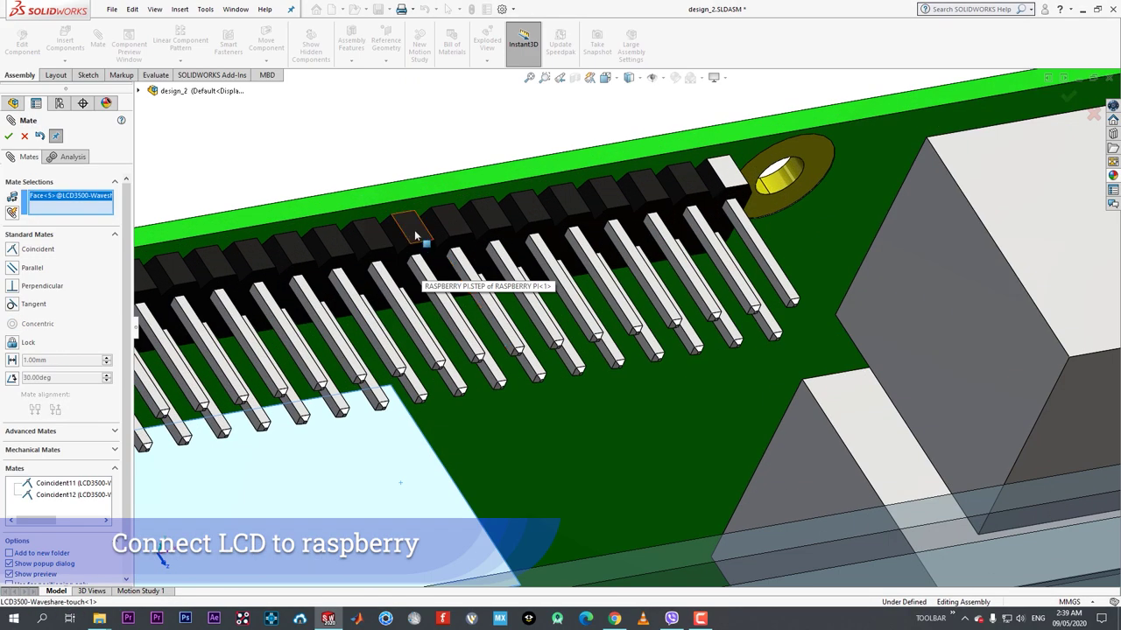
{"action": "left_click", "coordinate": [662, 322]}
{"action": "left_click", "coordinate": [791, 304]}
{"action": "middle_click_drag", "start_coordinate": [535, 339], "coordinate": [504, 352]}
{"action": "scroll", "coordinate": [481, 340], "scroll_direction": "up", "scroll_amount": 3}
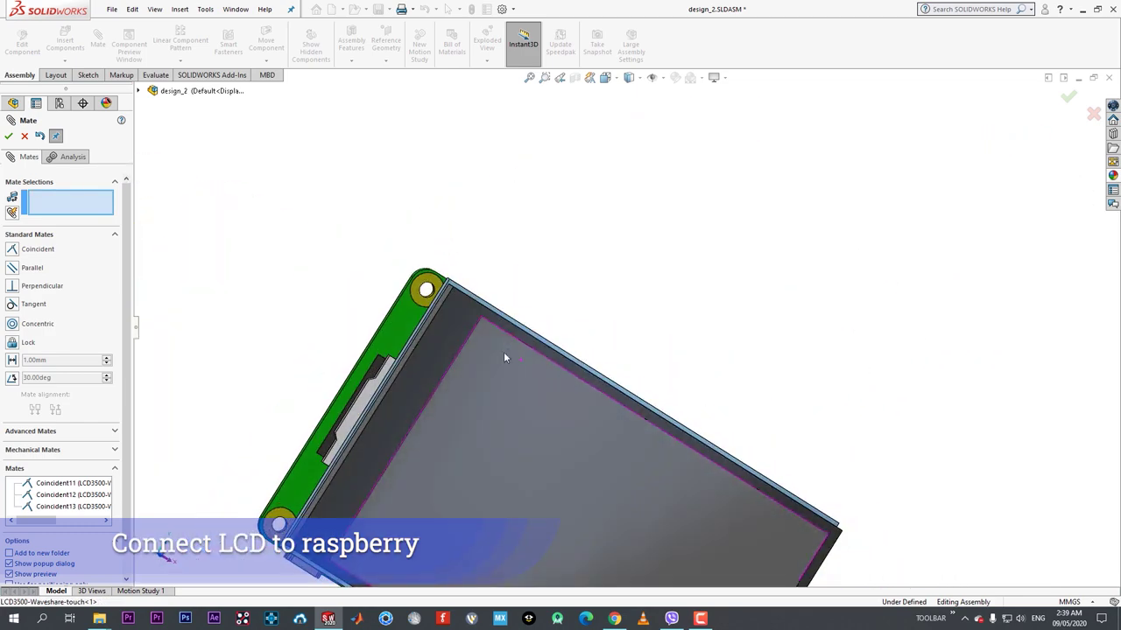
{"action": "left_click", "coordinate": [9, 136]}
- Add a flipped 2 mm distance mate between the Raspberry Pi's underside and the back face of the case_v2 plate
{"action": "scroll", "coordinate": [632, 331], "scroll_direction": "up", "scroll_amount": 3}
{"action": "middle_click_drag", "start_coordinate": [761, 385], "coordinate": [802, 574]}
{"action": "scroll", "coordinate": [694, 361], "scroll_direction": "up", "scroll_amount": 3}
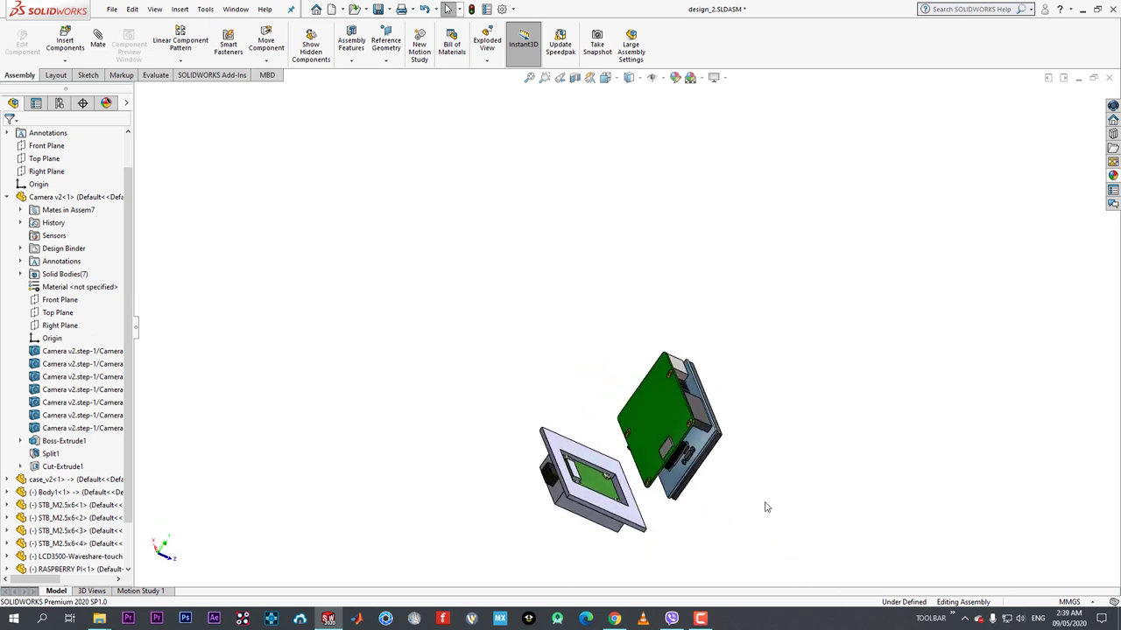
{"action": "left_click", "coordinate": [668, 406]}
{"action": "left_click", "coordinate": [814, 347]}
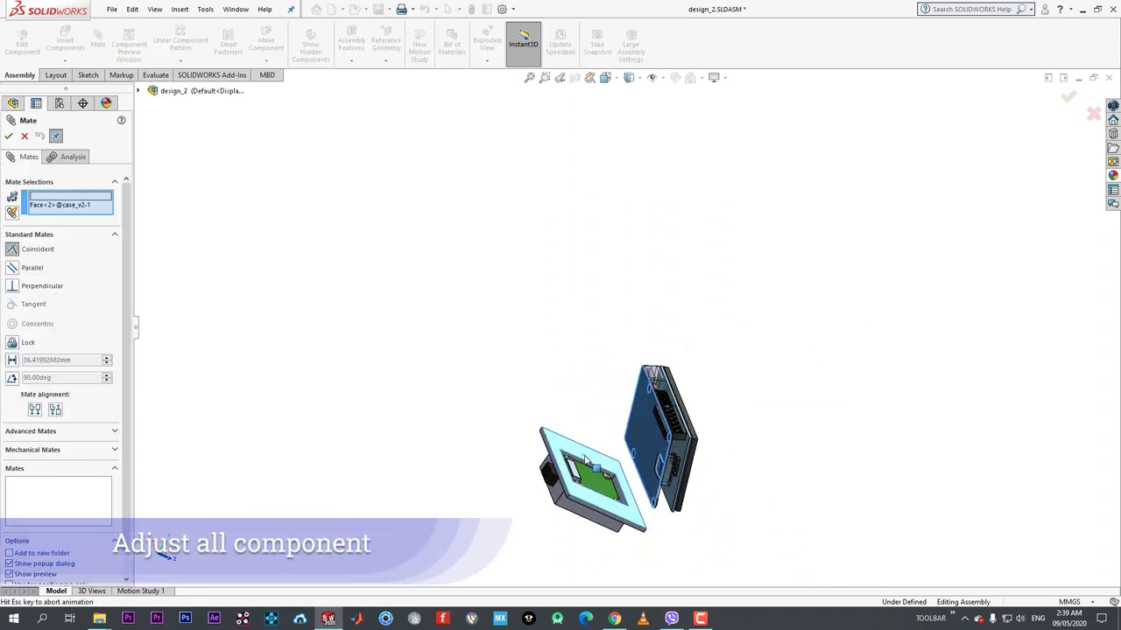
{"action": "left_click", "coordinate": [667, 407]}
{"action": "left_click", "coordinate": [679, 480]}
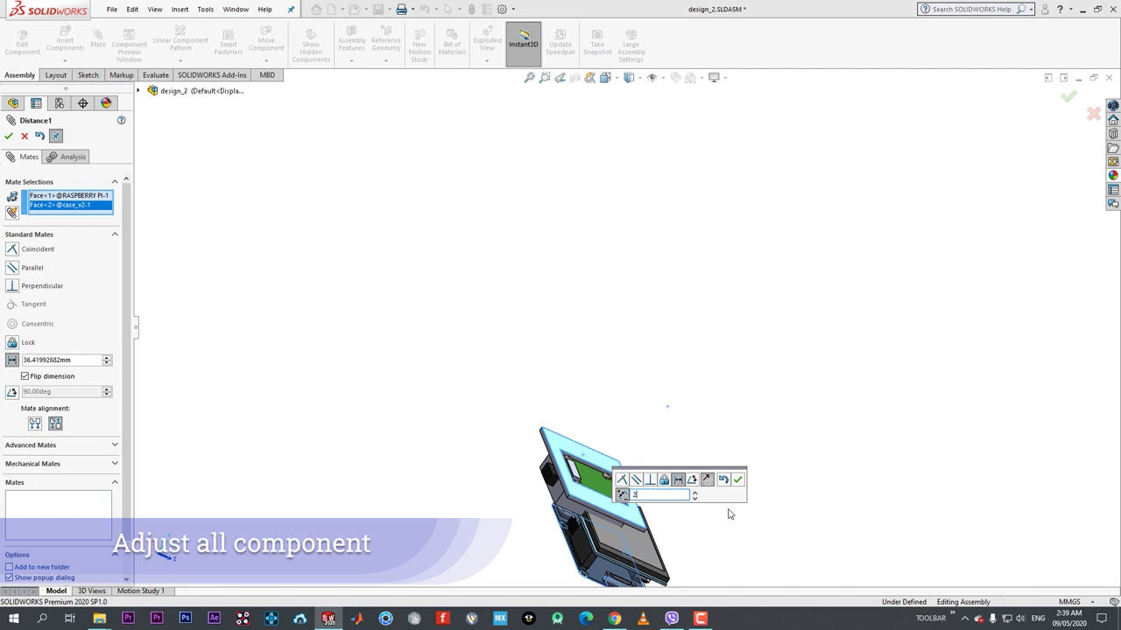
{"action": "key", "text": "Return"}
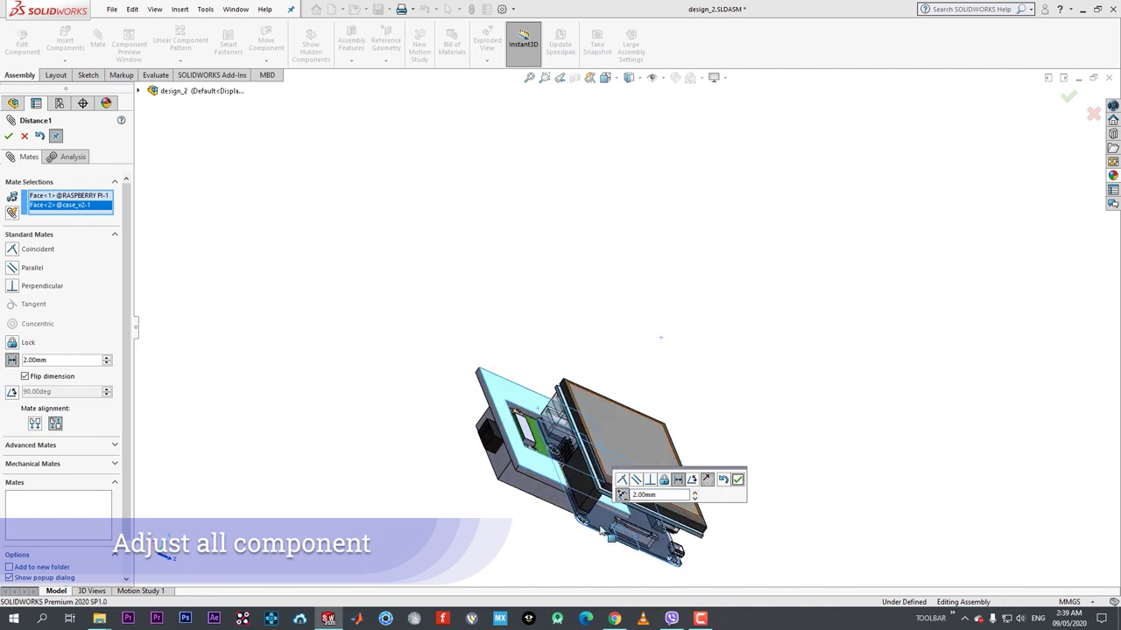
{"action": "left_click", "coordinate": [622, 495]}
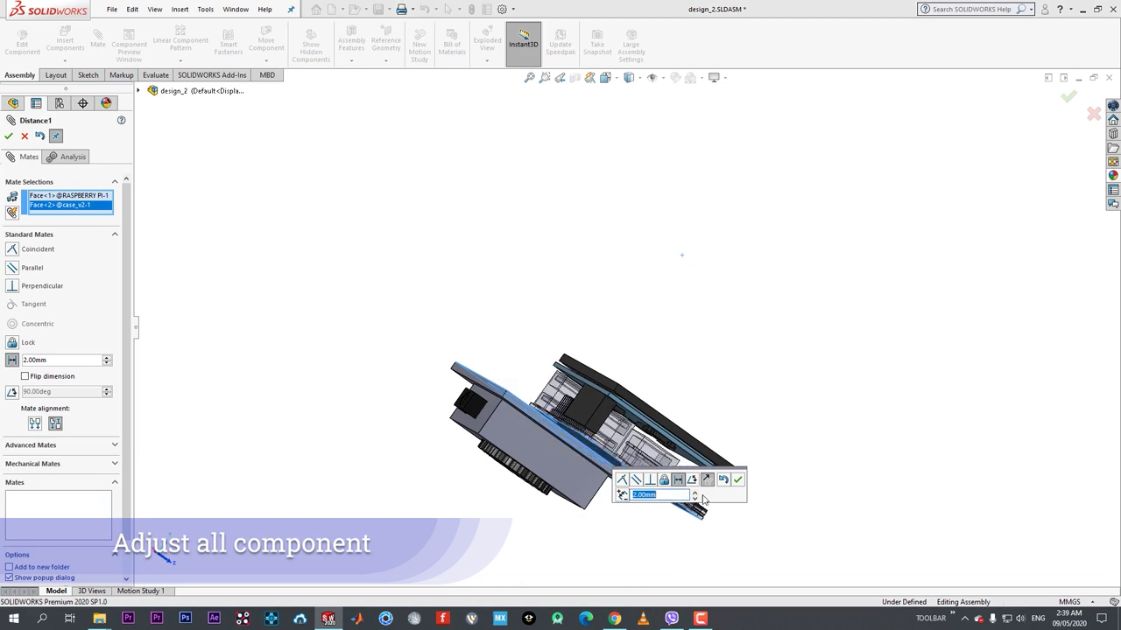
{"action": "left_click", "coordinate": [737, 480]}
{"action": "left_click", "coordinate": [8, 137]}
- Slide the joined Raspberry Pi and LCD across the back of the case plate so they overlap it
{"action": "middle_click_drag", "start_coordinate": [534, 411], "coordinate": [591, 307]}
{"action": "middle_click_drag", "start_coordinate": [627, 492], "coordinate": [435, 524]}
{"action": "left_click_drag", "start_coordinate": [514, 476], "coordinate": [583, 422]}
{"action": "middle_click_drag", "start_coordinate": [447, 485], "coordinate": [833, 392]}
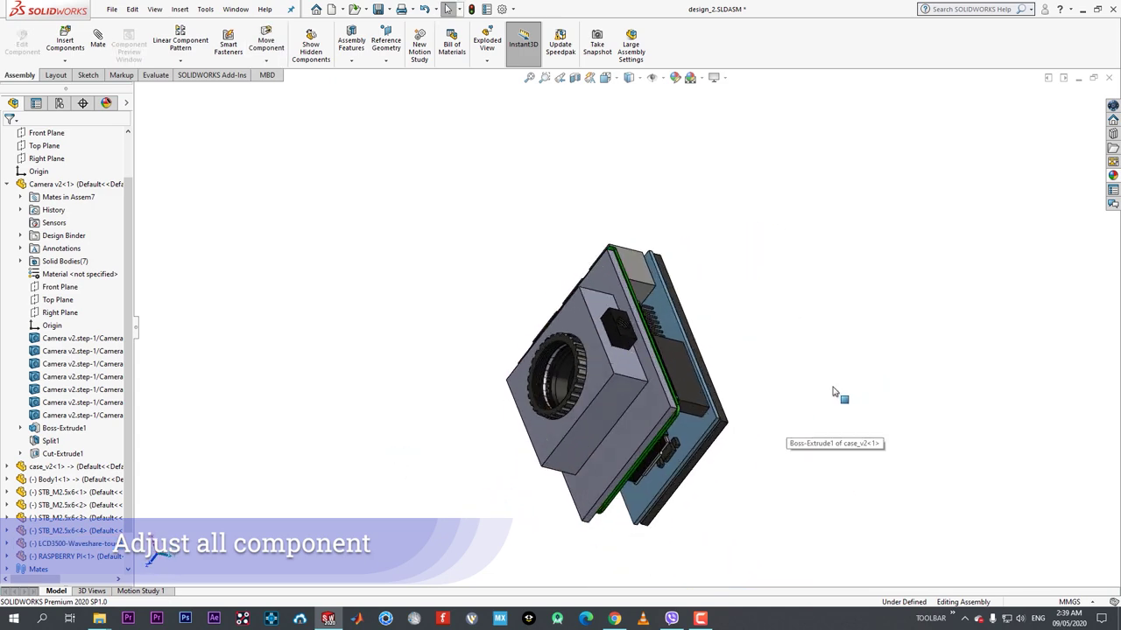
{"action": "middle_click_drag", "start_coordinate": [778, 433], "coordinate": [537, 515]}
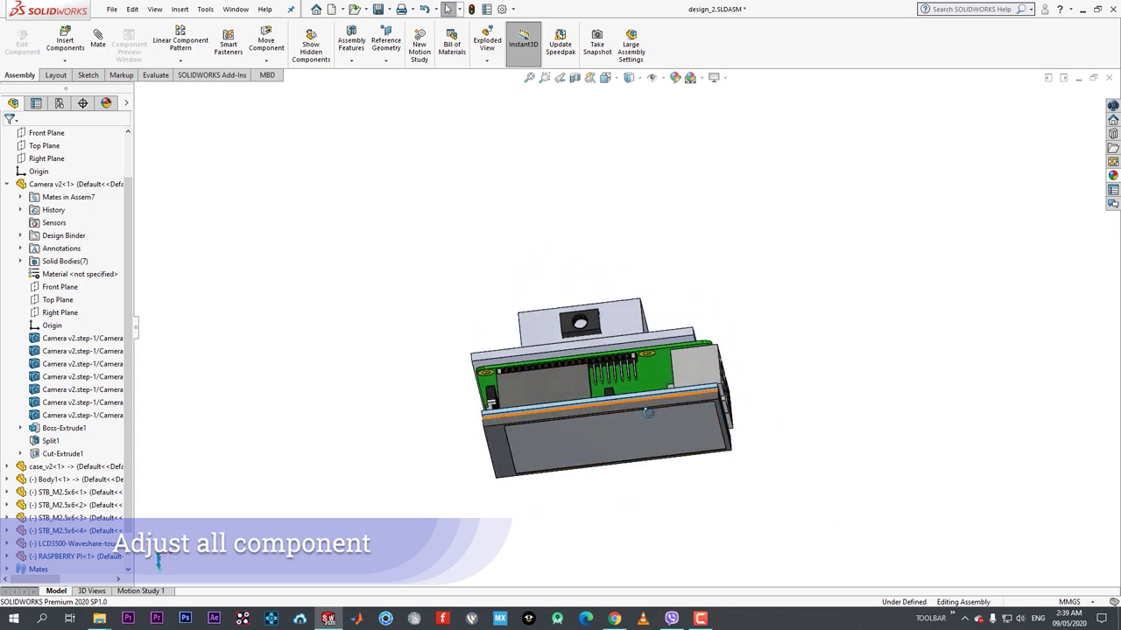
{"action": "middle_click_drag", "start_coordinate": [648, 412], "coordinate": [663, 509]}
{"action": "left_click_drag", "start_coordinate": [724, 407], "coordinate": [736, 414]}
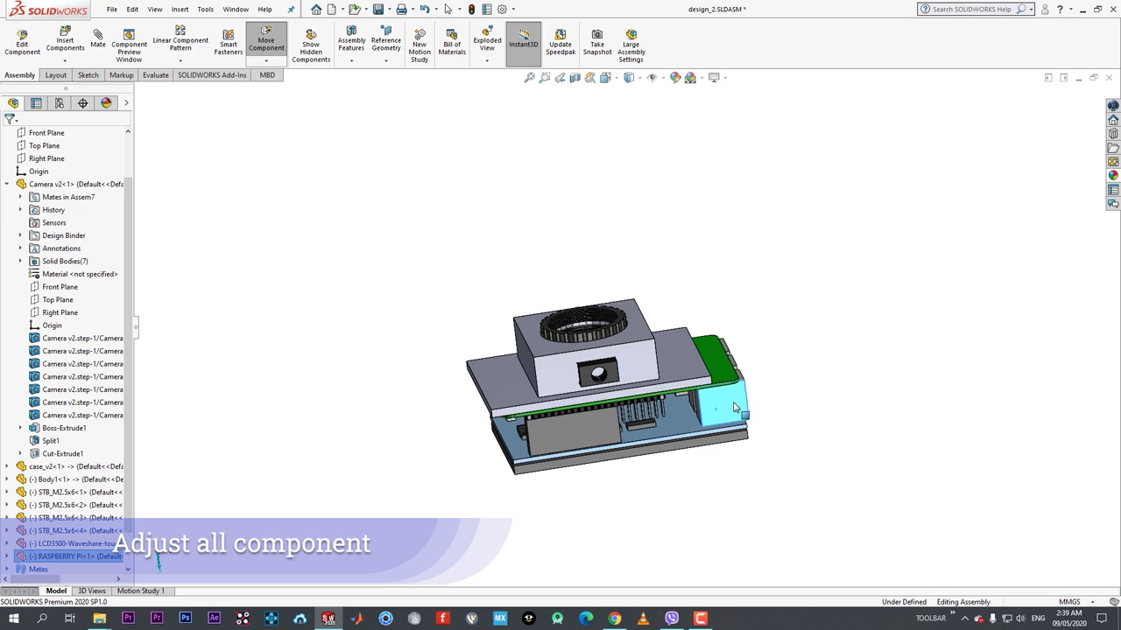
- Shift the LCD and Raspberry Pi sideways on the case plate so part of the camera board is exposed
{"action": "middle_click_drag", "start_coordinate": [744, 405], "coordinate": [638, 351]}
{"action": "scroll", "coordinate": [585, 307], "scroll_direction": "down", "scroll_amount": 5}
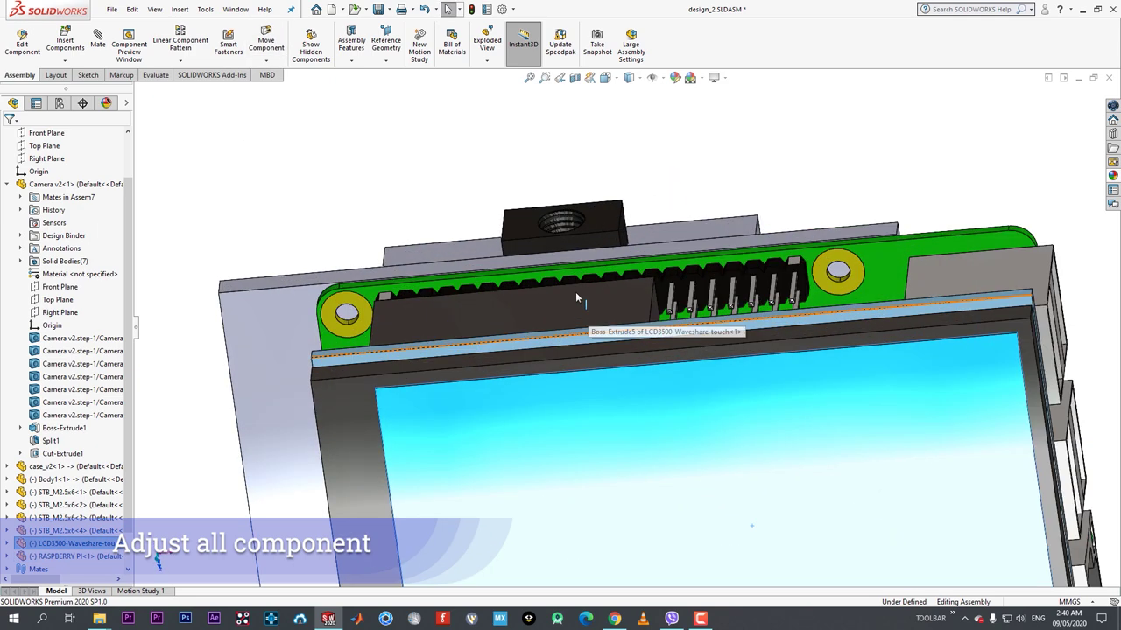
{"action": "left_click_drag", "start_coordinate": [537, 300], "coordinate": [534, 317]}
{"action": "middle_click_drag", "start_coordinate": [534, 317], "coordinate": [591, 207]}
{"action": "scroll", "coordinate": [717, 233], "scroll_direction": "up", "scroll_amount": 4}
{"action": "left_click_drag", "start_coordinate": [543, 364], "coordinate": [718, 324]}
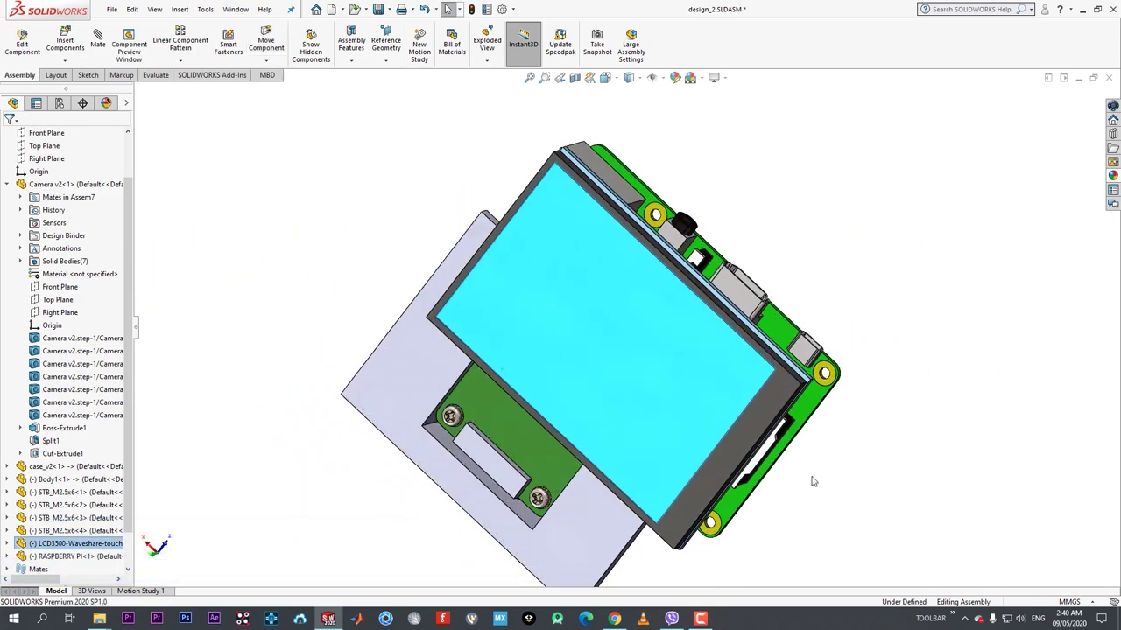
{"action": "left_click", "coordinate": [811, 480]}
- Add a parallel mate between the Raspberry Pi's short edge face beside the ribbon connector and the short side of the case_v2 plate
{"action": "scroll", "coordinate": [850, 423], "scroll_direction": "down", "scroll_amount": 4}
{"action": "scroll", "coordinate": [792, 424], "scroll_direction": "up", "scroll_amount": 3}
{"action": "middle_click_drag", "start_coordinate": [700, 386], "coordinate": [654, 363]}
{"action": "scroll", "coordinate": [652, 364], "scroll_direction": "down", "scroll_amount": 5}
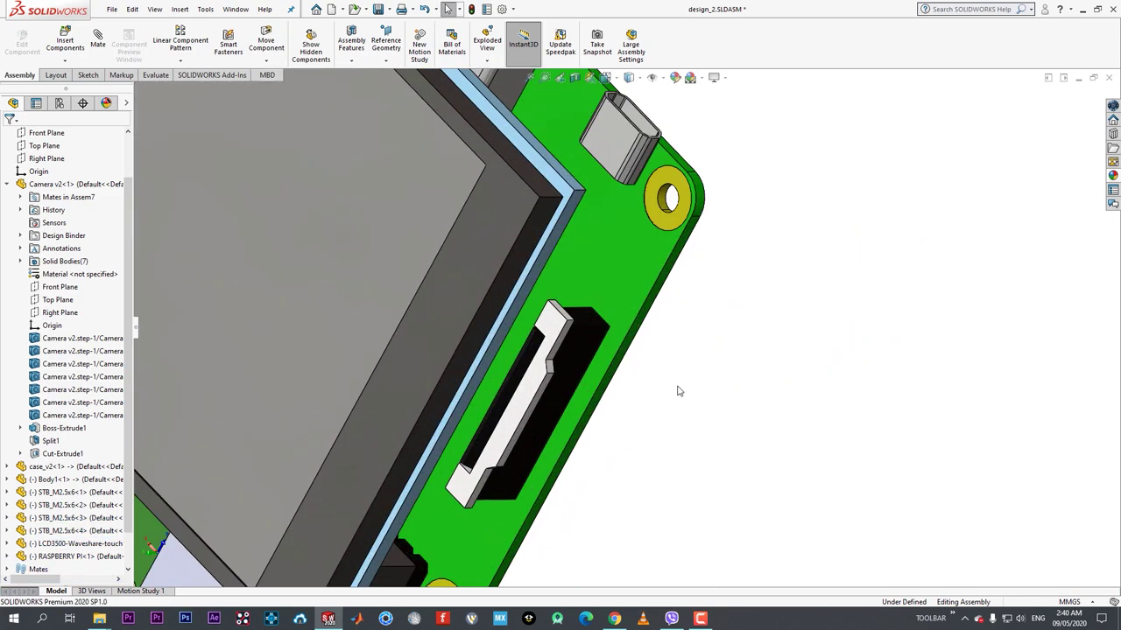
{"action": "left_click", "coordinate": [618, 319]}
{"action": "scroll", "coordinate": [656, 317], "scroll_direction": "up", "scroll_amount": 6}
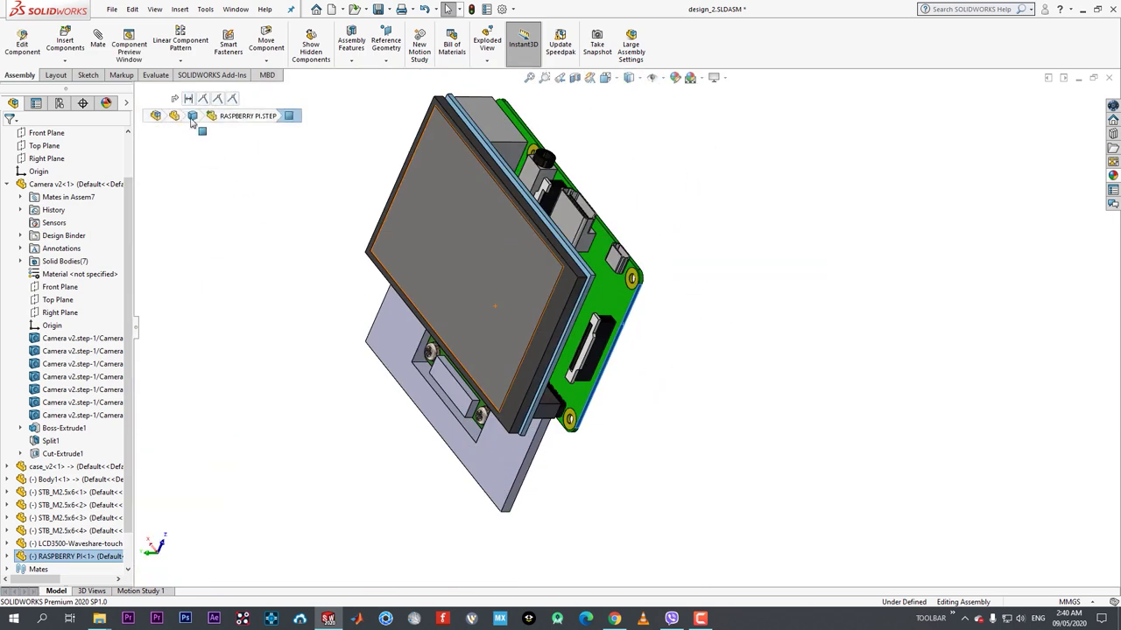
{"action": "left_click", "coordinate": [98, 43]}
{"action": "left_click", "coordinate": [508, 274]}
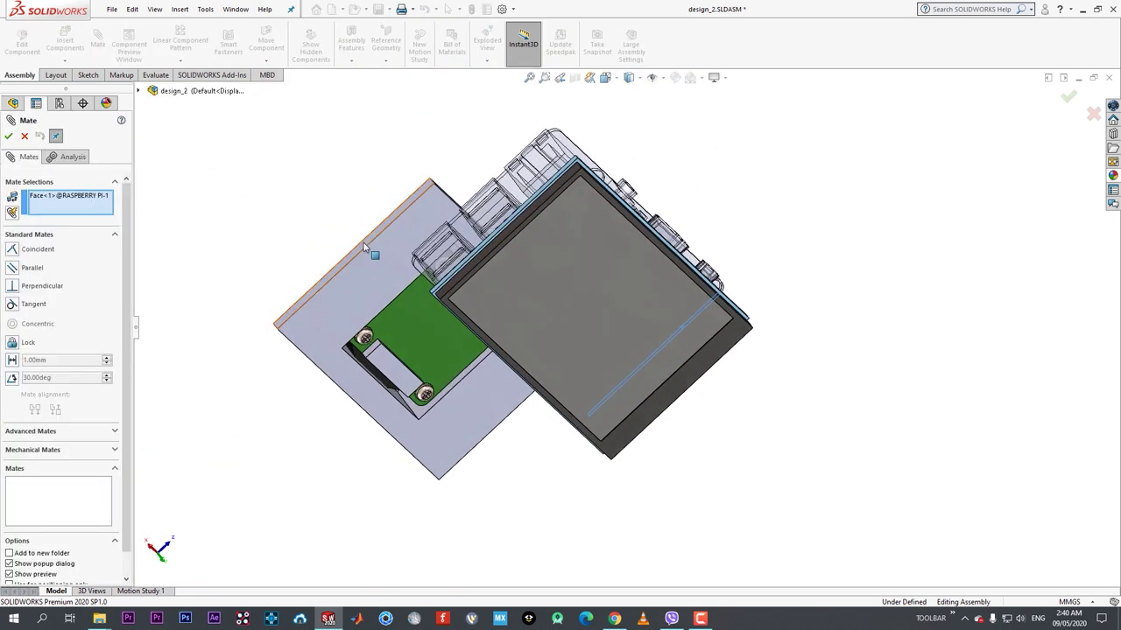
{"action": "left_click", "coordinate": [435, 279]}
{"action": "left_click", "coordinate": [321, 260]}
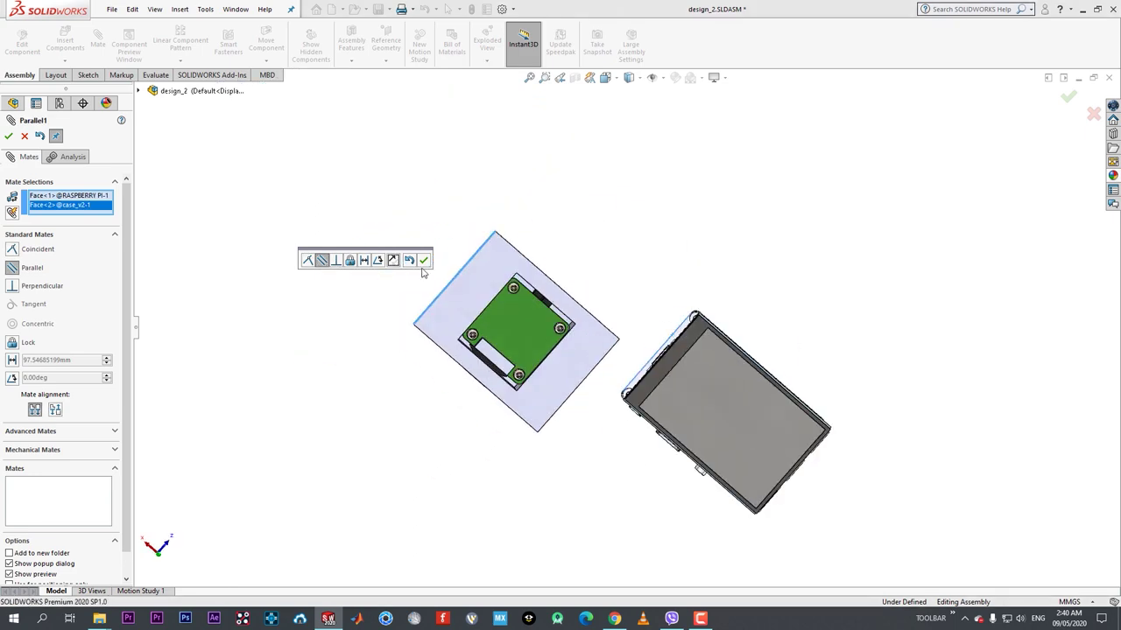
{"action": "left_click", "coordinate": [423, 260]}
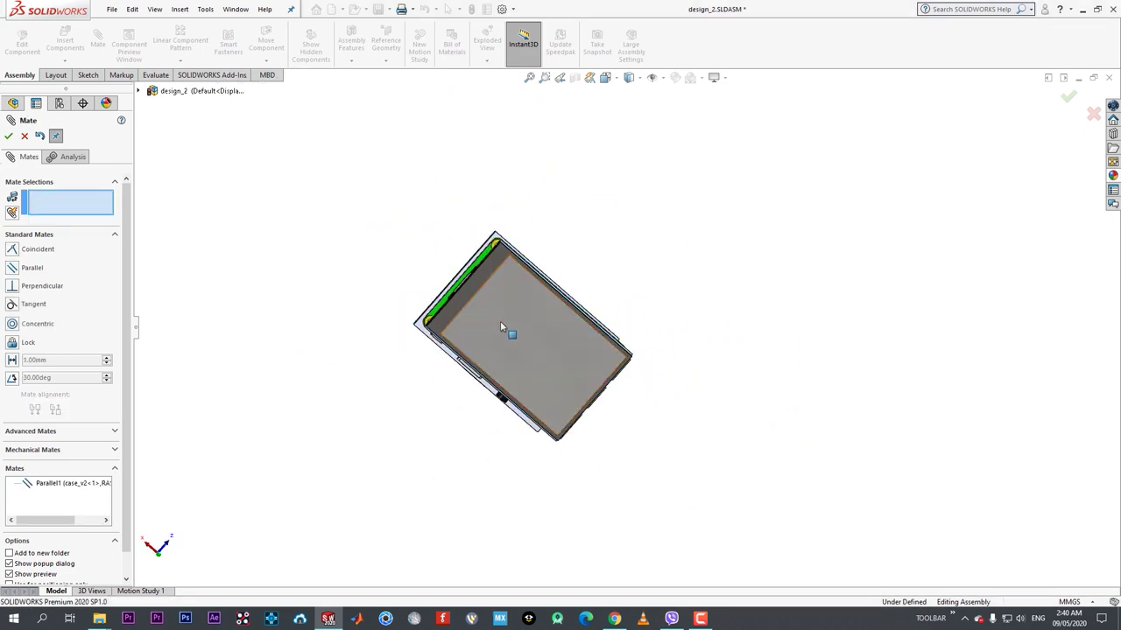
- Examine how the Raspberry Pi and LCD line up with the case plate from the rear, the side and the bottom view
{"action": "middle_click_drag", "start_coordinate": [499, 321], "coordinate": [510, 192]}
{"action": "middle_click_drag", "start_coordinate": [520, 338], "coordinate": [500, 393]}
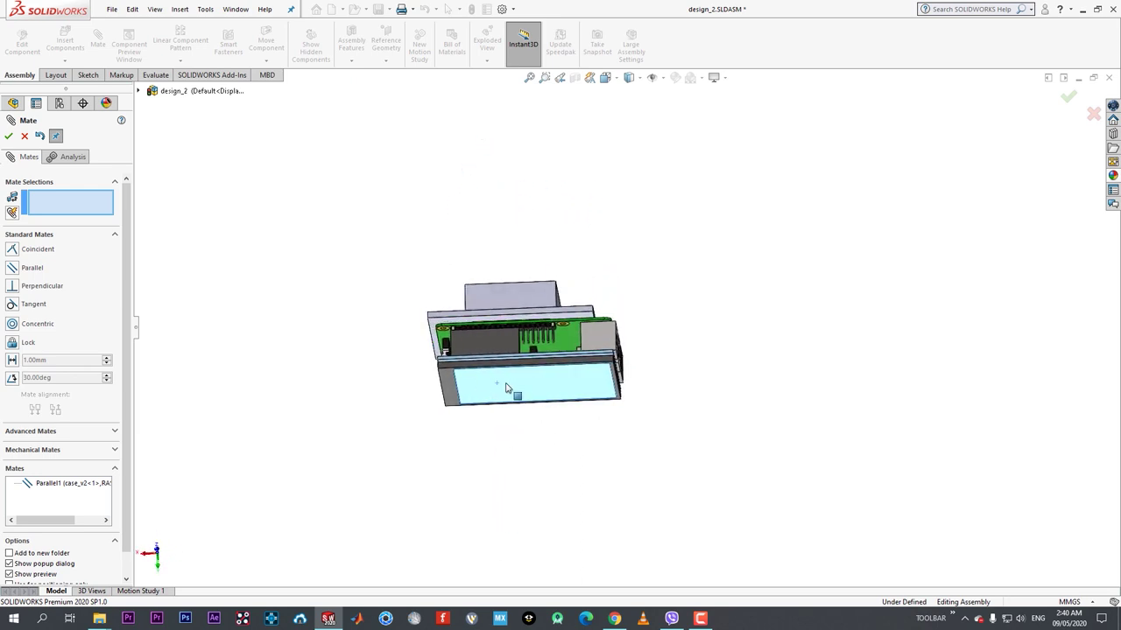
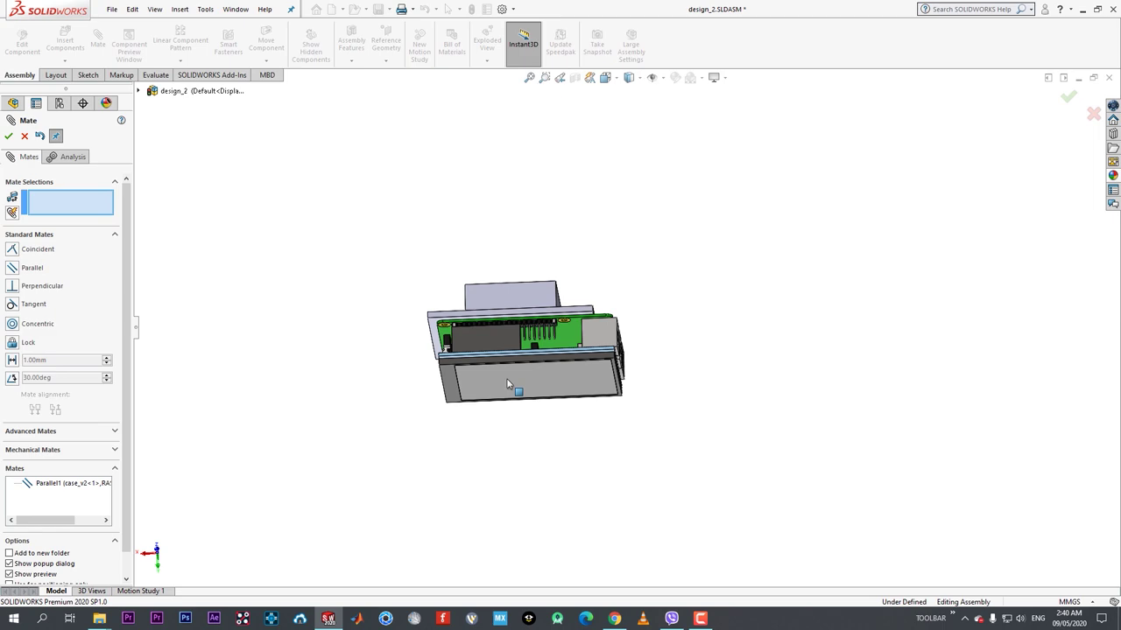
{"action": "middle_click_drag", "start_coordinate": [529, 374], "coordinate": [548, 298]}
{"action": "scroll", "coordinate": [382, 280], "scroll_direction": "down", "scroll_amount": 6}
{"action": "scroll", "coordinate": [667, 343], "scroll_direction": "up", "scroll_amount": 3}
{"action": "middle_click_drag", "start_coordinate": [727, 347], "coordinate": [712, 363]}
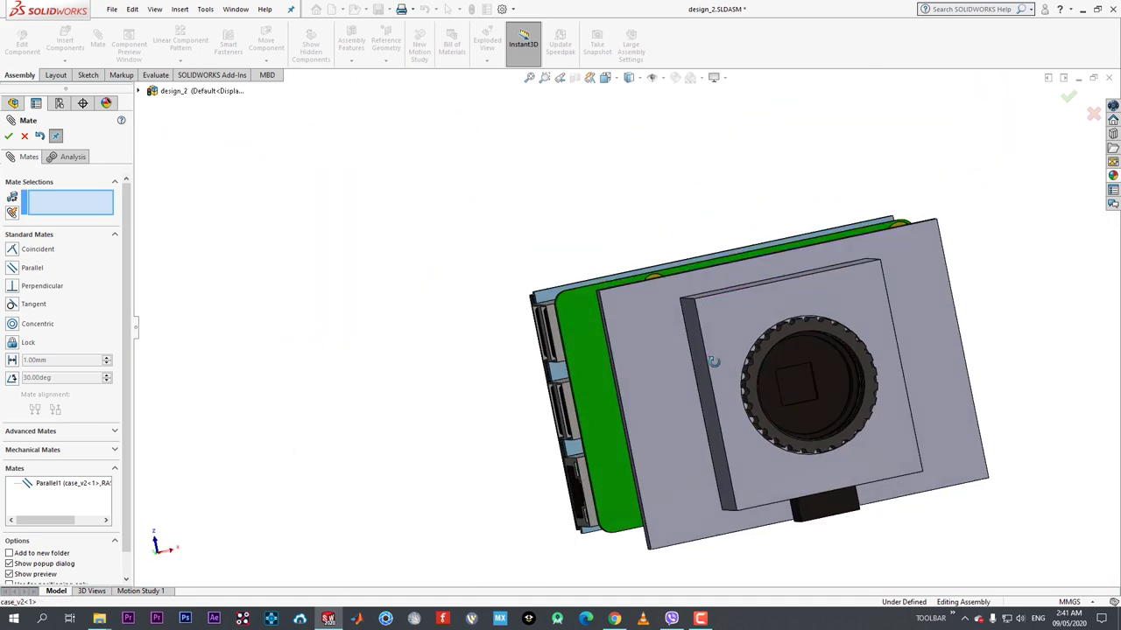
{"action": "scroll", "coordinate": [723, 373], "scroll_direction": "down", "scroll_amount": 1}
{"action": "scroll", "coordinate": [724, 373], "scroll_direction": "up", "scroll_amount": 3}
{"action": "key", "text": "space"}
{"action": "key", "text": "ctrl+6"}
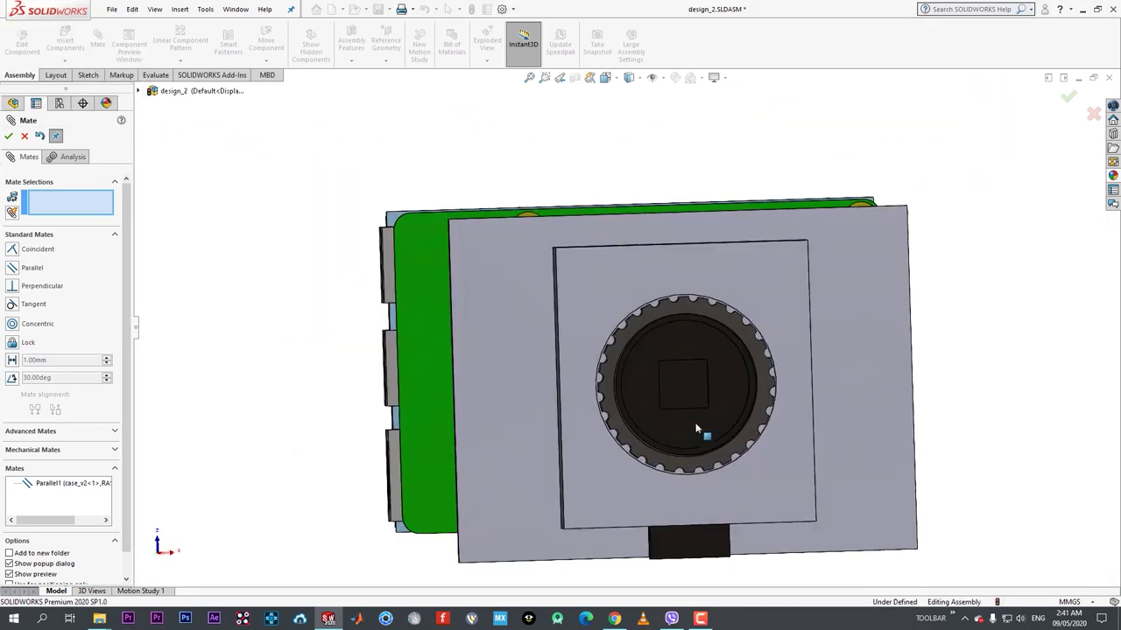
{"action": "scroll", "coordinate": [631, 341], "scroll_direction": "up", "scroll_amount": 3}
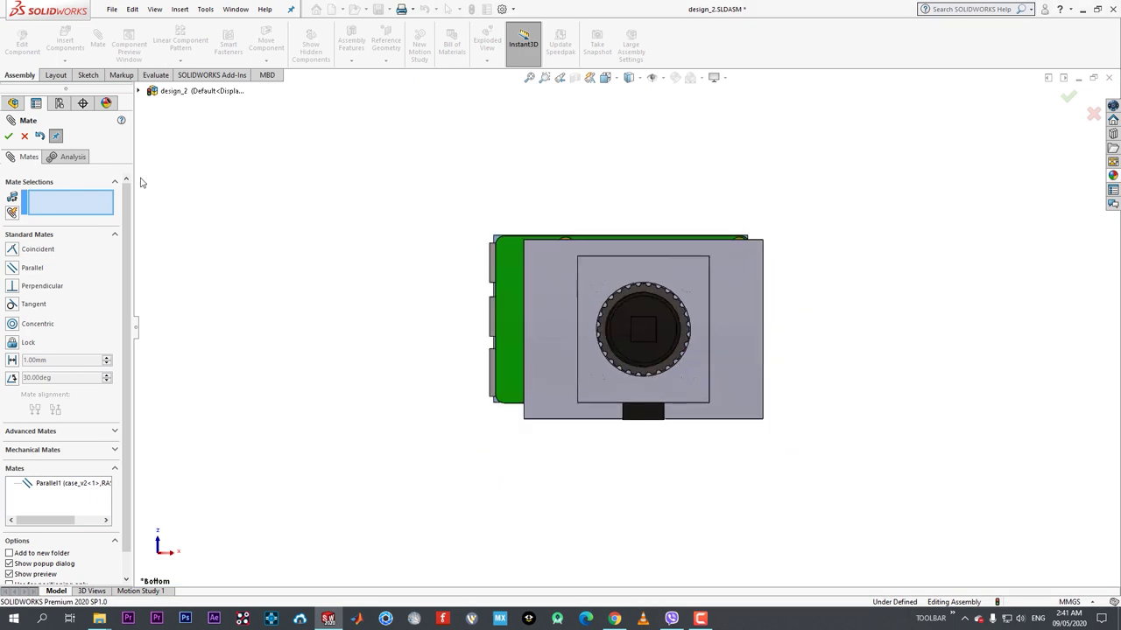
- Finish mating and move the Raspberry Pi and LCD well away from the case
{"action": "left_click", "coordinate": [9, 136]}
{"action": "middle_click_drag", "start_coordinate": [517, 323], "coordinate": [639, 333]}
{"action": "left_click_drag", "start_coordinate": [573, 310], "coordinate": [18, 248]}
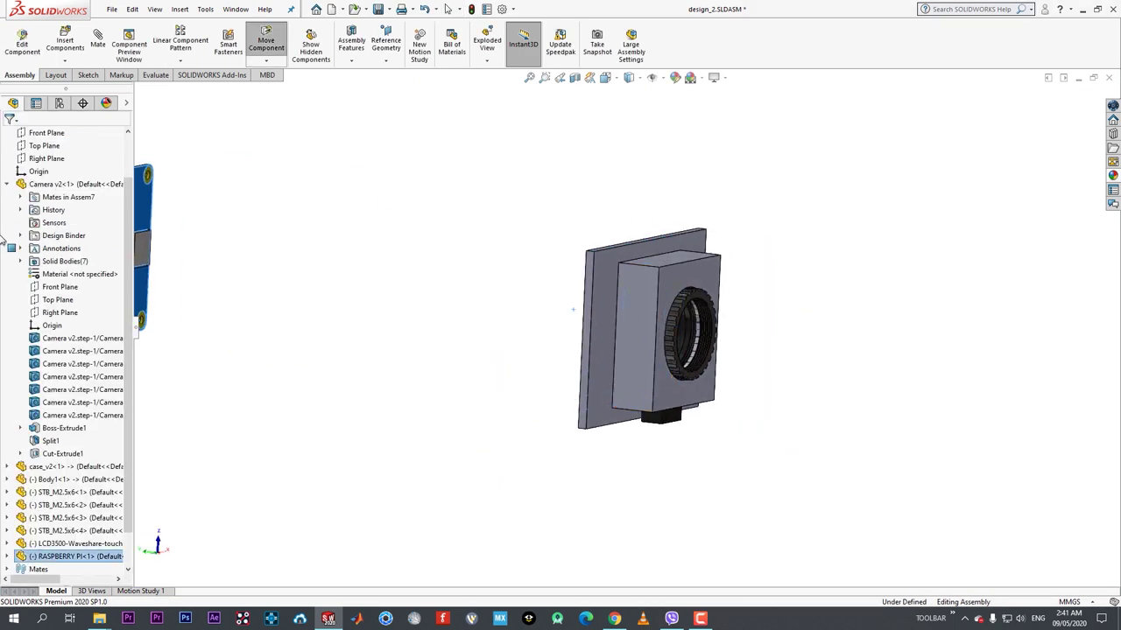
- Open case_v2 for editing within the assembly, facing the back of its plate squarely
{"action": "middle_click_drag", "start_coordinate": [385, 315], "coordinate": [500, 371]}
{"action": "scroll", "coordinate": [489, 396], "scroll_direction": "down", "scroll_amount": 5}
{"action": "scroll", "coordinate": [508, 382], "scroll_direction": "down", "scroll_amount": 1}
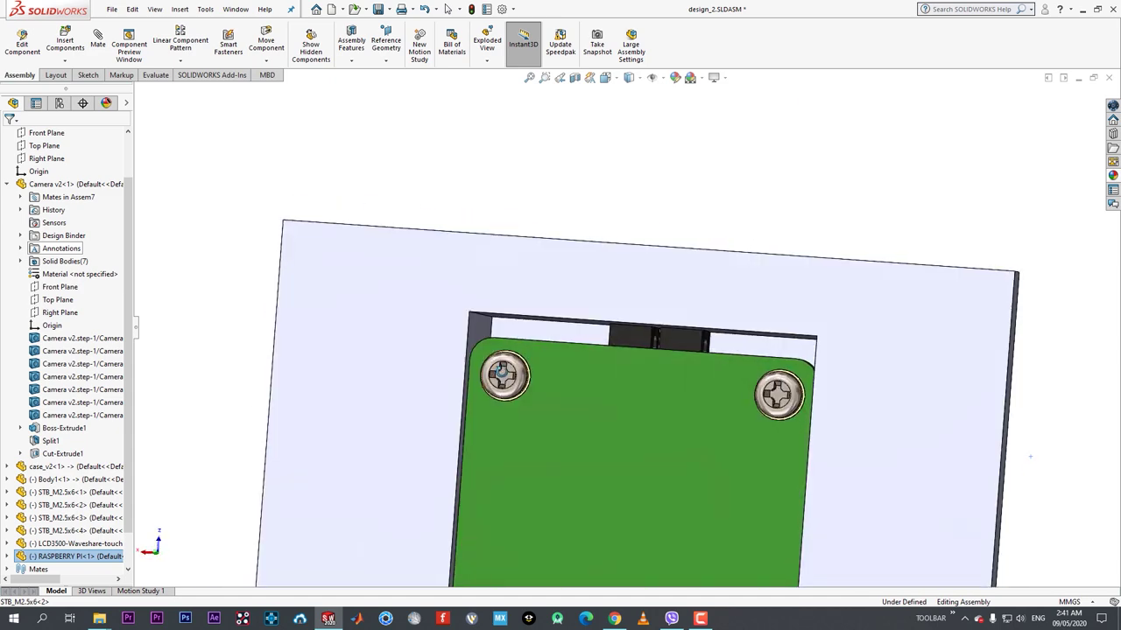
{"action": "scroll", "coordinate": [774, 416], "scroll_direction": "up", "scroll_amount": 4}
{"action": "scroll", "coordinate": [572, 445], "scroll_direction": "down", "scroll_amount": 1}
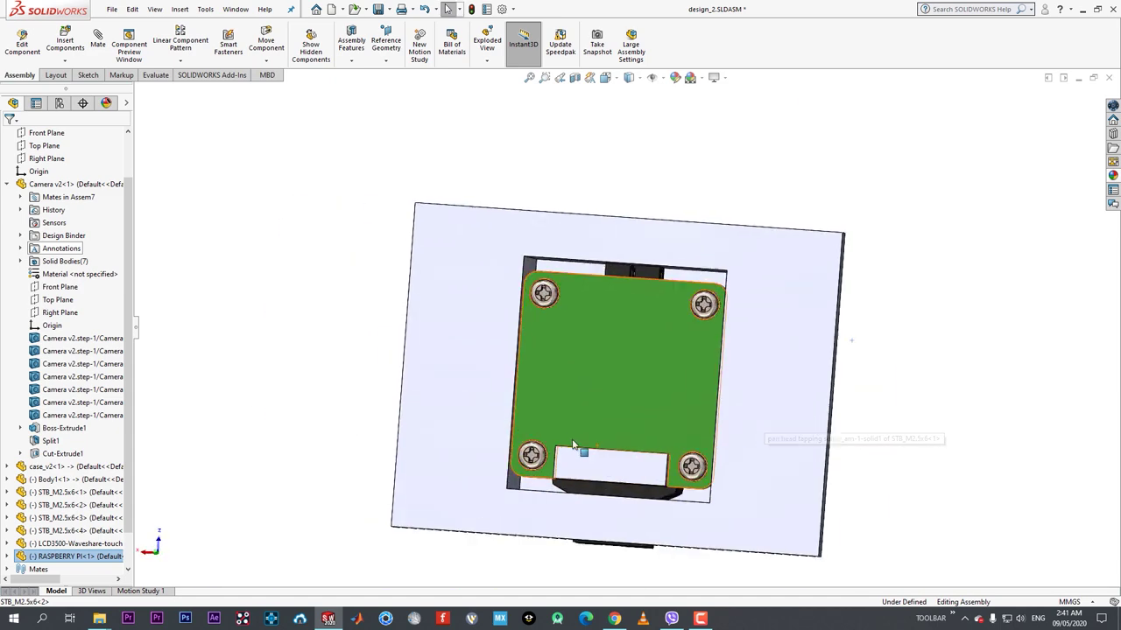
{"action": "mouse_move", "coordinate": [573, 445]}
{"action": "middle_mouse_down"}
{"action": "mouse_move", "coordinate": [590, 444]}
{"action": "mouse_move", "coordinate": [656, 345]}
{"action": "mouse_move", "coordinate": [616, 445]}
{"action": "mouse_move", "coordinate": [700, 478]}
{"action": "mouse_move", "coordinate": [725, 403]}
{"action": "mouse_move", "coordinate": [652, 375]}
{"action": "mouse_move", "coordinate": [639, 337]}
{"action": "mouse_move", "coordinate": [608, 338]}
{"action": "mouse_move", "coordinate": [593, 501]}
{"action": "mouse_move", "coordinate": [675, 435]}
{"action": "mouse_move", "coordinate": [671, 421]}
{"action": "mouse_move", "coordinate": [688, 479]}
{"action": "mouse_move", "coordinate": [583, 467]}
{"action": "mouse_move", "coordinate": [600, 362]}
{"action": "mouse_move", "coordinate": [581, 465]}
{"action": "middle_mouse_up"}
{"action": "key", "text": "space"}
{"action": "left_click", "coordinate": [449, 429]}
{"action": "left_click", "coordinate": [443, 475]}
{"action": "scroll", "coordinate": [380, 390], "scroll_direction": "down", "scroll_amount": 7}
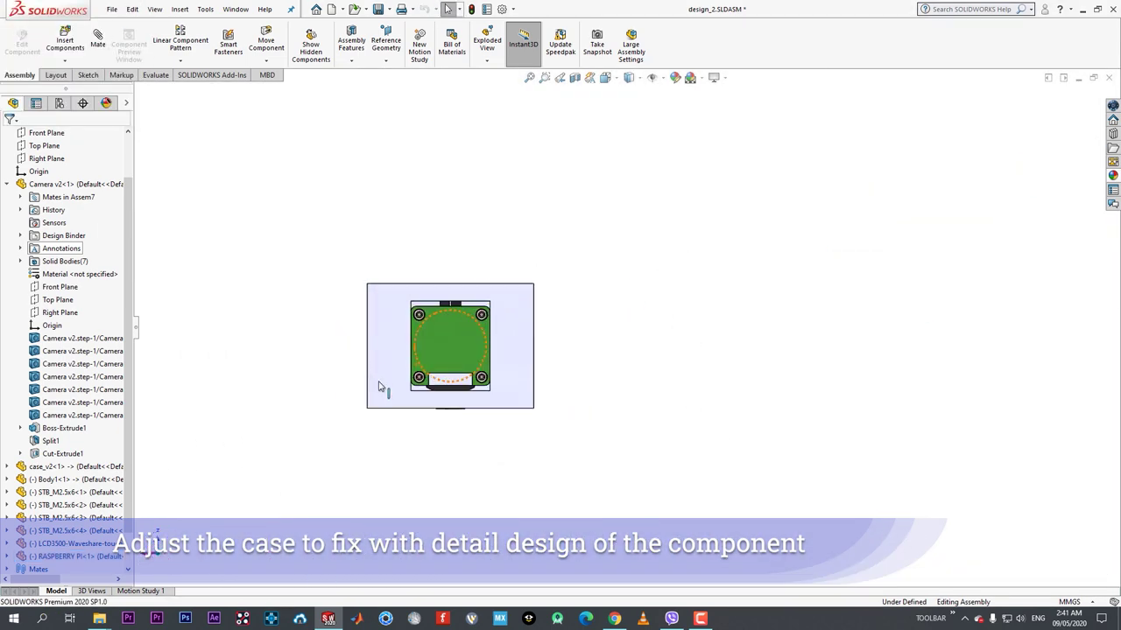
{"action": "scroll", "coordinate": [628, 405], "scroll_direction": "down", "scroll_amount": 2}
{"action": "left_click", "coordinate": [646, 380]}
{"action": "left_click", "coordinate": [715, 307]}
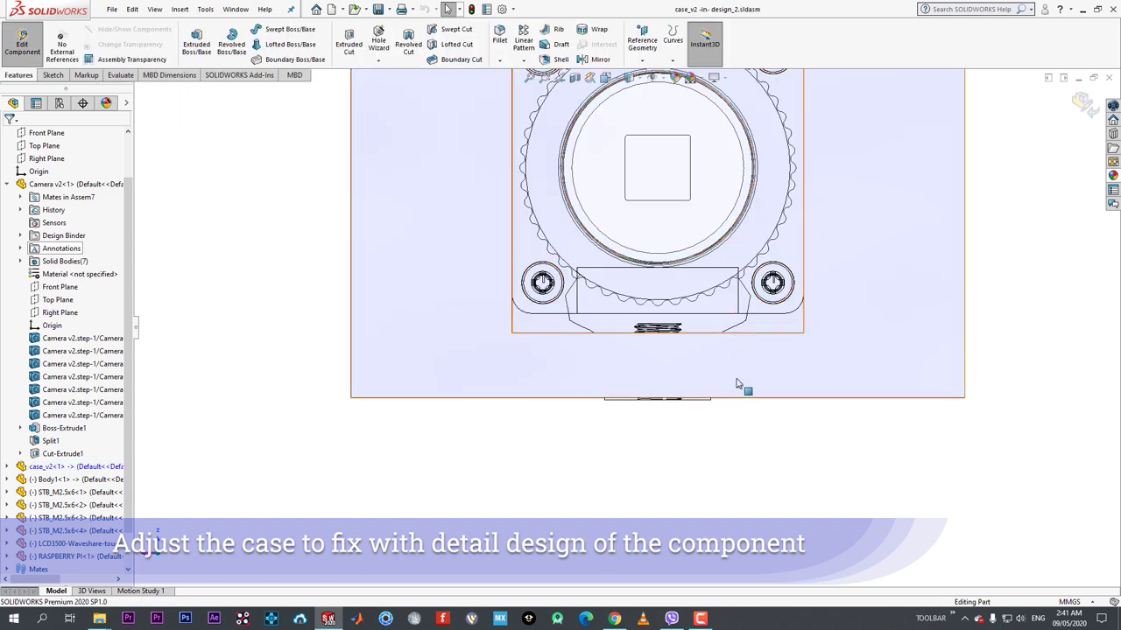
- Sketch a vertical construction line on the back of the plate from the midpoint of the recess's lower edge to the plate's lower edge
{"action": "scroll", "coordinate": [736, 456], "scroll_direction": "down", "scroll_amount": 1}
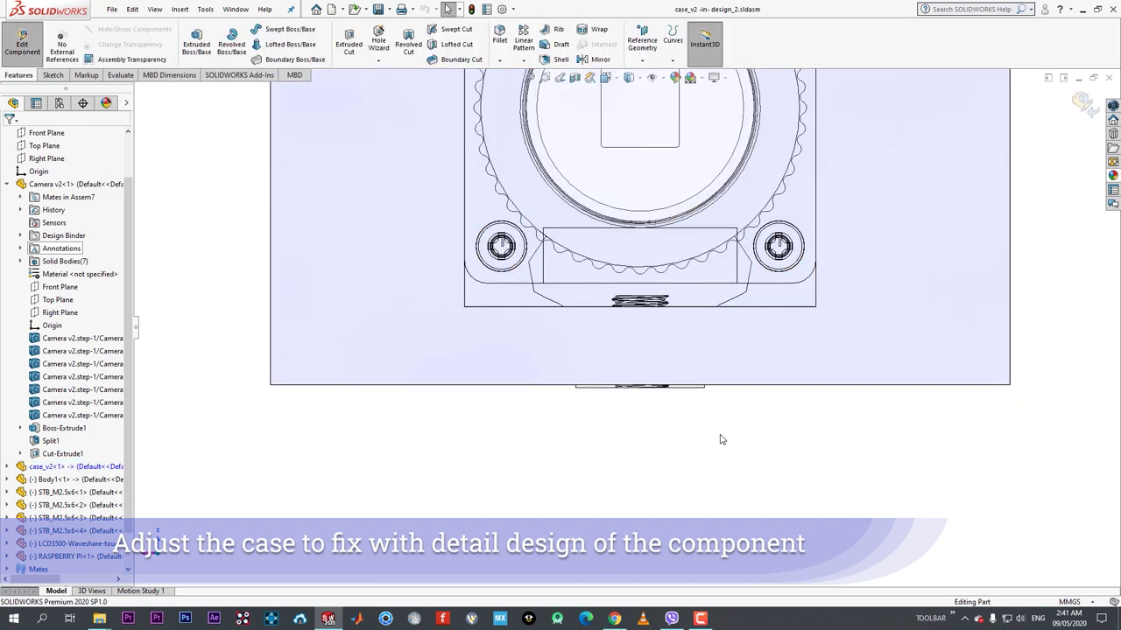
{"action": "key", "text": "l"}
{"action": "left_click", "coordinate": [641, 306]}
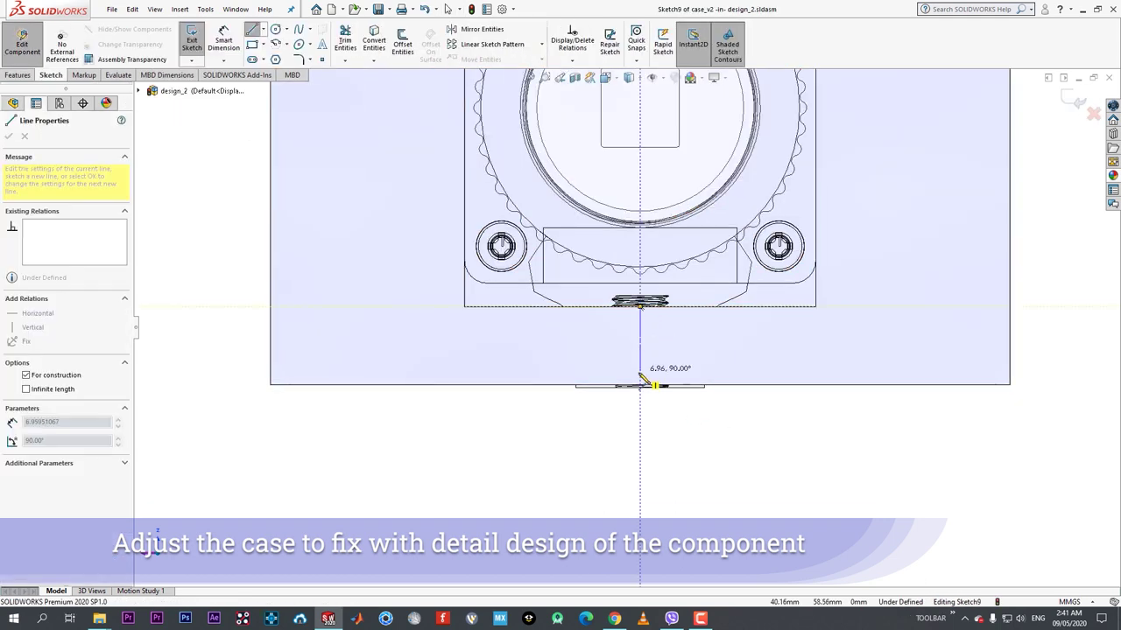
{"action": "left_click", "coordinate": [640, 385]}
{"action": "right_click", "coordinate": [642, 385]}
{"action": "left_click", "coordinate": [657, 394]}
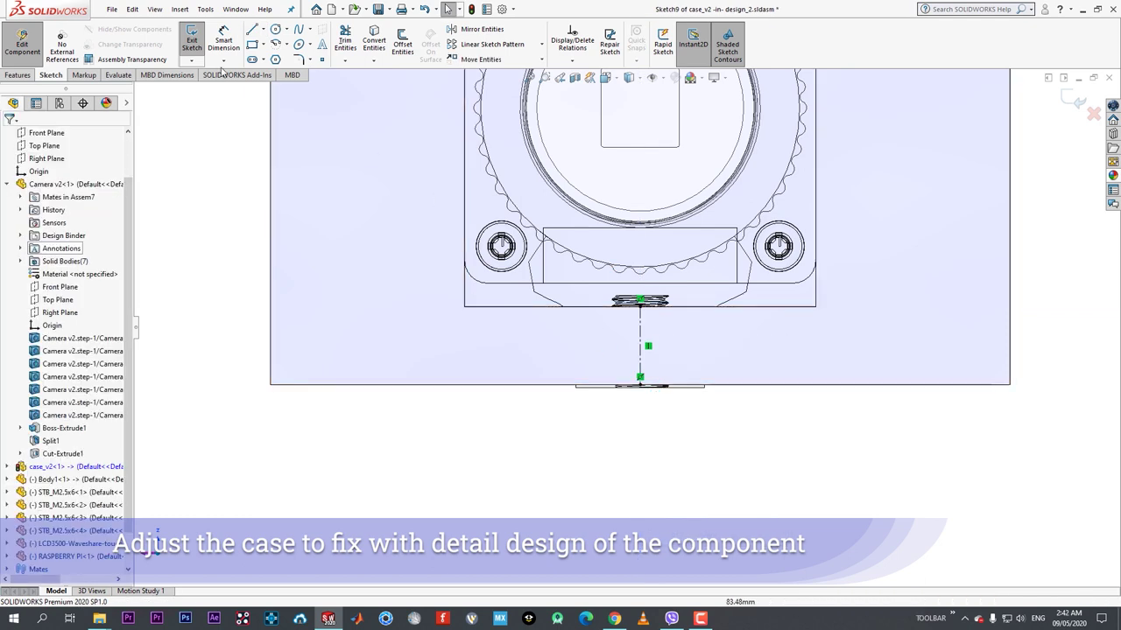
- Sketch a center rectangle about 16 by 11 mm, centred on the construction line, with its lower side on the plate's lower edge
{"action": "left_click", "coordinate": [263, 45]}
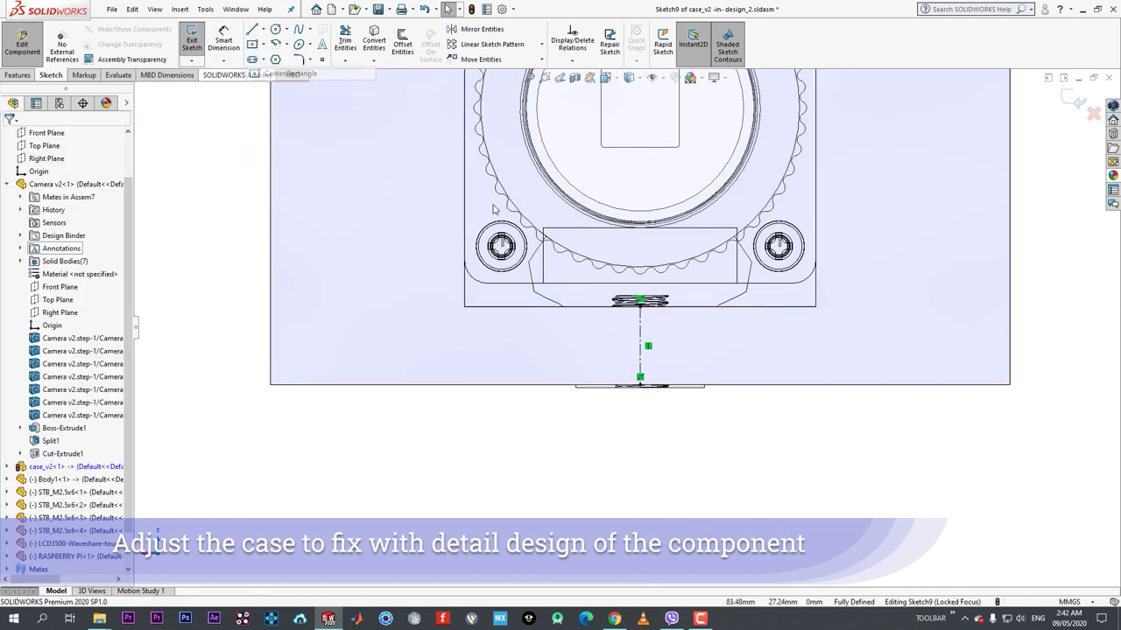
{"action": "left_click", "coordinate": [567, 385]}
{"action": "right_click", "coordinate": [568, 385]}
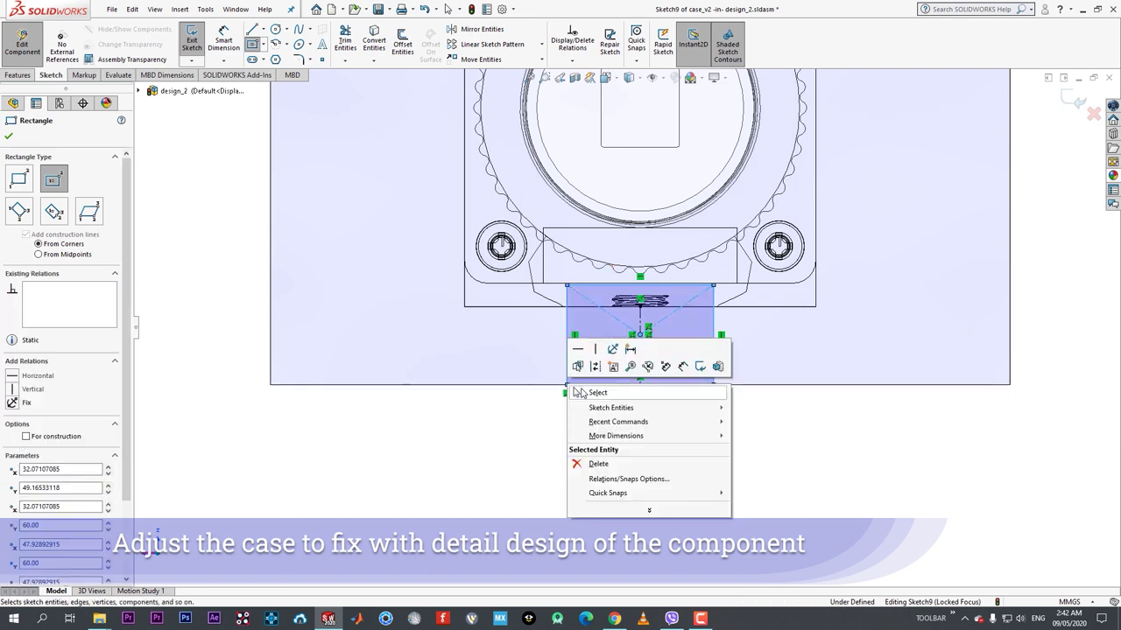
{"action": "left_click", "coordinate": [586, 393]}
{"action": "left_click", "coordinate": [534, 303]}
{"action": "left_click", "coordinate": [503, 349]}
{"action": "left_click", "coordinate": [510, 435]}
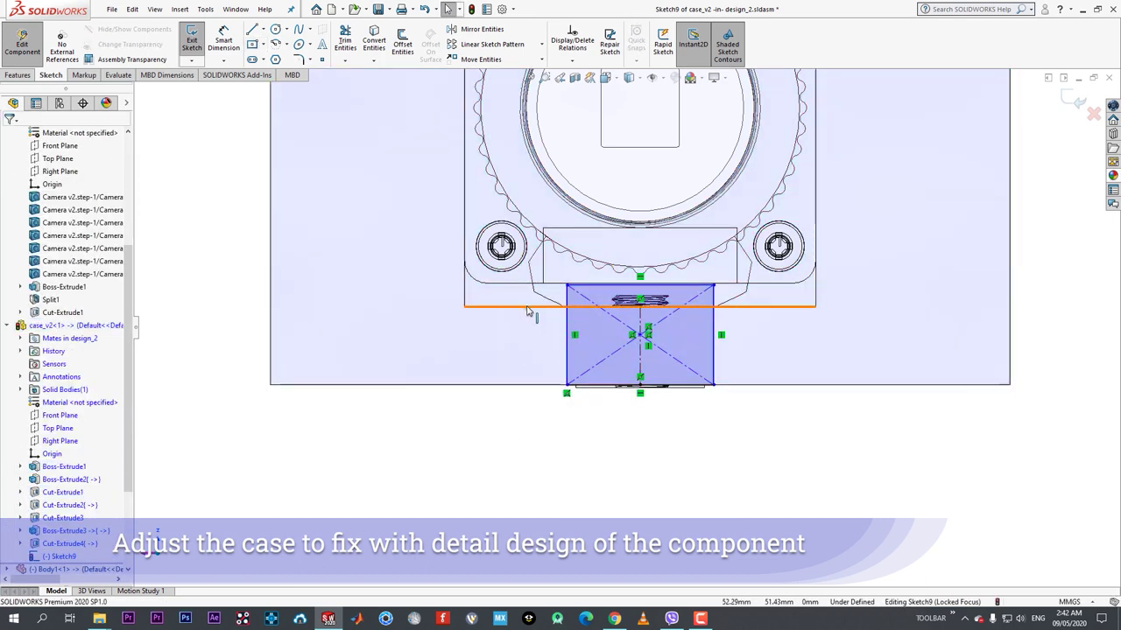
- Make the rectangle's upper side collinear with the recess's lower edge
{"action": "left_click", "coordinate": [593, 285], "text": "ctrl"}
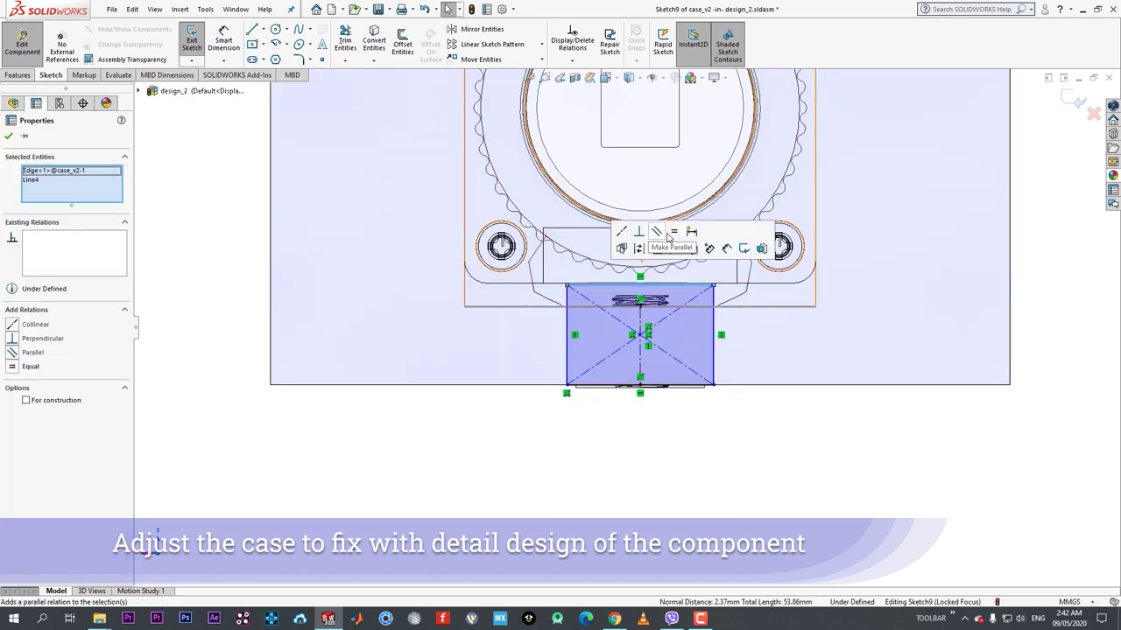
{"action": "left_click", "coordinate": [548, 353]}
{"action": "left_click", "coordinate": [586, 287], "text": "ctrl"}
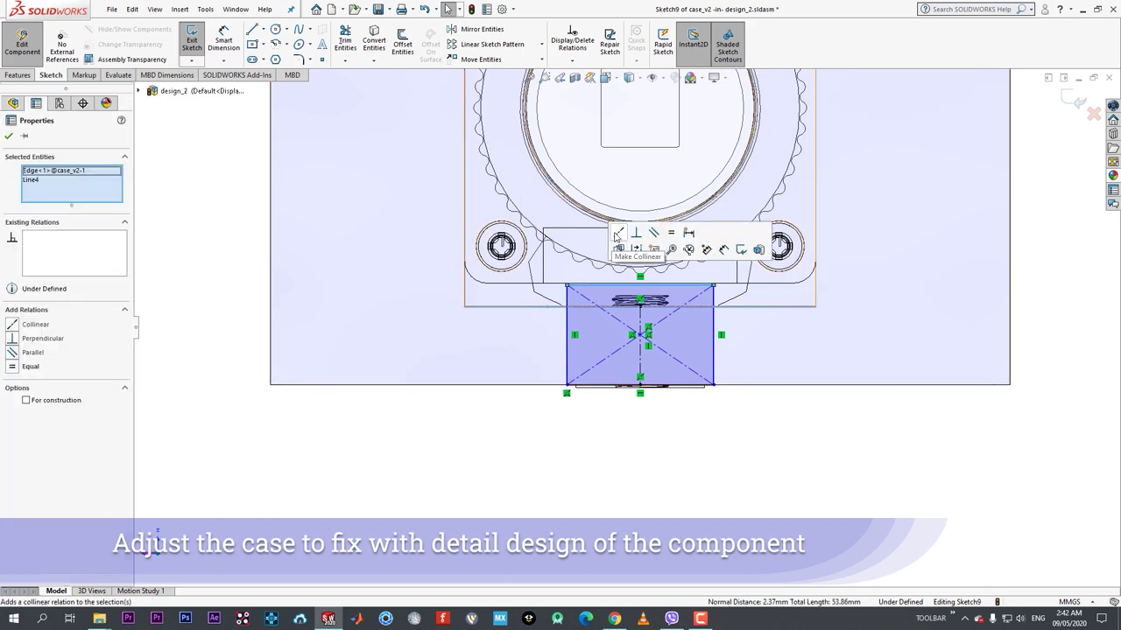
{"action": "left_click", "coordinate": [708, 450]}
- Constrain the rectangle's lower corner to the side edge of the camera's threaded mounting block
{"action": "middle_click_drag", "start_coordinate": [709, 450], "coordinate": [688, 317]}
{"action": "scroll", "coordinate": [639, 398], "scroll_direction": "down", "scroll_amount": 3}
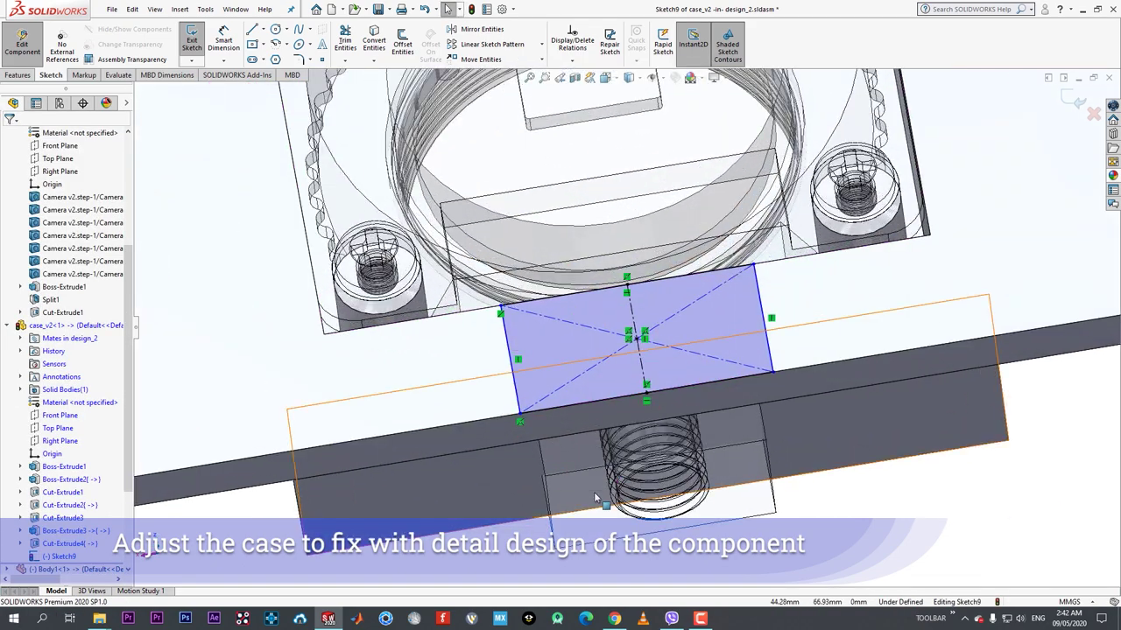
{"action": "middle_click_drag", "start_coordinate": [595, 498], "coordinate": [556, 482]}
{"action": "middle_click_drag", "start_coordinate": [542, 528], "coordinate": [557, 529]}
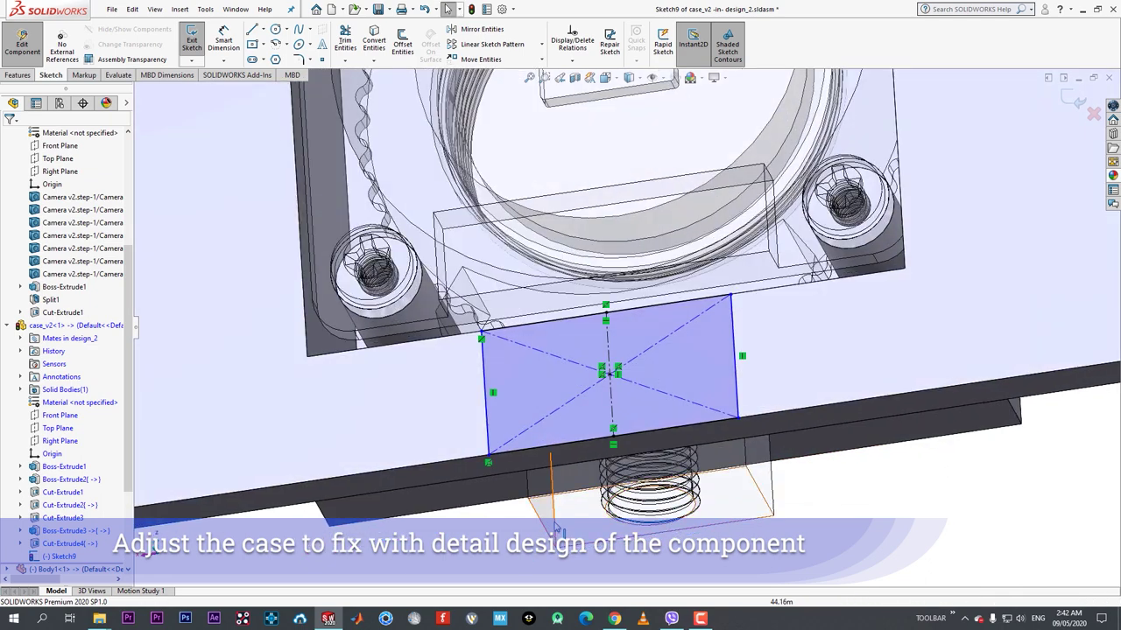
{"action": "left_click", "coordinate": [487, 441]}
{"action": "left_click", "coordinate": [507, 435], "text": "ctrl"}
{"action": "left_click", "coordinate": [9, 136]}
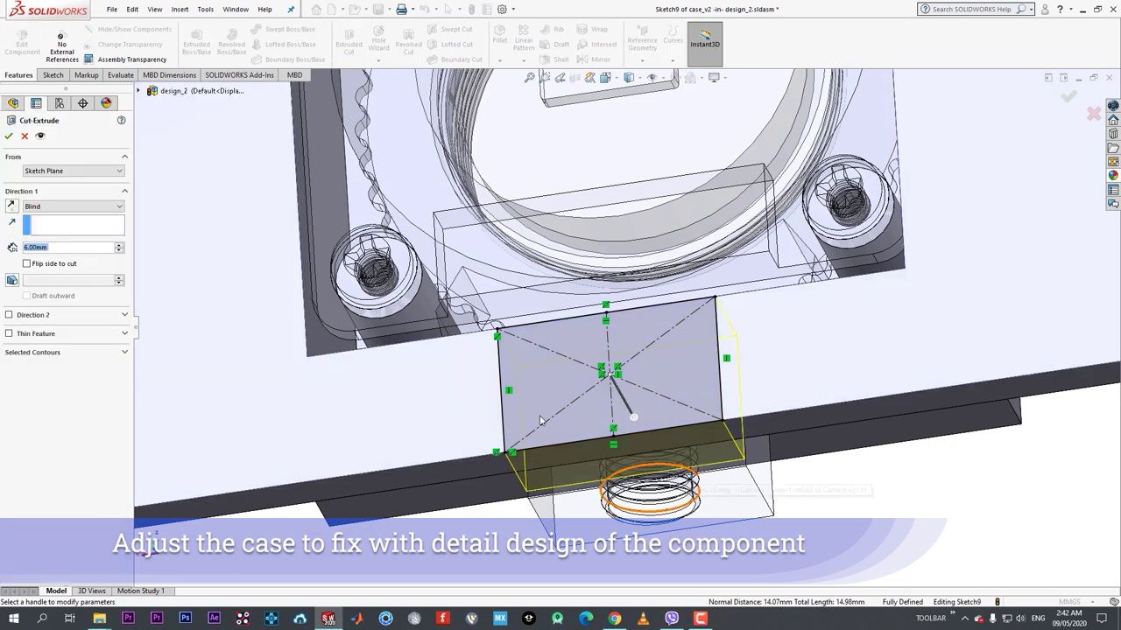
- Cut-extrude the rectangle 15 mm deep into the case, along the camera's threaded mounting block
{"action": "middle_click_drag", "start_coordinate": [637, 524], "coordinate": [612, 392]}
{"action": "left_click_drag", "start_coordinate": [613, 396], "coordinate": [676, 465]}
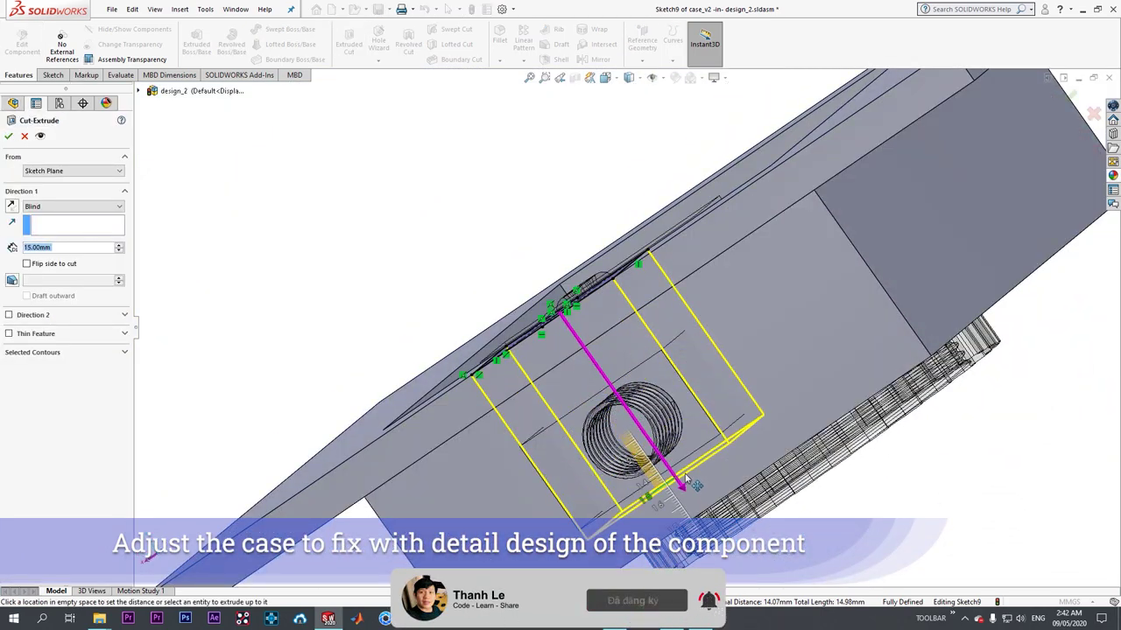
{"action": "left_click", "coordinate": [686, 476]}
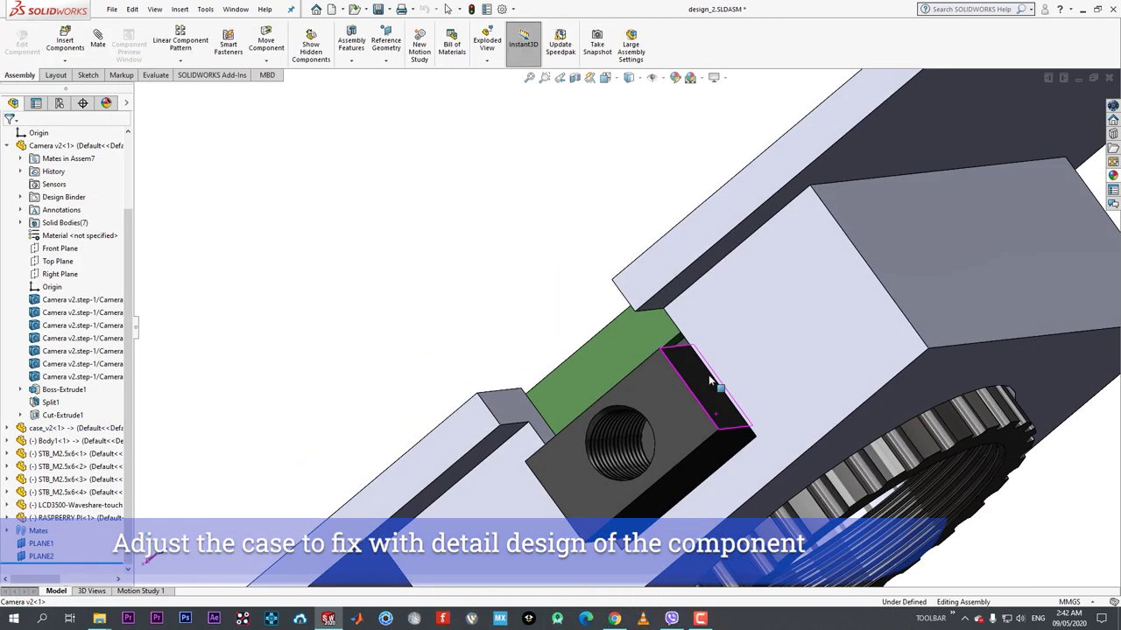
- Change the notch cut's end condition to Up To Vertex at the threaded block's outer corner and leave component editing
{"action": "middle_click_drag", "start_coordinate": [709, 379], "coordinate": [696, 411]}
{"action": "scroll", "coordinate": [696, 410], "scroll_direction": "down", "scroll_amount": 1}
{"action": "scroll", "coordinate": [696, 411], "scroll_direction": "down", "scroll_amount": 3}
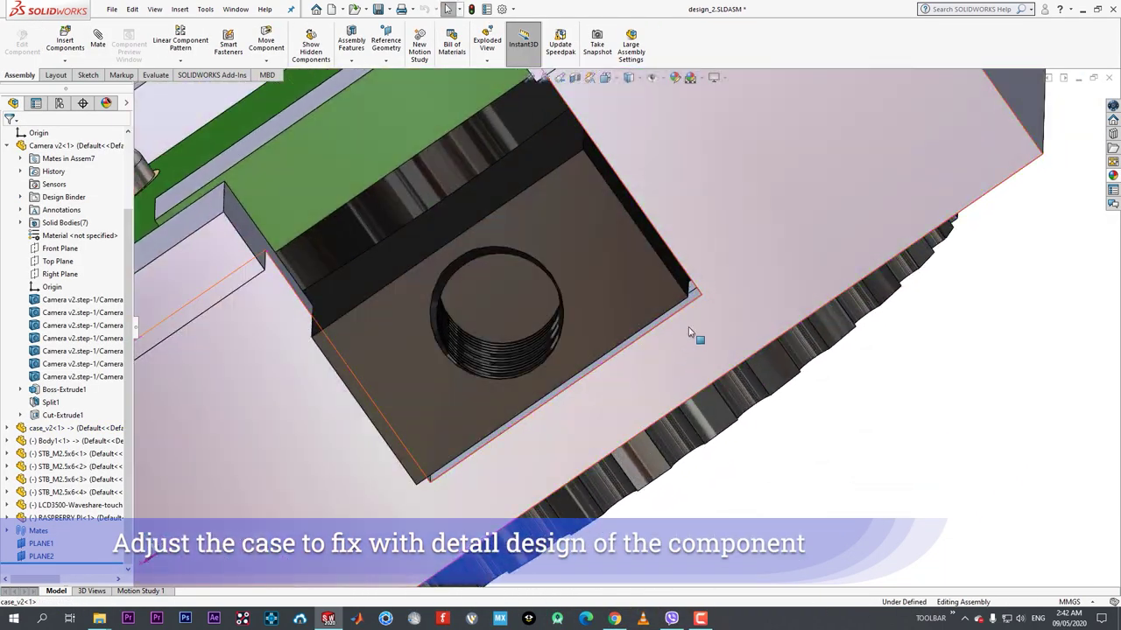
{"action": "left_click", "coordinate": [690, 298]}
{"action": "left_click", "coordinate": [739, 261]}
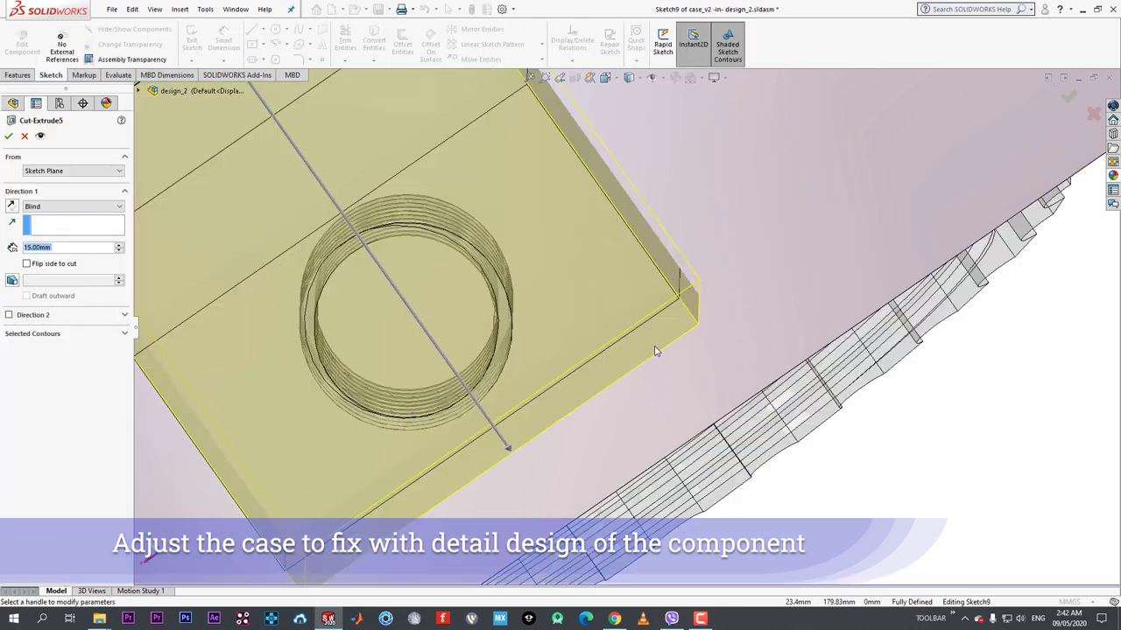
{"action": "left_click", "coordinate": [28, 208]}
{"action": "left_click", "coordinate": [43, 247]}
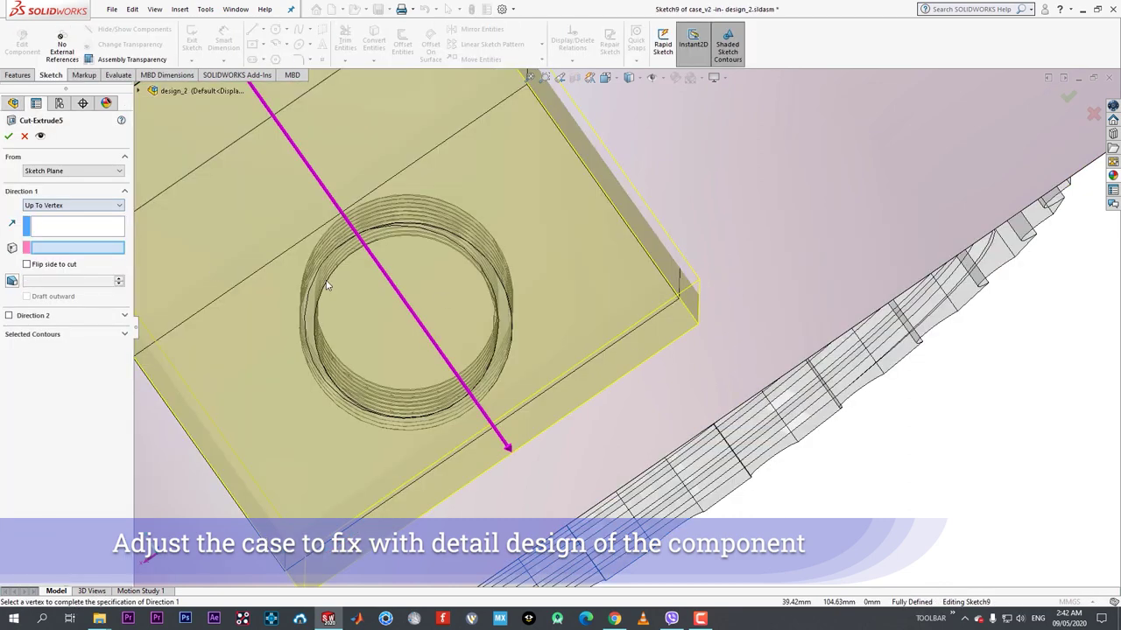
{"action": "middle_click_drag", "start_coordinate": [666, 318], "coordinate": [728, 254]}
{"action": "scroll", "coordinate": [727, 254], "scroll_direction": "down", "scroll_amount": 2}
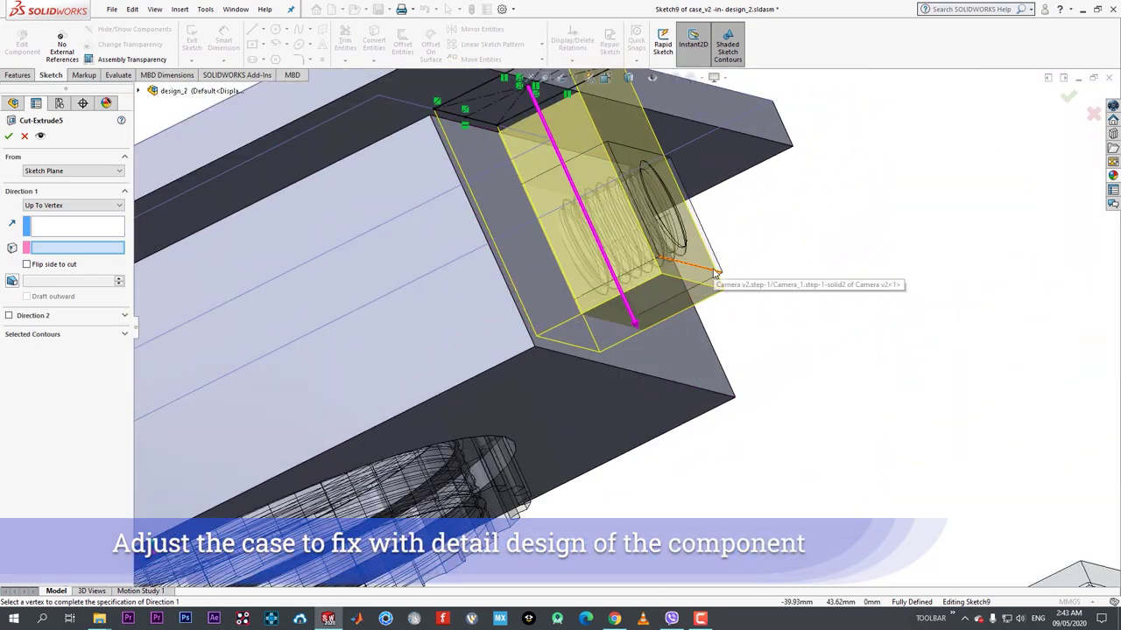
{"action": "left_click", "coordinate": [699, 267]}
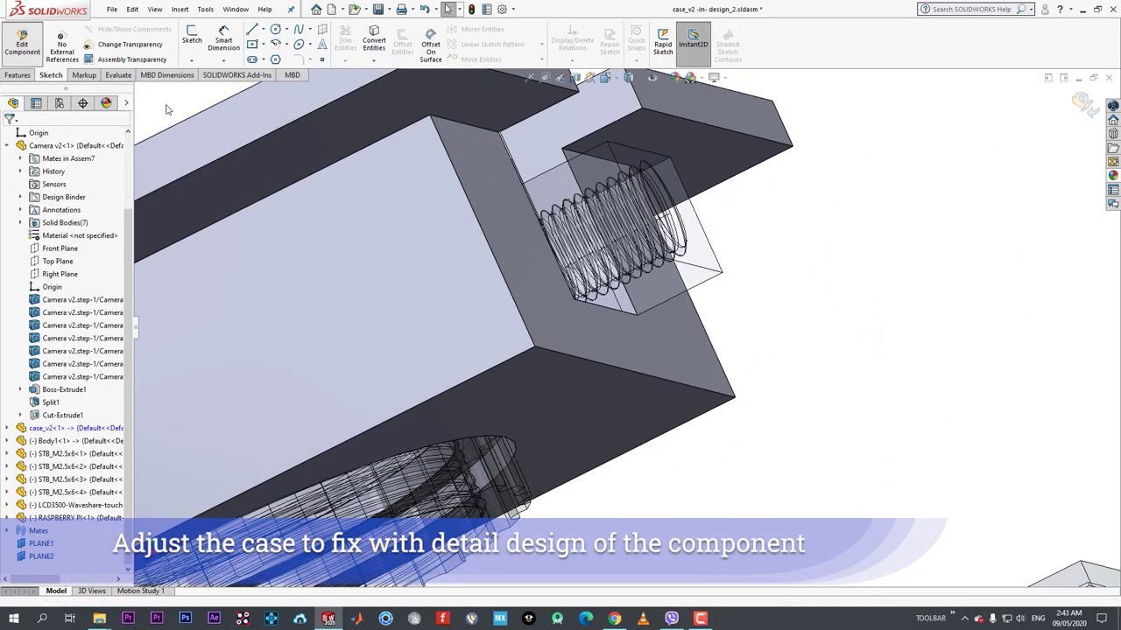
{"action": "left_click", "coordinate": [22, 44]}
- Check the notch around the camera's mounting block from behind and open case_v2 for editing
{"action": "middle_click_drag", "start_coordinate": [612, 262], "coordinate": [611, 342]}
{"action": "scroll", "coordinate": [611, 324], "scroll_direction": "down", "scroll_amount": 2}
{"action": "middle_click_drag", "start_coordinate": [588, 214], "coordinate": [575, 445]}
{"action": "scroll", "coordinate": [601, 220], "scroll_direction": "up", "scroll_amount": 3}
{"action": "scroll", "coordinate": [575, 444], "scroll_direction": "down", "scroll_amount": 10}
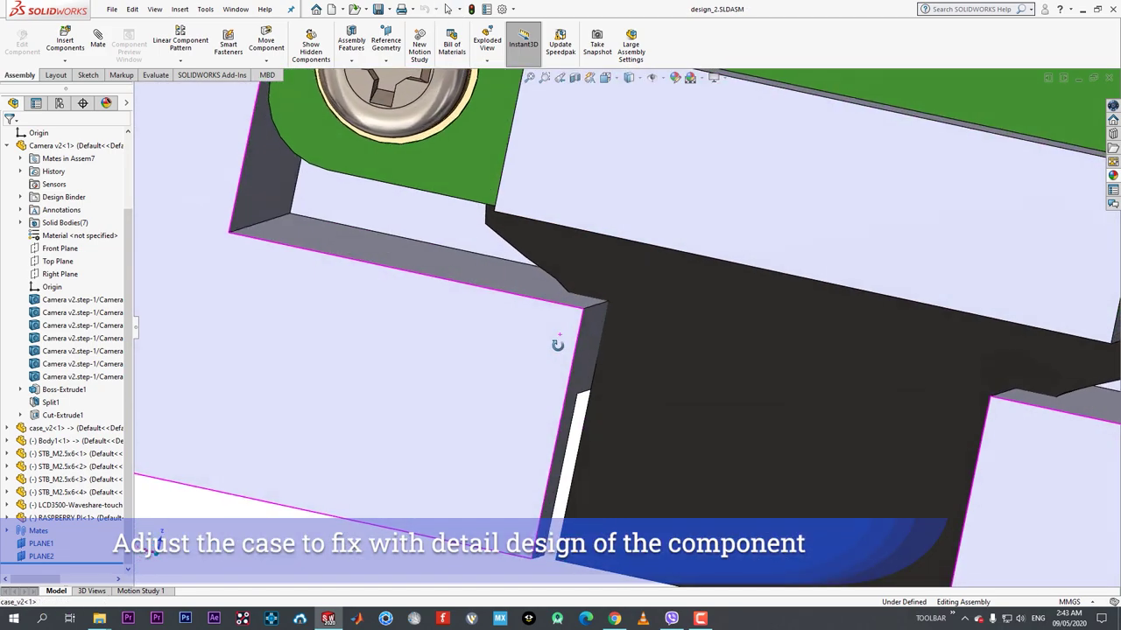
{"action": "mouse_move", "coordinate": [557, 344]}
{"action": "middle_mouse_down"}
{"action": "mouse_move", "coordinate": [580, 376]}
{"action": "mouse_move", "coordinate": [594, 91]}
{"action": "mouse_move", "coordinate": [540, 393]}
{"action": "mouse_move", "coordinate": [547, 361]}
{"action": "middle_mouse_up"}
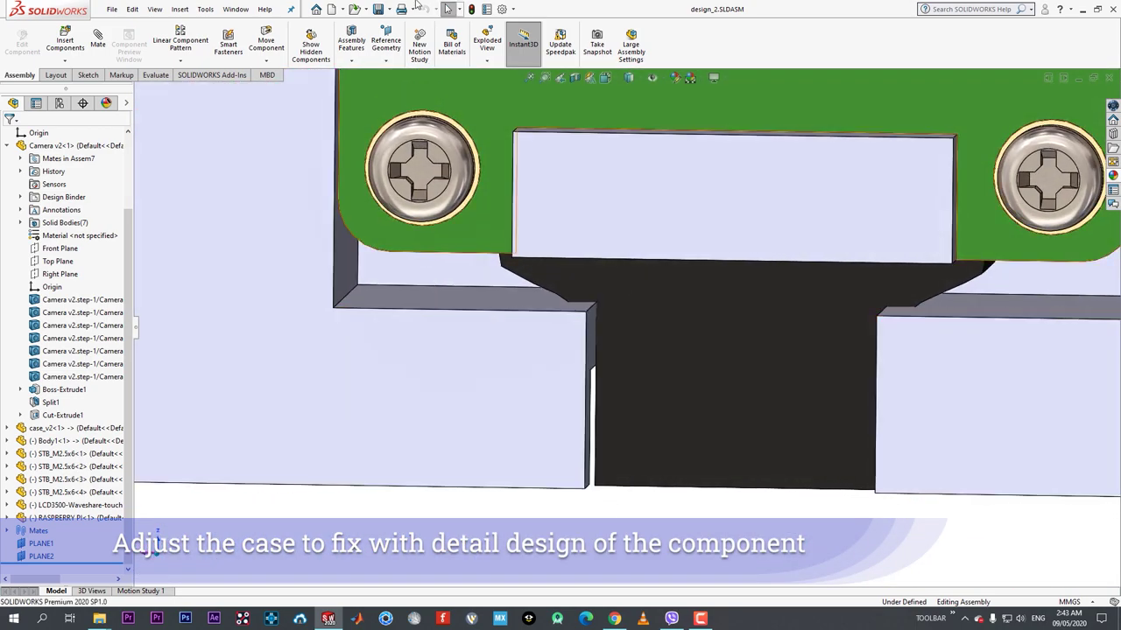
{"action": "left_click", "coordinate": [439, 328]}
{"action": "left_click", "coordinate": [479, 286]}
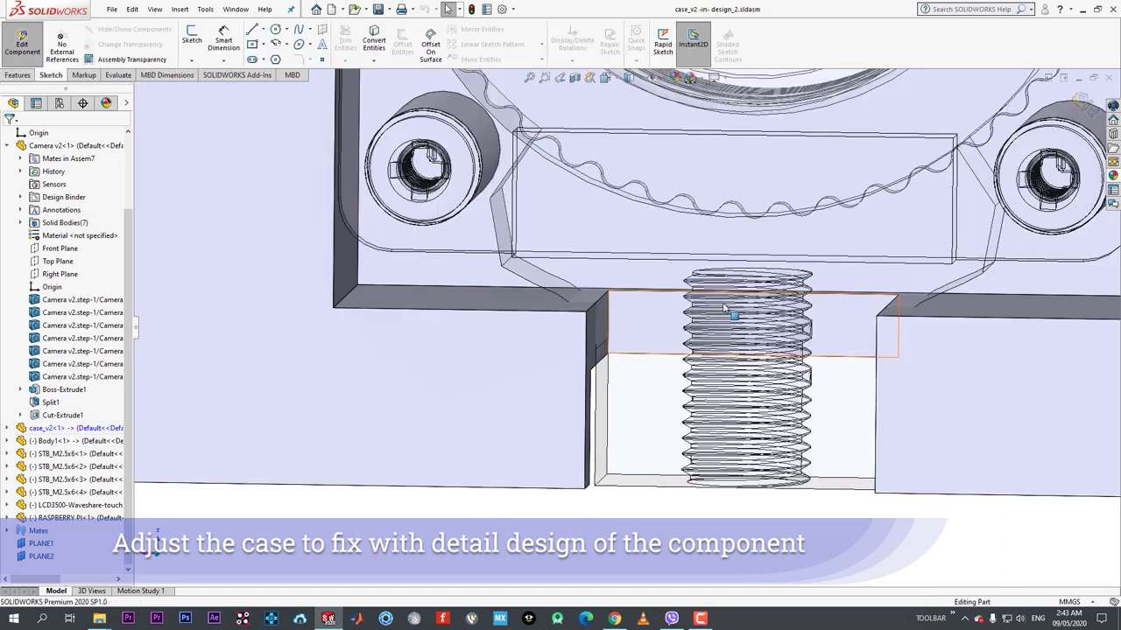
- Chamfer the two edges where the notch meets the camera recess by 2 mm at 45°, and leave component editing
{"action": "left_click", "coordinate": [31, 75]}
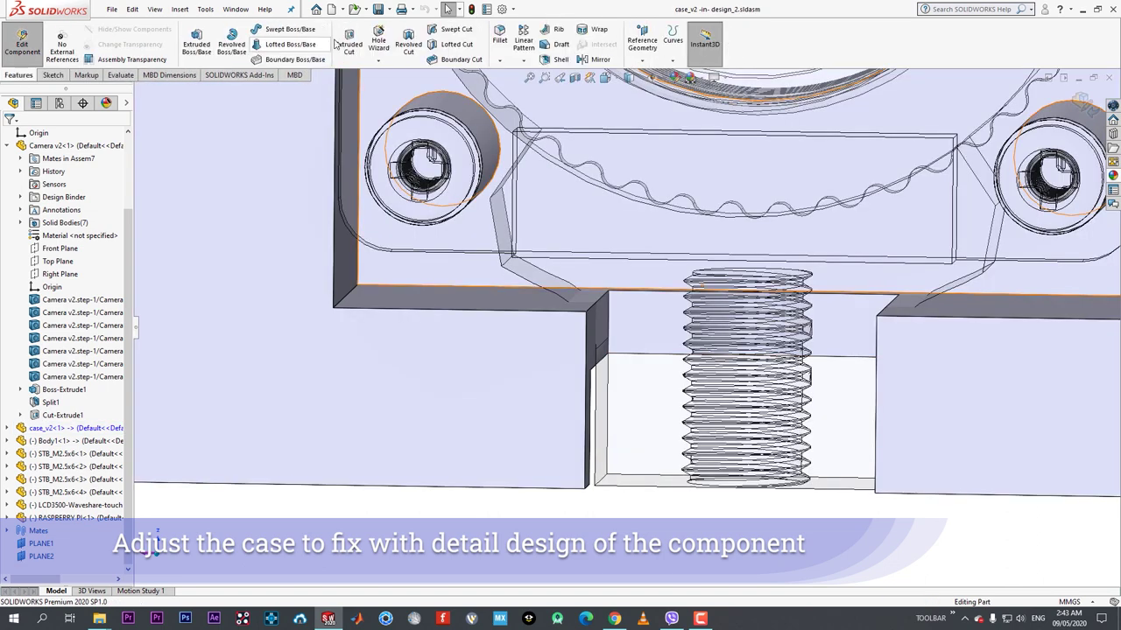
{"action": "left_click", "coordinate": [499, 61]}
{"action": "left_click", "coordinate": [518, 88]}
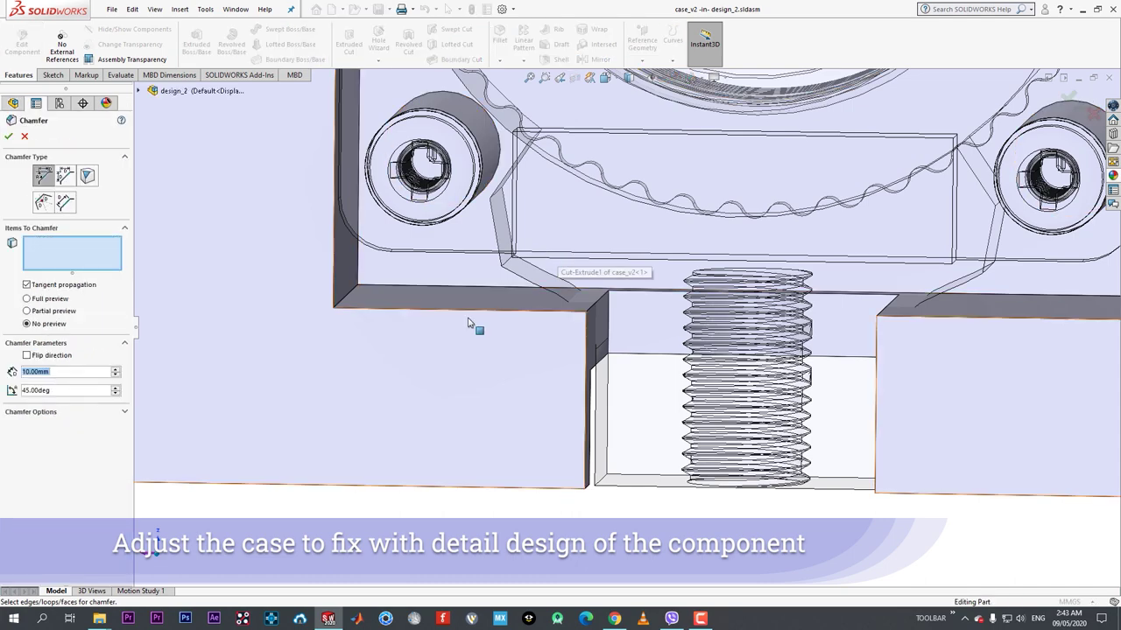
{"action": "left_click", "coordinate": [595, 308]}
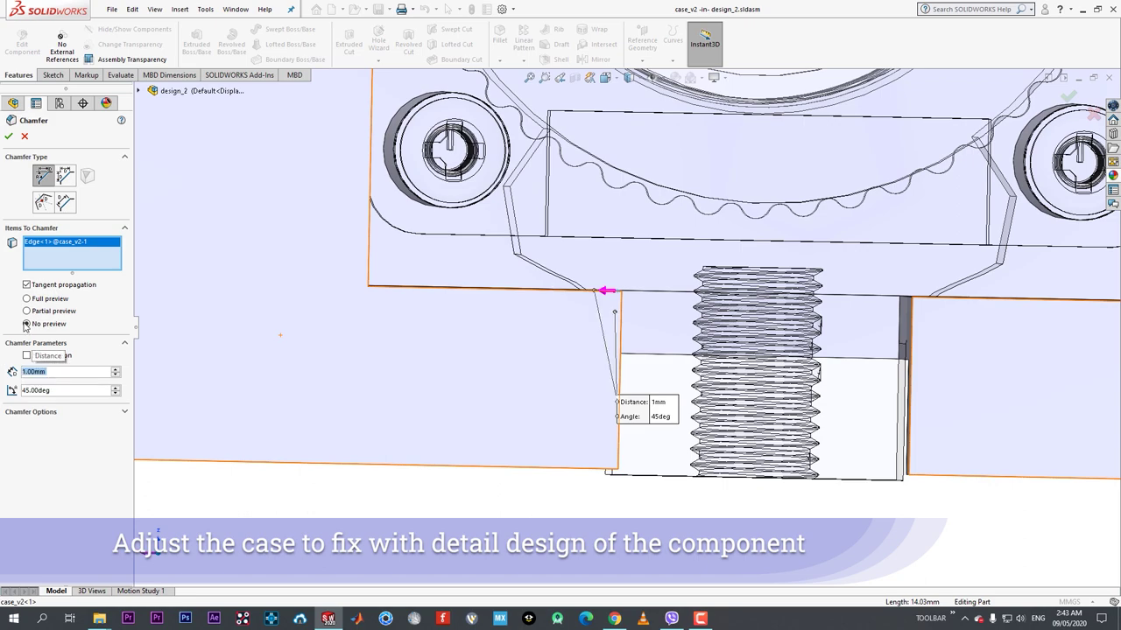
{"action": "mouse_move", "coordinate": [567, 308]}
{"action": "middle_mouse_down"}
{"action": "mouse_move", "coordinate": [592, 326]}
{"action": "mouse_move", "coordinate": [584, 317]}
{"action": "middle_mouse_up"}
{"action": "left_click", "coordinate": [988, 288]}
{"action": "middle_click_drag", "start_coordinate": [910, 326], "coordinate": [827, 307]}
{"action": "key", "text": "space"}
{"action": "left_click", "coordinate": [500, 377]}
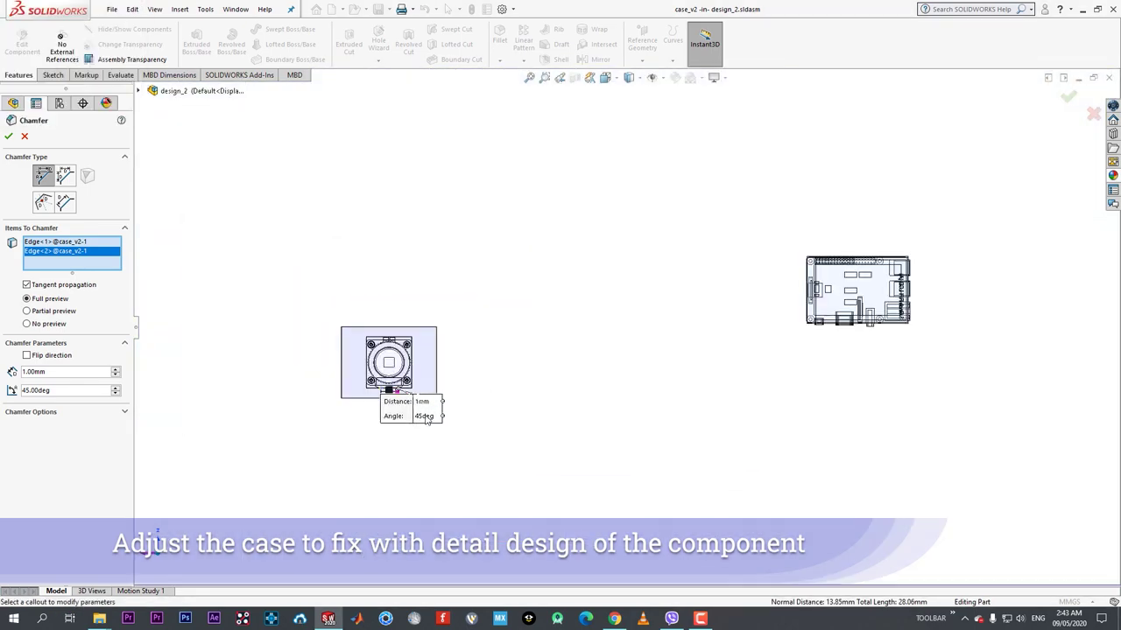
{"action": "scroll", "coordinate": [385, 310], "scroll_direction": "down", "scroll_amount": 10}
{"action": "scroll", "coordinate": [832, 376], "scroll_direction": "down", "scroll_amount": 3}
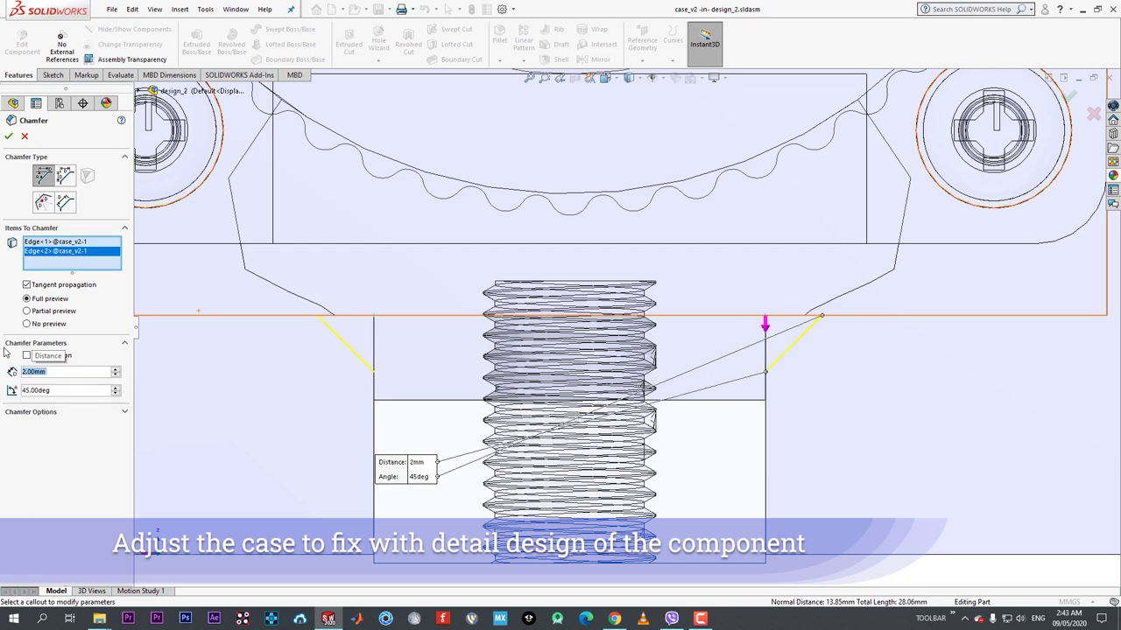
{"action": "left_click", "coordinate": [8, 136]}
{"action": "left_click", "coordinate": [22, 44]}
{"action": "middle_click_drag", "start_coordinate": [420, 370], "coordinate": [414, 395]}
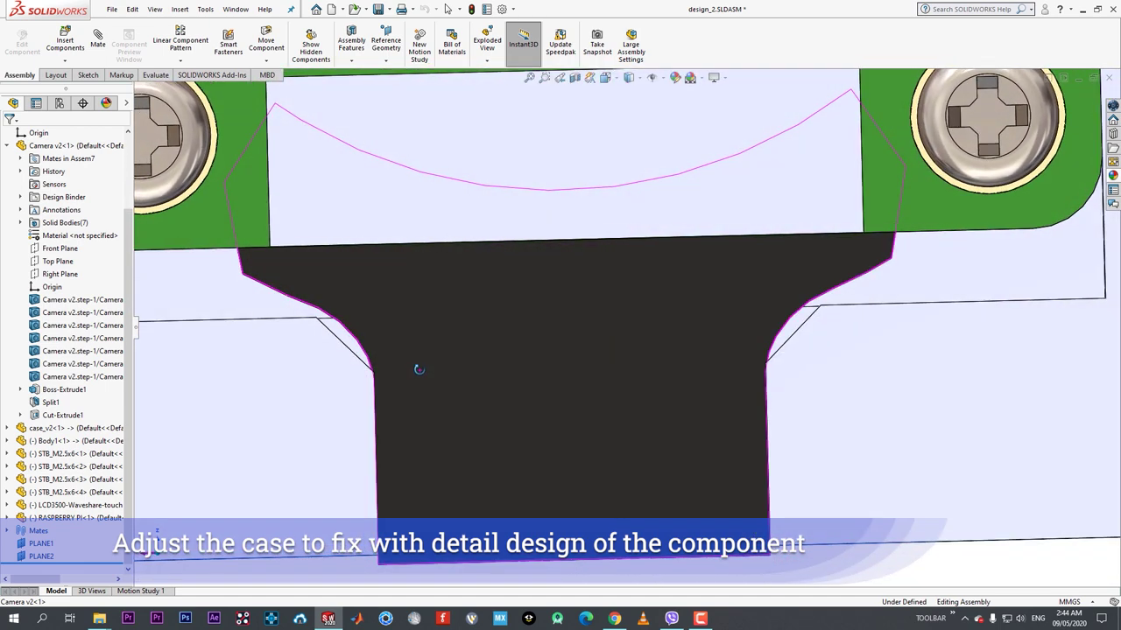
{"action": "left_click", "coordinate": [380, 304]}
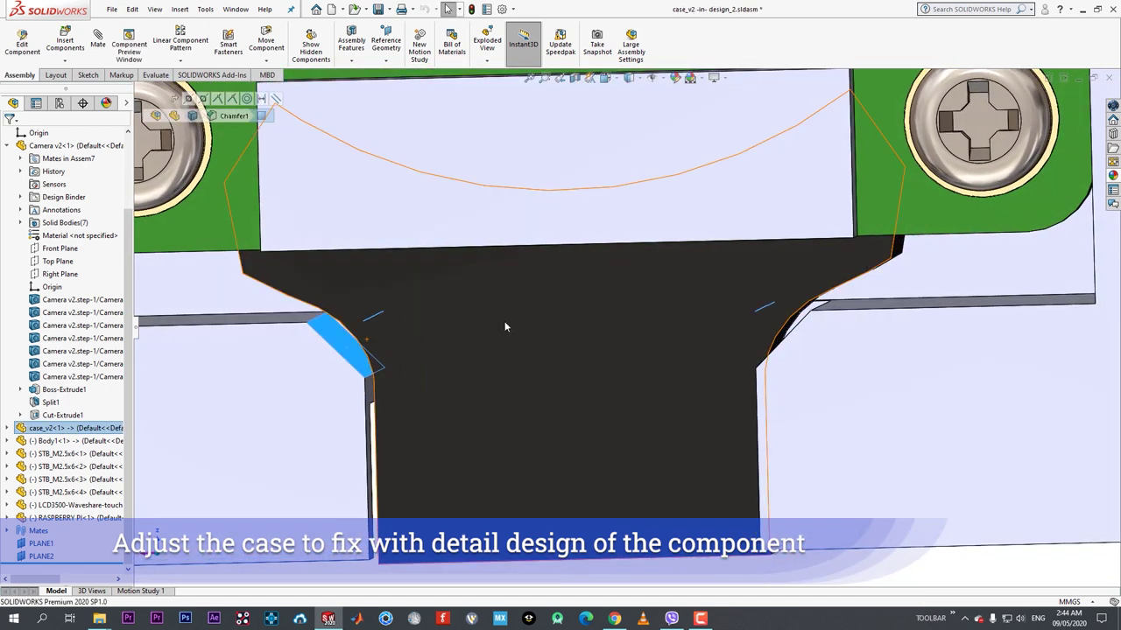
{"action": "key", "text": "BackSpace"}
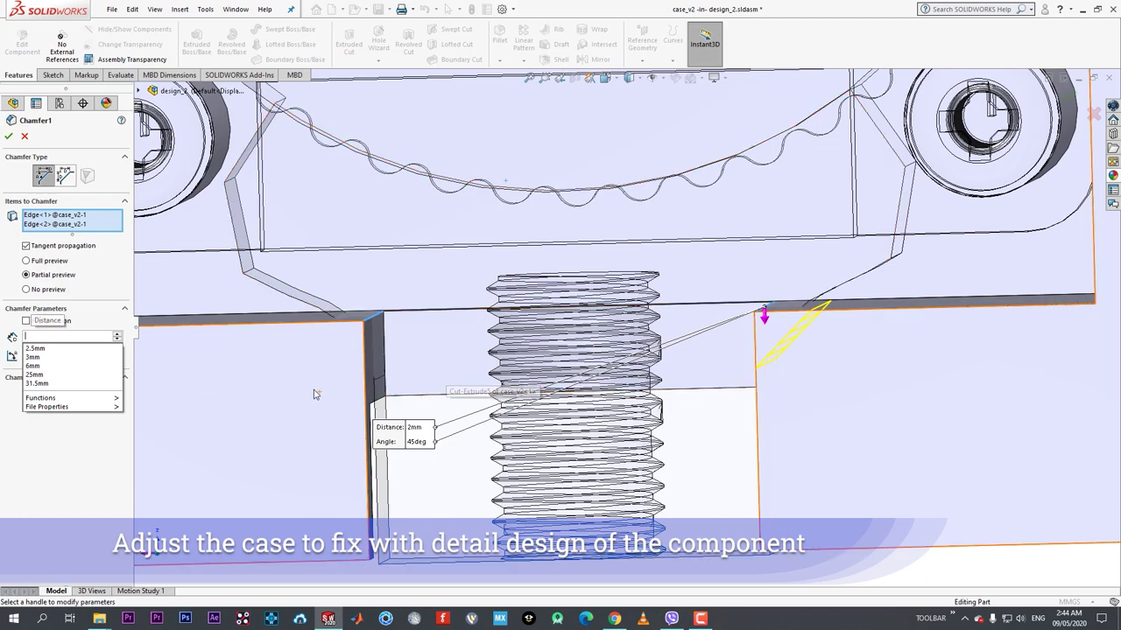
{"action": "middle_click_drag", "start_coordinate": [315, 395], "coordinate": [349, 380]}
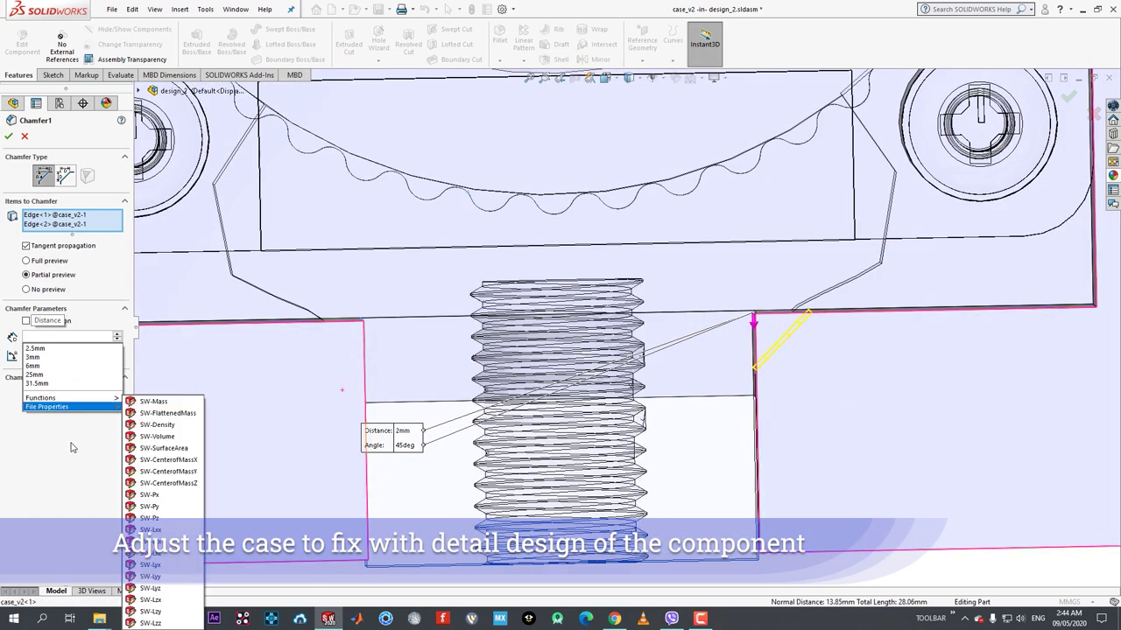
{"action": "key", "text": "Escape"}
{"action": "left_click", "coordinate": [22, 44]}
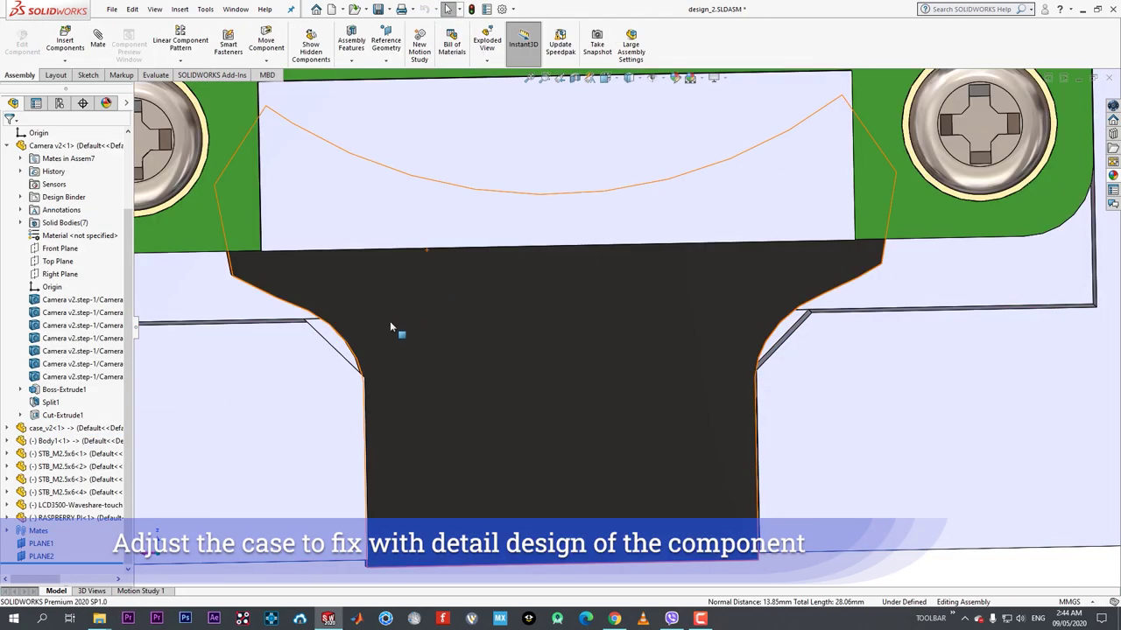
- Change the notch's chamfer to a 3 mm distance at 40° and leave component editing
{"action": "middle_click_drag", "start_coordinate": [389, 321], "coordinate": [333, 349]}
{"action": "scroll", "coordinate": [331, 349], "scroll_direction": "down", "scroll_amount": 1}
{"action": "left_click", "coordinate": [331, 349]}
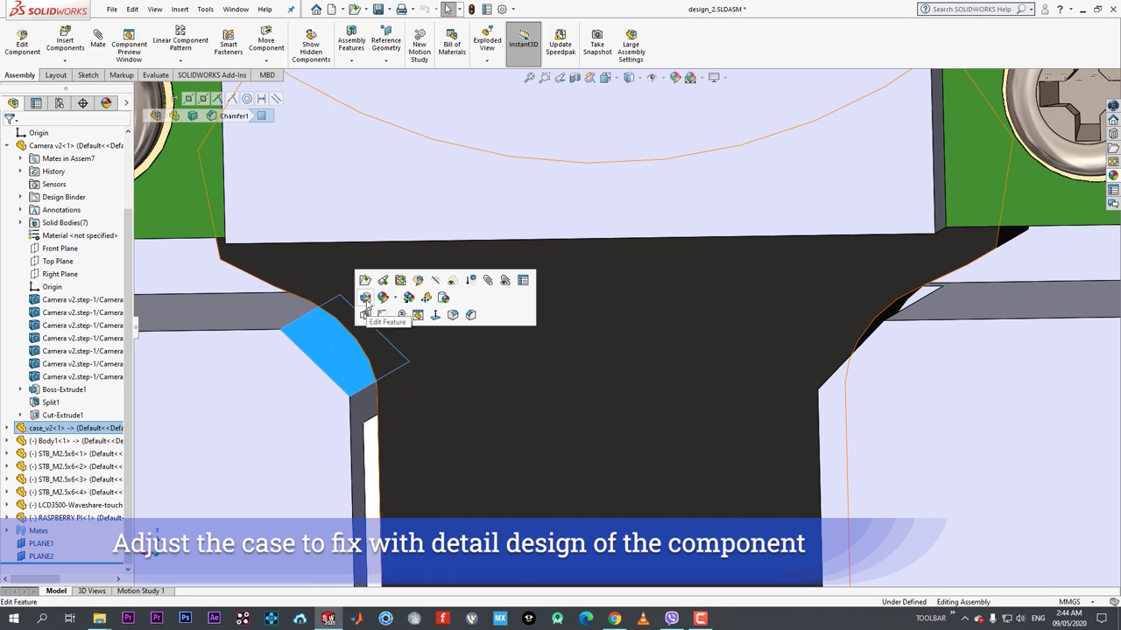
{"action": "left_click", "coordinate": [365, 298]}
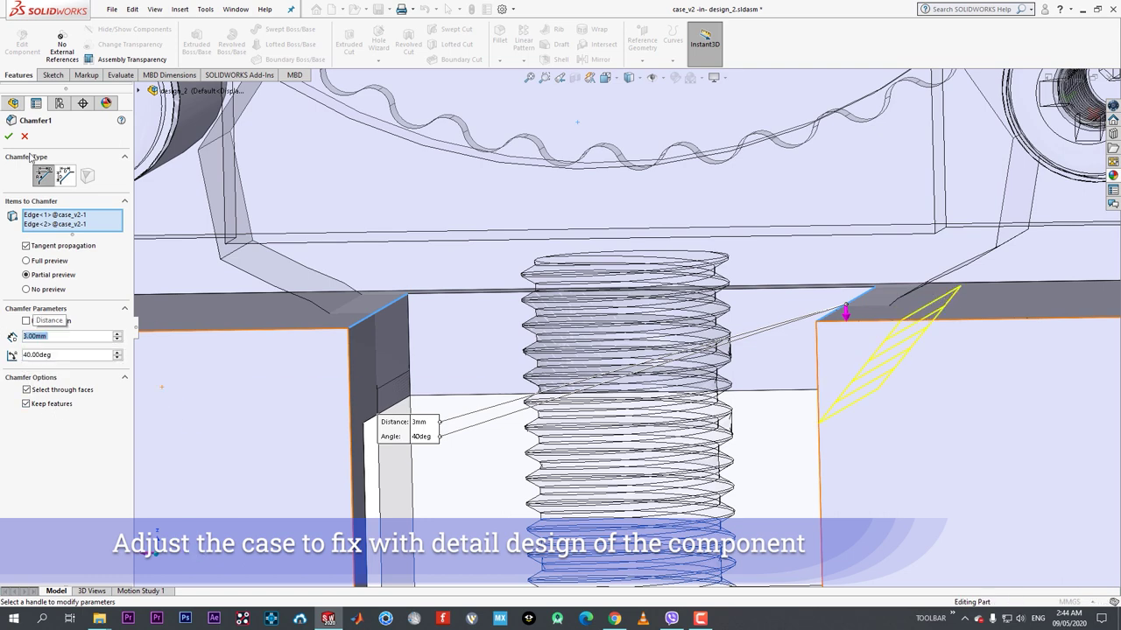
{"action": "left_click", "coordinate": [8, 135]}
{"action": "left_click", "coordinate": [22, 44]}
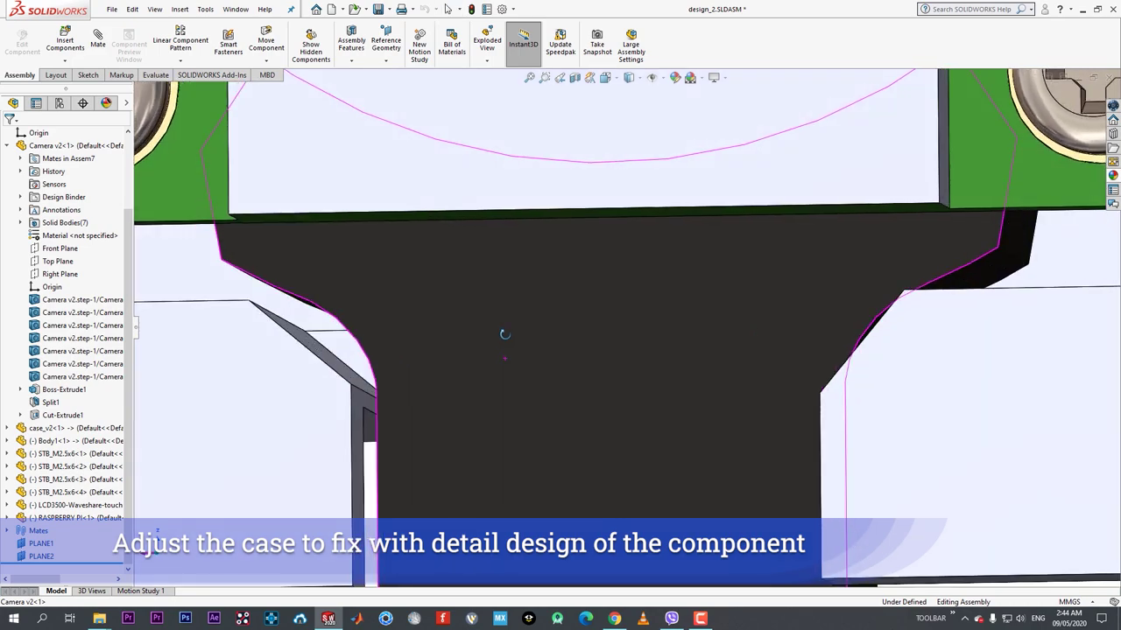
- Reopen the notch cut's sketch and delete the relation tying the rectangle's lower corner to the camera's mounting block
{"action": "middle_click_drag", "start_coordinate": [505, 334], "coordinate": [516, 371]}
{"action": "scroll", "coordinate": [516, 371], "scroll_direction": "up", "scroll_amount": 3}
{"action": "scroll", "coordinate": [441, 420], "scroll_direction": "down", "scroll_amount": 3}
{"action": "mouse_move", "coordinate": [625, 400]}
{"action": "middle_mouse_down"}
{"action": "mouse_move", "coordinate": [612, 317]}
{"action": "mouse_move", "coordinate": [575, 324]}
{"action": "middle_mouse_up"}
{"action": "left_click", "coordinate": [576, 323]}
{"action": "left_click", "coordinate": [689, 295]}
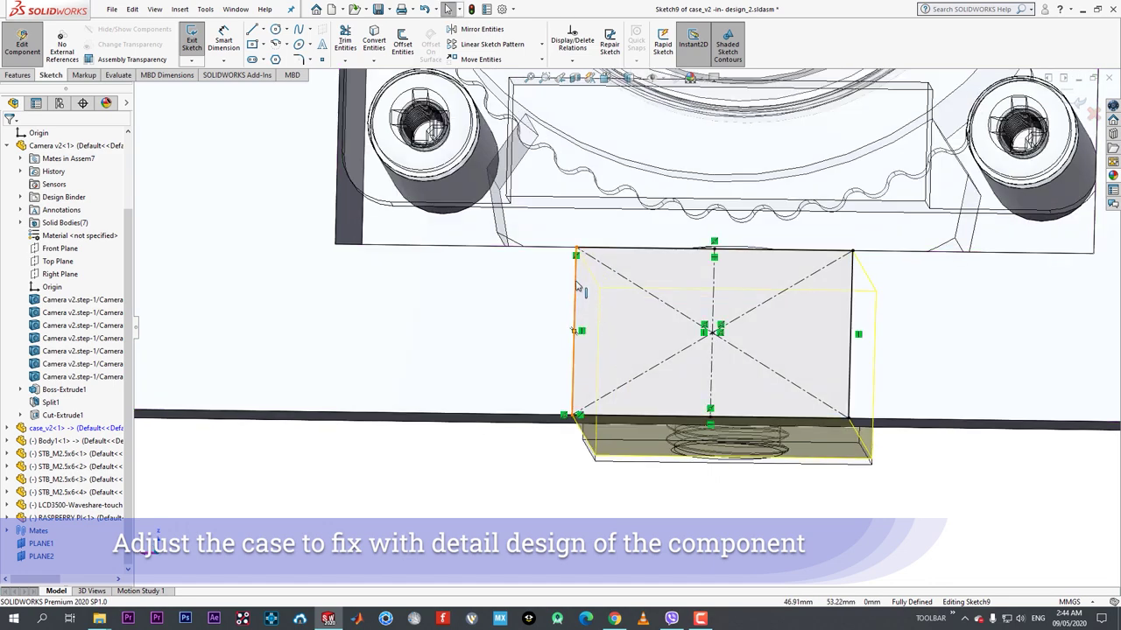
{"action": "scroll", "coordinate": [585, 377], "scroll_direction": "down", "scroll_amount": 3}
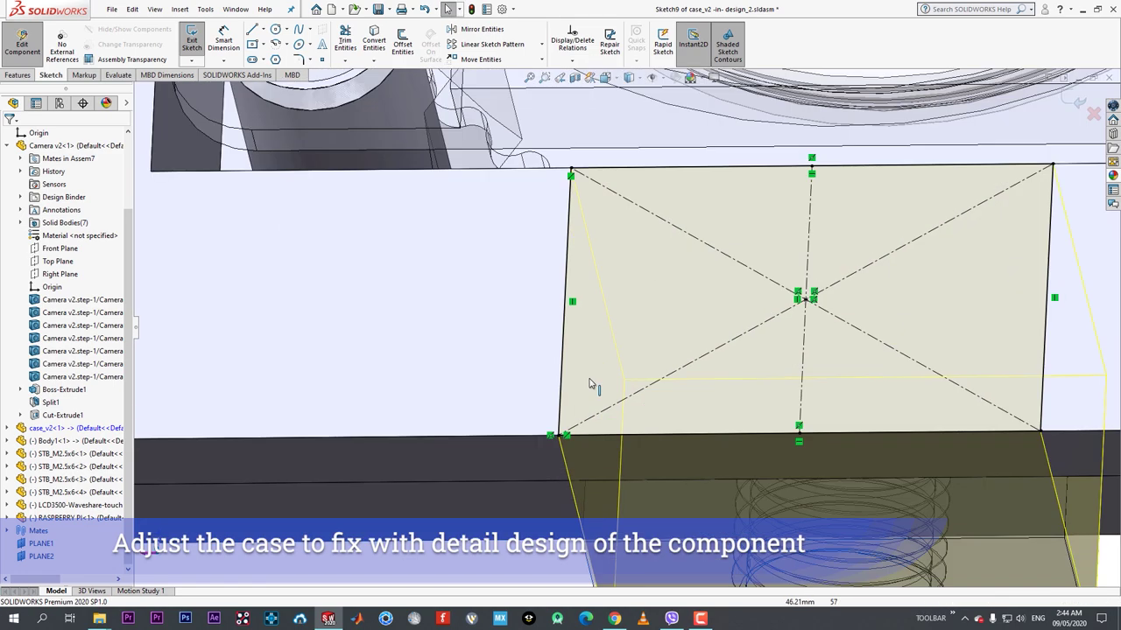
{"action": "right_click", "coordinate": [567, 436]}
{"action": "left_click", "coordinate": [595, 567]}
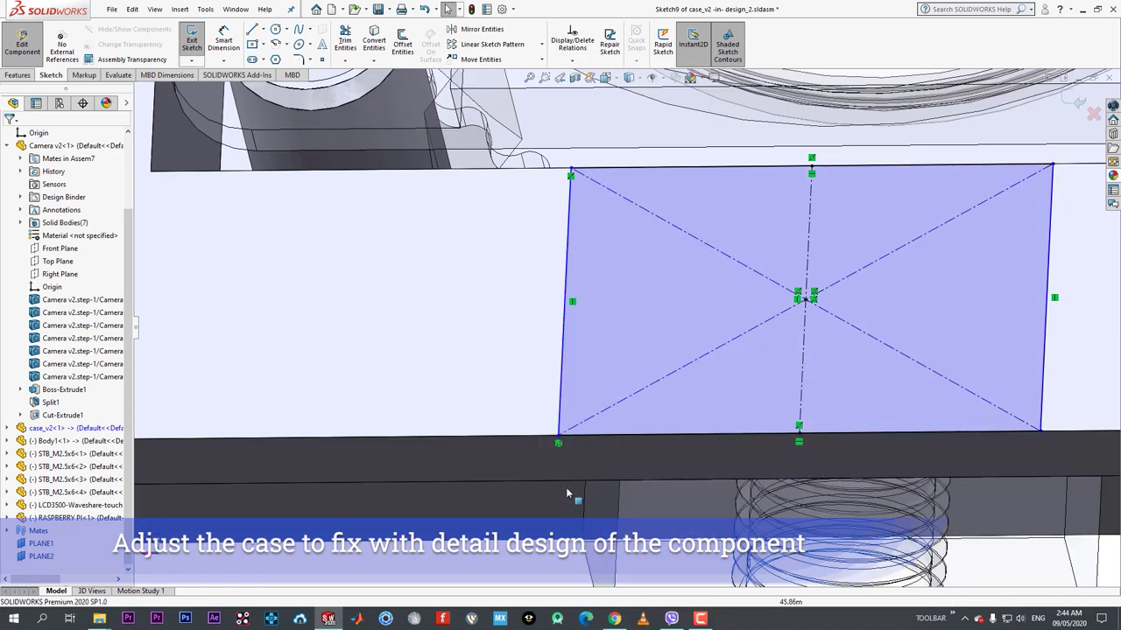
- Dimension the rectangle's side 0.4 mm from the camera's threaded block and leave component editing
{"action": "left_click", "coordinate": [560, 402]}
{"action": "scroll", "coordinate": [628, 497], "scroll_direction": "up", "scroll_amount": 4}
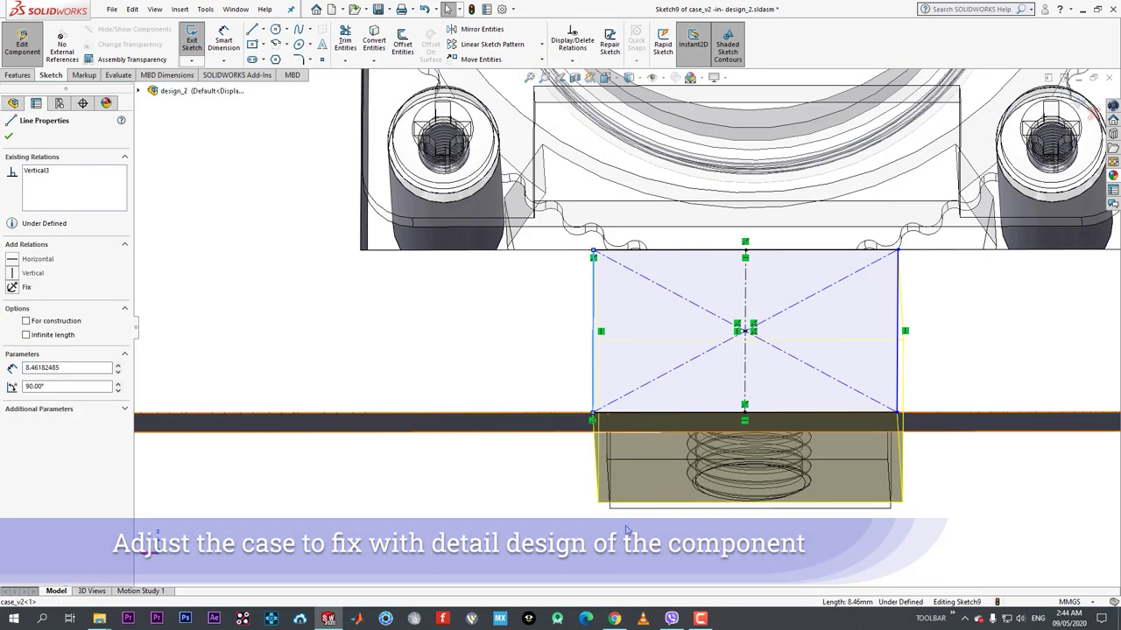
{"action": "left_click", "coordinate": [594, 408]}
{"action": "left_click", "coordinate": [611, 555]}
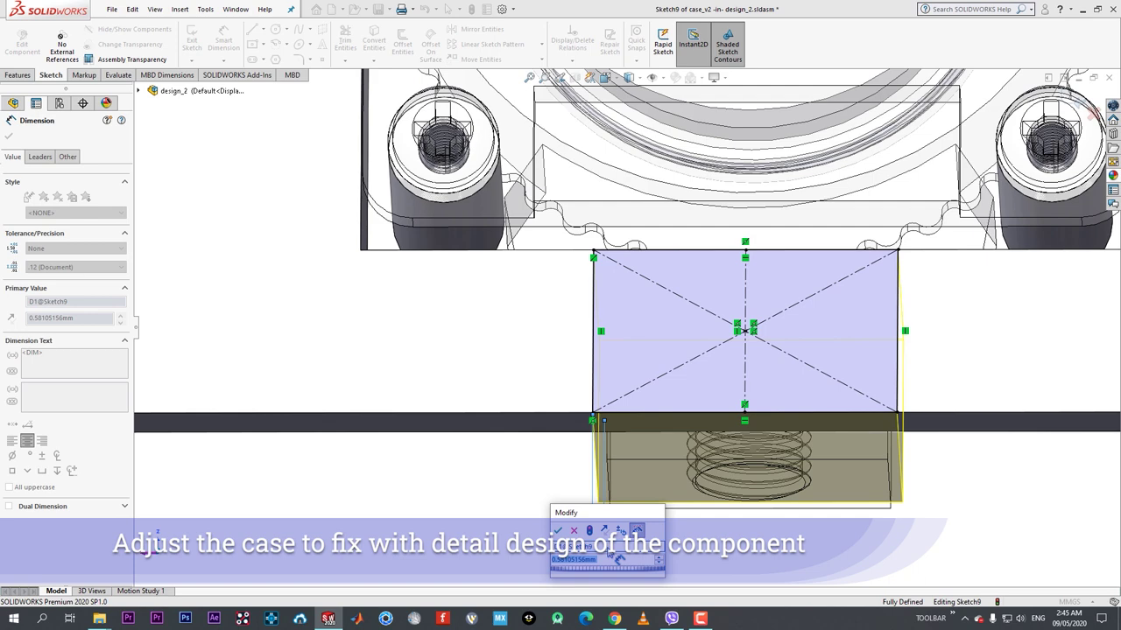
{"action": "type", "text": "0.4"}
{"action": "key", "text": "Return"}
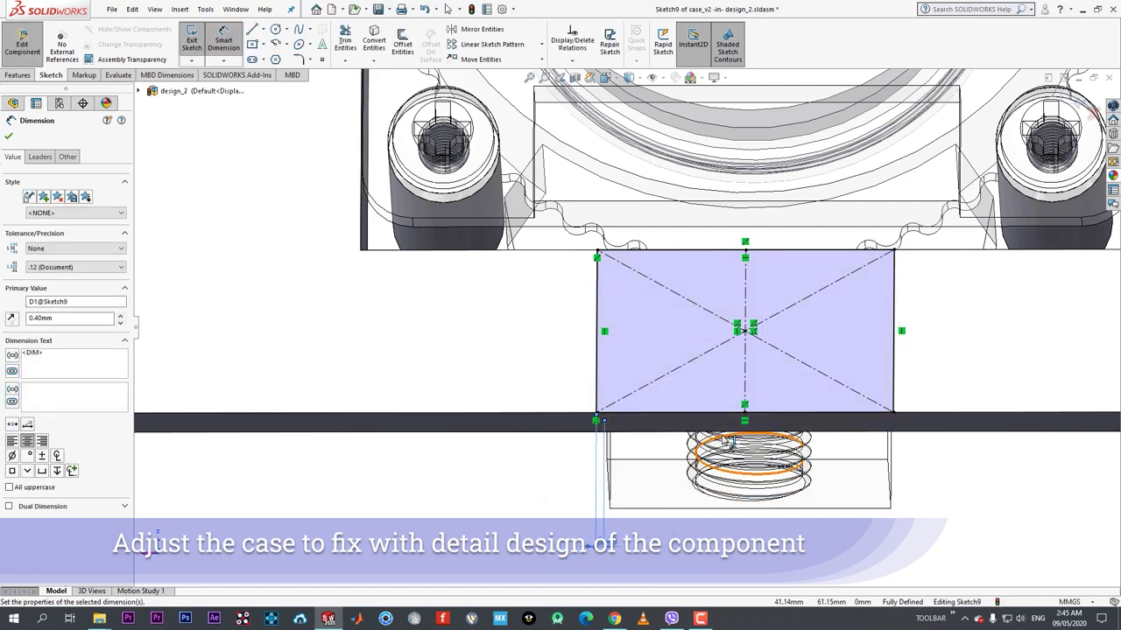
{"action": "left_click", "coordinate": [22, 44]}
{"action": "middle_click_drag", "start_coordinate": [670, 307], "coordinate": [669, 366]}
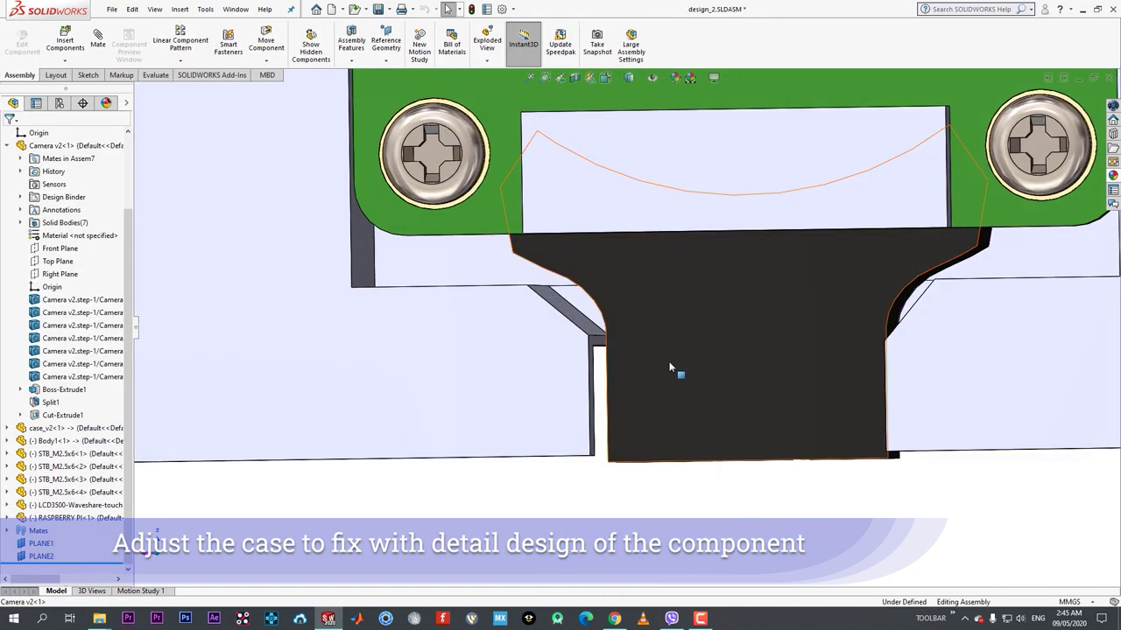
- Change the distance of the notch's chamfer to 2 mm and leave component editing
{"action": "scroll", "coordinate": [615, 326], "scroll_direction": "down", "scroll_amount": 2}
{"action": "key", "text": "space"}
{"action": "left_click", "coordinate": [525, 430]}
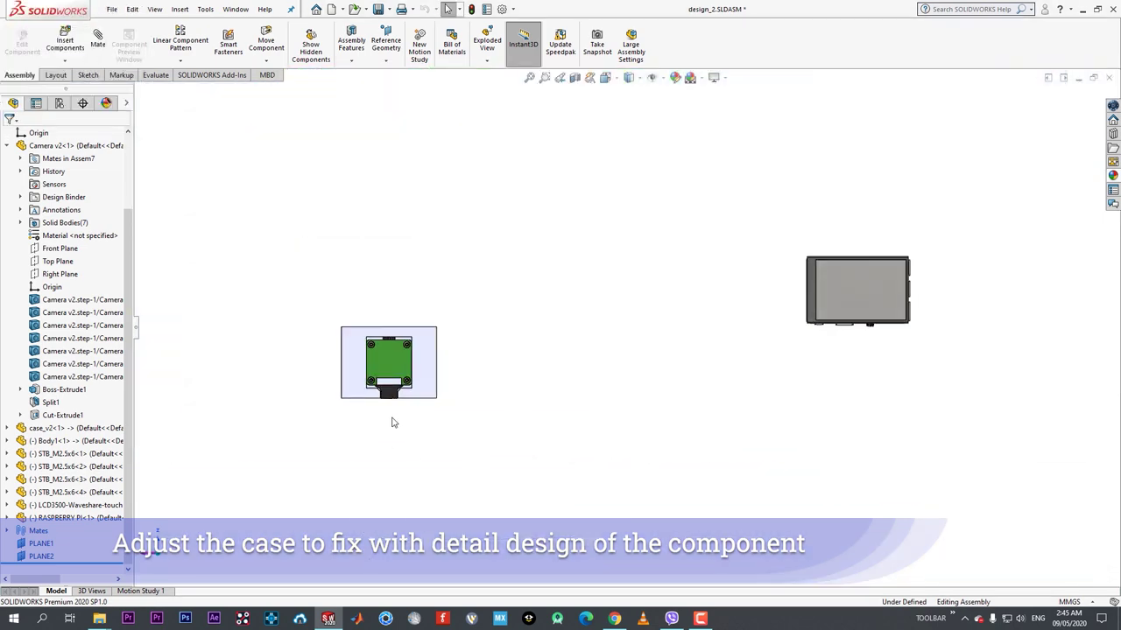
{"action": "scroll", "coordinate": [493, 363], "scroll_direction": "down", "scroll_amount": 10}
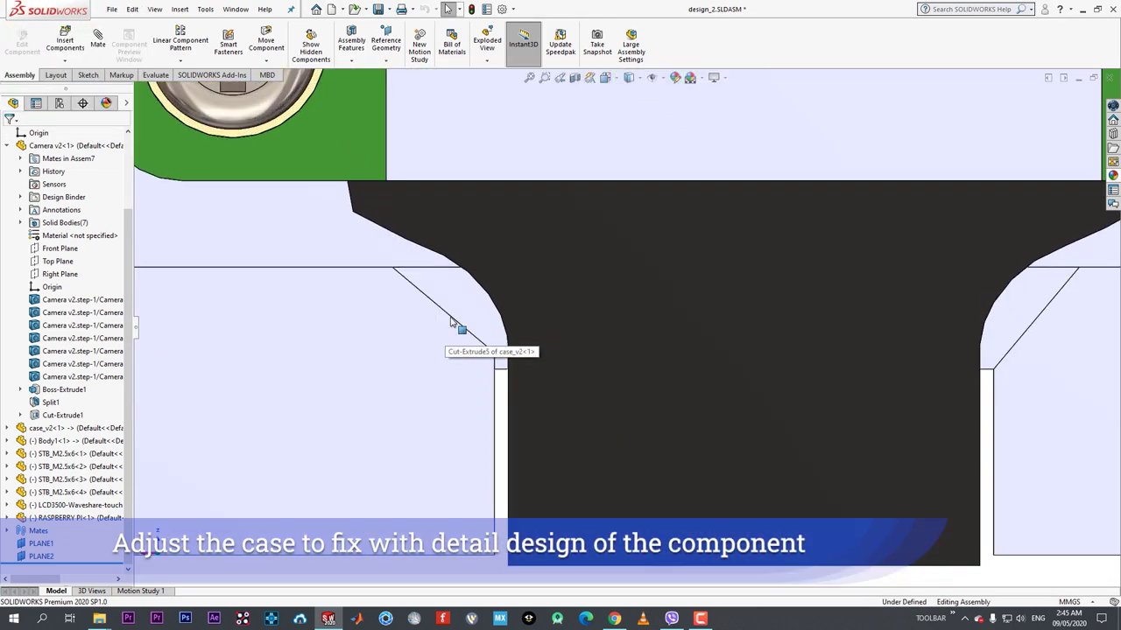
{"action": "left_click", "coordinate": [452, 322]}
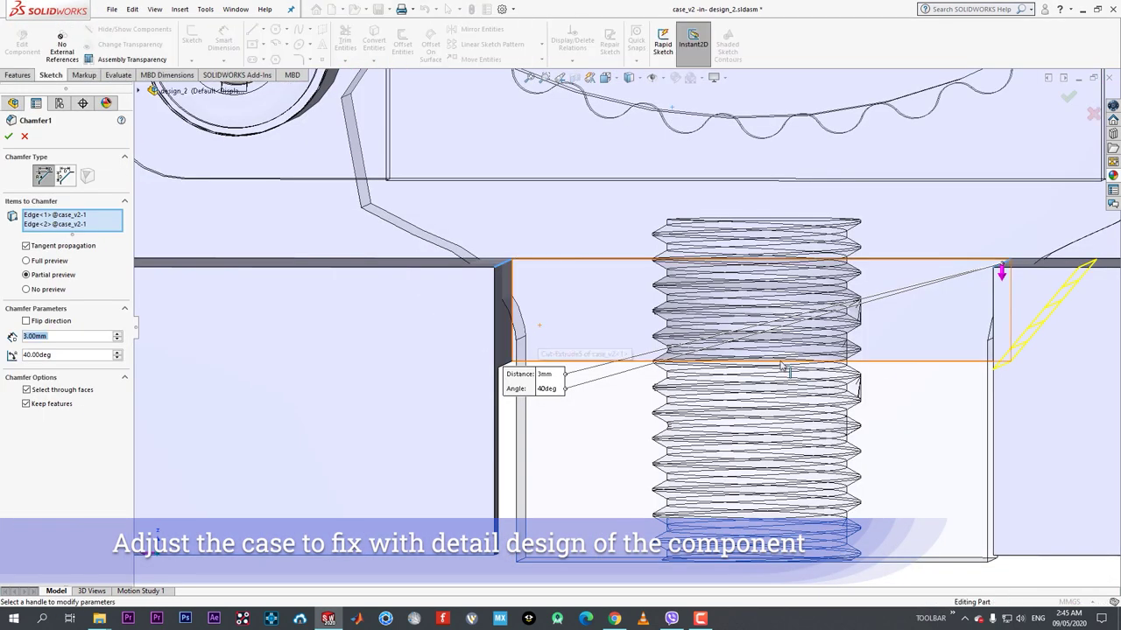
{"action": "scroll", "coordinate": [782, 366], "scroll_direction": "up", "scroll_amount": 3}
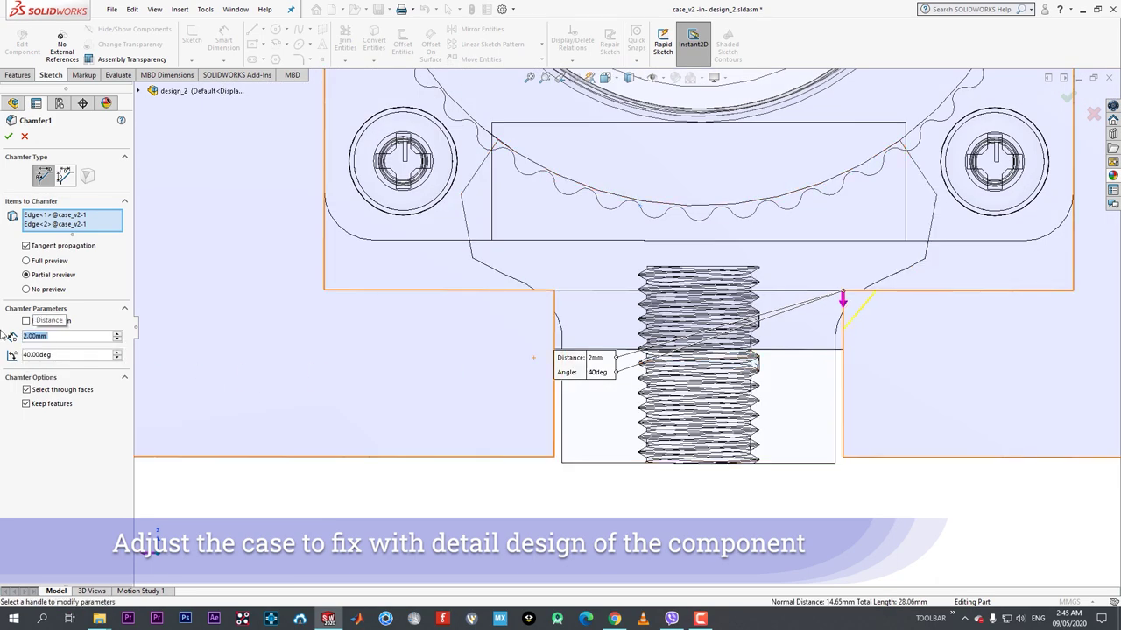
{"action": "left_click", "coordinate": [8, 137]}
{"action": "left_click", "coordinate": [22, 43]}
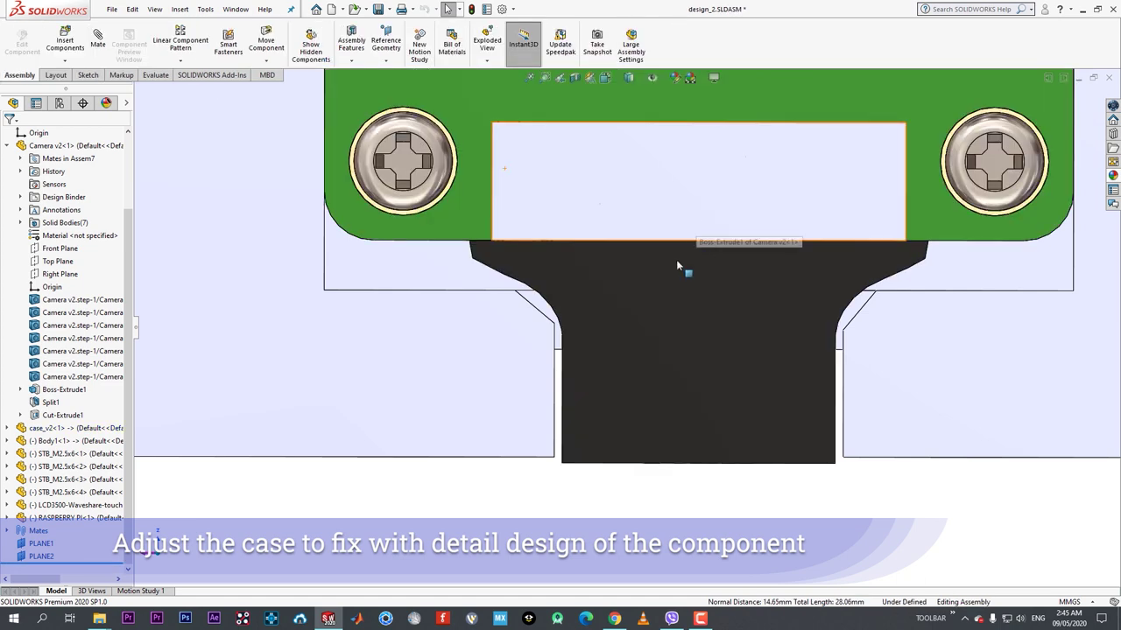
- Examine how the camera board fits in the case recess, checking the notch and the clearance around the recess corners
{"action": "middle_click_drag", "start_coordinate": [613, 303], "coordinate": [587, 298]}
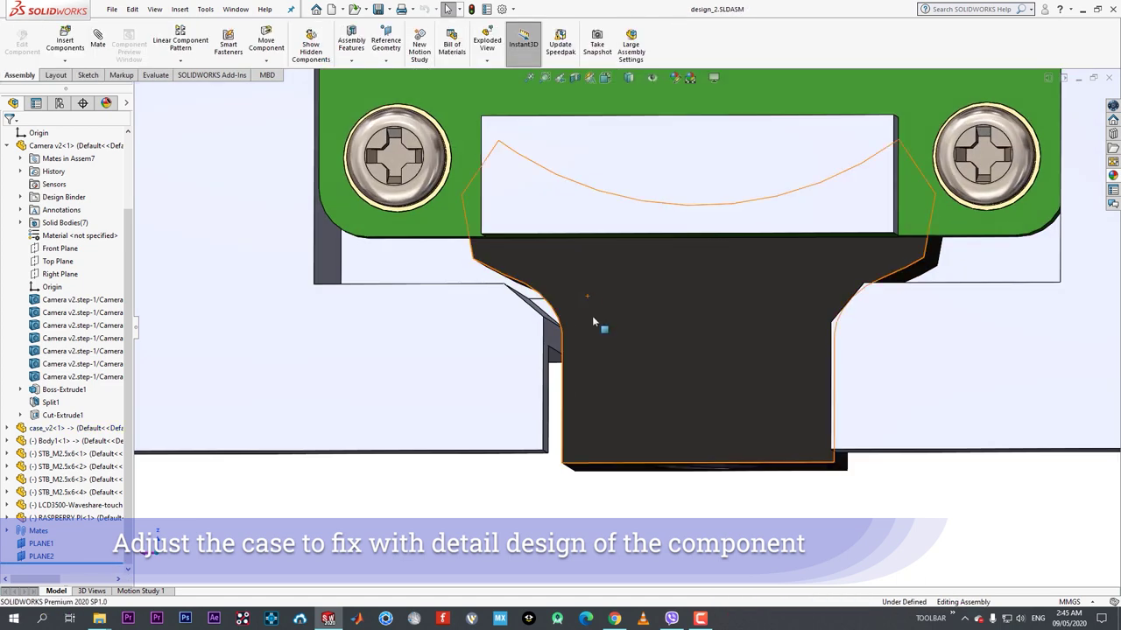
{"action": "scroll", "coordinate": [592, 315], "scroll_direction": "up", "scroll_amount": 3}
{"action": "middle_click_drag", "start_coordinate": [641, 349], "coordinate": [595, 301]}
{"action": "scroll", "coordinate": [601, 283], "scroll_direction": "up", "scroll_amount": 5}
{"action": "scroll", "coordinate": [604, 151], "scroll_direction": "down", "scroll_amount": 5}
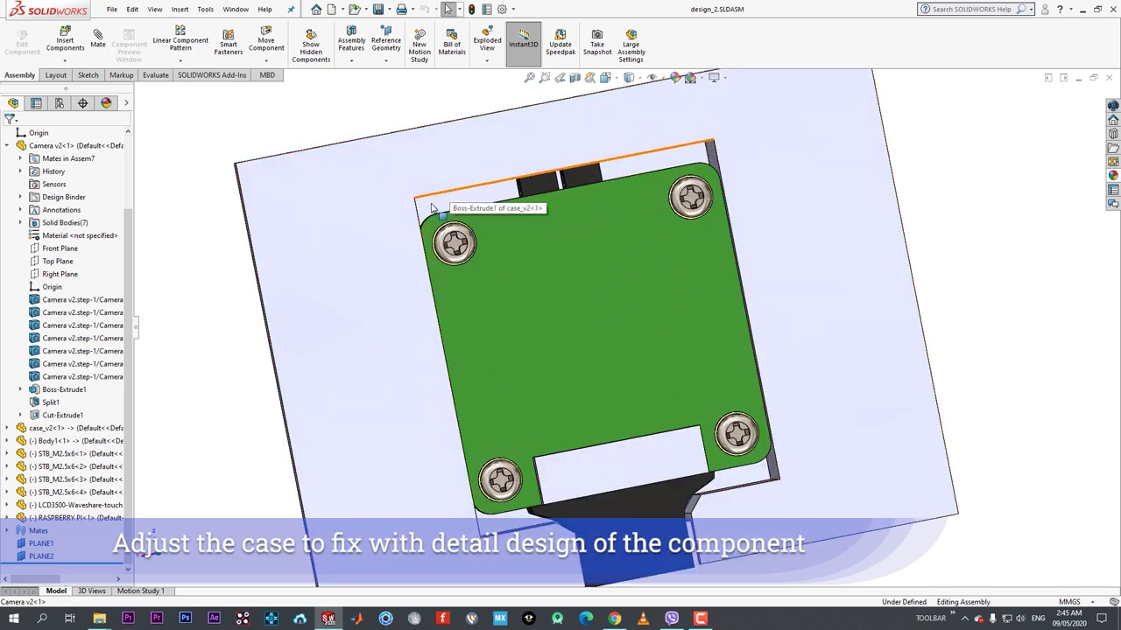
{"action": "scroll", "coordinate": [456, 218], "scroll_direction": "down", "scroll_amount": 3}
{"action": "middle_click_drag", "start_coordinate": [457, 218], "coordinate": [452, 219]}
{"action": "scroll", "coordinate": [449, 222], "scroll_direction": "up", "scroll_amount": 3}
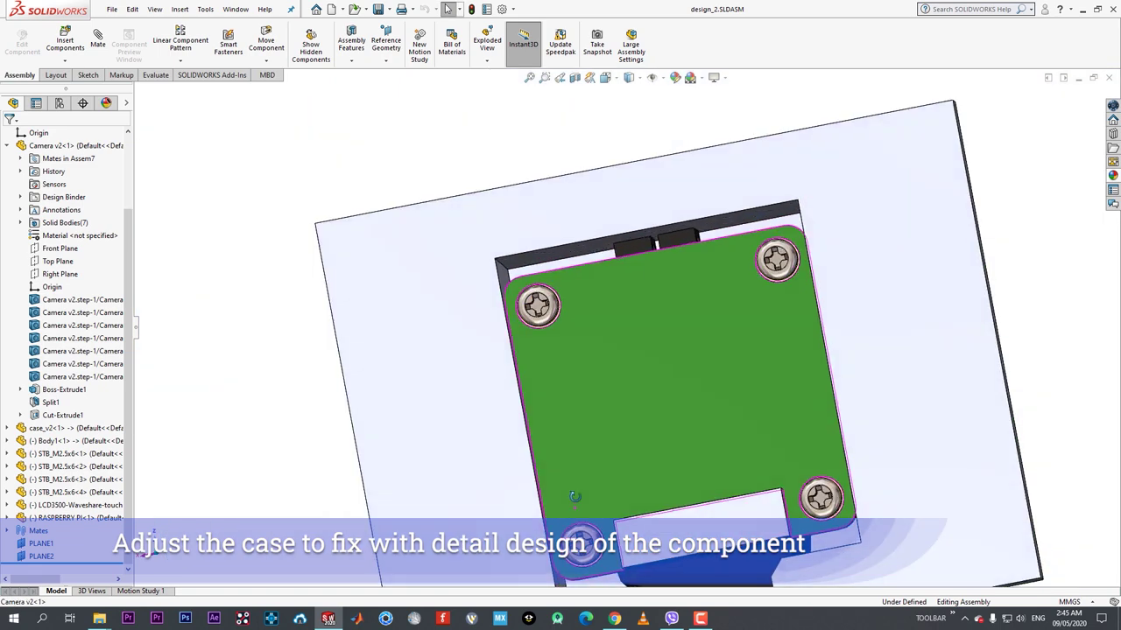
{"action": "scroll", "coordinate": [563, 487], "scroll_direction": "up", "scroll_amount": 4}
{"action": "scroll", "coordinate": [596, 485], "scroll_direction": "down", "scroll_amount": 5}
{"action": "mouse_move", "coordinate": [596, 485]}
{"action": "middle_mouse_down"}
{"action": "mouse_move", "coordinate": [604, 506]}
{"action": "mouse_move", "coordinate": [598, 490]}
{"action": "middle_mouse_up"}
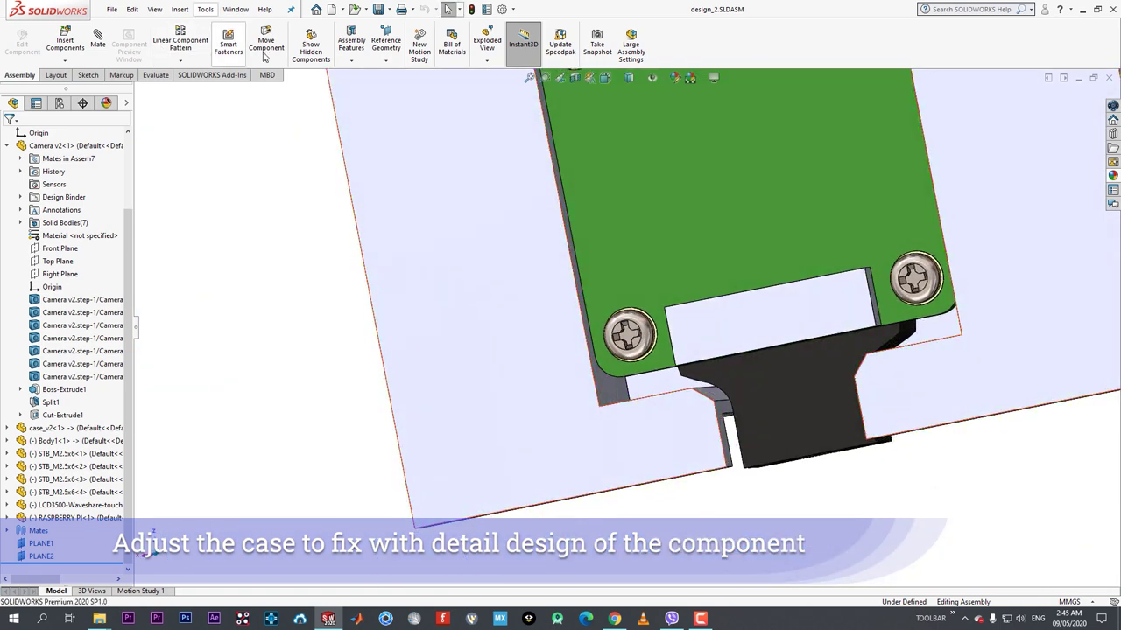
{"action": "left_click", "coordinate": [299, 262]}
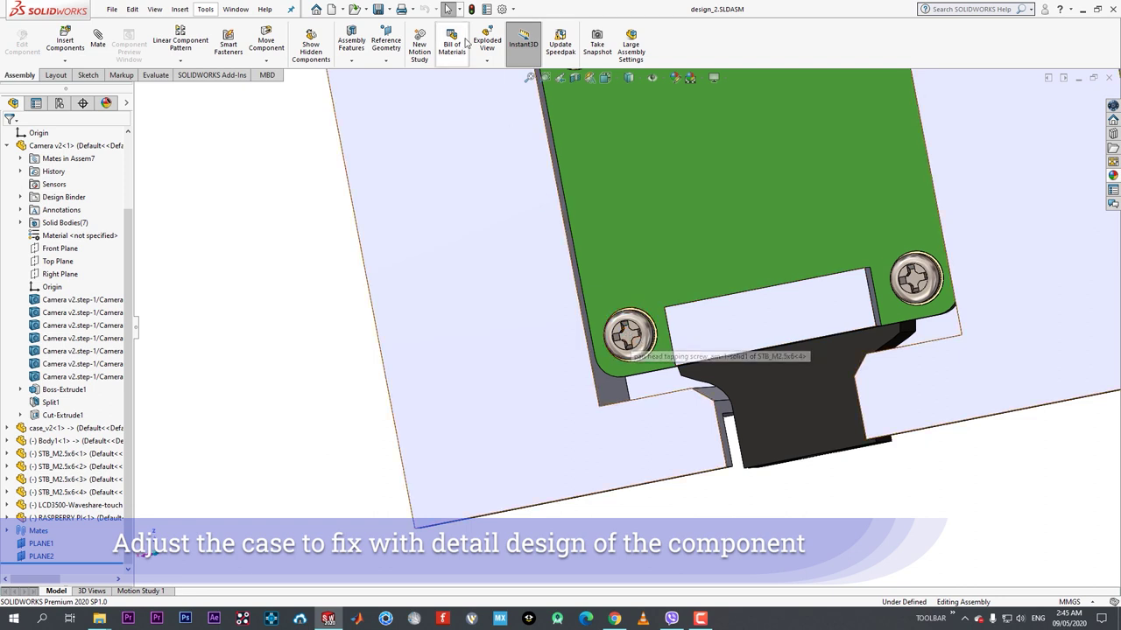
{"action": "scroll", "coordinate": [572, 329], "scroll_direction": "up", "scroll_amount": 3}
{"action": "middle_click_drag", "start_coordinate": [632, 257], "coordinate": [656, 253]}
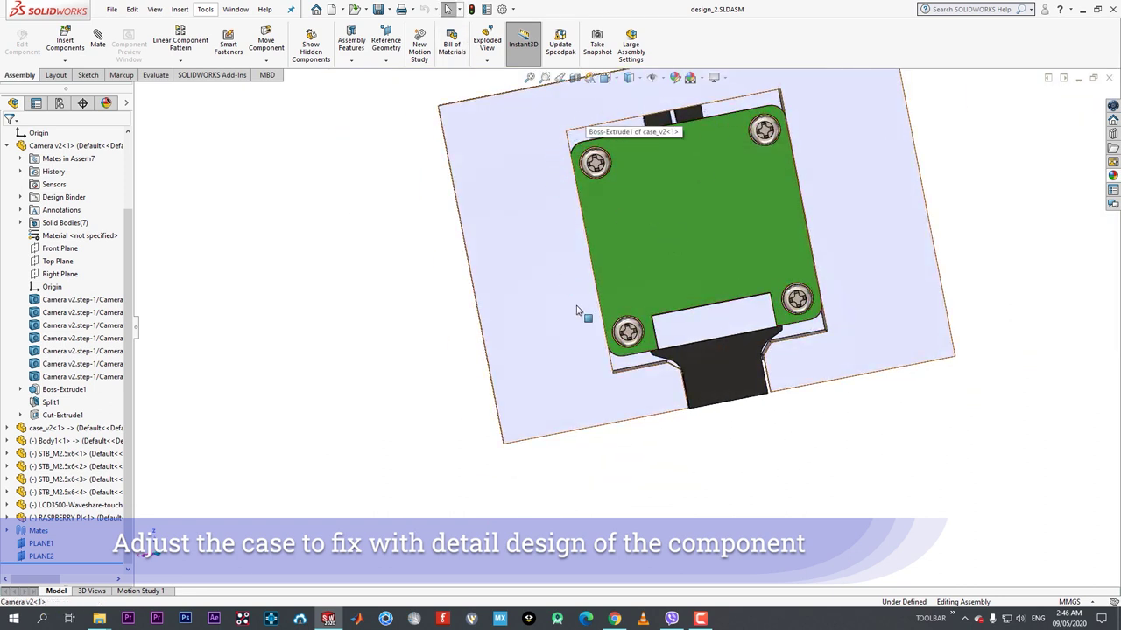
{"action": "scroll", "coordinate": [680, 165], "scroll_direction": "down", "scroll_amount": 3}
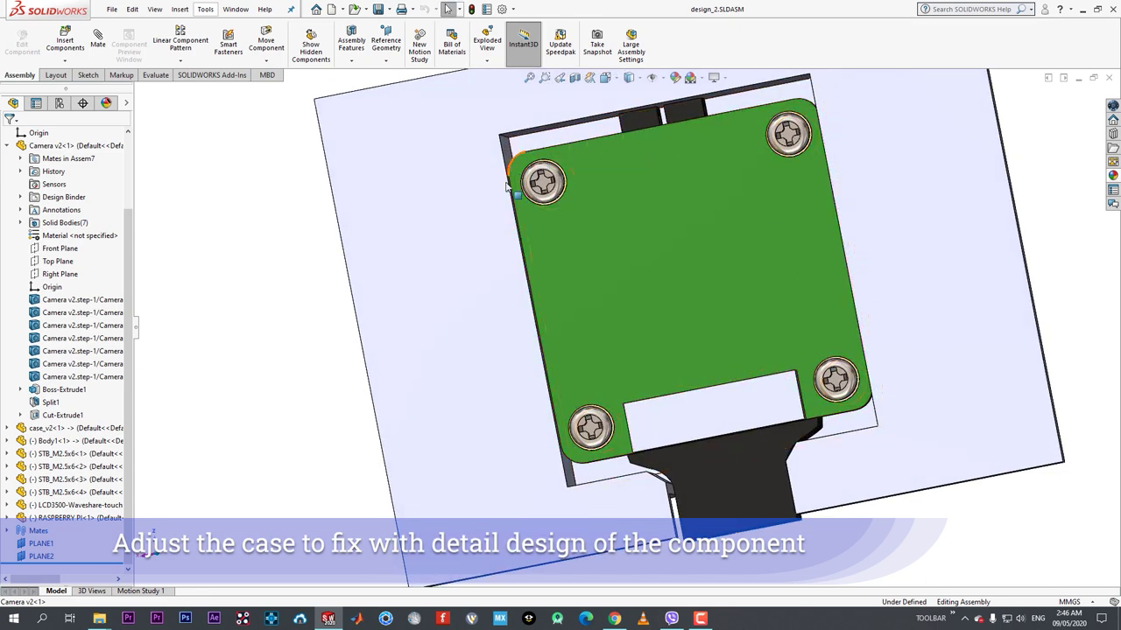
{"action": "scroll", "coordinate": [506, 317], "scroll_direction": "up", "scroll_amount": 3}
{"action": "middle_click_drag", "start_coordinate": [513, 320], "coordinate": [662, 242]}
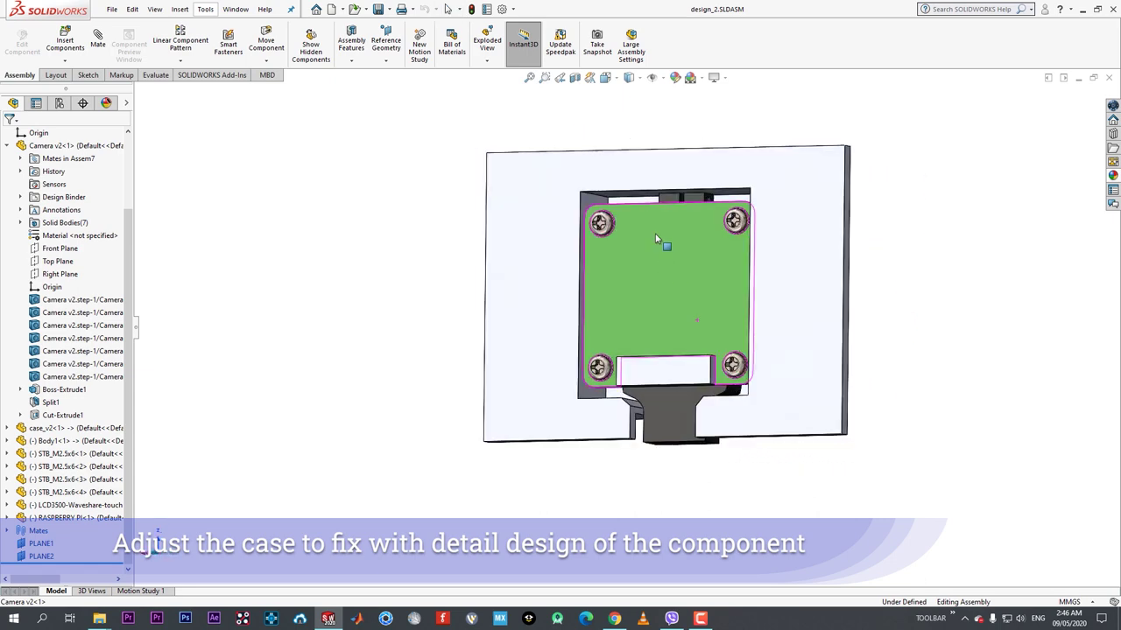
- Edit case_v2 in place and set up a chamfer on the camera recess's upper-left corner edge, with flipped direction and a 4 mm distance
{"action": "left_click", "coordinate": [518, 170]}
{"action": "left_click", "coordinate": [585, 100]}
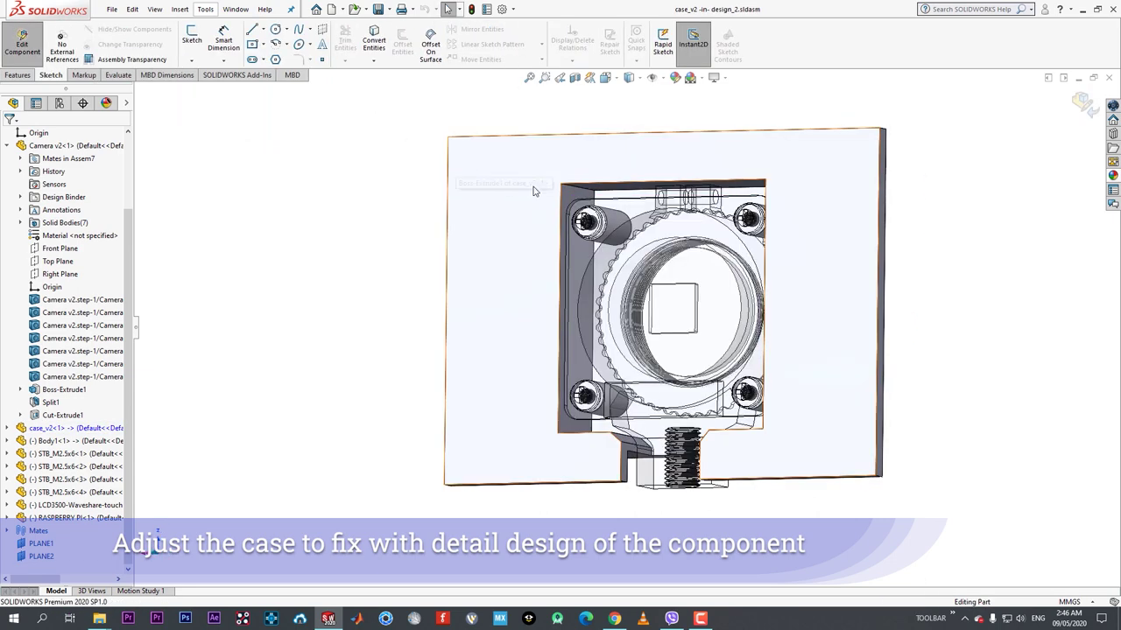
{"action": "scroll", "coordinate": [530, 180], "scroll_direction": "down", "scroll_amount": 3}
{"action": "left_click", "coordinate": [28, 76]}
{"action": "left_click", "coordinate": [500, 60]}
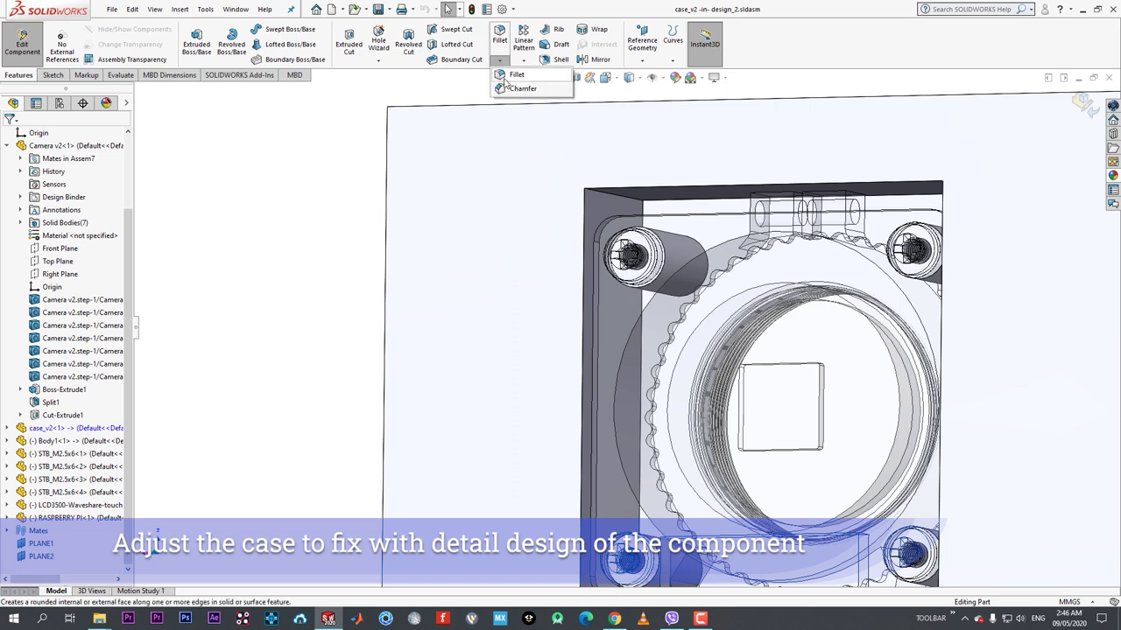
{"action": "left_click", "coordinate": [517, 89]}
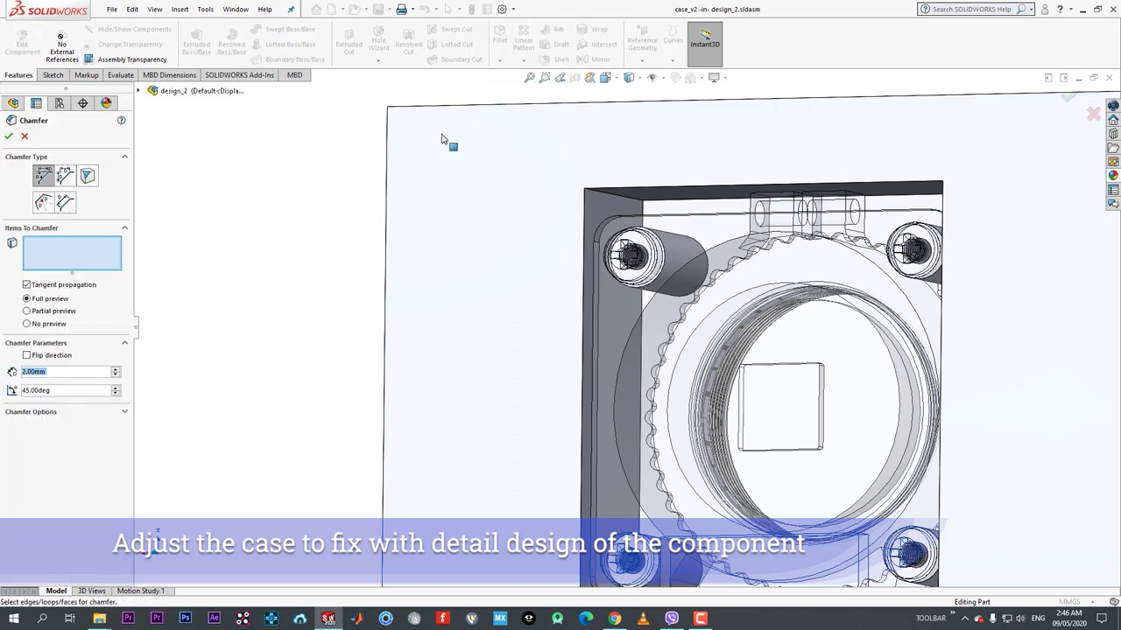
{"action": "left_click", "coordinate": [626, 200]}
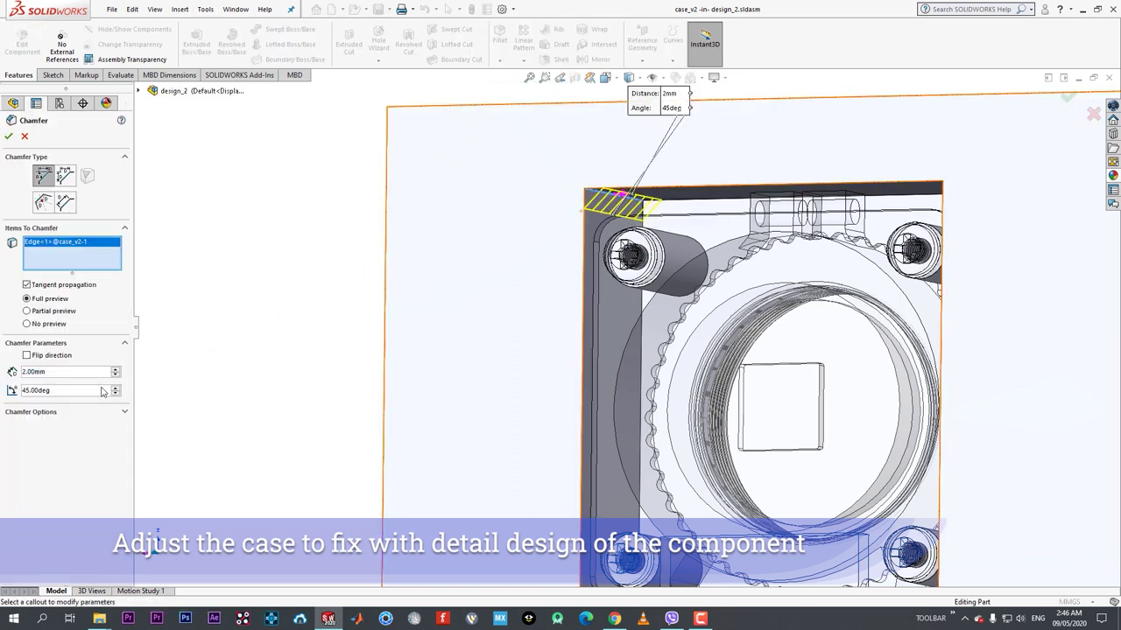
{"action": "middle_click_drag", "start_coordinate": [704, 256], "coordinate": [768, 262]}
{"action": "scroll", "coordinate": [749, 265], "scroll_direction": "down", "scroll_amount": 1}
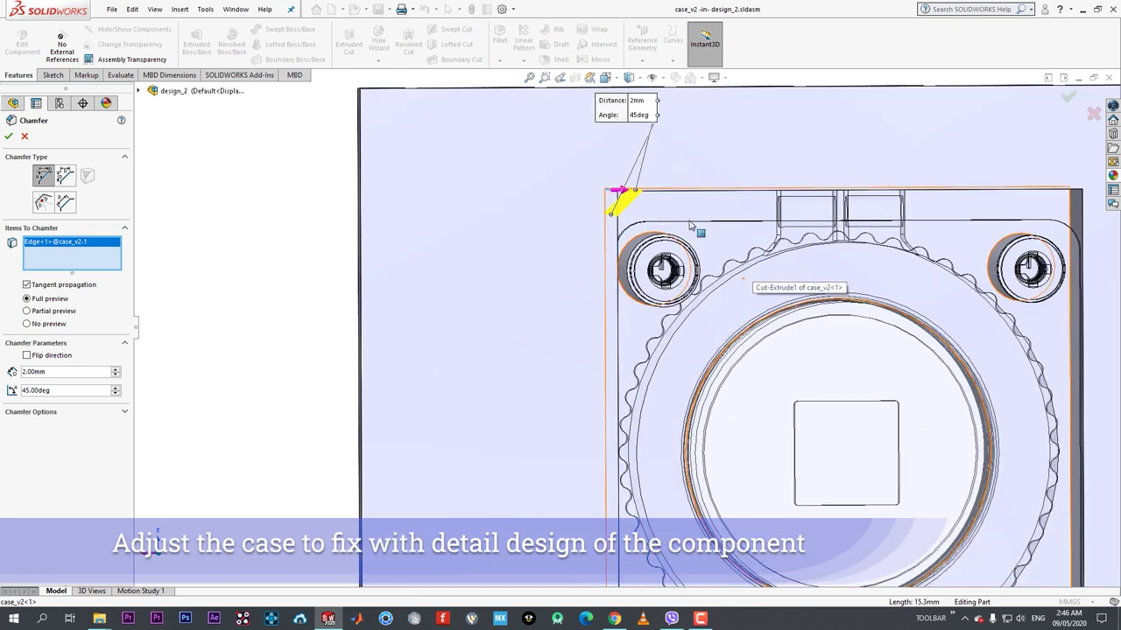
{"action": "left_click", "coordinate": [636, 194]}
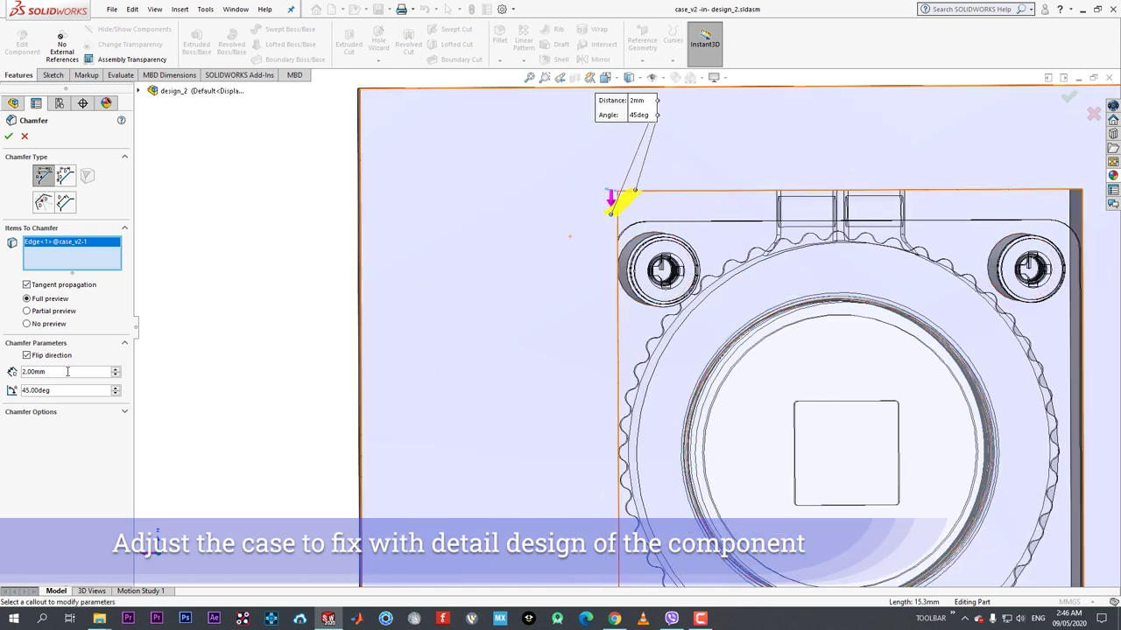
{"action": "type", "text": "4"}
{"action": "key", "text": "Return"}
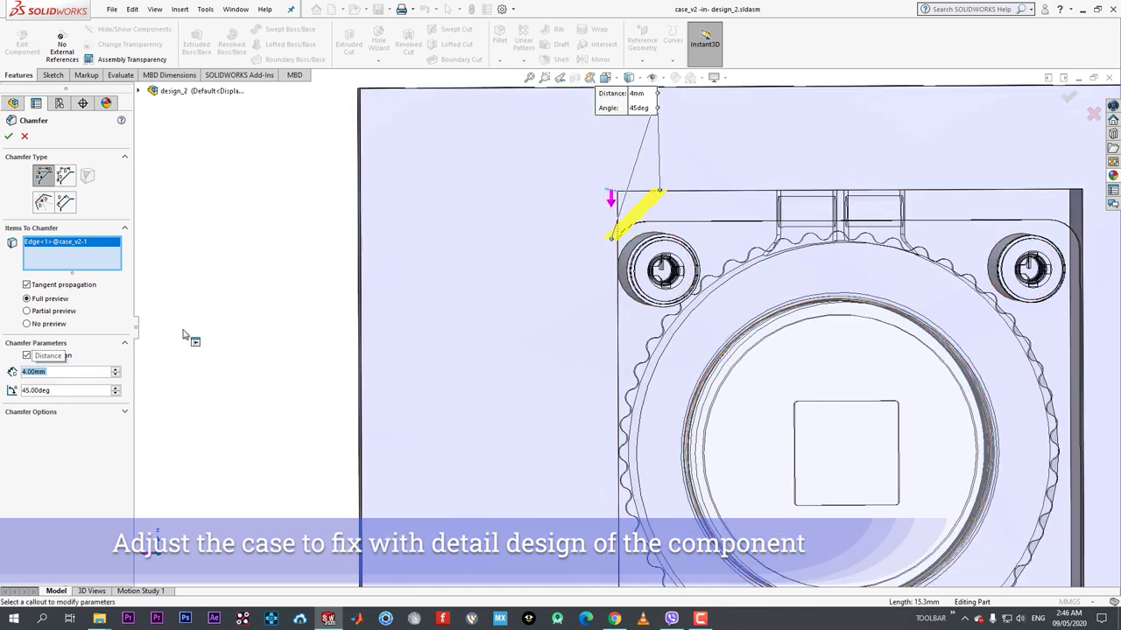
{"action": "type", "text": "z"}
{"action": "left_click", "coordinate": [537, 429]}
{"action": "key", "text": "z"}
{"action": "key", "text": "z"}
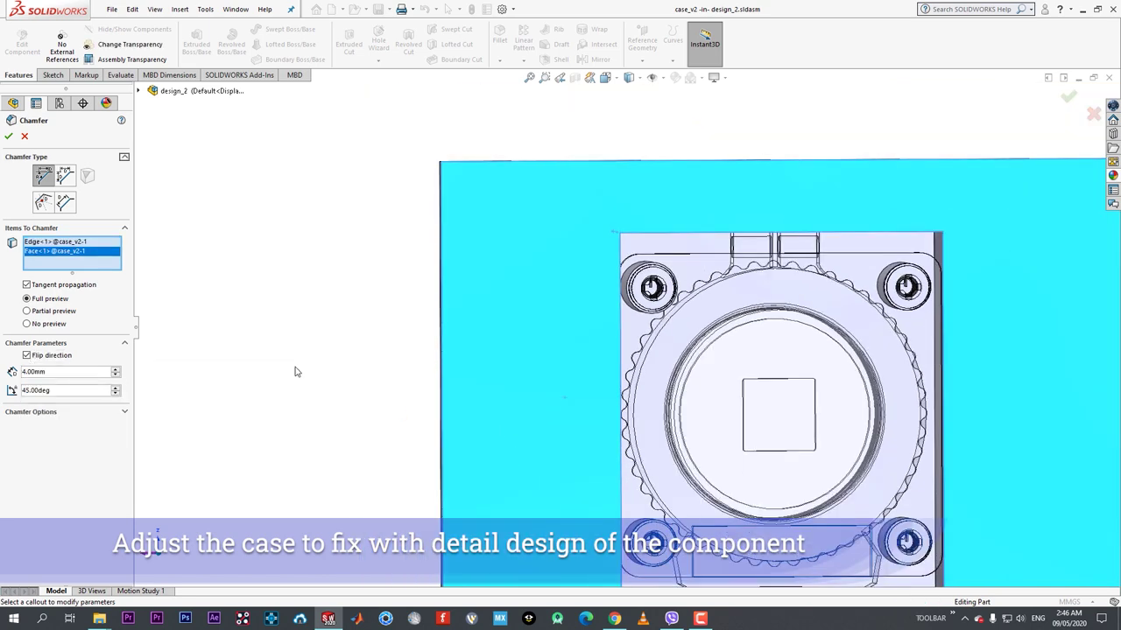
{"action": "key", "text": "z"}
{"action": "key", "text": "z"}
{"action": "key", "text": "z"}
{"action": "key", "text": "space"}
{"action": "left_click", "coordinate": [470, 434]}
{"action": "scroll", "coordinate": [310, 341], "scroll_direction": "down", "scroll_amount": 6}
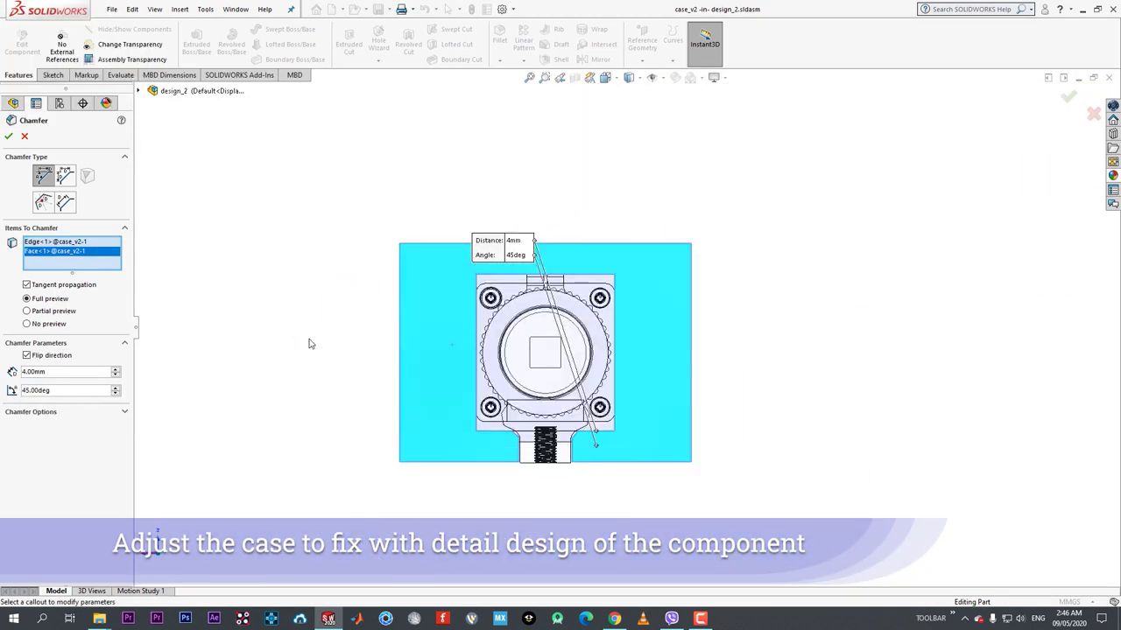
{"action": "scroll", "coordinate": [304, 342], "scroll_direction": "up", "scroll_amount": 3}
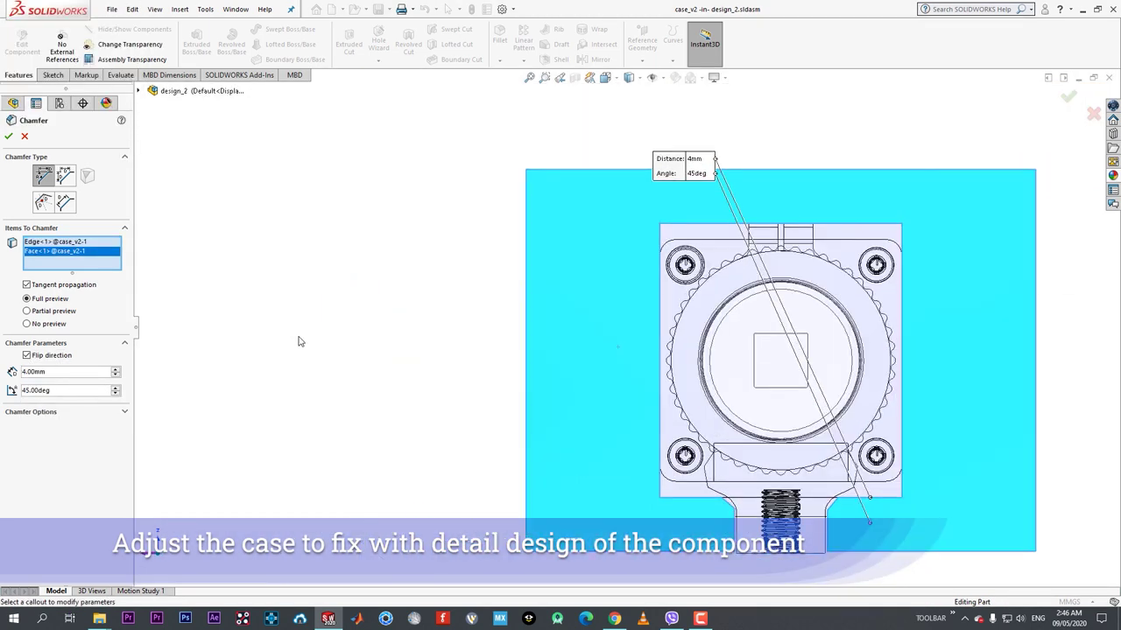
{"action": "left_click", "coordinate": [70, 251]}
{"action": "key", "text": "Delete"}
- Set the corner chamfer's distance to 3.5 mm and its angle to 60°, after trying 50°
{"action": "scroll", "coordinate": [661, 263], "scroll_direction": "up", "scroll_amount": 5}
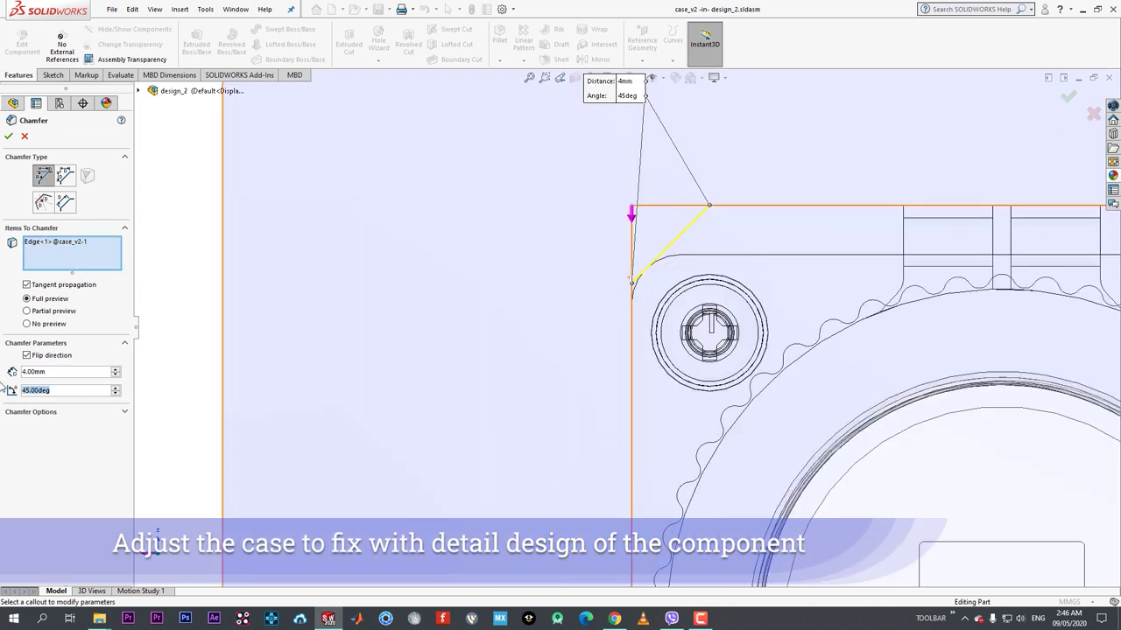
{"action": "type", "text": "50"}
{"action": "key", "text": "Return"}
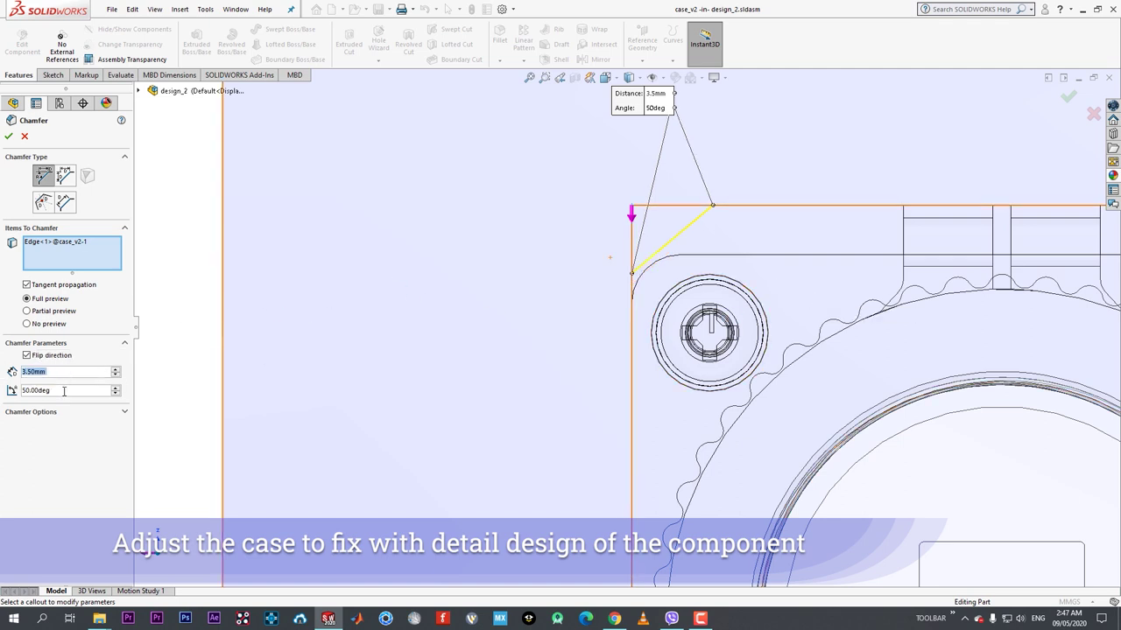
{"action": "key", "text": "Return"}
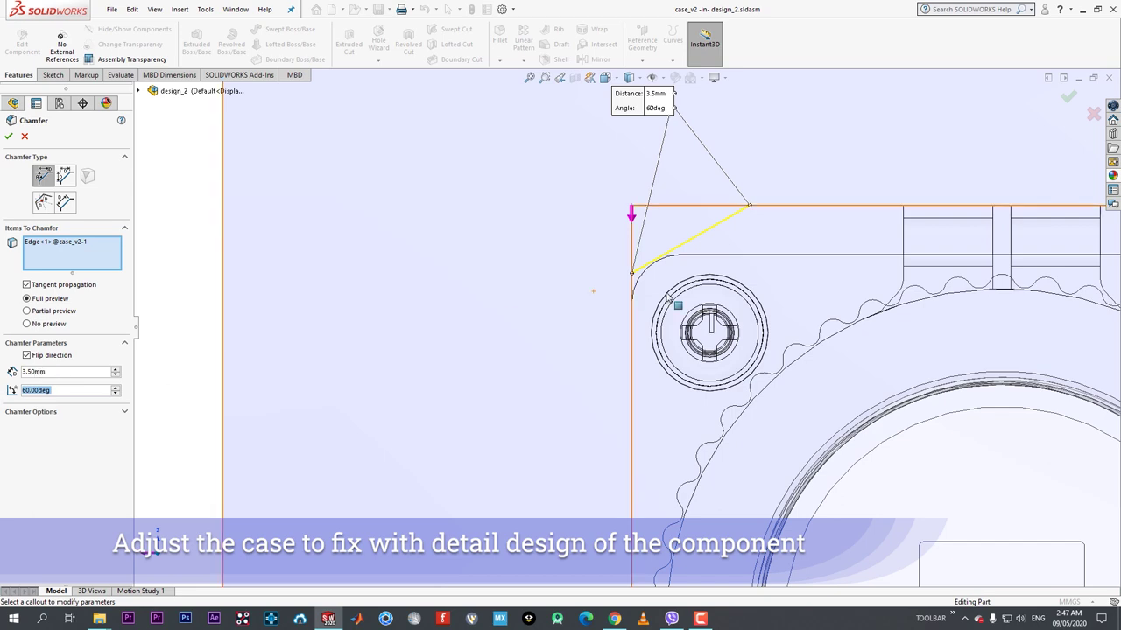
{"action": "scroll", "coordinate": [666, 294], "scroll_direction": "up", "scroll_amount": 6}
{"action": "scroll", "coordinate": [919, 331], "scroll_direction": "down", "scroll_amount": 2}
{"action": "scroll", "coordinate": [728, 338], "scroll_direction": "up", "scroll_amount": 3}
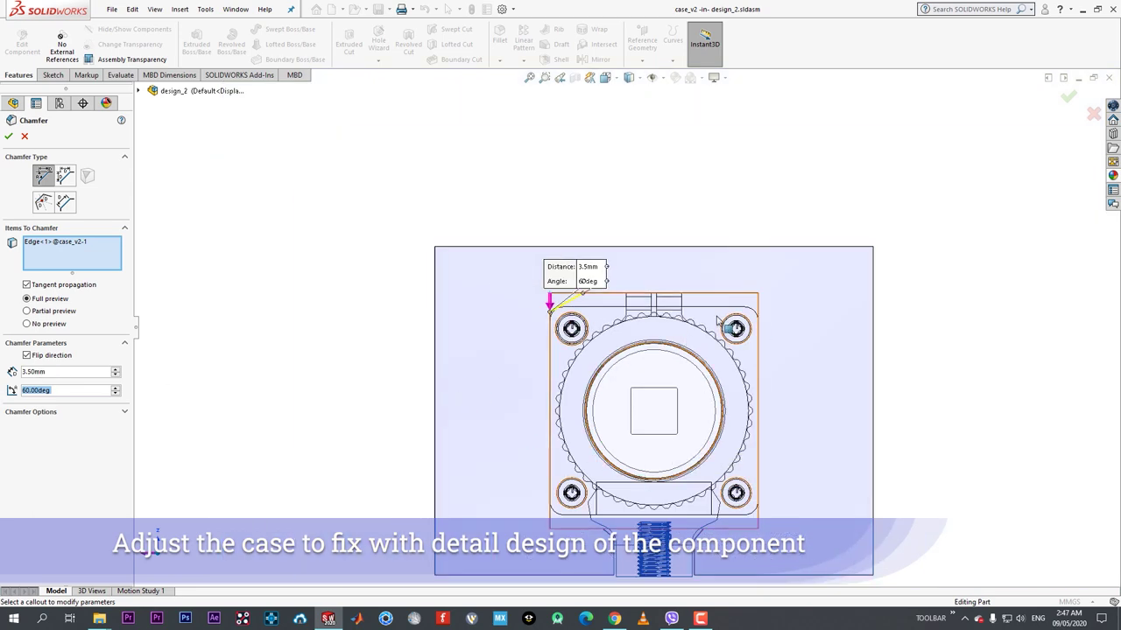
- Add the recess's upper-right corner edge to the chamfer, accept the feature and leave component editing
{"action": "middle_click_drag", "start_coordinate": [717, 321], "coordinate": [776, 296]}
{"action": "left_click", "coordinate": [782, 289]}
{"action": "scroll", "coordinate": [626, 320], "scroll_direction": "up", "scroll_amount": 2}
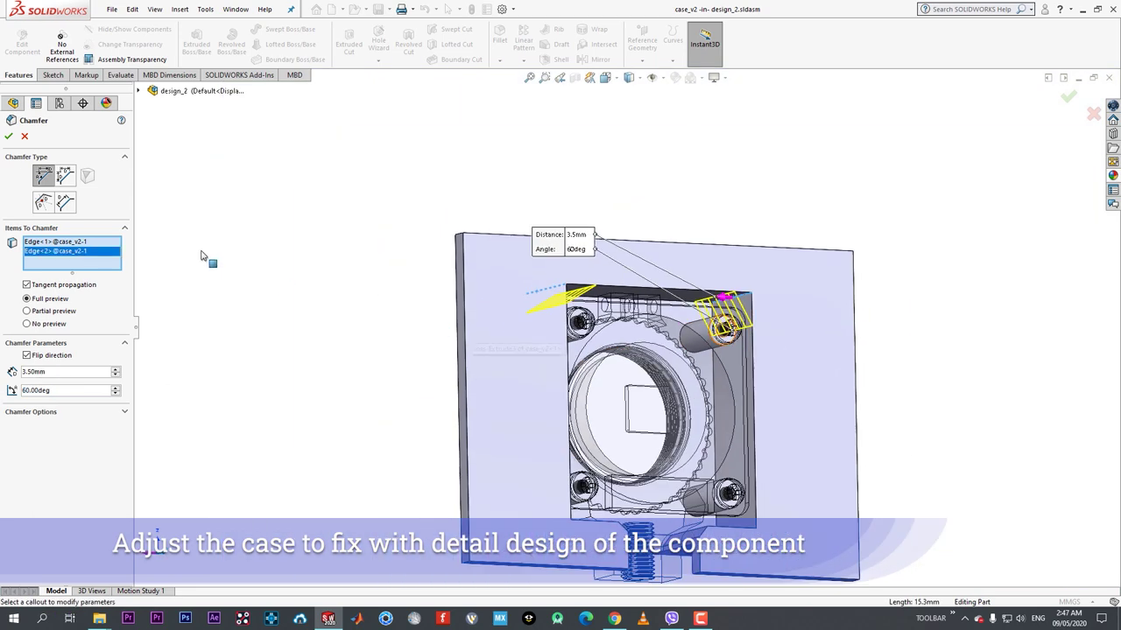
{"action": "left_click", "coordinate": [9, 137]}
{"action": "left_click", "coordinate": [21, 45]}
{"action": "scroll", "coordinate": [637, 321], "scroll_direction": "down", "scroll_amount": 5}
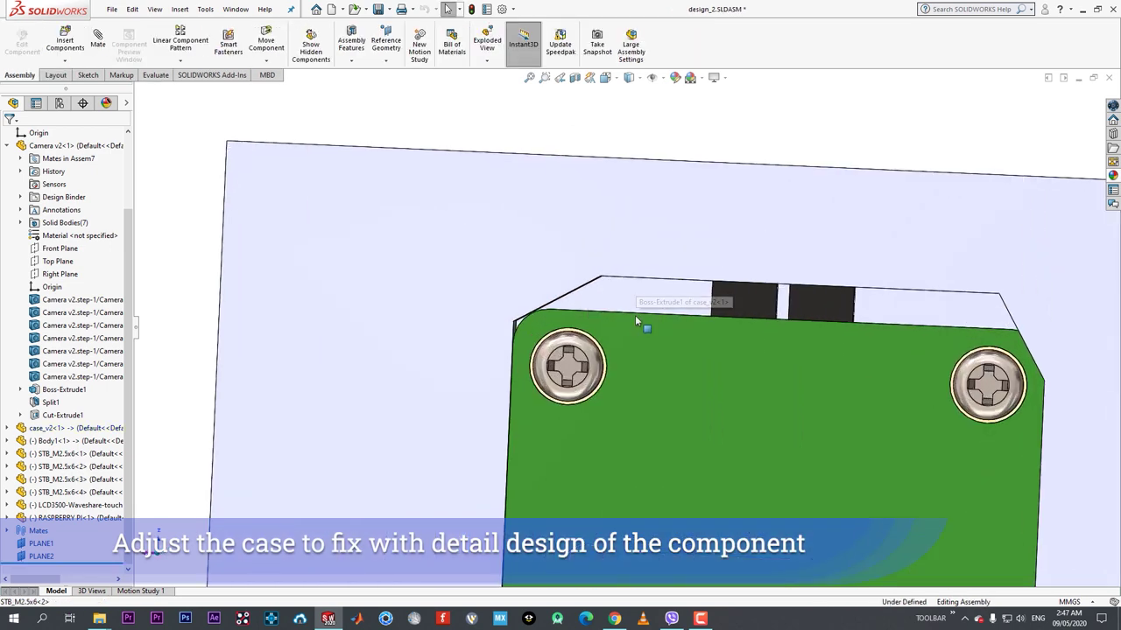
{"action": "mouse_move", "coordinate": [635, 316]}
{"action": "middle_mouse_down"}
{"action": "mouse_move", "coordinate": [638, 306]}
{"action": "mouse_move", "coordinate": [635, 322]}
{"action": "middle_mouse_up"}
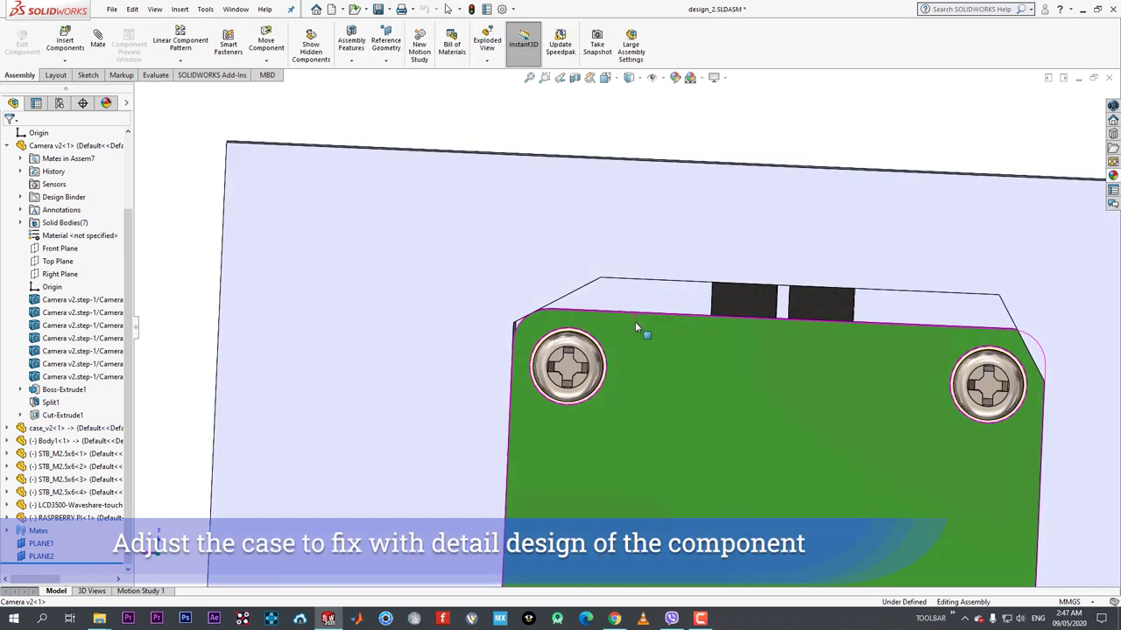
{"action": "scroll", "coordinate": [637, 322], "scroll_direction": "up", "scroll_amount": 6}
{"action": "scroll", "coordinate": [650, 383], "scroll_direction": "down", "scroll_amount": 4}
{"action": "scroll", "coordinate": [543, 455], "scroll_direction": "up", "scroll_amount": 1}
{"action": "scroll", "coordinate": [543, 455], "scroll_direction": "down", "scroll_amount": 2}
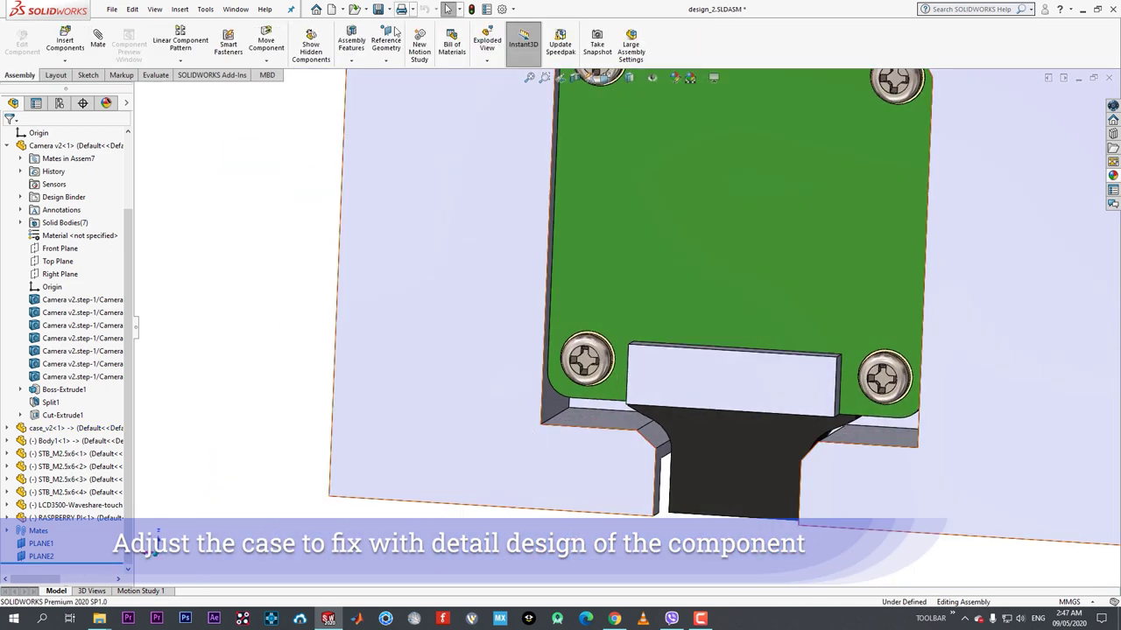
{"action": "left_click", "coordinate": [481, 217]}
{"action": "left_click", "coordinate": [510, 175]}
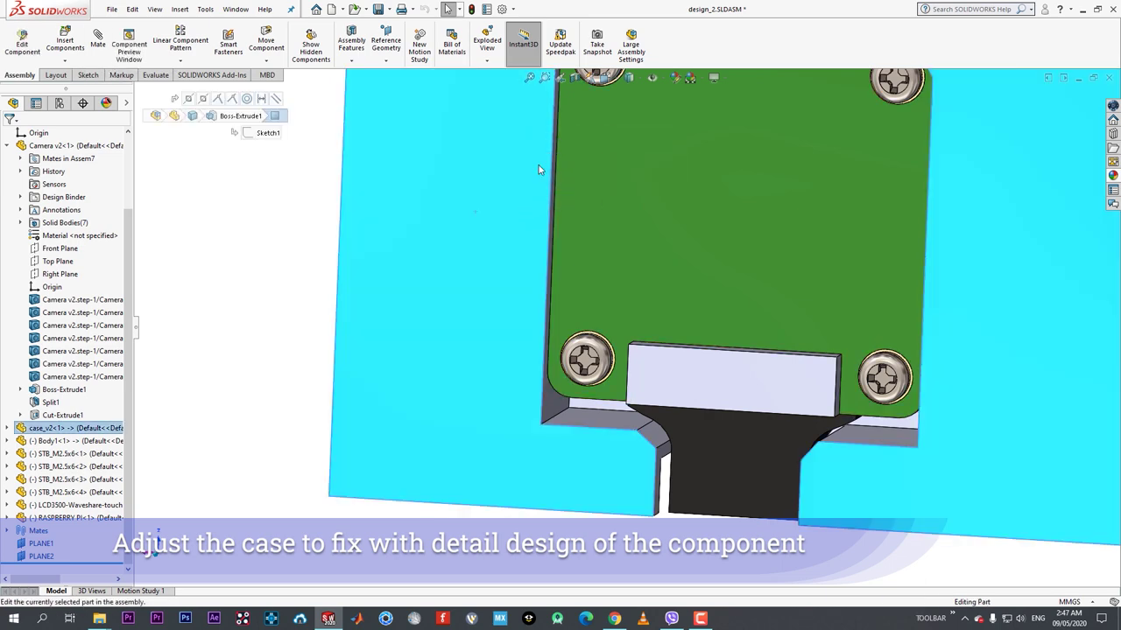
{"action": "left_click", "coordinate": [506, 89]}
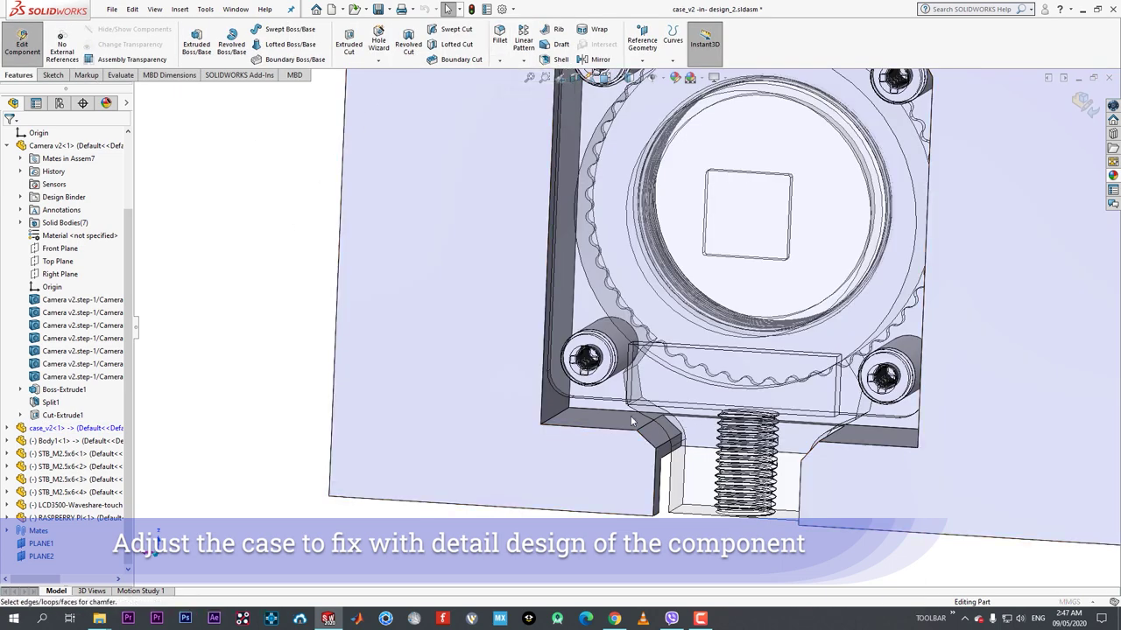
{"action": "left_click", "coordinate": [561, 413]}
{"action": "mouse_move", "coordinate": [778, 438]}
{"action": "middle_mouse_down"}
{"action": "mouse_move", "coordinate": [835, 399]}
{"action": "mouse_move", "coordinate": [970, 440]}
{"action": "mouse_move", "coordinate": [806, 401]}
{"action": "mouse_move", "coordinate": [787, 425]}
{"action": "middle_mouse_up"}
{"action": "left_click", "coordinate": [970, 440]}
{"action": "scroll", "coordinate": [787, 425], "scroll_direction": "up", "scroll_amount": 5}
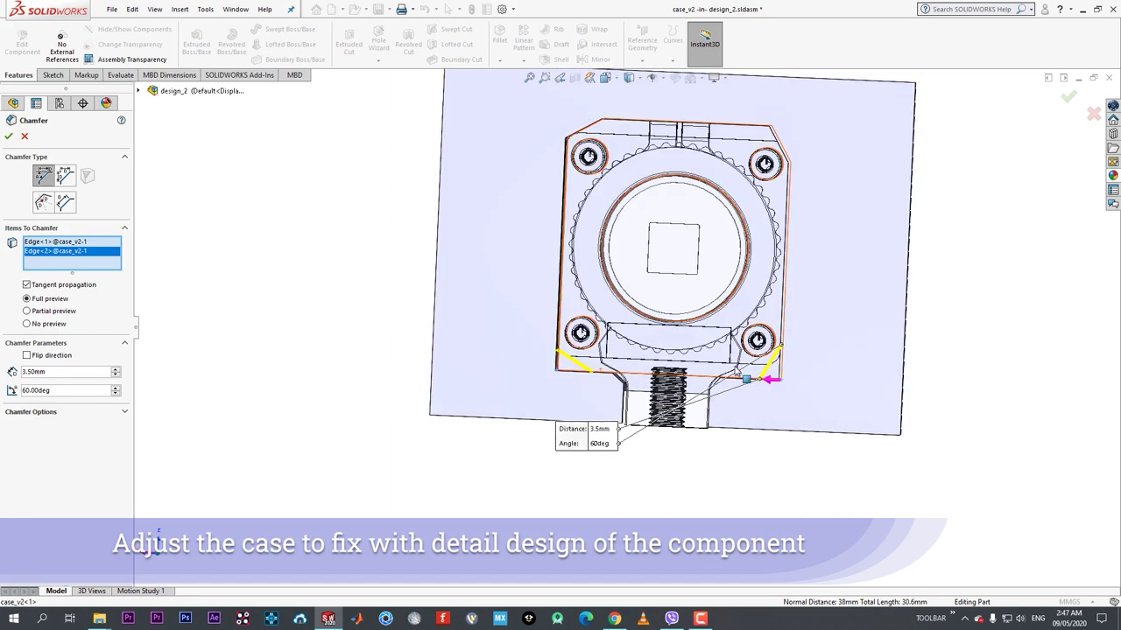
{"action": "left_click", "coordinate": [26, 139]}
- Edit the camera recess's top corner chamfer and remove the upper-right corner edge from its selection
{"action": "scroll", "coordinate": [799, 166], "scroll_direction": "down", "scroll_amount": 4}
{"action": "mouse_move", "coordinate": [713, 199]}
{"action": "middle_mouse_down"}
{"action": "mouse_move", "coordinate": [737, 150]}
{"action": "mouse_move", "coordinate": [763, 131]}
{"action": "middle_mouse_up"}
{"action": "left_click", "coordinate": [731, 128]}
{"action": "left_click", "coordinate": [783, 60]}
{"action": "scroll", "coordinate": [774, 114], "scroll_direction": "down", "scroll_amount": 3}
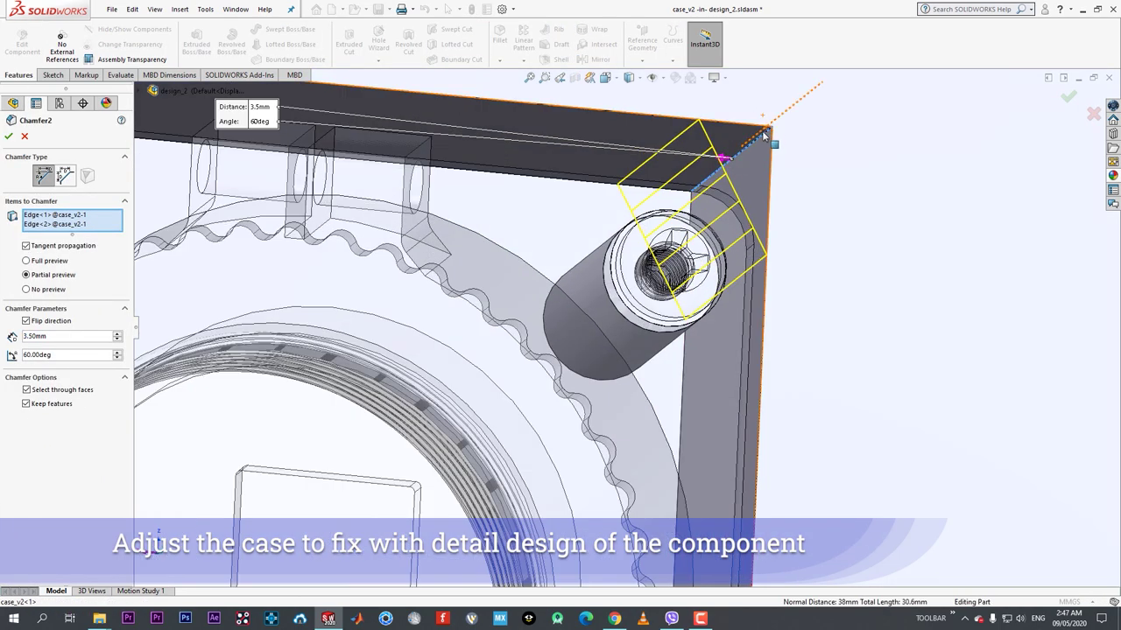
{"action": "left_click", "coordinate": [758, 139]}
{"action": "scroll", "coordinate": [719, 182], "scroll_direction": "up", "scroll_amount": 5}
{"action": "scroll", "coordinate": [420, 451], "scroll_direction": "down", "scroll_amount": 4}
- Try adding the recess's lower-left corner edge to the chamfer, remove it from the selection and accept the feature
{"action": "left_click", "coordinate": [432, 446]}
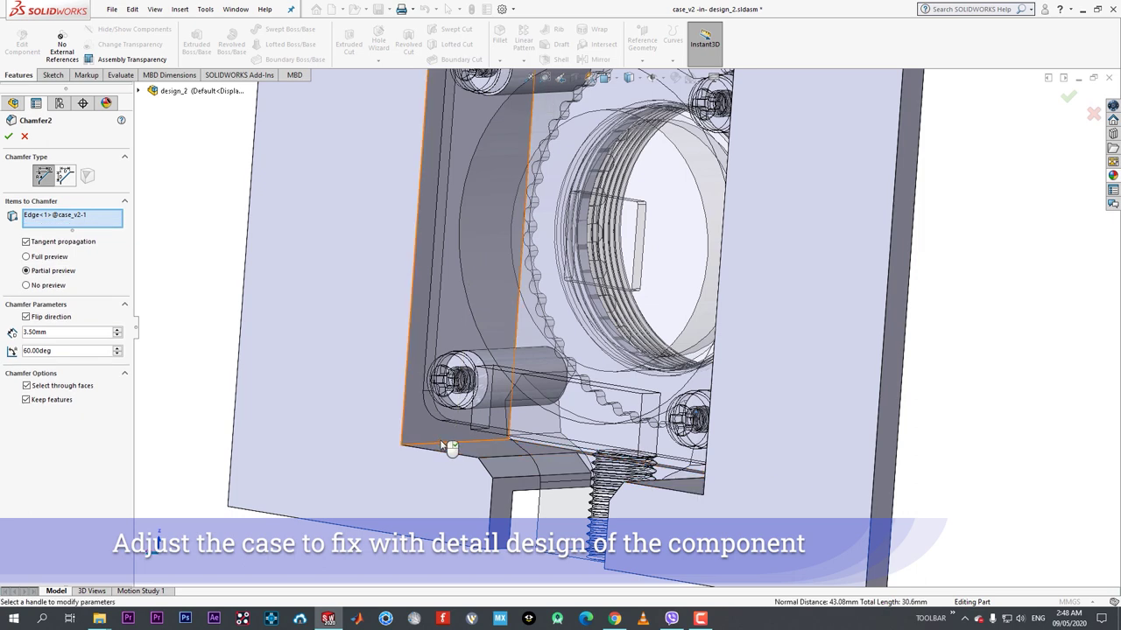
{"action": "scroll", "coordinate": [283, 359], "scroll_direction": "up", "scroll_amount": 4}
{"action": "middle_click_drag", "start_coordinate": [283, 359], "coordinate": [431, 357]}
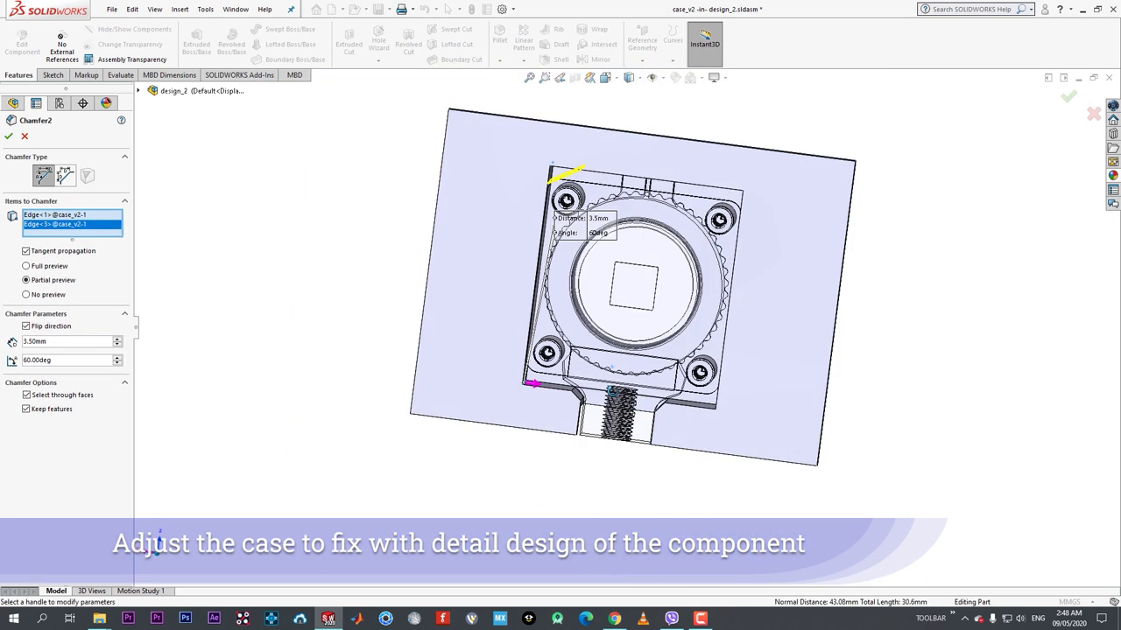
{"action": "scroll", "coordinate": [431, 356], "scroll_direction": "down", "scroll_amount": 1}
{"action": "left_click", "coordinate": [89, 251]}
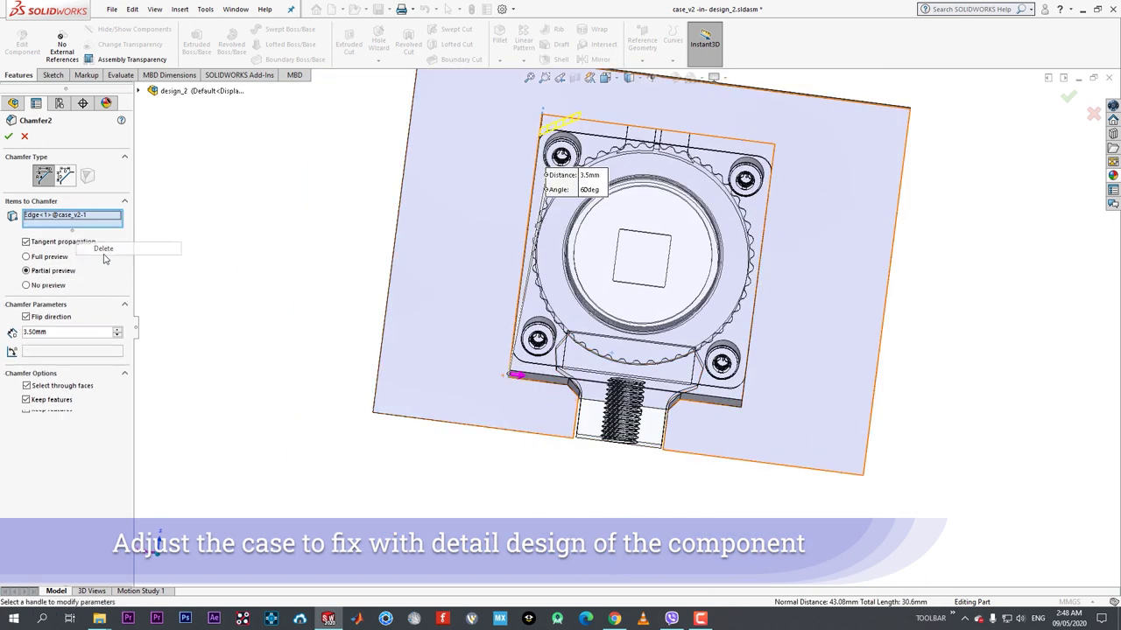
{"action": "key", "text": "Return"}
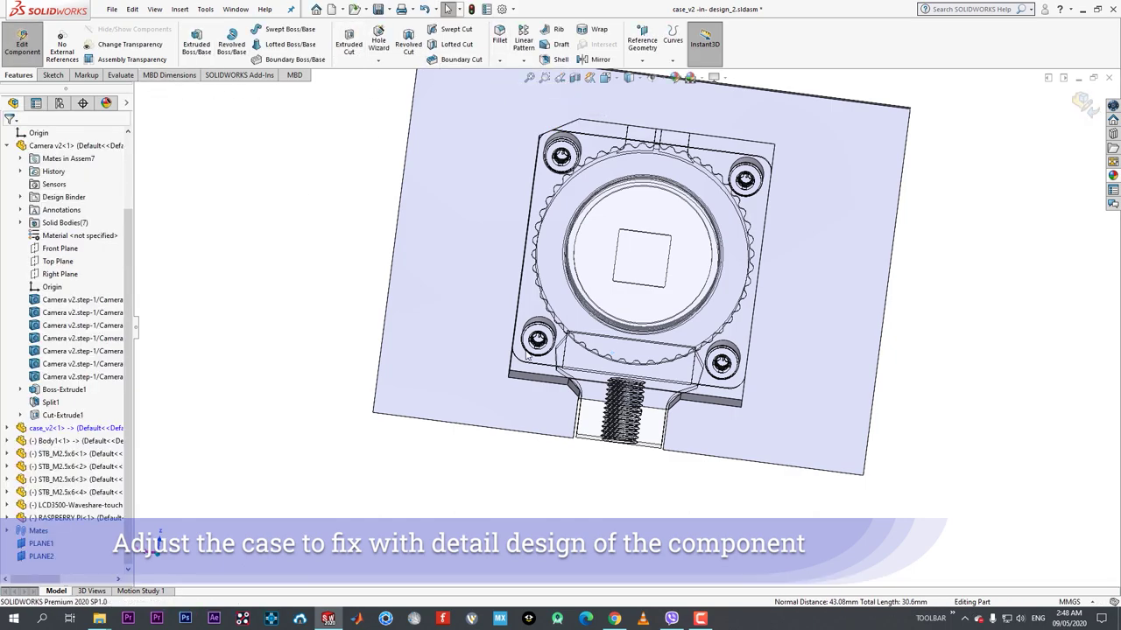
- Chamfer the camera recess's lower-left corner edge with a 3.5 mm distance and a 60° angle
{"action": "key", "text": "Return"}
{"action": "middle_click_drag", "start_coordinate": [526, 354], "coordinate": [504, 376]}
{"action": "scroll", "coordinate": [504, 376], "scroll_direction": "down", "scroll_amount": 5}
{"action": "left_click", "coordinate": [514, 370]}
{"action": "middle_click_drag", "start_coordinate": [582, 371], "coordinate": [588, 372]}
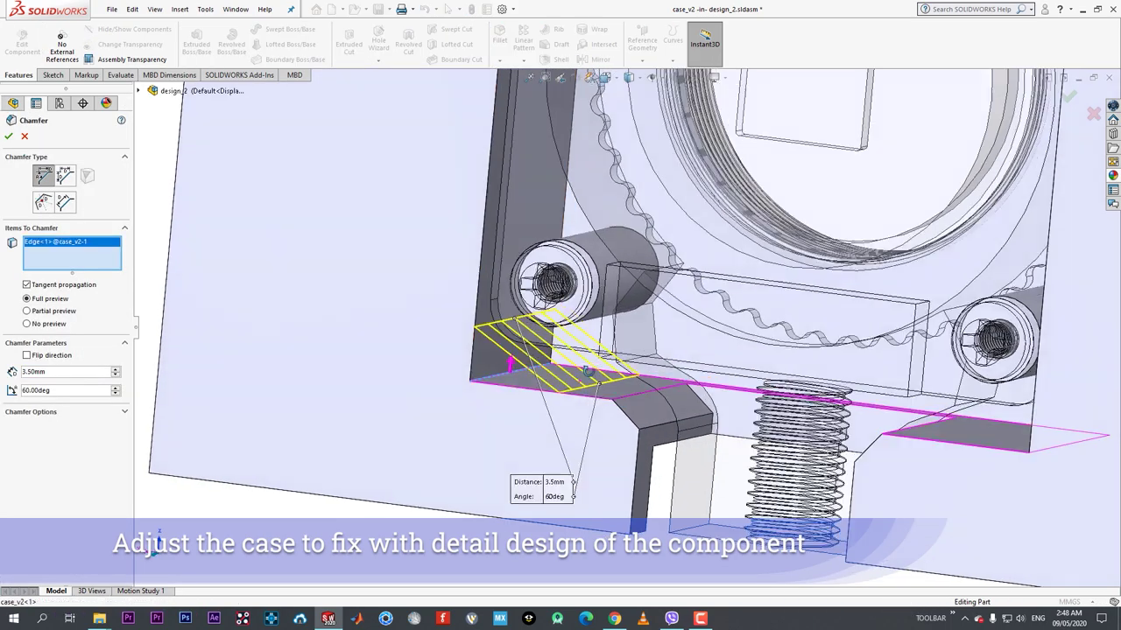
{"action": "scroll", "coordinate": [587, 370], "scroll_direction": "up", "scroll_amount": 3}
{"action": "key", "text": "Return"}
{"action": "scroll", "coordinate": [637, 302], "scroll_direction": "up", "scroll_amount": 5}
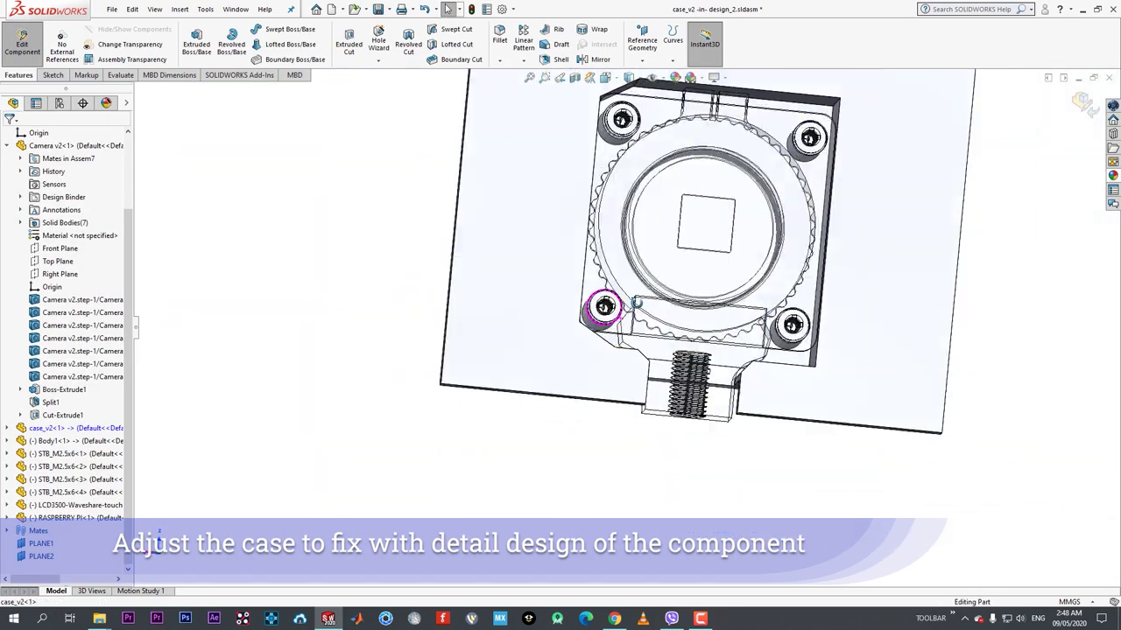
- Set up a chamfer on the recess's lower-right corner edge with a 30° angle and 6 mm distance, after trying 4 mm and 5 mm
{"action": "scroll", "coordinate": [698, 332], "scroll_direction": "down", "scroll_amount": 5}
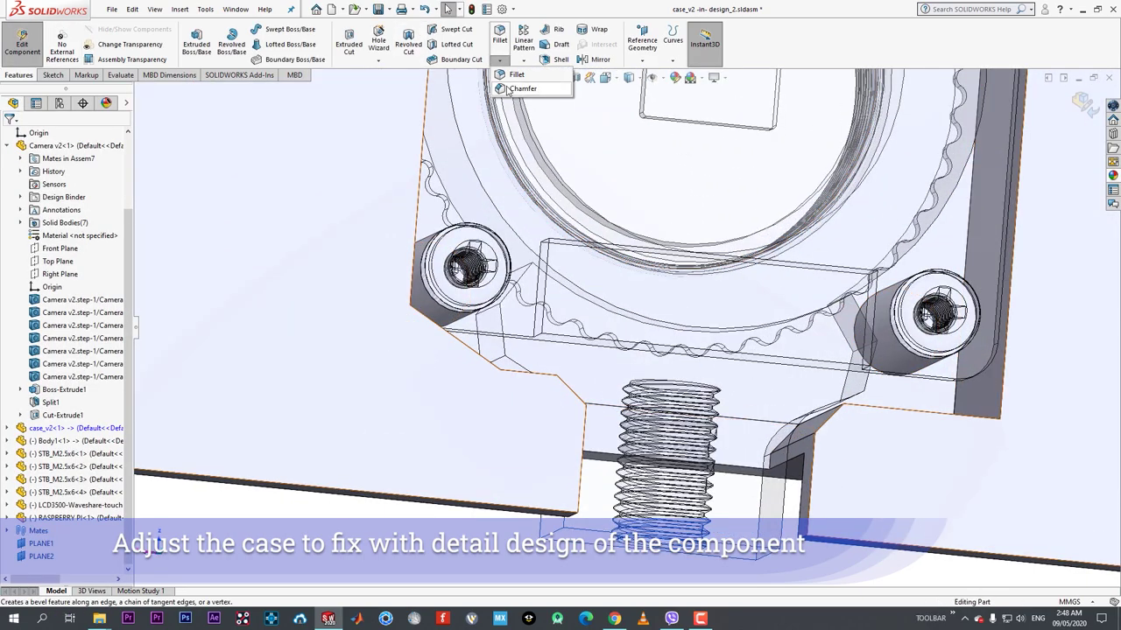
{"action": "left_click", "coordinate": [508, 89]}
{"action": "scroll", "coordinate": [870, 372], "scroll_direction": "down", "scroll_amount": 5}
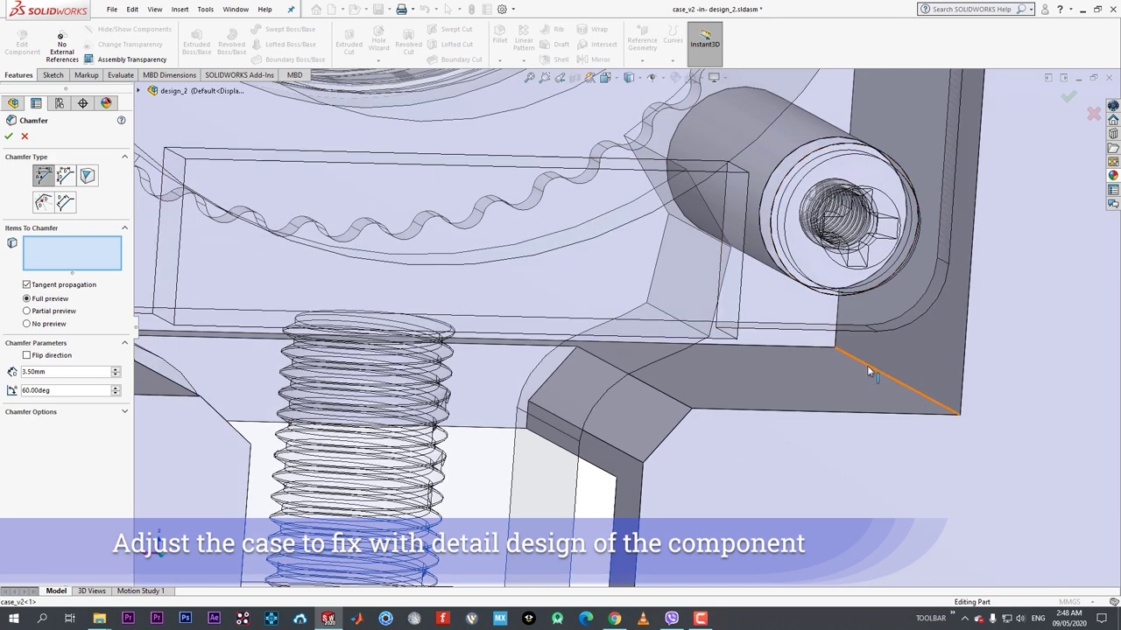
{"action": "left_click", "coordinate": [869, 372]}
{"action": "scroll", "coordinate": [775, 356], "scroll_direction": "up", "scroll_amount": 5}
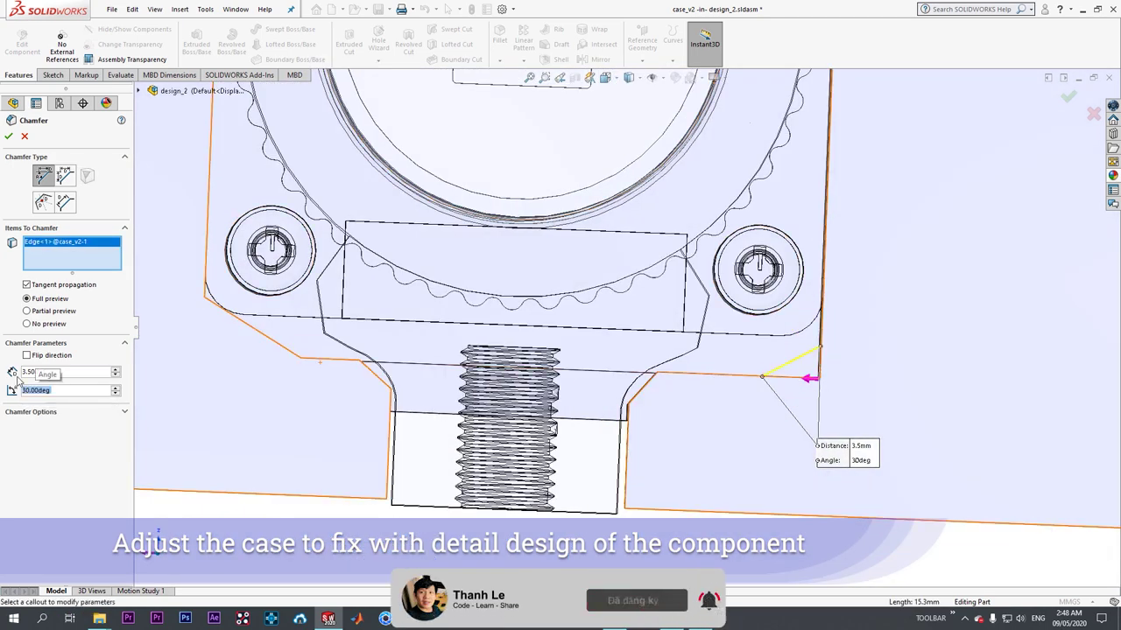
{"action": "left_click", "coordinate": [69, 373]}
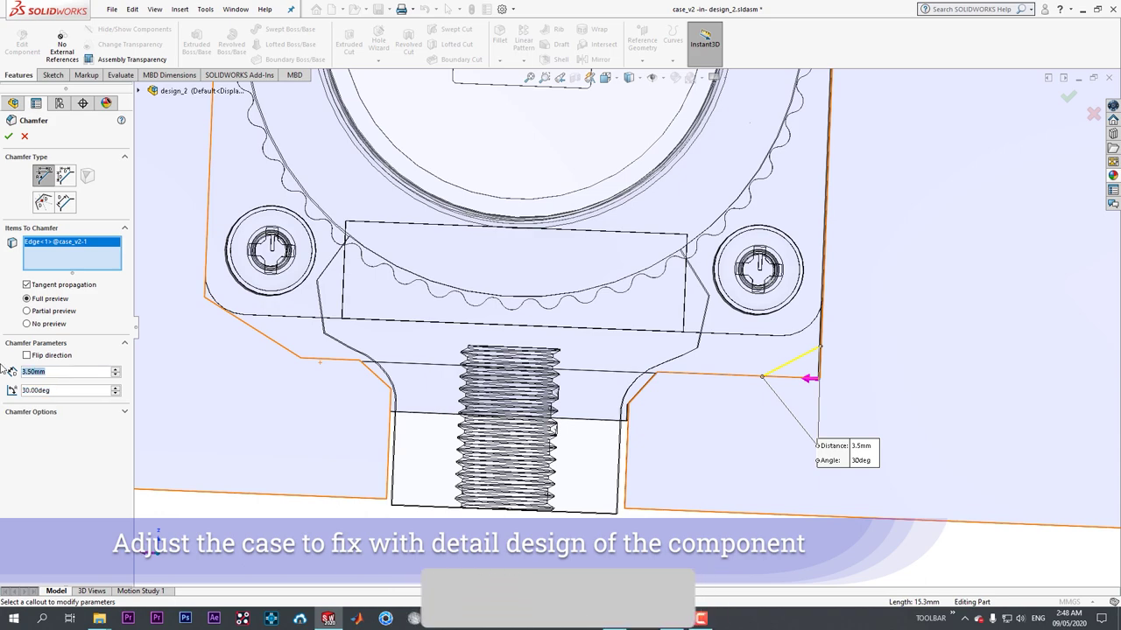
{"action": "type", "text": "4"}
{"action": "key", "text": "Return"}
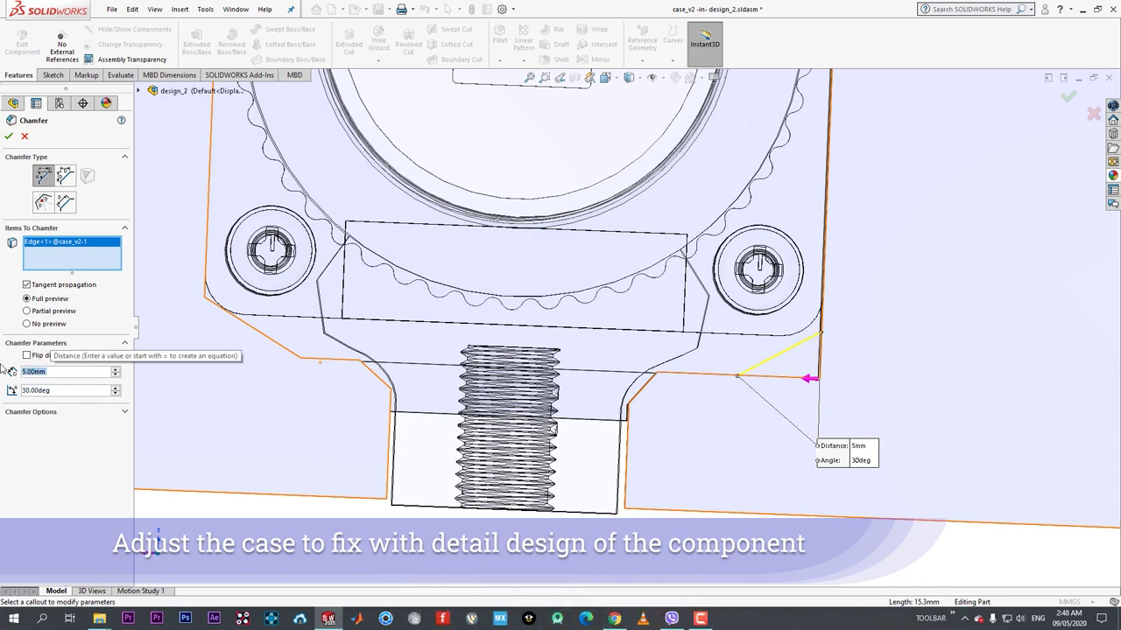
- Try adding the recess's upper-right corner edge to the chamfer, remove it and accept the lower-right corner chamfer
{"action": "middle_click_drag", "start_coordinate": [532, 349], "coordinate": [698, 237]}
{"action": "scroll", "coordinate": [665, 220], "scroll_direction": "up", "scroll_amount": 7}
{"action": "scroll", "coordinate": [666, 158], "scroll_direction": "down", "scroll_amount": 5}
{"action": "left_click", "coordinate": [660, 230]}
{"action": "scroll", "coordinate": [625, 328], "scroll_direction": "up", "scroll_amount": 3}
{"action": "scroll", "coordinate": [688, 281], "scroll_direction": "up", "scroll_amount": 3}
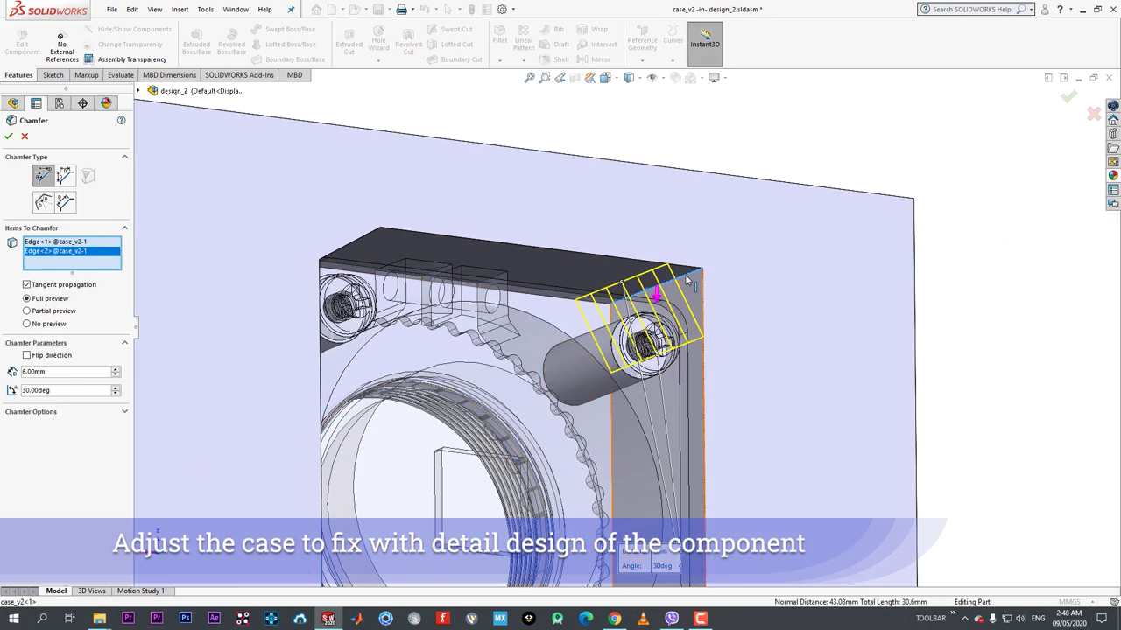
{"action": "left_click", "coordinate": [690, 279]}
{"action": "scroll", "coordinate": [683, 289], "scroll_direction": "down", "scroll_amount": 3}
{"action": "left_click", "coordinate": [9, 137]}
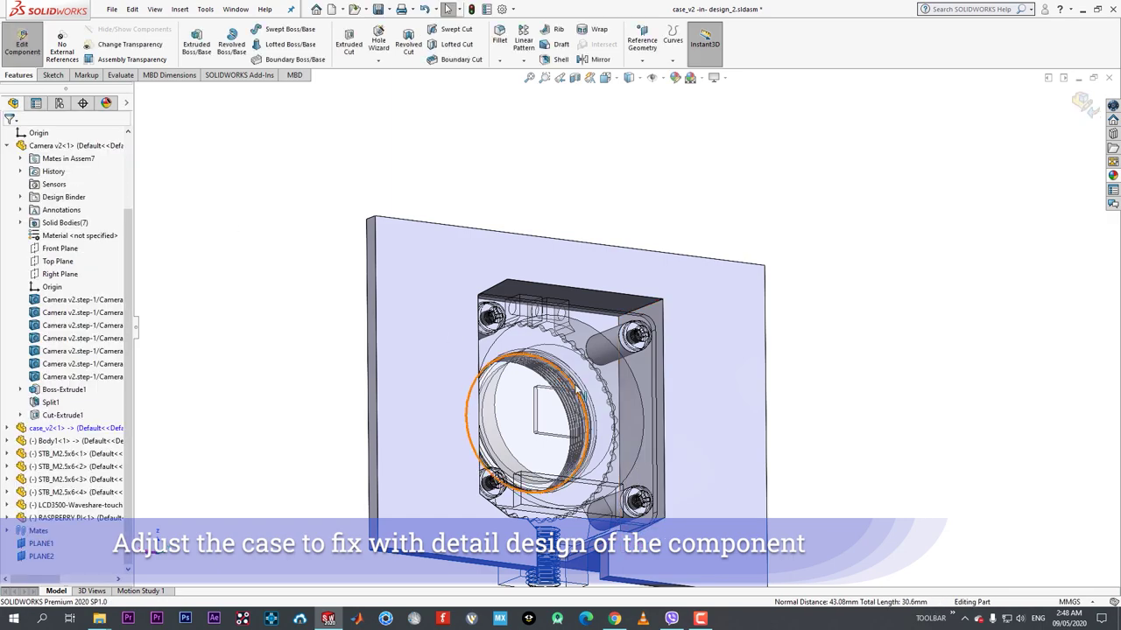
- Chamfer the camera recess's upper-right corner edge at a 30° angle as a separate feature
{"action": "middle_click_drag", "start_coordinate": [481, 413], "coordinate": [548, 421]}
{"action": "scroll", "coordinate": [628, 490], "scroll_direction": "down", "scroll_amount": 6}
{"action": "scroll", "coordinate": [550, 225], "scroll_direction": "up", "scroll_amount": 6}
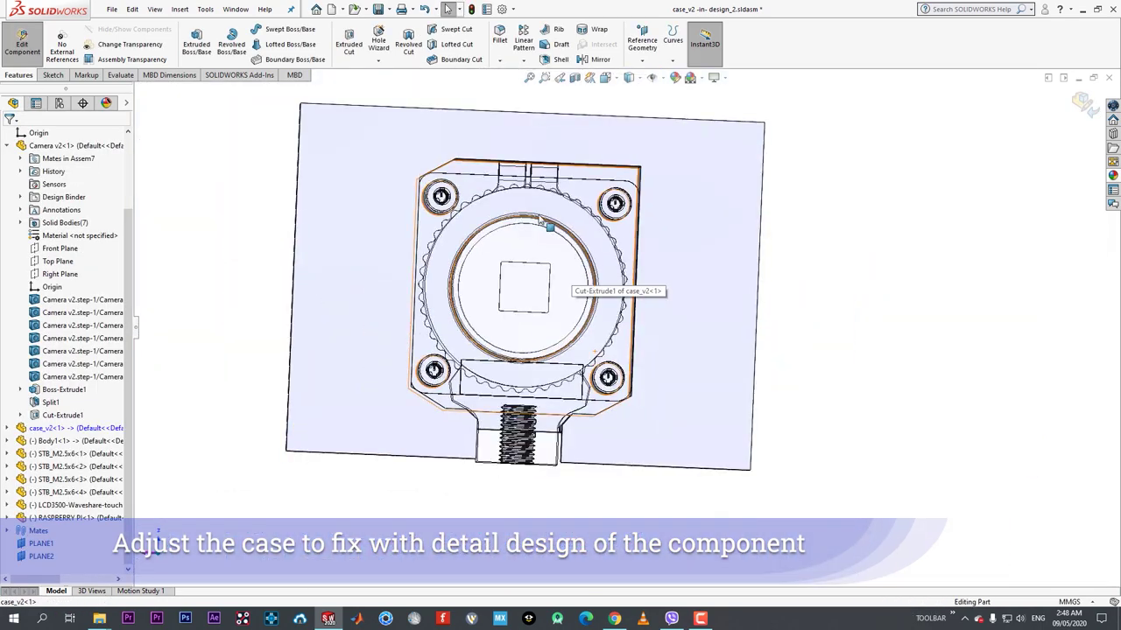
{"action": "scroll", "coordinate": [568, 197], "scroll_direction": "down", "scroll_amount": 2}
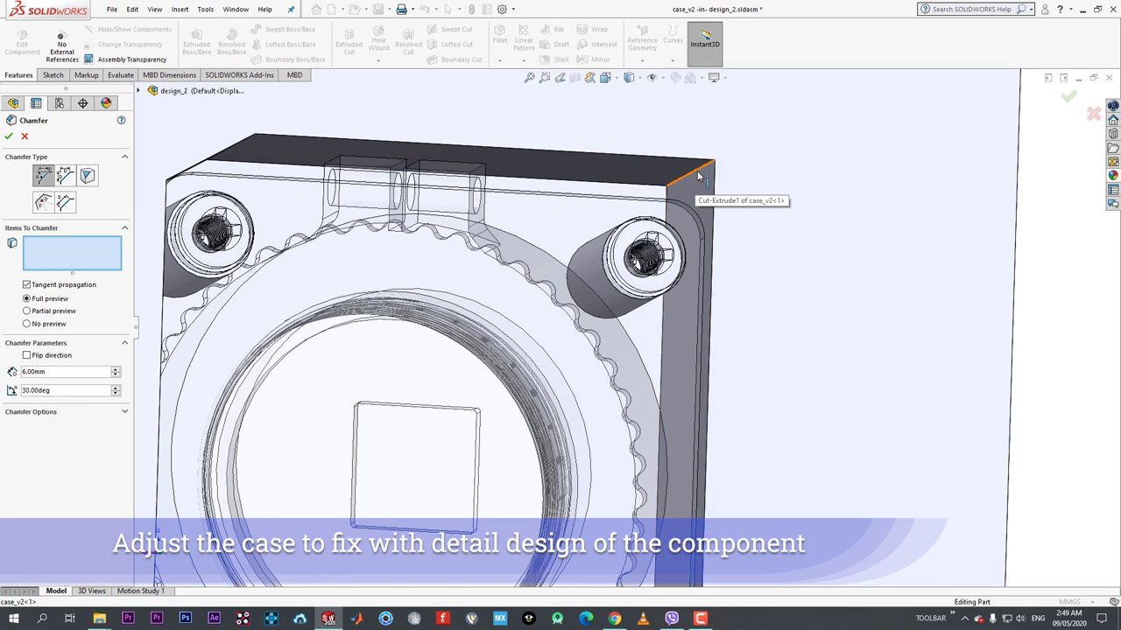
{"action": "left_click", "coordinate": [698, 172]}
{"action": "middle_click_drag", "start_coordinate": [731, 273], "coordinate": [713, 292]}
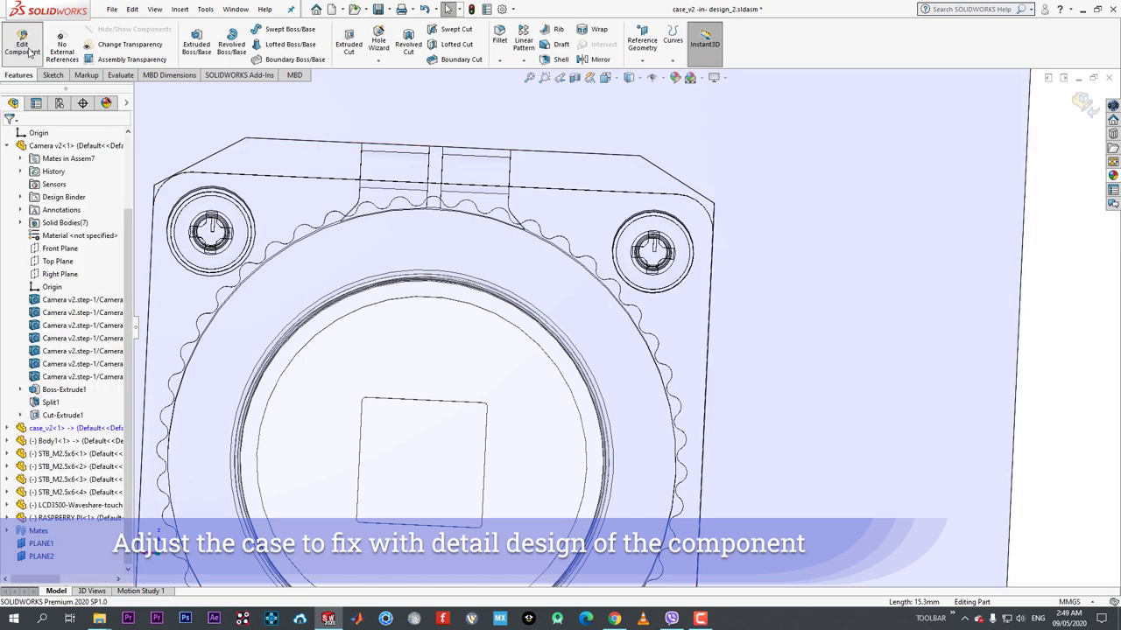
- Leave component editing of case_v2 and save the assembly
{"action": "left_click", "coordinate": [31, 50]}
{"action": "scroll", "coordinate": [646, 315], "scroll_direction": "up", "scroll_amount": 3}
{"action": "mouse_move", "coordinate": [646, 315]}
{"action": "middle_mouse_down"}
{"action": "mouse_move", "coordinate": [623, 356]}
{"action": "mouse_move", "coordinate": [574, 330]}
{"action": "mouse_move", "coordinate": [552, 244]}
{"action": "mouse_move", "coordinate": [365, 201]}
{"action": "mouse_move", "coordinate": [581, 275]}
{"action": "mouse_move", "coordinate": [537, 362]}
{"action": "middle_mouse_up"}
{"action": "scroll", "coordinate": [581, 276], "scroll_direction": "up", "scroll_amount": 2}
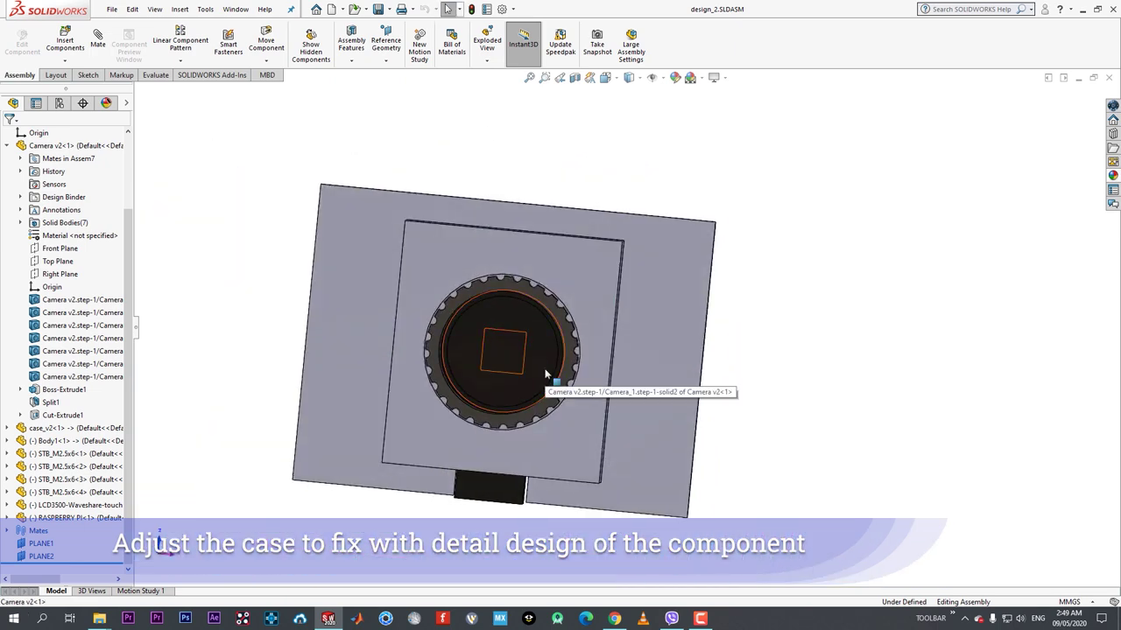
{"action": "middle_click_drag", "start_coordinate": [529, 309], "coordinate": [669, 321]}
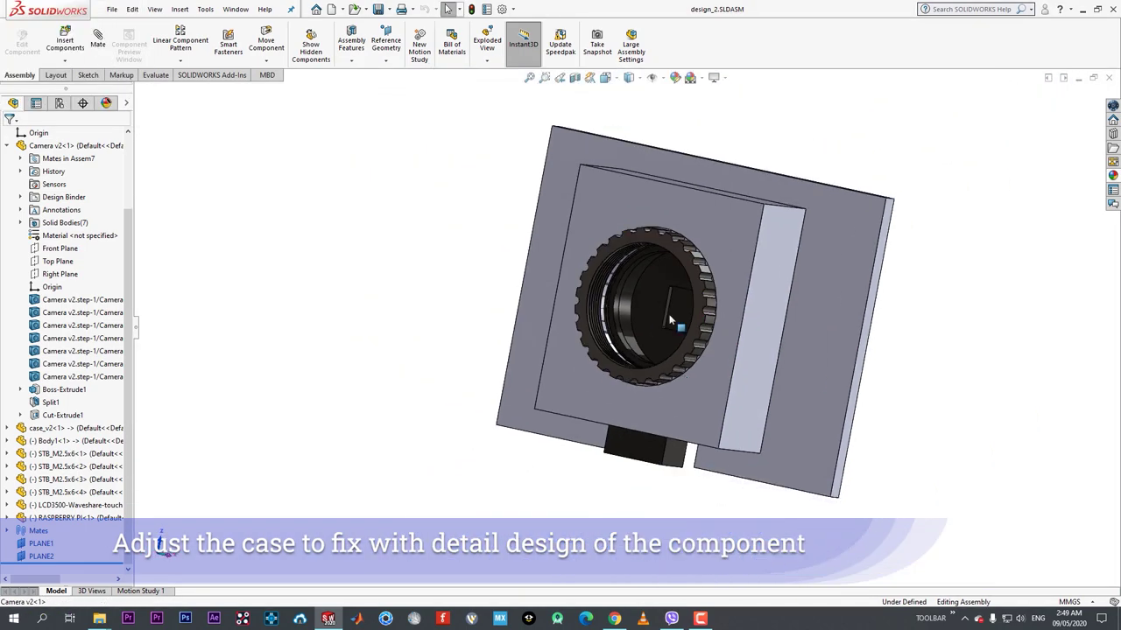
- Move the Raspberry Pi and touch display assembly next to the camera case
{"action": "middle_click_drag", "start_coordinate": [639, 184], "coordinate": [581, 180]}
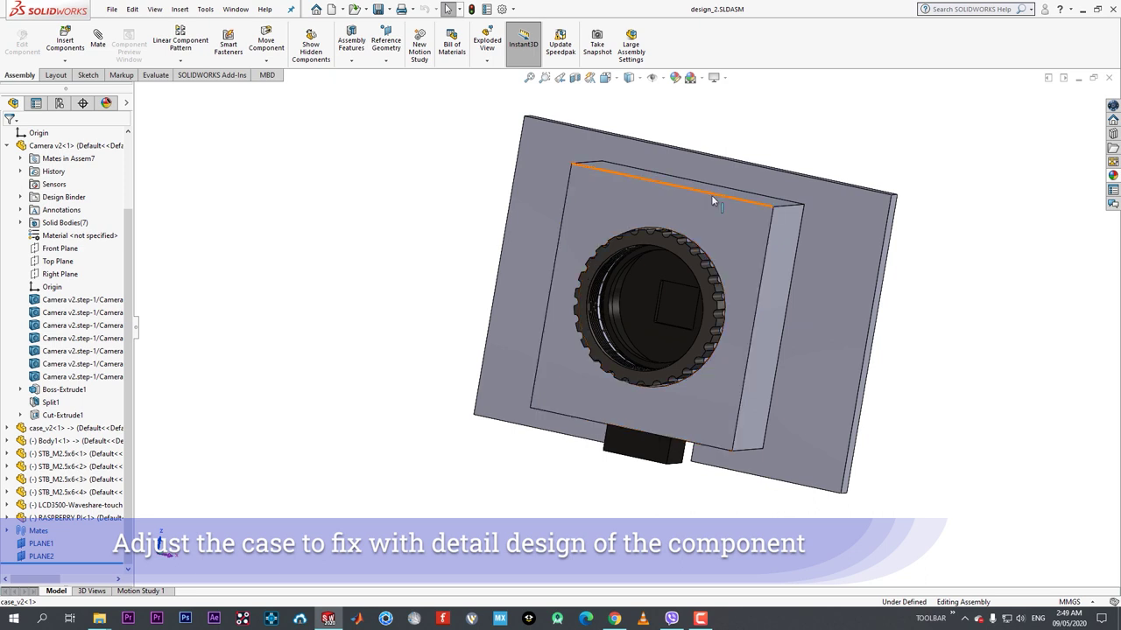
{"action": "middle_click_drag", "start_coordinate": [775, 433], "coordinate": [781, 405]}
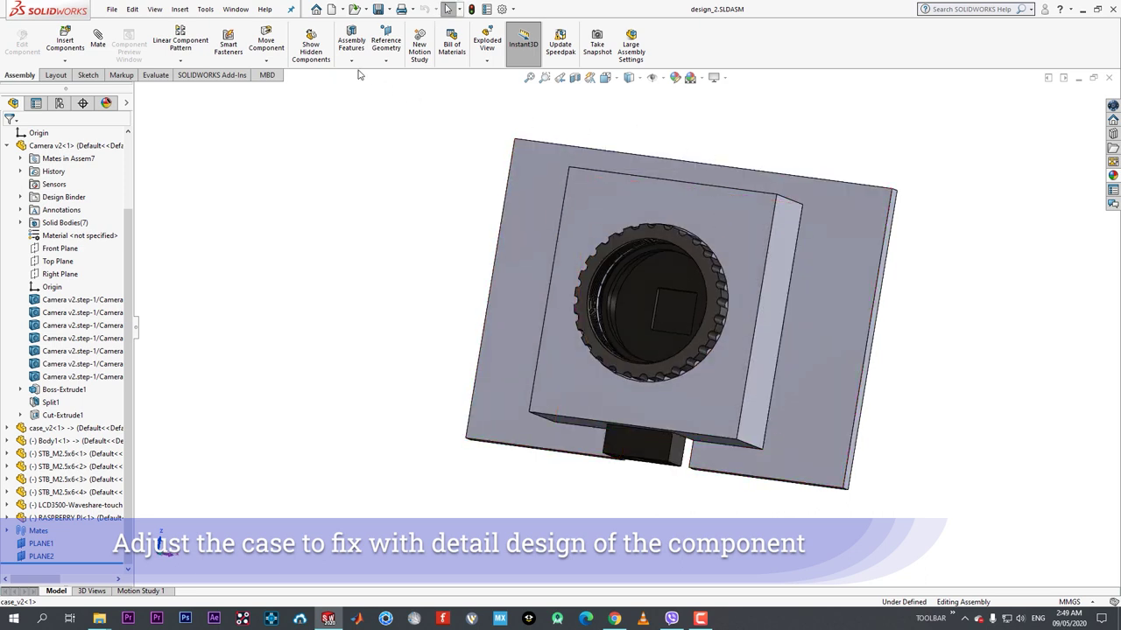
{"action": "middle_click_drag", "start_coordinate": [578, 429], "coordinate": [845, 248]}
{"action": "scroll", "coordinate": [845, 248], "scroll_direction": "up", "scroll_amount": 4}
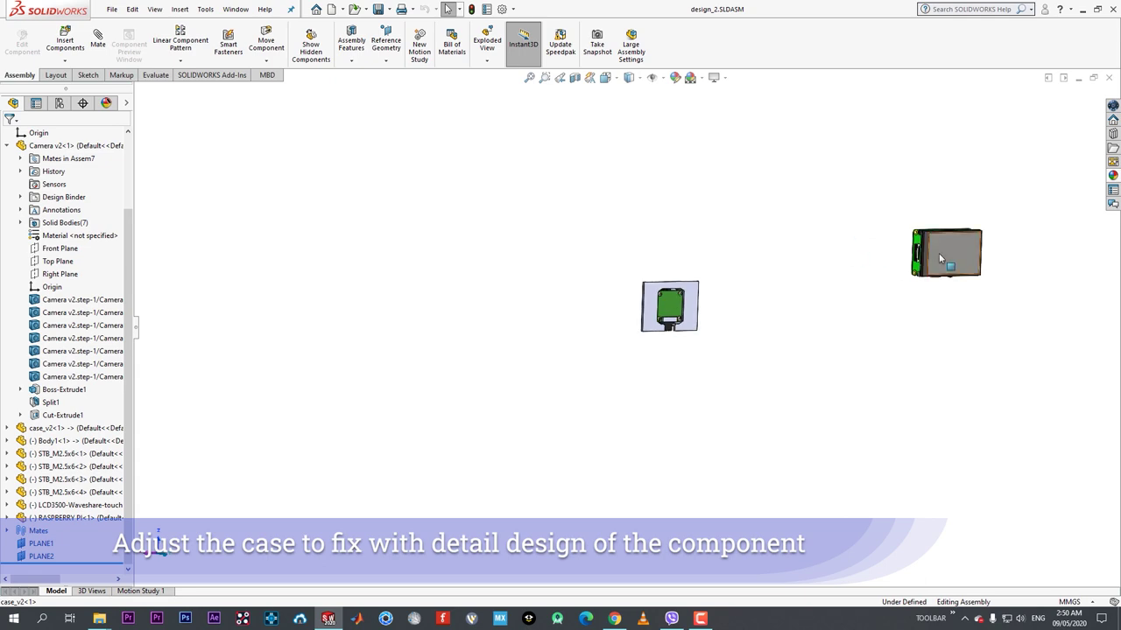
{"action": "left_click_drag", "start_coordinate": [939, 253], "coordinate": [688, 307]}
- Examine how the Raspberry Pi and display line up with the case plate from several angles and in the Bottom view
{"action": "scroll", "coordinate": [689, 310], "scroll_direction": "down", "scroll_amount": 6}
{"action": "middle_click_drag", "start_coordinate": [690, 312], "coordinate": [420, 230]}
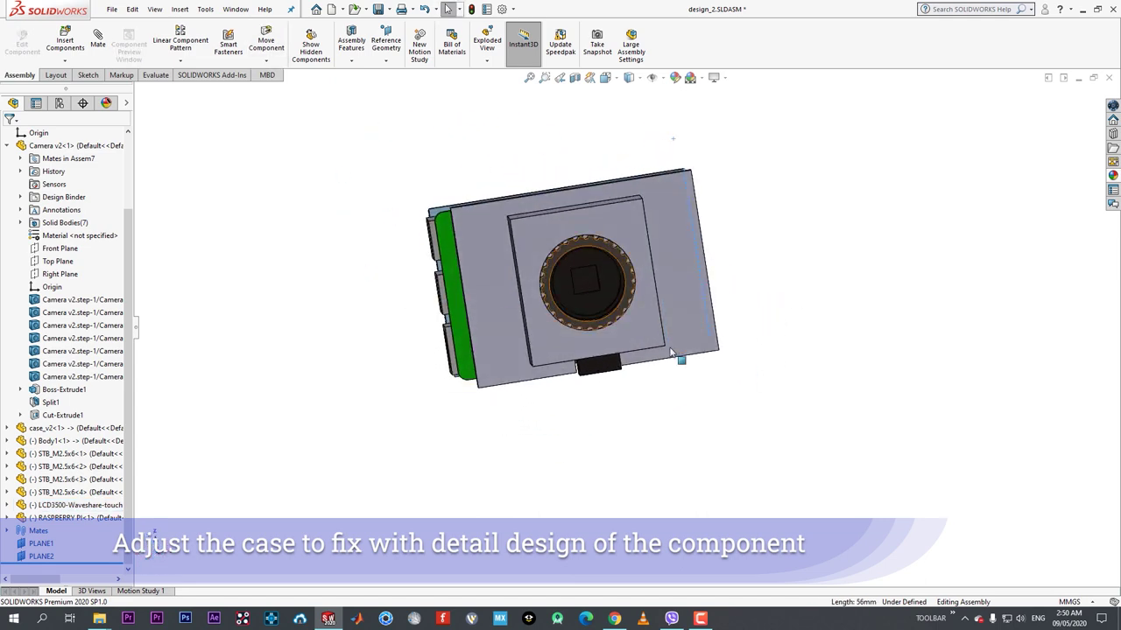
{"action": "scroll", "coordinate": [665, 350], "scroll_direction": "up", "scroll_amount": 1}
{"action": "middle_click_drag", "start_coordinate": [572, 387], "coordinate": [573, 239]}
{"action": "scroll", "coordinate": [573, 239], "scroll_direction": "down", "scroll_amount": 2}
{"action": "scroll", "coordinate": [573, 239], "scroll_direction": "up", "scroll_amount": 2}
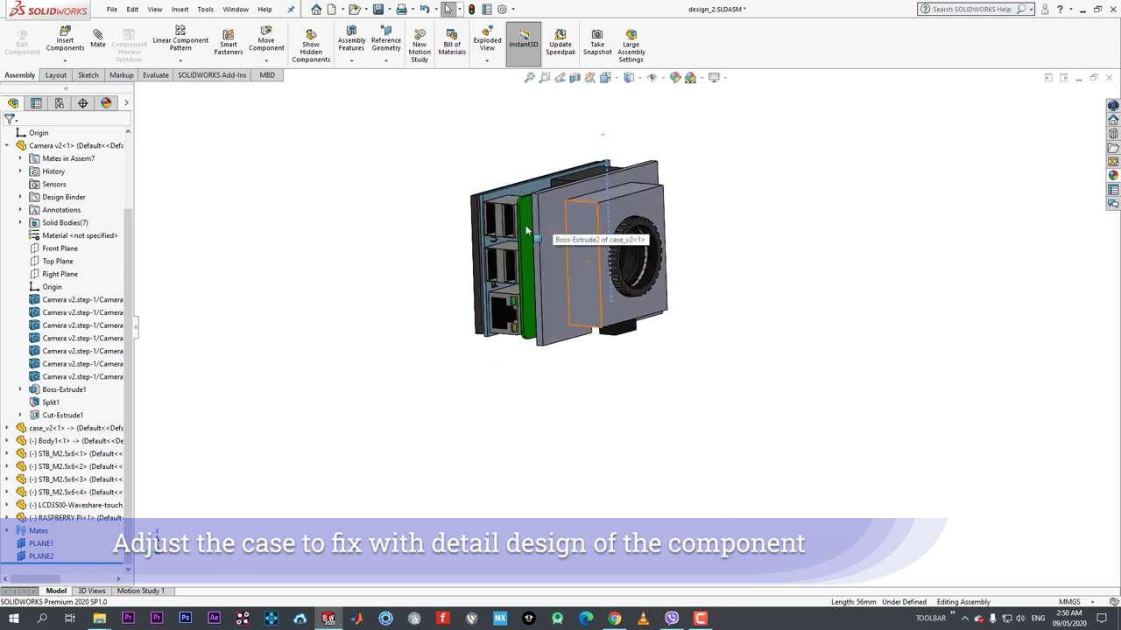
{"action": "key", "text": "space"}
{"action": "left_click", "coordinate": [694, 290]}
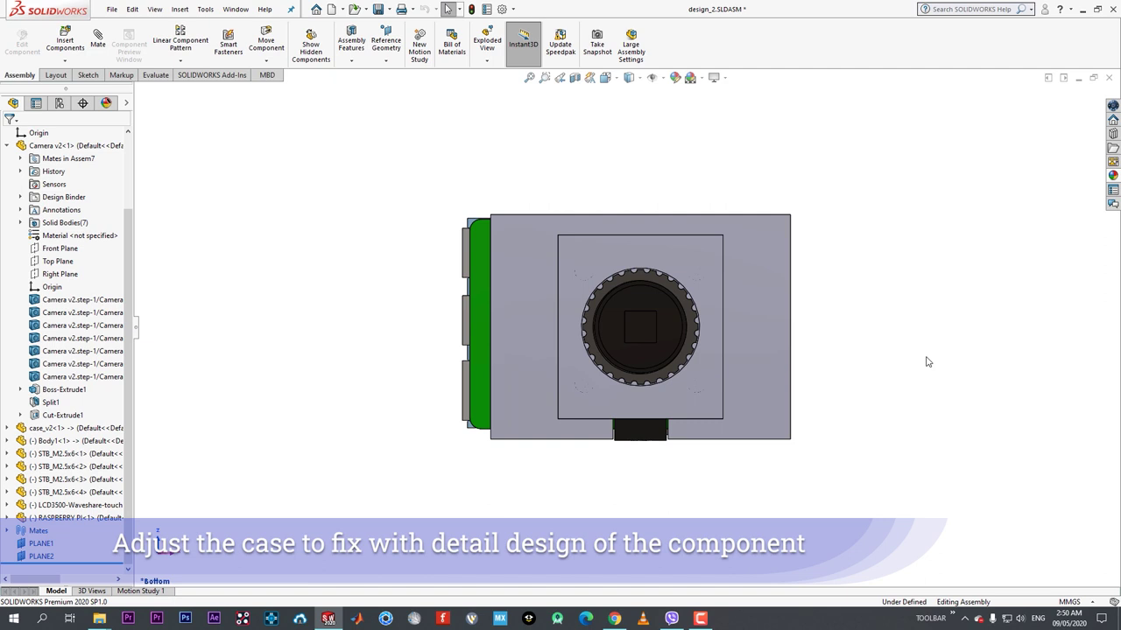
- Slide the Raspberry Pi and display assembly sideways, clear of the case plate
{"action": "middle_click_drag", "start_coordinate": [881, 350], "coordinate": [641, 385]}
{"action": "left_click", "coordinate": [643, 387]}
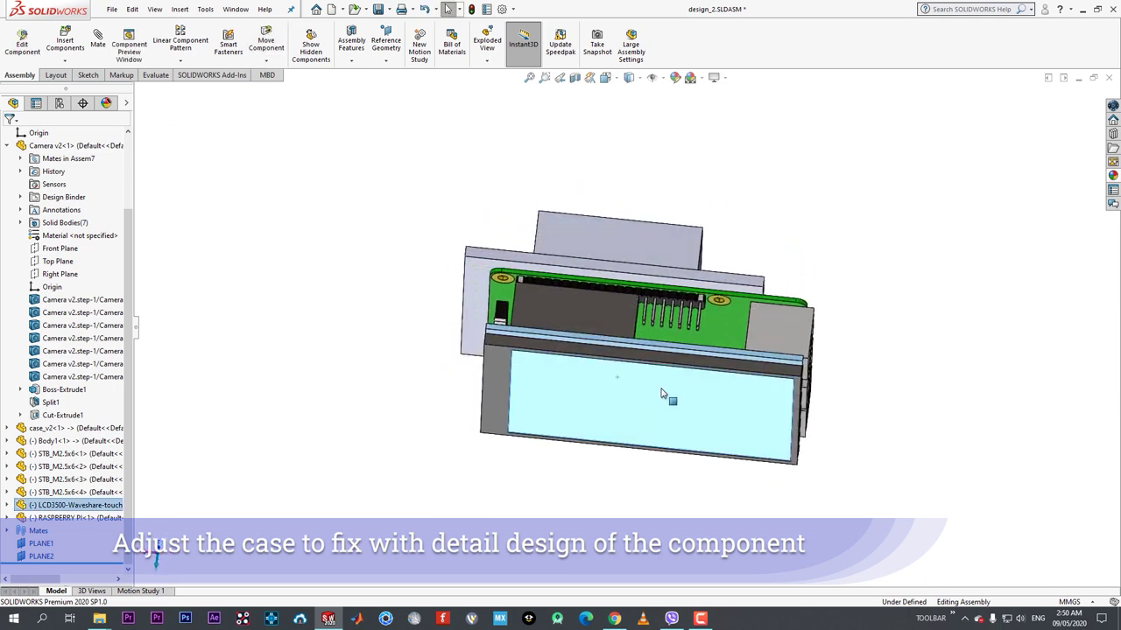
{"action": "left_click_drag", "start_coordinate": [645, 385], "coordinate": [622, 386]}
{"action": "middle_click_drag", "start_coordinate": [623, 386], "coordinate": [737, 312]}
{"action": "scroll", "coordinate": [701, 231], "scroll_direction": "down", "scroll_amount": 3}
{"action": "middle_click_drag", "start_coordinate": [636, 188], "coordinate": [523, 350]}
{"action": "scroll", "coordinate": [538, 258], "scroll_direction": "up", "scroll_amount": 3}
{"action": "left_click_drag", "start_coordinate": [522, 347], "coordinate": [517, 358]}
{"action": "middle_click_drag", "start_coordinate": [517, 358], "coordinate": [531, 252]}
{"action": "scroll", "coordinate": [671, 321], "scroll_direction": "up", "scroll_amount": 2}
{"action": "left_click", "coordinate": [685, 321]}
{"action": "middle_click_drag", "start_coordinate": [685, 320], "coordinate": [588, 256]}
{"action": "scroll", "coordinate": [622, 246], "scroll_direction": "down", "scroll_amount": 3}
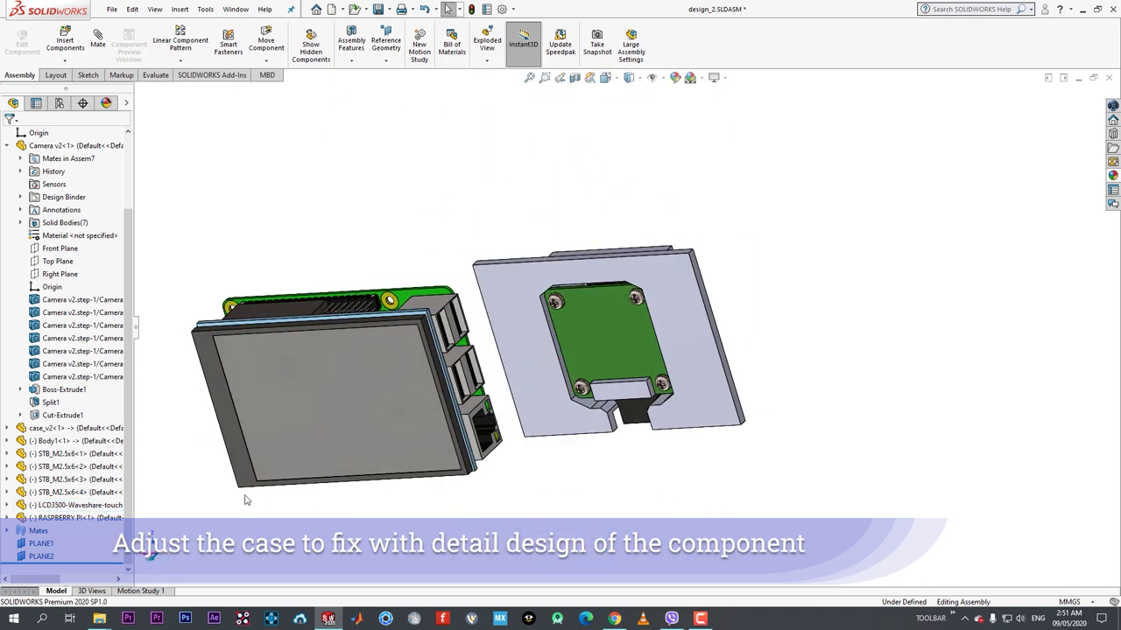
- Slide the display and Raspberry Pi assembly back behind the case plate so that the two overlap
{"action": "left_click", "coordinate": [348, 523]}
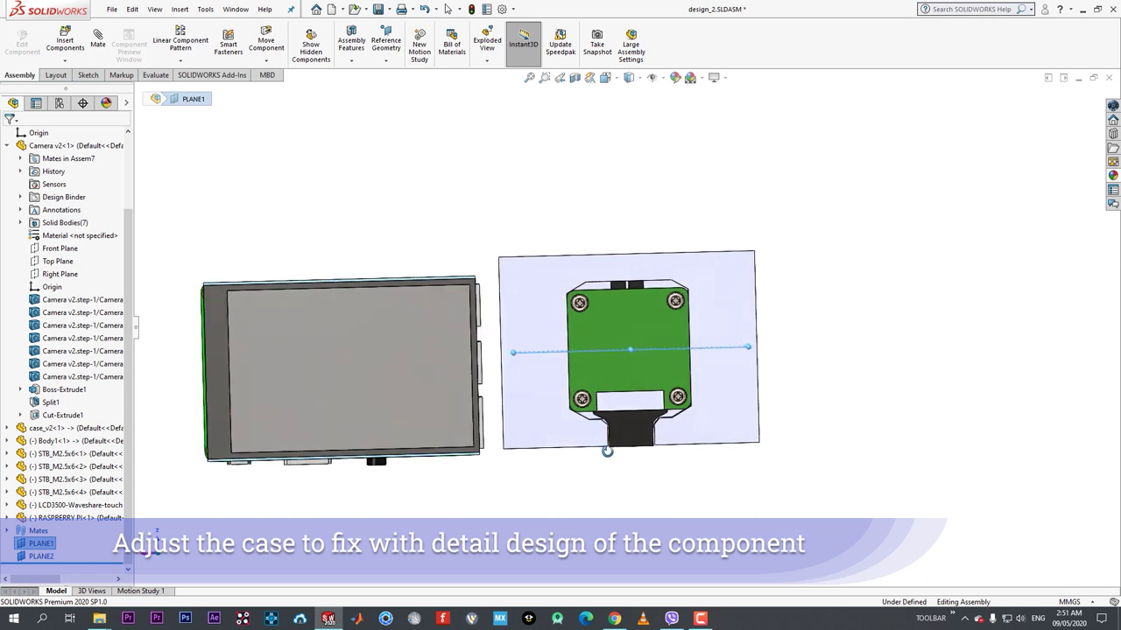
{"action": "middle_click_drag", "start_coordinate": [568, 363], "coordinate": [419, 371]}
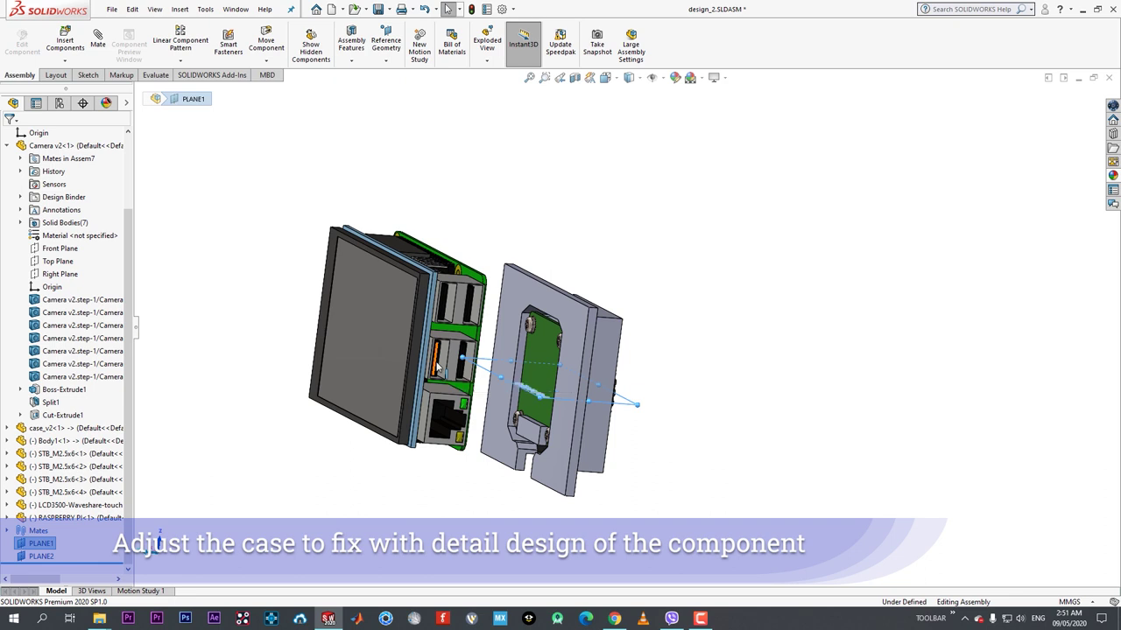
{"action": "left_click", "coordinate": [390, 335]}
{"action": "middle_click_drag", "start_coordinate": [389, 335], "coordinate": [733, 450]}
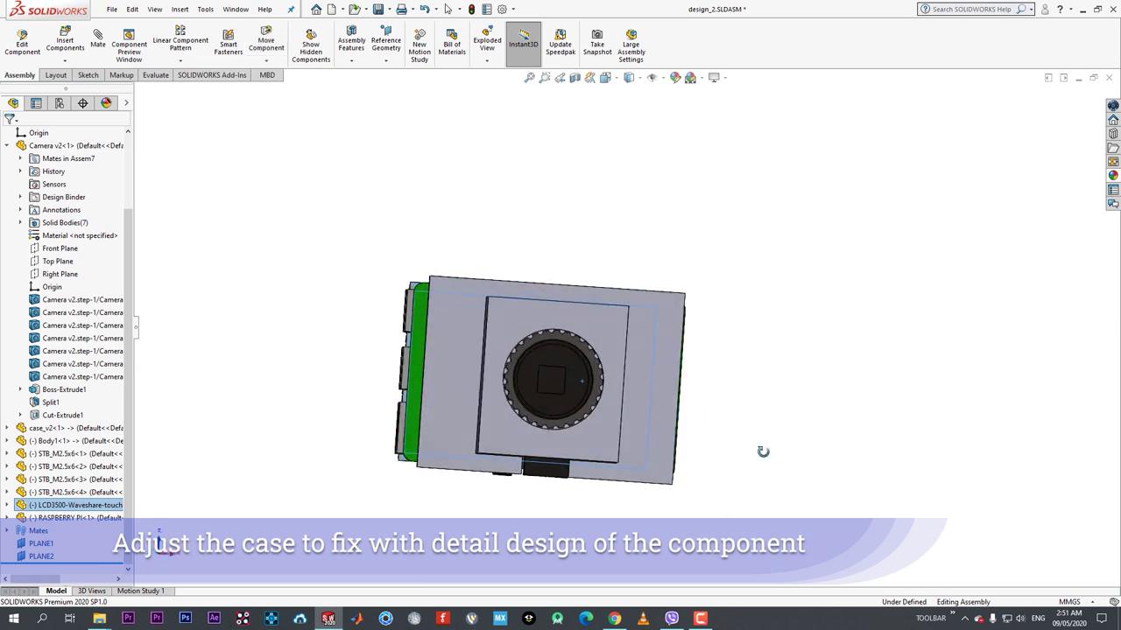
{"action": "middle_click_drag", "start_coordinate": [691, 408], "coordinate": [492, 400]}
{"action": "left_click_drag", "start_coordinate": [492, 400], "coordinate": [501, 400]}
- Add a 3 mm distance mate between the Raspberry Pi board's short edge face, opposite the USB ports, and the adjacent end face of the case plate
{"action": "scroll", "coordinate": [332, 343], "scroll_direction": "down", "scroll_amount": 10}
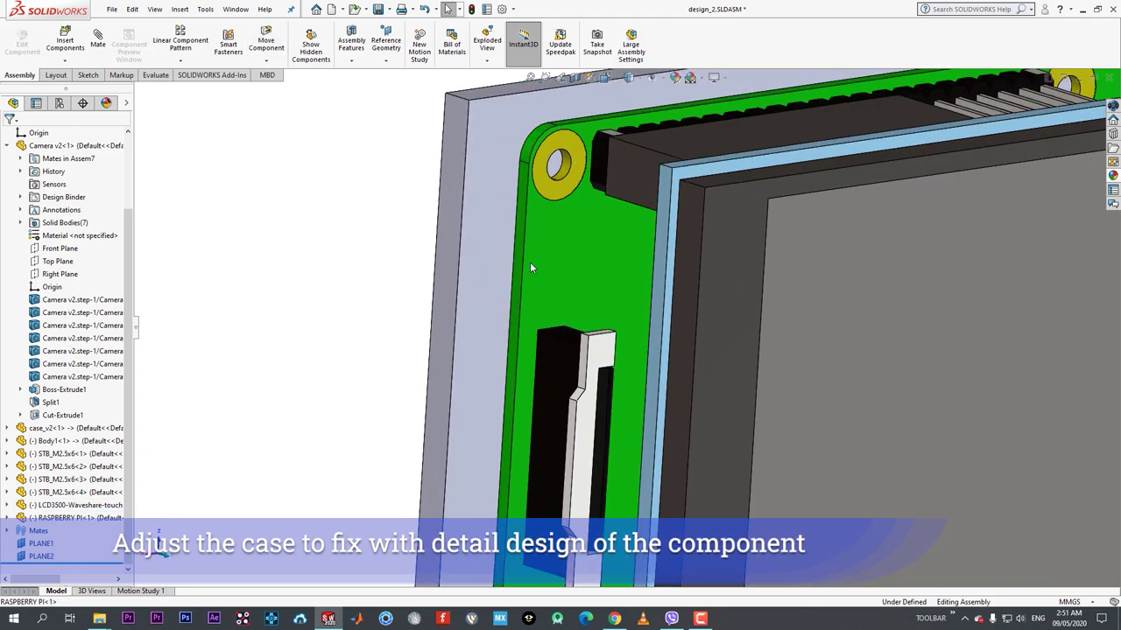
{"action": "left_click", "coordinate": [564, 230]}
{"action": "scroll", "coordinate": [388, 292], "scroll_direction": "up", "scroll_amount": 2}
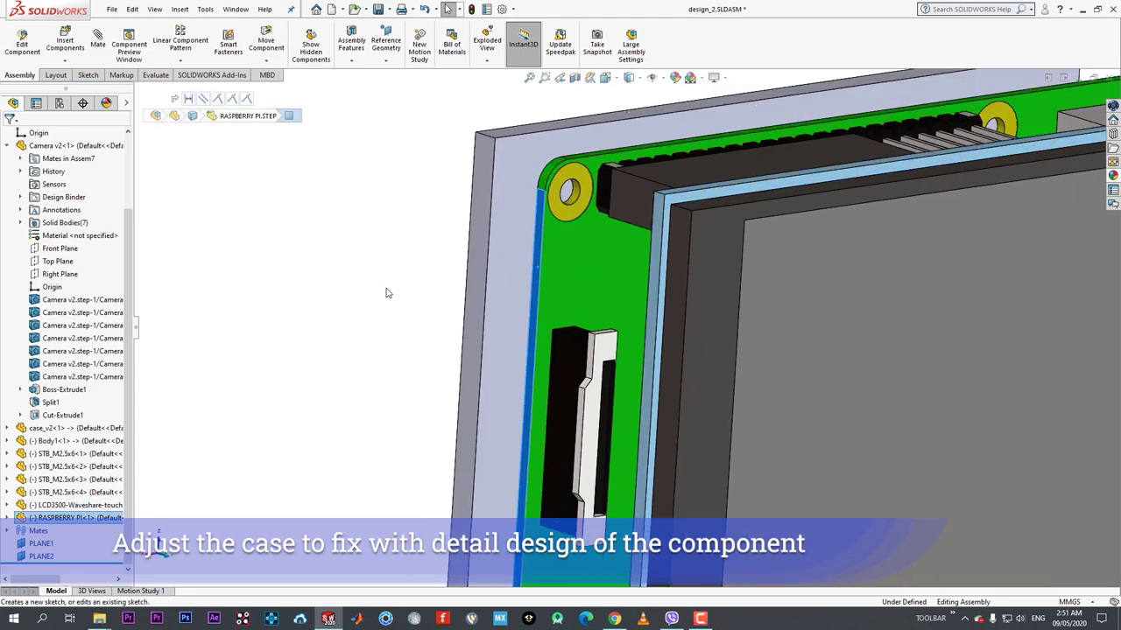
{"action": "middle_click_drag", "start_coordinate": [388, 292], "coordinate": [648, 376]}
{"action": "scroll", "coordinate": [693, 376], "scroll_direction": "up", "scroll_amount": 4}
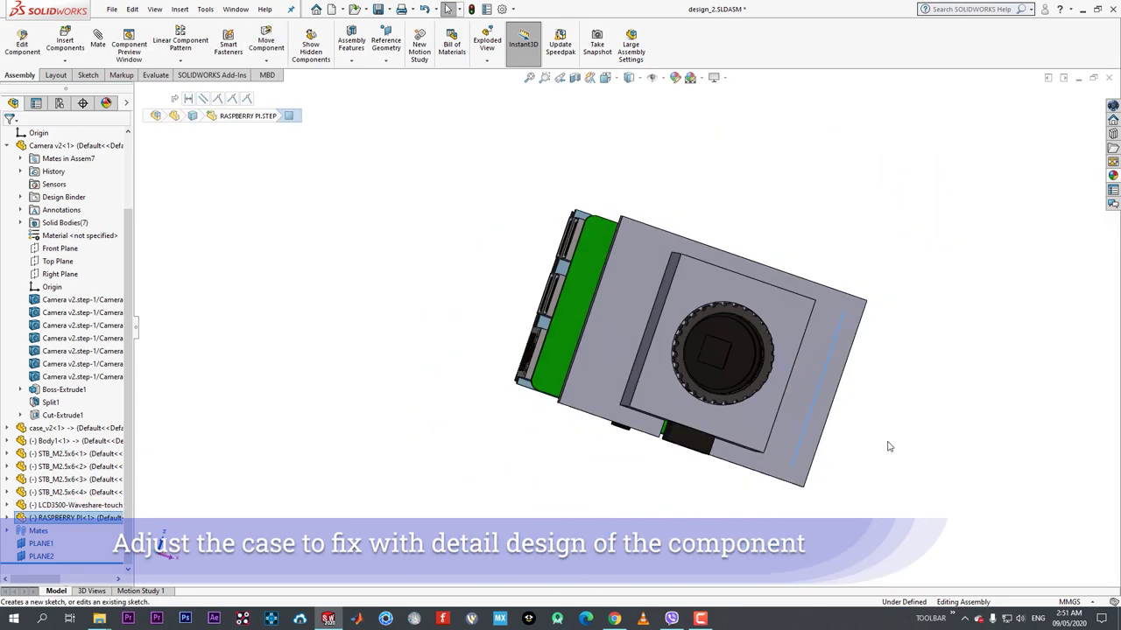
{"action": "middle_click_drag", "start_coordinate": [888, 447], "coordinate": [869, 436]}
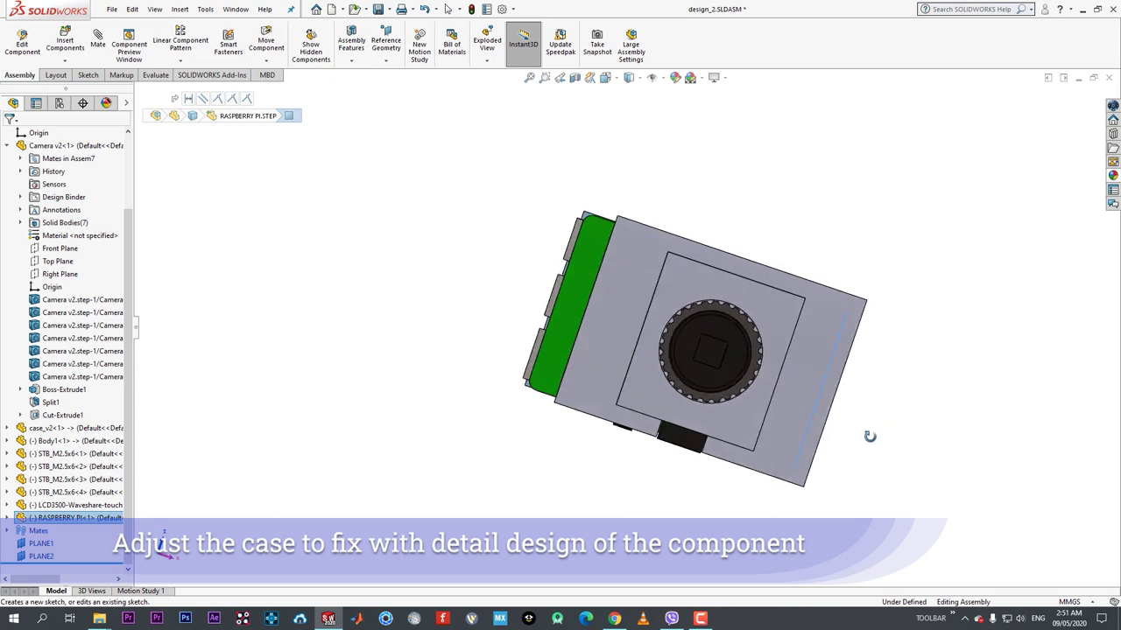
{"action": "middle_click_drag", "start_coordinate": [746, 377], "coordinate": [393, 347]}
{"action": "scroll", "coordinate": [492, 256], "scroll_direction": "down", "scroll_amount": 5}
{"action": "left_click", "coordinate": [492, 256]}
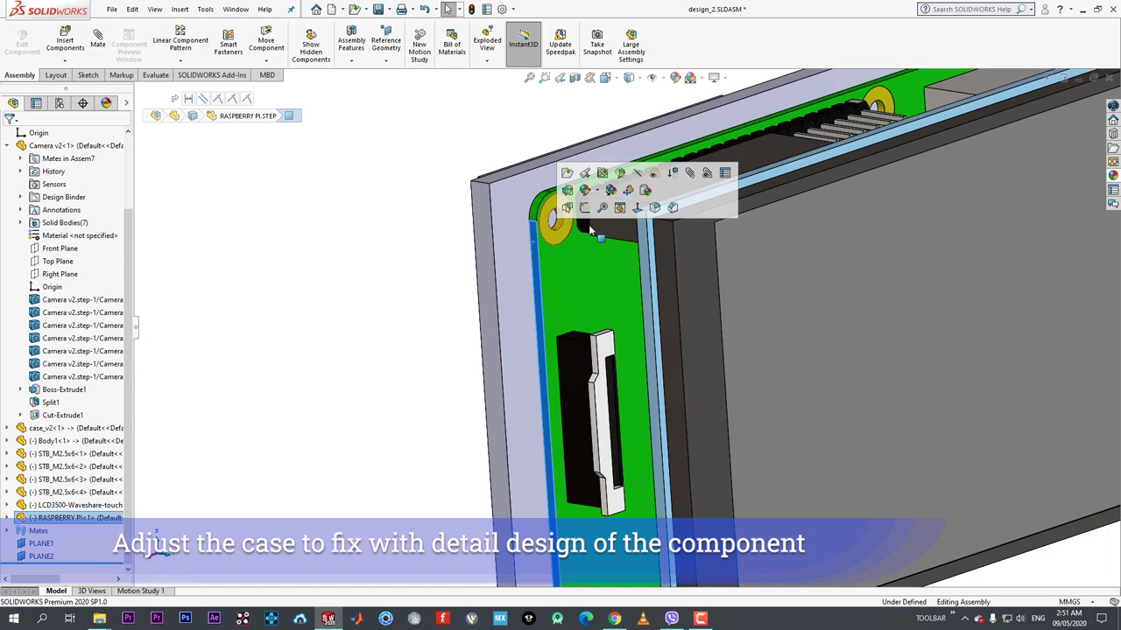
{"action": "left_click", "coordinate": [693, 175]}
{"action": "left_click", "coordinate": [592, 283]}
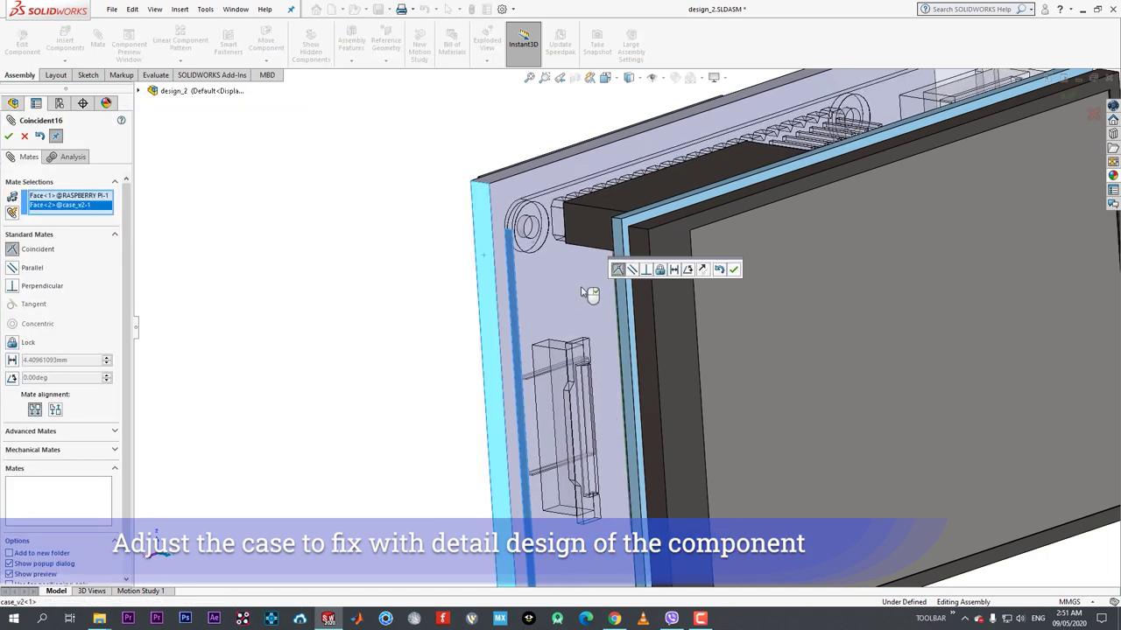
{"action": "left_click", "coordinate": [674, 269]}
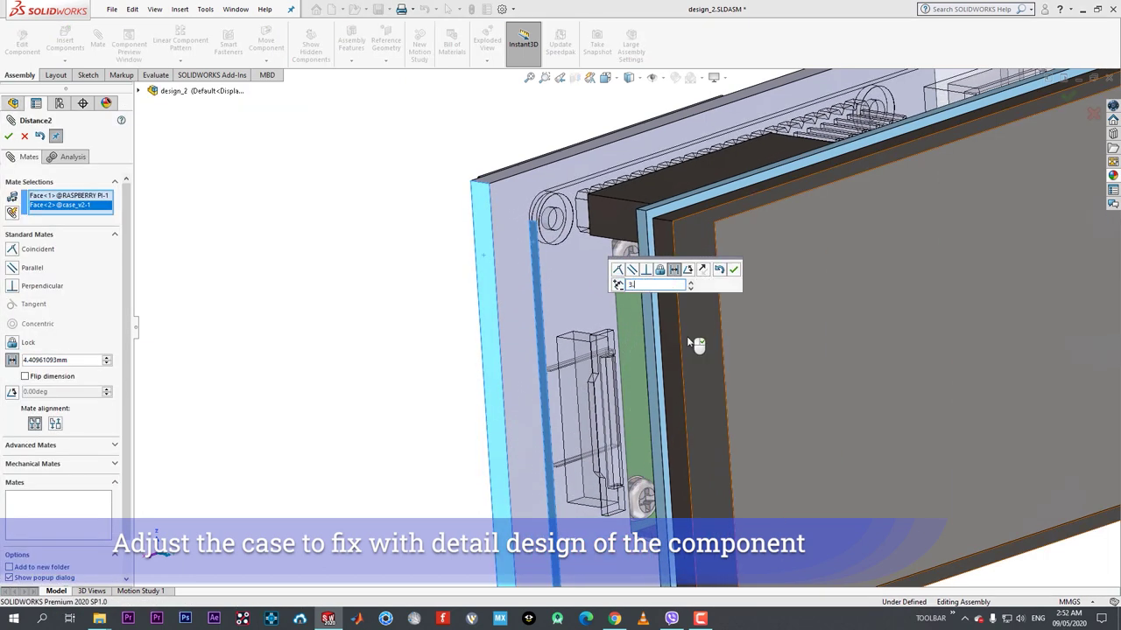
{"action": "type", "text": "3."}
{"action": "key", "text": "Return"}
{"action": "left_click", "coordinate": [734, 270]}
- Add a 3.2 mm distance mate between the Raspberry Pi board's long upper edge face and the case plate's upper face, and finish mating
{"action": "scroll", "coordinate": [600, 187], "scroll_direction": "down", "scroll_amount": 3}
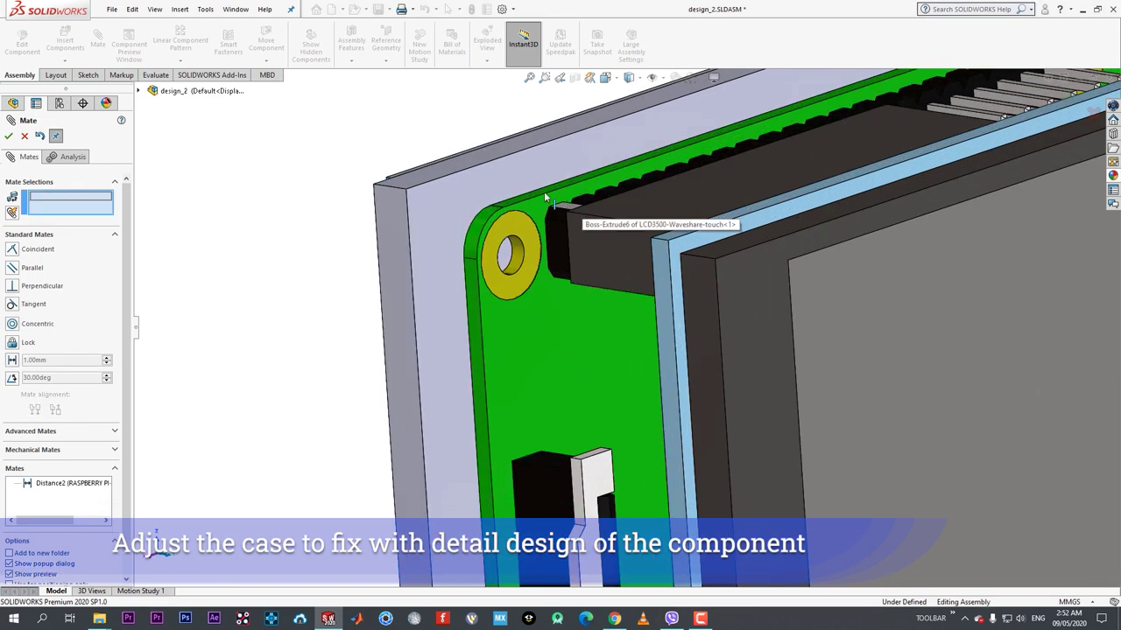
{"action": "left_click", "coordinate": [544, 198]}
{"action": "left_click", "coordinate": [624, 168]}
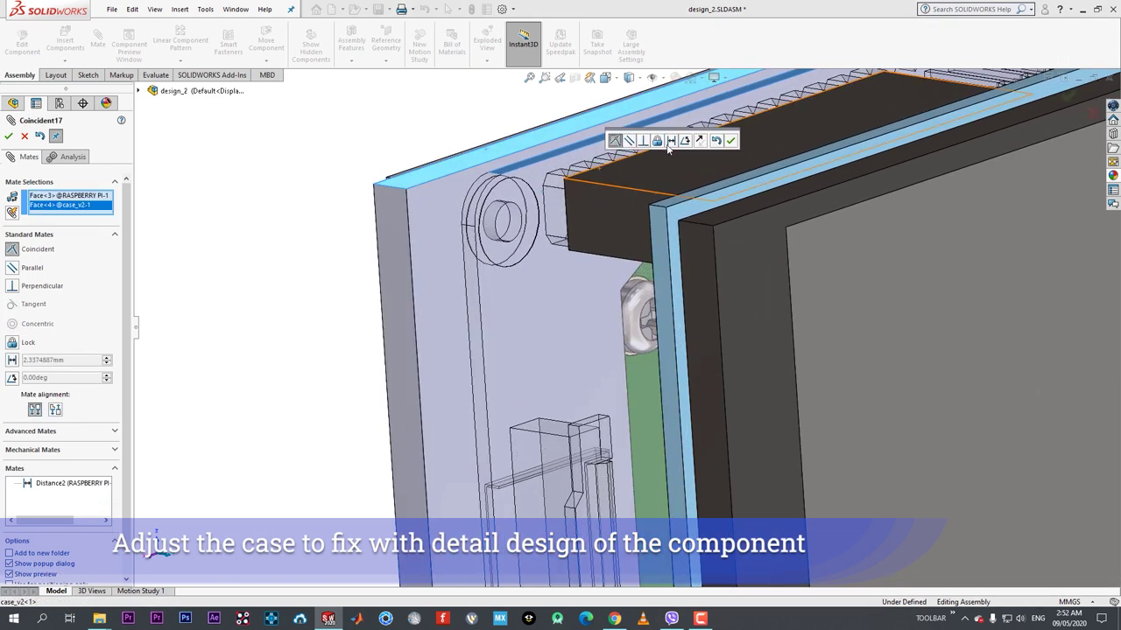
{"action": "left_click", "coordinate": [670, 142]}
{"action": "type", "text": "3.2"}
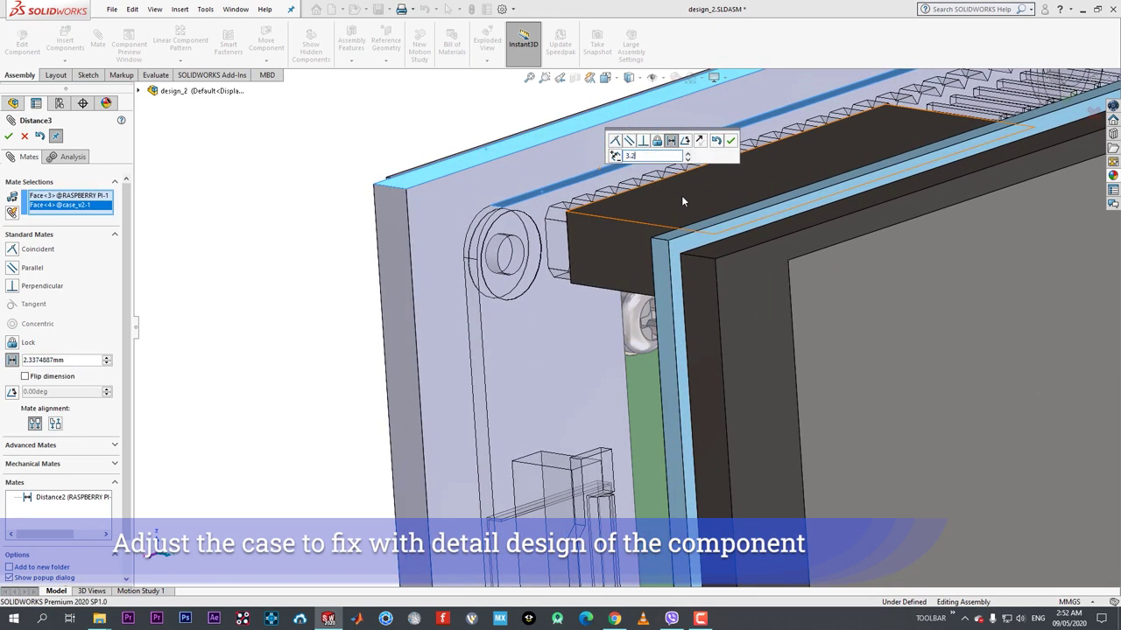
{"action": "key", "text": "Return"}
{"action": "key", "text": "Return"}
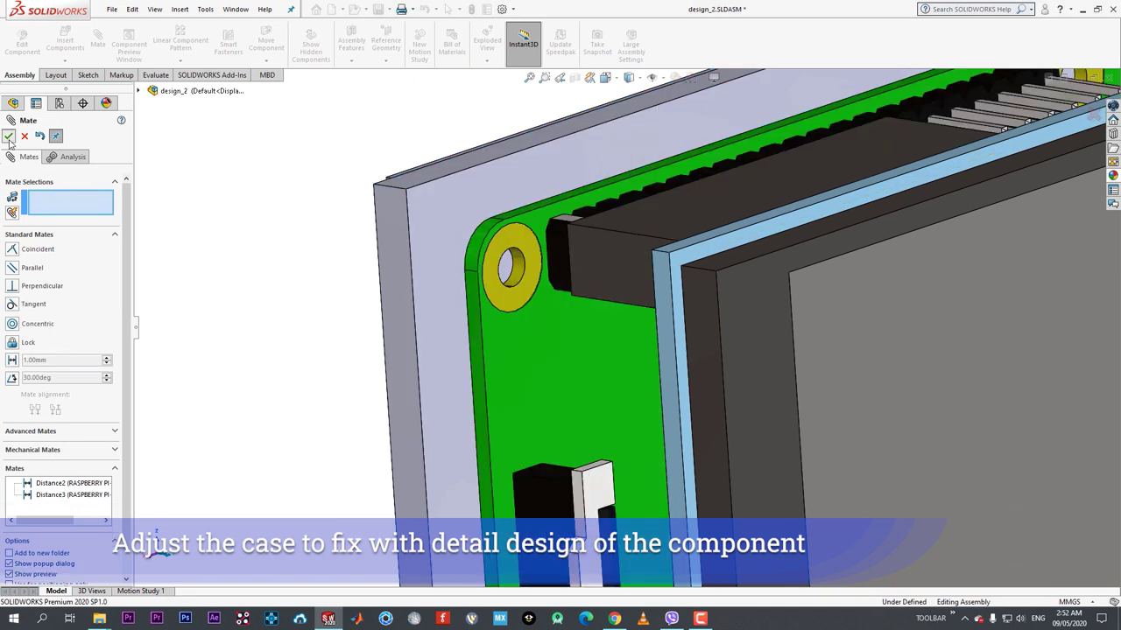
{"action": "left_click", "coordinate": [9, 137]}
- Start editing the case_v2 part in the assembly, from its end face beside the USB ports
{"action": "scroll", "coordinate": [625, 331], "scroll_direction": "up", "scroll_amount": 3}
{"action": "middle_click_drag", "start_coordinate": [657, 408], "coordinate": [484, 392]}
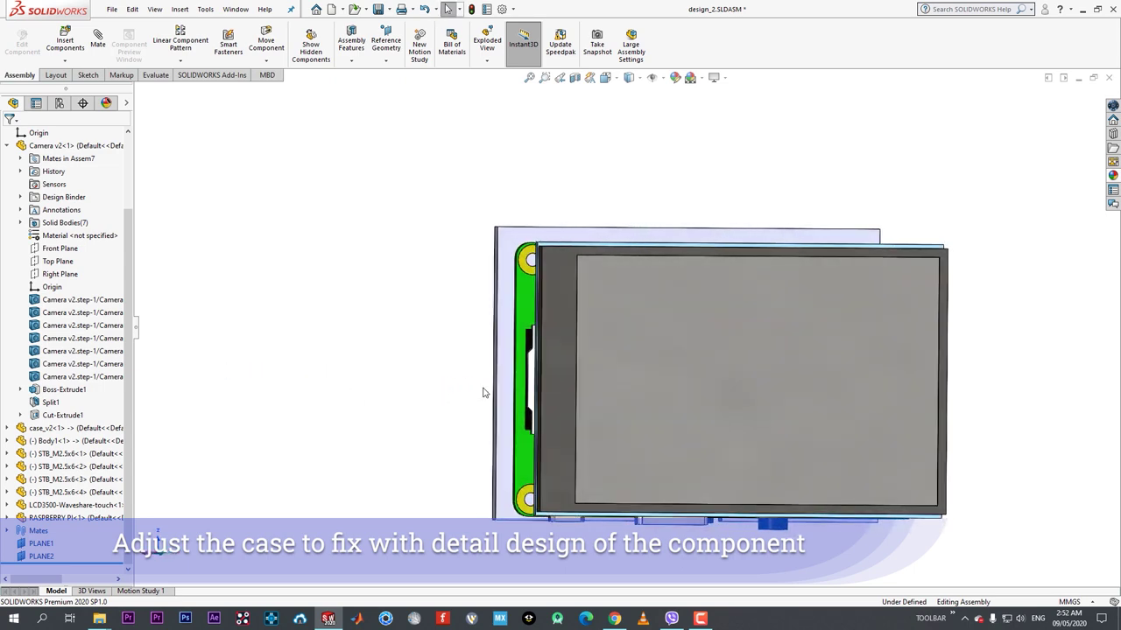
{"action": "scroll", "coordinate": [483, 392], "scroll_direction": "down", "scroll_amount": 2}
{"action": "scroll", "coordinate": [535, 412], "scroll_direction": "up", "scroll_amount": 5}
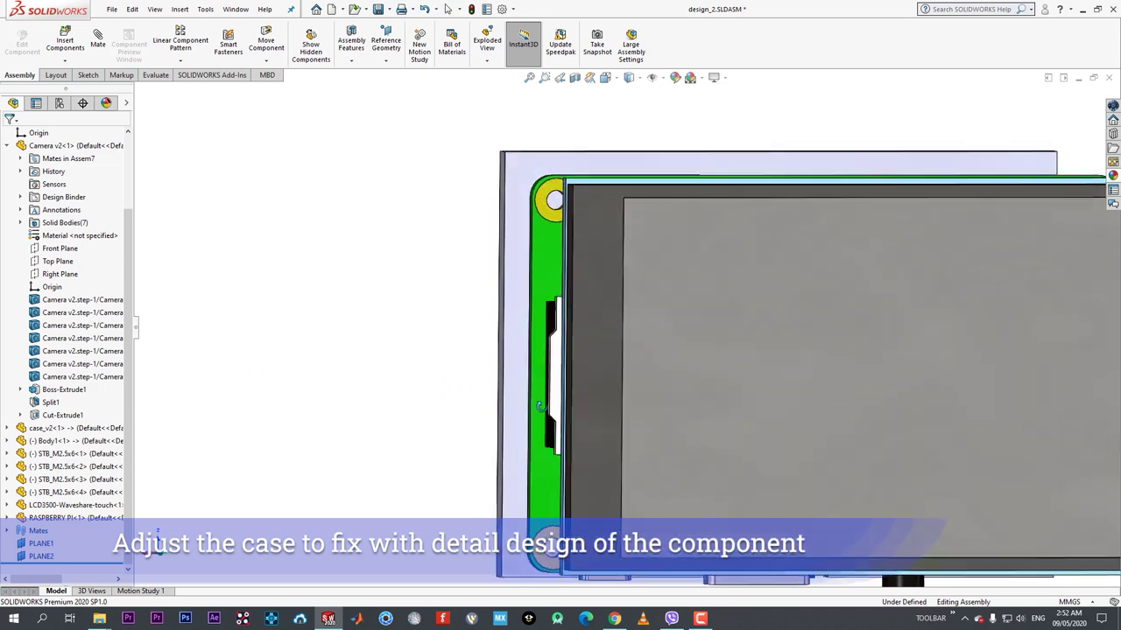
{"action": "middle_click_drag", "start_coordinate": [588, 403], "coordinate": [376, 395]}
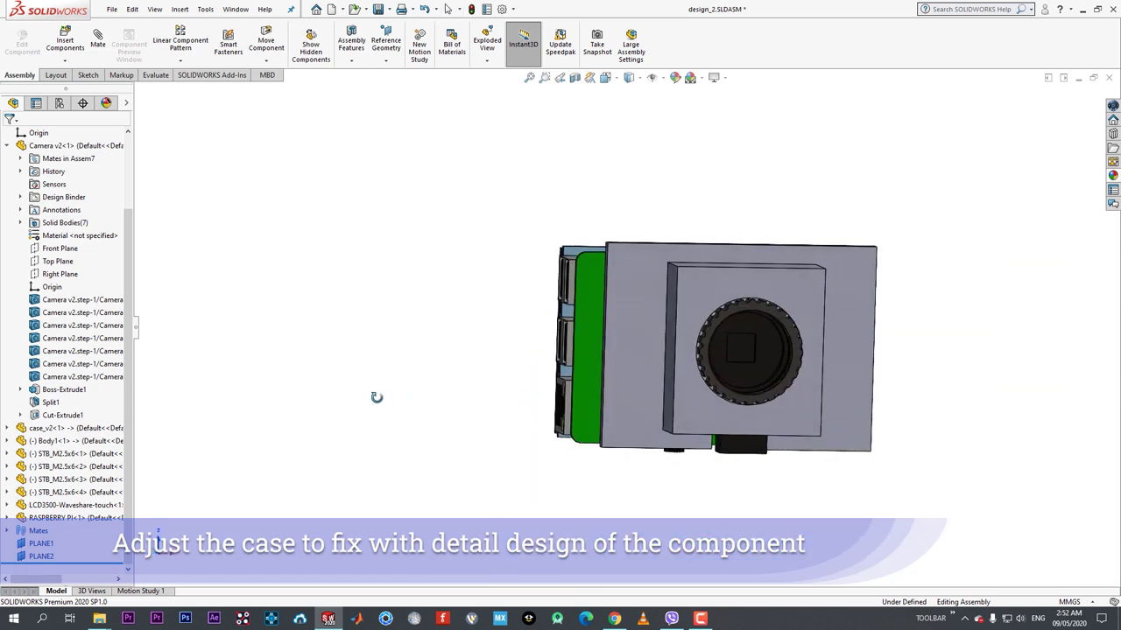
{"action": "scroll", "coordinate": [640, 353], "scroll_direction": "down", "scroll_amount": 5}
{"action": "left_click", "coordinate": [616, 268]}
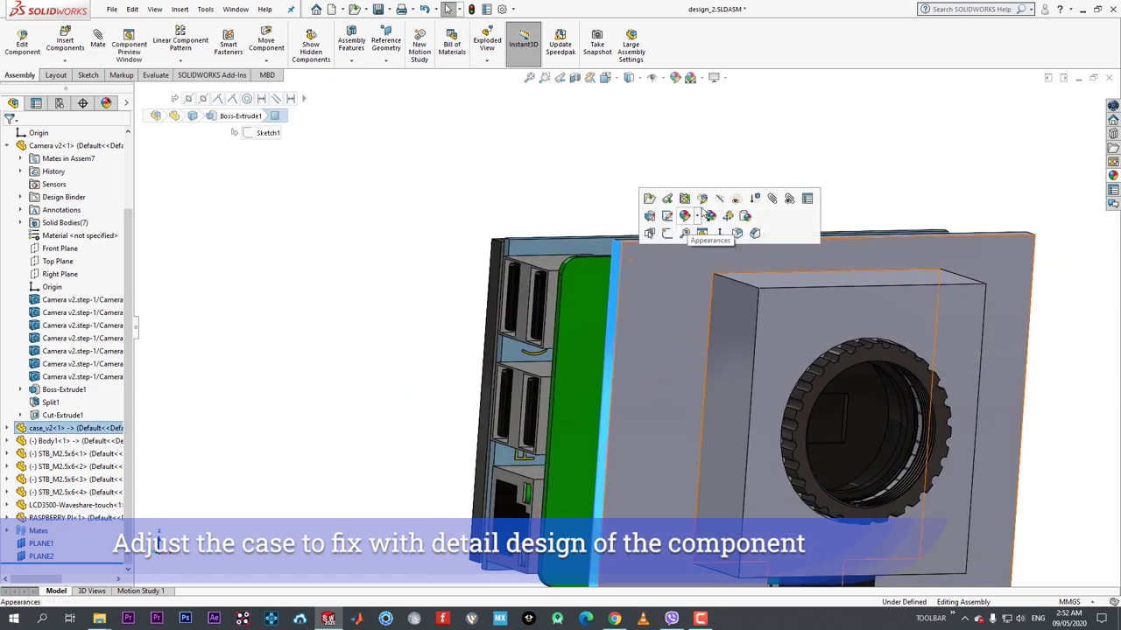
{"action": "left_click", "coordinate": [700, 209]}
- Sketch the converted outline of the case plate's end face at the USB ports and extrude it to lengthen the plate beyond them
{"action": "left_click", "coordinate": [615, 251]}
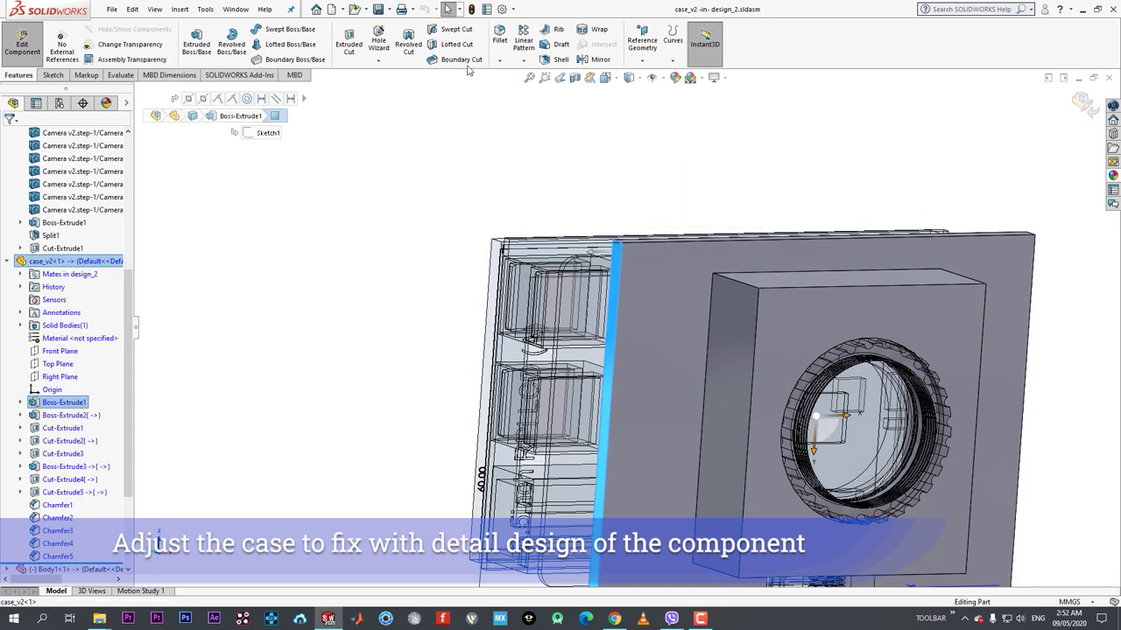
{"action": "left_click", "coordinate": [322, 236]}
{"action": "left_click", "coordinate": [616, 266]}
{"action": "left_click", "coordinate": [659, 220]}
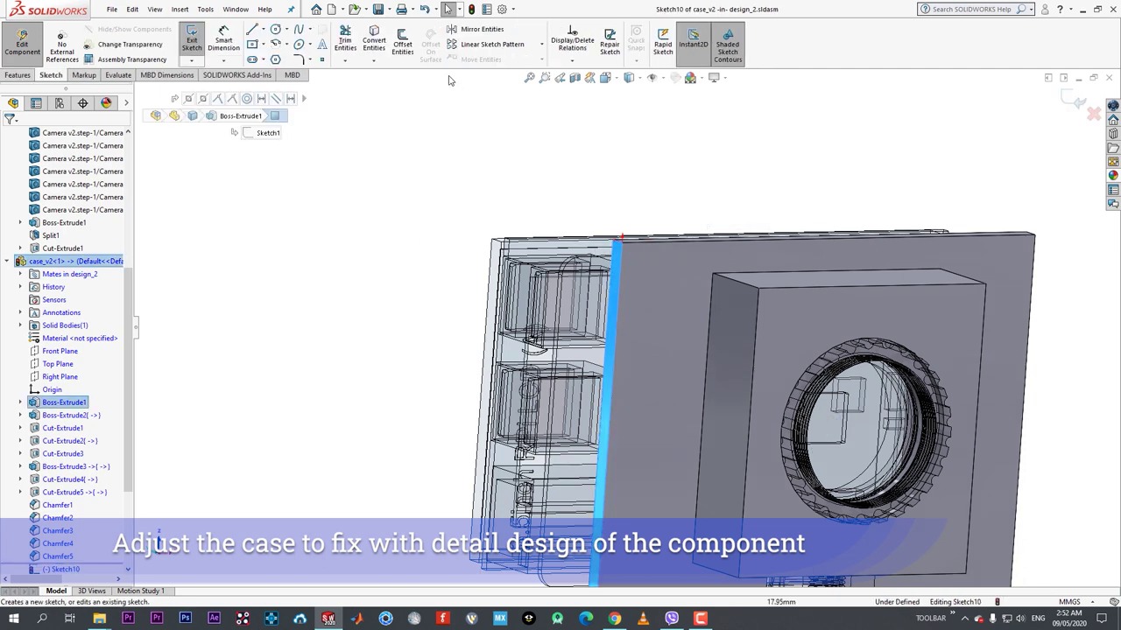
{"action": "left_click", "coordinate": [374, 42]}
{"action": "left_click", "coordinate": [17, 75]}
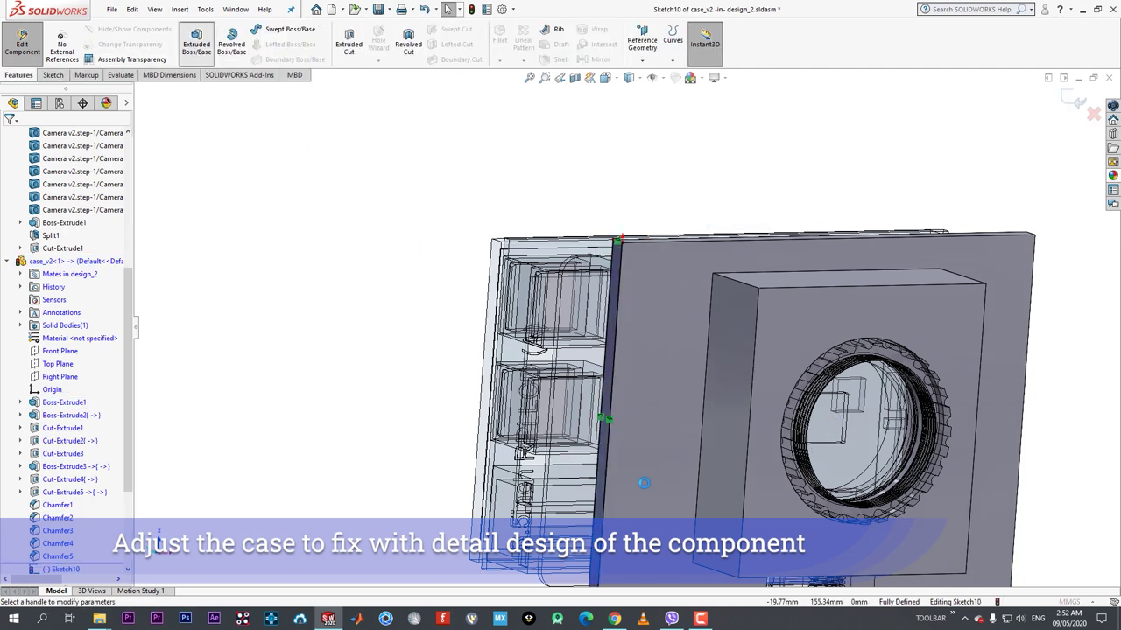
{"action": "left_click", "coordinate": [196, 42]}
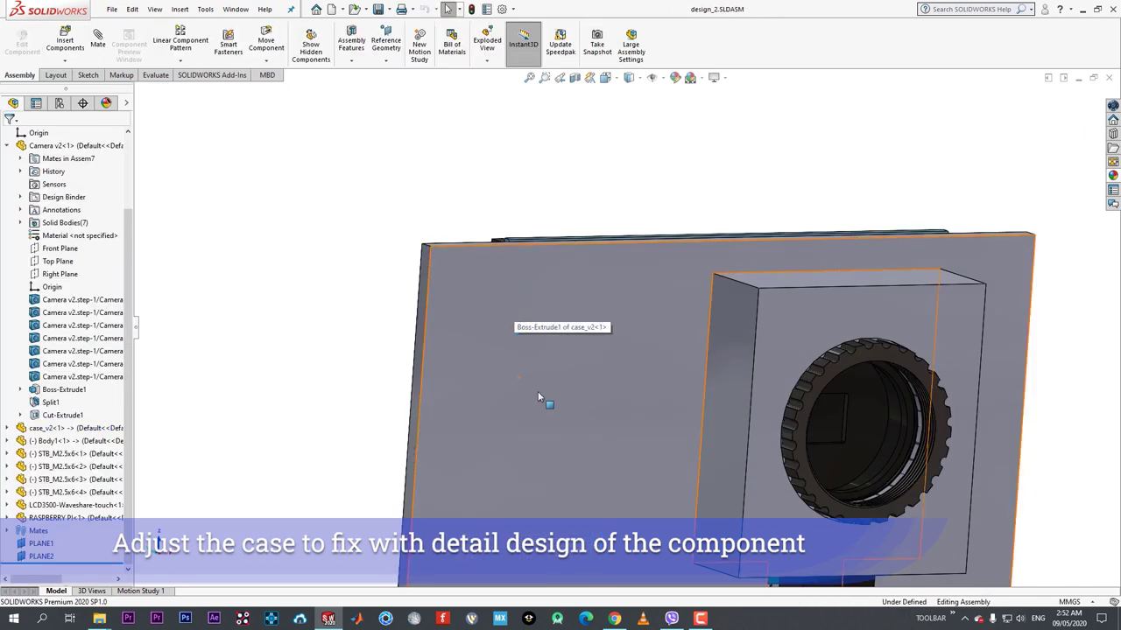
- Delete the Distance3 mate between the Raspberry Pi board's long upper edge face and the case plate's upper face
{"action": "middle_click_drag", "start_coordinate": [537, 391], "coordinate": [497, 348]}
{"action": "scroll", "coordinate": [636, 422], "scroll_direction": "up", "scroll_amount": 4}
{"action": "middle_click_drag", "start_coordinate": [638, 425], "coordinate": [817, 402]}
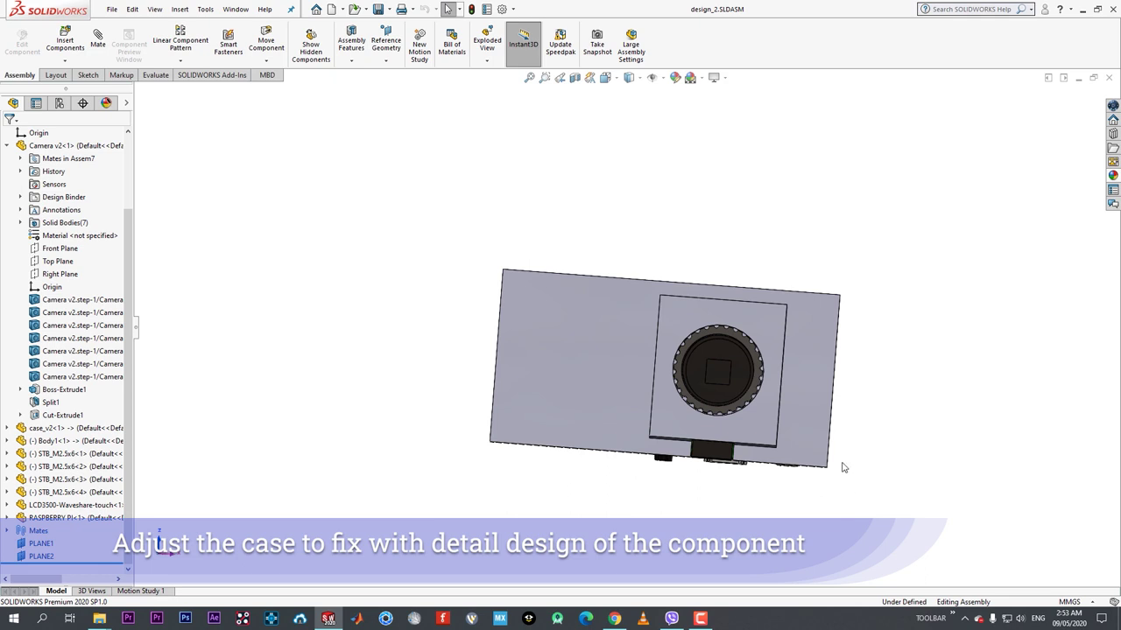
{"action": "middle_click_drag", "start_coordinate": [844, 468], "coordinate": [679, 341]}
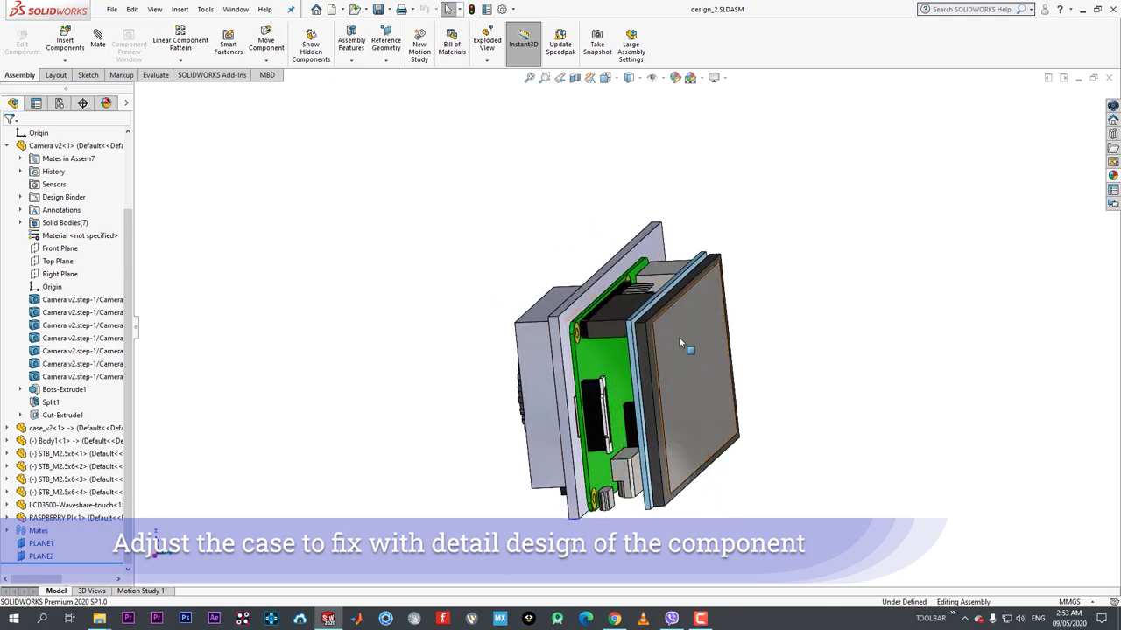
{"action": "scroll", "coordinate": [576, 304], "scroll_direction": "down", "scroll_amount": 5}
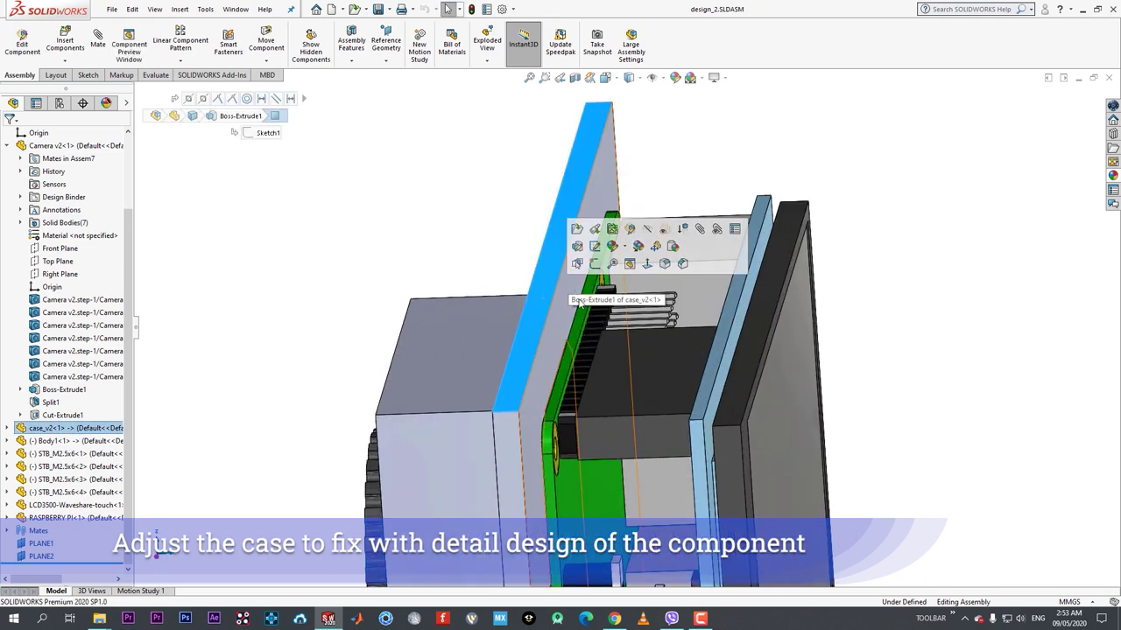
{"action": "left_click", "coordinate": [585, 308]}
{"action": "left_click", "coordinate": [758, 239]}
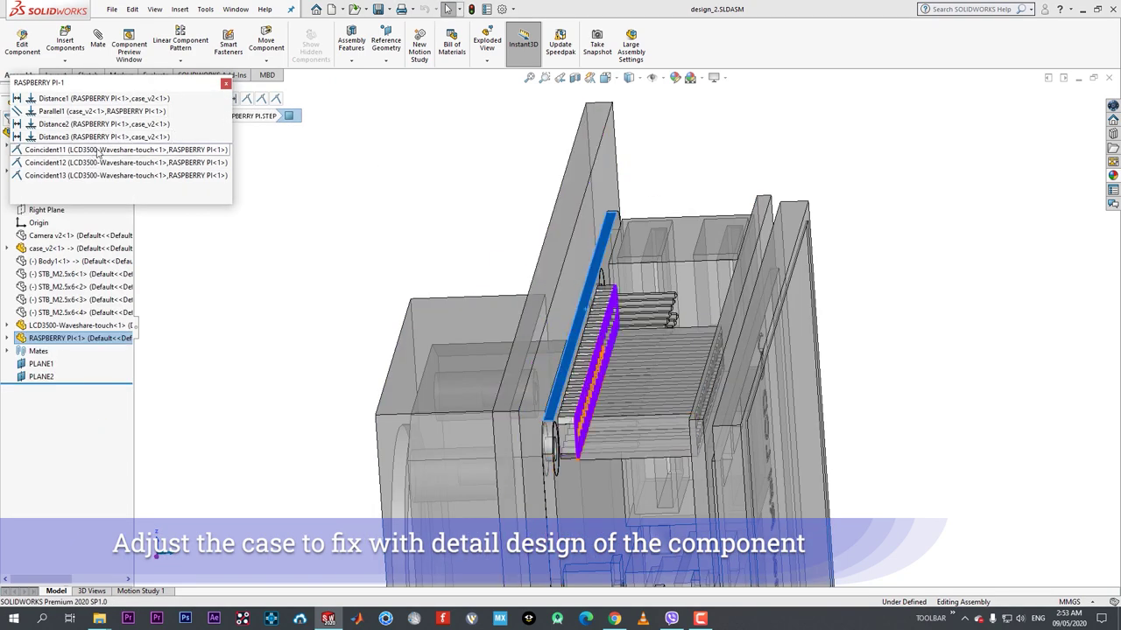
{"action": "left_click", "coordinate": [103, 137]}
{"action": "right_click", "coordinate": [100, 137]}
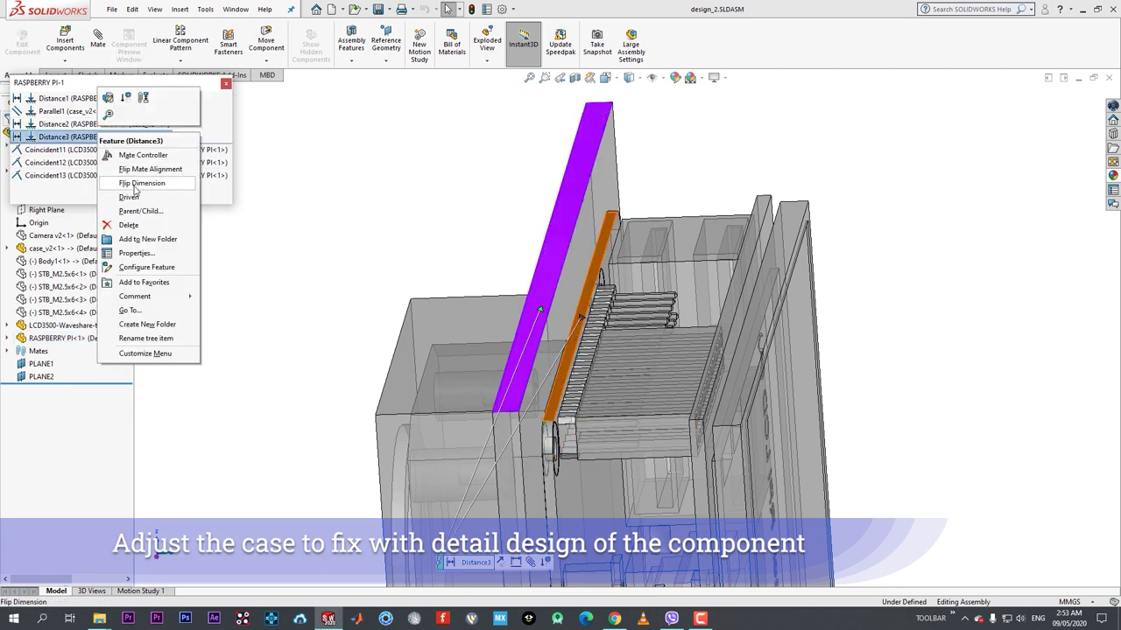
{"action": "left_click", "coordinate": [129, 226]}
{"action": "key", "text": "Return"}
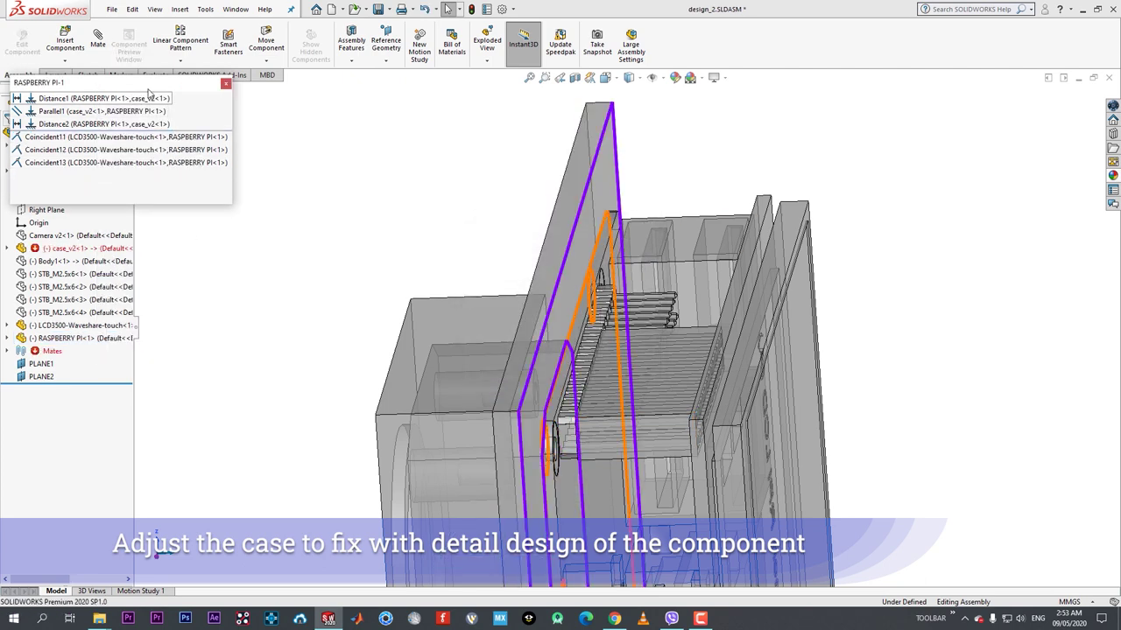
{"action": "left_click", "coordinate": [500, 210]}
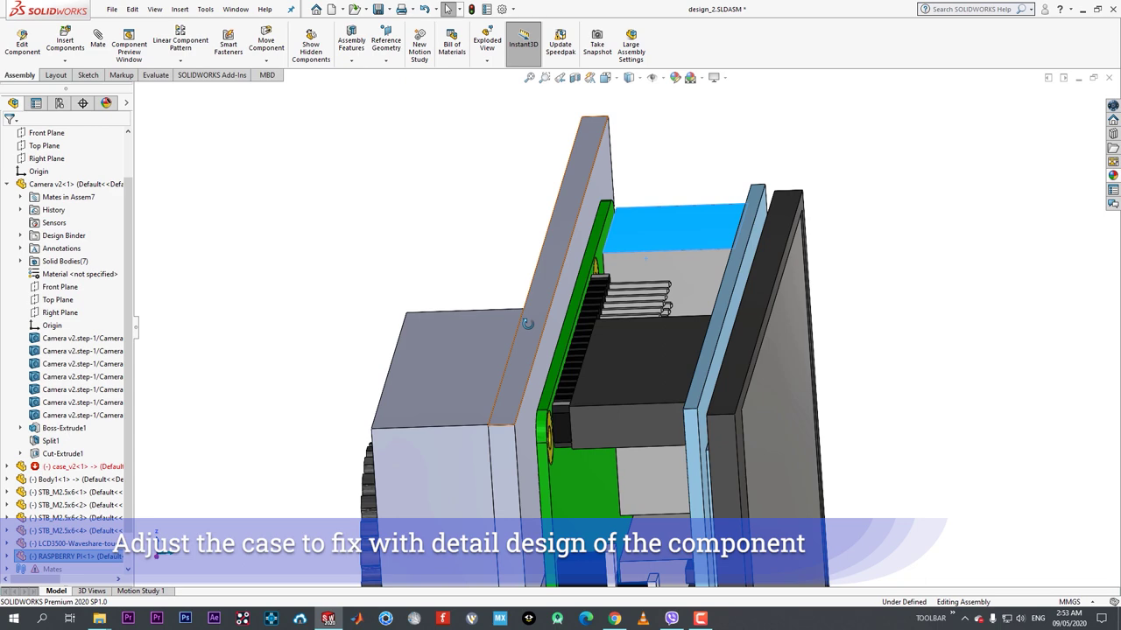
- Start editing the case_v2 part in the assembly and open a sketch on the plate's long upper face
{"action": "mouse_move", "coordinate": [528, 325]}
{"action": "middle_mouse_down"}
{"action": "mouse_move", "coordinate": [546, 320]}
{"action": "mouse_move", "coordinate": [523, 320]}
{"action": "middle_mouse_up"}
{"action": "left_click", "coordinate": [524, 324]}
{"action": "left_click", "coordinate": [626, 233]}
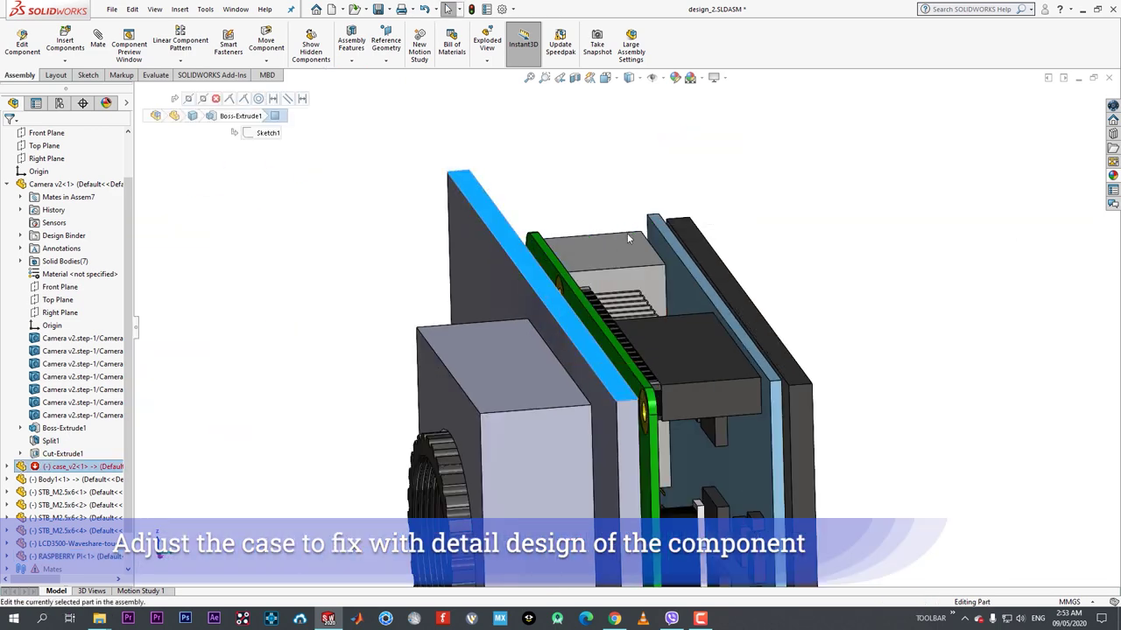
{"action": "left_click", "coordinate": [518, 254]}
{"action": "left_click", "coordinate": [567, 215]}
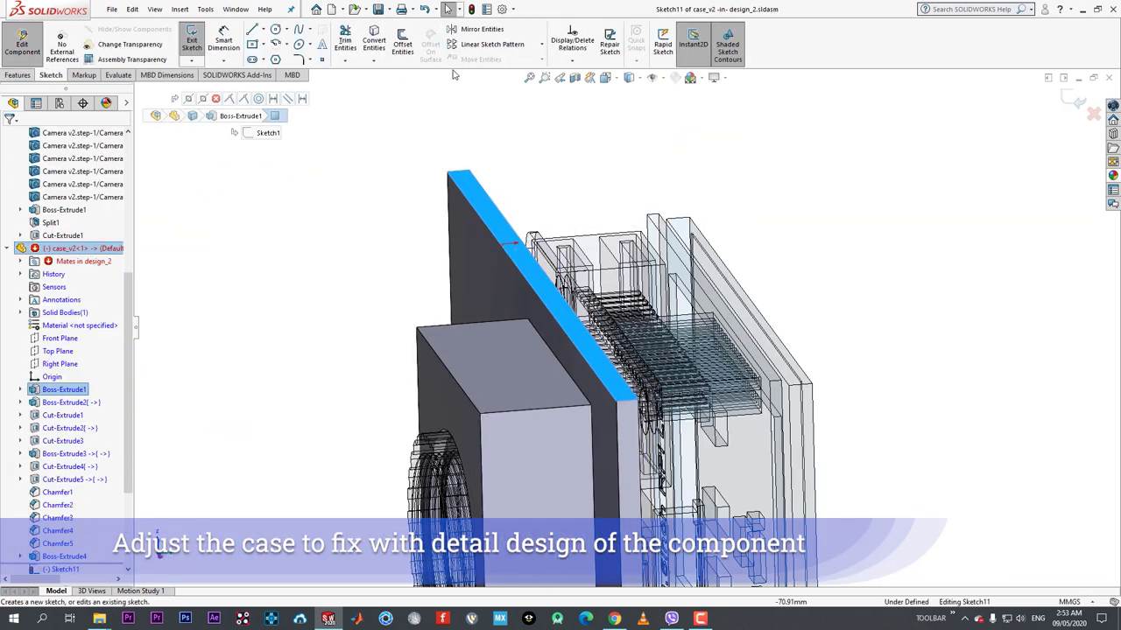
- Extrude the converted outline of the plate's upper face by 4 mm, finish editing the part and dismiss the error list
{"action": "left_click", "coordinate": [17, 75]}
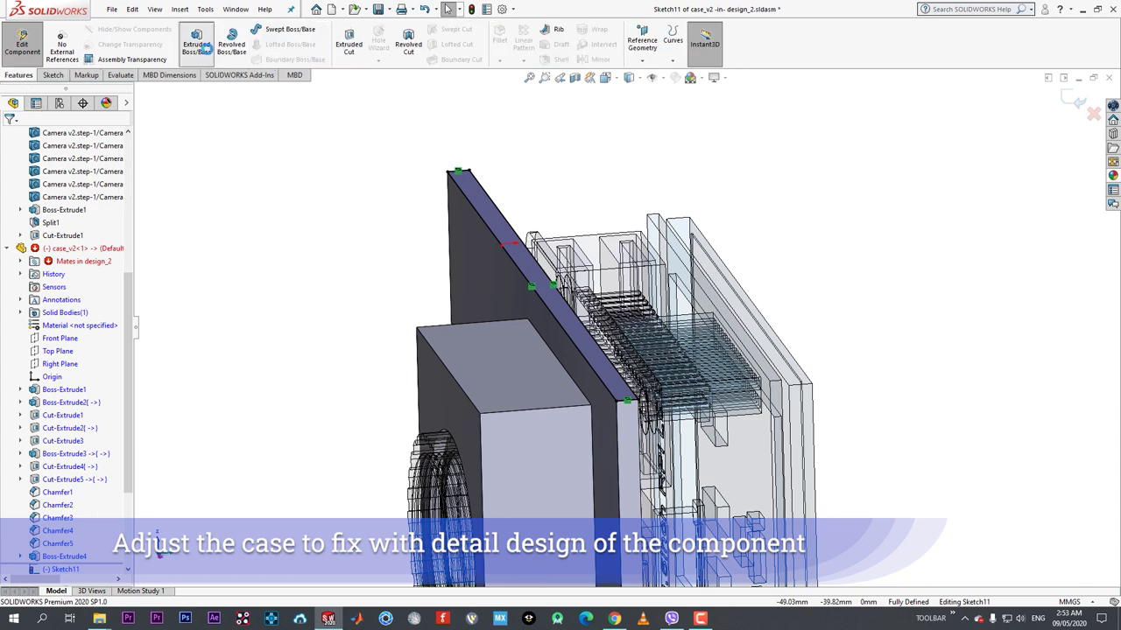
{"action": "left_click", "coordinate": [198, 46]}
{"action": "type", "text": "4"}
{"action": "key", "text": "Return"}
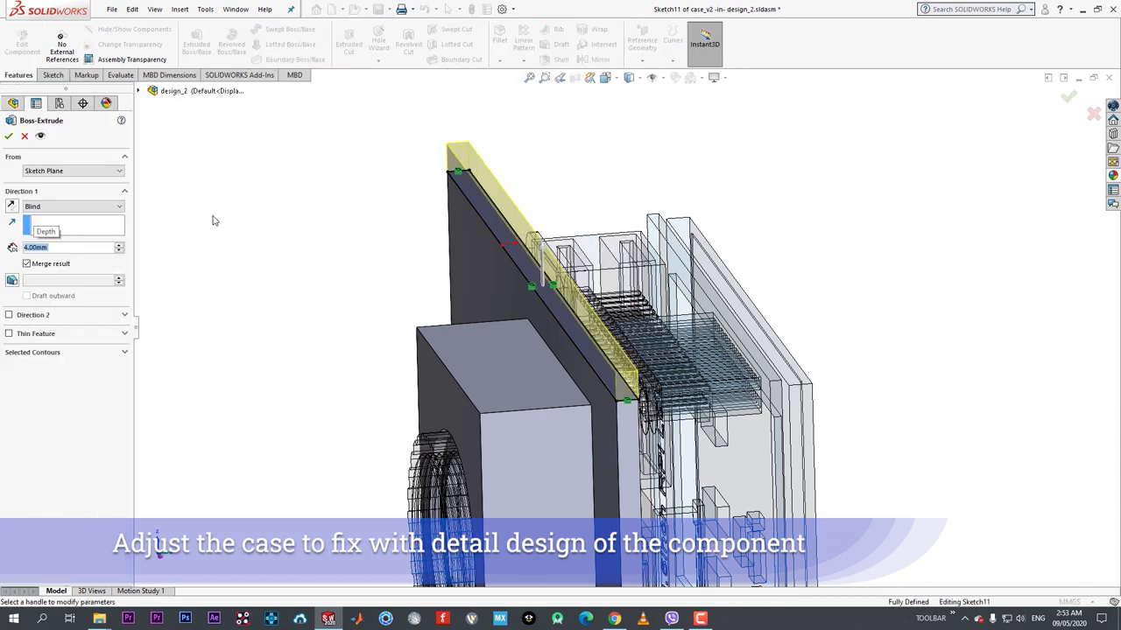
{"action": "middle_click_drag", "start_coordinate": [464, 326], "coordinate": [718, 350]}
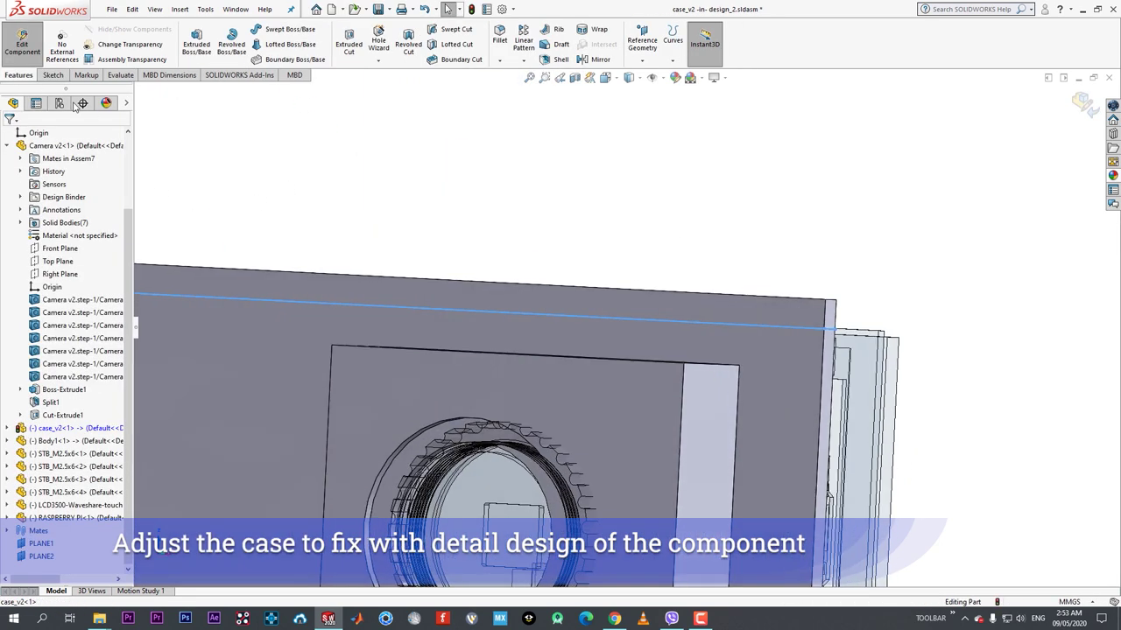
{"action": "left_click", "coordinate": [22, 43]}
{"action": "scroll", "coordinate": [785, 381], "scroll_direction": "up", "scroll_amount": 4}
{"action": "middle_click_drag", "start_coordinate": [788, 391], "coordinate": [730, 429]}
{"action": "left_click", "coordinate": [735, 431]}
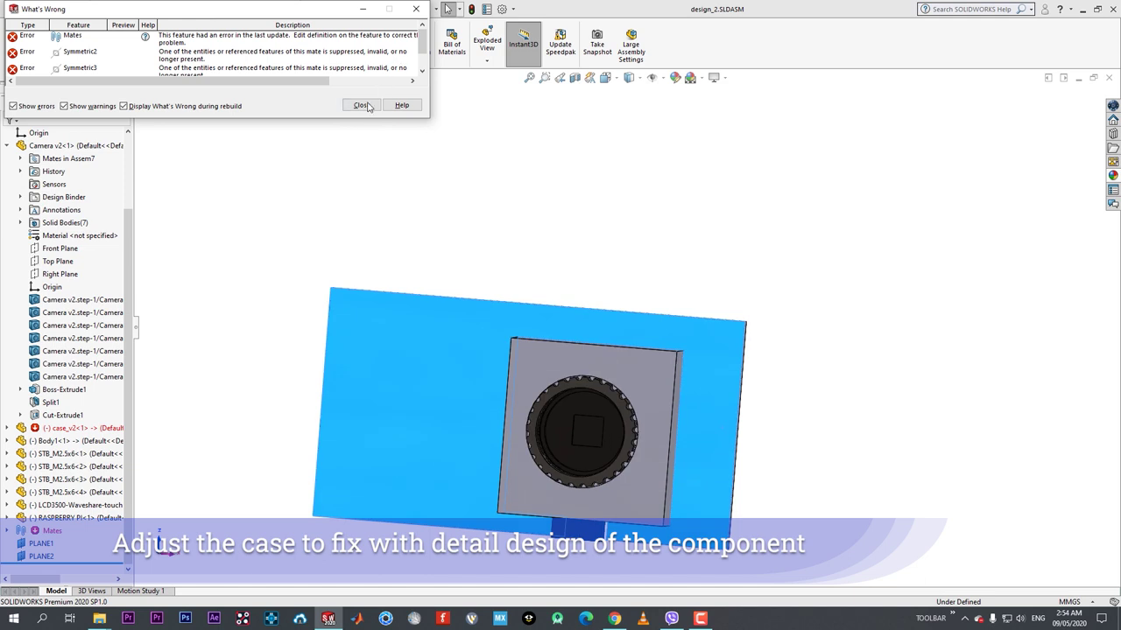
{"action": "left_click", "coordinate": [368, 104]}
- Examine the assembly from the display side and from the bottom view to compare the case plate with the components
{"action": "scroll", "coordinate": [625, 329], "scroll_direction": "up", "scroll_amount": 3}
{"action": "middle_click_drag", "start_coordinate": [648, 407], "coordinate": [461, 398]}
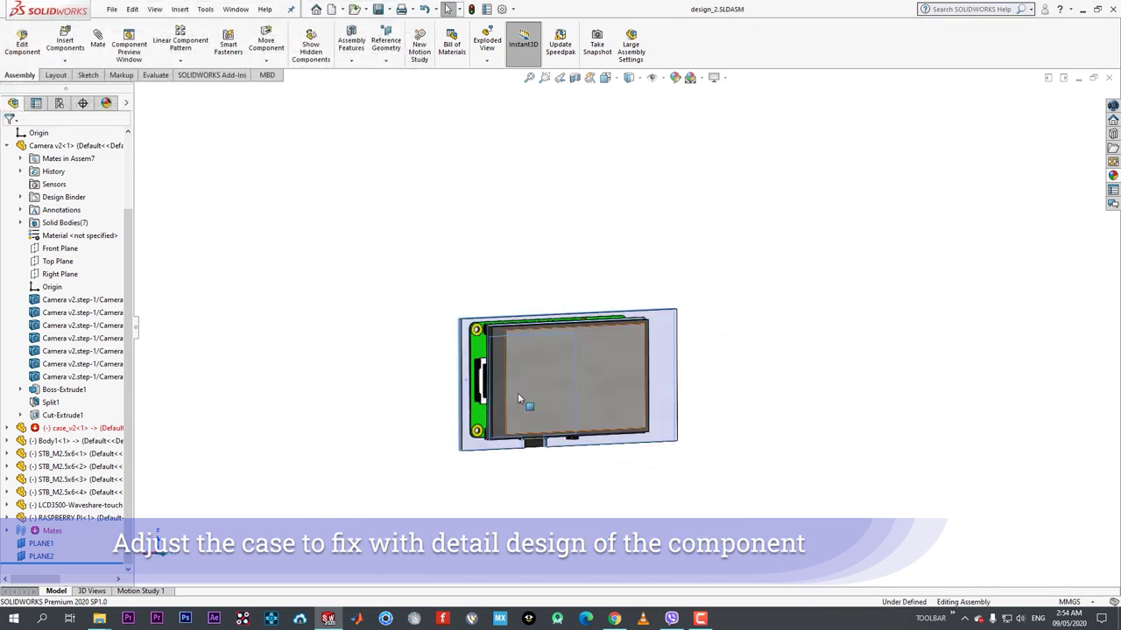
{"action": "middle_click_drag", "start_coordinate": [783, 465], "coordinate": [525, 453]}
{"action": "key", "text": "space"}
{"action": "left_click", "coordinate": [560, 450]}
{"action": "left_click", "coordinate": [662, 411]}
{"action": "left_click", "coordinate": [1017, 362]}
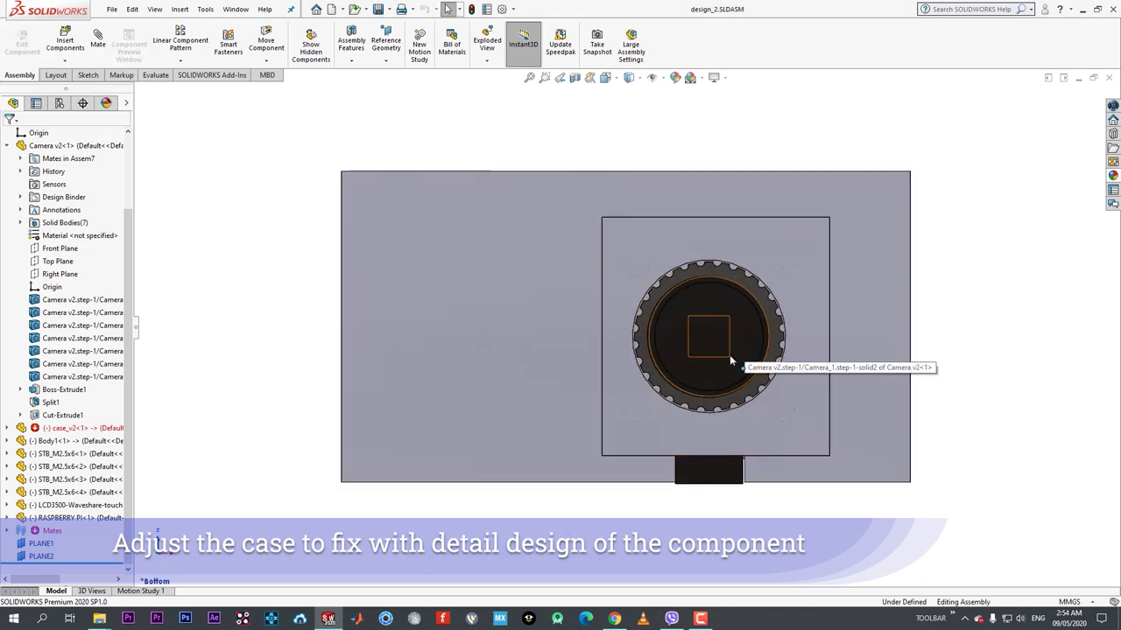
{"action": "middle_click_drag", "start_coordinate": [958, 412], "coordinate": [648, 338]}
- Try to move the touch display and Raspberry Pi clear of the case plate, and undo the move
{"action": "left_click_drag", "start_coordinate": [643, 385], "coordinate": [653, 582]}
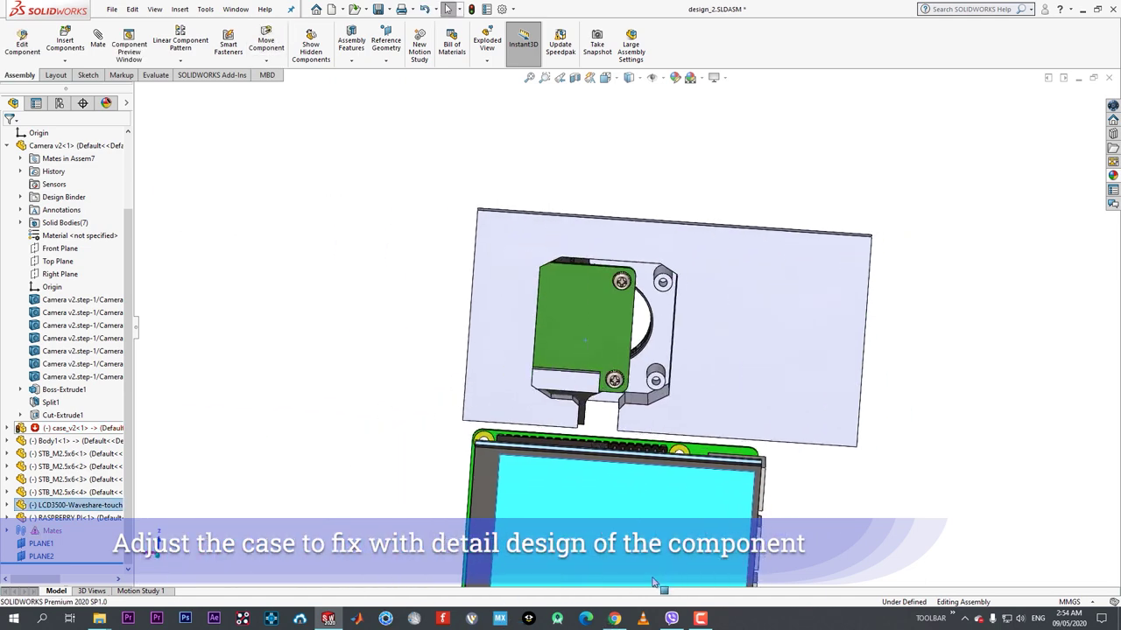
{"action": "scroll", "coordinate": [639, 331], "scroll_direction": "up", "scroll_amount": 2}
{"action": "middle_click_drag", "start_coordinate": [640, 331], "coordinate": [454, 329]}
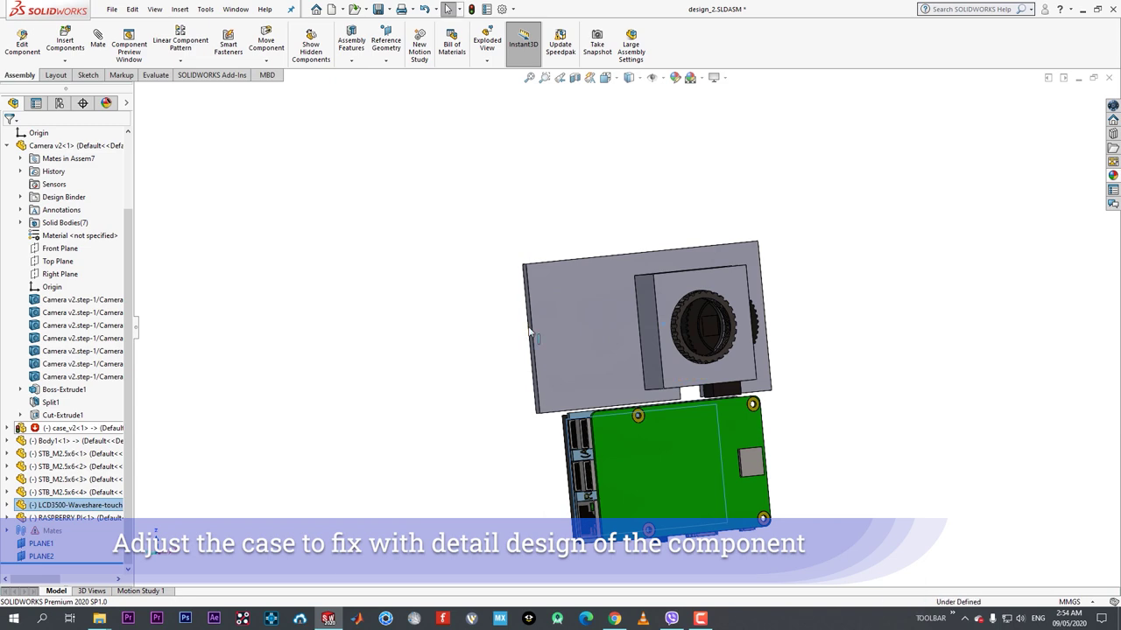
{"action": "key", "text": "ctrl+s"}
{"action": "left_click", "coordinate": [636, 312]}
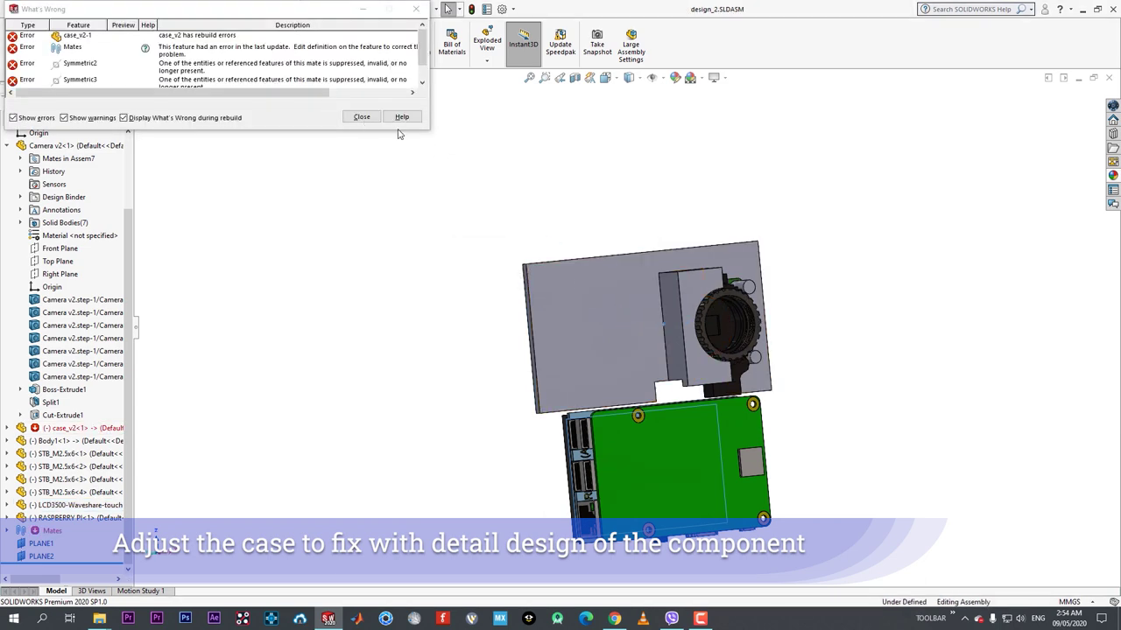
{"action": "left_click", "coordinate": [378, 119]}
{"action": "key", "text": "ctrl+shift+z"}
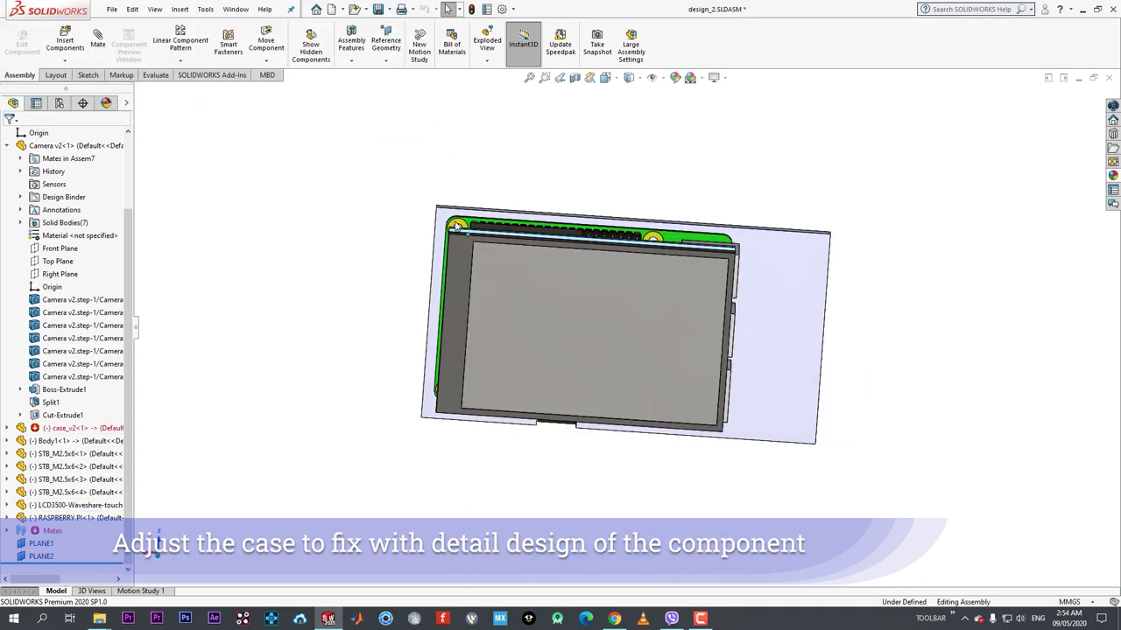
- From the bottom view, try to shift the case plate sideways relative to the camera, and undo the shift
{"action": "middle_click_drag", "start_coordinate": [455, 226], "coordinate": [583, 317]}
{"action": "middle_click_drag", "start_coordinate": [516, 329], "coordinate": [571, 375]}
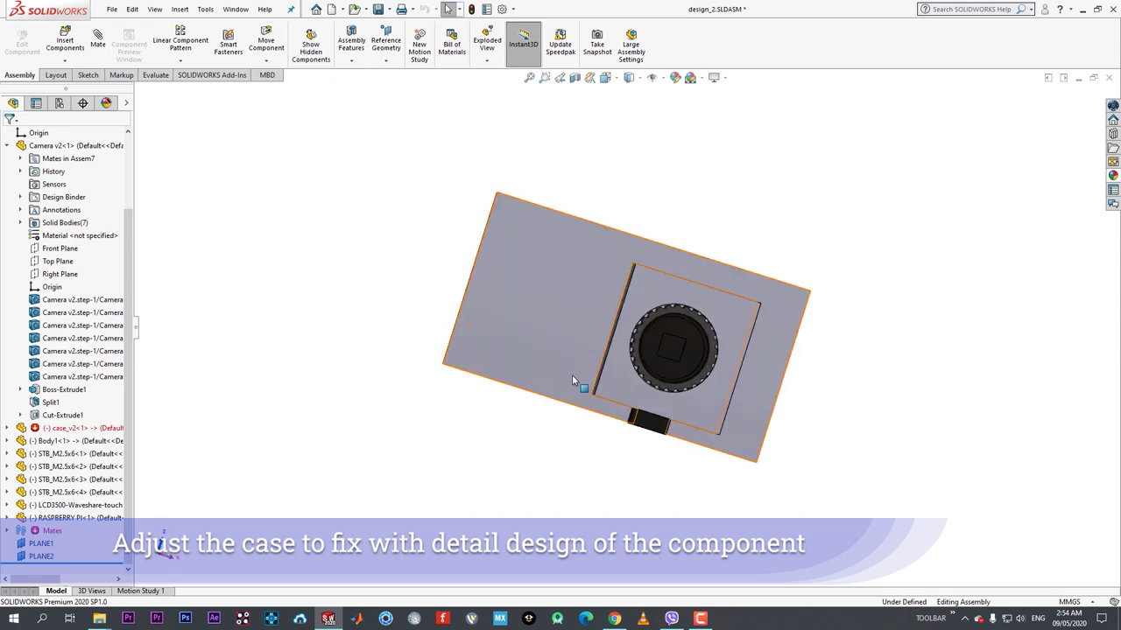
{"action": "key", "text": "space"}
{"action": "left_click", "coordinate": [542, 416]}
{"action": "middle_click_drag", "start_coordinate": [857, 378], "coordinate": [852, 378]}
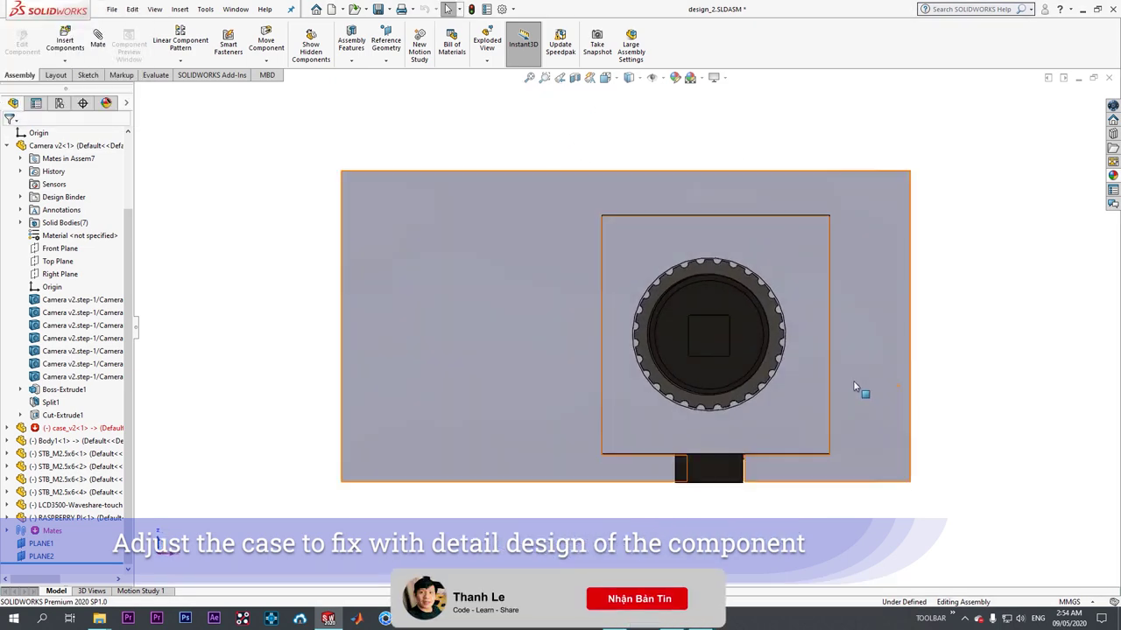
{"action": "left_click_drag", "start_coordinate": [863, 412], "coordinate": [855, 412]}
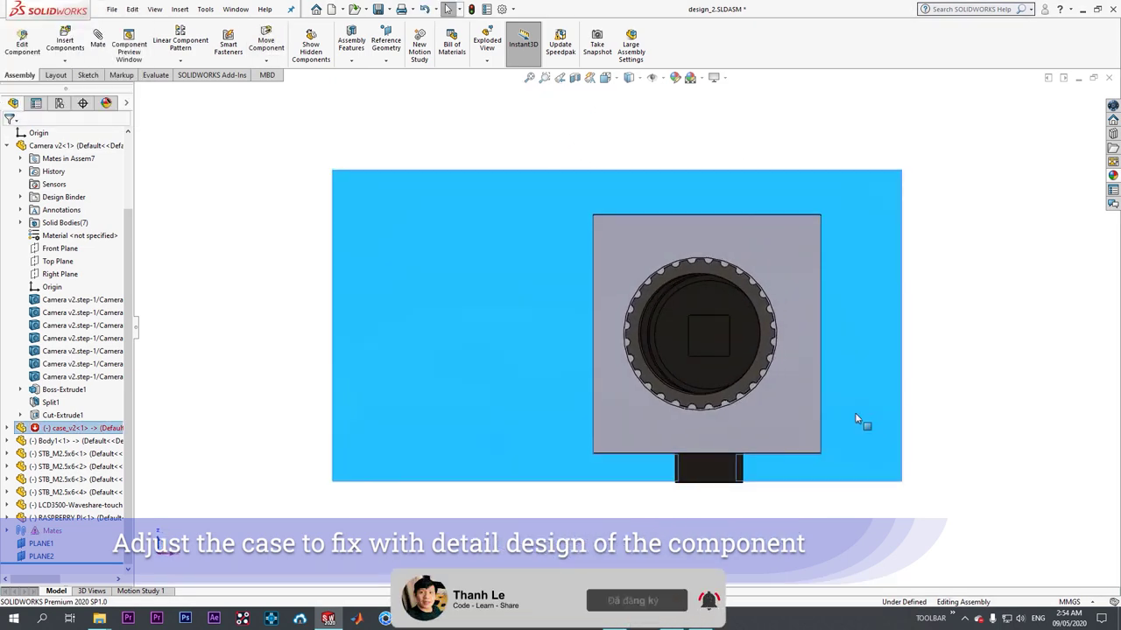
{"action": "key", "text": "ctrl+z"}
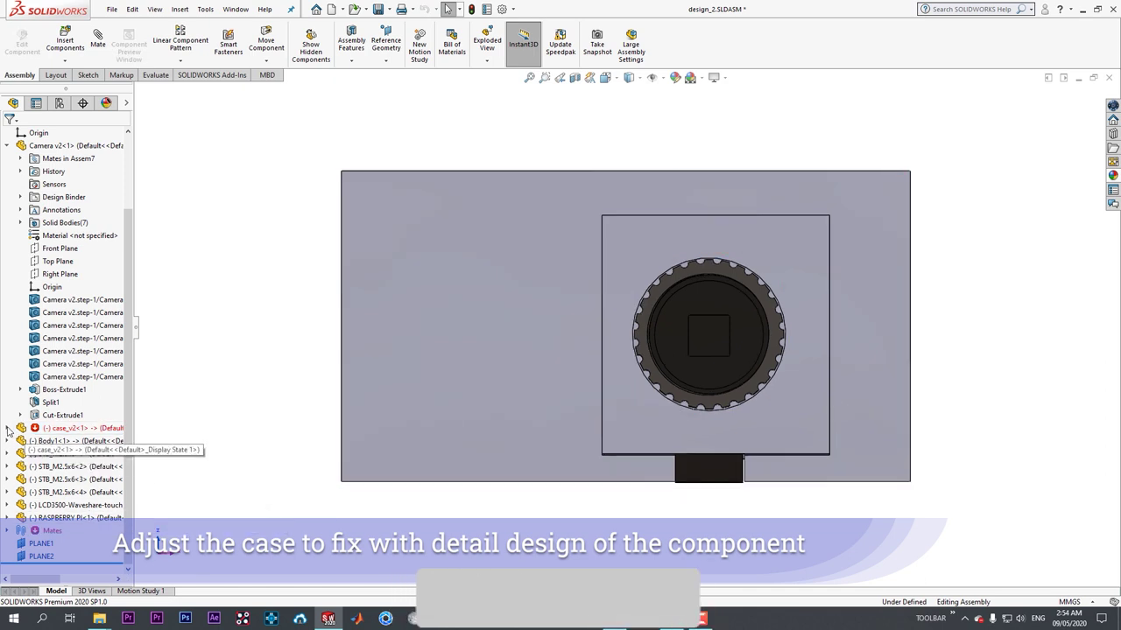
- Delete the Boss-Extrude5 feature and its leftover Sketch11 from the case_v2 part
{"action": "left_click", "coordinate": [7, 428]}
{"action": "scroll", "coordinate": [102, 469], "scroll_direction": "down", "scroll_amount": 8}
{"action": "left_click", "coordinate": [64, 428]}
{"action": "key", "text": "Delete"}
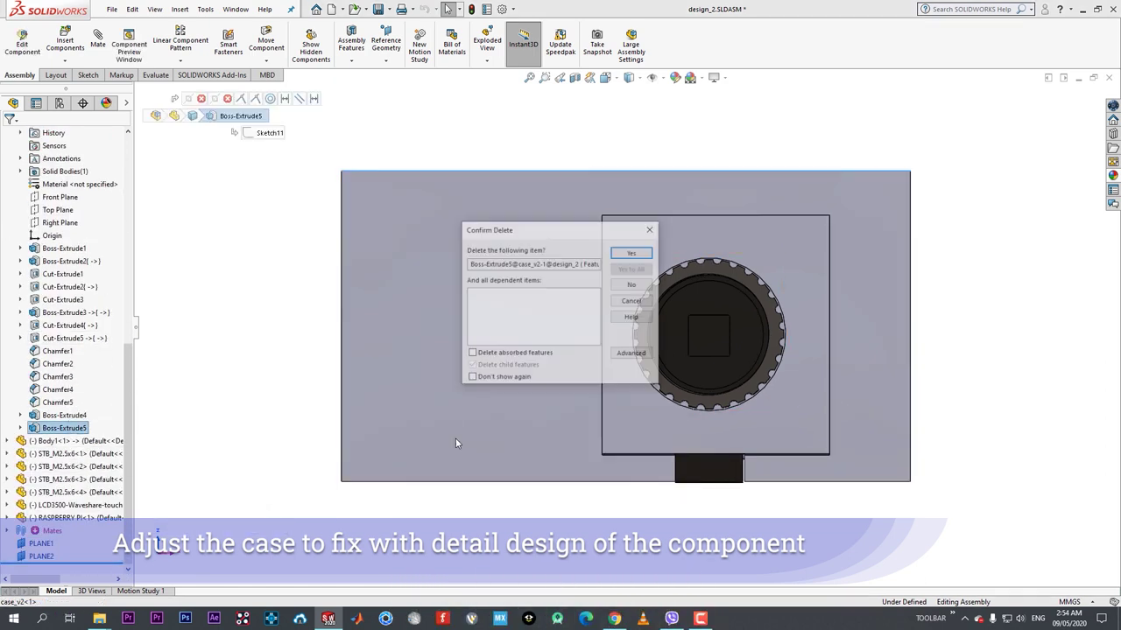
{"action": "left_click", "coordinate": [632, 252]}
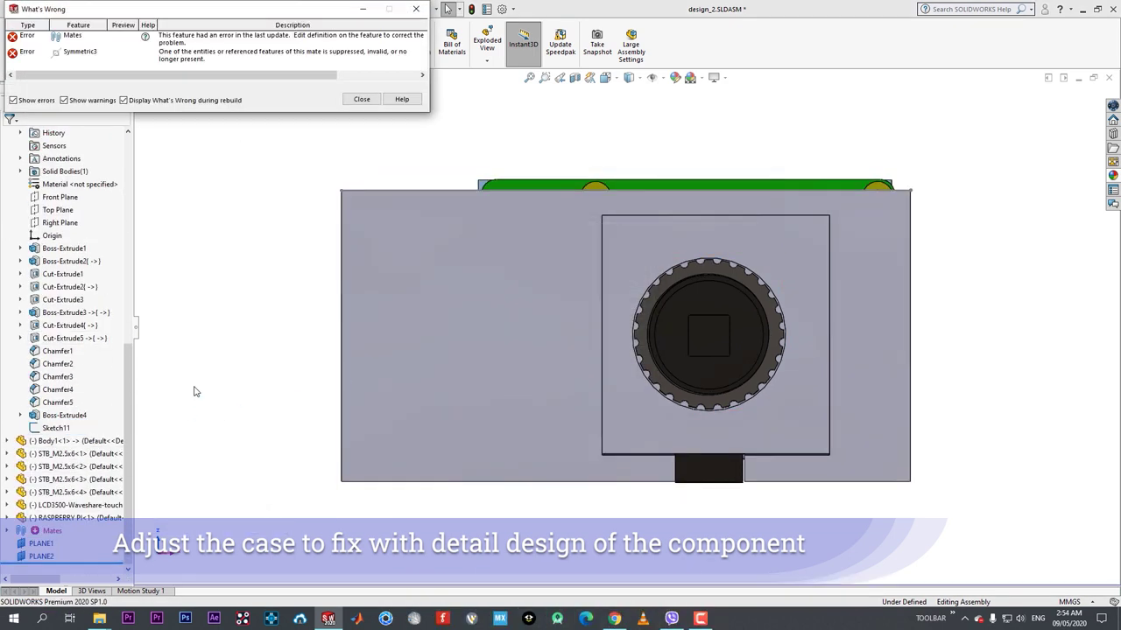
{"action": "left_click", "coordinate": [362, 99]}
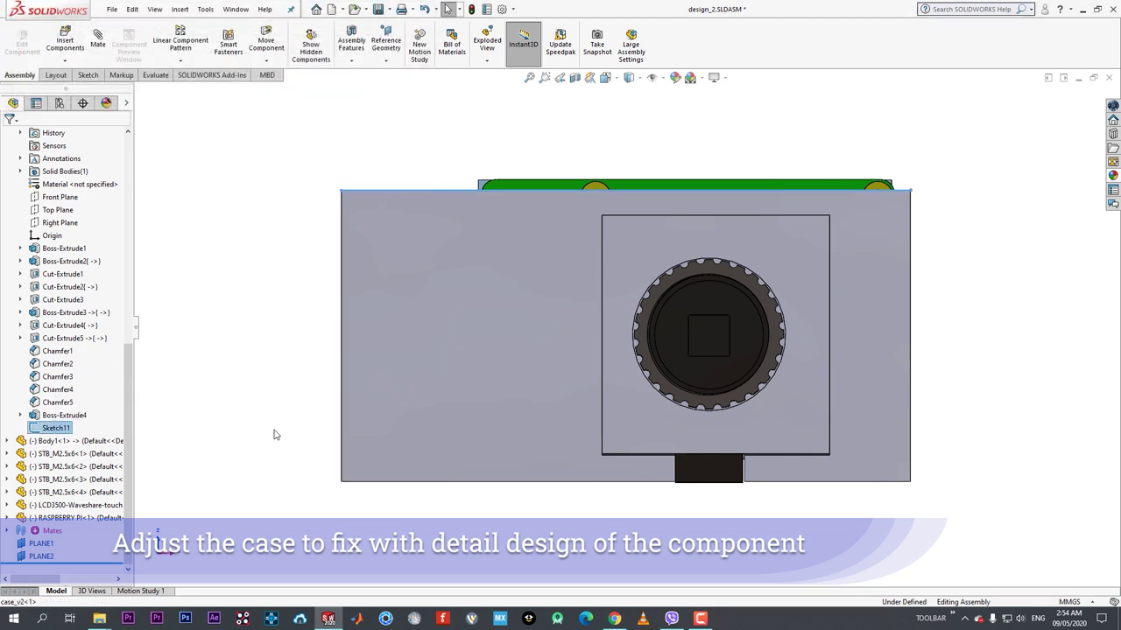
{"action": "key", "text": "Delete"}
{"action": "left_click", "coordinate": [633, 252]}
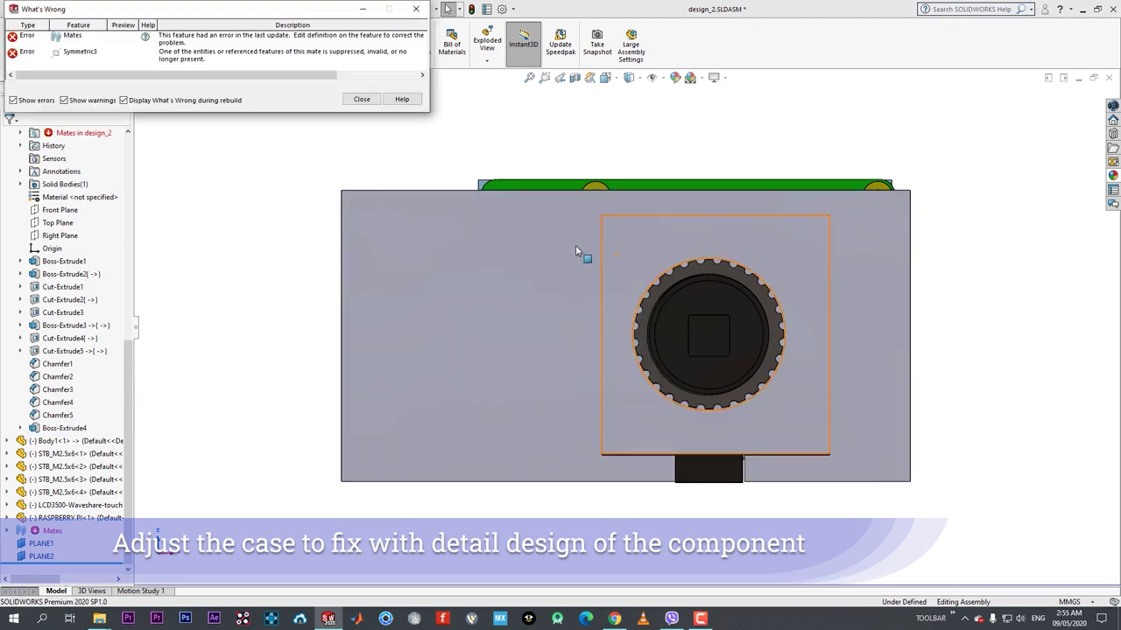
{"action": "left_click", "coordinate": [362, 99]}
- Inspect the faulty Symmetric3 mate of the case in the assembly's mates
{"action": "key", "text": "space"}
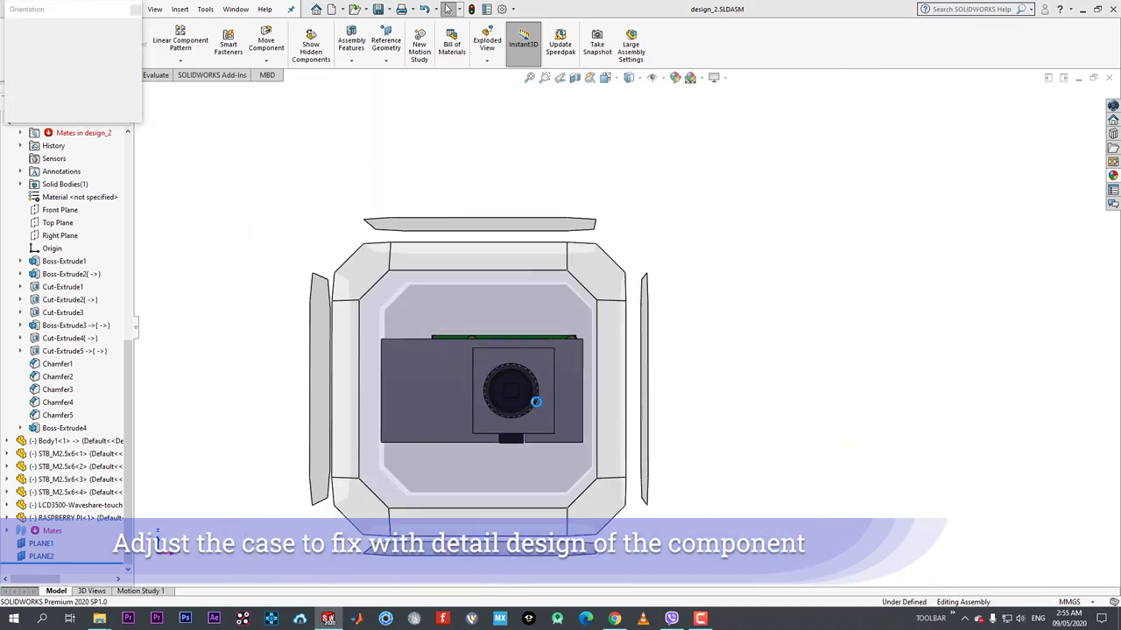
{"action": "left_click", "coordinate": [535, 401]}
{"action": "left_click", "coordinate": [687, 207]}
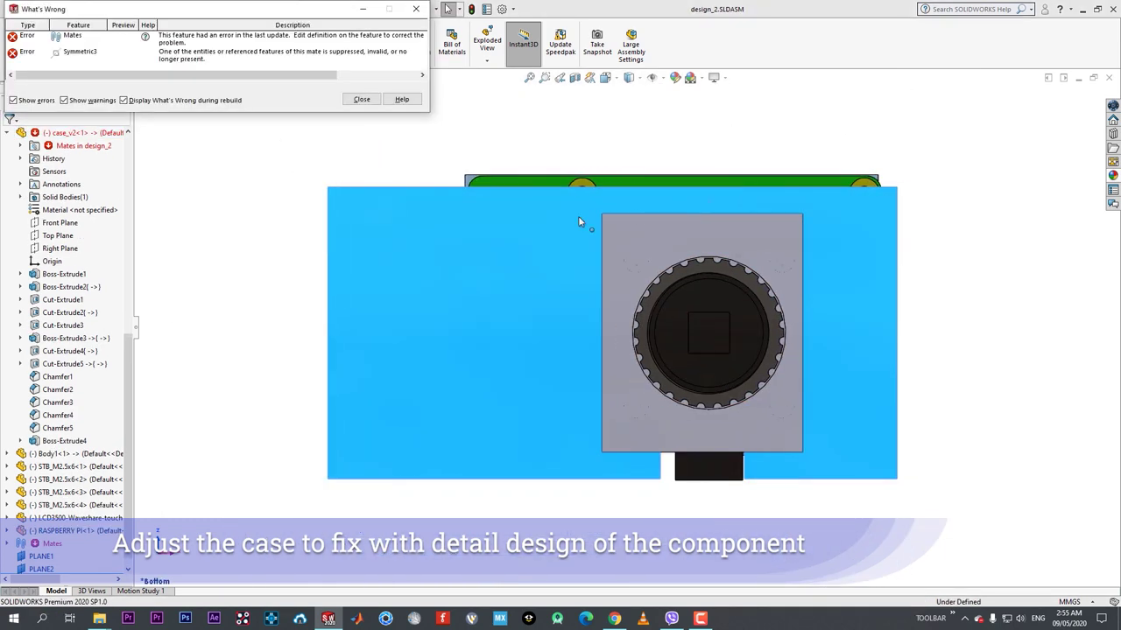
{"action": "left_click", "coordinate": [362, 99]}
{"action": "left_click", "coordinate": [8, 544]}
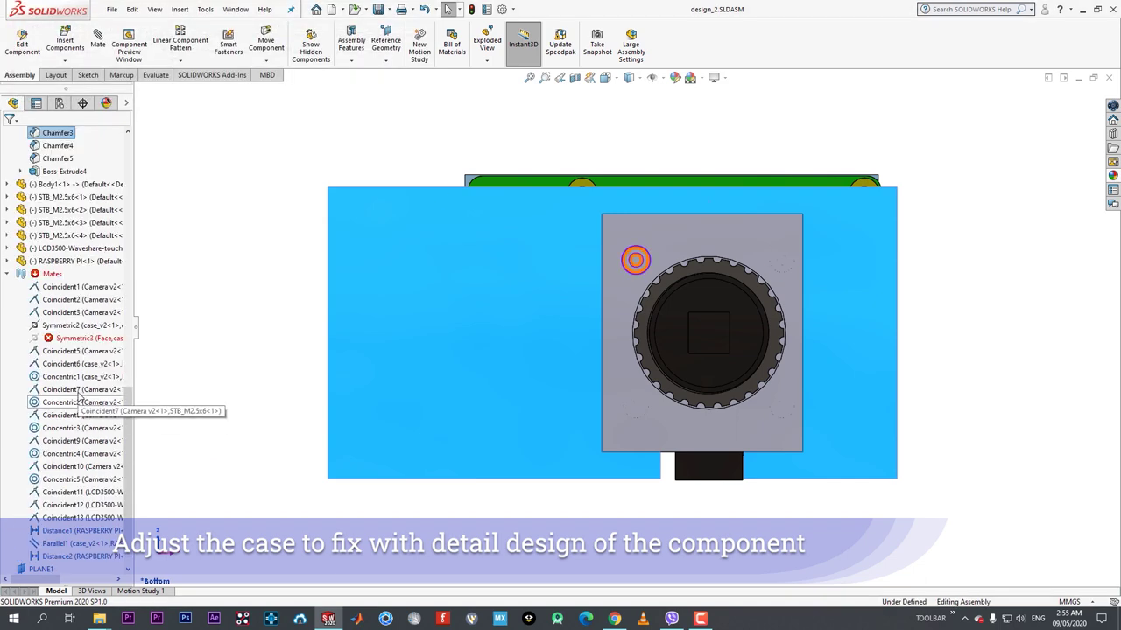
{"action": "left_click", "coordinate": [79, 339]}
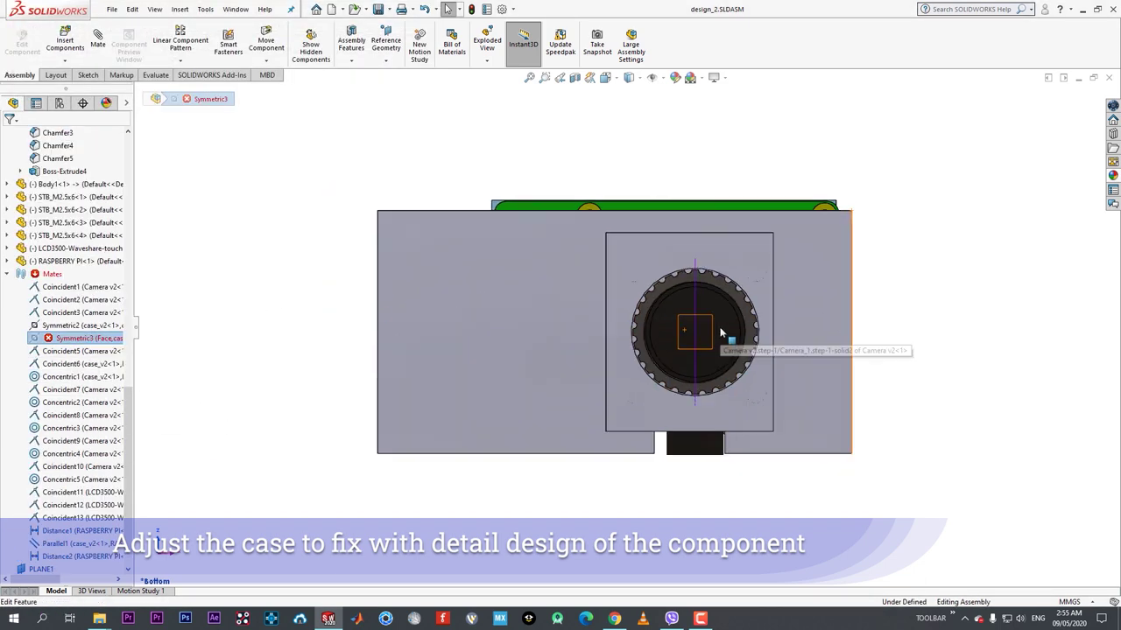
{"action": "middle_click_drag", "start_coordinate": [721, 333], "coordinate": [718, 499]}
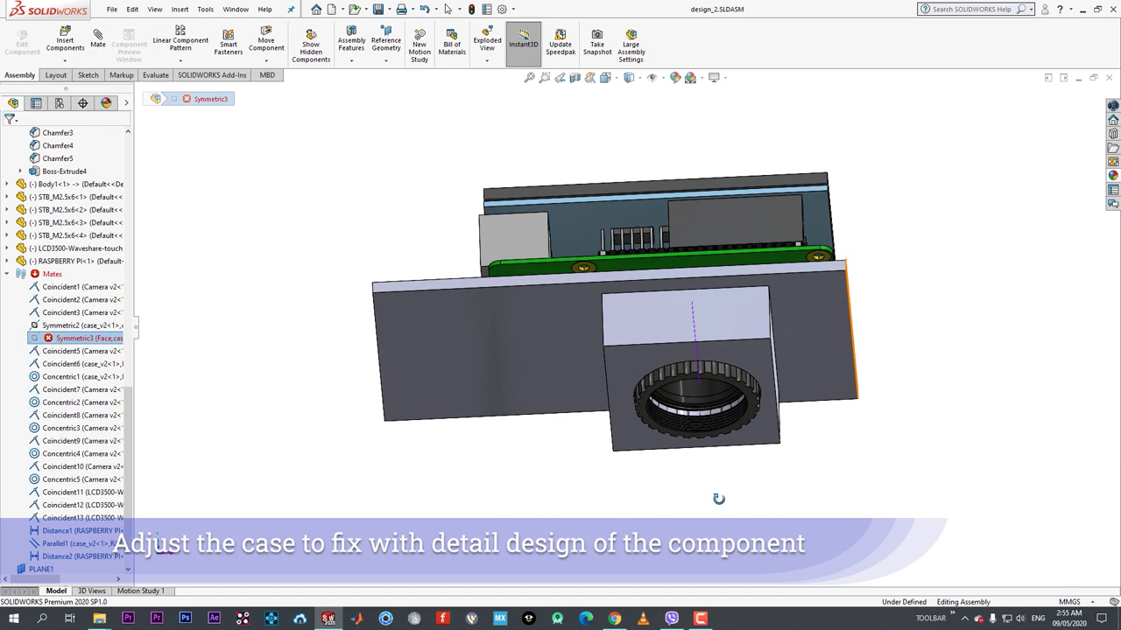
- Delete the Boss-Extrude4 feature and its leftover Sketch10 from the case_v2 part within the assembly
{"action": "left_click", "coordinate": [410, 287]}
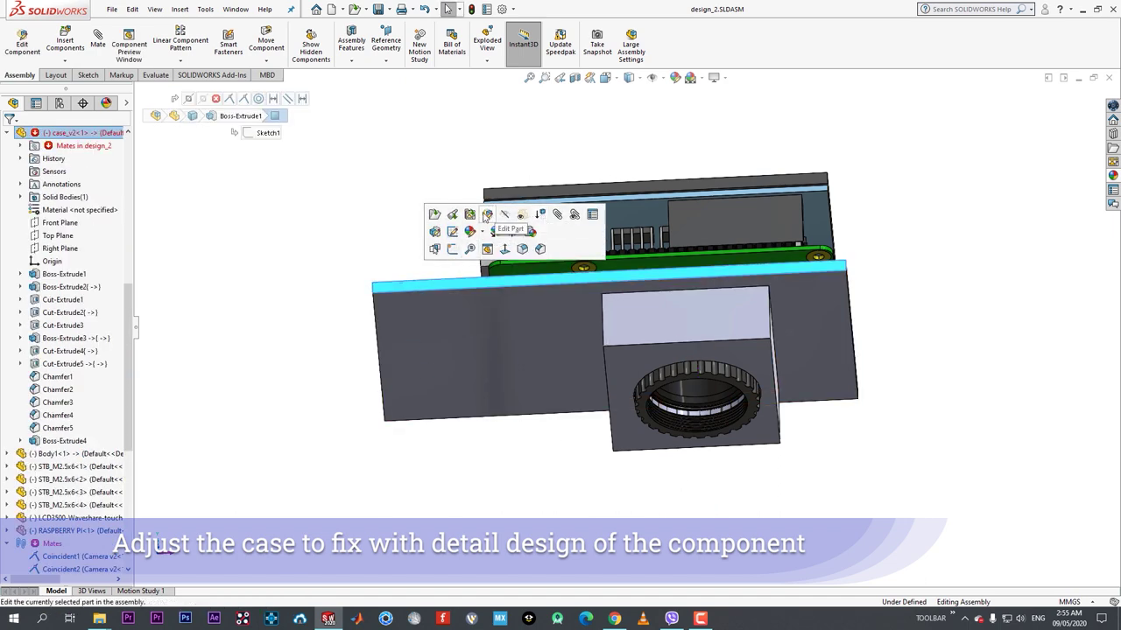
{"action": "left_click", "coordinate": [487, 216]}
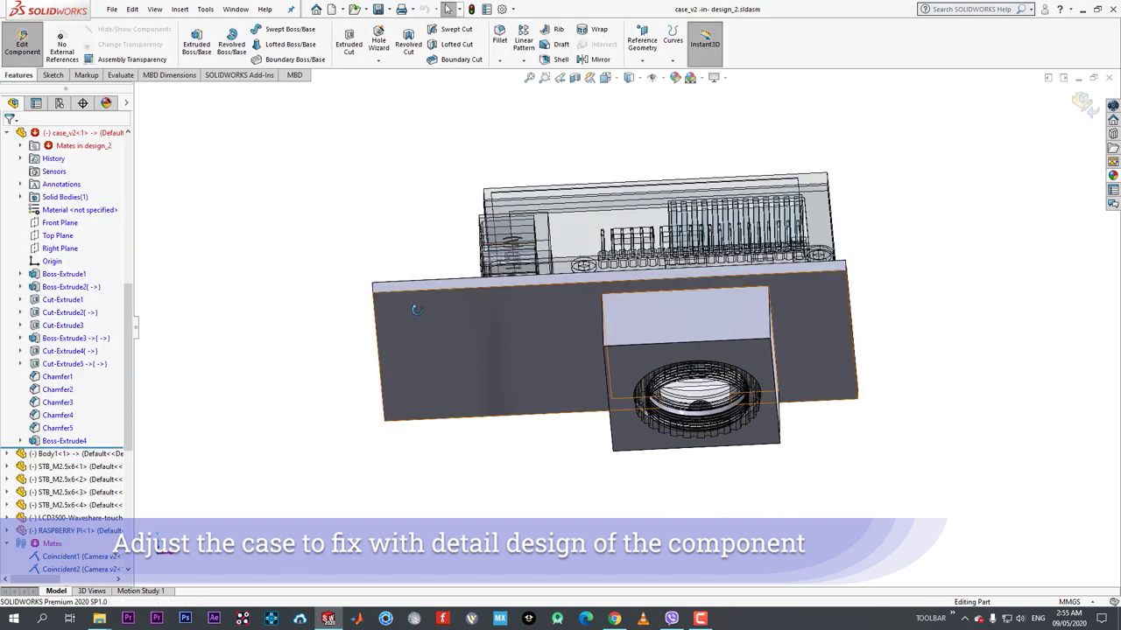
{"action": "key", "text": "Delete"}
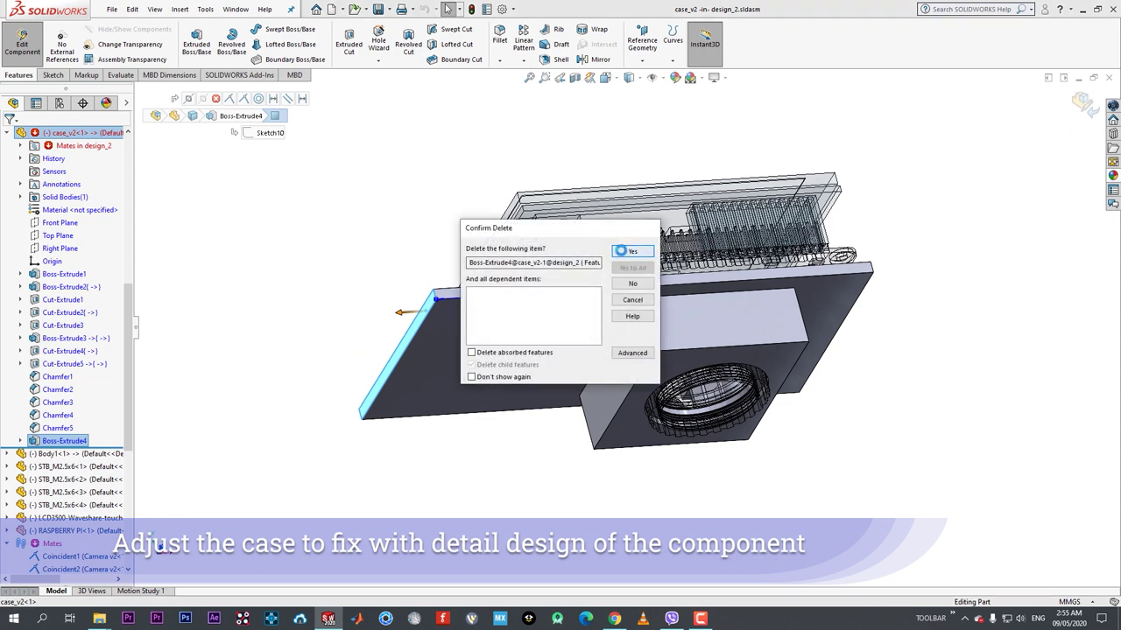
{"action": "left_click", "coordinate": [621, 251]}
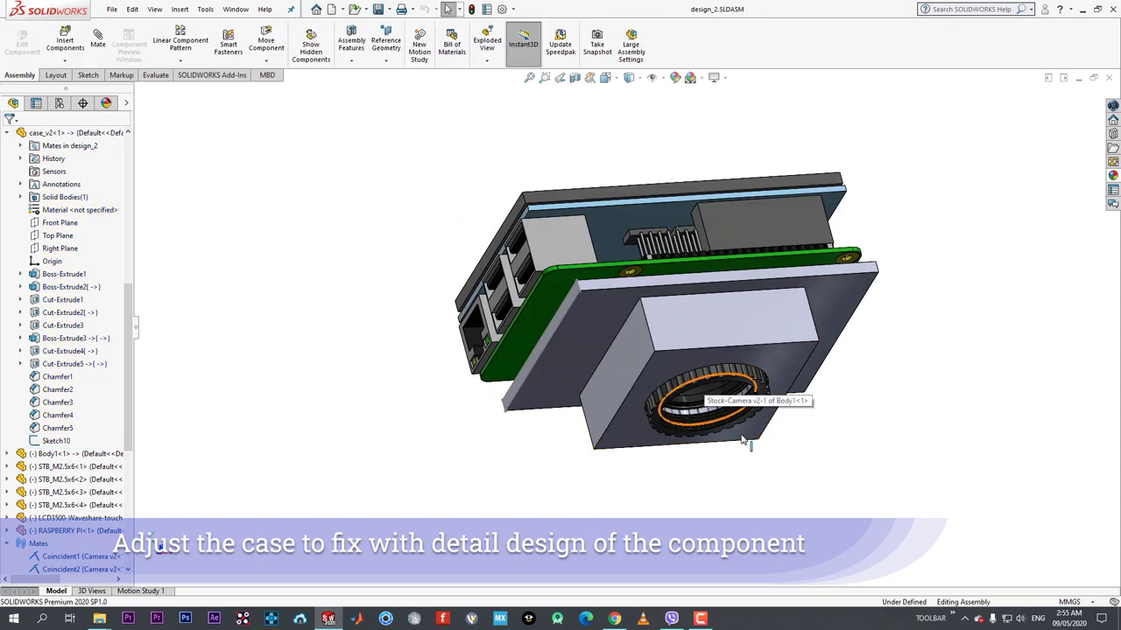
{"action": "middle_click_drag", "start_coordinate": [742, 440], "coordinate": [593, 277]}
{"action": "scroll", "coordinate": [594, 278], "scroll_direction": "down", "scroll_amount": 3}
{"action": "left_click", "coordinate": [56, 440]}
{"action": "key", "text": "Delete"}
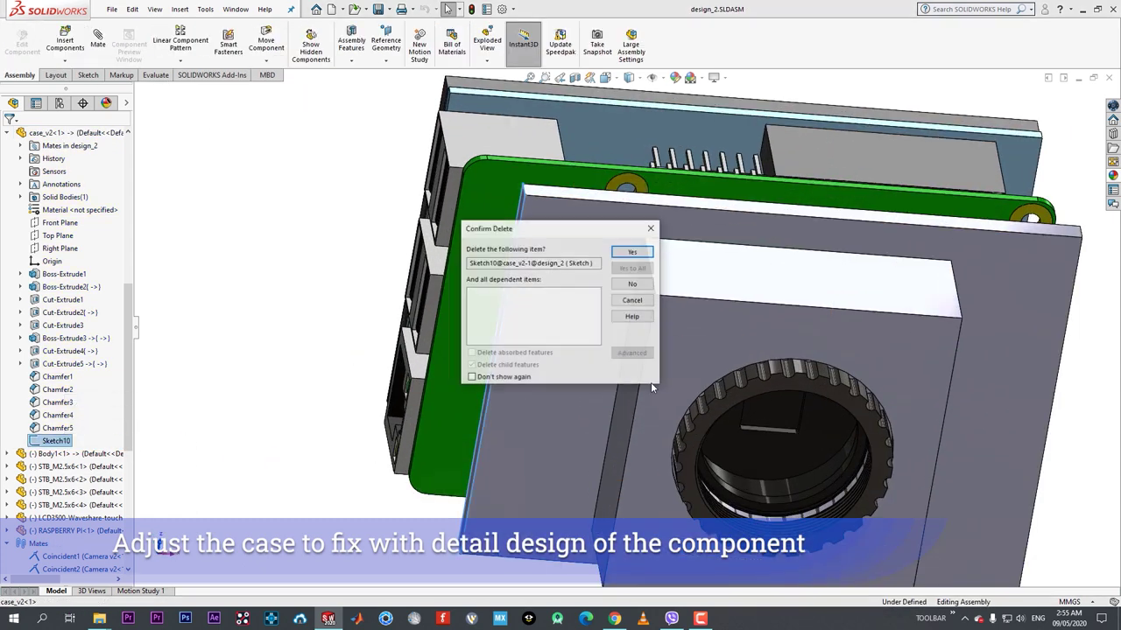
{"action": "left_click", "coordinate": [640, 253]}
{"action": "scroll", "coordinate": [688, 335], "scroll_direction": "up", "scroll_amount": 3}
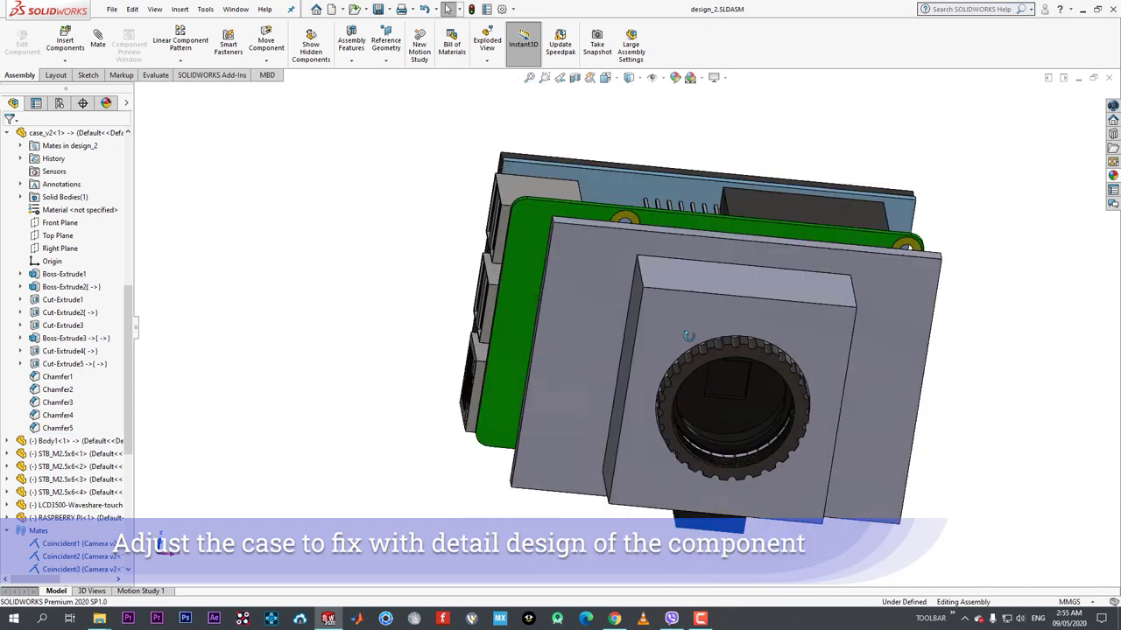
- Check the case plate against the Raspberry Pi and touch display from the bottom view and from the side
{"action": "middle_click_drag", "start_coordinate": [689, 335], "coordinate": [465, 455]}
{"action": "key", "text": "space"}
{"action": "left_click", "coordinate": [465, 455]}
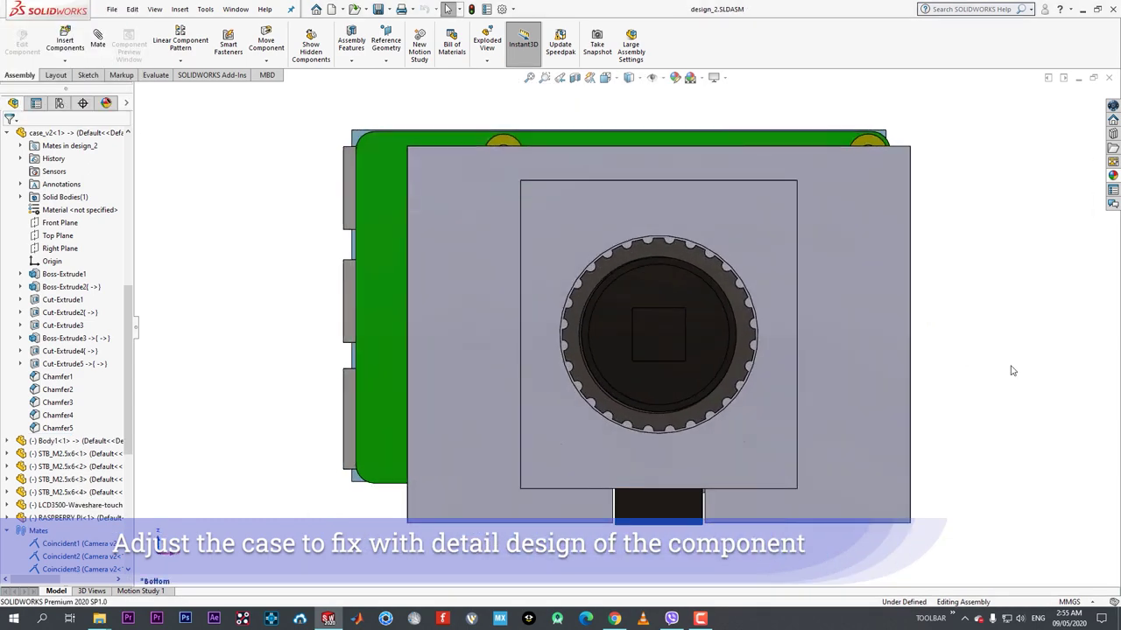
{"action": "middle_click_drag", "start_coordinate": [923, 392], "coordinate": [791, 403]}
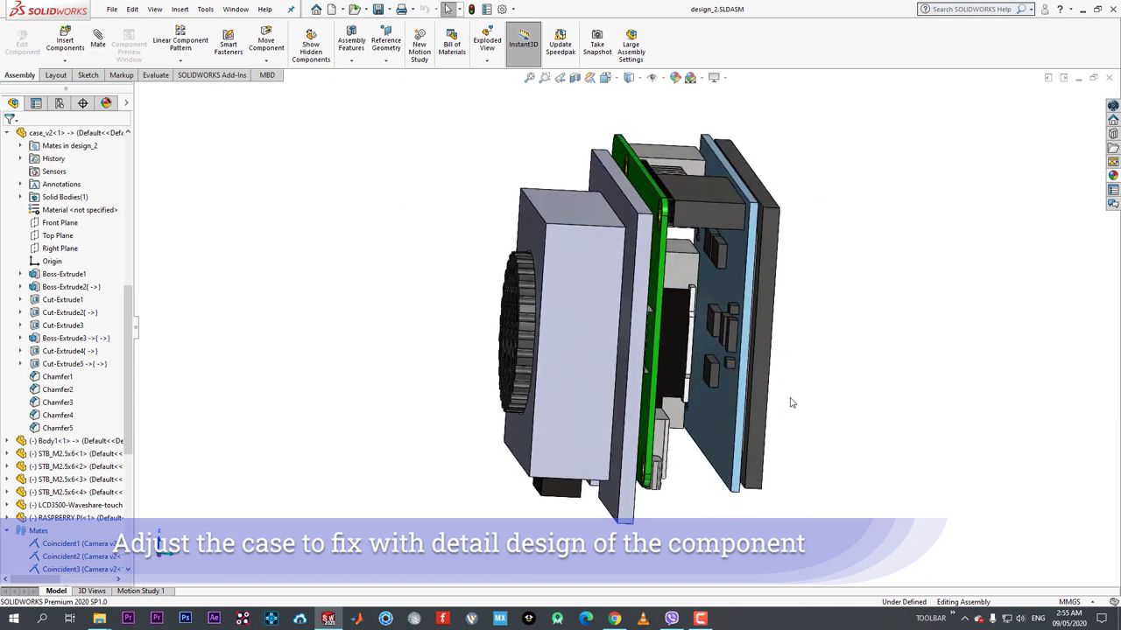
{"action": "left_click", "coordinate": [597, 331]}
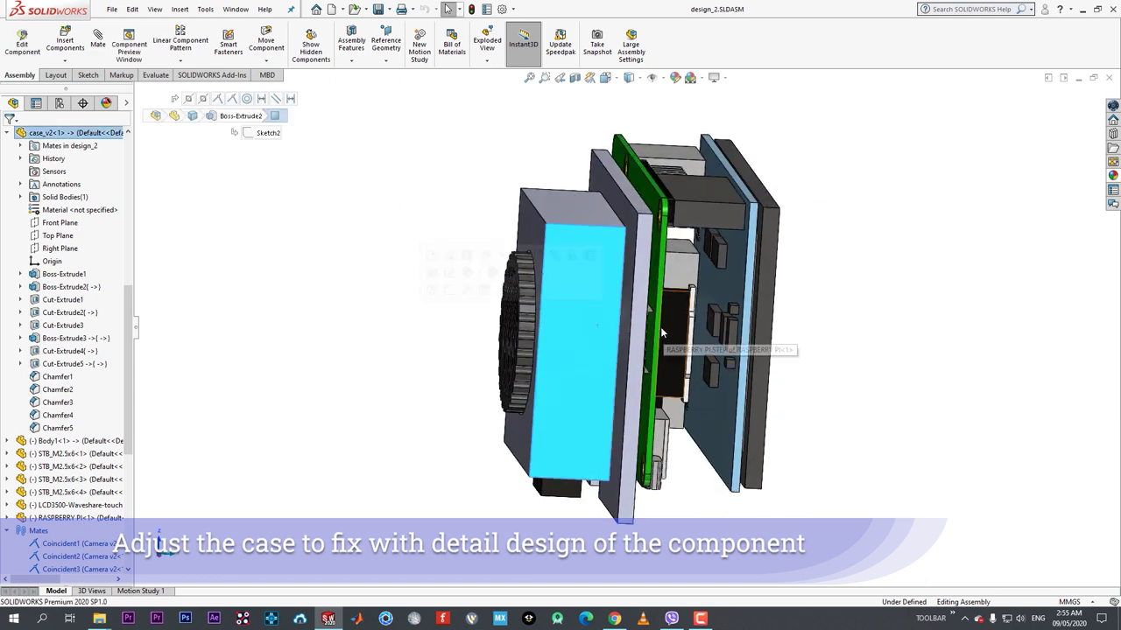
{"action": "left_click", "coordinate": [783, 343]}
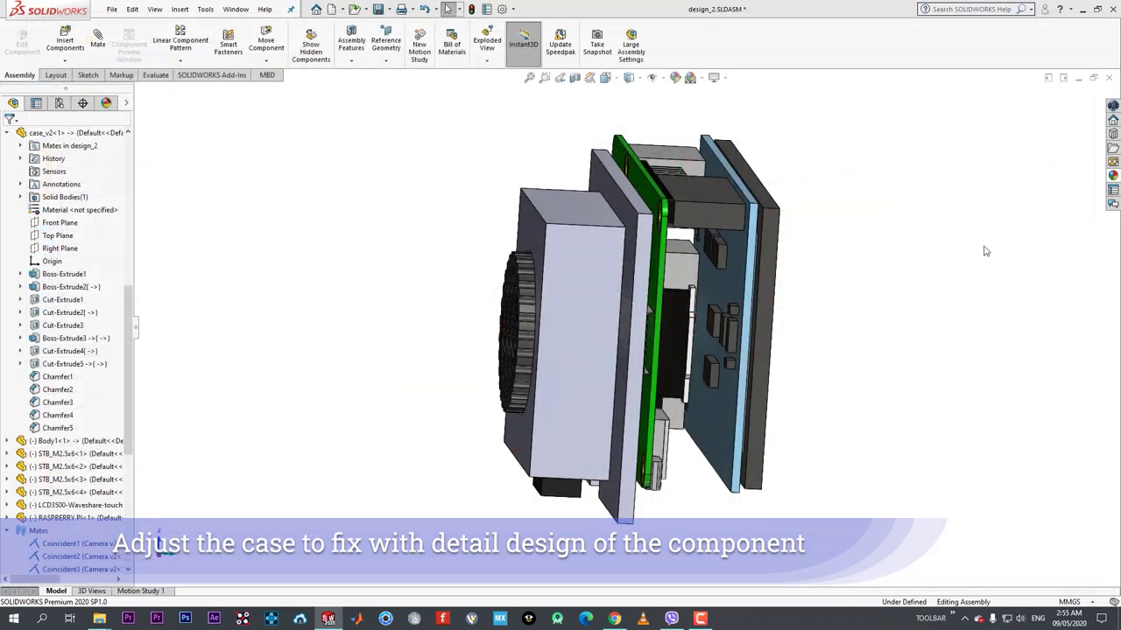
- Switch to the case_v2 part and examine the Boss-Extrude2 sketch from the top view
{"action": "key", "text": "ctrl+Tab"}
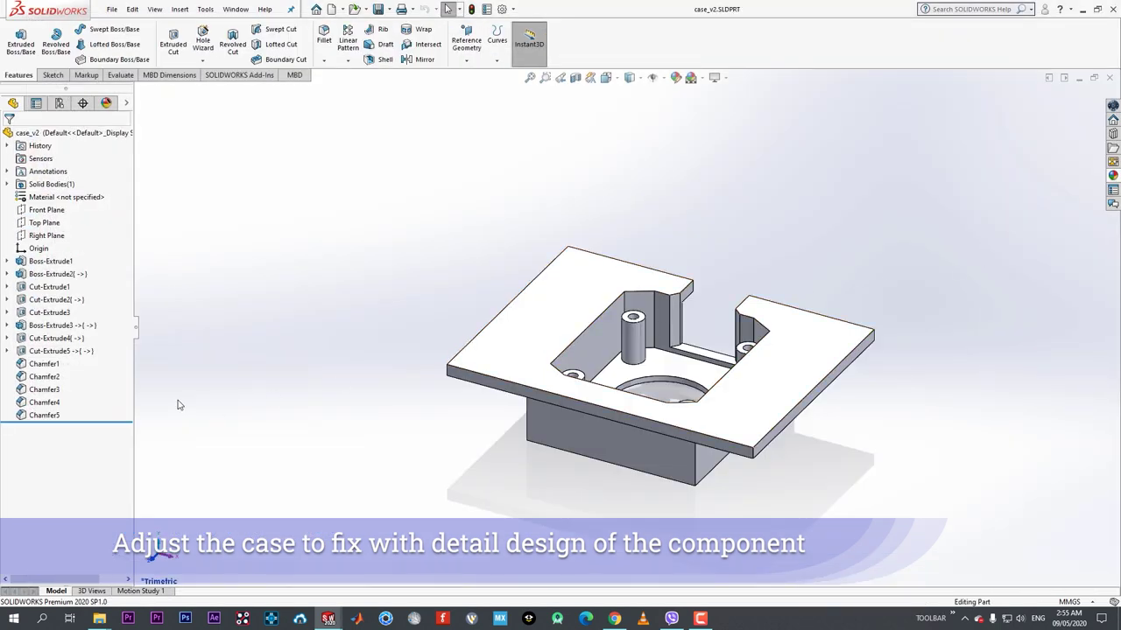
{"action": "left_click", "coordinate": [7, 274]}
{"action": "left_click", "coordinate": [49, 288]}
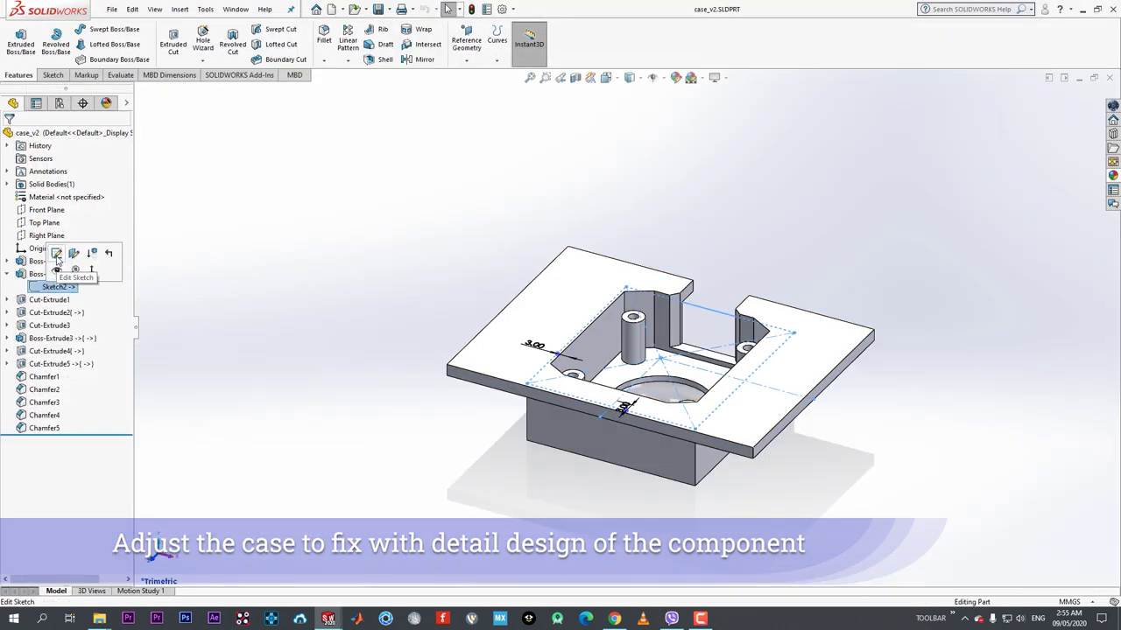
{"action": "left_click", "coordinate": [58, 254]}
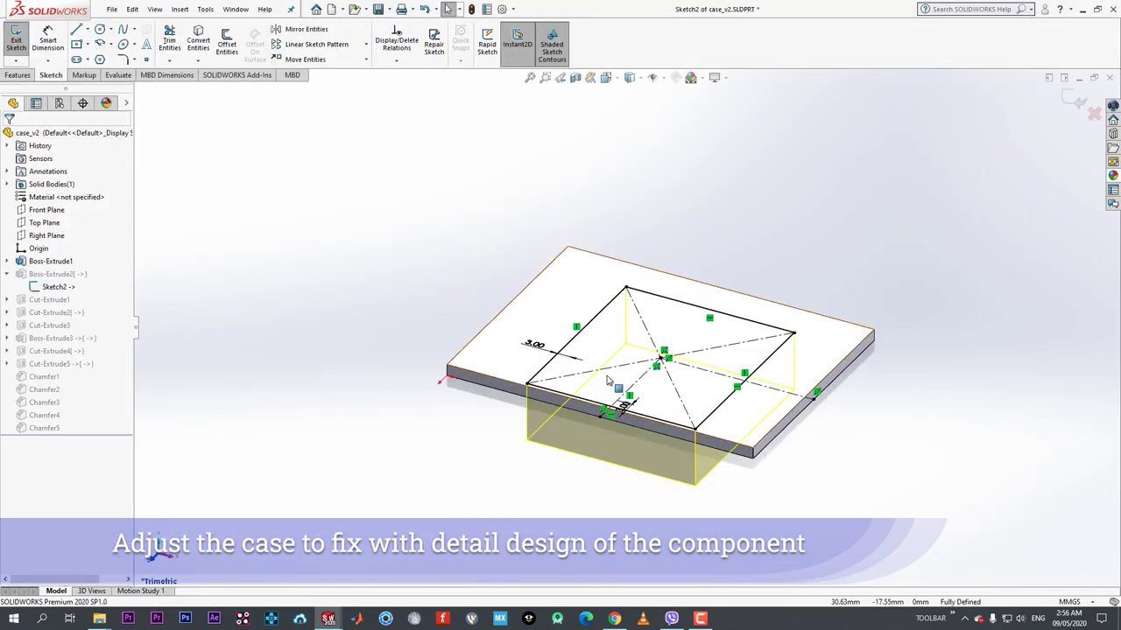
{"action": "key", "text": "space"}
{"action": "left_click", "coordinate": [533, 306]}
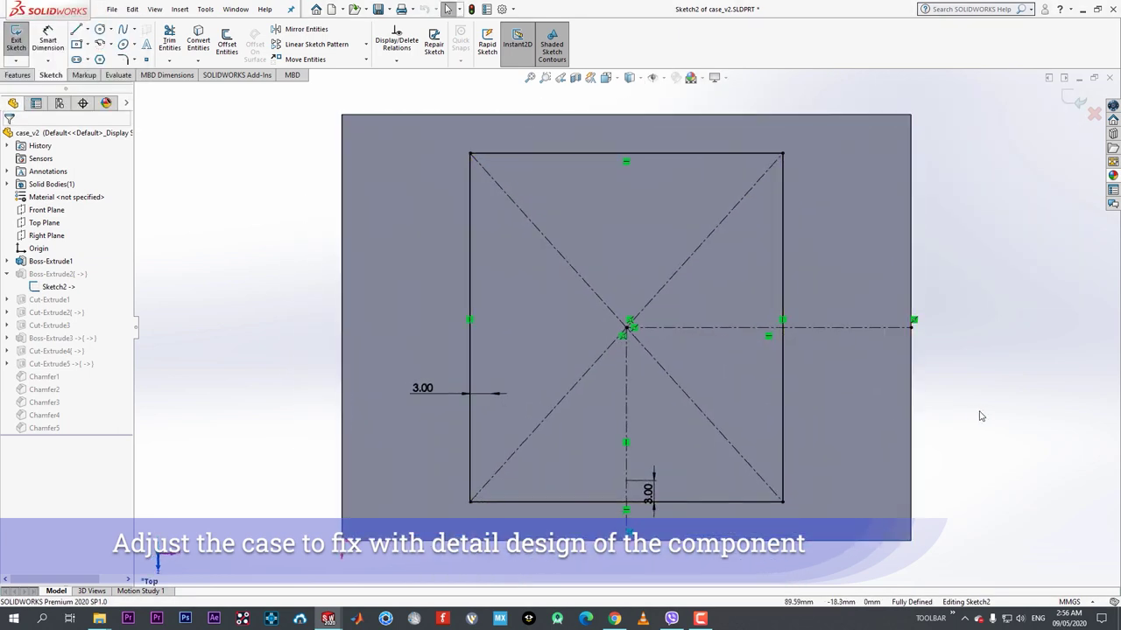
{"action": "left_click", "coordinate": [10, 47]}
- Reopen Sketch2 of Boss-Extrude2 to examine its centerlines, relations and dimensions relative to the plate outline
{"action": "left_click", "coordinate": [49, 274]}
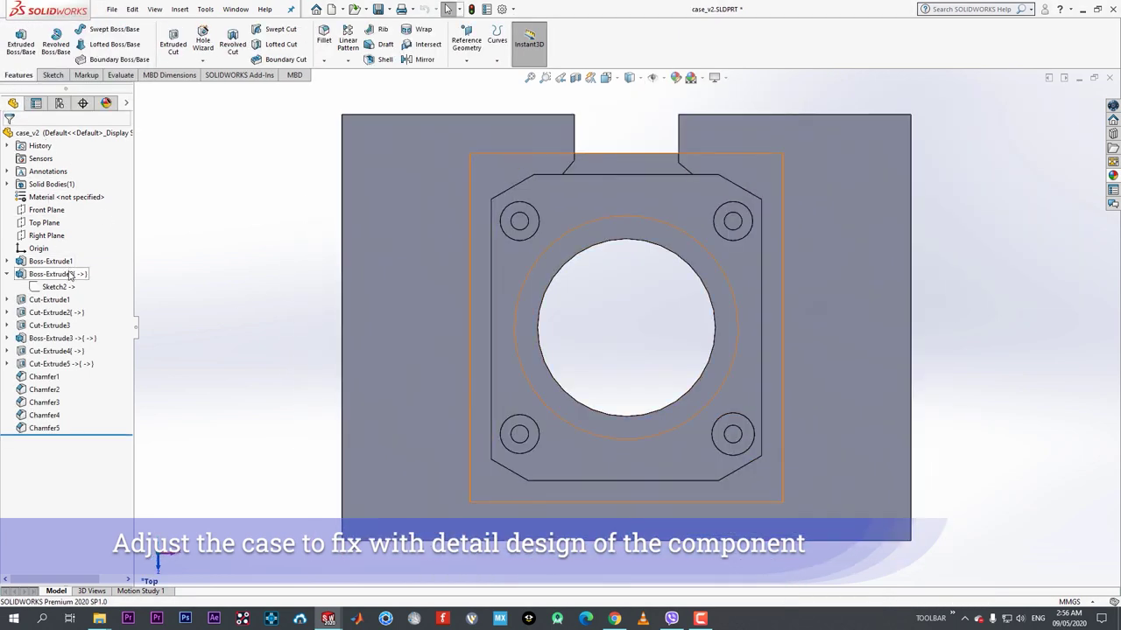
{"action": "left_click", "coordinate": [54, 287]}
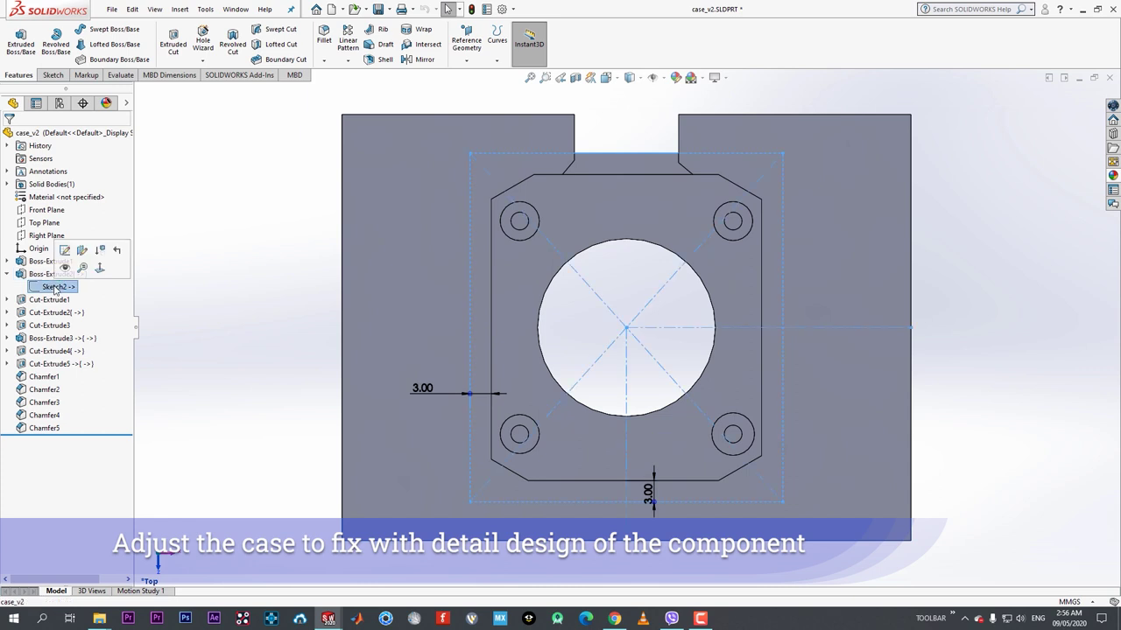
{"action": "left_click", "coordinate": [161, 332]}
{"action": "left_click", "coordinate": [7, 261]}
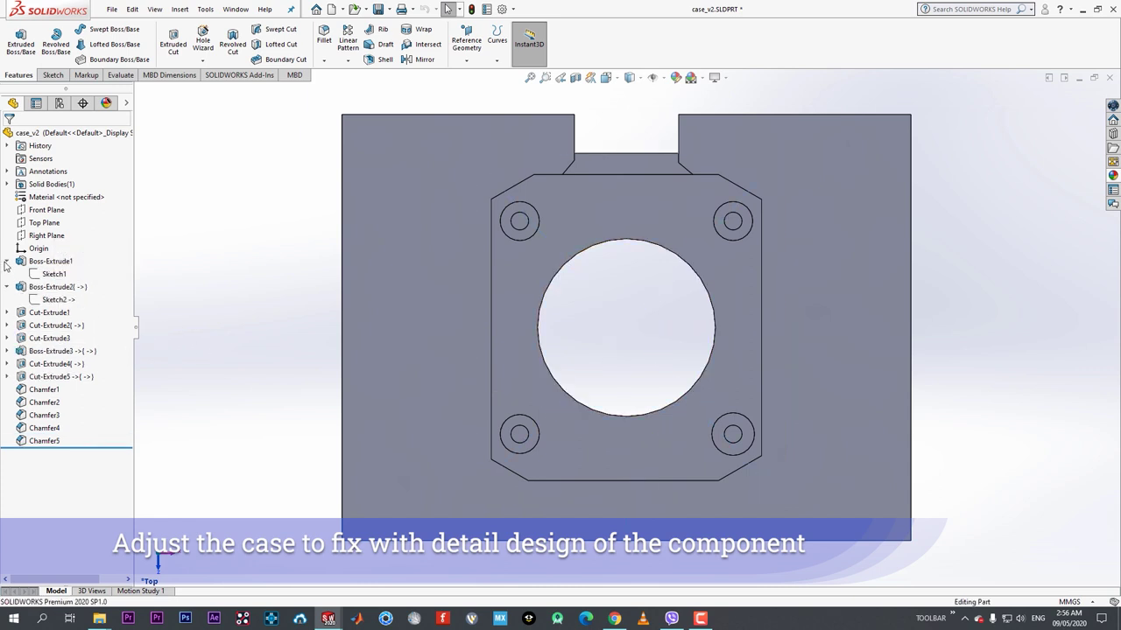
{"action": "left_click", "coordinate": [52, 299]}
{"action": "left_click", "coordinate": [67, 267]}
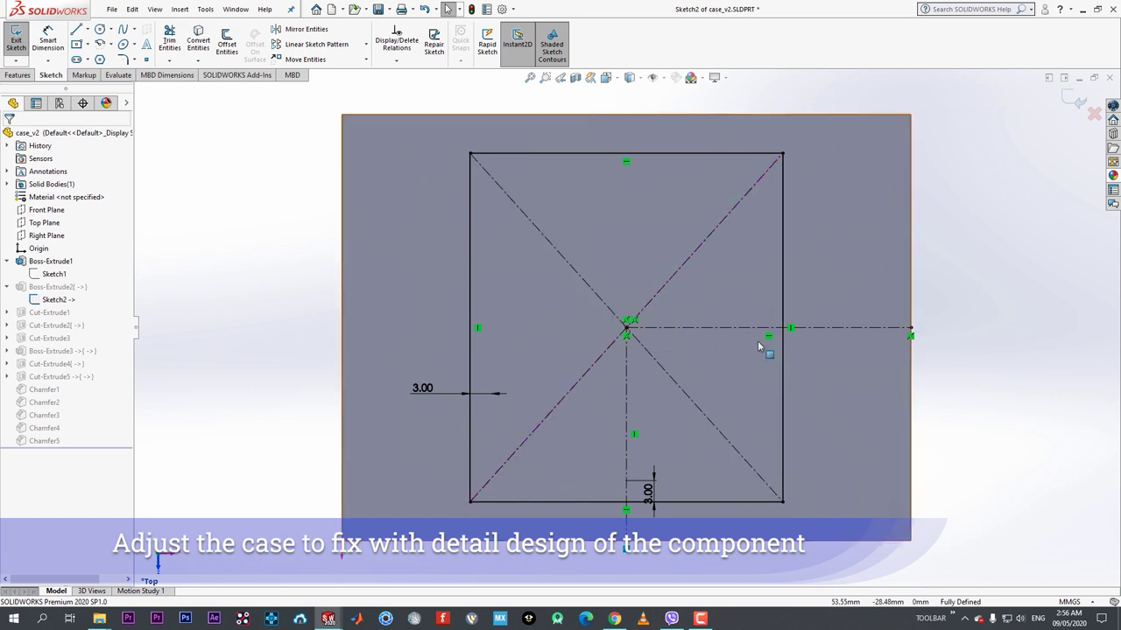
{"action": "scroll", "coordinate": [715, 454], "scroll_direction": "up", "scroll_amount": 3}
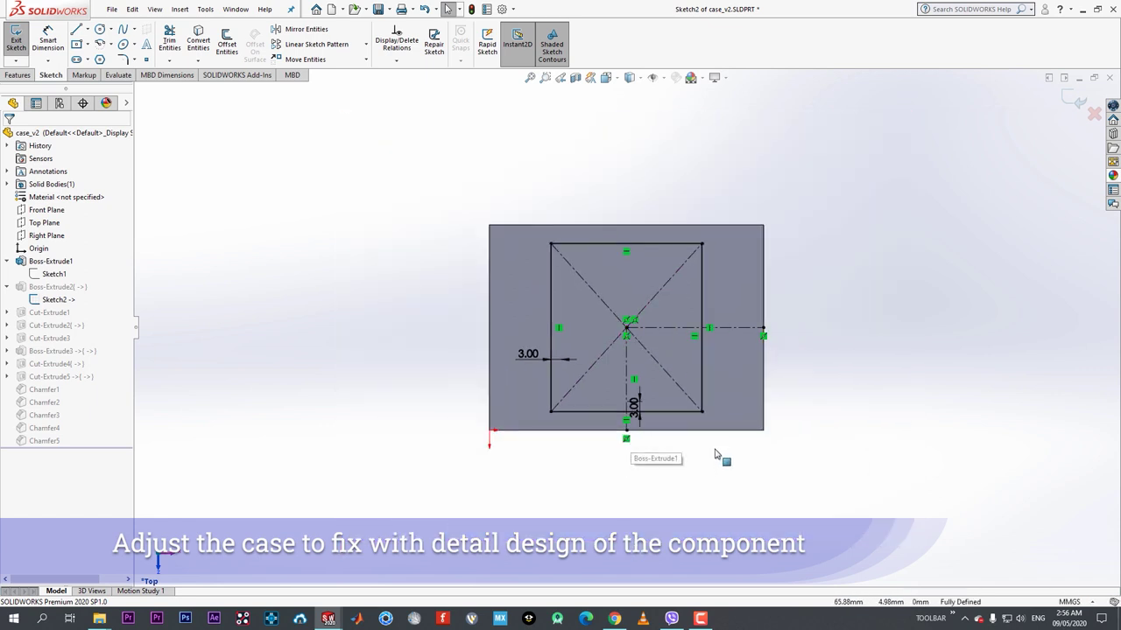
{"action": "left_click", "coordinate": [16, 40]}
- Check the extrusion settings of Boss-Extrude2 and the face used as Sketch2's sketch plane
{"action": "left_click", "coordinate": [53, 287]}
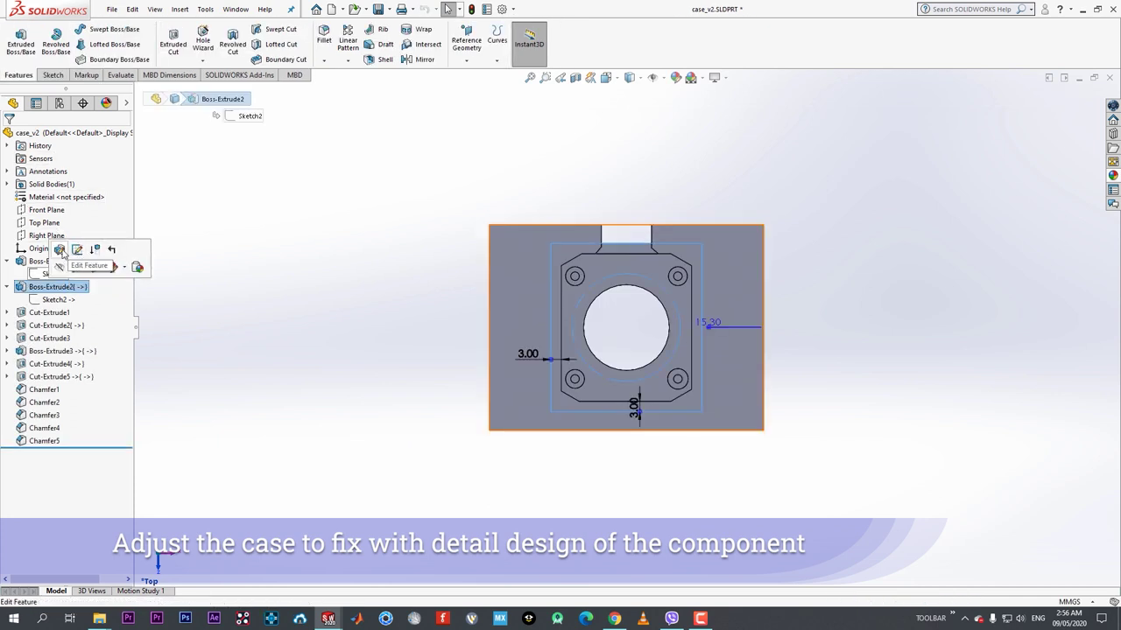
{"action": "left_click", "coordinate": [60, 251]}
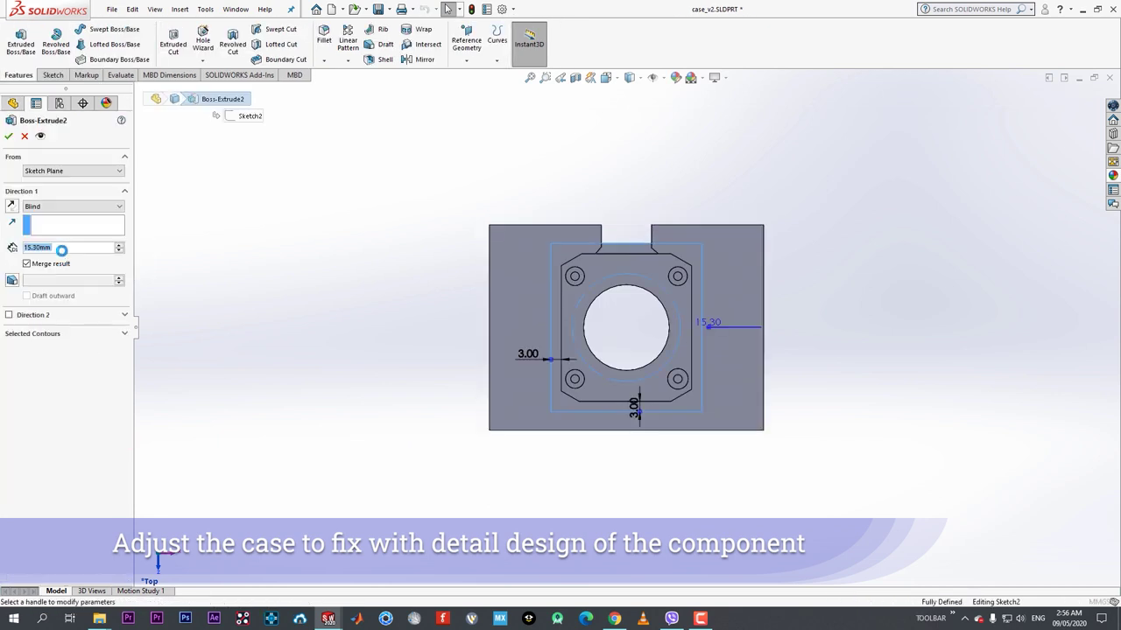
{"action": "left_click", "coordinate": [23, 136]}
{"action": "left_click", "coordinate": [57, 302]}
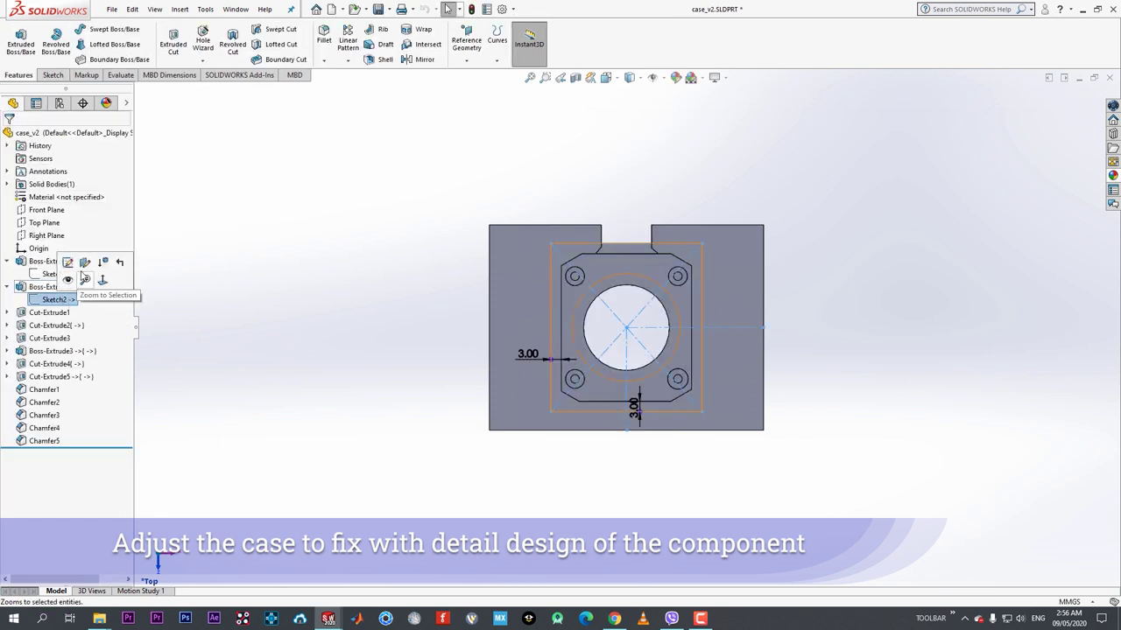
{"action": "left_click", "coordinate": [87, 260]}
{"action": "left_click", "coordinate": [49, 174]}
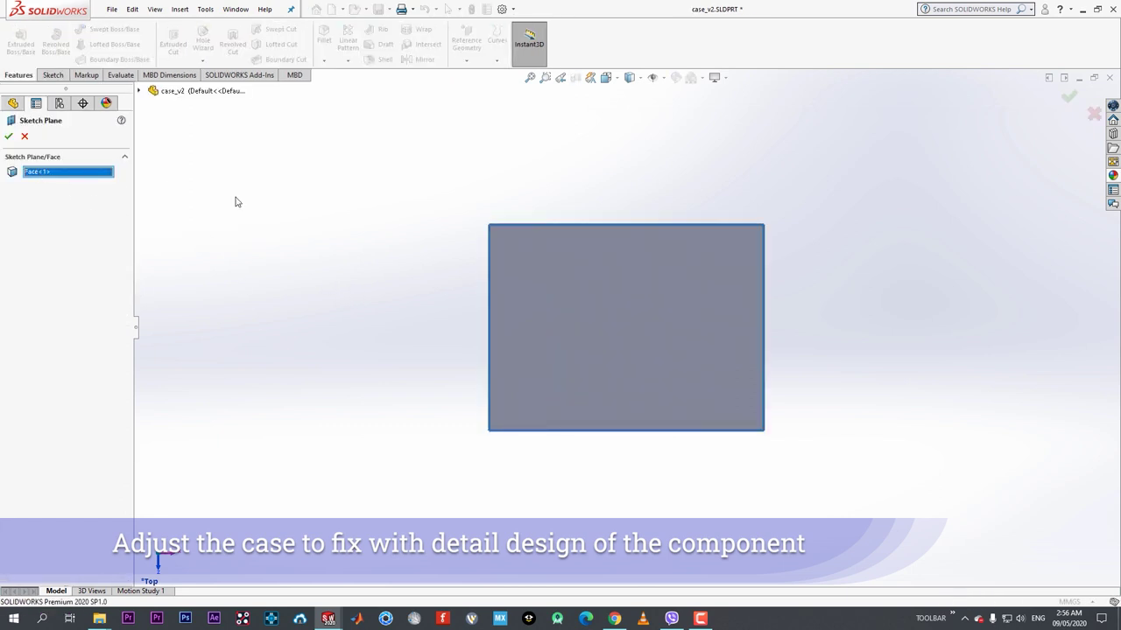
{"action": "left_click", "coordinate": [10, 136]}
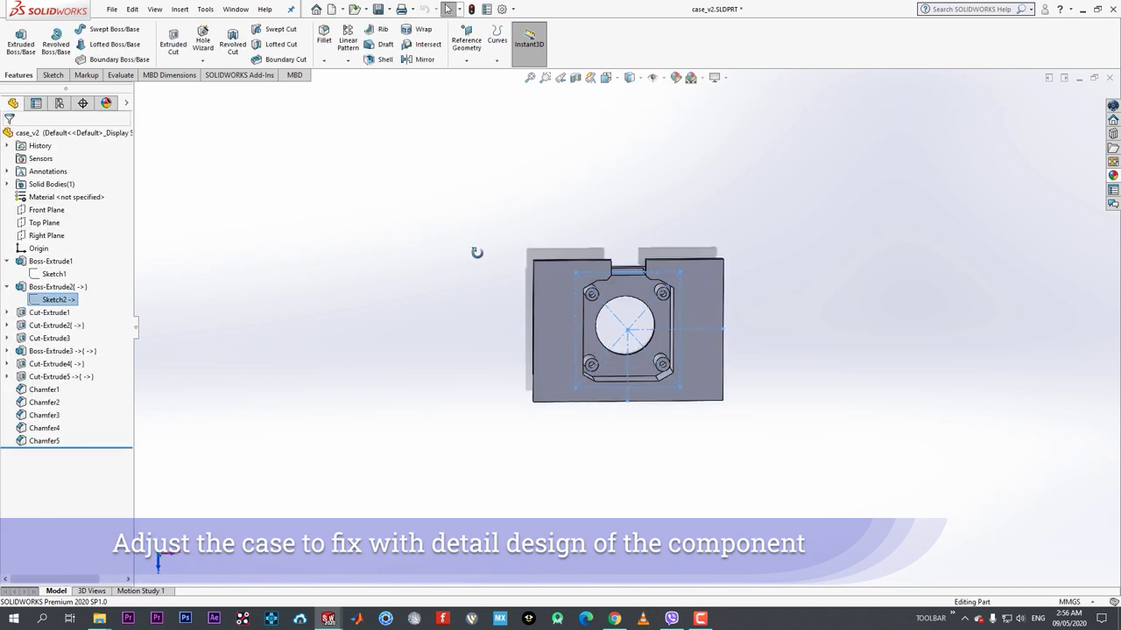
- Show the case_v2 part on a plain white background without floor shadows, and save the part
{"action": "middle_click_drag", "start_coordinate": [443, 257], "coordinate": [630, 273]}
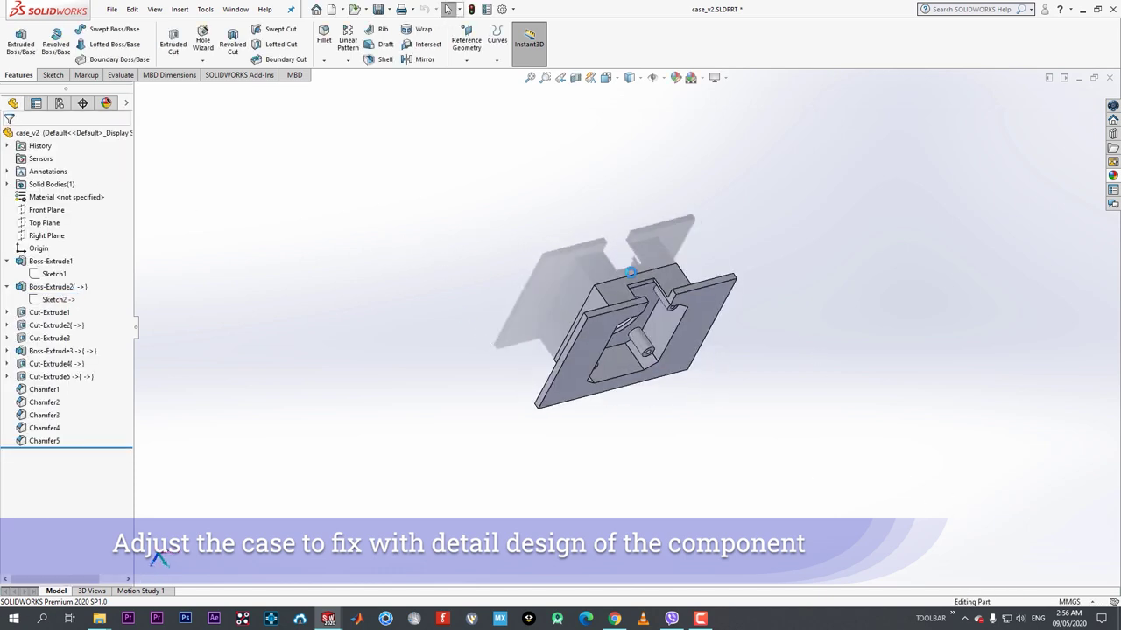
{"action": "left_click", "coordinate": [721, 79]}
{"action": "left_click", "coordinate": [706, 105]}
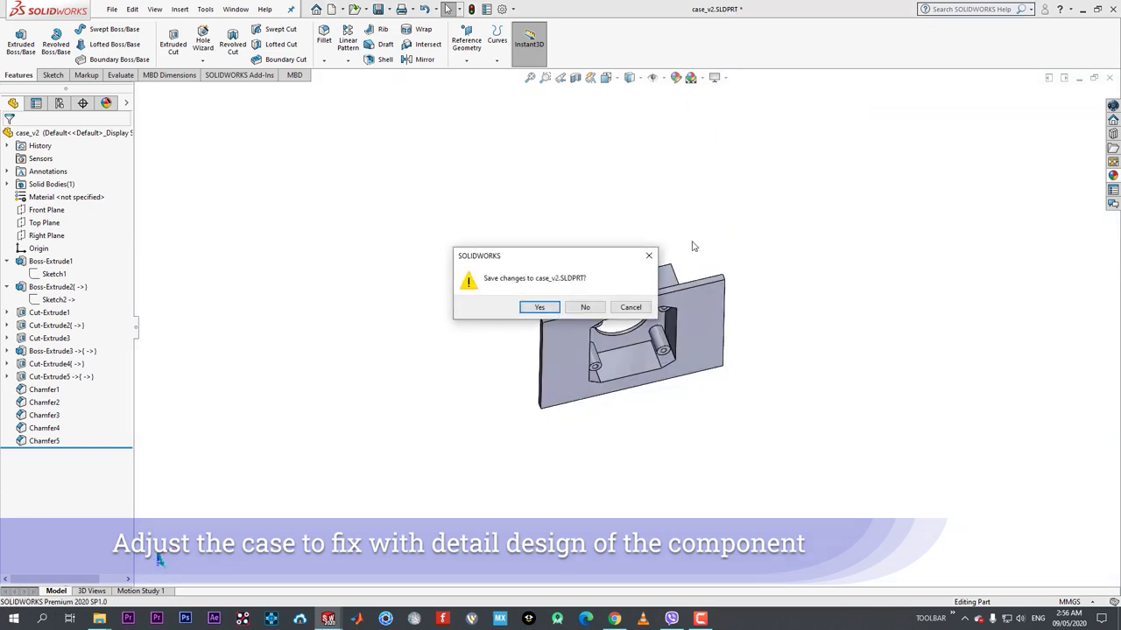
{"action": "left_click", "coordinate": [680, 358]}
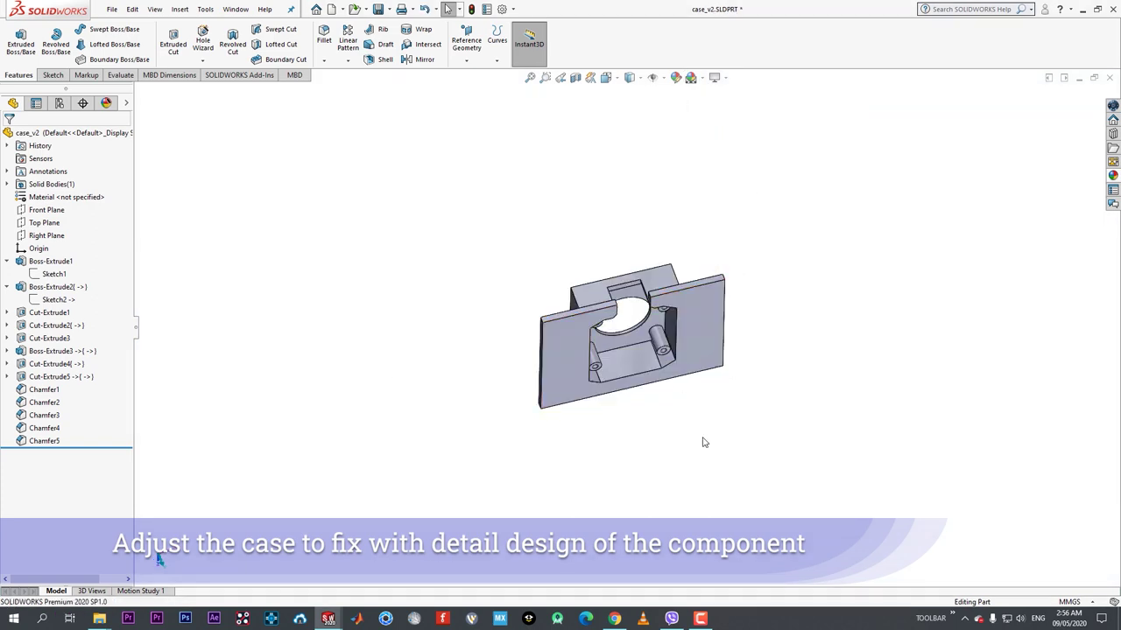
{"action": "middle_click_drag", "start_coordinate": [703, 442], "coordinate": [538, 230]}
{"action": "key", "text": "ctrl+s"}
{"action": "scroll", "coordinate": [618, 381], "scroll_direction": "down", "scroll_amount": 4}
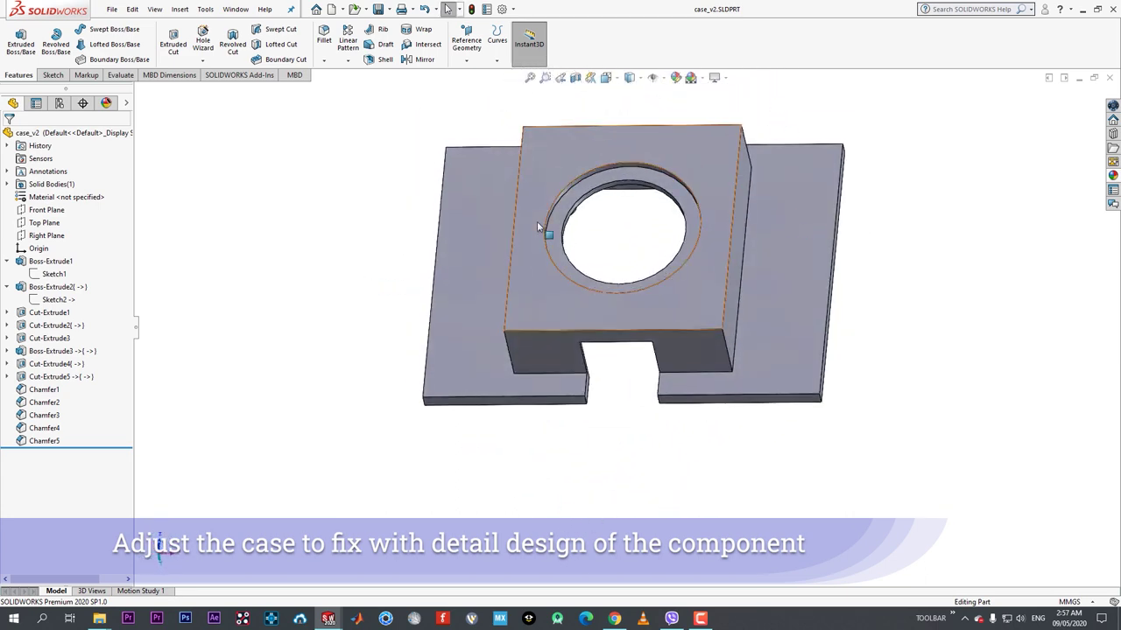
- Check Boss-Extrude2's settings, and show its Sketch2 on the model to examine the outline around the camera pocket
{"action": "left_click", "coordinate": [61, 287]}
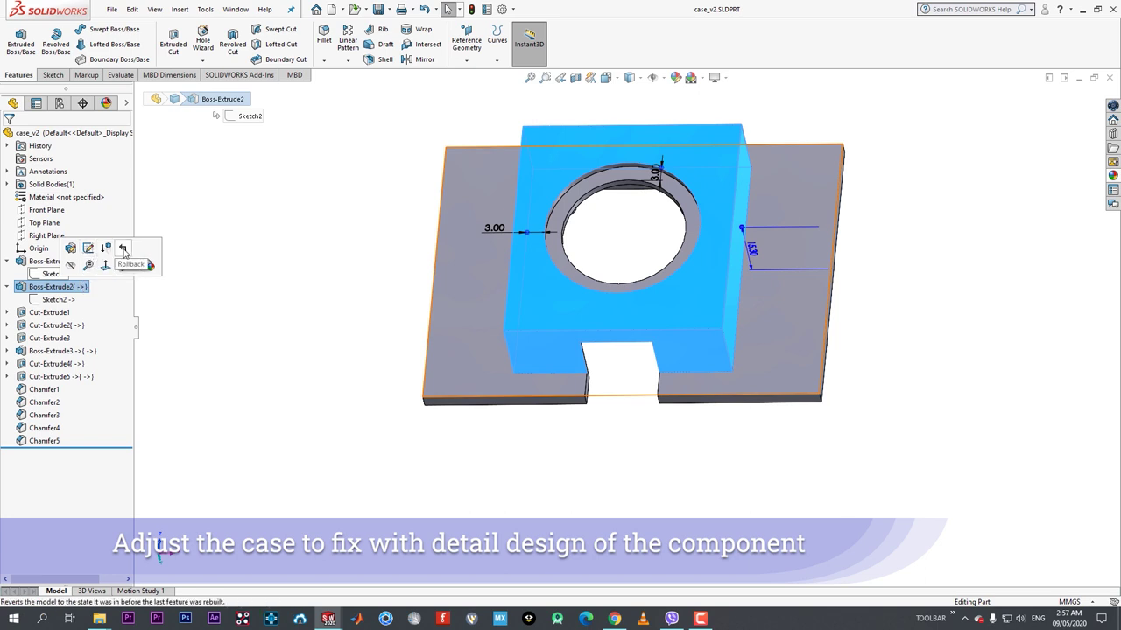
{"action": "left_click", "coordinate": [70, 249]}
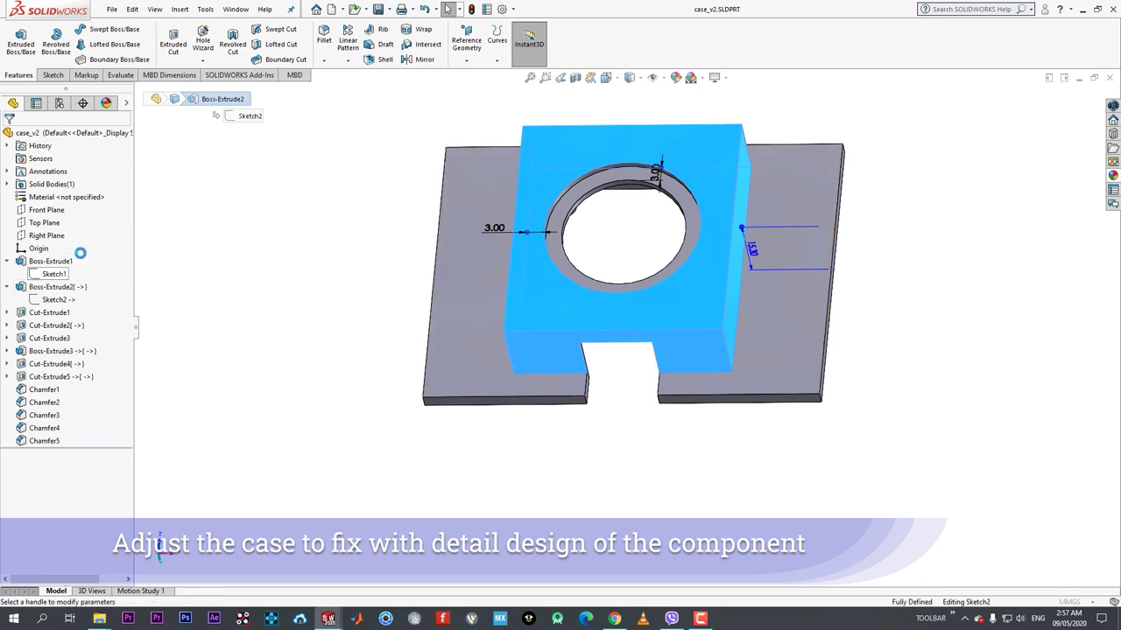
{"action": "left_click", "coordinate": [24, 136]}
{"action": "left_click", "coordinate": [54, 299]}
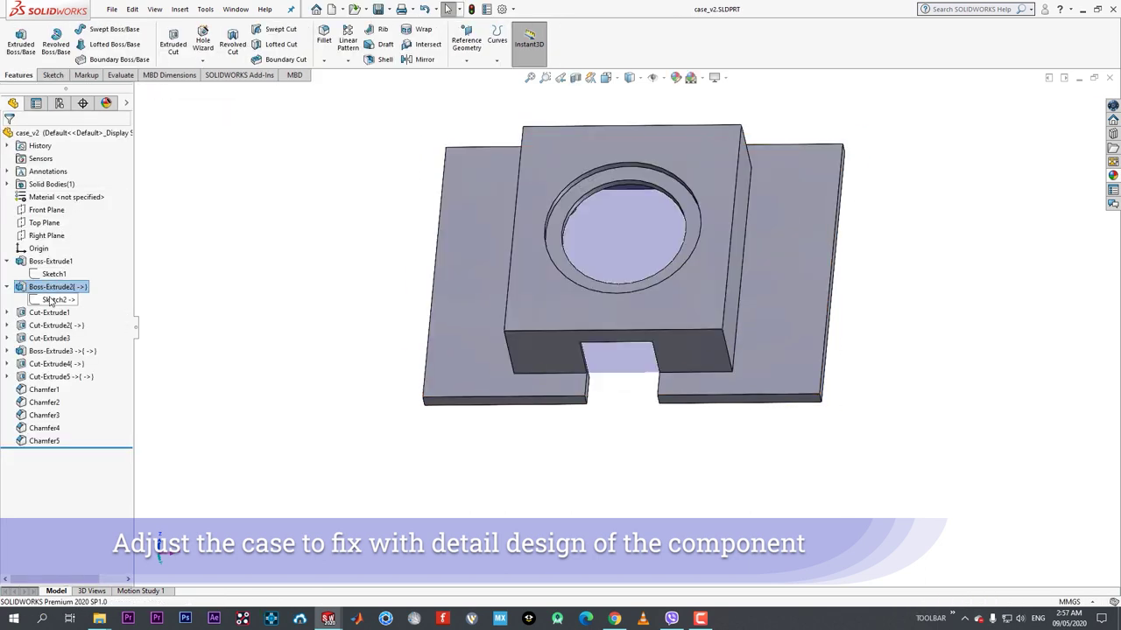
{"action": "left_click", "coordinate": [59, 279]}
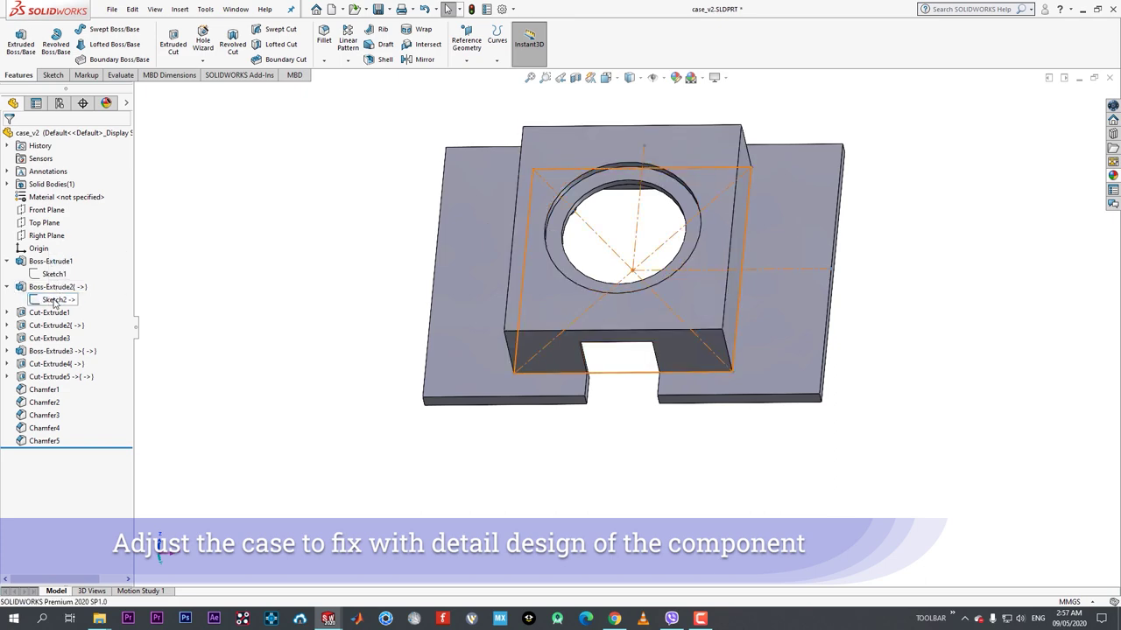
{"action": "left_click", "coordinate": [54, 300]}
{"action": "left_click", "coordinate": [263, 306]}
{"action": "middle_click_drag", "start_coordinate": [630, 296], "coordinate": [420, 350]}
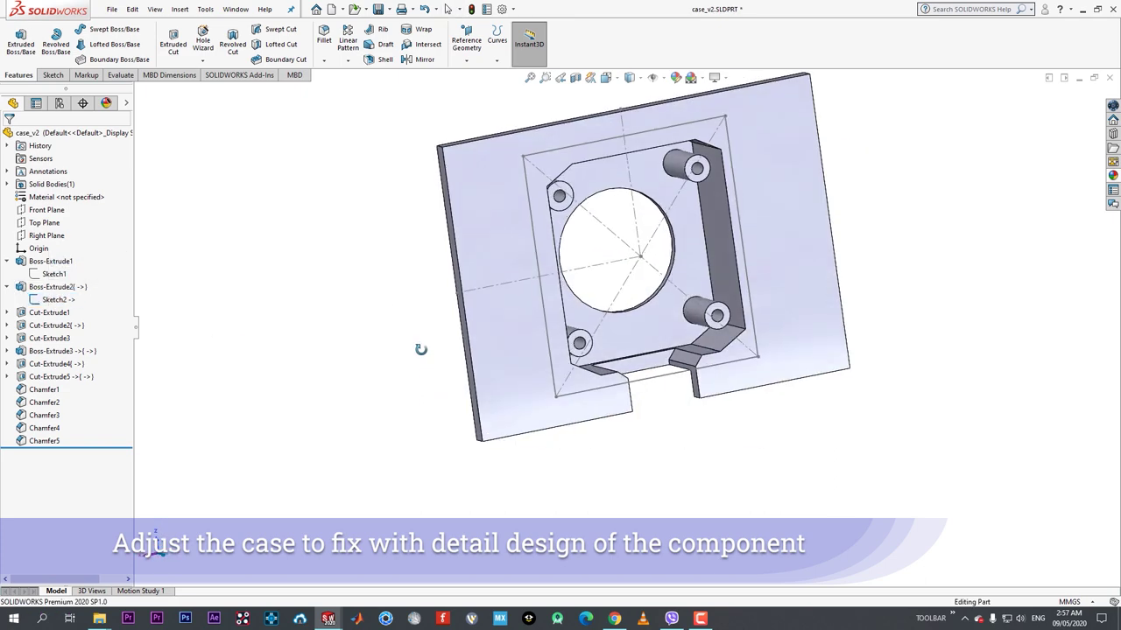
- Open Sketch2 of Boss-Extrude2 for editing and view it normal to its sketch plane
{"action": "left_click", "coordinate": [60, 300]}
{"action": "left_click", "coordinate": [72, 288]}
{"action": "left_click", "coordinate": [58, 300]}
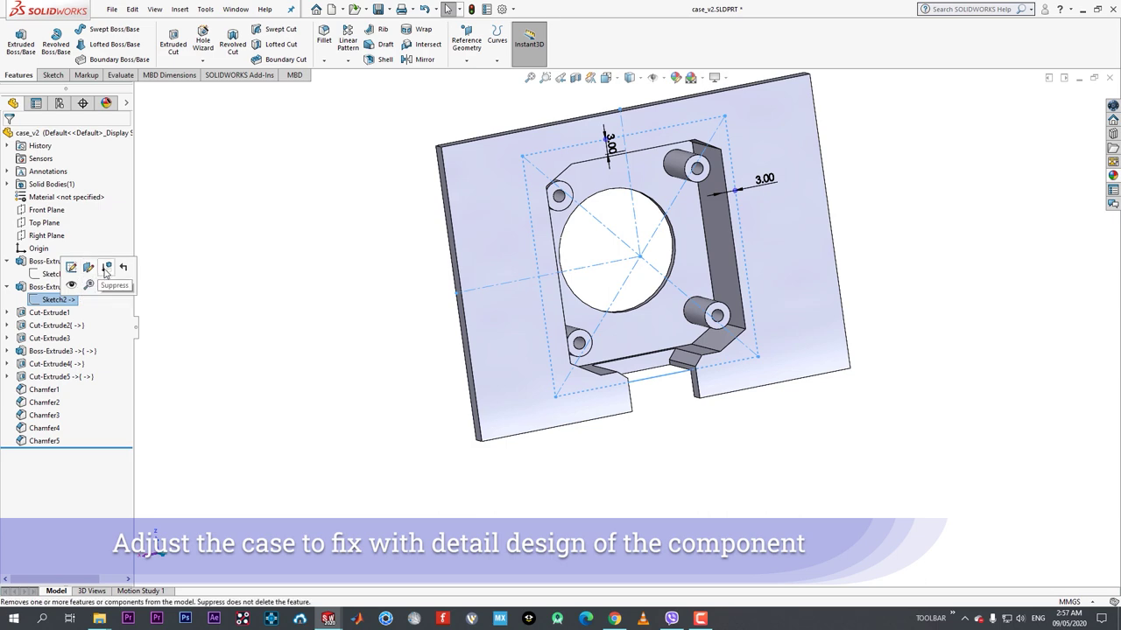
{"action": "left_click", "coordinate": [70, 267]}
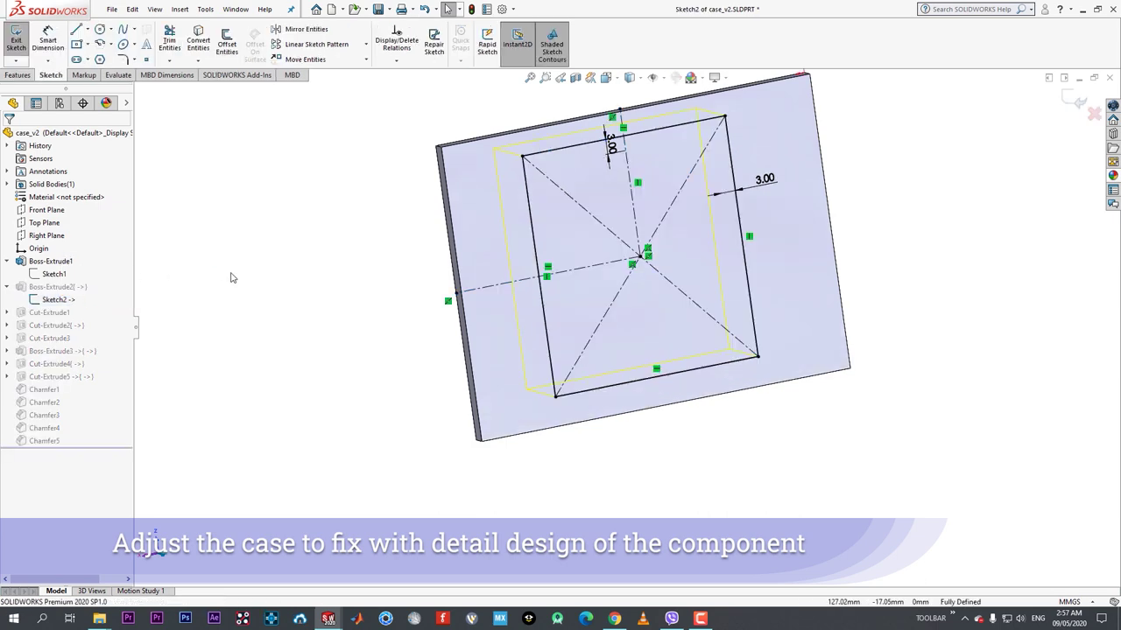
{"action": "scroll", "coordinate": [672, 438], "scroll_direction": "down", "scroll_amount": 2}
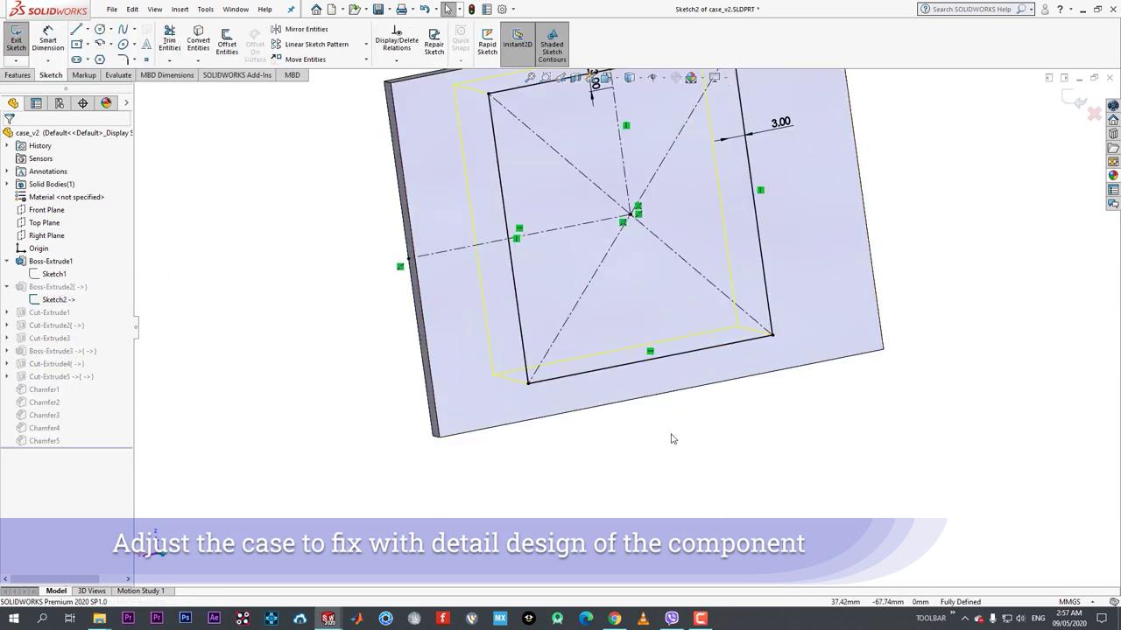
{"action": "key", "text": "space"}
{"action": "left_click", "coordinate": [604, 438]}
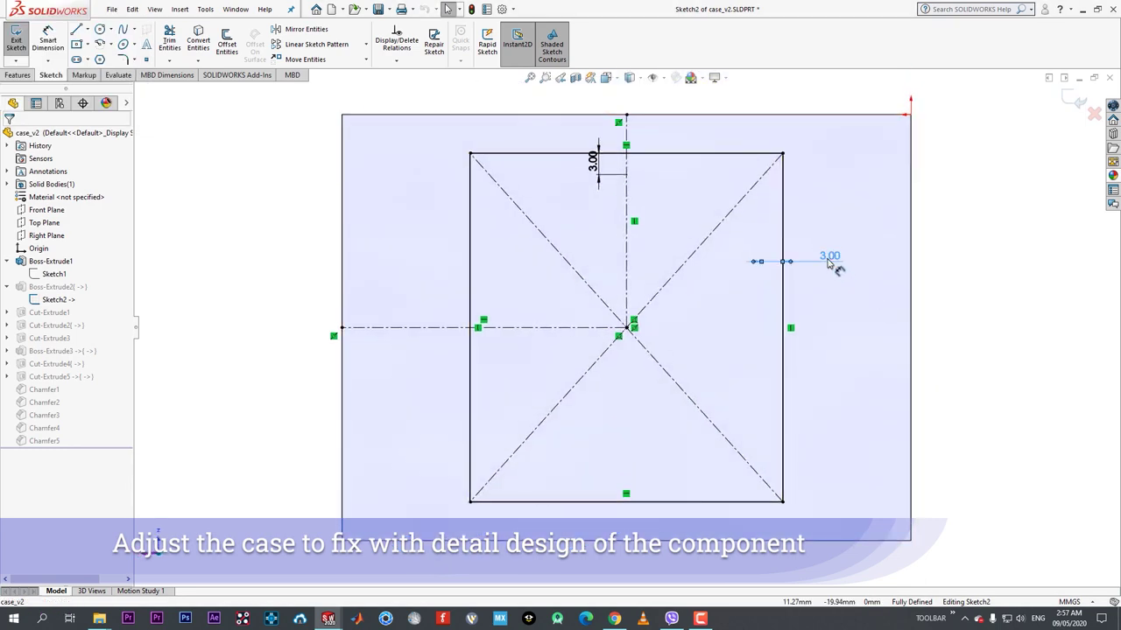
- Delete the two 3 mm dimensions that tie Sketch2's rectangle to external geometry
{"action": "left_click", "coordinate": [999, 387]}
{"action": "left_click", "coordinate": [957, 348]}
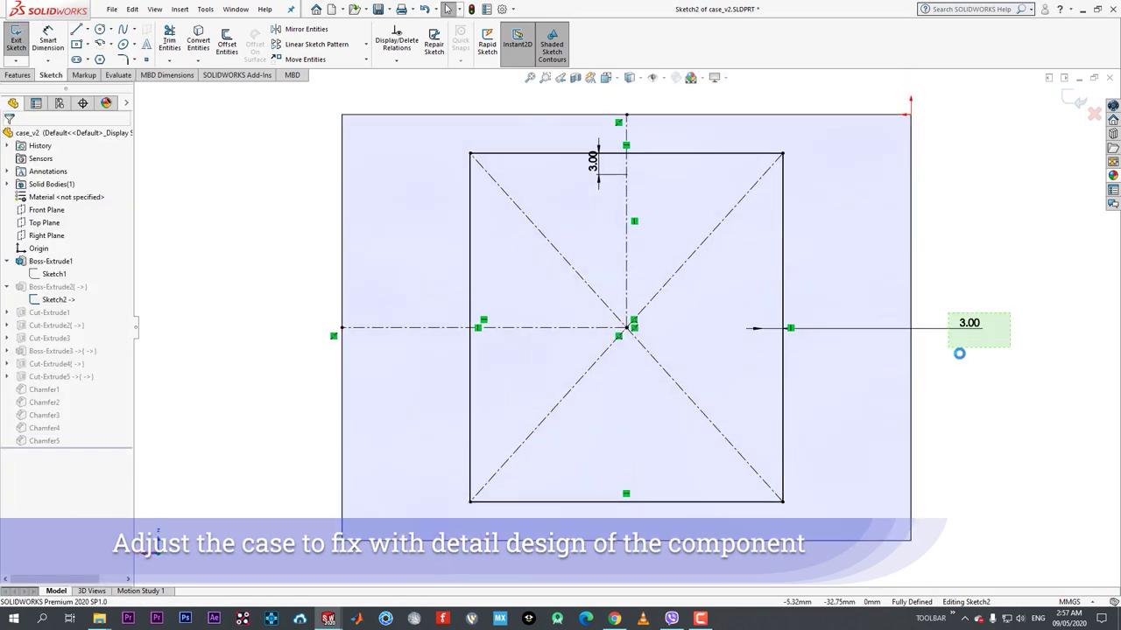
{"action": "key", "text": "Delete"}
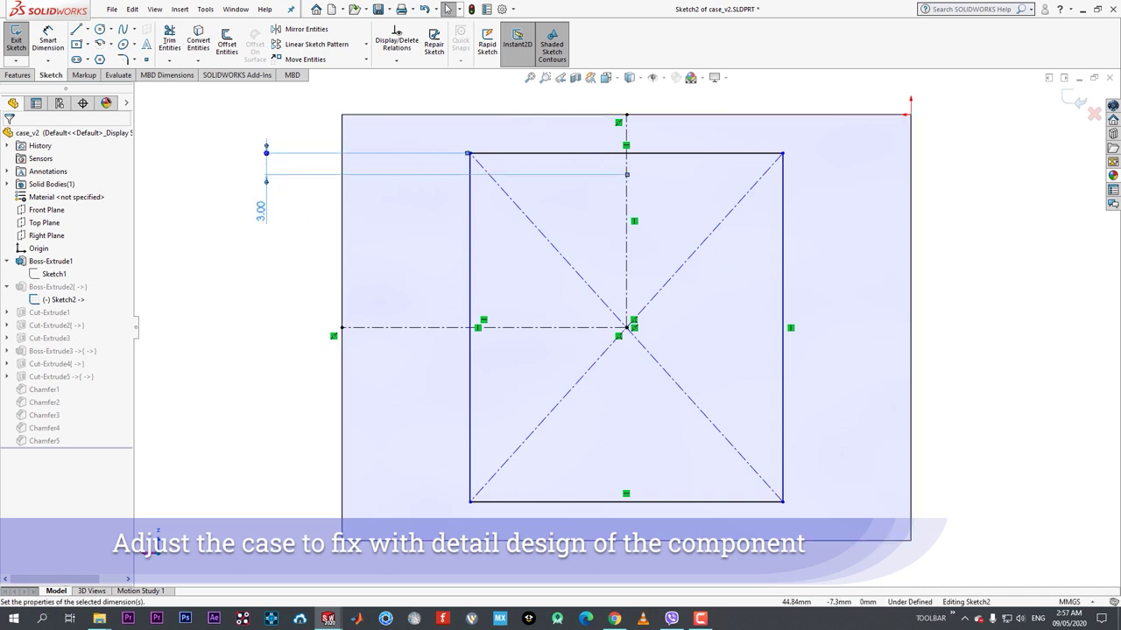
{"action": "left_click", "coordinate": [261, 210]}
{"action": "key", "text": "Delete"}
{"action": "key", "text": "z"}
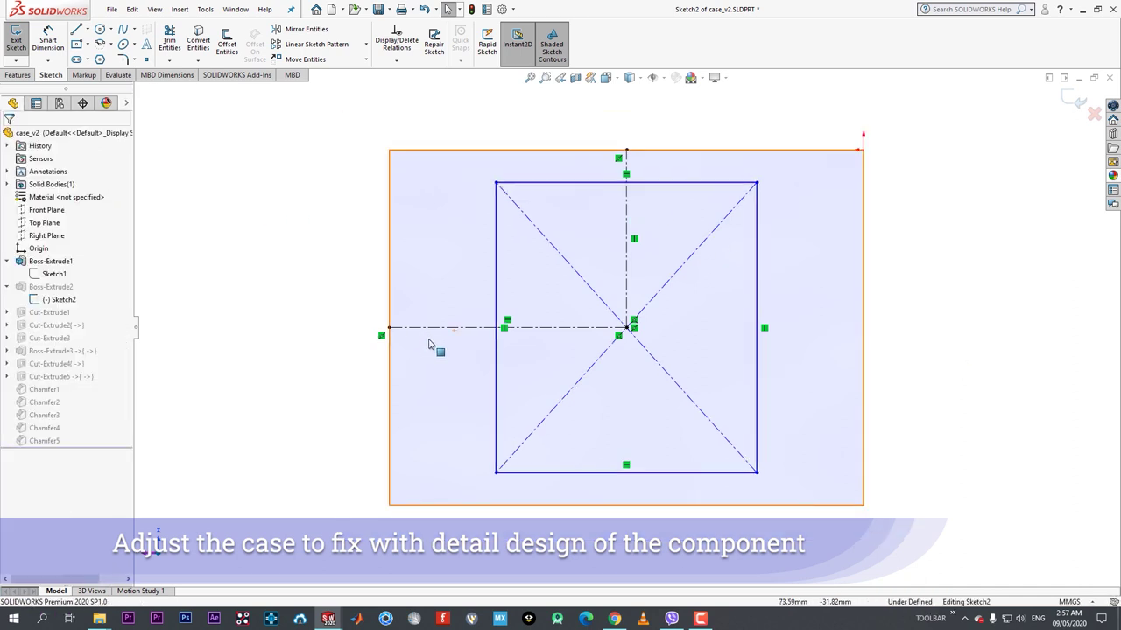
{"action": "key", "text": "z"}
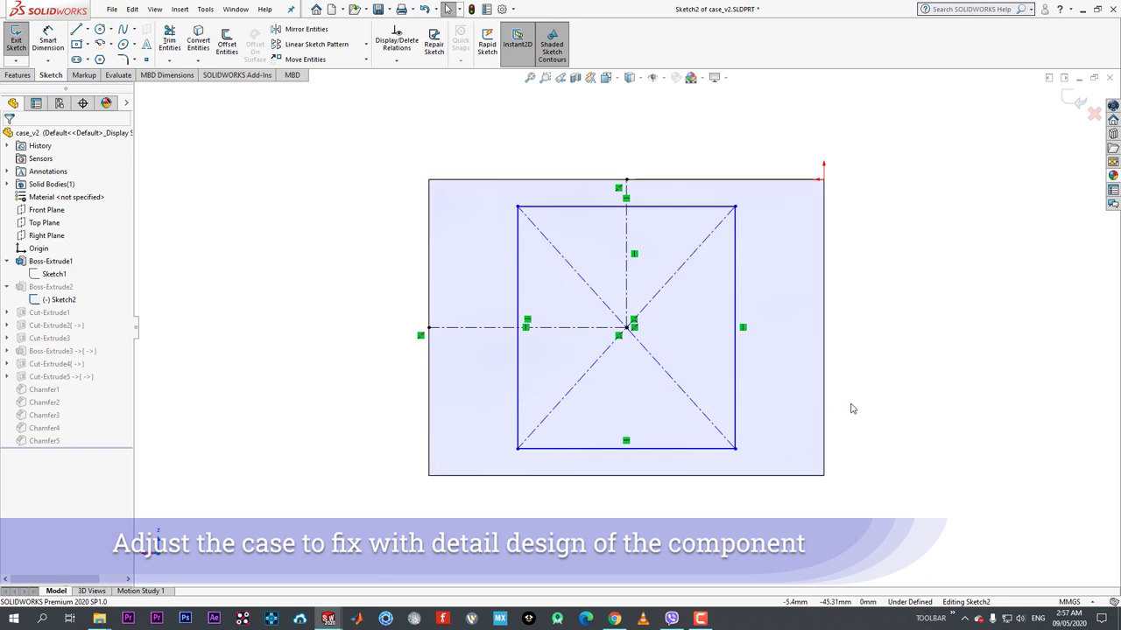
- Dimension the width and height of Sketch2's rectangle at their existing sizes, and exit the sketch
{"action": "key", "text": "d"}
{"action": "left_click", "coordinate": [707, 450]}
{"action": "left_click", "coordinate": [646, 526]}
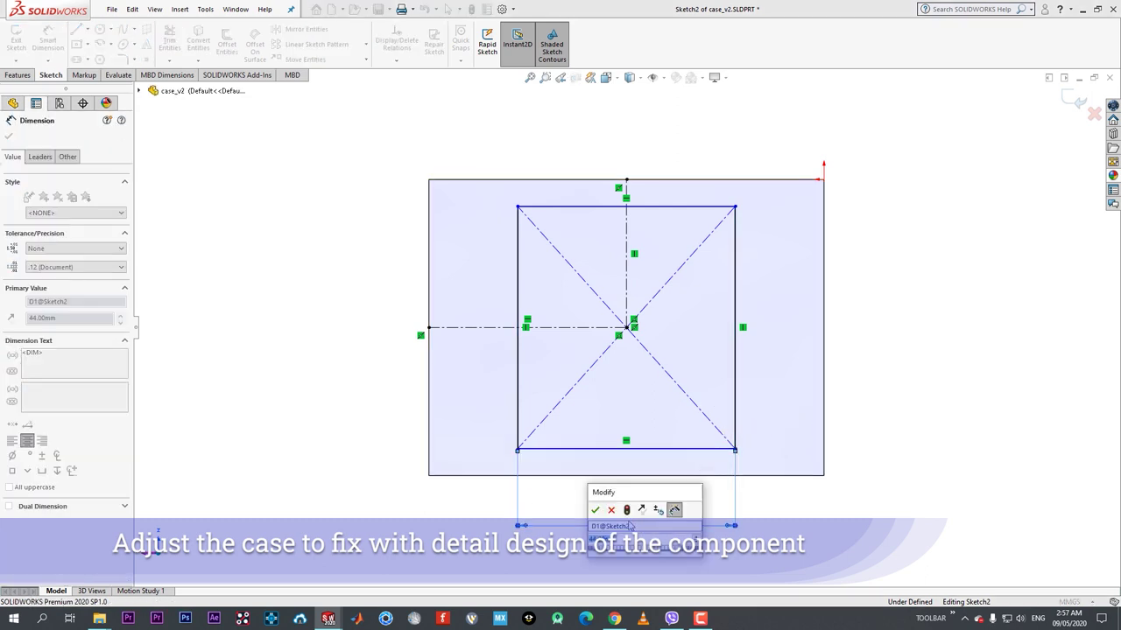
{"action": "left_click", "coordinate": [598, 511]}
{"action": "left_click", "coordinate": [518, 424]}
{"action": "left_click", "coordinate": [338, 413]}
{"action": "key", "text": "d"}
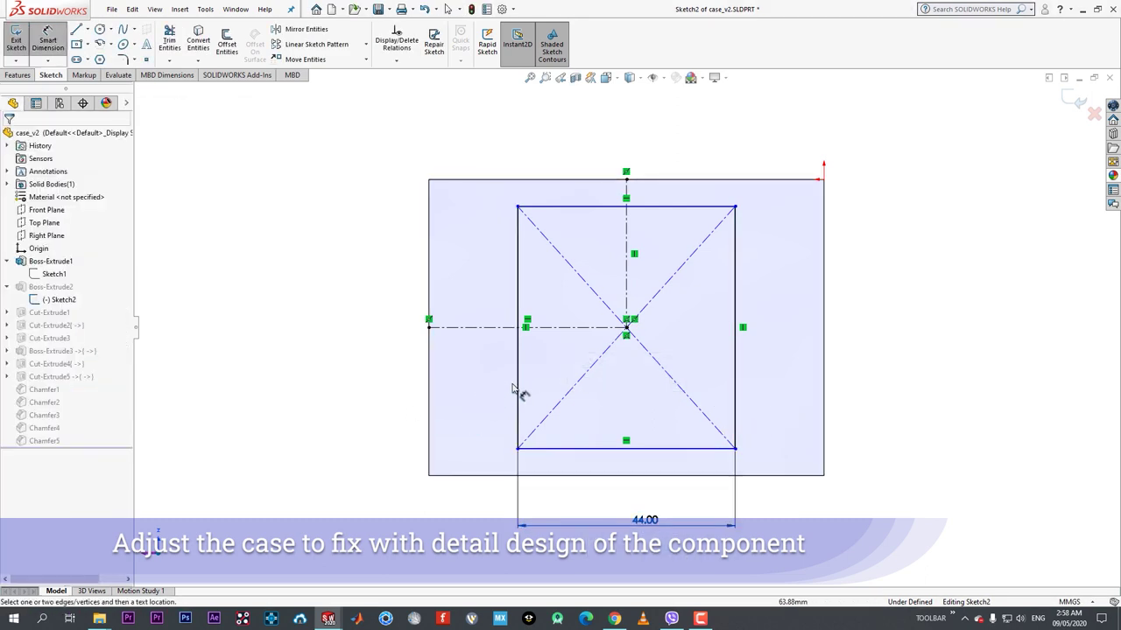
{"action": "left_click", "coordinate": [517, 391]}
{"action": "left_click", "coordinate": [403, 342]}
{"action": "left_click", "coordinate": [346, 320]}
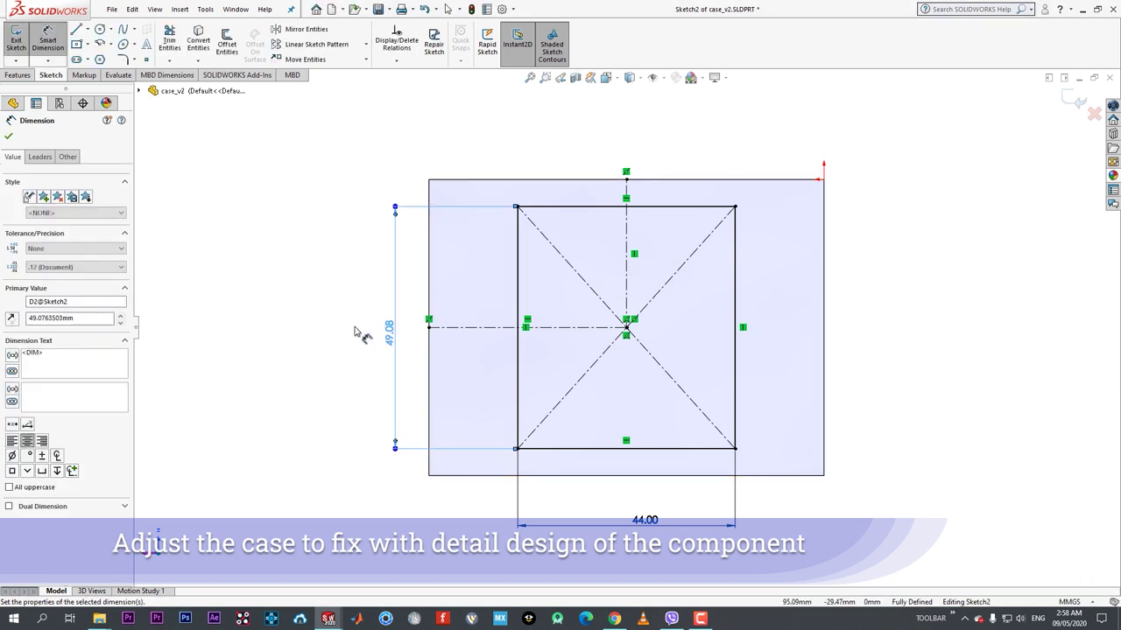
{"action": "left_click", "coordinate": [9, 138]}
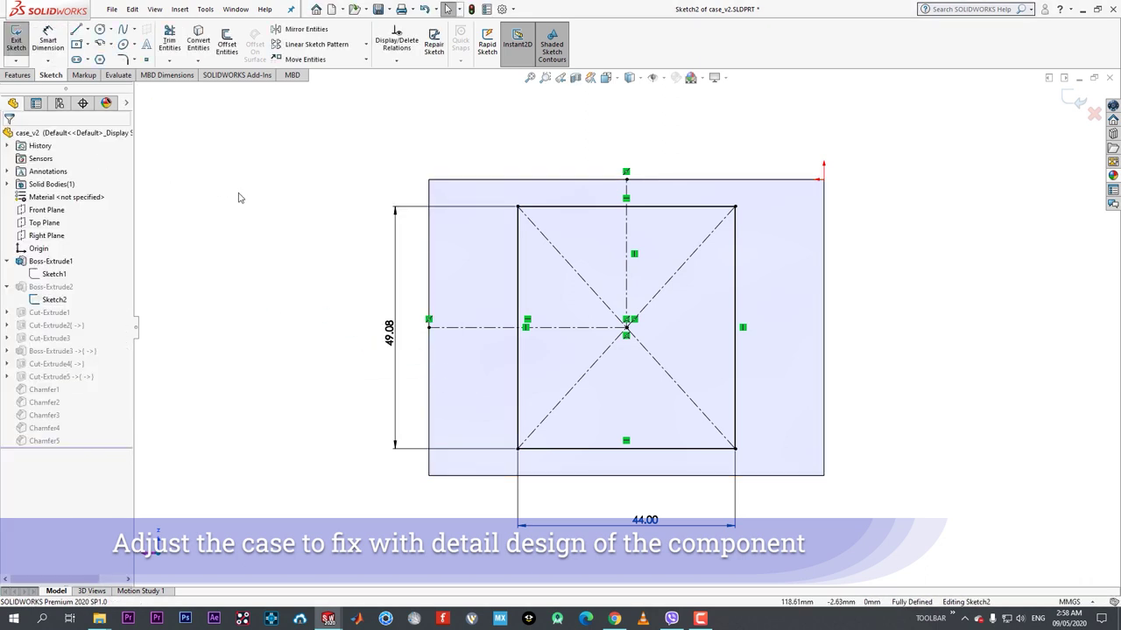
{"action": "left_click", "coordinate": [17, 40]}
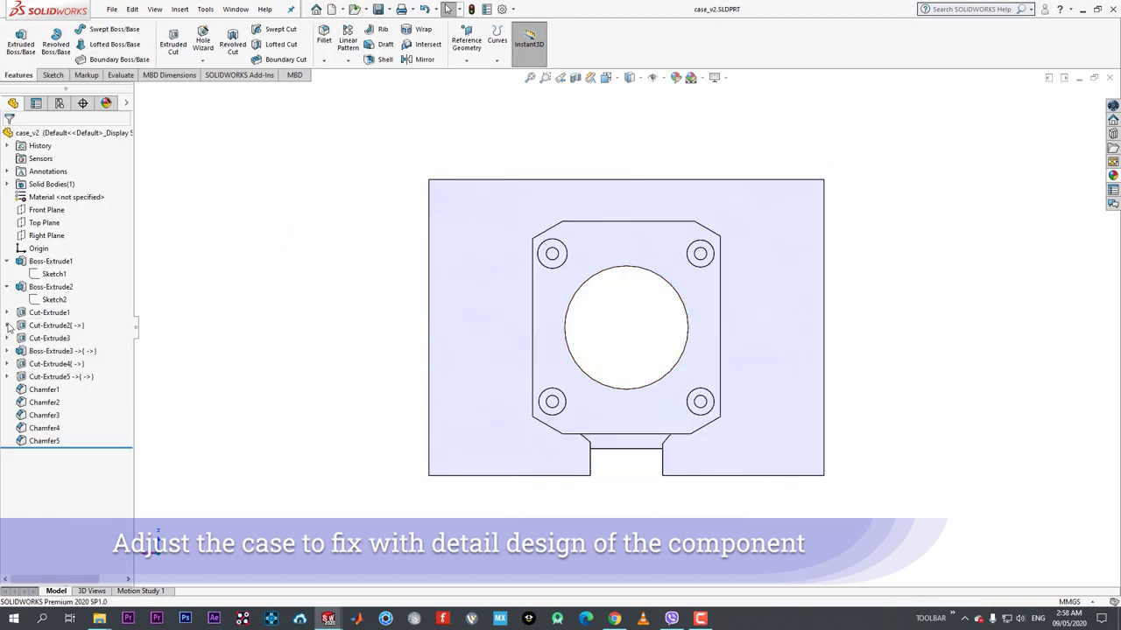
- Open Sketch5 of Cut-Extrude2 and delete the external relation on its 25 mm circle
{"action": "left_click", "coordinate": [52, 325]}
{"action": "left_click", "coordinate": [50, 313]}
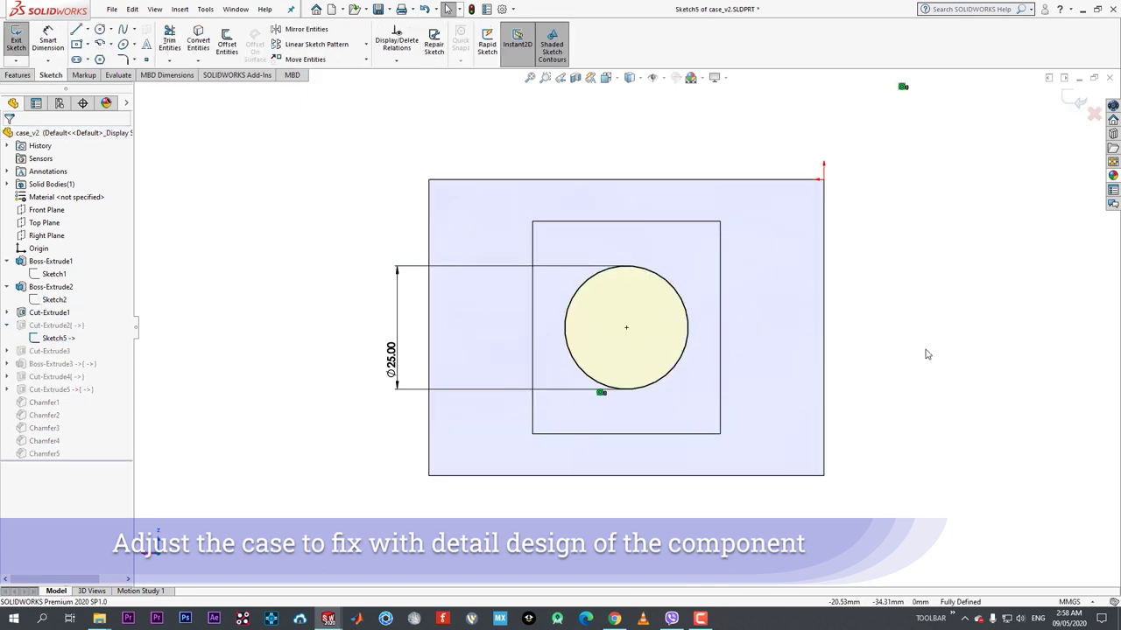
{"action": "left_click", "coordinate": [601, 393]}
{"action": "key", "text": "Delete"}
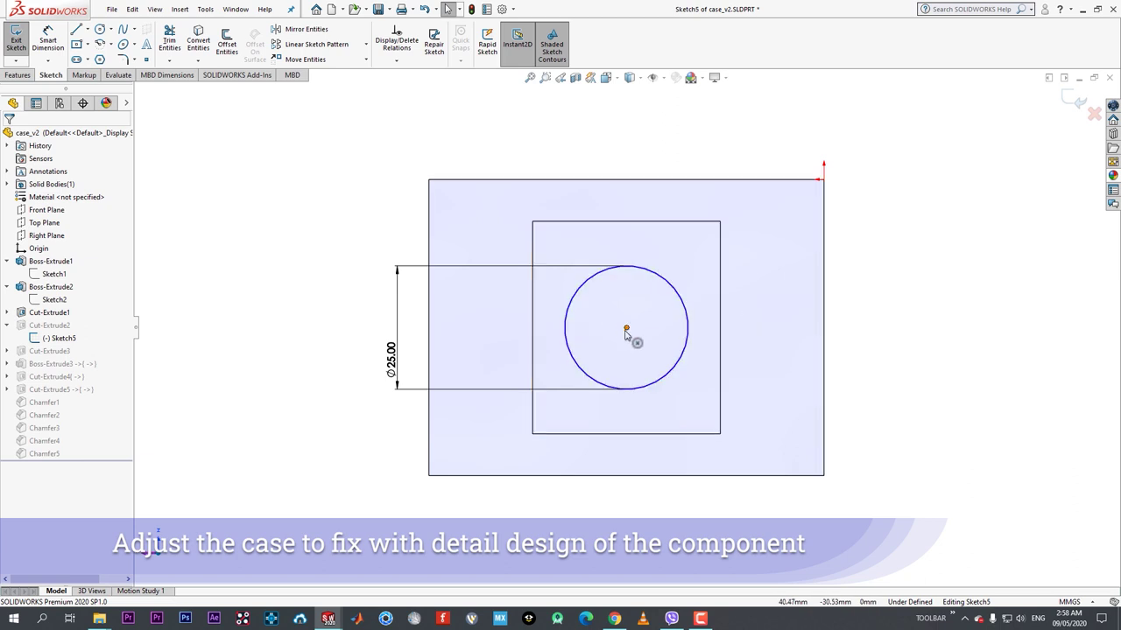
{"action": "left_click", "coordinate": [626, 328]}
{"action": "left_click", "coordinate": [854, 383]}
- Position Sketch5's circle with construction lines from its center to the midpoints of the pocket's right and upper edges, and exit the sketch
{"action": "key", "text": "l"}
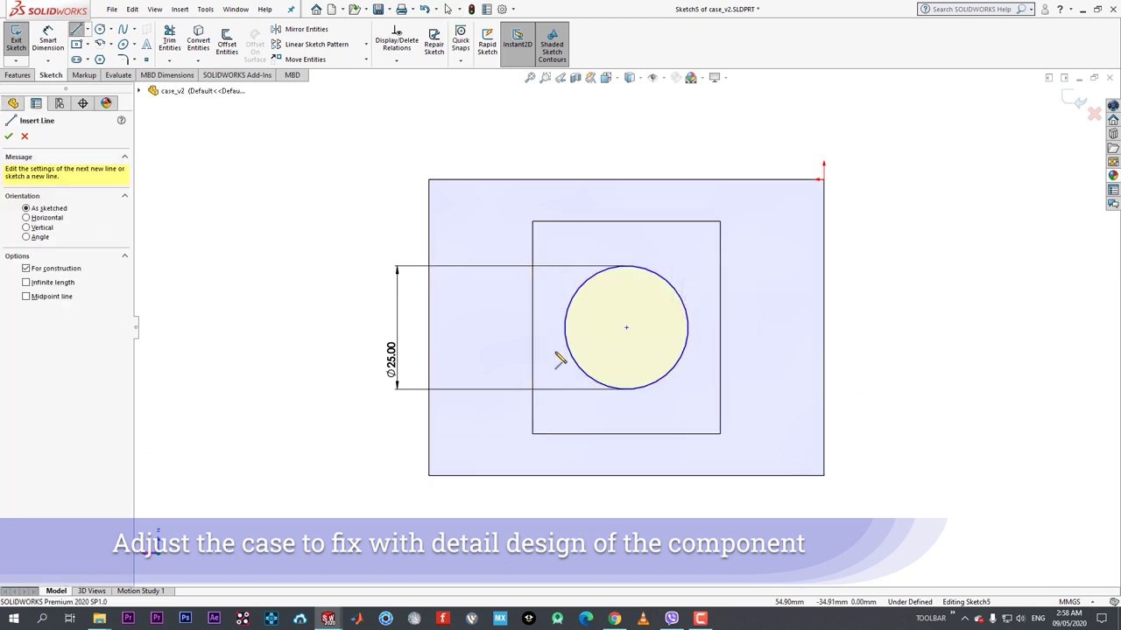
{"action": "left_click", "coordinate": [626, 327]}
{"action": "left_click", "coordinate": [720, 327]}
{"action": "right_click", "coordinate": [720, 328]}
{"action": "left_click", "coordinate": [734, 337]}
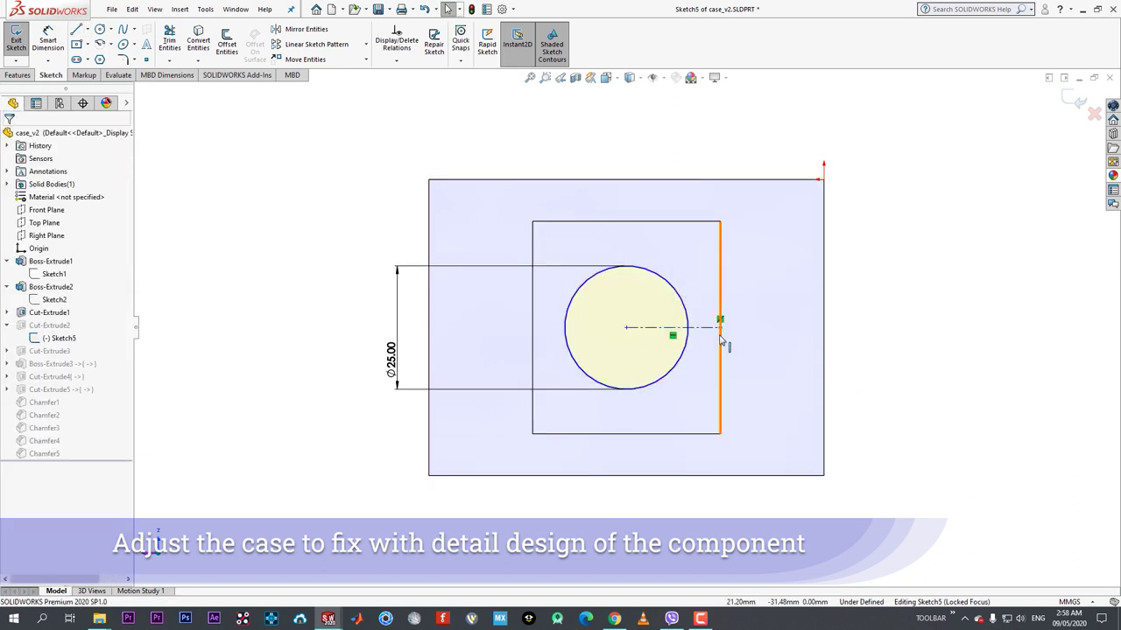
{"action": "key", "text": "l"}
{"action": "left_click", "coordinate": [626, 327]}
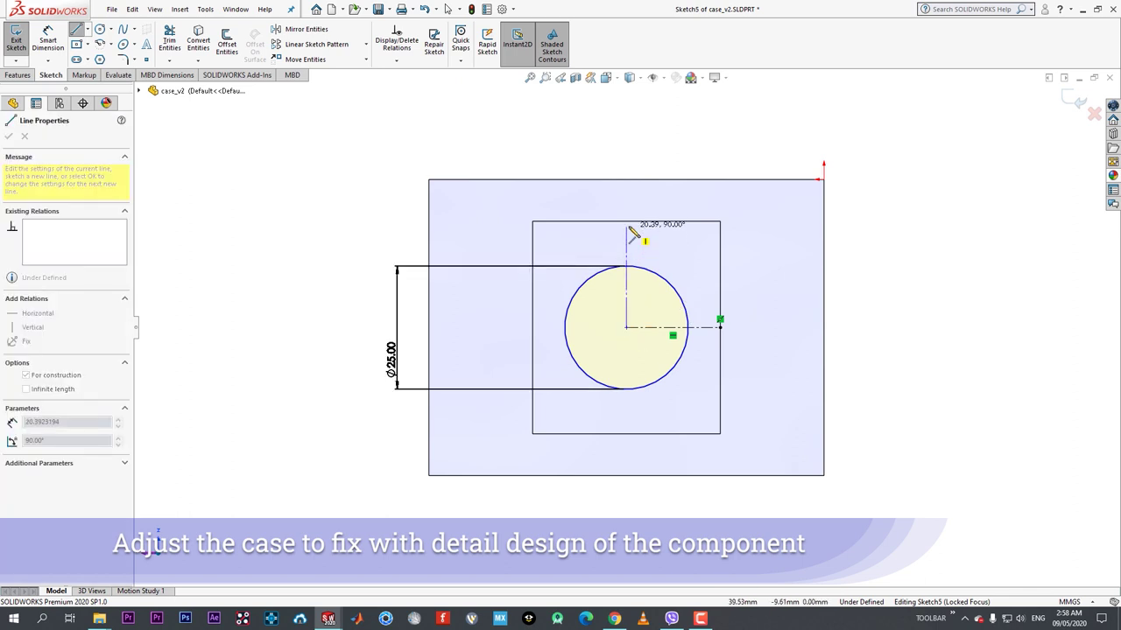
{"action": "left_click", "coordinate": [625, 222]}
{"action": "right_click", "coordinate": [625, 222]}
{"action": "left_click", "coordinate": [634, 227]}
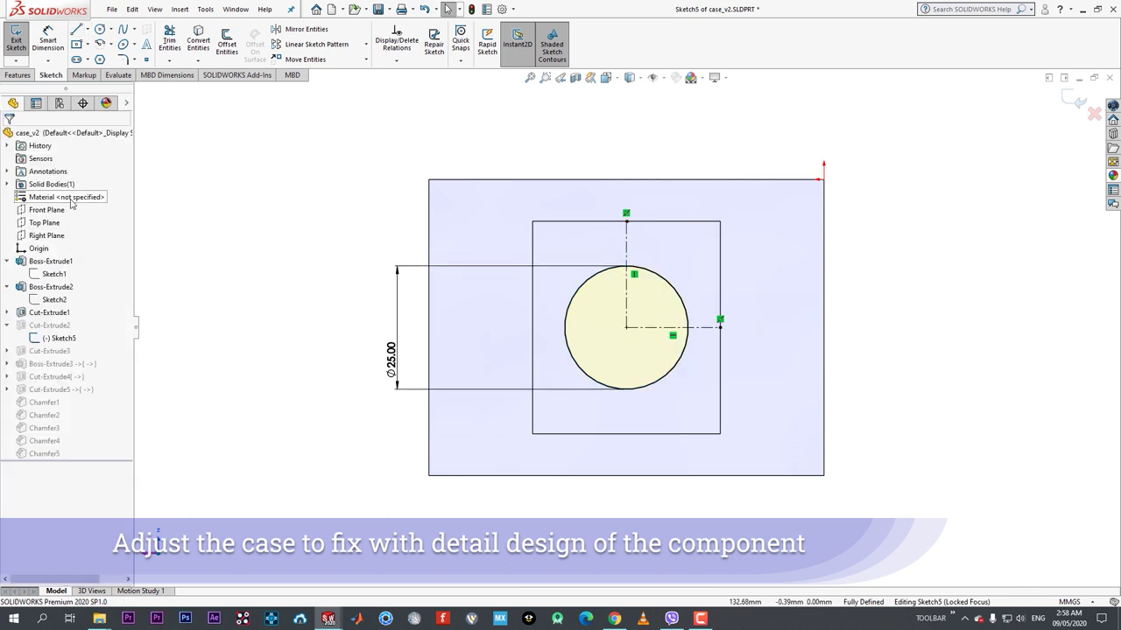
{"action": "left_click", "coordinate": [16, 45]}
- Edit Sketch7 of Boss-Extrude3 and connect the four boss circle centers with a closed rectangle of construction lines
{"action": "left_click", "coordinate": [7, 364]}
{"action": "left_click", "coordinate": [48, 377]}
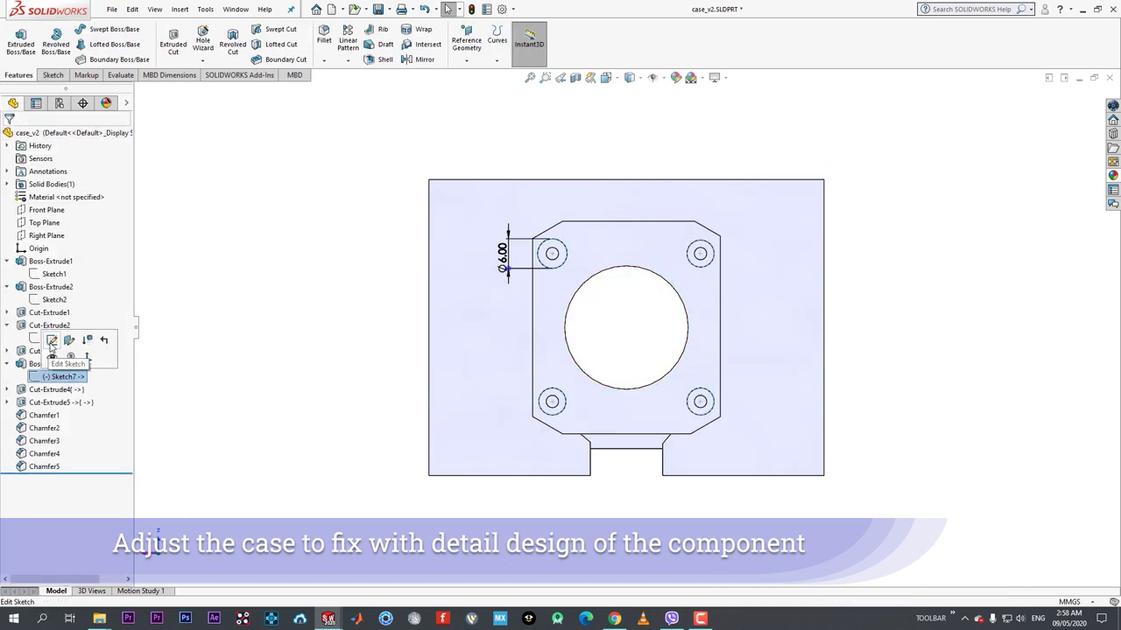
{"action": "left_click", "coordinate": [51, 342]}
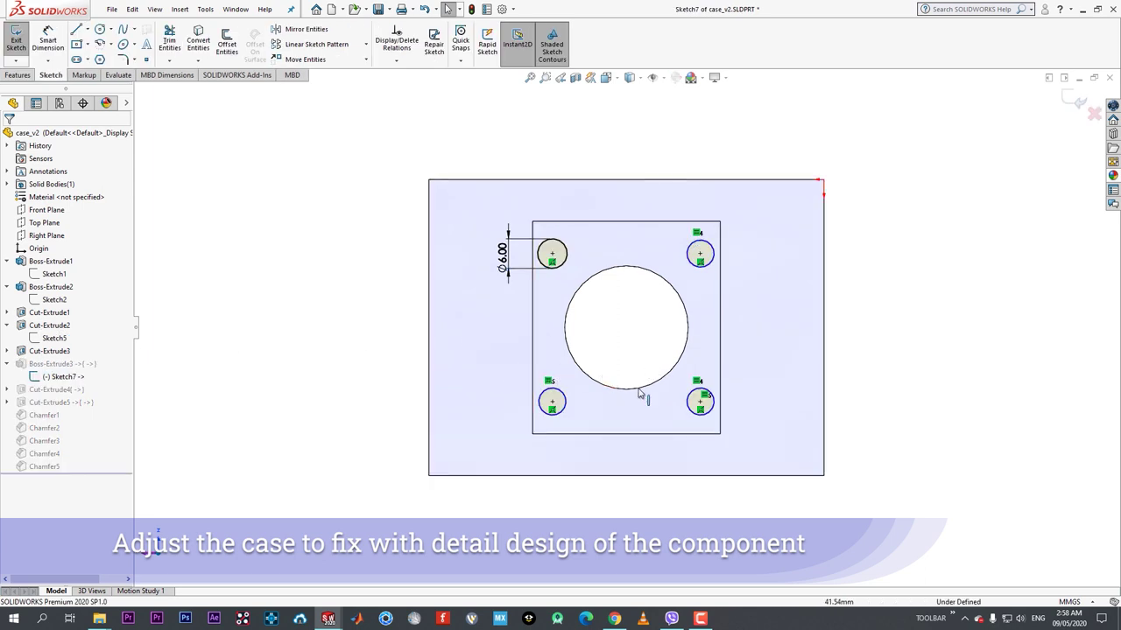
{"action": "key", "text": "l"}
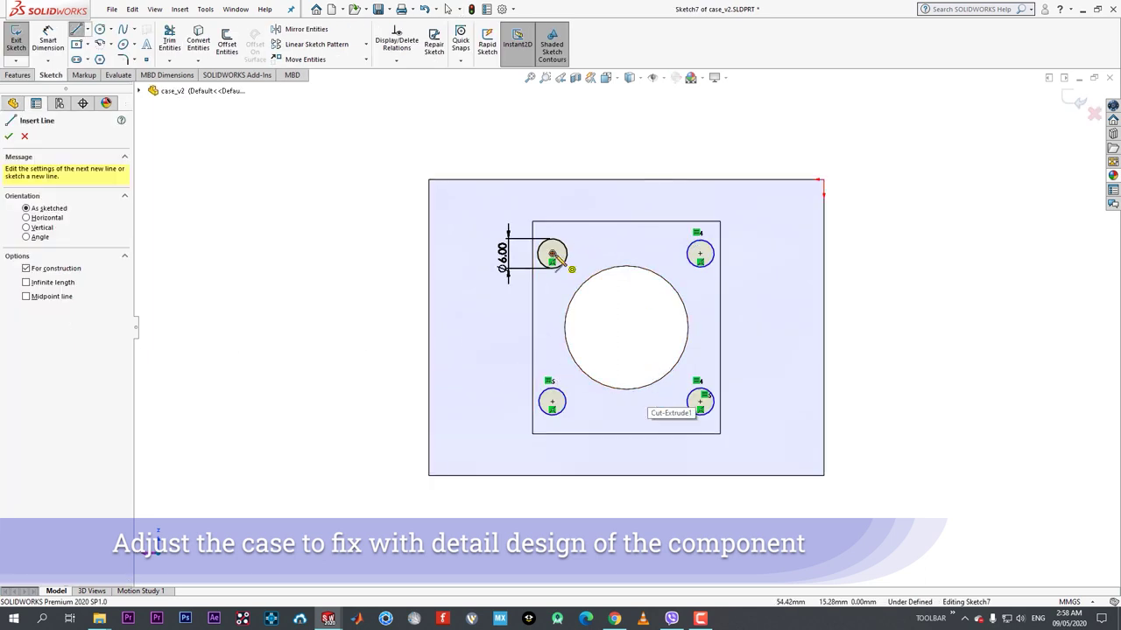
{"action": "left_click", "coordinate": [552, 255]}
{"action": "left_click", "coordinate": [699, 254]}
{"action": "left_click", "coordinate": [701, 403]}
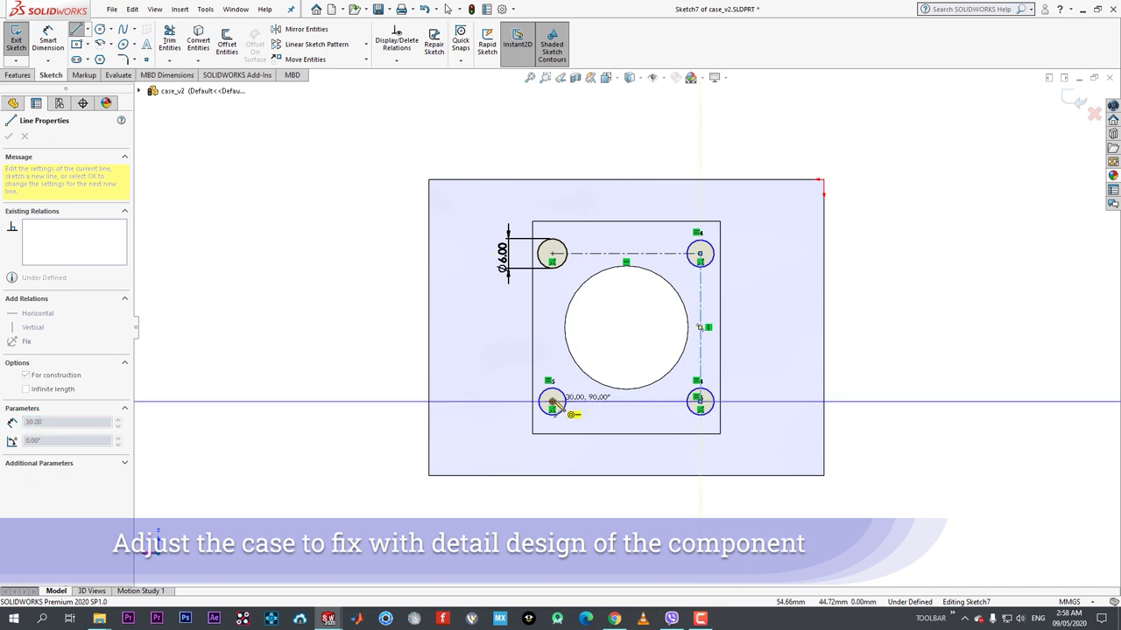
{"action": "left_click", "coordinate": [552, 403]}
{"action": "right_click", "coordinate": [551, 403]}
{"action": "left_click", "coordinate": [584, 408]}
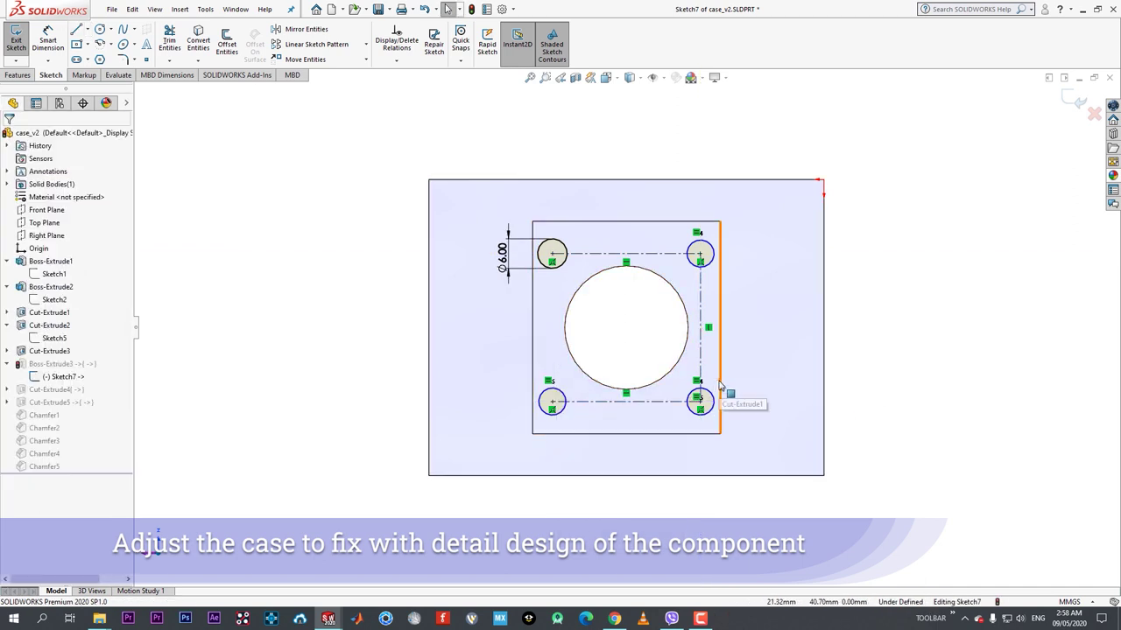
{"action": "key", "text": "Return"}
{"action": "left_click", "coordinate": [552, 402]}
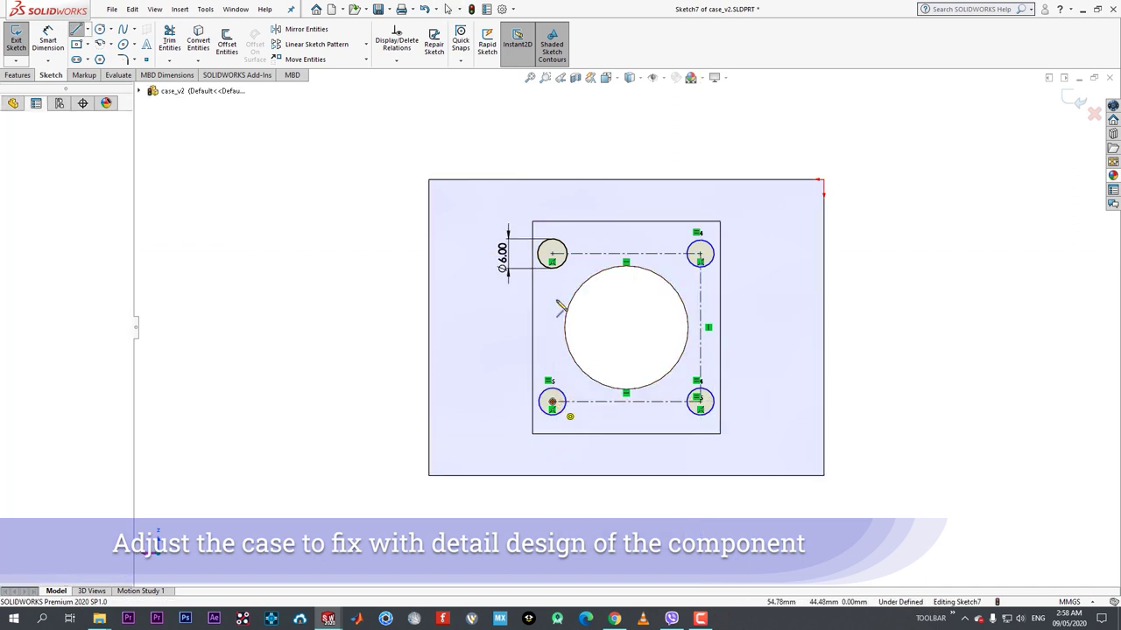
{"action": "left_click", "coordinate": [551, 253]}
{"action": "key", "text": "Escape"}
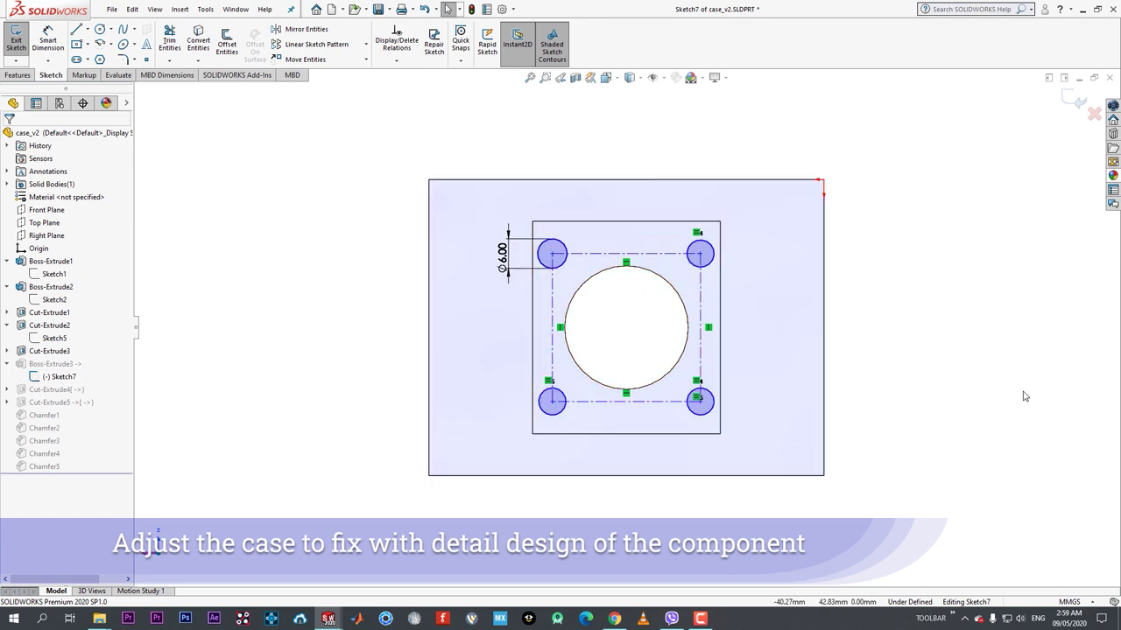
- Draw construction lines from the large hole's center to the midpoints of the construction rectangle's lower and right sides
{"action": "key", "text": "l"}
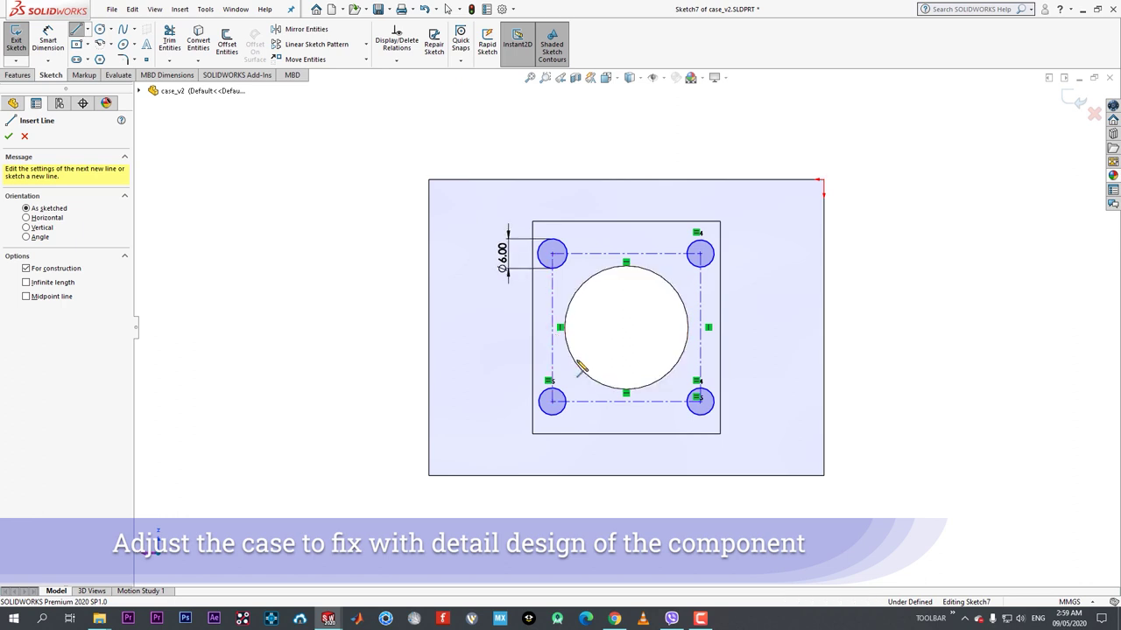
{"action": "left_click", "coordinate": [626, 401]}
{"action": "left_click", "coordinate": [626, 330]}
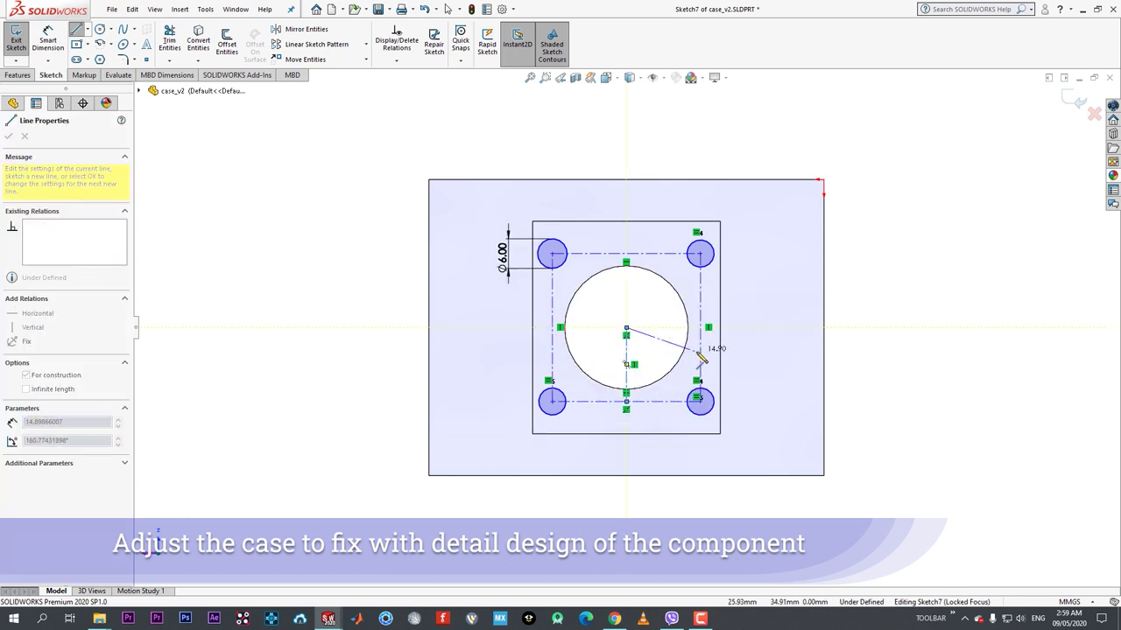
{"action": "left_click", "coordinate": [710, 328]}
{"action": "key", "text": "Escape"}
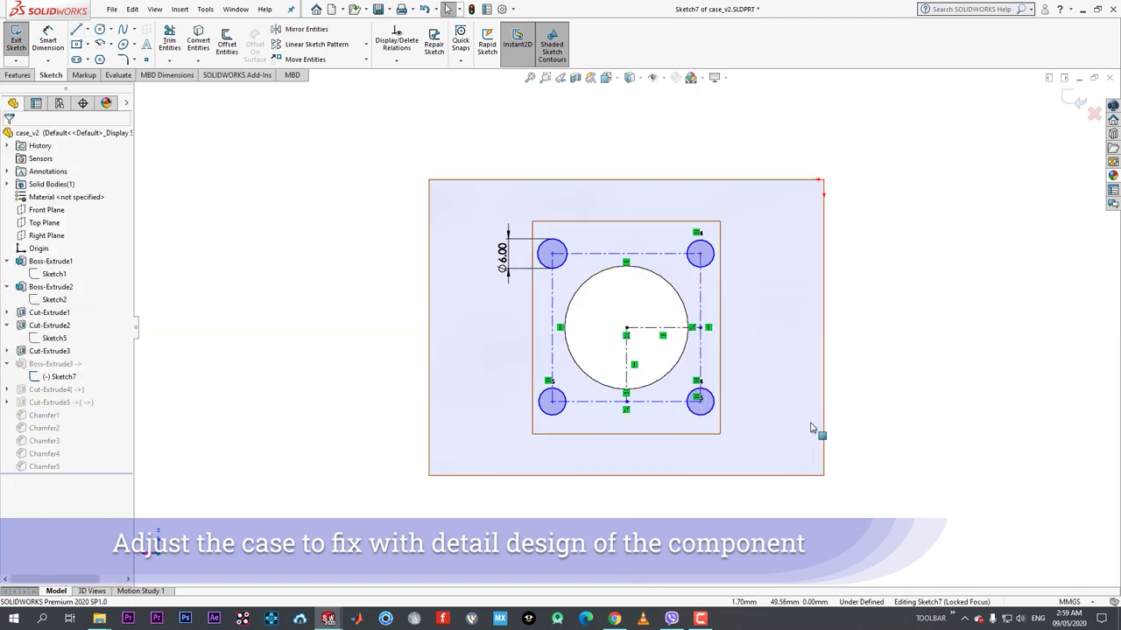
- Dimension the vertical and horizontal construction lines that start at the large hole's center
{"action": "key", "text": "d"}
{"action": "left_click", "coordinate": [615, 361]}
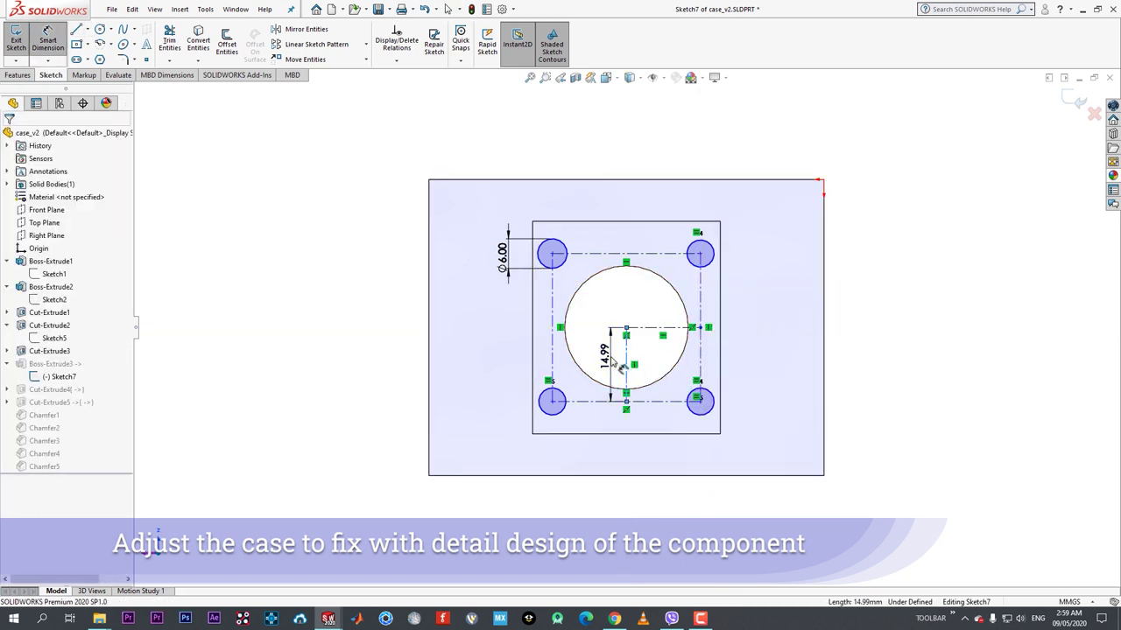
{"action": "left_click", "coordinate": [604, 355]}
{"action": "key", "text": "Return"}
{"action": "left_click", "coordinate": [655, 334]}
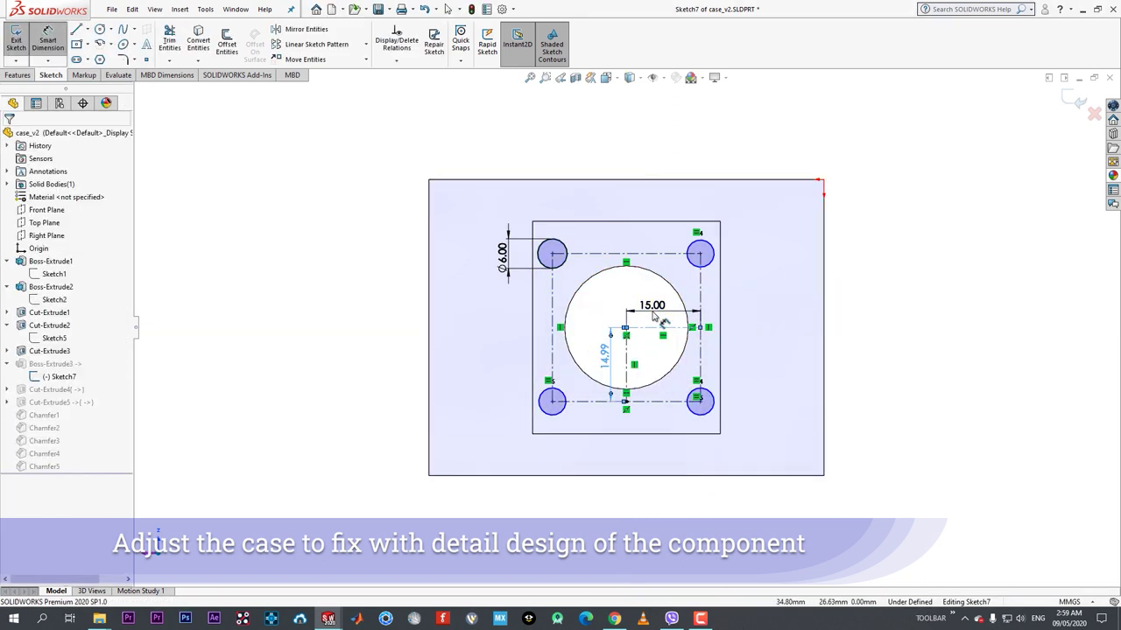
{"action": "left_click", "coordinate": [652, 307]}
{"action": "key", "text": "Return"}
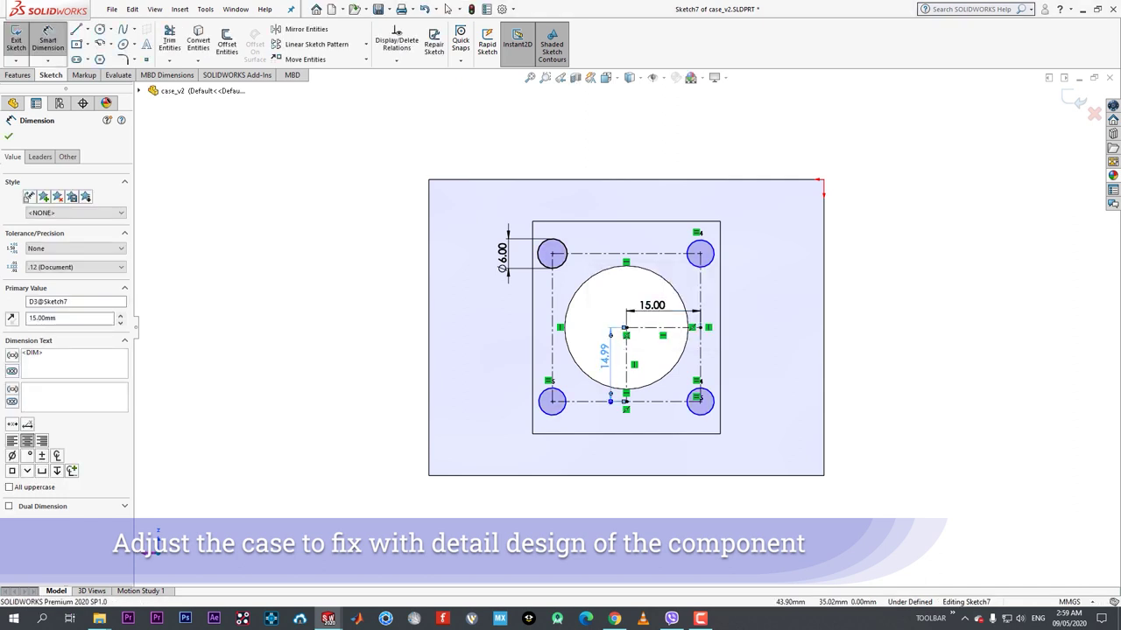
- Set the vertical construction line's dimension to 15 mm and leave the dimension command
{"action": "double_click", "coordinate": [607, 353]}
{"action": "key", "text": "Escape"}
{"action": "key", "text": "Escape"}
{"action": "double_click", "coordinate": [604, 355]}
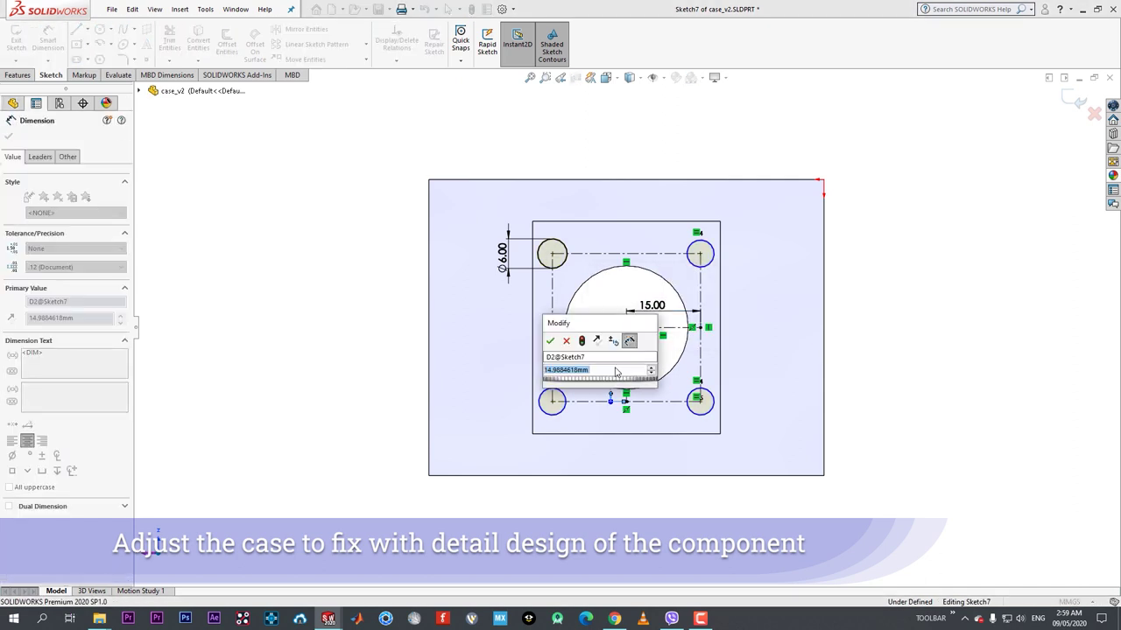
{"action": "type", "text": "15"}
{"action": "key", "text": "Return"}
{"action": "left_click", "coordinate": [506, 350]}
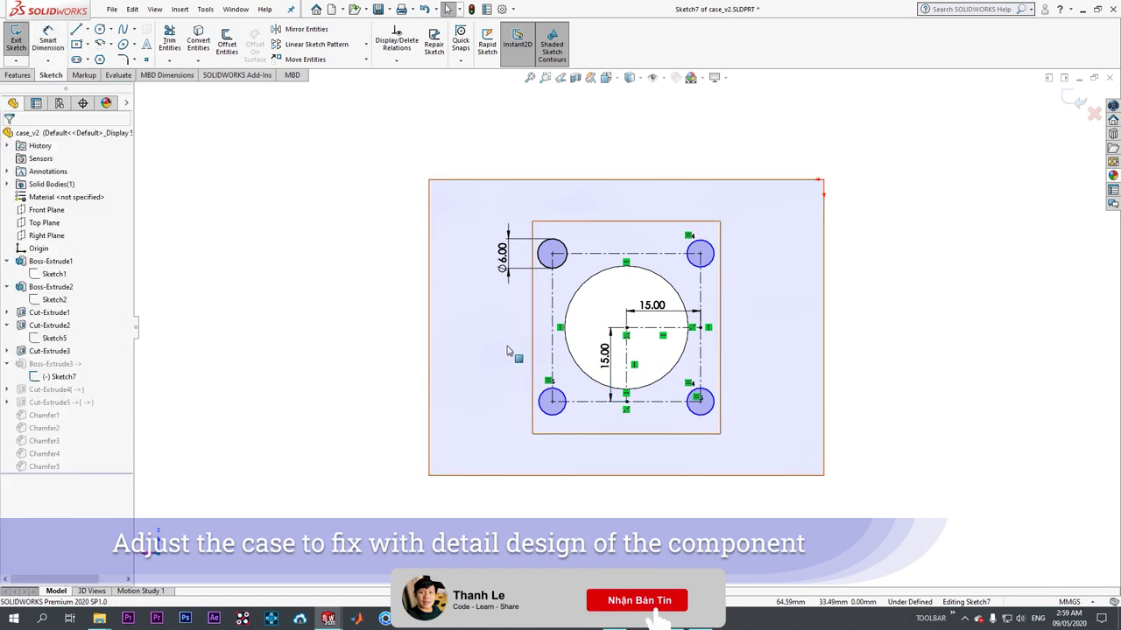
- Make the lower-left boss circle equal to the dimensioned 6 mm circle in Sketch7 and exit the sketch
{"action": "left_click_drag", "start_coordinate": [547, 415], "coordinate": [545, 428]}
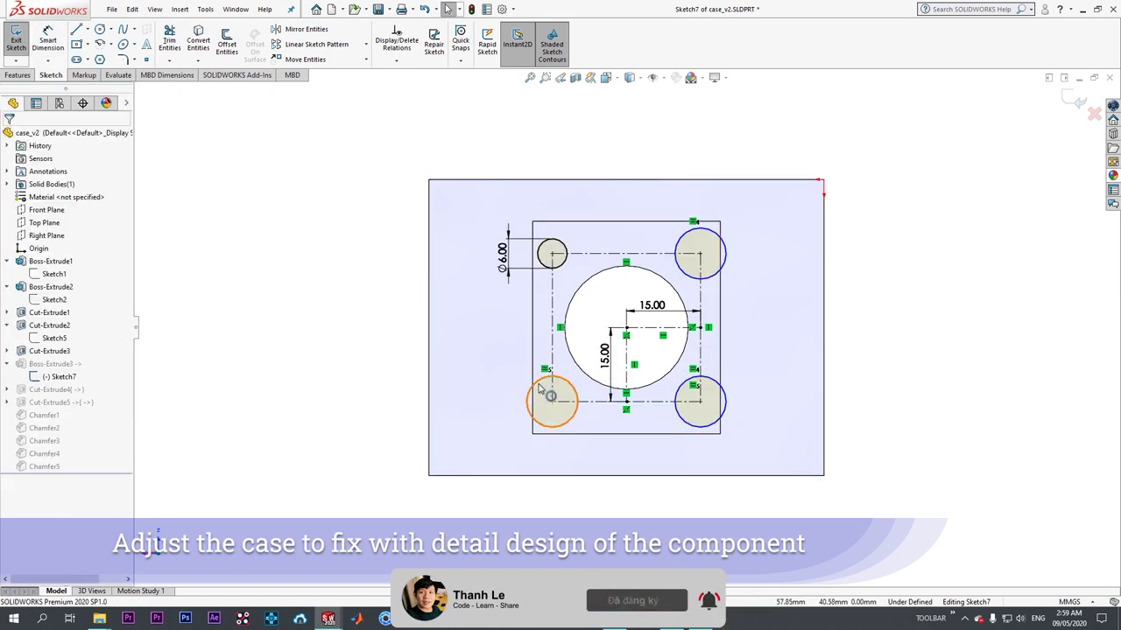
{"action": "left_click", "coordinate": [539, 386]}
{"action": "left_click", "coordinate": [559, 267], "text": "ctrl"}
{"action": "left_click", "coordinate": [647, 213]}
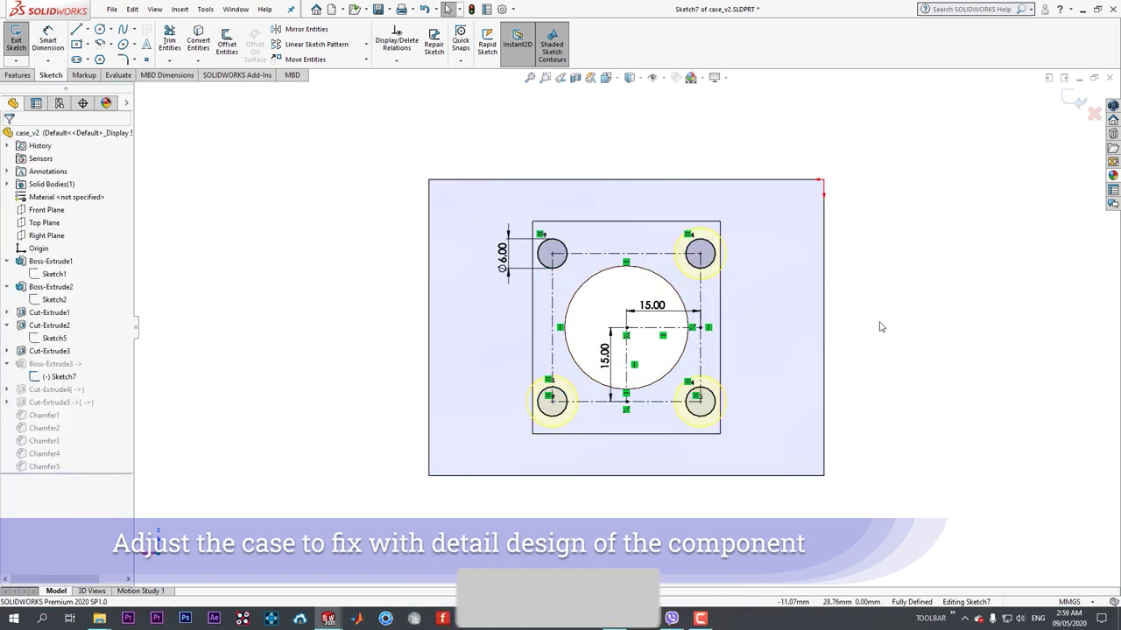
{"action": "left_click", "coordinate": [15, 39]}
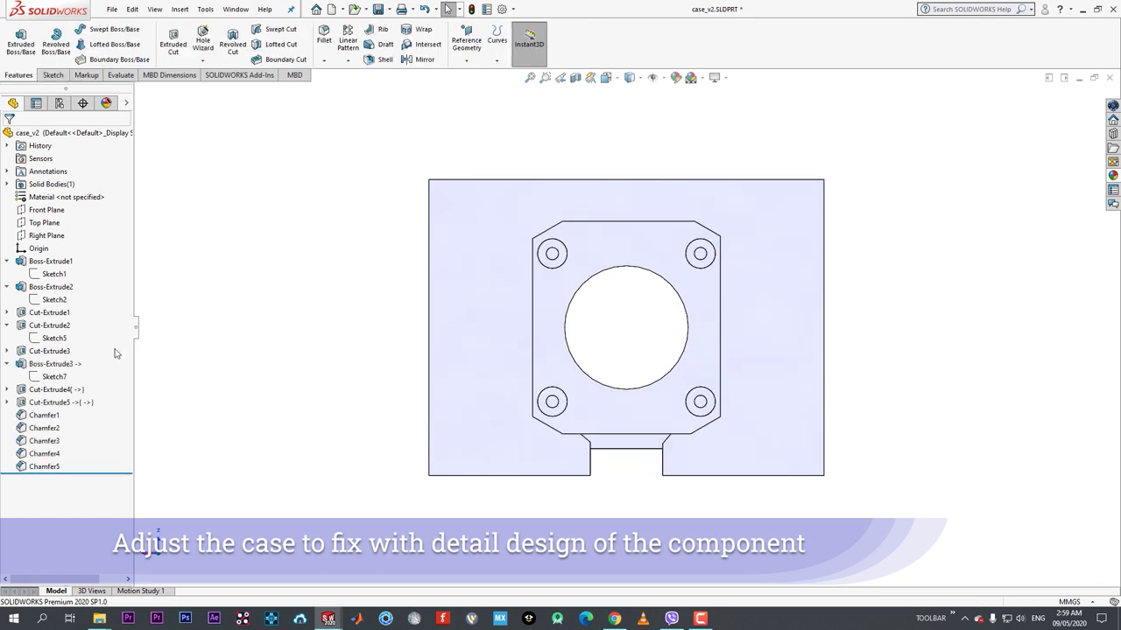
- Examine the Boss-Extrude3 bosses from an oblique view and check their height relative to the pocket floor with a dimension
{"action": "left_click", "coordinate": [63, 366]}
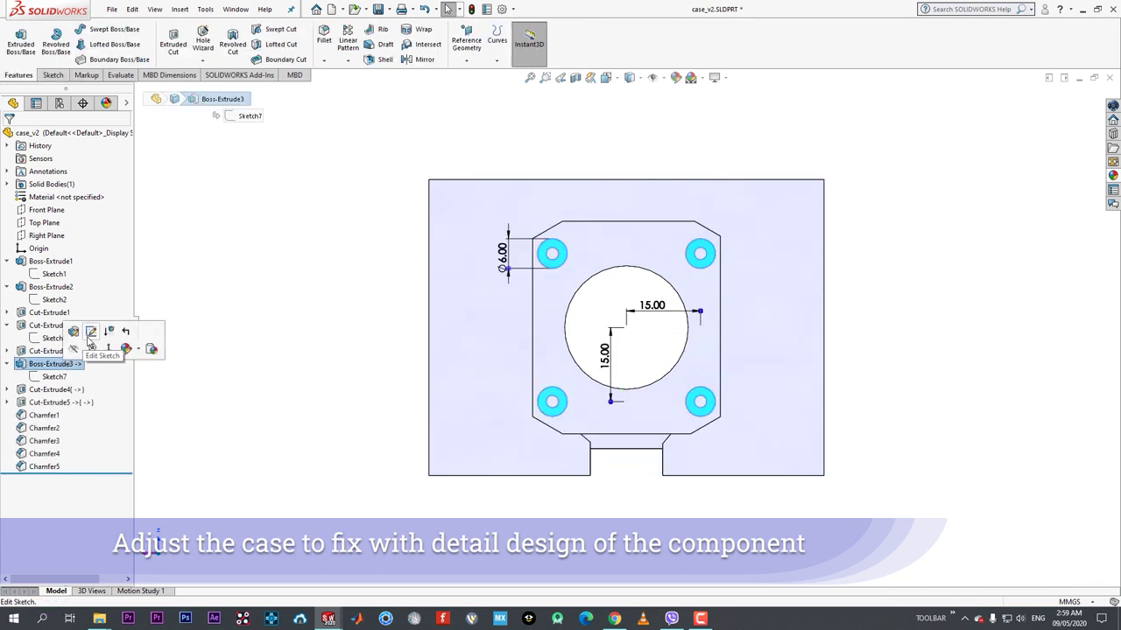
{"action": "left_click", "coordinate": [285, 354]}
{"action": "left_click", "coordinate": [70, 363]}
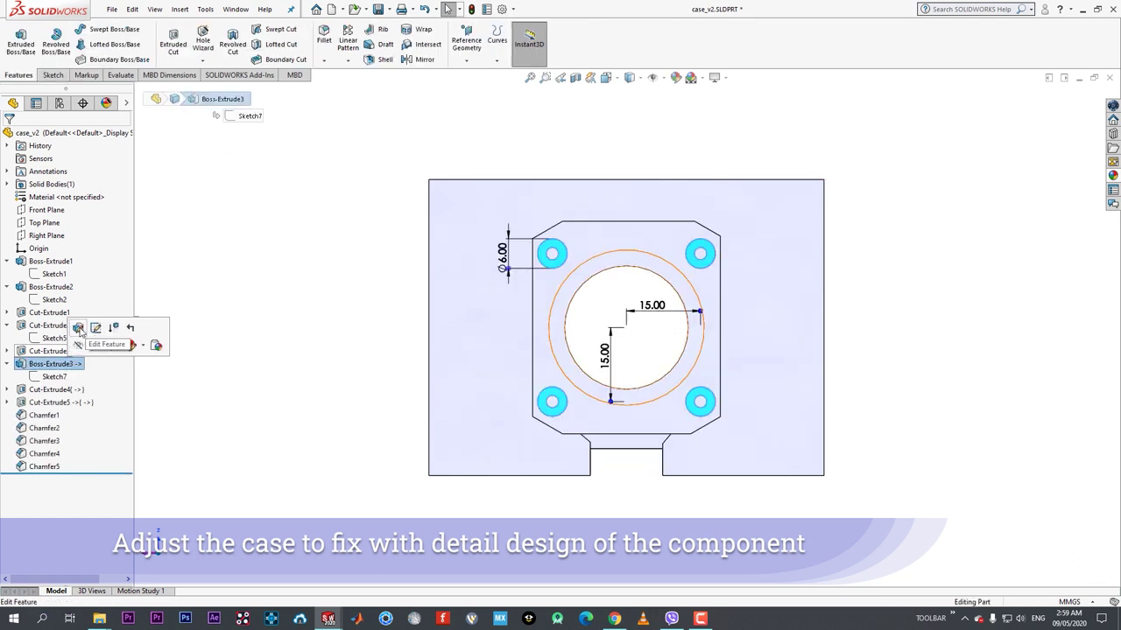
{"action": "left_click", "coordinate": [61, 377]}
{"action": "left_click", "coordinate": [200, 406]}
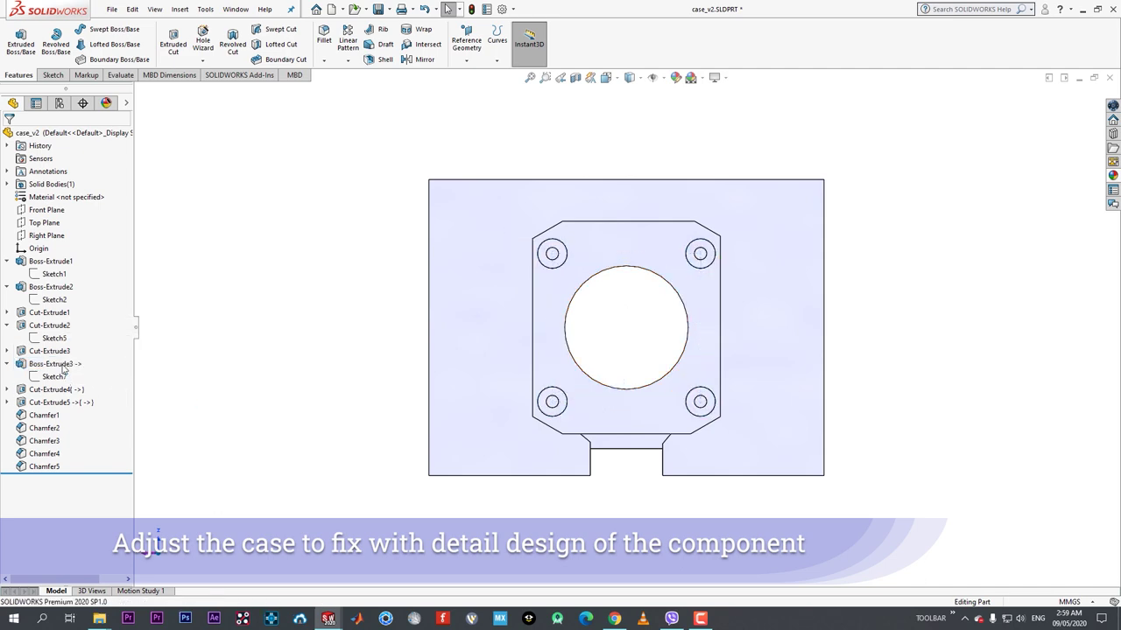
{"action": "left_click", "coordinate": [63, 365]}
{"action": "middle_click_drag", "start_coordinate": [416, 359], "coordinate": [345, 320]}
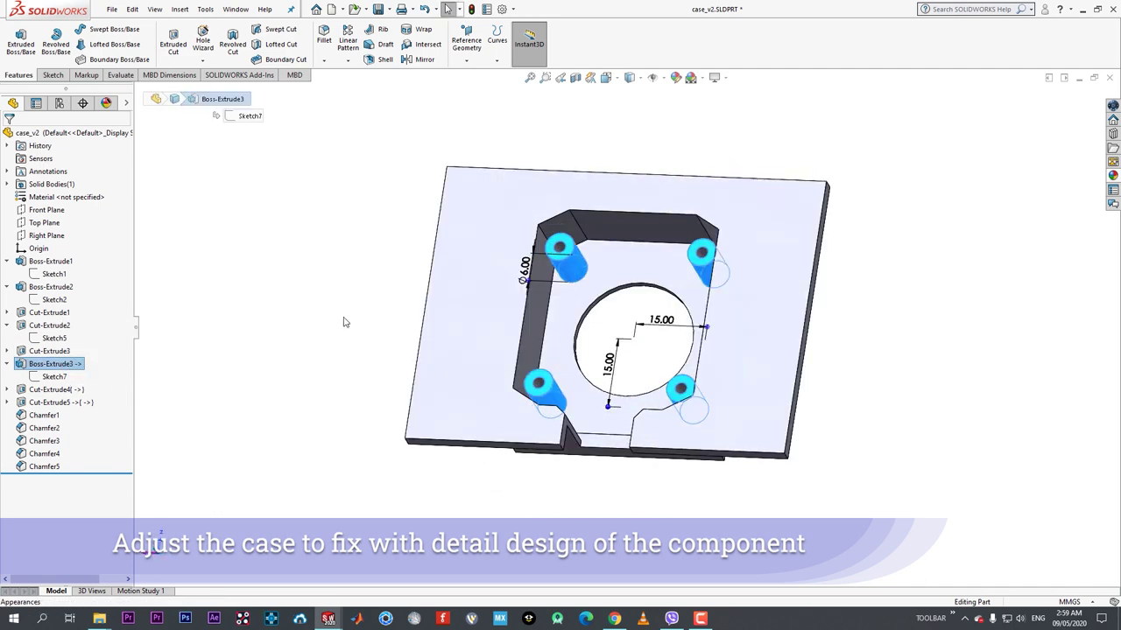
{"action": "left_click", "coordinate": [297, 330]}
{"action": "key", "text": "d"}
{"action": "left_click", "coordinate": [634, 278]}
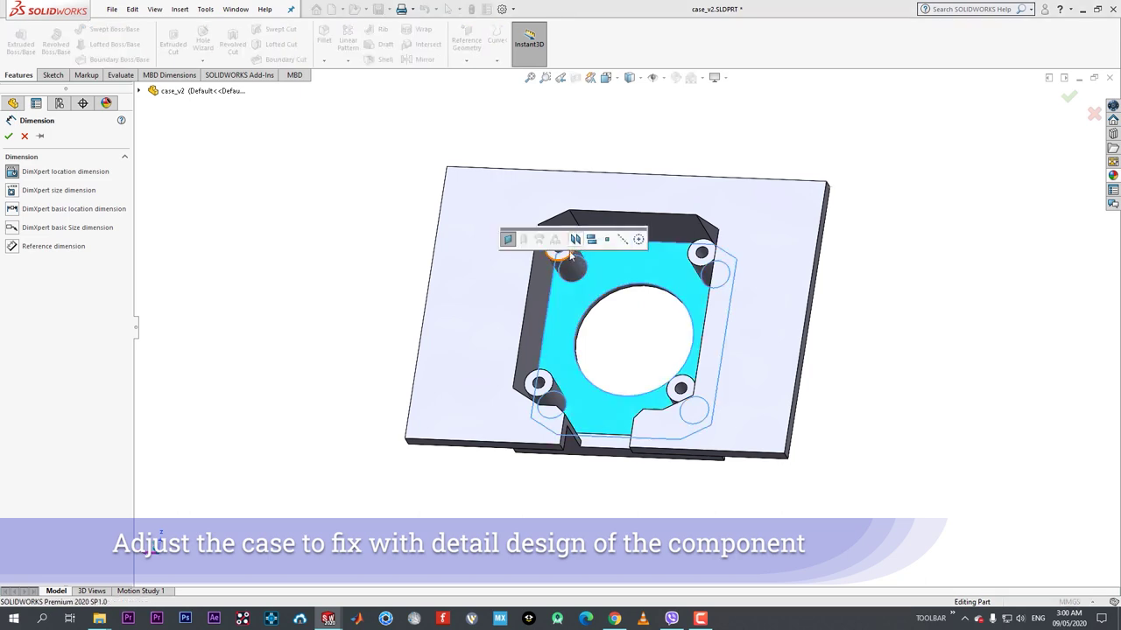
{"action": "middle_click_drag", "start_coordinate": [429, 283], "coordinate": [513, 228]}
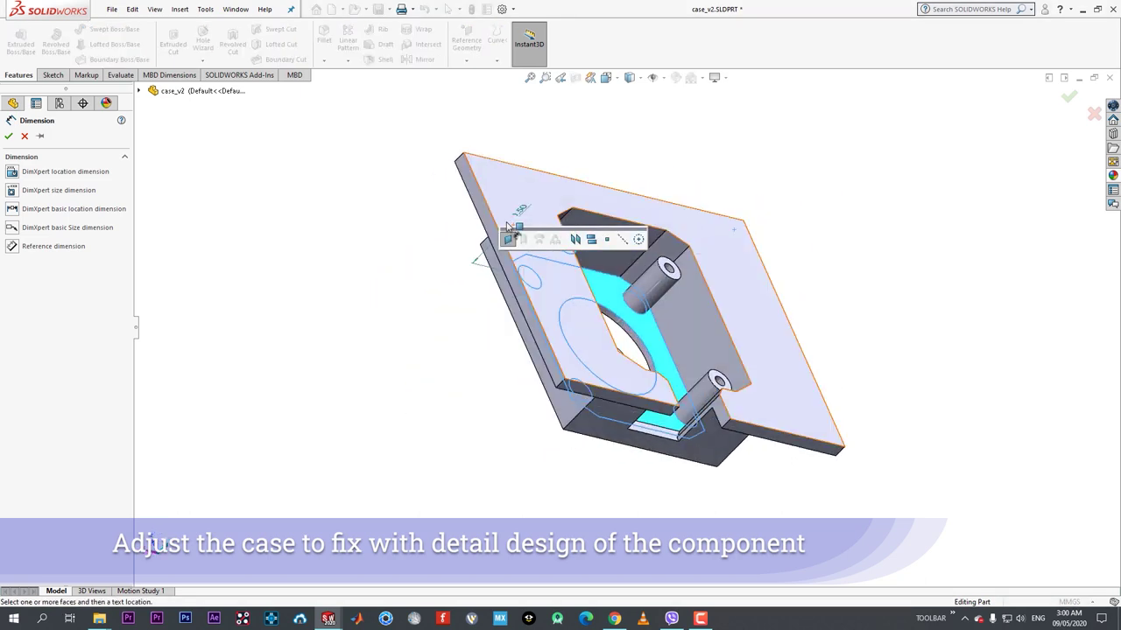
{"action": "key", "text": "Escape"}
{"action": "scroll", "coordinate": [525, 302], "scroll_direction": "down", "scroll_amount": 2}
- Edit Boss-Extrude3 and change its Up To Vertex end condition to Blind with a depth of 11.3 mm
{"action": "left_click", "coordinate": [56, 364]}
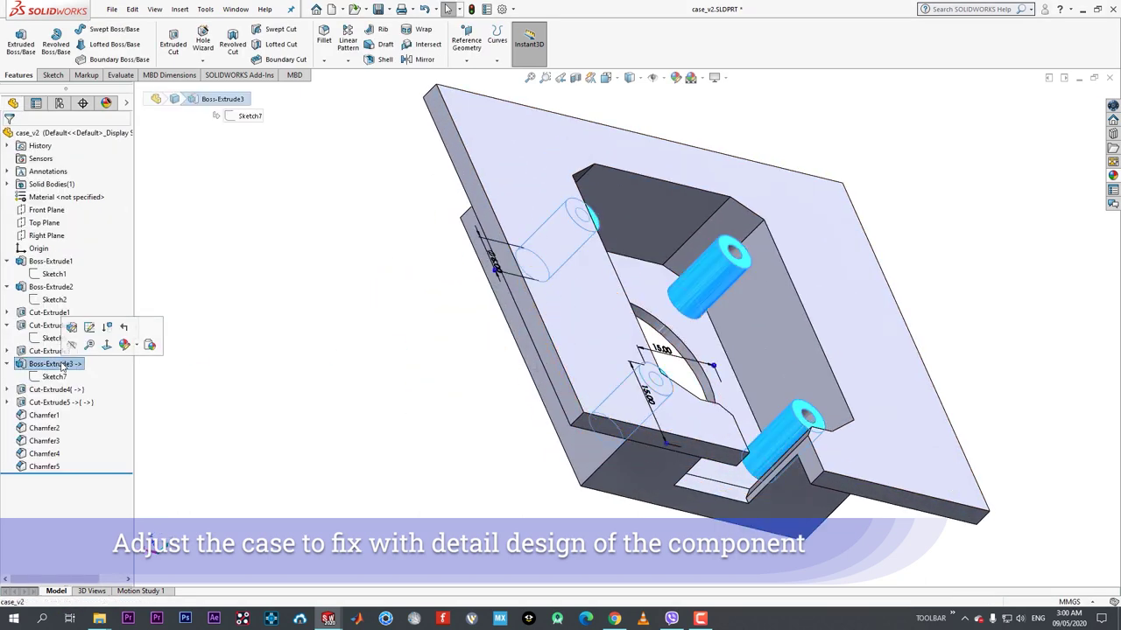
{"action": "left_click", "coordinate": [72, 327]}
{"action": "left_click", "coordinate": [72, 205]}
{"action": "left_click", "coordinate": [52, 213]}
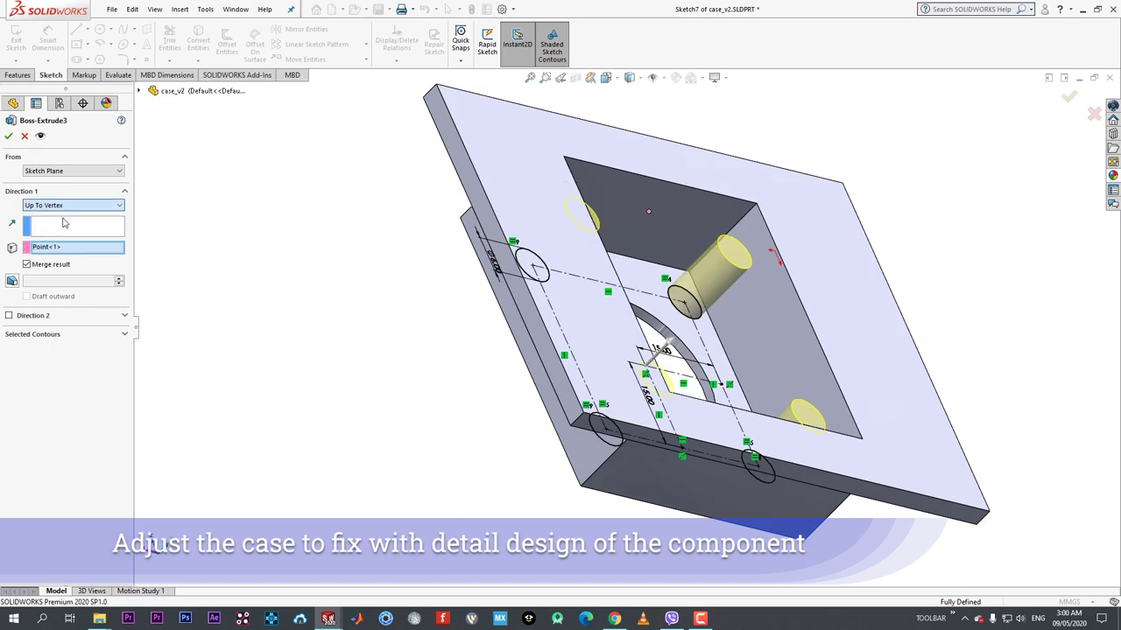
{"action": "type", "text": "11.3"}
{"action": "key", "text": "Return"}
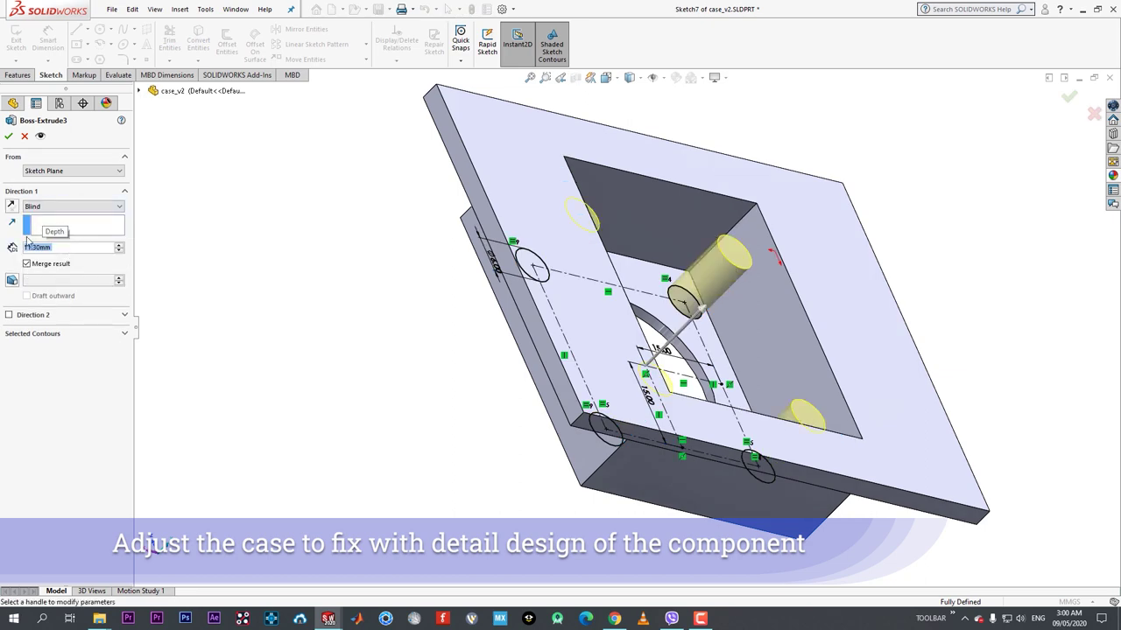
{"action": "left_click", "coordinate": [7, 137]}
- Edit Sketch8 of Cut-Extrude4, make the upper-left hole's center concentric with its boss edge, and exit the sketch
{"action": "left_click", "coordinate": [7, 389]}
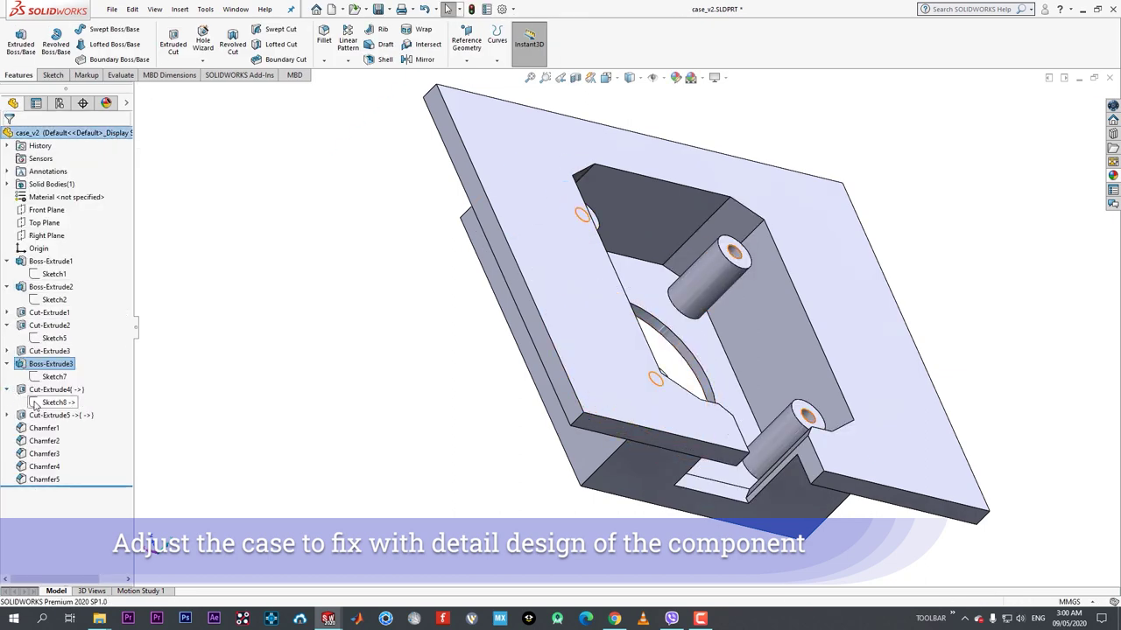
{"action": "left_click", "coordinate": [55, 401]}
{"action": "left_click", "coordinate": [75, 366]}
{"action": "middle_click_drag", "start_coordinate": [801, 333], "coordinate": [746, 343]}
{"action": "key", "text": "space"}
{"action": "left_click", "coordinate": [513, 404]}
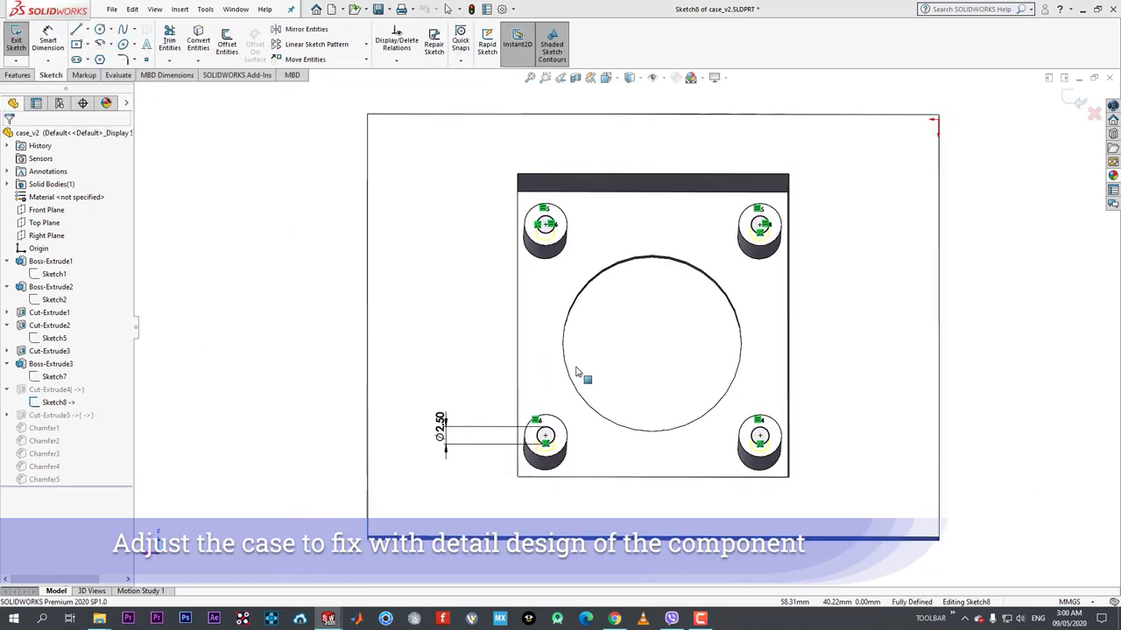
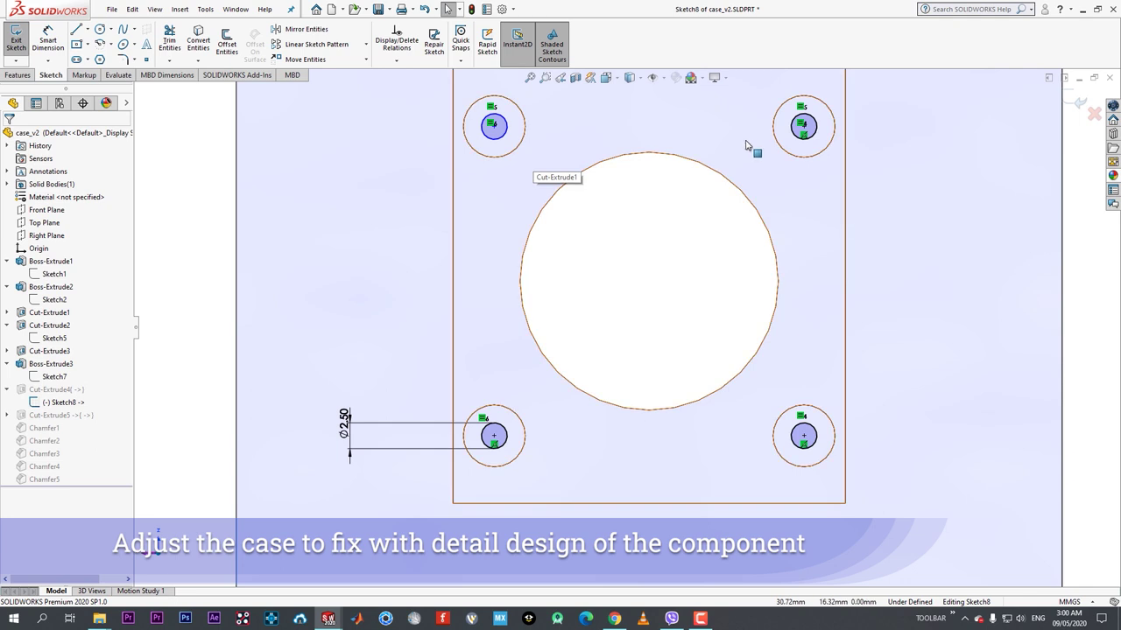
{"action": "left_click", "coordinate": [495, 128]}
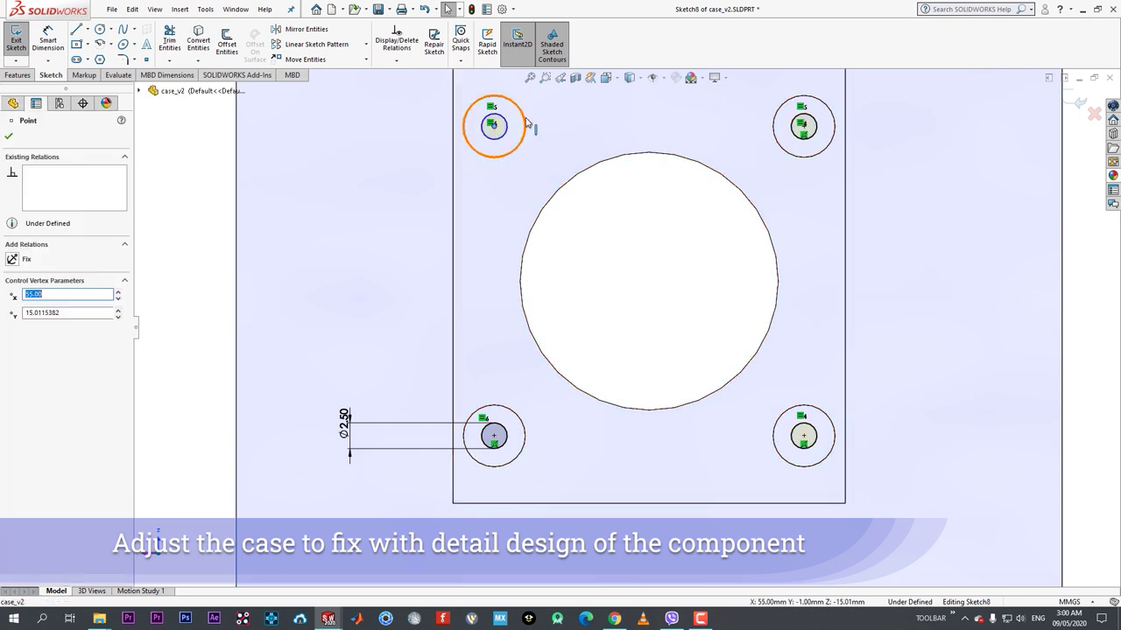
{"action": "left_click", "coordinate": [525, 117], "text": "ctrl"}
{"action": "left_click", "coordinate": [560, 66]}
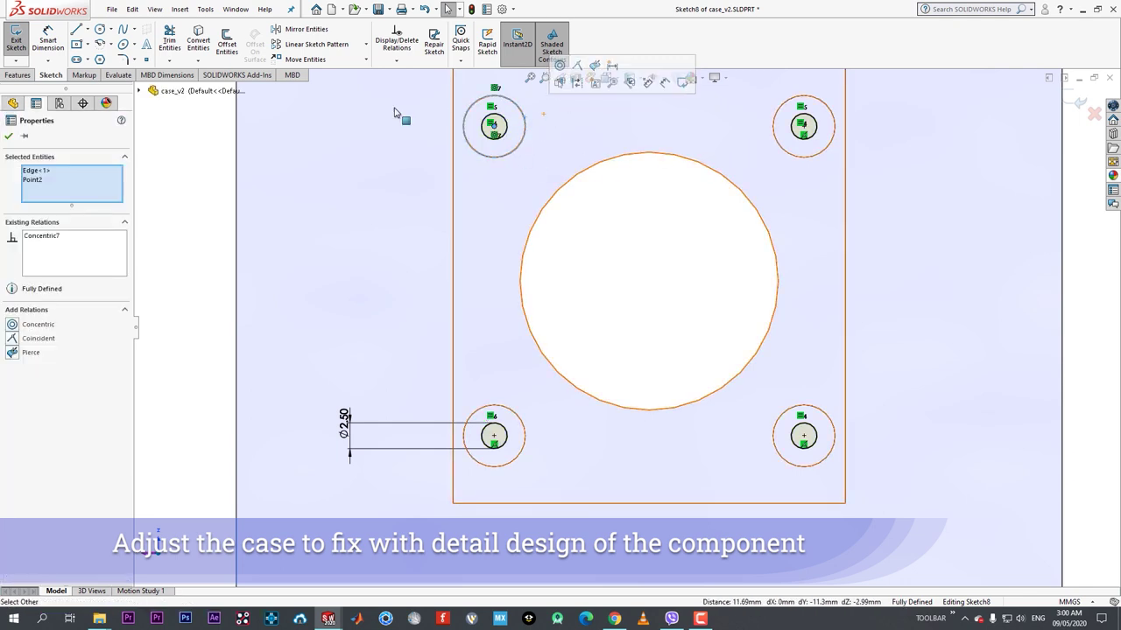
{"action": "left_click", "coordinate": [8, 136]}
{"action": "left_click", "coordinate": [16, 40]}
- Reopen Sketch8 of Cut-Extrude4 and delete the external coincident relations at the hole centers
{"action": "left_click", "coordinate": [54, 402]}
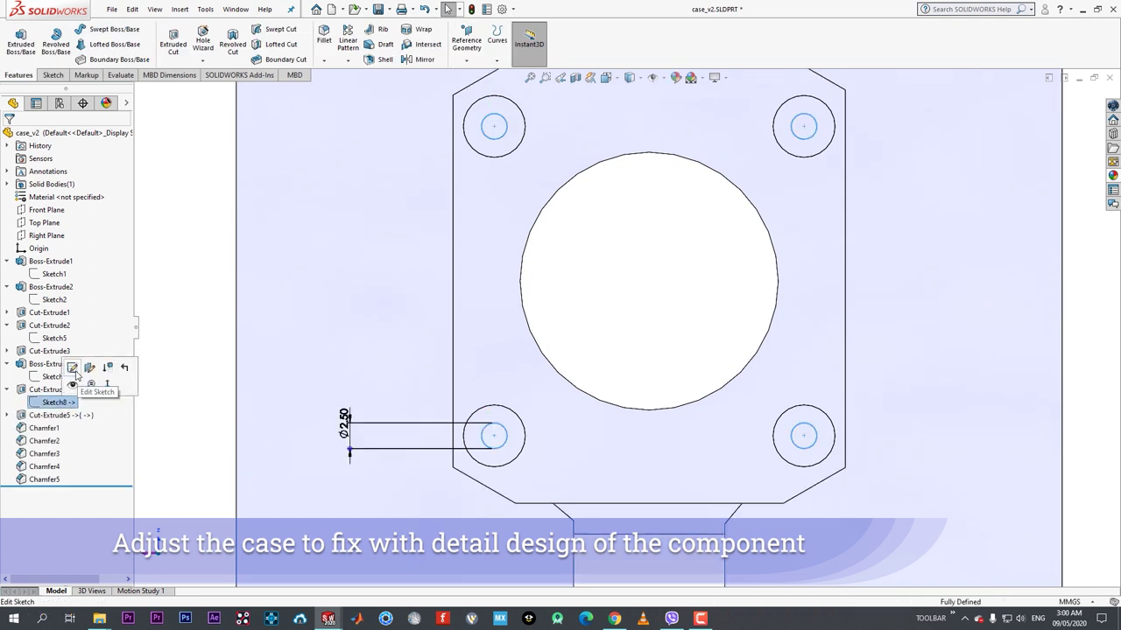
{"action": "left_click", "coordinate": [74, 369]}
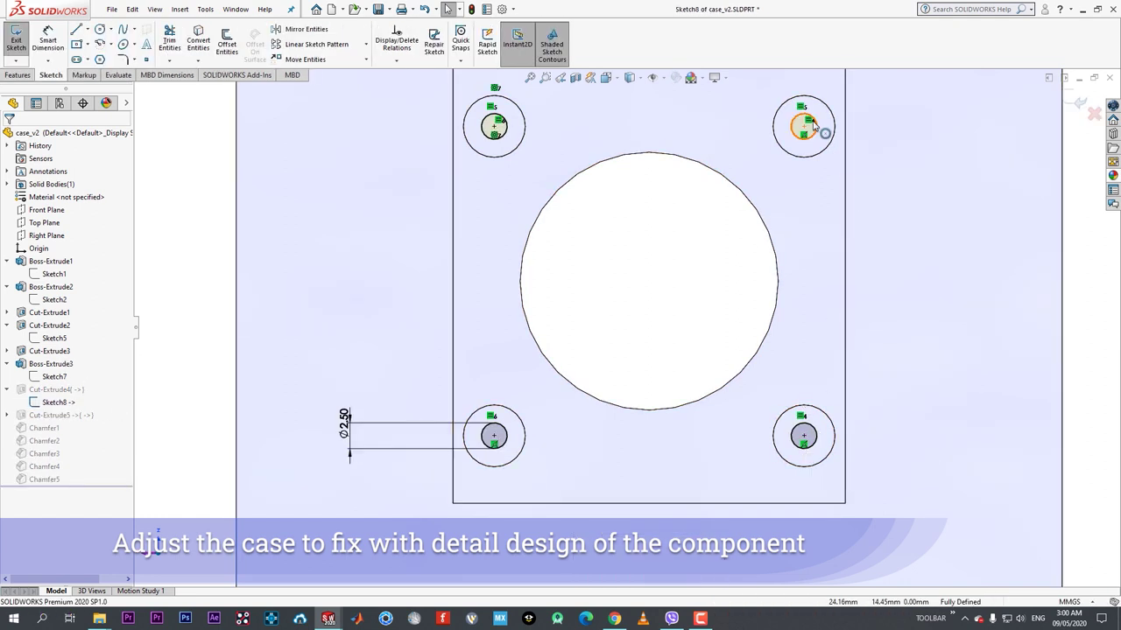
{"action": "key", "text": "f"}
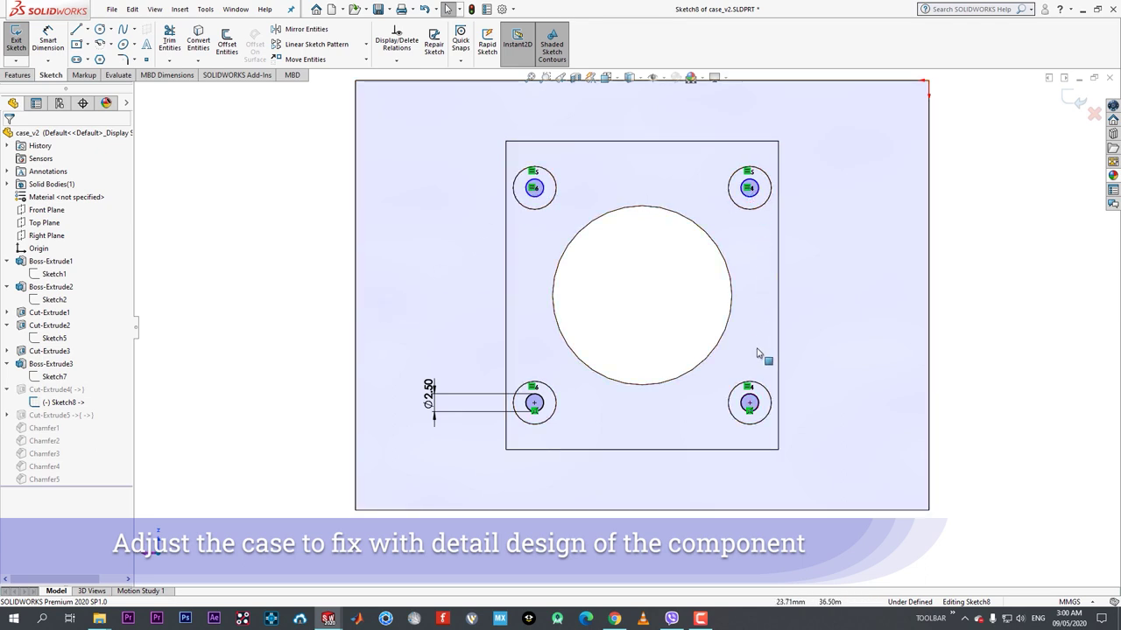
{"action": "left_click", "coordinate": [749, 403]}
{"action": "key", "text": "Delete"}
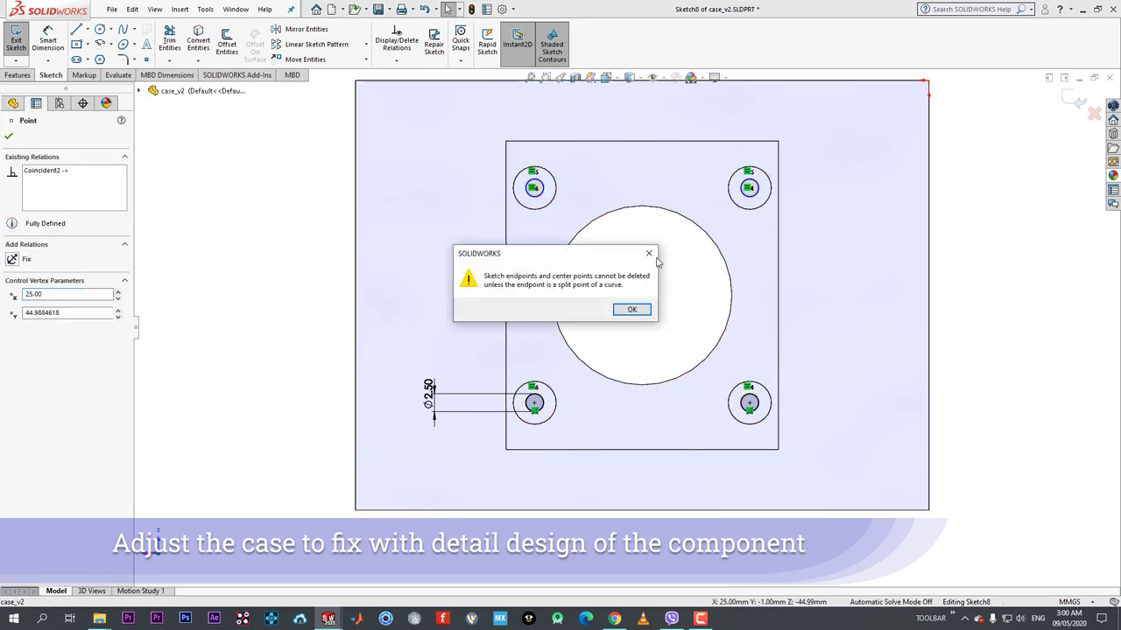
{"action": "left_click", "coordinate": [649, 254]}
{"action": "key", "text": "Delete"}
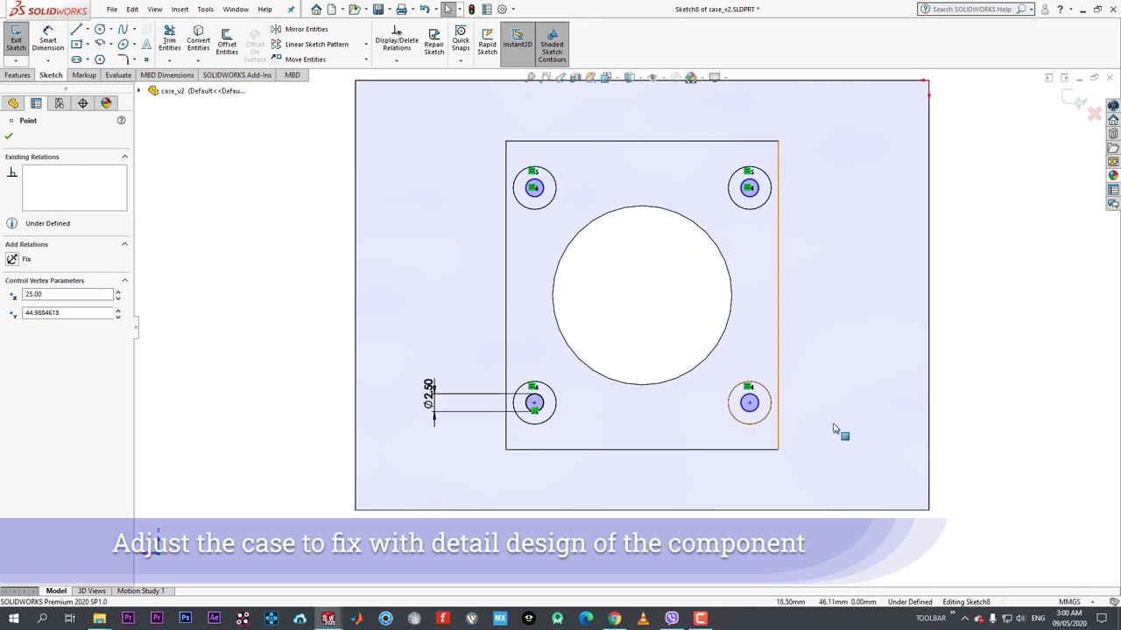
{"action": "left_click", "coordinate": [8, 136]}
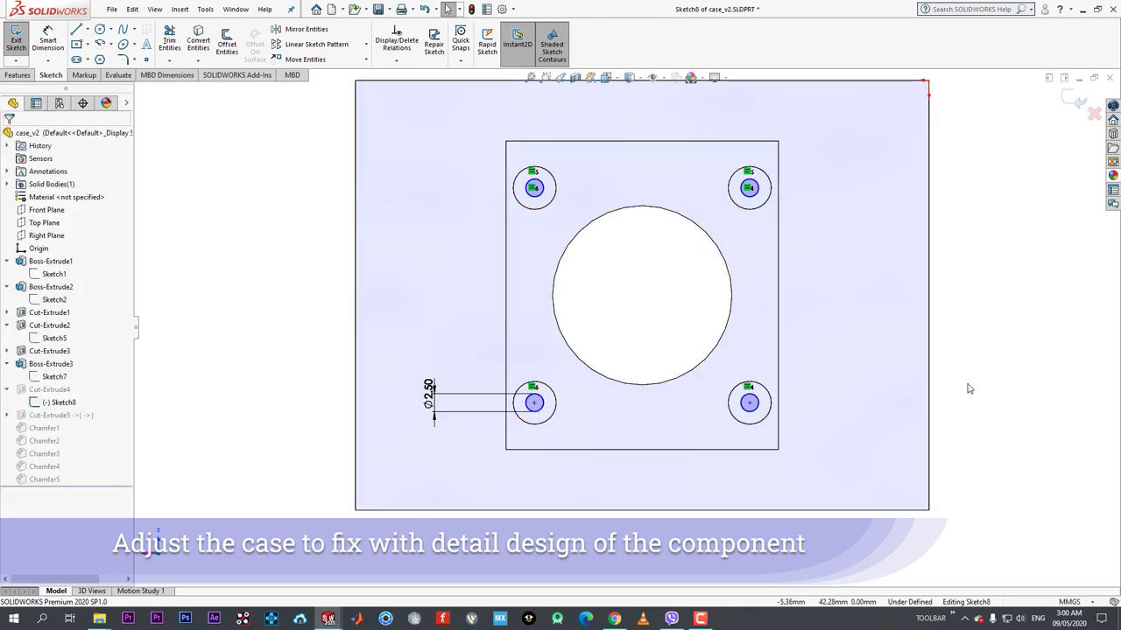
{"action": "key", "text": "l"}
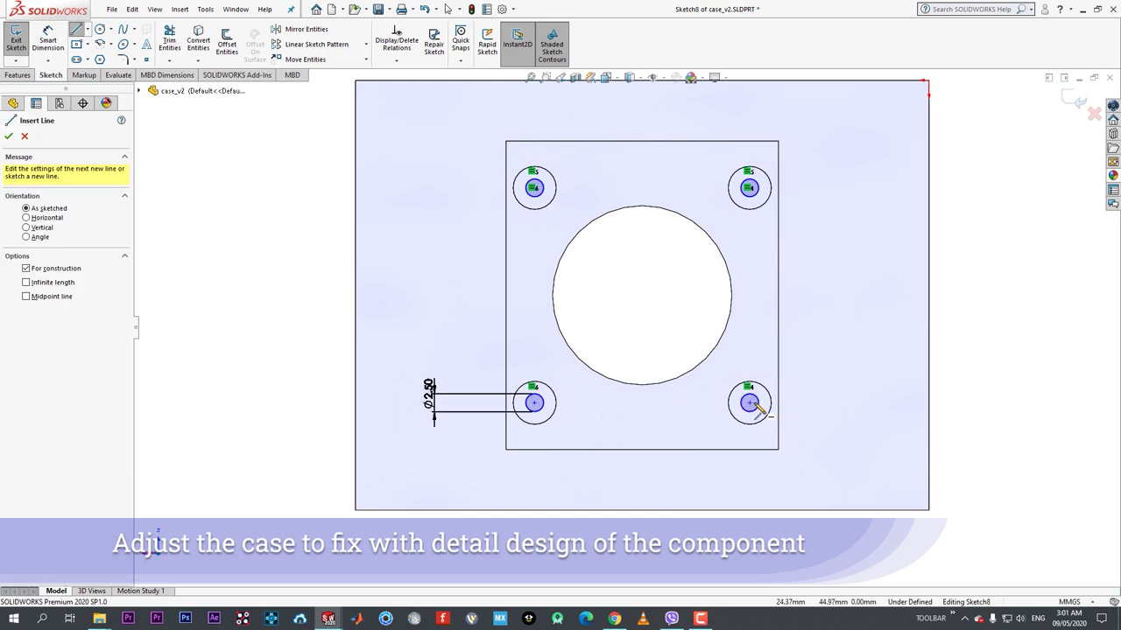
{"action": "key", "text": "Escape"}
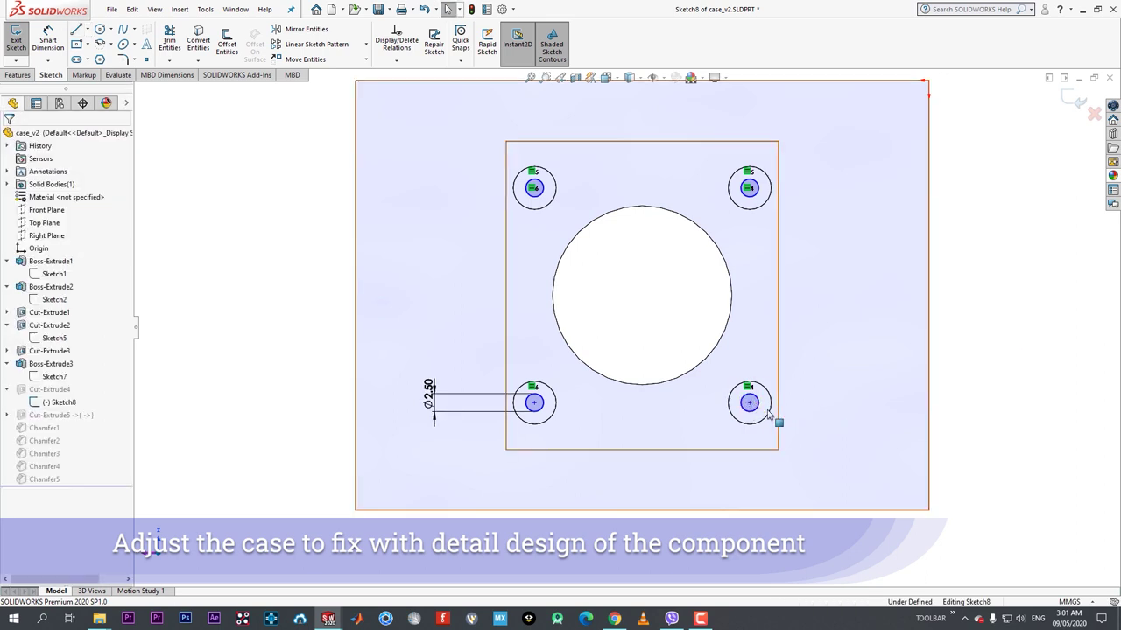
{"action": "left_click", "coordinate": [763, 394]}
{"action": "left_click", "coordinate": [764, 395], "text": "ctrl"}
{"action": "key", "text": "Escape"}
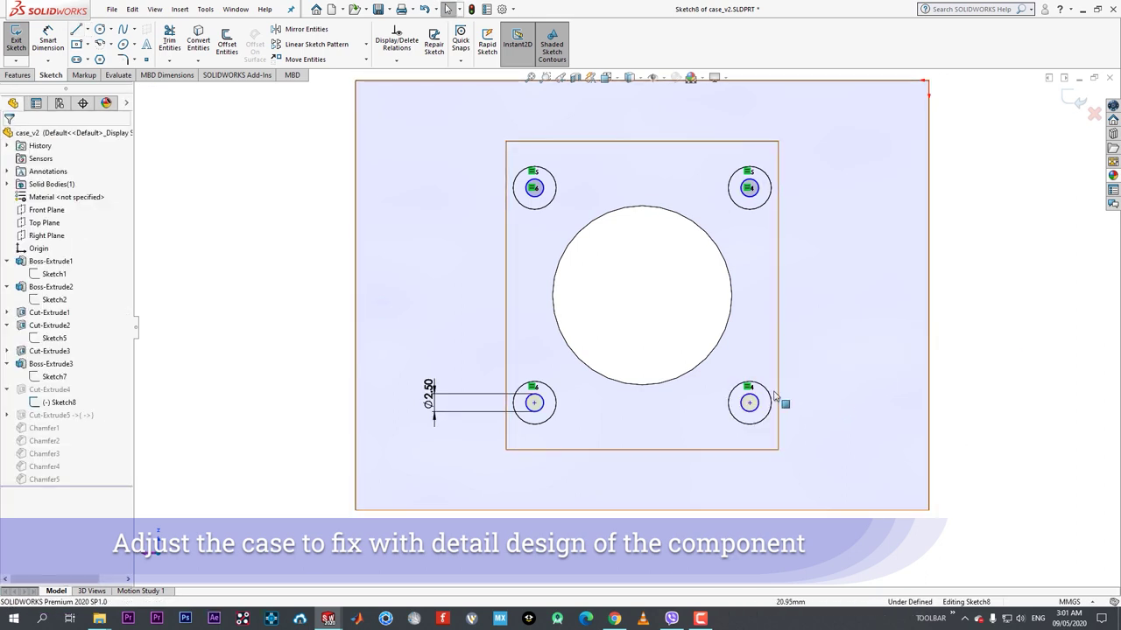
- Make the lower-right and upper-right hole circles concentric with the edges of their bosses
{"action": "left_click", "coordinate": [756, 404]}
{"action": "left_click", "coordinate": [768, 391], "text": "ctrl"}
{"action": "left_click", "coordinate": [822, 344]}
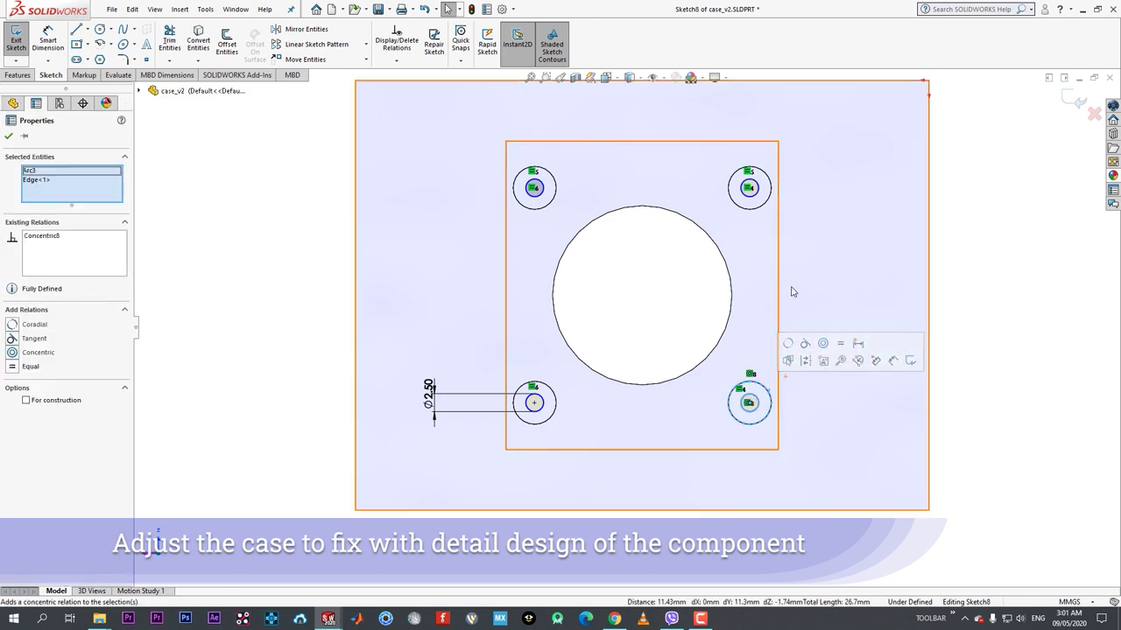
{"action": "left_click", "coordinate": [754, 195]}
{"action": "left_click", "coordinate": [764, 203], "text": "ctrl"}
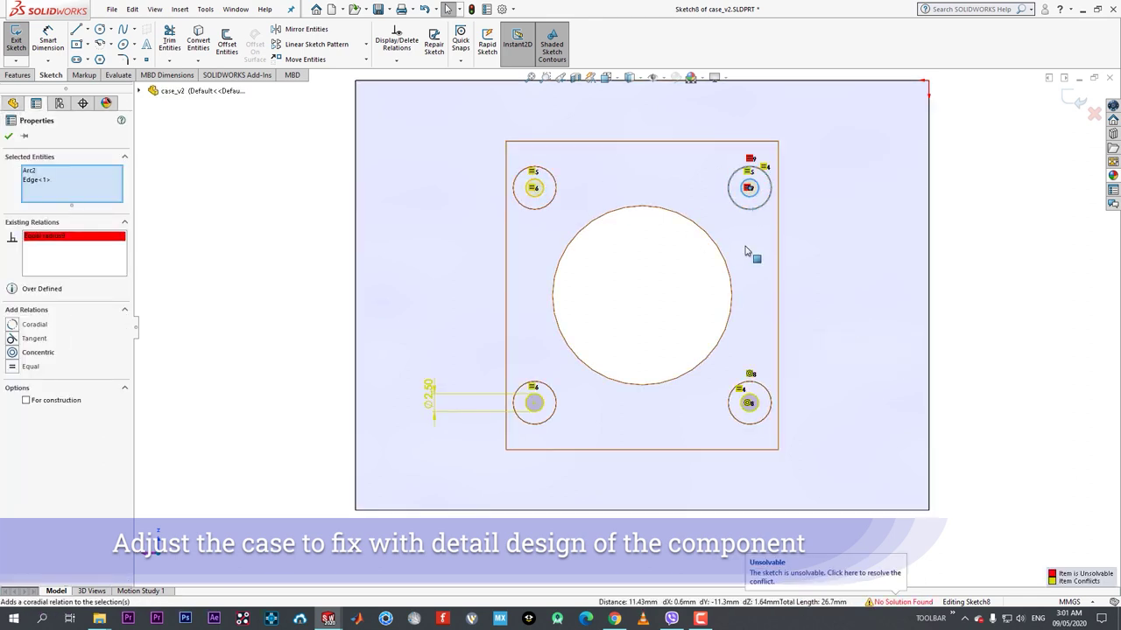
{"action": "left_click", "coordinate": [821, 158]}
- Make the upper-left and lower-left hole circles concentric with their boss edges and exit Sketch8
{"action": "left_click", "coordinate": [545, 201]}
{"action": "key", "text": "Escape"}
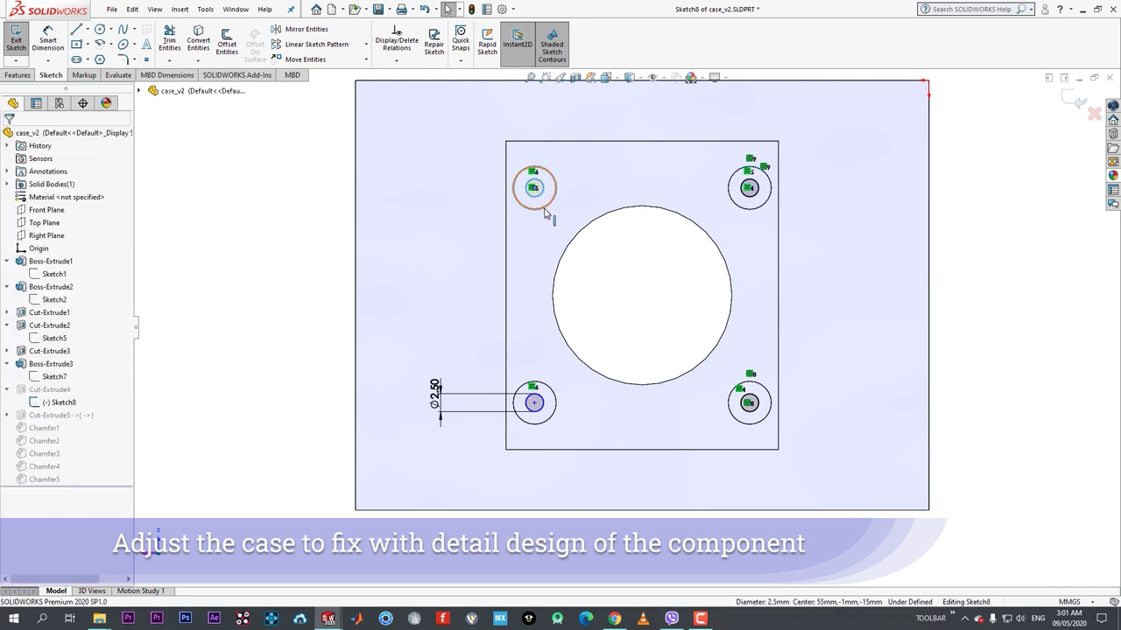
{"action": "left_click", "coordinate": [546, 210]}
{"action": "left_click", "coordinate": [554, 206], "text": "ctrl"}
{"action": "left_click", "coordinate": [614, 158]}
{"action": "left_click", "coordinate": [538, 395]}
{"action": "left_click", "coordinate": [550, 388], "text": "ctrl"}
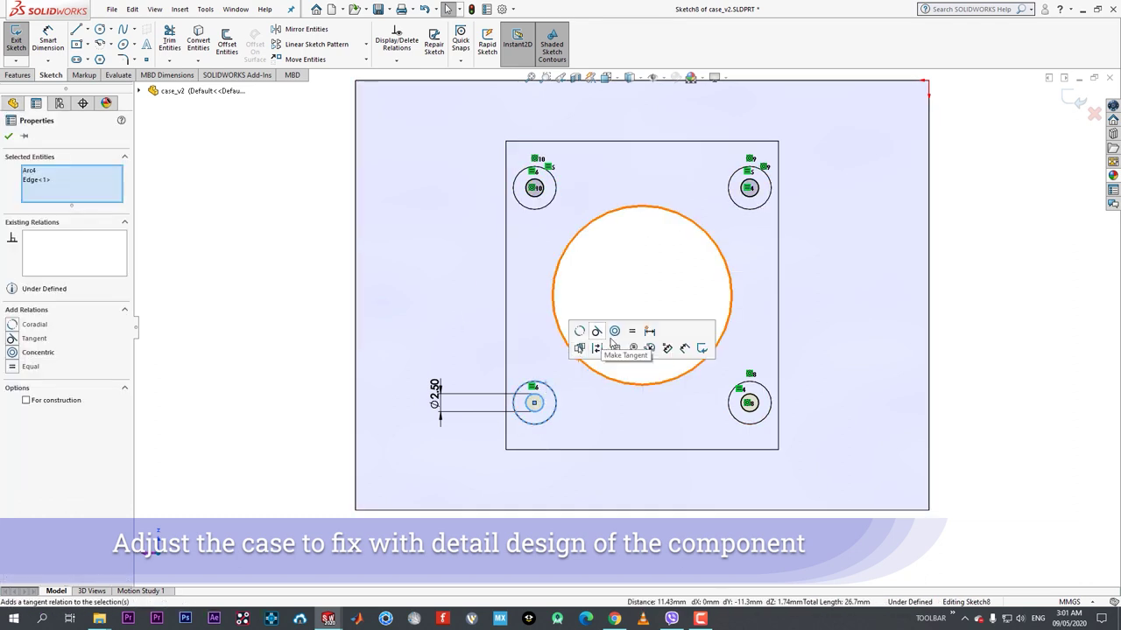
{"action": "left_click", "coordinate": [614, 331]}
{"action": "left_click", "coordinate": [10, 136]}
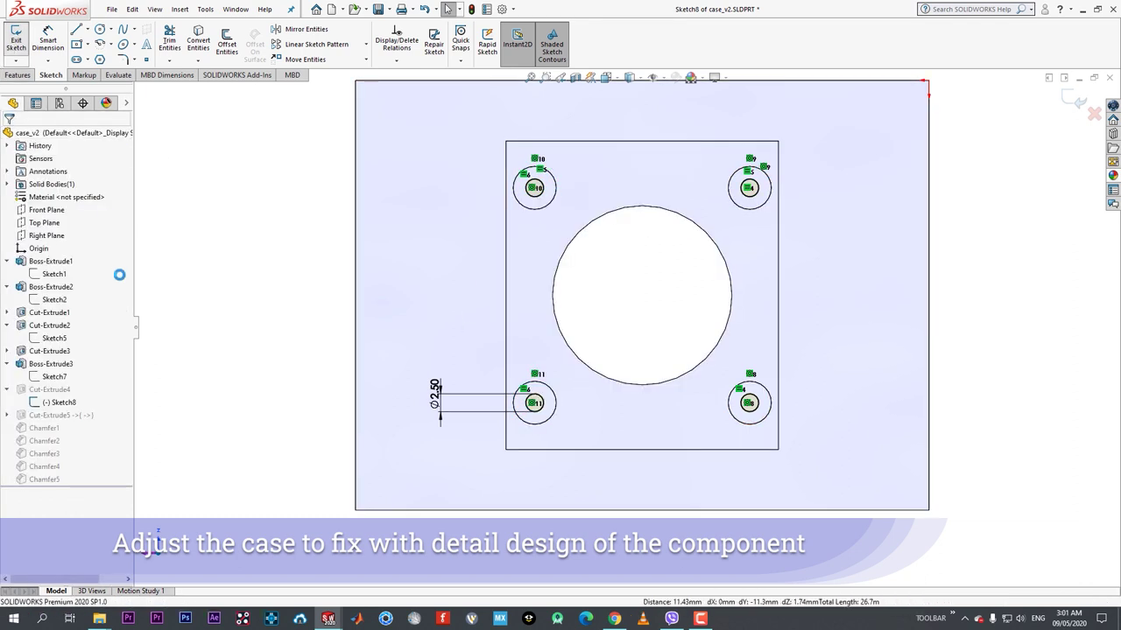
- Edit Sketch9 of Cut-Extrude5 and delete the 0.40 mm dimension at the rectangle's lower-left corner
{"action": "left_click", "coordinate": [7, 415]}
{"action": "left_click", "coordinate": [38, 428]}
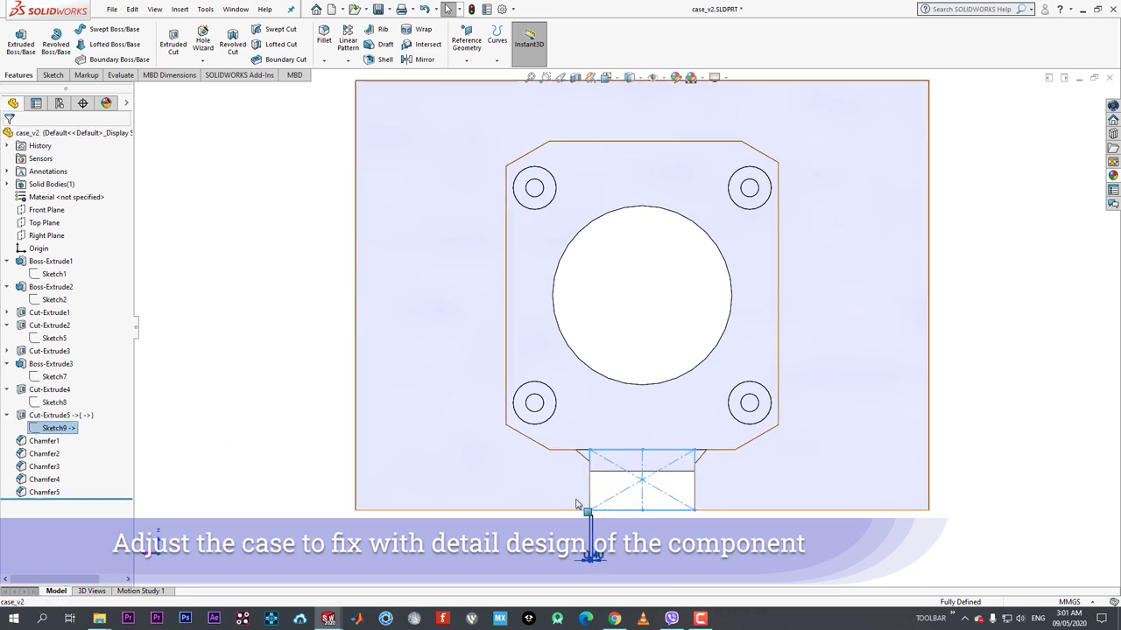
{"action": "scroll", "coordinate": [578, 503], "scroll_direction": "up", "scroll_amount": 3}
{"action": "scroll", "coordinate": [655, 463], "scroll_direction": "down", "scroll_amount": 3}
{"action": "left_click", "coordinate": [334, 465]}
{"action": "scroll", "coordinate": [709, 510], "scroll_direction": "down", "scroll_amount": 3}
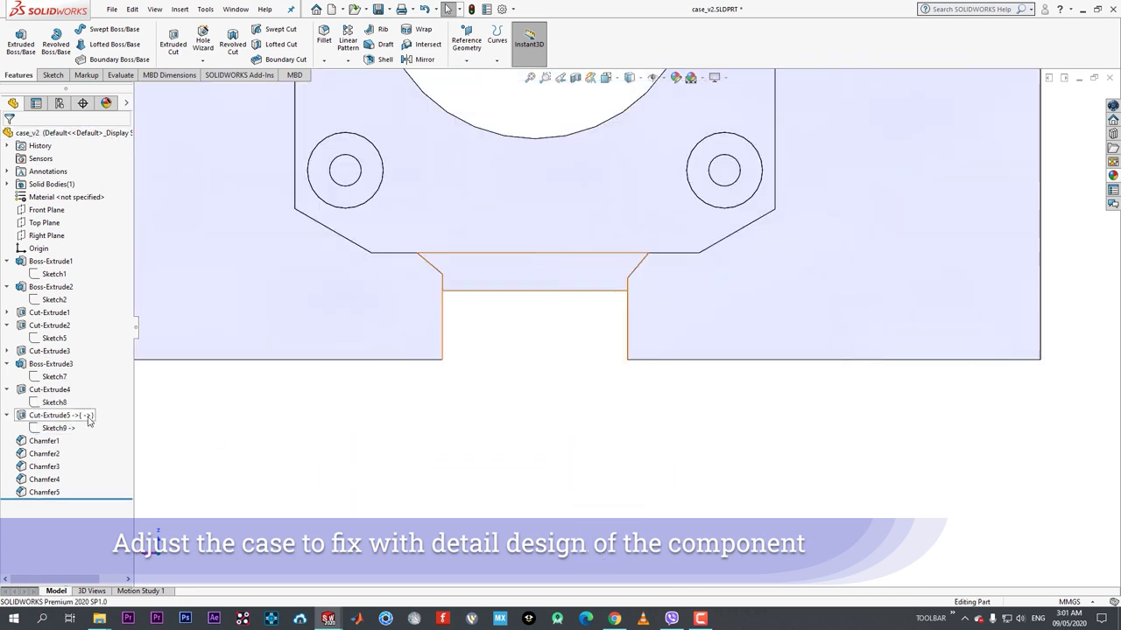
{"action": "left_click", "coordinate": [54, 428]}
{"action": "left_click", "coordinate": [90, 391]}
{"action": "left_click", "coordinate": [440, 456]}
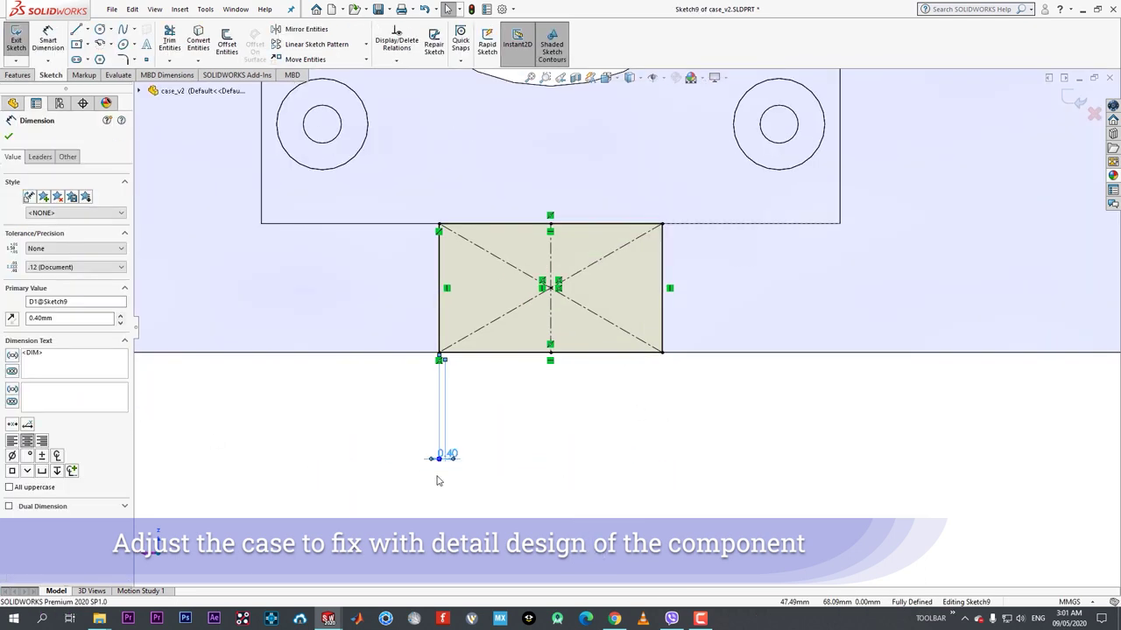
{"action": "key", "text": "Delete"}
- Dimension the width of the Sketch9 rectangle between its vertical sides at 14.65 mm and leave the sketch
{"action": "left_click", "coordinate": [442, 306]}
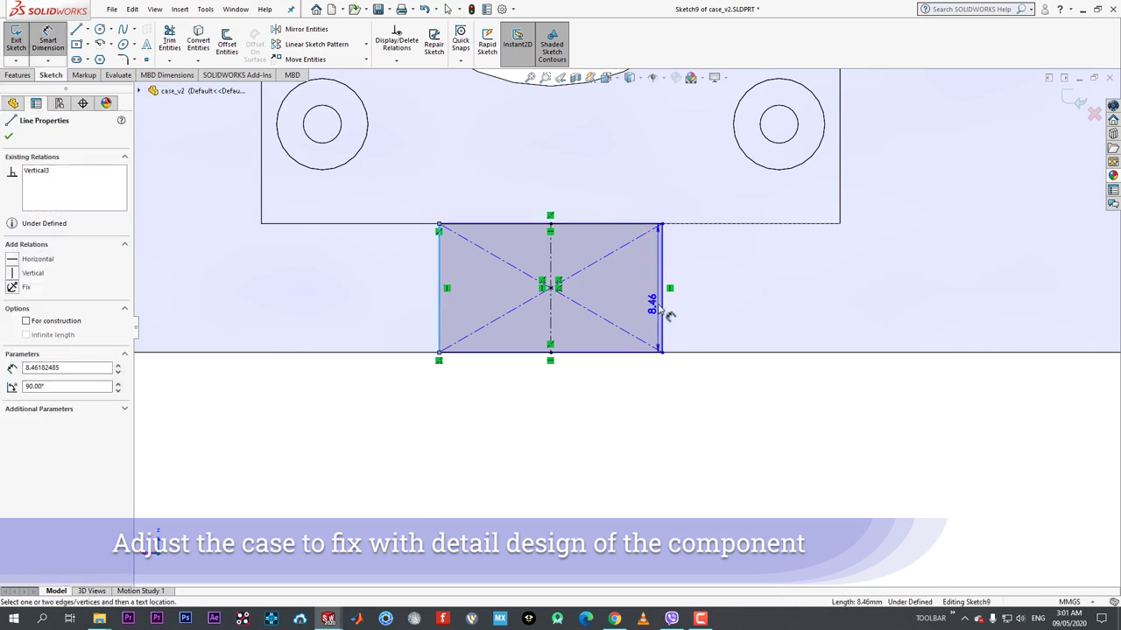
{"action": "left_click", "coordinate": [661, 303]}
{"action": "left_click", "coordinate": [579, 473]}
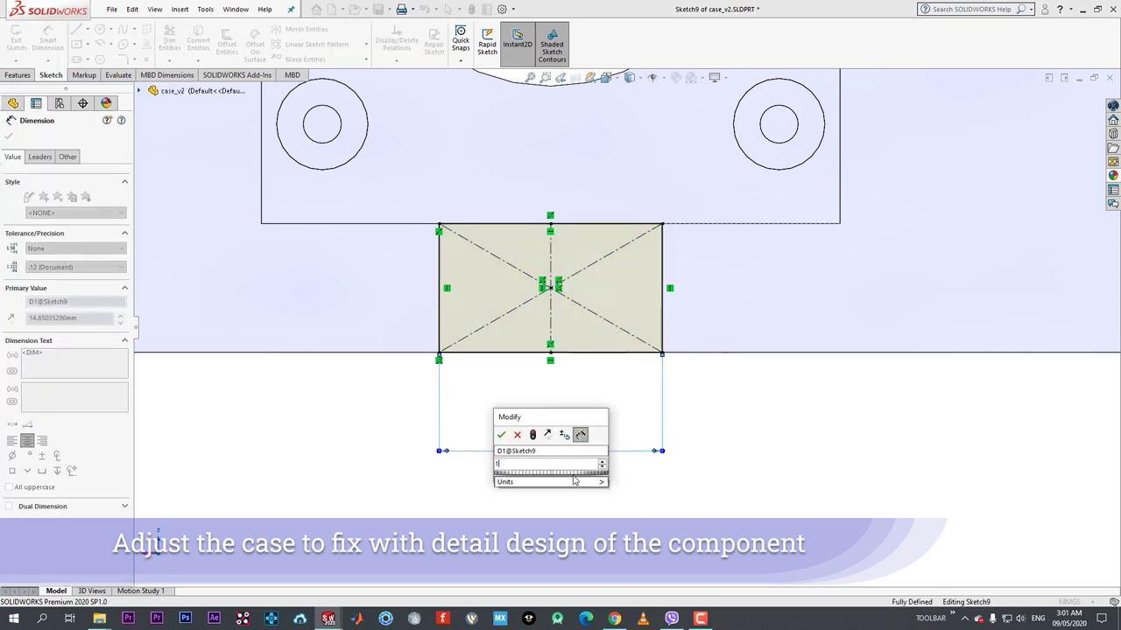
{"action": "key", "text": "Return"}
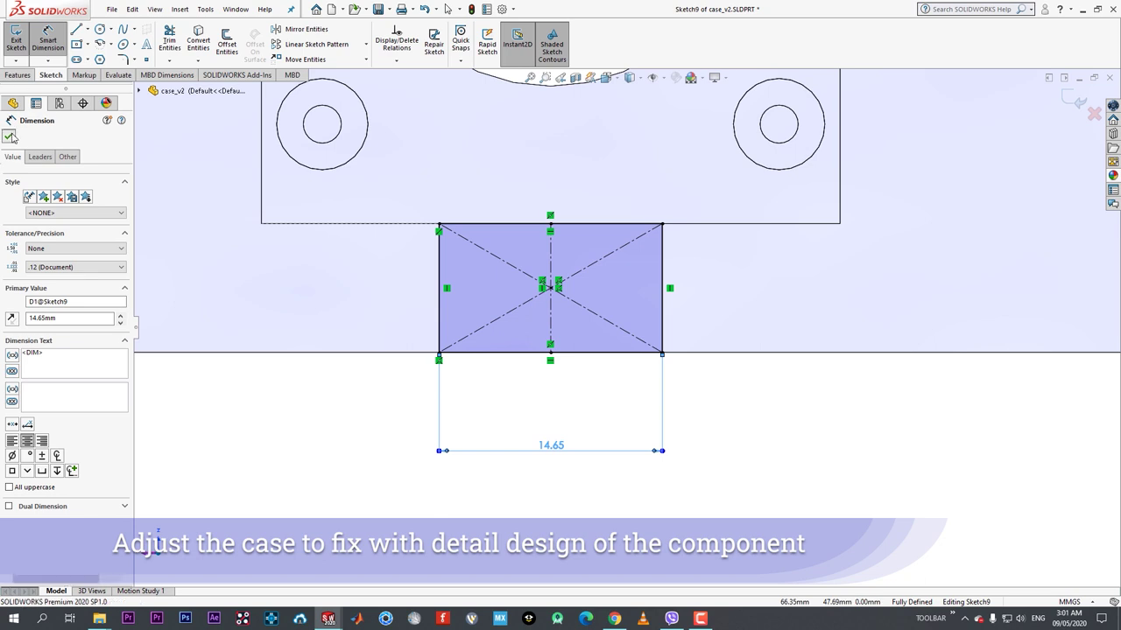
{"action": "left_click", "coordinate": [9, 137]}
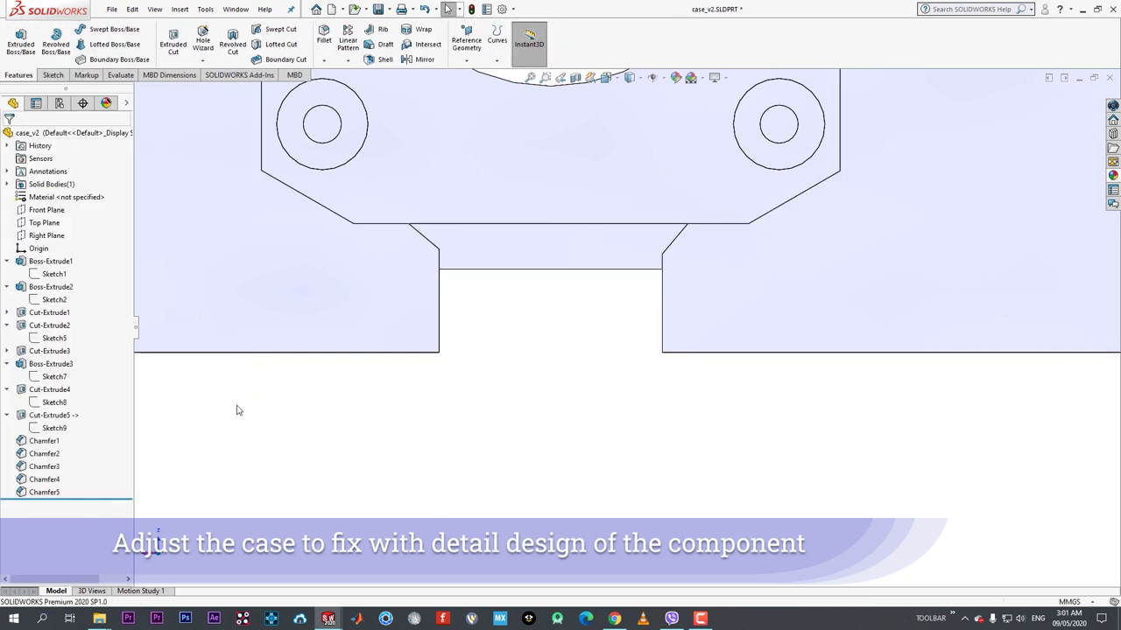
- Try to dimension the Cut-Extrude5 notch against the flange face of the case
{"action": "left_click", "coordinate": [61, 415]}
{"action": "scroll", "coordinate": [621, 330], "scroll_direction": "up", "scroll_amount": 3}
{"action": "mouse_move", "coordinate": [621, 330]}
{"action": "middle_mouse_down"}
{"action": "mouse_move", "coordinate": [546, 347]}
{"action": "mouse_move", "coordinate": [248, 323]}
{"action": "middle_mouse_up"}
{"action": "left_click", "coordinate": [199, 423]}
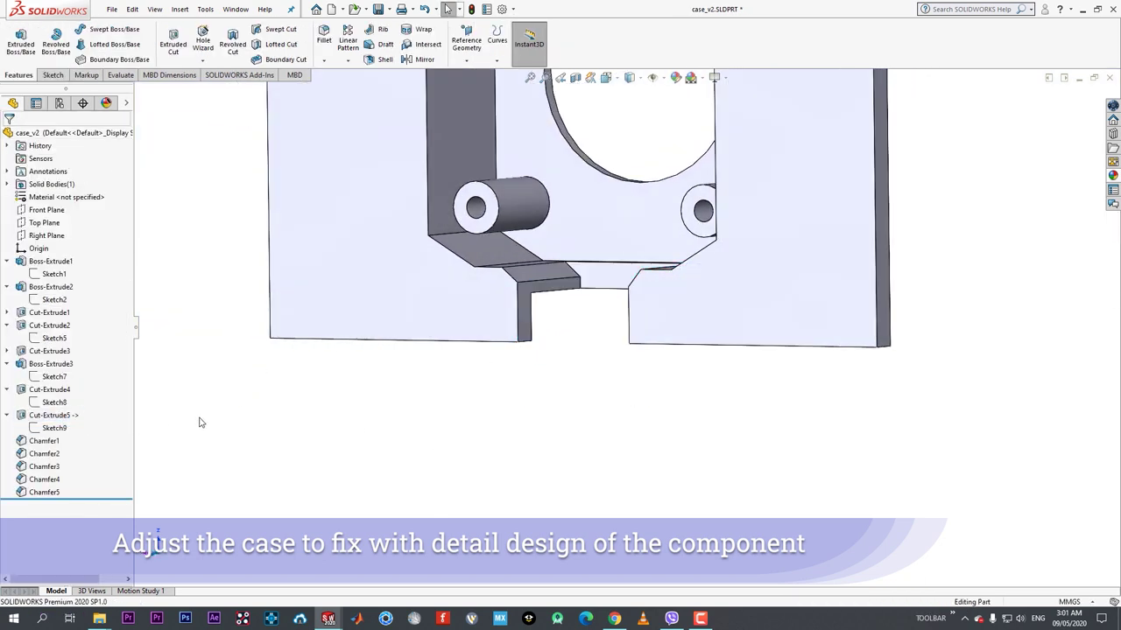
{"action": "middle_click_drag", "start_coordinate": [502, 370], "coordinate": [585, 315]}
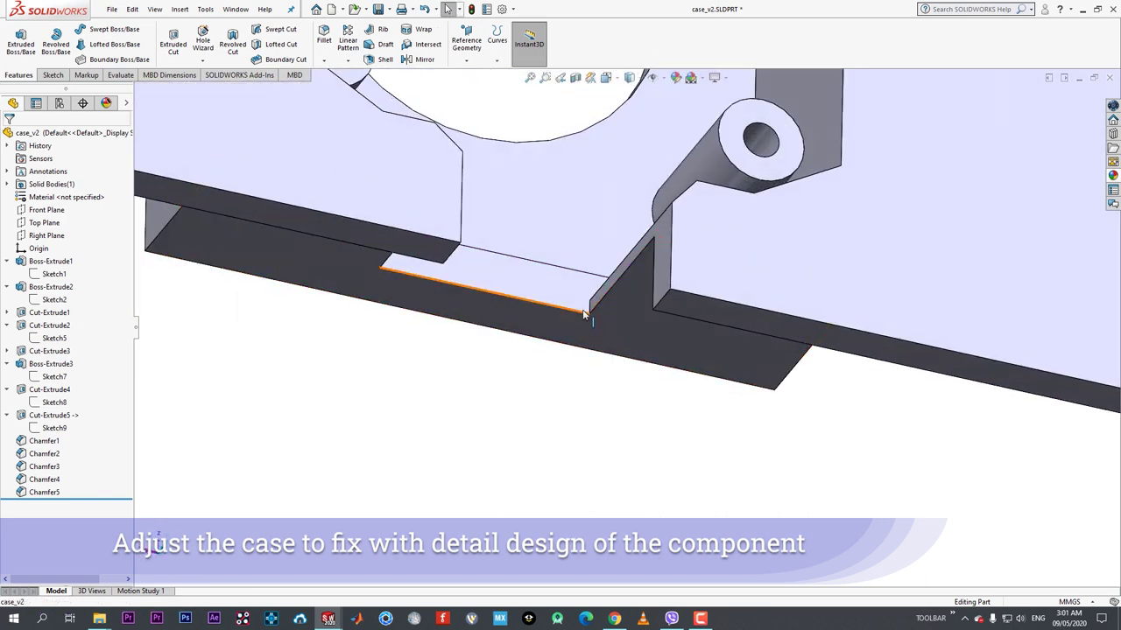
{"action": "key", "text": "d"}
{"action": "left_click", "coordinate": [568, 295]}
{"action": "scroll", "coordinate": [648, 385], "scroll_direction": "up", "scroll_amount": 4}
{"action": "middle_click_drag", "start_coordinate": [648, 385], "coordinate": [678, 408]}
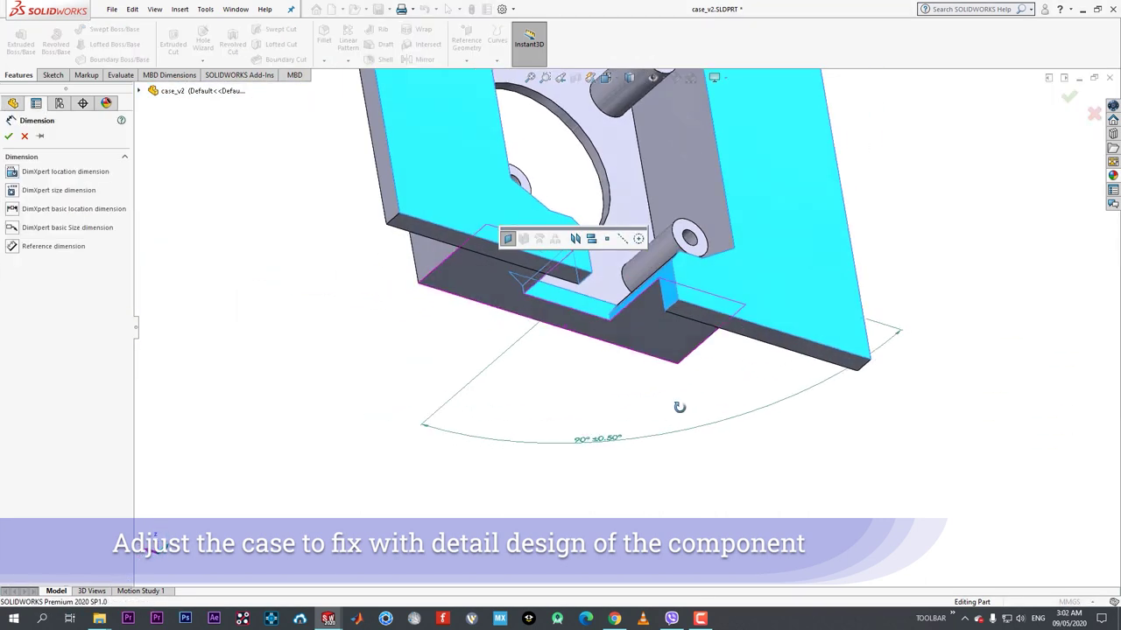
{"action": "key", "text": "Escape"}
{"action": "key", "text": "Return"}
{"action": "left_click", "coordinate": [593, 314]}
{"action": "left_click", "coordinate": [698, 298]}
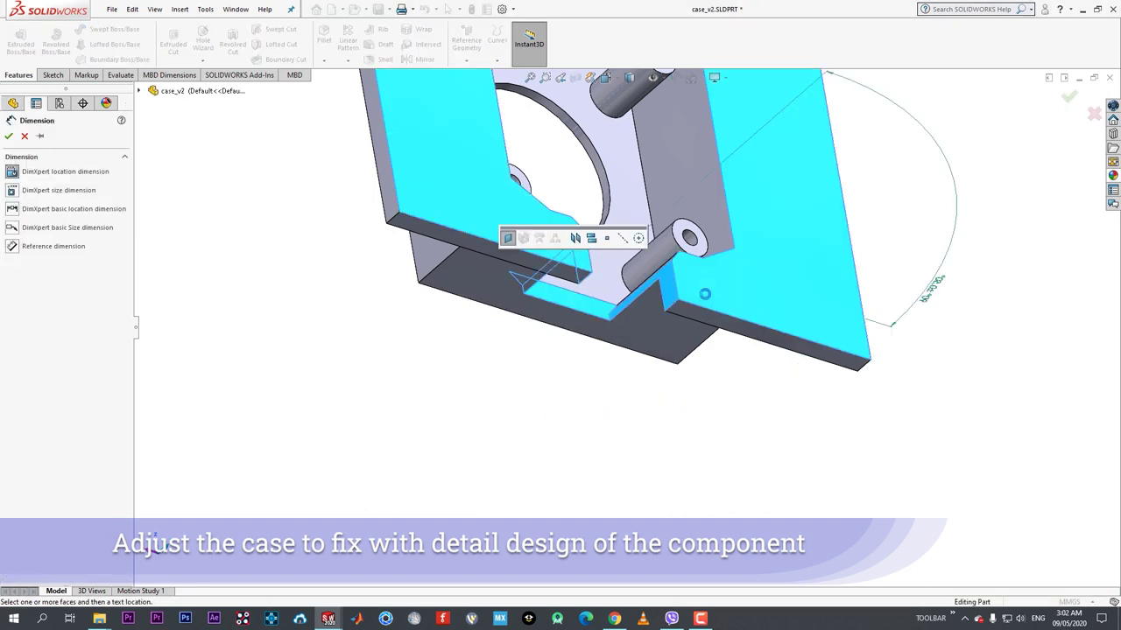
{"action": "middle_click_drag", "start_coordinate": [705, 294], "coordinate": [785, 322]}
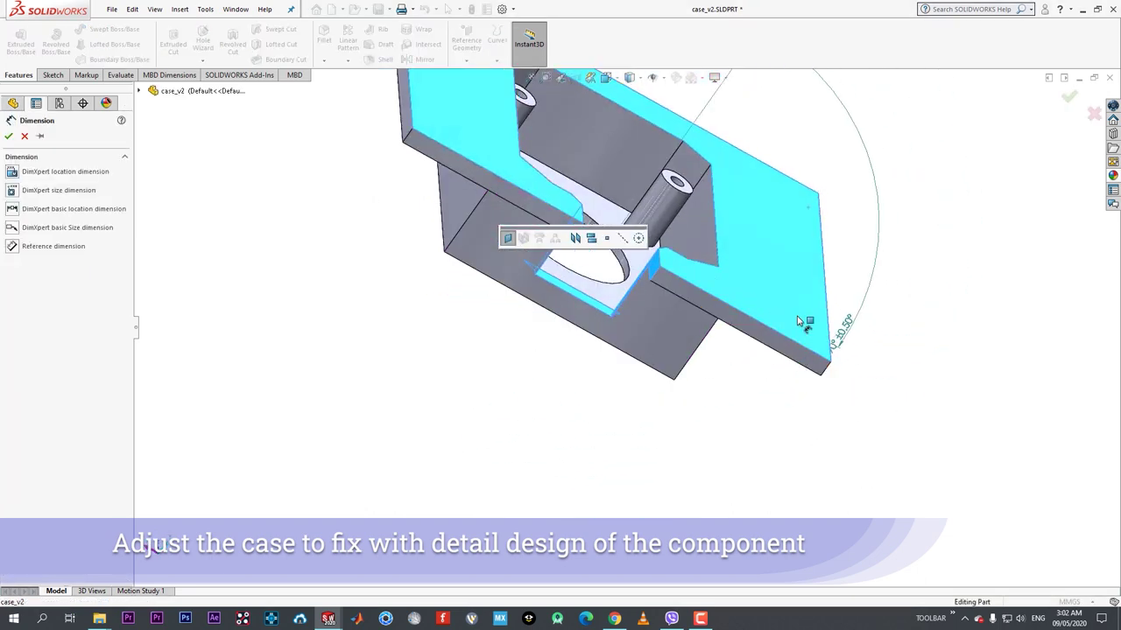
{"action": "middle_click_drag", "start_coordinate": [598, 282], "coordinate": [564, 201]}
{"action": "key", "text": "Escape"}
- Try to dimension the depth from the notch floor to the flange surface
{"action": "scroll", "coordinate": [591, 296], "scroll_direction": "down", "scroll_amount": 2}
{"action": "left_click", "coordinate": [540, 349]}
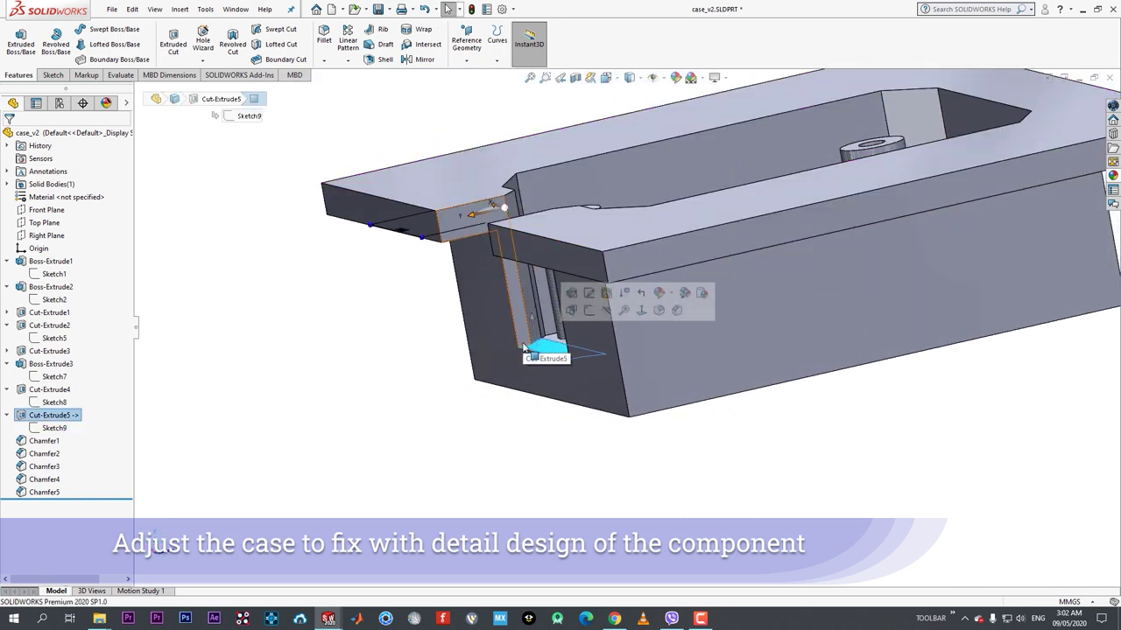
{"action": "key", "text": "Return"}
{"action": "left_click", "coordinate": [470, 186]}
{"action": "middle_click_drag", "start_coordinate": [471, 187], "coordinate": [531, 247]}
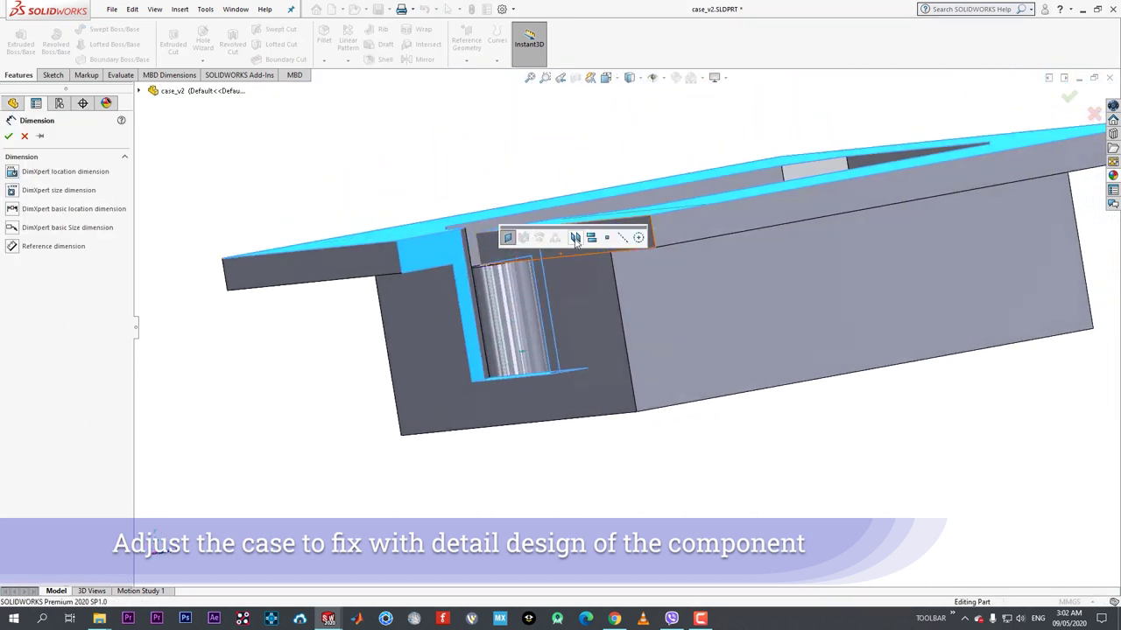
{"action": "key", "text": "Escape"}
{"action": "middle_click_drag", "start_coordinate": [481, 310], "coordinate": [705, 370]}
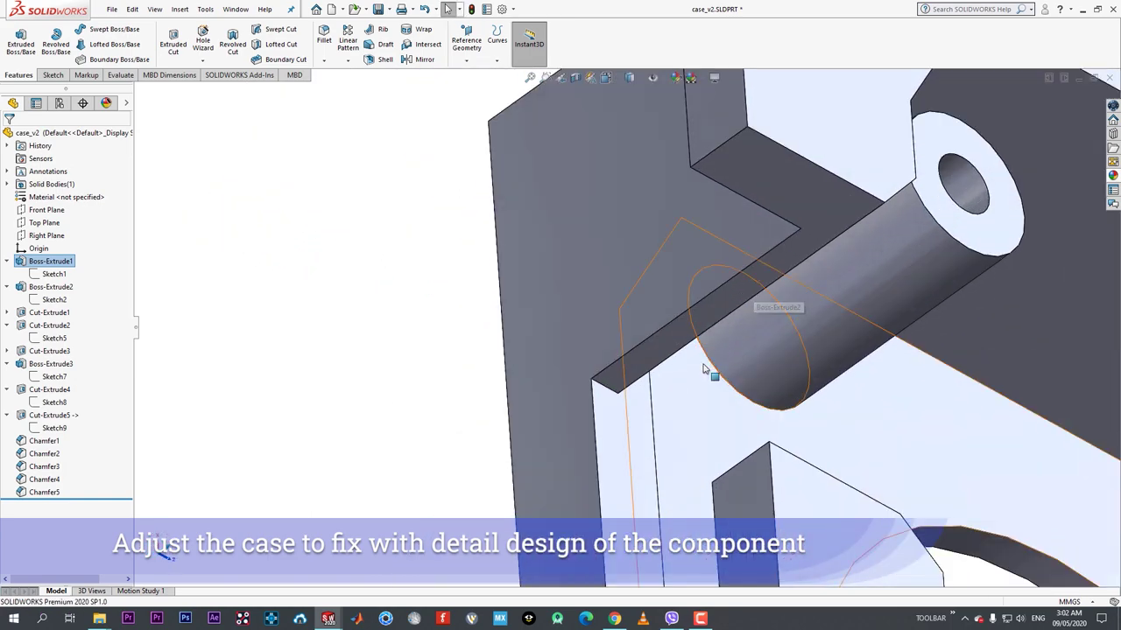
{"action": "scroll", "coordinate": [627, 326], "scroll_direction": "up", "scroll_amount": 3}
{"action": "key", "text": "d"}
{"action": "left_click", "coordinate": [616, 362]}
{"action": "middle_click_drag", "start_coordinate": [734, 233], "coordinate": [575, 158]}
{"action": "middle_click_drag", "start_coordinate": [551, 194], "coordinate": [363, 378]}
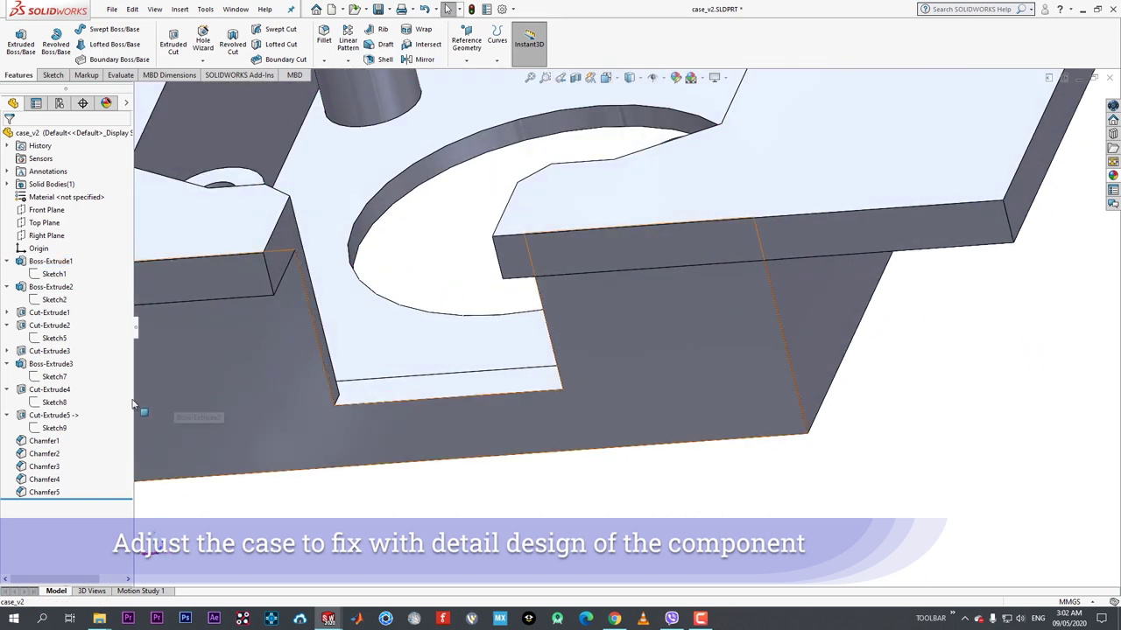
- Change the end condition of Cut-Extrude5 from a vertex reference to Blind with a depth of 14.03 mm
{"action": "left_click", "coordinate": [55, 415]}
{"action": "left_click", "coordinate": [75, 380]}
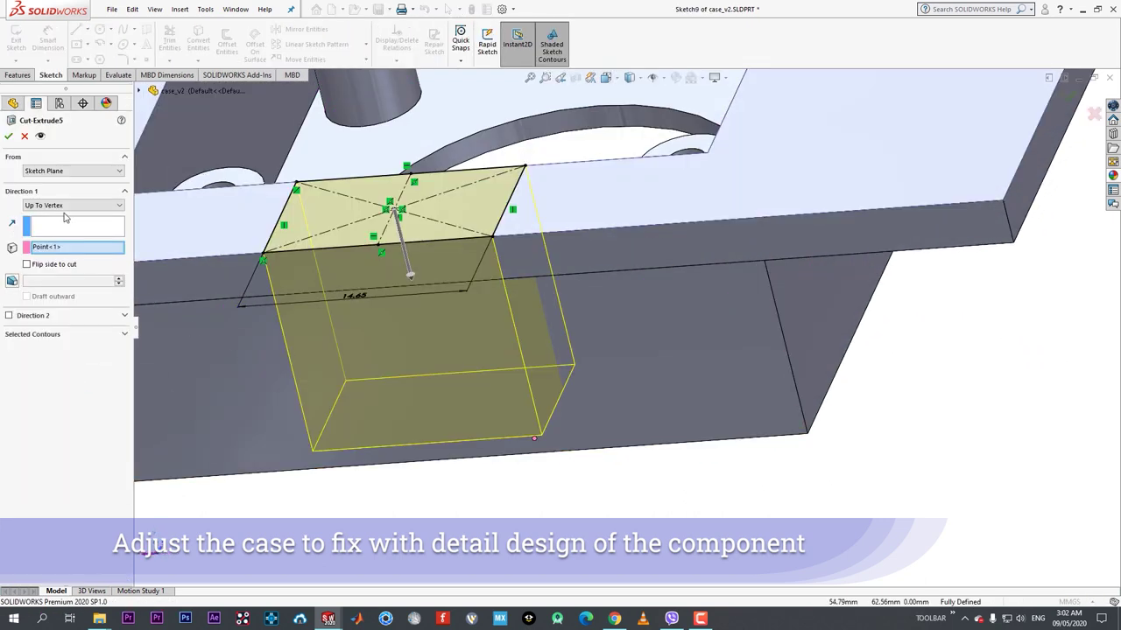
{"action": "left_click", "coordinate": [66, 206]}
{"action": "left_click", "coordinate": [39, 214]}
{"action": "left_click", "coordinate": [60, 248]}
{"action": "type", "text": "14.0"}
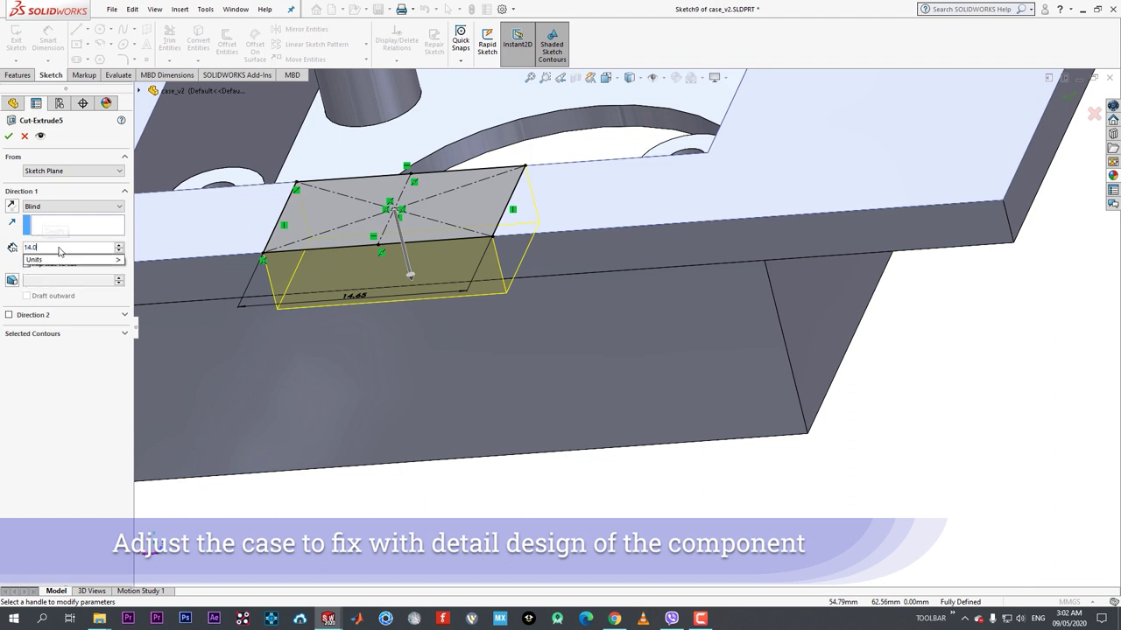
{"action": "type", "text": "3"}
{"action": "key", "text": "Return"}
{"action": "left_click", "coordinate": [9, 136]}
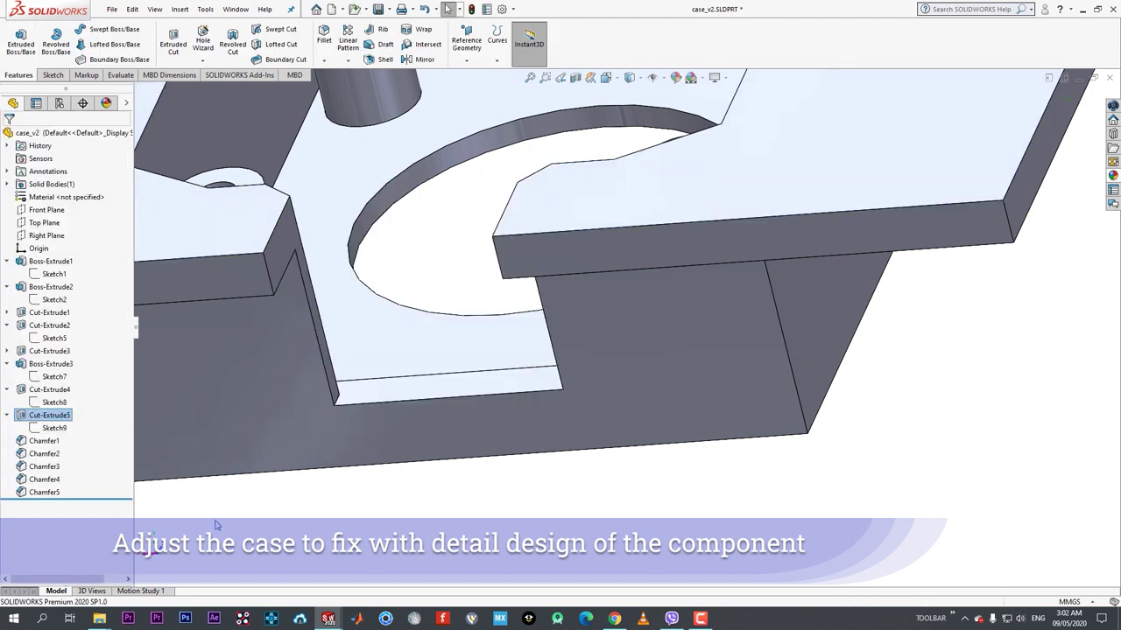
- Return to the design_2 assembly and examine how the case fits the display, board and the camera's threaded mount block
{"action": "left_click", "coordinate": [1110, 79]}
{"action": "left_click", "coordinate": [96, 65]}
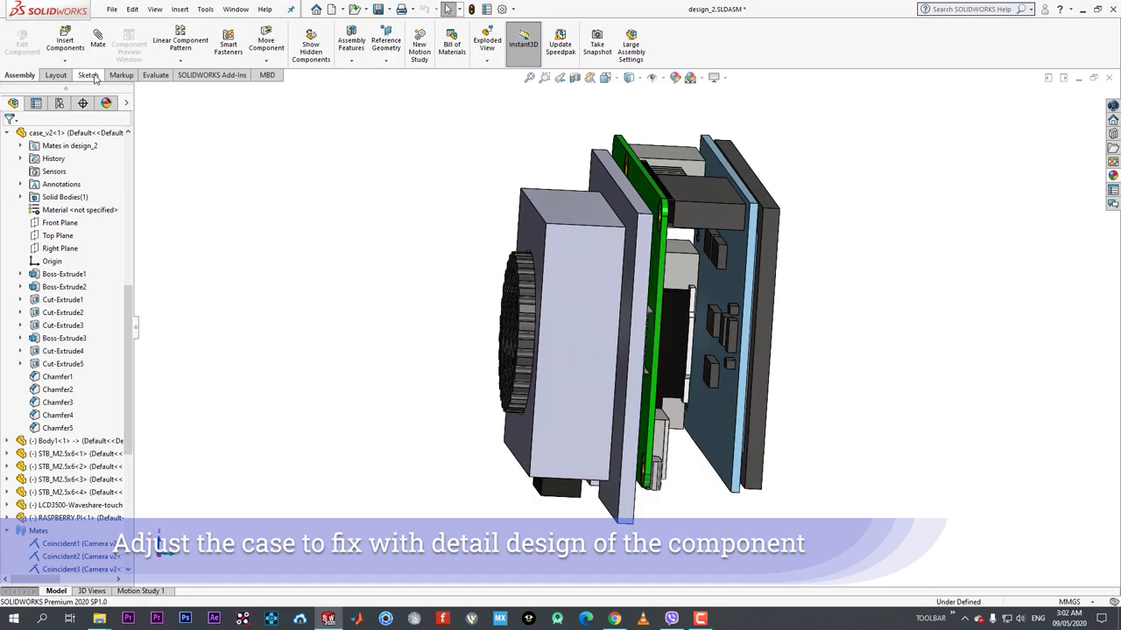
{"action": "middle_click_drag", "start_coordinate": [617, 265], "coordinate": [713, 289]}
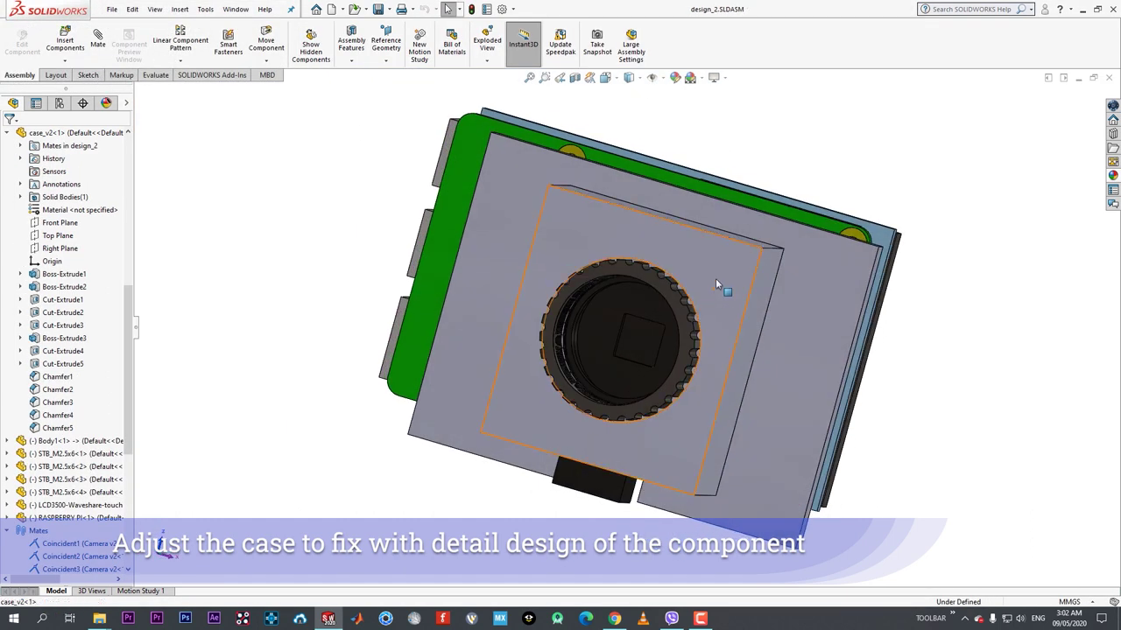
{"action": "left_click_drag", "start_coordinate": [772, 317], "coordinate": [762, 378]}
{"action": "middle_click_drag", "start_coordinate": [674, 388], "coordinate": [516, 394]}
{"action": "left_click", "coordinate": [750, 400]}
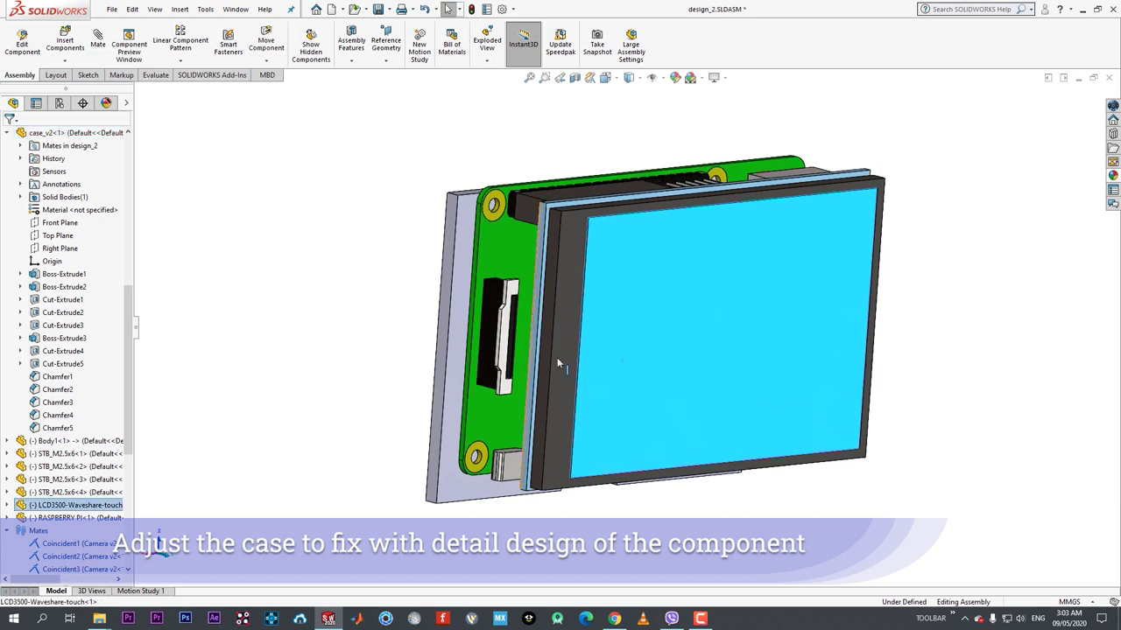
{"action": "left_click_drag", "start_coordinate": [557, 358], "coordinate": [620, 613]}
{"action": "middle_click_drag", "start_coordinate": [620, 613], "coordinate": [778, 320]}
{"action": "scroll", "coordinate": [608, 499], "scroll_direction": "down", "scroll_amount": 2}
{"action": "scroll", "coordinate": [718, 381], "scroll_direction": "up", "scroll_amount": 2}
{"action": "scroll", "coordinate": [799, 296], "scroll_direction": "down", "scroll_amount": 2}
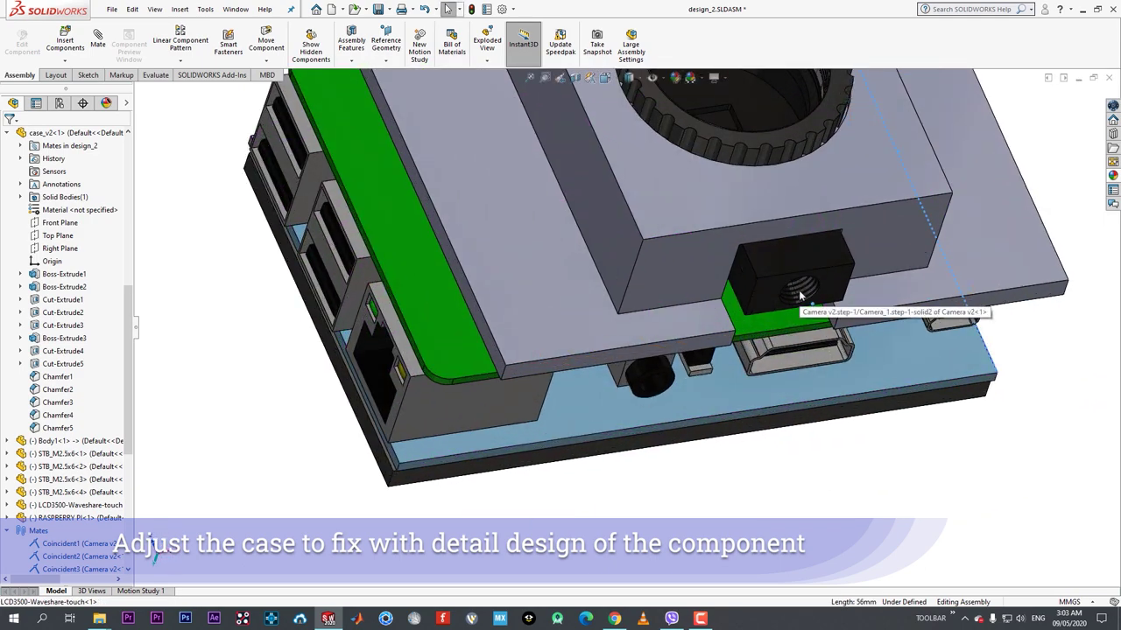
{"action": "scroll", "coordinate": [746, 282], "scroll_direction": "down", "scroll_amount": 3}
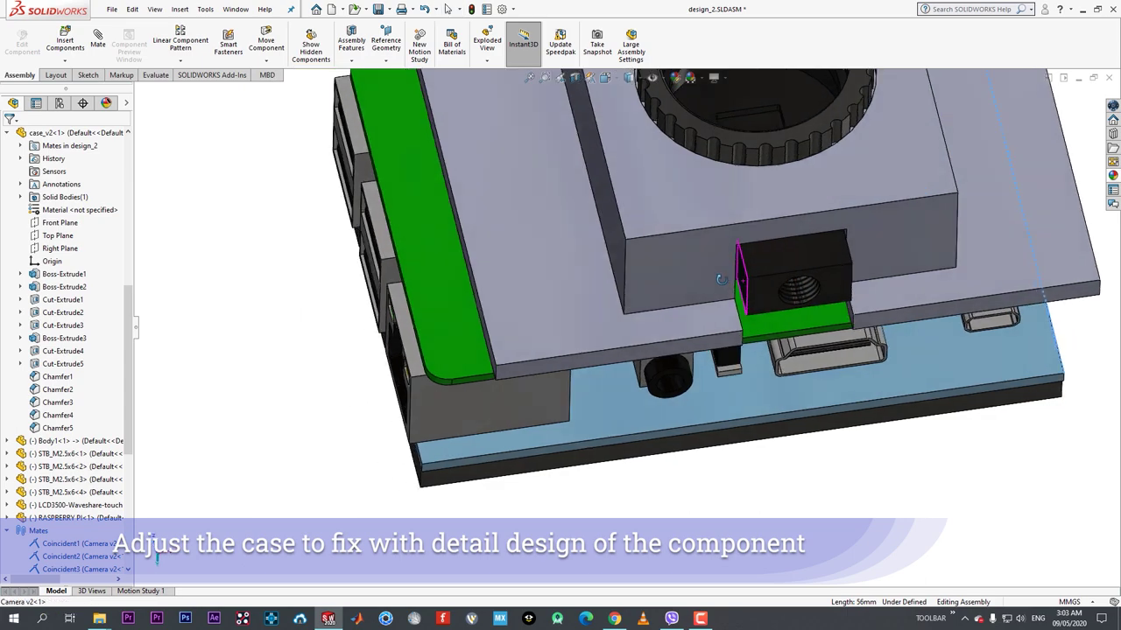
{"action": "middle_click_drag", "start_coordinate": [758, 255], "coordinate": [706, 268]}
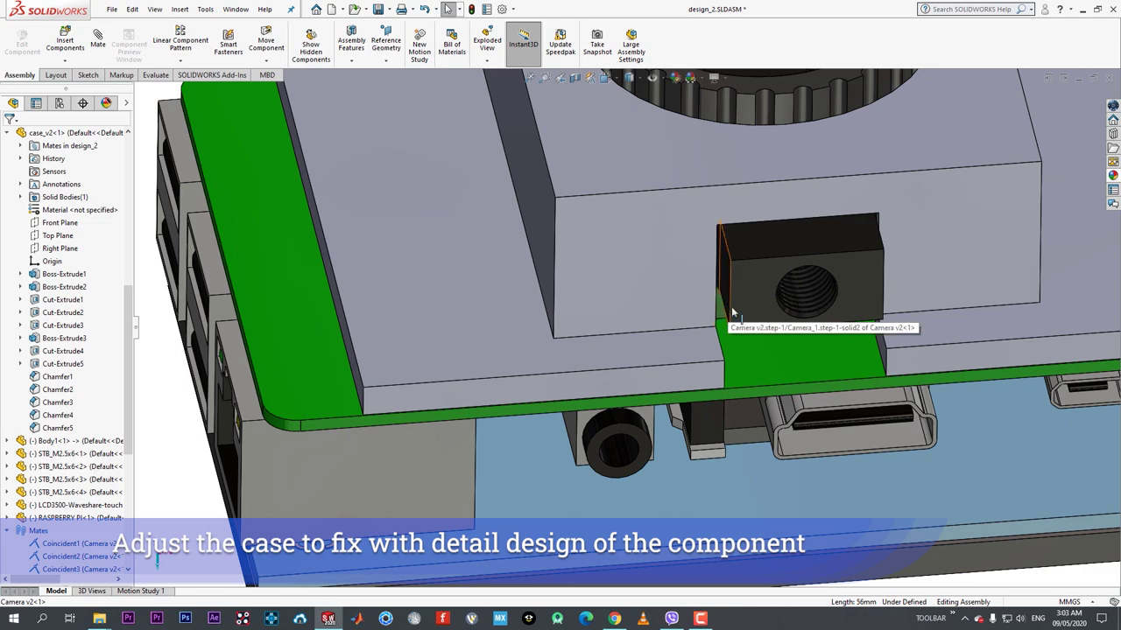
{"action": "mouse_move", "coordinate": [716, 301]}
{"action": "middle_mouse_down"}
{"action": "mouse_move", "coordinate": [745, 248]}
{"action": "mouse_move", "coordinate": [723, 292]}
{"action": "middle_mouse_up"}
- Edit case_v2 within the assembly and start a sketch on the notched end face of the camera housing
{"action": "left_click", "coordinate": [688, 243]}
{"action": "left_click", "coordinate": [774, 176]}
{"action": "scroll", "coordinate": [791, 208], "scroll_direction": "down", "scroll_amount": 3}
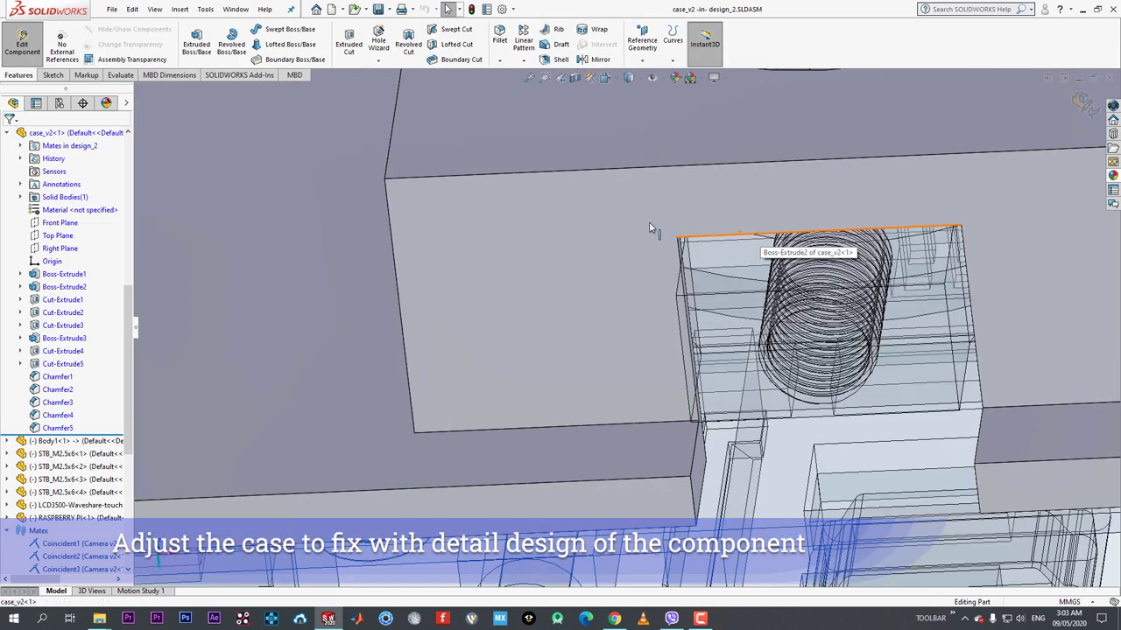
{"action": "left_click", "coordinate": [629, 228]}
{"action": "left_click", "coordinate": [681, 195]}
- Convert the side and inner edges of the notch into sketch lines
{"action": "left_click", "coordinate": [680, 249]}
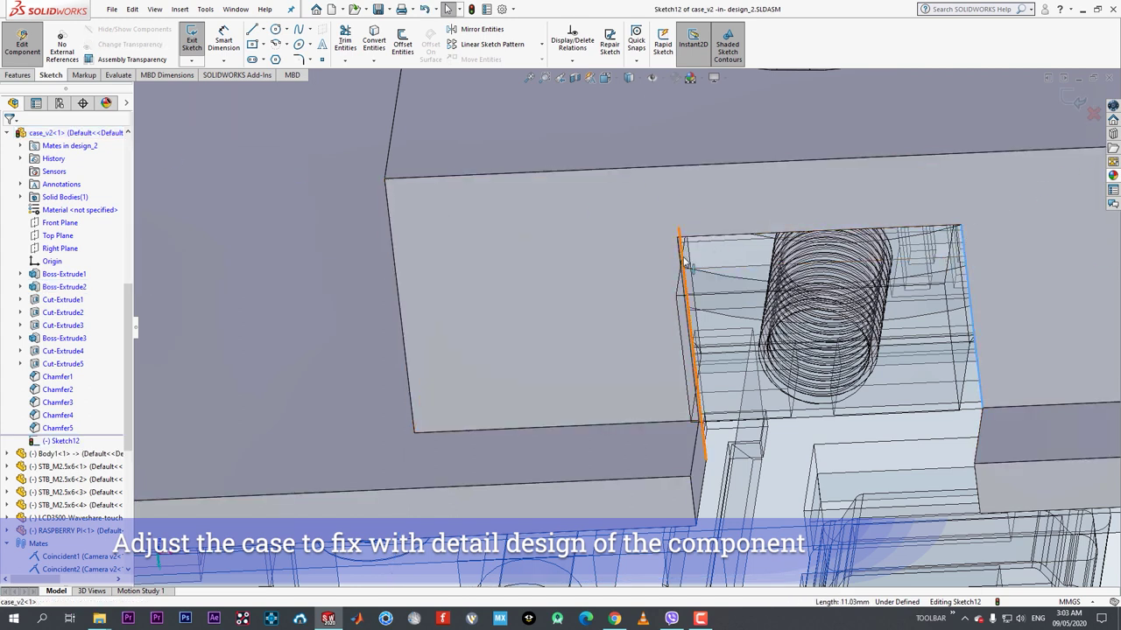
{"action": "left_click", "coordinate": [374, 44]}
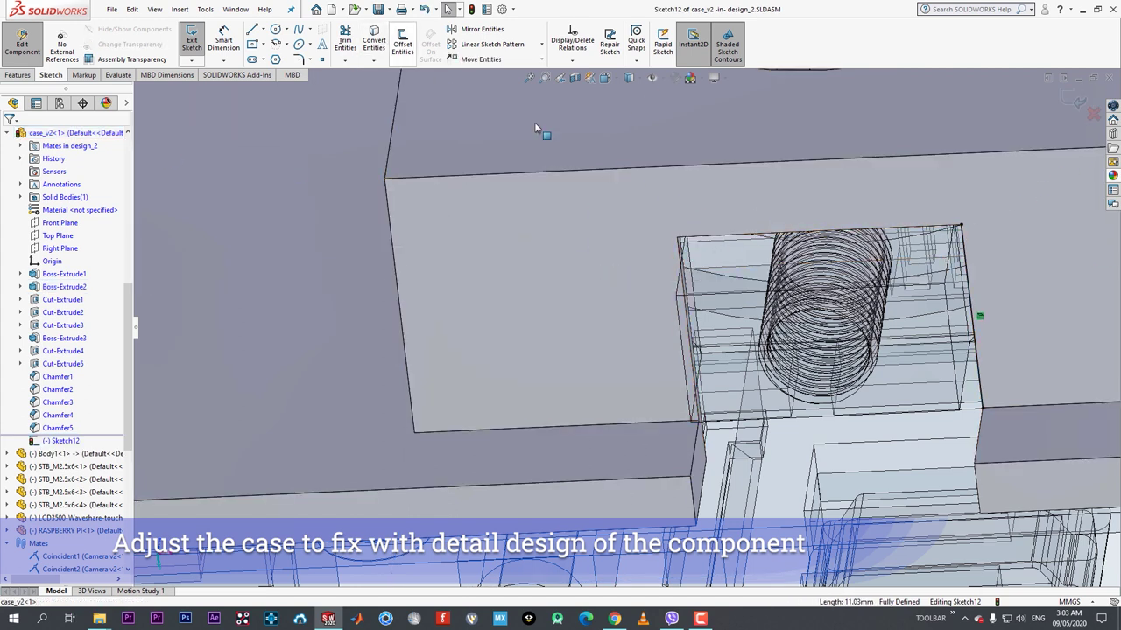
{"action": "left_click", "coordinate": [374, 44]}
{"action": "left_click", "coordinate": [694, 236]}
{"action": "left_click", "coordinate": [683, 250]}
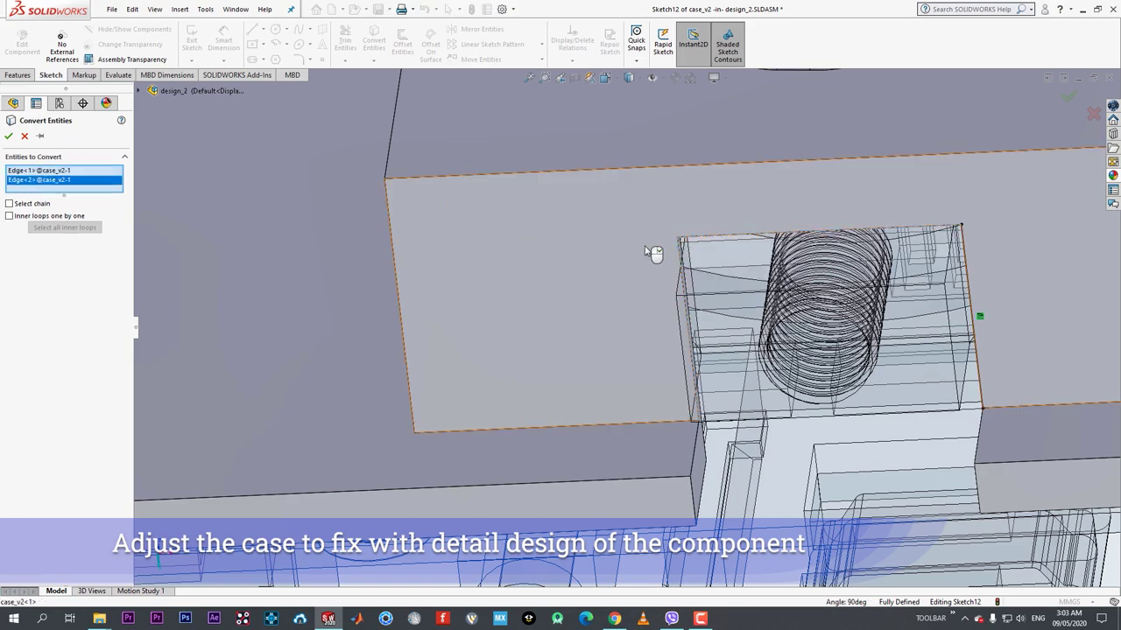
{"action": "left_click", "coordinate": [8, 136]}
- Try to extrude the open notch outline as a thin boss, and return to the assembly without the sketch
{"action": "left_click", "coordinate": [17, 75]}
{"action": "left_click", "coordinate": [198, 42]}
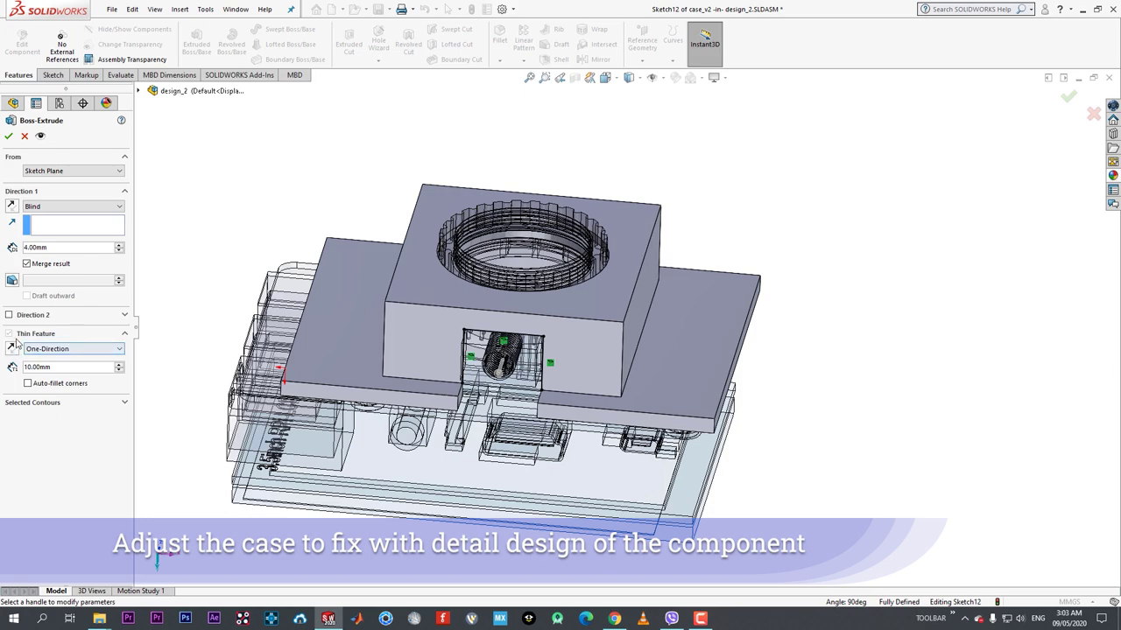
{"action": "left_click", "coordinate": [25, 136]}
{"action": "scroll", "coordinate": [473, 376], "scroll_direction": "down", "scroll_amount": 2}
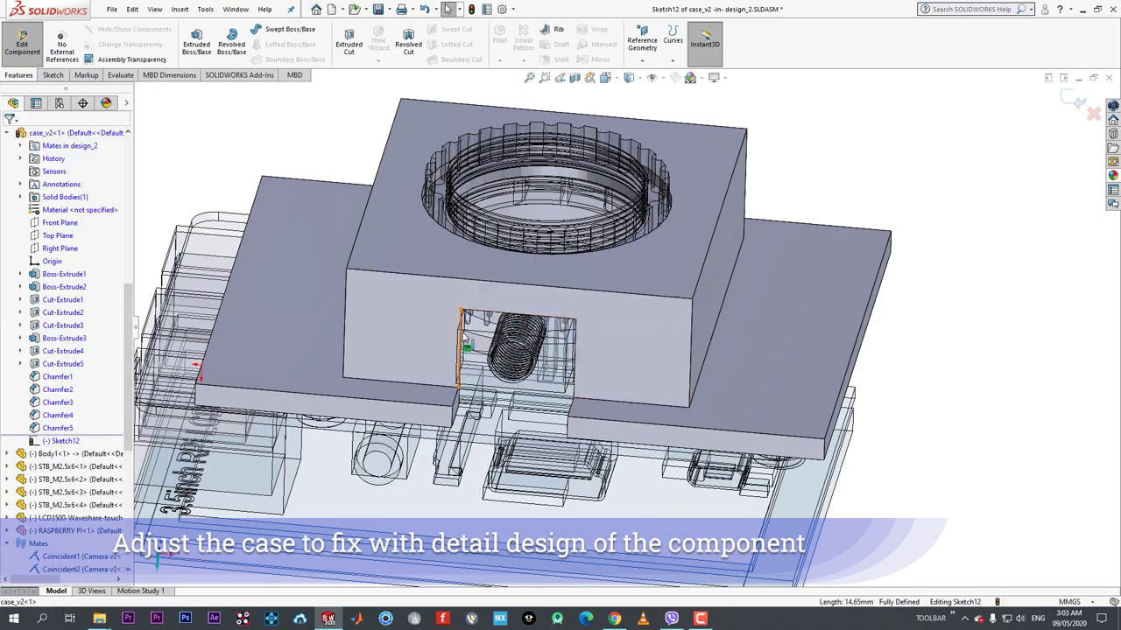
{"action": "middle_click_drag", "start_coordinate": [496, 359], "coordinate": [603, 320]}
{"action": "scroll", "coordinate": [603, 320], "scroll_direction": "down", "scroll_amount": 2}
{"action": "middle_click_drag", "start_coordinate": [660, 298], "coordinate": [572, 340]}
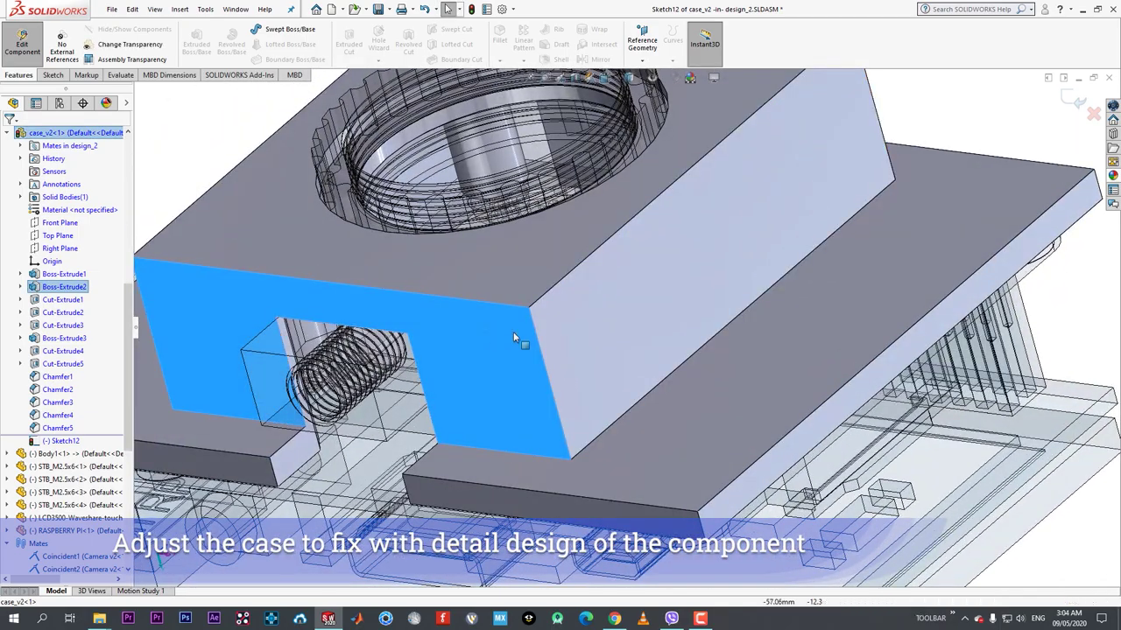
{"action": "scroll", "coordinate": [514, 337], "scroll_direction": "up", "scroll_amount": 2}
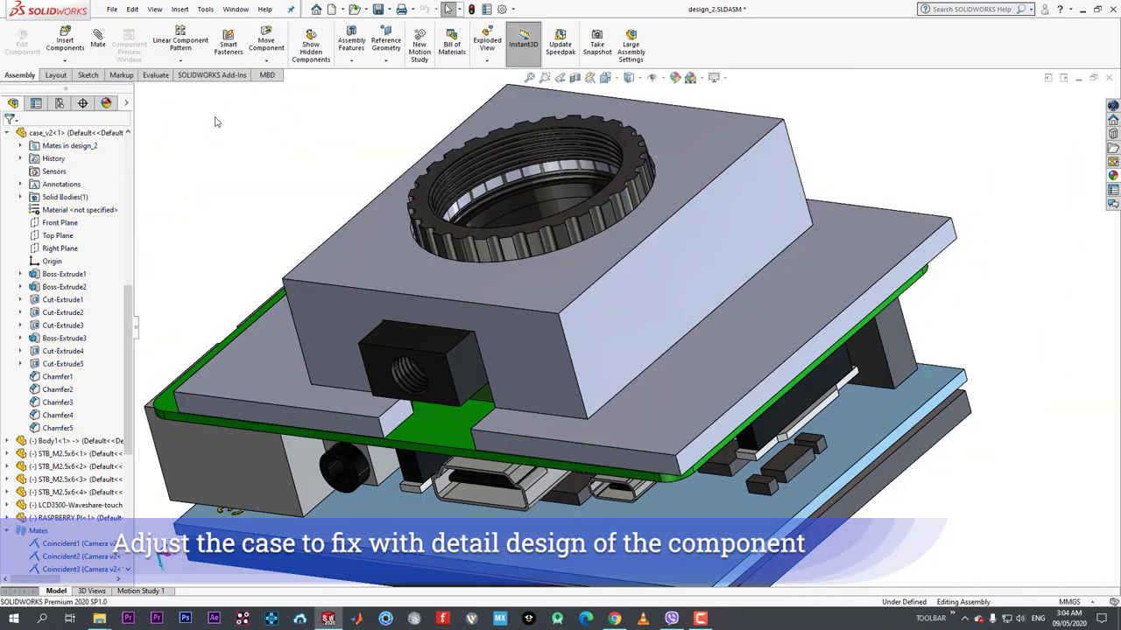
- Open the case_v2 part and start a sketch on the notched end face of the camera housing
{"action": "key", "text": "ctrl+o"}
{"action": "double_click", "coordinate": [798, 150]}
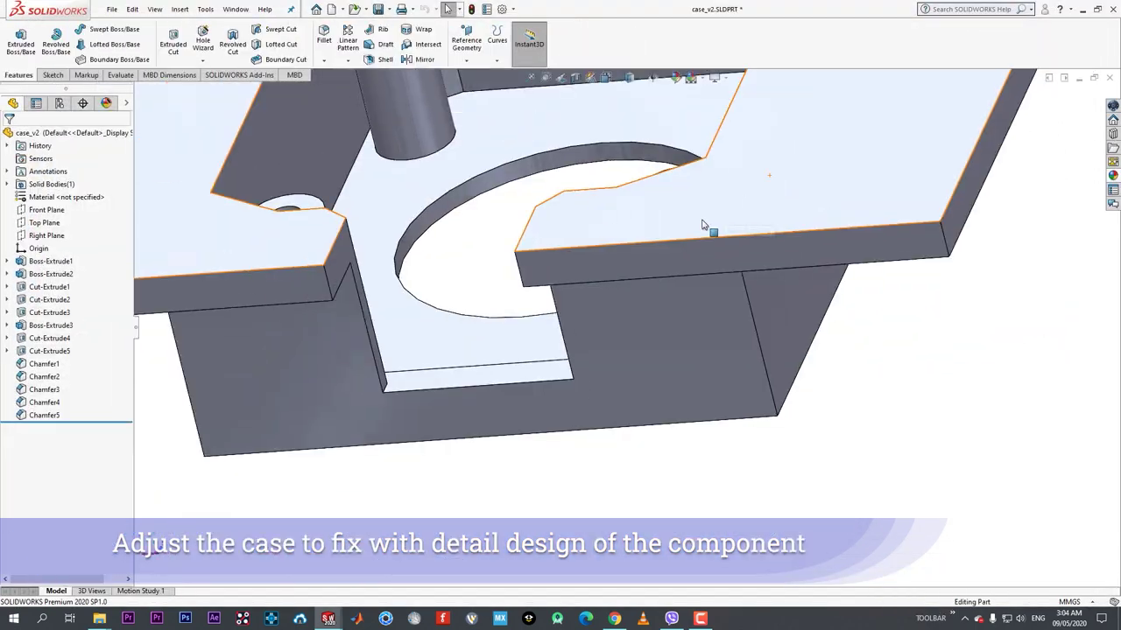
{"action": "scroll", "coordinate": [703, 222], "scroll_direction": "up", "scroll_amount": 3}
{"action": "middle_click_drag", "start_coordinate": [703, 223], "coordinate": [726, 183]}
{"action": "scroll", "coordinate": [725, 188], "scroll_direction": "down", "scroll_amount": 5}
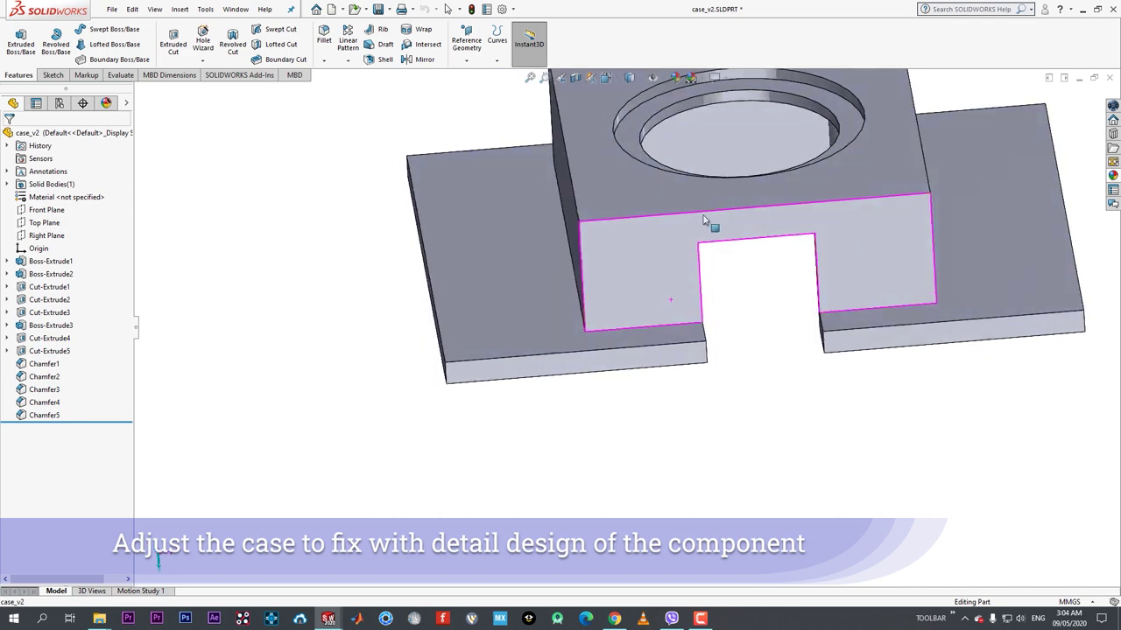
{"action": "left_click", "coordinate": [726, 307]}
{"action": "left_click", "coordinate": [724, 246]}
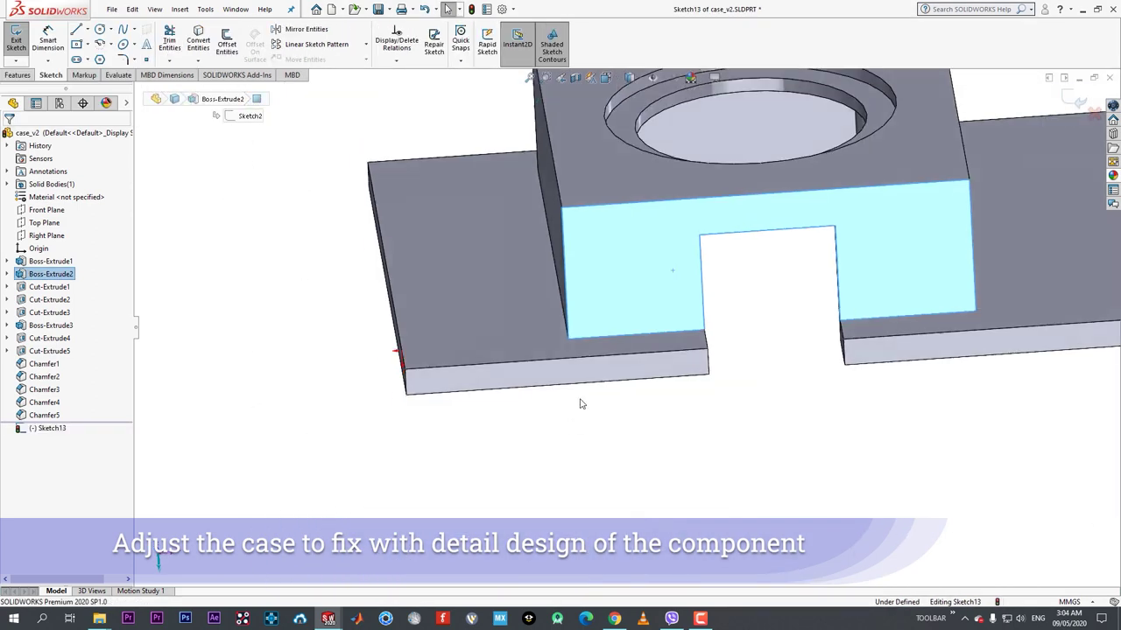
- Convert the three notch edges, the two sides and the upper one, into sketch lines on the housing's end face
{"action": "left_click", "coordinate": [198, 42]}
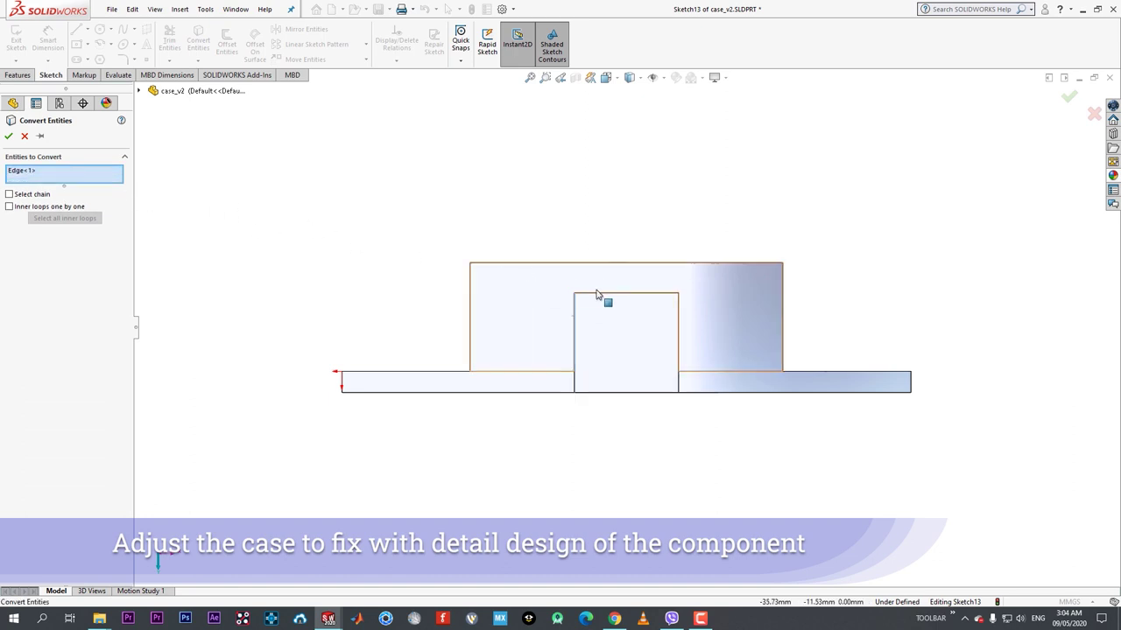
{"action": "middle_click_drag", "start_coordinate": [680, 316], "coordinate": [718, 388]}
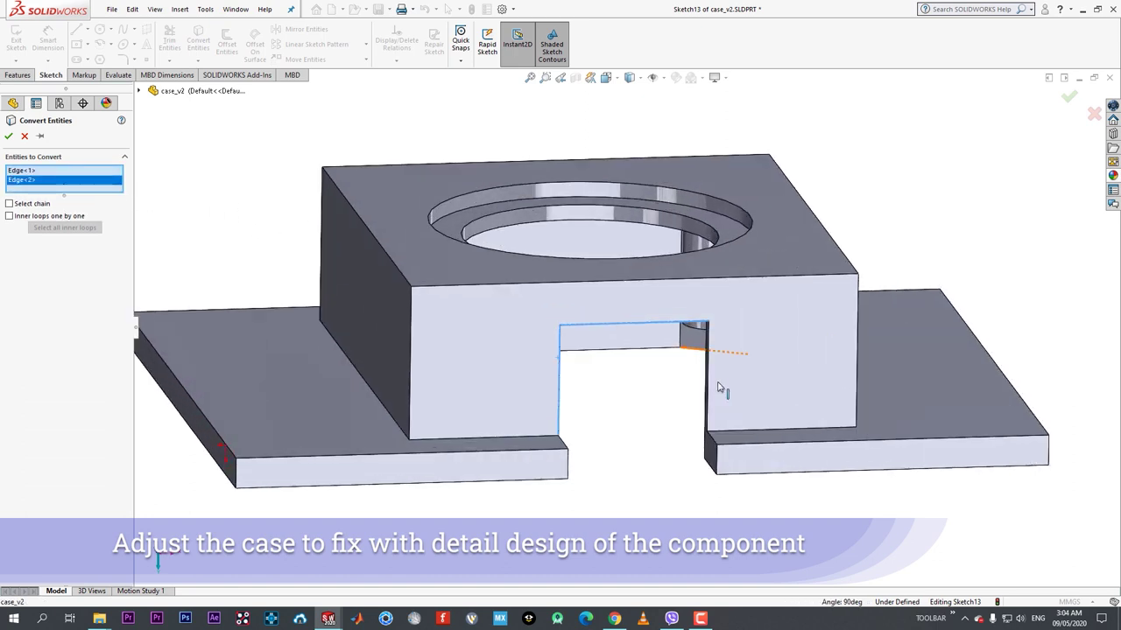
{"action": "left_click", "coordinate": [9, 134]}
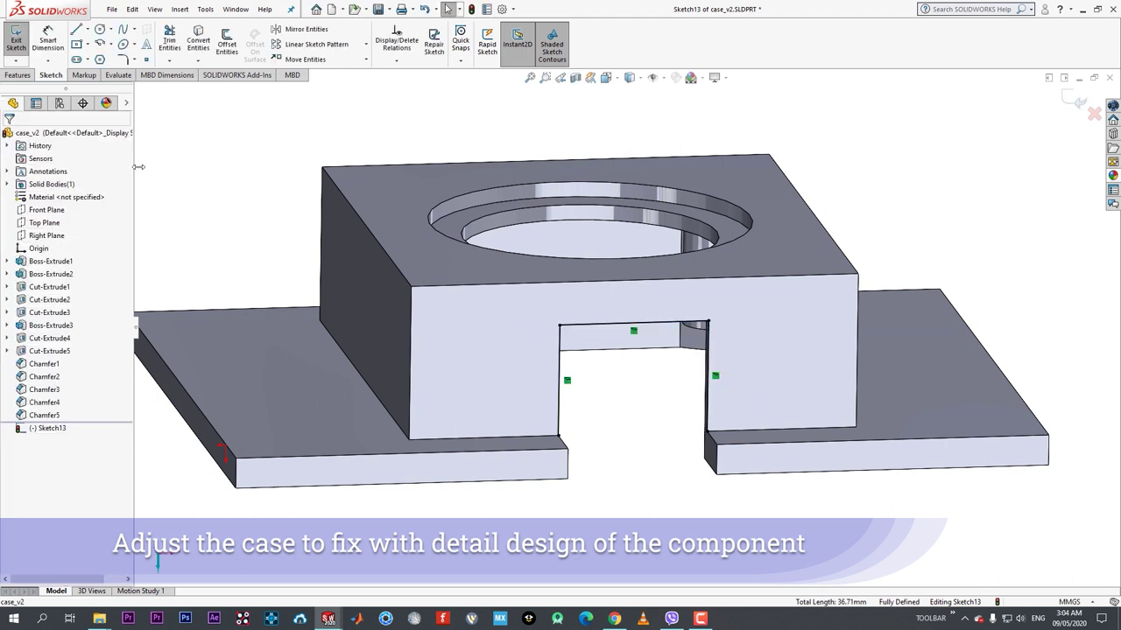
- Extrude the open notch outline as a 1 mm one-direction thin boss up to the end face of the base plate
{"action": "left_click", "coordinate": [17, 76]}
{"action": "left_click", "coordinate": [21, 39]}
{"action": "left_click", "coordinate": [12, 349]}
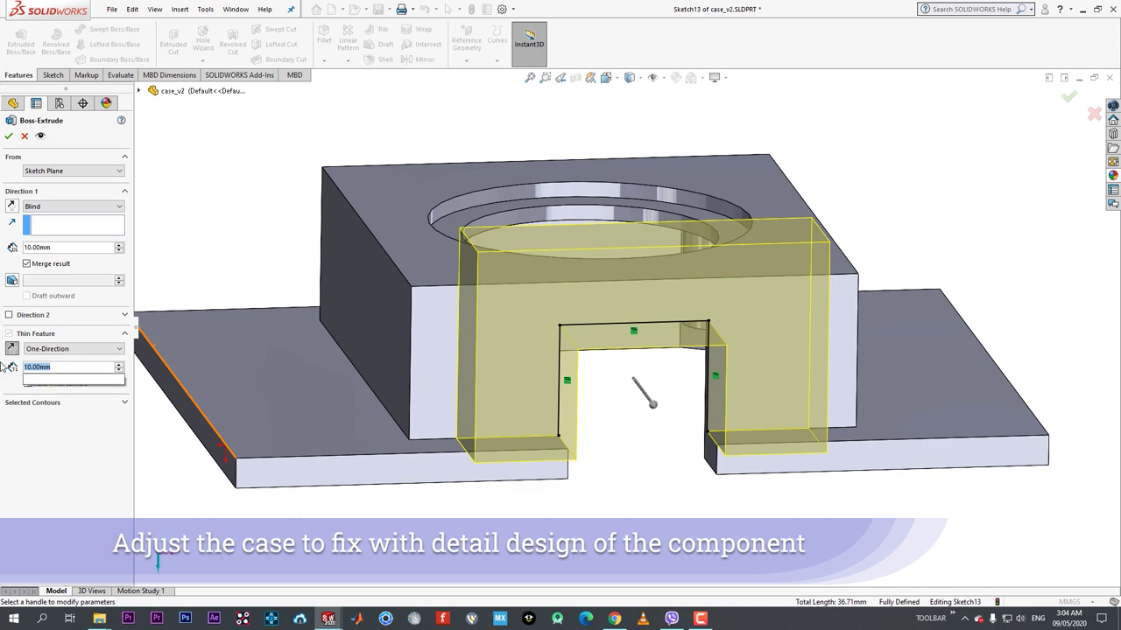
{"action": "type", "text": "2"}
{"action": "key", "text": "Return"}
{"action": "middle_click_drag", "start_coordinate": [560, 429], "coordinate": [482, 401]}
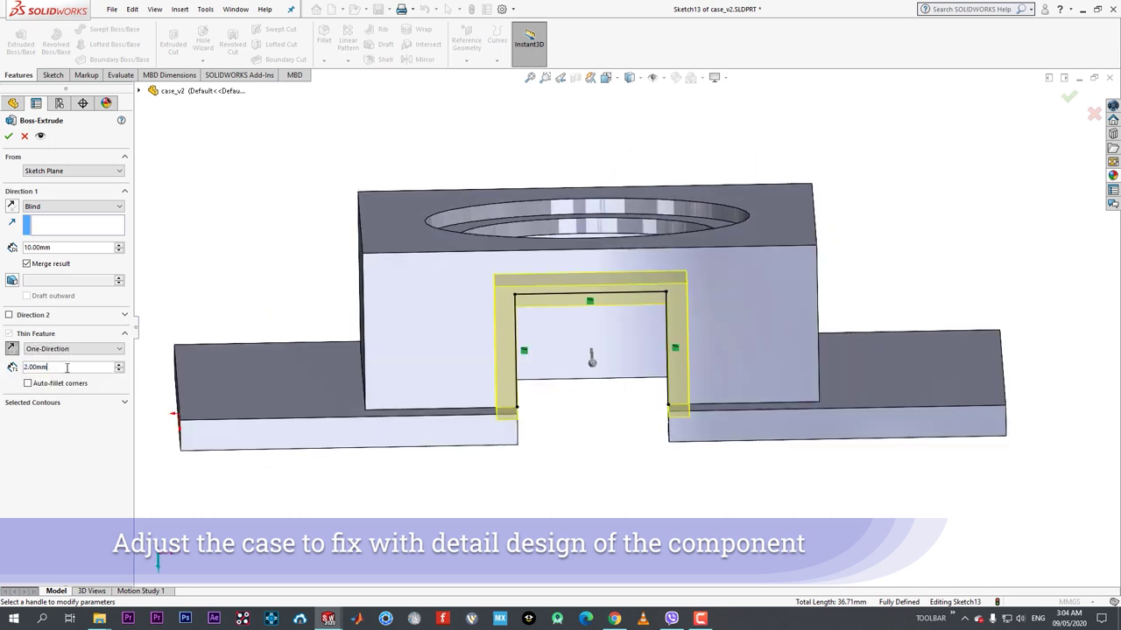
{"action": "middle_click_drag", "start_coordinate": [609, 359], "coordinate": [681, 380]}
{"action": "left_click", "coordinate": [73, 206]}
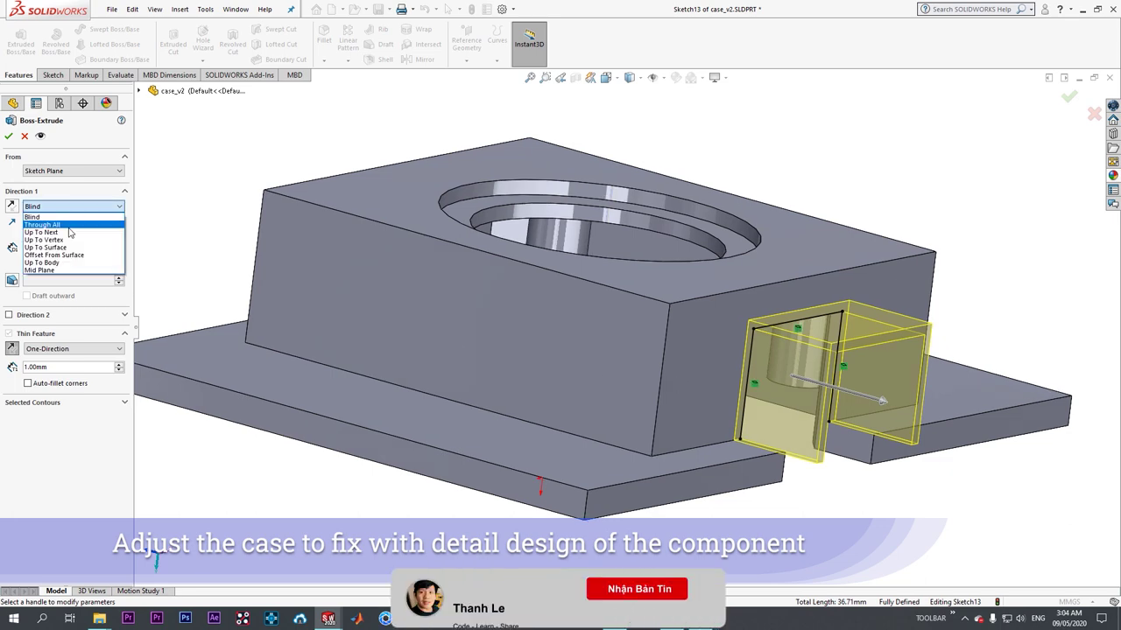
{"action": "left_click", "coordinate": [66, 247]}
{"action": "left_click", "coordinate": [775, 490]}
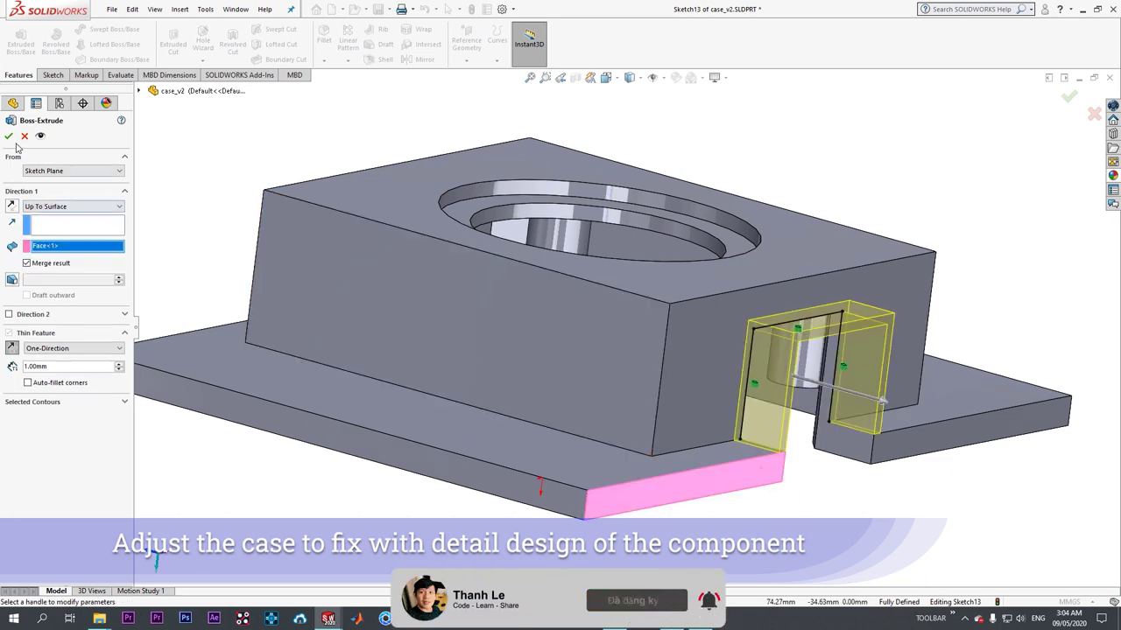
{"action": "key", "text": "Return"}
- Examine the new thin frame around the camera mount and the fit of the case, Raspberry Pi and display in the assembly
{"action": "middle_click_drag", "start_coordinate": [582, 325], "coordinate": [696, 414]}
{"action": "scroll", "coordinate": [726, 400], "scroll_direction": "up", "scroll_amount": 5}
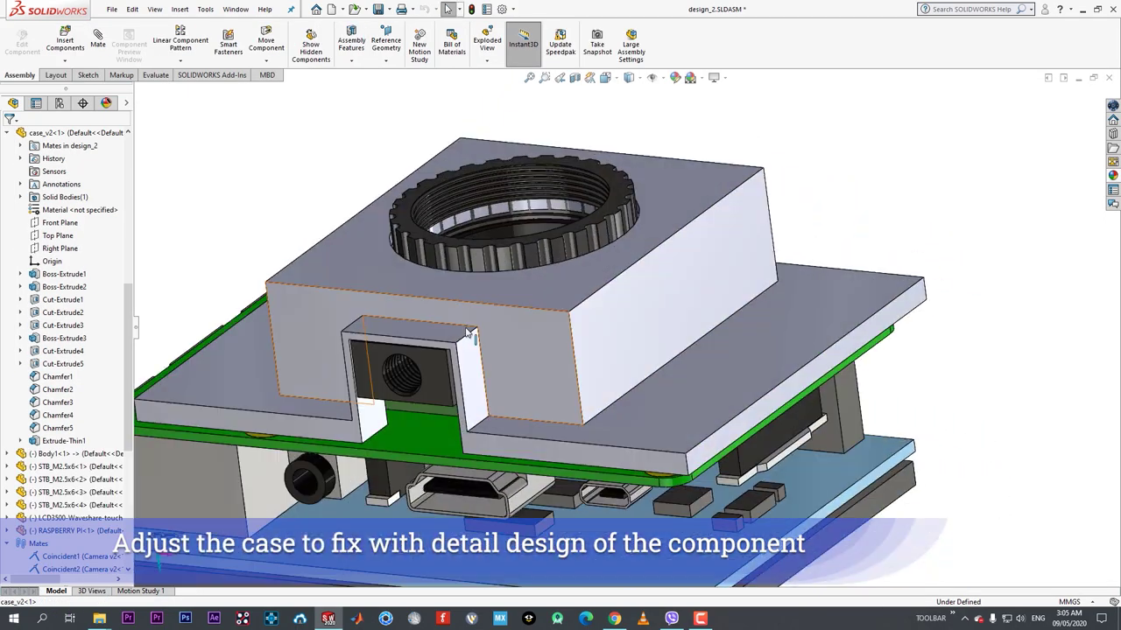
{"action": "scroll", "coordinate": [467, 332], "scroll_direction": "down", "scroll_amount": 1}
{"action": "middle_click_drag", "start_coordinate": [447, 377], "coordinate": [418, 503]}
{"action": "middle_click_drag", "start_coordinate": [415, 413], "coordinate": [412, 511]}
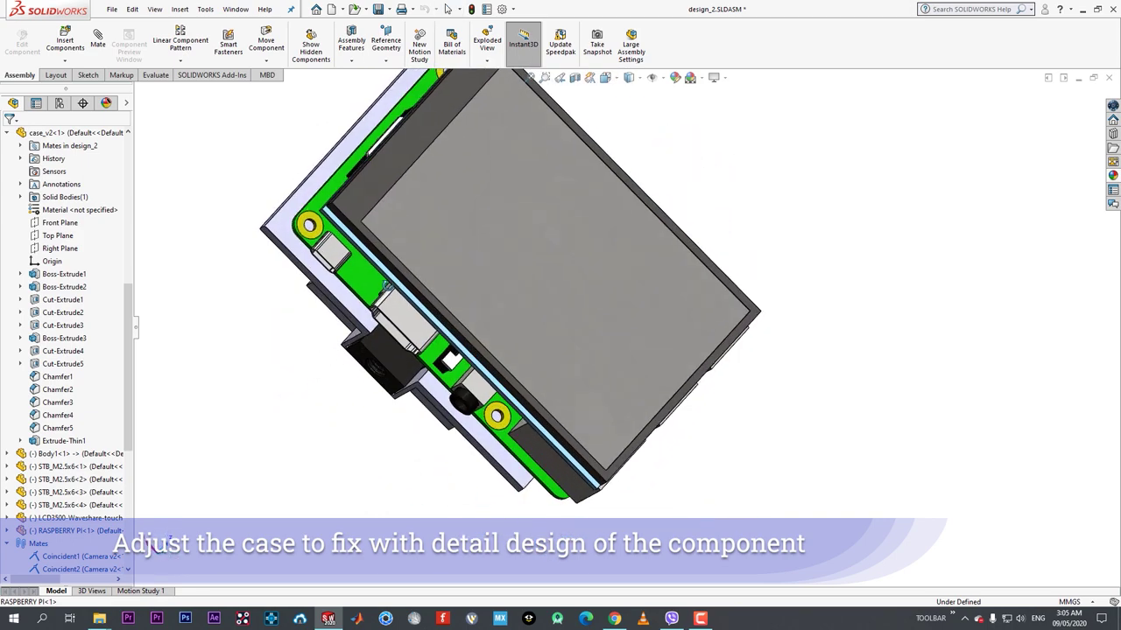
{"action": "scroll", "coordinate": [433, 292], "scroll_direction": "down", "scroll_amount": 2}
{"action": "middle_click_drag", "start_coordinate": [425, 293], "coordinate": [405, 192]}
{"action": "scroll", "coordinate": [404, 192], "scroll_direction": "up", "scroll_amount": 3}
{"action": "middle_click_drag", "start_coordinate": [500, 222], "coordinate": [688, 469]}
{"action": "left_click", "coordinate": [440, 326]}
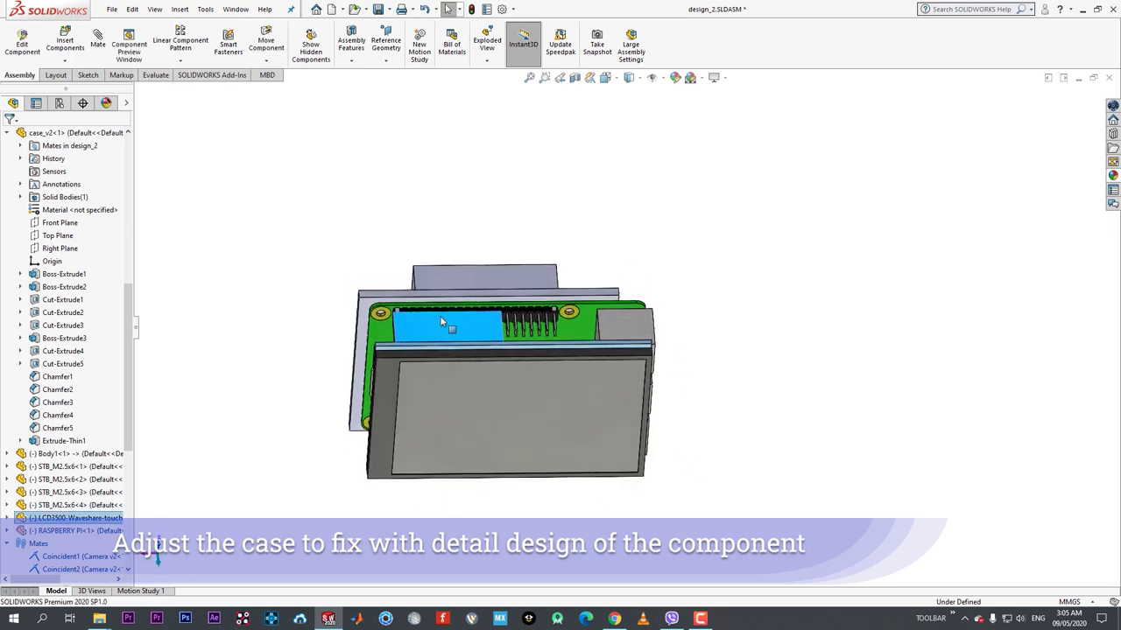
{"action": "scroll", "coordinate": [440, 316], "scroll_direction": "down", "scroll_amount": 5}
{"action": "scroll", "coordinate": [433, 294], "scroll_direction": "up", "scroll_amount": 5}
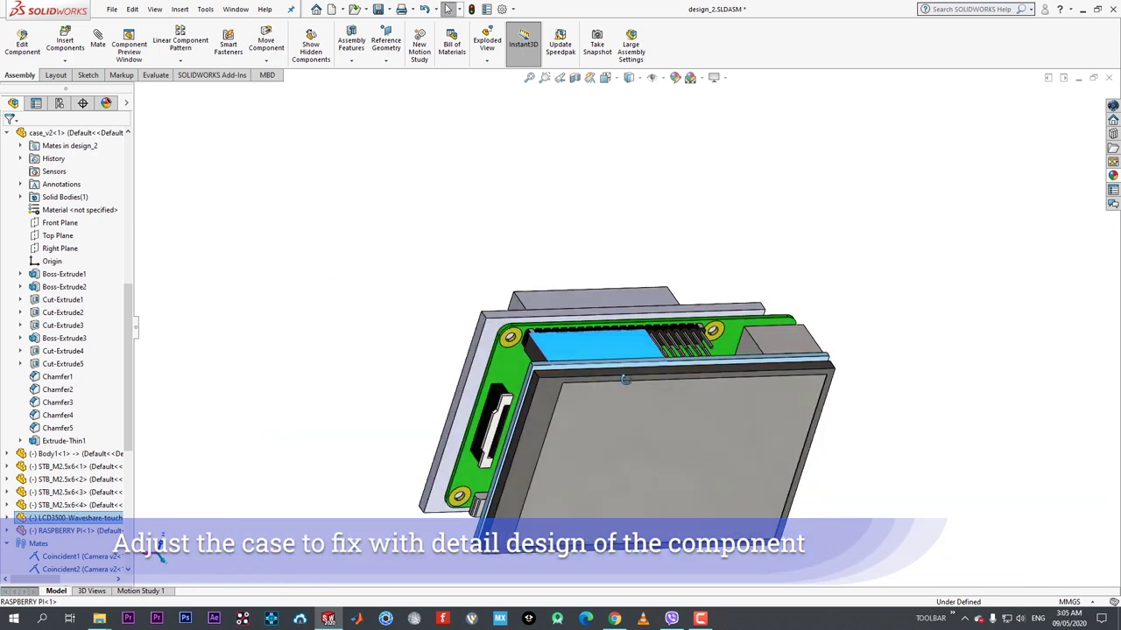
{"action": "middle_click_drag", "start_coordinate": [433, 293], "coordinate": [745, 398]}
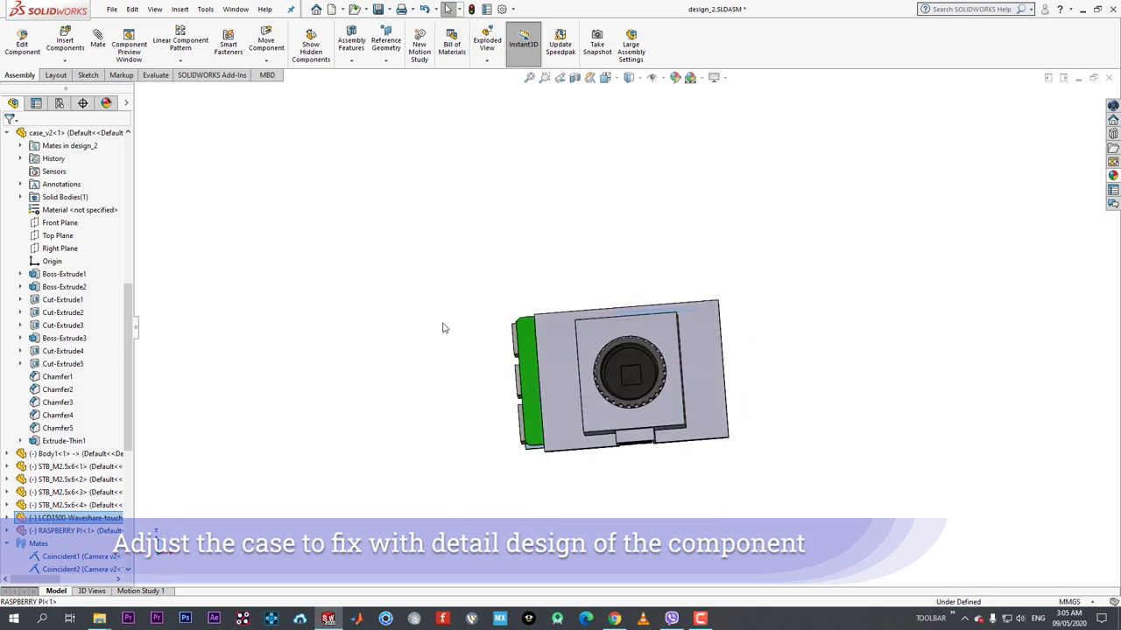
{"action": "middle_click_drag", "start_coordinate": [532, 435], "coordinate": [337, 473]}
- View the assembly square to the display and compare the case plate's outline with the boards and connectors
{"action": "key", "text": "space"}
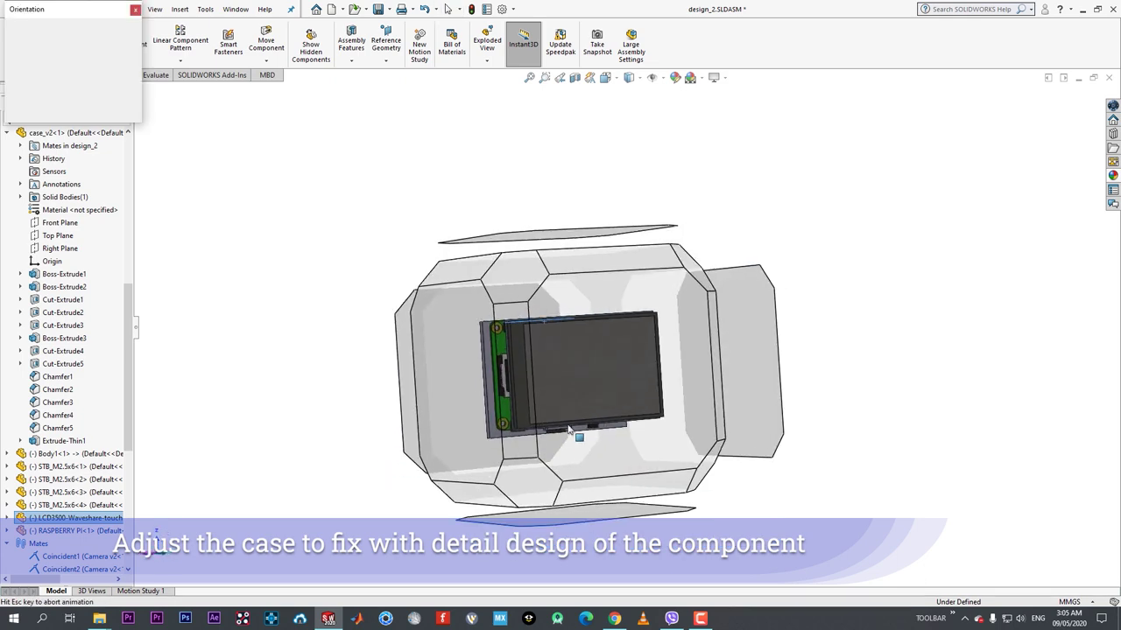
{"action": "left_click", "coordinate": [541, 431]}
{"action": "key", "text": "f"}
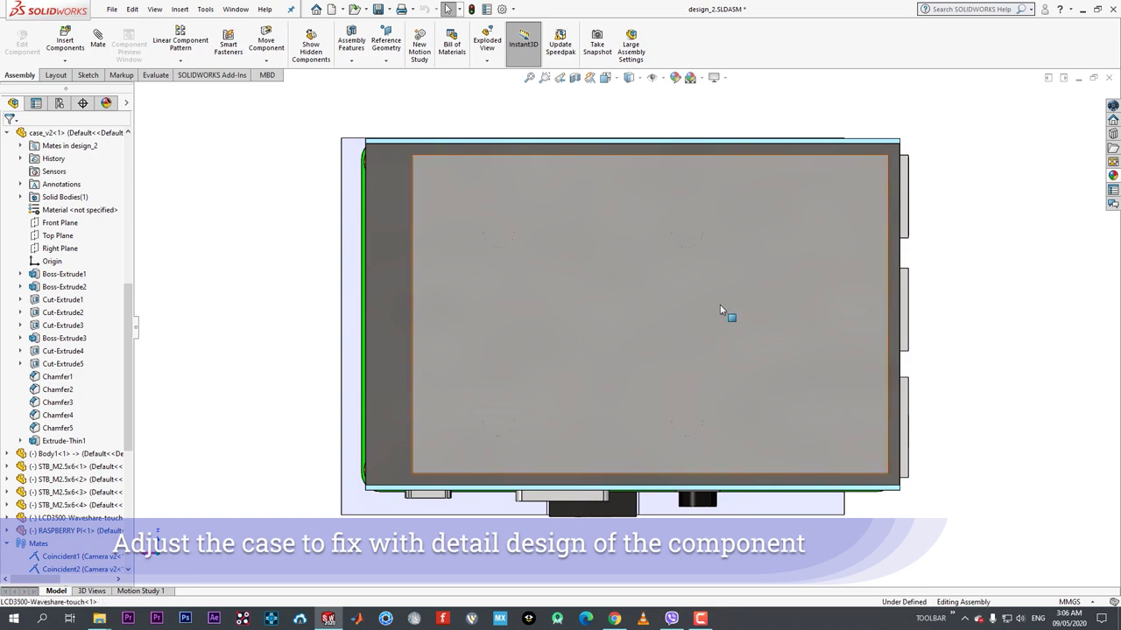
{"action": "left_click", "coordinate": [720, 309]}
{"action": "middle_click_drag", "start_coordinate": [723, 305], "coordinate": [779, 359]}
{"action": "scroll", "coordinate": [603, 257], "scroll_direction": "down", "scroll_amount": 2}
{"action": "scroll", "coordinate": [526, 207], "scroll_direction": "up", "scroll_amount": 3}
{"action": "scroll", "coordinate": [561, 219], "scroll_direction": "down", "scroll_amount": 3}
- Edit case_v2 within the assembly, start a sketch on the base plate's long narrow edge face and convert its outline
{"action": "middle_click_drag", "start_coordinate": [568, 223], "coordinate": [414, 299]}
{"action": "scroll", "coordinate": [585, 218], "scroll_direction": "up", "scroll_amount": 4}
{"action": "scroll", "coordinate": [432, 231], "scroll_direction": "down", "scroll_amount": 2}
{"action": "left_click", "coordinate": [421, 292]}
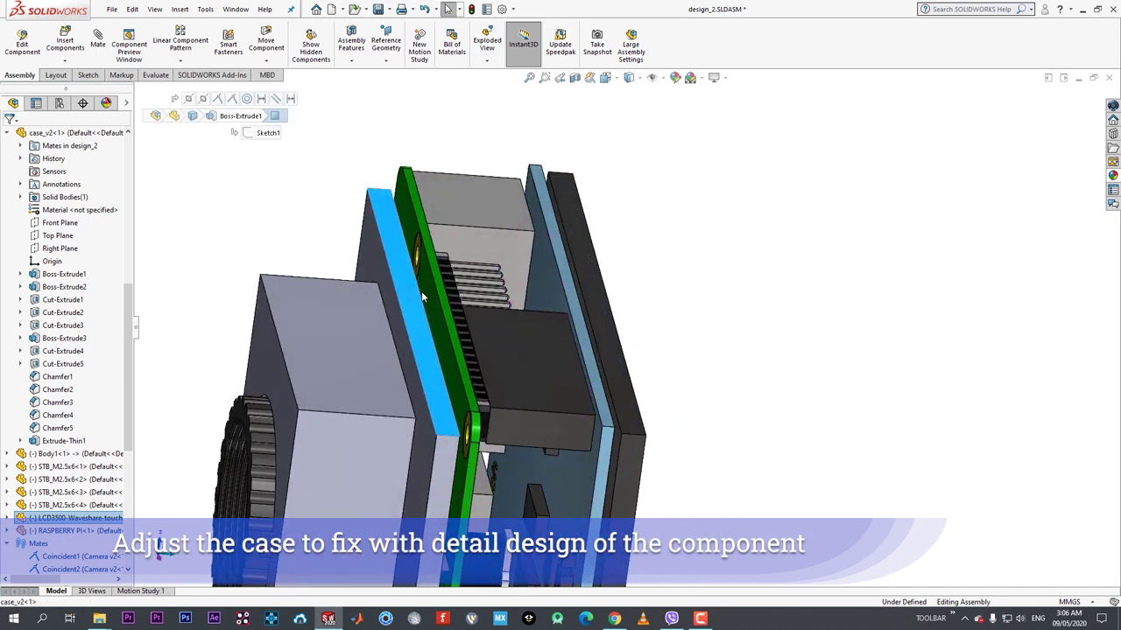
{"action": "left_click", "coordinate": [500, 230]}
{"action": "left_click", "coordinate": [402, 271]}
{"action": "left_click", "coordinate": [457, 234]}
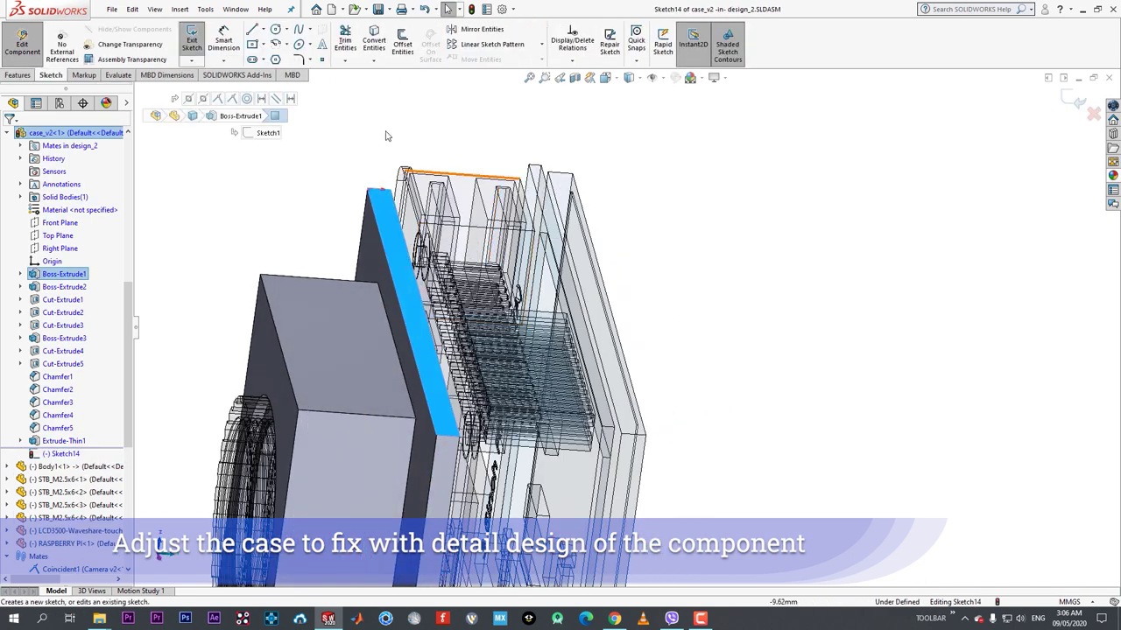
{"action": "left_click", "coordinate": [373, 39]}
- Extrude the converted edge outline 3 mm to widen the base plate
{"action": "left_click", "coordinate": [25, 77]}
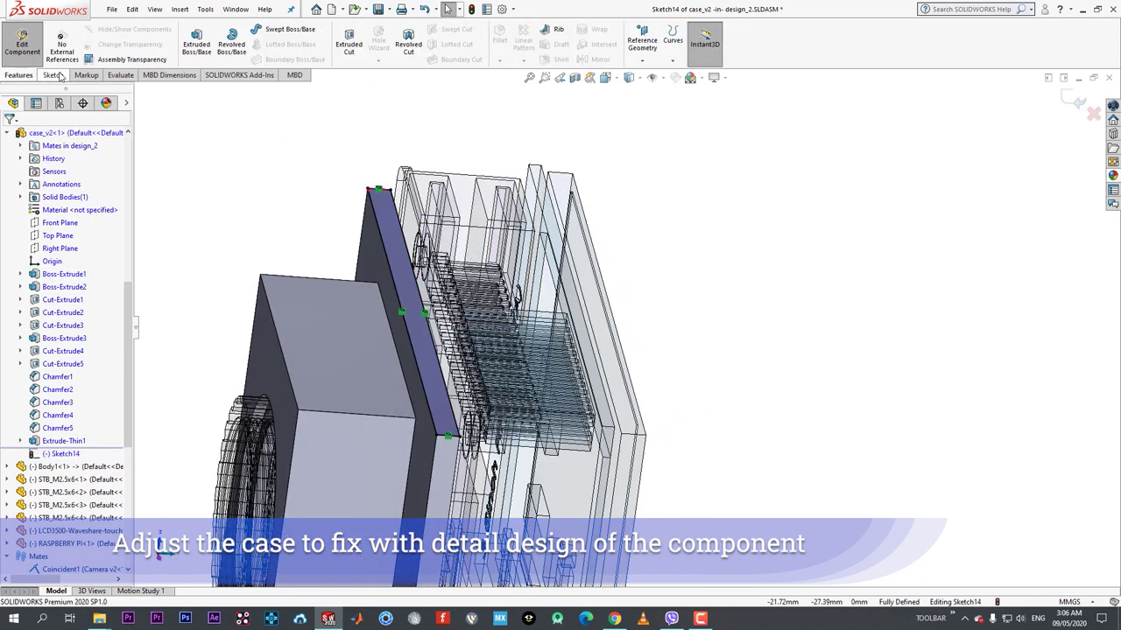
{"action": "left_click", "coordinate": [196, 44]}
{"action": "type", "text": "3"}
{"action": "key", "text": "Return"}
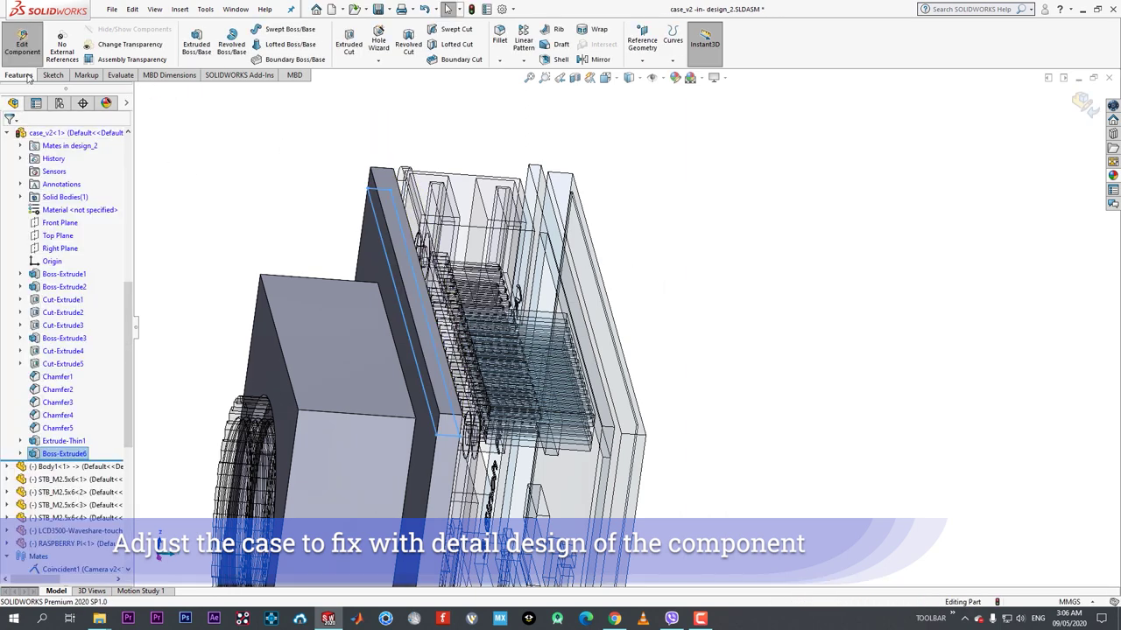
- Set the depth of the base plate's edge extension to 5 mm and return to the assembly
{"action": "middle_click_drag", "start_coordinate": [587, 285], "coordinate": [432, 307]}
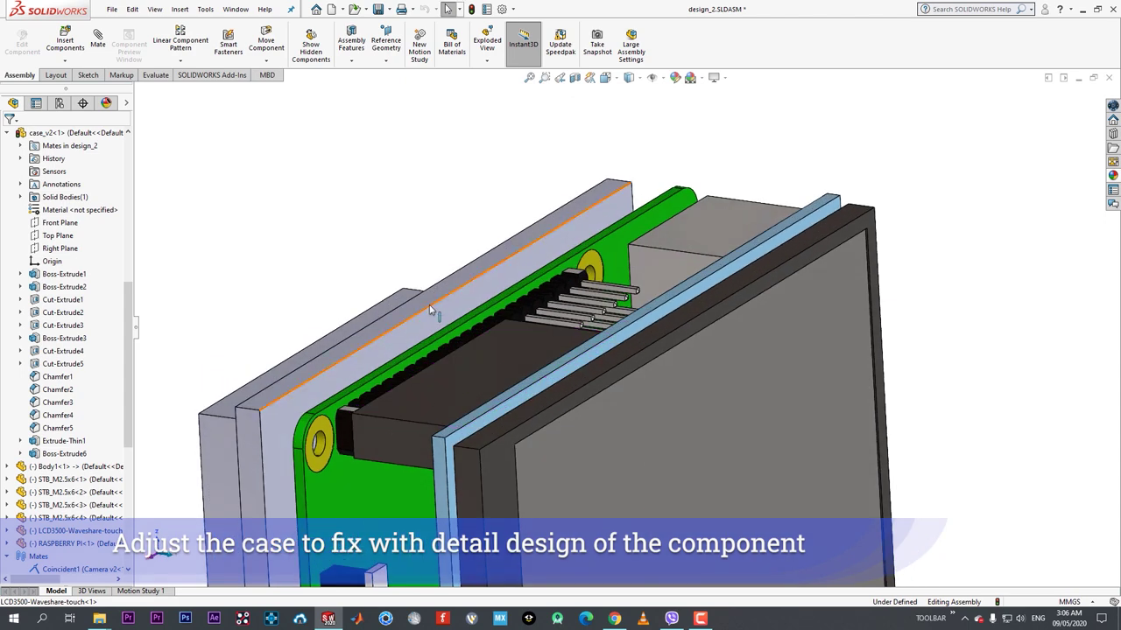
{"action": "left_click", "coordinate": [432, 299]}
{"action": "left_click", "coordinate": [461, 246]}
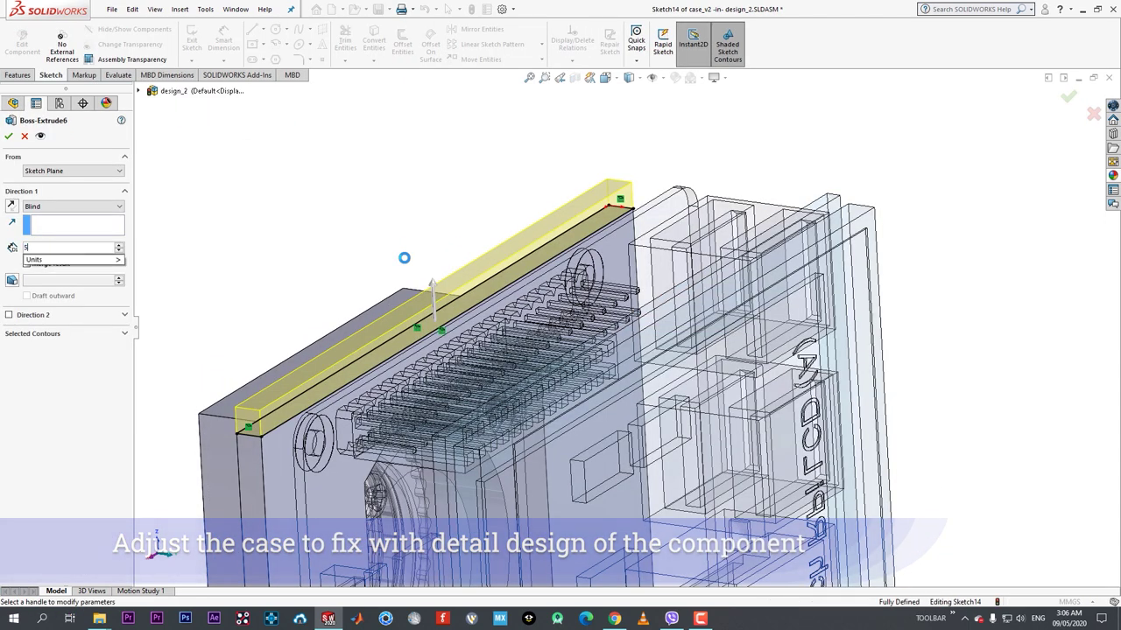
{"action": "type", "text": "5"}
{"action": "key", "text": "Return"}
{"action": "left_click", "coordinate": [9, 136]}
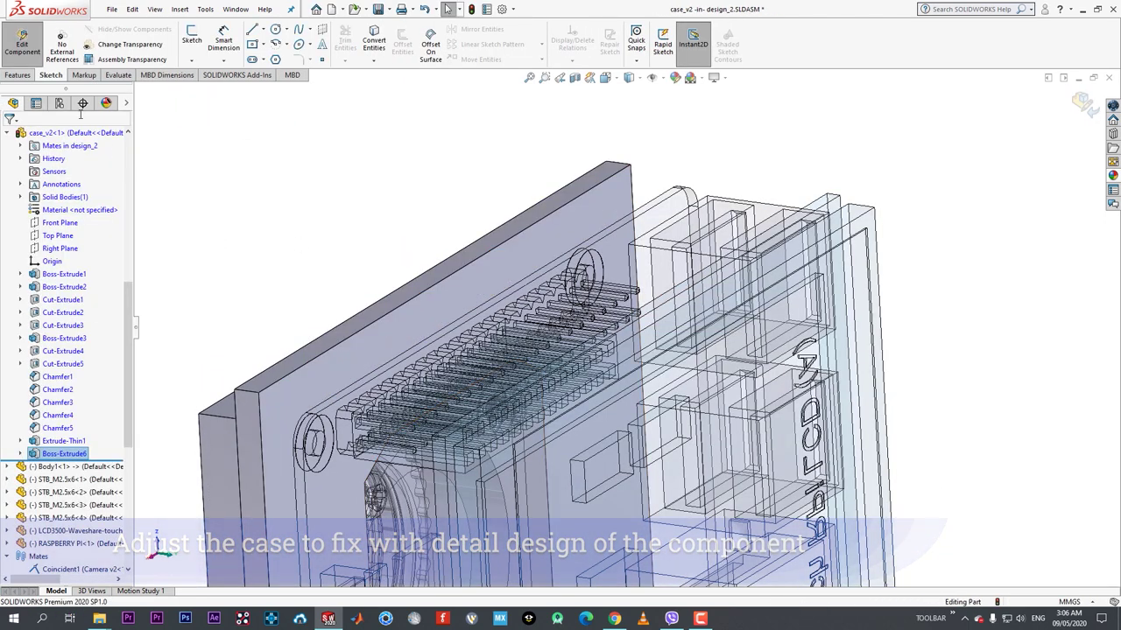
{"action": "left_click", "coordinate": [331, 404]}
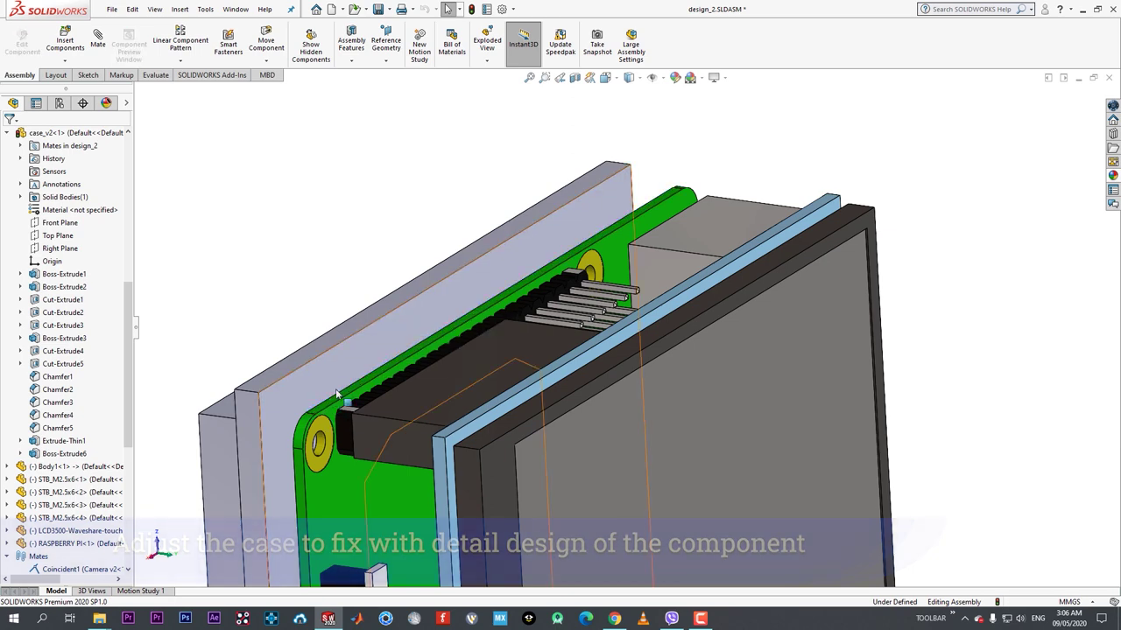
- Add a 3.2 mm distance mate between the Raspberry Pi board's long edge face and the extended edge of the case plate
{"action": "left_click", "coordinate": [338, 400]}
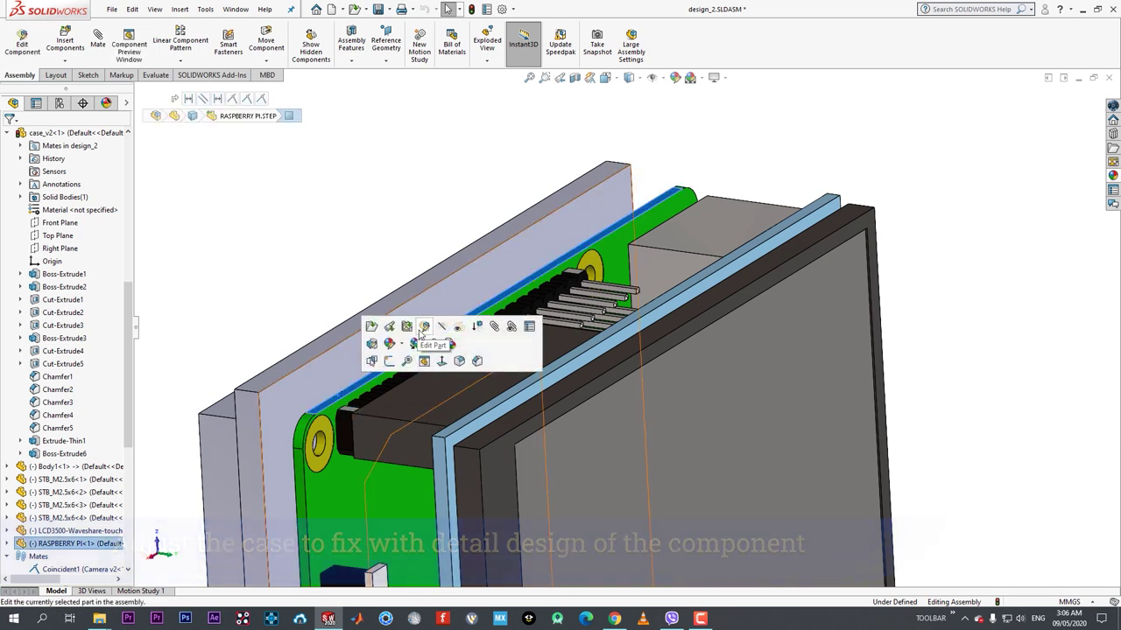
{"action": "left_click", "coordinate": [494, 326]}
{"action": "left_click", "coordinate": [325, 340]}
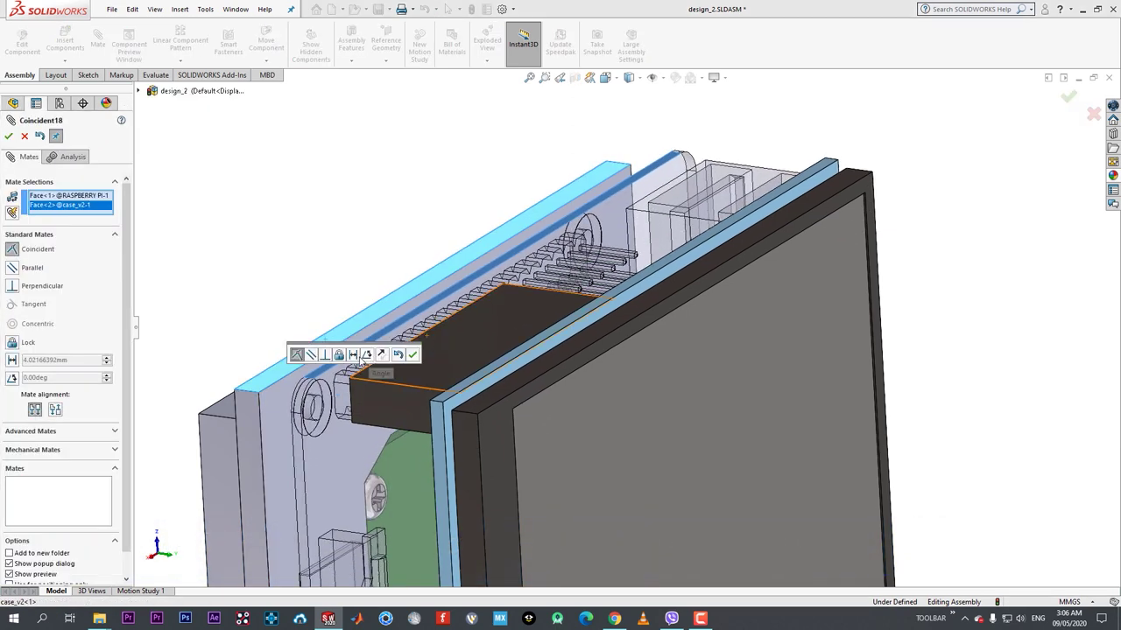
{"action": "left_click", "coordinate": [352, 355]}
{"action": "type", "text": "3.2"}
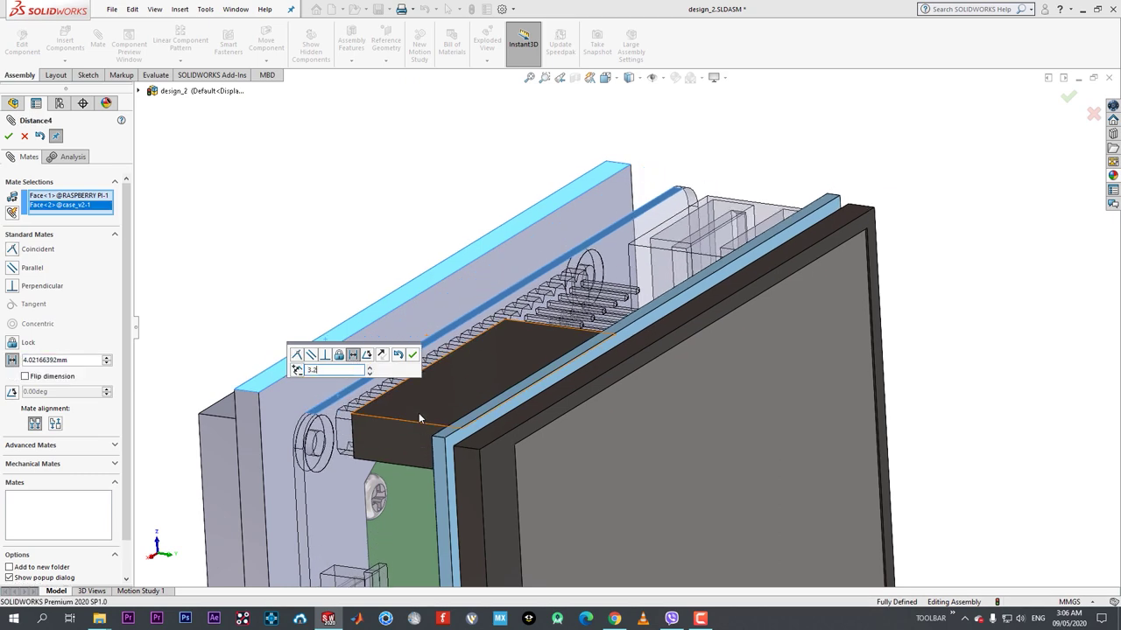
{"action": "key", "text": "Return"}
{"action": "left_click", "coordinate": [411, 354]}
{"action": "scroll", "coordinate": [247, 469], "scroll_direction": "down", "scroll_amount": 4}
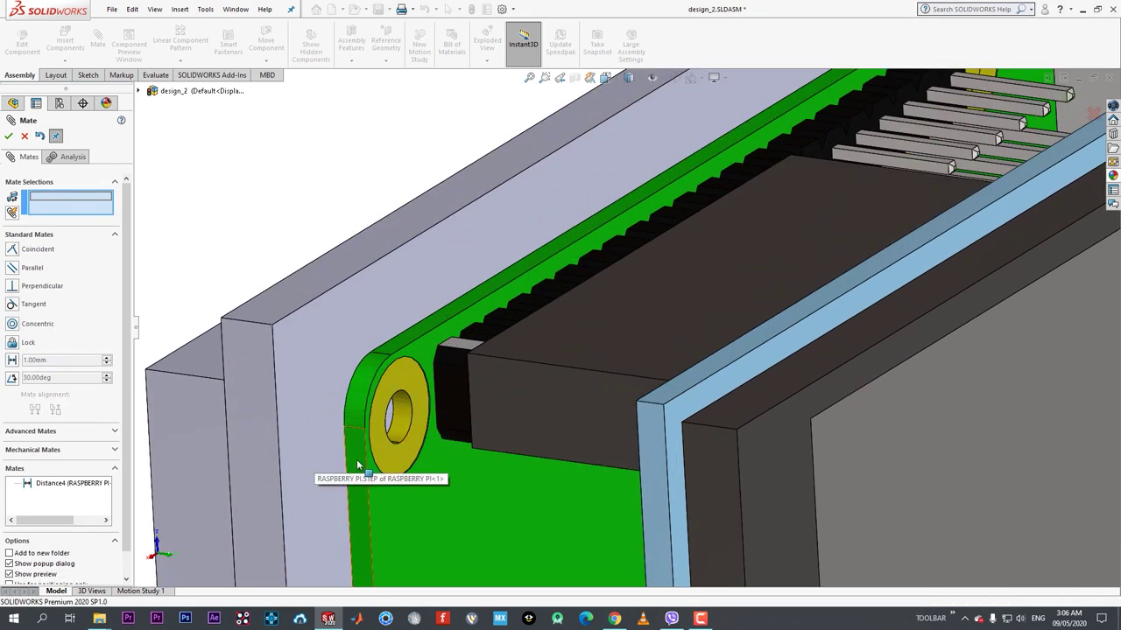
{"action": "left_click", "coordinate": [357, 465]}
{"action": "left_click", "coordinate": [255, 457]}
{"action": "left_click", "coordinate": [234, 490]}
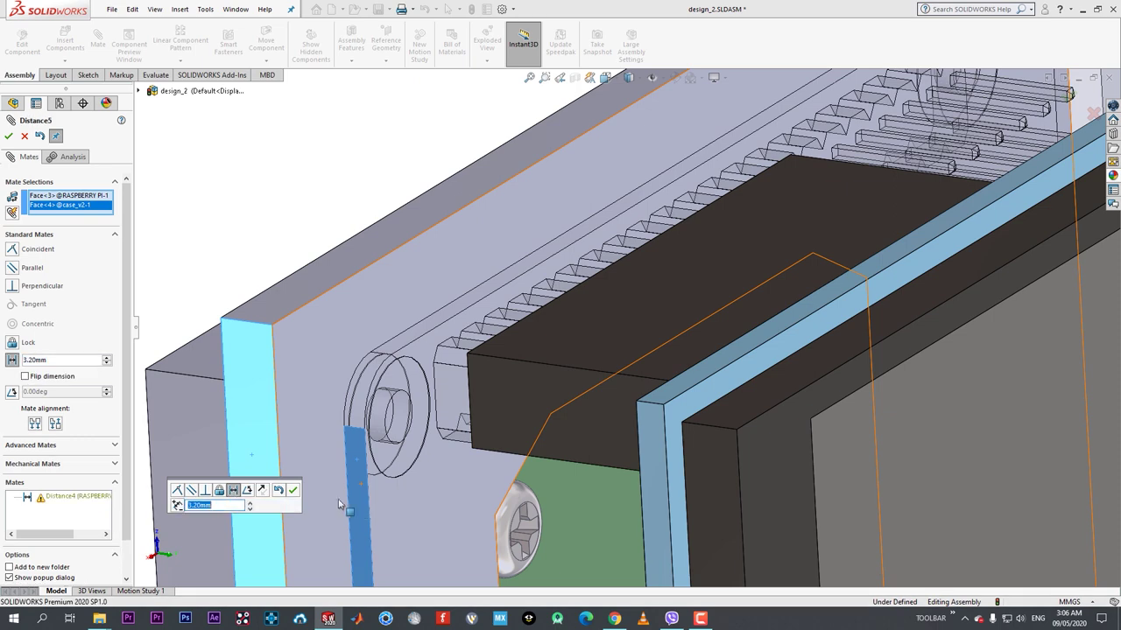
{"action": "left_click", "coordinate": [25, 136]}
{"action": "key", "text": "Escape"}
- Delete the failed Symmetric2 mate from the assembly
{"action": "scroll", "coordinate": [400, 355], "scroll_direction": "up", "scroll_amount": 7}
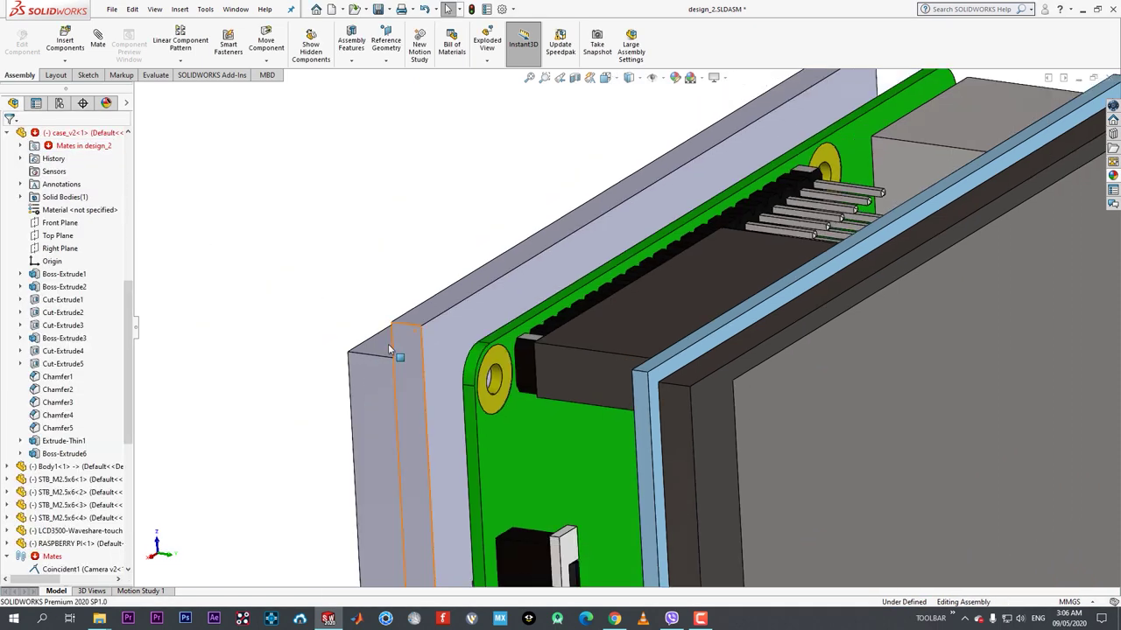
{"action": "scroll", "coordinate": [87, 473], "scroll_direction": "down", "scroll_amount": 7}
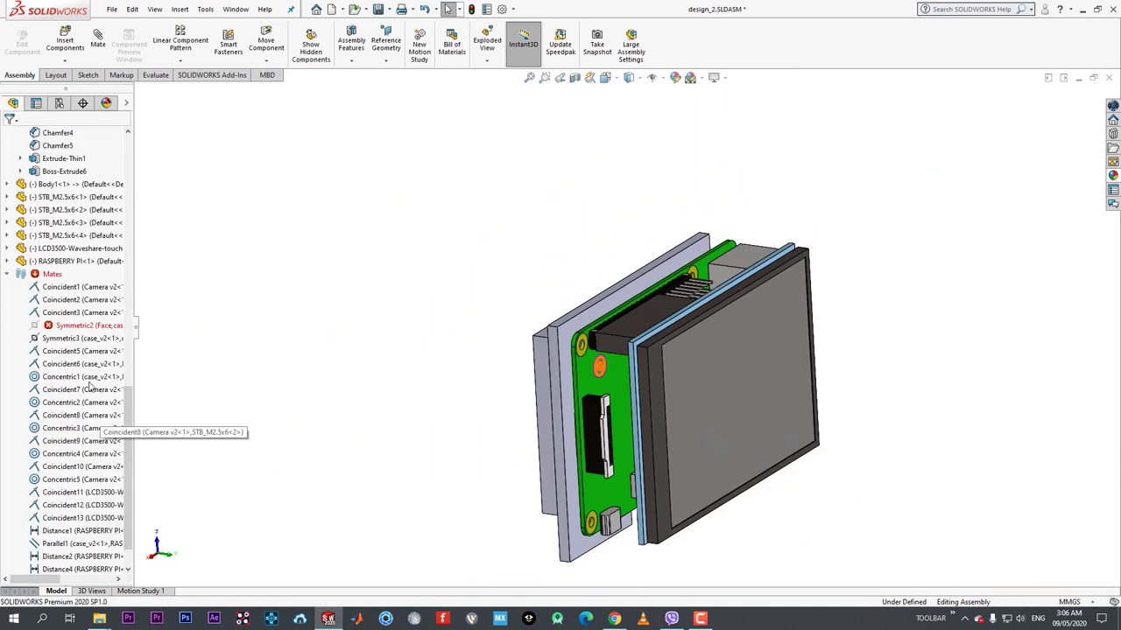
{"action": "left_click", "coordinate": [73, 325]}
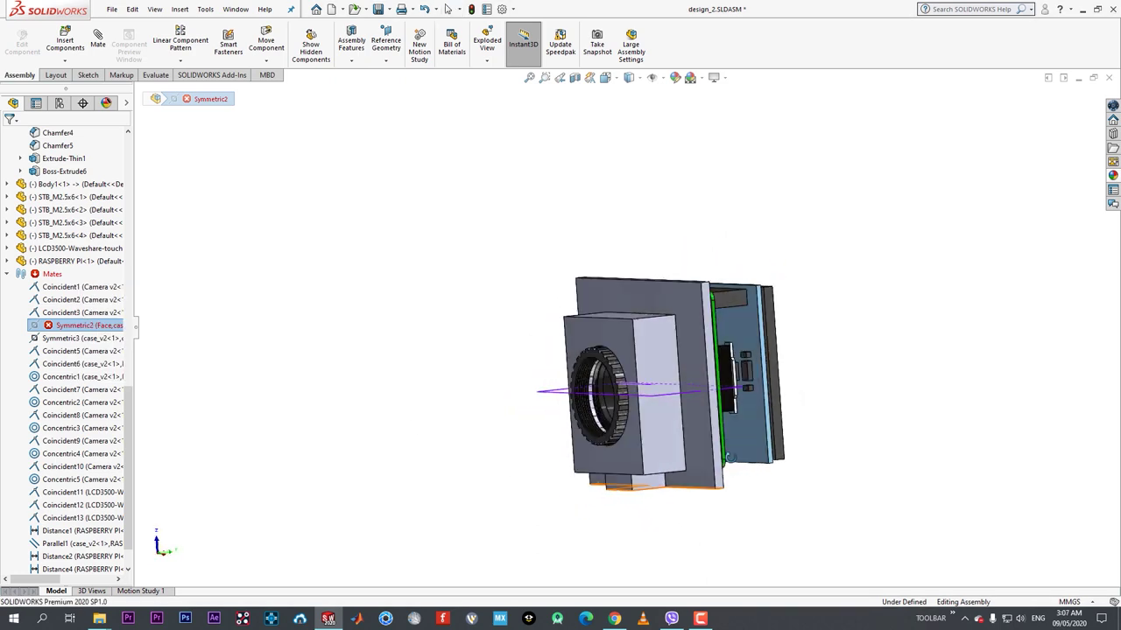
{"action": "key", "text": "Delete"}
{"action": "left_click", "coordinate": [631, 252]}
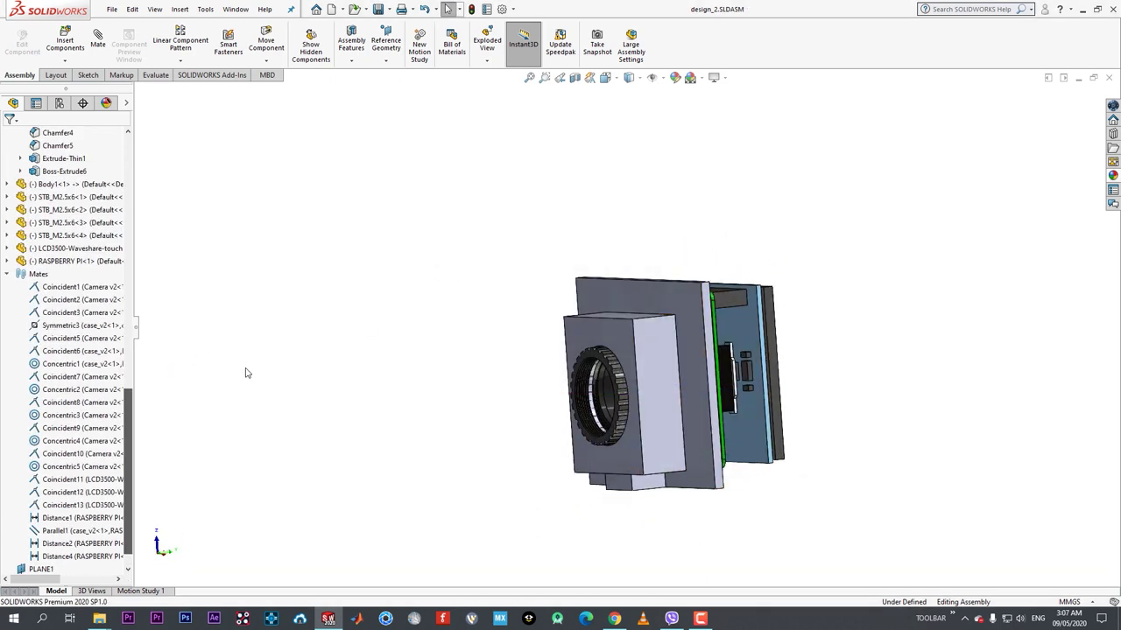
- Move the case with its attached boards upward, away from the camera module
{"action": "middle_click_drag", "start_coordinate": [245, 370], "coordinate": [941, 449]}
{"action": "left_click_drag", "start_coordinate": [733, 453], "coordinate": [767, 274]}
{"action": "key", "text": "Escape"}
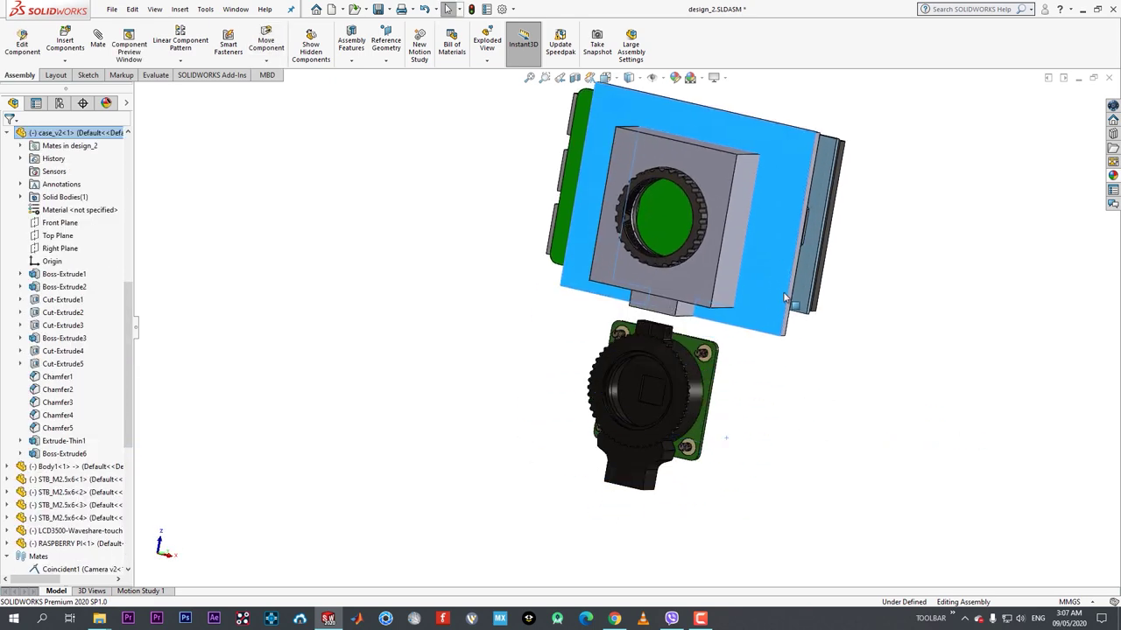
- Add a concentric mate between the inner bore of the toothed lens ring and the camera's round lens mount
{"action": "scroll", "coordinate": [645, 219], "scroll_direction": "down", "scroll_amount": 5}
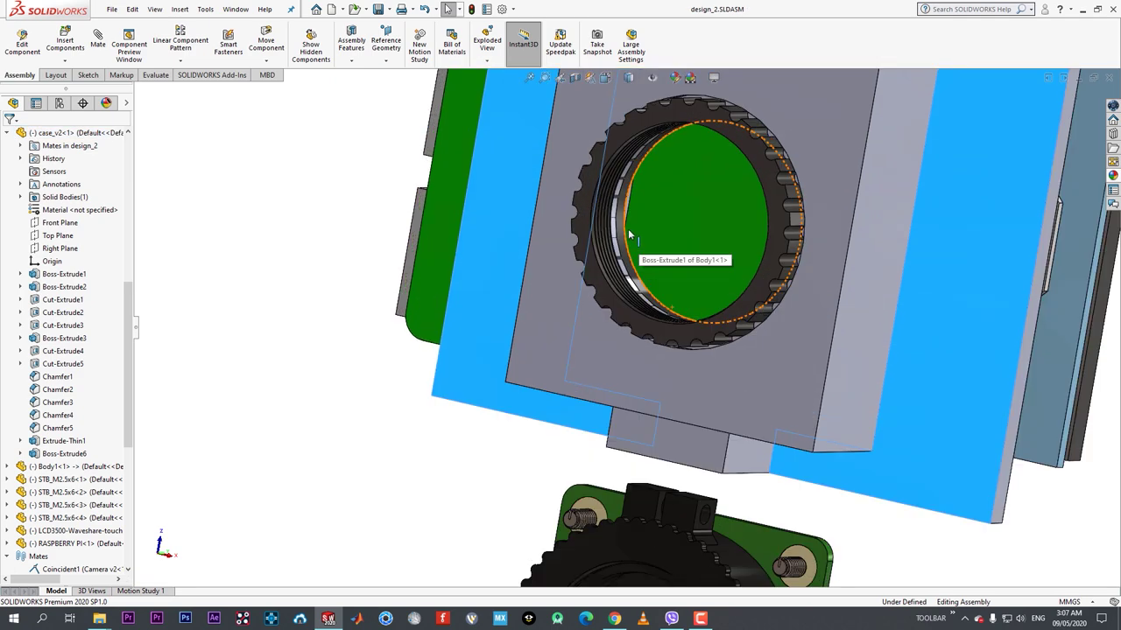
{"action": "left_click", "coordinate": [631, 231]}
{"action": "left_click", "coordinate": [780, 163]}
{"action": "left_click", "coordinate": [717, 545]}
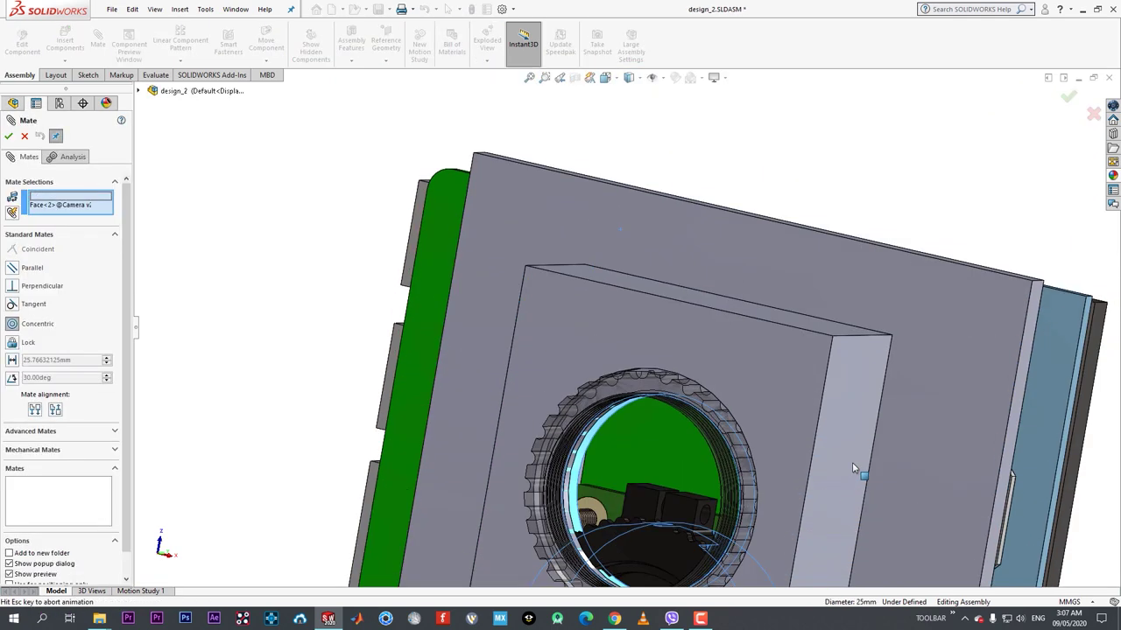
{"action": "left_click", "coordinate": [997, 482]}
{"action": "scroll", "coordinate": [493, 332], "scroll_direction": "up", "scroll_amount": 3}
{"action": "left_click", "coordinate": [9, 135]}
{"action": "scroll", "coordinate": [699, 436], "scroll_direction": "down", "scroll_amount": 3}
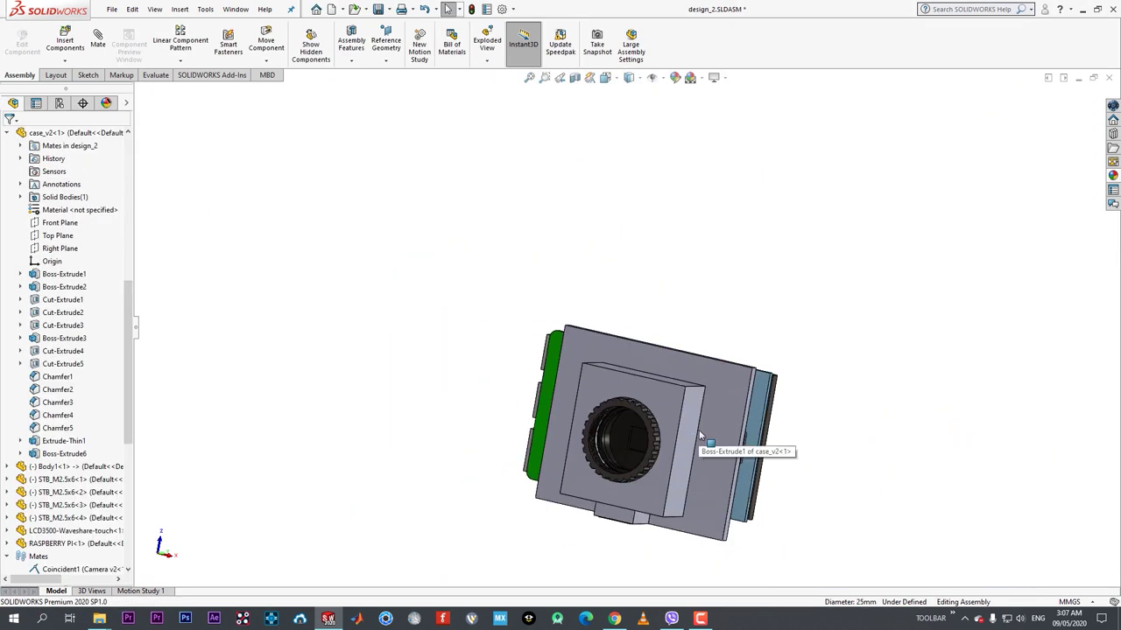
- Edit case_v2 in place and extrude the converted outline of the base plate's short end face 23 mm past the USB ports
{"action": "middle_click_drag", "start_coordinate": [691, 427], "coordinate": [393, 456]}
{"action": "scroll", "coordinate": [770, 399], "scroll_direction": "down", "scroll_amount": 5}
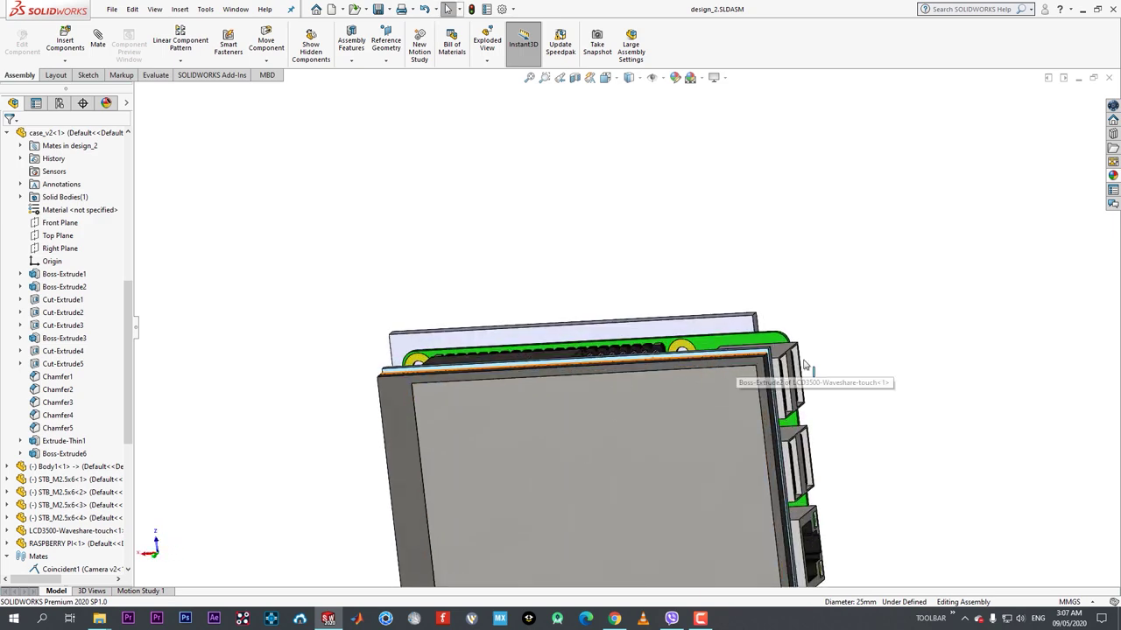
{"action": "left_click", "coordinate": [712, 237]}
{"action": "left_click", "coordinate": [797, 165]}
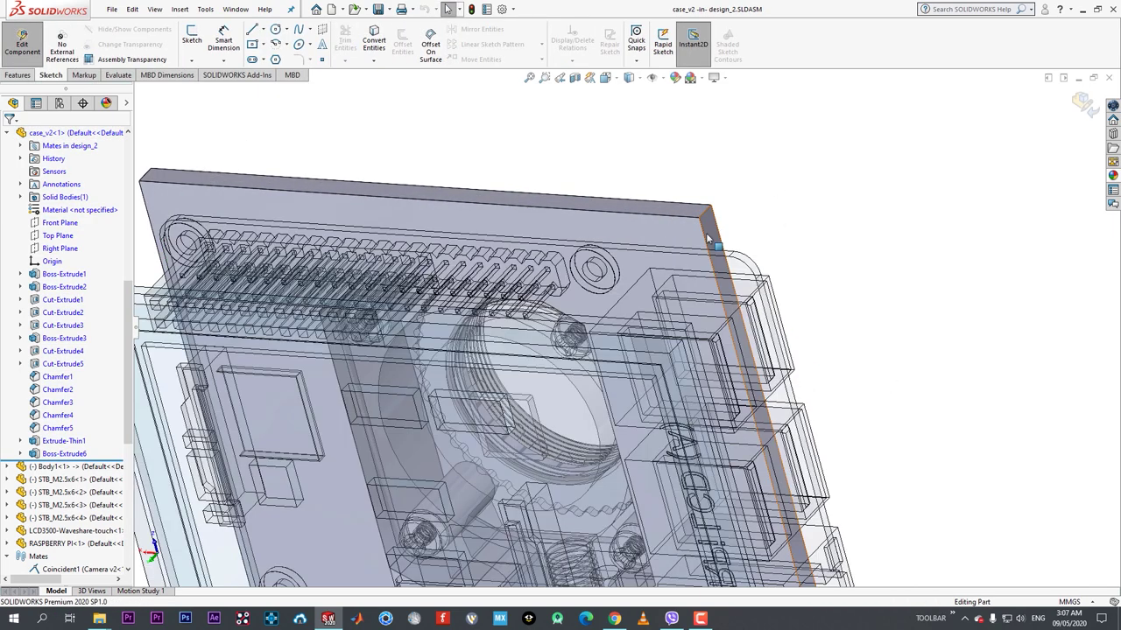
{"action": "left_click", "coordinate": [711, 239]}
{"action": "left_click", "coordinate": [759, 201]}
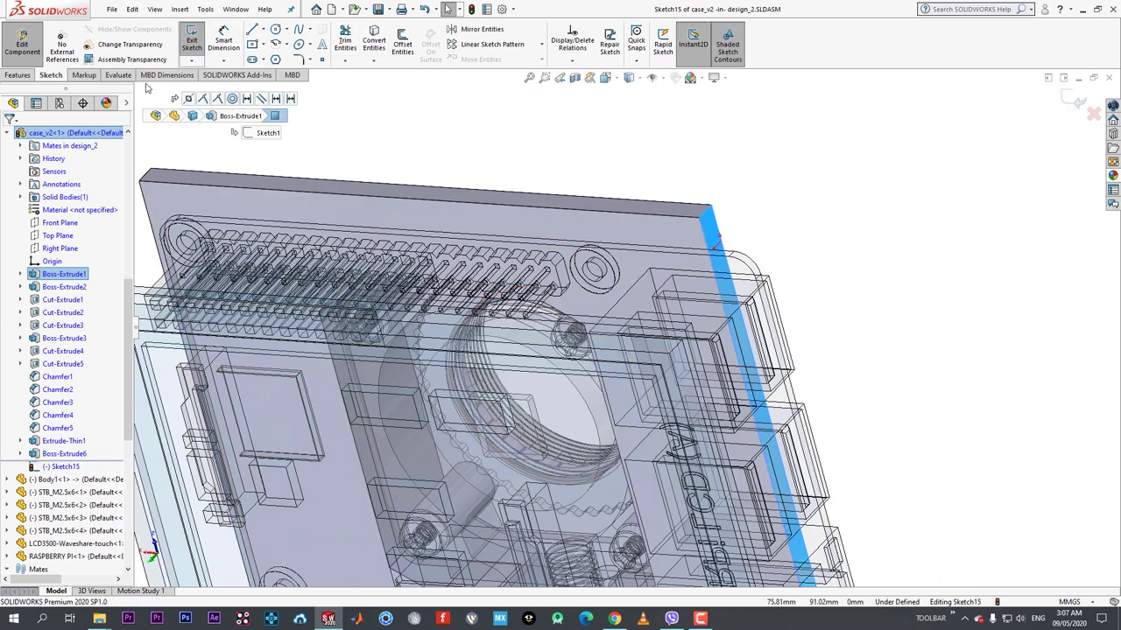
{"action": "left_click", "coordinate": [374, 44]}
{"action": "left_click", "coordinate": [25, 75]}
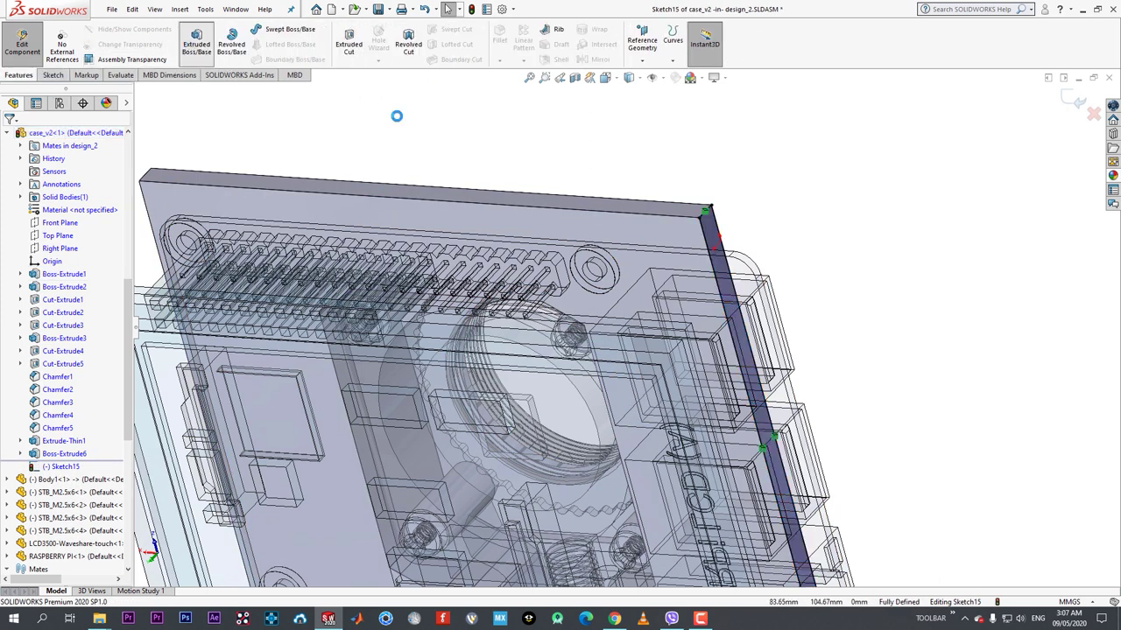
{"action": "scroll", "coordinate": [799, 444], "scroll_direction": "up", "scroll_amount": 4}
{"action": "middle_click_drag", "start_coordinate": [798, 444], "coordinate": [748, 394]}
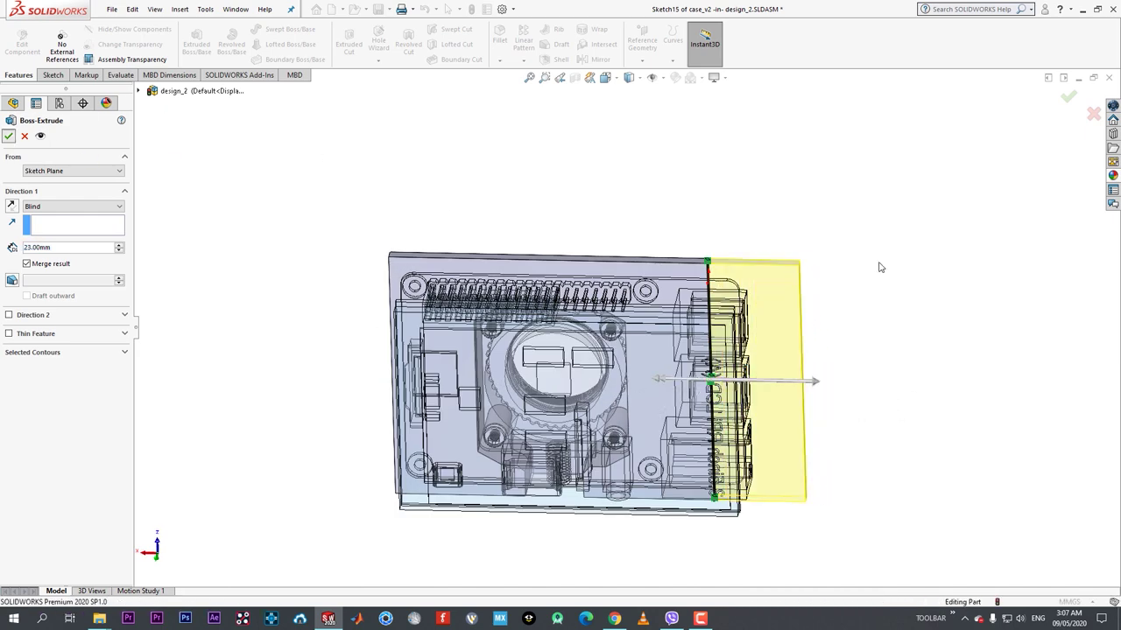
{"action": "key", "text": "Return"}
{"action": "left_click", "coordinate": [34, 58]}
- Set the depth of the base plate's end extension to 40 mm and return to the assembly
{"action": "mouse_move", "coordinate": [788, 261]}
{"action": "middle_mouse_down"}
{"action": "mouse_move", "coordinate": [797, 203]}
{"action": "mouse_move", "coordinate": [543, 307]}
{"action": "mouse_move", "coordinate": [577, 381]}
{"action": "middle_mouse_up"}
{"action": "middle_click_drag", "start_coordinate": [661, 392], "coordinate": [618, 293]}
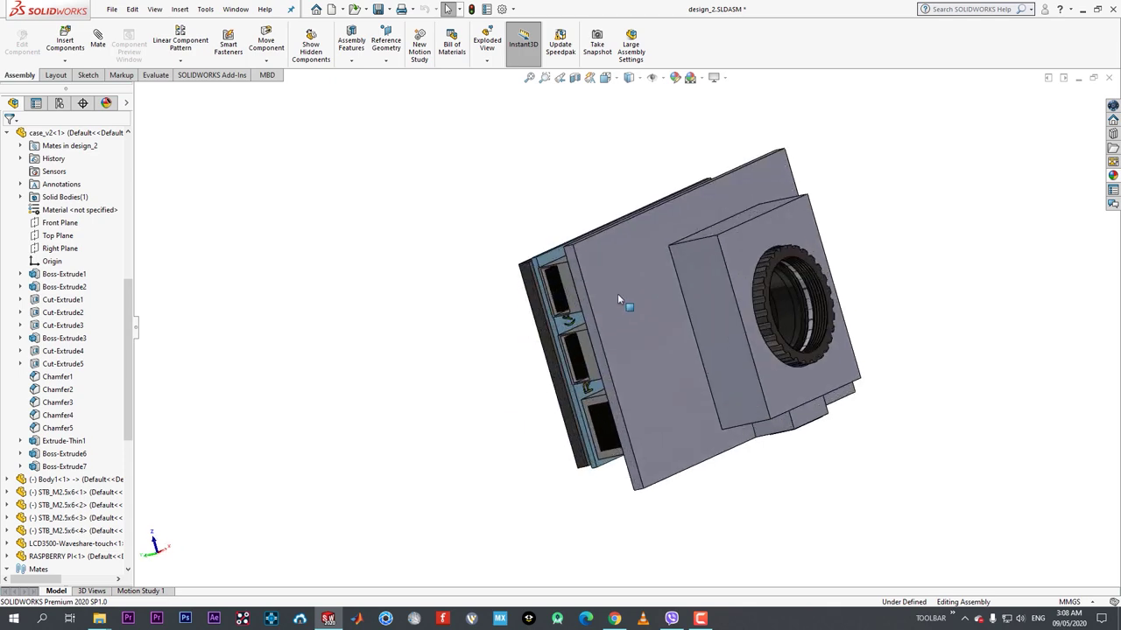
{"action": "scroll", "coordinate": [618, 293], "scroll_direction": "down", "scroll_amount": 3}
{"action": "left_click", "coordinate": [554, 296]}
{"action": "left_click", "coordinate": [591, 243]}
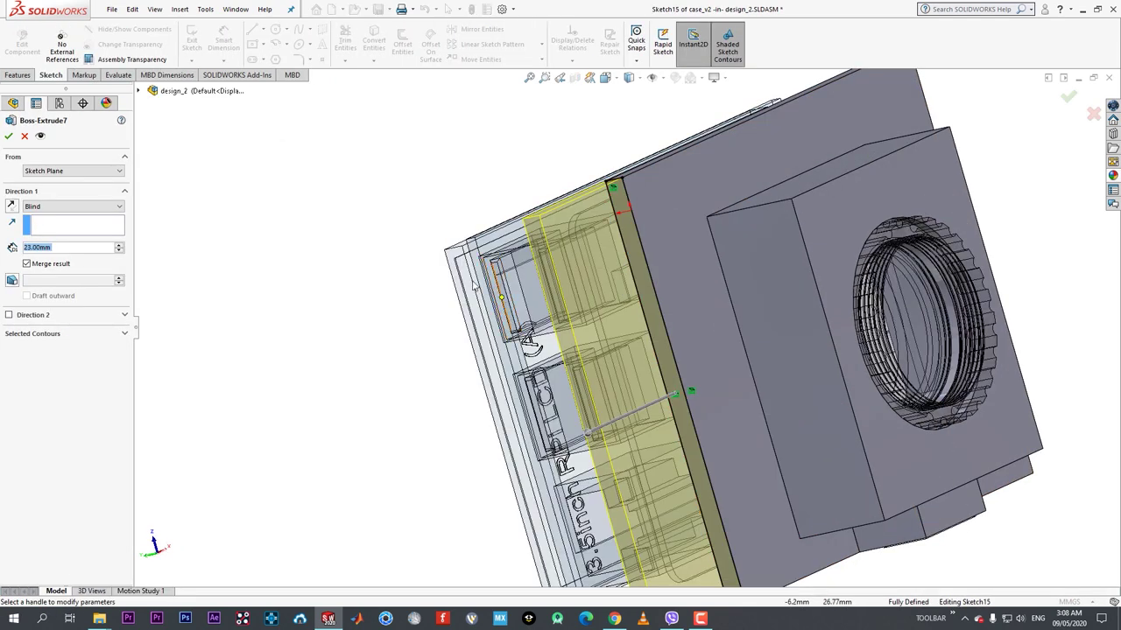
{"action": "type", "text": "40"}
{"action": "key", "text": "Return"}
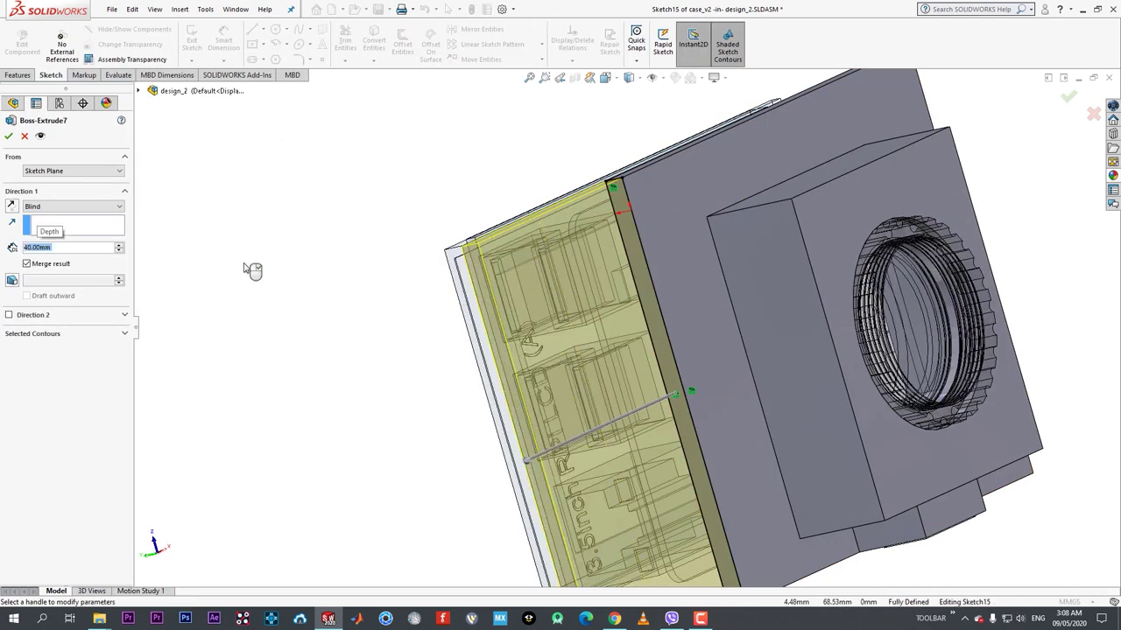
{"action": "left_click", "coordinate": [9, 136]}
{"action": "left_click", "coordinate": [24, 56]}
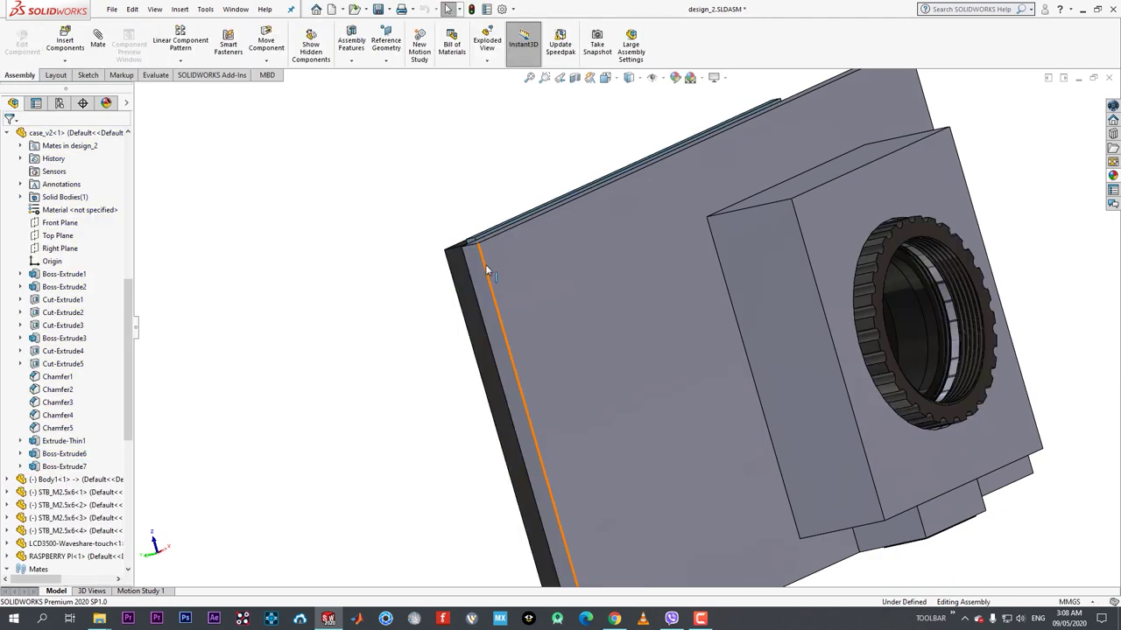
- Edit case_v2 in place and open a sketch on the base plate face under the Raspberry Pi
{"action": "middle_click_drag", "start_coordinate": [688, 343], "coordinate": [575, 348]}
{"action": "scroll", "coordinate": [612, 346], "scroll_direction": "up", "scroll_amount": 5}
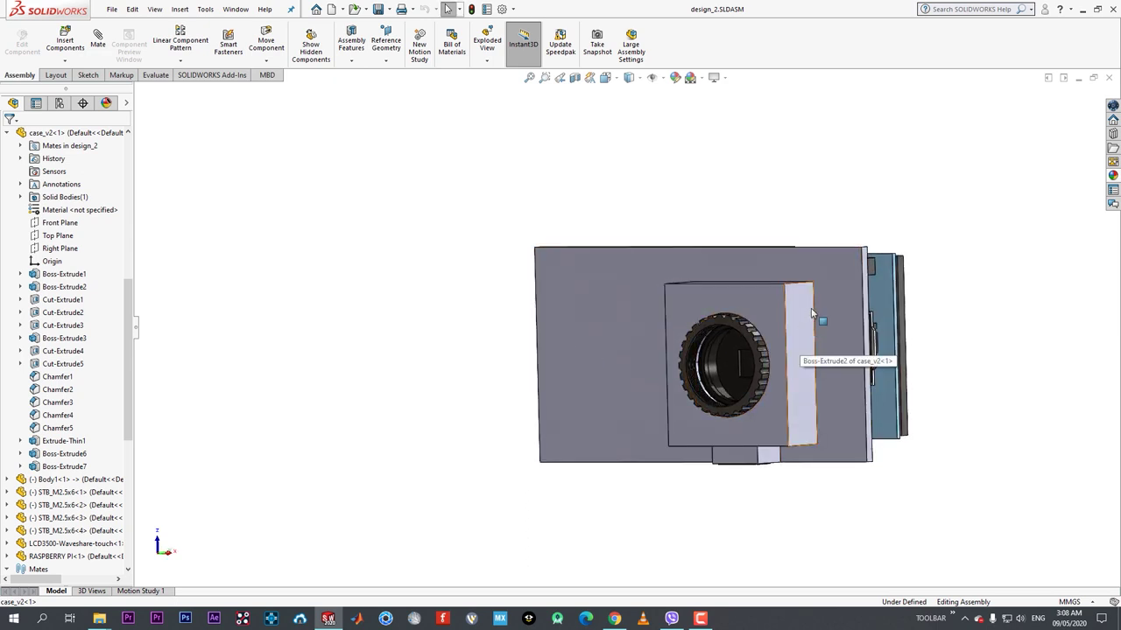
{"action": "middle_click_drag", "start_coordinate": [730, 300], "coordinate": [596, 251]}
{"action": "scroll", "coordinate": [534, 324], "scroll_direction": "down", "scroll_amount": 5}
{"action": "middle_click_drag", "start_coordinate": [523, 470], "coordinate": [578, 430]}
{"action": "scroll", "coordinate": [657, 325], "scroll_direction": "up", "scroll_amount": 4}
{"action": "scroll", "coordinate": [911, 491], "scroll_direction": "down", "scroll_amount": 2}
{"action": "mouse_move", "coordinate": [850, 429]}
{"action": "middle_mouse_down"}
{"action": "mouse_move", "coordinate": [828, 380]}
{"action": "mouse_move", "coordinate": [854, 355]}
{"action": "mouse_move", "coordinate": [856, 420]}
{"action": "middle_mouse_up"}
{"action": "left_click", "coordinate": [433, 388]}
{"action": "left_click", "coordinate": [520, 342]}
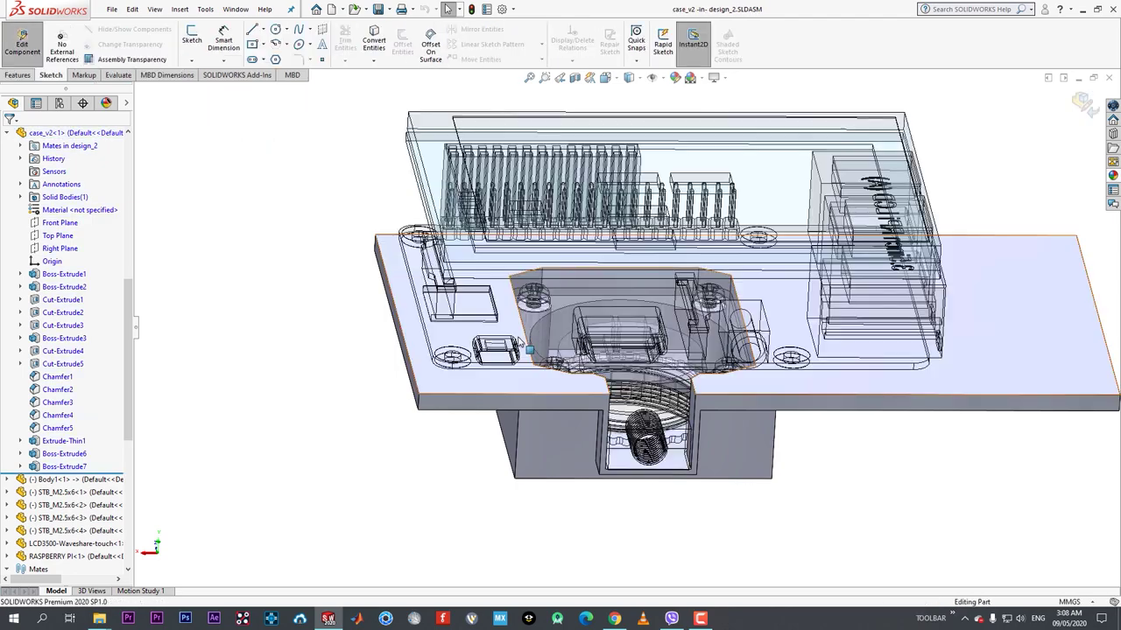
{"action": "middle_click_drag", "start_coordinate": [515, 357], "coordinate": [488, 408]}
{"action": "scroll", "coordinate": [487, 407], "scroll_direction": "down", "scroll_amount": 1}
{"action": "right_click_drag", "start_coordinate": [487, 407], "coordinate": [448, 410]}
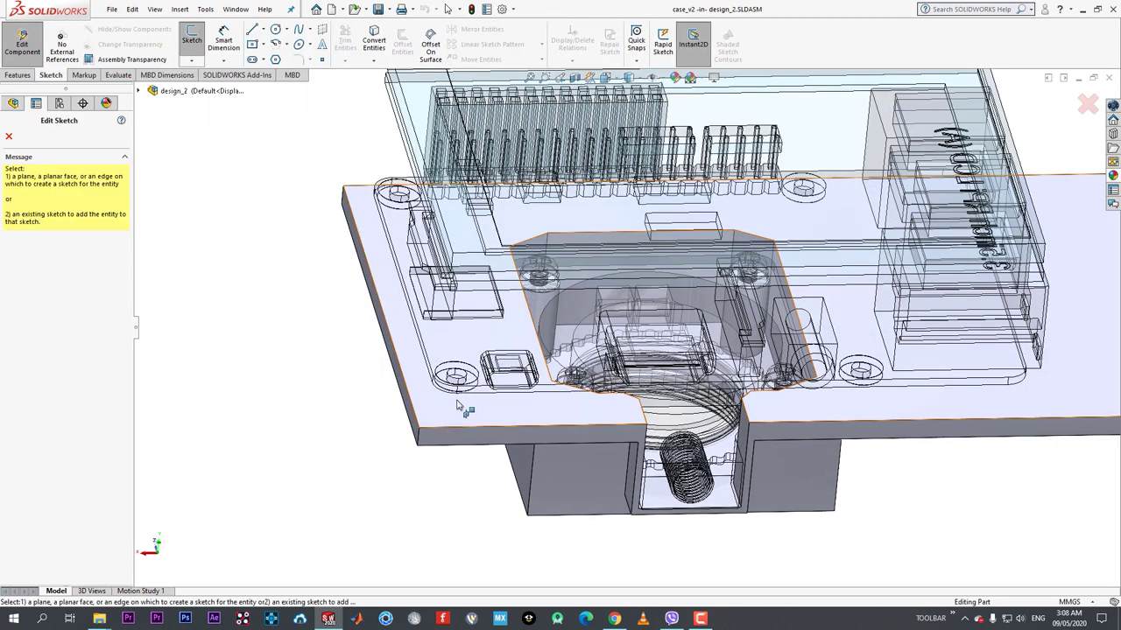
{"action": "left_click", "coordinate": [456, 406]}
- Sketch a circle of about 1.68 mm radius at the Raspberry Pi's corner mounting hole beside the power connector
{"action": "scroll", "coordinate": [464, 394], "scroll_direction": "down", "scroll_amount": 3}
{"action": "scroll", "coordinate": [509, 331], "scroll_direction": "down", "scroll_amount": 2}
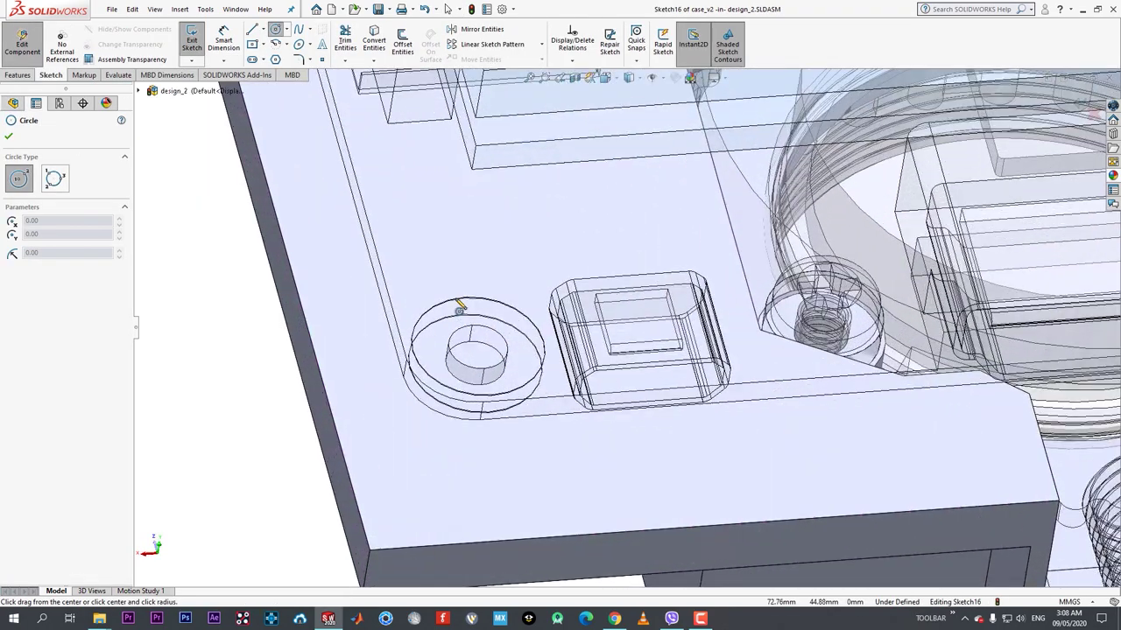
{"action": "scroll", "coordinate": [465, 404], "scroll_direction": "down", "scroll_amount": 3}
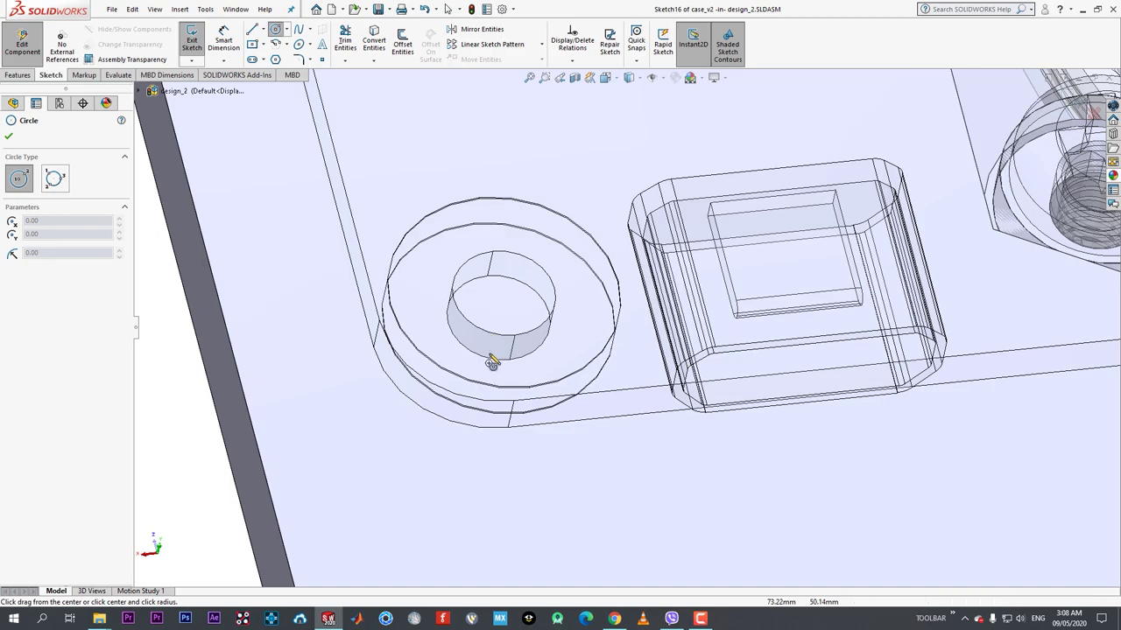
{"action": "left_click", "coordinate": [502, 317]}
{"action": "right_click", "coordinate": [502, 317]}
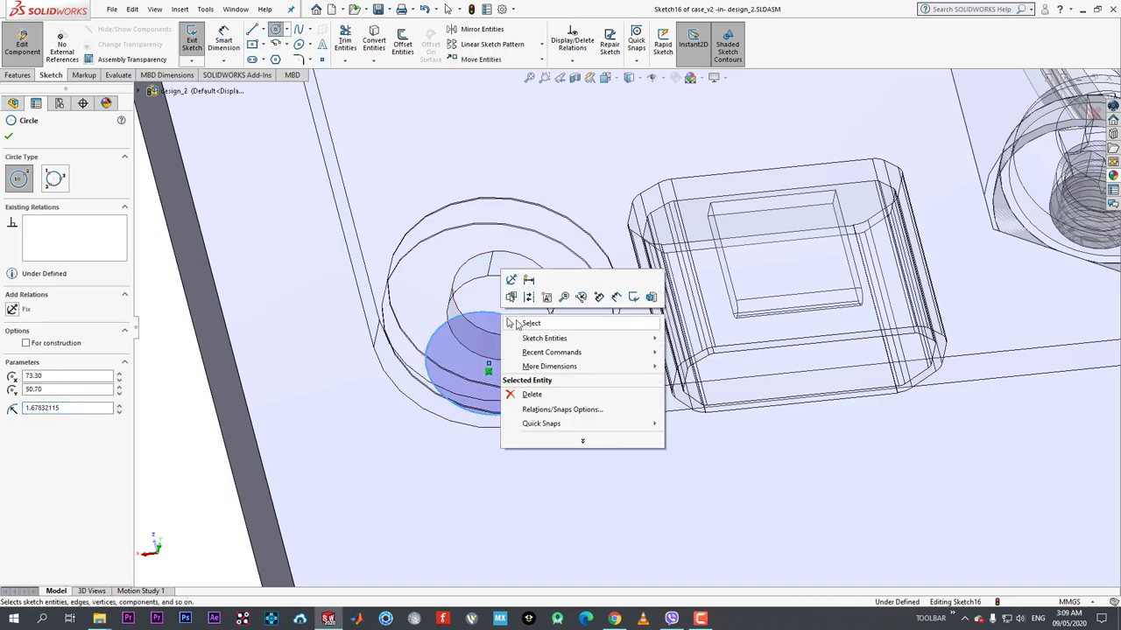
{"action": "left_click", "coordinate": [513, 323]}
- Sketch a second circle centred at the Raspberry Pi's mounting hole beside the audio jack
{"action": "scroll", "coordinate": [630, 357], "scroll_direction": "up", "scroll_amount": 6}
{"action": "scroll", "coordinate": [845, 351], "scroll_direction": "down", "scroll_amount": 4}
{"action": "key", "text": "Return"}
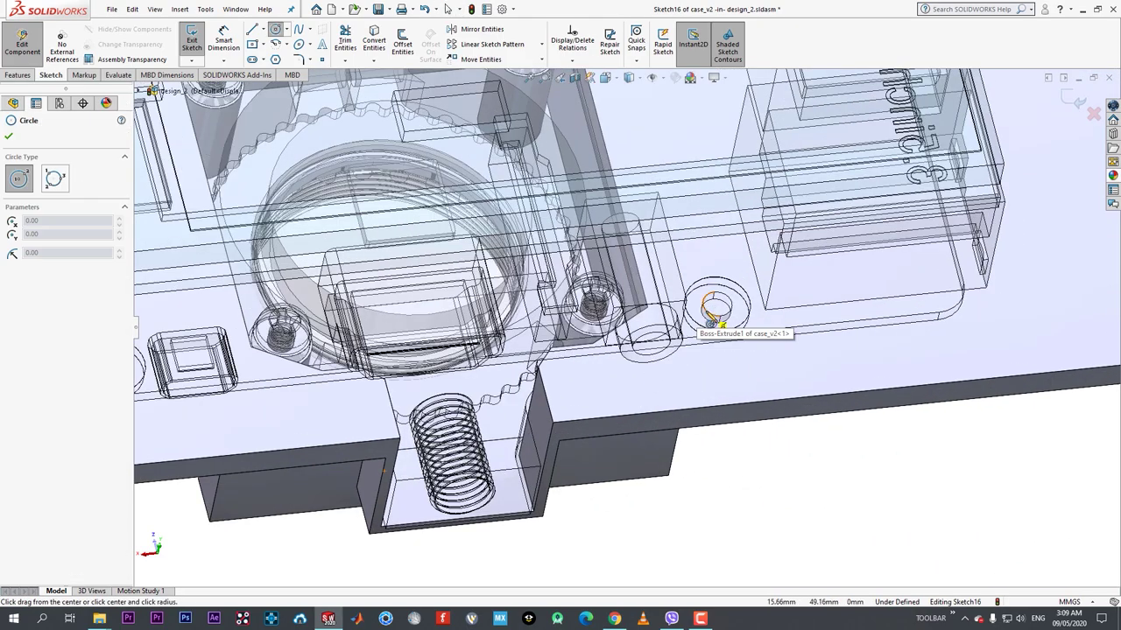
{"action": "scroll", "coordinate": [713, 324], "scroll_direction": "down", "scroll_amount": 3}
{"action": "scroll", "coordinate": [698, 308], "scroll_direction": "down", "scroll_amount": 3}
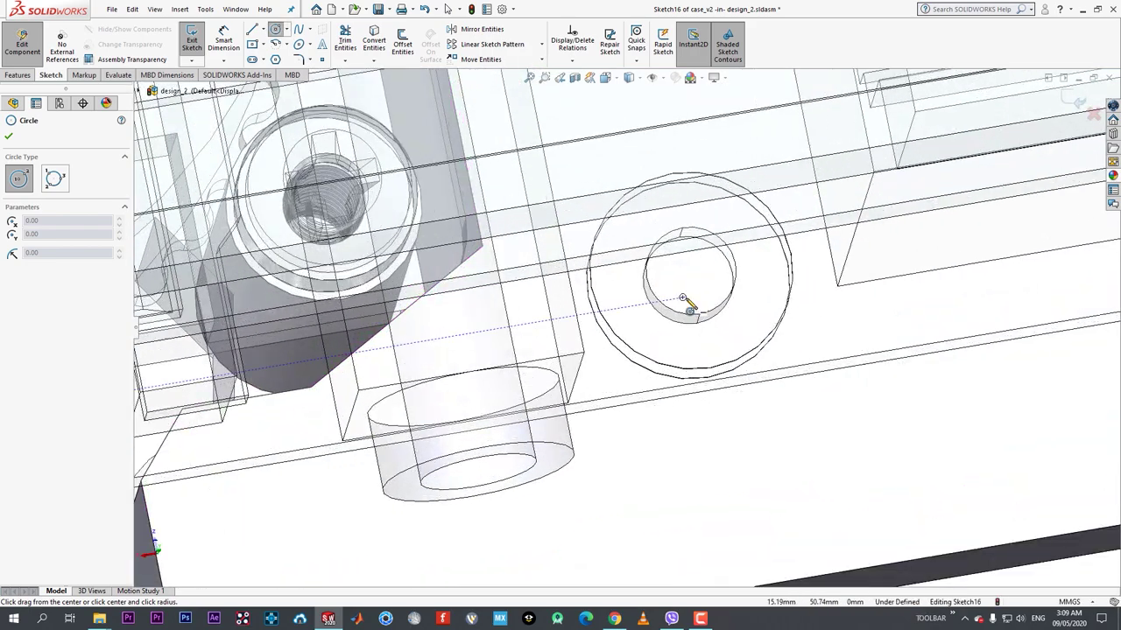
{"action": "left_click", "coordinate": [683, 297]}
{"action": "left_click", "coordinate": [712, 292]}
{"action": "right_click", "coordinate": [712, 293]}
{"action": "left_click", "coordinate": [726, 300]}
- Sketch a third circle at the mounting hole at the end of the pin header nearest the USB ports
{"action": "scroll", "coordinate": [624, 330], "scroll_direction": "up", "scroll_amount": 10}
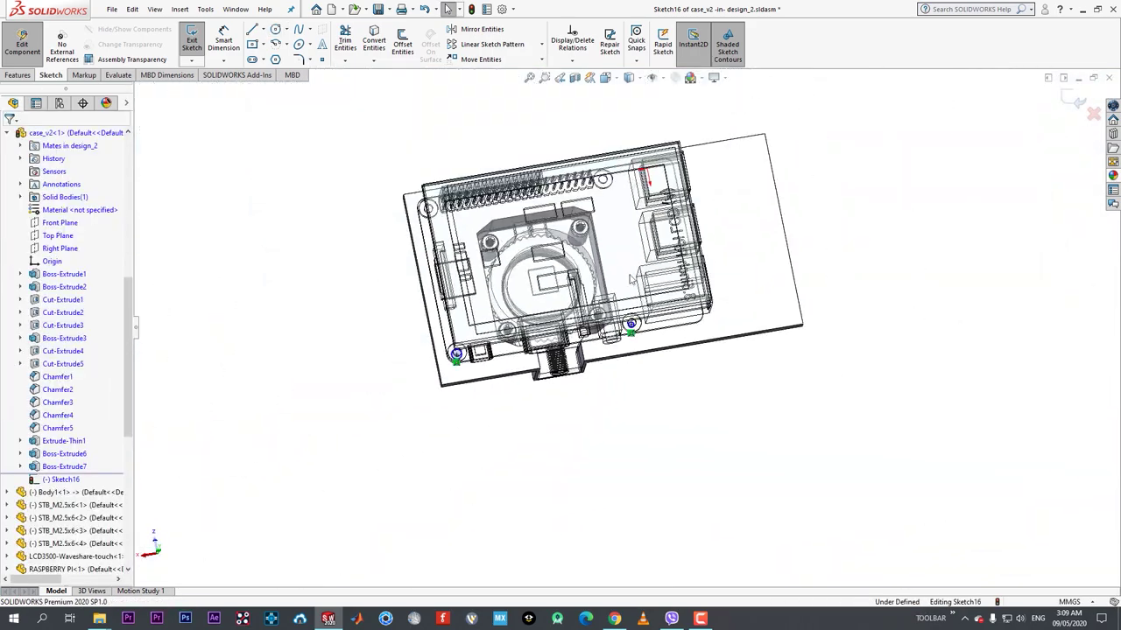
{"action": "scroll", "coordinate": [588, 133], "scroll_direction": "down", "scroll_amount": 4}
{"action": "scroll", "coordinate": [621, 260], "scroll_direction": "down", "scroll_amount": 3}
{"action": "key", "text": "Return"}
{"action": "scroll", "coordinate": [610, 315], "scroll_direction": "down", "scroll_amount": 2}
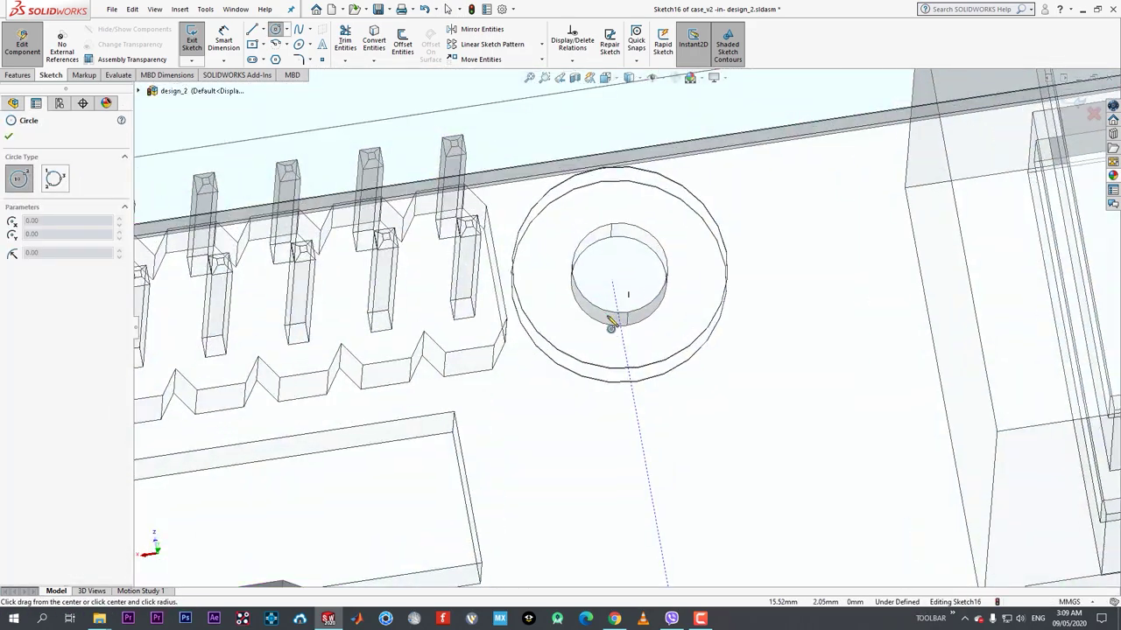
{"action": "left_click", "coordinate": [621, 277]}
{"action": "scroll", "coordinate": [320, 368], "scroll_direction": "up", "scroll_amount": 5}
- Sketch a fourth circle of about 0.95 mm radius at the corner mounting hole at the pin header's other end
{"action": "scroll", "coordinate": [744, 332], "scroll_direction": "down", "scroll_amount": 5}
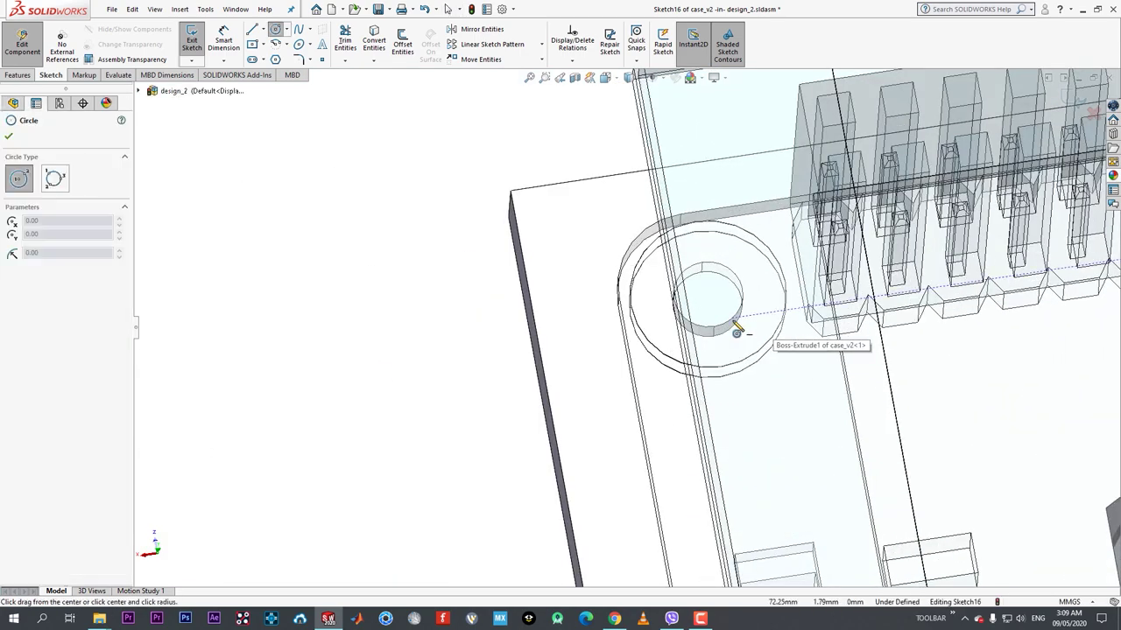
{"action": "scroll", "coordinate": [713, 326], "scroll_direction": "down", "scroll_amount": 3}
{"action": "left_click", "coordinate": [668, 317]}
{"action": "left_click", "coordinate": [689, 272]}
{"action": "right_click", "coordinate": [688, 271]}
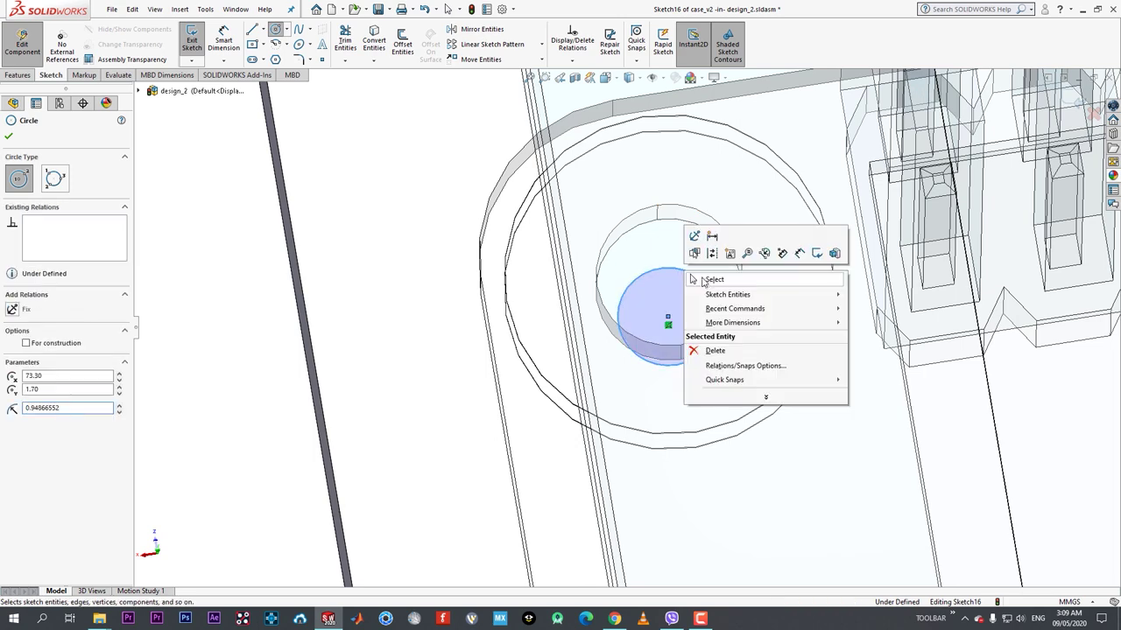
{"action": "left_click", "coordinate": [708, 280]}
{"action": "scroll", "coordinate": [689, 322], "scroll_direction": "up", "scroll_amount": 7}
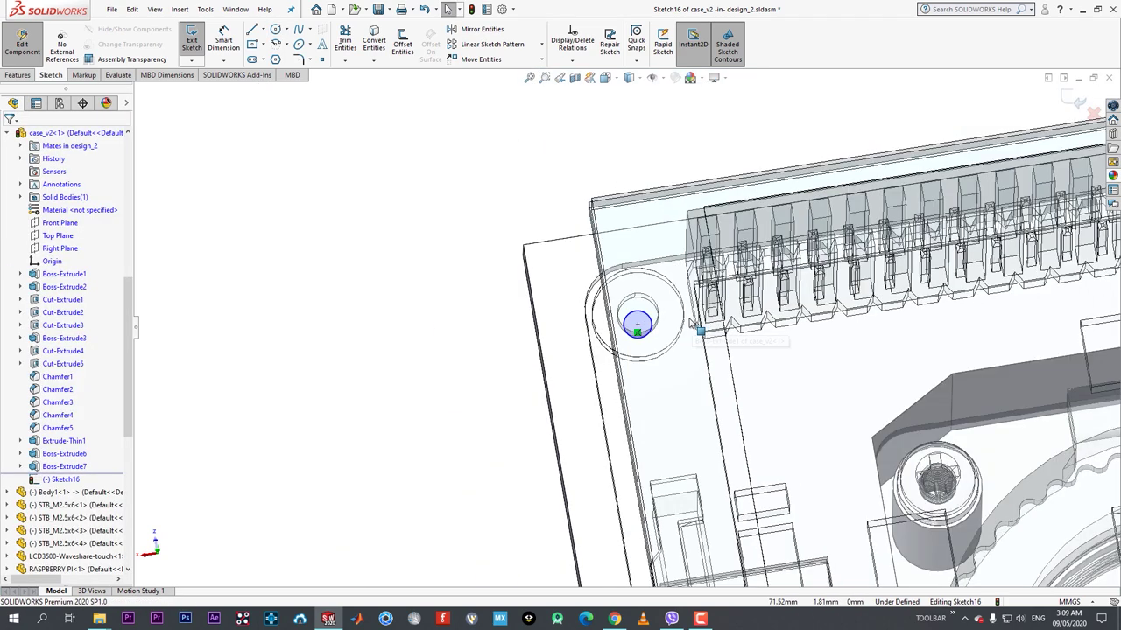
- Dimension the corner circle beside the pin header to a 6 mm diameter
{"action": "left_click", "coordinate": [642, 317]}
{"action": "left_click", "coordinate": [442, 303]}
{"action": "key", "text": "Return"}
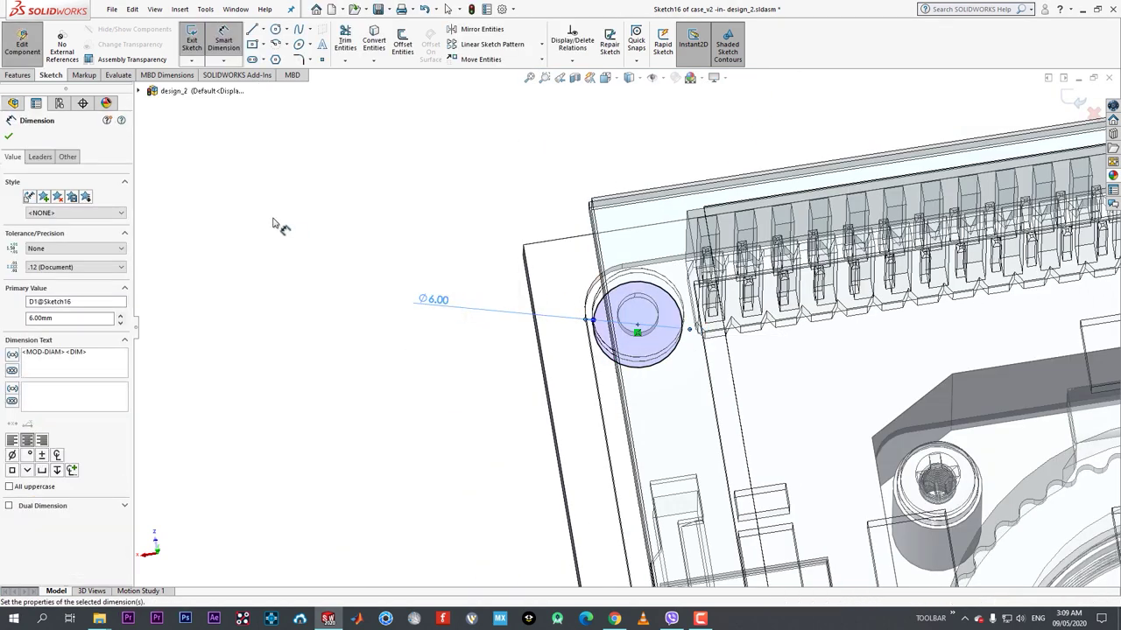
{"action": "left_click", "coordinate": [11, 140]}
{"action": "scroll", "coordinate": [624, 330], "scroll_direction": "up", "scroll_amount": 6}
- Make all four mounting hole circles the same size with an Equal relation
{"action": "scroll", "coordinate": [757, 358], "scroll_direction": "down", "scroll_amount": 4}
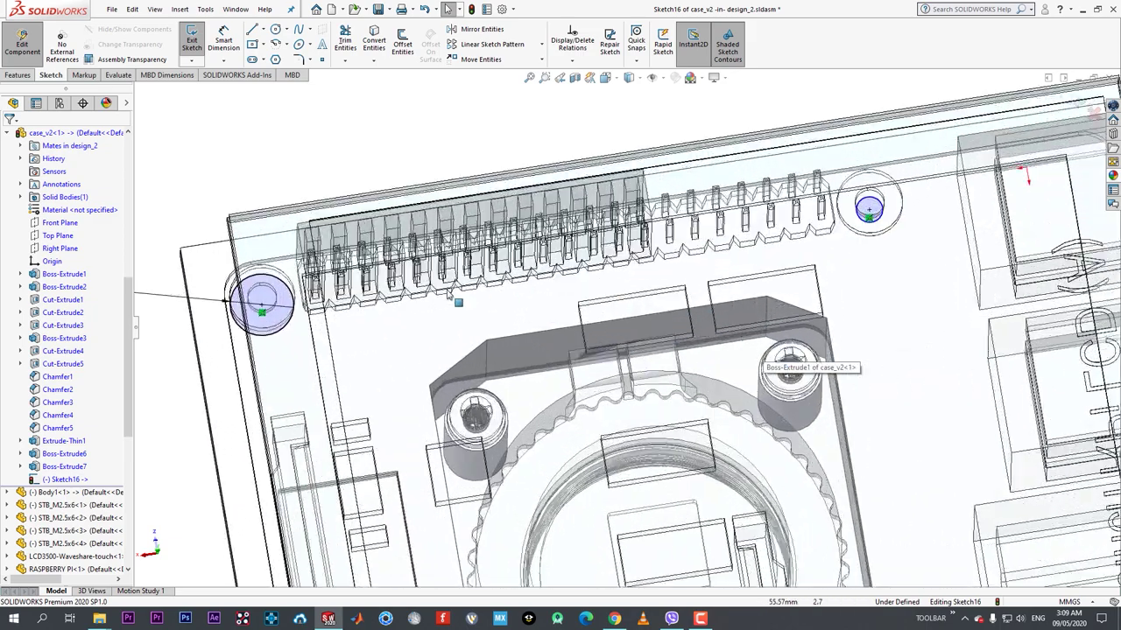
{"action": "scroll", "coordinate": [496, 307], "scroll_direction": "up", "scroll_amount": 2}
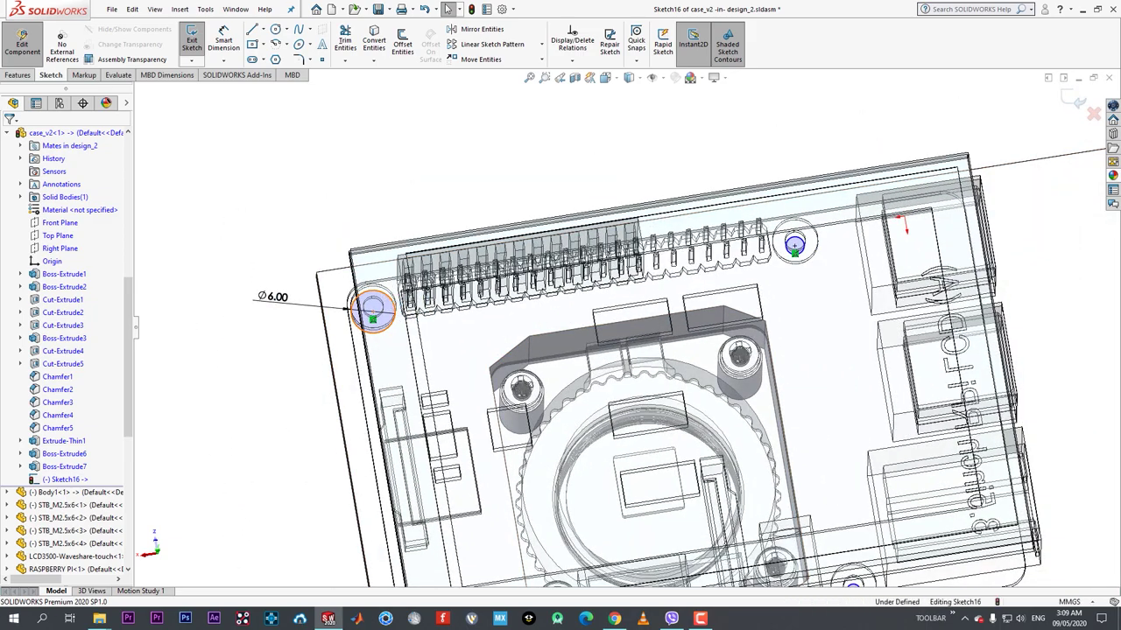
{"action": "left_click", "coordinate": [393, 317]}
{"action": "left_click", "coordinate": [795, 252], "text": "ctrl"}
{"action": "scroll", "coordinate": [742, 462], "scroll_direction": "up", "scroll_amount": 2}
{"action": "left_click", "coordinate": [659, 418], "text": "ctrl"}
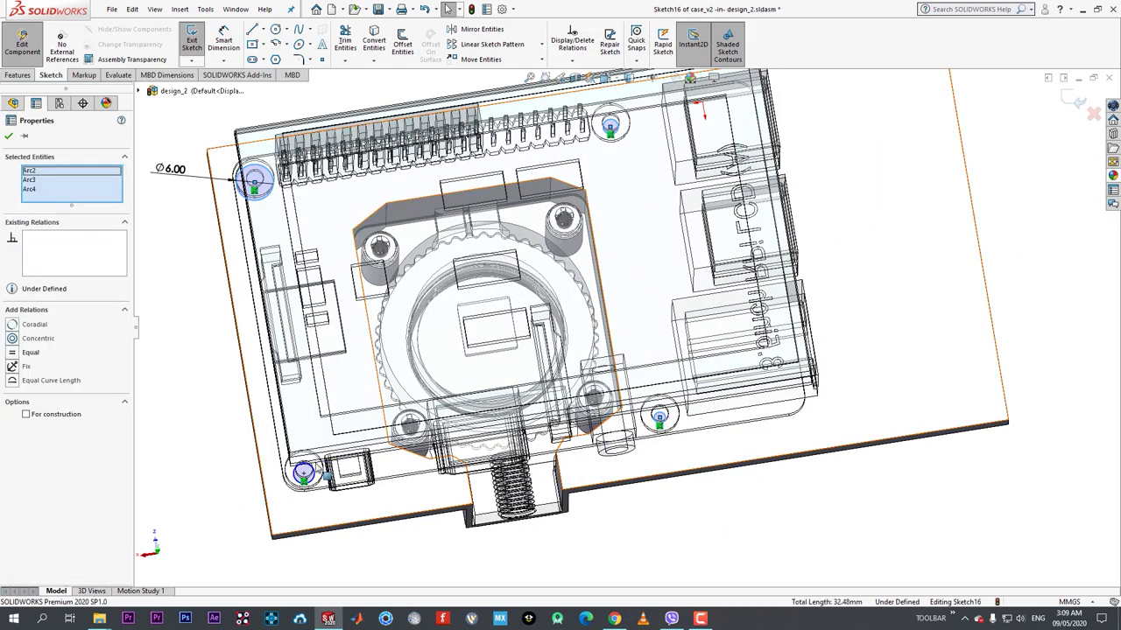
{"action": "left_click", "coordinate": [382, 435]}
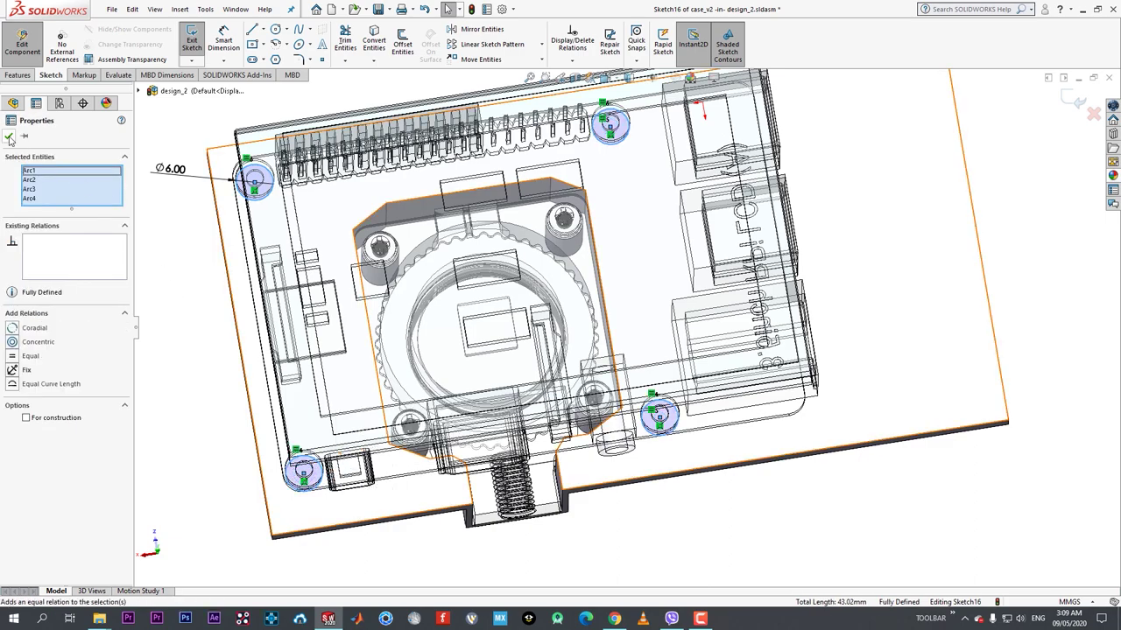
- Start a boss extrusion of the four circles, try ending it Up To Surface on a Raspberry Pi board face, and clear that face
{"action": "middle_click_drag", "start_coordinate": [383, 436], "coordinate": [592, 154]}
{"action": "left_click", "coordinate": [17, 75]}
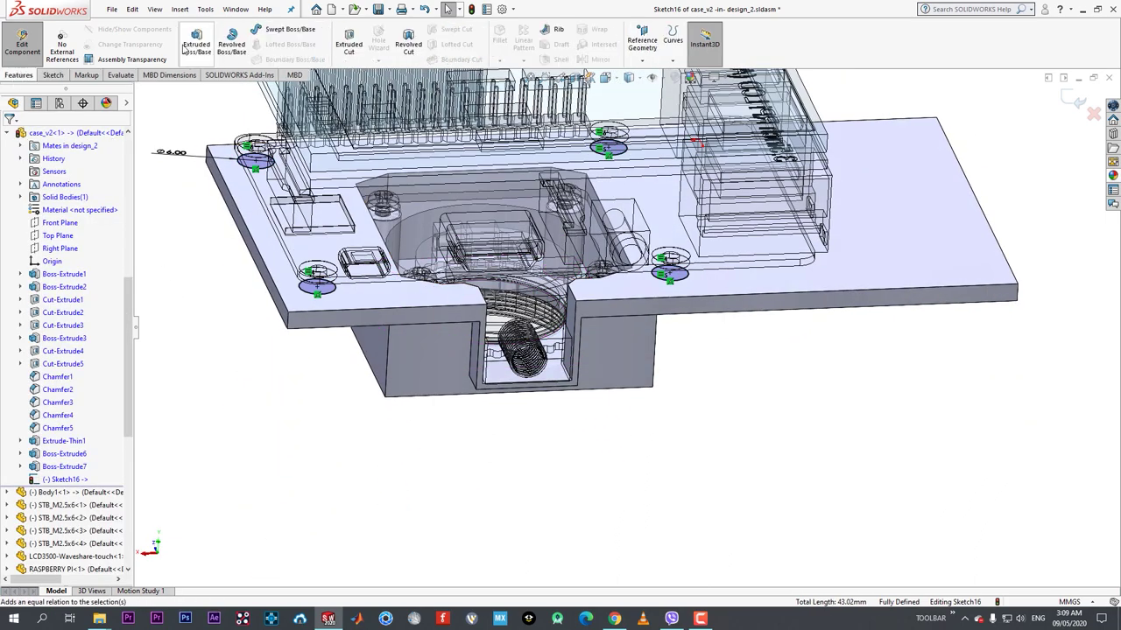
{"action": "left_click", "coordinate": [196, 43]}
{"action": "left_click", "coordinate": [87, 211]}
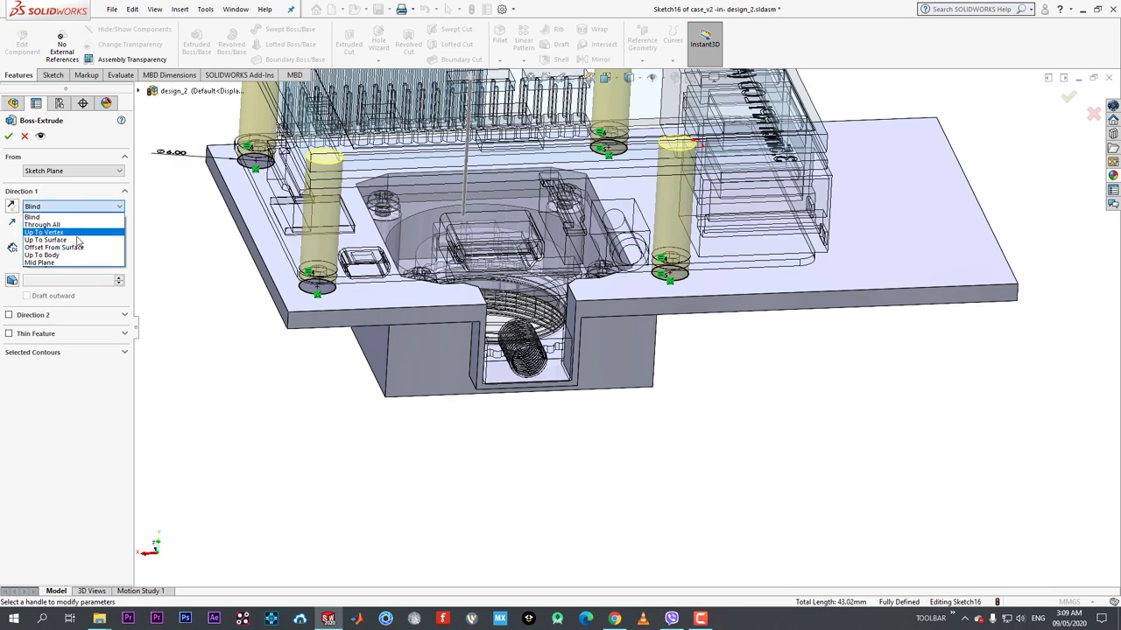
{"action": "left_click", "coordinate": [52, 230]}
{"action": "middle_click_drag", "start_coordinate": [724, 274], "coordinate": [708, 199]}
{"action": "scroll", "coordinate": [690, 277], "scroll_direction": "down", "scroll_amount": 5}
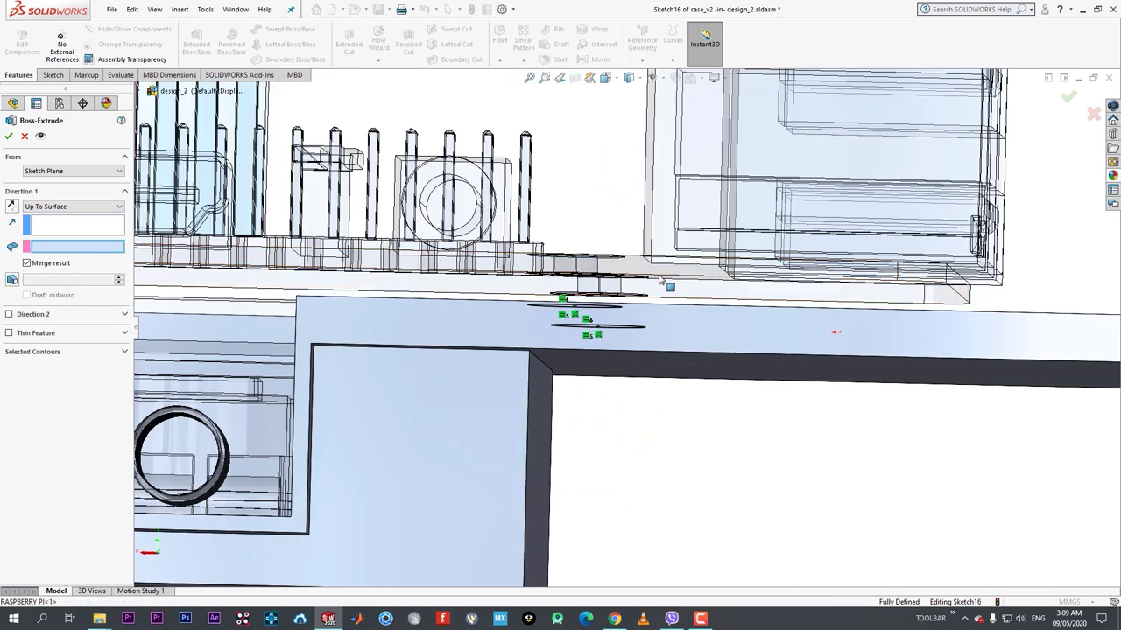
{"action": "left_click", "coordinate": [659, 284]}
{"action": "middle_click_drag", "start_coordinate": [427, 273], "coordinate": [285, 313]}
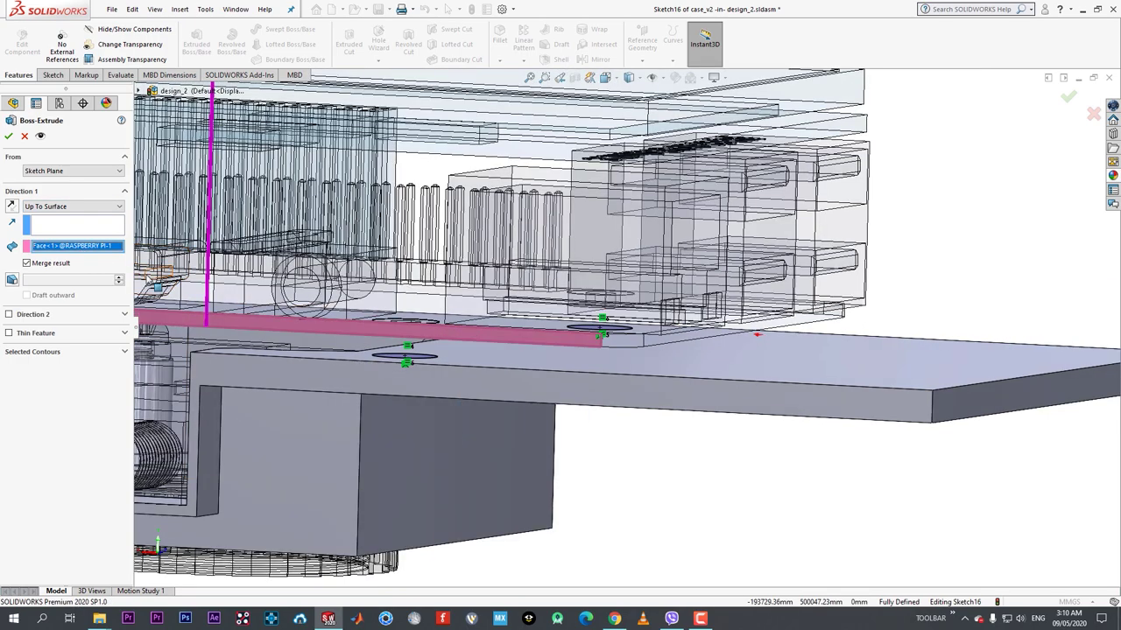
{"action": "key", "text": "Delete"}
{"action": "left_click", "coordinate": [80, 229]}
{"action": "middle_click_drag", "start_coordinate": [473, 331], "coordinate": [470, 310]}
{"action": "scroll", "coordinate": [431, 305], "scroll_direction": "down", "scroll_amount": 2}
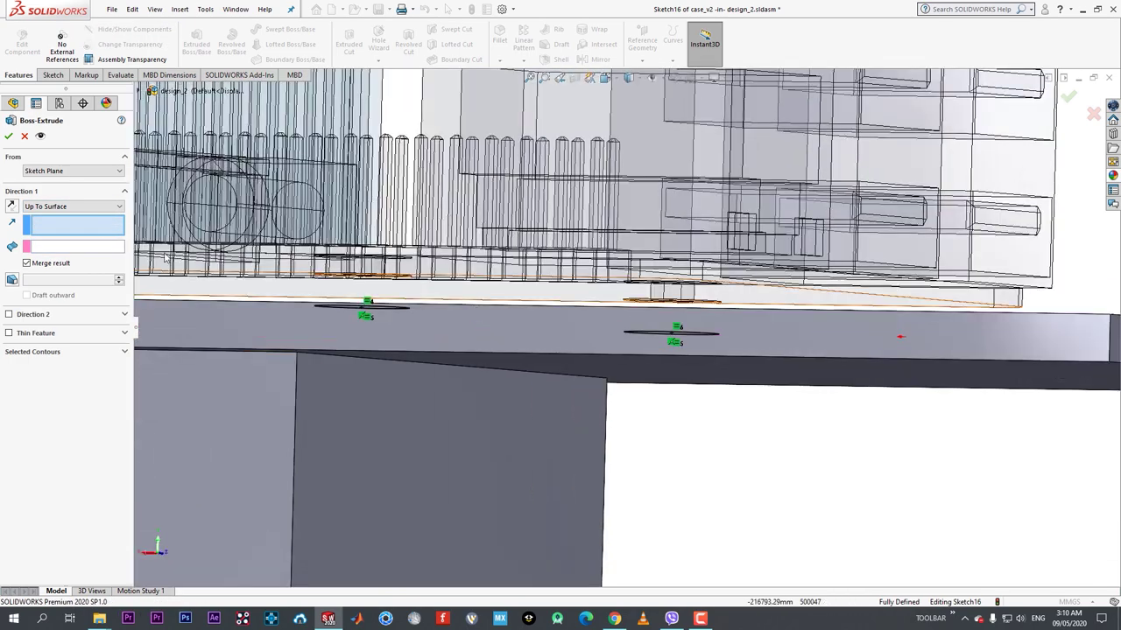
- Extrude the four circles Up To Vertex using the Raspberry Pi board's lower edge, and return to the assembly
{"action": "left_click", "coordinate": [66, 206]}
{"action": "left_click", "coordinate": [66, 233]}
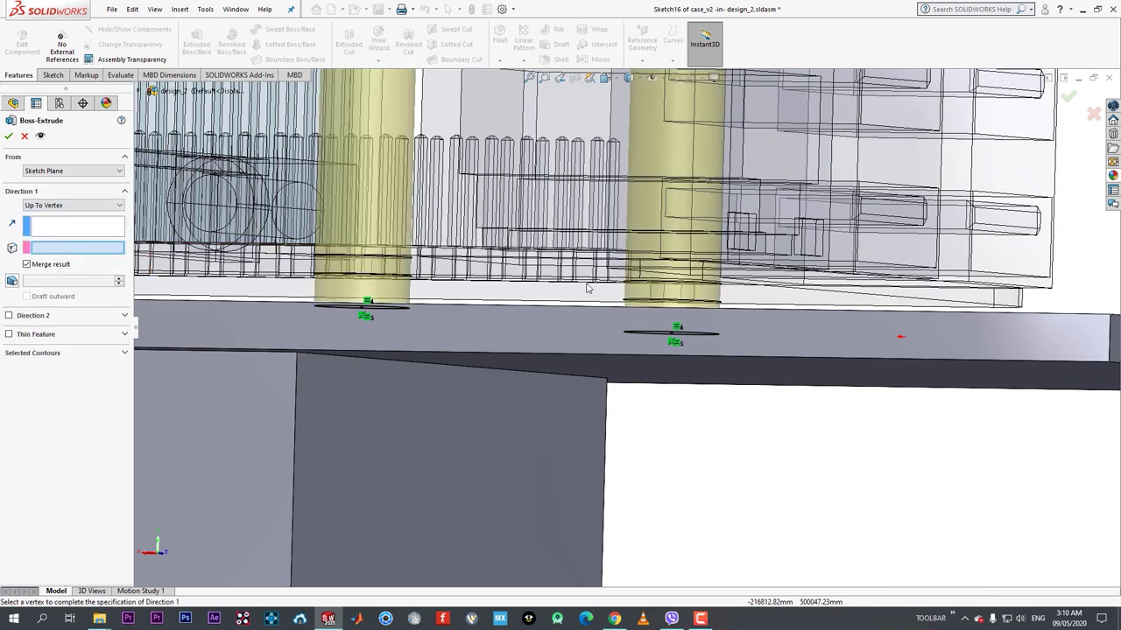
{"action": "middle_click_drag", "start_coordinate": [587, 288], "coordinate": [600, 294]}
{"action": "left_click", "coordinate": [946, 325]}
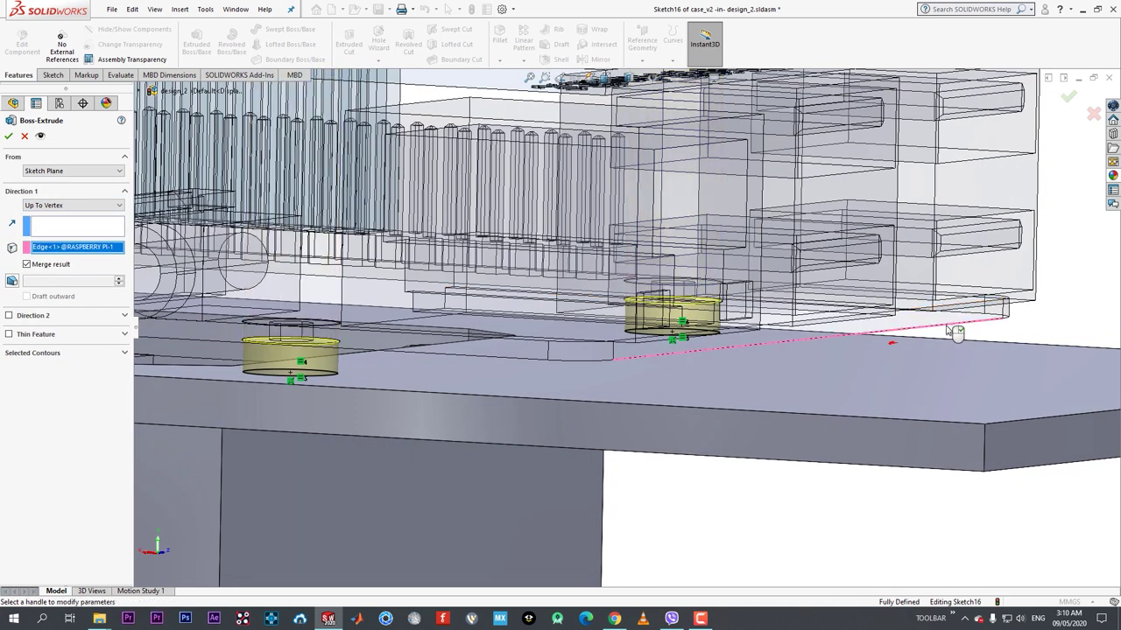
{"action": "left_click", "coordinate": [8, 135]}
{"action": "left_click", "coordinate": [17, 46]}
{"action": "scroll", "coordinate": [566, 366], "scroll_direction": "up", "scroll_amount": 3}
{"action": "middle_click_drag", "start_coordinate": [562, 373], "coordinate": [590, 367]}
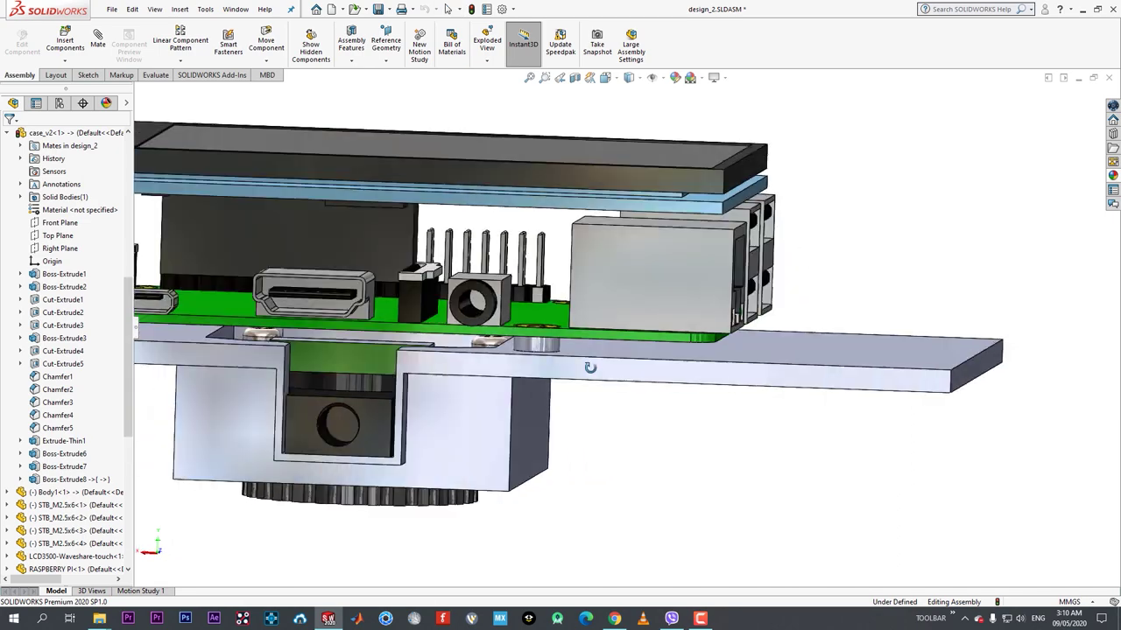
- Edit case_v2 within the assembly and start a sketch on the base plate's face on the Raspberry Pi side
{"action": "scroll", "coordinate": [590, 368], "scroll_direction": "up", "scroll_amount": 5}
{"action": "middle_click_drag", "start_coordinate": [430, 320], "coordinate": [423, 297]}
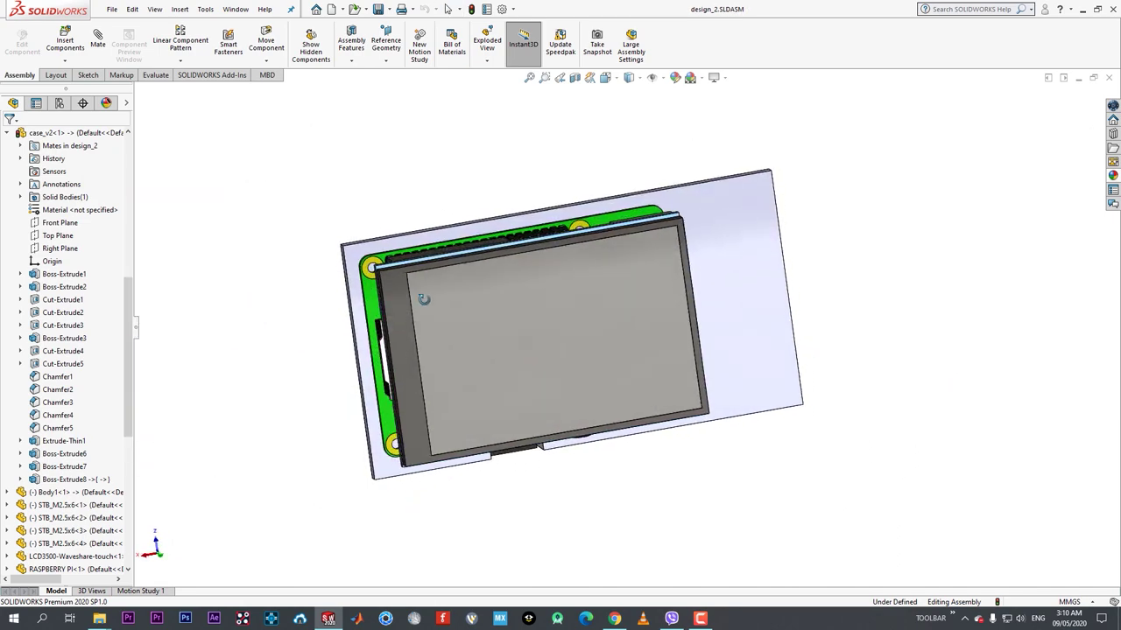
{"action": "scroll", "coordinate": [403, 262], "scroll_direction": "down", "scroll_amount": 2}
{"action": "scroll", "coordinate": [408, 267], "scroll_direction": "up", "scroll_amount": 3}
{"action": "scroll", "coordinate": [455, 281], "scroll_direction": "down", "scroll_amount": 3}
{"action": "left_click", "coordinate": [489, 286]}
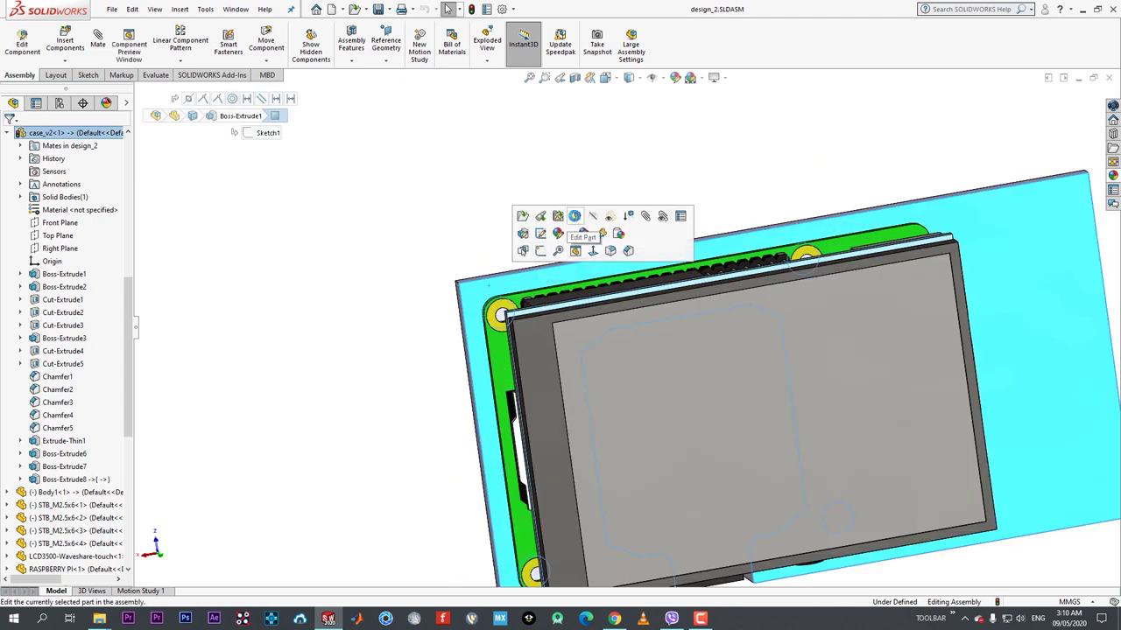
{"action": "left_click", "coordinate": [574, 216]}
{"action": "left_click", "coordinate": [552, 278]}
{"action": "left_click", "coordinate": [601, 242]}
{"action": "left_click", "coordinate": [503, 143]}
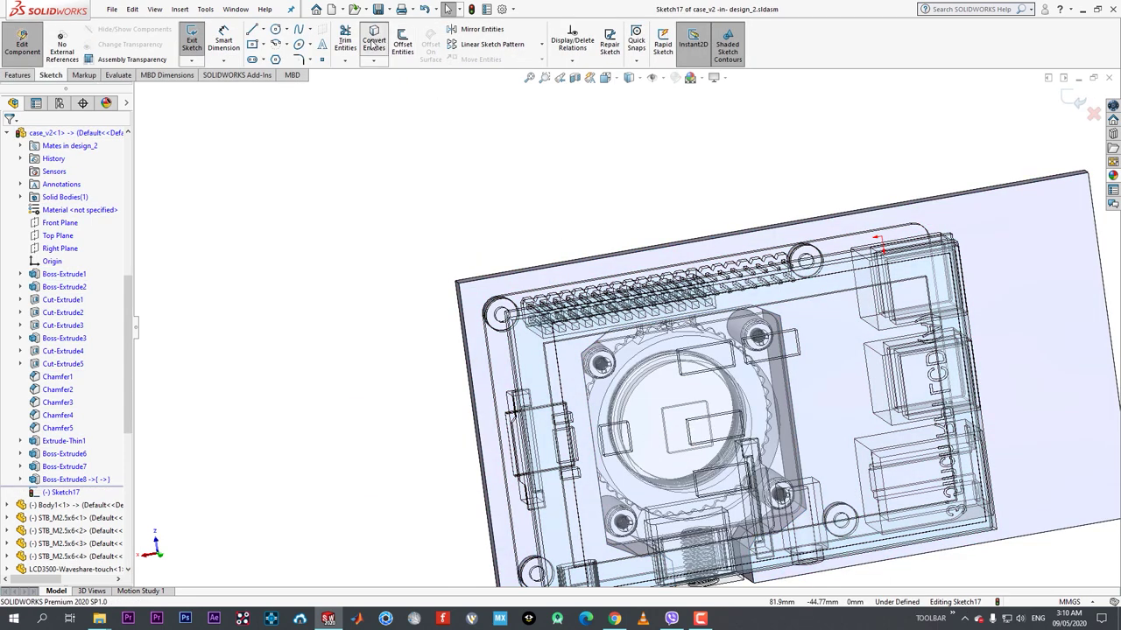
- Convert the base plate's two short outer edges and the long edge beside the pin header into sketch lines
{"action": "left_click", "coordinate": [372, 46]}
{"action": "left_click", "coordinate": [489, 277]}
{"action": "left_click", "coordinate": [458, 306]}
{"action": "scroll", "coordinate": [1045, 342], "scroll_direction": "up", "scroll_amount": 3}
{"action": "scroll", "coordinate": [1046, 343], "scroll_direction": "down", "scroll_amount": 3}
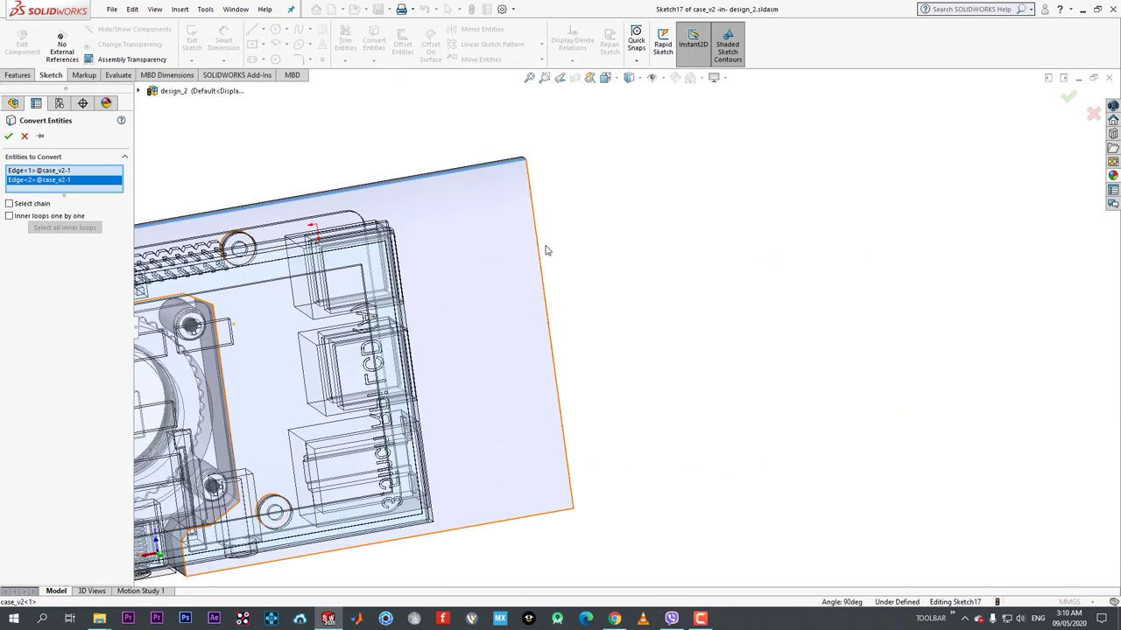
{"action": "left_click", "coordinate": [540, 259]}
{"action": "scroll", "coordinate": [543, 263], "scroll_direction": "down", "scroll_amount": 3}
{"action": "left_click", "coordinate": [8, 137]}
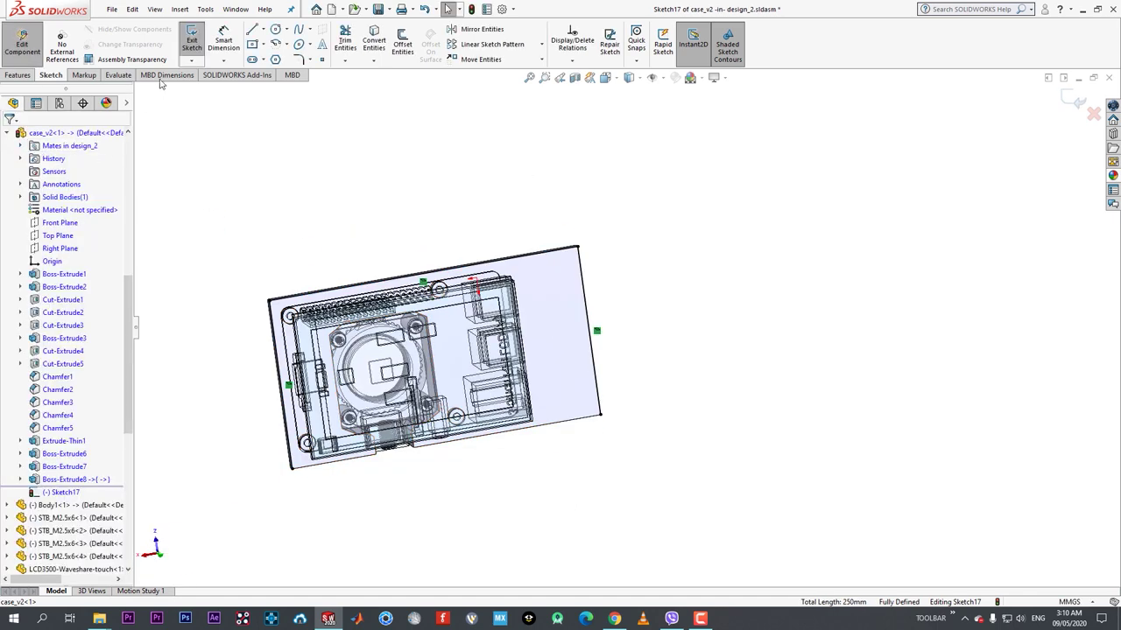
- Start a thin boss extrusion of the three converted edges, with a 2.5 mm wall thickness reversed towards the inside of the plate
{"action": "left_click", "coordinate": [18, 75]}
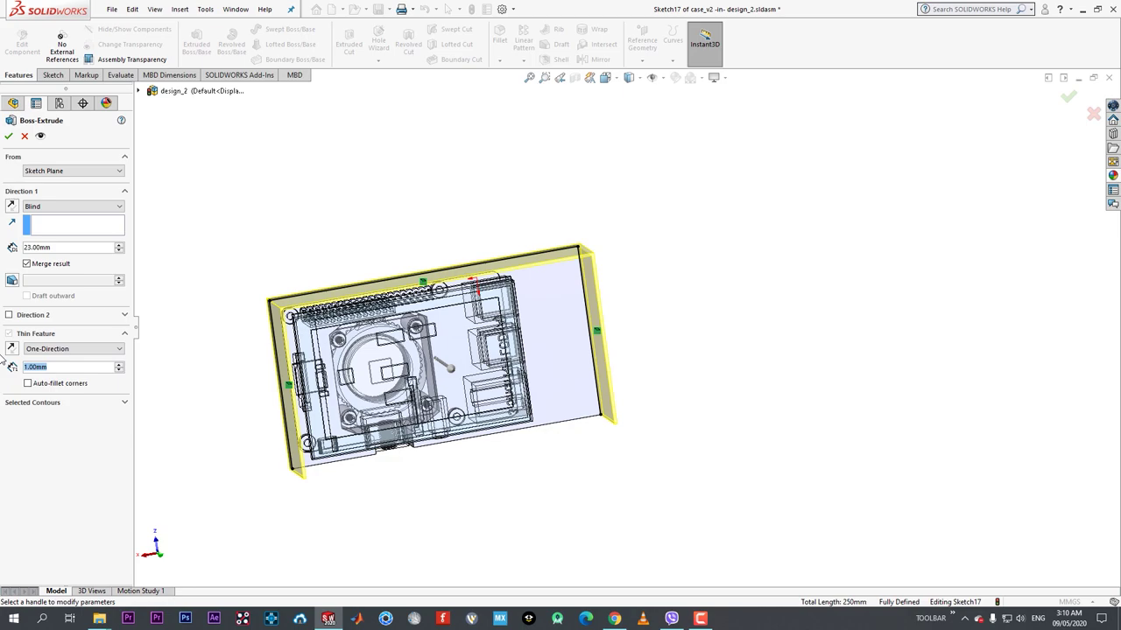
{"action": "type", "text": "2.5"}
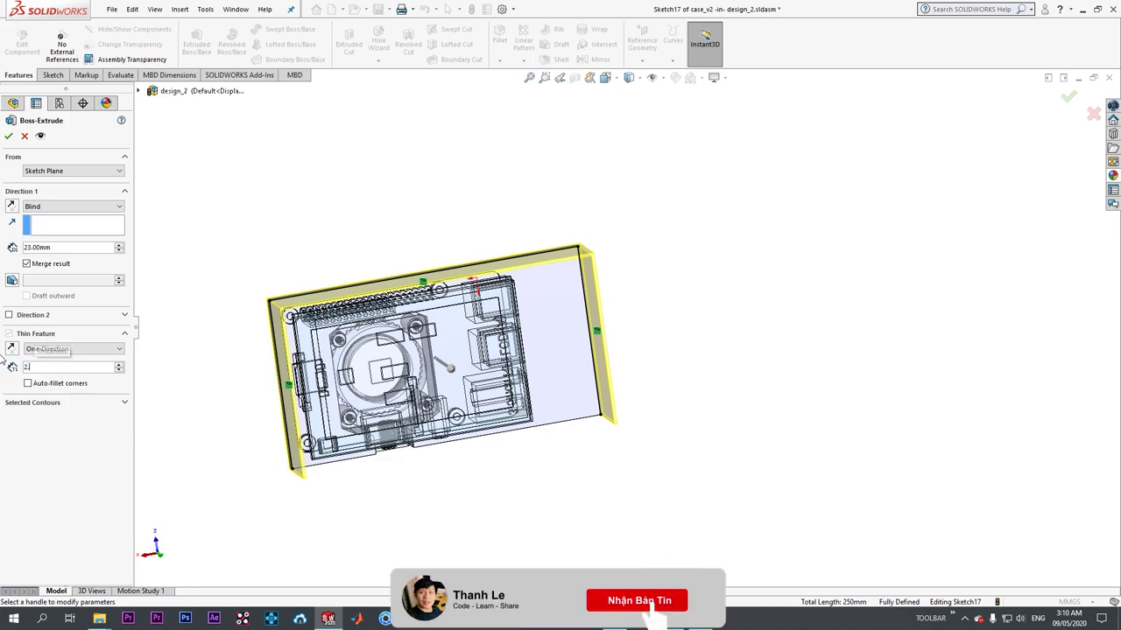
{"action": "key", "text": "Return"}
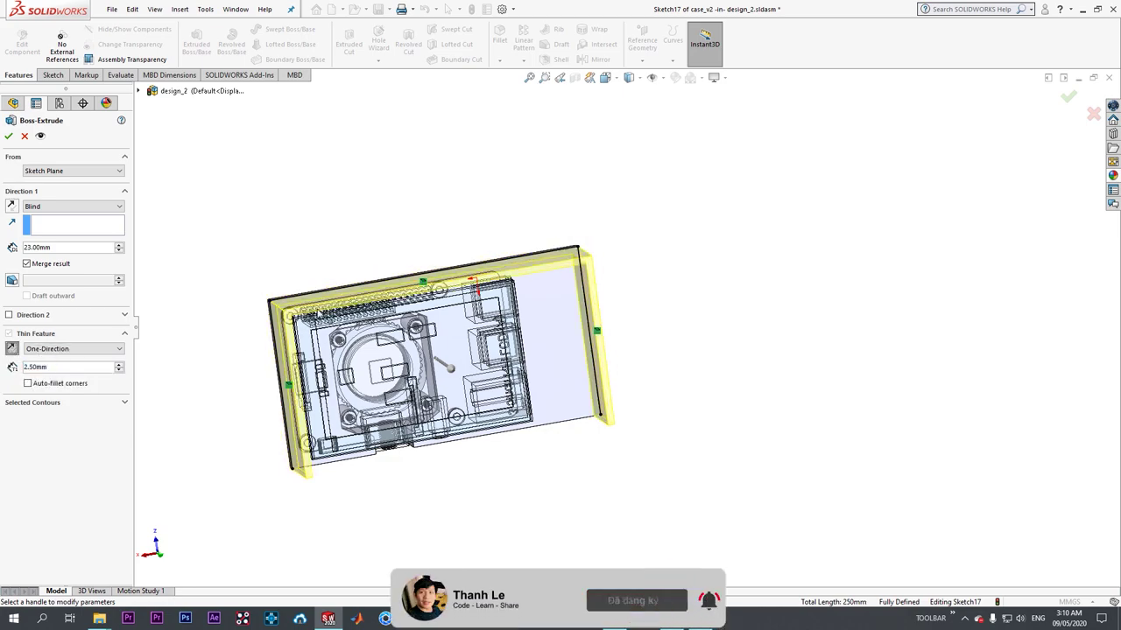
{"action": "scroll", "coordinate": [317, 313], "scroll_direction": "down", "scroll_amount": 3}
{"action": "middle_click_drag", "start_coordinate": [317, 313], "coordinate": [303, 282]}
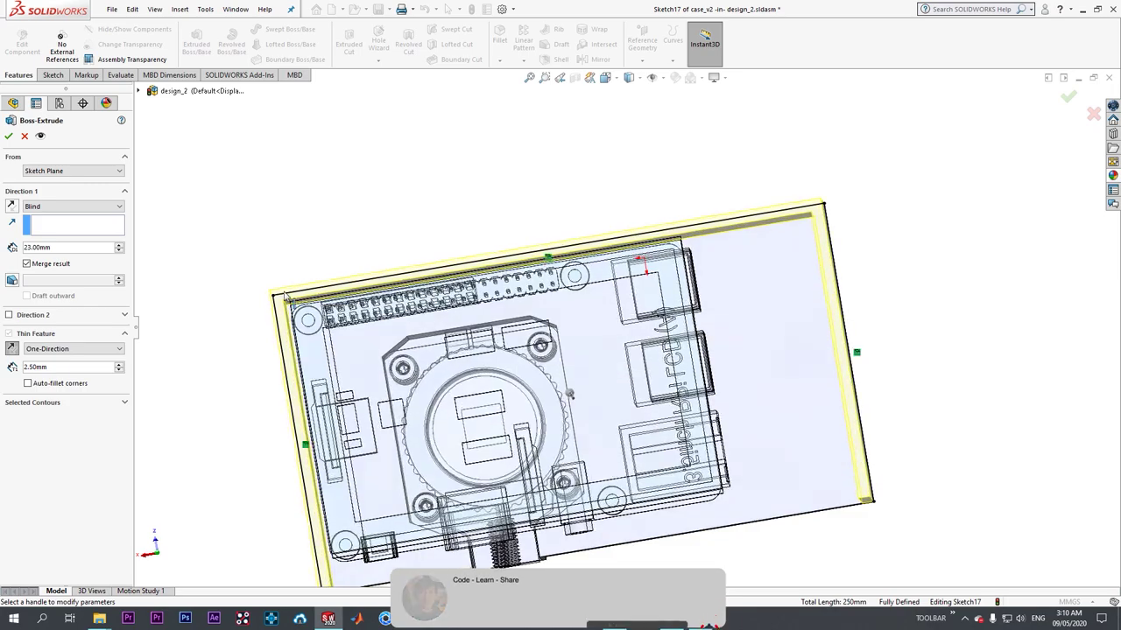
{"action": "double_click", "coordinate": [68, 365]}
{"action": "middle_click_drag", "start_coordinate": [189, 298], "coordinate": [197, 114]}
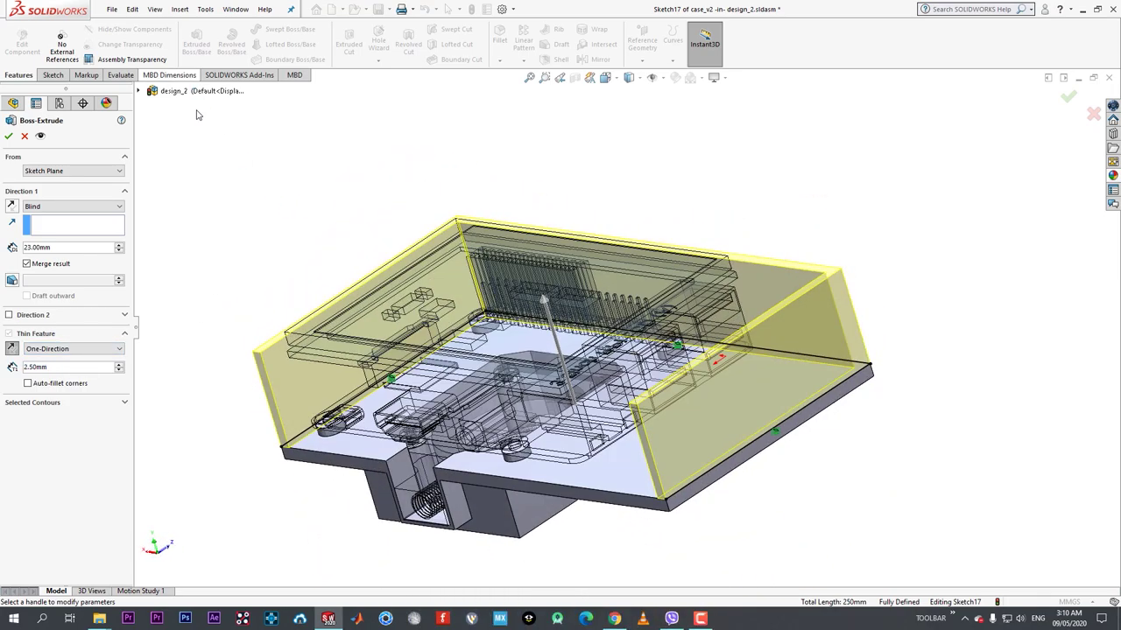
- End the thin wall extrusion Up To Surface at the touch display's front face, and return to the assembly
{"action": "left_click", "coordinate": [72, 206]}
{"action": "left_click", "coordinate": [68, 247]}
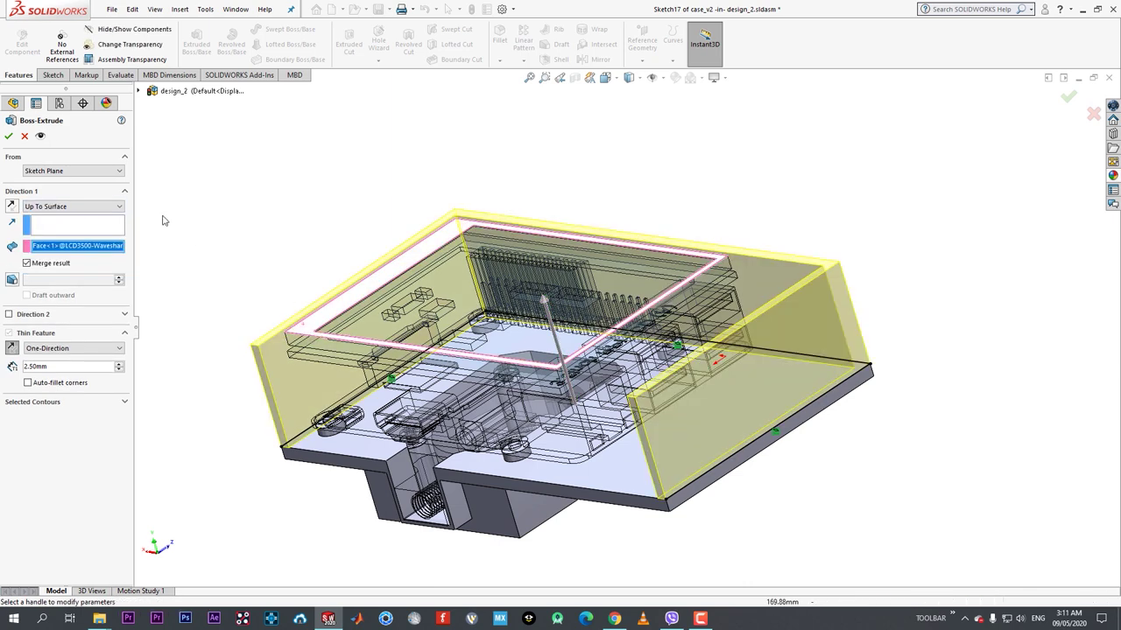
{"action": "left_click", "coordinate": [9, 137]}
{"action": "left_click", "coordinate": [22, 48]}
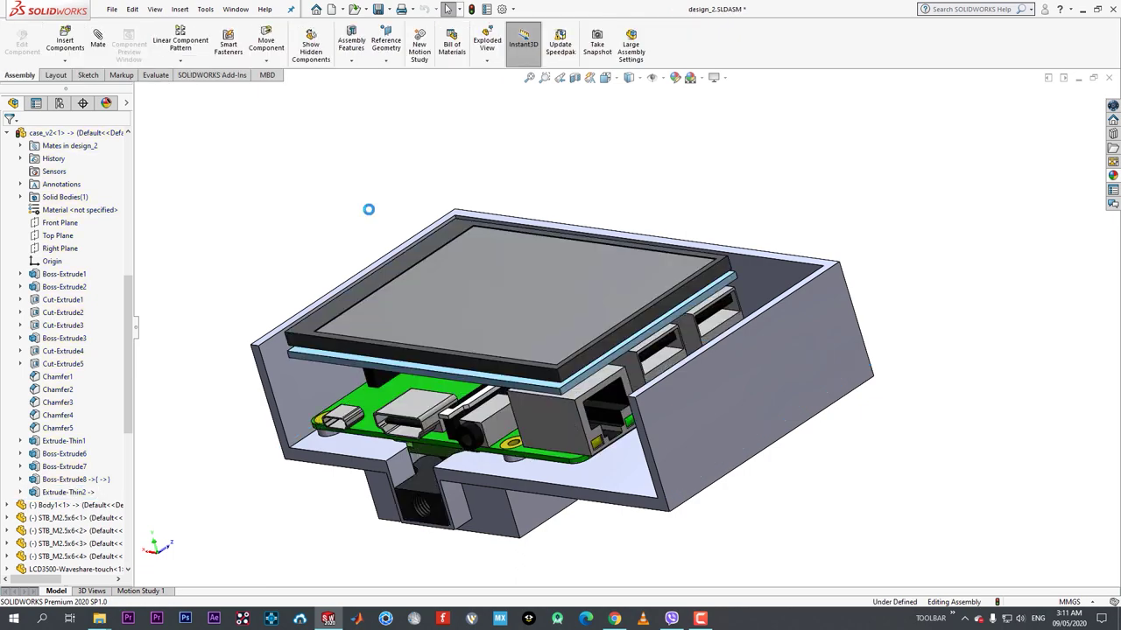
- Insert the 18650 2600 mAh Li-ion battery part from the module library and place it beside the case's open end
{"action": "middle_click_drag", "start_coordinate": [673, 422], "coordinate": [744, 560]}
{"action": "scroll", "coordinate": [739, 371], "scroll_direction": "down", "scroll_amount": 1}
{"action": "middle_click_drag", "start_coordinate": [738, 370], "coordinate": [698, 250]}
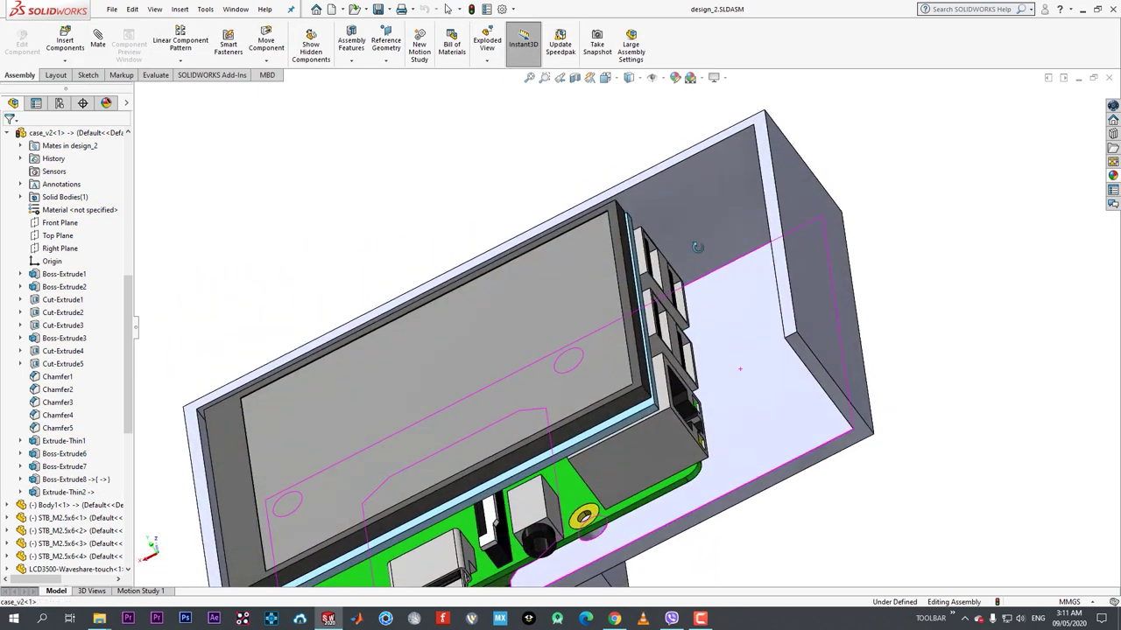
{"action": "scroll", "coordinate": [726, 288], "scroll_direction": "up", "scroll_amount": 1}
{"action": "middle_click_drag", "start_coordinate": [692, 355], "coordinate": [643, 311]}
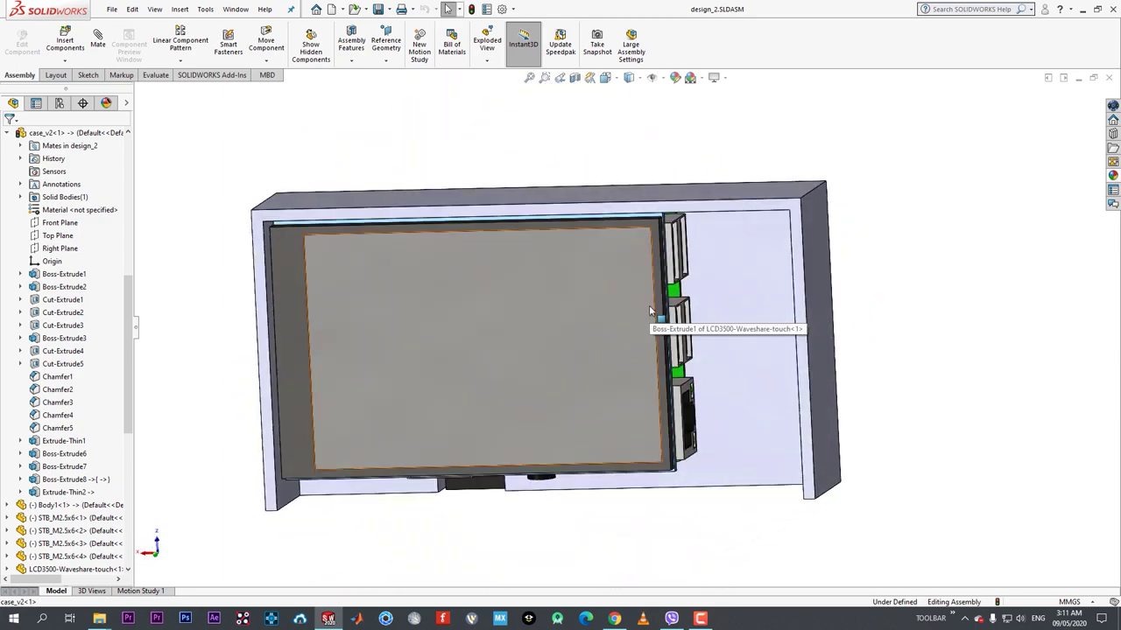
{"action": "middle_click_drag", "start_coordinate": [650, 311], "coordinate": [689, 435]}
{"action": "left_click", "coordinate": [82, 62]}
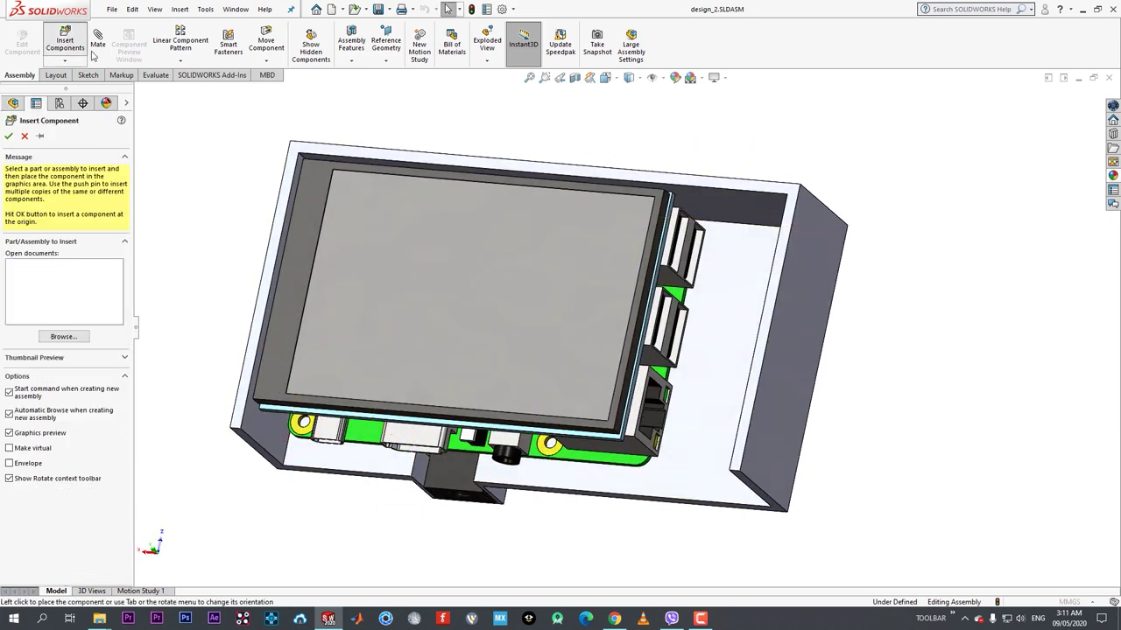
{"action": "left_click", "coordinate": [143, 32]}
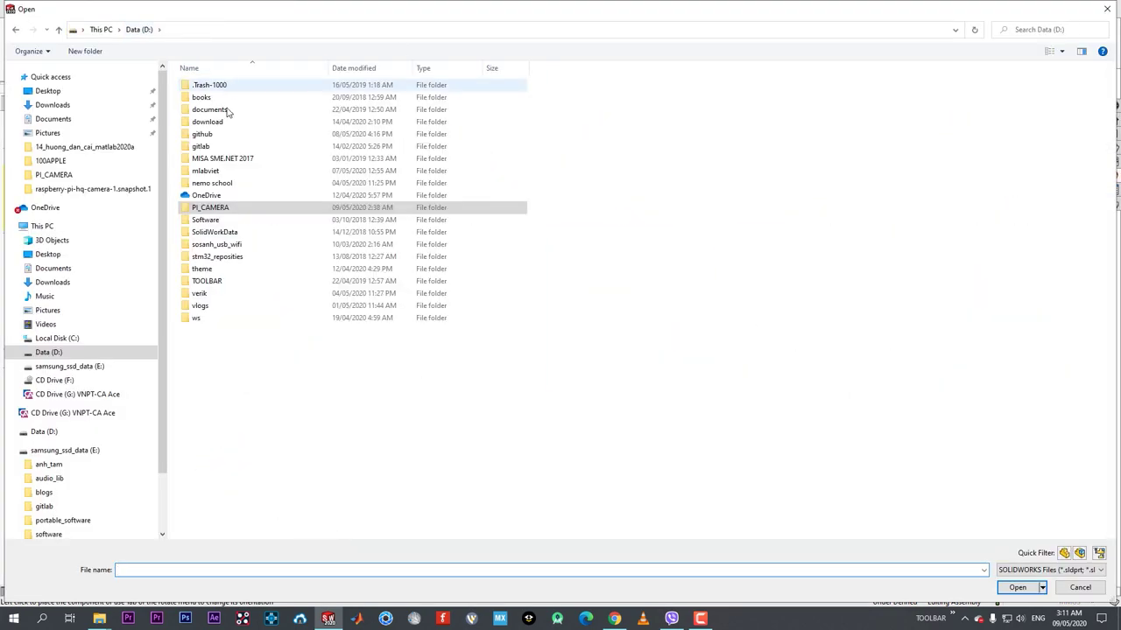
{"action": "left_click", "coordinate": [125, 191]}
{"action": "left_click", "coordinate": [401, 33]}
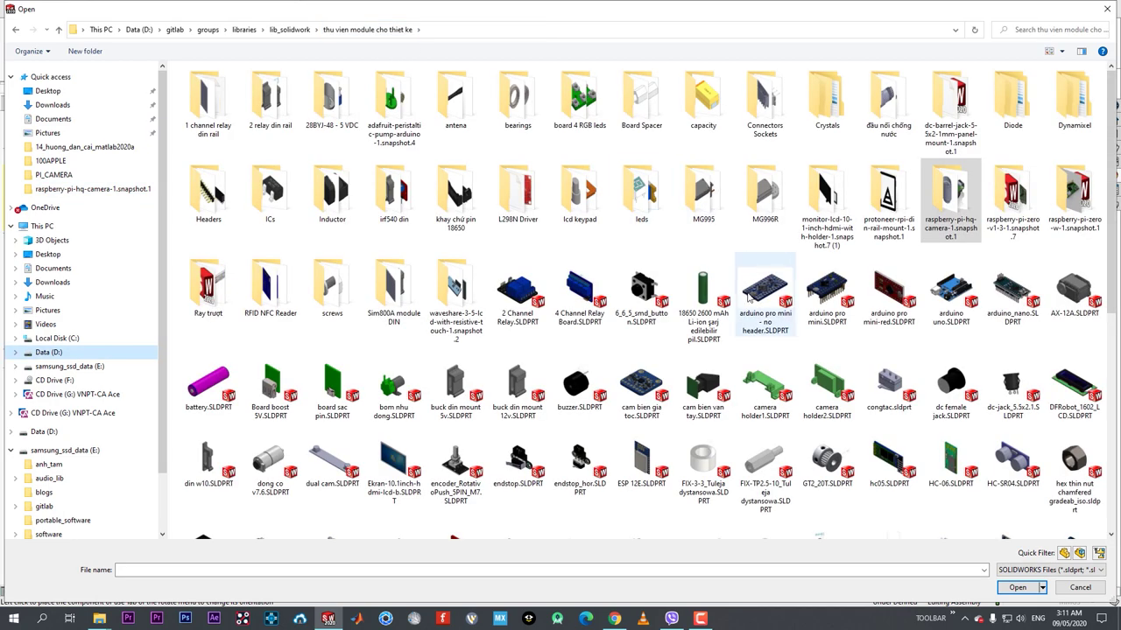
{"action": "double_click", "coordinate": [706, 286]}
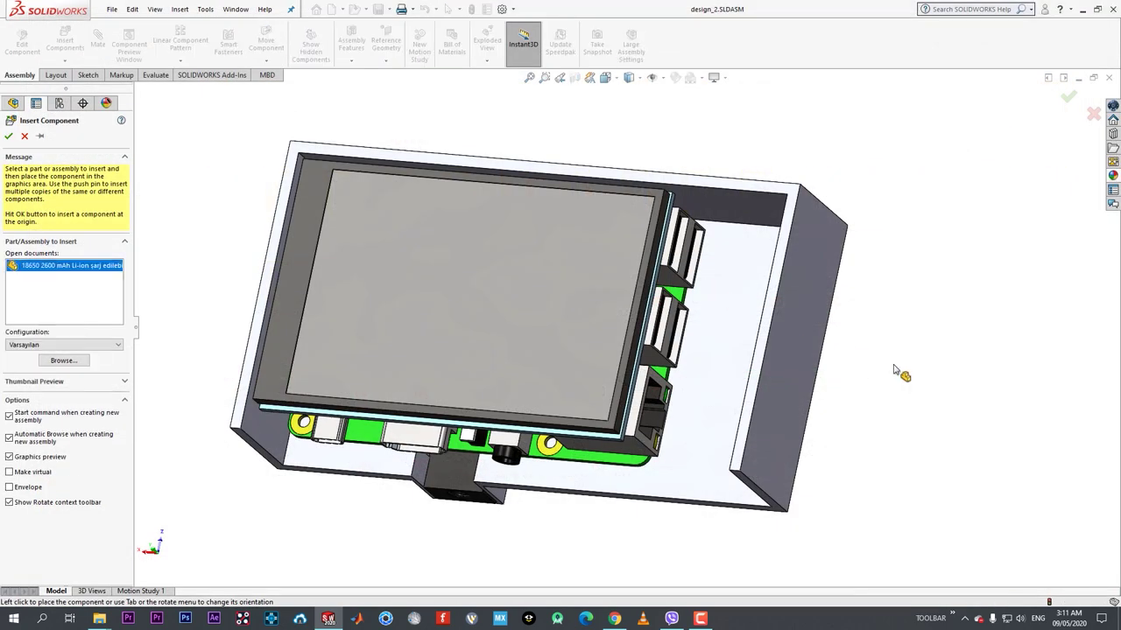
{"action": "left_click", "coordinate": [894, 364]}
- Mate the battery's cylindrical face tangent to the case's base plate
{"action": "middle_click_drag", "start_coordinate": [882, 432], "coordinate": [902, 293]}
{"action": "left_click", "coordinate": [911, 273]}
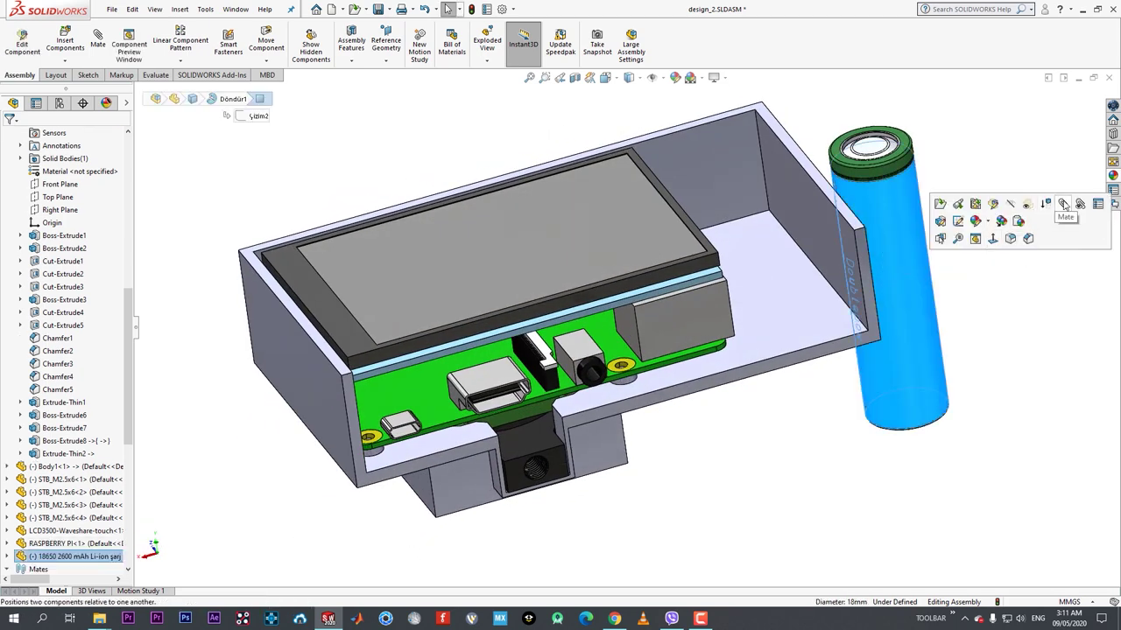
{"action": "left_click", "coordinate": [1058, 208]}
{"action": "left_click", "coordinate": [792, 277]}
{"action": "left_click", "coordinate": [881, 267]}
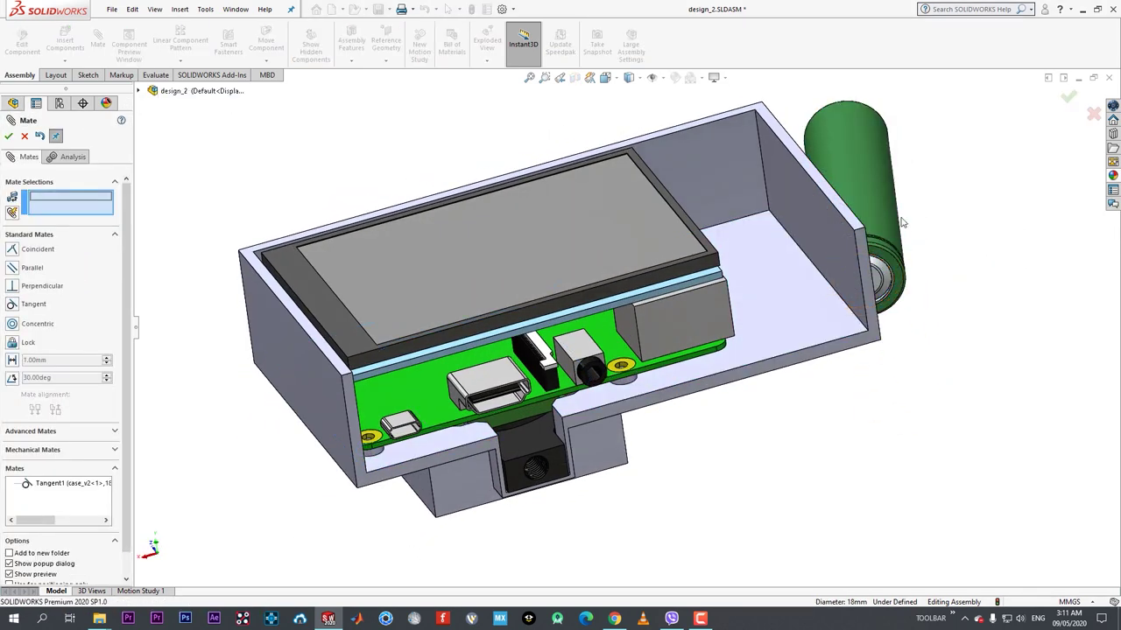
- Mate the battery's cylindrical face tangent to the inner face of the case's end wall, and finish mating
{"action": "left_click", "coordinate": [889, 200]}
{"action": "left_click", "coordinate": [797, 207]}
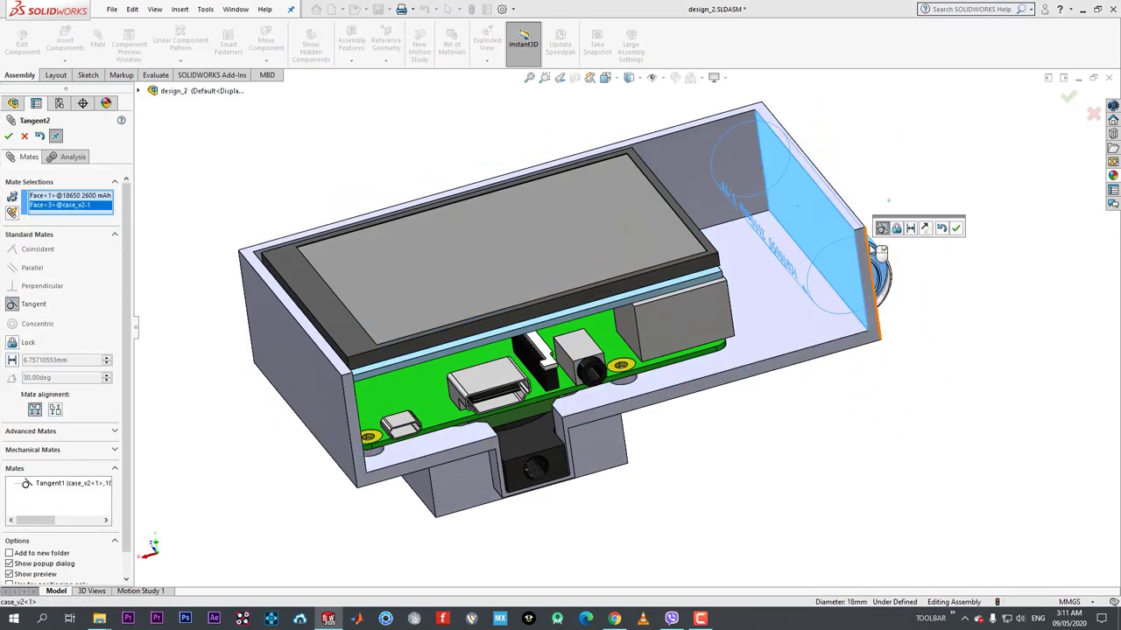
{"action": "left_click", "coordinate": [954, 229]}
{"action": "left_click", "coordinate": [25, 135]}
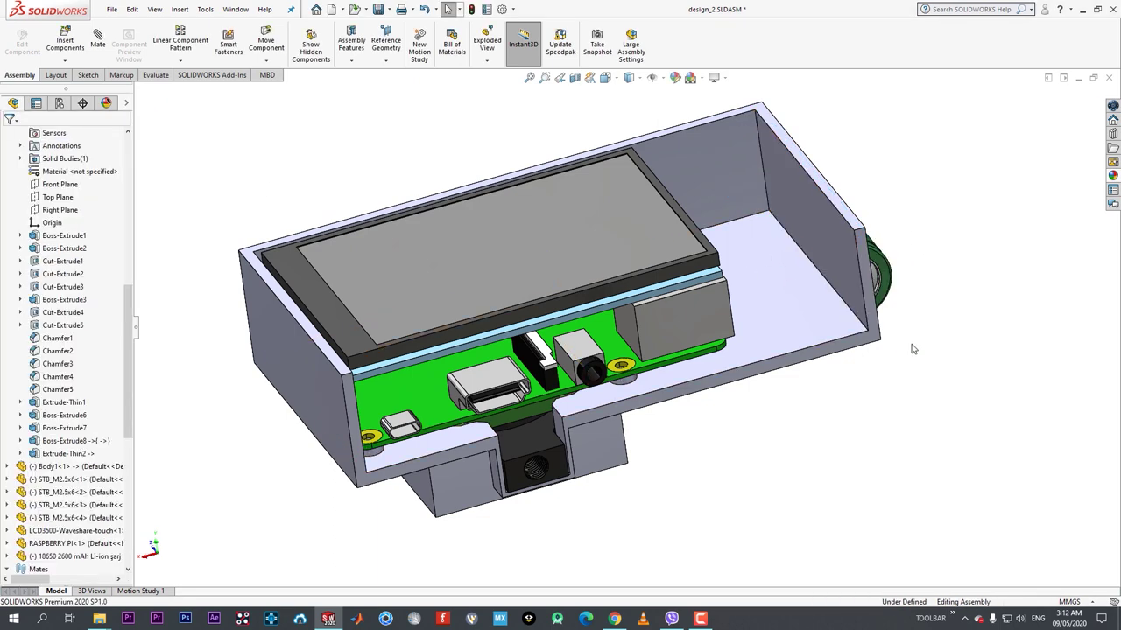
- Delete both tangent mates between the battery and the case
{"action": "middle_click_drag", "start_coordinate": [876, 341], "coordinate": [884, 306]}
{"action": "left_click_drag", "start_coordinate": [910, 329], "coordinate": [845, 241]}
{"action": "left_click", "coordinate": [867, 229]}
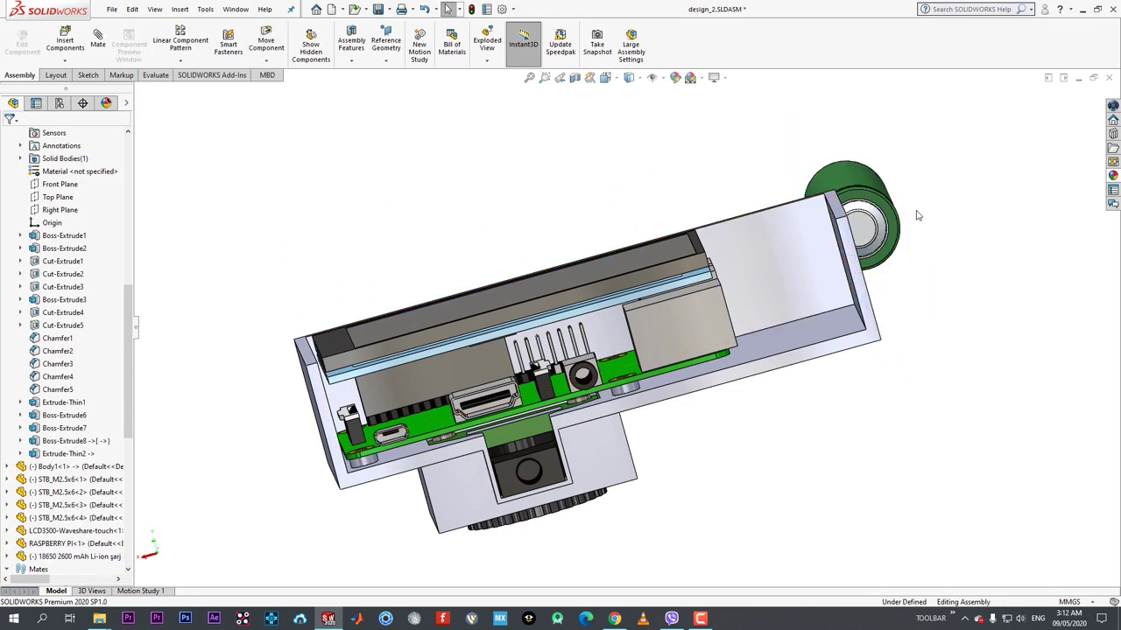
{"action": "left_click", "coordinate": [1068, 152]}
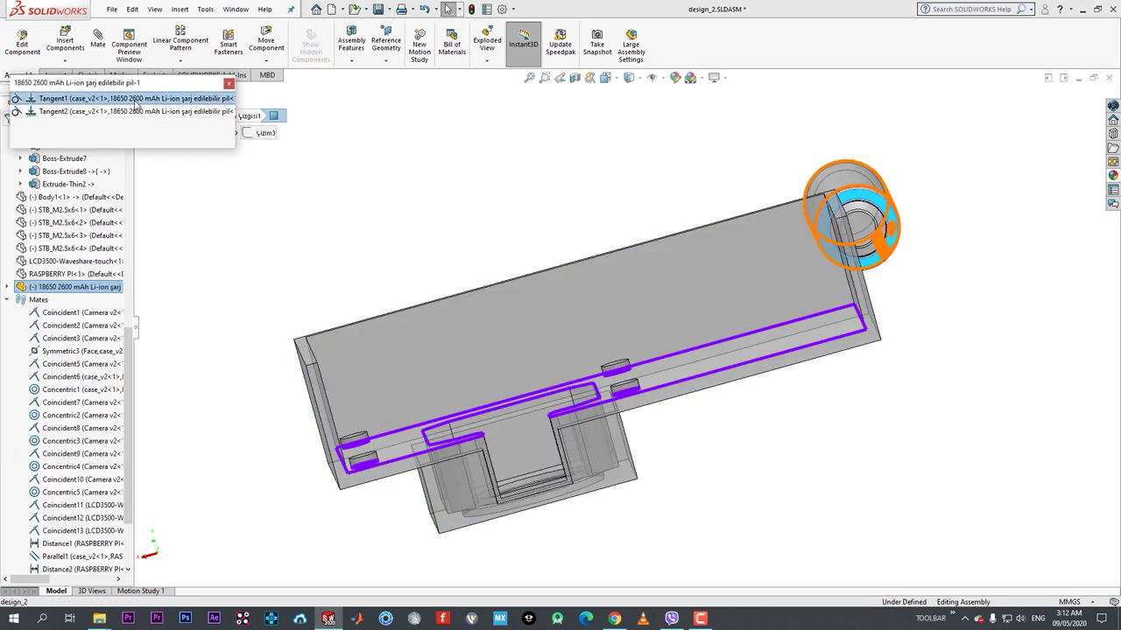
{"action": "key", "text": "Delete"}
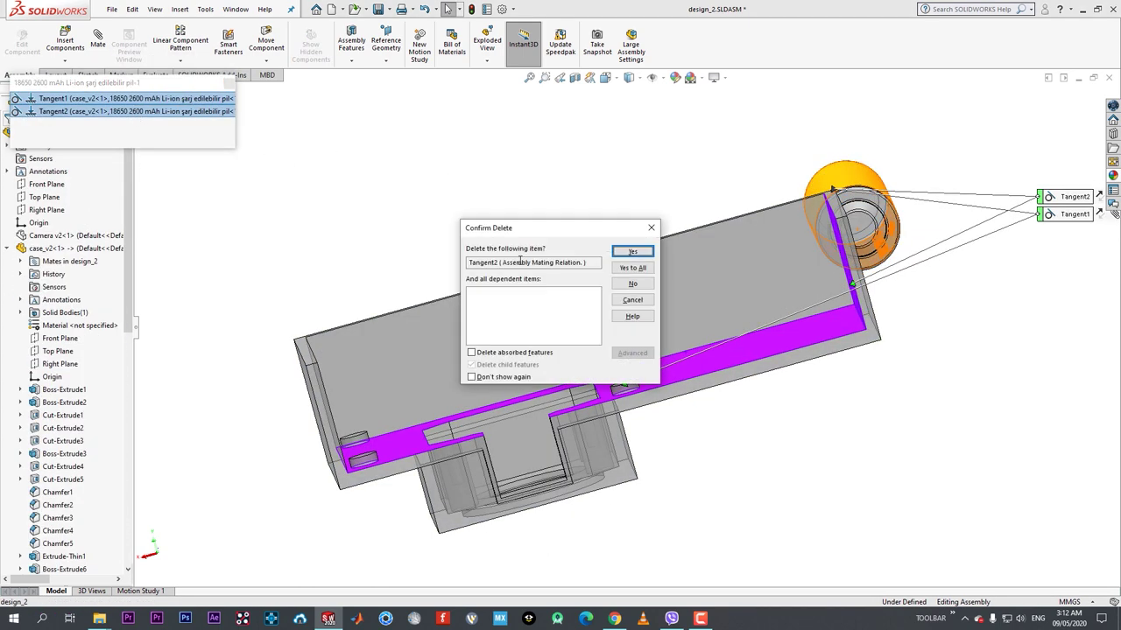
{"action": "left_click", "coordinate": [643, 268]}
{"action": "left_click", "coordinate": [228, 84]}
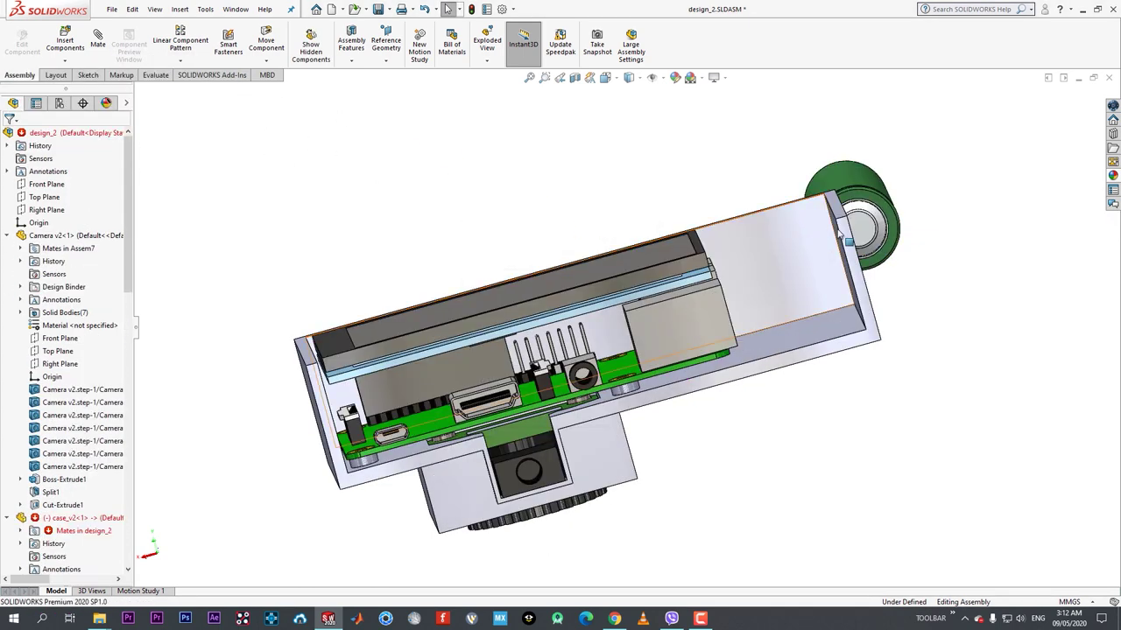
- Move the battery into the free space between the Raspberry Pi's ports and the case's end wall
{"action": "left_click_drag", "start_coordinate": [863, 230], "coordinate": [873, 185]}
{"action": "middle_click_drag", "start_coordinate": [873, 186], "coordinate": [915, 199]}
{"action": "scroll", "coordinate": [915, 201], "scroll_direction": "up", "scroll_amount": 5}
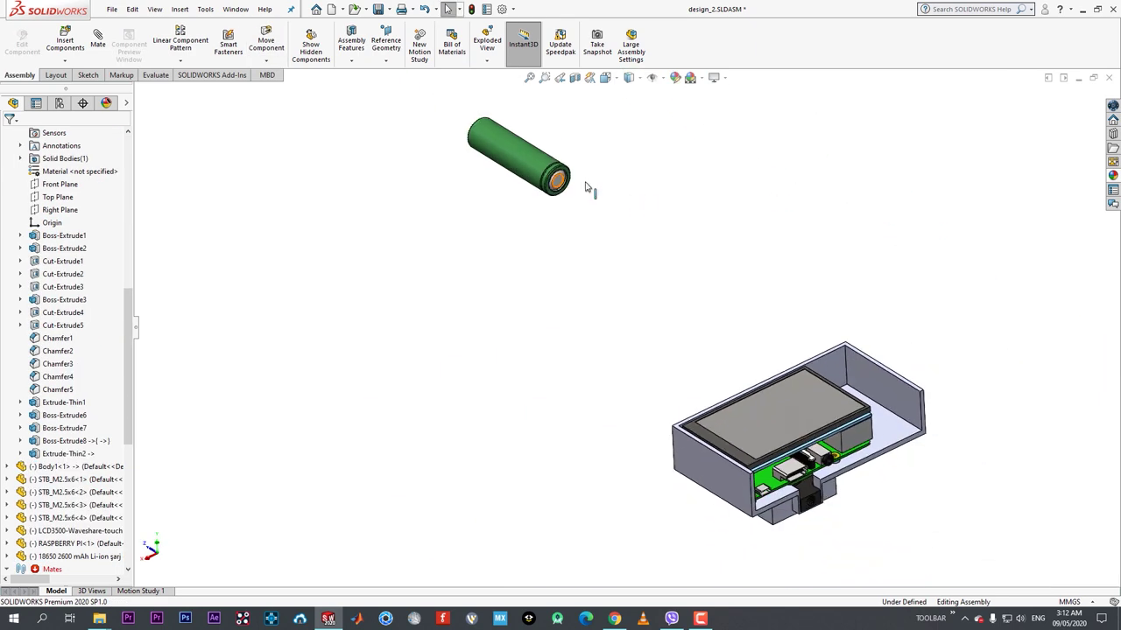
{"action": "left_click_drag", "start_coordinate": [569, 191], "coordinate": [911, 447]}
{"action": "key", "text": "Escape"}
{"action": "middle_click_drag", "start_coordinate": [872, 408], "coordinate": [793, 451]}
{"action": "left_click_drag", "start_coordinate": [880, 275], "coordinate": [718, 439]}
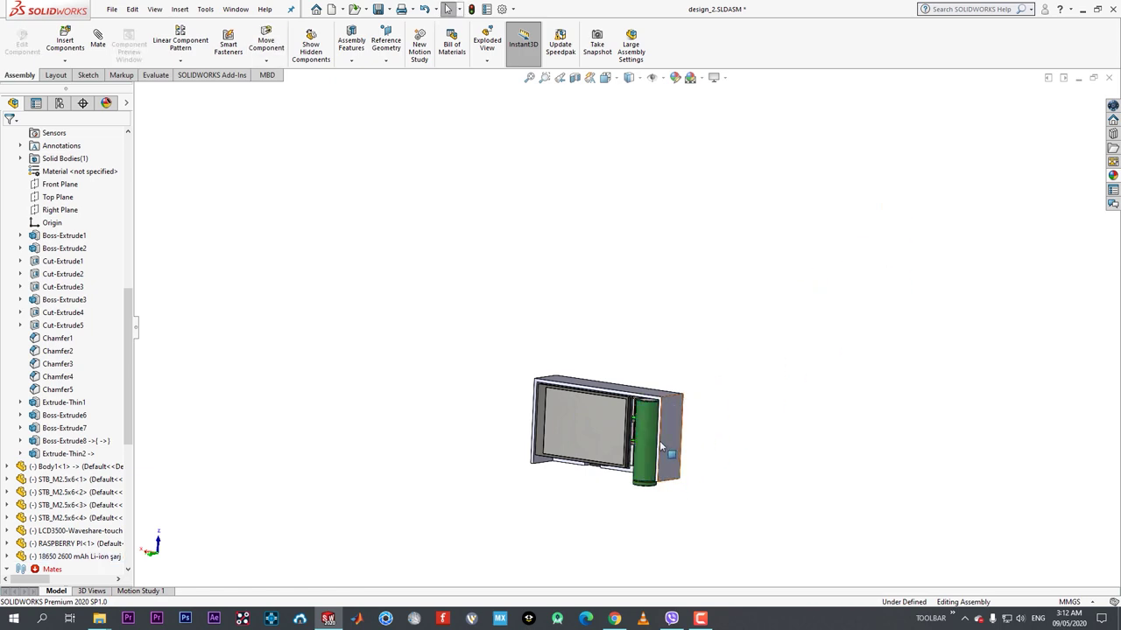
- Show the assembly in the Back view and move the battery outside the case, next to its end wall
{"action": "middle_click_drag", "start_coordinate": [659, 440], "coordinate": [697, 396]}
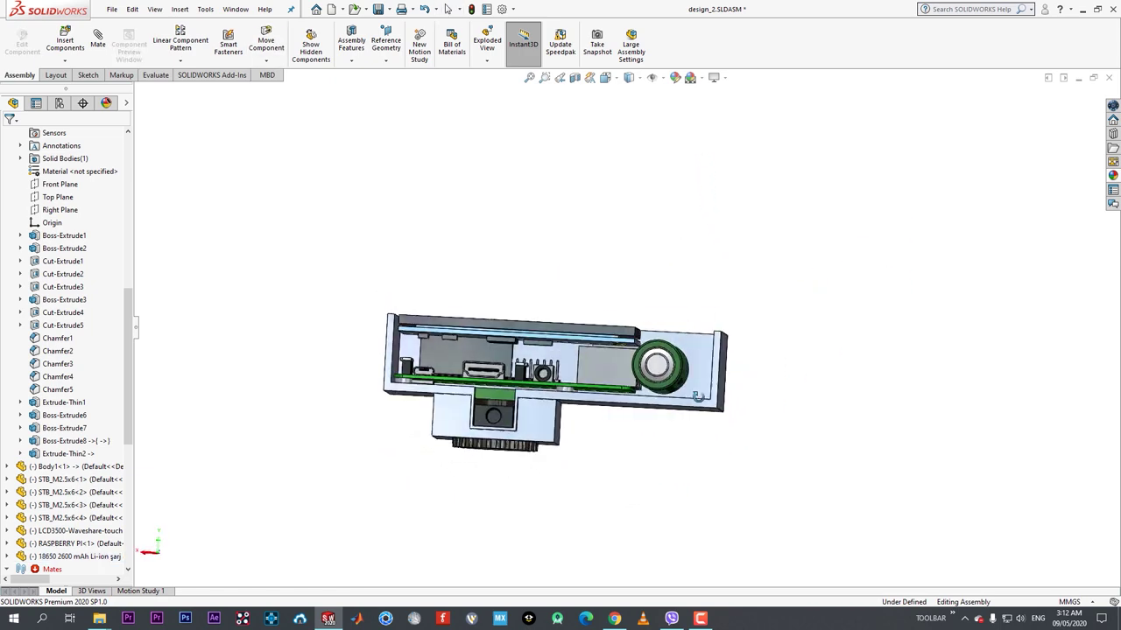
{"action": "left_click_drag", "start_coordinate": [698, 396], "coordinate": [677, 393]}
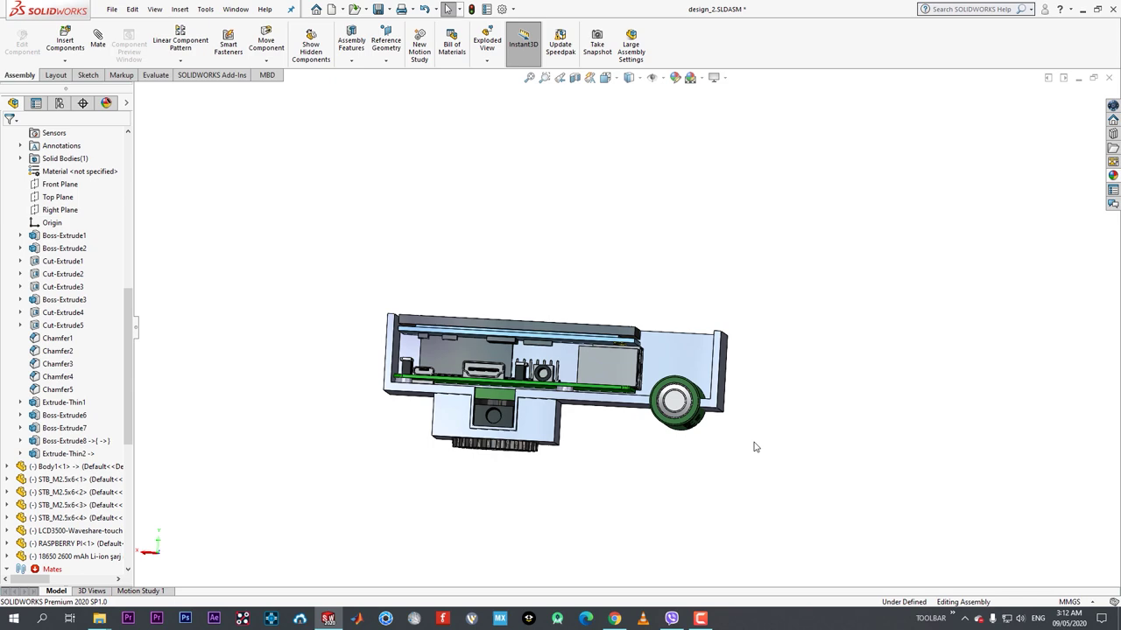
{"action": "key", "text": "space"}
{"action": "left_click", "coordinate": [528, 437]}
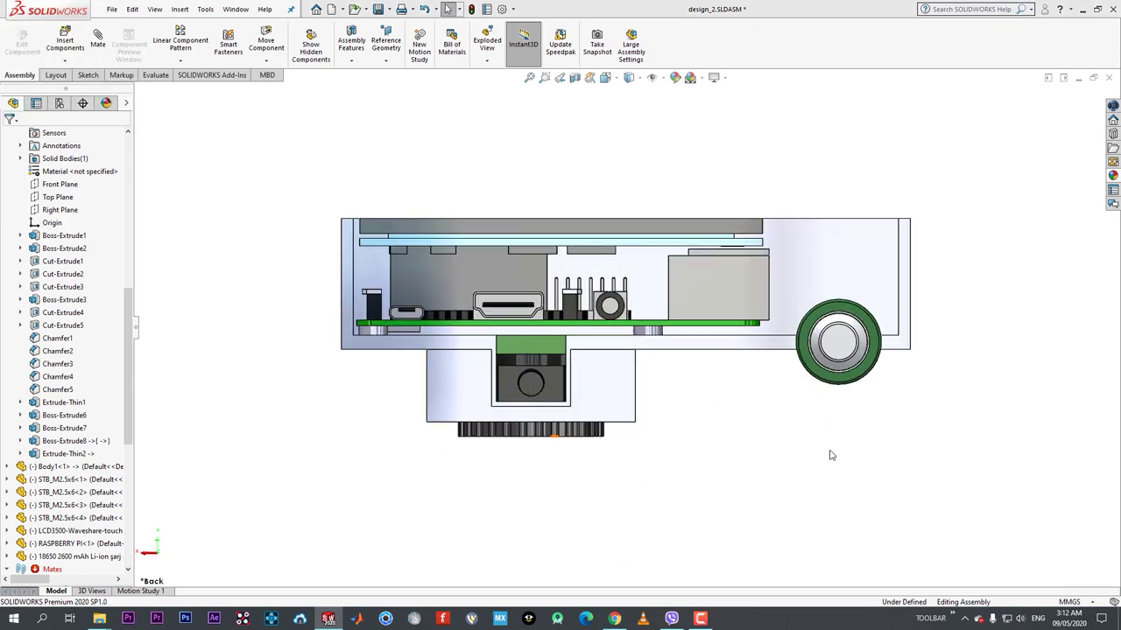
{"action": "left_click_drag", "start_coordinate": [850, 329], "coordinate": [998, 295]}
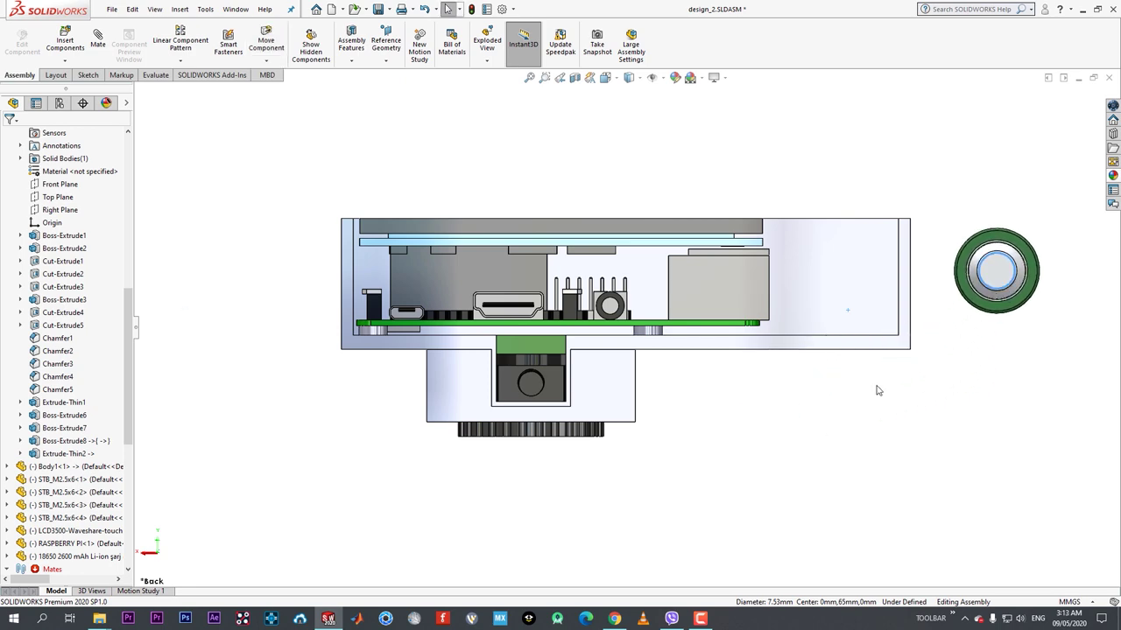
- Examine the case and battery from other angles, and return to the Back view
{"action": "middle_click_drag", "start_coordinate": [879, 390], "coordinate": [871, 368]}
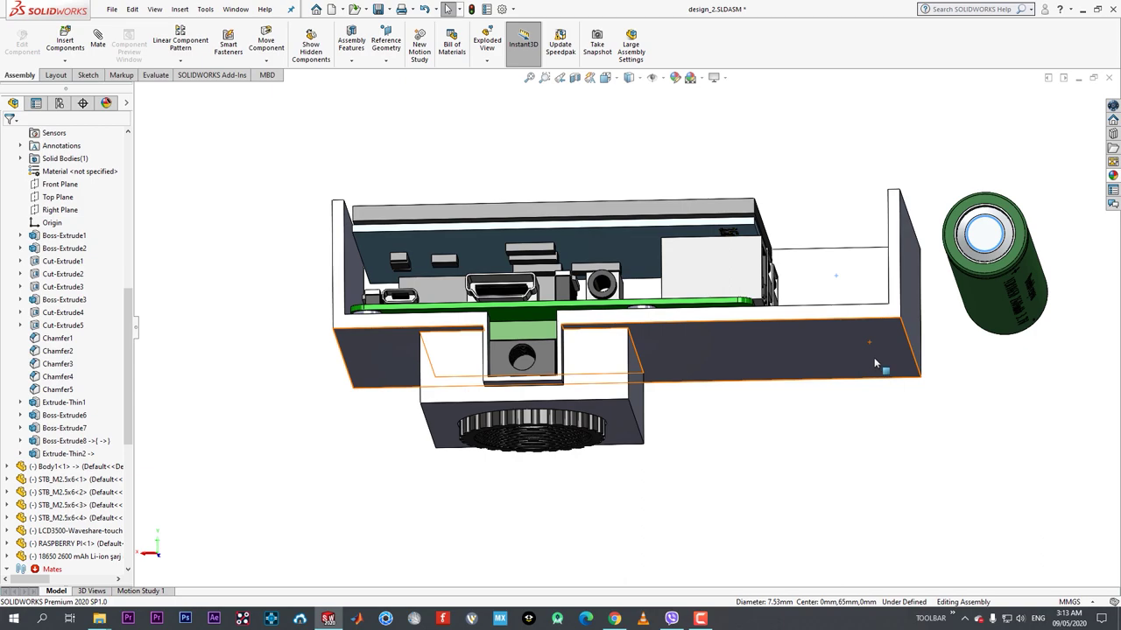
{"action": "middle_click_drag", "start_coordinate": [874, 358], "coordinate": [860, 375]}
{"action": "scroll", "coordinate": [867, 493], "scroll_direction": "up", "scroll_amount": 4}
{"action": "middle_click_drag", "start_coordinate": [794, 490], "coordinate": [848, 430]}
{"action": "key", "text": "space"}
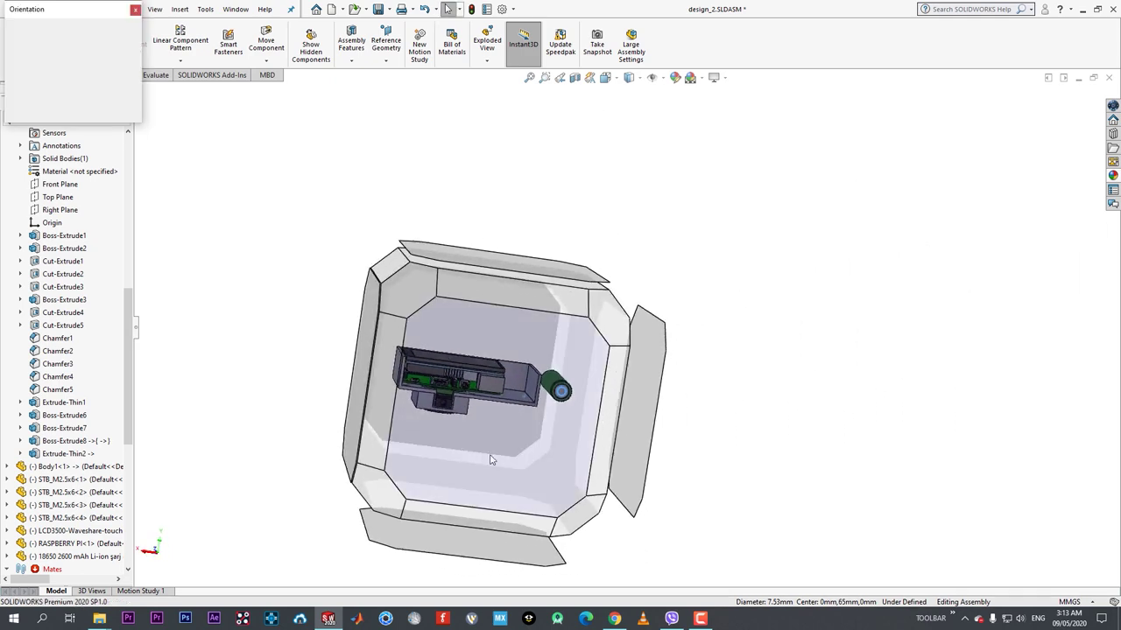
{"action": "left_click", "coordinate": [493, 461]}
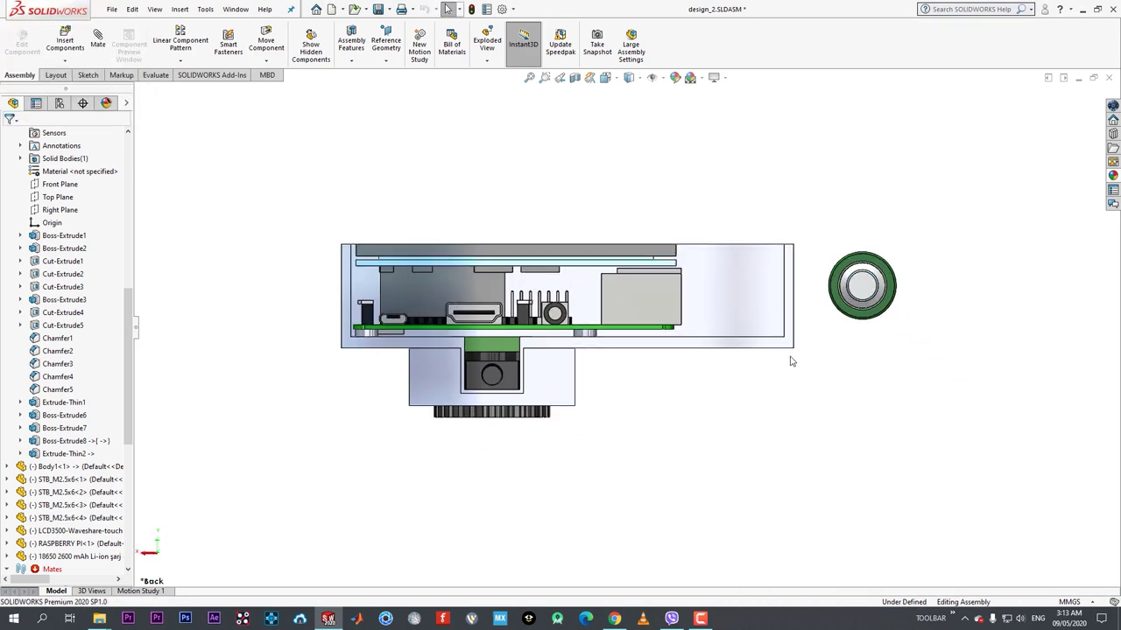
- Move the battery between the Raspberry Pi's ports and the case's end wall, and place a second copy of it below
{"action": "left_click_drag", "start_coordinate": [856, 305], "coordinate": [723, 290]}
{"action": "left_click", "coordinate": [791, 380]}
{"action": "left_click_drag", "start_coordinate": [754, 361], "coordinate": [730, 344]}
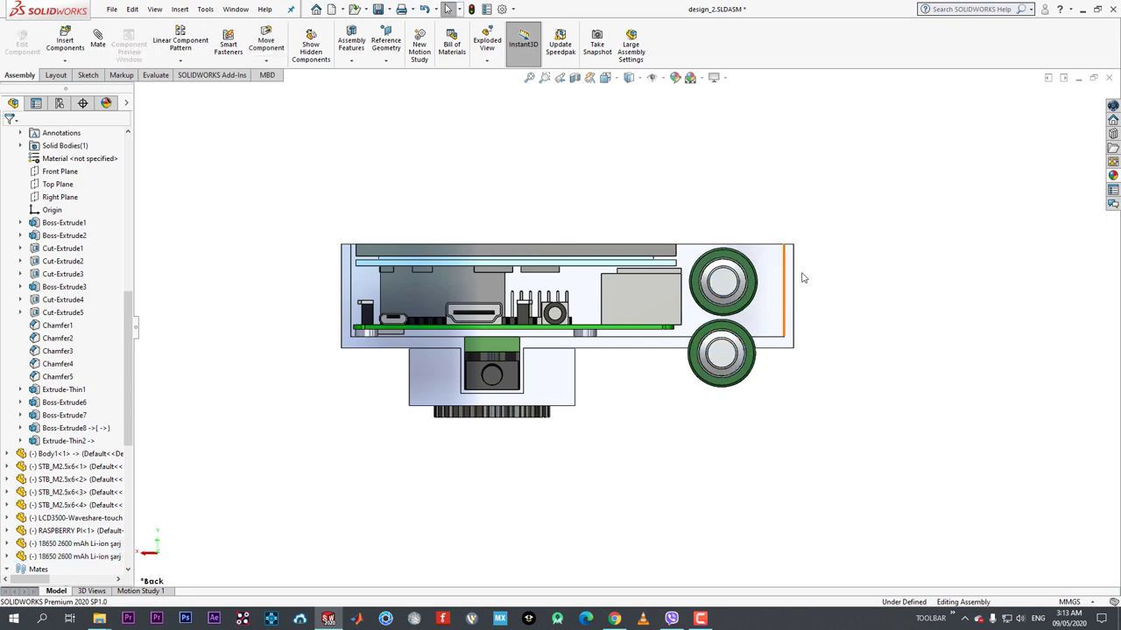
- Try a 2 mm distance mate between the end face of the battery inside the case and the case's inner side wall
{"action": "scroll", "coordinate": [762, 263], "scroll_direction": "up", "scroll_amount": 3}
{"action": "middle_click_drag", "start_coordinate": [726, 250], "coordinate": [690, 293]}
{"action": "scroll", "coordinate": [690, 293], "scroll_direction": "down", "scroll_amount": 4}
{"action": "left_click", "coordinate": [665, 419]}
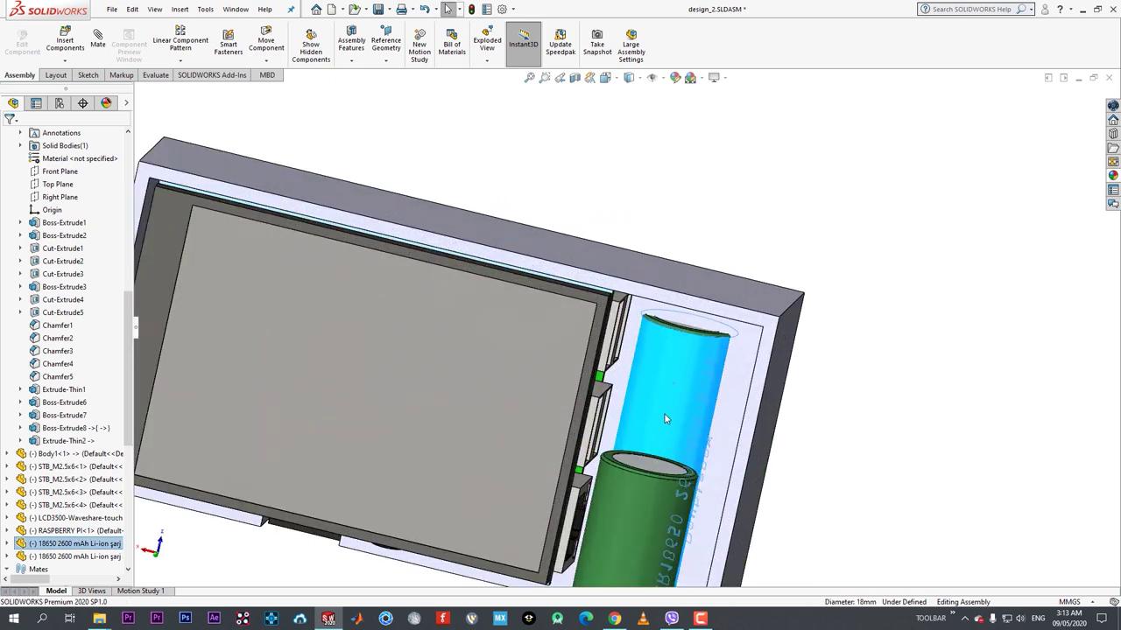
{"action": "left_click_drag", "start_coordinate": [665, 418], "coordinate": [657, 437]}
{"action": "scroll", "coordinate": [670, 374], "scroll_direction": "down", "scroll_amount": 2}
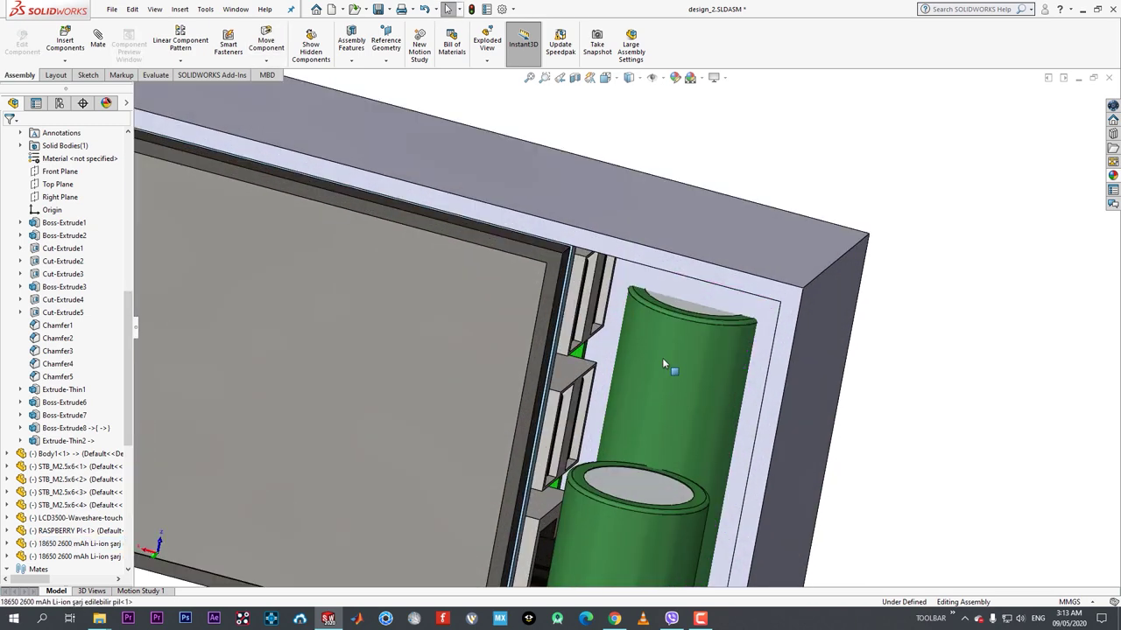
{"action": "left_click", "coordinate": [681, 306]}
{"action": "left_click", "coordinate": [853, 233]}
{"action": "middle_click_drag", "start_coordinate": [692, 345], "coordinate": [754, 222]}
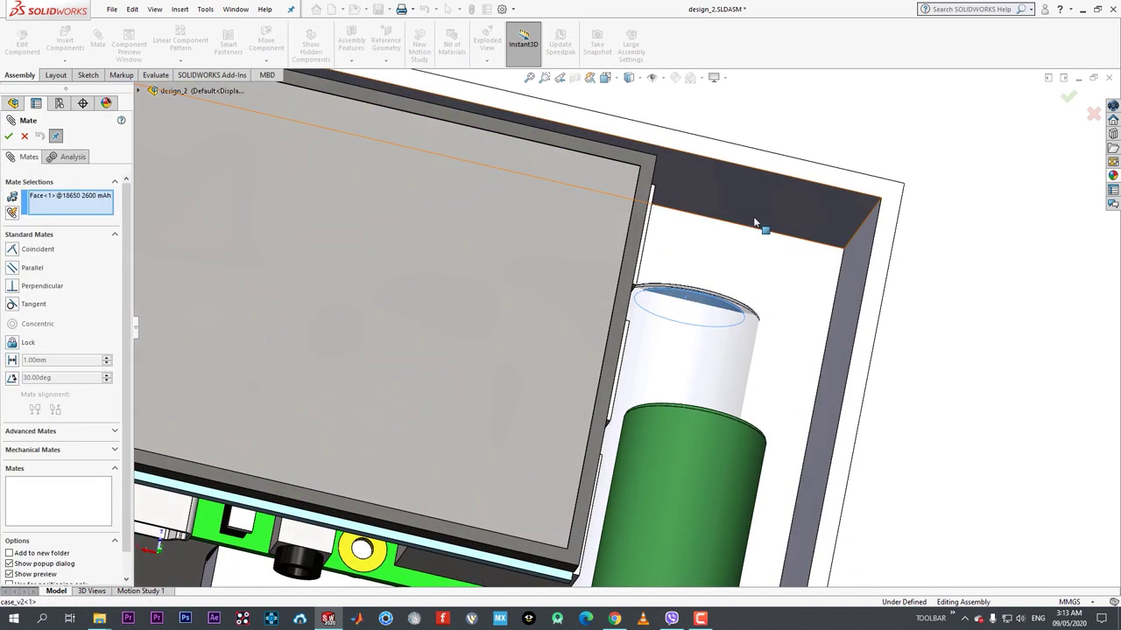
{"action": "left_click", "coordinate": [755, 223]}
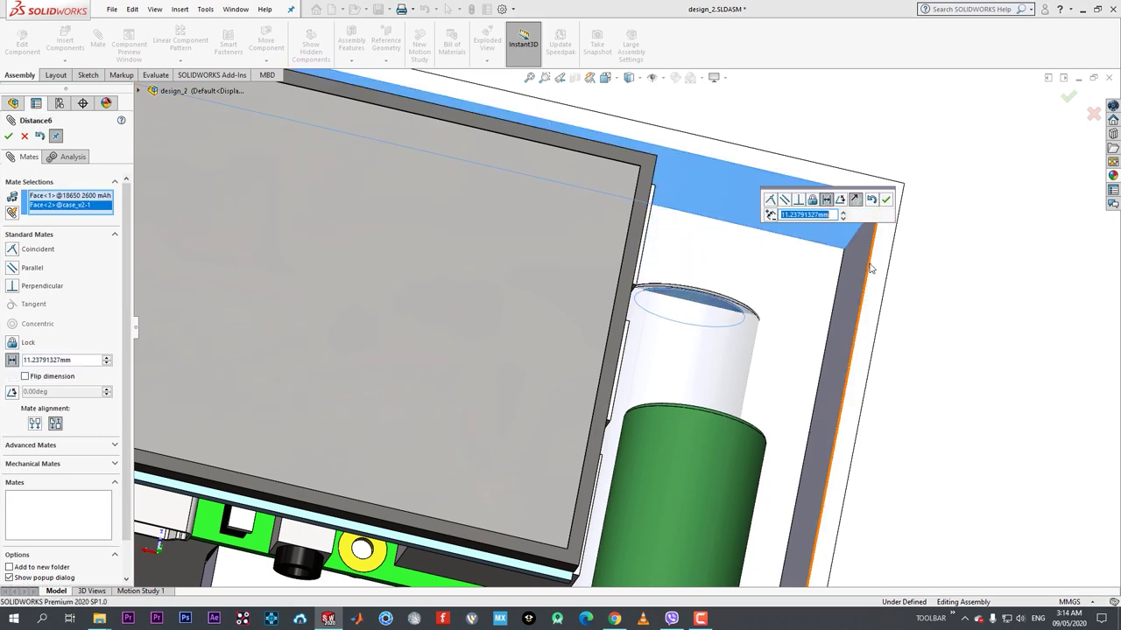
{"action": "key", "text": "Return"}
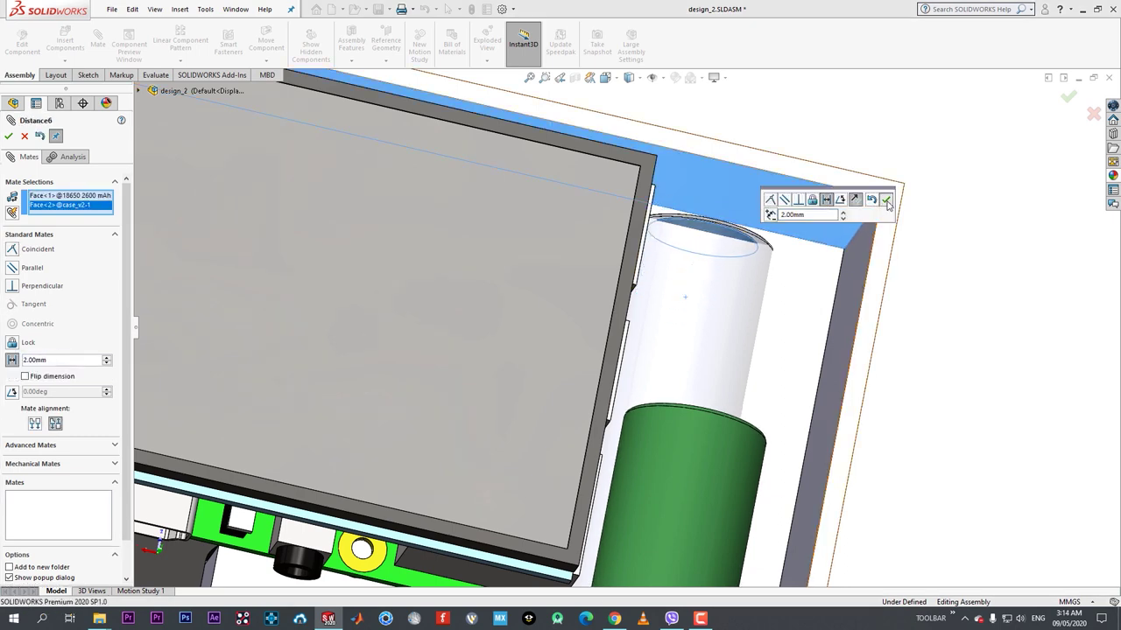
{"action": "left_click", "coordinate": [887, 201]}
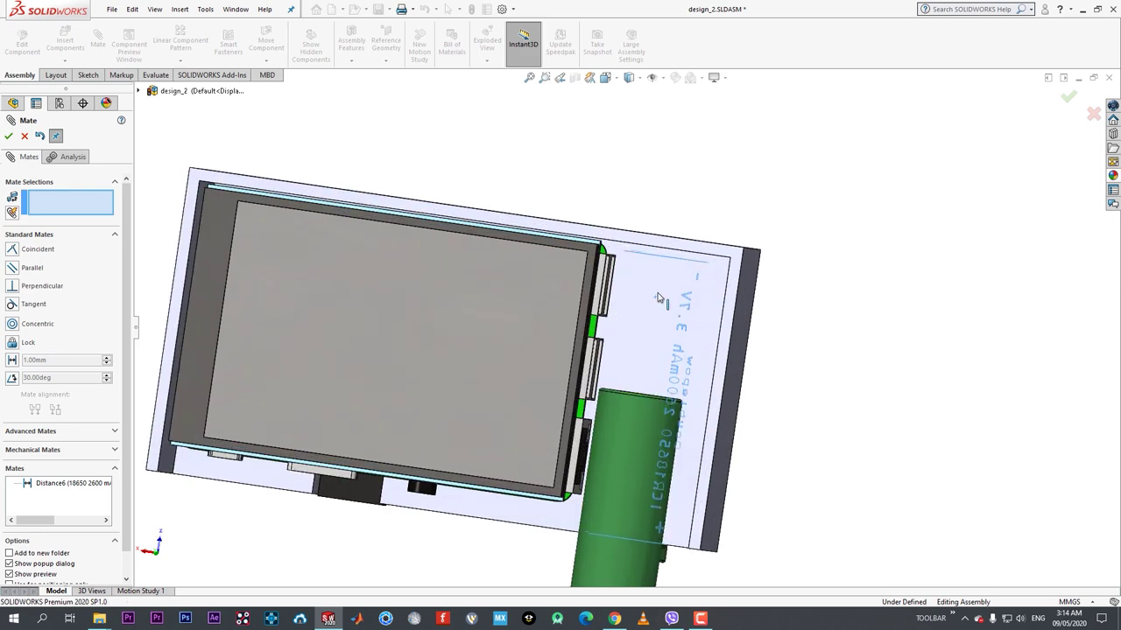
- Undo the 2 mm distance mate between the battery and the case wall
{"action": "left_click_drag", "start_coordinate": [658, 294], "coordinate": [811, 362]}
{"action": "scroll", "coordinate": [845, 288], "scroll_direction": "down", "scroll_amount": 1}
{"action": "middle_click_drag", "start_coordinate": [845, 288], "coordinate": [712, 255]}
{"action": "key", "text": "ctrl+z"}
{"action": "scroll", "coordinate": [685, 349], "scroll_direction": "up", "scroll_amount": 3}
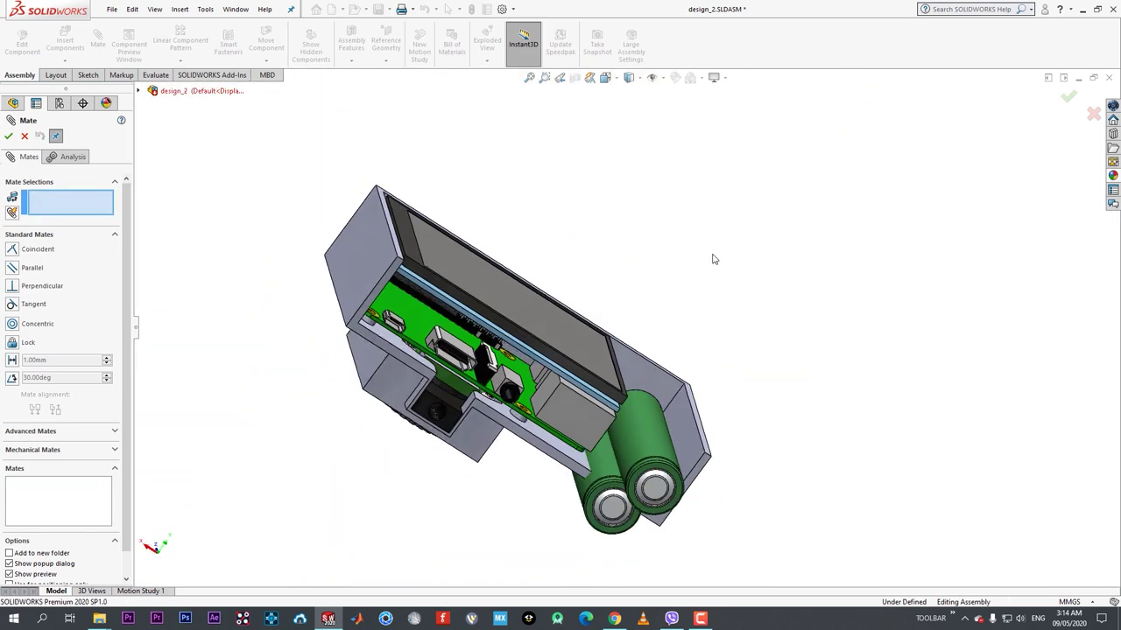
- Move both batteries outside the case, beside its end wall, and leave the Mate command
{"action": "left_click_drag", "start_coordinate": [652, 487], "coordinate": [795, 480]}
{"action": "left_click_drag", "start_coordinate": [614, 506], "coordinate": [656, 474]}
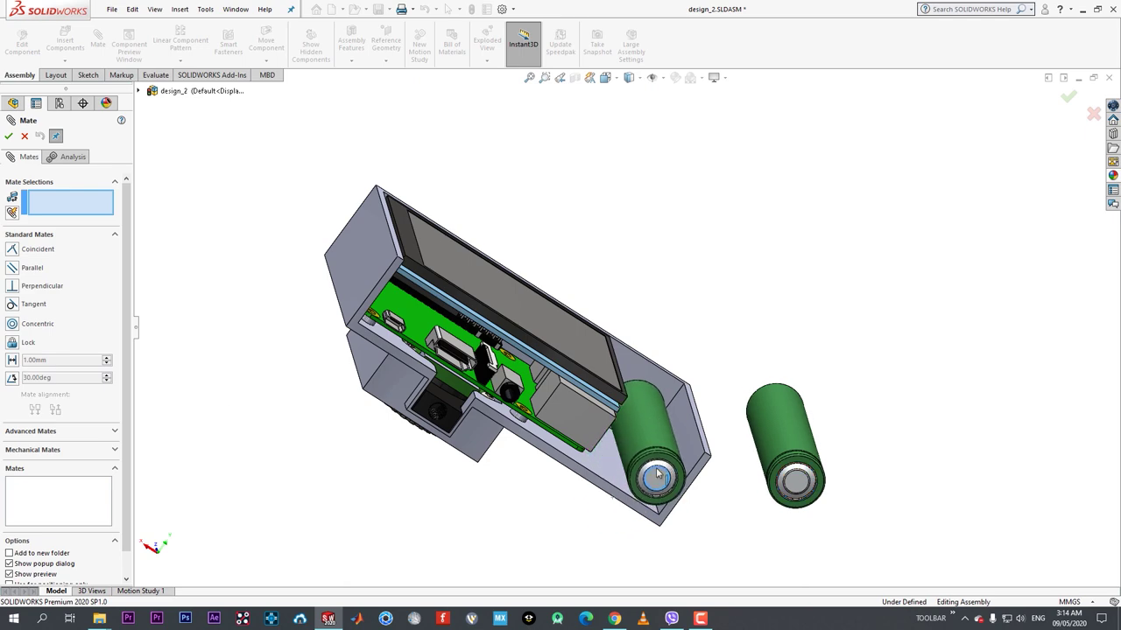
{"action": "middle_click_drag", "start_coordinate": [695, 480], "coordinate": [675, 438]}
{"action": "left_click_drag", "start_coordinate": [653, 466], "coordinate": [655, 476]}
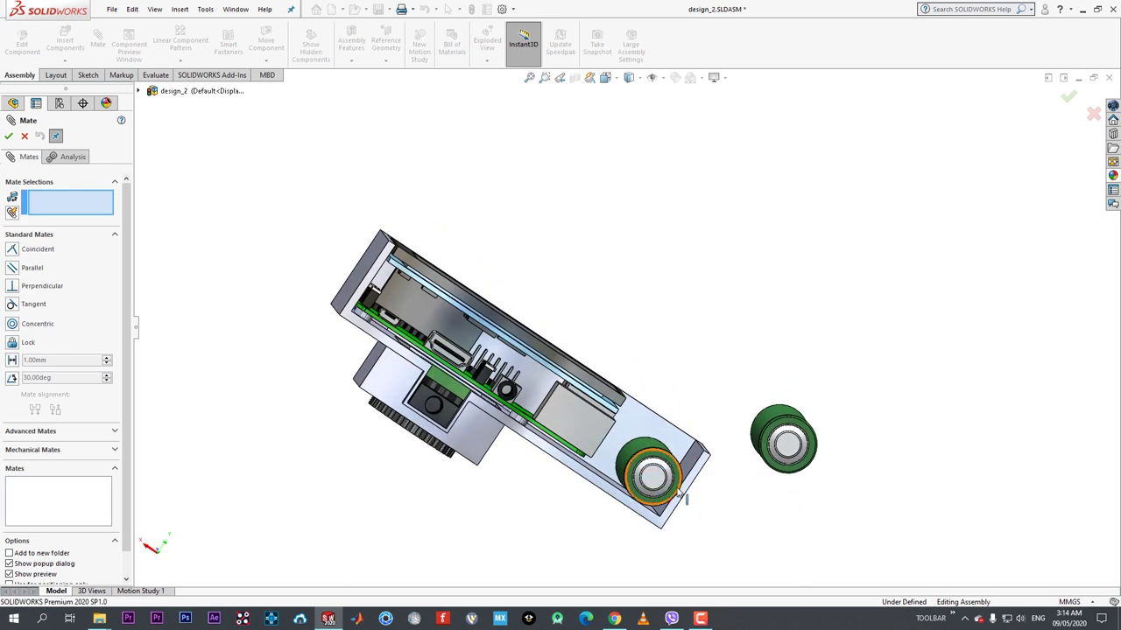
{"action": "scroll", "coordinate": [674, 473], "scroll_direction": "up", "scroll_amount": 3}
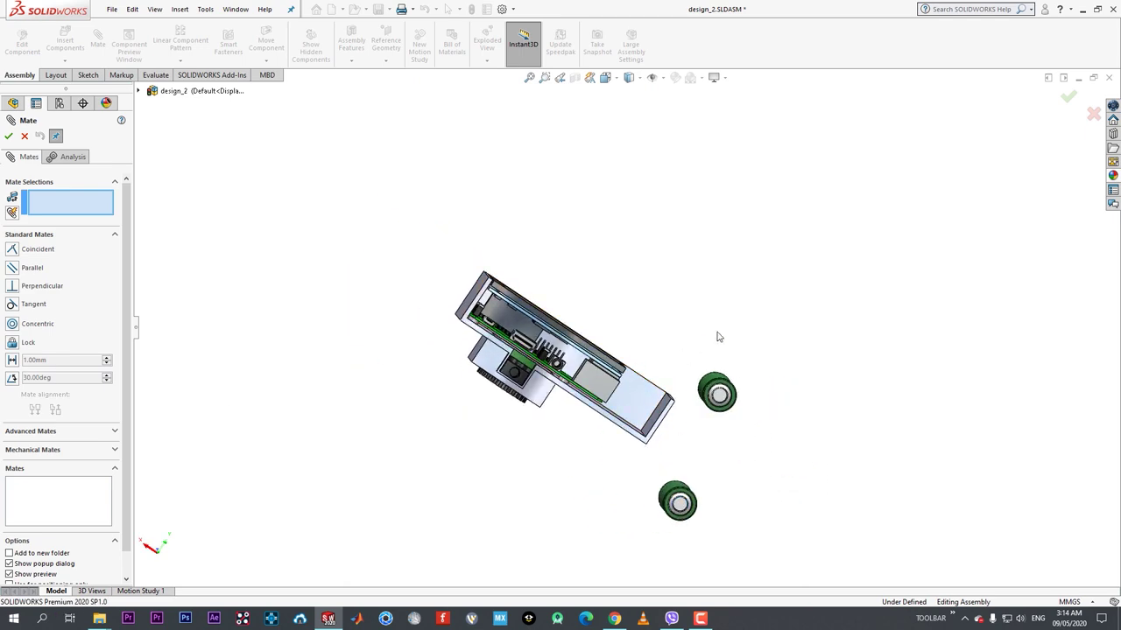
{"action": "scroll", "coordinate": [666, 359], "scroll_direction": "down", "scroll_amount": 3}
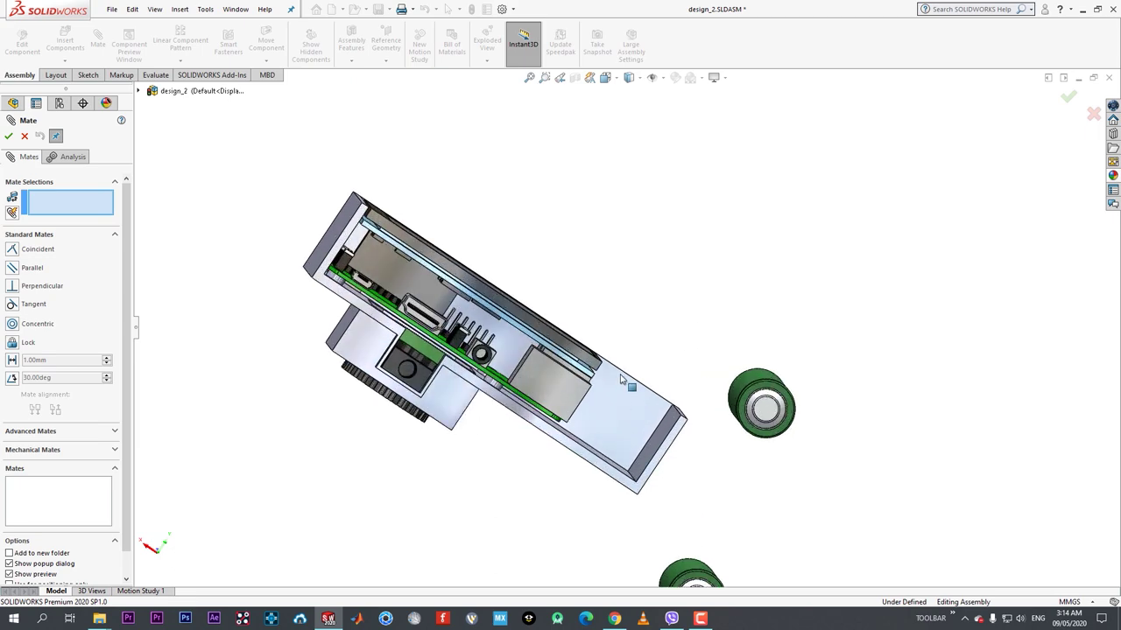
{"action": "scroll", "coordinate": [628, 383], "scroll_direction": "up", "scroll_amount": 4}
{"action": "mouse_move", "coordinate": [628, 382]}
{"action": "middle_mouse_down"}
{"action": "mouse_move", "coordinate": [615, 393]}
{"action": "mouse_move", "coordinate": [626, 400]}
{"action": "middle_mouse_up"}
{"action": "scroll", "coordinate": [620, 395], "scroll_direction": "down", "scroll_amount": 3}
{"action": "left_click", "coordinate": [668, 339]}
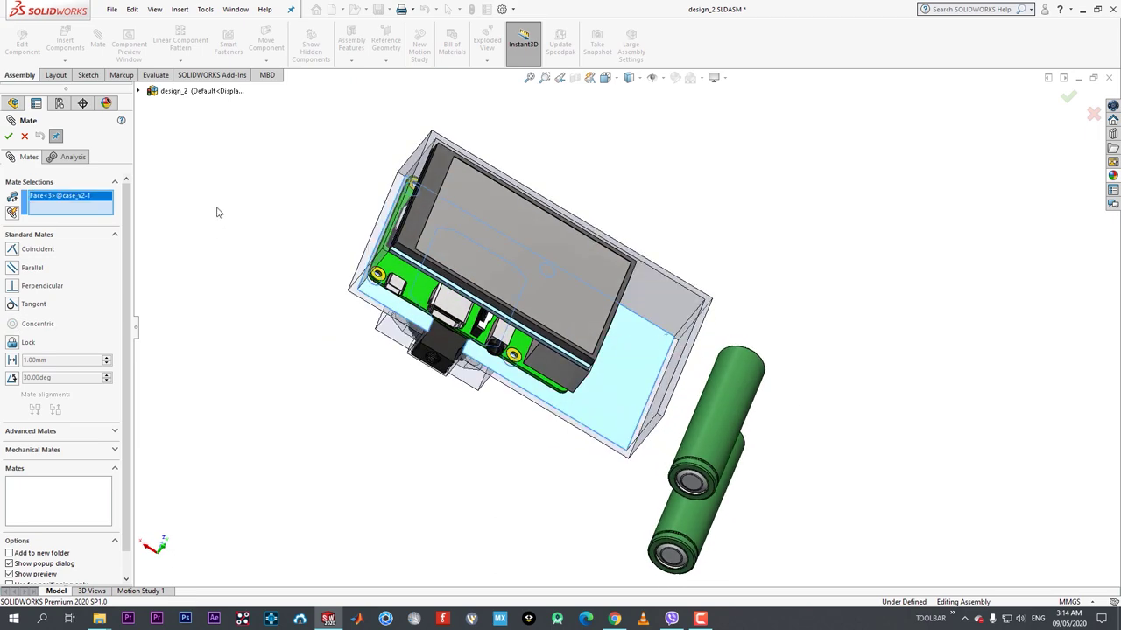
{"action": "left_click", "coordinate": [25, 137]}
{"action": "left_click", "coordinate": [666, 341]}
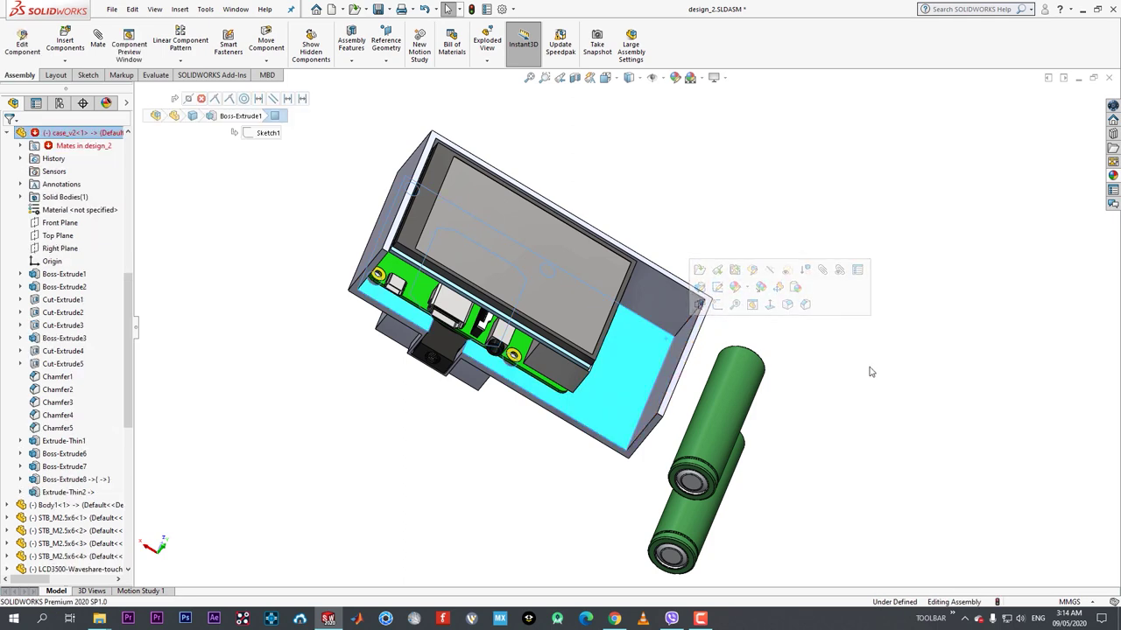
{"action": "left_click", "coordinate": [869, 369]}
{"action": "left_click", "coordinate": [663, 343]}
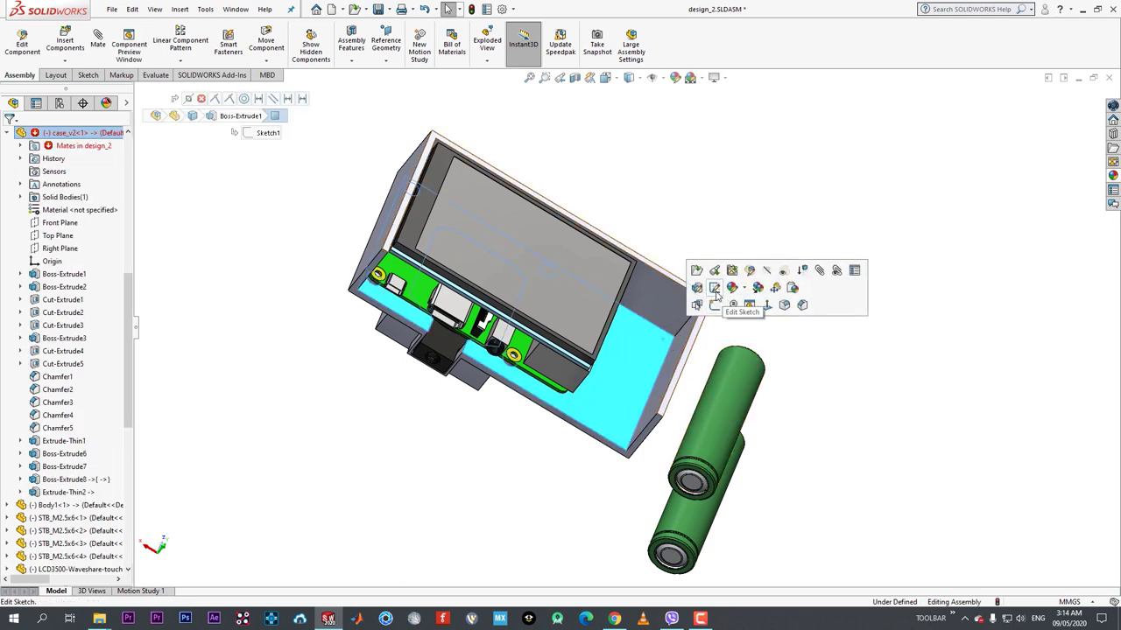
{"action": "left_click", "coordinate": [696, 296]}
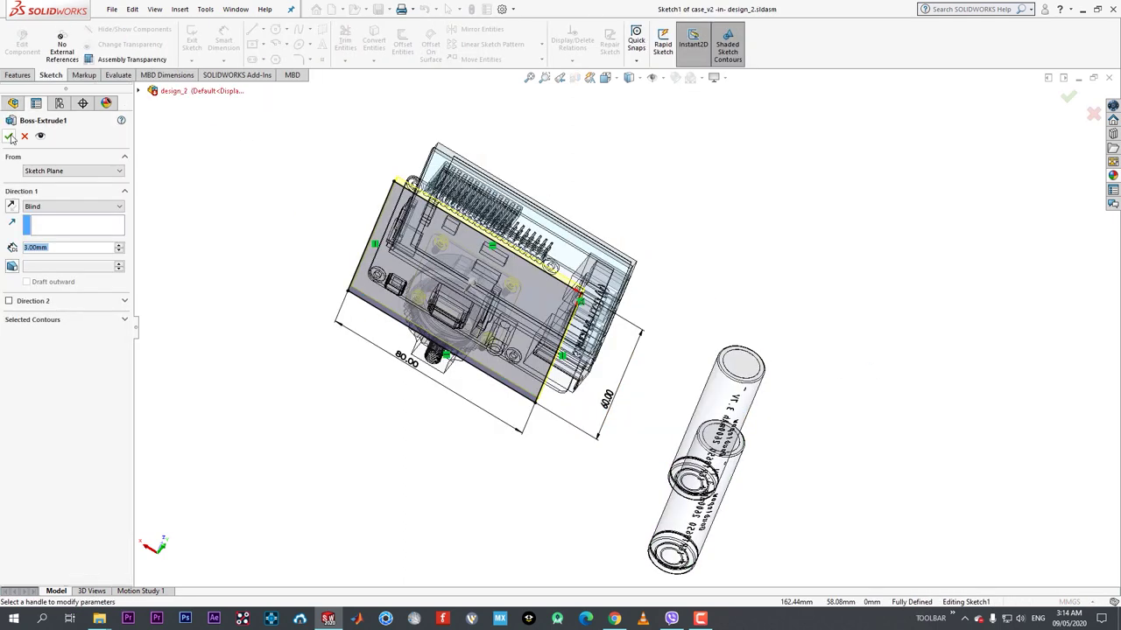
{"action": "key", "text": "Escape"}
{"action": "left_click", "coordinate": [22, 44]}
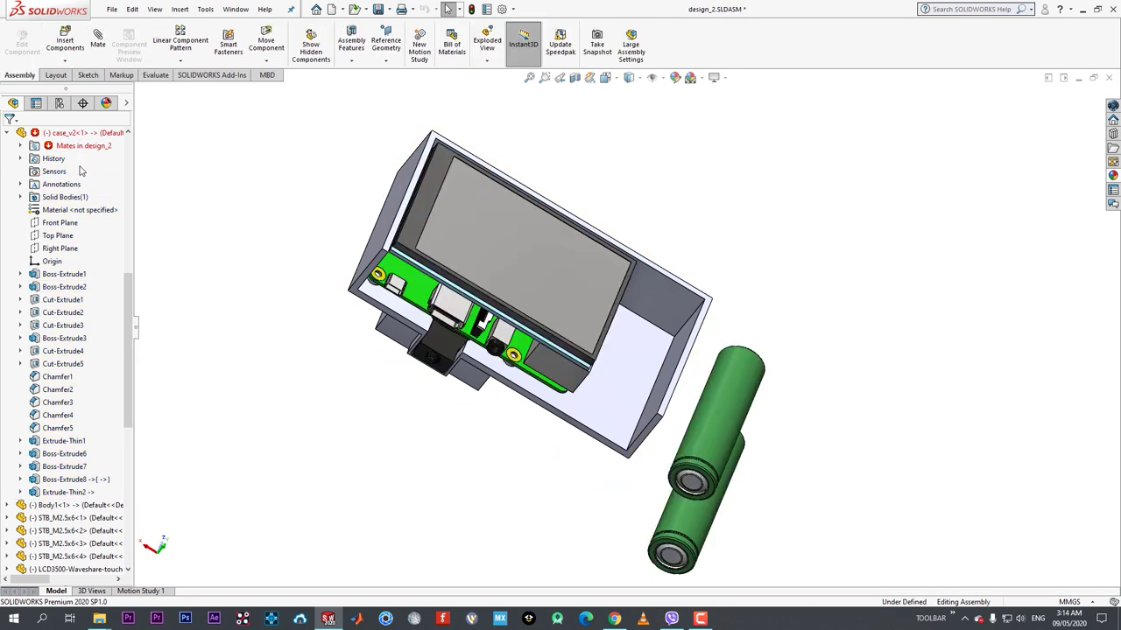
- Delete the Symmetric3 mate from the assembly
{"action": "scroll", "coordinate": [63, 411], "scroll_direction": "down", "scroll_amount": 8}
{"action": "key", "text": "Delete"}
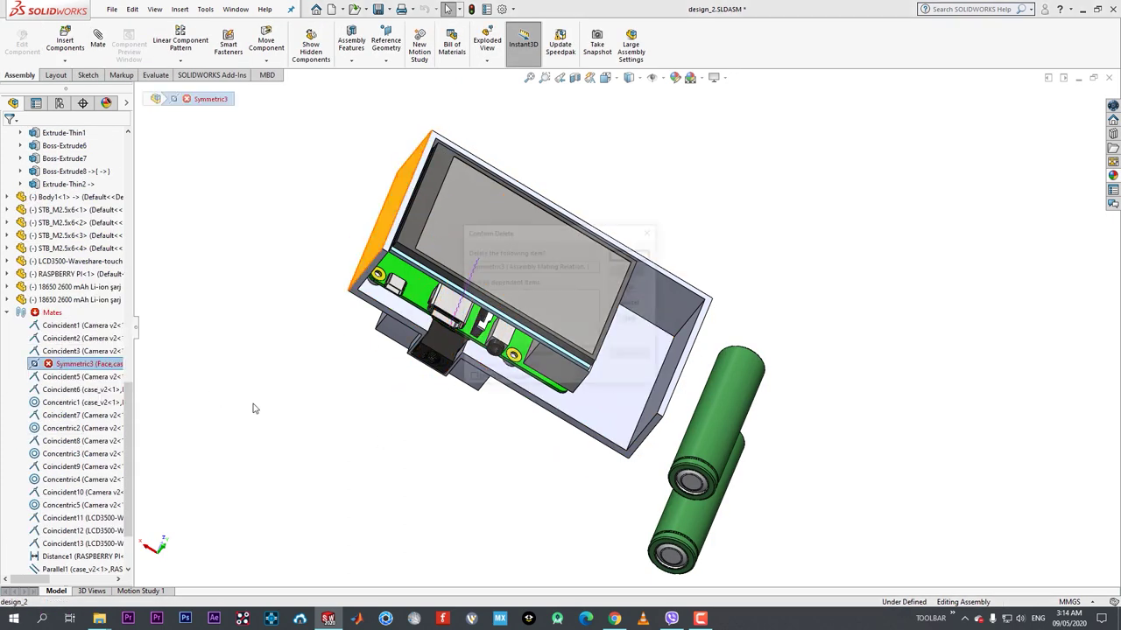
{"action": "key", "text": "Return"}
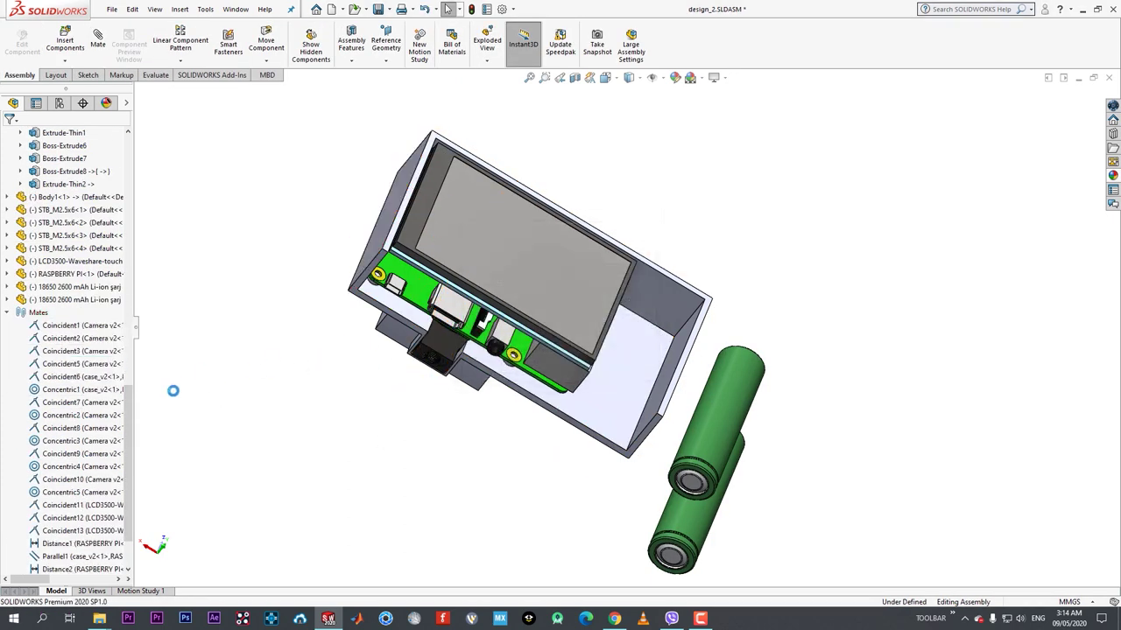
{"action": "scroll", "coordinate": [138, 490], "scroll_direction": "down", "scroll_amount": 8}
{"action": "left_click_drag", "start_coordinate": [127, 487], "coordinate": [135, 444]}
{"action": "scroll", "coordinate": [893, 339], "scroll_direction": "up", "scroll_amount": 8}
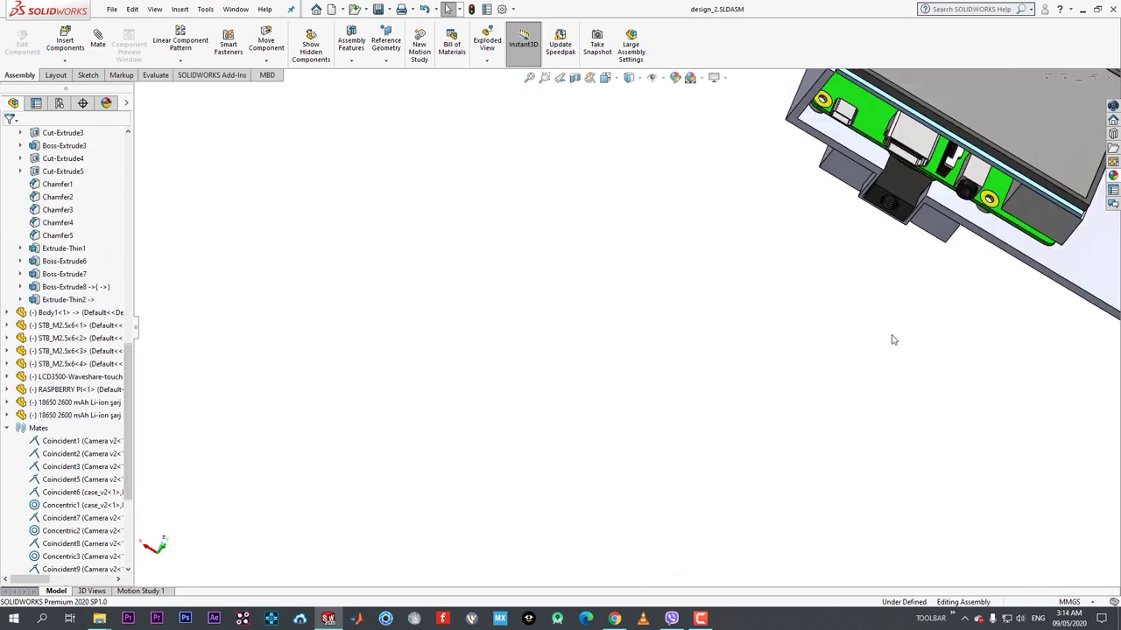
- Edit case_v2 within the assembly and set the depth of Boss-Extrude7 to 30 mm
{"action": "middle_click_drag", "start_coordinate": [893, 339], "coordinate": [867, 226]}
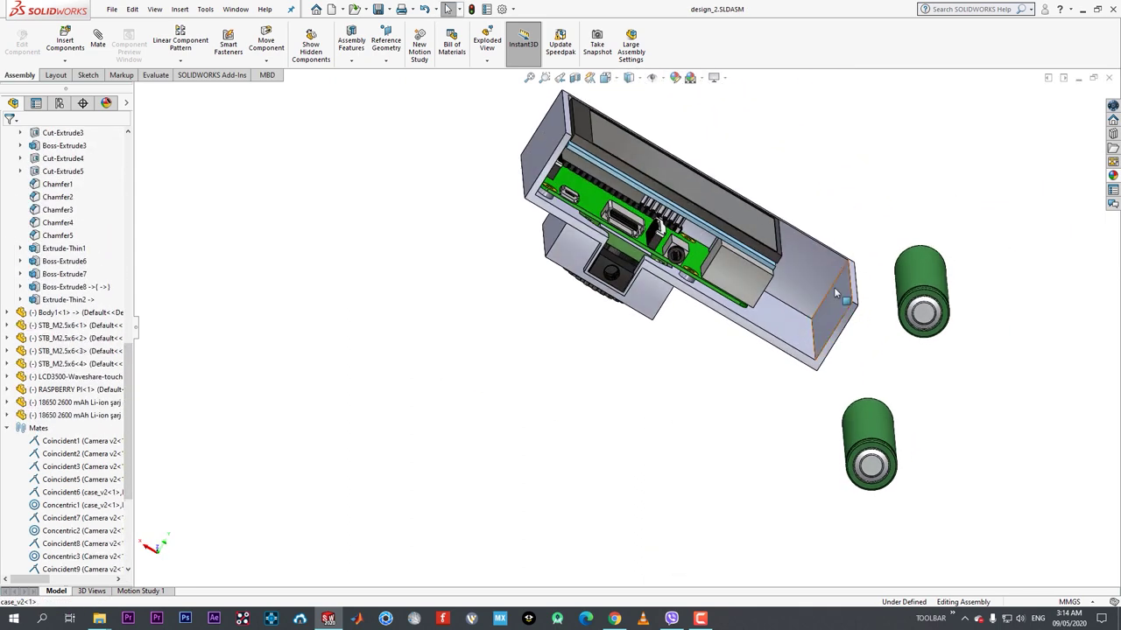
{"action": "middle_click_drag", "start_coordinate": [706, 289], "coordinate": [670, 320]}
{"action": "left_click", "coordinate": [819, 255]}
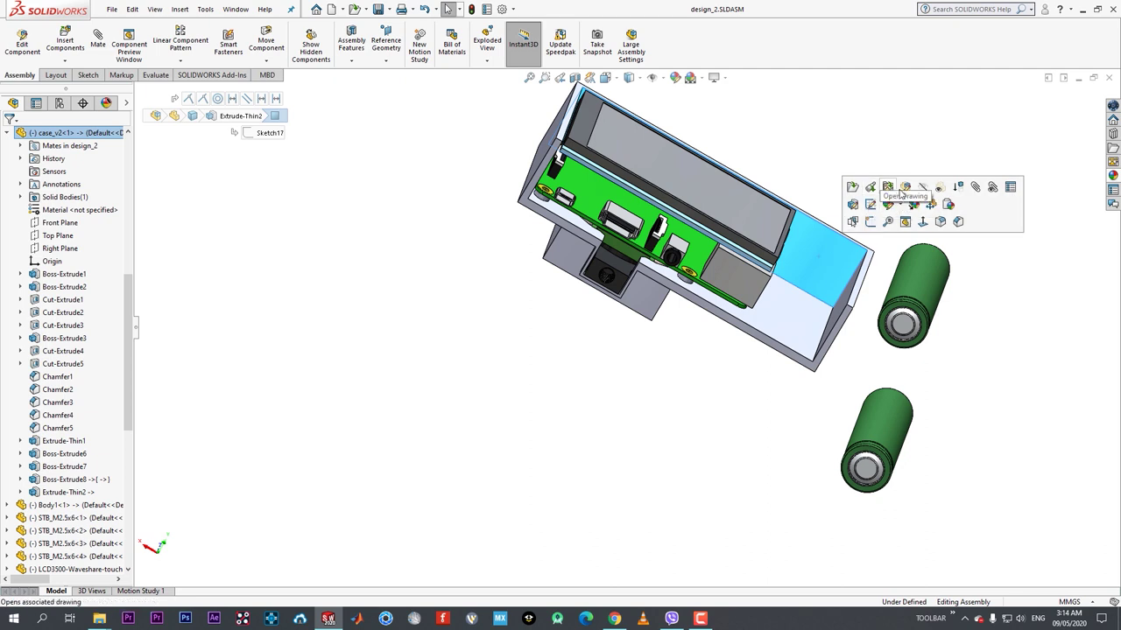
{"action": "left_click", "coordinate": [888, 187]}
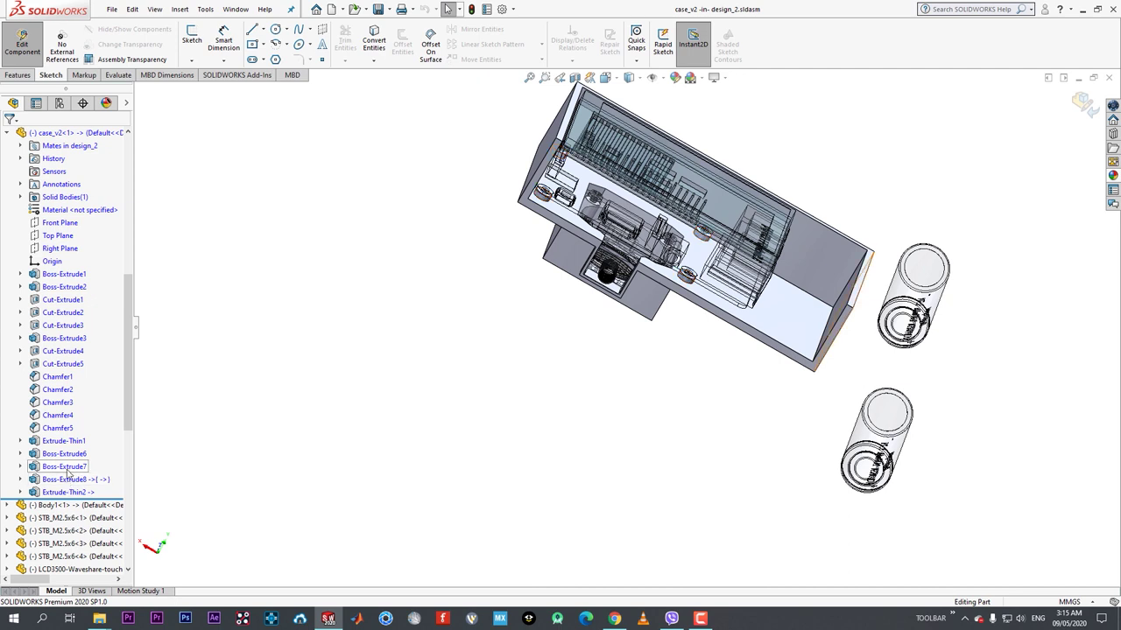
{"action": "left_click", "coordinate": [67, 468]}
{"action": "left_click", "coordinate": [79, 434]}
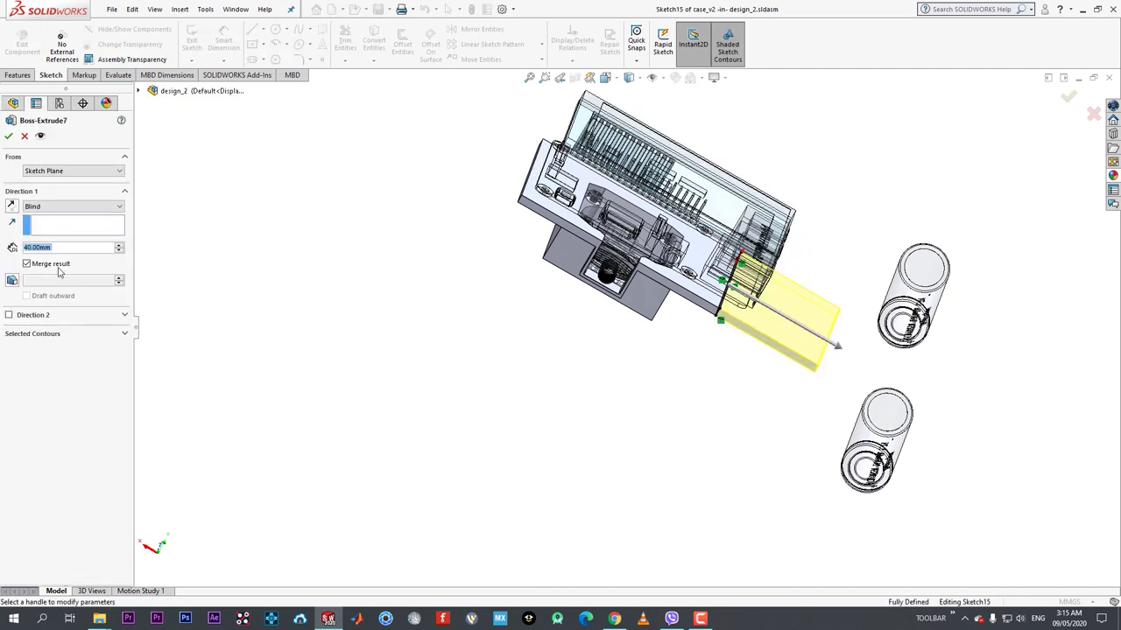
{"action": "type", "text": "30"}
{"action": "key", "text": "Return"}
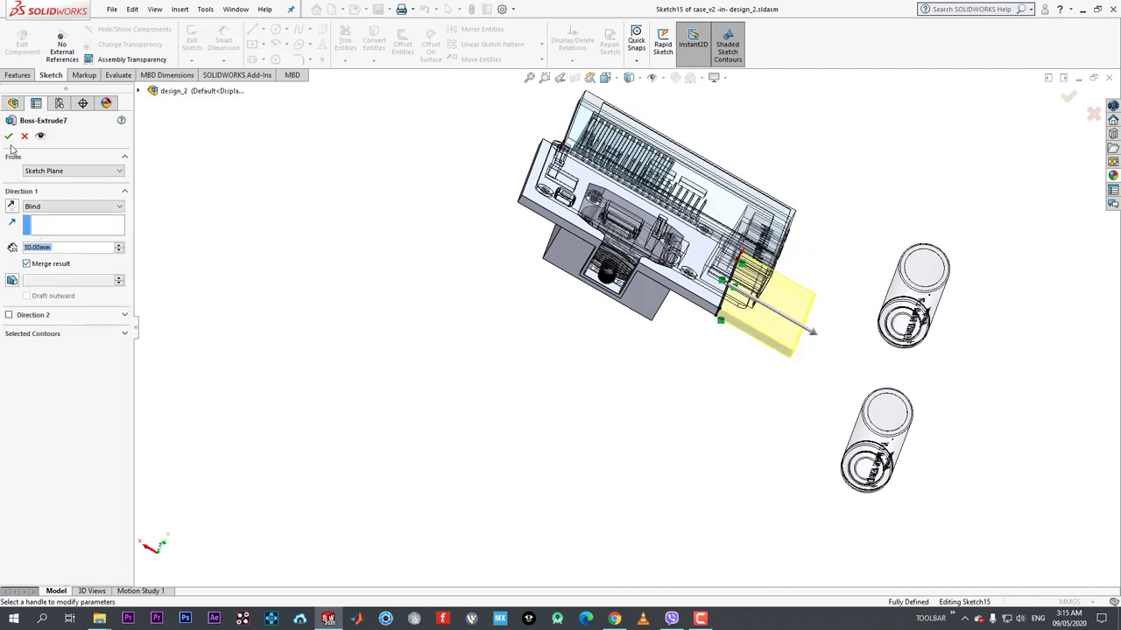
{"action": "left_click", "coordinate": [8, 137]}
{"action": "left_click", "coordinate": [22, 44]}
- Move both batteries to the free end of the case and show the assembly in the Back view
{"action": "mouse_move", "coordinate": [803, 373]}
{"action": "middle_mouse_down"}
{"action": "mouse_move", "coordinate": [814, 318]}
{"action": "mouse_move", "coordinate": [812, 331]}
{"action": "middle_mouse_up"}
{"action": "left_click_drag", "start_coordinate": [945, 282], "coordinate": [760, 343]}
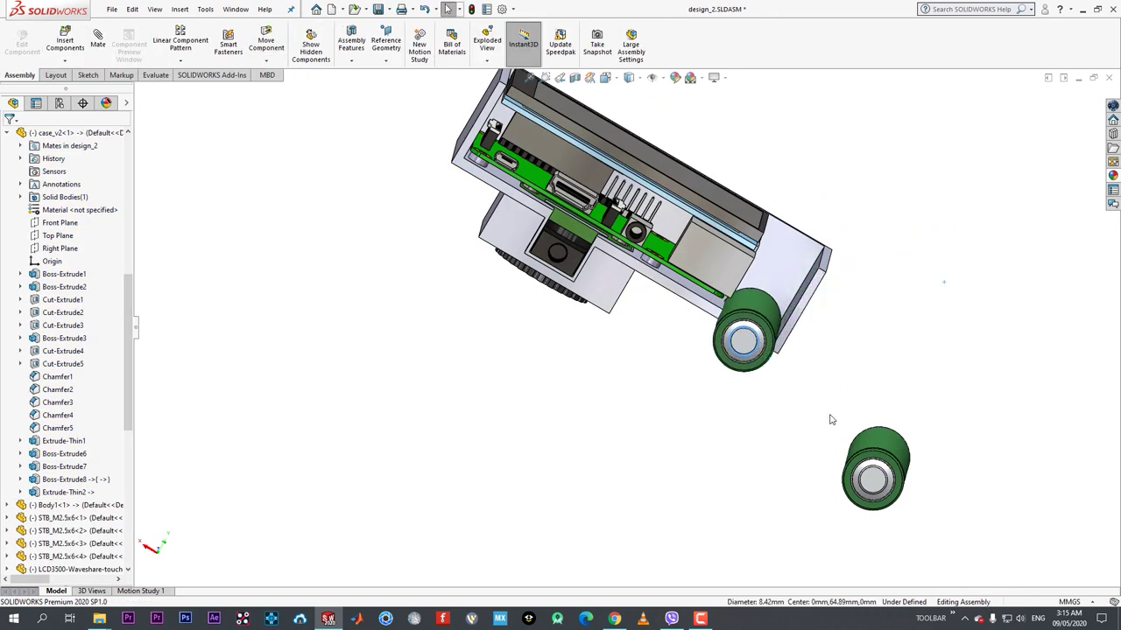
{"action": "left_click_drag", "start_coordinate": [893, 448], "coordinate": [793, 276]}
{"action": "middle_click_drag", "start_coordinate": [803, 380], "coordinate": [700, 420]}
{"action": "key", "text": "space"}
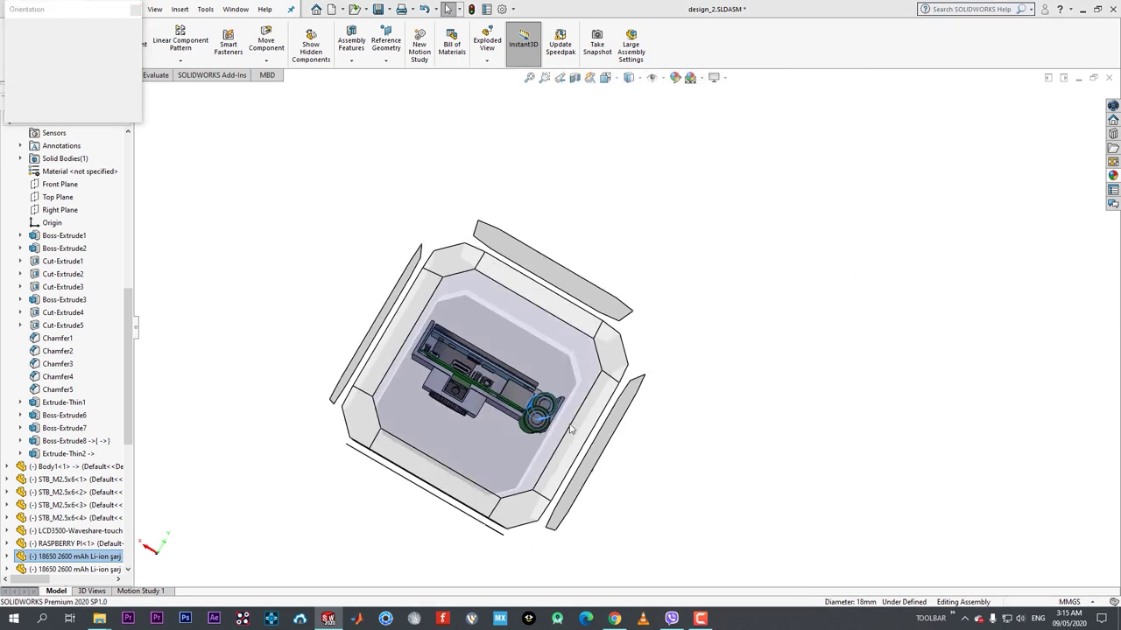
{"action": "left_click", "coordinate": [570, 430]}
{"action": "left_click", "coordinate": [845, 276]}
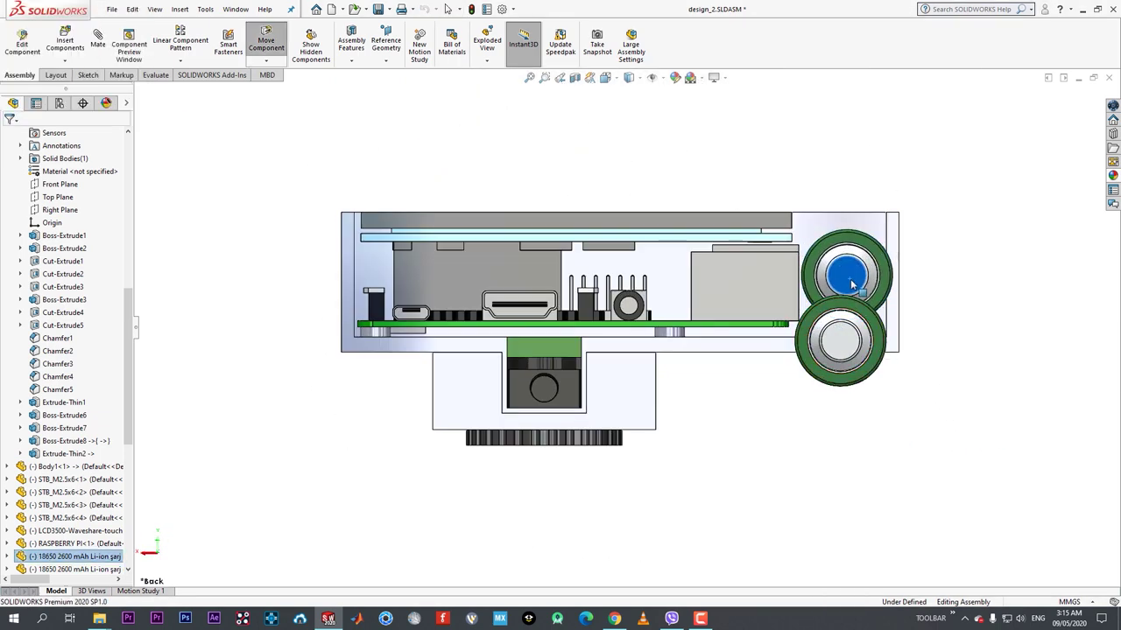
- Edit case_v2 within the assembly and set the depth of Boss-Extrude7 to 35 mm
{"action": "left_click", "coordinate": [876, 235]}
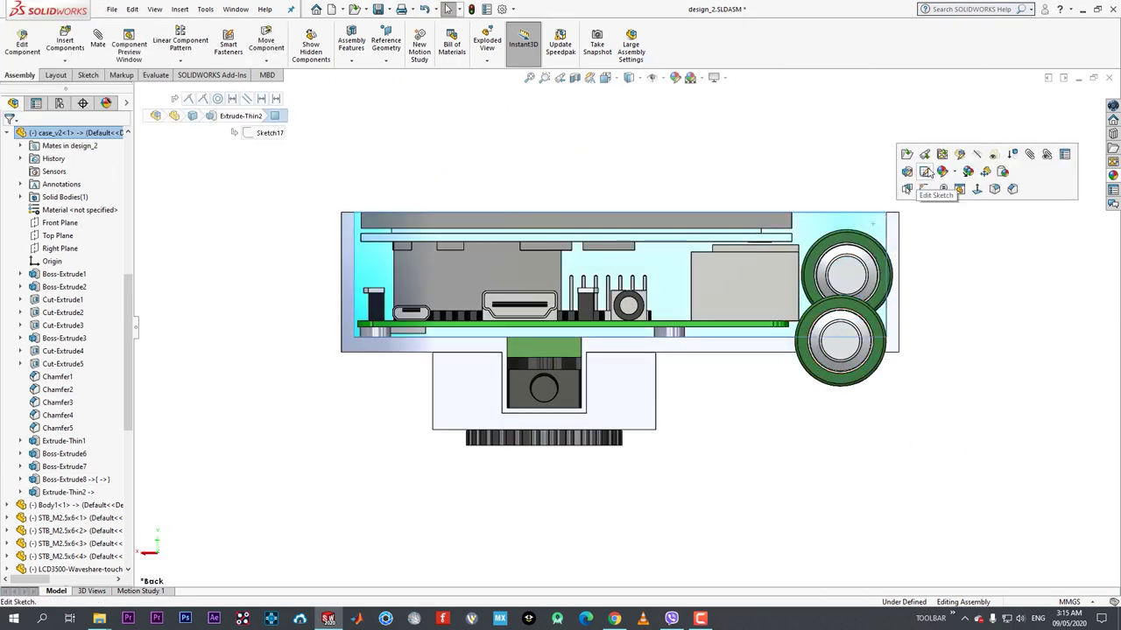
{"action": "left_click", "coordinate": [951, 156]}
{"action": "left_click", "coordinate": [78, 468]}
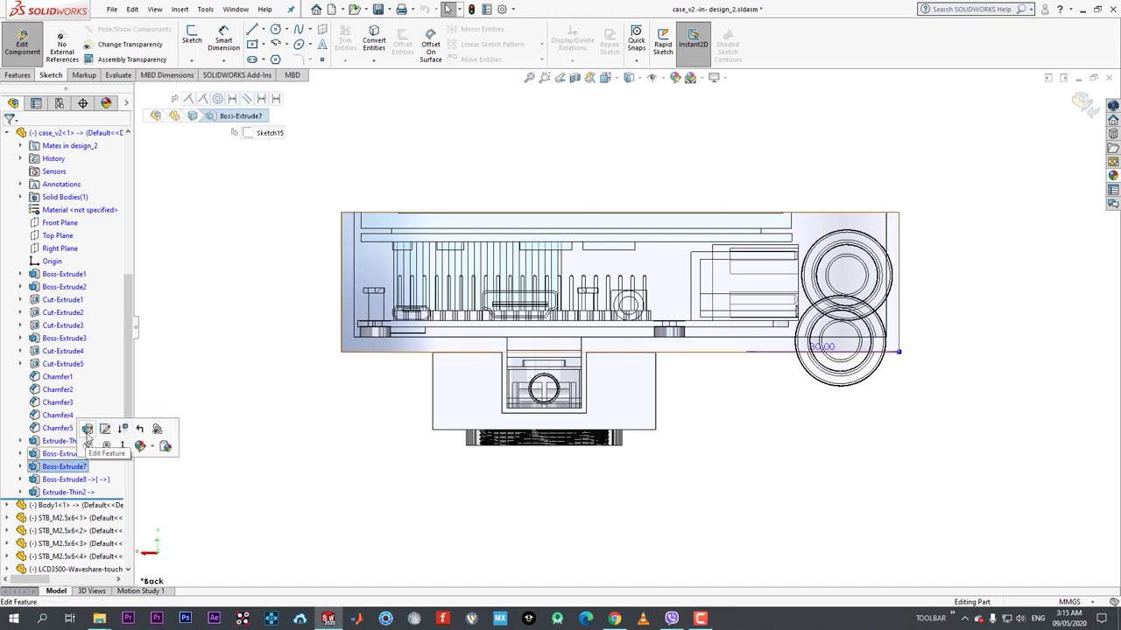
{"action": "left_click", "coordinate": [89, 429]}
{"action": "type", "text": "35"}
{"action": "key", "text": "Return"}
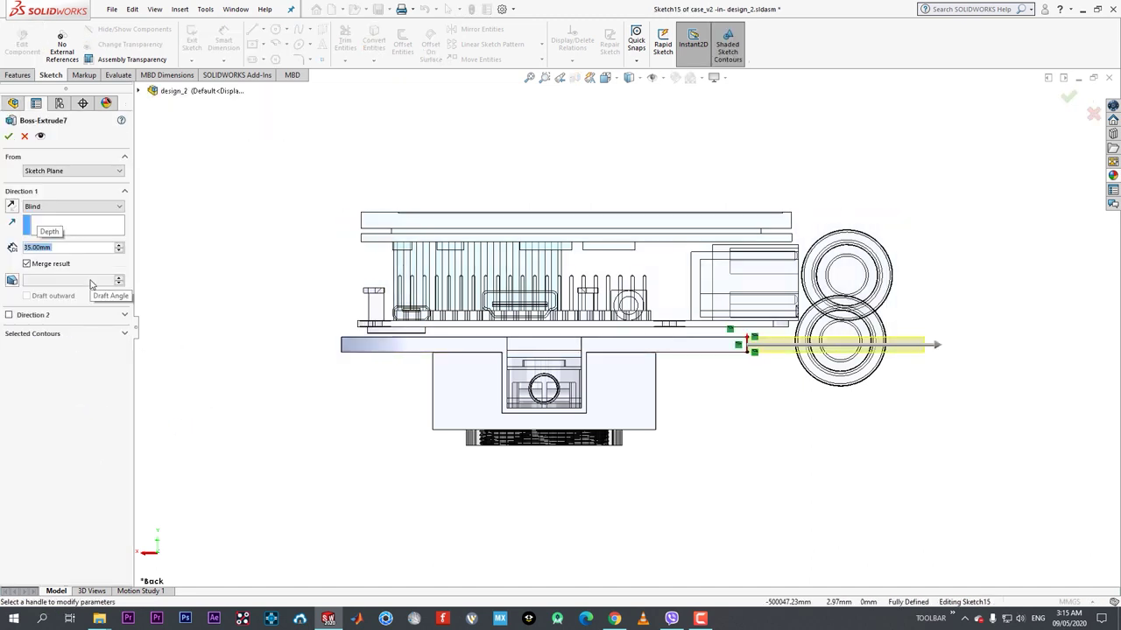
{"action": "left_click", "coordinate": [9, 136]}
{"action": "left_click", "coordinate": [22, 44]}
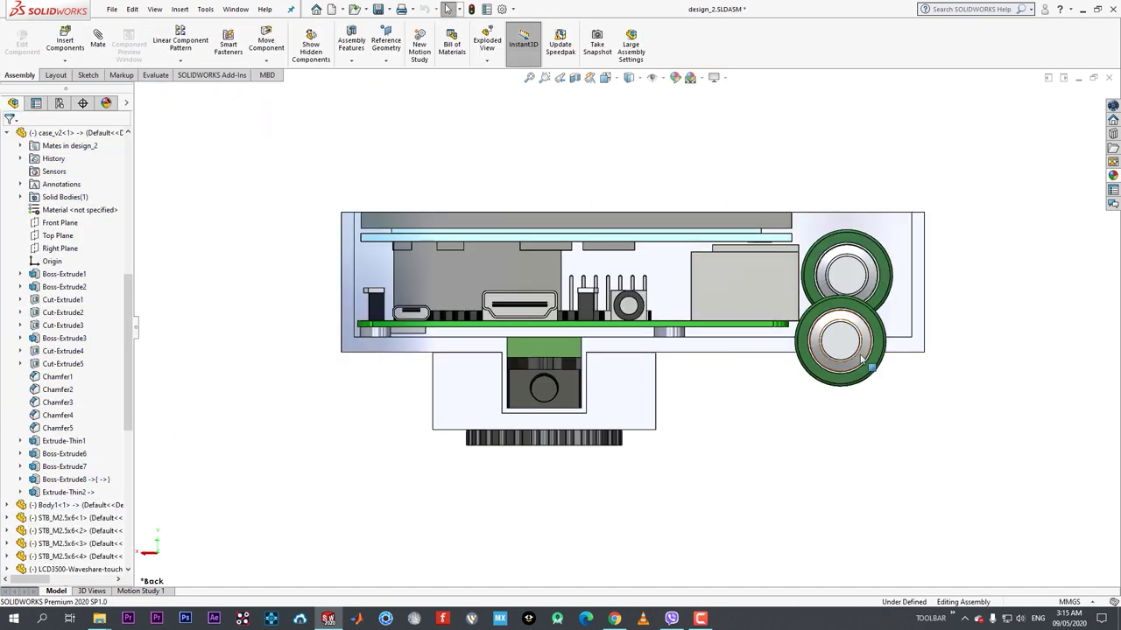
- Move the lower battery beneath the case floor, clear of the battery inside, and check the arrangement from several angles
{"action": "mouse_move", "coordinate": [860, 357]}
{"action": "left_mouse_down"}
{"action": "mouse_move", "coordinate": [882, 379]}
{"action": "mouse_move", "coordinate": [864, 386]}
{"action": "left_mouse_up"}
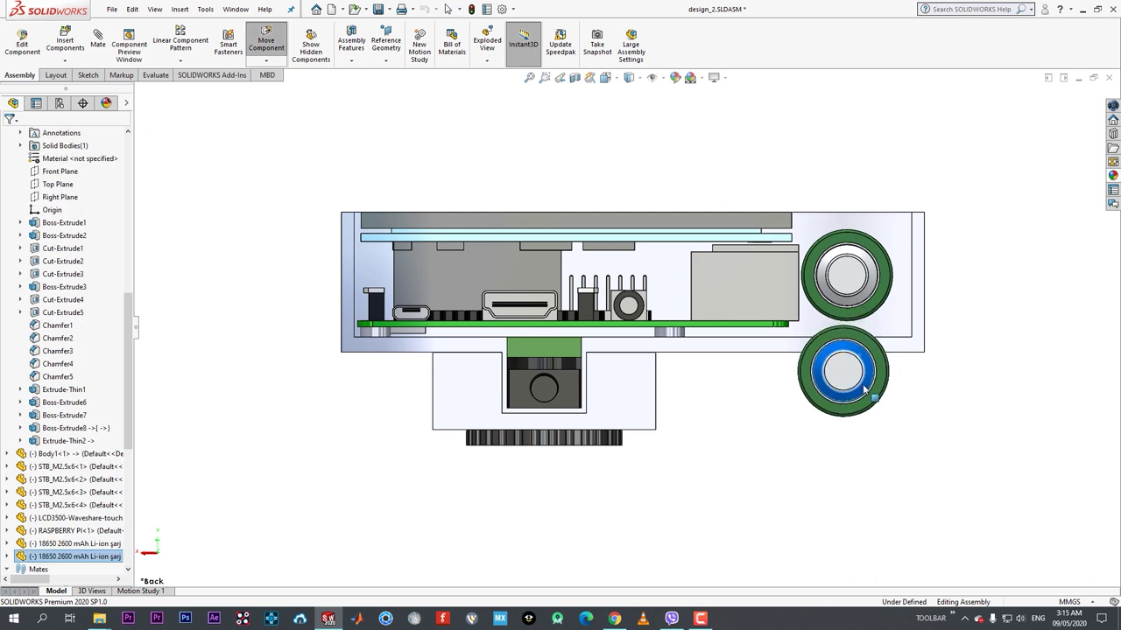
{"action": "left_click_drag", "start_coordinate": [856, 316], "coordinate": [862, 308]}
{"action": "middle_click_drag", "start_coordinate": [892, 315], "coordinate": [809, 218]}
{"action": "scroll", "coordinate": [807, 217], "scroll_direction": "up", "scroll_amount": 5}
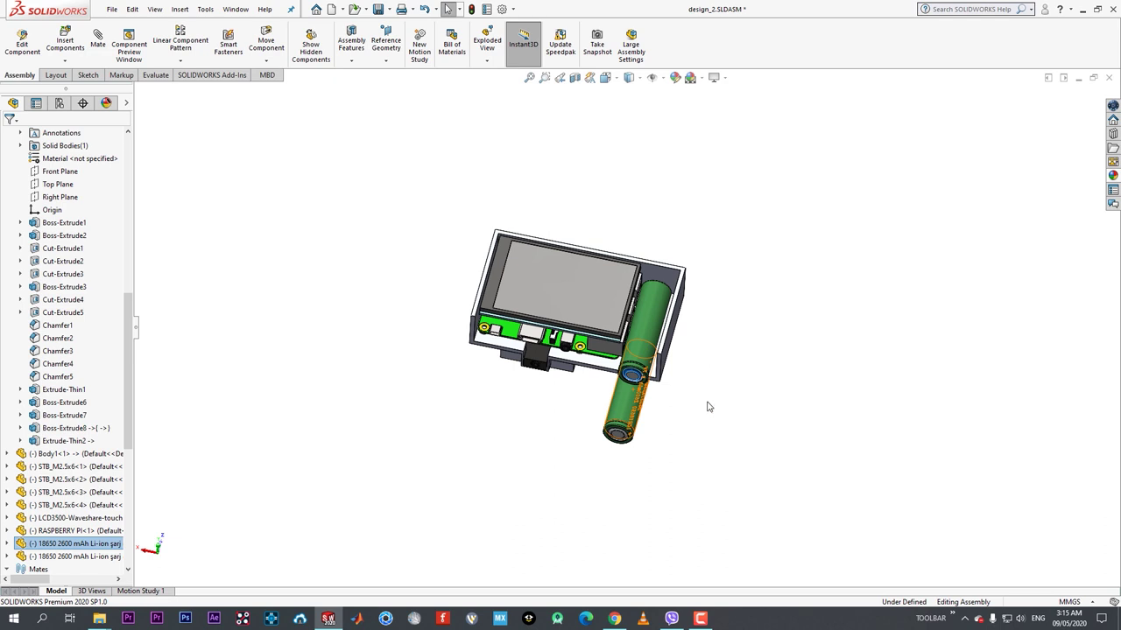
{"action": "left_click", "coordinate": [711, 407]}
{"action": "middle_click_drag", "start_coordinate": [725, 406], "coordinate": [681, 260]}
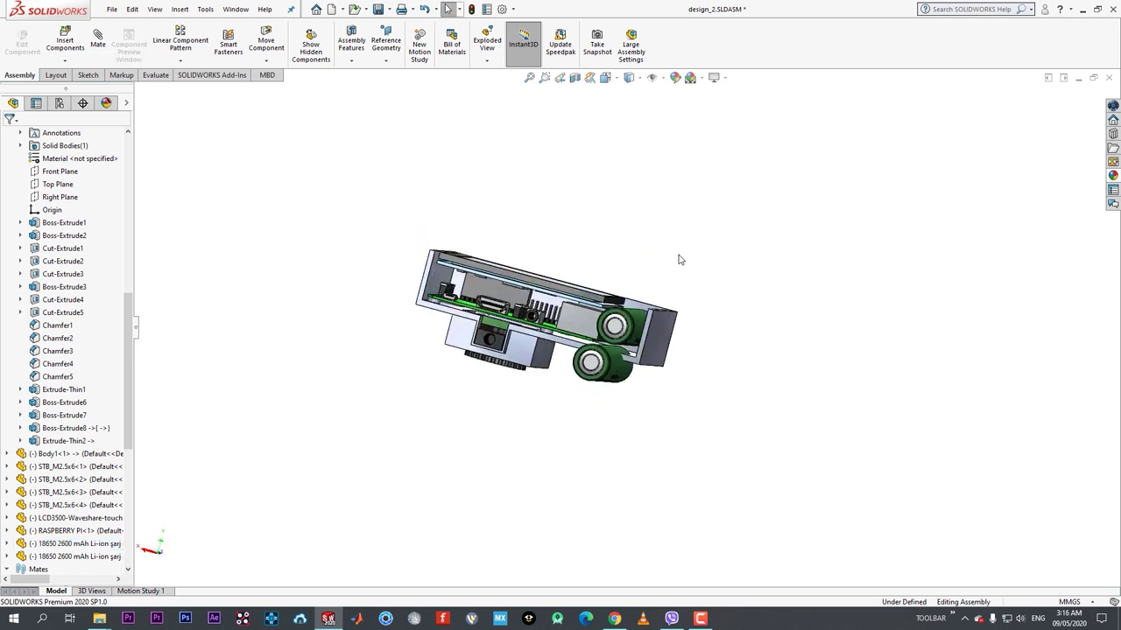
- Move the lower battery out past the free end of the case and show the assembly in the Back view
{"action": "left_click_drag", "start_coordinate": [579, 365], "coordinate": [779, 382]}
{"action": "scroll", "coordinate": [616, 412], "scroll_direction": "down", "scroll_amount": 2}
{"action": "middle_click_drag", "start_coordinate": [616, 404], "coordinate": [649, 335]}
{"action": "left_click", "coordinate": [656, 327]}
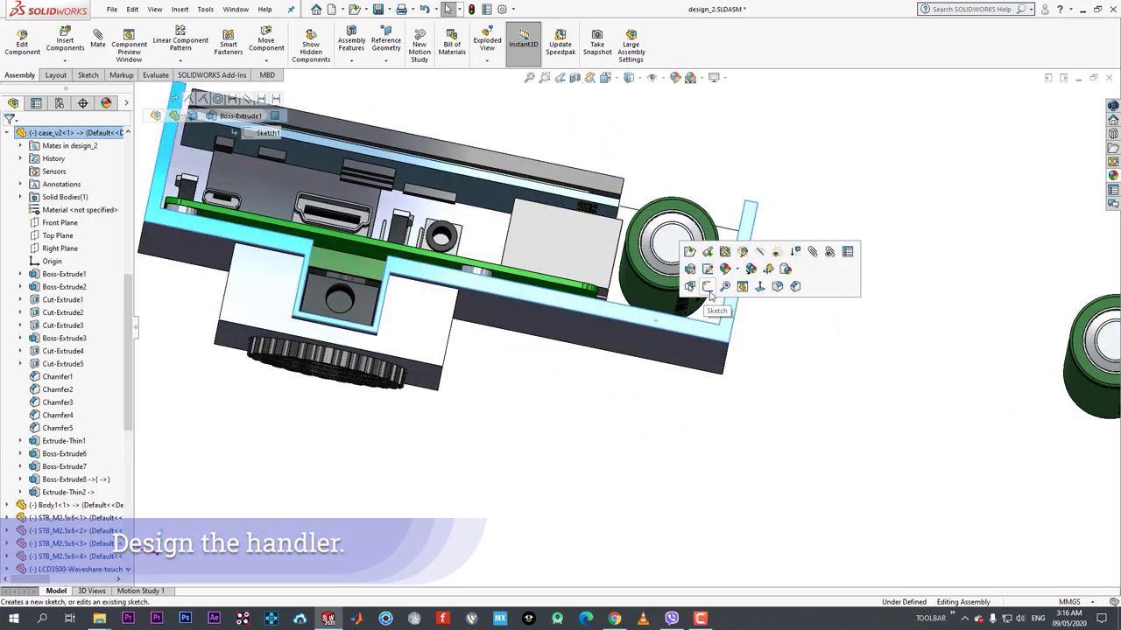
{"action": "left_click", "coordinate": [685, 406]}
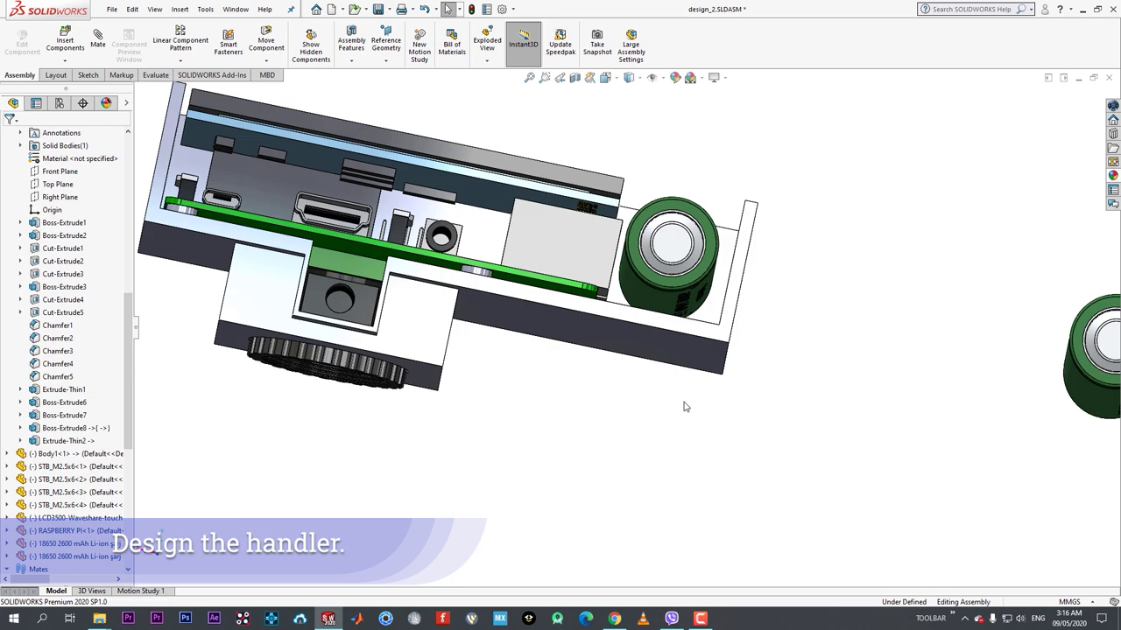
{"action": "middle_click_drag", "start_coordinate": [675, 350], "coordinate": [663, 380]}
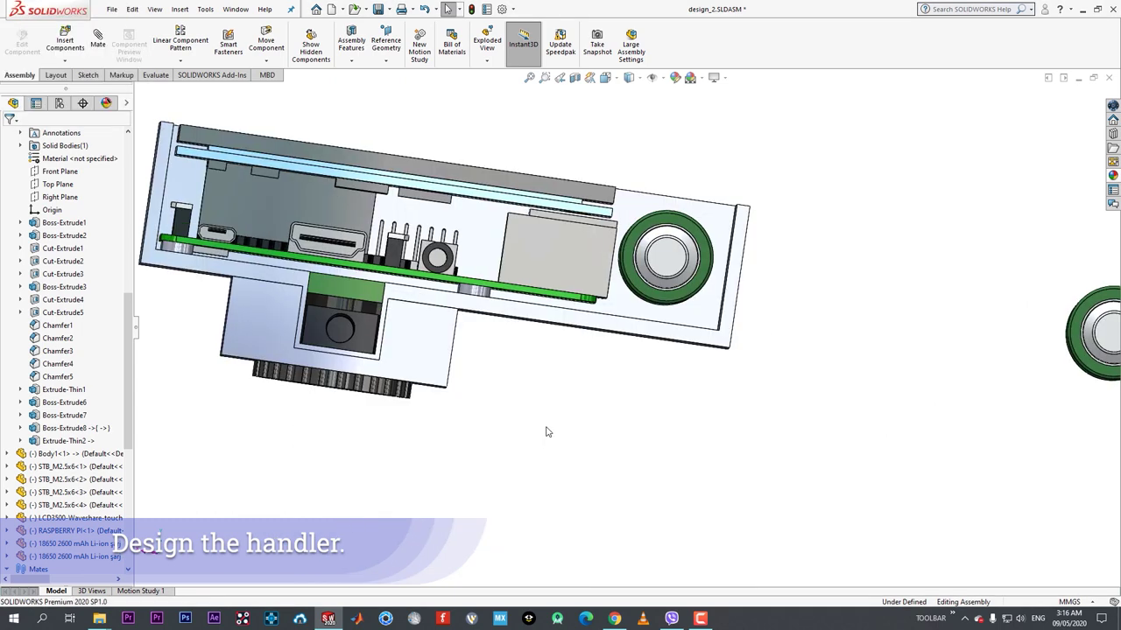
{"action": "key", "text": "ctrl+1"}
- Edit case_v2 within the assembly and start a sketch on its Boss-Extrude1 face in the Back view
{"action": "left_click", "coordinate": [646, 338]}
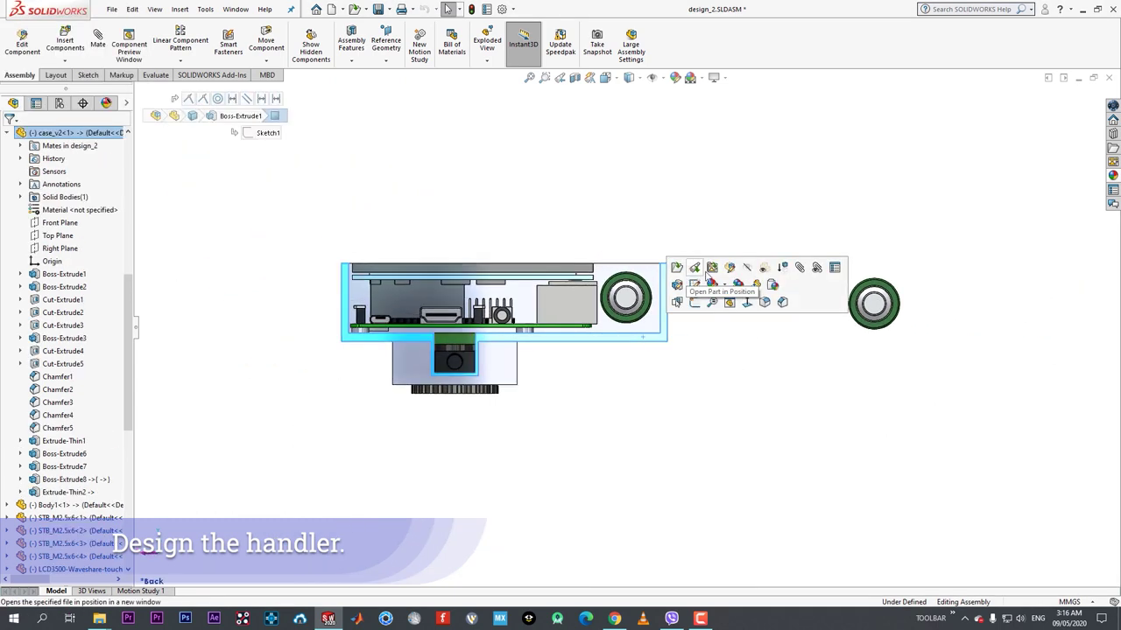
{"action": "left_click", "coordinate": [731, 270]}
{"action": "scroll", "coordinate": [688, 354], "scroll_direction": "down", "scroll_amount": 3}
{"action": "left_click", "coordinate": [637, 324]}
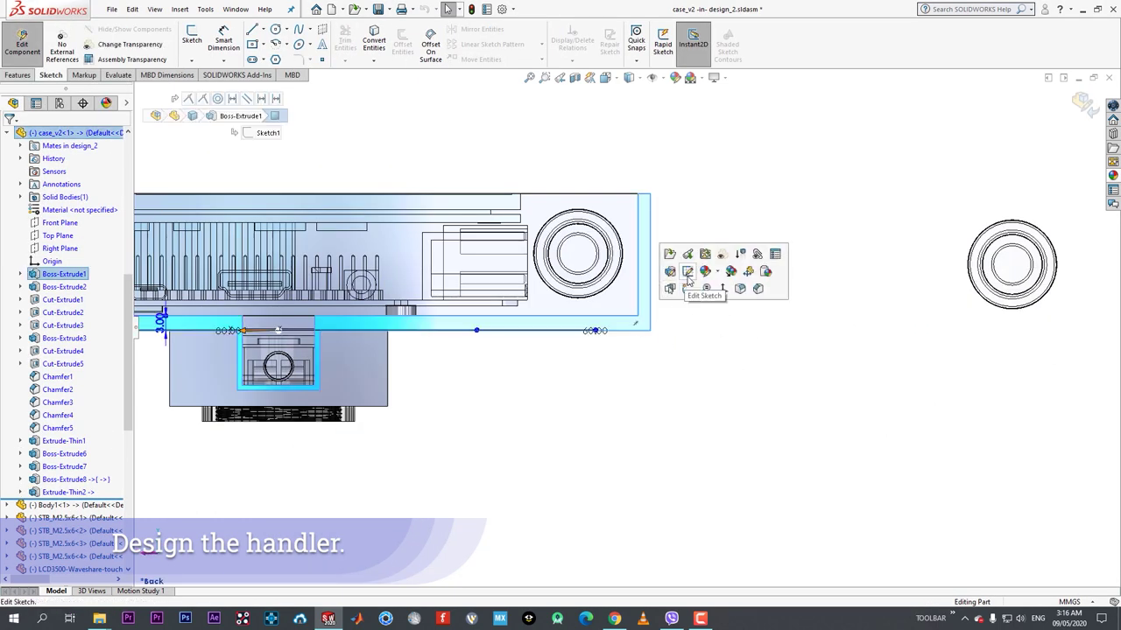
{"action": "left_click", "coordinate": [688, 288]}
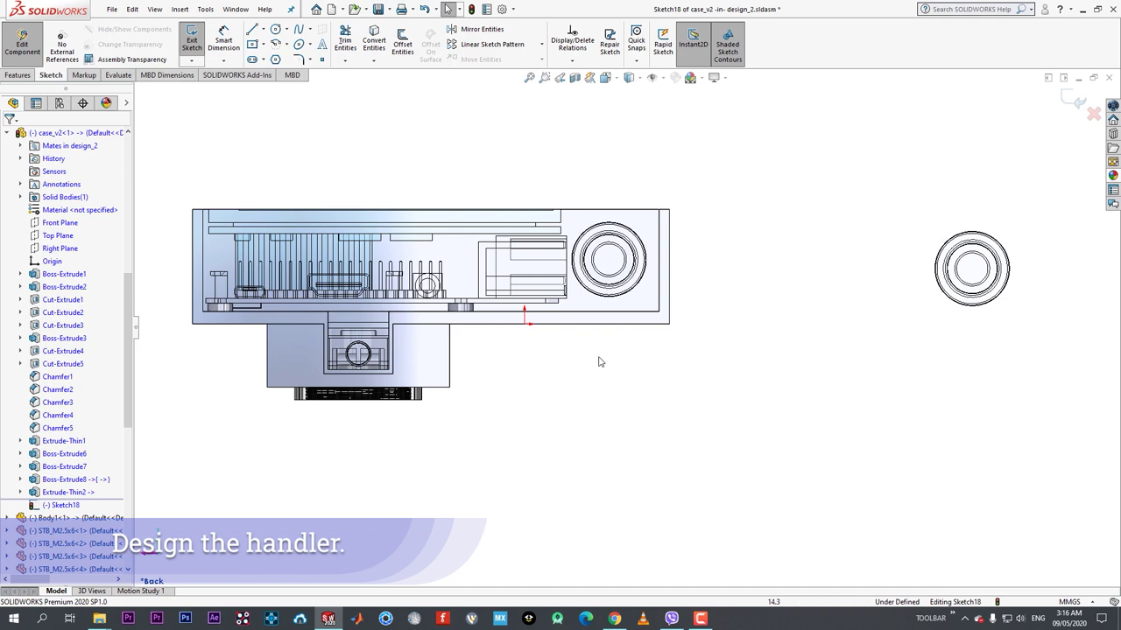
- Sketch a circle of about 8.6 mm radius beneath the battery, touching the underside of the case floor
{"action": "key", "text": "c"}
{"action": "left_click", "coordinate": [609, 358]}
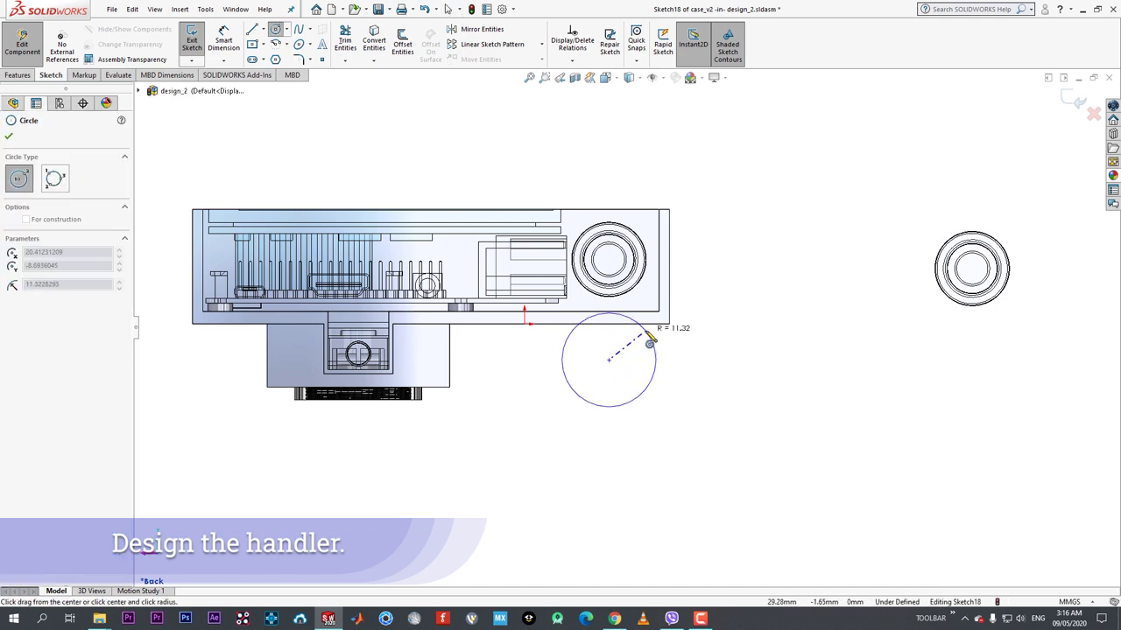
{"action": "left_click", "coordinate": [640, 343]}
{"action": "right_click", "coordinate": [640, 344]}
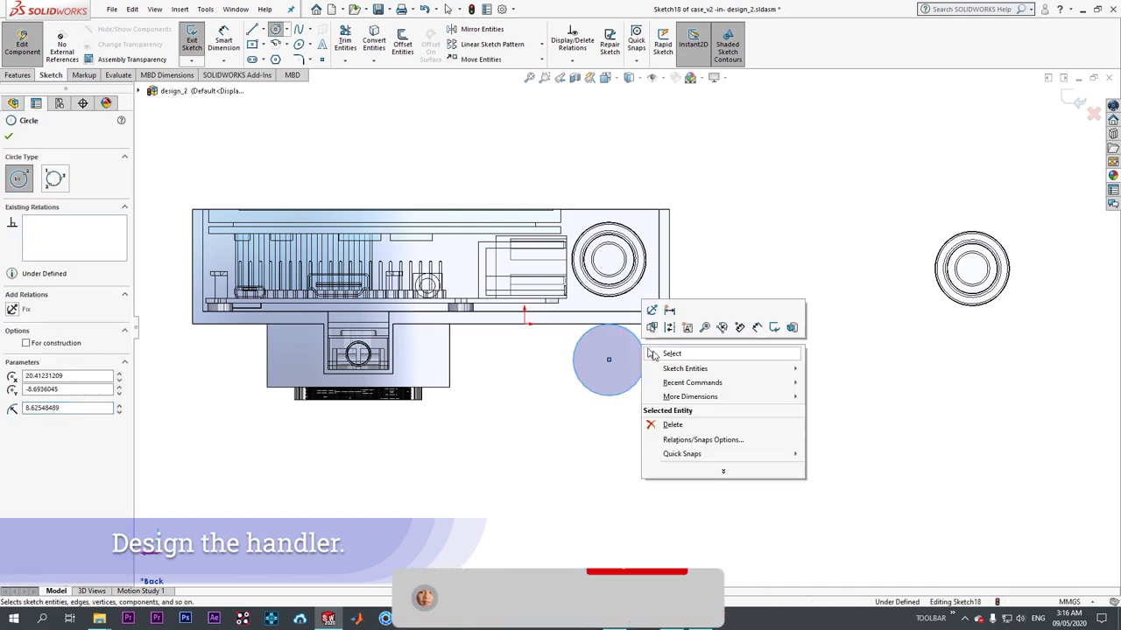
{"action": "left_click", "coordinate": [668, 354]}
- Make the circle tangent to the outer edge of the case's end wall
{"action": "scroll", "coordinate": [668, 357], "scroll_direction": "down", "scroll_amount": 2}
{"action": "left_click", "coordinate": [633, 348]}
{"action": "left_click", "coordinate": [669, 305], "text": "ctrl"}
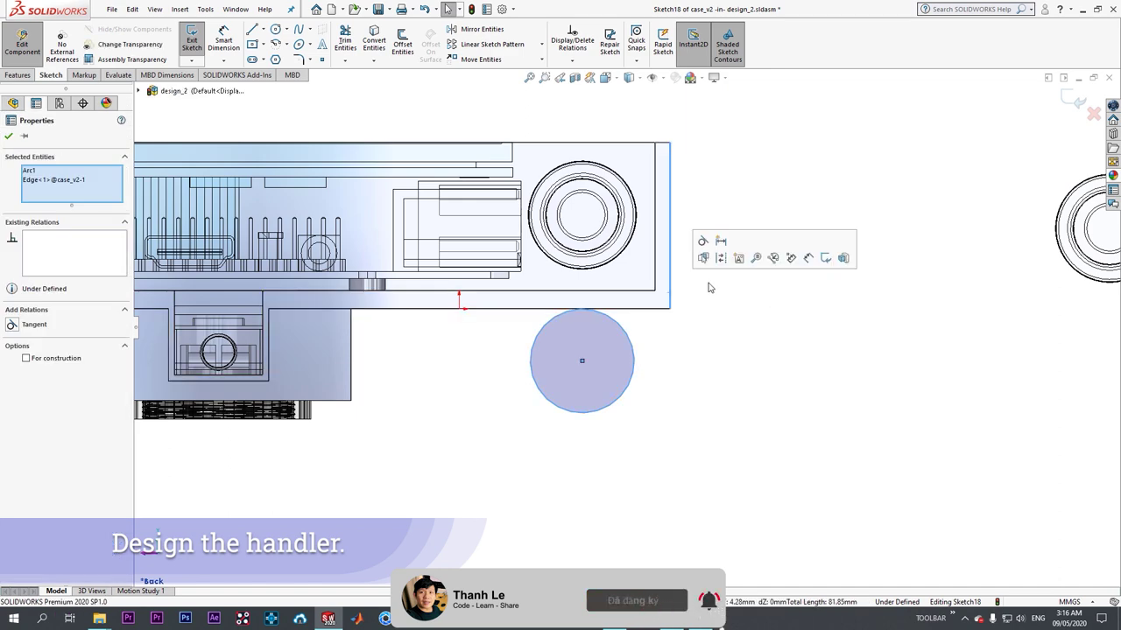
{"action": "left_click", "coordinate": [703, 241]}
{"action": "left_click", "coordinate": [726, 330]}
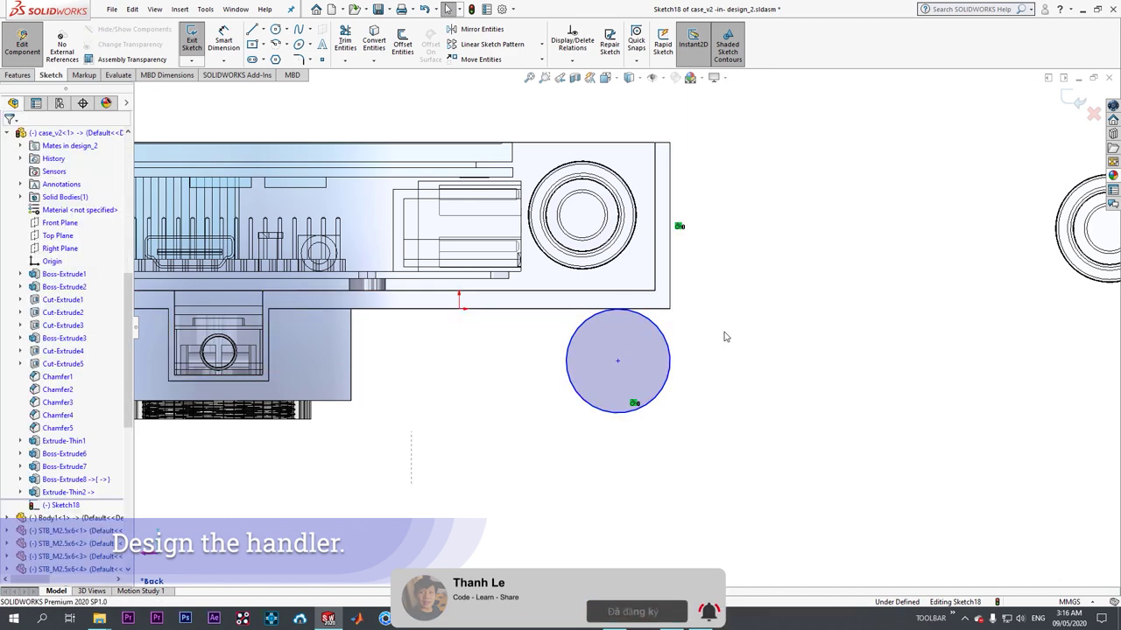
- Draw a vertical line from the circle's outermost point up to the outer bottom corner of the case
{"action": "key", "text": "l"}
{"action": "left_click", "coordinate": [670, 361]}
{"action": "left_click", "coordinate": [670, 309]}
{"action": "right_click", "coordinate": [669, 309]}
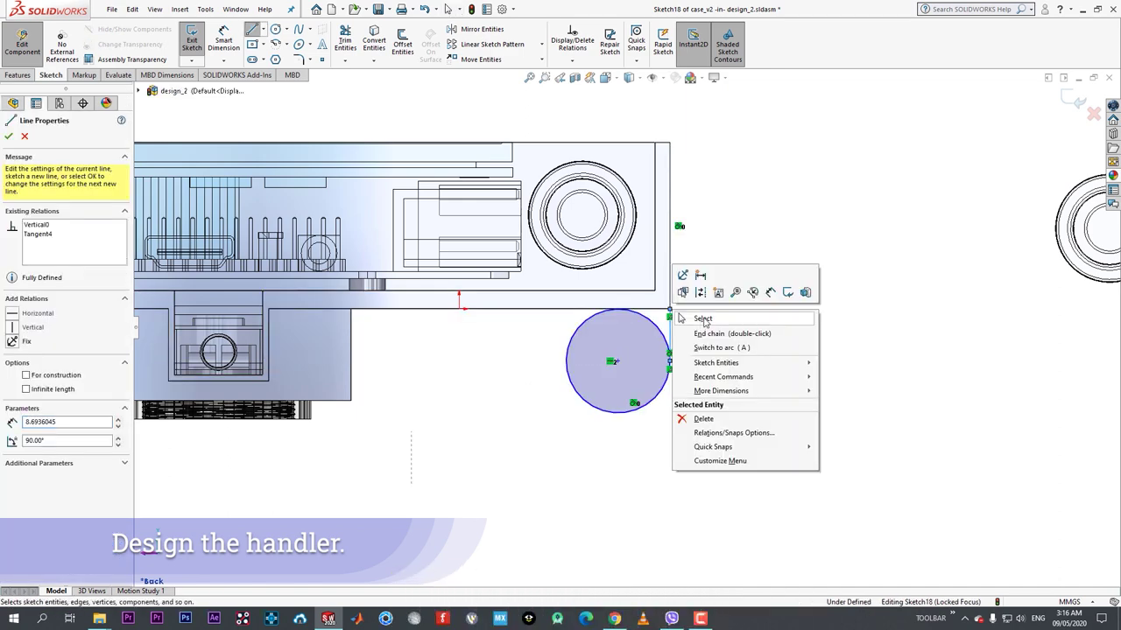
{"action": "left_click", "coordinate": [703, 320]}
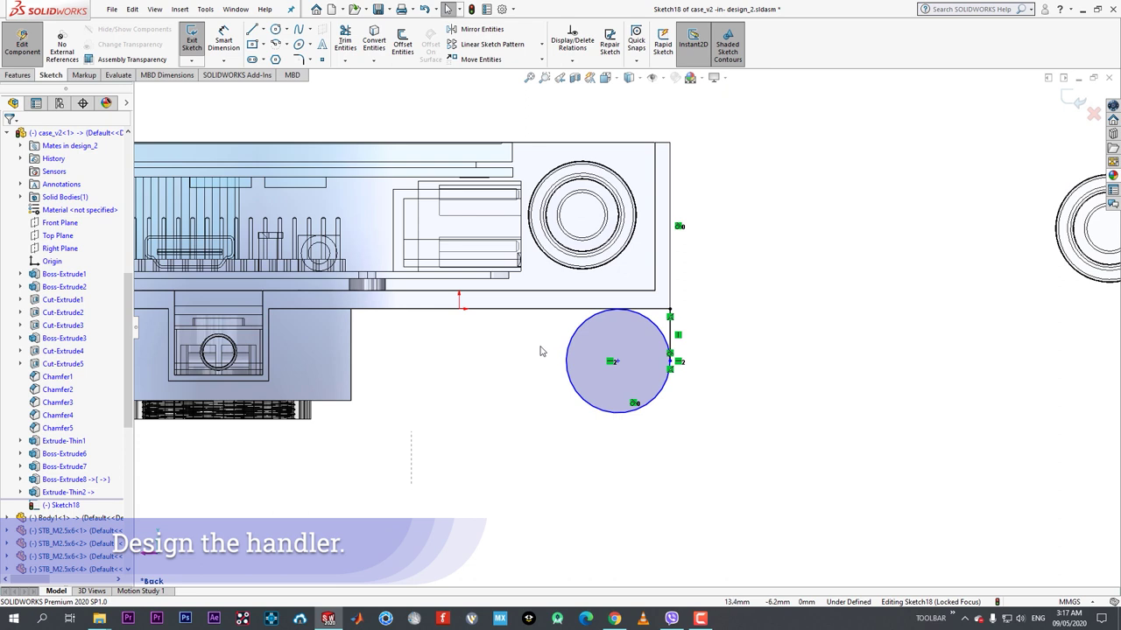
- Draw a slanted line from the circle's inner side up to the case floor and a horizontal line along the floor to the outer corner
{"action": "key", "text": "l"}
{"action": "left_click", "coordinate": [567, 361]}
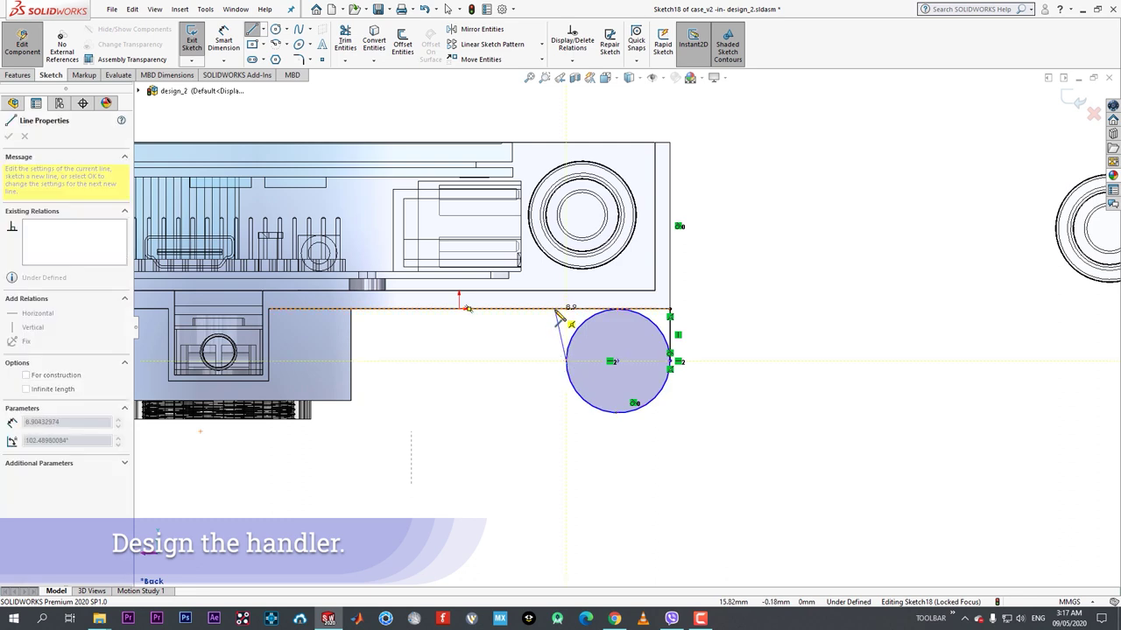
{"action": "left_click", "coordinate": [554, 309]}
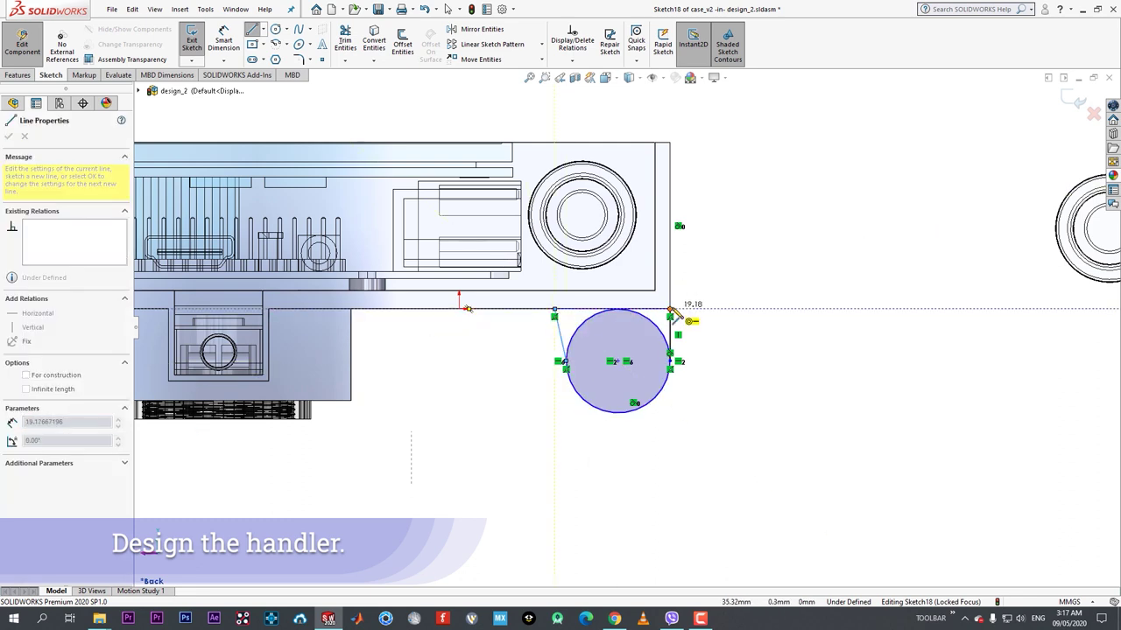
{"action": "left_click", "coordinate": [670, 309]}
{"action": "right_click", "coordinate": [671, 309]}
{"action": "key", "text": "Escape"}
{"action": "scroll", "coordinate": [726, 329], "scroll_direction": "down", "scroll_amount": 1}
{"action": "key", "text": "Escape"}
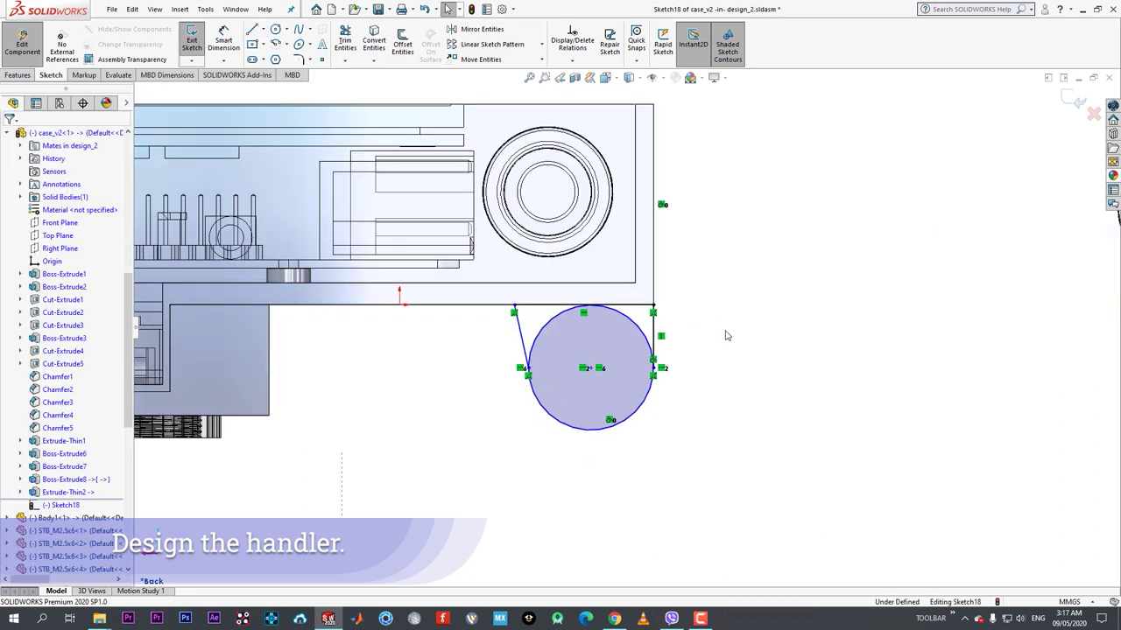
- Trim away the upper half of the circle between the two side lines using Trim to closest
{"action": "left_click", "coordinate": [346, 41]}
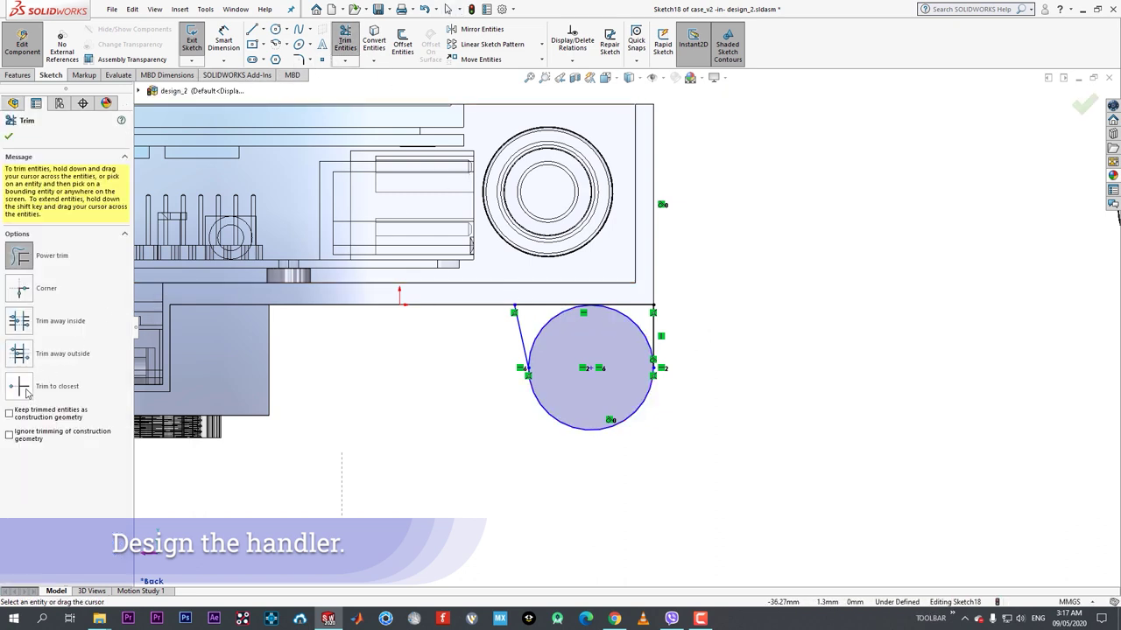
{"action": "left_click", "coordinate": [25, 390]}
{"action": "left_click", "coordinate": [546, 330]}
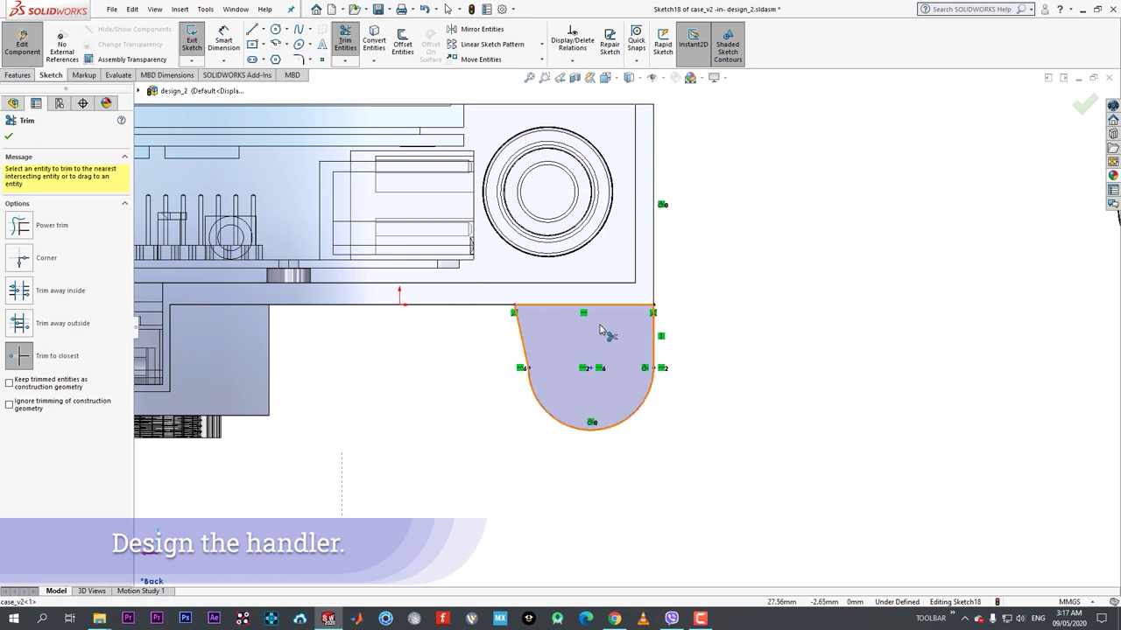
{"action": "key", "text": "Escape"}
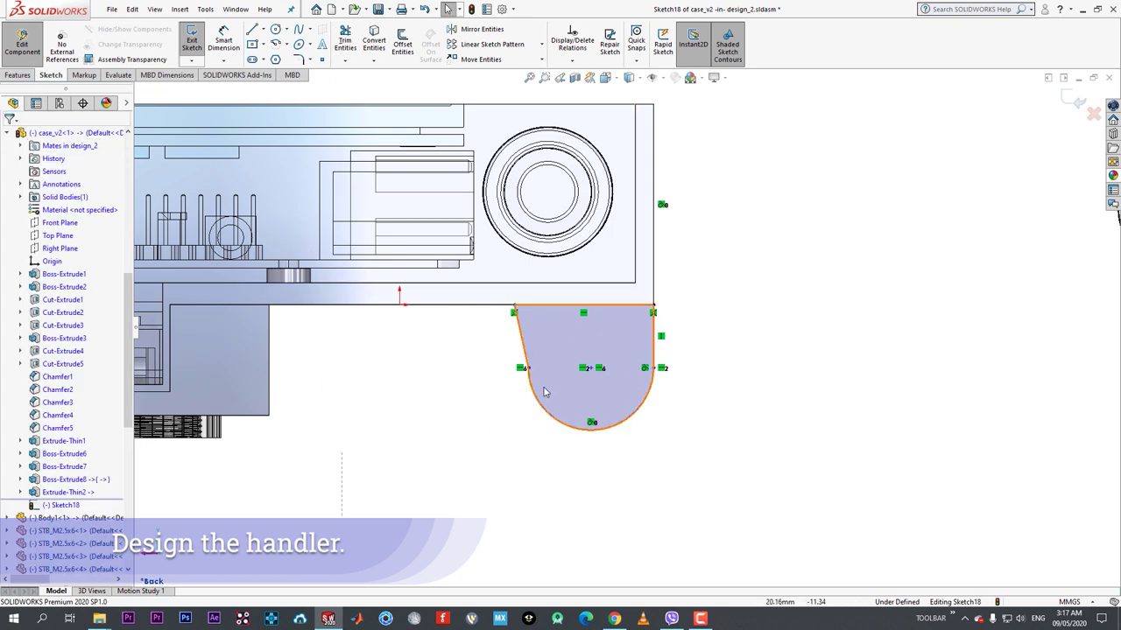
- Try to make the slanted line tangent to the arc and shift its upper endpoint, and undo these changes
{"action": "left_click", "coordinate": [525, 363]}
{"action": "left_click", "coordinate": [530, 376], "text": "ctrl"}
{"action": "left_click", "coordinate": [557, 301]}
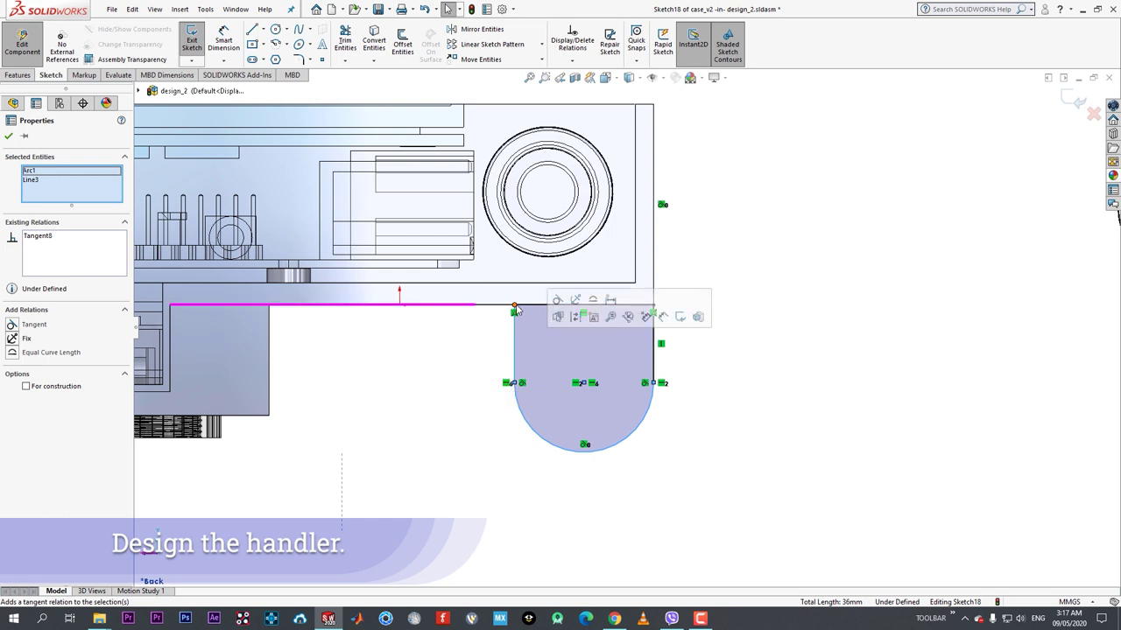
{"action": "mouse_move", "coordinate": [514, 305]}
{"action": "left_mouse_down"}
{"action": "mouse_move", "coordinate": [489, 307]}
{"action": "mouse_move", "coordinate": [500, 305]}
{"action": "left_mouse_up"}
{"action": "key", "text": "ctrl+z"}
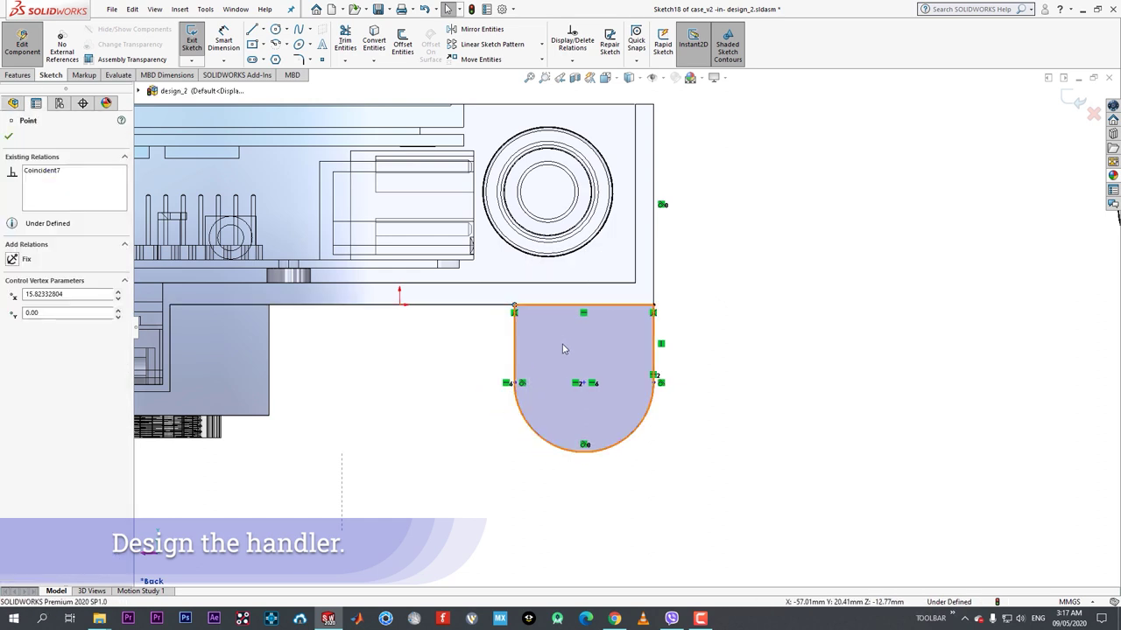
{"action": "key", "text": "ctrl+z"}
{"action": "left_click", "coordinate": [500, 401]}
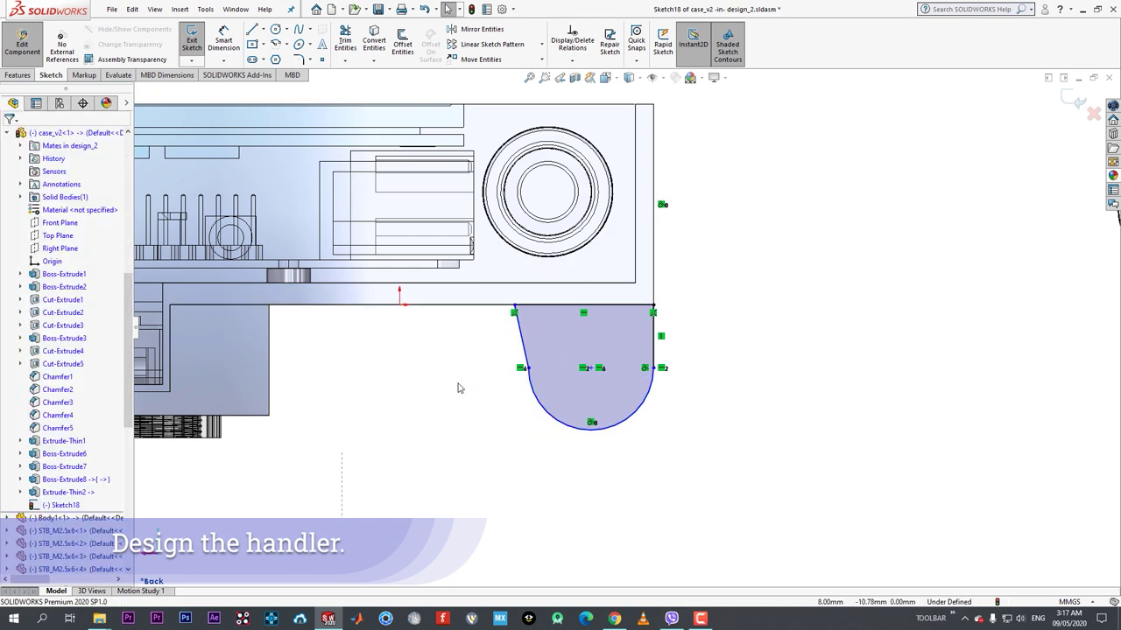
- Dimension the angle between the slanted line and the horizontal top line as 80 degrees
{"action": "key", "text": "d"}
{"action": "left_click", "coordinate": [543, 305]}
{"action": "left_click", "coordinate": [521, 334]}
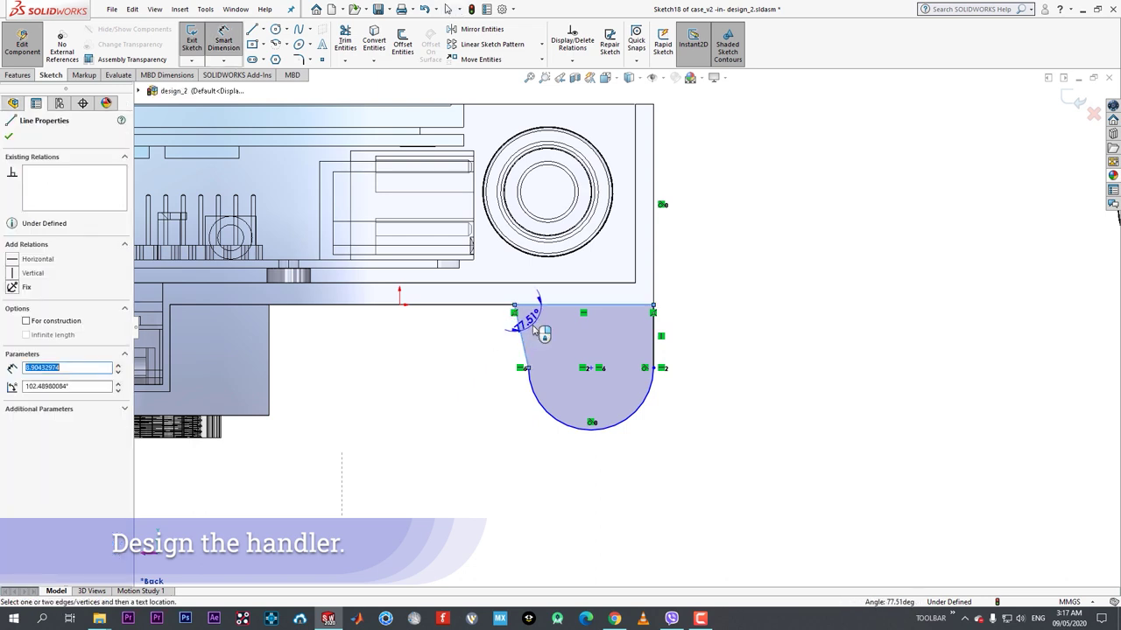
{"action": "left_click", "coordinate": [536, 325]}
{"action": "left_click", "coordinate": [538, 325]}
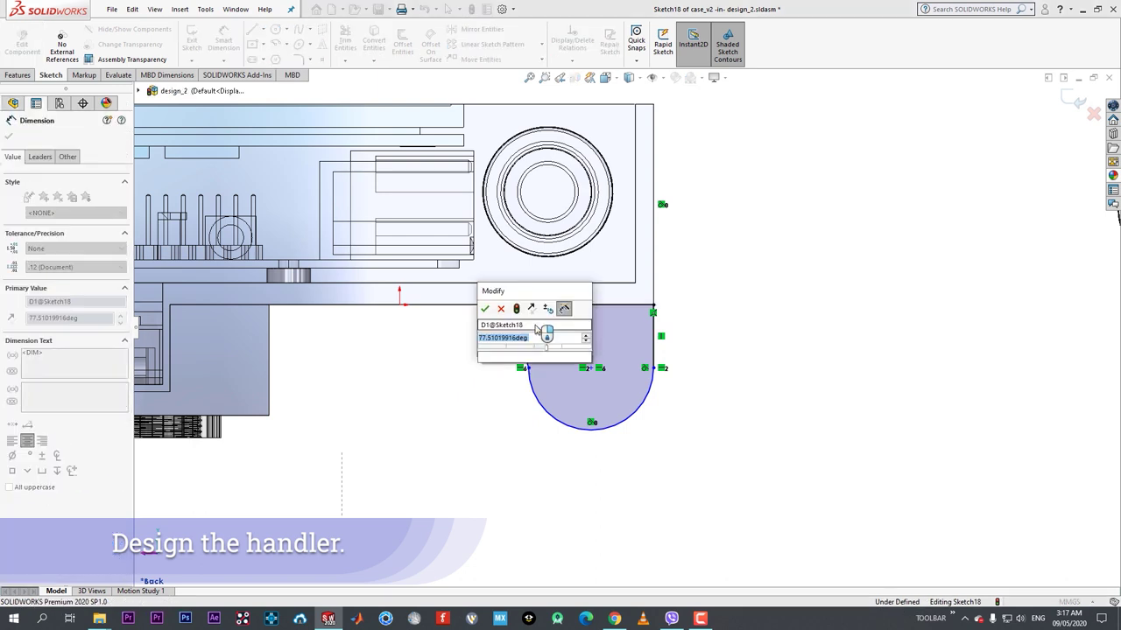
{"action": "type", "text": "80"}
{"action": "key", "text": "Return"}
{"action": "left_click", "coordinate": [9, 137]}
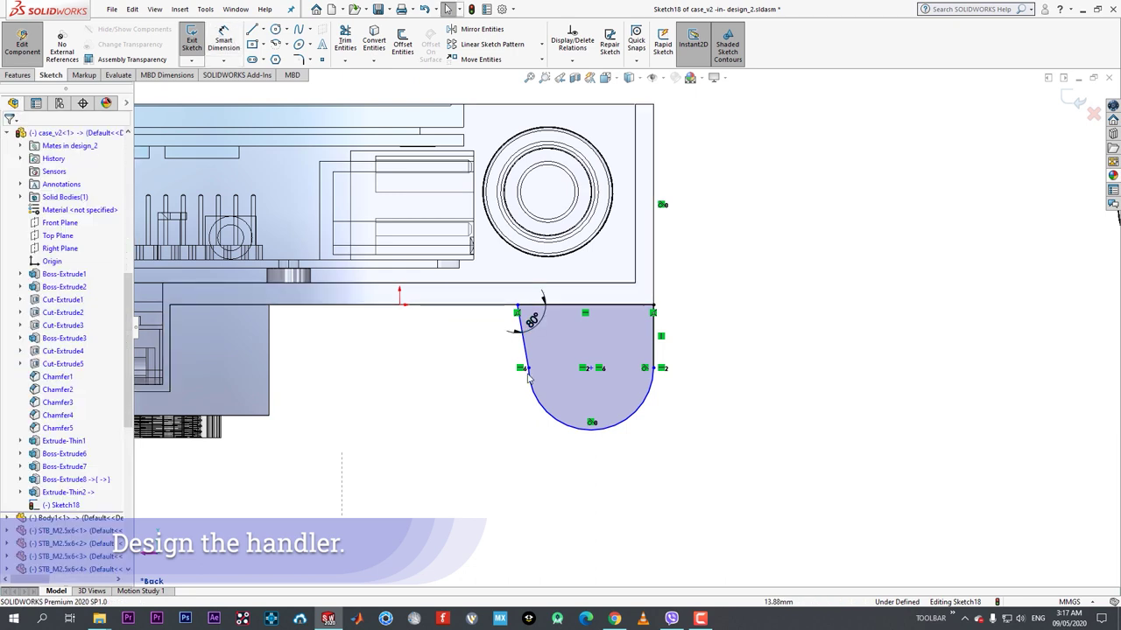
- Make the slanted line tangent to the arc and delete the conflicting horizontal relation at the arc's inner endpoint
{"action": "left_click", "coordinate": [519, 319]}
{"action": "left_click", "coordinate": [529, 318], "text": "ctrl"}
{"action": "left_click", "coordinate": [563, 304]}
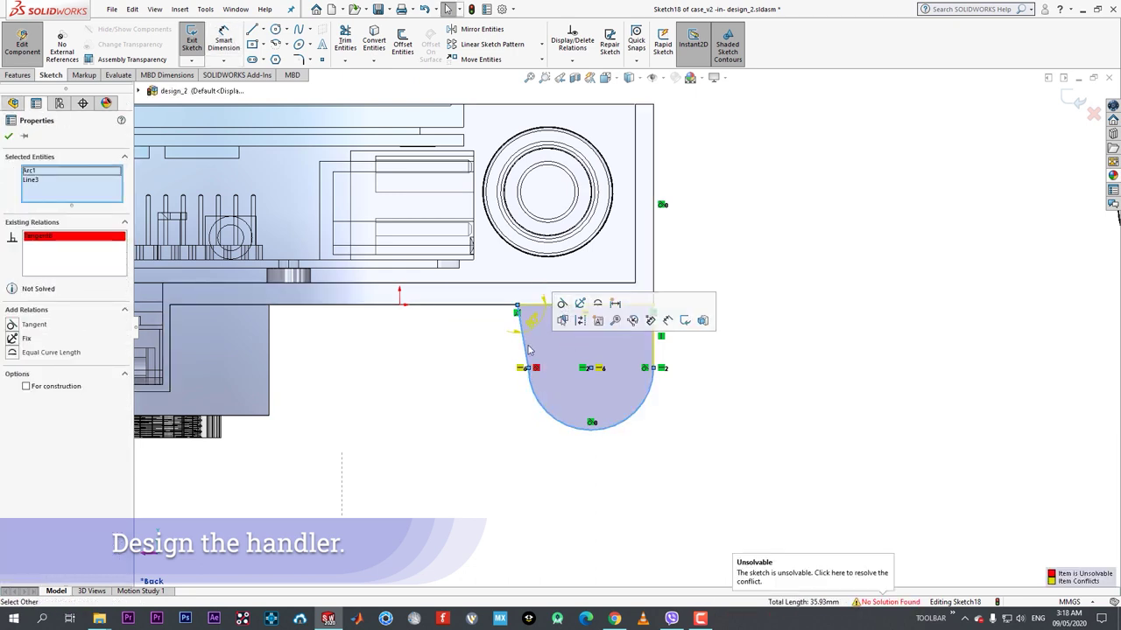
{"action": "right_click", "coordinate": [521, 368]}
{"action": "left_click", "coordinate": [544, 518]}
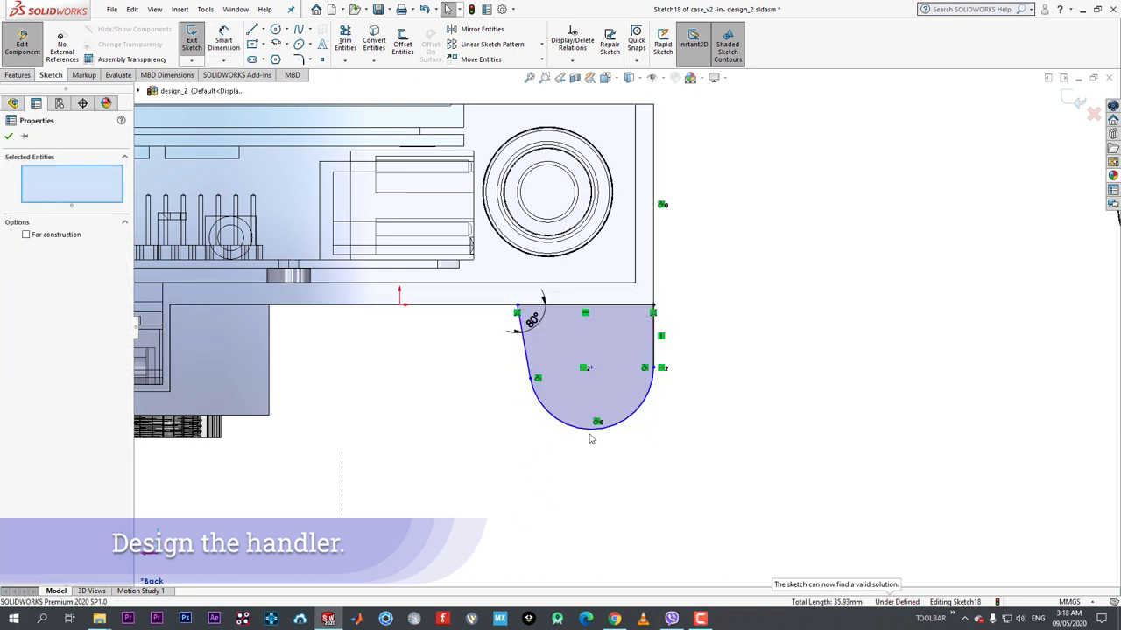
- Move the arc's centre up close to the case floor and set the arc's radius to 10 mm
{"action": "mouse_move", "coordinate": [593, 372]}
{"action": "left_mouse_down"}
{"action": "mouse_move", "coordinate": [583, 328]}
{"action": "mouse_move", "coordinate": [567, 325]}
{"action": "left_mouse_up"}
{"action": "left_click", "coordinate": [9, 136]}
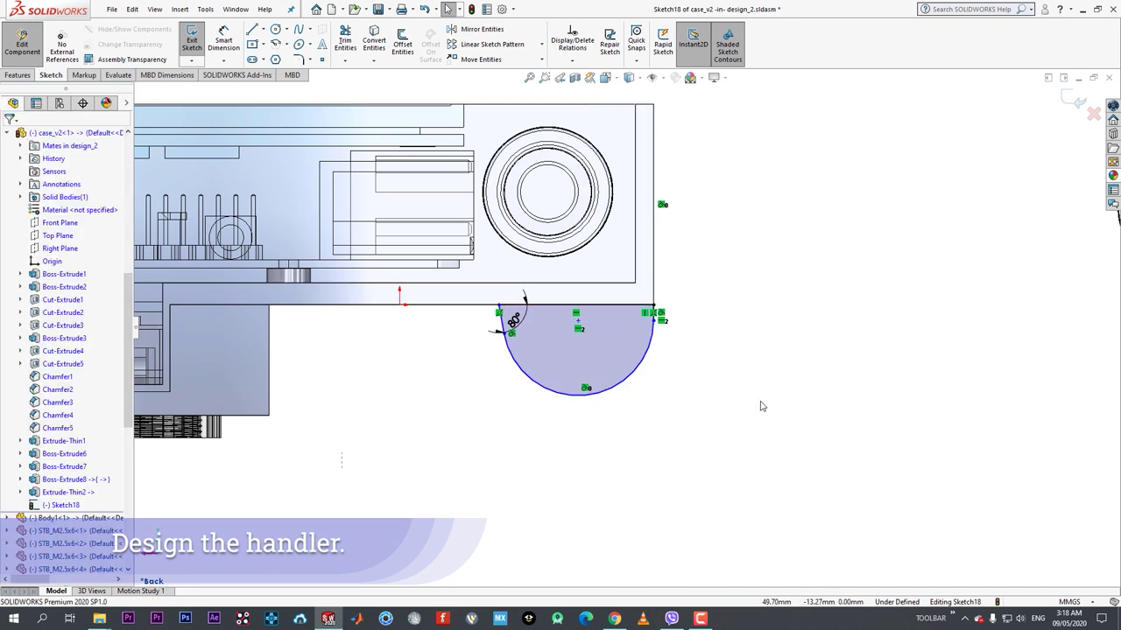
{"action": "key", "text": "d"}
{"action": "left_click", "coordinate": [634, 371]}
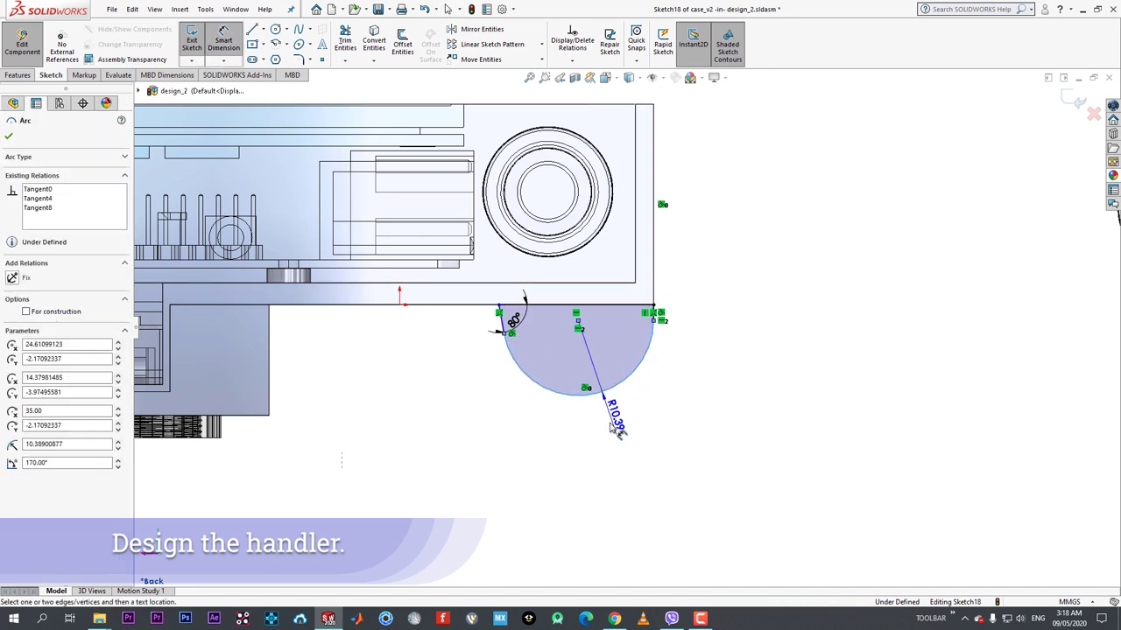
{"action": "left_click", "coordinate": [601, 453]}
{"action": "type", "text": "10"}
{"action": "key", "text": "Return"}
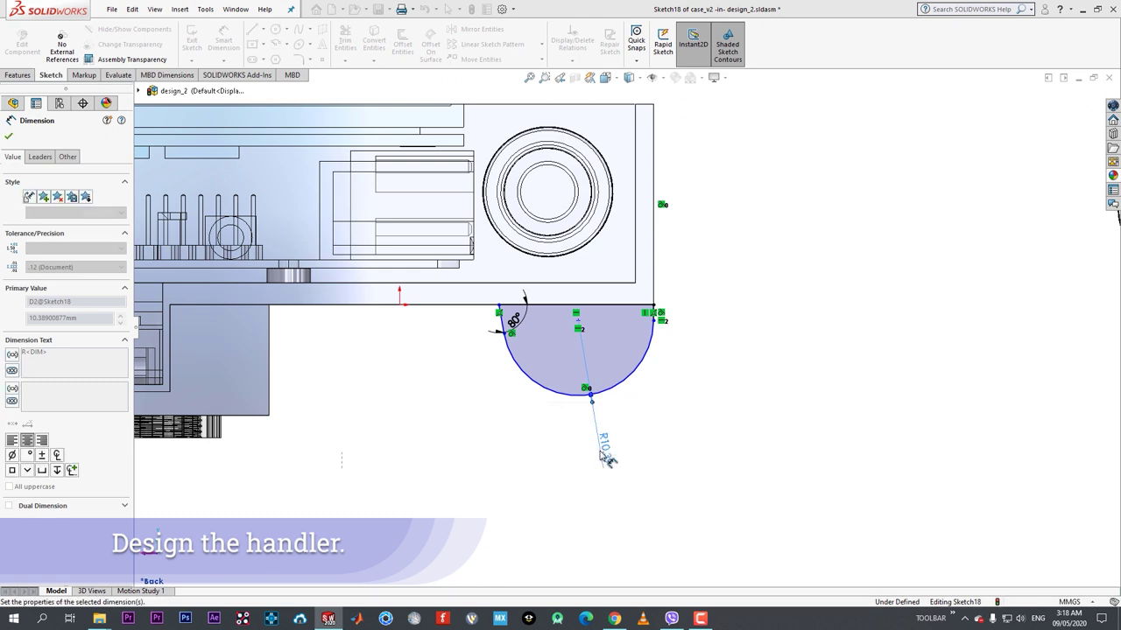
- Dimension the horizontal top line of the handle profile as 21 mm
{"action": "left_click", "coordinate": [560, 304]}
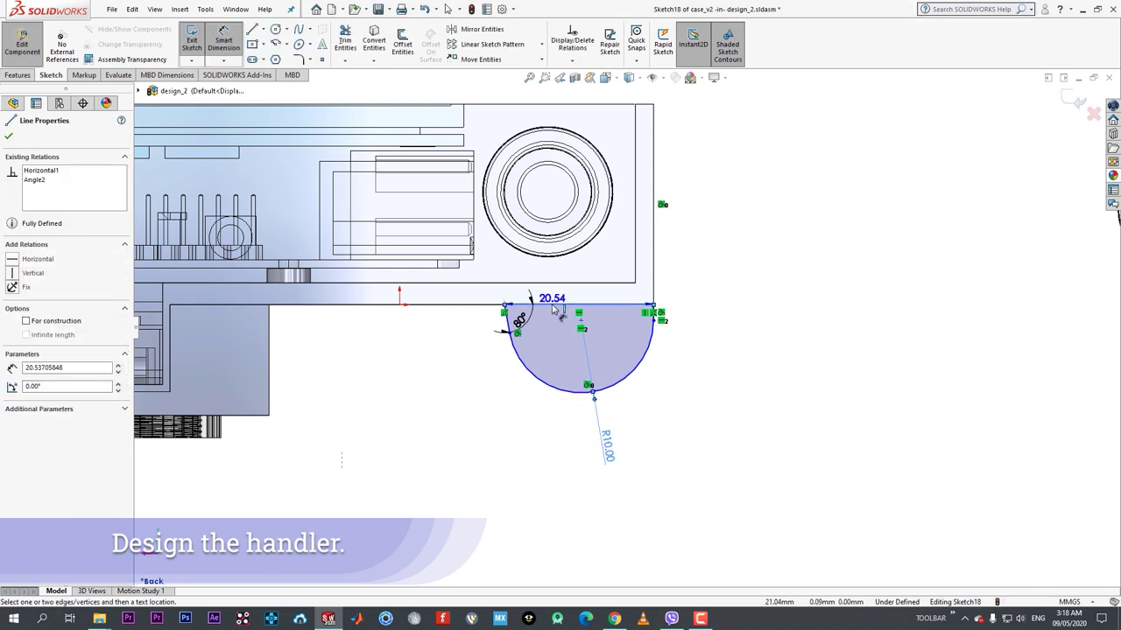
{"action": "left_click", "coordinate": [578, 515]}
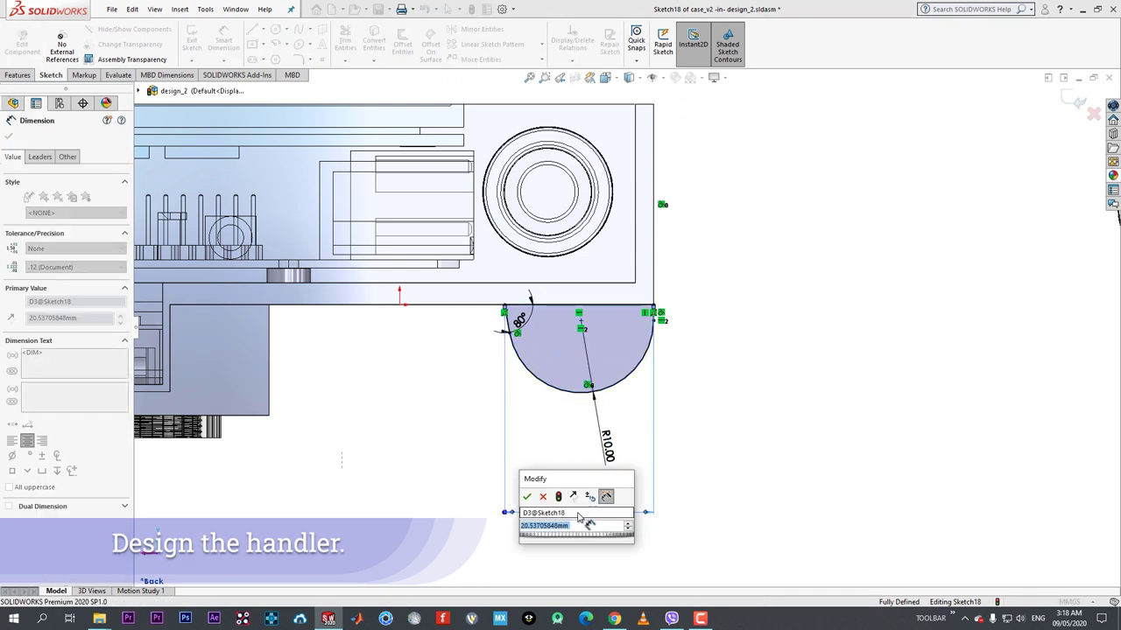
{"action": "type", "text": "21"}
{"action": "key", "text": "Return"}
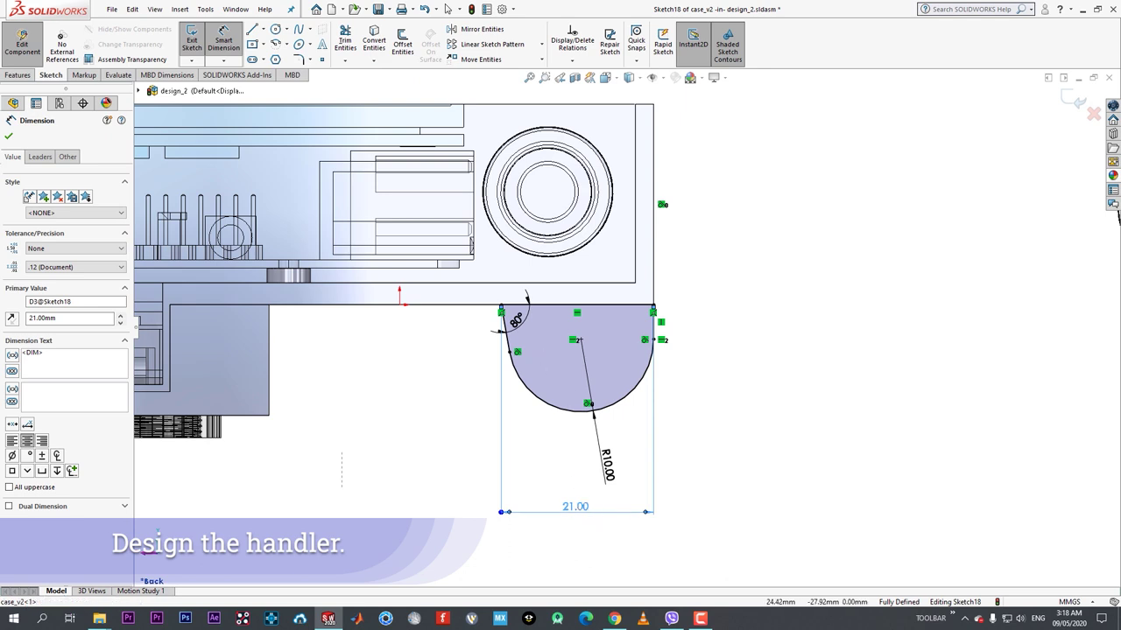
- Try a top line length of 18 mm for the handle profile and undo the change
{"action": "double_click", "coordinate": [575, 506]}
{"action": "type", "text": "18"}
{"action": "key", "text": "Return"}
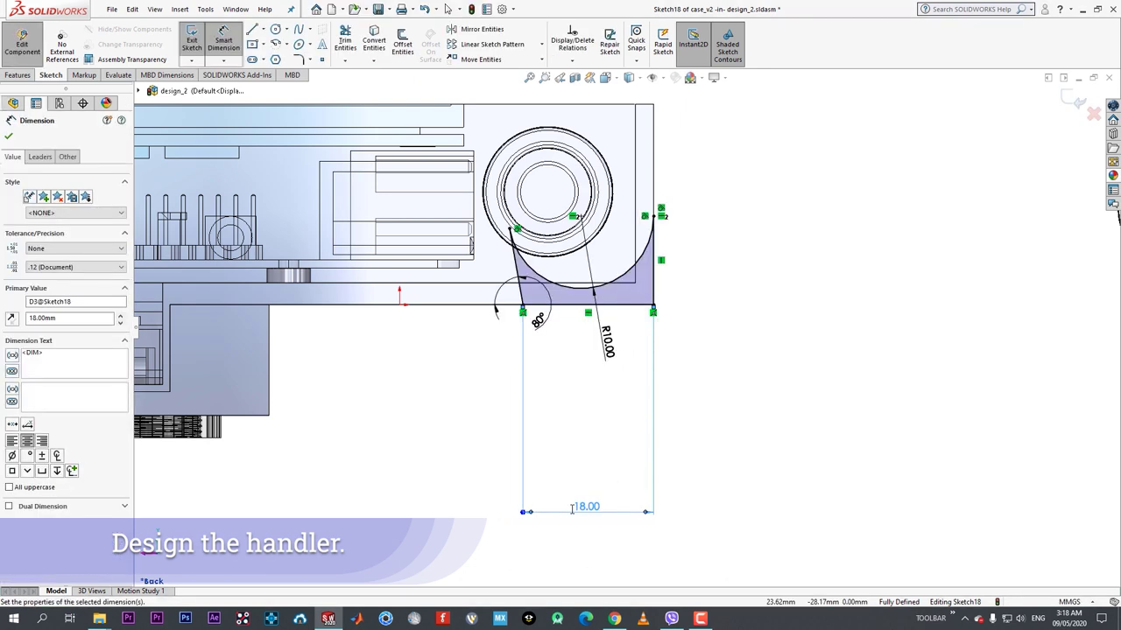
{"action": "key", "text": "Escape"}
{"action": "key", "text": "ctrl+z"}
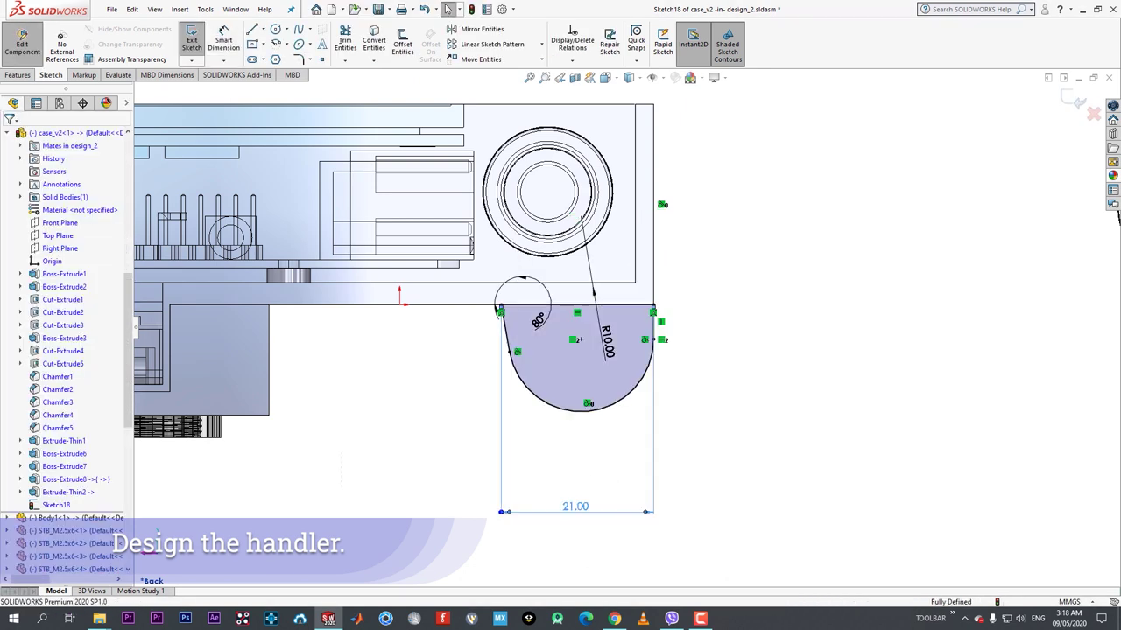
- Try a top line length of 20 mm for the handle profile and undo the change
{"action": "double_click", "coordinate": [578, 507]}
{"action": "type", "text": "20"}
{"action": "key", "text": "Return"}
{"action": "key", "text": "Escape"}
{"action": "key", "text": "ctrl+z"}
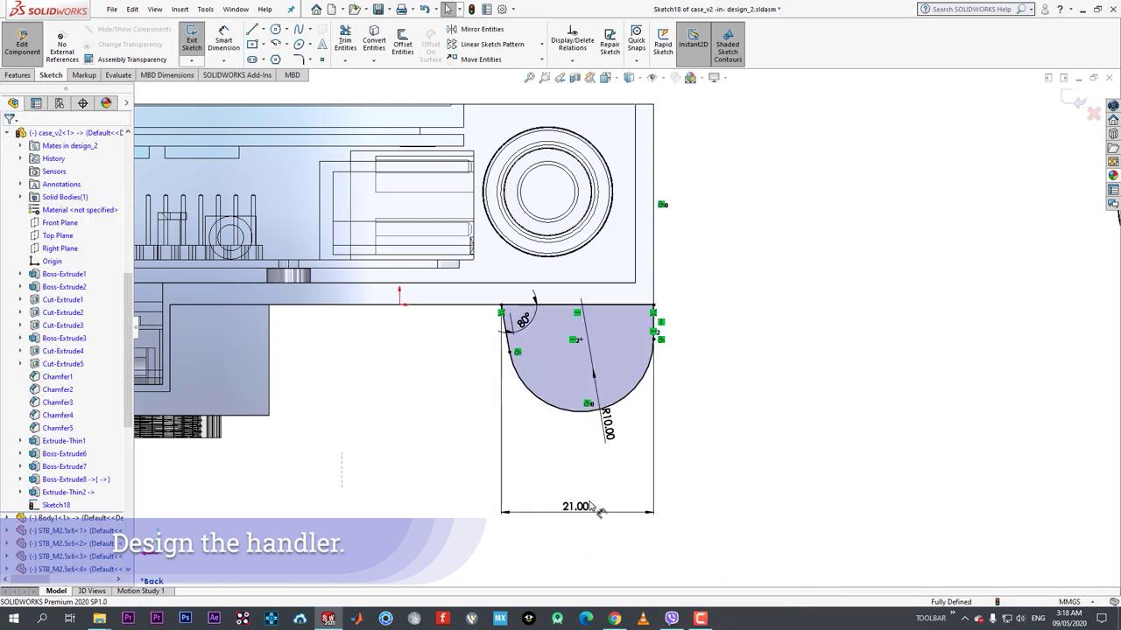
- Try a top line length of 19 mm for the handle profile and undo the change
{"action": "double_click", "coordinate": [578, 507]}
{"action": "type", "text": "19"}
{"action": "key", "text": "Return"}
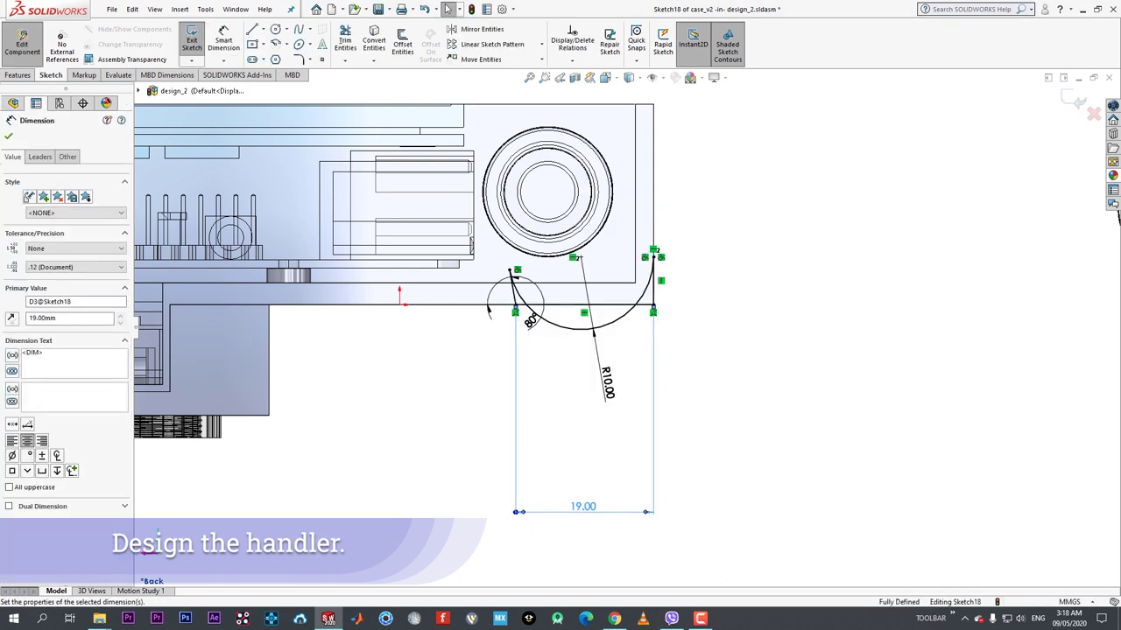
{"action": "key", "text": "Escape"}
{"action": "key", "text": "ctrl+z"}
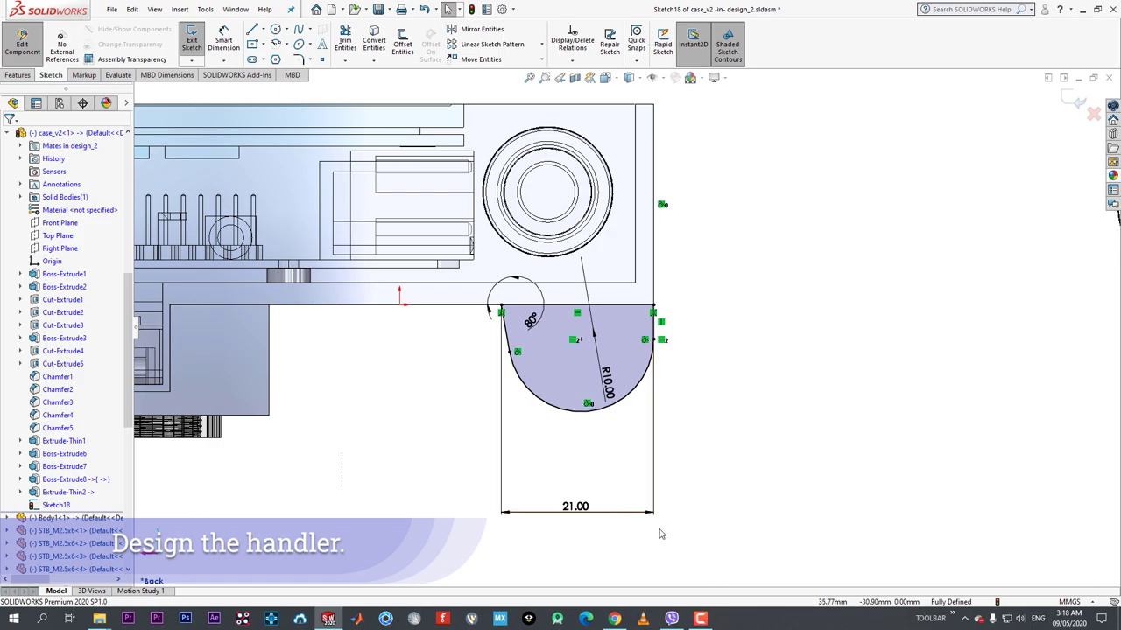
- Extrude the handle profile as a boss up to the surface of the case's opposite end face
{"action": "key", "text": "z"}
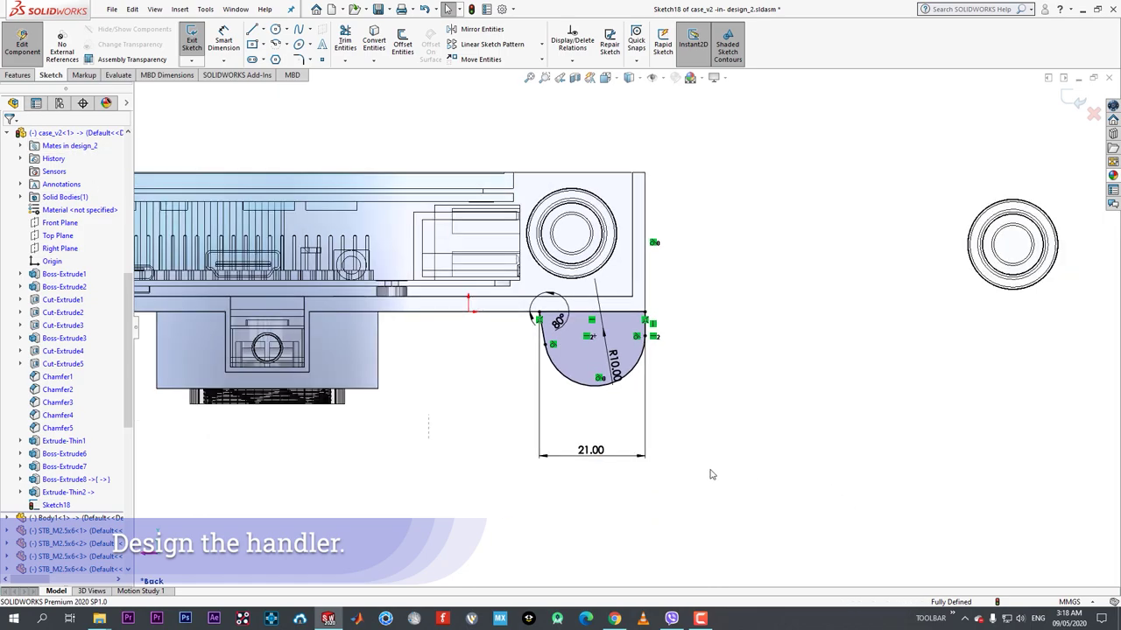
{"action": "middle_click_drag", "start_coordinate": [733, 505], "coordinate": [748, 457]}
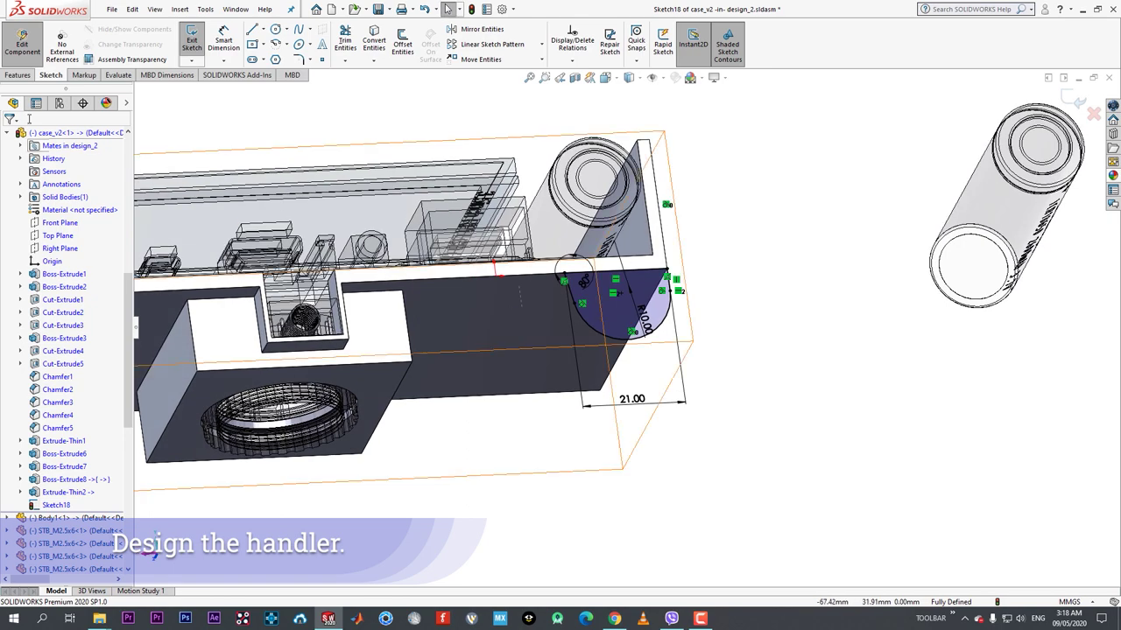
{"action": "left_click", "coordinate": [17, 75]}
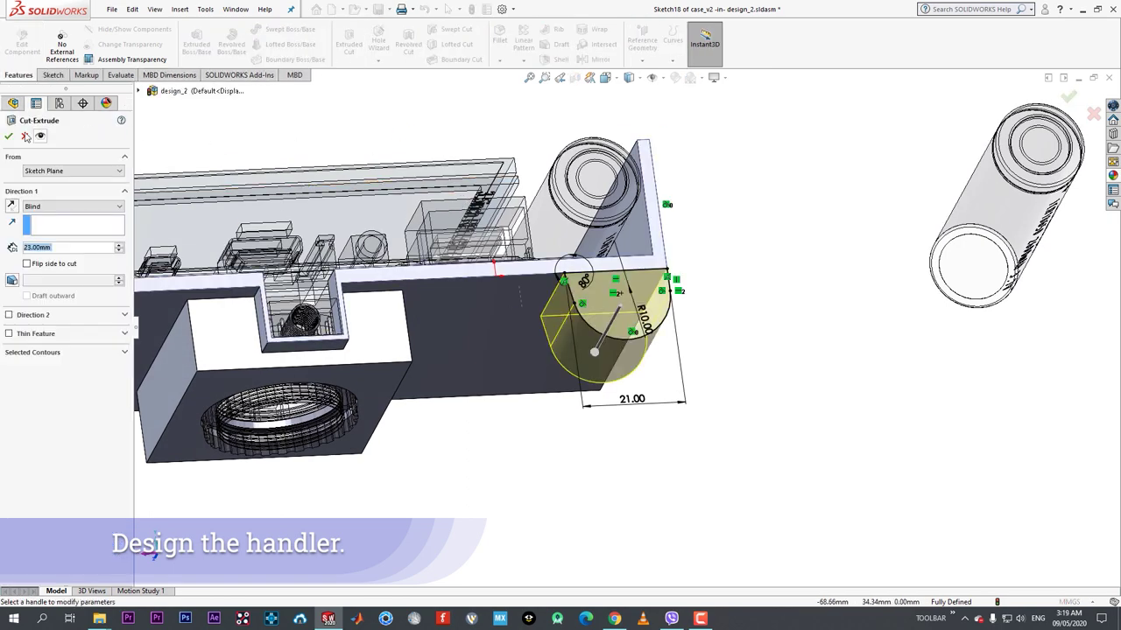
{"action": "left_click", "coordinate": [25, 136]}
{"action": "left_click", "coordinate": [196, 43]}
{"action": "middle_click_drag", "start_coordinate": [481, 307], "coordinate": [531, 313]}
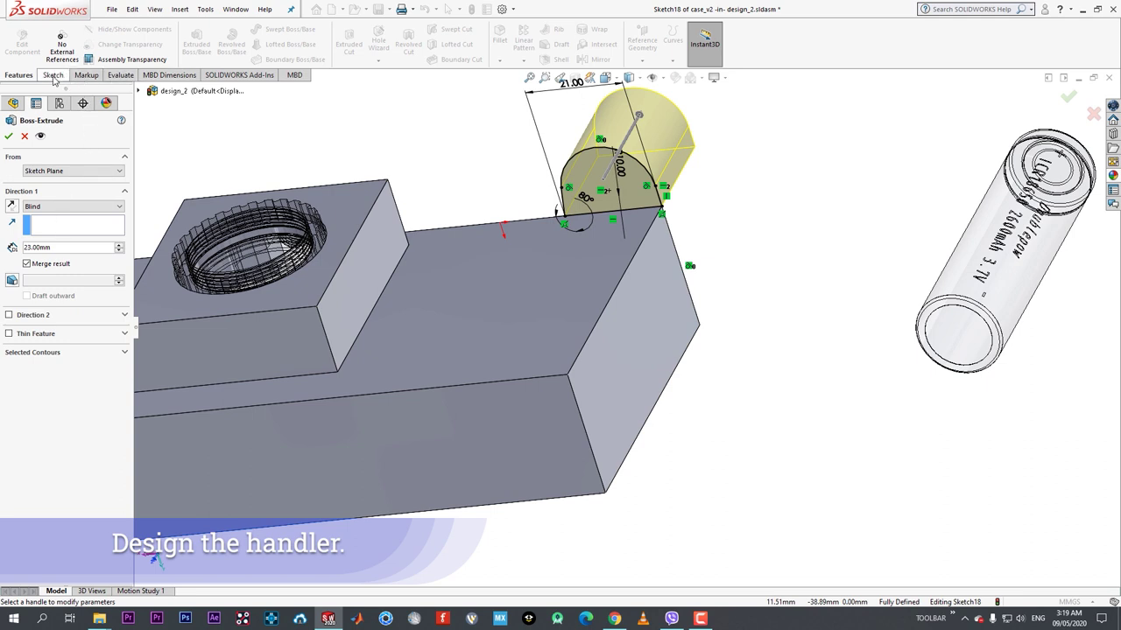
{"action": "left_click", "coordinate": [65, 206]}
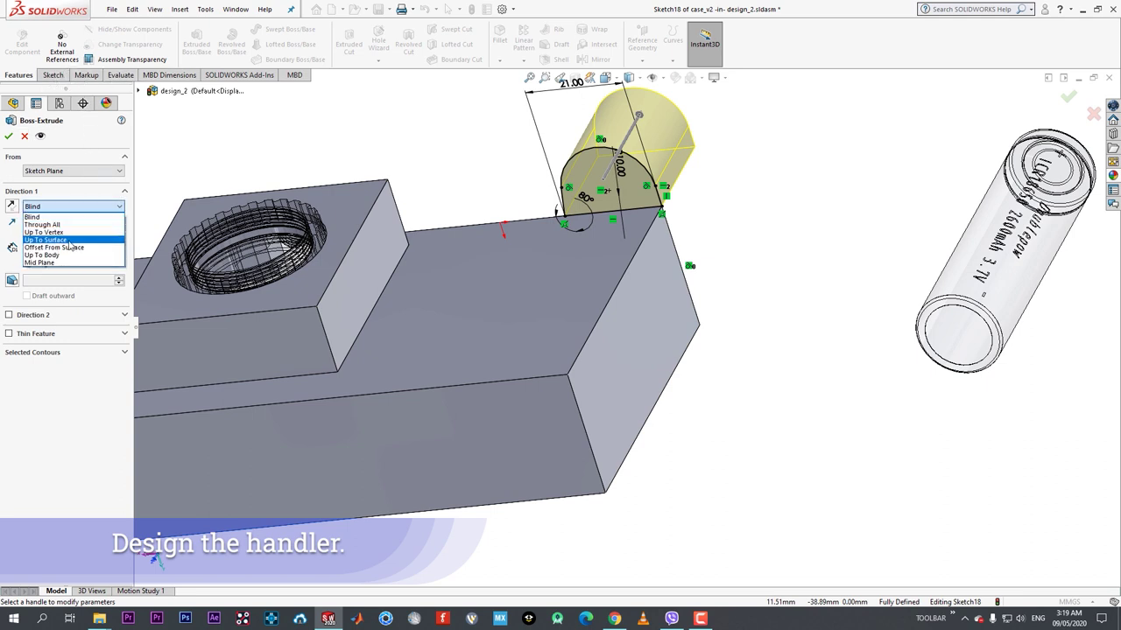
{"action": "left_click", "coordinate": [69, 241]}
{"action": "left_click", "coordinate": [459, 453]}
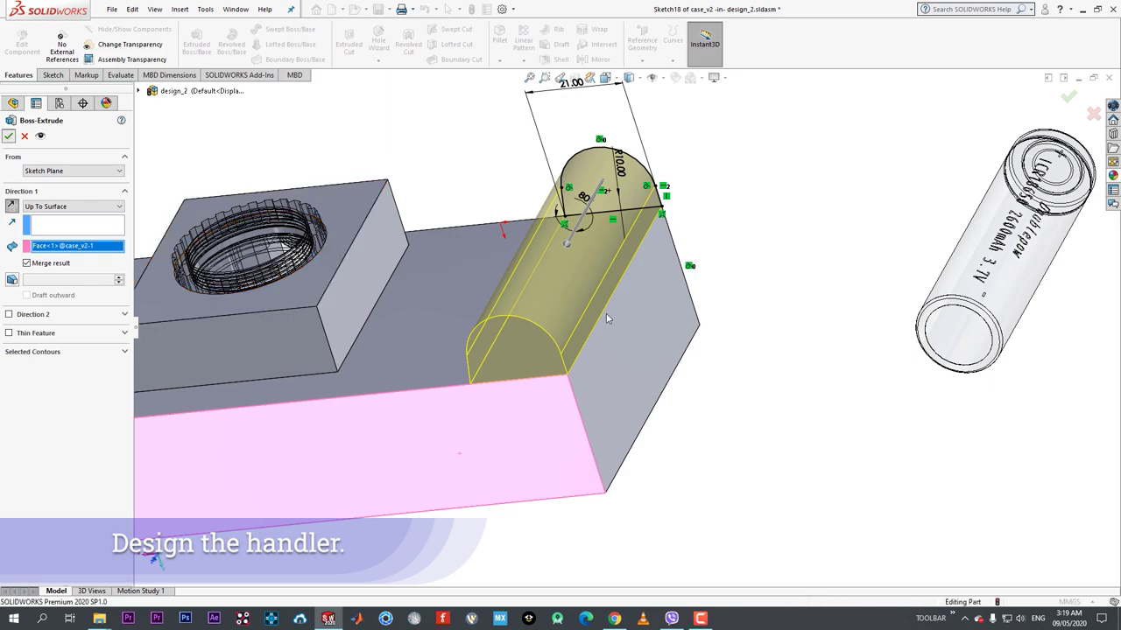
{"action": "key", "text": "Return"}
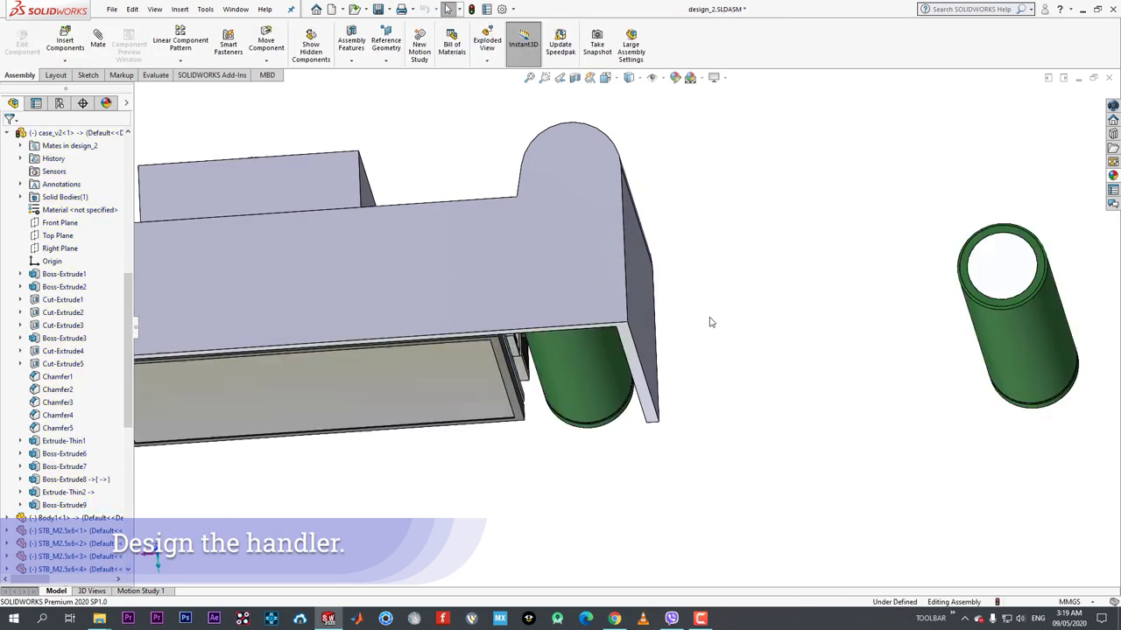
- Move the 18650 battery out of the case to the free space beside the handle
{"action": "middle_click_drag", "start_coordinate": [648, 377], "coordinate": [596, 229]}
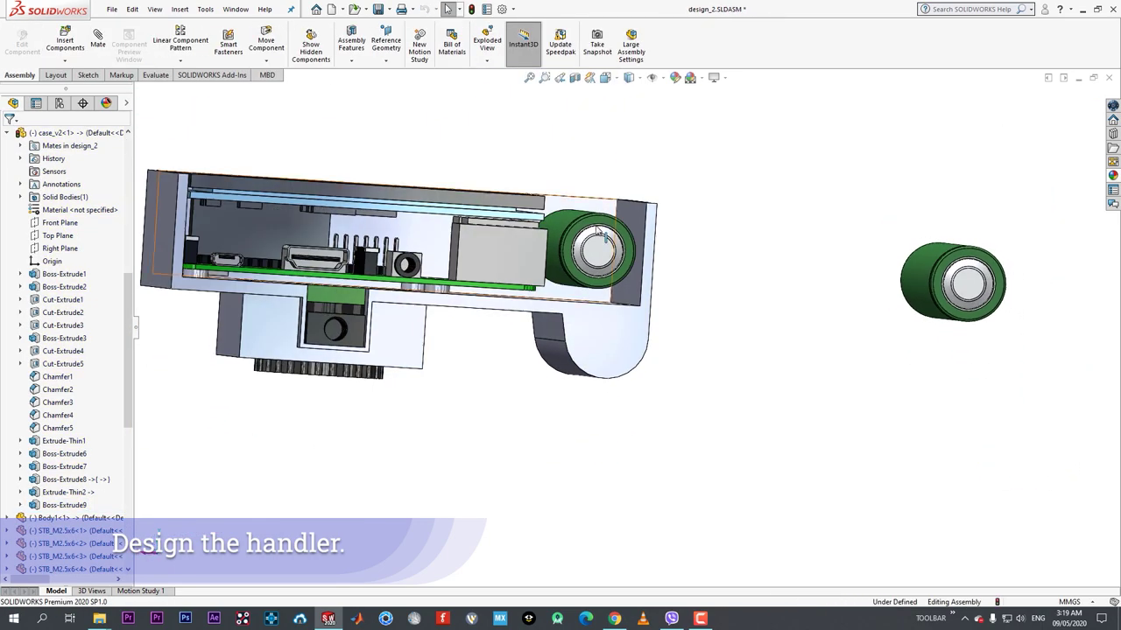
{"action": "left_click_drag", "start_coordinate": [601, 254], "coordinate": [797, 373]}
{"action": "key", "text": "space"}
{"action": "left_click", "coordinate": [513, 443]}
{"action": "scroll", "coordinate": [679, 344], "scroll_direction": "down", "scroll_amount": 4}
{"action": "left_click", "coordinate": [675, 443]}
- Open the sketch of the handle extrusion for editing and set its arc radius to 11 mm
{"action": "middle_click_drag", "start_coordinate": [648, 455], "coordinate": [634, 405]}
{"action": "left_click", "coordinate": [602, 418]}
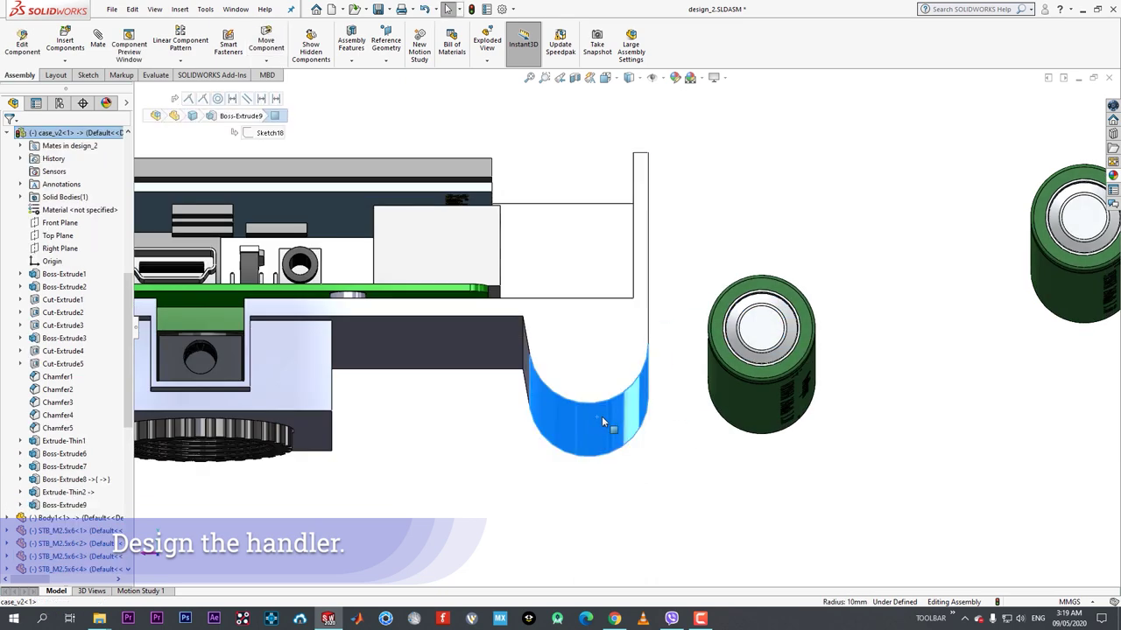
{"action": "left_click", "coordinate": [649, 372]}
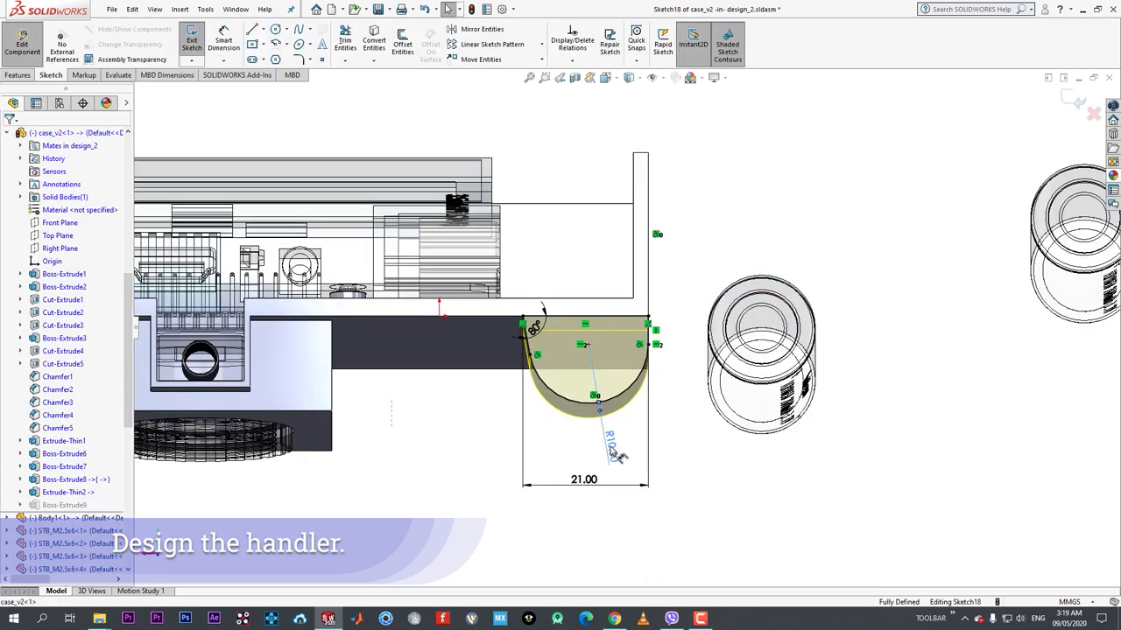
{"action": "double_click", "coordinate": [613, 451]}
{"action": "type", "text": "11"}
{"action": "key", "text": "Return"}
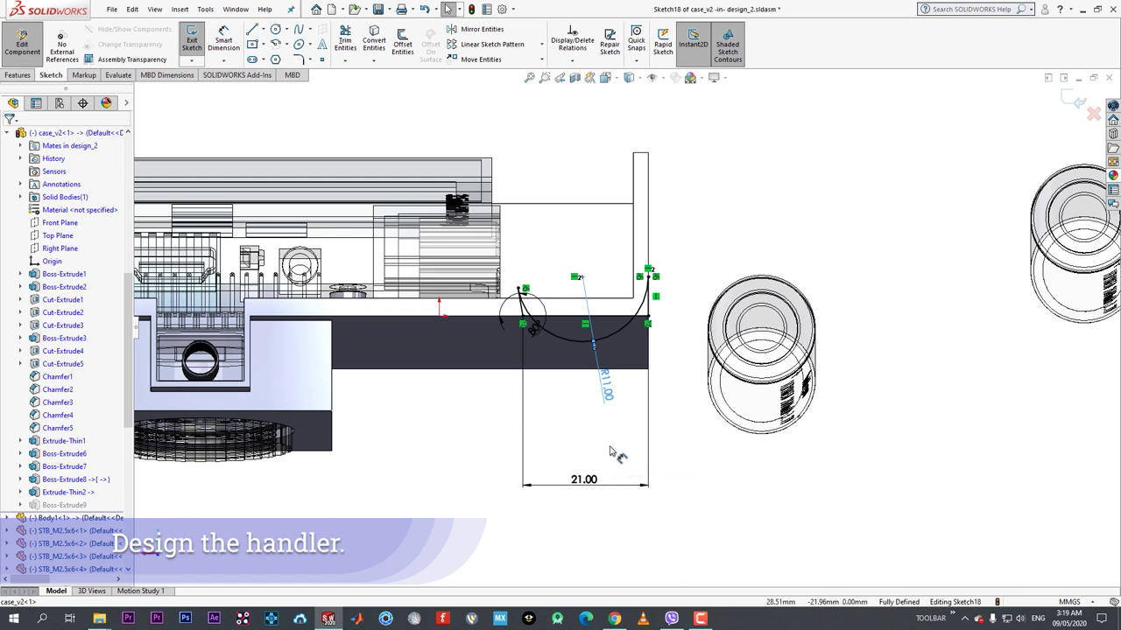
- Set the handle profile's top line length to 23 mm and finish editing the case part
{"action": "double_click", "coordinate": [583, 480]}
{"action": "type", "text": "23"}
{"action": "key", "text": "Return"}
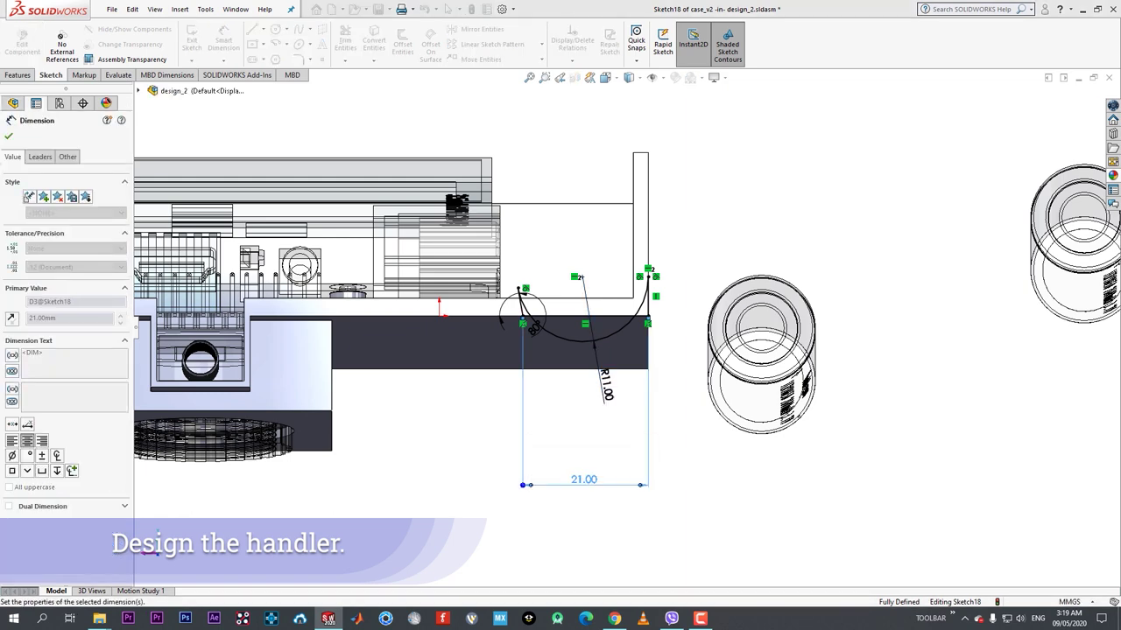
{"action": "left_click", "coordinate": [9, 134]}
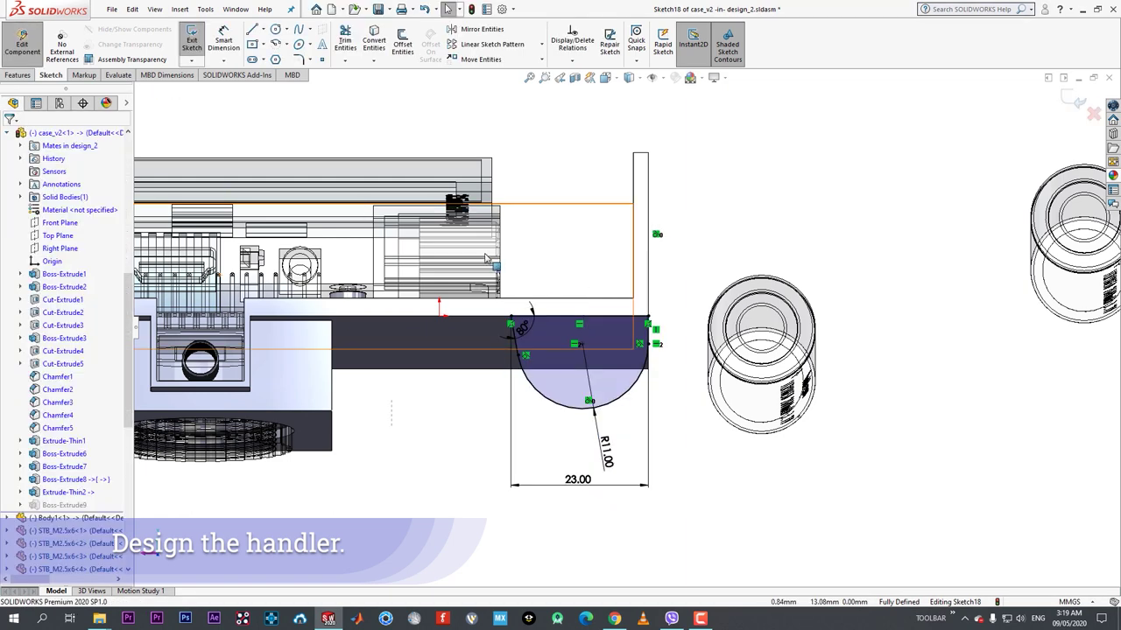
{"action": "left_click", "coordinate": [22, 44]}
- Place one 18650 battery over the handle profile and the other in the case compartment above it to check the fit
{"action": "middle_click_drag", "start_coordinate": [575, 331], "coordinate": [558, 362]}
{"action": "key", "text": "space"}
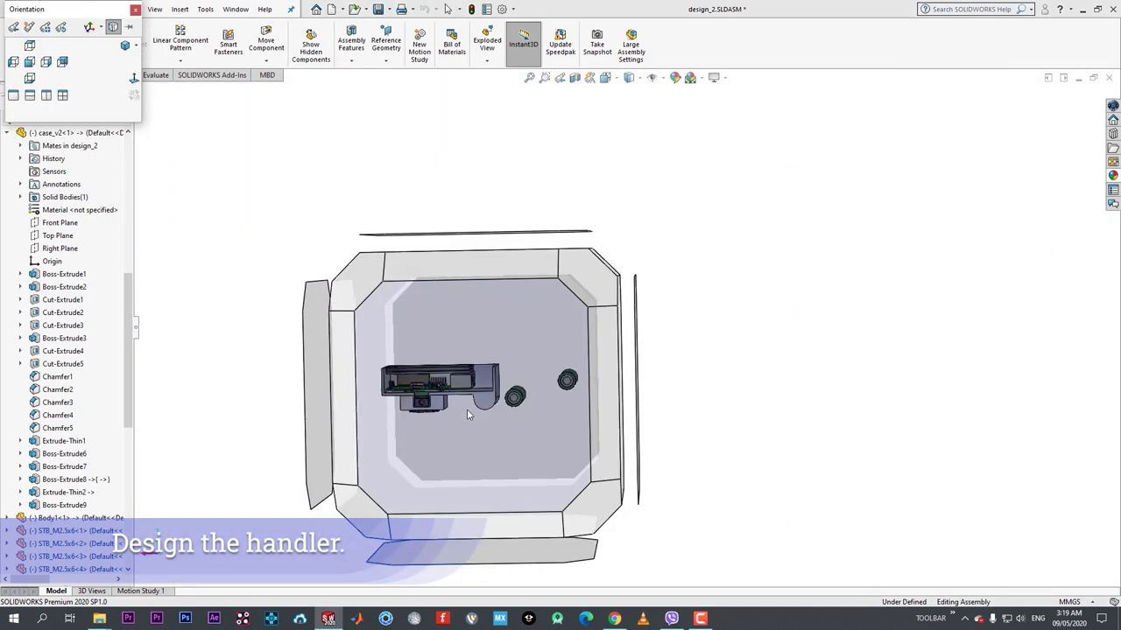
{"action": "left_click", "coordinate": [468, 411]}
{"action": "left_click_drag", "start_coordinate": [708, 354], "coordinate": [637, 362]}
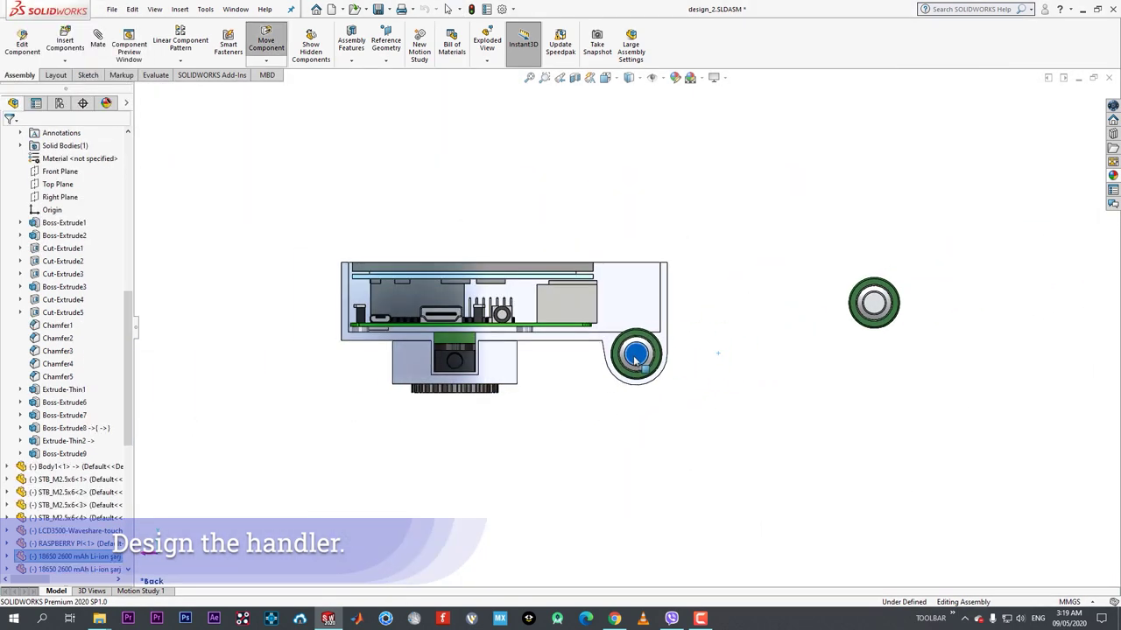
{"action": "left_click_drag", "start_coordinate": [872, 321], "coordinate": [624, 323]}
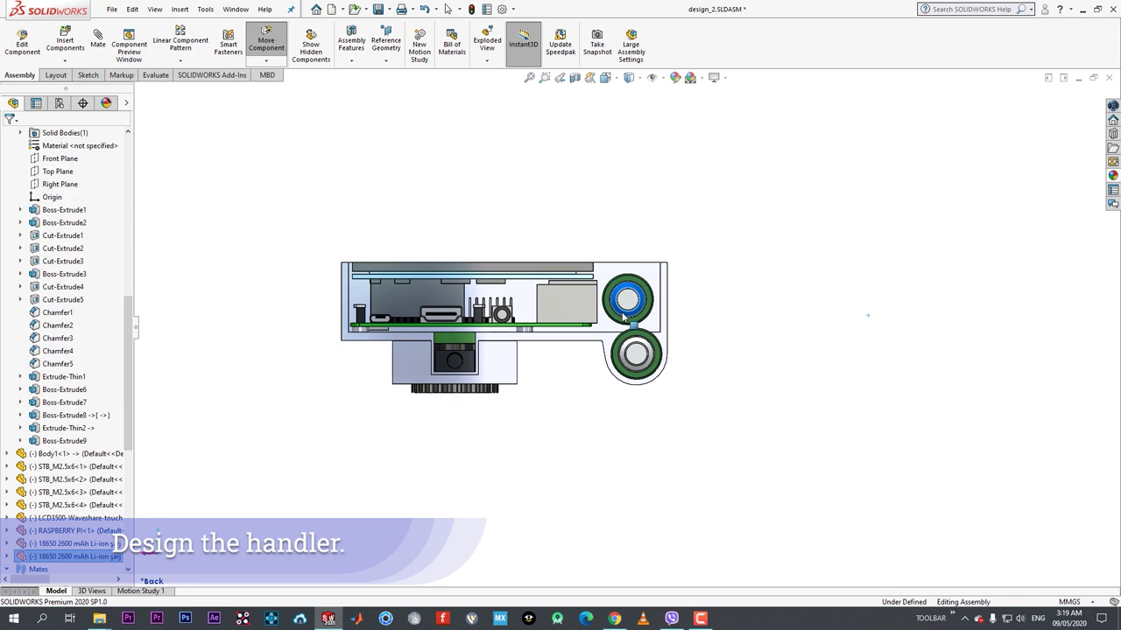
{"action": "key", "text": "Escape"}
- Move the batteries back out of the handle and case and view the handle end straight on
{"action": "middle_click_drag", "start_coordinate": [623, 317], "coordinate": [681, 298]}
{"action": "middle_click_drag", "start_coordinate": [702, 370], "coordinate": [696, 306]}
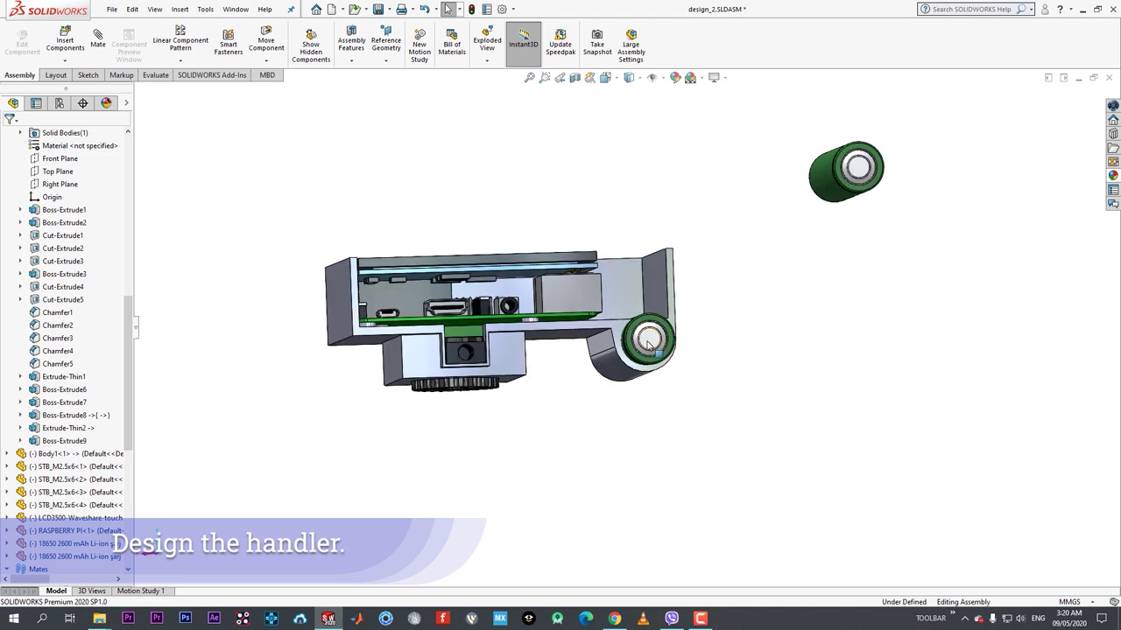
{"action": "left_click_drag", "start_coordinate": [645, 338], "coordinate": [883, 307]}
{"action": "key", "text": "space"}
{"action": "left_click", "coordinate": [527, 422]}
{"action": "scroll", "coordinate": [668, 422], "scroll_direction": "down", "scroll_amount": 4}
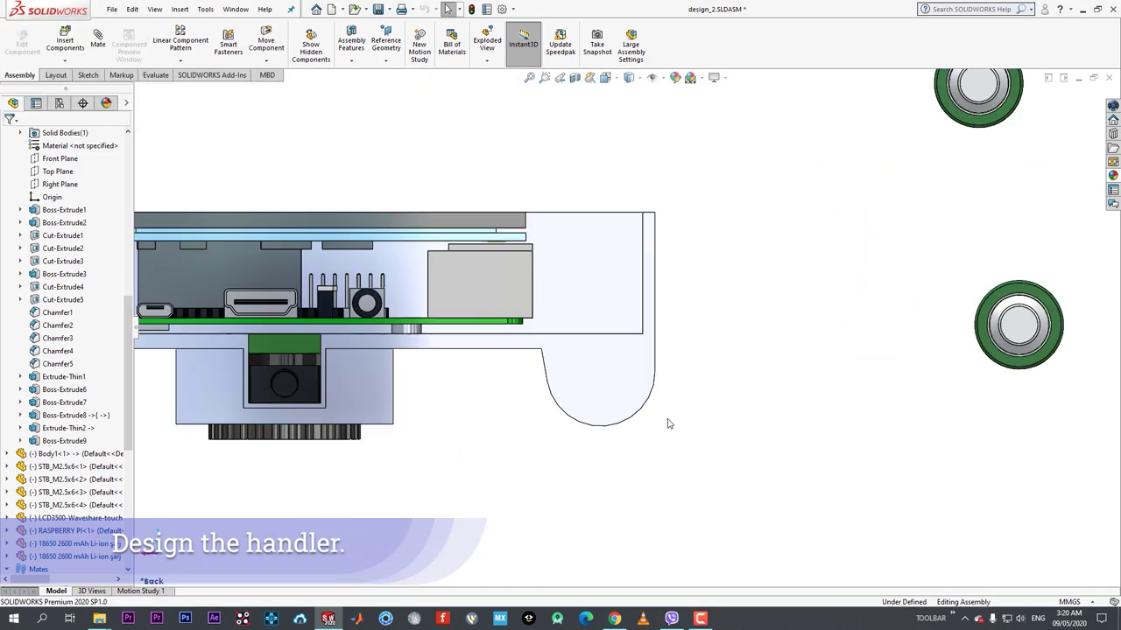
- Open the case_v2 part for in-context editing in the assembly and show its open end face in the back view
{"action": "left_click", "coordinate": [616, 370]}
{"action": "key", "text": "Escape"}
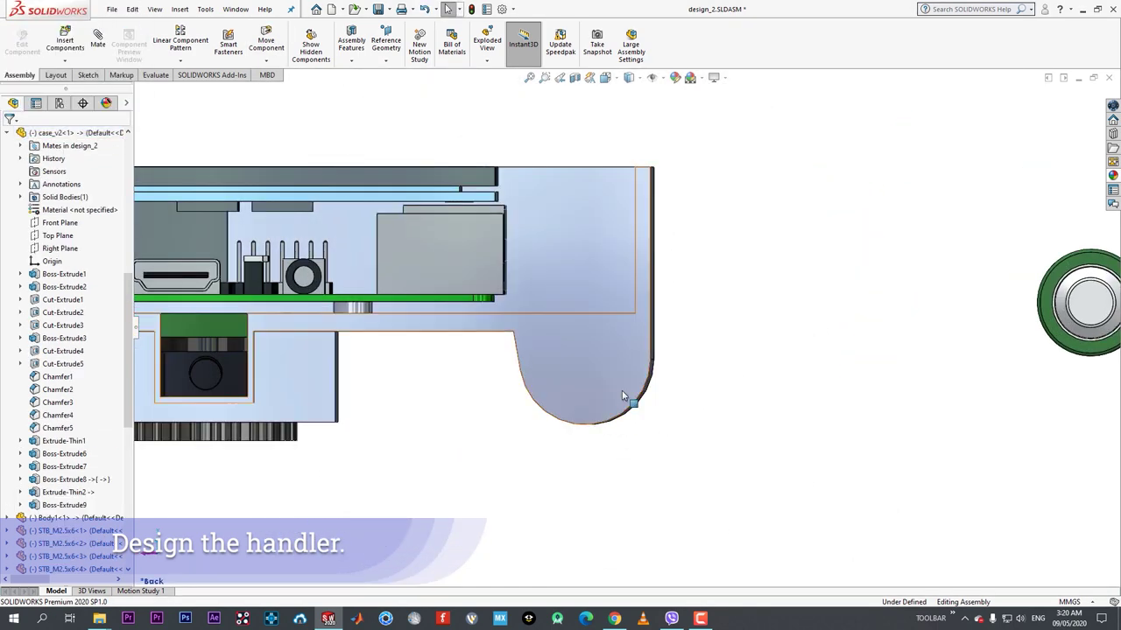
{"action": "middle_click_drag", "start_coordinate": [626, 395], "coordinate": [601, 460]}
{"action": "key", "text": "space"}
{"action": "left_click", "coordinate": [471, 455]}
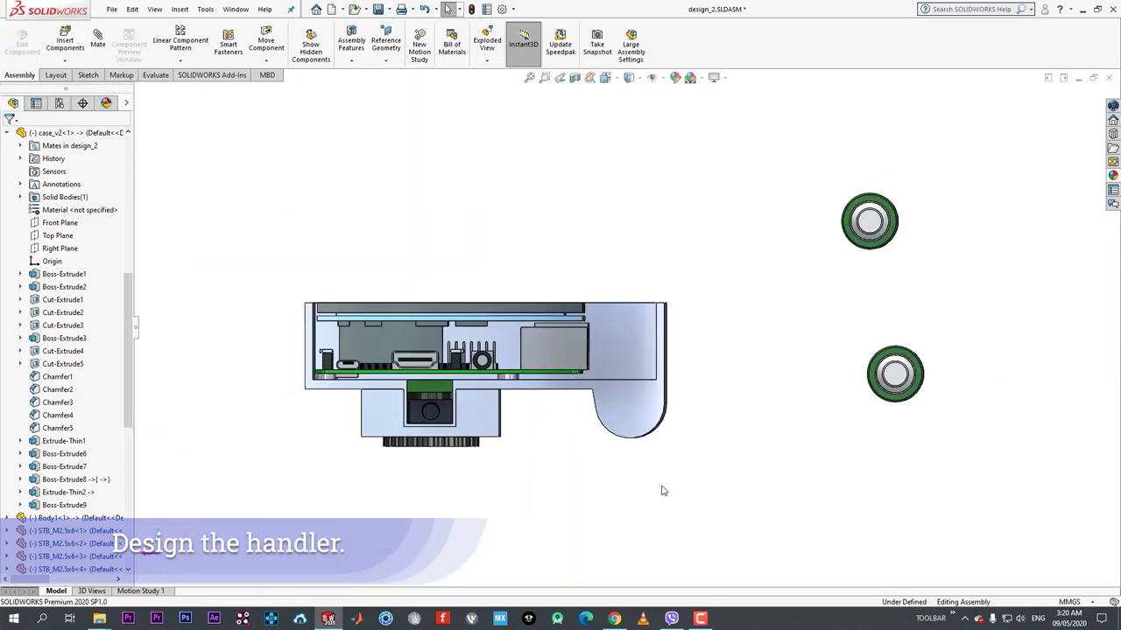
{"action": "left_click", "coordinate": [641, 423]}
{"action": "left_click", "coordinate": [694, 383]}
{"action": "scroll", "coordinate": [687, 447], "scroll_direction": "down", "scroll_amount": 4}
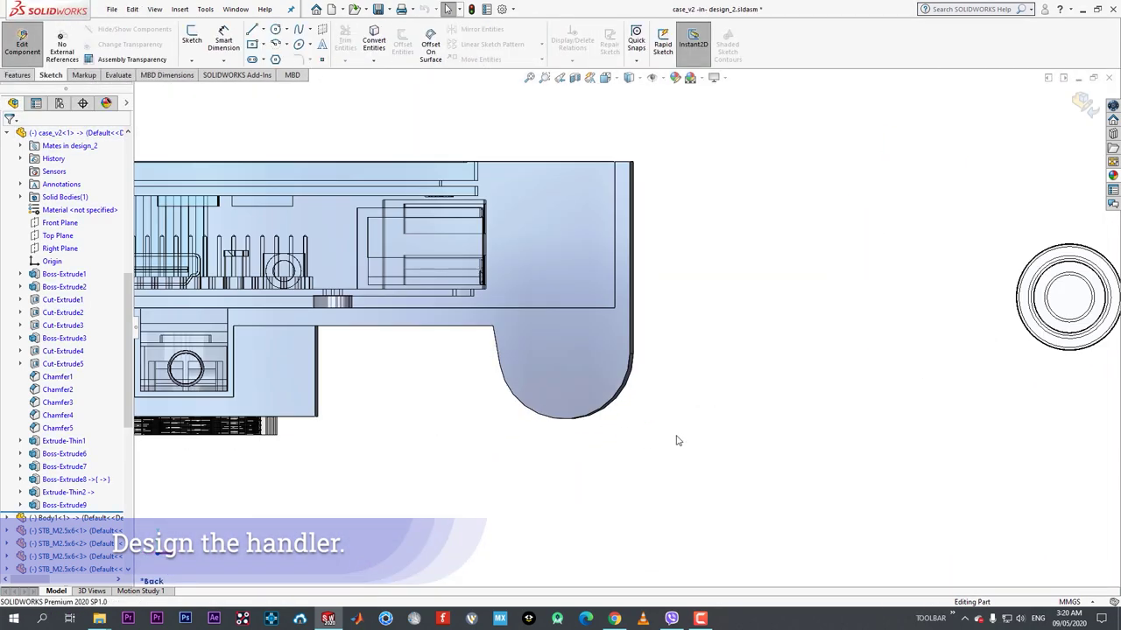
{"action": "key", "text": "space"}
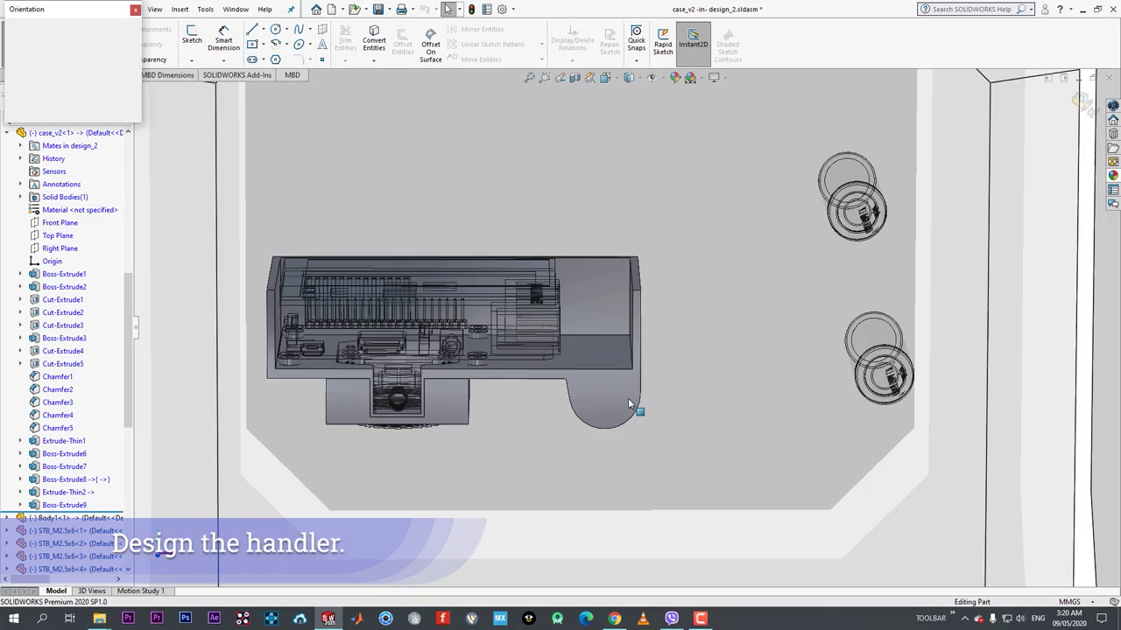
{"action": "left_click", "coordinate": [627, 400]}
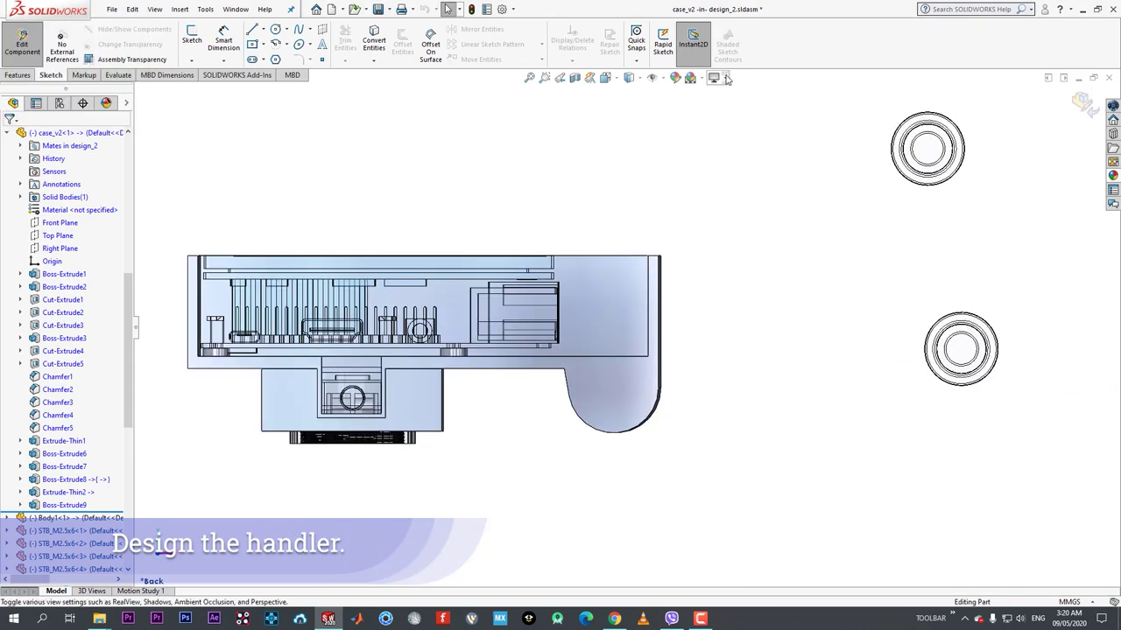
- Turn off RealView Graphics and show the case in the back view
{"action": "left_click", "coordinate": [725, 78]}
{"action": "left_click", "coordinate": [702, 79]}
{"action": "left_click", "coordinate": [727, 87]}
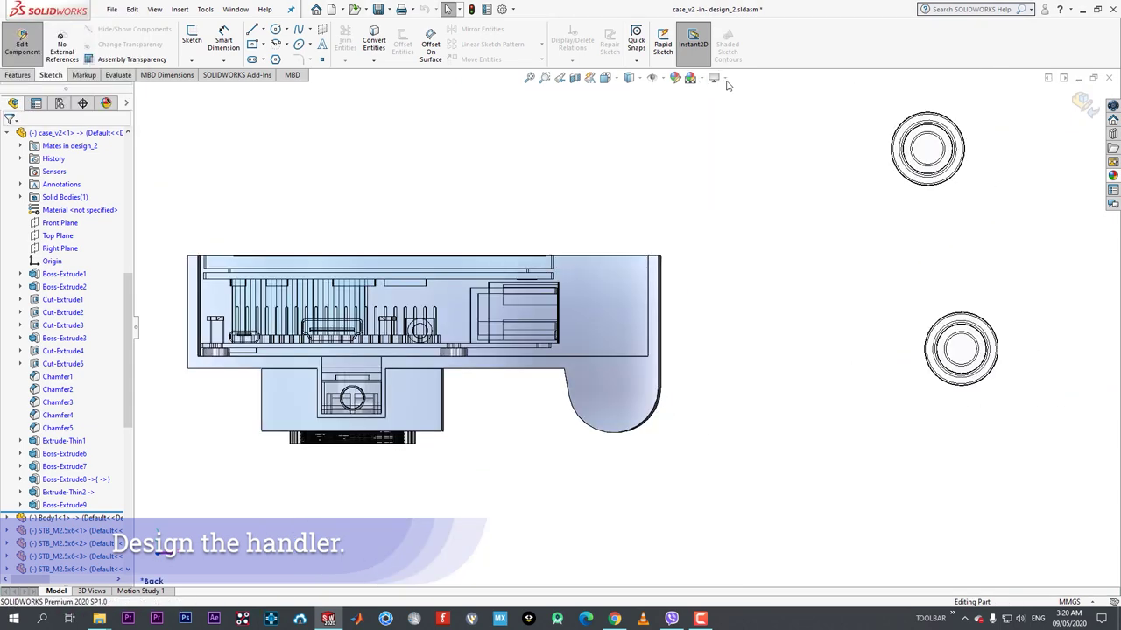
{"action": "left_click", "coordinate": [725, 94]}
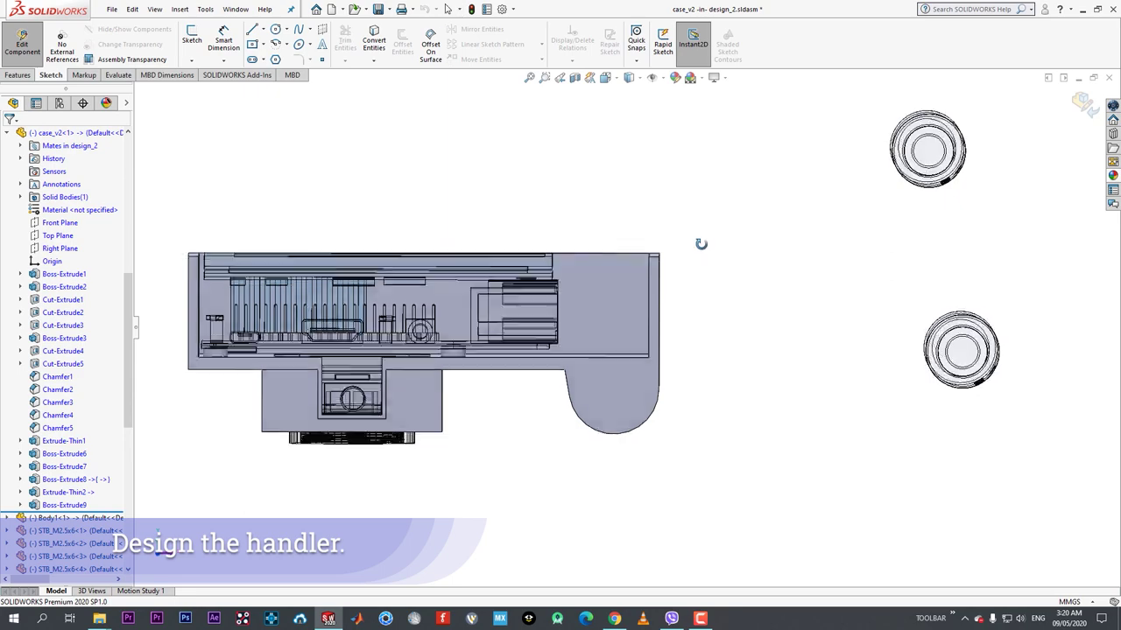
{"action": "key", "text": "space"}
{"action": "left_click", "coordinate": [488, 423]}
{"action": "scroll", "coordinate": [487, 412], "scroll_direction": "down", "scroll_amount": 1}
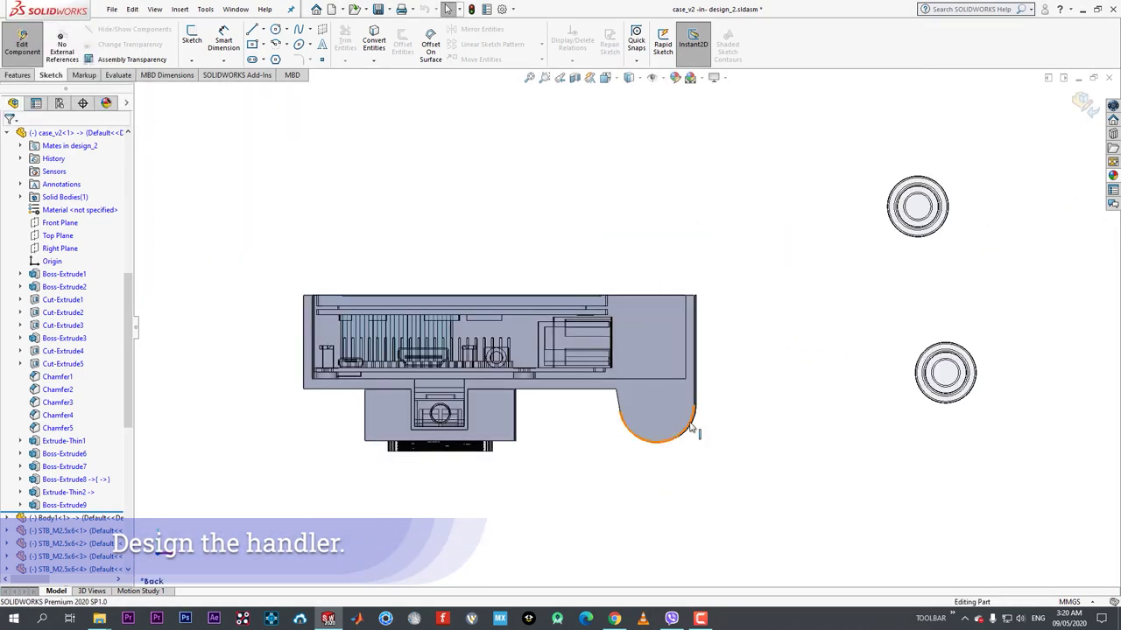
{"action": "scroll", "coordinate": [676, 285], "scroll_direction": "down", "scroll_amount": 2}
{"action": "middle_click_drag", "start_coordinate": [676, 286], "coordinate": [673, 326]}
{"action": "key", "text": "space"}
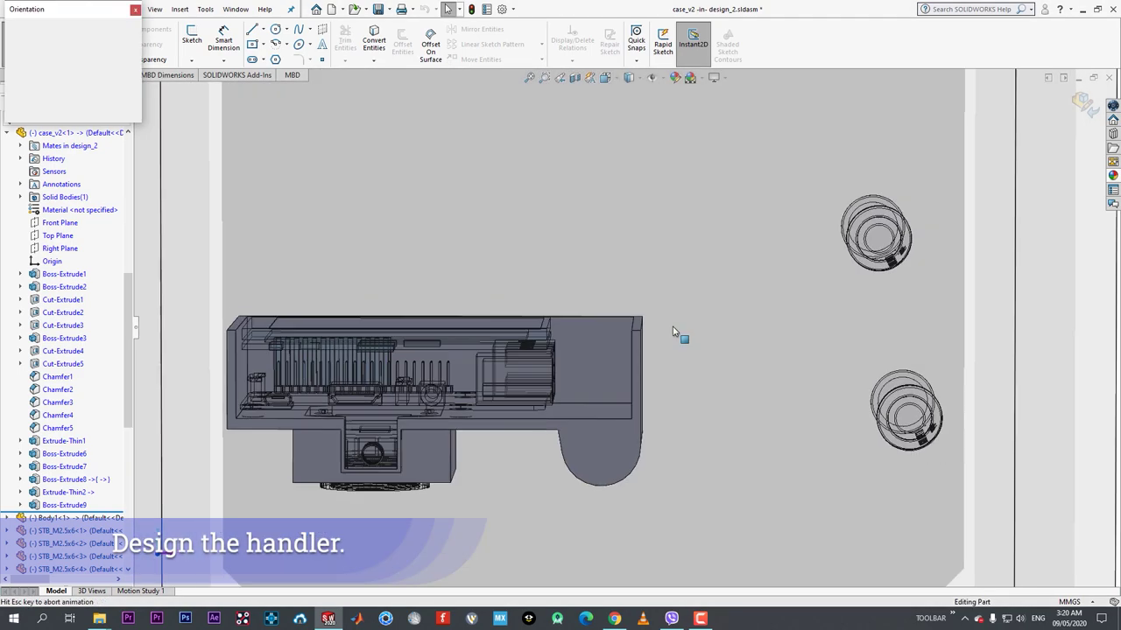
{"action": "left_click", "coordinate": [557, 387]}
- Turn on Perspective display and show the case in the back view
{"action": "left_click", "coordinate": [652, 77]}
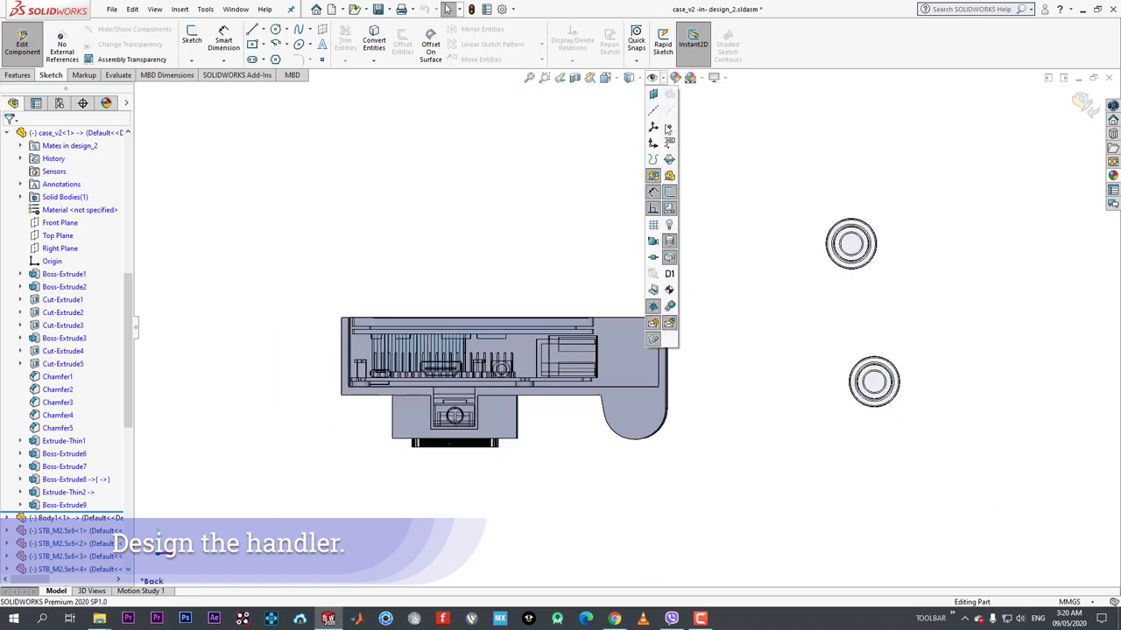
{"action": "left_click", "coordinate": [725, 79]}
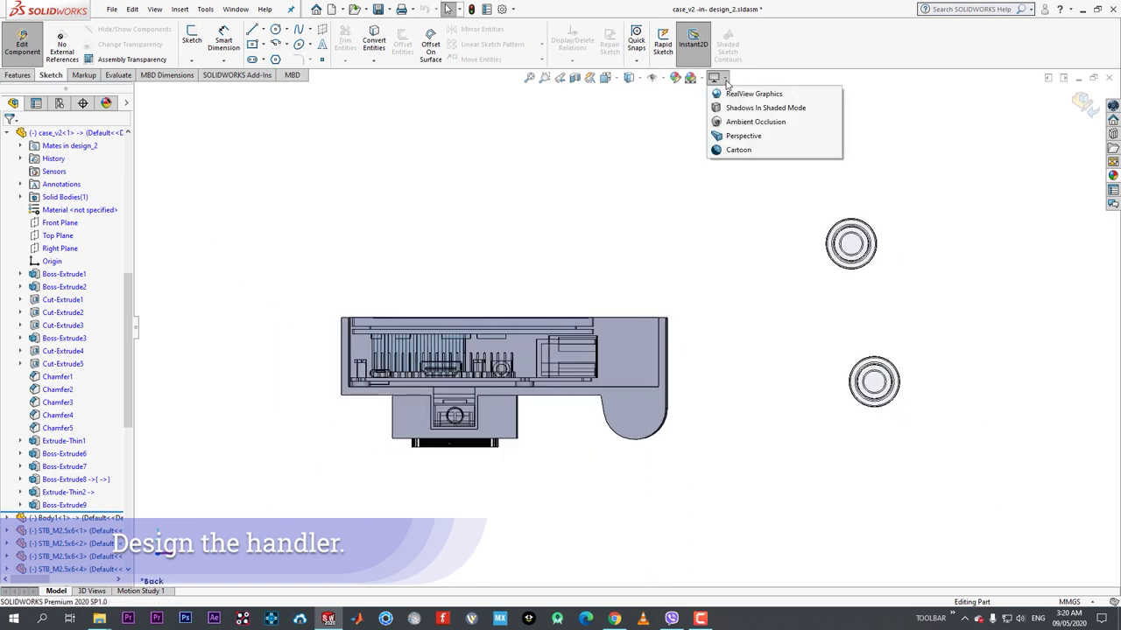
{"action": "left_click", "coordinate": [742, 137]}
{"action": "key", "text": "space"}
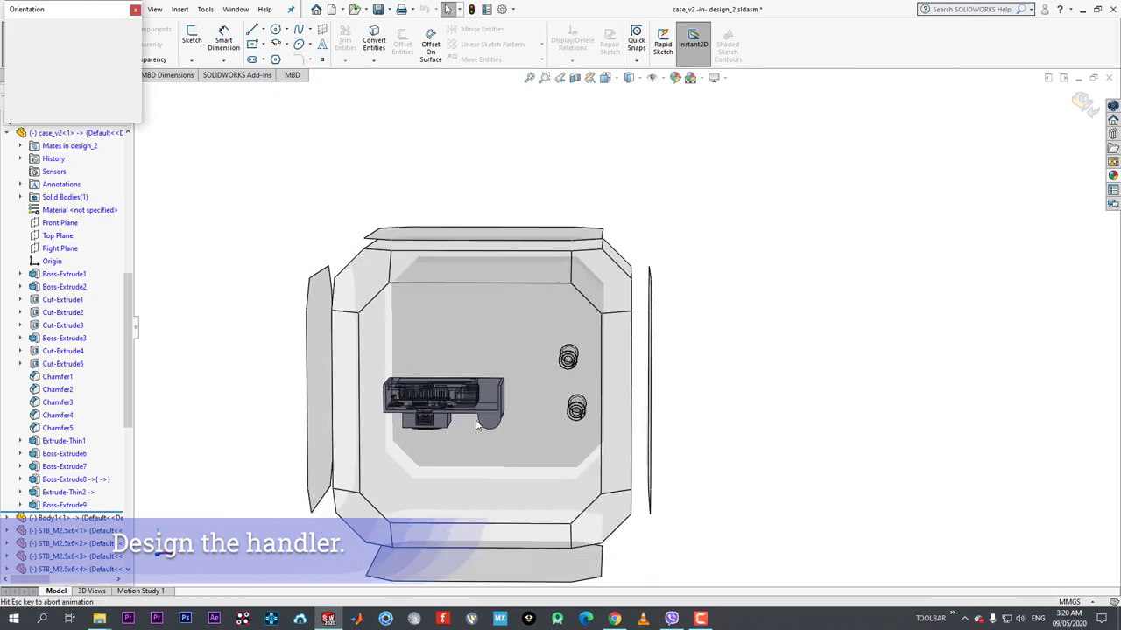
{"action": "left_click", "coordinate": [545, 390]}
{"action": "scroll", "coordinate": [648, 359], "scroll_direction": "down", "scroll_amount": 2}
- Turn on RealView Graphics for the model display
{"action": "left_click", "coordinate": [725, 79]}
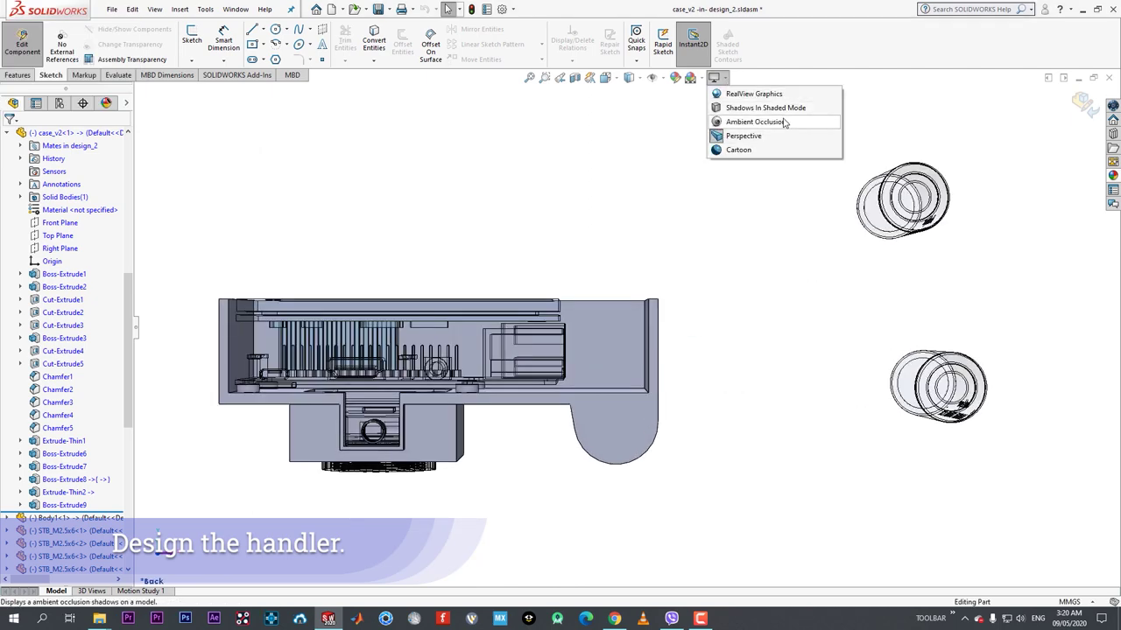
{"action": "left_click", "coordinate": [782, 95]}
{"action": "scroll", "coordinate": [638, 420], "scroll_direction": "down", "scroll_amount": 2}
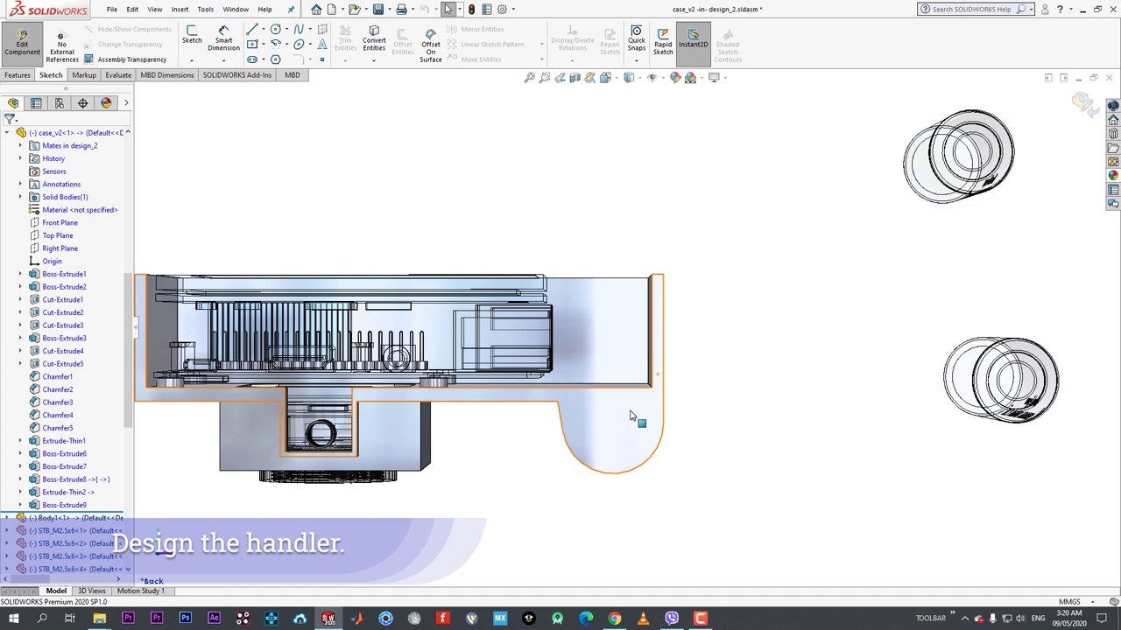
- Switch off Perspective, apply the Cartoon display effect, and show the case in the back view
{"action": "left_click", "coordinate": [714, 78]}
{"action": "left_click", "coordinate": [726, 79]}
{"action": "left_click", "coordinate": [735, 150]}
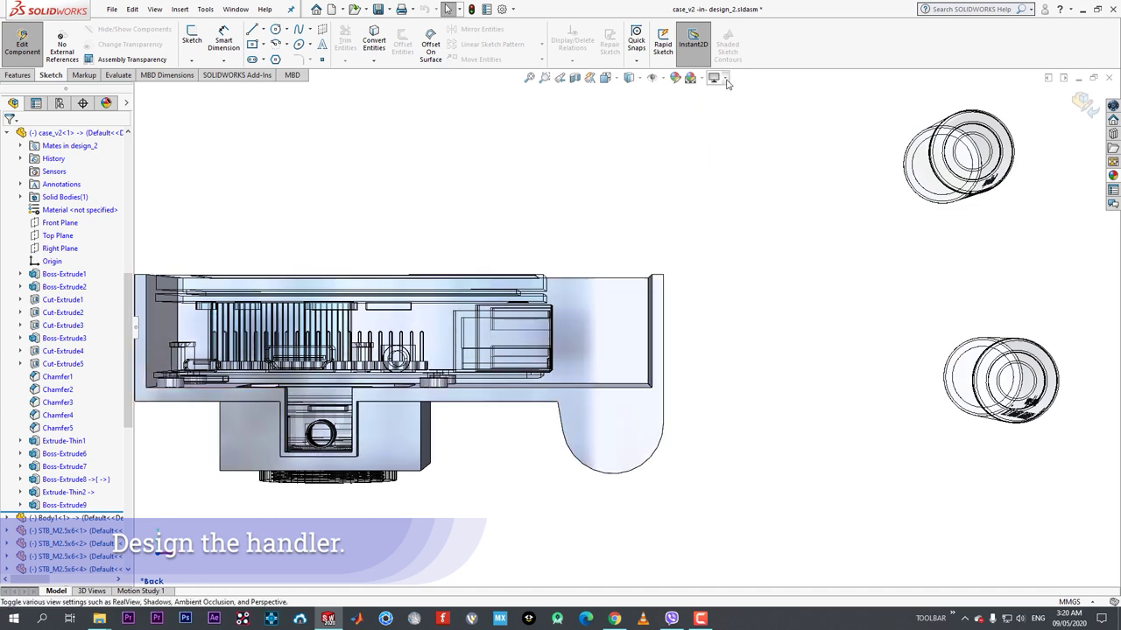
{"action": "left_click", "coordinate": [723, 79]}
{"action": "left_click", "coordinate": [736, 135]}
{"action": "left_click", "coordinate": [723, 79]}
{"action": "left_click", "coordinate": [738, 149]}
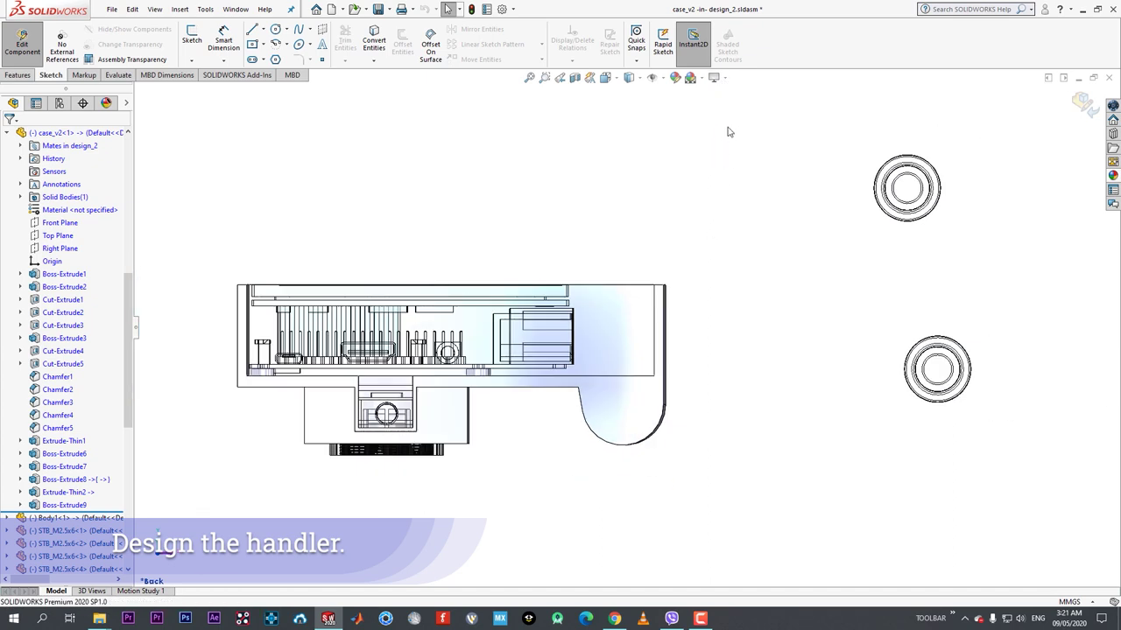
{"action": "mouse_move", "coordinate": [655, 245]}
{"action": "middle_mouse_down"}
{"action": "mouse_move", "coordinate": [643, 295]}
{"action": "mouse_move", "coordinate": [663, 241]}
{"action": "middle_mouse_up"}
{"action": "key", "text": "space"}
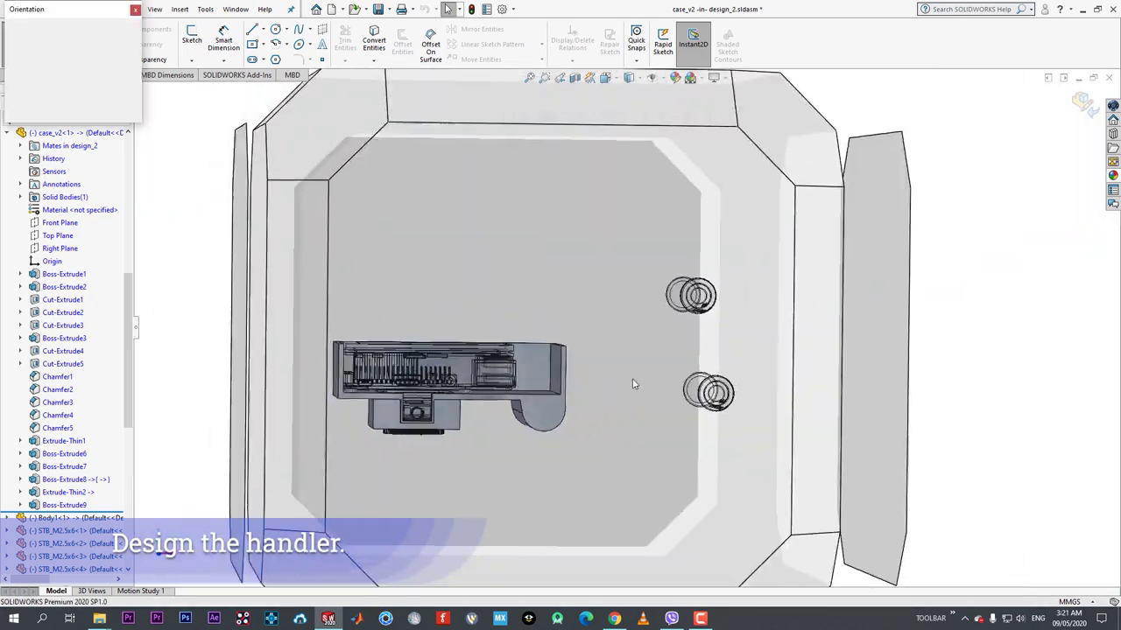
{"action": "left_click", "coordinate": [633, 382]}
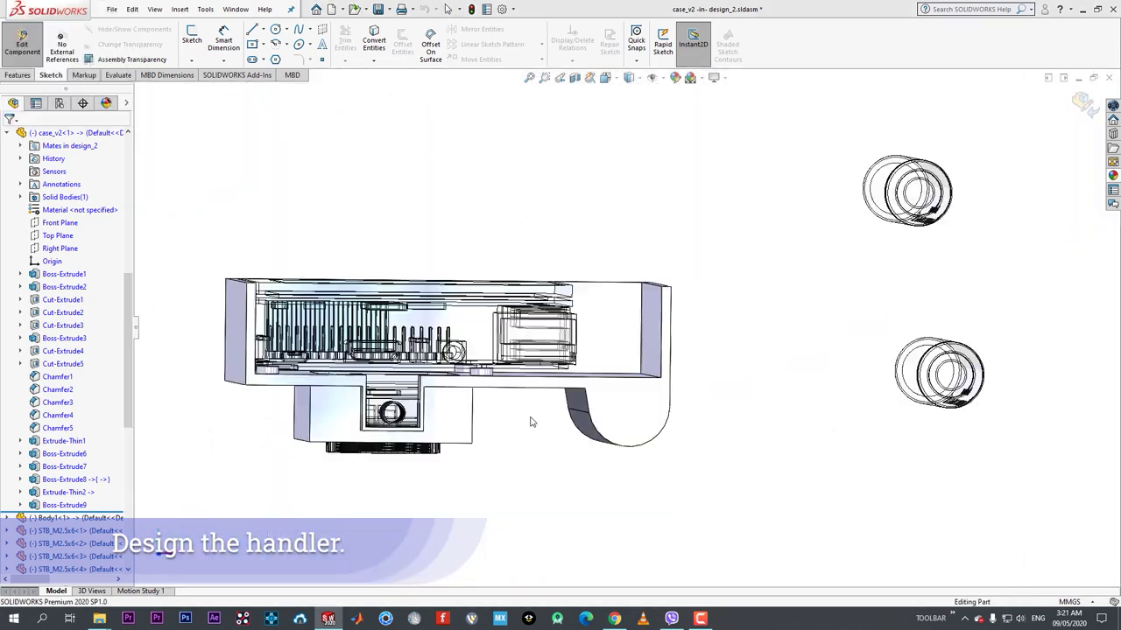
- Offset the rounded handle outline inward on the case's end face and set the offset distance to 3 mm
{"action": "left_click", "coordinate": [430, 43]}
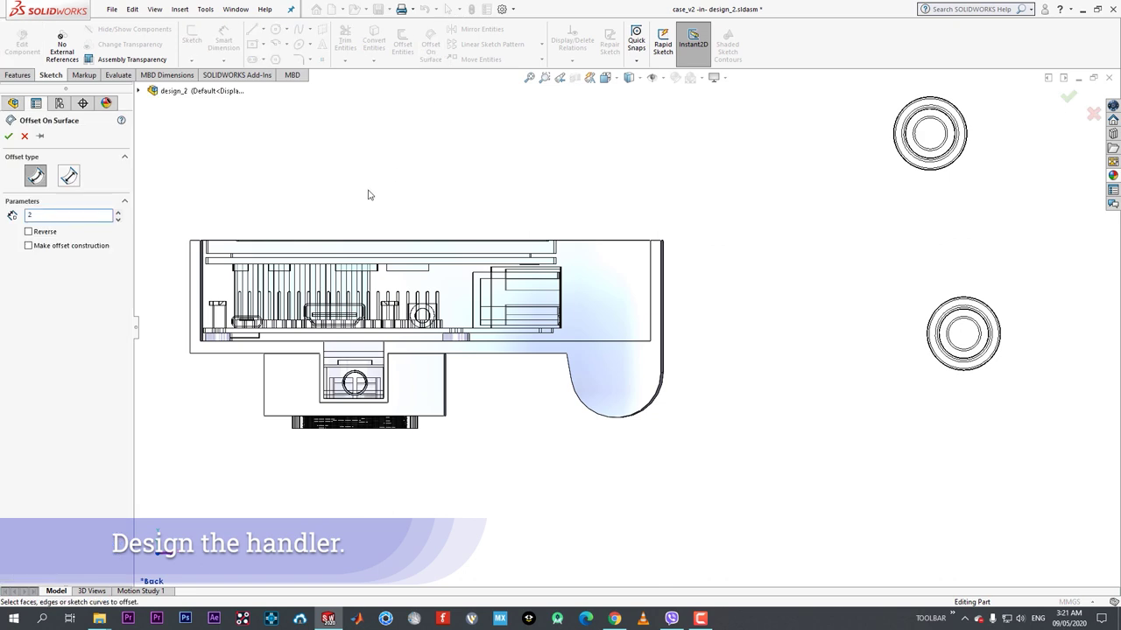
{"action": "scroll", "coordinate": [597, 420], "scroll_direction": "down", "scroll_amount": 1}
{"action": "left_click", "coordinate": [598, 406]}
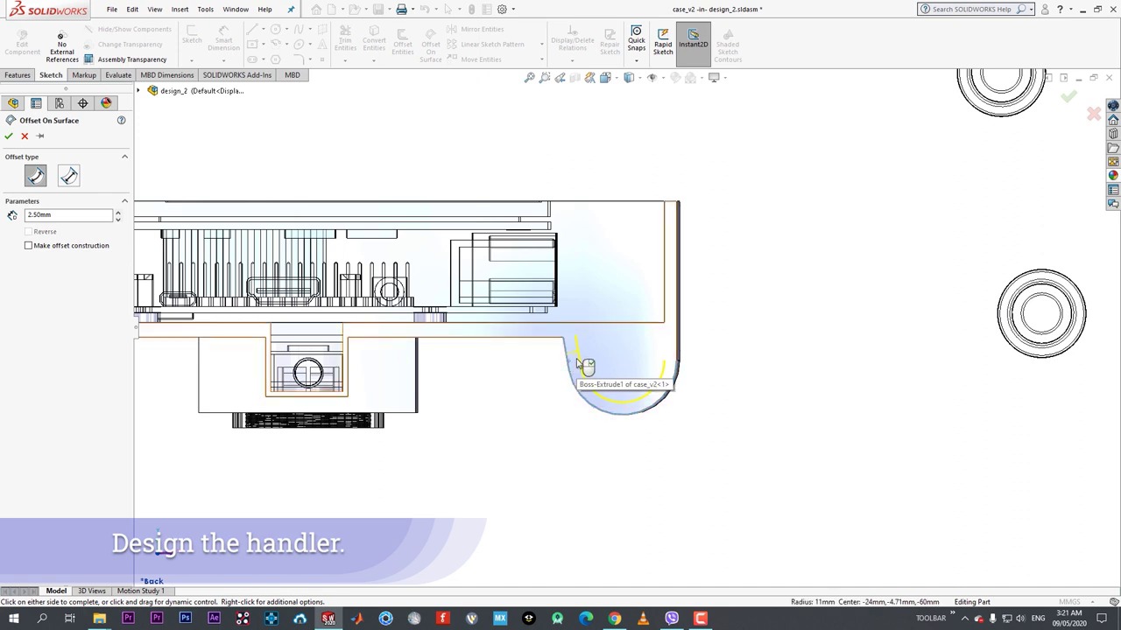
{"action": "left_click", "coordinate": [504, 317]}
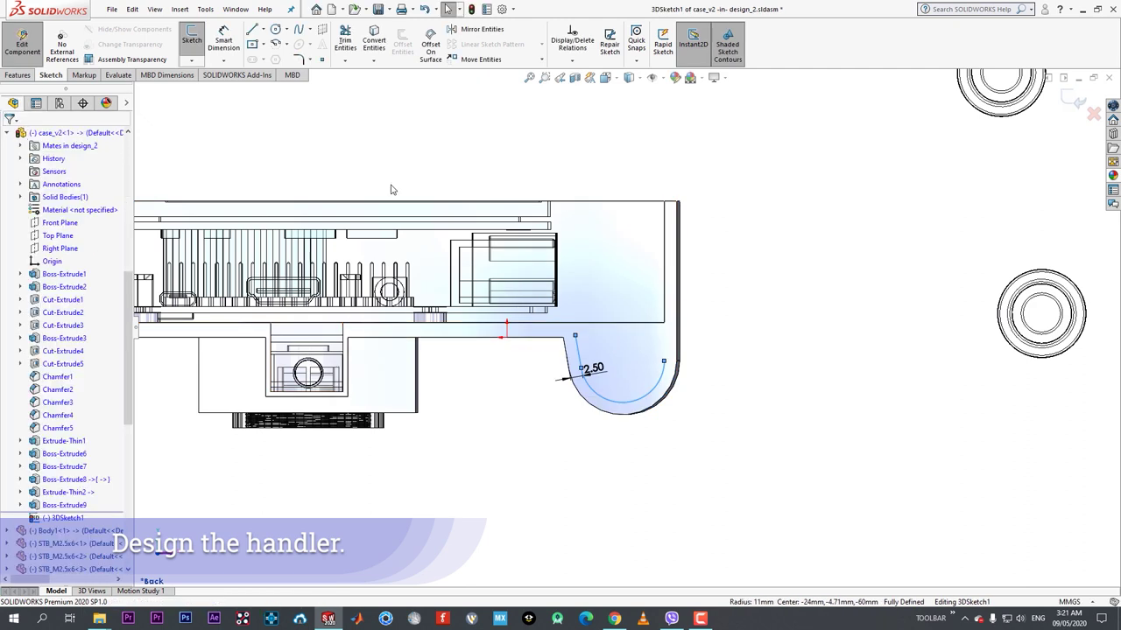
{"action": "scroll", "coordinate": [702, 291], "scroll_direction": "down", "scroll_amount": 1}
{"action": "left_click", "coordinate": [575, 417]}
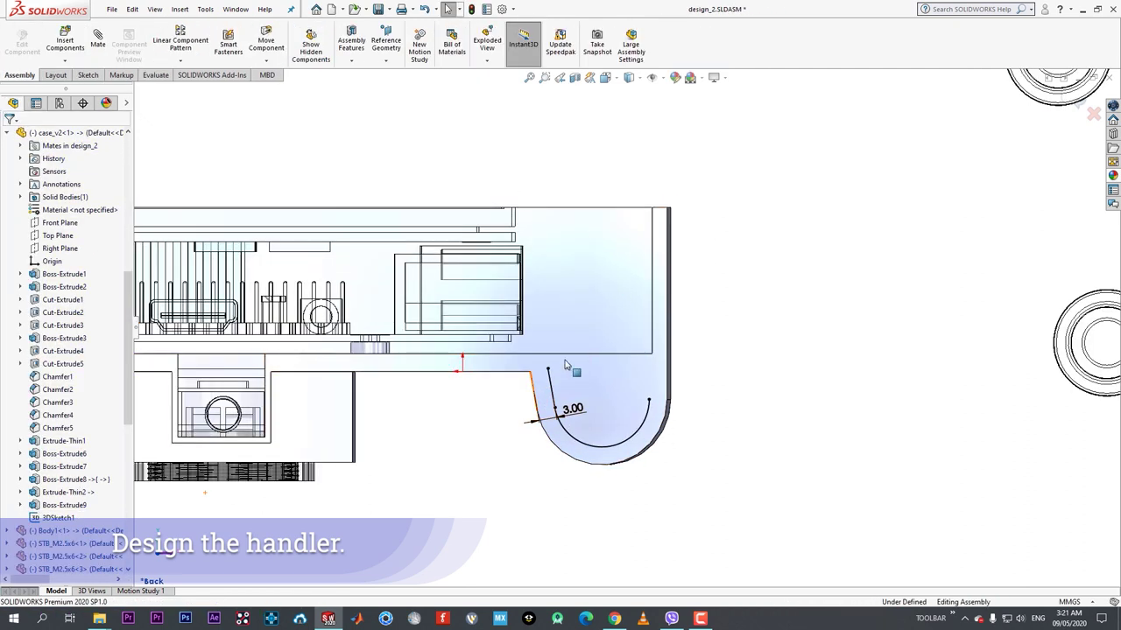
- Edit the offset sketch and close its open curve with lines from both ends up to the case's inner floor edge
{"action": "left_click", "coordinate": [549, 380]}
{"action": "left_click", "coordinate": [581, 327]}
{"action": "scroll", "coordinate": [587, 354], "scroll_direction": "down", "scroll_amount": 1}
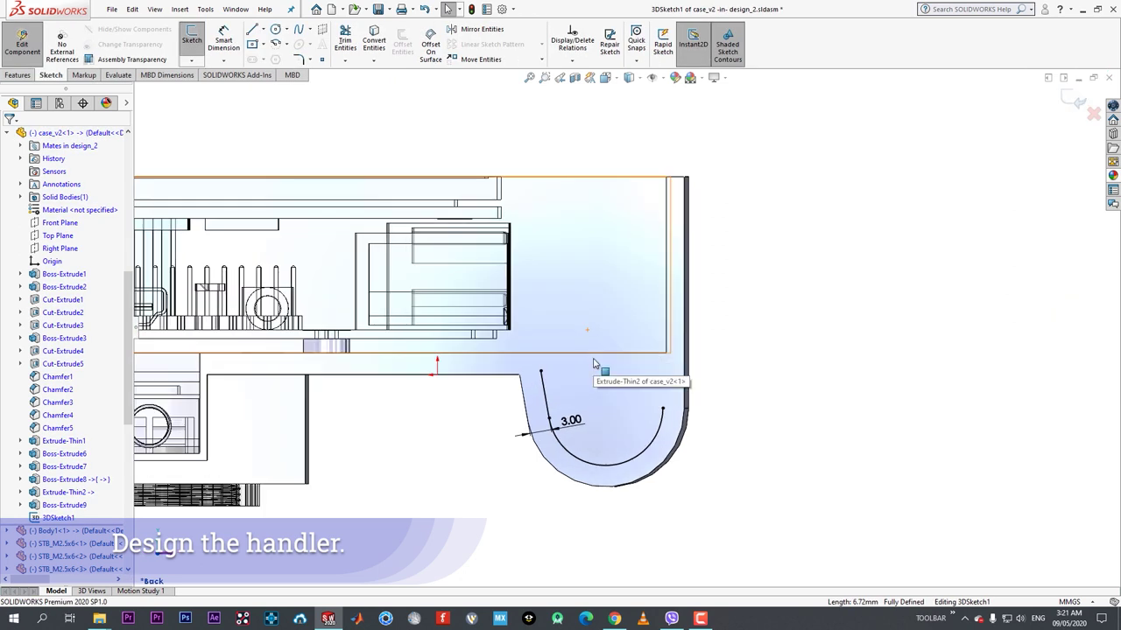
{"action": "key", "text": "l"}
{"action": "left_click", "coordinate": [663, 409]}
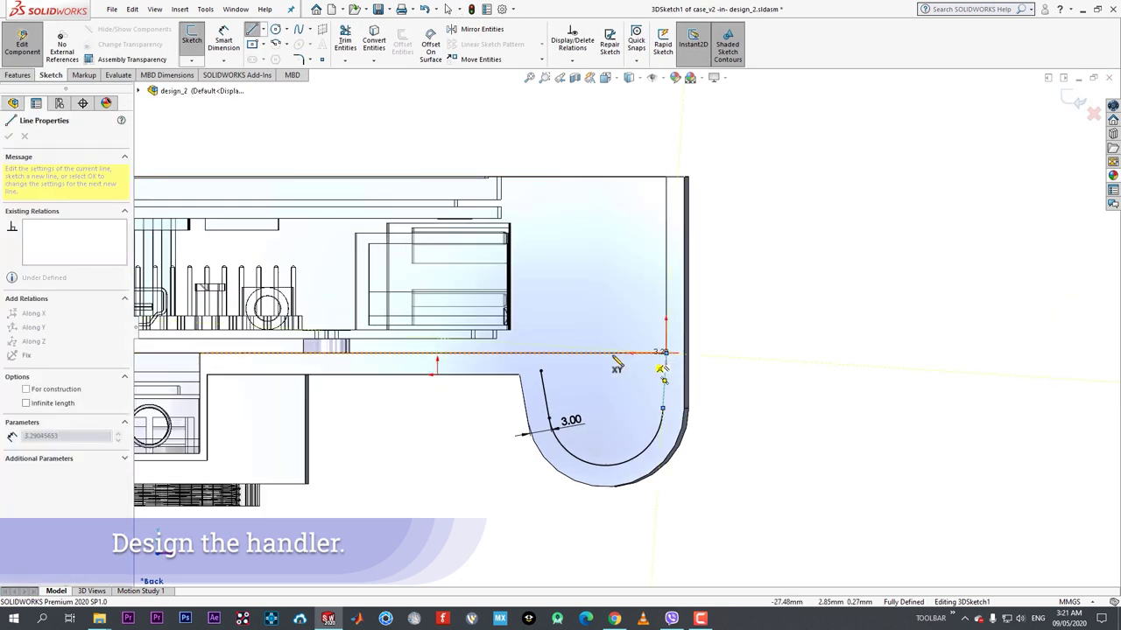
{"action": "left_click", "coordinate": [541, 354]}
{"action": "left_click", "coordinate": [541, 371]}
{"action": "key", "text": "Escape"}
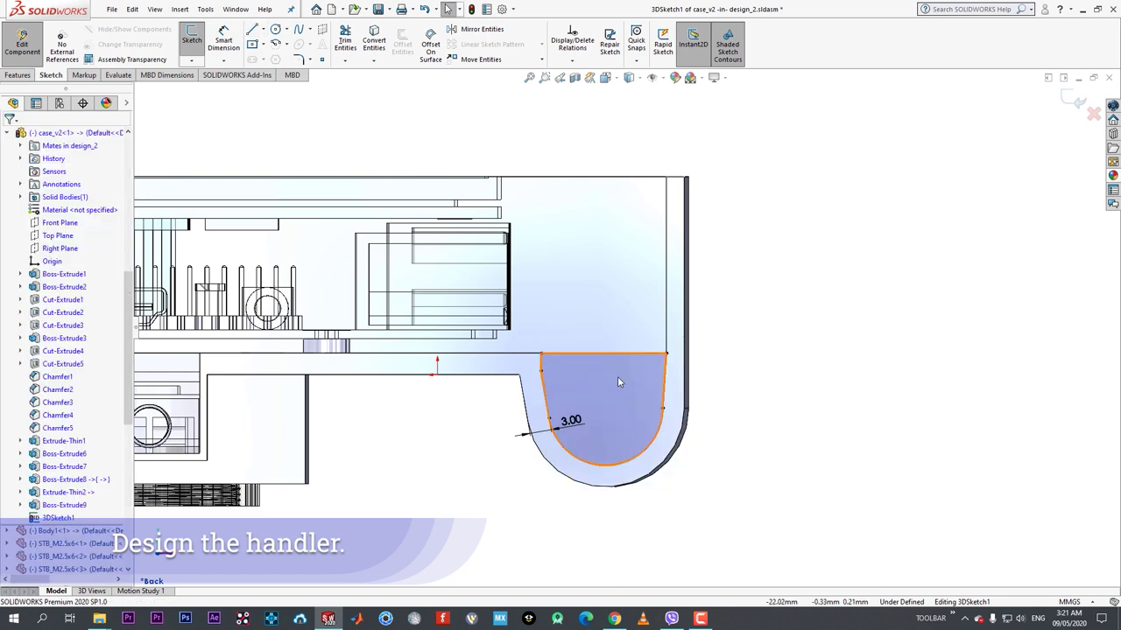
- Set the offset dimension between the handle outline and the closed profile to 2.5 mm
{"action": "key", "text": "space"}
{"action": "scroll", "coordinate": [486, 464], "scroll_direction": "down", "scroll_amount": 5}
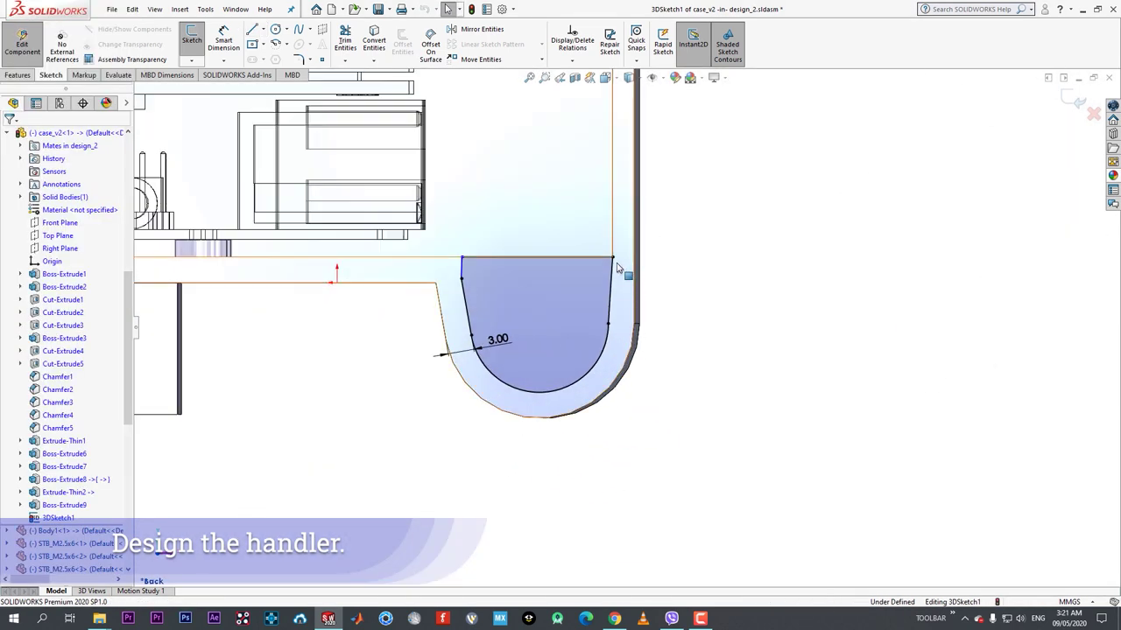
{"action": "left_click", "coordinate": [610, 259]}
{"action": "key", "text": "Escape"}
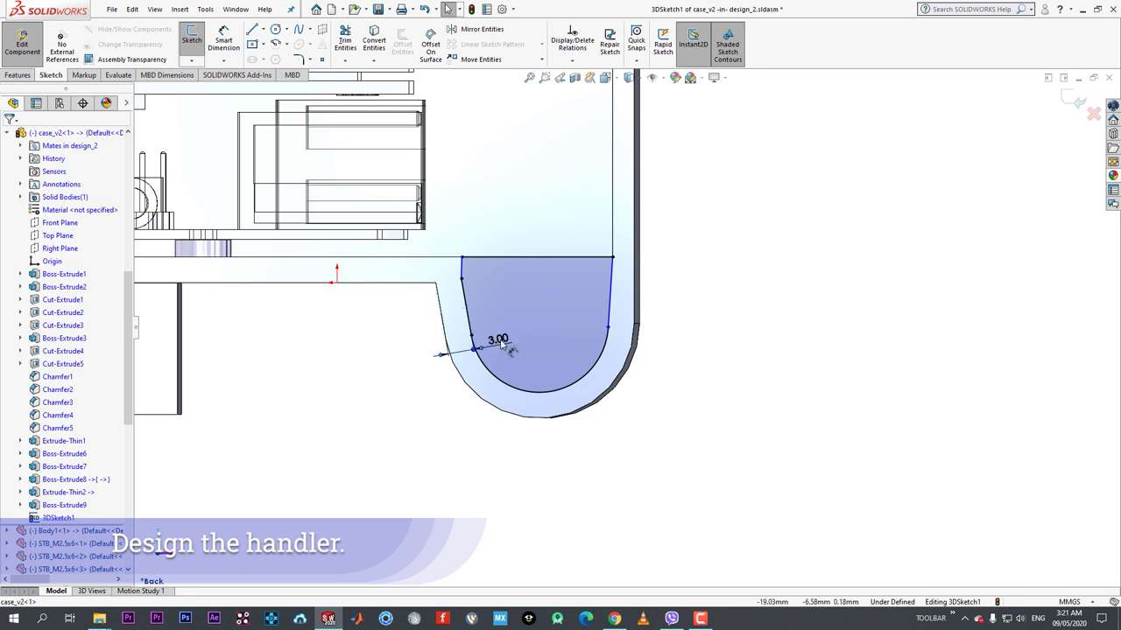
{"action": "double_click", "coordinate": [492, 341]}
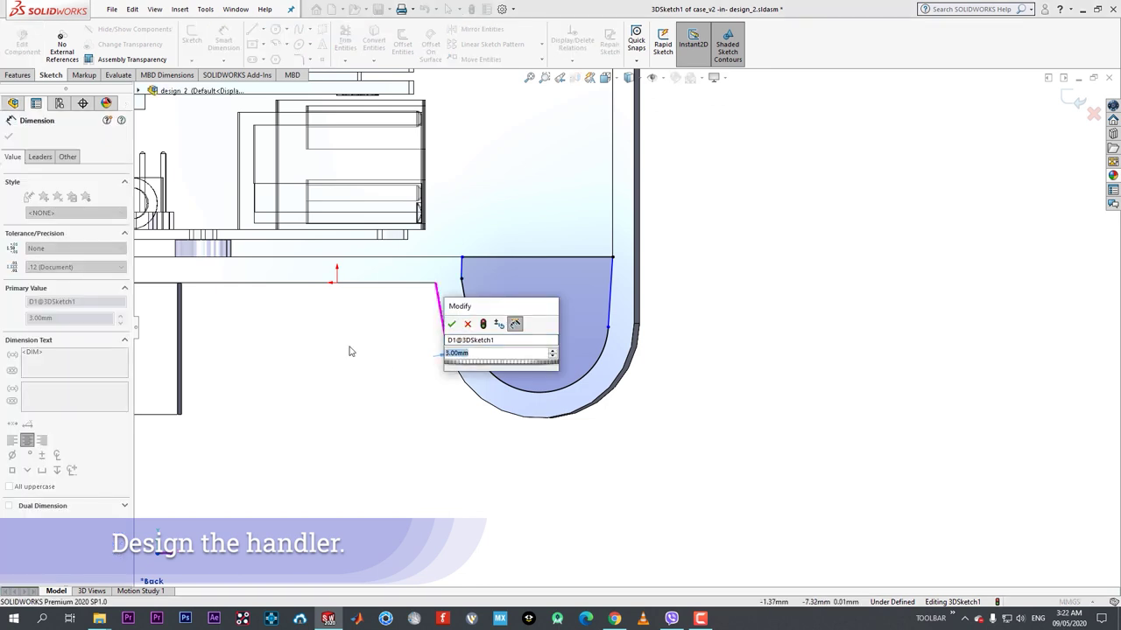
{"action": "type", "text": "2.5"}
{"action": "key", "text": "Return"}
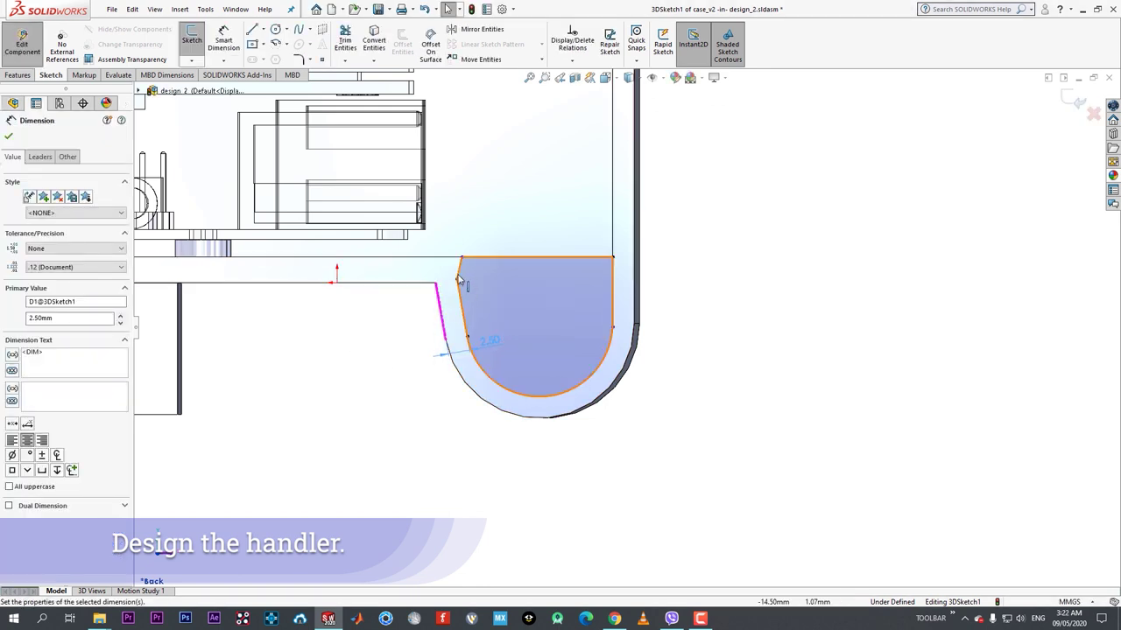
- Make the profile's short left line perpendicular to the case's floor edge and its right line collinear with the inner wall edge
{"action": "left_click", "coordinate": [456, 282]}
{"action": "left_click", "coordinate": [451, 257], "text": "ctrl"}
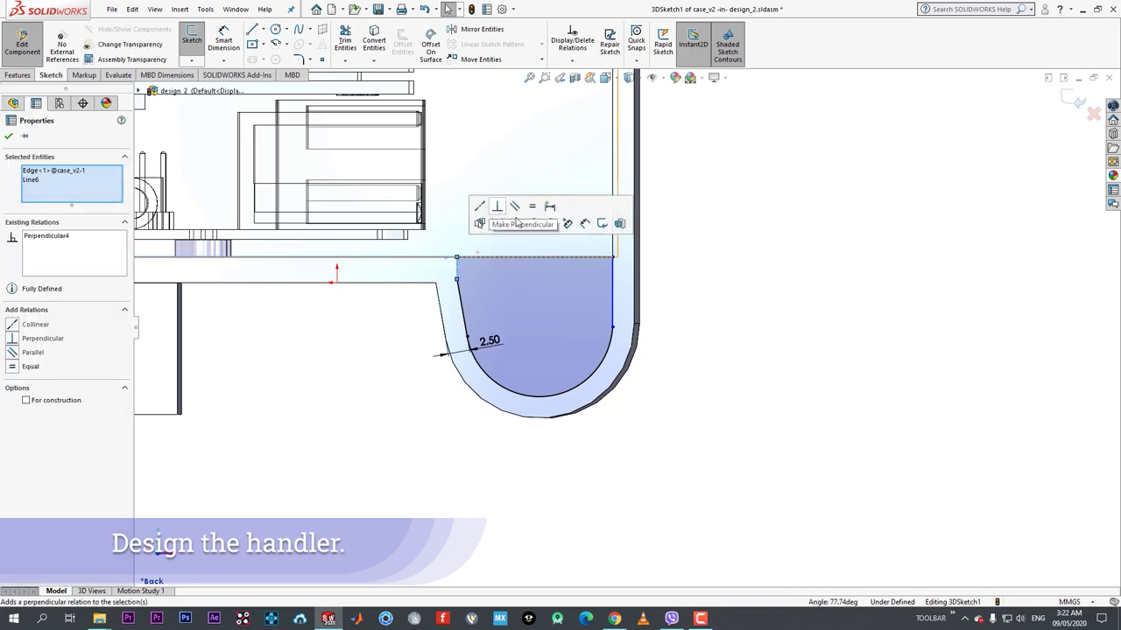
{"action": "left_click", "coordinate": [660, 303]}
{"action": "left_click", "coordinate": [613, 271]}
{"action": "left_click", "coordinate": [617, 244], "text": "ctrl"}
{"action": "left_click", "coordinate": [646, 190]}
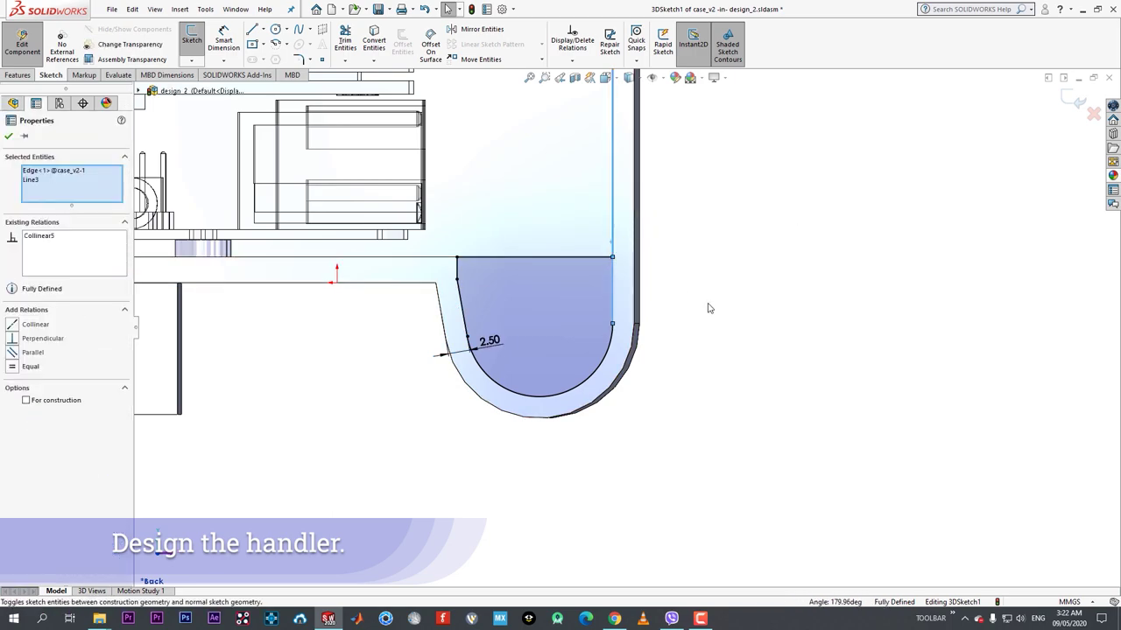
{"action": "left_click", "coordinate": [708, 304]}
- Try to cut-extrude the closed 3D sketch profile up to the inner face of the case's opposite end wall
{"action": "scroll", "coordinate": [699, 309], "scroll_direction": "up", "scroll_amount": 2}
{"action": "middle_click_drag", "start_coordinate": [699, 309], "coordinate": [712, 365]}
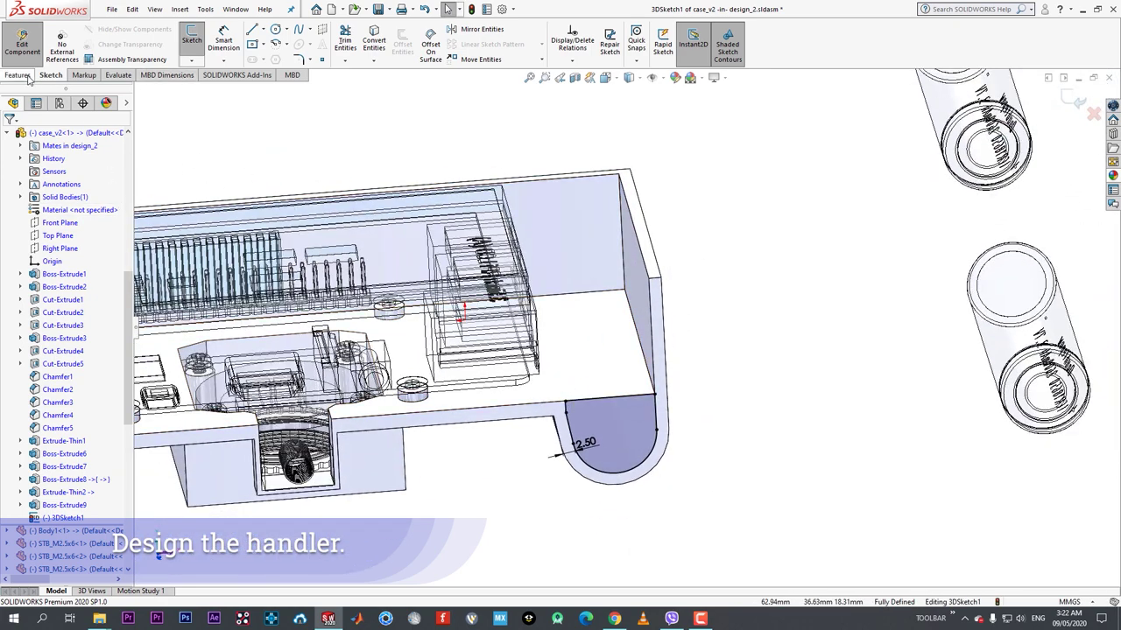
{"action": "left_click", "coordinate": [27, 76]}
{"action": "left_click", "coordinate": [75, 207]}
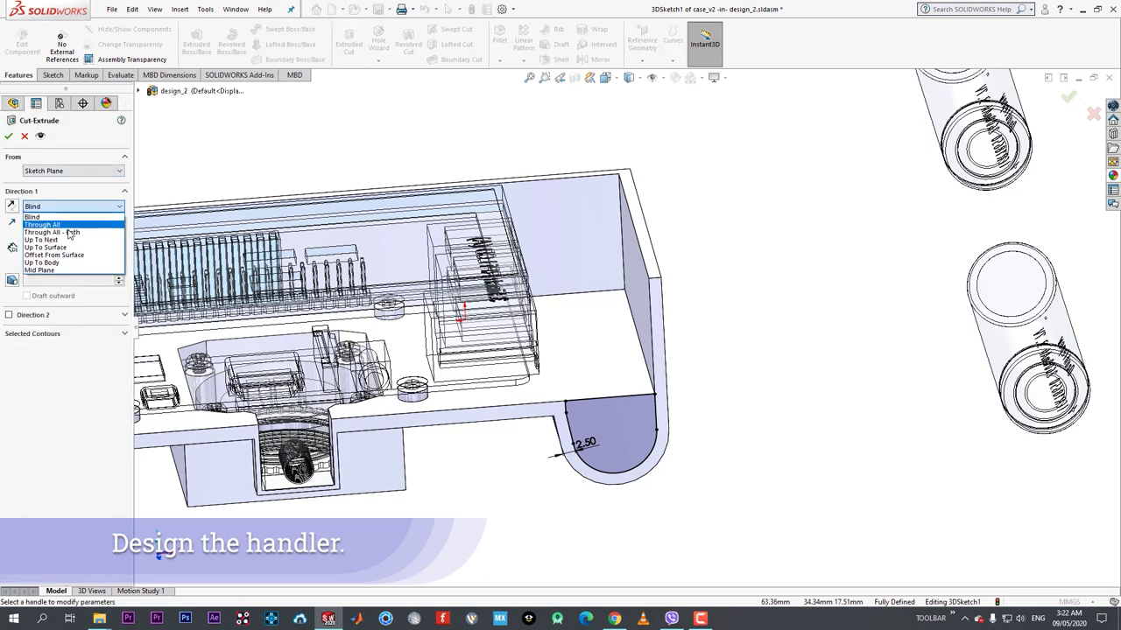
{"action": "left_click", "coordinate": [72, 249]}
{"action": "left_click", "coordinate": [547, 239]}
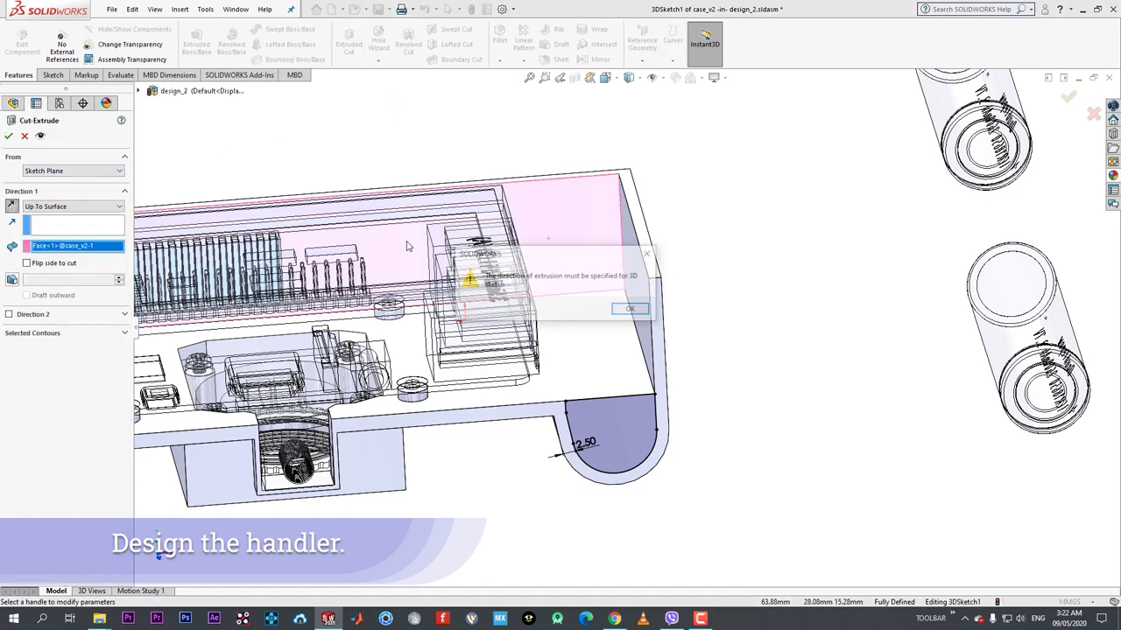
{"action": "left_click", "coordinate": [631, 311]}
{"action": "left_click", "coordinate": [617, 366]}
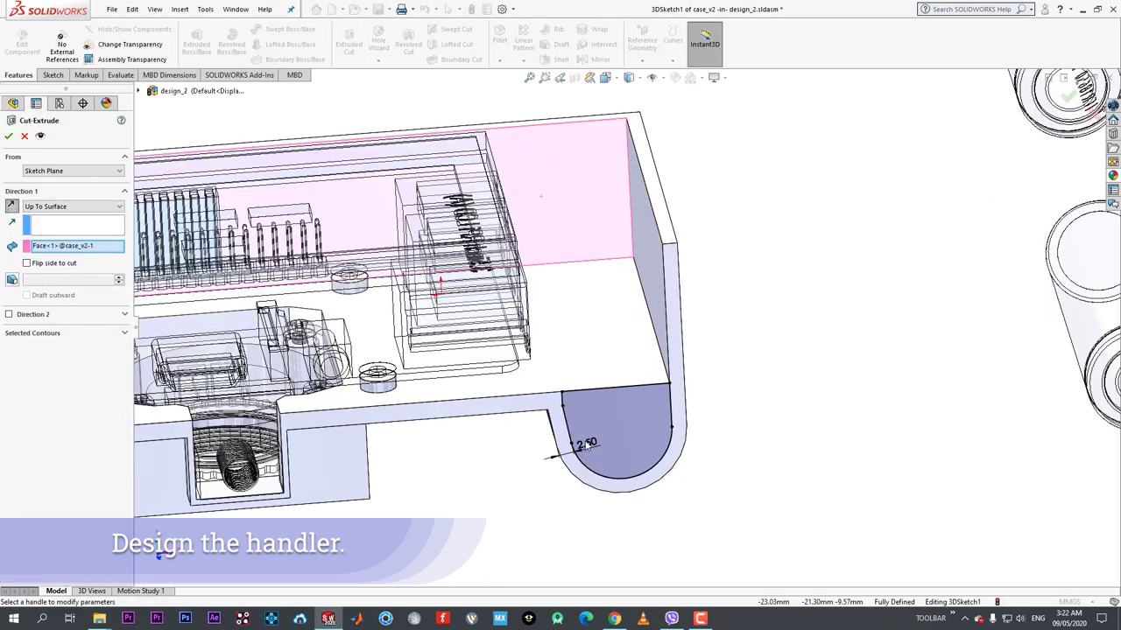
{"action": "scroll", "coordinate": [604, 367], "scroll_direction": "down", "scroll_amount": 5}
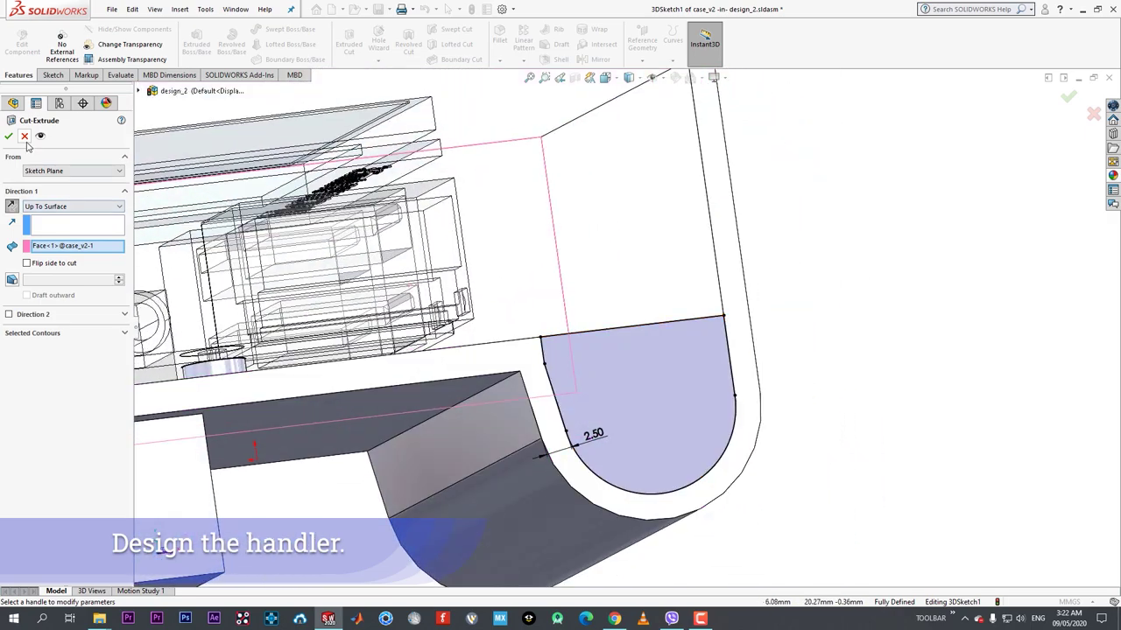
{"action": "left_click", "coordinate": [25, 137]}
- Delete the profile's closing line at the floor edge and redraw the closing lines higher, above the case's floor
{"action": "scroll", "coordinate": [631, 472], "scroll_direction": "down", "scroll_amount": 5}
{"action": "scroll", "coordinate": [769, 300], "scroll_direction": "up", "scroll_amount": 8}
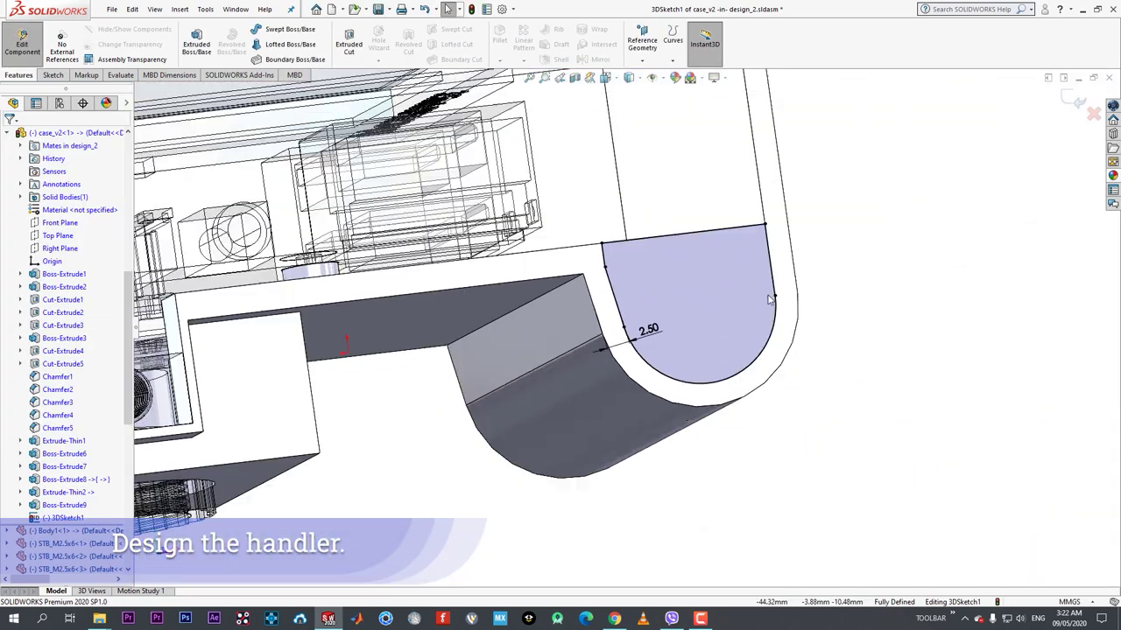
{"action": "scroll", "coordinate": [768, 300], "scroll_direction": "up", "scroll_amount": 3}
{"action": "middle_click_drag", "start_coordinate": [769, 299], "coordinate": [712, 325]}
{"action": "scroll", "coordinate": [713, 325], "scroll_direction": "down", "scroll_amount": 2}
{"action": "left_click", "coordinate": [642, 266]}
{"action": "key", "text": "Delete"}
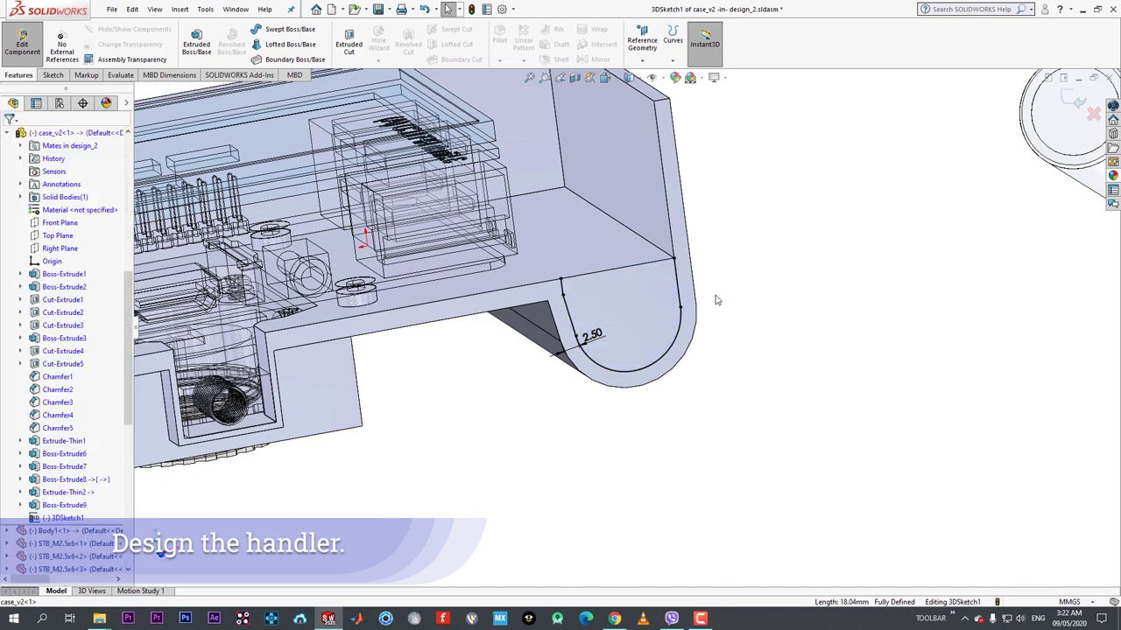
{"action": "key", "text": "l"}
{"action": "left_click", "coordinate": [674, 257]}
{"action": "left_click", "coordinate": [669, 218]}
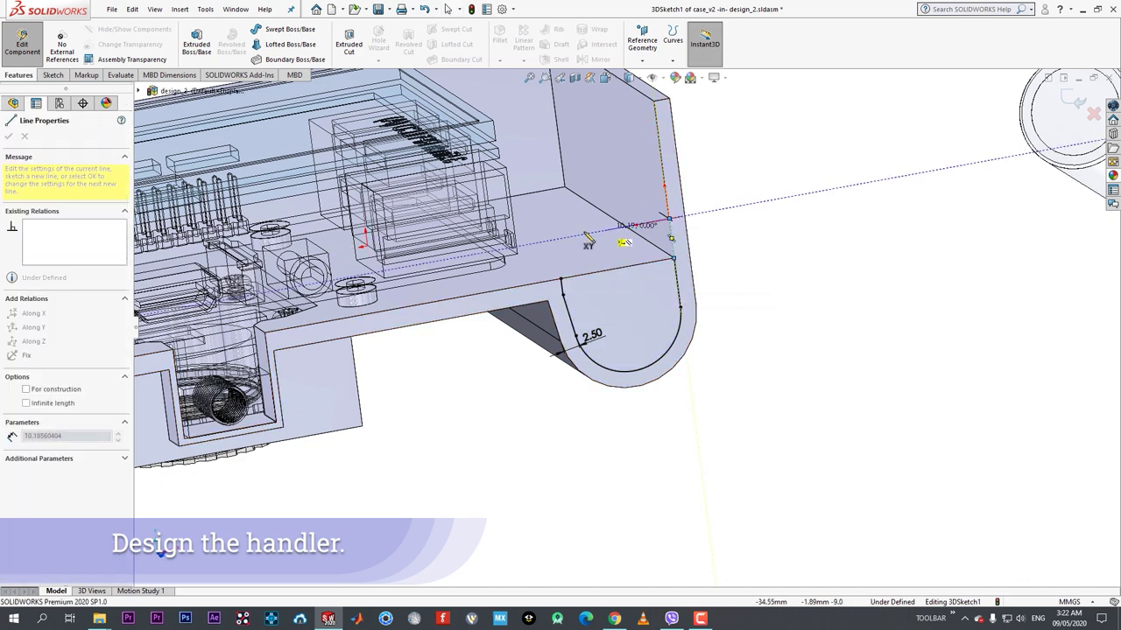
{"action": "left_click", "coordinate": [560, 279]}
{"action": "right_click", "coordinate": [561, 278]}
{"action": "left_click", "coordinate": [575, 286]}
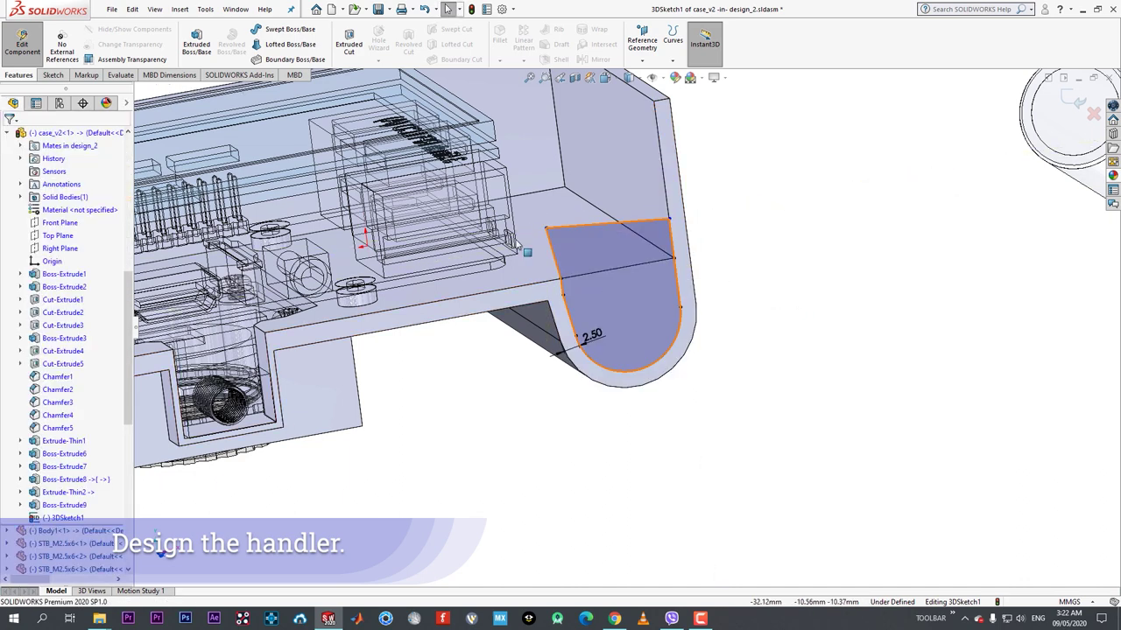
{"action": "left_click", "coordinate": [349, 44]}
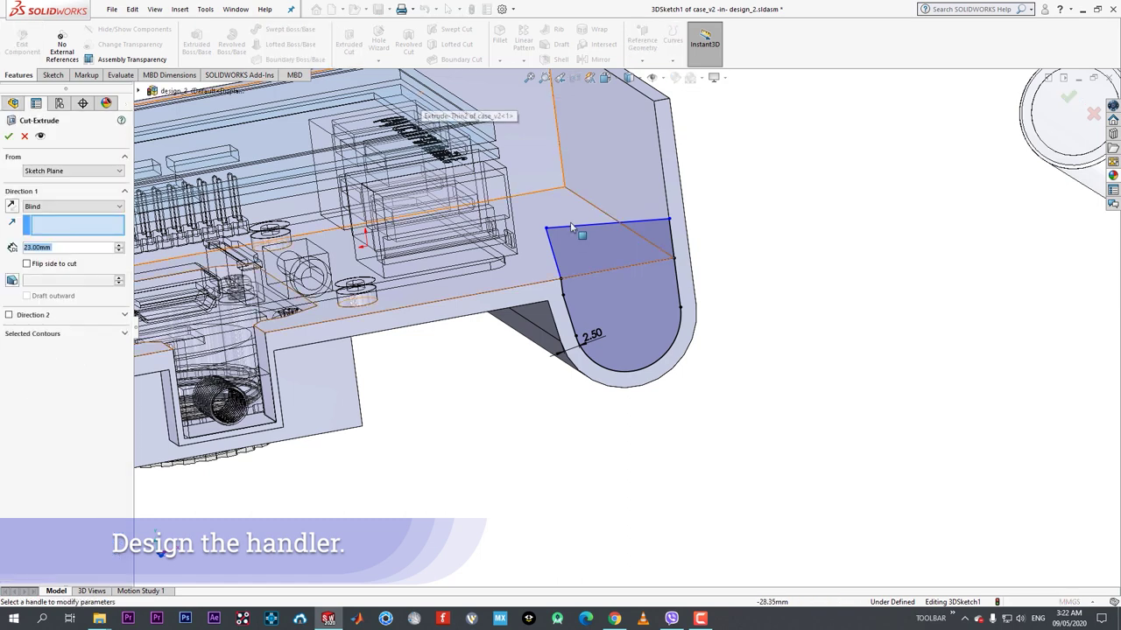
{"action": "scroll", "coordinate": [703, 278], "scroll_direction": "up", "scroll_amount": 5}
{"action": "scroll", "coordinate": [609, 303], "scroll_direction": "down", "scroll_amount": 3}
{"action": "left_click", "coordinate": [24, 136]}
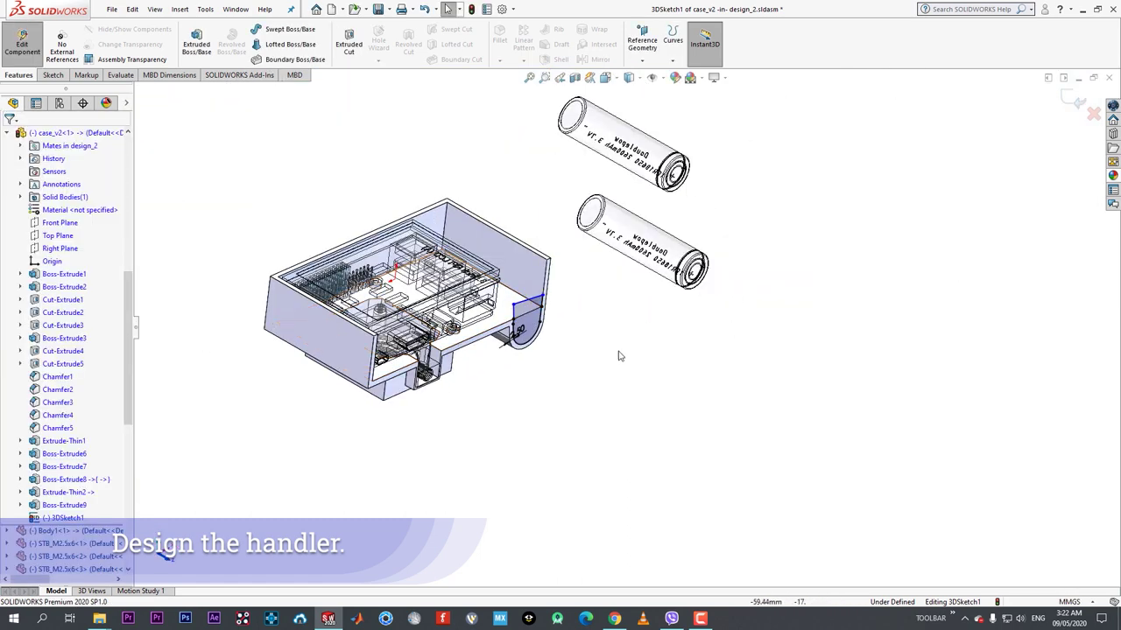
- Exit part editing and delete the handle's 3D sketch from case_v2
{"action": "left_click", "coordinate": [24, 46]}
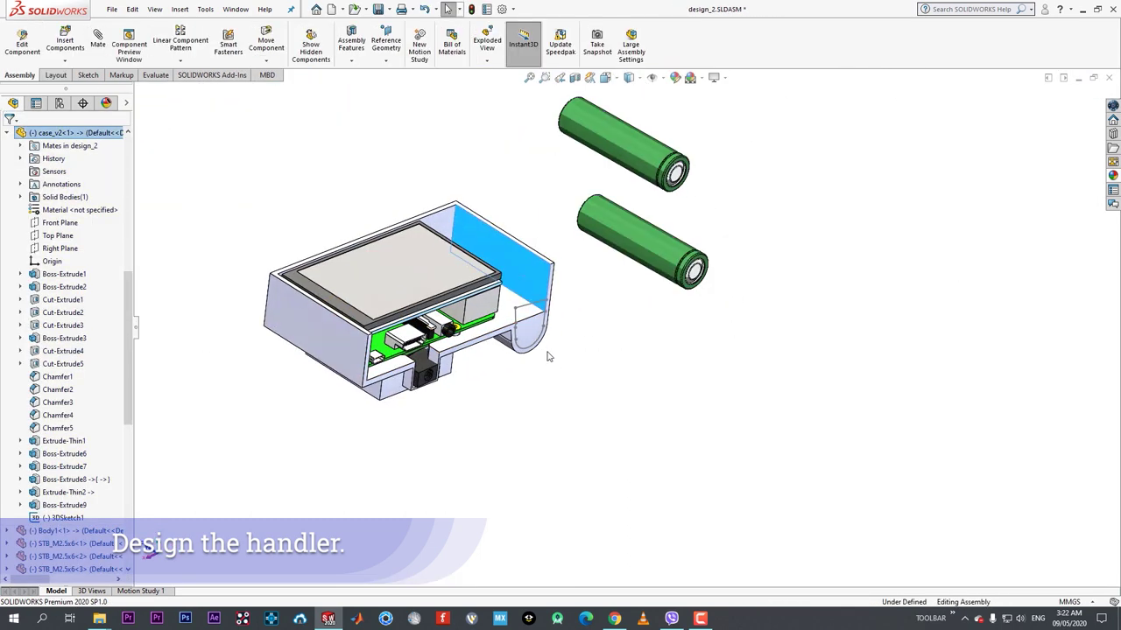
{"action": "key", "text": "Delete"}
{"action": "left_click", "coordinate": [635, 254]}
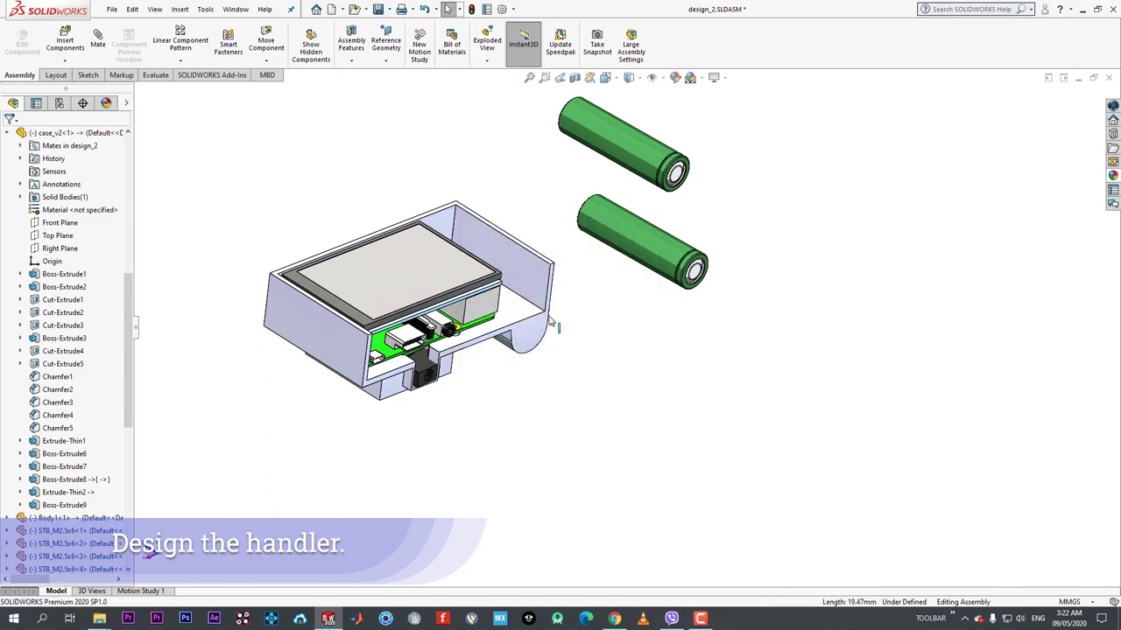
- Edit the case_v2 part within the assembly and start a new 2D sketch on the handle's flat end face
{"action": "left_click", "coordinate": [540, 327]}
{"action": "left_click", "coordinate": [582, 277]}
{"action": "scroll", "coordinate": [608, 322], "scroll_direction": "up", "scroll_amount": 5}
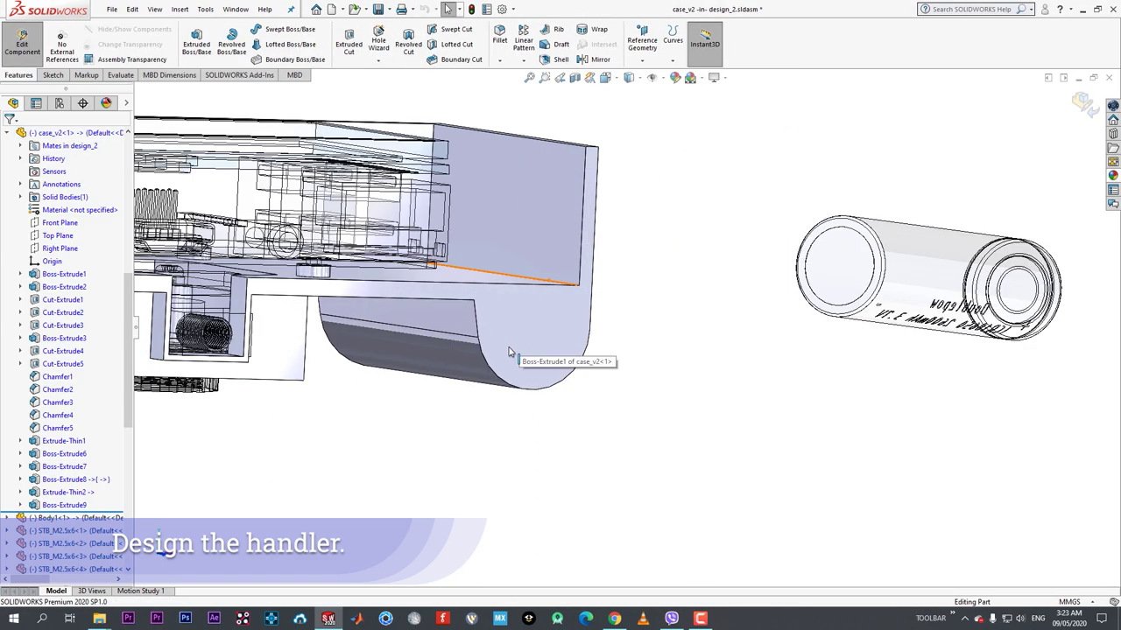
{"action": "left_click", "coordinate": [522, 340]}
{"action": "left_click", "coordinate": [566, 301]}
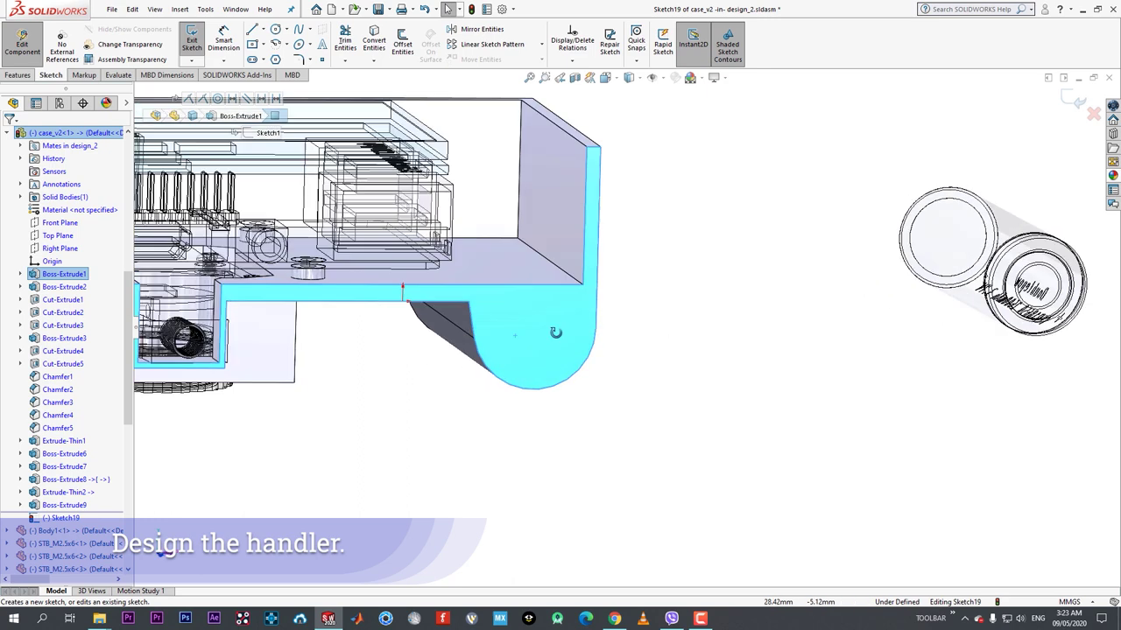
- Offset the handle's slanted edge and rounded outline inward by 2.5 mm
{"action": "left_click", "coordinate": [402, 51]}
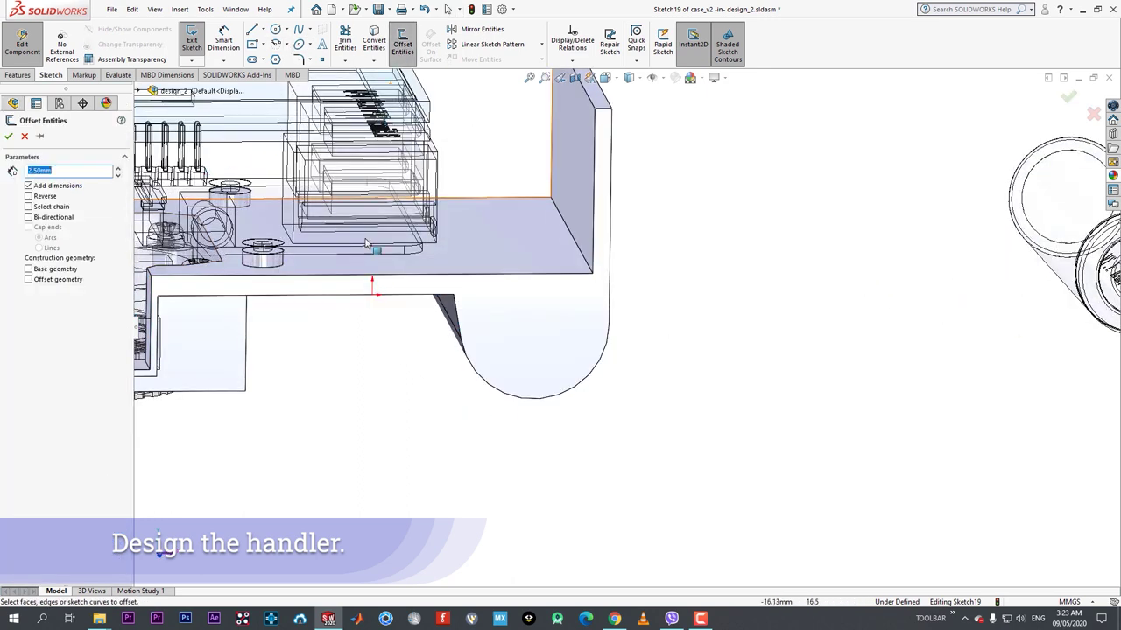
{"action": "left_click", "coordinate": [457, 319]}
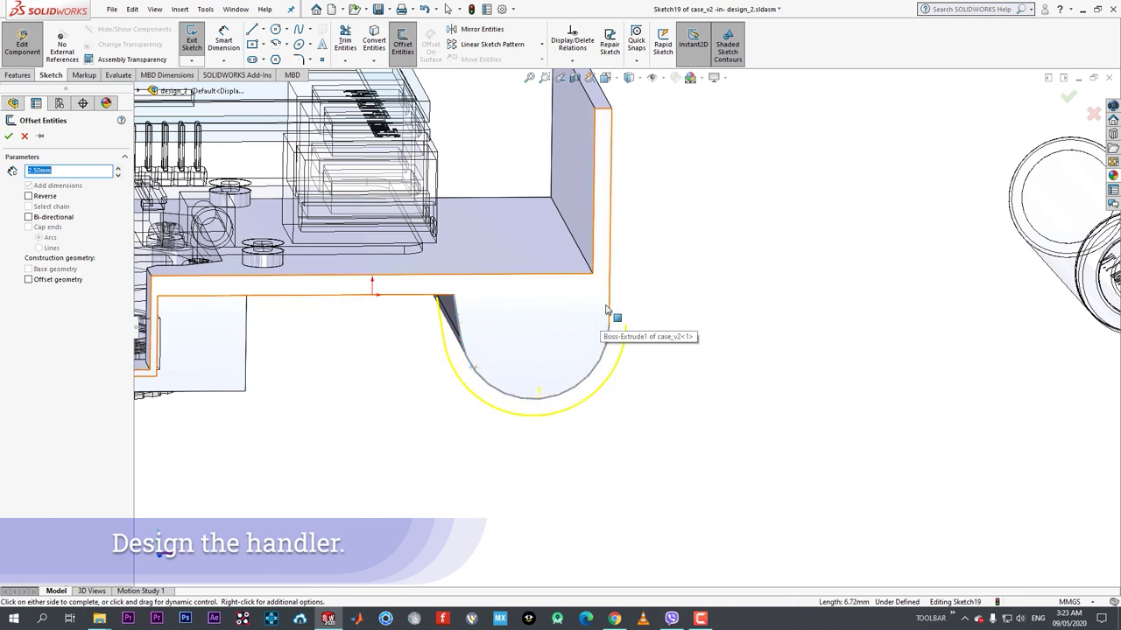
{"action": "left_click", "coordinate": [29, 196]}
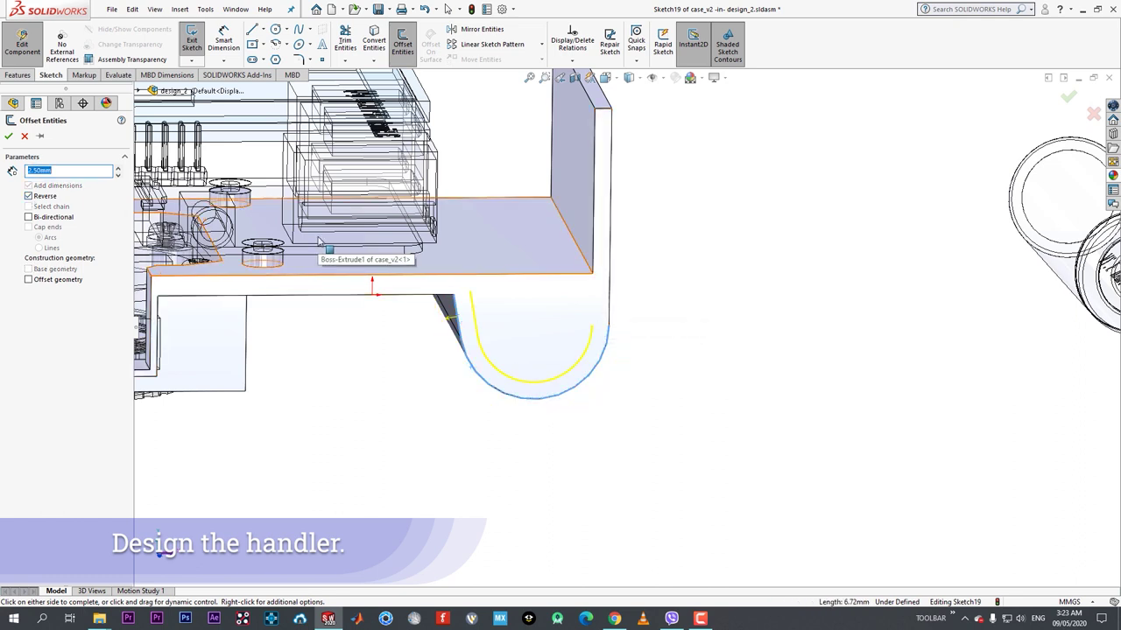
{"action": "left_click", "coordinate": [9, 137]}
- Close the offset curve with a line up along the inner wall edge, one across above the floor, and one back to its left end
{"action": "key", "text": "l"}
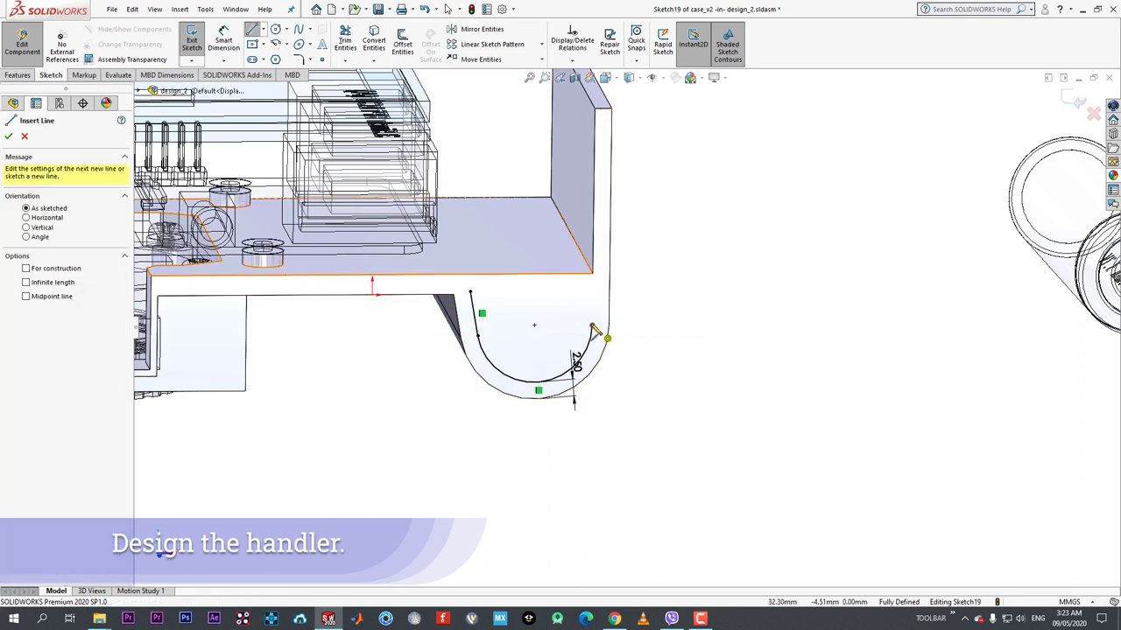
{"action": "left_click", "coordinate": [591, 325]}
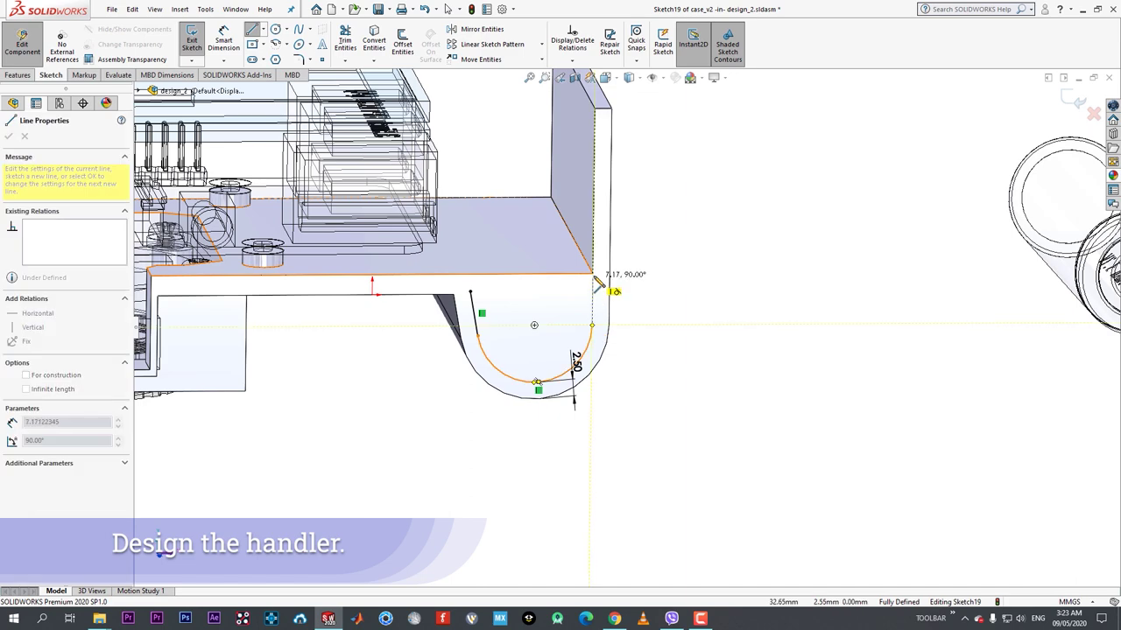
{"action": "right_click", "coordinate": [474, 296]}
{"action": "left_click", "coordinate": [503, 299]}
- Make the profile's upper line perpendicular to the inner wall edge and its short left line perpendicular to the floor edge
{"action": "left_click", "coordinate": [596, 234], "text": "ctrl"}
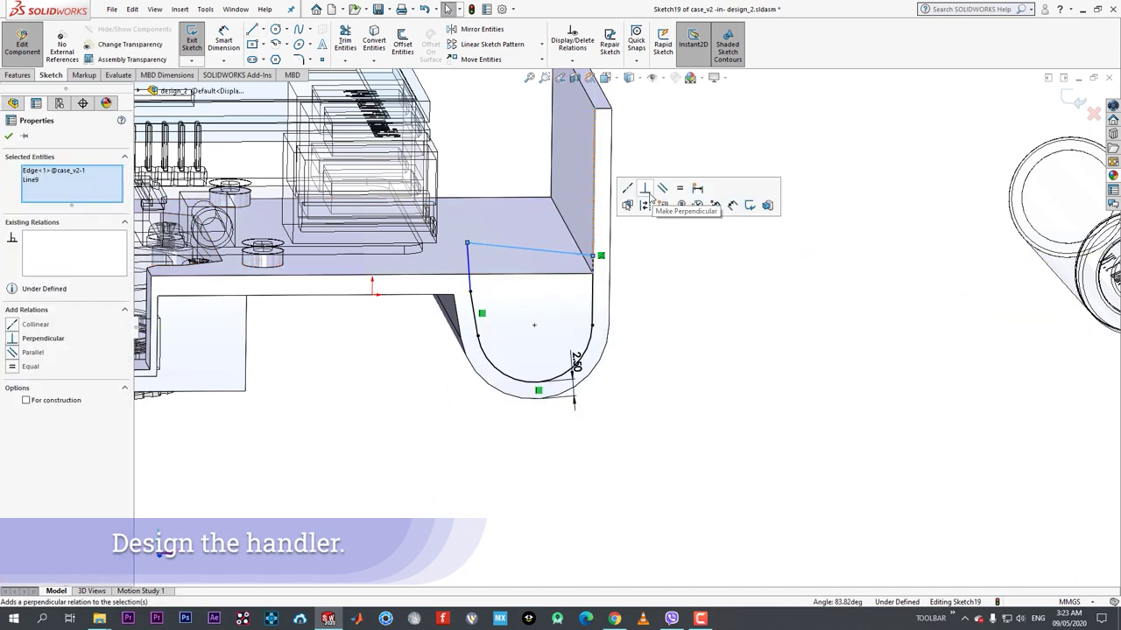
{"action": "left_click", "coordinate": [646, 191]}
{"action": "left_click", "coordinate": [468, 280]}
{"action": "left_click", "coordinate": [690, 392]}
{"action": "left_click", "coordinate": [527, 275]}
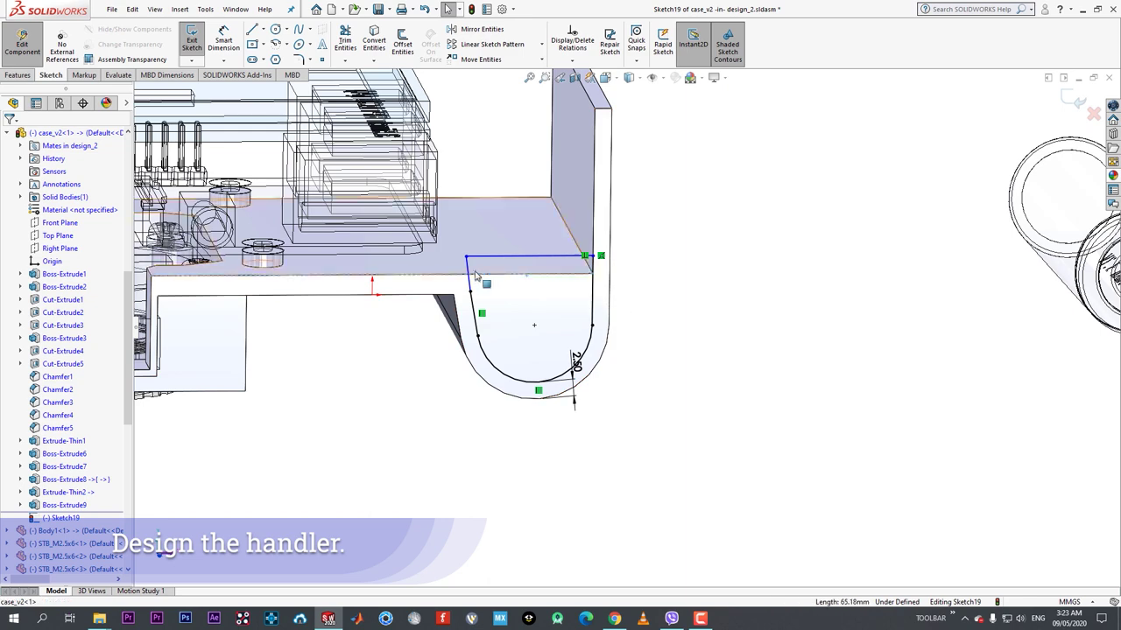
{"action": "left_click", "coordinate": [468, 278], "text": "ctrl"}
{"action": "left_click", "coordinate": [470, 278], "text": "ctrl"}
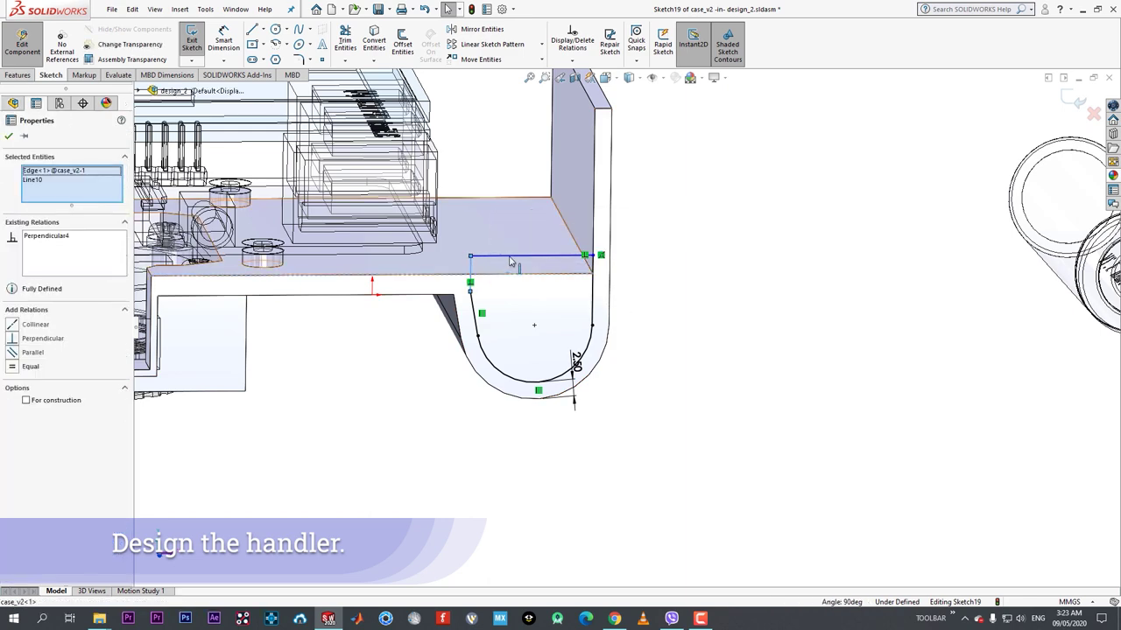
- Try to make the profile's upper line collinear with the case's floor edge
{"action": "left_click", "coordinate": [562, 202]}
{"action": "left_click", "coordinate": [674, 298]}
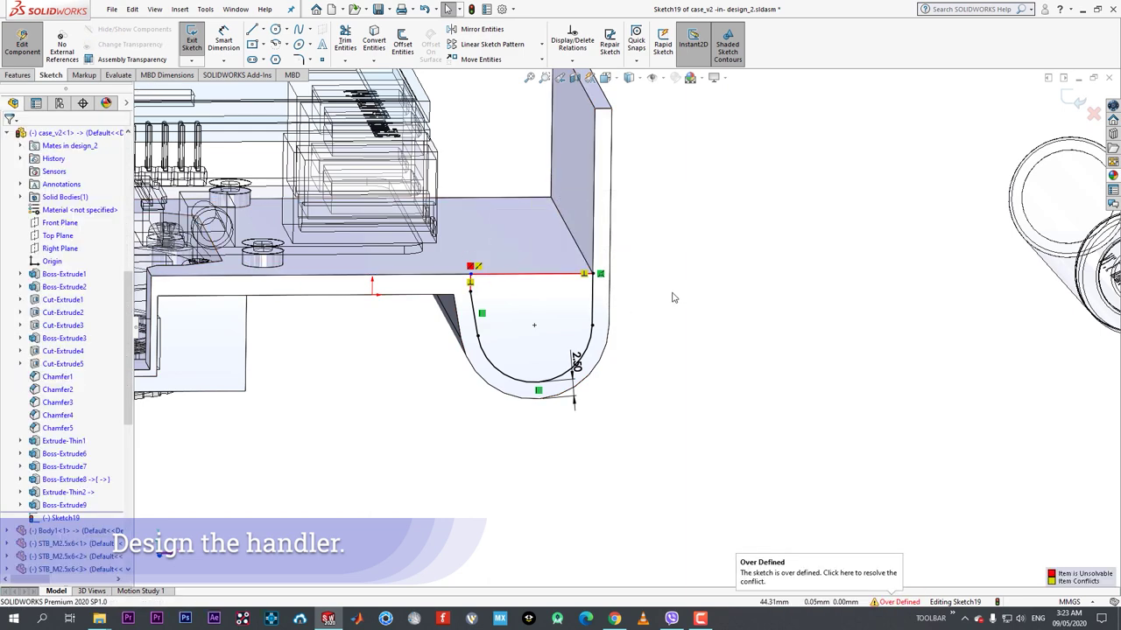
- Cut-extrude the handle profile up to the inner face of the opposite end wall and return to the assembly
{"action": "left_click", "coordinate": [17, 74]}
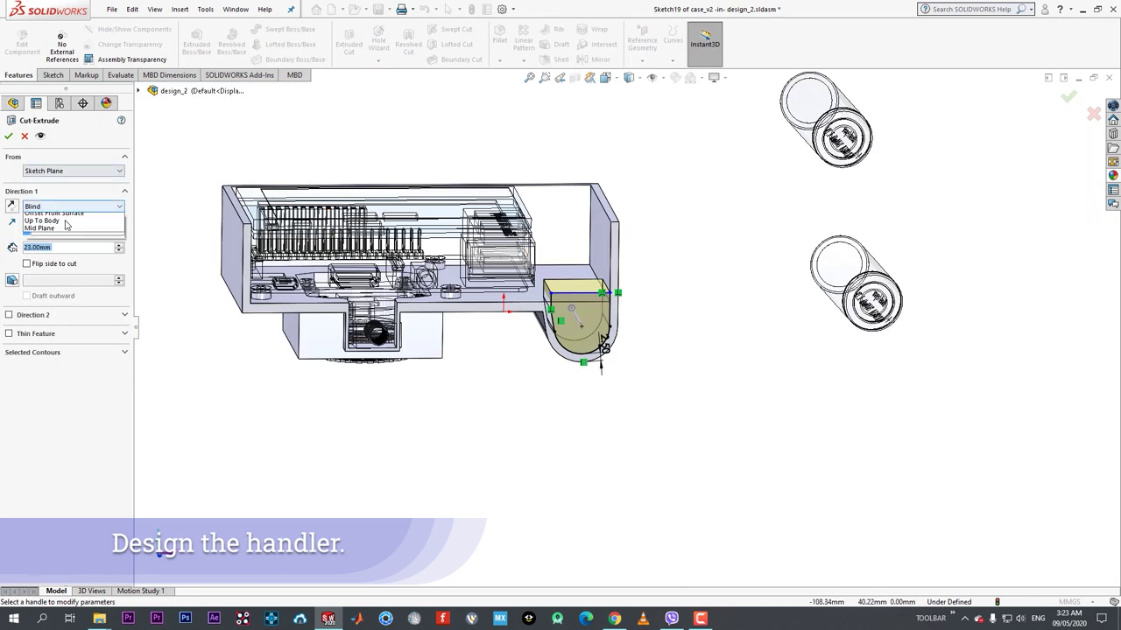
{"action": "left_click", "coordinate": [61, 251]}
{"action": "left_click", "coordinate": [555, 213]}
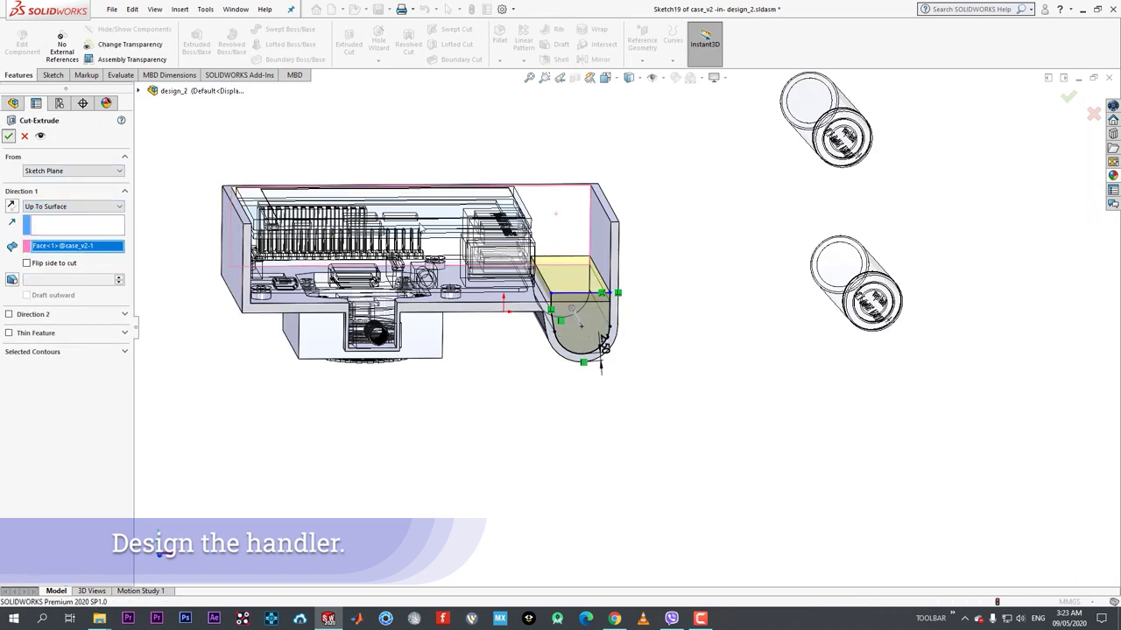
{"action": "left_click", "coordinate": [9, 135]}
{"action": "left_click", "coordinate": [22, 44]}
{"action": "middle_click_drag", "start_coordinate": [602, 272], "coordinate": [621, 276]}
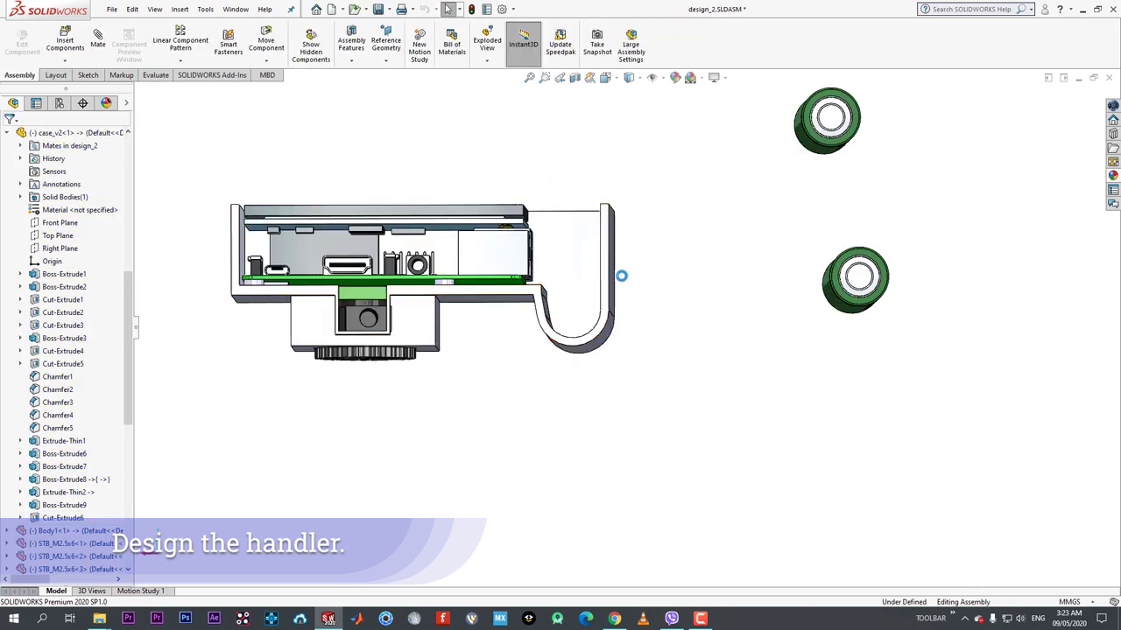
- Mate the end face of one 18650 battery at a 1 mm distance from the inner face of the case's end wall
{"action": "middle_click_drag", "start_coordinate": [722, 324], "coordinate": [841, 445]}
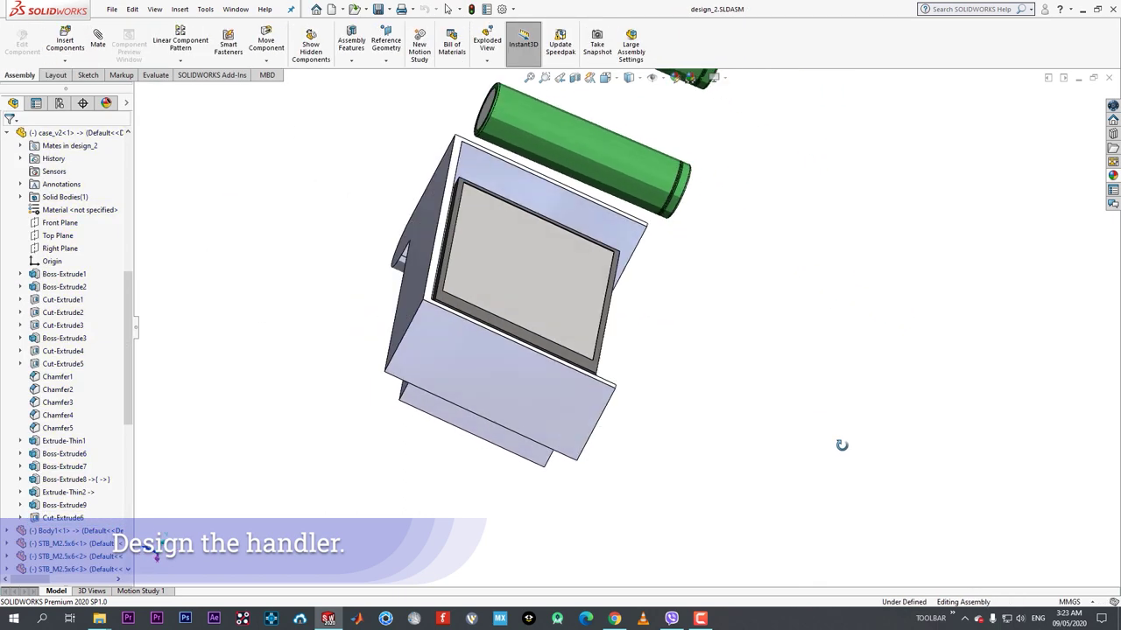
{"action": "left_click", "coordinate": [526, 114]}
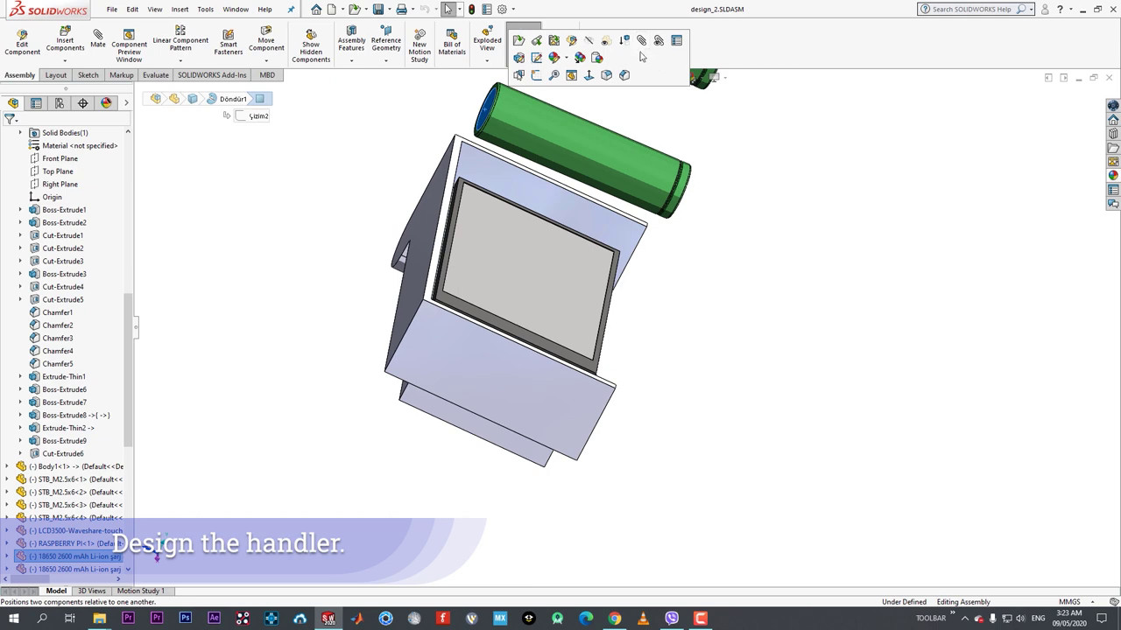
{"action": "left_click", "coordinate": [641, 44]}
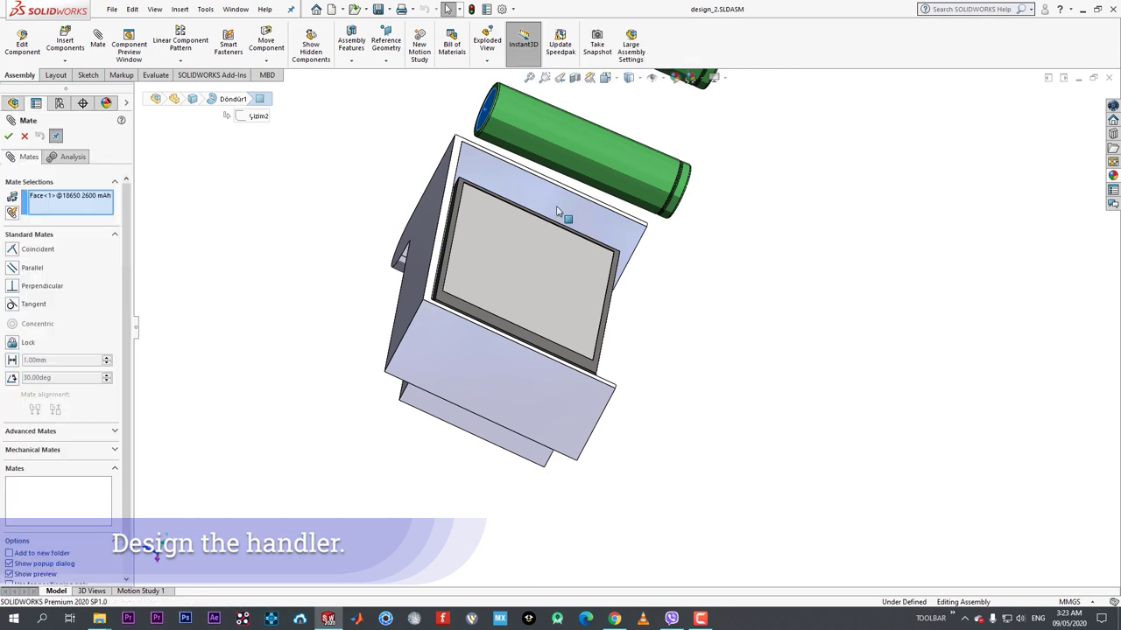
{"action": "left_click", "coordinate": [514, 177]}
{"action": "left_click", "coordinate": [517, 175]}
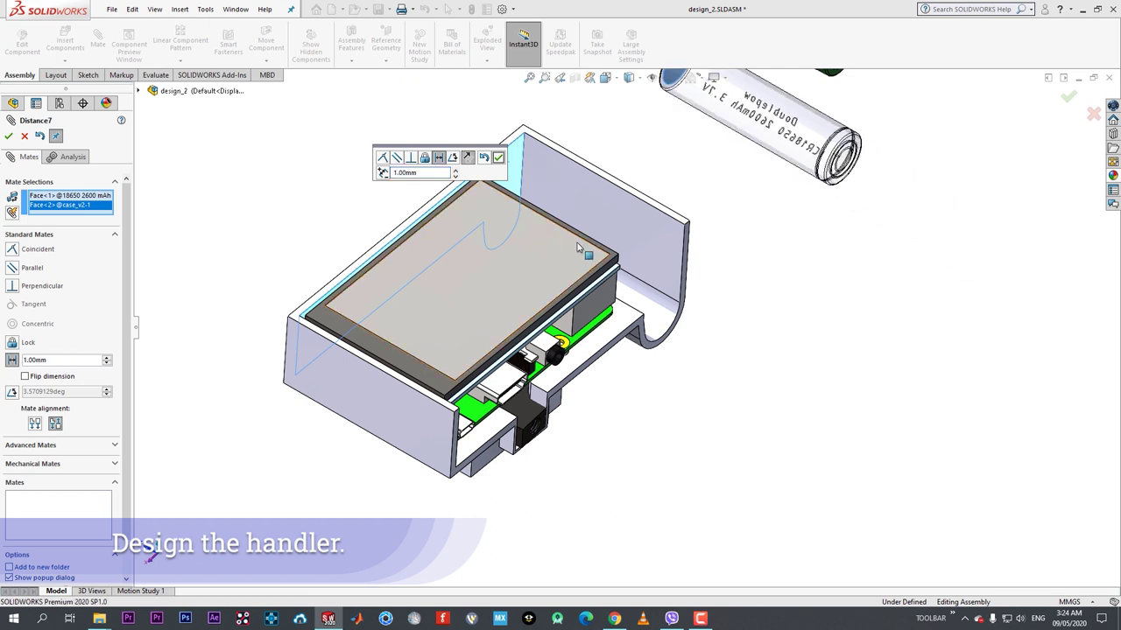
{"action": "left_click", "coordinate": [499, 157]}
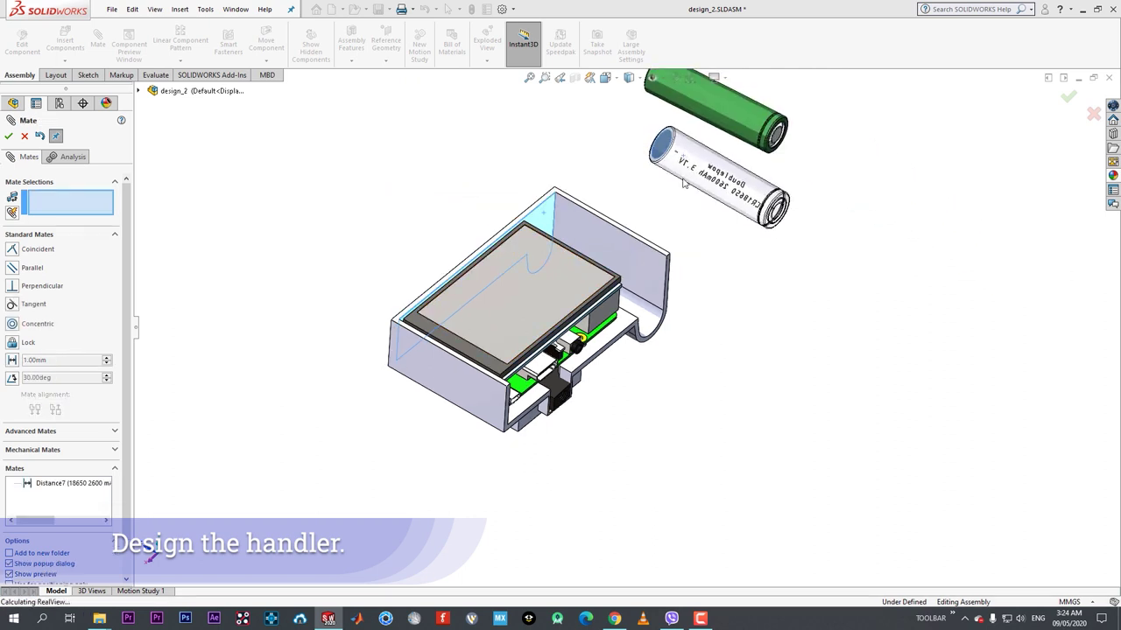
- Mate the battery's cylindrical face concentric with the handle's curved inner face and finish mating
{"action": "left_click", "coordinate": [710, 201]}
{"action": "left_click", "coordinate": [646, 319]}
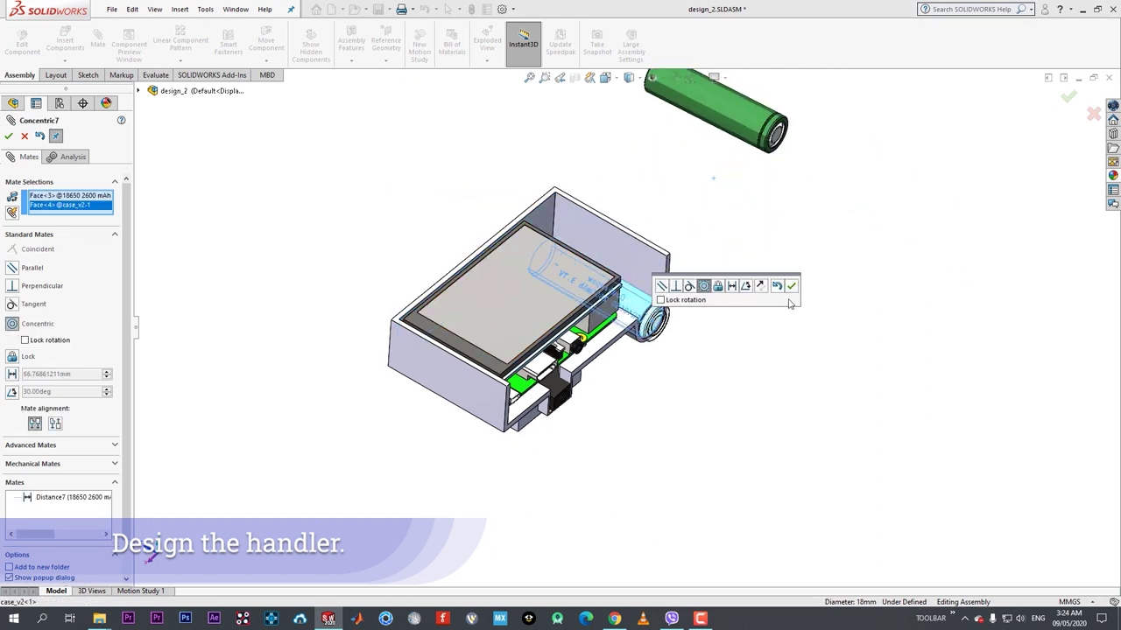
{"action": "left_click", "coordinate": [792, 287]}
{"action": "left_click", "coordinate": [8, 136]}
{"action": "middle_click_drag", "start_coordinate": [701, 307], "coordinate": [815, 343]}
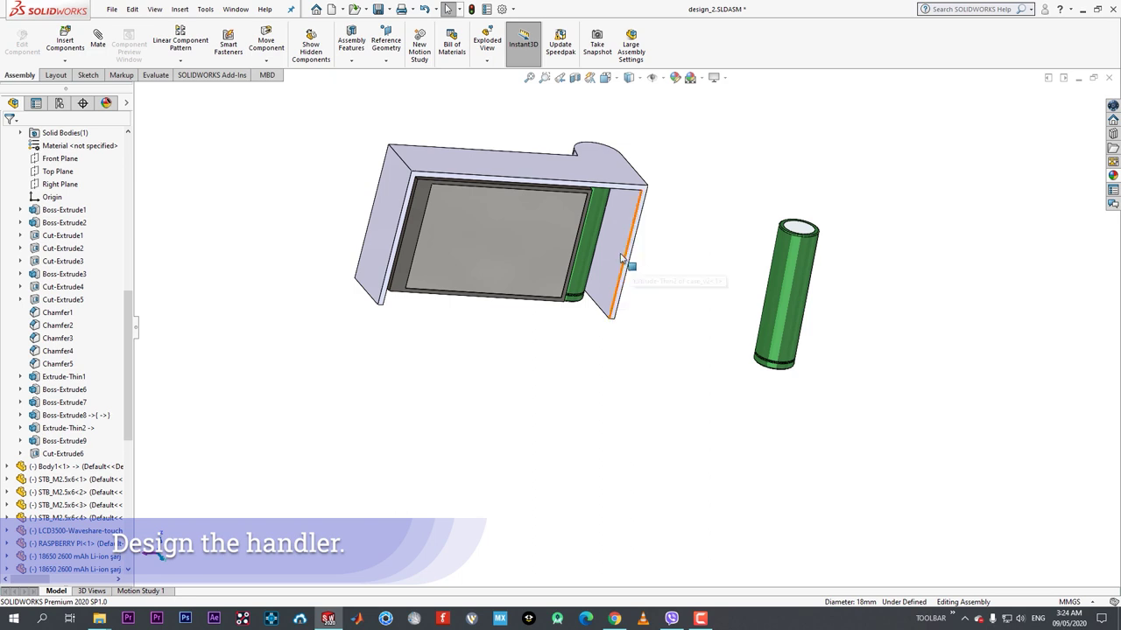
{"action": "middle_click_drag", "start_coordinate": [620, 258], "coordinate": [330, 205]}
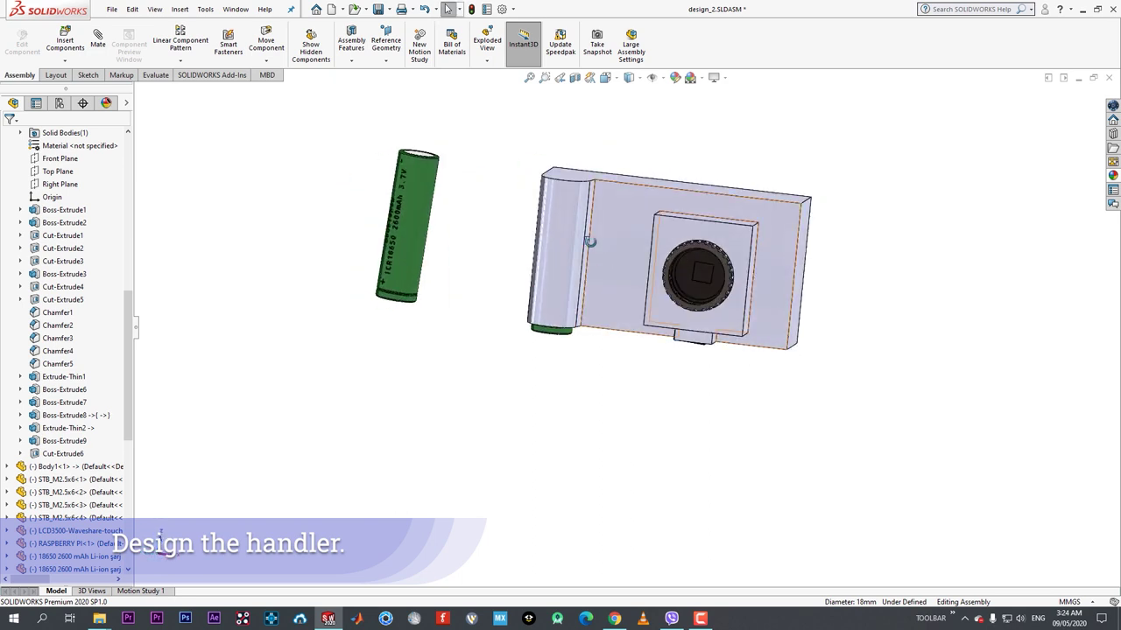
- Examine from several angles how the mated battery fits inside the case's handle and whether it extends past the open end
{"action": "middle_click_drag", "start_coordinate": [590, 241], "coordinate": [849, 254]}
{"action": "scroll", "coordinate": [848, 255], "scroll_direction": "down", "scroll_amount": 1}
{"action": "scroll", "coordinate": [543, 352], "scroll_direction": "down", "scroll_amount": 3}
{"action": "middle_click", "coordinate": [544, 352]}
{"action": "middle_click_drag", "start_coordinate": [544, 352], "coordinate": [549, 376]}
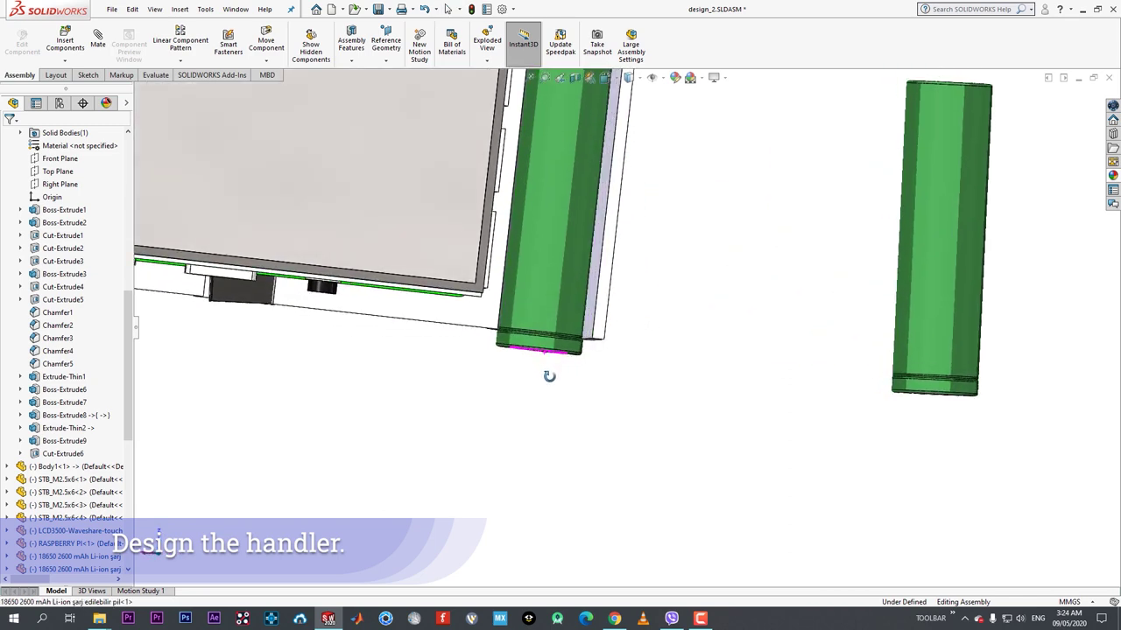
{"action": "scroll", "coordinate": [549, 377], "scroll_direction": "up", "scroll_amount": 5}
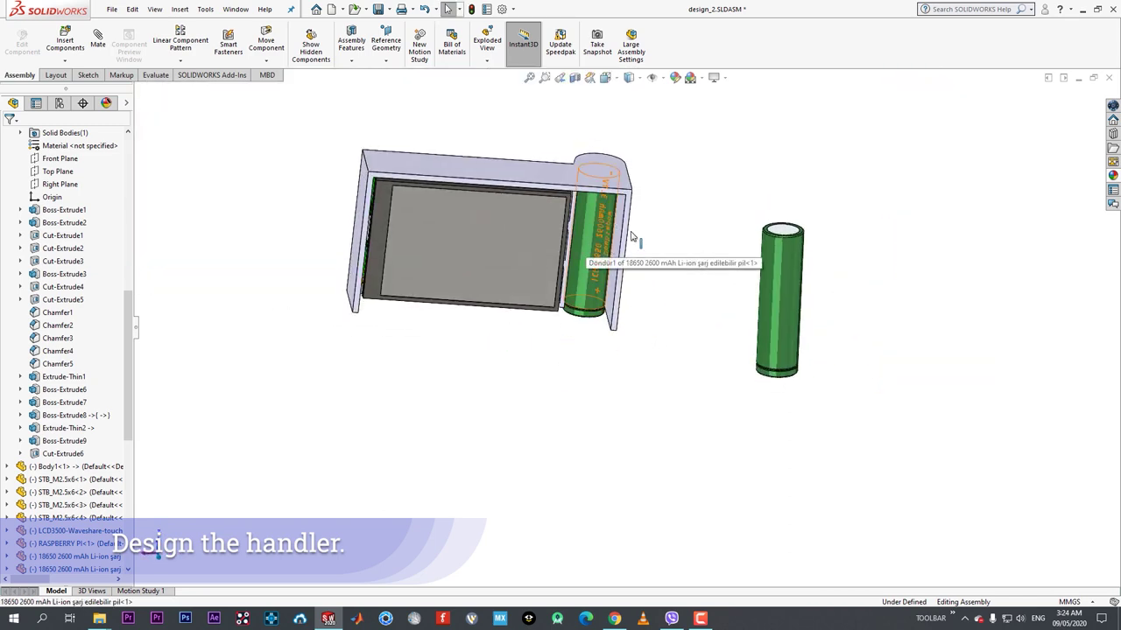
{"action": "left_click", "coordinate": [593, 248]}
{"action": "left_click", "coordinate": [651, 253]}
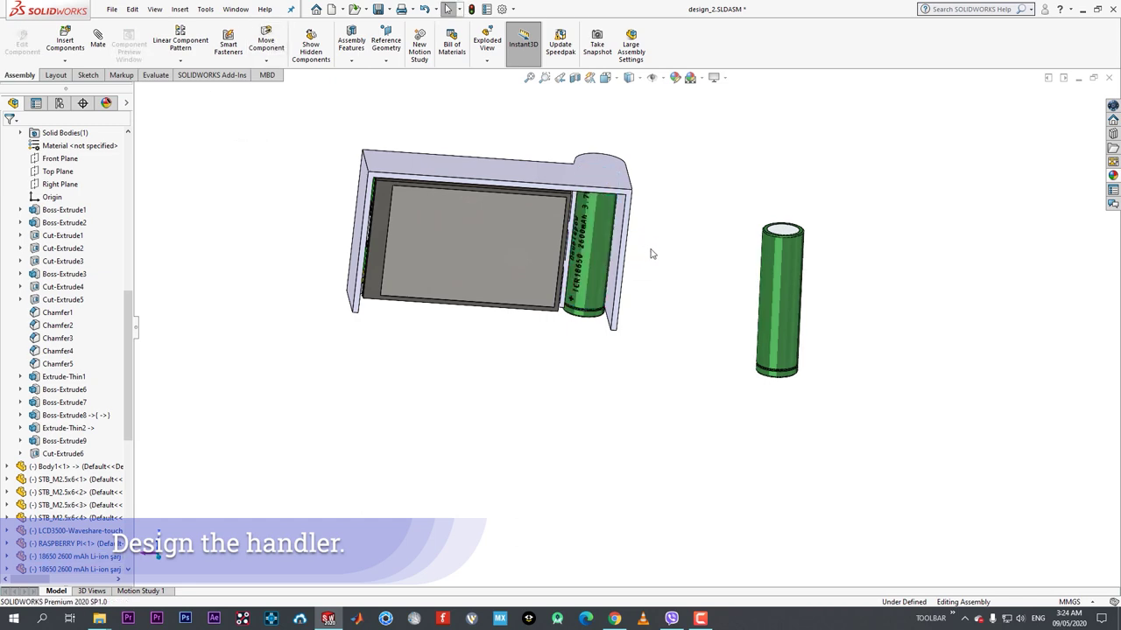
{"action": "middle_click_drag", "start_coordinate": [651, 253], "coordinate": [641, 207]}
{"action": "left_click", "coordinate": [607, 233]}
{"action": "left_click", "coordinate": [648, 271]}
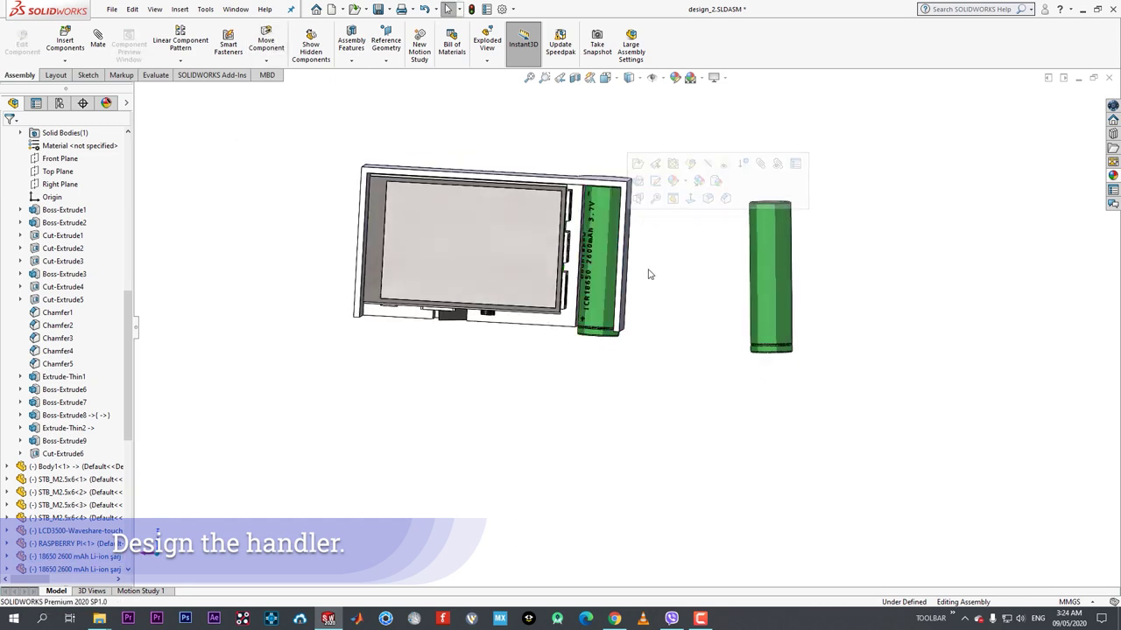
{"action": "middle_click_drag", "start_coordinate": [648, 270], "coordinate": [588, 363]}
- Delete the distance and concentric mates that tie the fitted 18650 battery to case_v2
{"action": "left_click", "coordinate": [594, 293]}
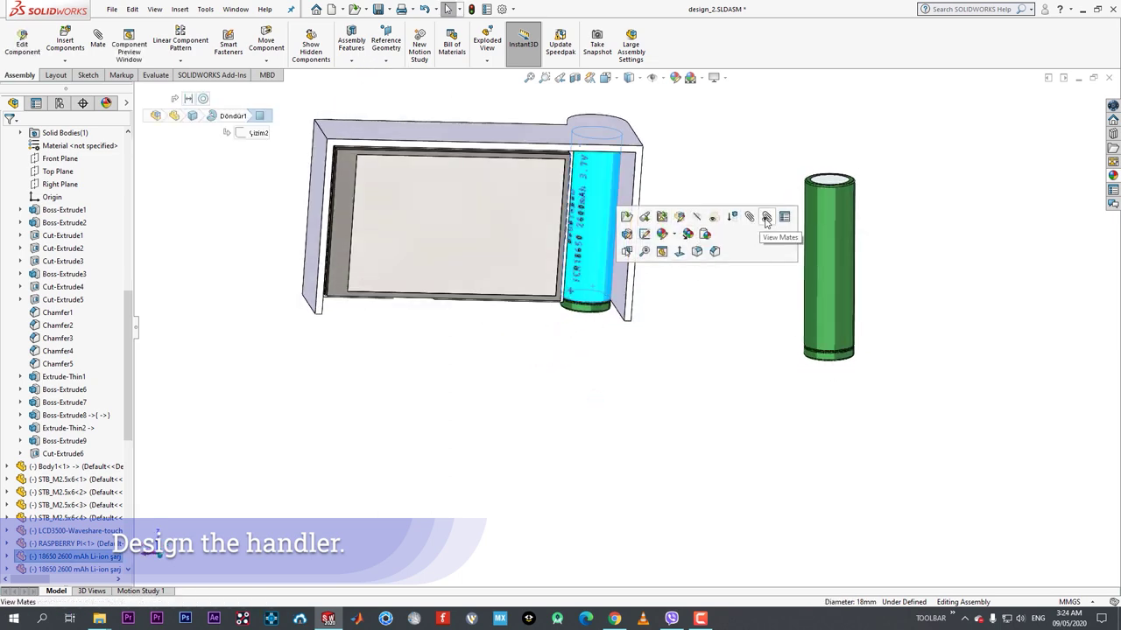
{"action": "left_click", "coordinate": [766, 227]}
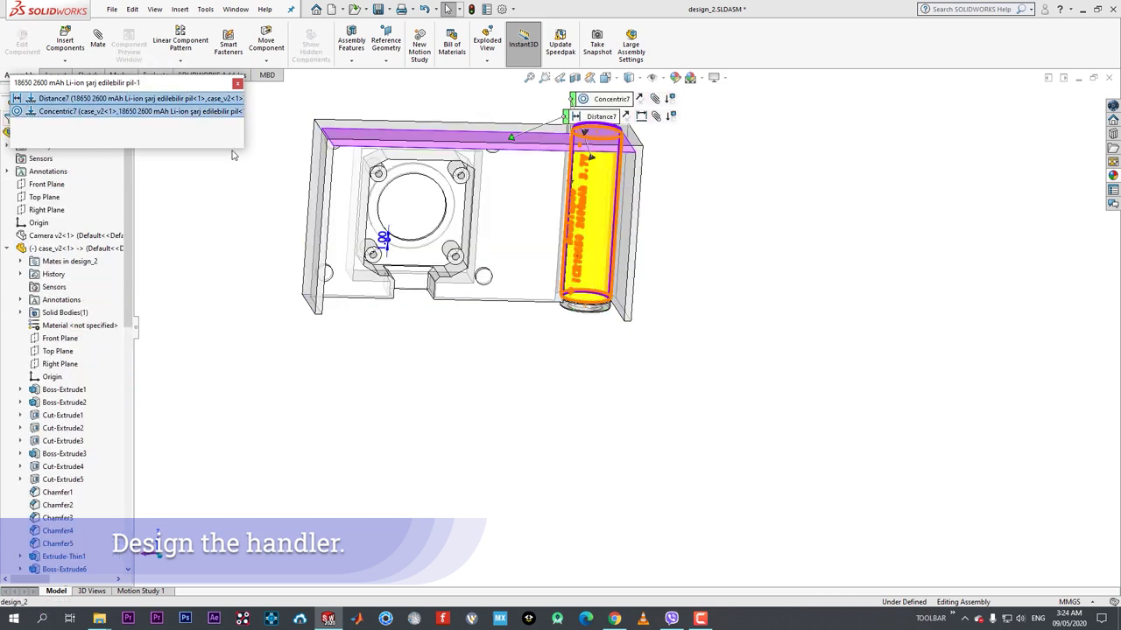
{"action": "key", "text": "Delete"}
{"action": "left_click", "coordinate": [635, 251]}
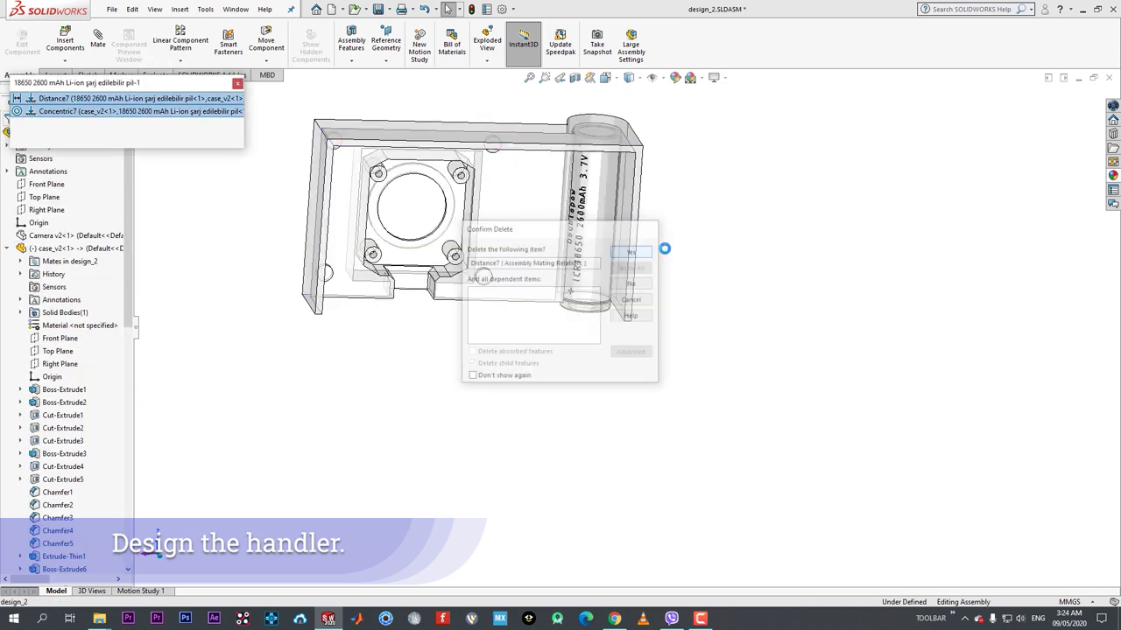
{"action": "left_click", "coordinate": [238, 83]}
- Move the freed battery out of the handle and place it outside the case near the other battery
{"action": "left_click_drag", "start_coordinate": [597, 262], "coordinate": [596, 248]}
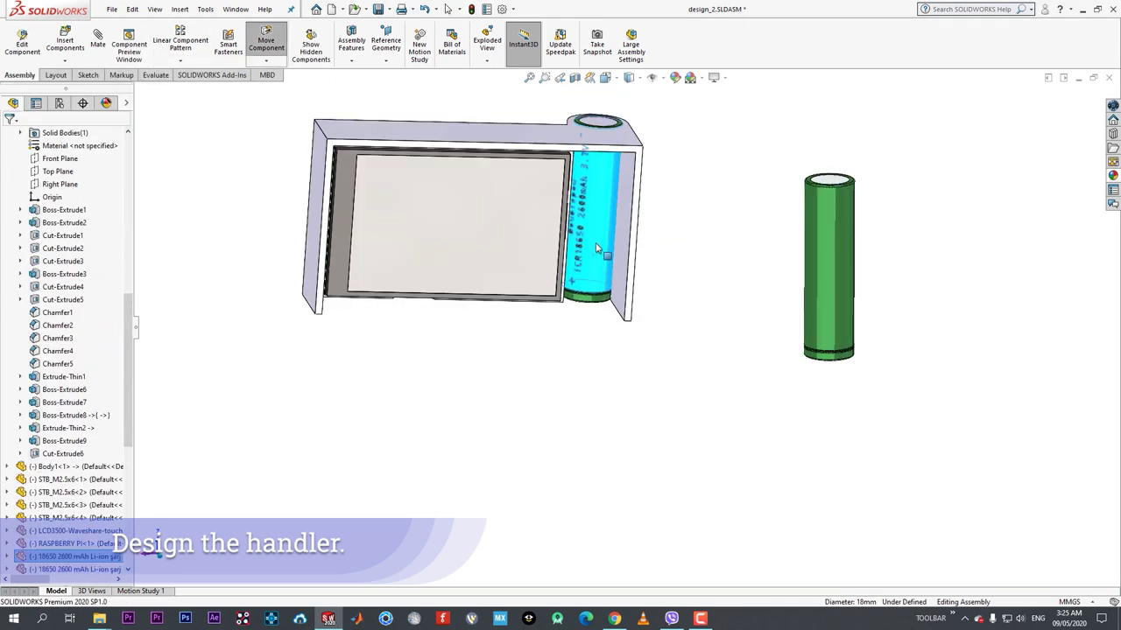
{"action": "left_click", "coordinate": [657, 339]}
{"action": "middle_click_drag", "start_coordinate": [621, 339], "coordinate": [628, 123]}
{"action": "scroll", "coordinate": [564, 444], "scroll_direction": "down", "scroll_amount": 1}
{"action": "middle_click_drag", "start_coordinate": [564, 444], "coordinate": [631, 394]}
{"action": "scroll", "coordinate": [596, 295], "scroll_direction": "down", "scroll_amount": 2}
{"action": "left_click_drag", "start_coordinate": [575, 277], "coordinate": [893, 388]}
{"action": "left_click", "coordinate": [748, 380]}
{"action": "scroll", "coordinate": [666, 342], "scroll_direction": "up", "scroll_amount": 5}
- Mate the threaded face of the camera's mounting block parallel to the end face of the case's camera recess and finish mating
{"action": "middle_click_drag", "start_coordinate": [666, 342], "coordinate": [567, 167]}
{"action": "scroll", "coordinate": [713, 268], "scroll_direction": "down", "scroll_amount": 2}
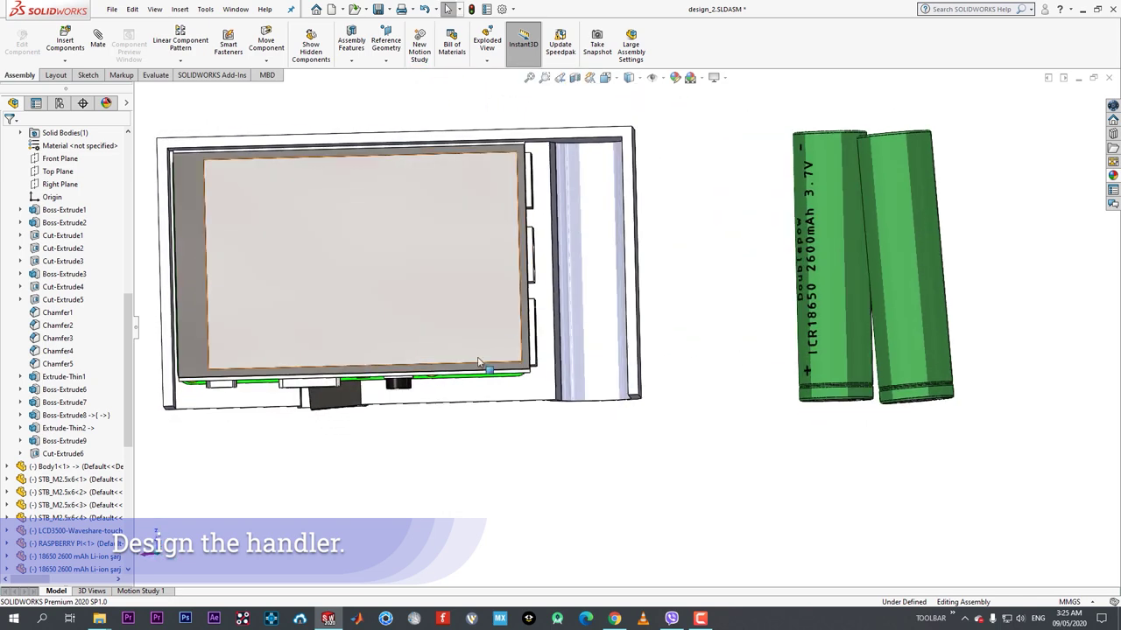
{"action": "middle_click_drag", "start_coordinate": [479, 362], "coordinate": [446, 359]}
{"action": "left_click", "coordinate": [322, 432]}
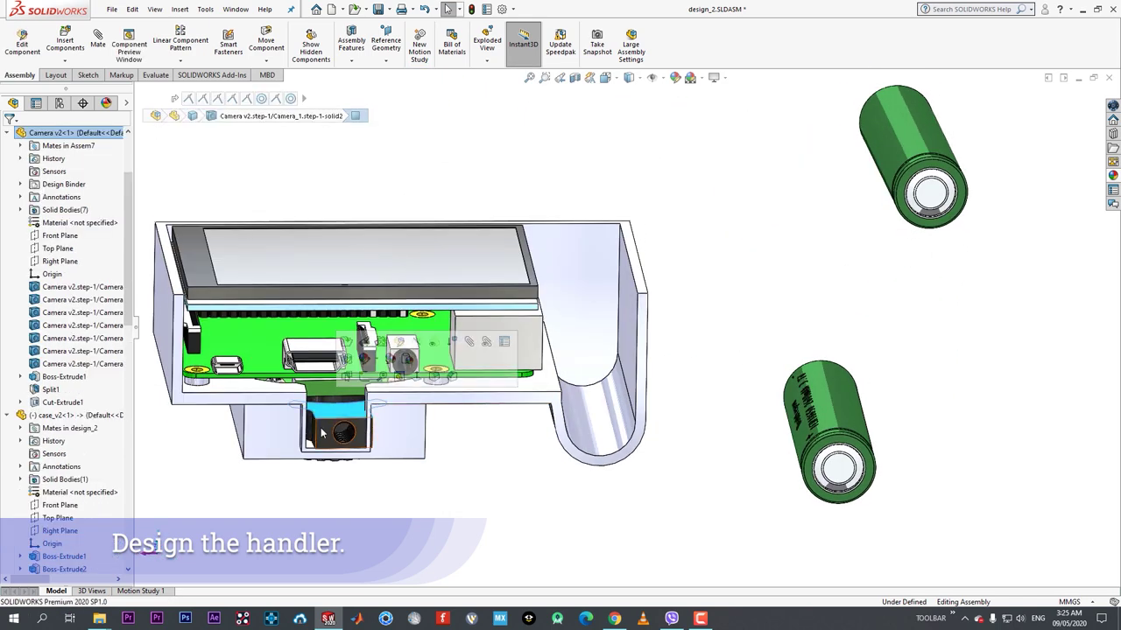
{"action": "left_click", "coordinate": [315, 473]}
{"action": "scroll", "coordinate": [385, 431], "scroll_direction": "down", "scroll_amount": 5}
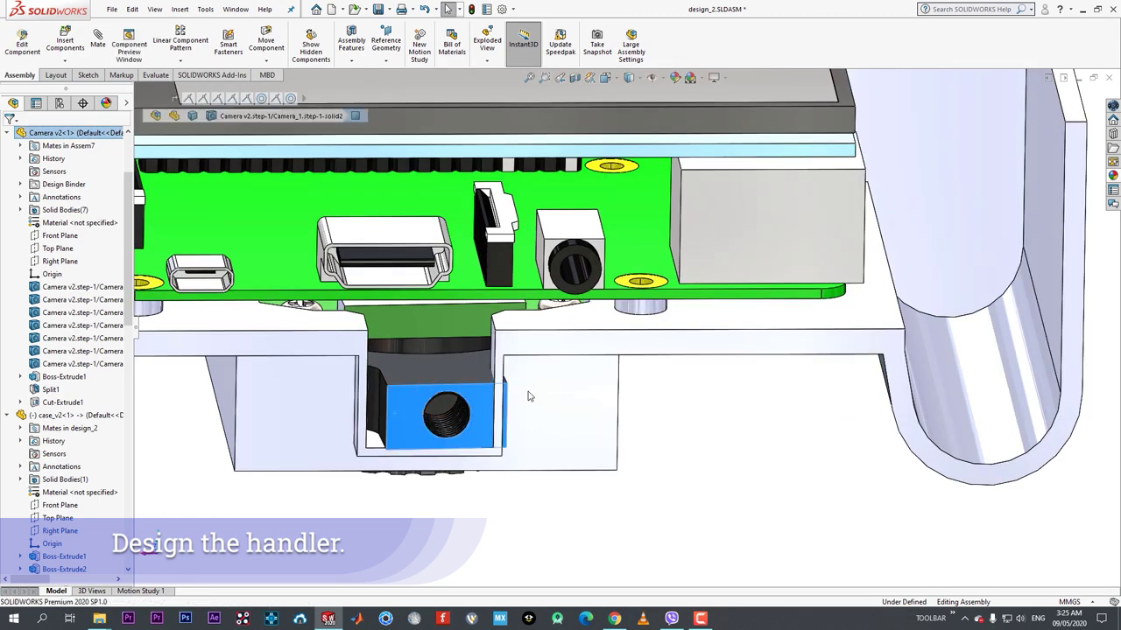
{"action": "key", "text": "m"}
{"action": "left_click", "coordinate": [500, 426]}
{"action": "left_click", "coordinate": [539, 452]}
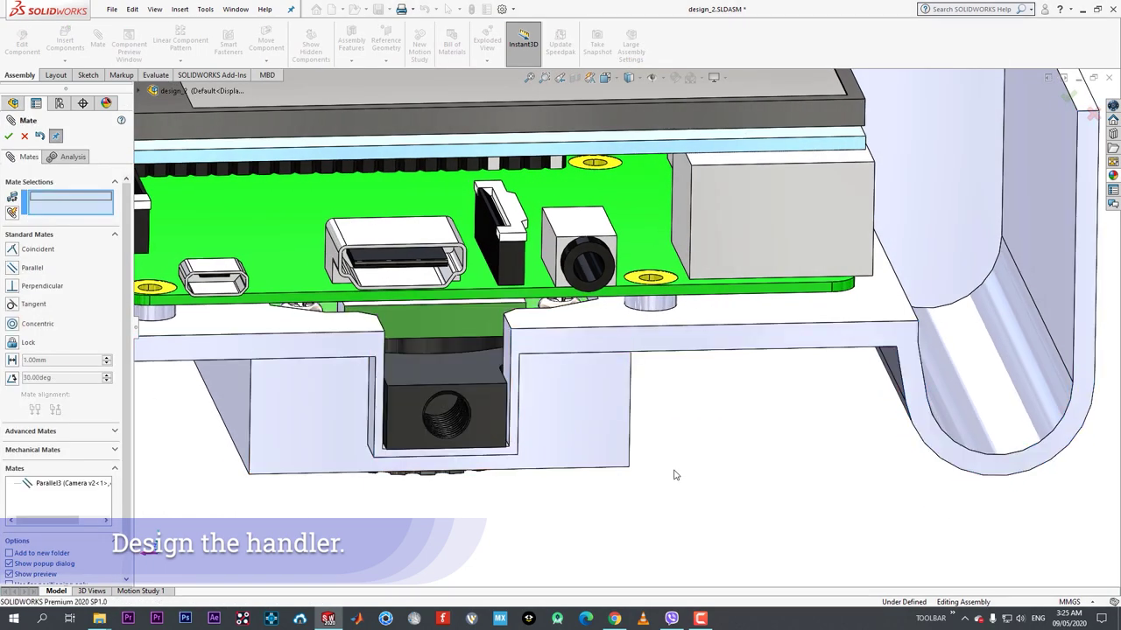
{"action": "scroll", "coordinate": [675, 475], "scroll_direction": "up", "scroll_amount": 5}
{"action": "left_click", "coordinate": [8, 135]}
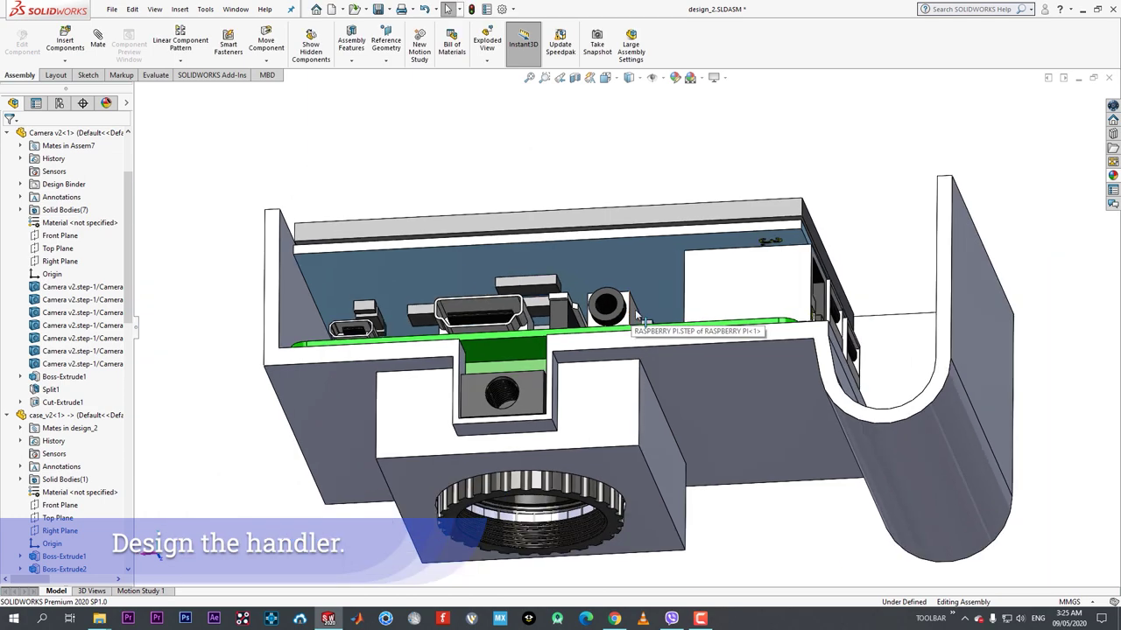
- Examine how the display, Raspberry Pi board and camera sit inside the case from several angles
{"action": "middle_click", "coordinate": [536, 394]}
{"action": "middle_click_drag", "start_coordinate": [543, 396], "coordinate": [552, 528]}
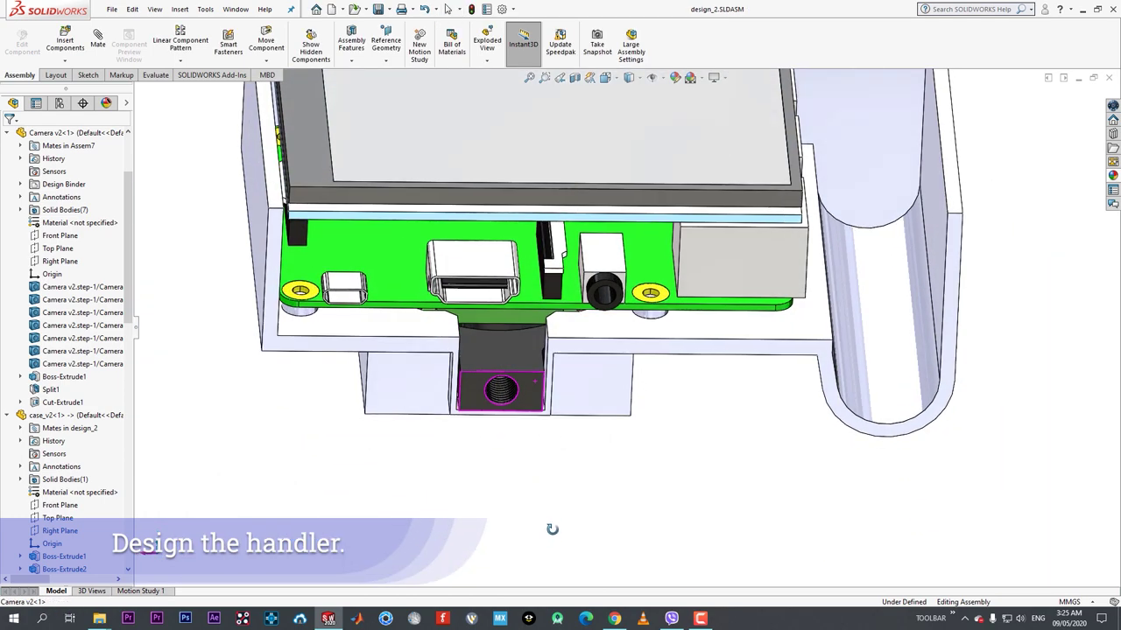
{"action": "scroll", "coordinate": [626, 334], "scroll_direction": "up", "scroll_amount": 3}
{"action": "left_click", "coordinate": [524, 262]}
{"action": "left_click", "coordinate": [362, 404]}
{"action": "middle_click_drag", "start_coordinate": [361, 403], "coordinate": [396, 368]}
{"action": "scroll", "coordinate": [573, 383], "scroll_direction": "down", "scroll_amount": 3}
{"action": "middle_click", "coordinate": [579, 375]}
{"action": "middle_click_drag", "start_coordinate": [579, 375], "coordinate": [587, 327]}
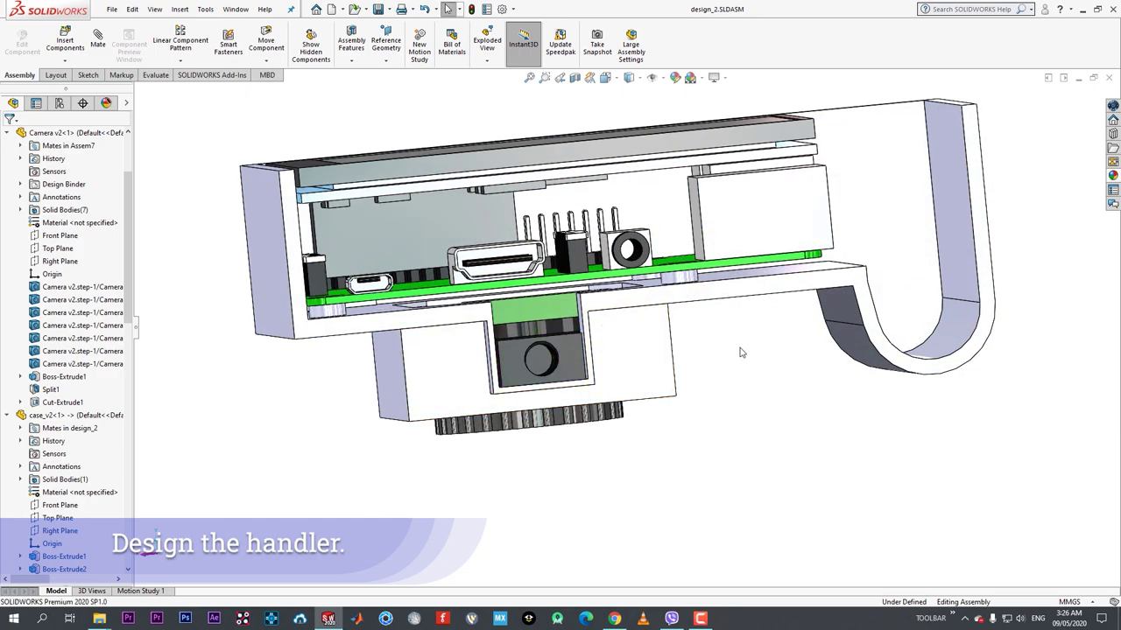
{"action": "middle_click_drag", "start_coordinate": [740, 352], "coordinate": [605, 358]}
{"action": "scroll", "coordinate": [635, 338], "scroll_direction": "up", "scroll_amount": 3}
{"action": "middle_click_drag", "start_coordinate": [609, 285], "coordinate": [647, 278]}
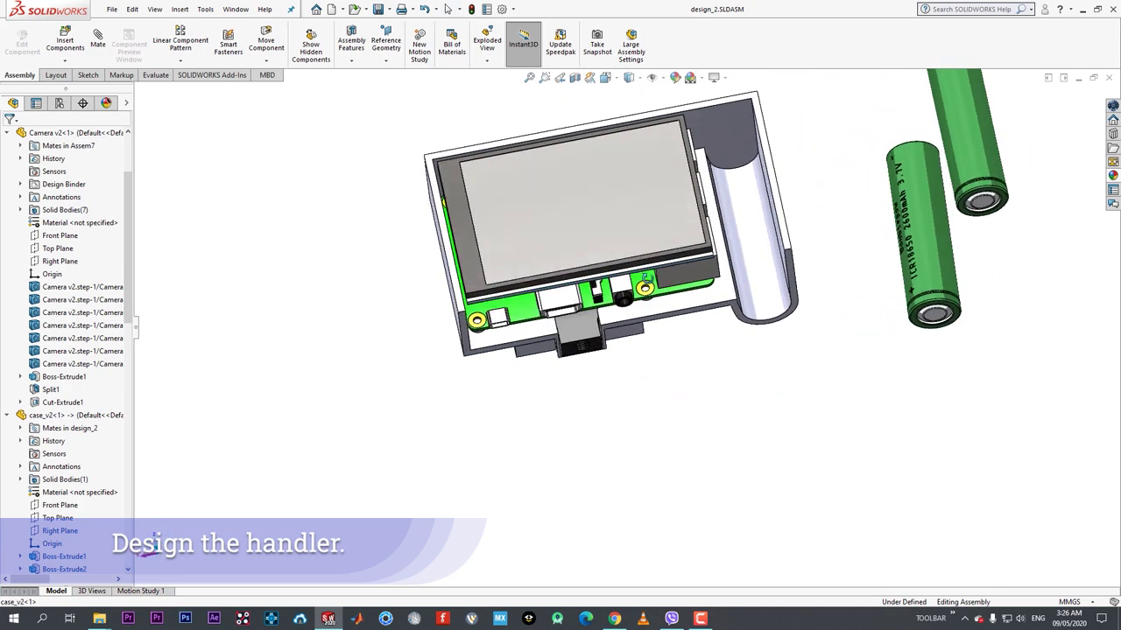
{"action": "middle_click_drag", "start_coordinate": [622, 345], "coordinate": [597, 313]}
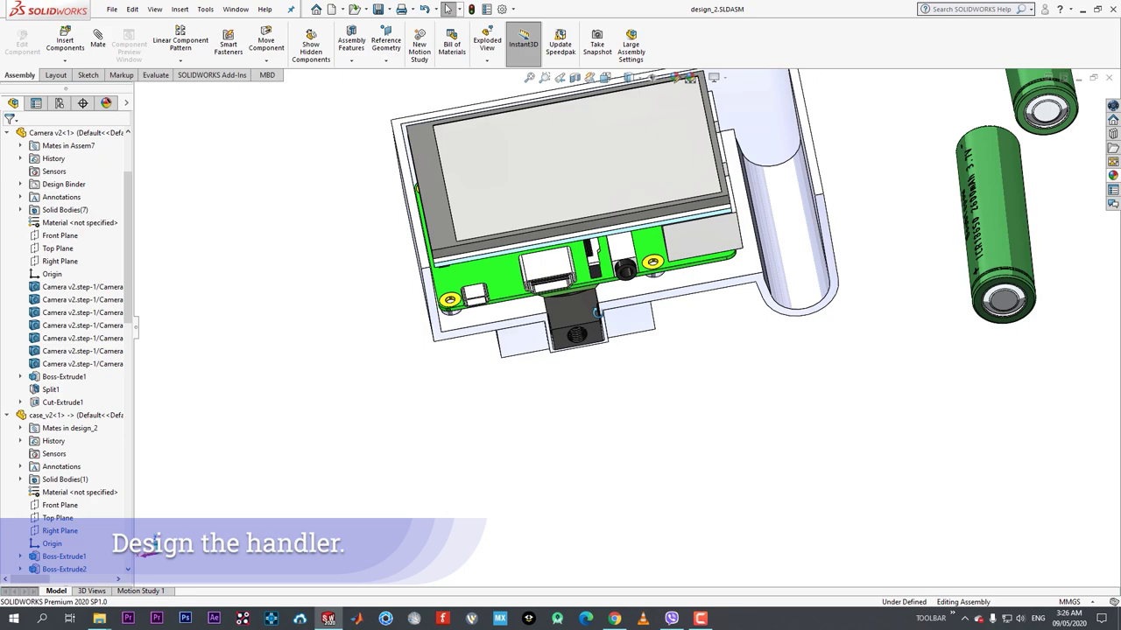
- Inspect the camera's mounting block in its recess and the gap between the display's corner and the case's side wall
{"action": "scroll", "coordinate": [600, 323], "scroll_direction": "down", "scroll_amount": 4}
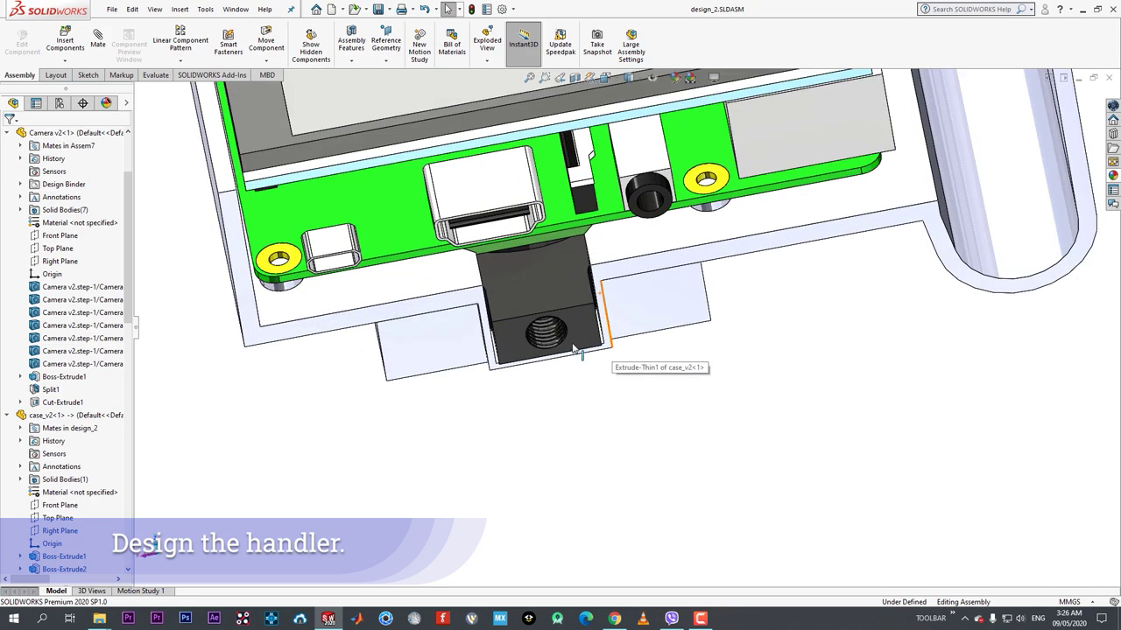
{"action": "middle_click_drag", "start_coordinate": [575, 345], "coordinate": [563, 253]}
{"action": "mouse_move", "coordinate": [563, 292]}
{"action": "middle_mouse_down"}
{"action": "mouse_move", "coordinate": [535, 263]}
{"action": "mouse_move", "coordinate": [567, 309]}
{"action": "middle_mouse_up"}
{"action": "scroll", "coordinate": [566, 308], "scroll_direction": "up", "scroll_amount": 5}
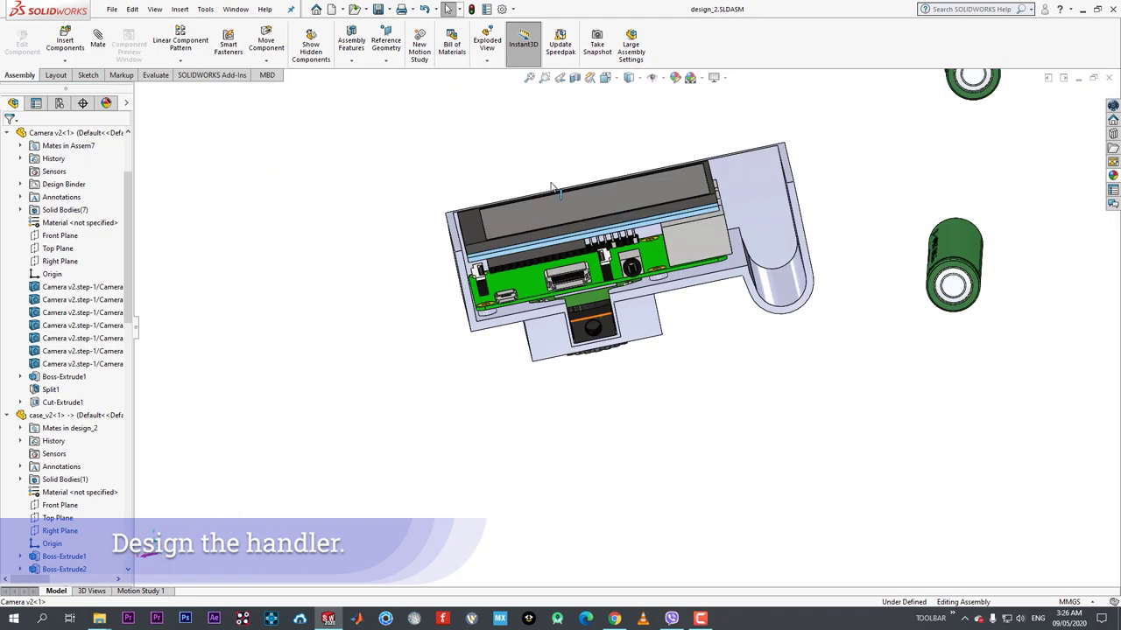
{"action": "middle_click_drag", "start_coordinate": [575, 214], "coordinate": [598, 357]}
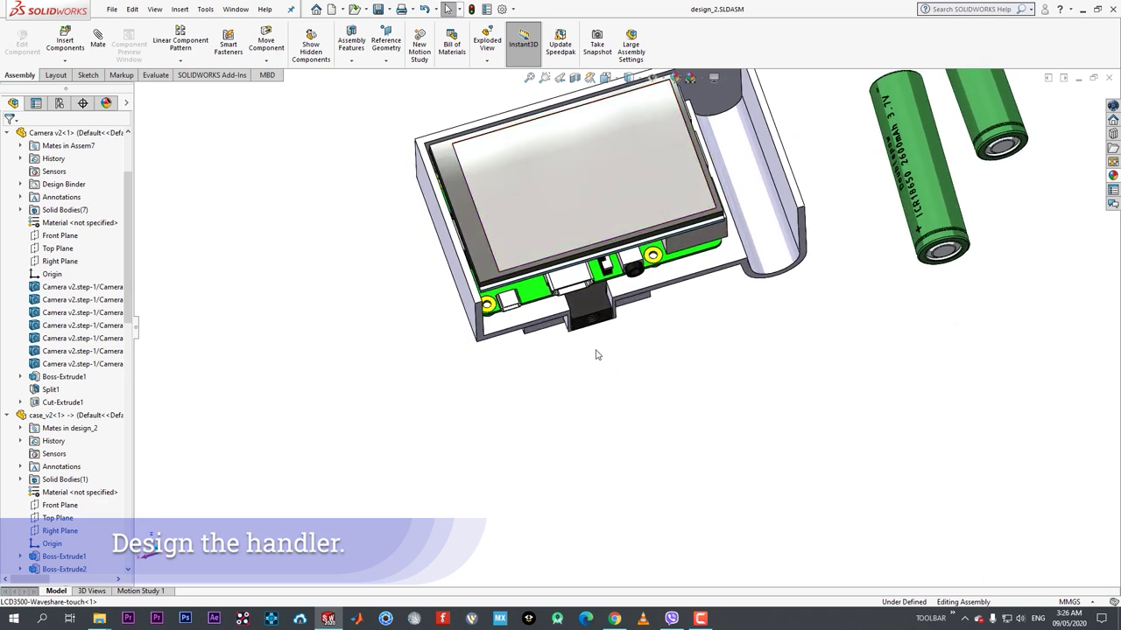
{"action": "middle_click_drag", "start_coordinate": [592, 350], "coordinate": [516, 197]}
{"action": "scroll", "coordinate": [557, 207], "scroll_direction": "down", "scroll_amount": 3}
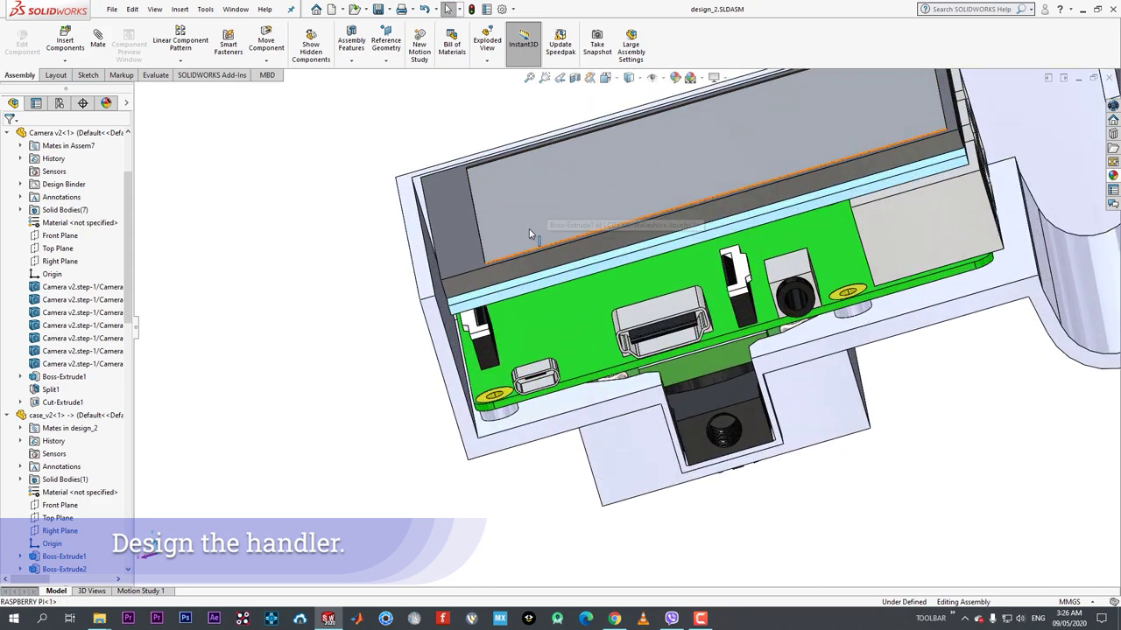
{"action": "middle_click_drag", "start_coordinate": [463, 276], "coordinate": [459, 228]}
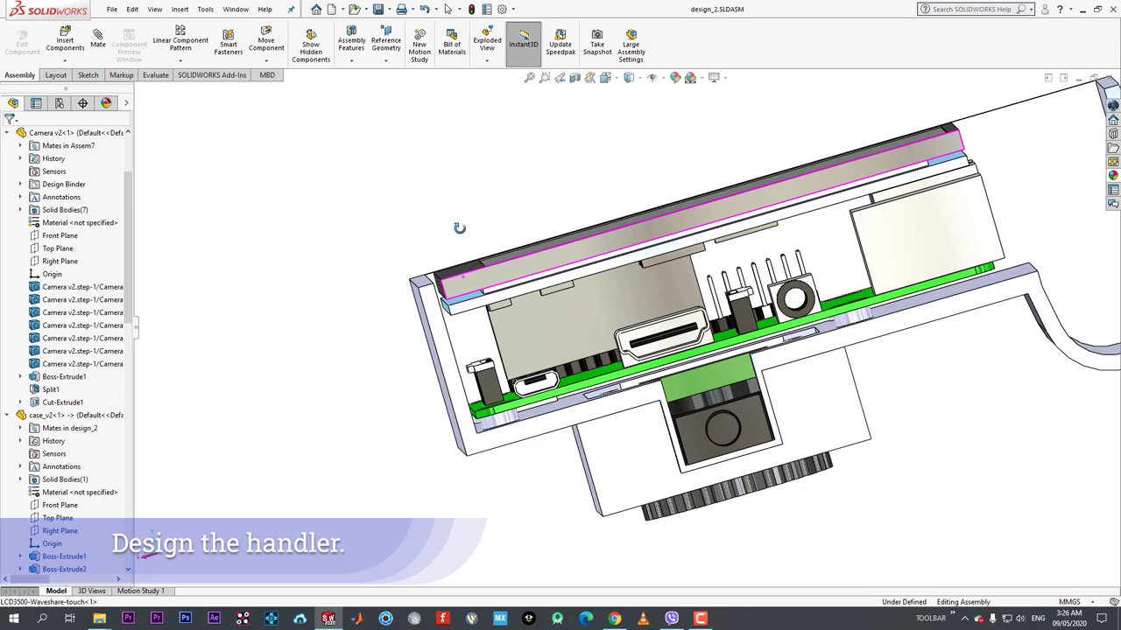
{"action": "scroll", "coordinate": [465, 236], "scroll_direction": "down", "scroll_amount": 3}
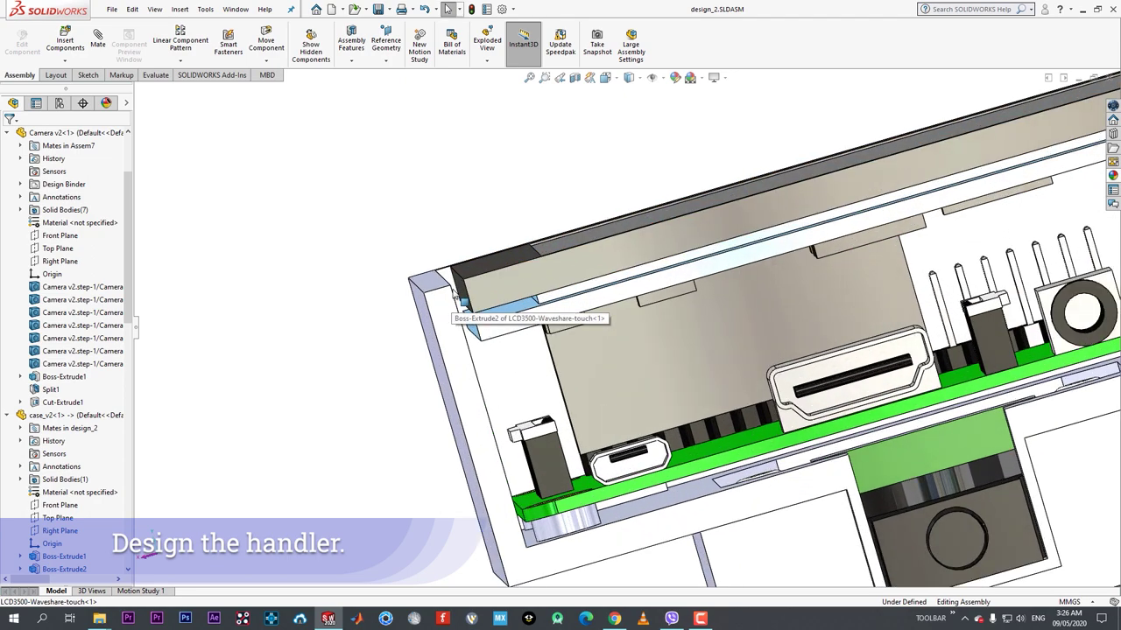
{"action": "scroll", "coordinate": [504, 314], "scroll_direction": "down", "scroll_amount": 3}
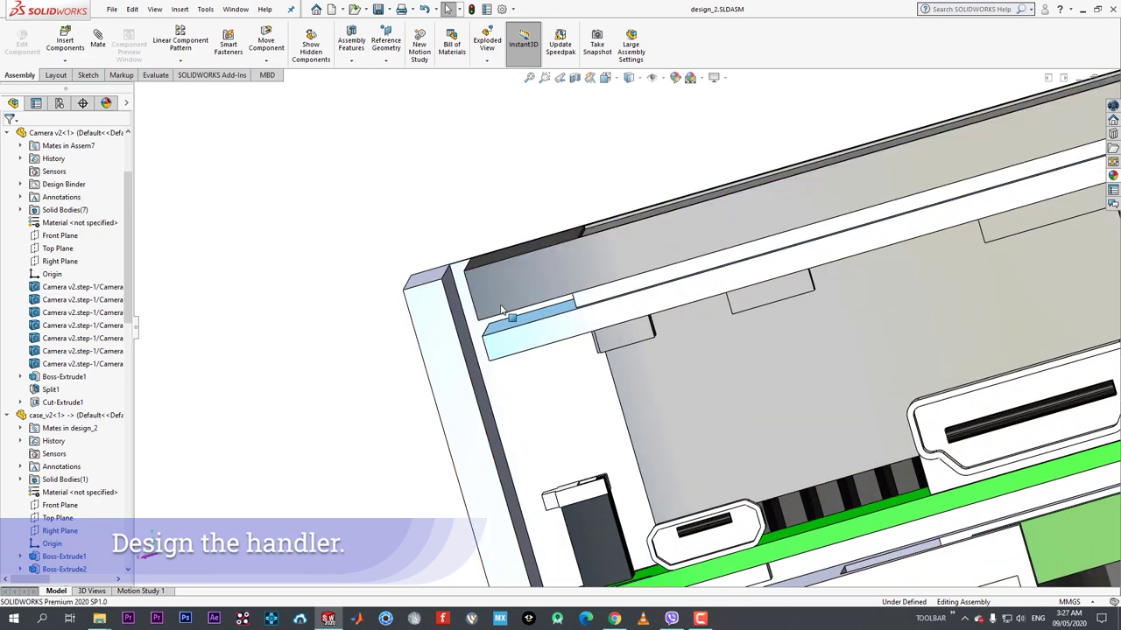
- Sketch a small rectangle on the inner face of the case's closed end wall, starting at the rim corner with the side wall
{"action": "middle_click_drag", "start_coordinate": [486, 305], "coordinate": [466, 284]}
{"action": "left_click", "coordinate": [465, 265]}
{"action": "key", "text": "r"}
{"action": "left_click", "coordinate": [449, 256]}
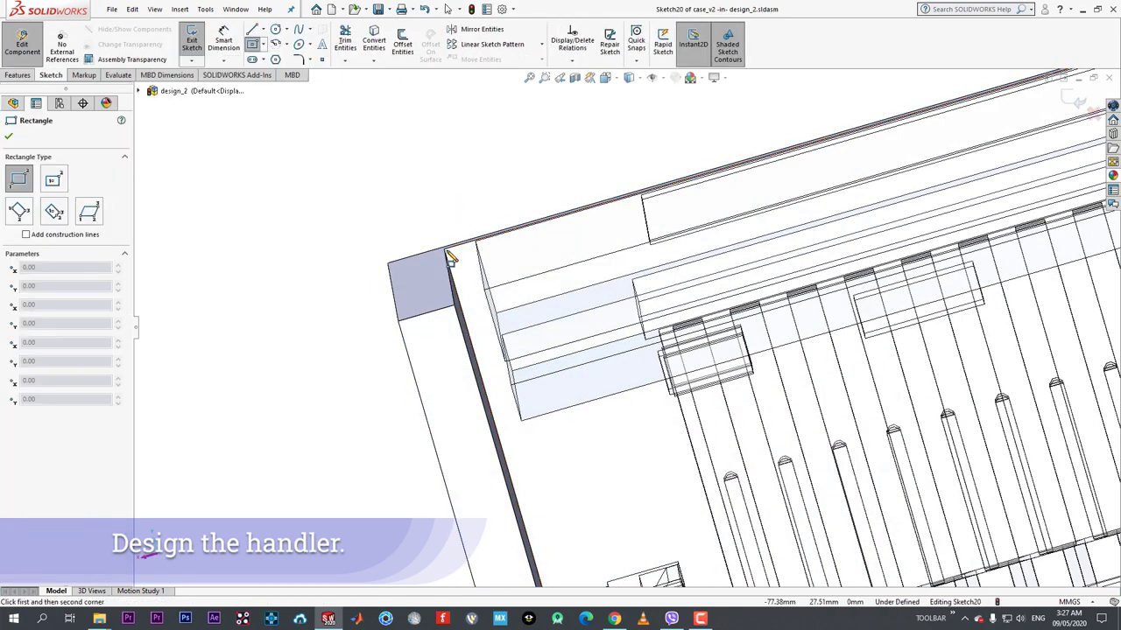
{"action": "left_click", "coordinate": [446, 251]}
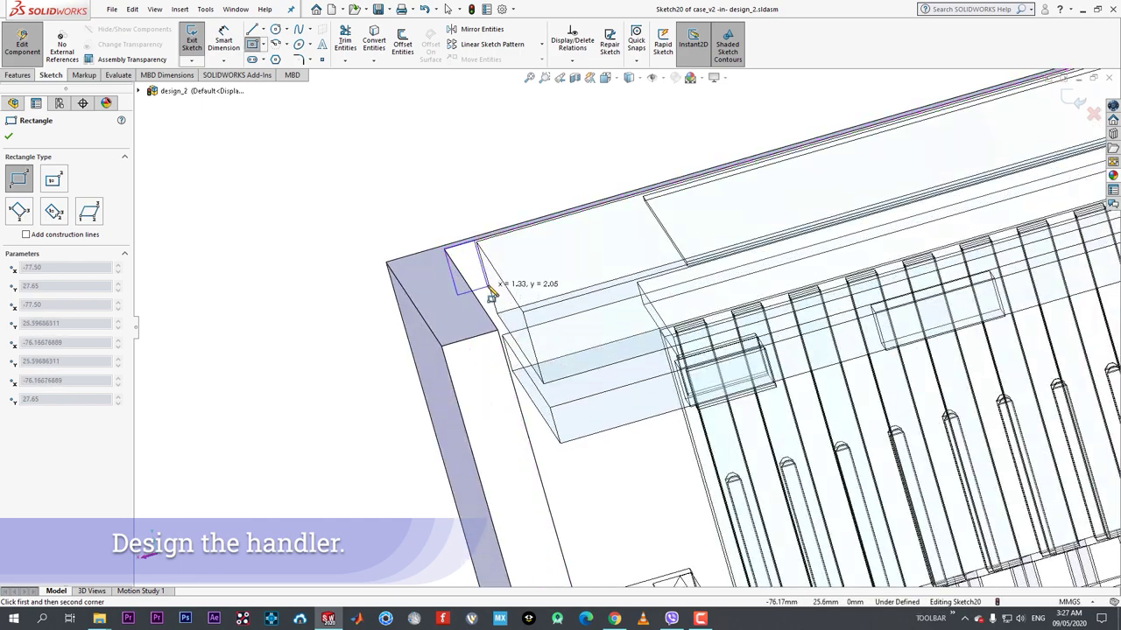
{"action": "left_click", "coordinate": [482, 277]}
{"action": "right_click", "coordinate": [482, 277]}
{"action": "left_click", "coordinate": [501, 285]}
{"action": "middle_click_drag", "start_coordinate": [499, 298], "coordinate": [493, 261]}
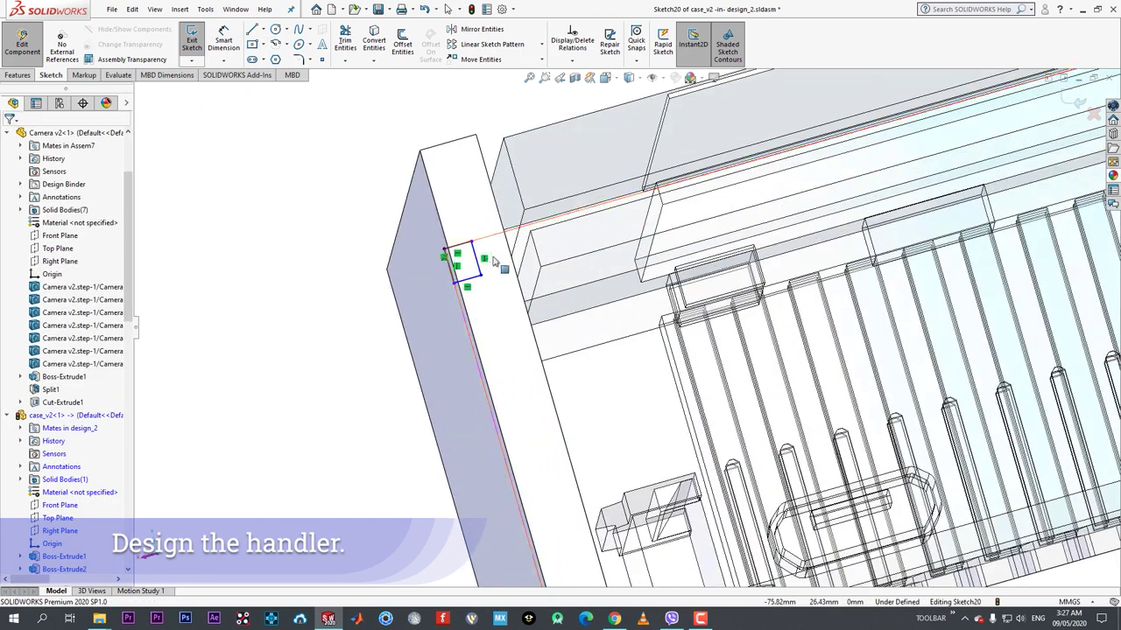
{"action": "left_click", "coordinate": [518, 191]}
{"action": "mouse_move", "coordinate": [518, 191]}
{"action": "middle_mouse_down"}
{"action": "mouse_move", "coordinate": [520, 245]}
{"action": "mouse_move", "coordinate": [512, 164]}
{"action": "middle_mouse_up"}
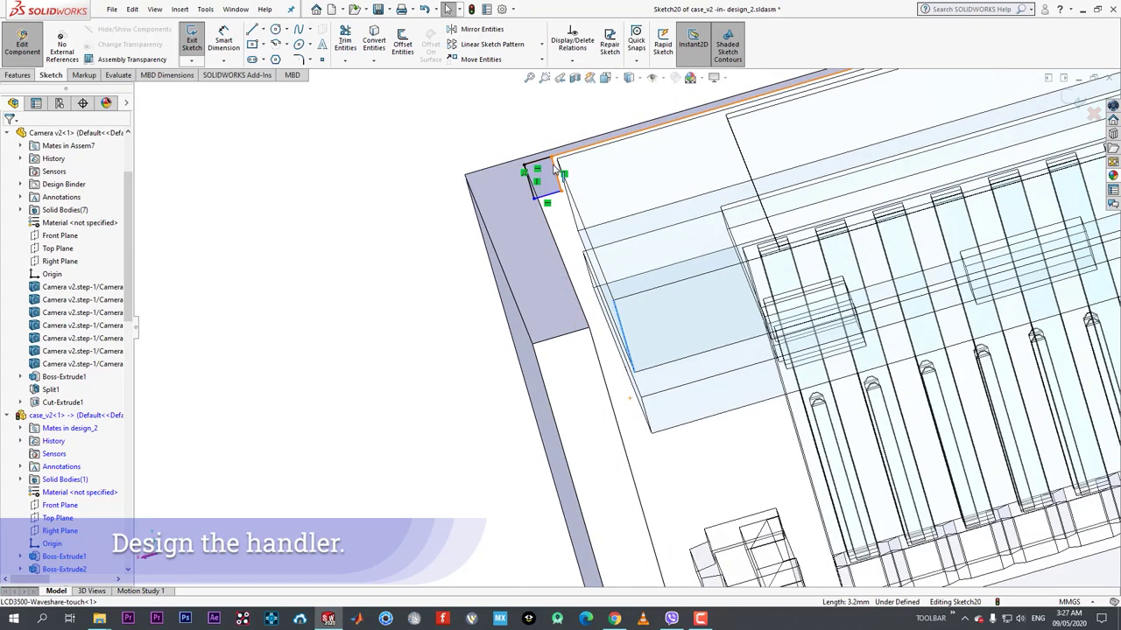
{"action": "left_click", "coordinate": [557, 173], "text": "ctrl"}
{"action": "left_click", "coordinate": [505, 142]}
- Dimension the rectangle 0.1 mm from the display's side edge and set its height to 2 mm
{"action": "scroll", "coordinate": [555, 185], "scroll_direction": "down", "scroll_amount": 3}
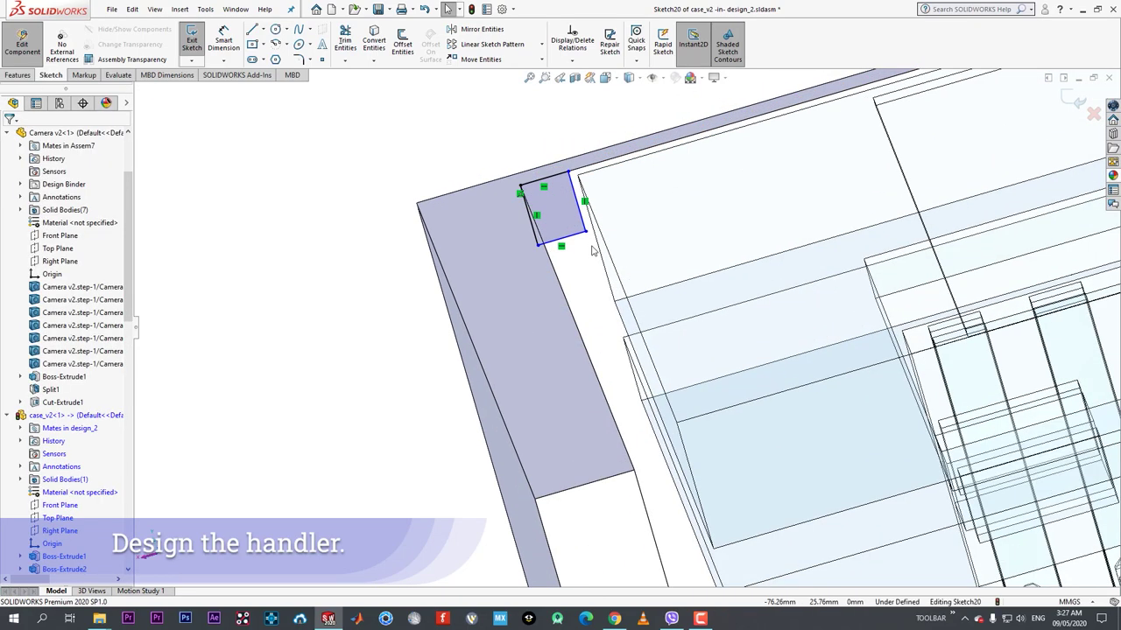
{"action": "scroll", "coordinate": [654, 369], "scroll_direction": "up", "scroll_amount": 2}
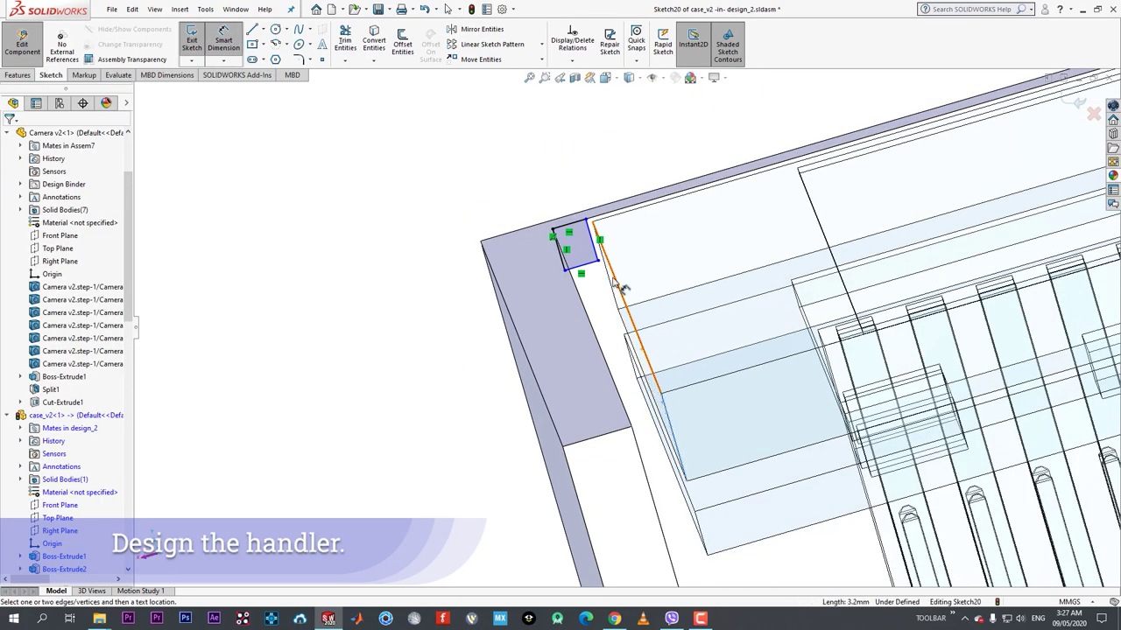
{"action": "scroll", "coordinate": [619, 287], "scroll_direction": "down", "scroll_amount": 2}
{"action": "left_click", "coordinate": [574, 173]}
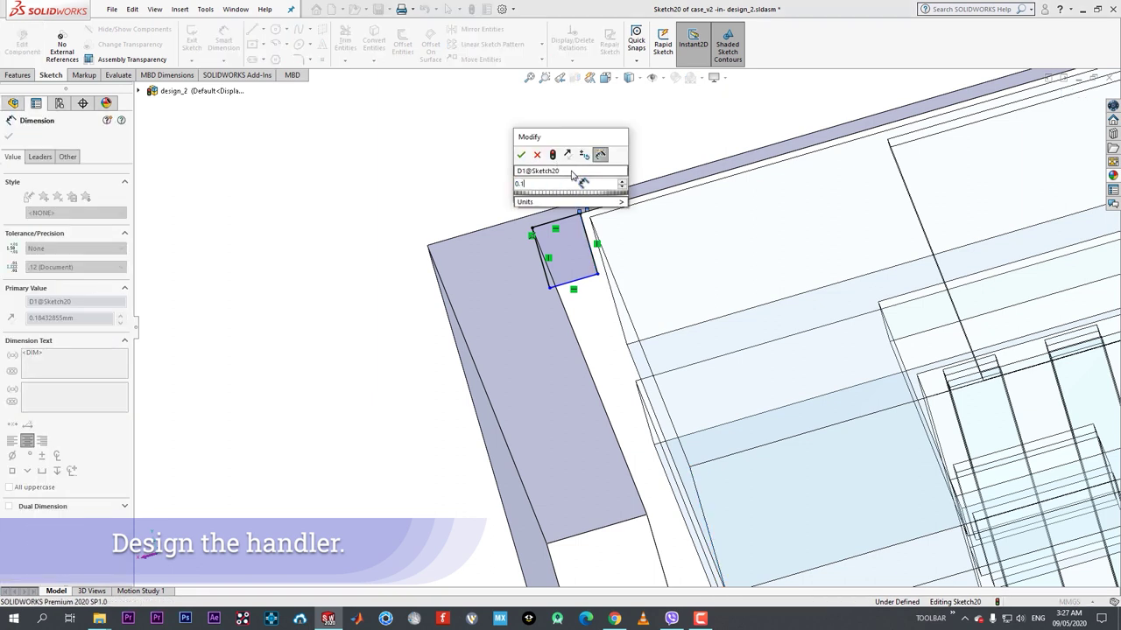
{"action": "key", "text": "Return"}
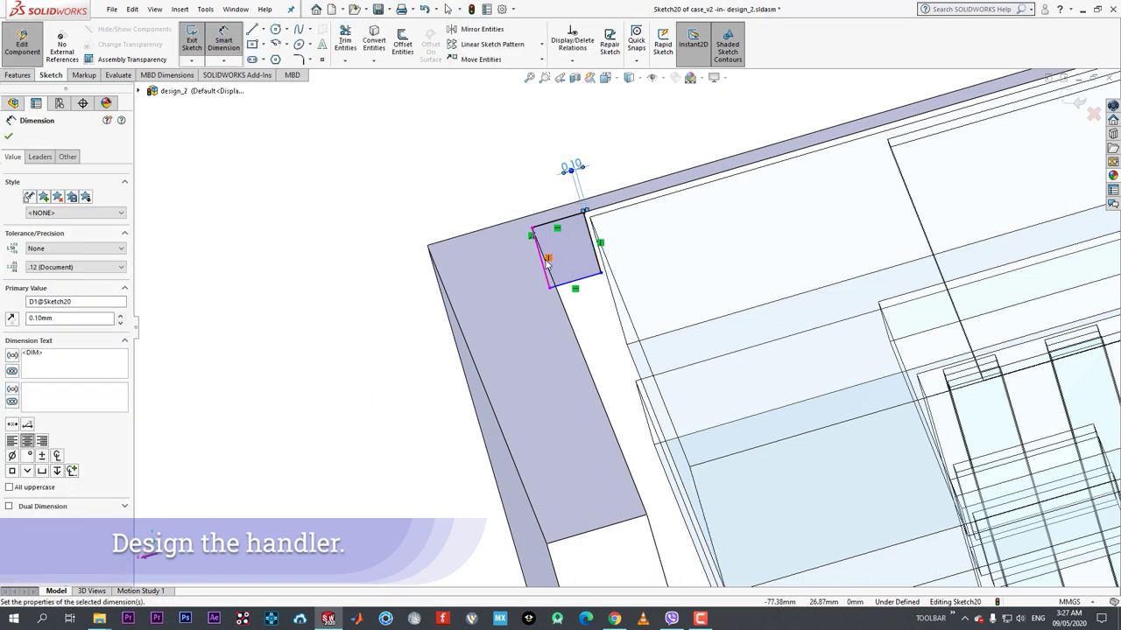
{"action": "left_click", "coordinate": [507, 265]}
{"action": "left_click", "coordinate": [368, 311]}
{"action": "type", "text": "2"}
{"action": "key", "text": "Return"}
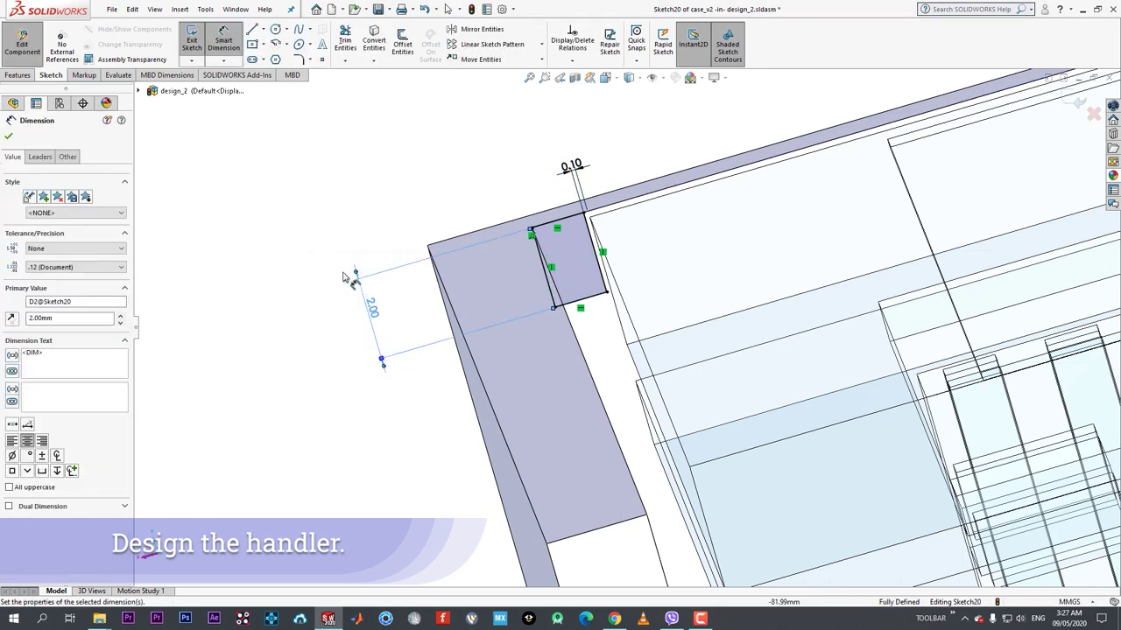
- Extrude the rectangle as a boss along the inside of the case's side wall to the open end
{"action": "left_click", "coordinate": [13, 103]}
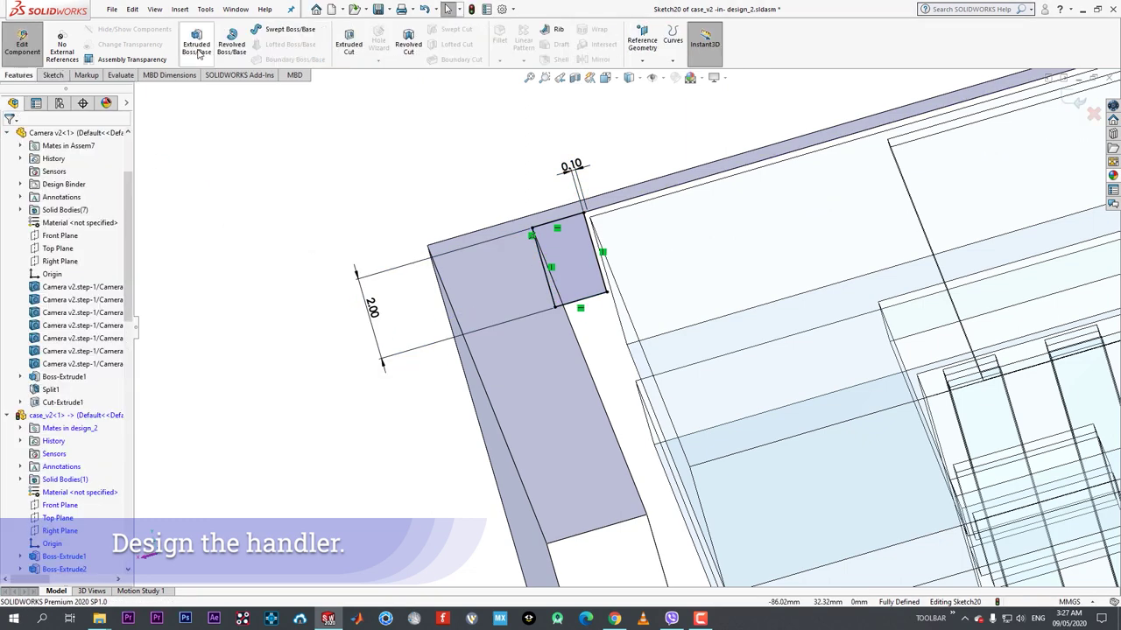
{"action": "left_click", "coordinate": [44, 248]}
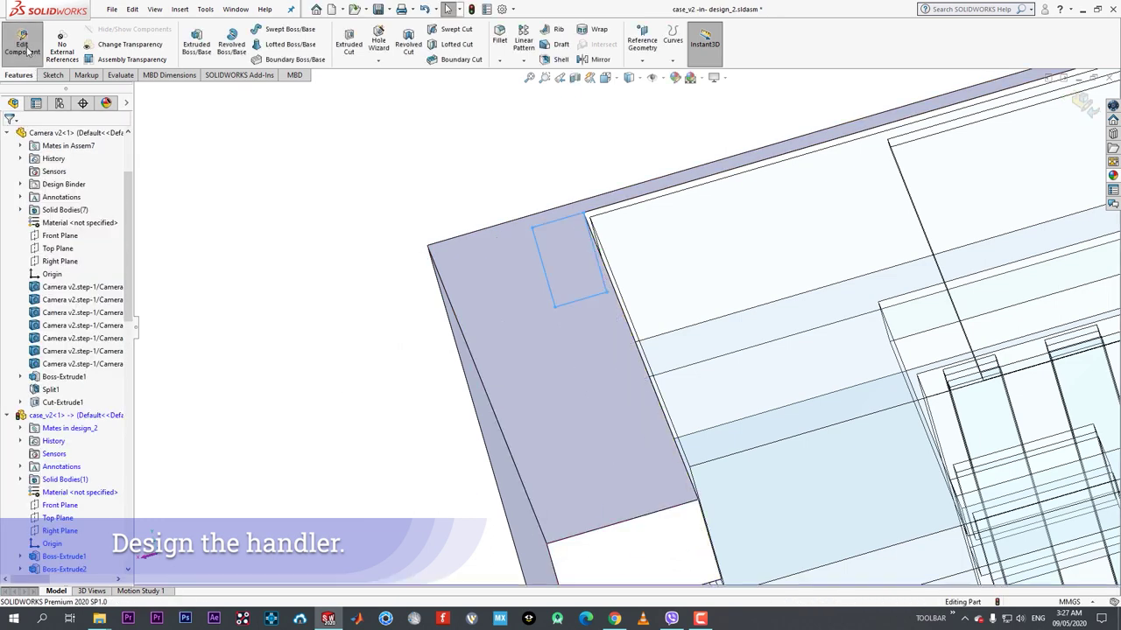
- Inspect the new ledge beside the display and the open space between the display and the handle side of the case
{"action": "scroll", "coordinate": [657, 383], "scroll_direction": "up", "scroll_amount": 10}
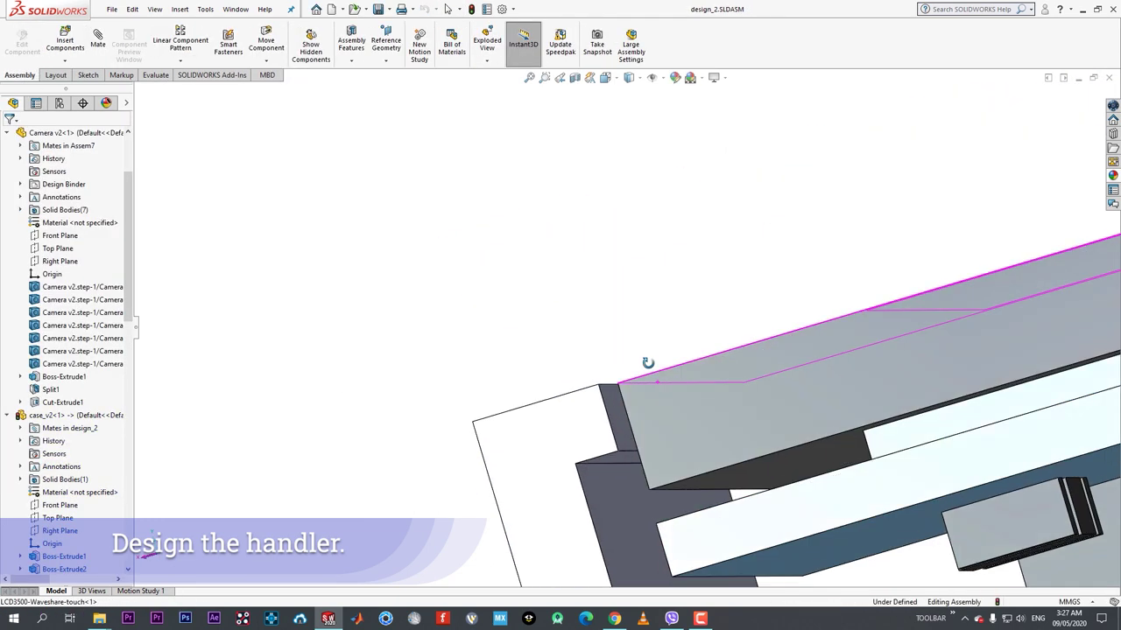
{"action": "scroll", "coordinate": [735, 384], "scroll_direction": "up", "scroll_amount": 3}
{"action": "scroll", "coordinate": [815, 270], "scroll_direction": "down", "scroll_amount": 3}
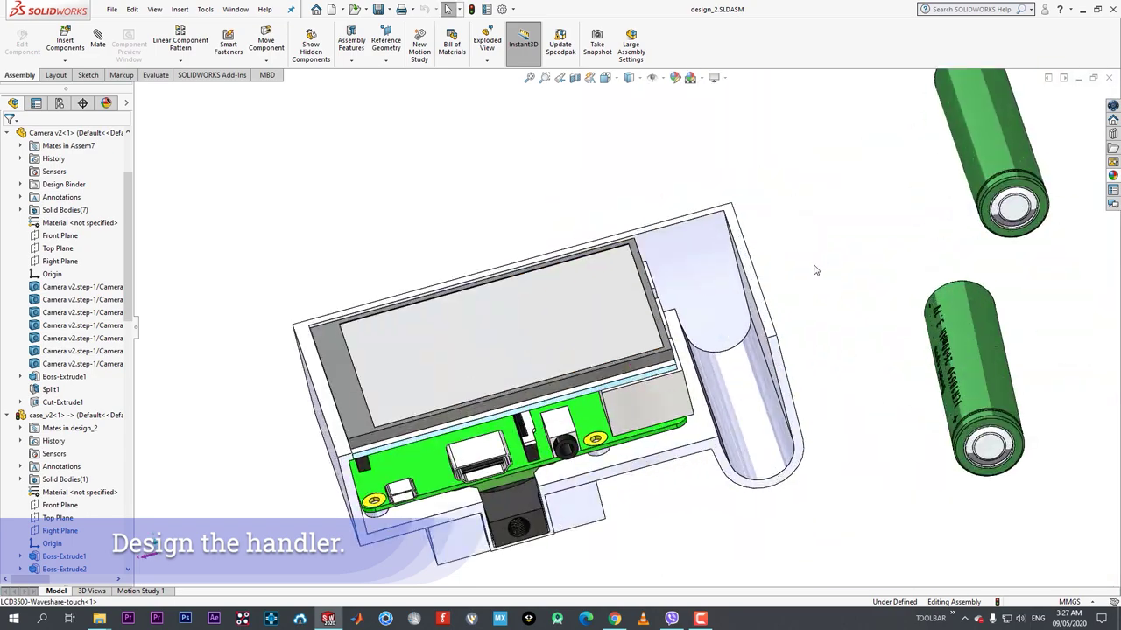
{"action": "middle_click_drag", "start_coordinate": [779, 253], "coordinate": [755, 188]}
{"action": "scroll", "coordinate": [740, 293], "scroll_direction": "down", "scroll_amount": 1}
{"action": "middle_click_drag", "start_coordinate": [705, 321], "coordinate": [675, 263]}
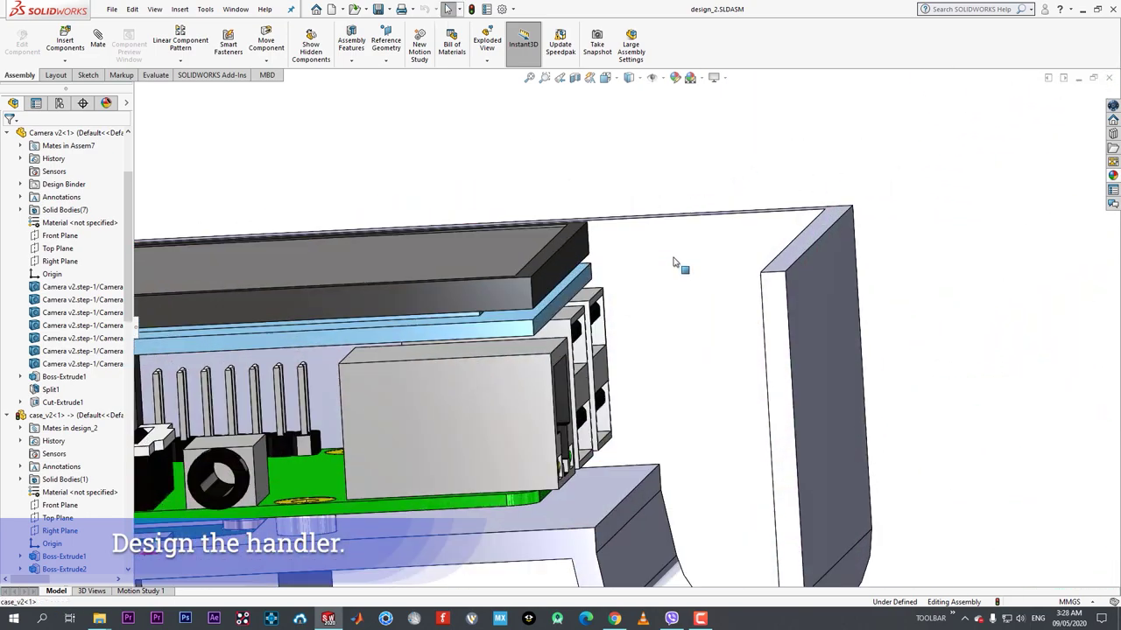
{"action": "left_click", "coordinate": [646, 254]}
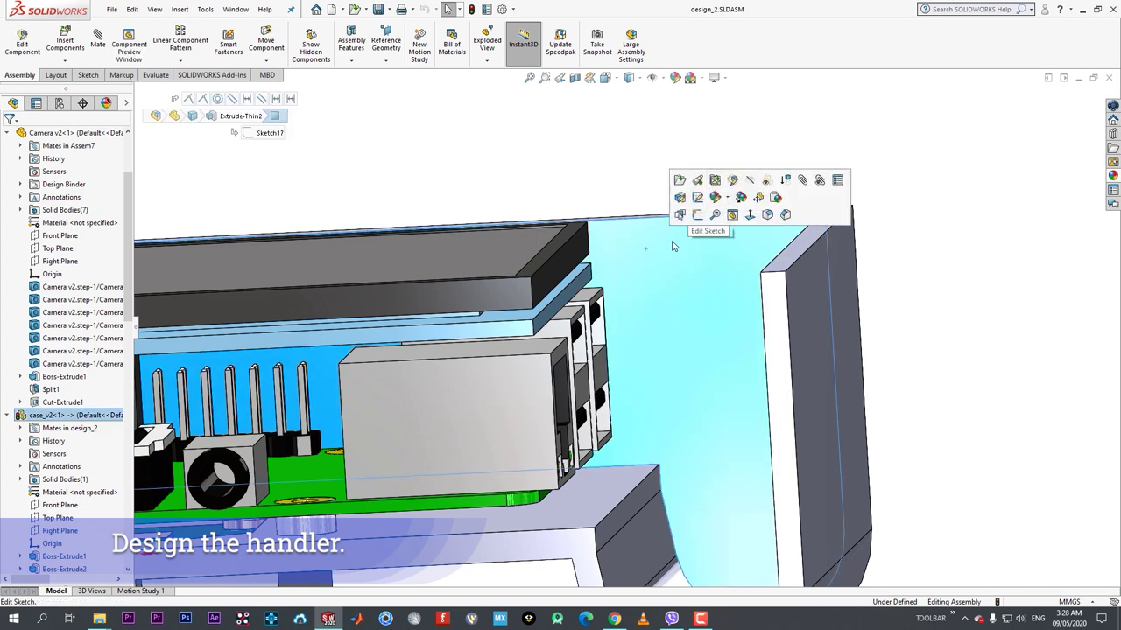
{"action": "scroll", "coordinate": [673, 246], "scroll_direction": "up", "scroll_amount": 4}
{"action": "left_click", "coordinate": [861, 318]}
{"action": "mouse_move", "coordinate": [507, 306]}
{"action": "middle_mouse_down"}
{"action": "mouse_move", "coordinate": [504, 324]}
{"action": "mouse_move", "coordinate": [500, 315]}
{"action": "middle_mouse_up"}
{"action": "scroll", "coordinate": [312, 310], "scroll_direction": "down", "scroll_amount": 3}
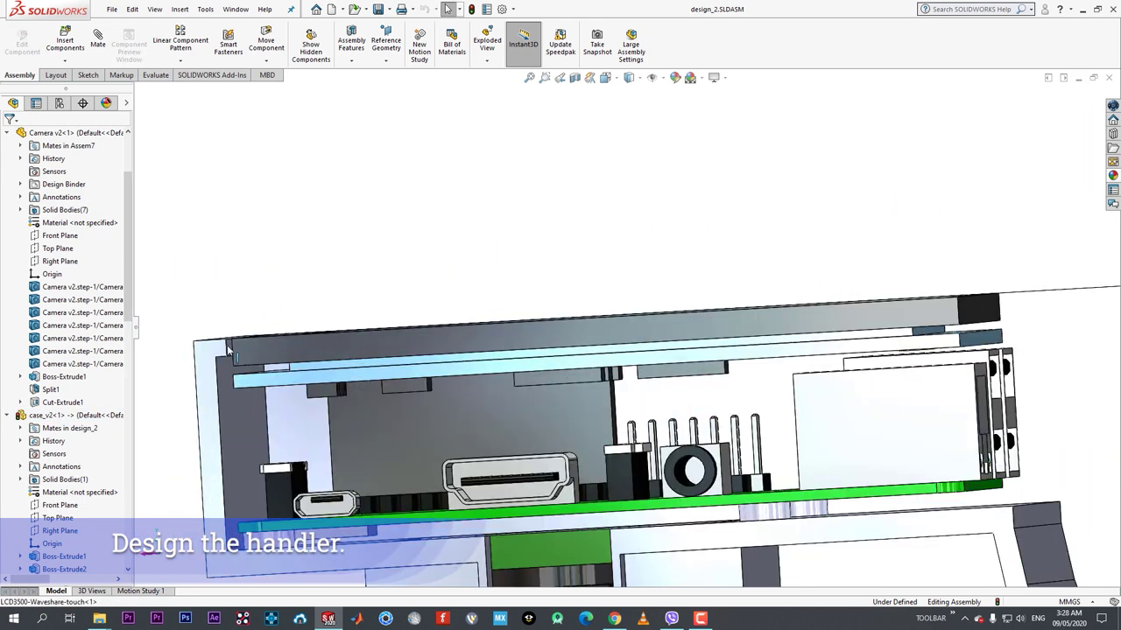
- Add a rectangle to the ledge's sketch, filling the space from the display's edge to the inner wall on the handle side
{"action": "left_click", "coordinate": [280, 291]}
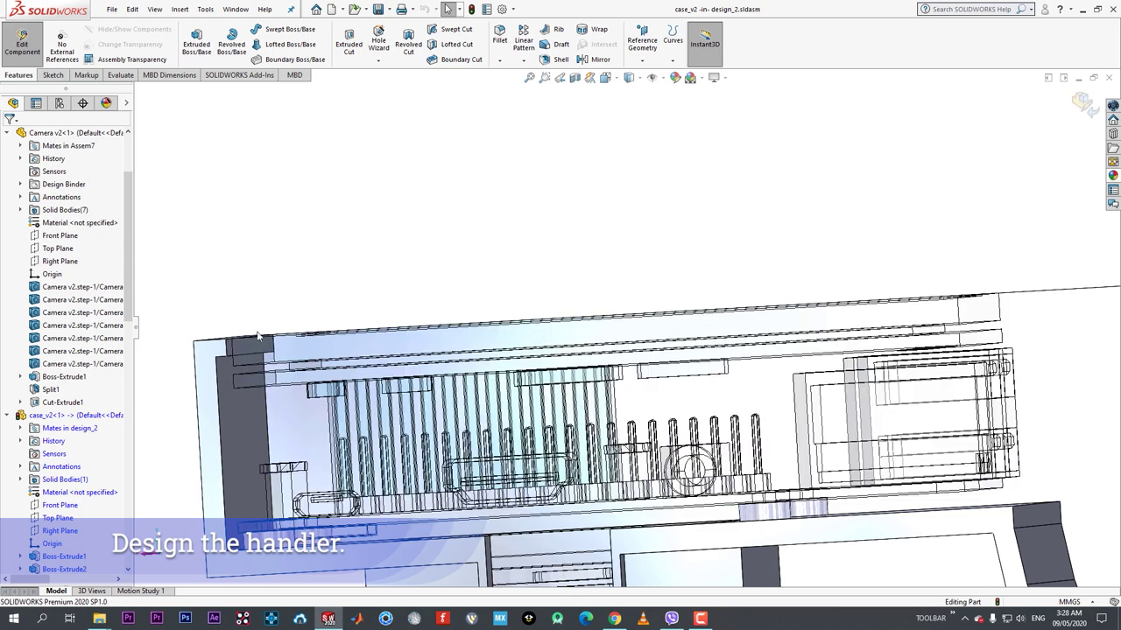
{"action": "left_click", "coordinate": [230, 350]}
{"action": "key", "text": "space"}
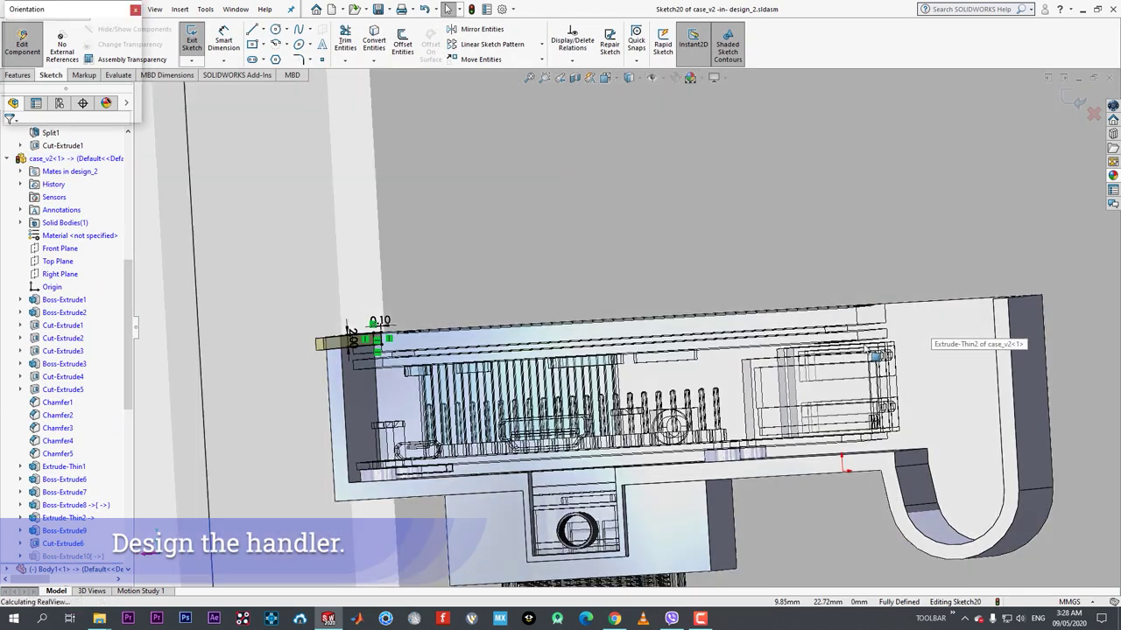
{"action": "left_click", "coordinate": [566, 338]}
{"action": "scroll", "coordinate": [702, 308], "scroll_direction": "down", "scroll_amount": 5}
{"action": "scroll", "coordinate": [673, 318], "scroll_direction": "down", "scroll_amount": 1}
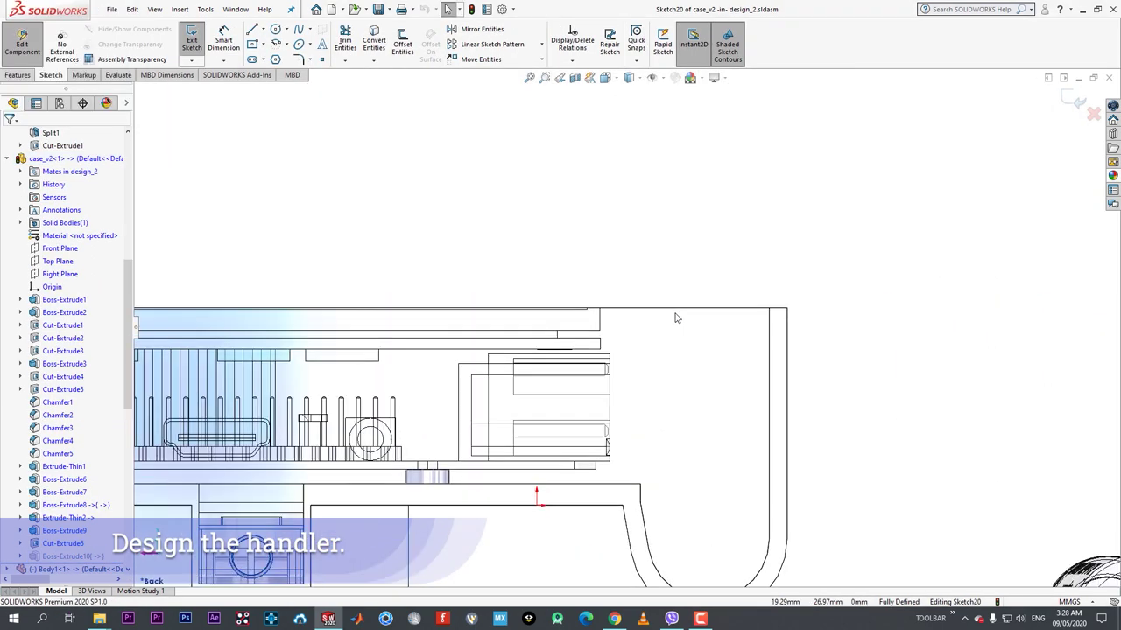
{"action": "key", "text": "r"}
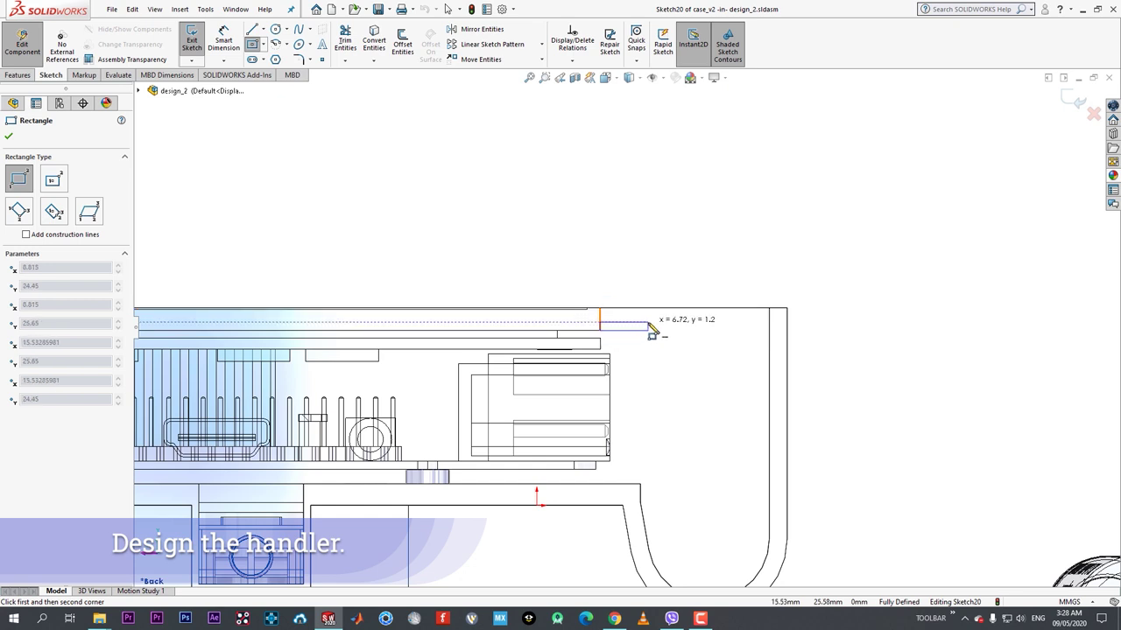
{"action": "left_click", "coordinate": [769, 308]}
{"action": "right_click", "coordinate": [769, 309]}
{"action": "left_click", "coordinate": [795, 317]}
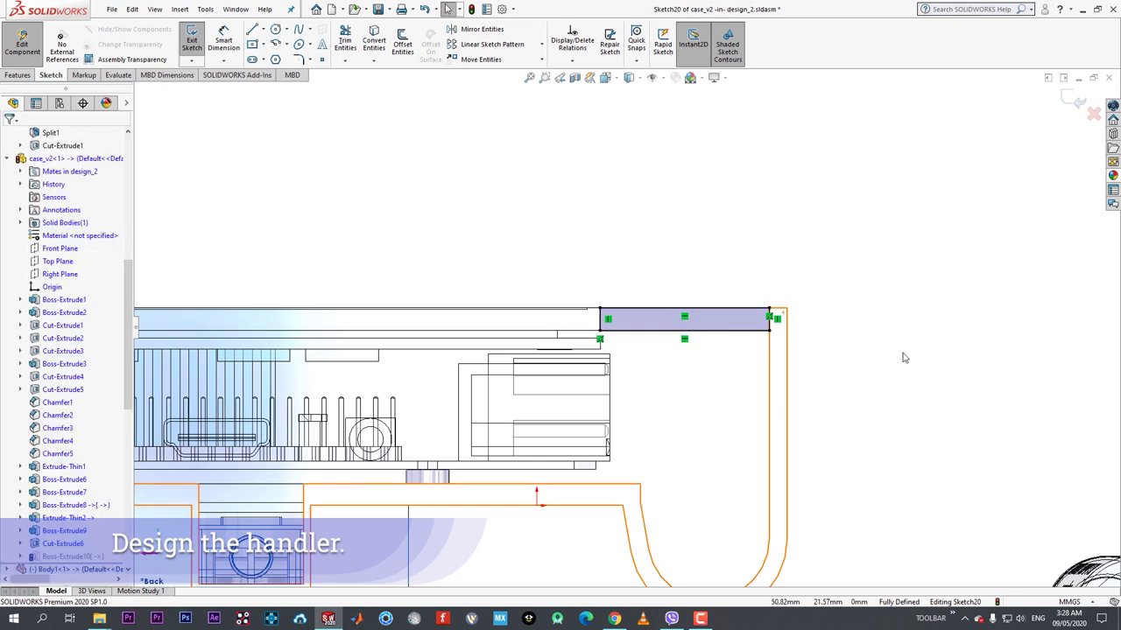
{"action": "scroll", "coordinate": [627, 328], "scroll_direction": "up", "scroll_amount": 3}
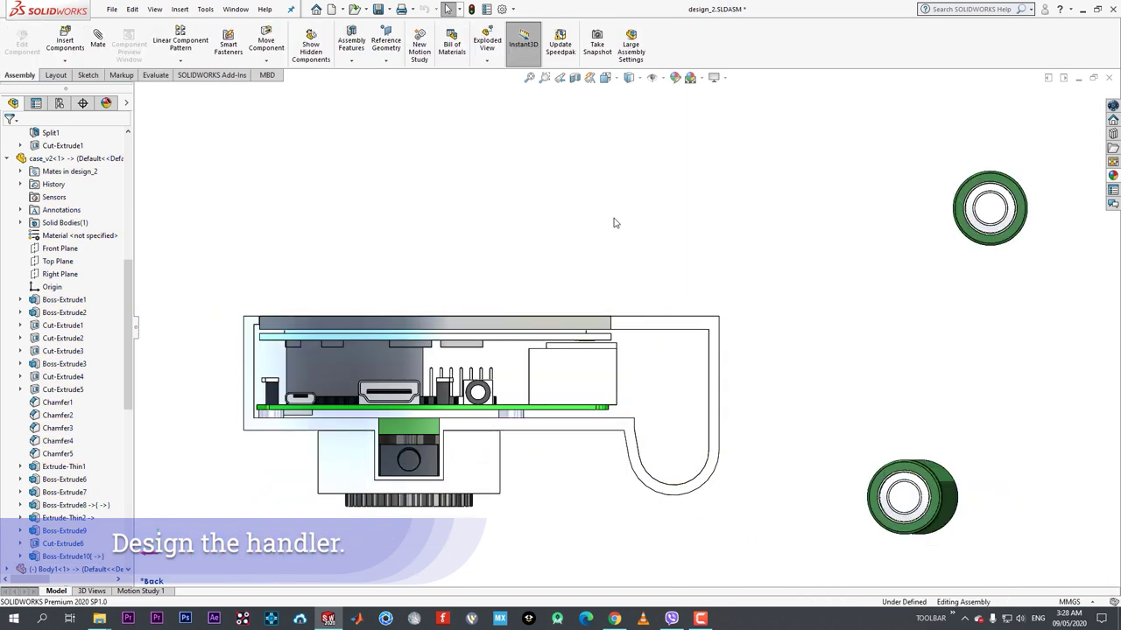
- Inspect the remaining gap between the display's end and the case's closed end wall
{"action": "middle_click_drag", "start_coordinate": [616, 222], "coordinate": [538, 501]}
{"action": "scroll", "coordinate": [521, 297], "scroll_direction": "down", "scroll_amount": 3}
{"action": "middle_click_drag", "start_coordinate": [520, 297], "coordinate": [560, 382]}
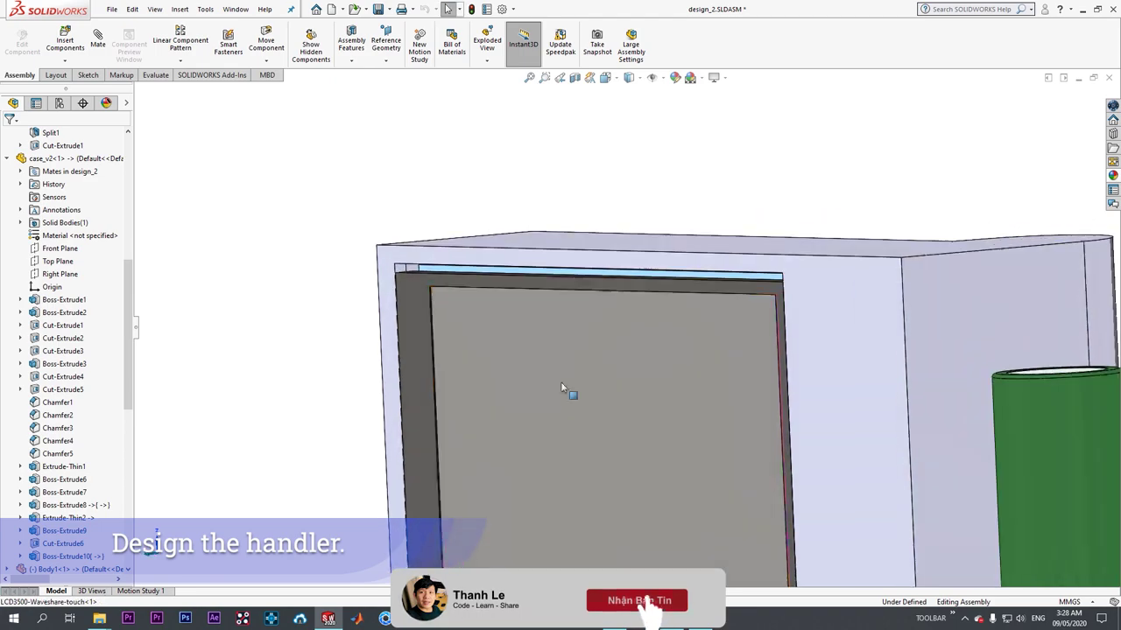
{"action": "left_click_drag", "start_coordinate": [560, 382], "coordinate": [567, 348]}
{"action": "middle_click_drag", "start_coordinate": [567, 348], "coordinate": [701, 307]}
{"action": "scroll", "coordinate": [561, 359], "scroll_direction": "down", "scroll_amount": 7}
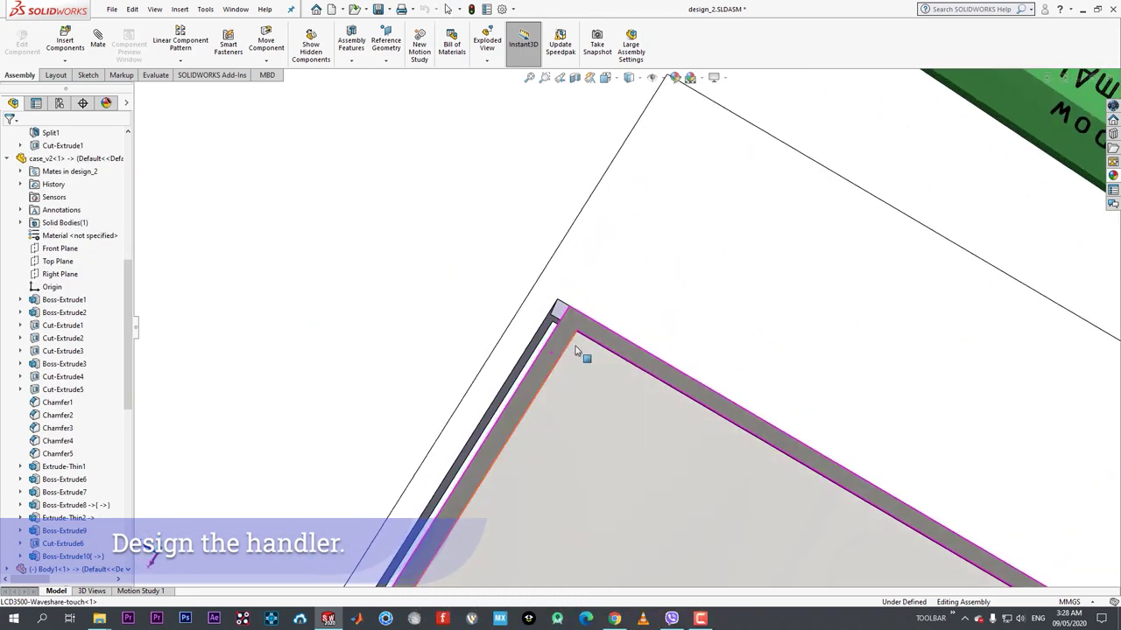
{"action": "middle_click_drag", "start_coordinate": [563, 345], "coordinate": [614, 327]}
- Sketch a long, narrow rectangle on the closed end wall's inner face, along the rim between the two side ledges
{"action": "left_click", "coordinate": [614, 328]}
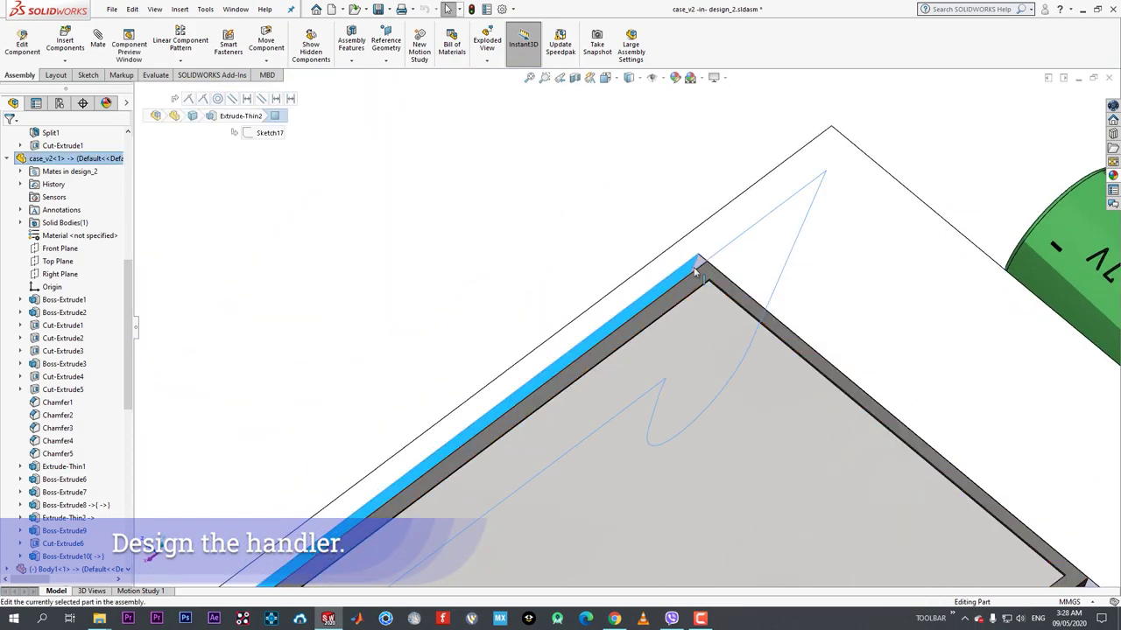
{"action": "scroll", "coordinate": [533, 430], "scroll_direction": "up", "scroll_amount": 6}
{"action": "middle_click_drag", "start_coordinate": [533, 430], "coordinate": [376, 388]}
{"action": "scroll", "coordinate": [376, 388], "scroll_direction": "down", "scroll_amount": 4}
{"action": "mouse_move", "coordinate": [408, 445]}
{"action": "middle_mouse_down"}
{"action": "mouse_move", "coordinate": [399, 473]}
{"action": "mouse_move", "coordinate": [386, 445]}
{"action": "middle_mouse_up"}
{"action": "scroll", "coordinate": [383, 441], "scroll_direction": "down", "scroll_amount": 3}
{"action": "key", "text": "r"}
{"action": "left_click", "coordinate": [393, 393]}
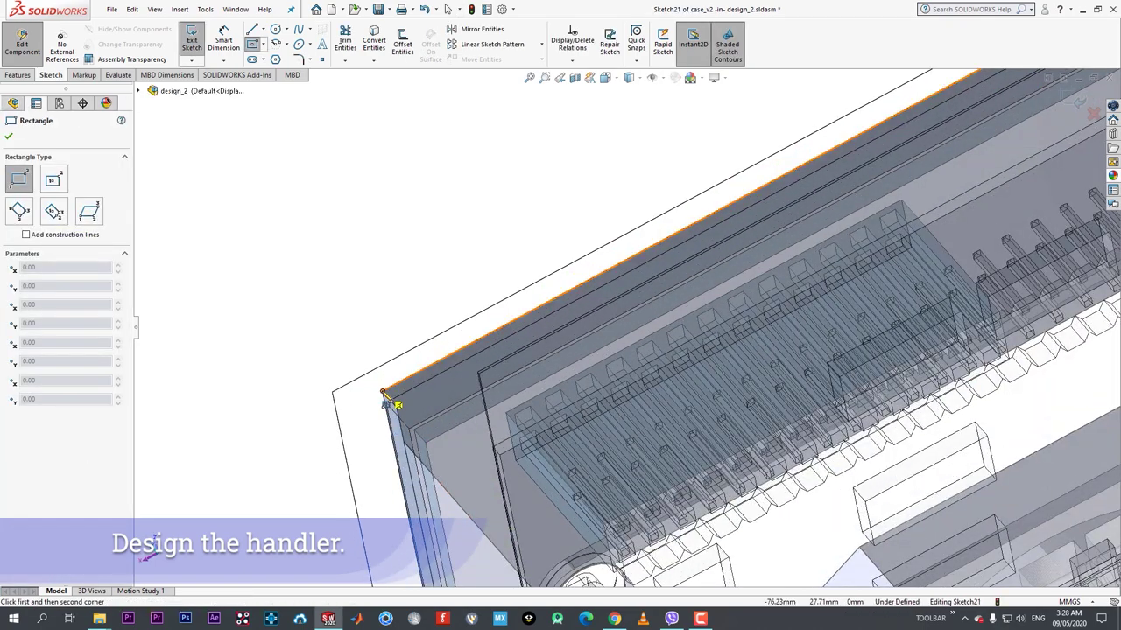
{"action": "left_click", "coordinate": [382, 391]}
{"action": "scroll", "coordinate": [383, 391], "scroll_direction": "up", "scroll_amount": 3}
{"action": "scroll", "coordinate": [788, 210], "scroll_direction": "down", "scroll_amount": 3}
{"action": "middle_click_drag", "start_coordinate": [632, 310], "coordinate": [686, 271]}
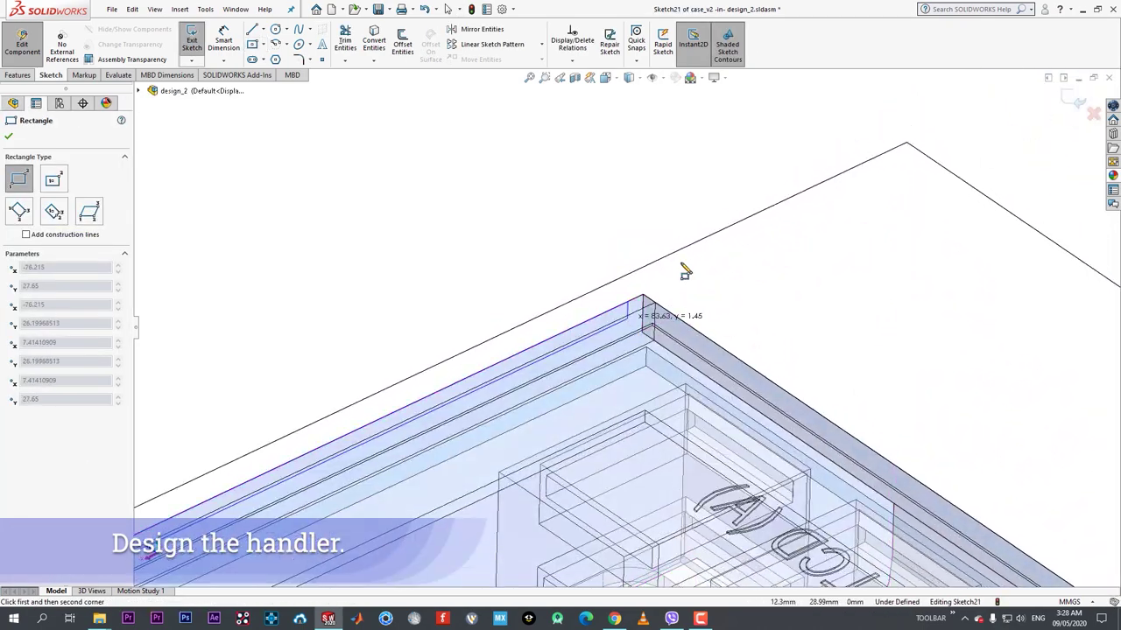
{"action": "scroll", "coordinate": [628, 323], "scroll_direction": "up", "scroll_amount": 4}
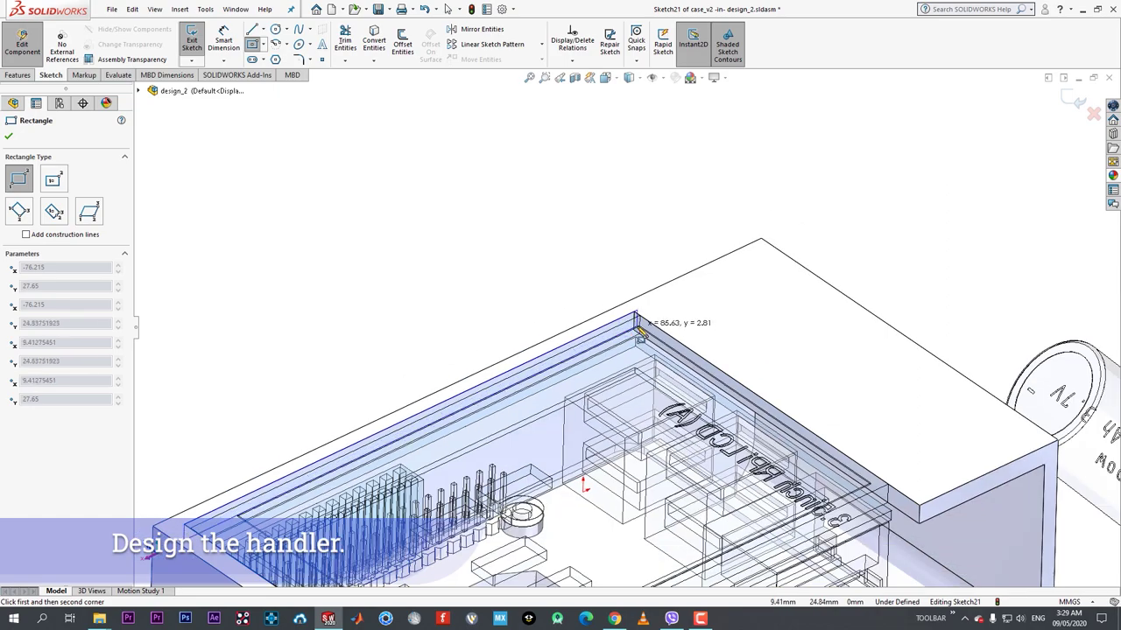
{"action": "scroll", "coordinate": [636, 323], "scroll_direction": "down", "scroll_amount": 5}
{"action": "left_click", "coordinate": [637, 323]}
{"action": "right_click", "coordinate": [638, 320]}
{"action": "left_click", "coordinate": [662, 329]}
- Dimension the end-wall rectangle's short side and set it to 3 mm
{"action": "scroll", "coordinate": [626, 325], "scroll_direction": "up", "scroll_amount": 4}
{"action": "mouse_move", "coordinate": [626, 325]}
{"action": "middle_mouse_down"}
{"action": "mouse_move", "coordinate": [677, 321]}
{"action": "mouse_move", "coordinate": [613, 255]}
{"action": "mouse_move", "coordinate": [610, 290]}
{"action": "middle_mouse_up"}
{"action": "scroll", "coordinate": [638, 322], "scroll_direction": "down", "scroll_amount": 4}
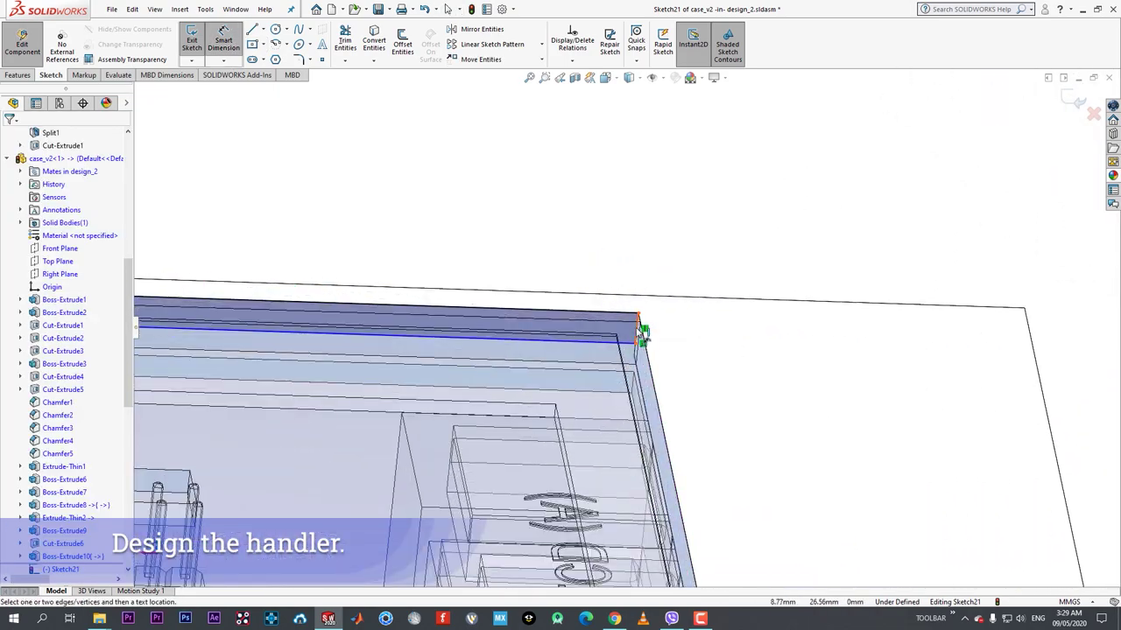
{"action": "left_click", "coordinate": [655, 333]}
{"action": "left_click", "coordinate": [676, 340]}
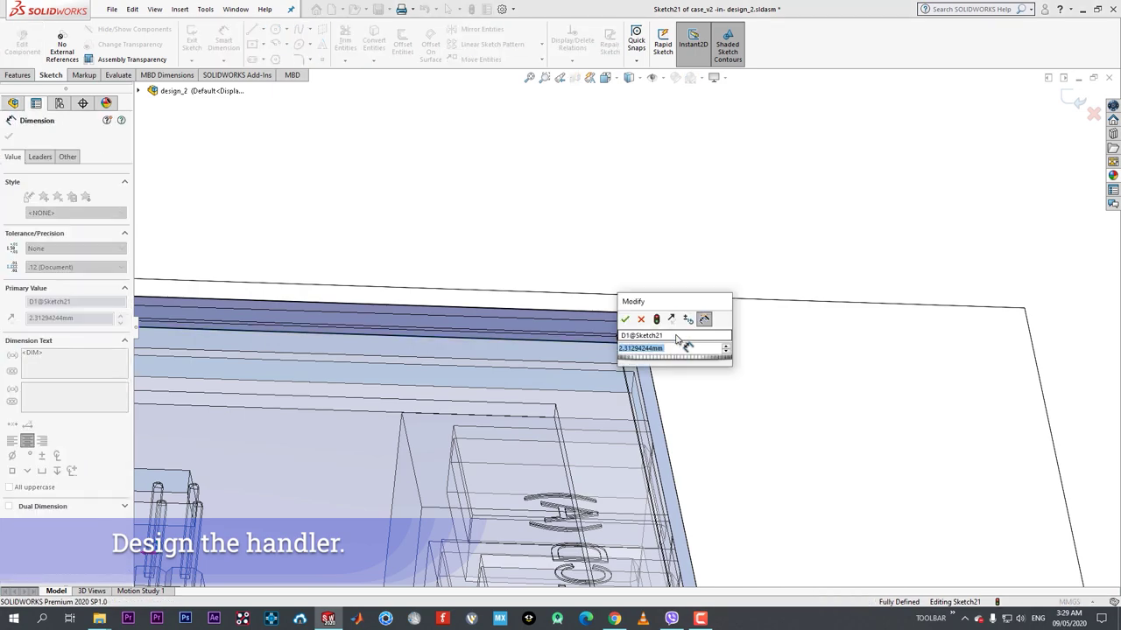
{"action": "type", "text": "3"}
{"action": "key", "text": "Return"}
{"action": "middle_click_drag", "start_coordinate": [663, 342], "coordinate": [630, 306]}
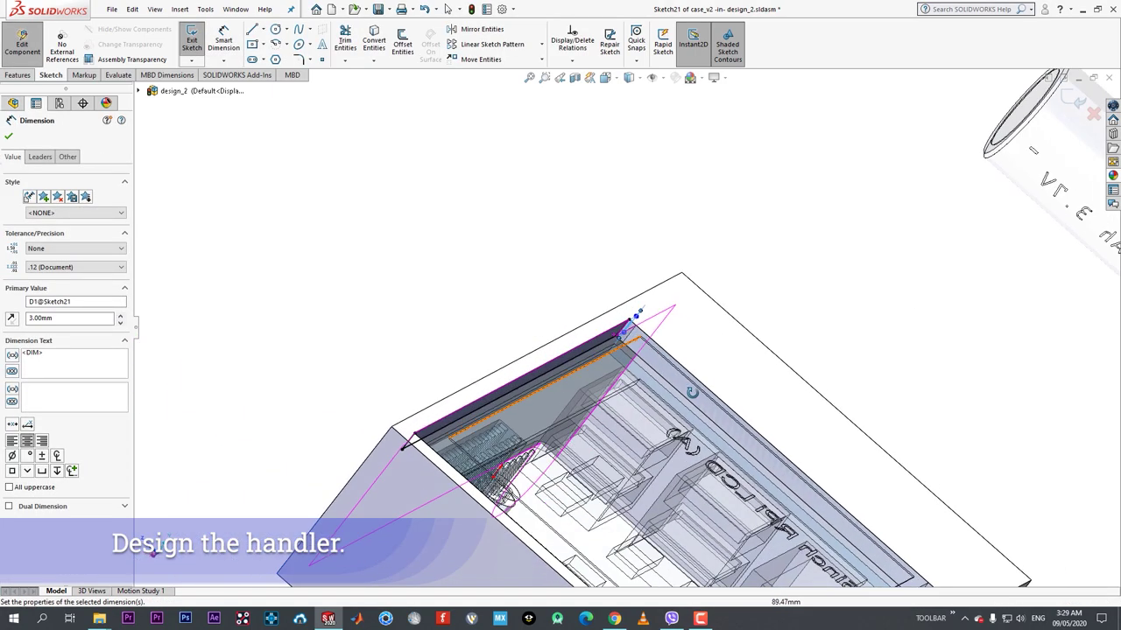
{"action": "left_click", "coordinate": [9, 136]}
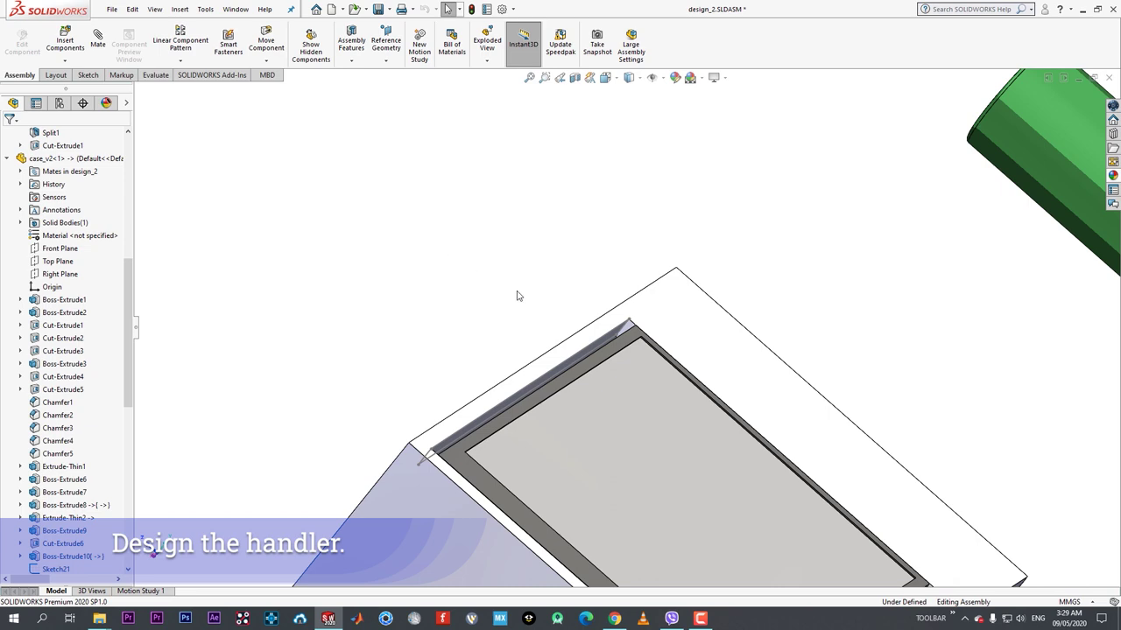
- Examine the side ledge's thickness against the display's edge at the case's open end
{"action": "middle_click_drag", "start_coordinate": [541, 355], "coordinate": [520, 266]}
{"action": "scroll", "coordinate": [547, 348], "scroll_direction": "down", "scroll_amount": 5}
{"action": "mouse_move", "coordinate": [520, 332]}
{"action": "middle_mouse_down"}
{"action": "mouse_move", "coordinate": [428, 323]}
{"action": "mouse_move", "coordinate": [332, 480]}
{"action": "mouse_move", "coordinate": [383, 395]}
{"action": "mouse_move", "coordinate": [345, 370]}
{"action": "mouse_move", "coordinate": [507, 375]}
{"action": "mouse_move", "coordinate": [493, 386]}
{"action": "mouse_move", "coordinate": [505, 388]}
{"action": "mouse_move", "coordinate": [476, 232]}
{"action": "mouse_move", "coordinate": [629, 464]}
{"action": "mouse_move", "coordinate": [663, 321]}
{"action": "mouse_move", "coordinate": [639, 274]}
{"action": "mouse_move", "coordinate": [611, 373]}
{"action": "mouse_move", "coordinate": [583, 390]}
{"action": "mouse_move", "coordinate": [558, 366]}
{"action": "middle_mouse_up"}
{"action": "scroll", "coordinate": [495, 386], "scroll_direction": "down", "scroll_amount": 2}
{"action": "key", "text": "d"}
{"action": "key", "text": "Escape"}
{"action": "scroll", "coordinate": [642, 290], "scroll_direction": "up", "scroll_amount": 6}
{"action": "scroll", "coordinate": [566, 395], "scroll_direction": "down", "scroll_amount": 4}
{"action": "scroll", "coordinate": [723, 348], "scroll_direction": "down", "scroll_amount": 2}
{"action": "middle_click_drag", "start_coordinate": [724, 350], "coordinate": [641, 324]}
{"action": "scroll", "coordinate": [716, 321], "scroll_direction": "down", "scroll_amount": 1}
{"action": "key", "text": "d"}
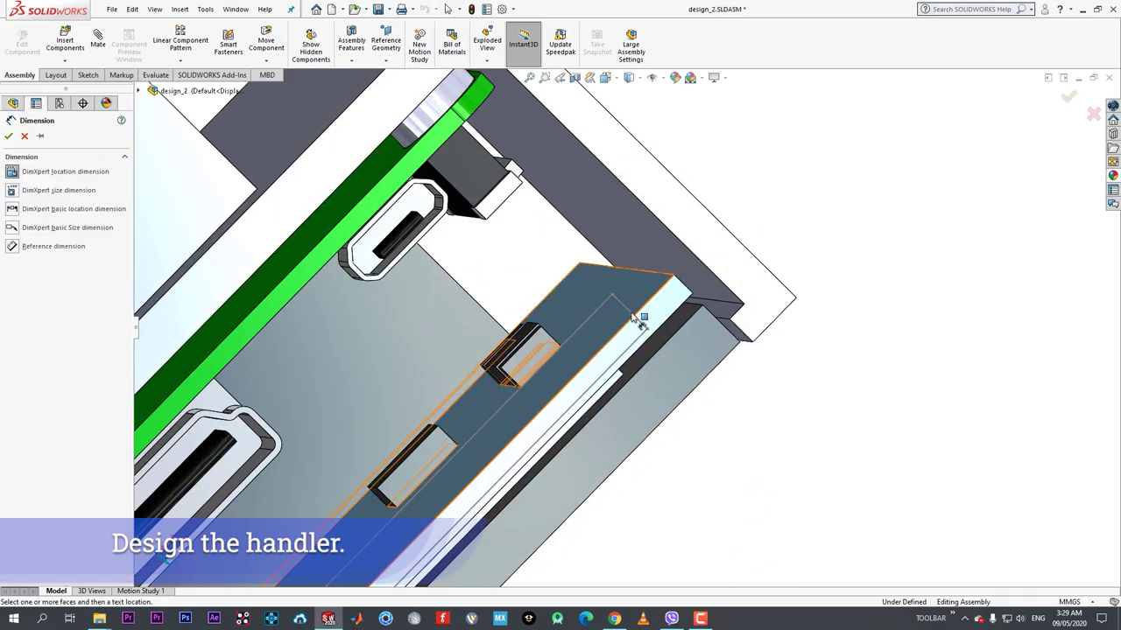
{"action": "key", "text": "Escape"}
- Set the height of the rectangle in the side ledge's sketch to 3 mm
{"action": "left_click", "coordinate": [732, 330]}
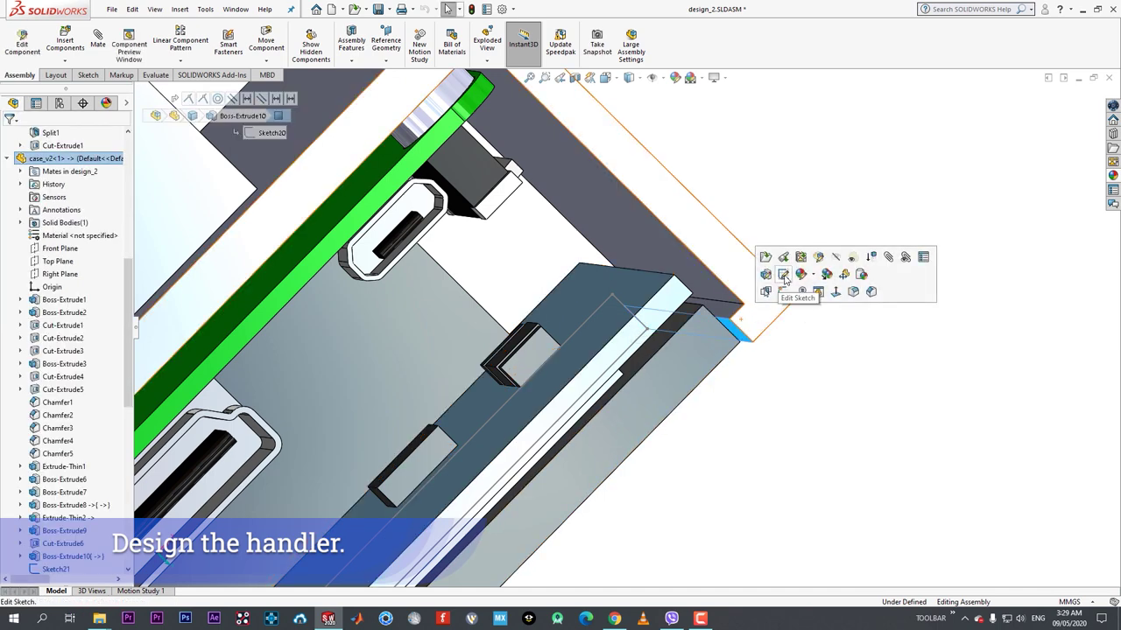
{"action": "left_click", "coordinate": [782, 275]}
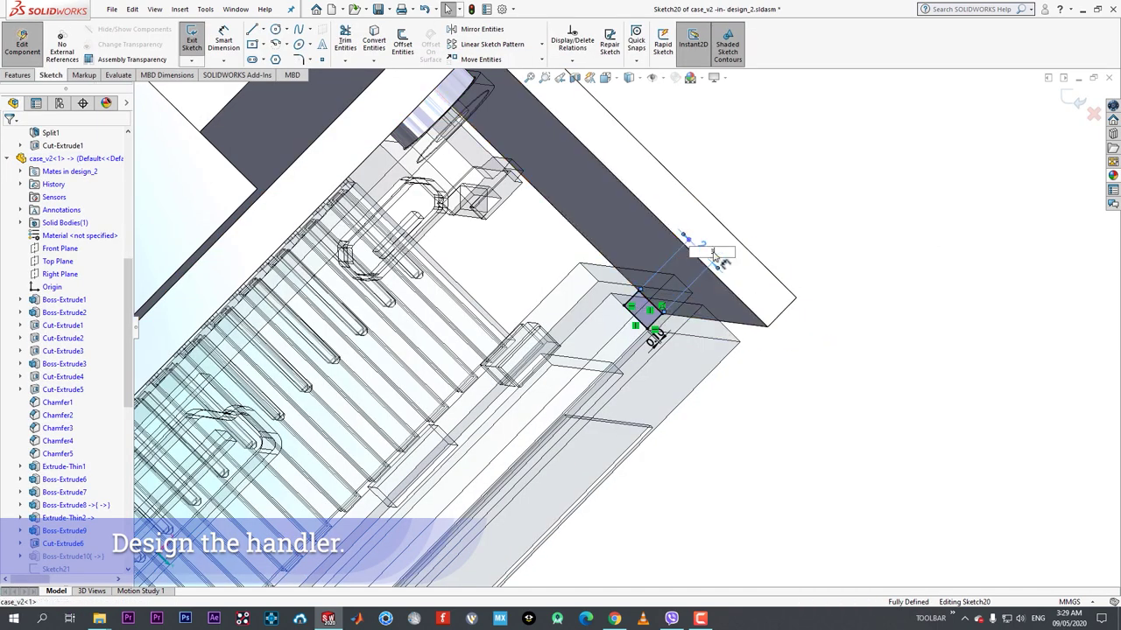
{"action": "left_click", "coordinate": [22, 44]}
- Extrude the end-wall rectangle as a merged boss up to the vertex at the display's corner, and return to the assembly
{"action": "scroll", "coordinate": [636, 306], "scroll_direction": "up", "scroll_amount": 3}
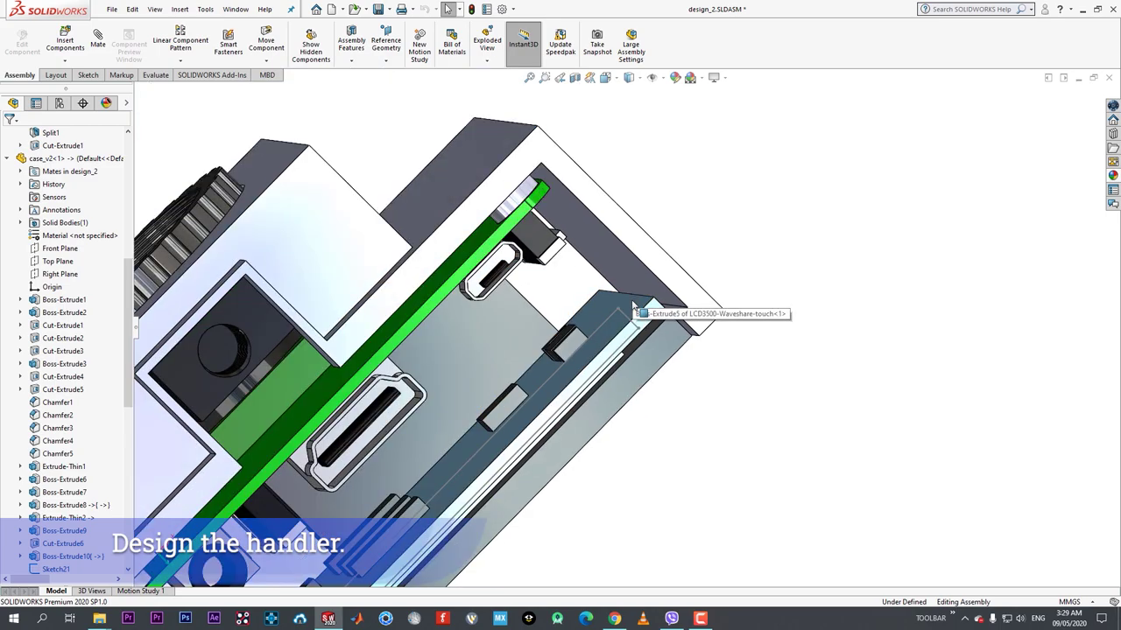
{"action": "mouse_move", "coordinate": [636, 306]}
{"action": "middle_mouse_down"}
{"action": "mouse_move", "coordinate": [568, 210]}
{"action": "mouse_move", "coordinate": [595, 240]}
{"action": "middle_mouse_up"}
{"action": "scroll", "coordinate": [631, 308], "scroll_direction": "down", "scroll_amount": 1}
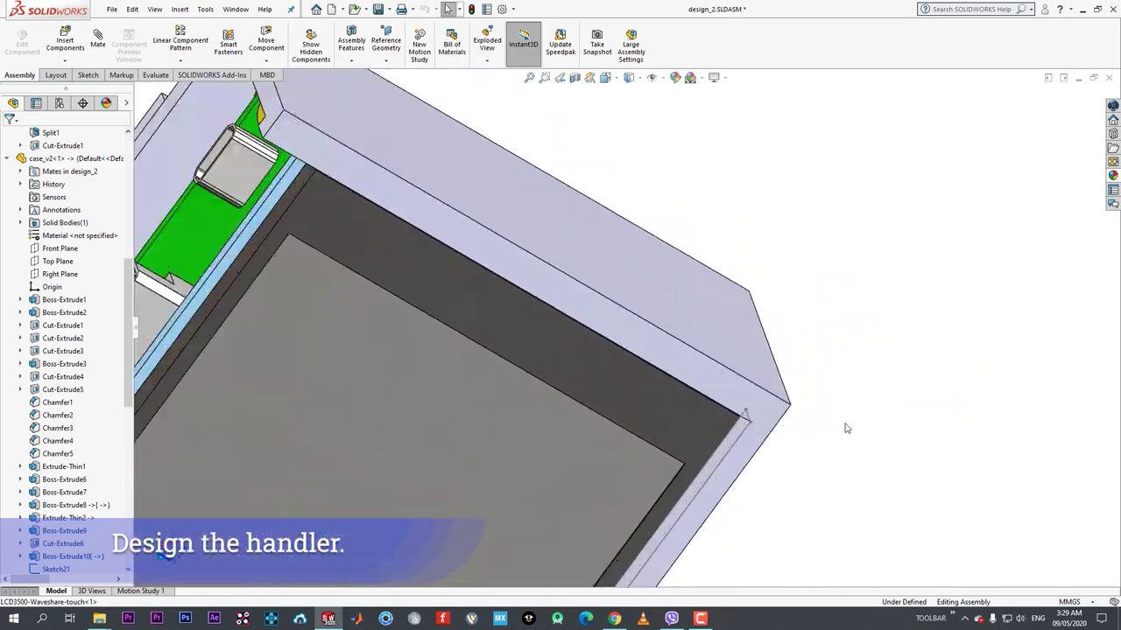
{"action": "scroll", "coordinate": [846, 428], "scroll_direction": "down", "scroll_amount": 3}
{"action": "middle_click_drag", "start_coordinate": [603, 426], "coordinate": [640, 344]}
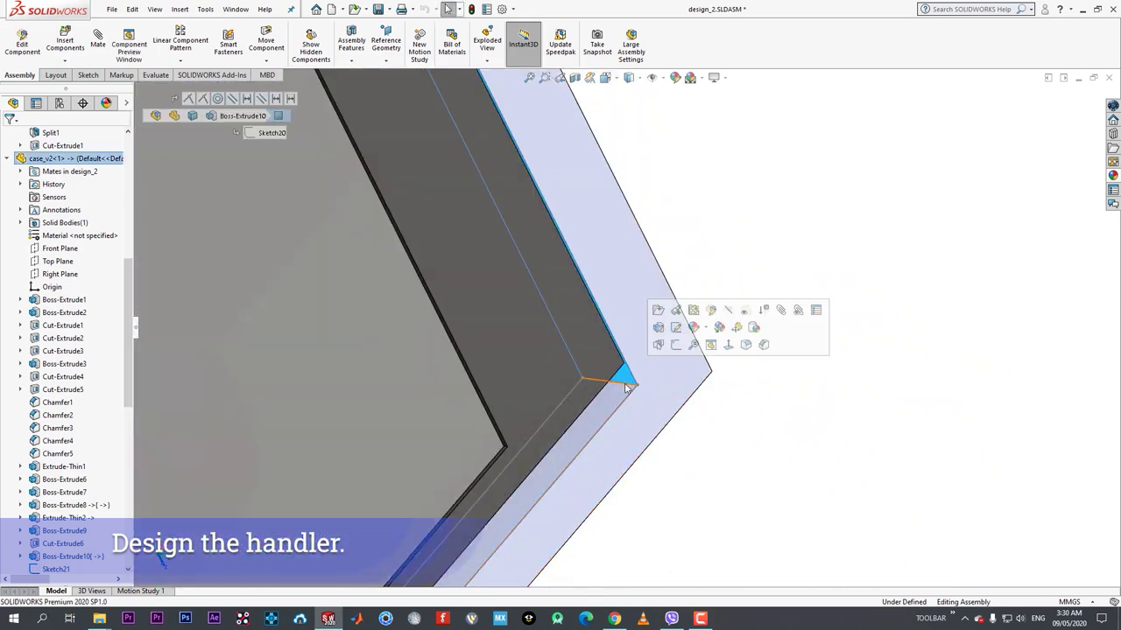
{"action": "left_click", "coordinate": [658, 335]}
{"action": "scroll", "coordinate": [613, 398], "scroll_direction": "up", "scroll_amount": 4}
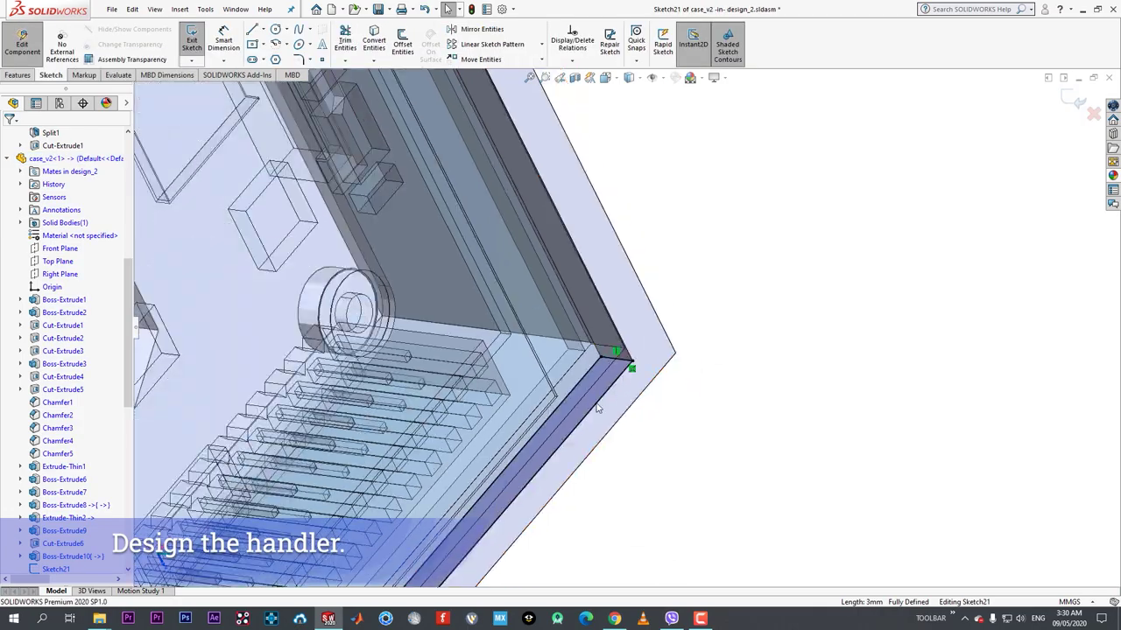
{"action": "mouse_move", "coordinate": [633, 364]}
{"action": "middle_mouse_down"}
{"action": "mouse_move", "coordinate": [630, 402]}
{"action": "mouse_move", "coordinate": [525, 379]}
{"action": "middle_mouse_up"}
{"action": "scroll", "coordinate": [525, 378], "scroll_direction": "down", "scroll_amount": 2}
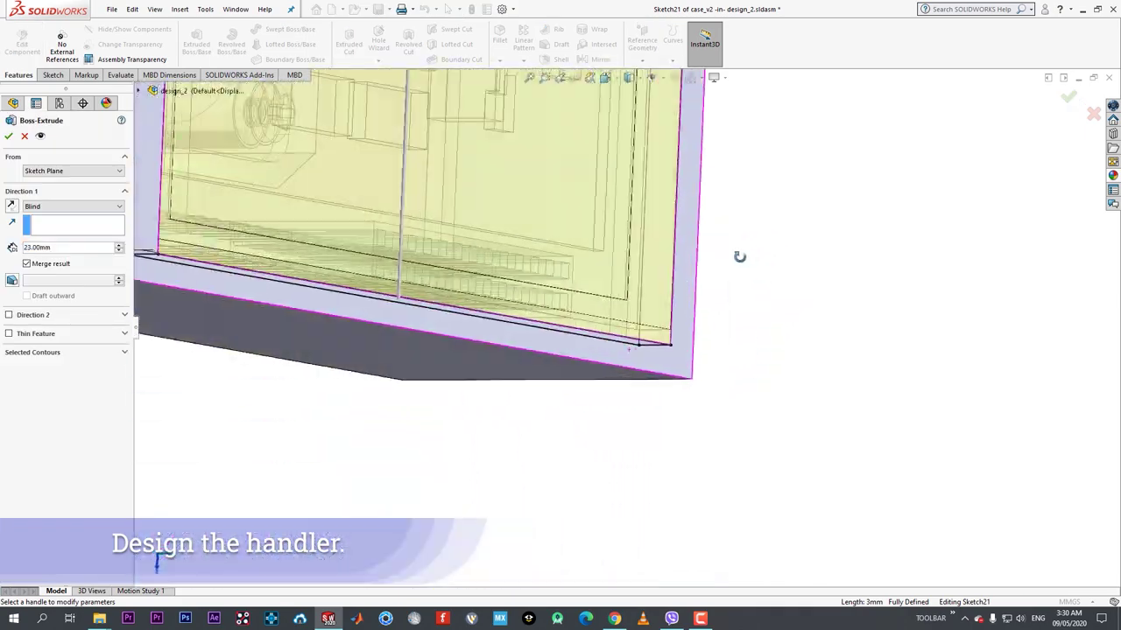
{"action": "left_click", "coordinate": [75, 246]}
{"action": "middle_click_drag", "start_coordinate": [228, 348], "coordinate": [286, 314]}
{"action": "scroll", "coordinate": [308, 340], "scroll_direction": "down", "scroll_amount": 1}
{"action": "scroll", "coordinate": [252, 320], "scroll_direction": "down", "scroll_amount": 4}
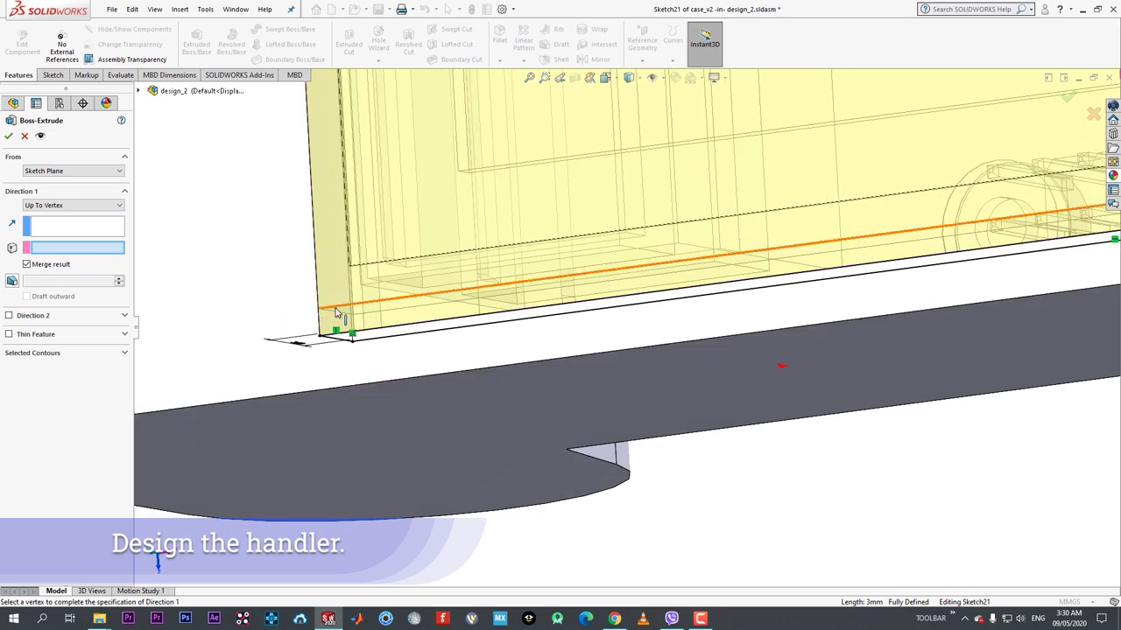
{"action": "left_click", "coordinate": [335, 311]}
{"action": "left_click", "coordinate": [8, 136]}
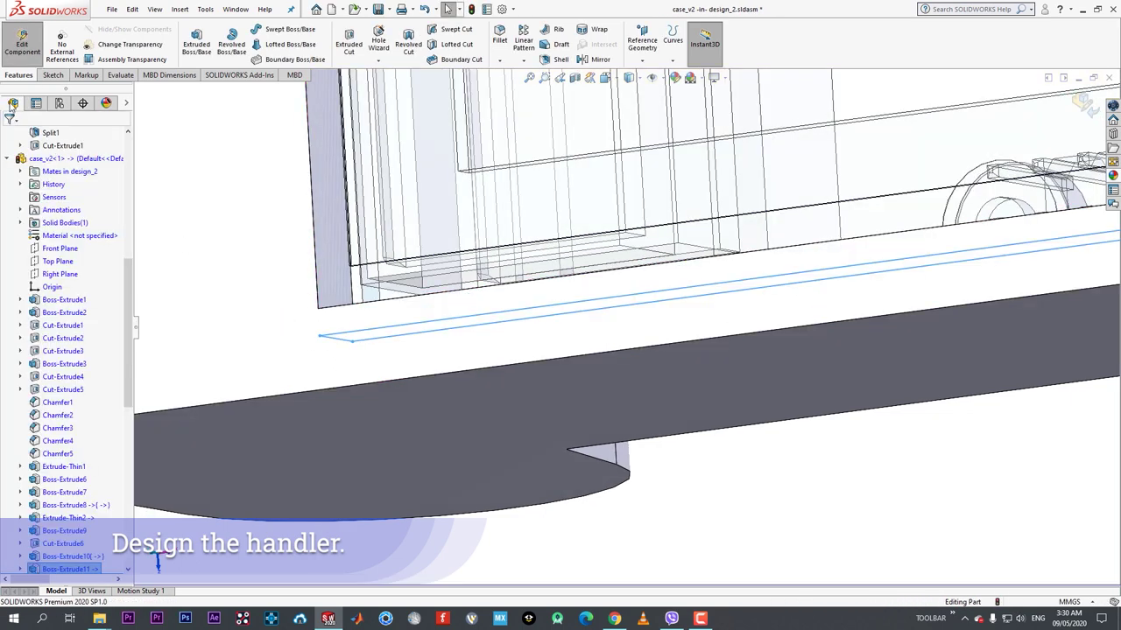
{"action": "left_click", "coordinate": [23, 48]}
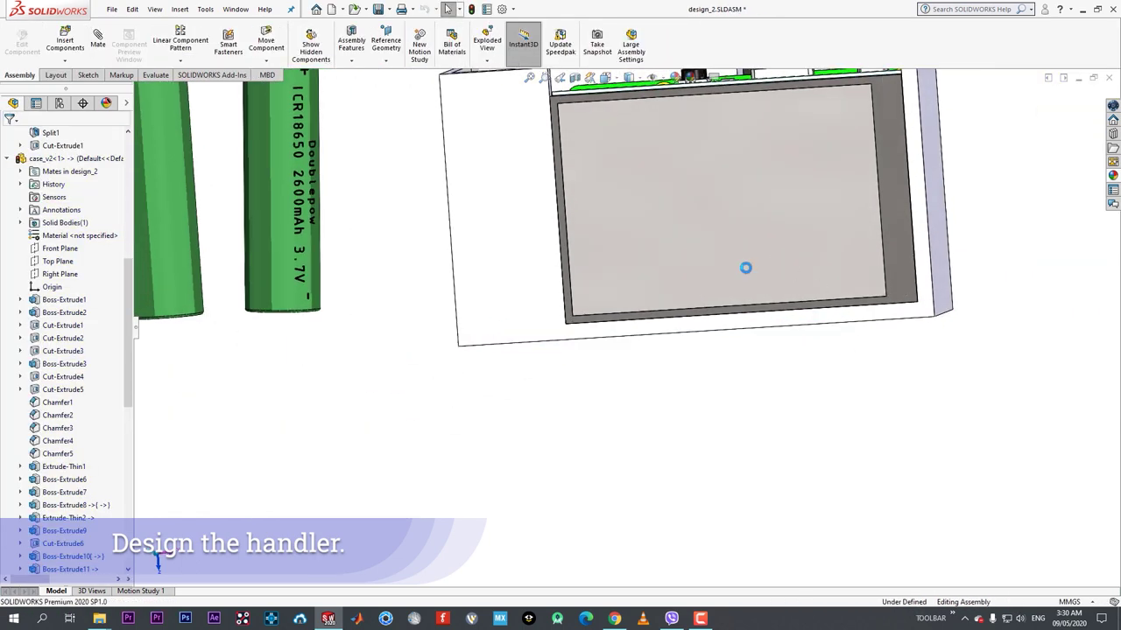
- Edit case_v2 and sketch a corner rectangle on the ledge face beside the display's corner at the case's open end
{"action": "middle_click_drag", "start_coordinate": [745, 274], "coordinate": [520, 293]}
{"action": "scroll", "coordinate": [424, 250], "scroll_direction": "down", "scroll_amount": 5}
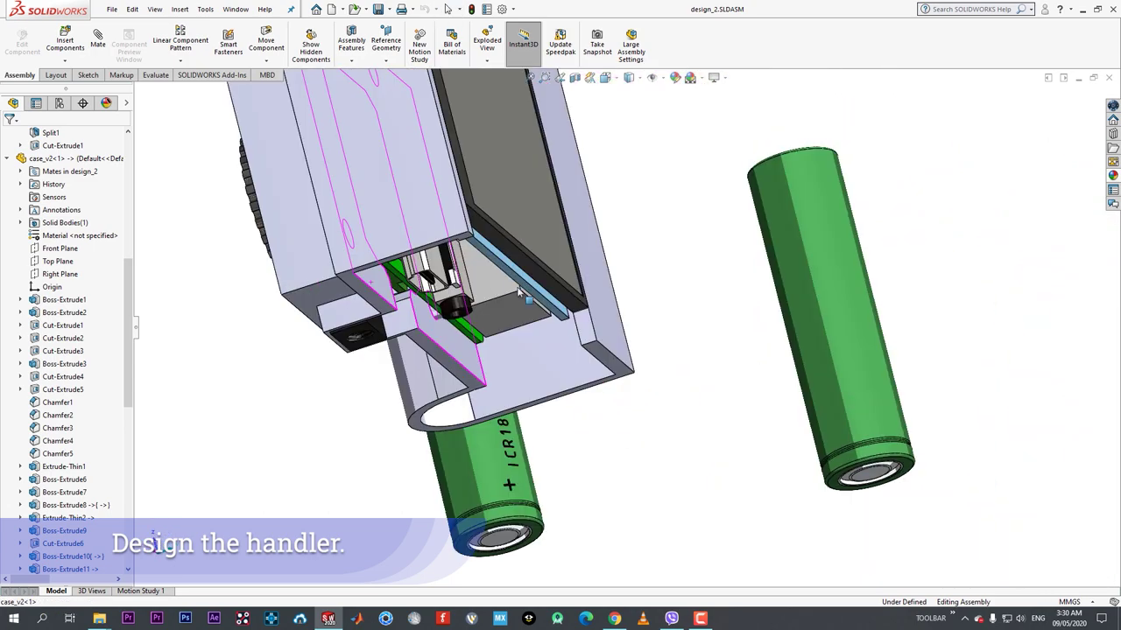
{"action": "middle_click_drag", "start_coordinate": [690, 364], "coordinate": [591, 326]}
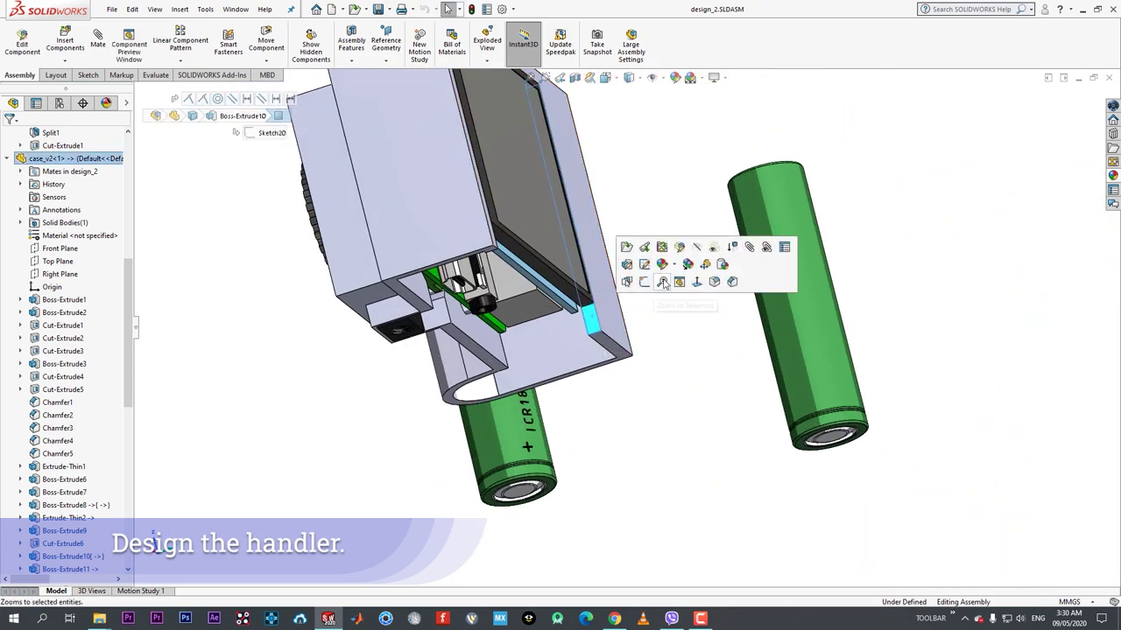
{"action": "left_click", "coordinate": [681, 249]}
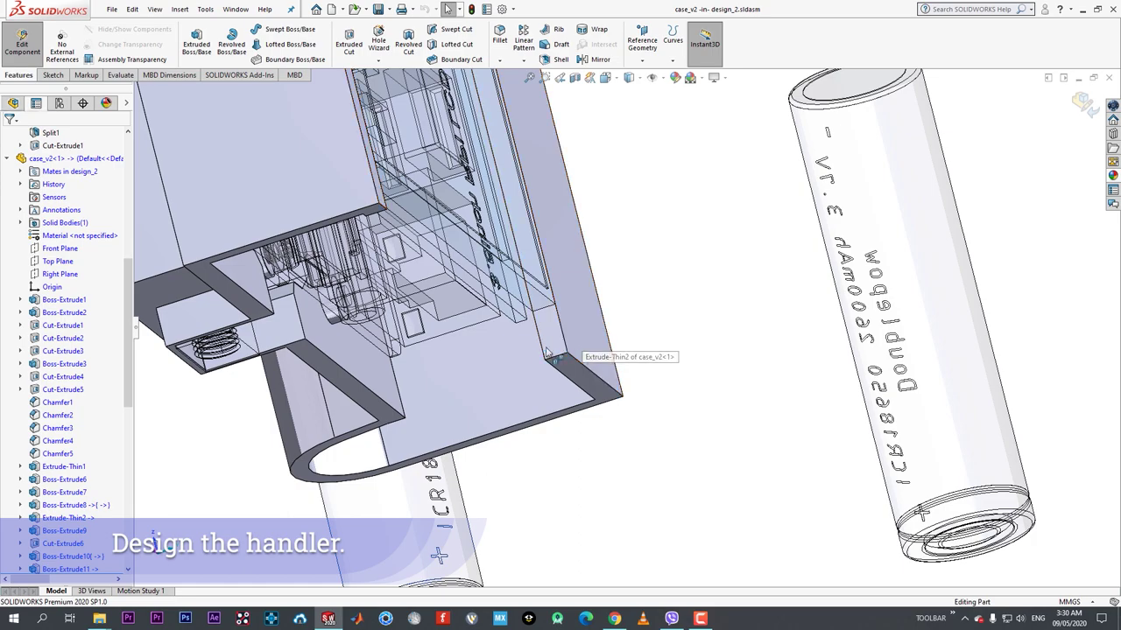
{"action": "key", "text": "r"}
{"action": "left_click", "coordinate": [551, 363]}
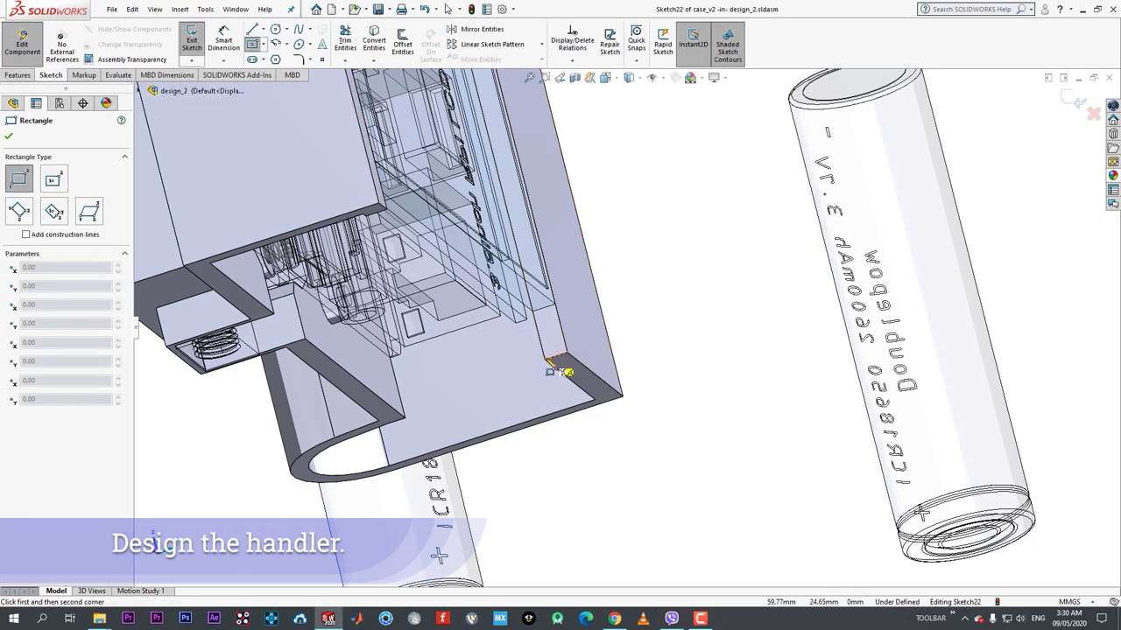
{"action": "left_click", "coordinate": [556, 311]}
{"action": "right_click", "coordinate": [556, 311]}
{"action": "left_click", "coordinate": [578, 320]}
- Constrain the rectangle's free short side to coincide with the ledge corner at the display's edge
{"action": "middle_click_drag", "start_coordinate": [558, 322], "coordinate": [386, 303]}
{"action": "scroll", "coordinate": [372, 296], "scroll_direction": "down", "scroll_amount": 3}
{"action": "scroll", "coordinate": [385, 303], "scroll_direction": "down", "scroll_amount": 5}
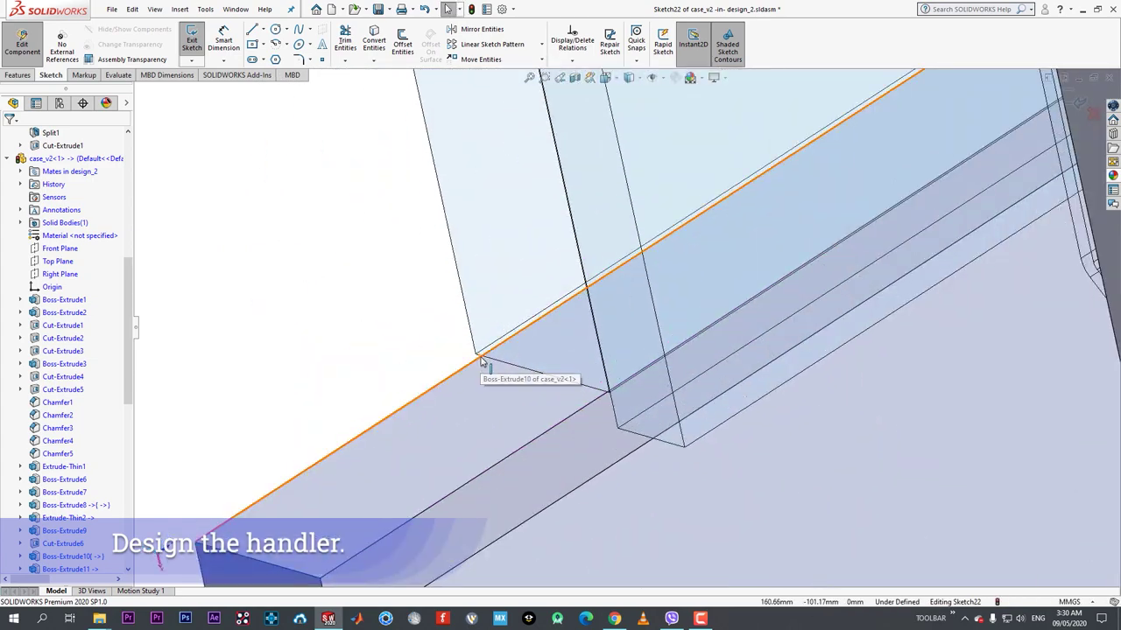
{"action": "scroll", "coordinate": [570, 255], "scroll_direction": "up", "scroll_amount": 8}
{"action": "mouse_move", "coordinate": [570, 255]}
{"action": "middle_mouse_down"}
{"action": "mouse_move", "coordinate": [596, 250]}
{"action": "mouse_move", "coordinate": [730, 156]}
{"action": "middle_mouse_up"}
{"action": "scroll", "coordinate": [650, 187], "scroll_direction": "down", "scroll_amount": 8}
{"action": "left_click", "coordinate": [429, 374]}
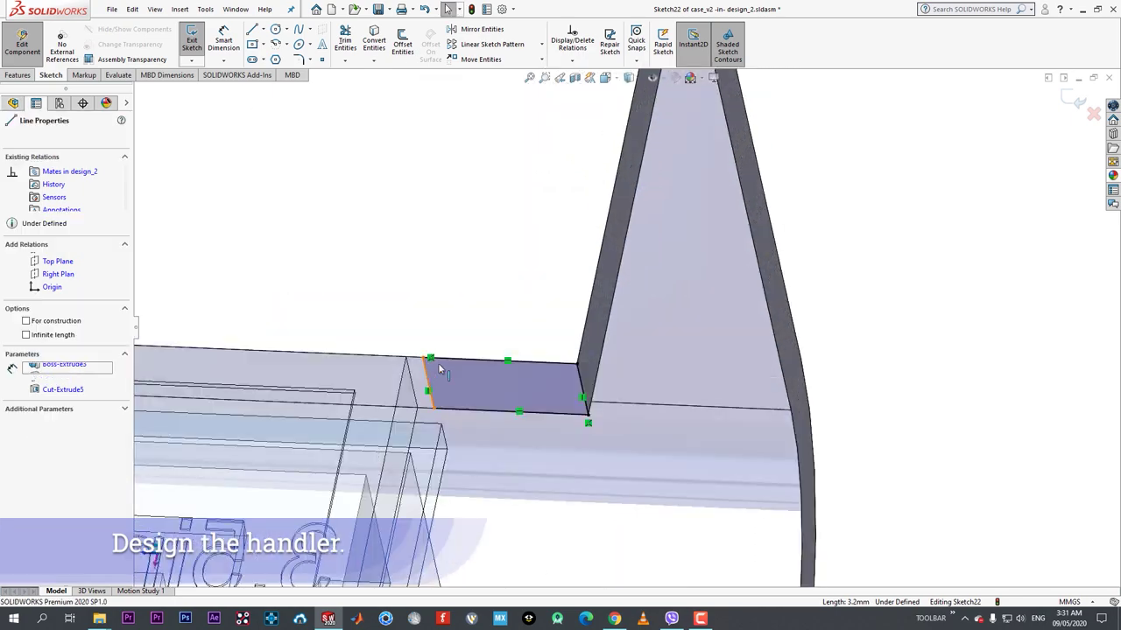
{"action": "left_click", "coordinate": [438, 359], "text": "ctrl"}
{"action": "left_click", "coordinate": [9, 136]}
{"action": "left_click", "coordinate": [18, 74]}
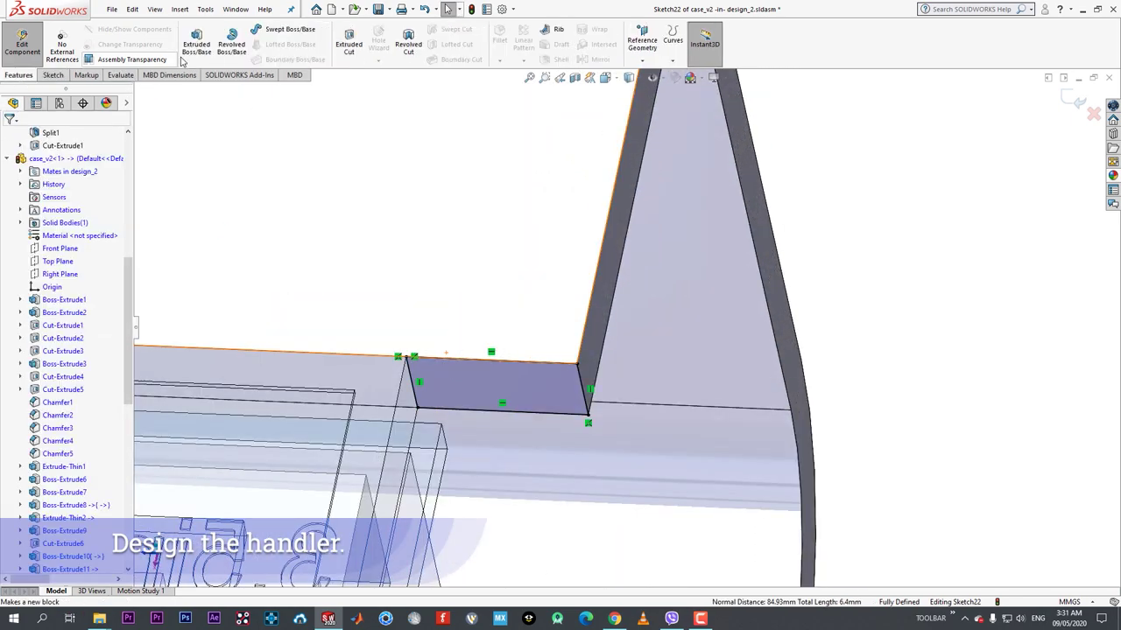
- Extrude the rectangle as a merged boss up to the surface at the opposite end of the display, and return to the assembly
{"action": "scroll", "coordinate": [628, 328], "scroll_direction": "up", "scroll_amount": 7}
{"action": "middle_click_drag", "start_coordinate": [628, 327], "coordinate": [528, 339]}
{"action": "scroll", "coordinate": [528, 340], "scroll_direction": "down", "scroll_amount": 4}
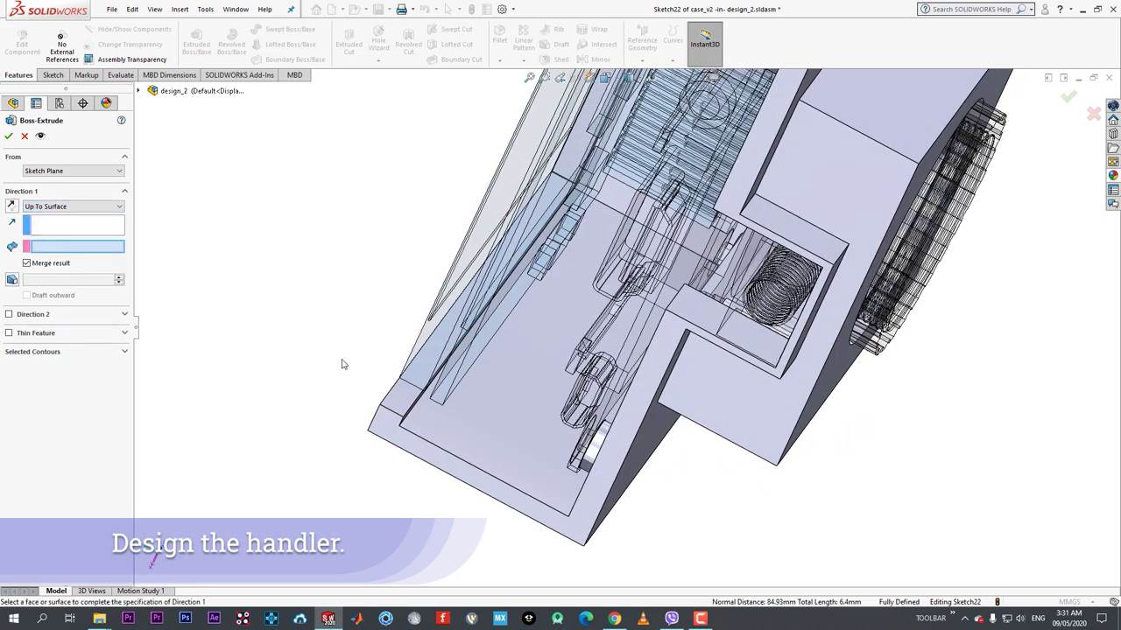
{"action": "left_click", "coordinate": [415, 400]}
{"action": "middle_click_drag", "start_coordinate": [415, 400], "coordinate": [230, 226]}
{"action": "left_click", "coordinate": [9, 137]}
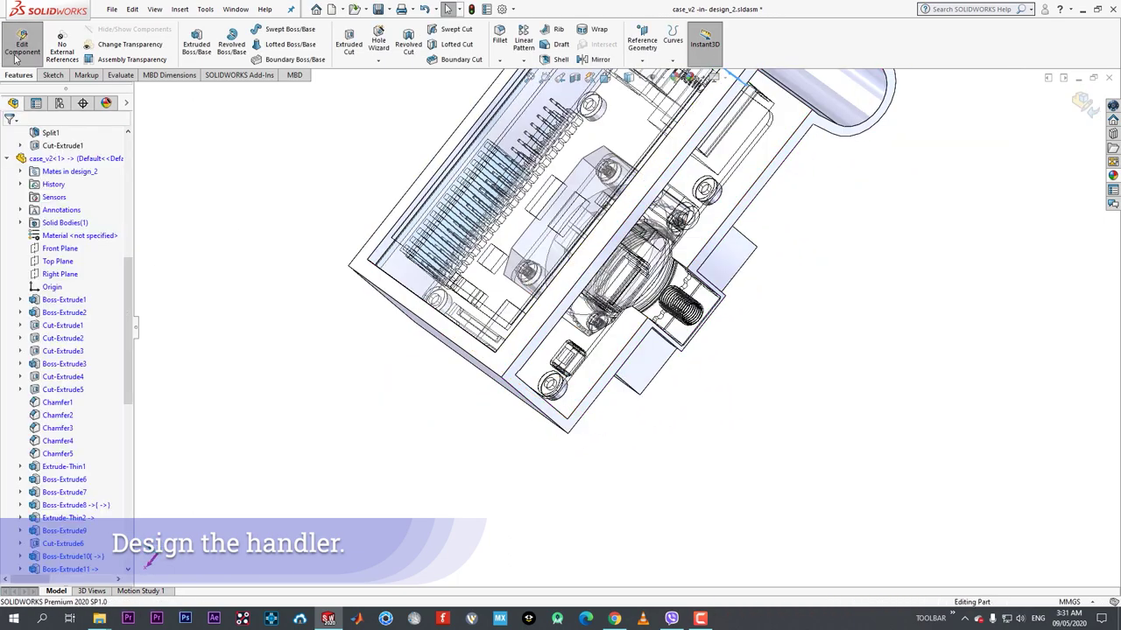
{"action": "left_click", "coordinate": [22, 46]}
- Examine the ledges around the display from the case's open end, the display side and the inner corner
{"action": "scroll", "coordinate": [571, 306], "scroll_direction": "up", "scroll_amount": 3}
{"action": "middle_click_drag", "start_coordinate": [571, 306], "coordinate": [706, 287]}
{"action": "middle_click_drag", "start_coordinate": [670, 248], "coordinate": [568, 79]}
{"action": "scroll", "coordinate": [647, 263], "scroll_direction": "down", "scroll_amount": 4}
{"action": "middle_click_drag", "start_coordinate": [648, 268], "coordinate": [549, 130]}
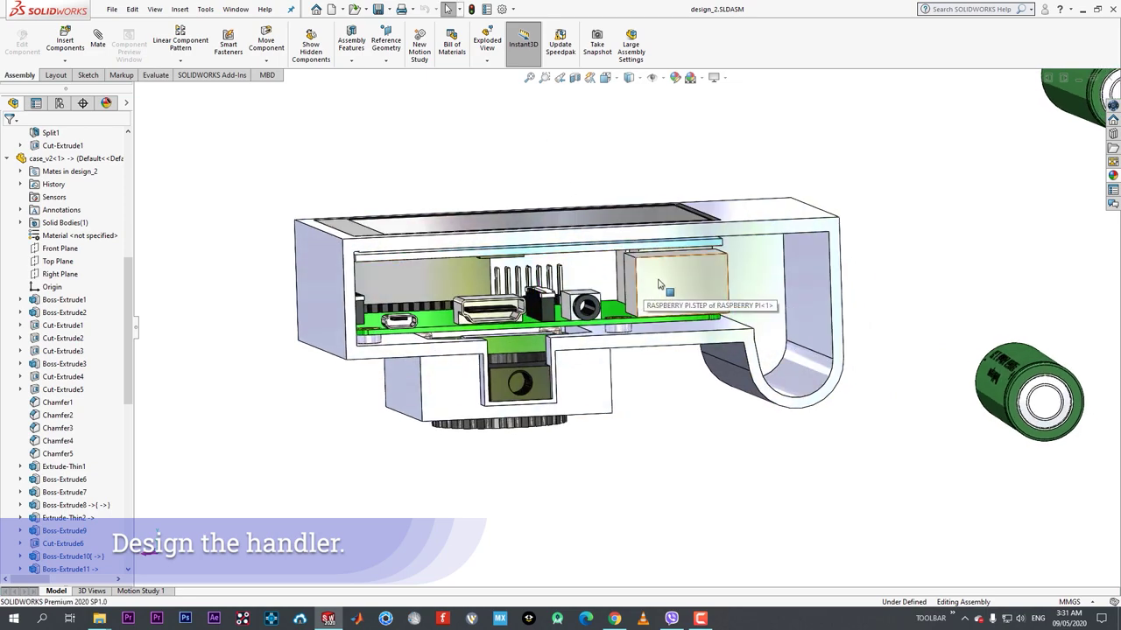
{"action": "middle_click_drag", "start_coordinate": [659, 285], "coordinate": [698, 238]}
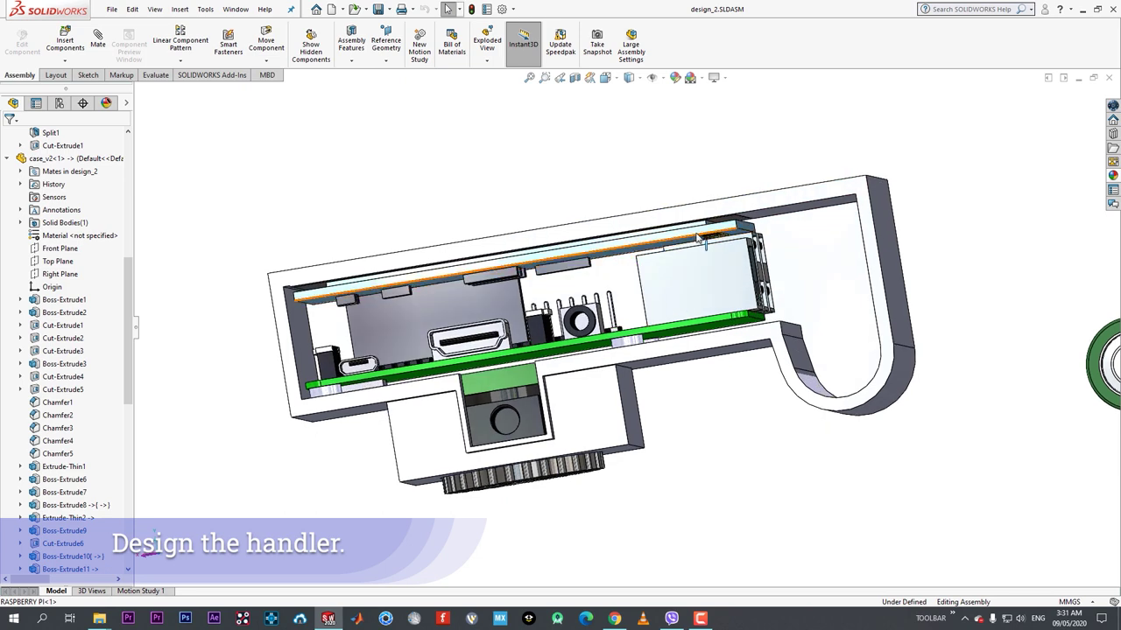
{"action": "middle_click_drag", "start_coordinate": [633, 304], "coordinate": [631, 331]}
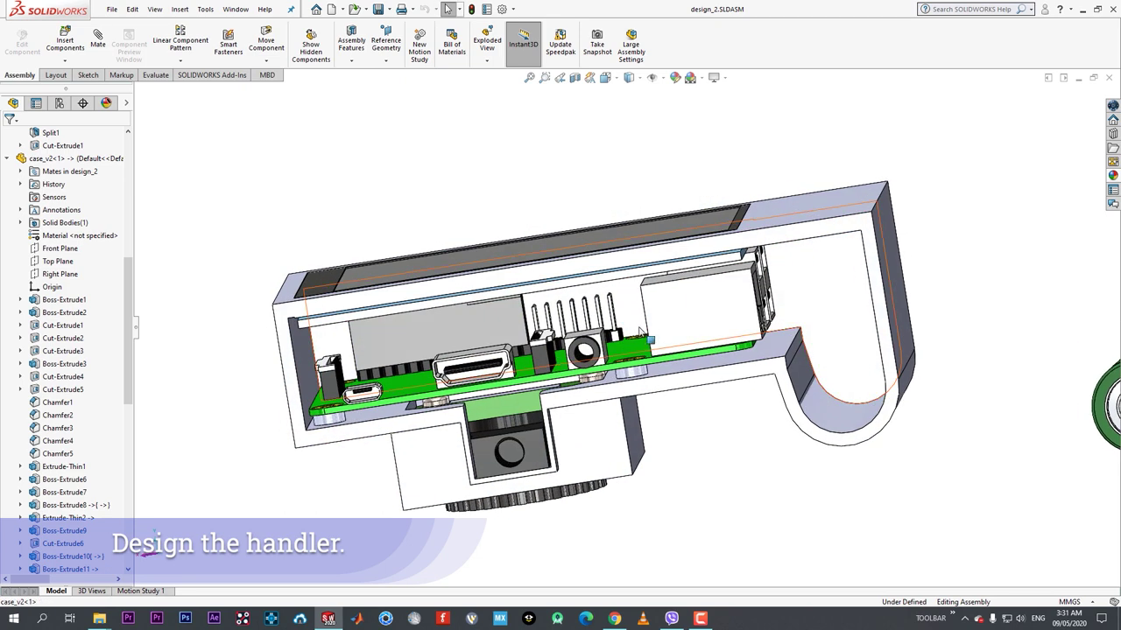
{"action": "scroll", "coordinate": [749, 337], "scroll_direction": "up", "scroll_amount": 3}
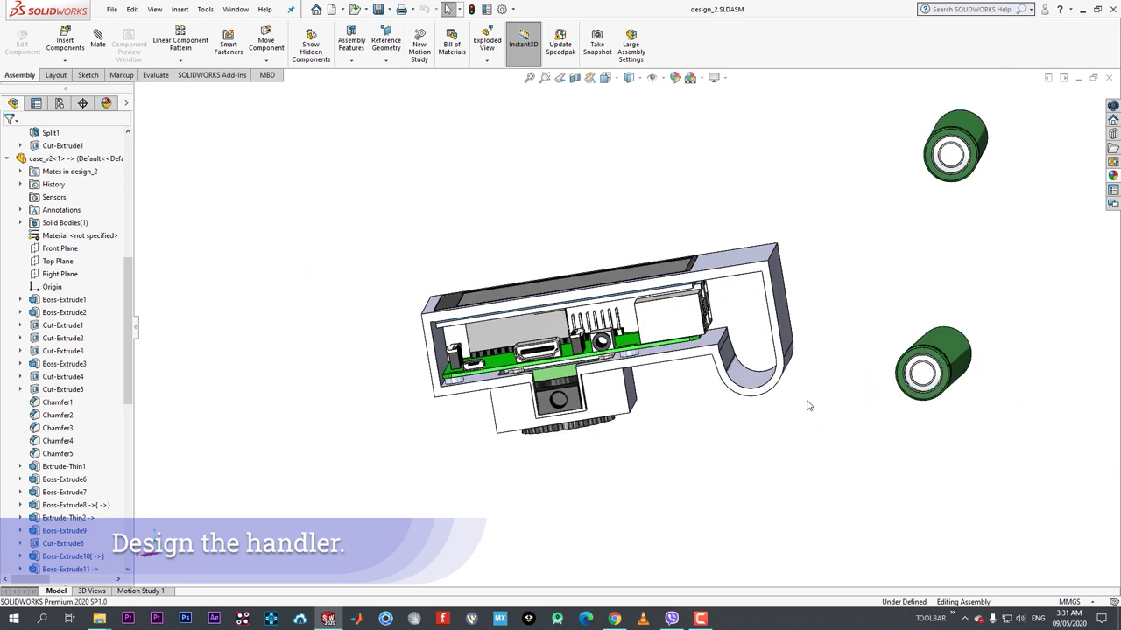
{"action": "middle_click_drag", "start_coordinate": [808, 405], "coordinate": [744, 245]}
{"action": "scroll", "coordinate": [709, 297], "scroll_direction": "down", "scroll_amount": 3}
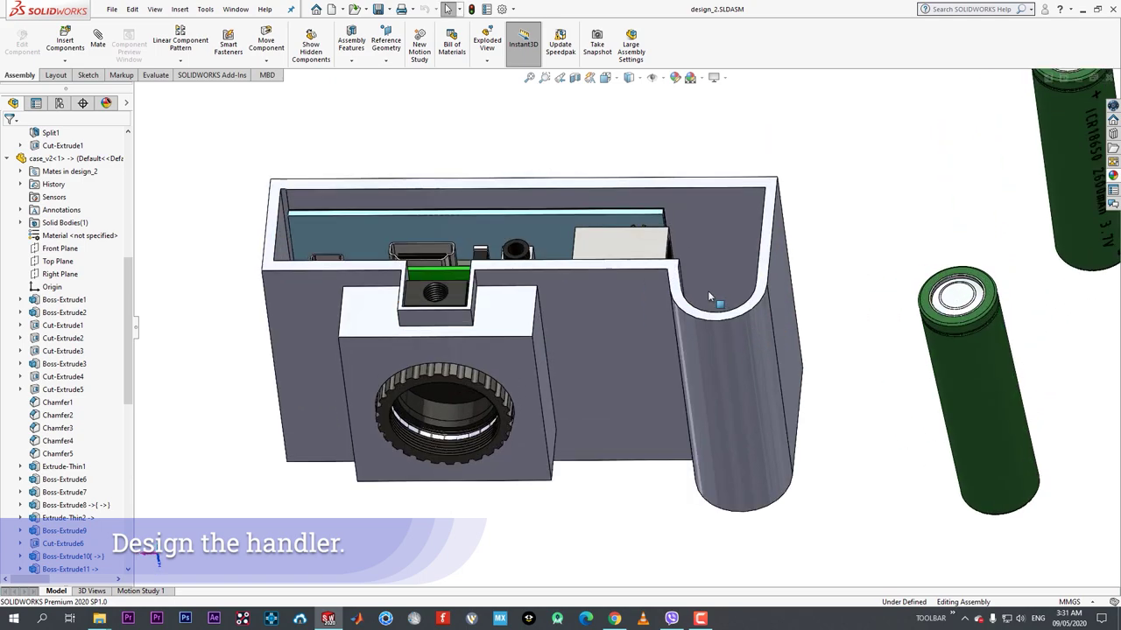
{"action": "middle_click_drag", "start_coordinate": [708, 293], "coordinate": [723, 474]}
{"action": "scroll", "coordinate": [706, 435], "scroll_direction": "up", "scroll_amount": 1}
{"action": "middle_click_drag", "start_coordinate": [702, 436], "coordinate": [627, 414]}
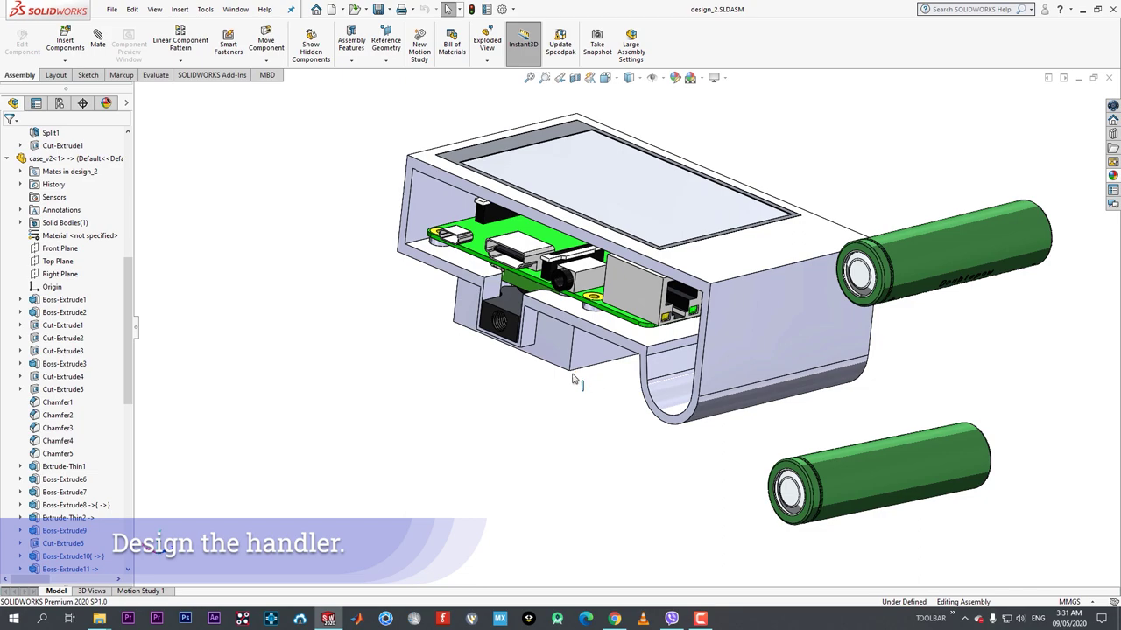
{"action": "middle_click_drag", "start_coordinate": [568, 392], "coordinate": [601, 328]}
{"action": "scroll", "coordinate": [592, 328], "scroll_direction": "down", "scroll_amount": 2}
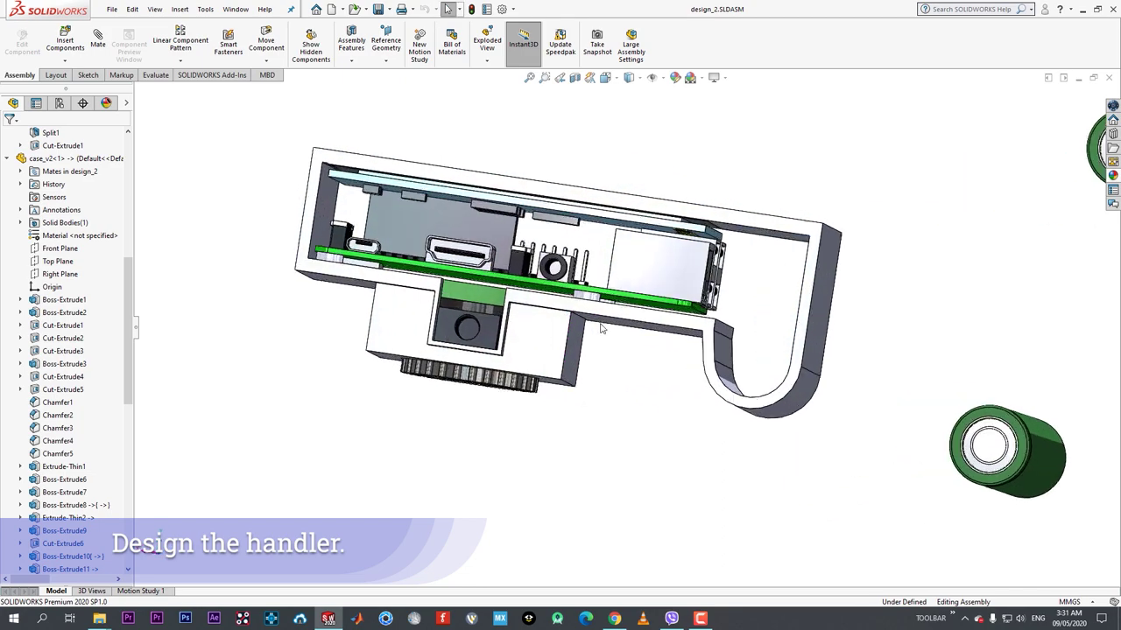
{"action": "middle_click_drag", "start_coordinate": [796, 364], "coordinate": [779, 289]}
{"action": "scroll", "coordinate": [334, 149], "scroll_direction": "down", "scroll_amount": 2}
{"action": "scroll", "coordinate": [200, 127], "scroll_direction": "down", "scroll_amount": 6}
{"action": "middle_click_drag", "start_coordinate": [228, 201], "coordinate": [258, 208]}
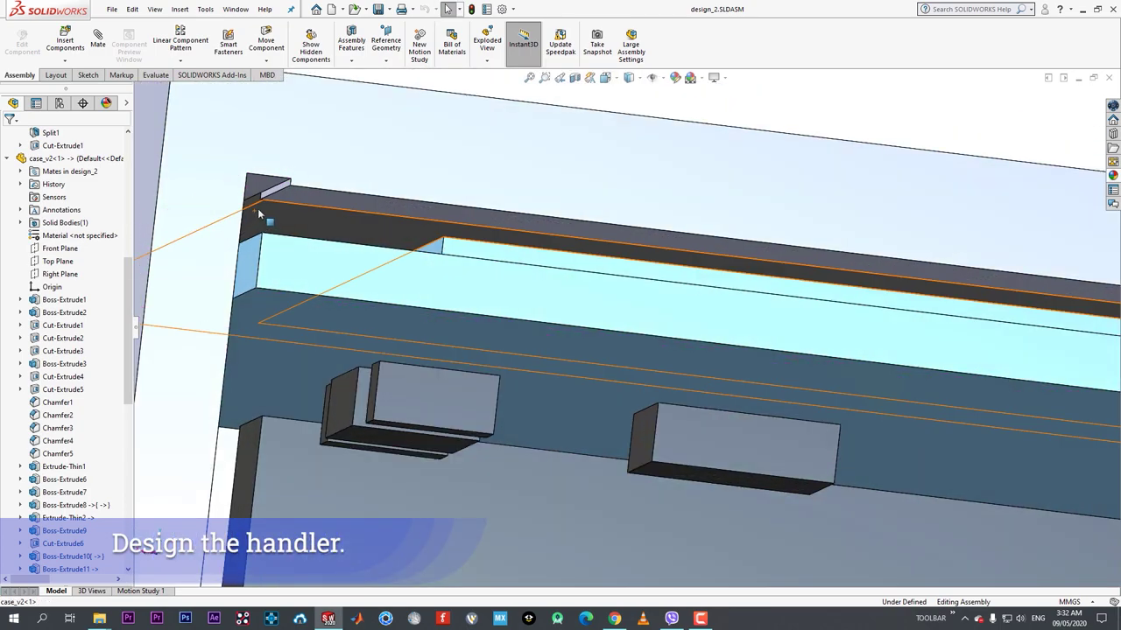
- Reopen the newest ledge boss from its end face near the case corner, and return to the assembly
{"action": "left_click", "coordinate": [282, 189]}
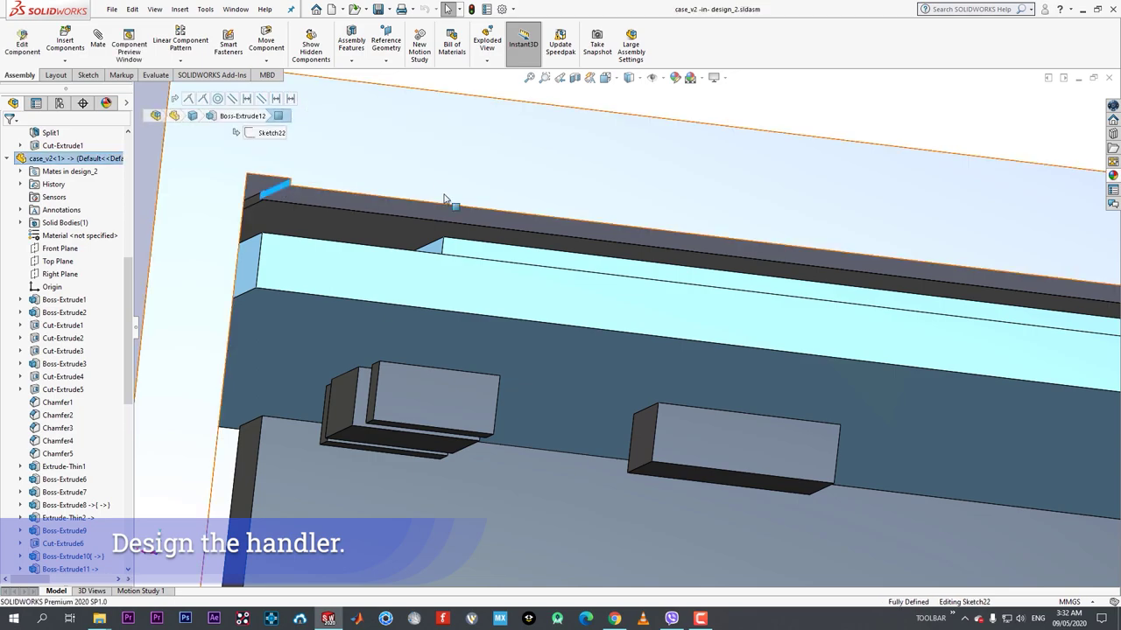
{"action": "scroll", "coordinate": [415, 221], "scroll_direction": "up", "scroll_amount": 7}
{"action": "middle_click_drag", "start_coordinate": [416, 221], "coordinate": [367, 258]}
{"action": "scroll", "coordinate": [368, 258], "scroll_direction": "up", "scroll_amount": 4}
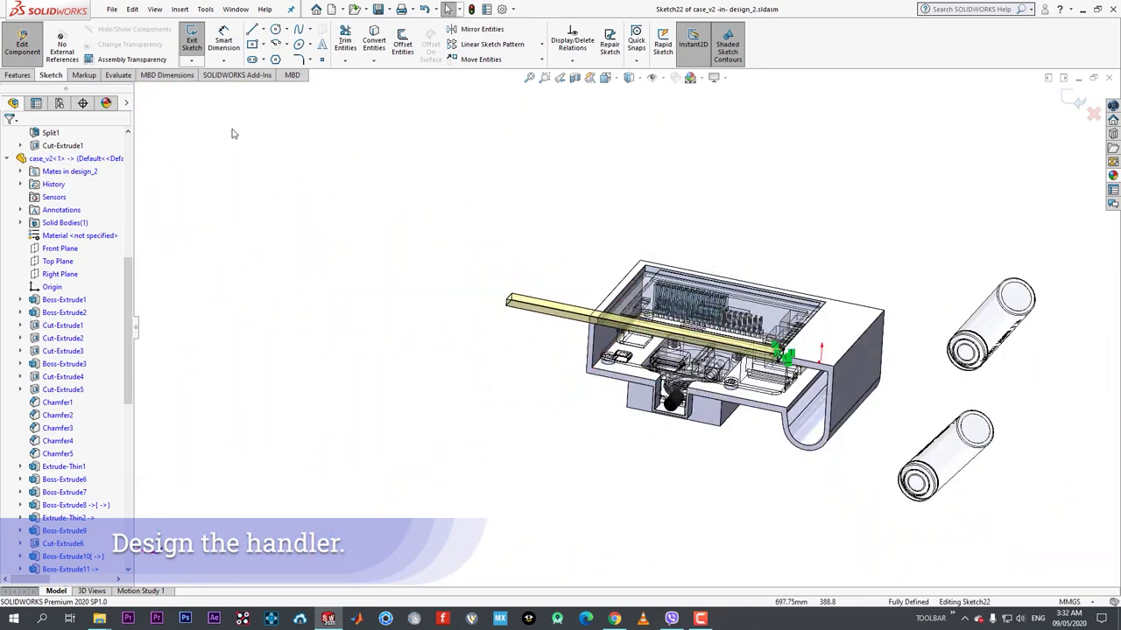
{"action": "scroll", "coordinate": [667, 394], "scroll_direction": "down", "scroll_amount": 3}
{"action": "mouse_move", "coordinate": [667, 394]}
{"action": "middle_mouse_down"}
{"action": "mouse_move", "coordinate": [683, 258]}
{"action": "mouse_move", "coordinate": [628, 318]}
{"action": "mouse_move", "coordinate": [641, 333]}
{"action": "middle_mouse_up"}
{"action": "scroll", "coordinate": [628, 318], "scroll_direction": "down", "scroll_amount": 2}
{"action": "scroll", "coordinate": [743, 372], "scroll_direction": "up", "scroll_amount": 4}
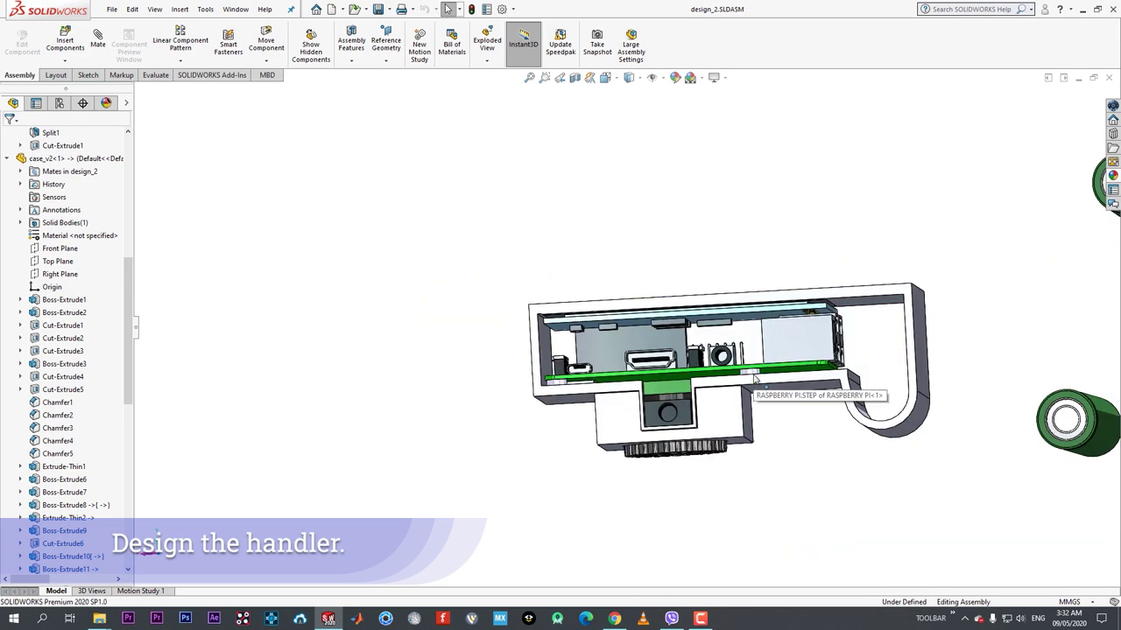
- Move one 18650 battery closer to the case's curved handle
{"action": "middle_click_drag", "start_coordinate": [762, 386], "coordinate": [691, 267]}
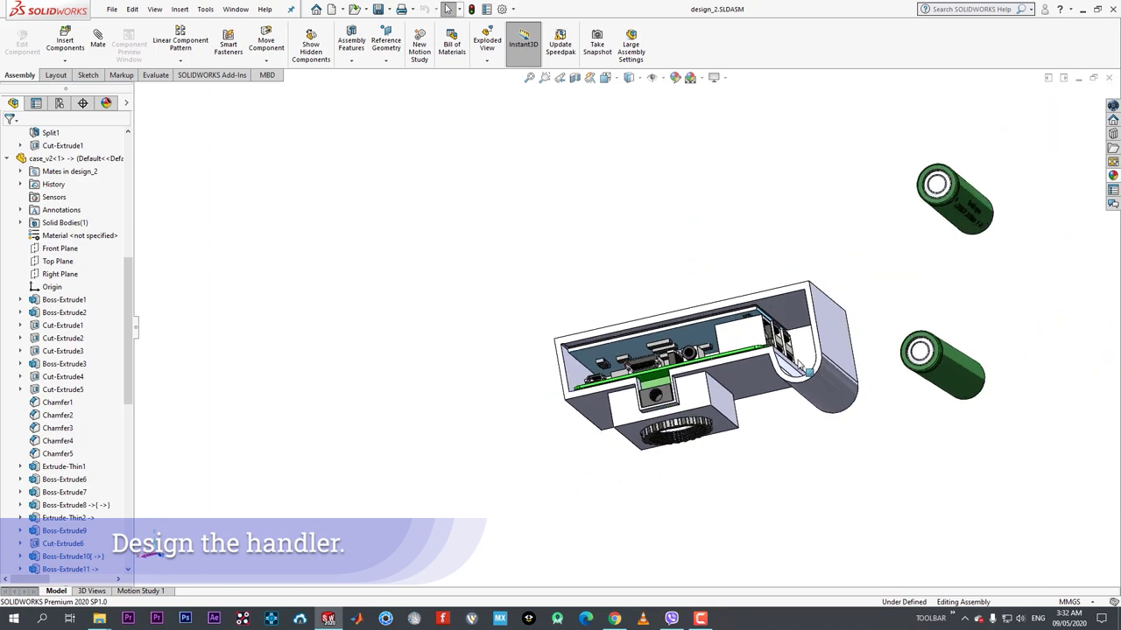
{"action": "middle_click_drag", "start_coordinate": [865, 400], "coordinate": [805, 298]}
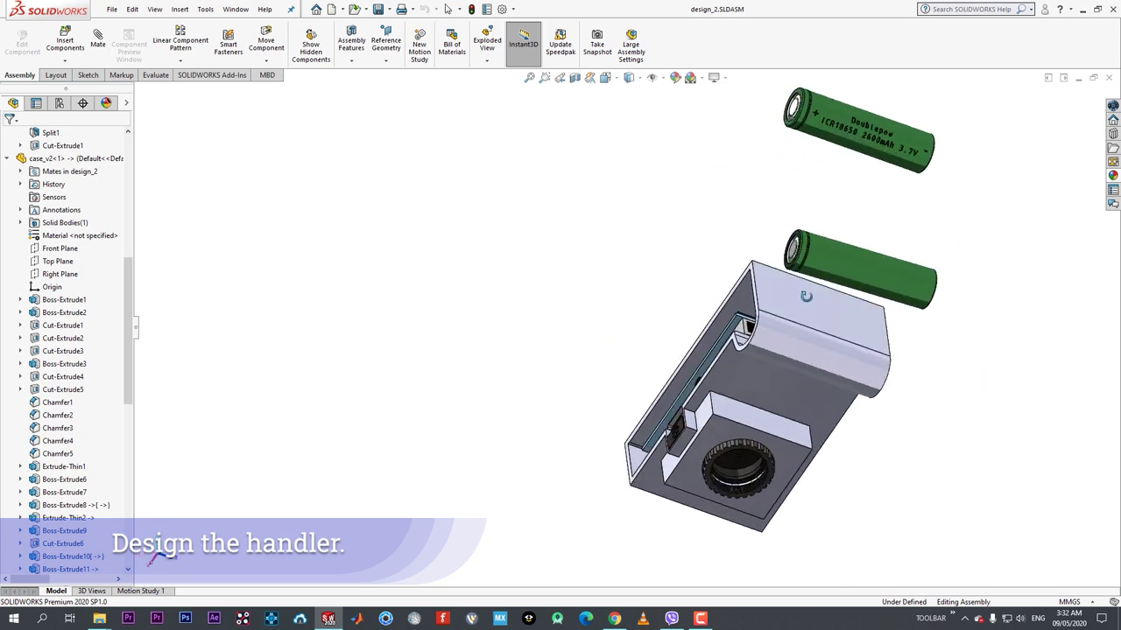
{"action": "left_click_drag", "start_coordinate": [848, 273], "coordinate": [836, 361]}
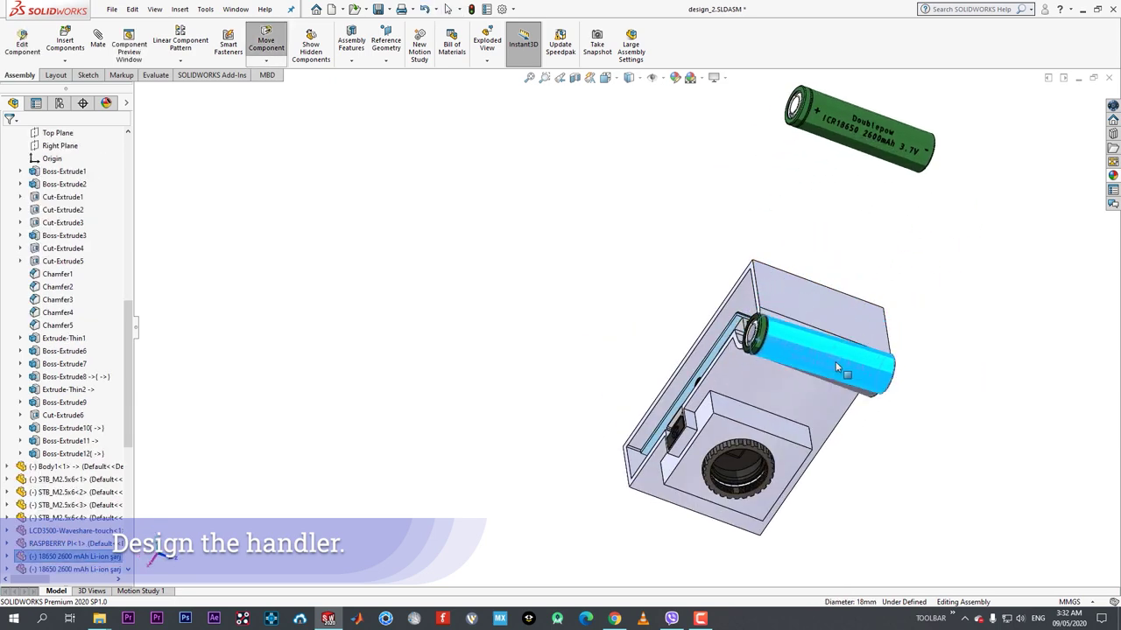
{"action": "middle_click_drag", "start_coordinate": [835, 362], "coordinate": [691, 351]}
{"action": "scroll", "coordinate": [692, 351], "scroll_direction": "down", "scroll_amount": 6}
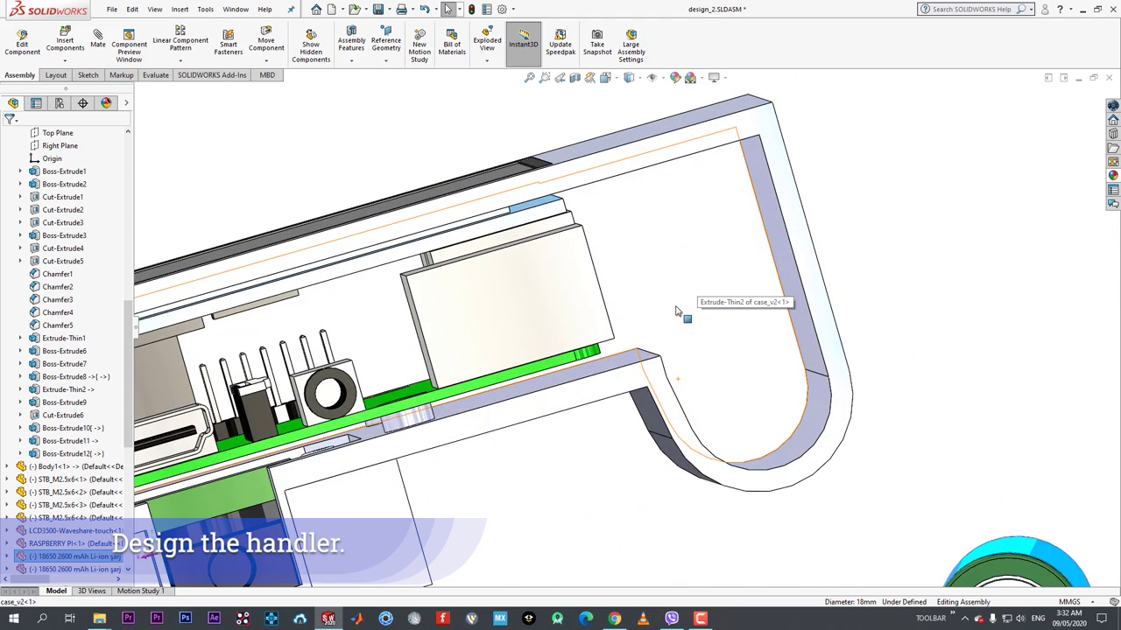
- Examine the handle's battery space, the display side and the case's open end
{"action": "left_click", "coordinate": [697, 304]}
{"action": "mouse_move", "coordinate": [865, 365]}
{"action": "middle_mouse_down"}
{"action": "mouse_move", "coordinate": [777, 392]}
{"action": "mouse_move", "coordinate": [848, 375]}
{"action": "middle_mouse_up"}
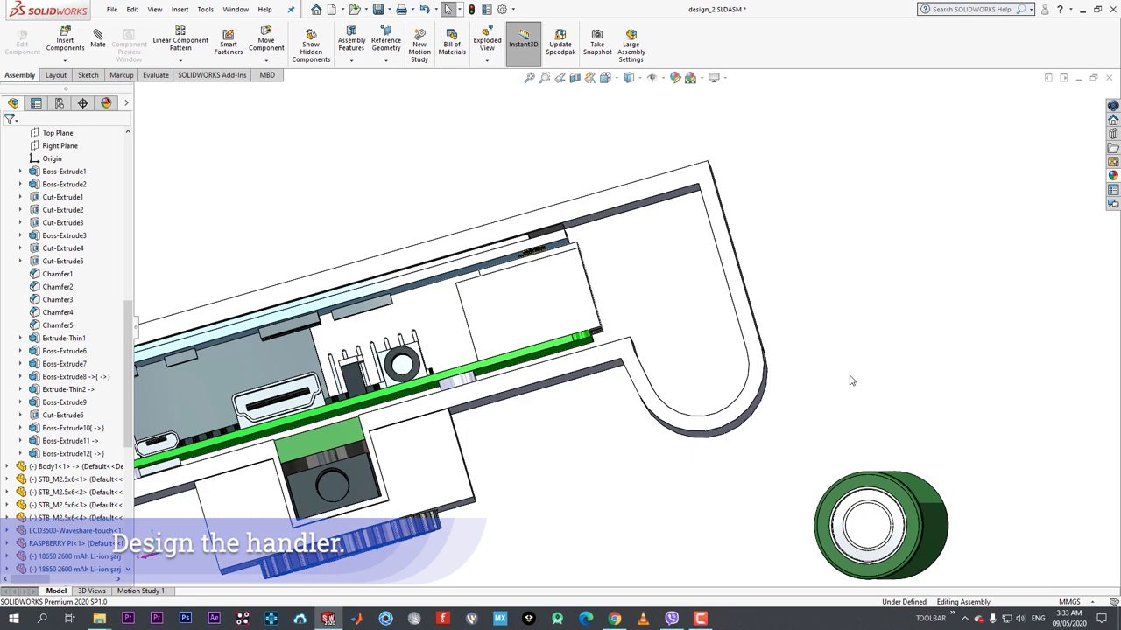
{"action": "scroll", "coordinate": [786, 341], "scroll_direction": "up", "scroll_amount": 5}
{"action": "middle_click_drag", "start_coordinate": [414, 338], "coordinate": [443, 453]}
{"action": "scroll", "coordinate": [577, 304], "scroll_direction": "down", "scroll_amount": 2}
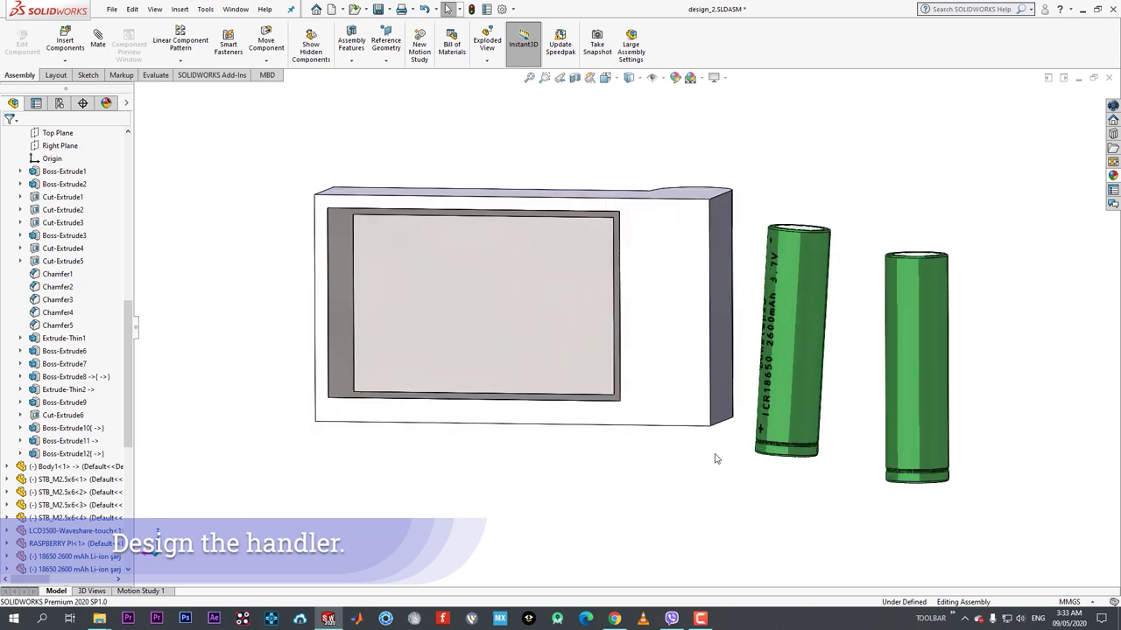
{"action": "middle_click_drag", "start_coordinate": [714, 459], "coordinate": [734, 422]}
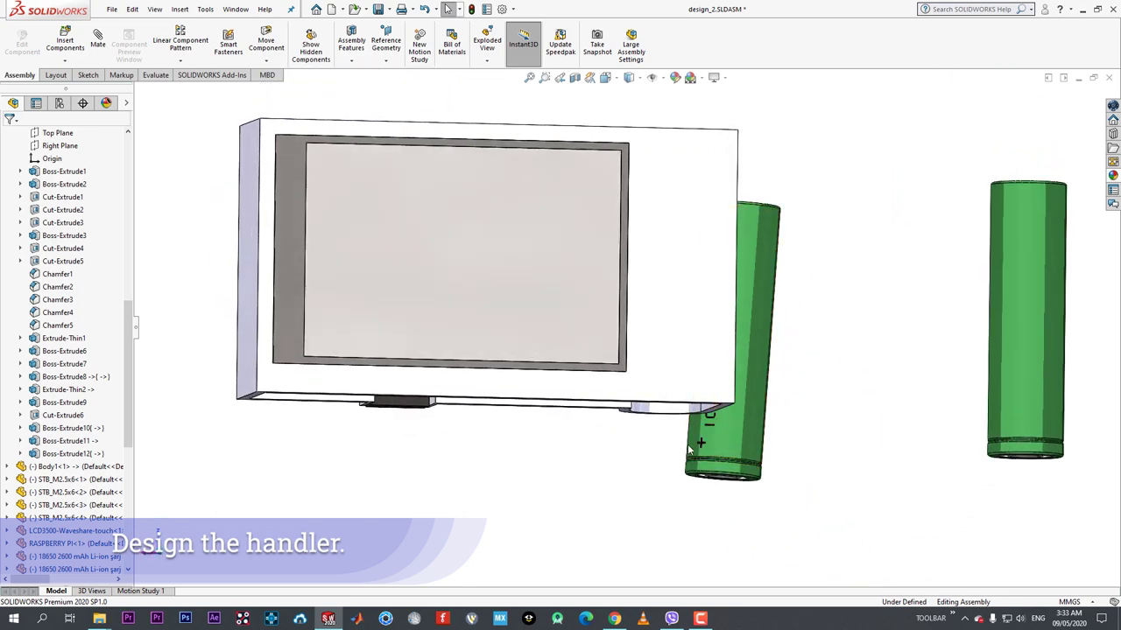
{"action": "middle_click_drag", "start_coordinate": [626, 440], "coordinate": [596, 428]}
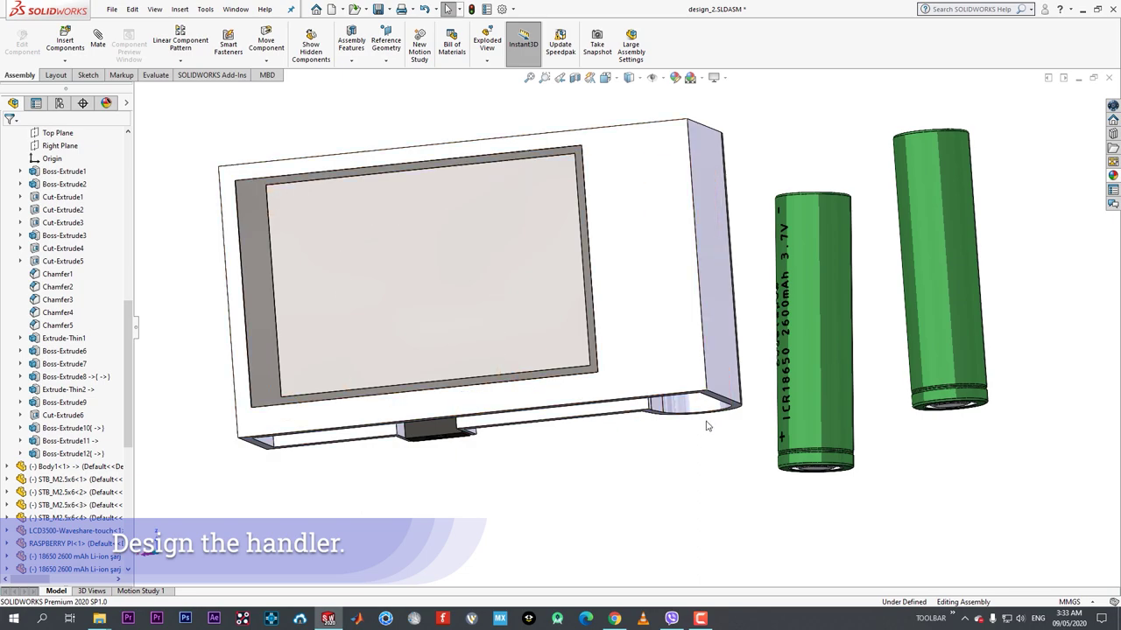
{"action": "middle_click_drag", "start_coordinate": [700, 438], "coordinate": [696, 233]}
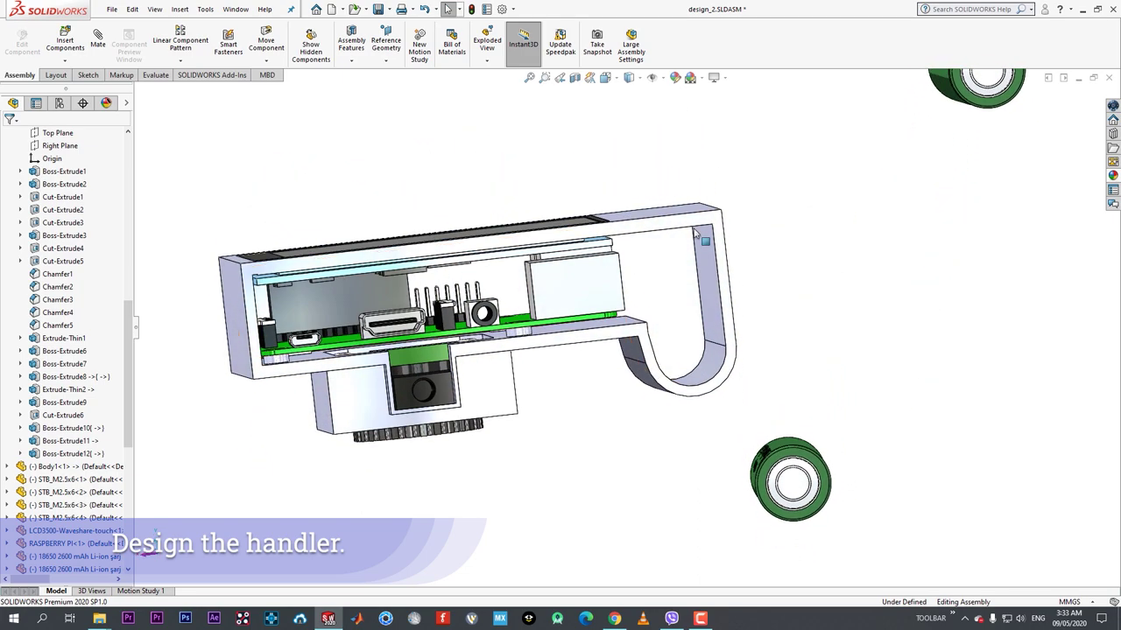
{"action": "middle_click_drag", "start_coordinate": [505, 398], "coordinate": [500, 237]}
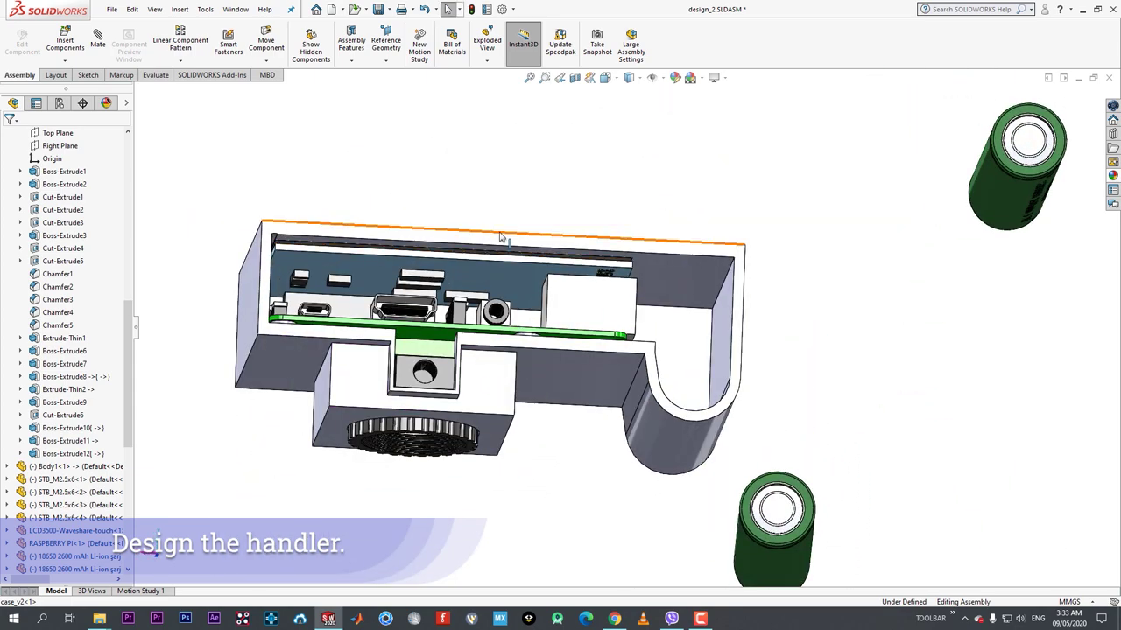
- Edit case_v2, start a sketch on the rim face of the open end, and convert its outer outline into sketch entities
{"action": "left_click", "coordinate": [500, 238]}
{"action": "left_click", "coordinate": [758, 318]}
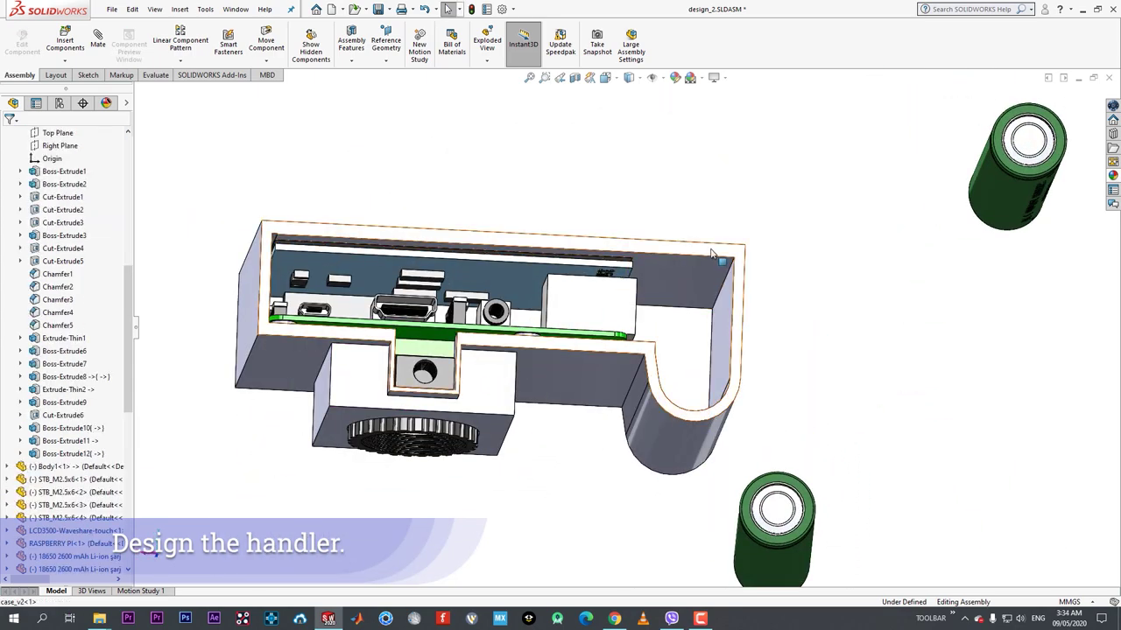
{"action": "left_click", "coordinate": [712, 254]}
{"action": "left_click", "coordinate": [795, 184]}
{"action": "left_click", "coordinate": [731, 251]}
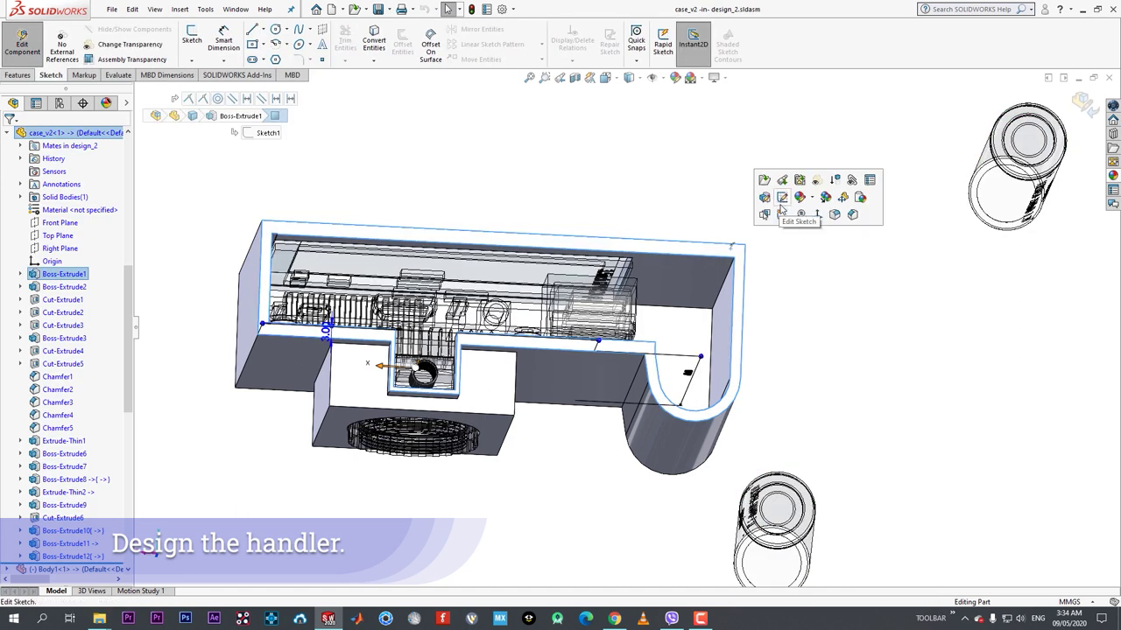
{"action": "left_click", "coordinate": [779, 213]}
{"action": "left_click", "coordinate": [401, 127]}
{"action": "left_click", "coordinate": [374, 46]}
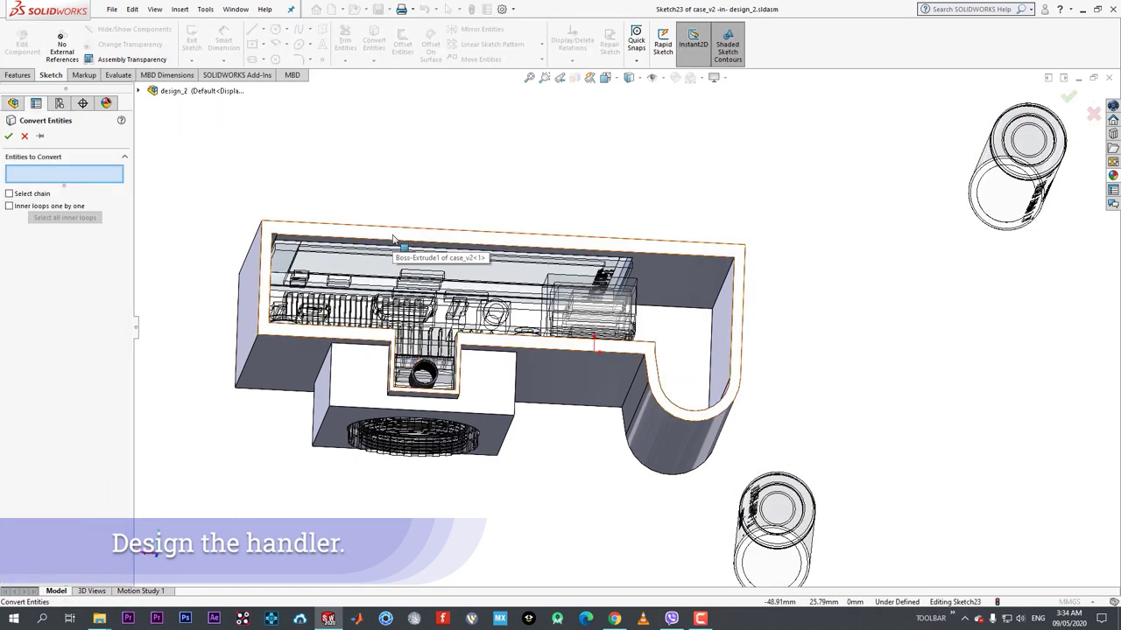
{"action": "left_click", "coordinate": [9, 136]}
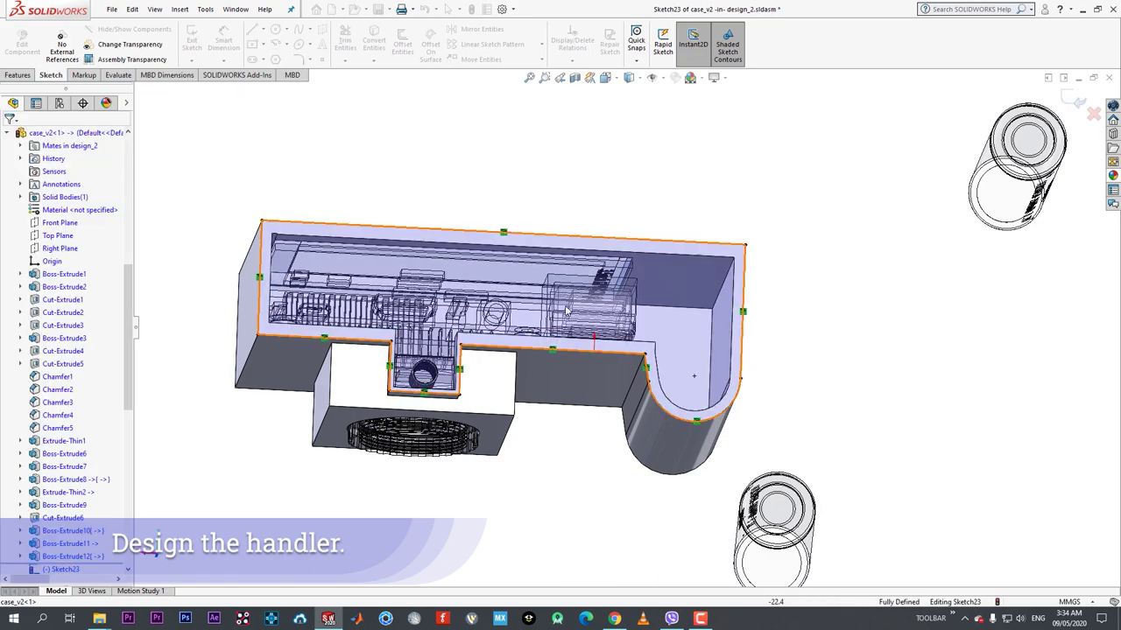
{"action": "scroll", "coordinate": [589, 337], "scroll_direction": "down", "scroll_amount": 2}
{"action": "scroll", "coordinate": [558, 356], "scroll_direction": "up", "scroll_amount": 2}
{"action": "middle_click_drag", "start_coordinate": [558, 356], "coordinate": [455, 268]}
{"action": "scroll", "coordinate": [455, 269], "scroll_direction": "down", "scroll_amount": 4}
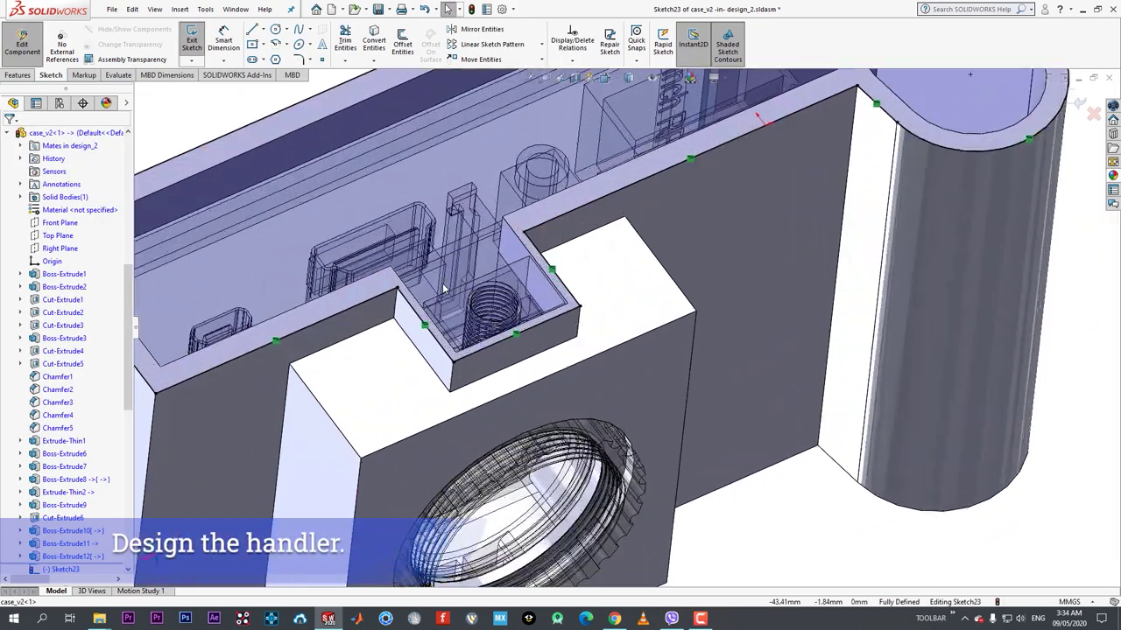
- Delete the outer line of the camera notch from the converted outline and shorten the adjoining notch side line
{"action": "mouse_move", "coordinate": [438, 305]}
{"action": "middle_mouse_down"}
{"action": "mouse_move", "coordinate": [473, 294]}
{"action": "mouse_move", "coordinate": [439, 305]}
{"action": "mouse_move", "coordinate": [449, 323]}
{"action": "middle_mouse_up"}
{"action": "scroll", "coordinate": [448, 324], "scroll_direction": "down", "scroll_amount": 2}
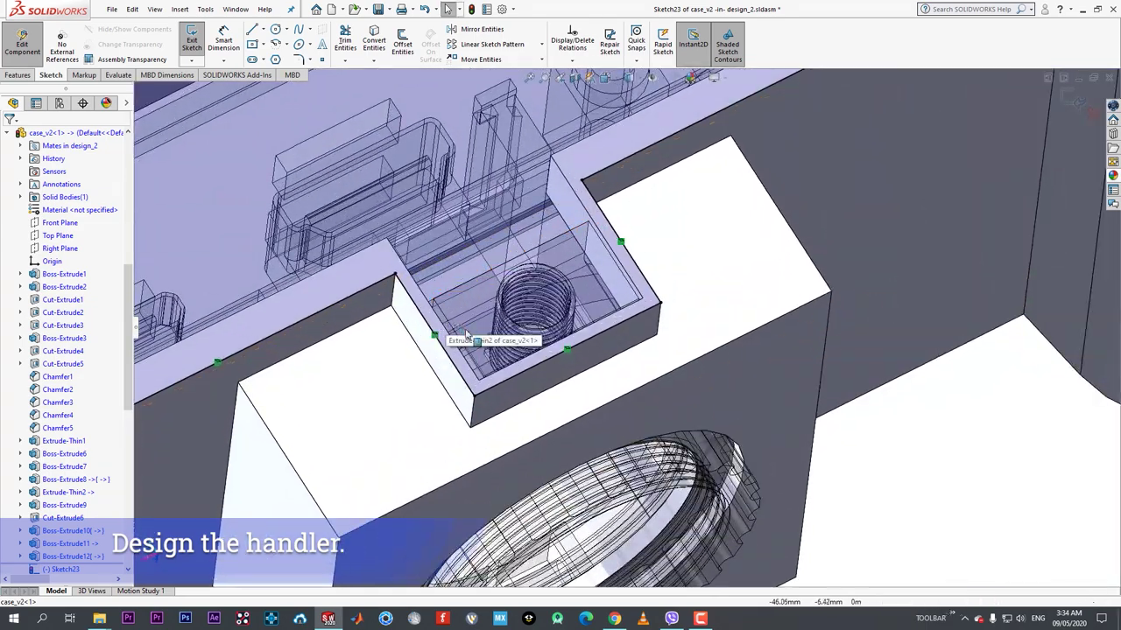
{"action": "left_click", "coordinate": [518, 374]}
{"action": "key", "text": "Delete"}
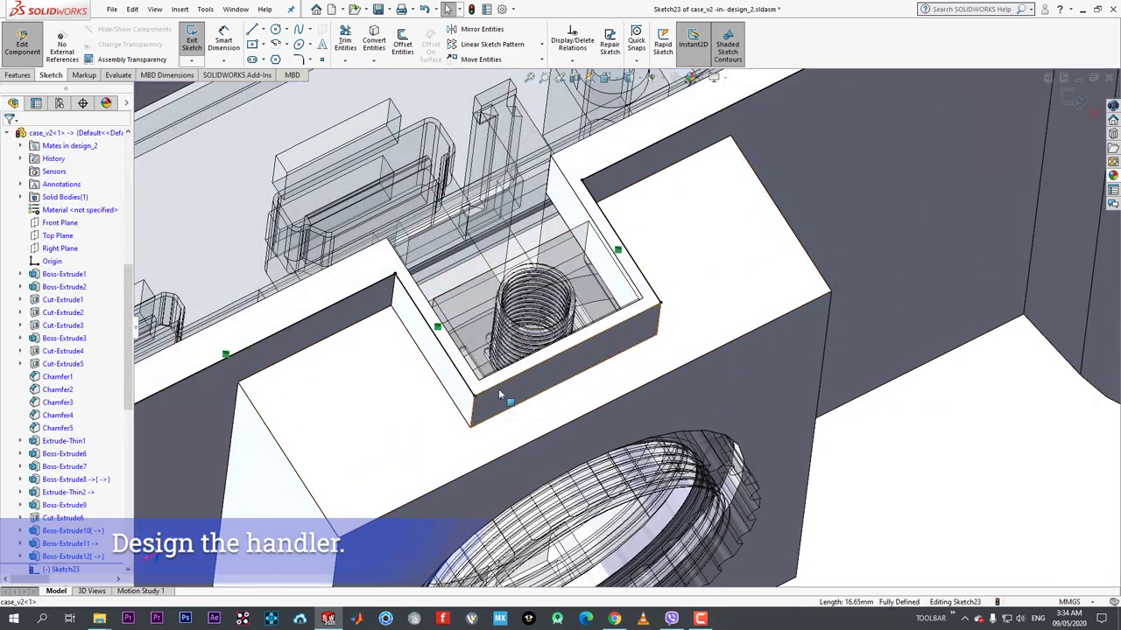
{"action": "left_click_drag", "start_coordinate": [472, 399], "coordinate": [450, 351]}
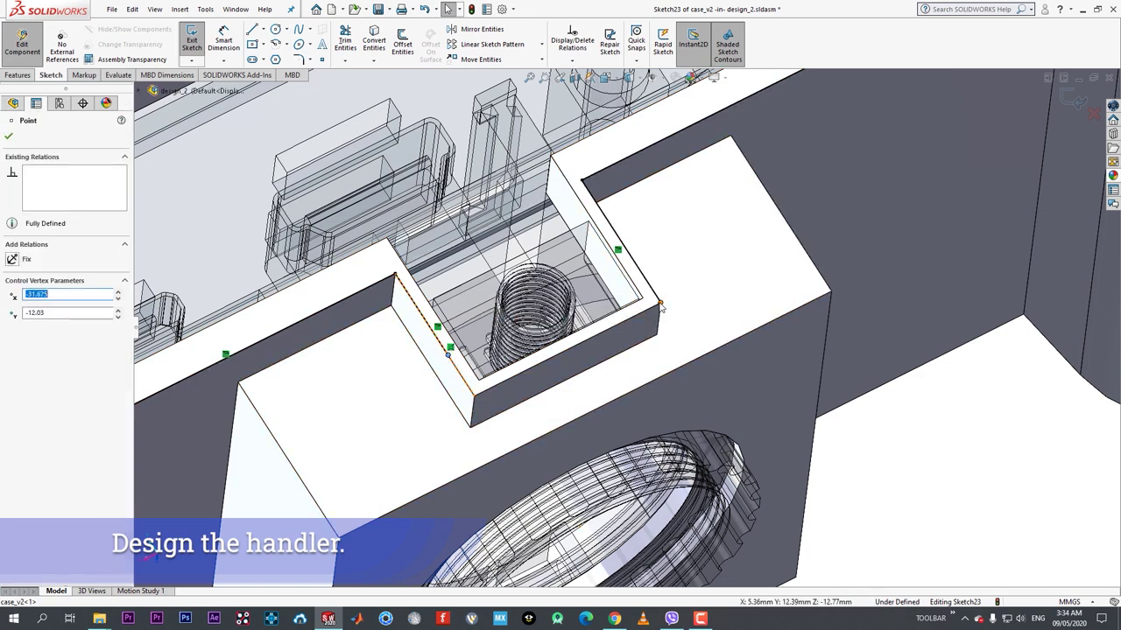
- Close the outline with a straight line across the camera notch, joining its two side lines
{"action": "key", "text": "l"}
{"action": "left_click", "coordinate": [642, 278]}
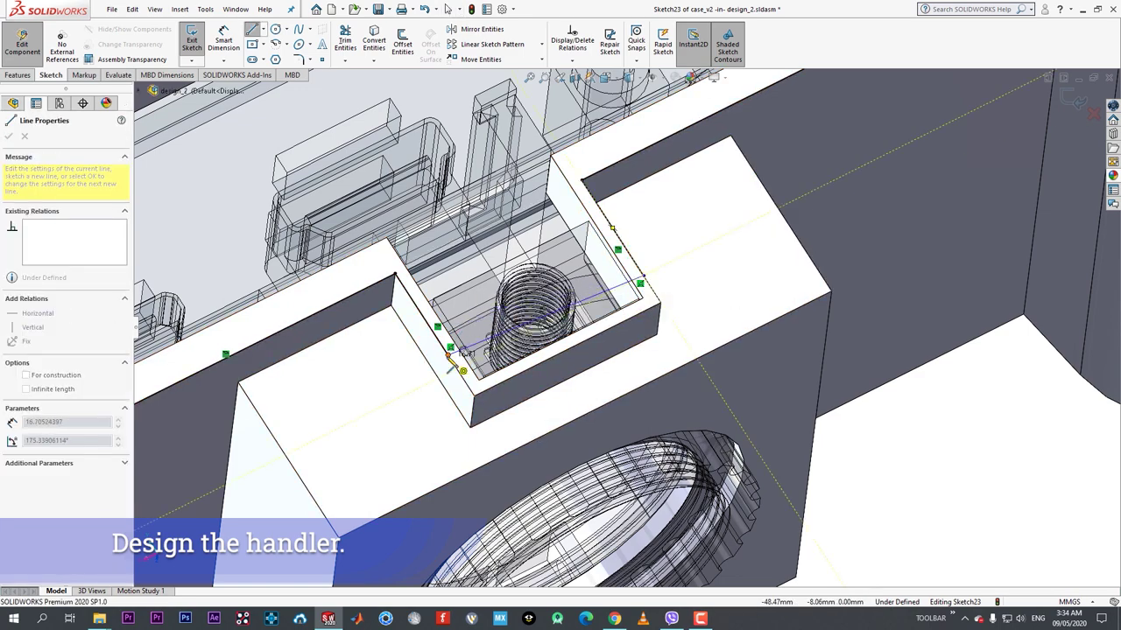
{"action": "left_click", "coordinate": [448, 356]}
{"action": "right_click", "coordinate": [446, 354]}
{"action": "left_click", "coordinate": [472, 365]}
- Make the line across the notch collinear with the edge of the Camera v2 component
{"action": "mouse_move", "coordinate": [501, 268]}
{"action": "middle_mouse_down"}
{"action": "mouse_move", "coordinate": [426, 270]}
{"action": "mouse_move", "coordinate": [348, 225]}
{"action": "mouse_move", "coordinate": [380, 232]}
{"action": "middle_mouse_up"}
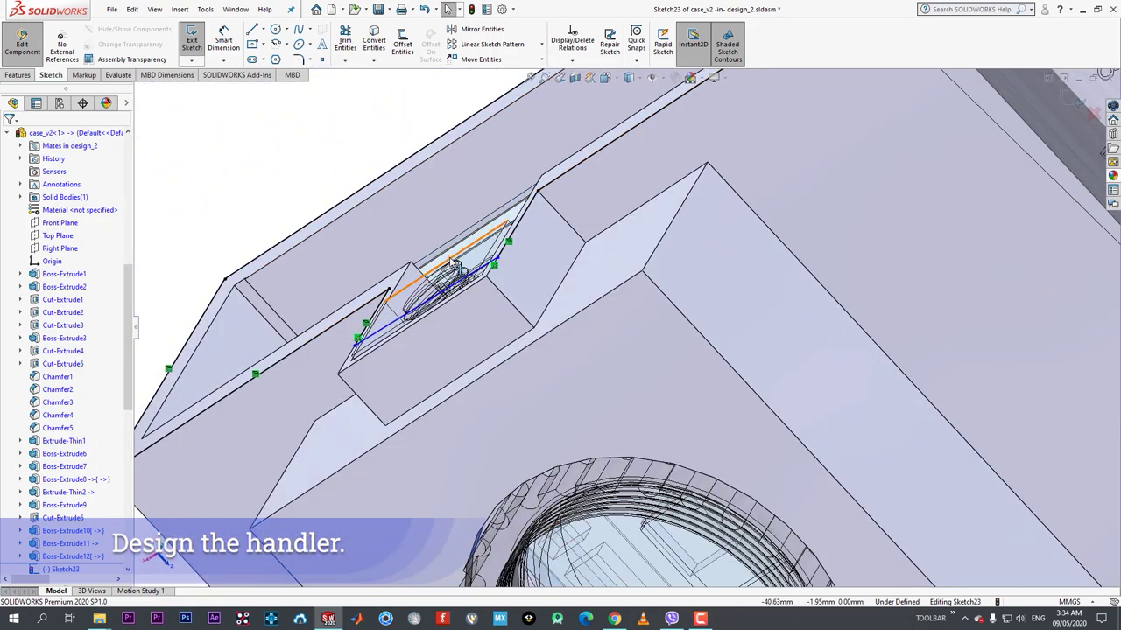
{"action": "left_click", "coordinate": [486, 280]}
{"action": "left_click", "coordinate": [514, 224], "text": "ctrl"}
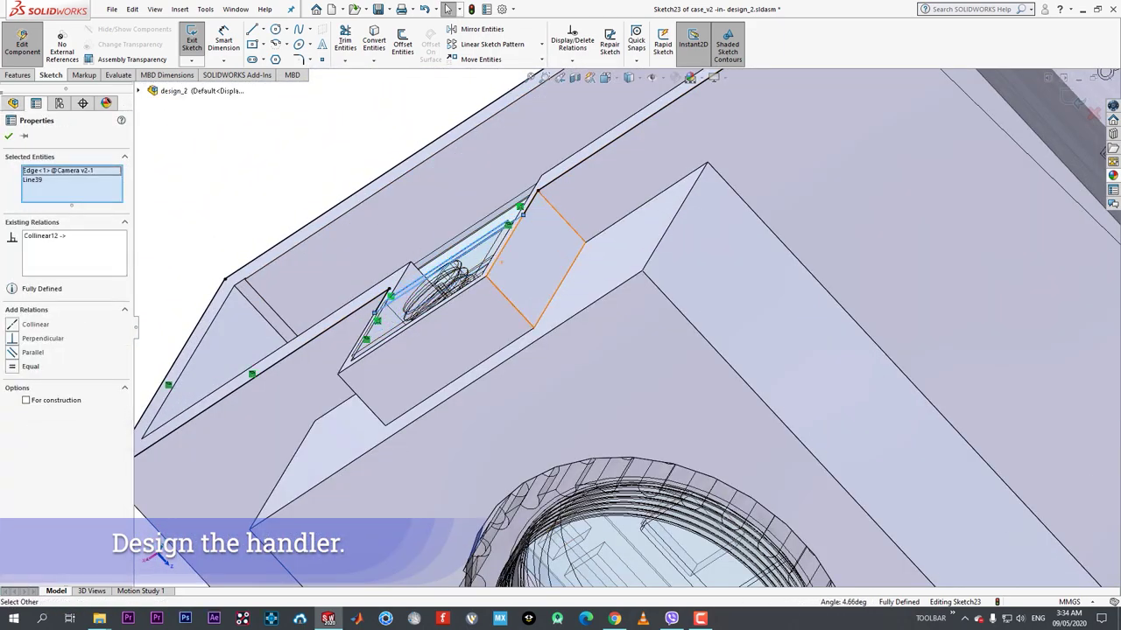
{"action": "scroll", "coordinate": [513, 240], "scroll_direction": "up", "scroll_amount": 3}
{"action": "middle_click_drag", "start_coordinate": [512, 239], "coordinate": [586, 294]}
{"action": "left_click", "coordinate": [9, 135]}
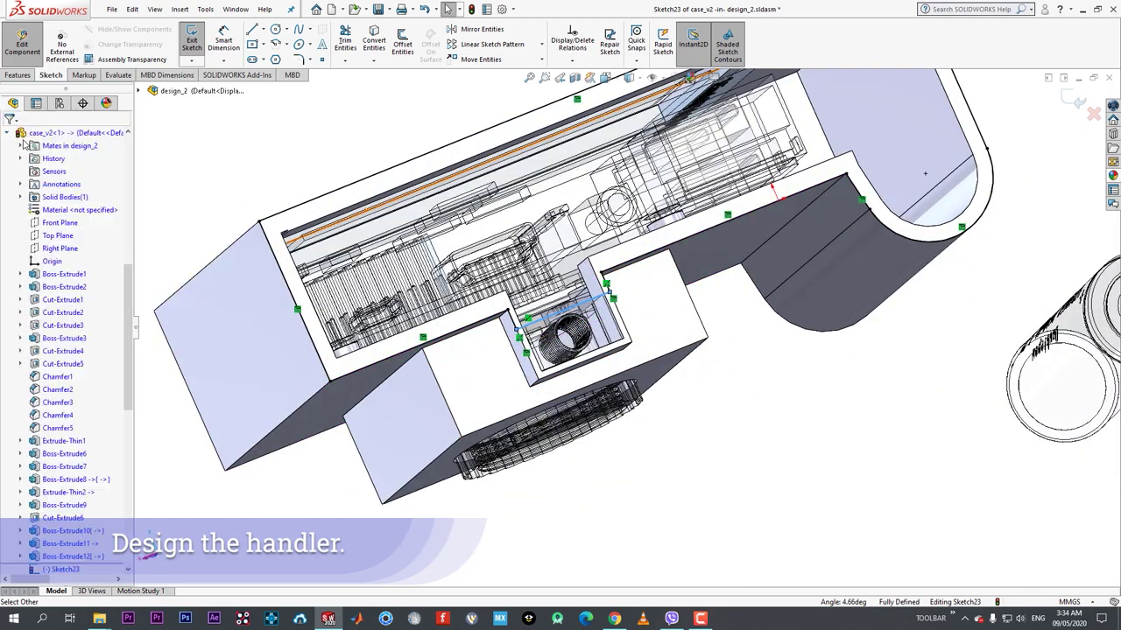
- Extrude the closed outline 3 mm blind with the direction reversed and merged with the case, and return to the assembly
{"action": "middle_click_drag", "start_coordinate": [686, 306], "coordinate": [680, 287]}
{"action": "scroll", "coordinate": [545, 308], "scroll_direction": "up", "scroll_amount": 3}
{"action": "middle_click_drag", "start_coordinate": [544, 308], "coordinate": [578, 263]}
{"action": "left_click", "coordinate": [18, 76]}
{"action": "left_click", "coordinate": [196, 44]}
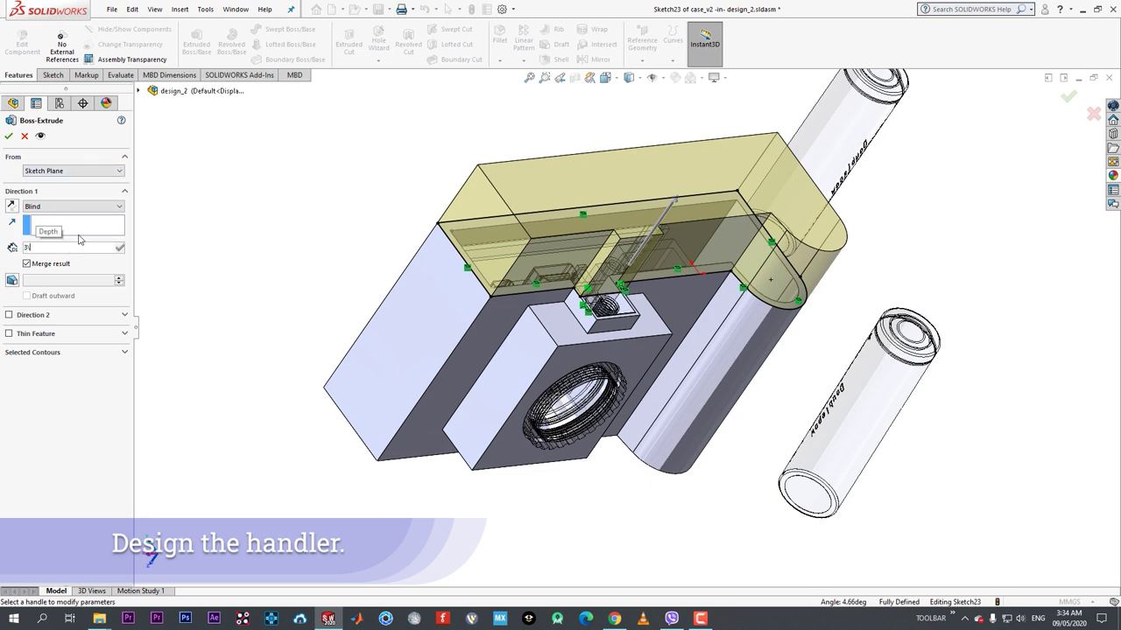
{"action": "key", "text": "Return"}
{"action": "scroll", "coordinate": [363, 293], "scroll_direction": "down", "scroll_amount": 1}
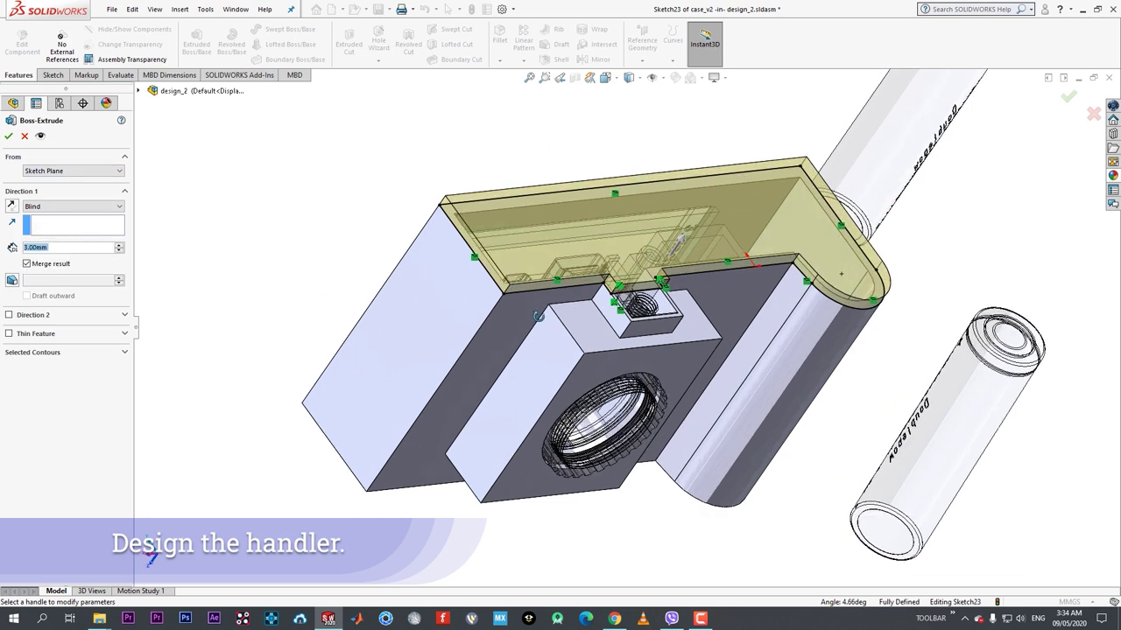
{"action": "middle_click_drag", "start_coordinate": [364, 293], "coordinate": [499, 207]}
{"action": "left_click", "coordinate": [11, 207]}
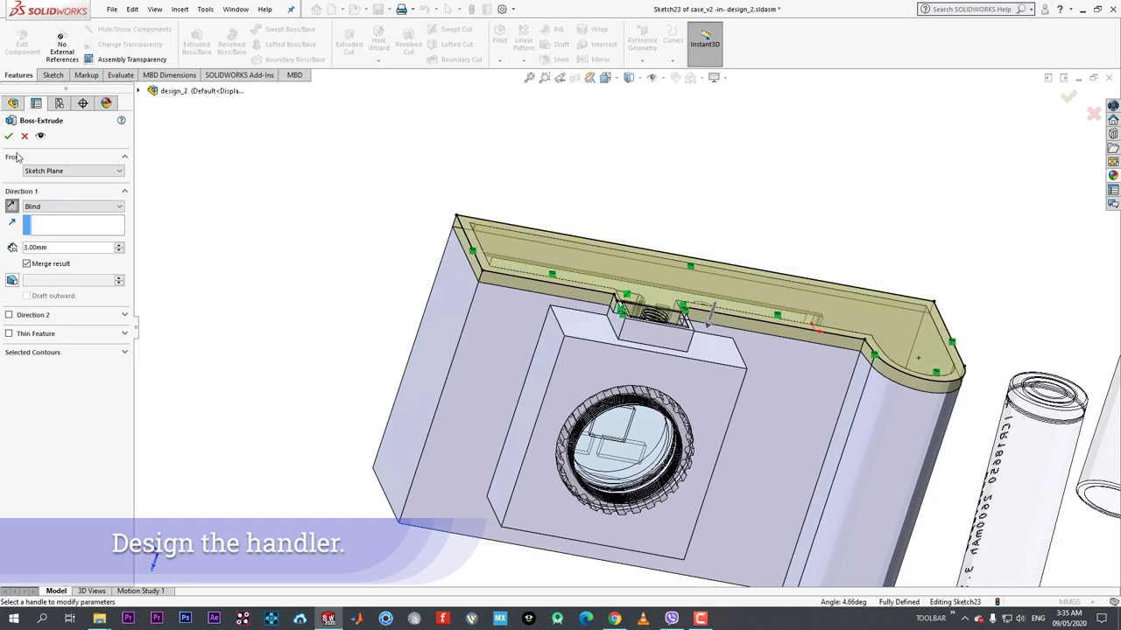
{"action": "left_click", "coordinate": [8, 136]}
{"action": "left_click", "coordinate": [22, 43]}
- Section the assembly along PLANE1 and examine the camera, circuit board and handle space inside the case
{"action": "middle_click_drag", "start_coordinate": [595, 277], "coordinate": [709, 500]}
{"action": "scroll", "coordinate": [648, 337], "scroll_direction": "down", "scroll_amount": 3}
{"action": "middle_click_drag", "start_coordinate": [638, 324], "coordinate": [706, 374]}
{"action": "scroll", "coordinate": [630, 310], "scroll_direction": "up", "scroll_amount": 5}
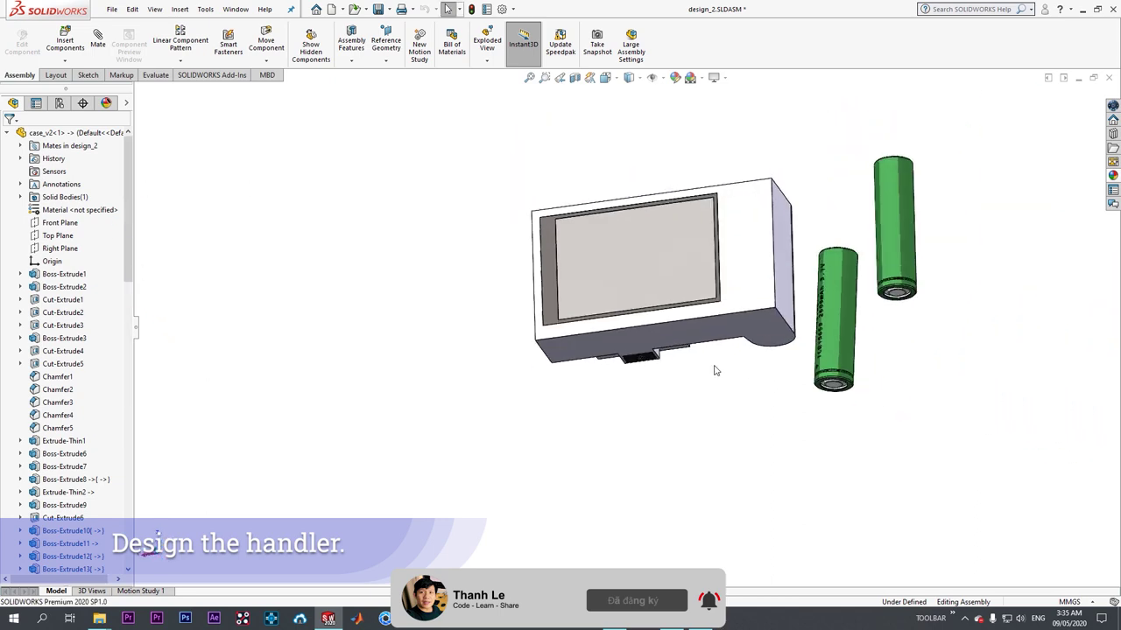
{"action": "left_click_drag", "start_coordinate": [129, 367], "coordinate": [130, 523]}
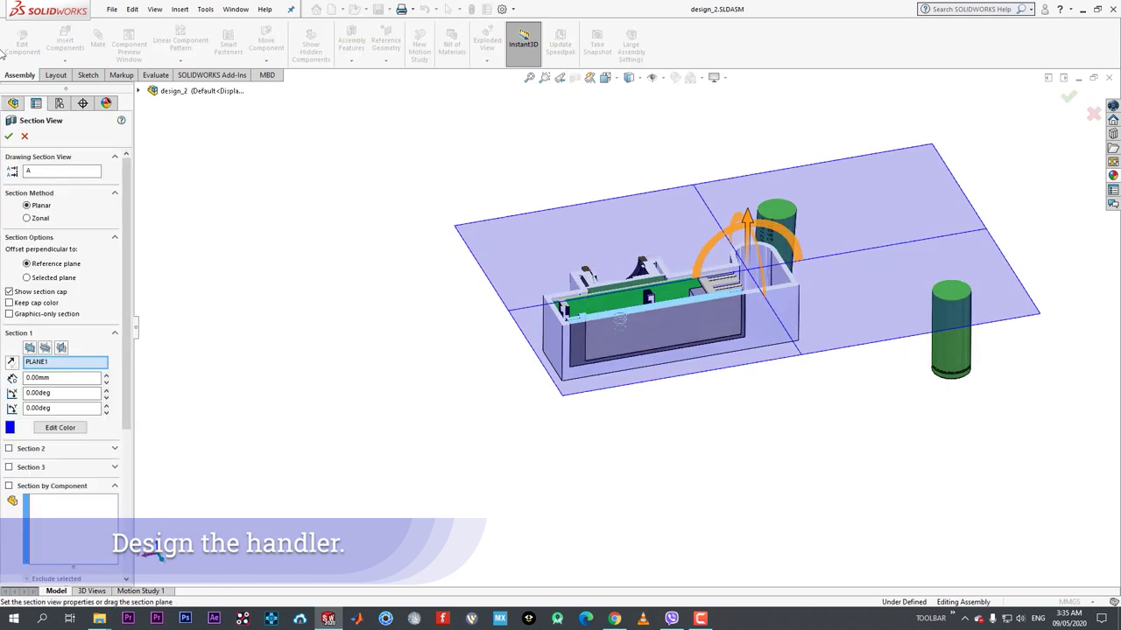
{"action": "left_click", "coordinate": [8, 137]}
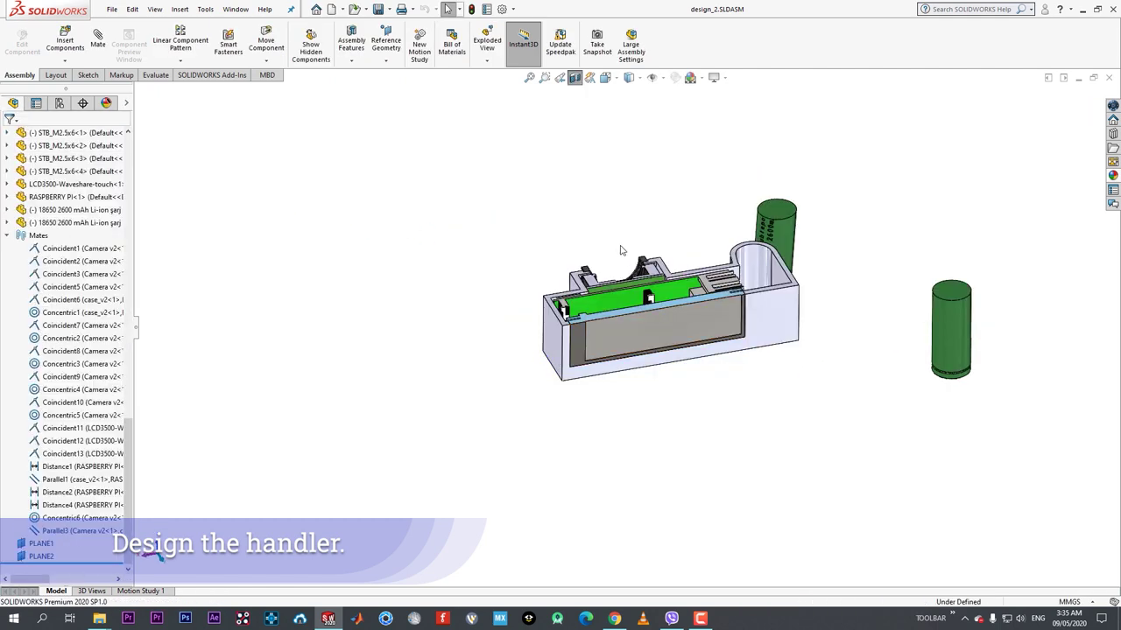
{"action": "middle_click_drag", "start_coordinate": [621, 253], "coordinate": [603, 418]}
{"action": "key", "text": "space"}
{"action": "left_click", "coordinate": [472, 445]}
{"action": "middle_click_drag", "start_coordinate": [634, 362], "coordinate": [525, 326]}
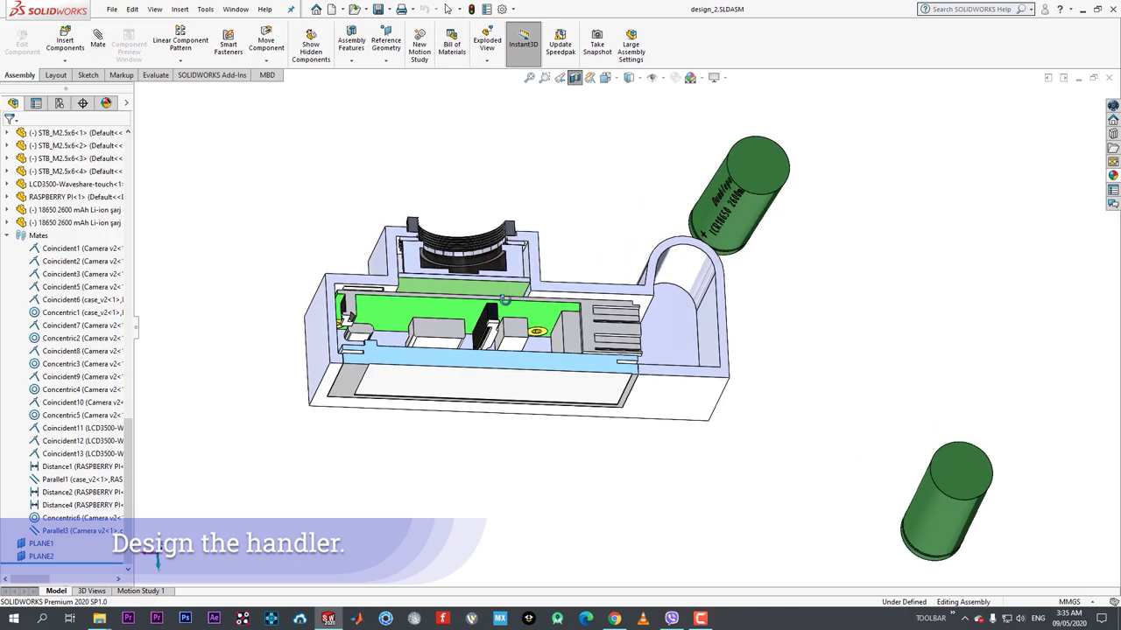
{"action": "scroll", "coordinate": [326, 363], "scroll_direction": "down", "scroll_amount": 4}
{"action": "middle_click_drag", "start_coordinate": [341, 367], "coordinate": [351, 177]}
{"action": "middle_click_drag", "start_coordinate": [367, 244], "coordinate": [582, 163]}
{"action": "middle_click_drag", "start_coordinate": [526, 140], "coordinate": [822, 477]}
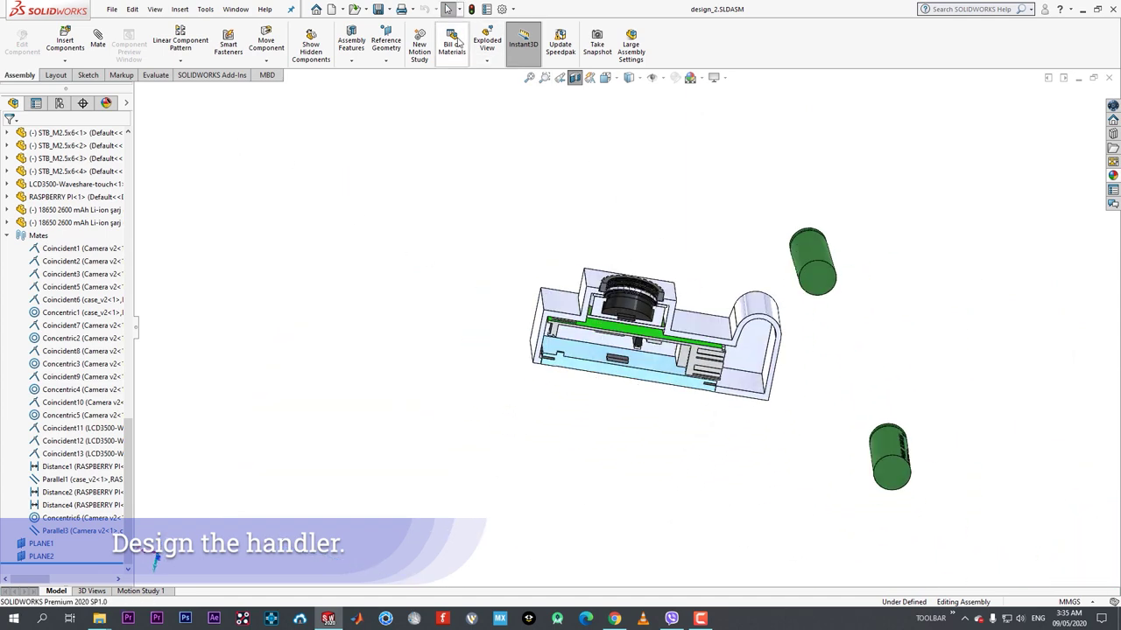
{"action": "middle_click_drag", "start_coordinate": [687, 262], "coordinate": [658, 56]}
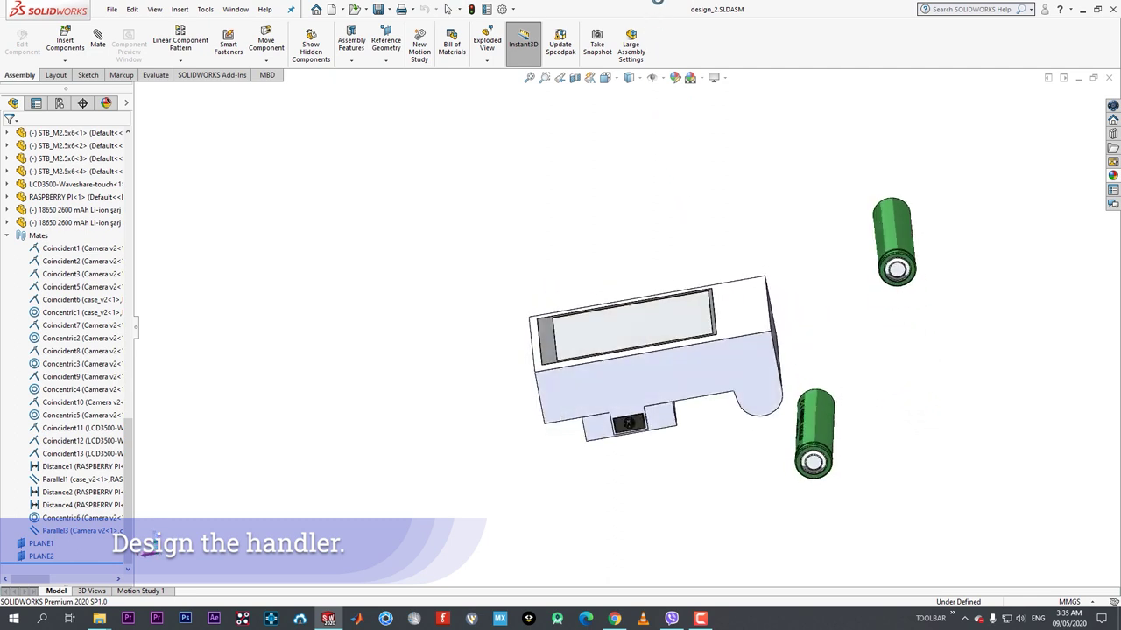
- Examine the case's outside from the display side, camera side and both ends, comparing its handle with the two batteries
{"action": "middle_click_drag", "start_coordinate": [658, 2], "coordinate": [660, 272]}
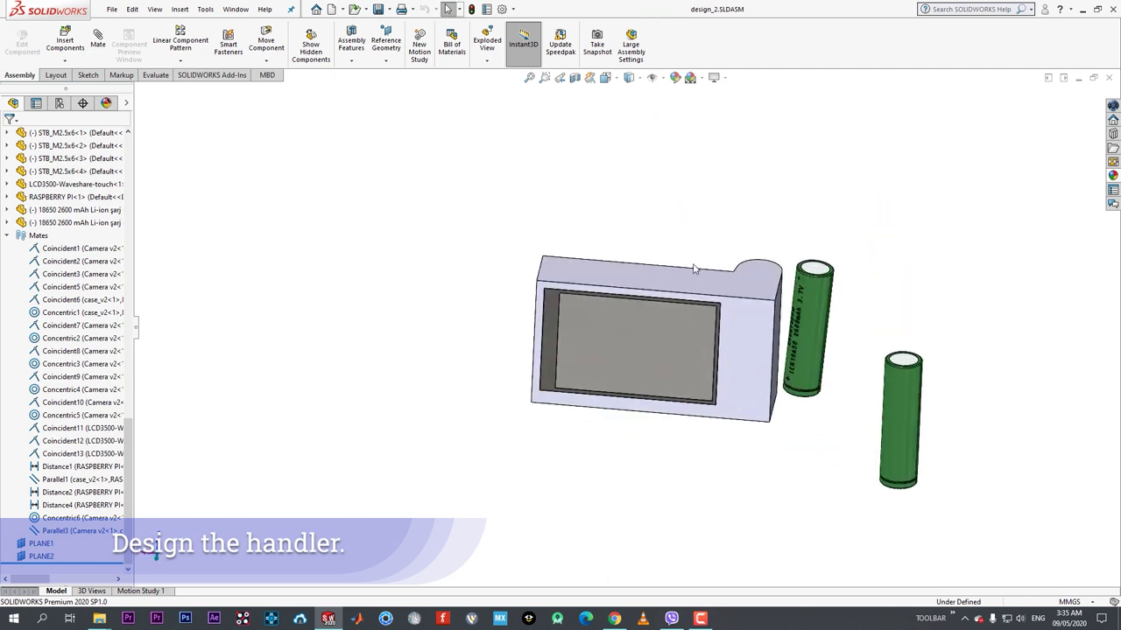
{"action": "scroll", "coordinate": [788, 361], "scroll_direction": "down", "scroll_amount": 3}
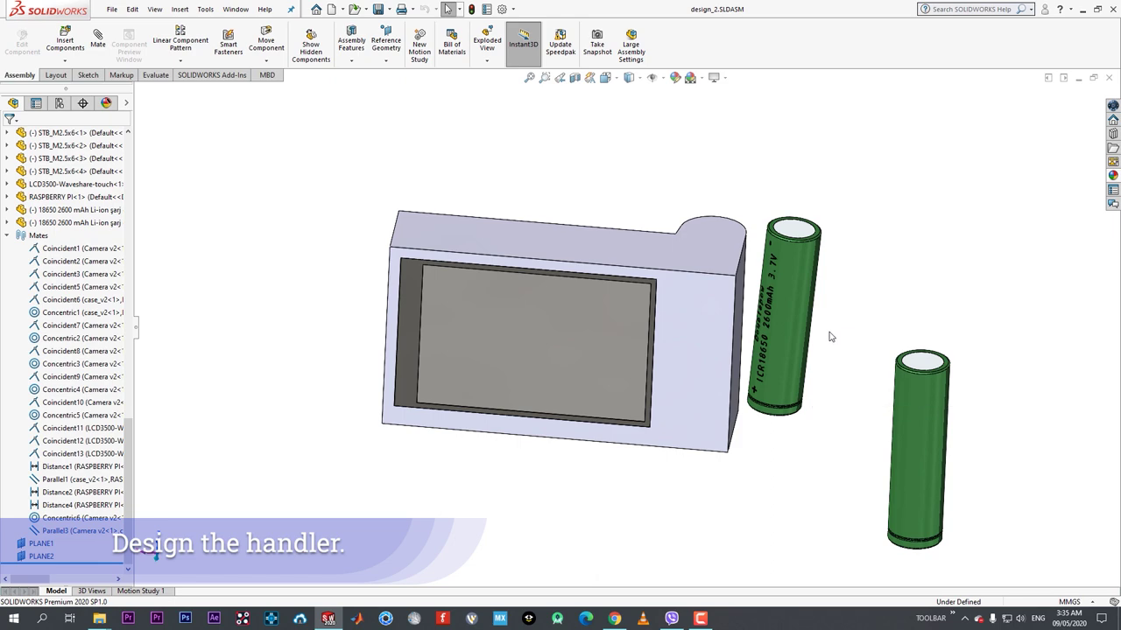
{"action": "middle_click_drag", "start_coordinate": [781, 407], "coordinate": [783, 353]}
{"action": "key", "text": "space"}
{"action": "left_click", "coordinate": [508, 423]}
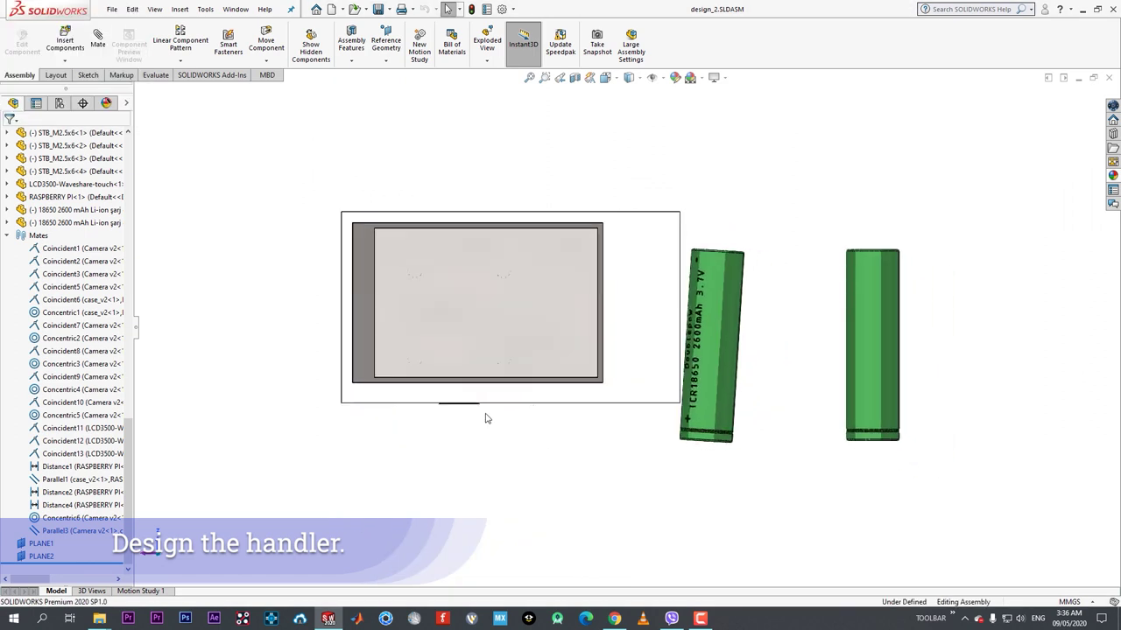
{"action": "middle_click_drag", "start_coordinate": [486, 418], "coordinate": [576, 393]}
{"action": "middle_click_drag", "start_coordinate": [630, 392], "coordinate": [624, 396]}
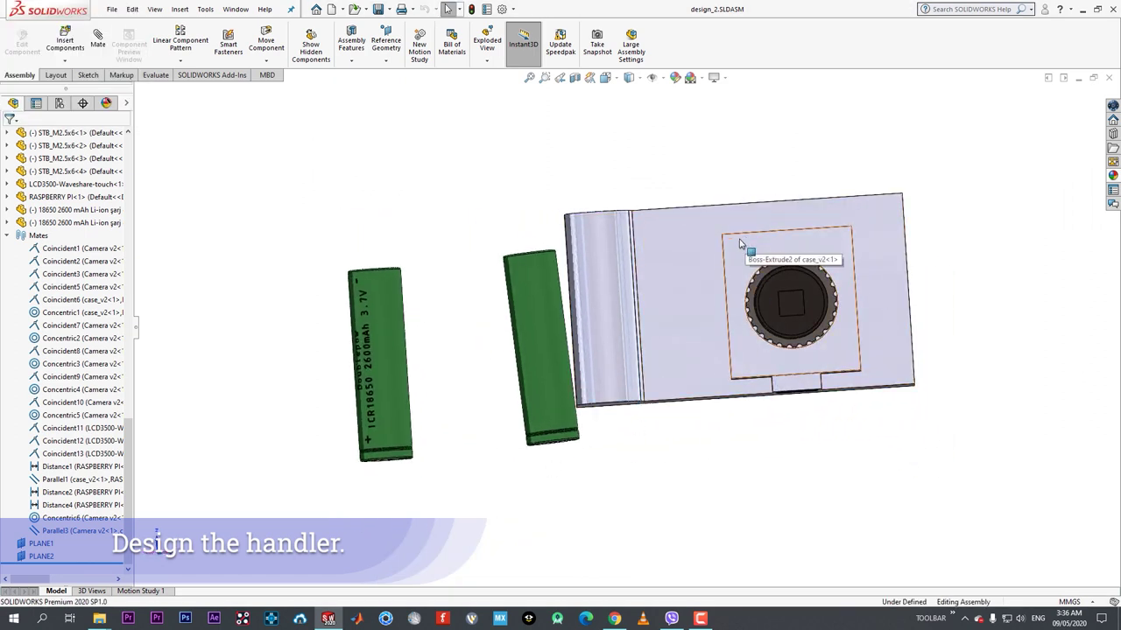
{"action": "middle_click_drag", "start_coordinate": [727, 219], "coordinate": [567, 212]}
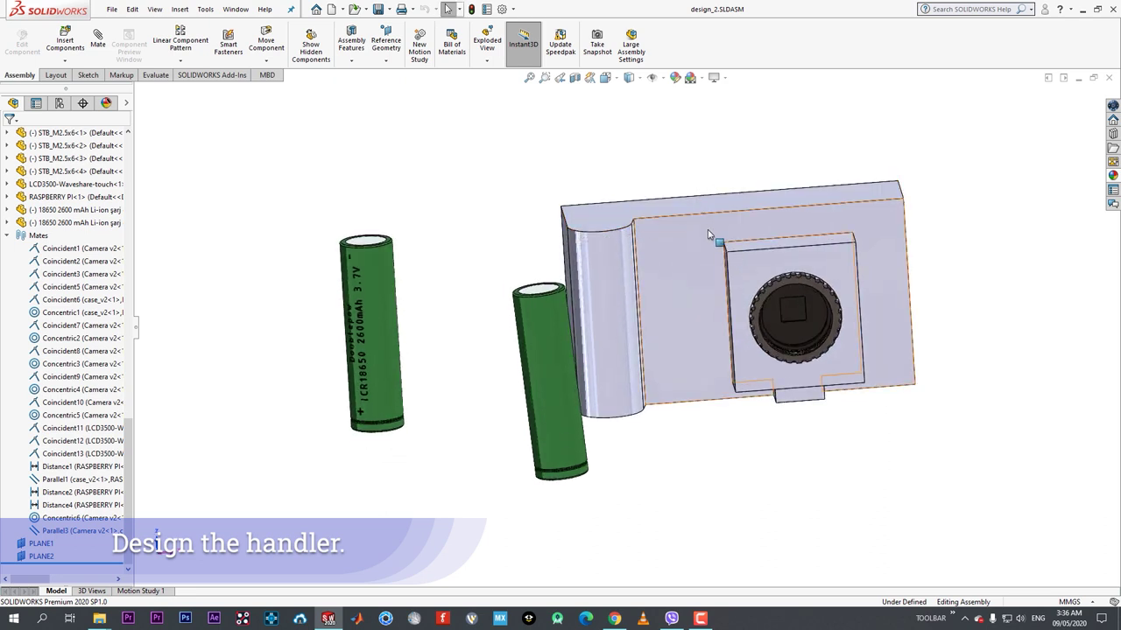
{"action": "middle_click_drag", "start_coordinate": [716, 240], "coordinate": [617, 209]}
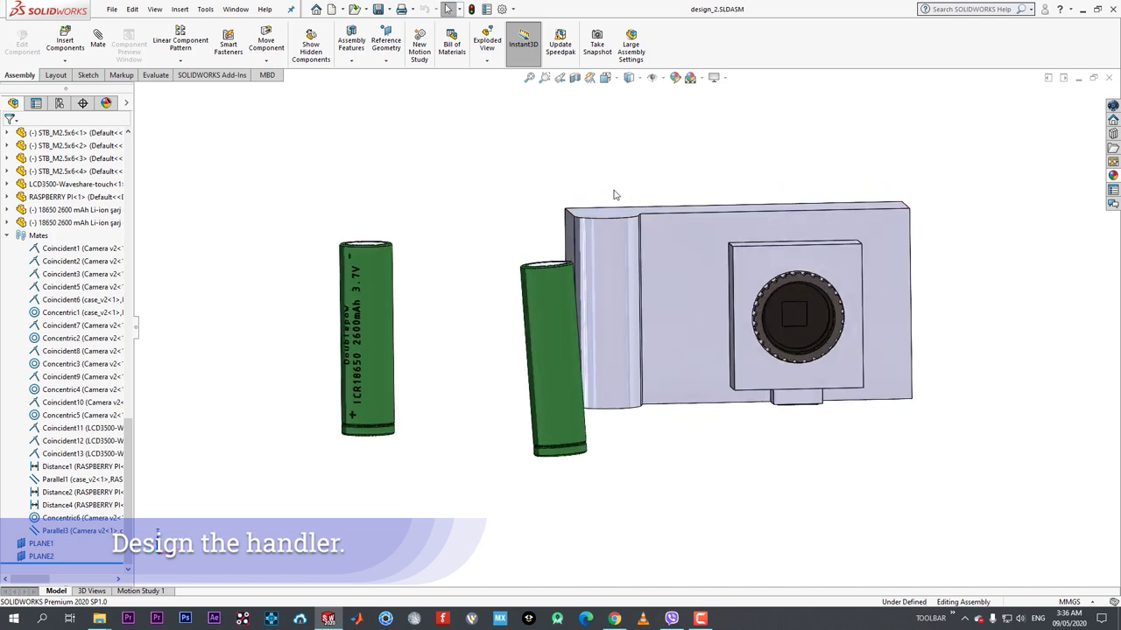
{"action": "middle_click_drag", "start_coordinate": [663, 298], "coordinate": [457, 298]}
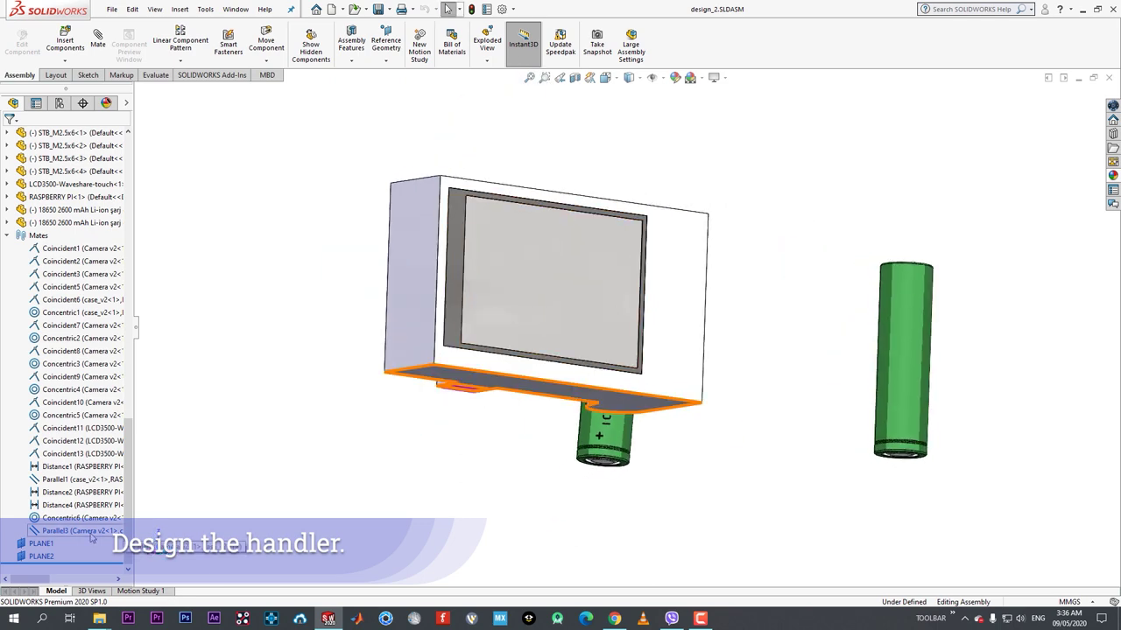
{"action": "middle_click_drag", "start_coordinate": [444, 435], "coordinate": [324, 503]}
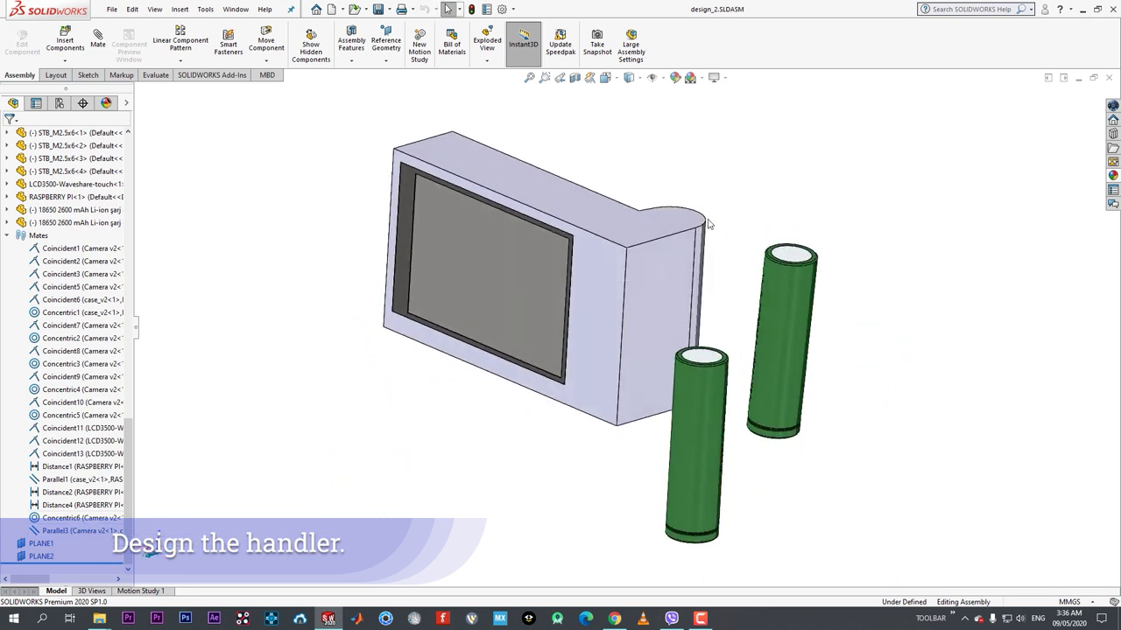
{"action": "middle_click_drag", "start_coordinate": [696, 231], "coordinate": [733, 200]}
{"action": "key", "text": "space"}
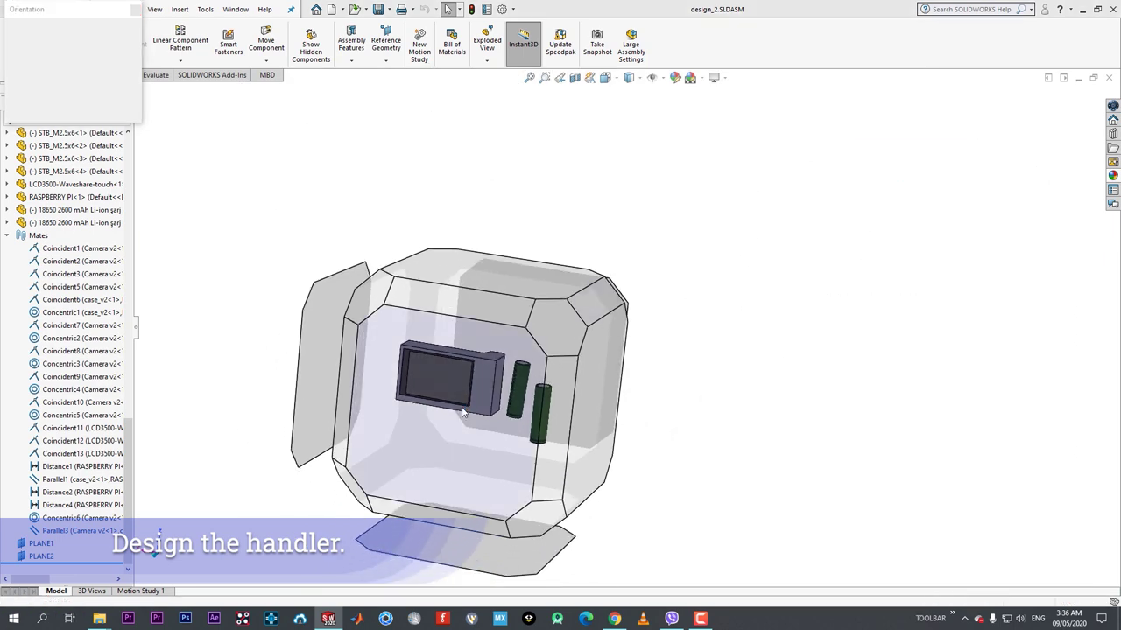
{"action": "left_click", "coordinate": [462, 412]}
{"action": "middle_click_drag", "start_coordinate": [616, 294], "coordinate": [646, 427]}
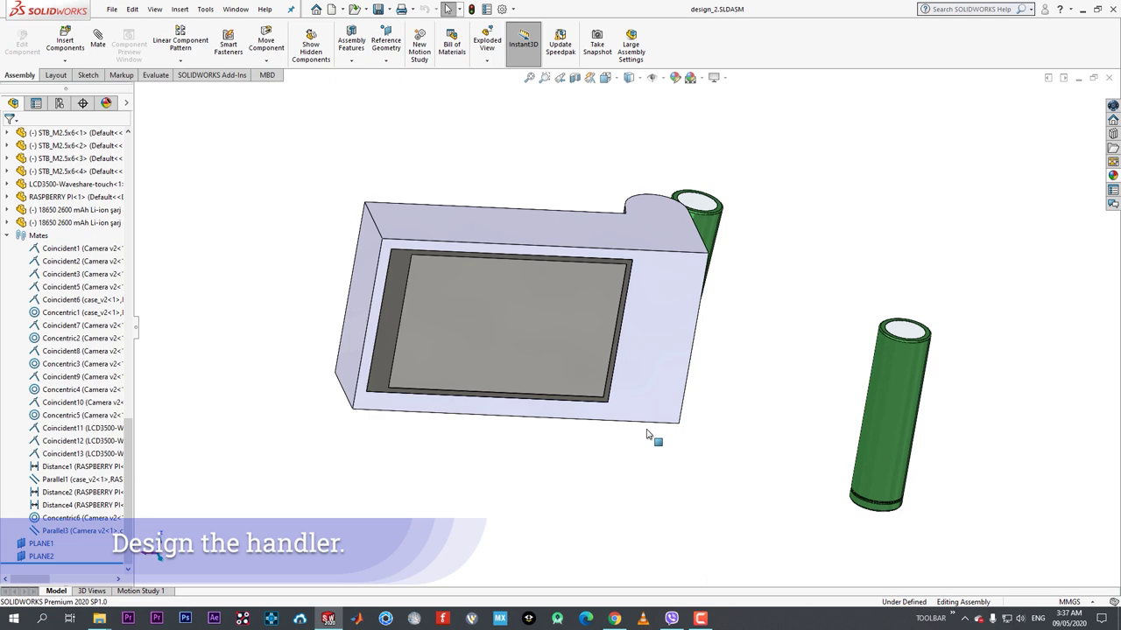
- Switch to Chrome and look through the Fujifilm camera image results as a reference for the case shape
{"action": "left_click", "coordinate": [614, 618]}
{"action": "left_click", "coordinate": [882, 10]}
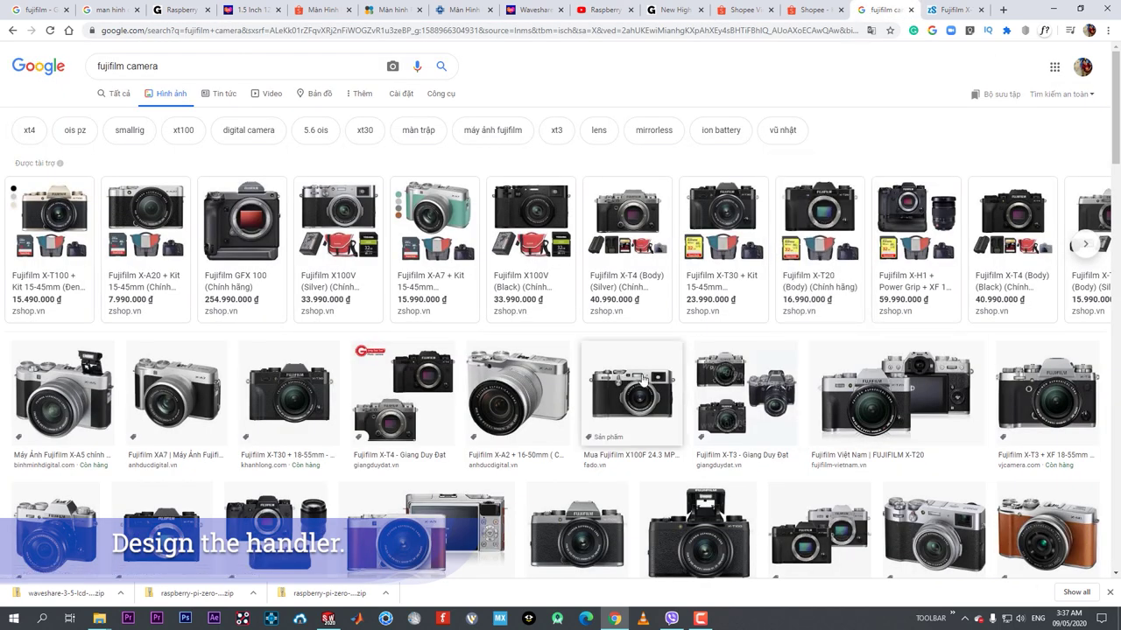
{"action": "scroll", "coordinate": [1063, 412], "scroll_direction": "down", "scroll_amount": 4}
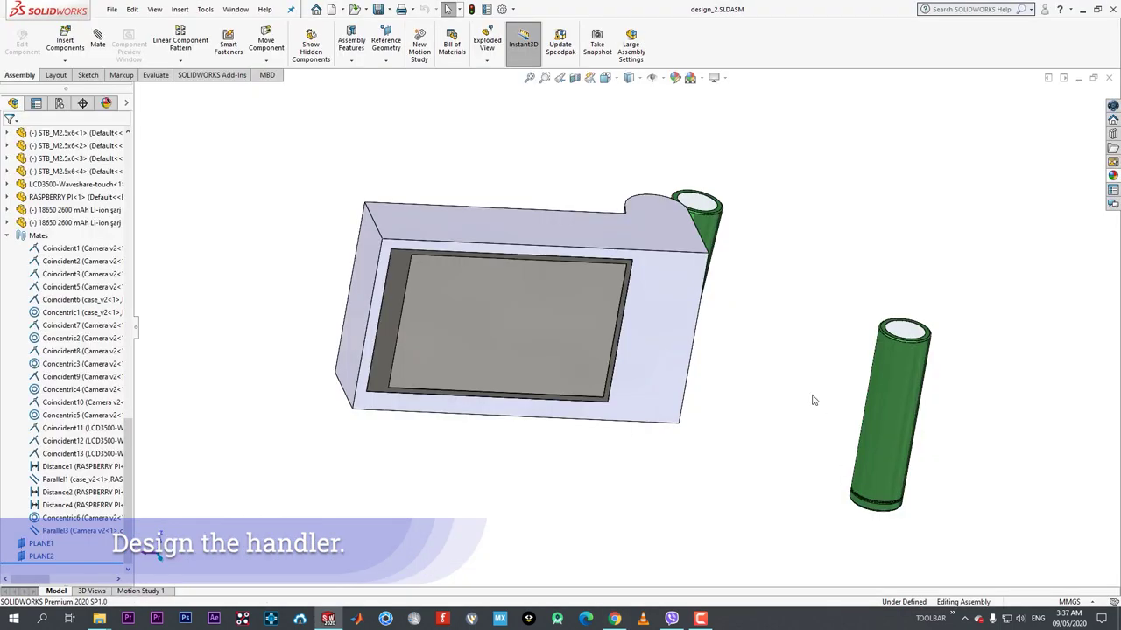
- Start editing case_v2 within the assembly, facing the flat end that shows the curved handle's profile straight on
{"action": "key", "text": "ctrl+5"}
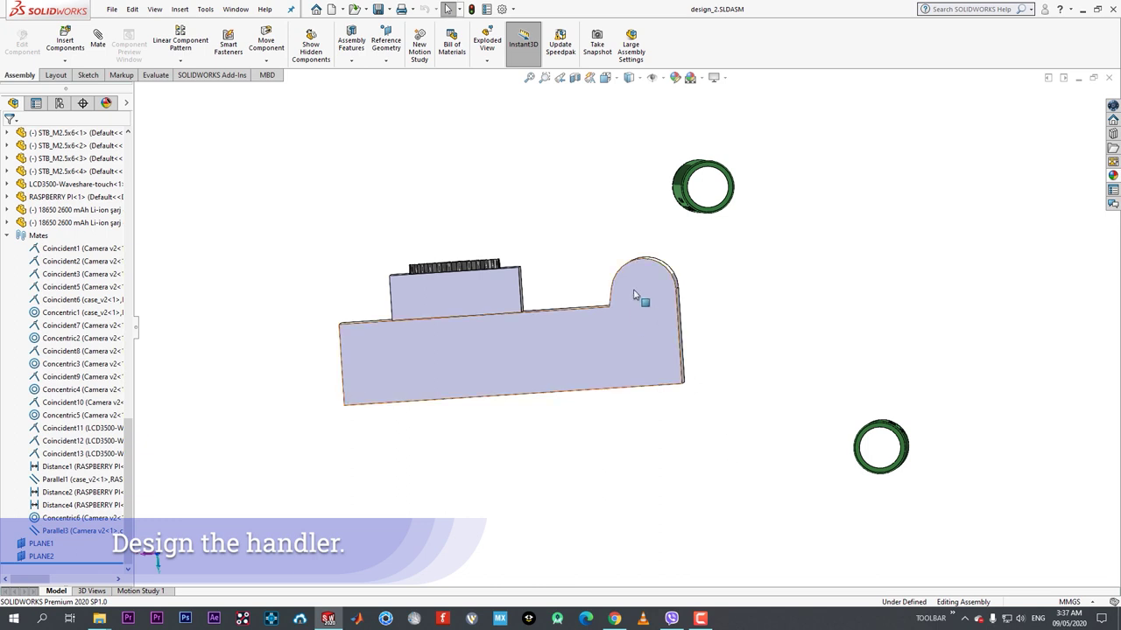
{"action": "middle_click_drag", "start_coordinate": [666, 411], "coordinate": [646, 264]}
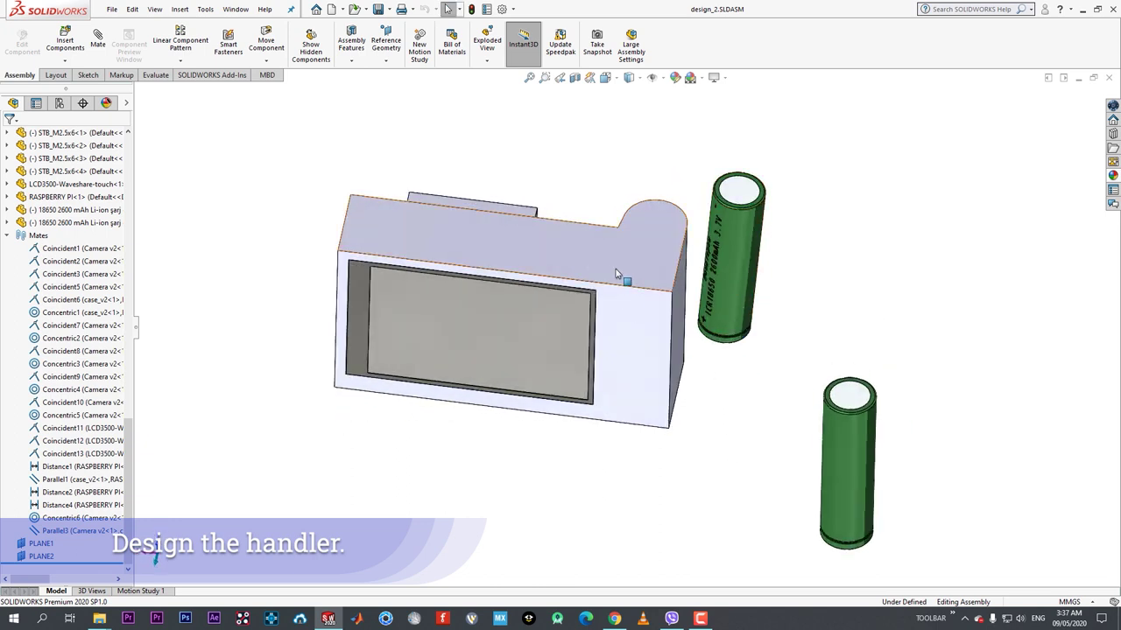
{"action": "middle_click_drag", "start_coordinate": [615, 270], "coordinate": [671, 206]}
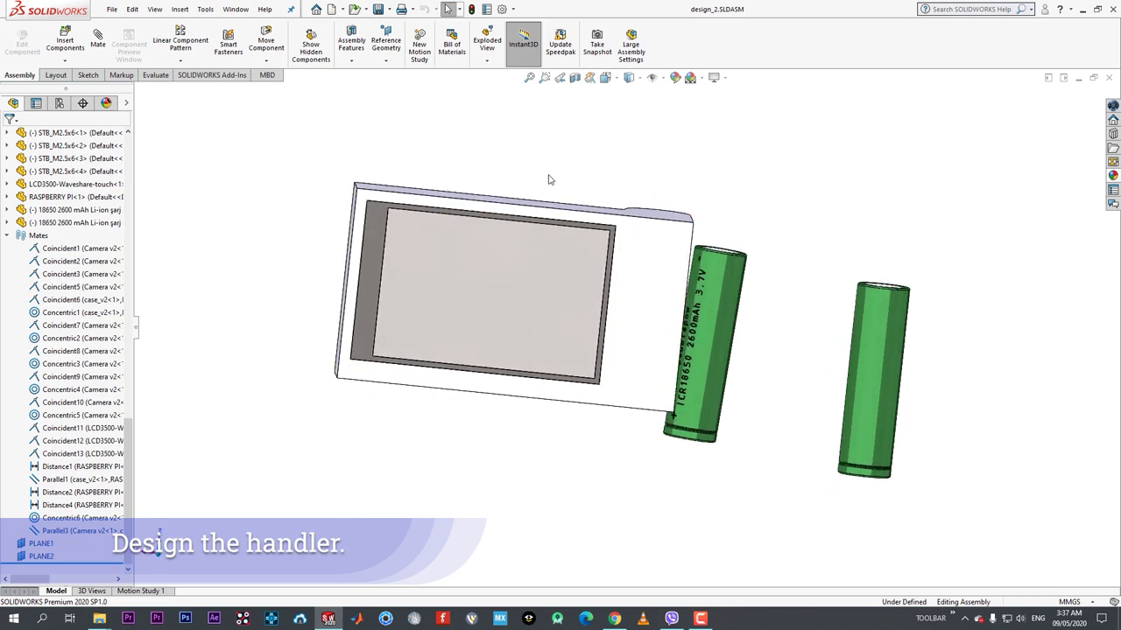
{"action": "key", "text": "space"}
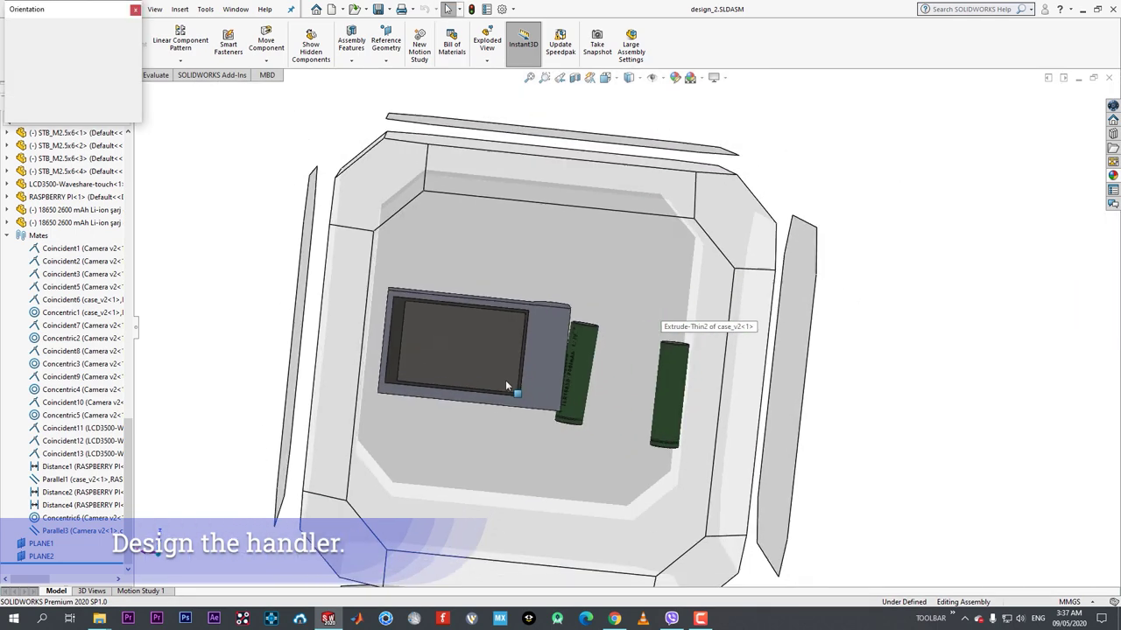
{"action": "left_click", "coordinate": [505, 382]}
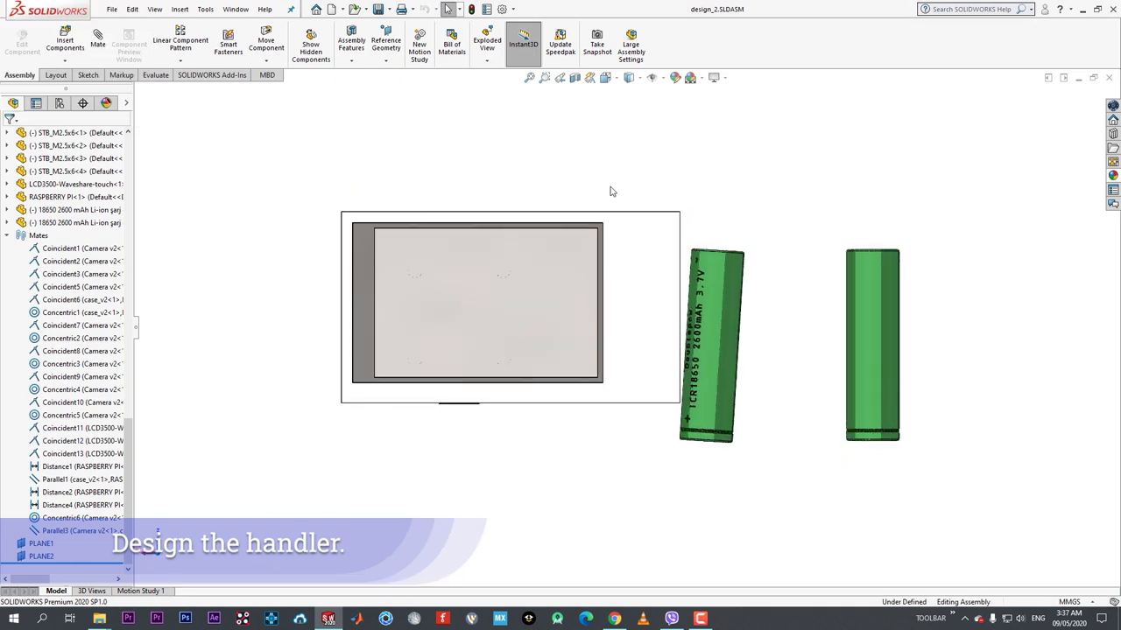
{"action": "middle_click_drag", "start_coordinate": [672, 199], "coordinate": [642, 228]}
{"action": "left_click", "coordinate": [641, 223]}
{"action": "left_click", "coordinate": [728, 152]}
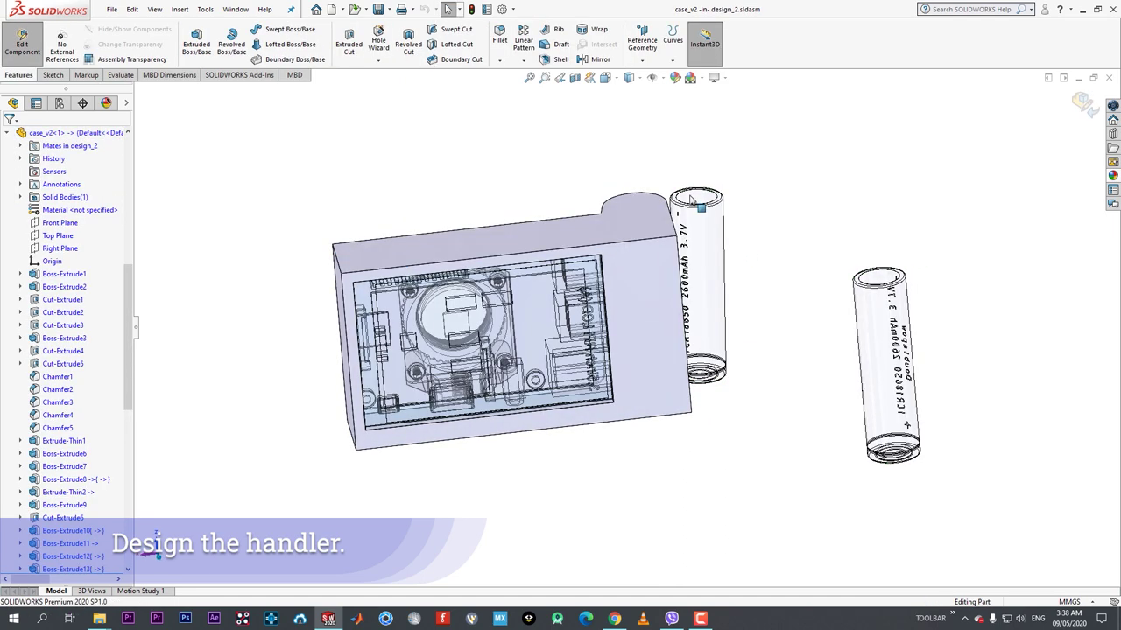
{"action": "key", "text": "space"}
{"action": "left_click", "coordinate": [464, 311]}
{"action": "scroll", "coordinate": [666, 300], "scroll_direction": "down", "scroll_amount": 2}
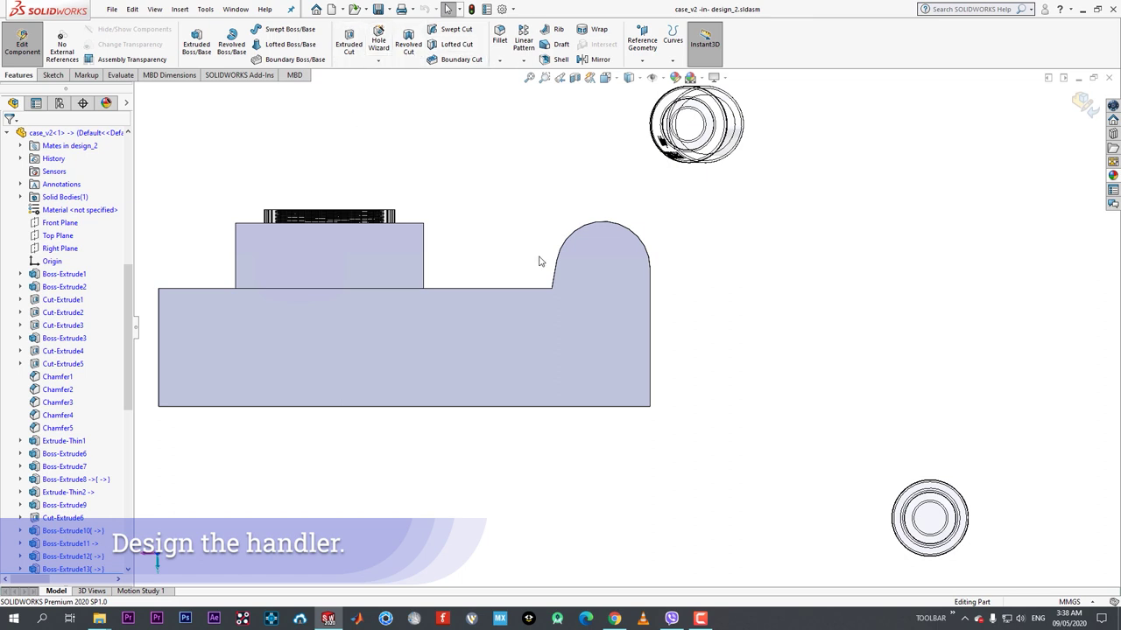
{"action": "left_click", "coordinate": [595, 262]}
{"action": "left_click", "coordinate": [645, 228]}
{"action": "left_click", "coordinate": [402, 44]}
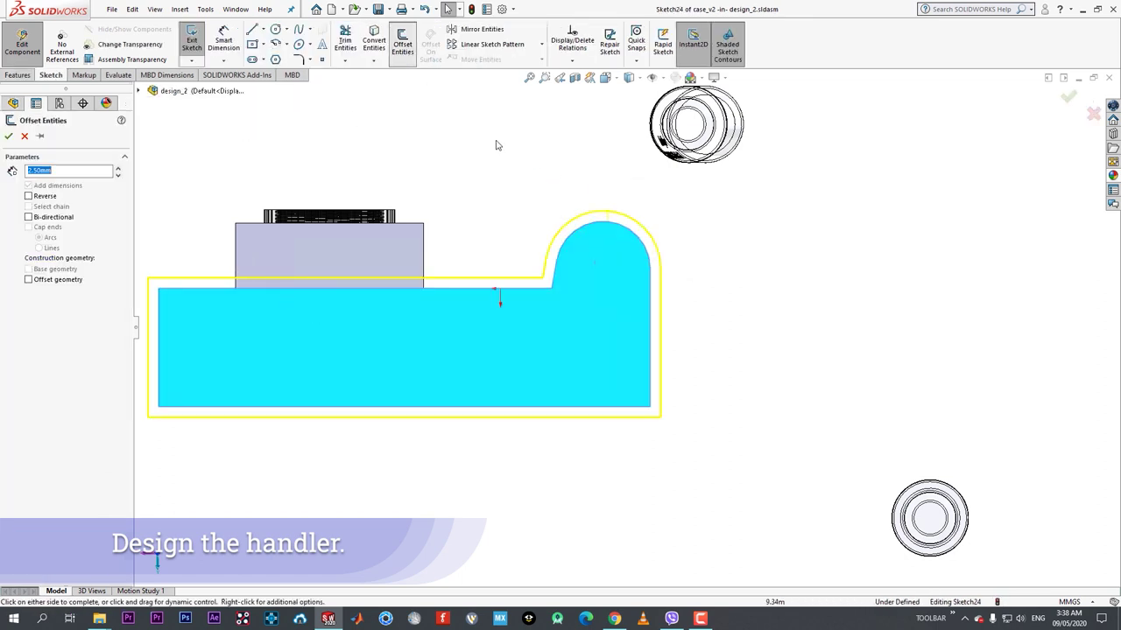
{"action": "key", "text": "Escape"}
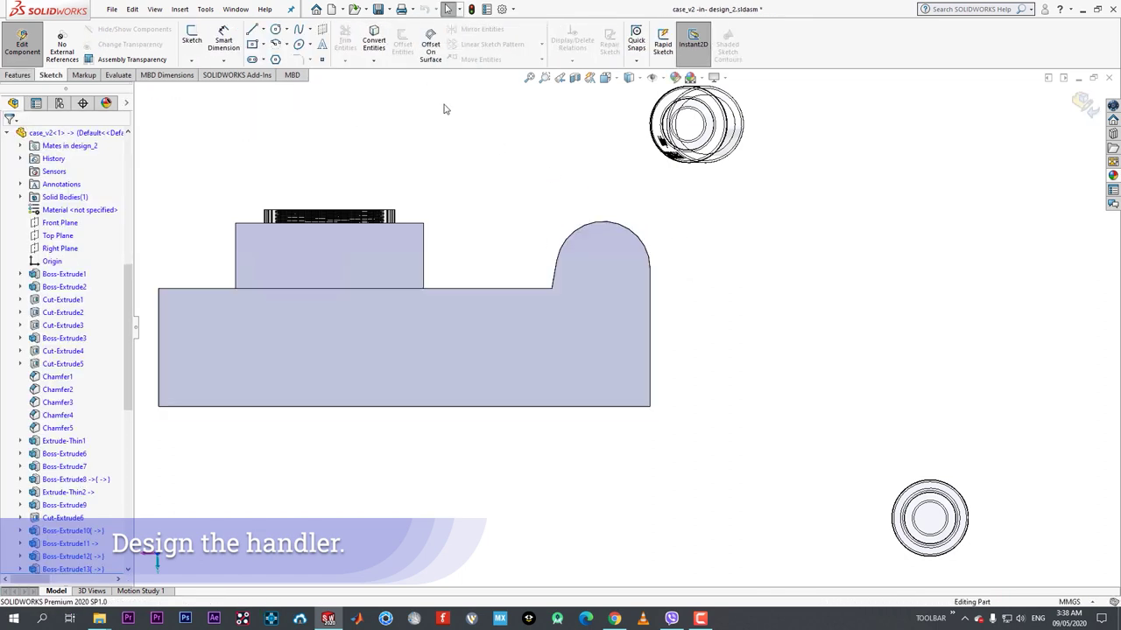
- Offset the handle's arc, slanted edge, outer side and the long base edge 2.5 mm inward with Offset On Surface
{"action": "left_click", "coordinate": [618, 231]}
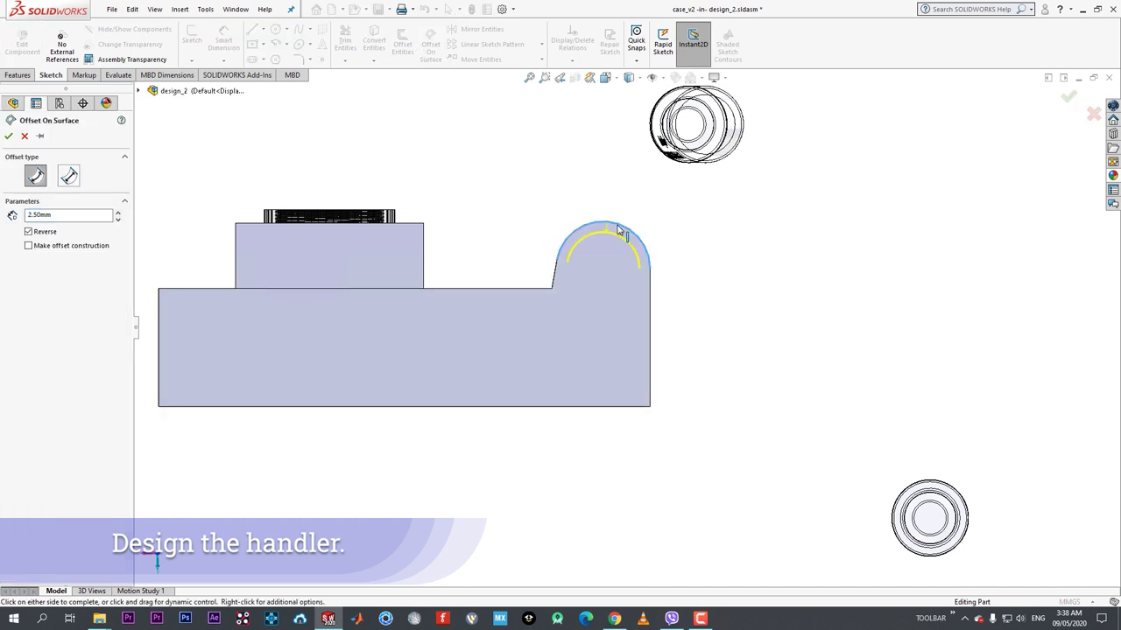
{"action": "left_click", "coordinate": [559, 278]}
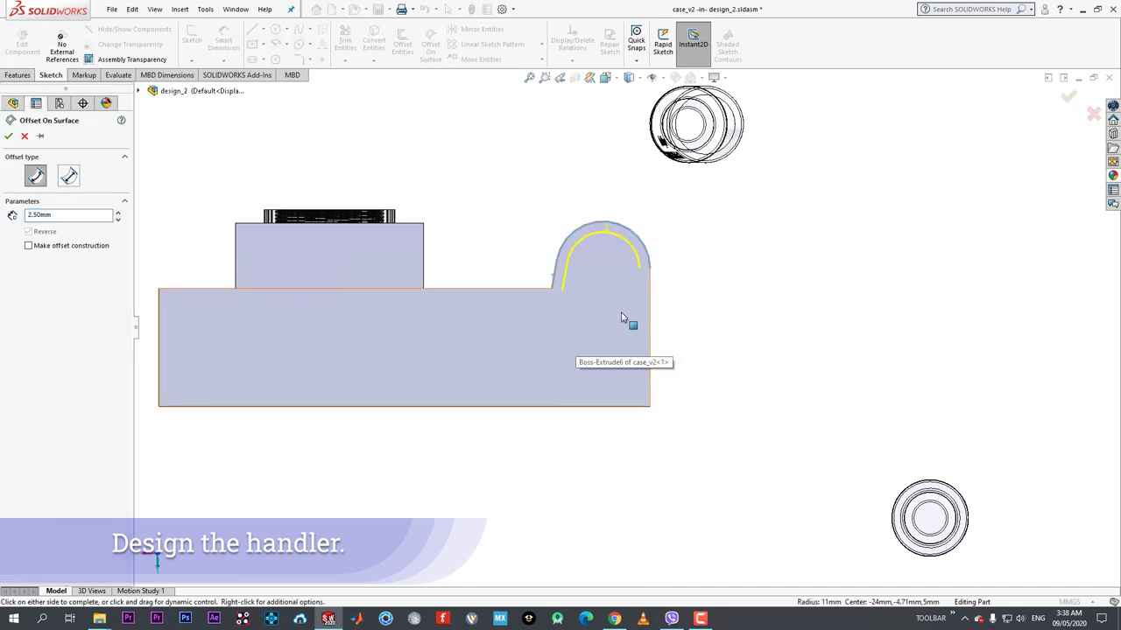
{"action": "left_click", "coordinate": [648, 322]}
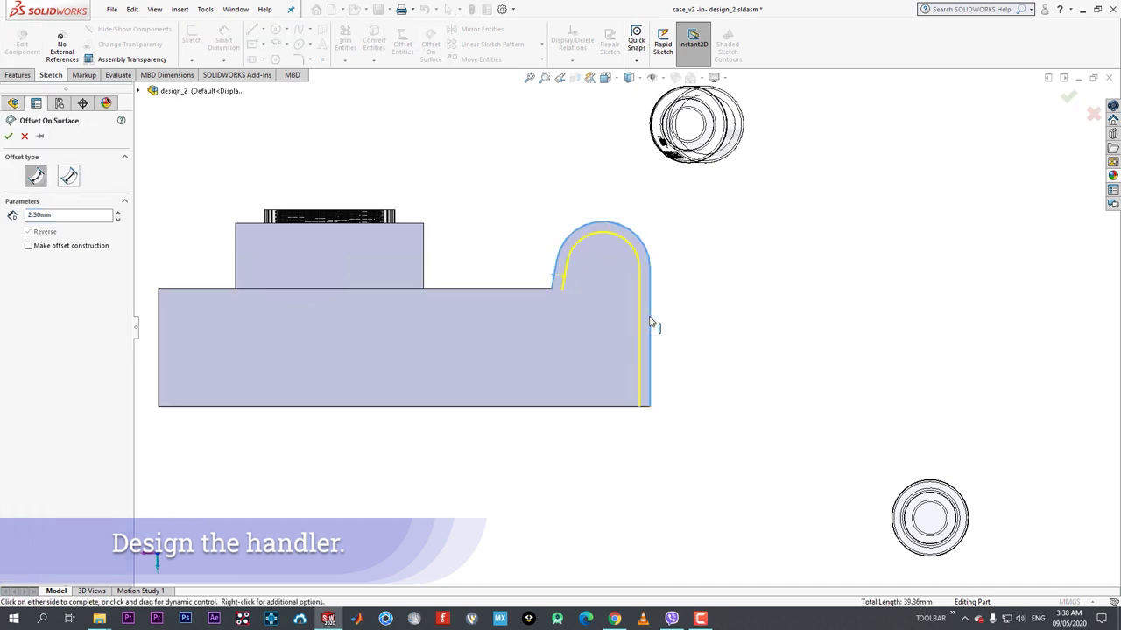
{"action": "left_click", "coordinate": [620, 406]}
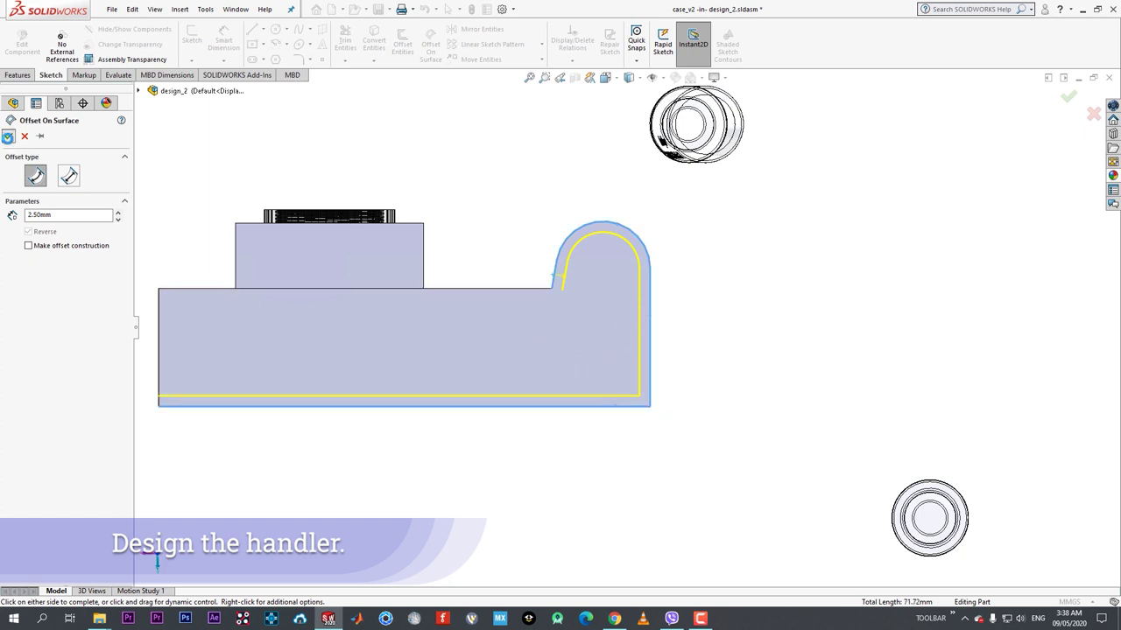
{"action": "left_click", "coordinate": [9, 136]}
- Close the handle outline with a vertical line from the slanted offset's end to the base offset, and trim the excess base line
{"action": "key", "text": "l"}
{"action": "left_click", "coordinate": [563, 291]}
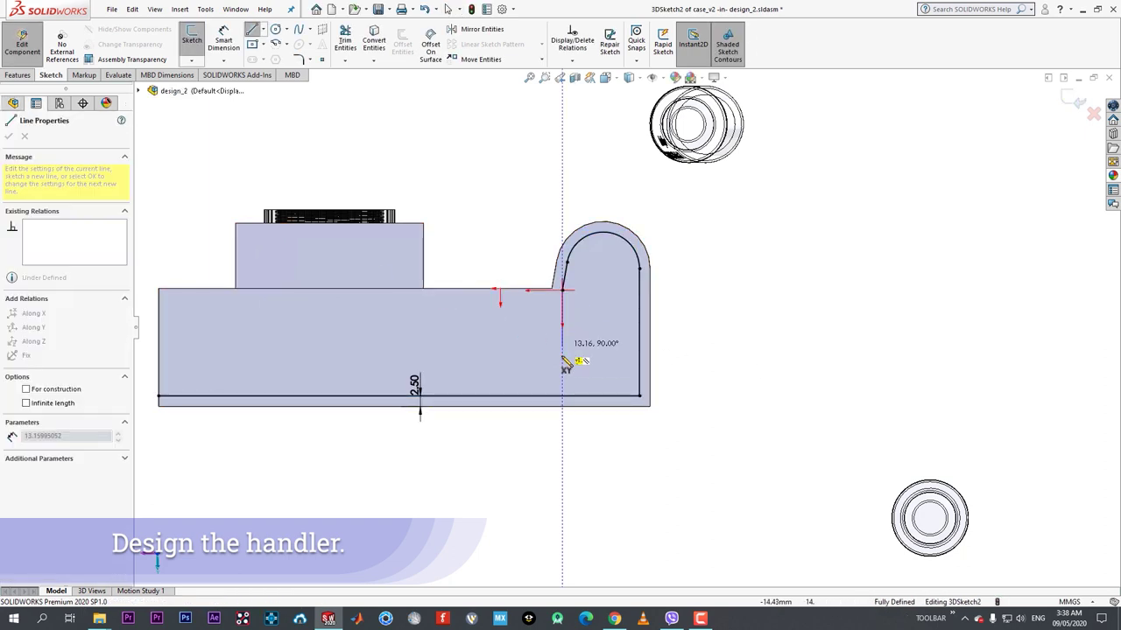
{"action": "left_click", "coordinate": [563, 395]}
{"action": "key", "text": "Escape"}
{"action": "key", "text": "t"}
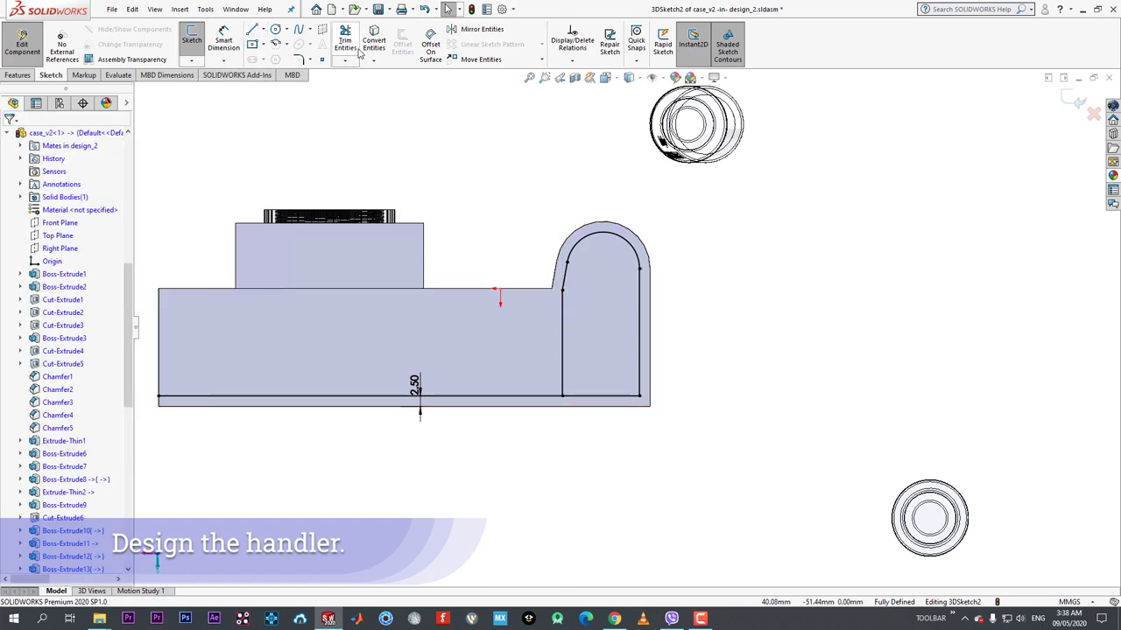
{"action": "left_click", "coordinate": [526, 398]}
{"action": "left_click", "coordinate": [9, 135]}
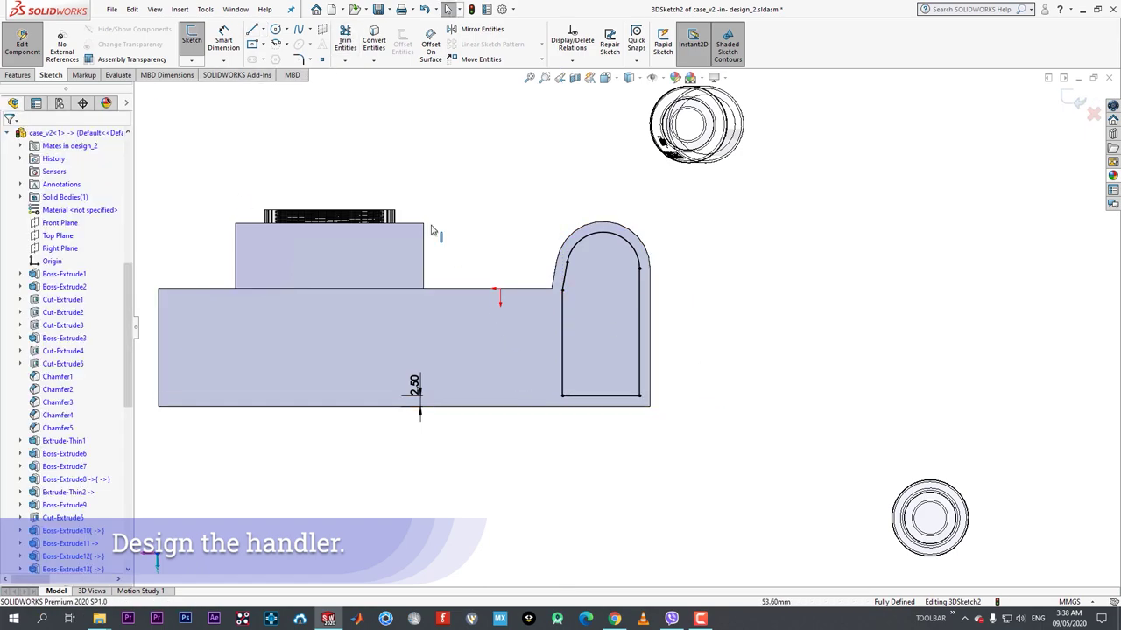
- Try to cut the closed handle outline 5 mm deep with Extruded Cut
{"action": "middle_click_drag", "start_coordinate": [433, 230], "coordinate": [460, 88]}
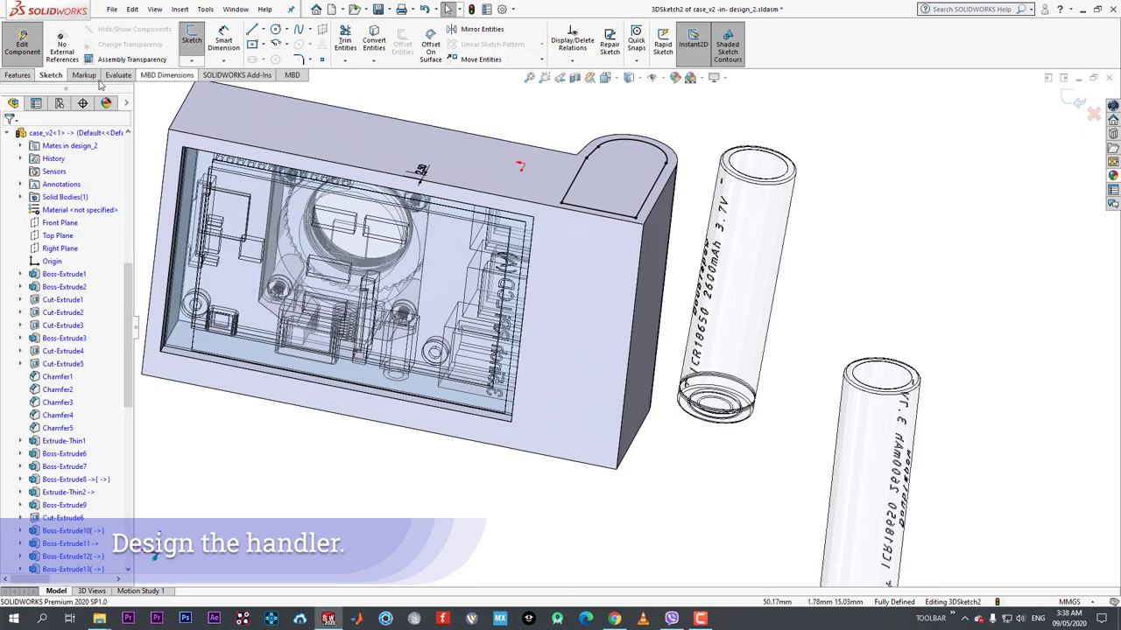
{"action": "left_click", "coordinate": [17, 75]}
{"action": "left_click", "coordinate": [349, 44]}
{"action": "middle_click_drag", "start_coordinate": [561, 166], "coordinate": [569, 288]}
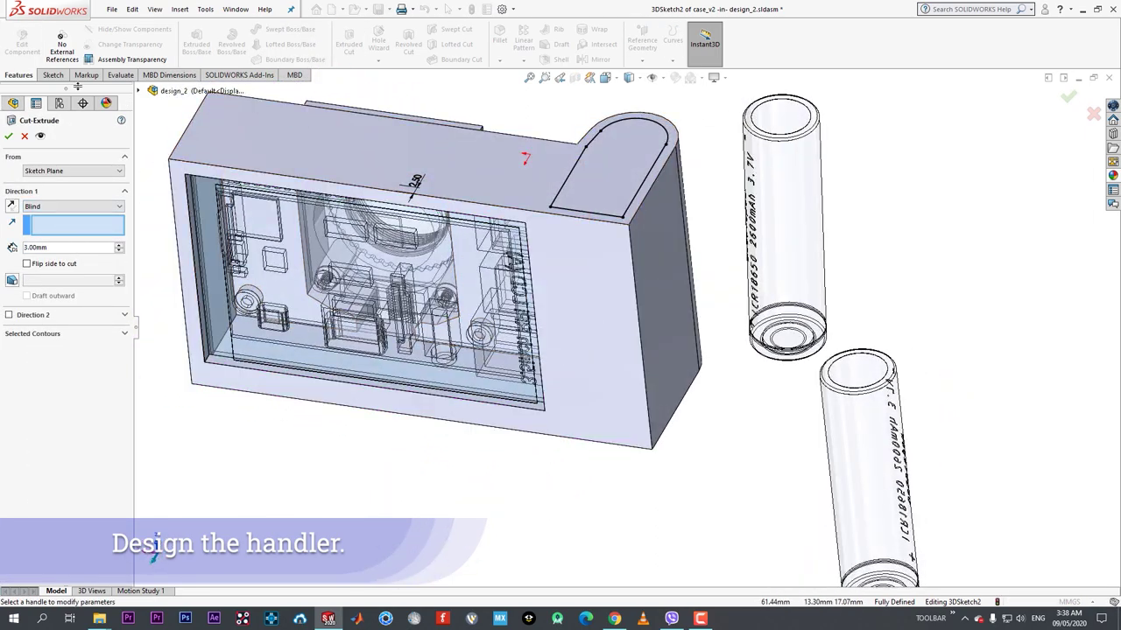
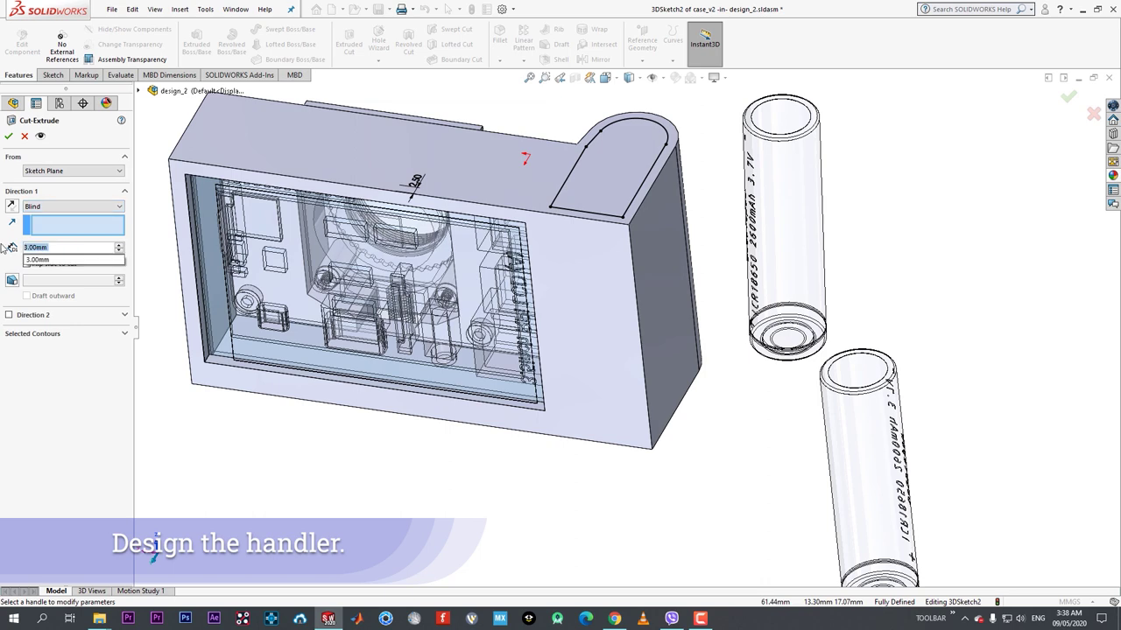
{"action": "type", "text": "5"}
{"action": "key", "text": "Return"}
{"action": "left_click", "coordinate": [8, 137]}
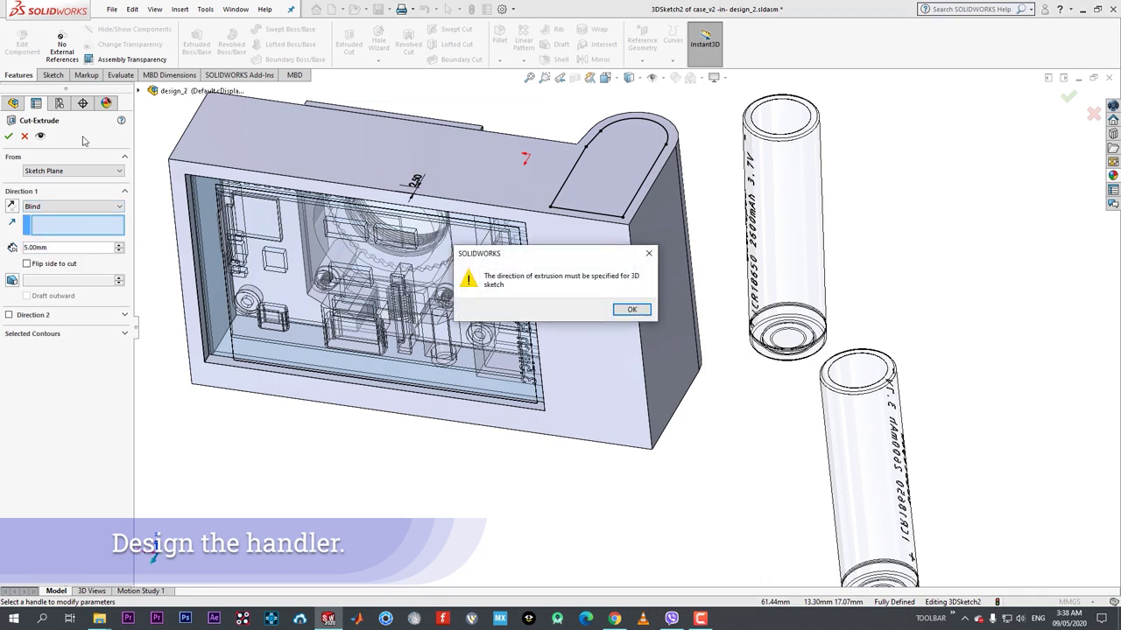
{"action": "left_click", "coordinate": [632, 312]}
- Examine the handle outline's corners and curve up close, and try the 5 mm extruded cut again
{"action": "scroll", "coordinate": [605, 170], "scroll_direction": "down", "scroll_amount": 10}
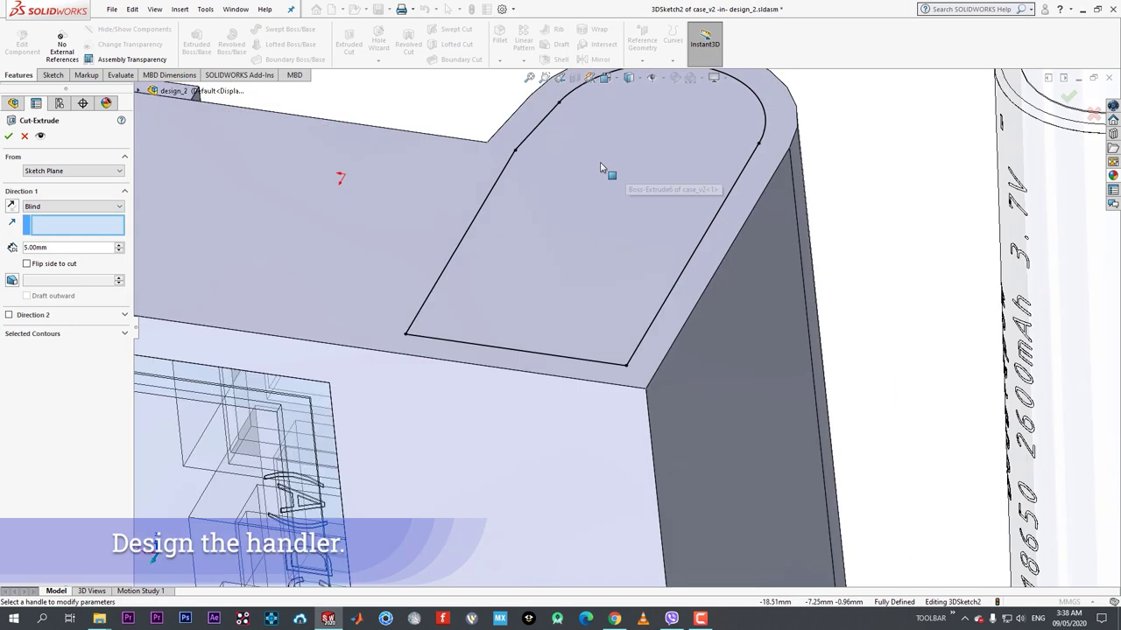
{"action": "scroll", "coordinate": [680, 245], "scroll_direction": "up", "scroll_amount": 3}
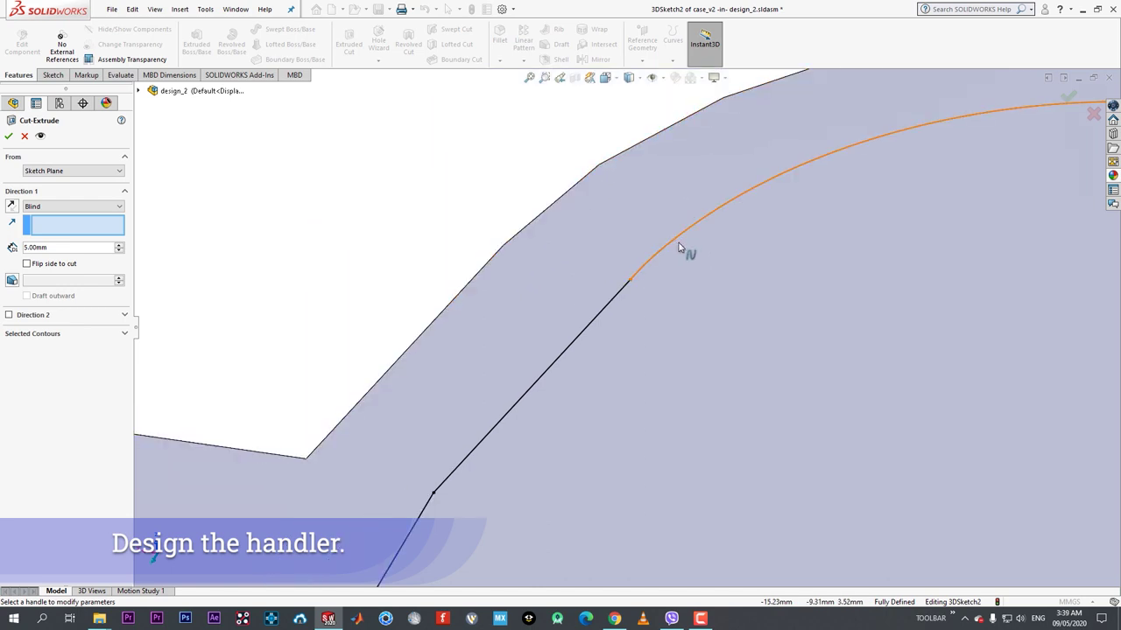
{"action": "scroll", "coordinate": [625, 325], "scroll_direction": "up", "scroll_amount": 3}
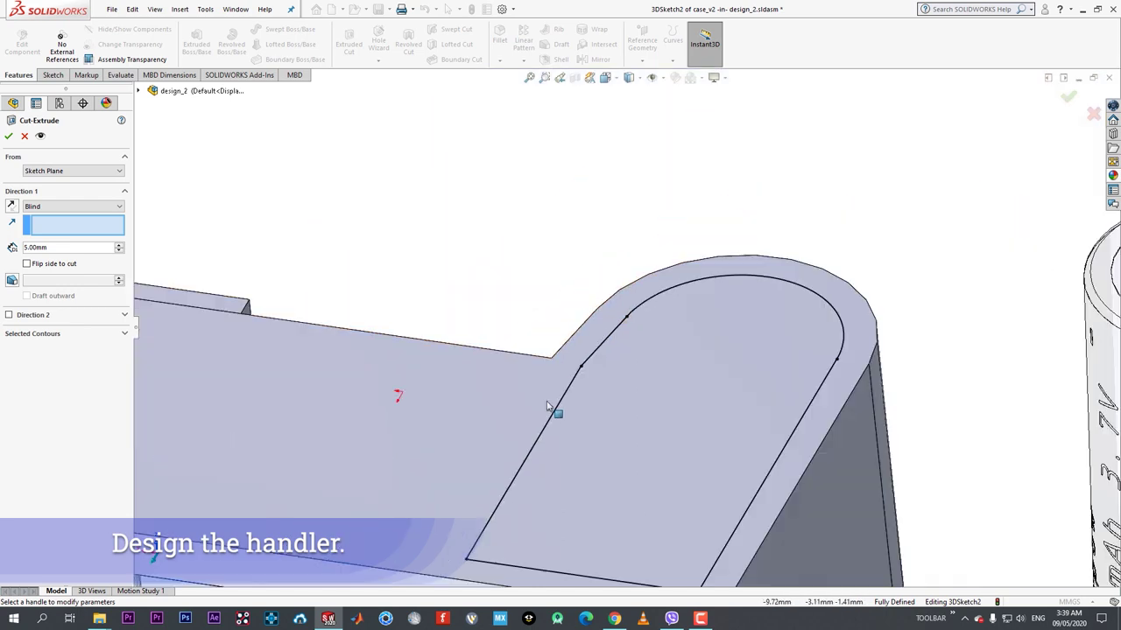
{"action": "left_click", "coordinate": [10, 137]}
{"action": "left_click", "coordinate": [632, 310]}
{"action": "left_click", "coordinate": [24, 135]}
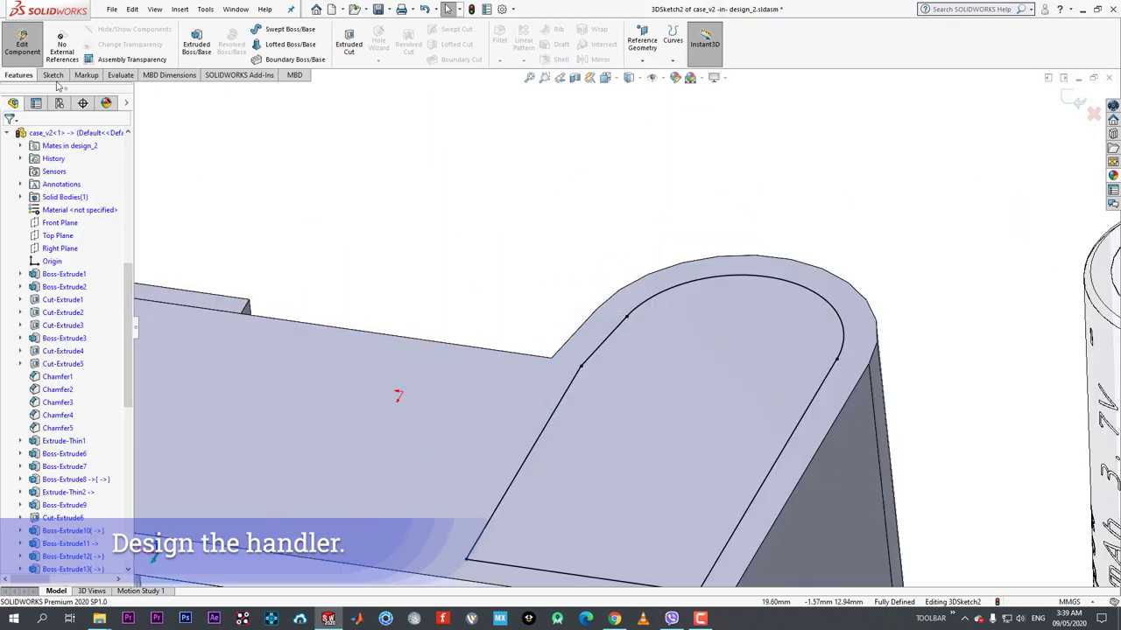
{"action": "left_click", "coordinate": [196, 43]}
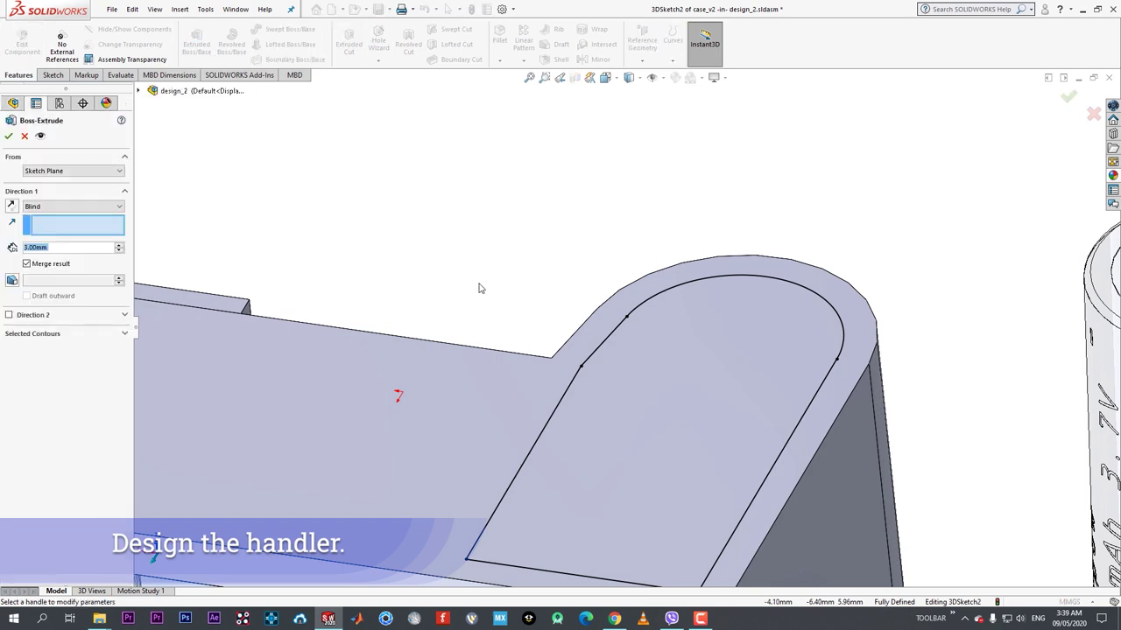
{"action": "scroll", "coordinate": [479, 288], "scroll_direction": "up", "scroll_amount": 5}
{"action": "left_click", "coordinate": [25, 136]}
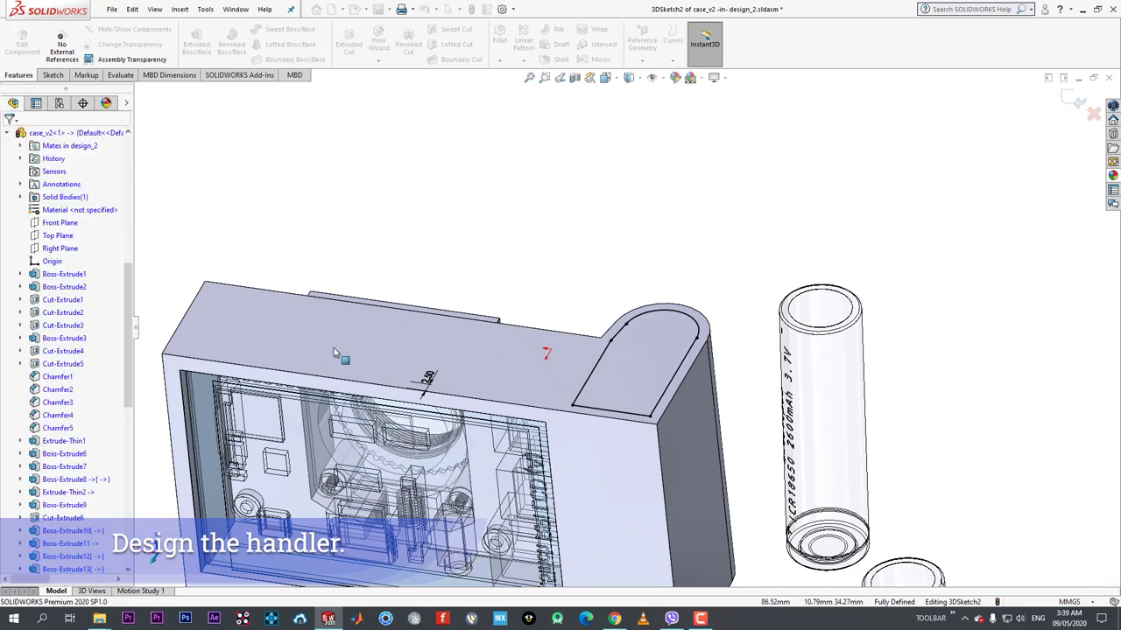
- Try to delete the line beside the 2.5 mm offset dimension on the case's end face
{"action": "scroll", "coordinate": [425, 388], "scroll_direction": "down", "scroll_amount": 4}
{"action": "middle_click_drag", "start_coordinate": [425, 388], "coordinate": [430, 412]}
{"action": "left_click", "coordinate": [444, 393]}
{"action": "key", "text": "Delete"}
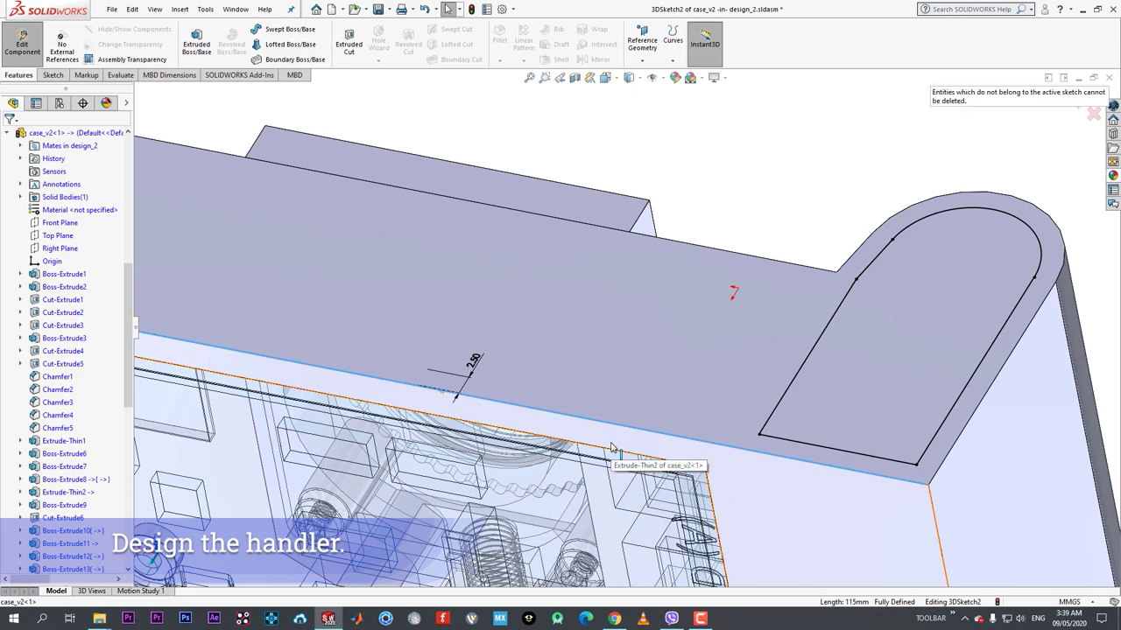
{"action": "left_click", "coordinate": [724, 202]}
{"action": "left_click", "coordinate": [443, 392]}
{"action": "middle_click_drag", "start_coordinate": [443, 392], "coordinate": [514, 363]}
{"action": "left_click", "coordinate": [493, 357]}
{"action": "left_click", "coordinate": [290, 490]}
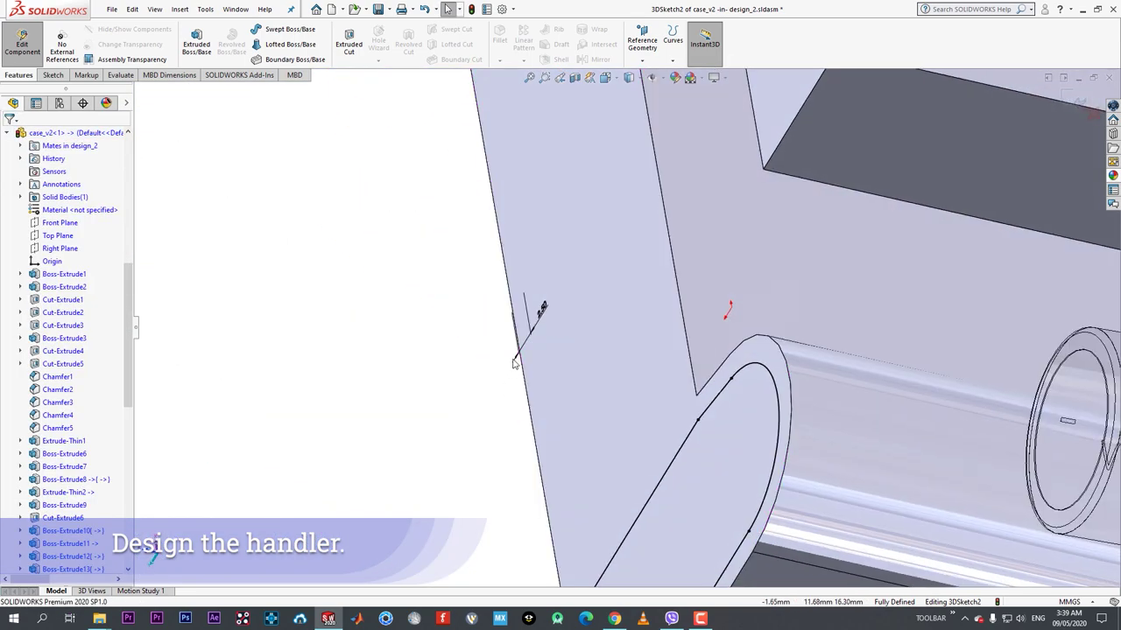
- Examine the 2.5 mm offset dimension and the long case edge beneath it from different angles
{"action": "left_click", "coordinate": [527, 348]}
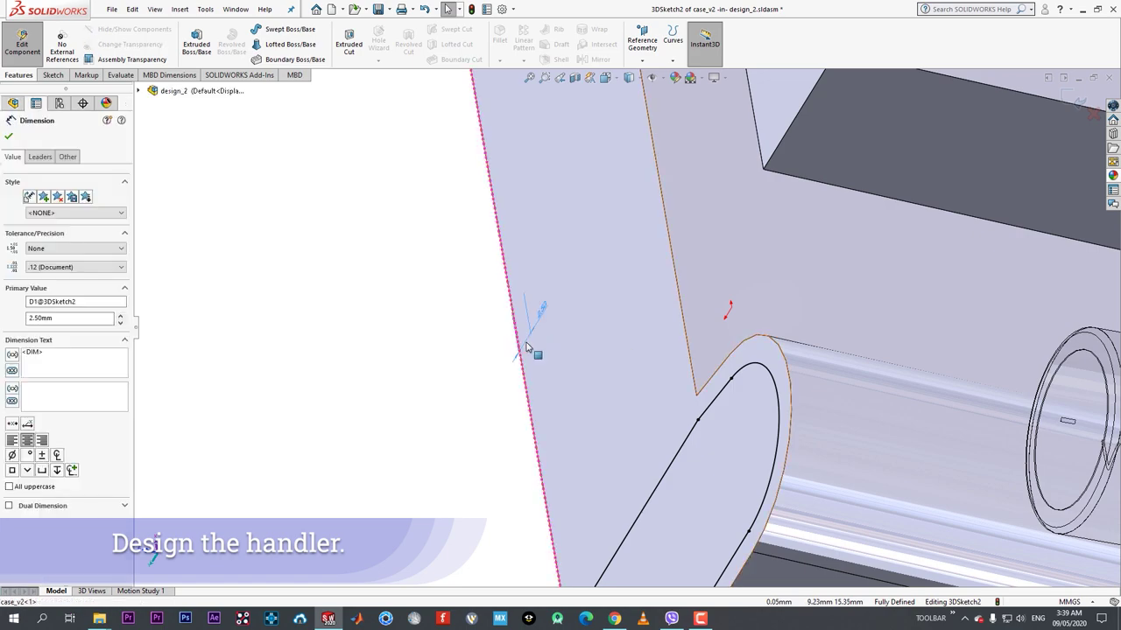
{"action": "left_click", "coordinate": [527, 348]}
{"action": "left_click", "coordinate": [368, 403]}
{"action": "scroll", "coordinate": [512, 357], "scroll_direction": "up", "scroll_amount": 3}
{"action": "middle_click_drag", "start_coordinate": [478, 385], "coordinate": [670, 188]}
{"action": "scroll", "coordinate": [675, 180], "scroll_direction": "down", "scroll_amount": 4}
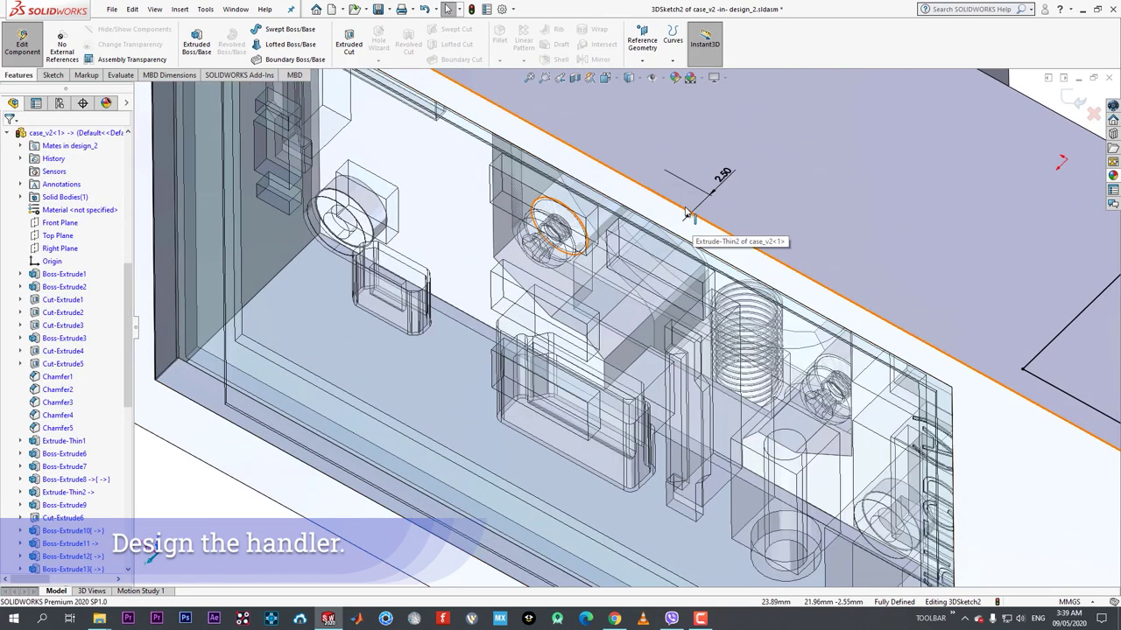
{"action": "left_click", "coordinate": [690, 209]}
{"action": "left_click", "coordinate": [687, 213]}
{"action": "scroll", "coordinate": [863, 213], "scroll_direction": "up", "scroll_amount": 4}
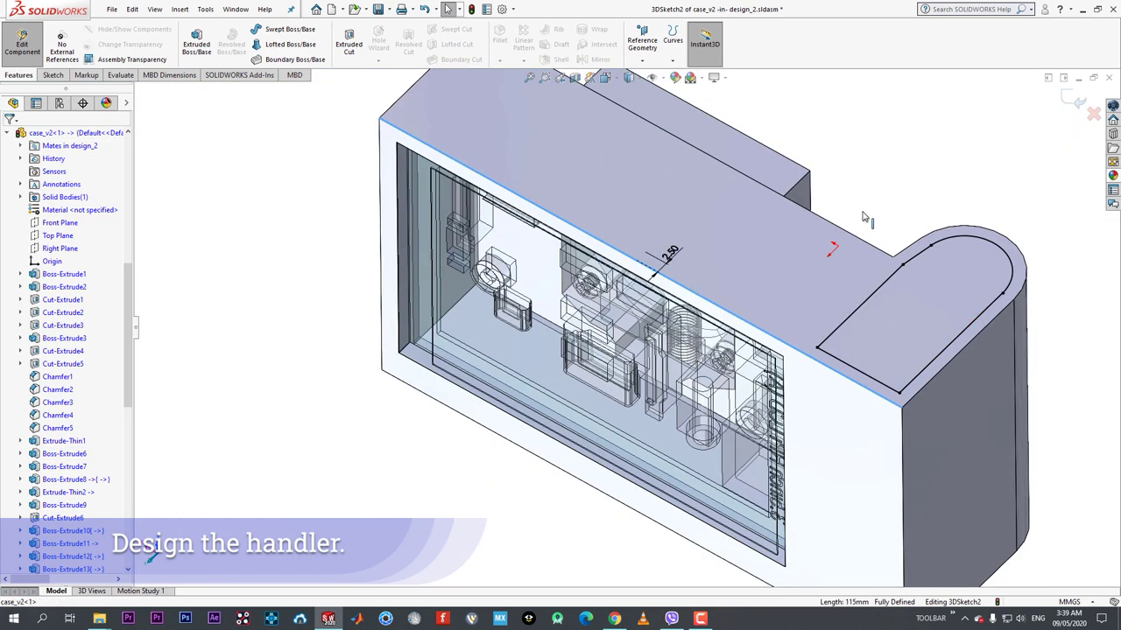
{"action": "left_click", "coordinate": [862, 216]}
- Leave editing case_v2, view the handle's end in the assembly, and reopen the handle outline sketch for editing
{"action": "left_click", "coordinate": [24, 44]}
{"action": "middle_click_drag", "start_coordinate": [709, 287], "coordinate": [812, 218]}
{"action": "scroll", "coordinate": [680, 315], "scroll_direction": "up", "scroll_amount": 3}
{"action": "scroll", "coordinate": [813, 250], "scroll_direction": "down", "scroll_amount": 4}
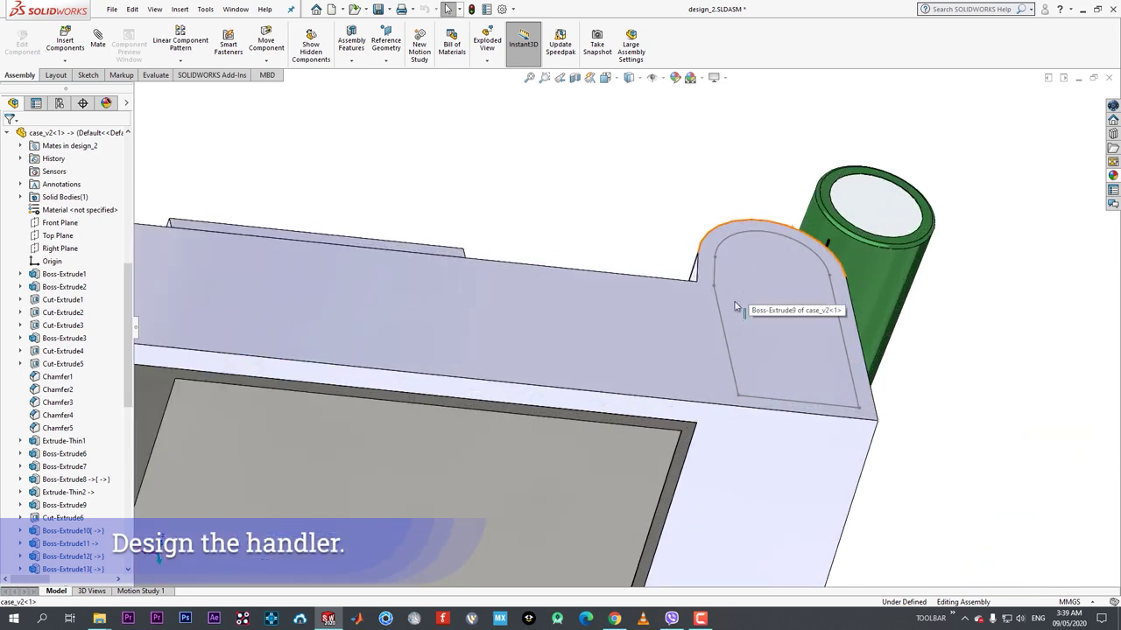
{"action": "left_click", "coordinate": [735, 306]}
{"action": "left_click", "coordinate": [758, 278]}
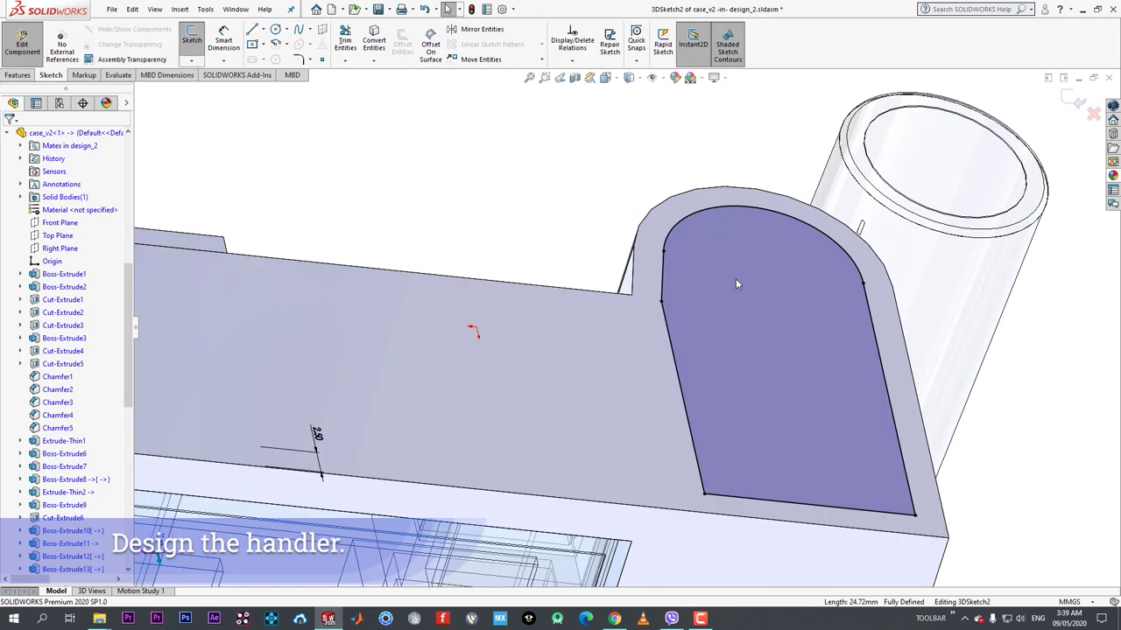
- Delete the short slanted line of the handle outline and redraw it between the same two endpoints
{"action": "left_click", "coordinate": [665, 274]}
{"action": "key", "text": "Delete"}
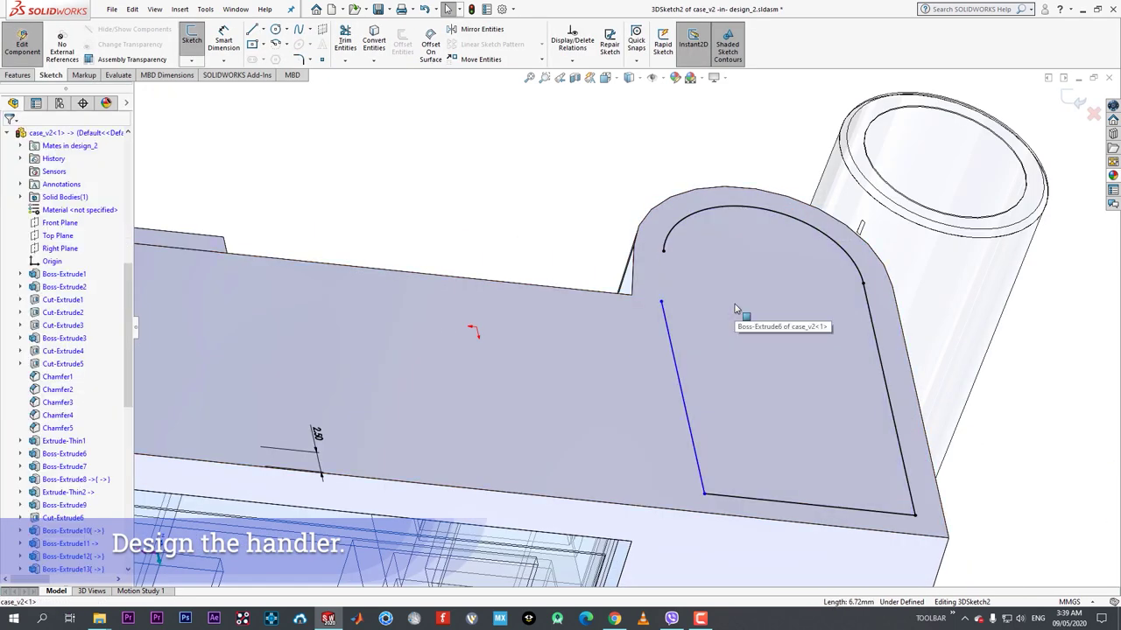
{"action": "key", "text": "l"}
{"action": "left_click", "coordinate": [661, 303]}
{"action": "left_click", "coordinate": [663, 251]}
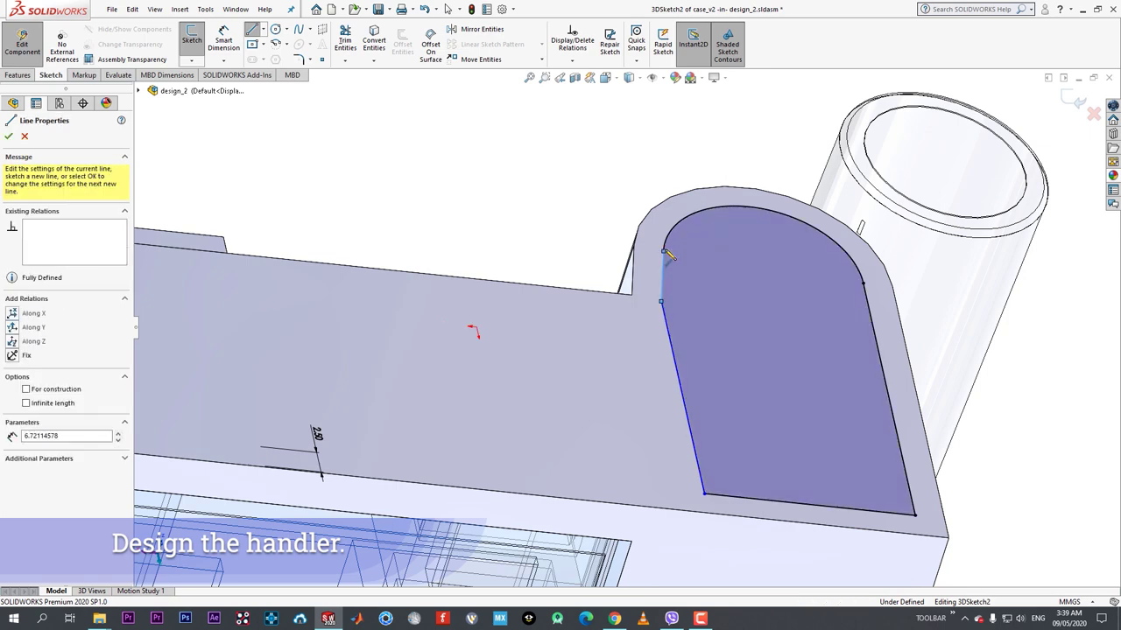
{"action": "key", "text": "Escape"}
- Reshape the handle outline by moving both endpoints of the short slanted line, shifting its lower corner toward the handle's inside
{"action": "left_click_drag", "start_coordinate": [661, 301], "coordinate": [618, 382]}
{"action": "left_click", "coordinate": [533, 208]}
{"action": "left_click_drag", "start_coordinate": [662, 253], "coordinate": [651, 267]}
{"action": "left_click", "coordinate": [595, 275]}
{"action": "scroll", "coordinate": [741, 250], "scroll_direction": "down", "scroll_amount": 4}
{"action": "left_click", "coordinate": [574, 279]}
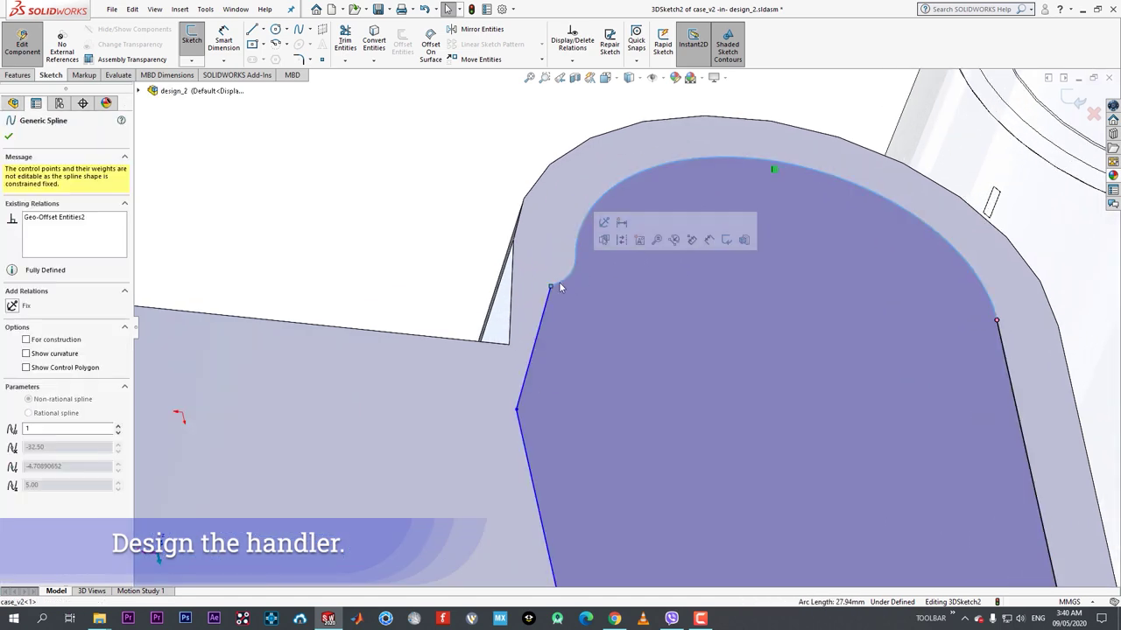
{"action": "left_click", "coordinate": [559, 282]}
{"action": "left_click_drag", "start_coordinate": [540, 106], "coordinate": [665, 377]}
{"action": "left_click", "coordinate": [401, 260]}
{"action": "scroll", "coordinate": [626, 329], "scroll_direction": "up", "scroll_amount": 4}
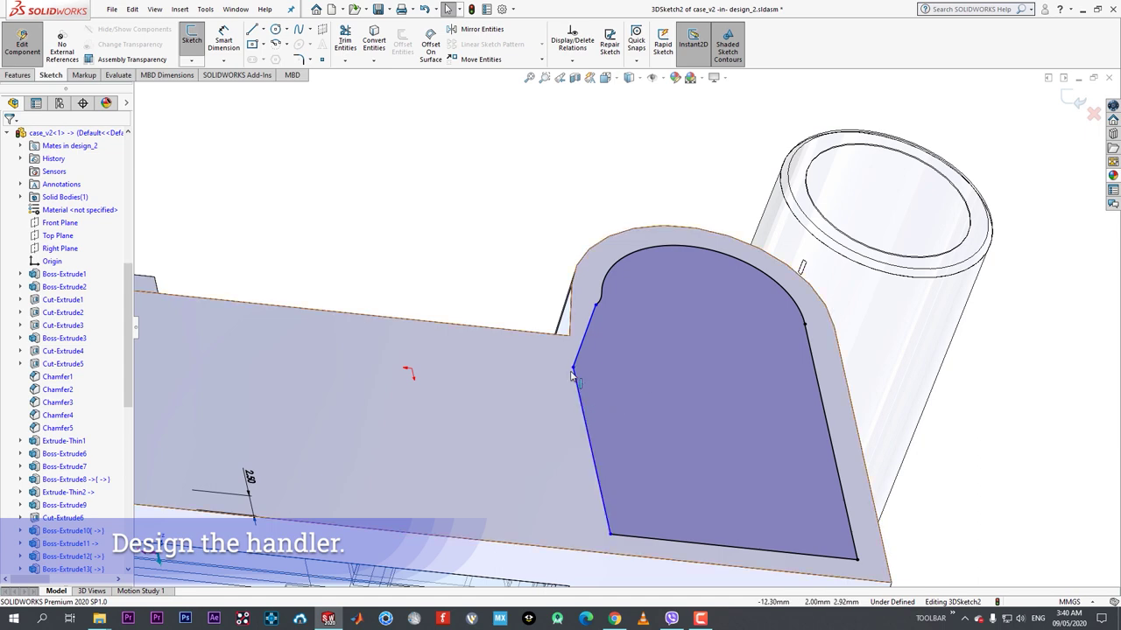
{"action": "left_click_drag", "start_coordinate": [573, 366], "coordinate": [632, 382]}
{"action": "left_click", "coordinate": [9, 136]}
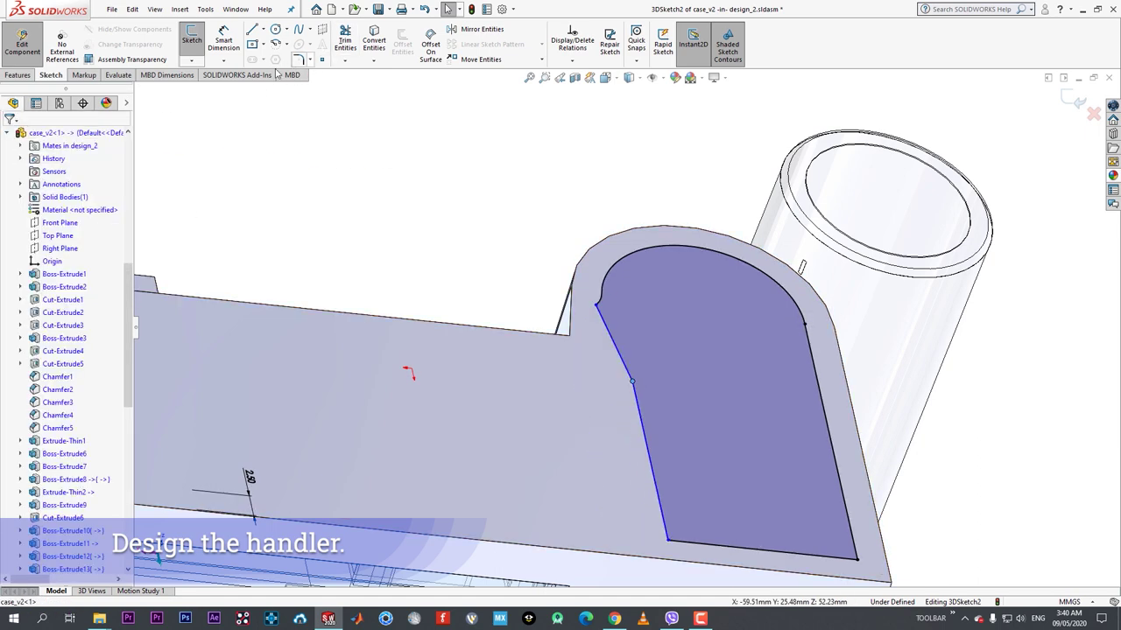
- Try Extruded Cut on the reshaped handle outline, and delete all entities of the sketch
{"action": "left_click", "coordinate": [32, 76]}
{"action": "left_click", "coordinate": [349, 48]}
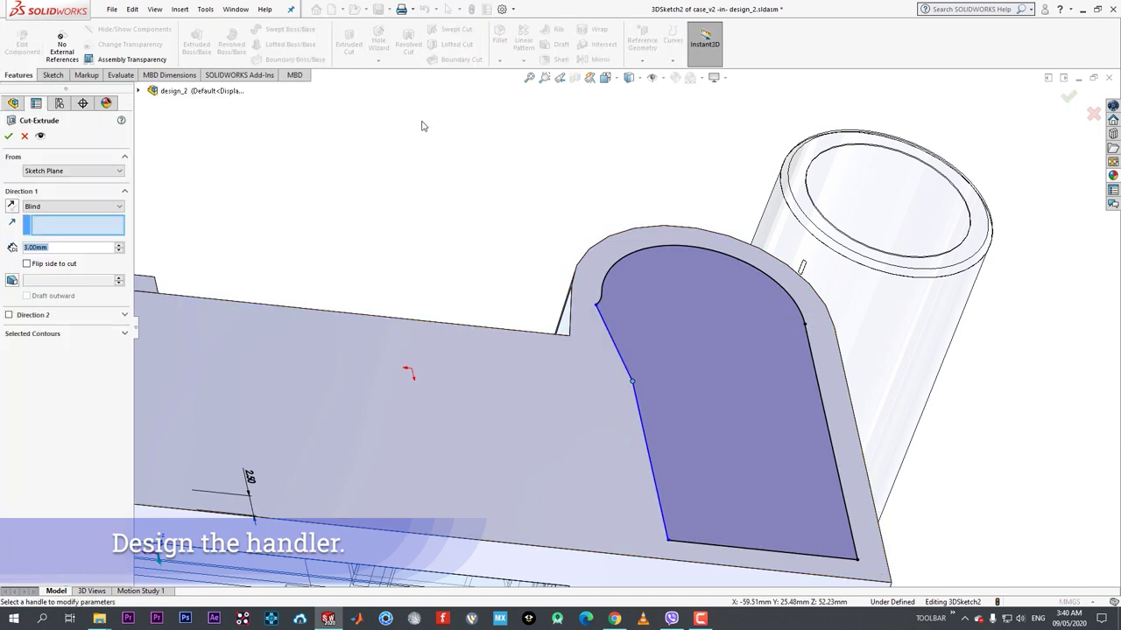
{"action": "left_click", "coordinate": [24, 137]}
{"action": "scroll", "coordinate": [627, 329], "scroll_direction": "up", "scroll_amount": 4}
{"action": "key", "text": "ctrl+a"}
{"action": "key", "text": "Delete"}
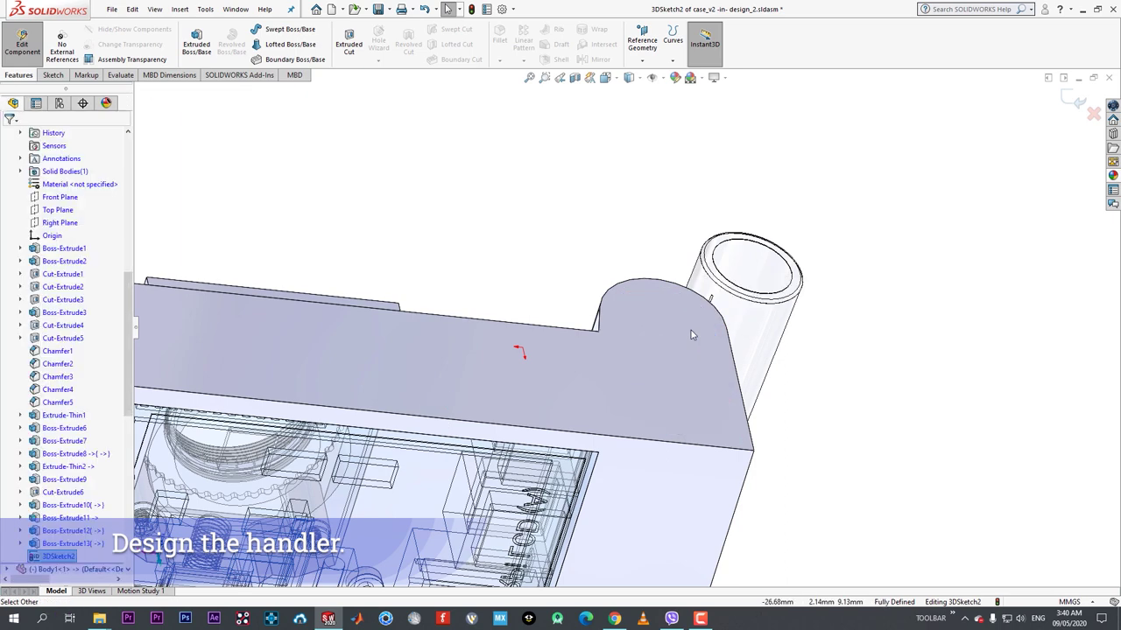
- Offset the handle's curved edge and the adjoining straight outer edge 2.5 mm inward on the end face
{"action": "key", "text": "space"}
{"action": "left_click", "coordinate": [513, 323]}
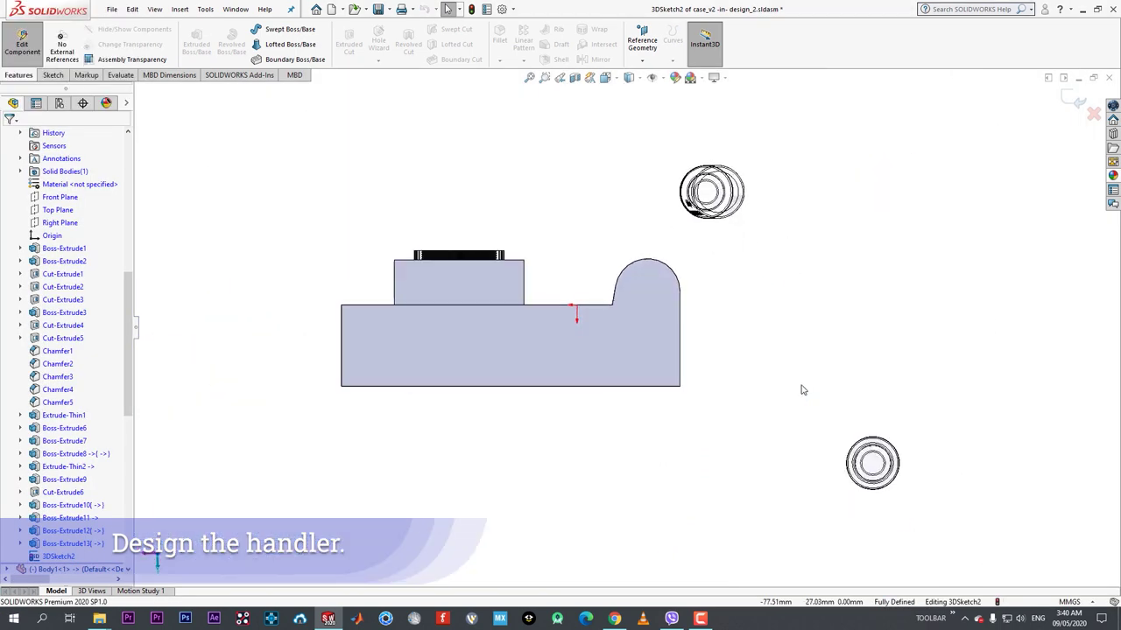
{"action": "scroll", "coordinate": [694, 315], "scroll_direction": "down", "scroll_amount": 3}
{"action": "left_click", "coordinate": [52, 75]}
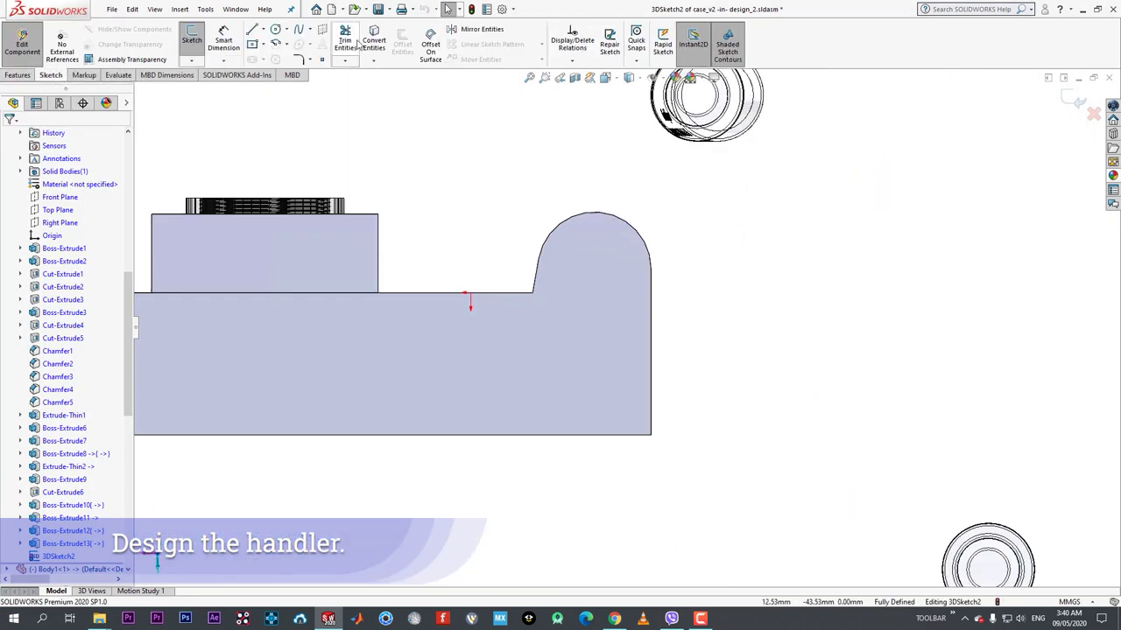
{"action": "left_click", "coordinate": [434, 43]}
{"action": "left_click", "coordinate": [632, 225]}
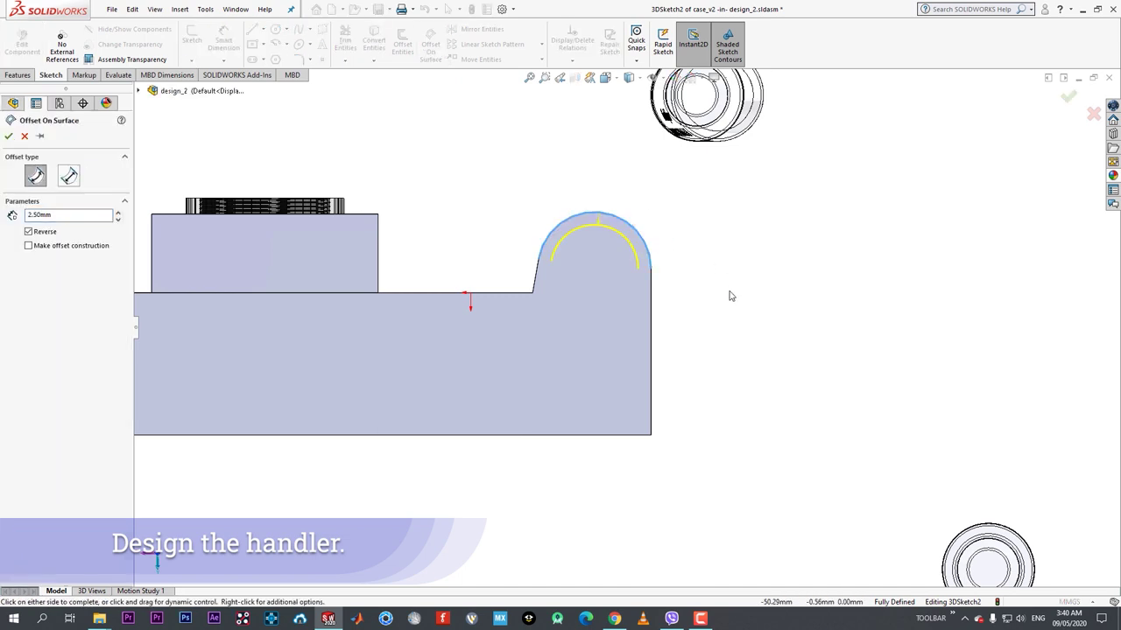
{"action": "left_click", "coordinate": [652, 330]}
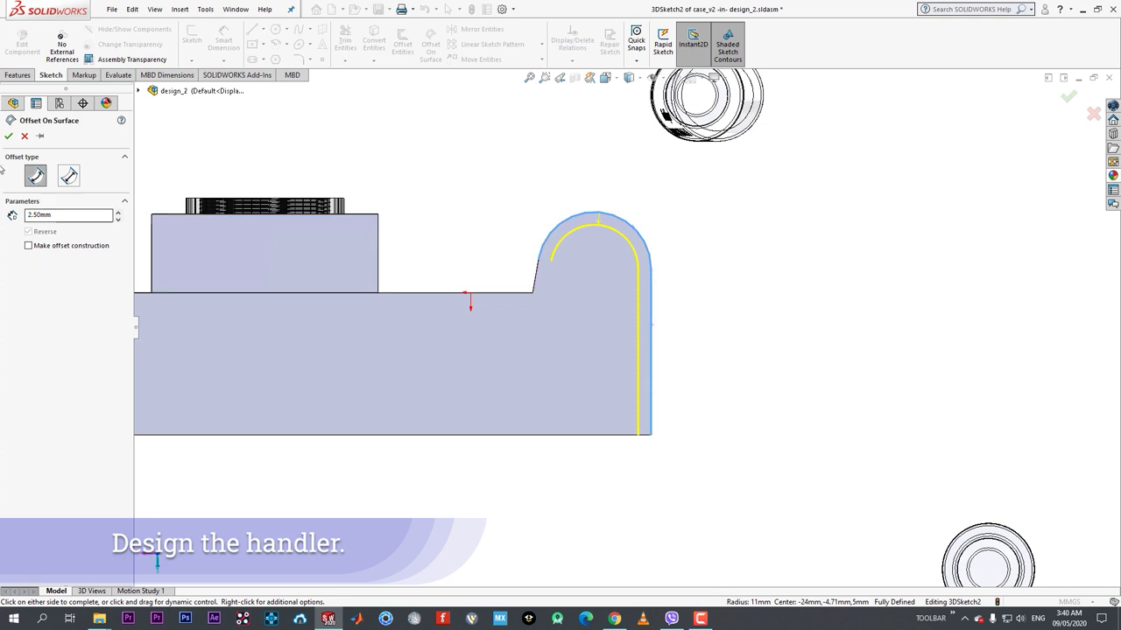
{"action": "left_click", "coordinate": [9, 136]}
- Shorten the offset straight line at its free end and close the handle outline with a horizontal and a slanted line
{"action": "left_click_drag", "start_coordinate": [639, 434], "coordinate": [639, 422]}
{"action": "left_click", "coordinate": [675, 444]}
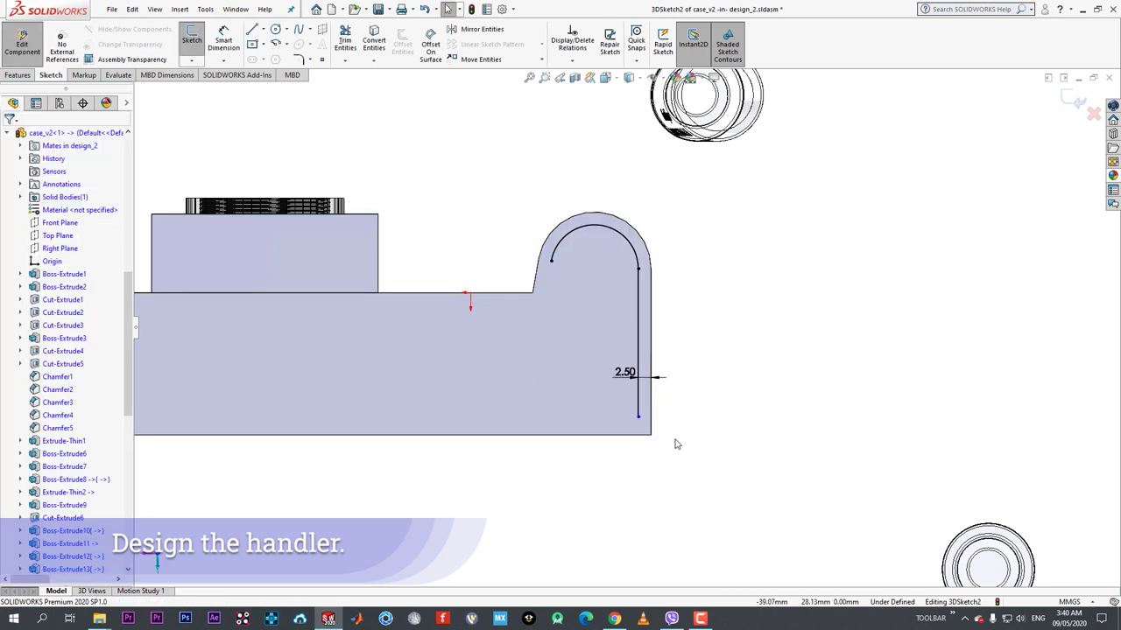
{"action": "key", "text": "l"}
{"action": "left_click", "coordinate": [638, 417]}
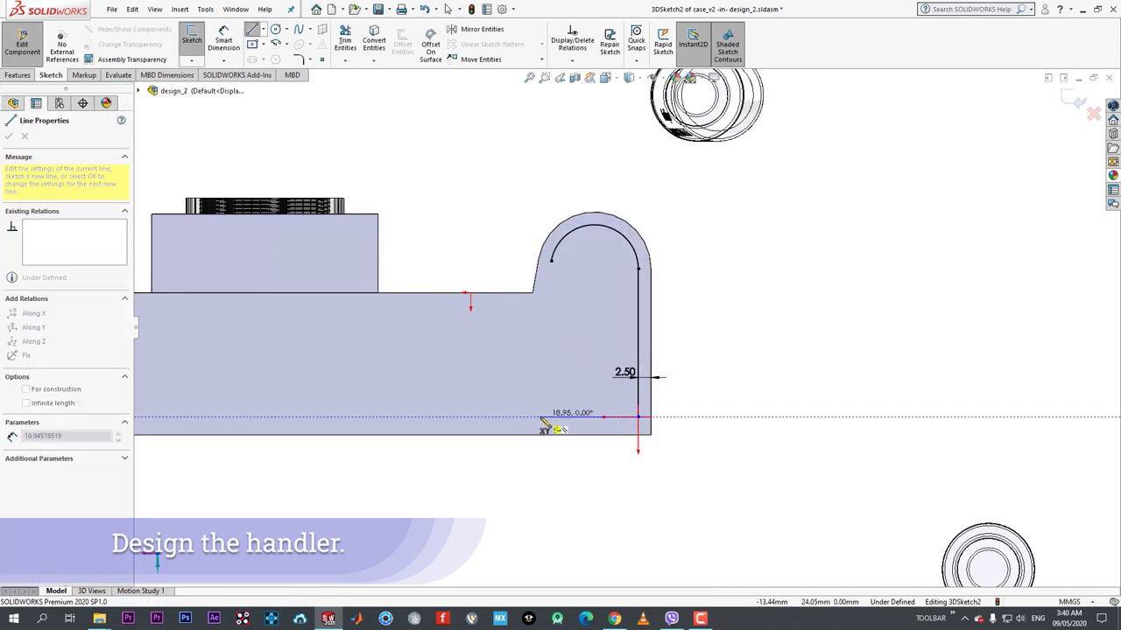
{"action": "left_click", "coordinate": [533, 416]}
{"action": "left_click", "coordinate": [551, 260]}
{"action": "right_click", "coordinate": [551, 261]}
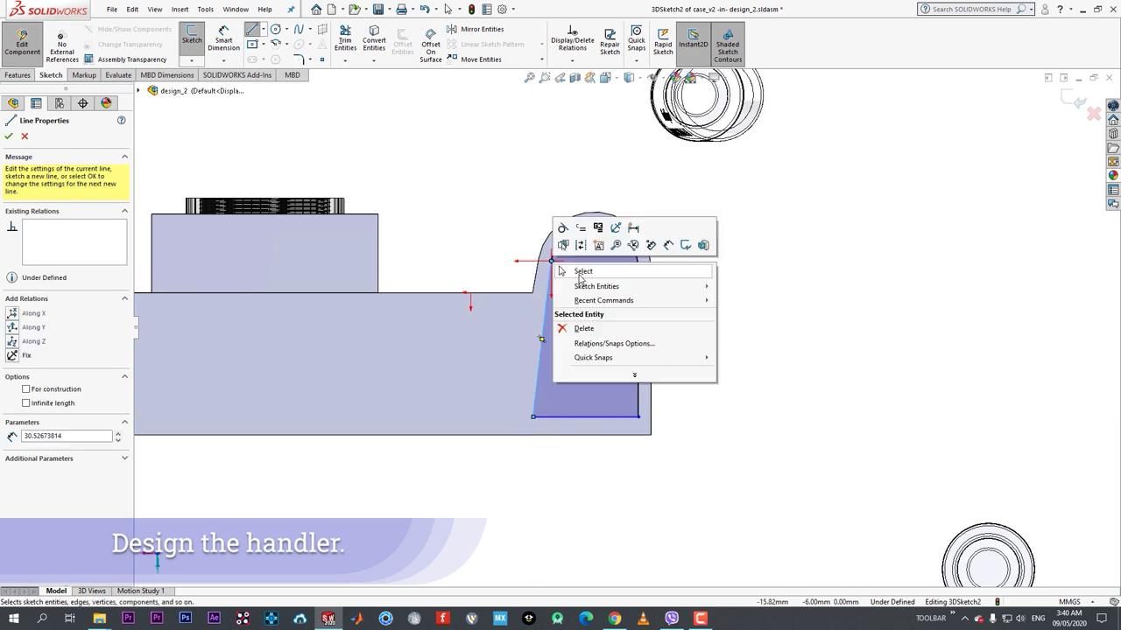
{"action": "left_click", "coordinate": [587, 271]}
- Try a blind 3 mm Extruded Cut on the closed handle outline
{"action": "left_click", "coordinate": [19, 76]}
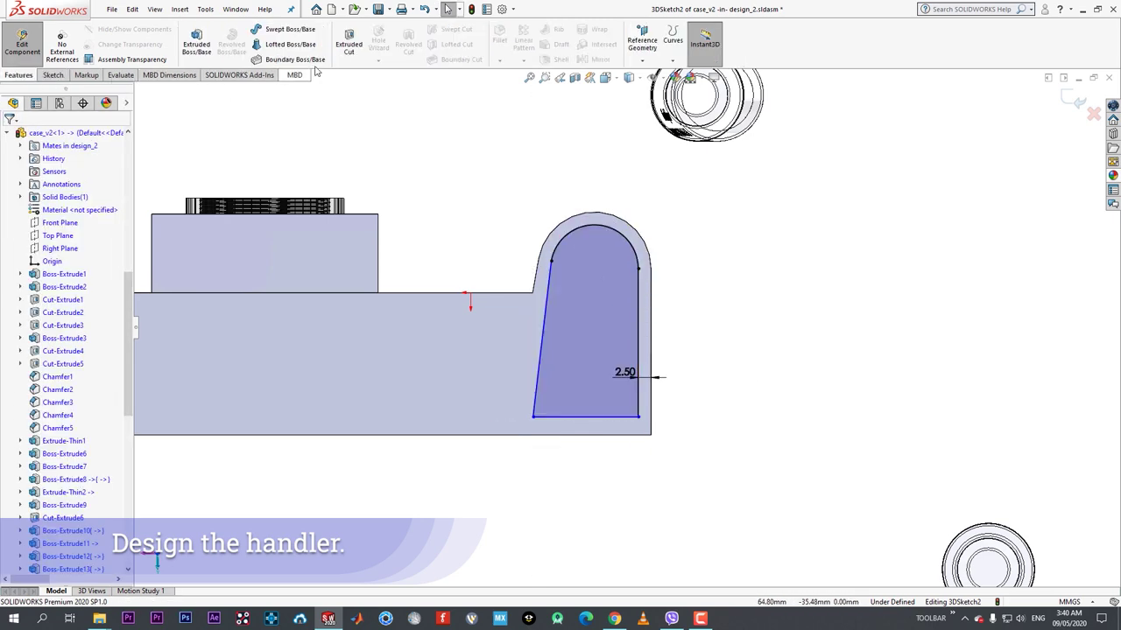
{"action": "left_click", "coordinate": [349, 40]}
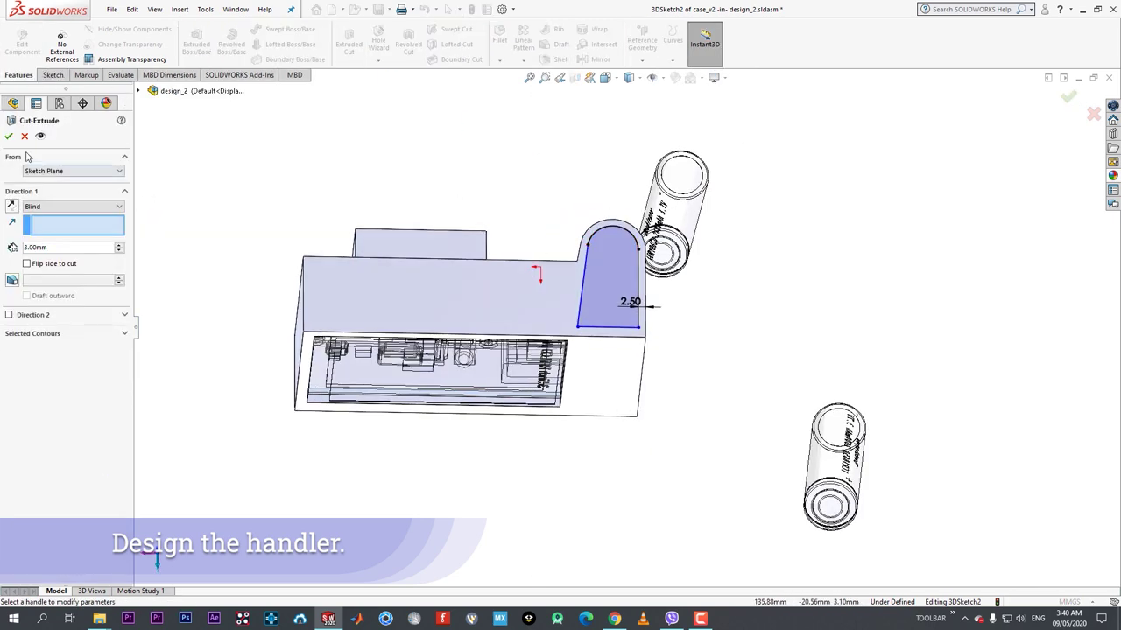
{"action": "left_click", "coordinate": [9, 136]}
{"action": "left_click", "coordinate": [645, 310]}
{"action": "scroll", "coordinate": [650, 287], "scroll_direction": "down", "scroll_amount": 3}
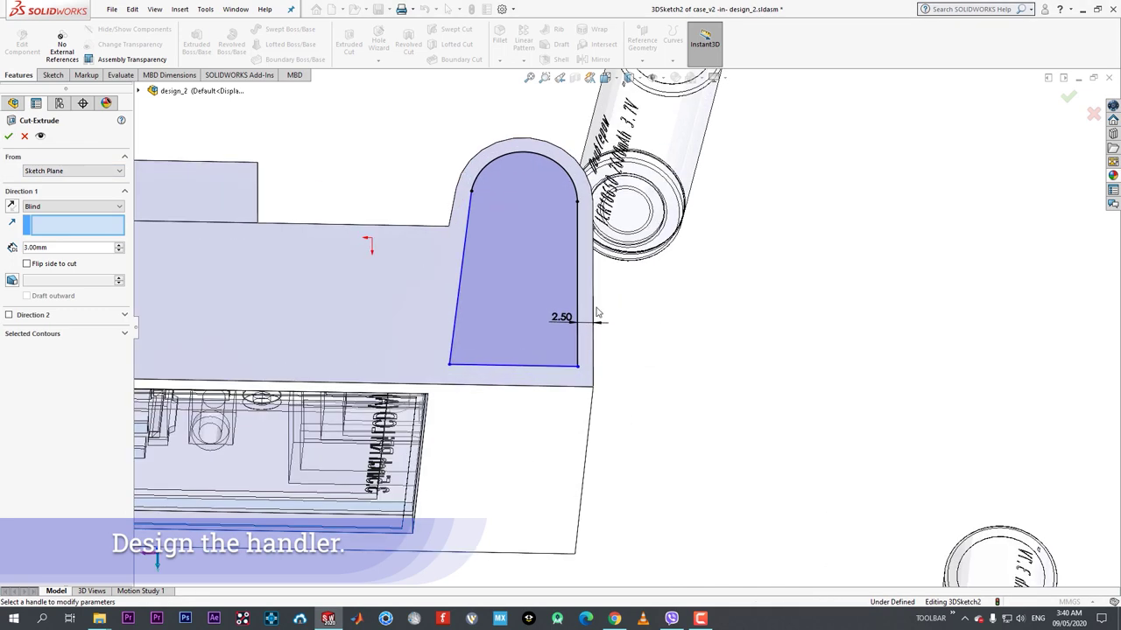
{"action": "left_click", "coordinate": [24, 137]}
- Delete the outline's long offset line, shift the arc's free endpoint outward, and draw a replacement line from the lower corner to it
{"action": "right_click", "coordinate": [577, 254]}
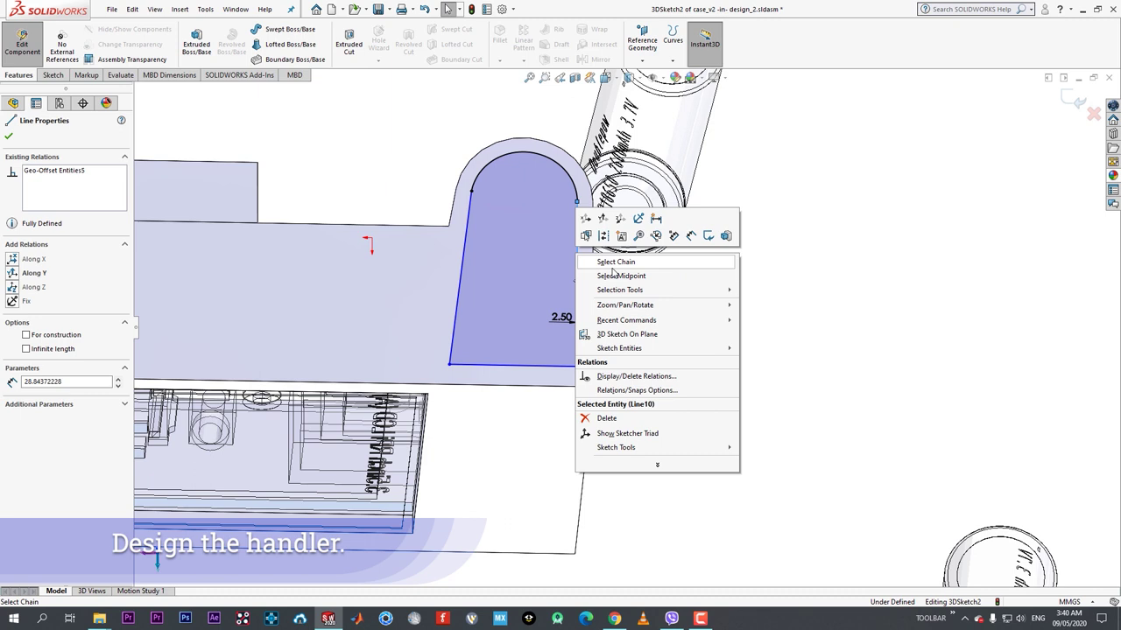
{"action": "left_click", "coordinate": [613, 419]}
{"action": "left_click", "coordinate": [580, 215]}
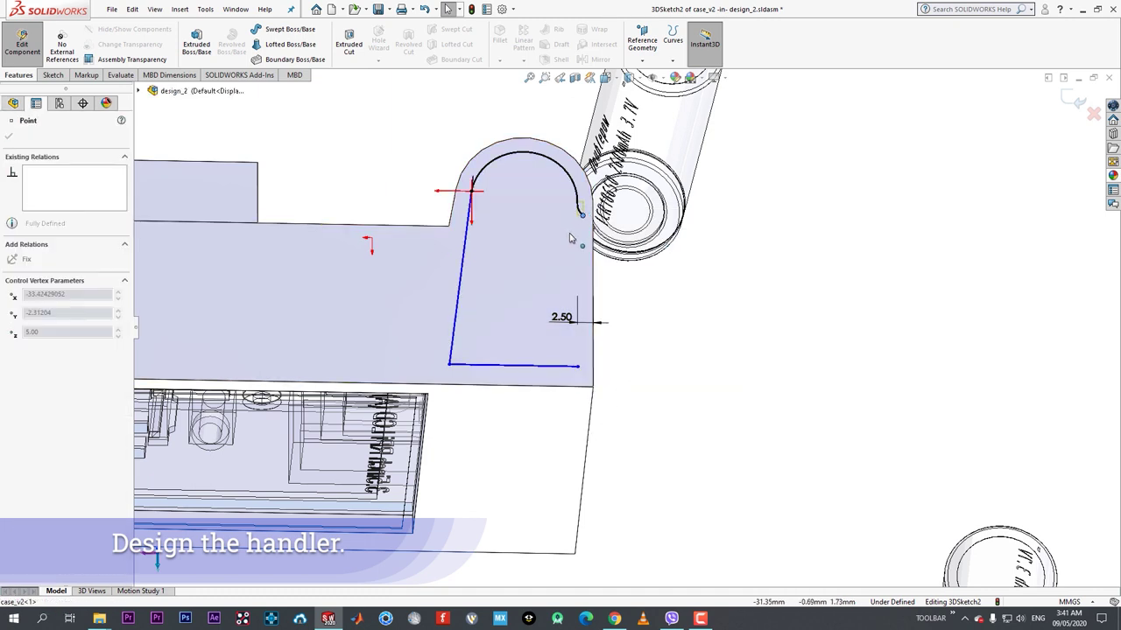
{"action": "left_click", "coordinate": [720, 331]}
{"action": "key", "text": "l"}
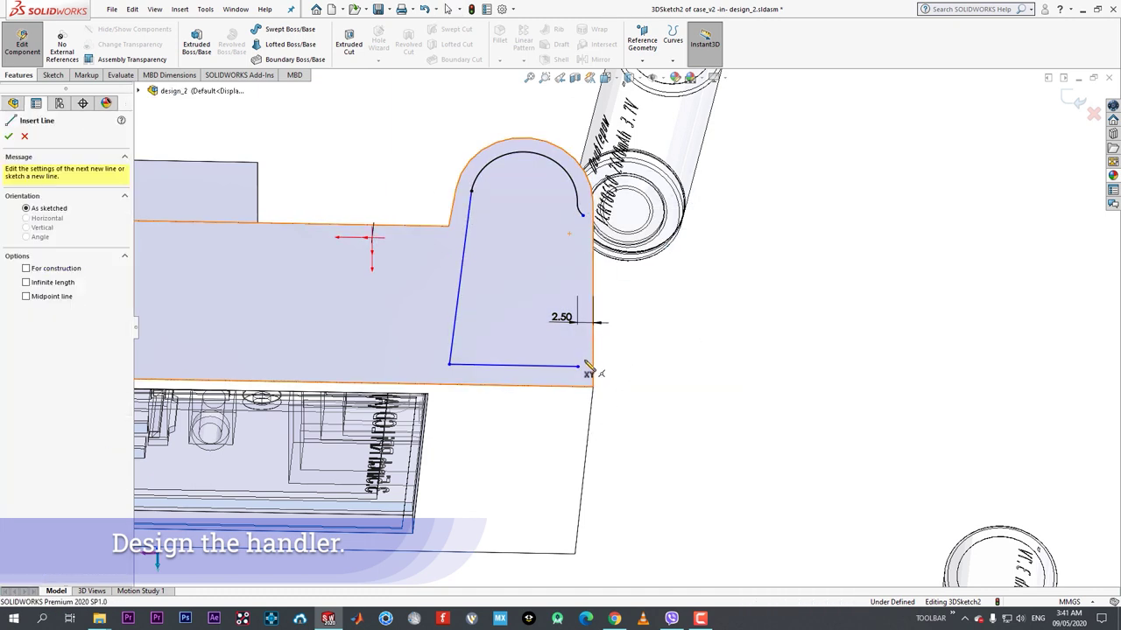
{"action": "left_click", "coordinate": [577, 366]}
{"action": "left_click", "coordinate": [582, 215]}
{"action": "key", "text": "Escape"}
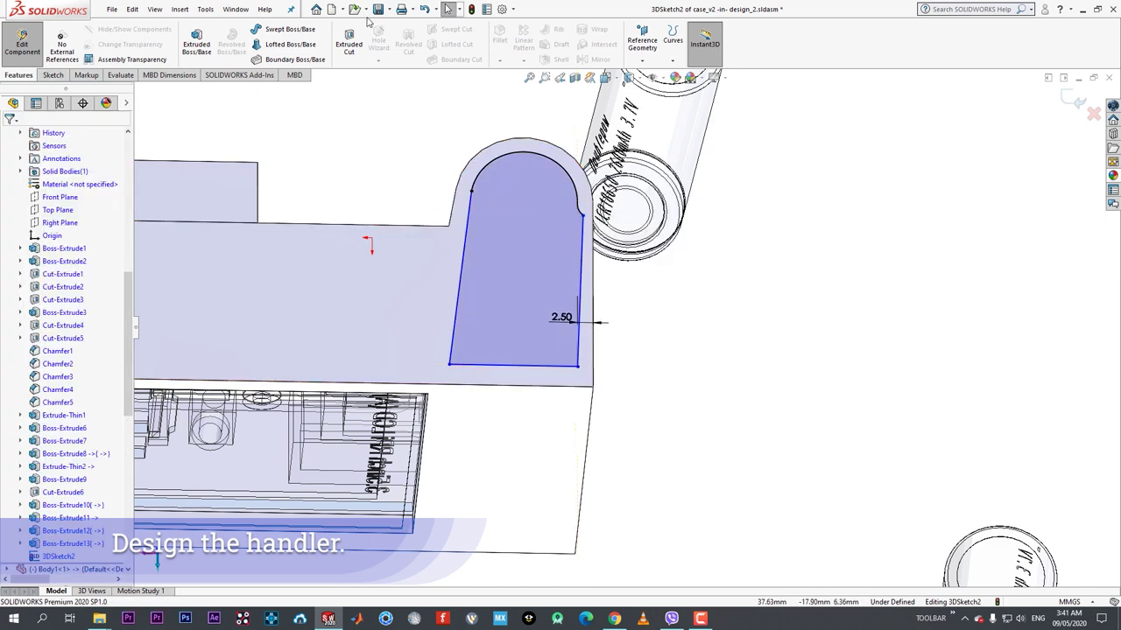
- Try a blind 3 mm Extruded Cut on the redrawn outline, and delete the outline's slanted line
{"action": "left_click", "coordinate": [349, 43]}
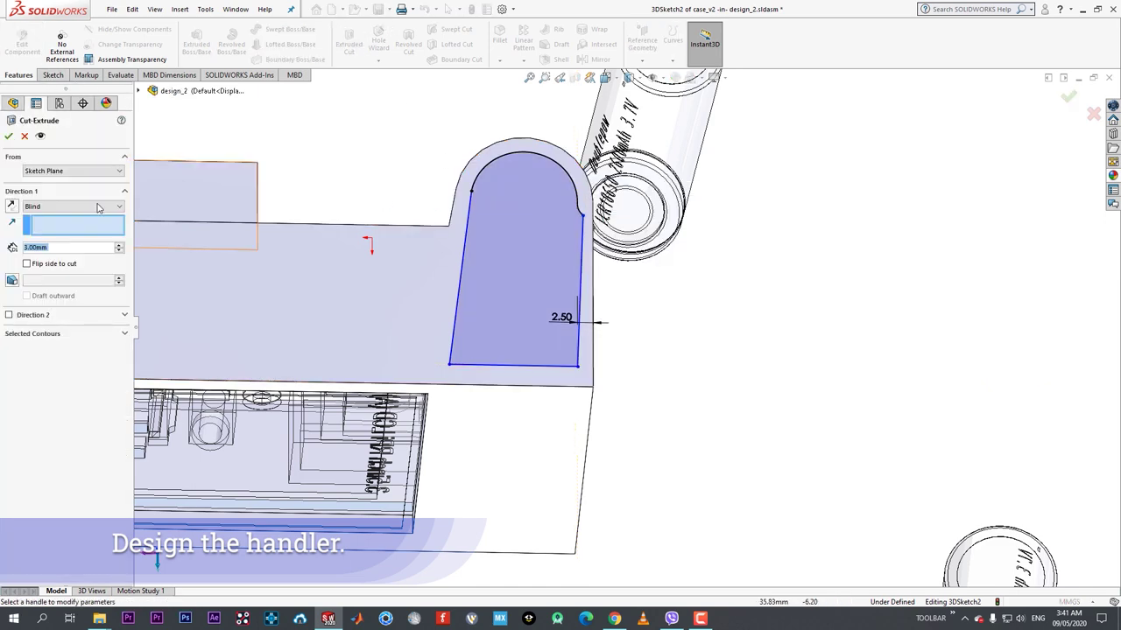
{"action": "left_click", "coordinate": [10, 137]}
{"action": "left_click", "coordinate": [649, 253]}
{"action": "scroll", "coordinate": [648, 293], "scroll_direction": "up", "scroll_amount": 3}
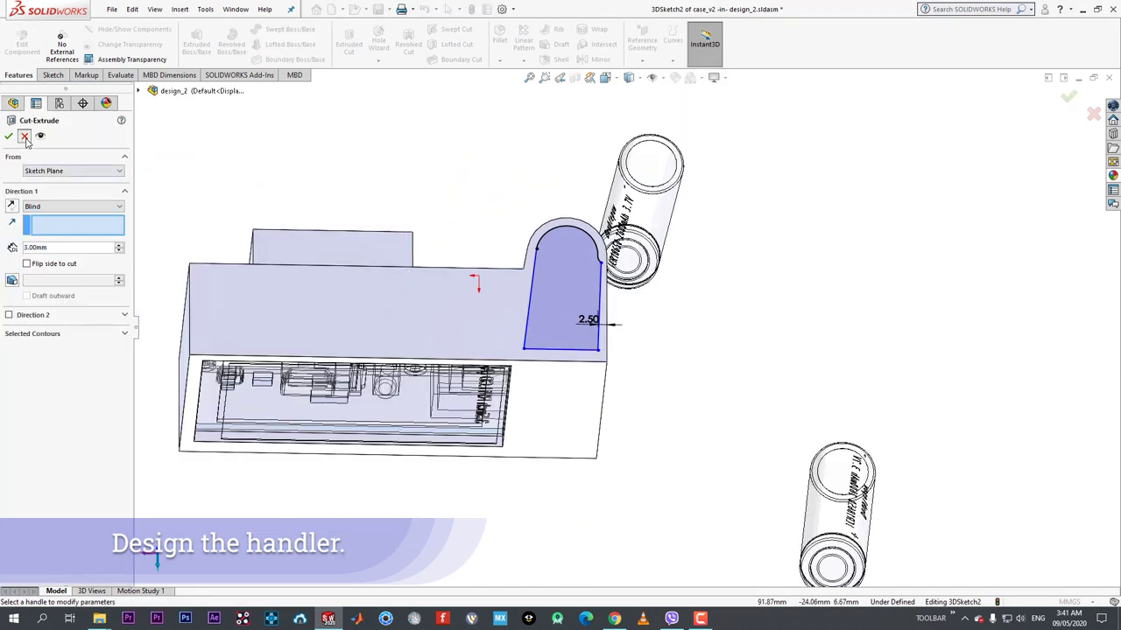
{"action": "left_click", "coordinate": [24, 137]}
{"action": "left_click", "coordinate": [529, 302]}
{"action": "key", "text": "Delete"}
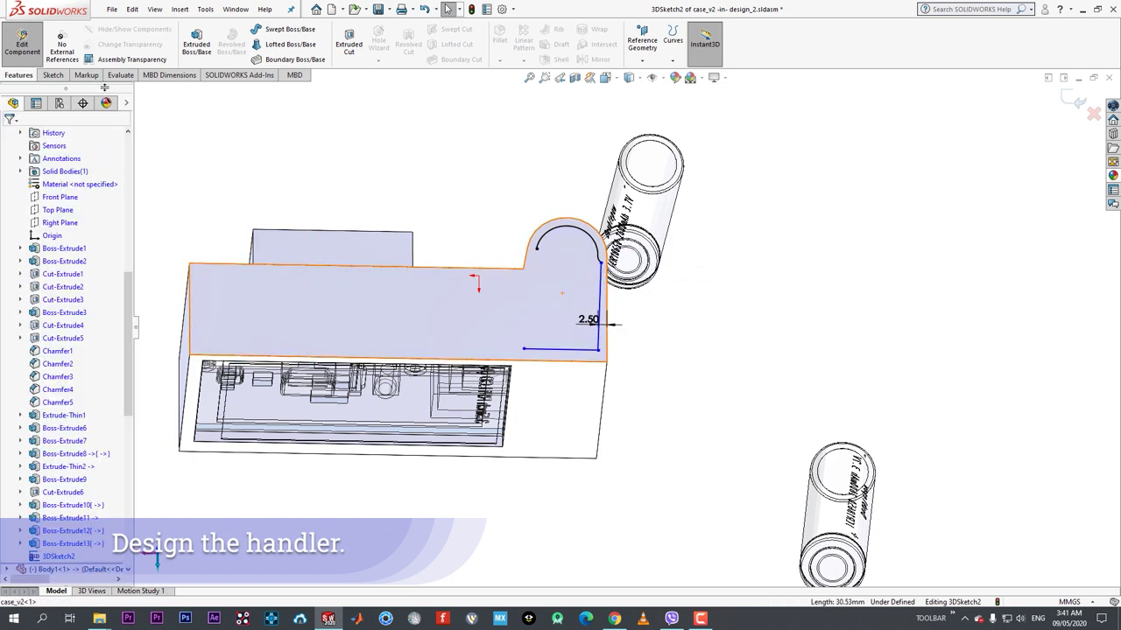
- Leave editing case_v2 in the assembly and open the case_v2 part in its own window
{"action": "left_click", "coordinate": [21, 44]}
{"action": "key", "text": "ctrl+o"}
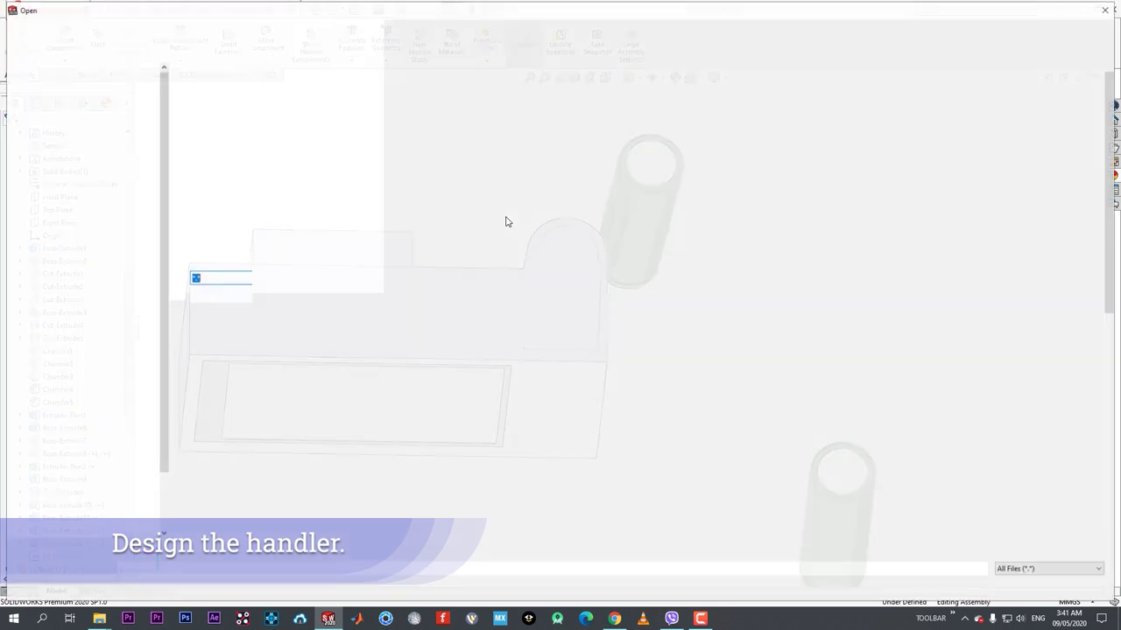
{"action": "left_click", "coordinate": [814, 166]}
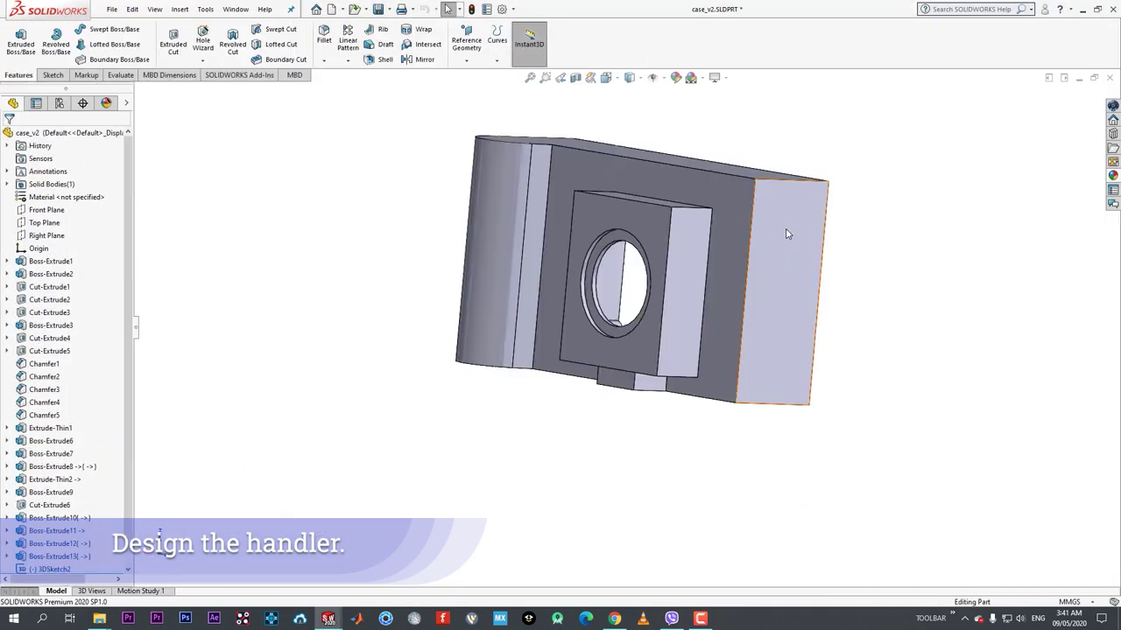
- Delete the 3DSketch2 handle outline sketch from the case_v2 part
{"action": "mouse_move", "coordinate": [785, 231]}
{"action": "middle_mouse_down"}
{"action": "mouse_move", "coordinate": [500, 176]}
{"action": "mouse_move", "coordinate": [908, 176]}
{"action": "mouse_move", "coordinate": [641, 183]}
{"action": "mouse_move", "coordinate": [566, 283]}
{"action": "mouse_move", "coordinate": [475, 450]}
{"action": "mouse_move", "coordinate": [471, 401]}
{"action": "mouse_move", "coordinate": [596, 394]}
{"action": "mouse_move", "coordinate": [693, 365]}
{"action": "mouse_move", "coordinate": [765, 318]}
{"action": "mouse_move", "coordinate": [672, 271]}
{"action": "mouse_move", "coordinate": [700, 263]}
{"action": "middle_mouse_up"}
{"action": "left_click", "coordinate": [740, 232]}
{"action": "key", "text": "Delete"}
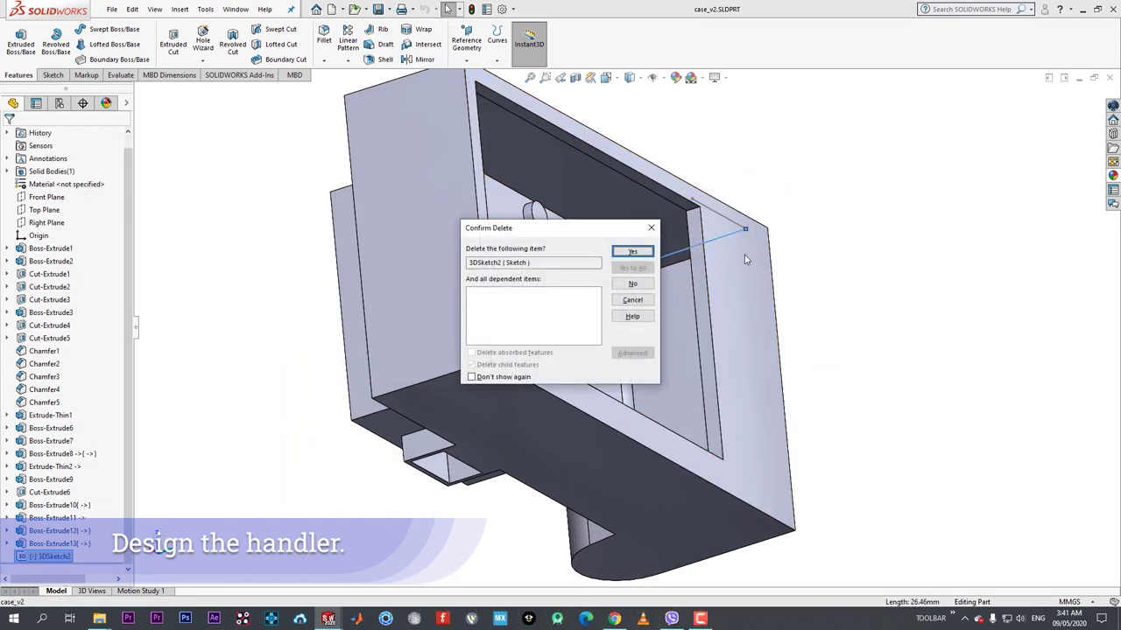
{"action": "key", "text": "Return"}
- Examine the case's open side, inner floor and handle end from several angles
{"action": "middle_click_drag", "start_coordinate": [751, 310], "coordinate": [613, 306]}
{"action": "left_click", "coordinate": [642, 300]}
{"action": "middle_click_drag", "start_coordinate": [570, 393], "coordinate": [535, 440]}
{"action": "left_click", "coordinate": [570, 499]}
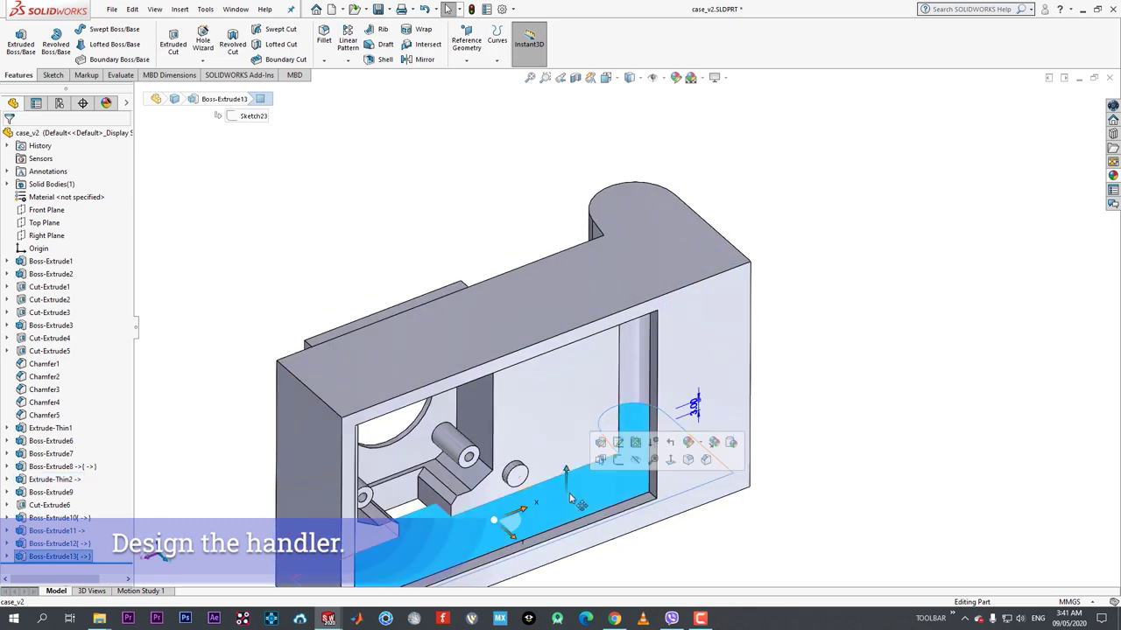
{"action": "left_click", "coordinate": [865, 470]}
{"action": "scroll", "coordinate": [865, 470], "scroll_direction": "up", "scroll_amount": 3}
{"action": "middle_click_drag", "start_coordinate": [865, 470], "coordinate": [729, 480]}
- Roll the feature history back to just after Cut-Extrude6 to inspect the handle cavity, and roll it forward to the end
{"action": "middle_click_drag", "start_coordinate": [587, 392], "coordinate": [323, 530]}
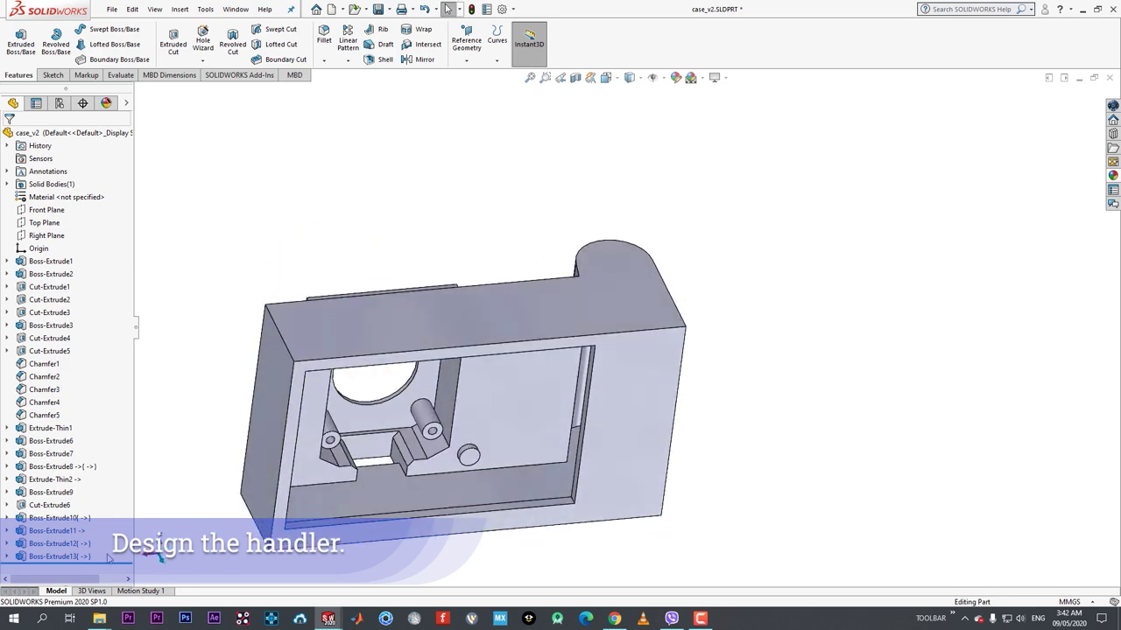
{"action": "left_click_drag", "start_coordinate": [99, 473], "coordinate": [118, 513]}
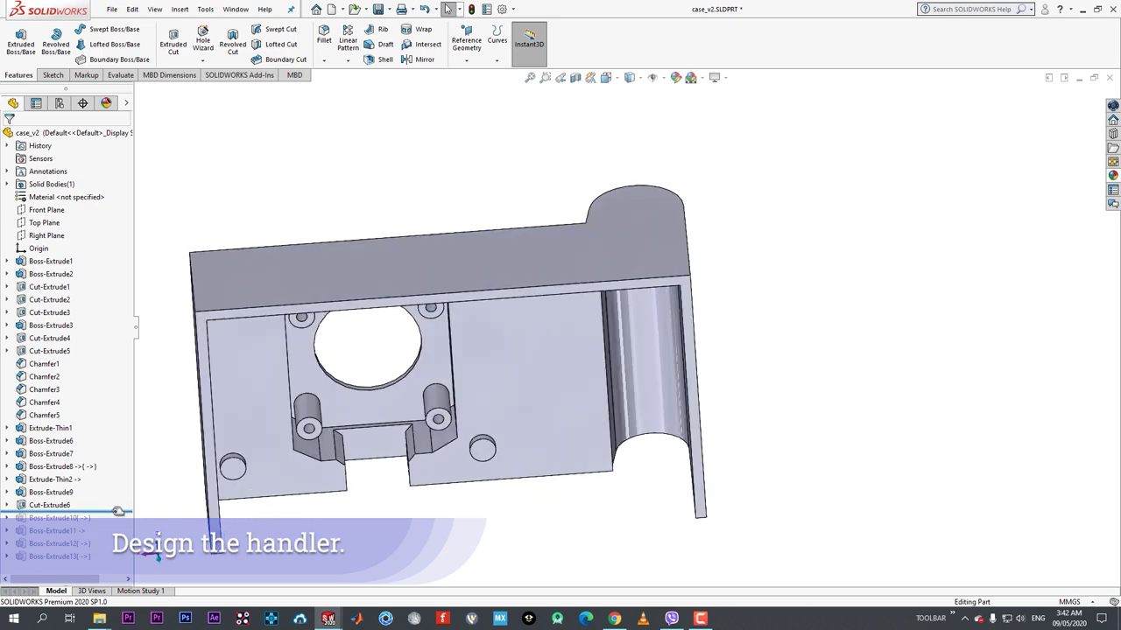
{"action": "left_click_drag", "start_coordinate": [105, 558], "coordinate": [105, 565]}
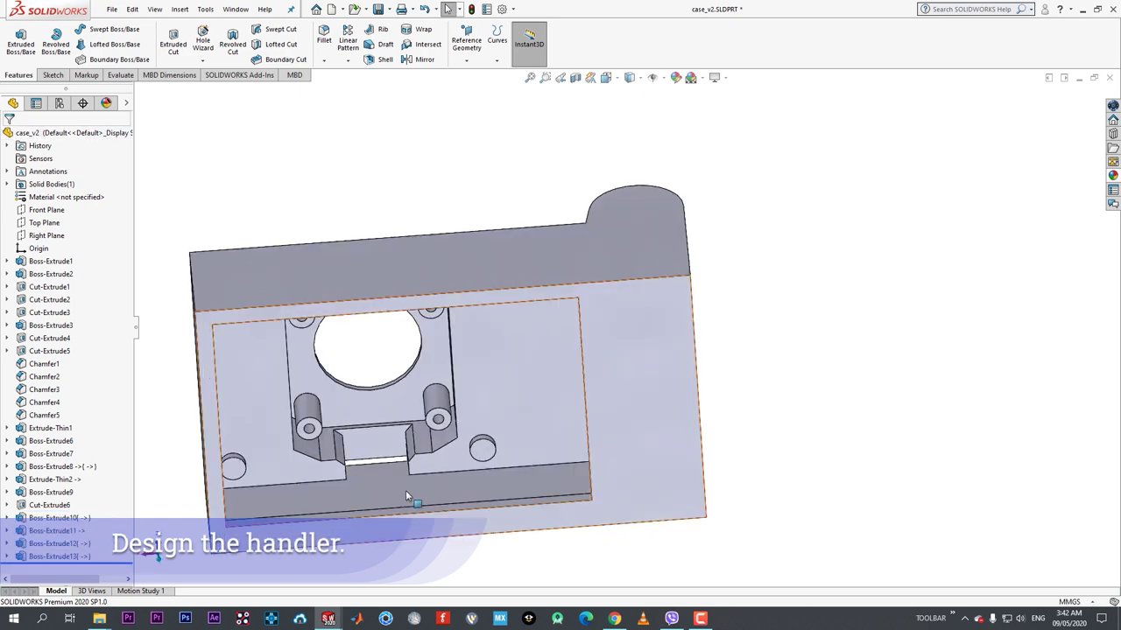
- Section the case at its inner floor face with the cut direction reversed, and view it from the back
{"action": "middle_click_drag", "start_coordinate": [405, 490], "coordinate": [601, 157]}
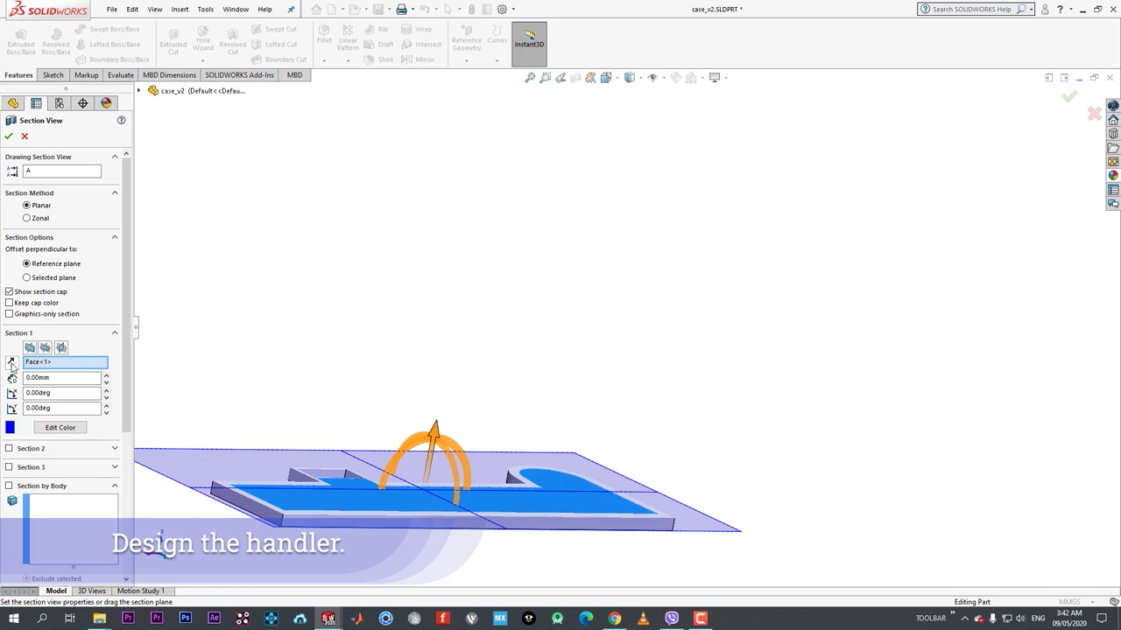
{"action": "left_click", "coordinate": [12, 361]}
{"action": "left_click", "coordinate": [8, 136]}
{"action": "middle_click_drag", "start_coordinate": [875, 445], "coordinate": [630, 395]}
{"action": "key", "text": "space"}
{"action": "left_click", "coordinate": [631, 395]}
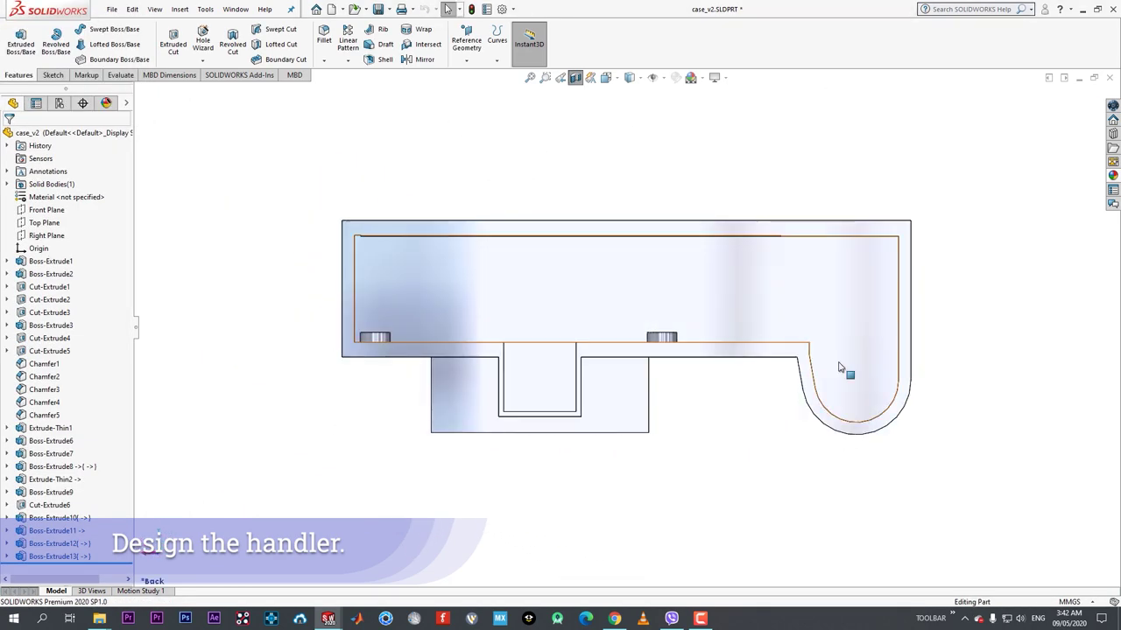
- Open the Cut-Extrude6 sketch of the handle cavity, examine its offset outline, and leave the sketch and section view
{"action": "scroll", "coordinate": [839, 367], "scroll_direction": "down", "scroll_amount": 1}
{"action": "mouse_move", "coordinate": [838, 367]}
{"action": "middle_mouse_down"}
{"action": "mouse_move", "coordinate": [805, 390]}
{"action": "mouse_move", "coordinate": [781, 313]}
{"action": "mouse_move", "coordinate": [708, 298]}
{"action": "middle_mouse_up"}
{"action": "scroll", "coordinate": [805, 390], "scroll_direction": "down", "scroll_amount": 3}
{"action": "scroll", "coordinate": [749, 304], "scroll_direction": "down", "scroll_amount": 2}
{"action": "left_click", "coordinate": [707, 298]}
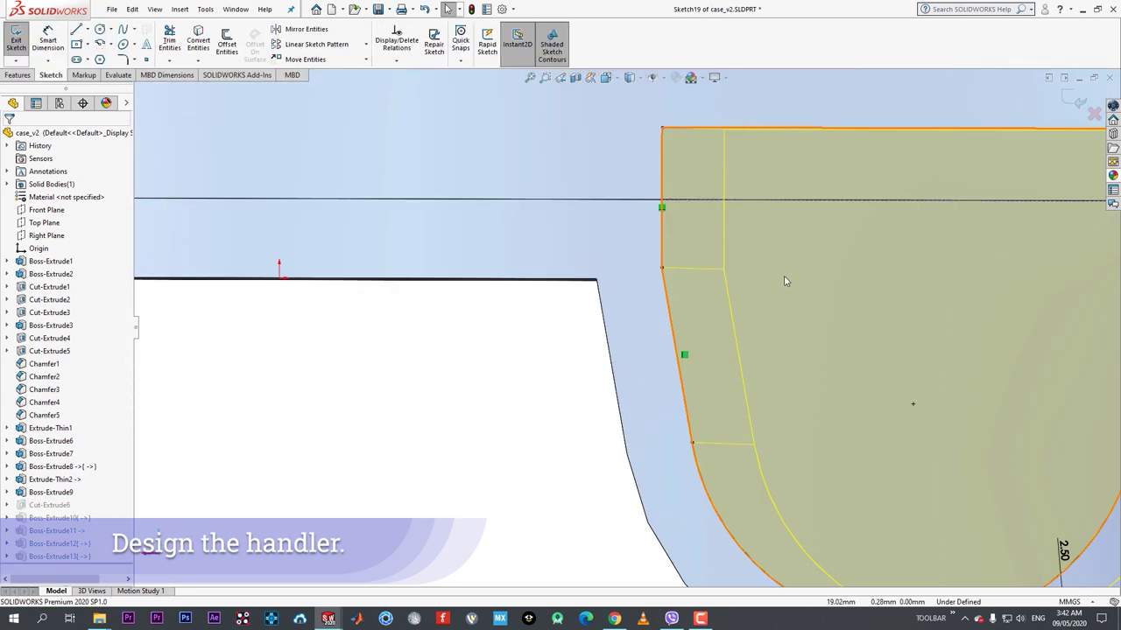
{"action": "mouse_move", "coordinate": [785, 281]}
{"action": "middle_mouse_down"}
{"action": "mouse_move", "coordinate": [776, 308]}
{"action": "mouse_move", "coordinate": [688, 327]}
{"action": "mouse_move", "coordinate": [688, 352]}
{"action": "mouse_move", "coordinate": [667, 330]}
{"action": "middle_mouse_up"}
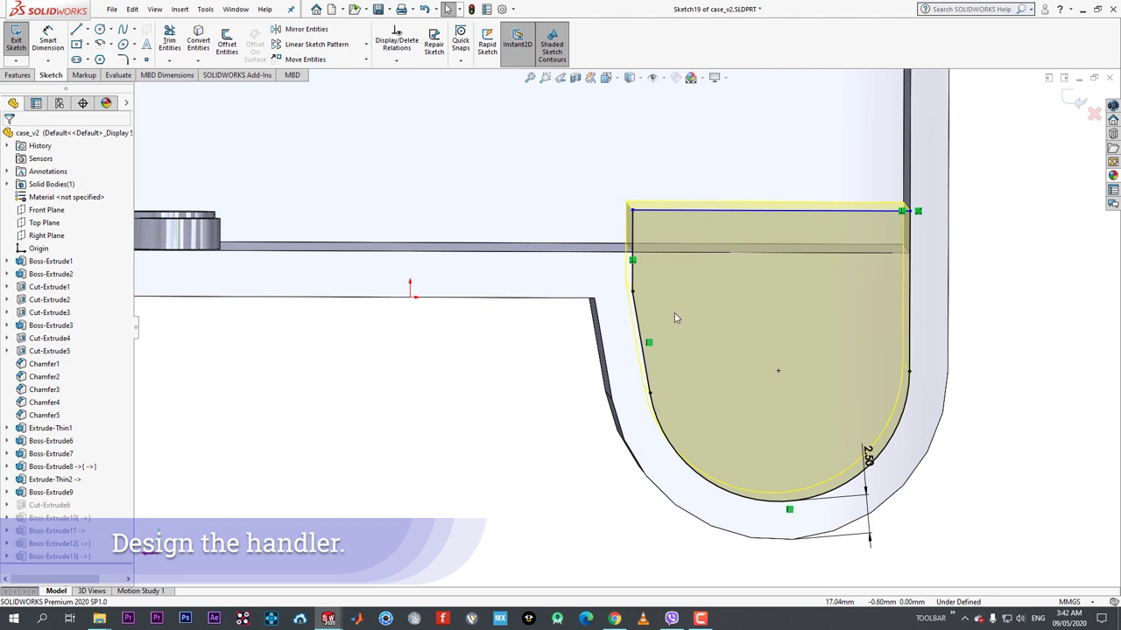
{"action": "scroll", "coordinate": [658, 306], "scroll_direction": "down", "scroll_amount": 1}
{"action": "middle_click_drag", "start_coordinate": [657, 305], "coordinate": [669, 294]}
{"action": "scroll", "coordinate": [661, 307], "scroll_direction": "up", "scroll_amount": 4}
{"action": "scroll", "coordinate": [660, 303], "scroll_direction": "up", "scroll_amount": 3}
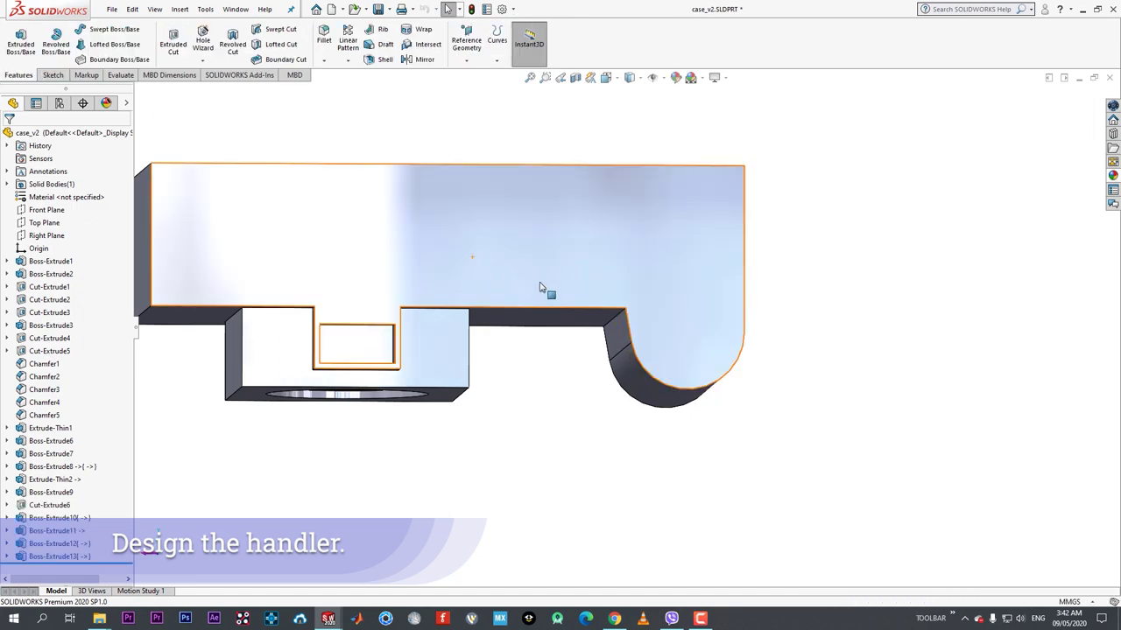
- Section the case with the Front Plane in the reversed direction, inspect the handle cavity, and turn the section off
{"action": "mouse_move", "coordinate": [540, 289]}
{"action": "middle_mouse_down"}
{"action": "mouse_move", "coordinate": [673, 328]}
{"action": "mouse_move", "coordinate": [775, 569]}
{"action": "mouse_move", "coordinate": [719, 558]}
{"action": "mouse_move", "coordinate": [683, 394]}
{"action": "middle_mouse_up"}
{"action": "middle_click_drag", "start_coordinate": [524, 303], "coordinate": [598, 227]}
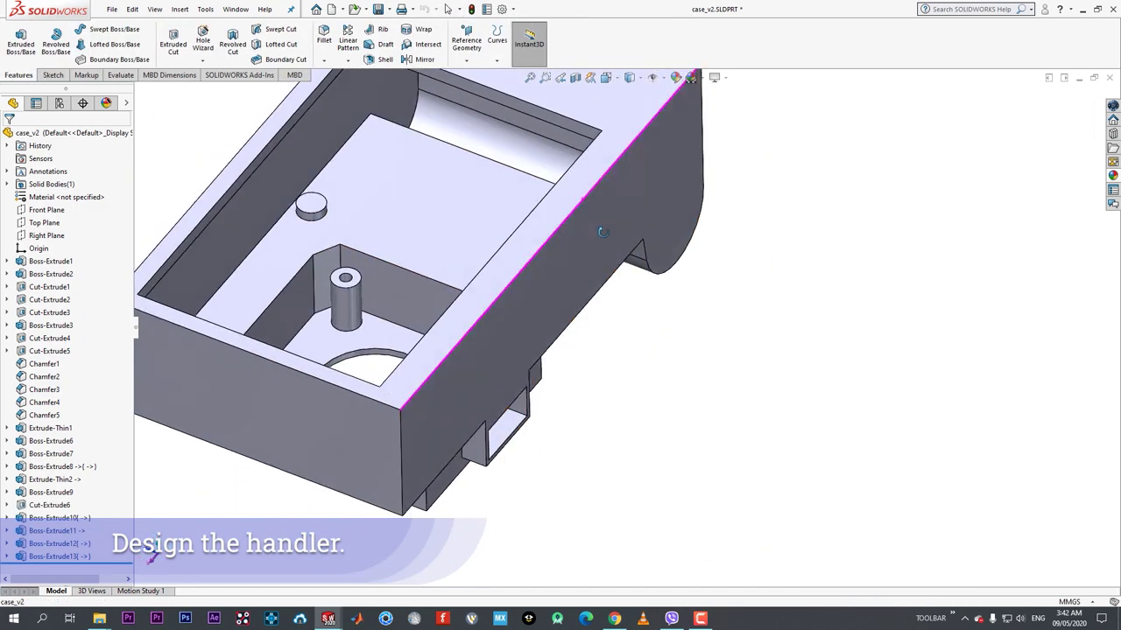
{"action": "left_click", "coordinate": [575, 77]}
{"action": "scroll", "coordinate": [613, 307], "scroll_direction": "up", "scroll_amount": 5}
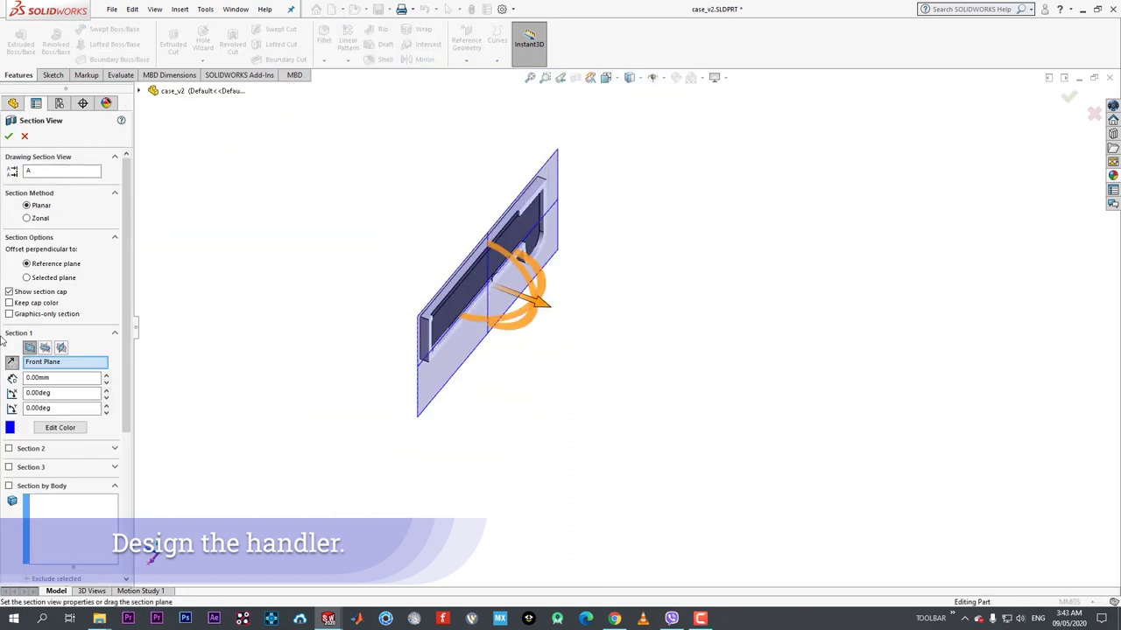
{"action": "left_click", "coordinate": [12, 361]}
{"action": "left_click", "coordinate": [9, 137]}
{"action": "middle_click_drag", "start_coordinate": [377, 263], "coordinate": [490, 245]}
{"action": "middle_click_drag", "start_coordinate": [788, 316], "coordinate": [354, 261]}
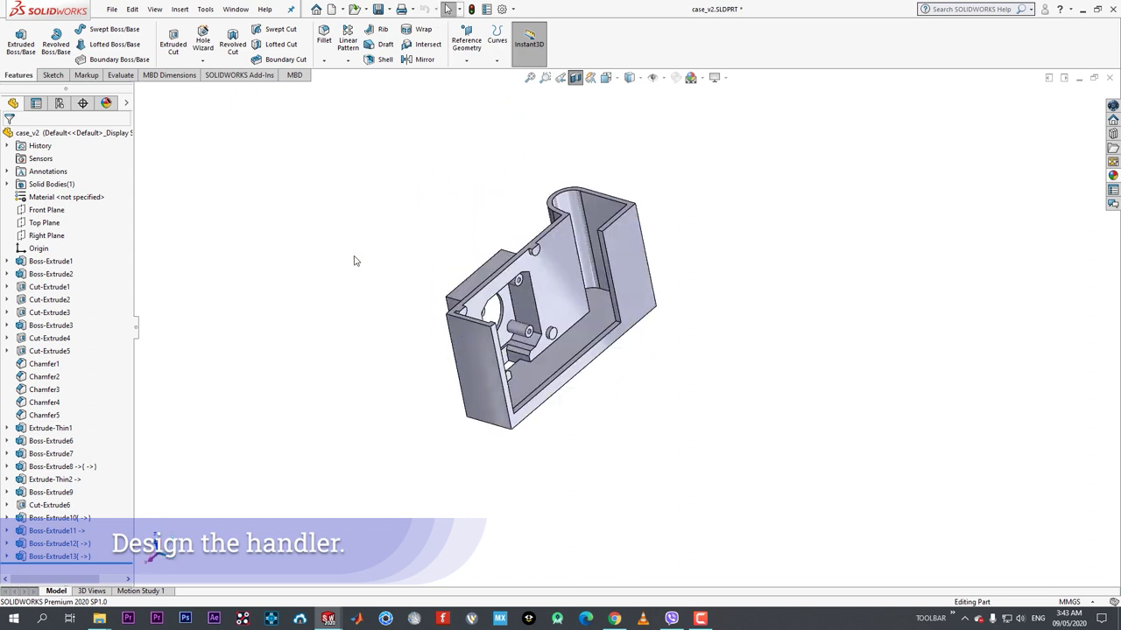
{"action": "left_click", "coordinate": [576, 77]}
- Section the case again at its inner floor face with the direction reversed, and look into the handle cavity
{"action": "left_click", "coordinate": [588, 315]}
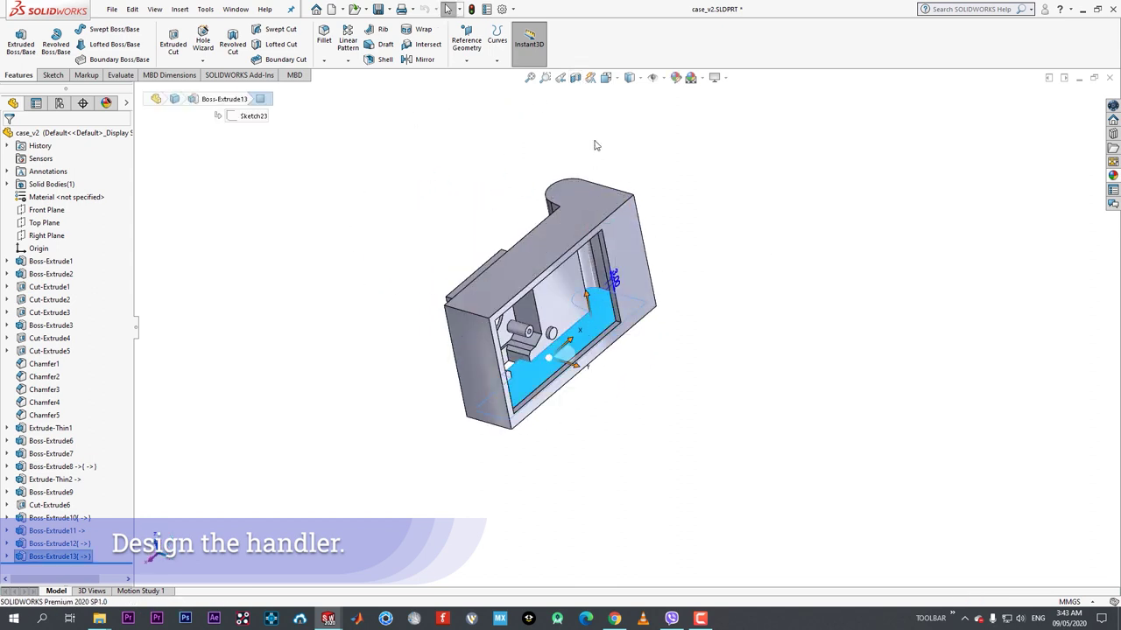
{"action": "left_click", "coordinate": [575, 77]}
{"action": "left_click", "coordinate": [13, 362]}
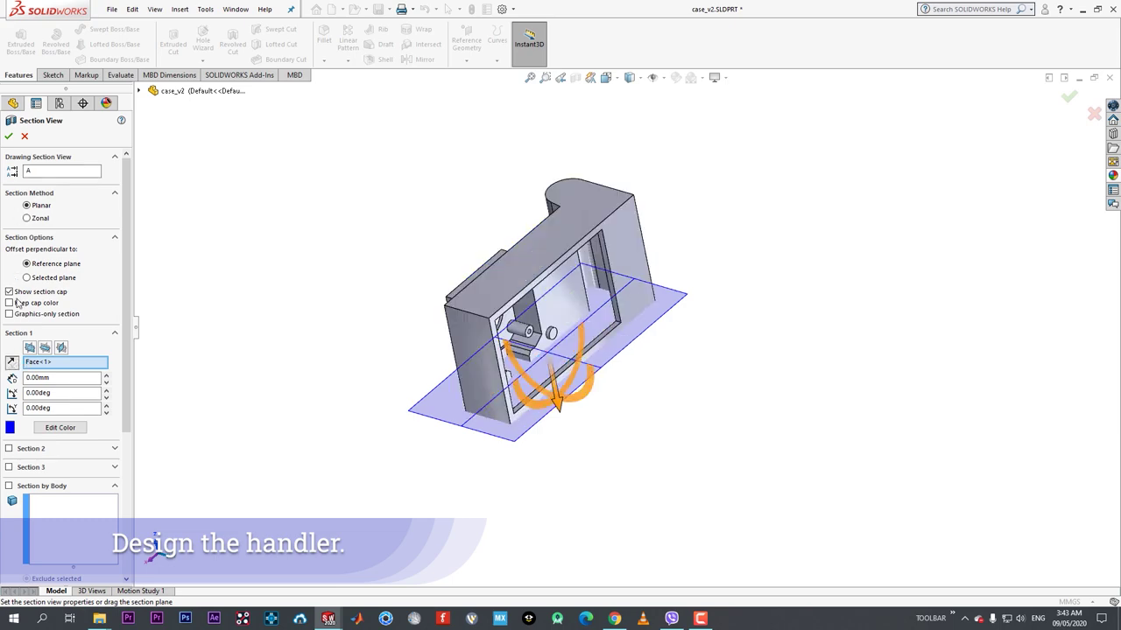
{"action": "left_click", "coordinate": [10, 136]}
{"action": "middle_click_drag", "start_coordinate": [560, 289], "coordinate": [596, 215]}
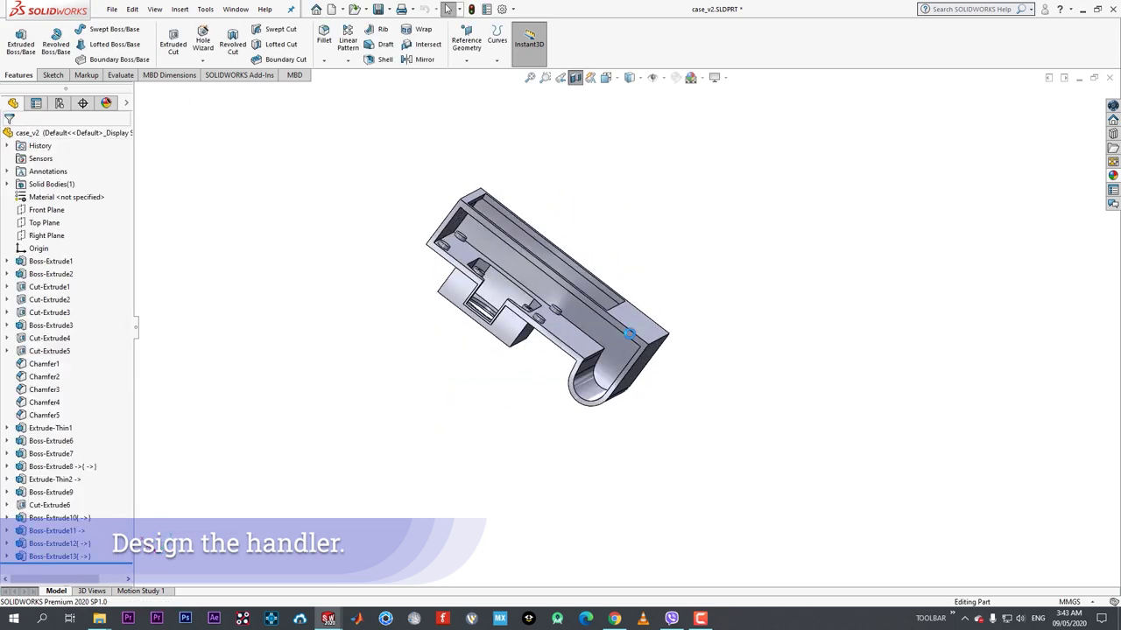
- Examine the sectioned handle cavity of the case, and close the part to return to the design_2 assembly
{"action": "middle_click_drag", "start_coordinate": [614, 376], "coordinate": [593, 342]}
{"action": "scroll", "coordinate": [610, 347], "scroll_direction": "down", "scroll_amount": 3}
{"action": "left_click", "coordinate": [610, 347]}
{"action": "key", "text": "Escape"}
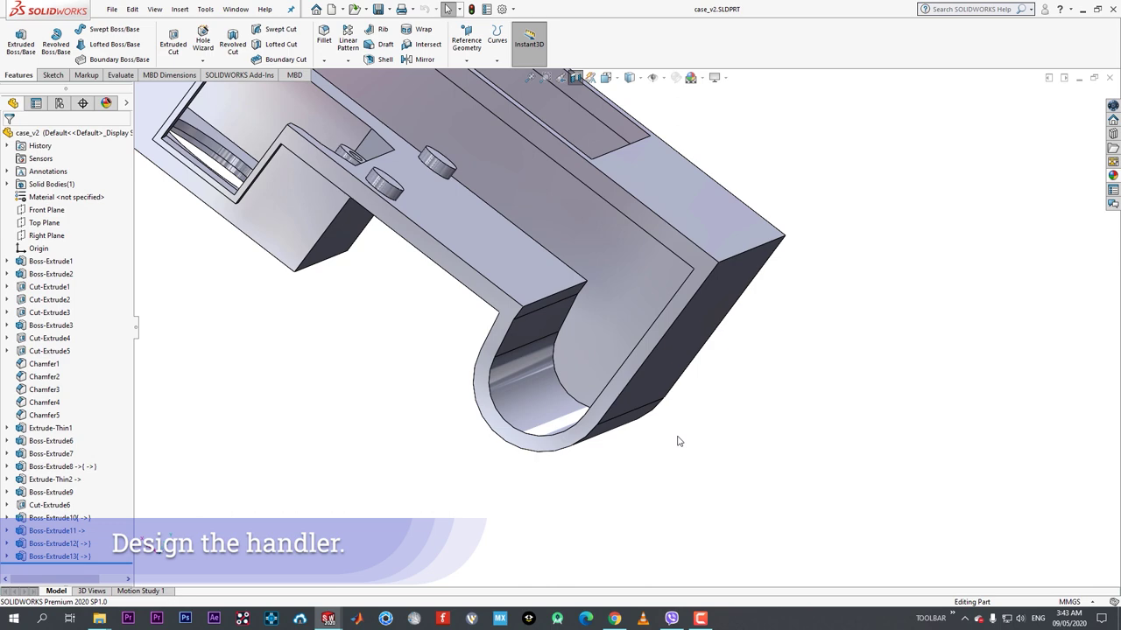
{"action": "middle_click_drag", "start_coordinate": [674, 441], "coordinate": [616, 408]}
{"action": "scroll", "coordinate": [618, 409], "scroll_direction": "up", "scroll_amount": 5}
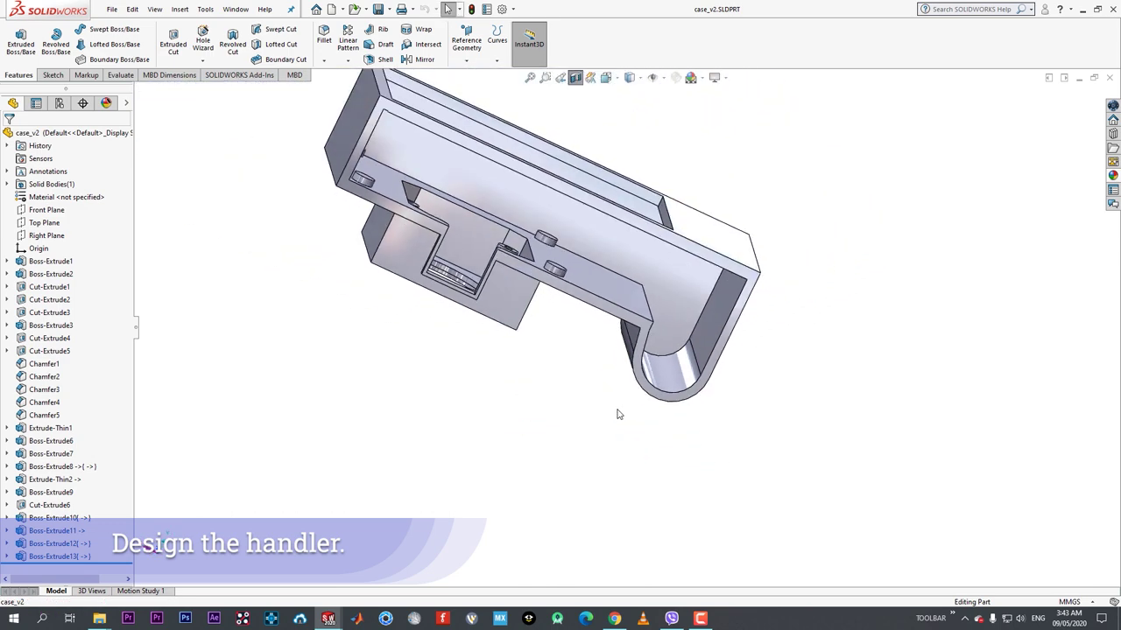
{"action": "left_click", "coordinate": [1110, 77]}
- Section the design_2 assembly to expose the components inside the case and the hollow handle
{"action": "middle_click_drag", "start_coordinate": [735, 327], "coordinate": [229, 247]}
{"action": "scroll", "coordinate": [92, 426], "scroll_direction": "down", "scroll_amount": 10}
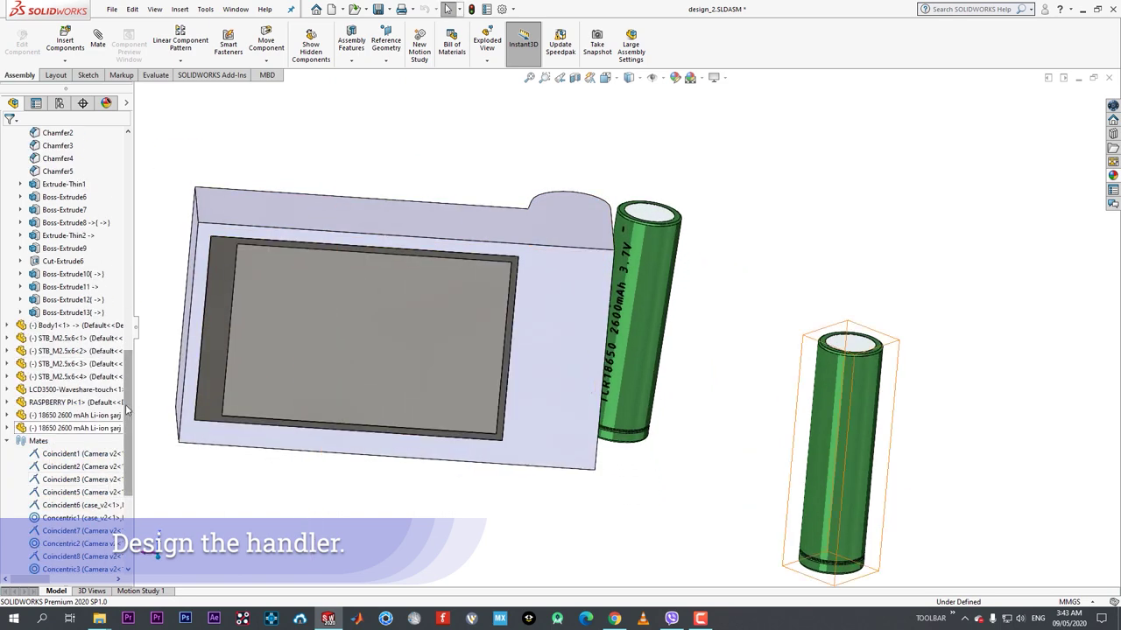
{"action": "left_click", "coordinate": [6, 287]}
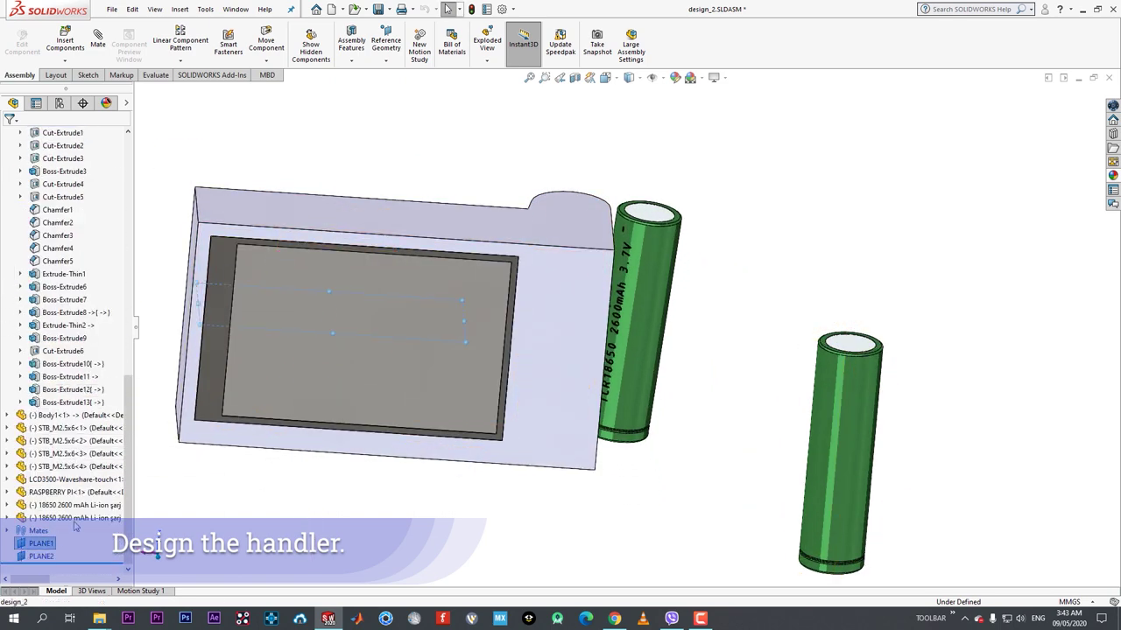
{"action": "middle_click_drag", "start_coordinate": [516, 153], "coordinate": [668, 183]}
{"action": "left_click", "coordinate": [574, 78]}
{"action": "scroll", "coordinate": [607, 260], "scroll_direction": "up", "scroll_amount": 4}
{"action": "middle_click_drag", "start_coordinate": [607, 260], "coordinate": [591, 390]}
{"action": "left_click", "coordinate": [9, 136]}
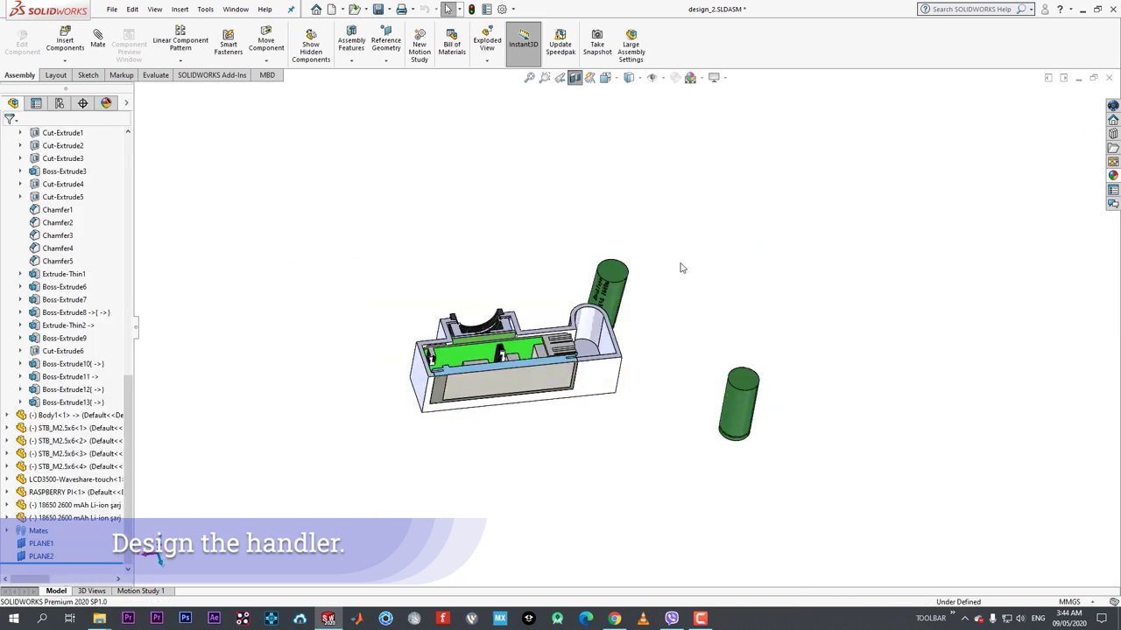
- Move one loose 18650 battery next to the handle and mate its cylindrical face concentric with the handle's curved face
{"action": "middle_click_drag", "start_coordinate": [678, 266], "coordinate": [620, 405]}
{"action": "middle_click_drag", "start_coordinate": [600, 292], "coordinate": [743, 331]}
{"action": "left_click_drag", "start_coordinate": [464, 229], "coordinate": [305, 324]}
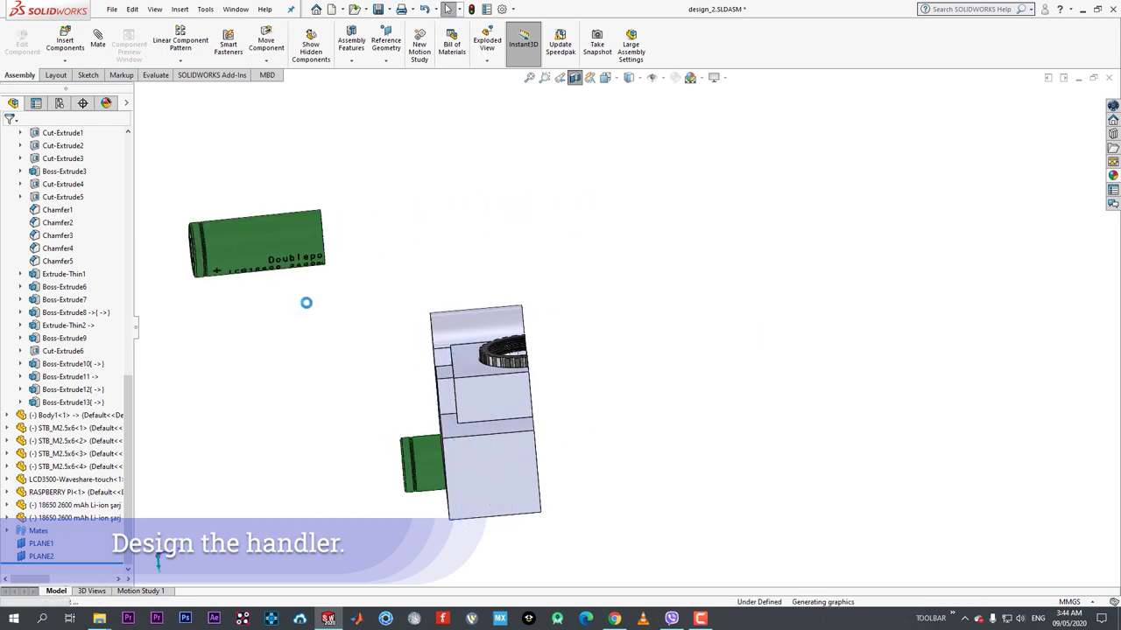
{"action": "middle_click_drag", "start_coordinate": [372, 312], "coordinate": [366, 240]}
{"action": "left_click", "coordinate": [366, 240]}
{"action": "left_click", "coordinate": [516, 164]}
{"action": "left_click", "coordinate": [507, 310]}
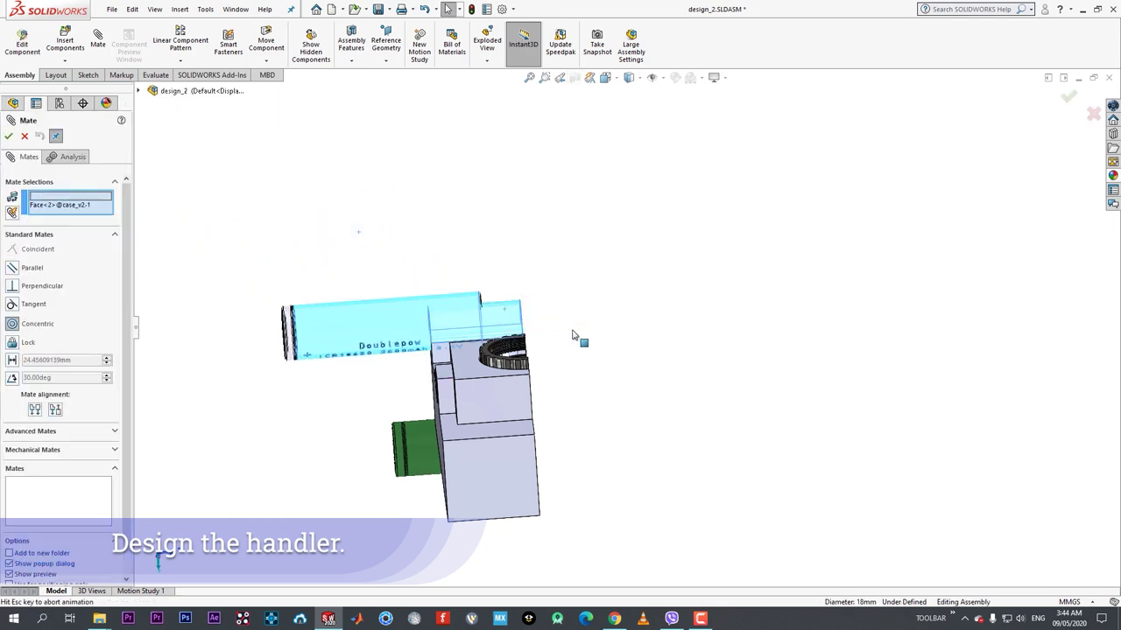
{"action": "middle_click_drag", "start_coordinate": [572, 336], "coordinate": [647, 355]}
{"action": "left_click", "coordinate": [718, 349]}
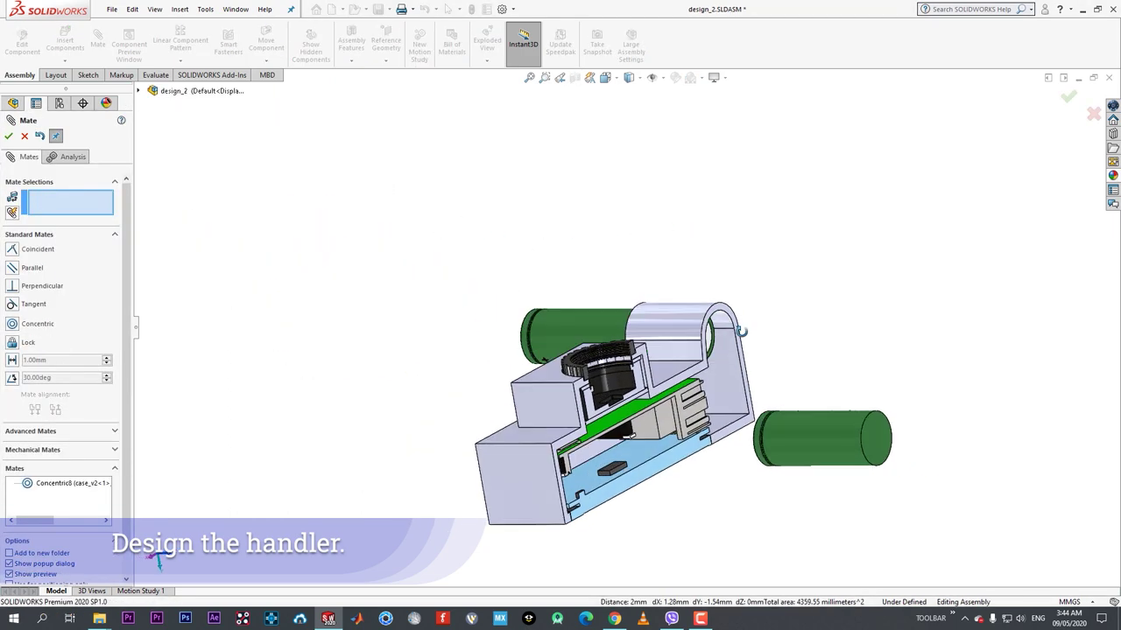
- Slide the mated battery along the handle's axis and inspect its fit in the curved cavity
{"action": "left_click_drag", "start_coordinate": [547, 333], "coordinate": [631, 335]}
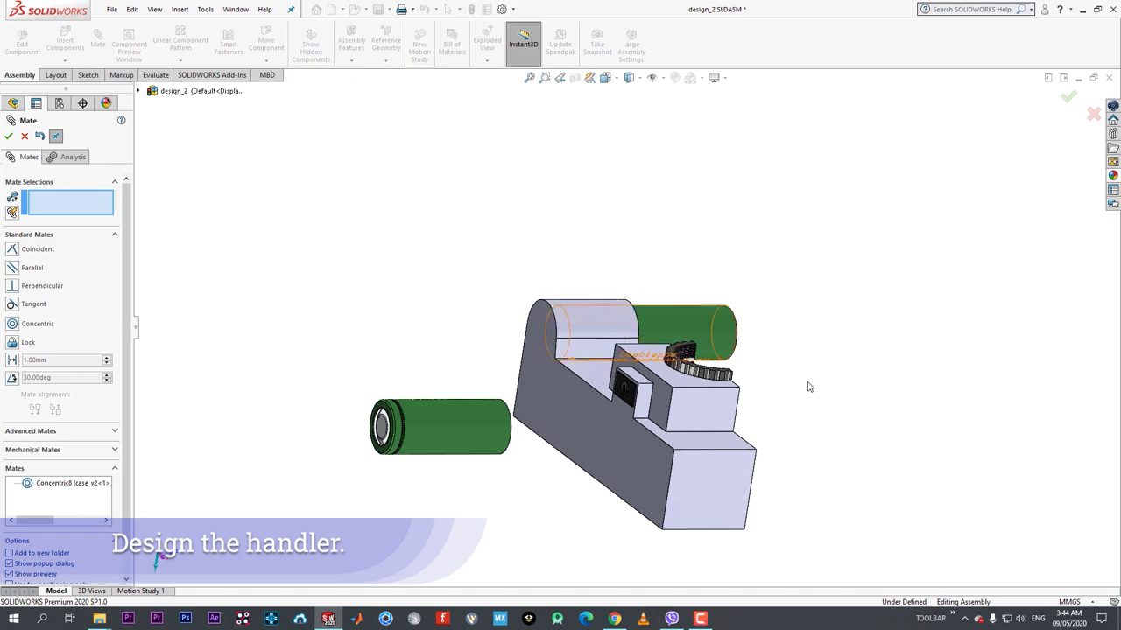
{"action": "middle_click_drag", "start_coordinate": [808, 386], "coordinate": [676, 360]}
{"action": "scroll", "coordinate": [656, 337], "scroll_direction": "down", "scroll_amount": 4}
{"action": "middle_click", "coordinate": [664, 368]}
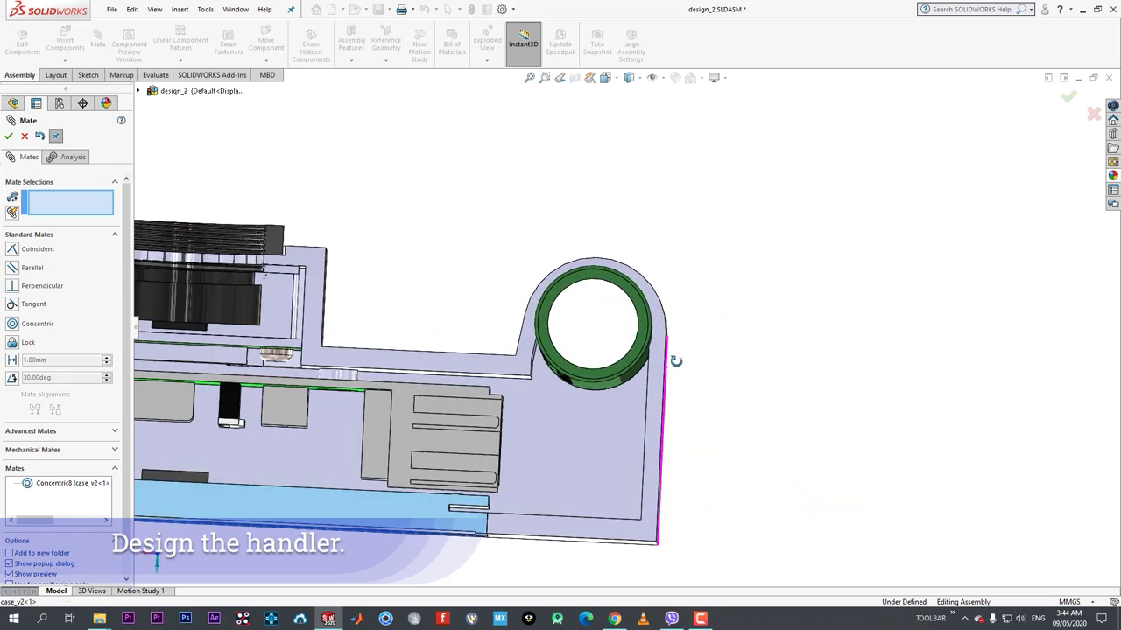
{"action": "scroll", "coordinate": [674, 368], "scroll_direction": "up", "scroll_amount": 3}
{"action": "middle_click_drag", "start_coordinate": [672, 407], "coordinate": [675, 421]}
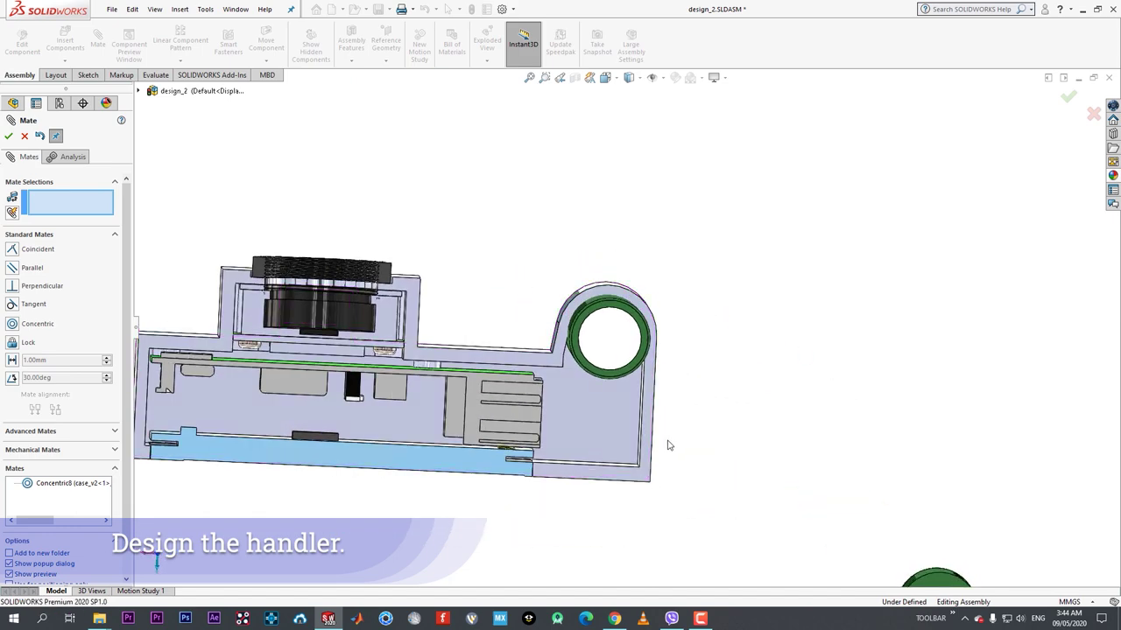
{"action": "scroll", "coordinate": [665, 443], "scroll_direction": "up", "scroll_amount": 2}
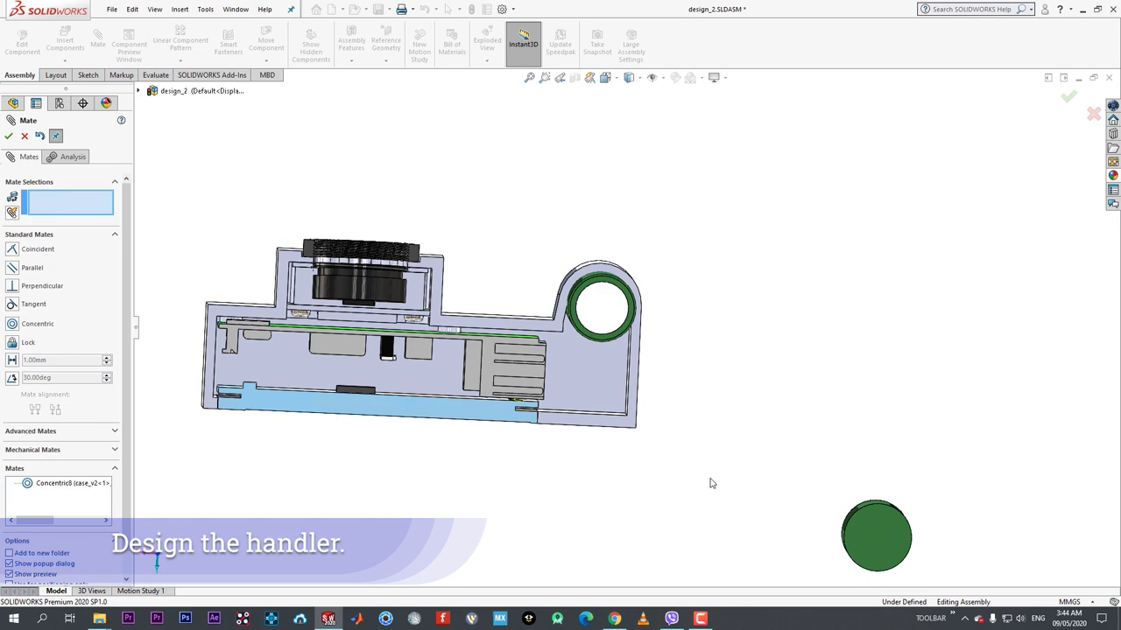
{"action": "middle_click_drag", "start_coordinate": [711, 483], "coordinate": [774, 515]}
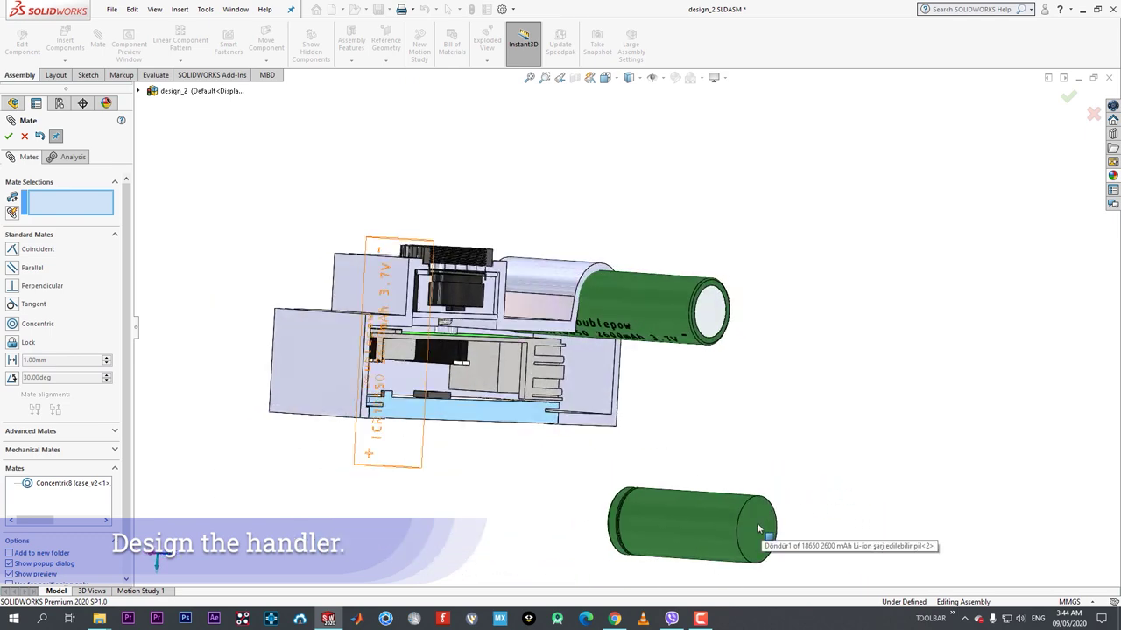
- Move the second 18650 battery over beside the case and leave the Mate command
{"action": "left_click_drag", "start_coordinate": [758, 528], "coordinate": [399, 522]}
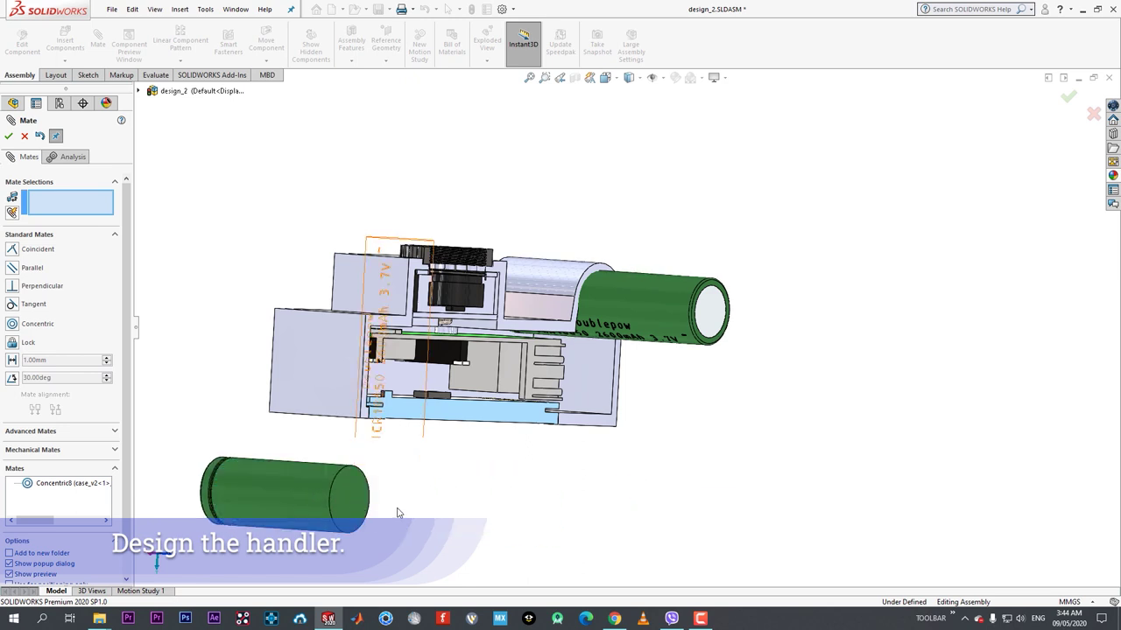
{"action": "key", "text": "Escape"}
{"action": "left_click_drag", "start_coordinate": [295, 488], "coordinate": [348, 481]}
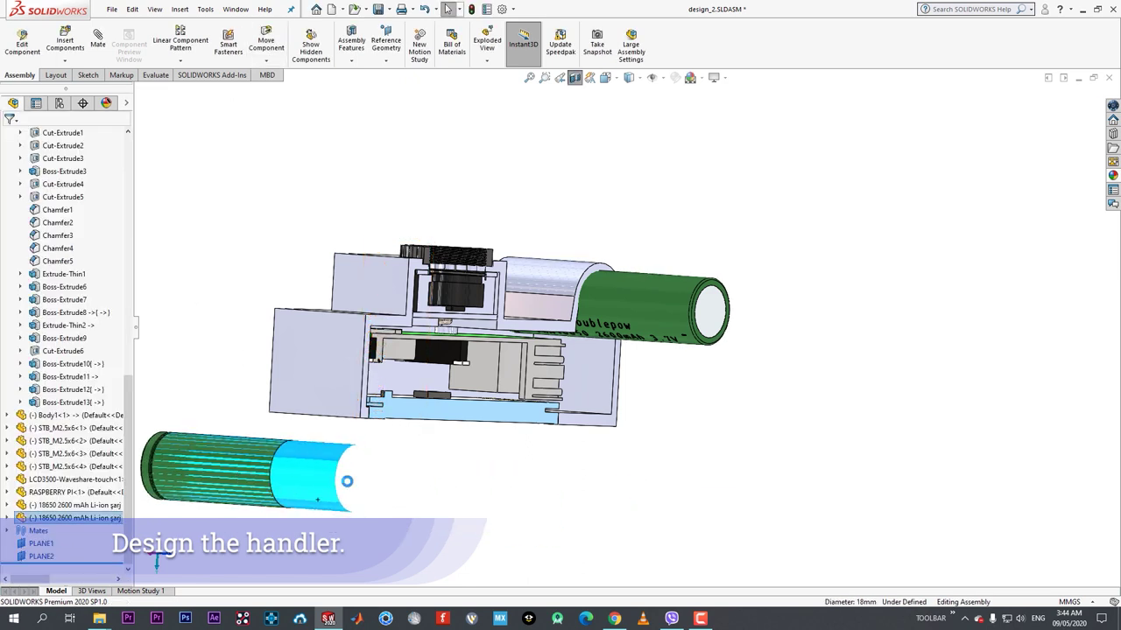
{"action": "left_click", "coordinate": [398, 478]}
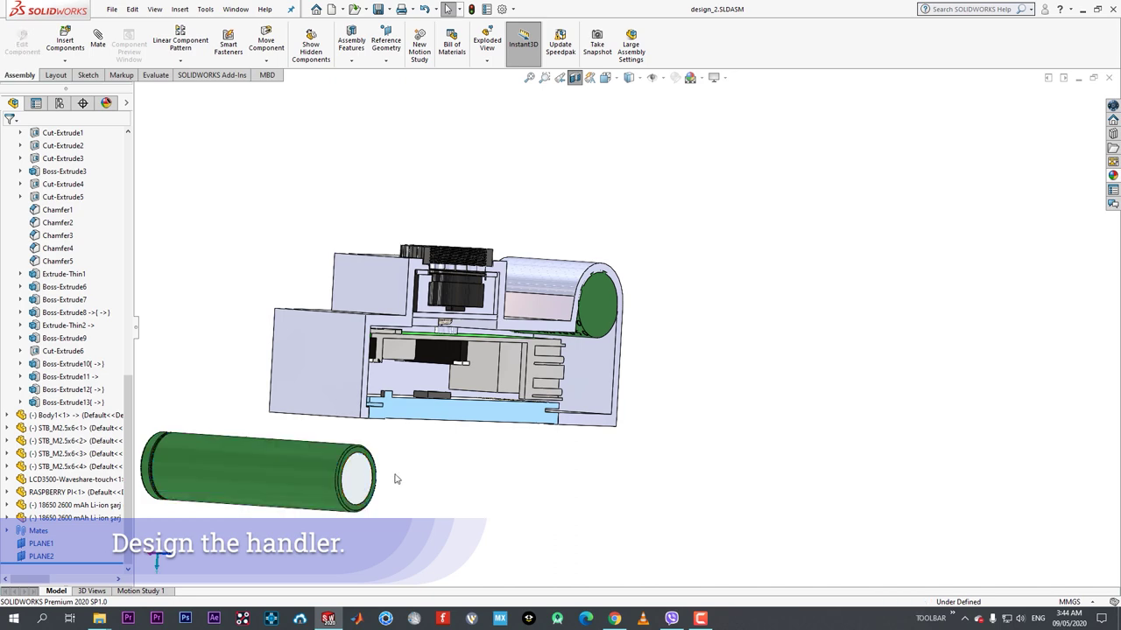
- Mate the second battery's end face 1 mm from the case's inner floor face, with the mate alignment flipped
{"action": "left_click", "coordinate": [358, 478]}
{"action": "left_click", "coordinate": [520, 409]}
{"action": "middle_click_drag", "start_coordinate": [610, 435], "coordinate": [564, 431]}
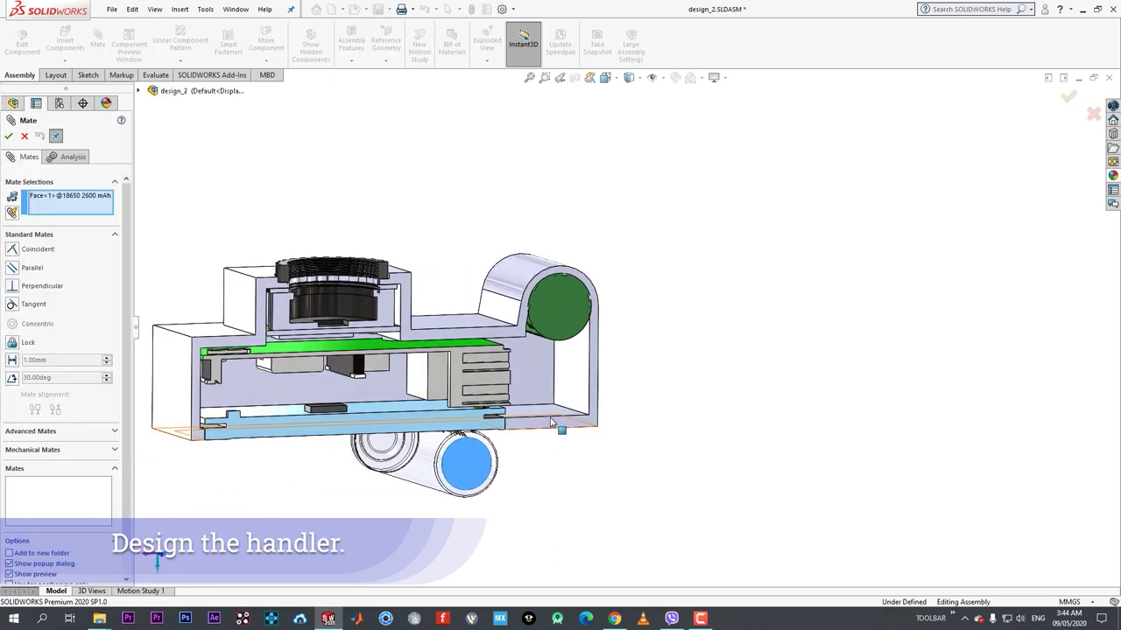
{"action": "left_click", "coordinate": [545, 378]}
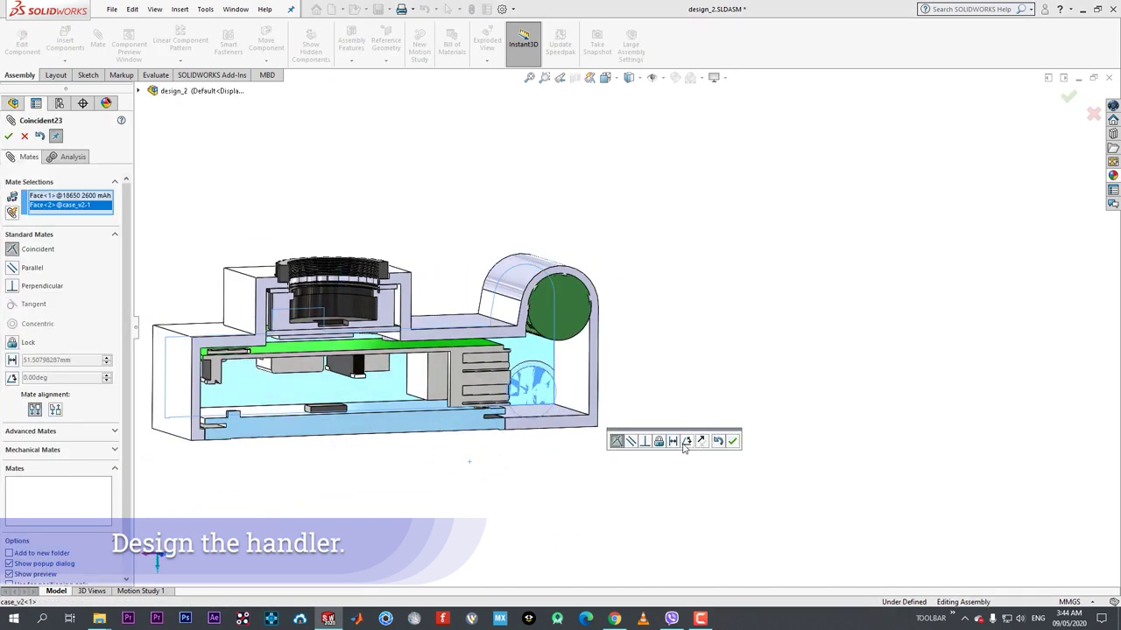
{"action": "left_click", "coordinate": [672, 443]}
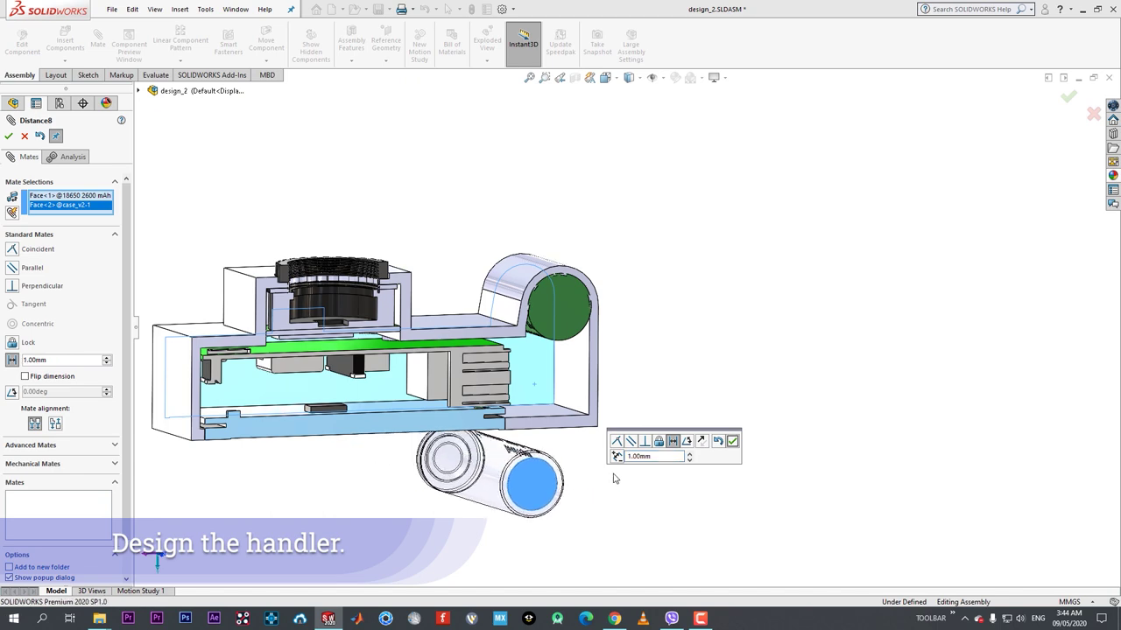
{"action": "left_click", "coordinate": [702, 443]}
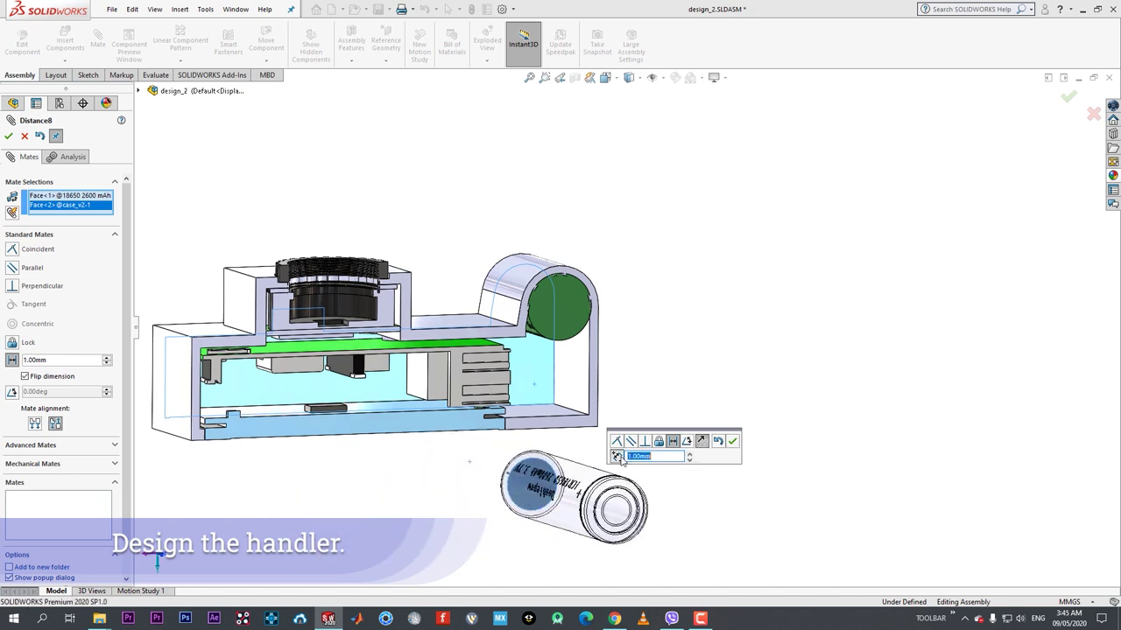
{"action": "left_click", "coordinate": [732, 442]}
- View the sectioned assembly straight on and move the second battery into the case, directly below the handle battery
{"action": "middle_click_drag", "start_coordinate": [657, 469], "coordinate": [617, 465]}
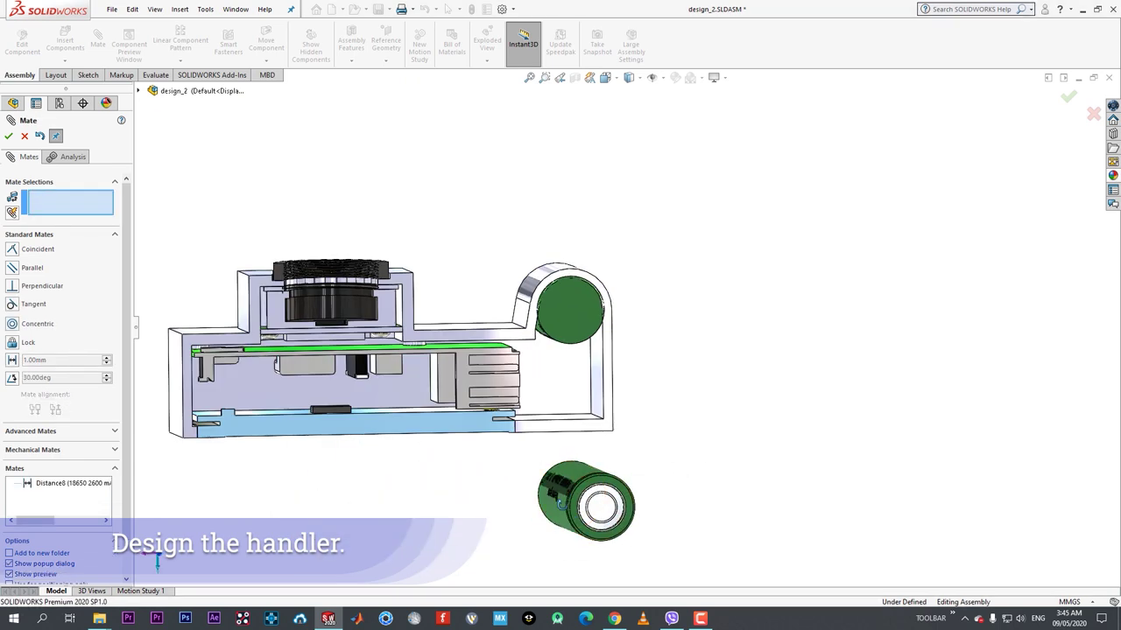
{"action": "key", "text": "space"}
{"action": "left_click", "coordinate": [507, 510]}
{"action": "left_click_drag", "start_coordinate": [845, 462], "coordinate": [832, 329]}
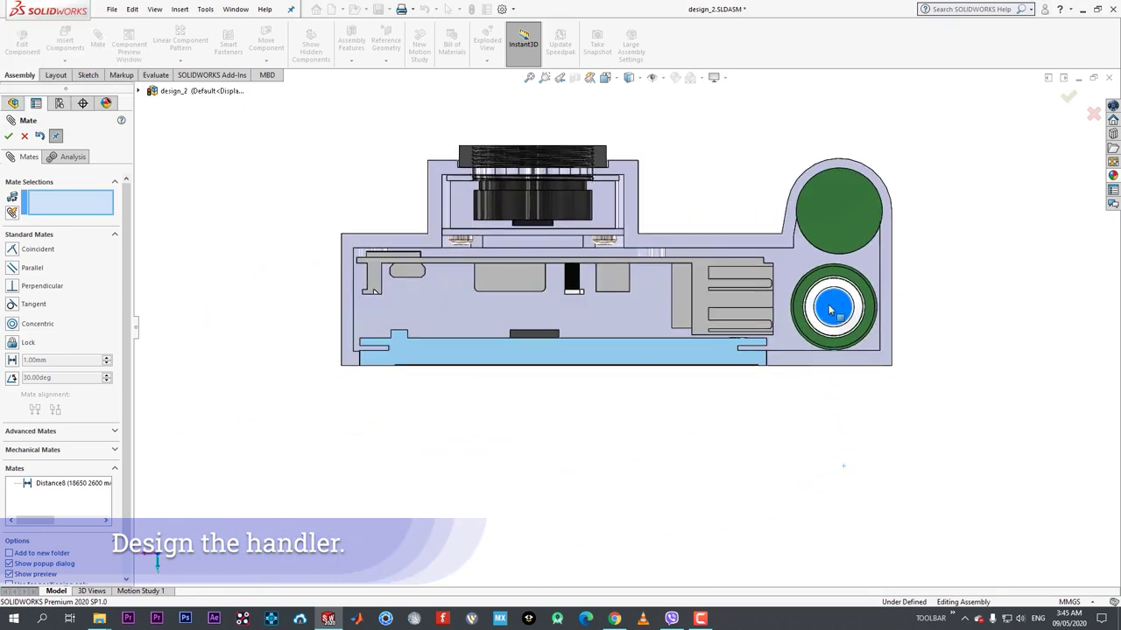
- Mate the second battery's cylindrical face tangent to the case's inner side wall below the handle
{"action": "scroll", "coordinate": [899, 322], "scroll_direction": "down", "scroll_amount": 4}
{"action": "middle_click_drag", "start_coordinate": [855, 338], "coordinate": [386, 263]}
{"action": "scroll", "coordinate": [823, 350], "scroll_direction": "down", "scroll_amount": 1}
{"action": "left_click", "coordinate": [790, 318]}
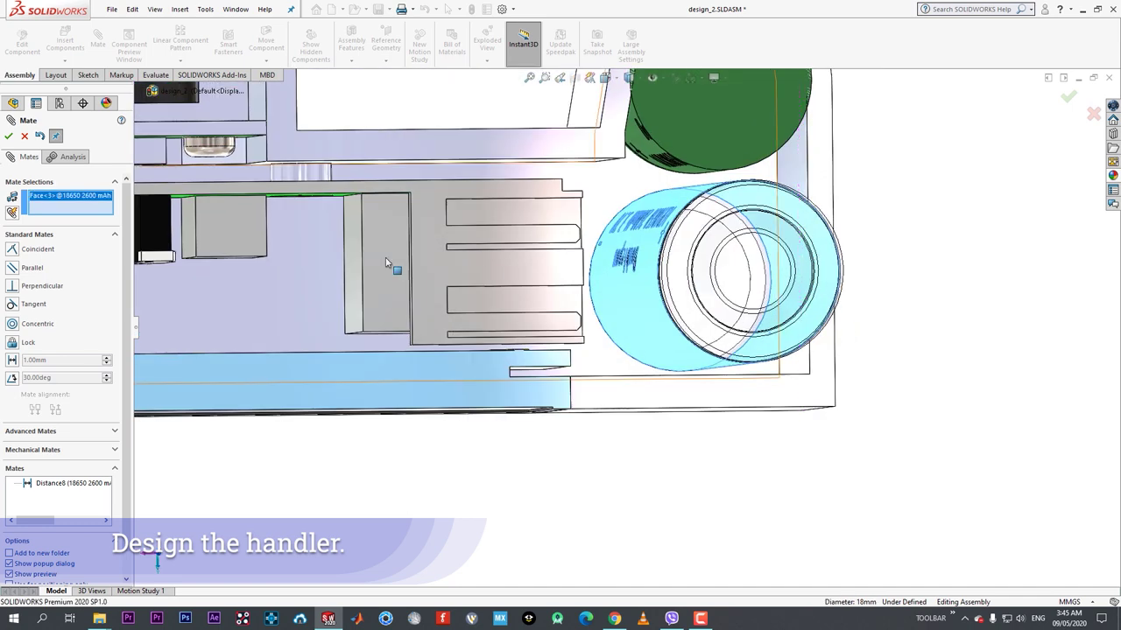
{"action": "left_click", "coordinate": [788, 176]}
{"action": "left_click", "coordinate": [921, 157]}
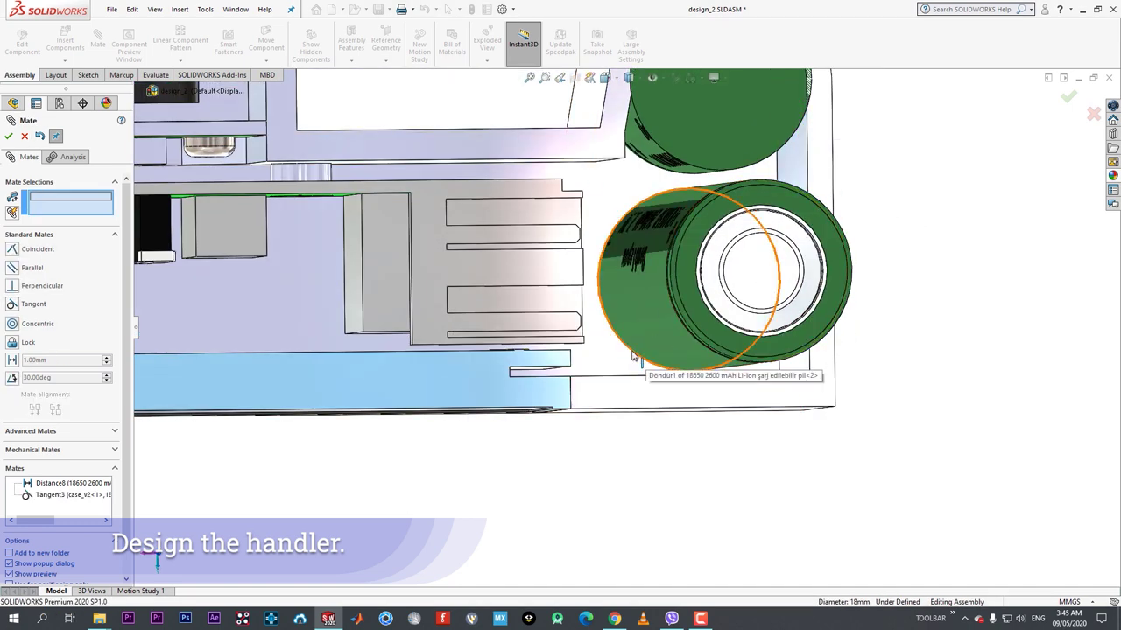
- Mate the second battery's cylindrical face tangent to the case's inner wall on the display side, and close the Mate command
{"action": "middle_click_drag", "start_coordinate": [632, 356], "coordinate": [601, 388]}
{"action": "left_click", "coordinate": [604, 372]}
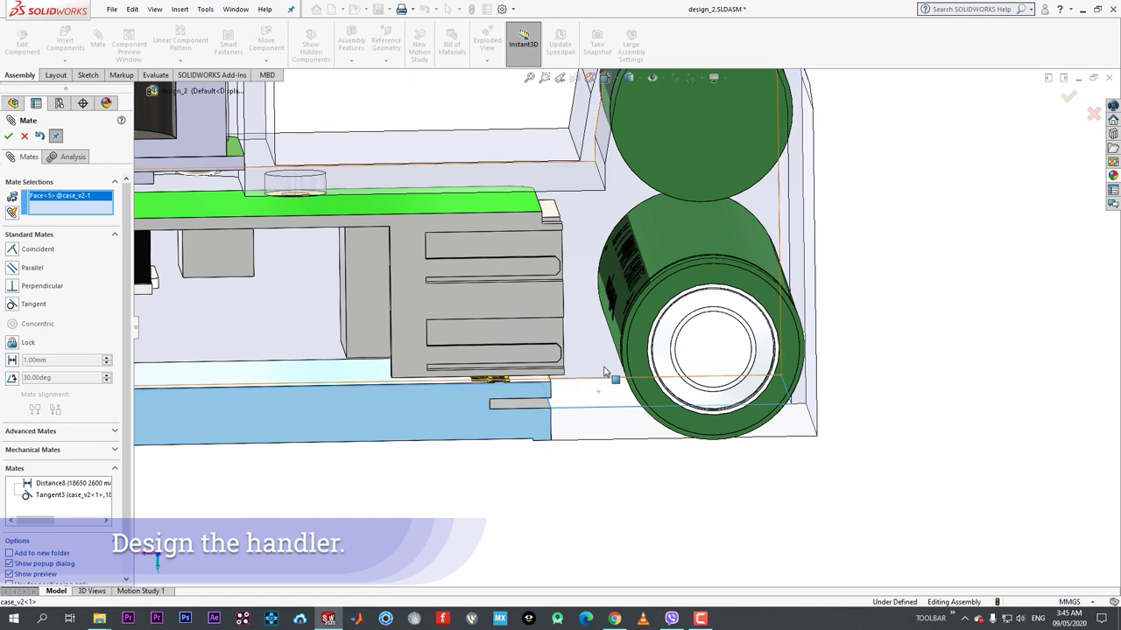
{"action": "left_click", "coordinate": [663, 253]}
{"action": "left_click", "coordinate": [757, 232]}
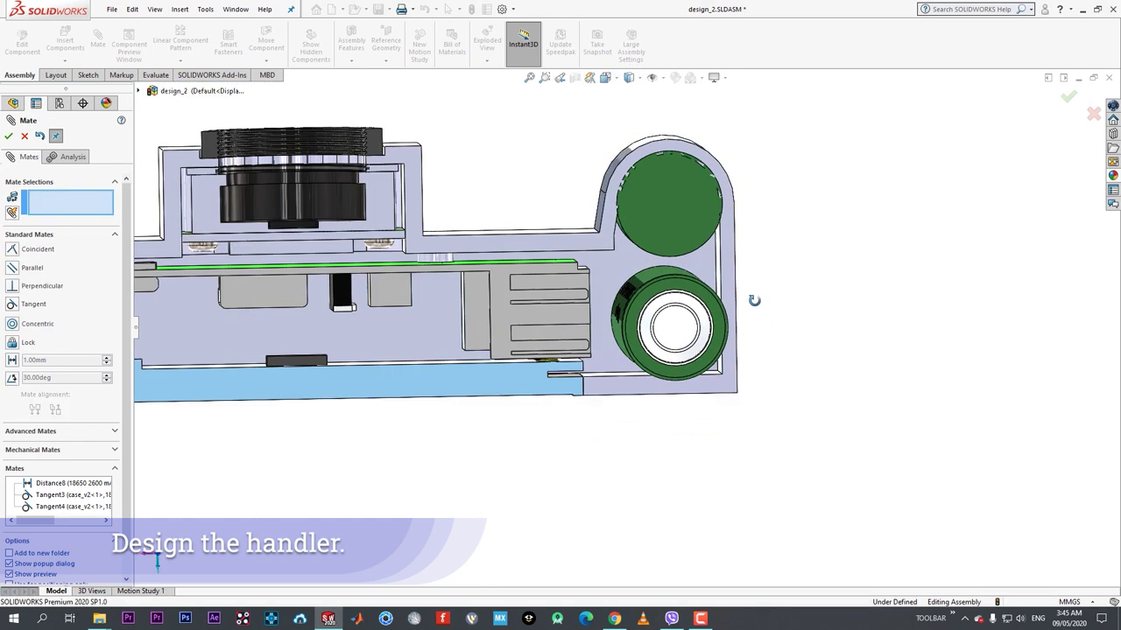
{"action": "left_click", "coordinate": [9, 137]}
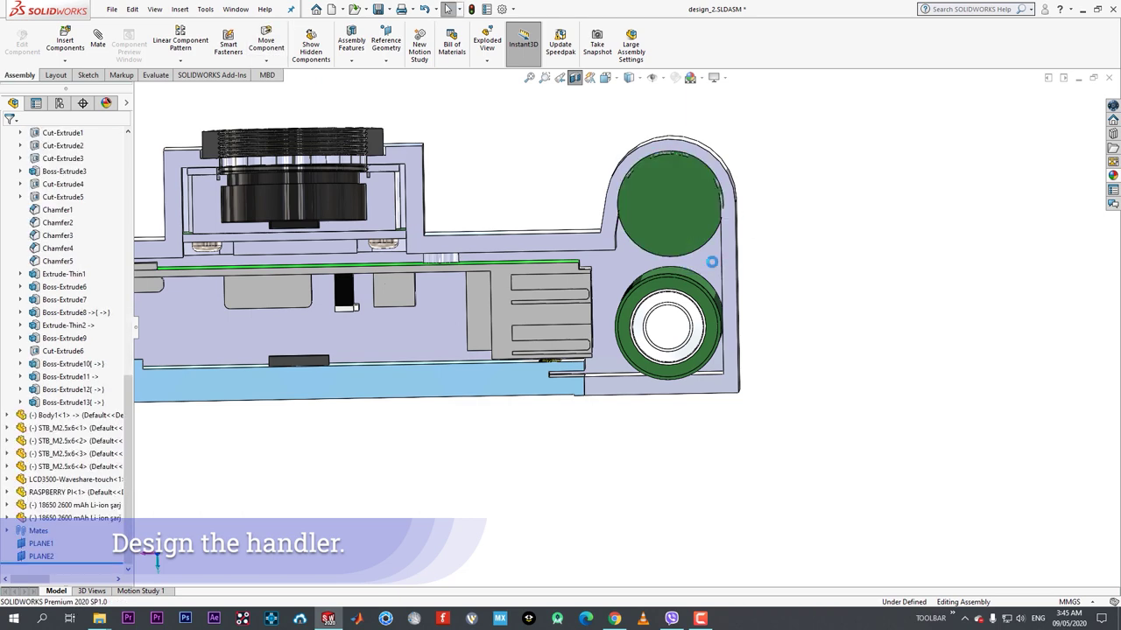
{"action": "middle_click_drag", "start_coordinate": [700, 270], "coordinate": [691, 245]}
{"action": "scroll", "coordinate": [705, 230], "scroll_direction": "down", "scroll_amount": 2}
{"action": "left_click", "coordinate": [706, 232]}
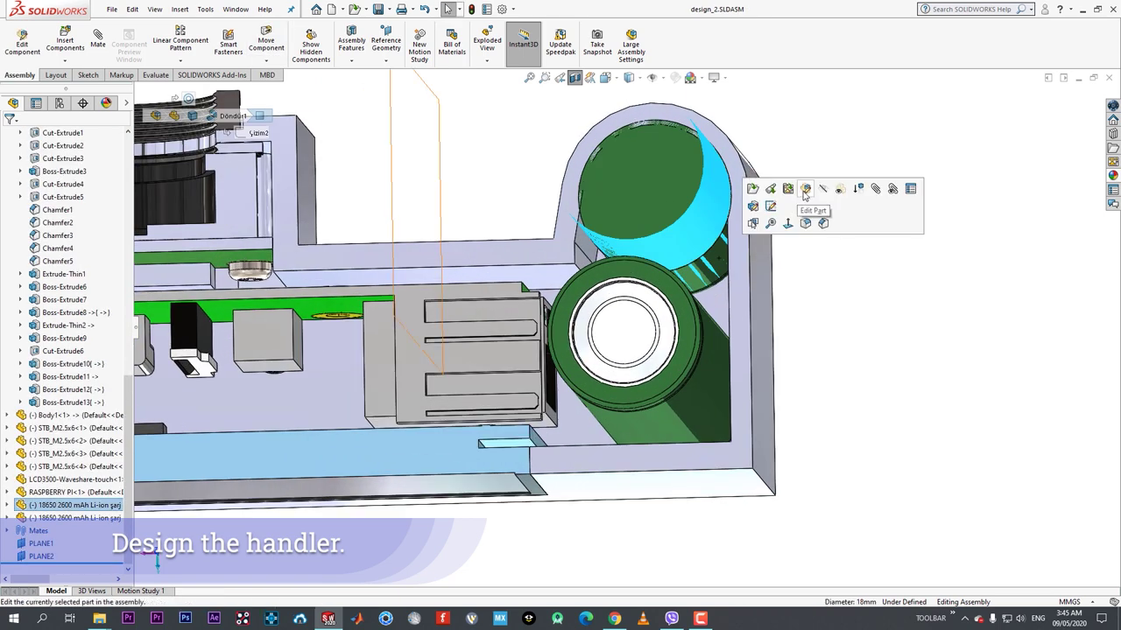
{"action": "left_click", "coordinate": [804, 191]}
{"action": "left_click", "coordinate": [19, 56]}
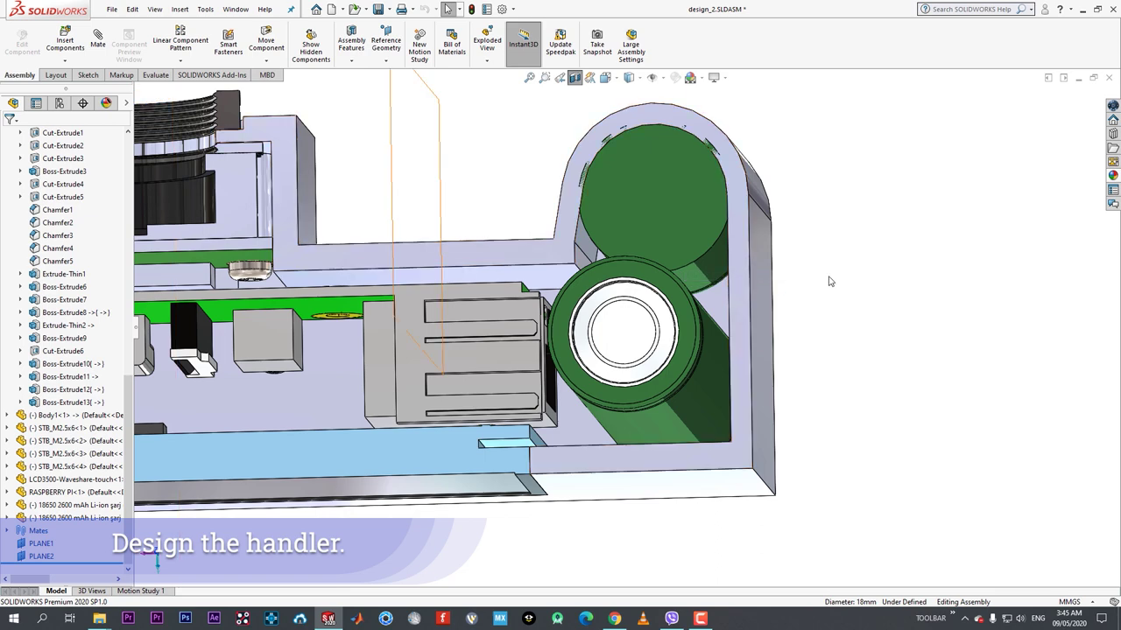
{"action": "left_click", "coordinate": [717, 278]}
{"action": "left_click", "coordinate": [769, 219]}
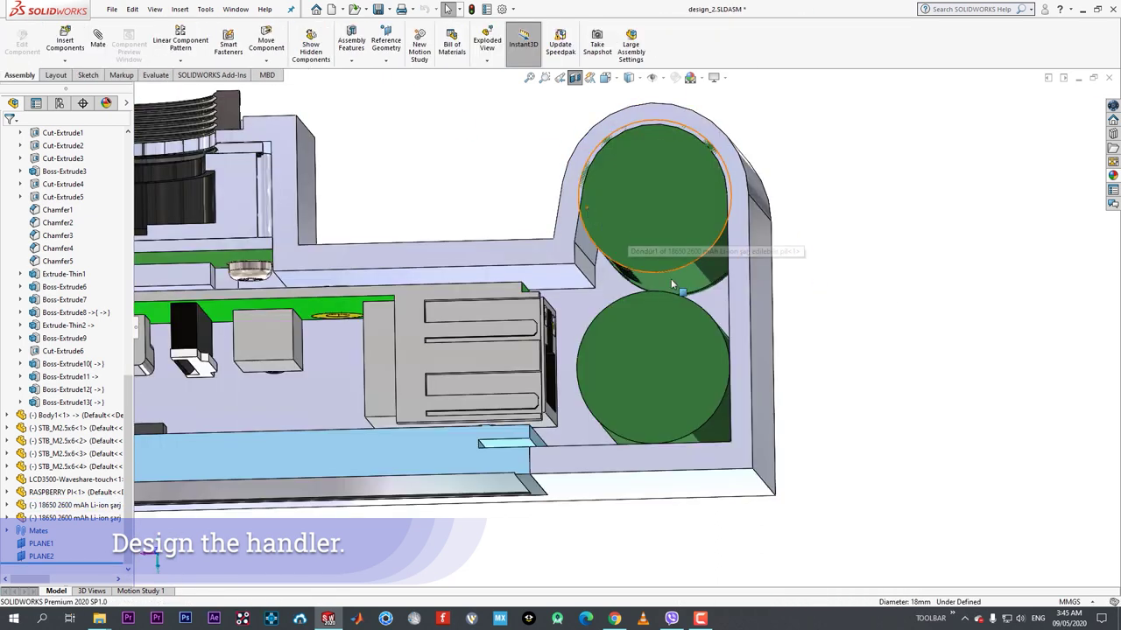
- List the handle battery's mates and delete its concentric mate with the case
{"action": "left_click", "coordinate": [696, 262]}
{"action": "left_click", "coordinate": [842, 217]}
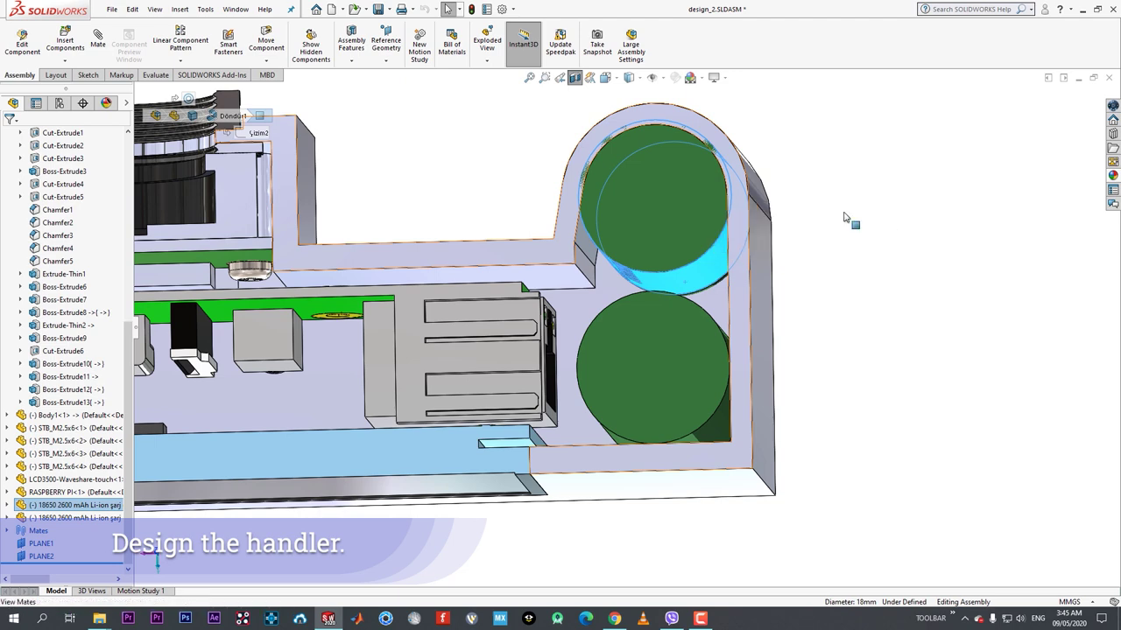
{"action": "left_click", "coordinate": [100, 98]}
{"action": "key", "text": "Delete"}
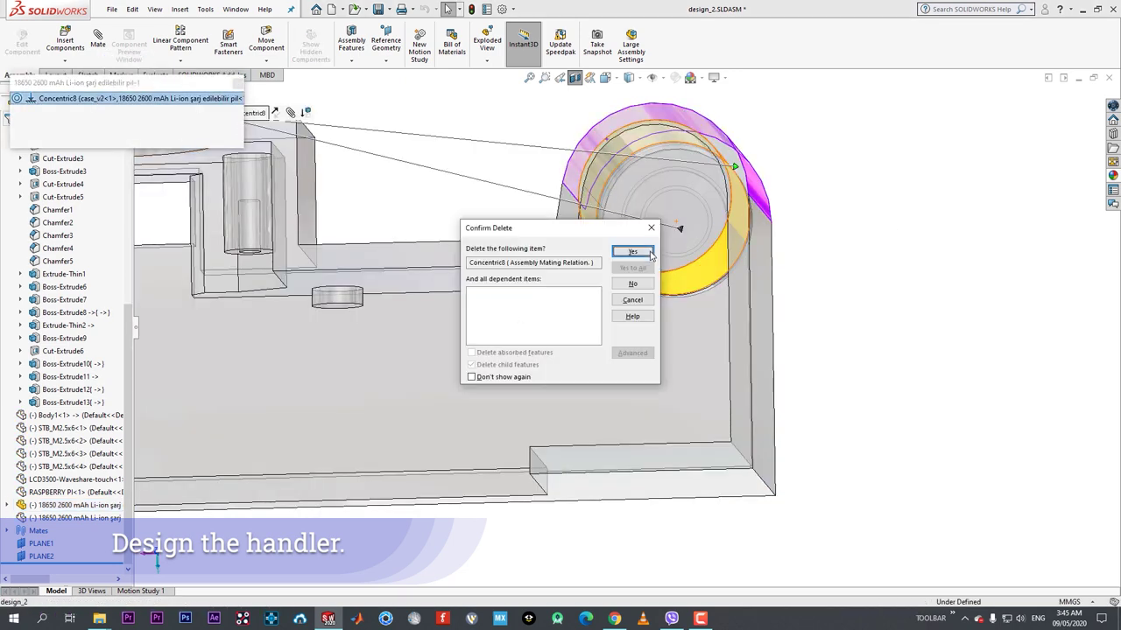
{"action": "left_click", "coordinate": [649, 253]}
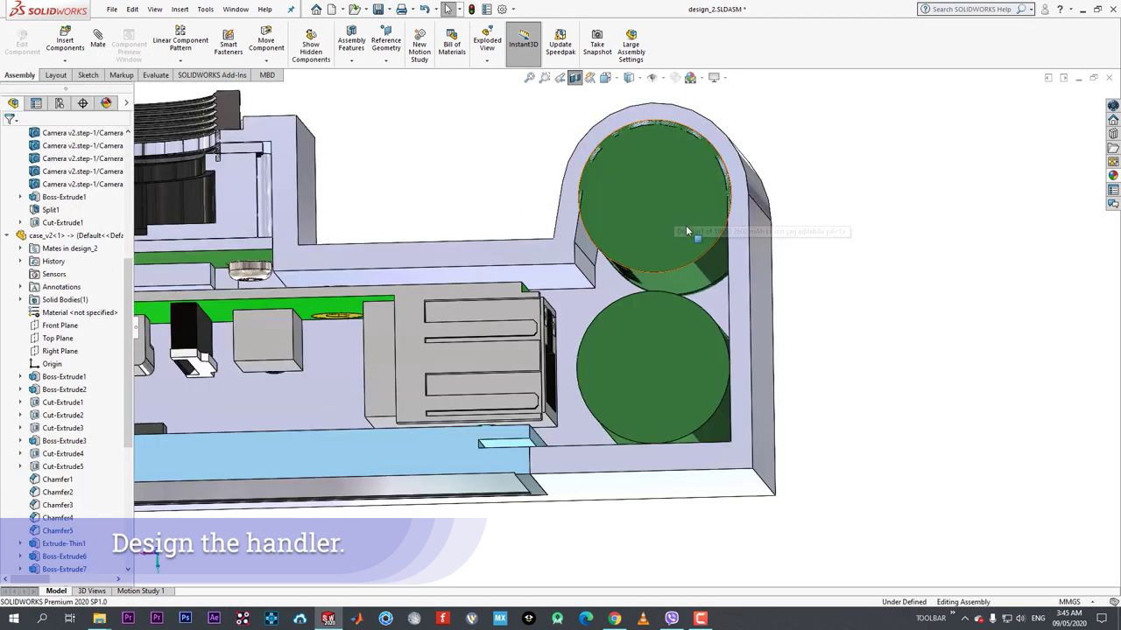
- View the assembly section straight on and reposition the freed battery by hand within the curved handle cavity
{"action": "middle_click_drag", "start_coordinate": [697, 284], "coordinate": [604, 341]}
{"action": "key", "text": "space"}
{"action": "left_click", "coordinate": [587, 350]}
{"action": "left_click_drag", "start_coordinate": [854, 293], "coordinate": [857, 326]}
{"action": "mouse_move", "coordinate": [865, 296]}
{"action": "left_mouse_down"}
{"action": "mouse_move", "coordinate": [873, 300]}
{"action": "mouse_move", "coordinate": [862, 298]}
{"action": "left_mouse_up"}
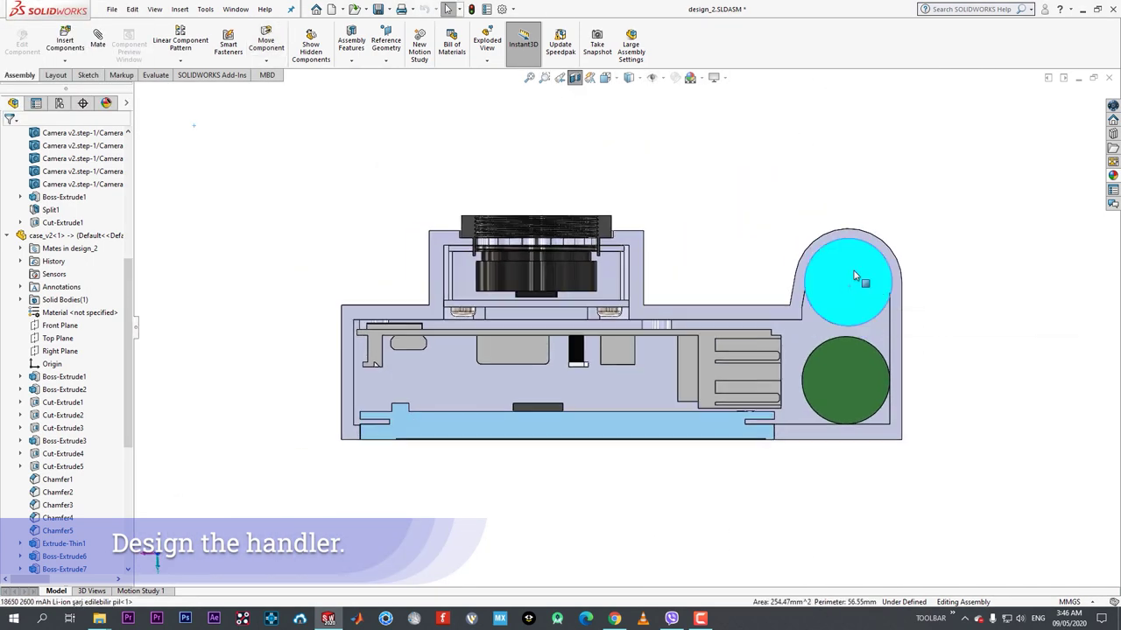
{"action": "right_click", "coordinate": [853, 269]}
{"action": "left_click", "coordinate": [785, 195]}
{"action": "left_click", "coordinate": [825, 263]}
{"action": "left_click", "coordinate": [785, 300]}
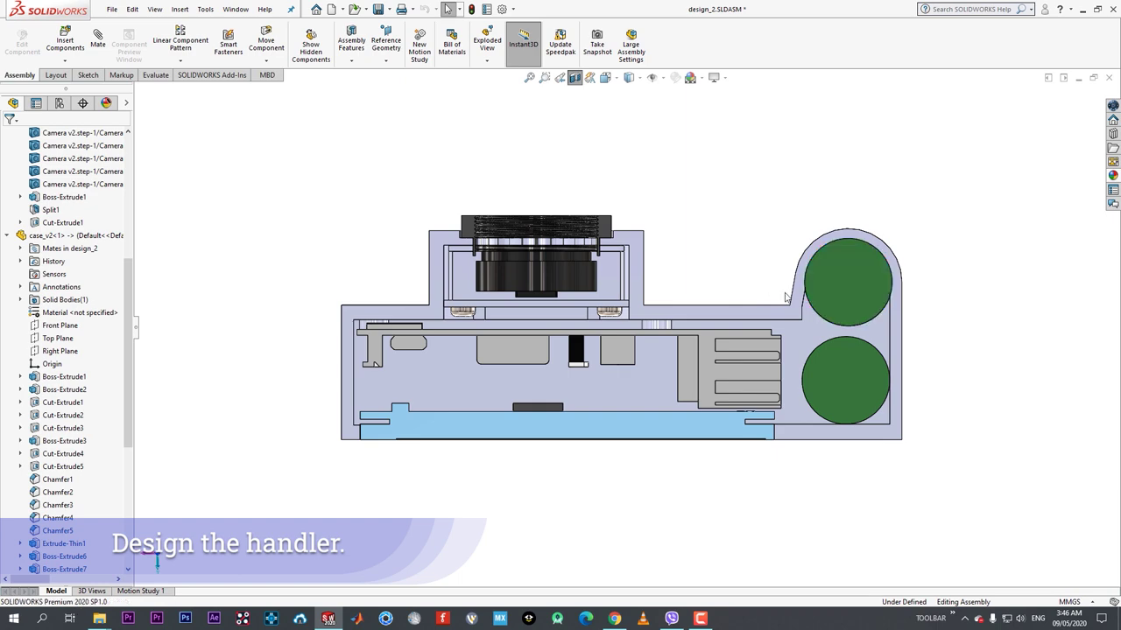
- Move the handle battery by hand inside the curved cavity to check how freely it fits
{"action": "middle_click_drag", "start_coordinate": [786, 300], "coordinate": [812, 326]}
{"action": "left_click_drag", "start_coordinate": [814, 330], "coordinate": [817, 350]}
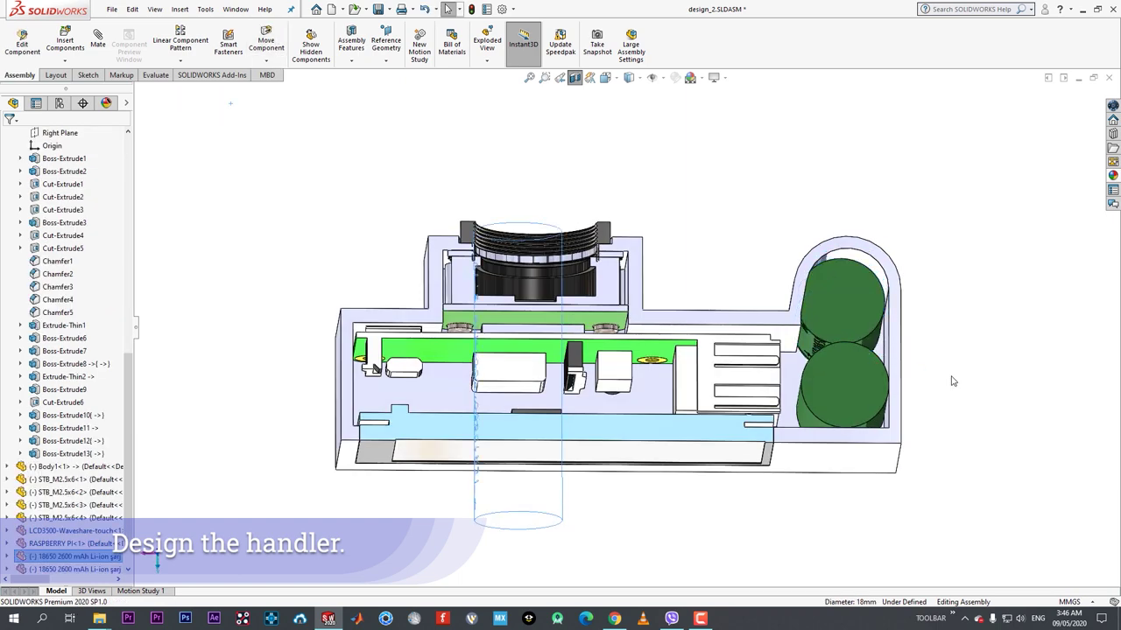
{"action": "scroll", "coordinate": [953, 381], "scroll_direction": "down", "scroll_amount": 3}
{"action": "left_click", "coordinate": [803, 327]}
{"action": "left_click", "coordinate": [923, 380]}
{"action": "key", "text": "space"}
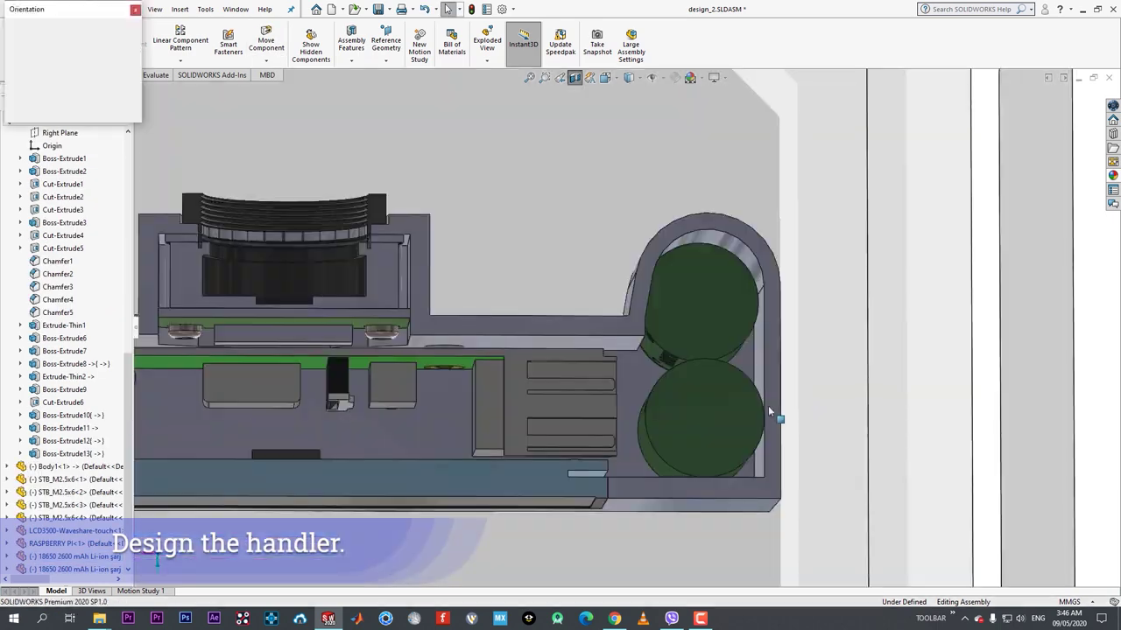
{"action": "left_click", "coordinate": [768, 405]}
{"action": "left_click_drag", "start_coordinate": [869, 294], "coordinate": [866, 284]}
{"action": "middle_click_drag", "start_coordinate": [823, 289], "coordinate": [806, 313]}
- Mate the handle battery's cylindrical face tangent to the case's inner side wall
{"action": "left_click", "coordinate": [959, 331]}
{"action": "scroll", "coordinate": [960, 331], "scroll_direction": "down", "scroll_amount": 4}
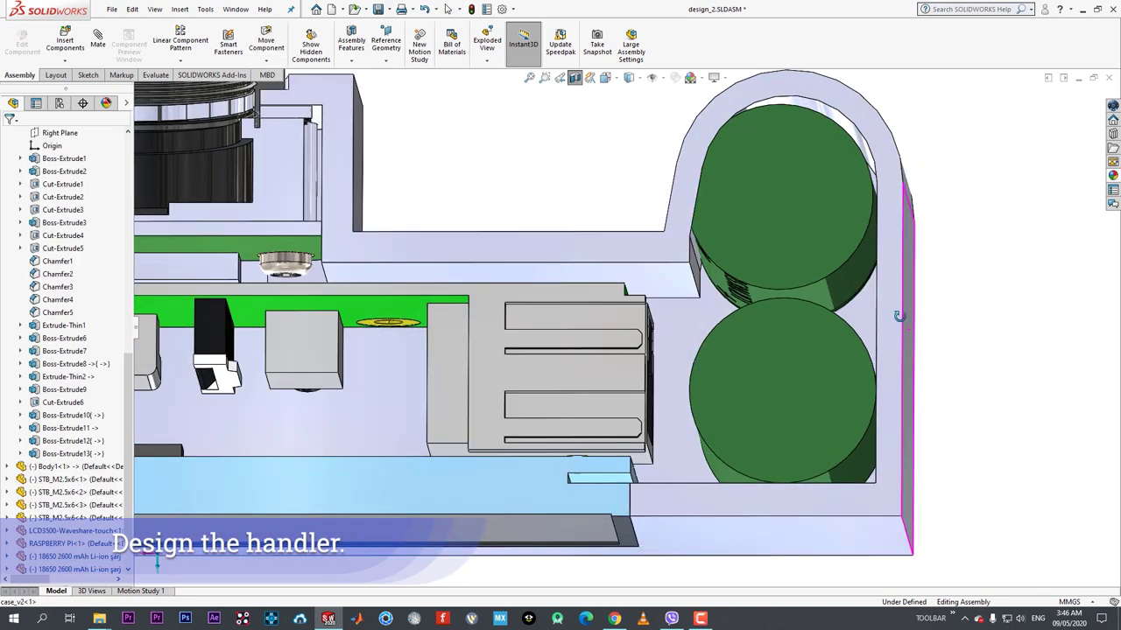
{"action": "left_click", "coordinate": [868, 250]}
{"action": "left_click", "coordinate": [989, 204]}
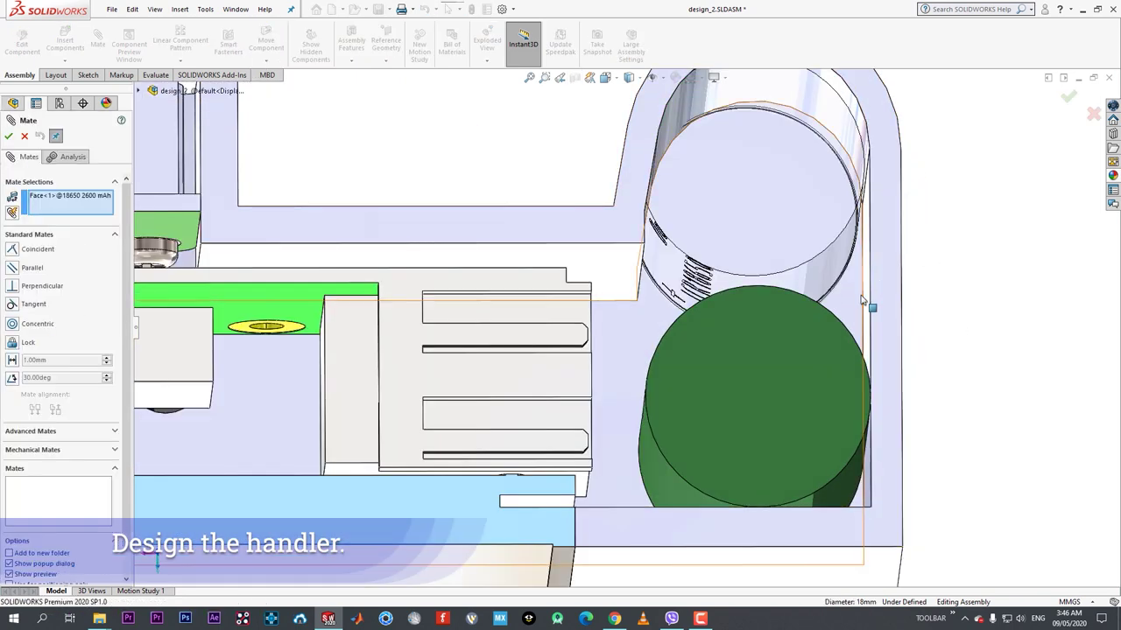
{"action": "middle_click_drag", "start_coordinate": [865, 303], "coordinate": [901, 302]}
{"action": "left_click", "coordinate": [900, 293]}
{"action": "left_click", "coordinate": [1035, 300]}
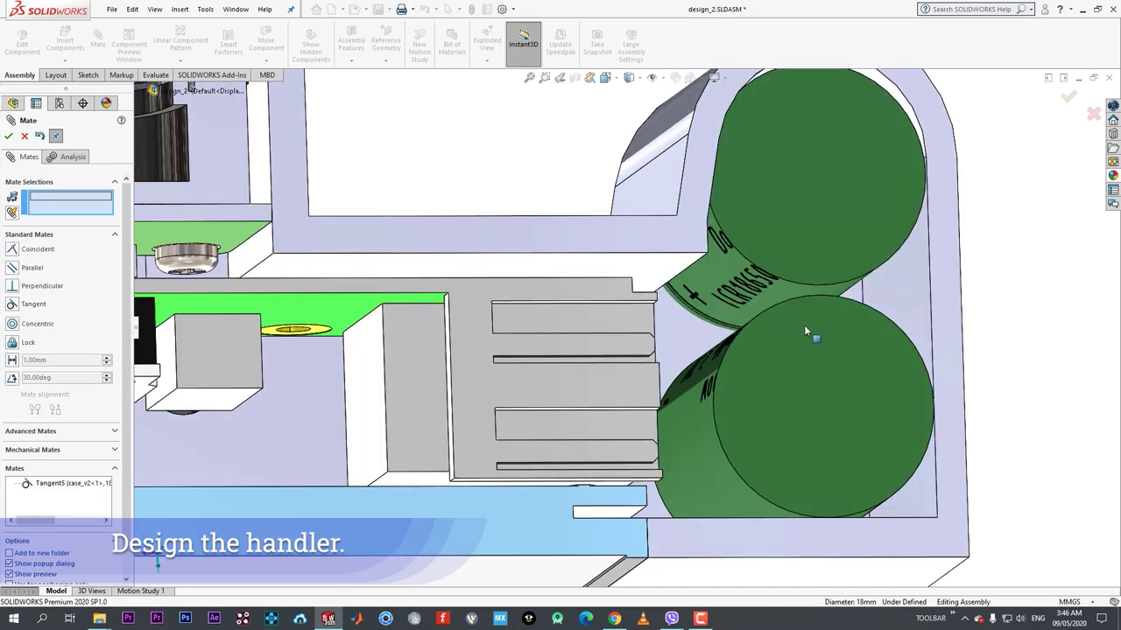
- Add an 18.5 mm distance mate between the cylindrical faces of the two batteries and close the Mate command
{"action": "middle_click_drag", "start_coordinate": [804, 324], "coordinate": [755, 322]}
{"action": "left_click", "coordinate": [690, 301]}
{"action": "middle_click_drag", "start_coordinate": [689, 300], "coordinate": [673, 324]}
{"action": "left_click", "coordinate": [673, 320]}
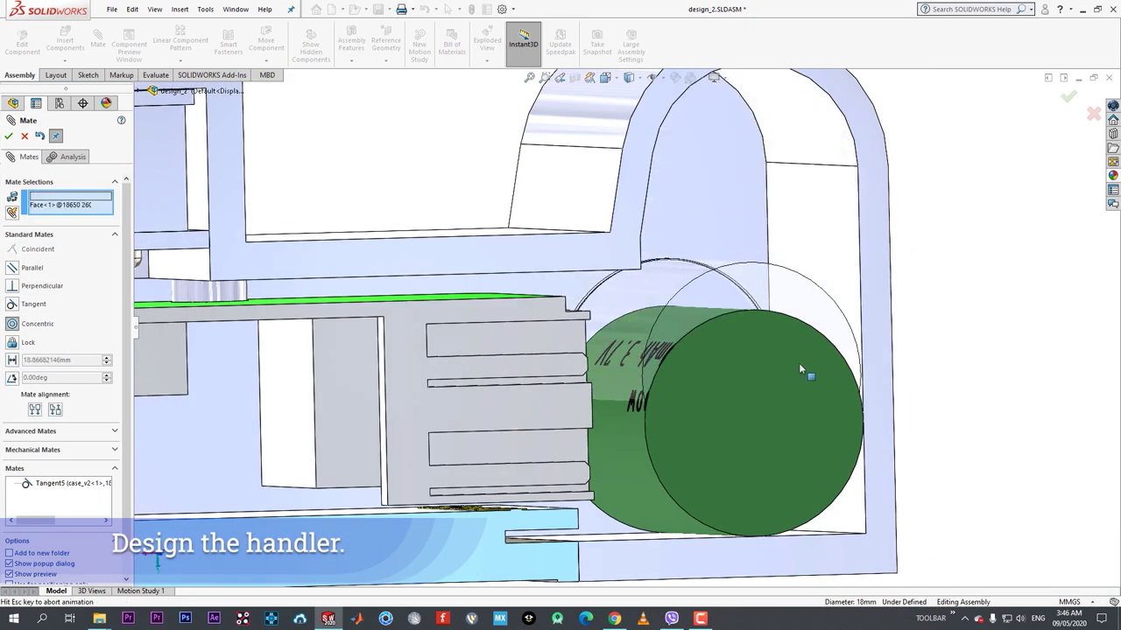
{"action": "left_click", "coordinate": [842, 384]}
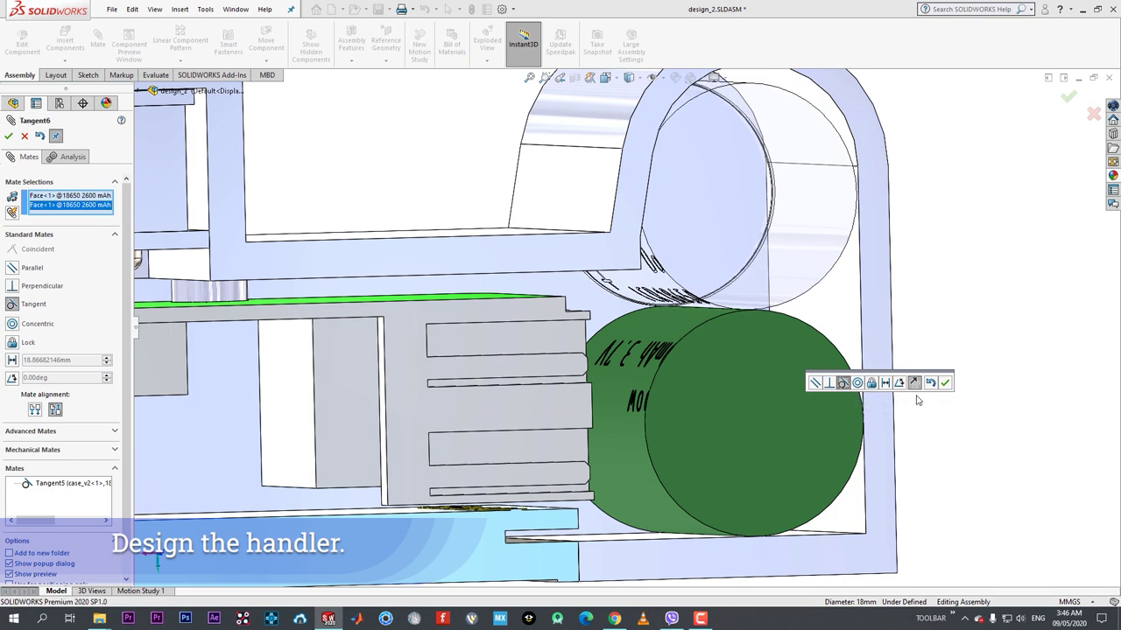
{"action": "left_click", "coordinate": [886, 383]}
{"action": "type", "text": "1.00mm"}
{"action": "key", "text": "Return"}
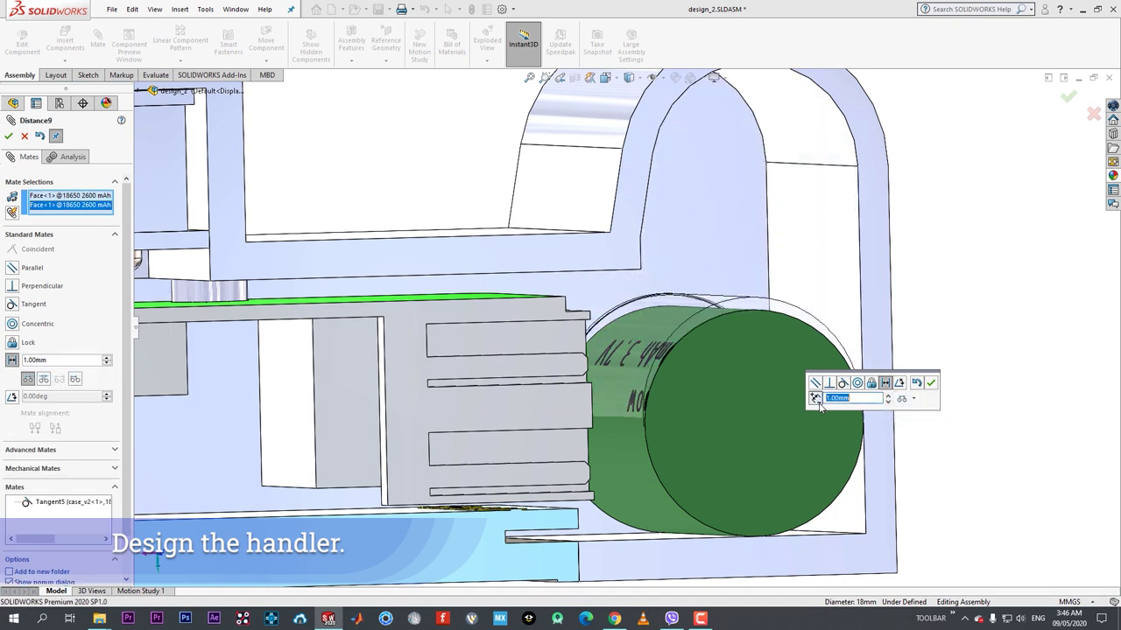
{"action": "type", "text": "9"}
{"action": "key", "text": "Return"}
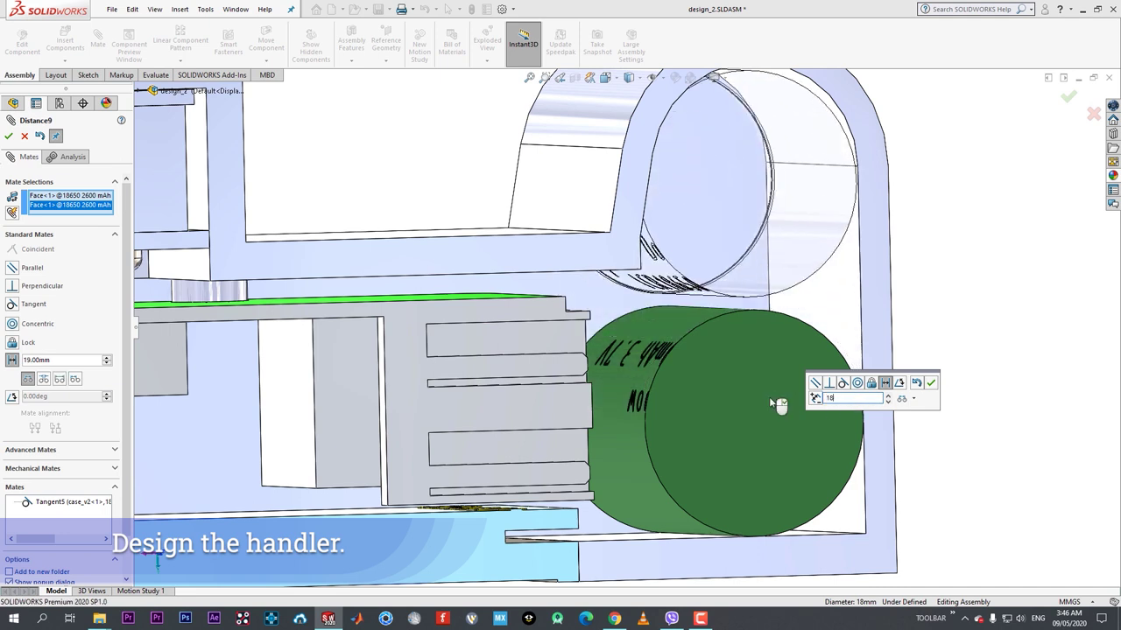
{"action": "type", "text": ".5"}
{"action": "key", "text": "Return"}
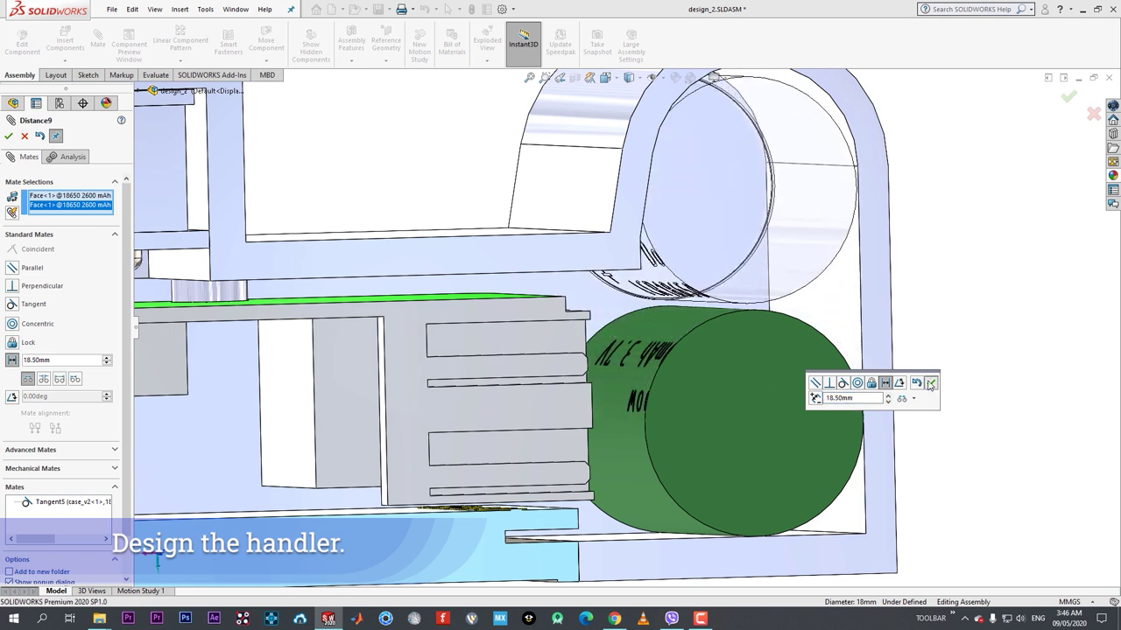
{"action": "left_click", "coordinate": [931, 382]}
{"action": "left_click", "coordinate": [24, 137]}
- Edit the handle's outer profile sketch within the assembly and set its base width to 25 mm
{"action": "key", "text": "space"}
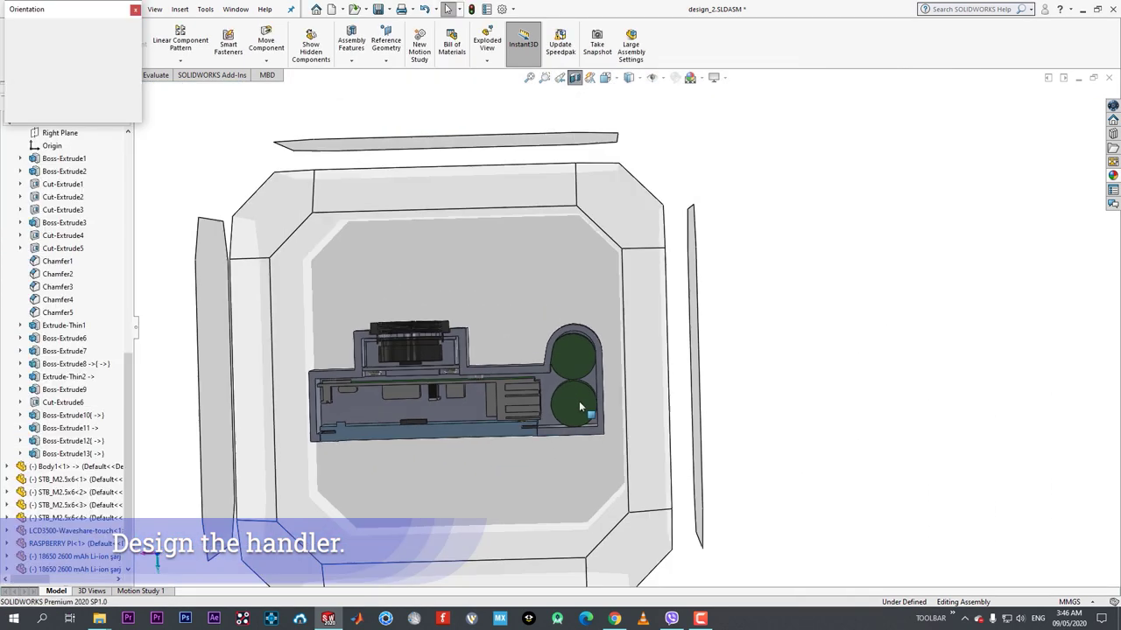
{"action": "left_click", "coordinate": [579, 401]}
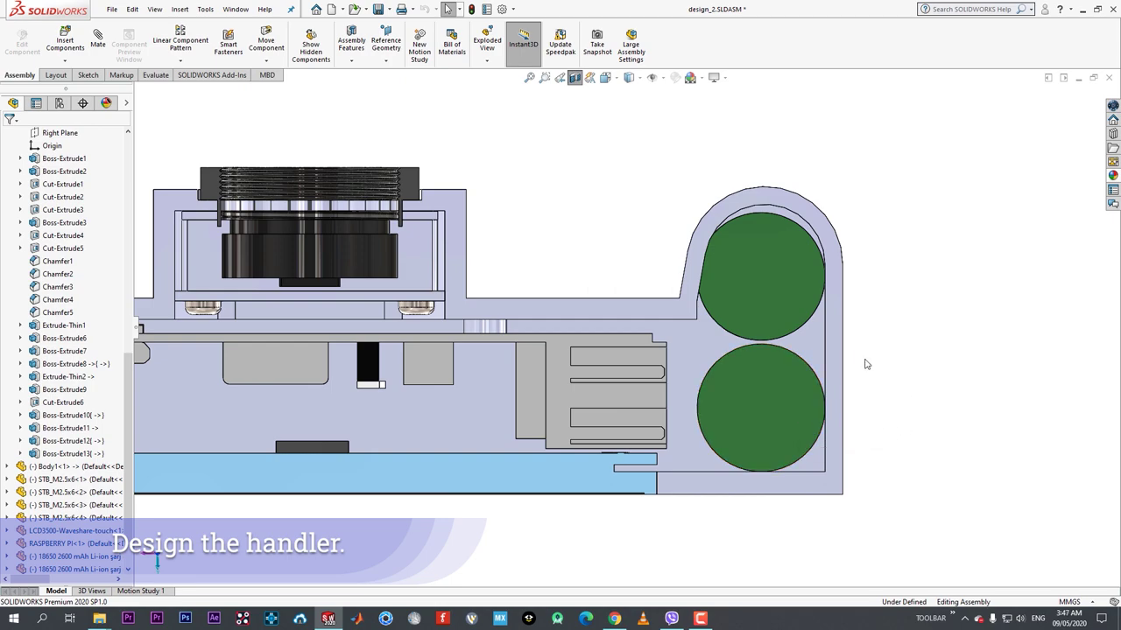
{"action": "mouse_move", "coordinate": [763, 380]}
{"action": "middle_mouse_down"}
{"action": "mouse_move", "coordinate": [753, 337]}
{"action": "mouse_move", "coordinate": [738, 367]}
{"action": "mouse_move", "coordinate": [746, 378]}
{"action": "middle_mouse_up"}
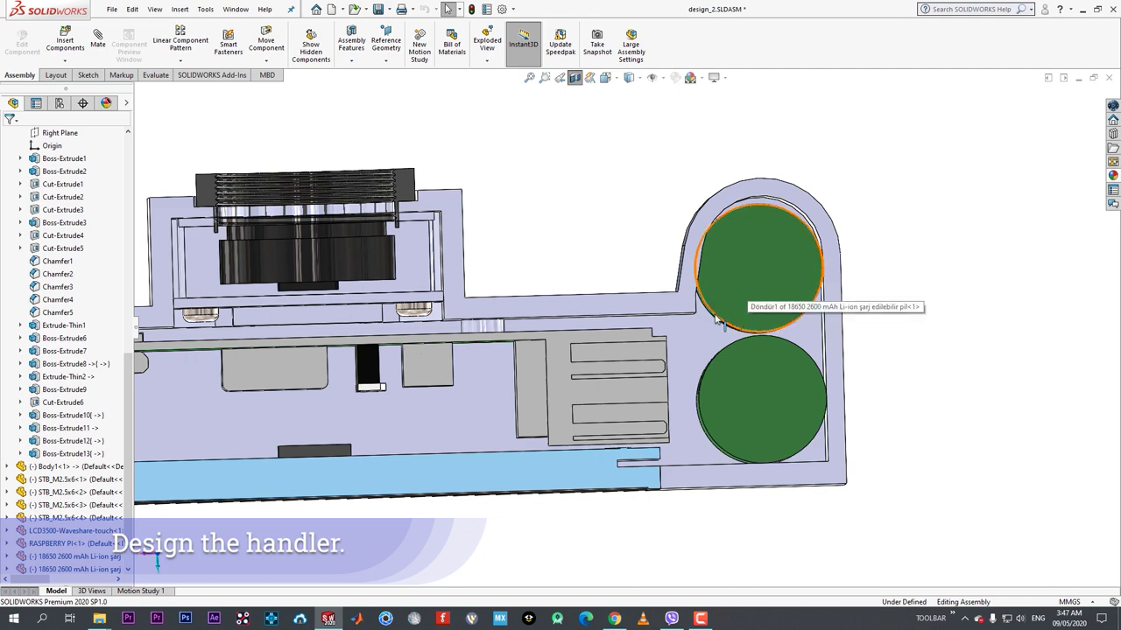
{"action": "middle_click_drag", "start_coordinate": [646, 299], "coordinate": [659, 306]}
{"action": "left_click", "coordinate": [661, 270]}
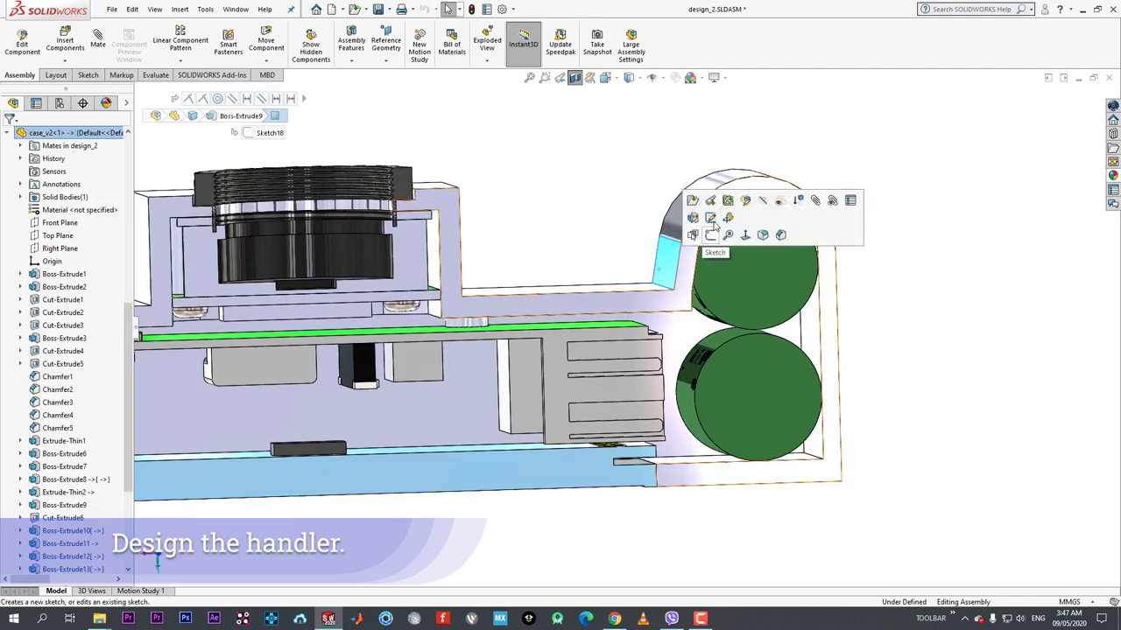
{"action": "left_click", "coordinate": [711, 232]}
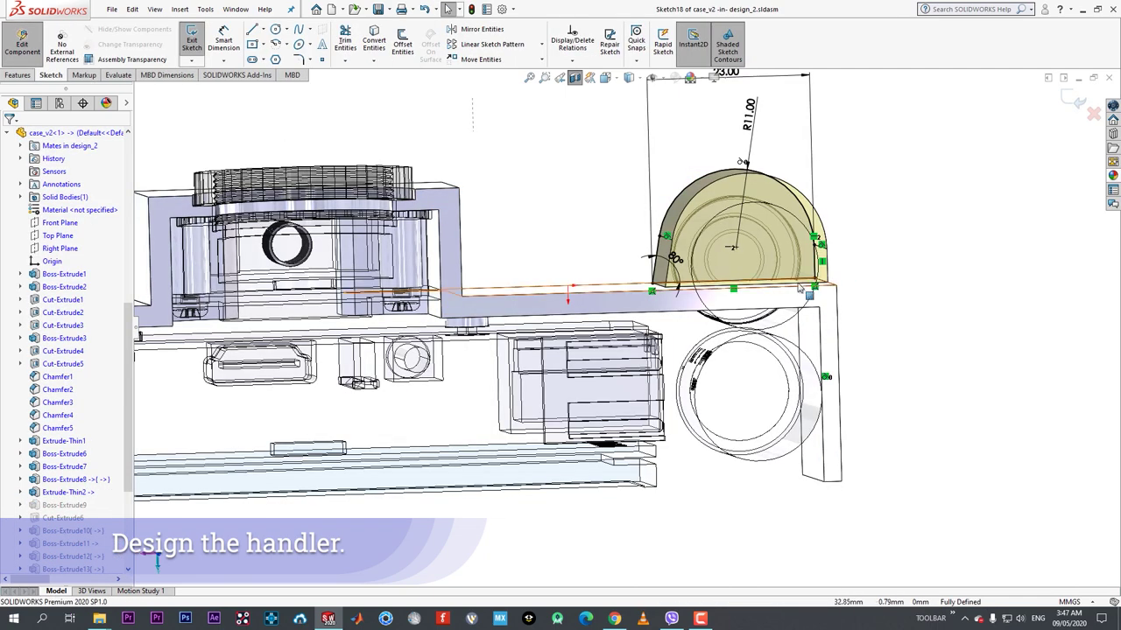
{"action": "scroll", "coordinate": [648, 324], "scroll_direction": "up", "scroll_amount": 2}
{"action": "key", "text": "space"}
{"action": "left_click", "coordinate": [583, 455]}
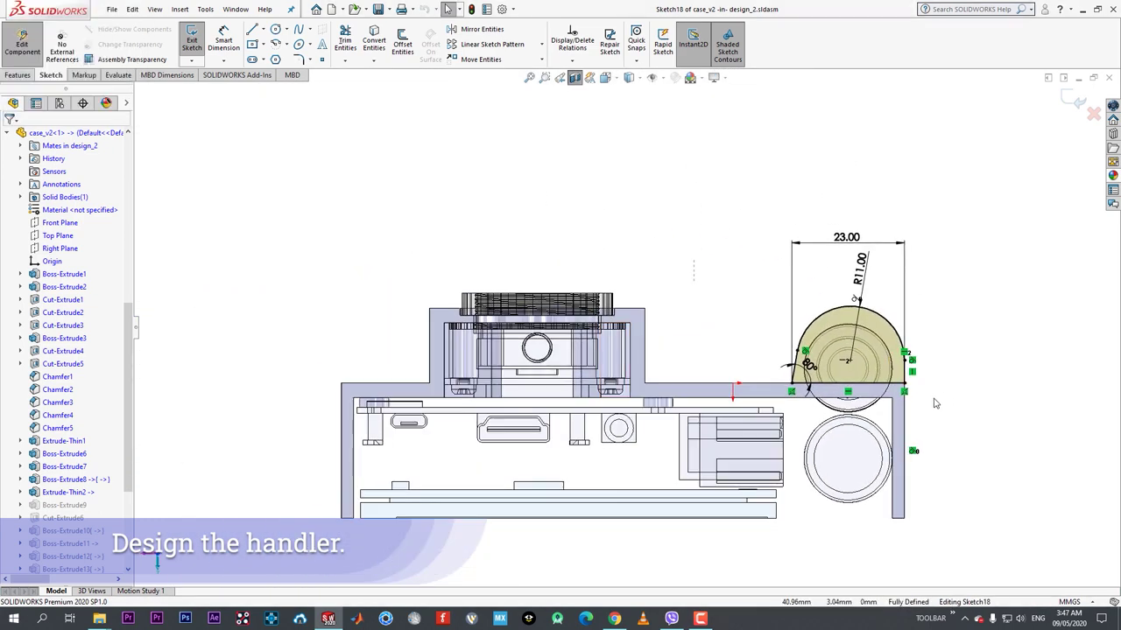
{"action": "scroll", "coordinate": [945, 423], "scroll_direction": "down", "scroll_amount": 3}
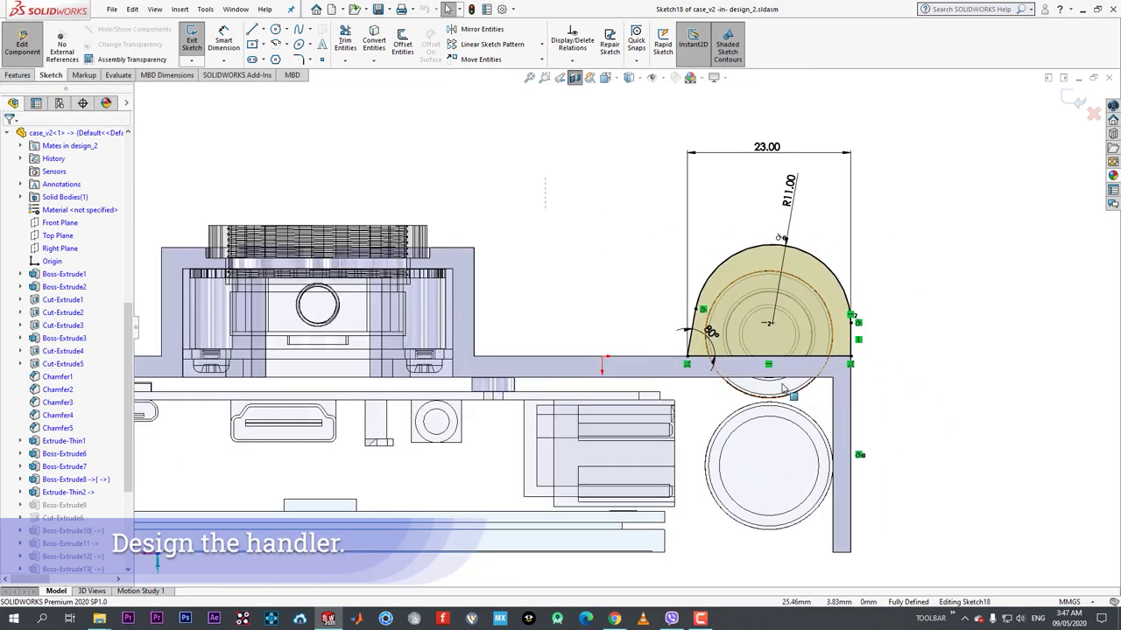
{"action": "left_click", "coordinate": [762, 151]}
{"action": "type", "text": "25"}
{"action": "key", "text": "Return"}
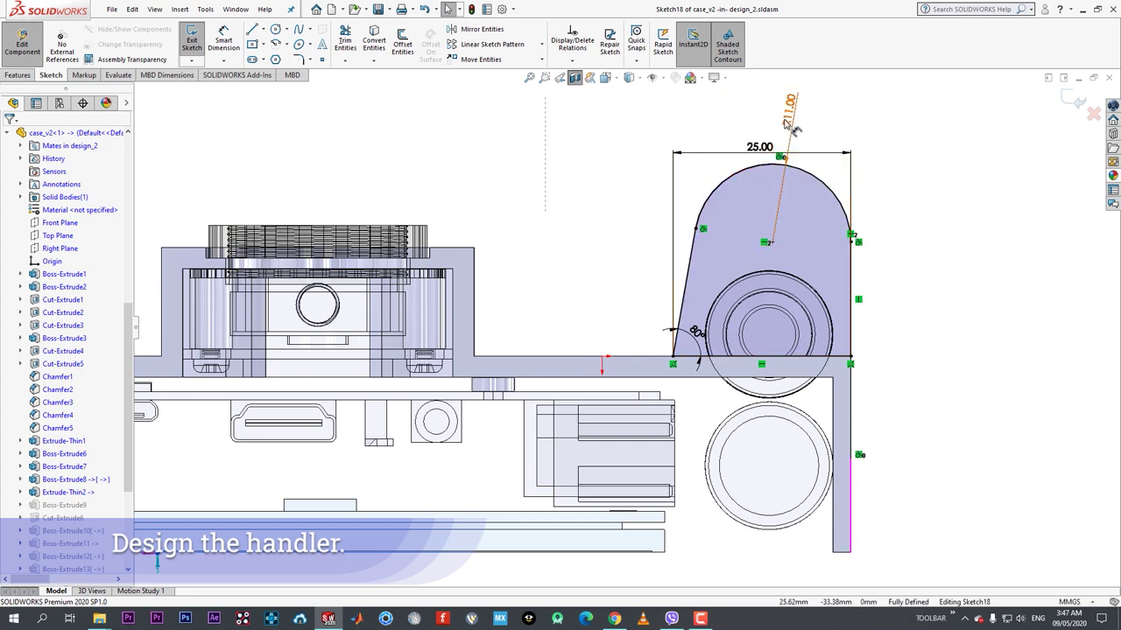
- Delete the handle profile's arc radius and side angle dimensions, and reshape the freed arc closer around the battery
{"action": "key", "text": "Delete"}
{"action": "mouse_move", "coordinate": [775, 254]}
{"action": "left_mouse_down"}
{"action": "mouse_move", "coordinate": [775, 346]}
{"action": "mouse_move", "coordinate": [768, 300]}
{"action": "mouse_move", "coordinate": [774, 333]}
{"action": "left_mouse_up"}
{"action": "left_click", "coordinate": [925, 369]}
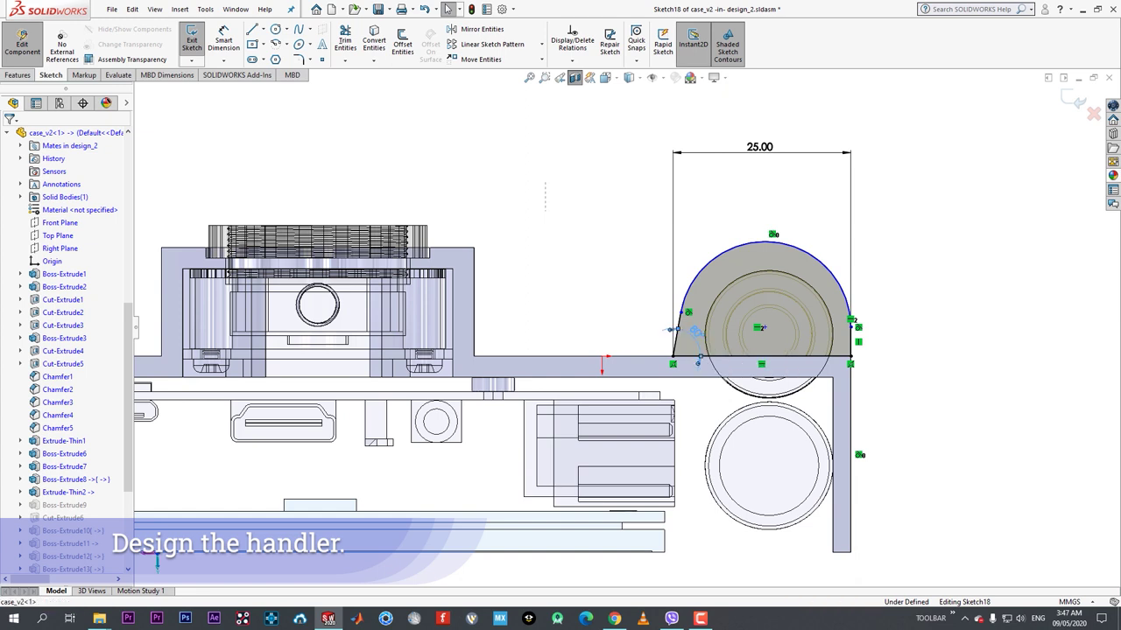
{"action": "left_click_drag", "start_coordinate": [690, 311], "coordinate": [701, 307]}
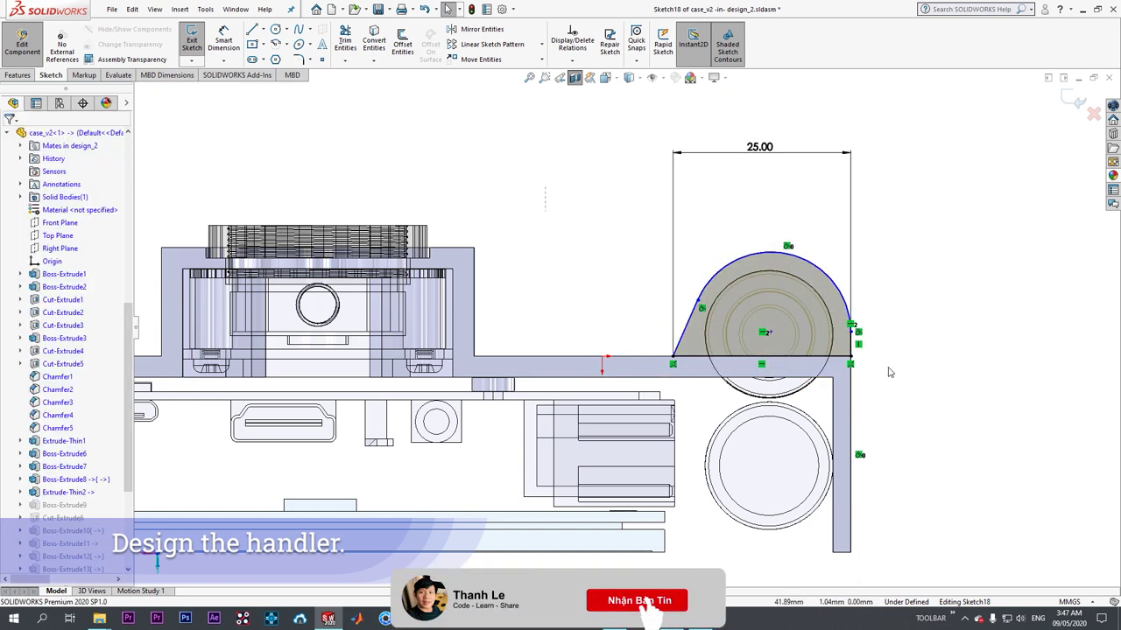
- Make the handle profile's arc concentric with the handle battery's circular edge and return to the assembly
{"action": "left_click", "coordinate": [816, 277]}
{"action": "left_click", "coordinate": [930, 320]}
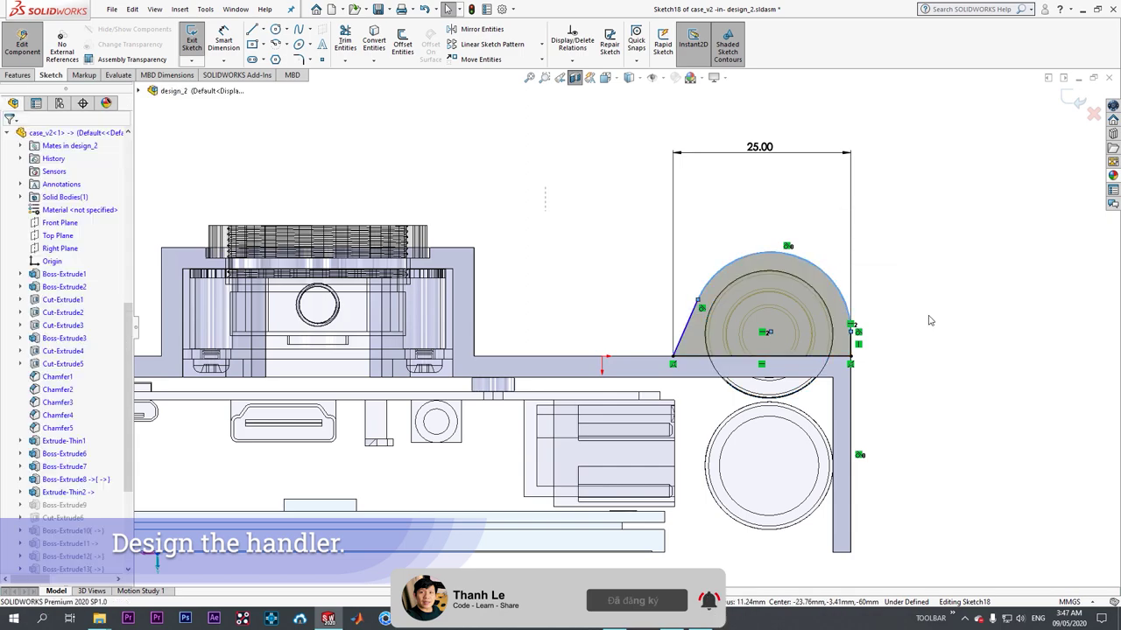
{"action": "middle_click_drag", "start_coordinate": [827, 326], "coordinate": [790, 435]}
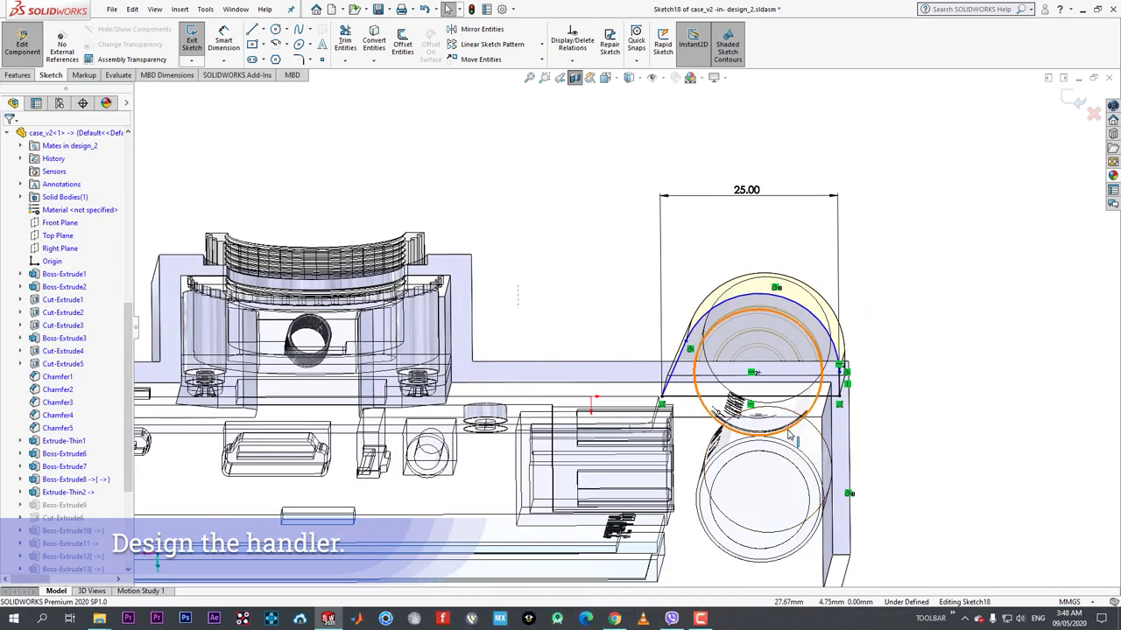
{"action": "left_click", "coordinate": [817, 320], "text": "ctrl"}
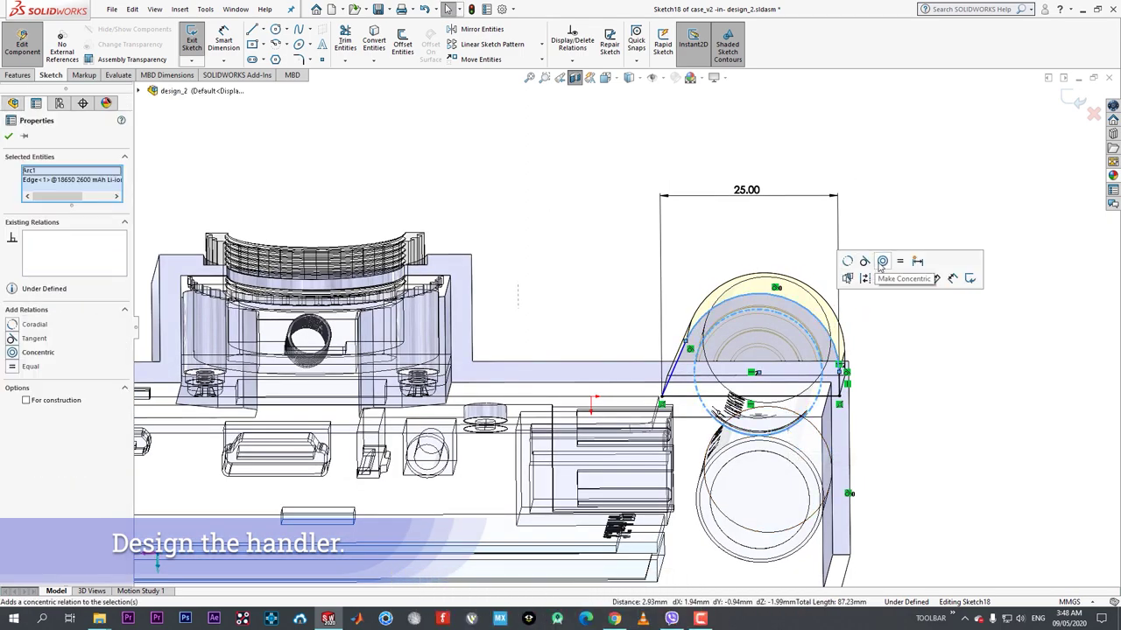
{"action": "left_click", "coordinate": [880, 265]}
{"action": "left_click", "coordinate": [921, 390]}
{"action": "middle_click_drag", "start_coordinate": [898, 344], "coordinate": [896, 382]}
{"action": "key", "text": "space"}
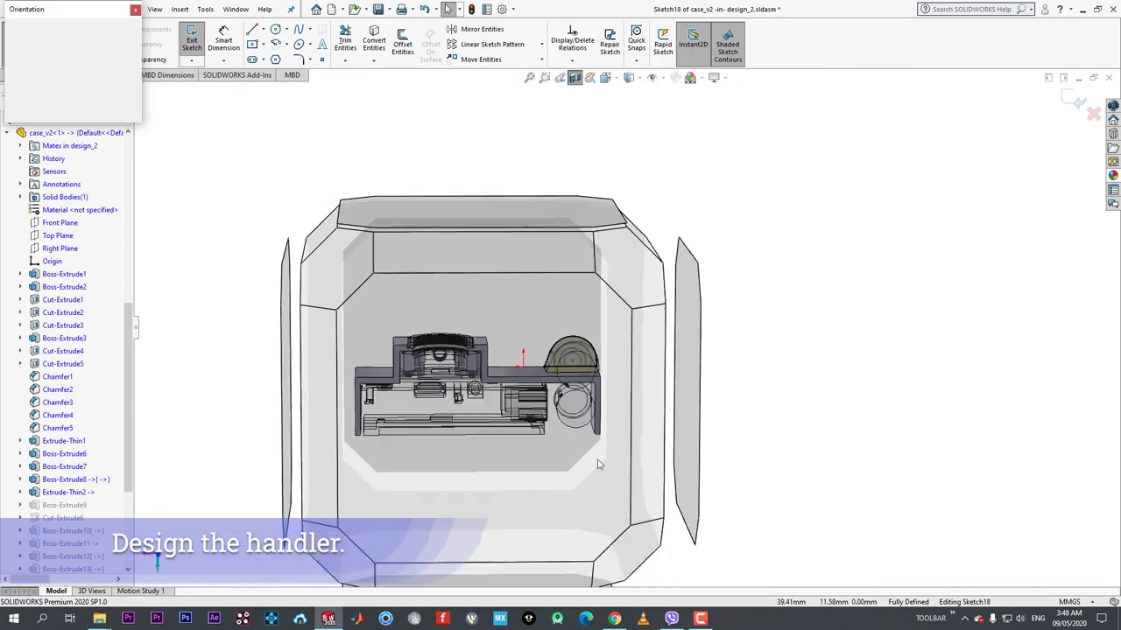
{"action": "left_click", "coordinate": [598, 464]}
{"action": "scroll", "coordinate": [966, 376], "scroll_direction": "down", "scroll_amount": 3}
{"action": "scroll", "coordinate": [539, 399], "scroll_direction": "up", "scroll_amount": 1}
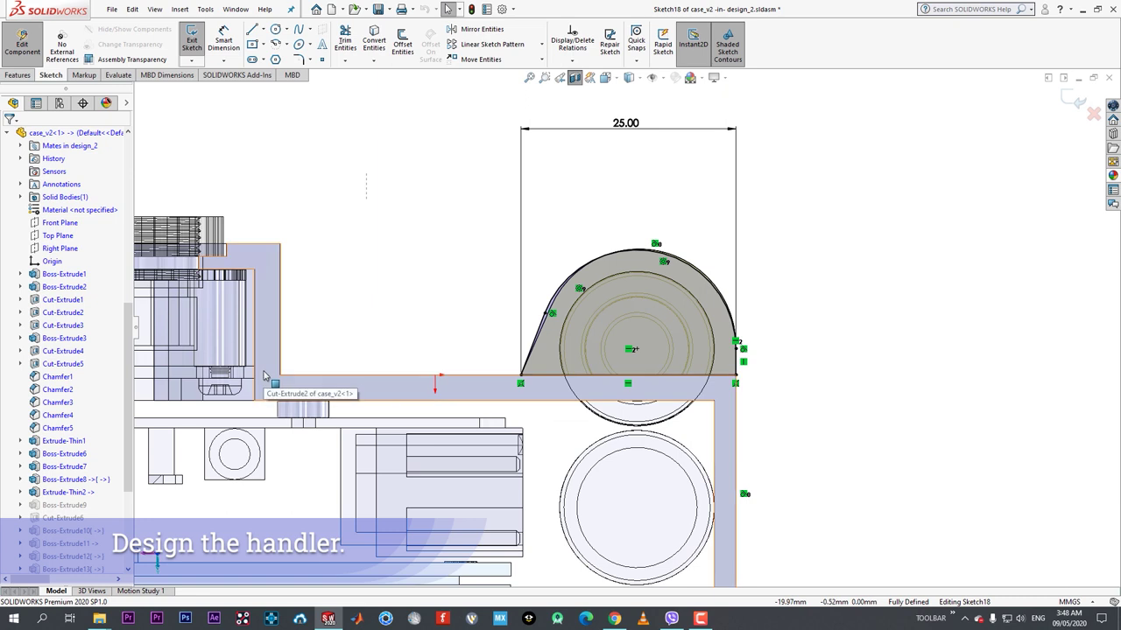
{"action": "left_click", "coordinate": [22, 44]}
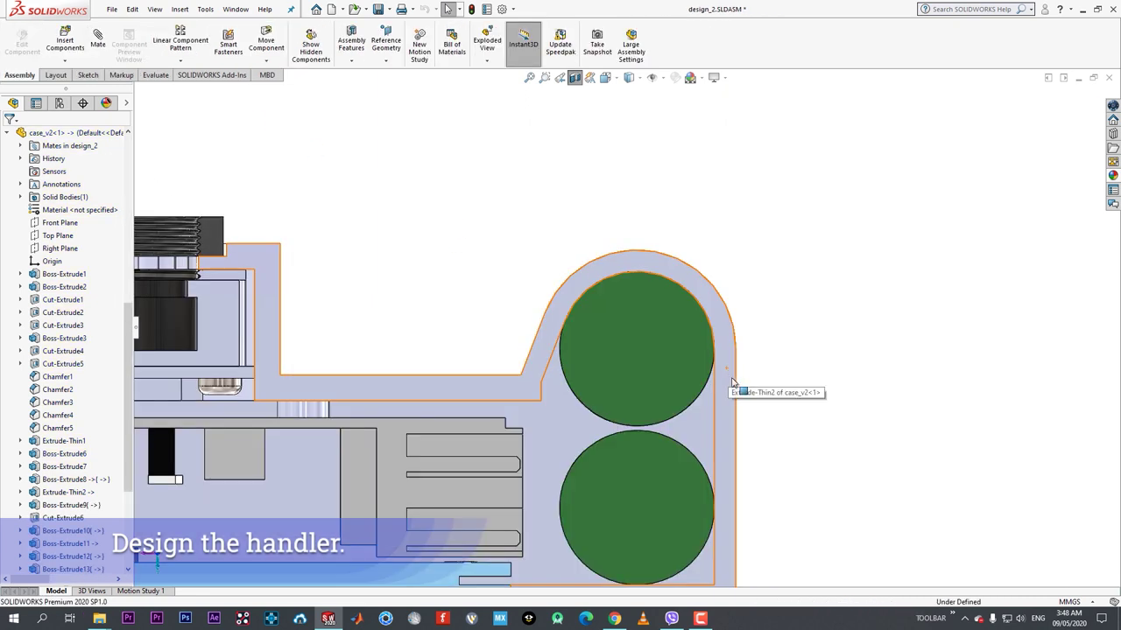
- Reopen the handle profile sketch, set its base width to 26 mm, and return to the assembly
{"action": "mouse_move", "coordinate": [666, 380]}
{"action": "middle_mouse_down"}
{"action": "mouse_move", "coordinate": [606, 351]}
{"action": "mouse_move", "coordinate": [523, 346]}
{"action": "mouse_move", "coordinate": [528, 266]}
{"action": "middle_mouse_up"}
{"action": "left_click", "coordinate": [533, 241]}
{"action": "left_click", "coordinate": [583, 192]}
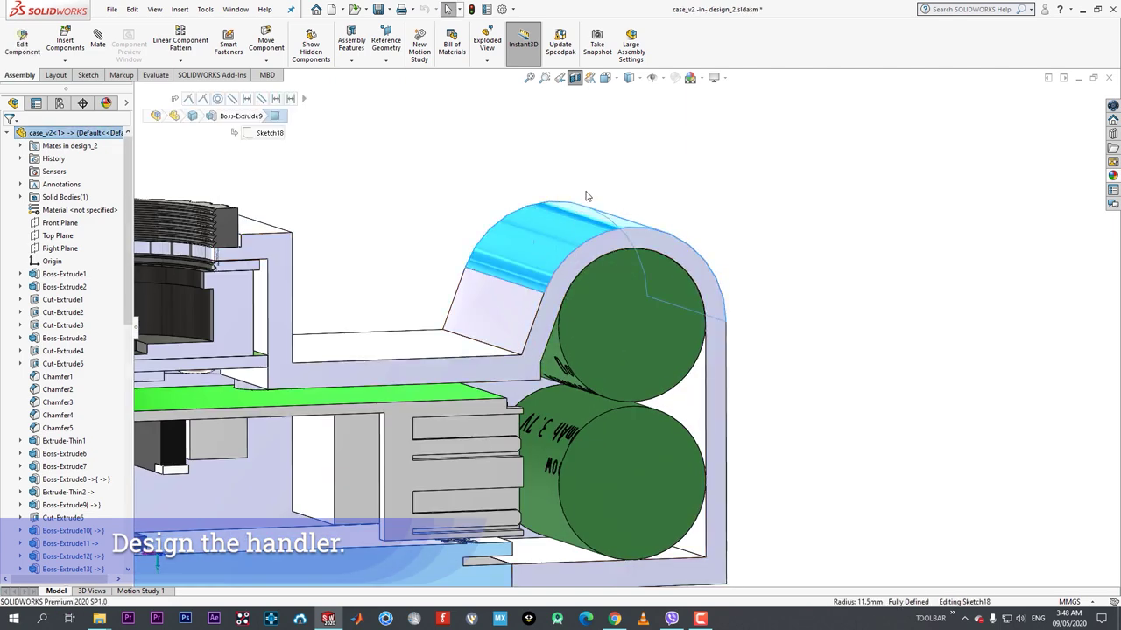
{"action": "scroll", "coordinate": [559, 149], "scroll_direction": "up", "scroll_amount": 2}
{"action": "double_click", "coordinate": [564, 153]}
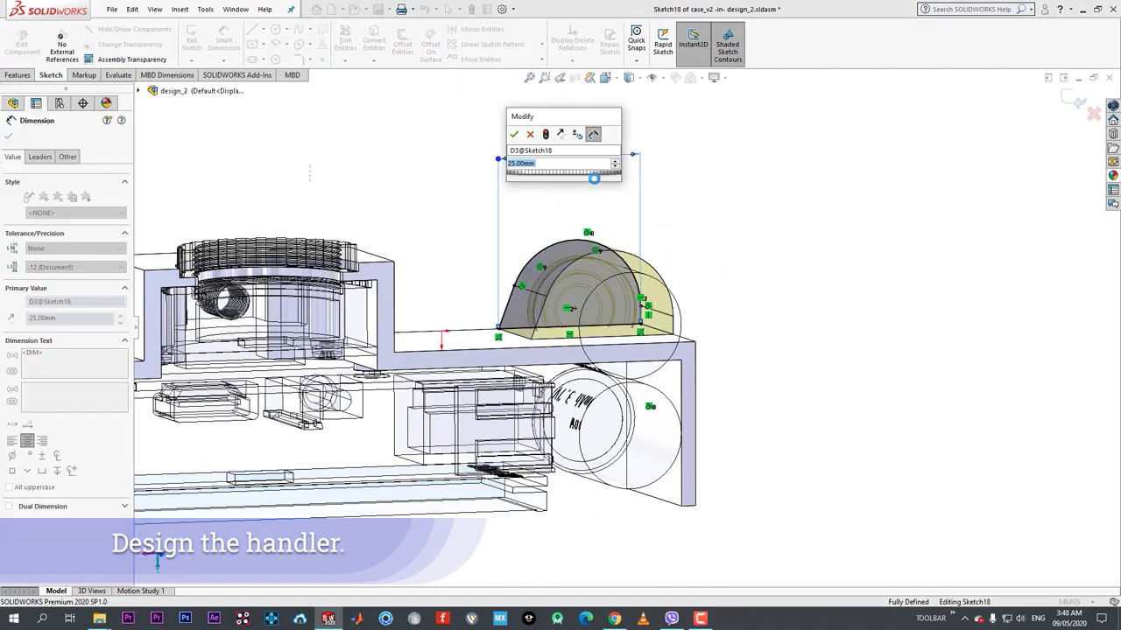
{"action": "type", "text": "26"}
{"action": "key", "text": "Return"}
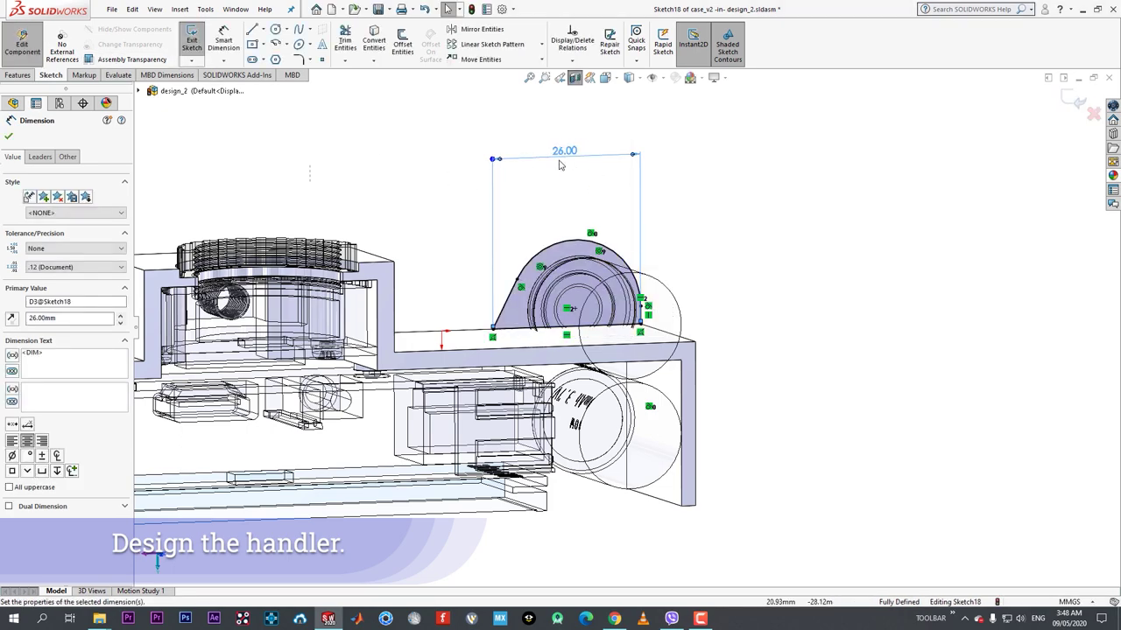
{"action": "left_click", "coordinate": [22, 48]}
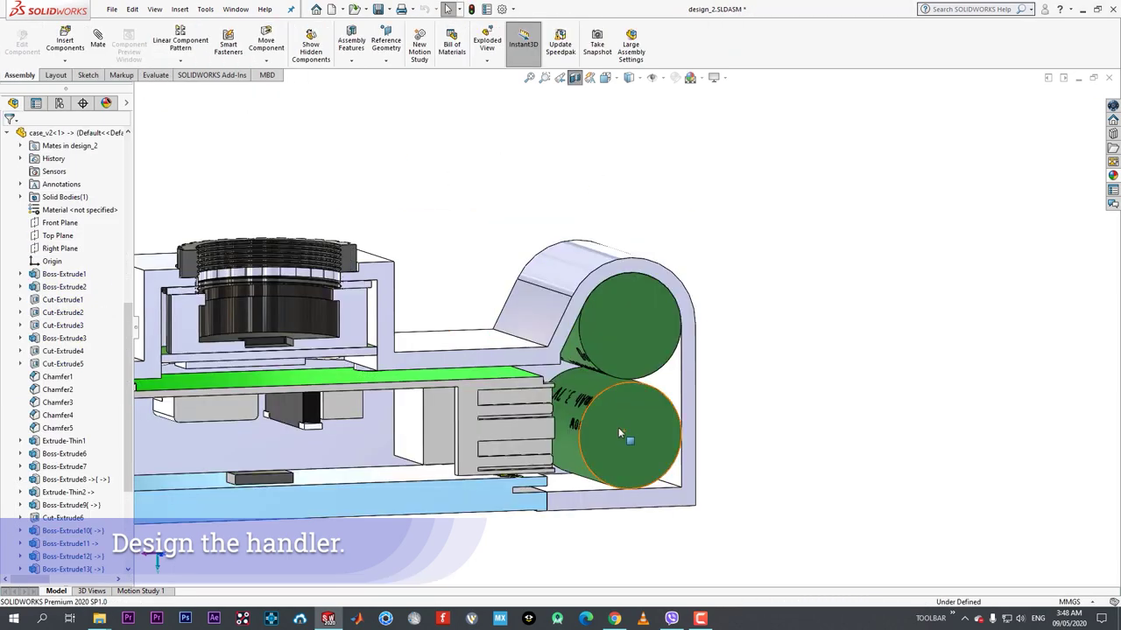
- Edit the handle profile sketch from its curved outer face and set the base width to 27 mm
{"action": "scroll", "coordinate": [608, 377], "scroll_direction": "down", "scroll_amount": 3}
{"action": "mouse_move", "coordinate": [603, 386]}
{"action": "middle_mouse_down"}
{"action": "mouse_move", "coordinate": [608, 378]}
{"action": "mouse_move", "coordinate": [646, 394]}
{"action": "middle_mouse_up"}
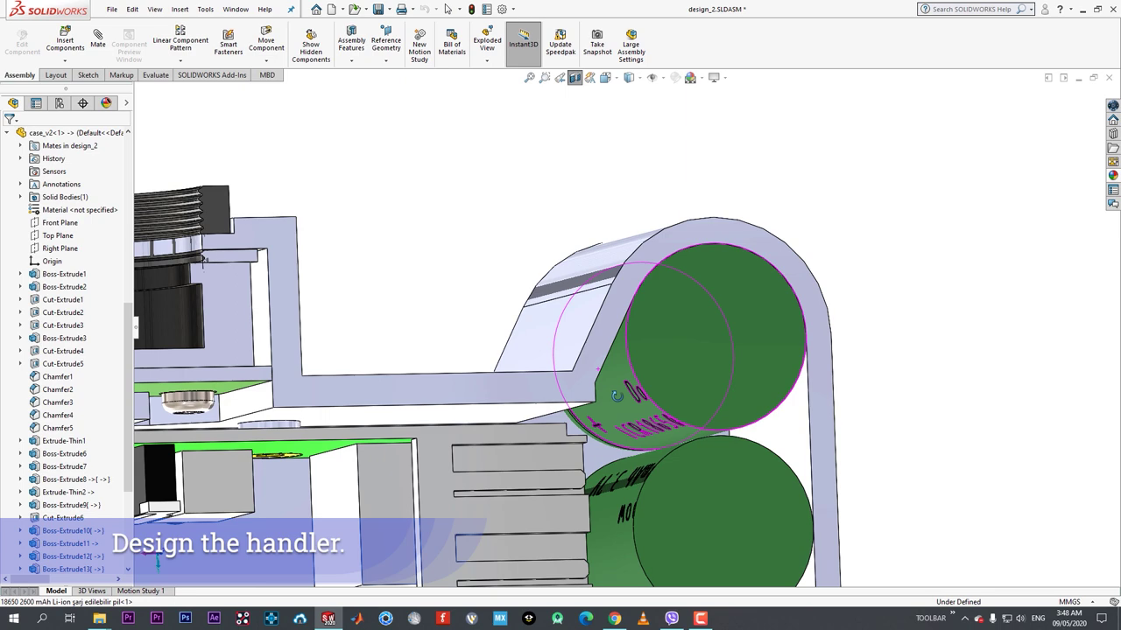
{"action": "left_click", "coordinate": [590, 261]}
{"action": "left_click", "coordinate": [641, 212]}
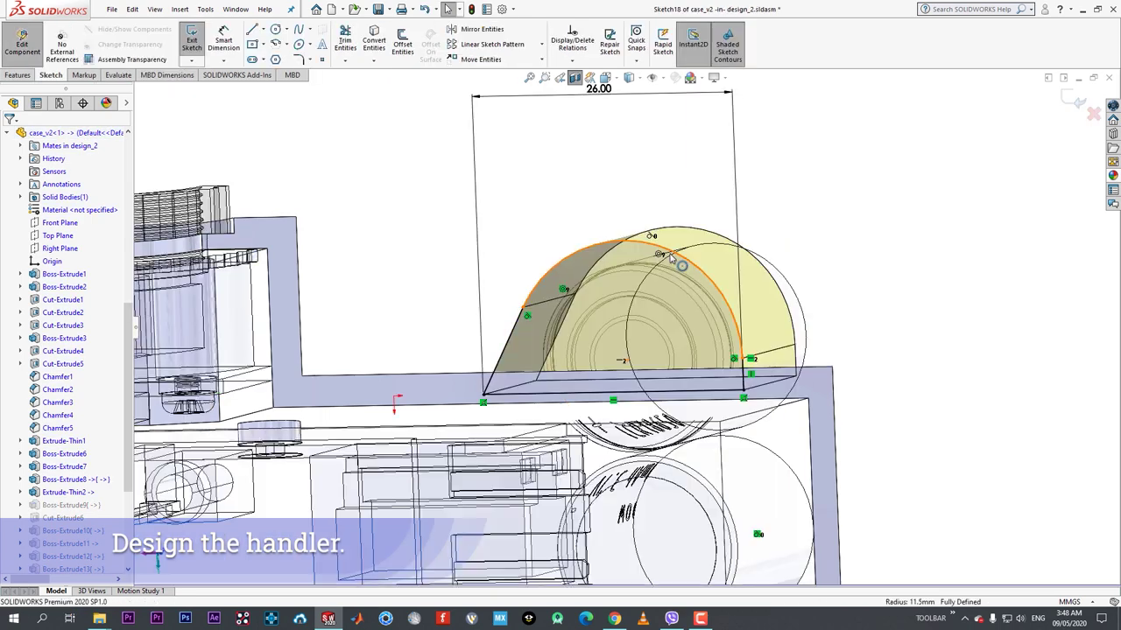
{"action": "scroll", "coordinate": [613, 170], "scroll_direction": "down", "scroll_amount": 2}
{"action": "left_click", "coordinate": [607, 162]}
{"action": "double_click", "coordinate": [607, 162]}
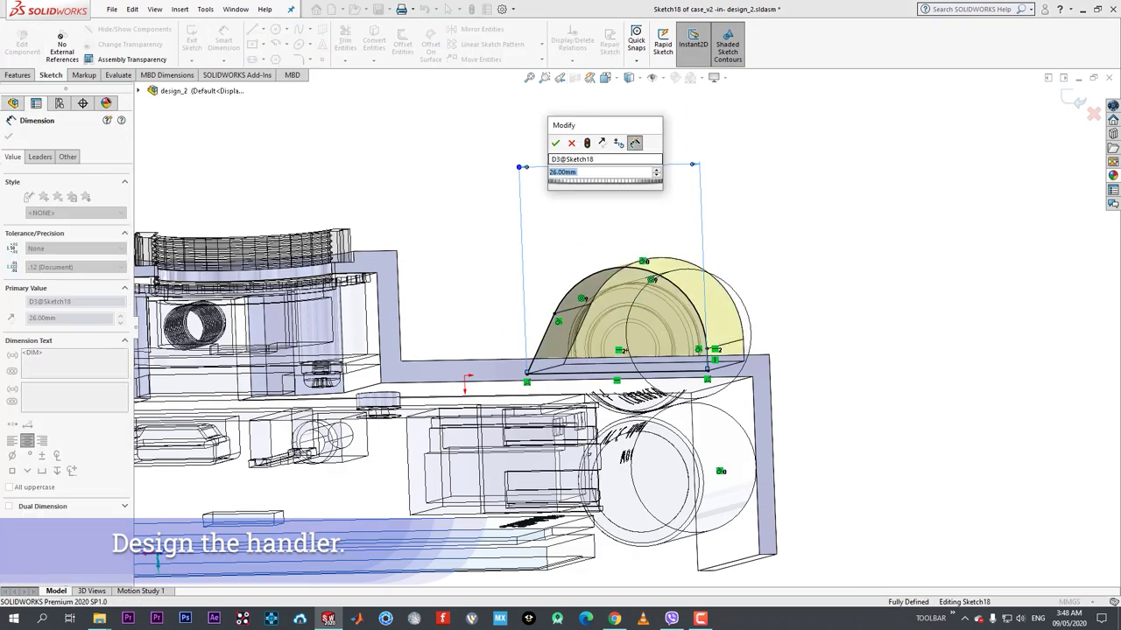
{"action": "key", "text": "Return"}
{"action": "middle_click_drag", "start_coordinate": [638, 316], "coordinate": [621, 328]}
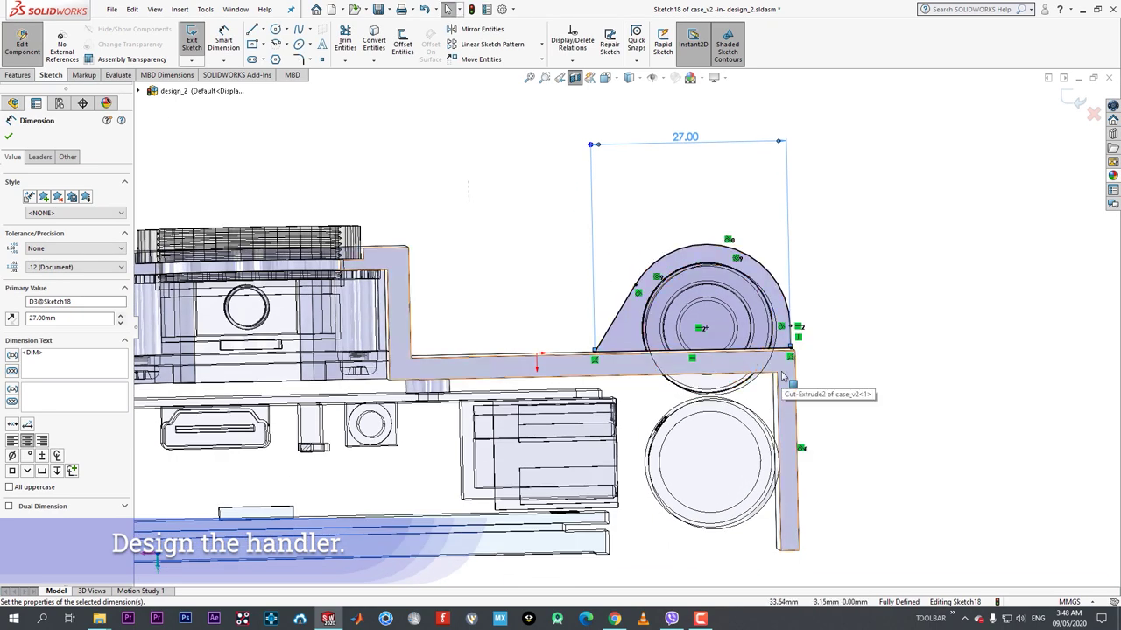
{"action": "scroll", "coordinate": [810, 366], "scroll_direction": "down", "scroll_amount": 2}
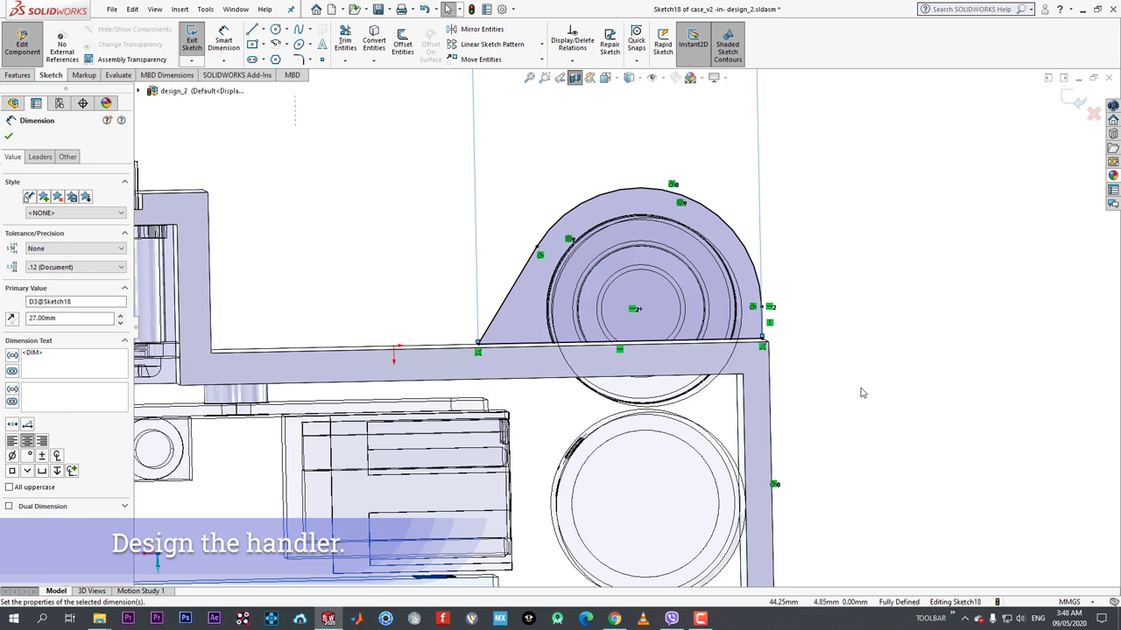
- Return to the assembly and examine how the reshaped handle wall fits around the two batteries
{"action": "left_click", "coordinate": [22, 44]}
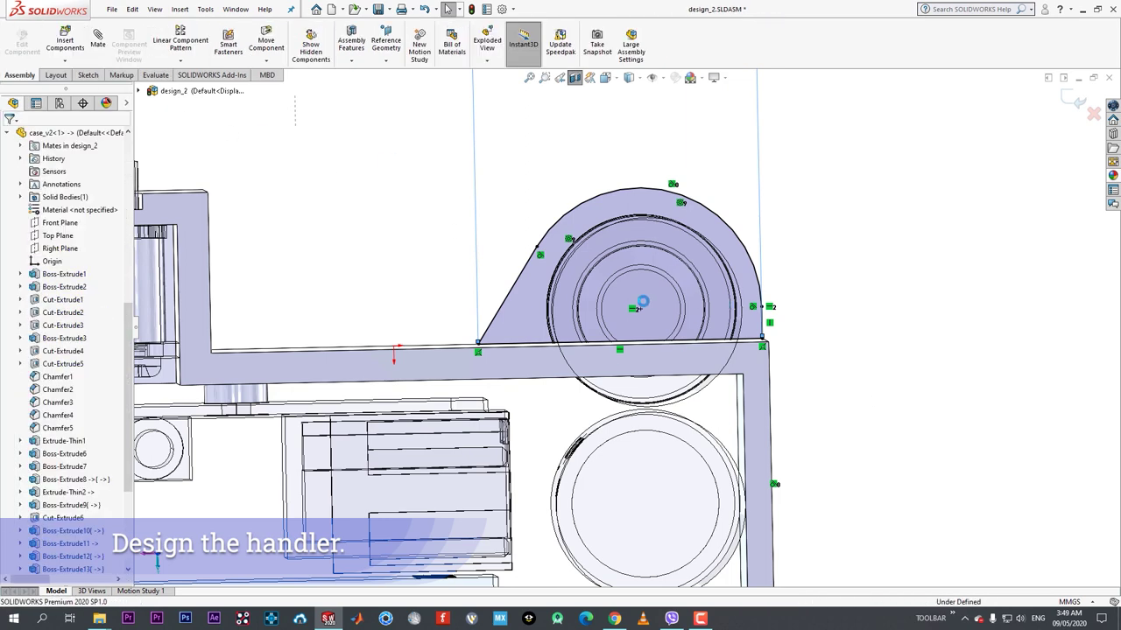
{"action": "mouse_move", "coordinate": [617, 311]}
{"action": "middle_mouse_down"}
{"action": "mouse_move", "coordinate": [625, 281]}
{"action": "mouse_move", "coordinate": [620, 328]}
{"action": "mouse_move", "coordinate": [642, 306]}
{"action": "mouse_move", "coordinate": [655, 258]}
{"action": "mouse_move", "coordinate": [563, 242]}
{"action": "middle_mouse_up"}
{"action": "scroll", "coordinate": [628, 327], "scroll_direction": "up", "scroll_amount": 4}
{"action": "scroll", "coordinate": [634, 345], "scroll_direction": "down", "scroll_amount": 2}
{"action": "scroll", "coordinate": [620, 245], "scroll_direction": "down", "scroll_amount": 6}
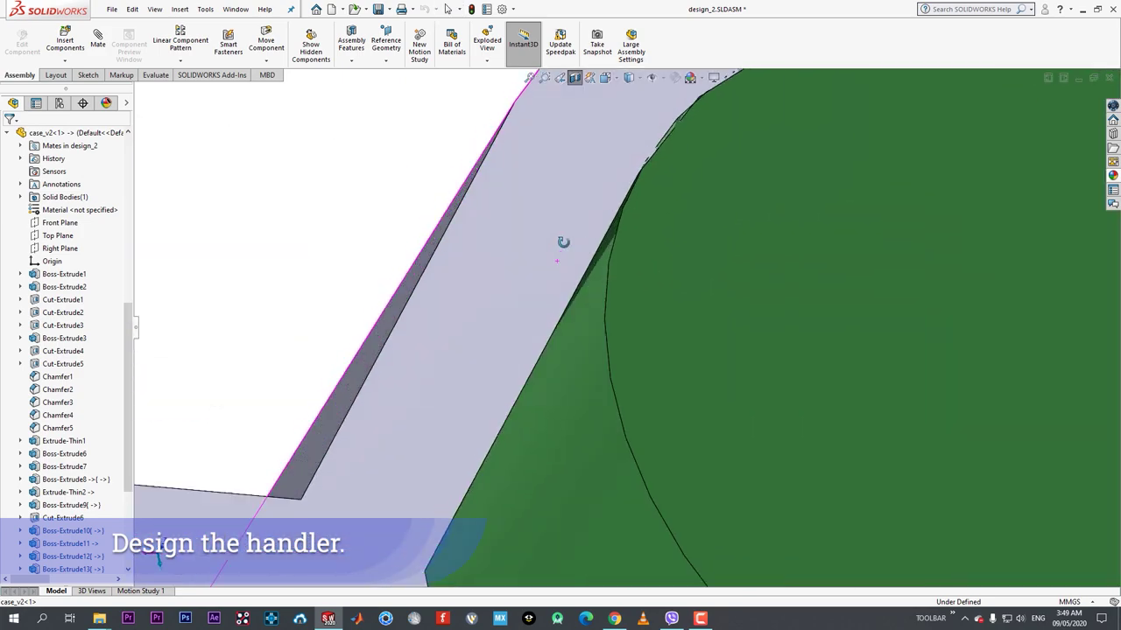
{"action": "scroll", "coordinate": [596, 336], "scroll_direction": "up", "scroll_amount": 6}
{"action": "middle_click_drag", "start_coordinate": [596, 335], "coordinate": [612, 363]}
{"action": "scroll", "coordinate": [609, 385], "scroll_direction": "up", "scroll_amount": 3}
{"action": "middle_click_drag", "start_coordinate": [606, 402], "coordinate": [649, 435]}
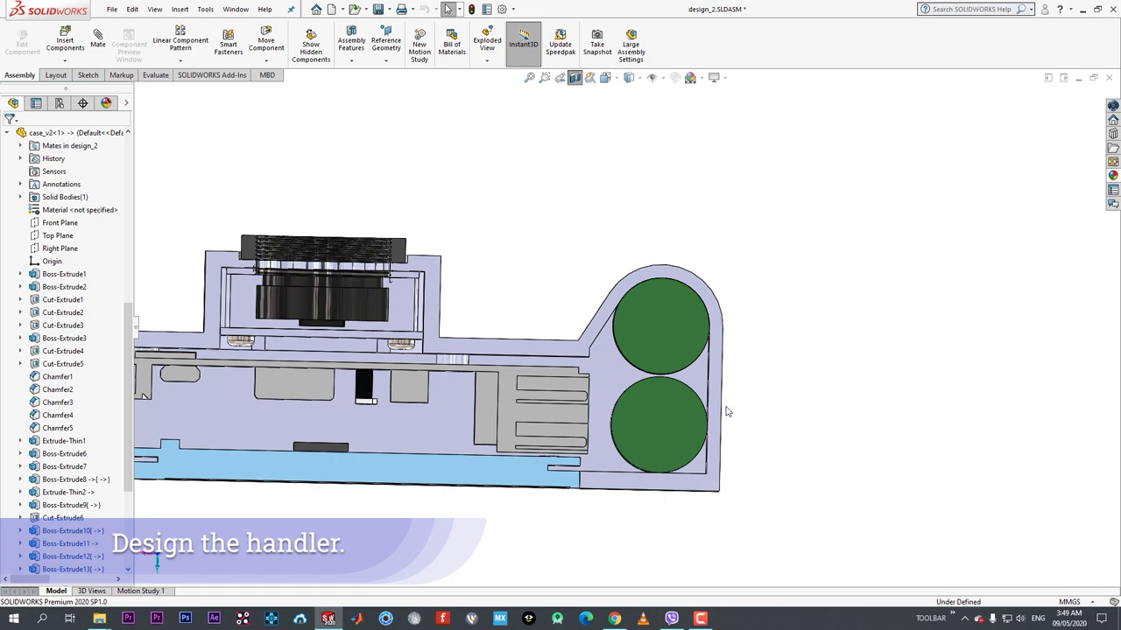
- Set the distance mate between the two 18650 batteries to 18 mm
{"action": "scroll", "coordinate": [688, 394], "scroll_direction": "down", "scroll_amount": 3}
{"action": "middle_click_drag", "start_coordinate": [688, 394], "coordinate": [669, 263]}
{"action": "left_click", "coordinate": [665, 258]}
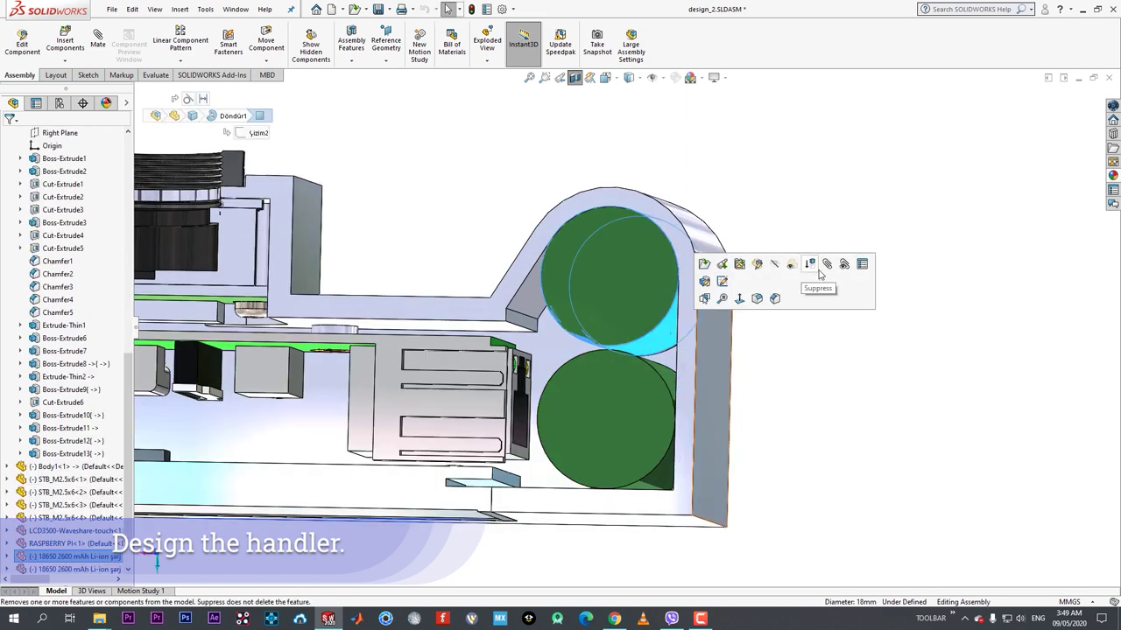
{"action": "left_click", "coordinate": [826, 263]}
{"action": "left_click", "coordinate": [79, 111]}
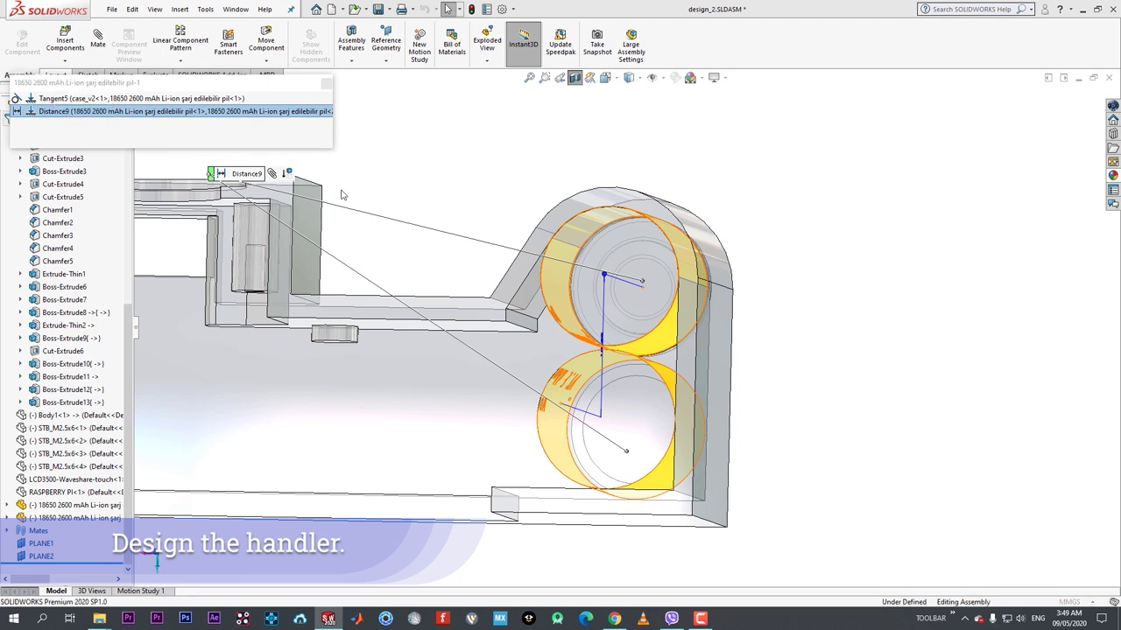
{"action": "double_click", "coordinate": [250, 172]}
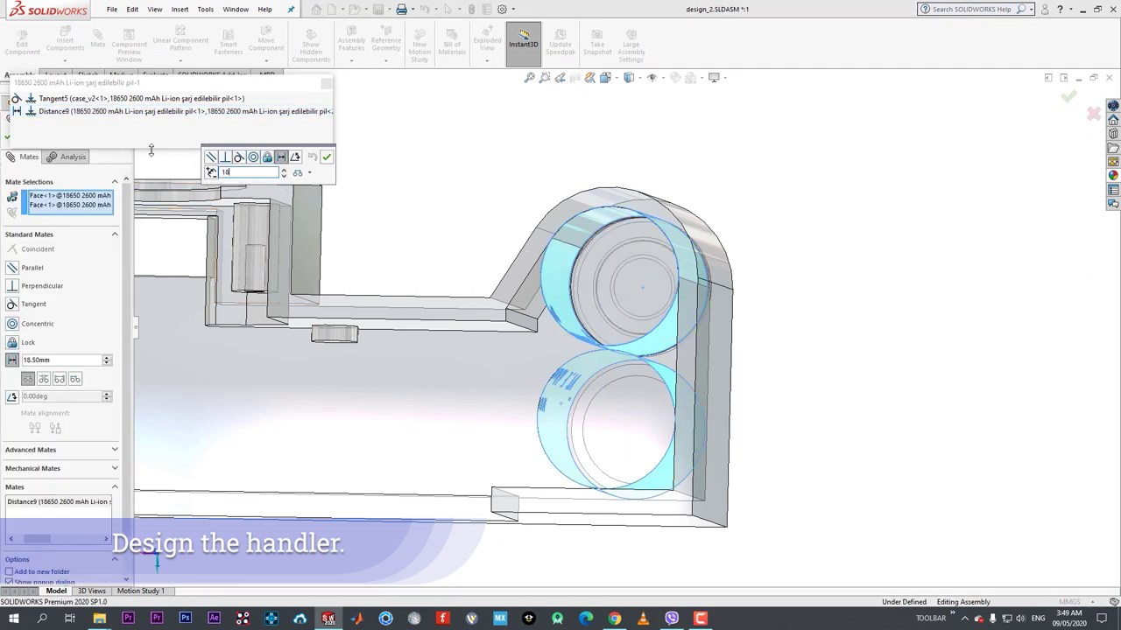
{"action": "type", "text": "18"}
{"action": "key", "text": "Return"}
{"action": "left_click", "coordinate": [326, 158]}
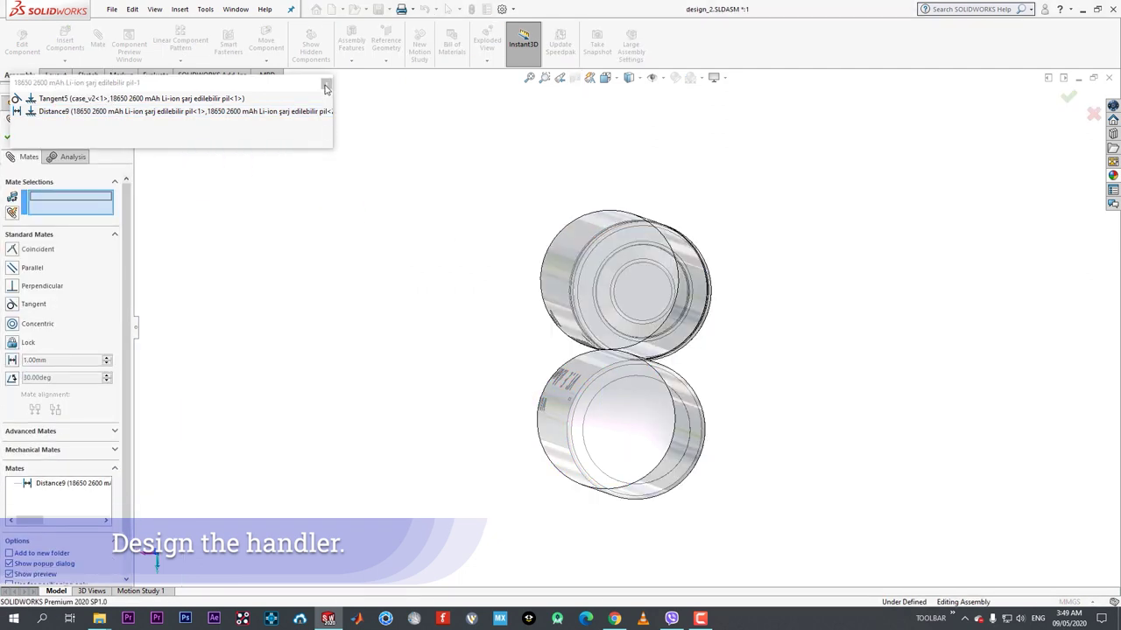
{"action": "scroll", "coordinate": [602, 317], "scroll_direction": "down", "scroll_amount": 4}
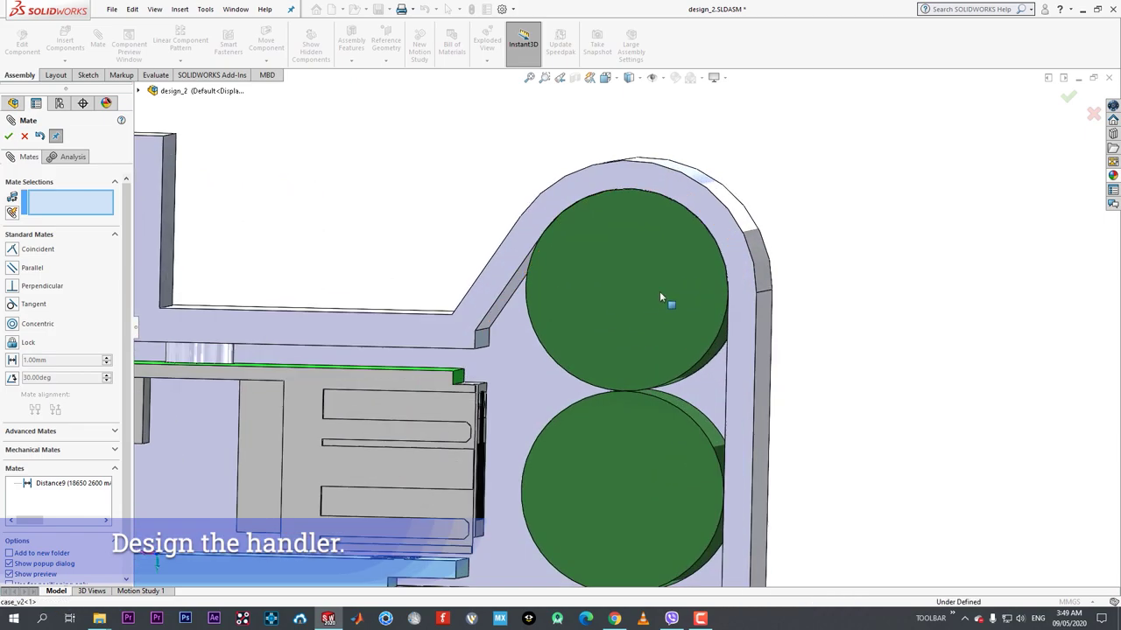
{"action": "left_click", "coordinate": [9, 136]}
- Review the extrusion definition of the handle's curved boss, accept it, and stay in the case part
{"action": "scroll", "coordinate": [578, 368], "scroll_direction": "up", "scroll_amount": 5}
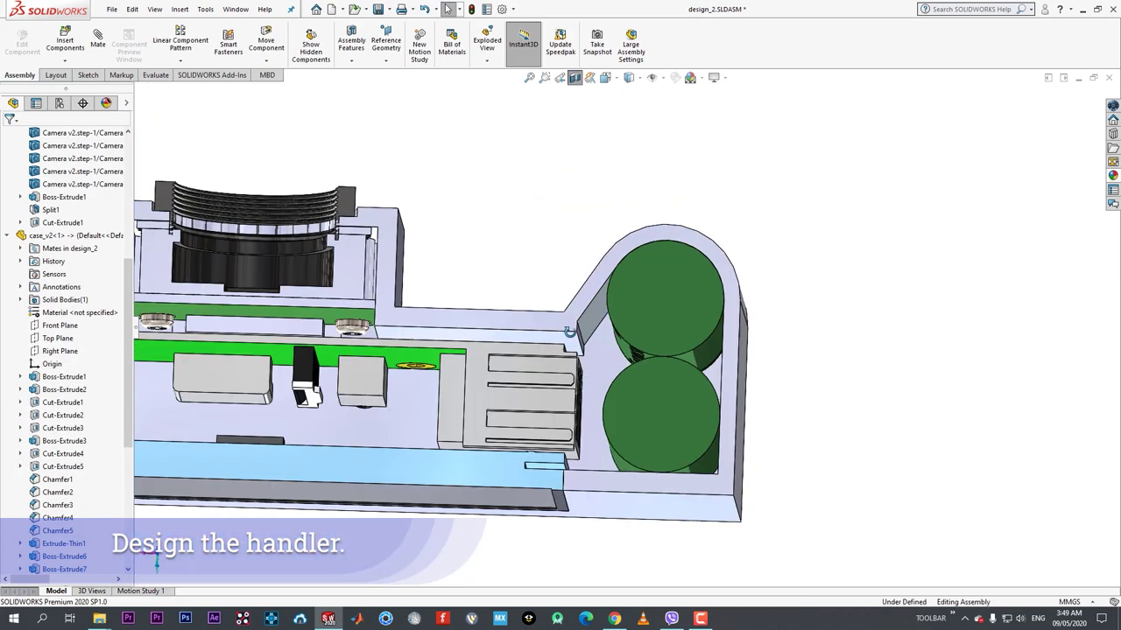
{"action": "middle_click_drag", "start_coordinate": [578, 368], "coordinate": [580, 361]}
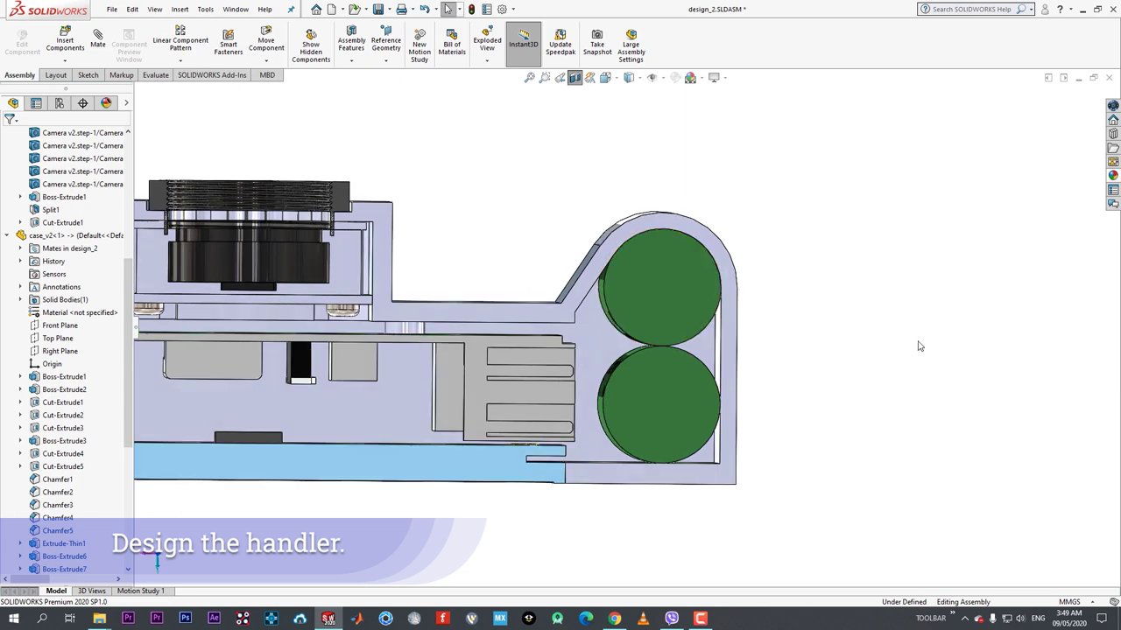
{"action": "scroll", "coordinate": [917, 342], "scroll_direction": "down", "scroll_amount": 1}
{"action": "middle_click_drag", "start_coordinate": [591, 279], "coordinate": [512, 290]}
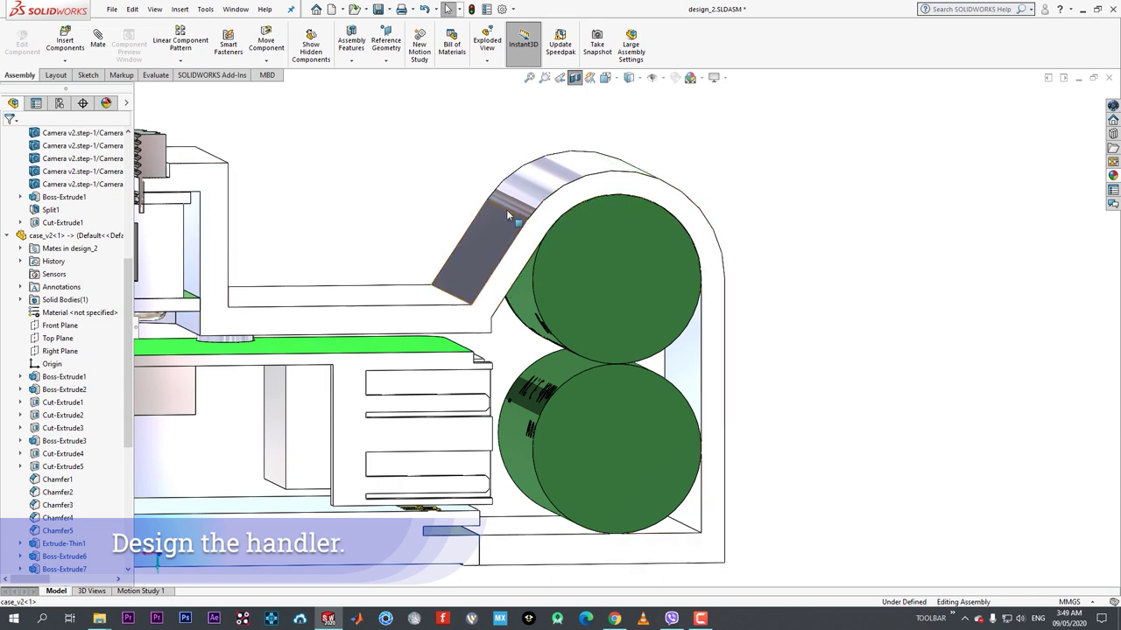
{"action": "left_click", "coordinate": [537, 186]}
{"action": "left_click", "coordinate": [574, 137]}
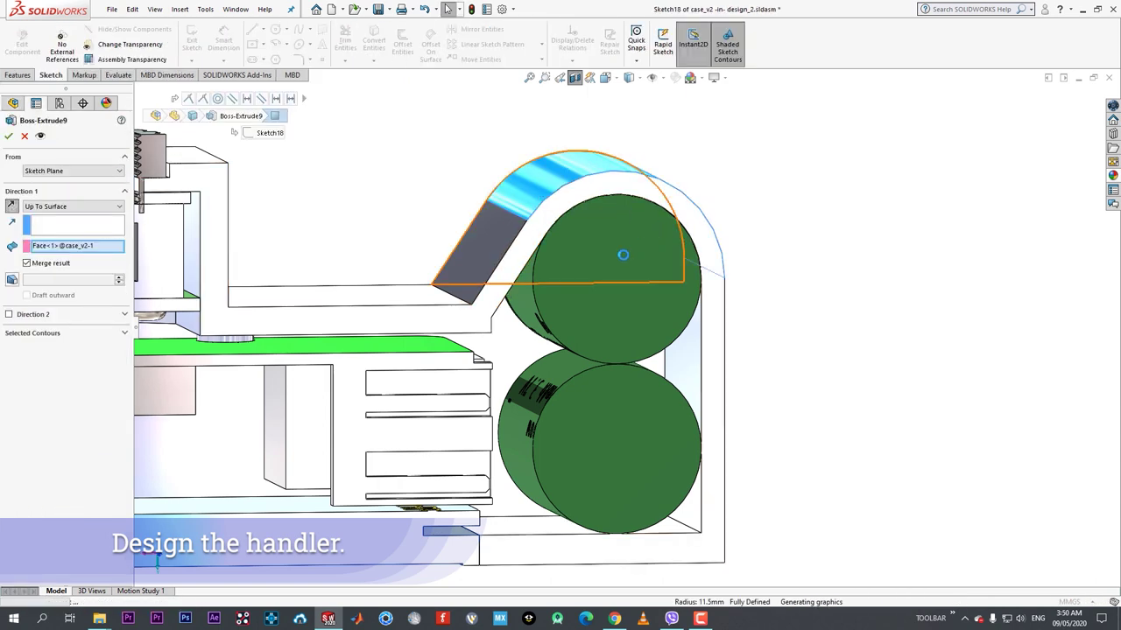
{"action": "middle_click_drag", "start_coordinate": [582, 329], "coordinate": [566, 310]}
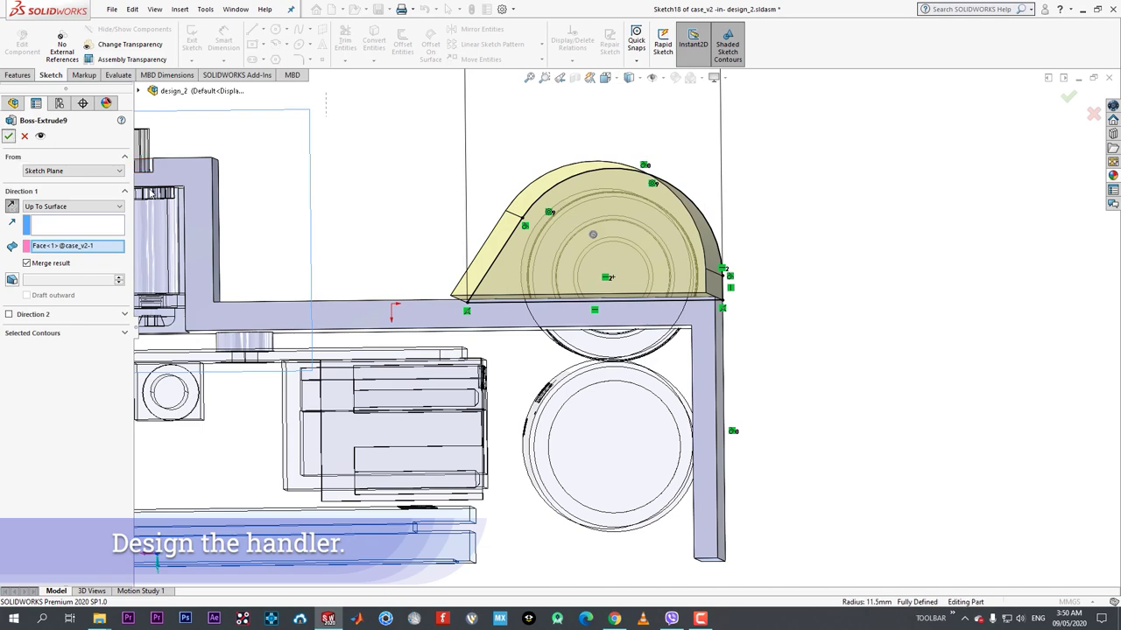
{"action": "middle_click_drag", "start_coordinate": [536, 389], "coordinate": [559, 370]}
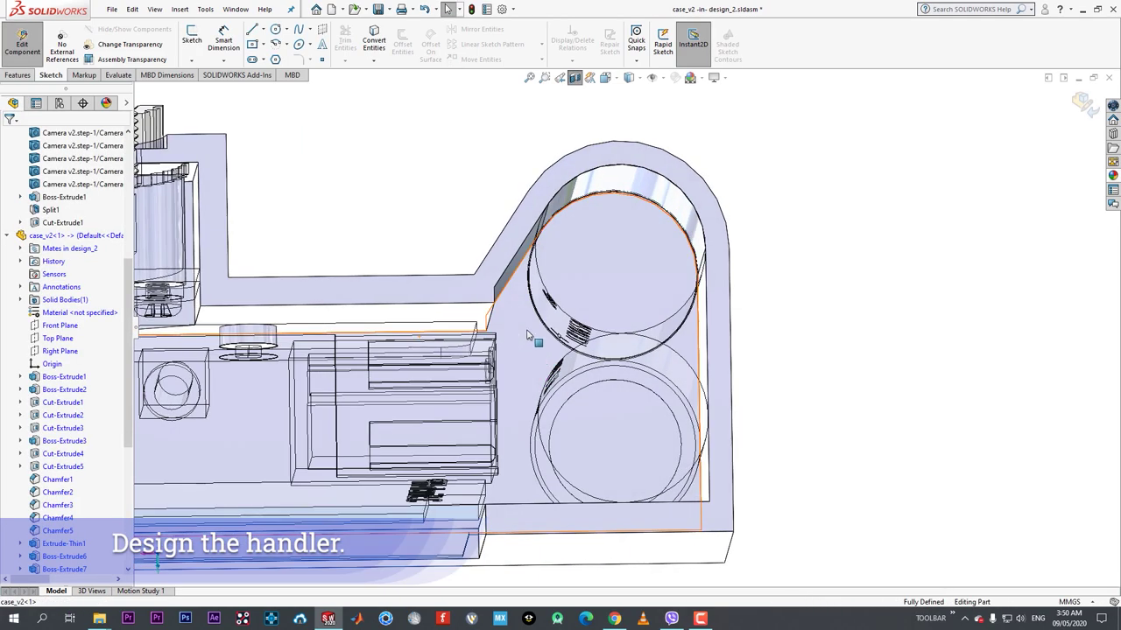
- Edit the sketch of the handle's inner cut, set its wall offset to 2.2 mm, and return to the assembly
{"action": "middle_click_drag", "start_coordinate": [528, 336], "coordinate": [525, 295]}
{"action": "left_click", "coordinate": [517, 257]}
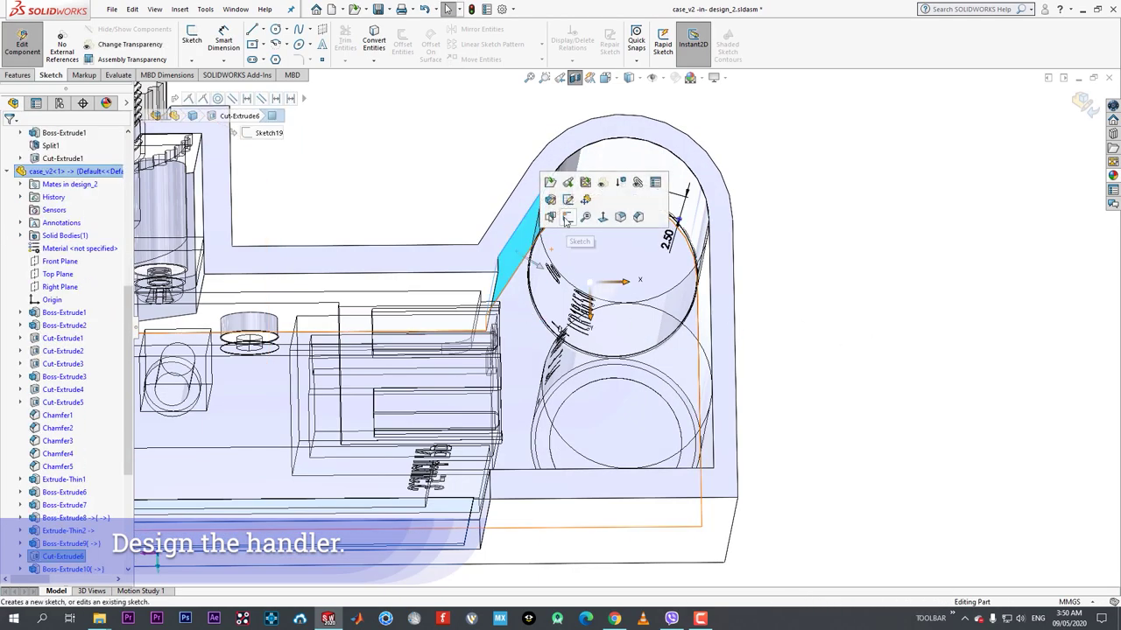
{"action": "left_click", "coordinate": [566, 200]}
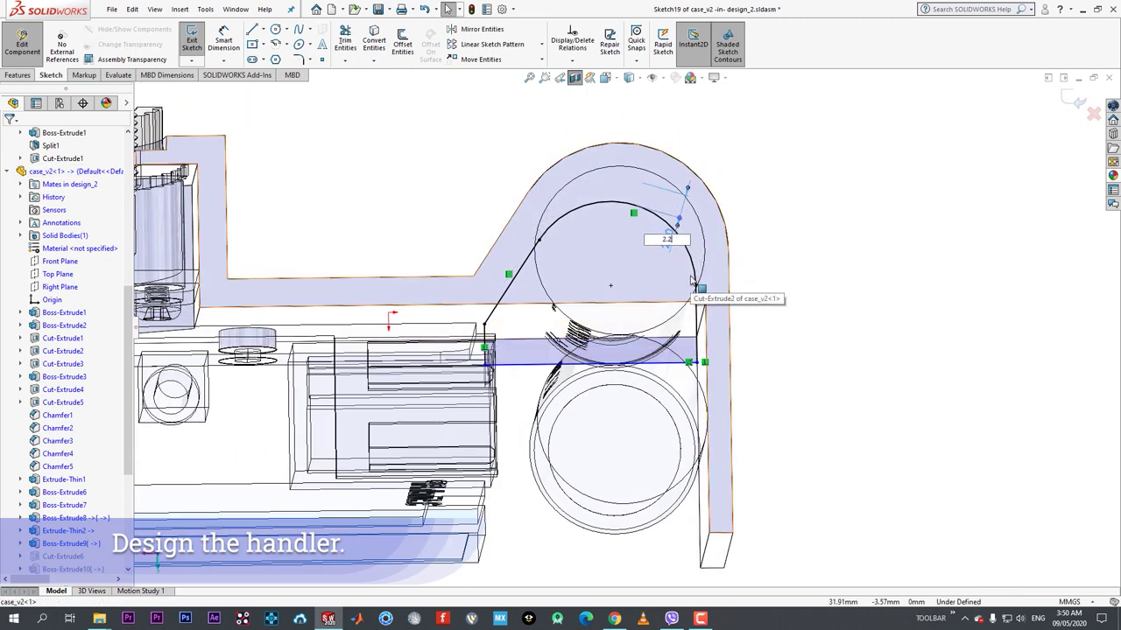
{"action": "key", "text": "Return"}
{"action": "key", "text": "ctrl+b"}
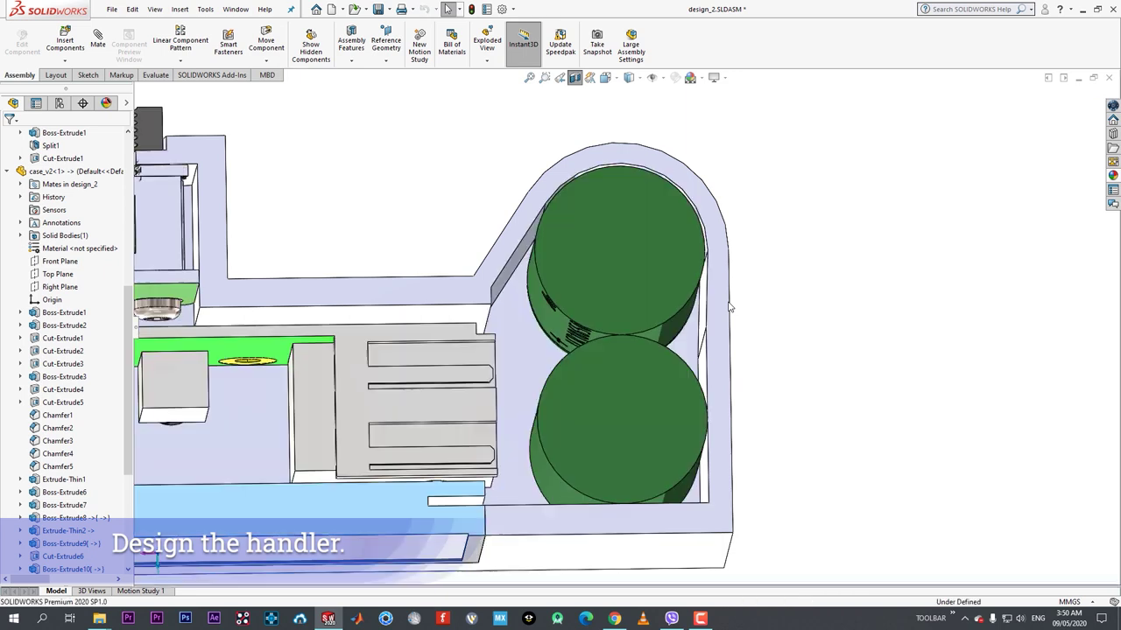
- Reopen the inner cut's sketch and align its short vertical side line with the case's inner wall edge
{"action": "left_click", "coordinate": [508, 275]}
{"action": "left_click", "coordinate": [566, 201]}
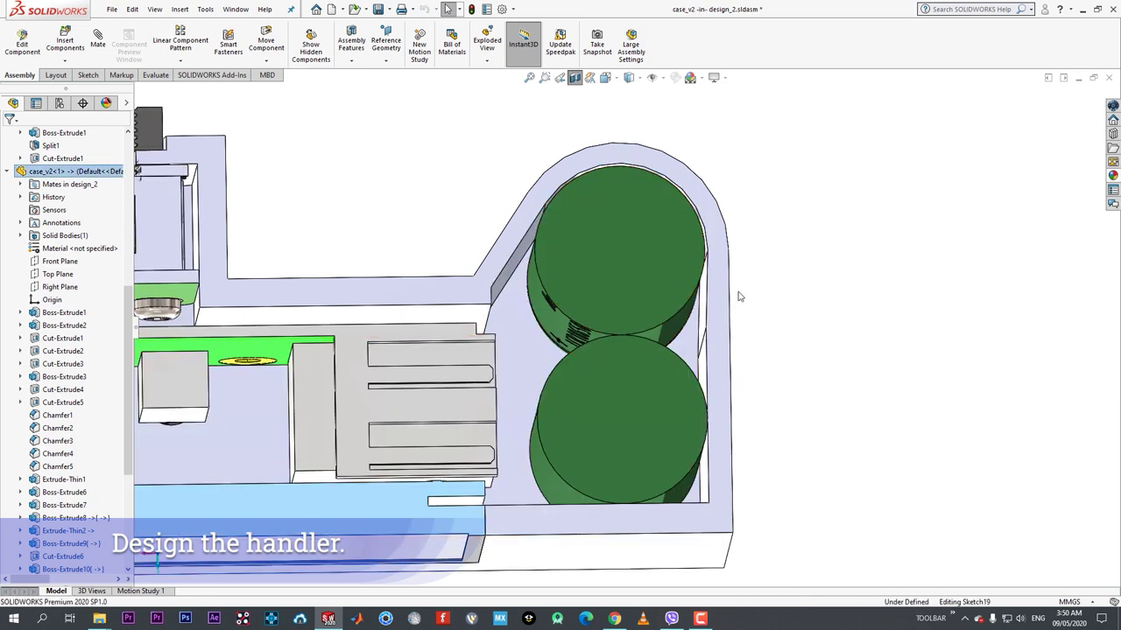
{"action": "left_click", "coordinate": [672, 331], "text": "ctrl"}
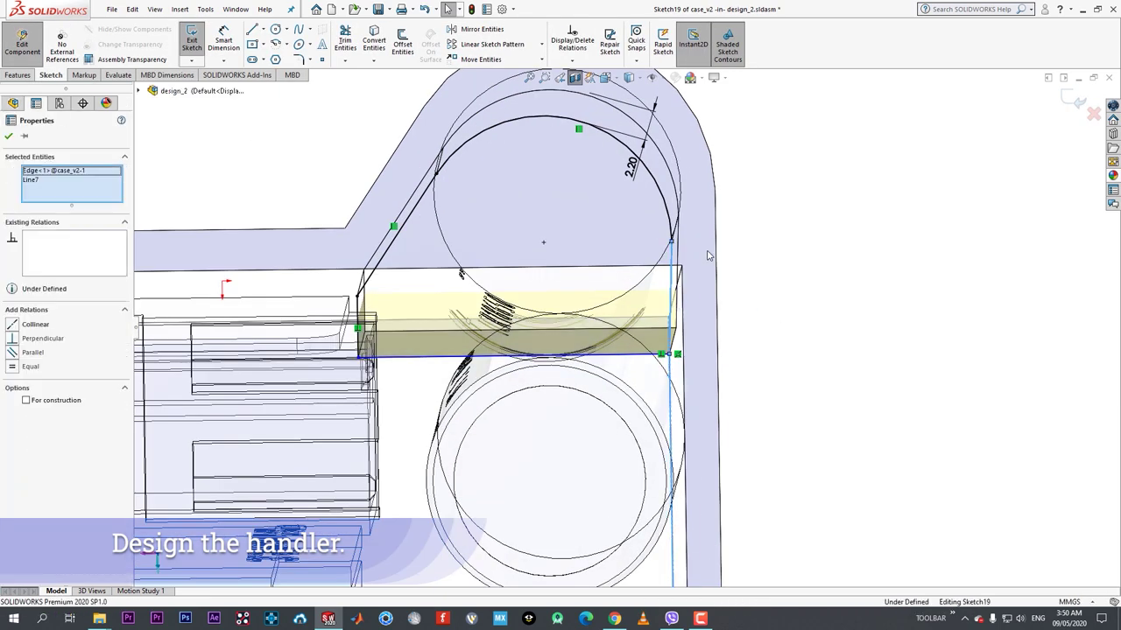
{"action": "left_click", "coordinate": [708, 248]}
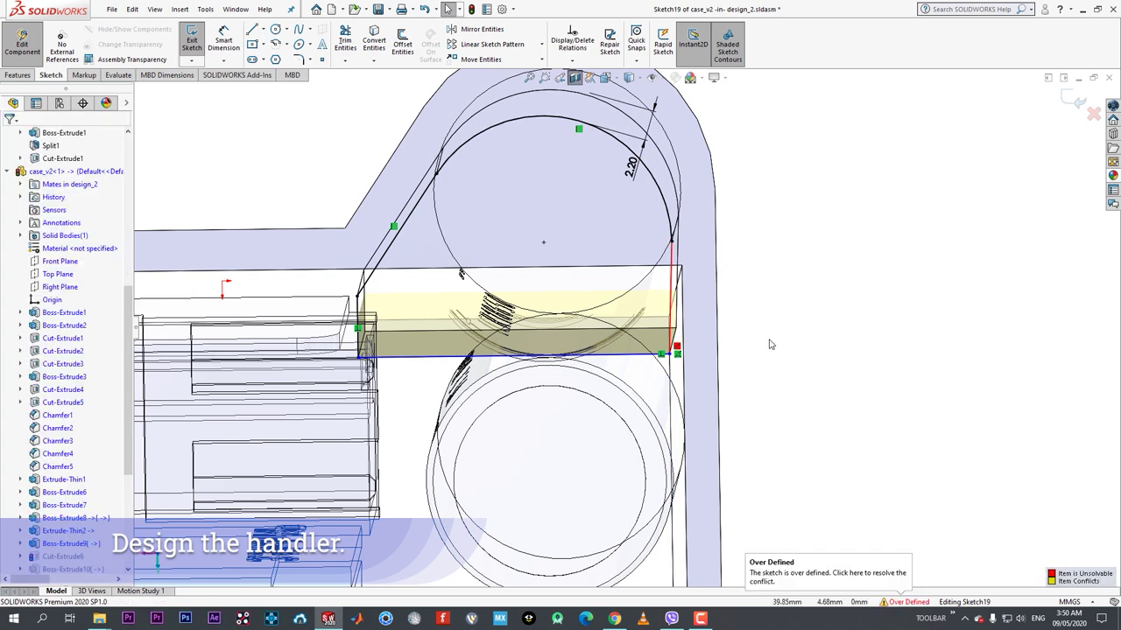
- Move the joint between the cut sketch's arc and side line upward, and return to the assembly
{"action": "scroll", "coordinate": [580, 129], "scroll_direction": "up", "scroll_amount": 2}
{"action": "scroll", "coordinate": [690, 219], "scroll_direction": "down", "scroll_amount": 3}
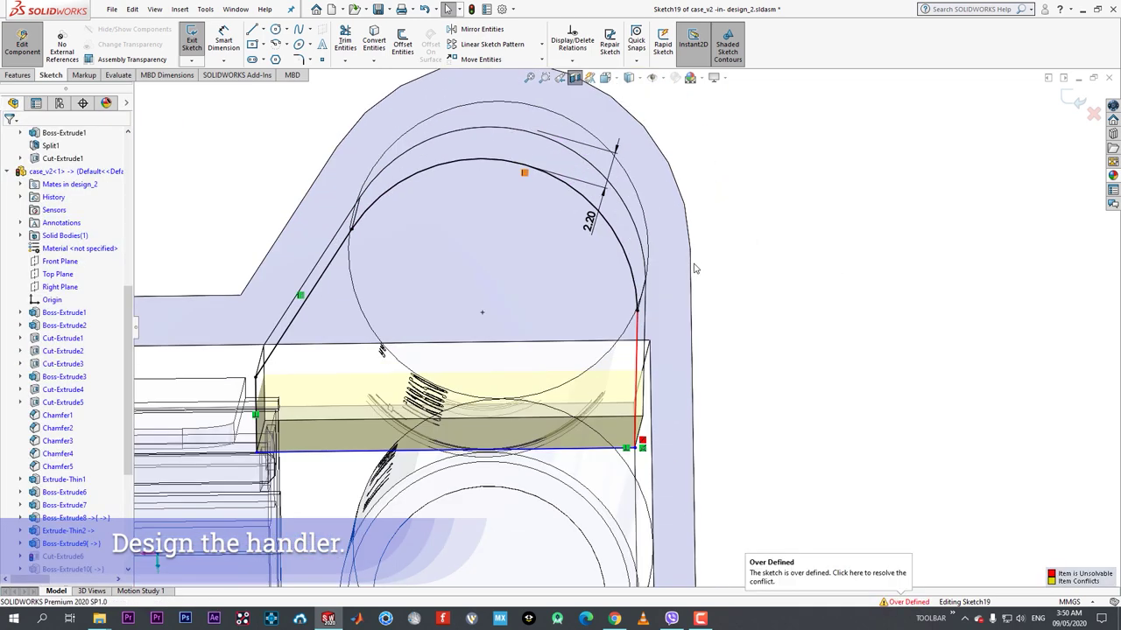
{"action": "left_click_drag", "start_coordinate": [637, 311], "coordinate": [632, 270]}
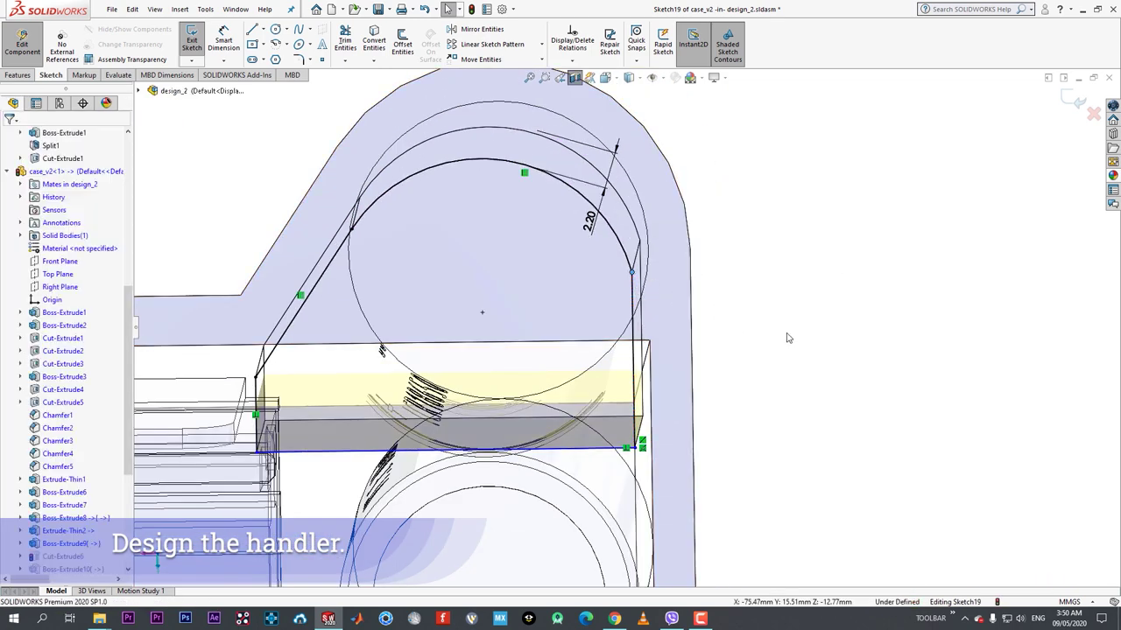
{"action": "scroll", "coordinate": [762, 344], "scroll_direction": "up", "scroll_amount": 1}
{"action": "middle_click_drag", "start_coordinate": [743, 351], "coordinate": [711, 366]}
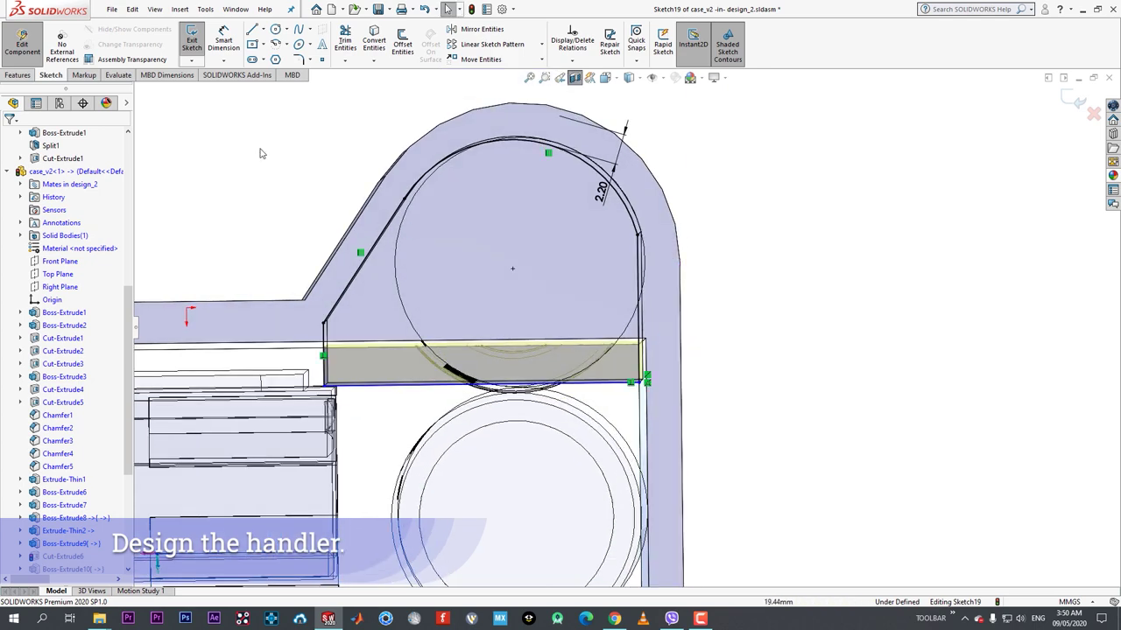
{"action": "left_click", "coordinate": [26, 45]}
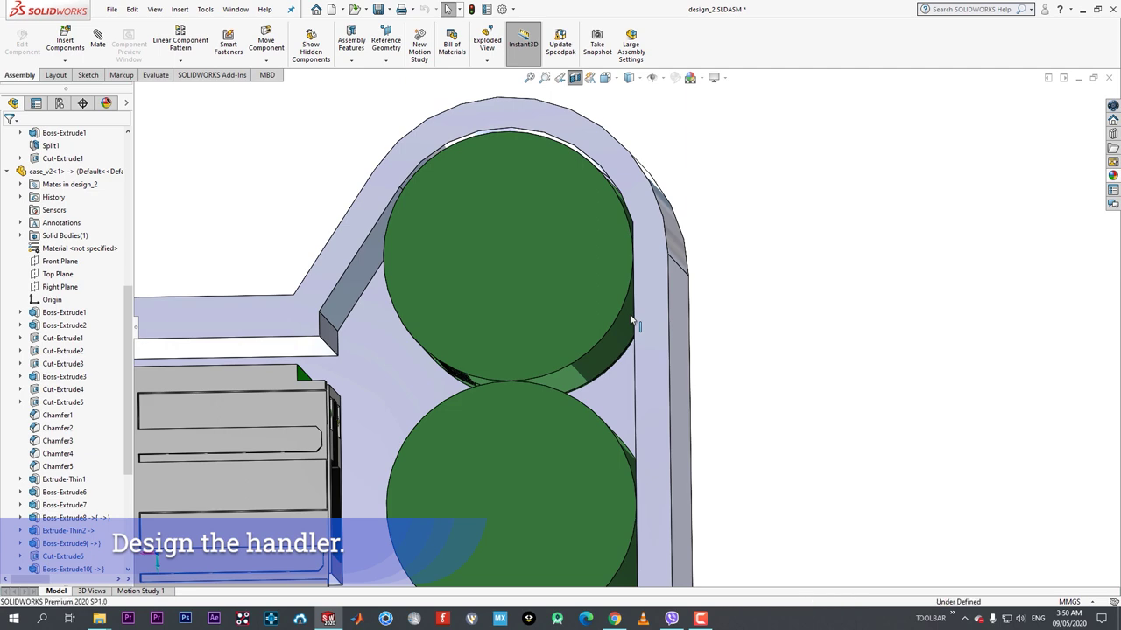
- Examine the battery clearance inside the sectioned handle, both face-on and from angled views
{"action": "scroll", "coordinate": [376, 281], "scroll_direction": "up", "scroll_amount": 3}
{"action": "mouse_move", "coordinate": [427, 310]}
{"action": "middle_mouse_down"}
{"action": "mouse_move", "coordinate": [433, 324]}
{"action": "mouse_move", "coordinate": [427, 315]}
{"action": "middle_mouse_up"}
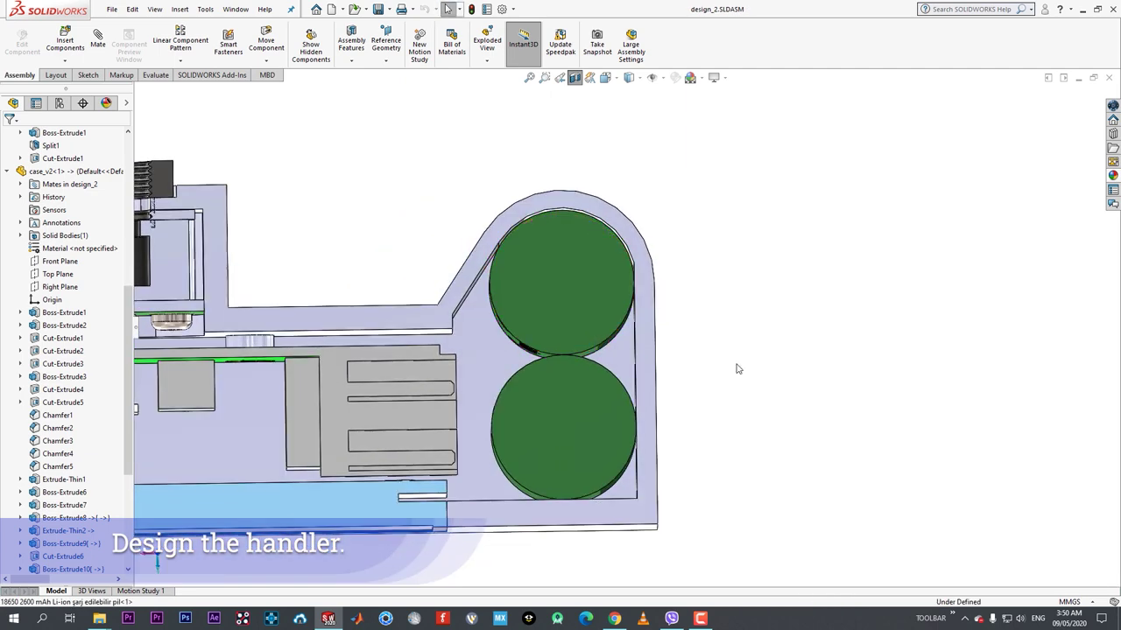
{"action": "key", "text": "space"}
{"action": "left_click", "coordinate": [510, 398]}
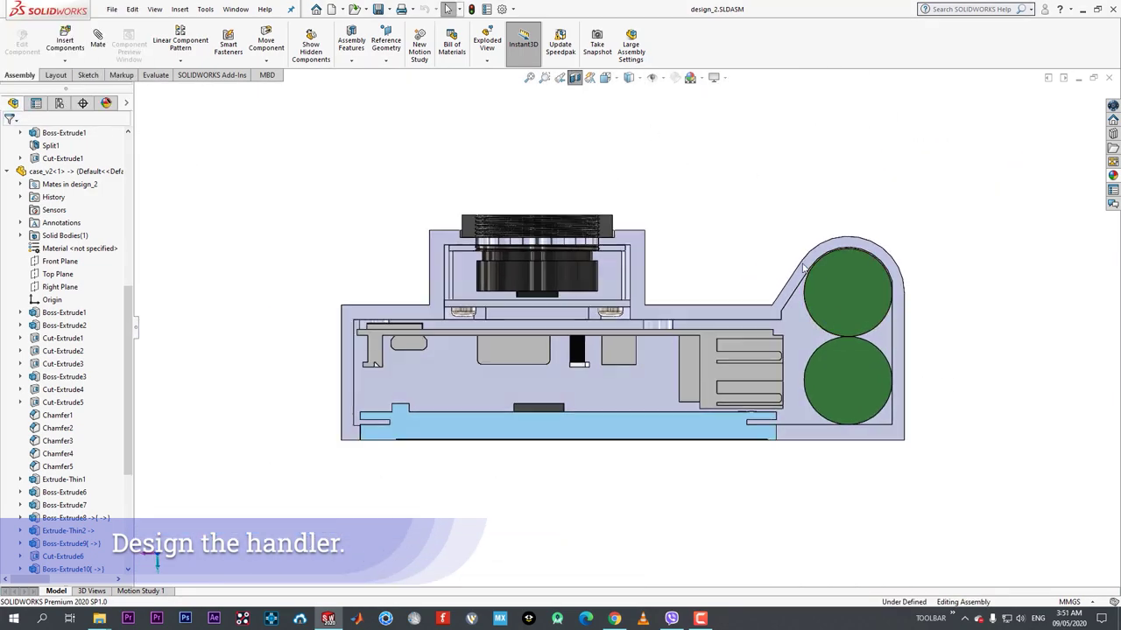
{"action": "middle_click_drag", "start_coordinate": [804, 268], "coordinate": [818, 407]}
{"action": "scroll", "coordinate": [823, 416], "scroll_direction": "down", "scroll_amount": 2}
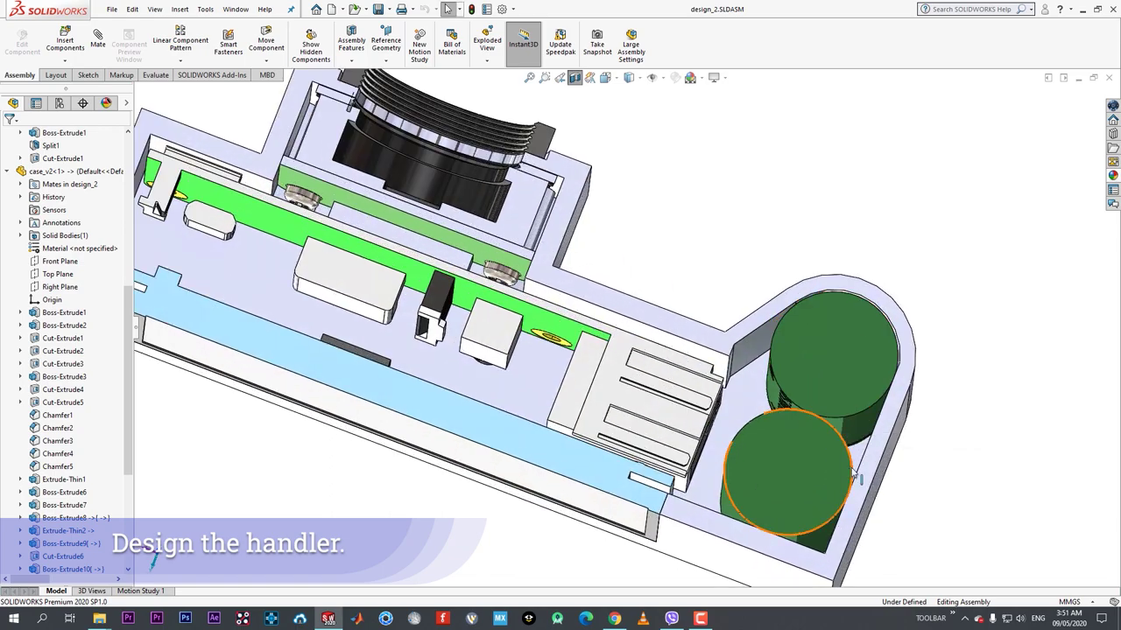
{"action": "middle_click_drag", "start_coordinate": [852, 473], "coordinate": [755, 457]}
{"action": "scroll", "coordinate": [822, 430], "scroll_direction": "up", "scroll_amount": 2}
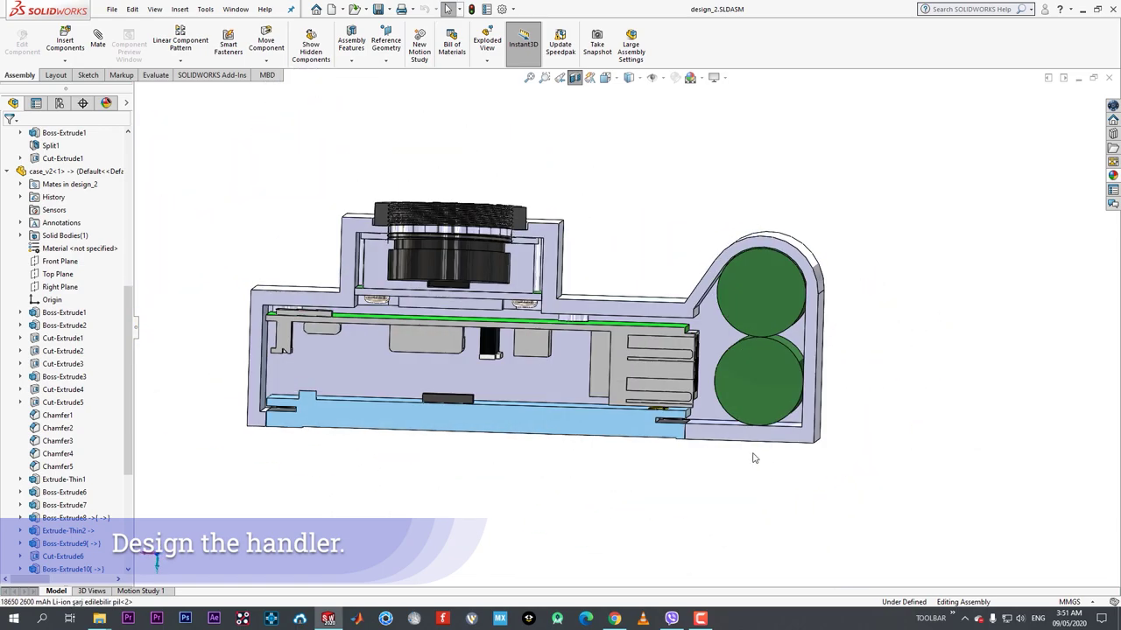
{"action": "scroll", "coordinate": [734, 333], "scroll_direction": "down", "scroll_amount": 1}
{"action": "middle_click_drag", "start_coordinate": [724, 345], "coordinate": [780, 347]}
{"action": "scroll", "coordinate": [793, 337], "scroll_direction": "down", "scroll_amount": 2}
{"action": "left_click", "coordinate": [785, 358]}
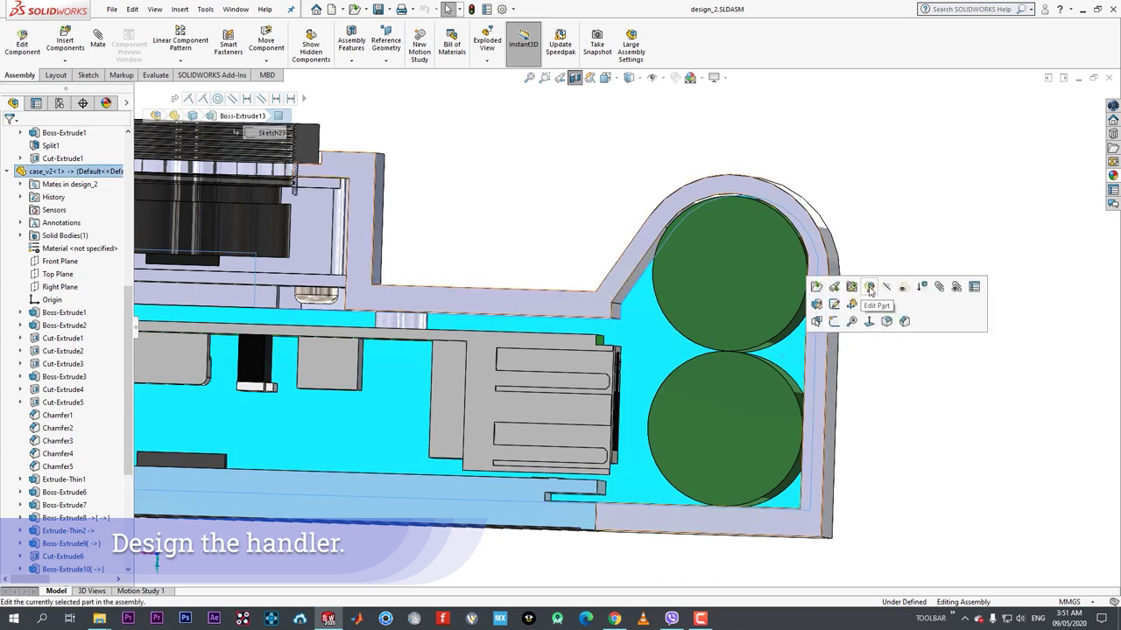
{"action": "left_click", "coordinate": [869, 288]}
{"action": "left_click", "coordinate": [793, 360]}
{"action": "left_click", "coordinate": [836, 319]}
{"action": "key", "text": "space"}
{"action": "left_click", "coordinate": [577, 408]}
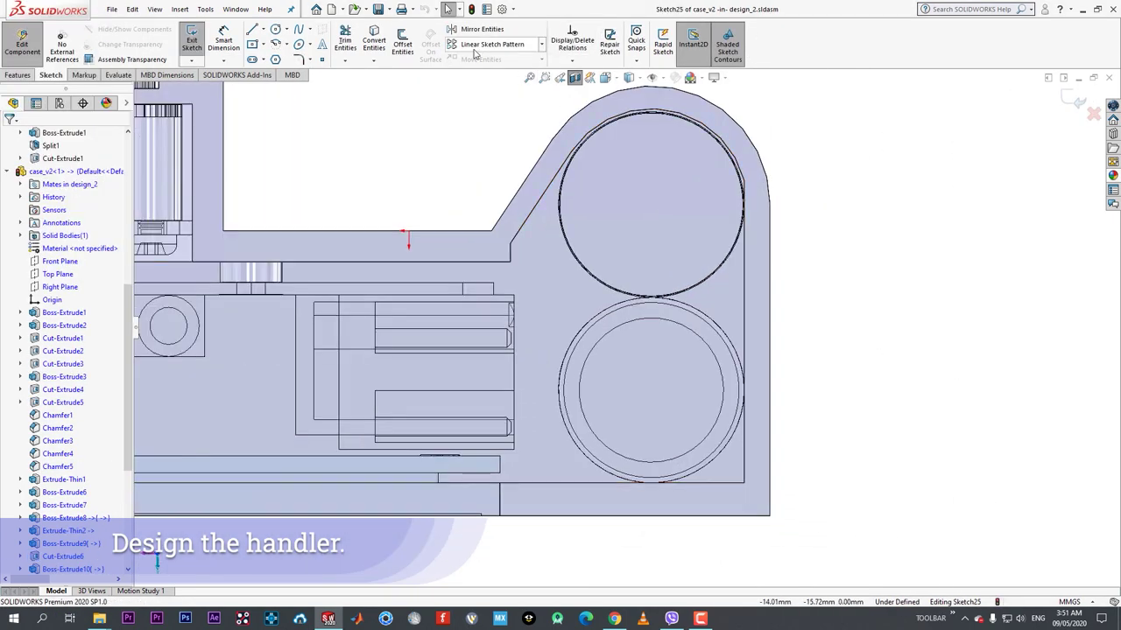
{"action": "left_click", "coordinate": [402, 44]}
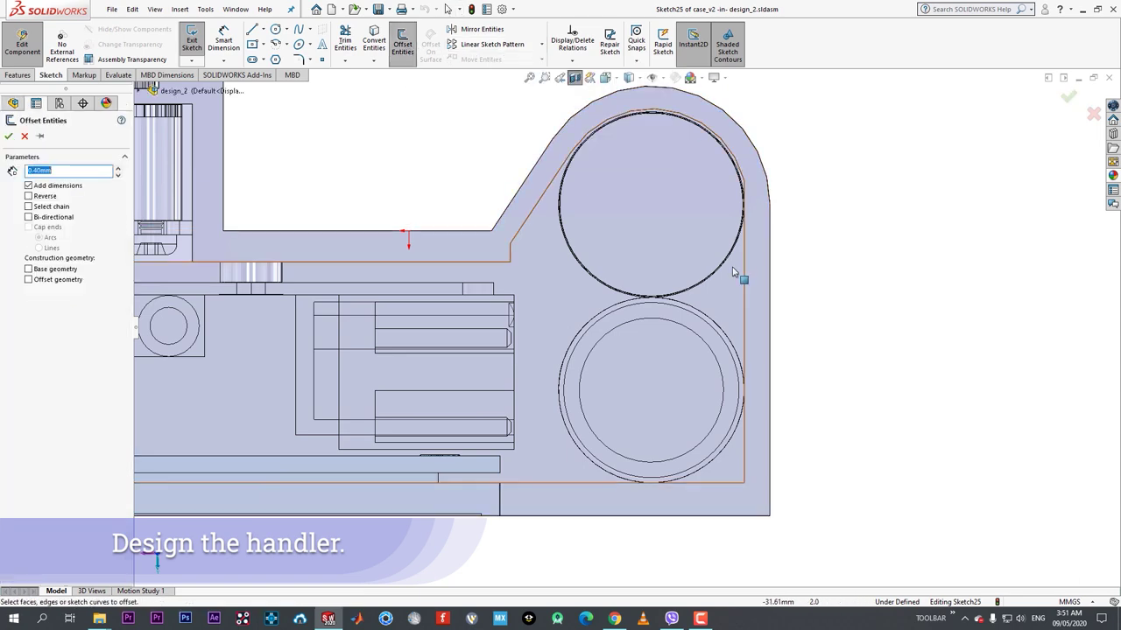
{"action": "mouse_move", "coordinate": [707, 322]}
{"action": "middle_mouse_down"}
{"action": "mouse_move", "coordinate": [672, 288]}
{"action": "mouse_move", "coordinate": [692, 300]}
{"action": "mouse_move", "coordinate": [733, 292]}
{"action": "mouse_move", "coordinate": [734, 204]}
{"action": "mouse_move", "coordinate": [723, 320]}
{"action": "middle_mouse_up"}
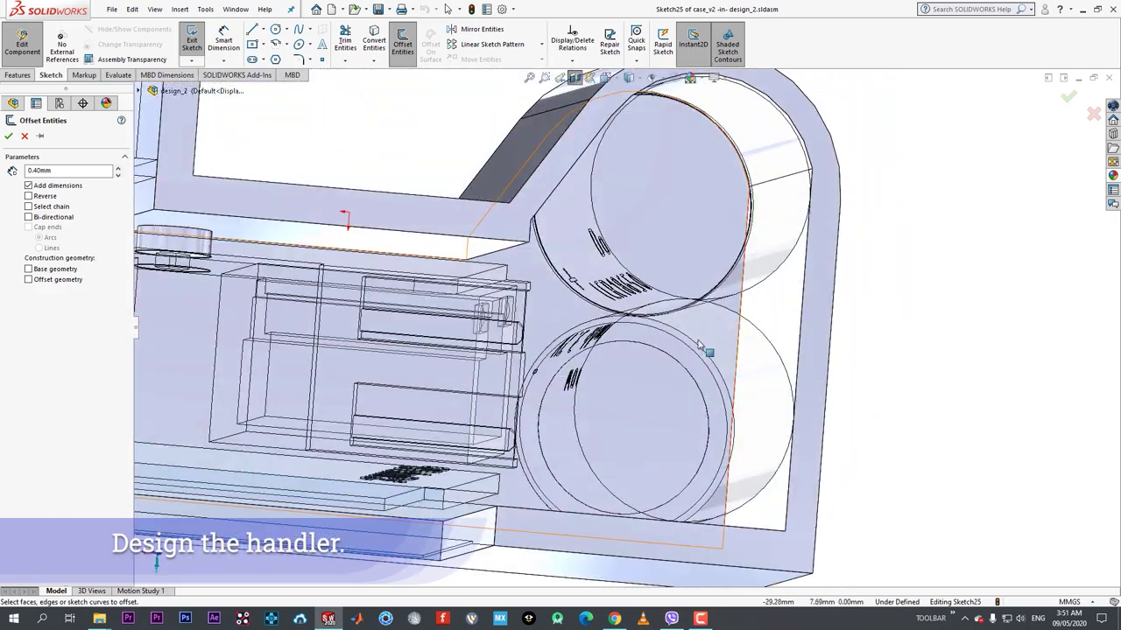
{"action": "left_click", "coordinate": [725, 348]}
{"action": "key", "text": "Escape"}
{"action": "scroll", "coordinate": [820, 337], "scroll_direction": "up", "scroll_amount": 4}
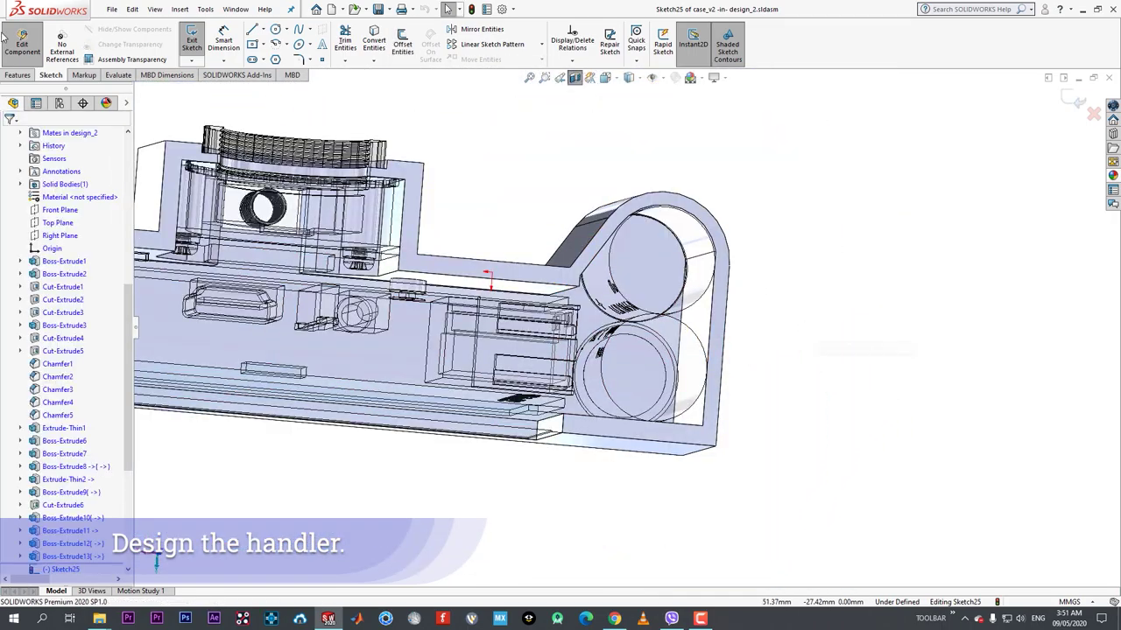
- Edit case_v2 in place and start a new sketch on the Boss-Extrude13 inner face behind the batteries
{"action": "mouse_move", "coordinate": [647, 205]}
{"action": "middle_mouse_down"}
{"action": "mouse_move", "coordinate": [637, 245]}
{"action": "mouse_move", "coordinate": [652, 287]}
{"action": "middle_mouse_up"}
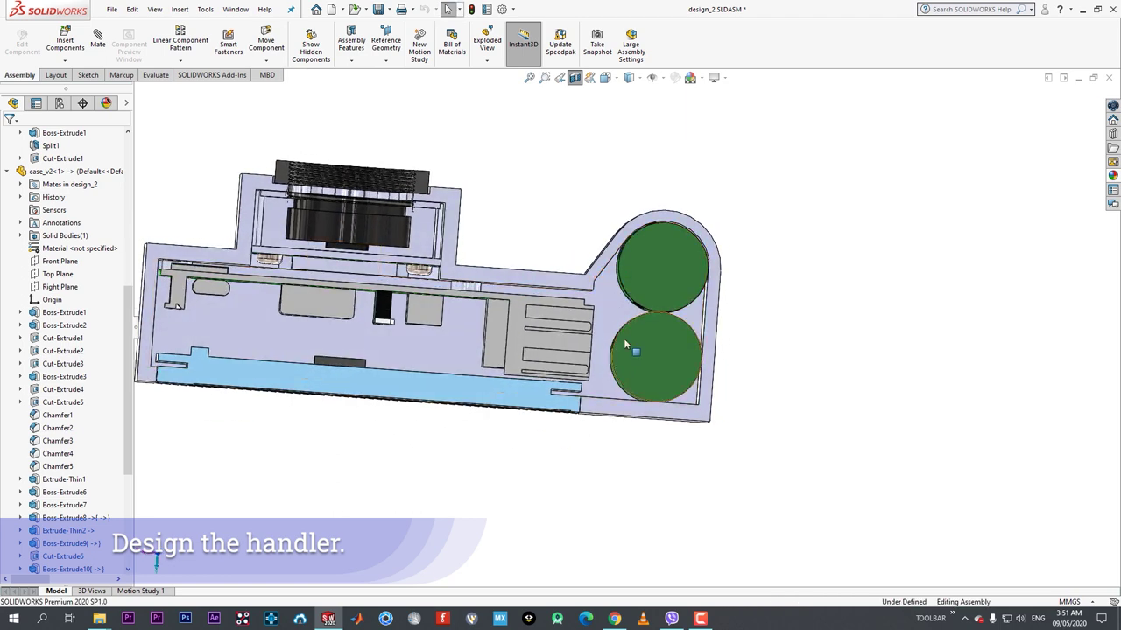
{"action": "middle_click_drag", "start_coordinate": [655, 286], "coordinate": [617, 289]}
{"action": "left_click", "coordinate": [617, 289]}
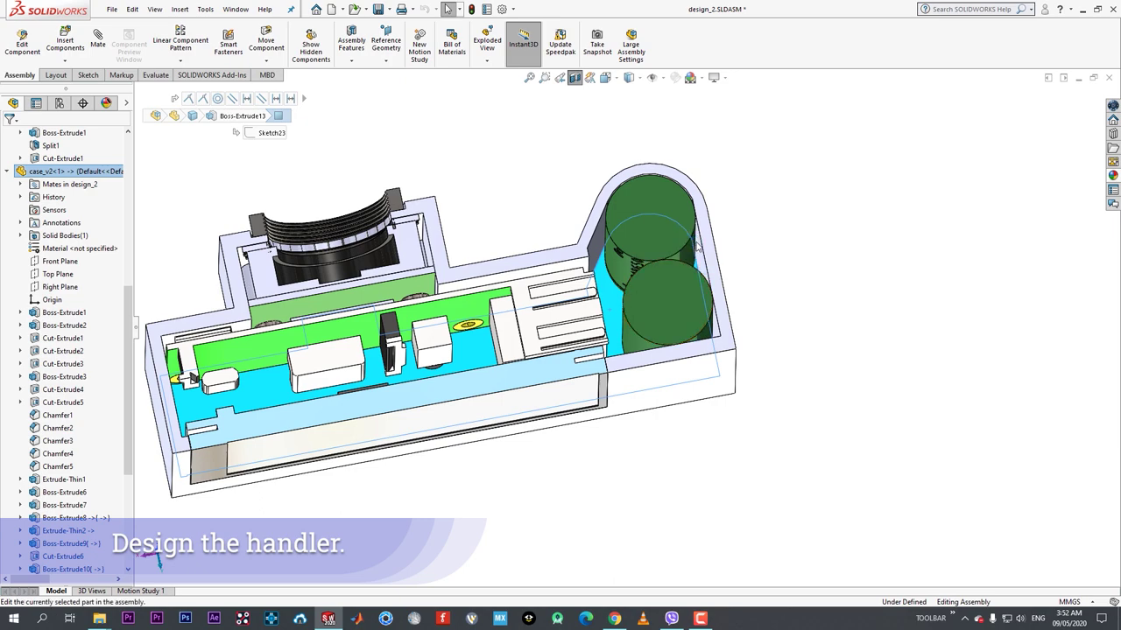
{"action": "key", "text": "space"}
{"action": "left_click", "coordinate": [610, 376]}
{"action": "scroll", "coordinate": [969, 395], "scroll_direction": "down", "scroll_amount": 1}
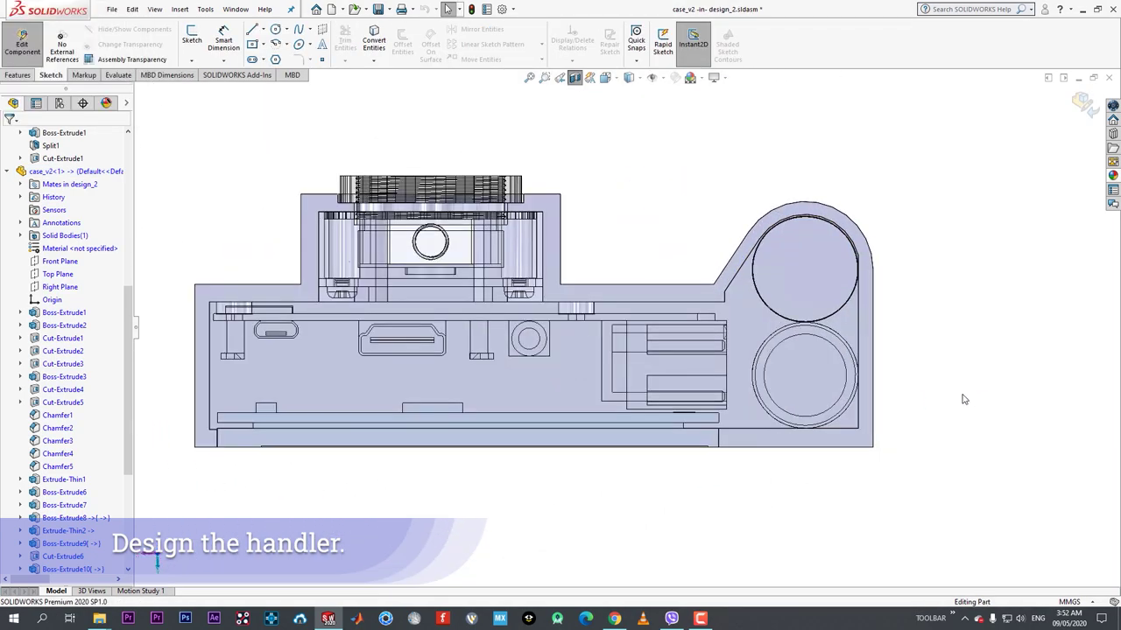
{"action": "key", "text": "s"}
{"action": "left_click", "coordinate": [750, 432]}
- Sketch a vertical line between the USB ports and the batteries, from the inner floor edge up to the handle's slanted inner wall
{"action": "key", "text": "l"}
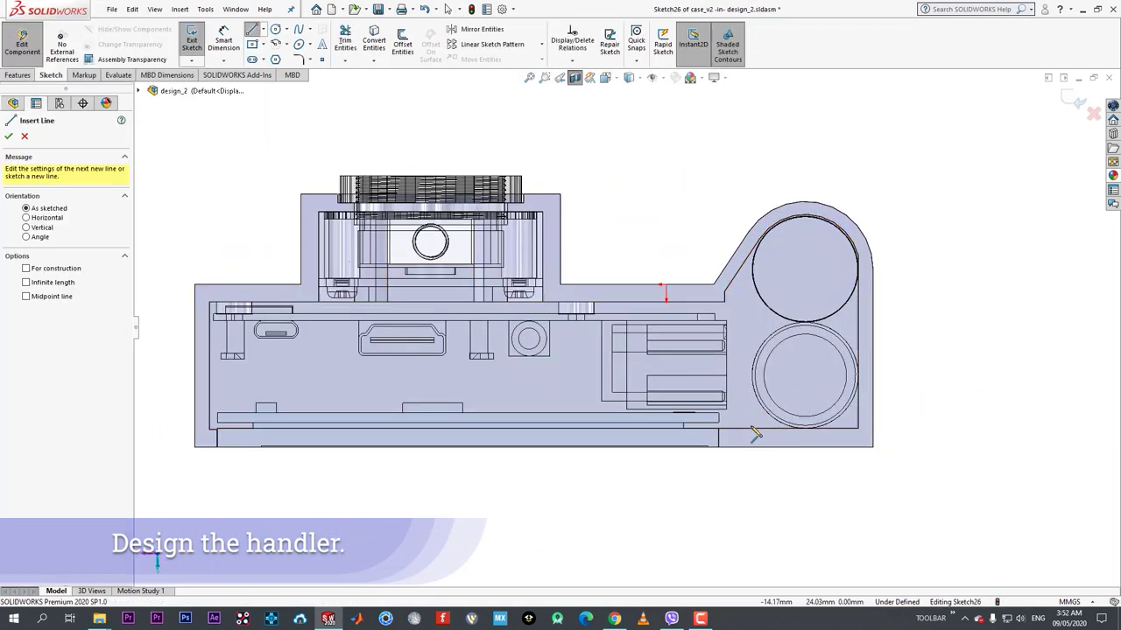
{"action": "left_click", "coordinate": [751, 428]}
{"action": "left_click", "coordinate": [745, 261]}
{"action": "right_click", "coordinate": [745, 261]}
{"action": "left_click", "coordinate": [773, 271]}
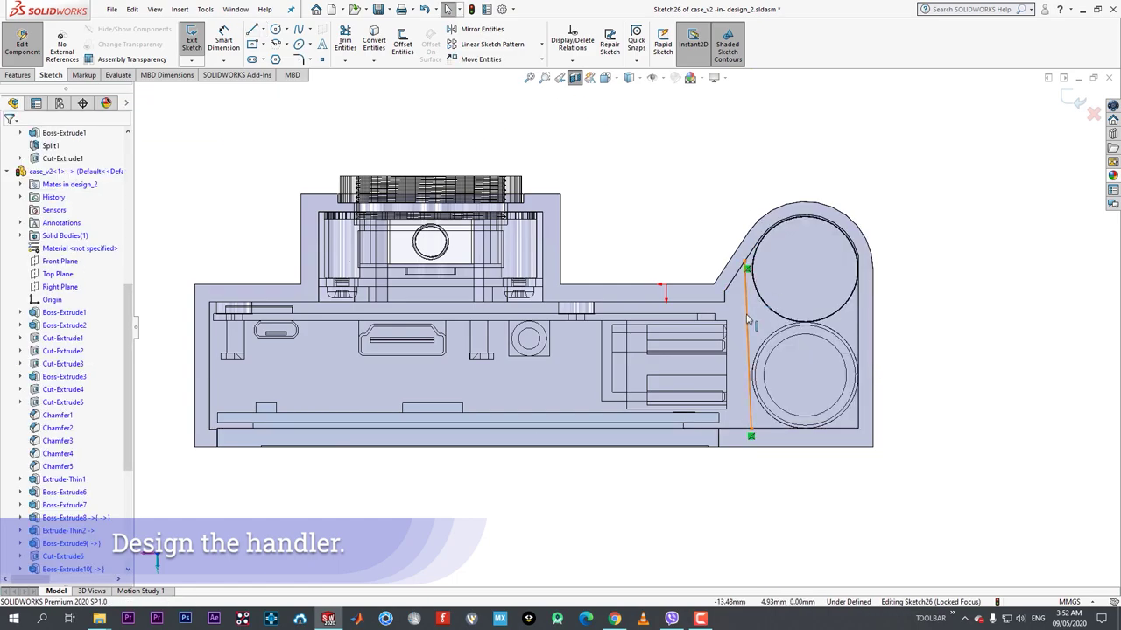
{"action": "left_click", "coordinate": [748, 323]}
{"action": "left_click", "coordinate": [799, 265]}
{"action": "left_click", "coordinate": [954, 360]}
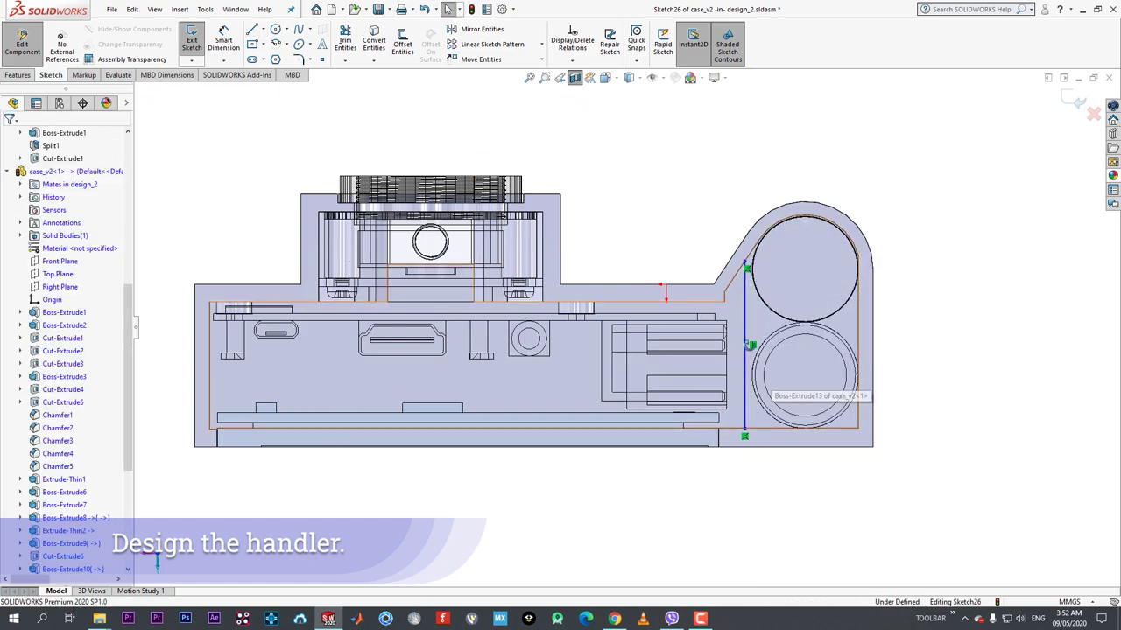
- Close the line sketch, return to the assembly and turn off the section view
{"action": "middle_click_drag", "start_coordinate": [750, 346], "coordinate": [648, 263]}
{"action": "scroll", "coordinate": [774, 366], "scroll_direction": "down", "scroll_amount": 2}
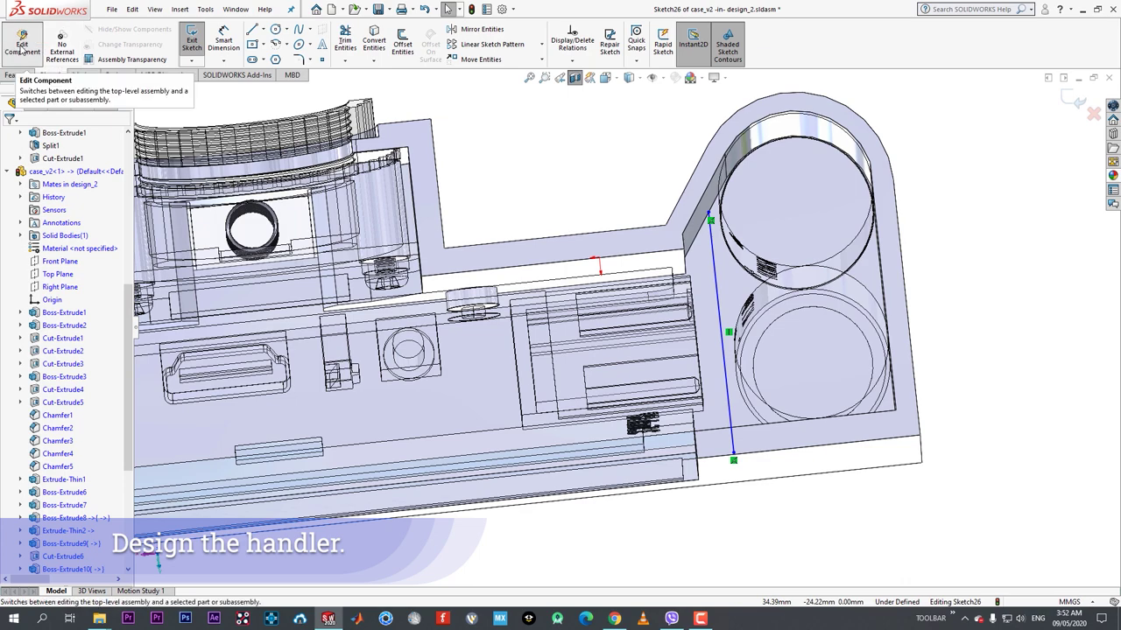
{"action": "left_click", "coordinate": [21, 45]}
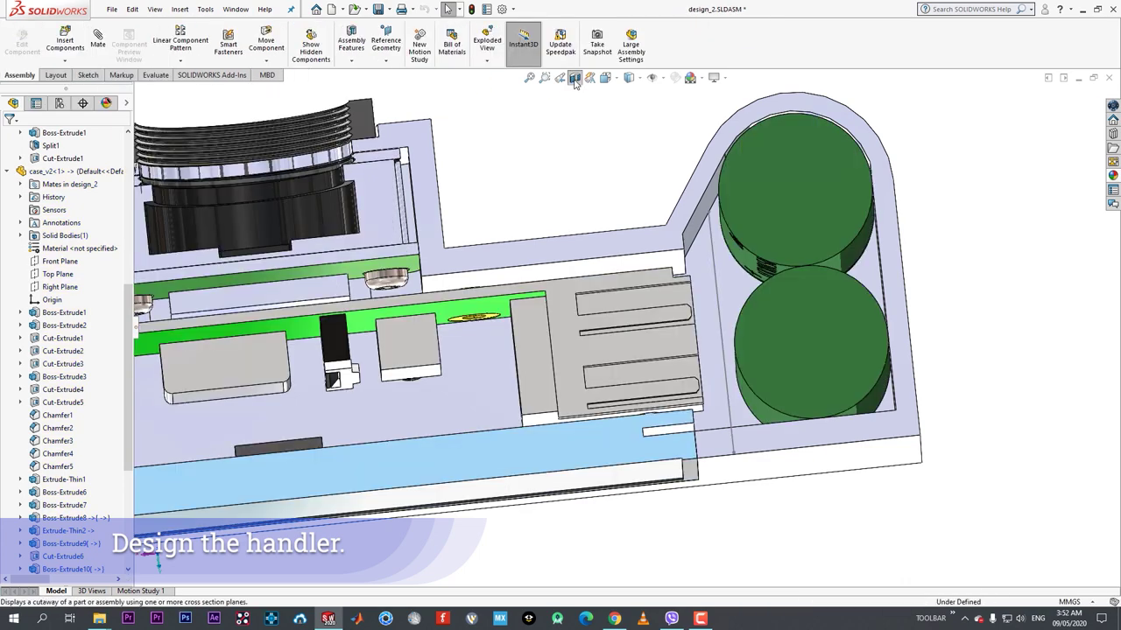
{"action": "left_click", "coordinate": [574, 78]}
- Slide the two batteries lengthwise within the handle by different amounts
{"action": "middle_click_drag", "start_coordinate": [773, 243], "coordinate": [782, 333]}
{"action": "scroll", "coordinate": [613, 330], "scroll_direction": "up", "scroll_amount": 3}
{"action": "middle_click_drag", "start_coordinate": [504, 352], "coordinate": [595, 167]}
{"action": "scroll", "coordinate": [513, 157], "scroll_direction": "down", "scroll_amount": 2}
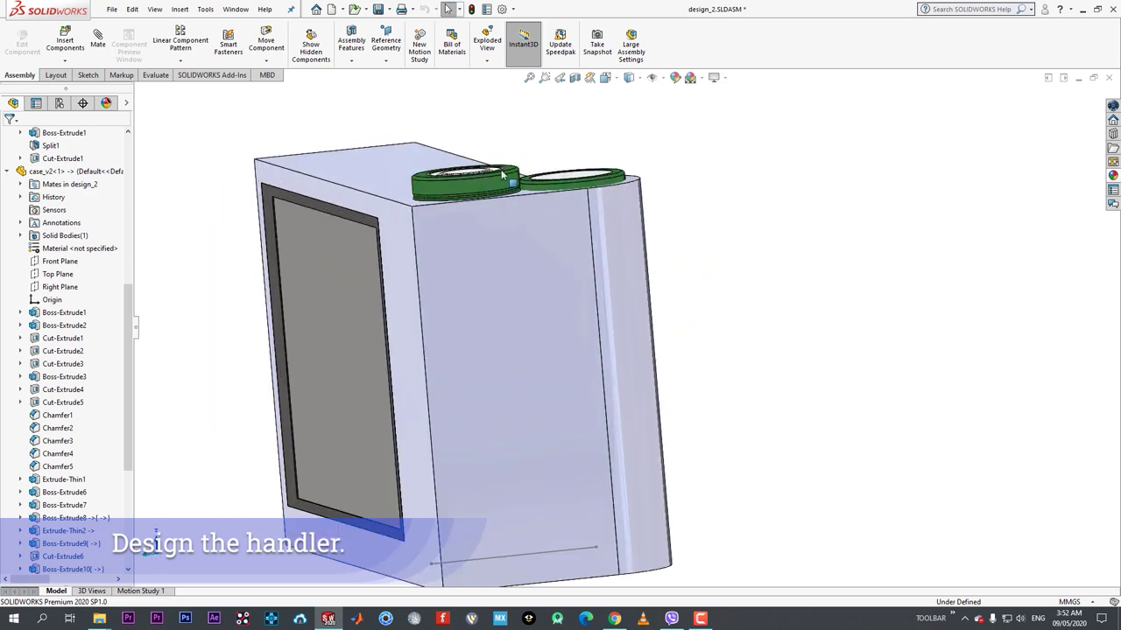
{"action": "left_click_drag", "start_coordinate": [509, 179], "coordinate": [482, 236]}
{"action": "left_click_drag", "start_coordinate": [552, 178], "coordinate": [572, 109]}
{"action": "left_click", "coordinate": [713, 195]}
- Examine the unsectioned case from all sides, checking the handle, the screen face and the batteries sticking out of the handle's end
{"action": "scroll", "coordinate": [525, 184], "scroll_direction": "down", "scroll_amount": 2}
{"action": "scroll", "coordinate": [570, 239], "scroll_direction": "up", "scroll_amount": 3}
{"action": "middle_click_drag", "start_coordinate": [570, 238], "coordinate": [878, 333]}
{"action": "middle_click_drag", "start_coordinate": [735, 419], "coordinate": [583, 427]}
{"action": "right_click", "coordinate": [584, 426]}
{"action": "left_click", "coordinate": [626, 434]}
{"action": "middle_click_drag", "start_coordinate": [805, 404], "coordinate": [576, 321]}
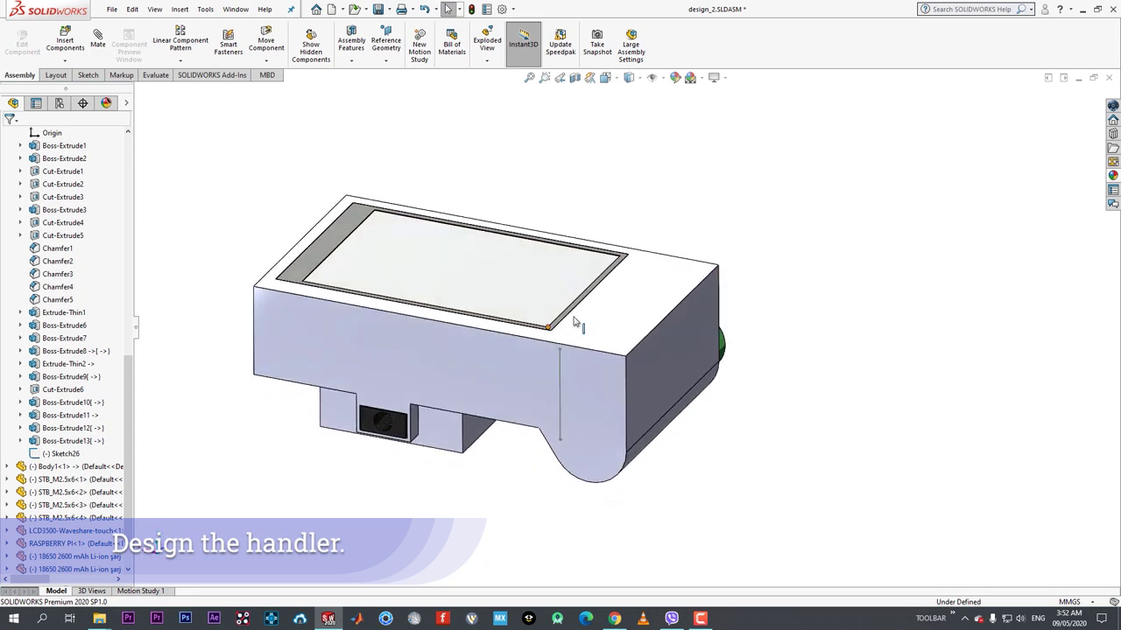
{"action": "left_click", "coordinate": [601, 421]}
{"action": "left_click", "coordinate": [685, 462]}
{"action": "middle_click_drag", "start_coordinate": [499, 450], "coordinate": [645, 443]}
{"action": "scroll", "coordinate": [676, 363], "scroll_direction": "up", "scroll_amount": 4}
{"action": "scroll", "coordinate": [676, 363], "scroll_direction": "down", "scroll_amount": 4}
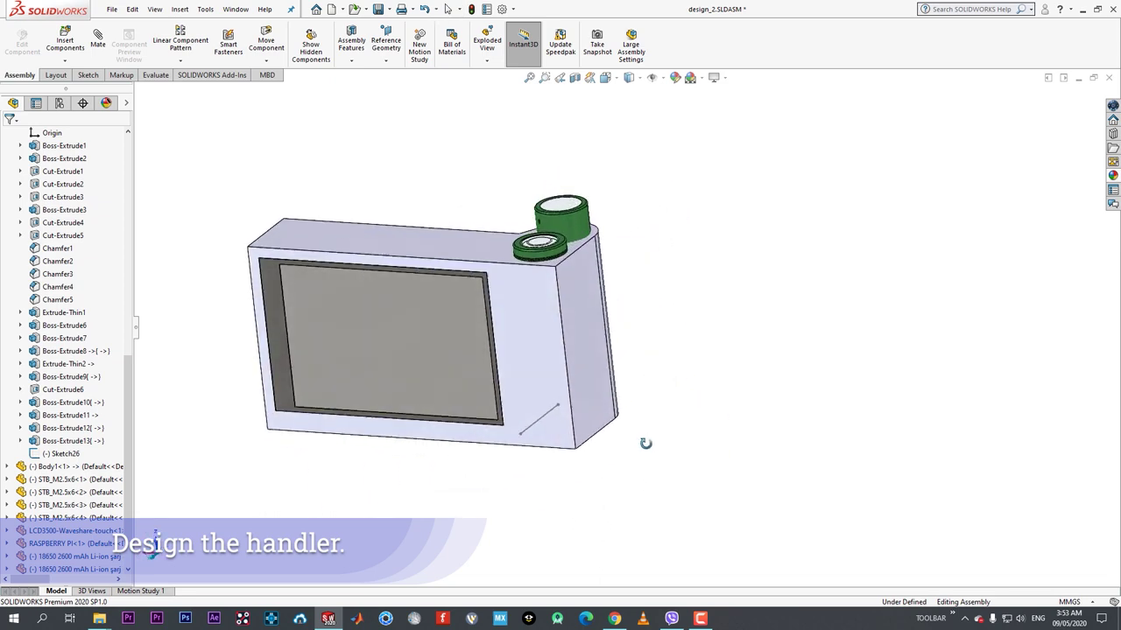
{"action": "scroll", "coordinate": [554, 361], "scroll_direction": "down", "scroll_amount": 1}
{"action": "left_click", "coordinate": [539, 372]}
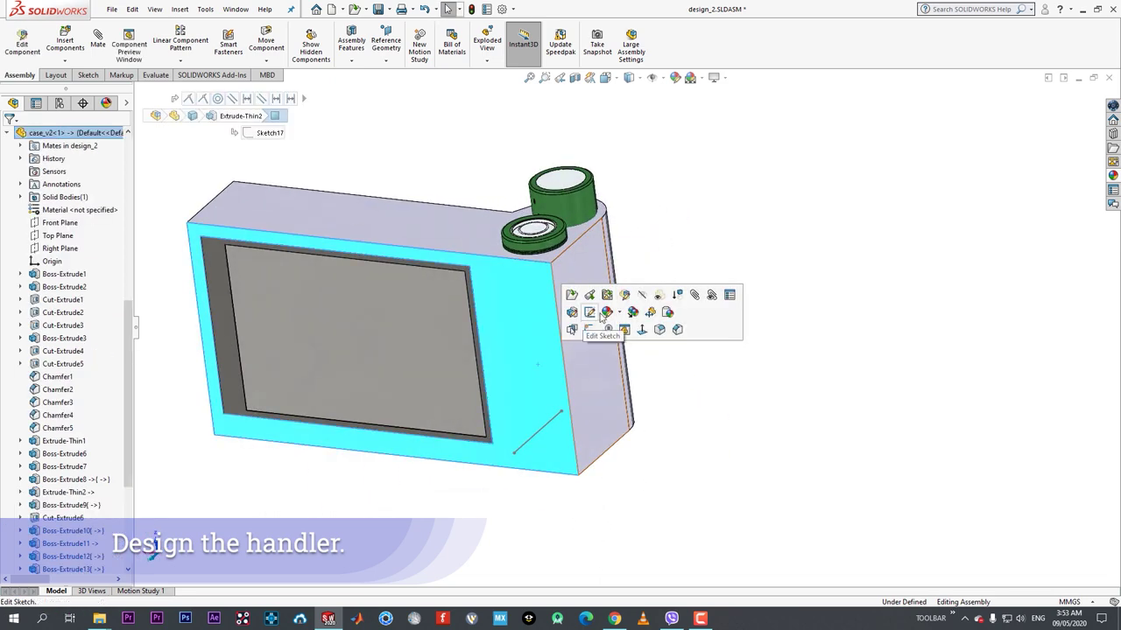
{"action": "scroll", "coordinate": [620, 350], "scroll_direction": "up", "scroll_amount": 3}
{"action": "left_click", "coordinate": [570, 192]}
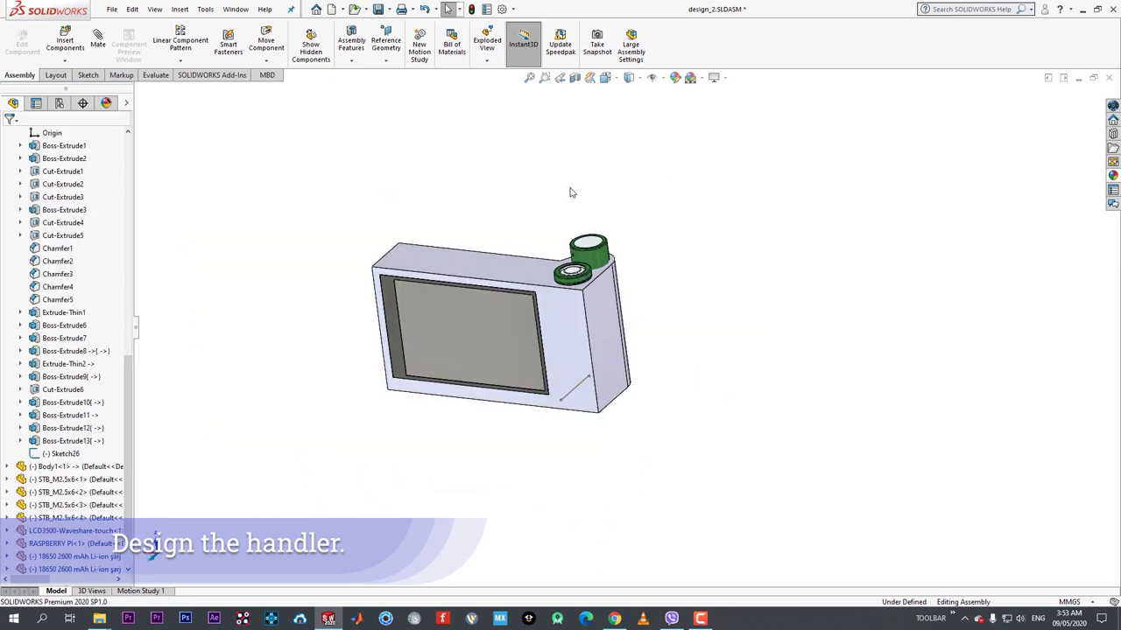
- Try to section the assembly along PLANE2
{"action": "scroll", "coordinate": [52, 543], "scroll_direction": "down", "scroll_amount": 2}
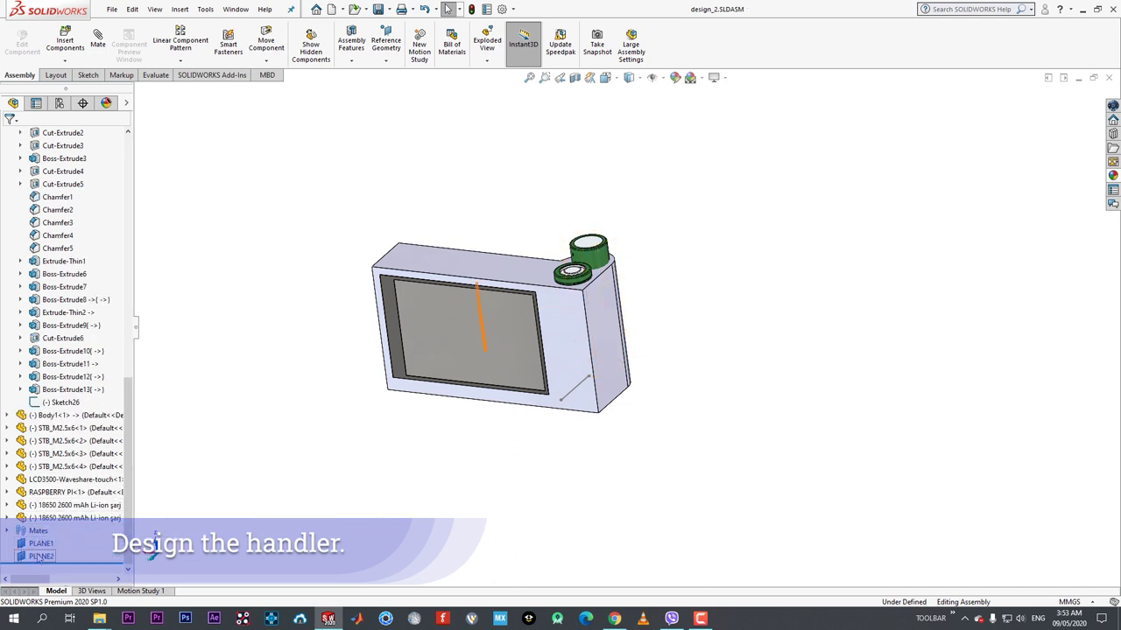
{"action": "left_click", "coordinate": [40, 557]}
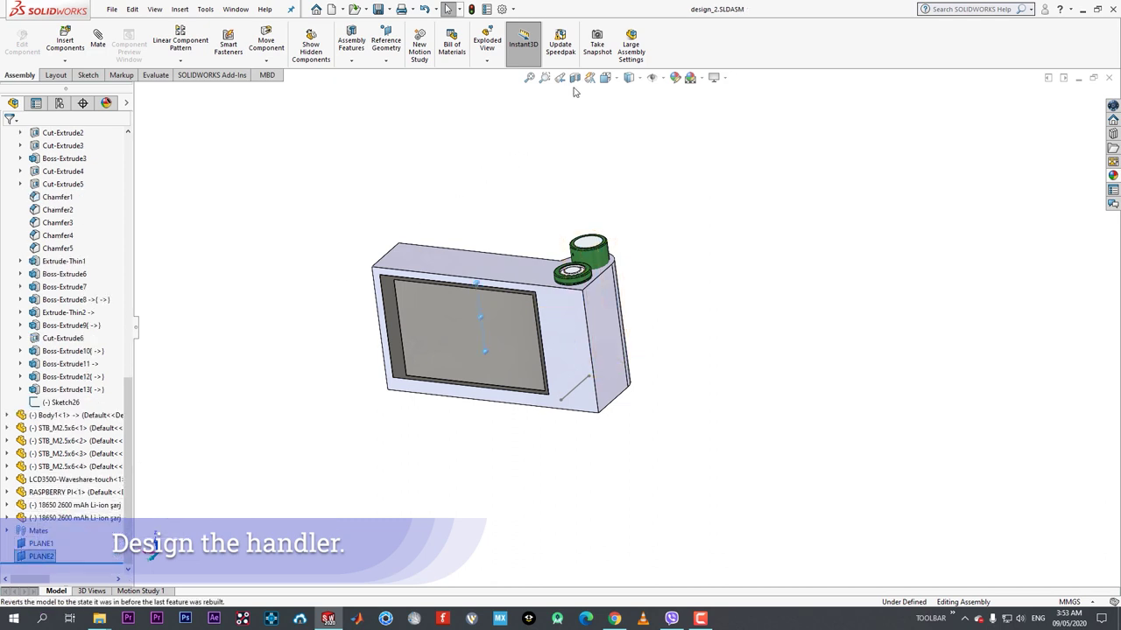
{"action": "left_click", "coordinate": [574, 78]}
{"action": "left_click", "coordinate": [8, 138]}
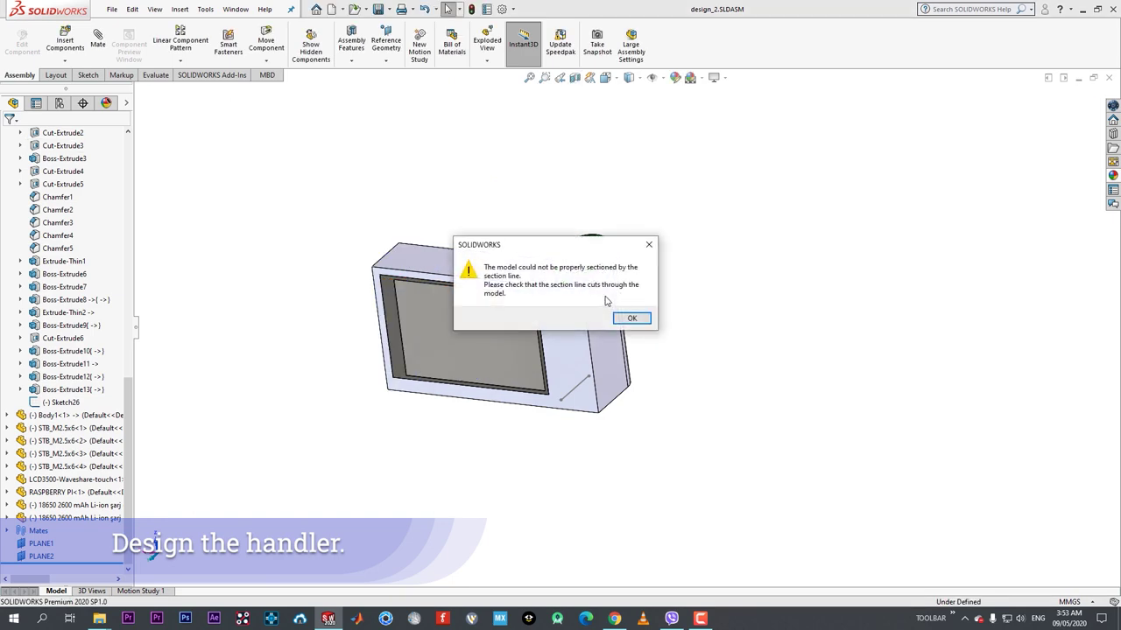
{"action": "left_click", "coordinate": [647, 247]}
{"action": "scroll", "coordinate": [128, 348], "scroll_direction": "up", "scroll_amount": 10}
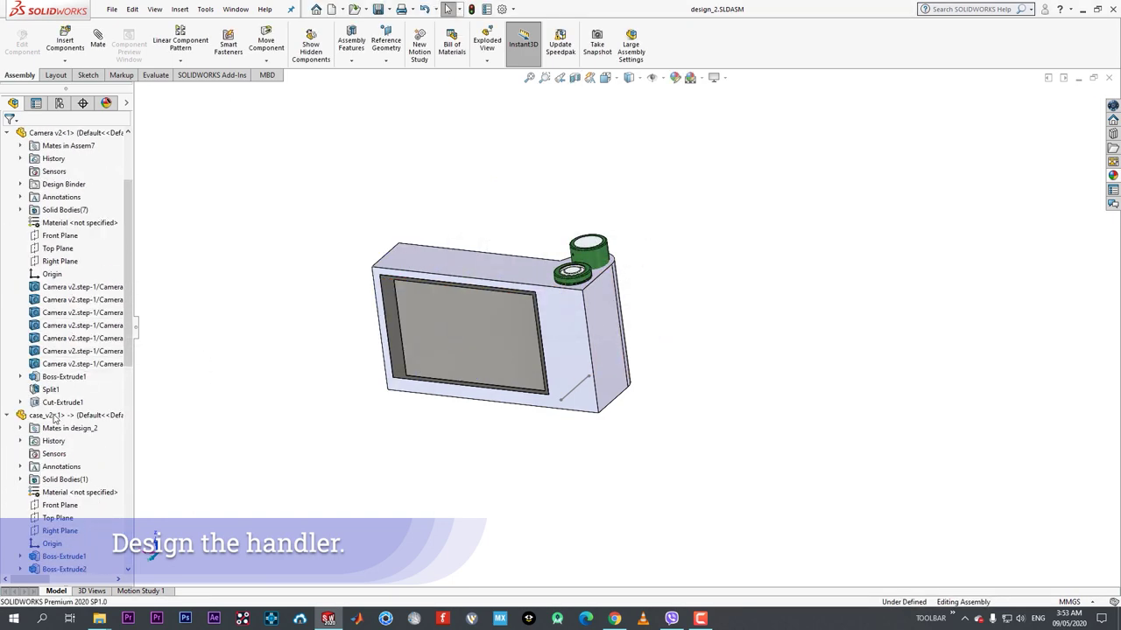
- Try to create a section view of the assembly through the Camera v2 component's Right Plane
{"action": "left_click", "coordinate": [58, 260]}
{"action": "left_click", "coordinate": [575, 79]}
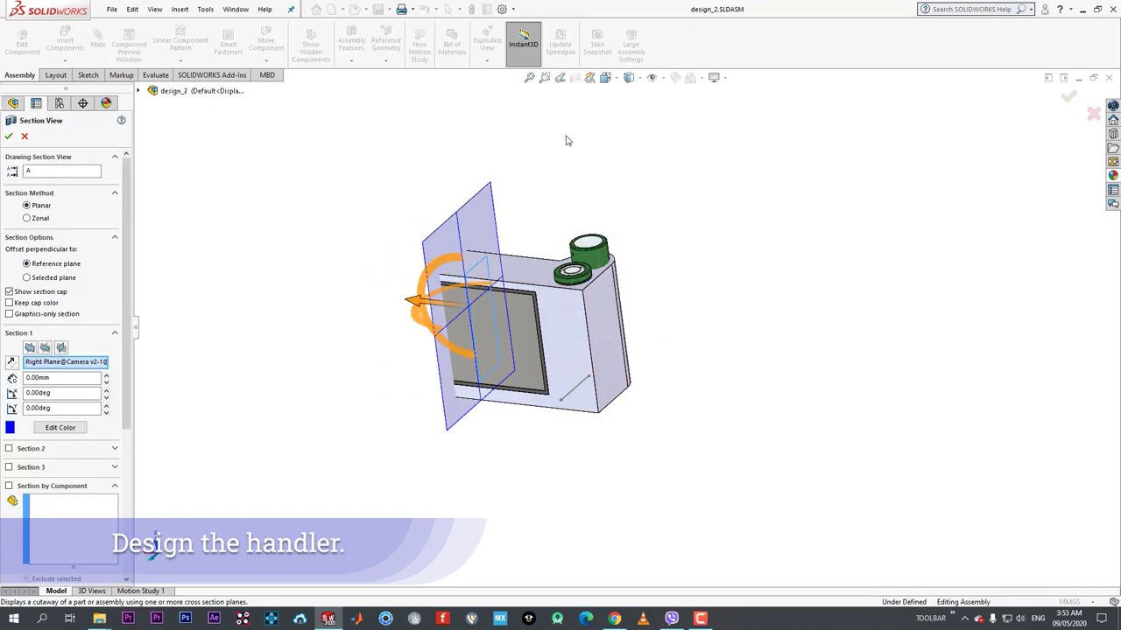
{"action": "left_click", "coordinate": [8, 138]}
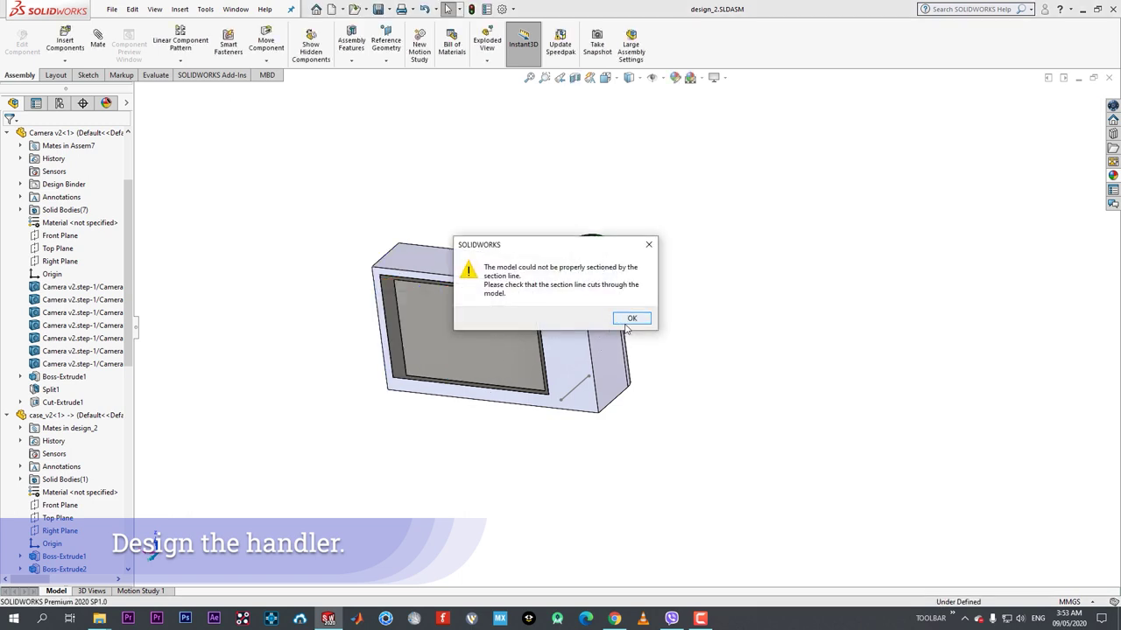
{"action": "left_click", "coordinate": [630, 318]}
{"action": "left_click", "coordinate": [62, 261]}
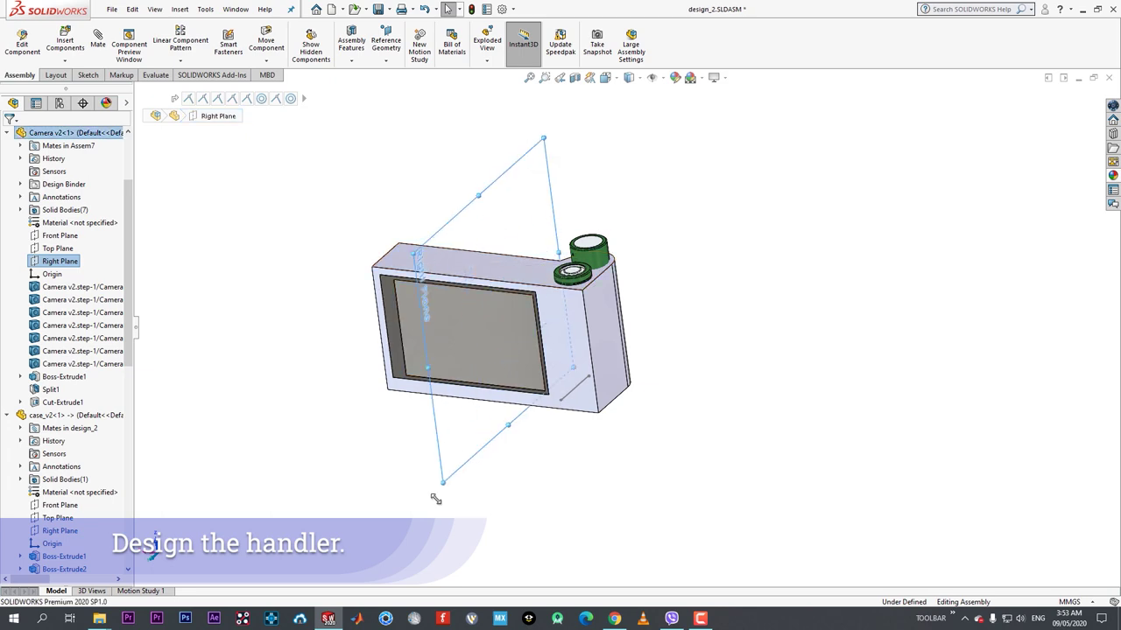
{"action": "middle_click_drag", "start_coordinate": [551, 410], "coordinate": [584, 411]}
{"action": "left_click", "coordinate": [574, 77]}
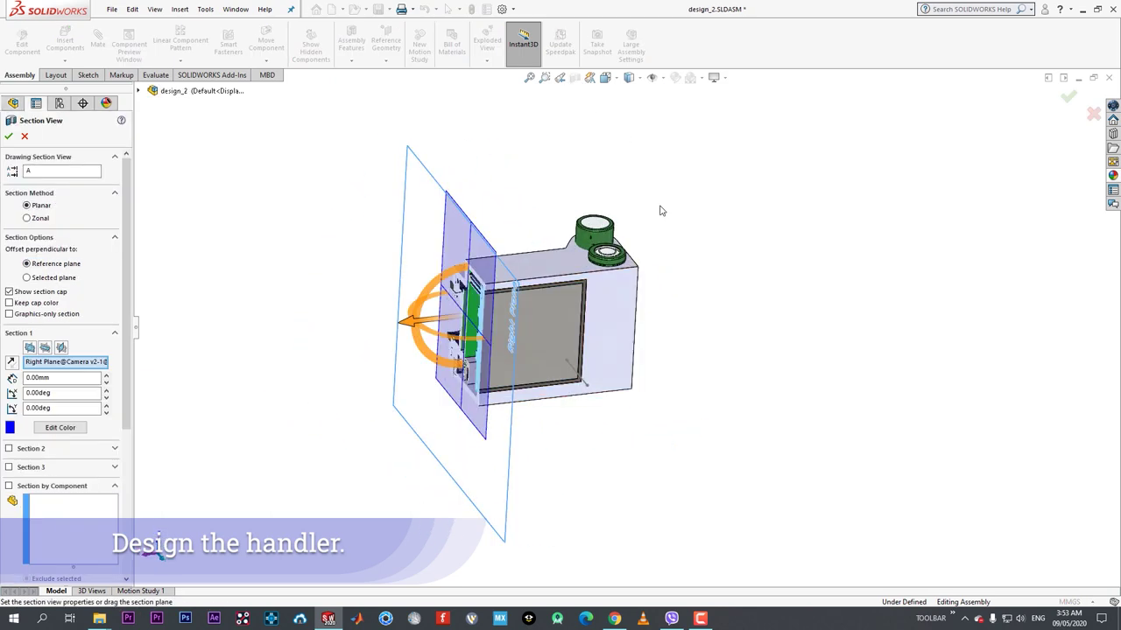
{"action": "left_click", "coordinate": [9, 136]}
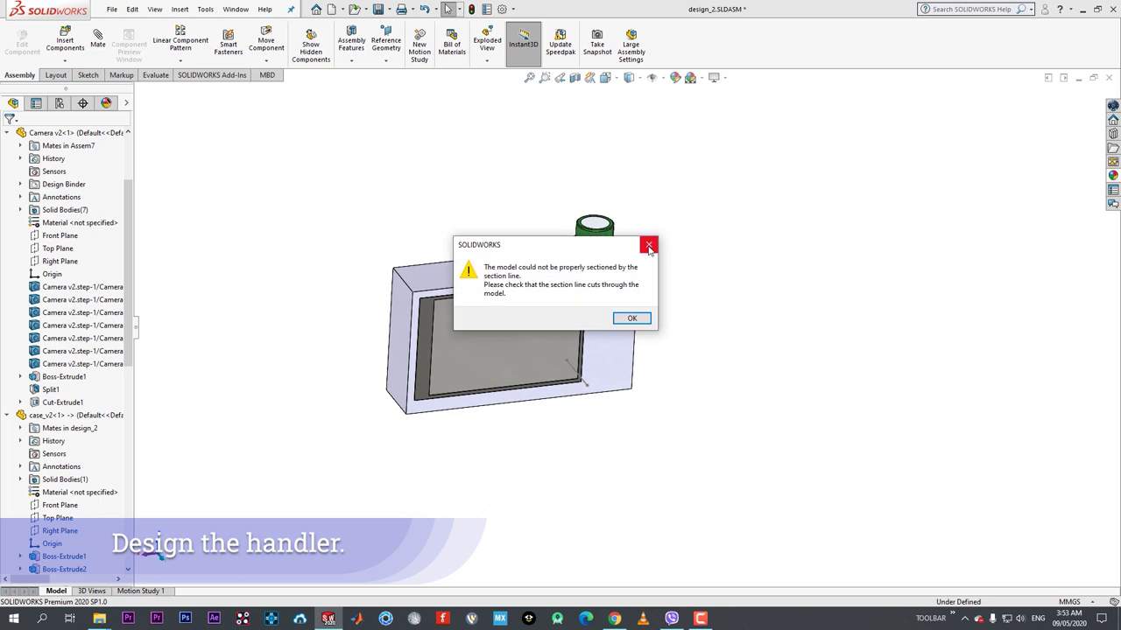
{"action": "left_click", "coordinate": [633, 318]}
{"action": "left_click", "coordinate": [54, 263]}
{"action": "middle_click_drag", "start_coordinate": [552, 272], "coordinate": [503, 276]}
{"action": "left_click", "coordinate": [574, 77]}
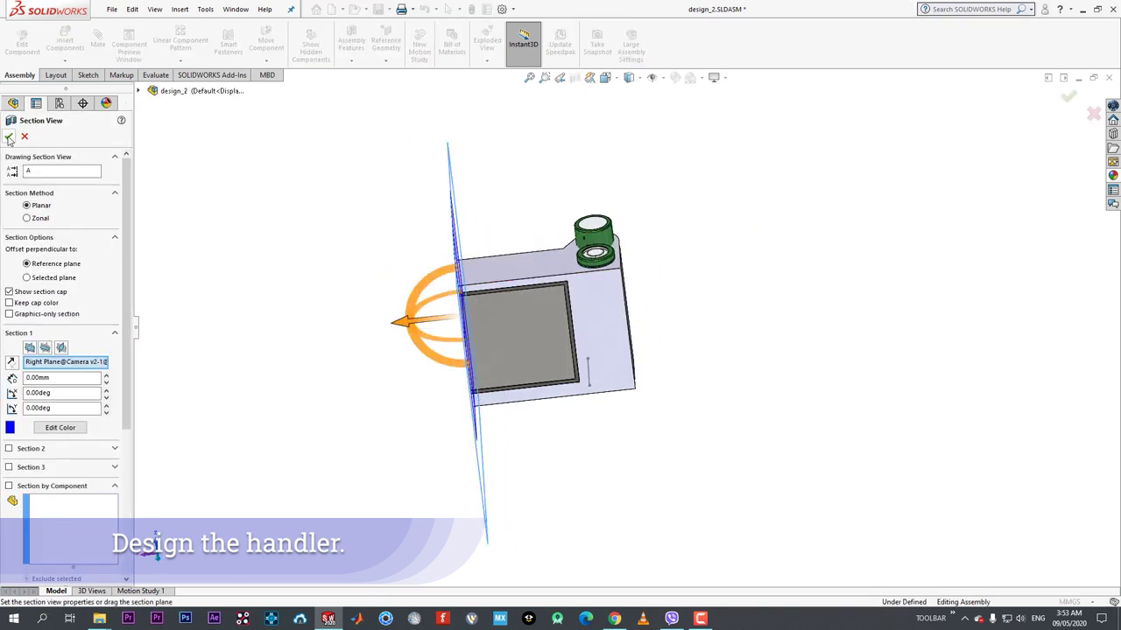
{"action": "left_click", "coordinate": [9, 137]}
{"action": "left_click", "coordinate": [649, 245]}
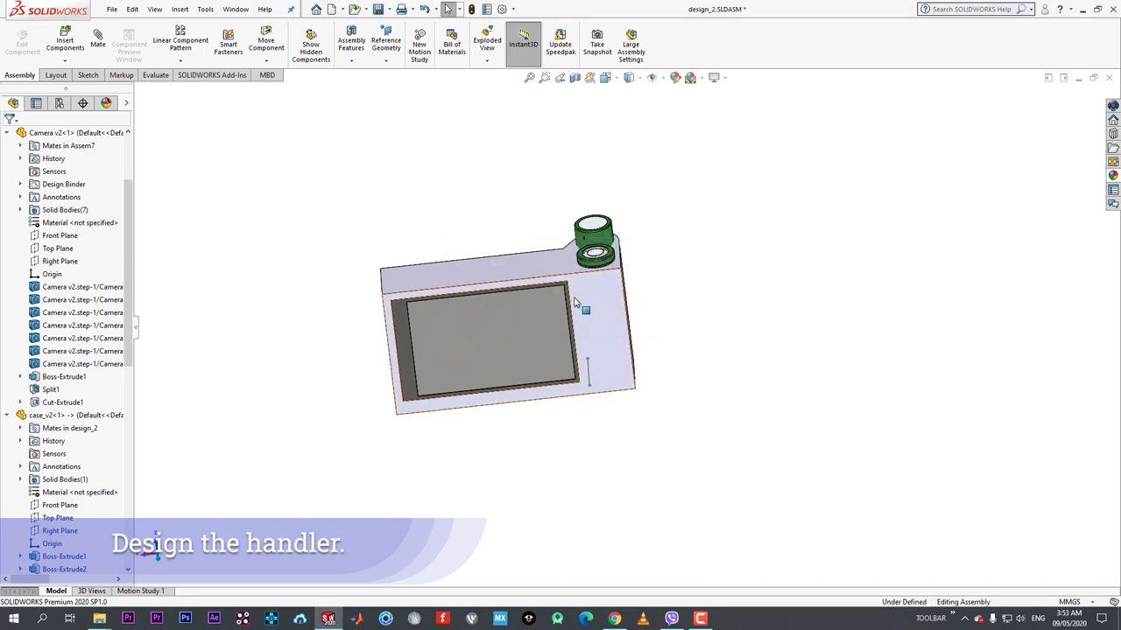
- Section the assembly at the side face of the raised lens block, reversing the cut direction
{"action": "middle_click_drag", "start_coordinate": [586, 360], "coordinate": [837, 393]}
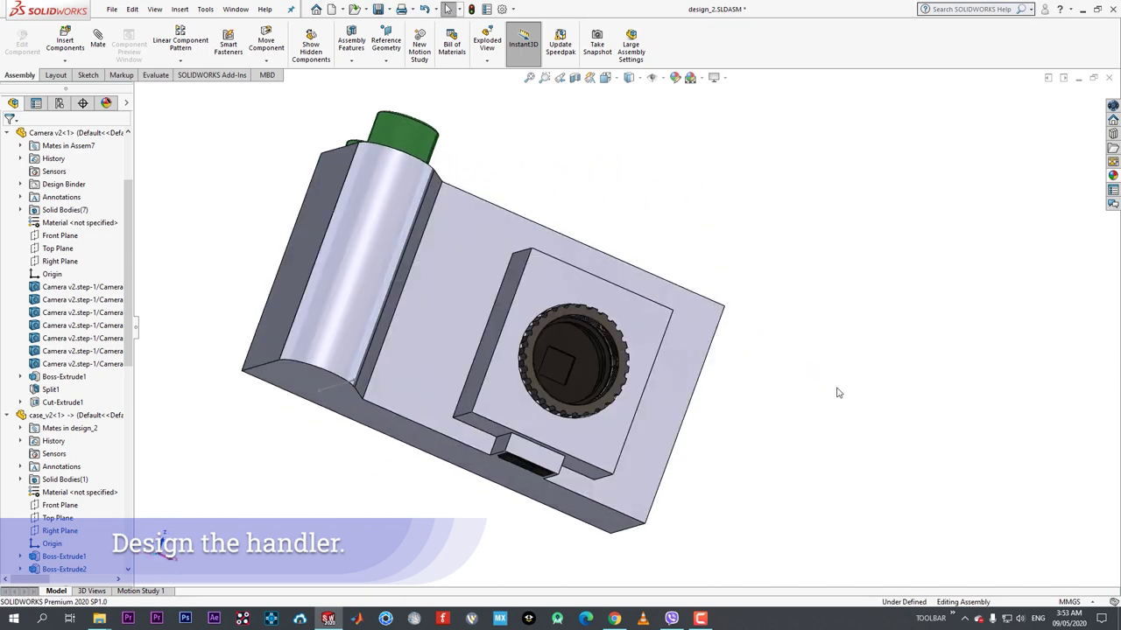
{"action": "left_click", "coordinate": [518, 273]}
{"action": "left_click", "coordinate": [574, 77]}
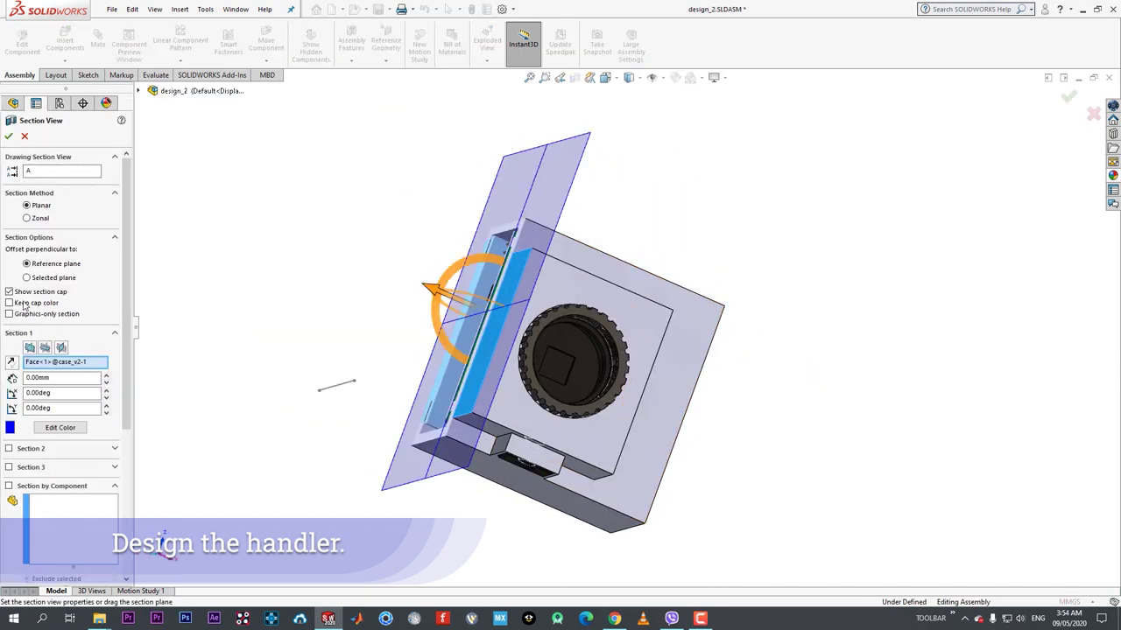
{"action": "left_click", "coordinate": [12, 361]}
{"action": "left_click", "coordinate": [9, 138]}
- Edit the case's single-line sketch and make its line tangent to the outer circular edge of the 18650 battery
{"action": "middle_click_drag", "start_coordinate": [502, 204], "coordinate": [343, 140]}
{"action": "scroll", "coordinate": [616, 269], "scroll_direction": "down", "scroll_amount": 3}
{"action": "middle_click_drag", "start_coordinate": [615, 269], "coordinate": [526, 403]}
{"action": "left_click", "coordinate": [496, 483]}
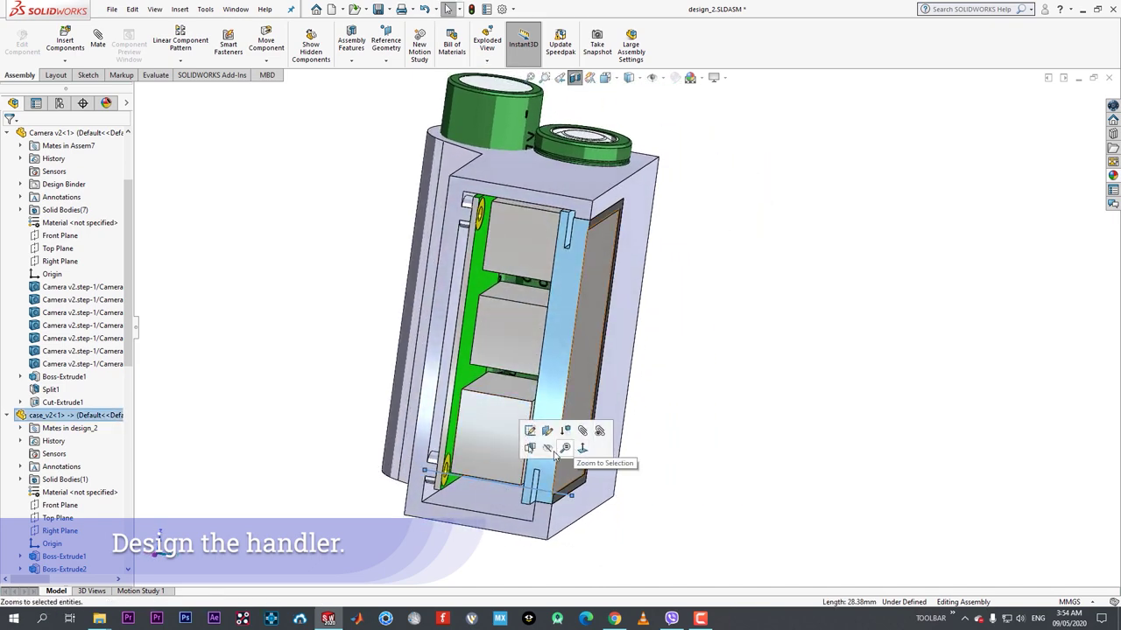
{"action": "left_click", "coordinate": [529, 431]}
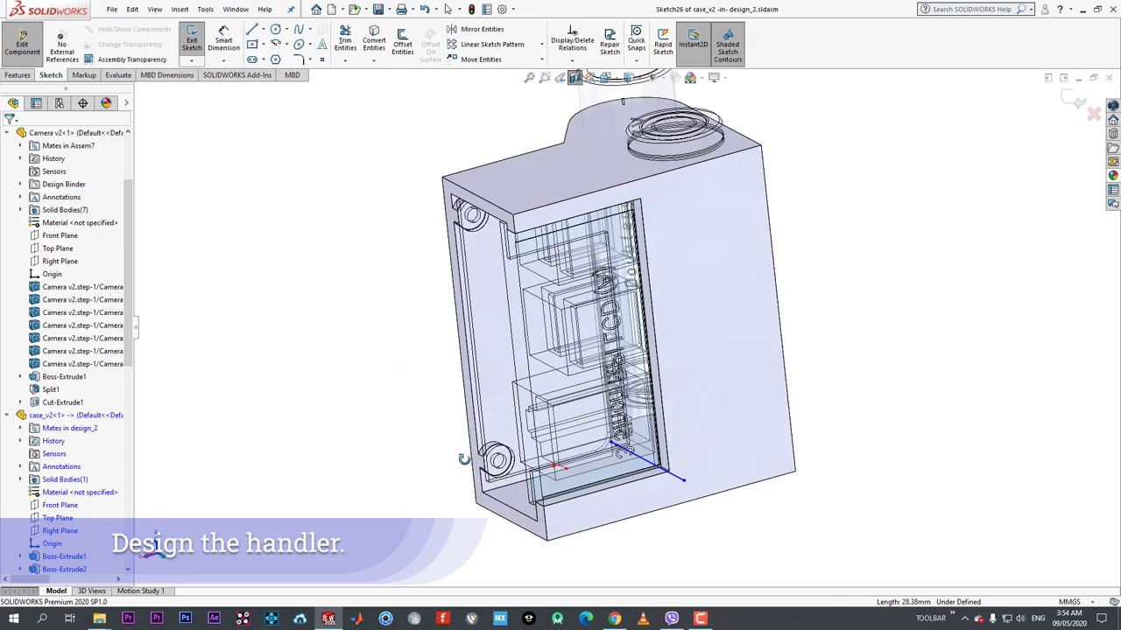
{"action": "mouse_move", "coordinate": [480, 544]}
{"action": "middle_mouse_down"}
{"action": "mouse_move", "coordinate": [495, 531]}
{"action": "mouse_move", "coordinate": [491, 515]}
{"action": "middle_mouse_up"}
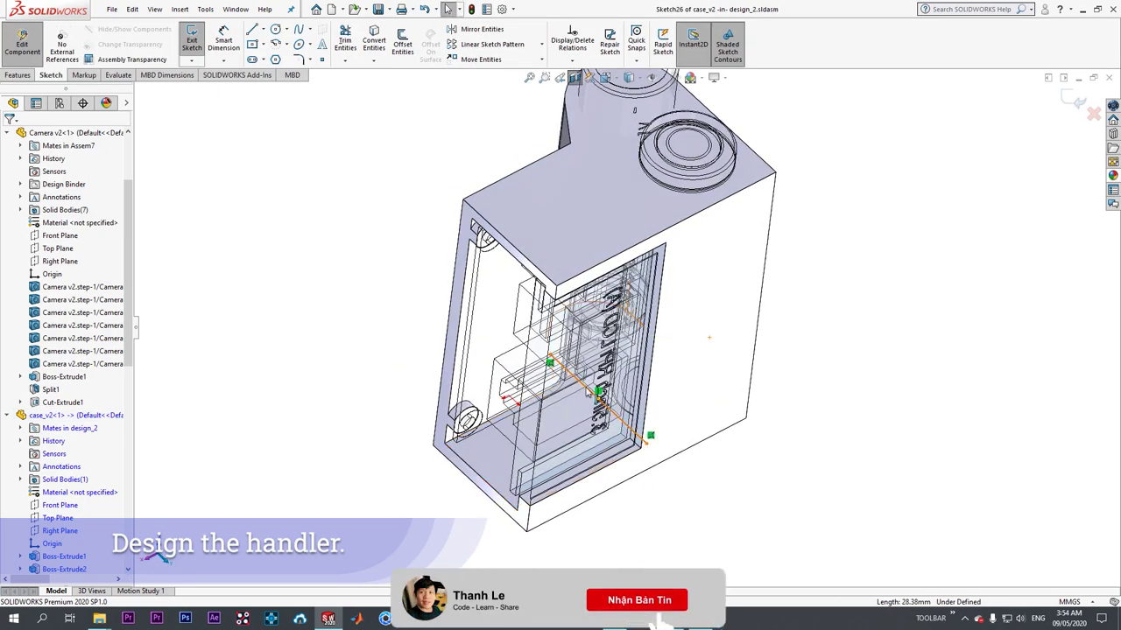
{"action": "left_click", "coordinate": [588, 392]}
{"action": "middle_click_drag", "start_coordinate": [588, 391], "coordinate": [641, 109]}
{"action": "left_click", "coordinate": [642, 110], "text": "ctrl"}
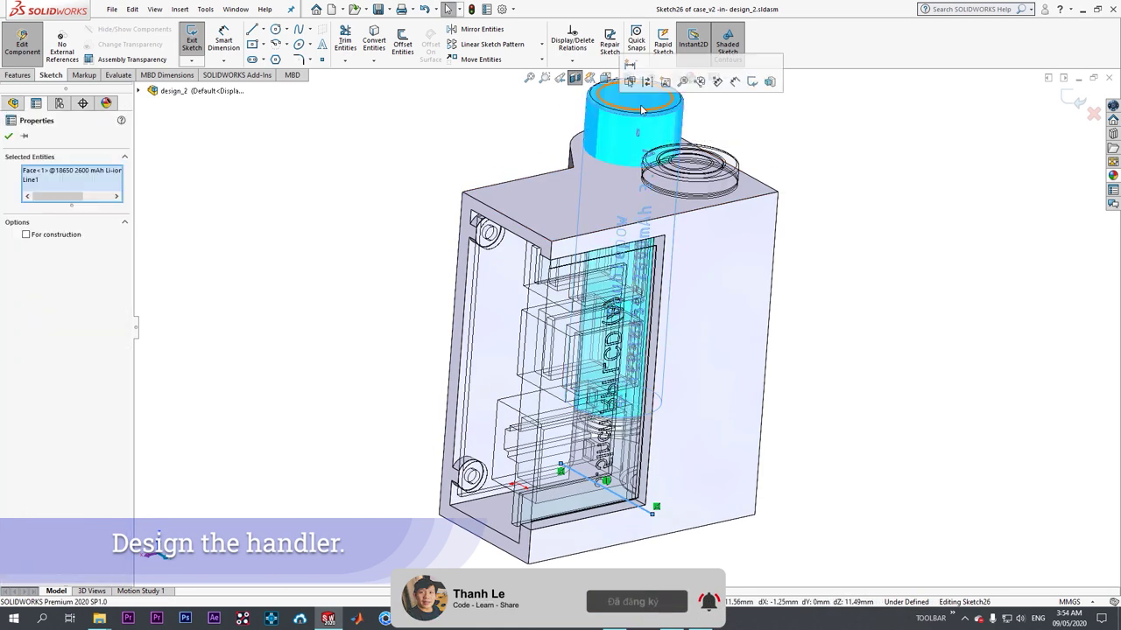
{"action": "left_click", "coordinate": [878, 240]}
{"action": "left_click", "coordinate": [616, 495], "text": "ctrl"}
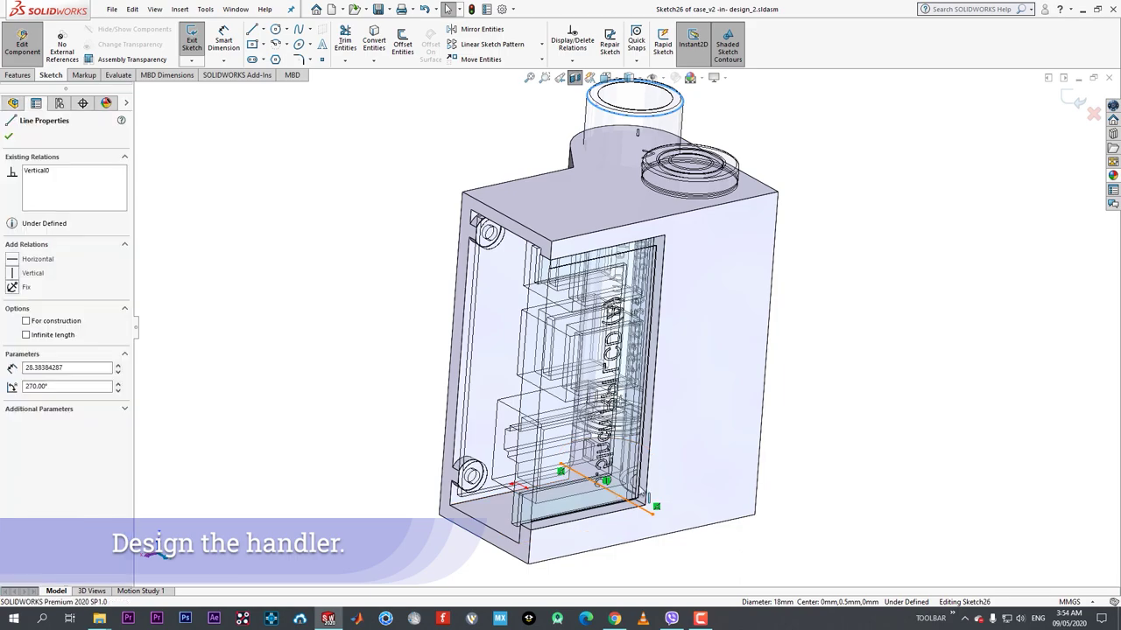
{"action": "left_click", "coordinate": [645, 445]}
{"action": "mouse_move", "coordinate": [673, 477]}
{"action": "middle_mouse_down"}
{"action": "mouse_move", "coordinate": [713, 537]}
{"action": "mouse_move", "coordinate": [713, 458]}
{"action": "mouse_move", "coordinate": [659, 458]}
{"action": "mouse_move", "coordinate": [692, 451]}
{"action": "mouse_move", "coordinate": [736, 411]}
{"action": "middle_mouse_up"}
{"action": "scroll", "coordinate": [661, 503], "scroll_direction": "down", "scroll_amount": 1}
{"action": "left_click", "coordinate": [19, 76]}
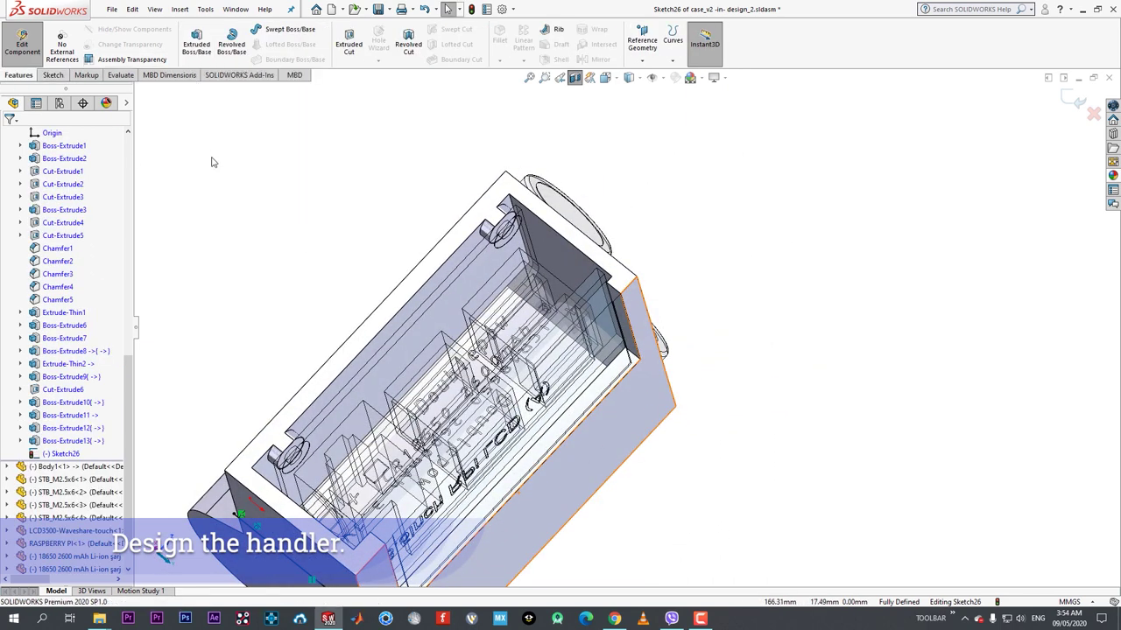
{"action": "left_click", "coordinate": [198, 48]}
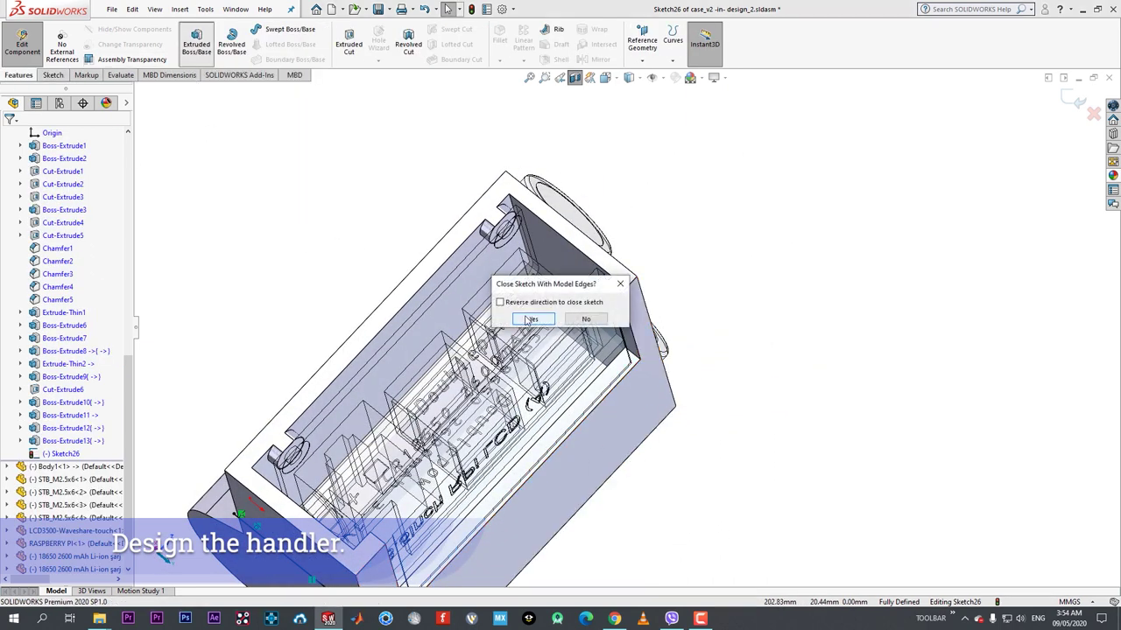
{"action": "left_click", "coordinate": [586, 319]}
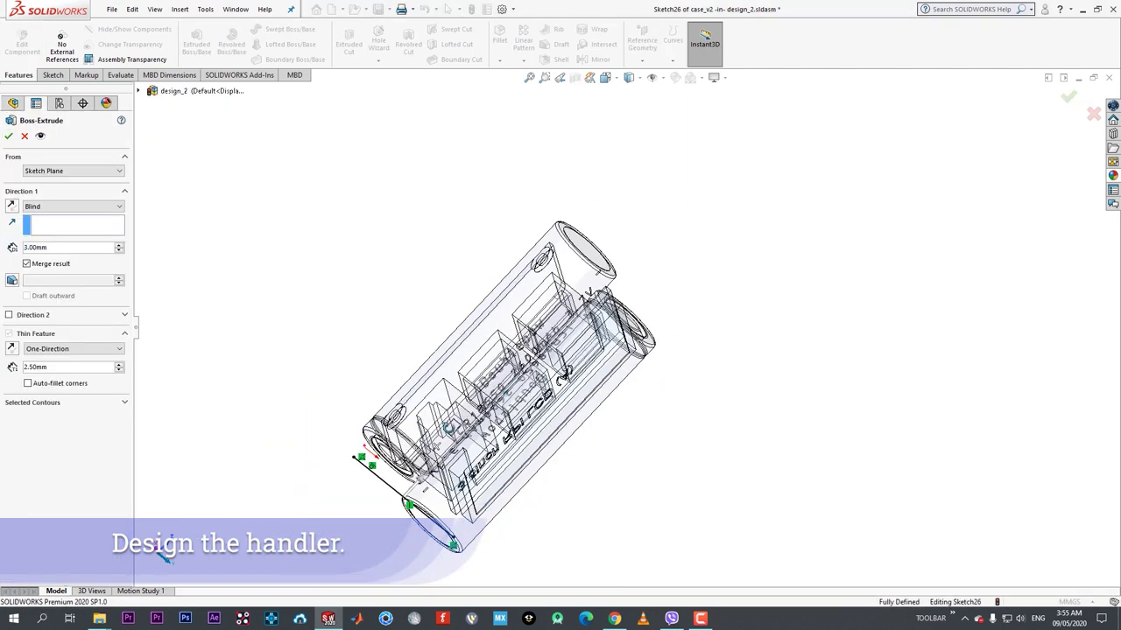
{"action": "left_click", "coordinate": [24, 136]}
{"action": "mouse_move", "coordinate": [462, 388]}
{"action": "middle_mouse_down"}
{"action": "mouse_move", "coordinate": [548, 298]}
{"action": "mouse_move", "coordinate": [420, 324]}
{"action": "middle_mouse_up"}
{"action": "left_click", "coordinate": [21, 44]}
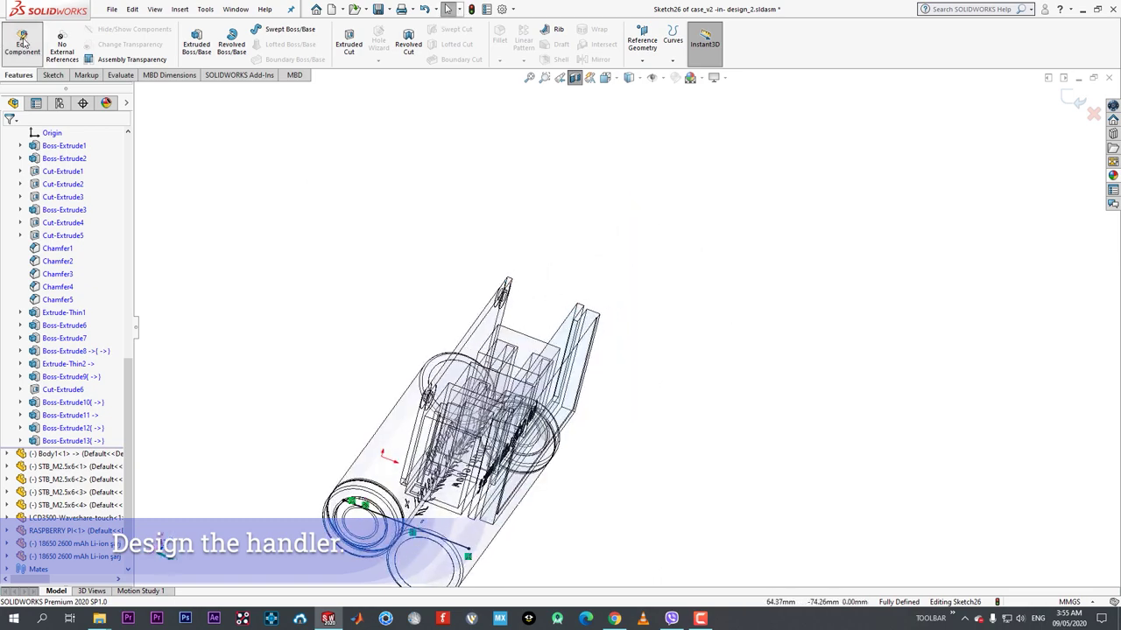
- Reopen the case's line sketch and draw three connected lines that close a narrow rectangle against the existing line
{"action": "left_click", "coordinate": [378, 517]}
{"action": "left_click", "coordinate": [411, 479]}
{"action": "scroll", "coordinate": [480, 536], "scroll_direction": "down", "scroll_amount": 2}
{"action": "middle_click_drag", "start_coordinate": [481, 536], "coordinate": [402, 479]}
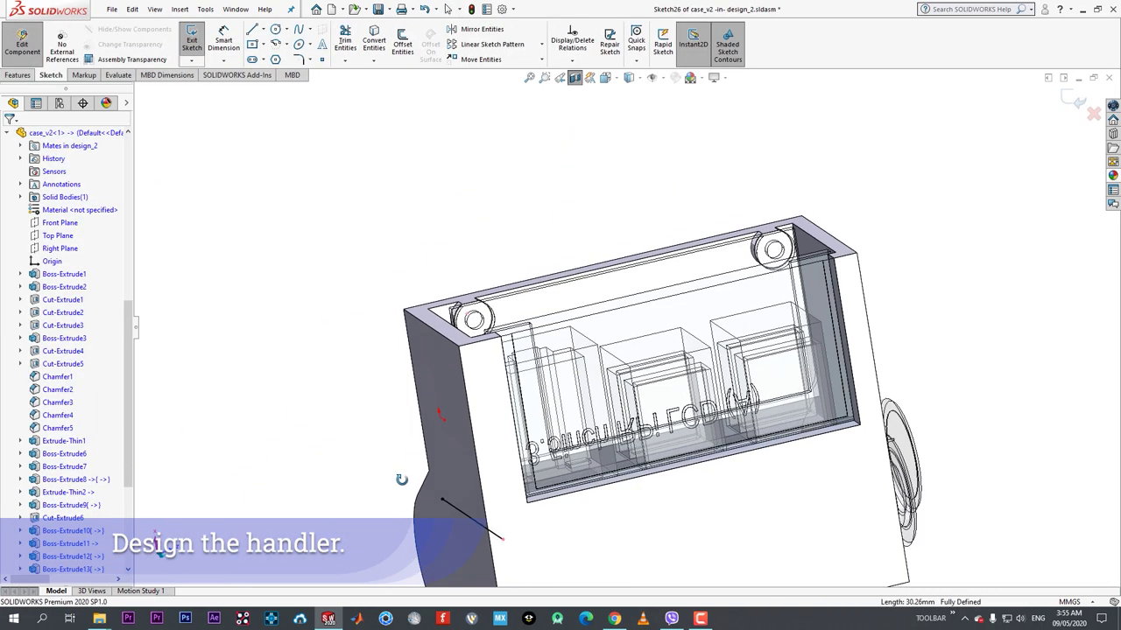
{"action": "scroll", "coordinate": [527, 414], "scroll_direction": "down", "scroll_amount": 4}
{"action": "key", "text": "l"}
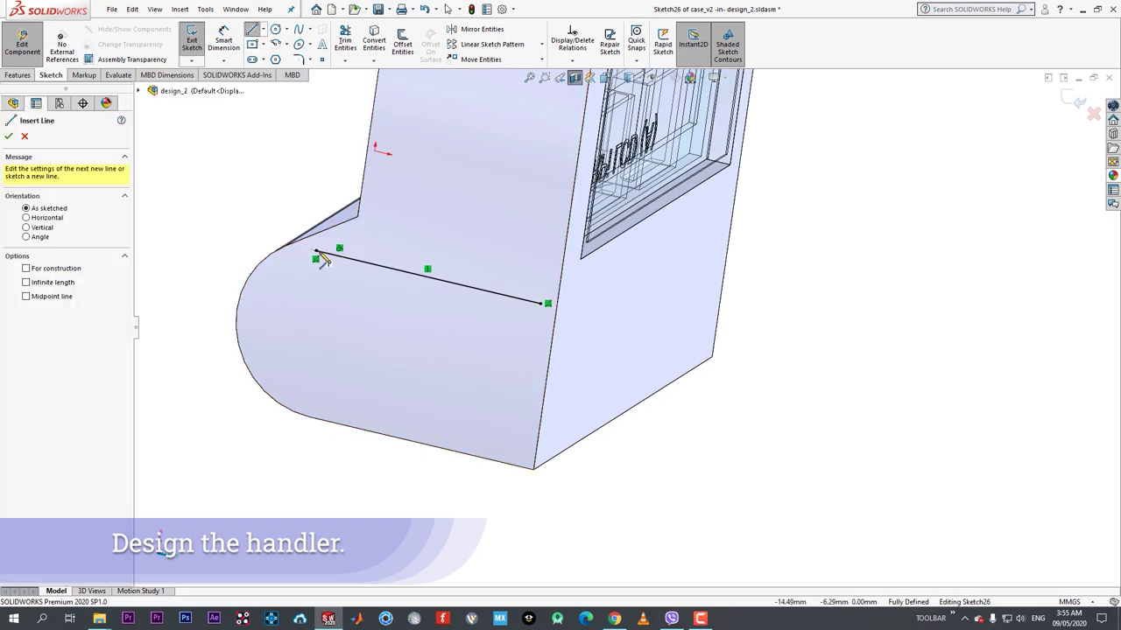
{"action": "left_click", "coordinate": [316, 250]}
{"action": "left_click", "coordinate": [317, 240]}
{"action": "left_click", "coordinate": [536, 290]}
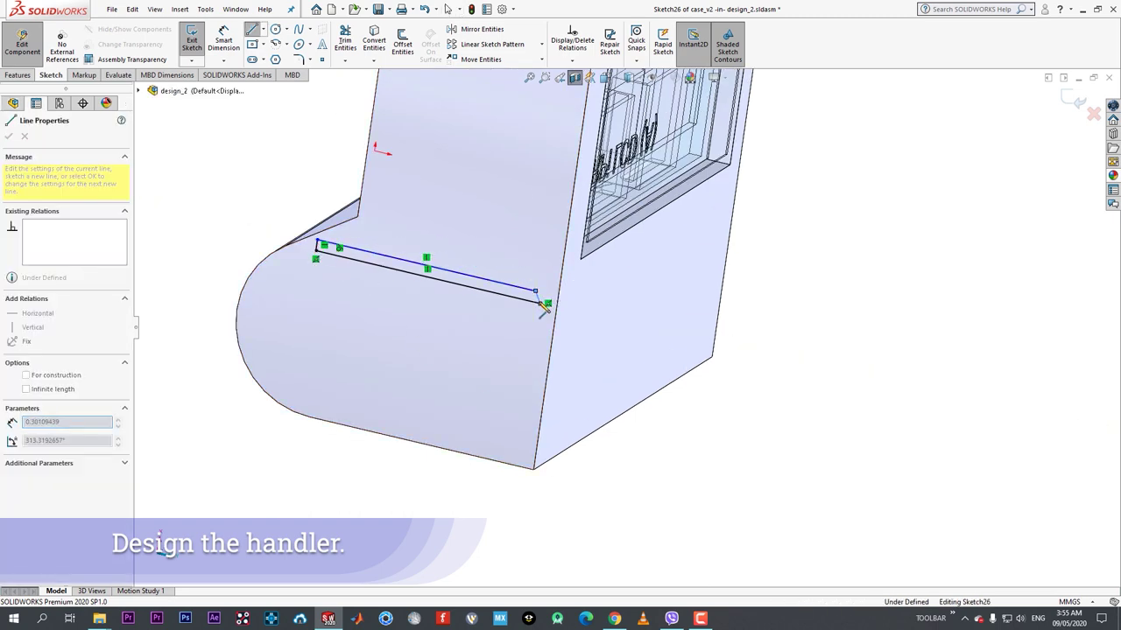
{"action": "left_click", "coordinate": [540, 303]}
{"action": "key", "text": "Escape"}
- Make the slanted short end line of the narrow rectangle perpendicular to its adjoining long side
{"action": "scroll", "coordinate": [533, 307], "scroll_direction": "down", "scroll_amount": 4}
{"action": "left_click", "coordinate": [537, 298]}
{"action": "left_click", "coordinate": [545, 291], "text": "ctrl"}
{"action": "left_click", "coordinate": [544, 288], "text": "ctrl"}
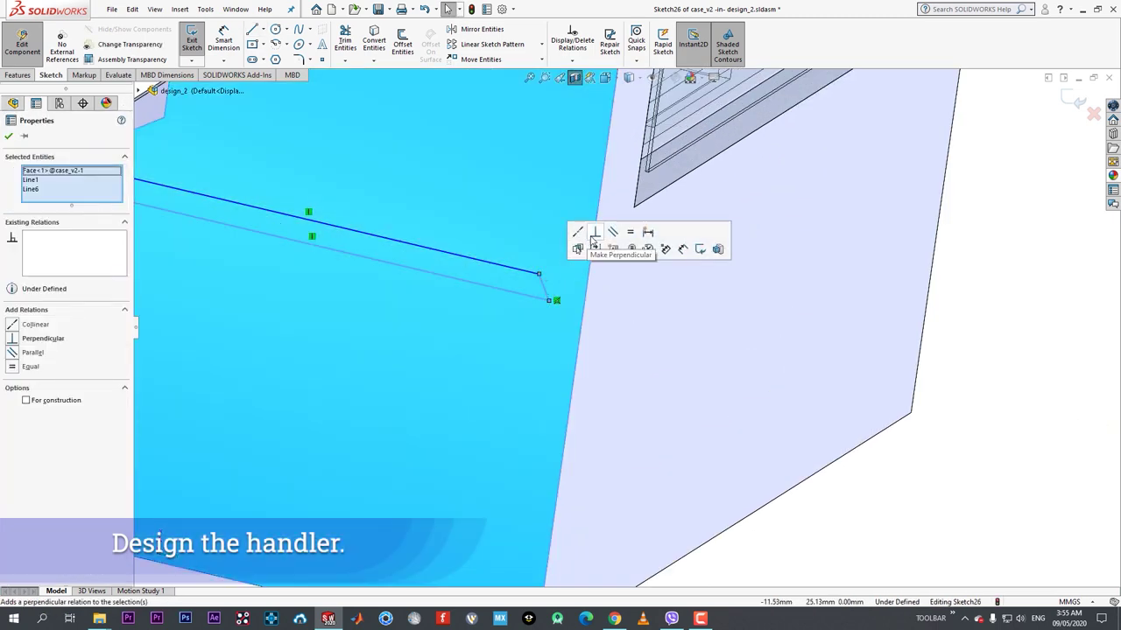
{"action": "left_click", "coordinate": [595, 234]}
{"action": "left_click", "coordinate": [648, 253]}
{"action": "scroll", "coordinate": [675, 386], "scroll_direction": "up", "scroll_amount": 3}
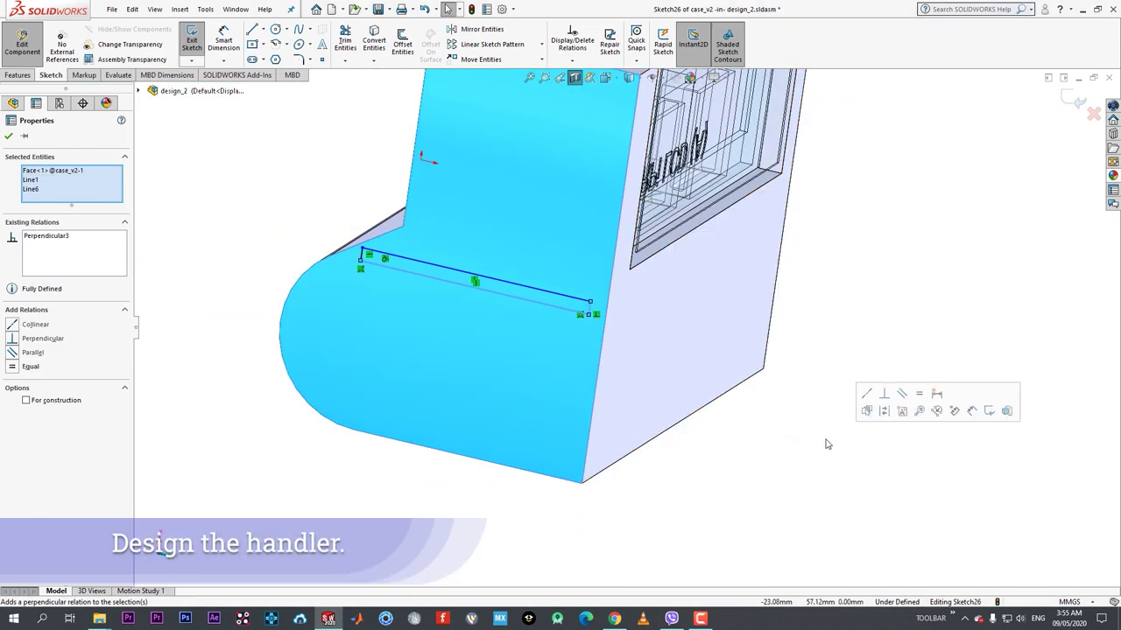
{"action": "left_click", "coordinate": [722, 447]}
- Dimension the distance between the rectangle's two long sides as 2 mm and return to the assembly
{"action": "key", "text": "d"}
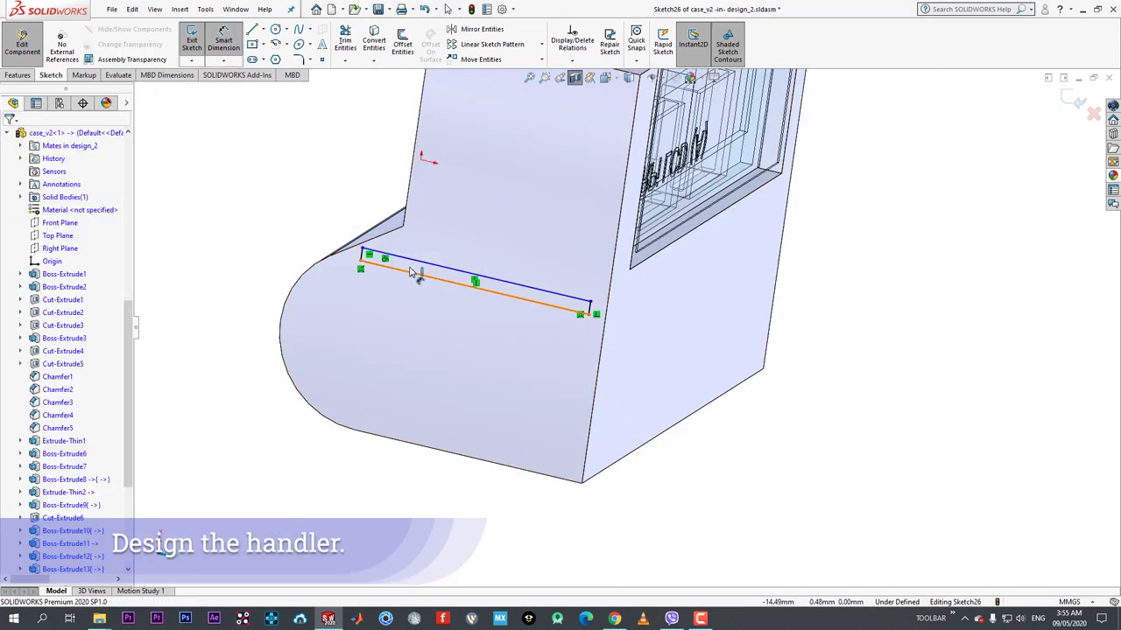
{"action": "left_click", "coordinate": [414, 272]}
{"action": "left_click", "coordinate": [404, 257]}
{"action": "left_click", "coordinate": [296, 237]}
{"action": "key", "text": "Return"}
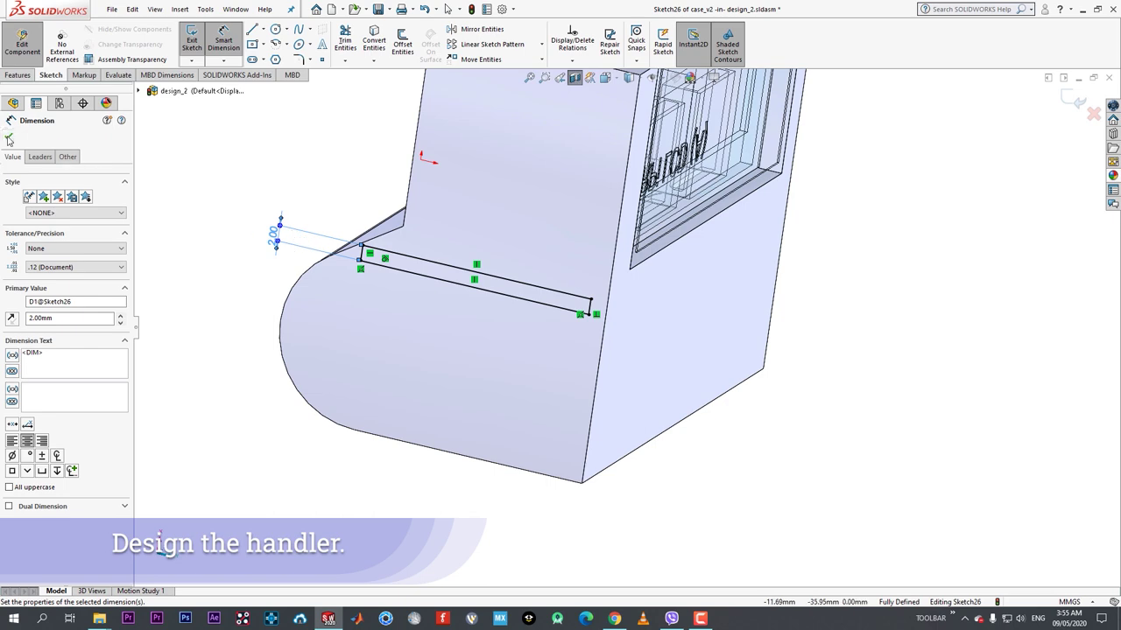
{"action": "left_click", "coordinate": [9, 140]}
{"action": "left_click", "coordinate": [22, 44]}
- Turn off the current section view, try sectioning the camera at another case face, and undo that section
{"action": "middle_click_drag", "start_coordinate": [493, 283], "coordinate": [388, 332]}
{"action": "scroll", "coordinate": [481, 311], "scroll_direction": "down", "scroll_amount": 4}
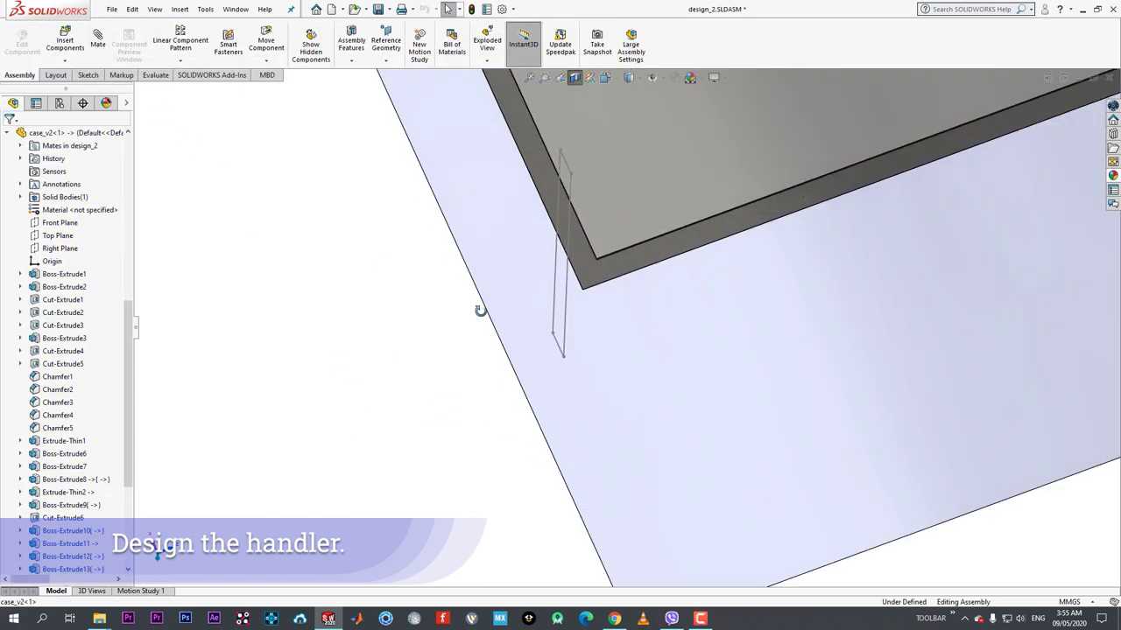
{"action": "scroll", "coordinate": [481, 310], "scroll_direction": "up", "scroll_amount": 6}
{"action": "mouse_move", "coordinate": [481, 311]}
{"action": "middle_mouse_down"}
{"action": "mouse_move", "coordinate": [712, 335]}
{"action": "mouse_move", "coordinate": [788, 250]}
{"action": "mouse_move", "coordinate": [803, 312]}
{"action": "mouse_move", "coordinate": [818, 201]}
{"action": "mouse_move", "coordinate": [657, 282]}
{"action": "middle_mouse_up"}
{"action": "left_click", "coordinate": [883, 194]}
{"action": "left_click", "coordinate": [574, 78]}
{"action": "left_click", "coordinate": [574, 78]}
{"action": "key", "text": "Escape"}
{"action": "left_click", "coordinate": [734, 176]}
{"action": "left_click", "coordinate": [575, 79]}
{"action": "scroll", "coordinate": [701, 267], "scroll_direction": "up", "scroll_amount": 3}
{"action": "left_click", "coordinate": [9, 136]}
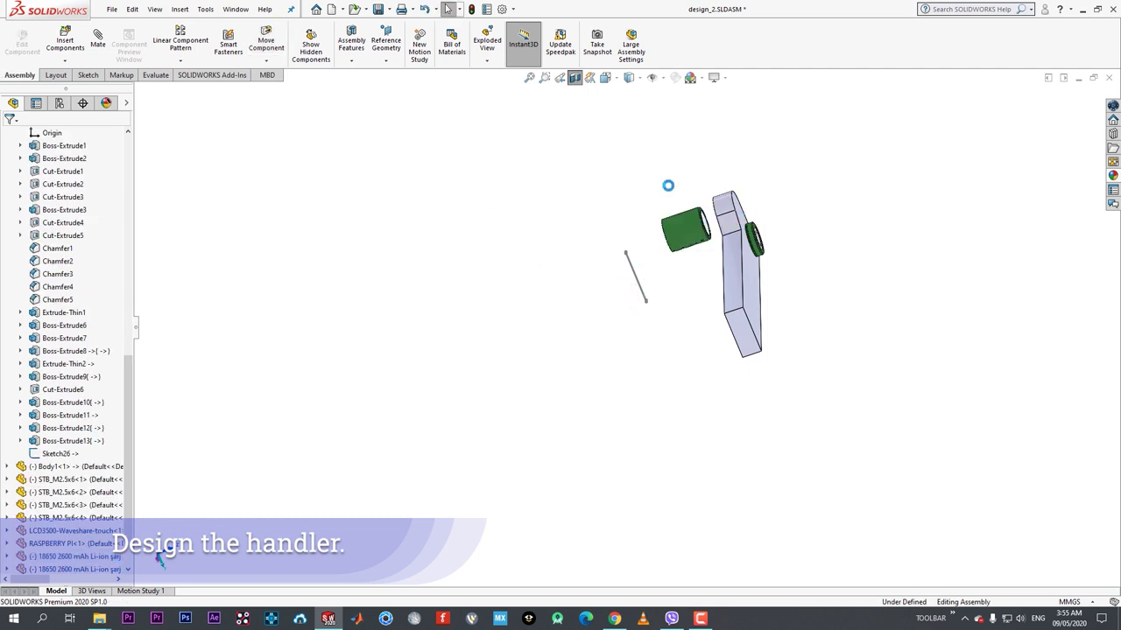
{"action": "key", "text": "ctrl+z"}
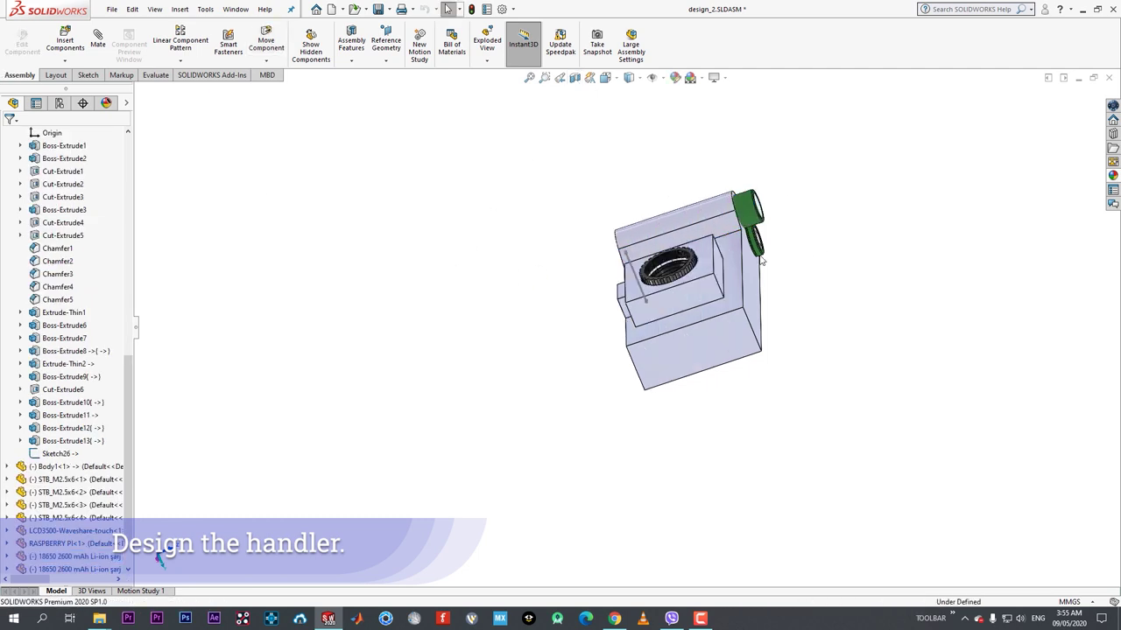
- Section the assembly at the side face of the raised lens block so the cut exposes both batteries
{"action": "left_click", "coordinate": [721, 266]}
{"action": "left_click", "coordinate": [574, 77]}
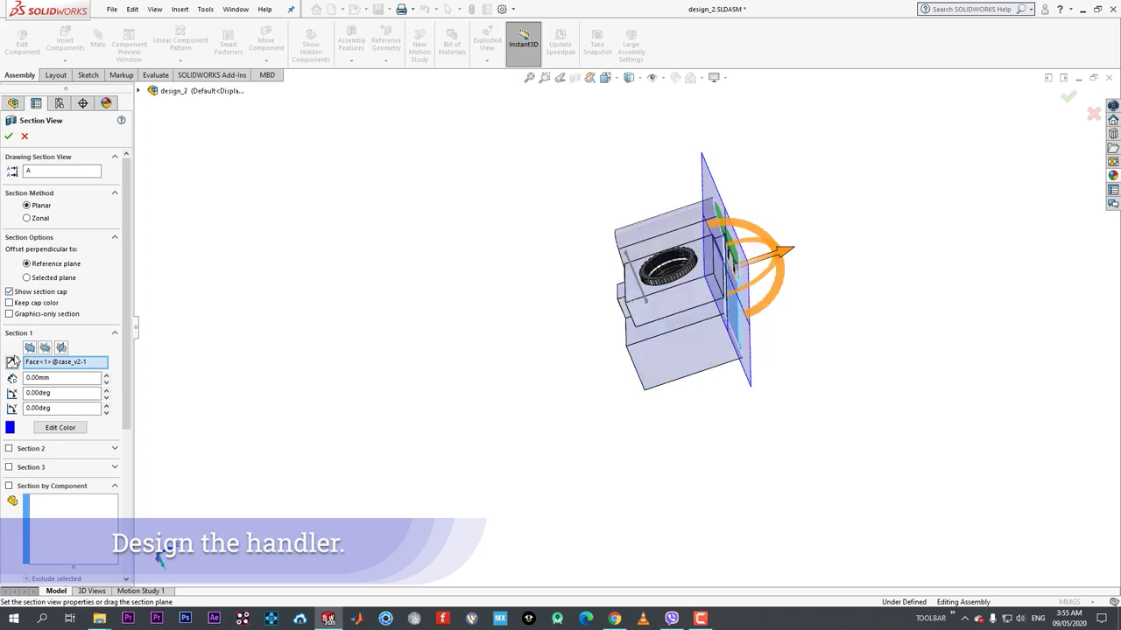
{"action": "left_click", "coordinate": [8, 136]}
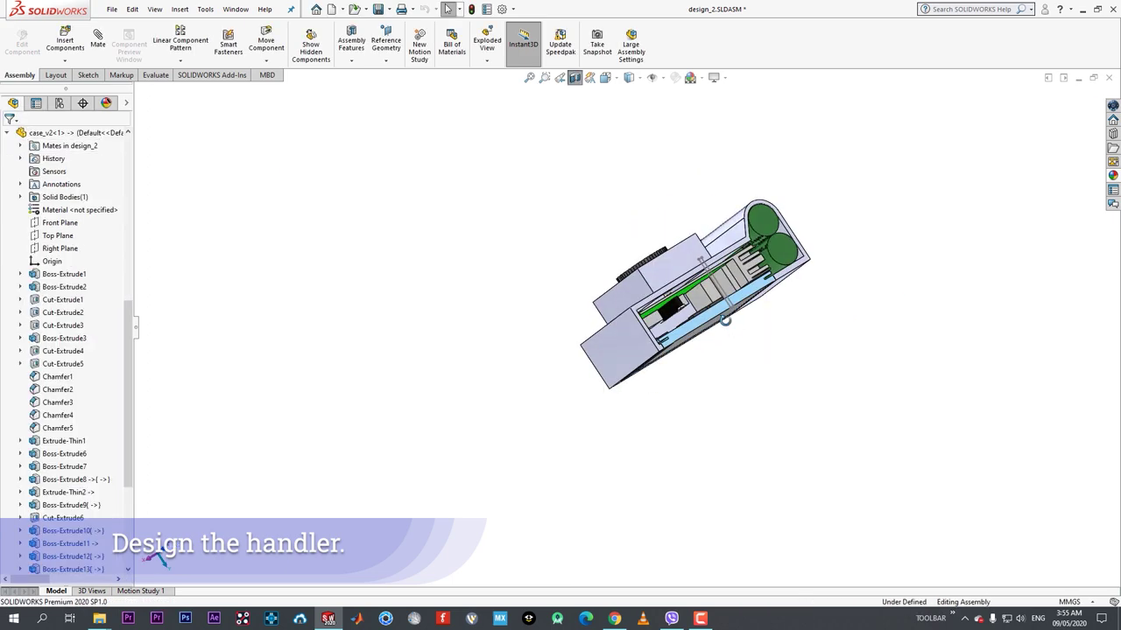
- Reopen the narrow rectangle sketch beside the two batteries for editing
{"action": "scroll", "coordinate": [788, 341], "scroll_direction": "down", "scroll_amount": 1}
{"action": "middle_click_drag", "start_coordinate": [792, 333], "coordinate": [788, 380]}
{"action": "key", "text": "space"}
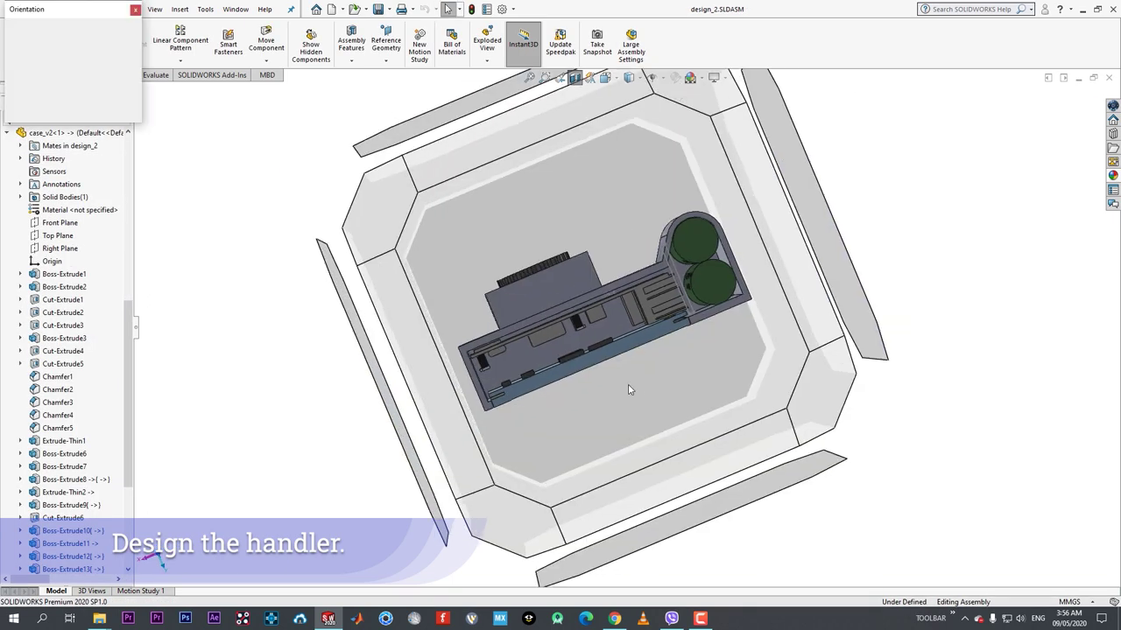
{"action": "left_click", "coordinate": [632, 386]}
{"action": "scroll", "coordinate": [834, 315], "scroll_direction": "down", "scroll_amount": 2}
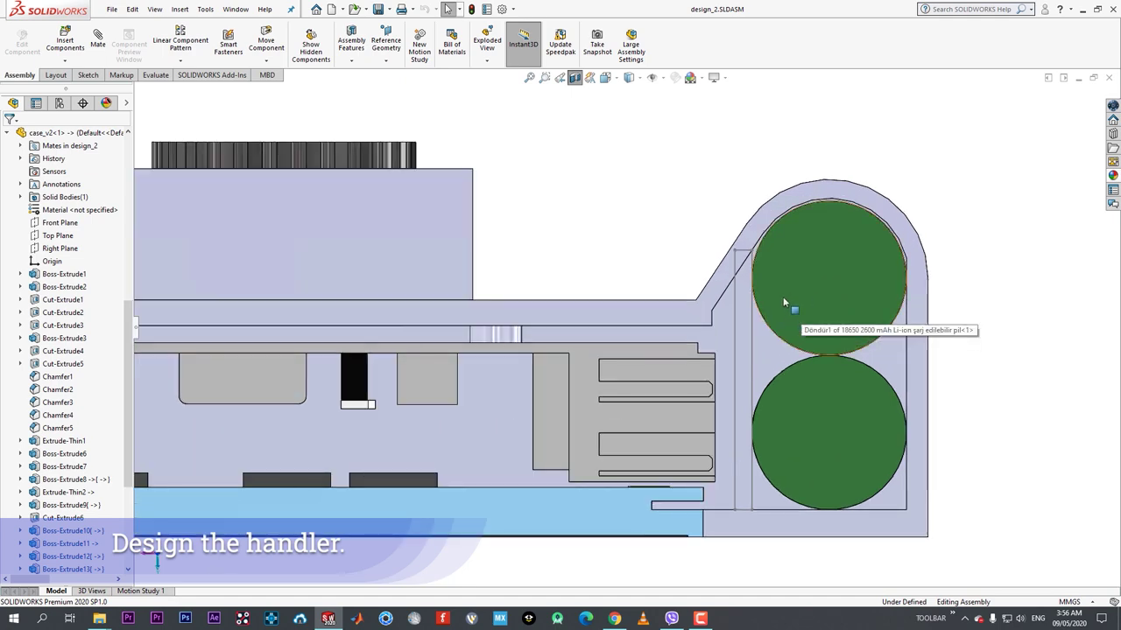
{"action": "left_click", "coordinate": [750, 308]}
{"action": "left_click", "coordinate": [786, 293]}
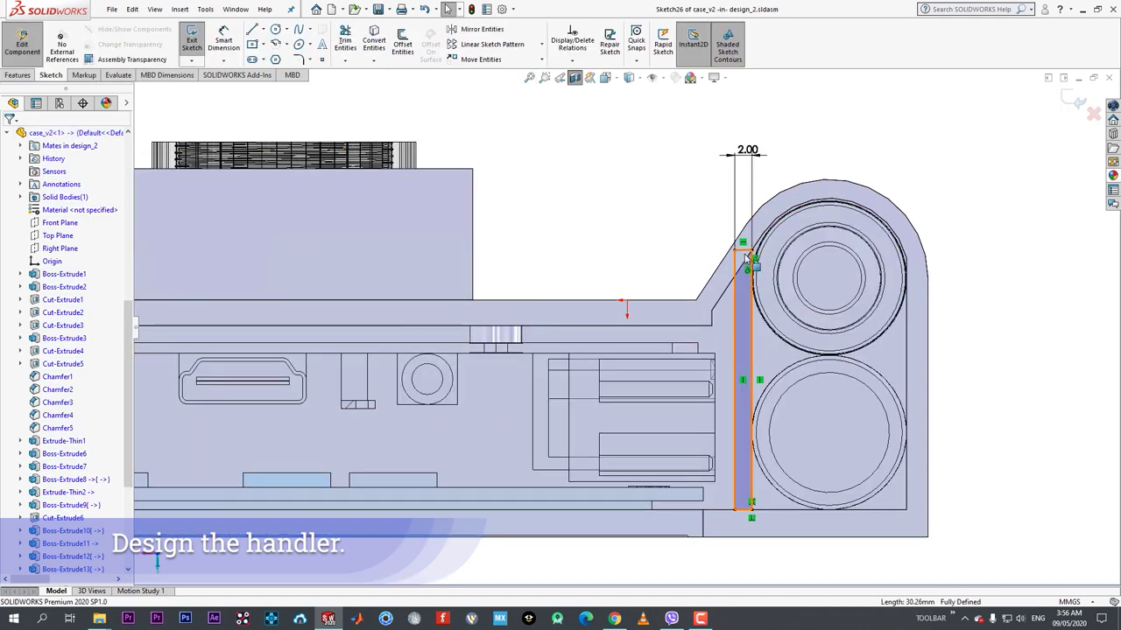
{"action": "left_click", "coordinate": [923, 318]}
{"action": "scroll", "coordinate": [922, 320], "scroll_direction": "down", "scroll_amount": 2}
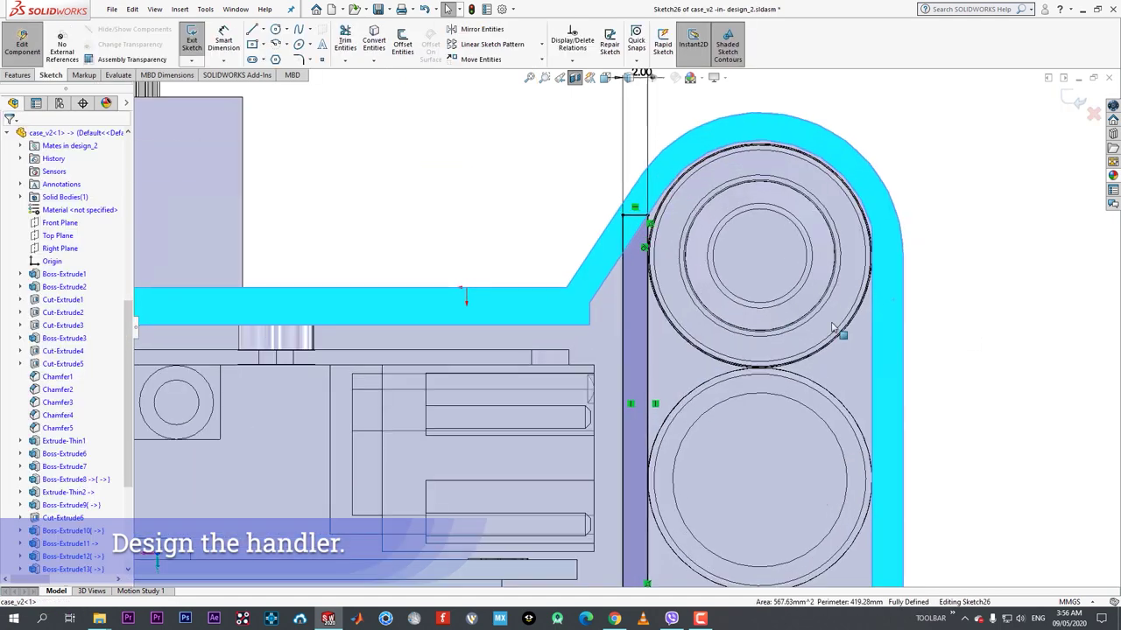
{"action": "left_click", "coordinate": [992, 358]}
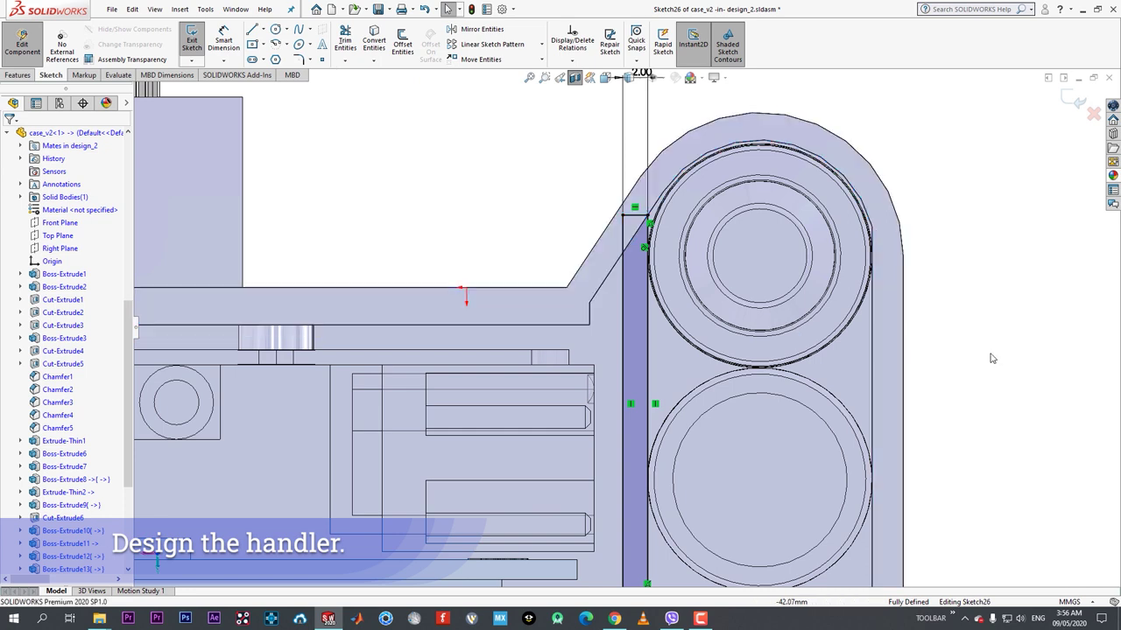
- Convert the case's slanted inner wall edge at the upper end of the 2 mm strip into sketch geometry
{"action": "left_click", "coordinate": [636, 239]}
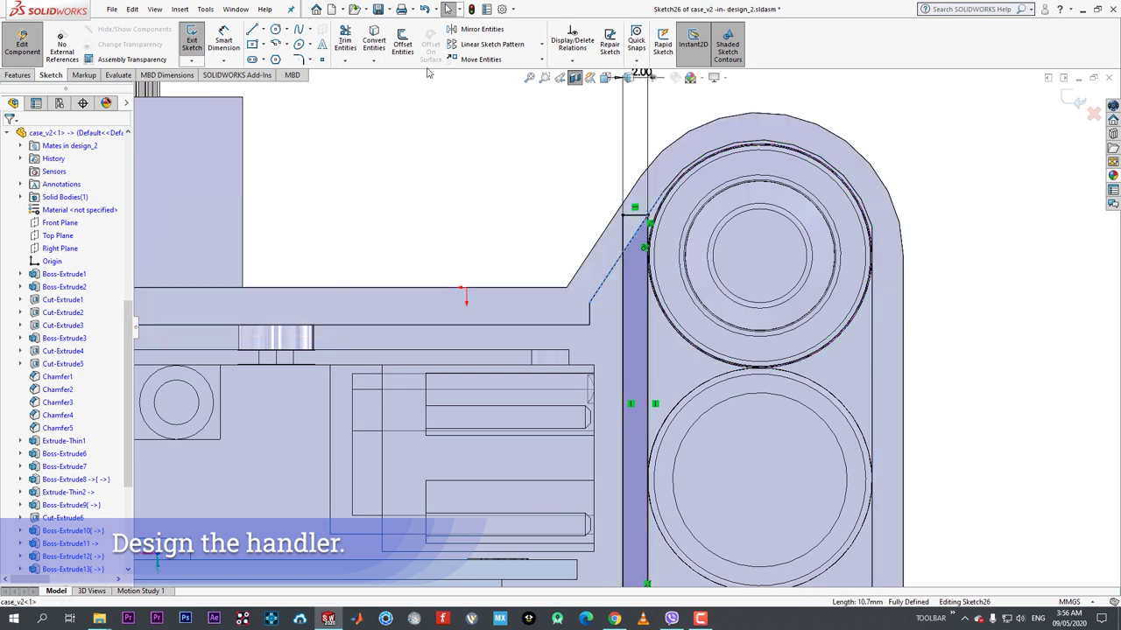
{"action": "left_click", "coordinate": [374, 44]}
{"action": "left_click", "coordinate": [639, 238]}
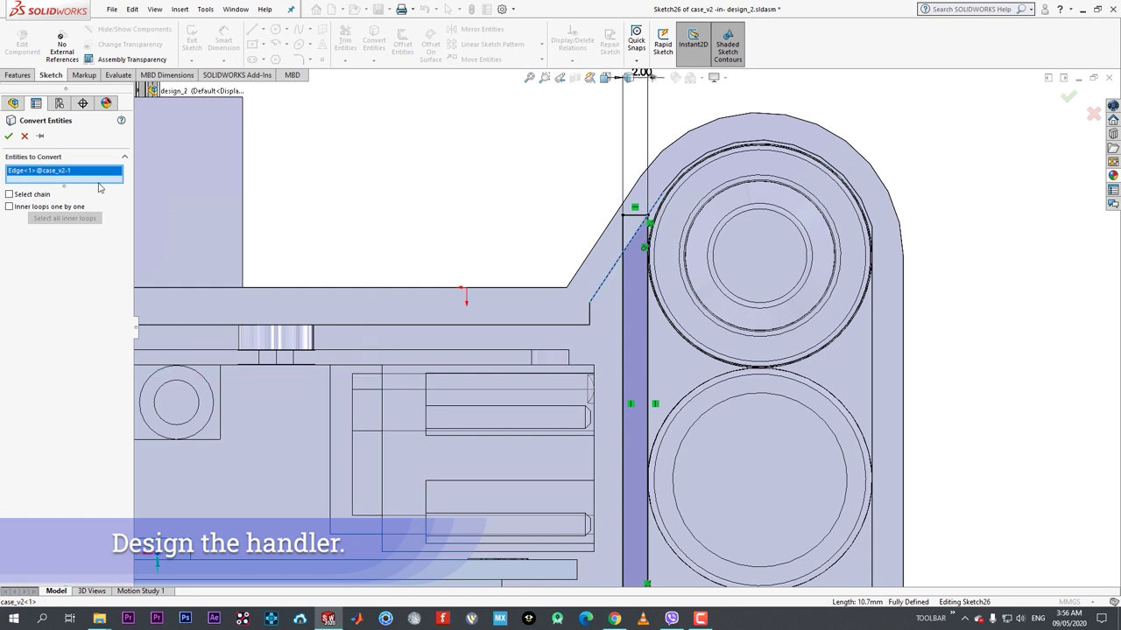
{"action": "left_click", "coordinate": [9, 136]}
- Trim the slanted line and the strip's upper end with Trim to closest so the strip ends at the slanted wall
{"action": "left_click", "coordinate": [346, 48]}
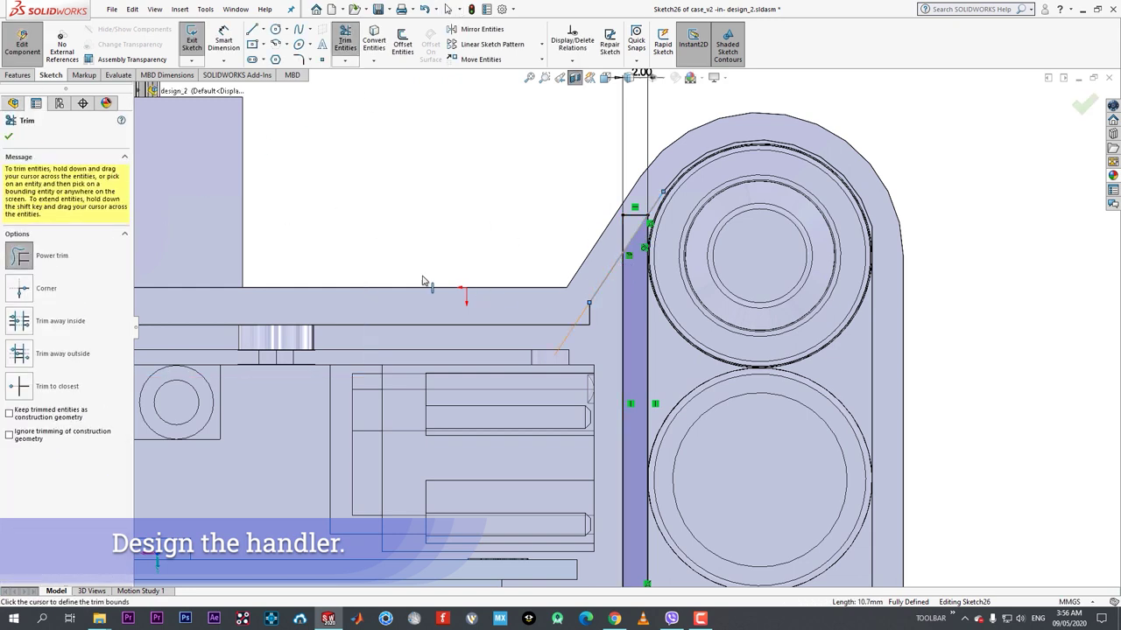
{"action": "key", "text": "Escape"}
{"action": "left_click", "coordinate": [346, 42]}
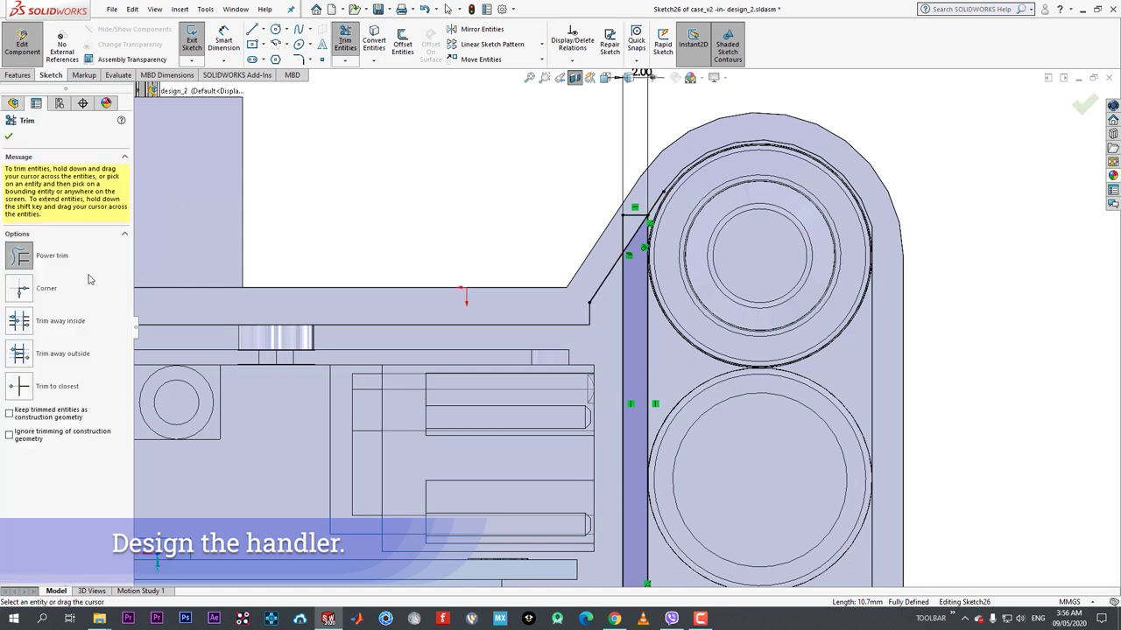
{"action": "left_click", "coordinate": [20, 386]}
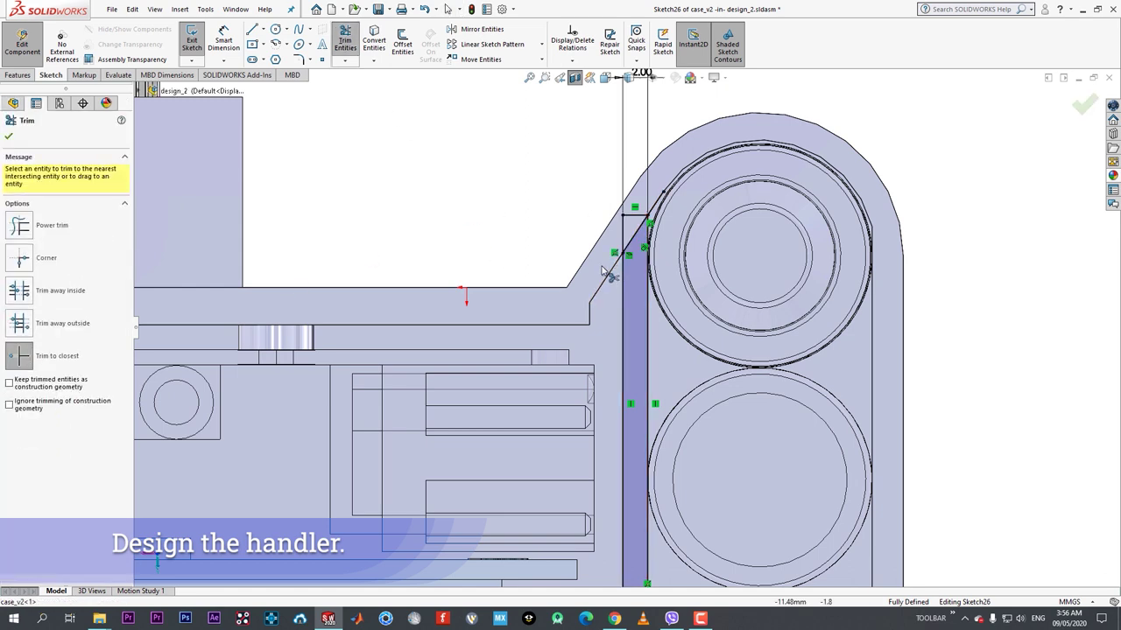
{"action": "left_click", "coordinate": [625, 236]}
{"action": "left_click", "coordinate": [658, 206]}
{"action": "scroll", "coordinate": [639, 320], "scroll_direction": "up", "scroll_amount": 1}
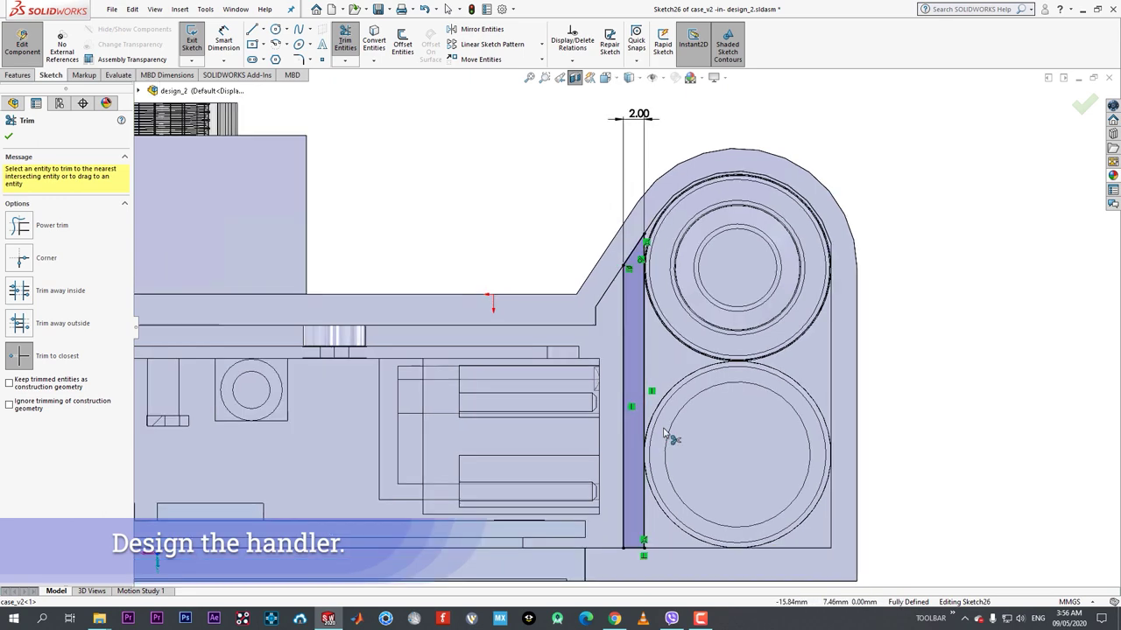
{"action": "middle_click_drag", "start_coordinate": [602, 434], "coordinate": [542, 268], "text": "ctrl"}
{"action": "scroll", "coordinate": [542, 267], "scroll_direction": "down", "scroll_amount": 1}
{"action": "scroll", "coordinate": [613, 416], "scroll_direction": "up", "scroll_amount": 2}
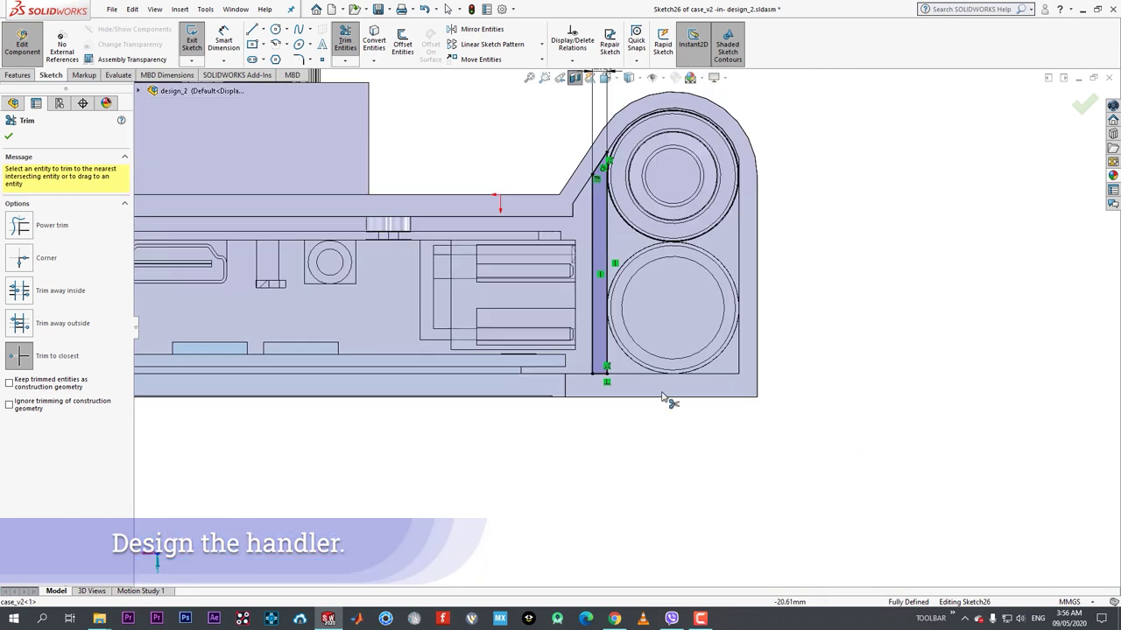
{"action": "left_click", "coordinate": [8, 140]}
- Return to the assembly and slide the upper 18650 battery out of the case
{"action": "middle_click_drag", "start_coordinate": [639, 259], "coordinate": [625, 223]}
{"action": "key", "text": "ctrl+8"}
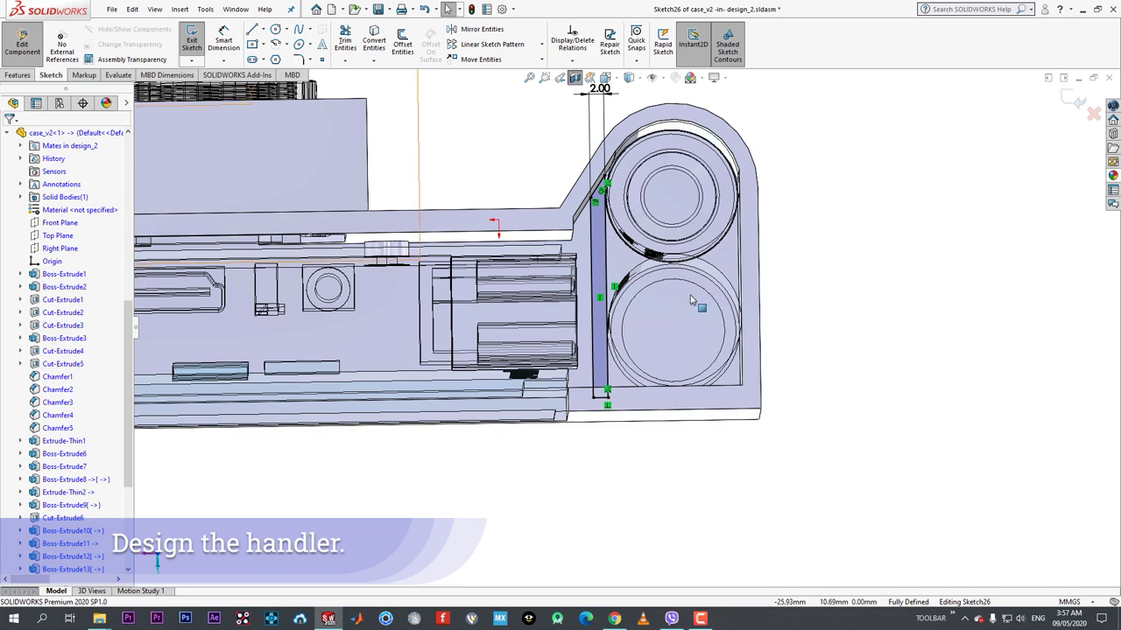
{"action": "key", "text": "space"}
{"action": "left_click", "coordinate": [594, 298]}
{"action": "scroll", "coordinate": [925, 404], "scroll_direction": "down", "scroll_amount": 4}
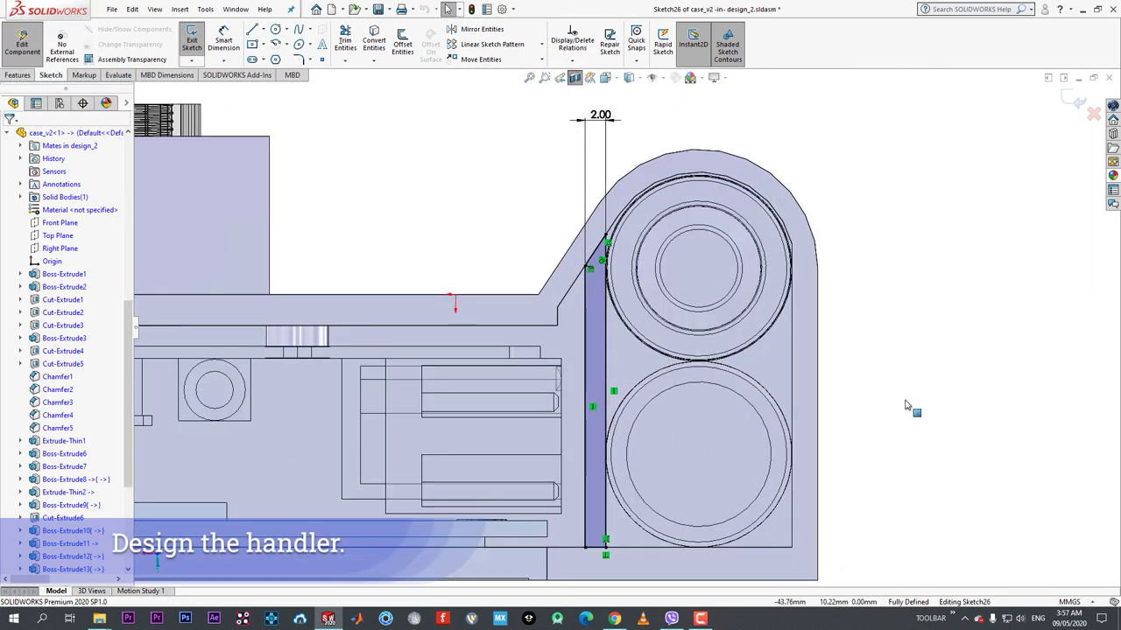
{"action": "mouse_move", "coordinate": [639, 324]}
{"action": "middle_mouse_down"}
{"action": "mouse_move", "coordinate": [710, 303]}
{"action": "mouse_move", "coordinate": [373, 255]}
{"action": "middle_mouse_up"}
{"action": "scroll", "coordinate": [373, 256], "scroll_direction": "up", "scroll_amount": 3}
{"action": "left_click", "coordinate": [21, 48]}
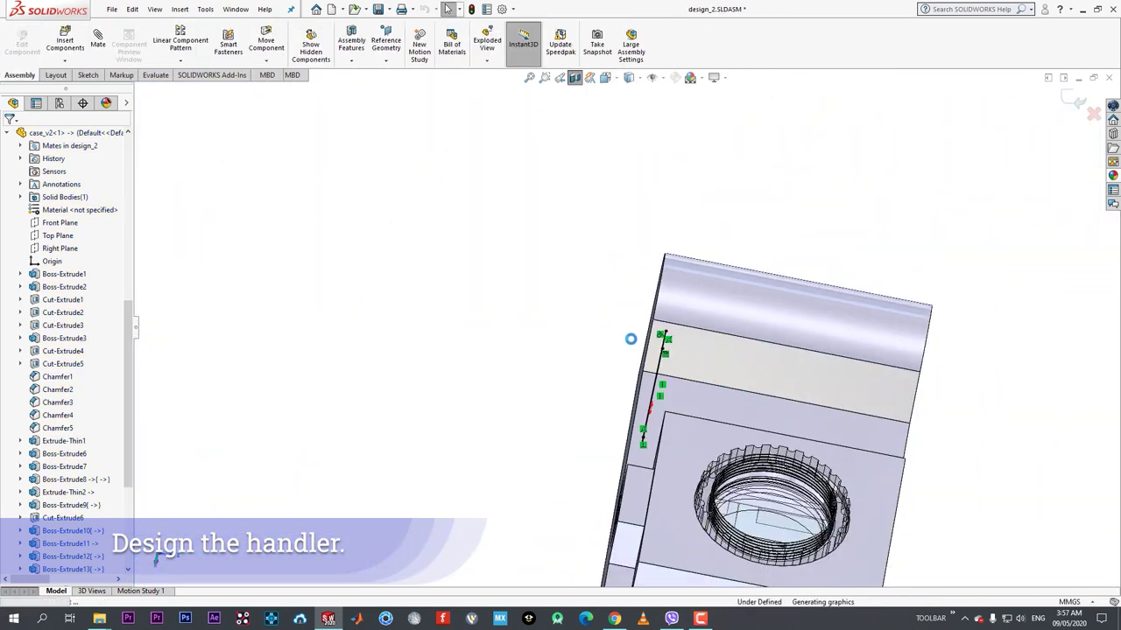
{"action": "middle_click_drag", "start_coordinate": [633, 342], "coordinate": [805, 331]}
{"action": "left_click_drag", "start_coordinate": [808, 333], "coordinate": [943, 551]}
{"action": "left_click", "coordinate": [853, 404]}
{"action": "scroll", "coordinate": [903, 459], "scroll_direction": "up", "scroll_amount": 4}
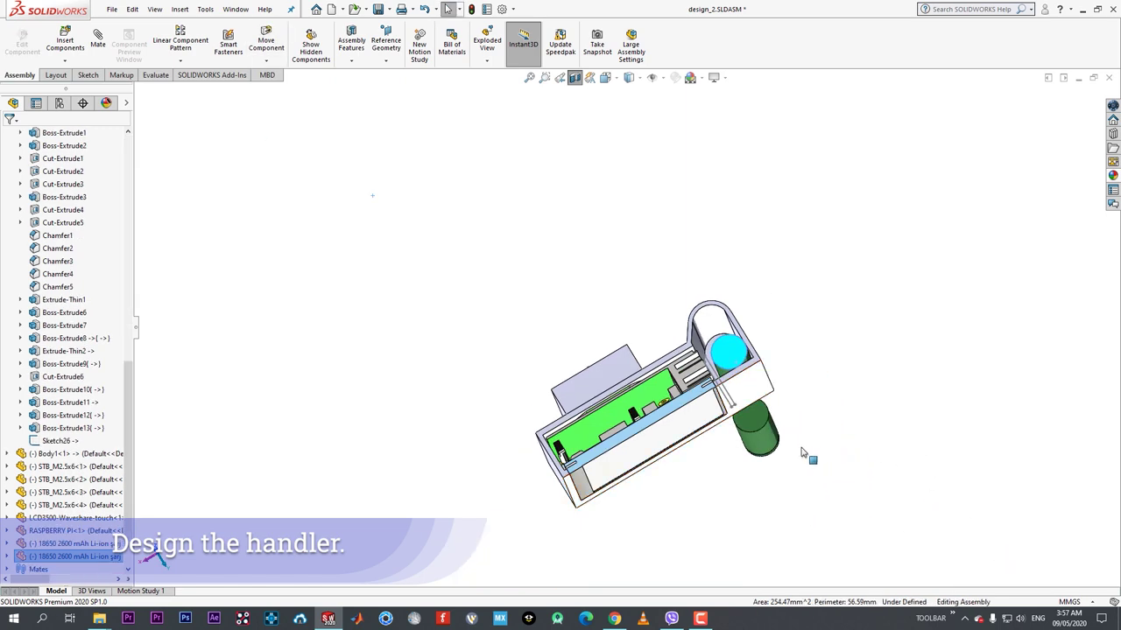
{"action": "scroll", "coordinate": [824, 379], "scroll_direction": "down", "scroll_amount": 2}
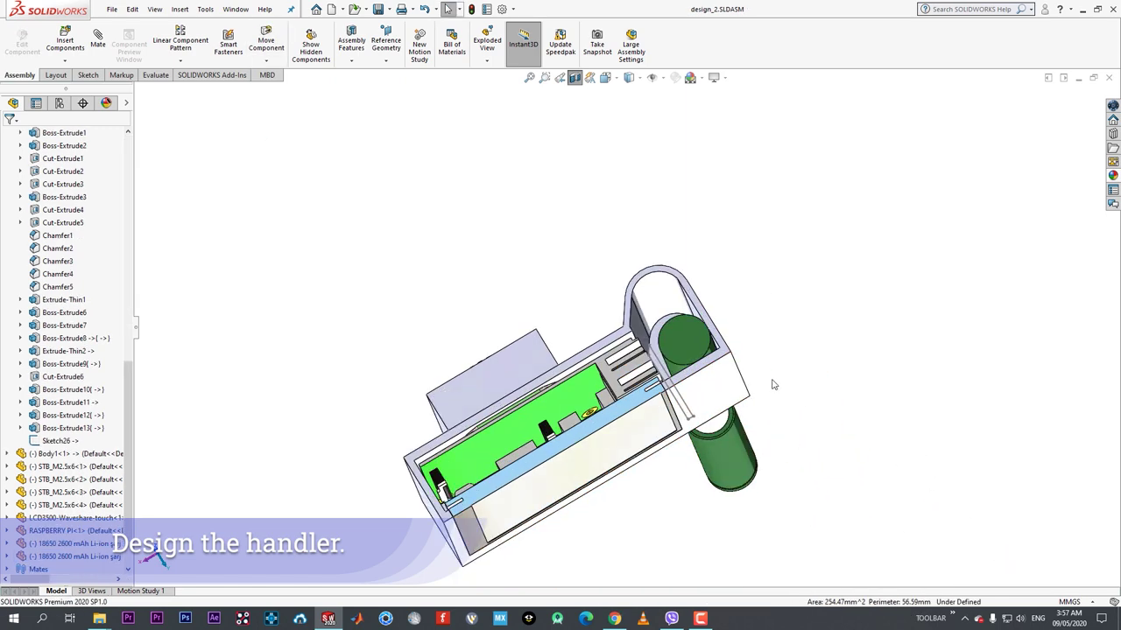
- Reopen the 2 mm strip sketch for editing, viewed square to the battery compartment
{"action": "middle_click_drag", "start_coordinate": [679, 371], "coordinate": [674, 417]}
{"action": "key", "text": "space"}
{"action": "left_click", "coordinate": [606, 431]}
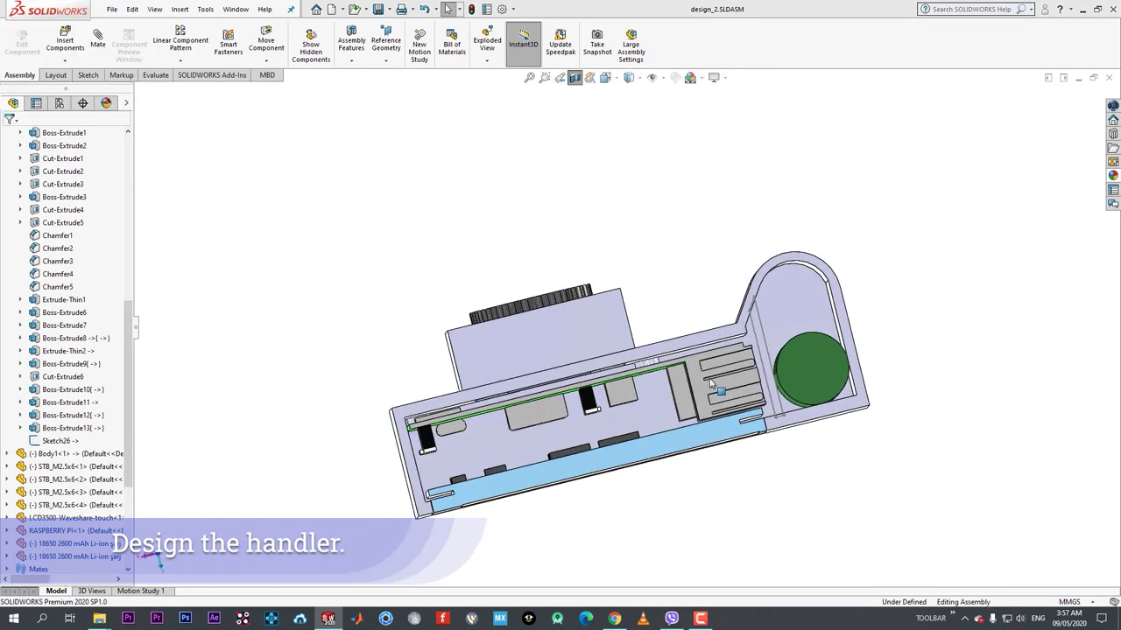
{"action": "scroll", "coordinate": [824, 377], "scroll_direction": "down", "scroll_amount": 2}
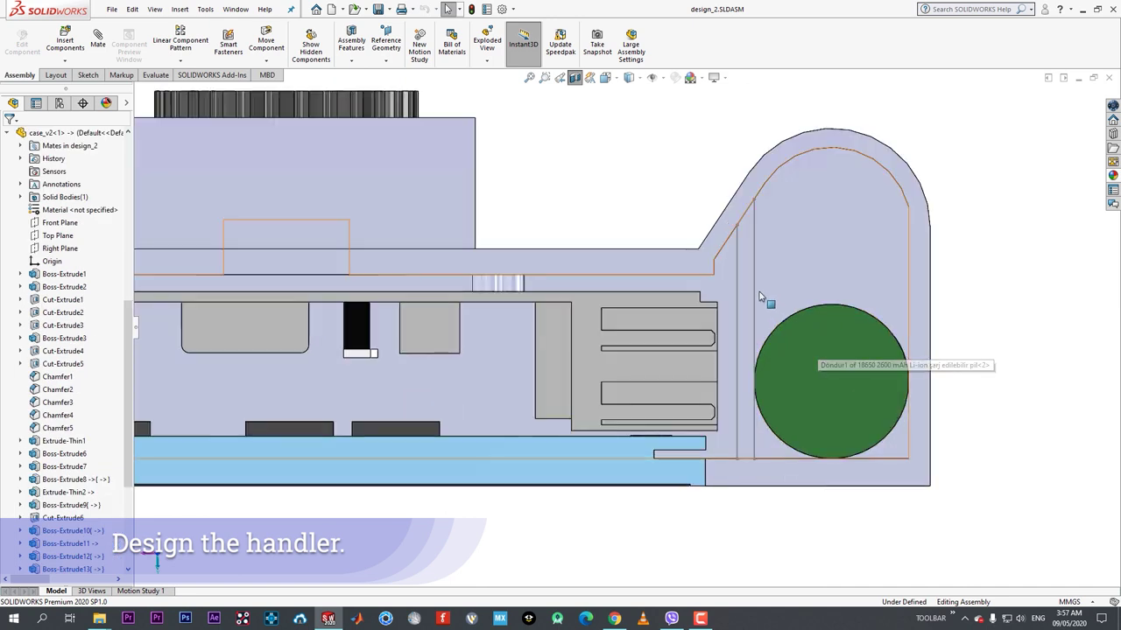
{"action": "left_click", "coordinate": [756, 296]}
{"action": "left_click", "coordinate": [790, 240]}
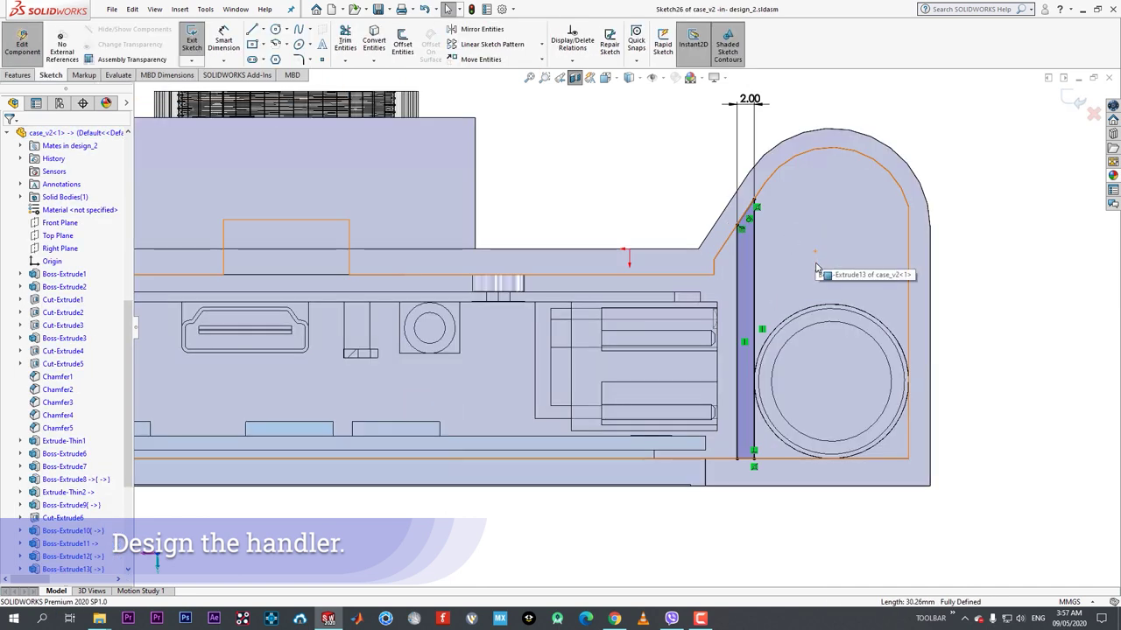
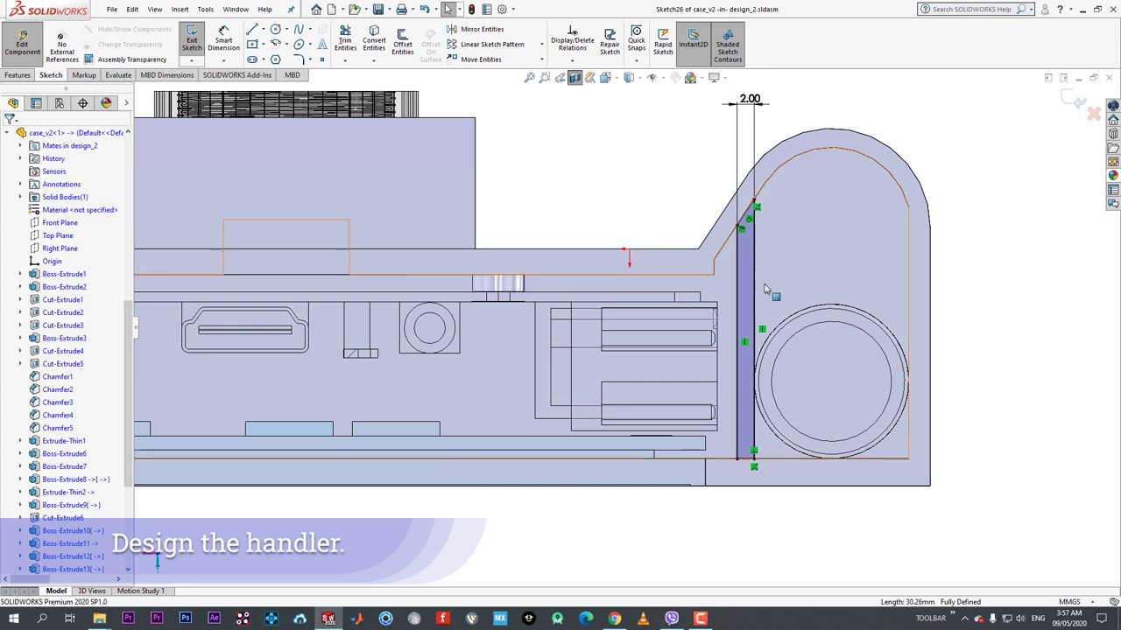
- Offset the upper battery's outer circular edge outward by 0.40 mm in the strip sketch
{"action": "scroll", "coordinate": [768, 292], "scroll_direction": "up", "scroll_amount": 2}
{"action": "scroll", "coordinate": [788, 335], "scroll_direction": "down", "scroll_amount": 1}
{"action": "scroll", "coordinate": [763, 368], "scroll_direction": "up", "scroll_amount": 3}
{"action": "mouse_move", "coordinate": [762, 368]}
{"action": "middle_mouse_down"}
{"action": "mouse_move", "coordinate": [728, 450]}
{"action": "mouse_move", "coordinate": [732, 412]}
{"action": "middle_mouse_up"}
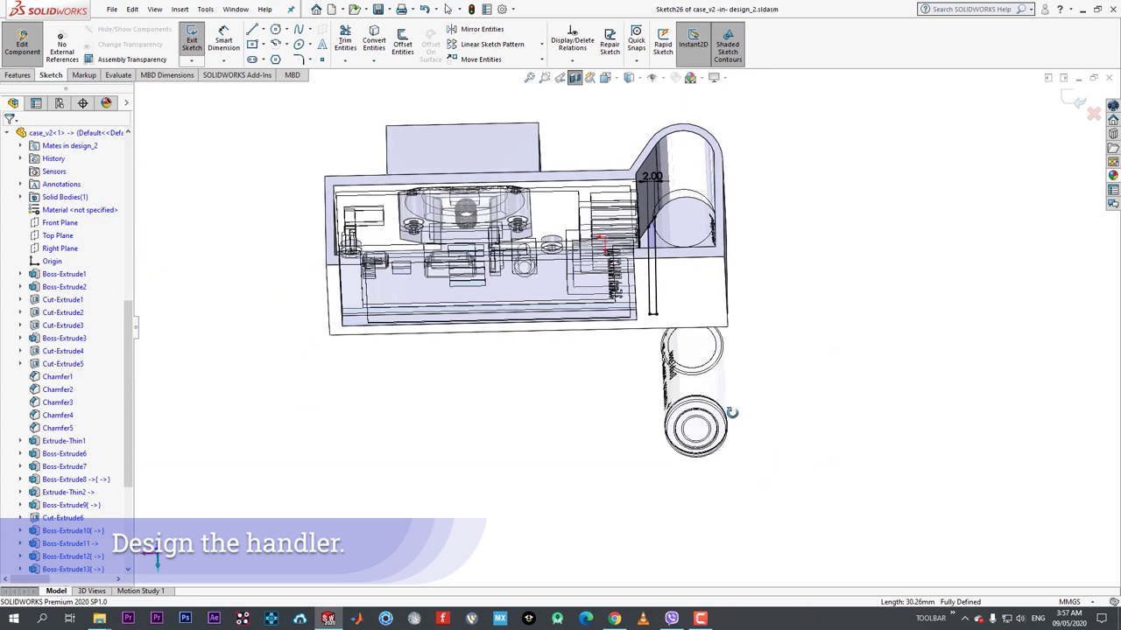
{"action": "left_click", "coordinate": [402, 42]}
{"action": "scroll", "coordinate": [721, 370], "scroll_direction": "down", "scroll_amount": 3}
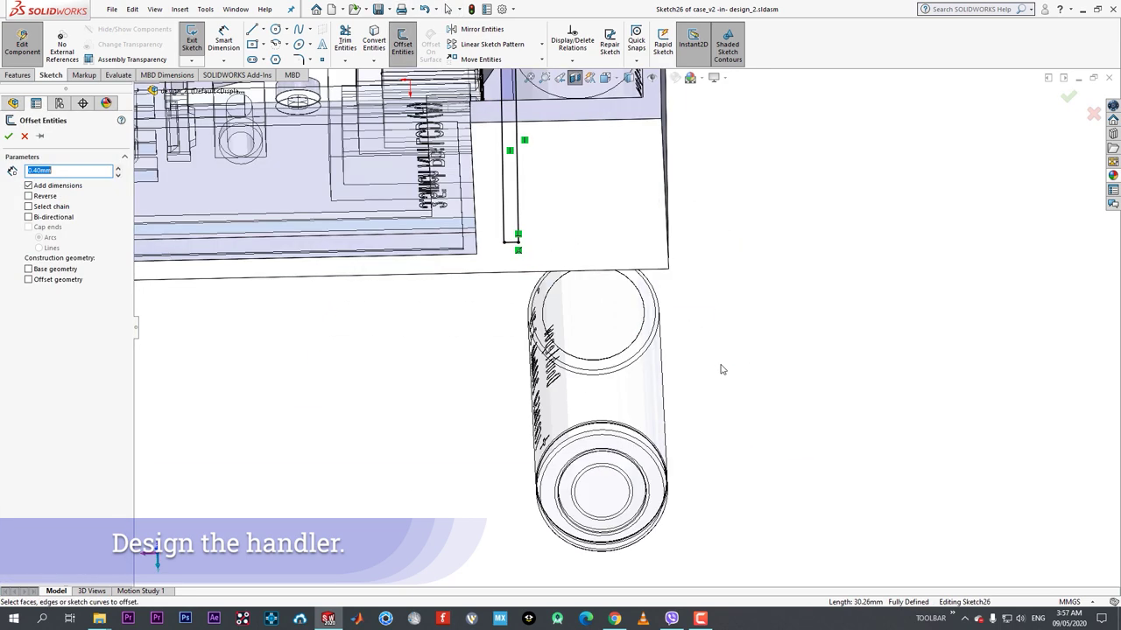
{"action": "left_click", "coordinate": [648, 358]}
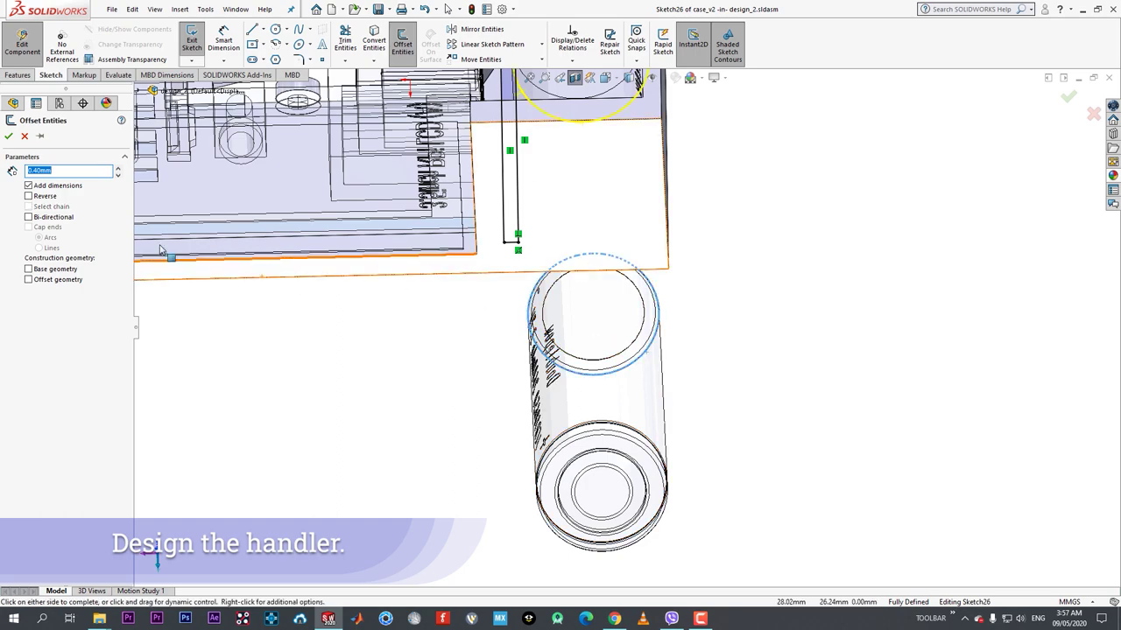
{"action": "left_click", "coordinate": [28, 196]}
{"action": "left_click", "coordinate": [8, 135]}
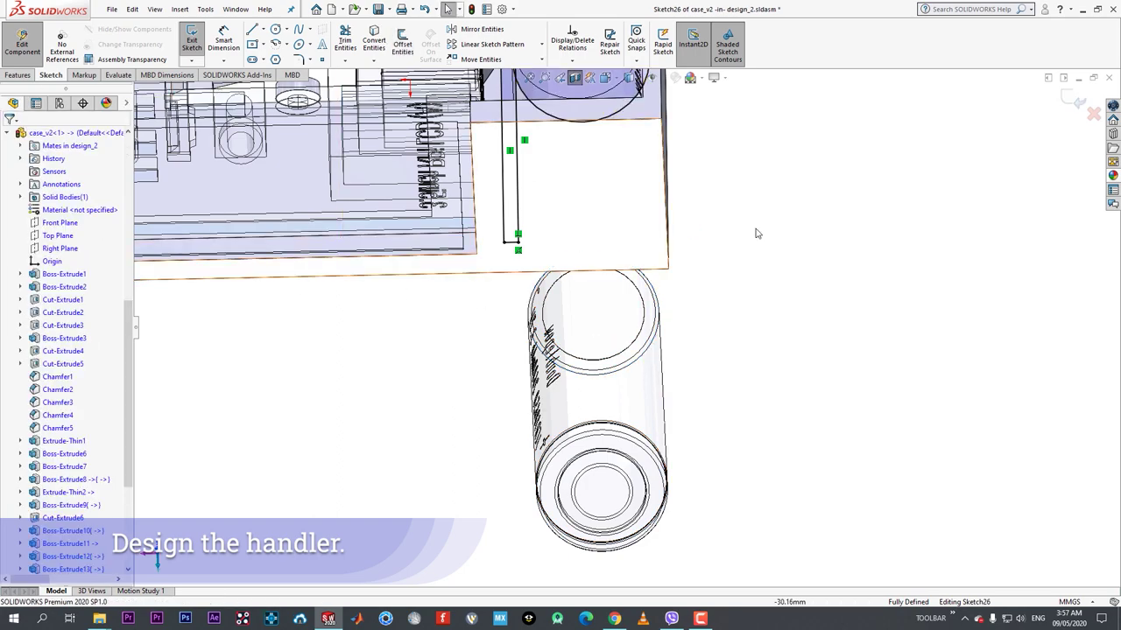
- Return to the assembly and slide the upper battery back into the case
{"action": "middle_click_drag", "start_coordinate": [755, 233], "coordinate": [578, 272]}
{"action": "scroll", "coordinate": [528, 265], "scroll_direction": "up", "scroll_amount": 3}
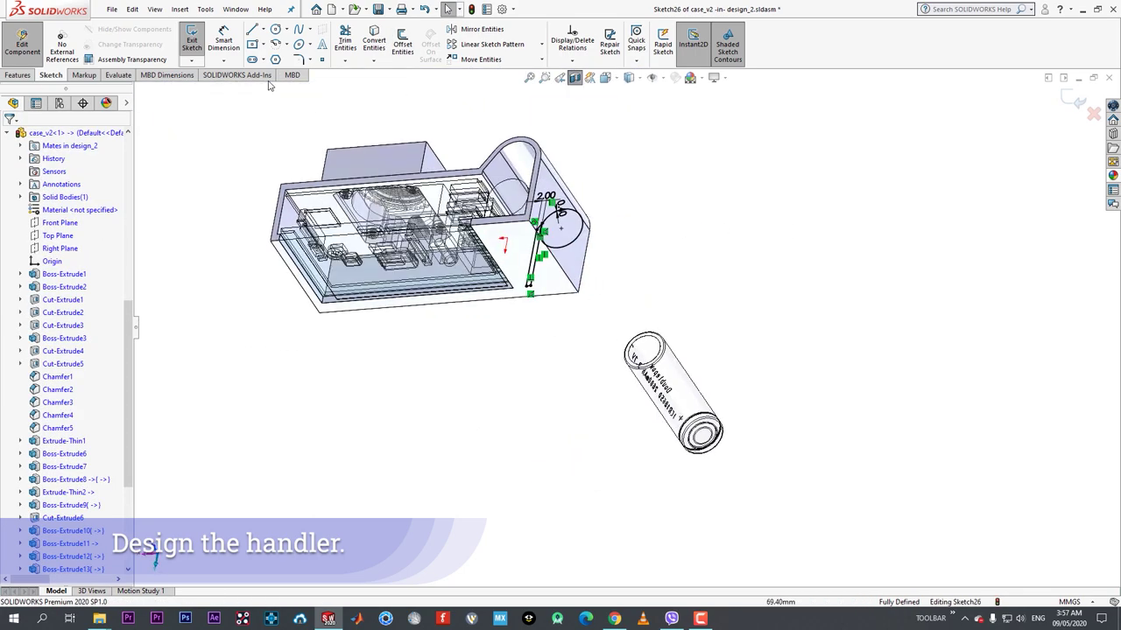
{"action": "left_click", "coordinate": [22, 48]}
{"action": "mouse_move", "coordinate": [643, 346]}
{"action": "left_mouse_down"}
{"action": "mouse_move", "coordinate": [504, 206]}
{"action": "mouse_move", "coordinate": [670, 407]}
{"action": "left_mouse_up"}
{"action": "left_click", "coordinate": [517, 210]}
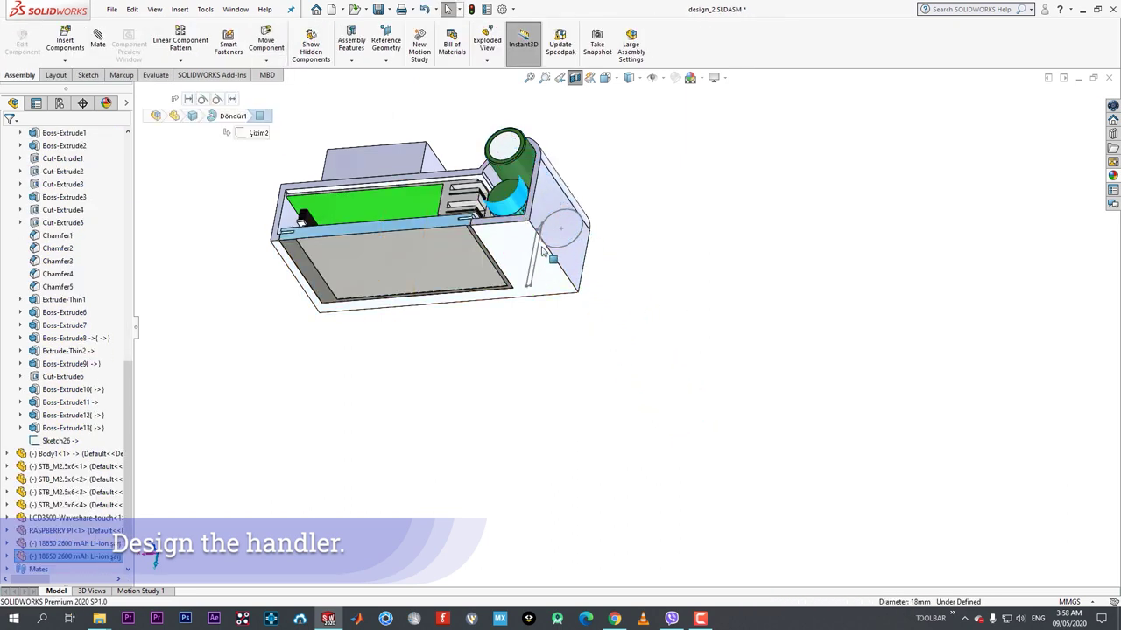
{"action": "key", "text": "Escape"}
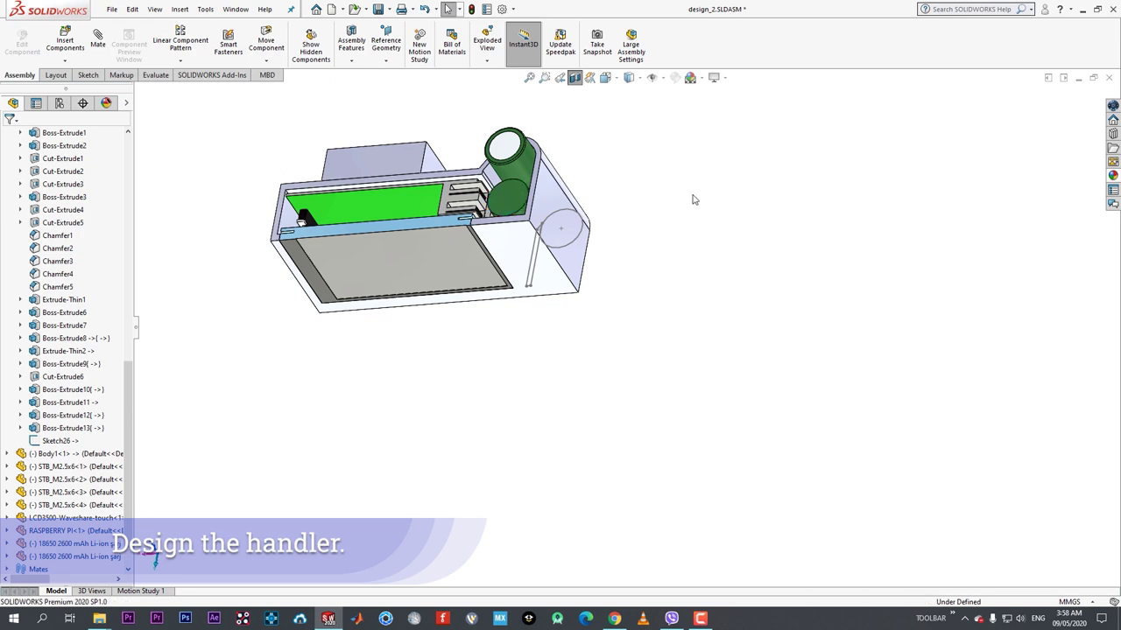
- Suppress the Distance8 mate between the lower battery and the case, and slide that battery out of the case
{"action": "middle_click_drag", "start_coordinate": [523, 219], "coordinate": [577, 192]}
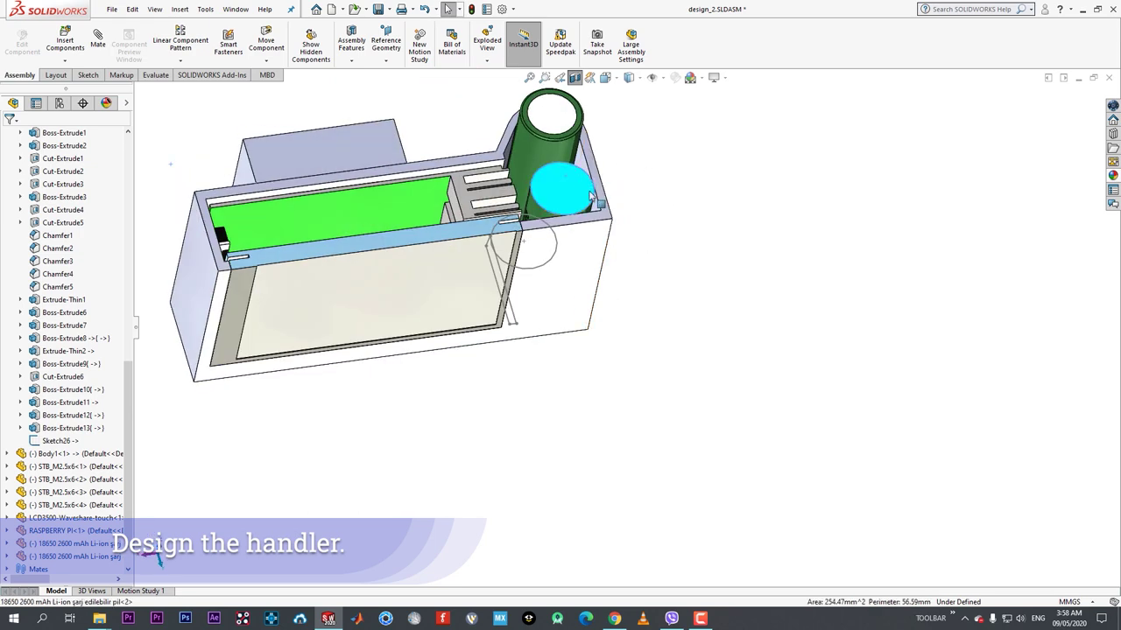
{"action": "left_click", "coordinate": [537, 208]}
{"action": "left_click", "coordinate": [708, 143]}
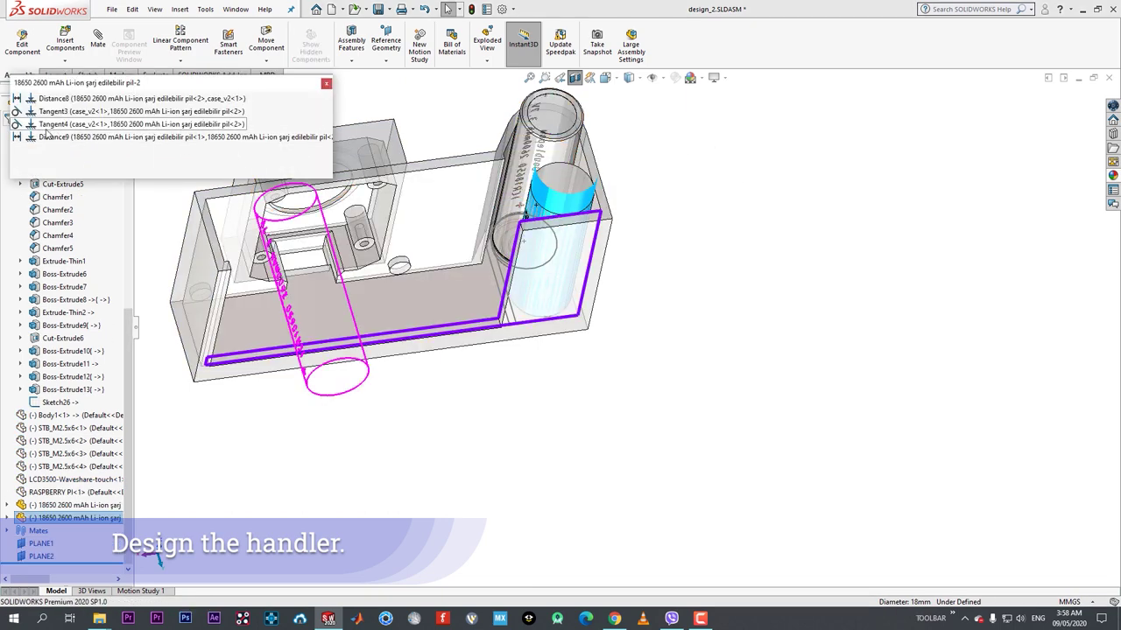
{"action": "left_click", "coordinate": [49, 103]}
{"action": "left_click", "coordinate": [78, 71]}
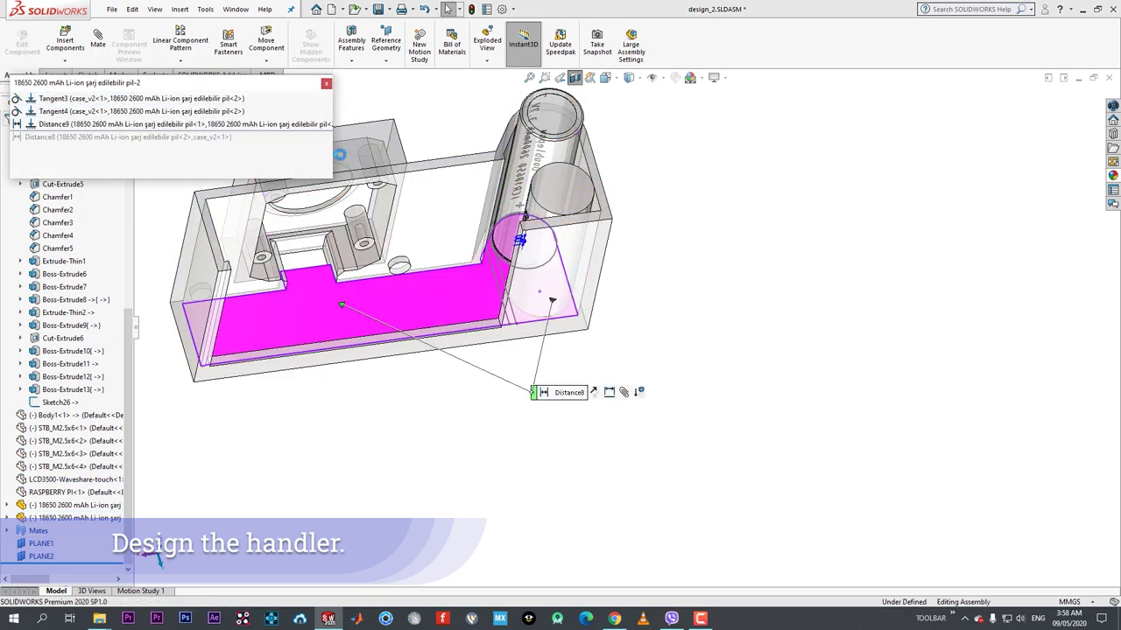
{"action": "left_click", "coordinate": [326, 83]}
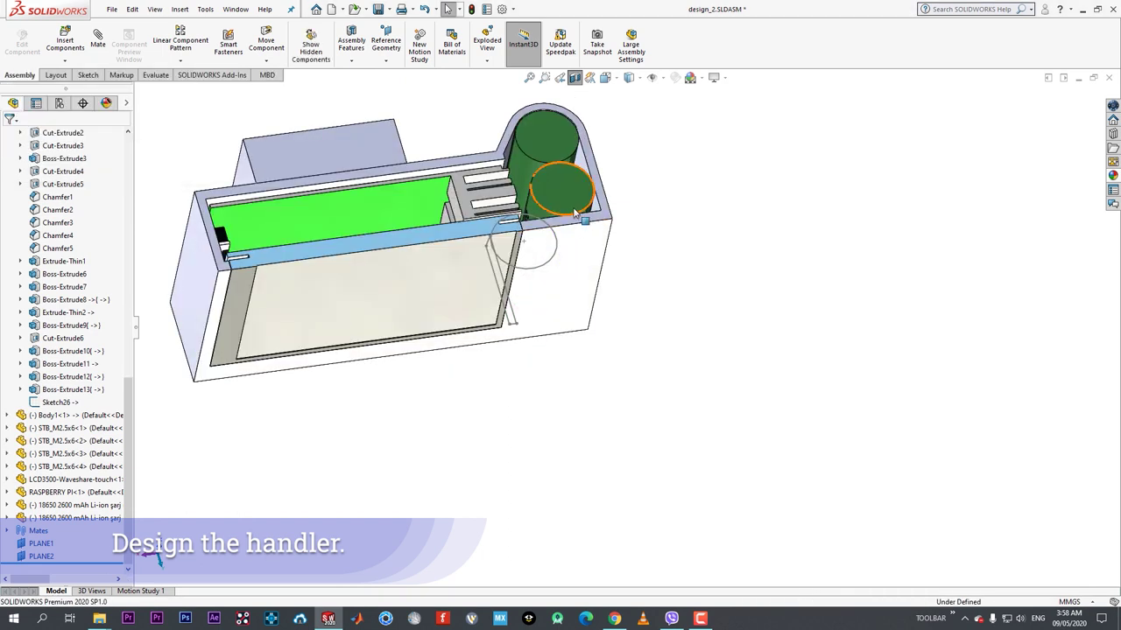
{"action": "left_click_drag", "start_coordinate": [531, 211], "coordinate": [491, 409]}
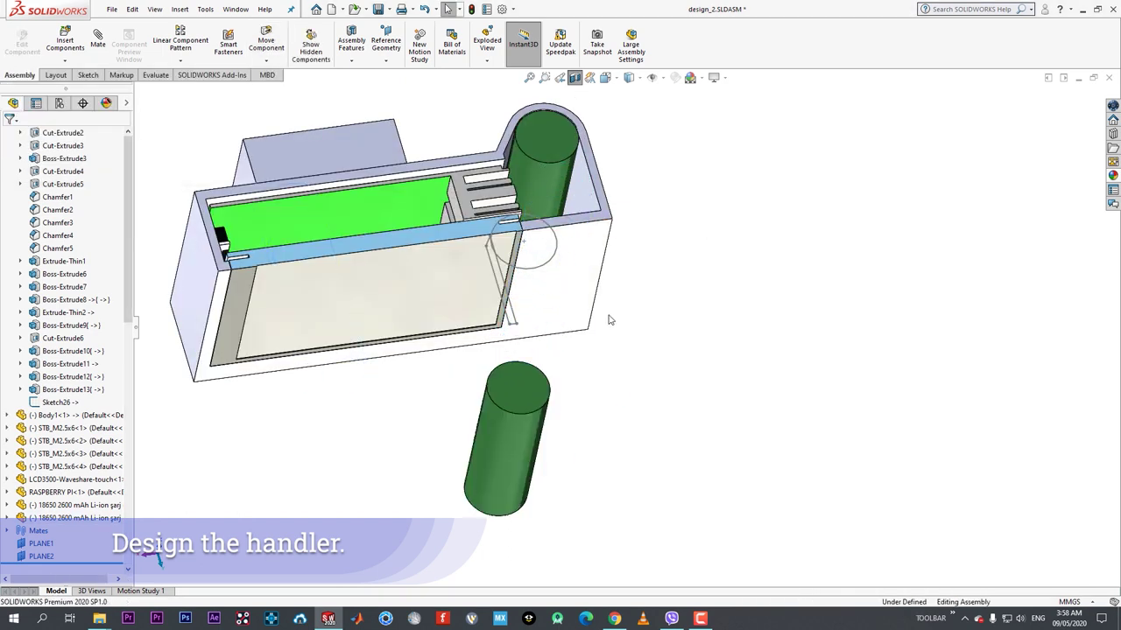
- Reopen the strip sketch and offset the lower battery's outer circular edge by 0.40 mm
{"action": "left_click", "coordinate": [548, 267]}
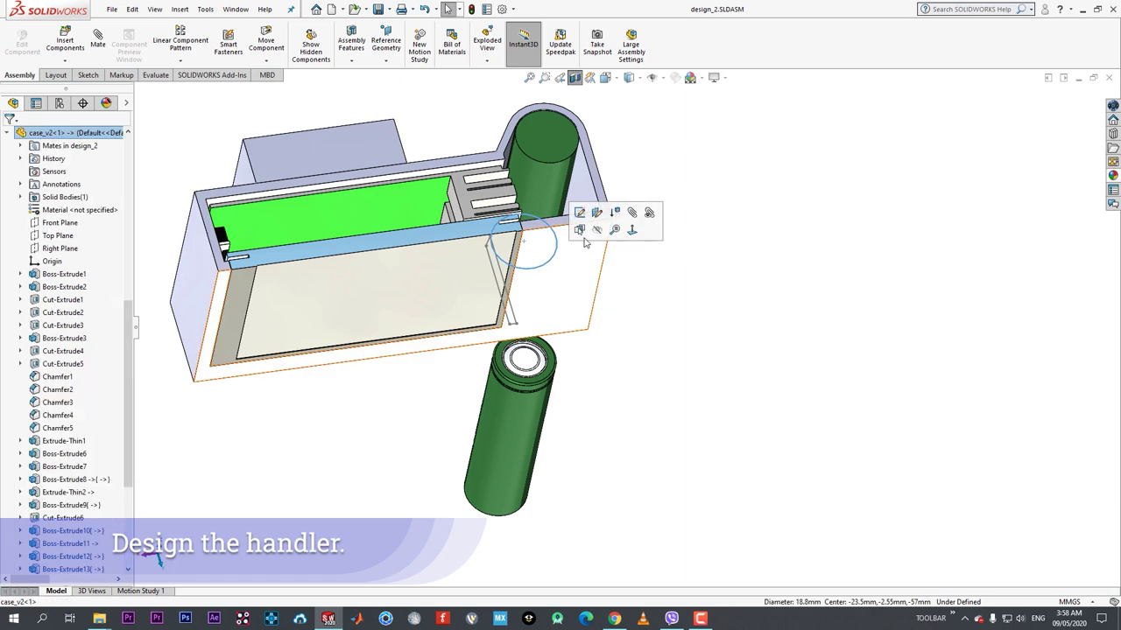
{"action": "left_click", "coordinate": [582, 233]}
{"action": "scroll", "coordinate": [509, 501], "scroll_direction": "down", "scroll_amount": 3}
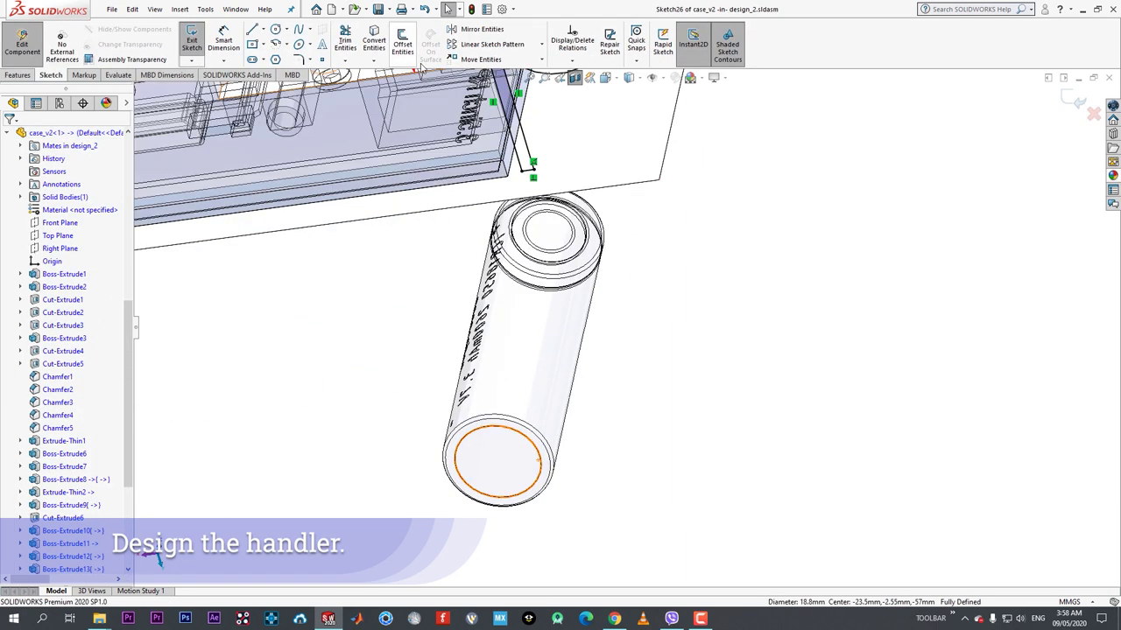
{"action": "scroll", "coordinate": [487, 143], "scroll_direction": "up", "scroll_amount": 3}
{"action": "left_click", "coordinate": [401, 42]}
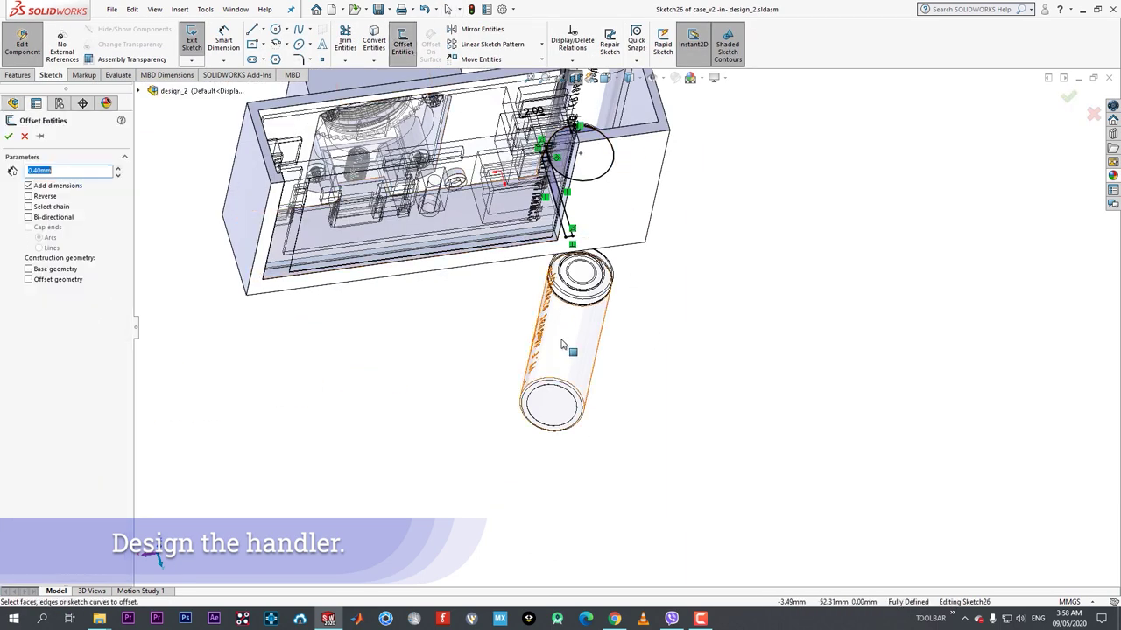
{"action": "left_click", "coordinate": [567, 381]}
{"action": "scroll", "coordinate": [616, 384], "scroll_direction": "up", "scroll_amount": 1}
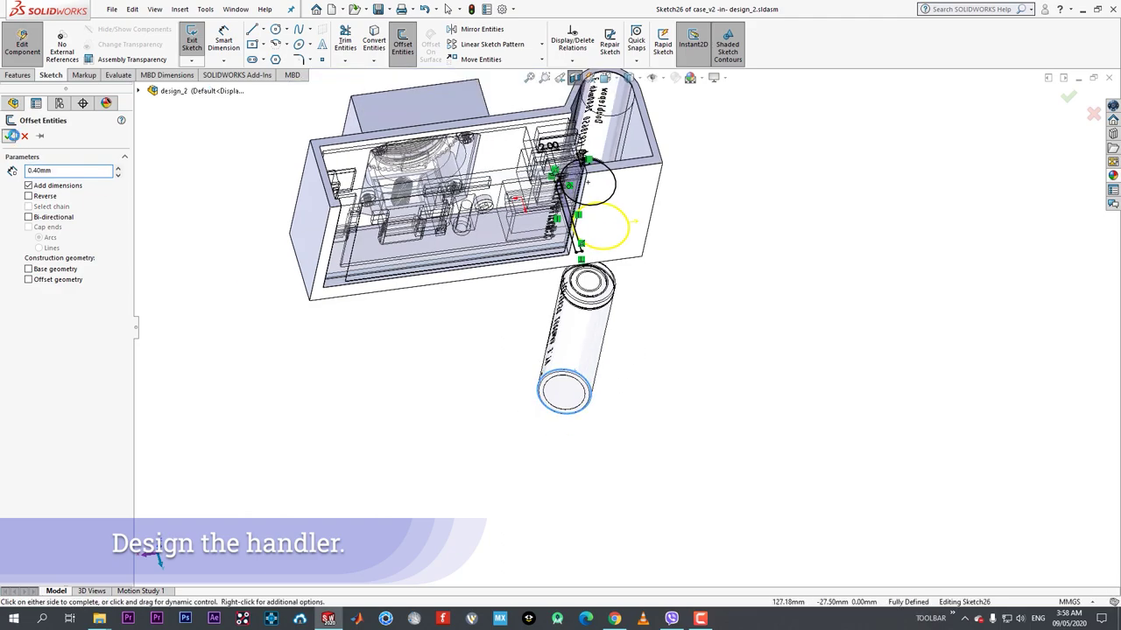
{"action": "left_click", "coordinate": [11, 136]}
- Convert the long inner edge of the case's outer side wall, opposite the 2 mm strip, into sketch geometry
{"action": "scroll", "coordinate": [628, 254], "scroll_direction": "up", "scroll_amount": 2}
{"action": "middle_click_drag", "start_coordinate": [628, 221], "coordinate": [663, 295]}
{"action": "scroll", "coordinate": [623, 285], "scroll_direction": "down", "scroll_amount": 6}
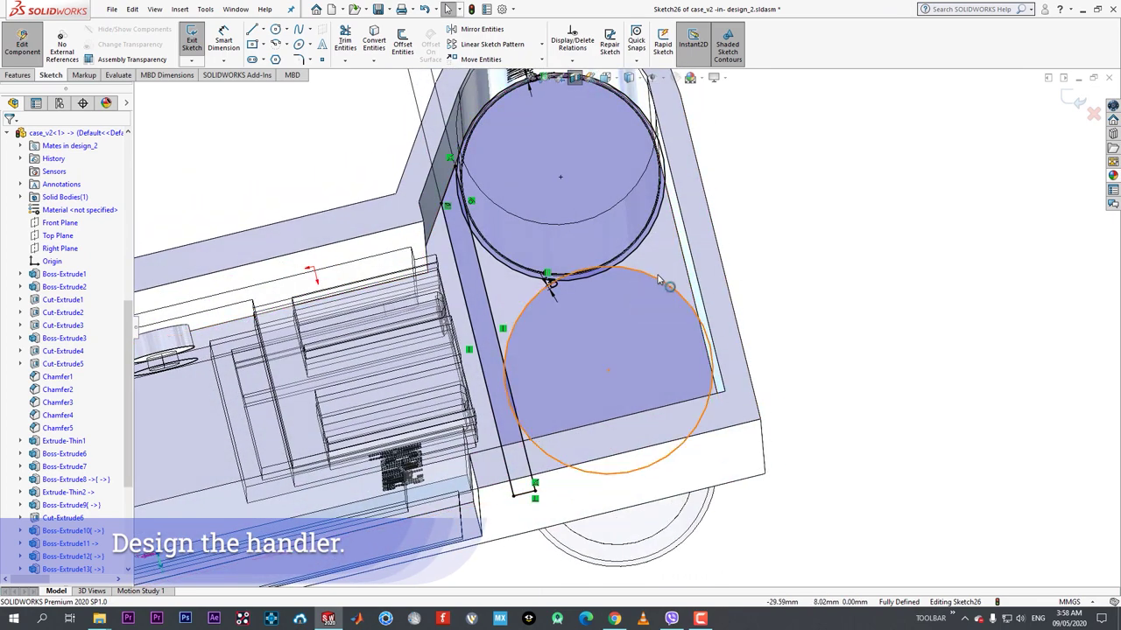
{"action": "scroll", "coordinate": [679, 253], "scroll_direction": "down", "scroll_amount": 1}
{"action": "middle_click_drag", "start_coordinate": [679, 253], "coordinate": [682, 230]}
{"action": "scroll", "coordinate": [680, 243], "scroll_direction": "down", "scroll_amount": 1}
{"action": "left_click", "coordinate": [377, 40]}
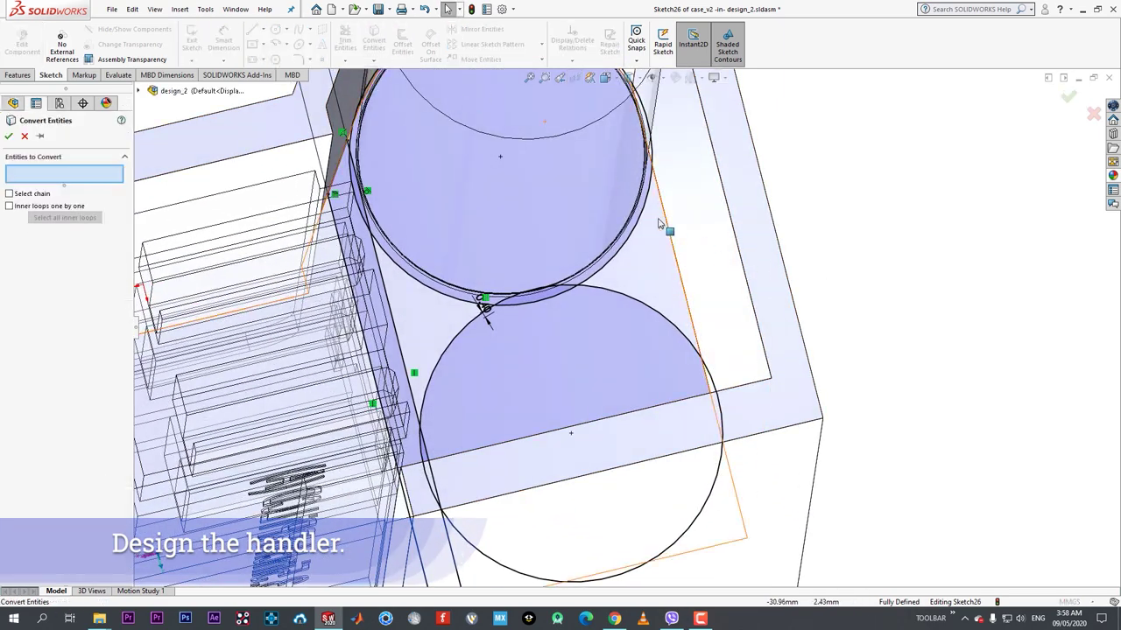
{"action": "left_click", "coordinate": [671, 233]}
{"action": "left_click", "coordinate": [9, 136]}
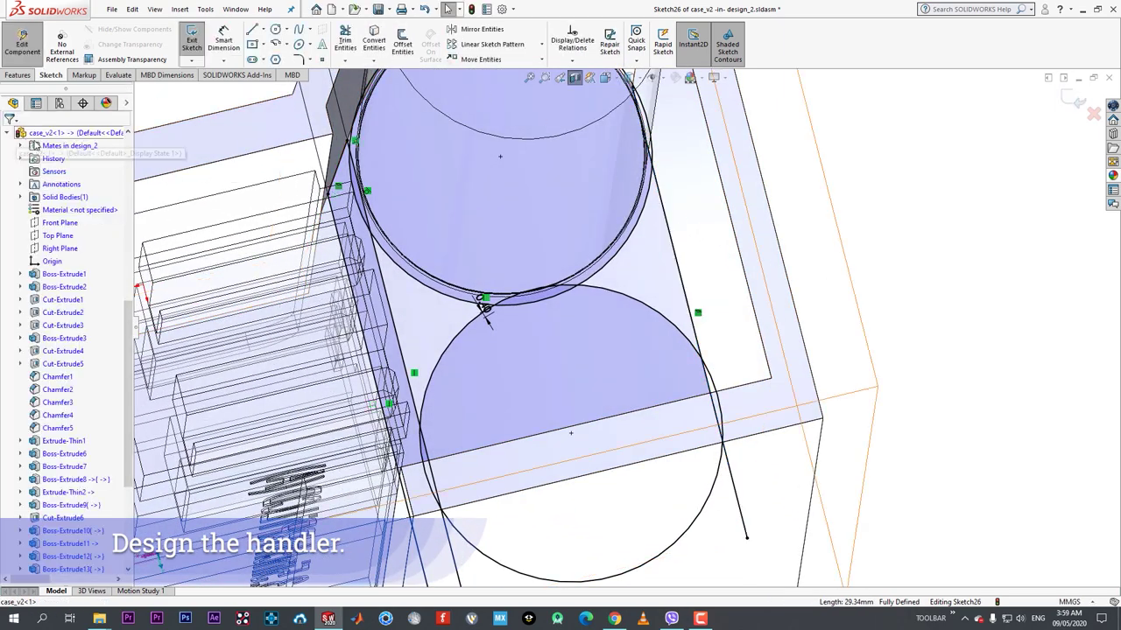
- Trim the battery clearance circles and the outer wall line down to a three-sided wedge between the two batteries and the outer wall
{"action": "scroll", "coordinate": [803, 363], "scroll_direction": "up", "scroll_amount": 4}
{"action": "middle_click_drag", "start_coordinate": [803, 362], "coordinate": [791, 372]}
{"action": "left_click", "coordinate": [345, 39]}
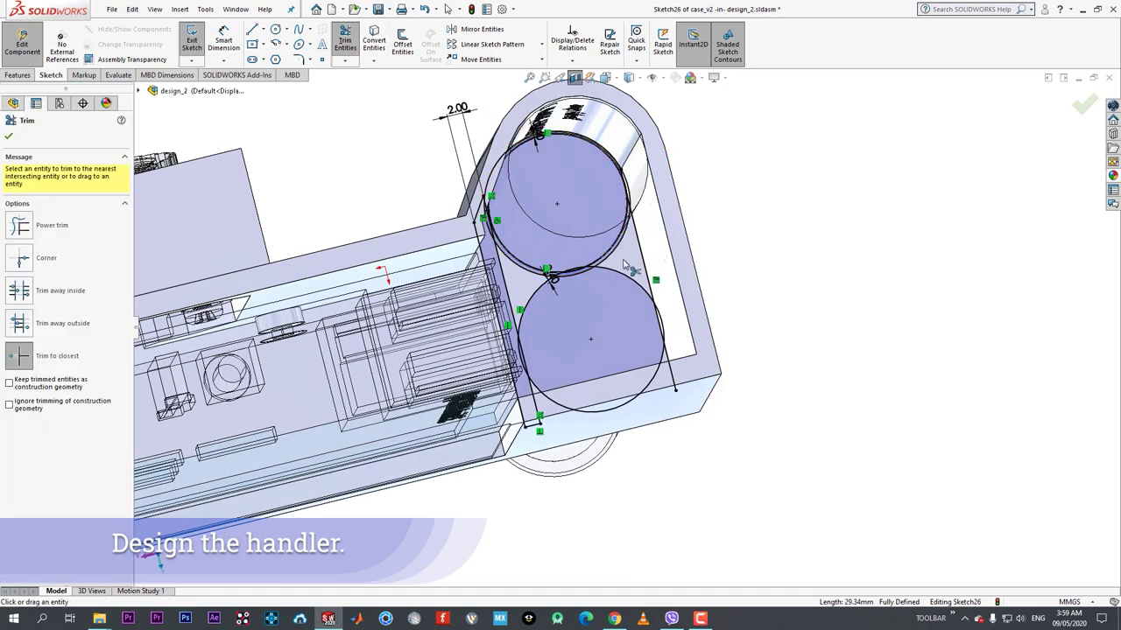
{"action": "scroll", "coordinate": [621, 241], "scroll_direction": "down", "scroll_amount": 2}
{"action": "left_click", "coordinate": [685, 377]}
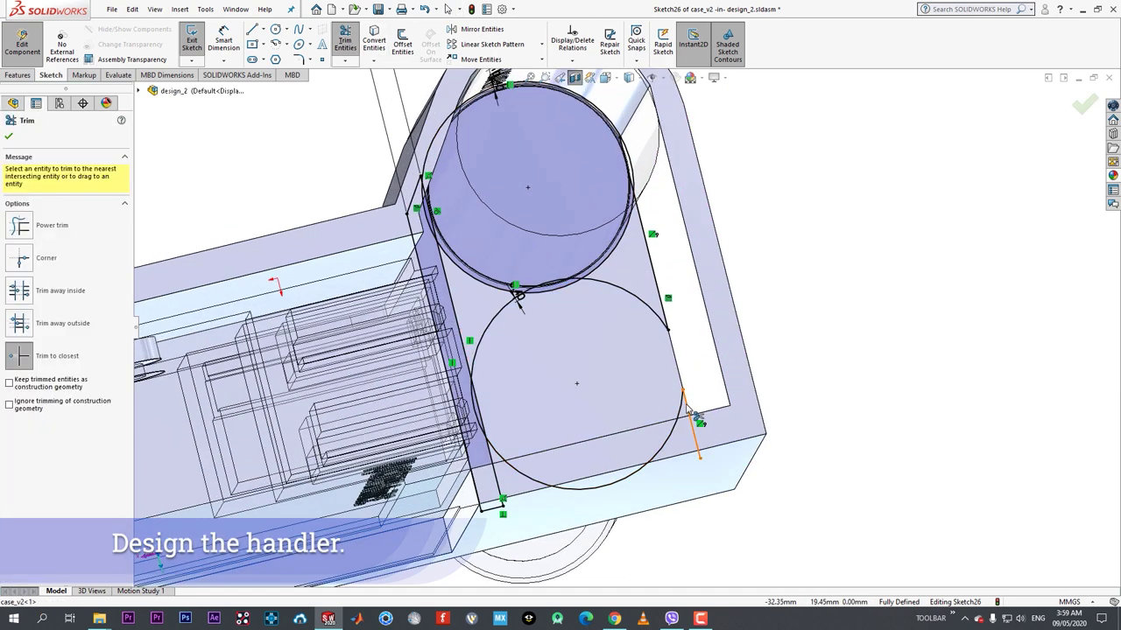
{"action": "scroll", "coordinate": [565, 305], "scroll_direction": "down", "scroll_amount": 3}
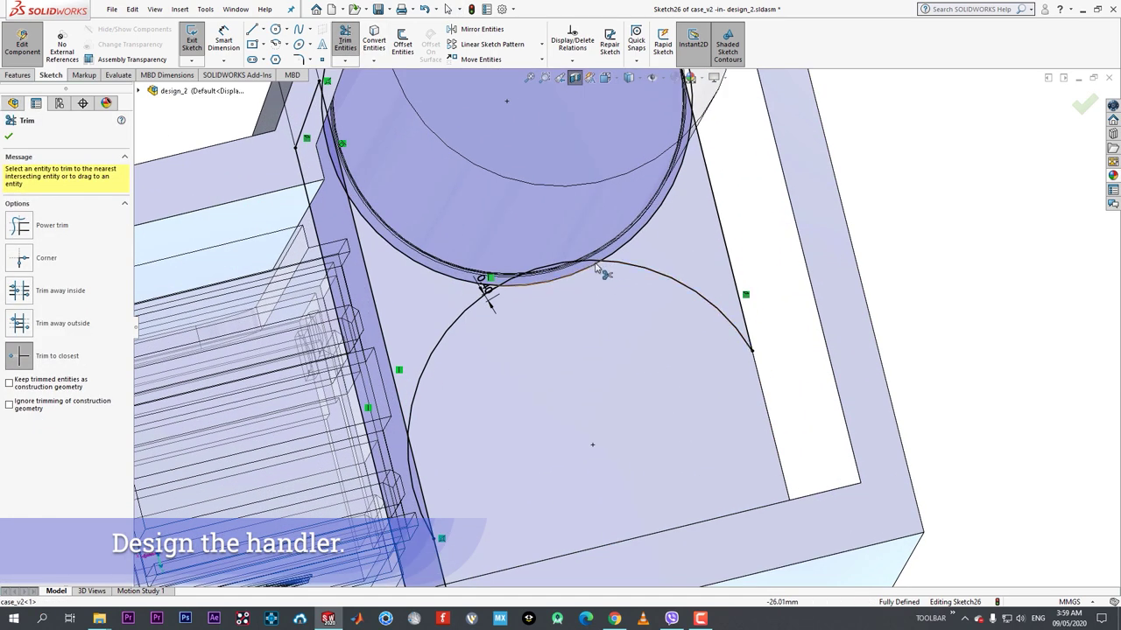
{"action": "left_click", "coordinate": [597, 267]}
{"action": "scroll", "coordinate": [675, 195], "scroll_direction": "up", "scroll_amount": 2}
{"action": "scroll", "coordinate": [674, 172], "scroll_direction": "down", "scroll_amount": 3}
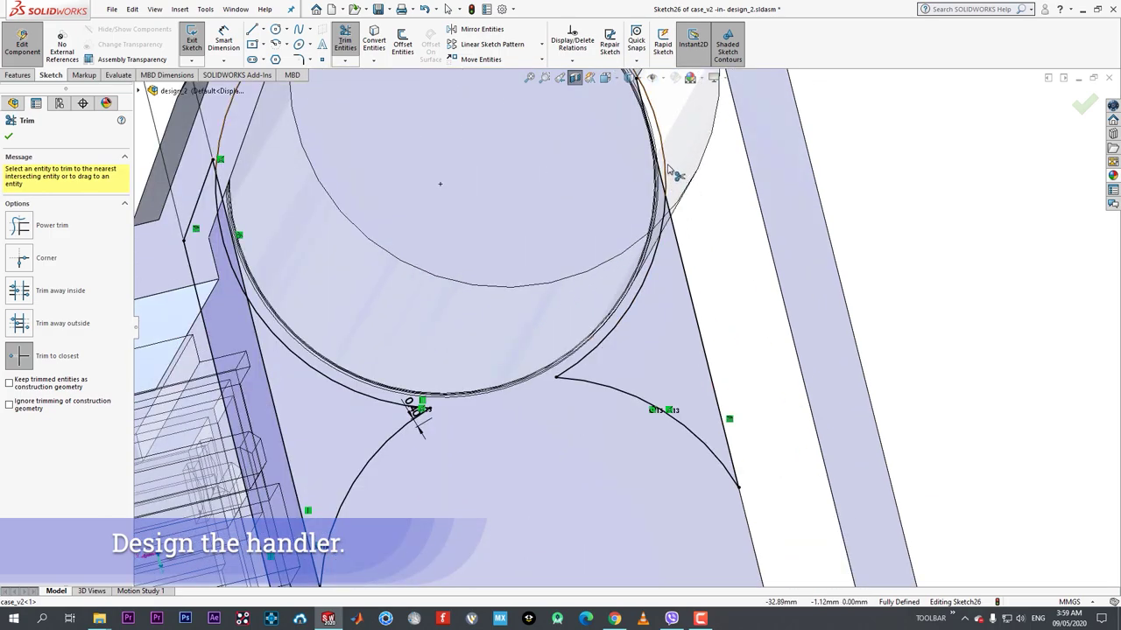
{"action": "scroll", "coordinate": [418, 412], "scroll_direction": "up", "scroll_amount": 3}
{"action": "scroll", "coordinate": [499, 245], "scroll_direction": "down", "scroll_amount": 3}
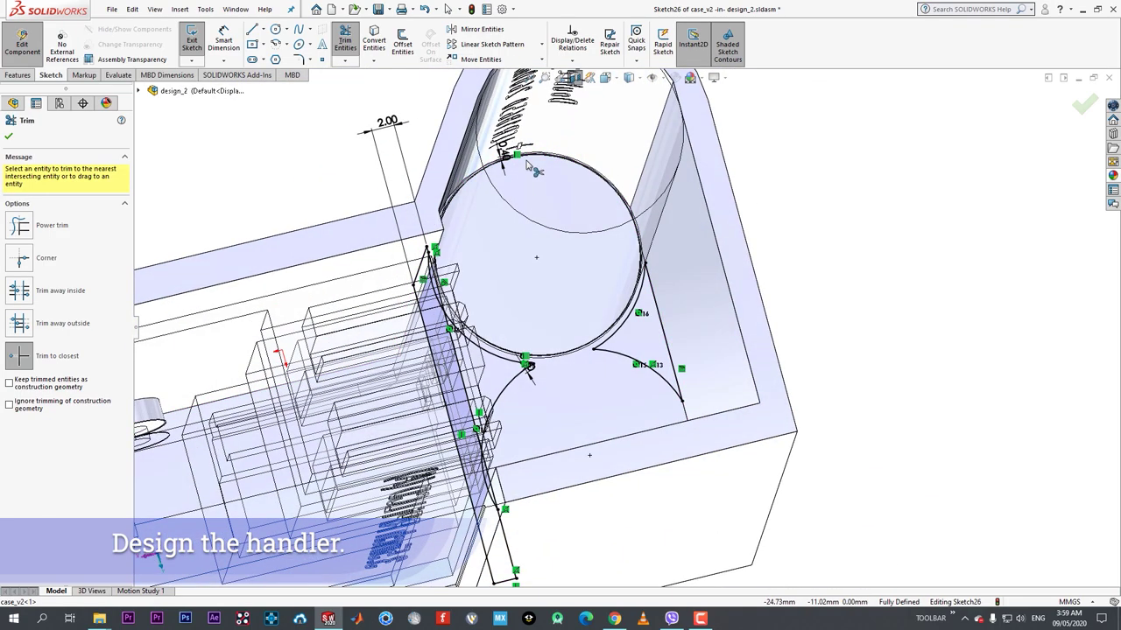
- Trim the clearance arcs and the 2 mm strip's inner edge so the strip joins the cusp between the two batteries in one outline
{"action": "scroll", "coordinate": [528, 260], "scroll_direction": "up", "scroll_amount": 1}
{"action": "middle_click_drag", "start_coordinate": [528, 259], "coordinate": [473, 447]}
{"action": "scroll", "coordinate": [524, 451], "scroll_direction": "down", "scroll_amount": 2}
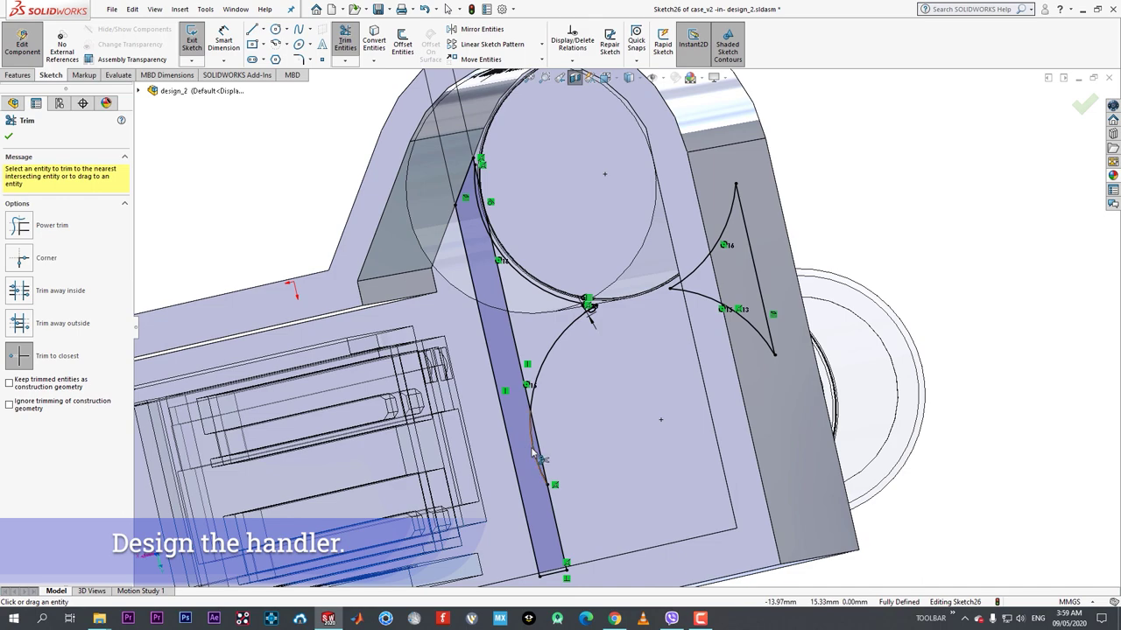
{"action": "left_click", "coordinate": [532, 453]}
{"action": "scroll", "coordinate": [587, 436], "scroll_direction": "up", "scroll_amount": 1}
{"action": "scroll", "coordinate": [588, 394], "scroll_direction": "down", "scroll_amount": 1}
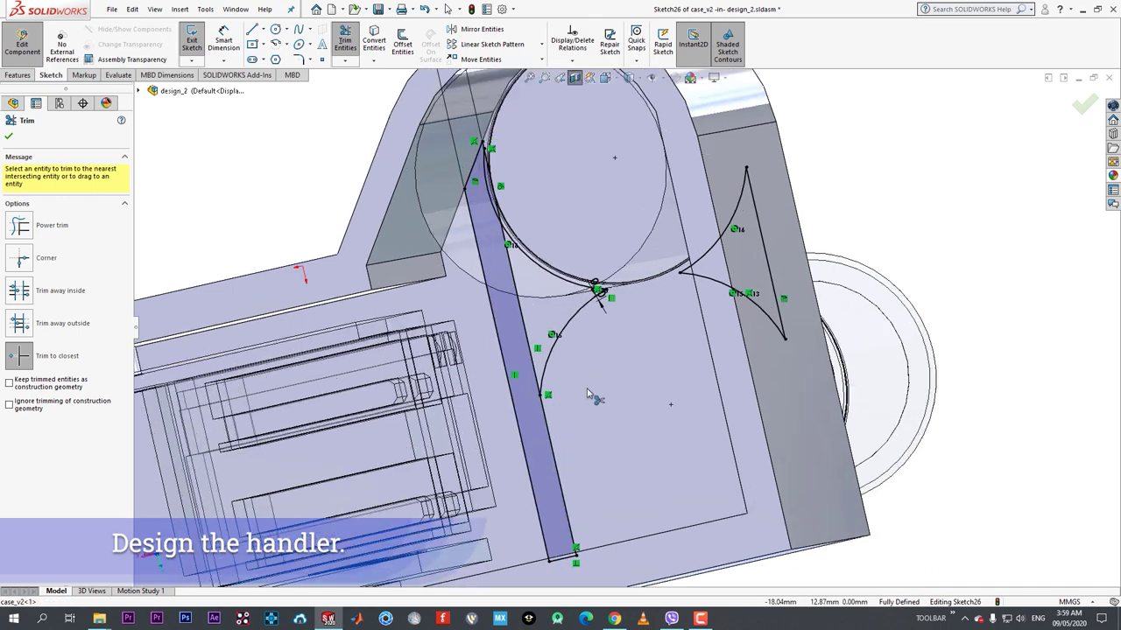
{"action": "left_click", "coordinate": [526, 340]}
{"action": "scroll", "coordinate": [590, 338], "scroll_direction": "up", "scroll_amount": 1}
{"action": "scroll", "coordinate": [513, 226], "scroll_direction": "down", "scroll_amount": 4}
{"action": "left_click", "coordinate": [521, 245]}
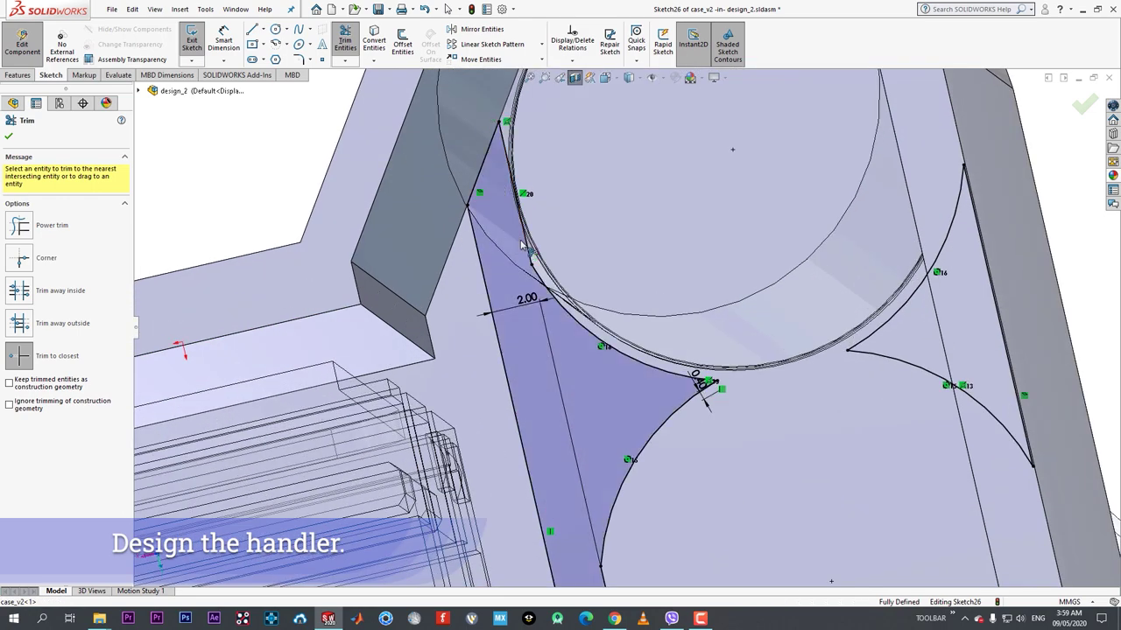
{"action": "scroll", "coordinate": [619, 298], "scroll_direction": "up", "scroll_amount": 5}
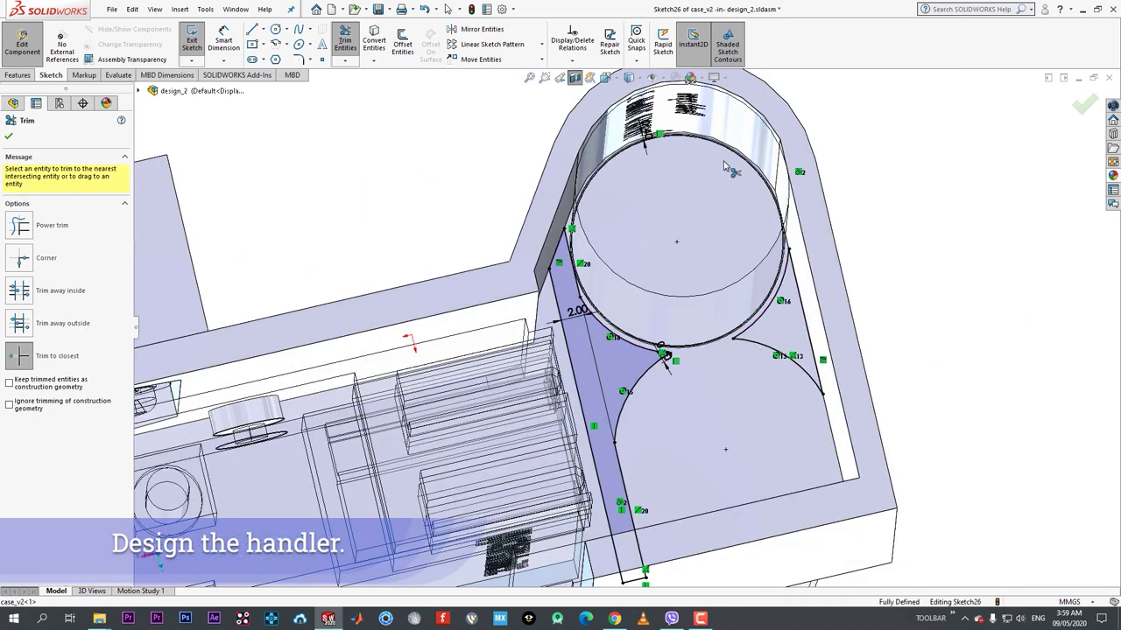
{"action": "scroll", "coordinate": [579, 358], "scroll_direction": "up", "scroll_amount": 3}
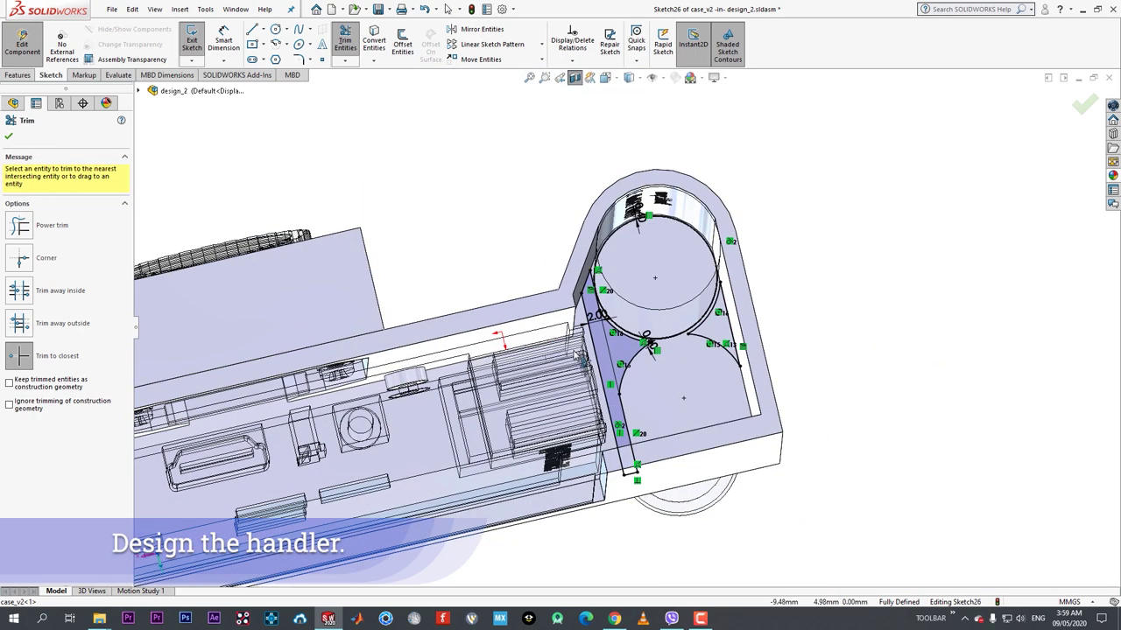
{"action": "scroll", "coordinate": [763, 288], "scroll_direction": "down", "scroll_amount": 5}
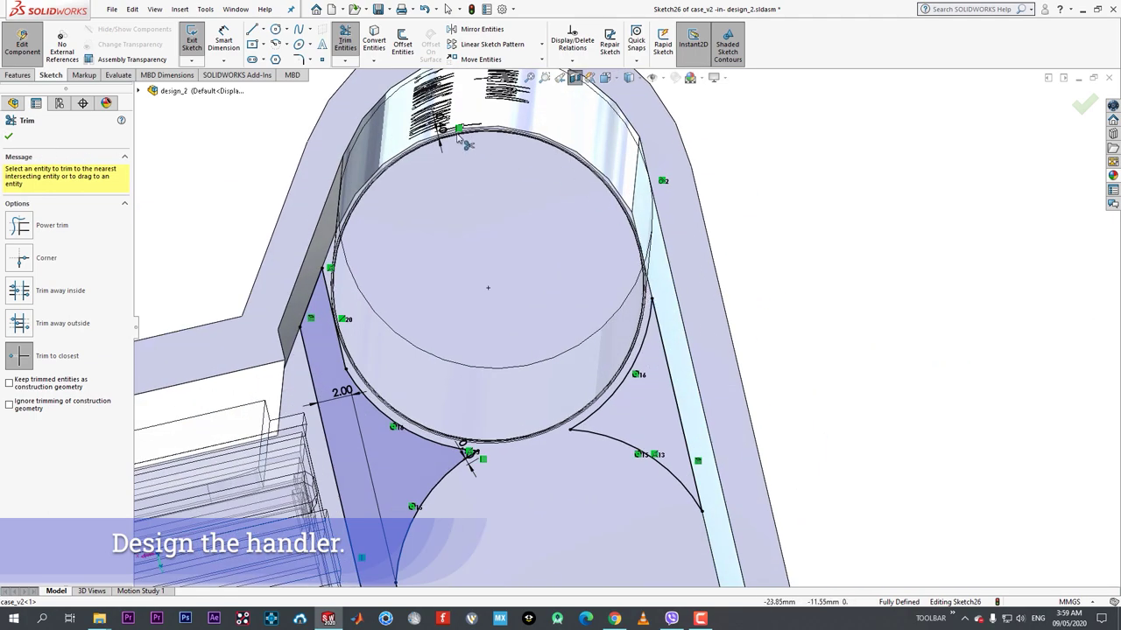
{"action": "left_click", "coordinate": [10, 138]}
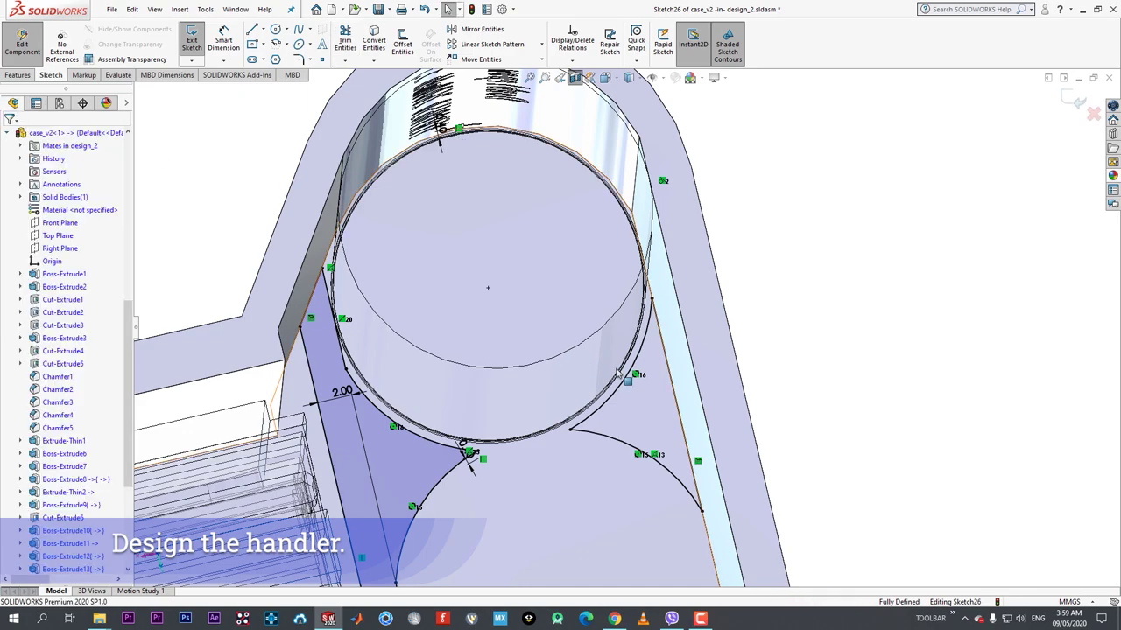
- Examine the trimmed battery holder sketch from both ends of the case for its closed outlines and clearances
{"action": "scroll", "coordinate": [627, 367], "scroll_direction": "up", "scroll_amount": 5}
{"action": "middle_click_drag", "start_coordinate": [628, 367], "coordinate": [556, 418]}
{"action": "scroll", "coordinate": [555, 404], "scroll_direction": "down", "scroll_amount": 3}
{"action": "scroll", "coordinate": [625, 312], "scroll_direction": "up", "scroll_amount": 5}
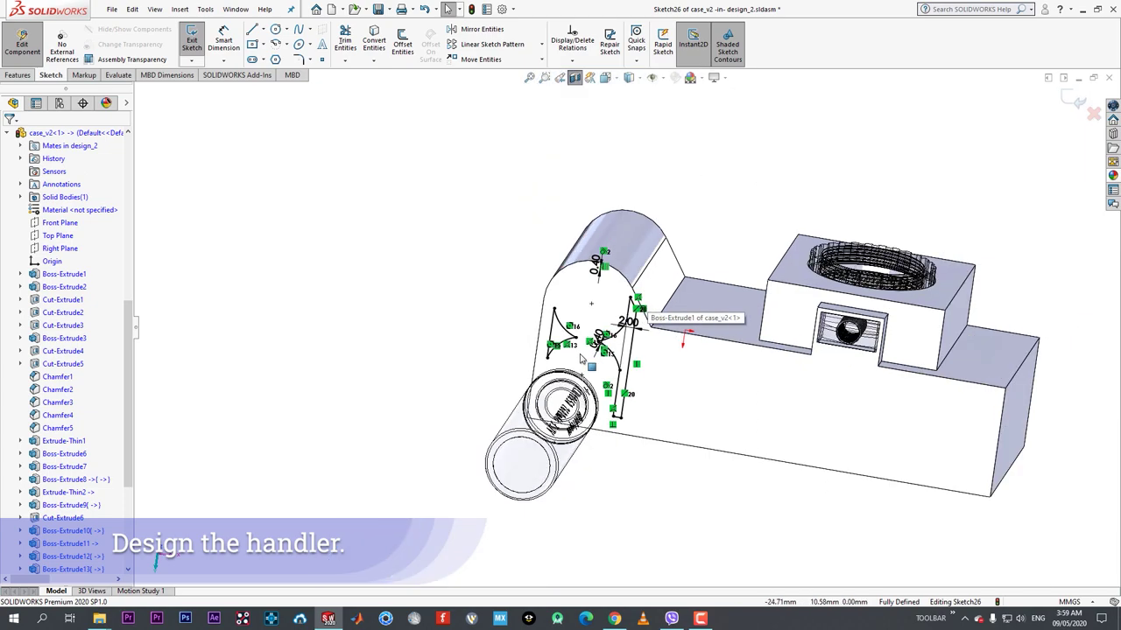
{"action": "middle_click_drag", "start_coordinate": [581, 357], "coordinate": [592, 263]}
{"action": "scroll", "coordinate": [591, 261], "scroll_direction": "down", "scroll_amount": 5}
{"action": "scroll", "coordinate": [412, 298], "scroll_direction": "up", "scroll_amount": 6}
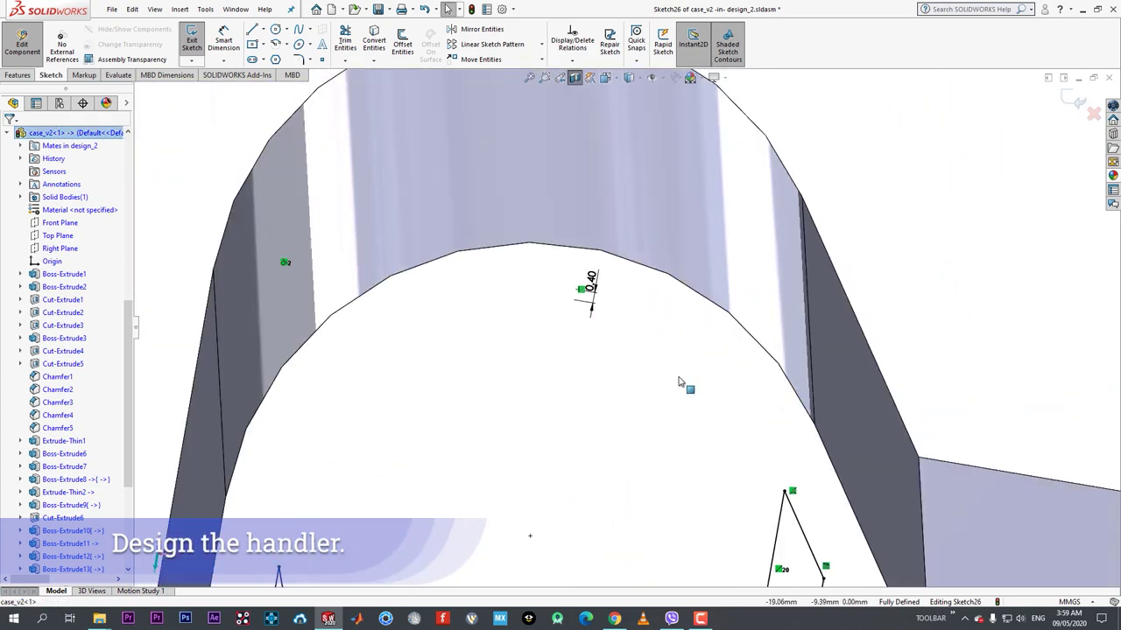
{"action": "scroll", "coordinate": [608, 370], "scroll_direction": "down", "scroll_amount": 8}
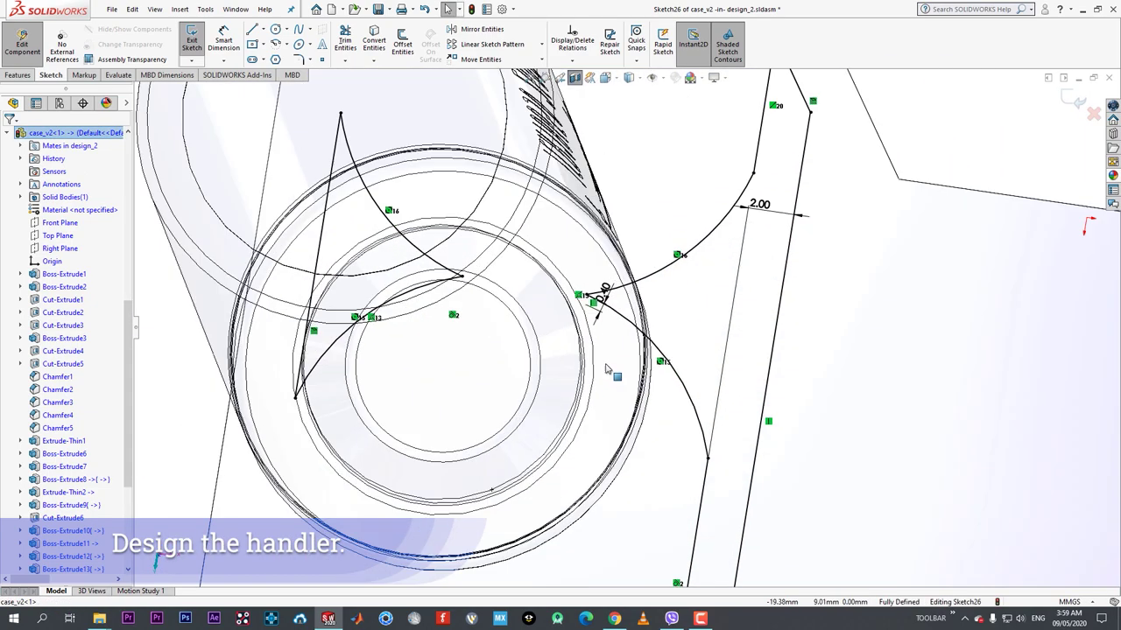
{"action": "scroll", "coordinate": [603, 301], "scroll_direction": "up", "scroll_amount": 8}
{"action": "middle_click_drag", "start_coordinate": [673, 385], "coordinate": [963, 490]}
- Extrude the battery holder profile into the case as a blind boss with a depth of 40 mm, merged with the body
{"action": "left_click", "coordinate": [17, 75]}
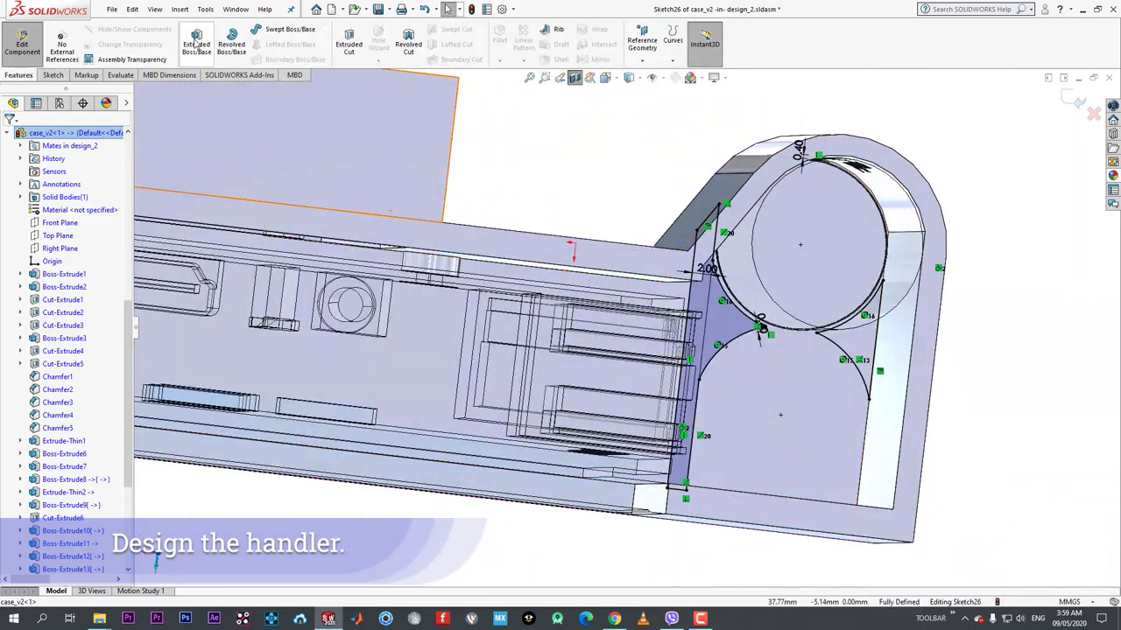
{"action": "left_click", "coordinate": [196, 43]}
{"action": "scroll", "coordinate": [884, 330], "scroll_direction": "up", "scroll_amount": 6}
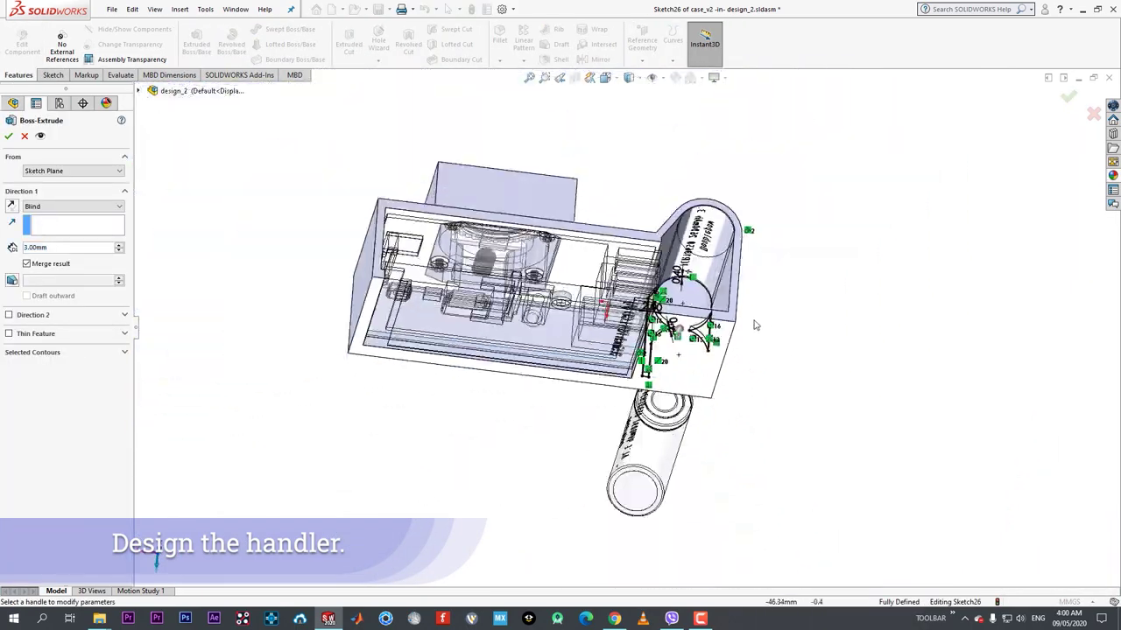
{"action": "middle_click_drag", "start_coordinate": [717, 324], "coordinate": [666, 419]}
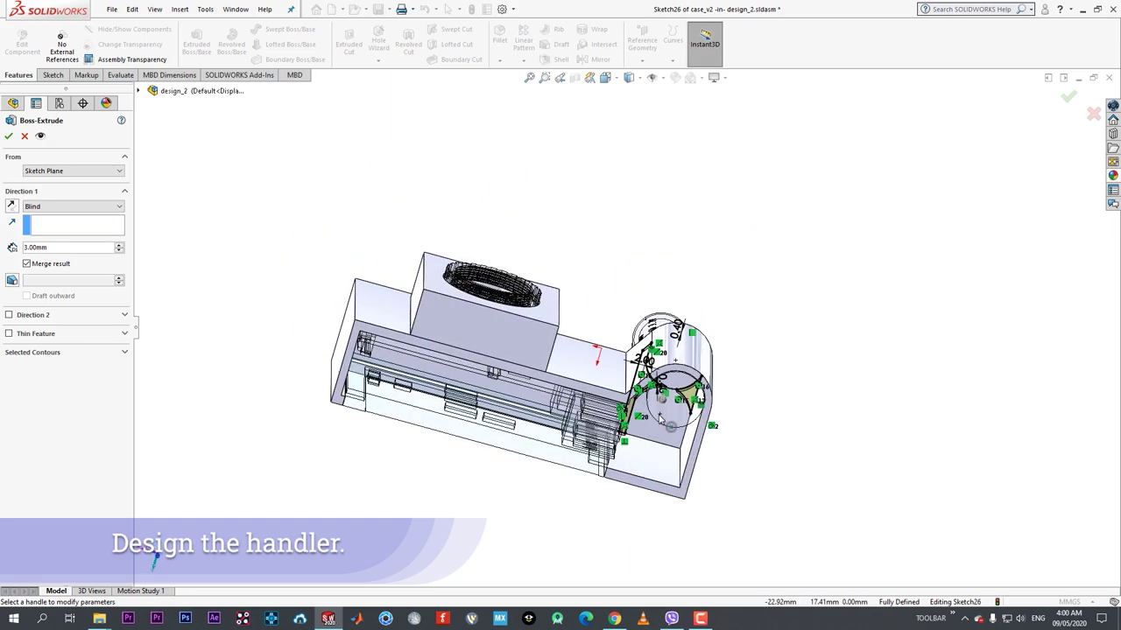
{"action": "left_click_drag", "start_coordinate": [673, 433], "coordinate": [617, 474]}
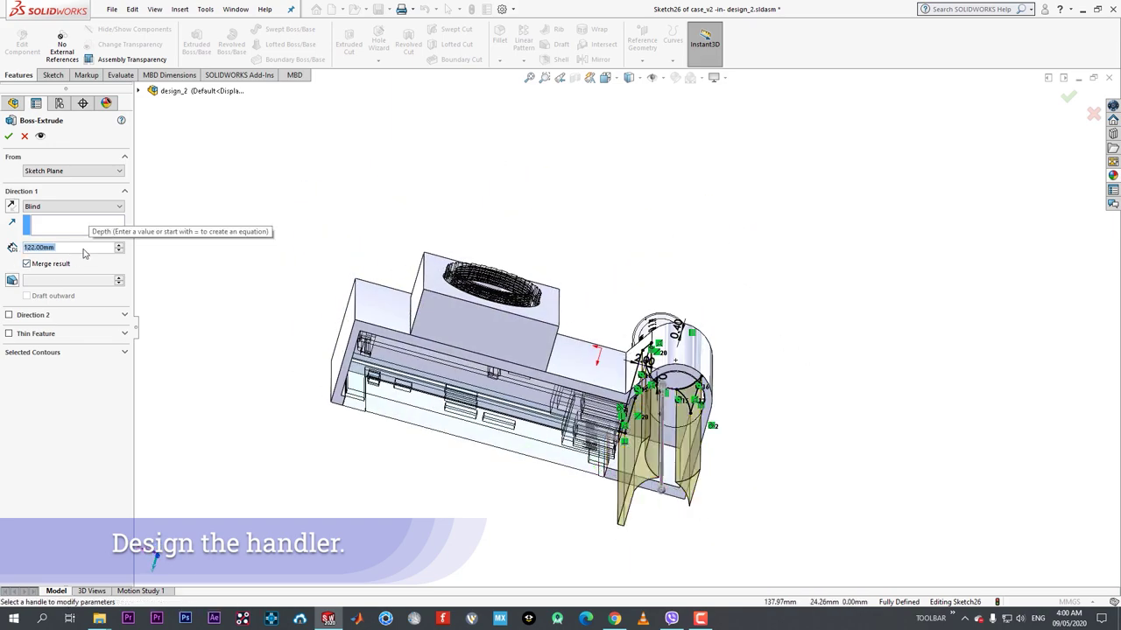
{"action": "type", "text": "100"}
{"action": "key", "text": "Return"}
{"action": "scroll", "coordinate": [633, 420], "scroll_direction": "up", "scroll_amount": 4}
{"action": "middle_click_drag", "start_coordinate": [633, 420], "coordinate": [770, 311]}
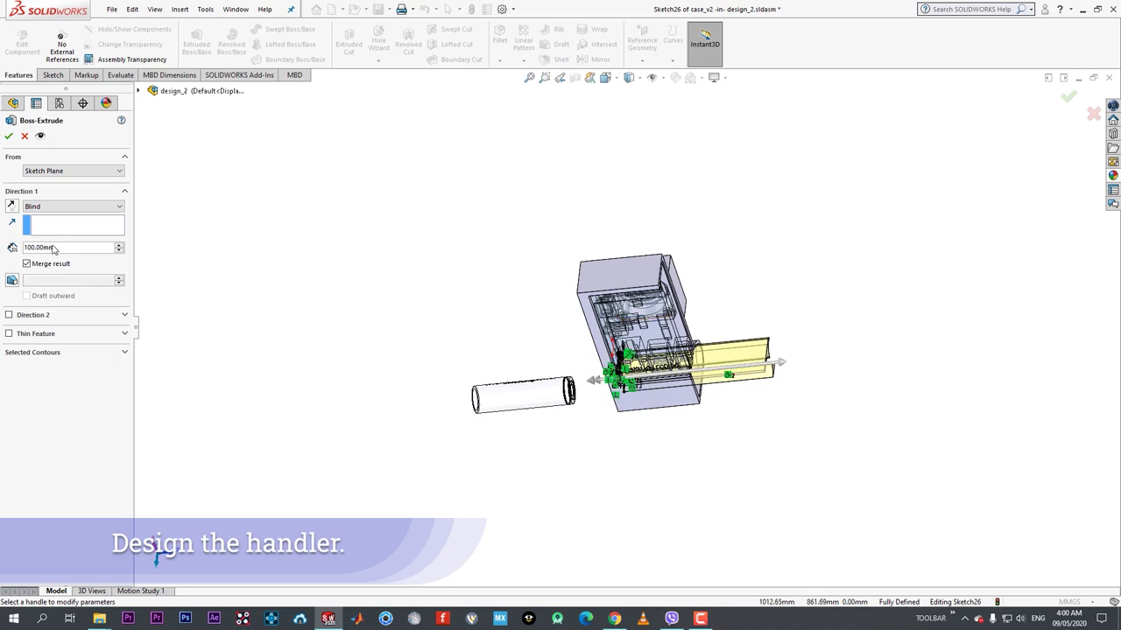
{"action": "type", "text": "50"}
{"action": "key", "text": "Return"}
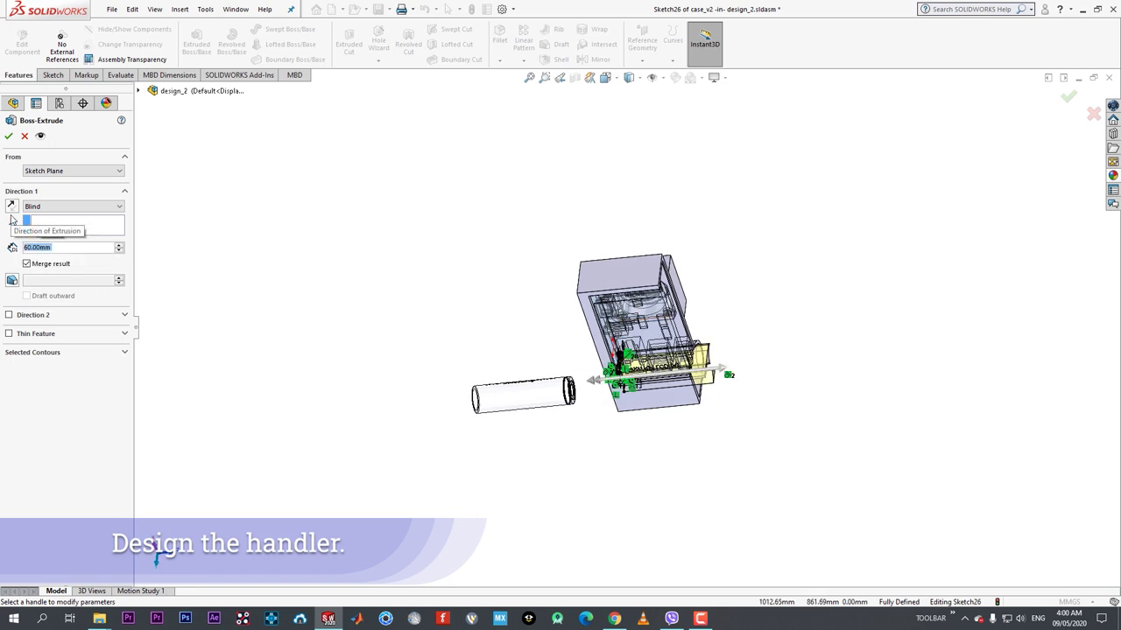
{"action": "type", "text": "4"}
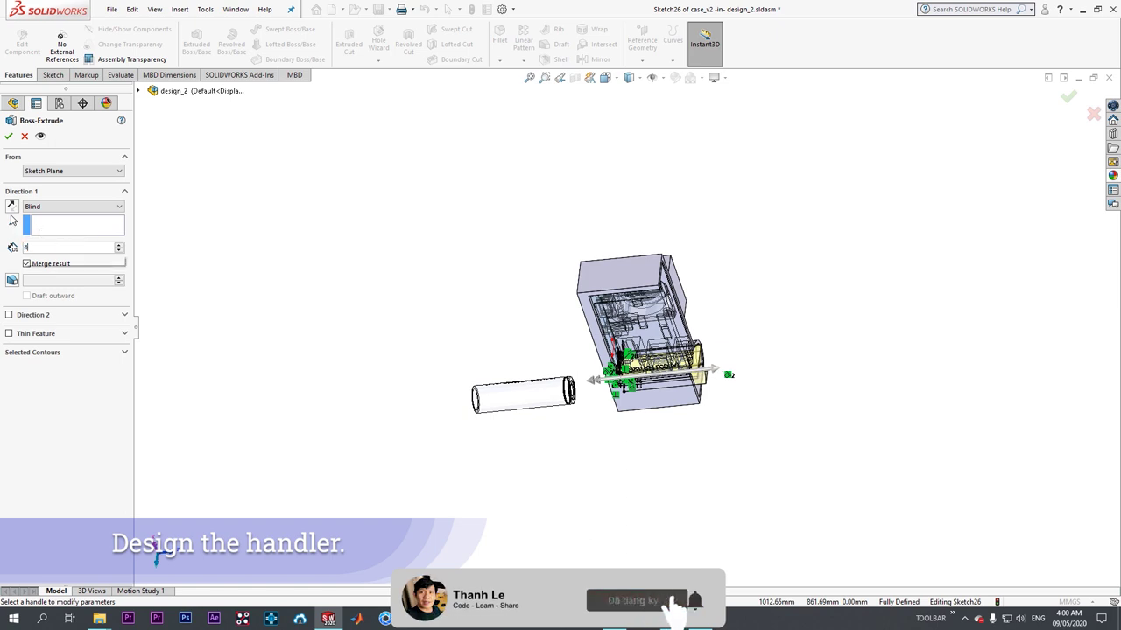
{"action": "type", "text": "0"}
{"action": "key", "text": "Return"}
{"action": "left_click", "coordinate": [9, 136]}
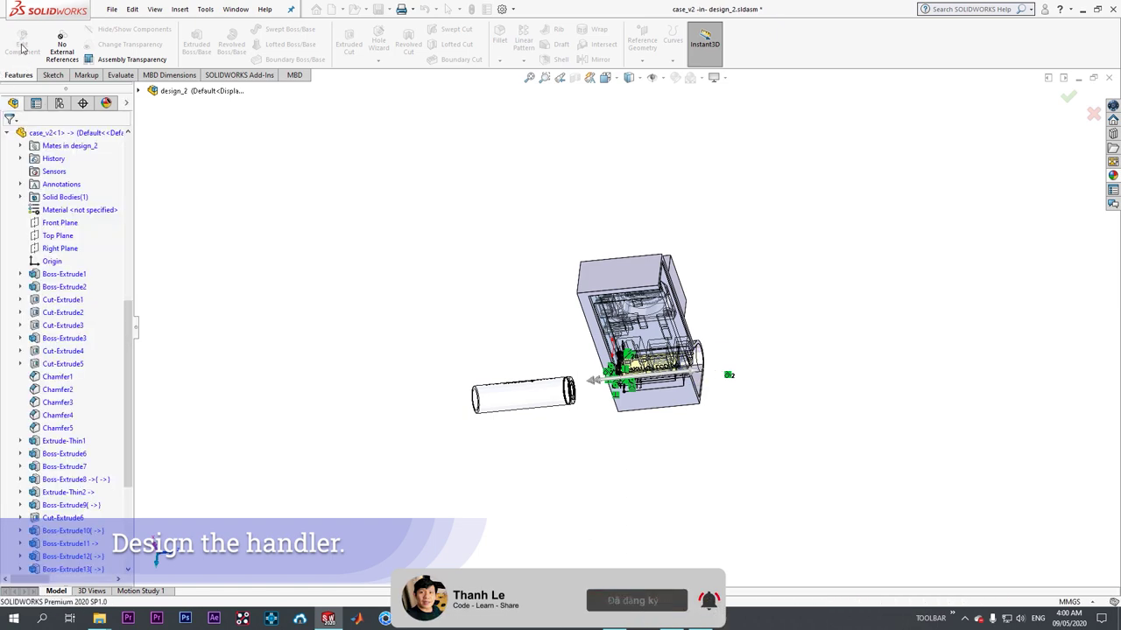
- Return to the assembly and slide both batteries lengthwise through the new holder and out of the case
{"action": "left_click", "coordinate": [22, 48]}
{"action": "middle_click_drag", "start_coordinate": [718, 404], "coordinate": [649, 385]}
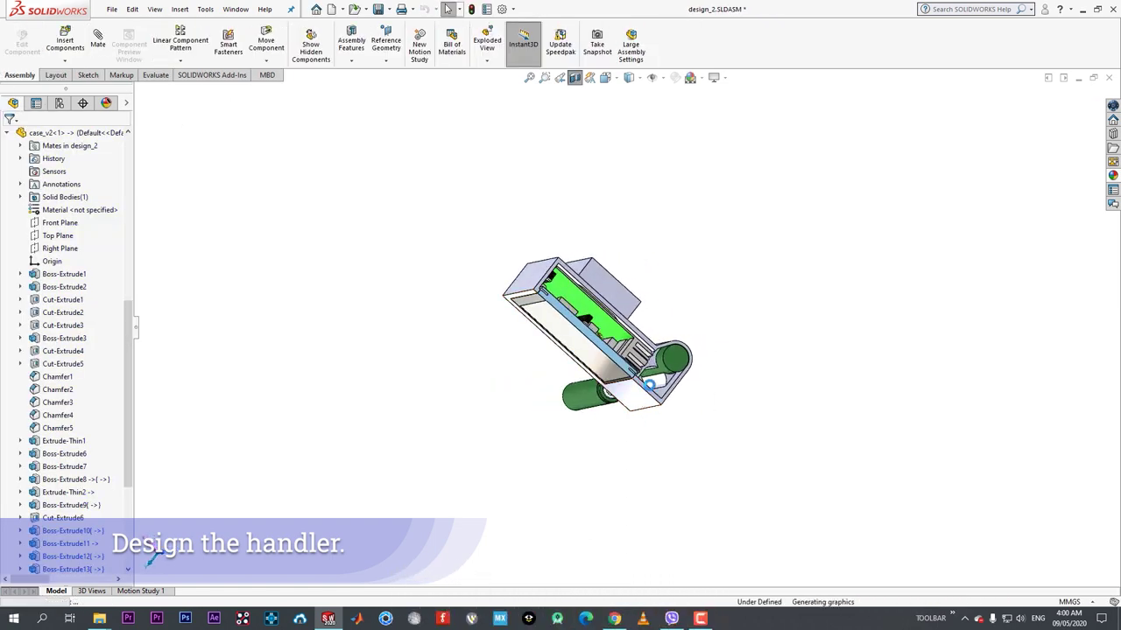
{"action": "scroll", "coordinate": [650, 385], "scroll_direction": "down", "scroll_amount": 10}
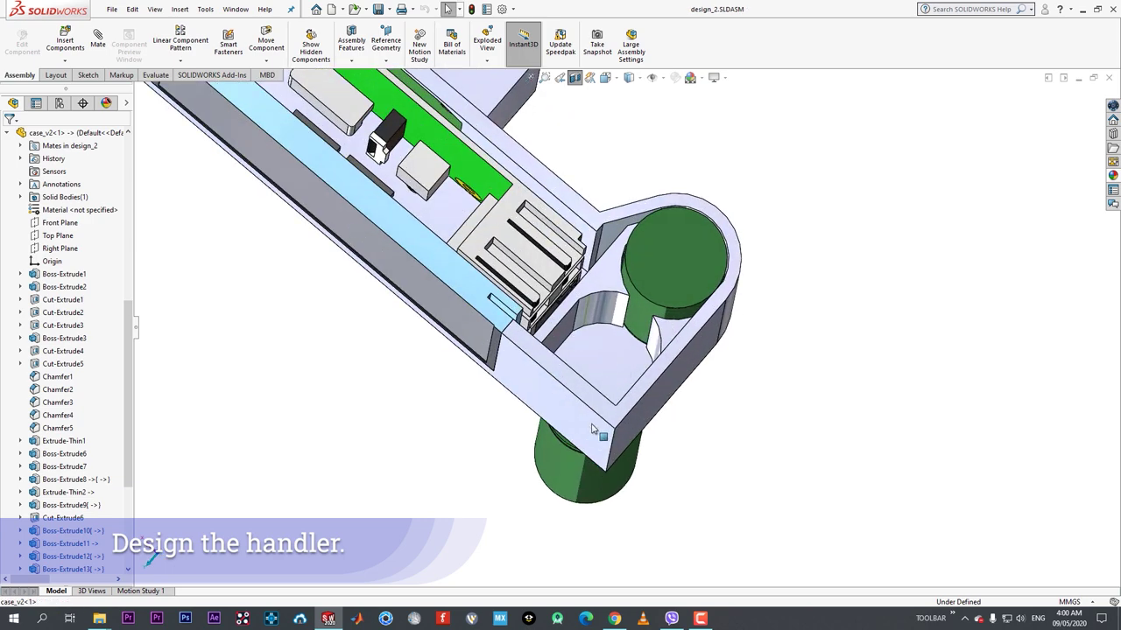
{"action": "left_click_drag", "start_coordinate": [561, 469], "coordinate": [646, 348]}
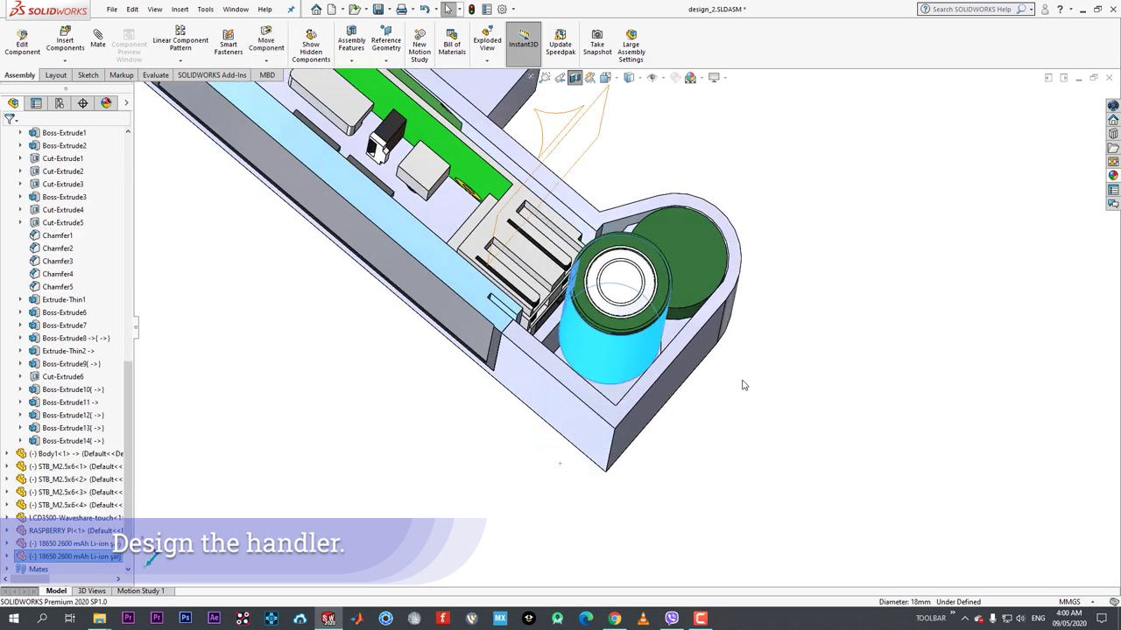
{"action": "left_click", "coordinate": [713, 261]}
{"action": "scroll", "coordinate": [693, 322], "scroll_direction": "up", "scroll_amount": 3}
{"action": "middle_click_drag", "start_coordinate": [691, 325], "coordinate": [699, 284]}
{"action": "scroll", "coordinate": [699, 283], "scroll_direction": "down", "scroll_amount": 2}
{"action": "left_click", "coordinate": [649, 327]}
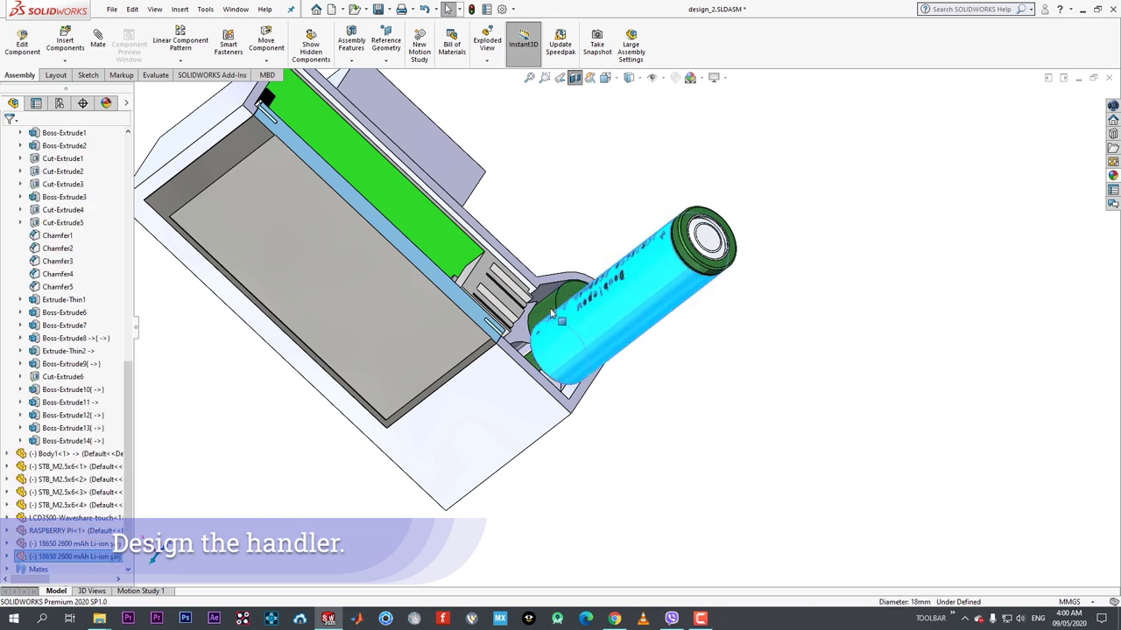
{"action": "left_click_drag", "start_coordinate": [552, 314], "coordinate": [759, 274]}
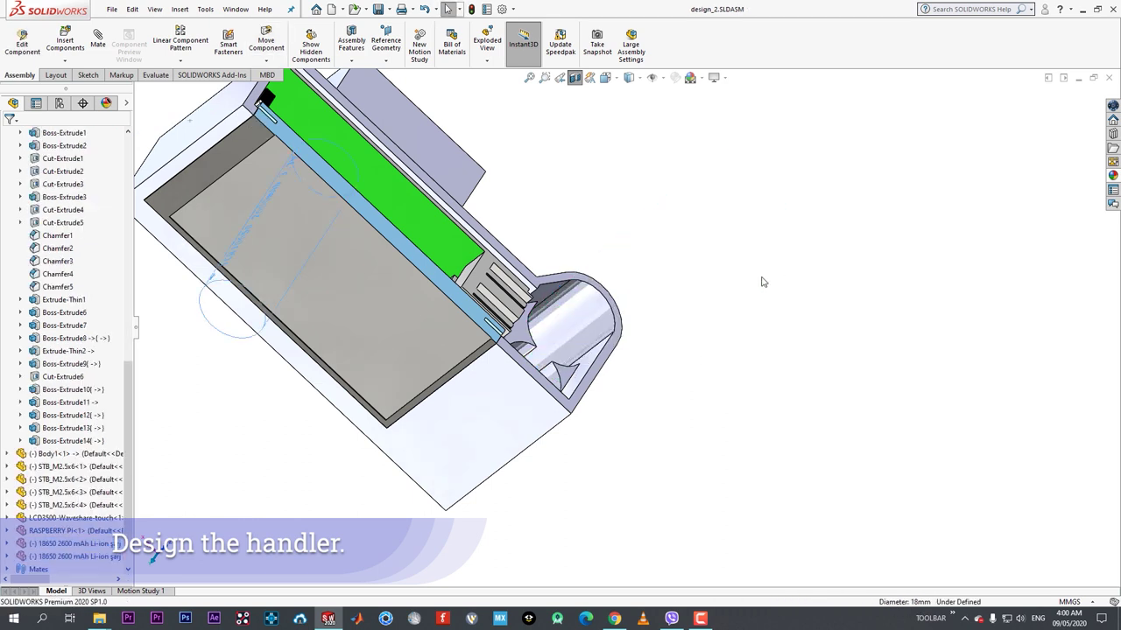
- Mate the end faces of the two batteries as coincident and save the assembly
{"action": "scroll", "coordinate": [700, 298], "scroll_direction": "up", "scroll_amount": 6}
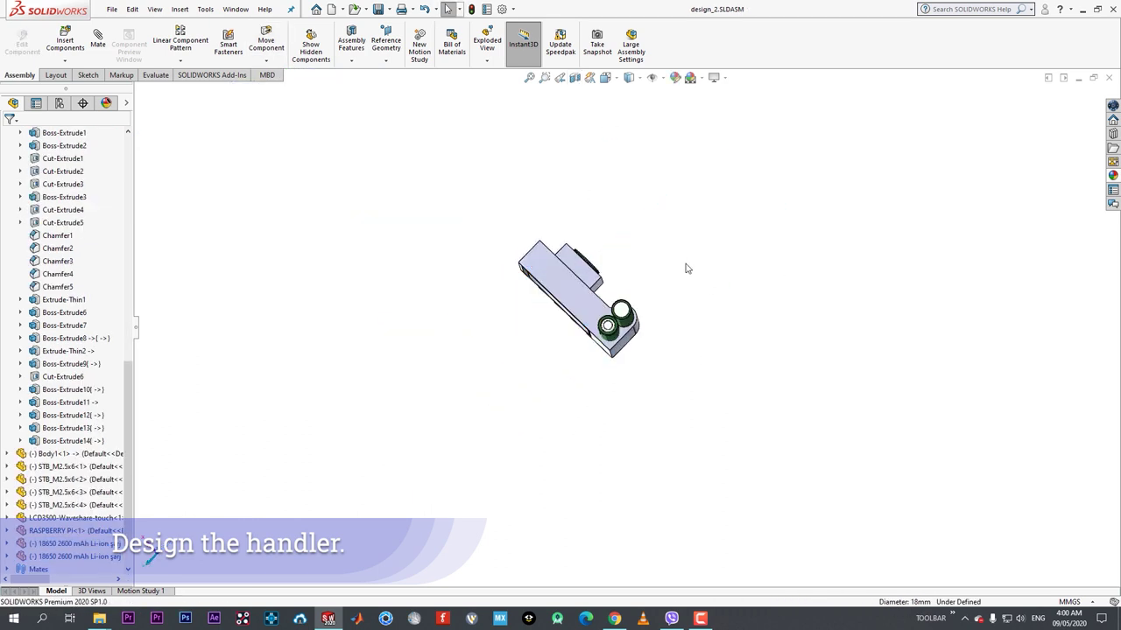
{"action": "scroll", "coordinate": [590, 352], "scroll_direction": "up", "scroll_amount": 5}
{"action": "middle_click_drag", "start_coordinate": [590, 352], "coordinate": [567, 192]}
{"action": "scroll", "coordinate": [501, 230], "scroll_direction": "up", "scroll_amount": 3}
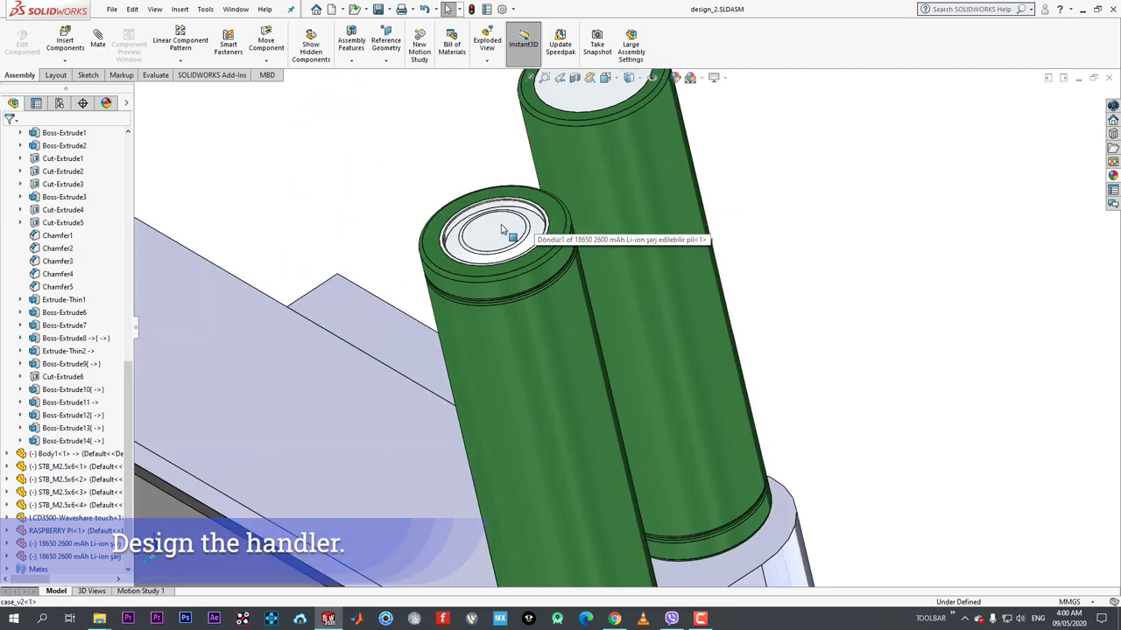
{"action": "left_click", "coordinate": [502, 229]}
{"action": "scroll", "coordinate": [543, 267], "scroll_direction": "down", "scroll_amount": 4}
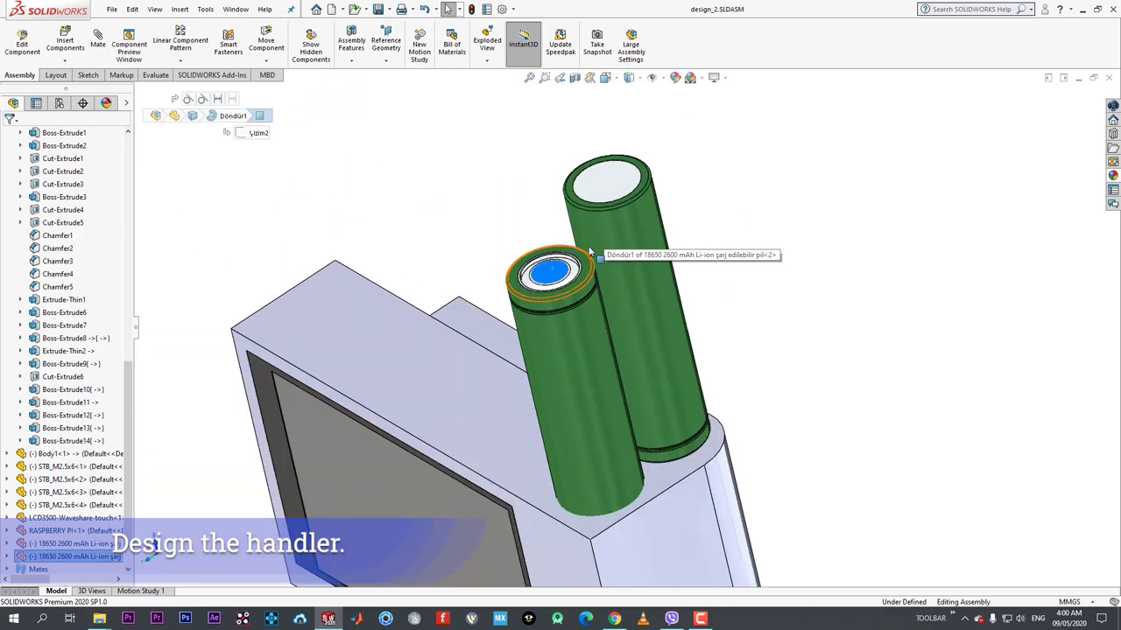
{"action": "left_click", "coordinate": [618, 192], "text": "ctrl"}
{"action": "left_click", "coordinate": [852, 297]}
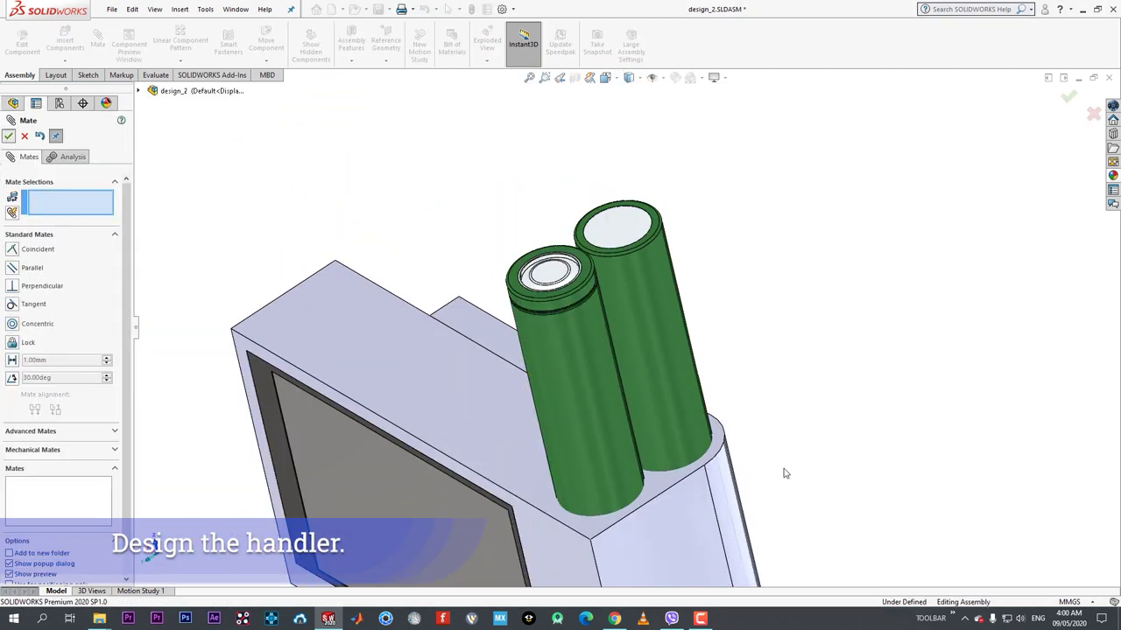
{"action": "key", "text": "Escape"}
{"action": "scroll", "coordinate": [792, 487], "scroll_direction": "down", "scroll_amount": 3}
{"action": "key", "text": "ctrl+s"}
- Unsuppress the Distance8 mate between the battery and the case to seat both batteries in the case
{"action": "middle_click_drag", "start_coordinate": [666, 425], "coordinate": [738, 468]}
{"action": "left_click_drag", "start_coordinate": [676, 366], "coordinate": [701, 333]}
{"action": "left_click", "coordinate": [679, 305]}
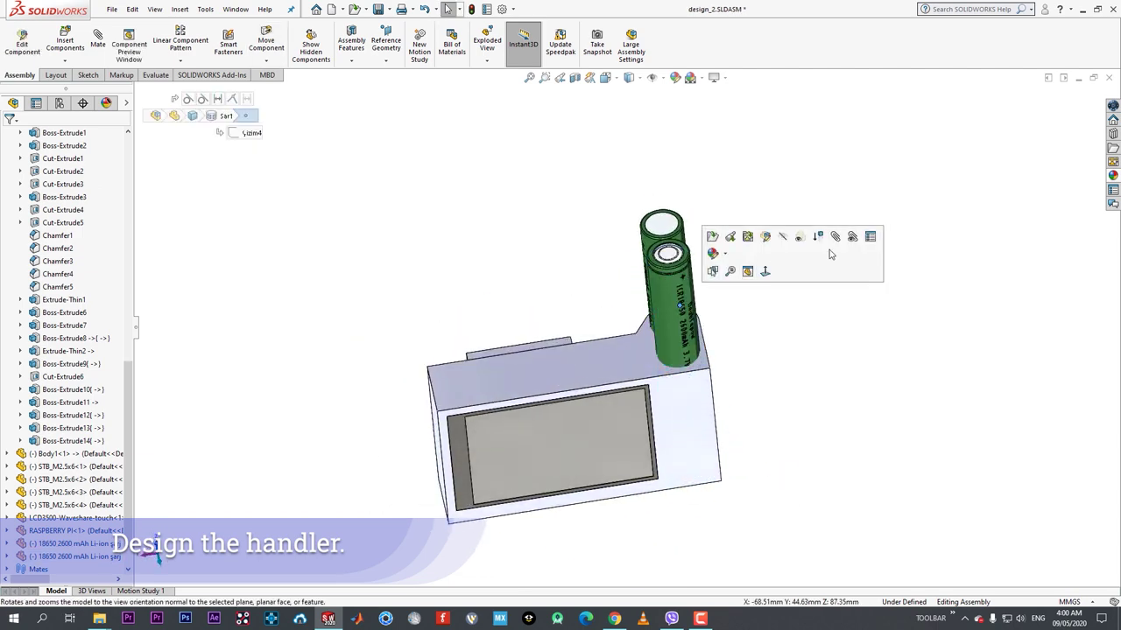
{"action": "left_click", "coordinate": [834, 237]}
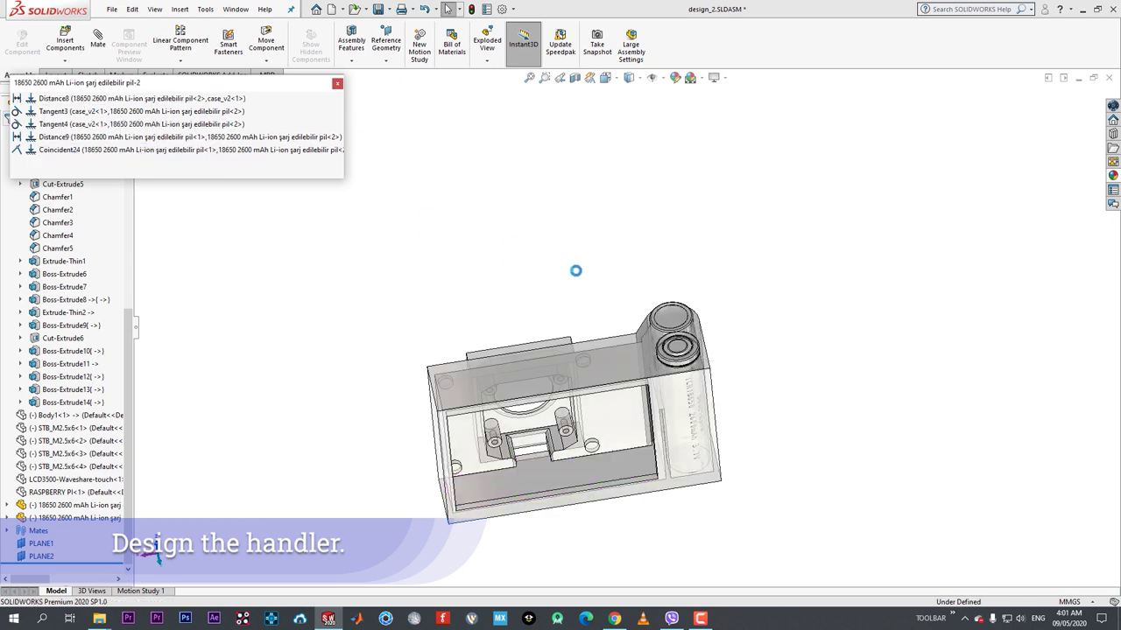
{"action": "left_click", "coordinate": [336, 85]}
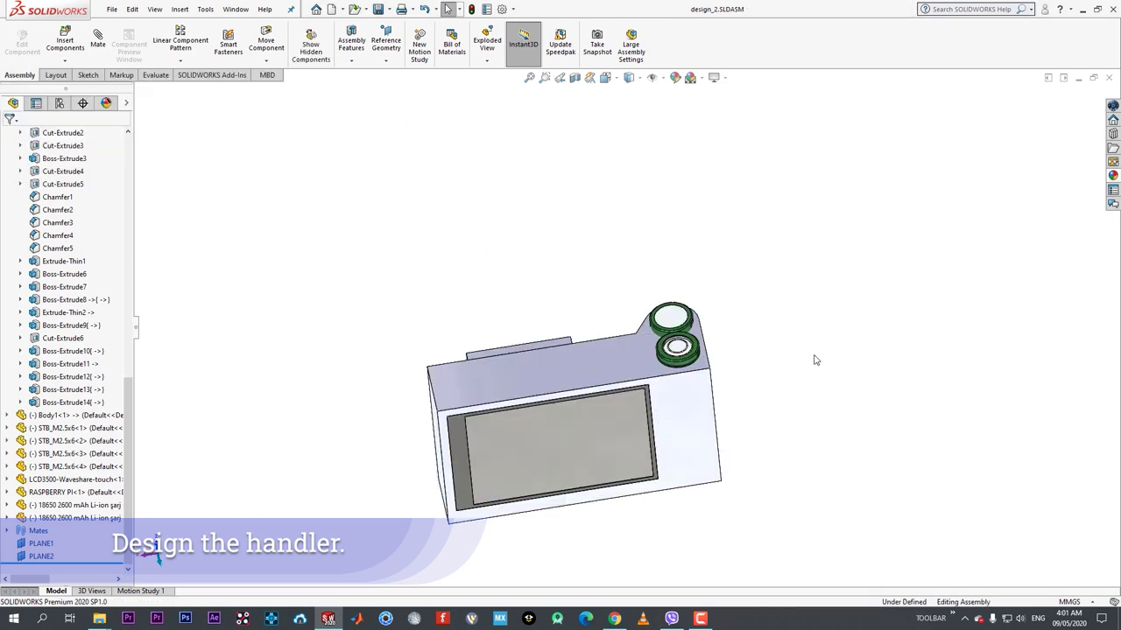
- Edit the case in context, start a sketch on its battery end face and try offsetting the face outline by 0.40 mm
{"action": "middle_click_drag", "start_coordinate": [815, 358], "coordinate": [766, 311]}
{"action": "scroll", "coordinate": [696, 329], "scroll_direction": "down", "scroll_amount": 3}
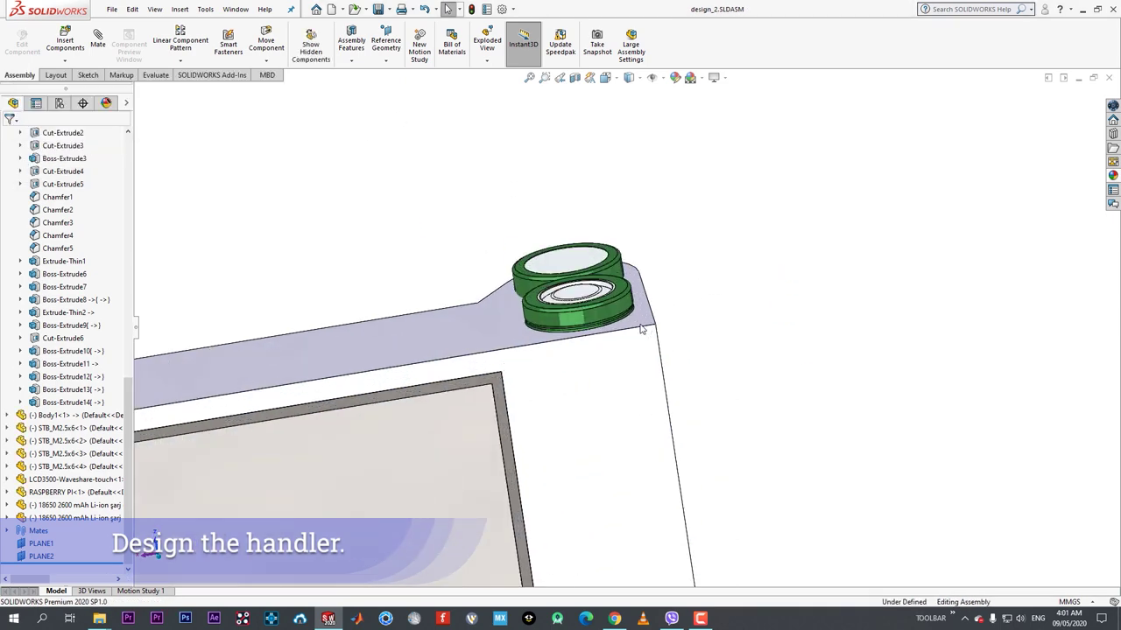
{"action": "middle_click_drag", "start_coordinate": [640, 325], "coordinate": [694, 385]}
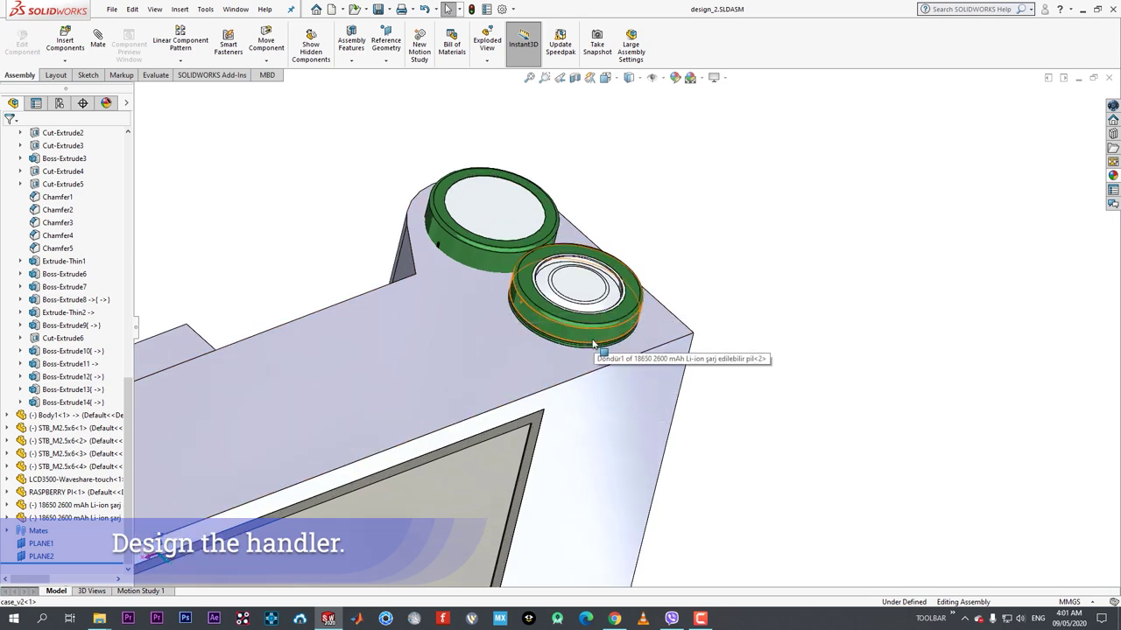
{"action": "scroll", "coordinate": [595, 355], "scroll_direction": "up", "scroll_amount": 5}
{"action": "left_click", "coordinate": [543, 325]}
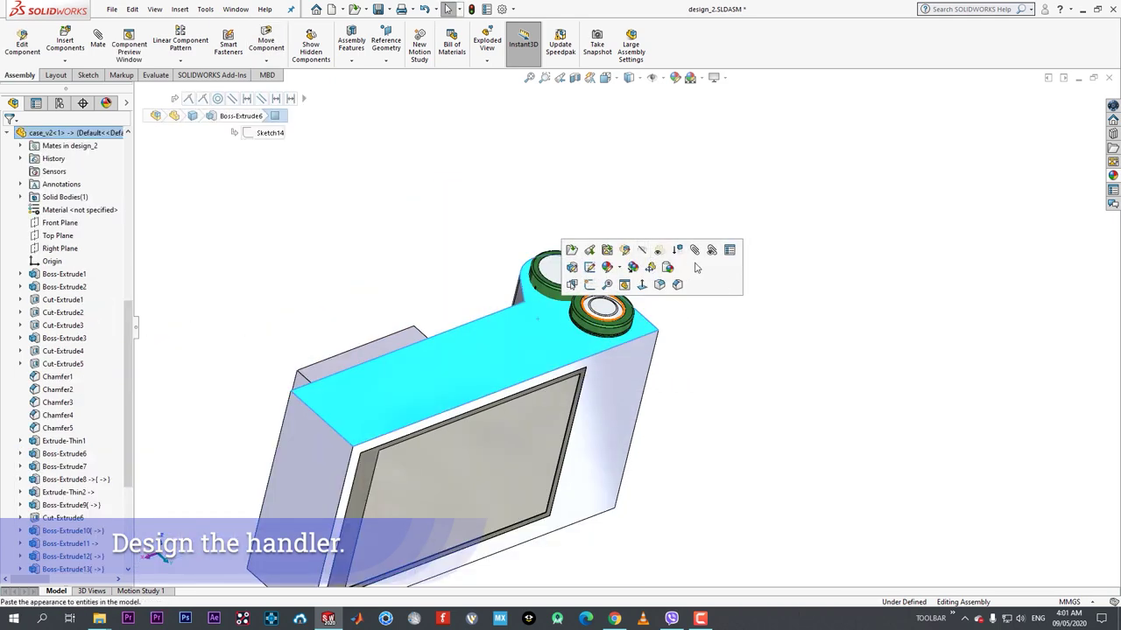
{"action": "left_click", "coordinate": [624, 251]}
{"action": "scroll", "coordinate": [624, 290], "scroll_direction": "down", "scroll_amount": 2}
{"action": "left_click", "coordinate": [501, 348]}
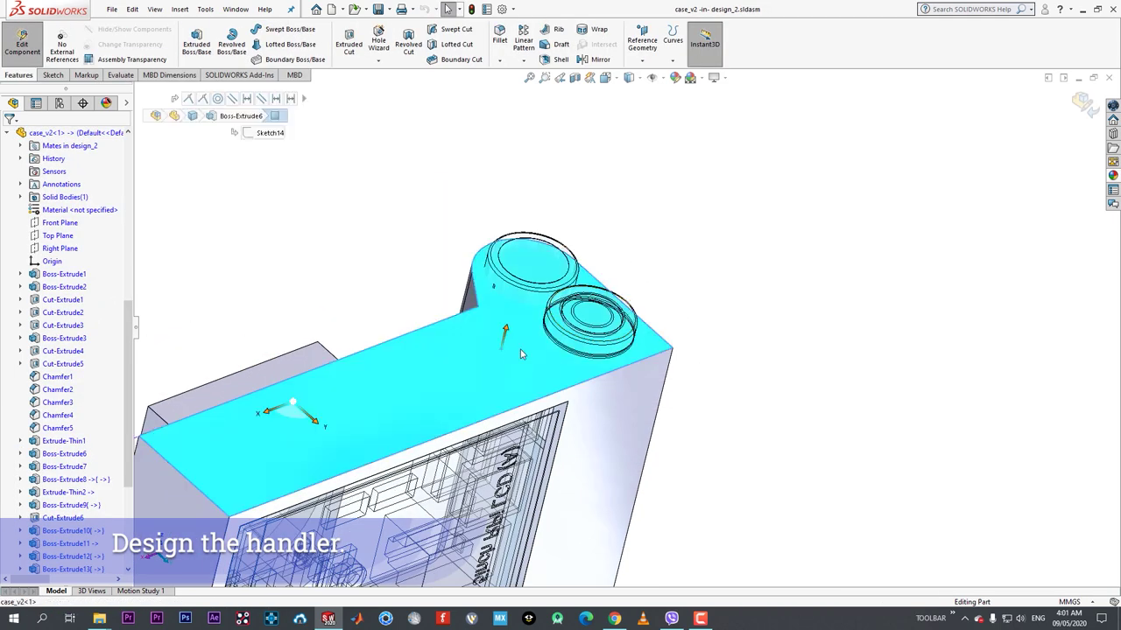
{"action": "left_click", "coordinate": [553, 318]}
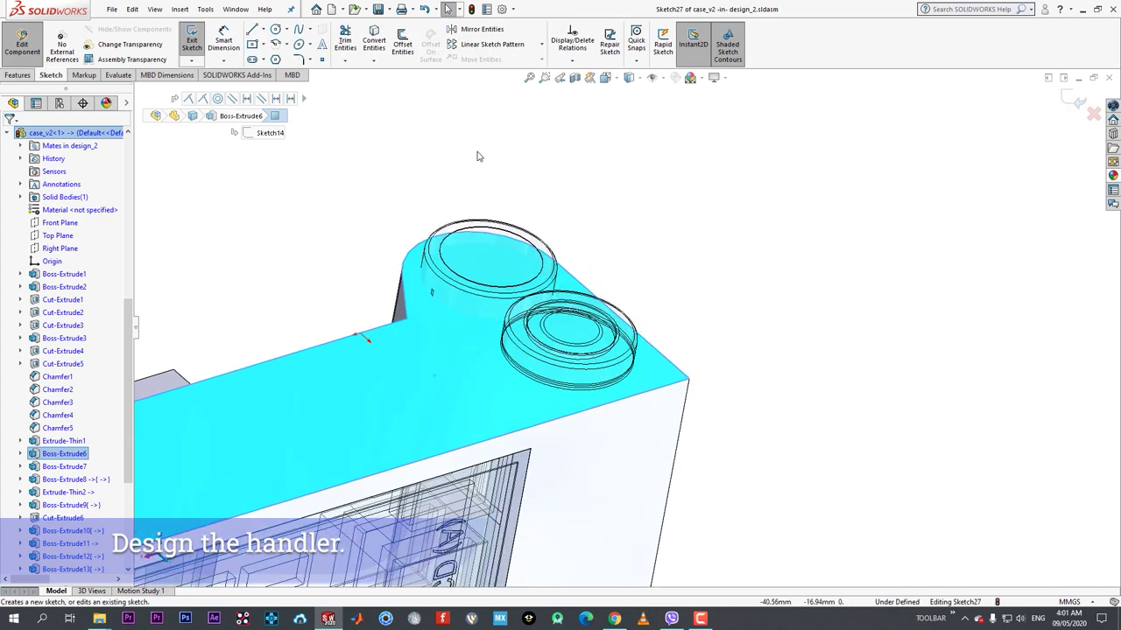
{"action": "left_click", "coordinate": [401, 44]}
{"action": "scroll", "coordinate": [578, 248], "scroll_direction": "down", "scroll_amount": 3}
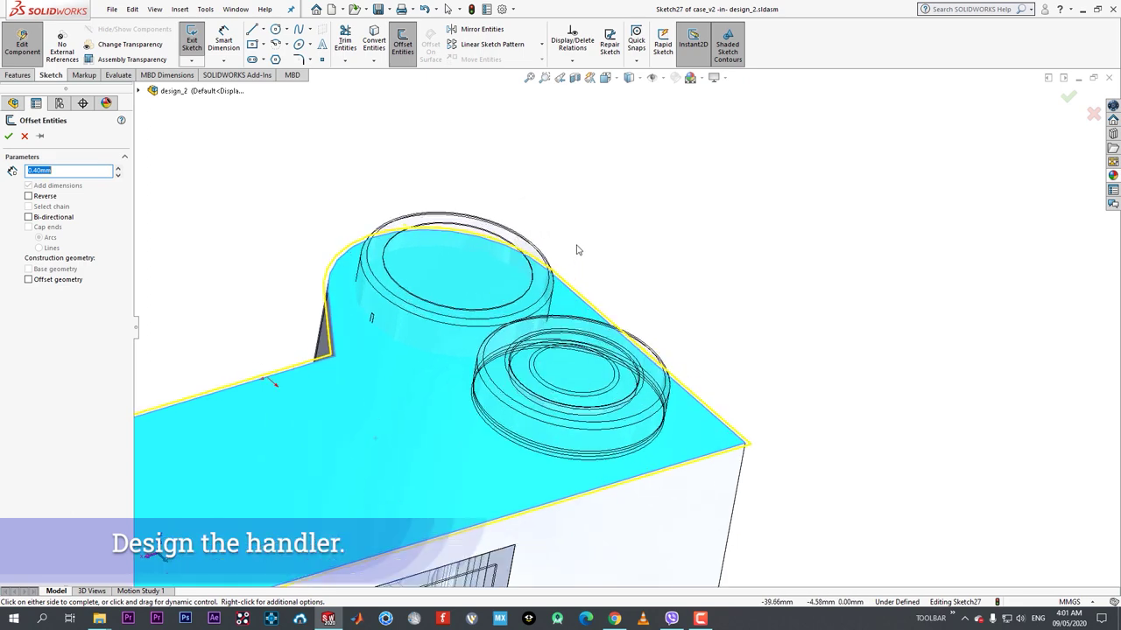
{"action": "left_click", "coordinate": [537, 261]}
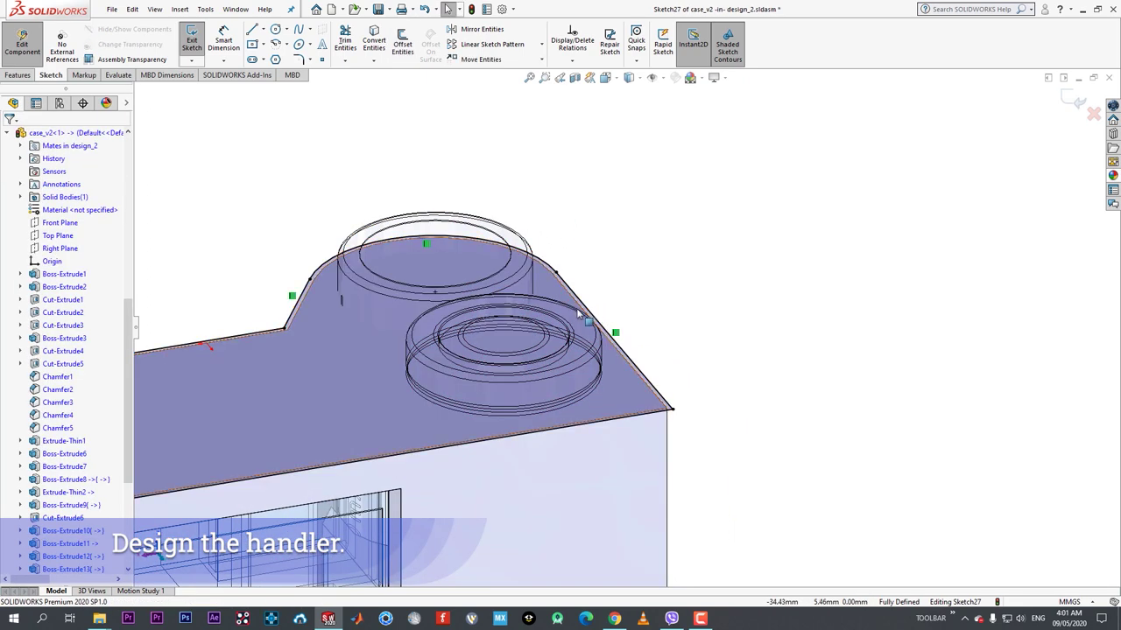
- Try to offset the outer circular edges of both batteries together by 0.40 mm in the end-face sketch
{"action": "left_click", "coordinate": [402, 44]}
{"action": "scroll", "coordinate": [530, 184], "scroll_direction": "down", "scroll_amount": 2}
{"action": "middle_click_drag", "start_coordinate": [522, 277], "coordinate": [674, 349]}
{"action": "left_click", "coordinate": [531, 283]}
{"action": "scroll", "coordinate": [911, 410], "scroll_direction": "down", "scroll_amount": 1}
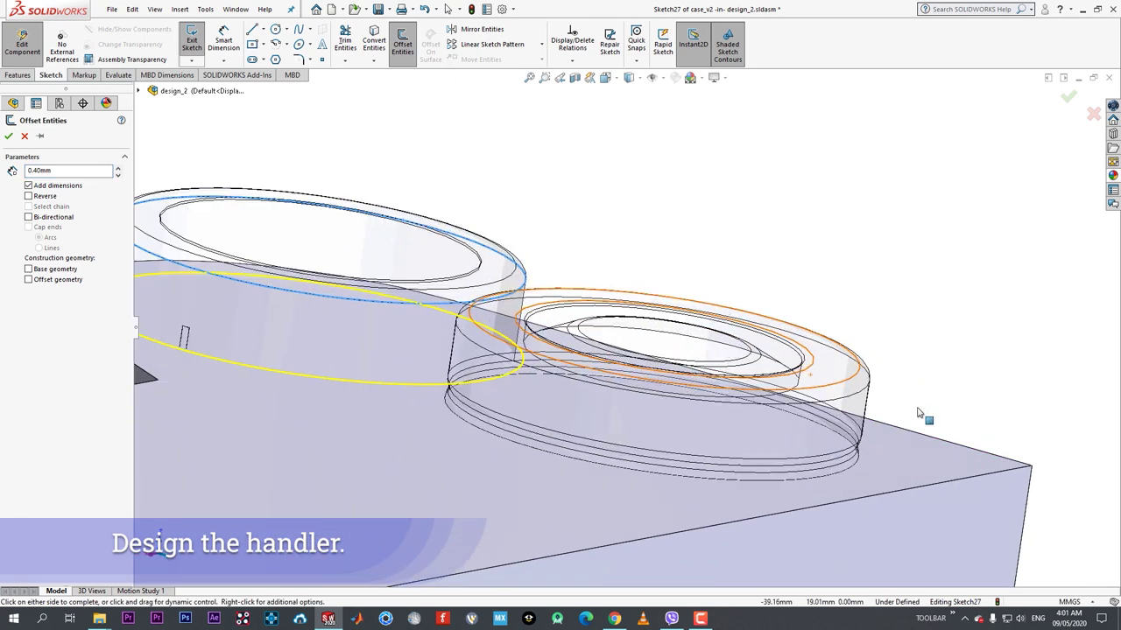
{"action": "left_click", "coordinate": [868, 378]}
{"action": "scroll", "coordinate": [848, 368], "scroll_direction": "up", "scroll_amount": 3}
{"action": "left_click", "coordinate": [8, 136]}
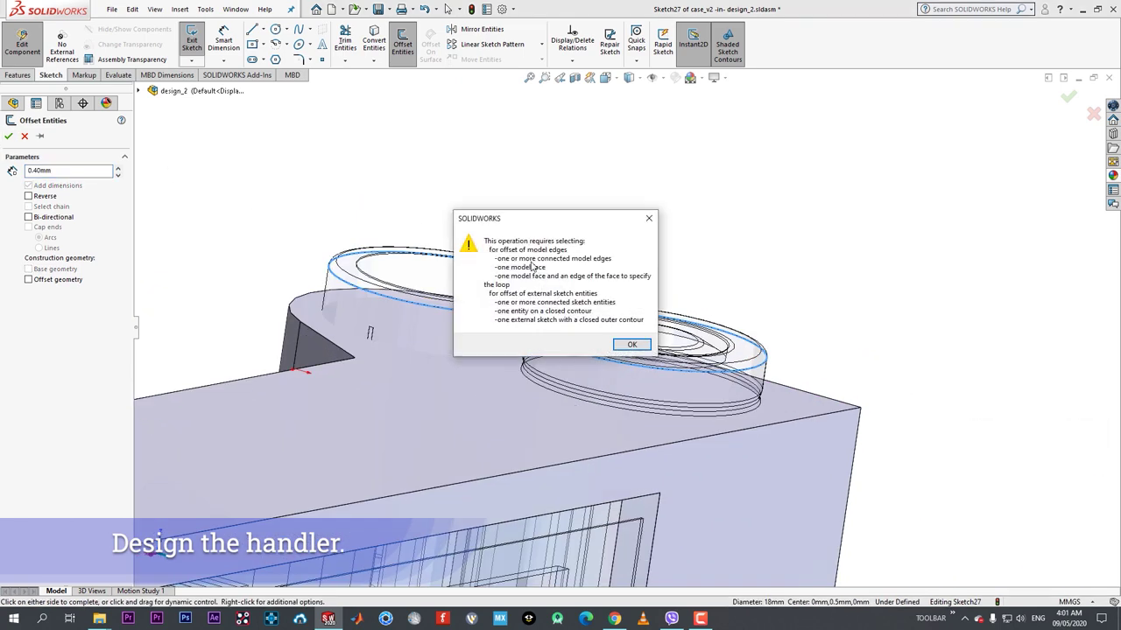
{"action": "left_click", "coordinate": [632, 344]}
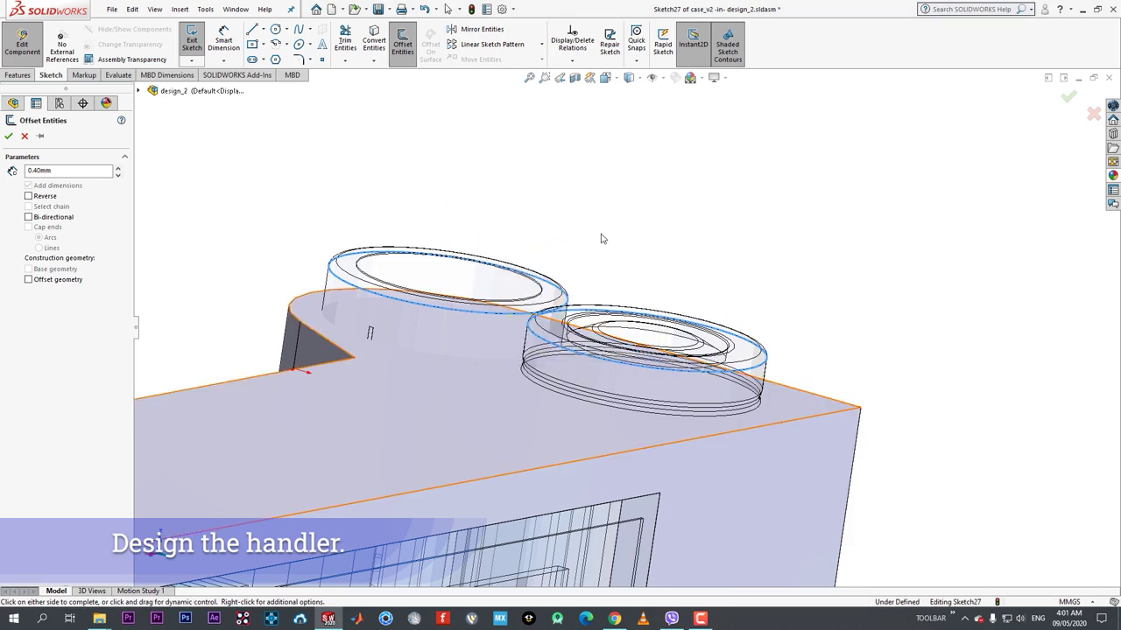
{"action": "left_click", "coordinate": [601, 238]}
{"action": "left_click", "coordinate": [649, 220]}
{"action": "scroll", "coordinate": [613, 404], "scroll_direction": "down", "scroll_amount": 5}
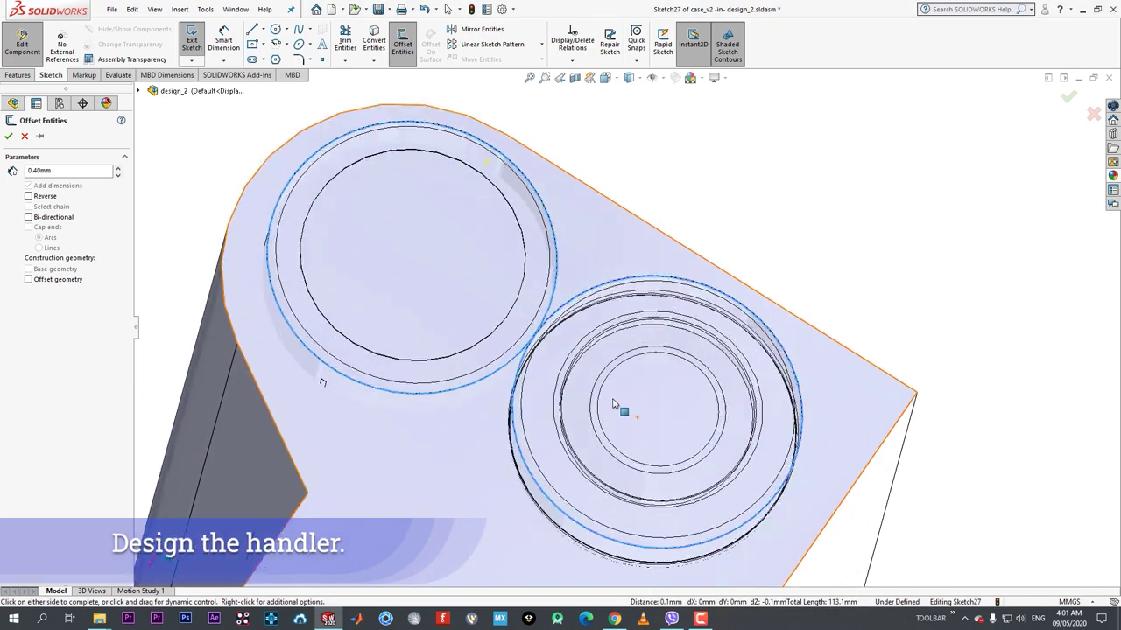
{"action": "scroll", "coordinate": [594, 337], "scroll_direction": "down", "scroll_amount": 6}
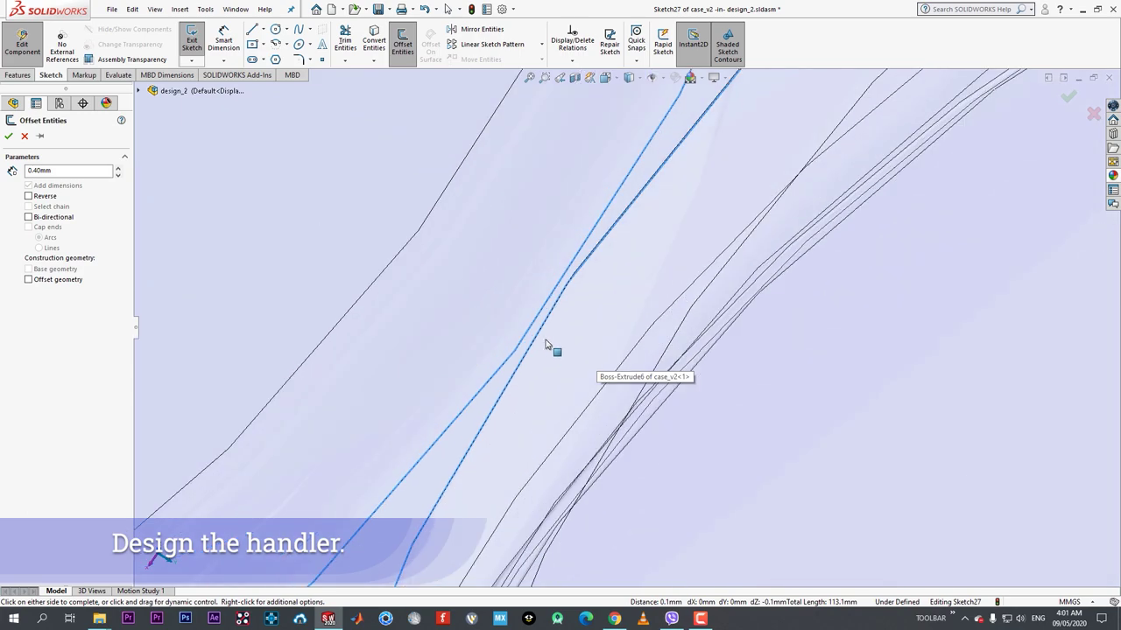
{"action": "scroll", "coordinate": [551, 350], "scroll_direction": "up", "scroll_amount": 7}
{"action": "scroll", "coordinate": [550, 328], "scroll_direction": "up", "scroll_amount": 5}
{"action": "left_click", "coordinate": [25, 136]}
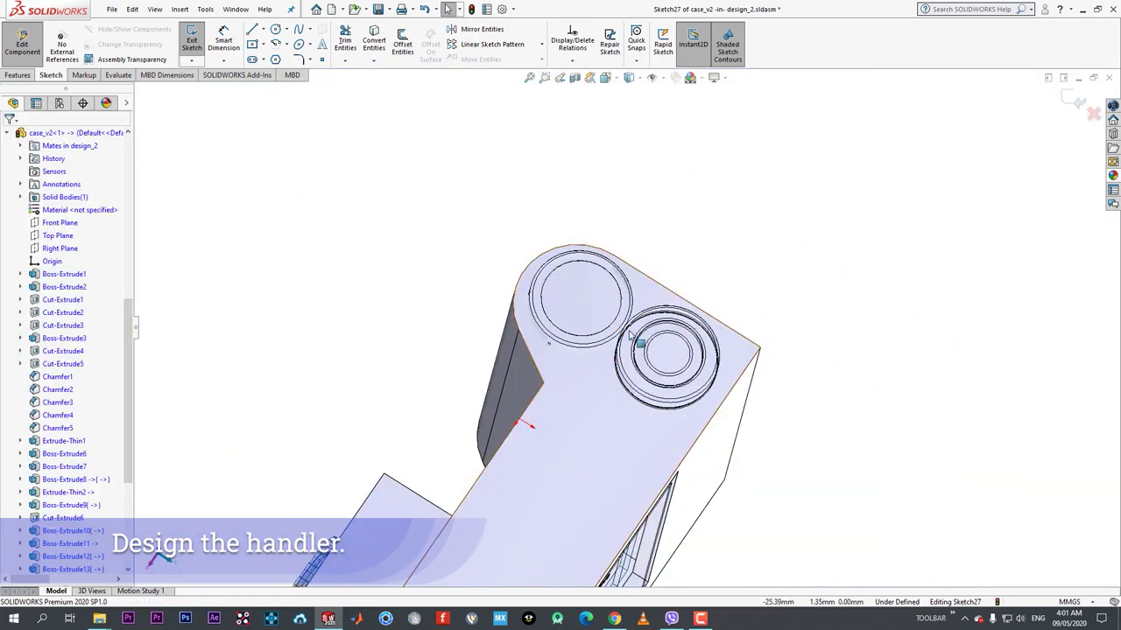
- Leave the end-face sketch and return from the case to the assembly
{"action": "scroll", "coordinate": [640, 340], "scroll_direction": "down", "scroll_amount": 4}
{"action": "middle_click_drag", "start_coordinate": [640, 328], "coordinate": [695, 230]}
{"action": "scroll", "coordinate": [438, 438], "scroll_direction": "up", "scroll_amount": 4}
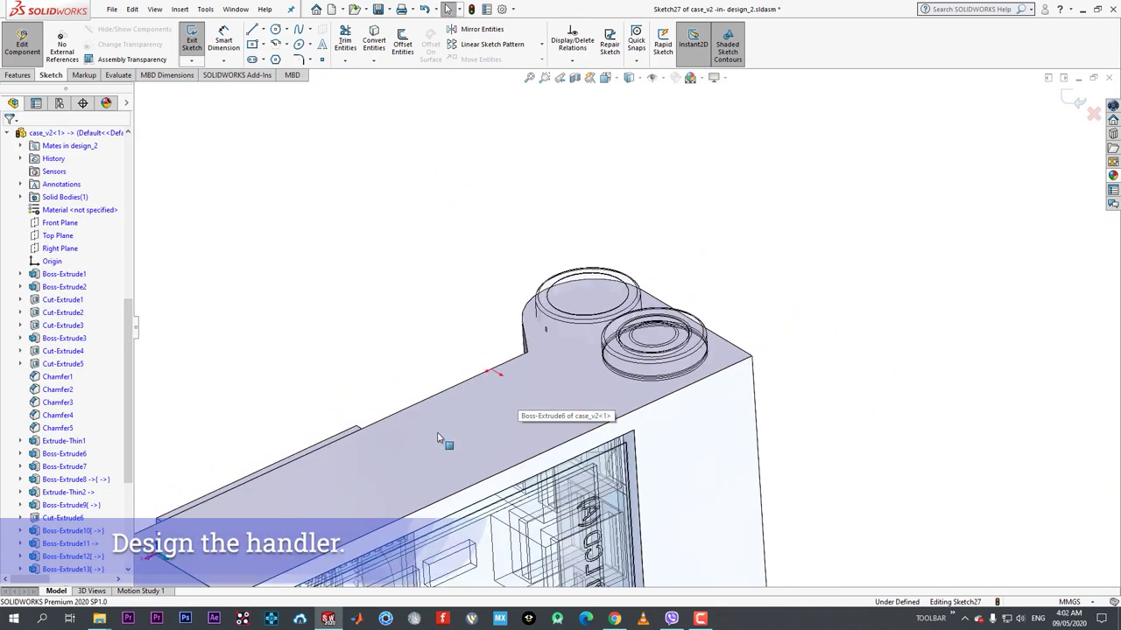
{"action": "left_click", "coordinate": [492, 397]}
{"action": "left_click", "coordinate": [393, 326]}
{"action": "scroll", "coordinate": [392, 326], "scroll_direction": "up", "scroll_amount": 4}
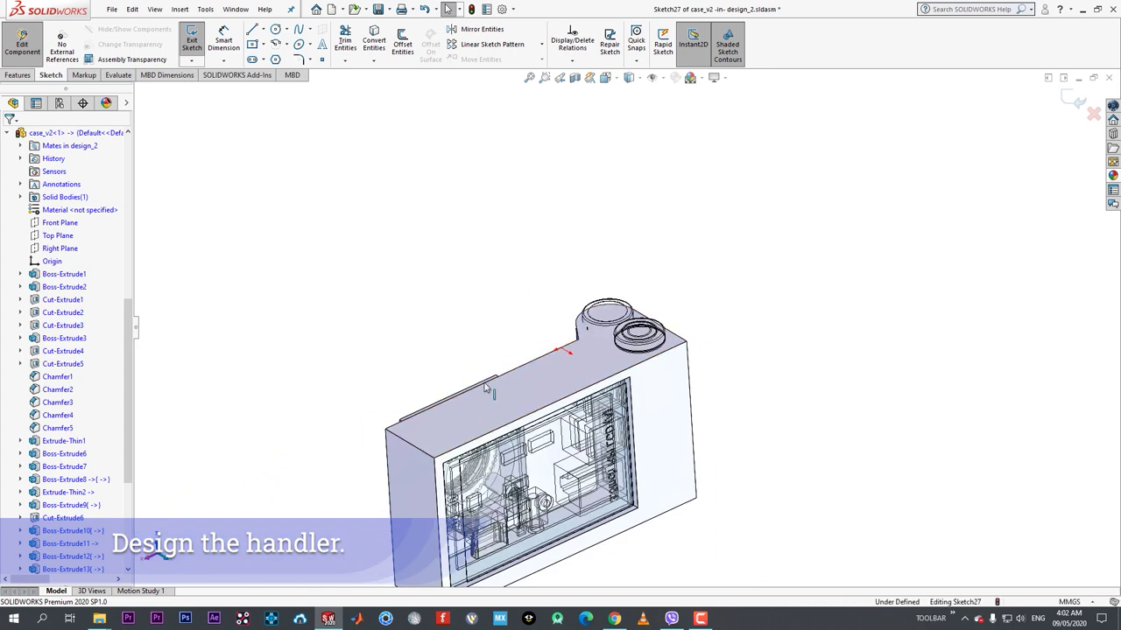
{"action": "scroll", "coordinate": [128, 400], "scroll_direction": "down", "scroll_amount": 5}
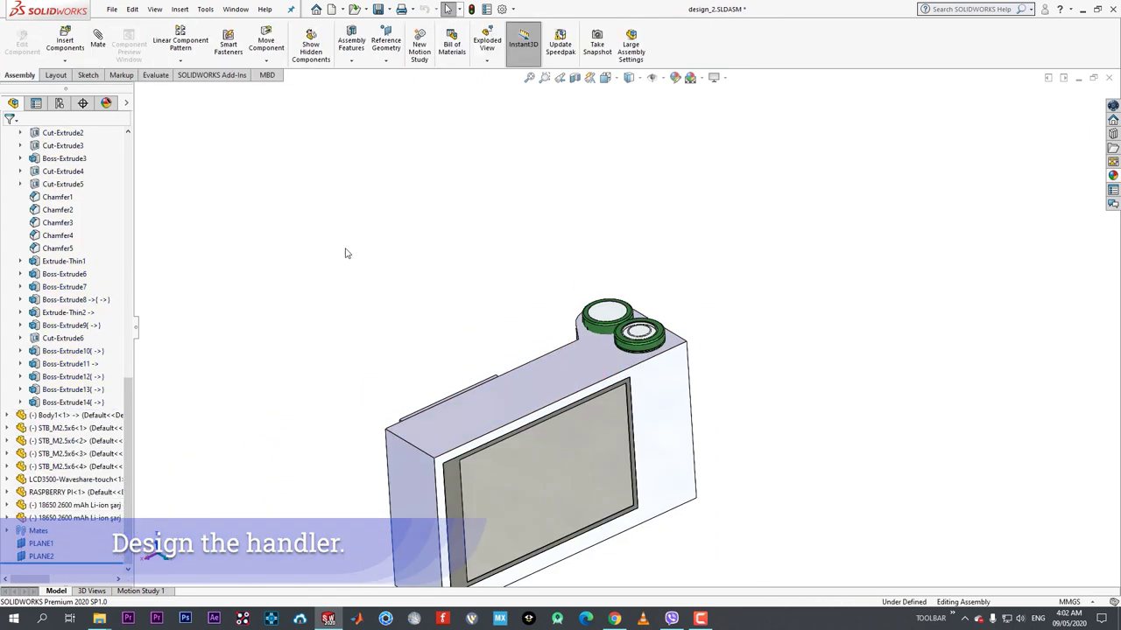
- Open the case for in-context editing again from its battery end face
{"action": "left_click", "coordinate": [595, 351]}
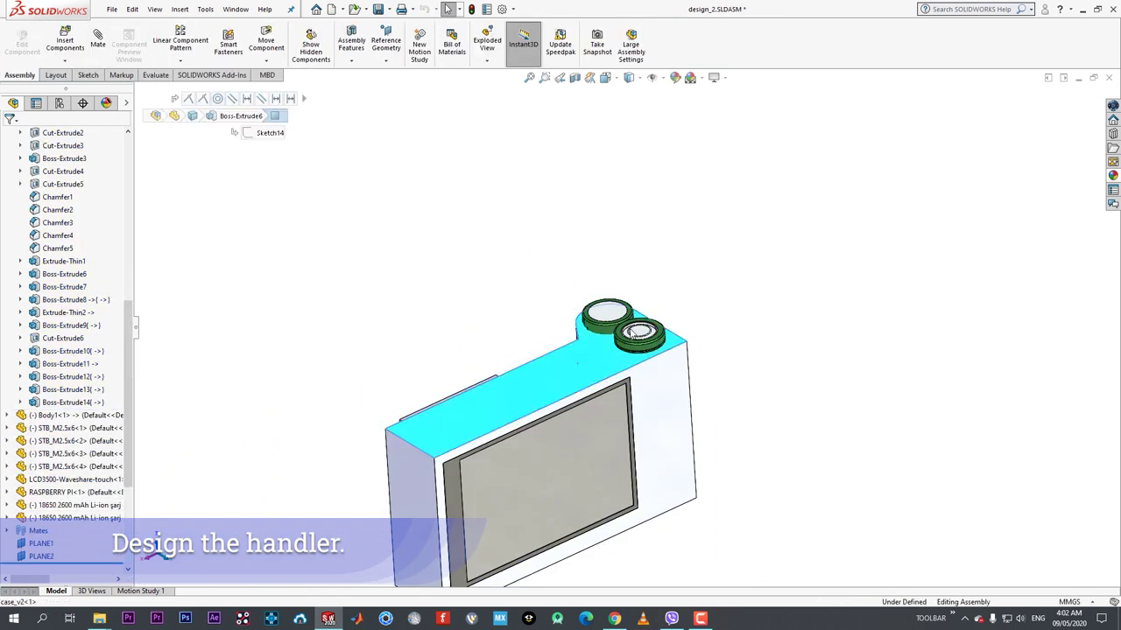
{"action": "left_click", "coordinate": [648, 294]}
{"action": "scroll", "coordinate": [595, 329], "scroll_direction": "up", "scroll_amount": 3}
{"action": "scroll", "coordinate": [595, 328], "scroll_direction": "up", "scroll_amount": 2}
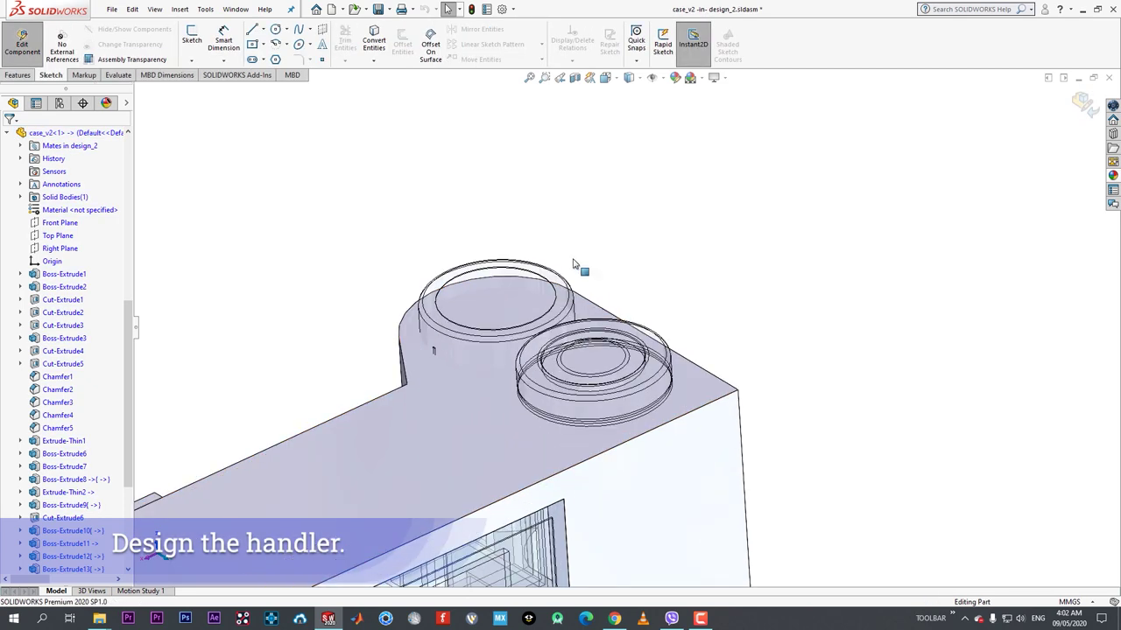
{"action": "left_click", "coordinate": [420, 451]}
{"action": "left_click", "coordinate": [470, 408]}
{"action": "left_click", "coordinate": [400, 53]}
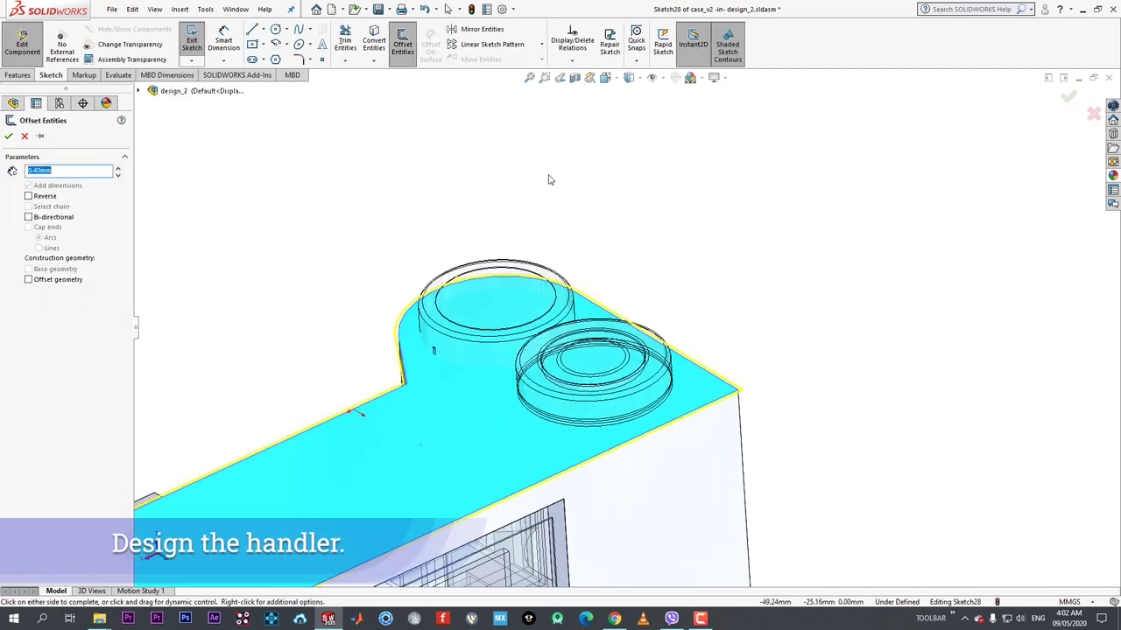
{"action": "key", "text": "Escape"}
- Use Offset On Surface at 2.50 mm to project the outer edge of the battery in the rounded grip onto the case's end face
{"action": "left_click", "coordinate": [427, 49]}
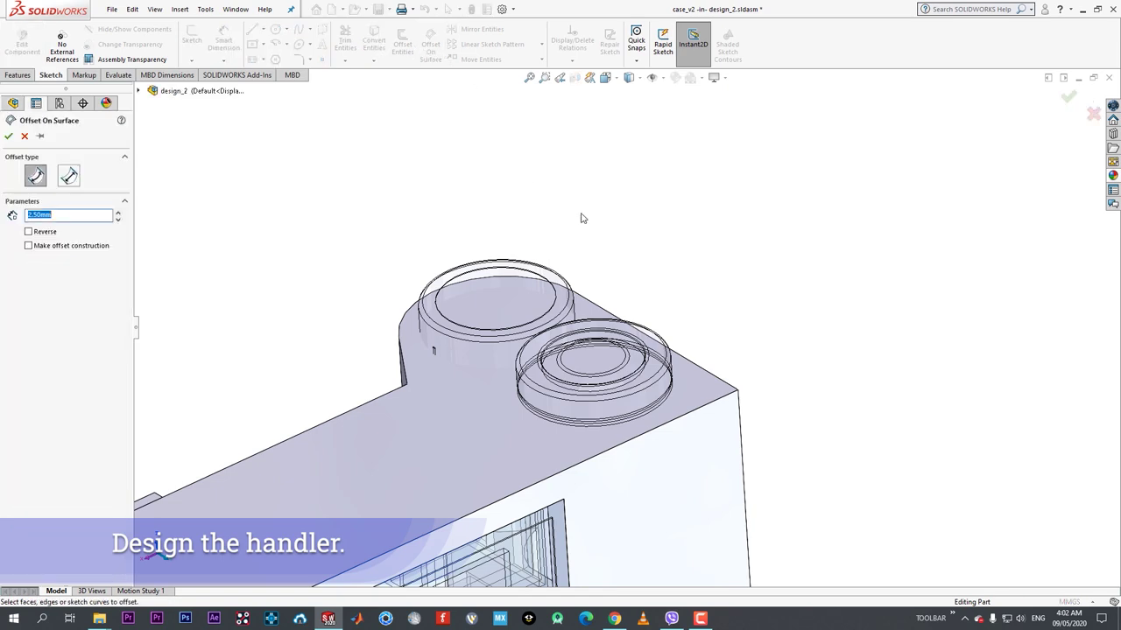
{"action": "scroll", "coordinate": [588, 219], "scroll_direction": "down", "scroll_amount": 3}
{"action": "scroll", "coordinate": [496, 248], "scroll_direction": "down", "scroll_amount": 2}
{"action": "middle_click_drag", "start_coordinate": [534, 256], "coordinate": [512, 330]}
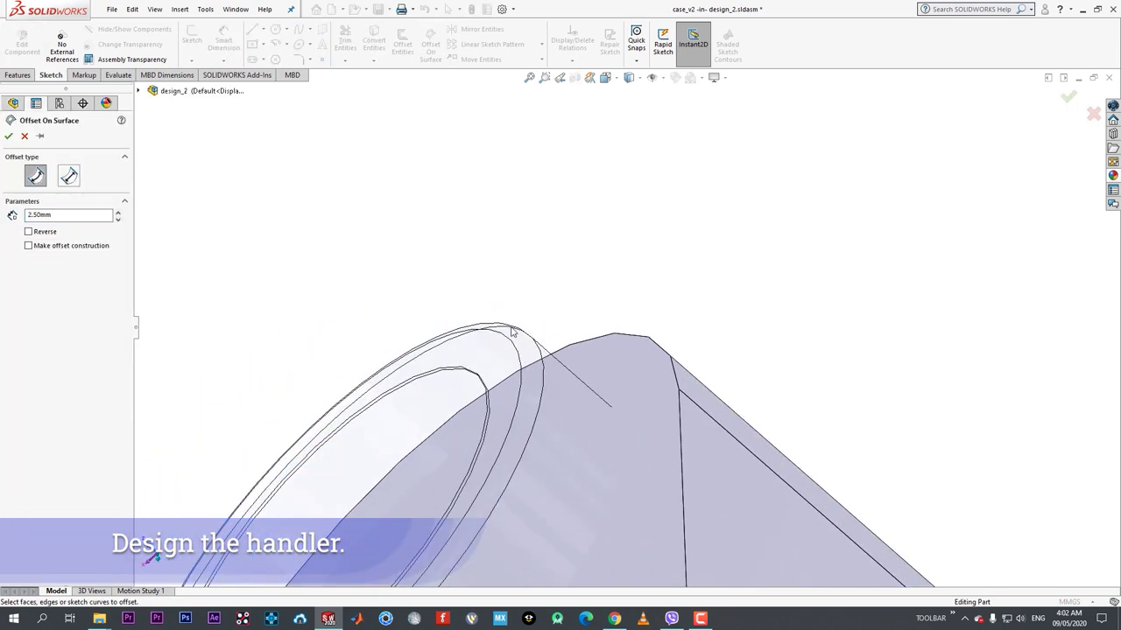
{"action": "left_click", "coordinate": [508, 330]}
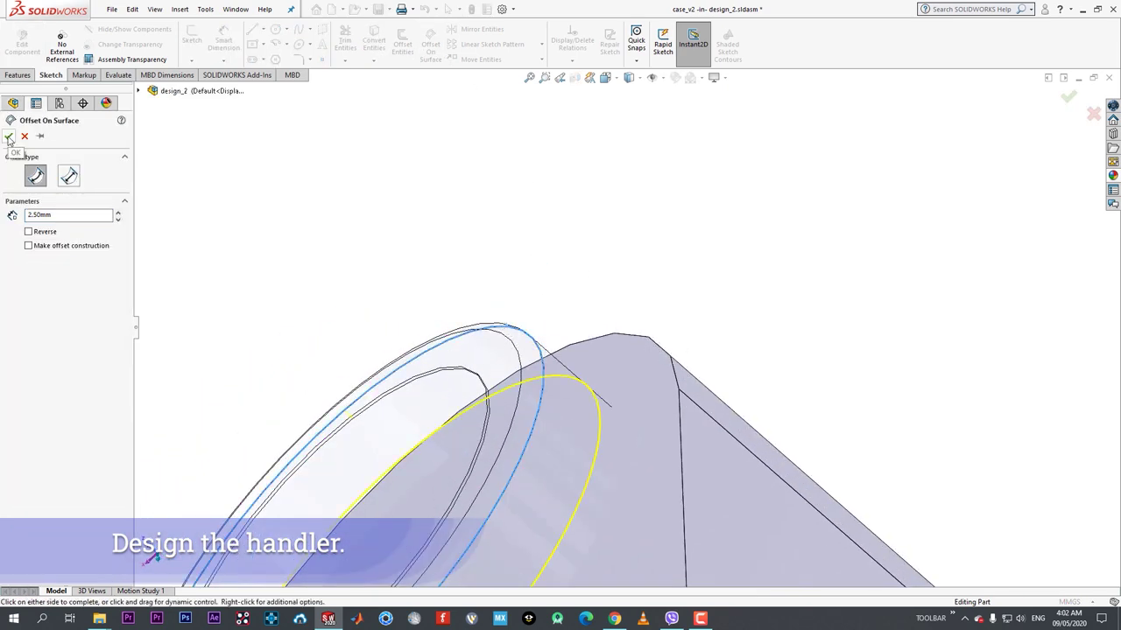
{"action": "middle_click_drag", "start_coordinate": [525, 337], "coordinate": [578, 412]}
{"action": "key", "text": "space"}
{"action": "left_click", "coordinate": [568, 448]}
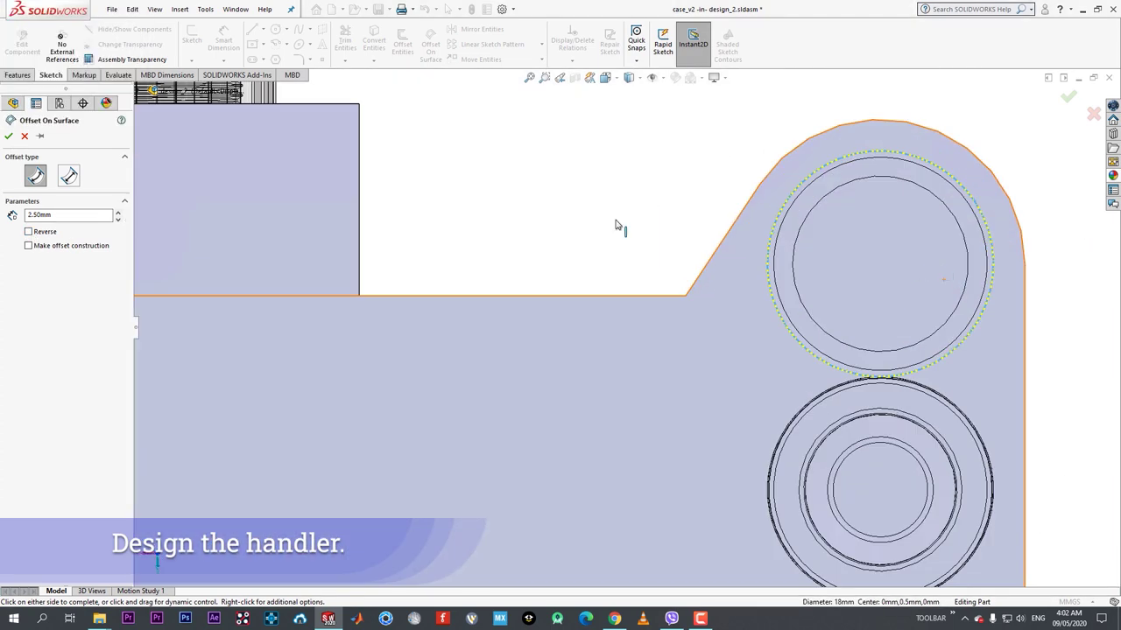
{"action": "left_click", "coordinate": [10, 137]}
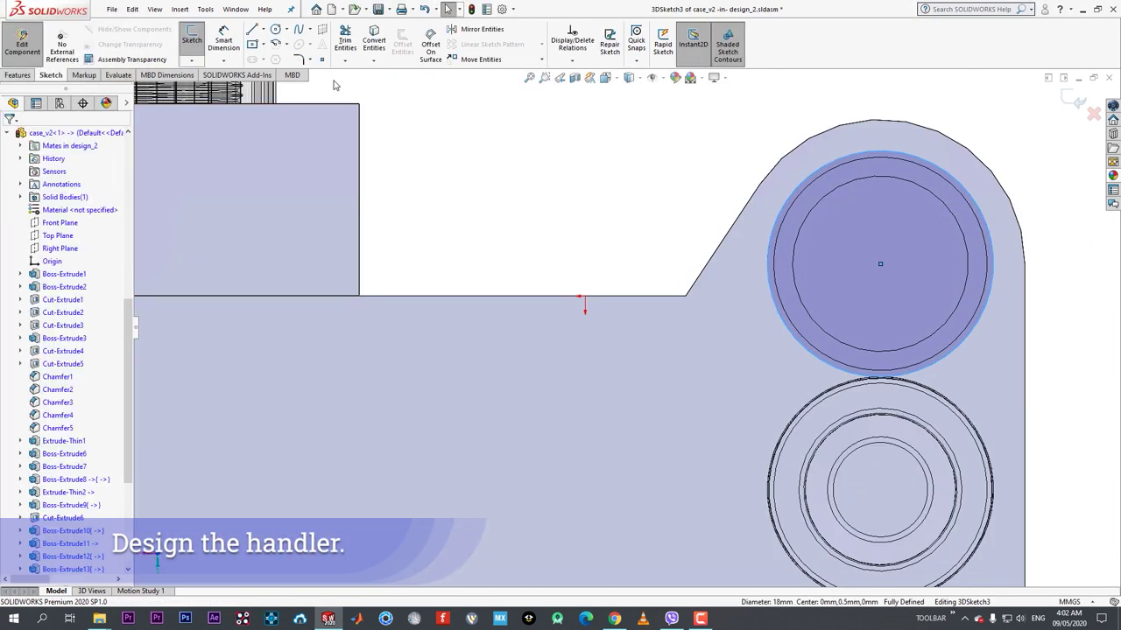
- Try to make a 5 mm blind Extruded Cut in the case from the 3D sketch circle
{"action": "left_click", "coordinate": [1033, 163]}
{"action": "left_click", "coordinate": [18, 74]}
{"action": "left_click", "coordinate": [349, 45]}
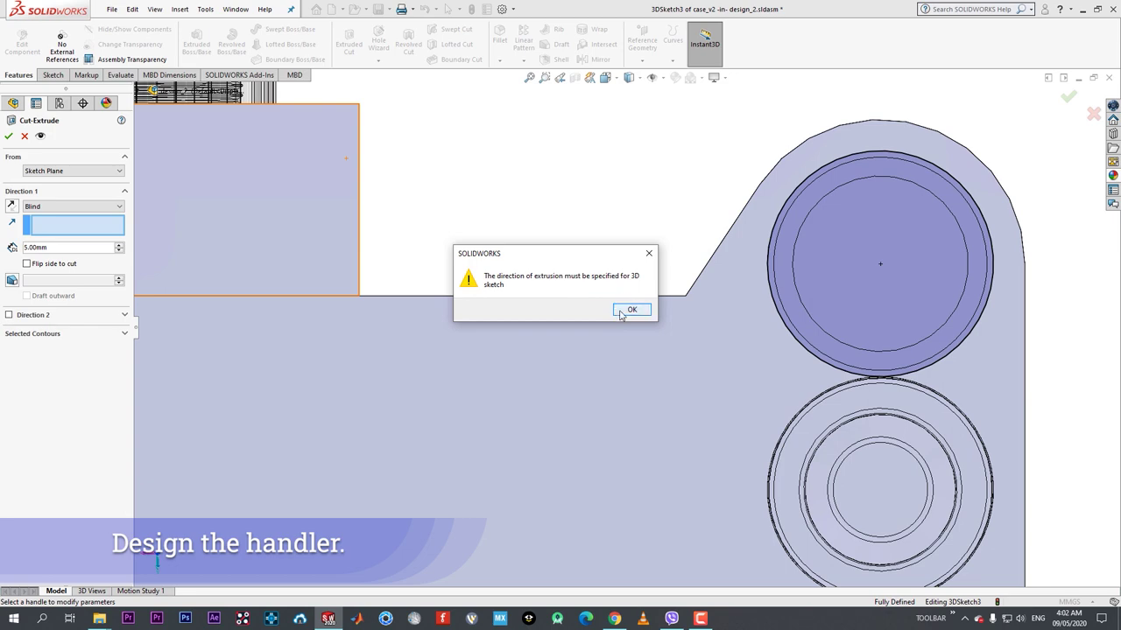
{"action": "left_click", "coordinate": [26, 137]}
{"action": "left_click", "coordinate": [636, 309]}
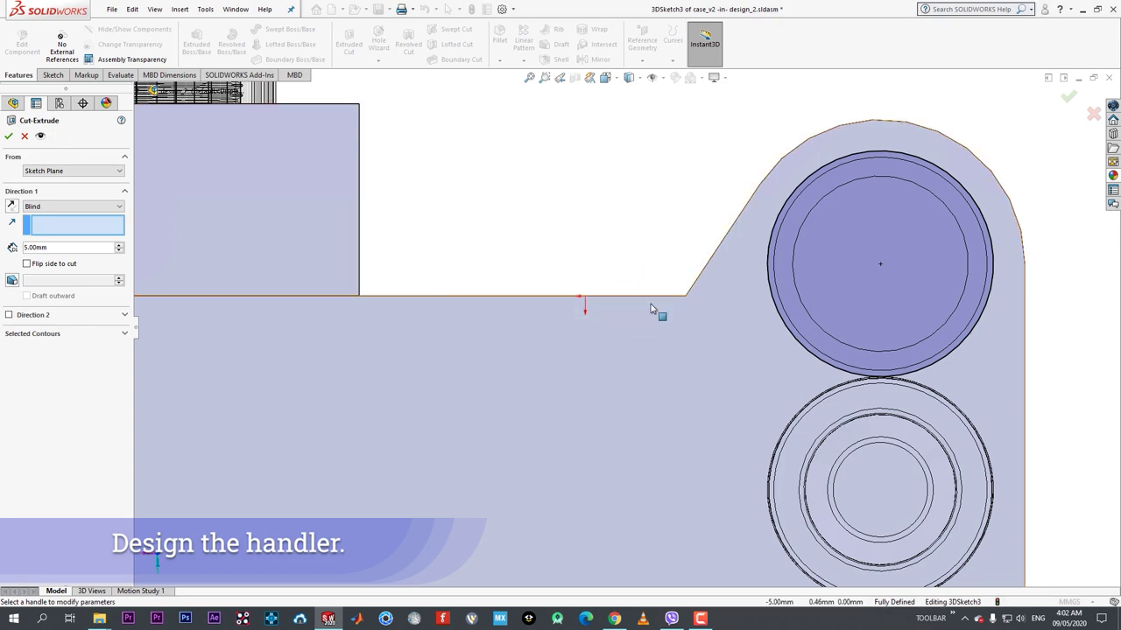
{"action": "scroll", "coordinate": [639, 315], "scroll_direction": "up", "scroll_amount": 2}
{"action": "scroll", "coordinate": [960, 345], "scroll_direction": "down", "scroll_amount": 3}
{"action": "middle_click_drag", "start_coordinate": [837, 373], "coordinate": [771, 298]}
{"action": "scroll", "coordinate": [771, 298], "scroll_direction": "up", "scroll_amount": 3}
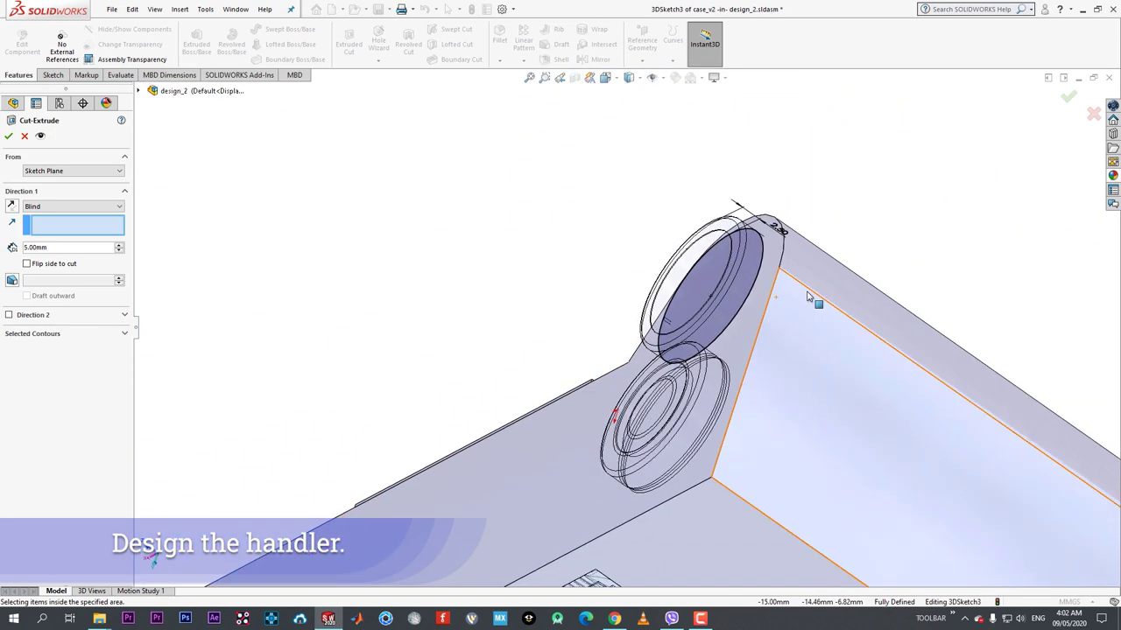
{"action": "left_click", "coordinate": [25, 137]}
- Edit the case's 3D sketch and delete the battery circle's offset dimension together with its offset relations
{"action": "scroll", "coordinate": [561, 278], "scroll_direction": "up", "scroll_amount": 4}
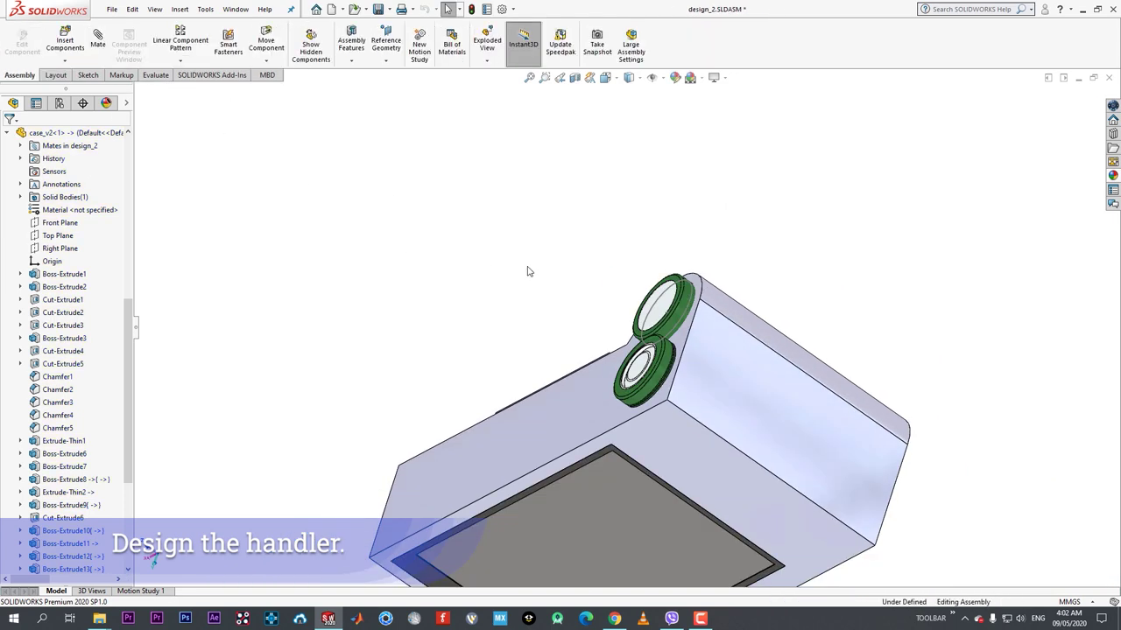
{"action": "mouse_move", "coordinate": [528, 268]}
{"action": "middle_mouse_down"}
{"action": "mouse_move", "coordinate": [663, 250]}
{"action": "mouse_move", "coordinate": [641, 263]}
{"action": "mouse_move", "coordinate": [660, 285]}
{"action": "middle_mouse_up"}
{"action": "left_click", "coordinate": [560, 260]}
{"action": "left_click", "coordinate": [627, 224]}
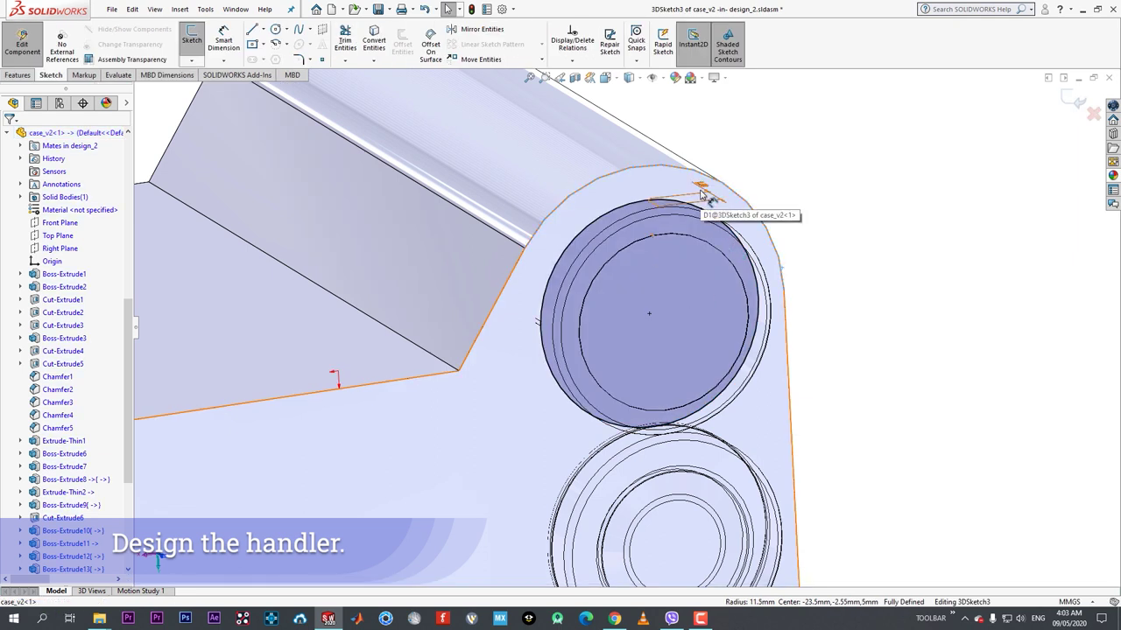
{"action": "left_click", "coordinate": [701, 190]}
{"action": "left_click", "coordinate": [722, 200]}
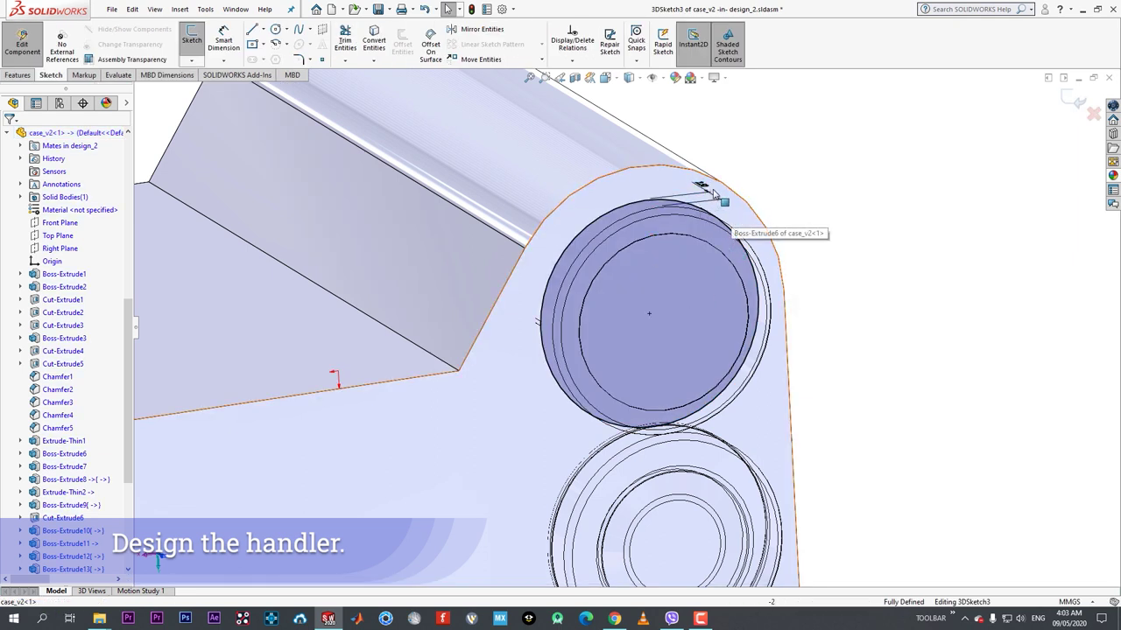
{"action": "left_click", "coordinate": [706, 193]}
{"action": "key", "text": "Delete"}
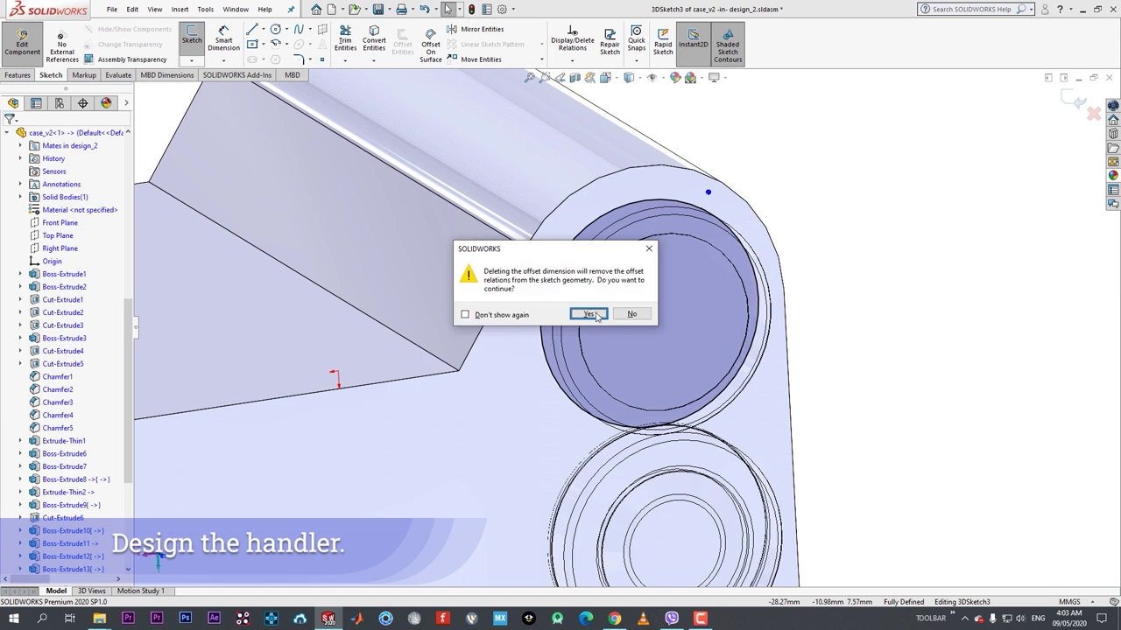
{"action": "left_click", "coordinate": [599, 315]}
- Try to make a 3 mm blind Extruded Cut in the case from the 3D sketch circle
{"action": "left_click", "coordinate": [17, 75]}
{"action": "left_click", "coordinate": [348, 43]}
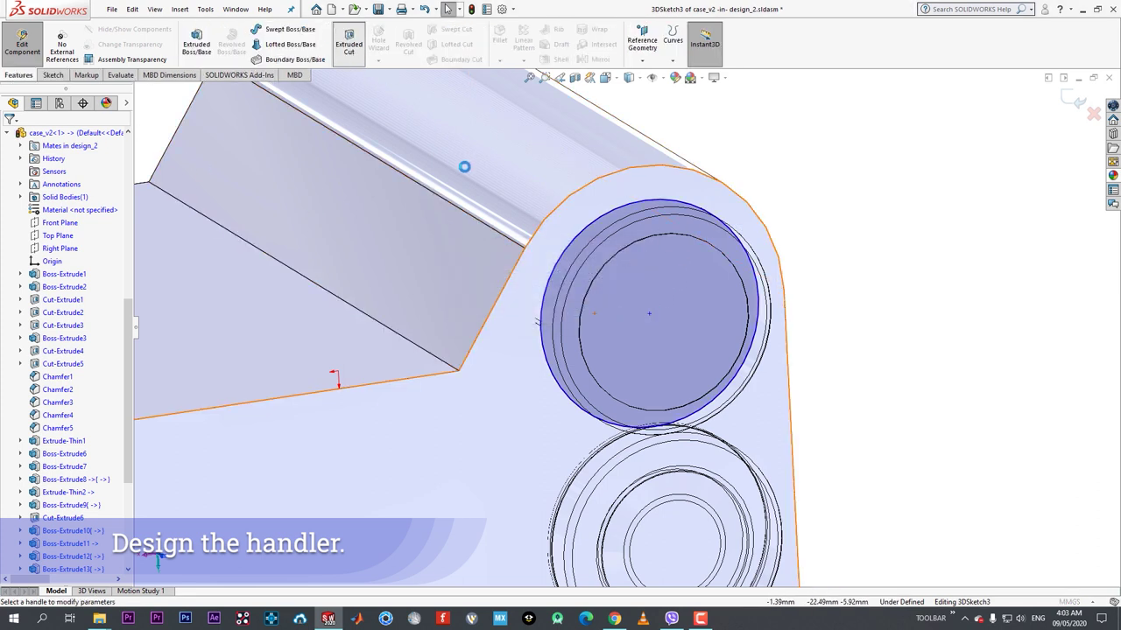
{"action": "type", "text": "3"}
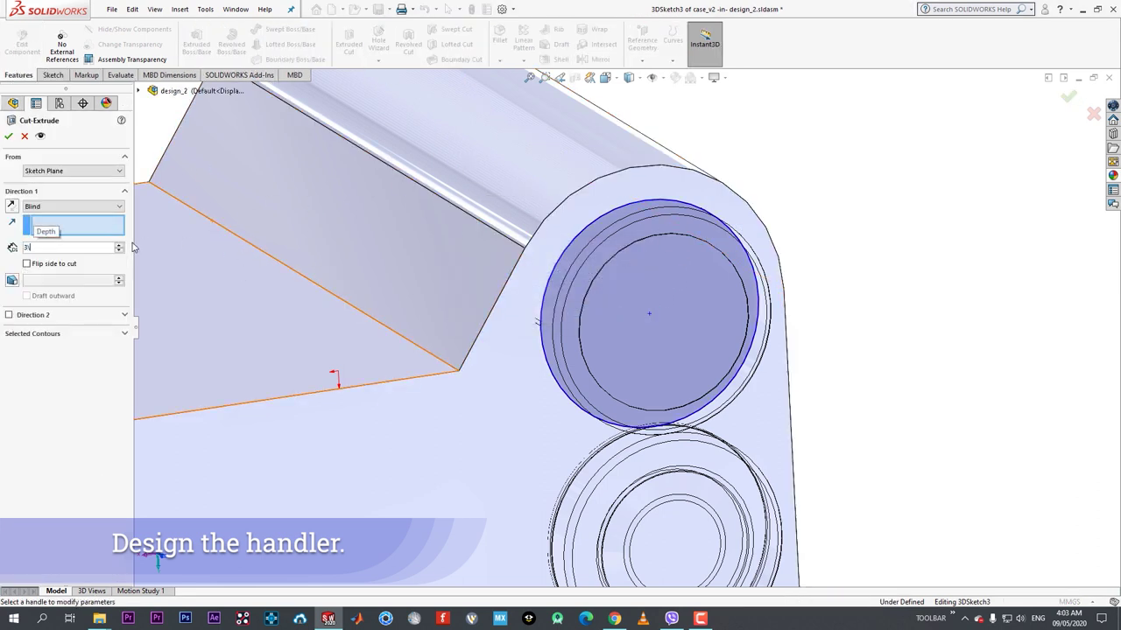
{"action": "key", "text": "Return"}
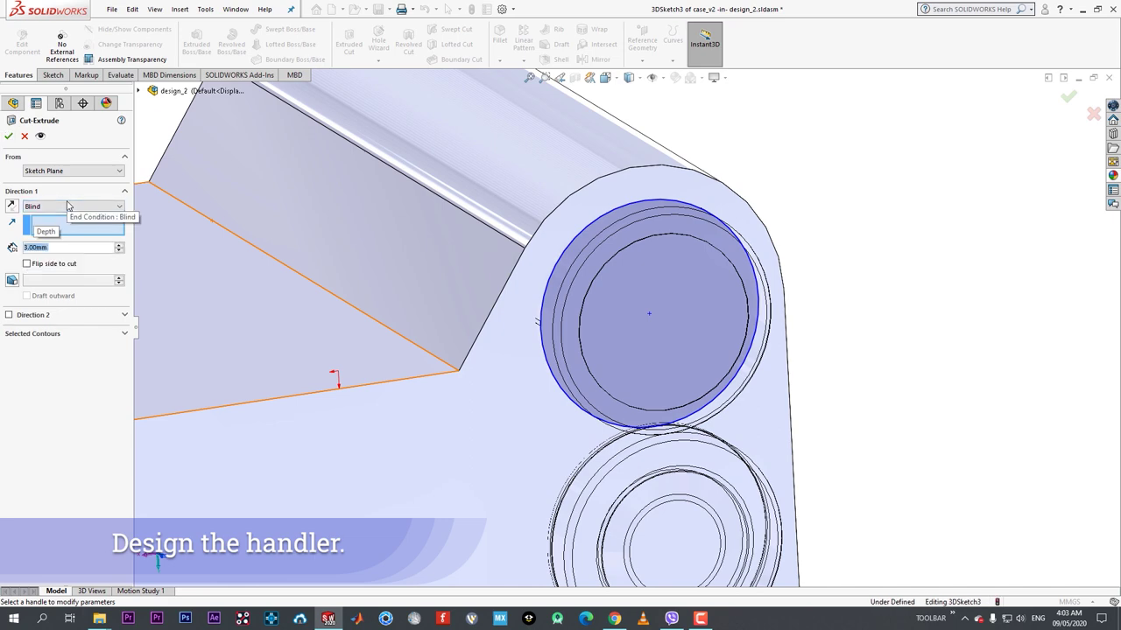
{"action": "left_click", "coordinate": [7, 137]}
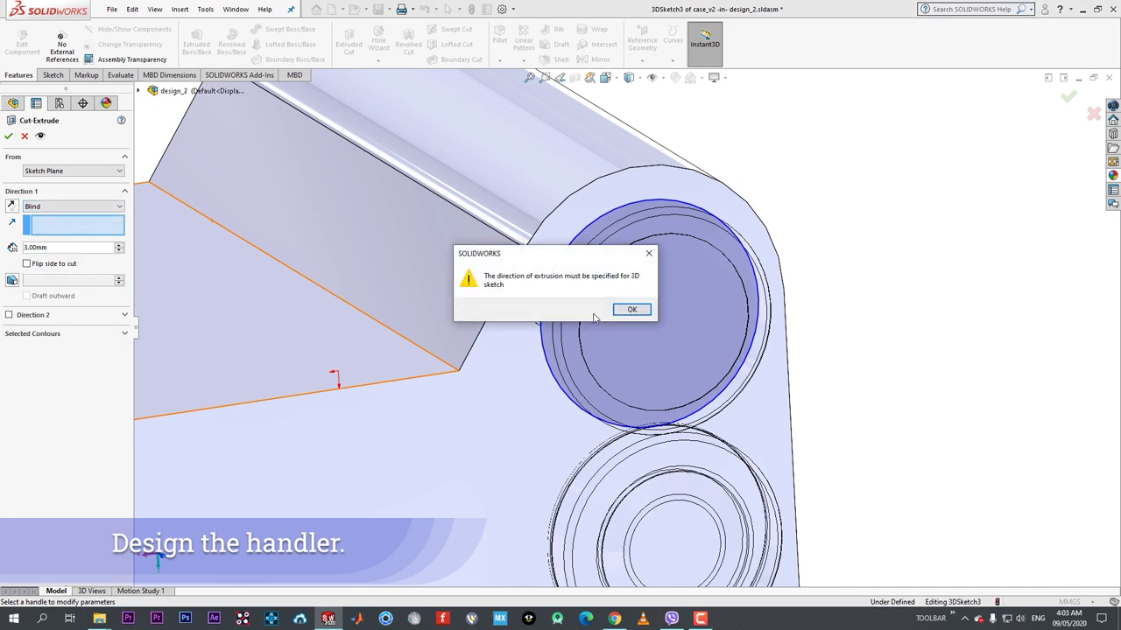
{"action": "left_click", "coordinate": [646, 259]}
{"action": "scroll", "coordinate": [626, 325], "scroll_direction": "up", "scroll_amount": 8}
{"action": "middle_click_drag", "start_coordinate": [558, 344], "coordinate": [532, 202]}
{"action": "scroll", "coordinate": [532, 202], "scroll_direction": "down", "scroll_amount": 3}
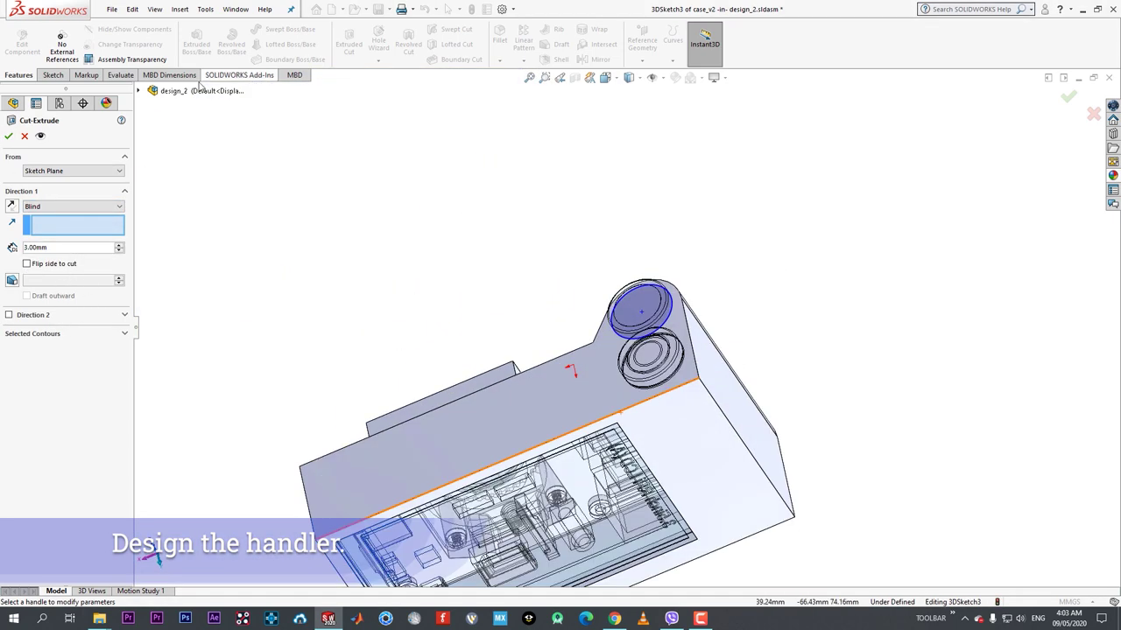
{"action": "left_click", "coordinate": [26, 136]}
- Return to the assembly and delete the case's 3D sketch circle around the battery in the rounded grip
{"action": "left_click", "coordinate": [24, 43]}
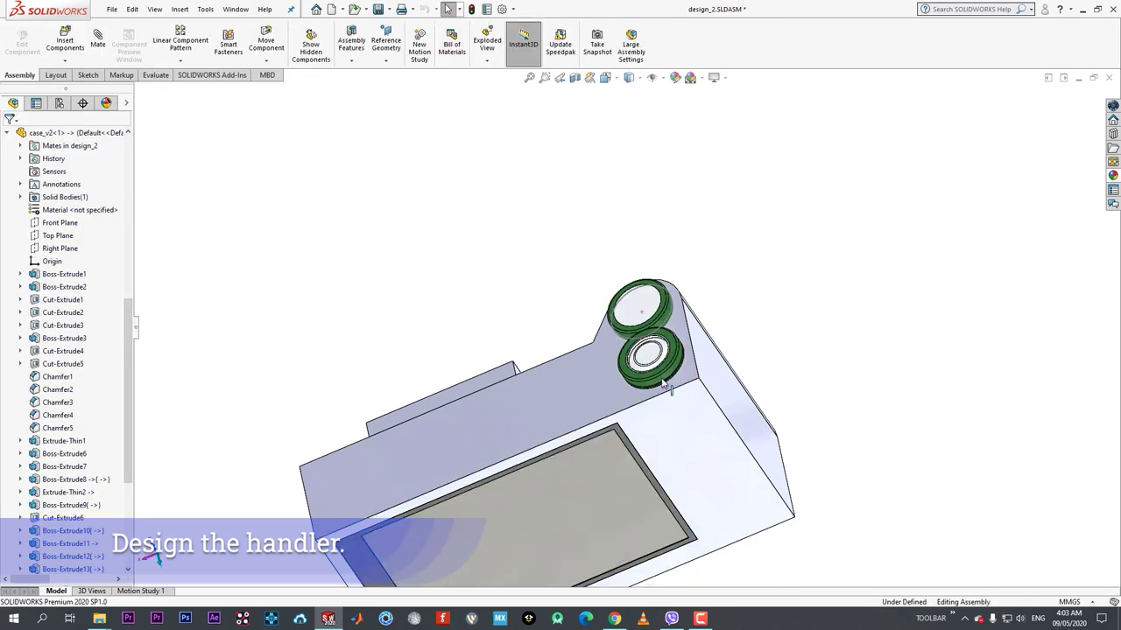
{"action": "middle_click_drag", "start_coordinate": [663, 388], "coordinate": [678, 344]}
{"action": "scroll", "coordinate": [679, 344], "scroll_direction": "down", "scroll_amount": 3}
{"action": "left_click", "coordinate": [603, 353]}
{"action": "key", "text": "Delete"}
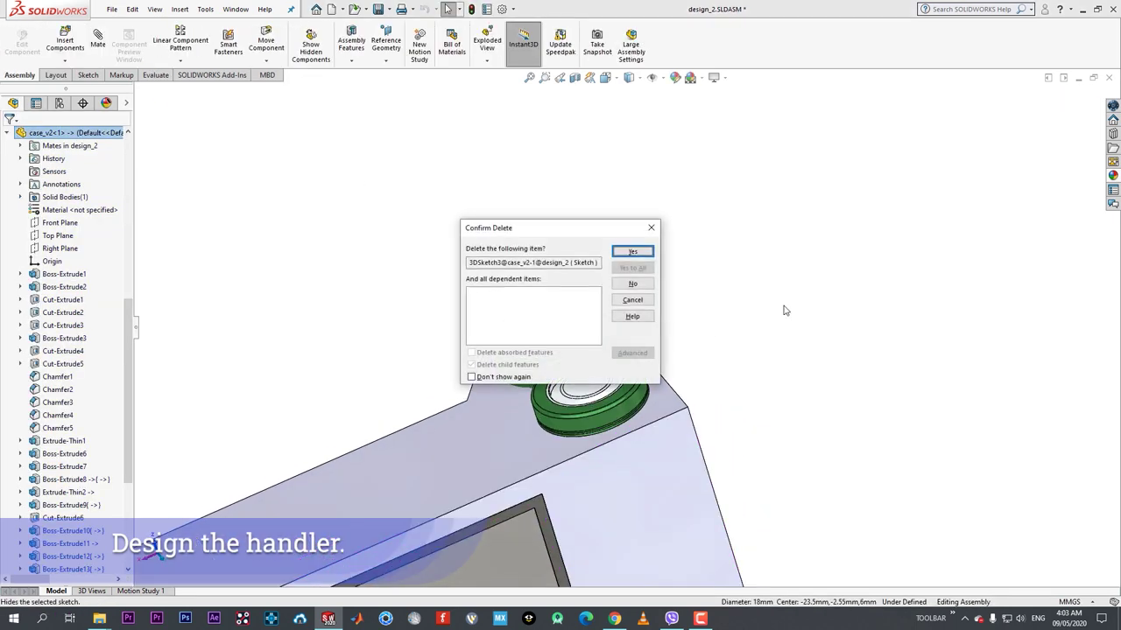
{"action": "left_click", "coordinate": [639, 250]}
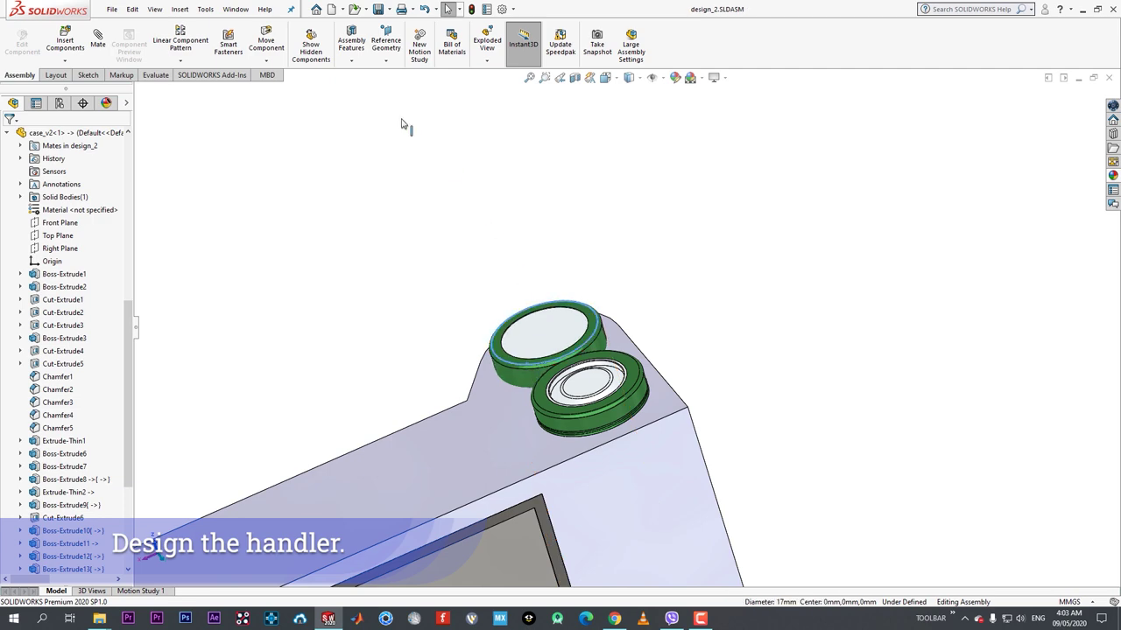
- Open the case for in-context editing again from the end face where the batteries protrude
{"action": "left_click", "coordinate": [578, 396]}
{"action": "scroll", "coordinate": [605, 441], "scroll_direction": "up", "scroll_amount": 5}
{"action": "middle_click_drag", "start_coordinate": [613, 476], "coordinate": [736, 498]}
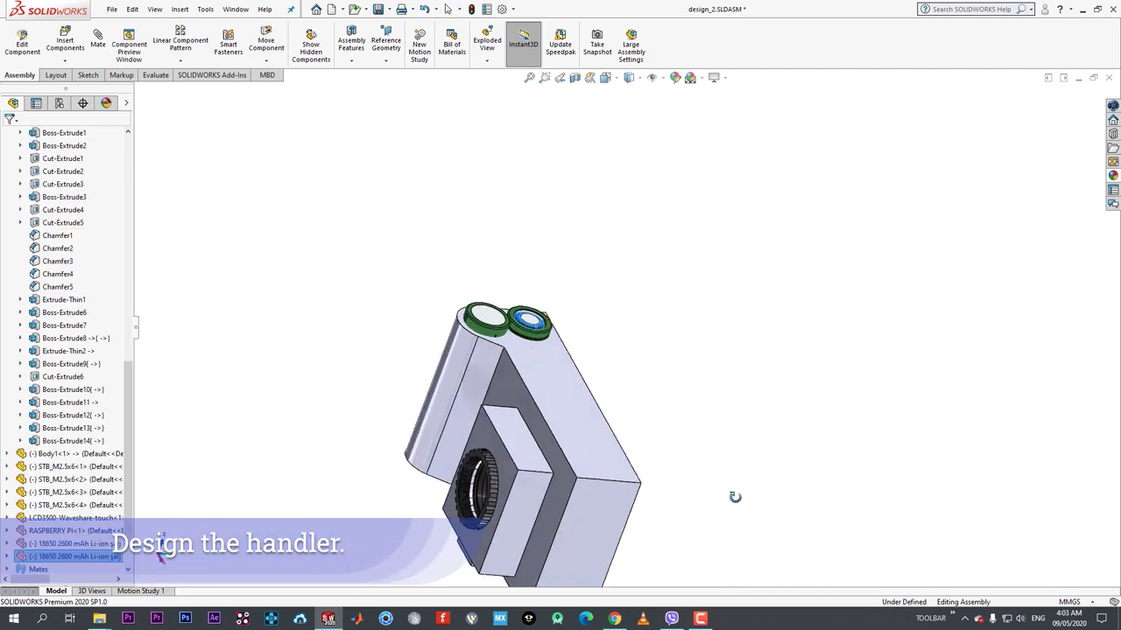
{"action": "scroll", "coordinate": [645, 368], "scroll_direction": "down", "scroll_amount": 2}
{"action": "middle_click_drag", "start_coordinate": [635, 356], "coordinate": [675, 350]}
{"action": "scroll", "coordinate": [553, 268], "scroll_direction": "down", "scroll_amount": 3}
{"action": "left_click", "coordinate": [490, 326]}
{"action": "left_click", "coordinate": [551, 260]}
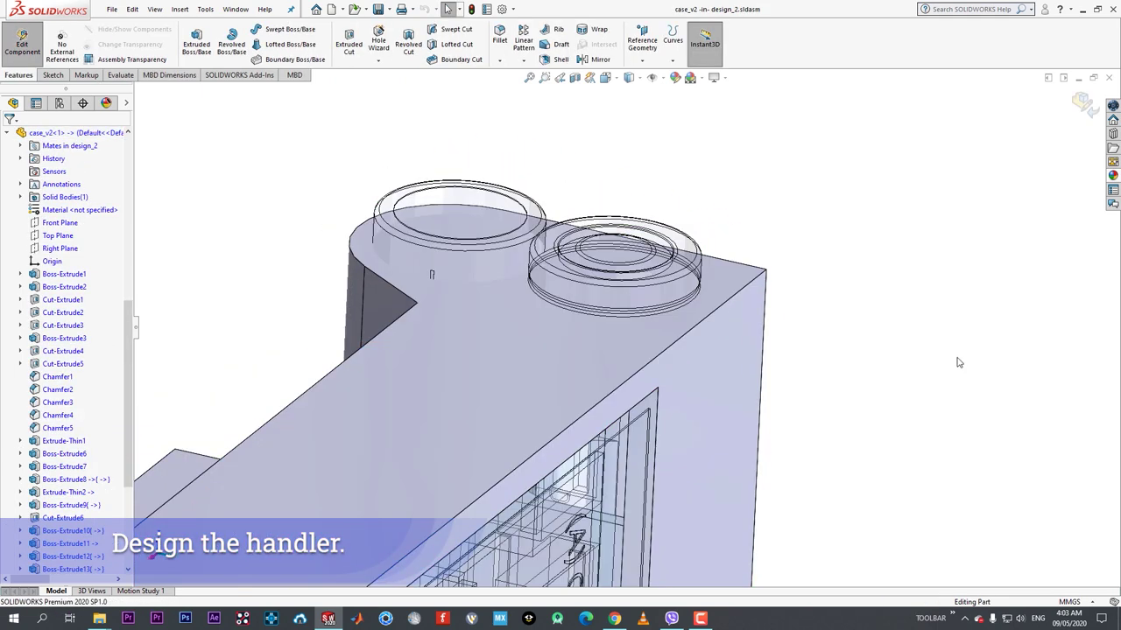
- Sketch a circle at each battery on the case's end face, about 8.6 mm in the rounded grip and about 9.4 mm at the other battery
{"action": "left_click", "coordinate": [449, 408]}
{"action": "left_click", "coordinate": [501, 377]}
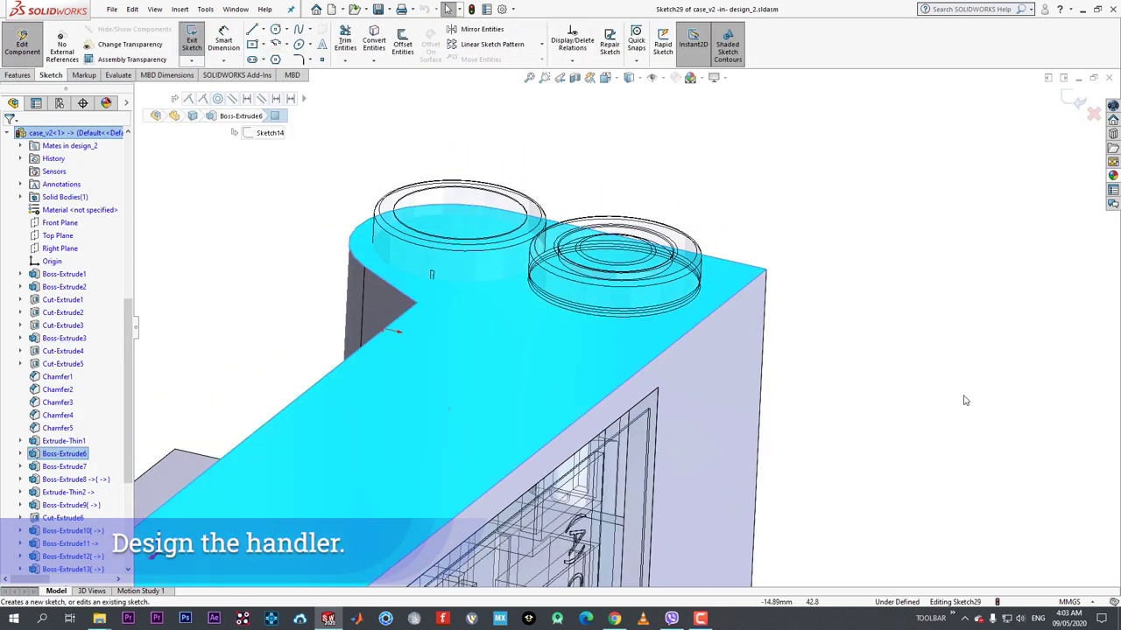
{"action": "left_click", "coordinate": [913, 385]}
{"action": "left_click", "coordinate": [275, 29]}
{"action": "left_click", "coordinate": [444, 240]}
{"action": "left_click", "coordinate": [473, 253]}
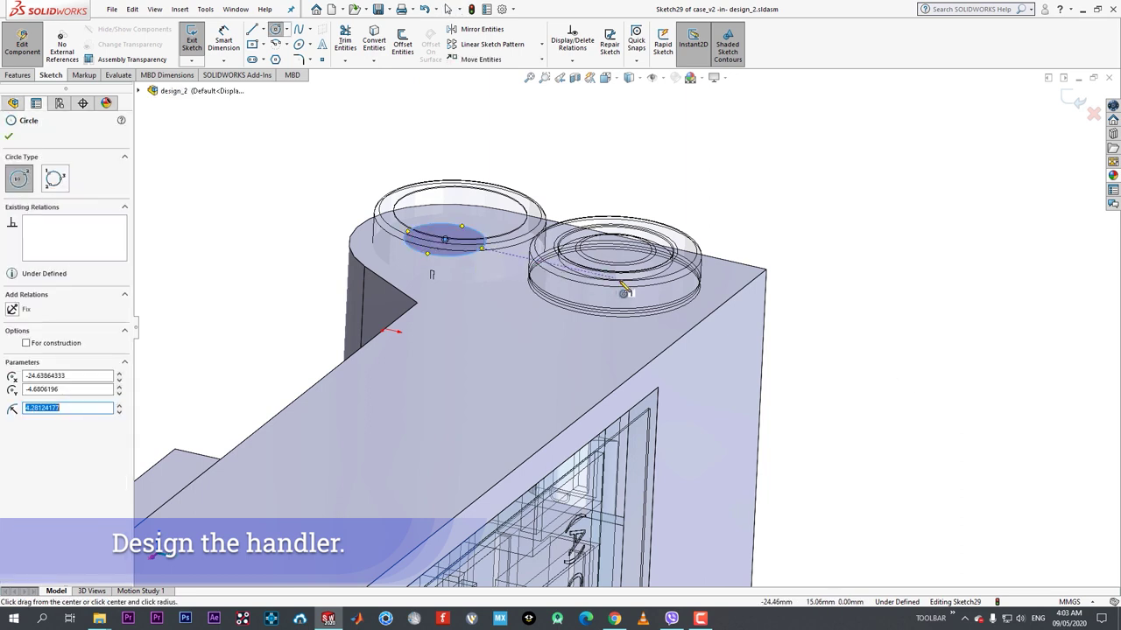
{"action": "left_click", "coordinate": [621, 282]}
{"action": "left_click", "coordinate": [641, 298]}
{"action": "key", "text": "Escape"}
- Make a 5 mm blind Extruded Cut in the case from the two battery circles
{"action": "left_click", "coordinate": [18, 74]}
{"action": "left_click", "coordinate": [348, 44]}
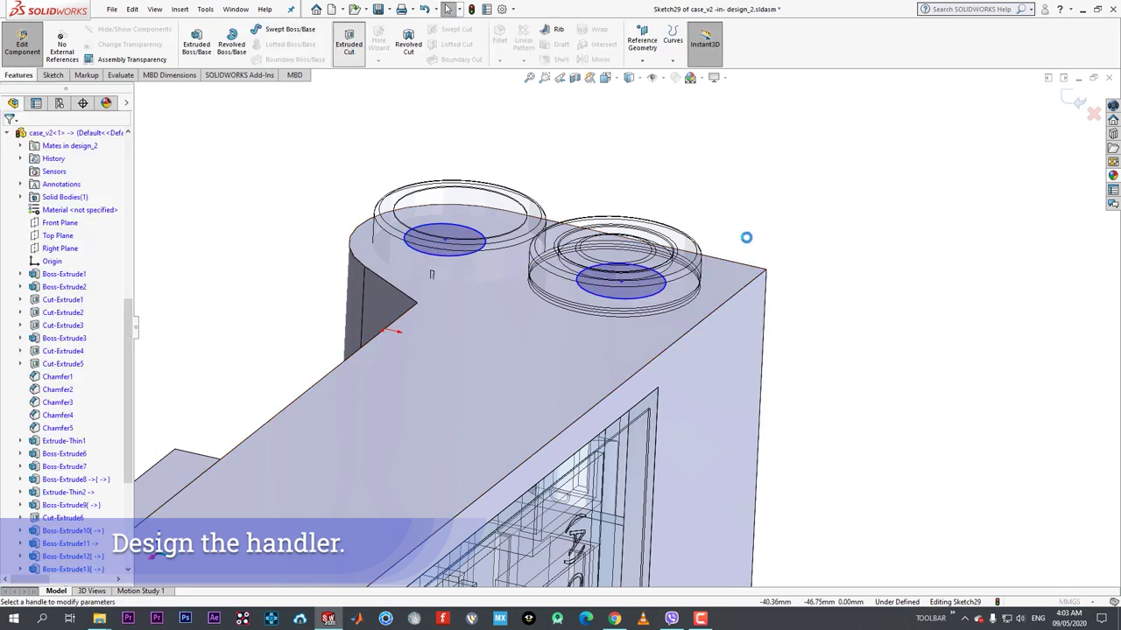
{"action": "type", "text": "5"}
{"action": "key", "text": "Return"}
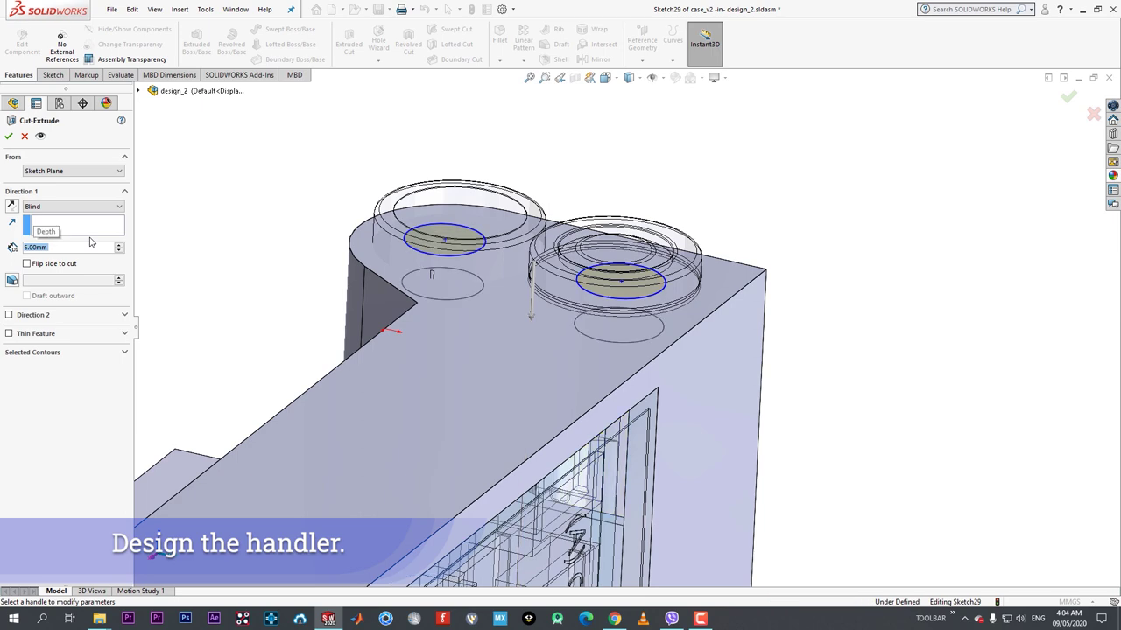
{"action": "left_click", "coordinate": [8, 136]}
- Edit the battery cut's sketch and make each circle concentric with the outer edge of its battery
{"action": "left_click", "coordinate": [448, 241]}
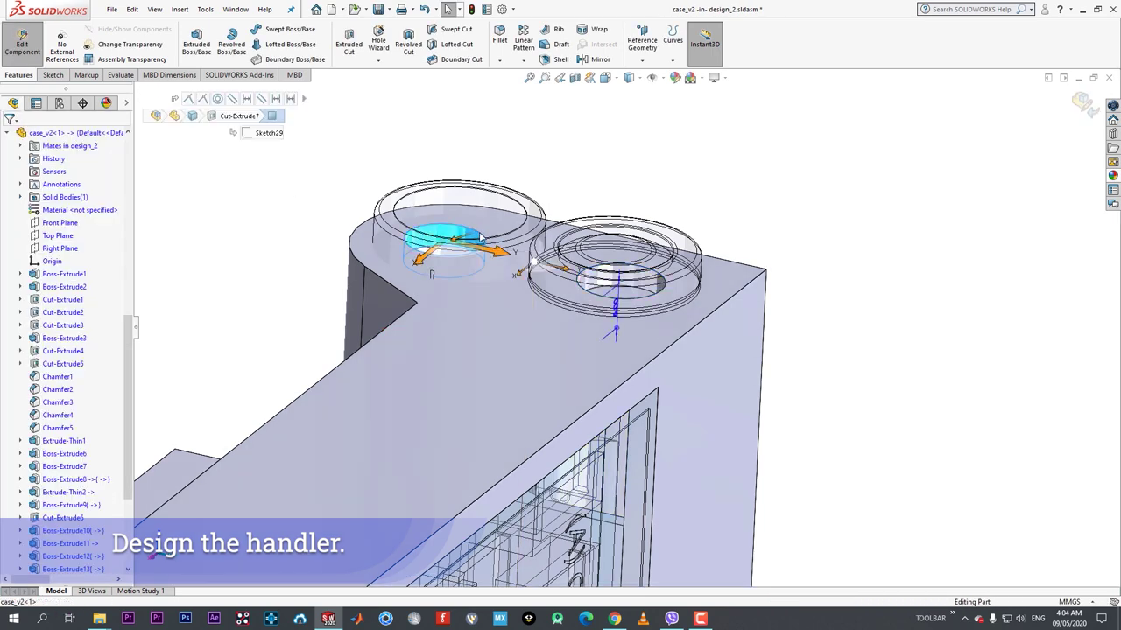
{"action": "left_click", "coordinate": [525, 180]}
{"action": "middle_click_drag", "start_coordinate": [563, 199], "coordinate": [529, 200]}
{"action": "scroll", "coordinate": [529, 200], "scroll_direction": "down", "scroll_amount": 3}
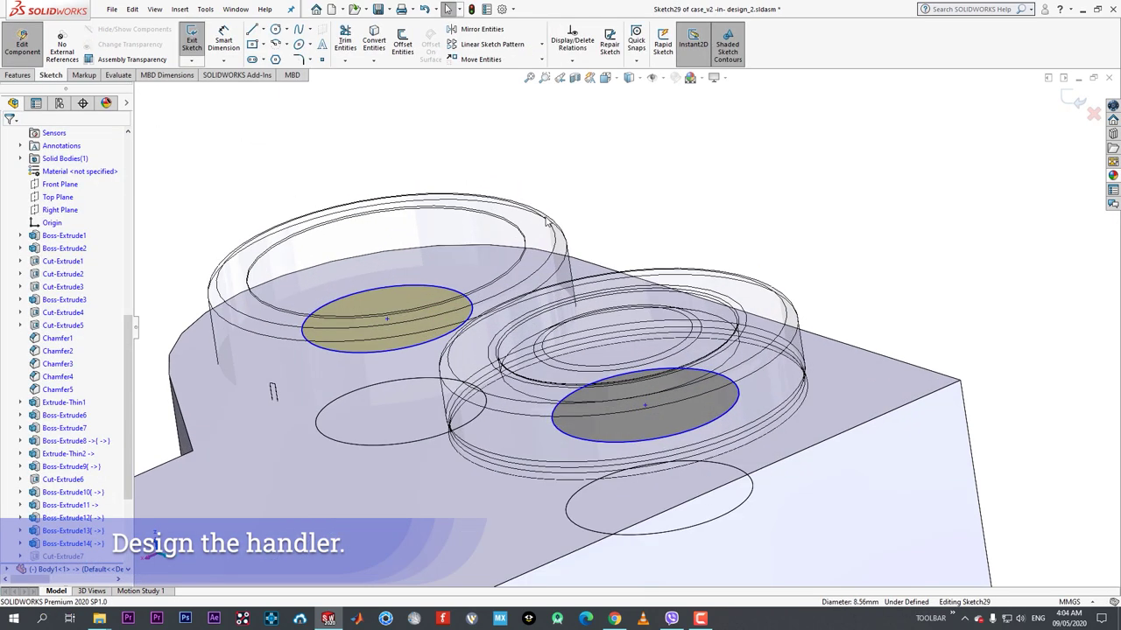
{"action": "left_click", "coordinate": [478, 256]}
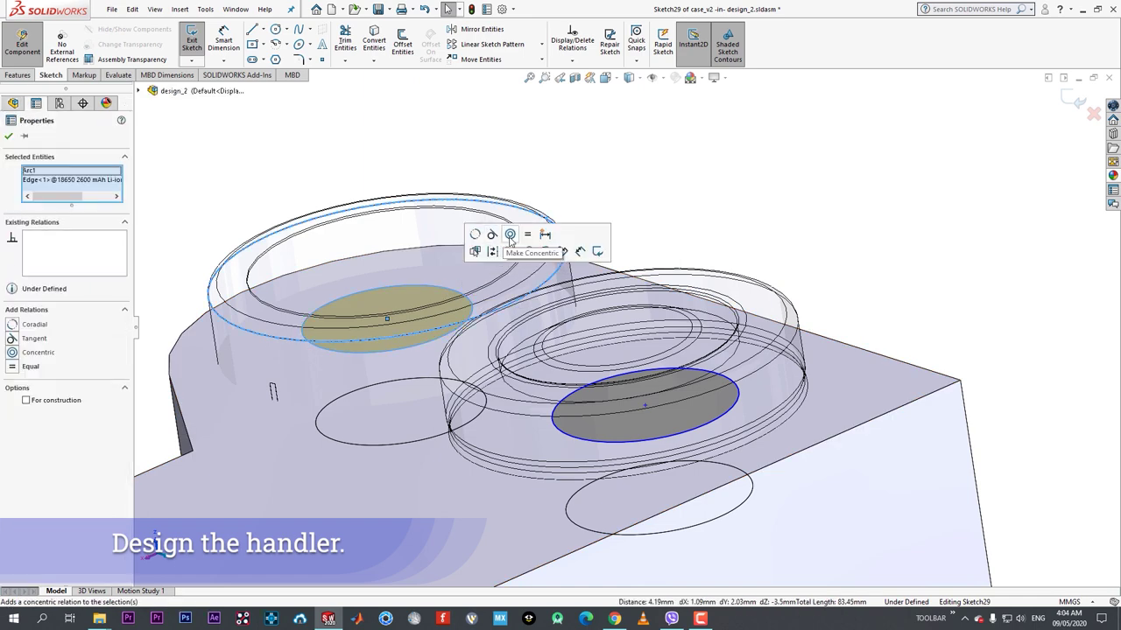
{"action": "left_click", "coordinate": [511, 236]}
{"action": "left_click", "coordinate": [708, 379]}
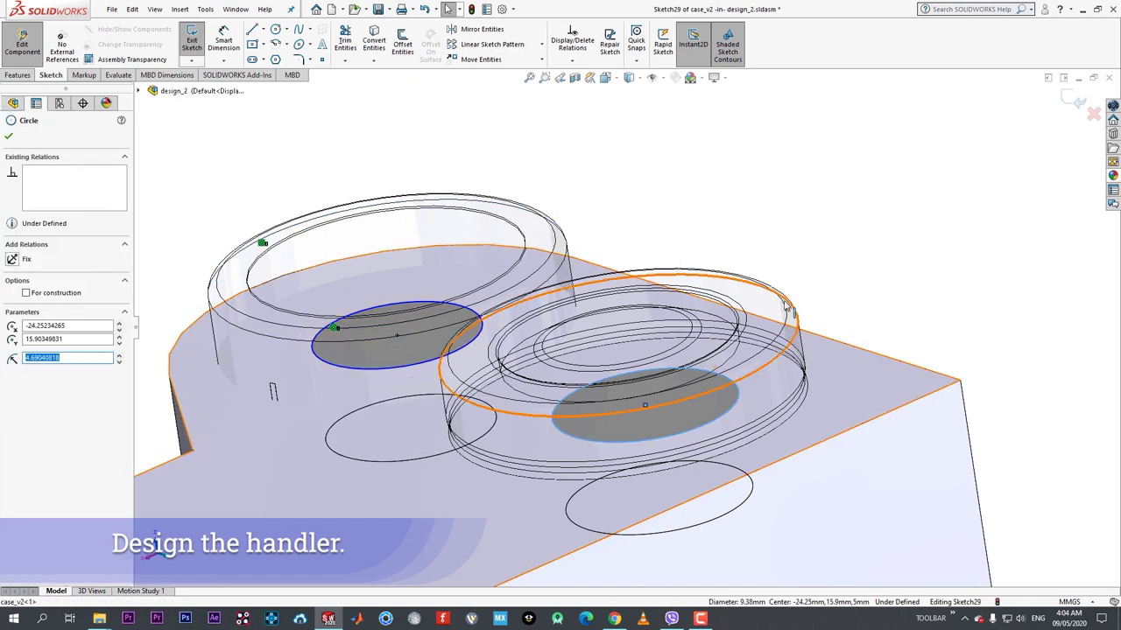
{"action": "left_click", "coordinate": [786, 305], "text": "ctrl"}
{"action": "left_click", "coordinate": [19, 355]}
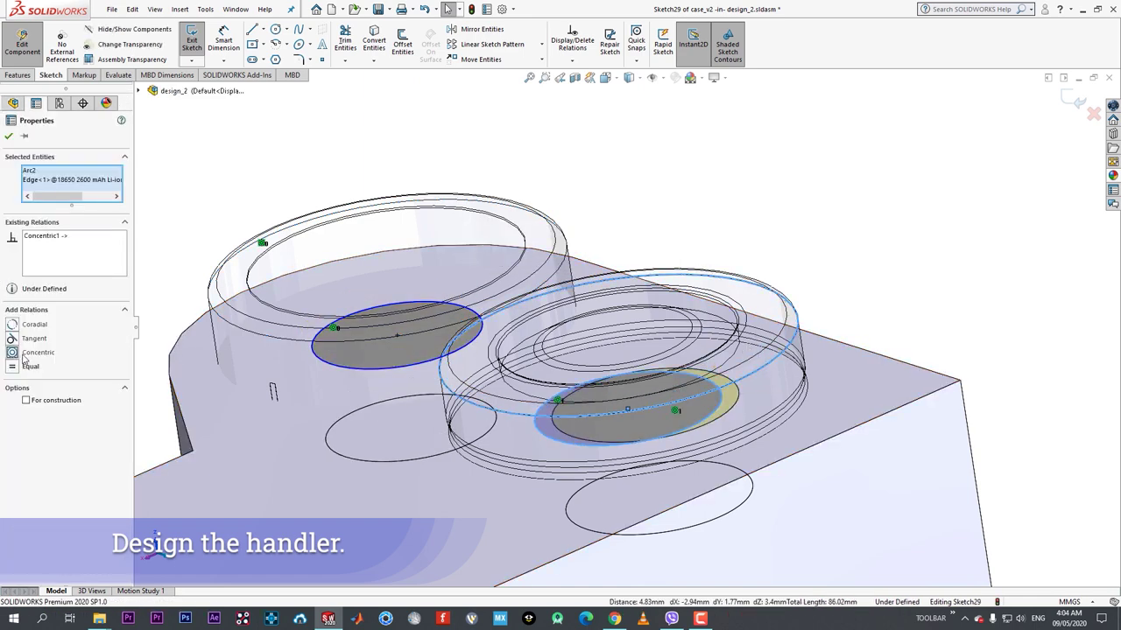
- View the sketch face-on and dimension both battery circles with a diameter of 18 mm
{"action": "left_click", "coordinate": [885, 248]}
{"action": "key", "text": "ctrl+8"}
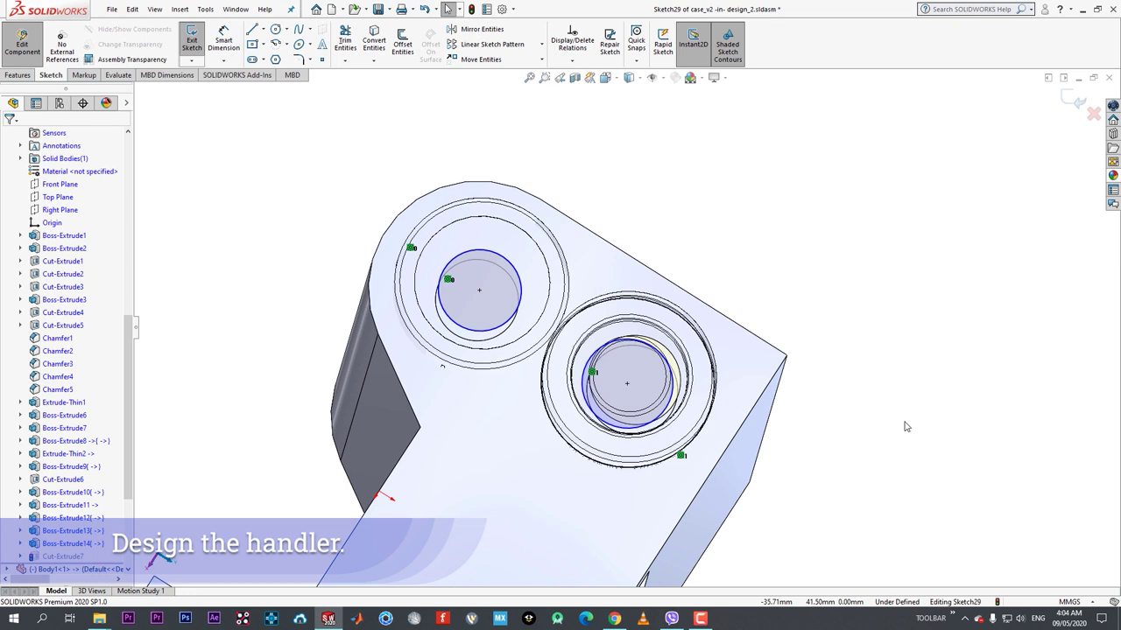
{"action": "key", "text": "d"}
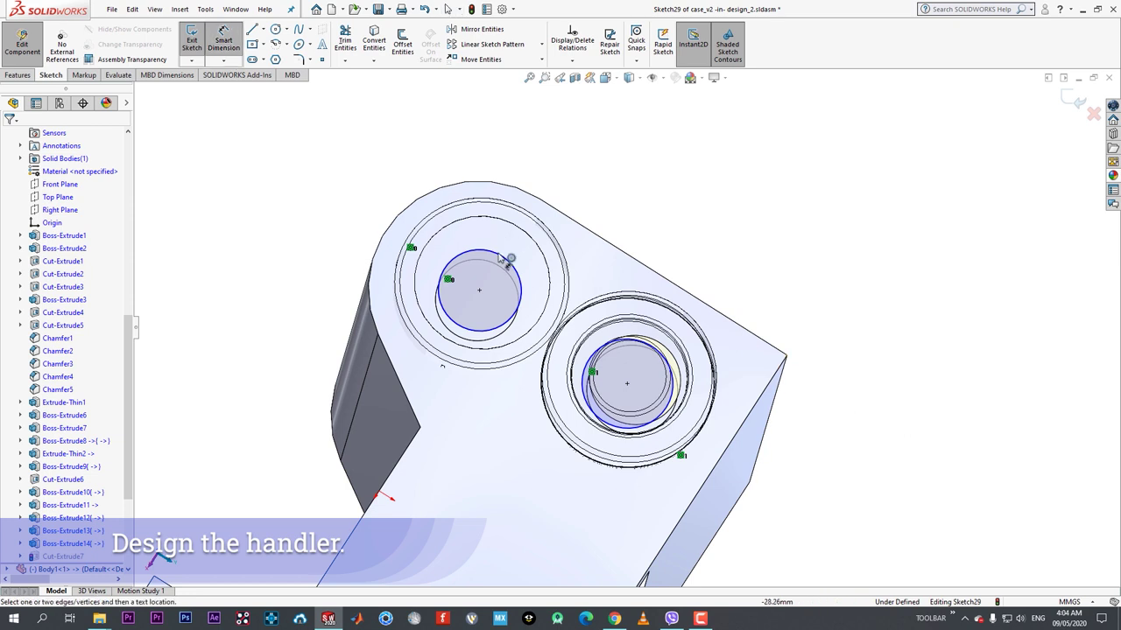
{"action": "left_click", "coordinate": [508, 261]}
{"action": "left_click", "coordinate": [578, 154]}
{"action": "type", "text": "18"}
{"action": "key", "text": "Return"}
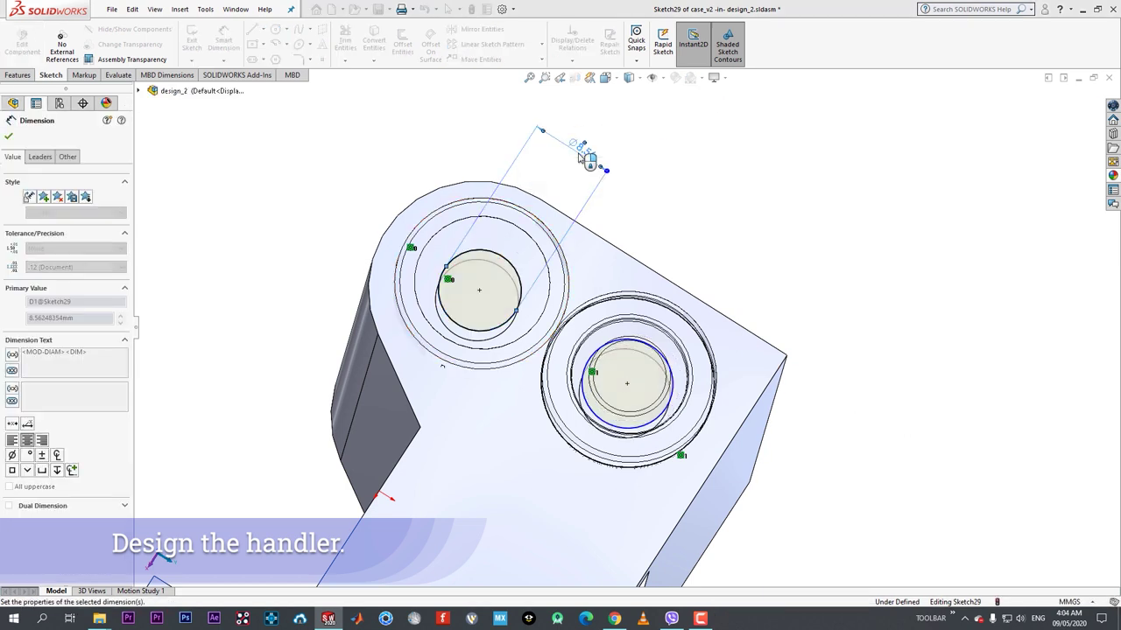
{"action": "left_click", "coordinate": [654, 348]}
{"action": "left_click", "coordinate": [792, 272]}
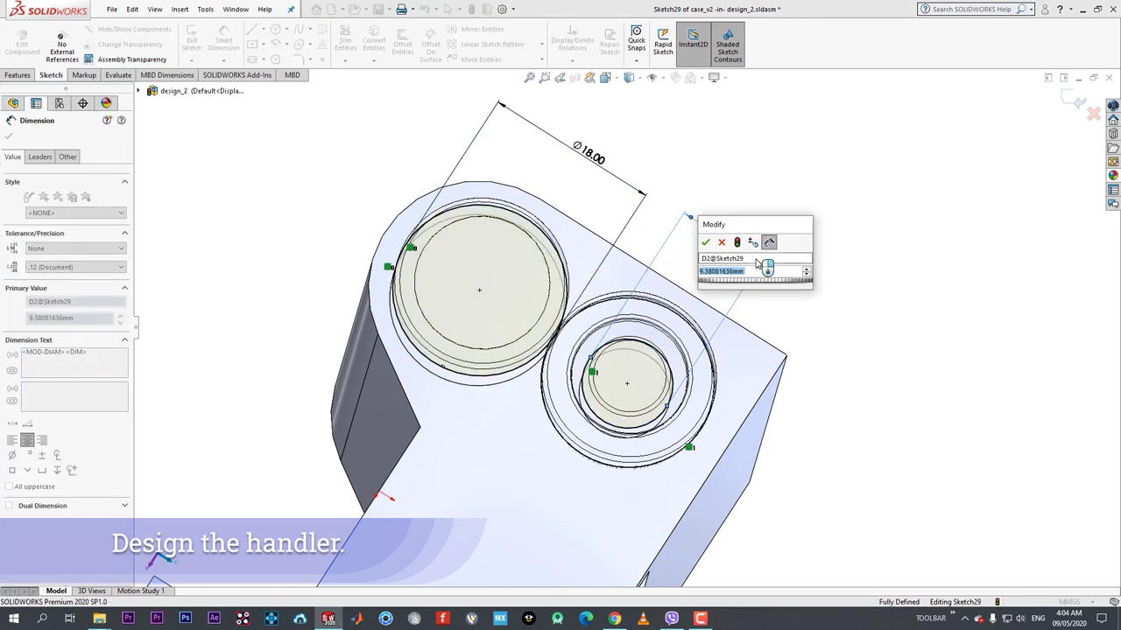
{"action": "type", "text": "18"}
{"action": "key", "text": "Return"}
{"action": "left_click", "coordinate": [9, 137]}
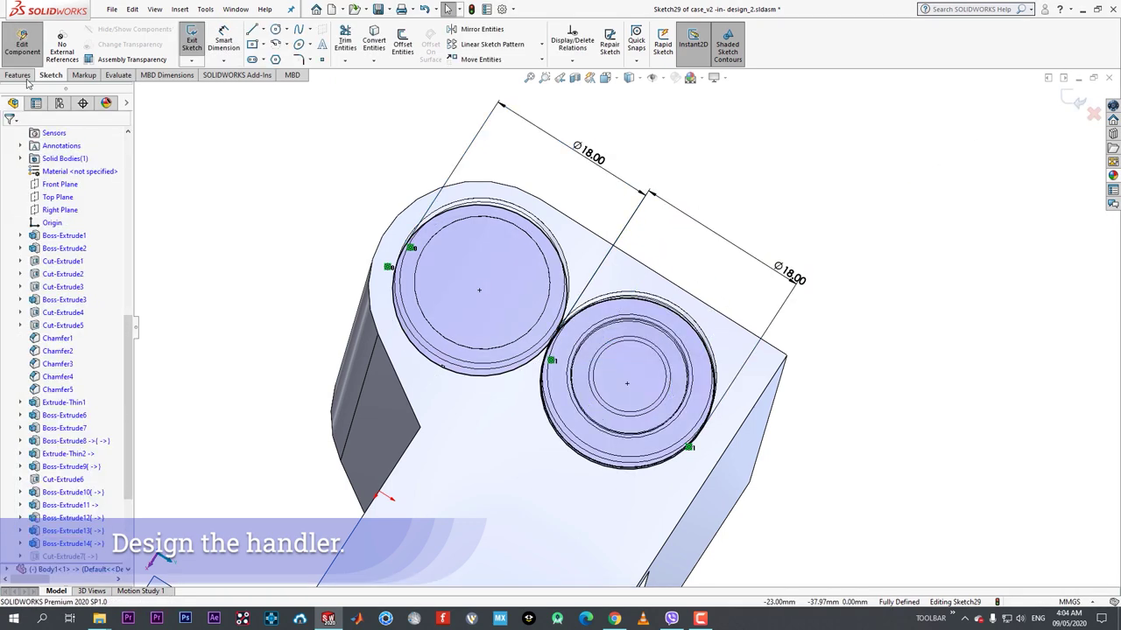
- Leave the case's sketch by rebuilding anyway, return to the assembly and save it
{"action": "left_click", "coordinate": [22, 44]}
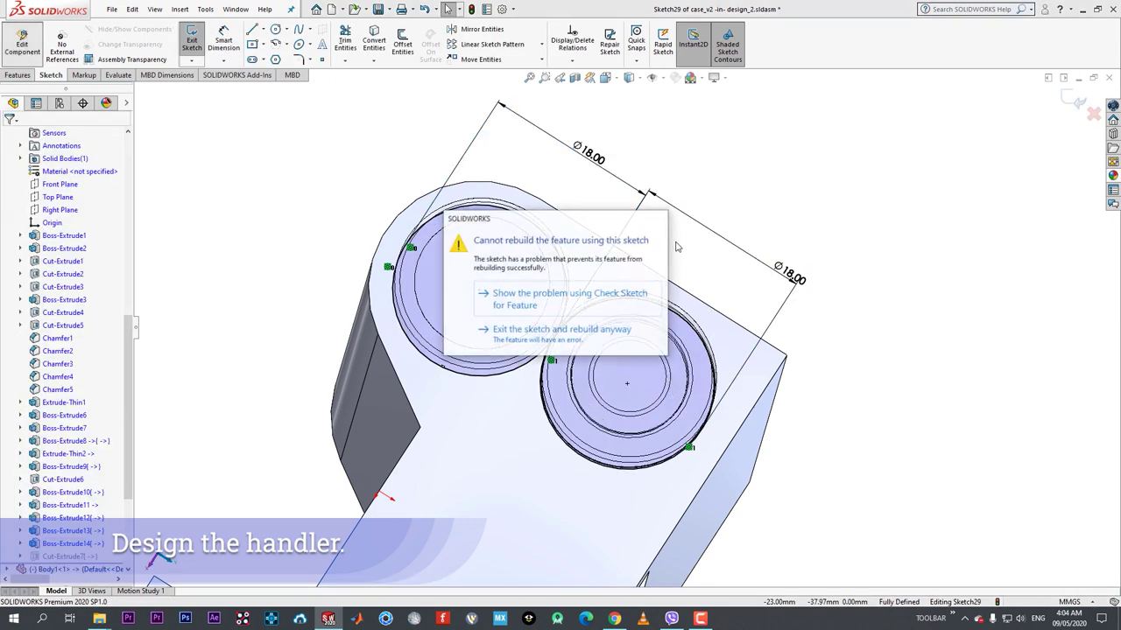
{"action": "left_click", "coordinate": [551, 333]}
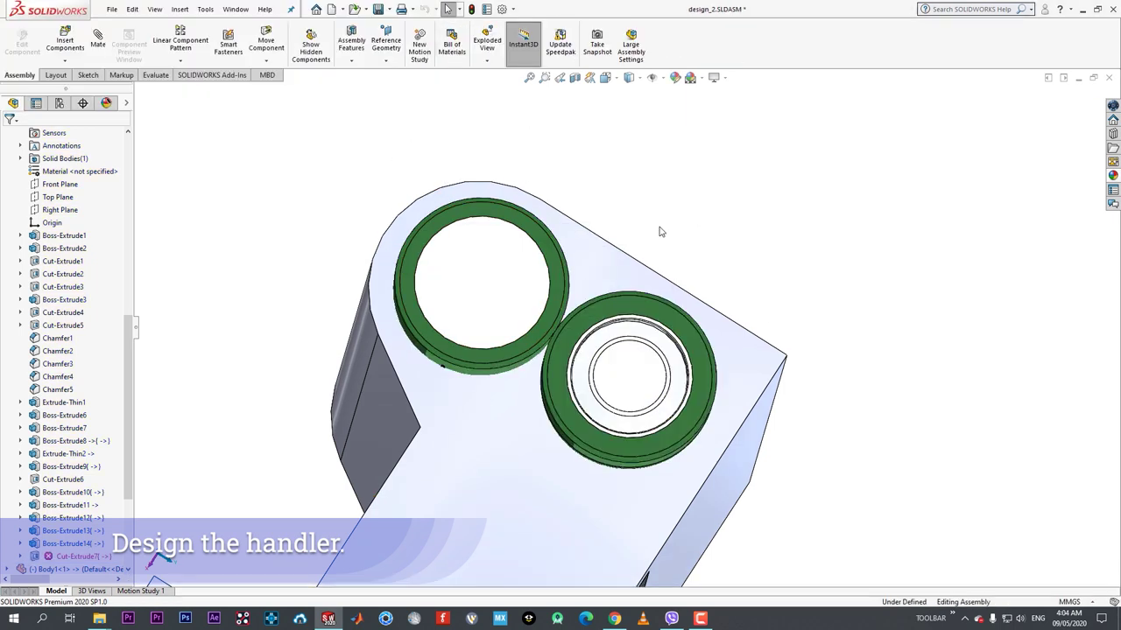
{"action": "scroll", "coordinate": [674, 282], "scroll_direction": "down", "scroll_amount": 5}
{"action": "scroll", "coordinate": [635, 350], "scroll_direction": "up", "scroll_amount": 4}
{"action": "middle_click_drag", "start_coordinate": [604, 359], "coordinate": [464, 388]}
{"action": "scroll", "coordinate": [561, 251], "scroll_direction": "up", "scroll_amount": 3}
{"action": "key", "text": "ctrl+s"}
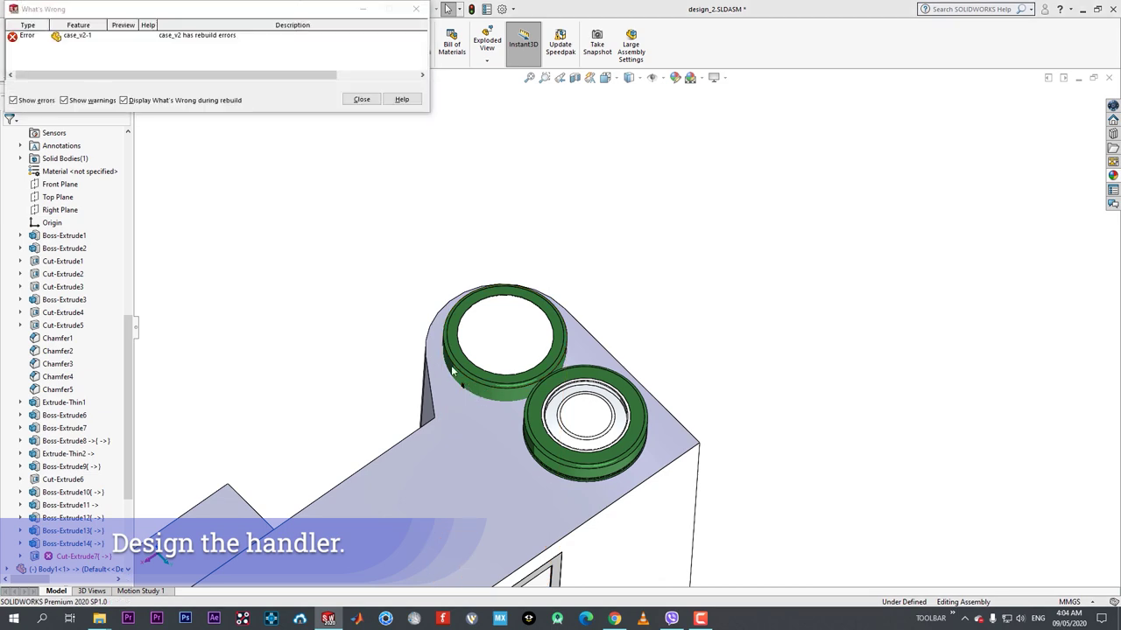
{"action": "left_click", "coordinate": [585, 309]}
{"action": "middle_click_drag", "start_coordinate": [585, 320], "coordinate": [656, 463]}
{"action": "scroll", "coordinate": [513, 265], "scroll_direction": "up", "scroll_amount": 3}
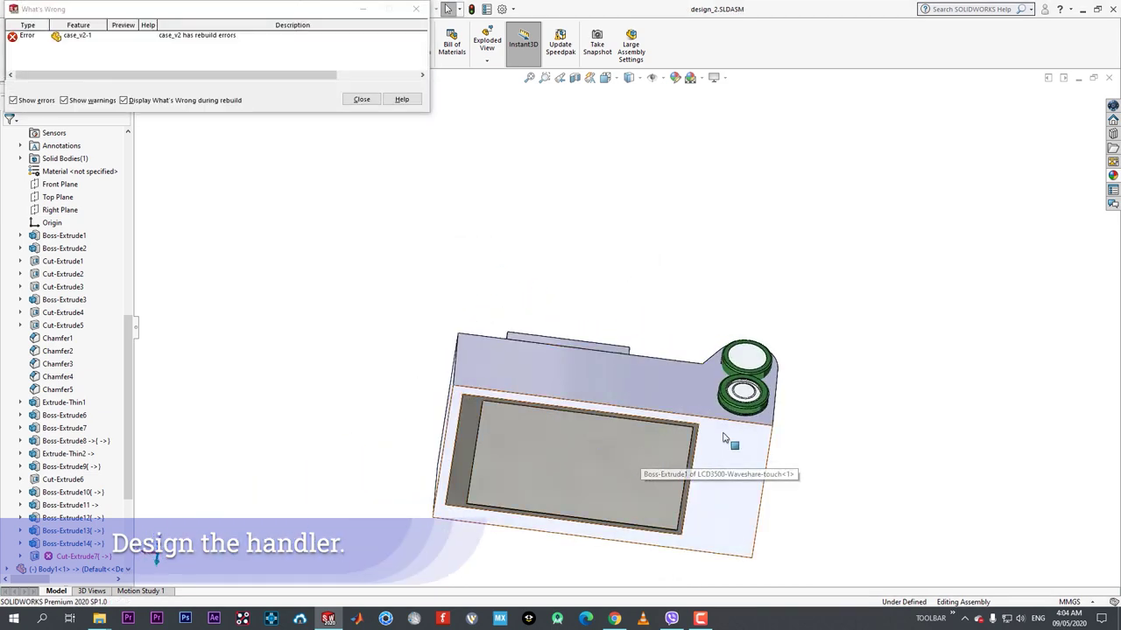
{"action": "mouse_move", "coordinate": [727, 445]}
{"action": "middle_mouse_down"}
{"action": "mouse_move", "coordinate": [714, 588]}
{"action": "mouse_move", "coordinate": [696, 540]}
{"action": "mouse_move", "coordinate": [731, 457]}
{"action": "middle_mouse_up"}
{"action": "left_click", "coordinate": [75, 556]}
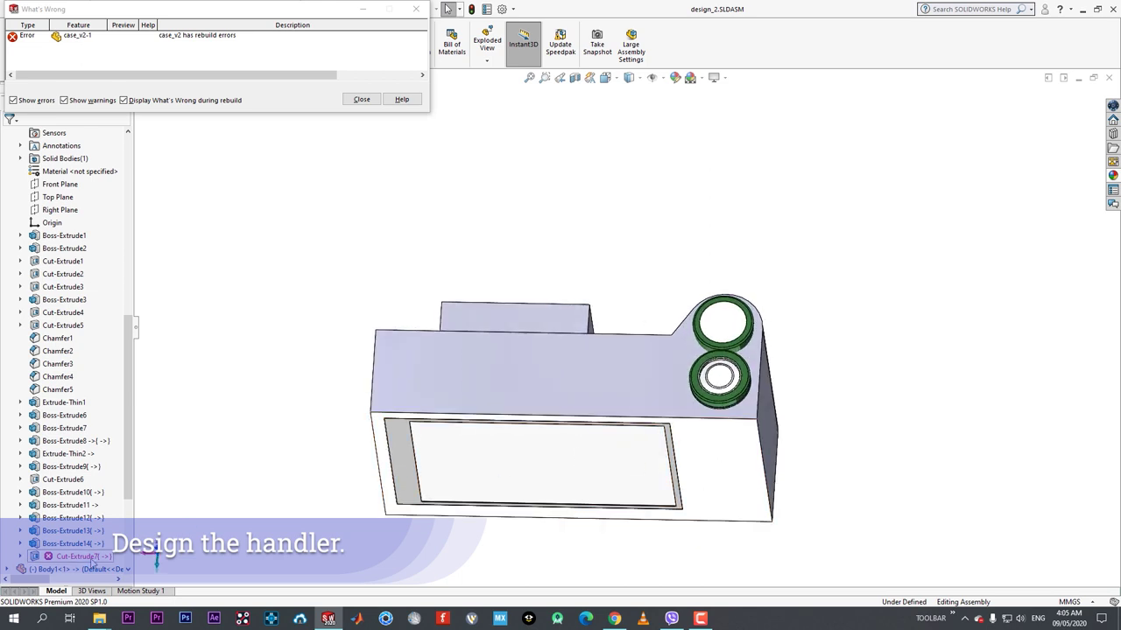
{"action": "left_click", "coordinate": [77, 544]}
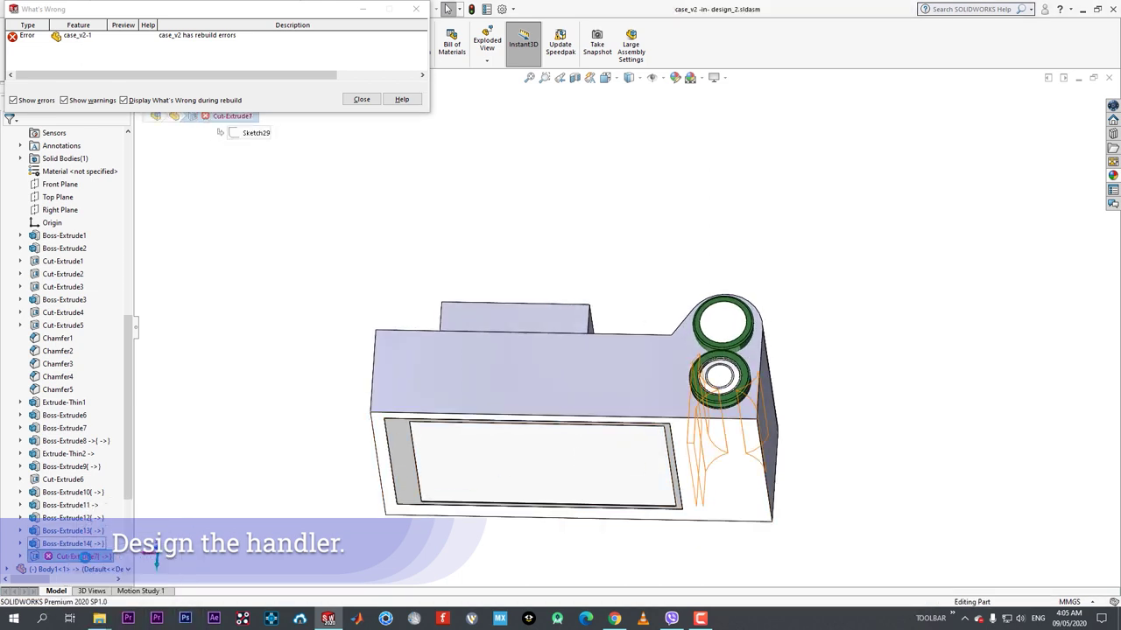
{"action": "scroll", "coordinate": [769, 400], "scroll_direction": "down", "scroll_amount": 3}
{"action": "mouse_move", "coordinate": [545, 377]}
{"action": "middle_mouse_down"}
{"action": "mouse_move", "coordinate": [543, 362]}
{"action": "mouse_move", "coordinate": [553, 430]}
{"action": "mouse_move", "coordinate": [613, 442]}
{"action": "mouse_move", "coordinate": [804, 408]}
{"action": "middle_mouse_up"}
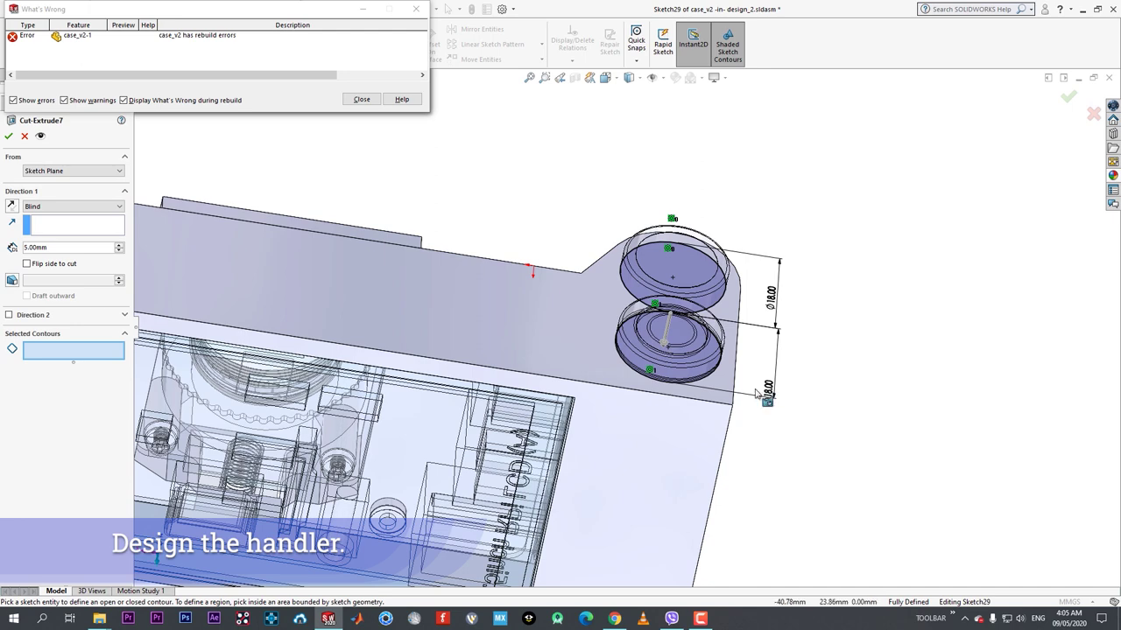
{"action": "key", "text": "Escape"}
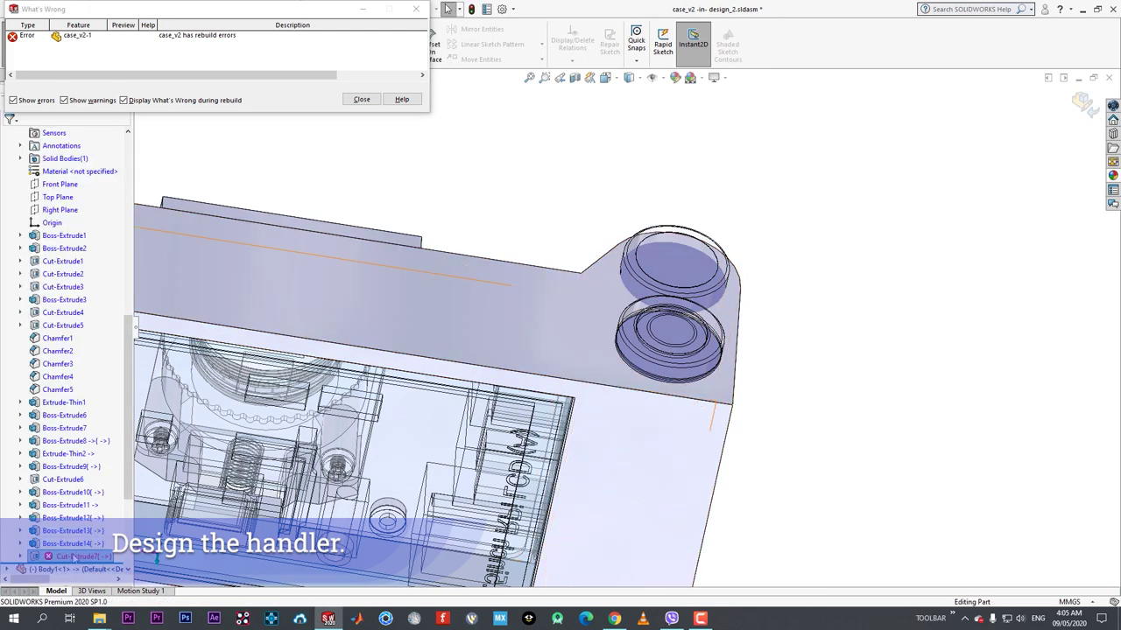
- Reopen the sketch of the battery opening cut and set the outer battery circle's diameter to 17.8 mm
{"action": "left_click", "coordinate": [70, 556]}
{"action": "left_click", "coordinate": [58, 541]}
{"action": "left_click", "coordinate": [60, 557]}
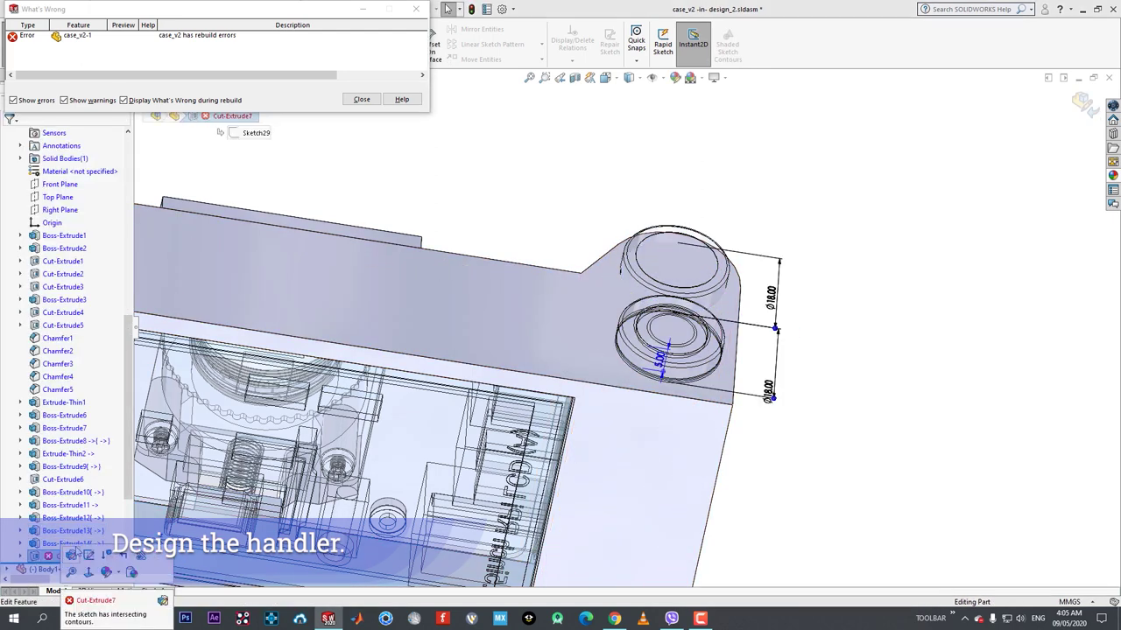
{"action": "left_click", "coordinate": [82, 557]}
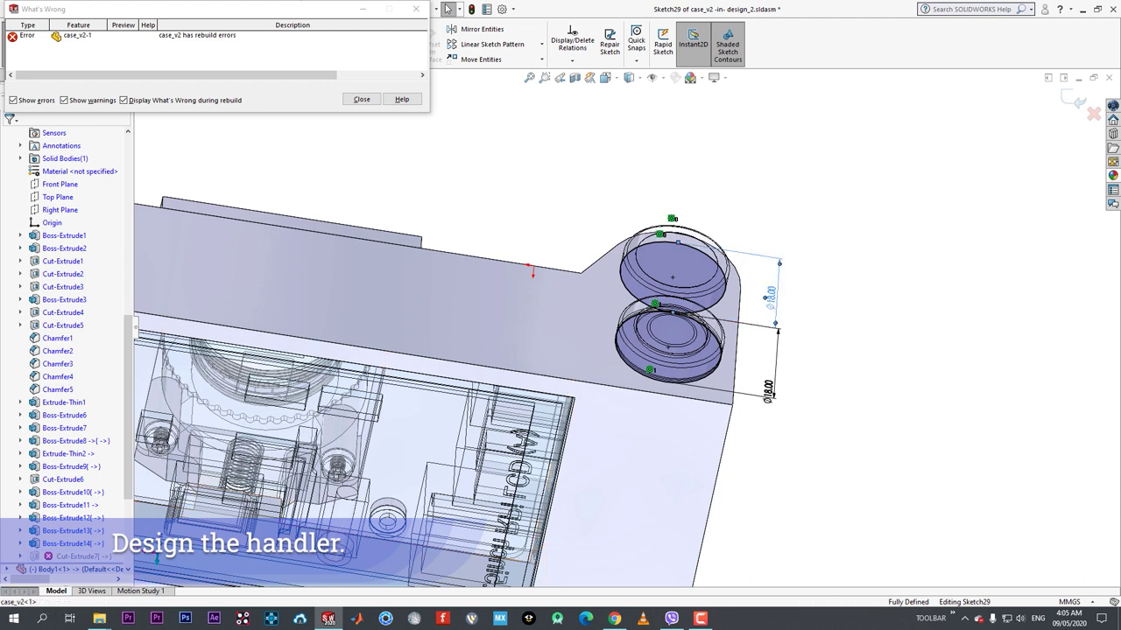
{"action": "double_click", "coordinate": [769, 296]}
{"action": "type", "text": "1"}
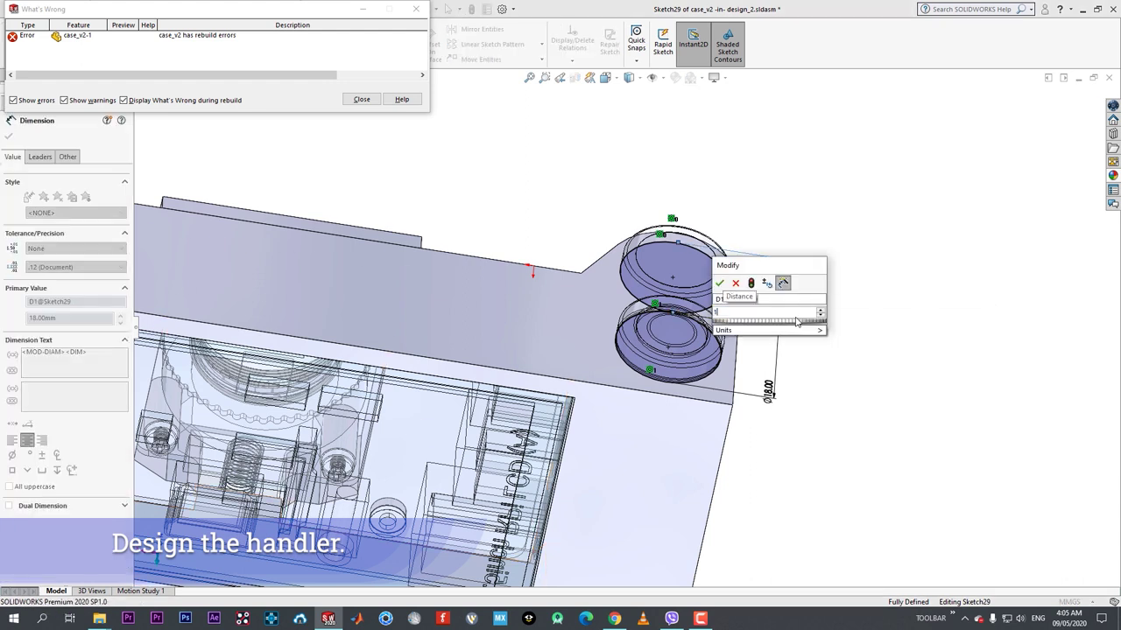
{"action": "type", "text": "7.8"}
{"action": "key", "text": "Return"}
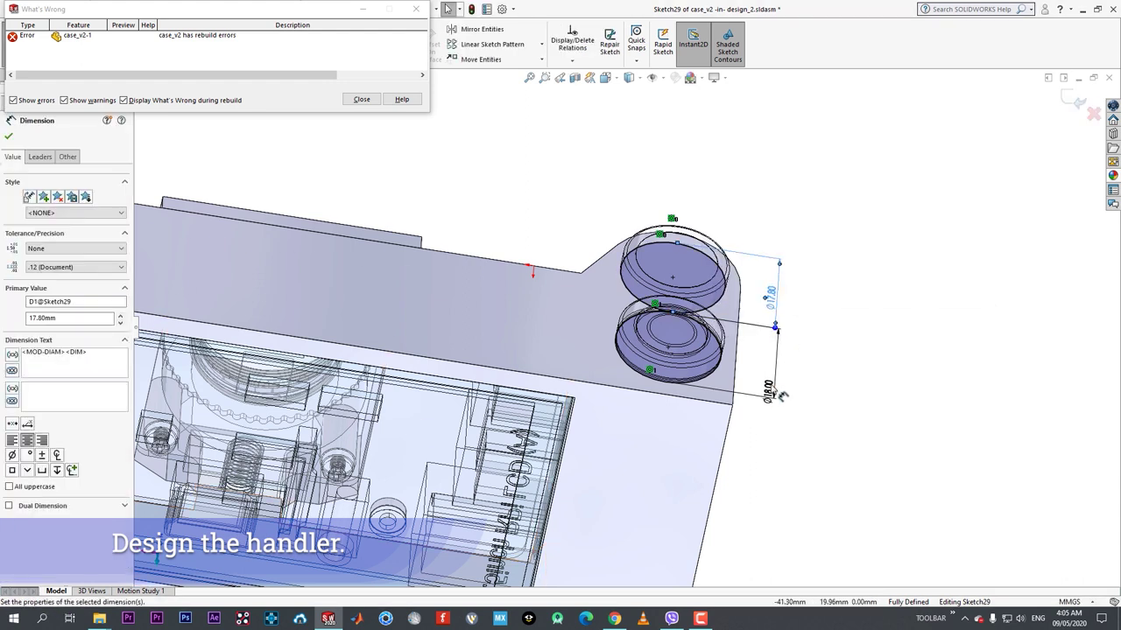
- Set the remaining 18 mm battery circle's diameter to 17.8 mm, dismiss the rebuild error report and return to the assembly
{"action": "double_click", "coordinate": [769, 390]}
{"action": "type", "text": "17"}
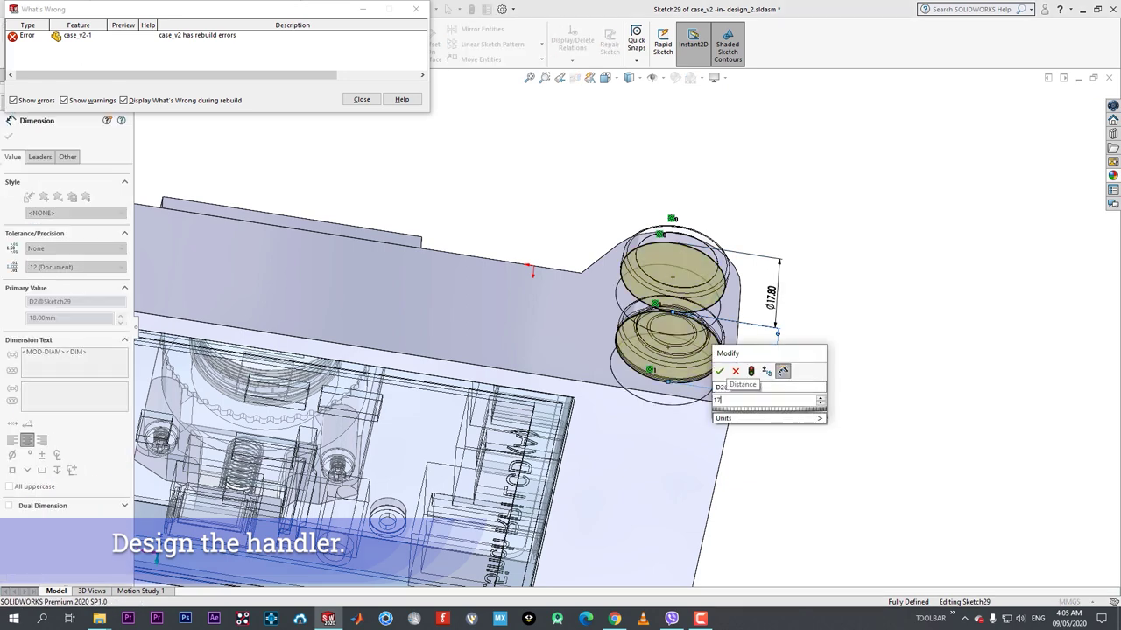
{"action": "type", "text": ".8"}
{"action": "key", "text": "Return"}
{"action": "left_click", "coordinate": [9, 135]}
{"action": "left_click", "coordinate": [360, 100]}
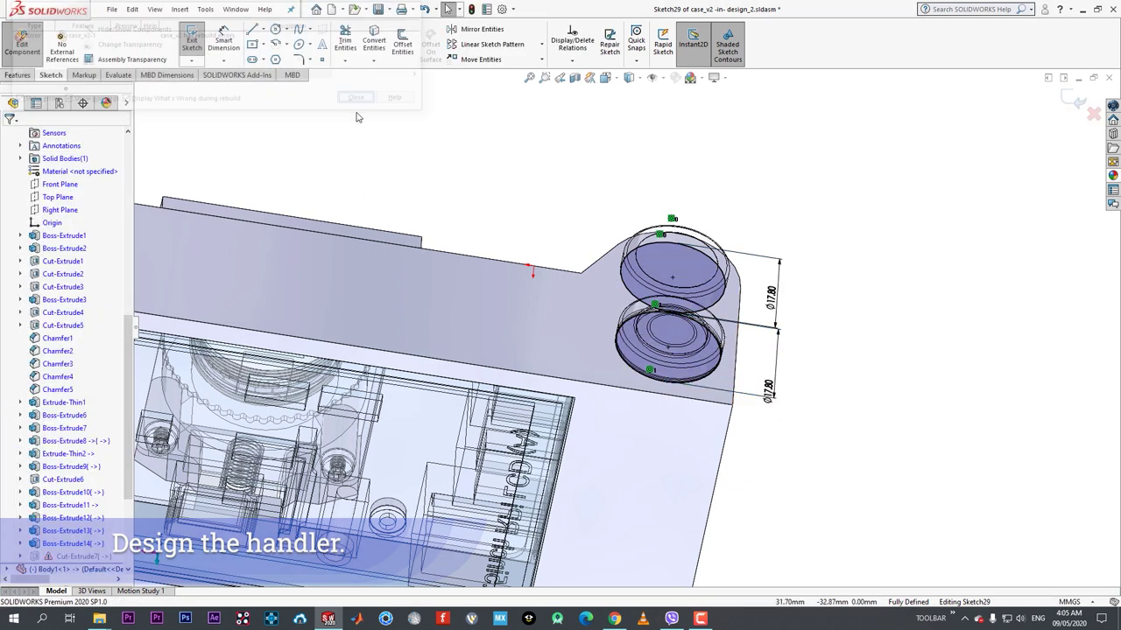
{"action": "left_click", "coordinate": [5, 49]}
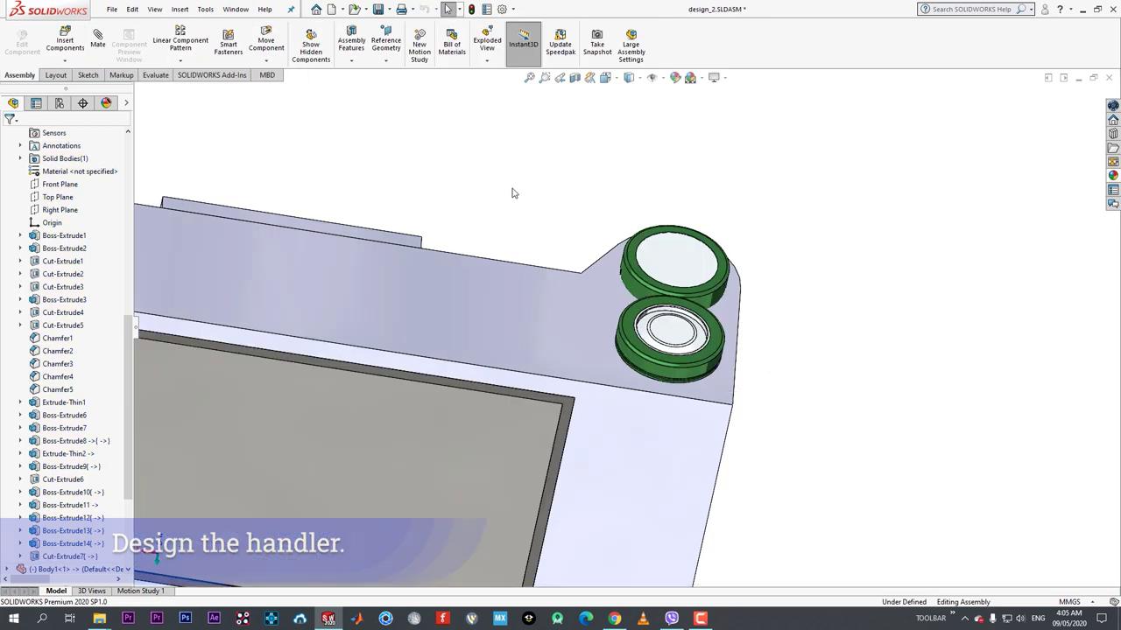
- Examine the fit of both batteries in the case's end-face openings from several angles
{"action": "scroll", "coordinate": [757, 281], "scroll_direction": "down", "scroll_amount": 5}
{"action": "scroll", "coordinate": [758, 287], "scroll_direction": "up", "scroll_amount": 3}
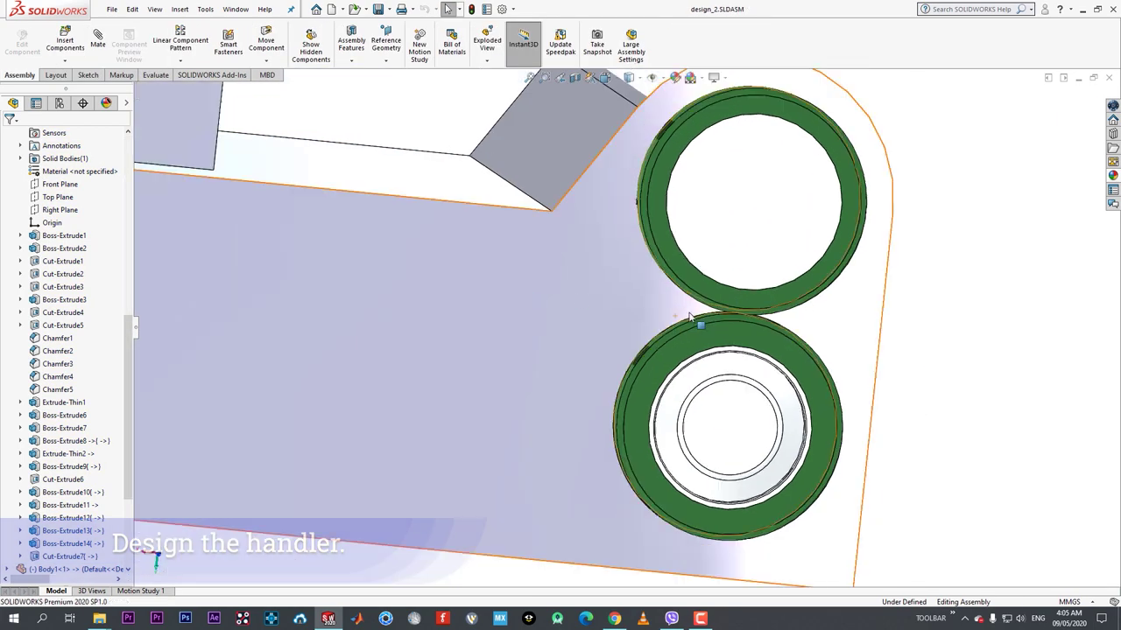
{"action": "middle_click_drag", "start_coordinate": [695, 320], "coordinate": [677, 301]}
{"action": "scroll", "coordinate": [677, 300], "scroll_direction": "up", "scroll_amount": 3}
{"action": "middle_click_drag", "start_coordinate": [648, 361], "coordinate": [687, 345]}
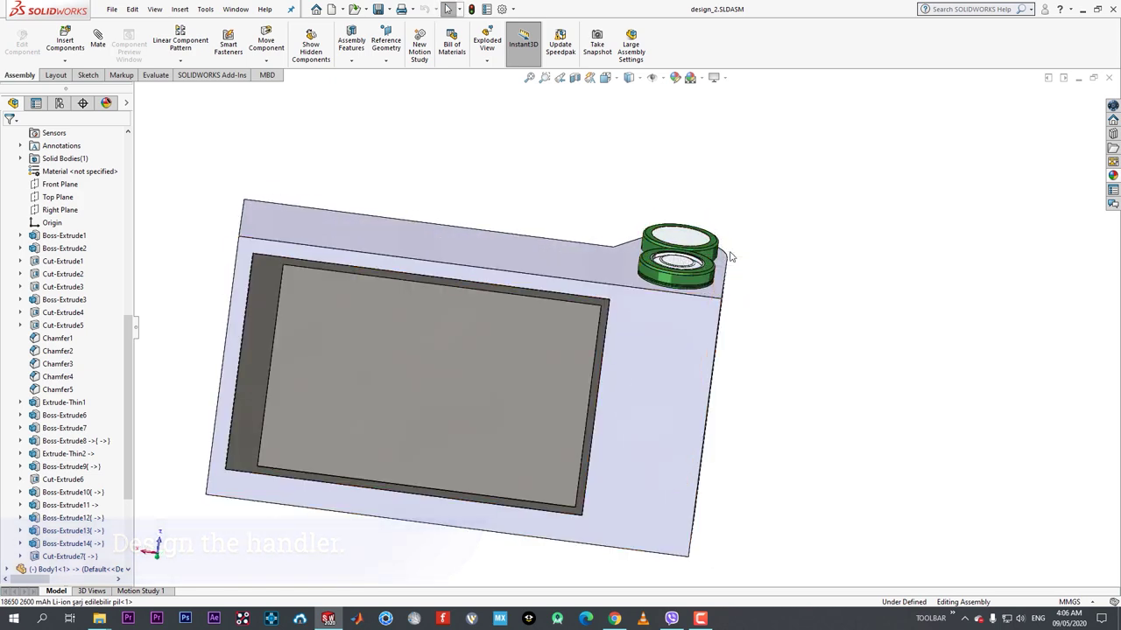
{"action": "middle_click_drag", "start_coordinate": [750, 281], "coordinate": [732, 456]}
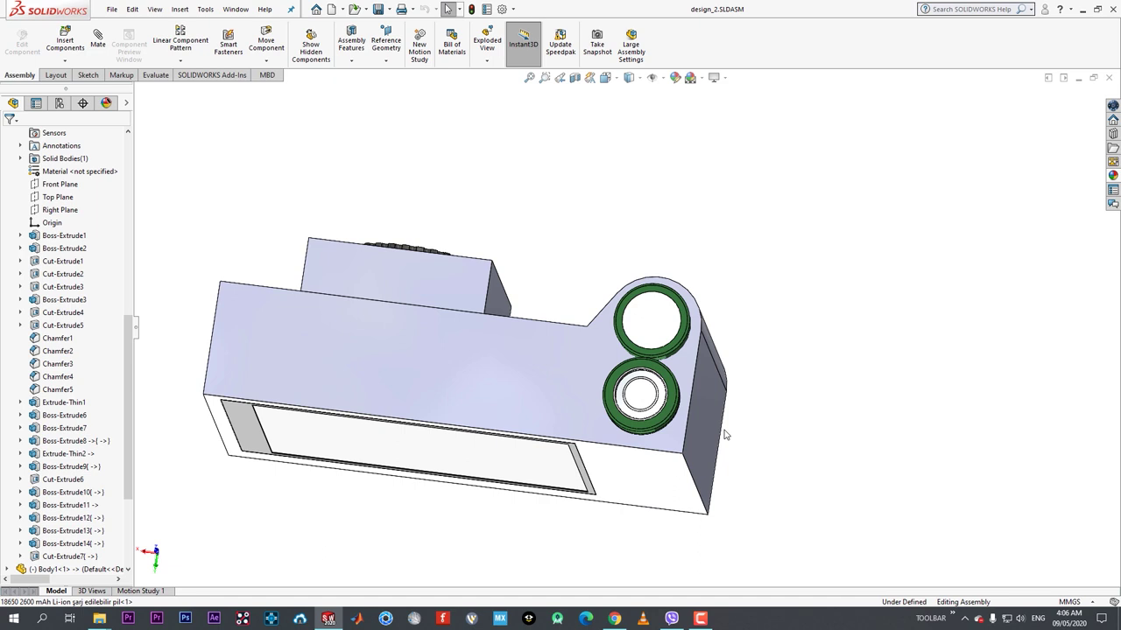
{"action": "mouse_move", "coordinate": [719, 331]}
{"action": "middle_mouse_down"}
{"action": "mouse_move", "coordinate": [720, 290]}
{"action": "mouse_move", "coordinate": [740, 280]}
{"action": "mouse_move", "coordinate": [730, 200]}
{"action": "mouse_move", "coordinate": [754, 239]}
{"action": "mouse_move", "coordinate": [726, 338]}
{"action": "middle_mouse_up"}
{"action": "scroll", "coordinate": [740, 280], "scroll_direction": "down", "scroll_amount": 4}
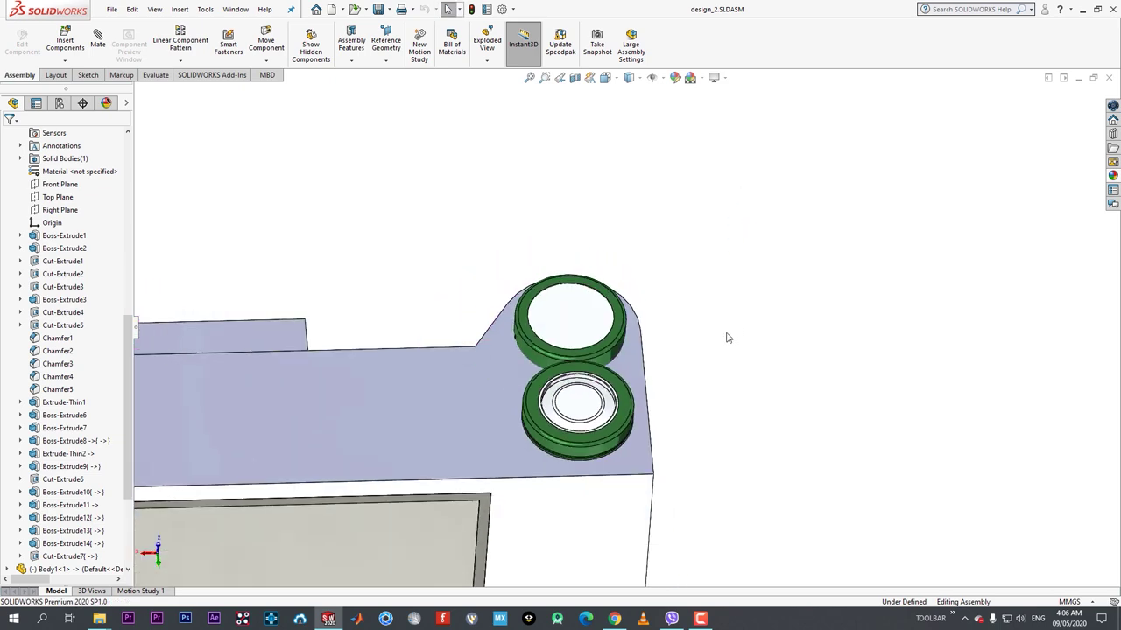
{"action": "scroll", "coordinate": [548, 408], "scroll_direction": "up", "scroll_amount": 8}
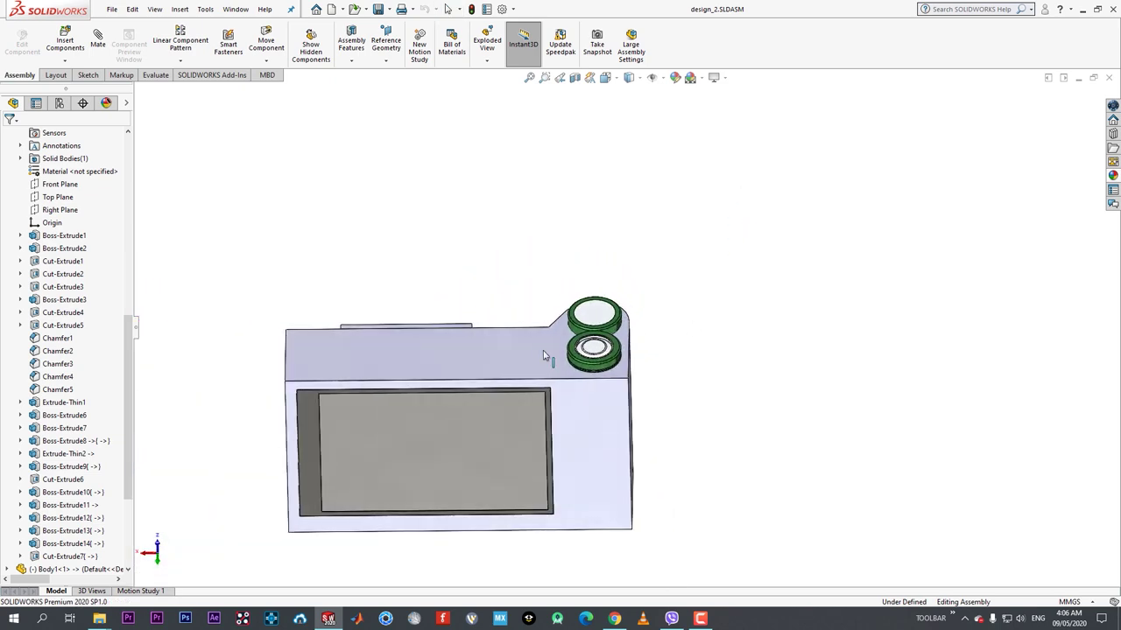
- Edit the case in the context of the assembly and view its battery end face-on
{"action": "left_click", "coordinate": [560, 350]}
{"action": "left_click", "coordinate": [618, 296]}
{"action": "key", "text": "space"}
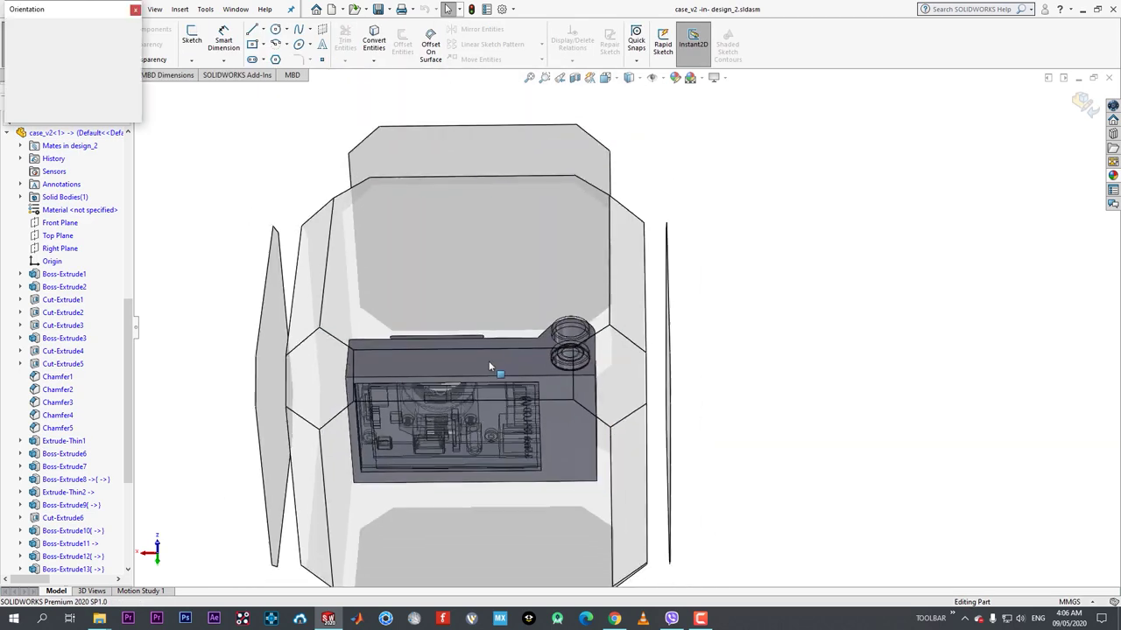
{"action": "left_click", "coordinate": [489, 361]}
{"action": "scroll", "coordinate": [1018, 336], "scroll_direction": "down", "scroll_amount": 2}
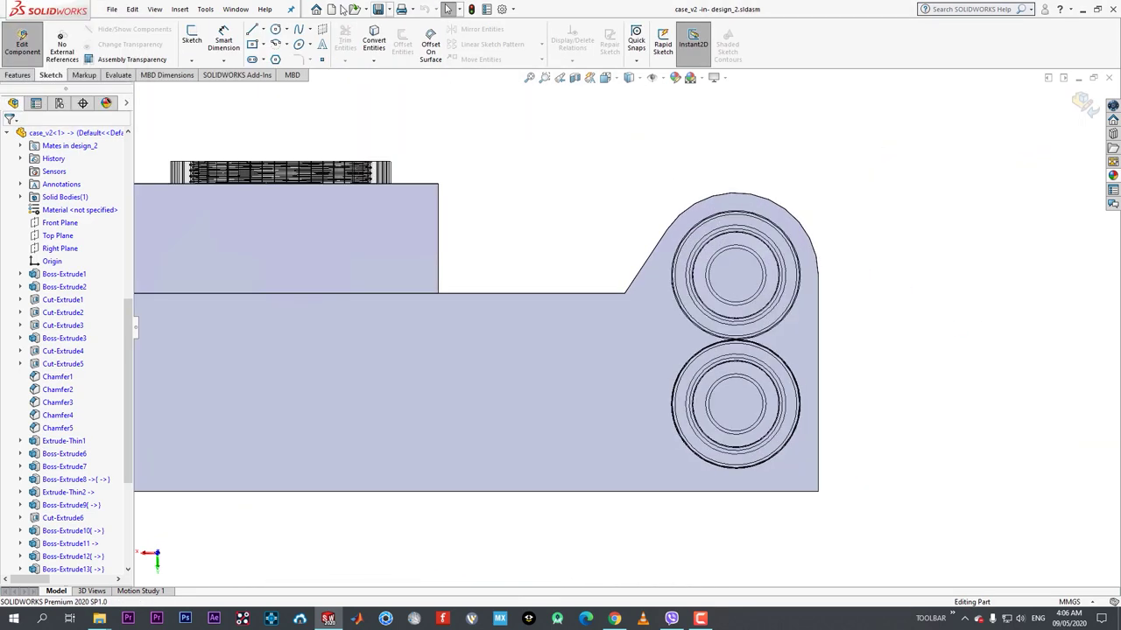
{"action": "left_click", "coordinate": [655, 249]}
{"action": "left_click", "coordinate": [676, 220]}
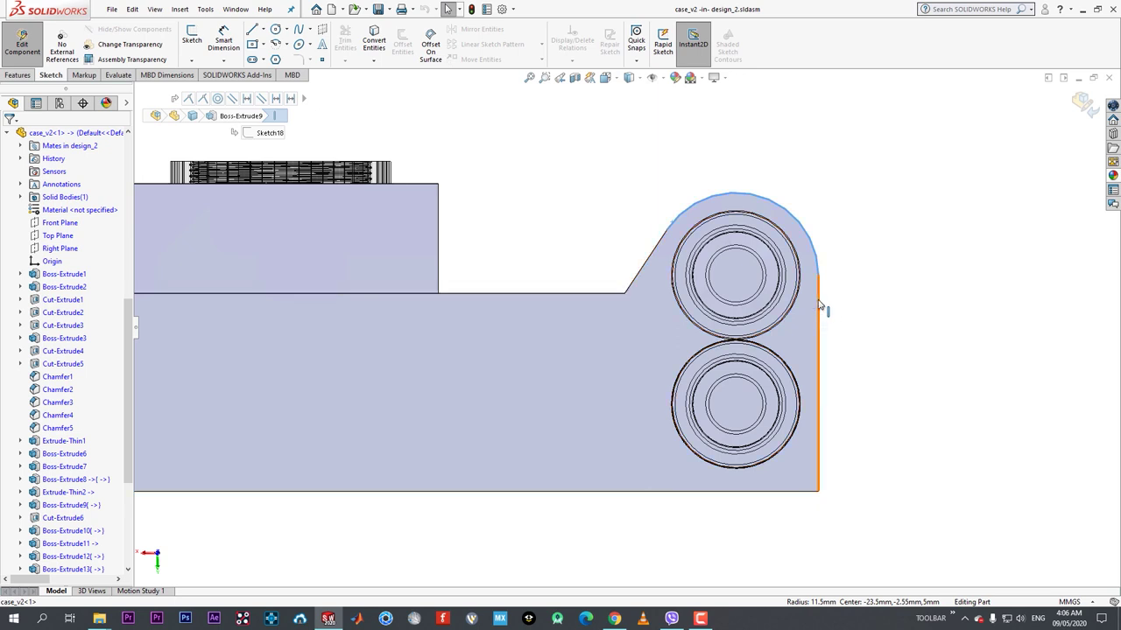
{"action": "left_click", "coordinate": [791, 491]}
{"action": "left_click", "coordinate": [900, 329]}
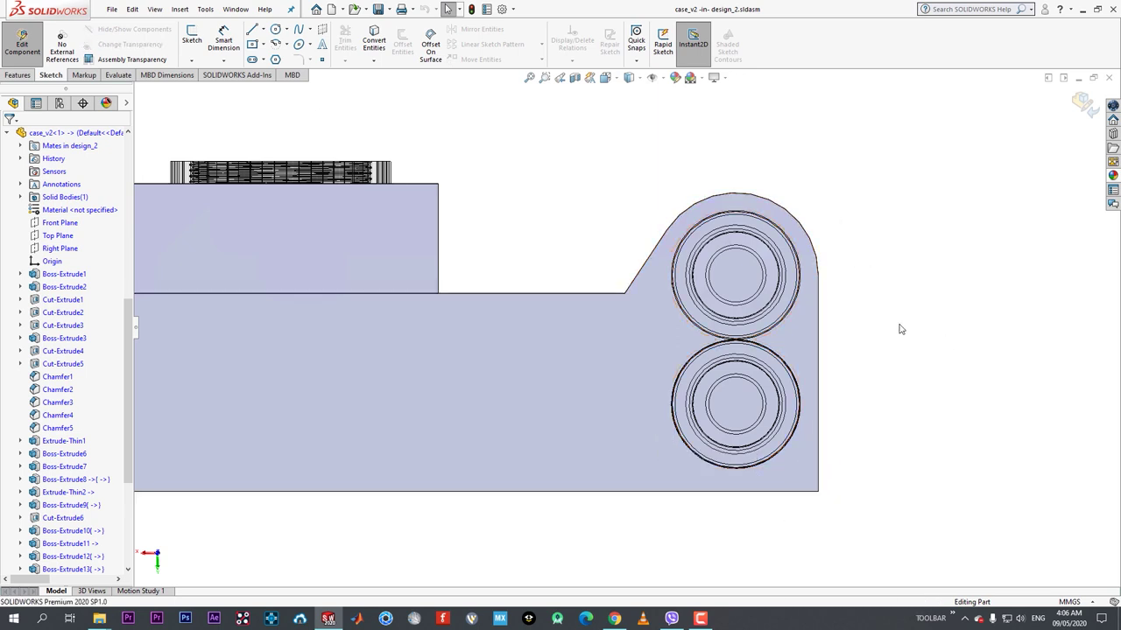
{"action": "left_click", "coordinate": [664, 244]}
{"action": "left_click", "coordinate": [598, 154]}
- Start a sketch on the case's battery end face and convert the handle's slanted, rounded and straight outer edges into it
{"action": "scroll", "coordinate": [624, 326], "scroll_direction": "up", "scroll_amount": 3}
{"action": "left_click", "coordinate": [496, 367]}
{"action": "left_click", "coordinate": [548, 328]}
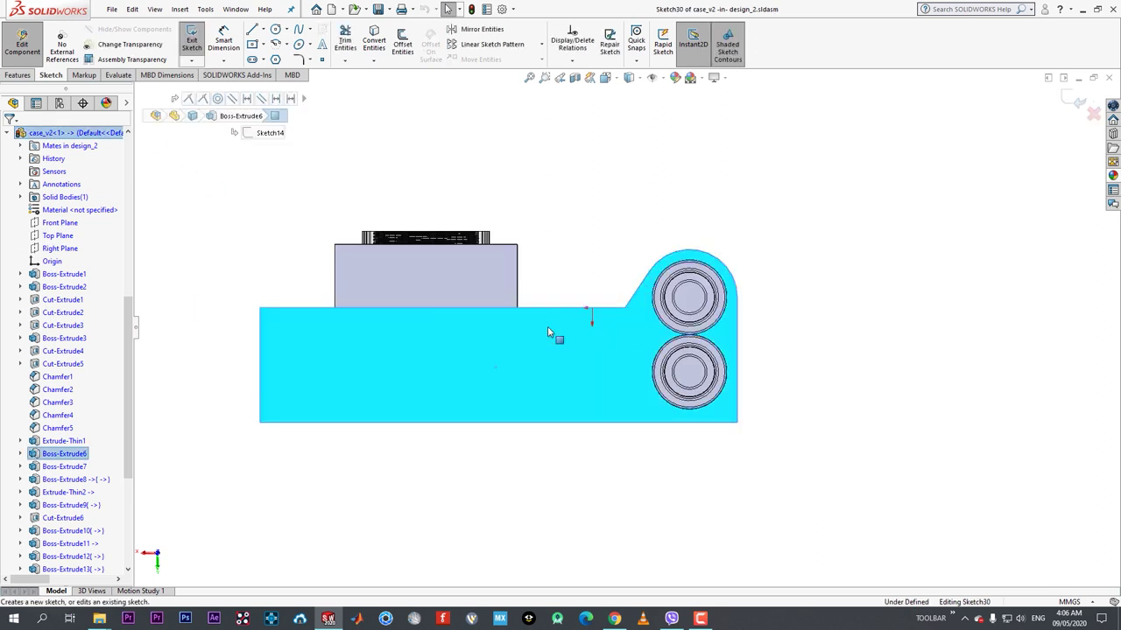
{"action": "left_click", "coordinate": [603, 244]}
{"action": "left_click", "coordinate": [374, 42]}
{"action": "left_click", "coordinate": [663, 262]}
{"action": "left_click", "coordinate": [733, 311]}
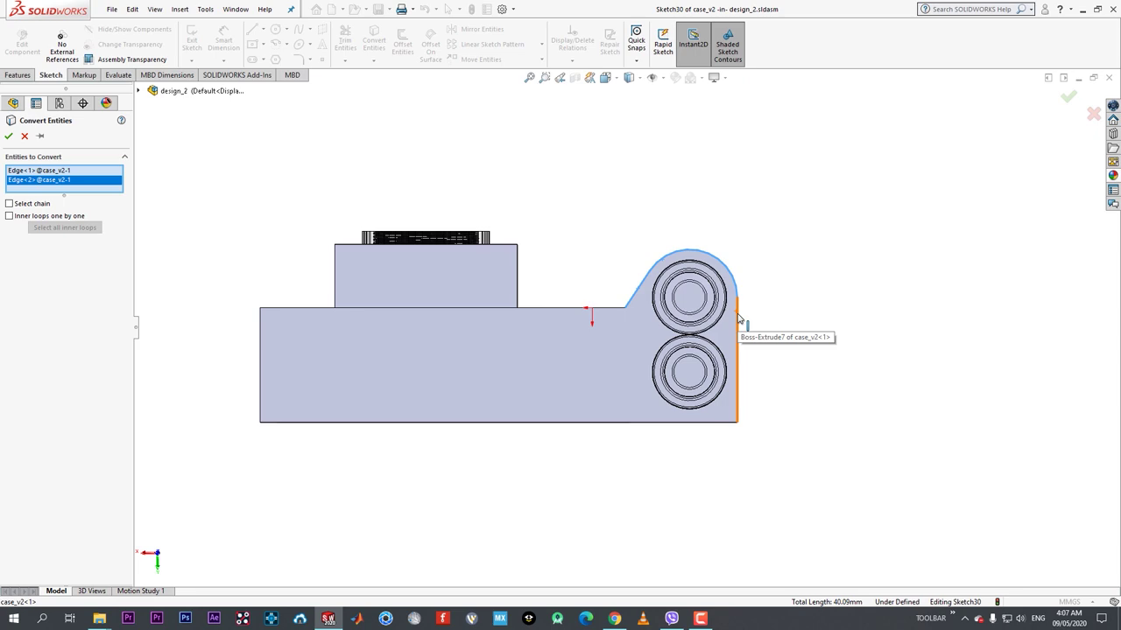
{"action": "left_click", "coordinate": [738, 320]}
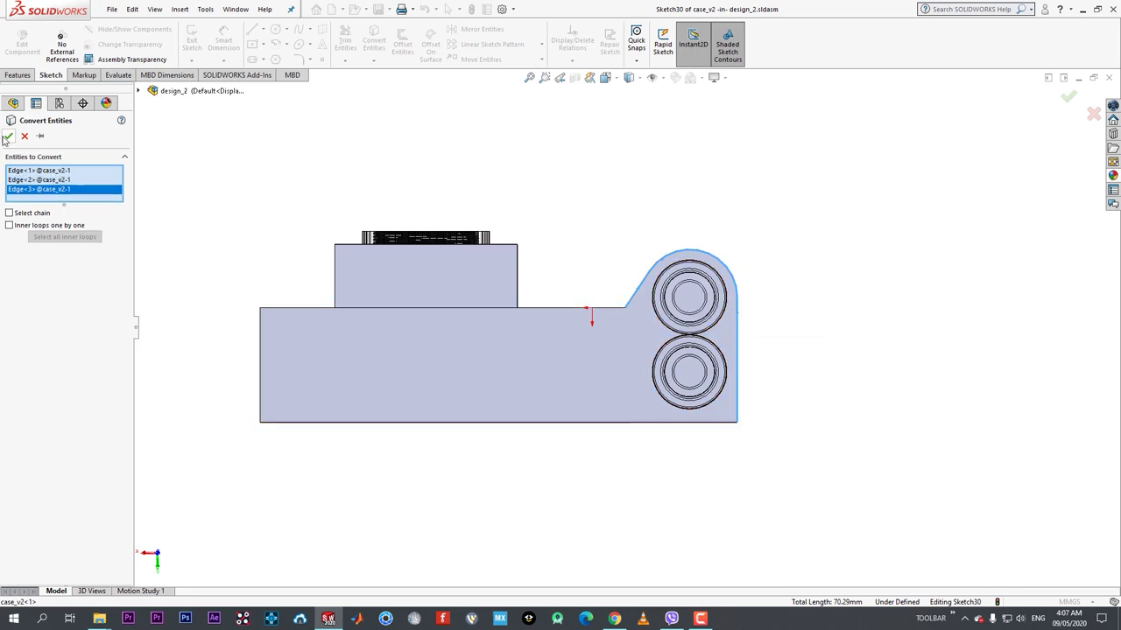
{"action": "key", "text": "Return"}
- Close the handle profile with a line from the slanted edge's corner straight across the face and another along the far edge
{"action": "middle_click_drag", "start_coordinate": [795, 482], "coordinate": [654, 275]}
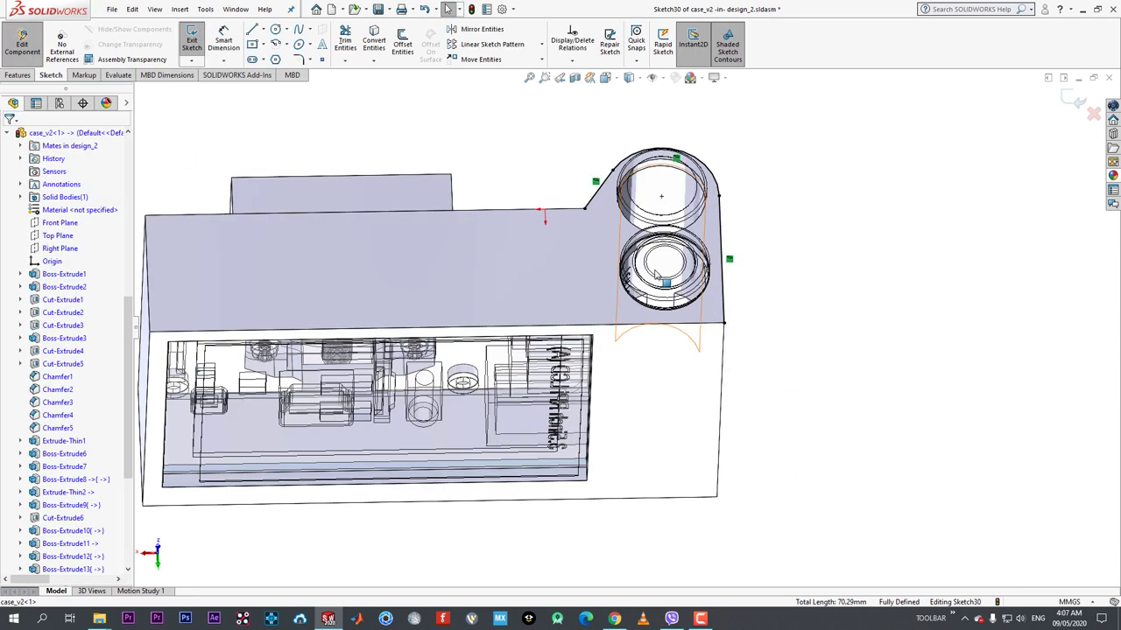
{"action": "key", "text": "l"}
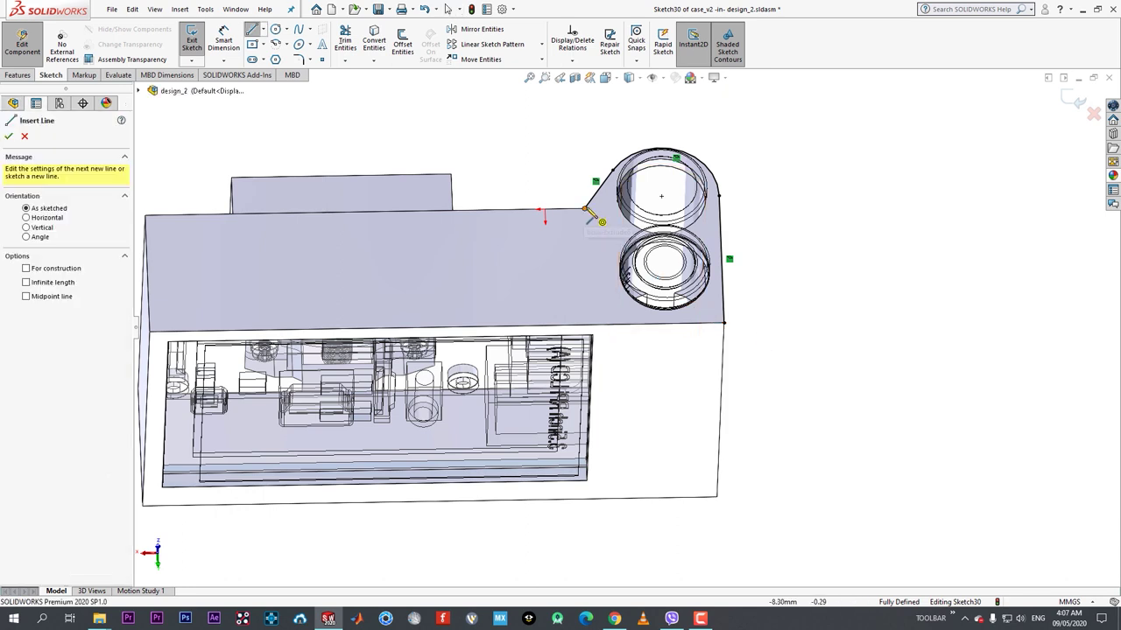
{"action": "left_click", "coordinate": [584, 209]}
{"action": "left_click", "coordinate": [588, 323]}
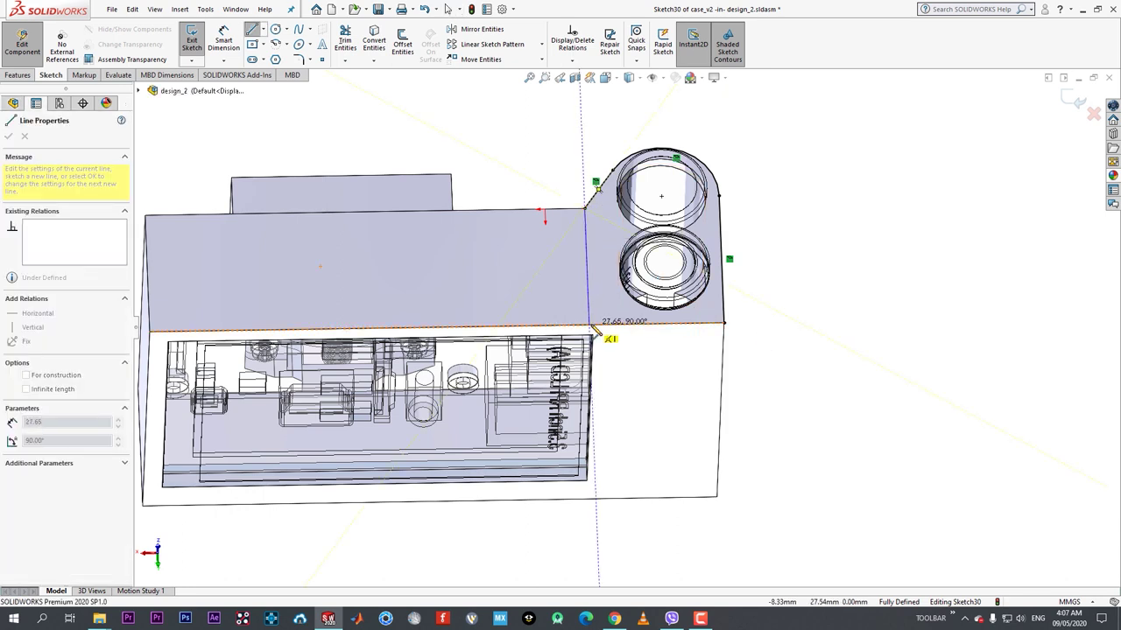
{"action": "left_click", "coordinate": [724, 324]}
{"action": "right_click", "coordinate": [725, 323]}
{"action": "left_click", "coordinate": [749, 333]}
- Start a Boss-Extrude of the closed profile as a one-direction thin feature with a 1.5 mm wall on the inner side
{"action": "left_click", "coordinate": [17, 75]}
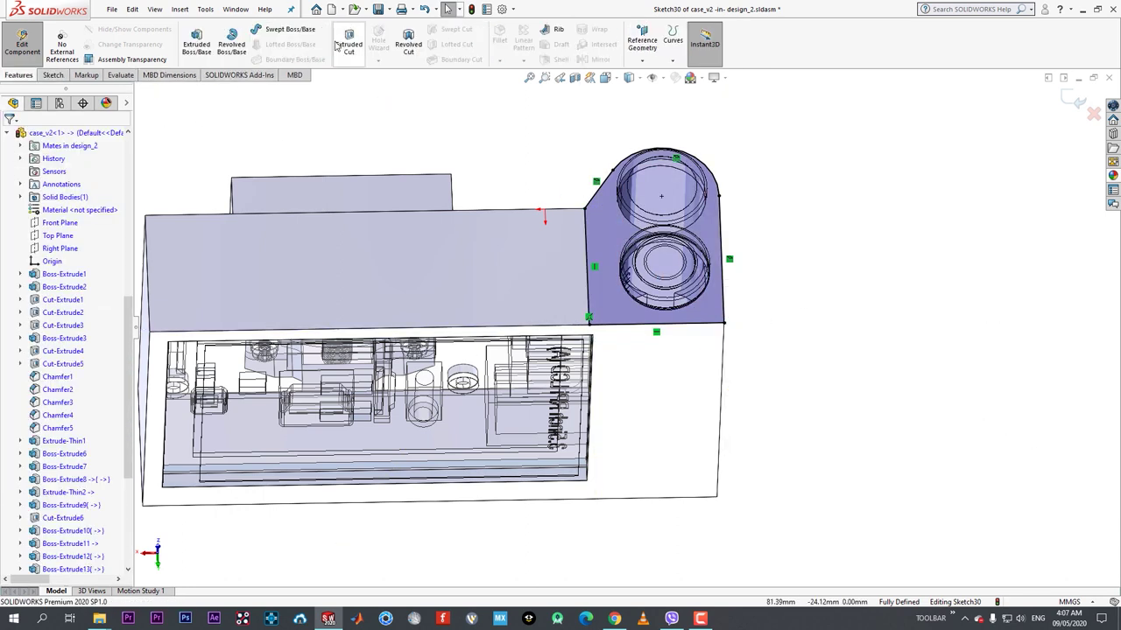
{"action": "left_click", "coordinate": [196, 39]}
{"action": "left_click", "coordinate": [36, 333]}
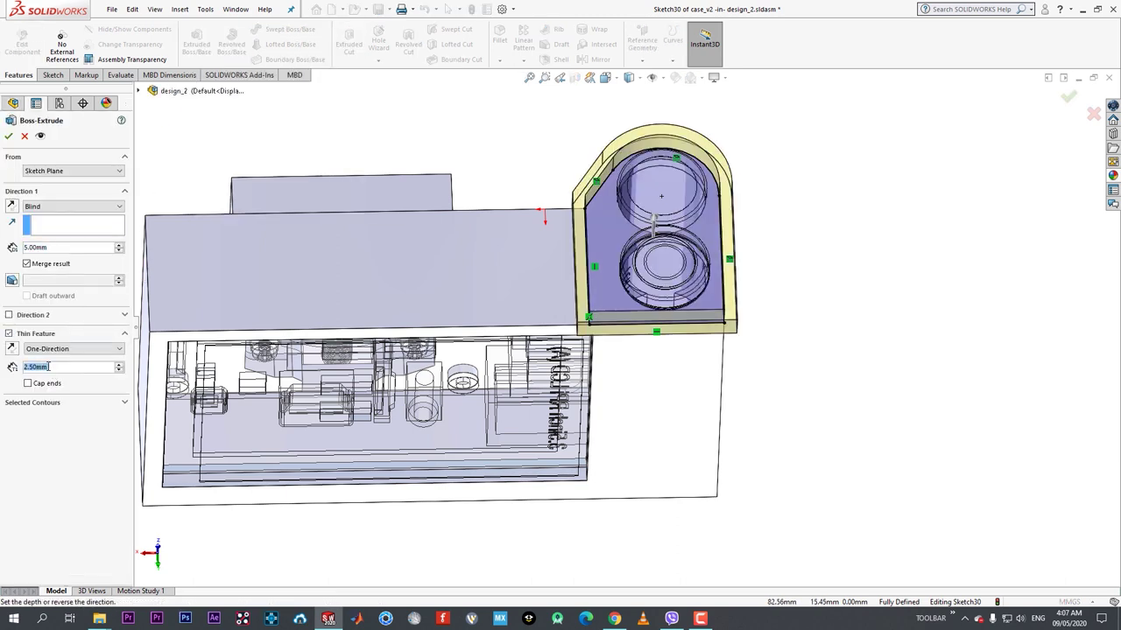
{"action": "type", "text": "1.5"}
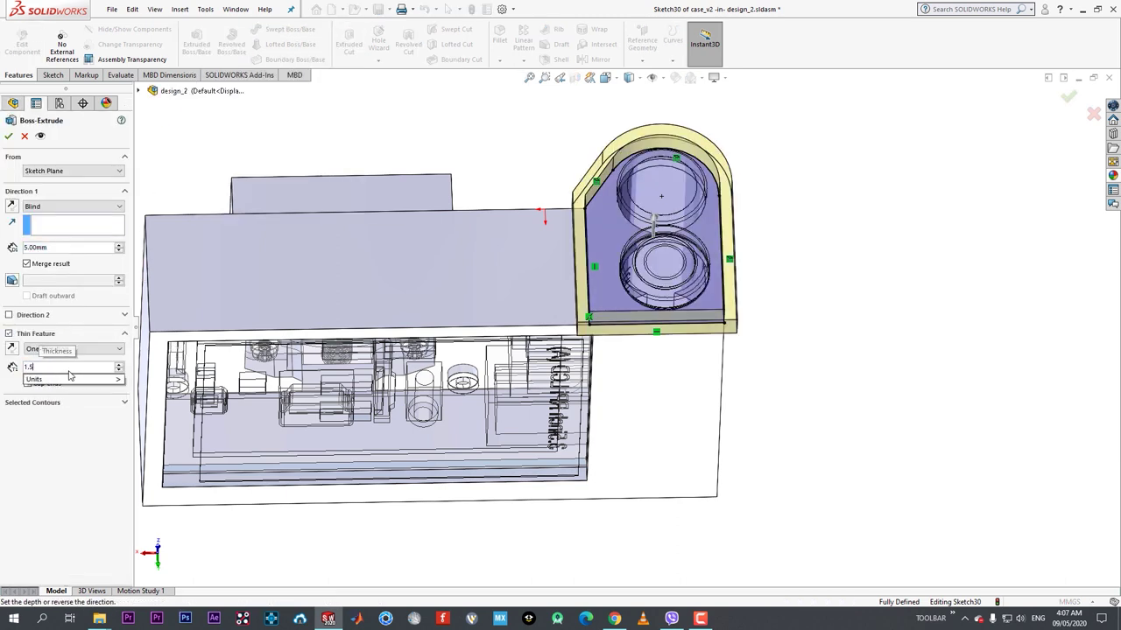
{"action": "key", "text": "Return"}
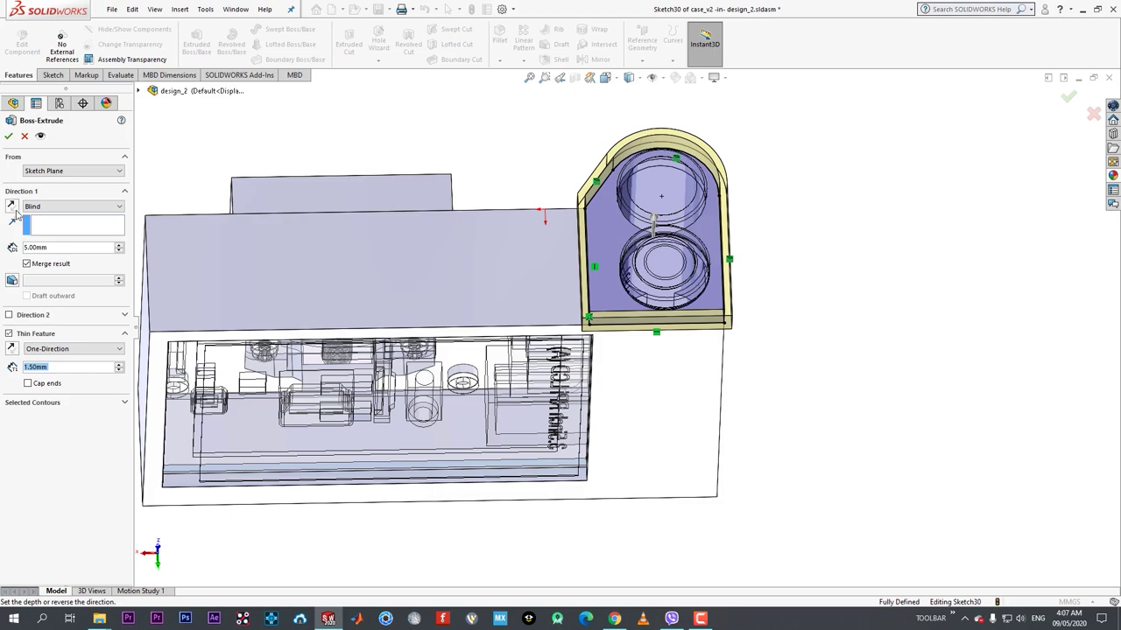
{"action": "left_click", "coordinate": [11, 206]}
{"action": "middle_click_drag", "start_coordinate": [783, 250], "coordinate": [813, 343]}
{"action": "left_click", "coordinate": [11, 206]}
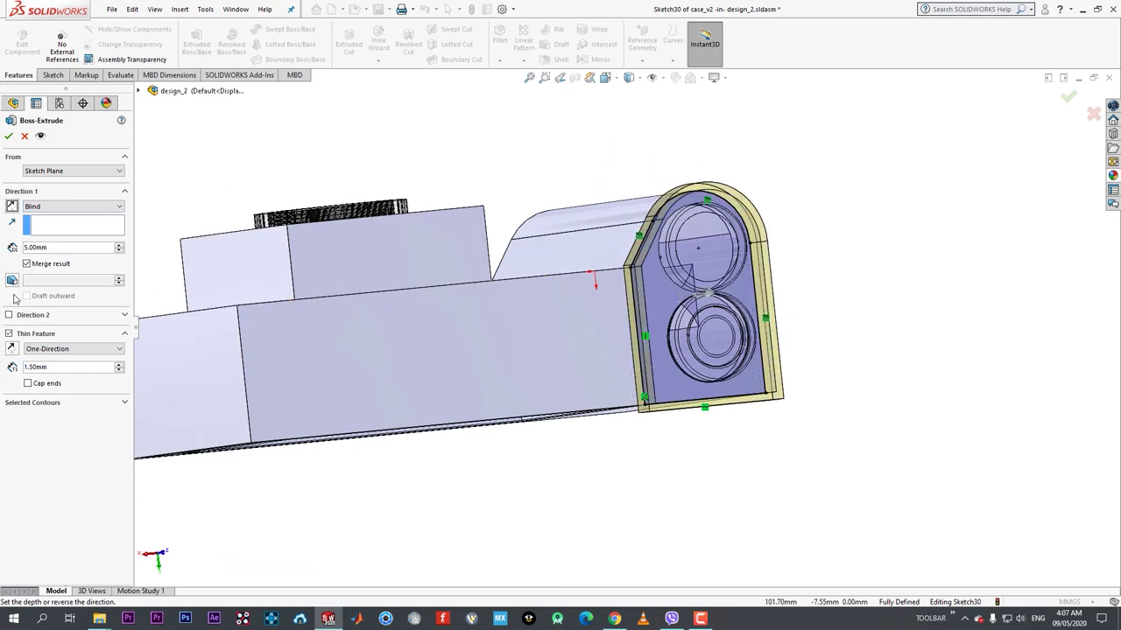
{"action": "left_click", "coordinate": [12, 348]}
- Set the thin wall's blind depth to 6 mm, complete the extrusion and return to the assembly
{"action": "middle_click_drag", "start_coordinate": [680, 339], "coordinate": [705, 99]}
{"action": "key", "text": "space"}
{"action": "left_click", "coordinate": [474, 429]}
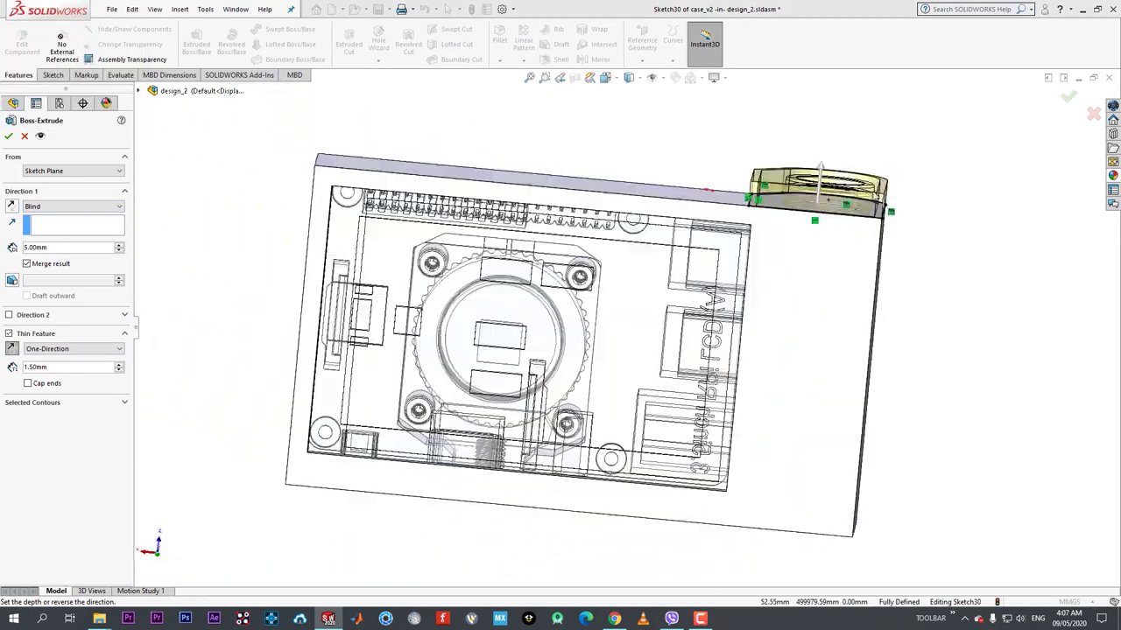
{"action": "left_click_drag", "start_coordinate": [843, 173], "coordinate": [844, 151]}
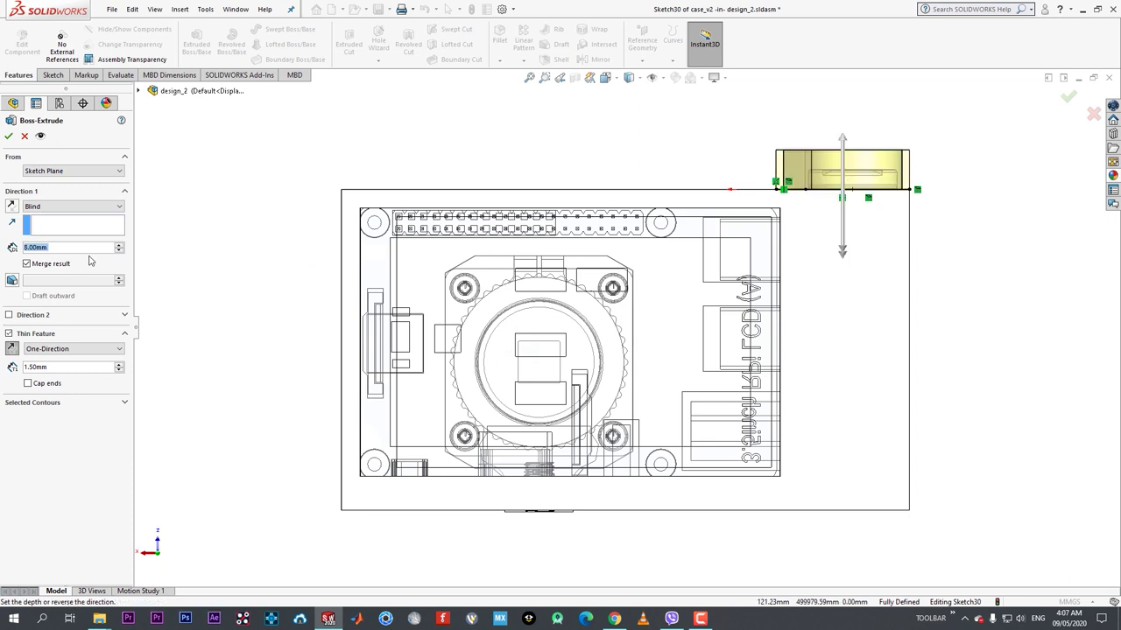
{"action": "type", "text": "6"}
{"action": "key", "text": "Return"}
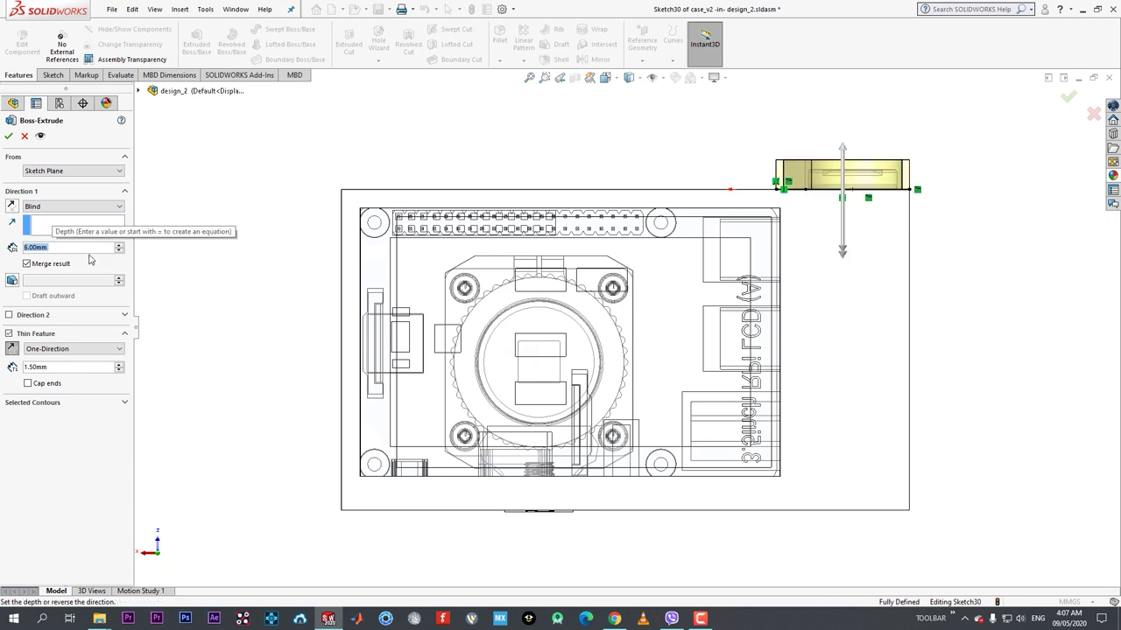
{"action": "left_click", "coordinate": [8, 136]}
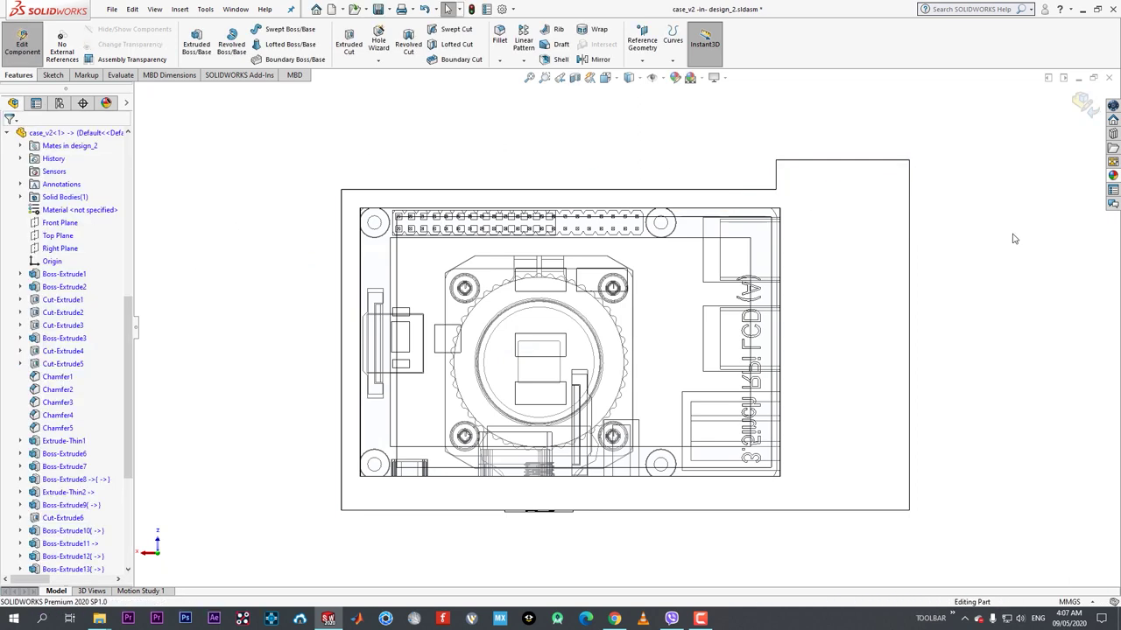
{"action": "left_click", "coordinate": [21, 44]}
- Examine the thin wall around both battery ends from several angles
{"action": "mouse_move", "coordinate": [663, 165]}
{"action": "middle_mouse_down"}
{"action": "mouse_move", "coordinate": [661, 209]}
{"action": "mouse_move", "coordinate": [726, 269]}
{"action": "mouse_move", "coordinate": [695, 275]}
{"action": "mouse_move", "coordinate": [671, 320]}
{"action": "mouse_move", "coordinate": [753, 274]}
{"action": "middle_mouse_up"}
{"action": "scroll", "coordinate": [807, 234], "scroll_direction": "down", "scroll_amount": 3}
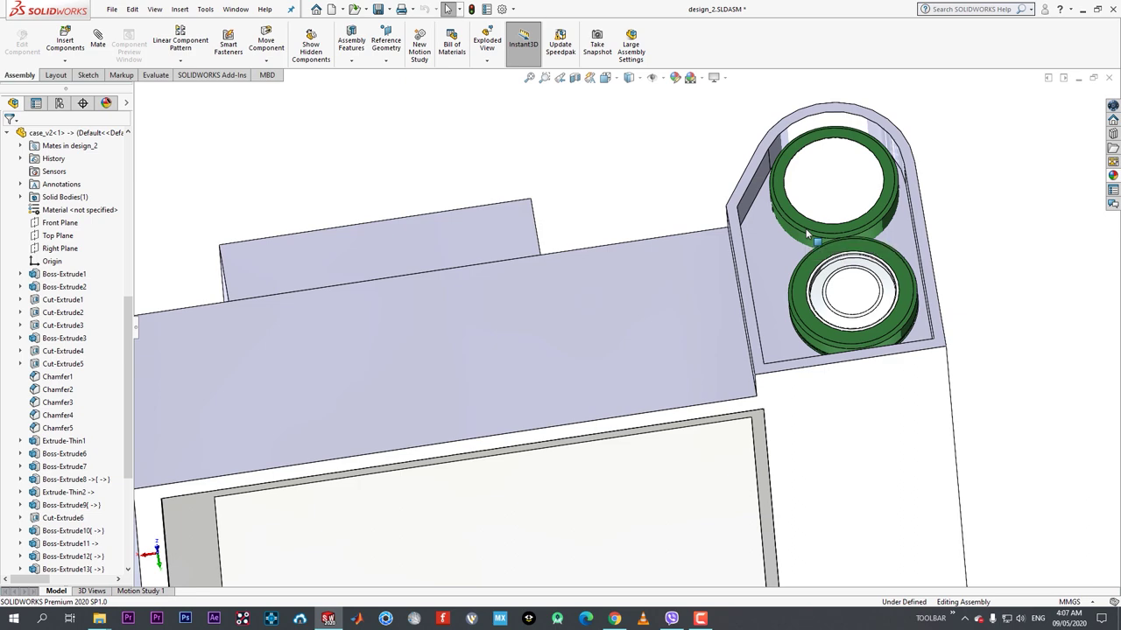
{"action": "middle_click_drag", "start_coordinate": [795, 292], "coordinate": [879, 246]}
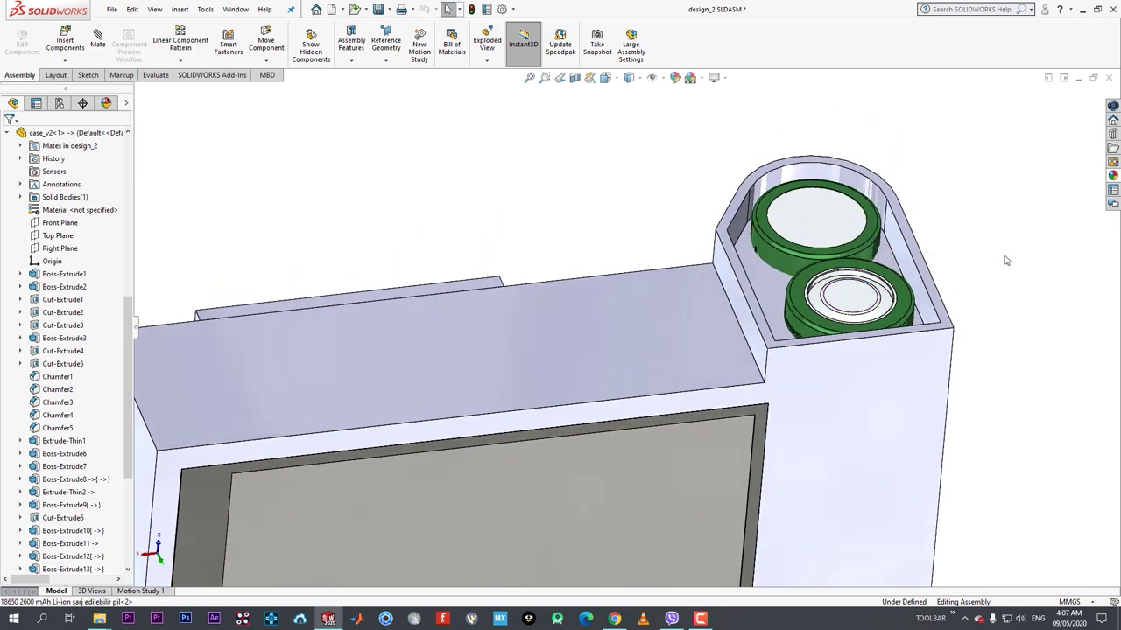
{"action": "middle_click_drag", "start_coordinate": [956, 259], "coordinate": [884, 285]}
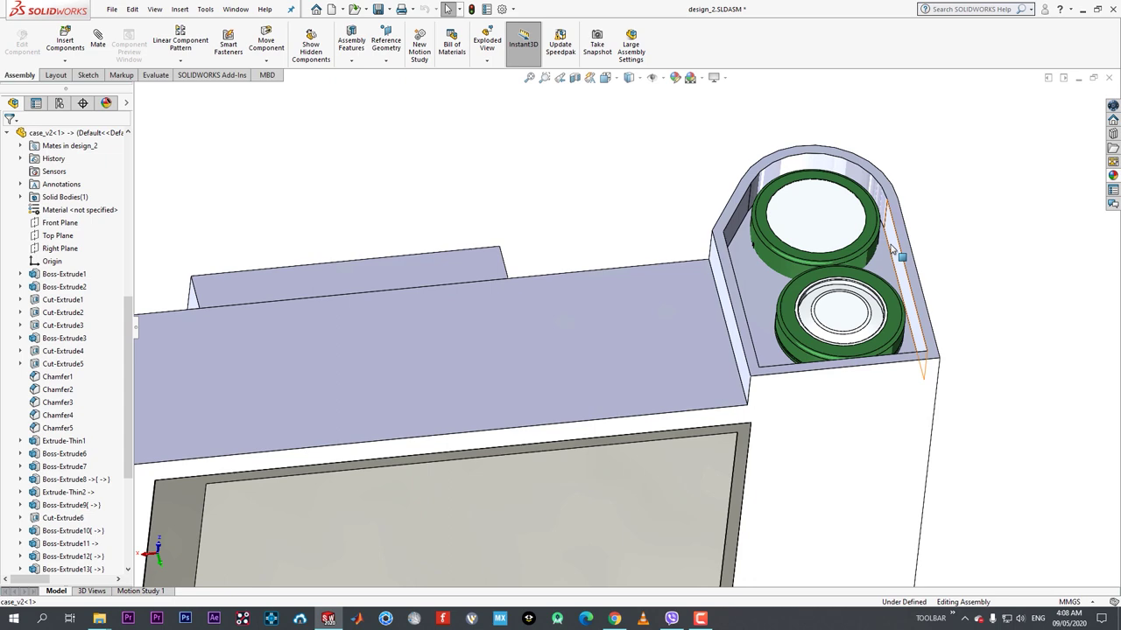
{"action": "middle_click_drag", "start_coordinate": [873, 274], "coordinate": [859, 235]}
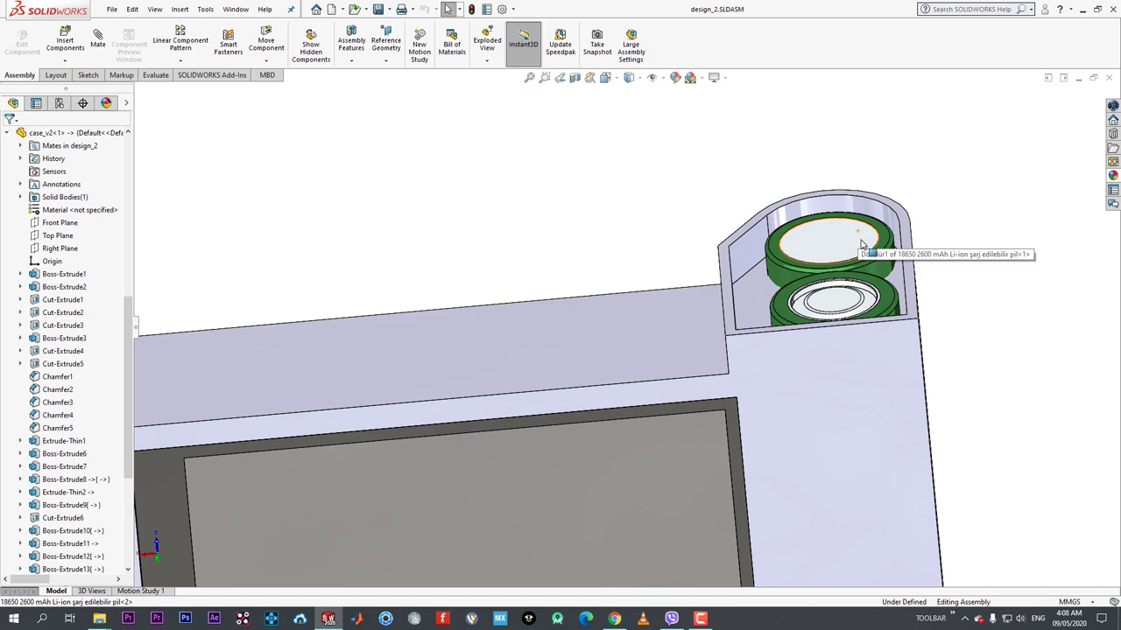
- Insert the LEN.SLDPRT component from the PI_CAMERA folder beside the camera case
{"action": "scroll", "coordinate": [867, 238], "scroll_direction": "down", "scroll_amount": 1}
{"action": "scroll", "coordinate": [776, 302], "scroll_direction": "up", "scroll_amount": 4}
{"action": "middle_click_drag", "start_coordinate": [770, 292], "coordinate": [758, 237]}
{"action": "scroll", "coordinate": [656, 292], "scroll_direction": "down", "scroll_amount": 3}
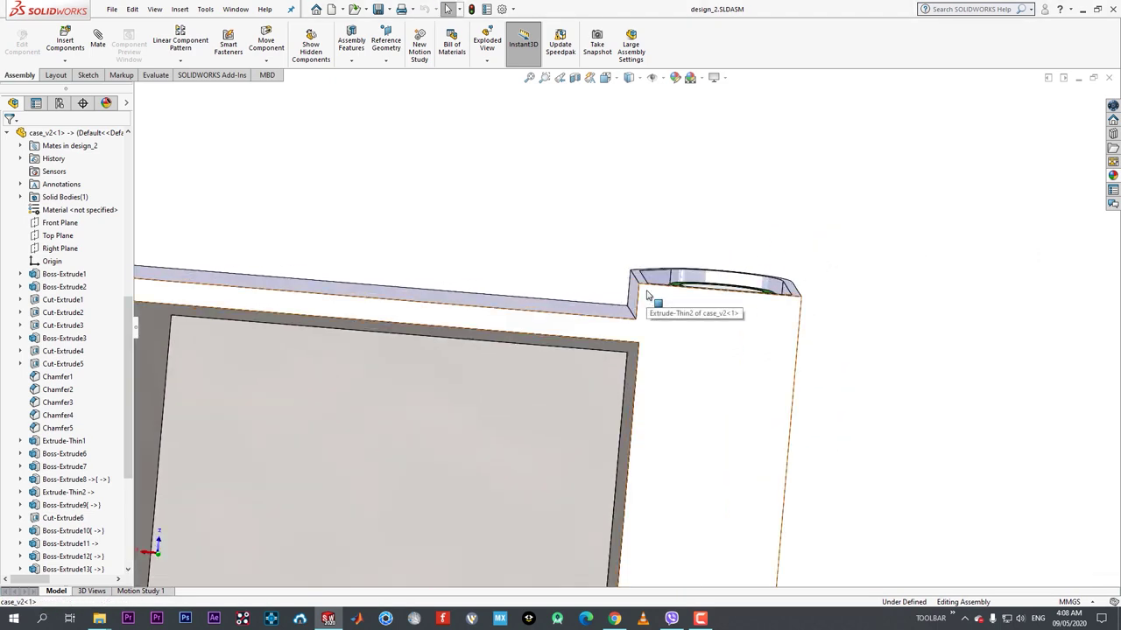
{"action": "scroll", "coordinate": [628, 312], "scroll_direction": "up", "scroll_amount": 5}
{"action": "middle_click_drag", "start_coordinate": [691, 292], "coordinate": [842, 353]}
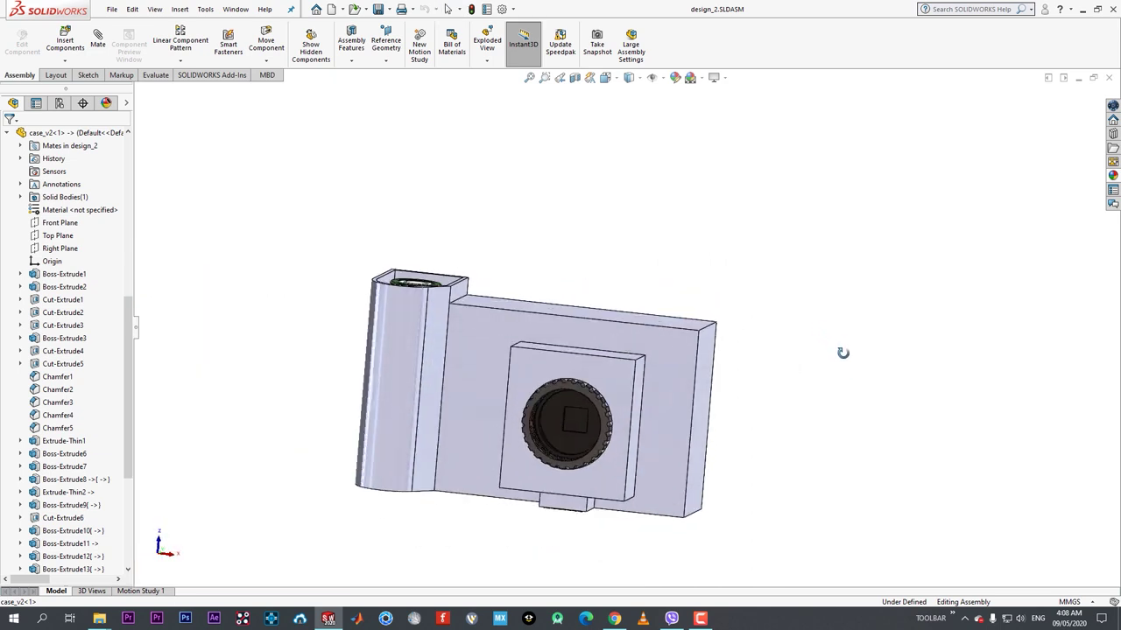
{"action": "mouse_move", "coordinate": [767, 372]}
{"action": "middle_mouse_down"}
{"action": "mouse_move", "coordinate": [680, 377]}
{"action": "mouse_move", "coordinate": [706, 382]}
{"action": "mouse_move", "coordinate": [745, 359]}
{"action": "mouse_move", "coordinate": [786, 377]}
{"action": "middle_mouse_up"}
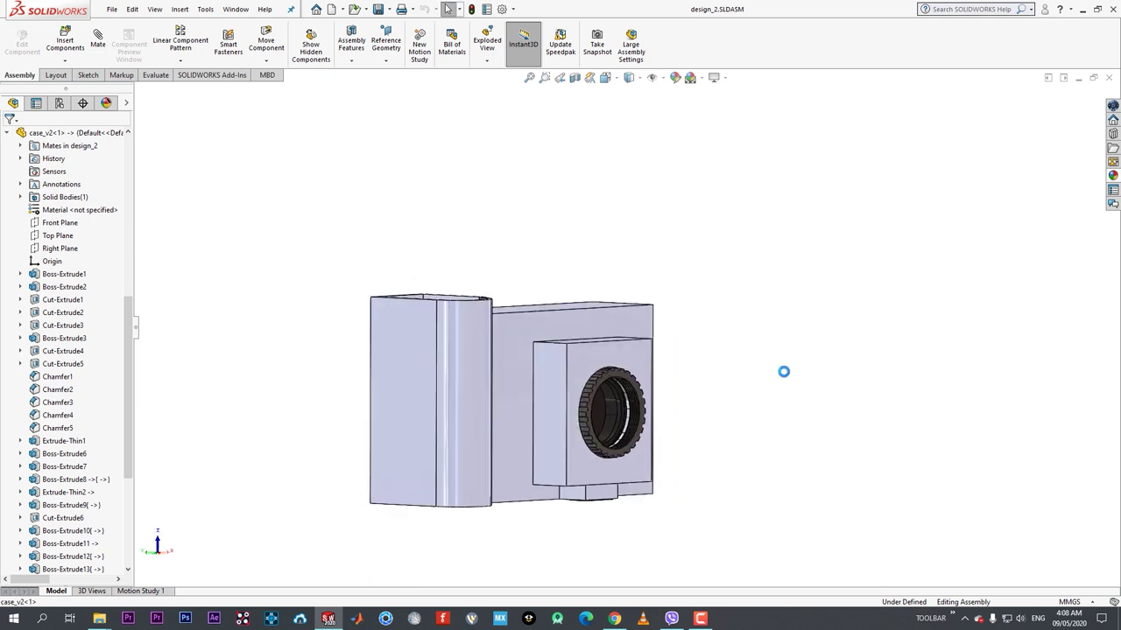
{"action": "left_click", "coordinate": [65, 39]}
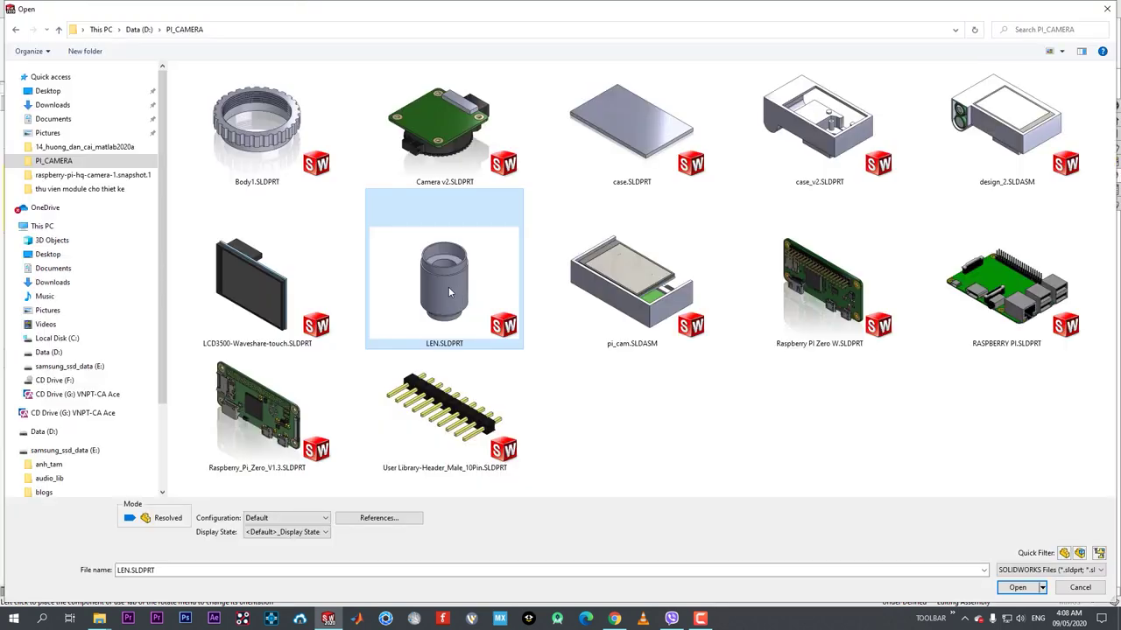
{"action": "double_click", "coordinate": [448, 286]}
{"action": "left_click", "coordinate": [814, 378]}
- Colour the whole LEN part black at part document level
{"action": "left_click", "coordinate": [802, 373]}
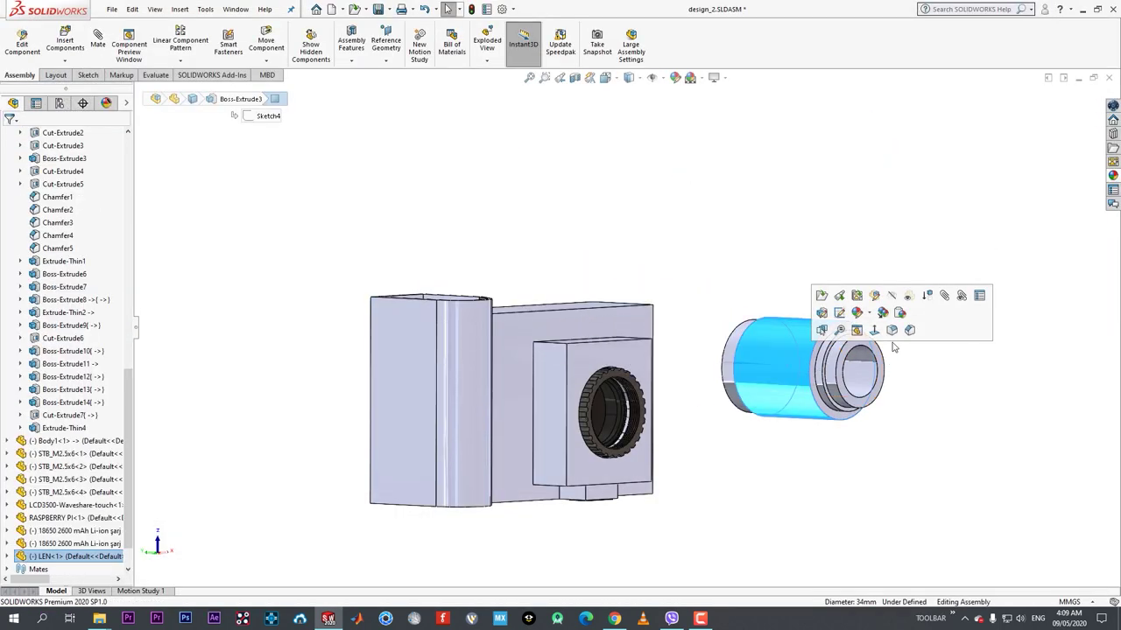
{"action": "left_click", "coordinate": [871, 315]}
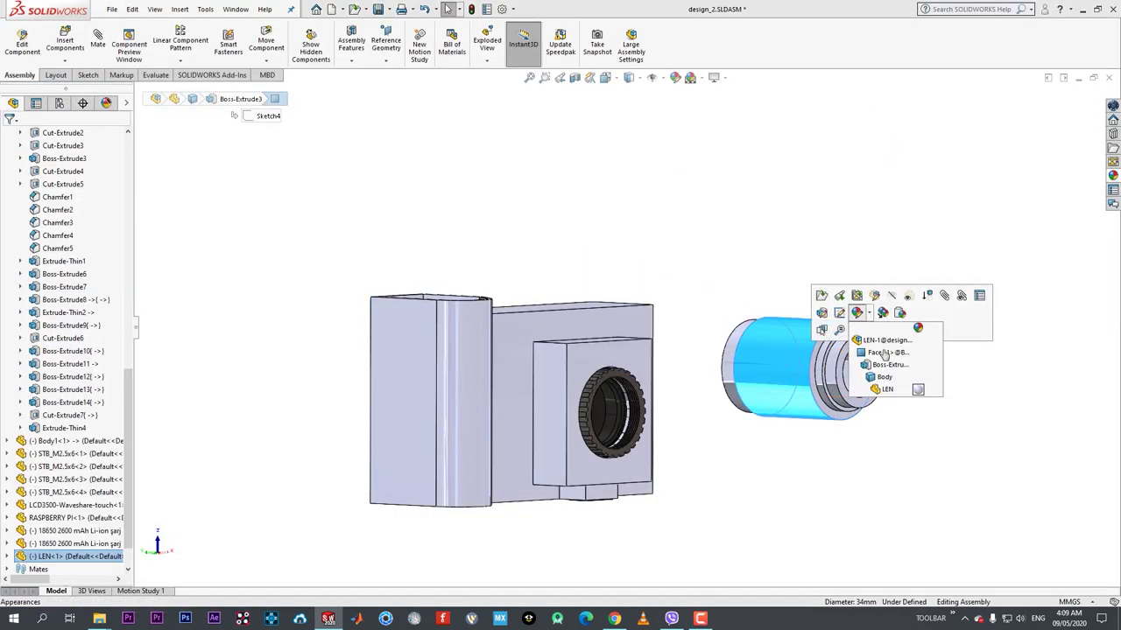
{"action": "left_click", "coordinate": [915, 390]}
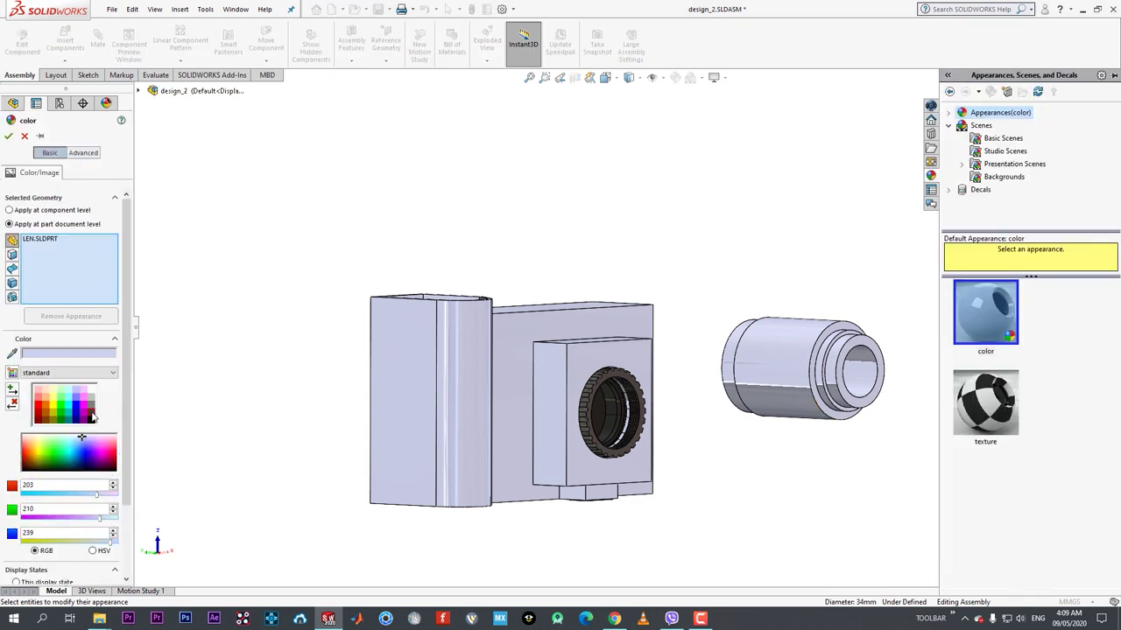
{"action": "left_click", "coordinate": [91, 416]}
{"action": "left_click", "coordinate": [9, 137]}
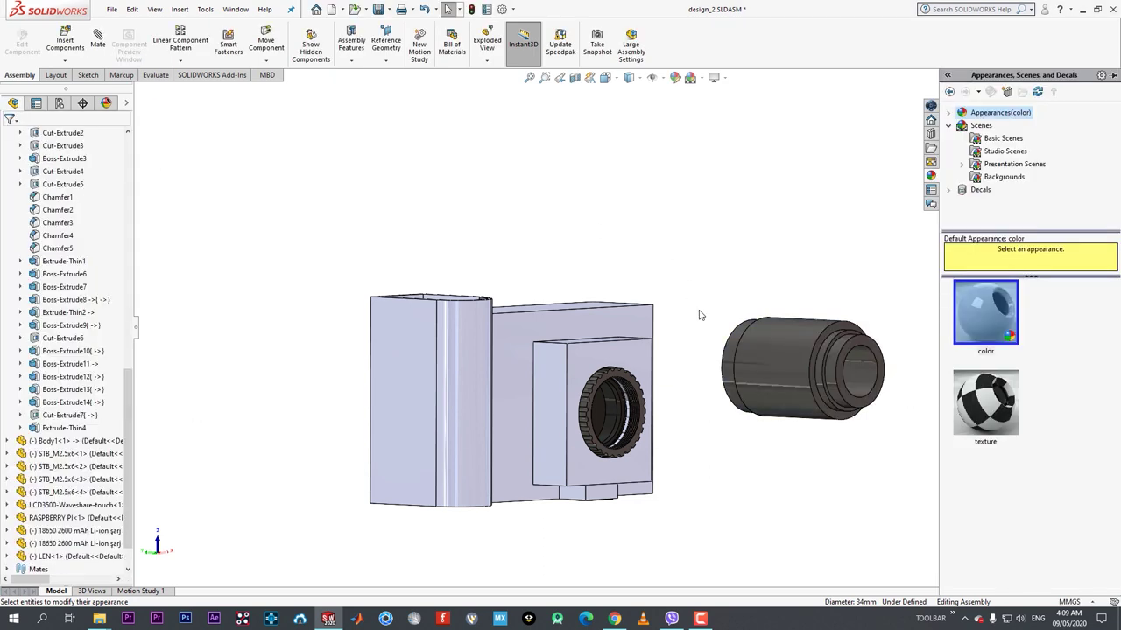
- Mate the narrow ring-shaped shoulder face at the lens's stepped end coincident with the front face of the Body1 mount ring
{"action": "scroll", "coordinate": [827, 383], "scroll_direction": "down", "scroll_amount": 2}
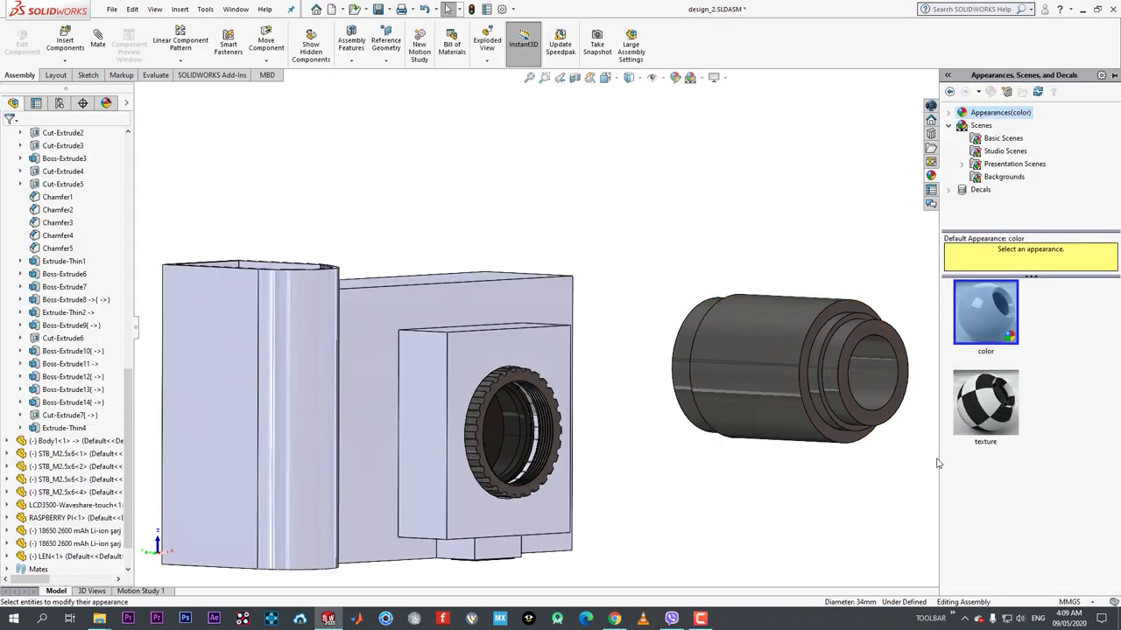
{"action": "scroll", "coordinate": [823, 390], "scroll_direction": "down", "scroll_amount": 2}
{"action": "left_click", "coordinate": [764, 367]}
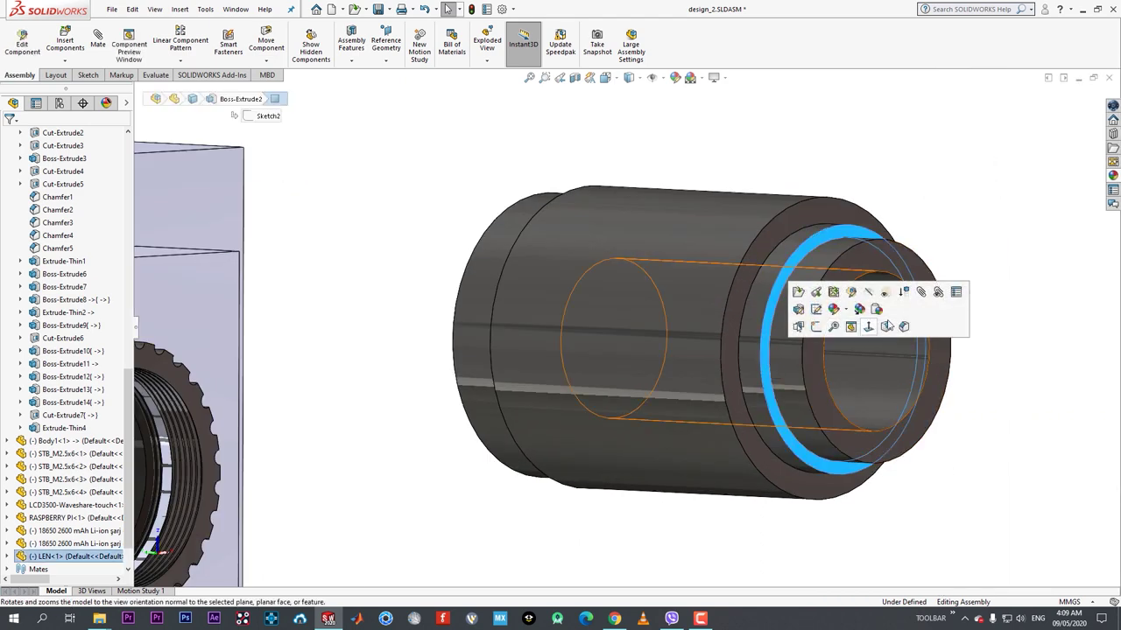
{"action": "left_click", "coordinate": [800, 293]}
{"action": "left_click", "coordinate": [334, 402]}
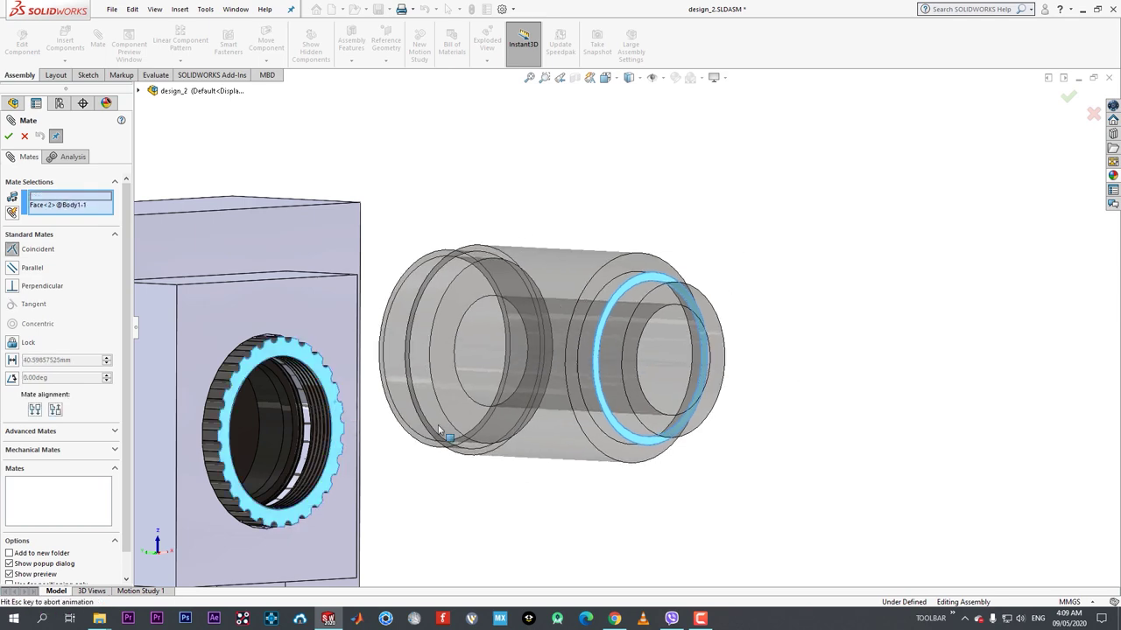
{"action": "left_click", "coordinate": [466, 452]}
- Make the lens's 34 mm cylindrical face concentric with the outer face of the Body1 mount ring and finish mating
{"action": "middle_click_drag", "start_coordinate": [456, 455], "coordinate": [491, 451]}
{"action": "left_click", "coordinate": [395, 416]}
{"action": "scroll", "coordinate": [307, 394], "scroll_direction": "down", "scroll_amount": 3}
{"action": "left_click", "coordinate": [401, 405]}
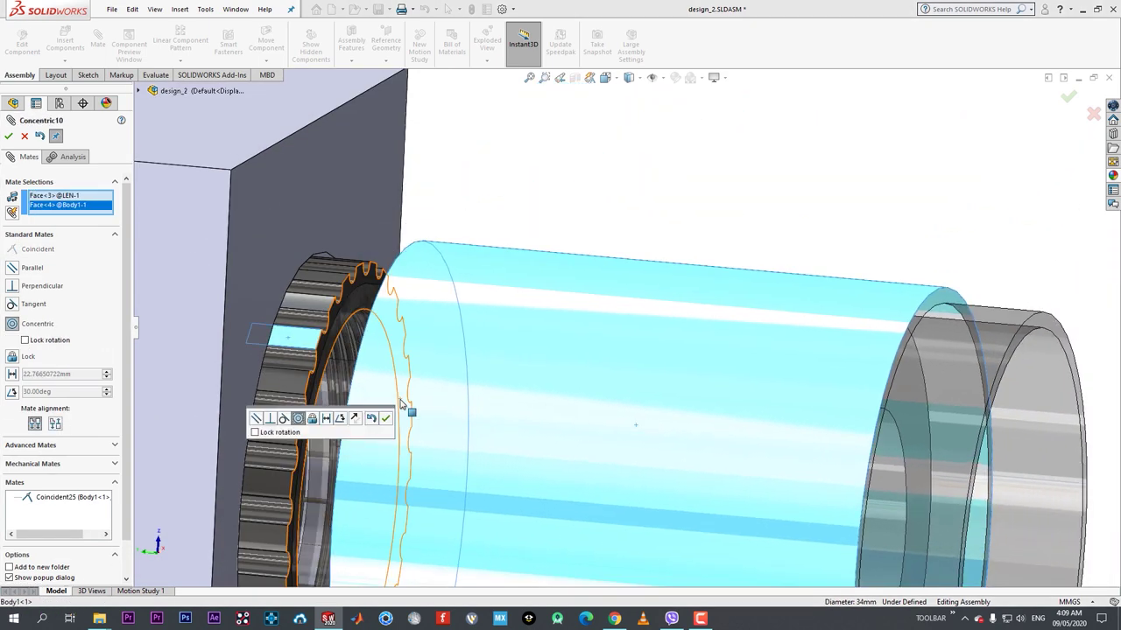
{"action": "left_click", "coordinate": [387, 418]}
{"action": "scroll", "coordinate": [468, 445], "scroll_direction": "up", "scroll_amount": 8}
{"action": "middle_click_drag", "start_coordinate": [468, 445], "coordinate": [259, 448]}
{"action": "left_click", "coordinate": [9, 135]}
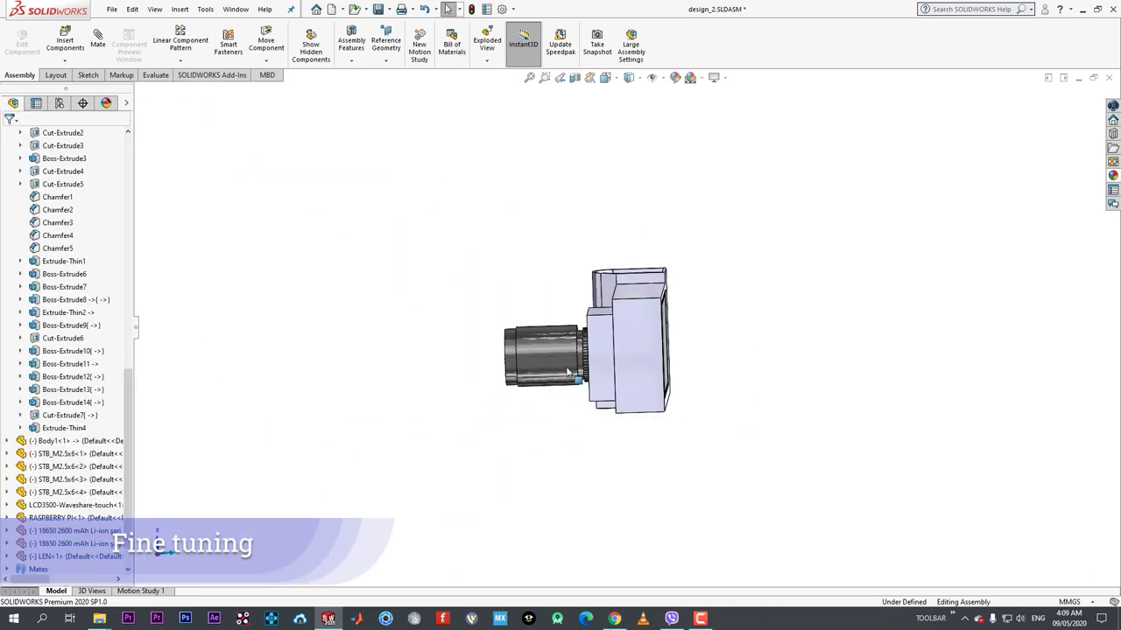
- Edit case_v2 in the assembly context and start a sketch on the large flat face around the raised lens block
{"action": "middle_click_drag", "start_coordinate": [345, 301], "coordinate": [728, 361]}
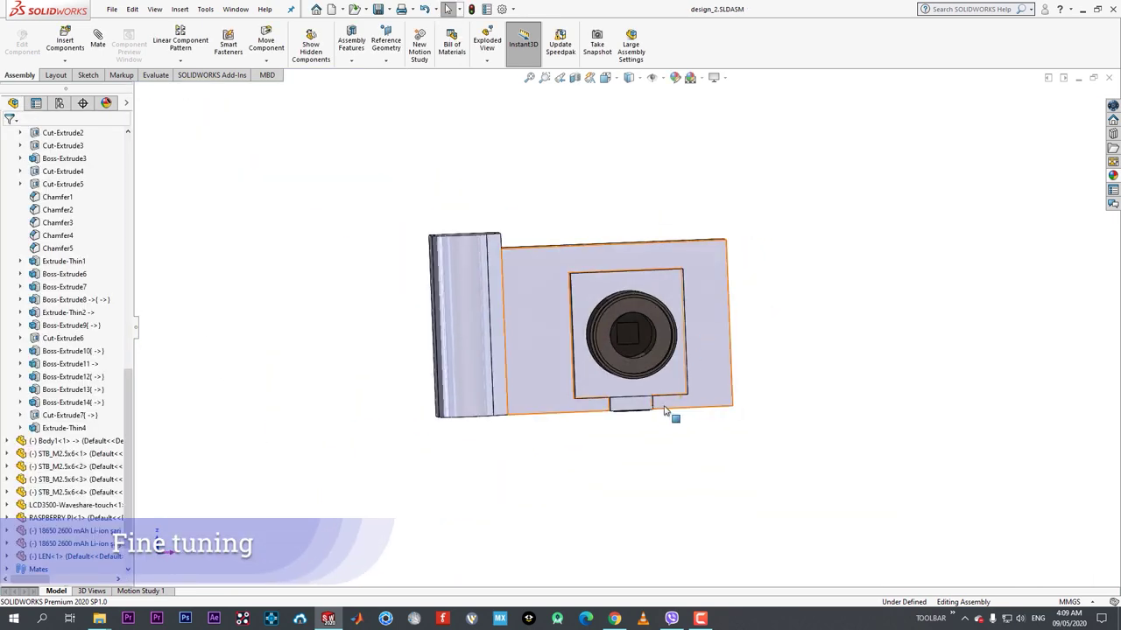
{"action": "middle_click_drag", "start_coordinate": [575, 404], "coordinate": [566, 372]}
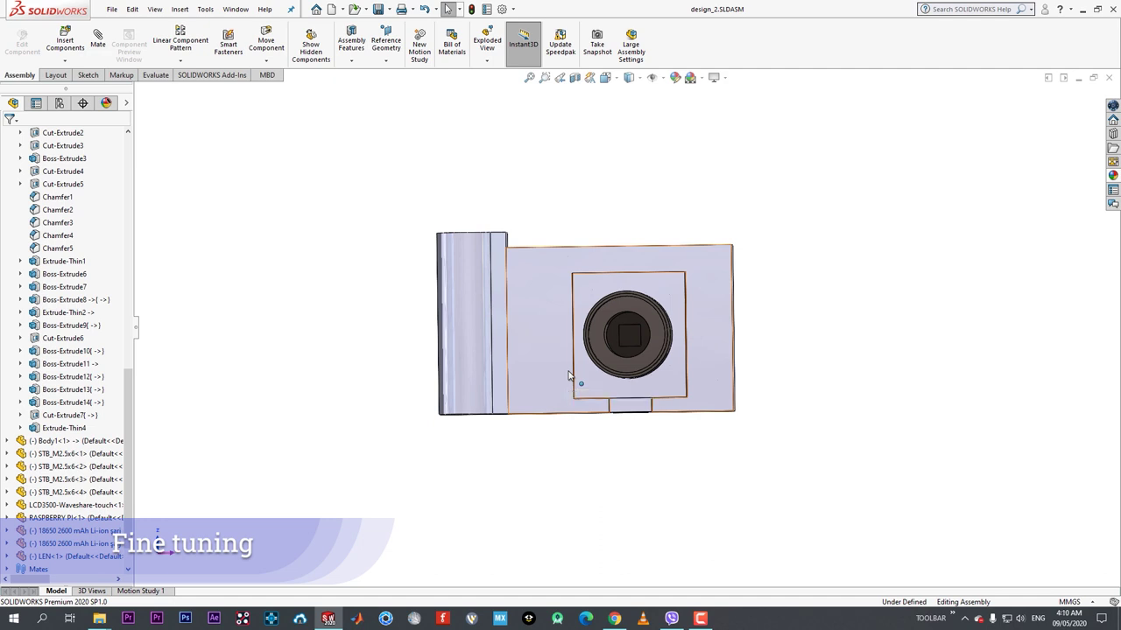
{"action": "middle_click_drag", "start_coordinate": [624, 374], "coordinate": [580, 401]}
{"action": "scroll", "coordinate": [581, 402], "scroll_direction": "down", "scroll_amount": 2}
{"action": "left_click", "coordinate": [644, 391]}
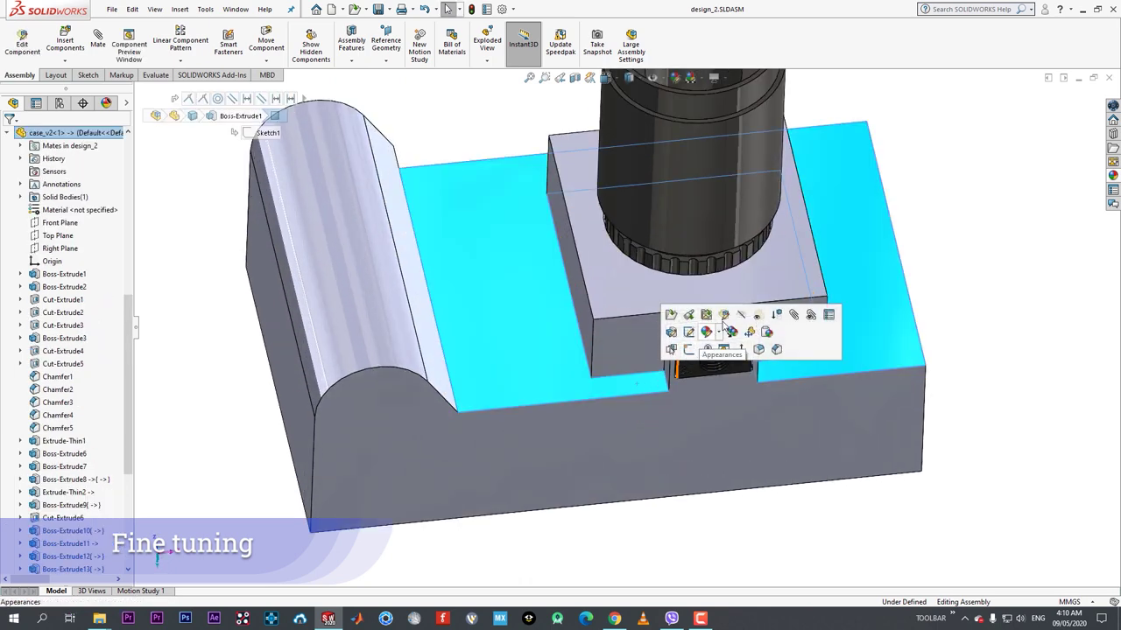
{"action": "left_click", "coordinate": [706, 316]}
{"action": "left_click", "coordinate": [647, 378]}
{"action": "left_click", "coordinate": [693, 348]}
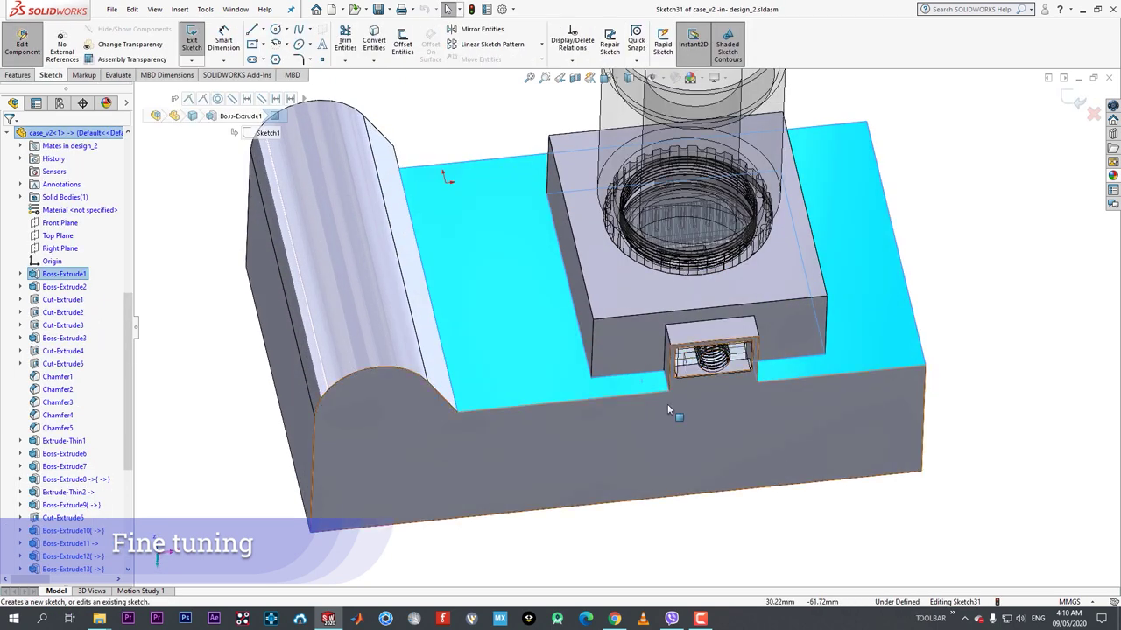
{"action": "key", "text": "Escape"}
{"action": "scroll", "coordinate": [711, 426], "scroll_direction": "down", "scroll_amount": 3}
- Convert the lens block's two lower base edges and the adjoining side edges of the small slotted box into sketch lines
{"action": "left_click", "coordinate": [374, 39]}
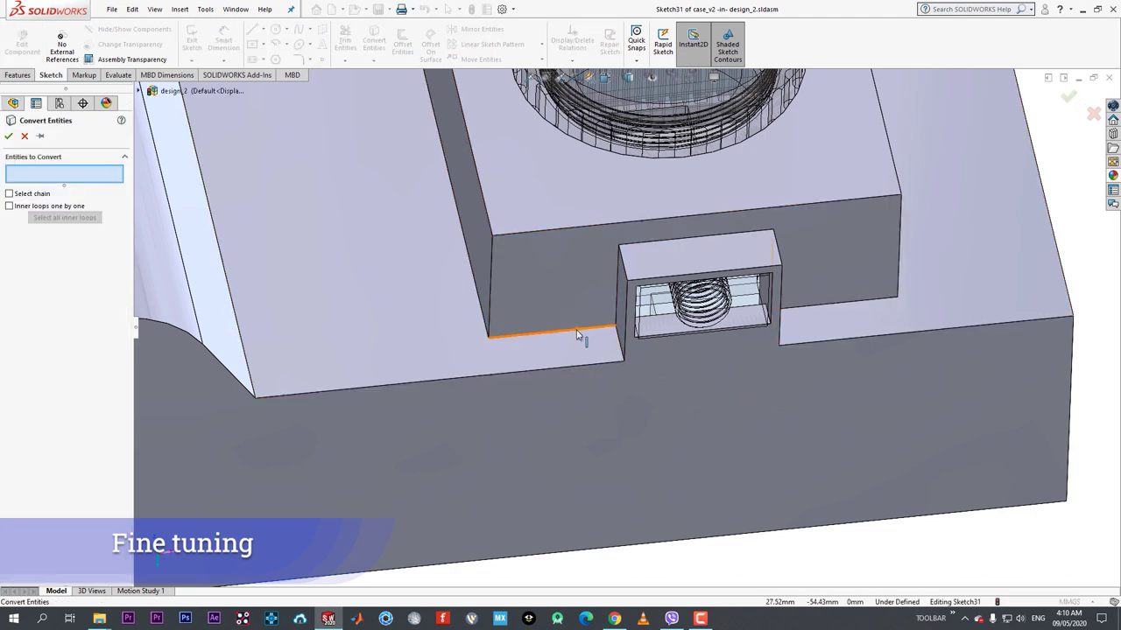
{"action": "left_click", "coordinate": [577, 333]}
{"action": "left_click", "coordinate": [617, 342]}
{"action": "middle_click_drag", "start_coordinate": [617, 341], "coordinate": [791, 358]}
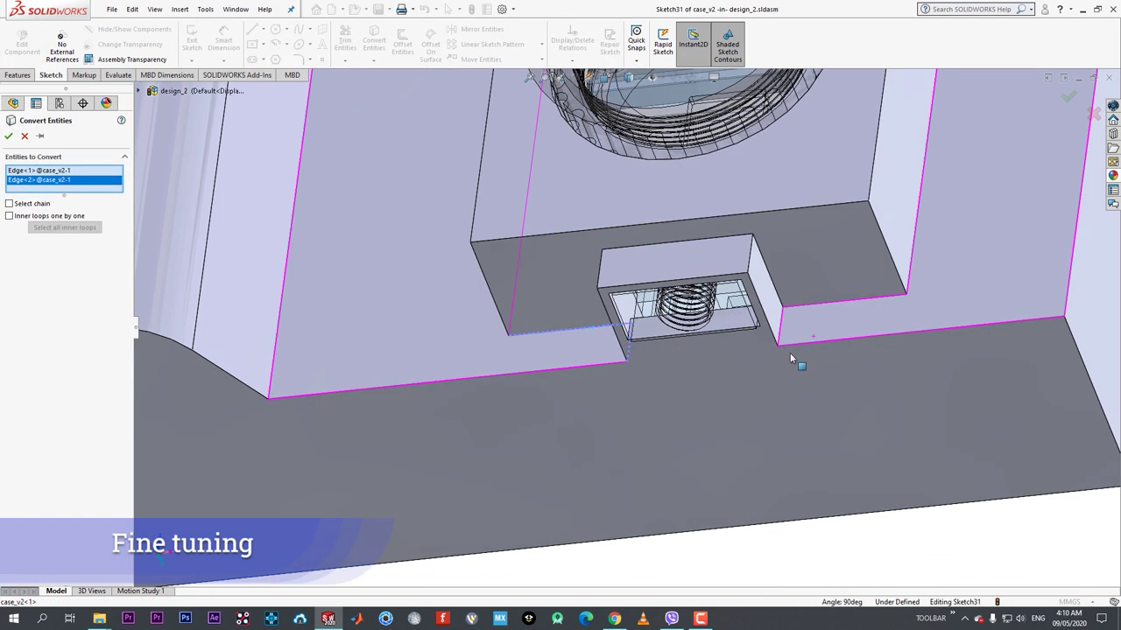
{"action": "left_click", "coordinate": [804, 318]}
{"action": "left_click", "coordinate": [787, 328]}
{"action": "key", "text": "Return"}
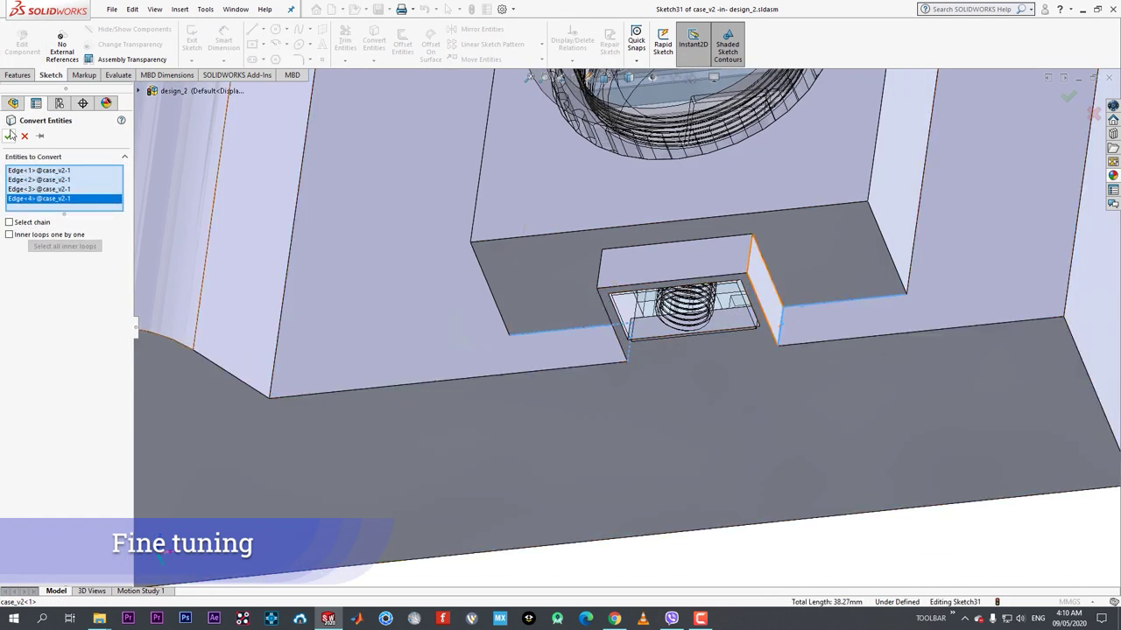
- Close a triangle on each side of the small box with a diagonal line to the lens block's corner
{"action": "key", "text": "l"}
{"action": "left_click", "coordinate": [627, 359]}
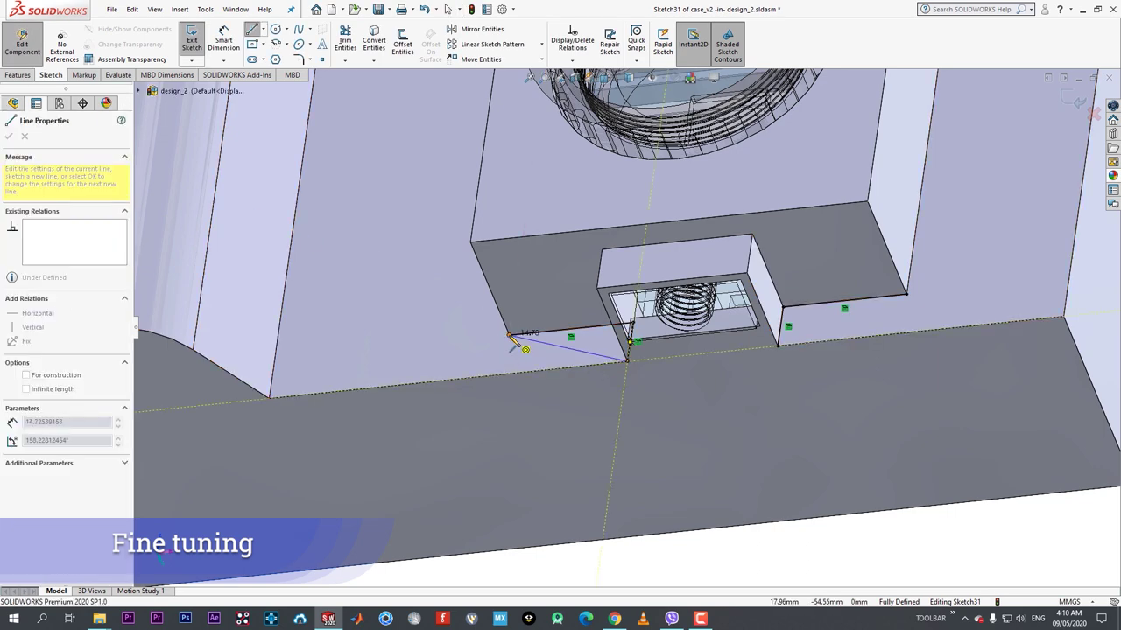
{"action": "left_click", "coordinate": [509, 335]}
{"action": "left_click", "coordinate": [778, 346]}
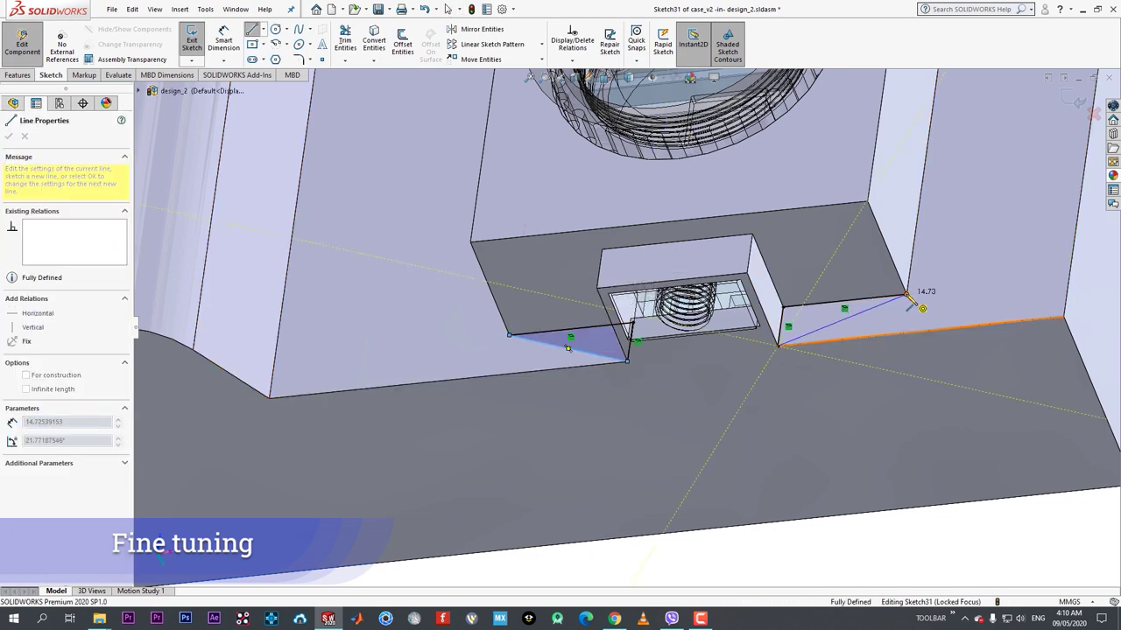
{"action": "left_click", "coordinate": [906, 294]}
{"action": "right_click", "coordinate": [907, 295]}
{"action": "left_click", "coordinate": [918, 302]}
- Boss-extrude both triangles with Up To Surface, ending at the small box's flat outer face
{"action": "left_click", "coordinate": [18, 74]}
{"action": "left_click", "coordinate": [197, 42]}
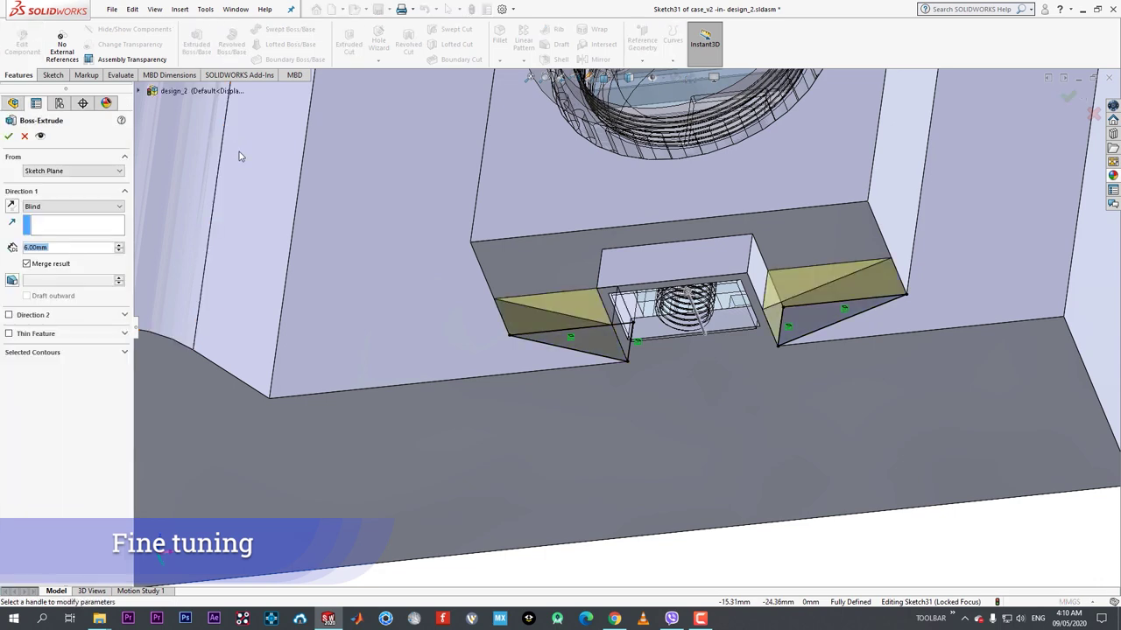
{"action": "left_click", "coordinate": [92, 208]}
{"action": "left_click", "coordinate": [44, 242]}
{"action": "left_click", "coordinate": [620, 271]}
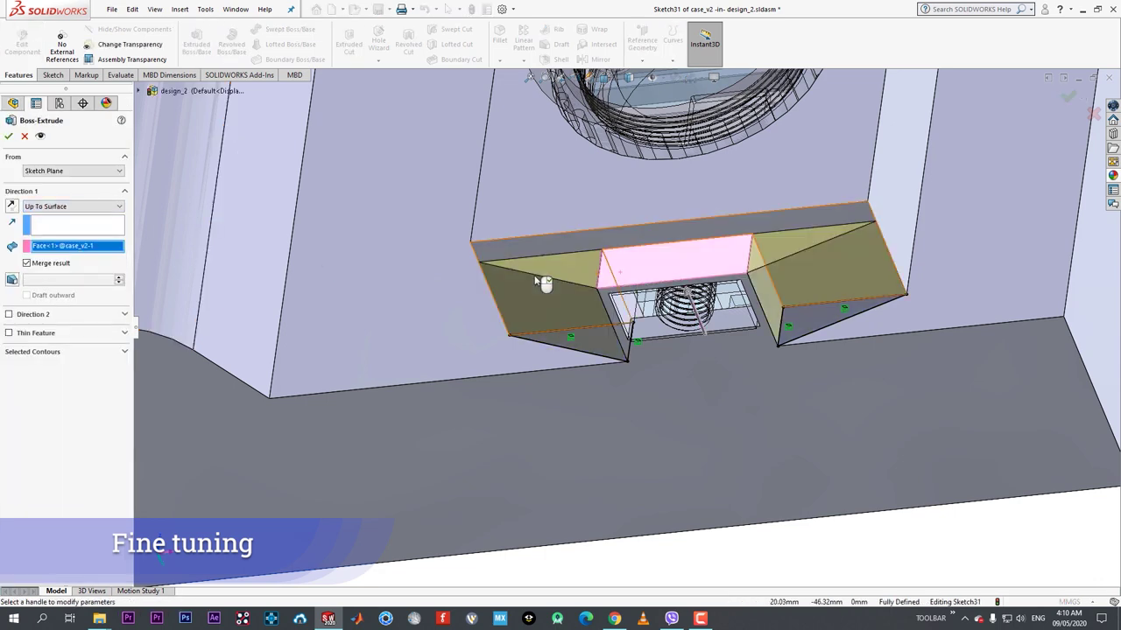
{"action": "left_click", "coordinate": [9, 136]}
- Start a sketch on the trapezoidal face spanning the small box and both new wedges, and convert its outline
{"action": "middle_click_drag", "start_coordinate": [151, 254], "coordinate": [197, 144]}
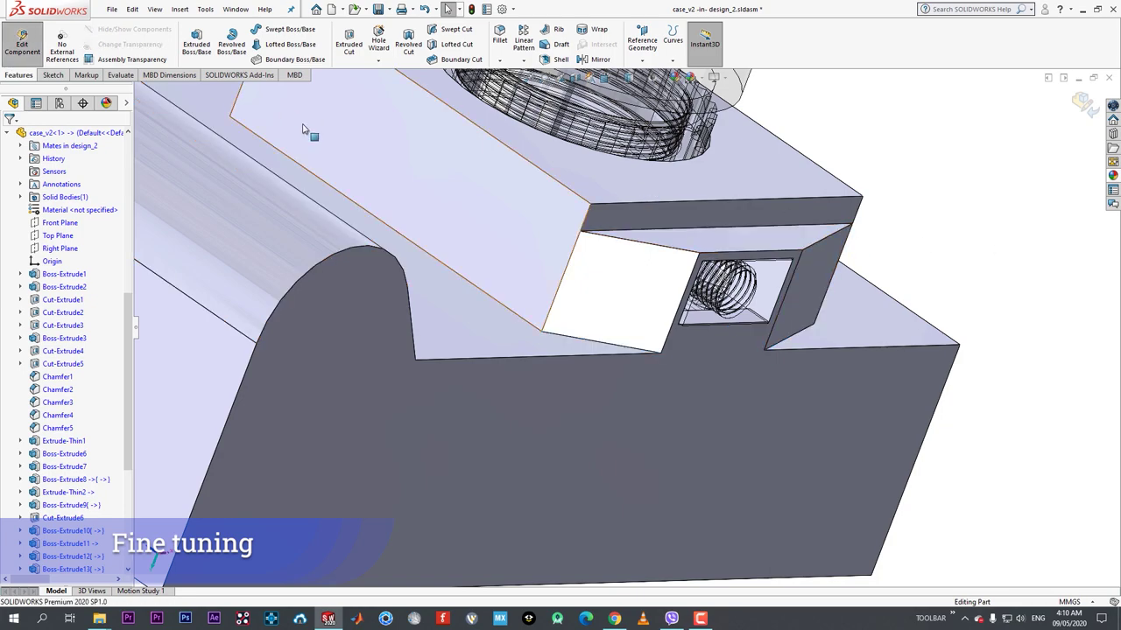
{"action": "middle_click_drag", "start_coordinate": [303, 130], "coordinate": [698, 339]}
{"action": "left_click", "coordinate": [663, 501]}
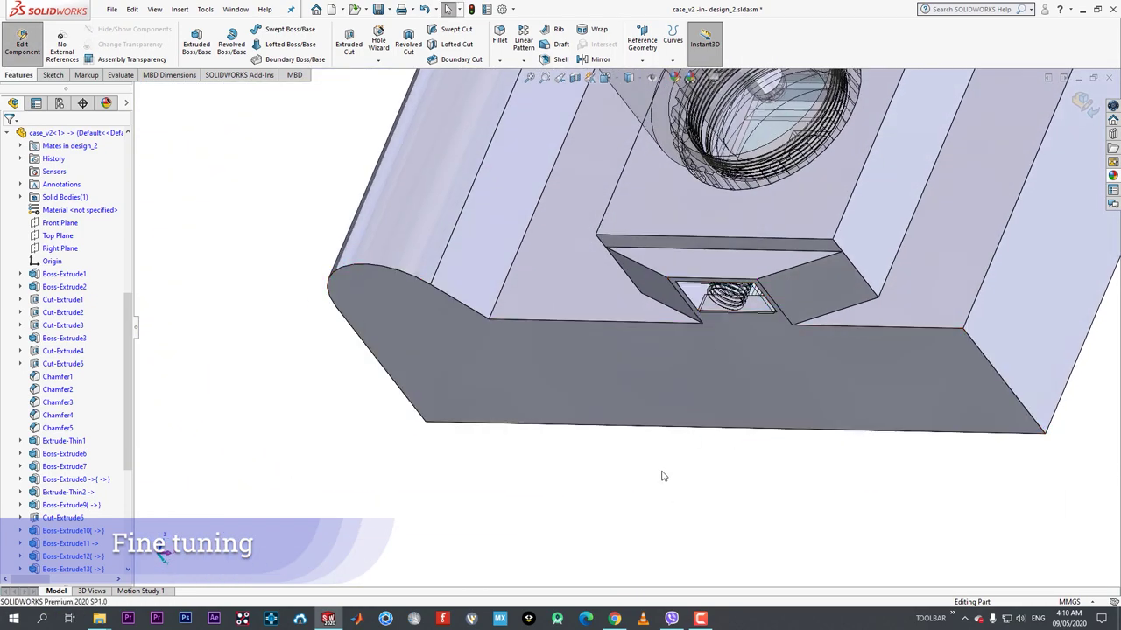
{"action": "left_click", "coordinate": [753, 256]}
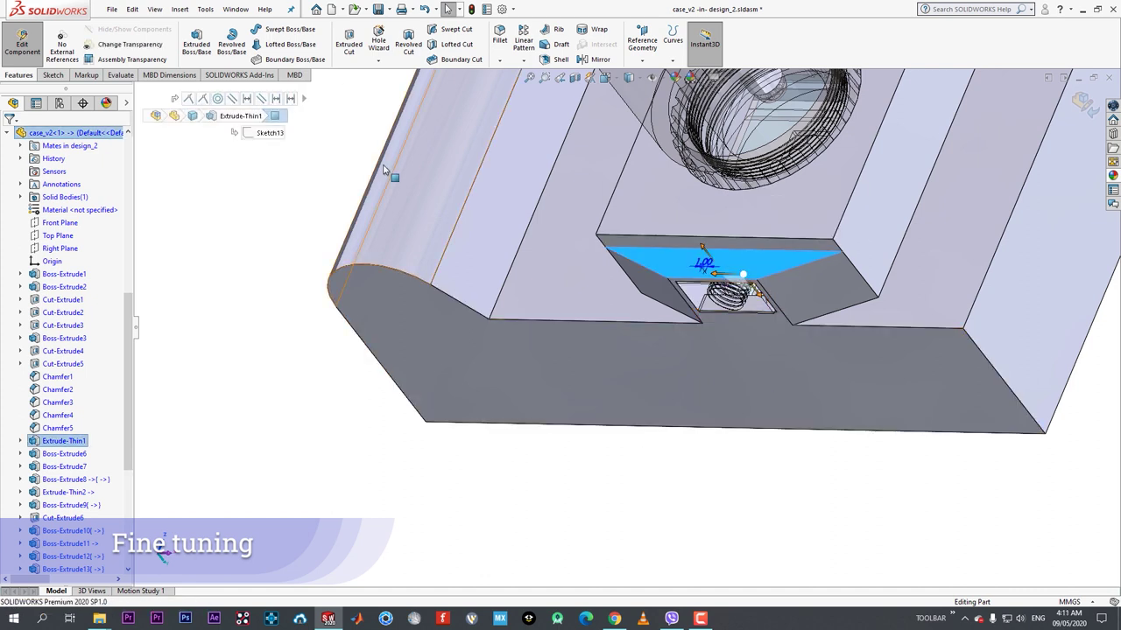
{"action": "key", "text": "Escape"}
{"action": "left_click", "coordinate": [53, 75]}
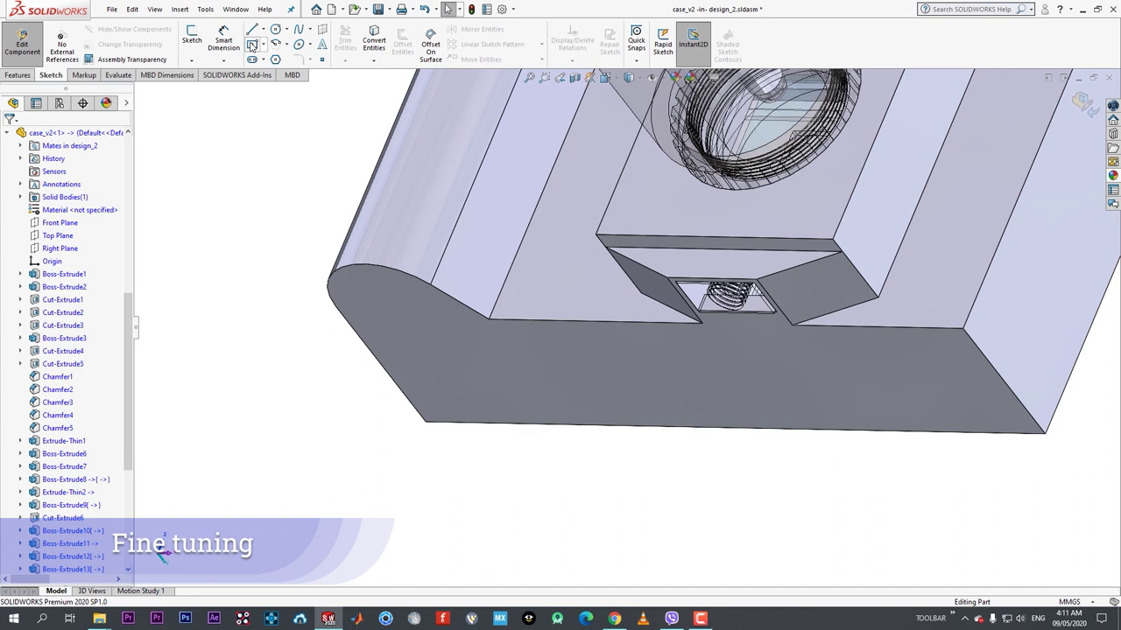
{"action": "left_click", "coordinate": [205, 42]}
{"action": "left_click", "coordinate": [745, 266]}
{"action": "left_click", "coordinate": [713, 262]}
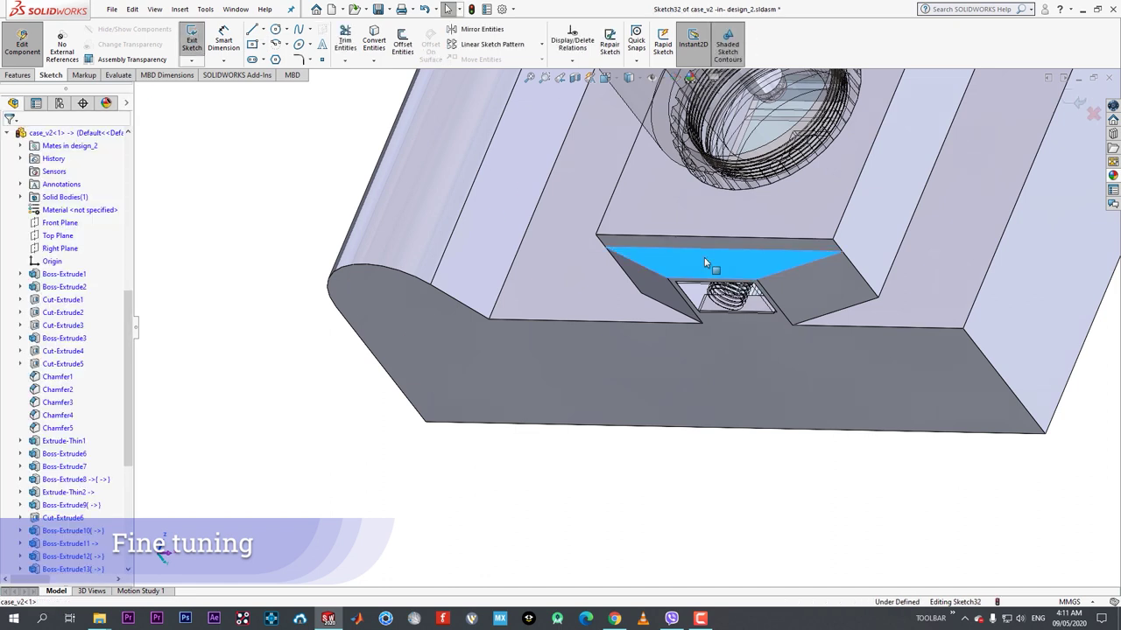
{"action": "left_click", "coordinate": [373, 44]}
- Boss-extrude the trapezoid with Up To Surface to the lens block's front face and return to the assembly
{"action": "left_click", "coordinate": [19, 76]}
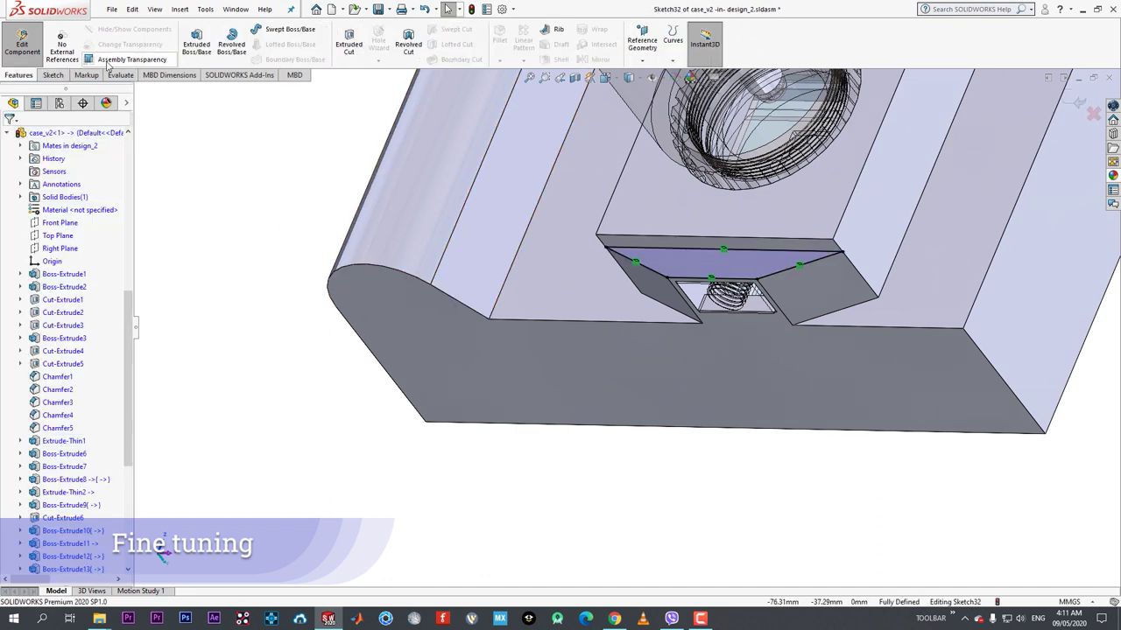
{"action": "left_click", "coordinate": [195, 65]}
{"action": "left_click", "coordinate": [79, 206]}
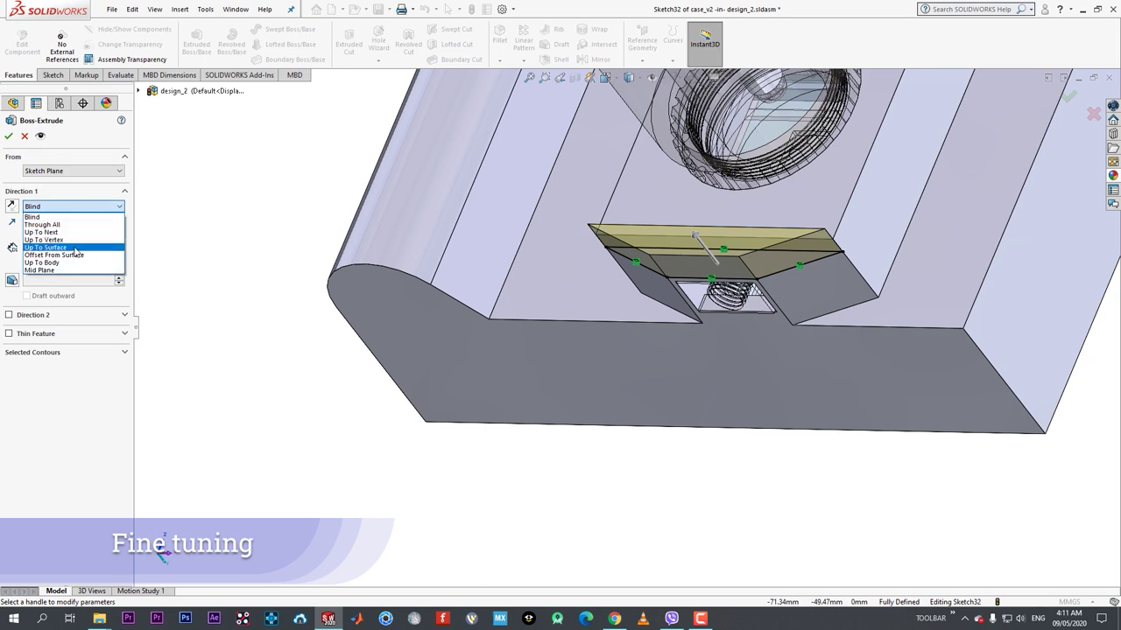
{"action": "left_click", "coordinate": [75, 248]}
{"action": "left_click", "coordinate": [624, 223]}
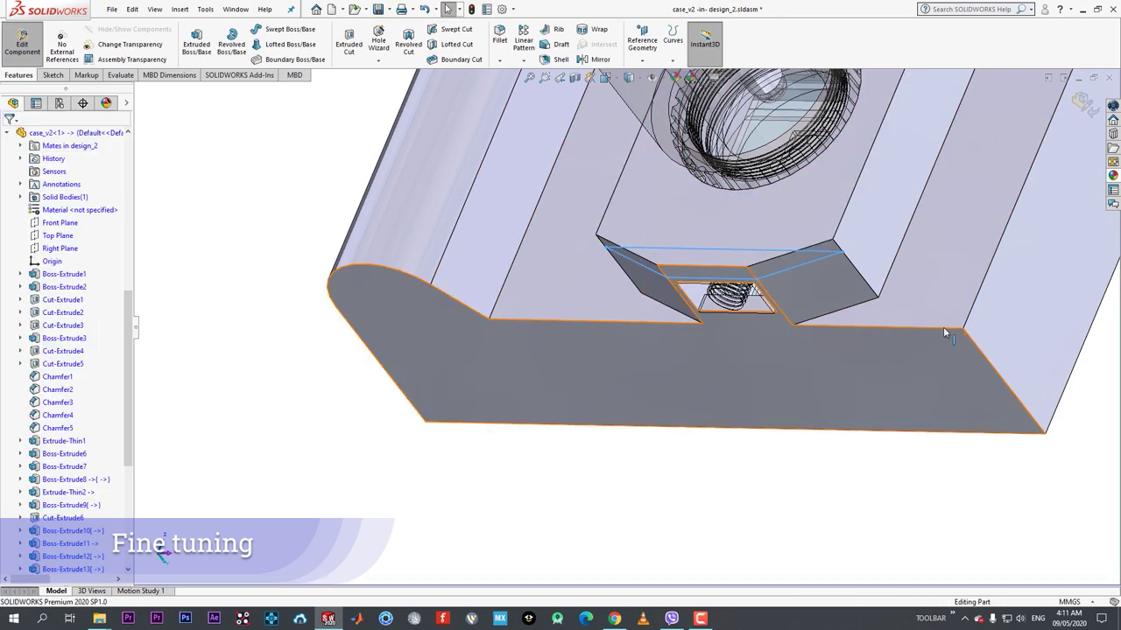
{"action": "scroll", "coordinate": [943, 326], "scroll_direction": "up", "scroll_amount": 3}
{"action": "left_click", "coordinate": [22, 44]}
- Examine the chamfer-like lower end of the lens block and the mounted lens from several angles
{"action": "middle_click_drag", "start_coordinate": [386, 230], "coordinate": [473, 303]}
{"action": "scroll", "coordinate": [675, 303], "scroll_direction": "up", "scroll_amount": 3}
{"action": "mouse_move", "coordinate": [675, 302]}
{"action": "middle_mouse_down"}
{"action": "mouse_move", "coordinate": [652, 298]}
{"action": "mouse_move", "coordinate": [718, 307]}
{"action": "mouse_move", "coordinate": [658, 303]}
{"action": "middle_mouse_up"}
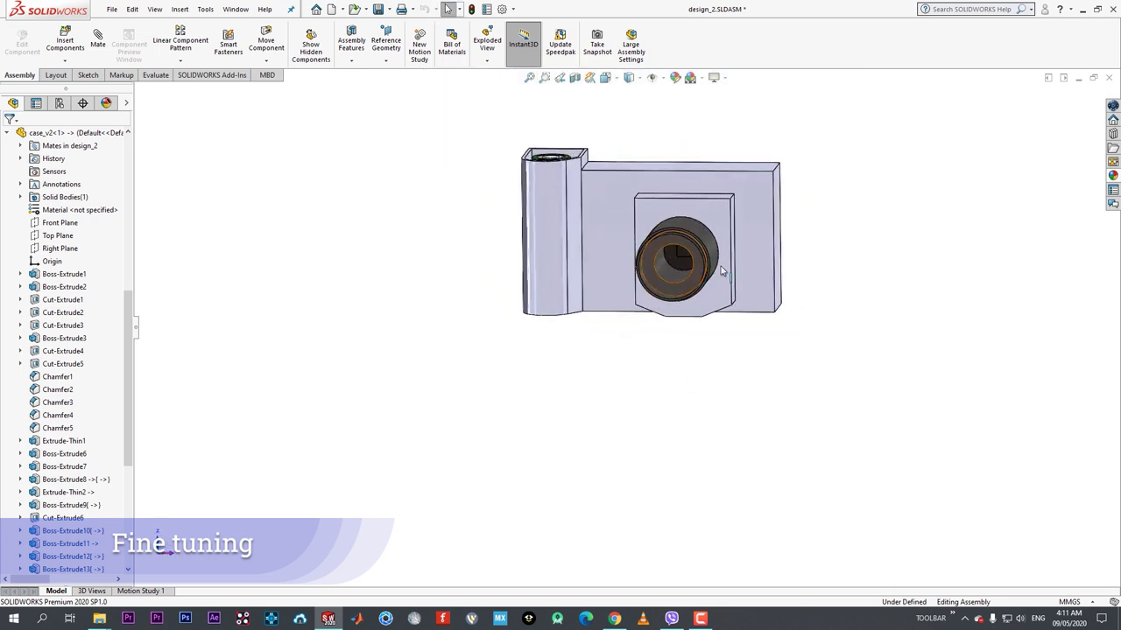
{"action": "scroll", "coordinate": [730, 247], "scroll_direction": "down", "scroll_amount": 1}
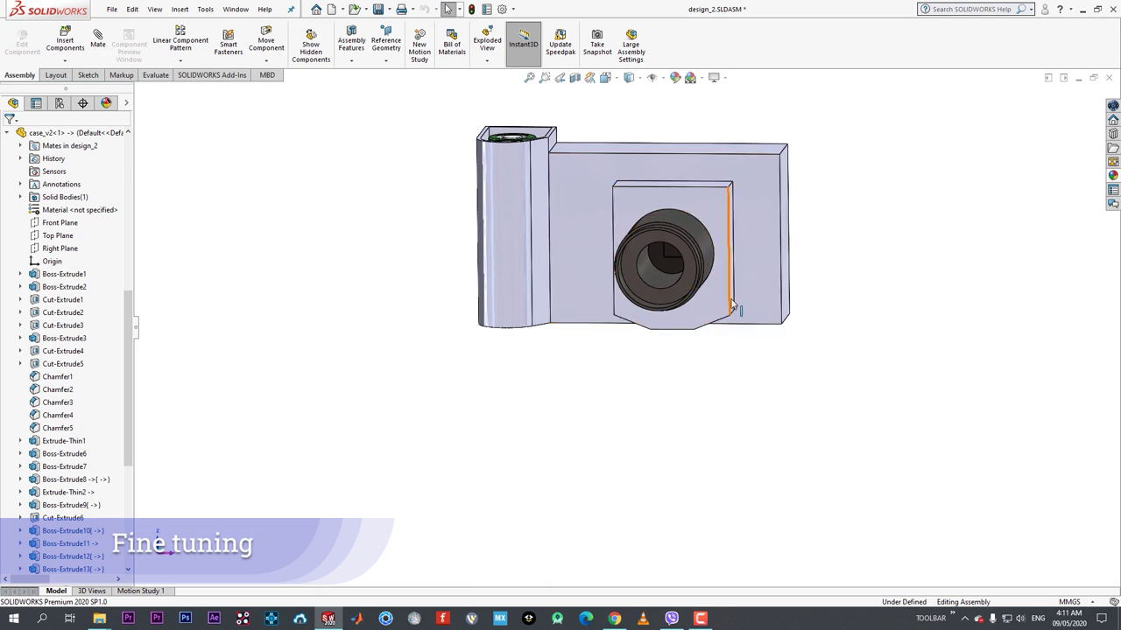
{"action": "middle_click_drag", "start_coordinate": [734, 304], "coordinate": [676, 322]}
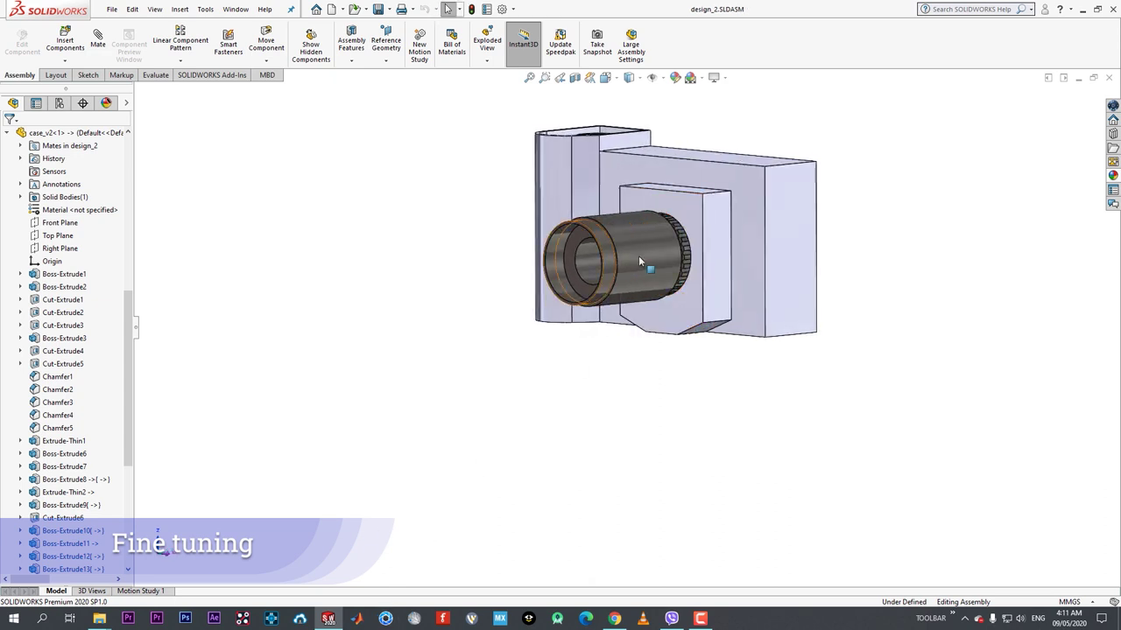
- Open case_v2 for in-context editing within the assembly
{"action": "middle_click_drag", "start_coordinate": [639, 261], "coordinate": [716, 212]}
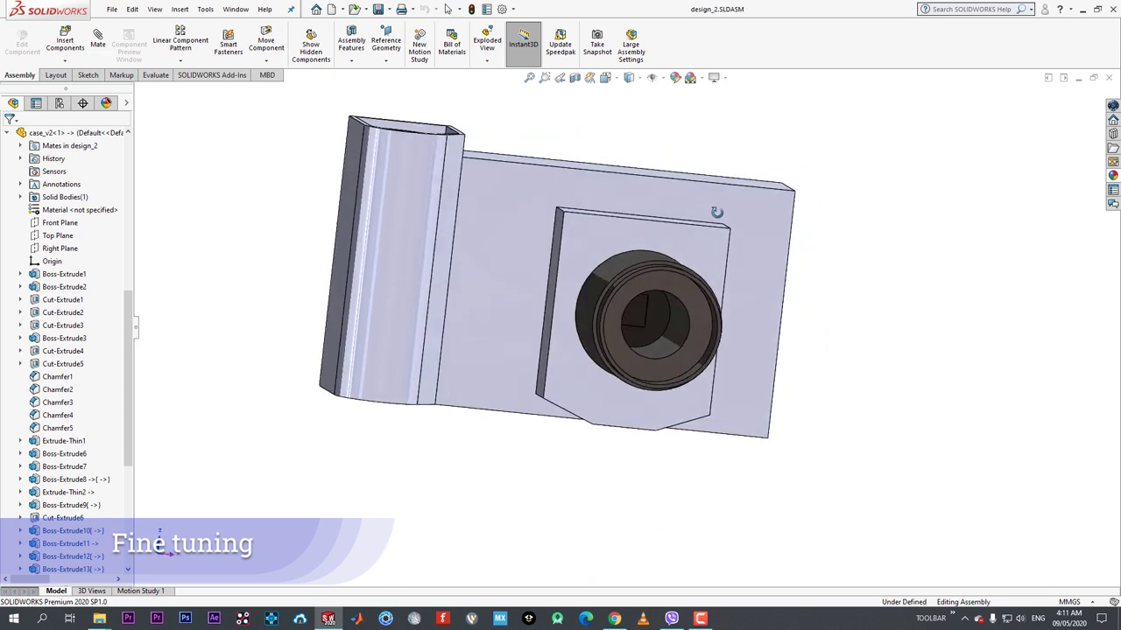
{"action": "left_click", "coordinate": [642, 191]}
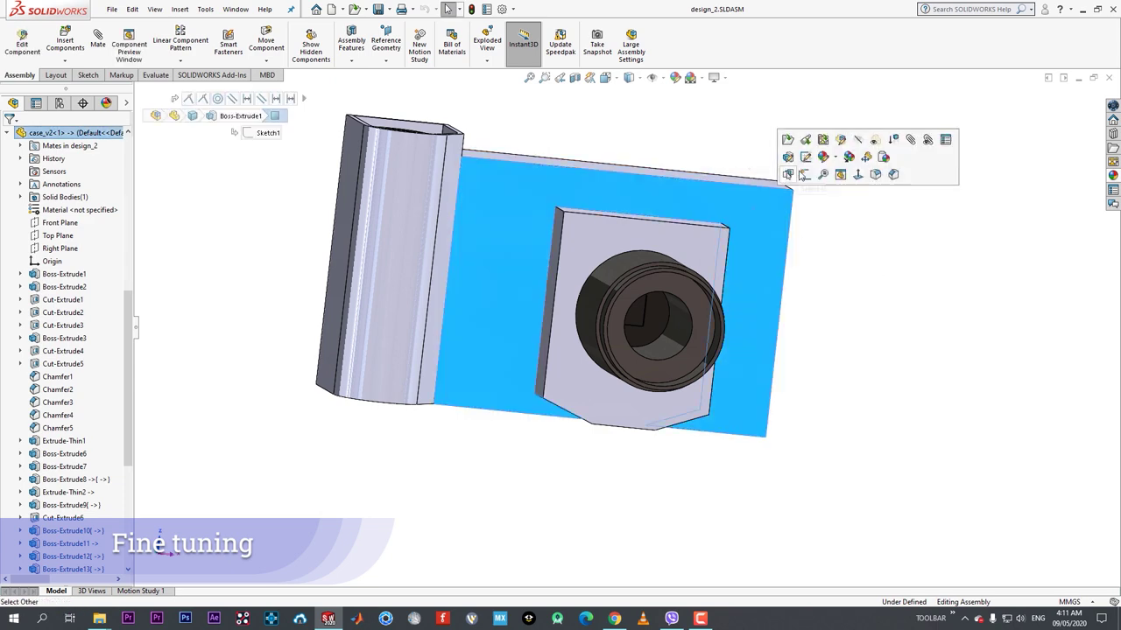
{"action": "left_click", "coordinate": [840, 140]}
- Start a sketch on the case's large front face and convert the lens block's upper edge into it
{"action": "key", "text": "space"}
{"action": "left_click", "coordinate": [468, 369]}
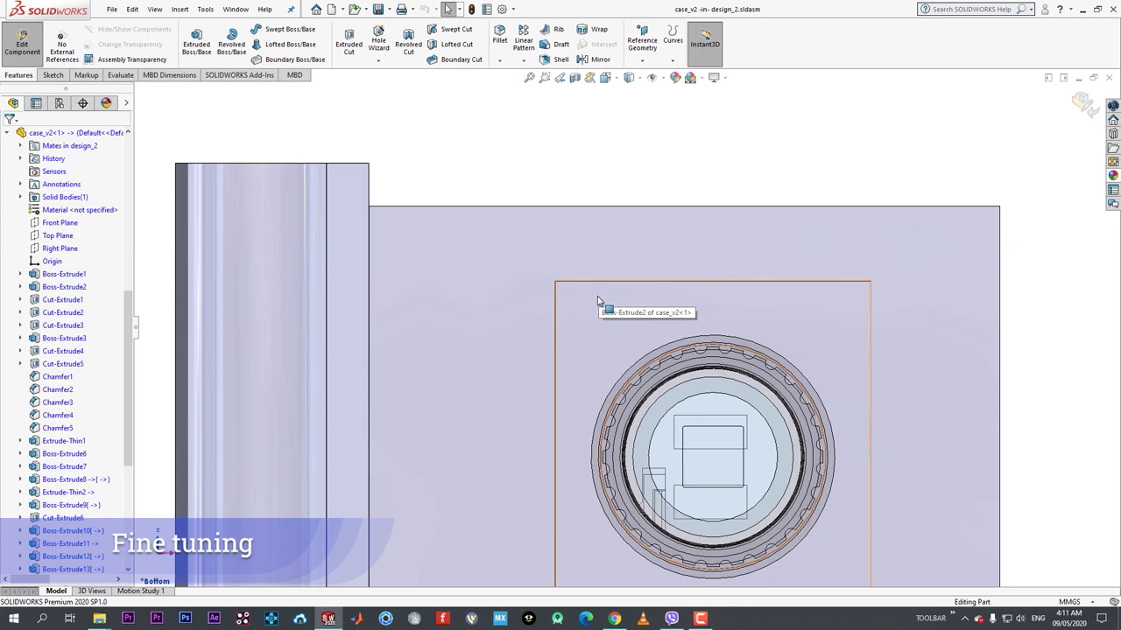
{"action": "scroll", "coordinate": [598, 300], "scroll_direction": "up", "scroll_amount": 3}
{"action": "mouse_move", "coordinate": [671, 302]}
{"action": "middle_mouse_down"}
{"action": "mouse_move", "coordinate": [713, 355]}
{"action": "mouse_move", "coordinate": [868, 380]}
{"action": "mouse_move", "coordinate": [615, 305]}
{"action": "mouse_move", "coordinate": [706, 325]}
{"action": "mouse_move", "coordinate": [735, 316]}
{"action": "mouse_move", "coordinate": [867, 325]}
{"action": "mouse_move", "coordinate": [628, 329]}
{"action": "middle_mouse_up"}
{"action": "scroll", "coordinate": [640, 310], "scroll_direction": "down", "scroll_amount": 2}
{"action": "middle_click_drag", "start_coordinate": [662, 289], "coordinate": [635, 278]}
{"action": "left_click", "coordinate": [639, 277]}
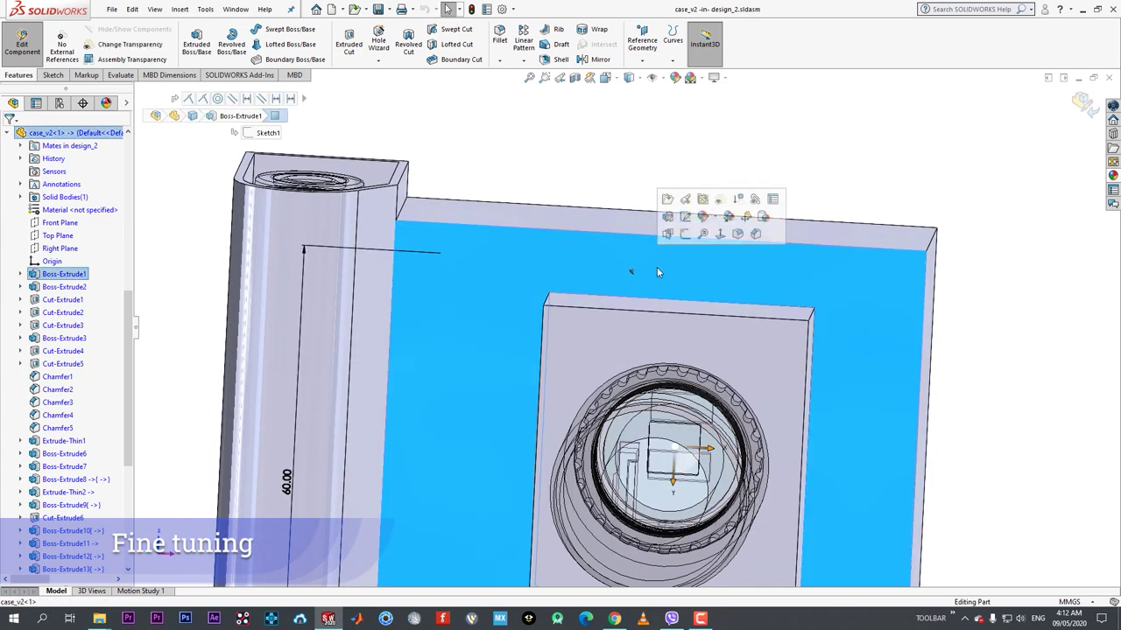
{"action": "left_click", "coordinate": [658, 226]}
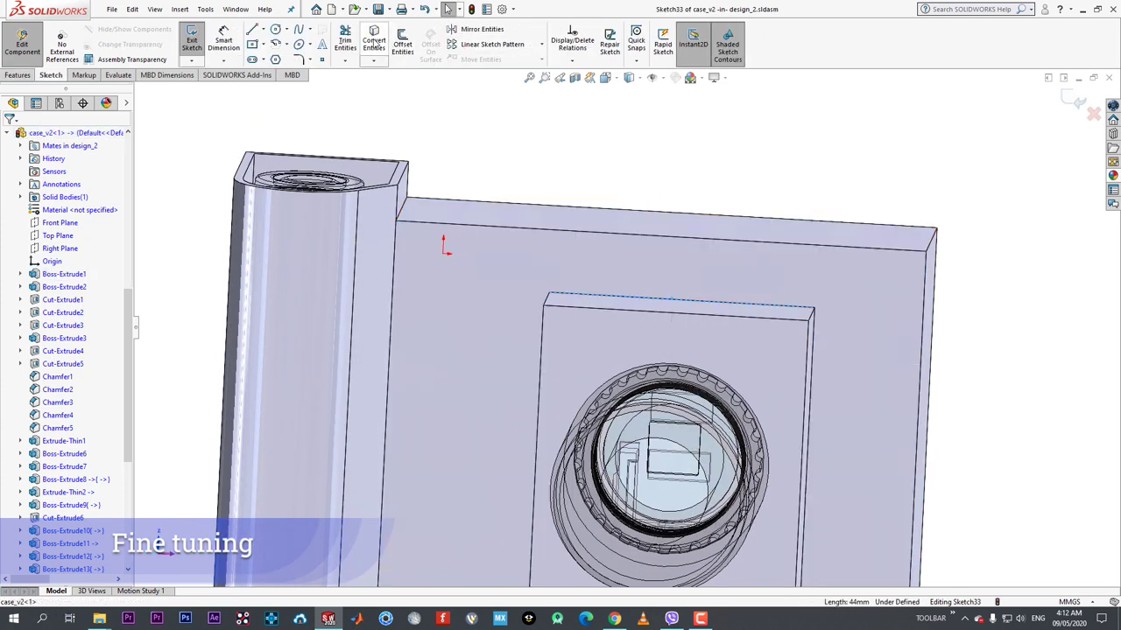
{"action": "left_click", "coordinate": [374, 44]}
- Sketch three lines forming a trapezoid from the converted edge's ends up to the case's upper front edge
{"action": "key", "text": "l"}
{"action": "left_click", "coordinate": [549, 292]}
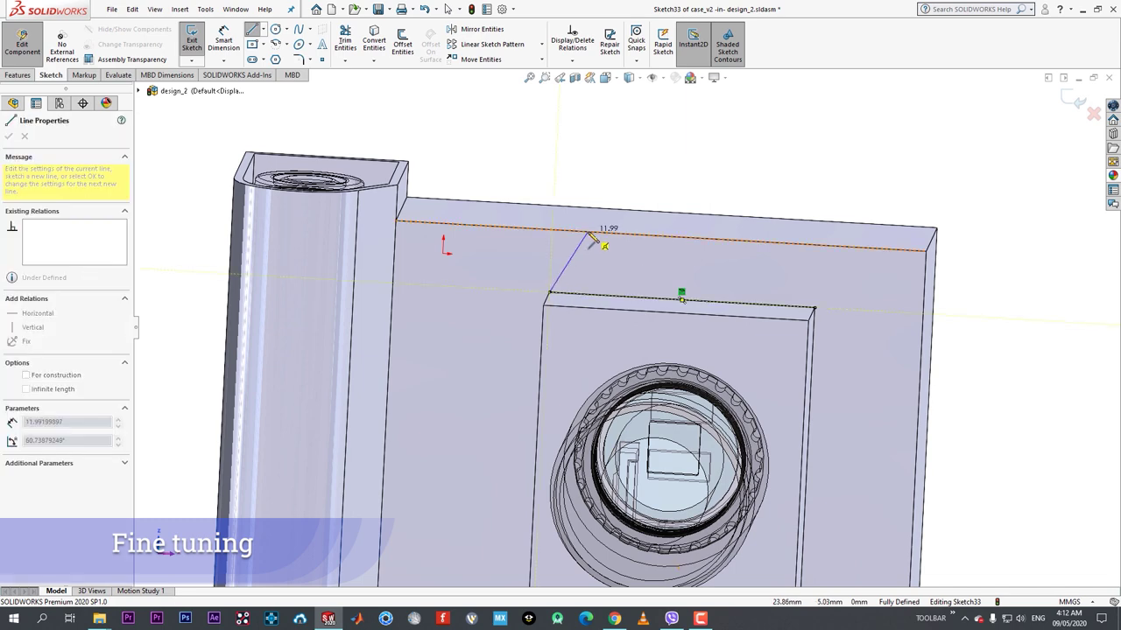
{"action": "left_click", "coordinate": [755, 241]}
{"action": "left_click", "coordinate": [815, 308]}
{"action": "right_click", "coordinate": [817, 308]}
{"action": "left_click", "coordinate": [848, 320]}
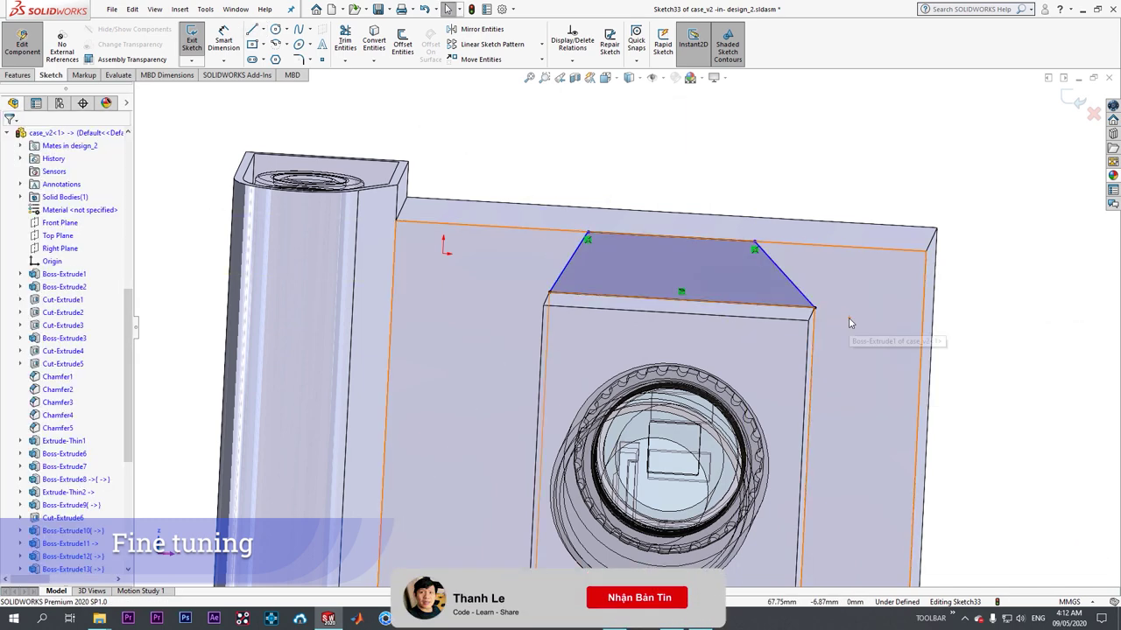
- Add a centerline between the midpoints of the trapezoid's two parallel sides and make it vertical
{"action": "key", "text": "l"}
{"action": "left_click", "coordinate": [681, 299]}
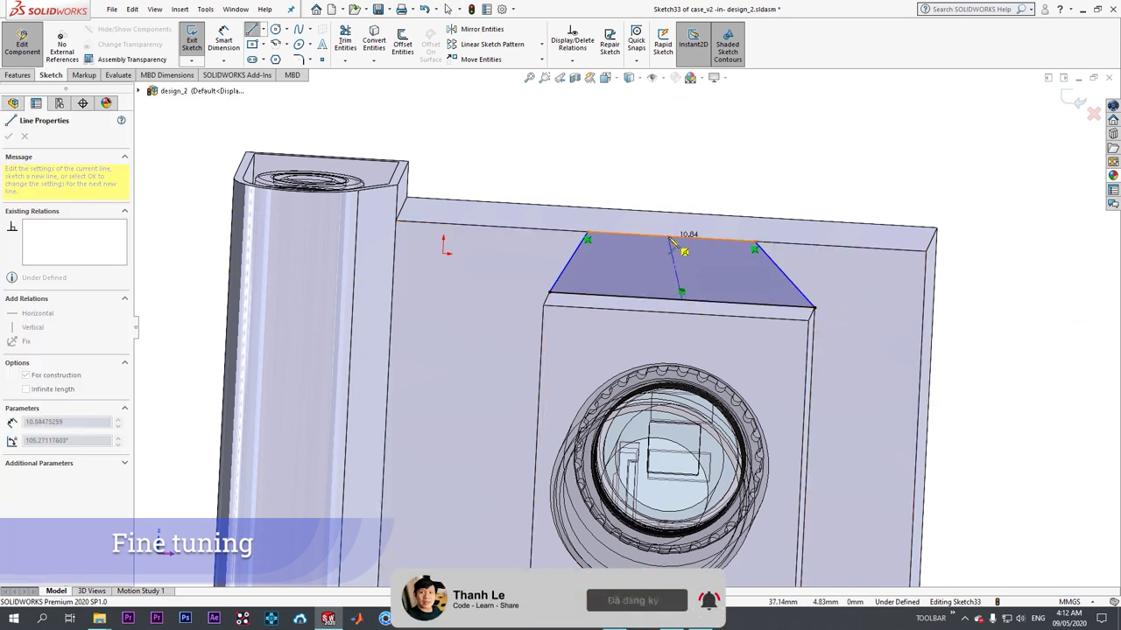
{"action": "left_click", "coordinate": [671, 237]}
{"action": "right_click", "coordinate": [671, 238]}
{"action": "left_click", "coordinate": [693, 245]}
{"action": "left_click", "coordinate": [677, 267]}
{"action": "left_click", "coordinate": [729, 212]}
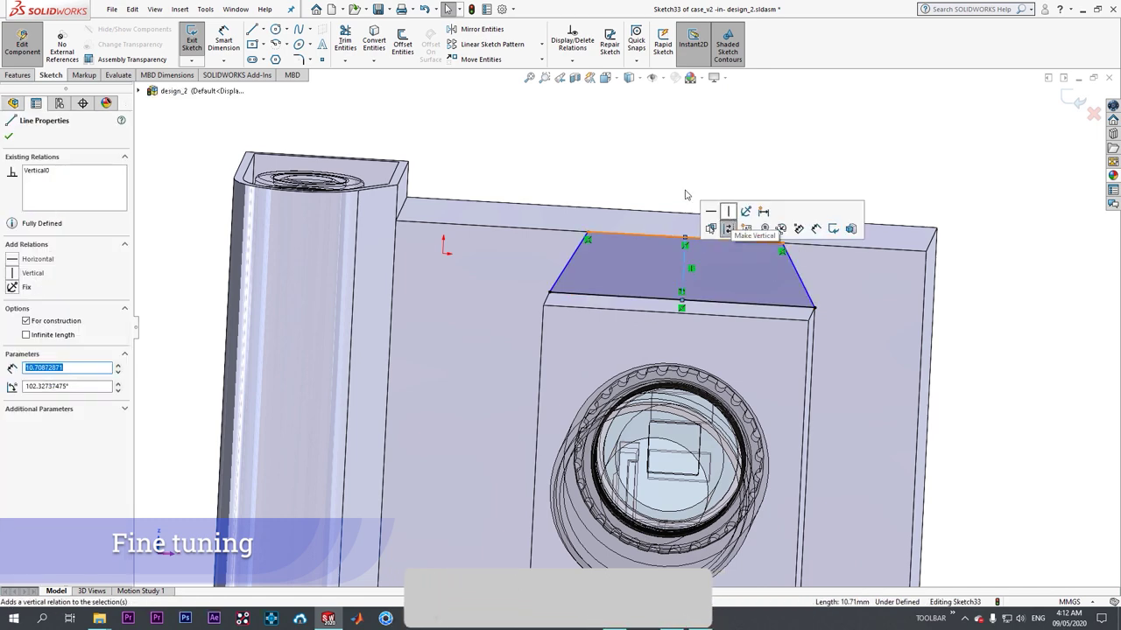
{"action": "left_click", "coordinate": [686, 192]}
- Dimension the trapezoid's upper side to 30 mm
{"action": "key", "text": "d"}
{"action": "left_click", "coordinate": [674, 236]}
{"action": "left_click", "coordinate": [684, 195]}
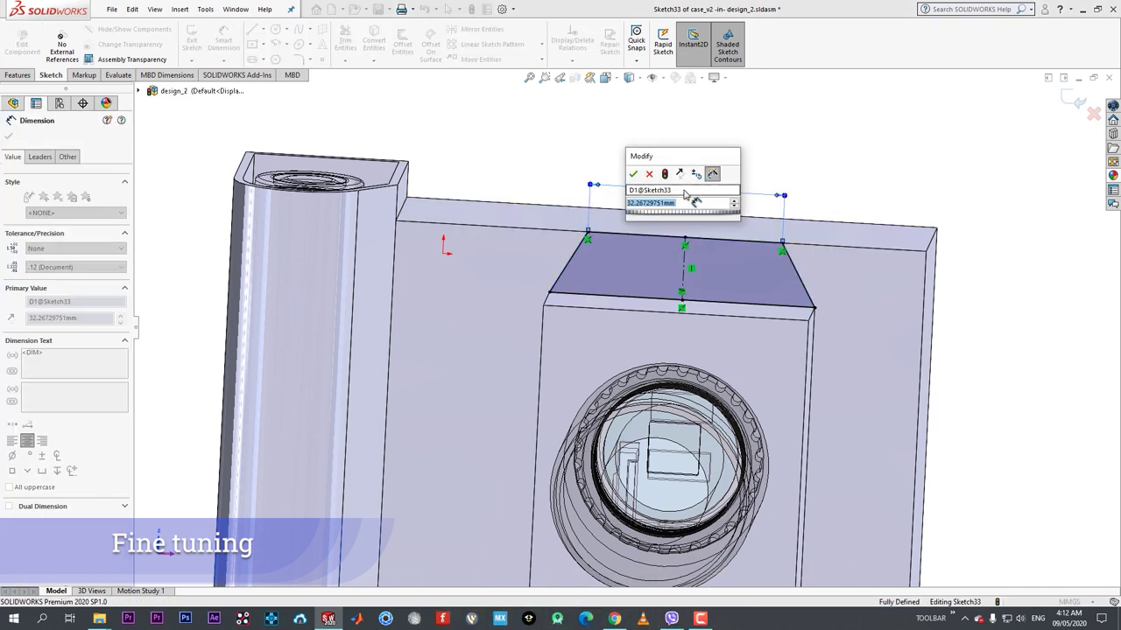
{"action": "type", "text": "30"}
{"action": "key", "text": "Return"}
- Boss-extrude the 30 mm trapezoid with Up To Surface to the lens block's front face and return to the assembly
{"action": "middle_click_drag", "start_coordinate": [688, 215], "coordinate": [709, 210]}
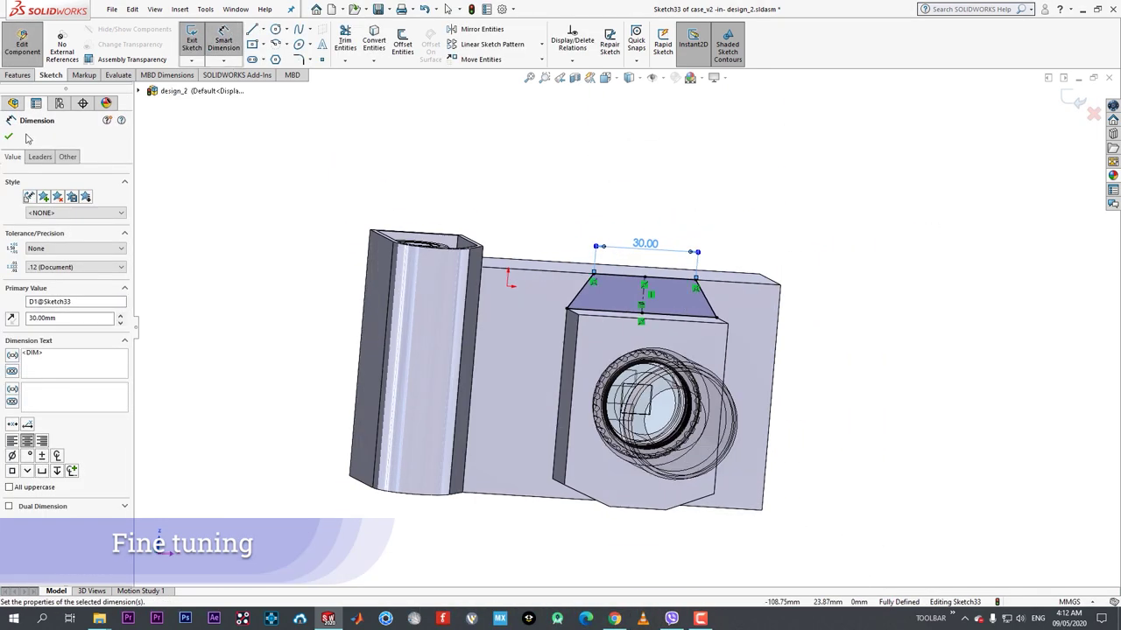
{"action": "left_click", "coordinate": [17, 76]}
{"action": "left_click", "coordinate": [196, 43]}
{"action": "left_click", "coordinate": [73, 171]}
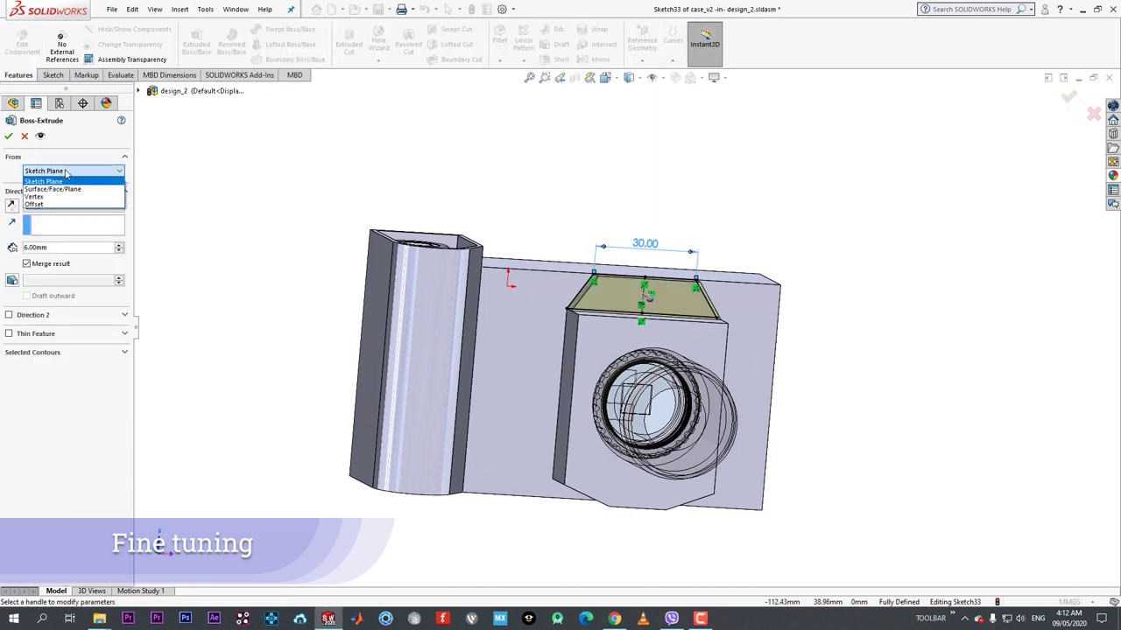
{"action": "left_click", "coordinate": [43, 174]}
{"action": "left_click", "coordinate": [73, 206]}
{"action": "left_click", "coordinate": [62, 249]}
{"action": "left_click", "coordinate": [613, 412]}
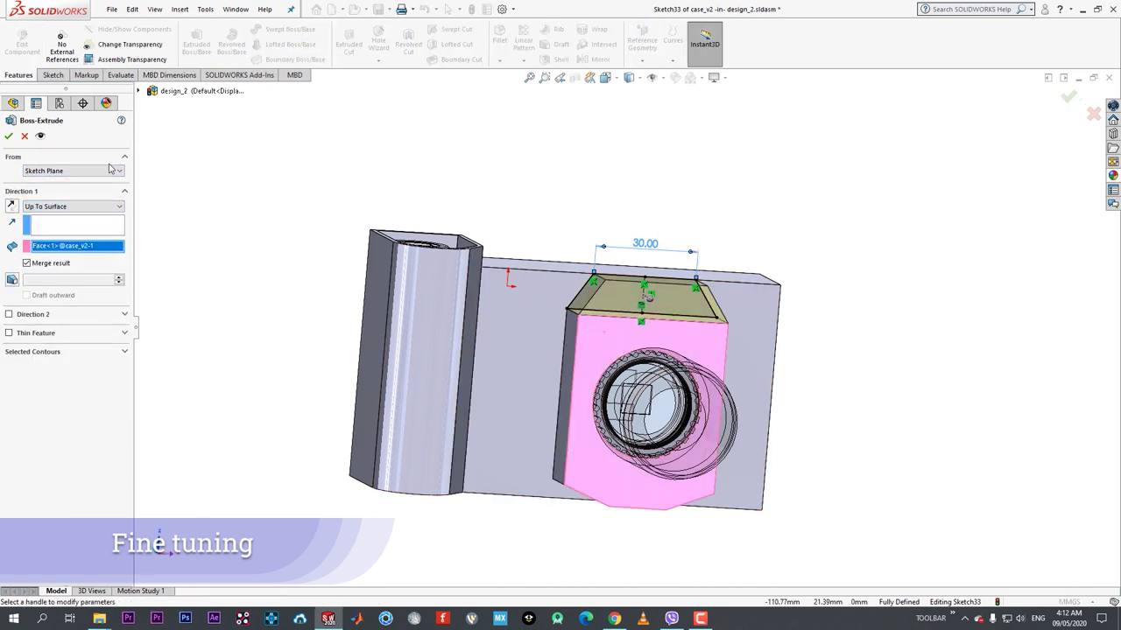
{"action": "key", "text": "Return"}
{"action": "left_click", "coordinate": [28, 52]}
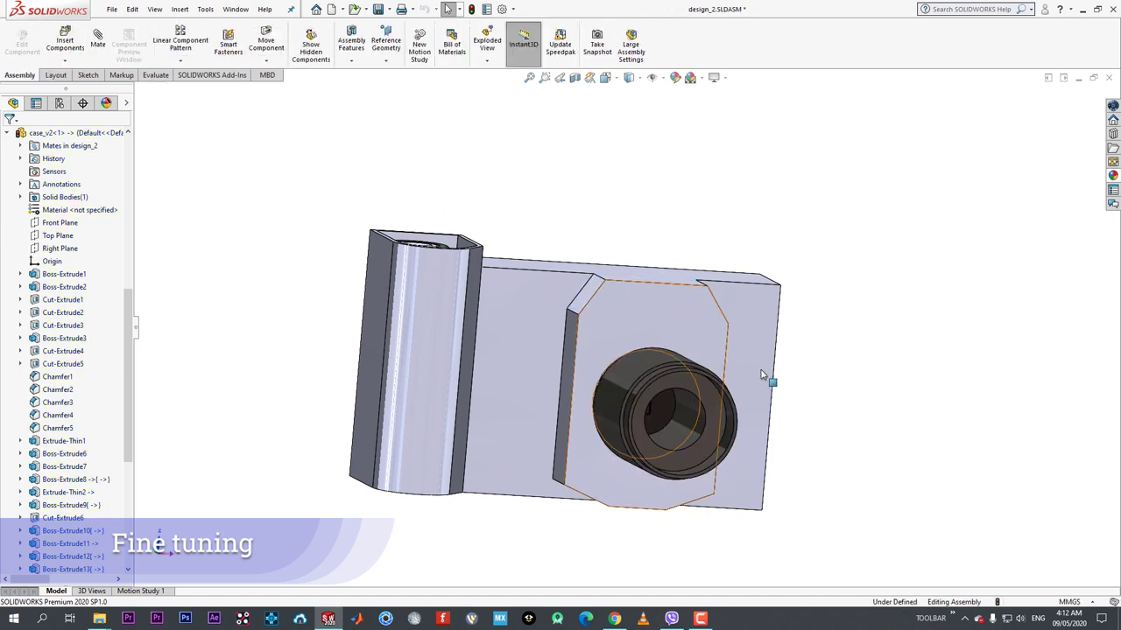
- Open the case_v2 part in its own window
{"action": "middle_click_drag", "start_coordinate": [740, 389], "coordinate": [602, 305]}
{"action": "middle_click_drag", "start_coordinate": [517, 252], "coordinate": [346, 231]}
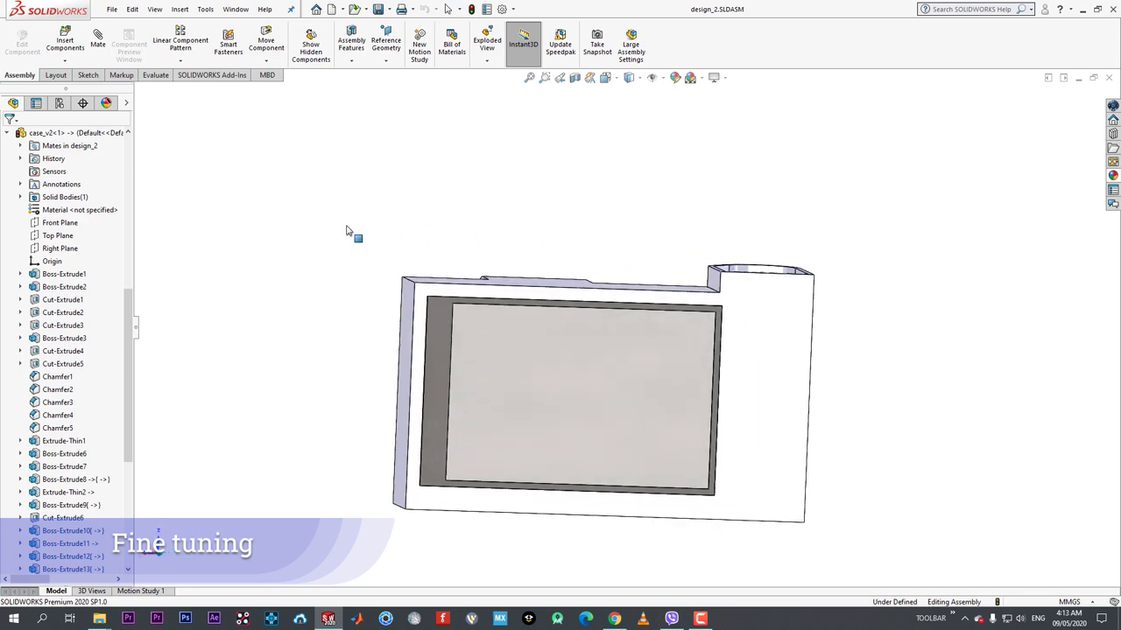
{"action": "middle_click_drag", "start_coordinate": [733, 302], "coordinate": [686, 296]}
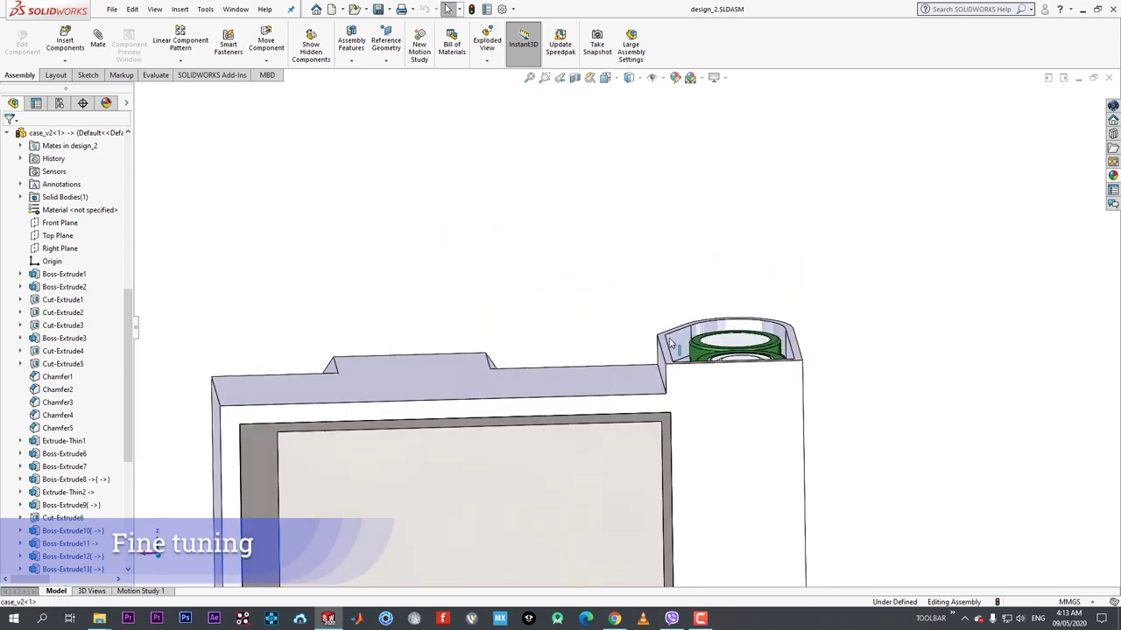
{"action": "middle_click_drag", "start_coordinate": [655, 385], "coordinate": [519, 443]}
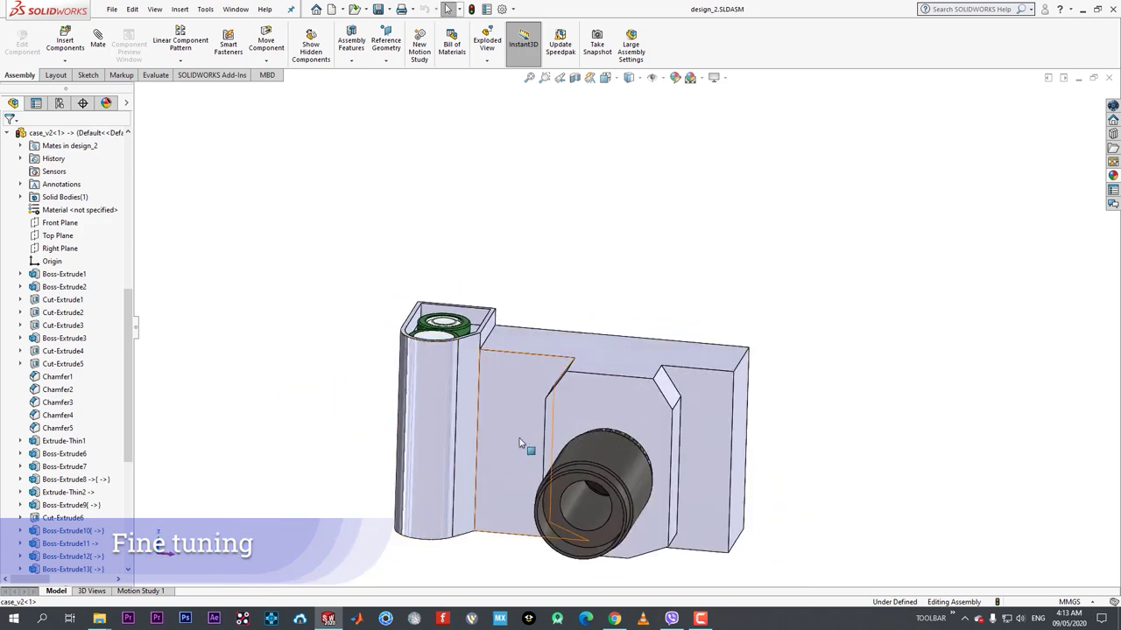
{"action": "mouse_move", "coordinate": [742, 479]}
{"action": "middle_mouse_down"}
{"action": "mouse_move", "coordinate": [665, 455]}
{"action": "mouse_move", "coordinate": [472, 441]}
{"action": "mouse_move", "coordinate": [718, 447]}
{"action": "mouse_move", "coordinate": [736, 484]}
{"action": "middle_mouse_up"}
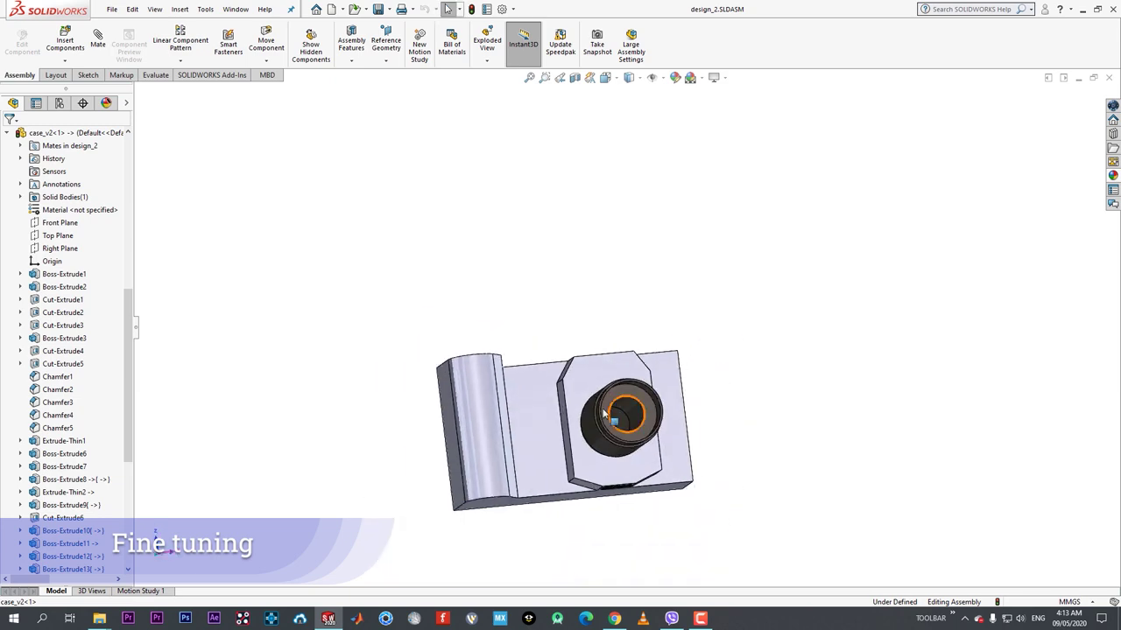
{"action": "middle_click_drag", "start_coordinate": [603, 413], "coordinate": [618, 445]}
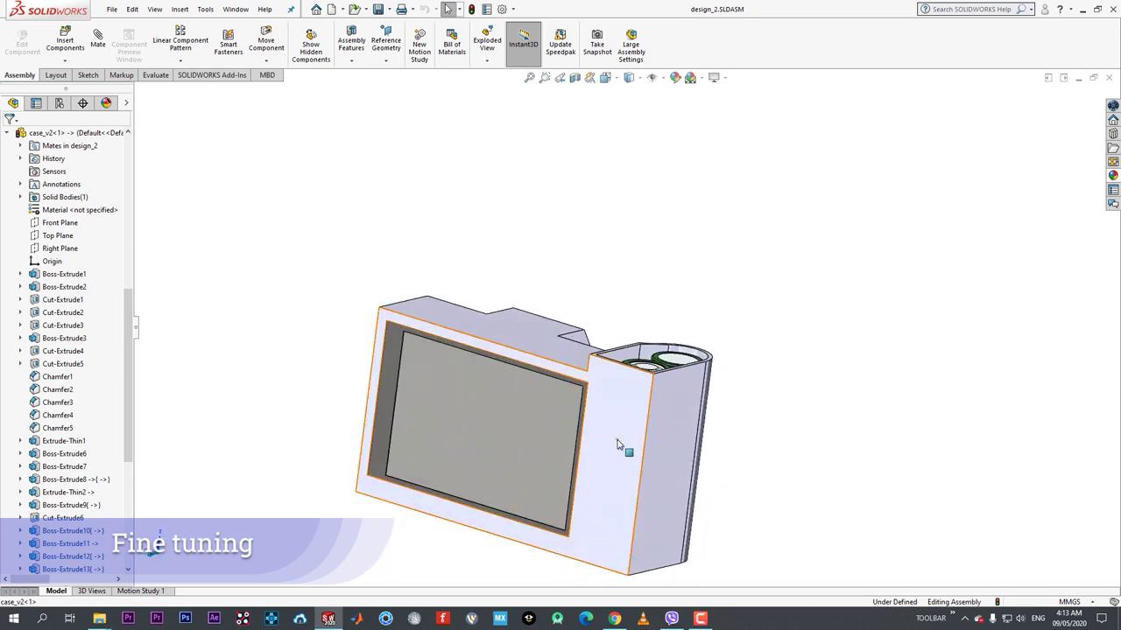
{"action": "left_click", "coordinate": [358, 15]}
{"action": "double_click", "coordinate": [813, 97]}
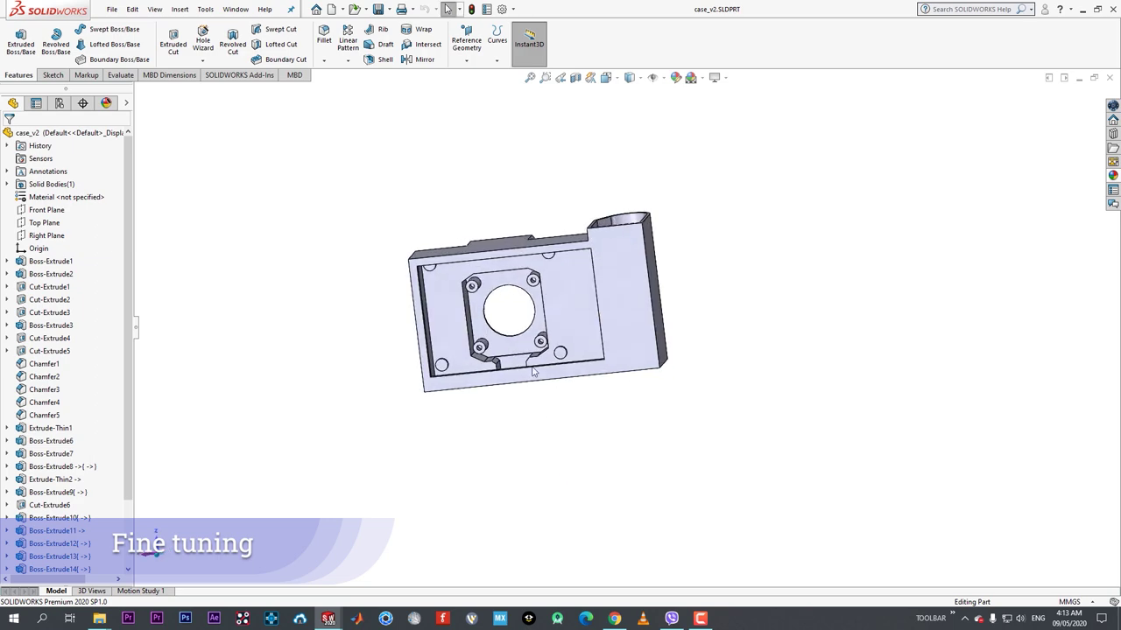
{"action": "left_click", "coordinate": [473, 345]}
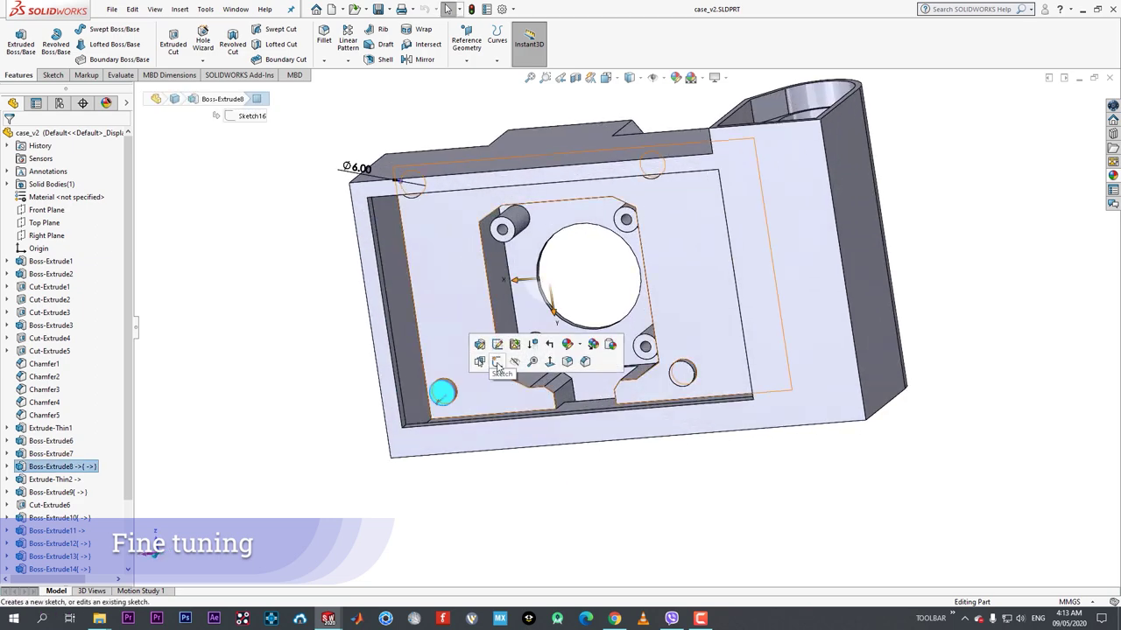
{"action": "left_click", "coordinate": [497, 363]}
{"action": "key", "text": "c"}
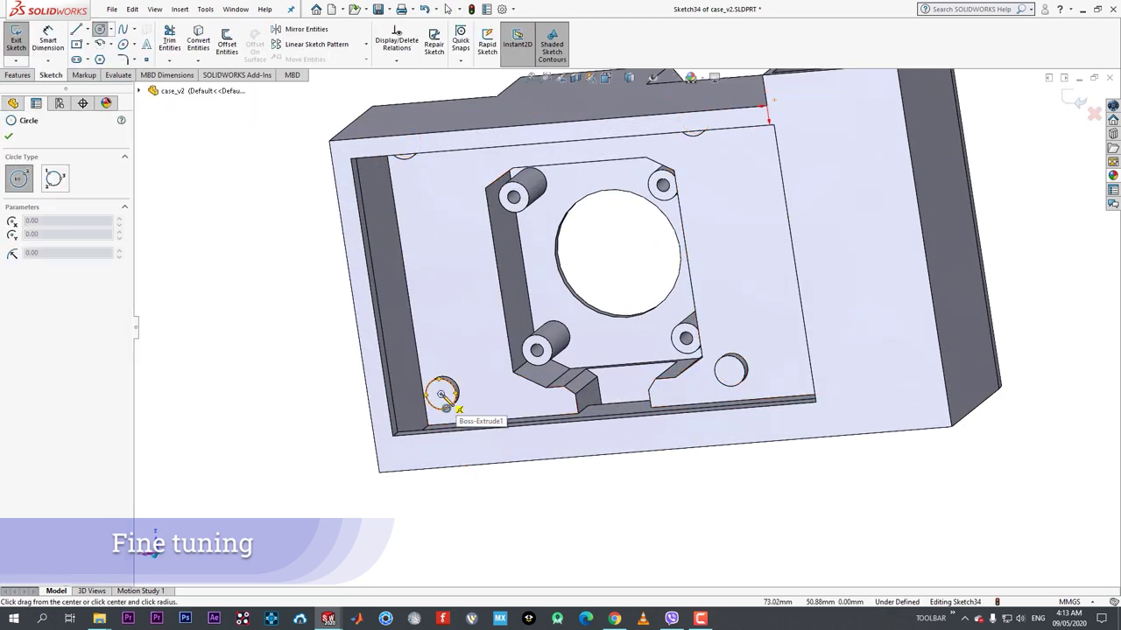
{"action": "left_click", "coordinate": [441, 395]}
{"action": "left_click", "coordinate": [449, 401]}
{"action": "scroll", "coordinate": [456, 389], "scroll_direction": "up", "scroll_amount": 1}
{"action": "middle_click_drag", "start_coordinate": [466, 371], "coordinate": [459, 254]}
{"action": "scroll", "coordinate": [456, 215], "scroll_direction": "down", "scroll_amount": 2}
{"action": "left_click", "coordinate": [455, 215]}
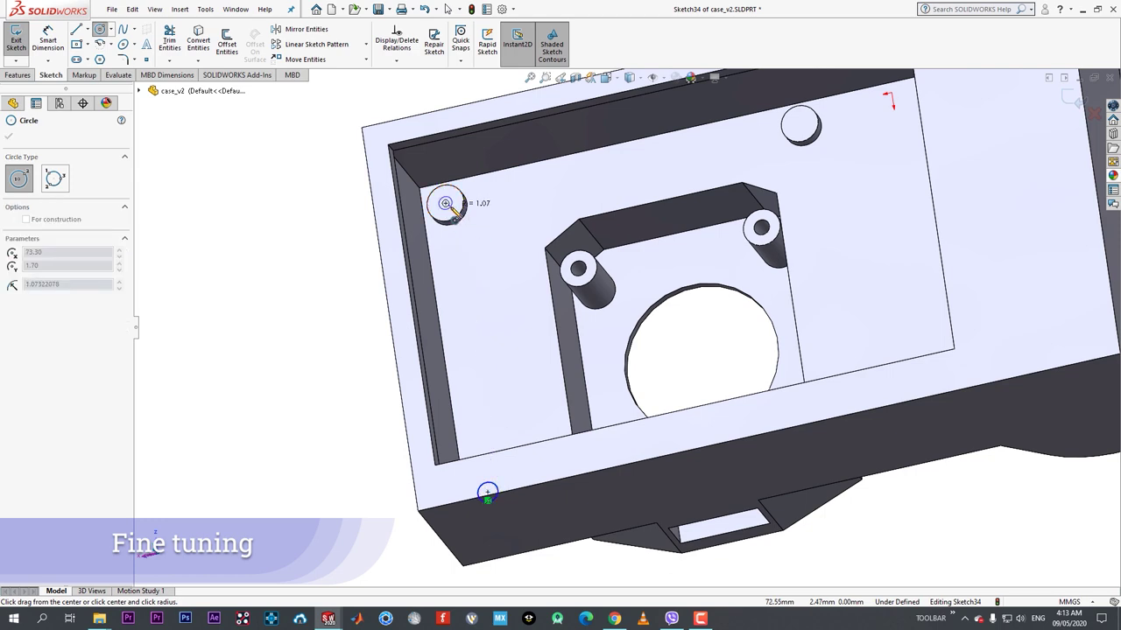
{"action": "middle_click_drag", "start_coordinate": [520, 210], "coordinate": [532, 352]}
{"action": "key", "text": "Escape"}
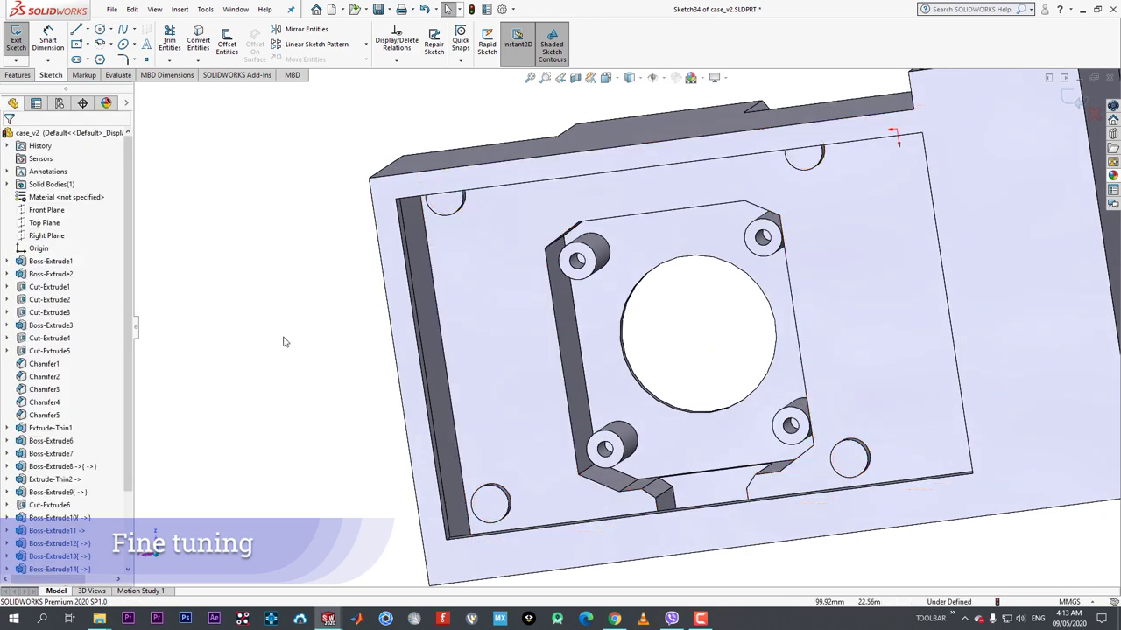
{"action": "left_click", "coordinate": [19, 75]}
{"action": "left_click", "coordinate": [49, 74]}
{"action": "left_click", "coordinate": [16, 40]}
- Start a Hole Wizard feature with the plain Hole type and the ISO standard
{"action": "left_click", "coordinate": [17, 75]}
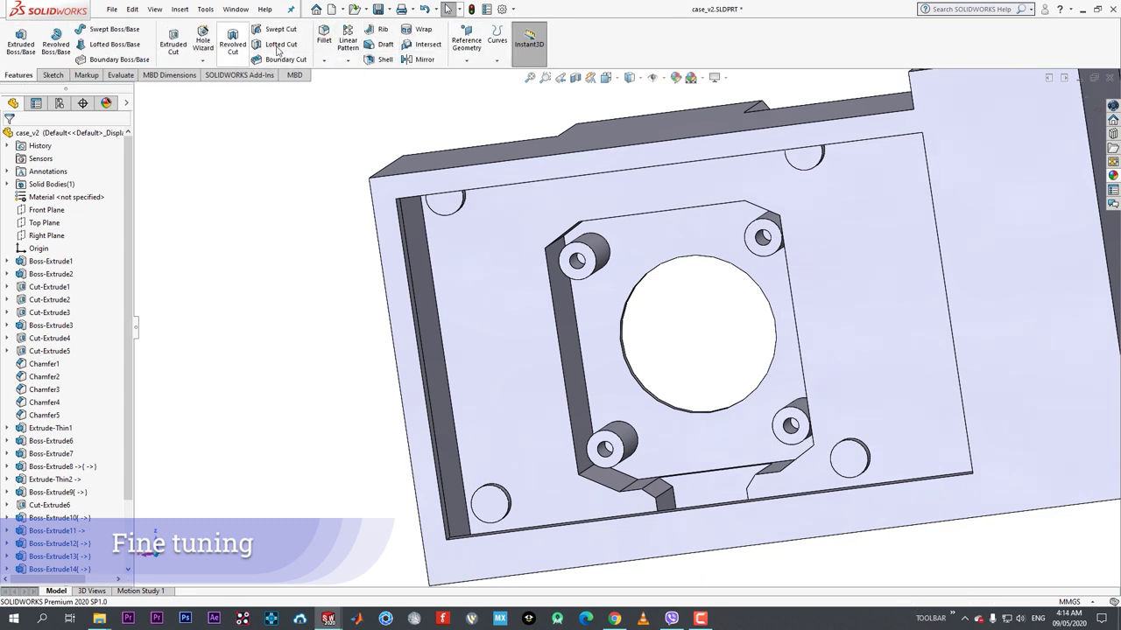
{"action": "left_click", "coordinate": [203, 63]}
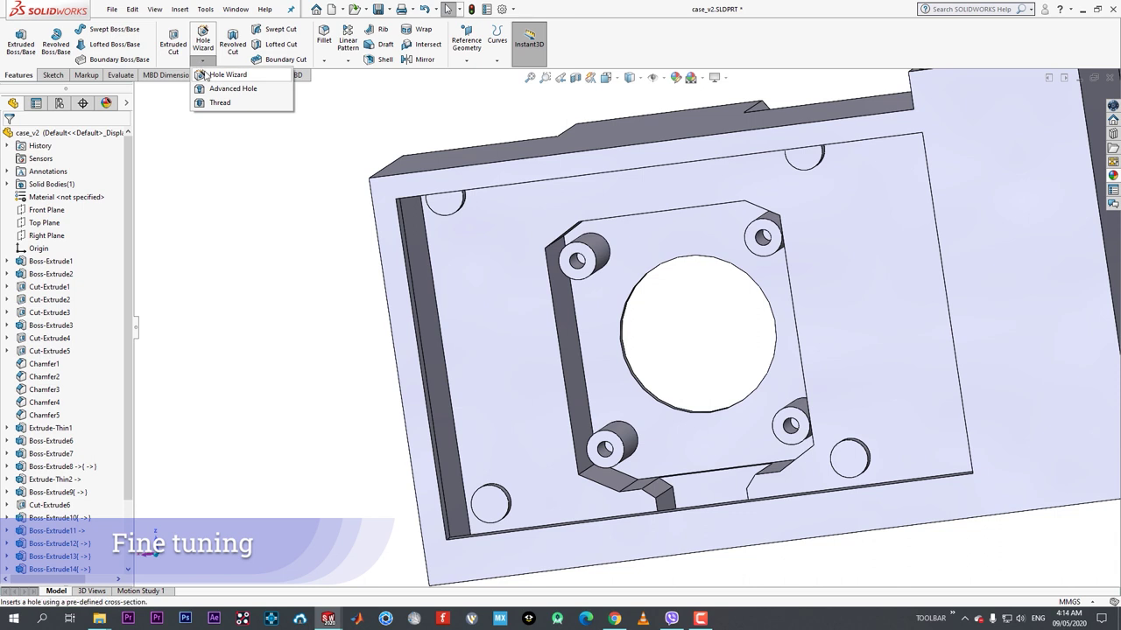
{"action": "left_click", "coordinate": [205, 75]}
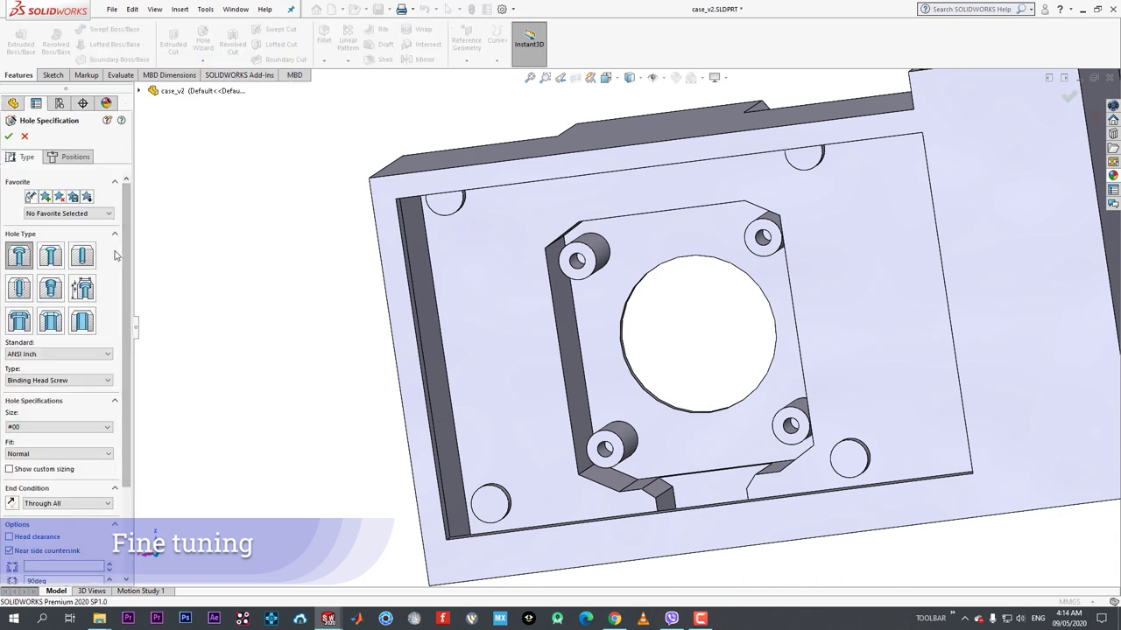
{"action": "left_click", "coordinate": [82, 256]}
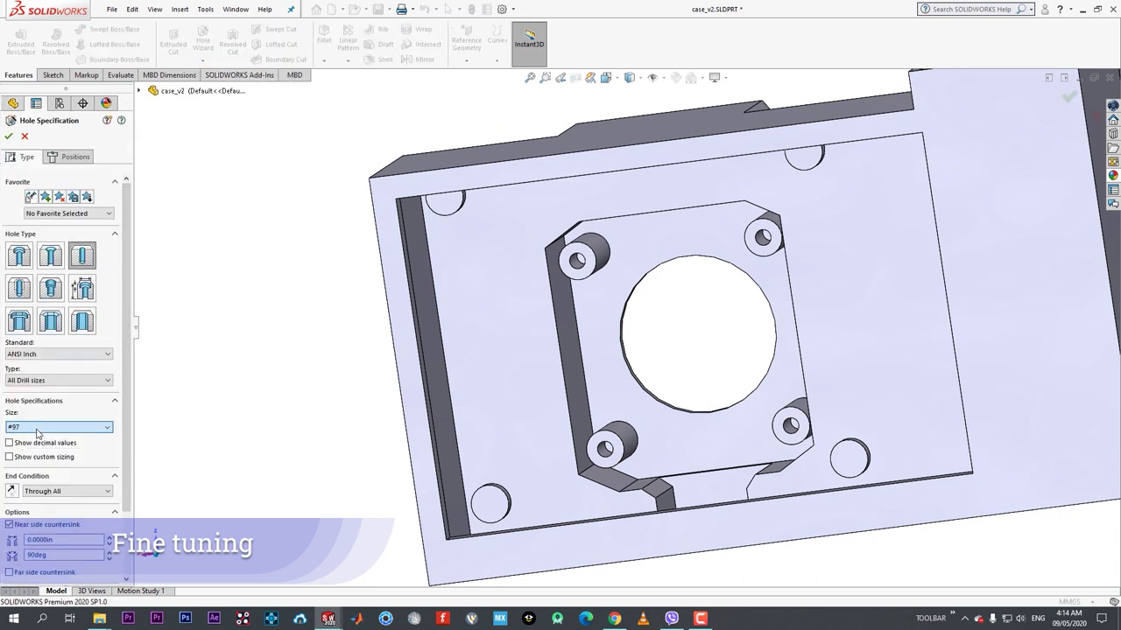
{"action": "left_click", "coordinate": [32, 354]}
{"action": "left_click", "coordinate": [25, 418]}
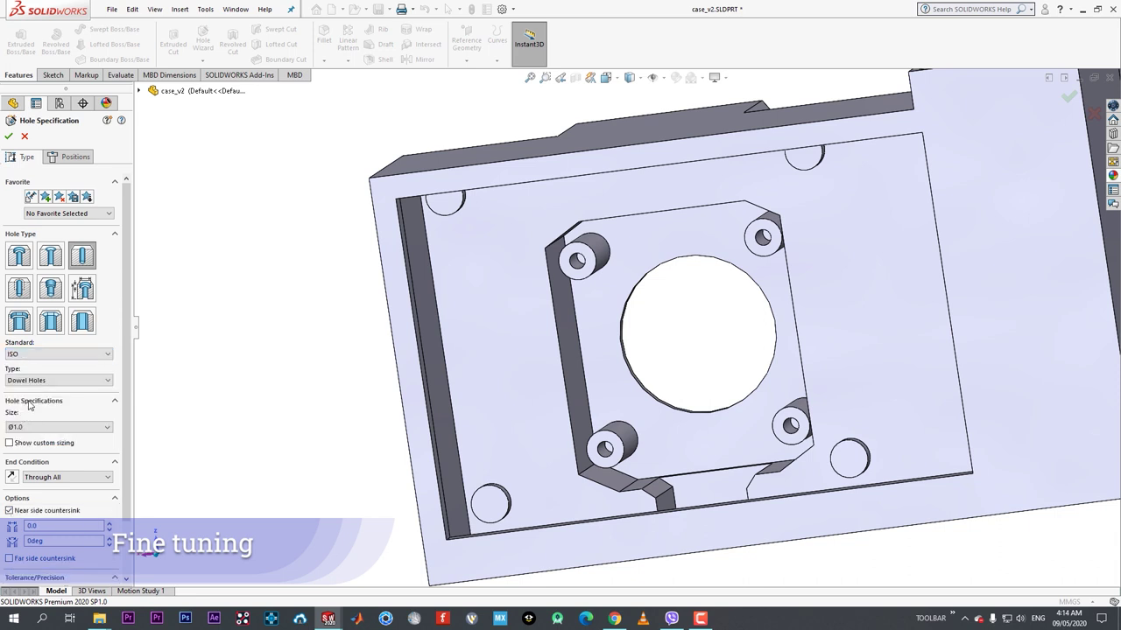
- Specify the hole as a 2.5 mm diameter ISO Dowel Holes type with a Blind end condition
{"action": "left_click", "coordinate": [36, 381]}
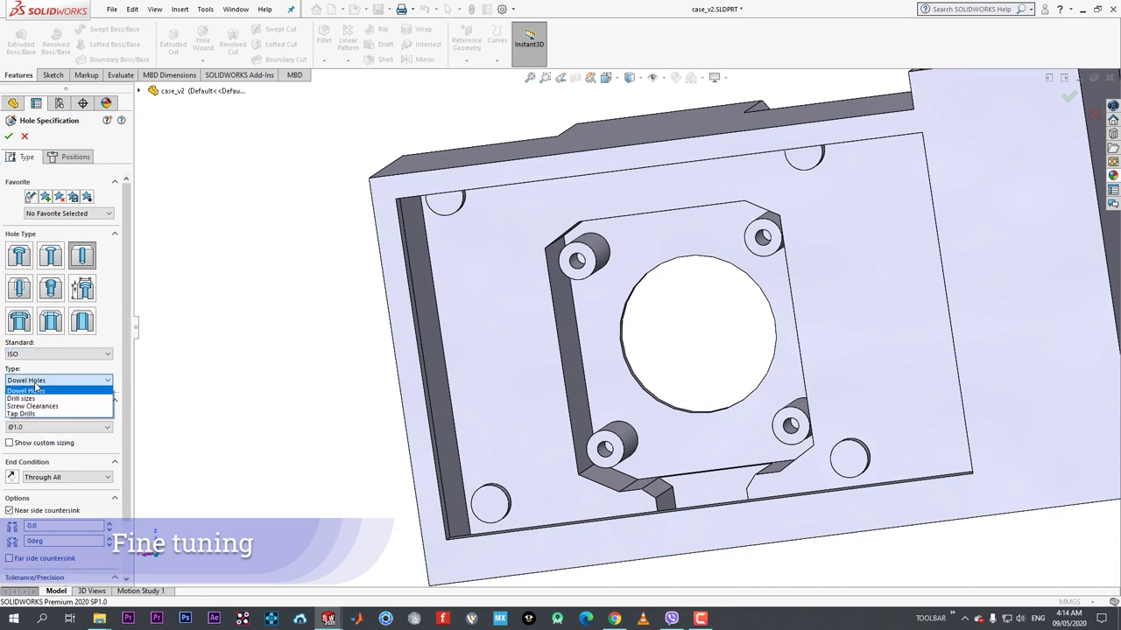
{"action": "left_click", "coordinate": [78, 414]}
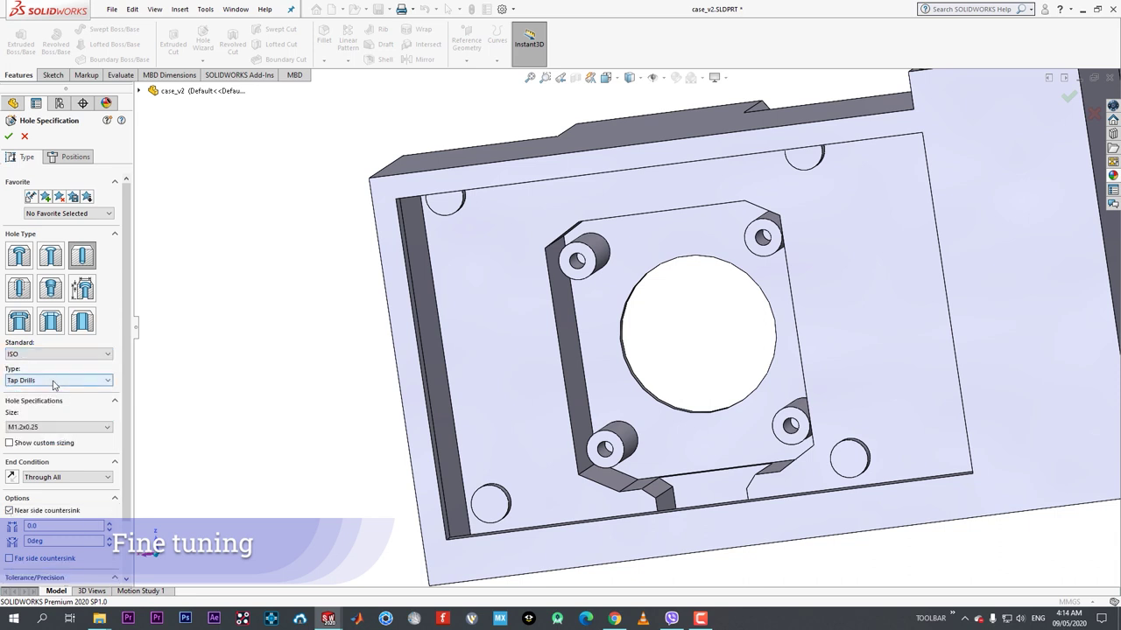
{"action": "left_click", "coordinate": [53, 383]}
{"action": "left_click", "coordinate": [44, 391]}
{"action": "left_click", "coordinate": [45, 426]}
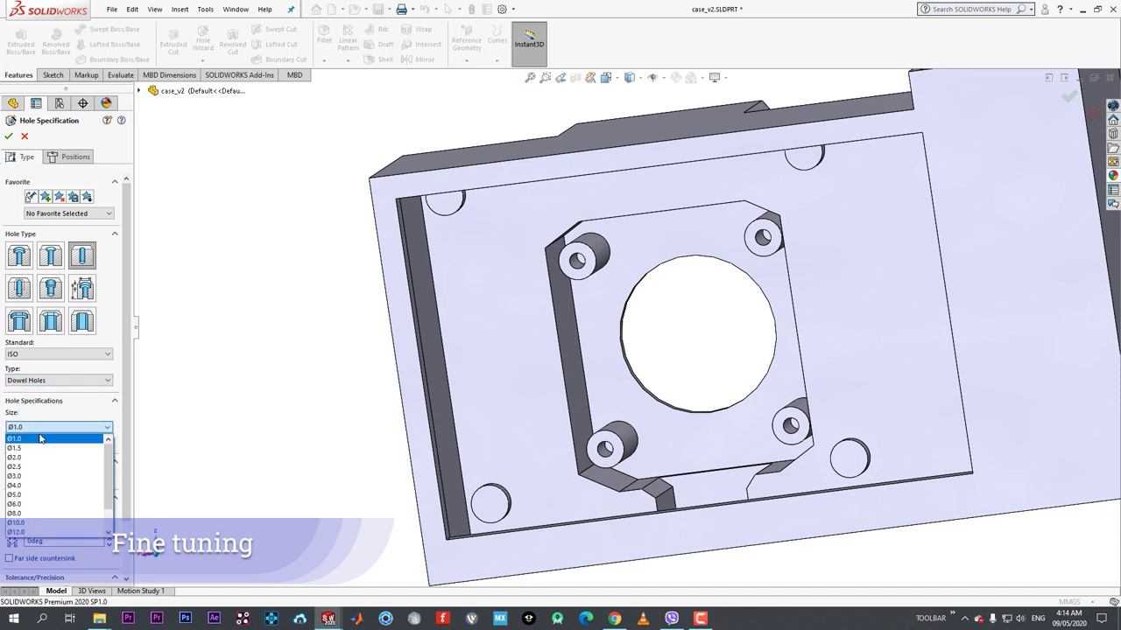
{"action": "left_click", "coordinate": [40, 468]}
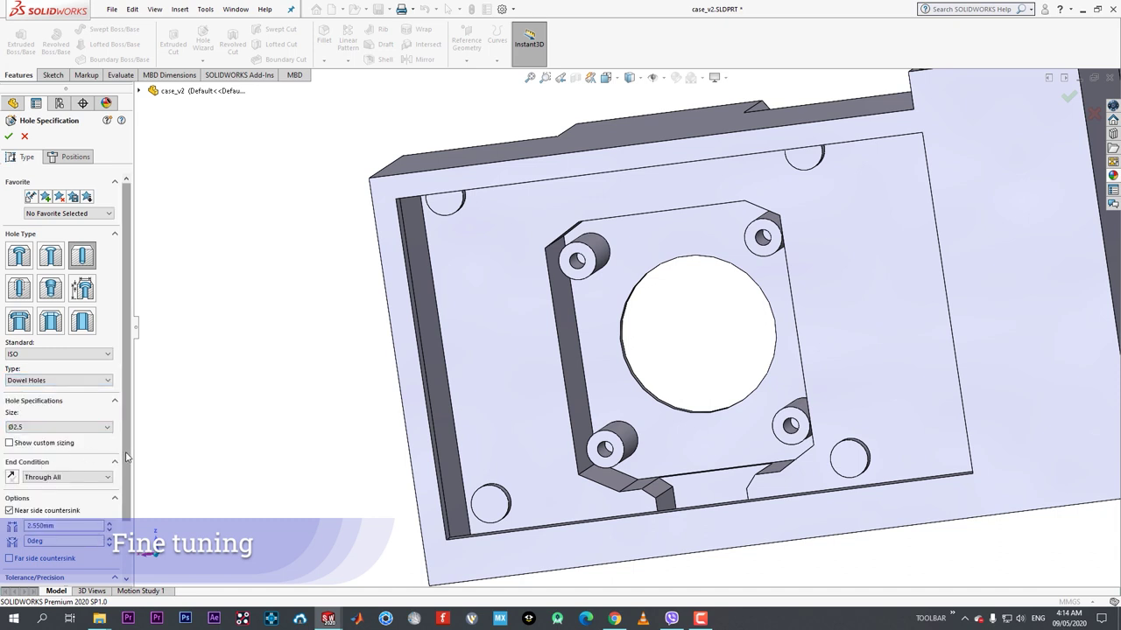
{"action": "left_click", "coordinate": [78, 433]}
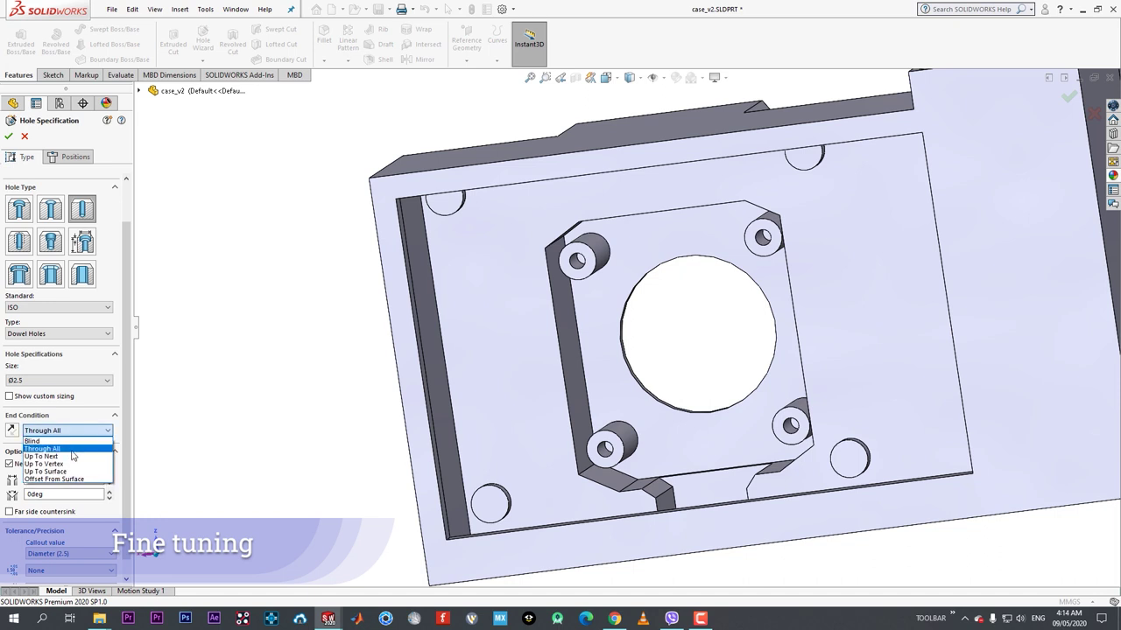
{"action": "left_click", "coordinate": [65, 441]}
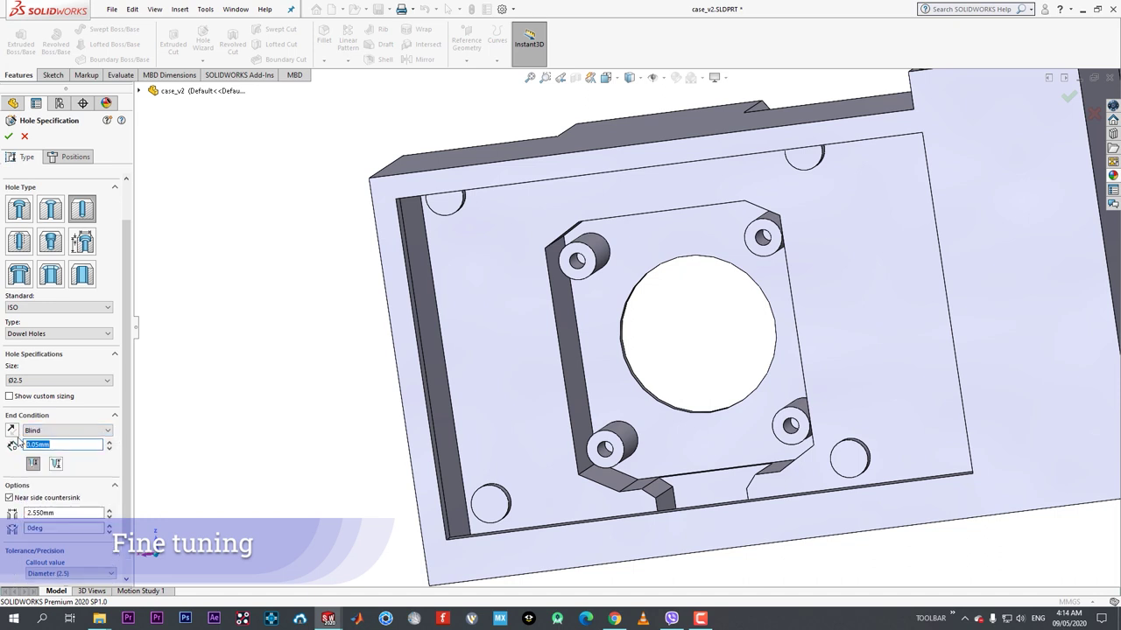
- Place the holes at the centres of the four short round bosses on the case's pocket floor and finish the feature
{"action": "left_click", "coordinate": [73, 162]}
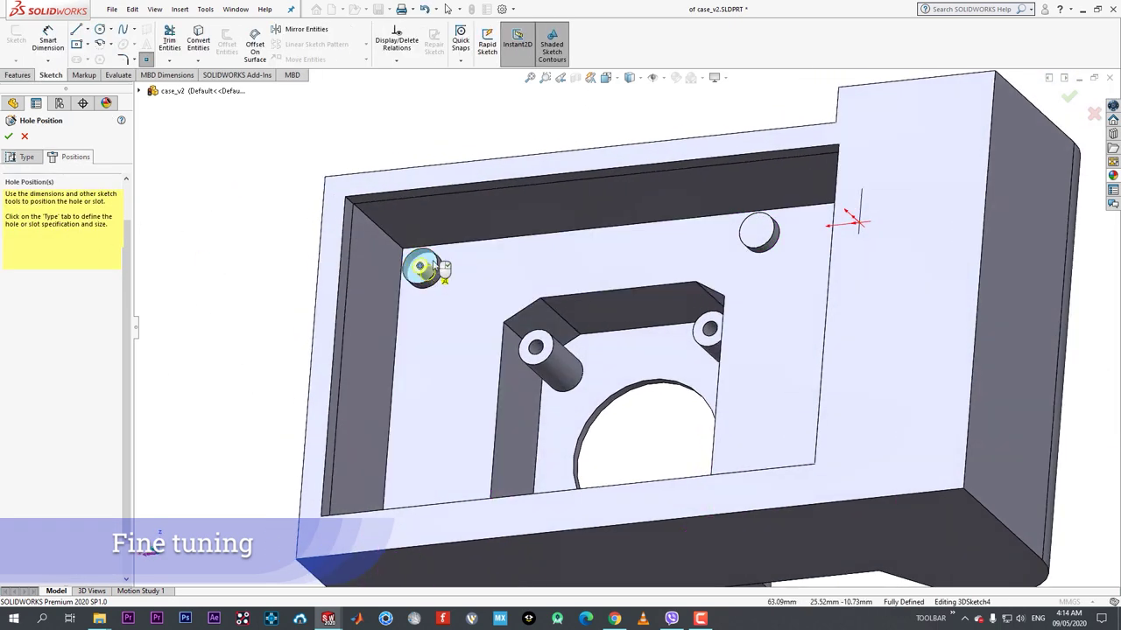
{"action": "left_click", "coordinate": [759, 232]}
{"action": "middle_click_drag", "start_coordinate": [748, 282], "coordinate": [727, 420]}
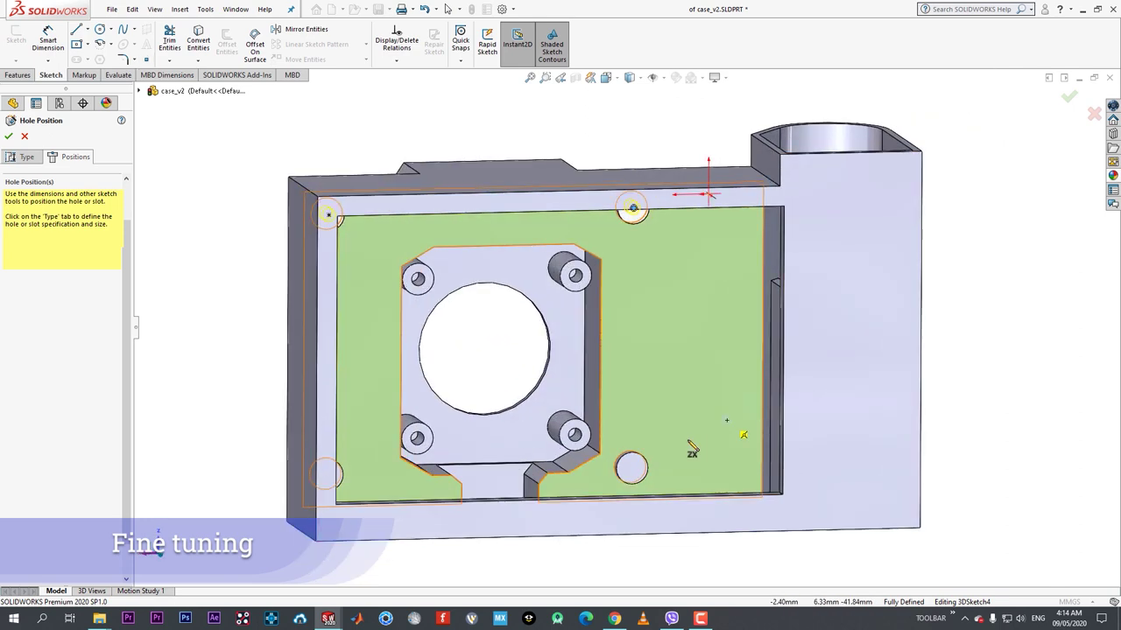
{"action": "middle_click_drag", "start_coordinate": [578, 478], "coordinate": [417, 484]}
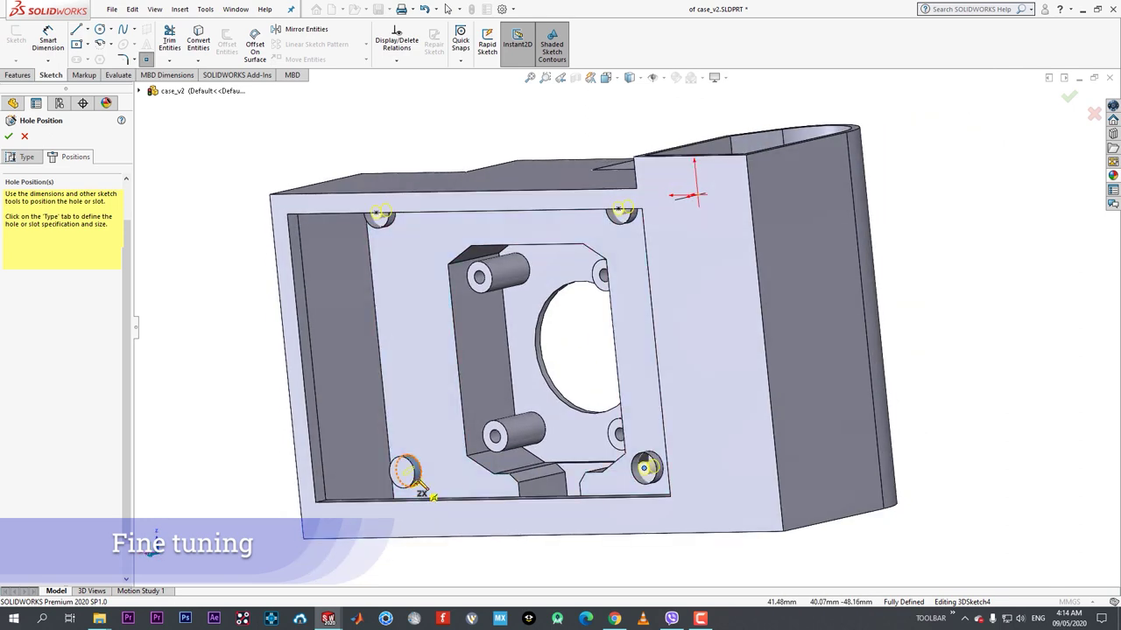
{"action": "right_click", "coordinate": [408, 475]}
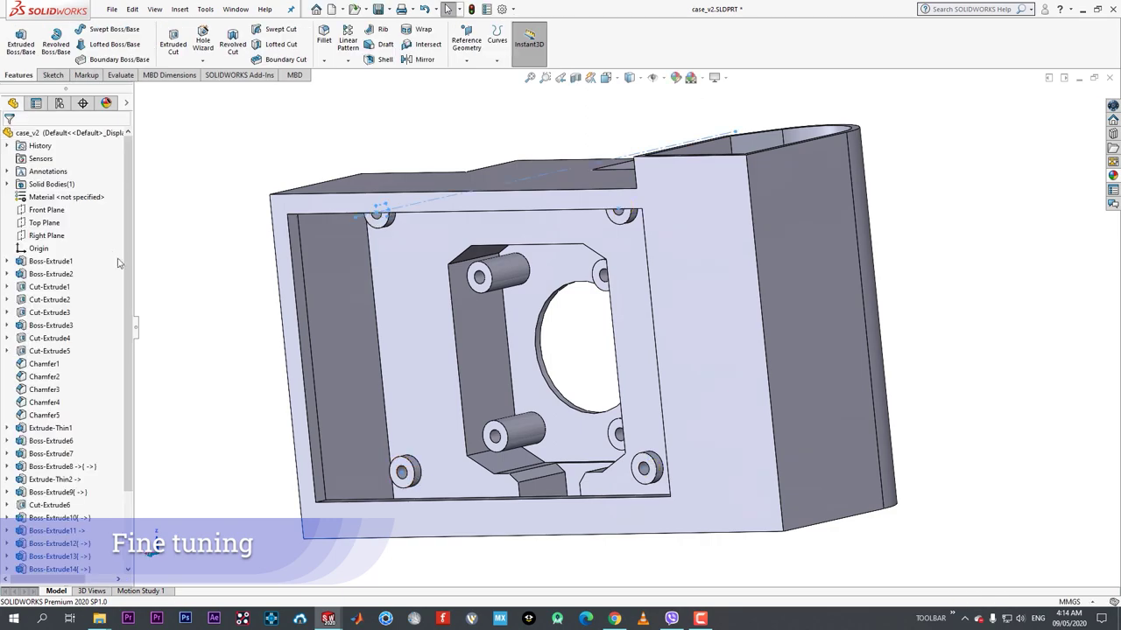
- Fillet the two inner corner edges of the pocket at the end away from the grip with a 2 mm radius
{"action": "middle_click_drag", "start_coordinate": [438, 313], "coordinate": [454, 193]}
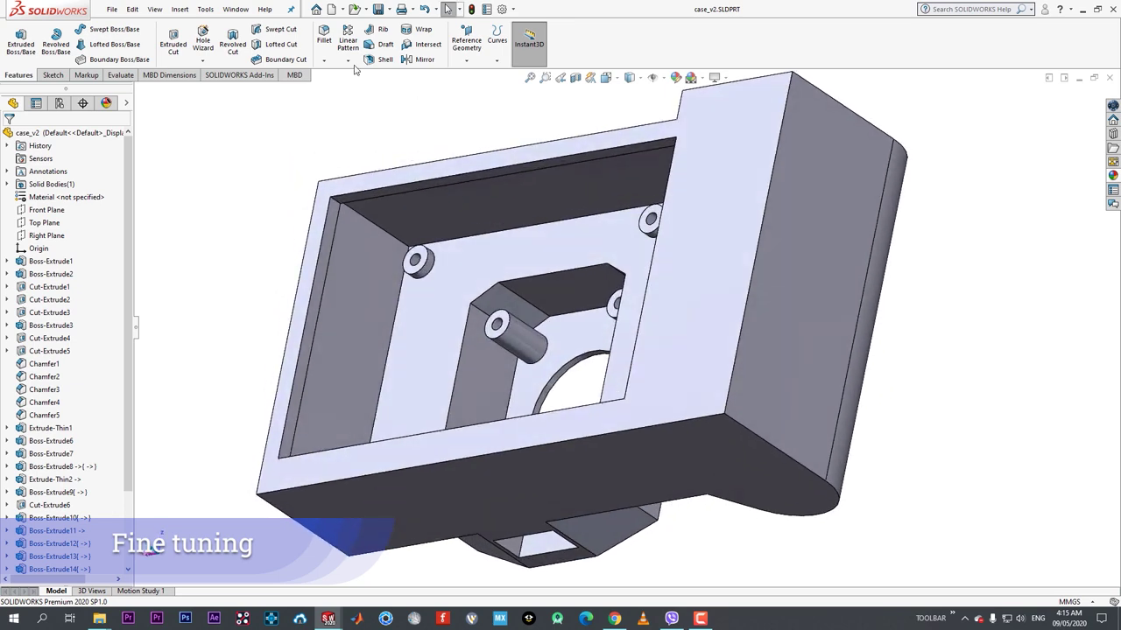
{"action": "middle_click_drag", "start_coordinate": [378, 123], "coordinate": [451, 219]}
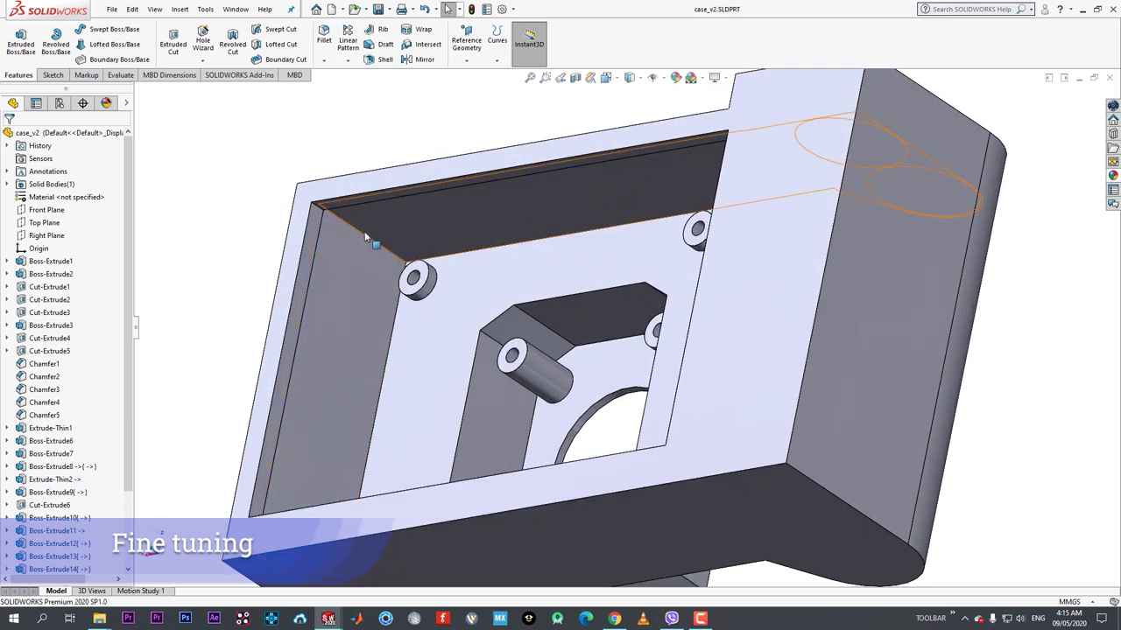
{"action": "scroll", "coordinate": [407, 279], "scroll_direction": "down", "scroll_amount": 3}
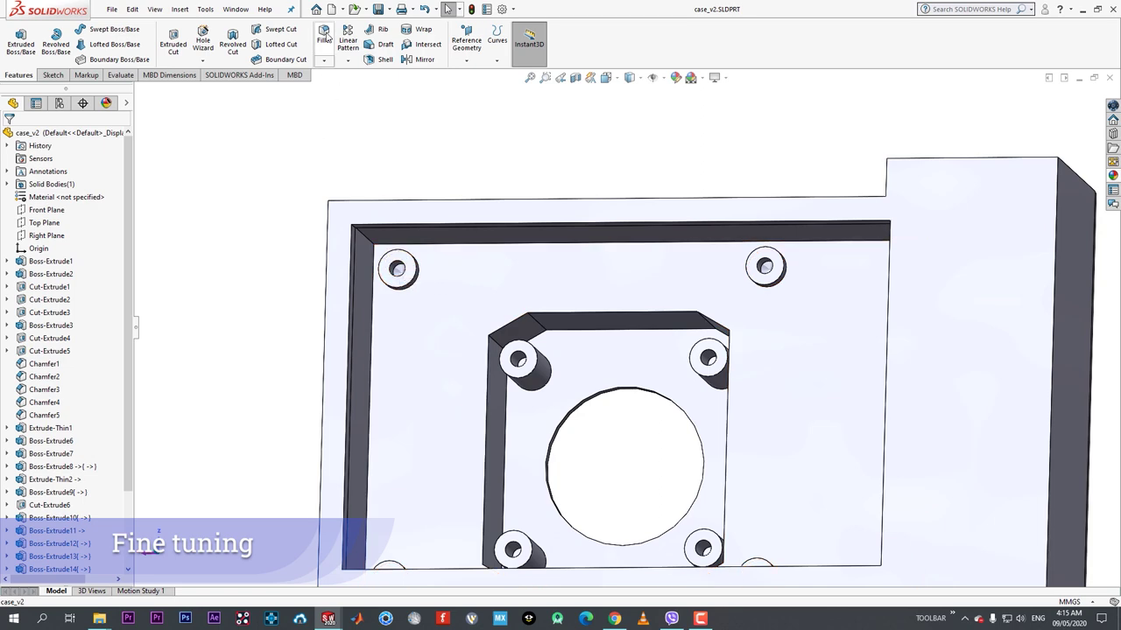
{"action": "key", "text": "f"}
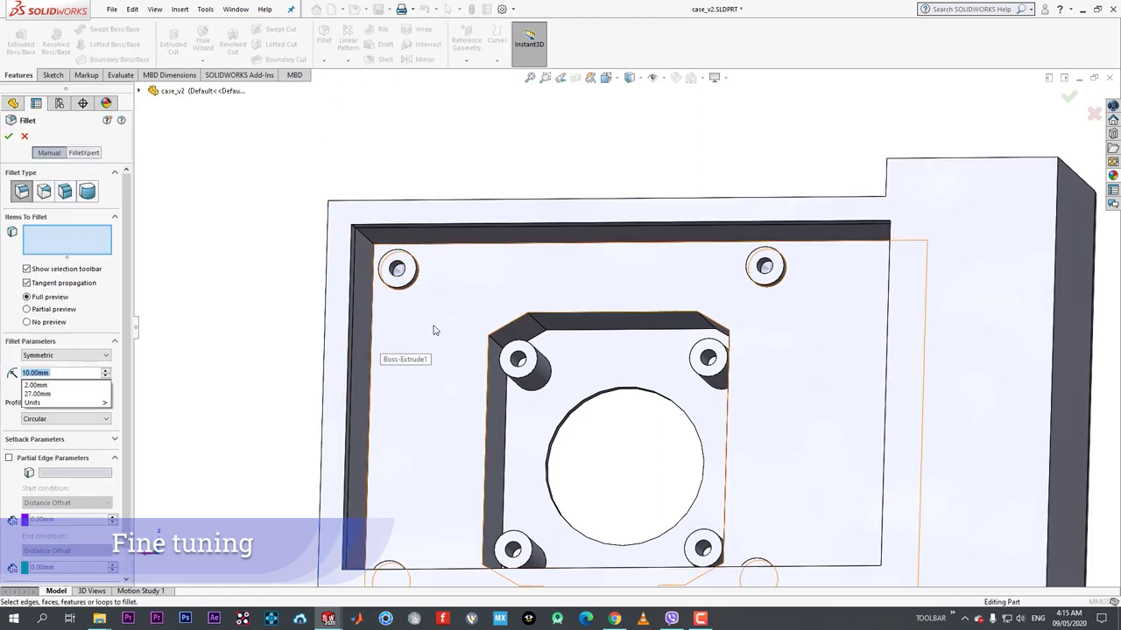
{"action": "middle_click_drag", "start_coordinate": [432, 330], "coordinate": [538, 493]}
{"action": "left_click", "coordinate": [369, 240]}
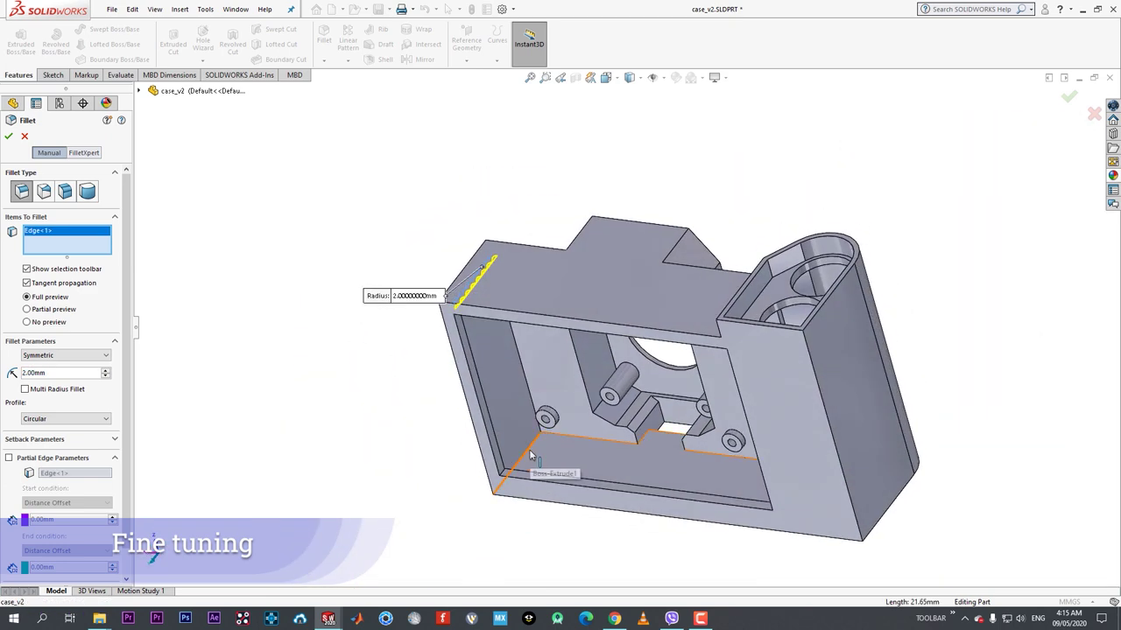
{"action": "left_click", "coordinate": [529, 452]}
{"action": "left_click", "coordinate": [8, 137]}
- Fillet the two outer corner edges of the case at the end opposite the grip with a 3 mm radius
{"action": "middle_click_drag", "start_coordinate": [593, 447], "coordinate": [627, 395]}
{"action": "left_click", "coordinate": [324, 41]}
{"action": "type", "text": "3"}
{"action": "key", "text": "Return"}
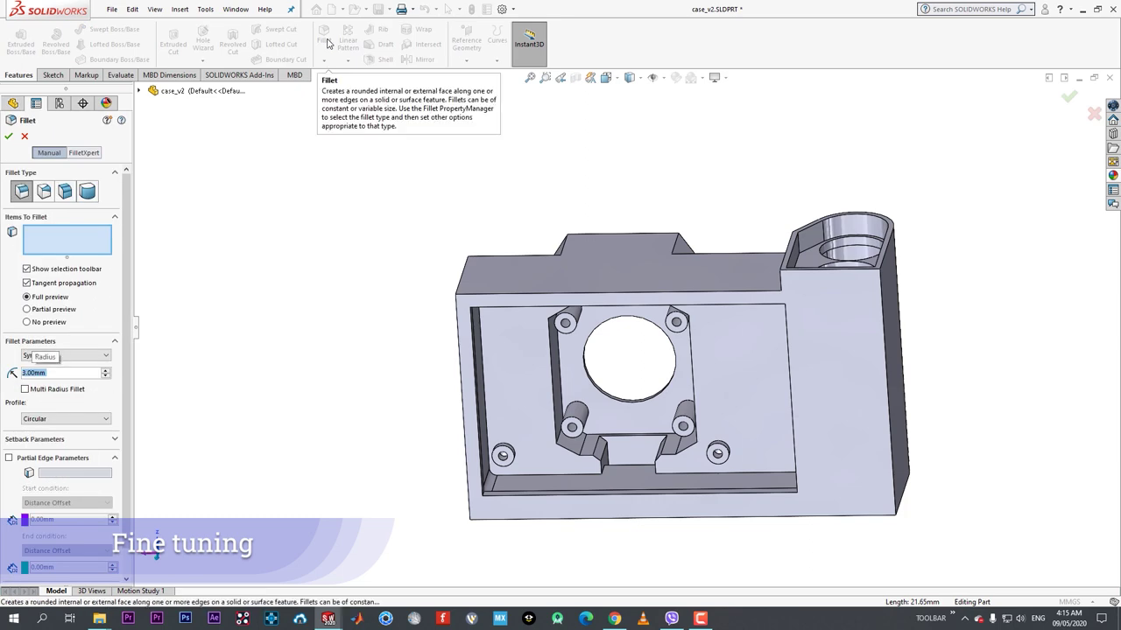
{"action": "left_click", "coordinate": [466, 273]}
{"action": "middle_click_drag", "start_coordinate": [466, 272], "coordinate": [369, 375]}
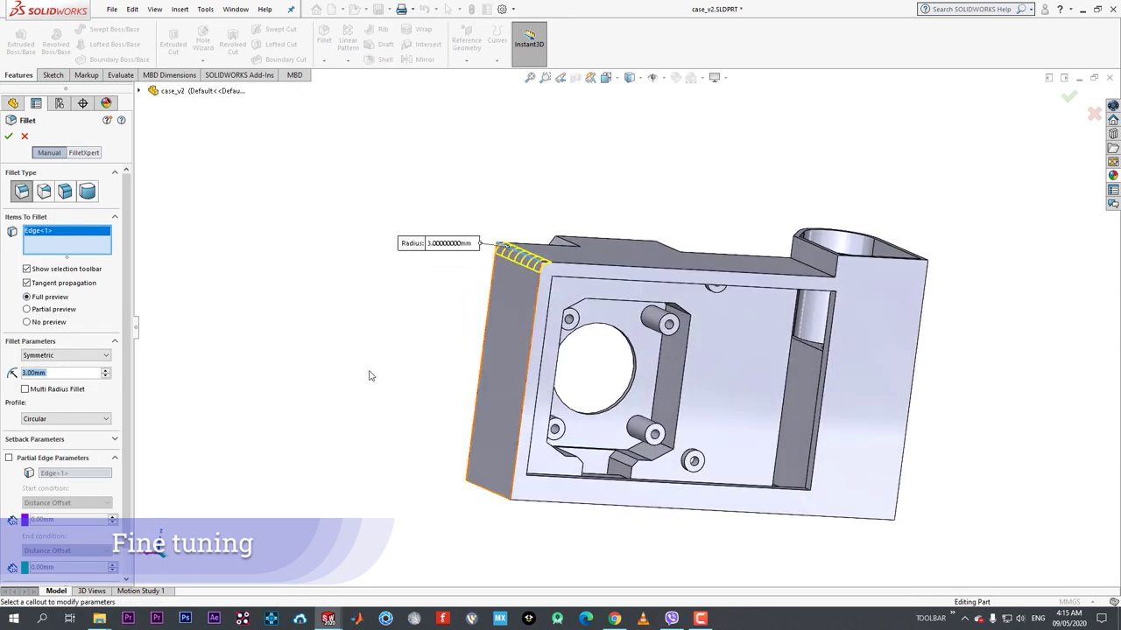
{"action": "left_click", "coordinate": [493, 499]}
{"action": "key", "text": "Return"}
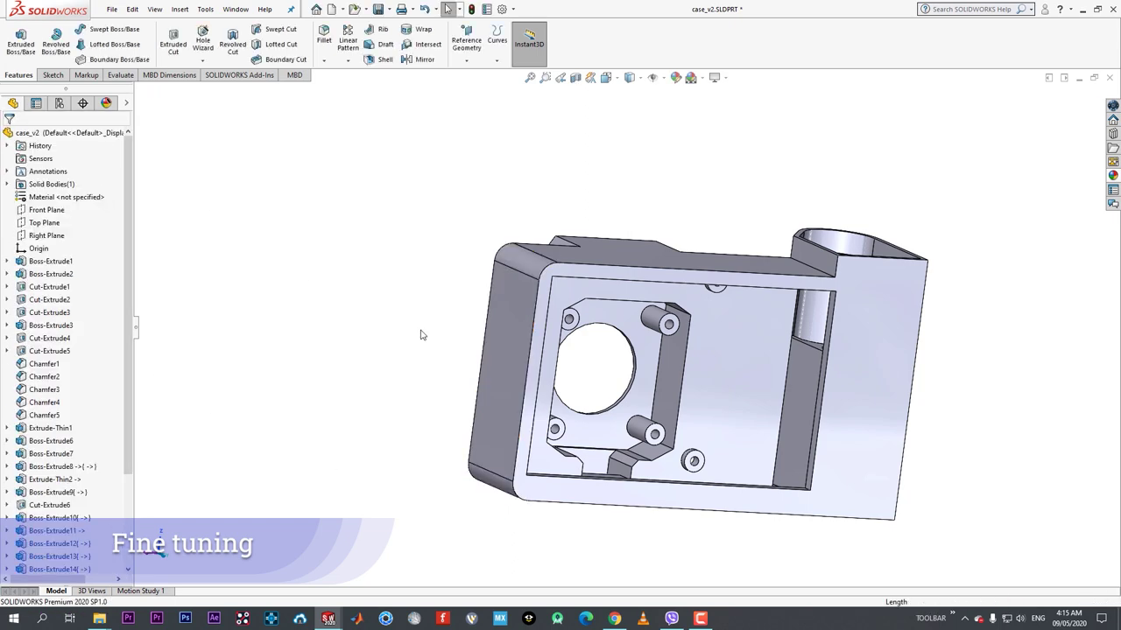
- Set the depth of Boss-Extrude14 inside the grip compartment to 10 mm
{"action": "middle_click_drag", "start_coordinate": [420, 333], "coordinate": [754, 516]}
{"action": "scroll", "coordinate": [880, 368], "scroll_direction": "down", "scroll_amount": 3}
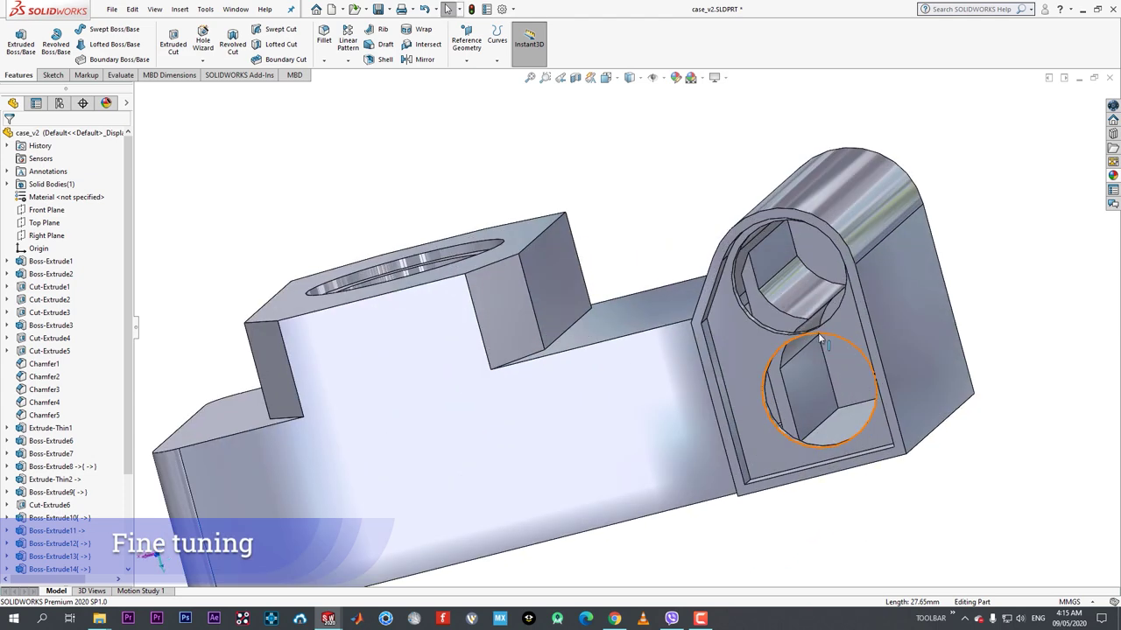
{"action": "left_click", "coordinate": [786, 259]}
{"action": "middle_click_drag", "start_coordinate": [863, 372], "coordinate": [746, 311]}
{"action": "left_click", "coordinate": [758, 282]}
{"action": "left_click", "coordinate": [792, 221]}
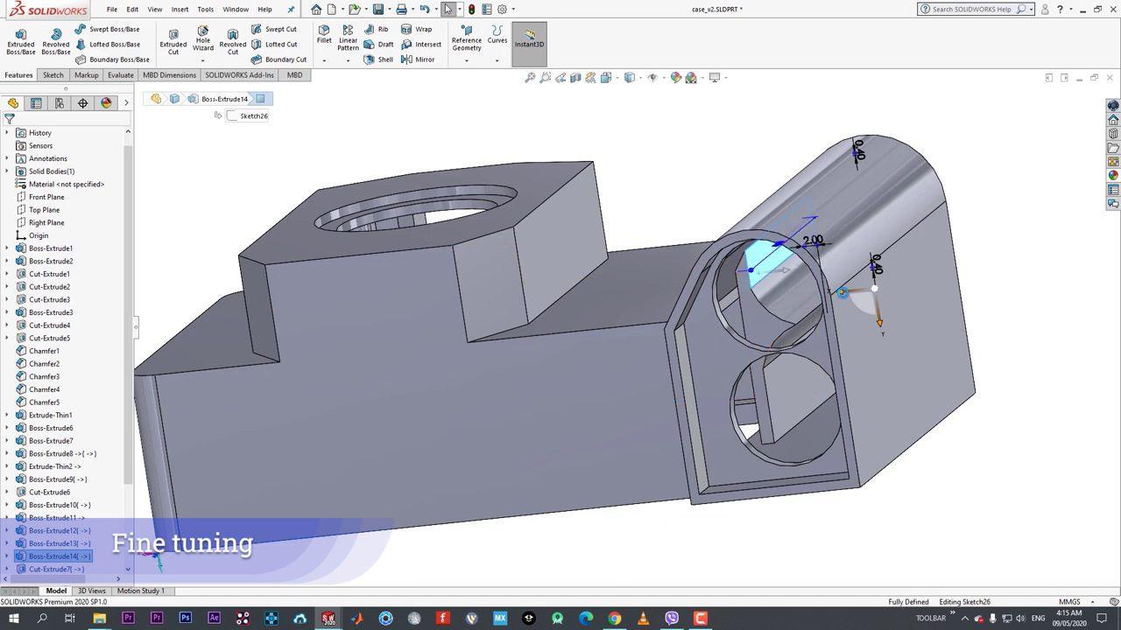
{"action": "type", "text": "10"}
{"action": "key", "text": "Return"}
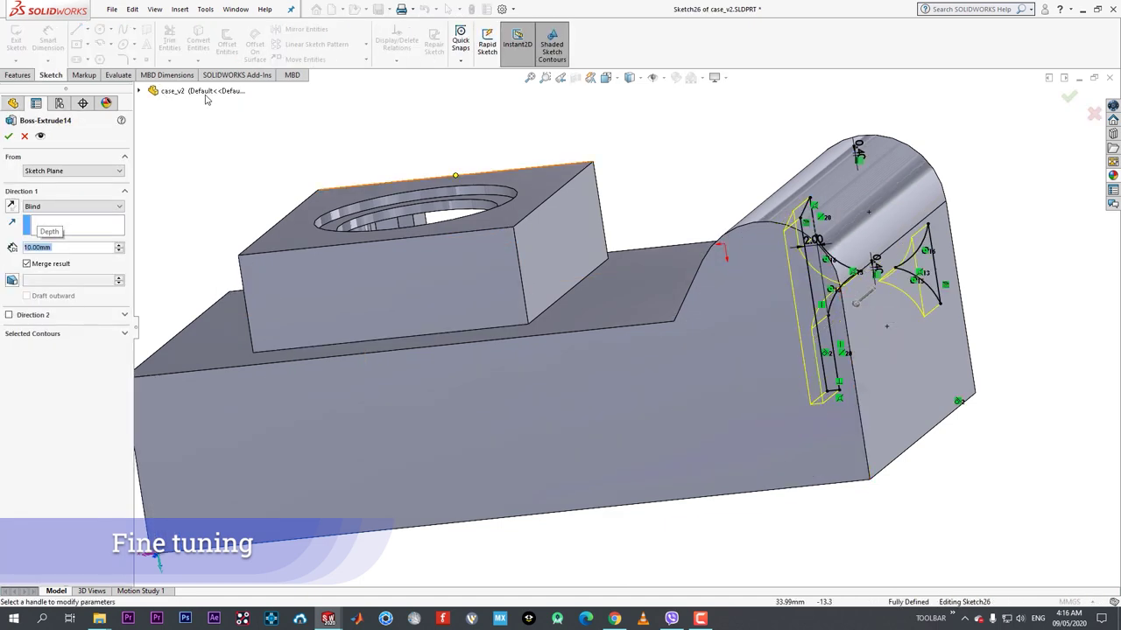
{"action": "left_click", "coordinate": [8, 137]}
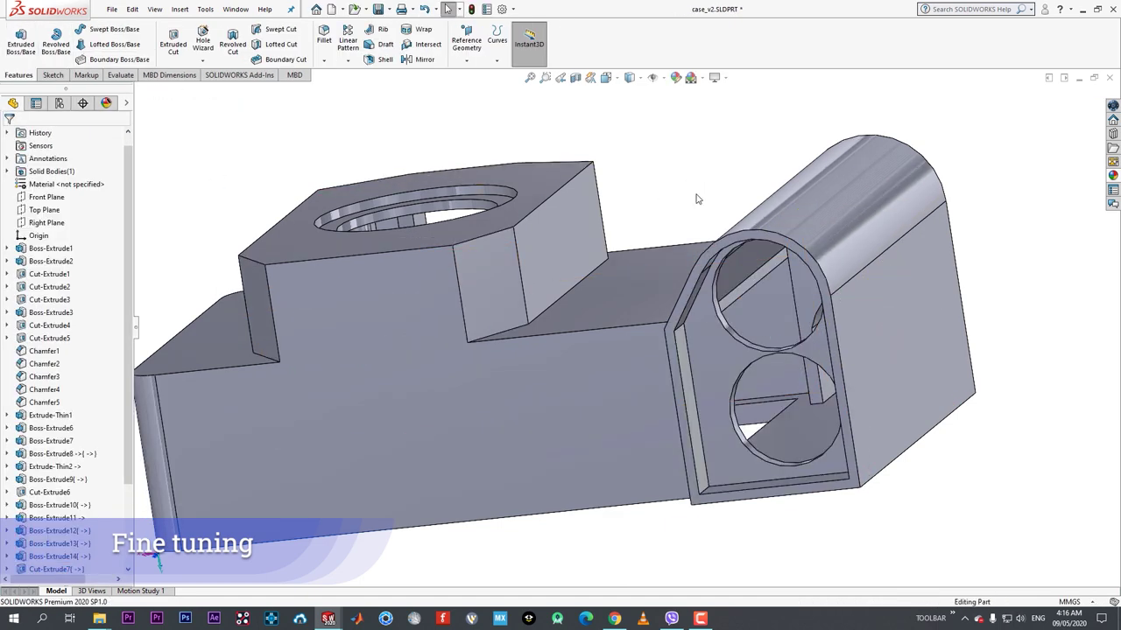
- Inspect the case from several sides, checking the pocket's inner corner fillet and the grip's two round openings
{"action": "middle_click_drag", "start_coordinate": [696, 199], "coordinate": [799, 265]}
{"action": "scroll", "coordinate": [809, 326], "scroll_direction": "up", "scroll_amount": 5}
{"action": "middle_click_drag", "start_coordinate": [652, 414], "coordinate": [682, 491]}
{"action": "middle_click_drag", "start_coordinate": [472, 294], "coordinate": [455, 385]}
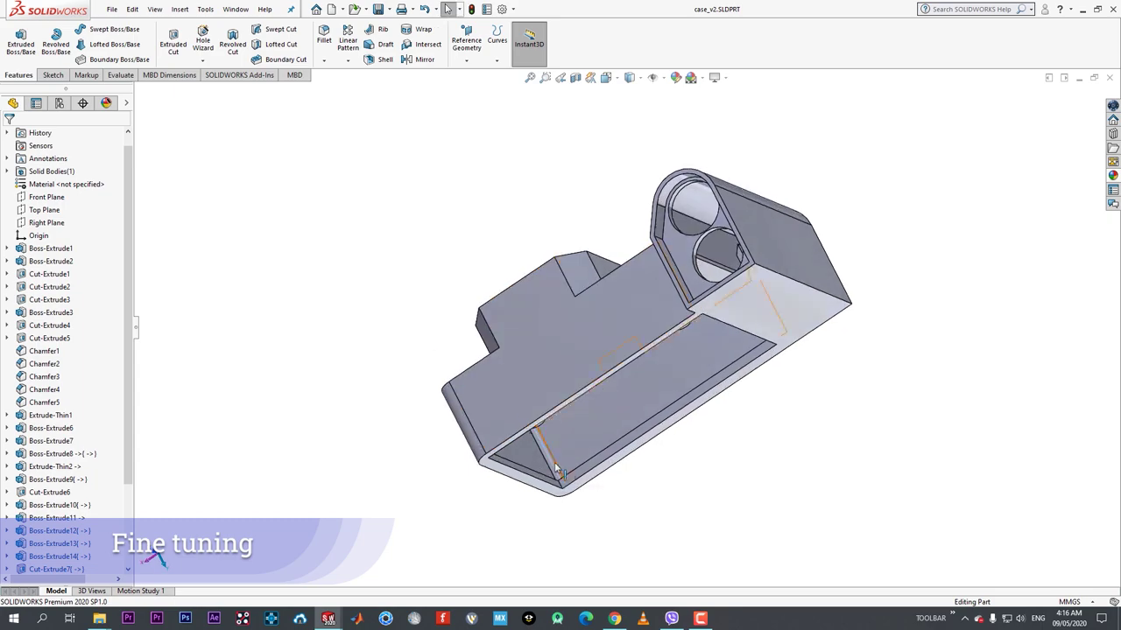
{"action": "left_click", "coordinate": [547, 451]}
{"action": "left_click", "coordinate": [583, 408]}
{"action": "middle_click_drag", "start_coordinate": [745, 303], "coordinate": [779, 394]}
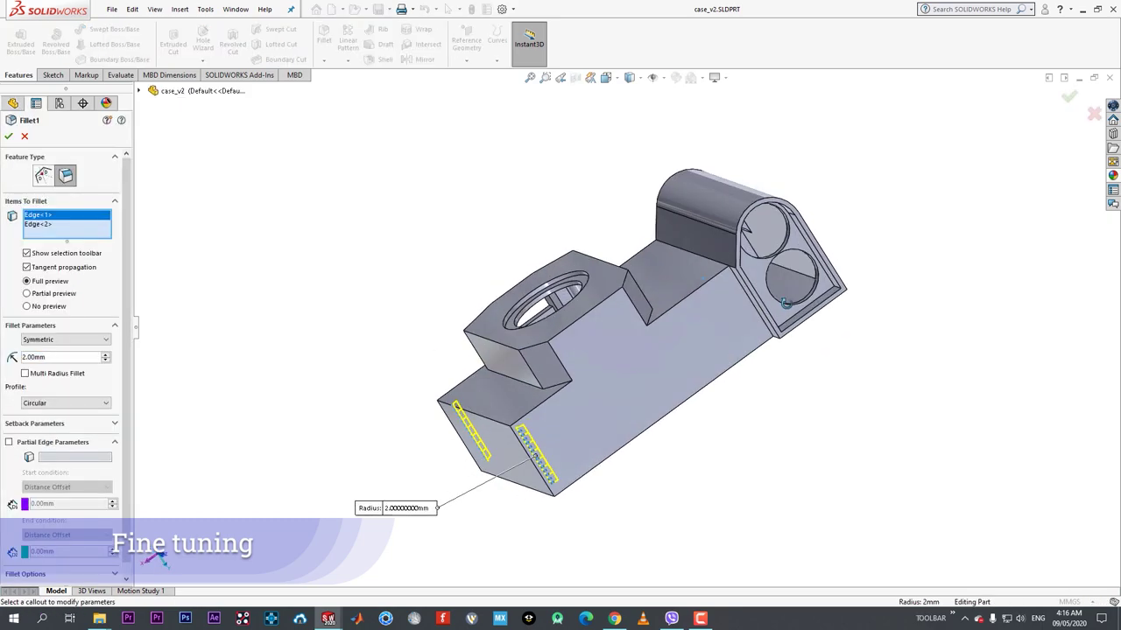
{"action": "scroll", "coordinate": [783, 249], "scroll_direction": "down", "scroll_amount": 3}
{"action": "left_click", "coordinate": [785, 252]}
{"action": "middle_click_drag", "start_coordinate": [786, 252], "coordinate": [577, 204]}
{"action": "scroll", "coordinate": [716, 506], "scroll_direction": "up", "scroll_amount": 3}
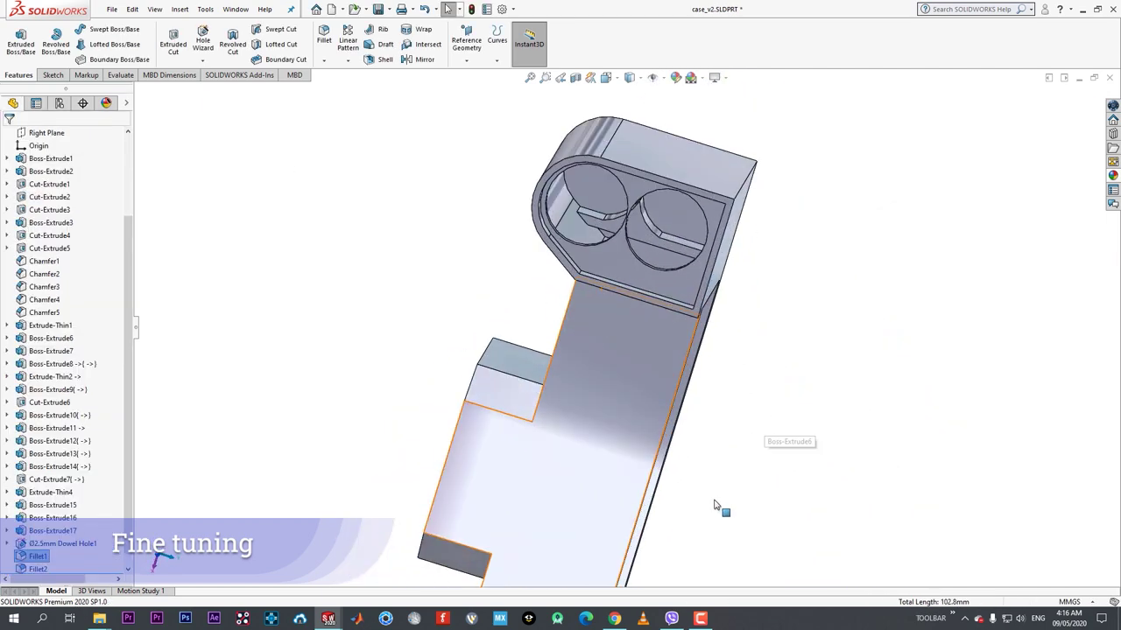
- Fillet the grip's outer back edge and the edge where the grip meets the case front with a 5 mm radius
{"action": "middle_click_drag", "start_coordinate": [715, 506], "coordinate": [432, 255]}
{"action": "key", "text": "ctrl+f"}
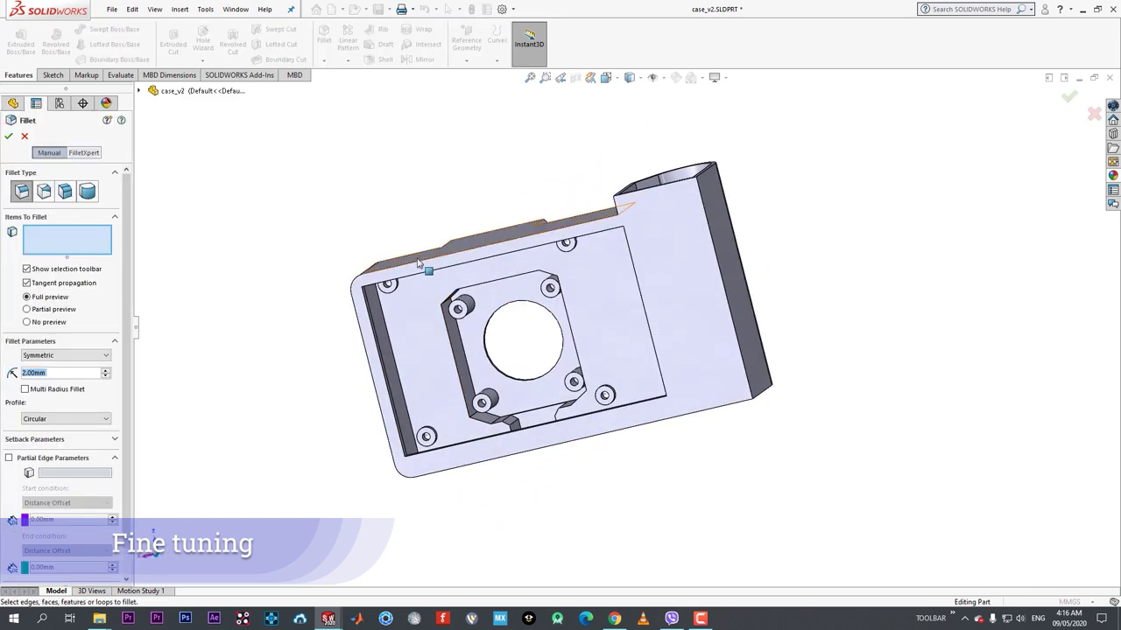
{"action": "left_click", "coordinate": [740, 359]}
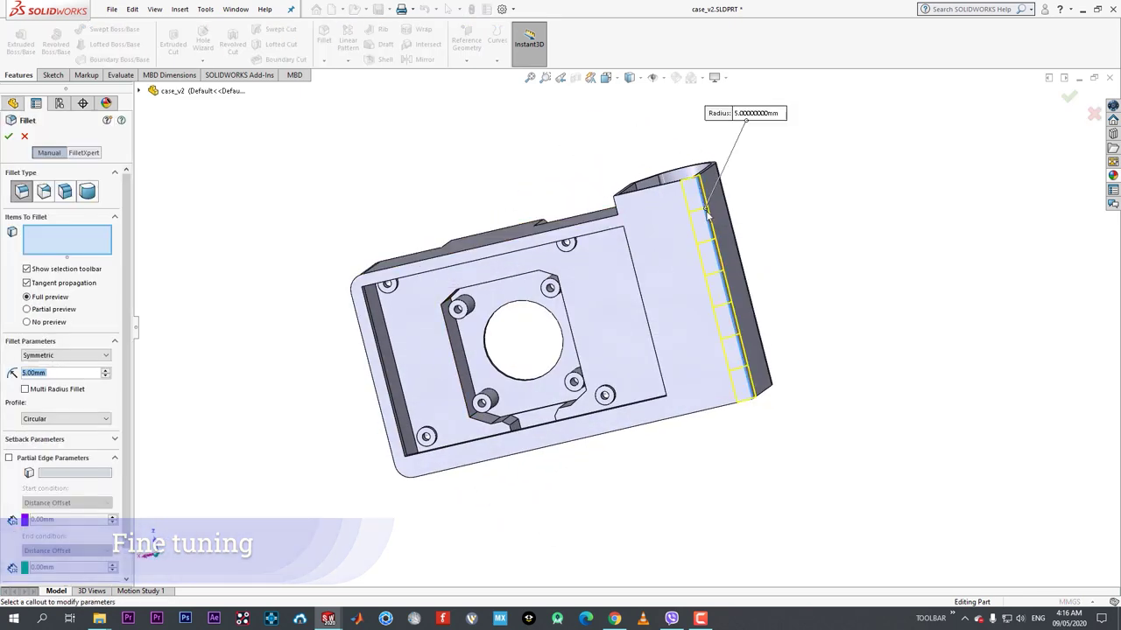
{"action": "middle_click_drag", "start_coordinate": [741, 359], "coordinate": [813, 499]}
{"action": "left_click", "coordinate": [652, 287]}
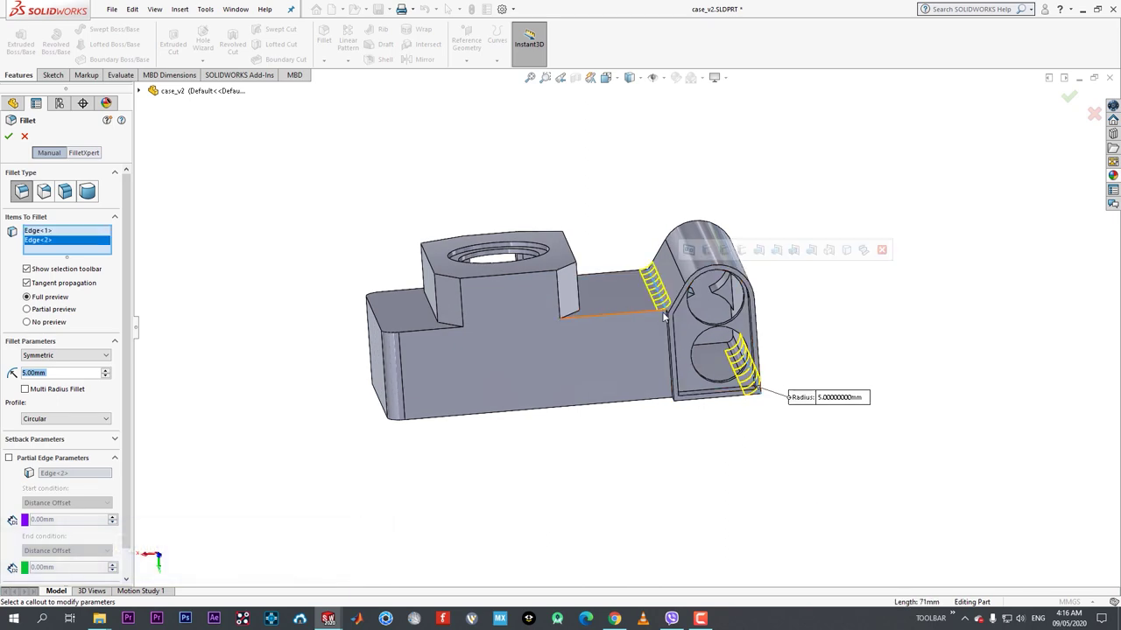
{"action": "middle_click_drag", "start_coordinate": [653, 288], "coordinate": [147, 196]}
{"action": "middle_click_drag", "start_coordinate": [376, 275], "coordinate": [550, 336]}
{"action": "middle_click_drag", "start_coordinate": [475, 382], "coordinate": [440, 478]}
{"action": "scroll", "coordinate": [464, 490], "scroll_direction": "down", "scroll_amount": 2}
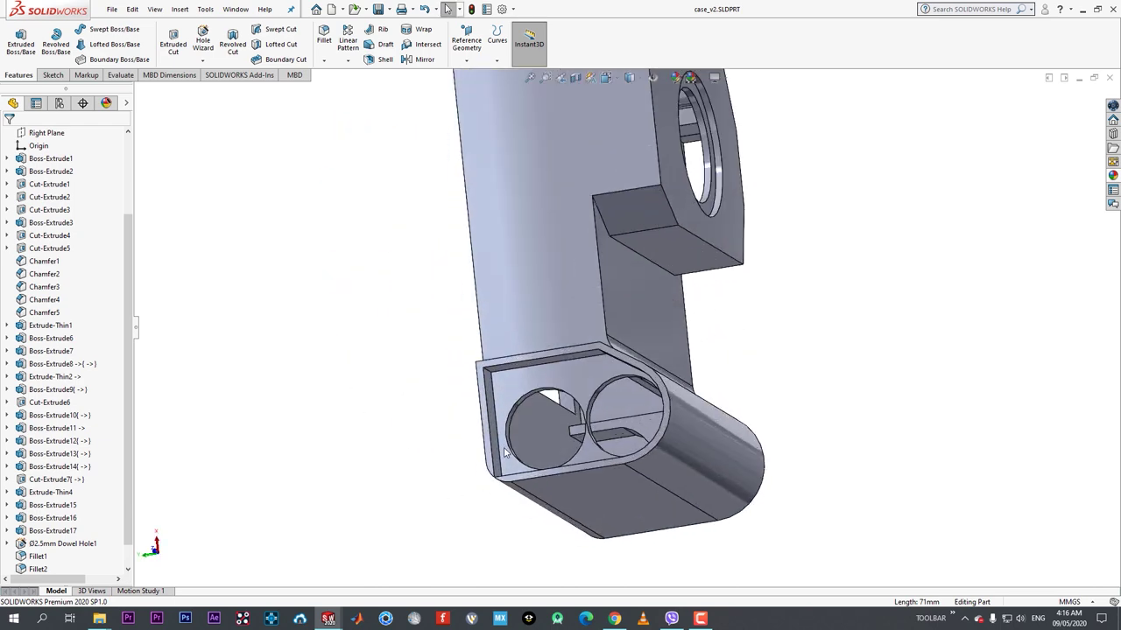
- Check the wall thickness of the thin extruded rim around the grip's two round openings
{"action": "middle_click_drag", "start_coordinate": [505, 451], "coordinate": [507, 512]}
{"action": "scroll", "coordinate": [503, 432], "scroll_direction": "down", "scroll_amount": 2}
{"action": "key", "text": "Return"}
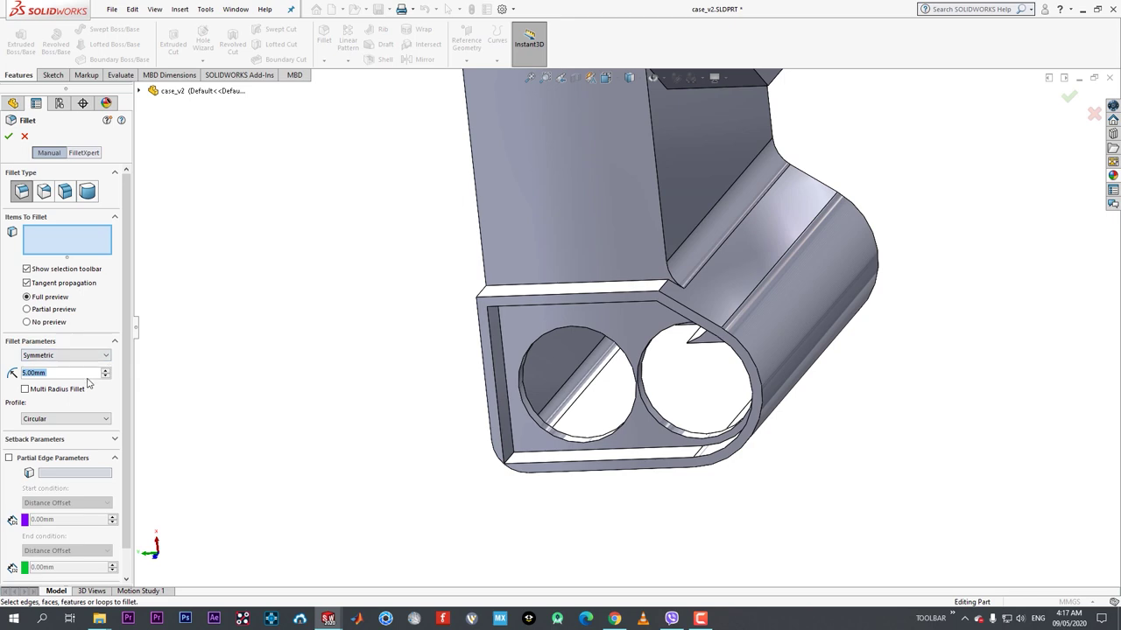
{"action": "key", "text": "Escape"}
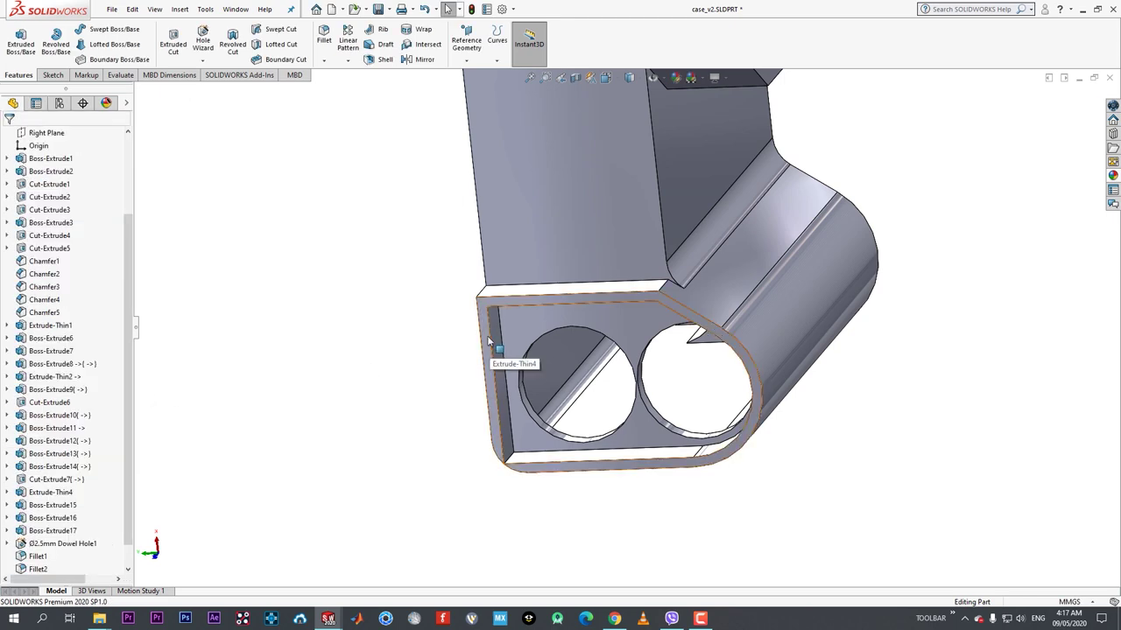
{"action": "left_click", "coordinate": [490, 337]}
{"action": "left_click", "coordinate": [533, 286]}
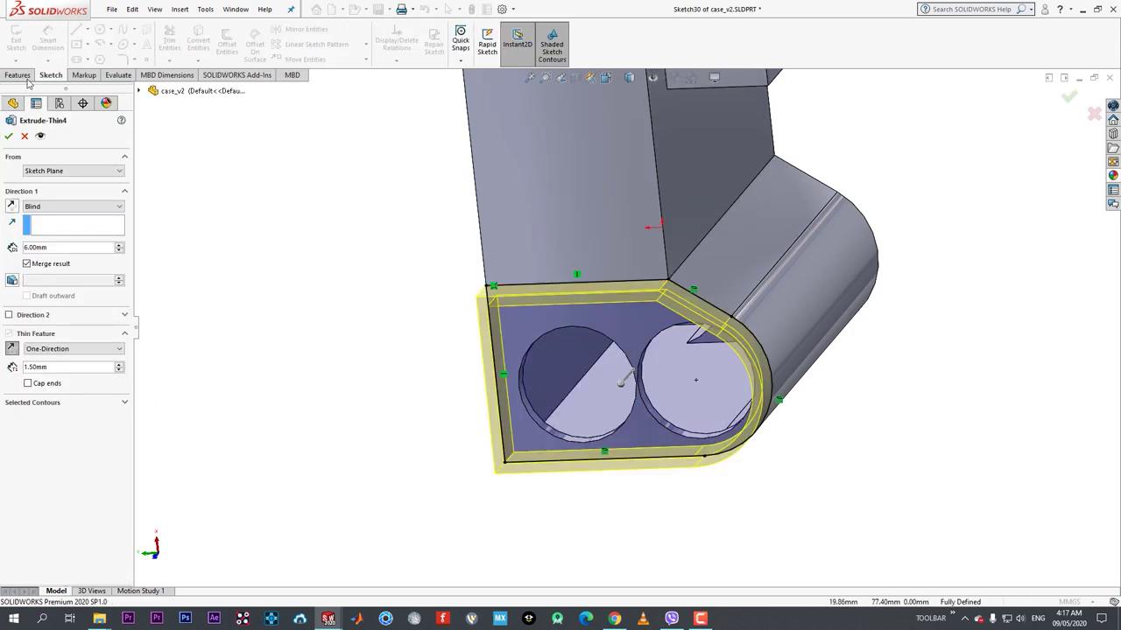
{"action": "left_click", "coordinate": [25, 138]}
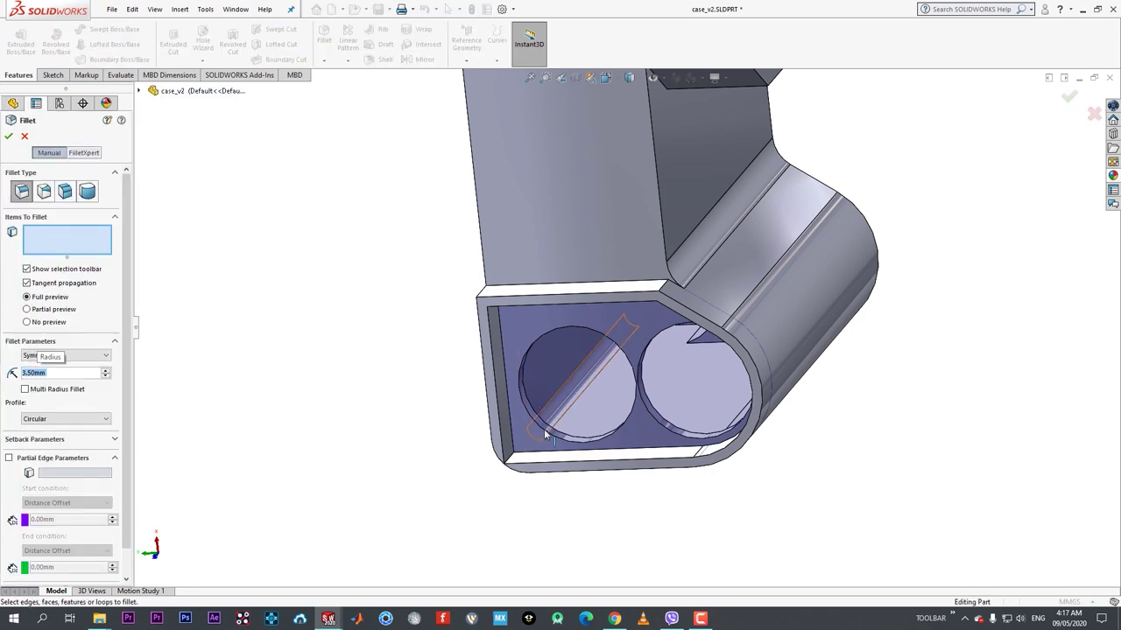
- Fillet the thin rim's inner corner edge, inside the rounded outer corner of the grip, with a 3.5 mm radius
{"action": "left_click", "coordinate": [511, 460]}
{"action": "middle_click_drag", "start_coordinate": [511, 460], "coordinate": [533, 350]}
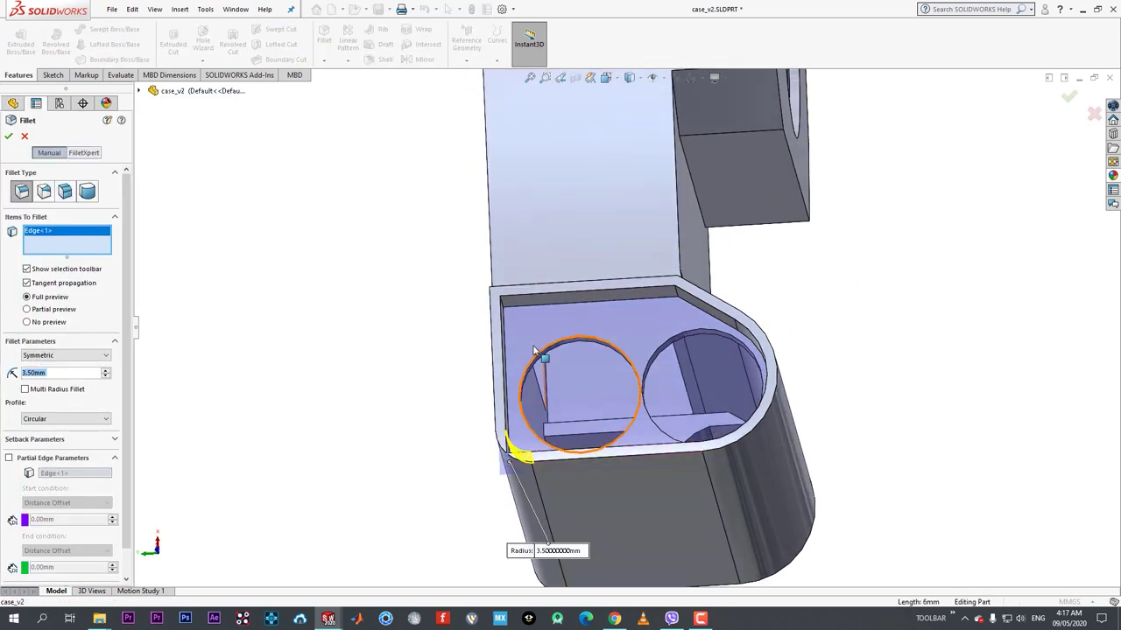
{"action": "middle_click_drag", "start_coordinate": [503, 305], "coordinate": [491, 341]}
{"action": "left_click", "coordinate": [8, 135]}
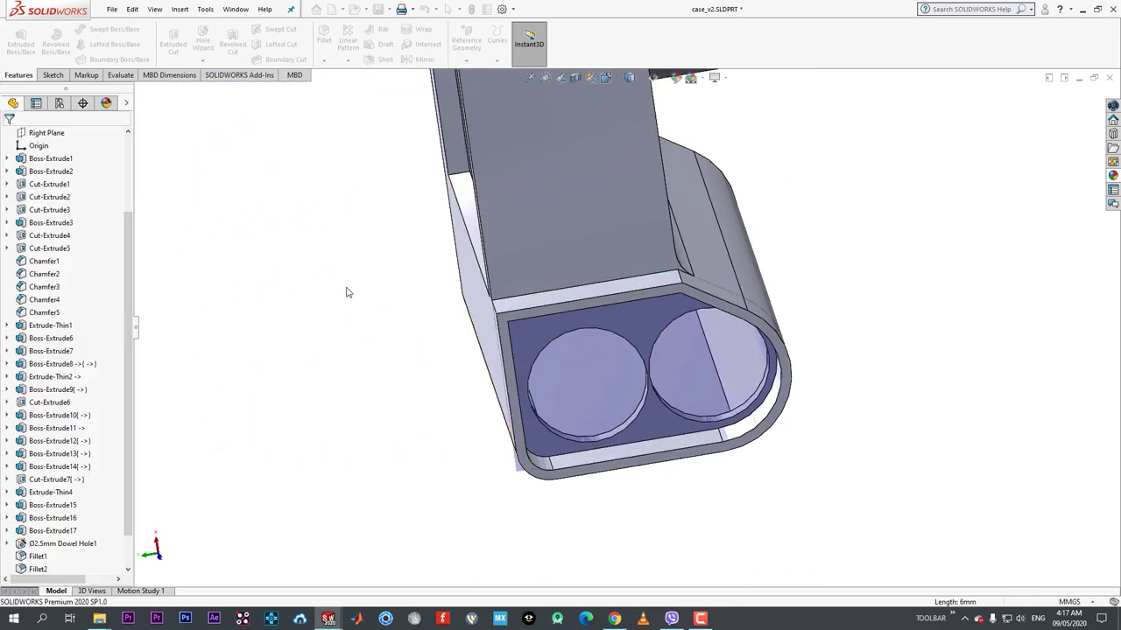
- Set the radius of the fillet on the grip's back edge and its junction with the case front to 3 mm
{"action": "middle_click_drag", "start_coordinate": [346, 293], "coordinate": [331, 200]}
{"action": "middle_click_drag", "start_coordinate": [538, 304], "coordinate": [551, 450]}
{"action": "scroll", "coordinate": [501, 217], "scroll_direction": "down", "scroll_amount": 3}
{"action": "scroll", "coordinate": [499, 228], "scroll_direction": "down", "scroll_amount": 4}
{"action": "left_click", "coordinate": [510, 254]}
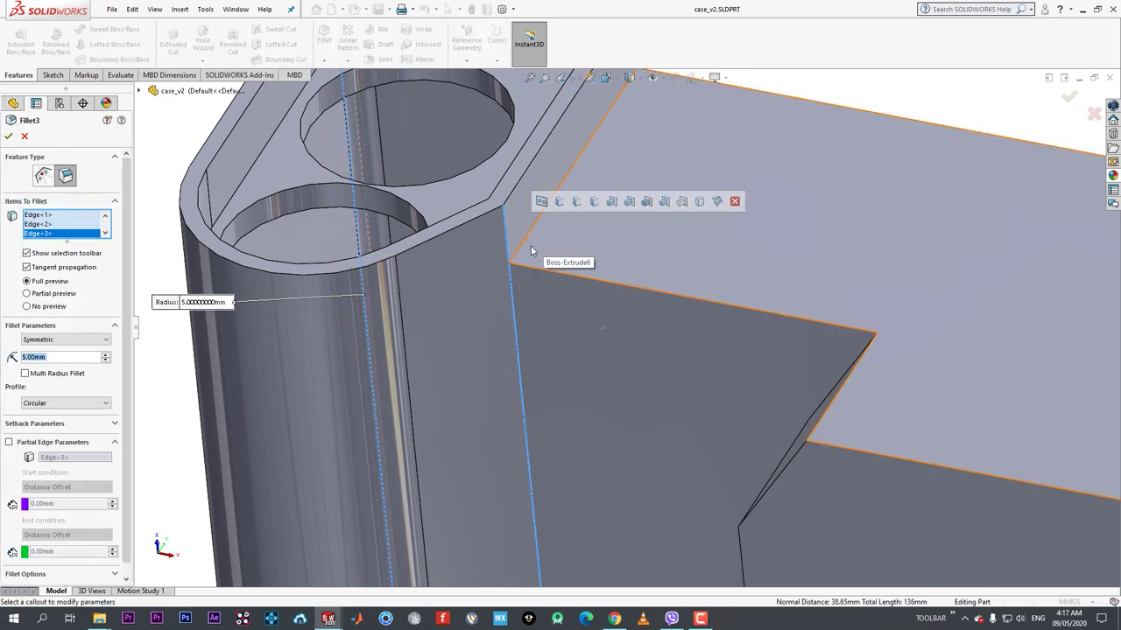
{"action": "type", "text": "3"}
{"action": "key", "text": "Return"}
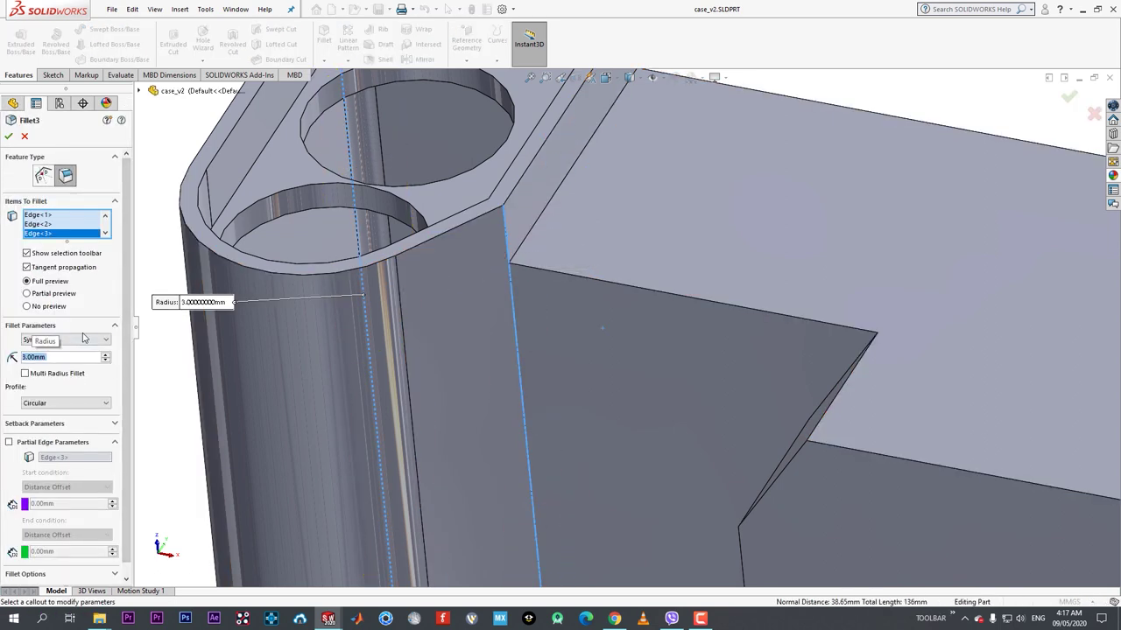
{"action": "left_click", "coordinate": [9, 136]}
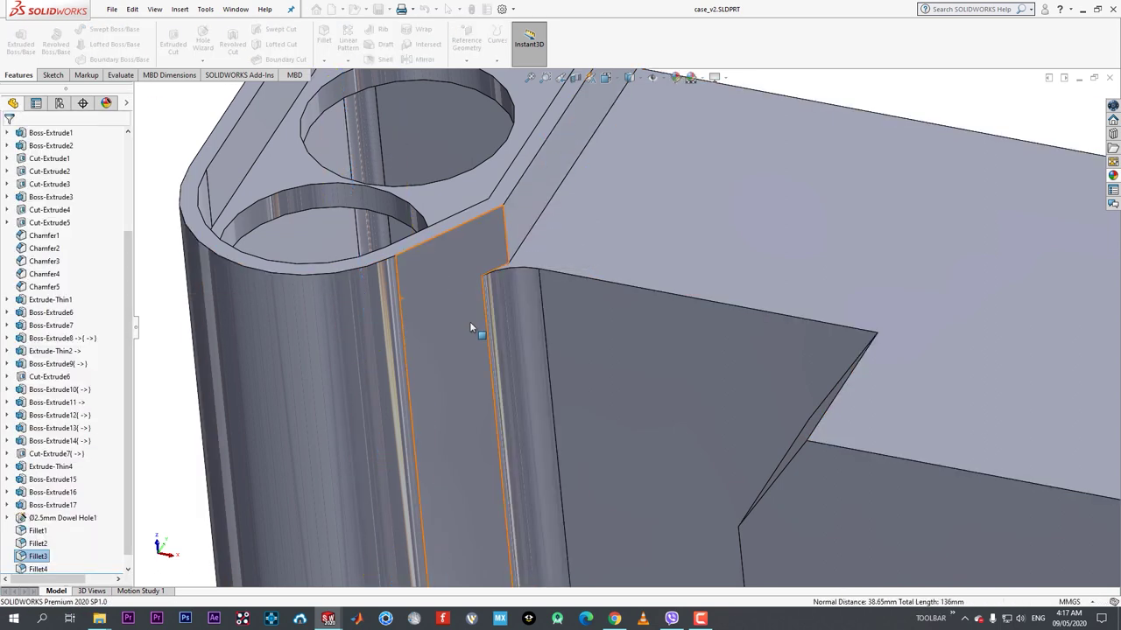
- Try to fillet the thin rim's lower edge and short vertical corner edge, where the rim rises from the case, with a 3 mm radius
{"action": "scroll", "coordinate": [469, 321], "scroll_direction": "up", "scroll_amount": 6}
{"action": "scroll", "coordinate": [657, 325], "scroll_direction": "down", "scroll_amount": 4}
{"action": "middle_click_drag", "start_coordinate": [627, 329], "coordinate": [473, 256]}
{"action": "left_click", "coordinate": [324, 36]}
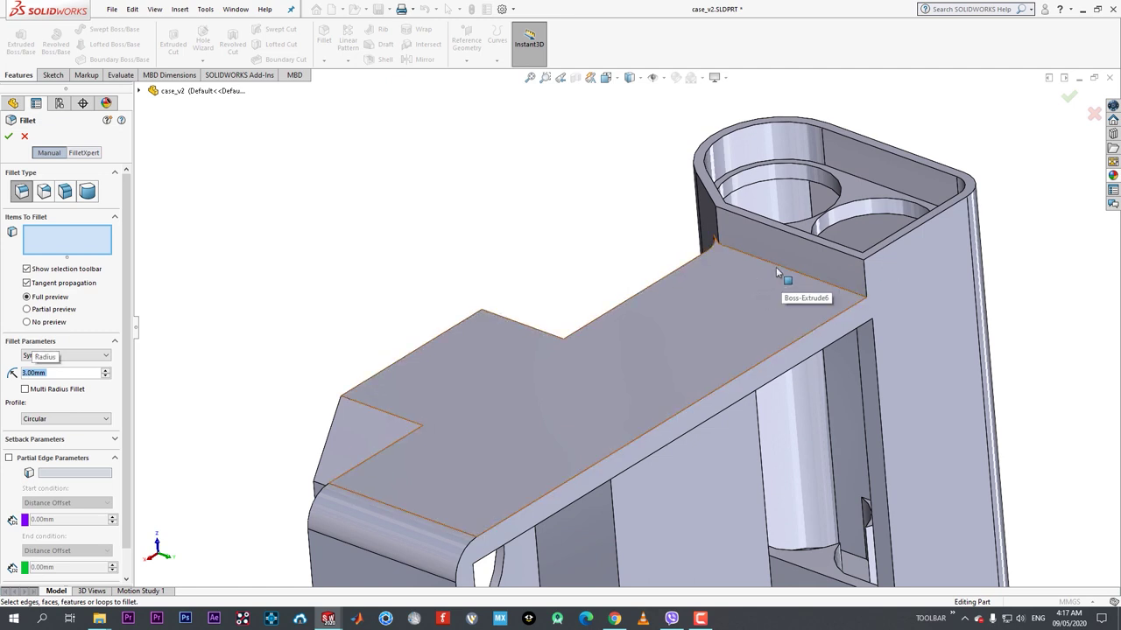
{"action": "left_click", "coordinate": [774, 226]}
{"action": "left_click", "coordinate": [718, 224]}
{"action": "scroll", "coordinate": [711, 235], "scroll_direction": "down", "scroll_amount": 3}
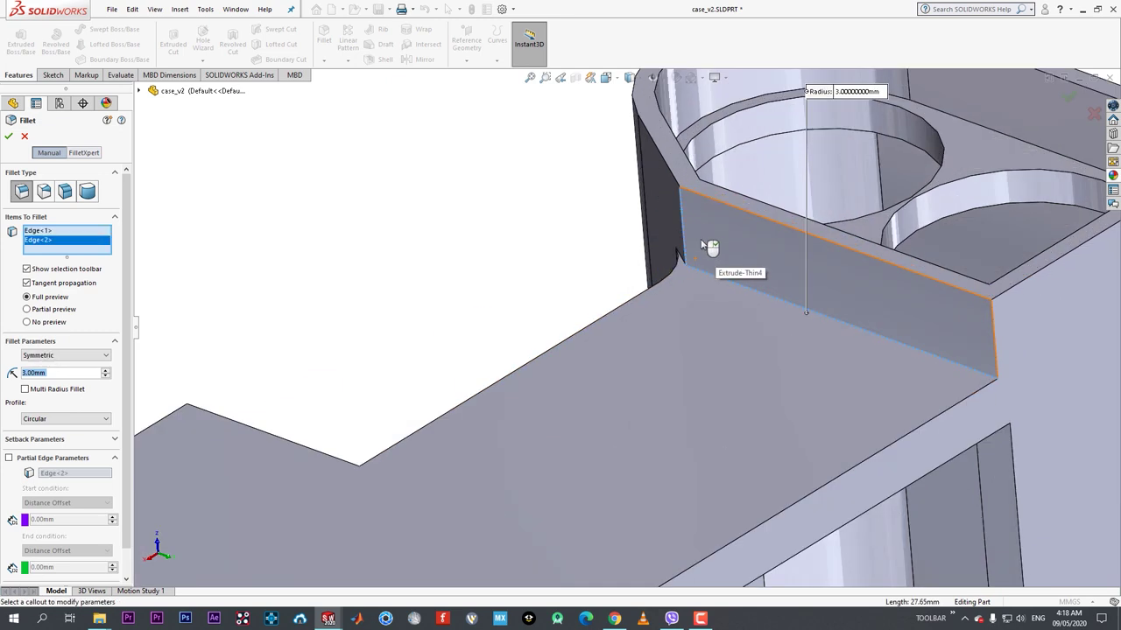
{"action": "left_click", "coordinate": [684, 227]}
{"action": "left_click", "coordinate": [689, 270]}
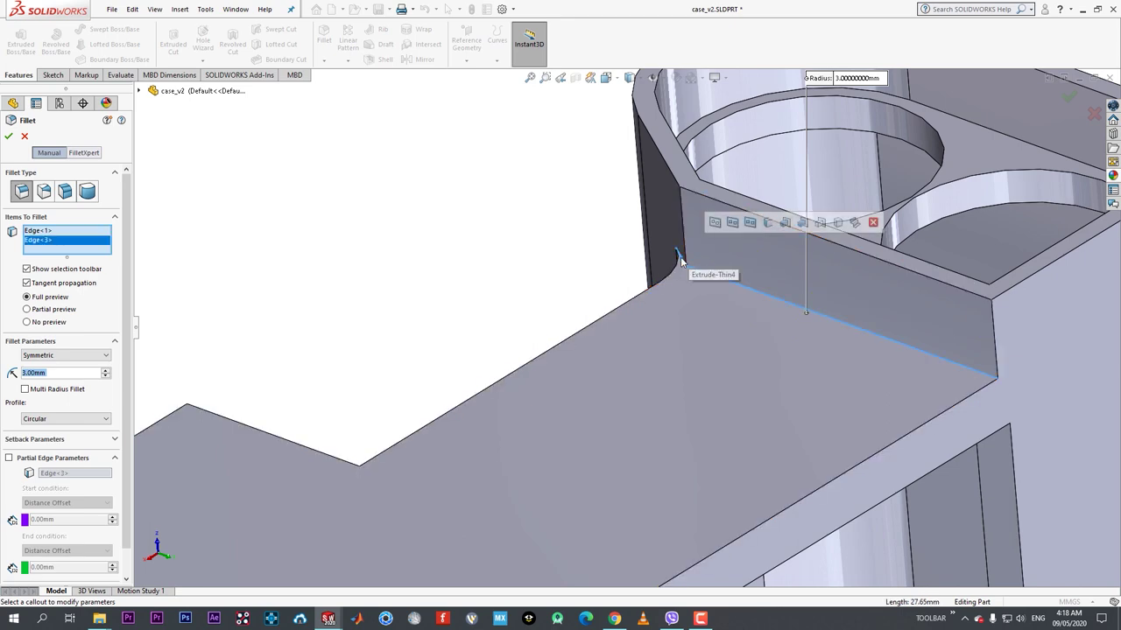
{"action": "left_click", "coordinate": [683, 260]}
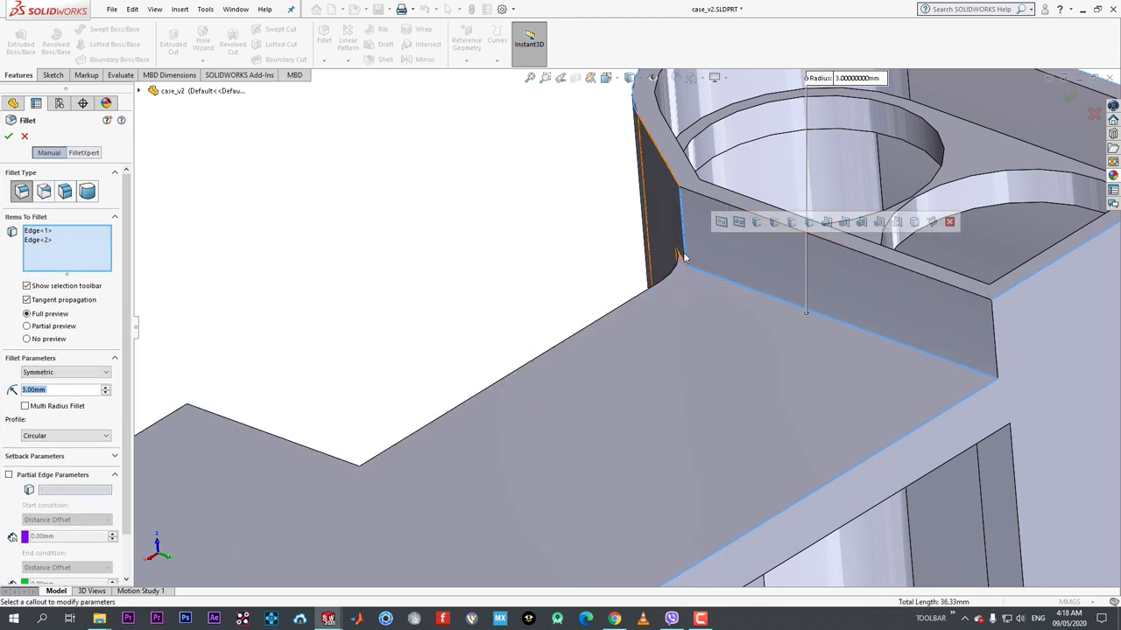
{"action": "left_click", "coordinate": [684, 257]}
- Delete the 5 mm fillet along the edge where the grip meets the case front
{"action": "middle_click_drag", "start_coordinate": [560, 229], "coordinate": [695, 327]}
{"action": "scroll", "coordinate": [741, 336], "scroll_direction": "up", "scroll_amount": 4}
{"action": "scroll", "coordinate": [741, 335], "scroll_direction": "up", "scroll_amount": 2}
{"action": "scroll", "coordinate": [695, 328], "scroll_direction": "down", "scroll_amount": 5}
{"action": "scroll", "coordinate": [700, 324], "scroll_direction": "down", "scroll_amount": 5}
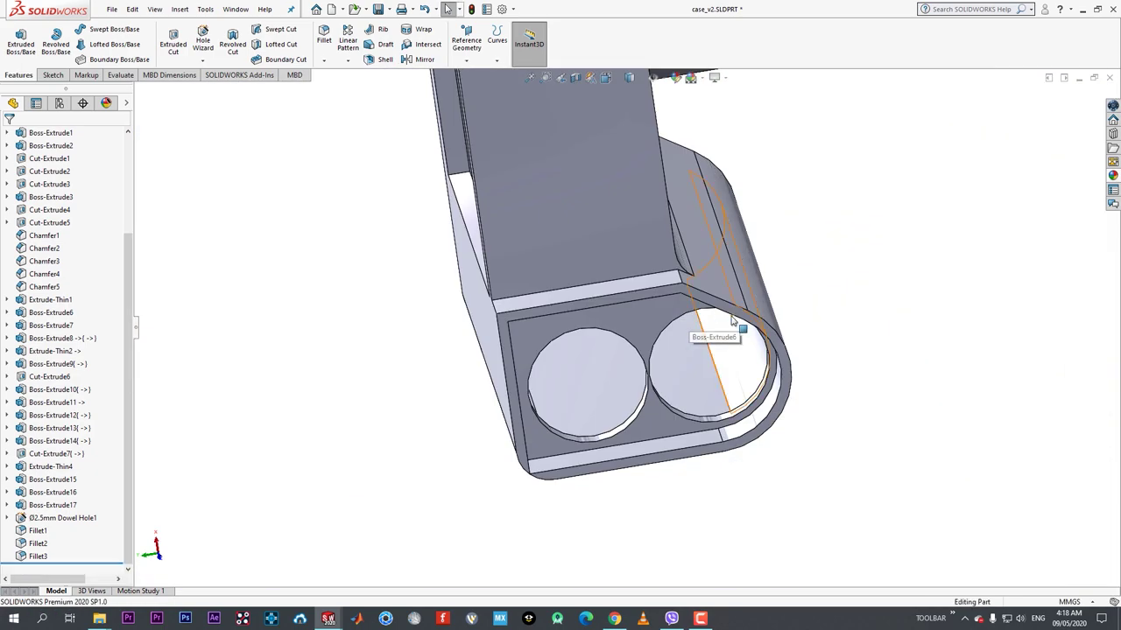
{"action": "scroll", "coordinate": [608, 253], "scroll_direction": "up", "scroll_amount": 3}
{"action": "left_click", "coordinate": [669, 244]}
{"action": "key", "text": "Delete"}
{"action": "left_click", "coordinate": [632, 251]}
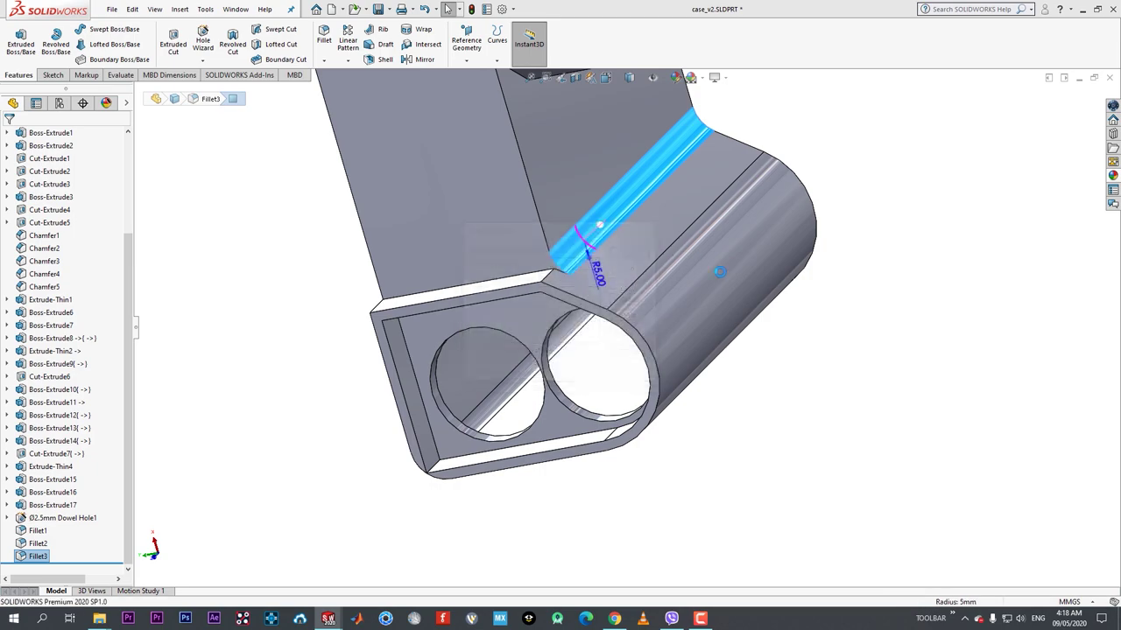
{"action": "middle_click_drag", "start_coordinate": [576, 265], "coordinate": [684, 253]}
{"action": "scroll", "coordinate": [613, 319], "scroll_direction": "up", "scroll_amount": 4}
{"action": "scroll", "coordinate": [606, 317], "scroll_direction": "down", "scroll_amount": 4}
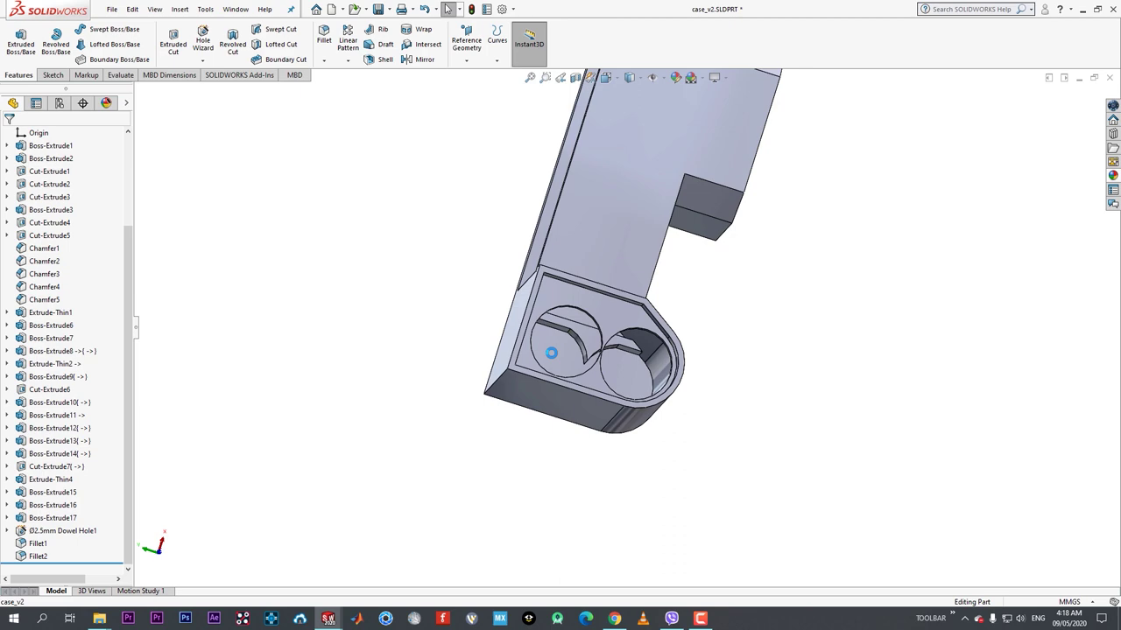
- Add the thin rim's inner corner edge beside the grip's round openings to the existing 2 mm fillet
{"action": "middle_click_drag", "start_coordinate": [552, 359], "coordinate": [521, 337]}
{"action": "scroll", "coordinate": [515, 329], "scroll_direction": "up", "scroll_amount": 5}
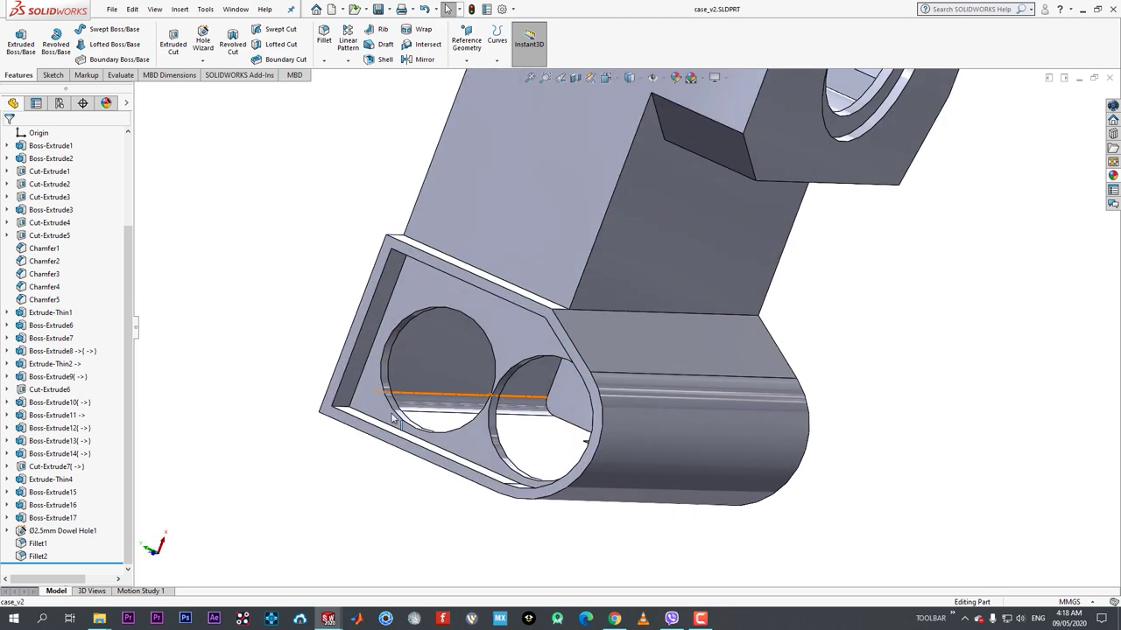
{"action": "double_click", "coordinate": [512, 367]}
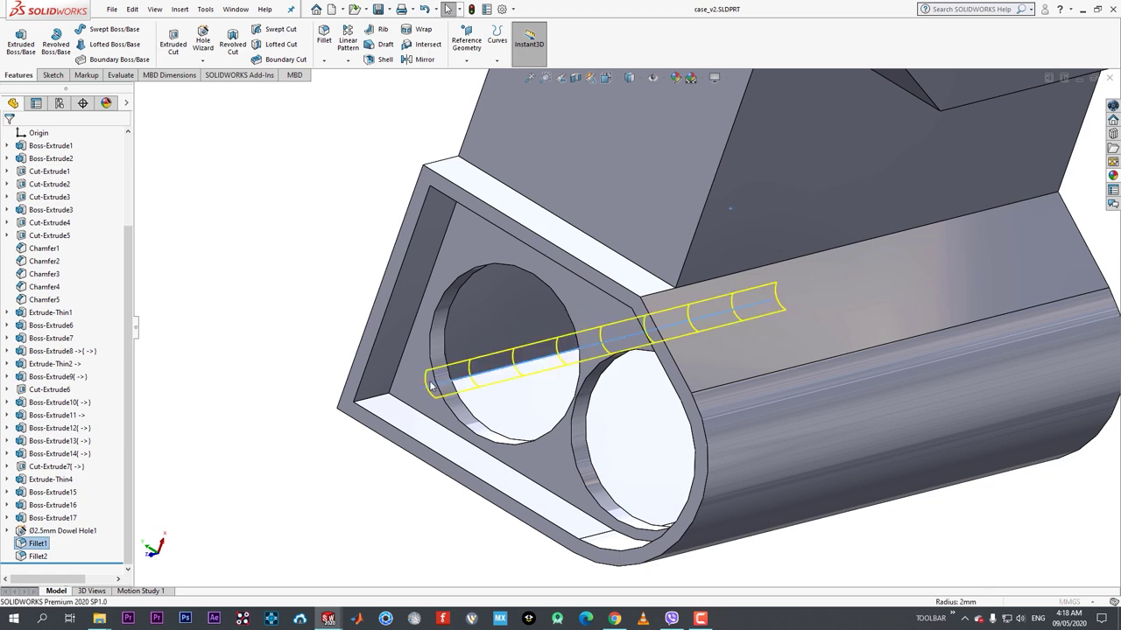
{"action": "left_click", "coordinate": [380, 397]}
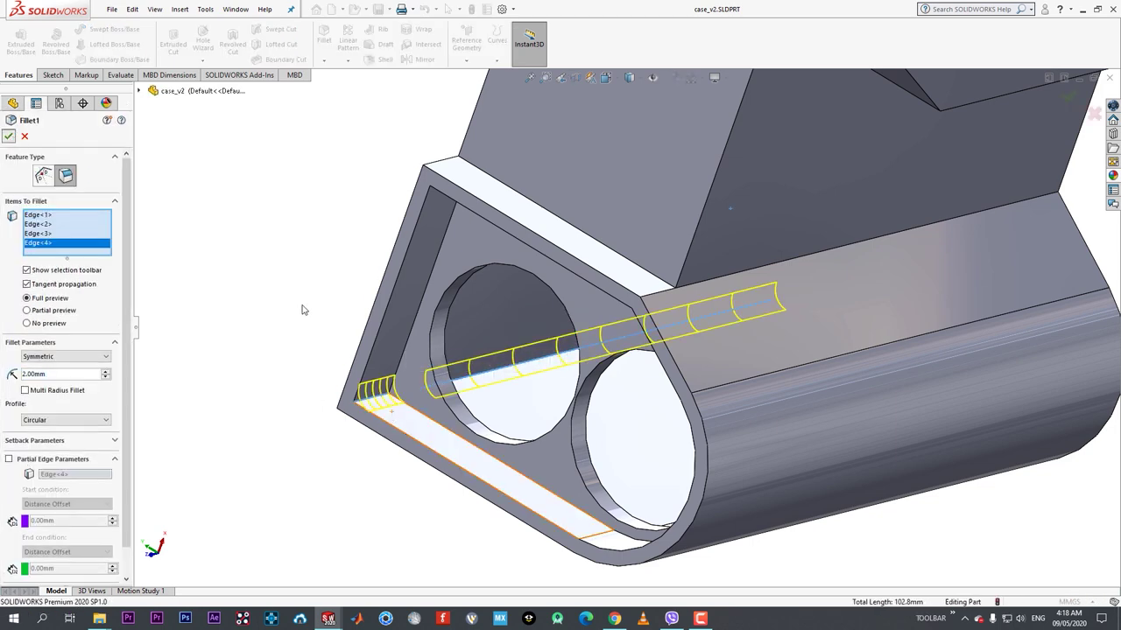
{"action": "key", "text": "Return"}
{"action": "middle_click_drag", "start_coordinate": [363, 395], "coordinate": [433, 380]}
{"action": "scroll", "coordinate": [432, 380], "scroll_direction": "up", "scroll_amount": 8}
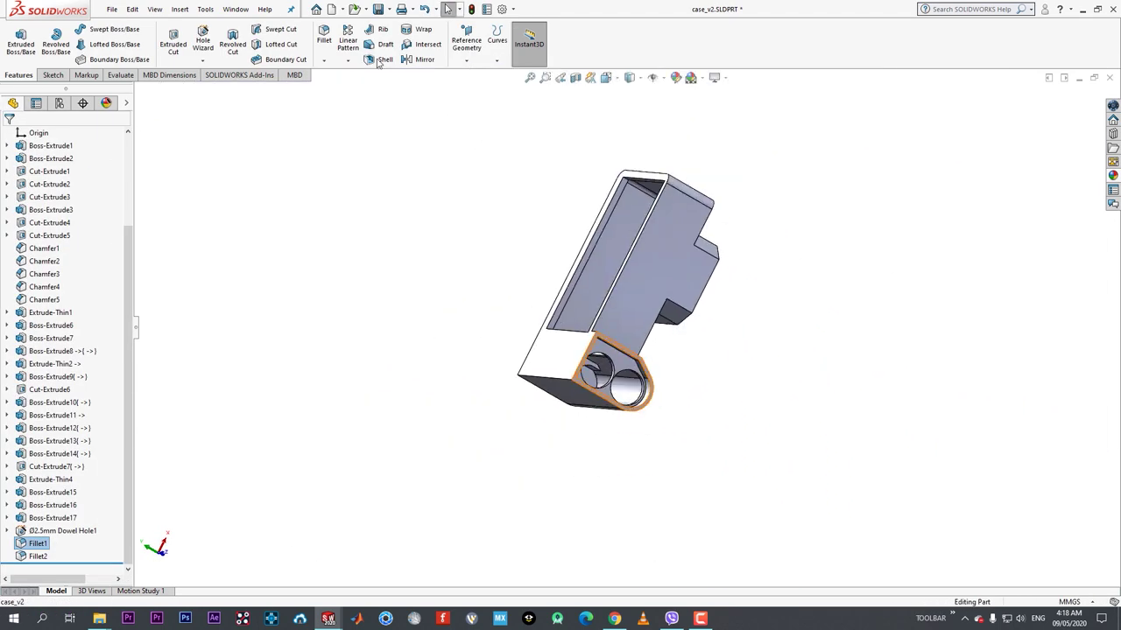
- Fillet the grip's outer back edge with a 5 mm radius
{"action": "key", "text": "Return"}
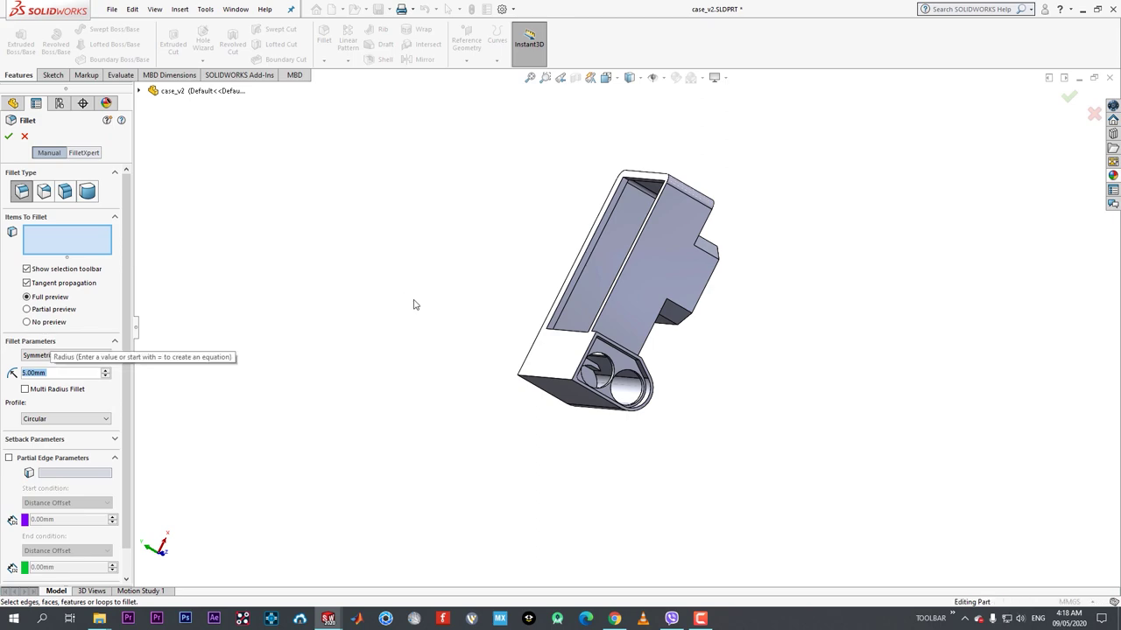
{"action": "middle_click_drag", "start_coordinate": [570, 378], "coordinate": [557, 377]}
{"action": "left_click", "coordinate": [8, 138]}
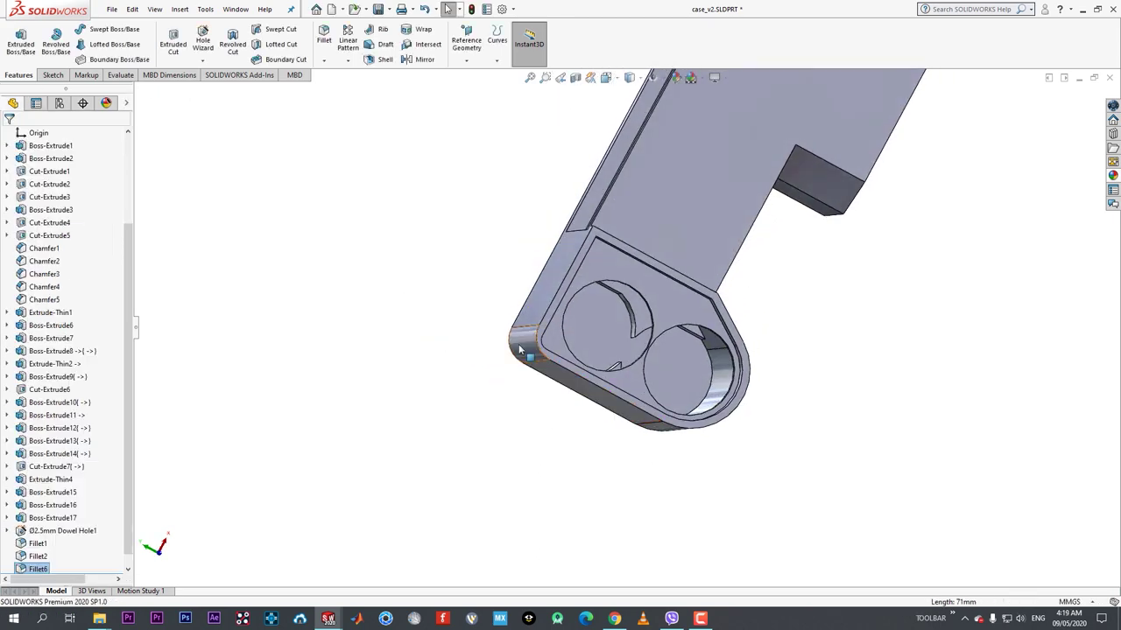
- Take the rim's inner corner edge out of the 2 mm fillet and fillet it separately with a 3.5 mm radius
{"action": "middle_click_drag", "start_coordinate": [518, 344], "coordinate": [668, 282]}
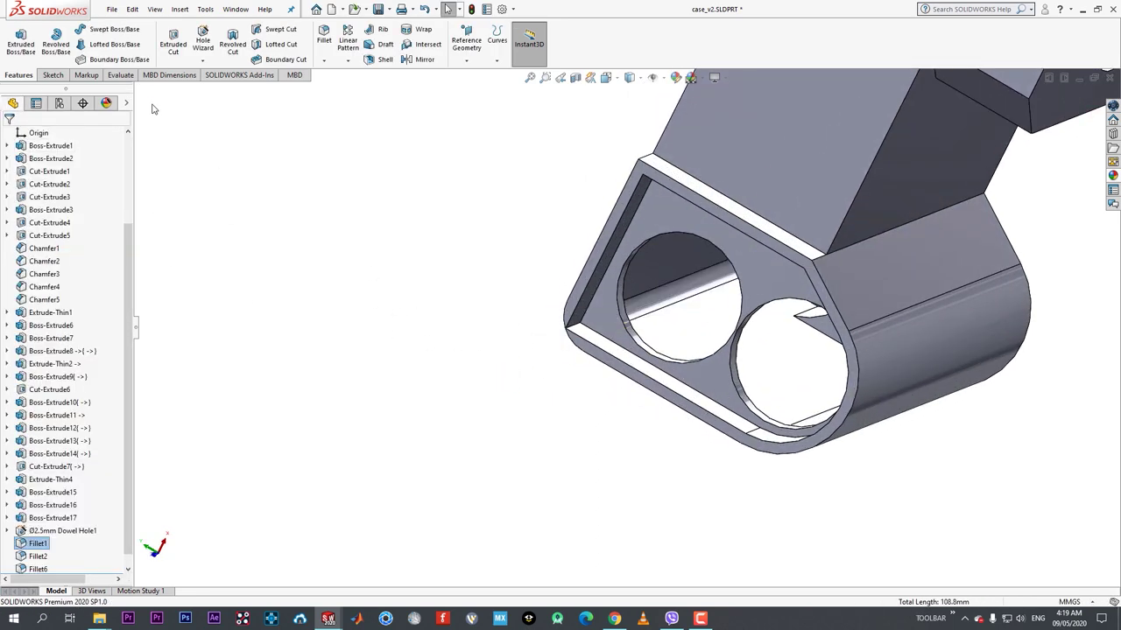
{"action": "key", "text": "Return"}
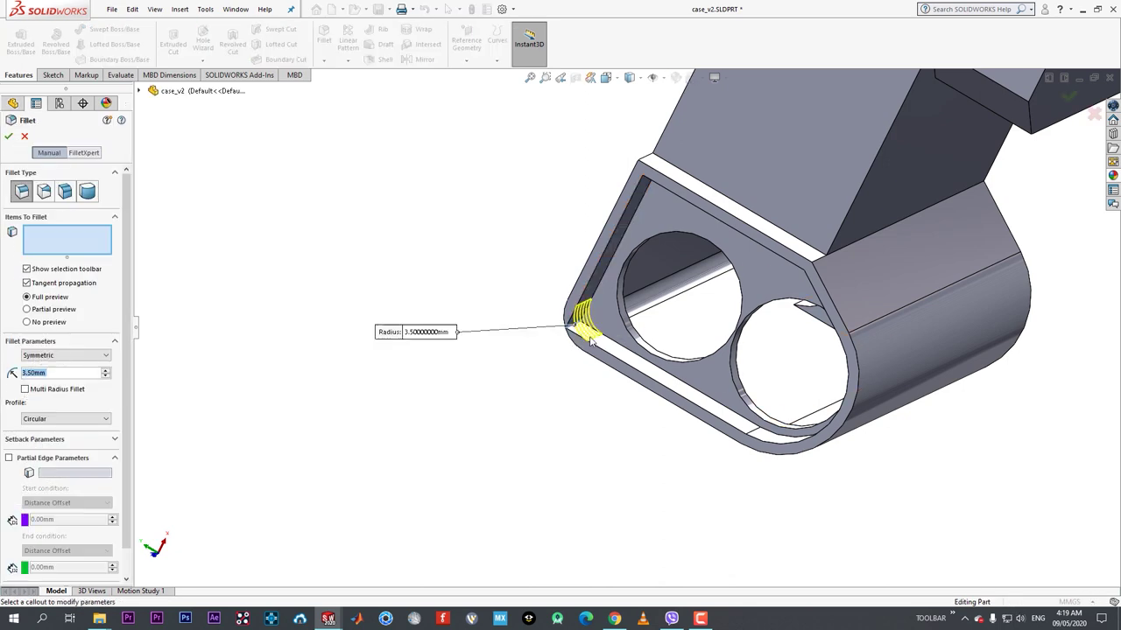
{"action": "left_click", "coordinate": [10, 136]}
- Extend the rim's 3.5 mm fillet to two more inner corner edges around the grip's round openings
{"action": "middle_click_drag", "start_coordinate": [662, 375], "coordinate": [611, 299]}
{"action": "left_click", "coordinate": [529, 375]}
{"action": "key", "text": "Return"}
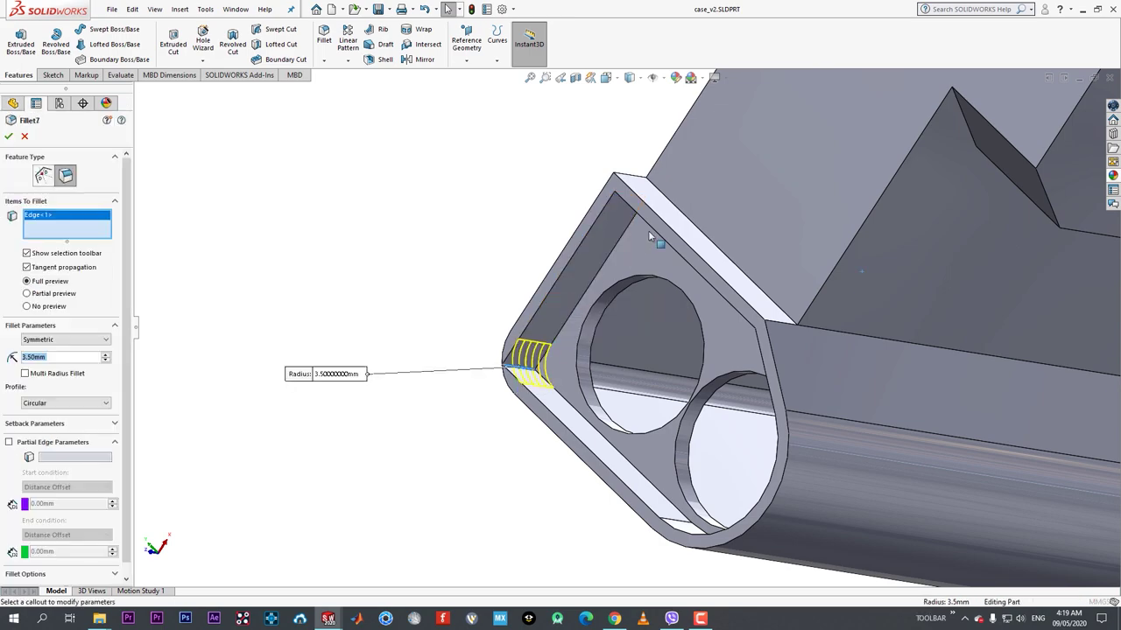
{"action": "middle_click_drag", "start_coordinate": [637, 219], "coordinate": [647, 198]}
{"action": "left_click", "coordinate": [644, 197]}
{"action": "middle_click_drag", "start_coordinate": [770, 289], "coordinate": [493, 338]}
{"action": "left_click", "coordinate": [846, 293]}
{"action": "key", "text": "Return"}
- Examine the case from the open back and the lens side, checking the filleted grip rim and outer corners
{"action": "middle_click_drag", "start_coordinate": [637, 392], "coordinate": [732, 152]}
{"action": "middle_click_drag", "start_coordinate": [703, 194], "coordinate": [732, 221]}
{"action": "scroll", "coordinate": [732, 221], "scroll_direction": "down", "scroll_amount": 2}
{"action": "left_click", "coordinate": [705, 160]}
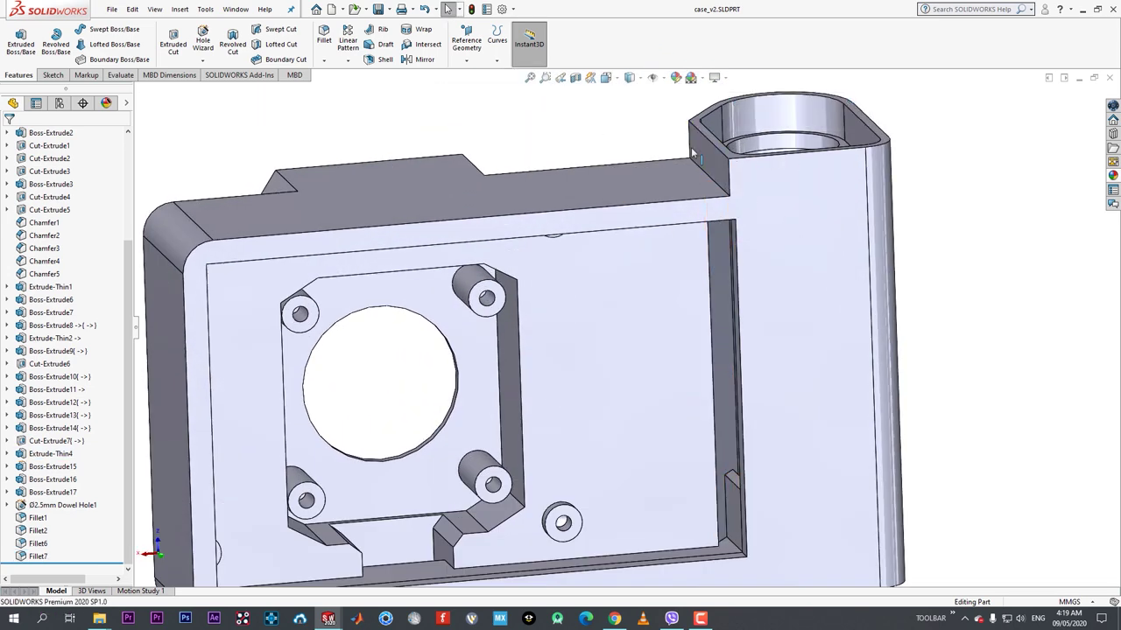
{"action": "scroll", "coordinate": [788, 254], "scroll_direction": "up", "scroll_amount": 3}
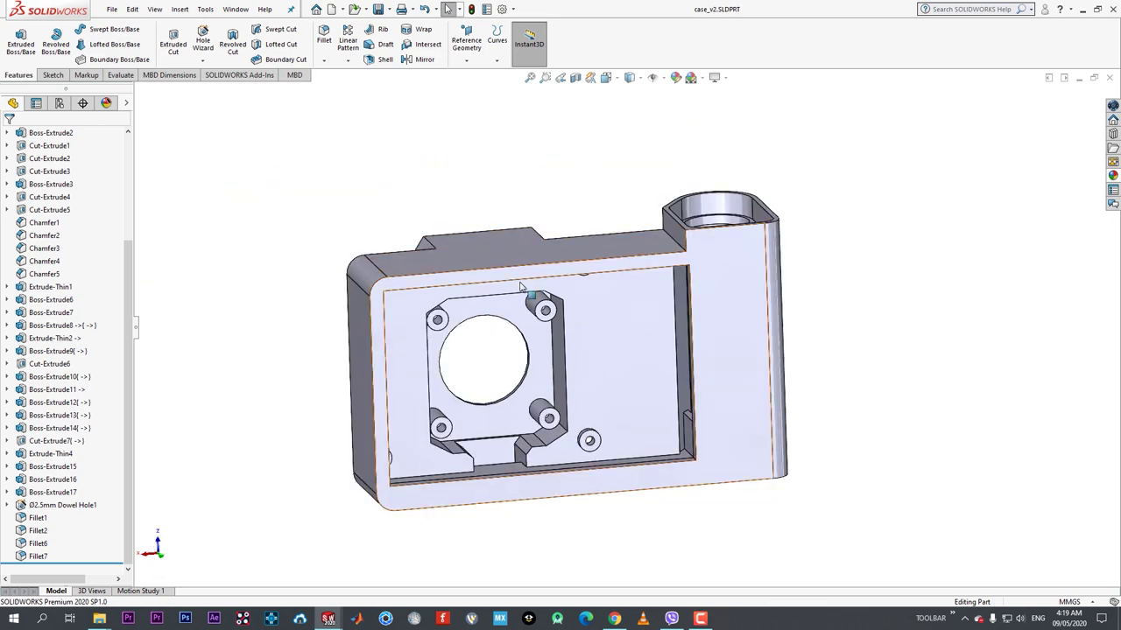
{"action": "middle_click_drag", "start_coordinate": [521, 287], "coordinate": [476, 208]}
{"action": "scroll", "coordinate": [394, 254], "scroll_direction": "down", "scroll_amount": 3}
{"action": "middle_click", "coordinate": [400, 292]}
{"action": "middle_click_drag", "start_coordinate": [400, 292], "coordinate": [683, 394]}
{"action": "scroll", "coordinate": [515, 368], "scroll_direction": "up", "scroll_amount": 4}
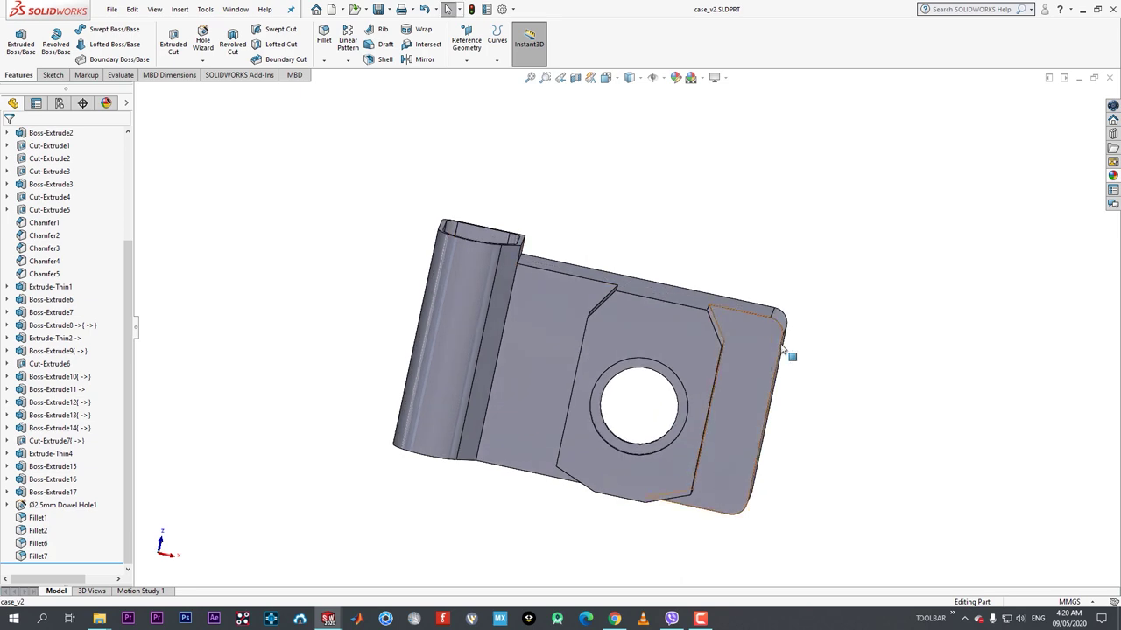
- Fillet all eight outline edges of the lens housing's front face with a 1 mm radius
{"action": "scroll", "coordinate": [797, 352], "scroll_direction": "down", "scroll_amount": 2}
{"action": "middle_click_drag", "start_coordinate": [717, 352], "coordinate": [660, 319]}
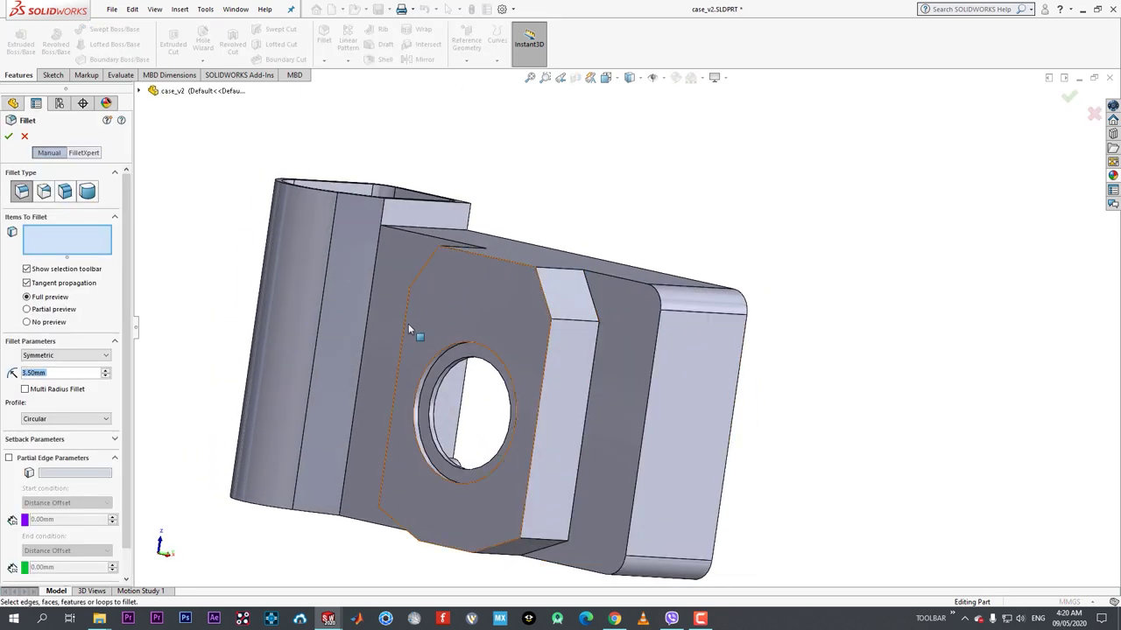
{"action": "type", "text": "1"}
{"action": "key", "text": "Return"}
{"action": "left_click", "coordinate": [539, 282]}
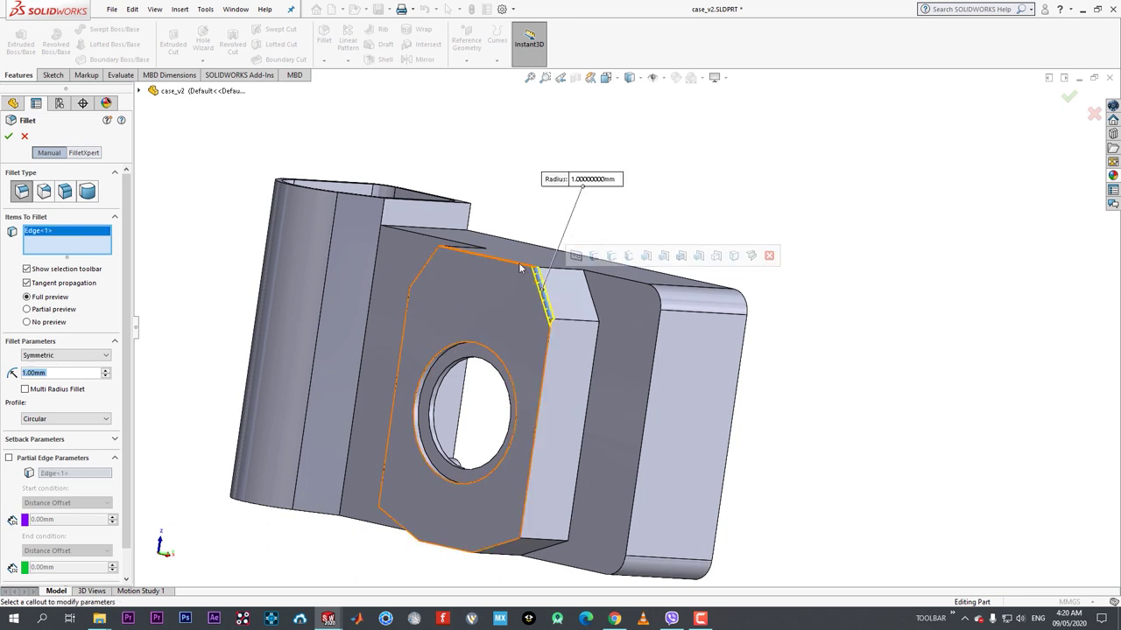
{"action": "left_click", "coordinate": [486, 258]}
{"action": "left_click", "coordinate": [427, 266]}
{"action": "left_click", "coordinate": [408, 306]}
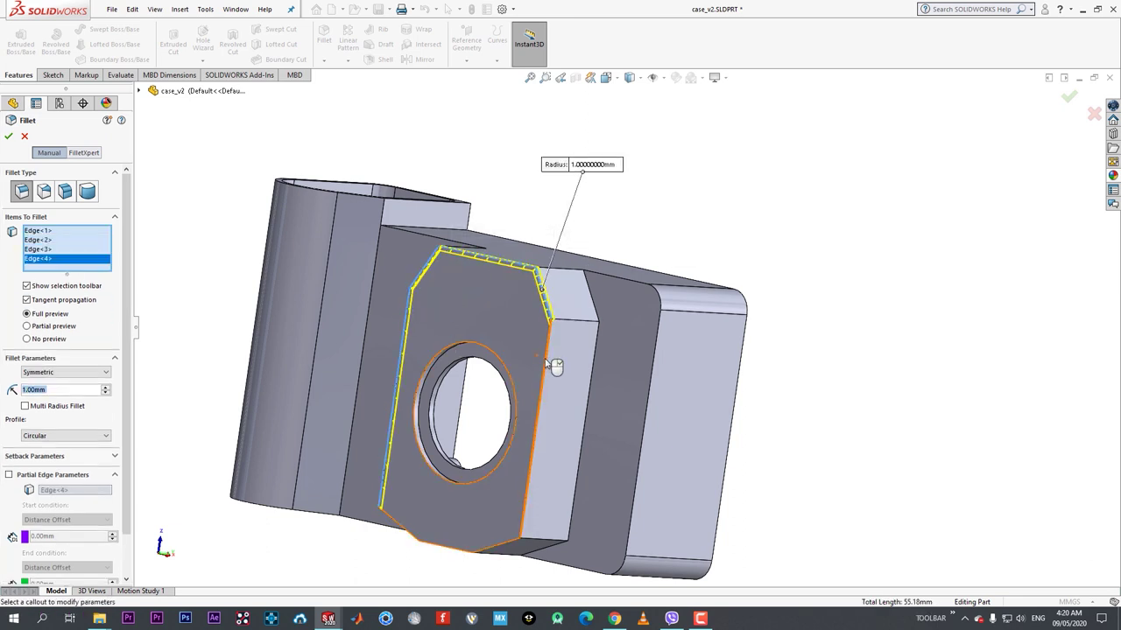
{"action": "left_click", "coordinate": [546, 358]}
{"action": "scroll", "coordinate": [549, 438], "scroll_direction": "up", "scroll_amount": 3}
{"action": "middle_click_drag", "start_coordinate": [550, 458], "coordinate": [571, 377]}
{"action": "scroll", "coordinate": [571, 377], "scroll_direction": "down", "scroll_amount": 4}
{"action": "left_click", "coordinate": [569, 382]}
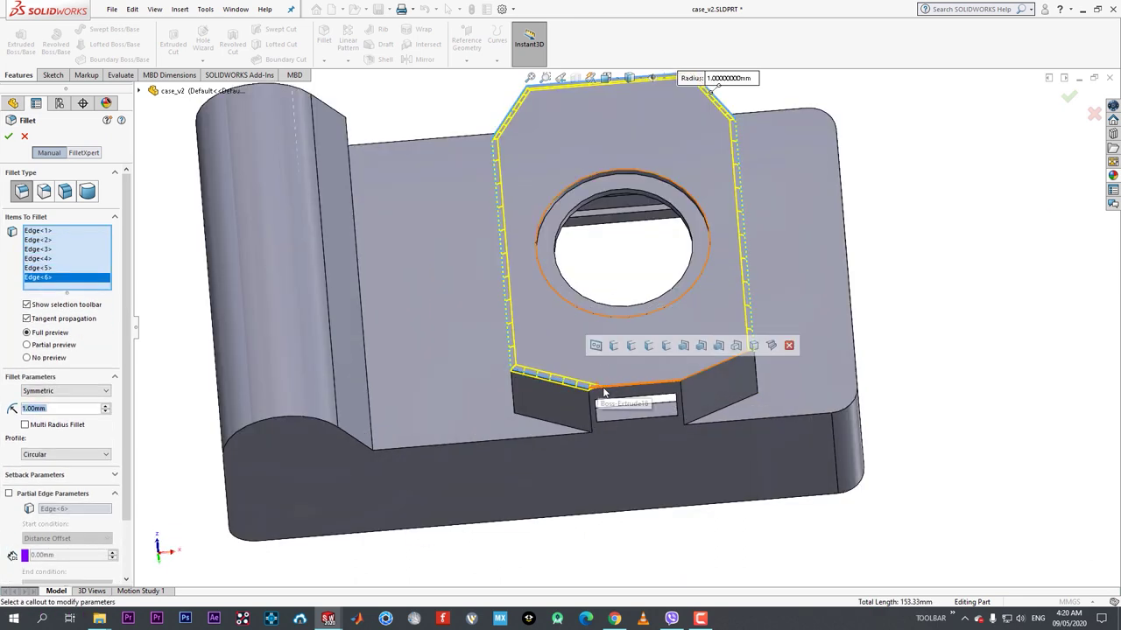
{"action": "left_click", "coordinate": [639, 382]}
{"action": "left_click", "coordinate": [697, 379]}
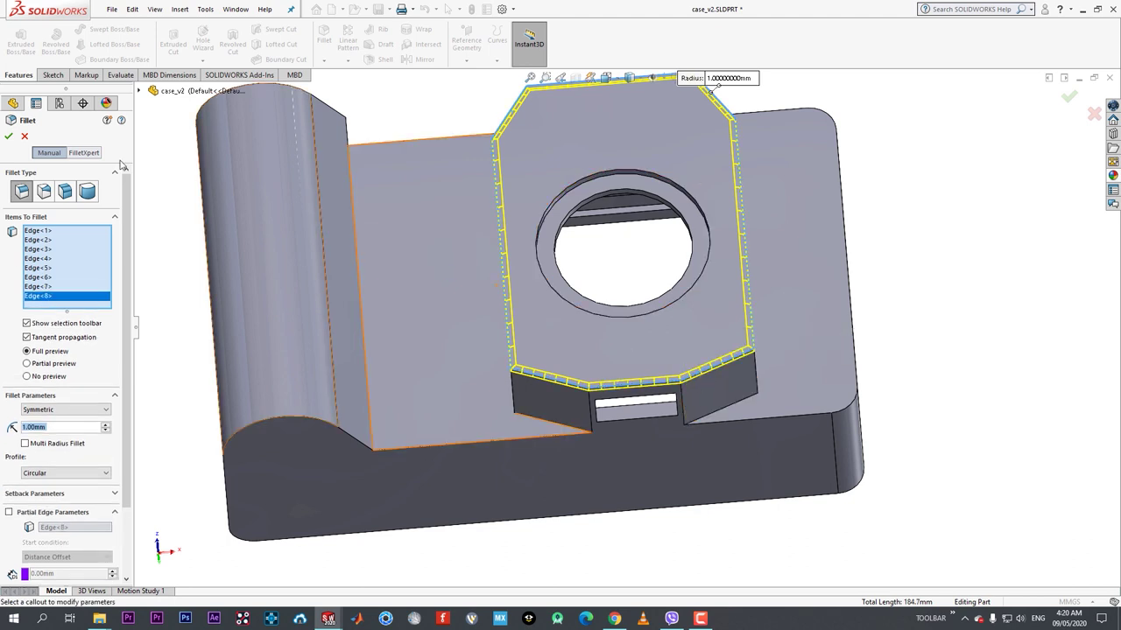
{"action": "left_click", "coordinate": [9, 136]}
- Fillet six corner edges between the lens housing's side faces with a 5 mm radius
{"action": "key", "text": "Return"}
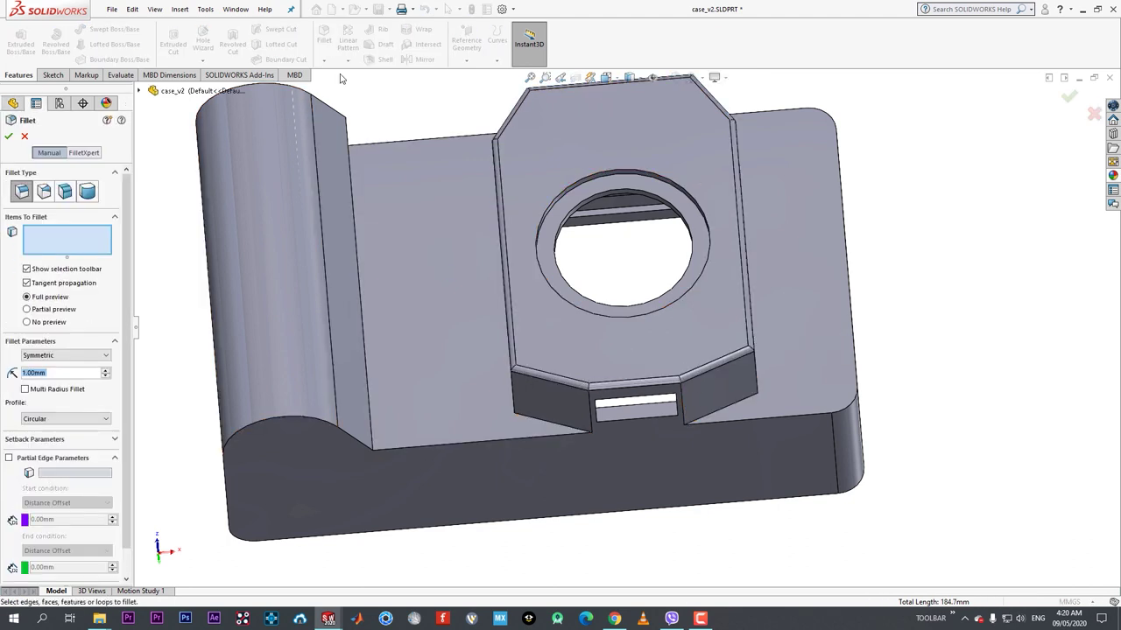
{"action": "left_click", "coordinate": [758, 376]}
{"action": "middle_click_drag", "start_coordinate": [758, 376], "coordinate": [681, 275]}
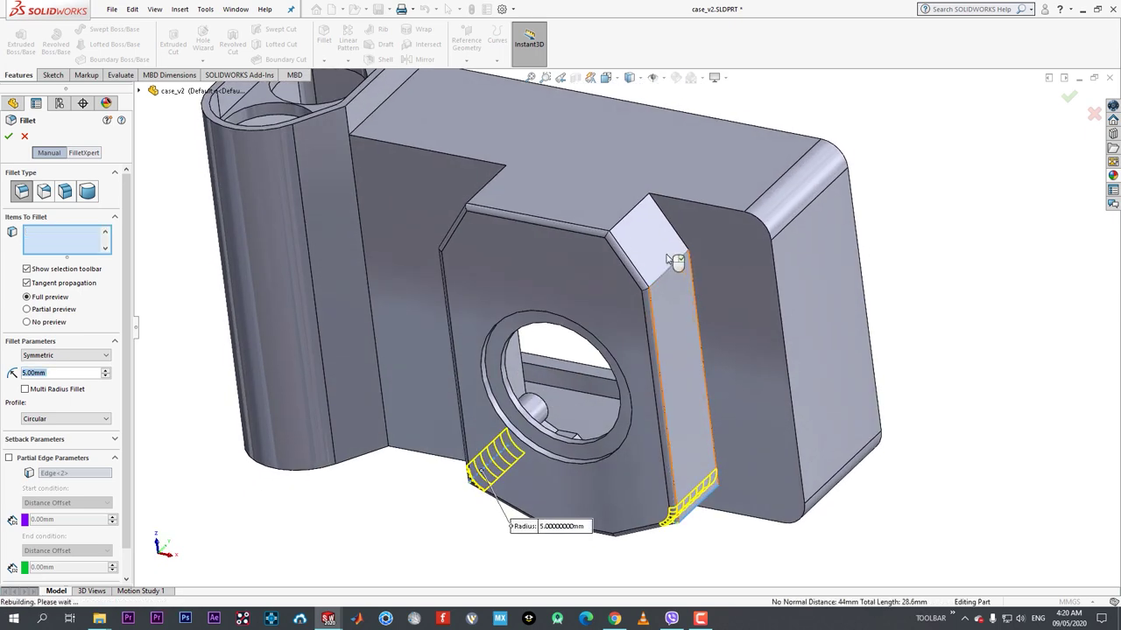
{"action": "left_click", "coordinate": [670, 266]}
{"action": "left_click", "coordinate": [633, 210]}
{"action": "left_click", "coordinate": [479, 193]}
{"action": "middle_click_drag", "start_coordinate": [489, 204], "coordinate": [541, 212]}
{"action": "left_click", "coordinate": [540, 211]}
{"action": "left_click", "coordinate": [529, 188]}
{"action": "middle_click_drag", "start_coordinate": [459, 230], "coordinate": [372, 252]}
{"action": "left_click", "coordinate": [465, 240]}
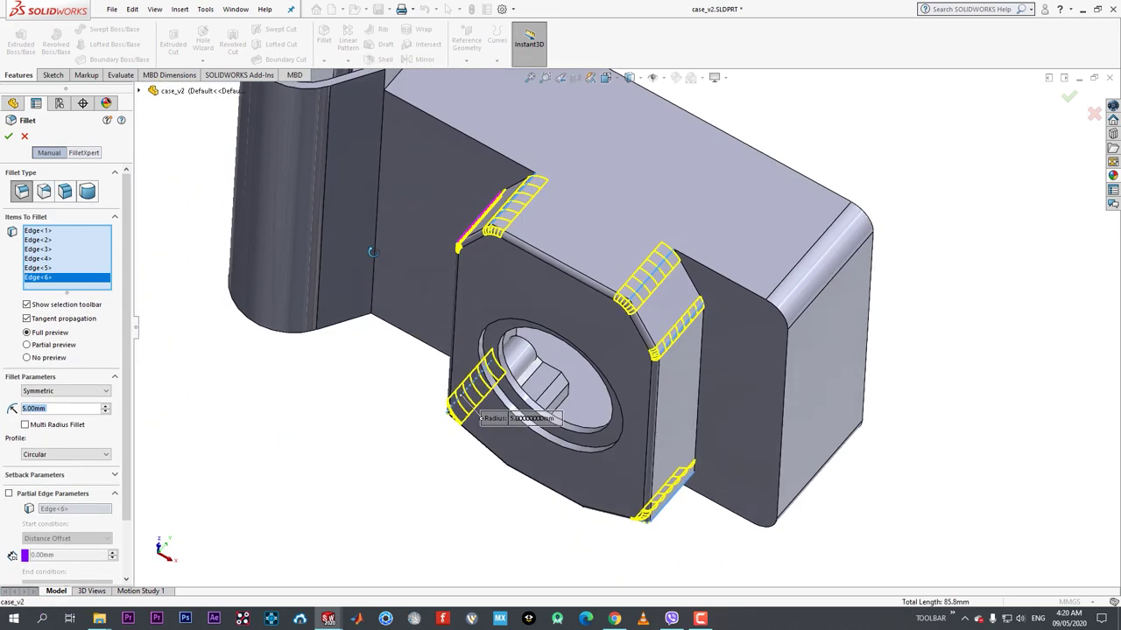
- Try to add the case's outer front edge, opposite the grip, to the 5 mm fillet
{"action": "key", "text": "f"}
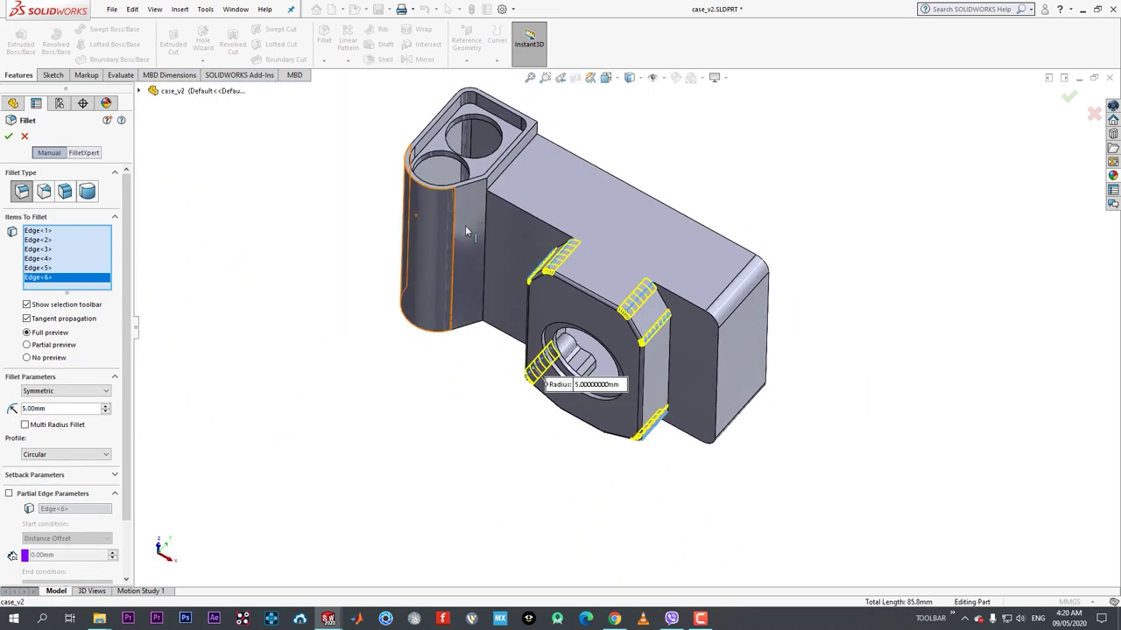
{"action": "scroll", "coordinate": [769, 323], "scroll_direction": "down", "scroll_amount": 2}
{"action": "left_click", "coordinate": [660, 363]}
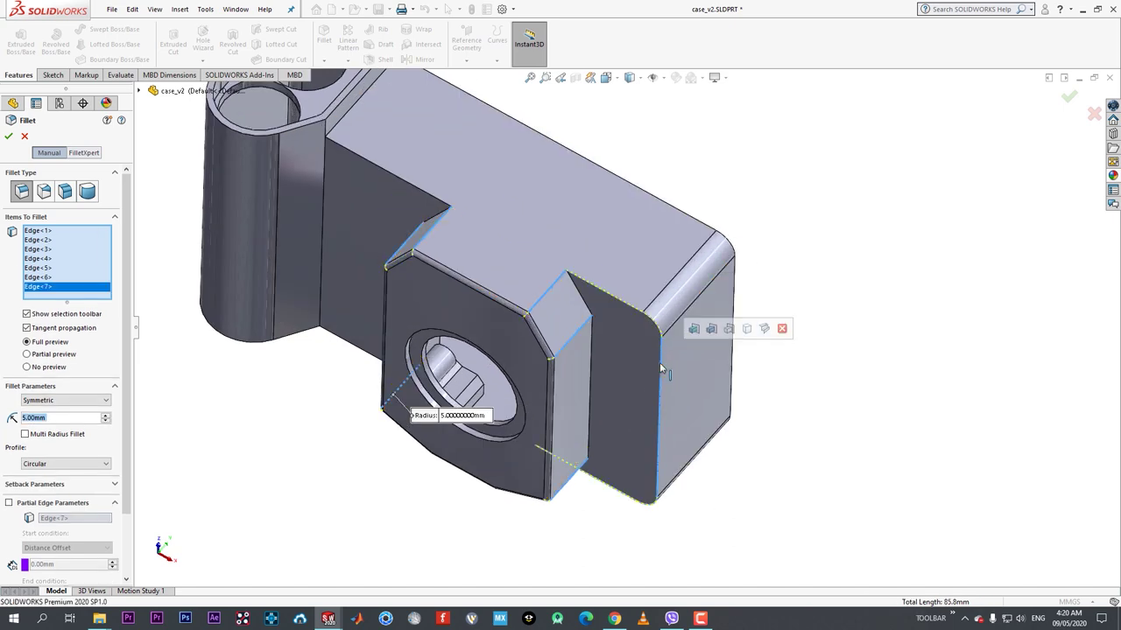
{"action": "middle_click_drag", "start_coordinate": [836, 289], "coordinate": [947, 255]}
{"action": "middle_click_drag", "start_coordinate": [826, 270], "coordinate": [514, 385]}
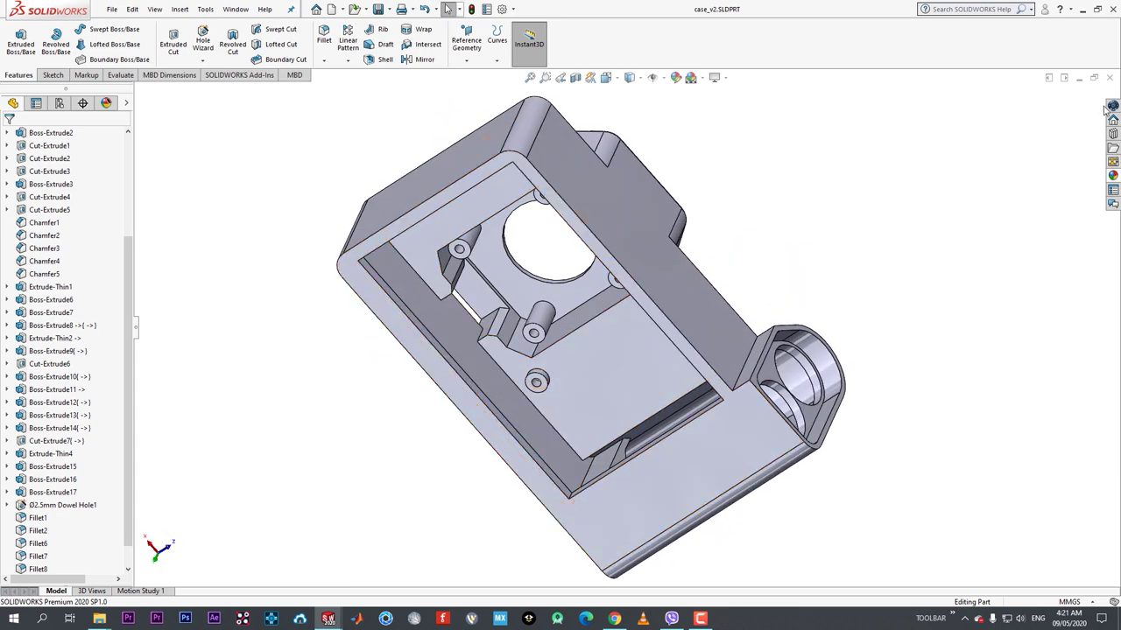
- Close case_v2 and examine the filleted case in the design_2 assembly from several sides
{"action": "left_click", "coordinate": [1109, 77]}
{"action": "middle_click_drag", "start_coordinate": [593, 343], "coordinate": [454, 445]}
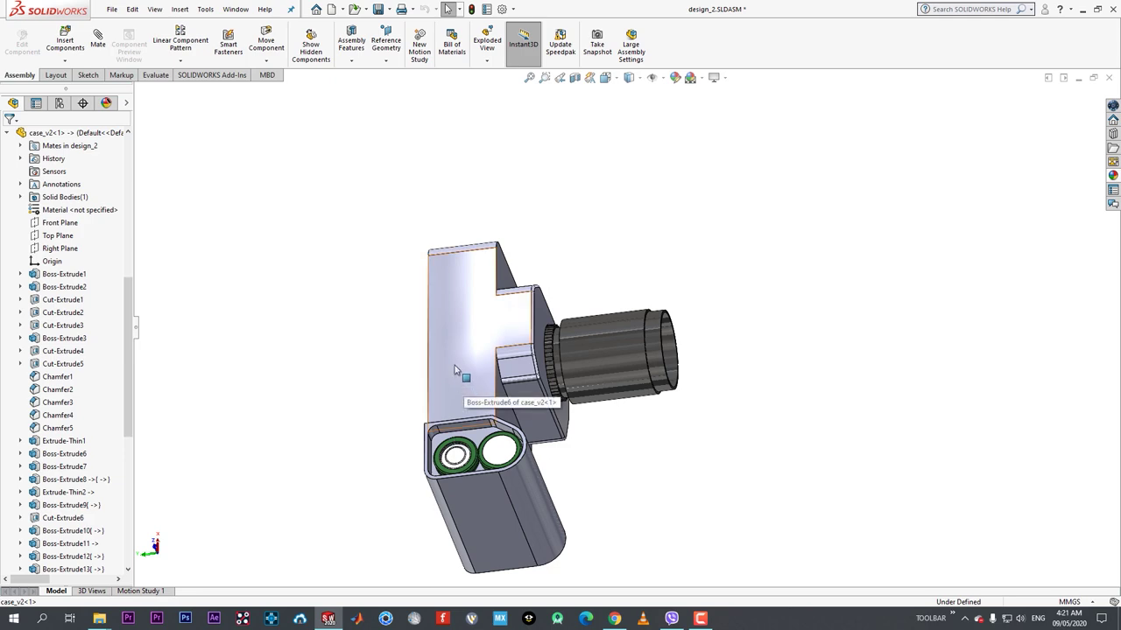
{"action": "middle_click_drag", "start_coordinate": [455, 371], "coordinate": [629, 552]}
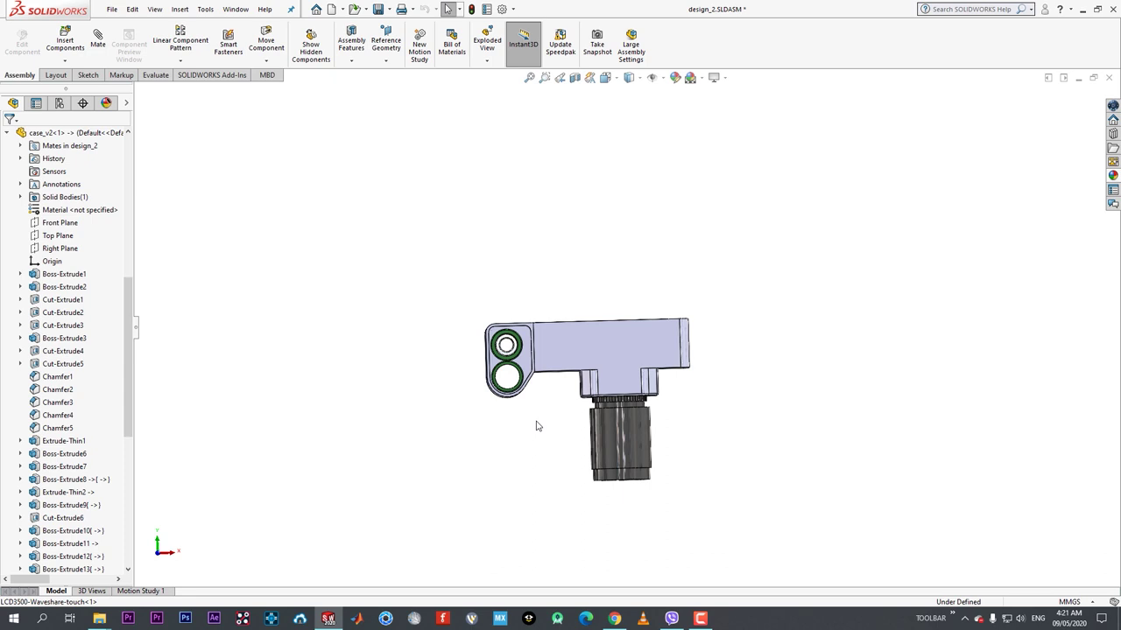
- Examine the filleted lens housing and the battery opening of the grip from below in the design_2 assembly
{"action": "mouse_move", "coordinate": [539, 420]}
{"action": "middle_mouse_down"}
{"action": "mouse_move", "coordinate": [568, 145]}
{"action": "mouse_move", "coordinate": [520, 478]}
{"action": "mouse_move", "coordinate": [549, 424]}
{"action": "mouse_move", "coordinate": [748, 412]}
{"action": "mouse_move", "coordinate": [616, 380]}
{"action": "mouse_move", "coordinate": [625, 352]}
{"action": "mouse_move", "coordinate": [665, 385]}
{"action": "mouse_move", "coordinate": [623, 373]}
{"action": "mouse_move", "coordinate": [471, 576]}
{"action": "mouse_move", "coordinate": [546, 424]}
{"action": "mouse_move", "coordinate": [530, 436]}
{"action": "middle_mouse_up"}
{"action": "scroll", "coordinate": [532, 433], "scroll_direction": "down", "scroll_amount": 5}
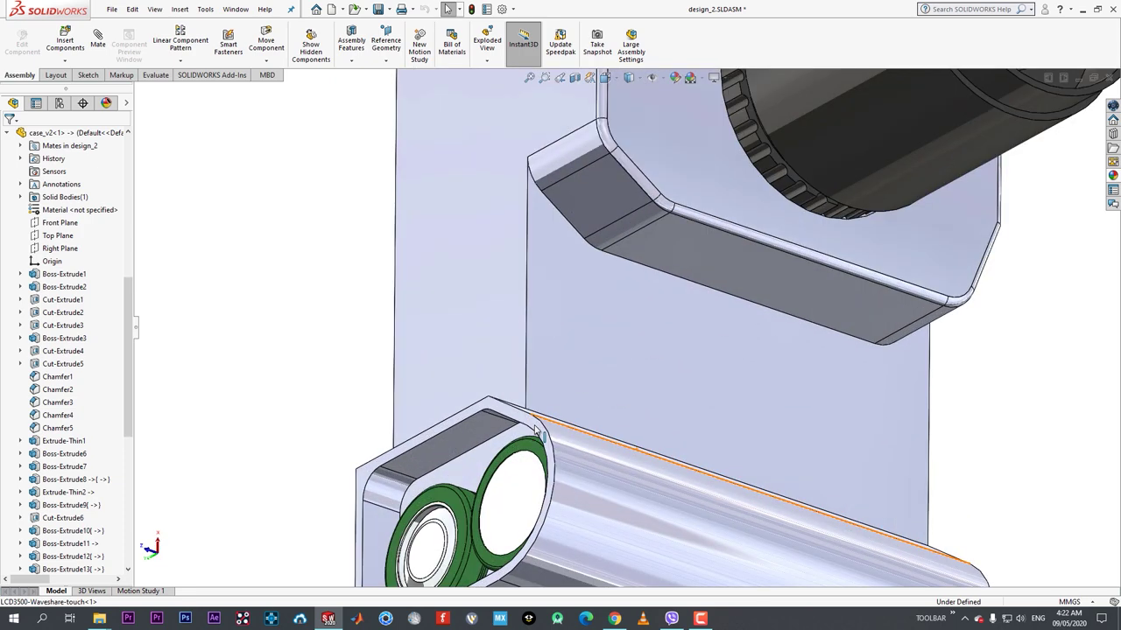
{"action": "middle_click_drag", "start_coordinate": [519, 431], "coordinate": [811, 457]}
{"action": "scroll", "coordinate": [392, 377], "scroll_direction": "up", "scroll_amount": 4}
{"action": "scroll", "coordinate": [811, 457], "scroll_direction": "up", "scroll_amount": 4}
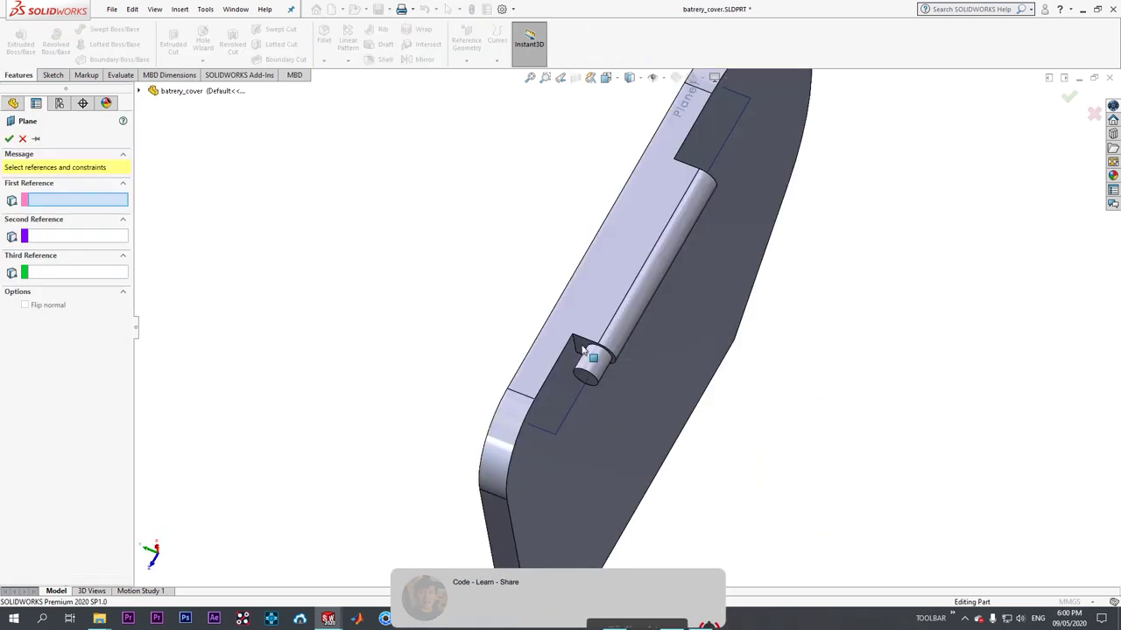
- Create a mid plane between the two end faces of the battery cover's hinge barrel and mirror the hinge pin about it
{"action": "left_click", "coordinate": [581, 342]}
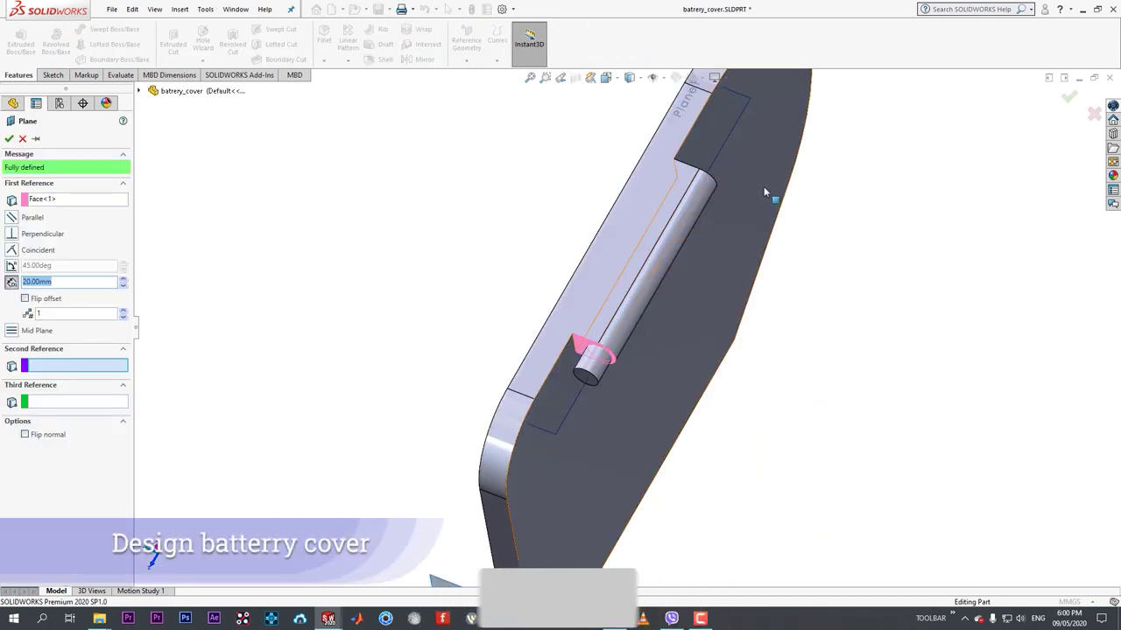
{"action": "left_click", "coordinate": [499, 276]}
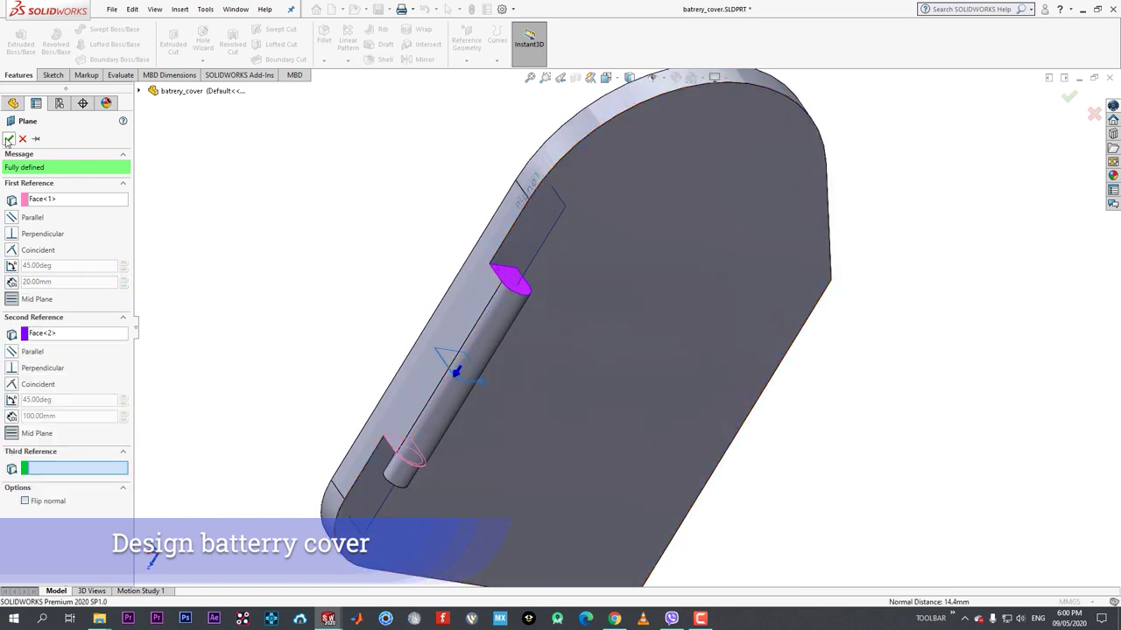
{"action": "left_click", "coordinate": [424, 58]}
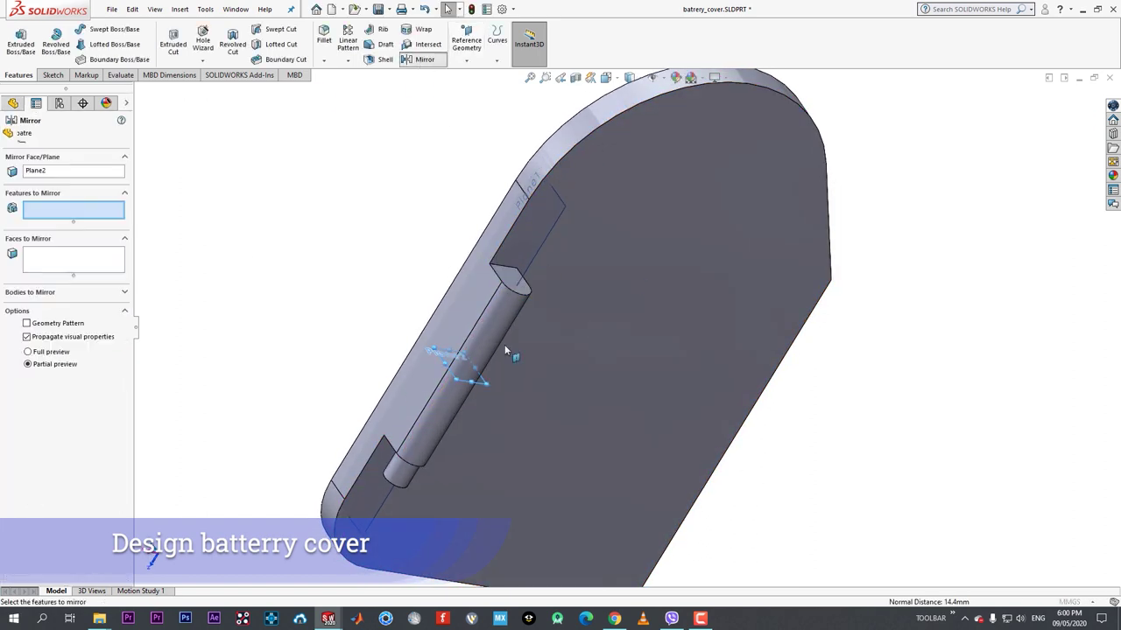
{"action": "left_click", "coordinate": [394, 476]}
{"action": "left_click", "coordinate": [8, 138]}
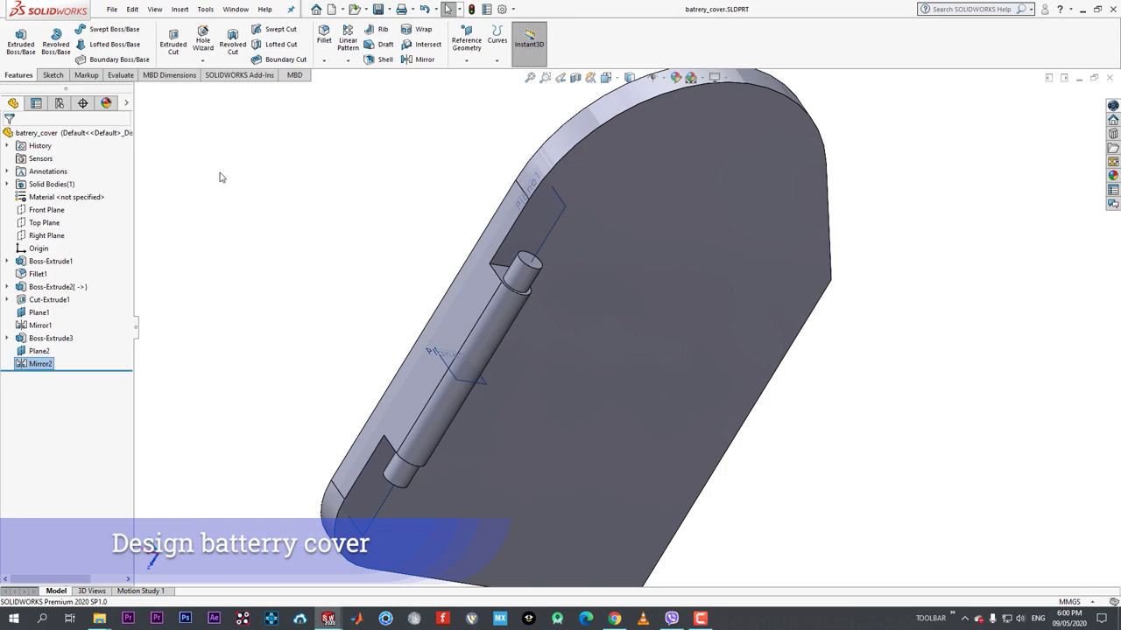
{"action": "left_click", "coordinate": [1110, 78]}
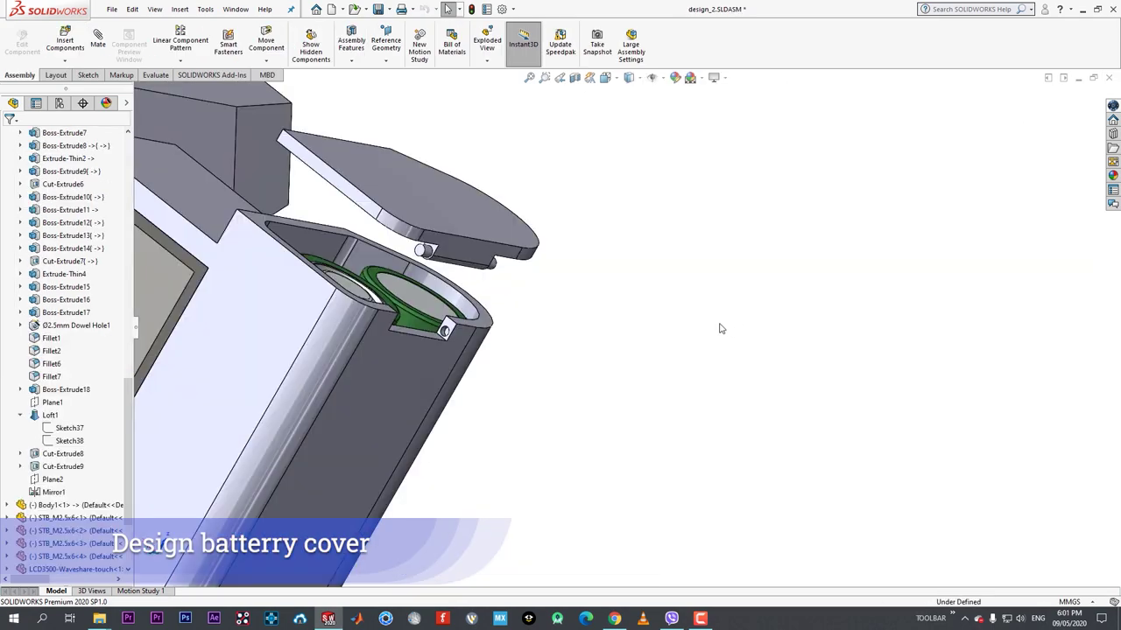
- Mate the battery cover's underside coincident with the end face around the grip's battery opening
{"action": "middle_click_drag", "start_coordinate": [547, 340], "coordinate": [532, 235]}
{"action": "scroll", "coordinate": [447, 268], "scroll_direction": "down", "scroll_amount": 3}
{"action": "left_click", "coordinate": [532, 234]}
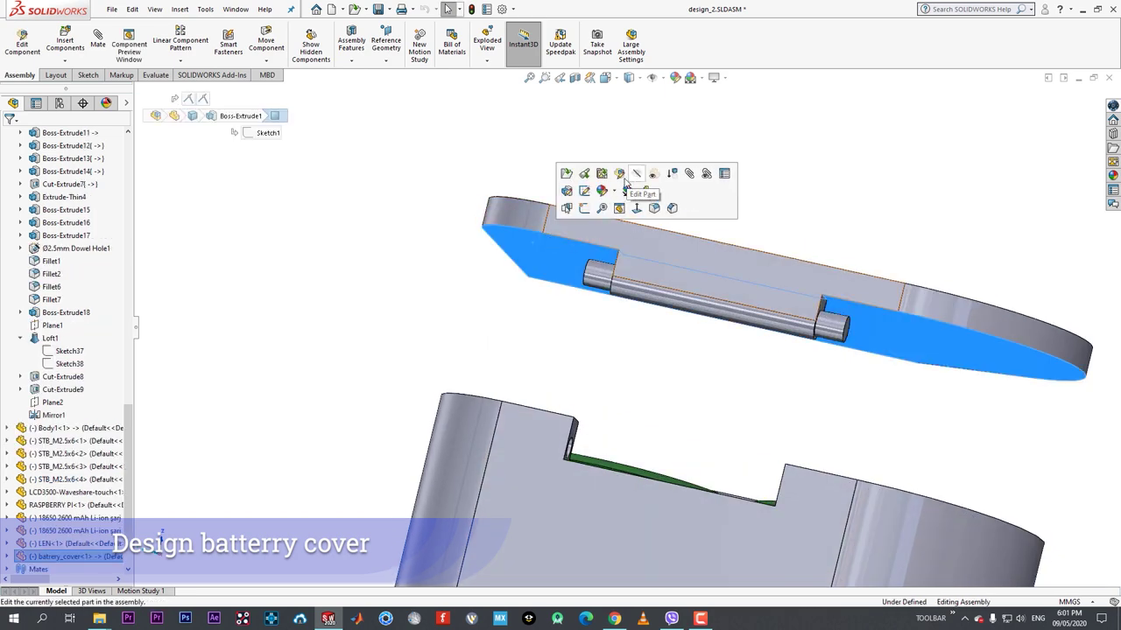
{"action": "left_click", "coordinate": [689, 174]}
{"action": "middle_click_drag", "start_coordinate": [689, 181], "coordinate": [520, 399]}
{"action": "left_click", "coordinate": [542, 366]}
{"action": "left_click", "coordinate": [525, 378]}
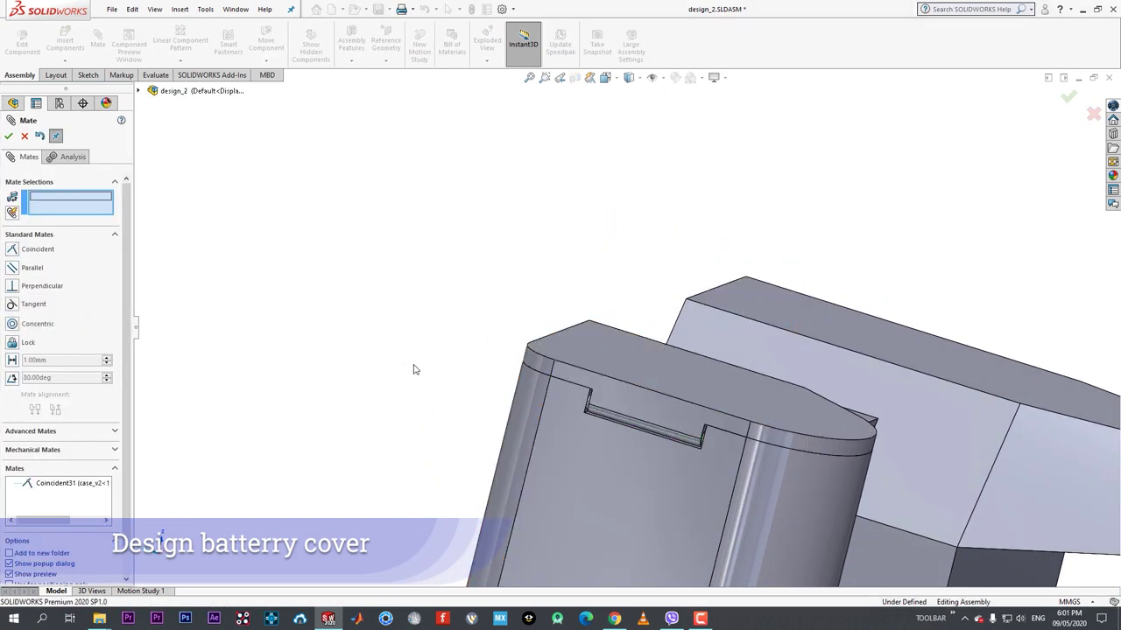
{"action": "left_click", "coordinate": [9, 137]}
- Edit case_v2 within the assembly and delete the 1 mm position dimension from the hinge hole's sketch
{"action": "scroll", "coordinate": [555, 408], "scroll_direction": "down", "scroll_amount": 7}
{"action": "middle_click_drag", "start_coordinate": [643, 426], "coordinate": [637, 383]}
{"action": "scroll", "coordinate": [639, 383], "scroll_direction": "down", "scroll_amount": 1}
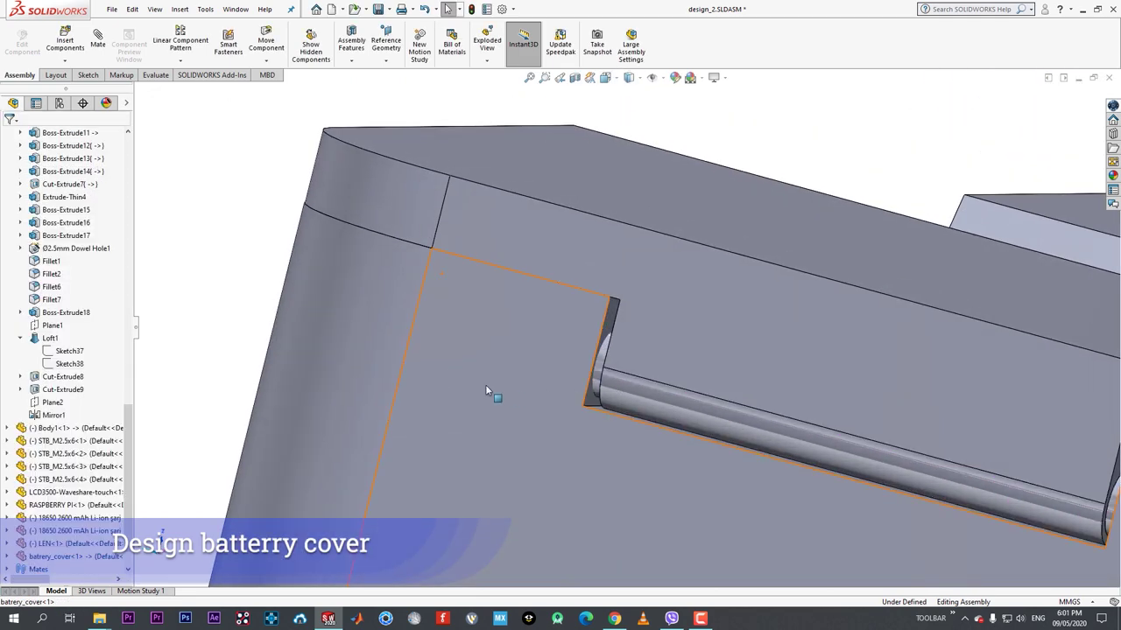
{"action": "left_click", "coordinate": [484, 384]}
{"action": "left_click", "coordinate": [569, 318]}
{"action": "scroll", "coordinate": [642, 362], "scroll_direction": "down", "scroll_amount": 3}
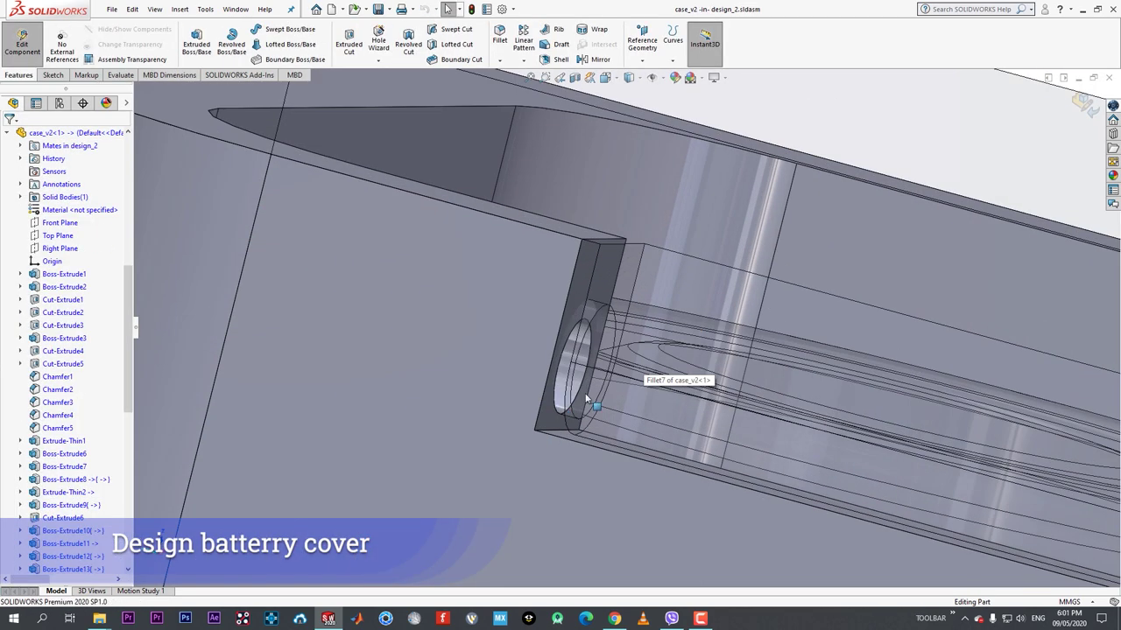
{"action": "left_click", "coordinate": [565, 409]}
{"action": "left_click", "coordinate": [614, 350]}
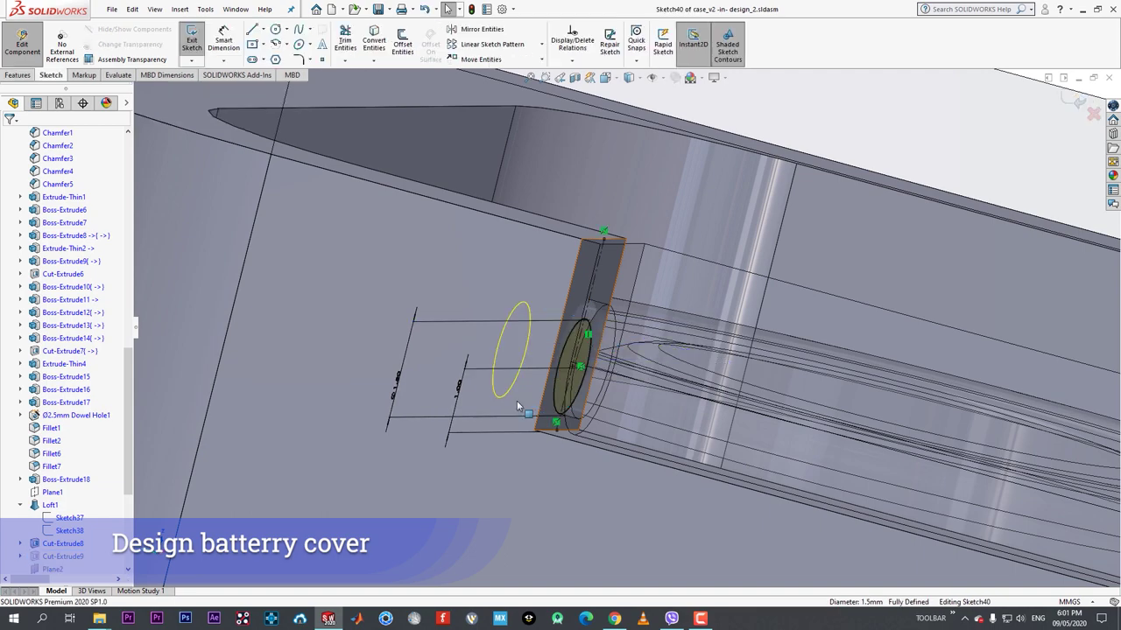
{"action": "middle_click_drag", "start_coordinate": [518, 405], "coordinate": [472, 401]}
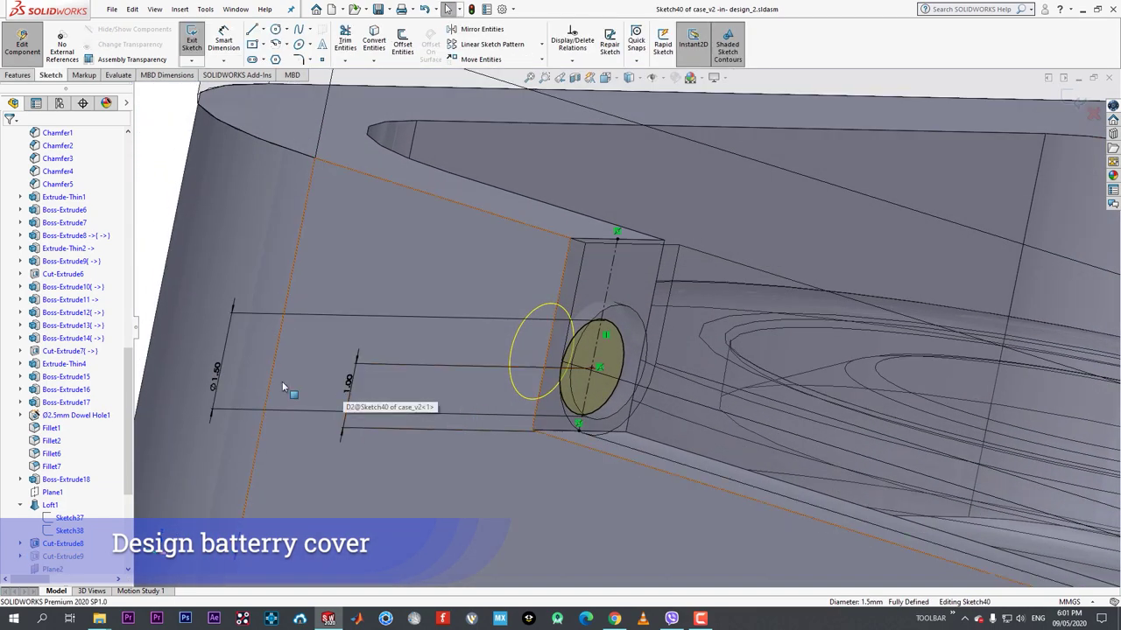
{"action": "right_click", "coordinate": [350, 383]}
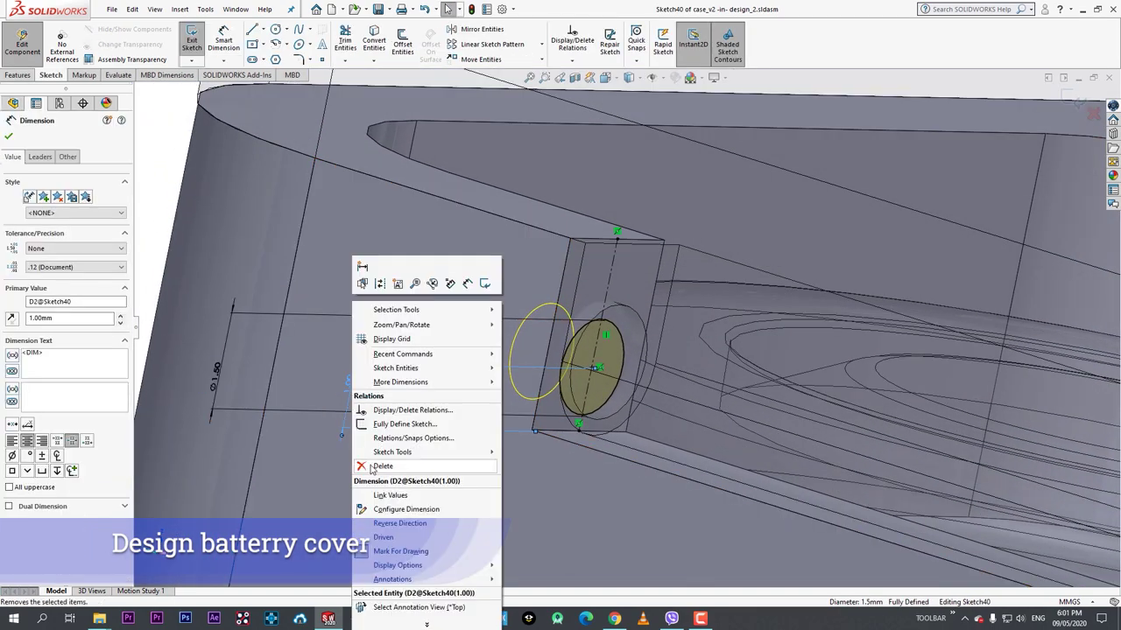
{"action": "left_click", "coordinate": [377, 468]}
- Make the hinge hole's circle concentric with the battery cover's round hinge edge and finish editing the case
{"action": "mouse_move", "coordinate": [631, 346]}
{"action": "middle_mouse_down"}
{"action": "mouse_move", "coordinate": [629, 312]}
{"action": "mouse_move", "coordinate": [739, 210]}
{"action": "middle_mouse_up"}
{"action": "left_click", "coordinate": [727, 235]}
{"action": "left_click", "coordinate": [756, 211], "text": "ctrl"}
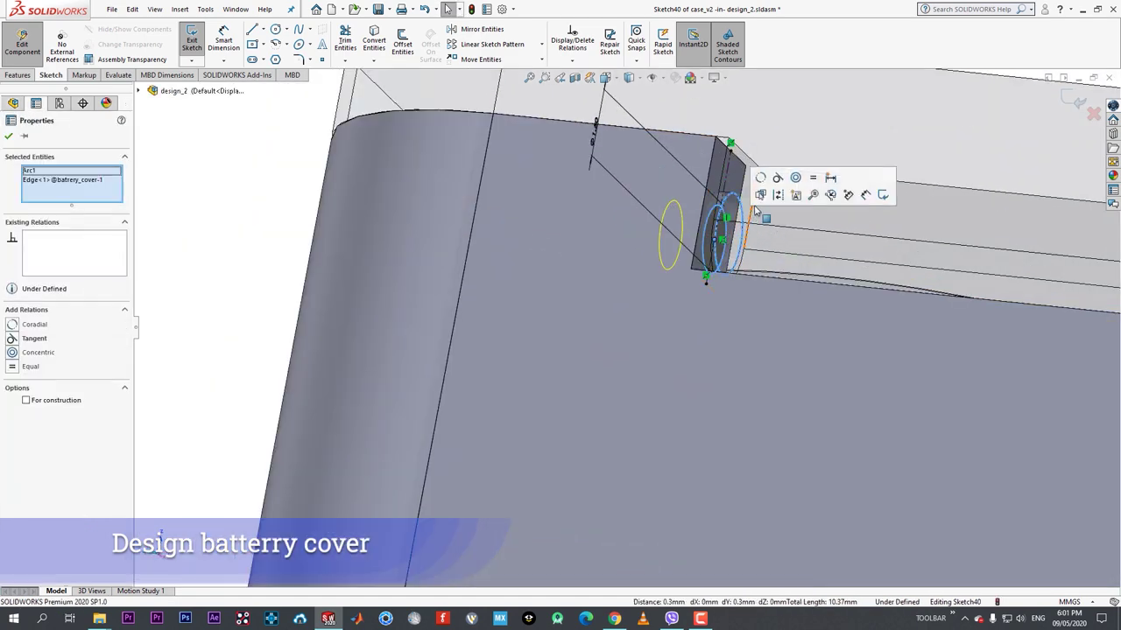
{"action": "left_click", "coordinate": [795, 178]}
{"action": "left_click", "coordinate": [257, 155]}
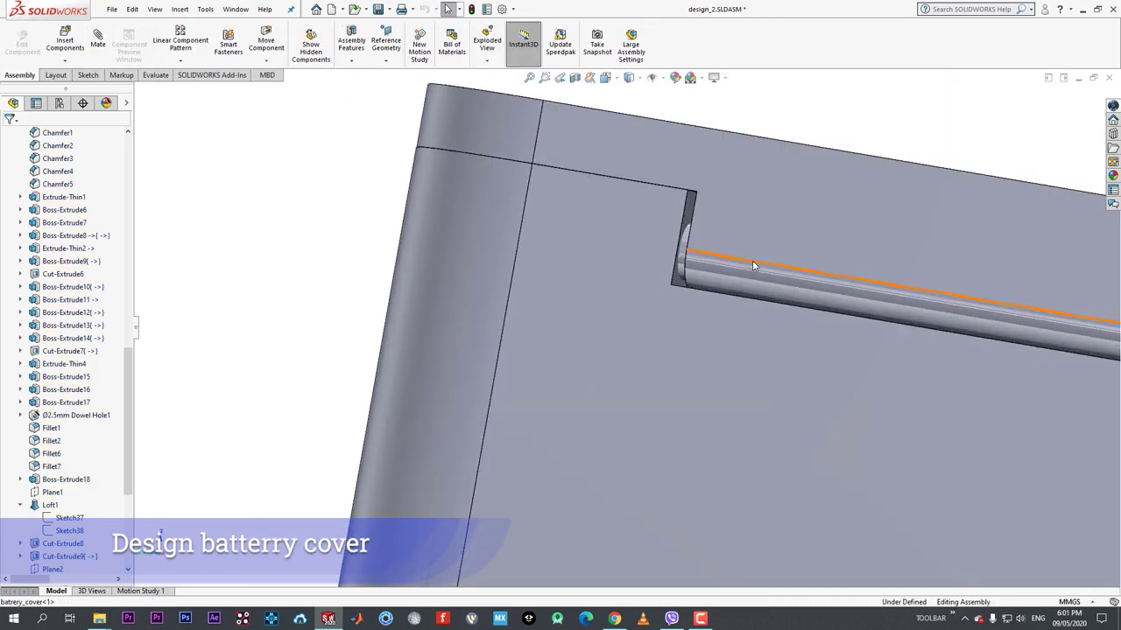
- Edit the hinge pin sketch of the battery cover within the assembly and change the circle's diameter
{"action": "scroll", "coordinate": [686, 251], "scroll_direction": "down", "scroll_amount": 5}
{"action": "left_click", "coordinate": [665, 260]}
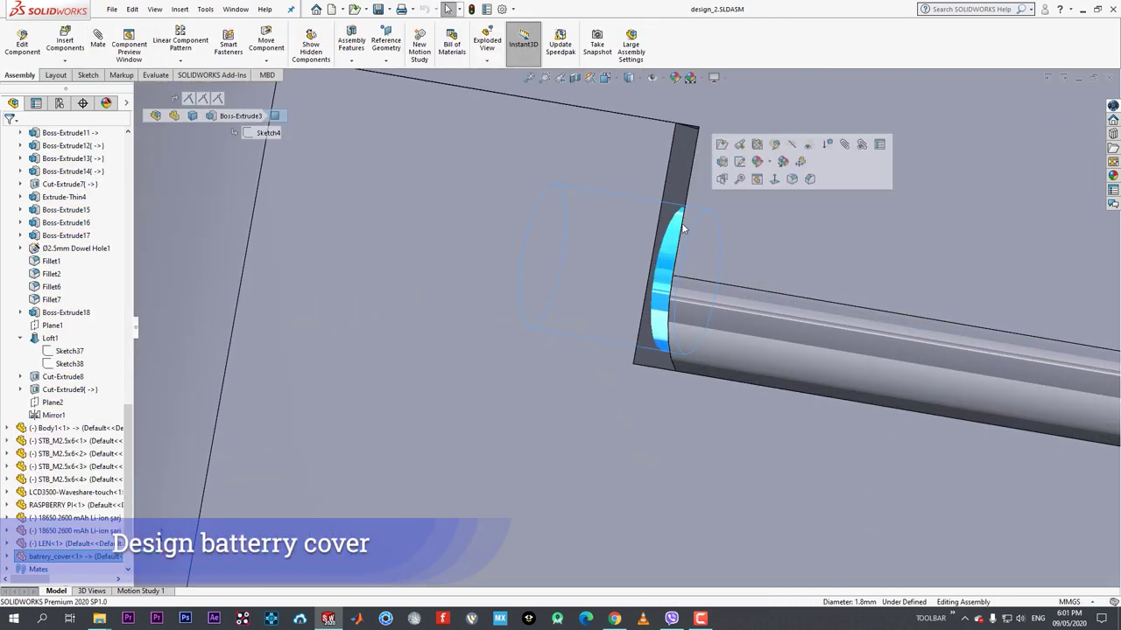
{"action": "scroll", "coordinate": [613, 245], "scroll_direction": "up", "scroll_amount": 4}
{"action": "left_click", "coordinate": [557, 213]}
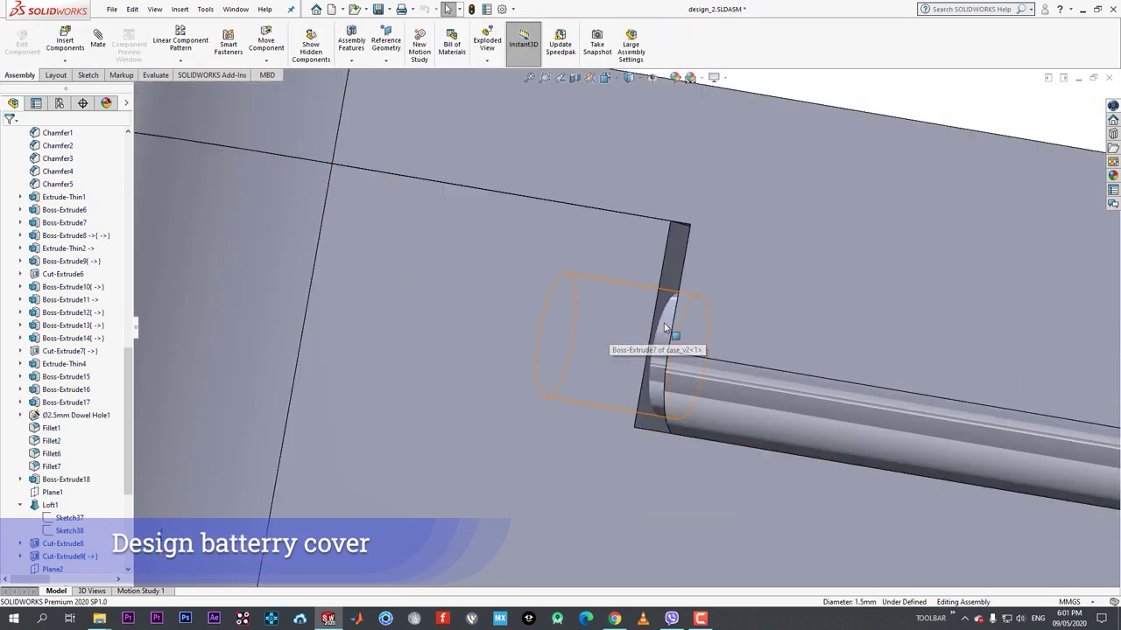
{"action": "left_click", "coordinate": [665, 329]}
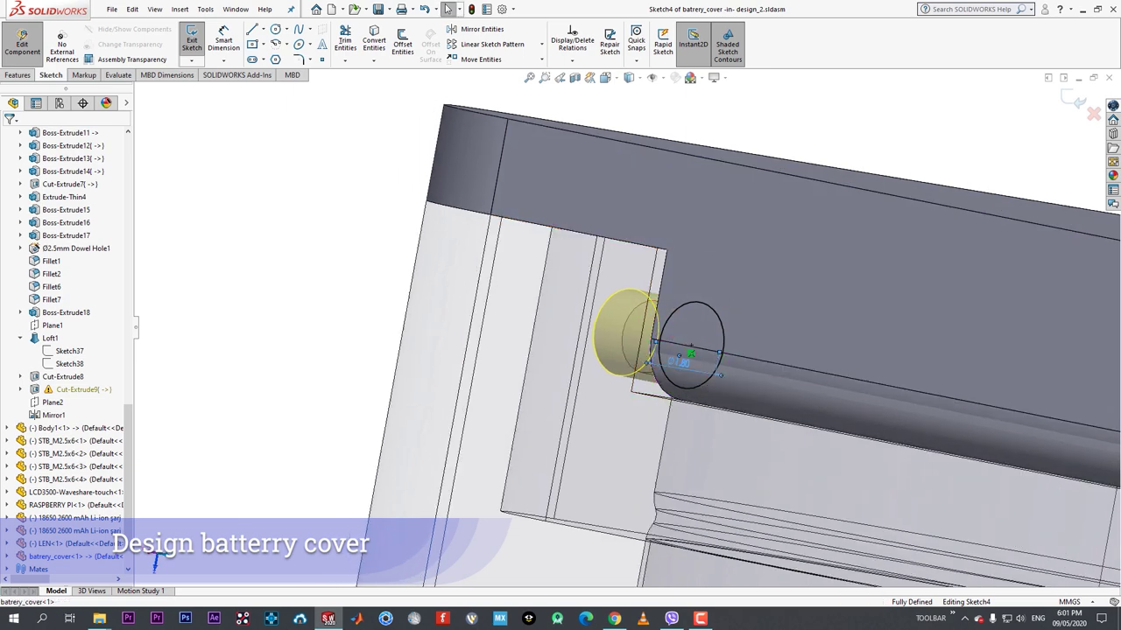
{"action": "left_click", "coordinate": [715, 393]}
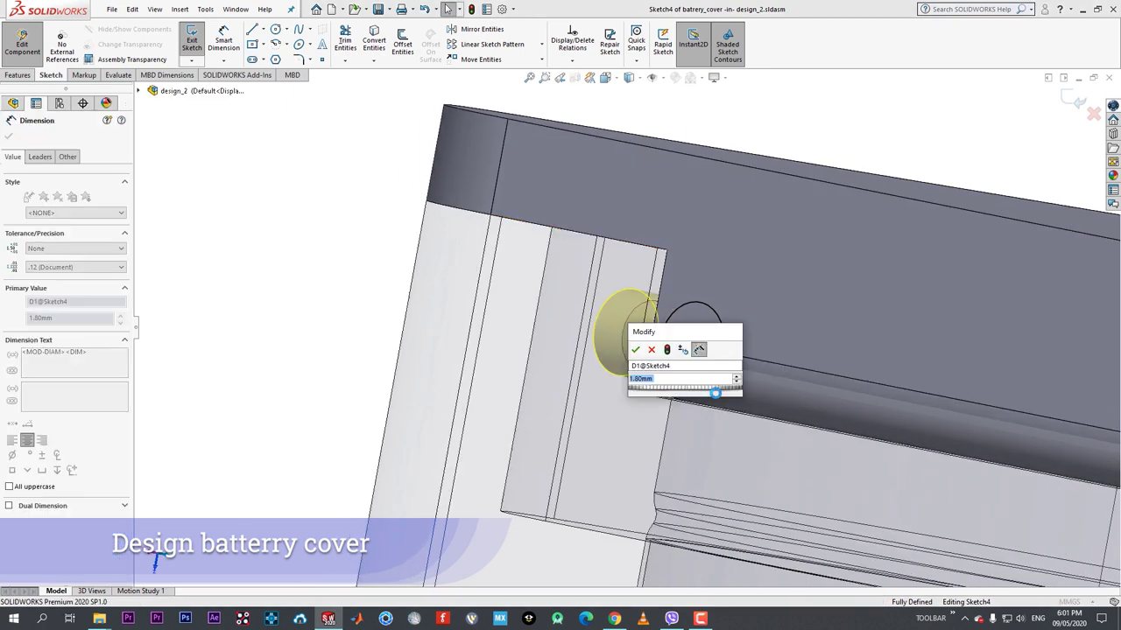
{"action": "type", "text": "1."}
{"action": "key", "text": "Return"}
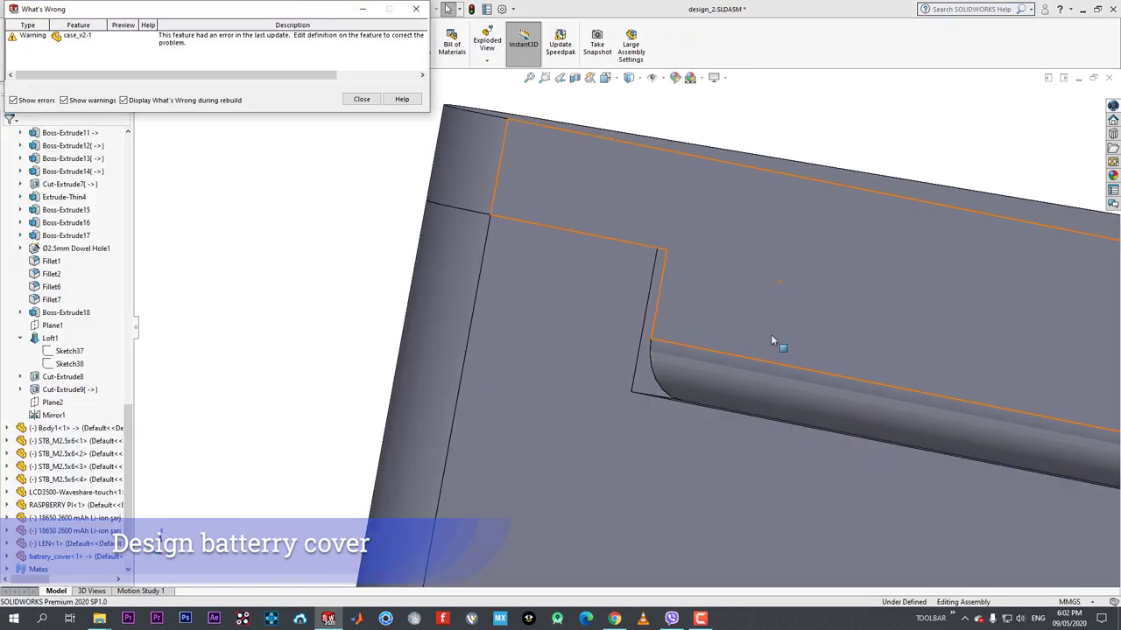
{"action": "scroll", "coordinate": [772, 341], "scroll_direction": "up", "scroll_amount": 4}
{"action": "middle_click_drag", "start_coordinate": [771, 341], "coordinate": [733, 339]}
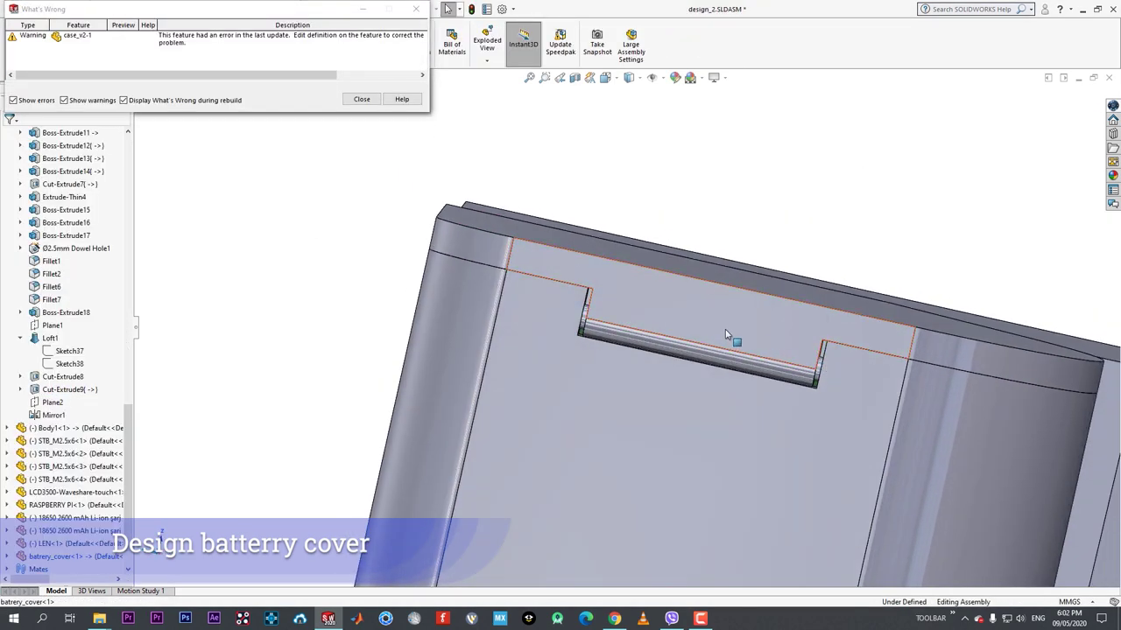
{"action": "left_click", "coordinate": [733, 339]}
{"action": "left_click", "coordinate": [361, 99]}
{"action": "scroll", "coordinate": [106, 473], "scroll_direction": "down", "scroll_amount": 1}
{"action": "scroll", "coordinate": [105, 480], "scroll_direction": "up", "scroll_amount": 6}
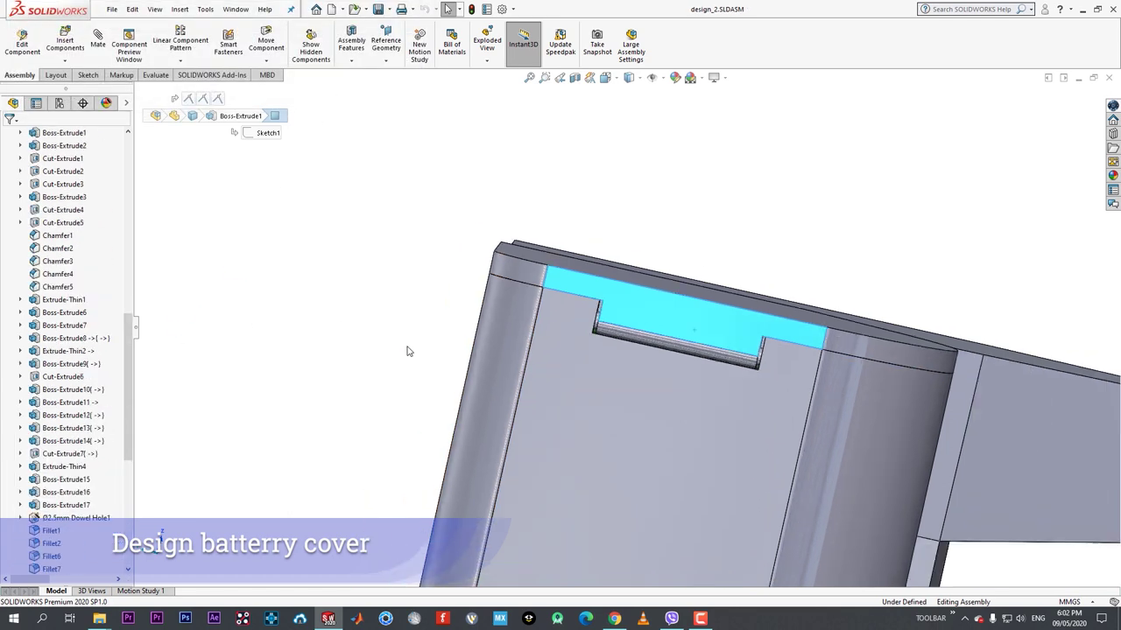
{"action": "left_click", "coordinate": [660, 305]}
{"action": "left_click", "coordinate": [712, 258]}
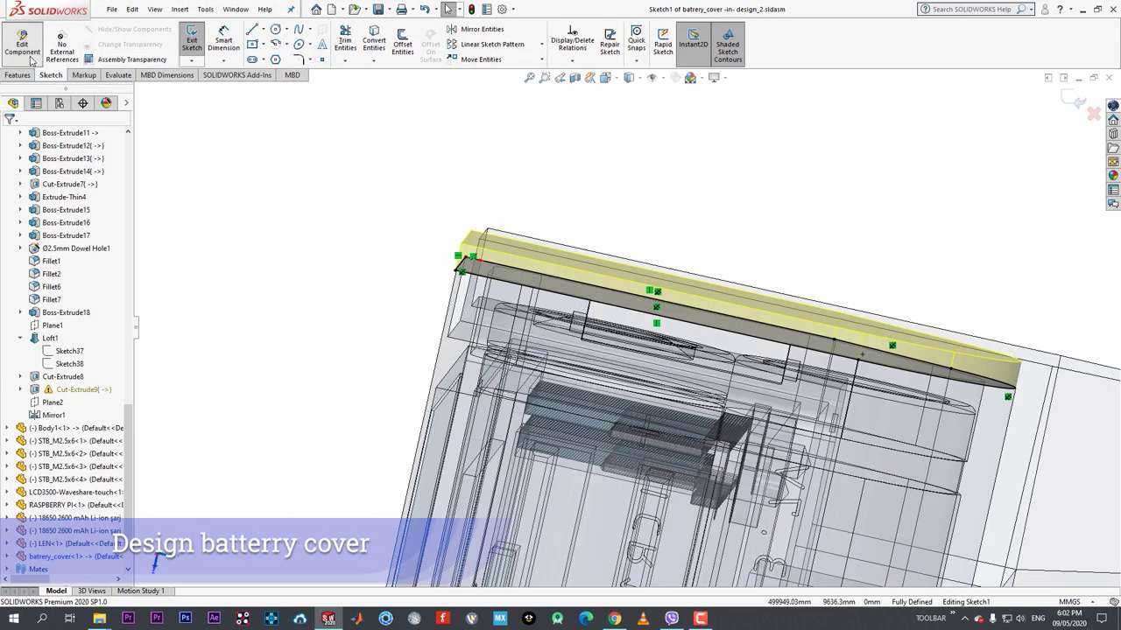
{"action": "left_click", "coordinate": [26, 48]}
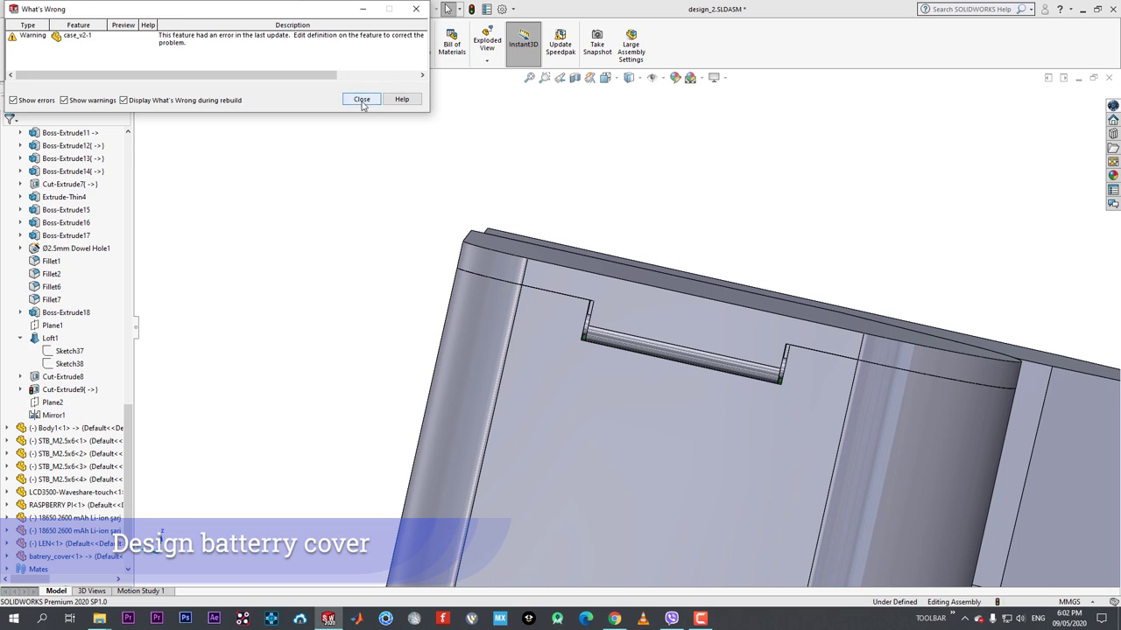
{"action": "left_click", "coordinate": [361, 99]}
- Look through case_v2's mates and features in the assembly tree for the feature causing the rebuild problem
{"action": "scroll", "coordinate": [79, 328], "scroll_direction": "up", "scroll_amount": 10}
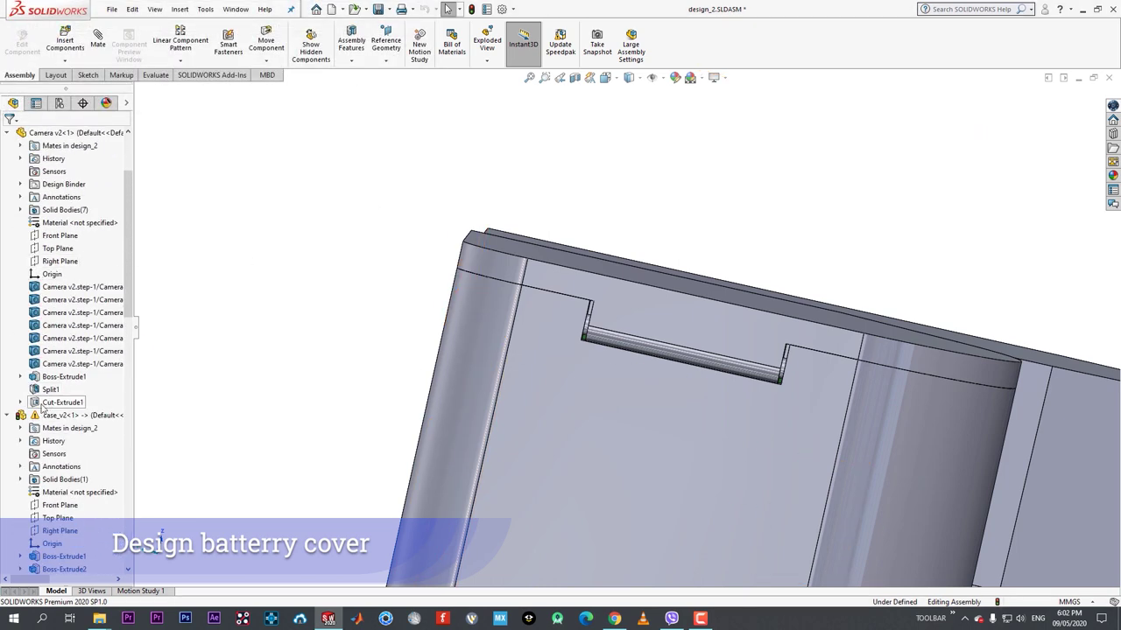
{"action": "left_click", "coordinate": [8, 415]}
{"action": "left_click", "coordinate": [7, 415]}
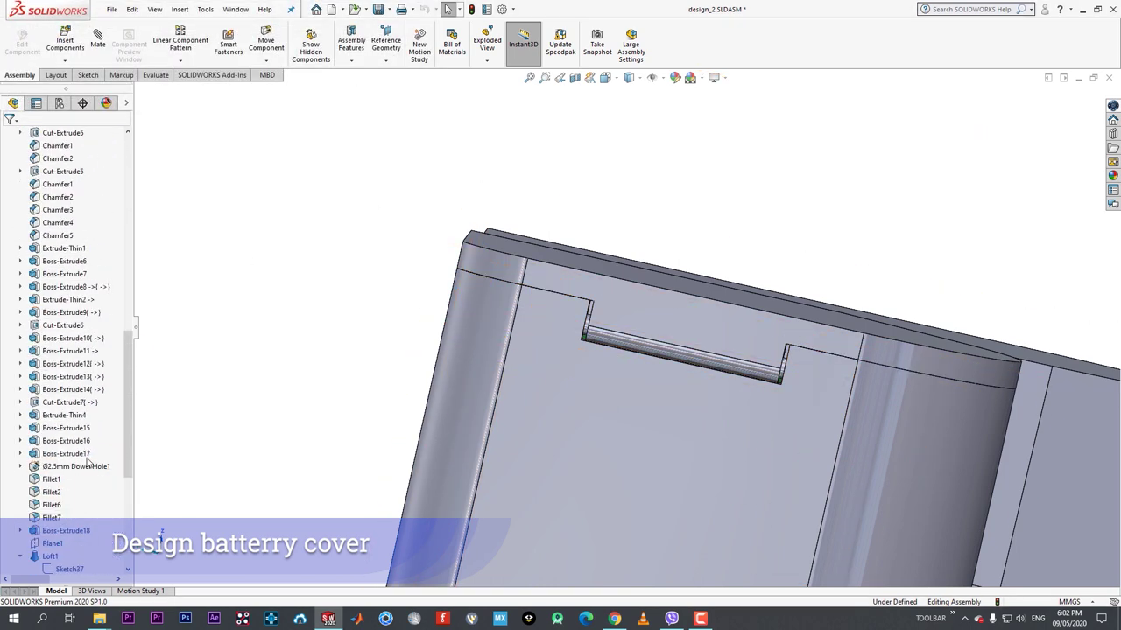
{"action": "scroll", "coordinate": [75, 321], "scroll_direction": "up", "scroll_amount": 3}
{"action": "left_click", "coordinate": [21, 223]}
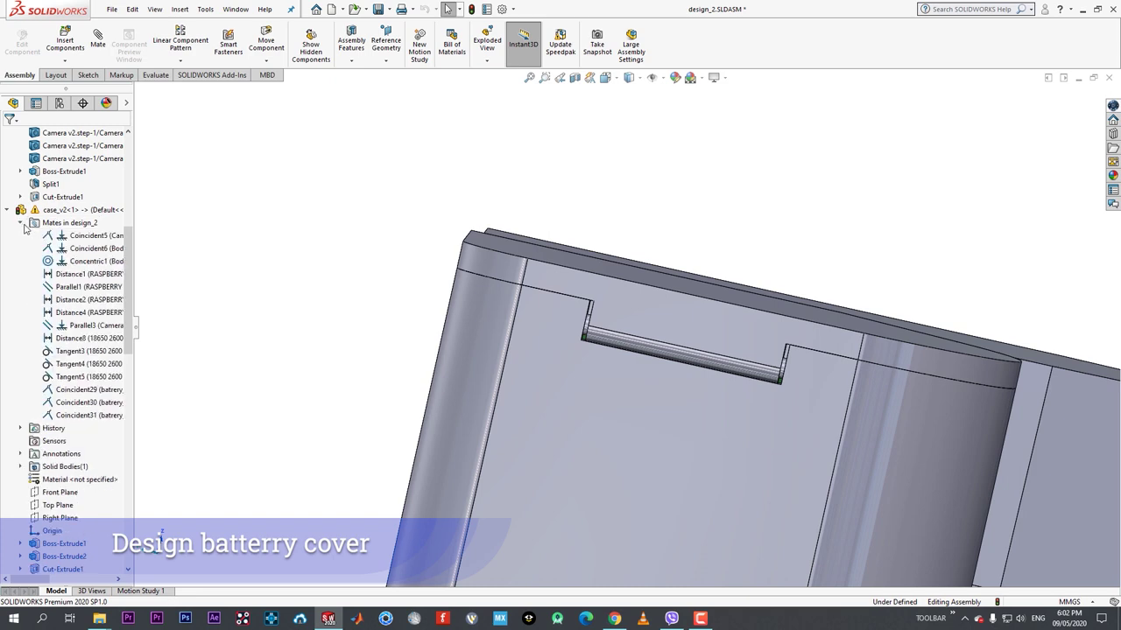
{"action": "scroll", "coordinate": [88, 289], "scroll_direction": "down", "scroll_amount": 10}
{"action": "scroll", "coordinate": [587, 327], "scroll_direction": "down", "scroll_amount": 4}
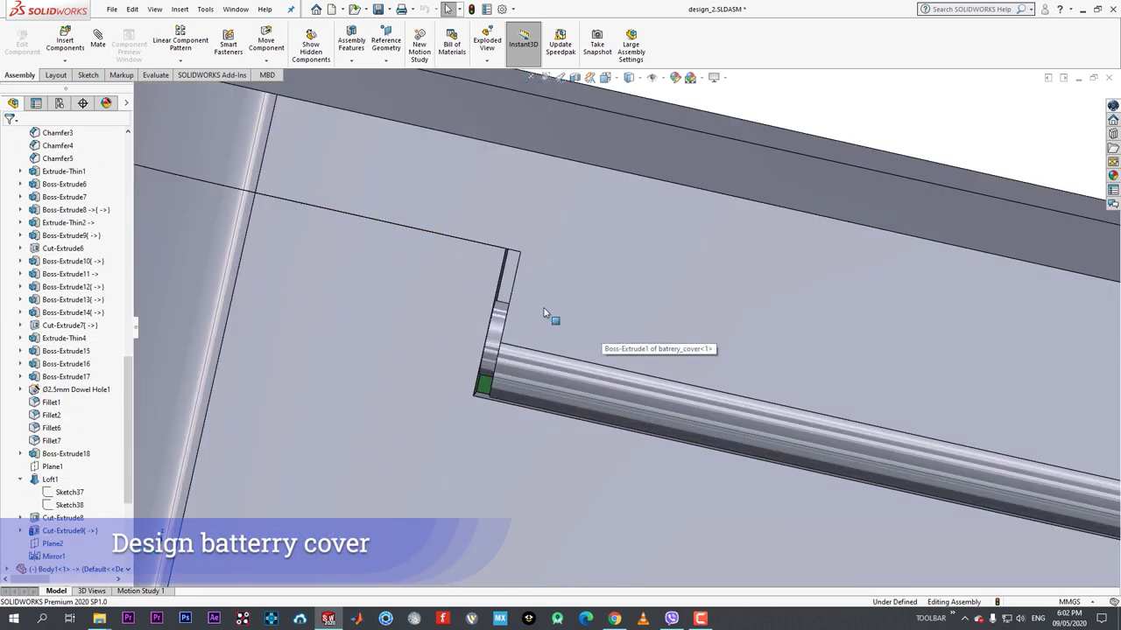
- List the battery cover's mates and delete the Coincident31 mate between the cover and case_v2
{"action": "left_click", "coordinate": [581, 312]}
{"action": "scroll", "coordinate": [580, 312], "scroll_direction": "up", "scroll_amount": 4}
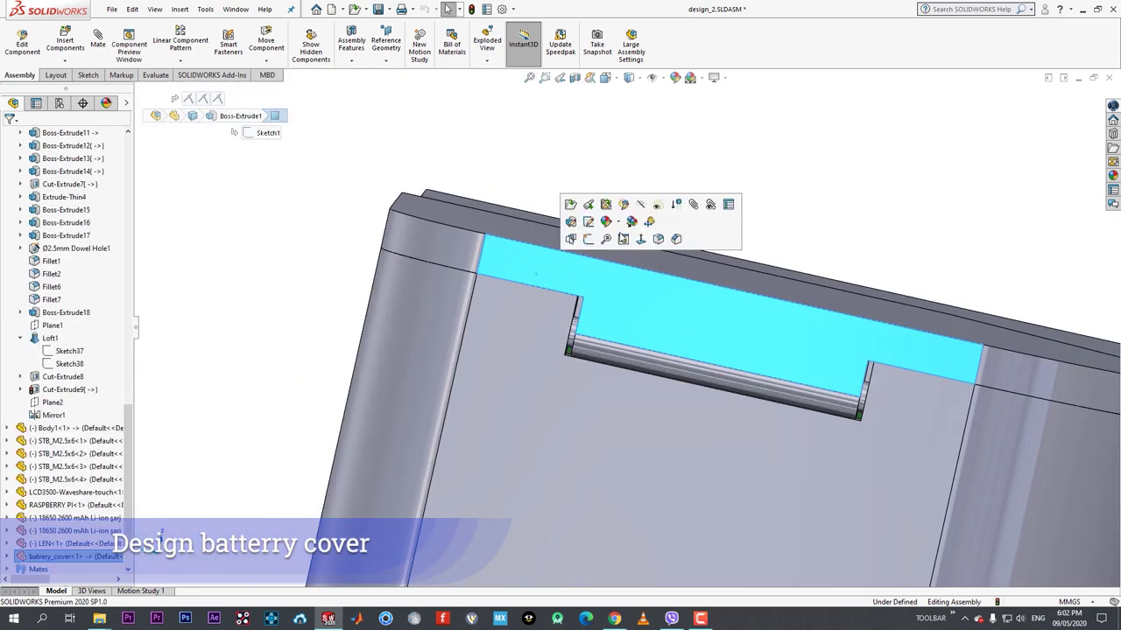
{"action": "left_click", "coordinate": [711, 206]}
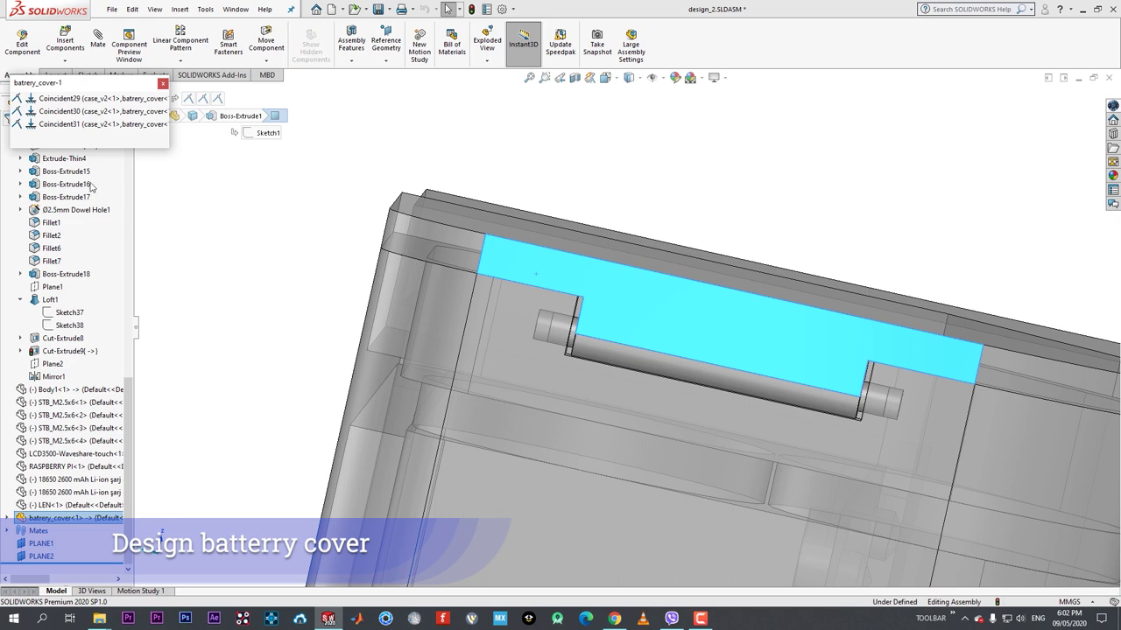
{"action": "right_click", "coordinate": [50, 123]}
{"action": "left_click", "coordinate": [79, 180]}
{"action": "left_click", "coordinate": [634, 252]}
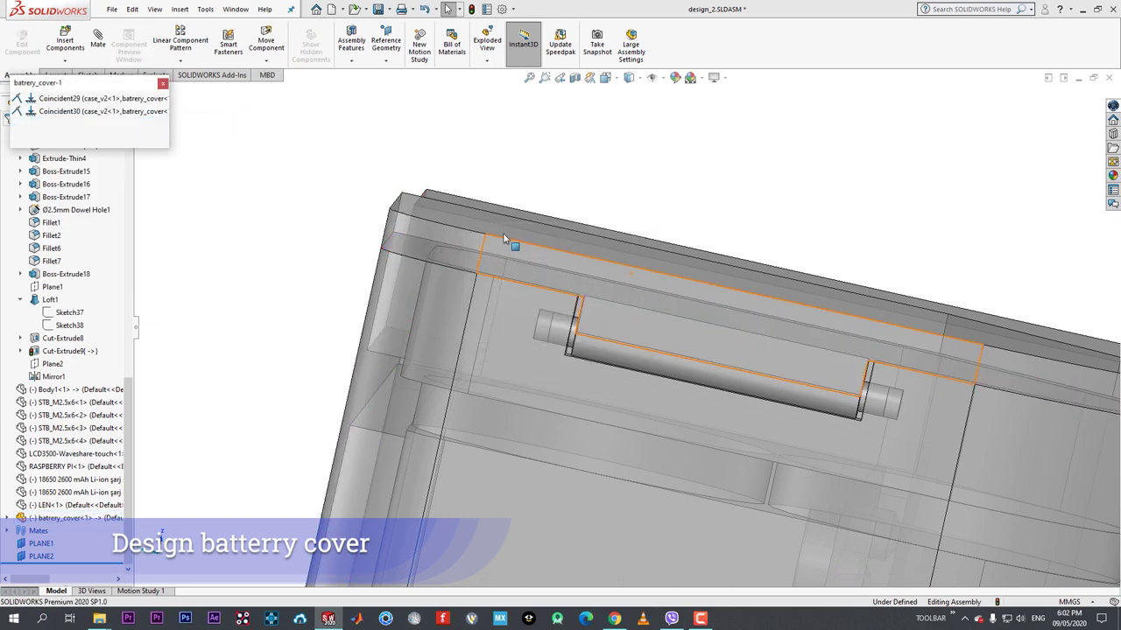
{"action": "left_click", "coordinate": [162, 84]}
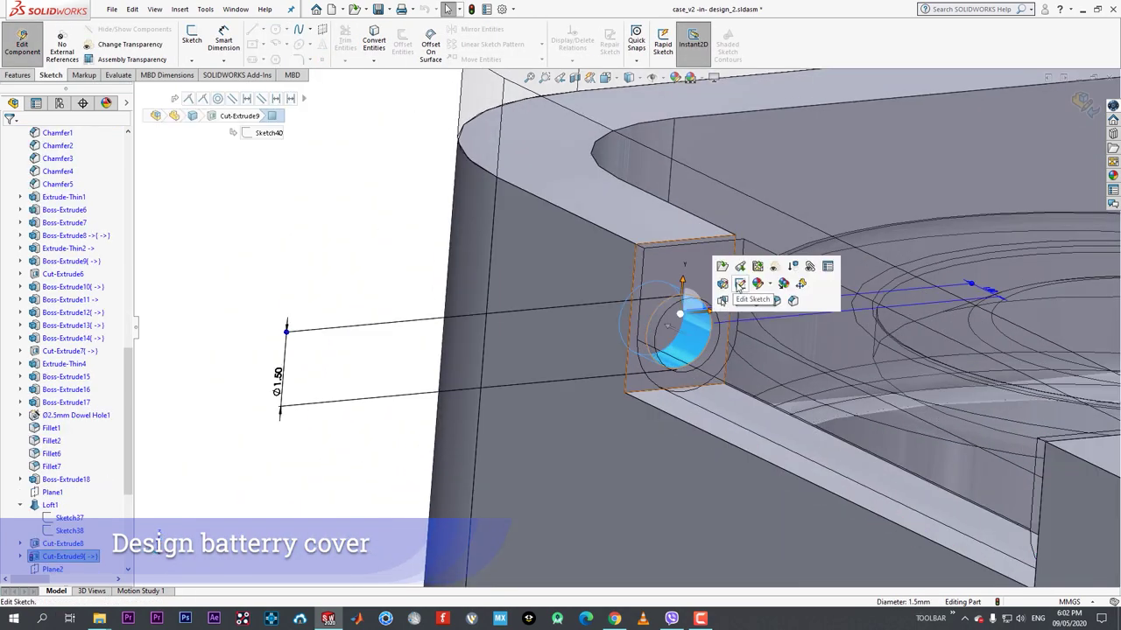
- Reopen the hinge hole's sketch in case_v2 and delete the circle's concentric relation to the battery cover
{"action": "left_click", "coordinate": [739, 284]}
{"action": "scroll", "coordinate": [678, 366], "scroll_direction": "down", "scroll_amount": 2}
{"action": "right_click", "coordinate": [672, 368]}
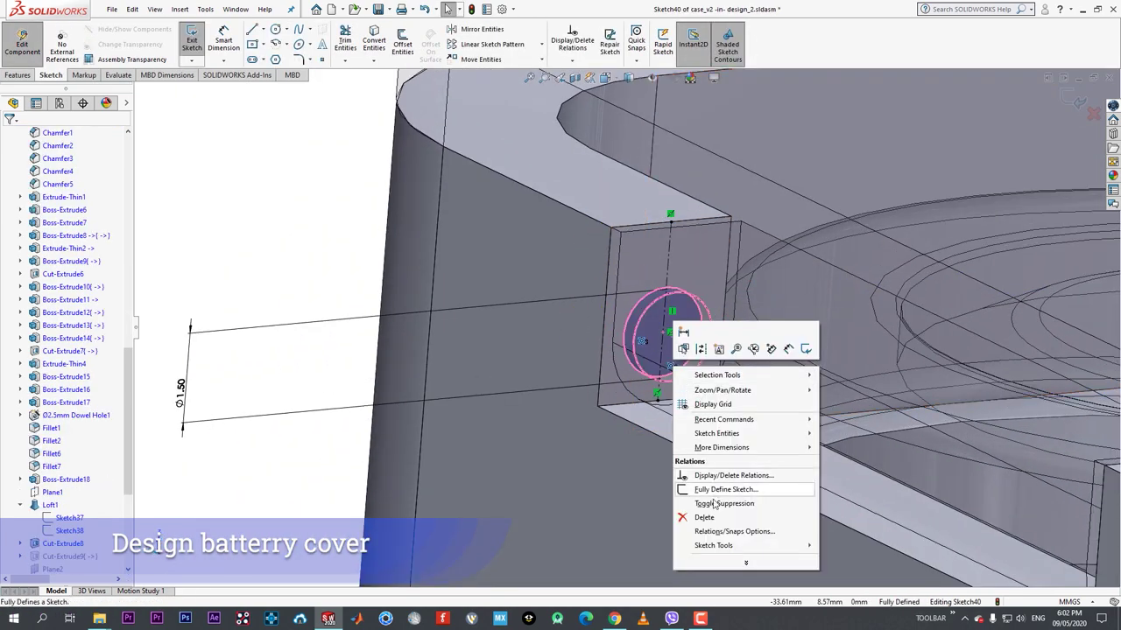
{"action": "left_click", "coordinate": [702, 515]}
- Dimension the height of the hinge hole's circle above the lower edge of case_v2's notch and finish the sketch
{"action": "left_click", "coordinate": [675, 376]}
{"action": "left_click", "coordinate": [682, 399]}
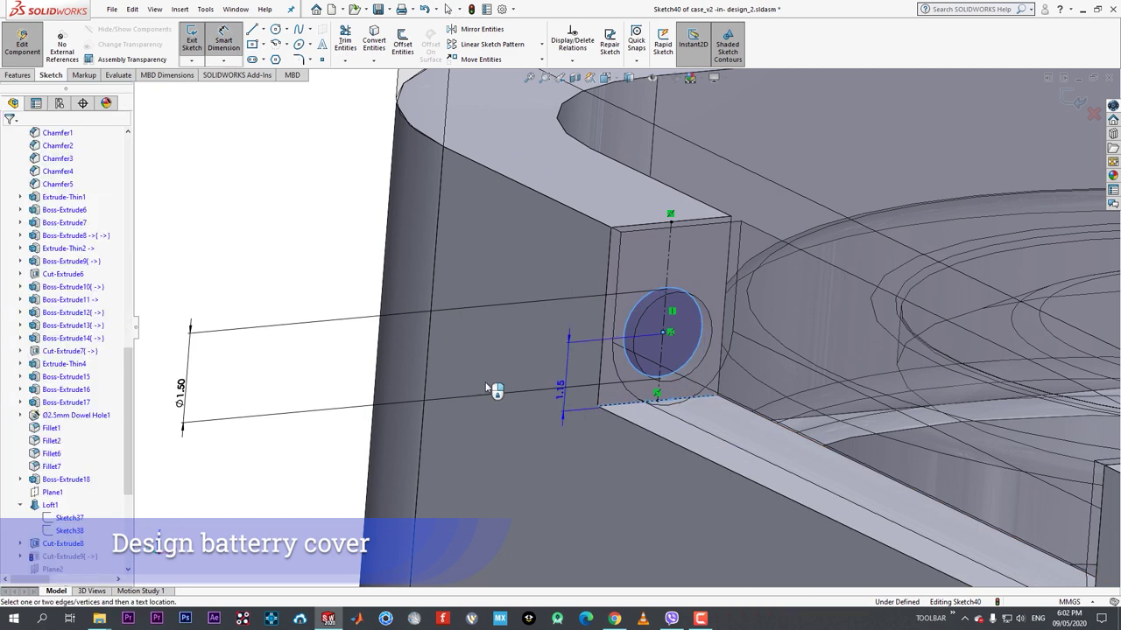
{"action": "left_click", "coordinate": [342, 376]}
{"action": "left_click", "coordinate": [296, 358]}
{"action": "key", "text": "Escape"}
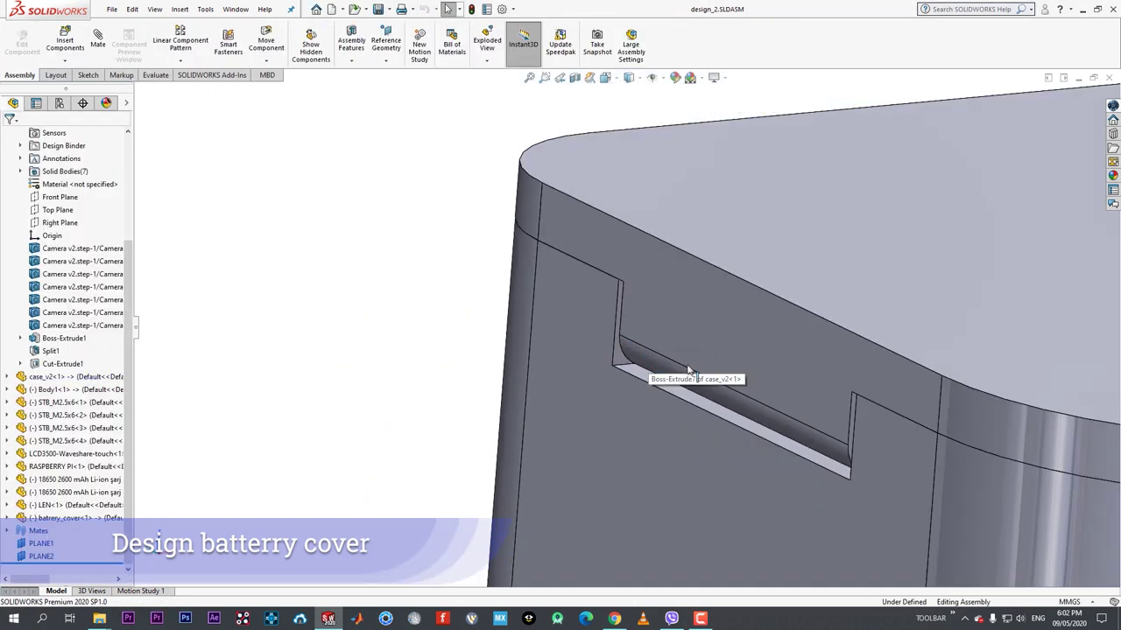
- Move the battery cover clear of the case and mate its hinge pin concentric with the hinge hole in case_v2
{"action": "left_click", "coordinate": [735, 306]}
{"action": "left_click_drag", "start_coordinate": [735, 305], "coordinate": [738, 268]}
{"action": "scroll", "coordinate": [722, 299], "scroll_direction": "down", "scroll_amount": 1}
{"action": "left_click", "coordinate": [595, 229]}
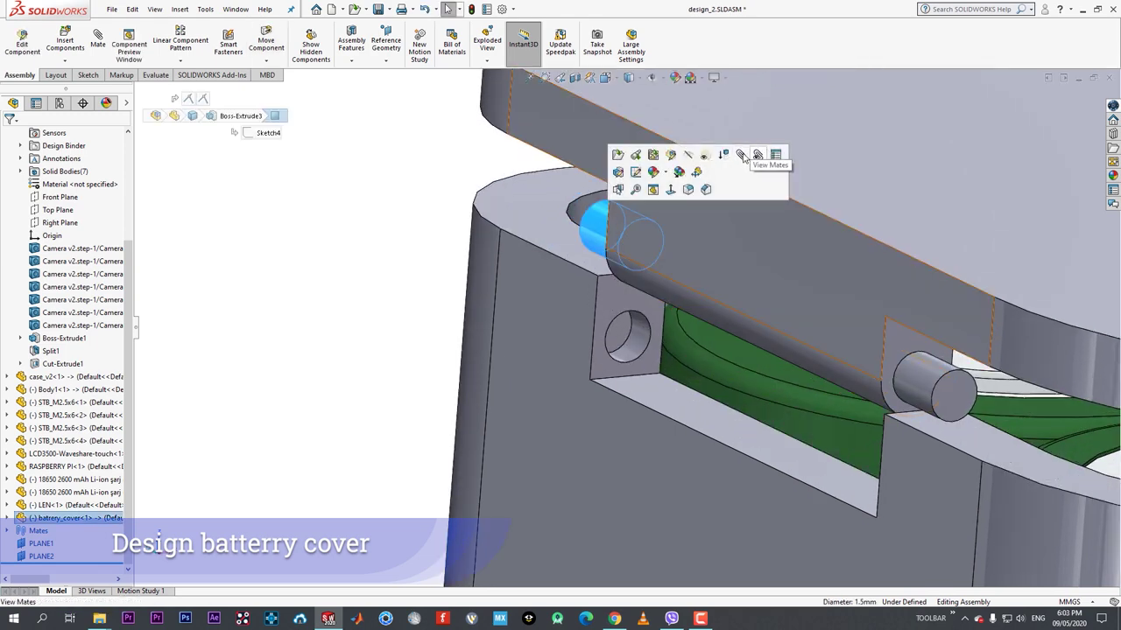
{"action": "left_click", "coordinate": [633, 333], "text": "ctrl"}
{"action": "key", "text": "m"}
{"action": "left_click", "coordinate": [900, 381]}
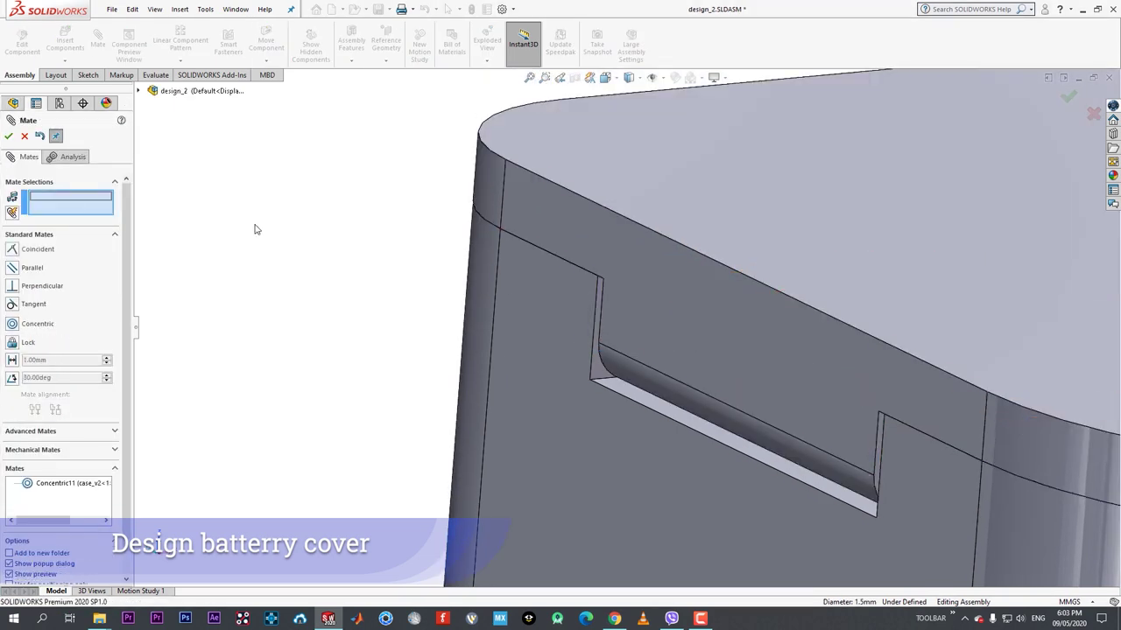
{"action": "left_click", "coordinate": [9, 136]}
- List the battery cover's mates and delete the Coincident29 mate between the cover and case_v2
{"action": "left_click", "coordinate": [750, 288]}
{"action": "middle_click_drag", "start_coordinate": [750, 288], "coordinate": [693, 304]}
{"action": "left_click", "coordinate": [603, 277]}
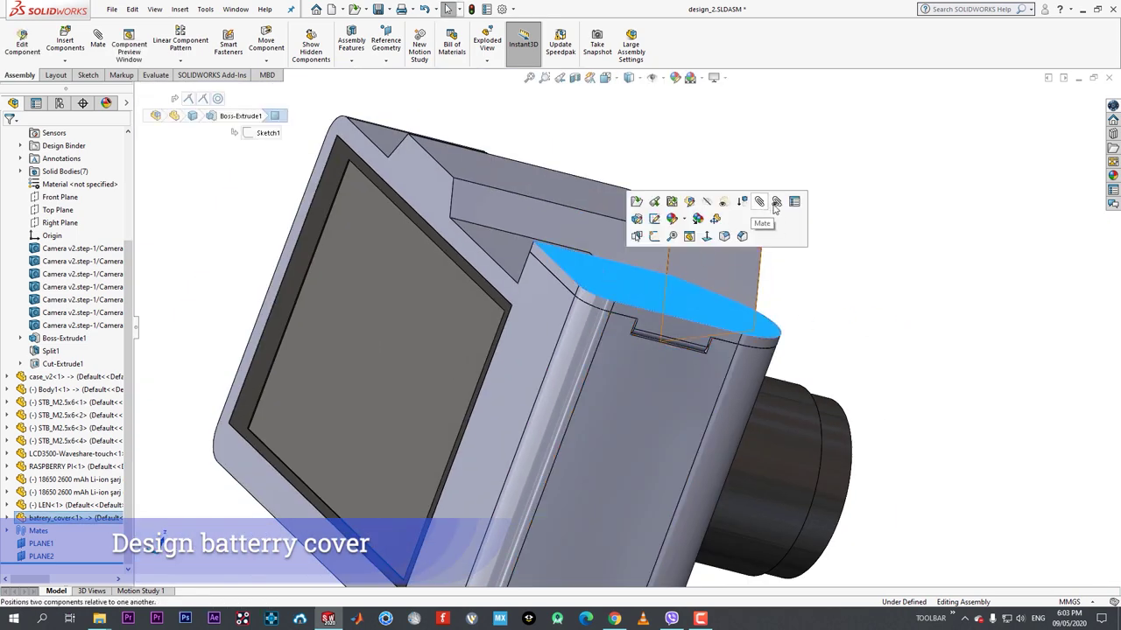
{"action": "left_click", "coordinate": [741, 215]}
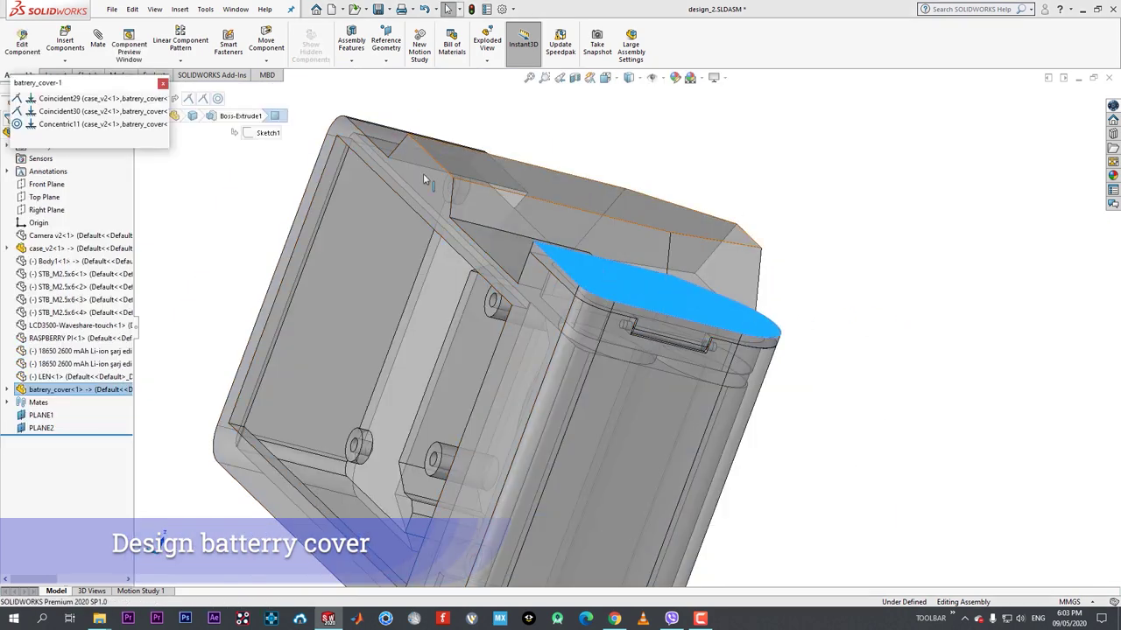
{"action": "left_click", "coordinate": [70, 99]}
{"action": "key", "text": "Delete"}
{"action": "left_click", "coordinate": [637, 252]}
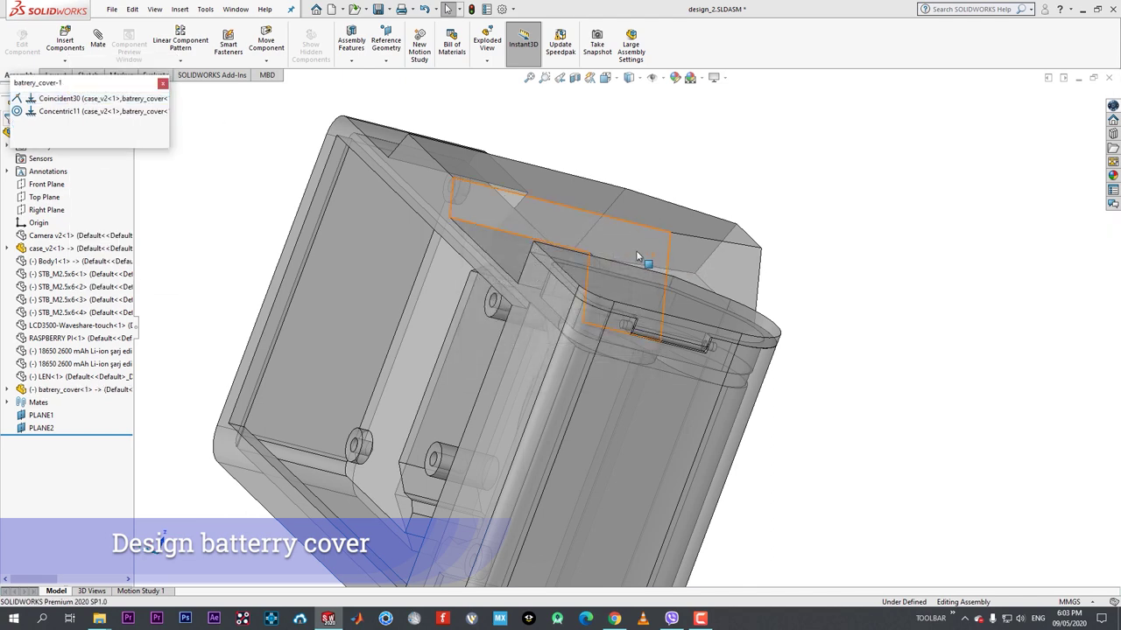
{"action": "left_click", "coordinate": [163, 84]}
- Swing the battery cover on its hinge pins and examine where it collides with the grip while opening
{"action": "scroll", "coordinate": [659, 357], "scroll_direction": "up", "scroll_amount": 5}
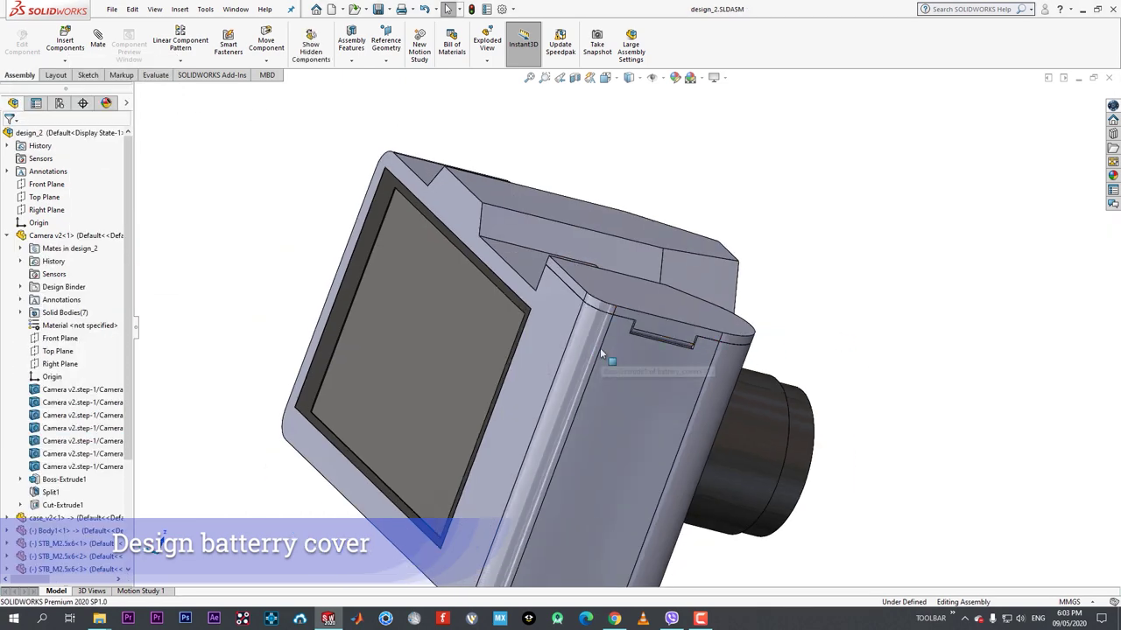
{"action": "middle_click_drag", "start_coordinate": [534, 350], "coordinate": [637, 451]}
{"action": "left_click", "coordinate": [730, 314]}
{"action": "left_click_drag", "start_coordinate": [730, 317], "coordinate": [755, 305]}
{"action": "scroll", "coordinate": [798, 349], "scroll_direction": "down", "scroll_amount": 8}
{"action": "middle_click_drag", "start_coordinate": [620, 319], "coordinate": [595, 379]}
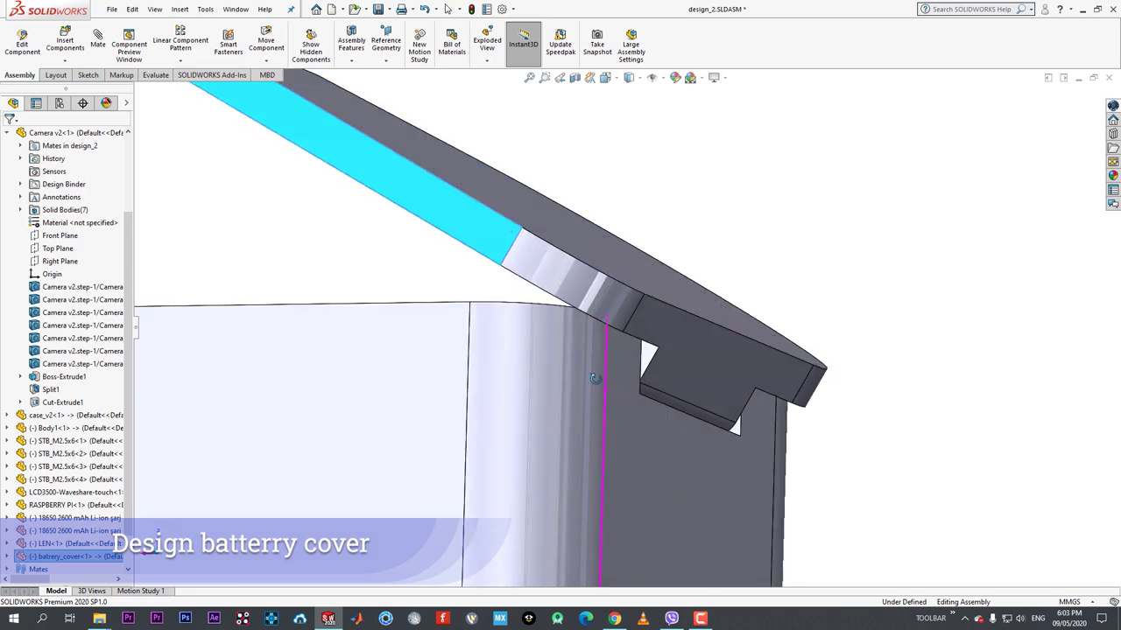
{"action": "left_click_drag", "start_coordinate": [602, 311], "coordinate": [657, 335]}
{"action": "middle_click_drag", "start_coordinate": [657, 334], "coordinate": [643, 309]}
{"action": "left_click_drag", "start_coordinate": [636, 272], "coordinate": [531, 228]}
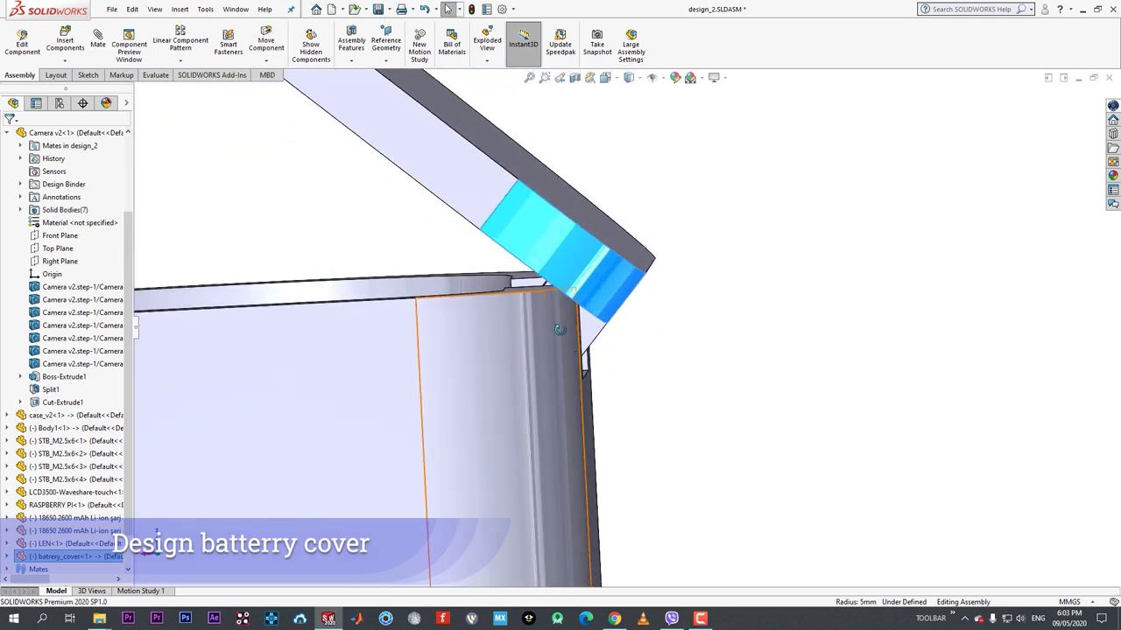
{"action": "middle_click_drag", "start_coordinate": [560, 333], "coordinate": [559, 321]}
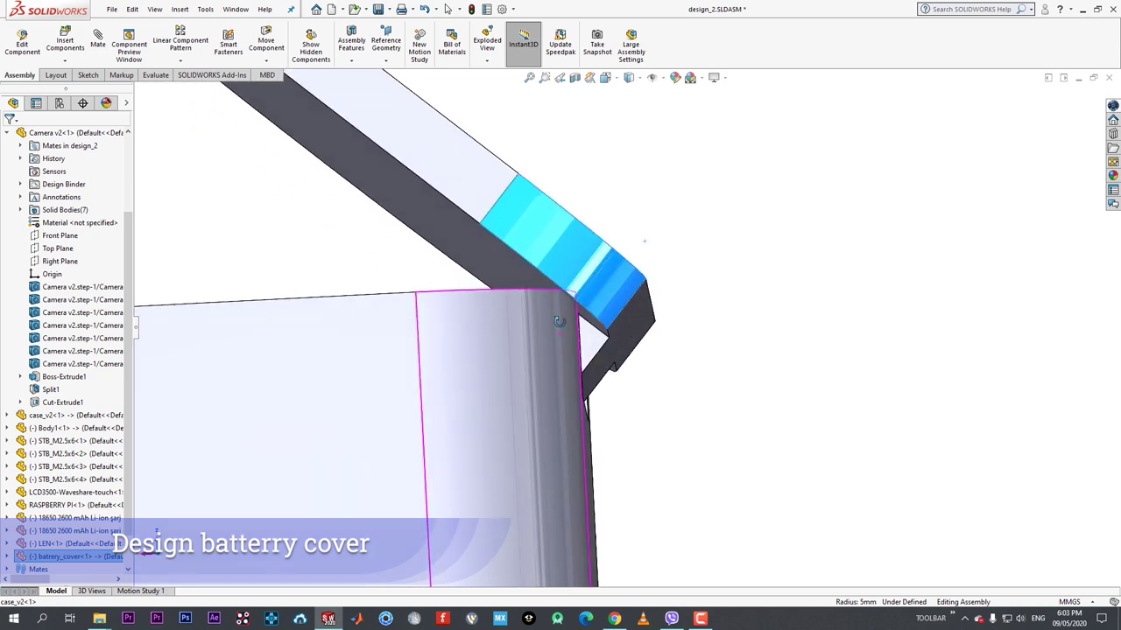
{"action": "left_click_drag", "start_coordinate": [606, 280], "coordinate": [517, 234]}
- Swing the battery cover back towards the case and examine the clearance around the hinge notch up close
{"action": "left_click", "coordinate": [698, 277]}
{"action": "scroll", "coordinate": [674, 342], "scroll_direction": "down", "scroll_amount": 2}
{"action": "scroll", "coordinate": [653, 346], "scroll_direction": "down", "scroll_amount": 1}
{"action": "scroll", "coordinate": [513, 249], "scroll_direction": "down", "scroll_amount": 4}
{"action": "middle_click_drag", "start_coordinate": [509, 272], "coordinate": [481, 266]}
{"action": "scroll", "coordinate": [518, 266], "scroll_direction": "up", "scroll_amount": 3}
{"action": "left_click_drag", "start_coordinate": [518, 267], "coordinate": [499, 294]}
{"action": "scroll", "coordinate": [630, 325], "scroll_direction": "up", "scroll_amount": 3}
{"action": "middle_click_drag", "start_coordinate": [744, 423], "coordinate": [488, 312]}
{"action": "scroll", "coordinate": [473, 385], "scroll_direction": "up", "scroll_amount": 2}
{"action": "scroll", "coordinate": [552, 320], "scroll_direction": "down", "scroll_amount": 4}
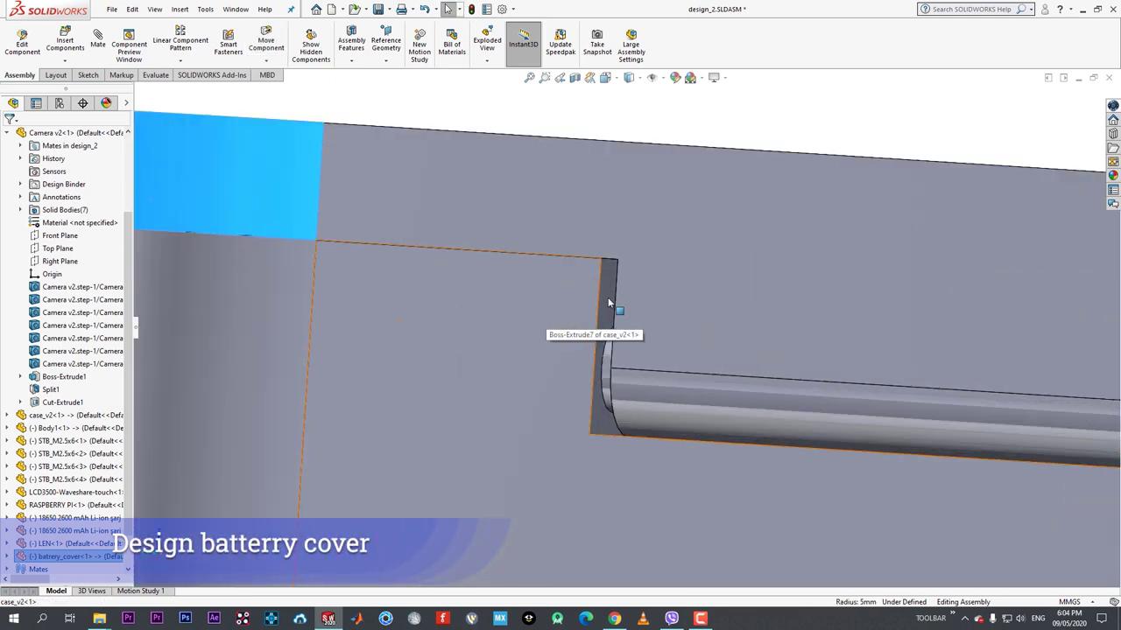
- Edit the hinge notch's sketch in case_v2 within the assembly and set the notch depth to 5 mm
{"action": "left_click", "coordinate": [608, 300]}
{"action": "left_click", "coordinate": [659, 246]}
{"action": "scroll", "coordinate": [641, 328], "scroll_direction": "up", "scroll_amount": 2}
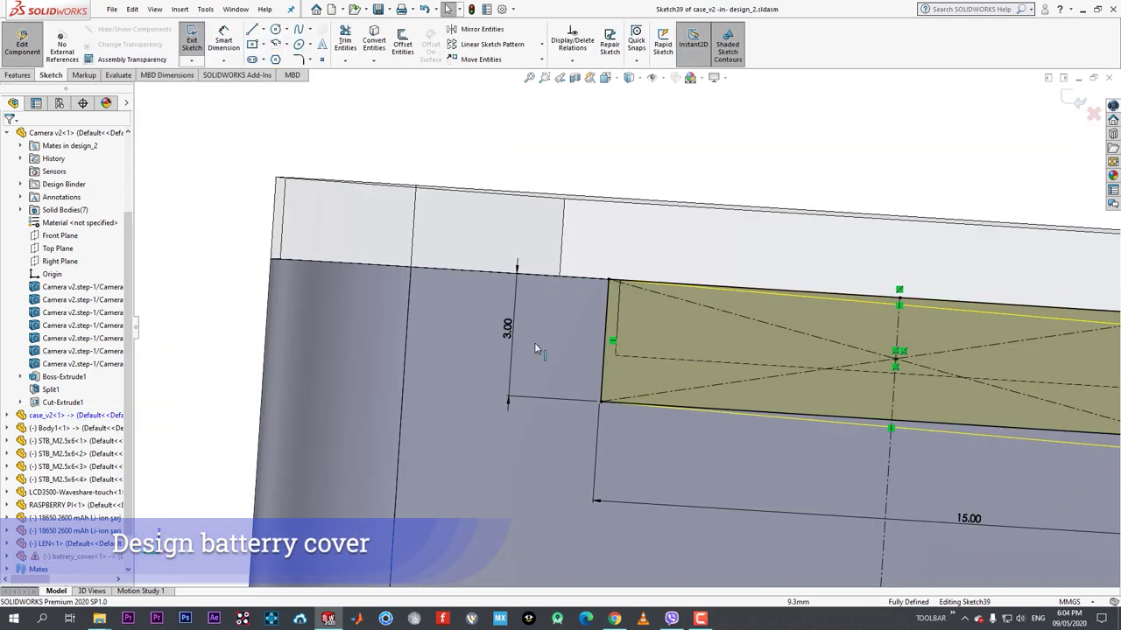
{"action": "left_click", "coordinate": [509, 334]}
{"action": "left_click", "coordinate": [508, 335]}
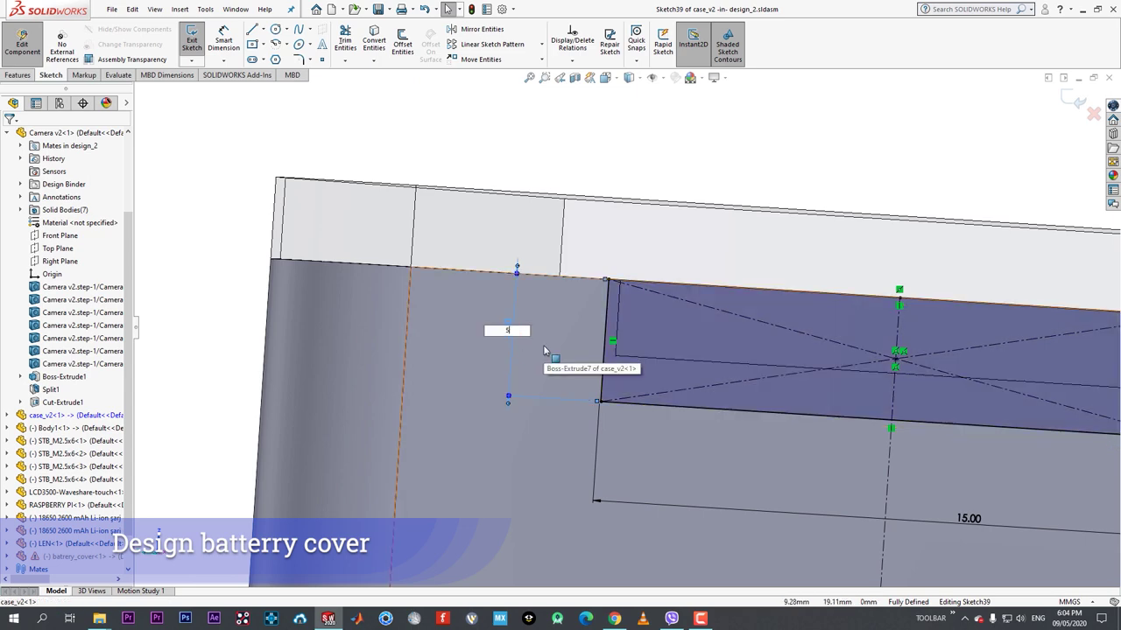
{"action": "type", "text": "5"}
{"action": "key", "text": "Return"}
{"action": "scroll", "coordinate": [638, 345], "scroll_direction": "up", "scroll_amount": 1}
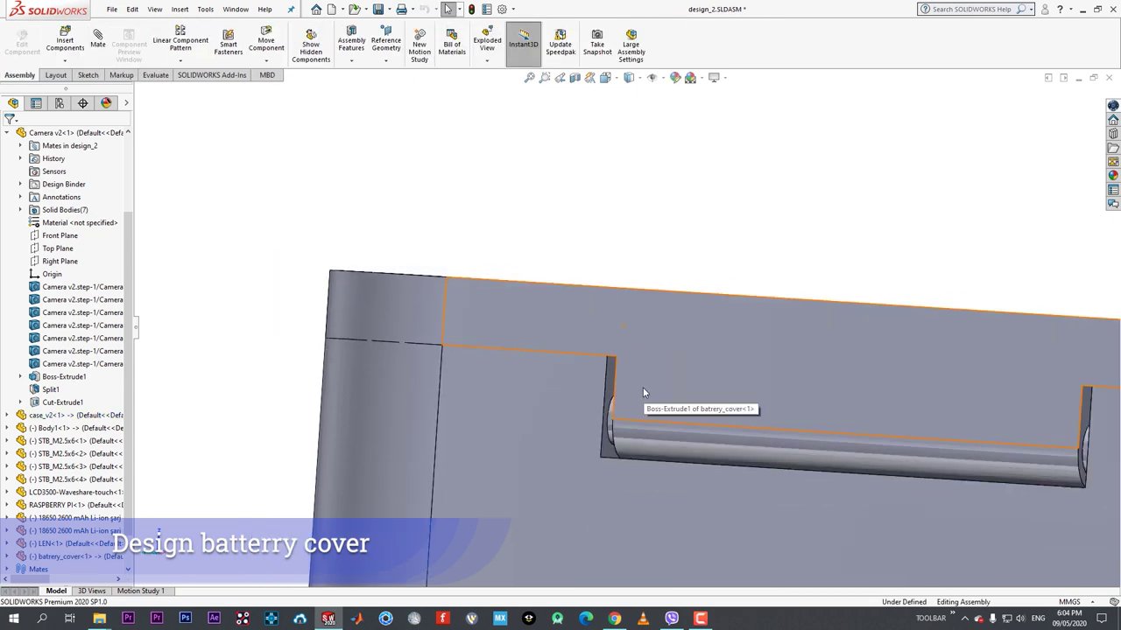
- Check the opened cover's fit in the notch, reopen the notch's sketch in case_v2 and reduce the notch depth
{"action": "mouse_move", "coordinate": [643, 387]}
{"action": "middle_mouse_down"}
{"action": "mouse_move", "coordinate": [664, 400]}
{"action": "mouse_move", "coordinate": [671, 380]}
{"action": "middle_mouse_up"}
{"action": "scroll", "coordinate": [654, 398], "scroll_direction": "up", "scroll_amount": 4}
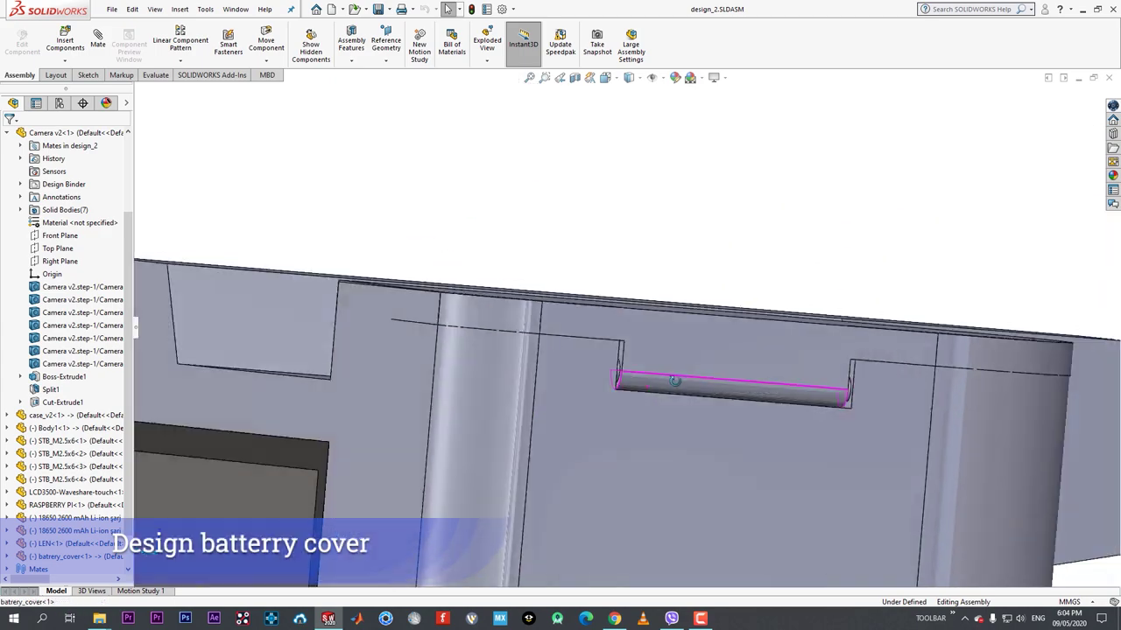
{"action": "scroll", "coordinate": [673, 386], "scroll_direction": "down", "scroll_amount": 2}
{"action": "left_click", "coordinate": [527, 291]}
{"action": "mouse_move", "coordinate": [527, 291]}
{"action": "middle_mouse_down"}
{"action": "mouse_move", "coordinate": [619, 280]}
{"action": "mouse_move", "coordinate": [533, 278]}
{"action": "middle_mouse_up"}
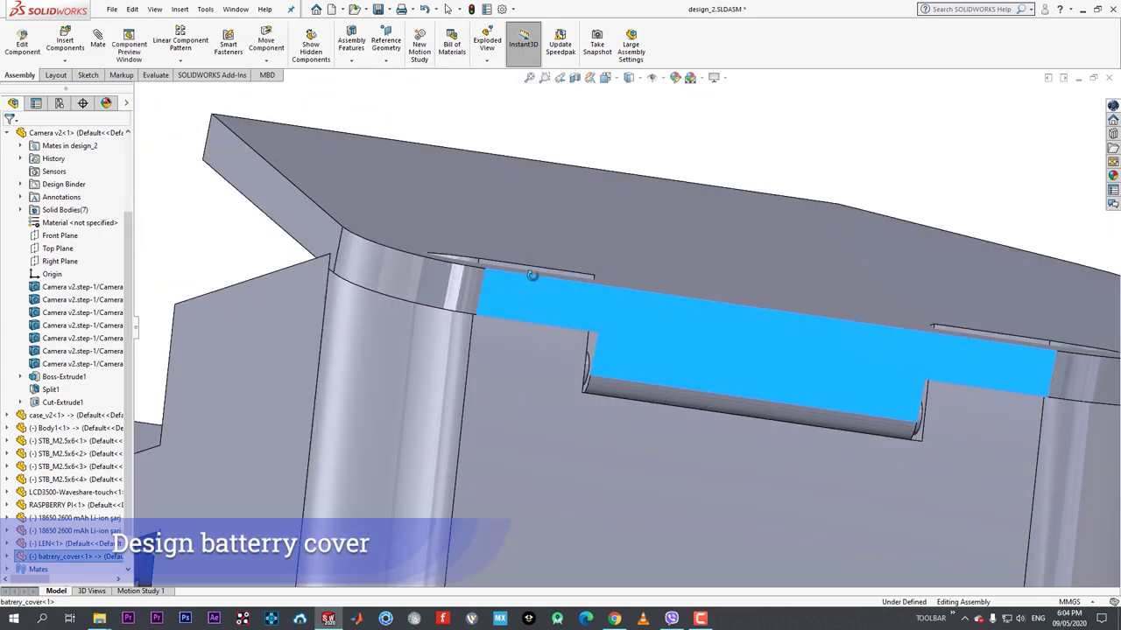
{"action": "scroll", "coordinate": [532, 307], "scroll_direction": "down", "scroll_amount": 5}
{"action": "middle_click_drag", "start_coordinate": [626, 373], "coordinate": [656, 381]}
{"action": "left_click", "coordinate": [654, 379]}
{"action": "left_click", "coordinate": [699, 348]}
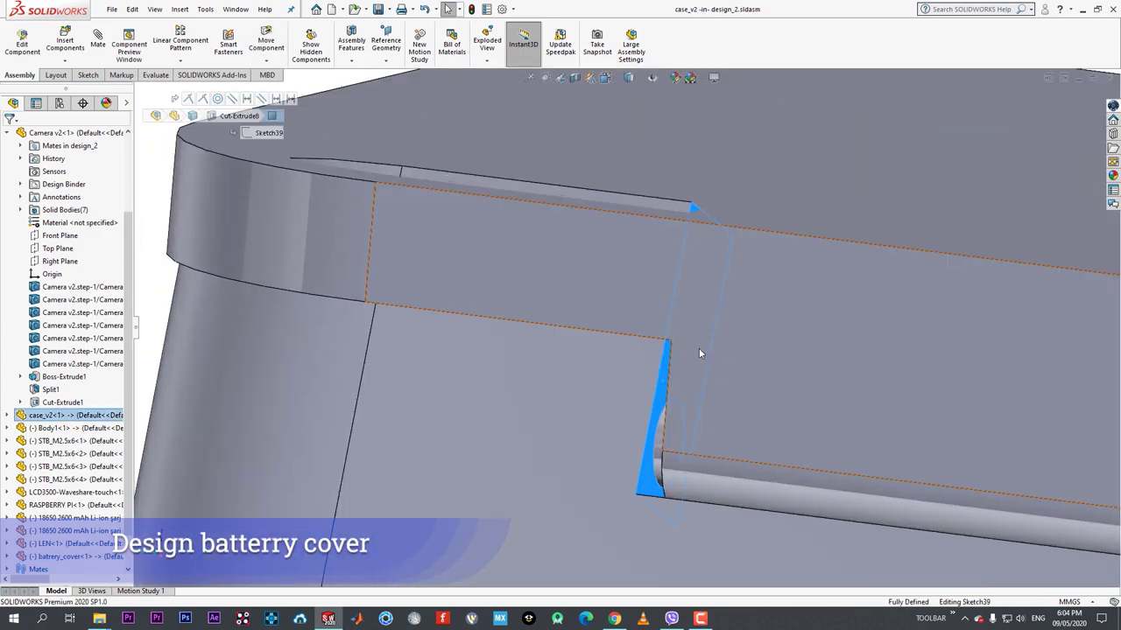
{"action": "type", "text": "10"}
{"action": "key", "text": "Return"}
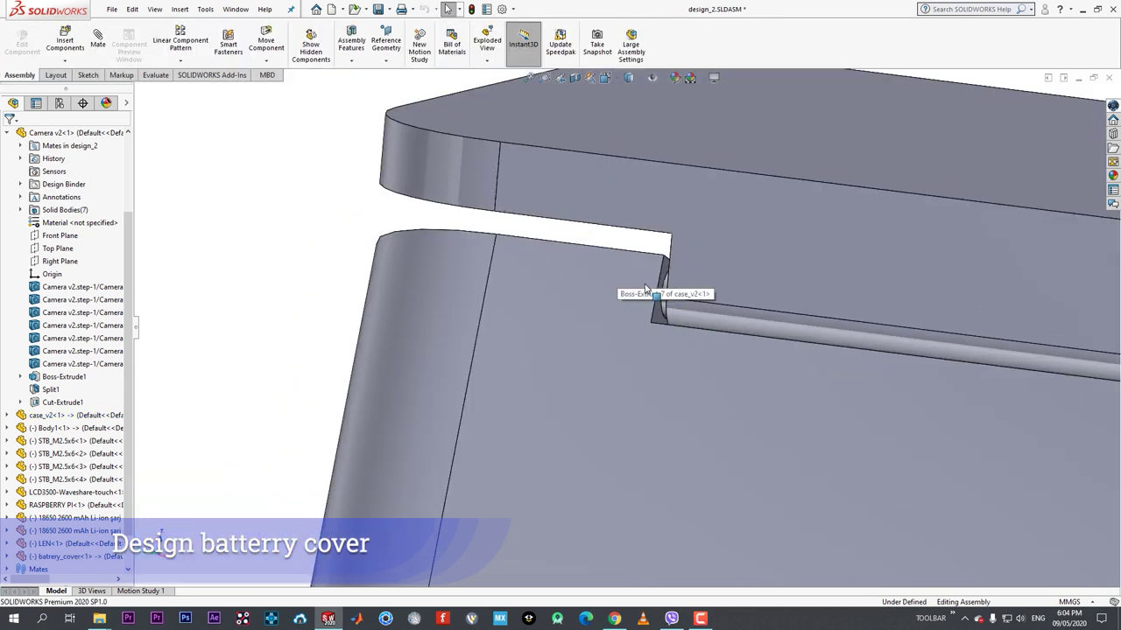
{"action": "scroll", "coordinate": [698, 309], "scroll_direction": "down", "scroll_amount": 3}
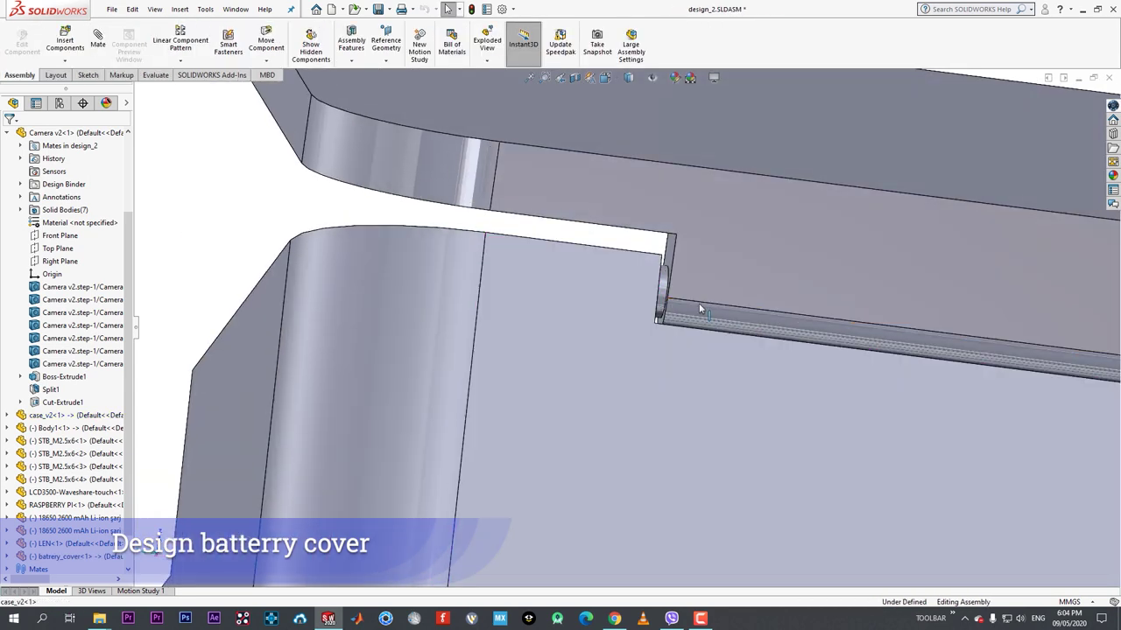
- Swing the battery cover shut, set its hinge boss extrusion depth to 1 mm, and return to the assembly
{"action": "middle_click_drag", "start_coordinate": [674, 304], "coordinate": [758, 324]}
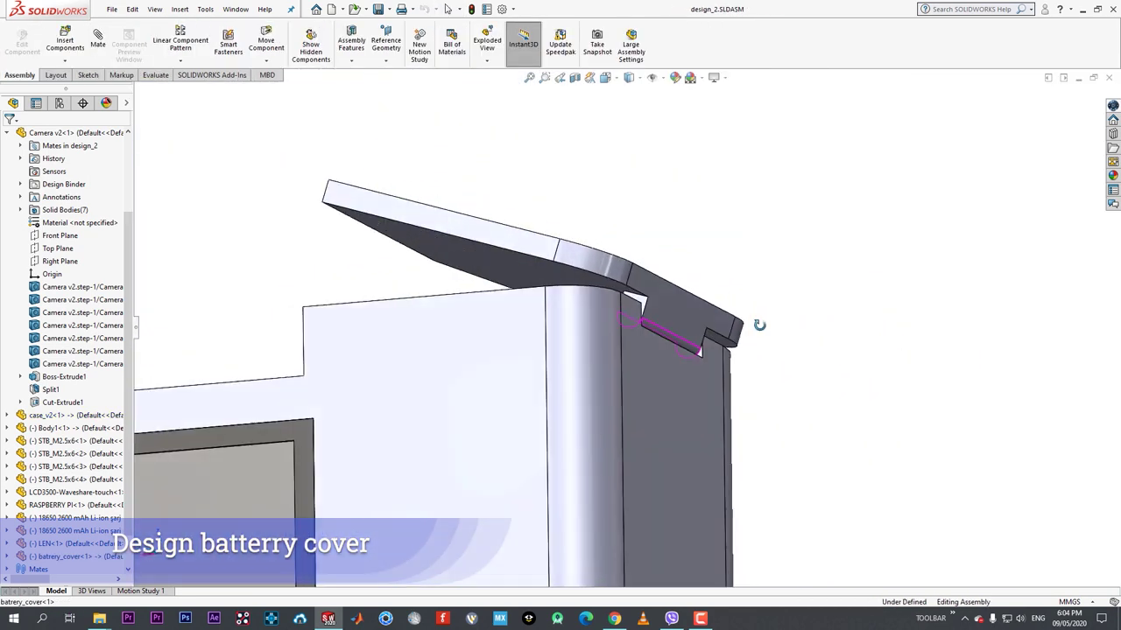
{"action": "left_click_drag", "start_coordinate": [557, 254], "coordinate": [525, 268]}
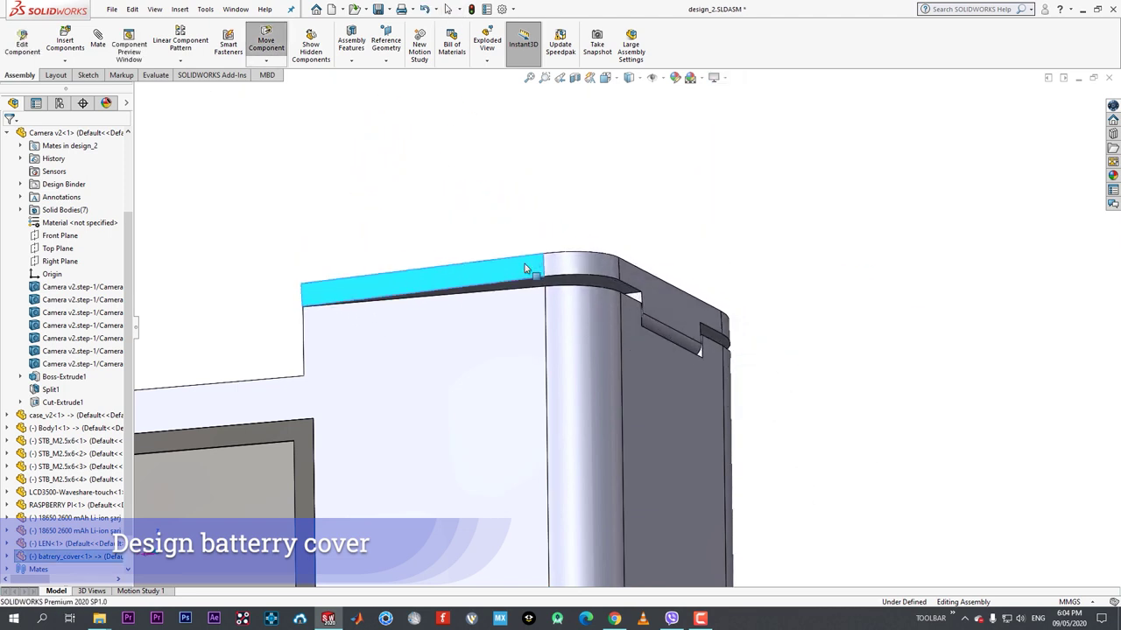
{"action": "scroll", "coordinate": [595, 294], "scroll_direction": "down", "scroll_amount": 3}
{"action": "mouse_move", "coordinate": [642, 307]}
{"action": "middle_mouse_down"}
{"action": "mouse_move", "coordinate": [618, 332]}
{"action": "mouse_move", "coordinate": [617, 317]}
{"action": "middle_mouse_up"}
{"action": "left_click", "coordinate": [640, 287]}
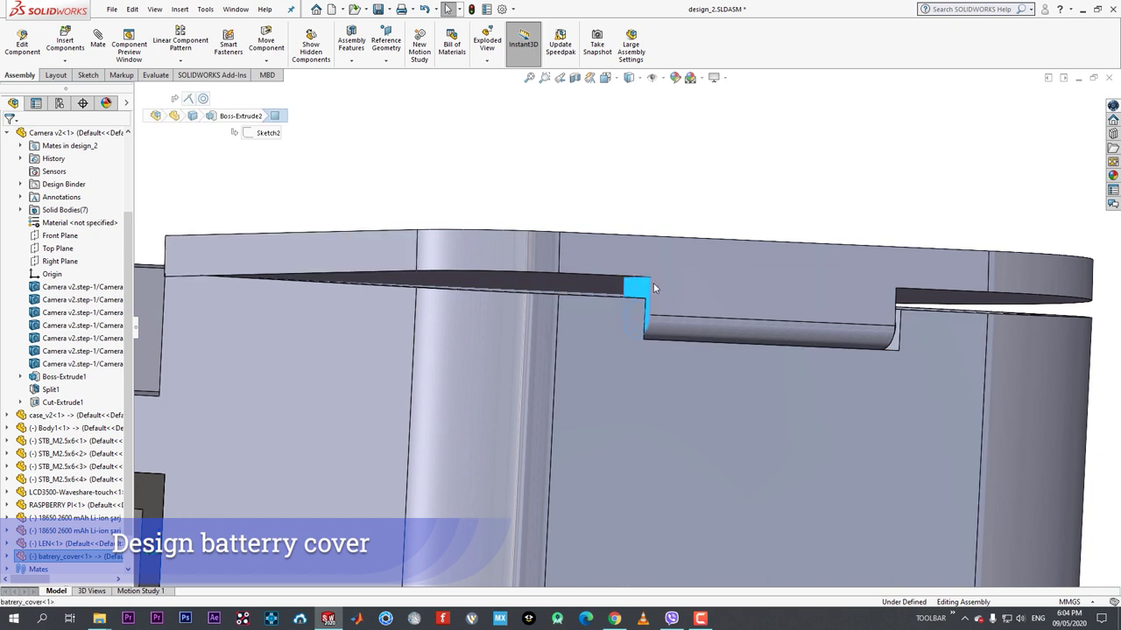
{"action": "left_click", "coordinate": [687, 236]}
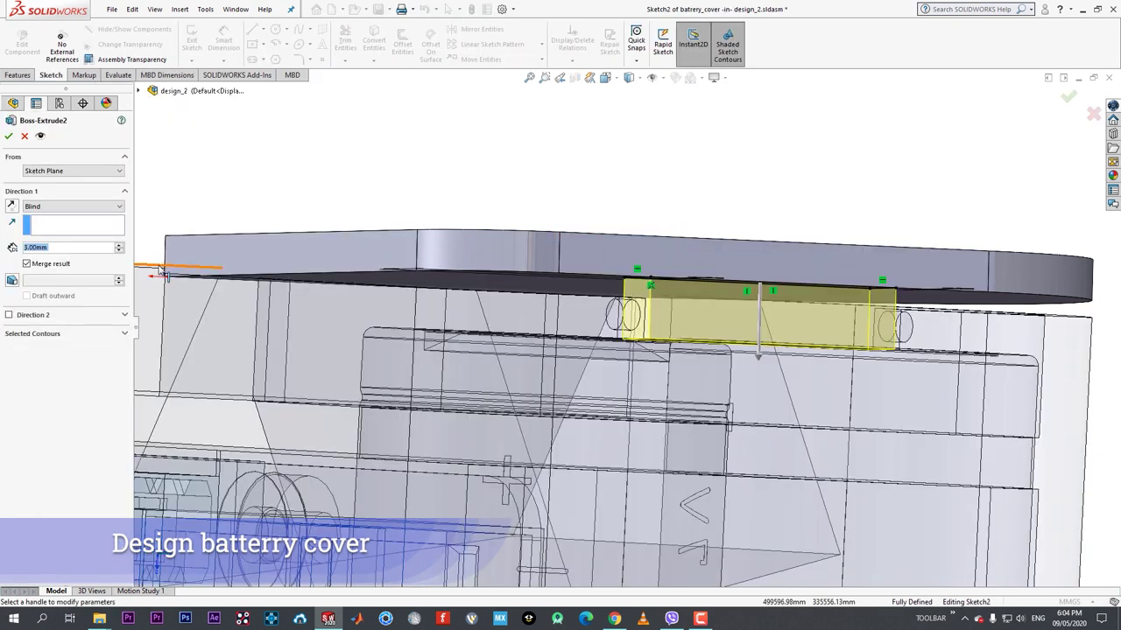
{"action": "type", "text": "1"}
{"action": "key", "text": "Return"}
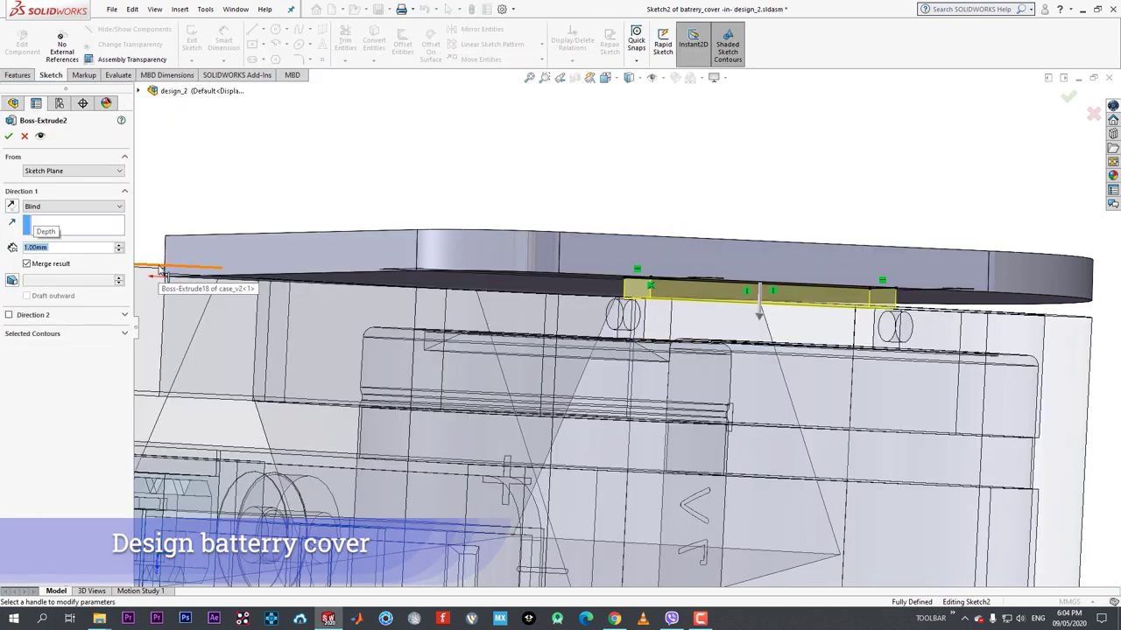
{"action": "left_click", "coordinate": [8, 136]}
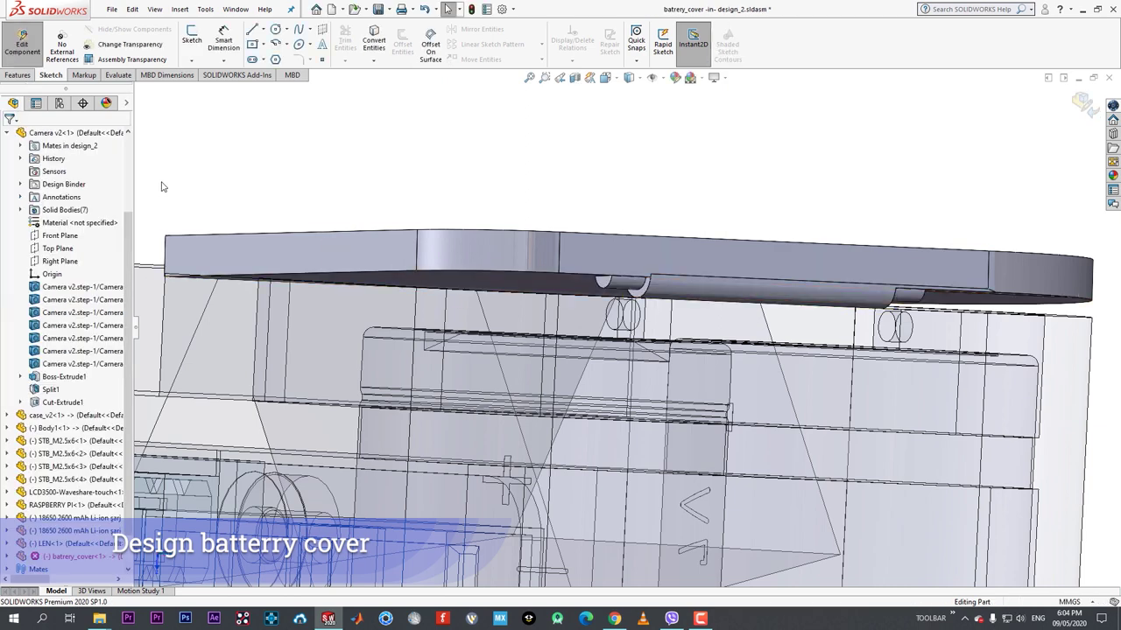
{"action": "left_click", "coordinate": [37, 53]}
- Set the extrusion depth of the battery cover's hinge boss to 3 mm and return to the assembly
{"action": "left_click", "coordinate": [663, 247]}
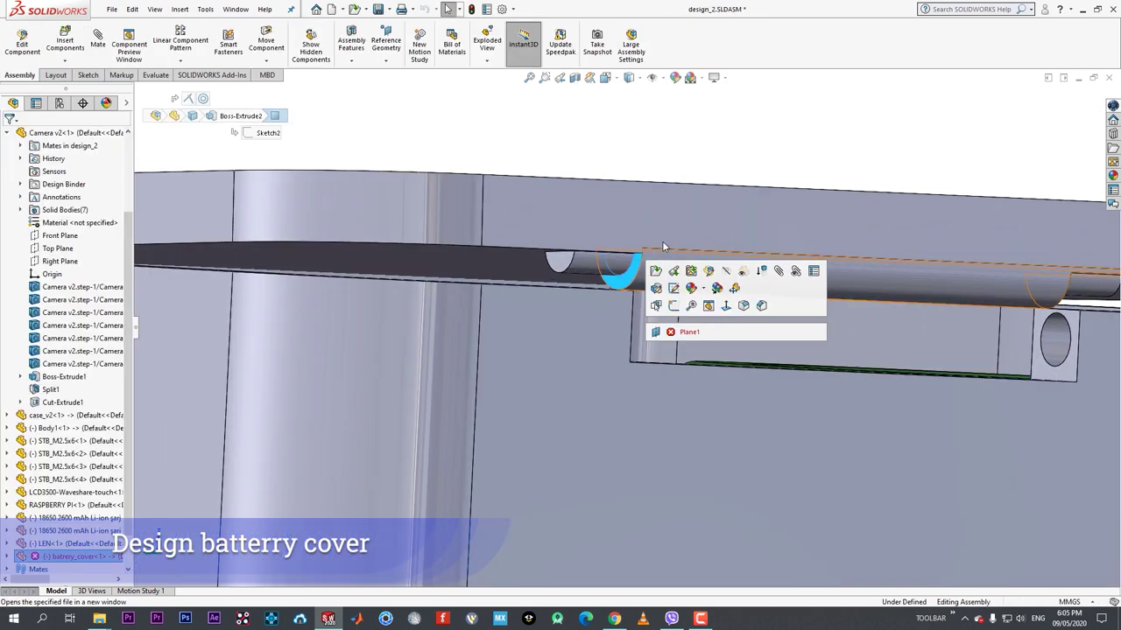
{"action": "left_click", "coordinate": [662, 292]}
{"action": "type", "text": "3"}
{"action": "key", "text": "Return"}
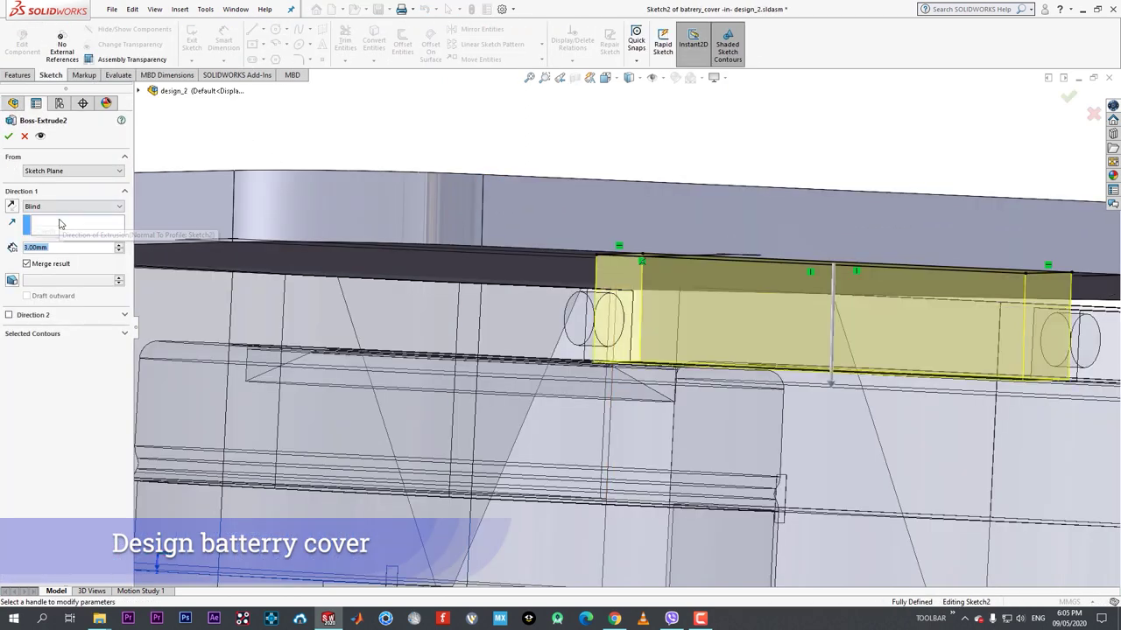
{"action": "left_click", "coordinate": [8, 136]}
{"action": "left_click", "coordinate": [28, 51]}
- Swing the battery cover open and closed on its hinge and examine how the hinge boss fits the case notch
{"action": "scroll", "coordinate": [658, 332], "scroll_direction": "up", "scroll_amount": 2}
{"action": "middle_click_drag", "start_coordinate": [658, 331], "coordinate": [630, 336]}
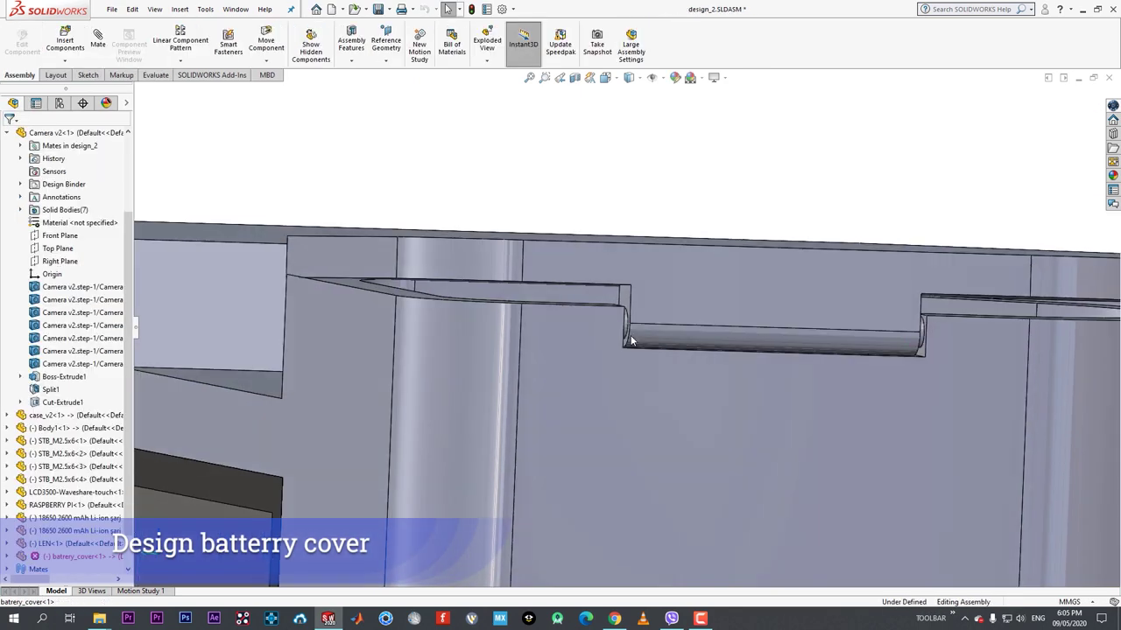
{"action": "middle_click_drag", "start_coordinate": [498, 329], "coordinate": [444, 279]}
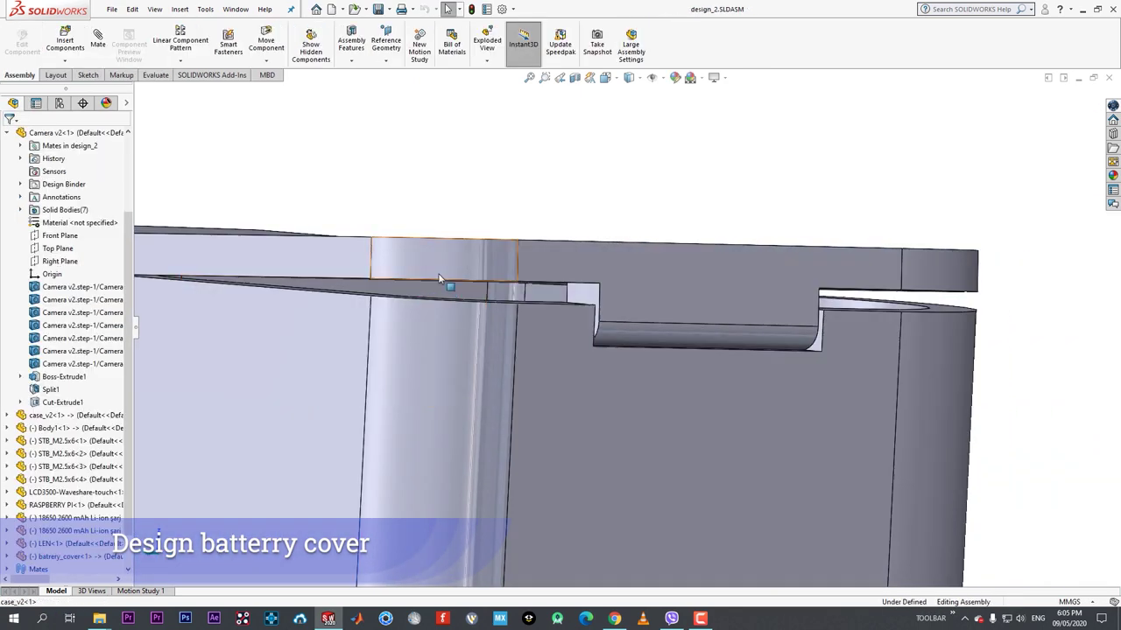
{"action": "left_click_drag", "start_coordinate": [444, 280], "coordinate": [442, 266]}
{"action": "mouse_move", "coordinate": [441, 265]}
{"action": "middle_mouse_down"}
{"action": "mouse_move", "coordinate": [467, 282]}
{"action": "mouse_move", "coordinate": [472, 246]}
{"action": "middle_mouse_up"}
{"action": "left_click_drag", "start_coordinate": [472, 246], "coordinate": [495, 315]}
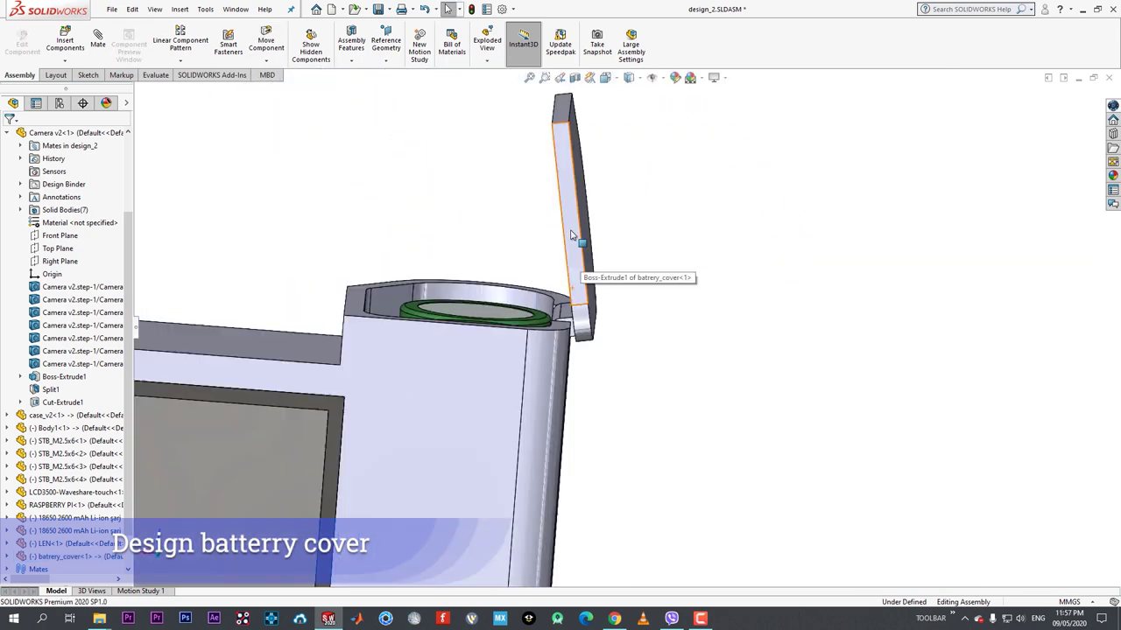
{"action": "left_click_drag", "start_coordinate": [573, 240], "coordinate": [430, 286]}
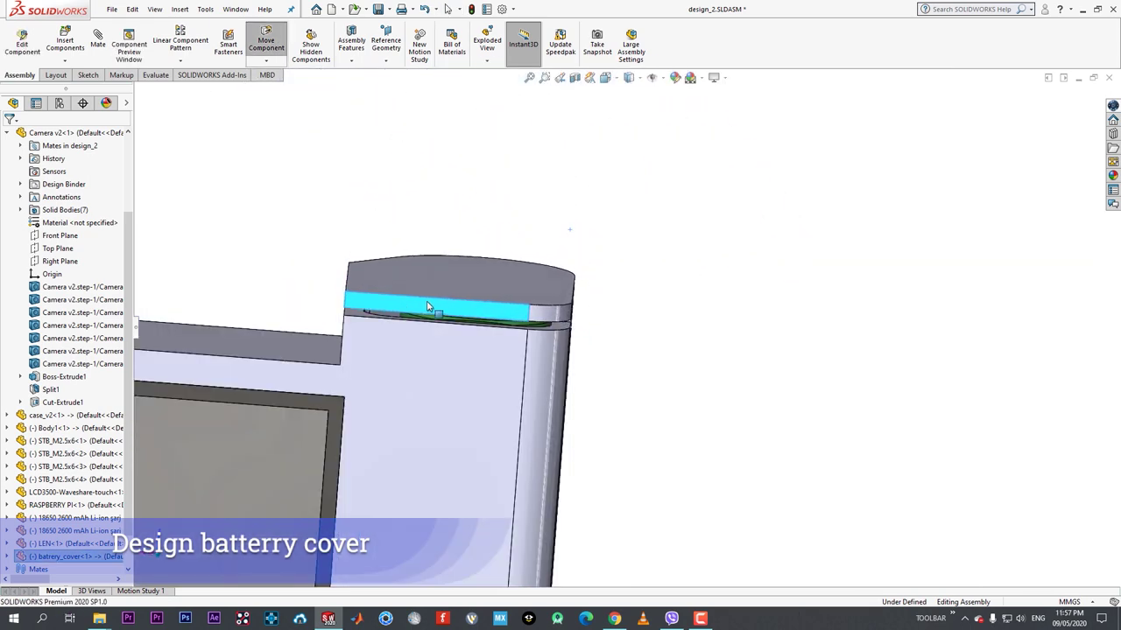
{"action": "scroll", "coordinate": [552, 359], "scroll_direction": "down", "scroll_amount": 3}
{"action": "middle_click_drag", "start_coordinate": [560, 350], "coordinate": [511, 320]}
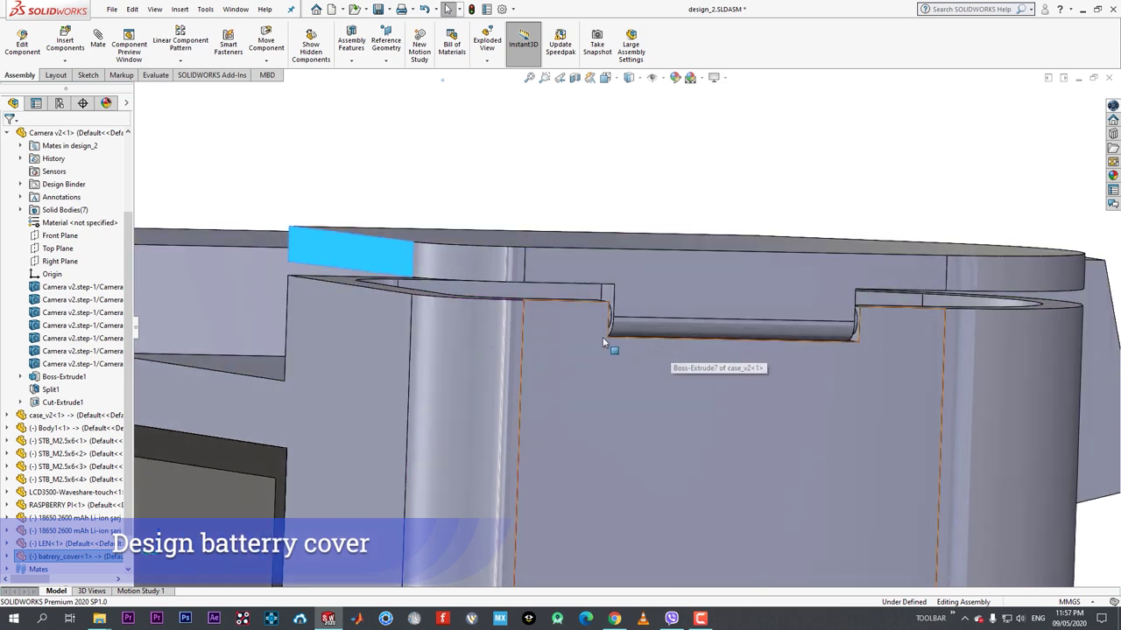
{"action": "middle_click_drag", "start_coordinate": [613, 341], "coordinate": [590, 342]}
{"action": "scroll", "coordinate": [664, 347], "scroll_direction": "down", "scroll_amount": 3}
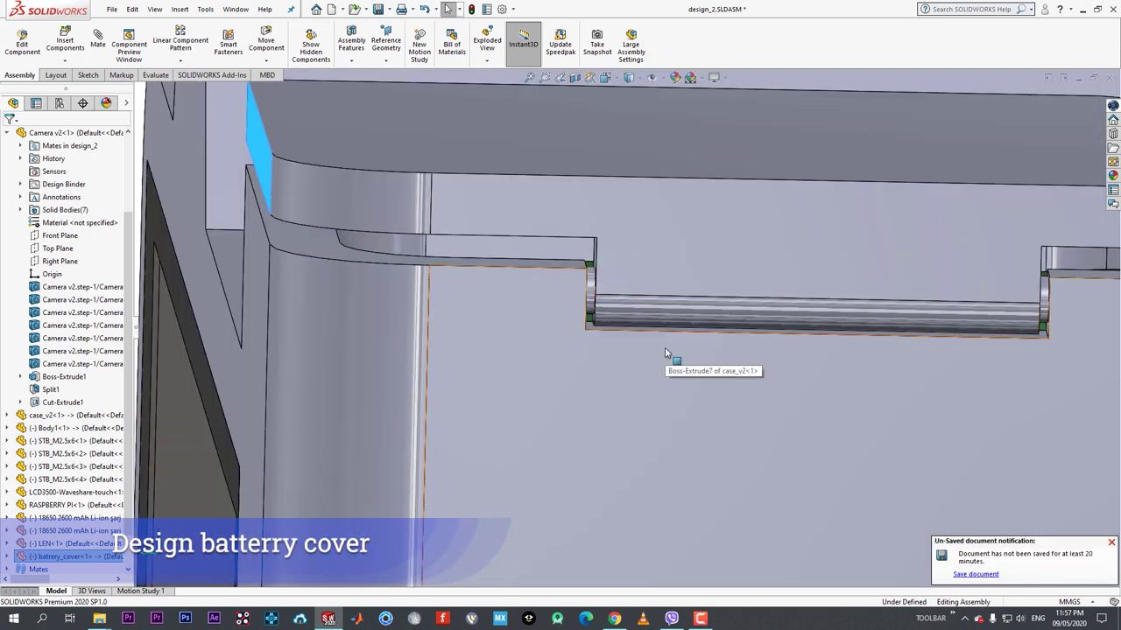
{"action": "middle_click_drag", "start_coordinate": [654, 348], "coordinate": [490, 192]}
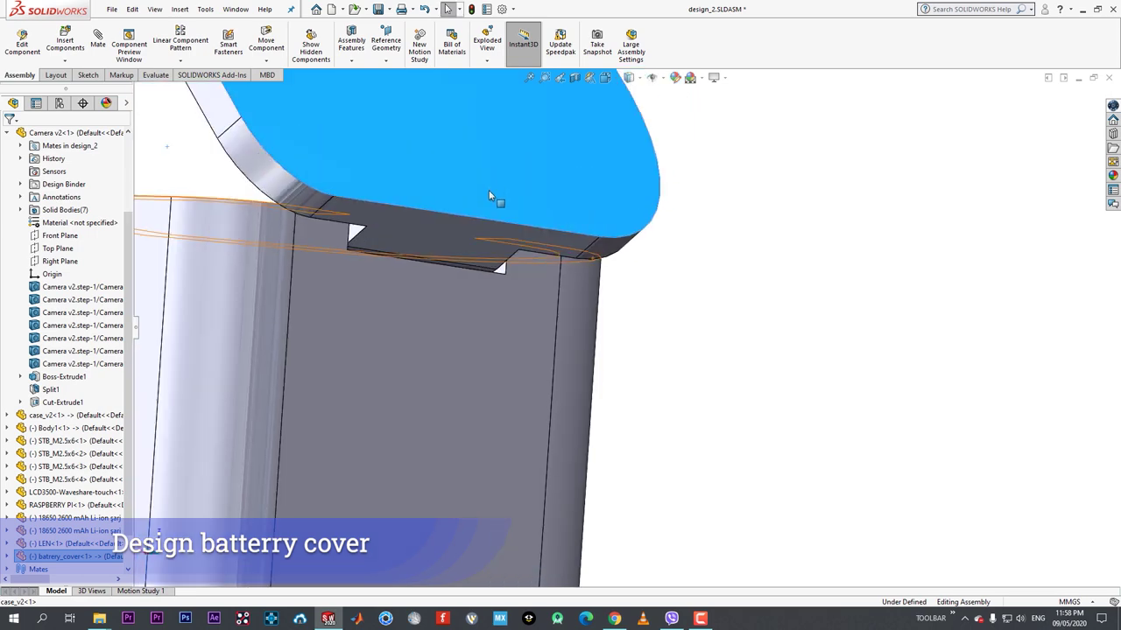
{"action": "left_click_drag", "start_coordinate": [302, 154], "coordinate": [388, 153]}
- Set the cover's hinge boss extrusion depth to 2 mm, return to the assembly, and save it
{"action": "key", "text": "space"}
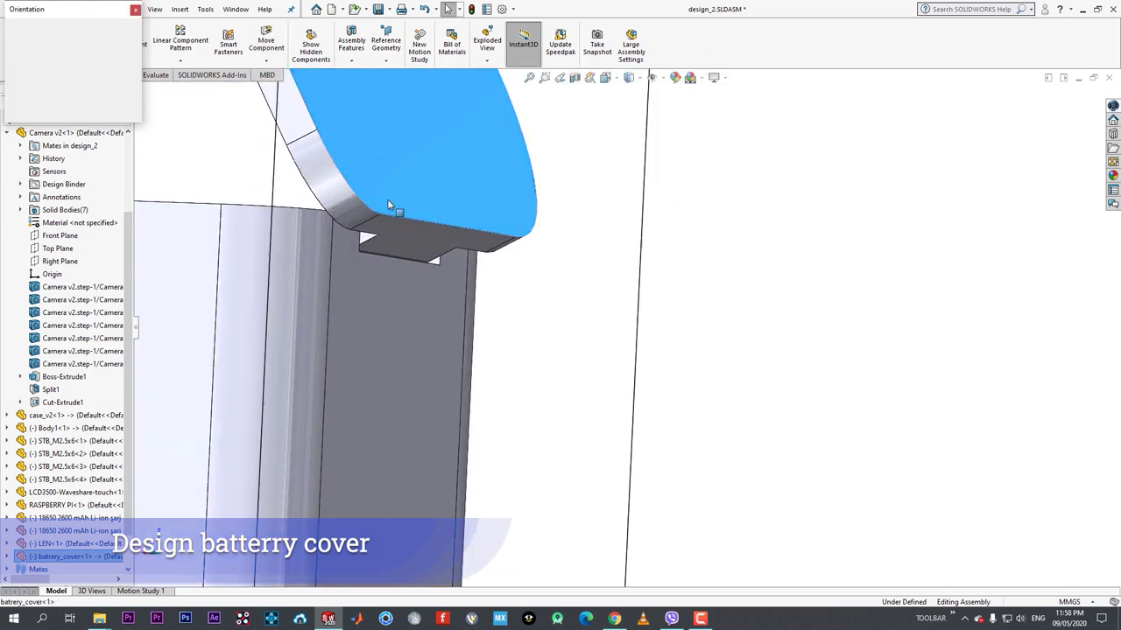
{"action": "left_click", "coordinate": [500, 360]}
{"action": "scroll", "coordinate": [875, 198], "scroll_direction": "down", "scroll_amount": 4}
{"action": "left_click_drag", "start_coordinate": [844, 170], "coordinate": [792, 185]}
{"action": "scroll", "coordinate": [815, 236], "scroll_direction": "down", "scroll_amount": 3}
{"action": "left_click", "coordinate": [795, 277]}
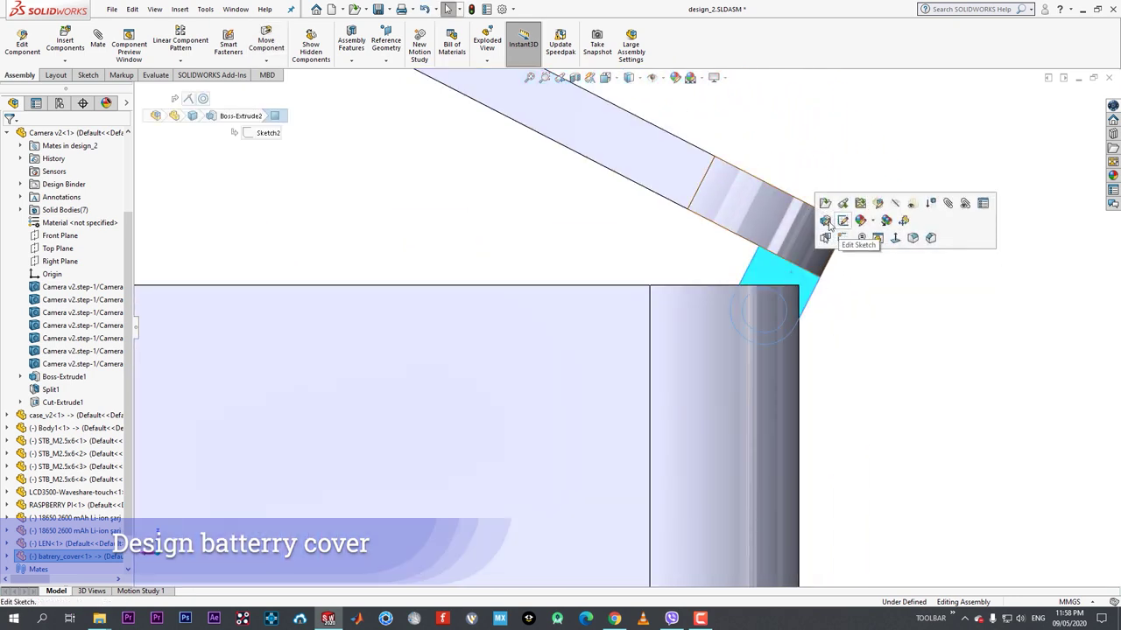
{"action": "left_click", "coordinate": [827, 222]}
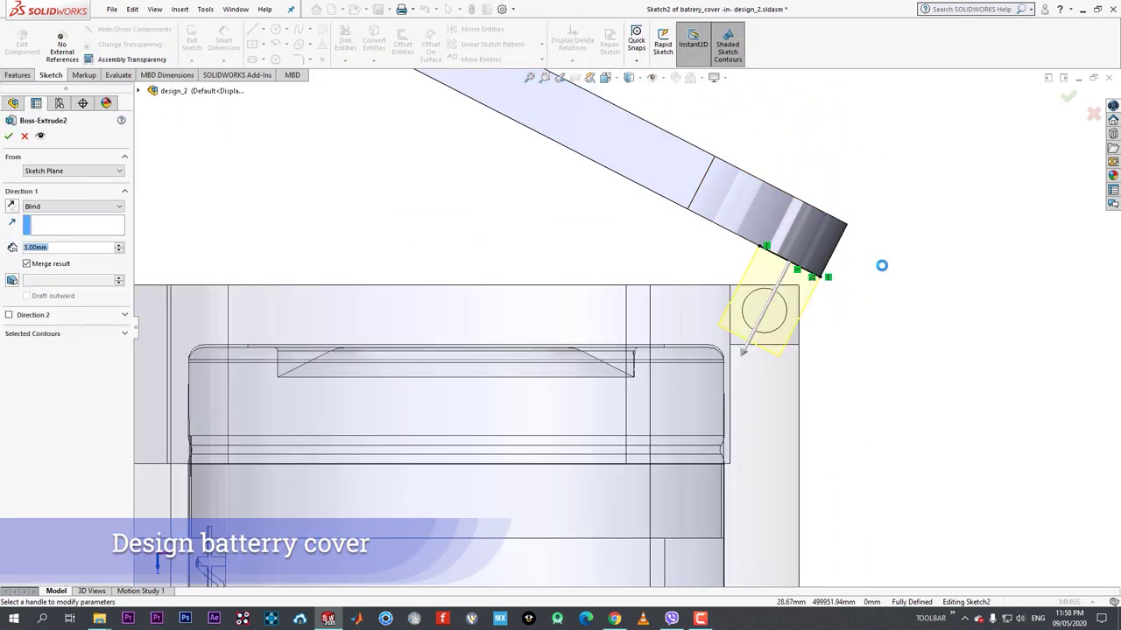
{"action": "left_click", "coordinate": [8, 139]}
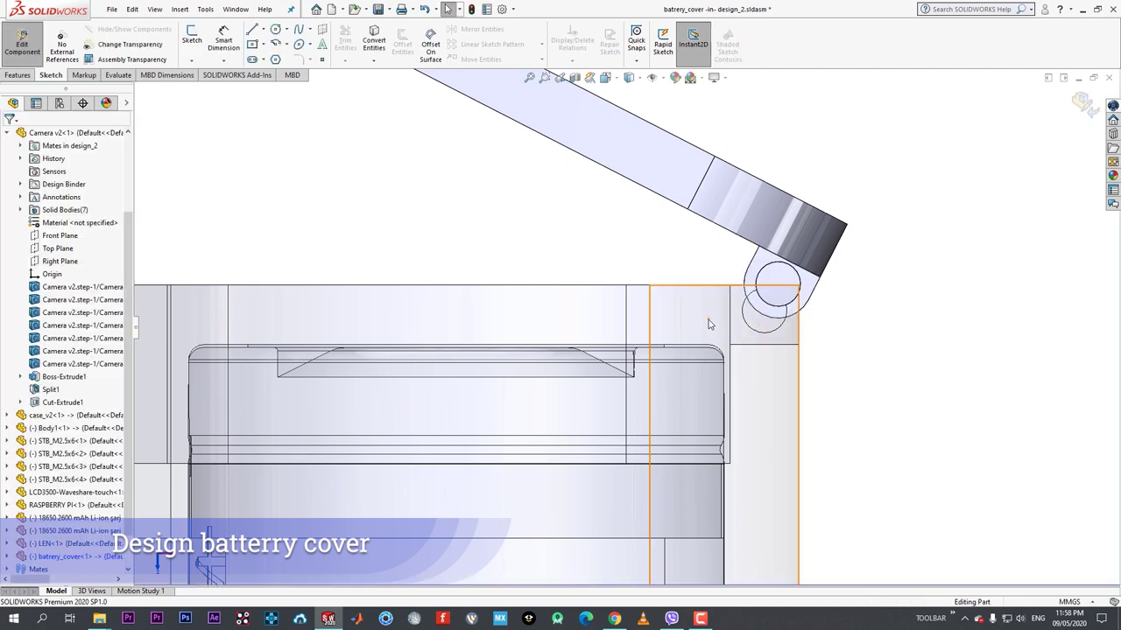
{"action": "left_click", "coordinate": [24, 46]}
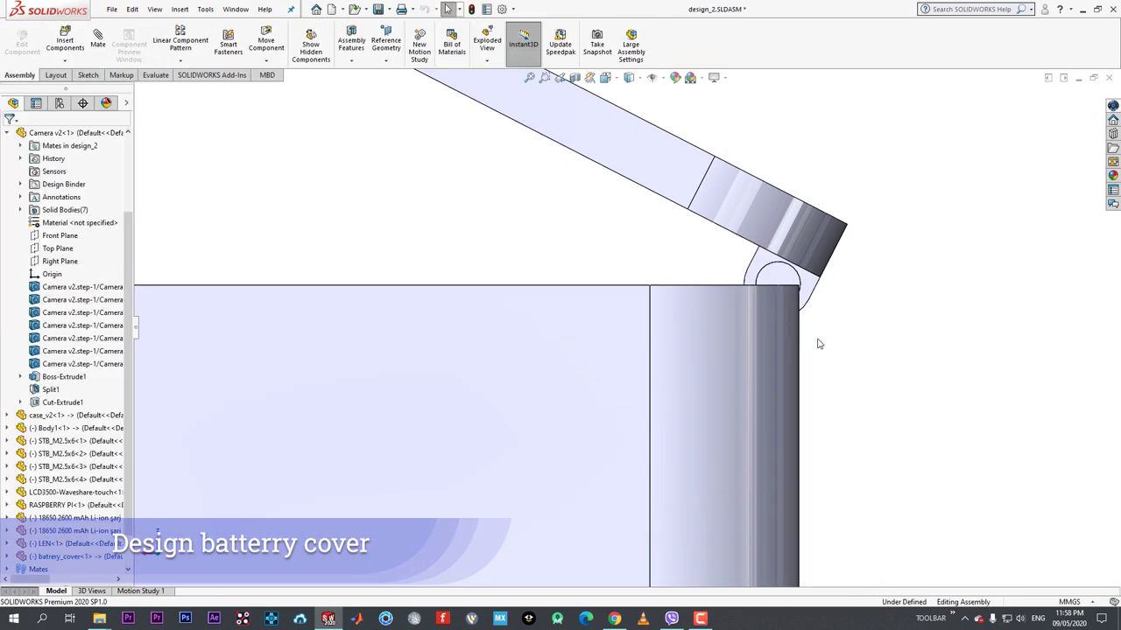
{"action": "key", "text": "ctrl+s"}
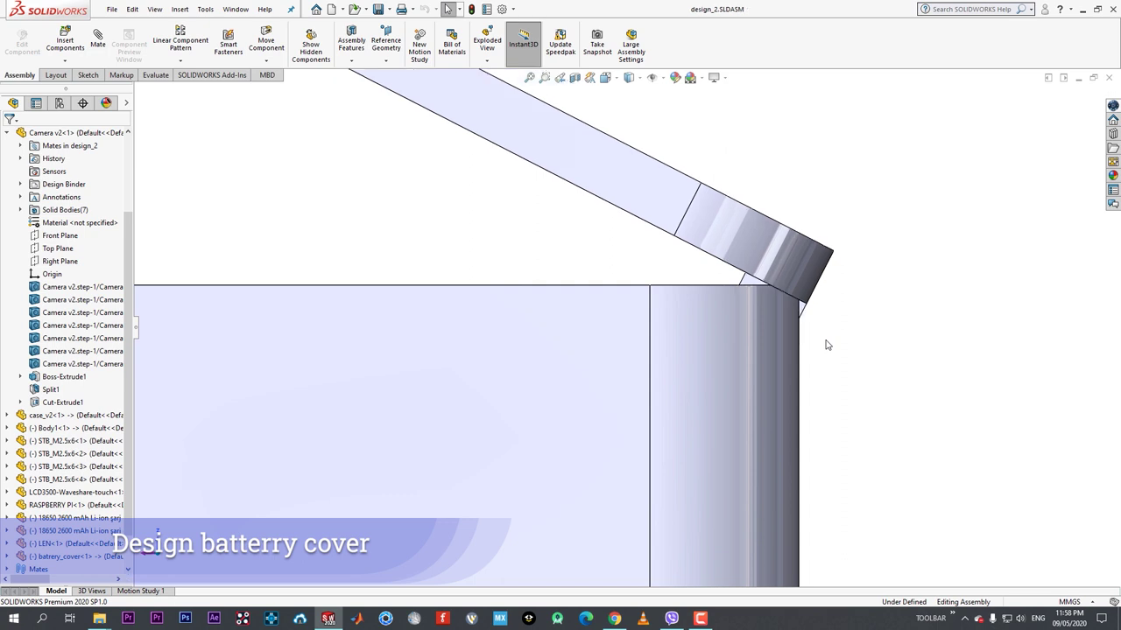
- Rotate the battery cover between its open and closed positions and inspect the hinge for clearance against the case rim
{"action": "left_click_drag", "start_coordinate": [603, 187], "coordinate": [742, 243]}
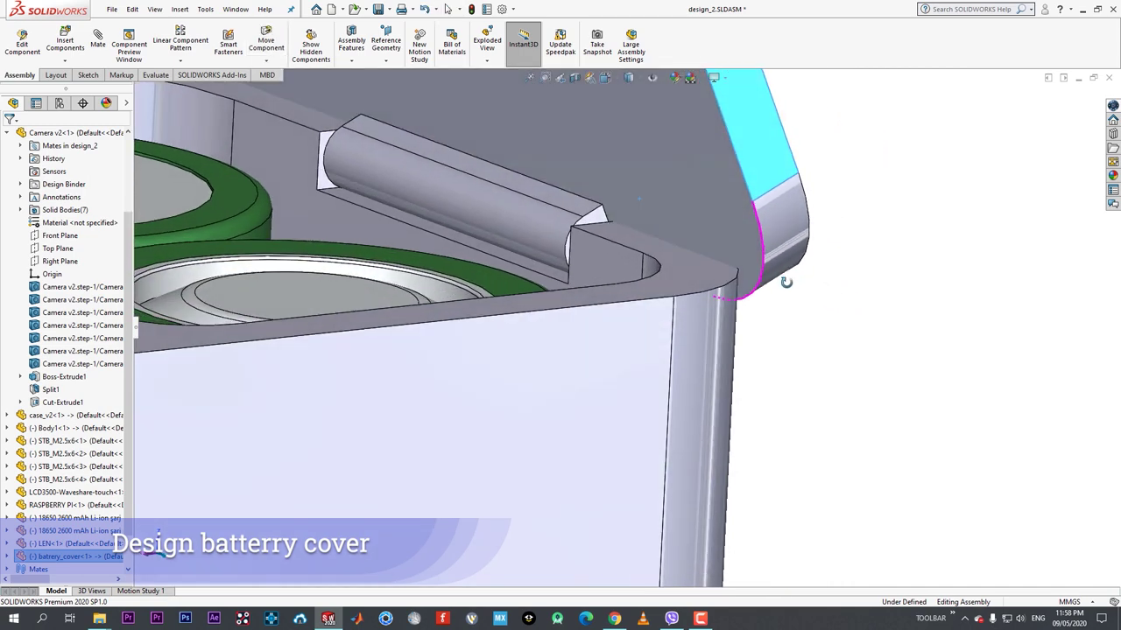
{"action": "left_click_drag", "start_coordinate": [790, 280], "coordinate": [788, 195]}
{"action": "scroll", "coordinate": [788, 195], "scroll_direction": "down", "scroll_amount": 4}
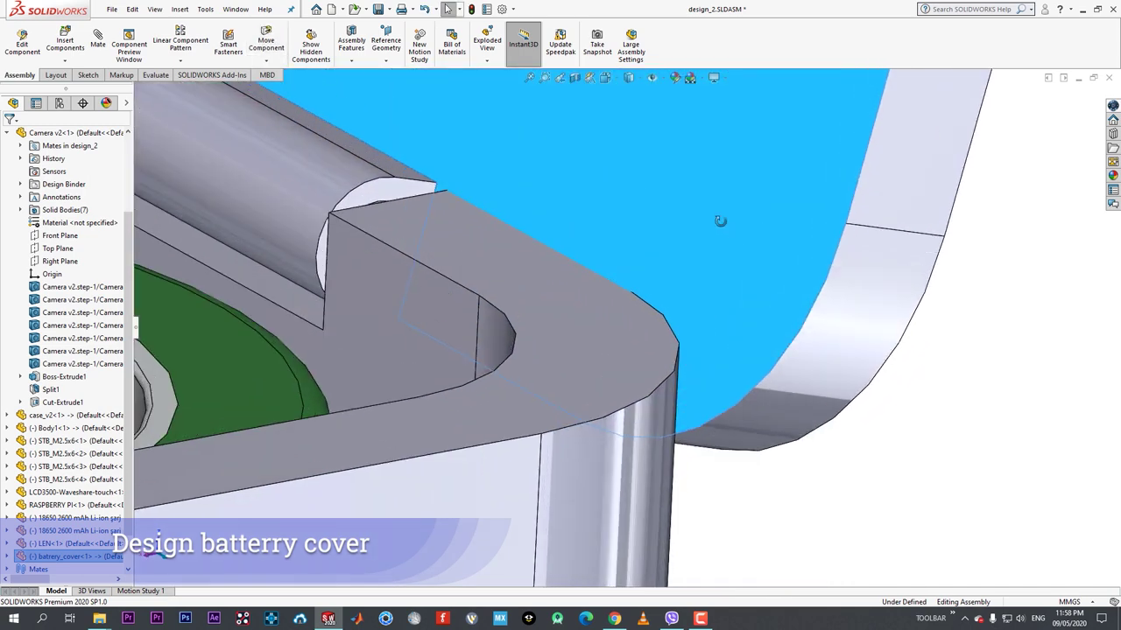
{"action": "middle_click_drag", "start_coordinate": [719, 217], "coordinate": [736, 238]}
{"action": "left_click_drag", "start_coordinate": [736, 238], "coordinate": [732, 220]}
{"action": "middle_click_drag", "start_coordinate": [733, 226], "coordinate": [692, 278]}
{"action": "left_click_drag", "start_coordinate": [691, 278], "coordinate": [709, 317]}
{"action": "middle_click_drag", "start_coordinate": [709, 317], "coordinate": [534, 311]}
{"action": "mouse_move", "coordinate": [533, 309]}
{"action": "left_mouse_down"}
{"action": "mouse_move", "coordinate": [528, 317]}
{"action": "mouse_move", "coordinate": [560, 308]}
{"action": "mouse_move", "coordinate": [531, 312]}
{"action": "left_mouse_up"}
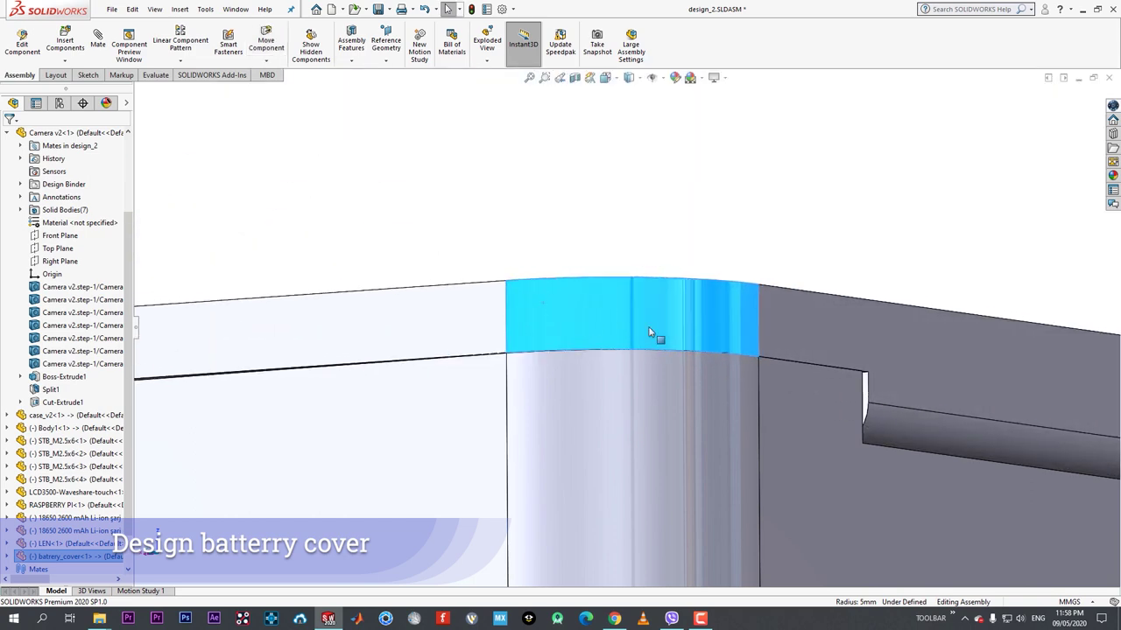
{"action": "scroll", "coordinate": [929, 420], "scroll_direction": "down", "scroll_amount": 2}
{"action": "left_click_drag", "start_coordinate": [856, 351], "coordinate": [818, 348]}
{"action": "scroll", "coordinate": [868, 371], "scroll_direction": "up", "scroll_amount": 2}
{"action": "middle_click_drag", "start_coordinate": [819, 350], "coordinate": [759, 446]}
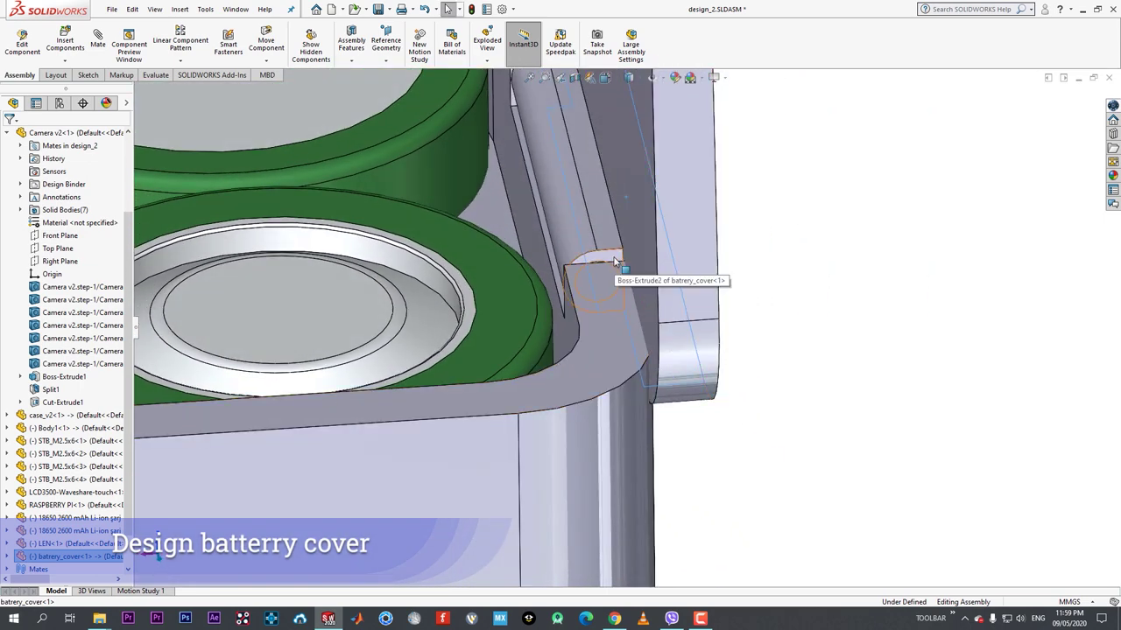
{"action": "mouse_move", "coordinate": [689, 272]}
{"action": "left_mouse_down"}
{"action": "mouse_move", "coordinate": [655, 268]}
{"action": "mouse_move", "coordinate": [689, 265]}
{"action": "left_mouse_up"}
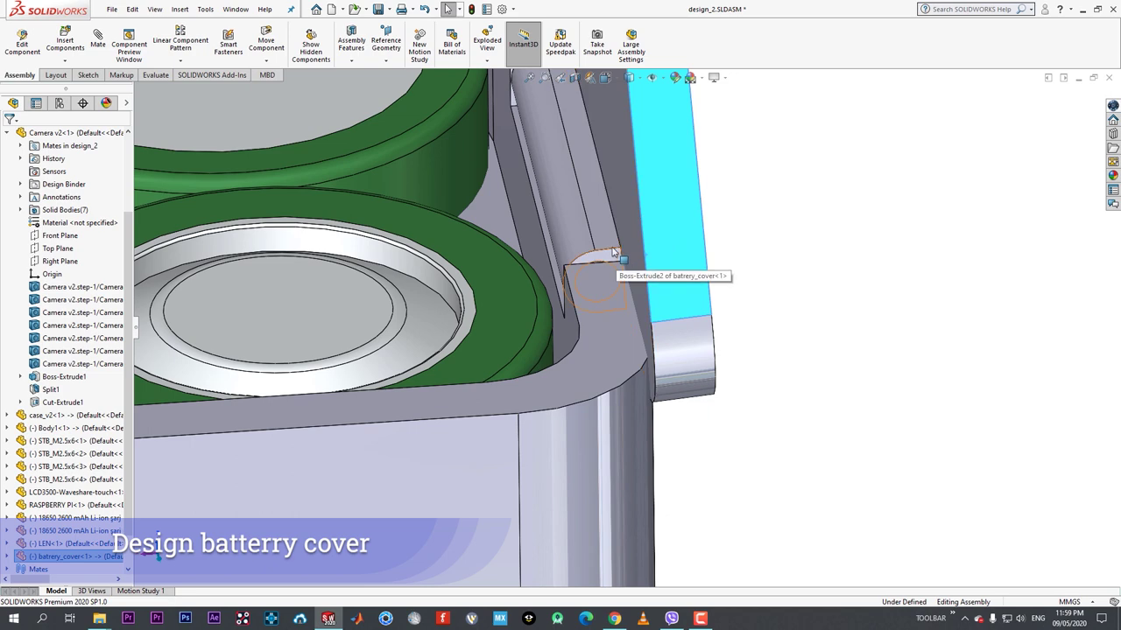
- Change the hinge boss extrusion depth on the battery cover to 3 mm and leave component editing
{"action": "left_click", "coordinate": [641, 236]}
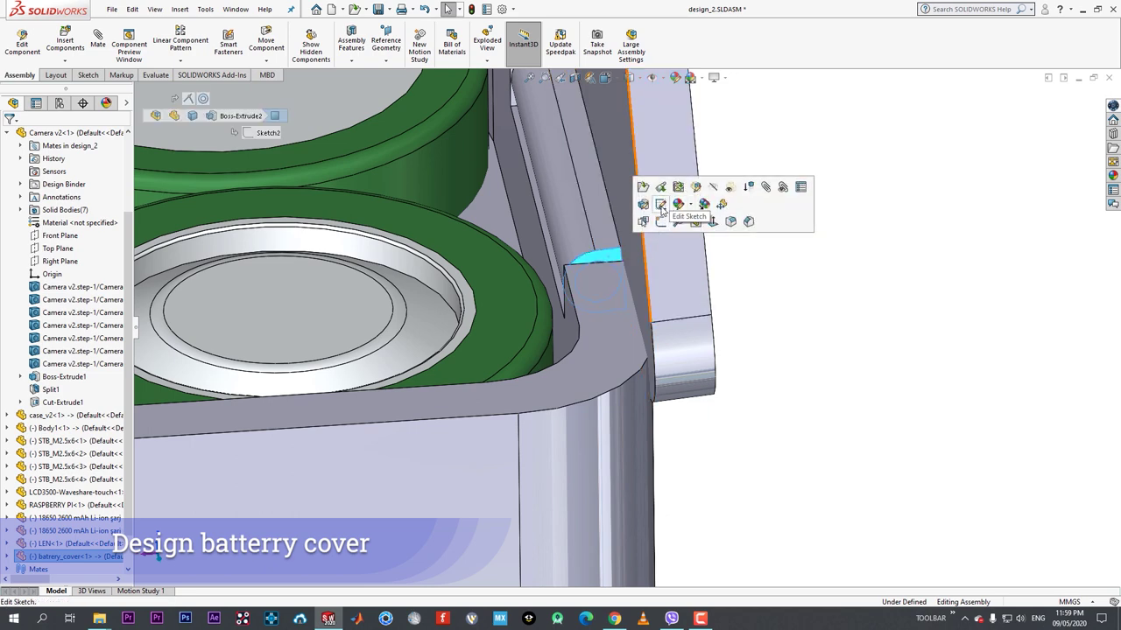
{"action": "left_click", "coordinate": [642, 205]}
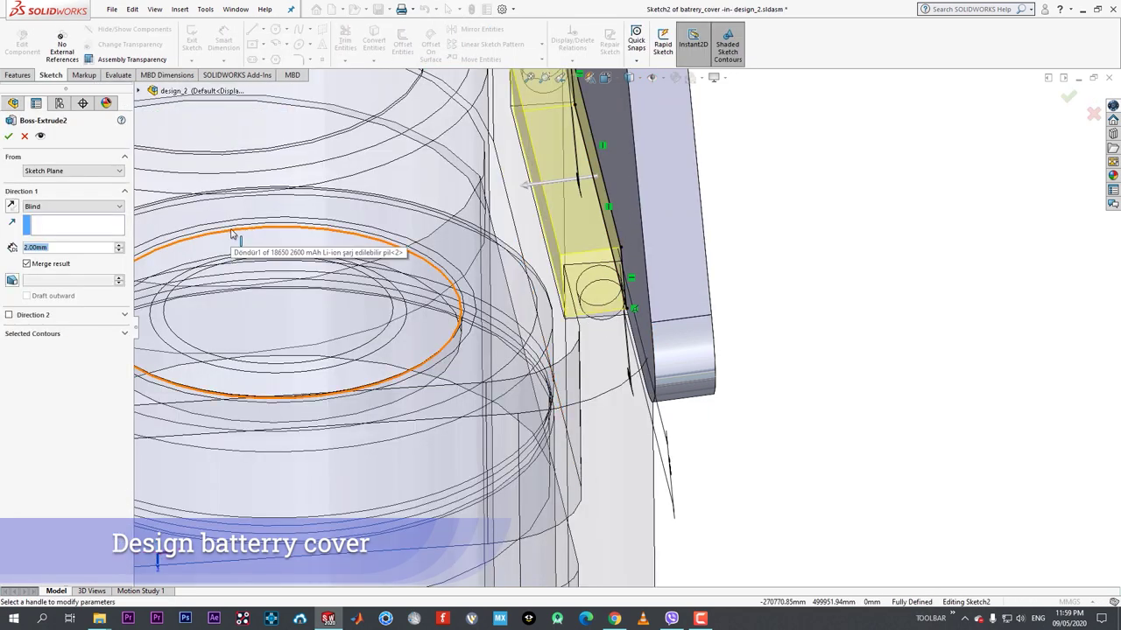
{"action": "type", "text": "3"}
{"action": "key", "text": "Return"}
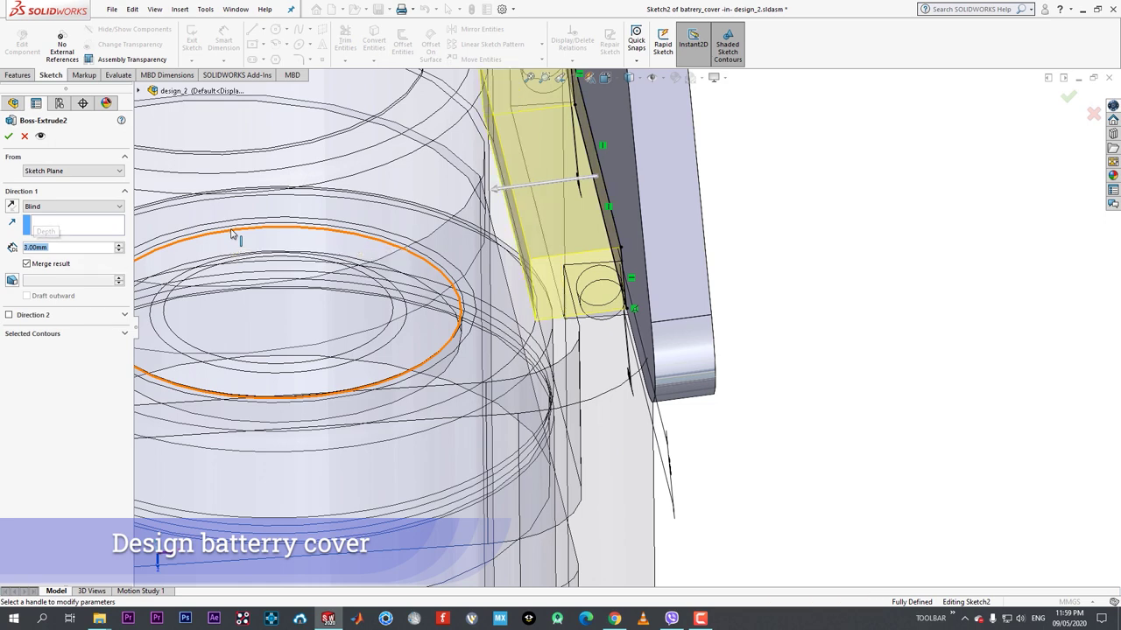
{"action": "left_click", "coordinate": [9, 137]}
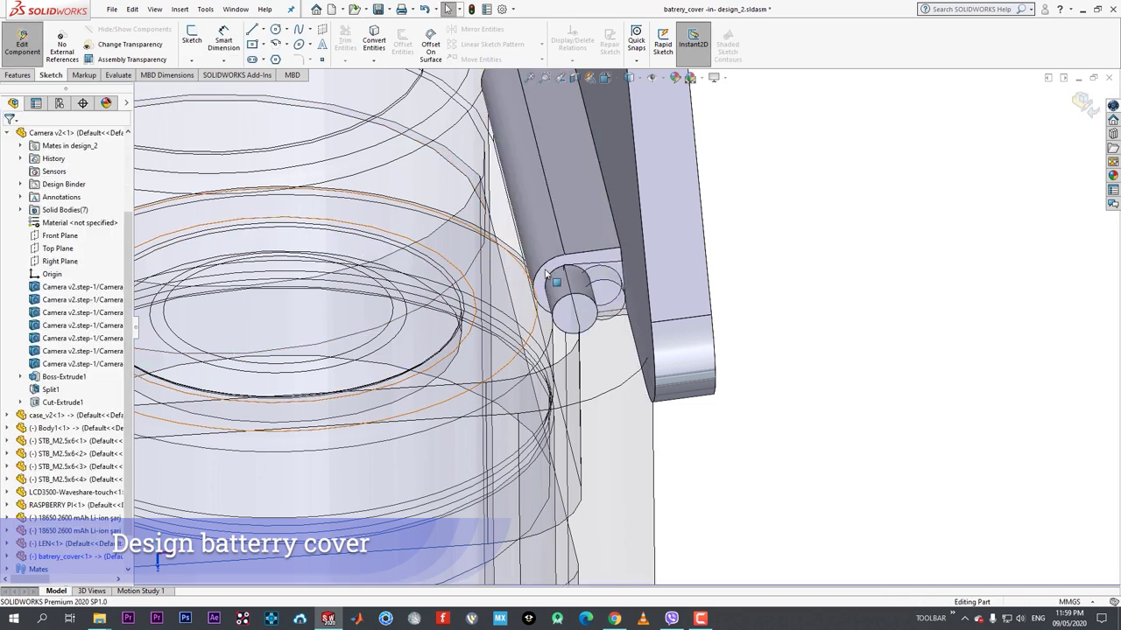
{"action": "left_click", "coordinate": [4, 55]}
- Move the battery cover on its hinge and examine the gap between the hinge barrel and the case notch
{"action": "left_click_drag", "start_coordinate": [571, 159], "coordinate": [455, 222]}
{"action": "middle_click_drag", "start_coordinate": [455, 222], "coordinate": [637, 172]}
{"action": "left_click_drag", "start_coordinate": [637, 172], "coordinate": [548, 289]}
{"action": "middle_click_drag", "start_coordinate": [547, 289], "coordinate": [698, 455]}
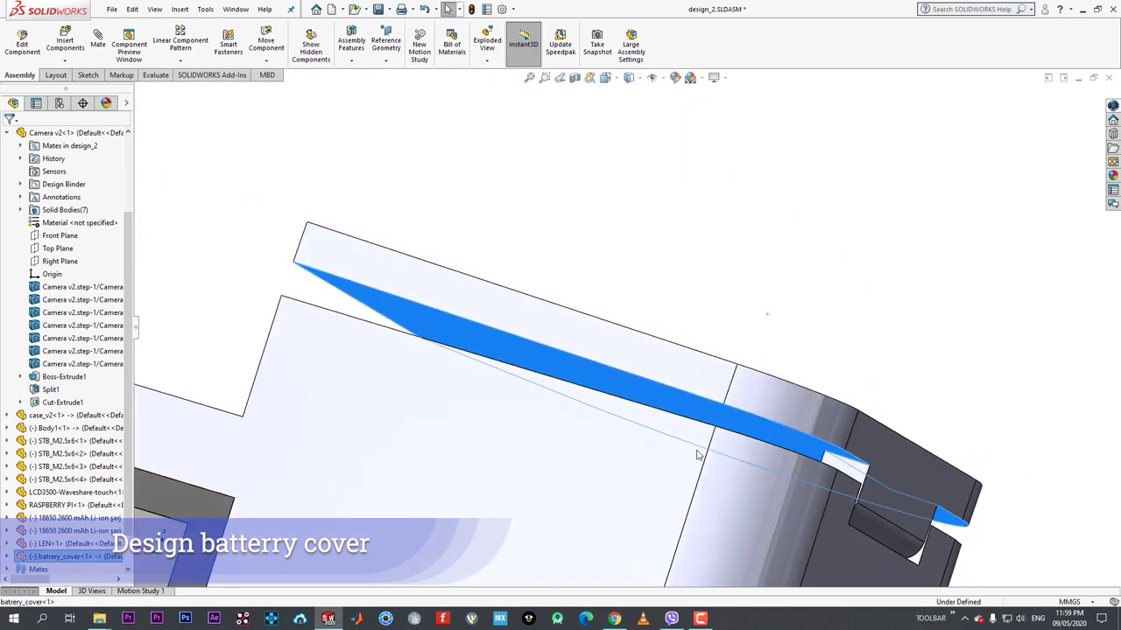
{"action": "scroll", "coordinate": [726, 394], "scroll_direction": "down", "scroll_amount": 2}
{"action": "left_click_drag", "start_coordinate": [730, 348], "coordinate": [784, 373]}
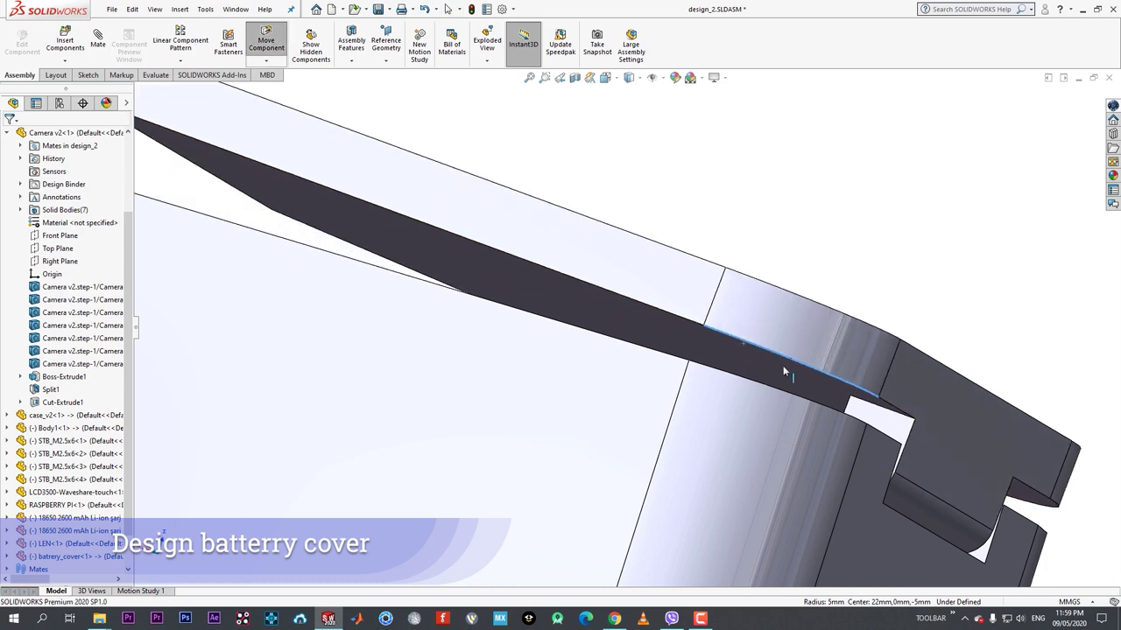
{"action": "middle_click_drag", "start_coordinate": [784, 372], "coordinate": [788, 397]}
{"action": "scroll", "coordinate": [665, 420], "scroll_direction": "down", "scroll_amount": 2}
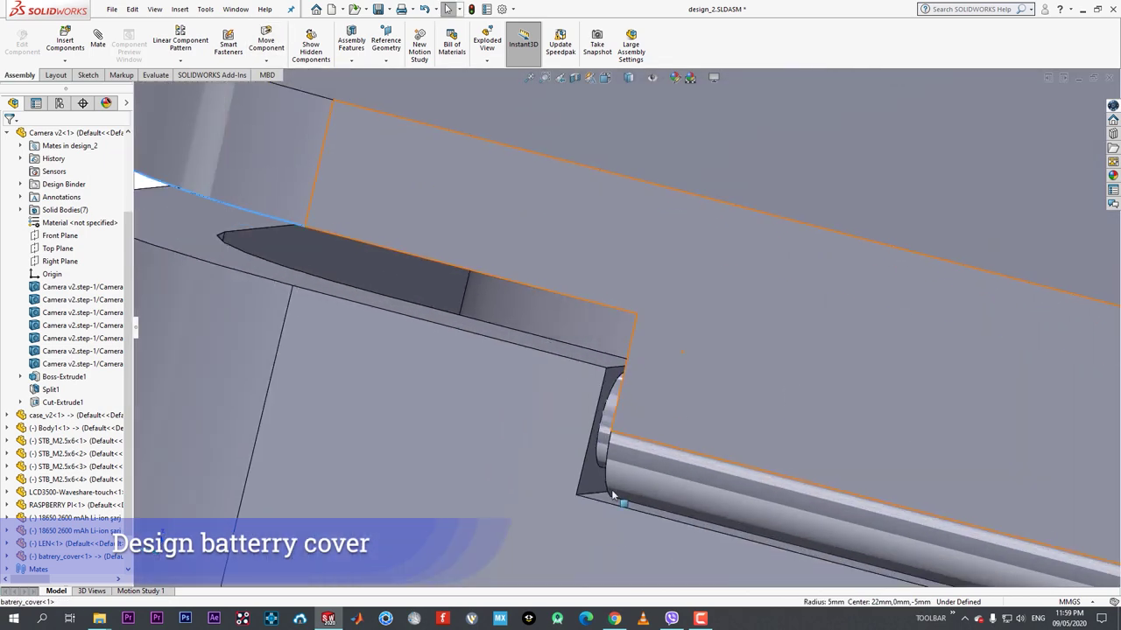
{"action": "left_click", "coordinate": [616, 475]}
{"action": "left_click", "coordinate": [633, 439]}
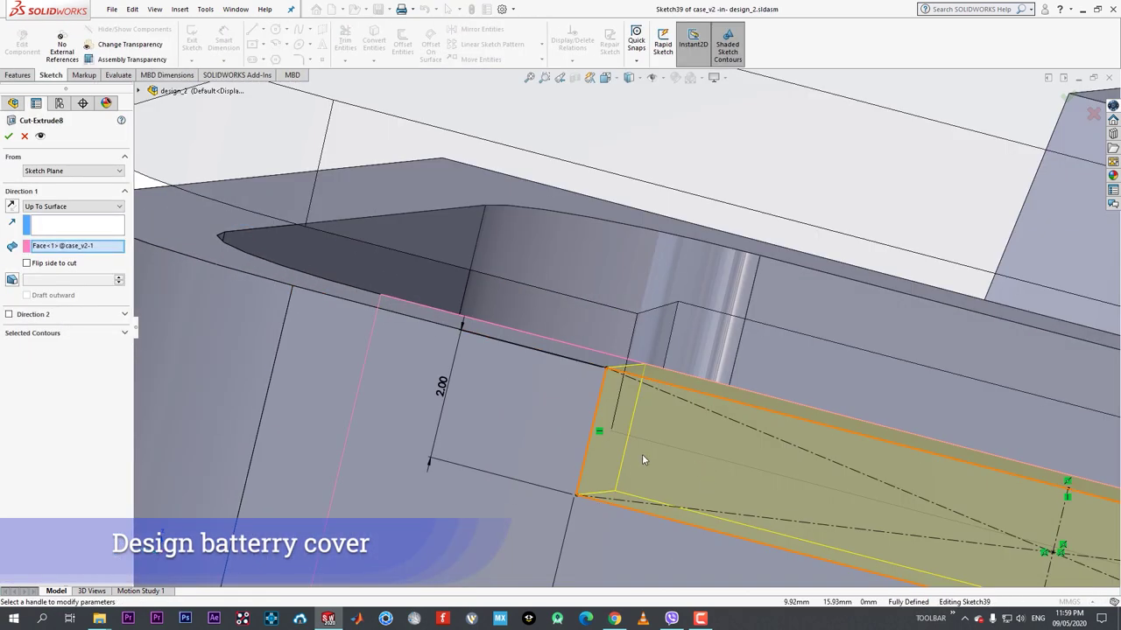
{"action": "left_click", "coordinate": [444, 387]}
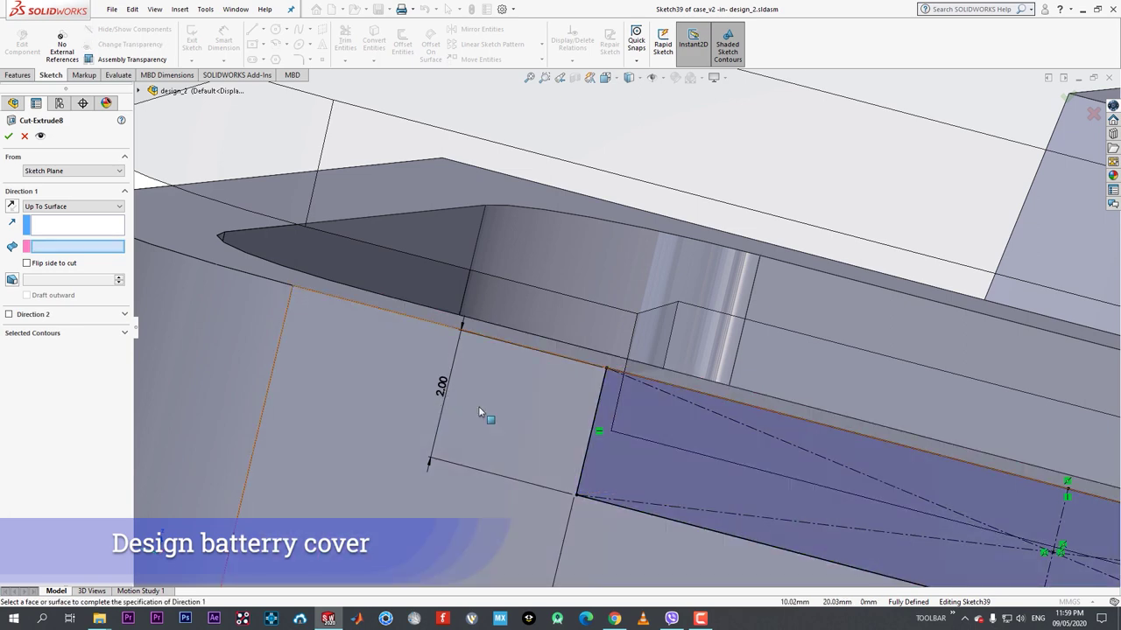
{"action": "scroll", "coordinate": [645, 443], "scroll_direction": "up", "scroll_amount": 5}
{"action": "mouse_move", "coordinate": [645, 443]}
{"action": "middle_mouse_down"}
{"action": "mouse_move", "coordinate": [605, 420]}
{"action": "mouse_move", "coordinate": [629, 440]}
{"action": "middle_mouse_up"}
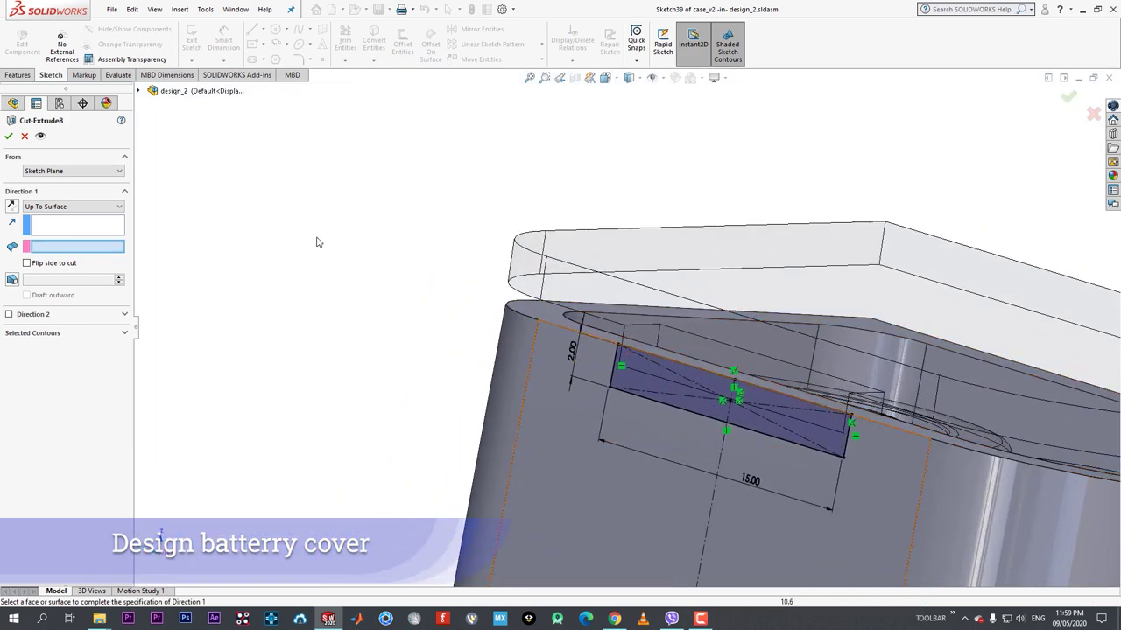
{"action": "left_click", "coordinate": [24, 137]}
- Open the sketch of the hinge hole cut in the case and delete the circle's 1.15 mm position dimension
{"action": "scroll", "coordinate": [590, 343], "scroll_direction": "down", "scroll_amount": 3}
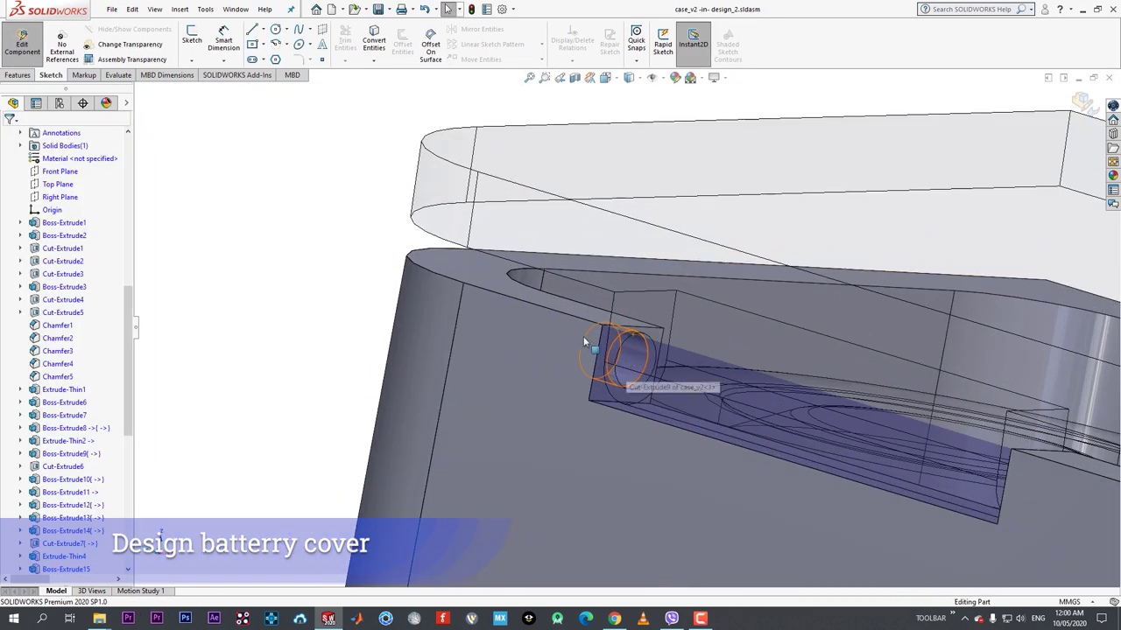
{"action": "left_click", "coordinate": [626, 360]}
{"action": "left_click", "coordinate": [689, 307]}
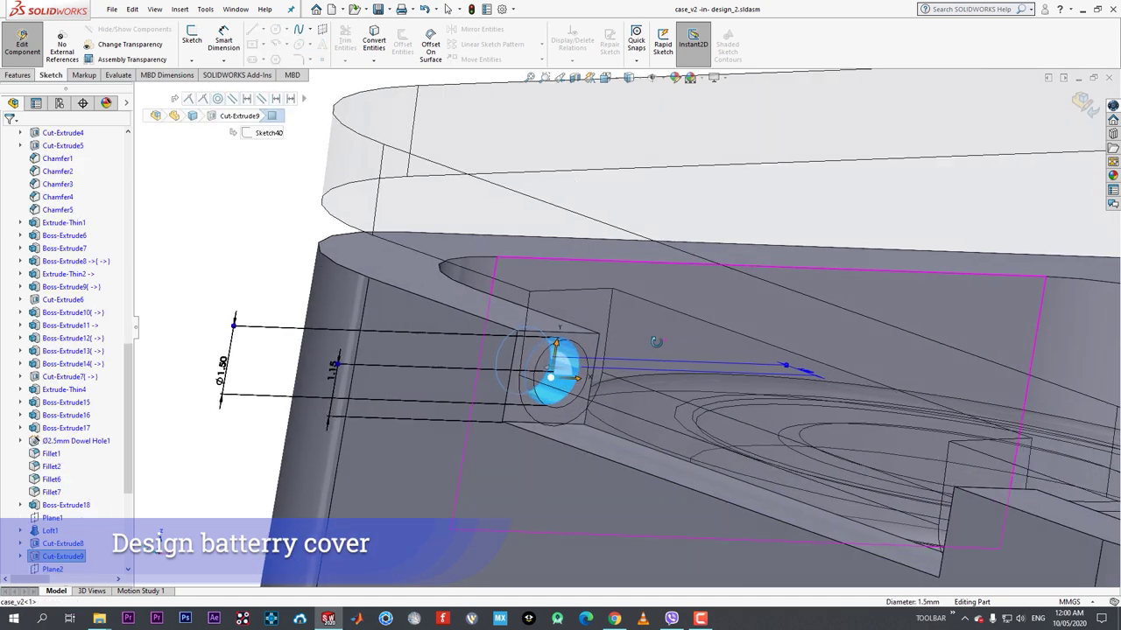
{"action": "left_click", "coordinate": [194, 185]}
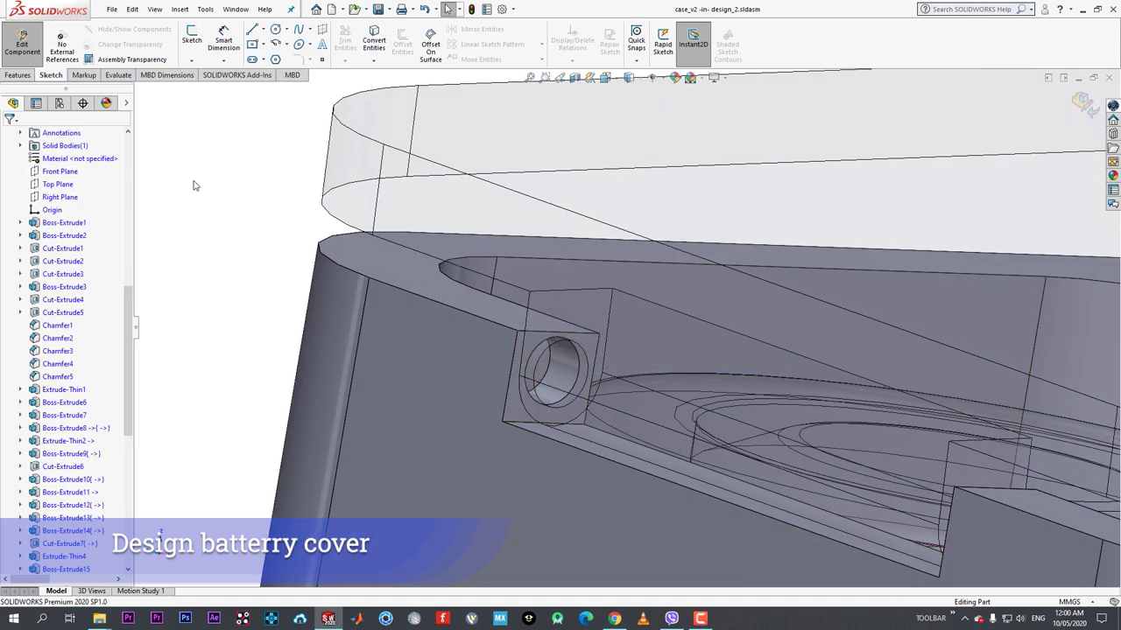
{"action": "left_click", "coordinate": [573, 357]}
{"action": "left_click", "coordinate": [628, 307]}
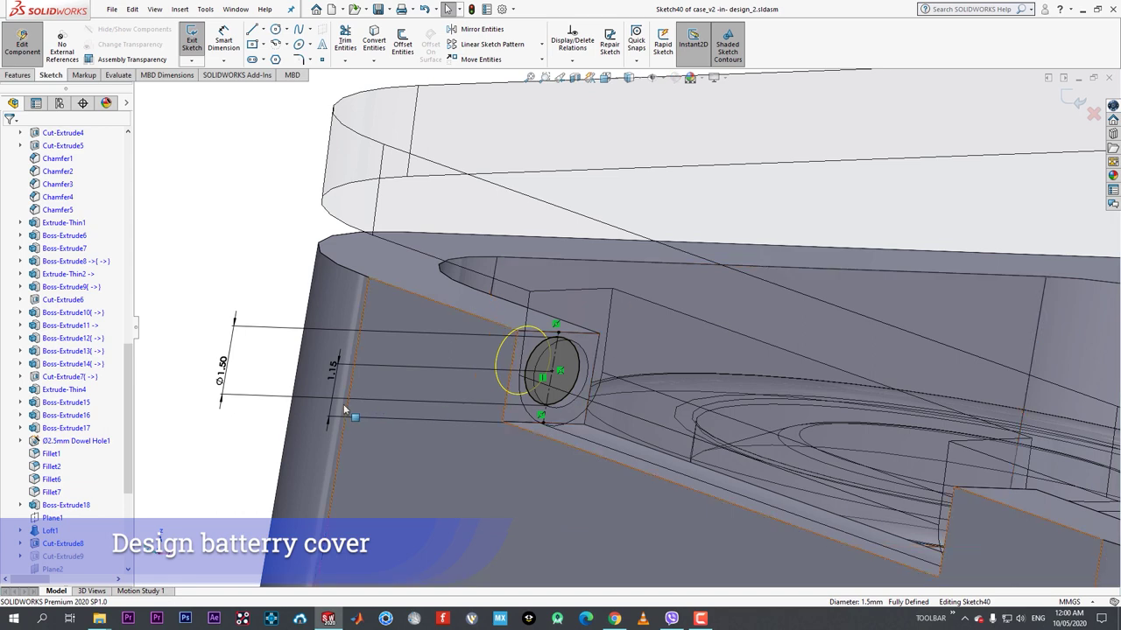
{"action": "right_click", "coordinate": [329, 372]}
{"action": "left_click", "coordinate": [347, 465]}
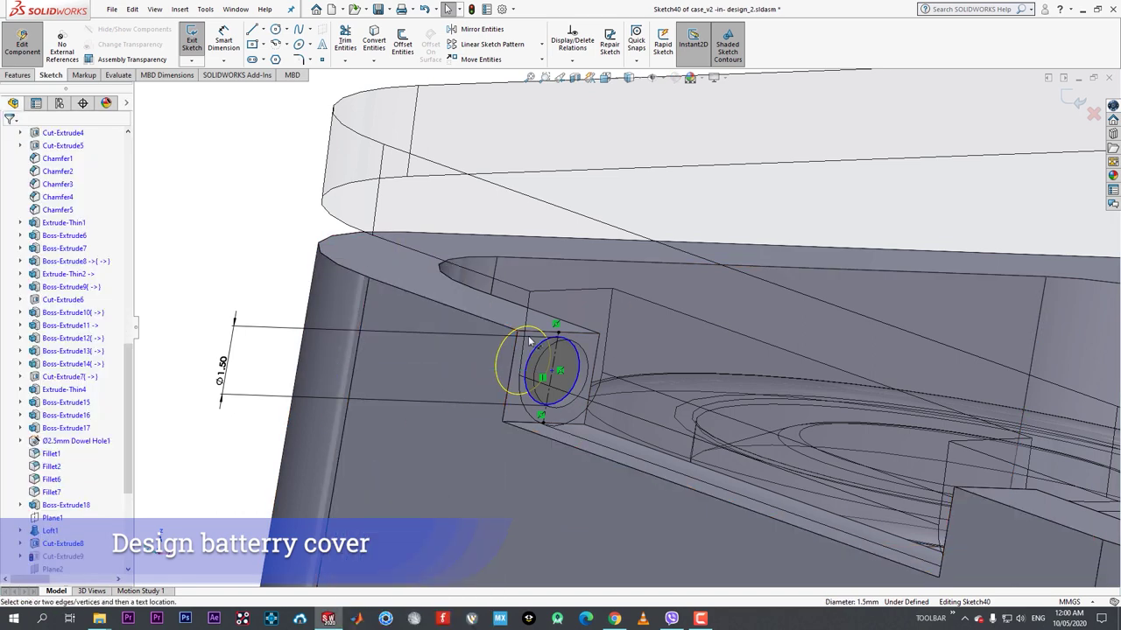
- Dimension the hinge hole circle from the upper edge of the case notch and return to the assembly
{"action": "left_click", "coordinate": [575, 348]}
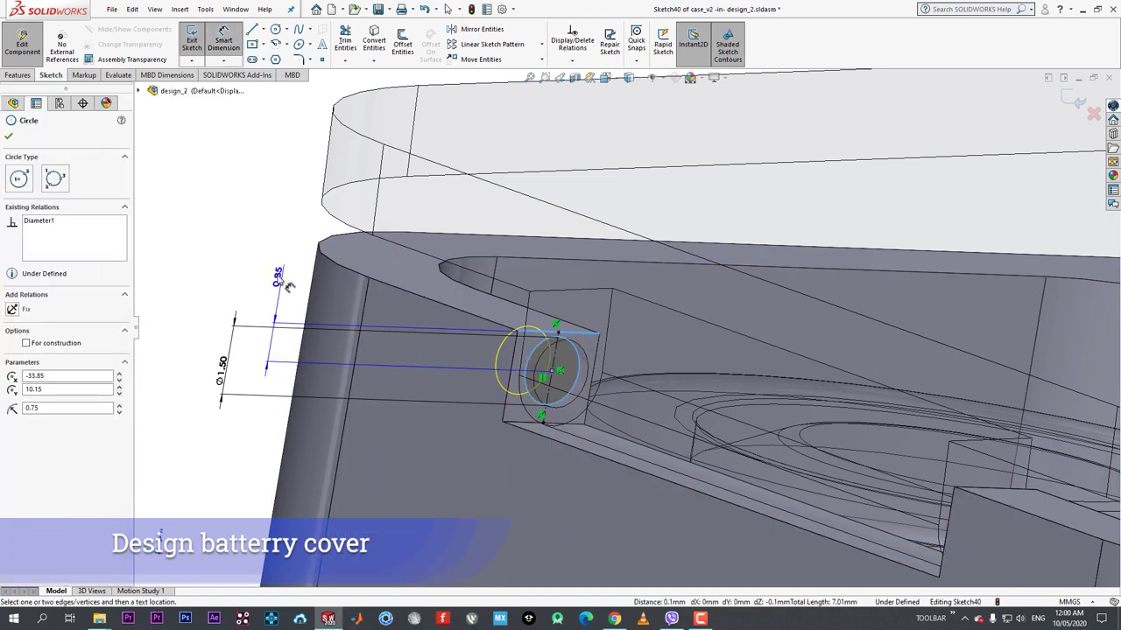
{"action": "left_click", "coordinate": [278, 308]}
{"action": "left_click", "coordinate": [229, 260]}
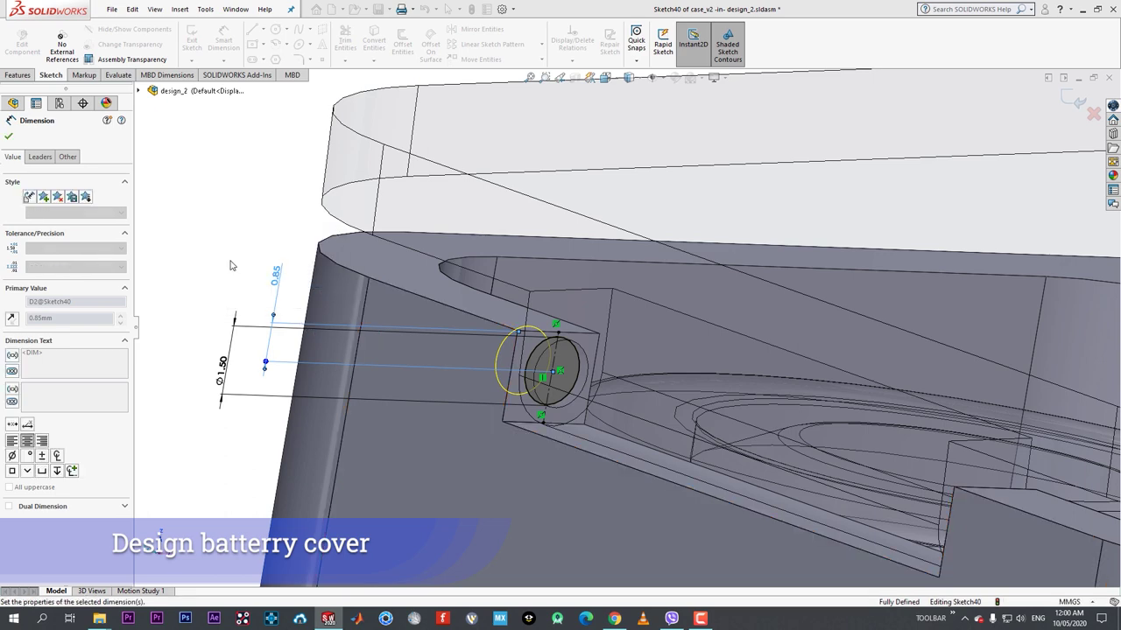
{"action": "left_click", "coordinate": [24, 53]}
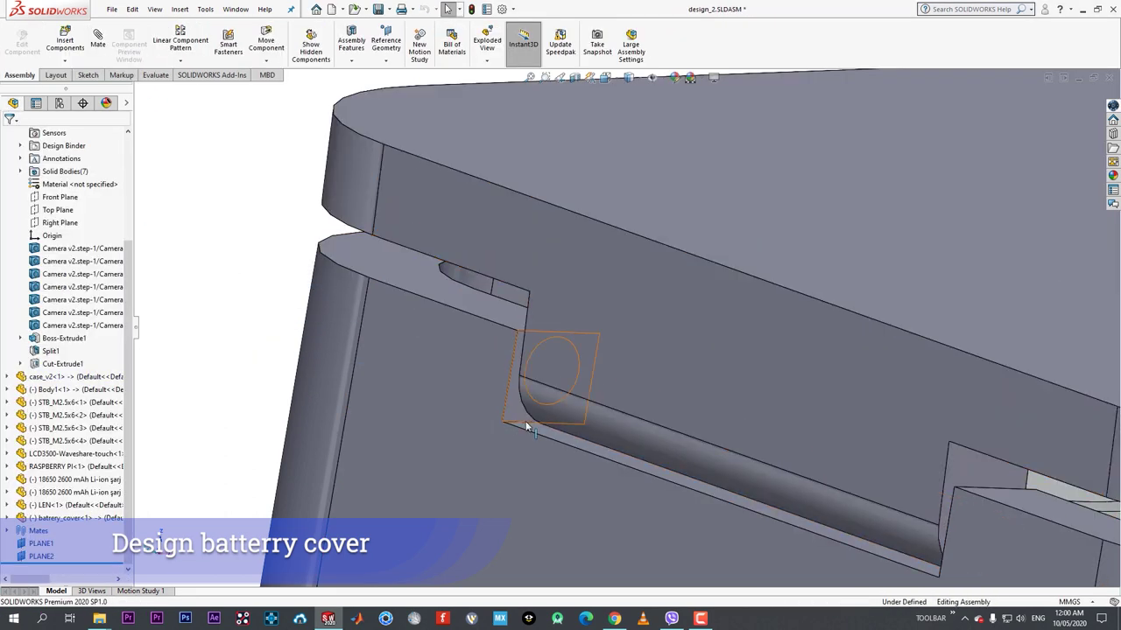
- Edit the hinge notch sketch on the case, set the notch height to 5 mm, and return to the assembly
{"action": "scroll", "coordinate": [556, 376], "scroll_direction": "down", "scroll_amount": 2}
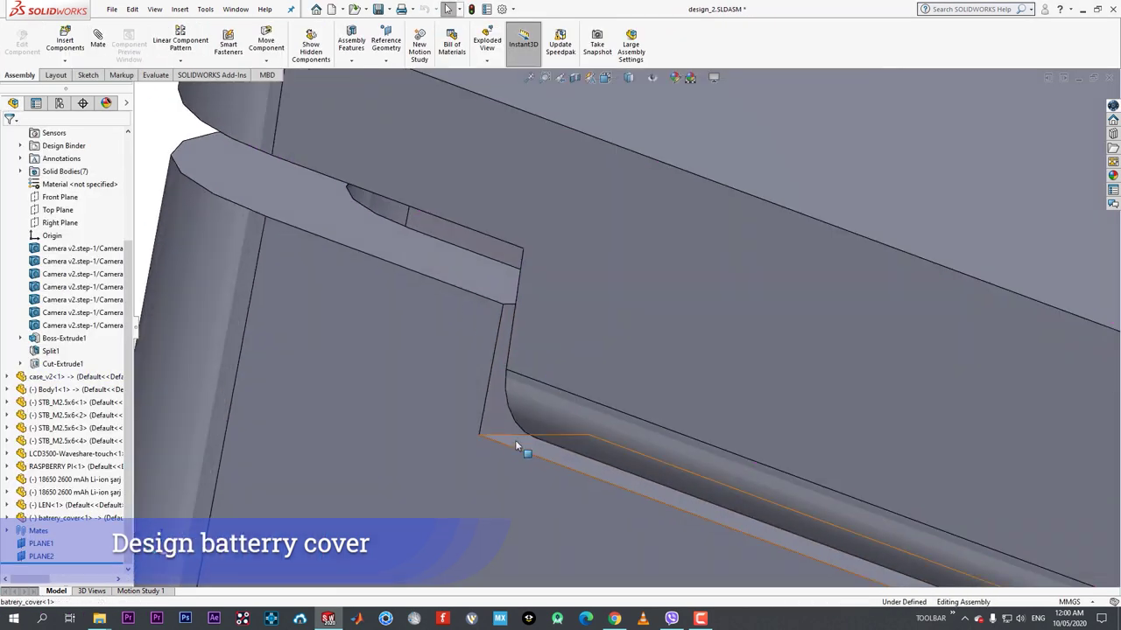
{"action": "left_click", "coordinate": [499, 433]}
{"action": "left_click", "coordinate": [551, 379]}
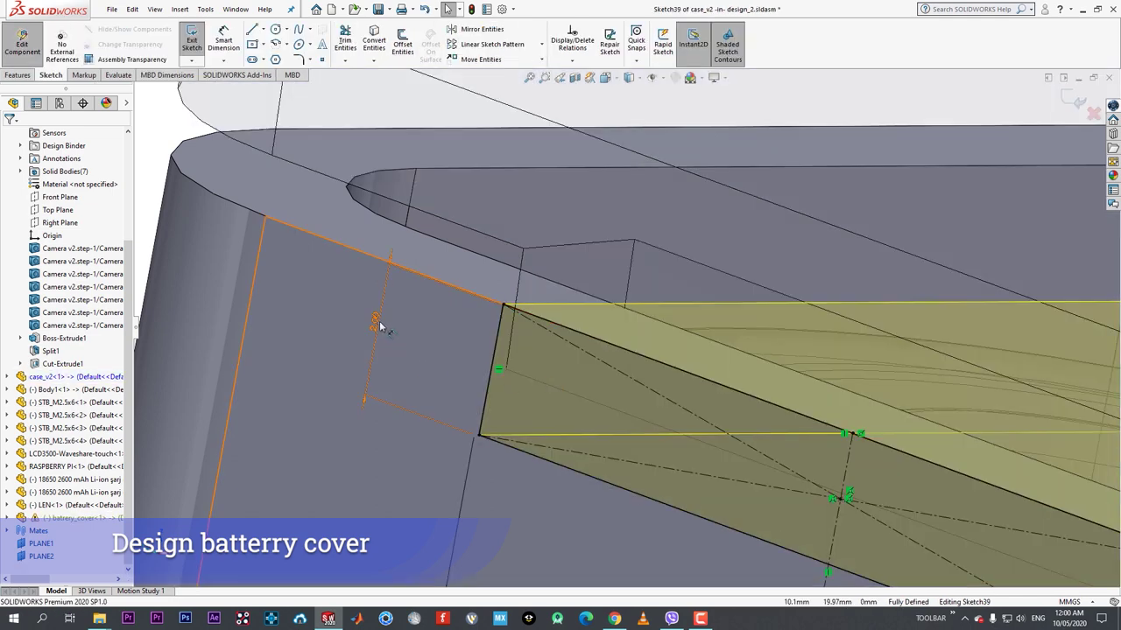
{"action": "left_click", "coordinate": [379, 320]}
{"action": "type", "text": "5"}
{"action": "key", "text": "Return"}
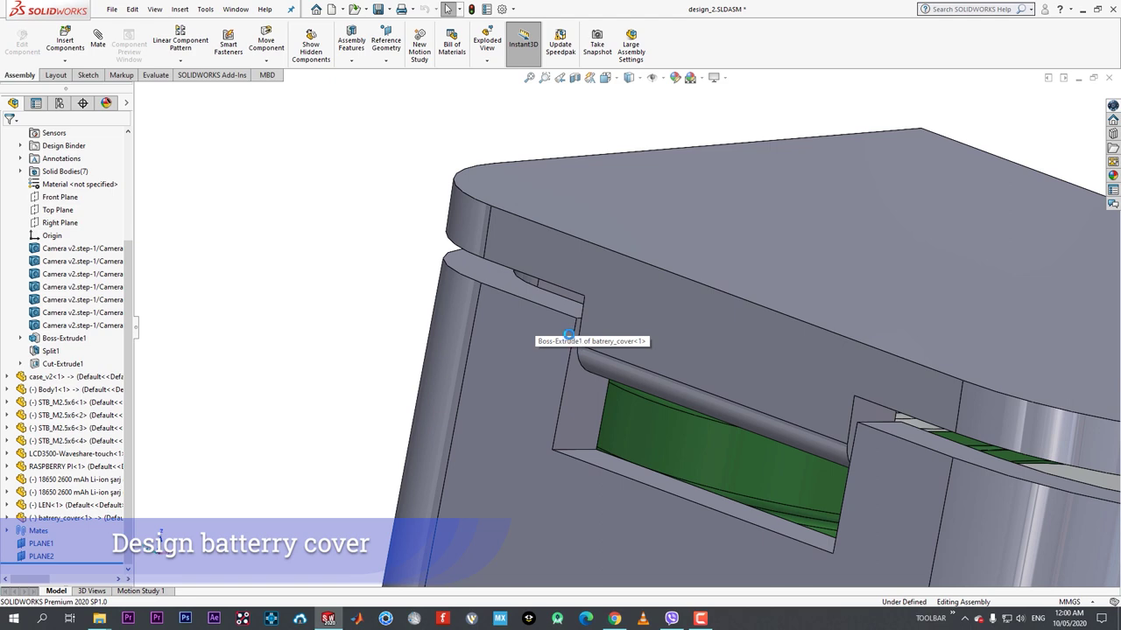
- Edit the case in place and set the hinge hole's distance from the notch's upper edge to 2 mm
{"action": "mouse_move", "coordinate": [641, 323]}
{"action": "left_mouse_down"}
{"action": "mouse_move", "coordinate": [630, 333]}
{"action": "mouse_move", "coordinate": [656, 328]}
{"action": "left_mouse_up"}
{"action": "scroll", "coordinate": [656, 328], "scroll_direction": "down", "scroll_amount": 5}
{"action": "middle_click_drag", "start_coordinate": [582, 326], "coordinate": [523, 350]}
{"action": "left_click", "coordinate": [511, 350]}
{"action": "left_click_drag", "start_coordinate": [512, 350], "coordinate": [473, 312]}
{"action": "left_click", "coordinate": [472, 311]}
{"action": "left_click", "coordinate": [543, 251]}
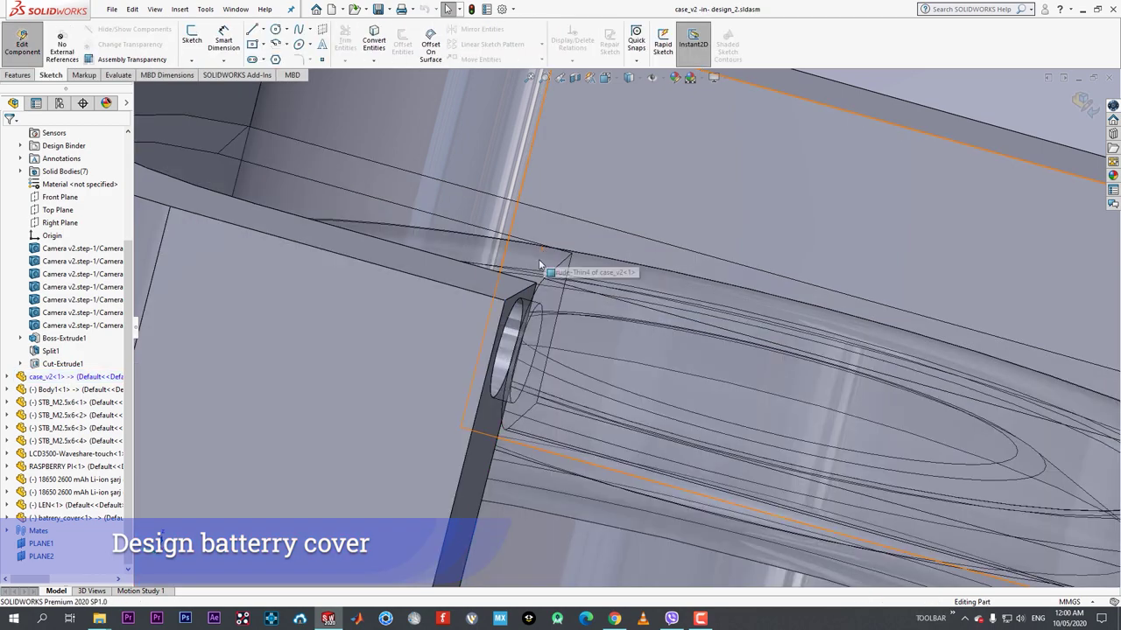
{"action": "left_click", "coordinate": [518, 322]}
{"action": "middle_click_drag", "start_coordinate": [408, 377], "coordinate": [363, 349]}
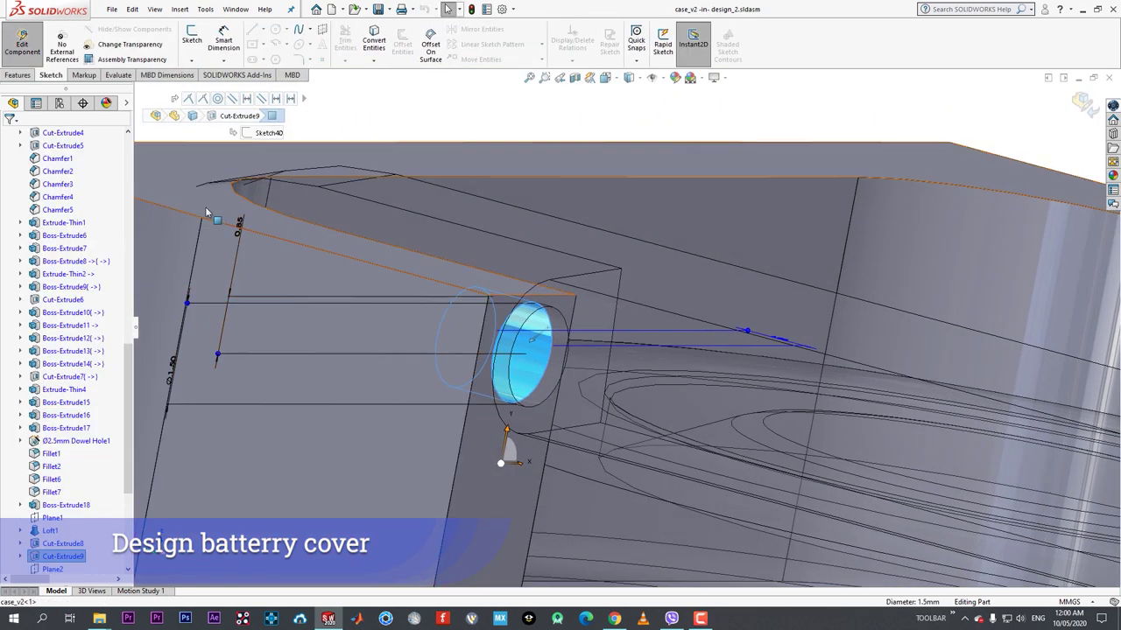
{"action": "left_click", "coordinate": [238, 232]}
{"action": "type", "text": "2"}
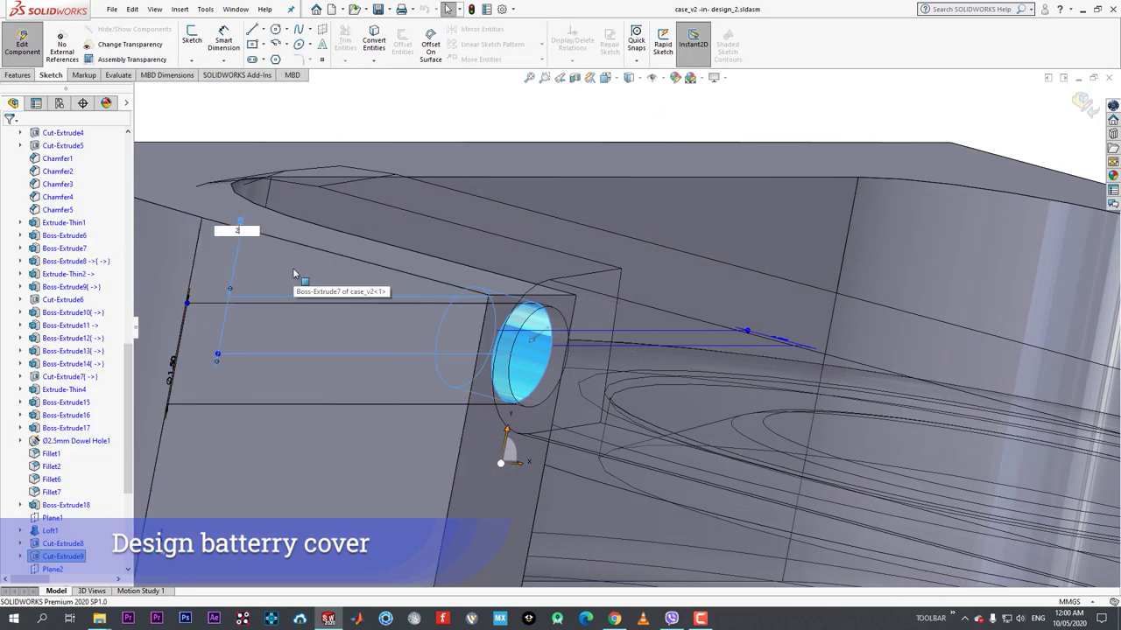
{"action": "key", "text": "Return"}
- Change the hinge hole's distance from the notch's upper edge to 1 mm and return to the assembly
{"action": "left_click", "coordinate": [258, 131]}
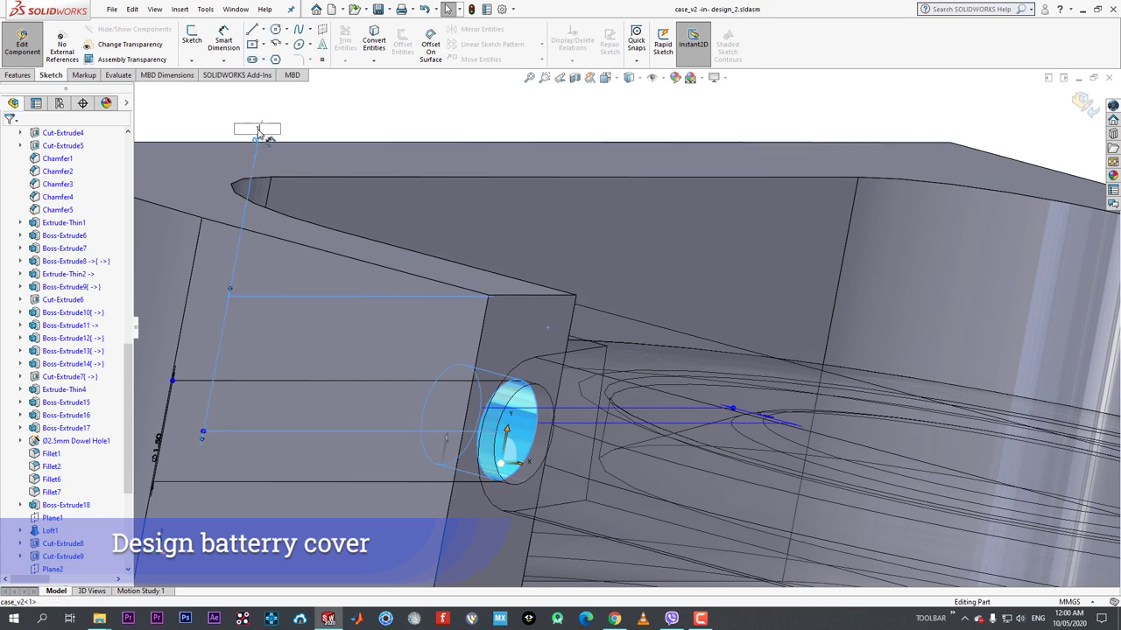
{"action": "key", "text": "Return"}
{"action": "left_click", "coordinate": [22, 43]}
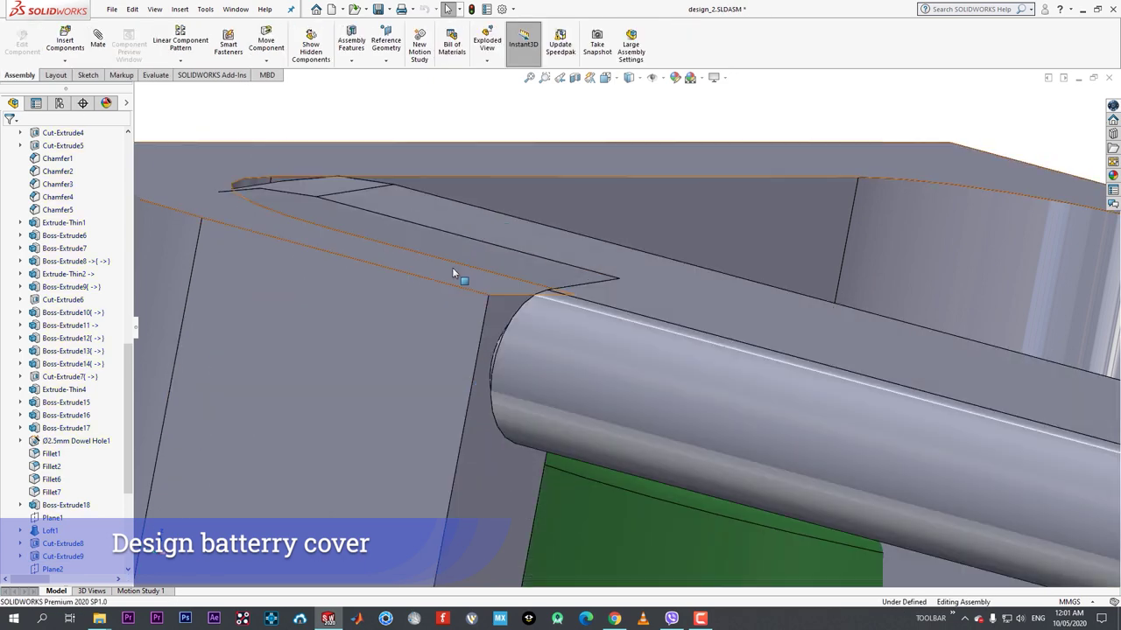
- Swing the battery cover on its hinge and inspect the clearance between the hinge barrel, notch and case rim
{"action": "middle_click_drag", "start_coordinate": [497, 294], "coordinate": [640, 359]}
{"action": "scroll", "coordinate": [627, 326], "scroll_direction": "up", "scroll_amount": 4}
{"action": "left_click", "coordinate": [482, 262]}
{"action": "left_click_drag", "start_coordinate": [515, 285], "coordinate": [620, 265]}
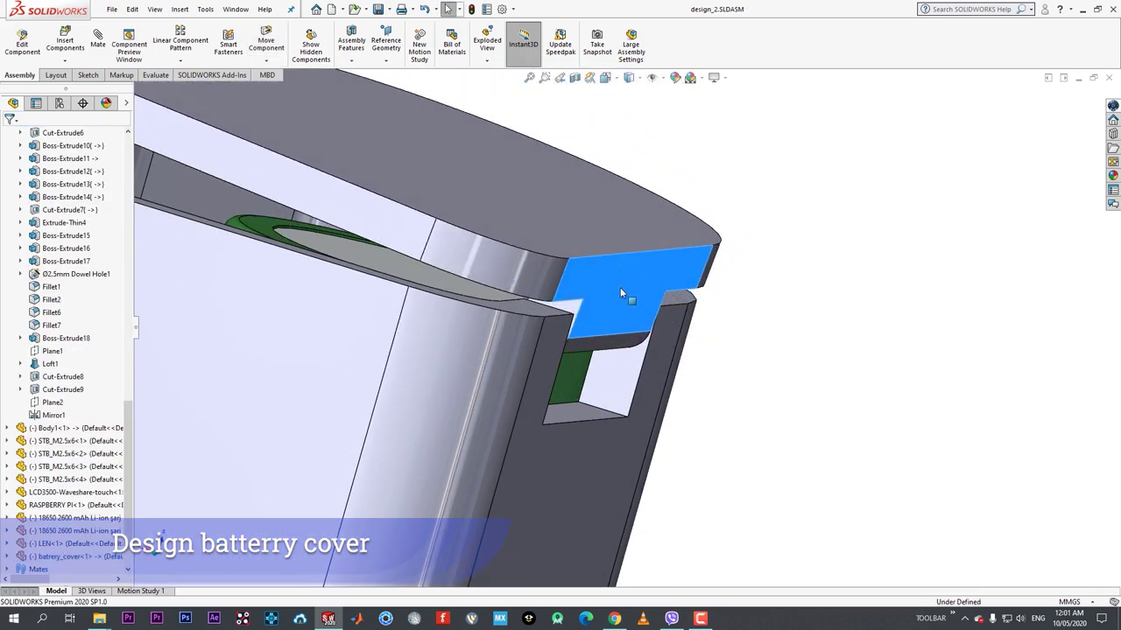
{"action": "middle_click_drag", "start_coordinate": [620, 287], "coordinate": [520, 264]}
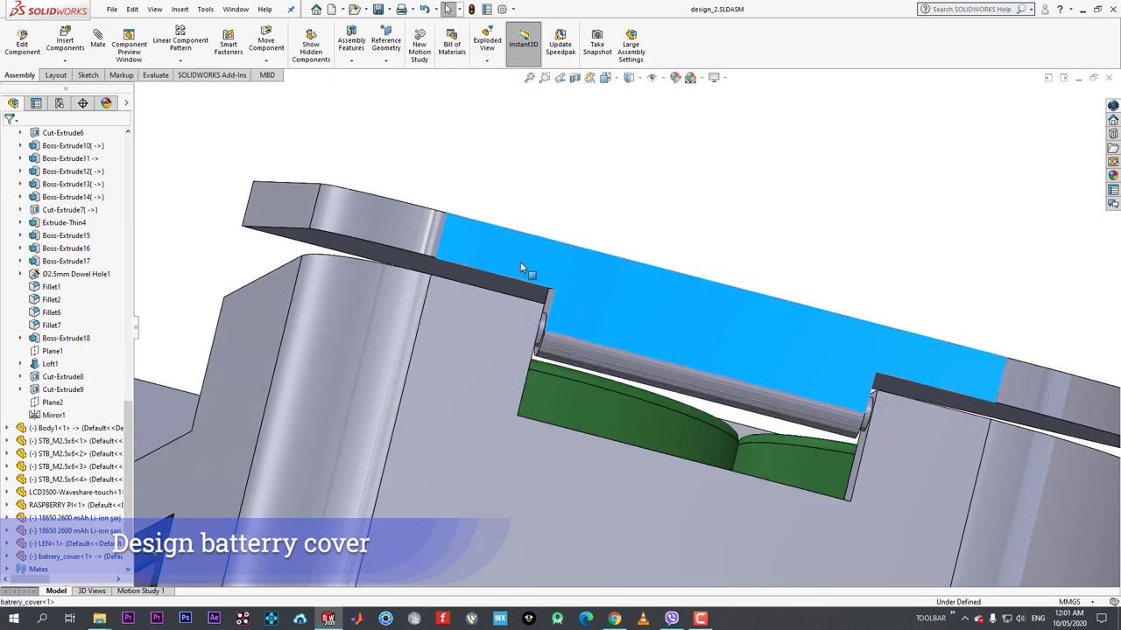
{"action": "left_click_drag", "start_coordinate": [520, 264], "coordinate": [525, 267]}
{"action": "middle_click_drag", "start_coordinate": [524, 267], "coordinate": [473, 261]}
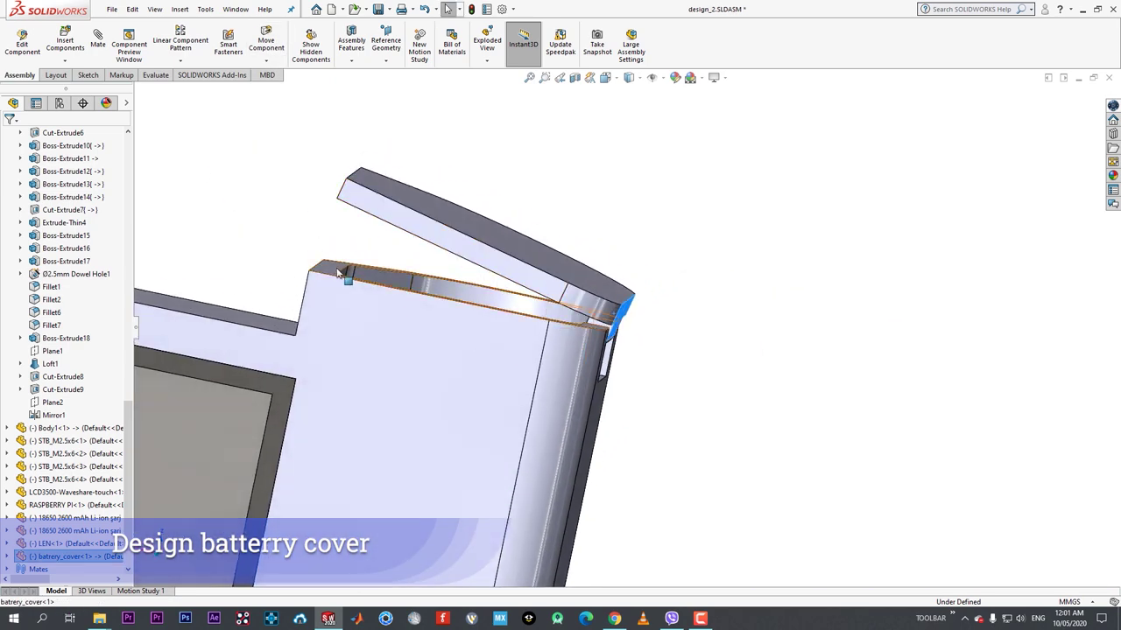
- Add a limit angle mate between the case rim face and the cover's underside, with a 90° maximum and 0° minimum
{"action": "left_click", "coordinate": [338, 273]}
{"action": "left_click", "coordinate": [478, 223]}
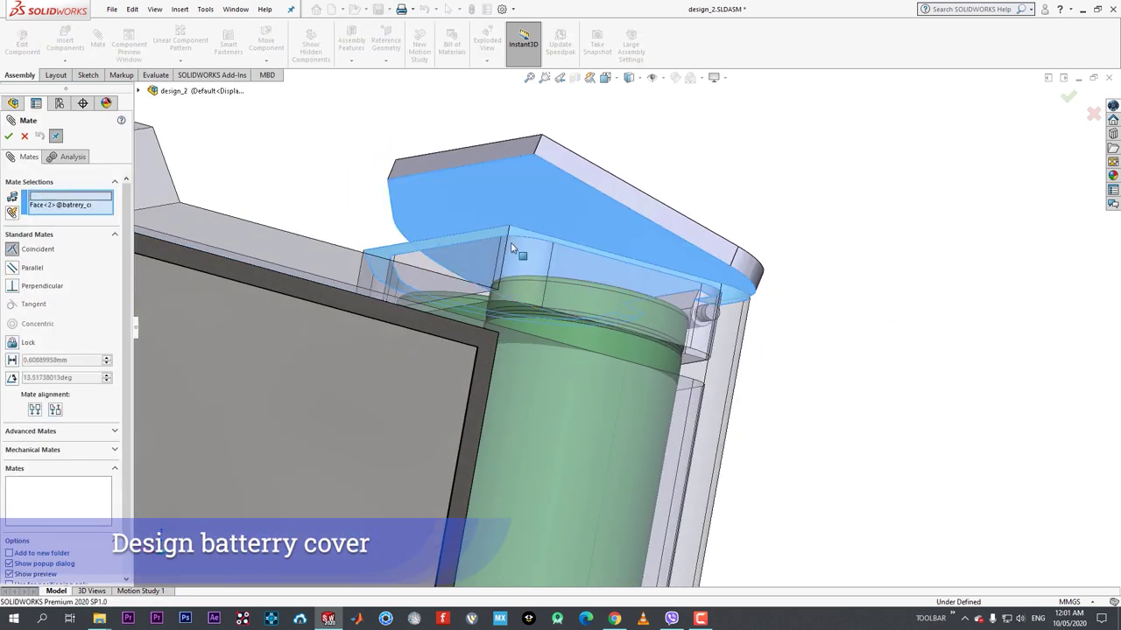
{"action": "left_click", "coordinate": [512, 248]}
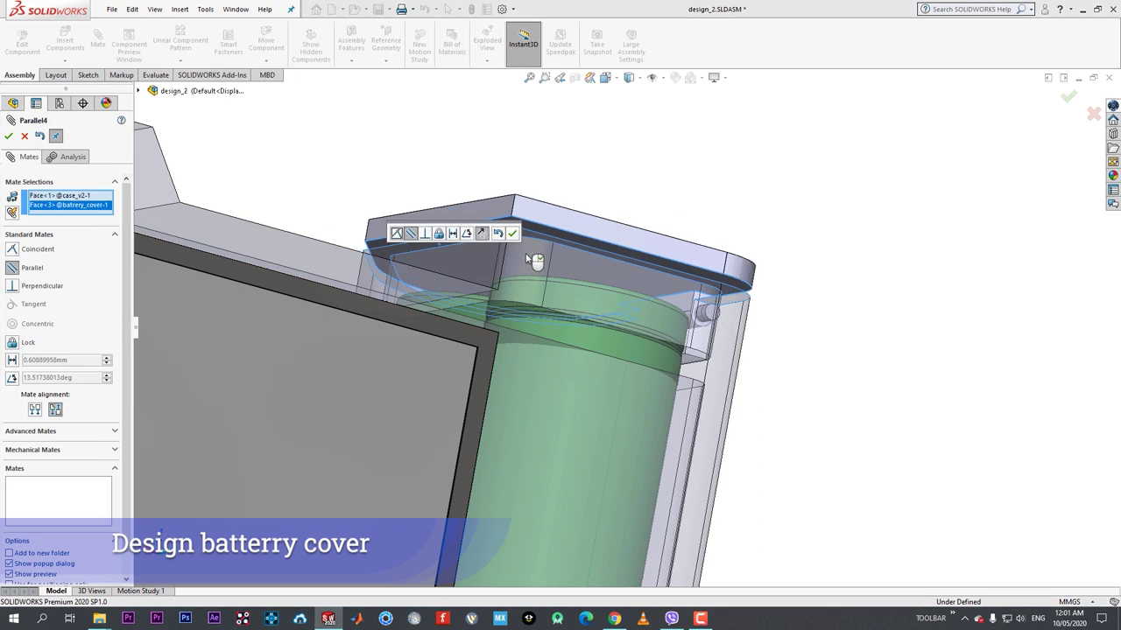
{"action": "left_click", "coordinate": [90, 433]}
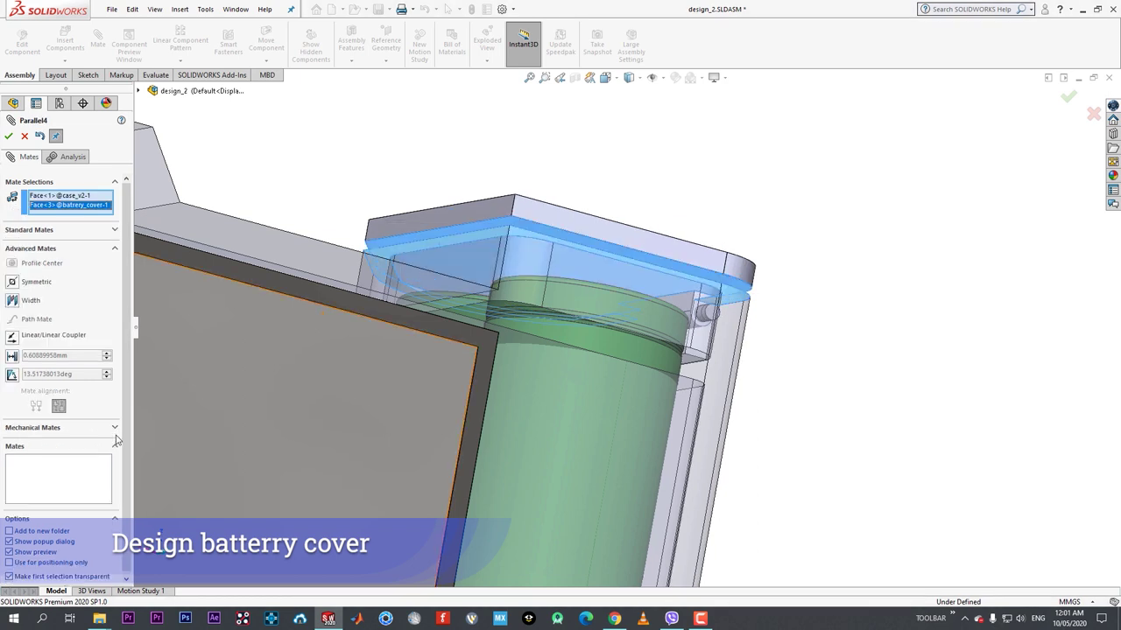
{"action": "left_click", "coordinate": [12, 337]}
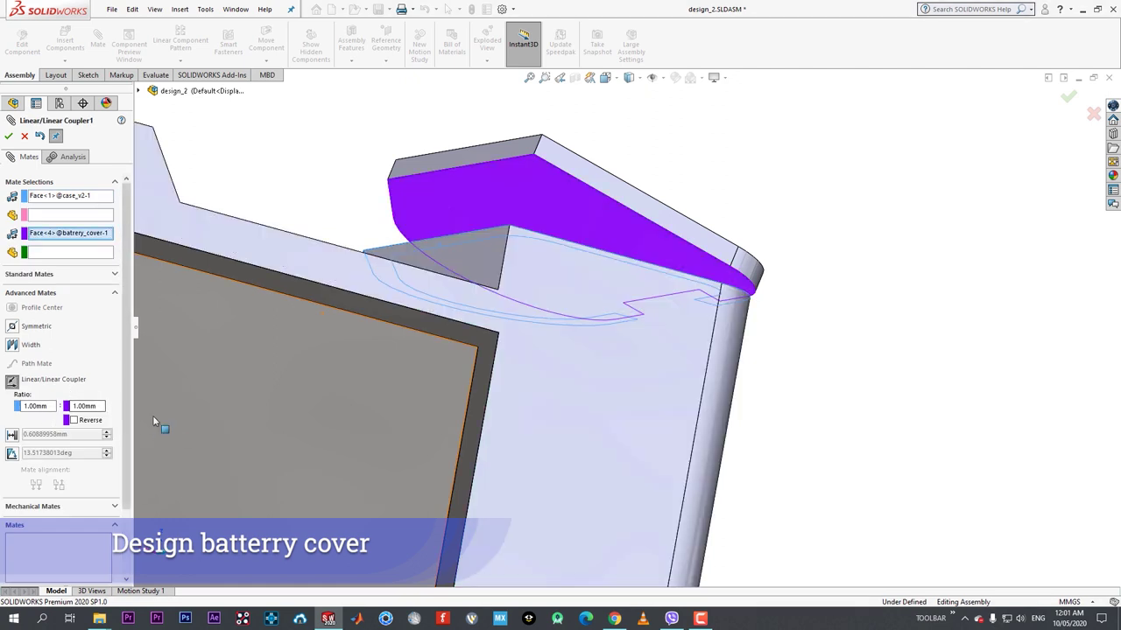
{"action": "left_click", "coordinate": [11, 454]}
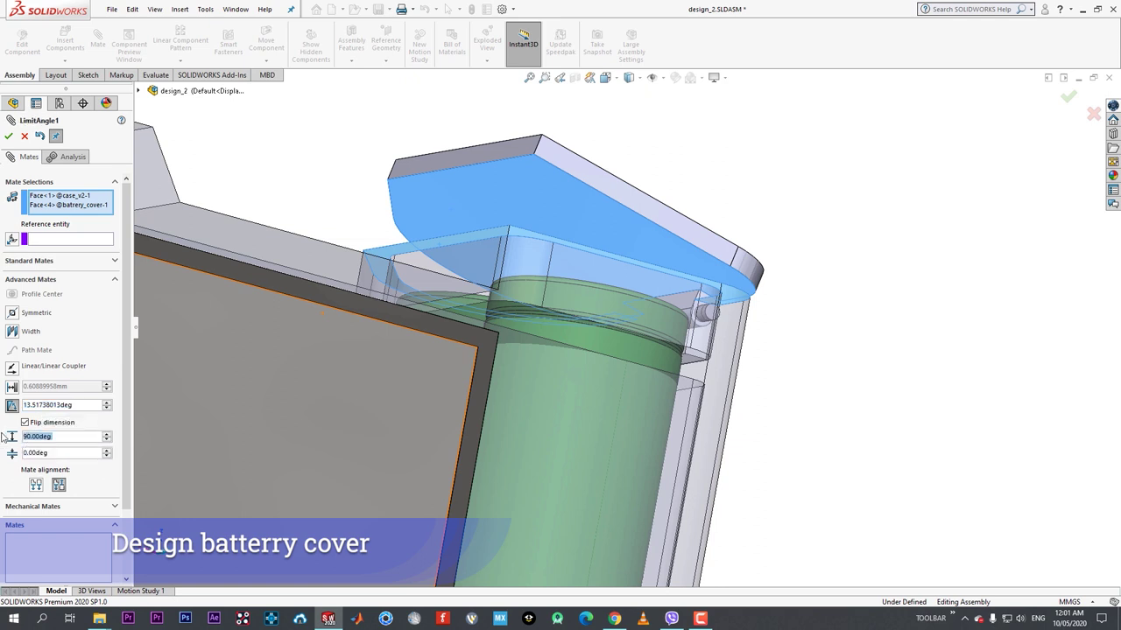
{"action": "left_click_drag", "start_coordinate": [565, 199], "coordinate": [456, 280]}
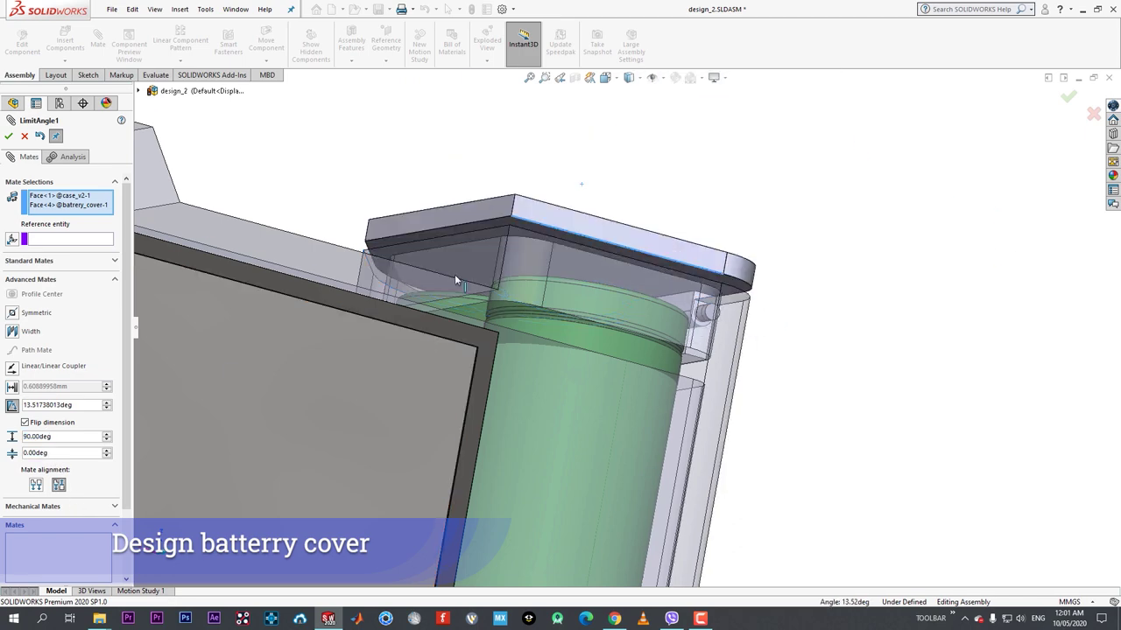
{"action": "scroll", "coordinate": [543, 324], "scroll_direction": "up", "scroll_amount": 2}
{"action": "middle_click_drag", "start_coordinate": [543, 324], "coordinate": [552, 311]}
{"action": "left_click_drag", "start_coordinate": [598, 261], "coordinate": [845, 320]}
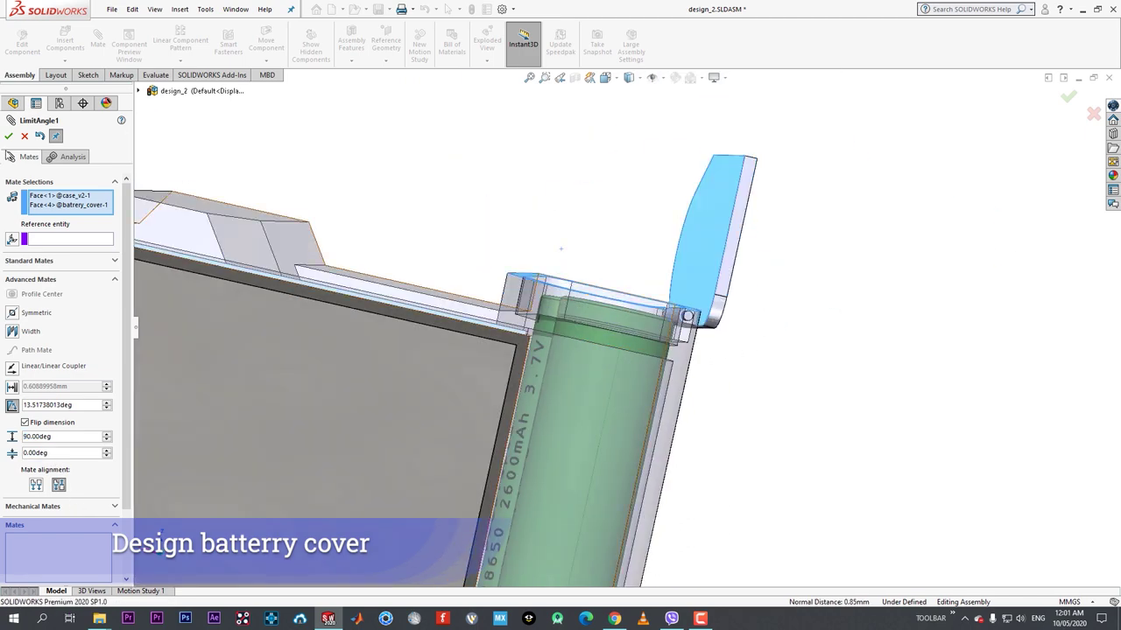
{"action": "left_click", "coordinate": [9, 136]}
{"action": "left_click", "coordinate": [9, 136]}
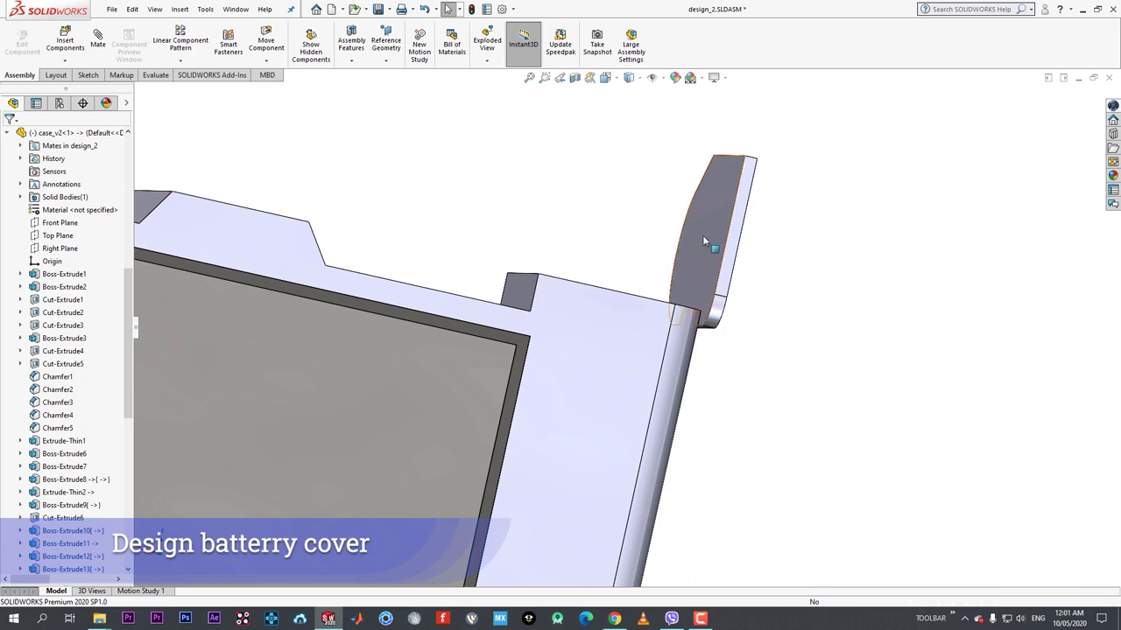
- Swing the battery cover closed and dimension the gap between its underside and the case rim
{"action": "left_click_drag", "start_coordinate": [703, 240], "coordinate": [595, 327]}
{"action": "middle_click_drag", "start_coordinate": [596, 327], "coordinate": [526, 319]}
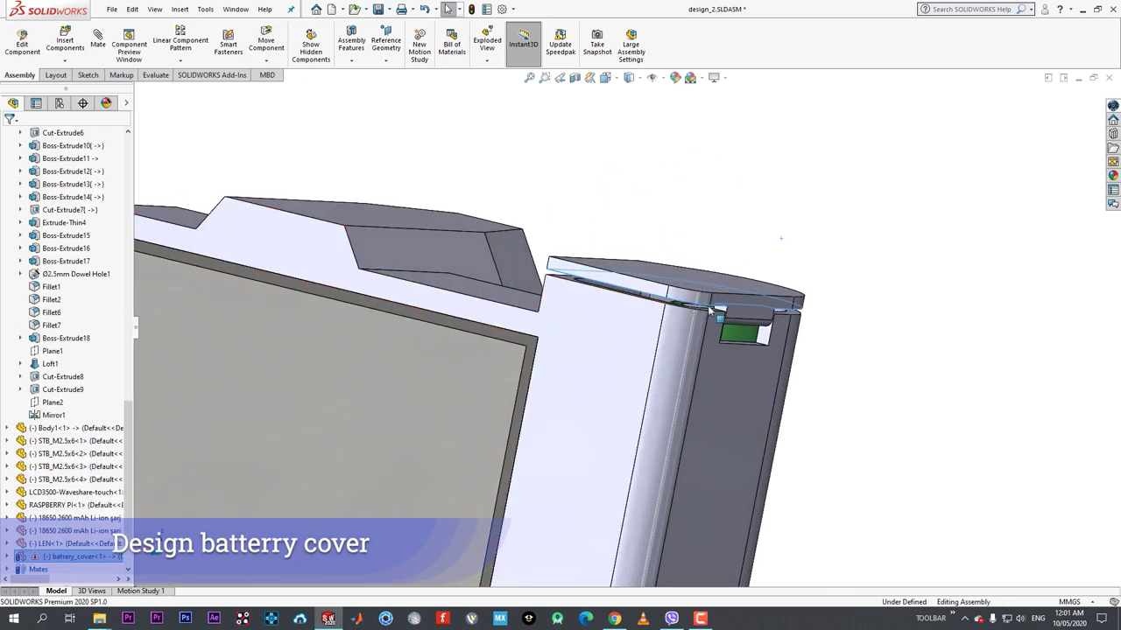
{"action": "scroll", "coordinate": [710, 310], "scroll_direction": "down", "scroll_amount": 6}
{"action": "middle_click_drag", "start_coordinate": [666, 312], "coordinate": [620, 310]}
{"action": "key", "text": "d"}
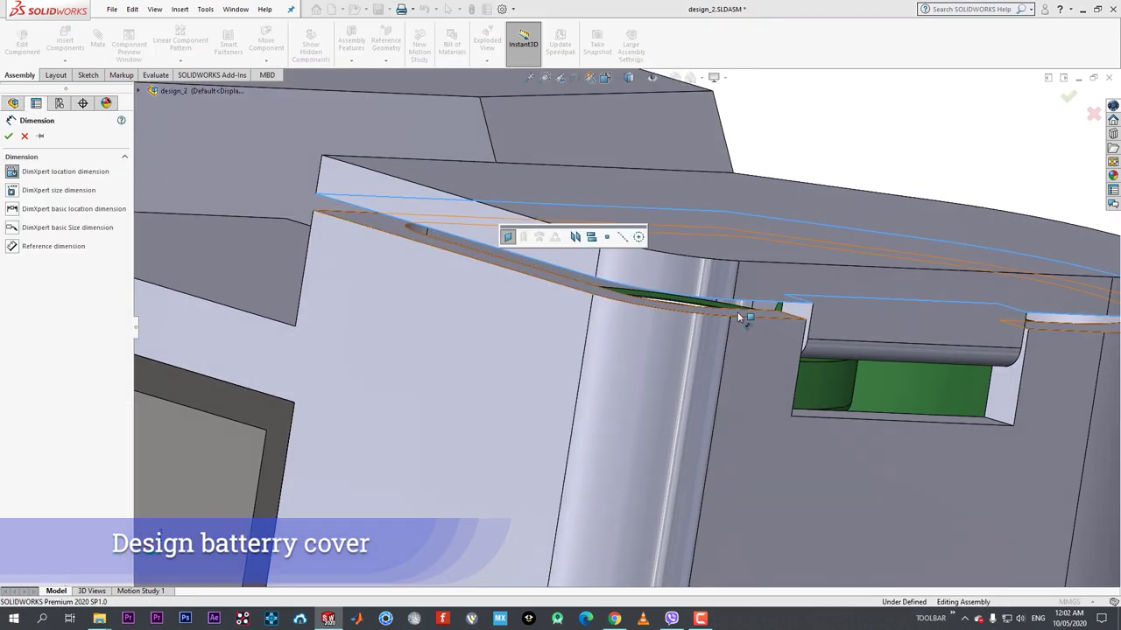
{"action": "scroll", "coordinate": [742, 313], "scroll_direction": "down", "scroll_amount": 5}
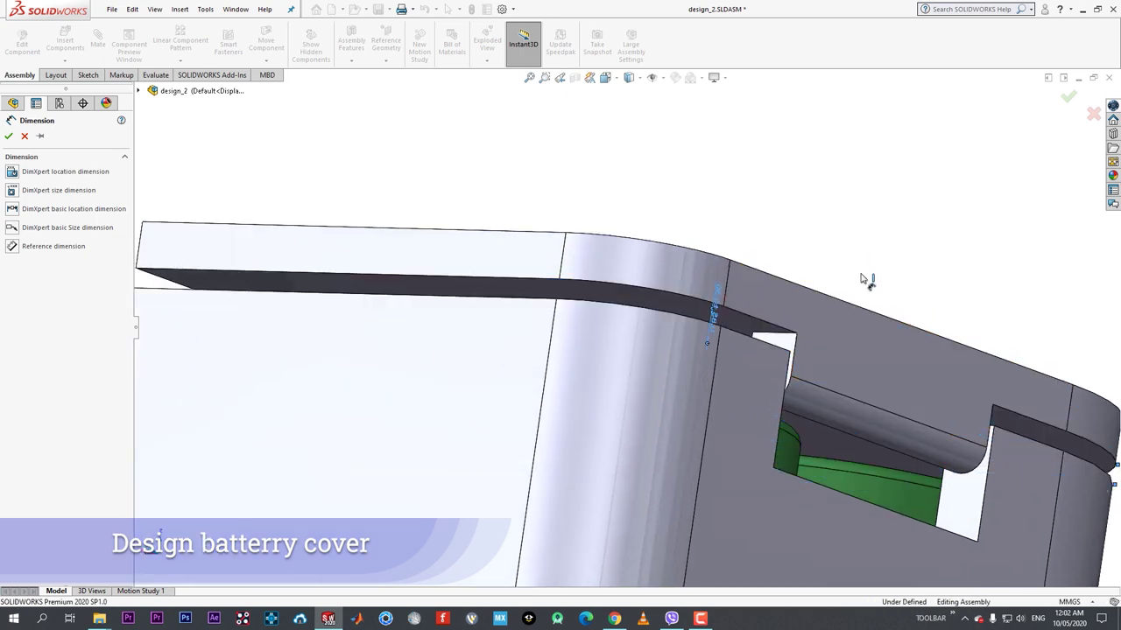
{"action": "left_click", "coordinate": [833, 329]}
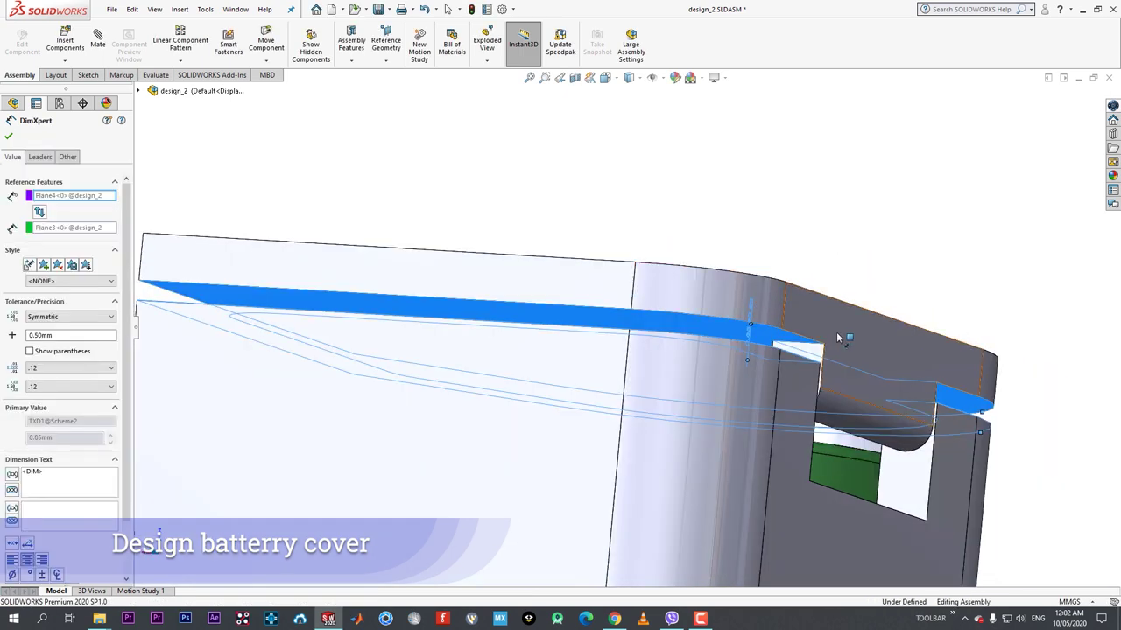
{"action": "middle_click_drag", "start_coordinate": [830, 329], "coordinate": [583, 334]}
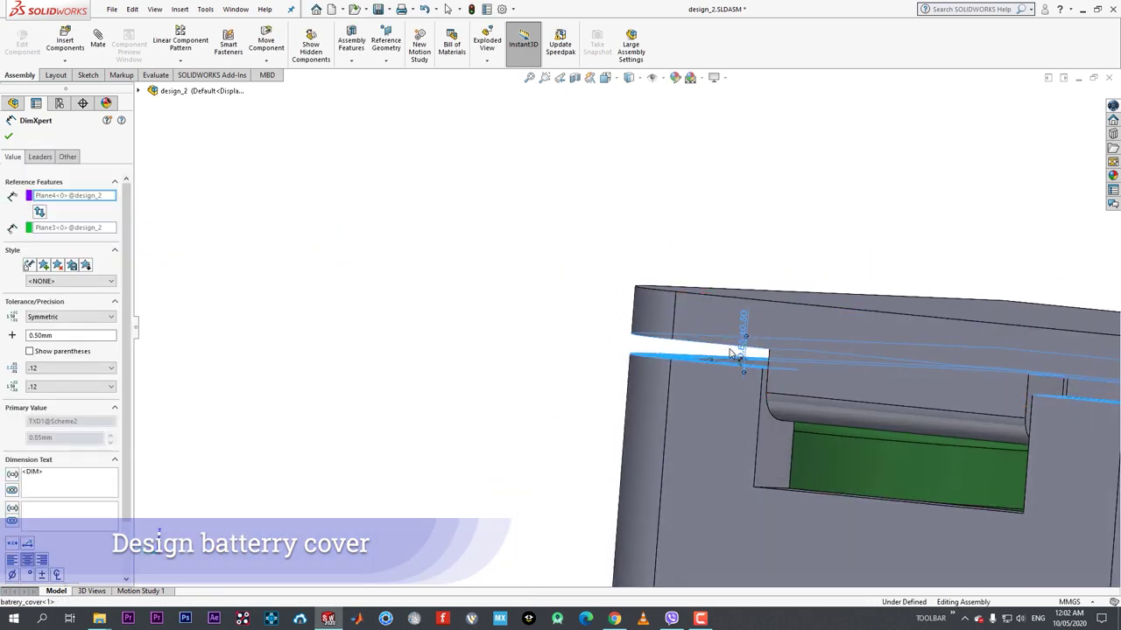
- Close the dimension tool and delete the gap dimension between the battery cover's underside and the case rim
{"action": "key", "text": "Escape"}
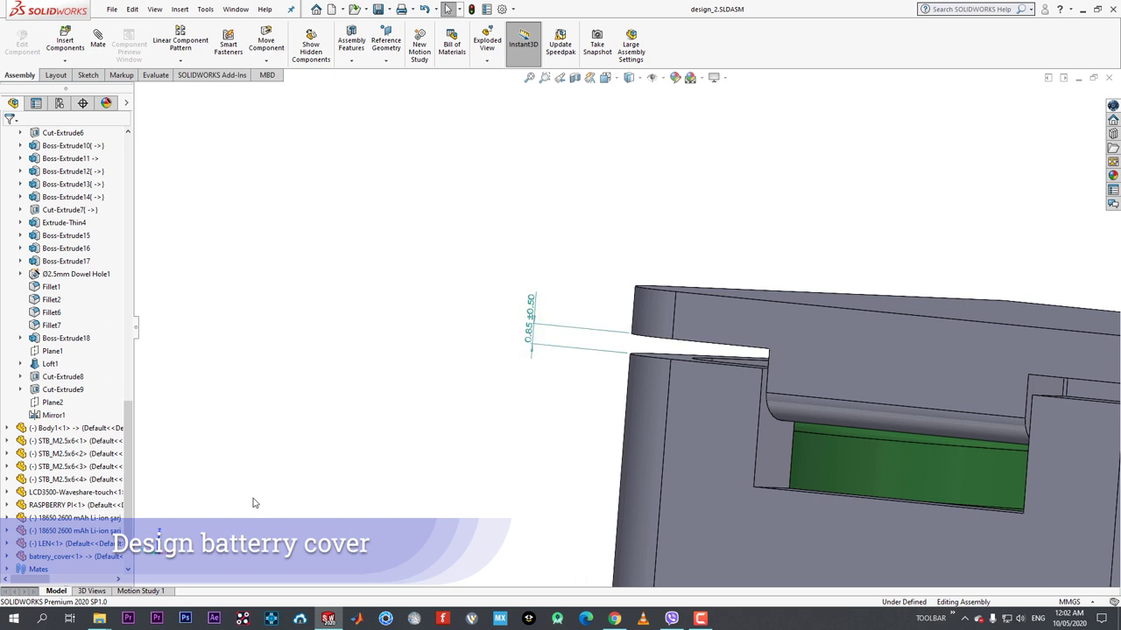
{"action": "left_click", "coordinate": [530, 323]}
{"action": "key", "text": "Delete"}
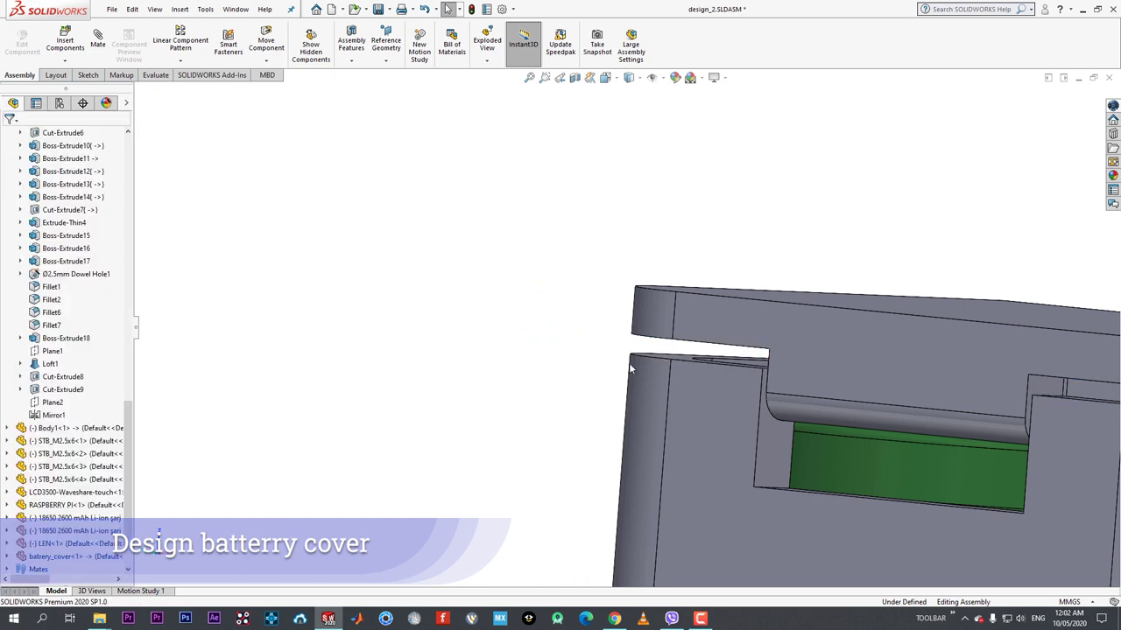
- Edit the case in the assembly, set the hinge hole's distance from the notch's upper edge to 1.85 mm, and return to the assembly
{"action": "scroll", "coordinate": [814, 429], "scroll_direction": "down", "scroll_amount": 3}
{"action": "left_click", "coordinate": [674, 398]}
{"action": "left_click", "coordinate": [735, 333]}
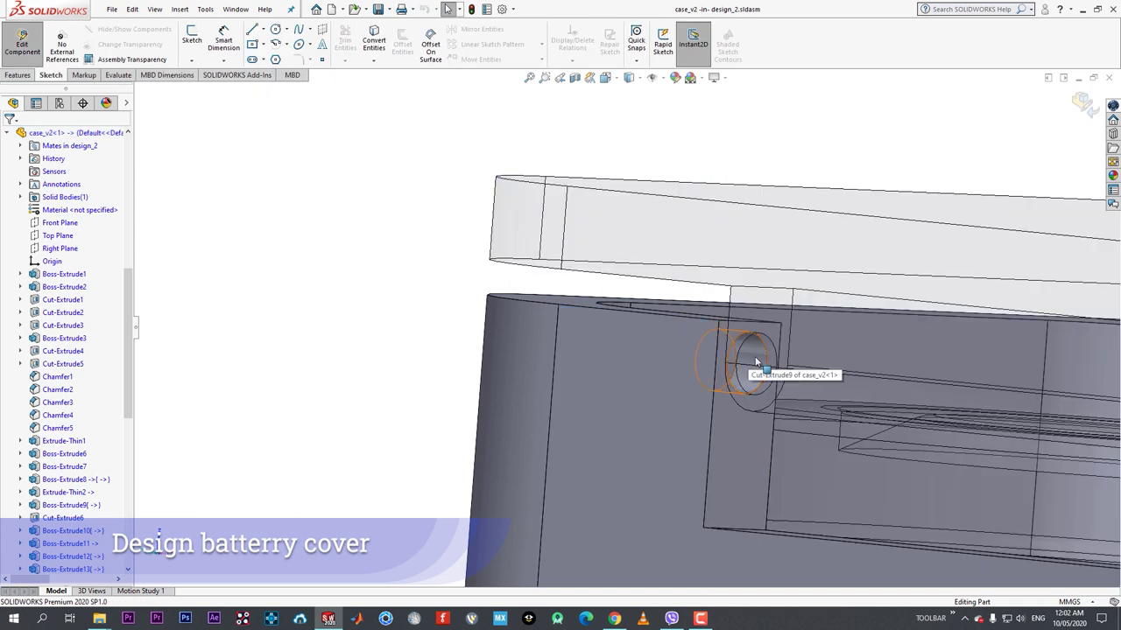
{"action": "left_click", "coordinate": [741, 366]}
{"action": "left_click", "coordinate": [534, 260]}
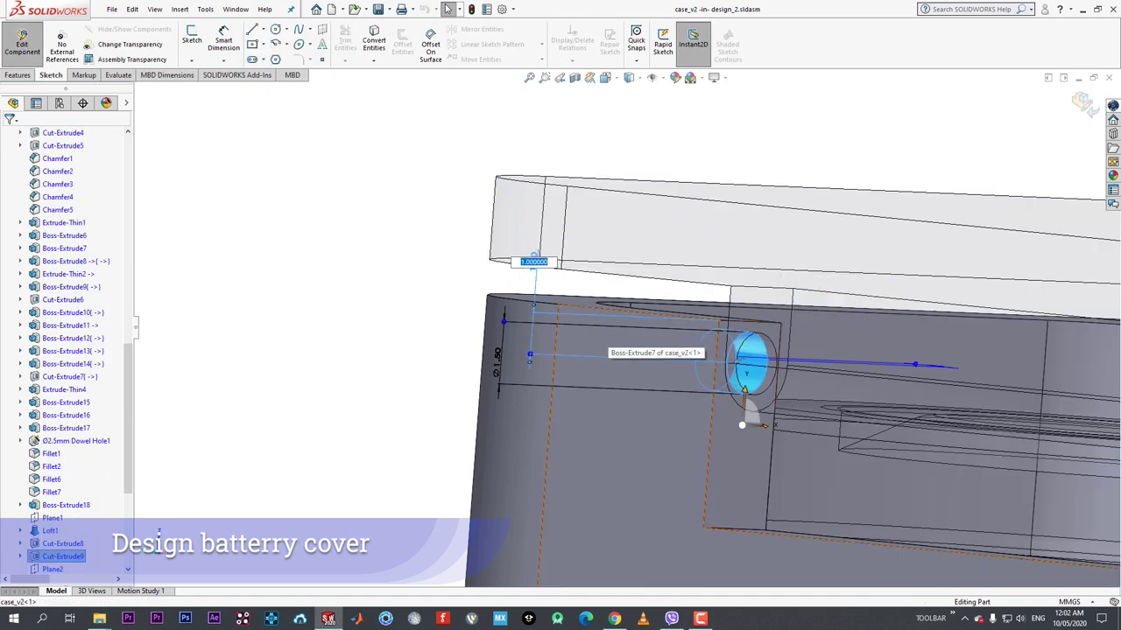
{"action": "type", "text": "1.85"}
{"action": "key", "text": "Return"}
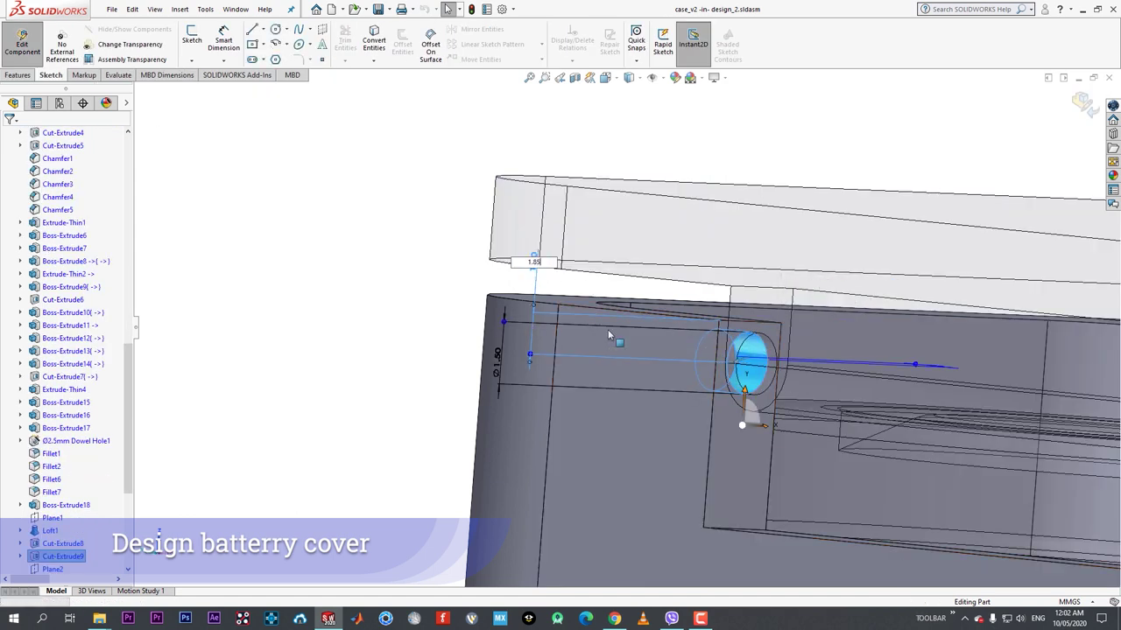
{"action": "left_click", "coordinate": [39, 48]}
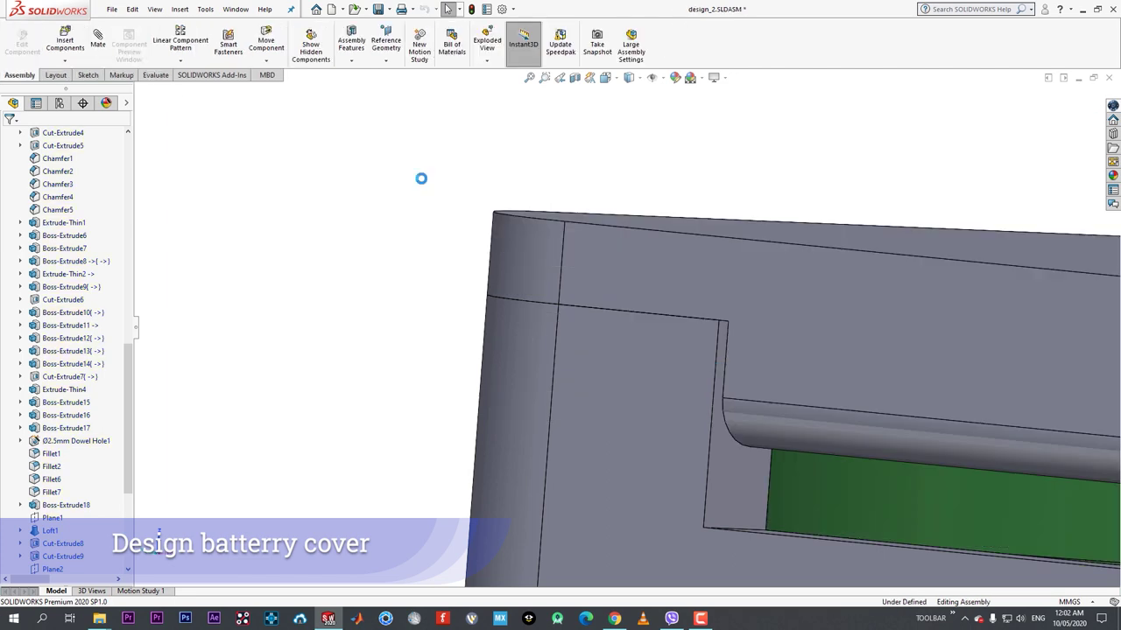
- Swing the battery cover and examine how its hinge barrel sits in the case notch
{"action": "scroll", "coordinate": [501, 292], "scroll_direction": "up", "scroll_amount": 3}
{"action": "middle_click_drag", "start_coordinate": [503, 293], "coordinate": [662, 326]}
{"action": "left_click", "coordinate": [555, 263]}
{"action": "left_click_drag", "start_coordinate": [555, 264], "coordinate": [580, 242]}
{"action": "middle_click_drag", "start_coordinate": [580, 242], "coordinate": [585, 270]}
{"action": "left_click_drag", "start_coordinate": [585, 270], "coordinate": [605, 373]}
{"action": "middle_click_drag", "start_coordinate": [605, 373], "coordinate": [723, 380]}
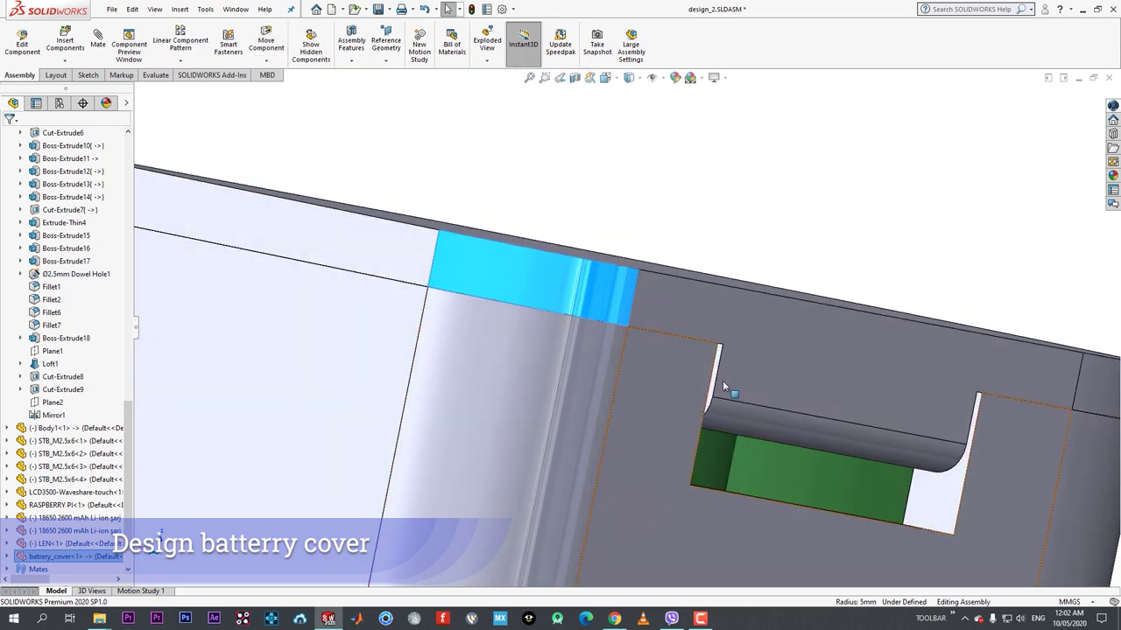
- Set the extrusion depth of the battery cover's hinge block to 3.5 mm
{"action": "left_click_drag", "start_coordinate": [722, 380], "coordinate": [770, 403]}
{"action": "left_click", "coordinate": [759, 307]}
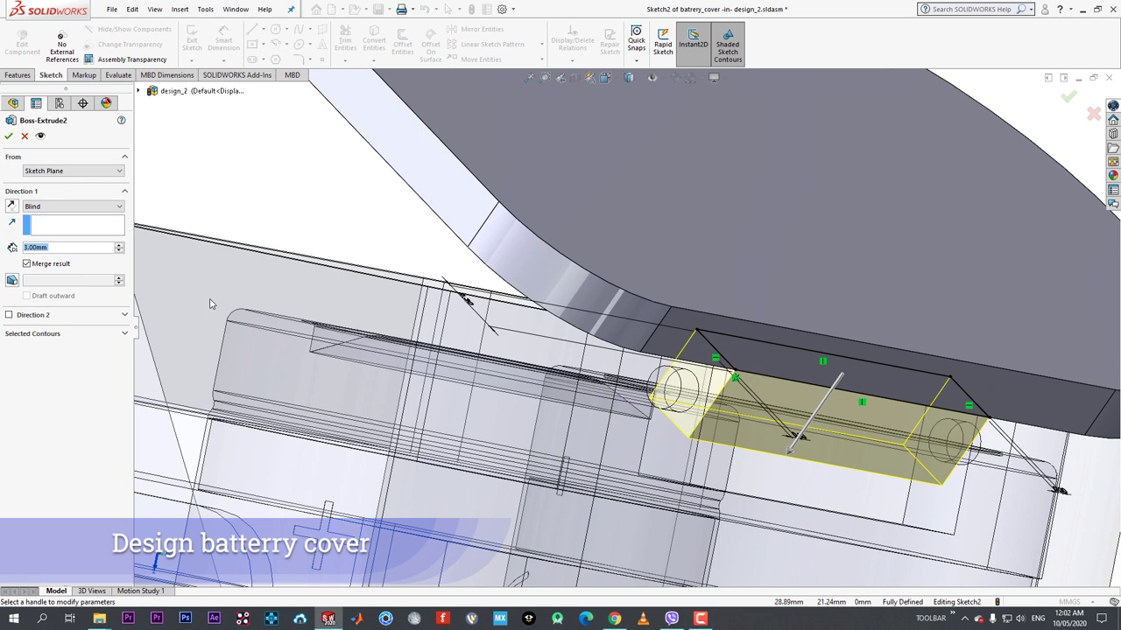
{"action": "type", "text": "3.5"}
{"action": "key", "text": "Return"}
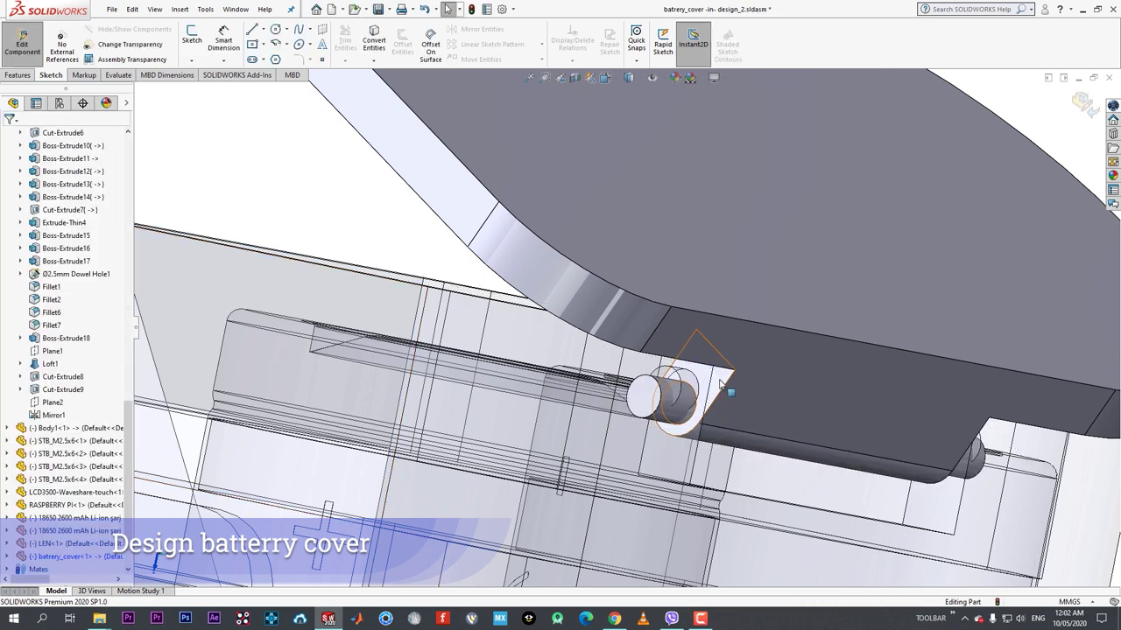
{"action": "left_click", "coordinate": [700, 390]}
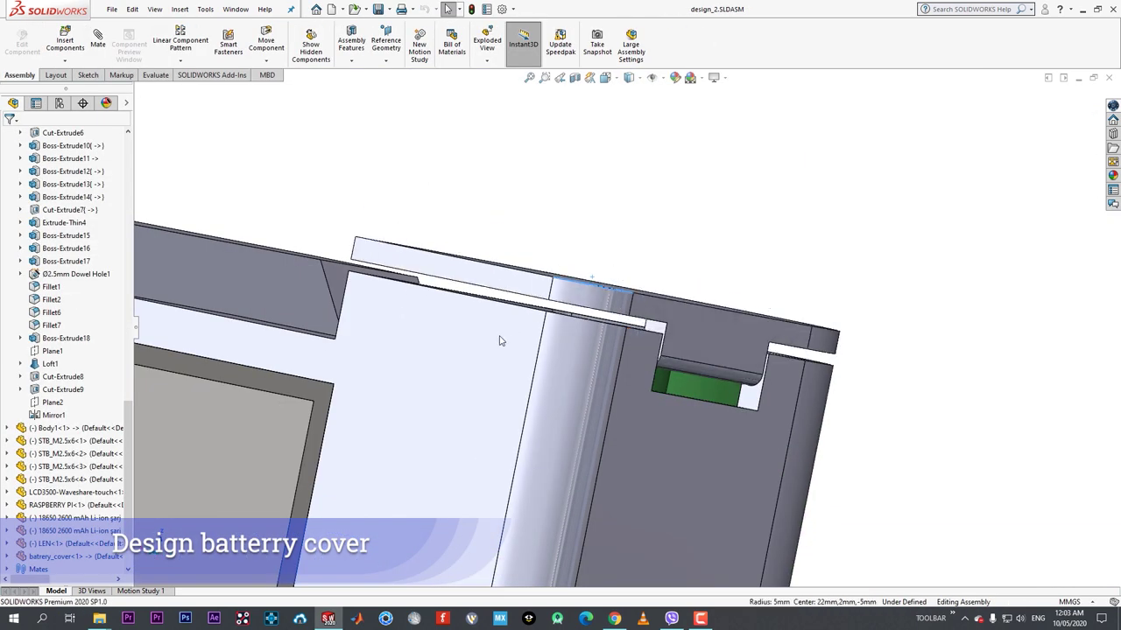
- Edit the case's hinge hole sketch, set its distance from the notch's upper edge to 2.85 mm, and return to the assembly
{"action": "scroll", "coordinate": [499, 341], "scroll_direction": "down", "scroll_amount": 6}
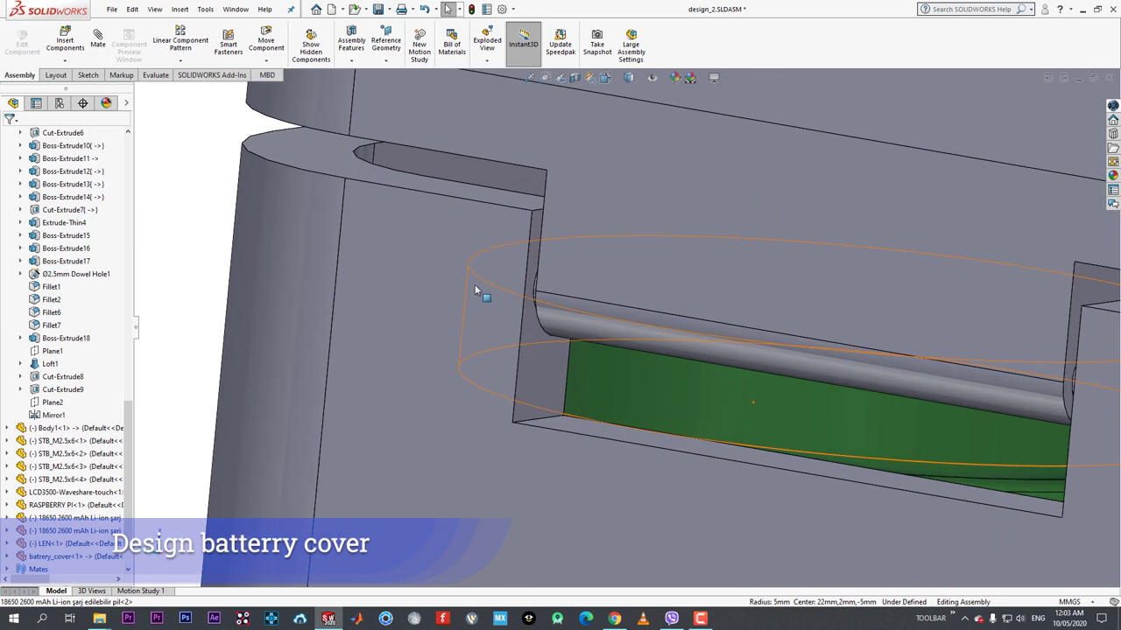
{"action": "left_click", "coordinate": [482, 292]}
{"action": "left_click", "coordinate": [509, 233]}
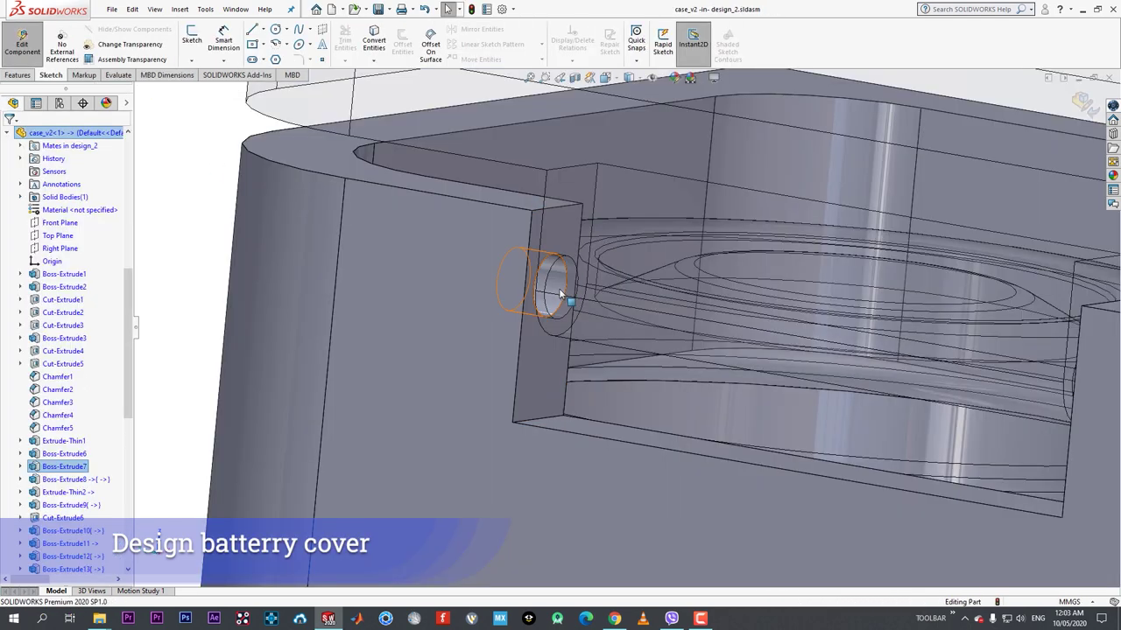
{"action": "left_click", "coordinate": [551, 285]}
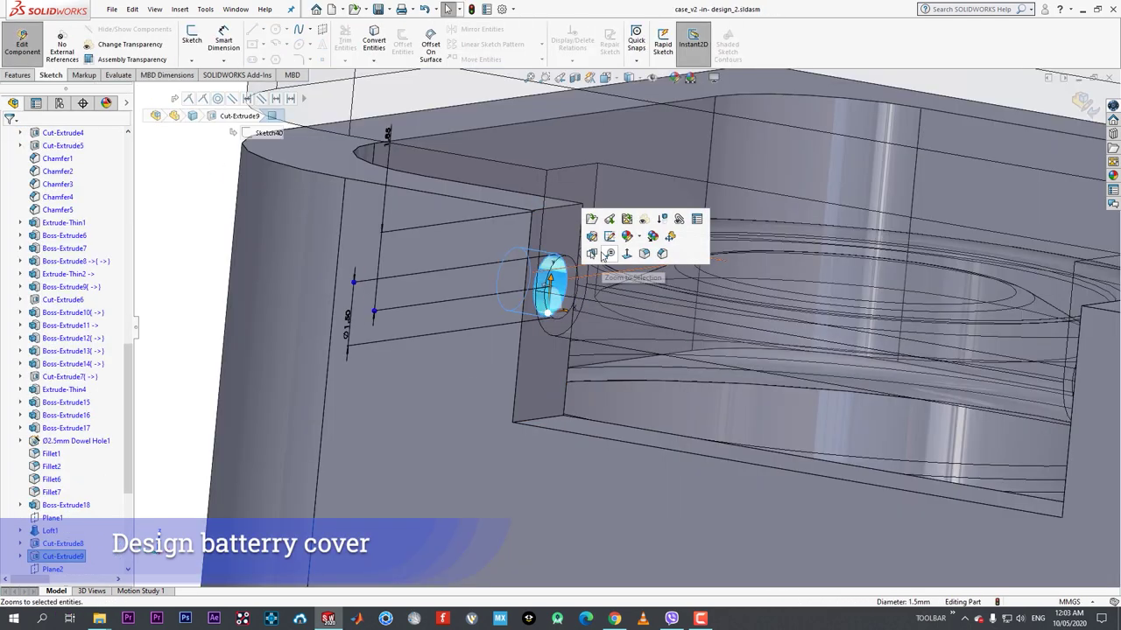
{"action": "left_click", "coordinate": [611, 237]}
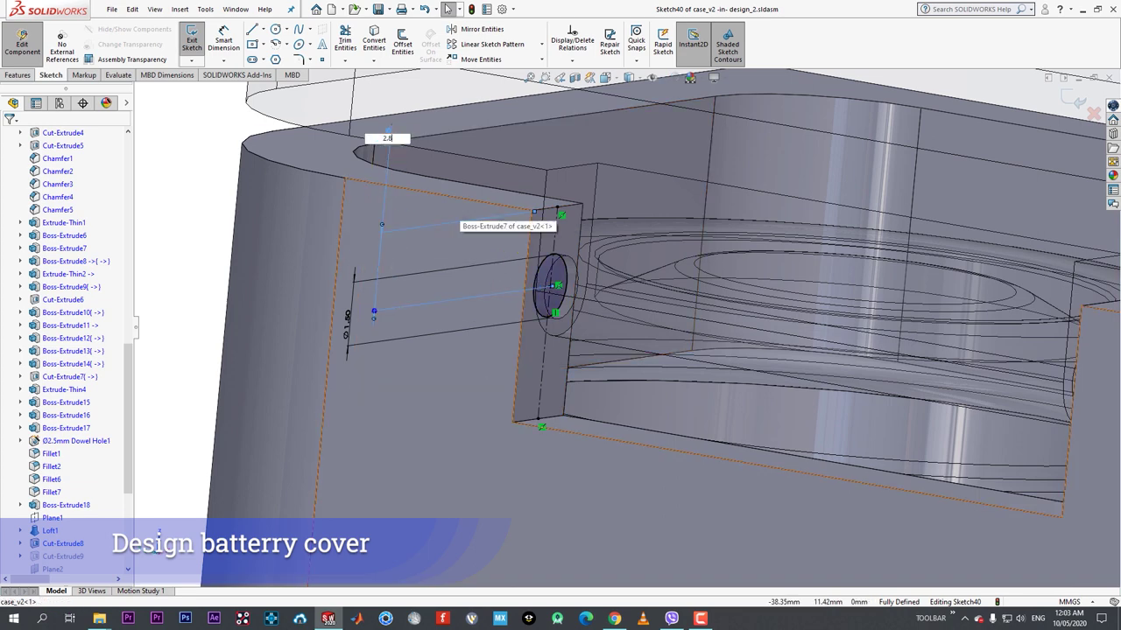
{"action": "type", "text": "5"}
{"action": "key", "text": "Return"}
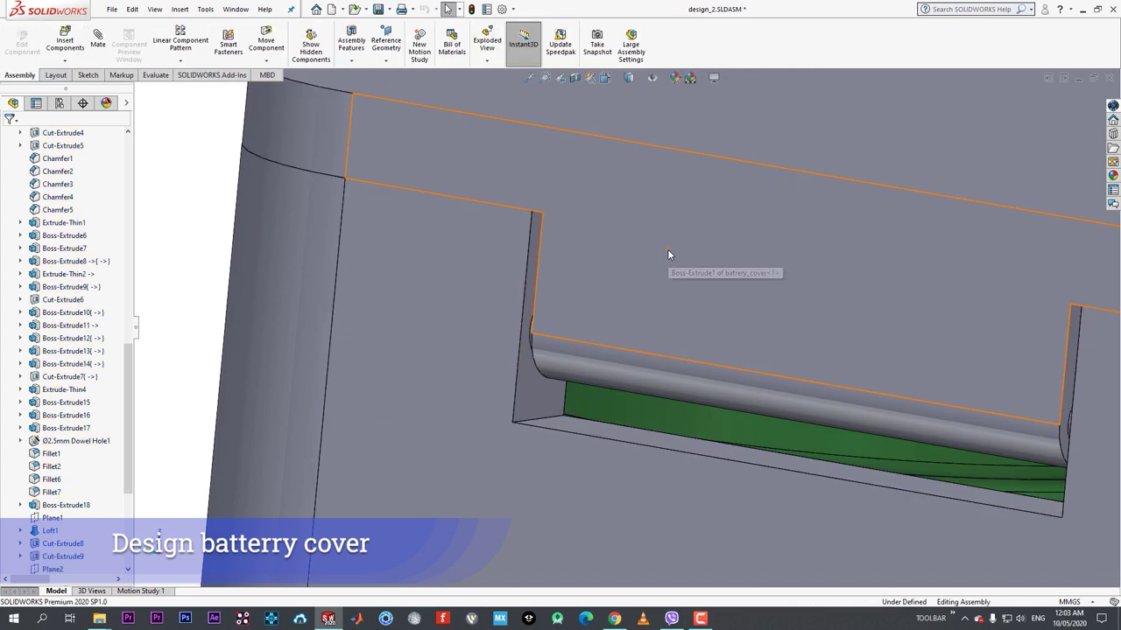
- Swing the battery cover on its hinge and examine the fit at the case corner and inside the notch
{"action": "scroll", "coordinate": [668, 255], "scroll_direction": "up", "scroll_amount": 3}
{"action": "middle_click_drag", "start_coordinate": [645, 263], "coordinate": [832, 267]}
{"action": "left_click_drag", "start_coordinate": [553, 233], "coordinate": [574, 234]}
{"action": "middle_click_drag", "start_coordinate": [574, 234], "coordinate": [641, 208]}
{"action": "left_click_drag", "start_coordinate": [642, 208], "coordinate": [595, 238]}
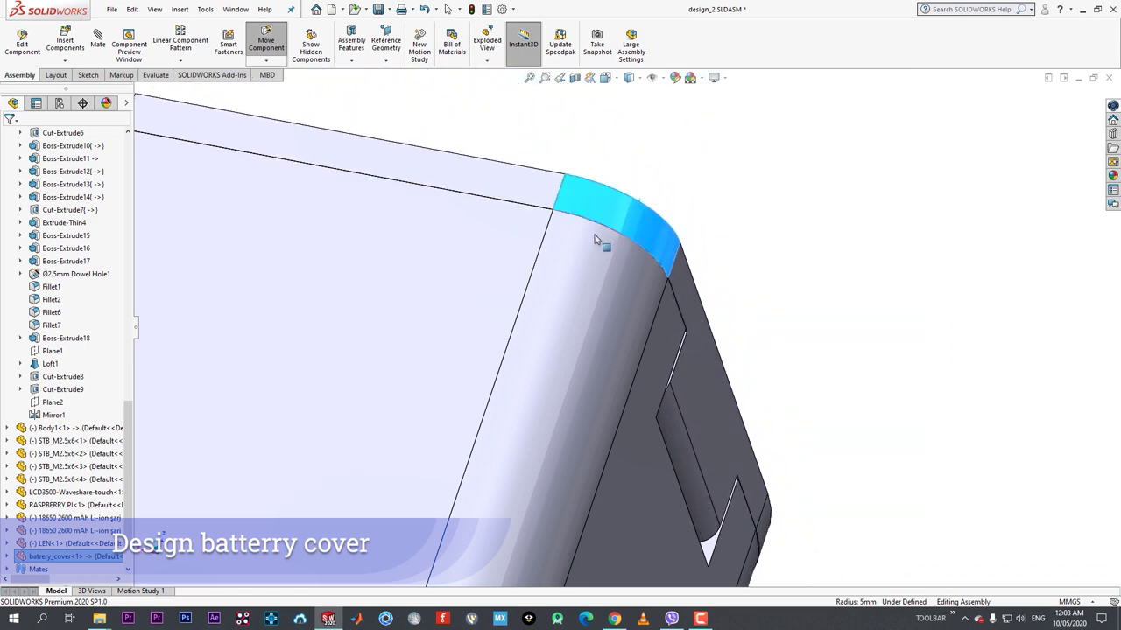
{"action": "middle_click_drag", "start_coordinate": [595, 237], "coordinate": [567, 313]}
{"action": "scroll", "coordinate": [610, 326], "scroll_direction": "down", "scroll_amount": 4}
{"action": "middle_click_drag", "start_coordinate": [689, 373], "coordinate": [721, 388]}
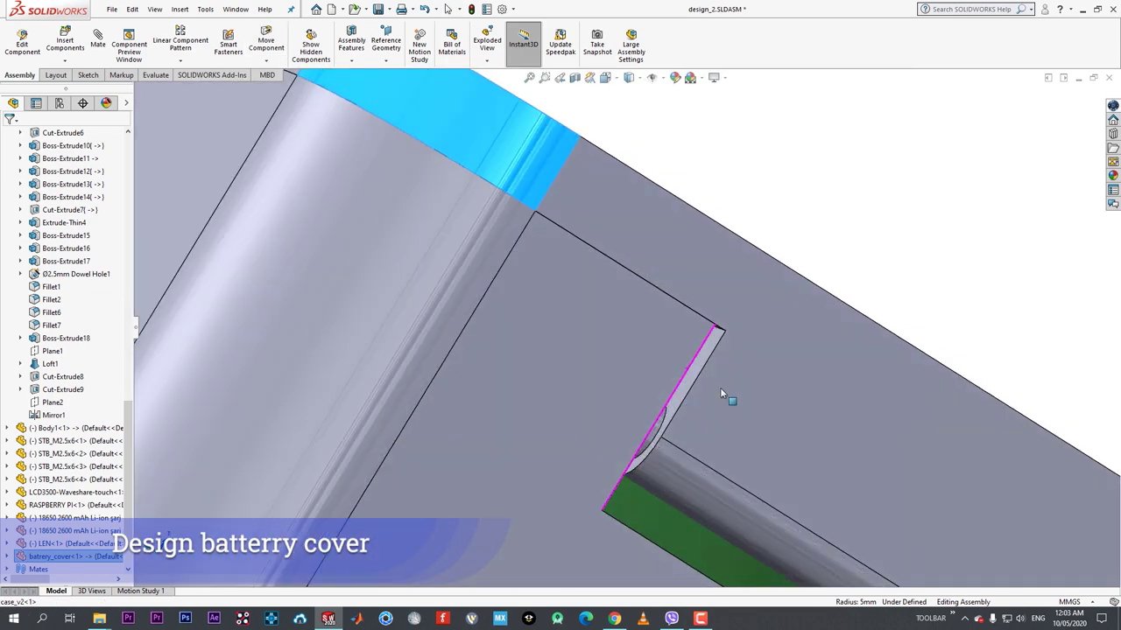
- Set the extrusion depth of the battery cover's hinge block to 5 mm
{"action": "left_click", "coordinate": [720, 341]}
{"action": "left_click", "coordinate": [741, 320]}
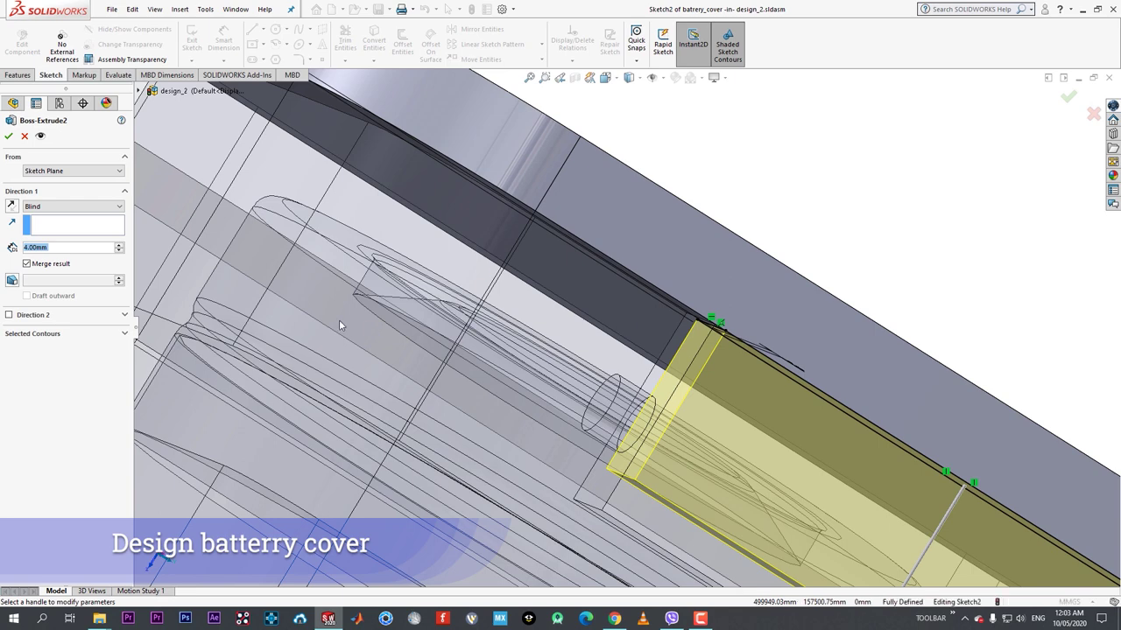
{"action": "key", "text": "Up"}
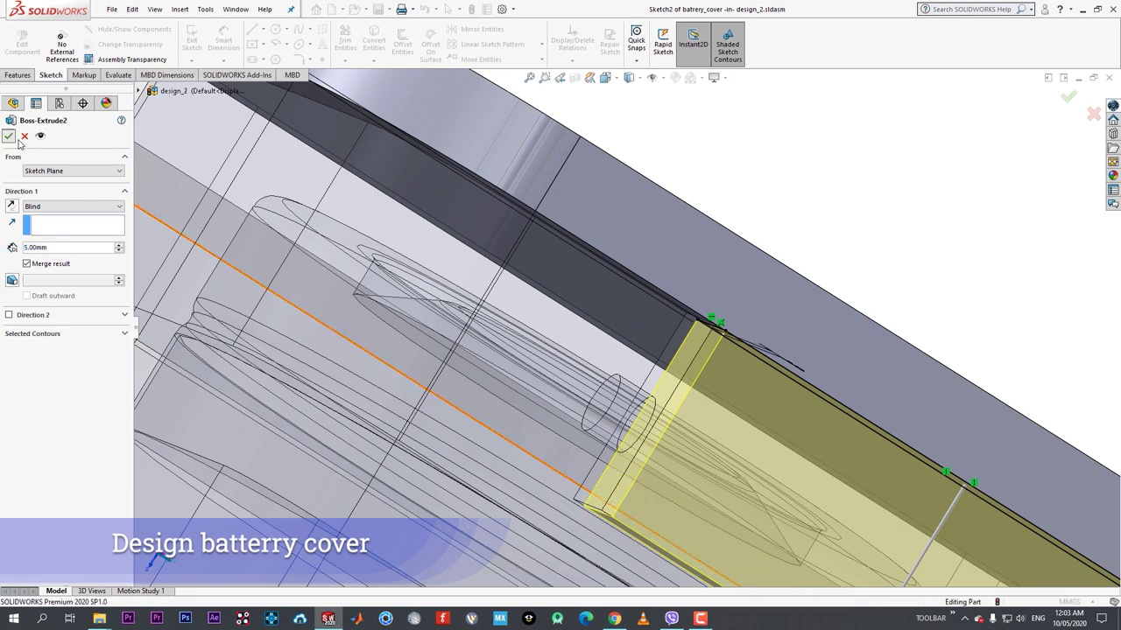
{"action": "left_click", "coordinate": [8, 136]}
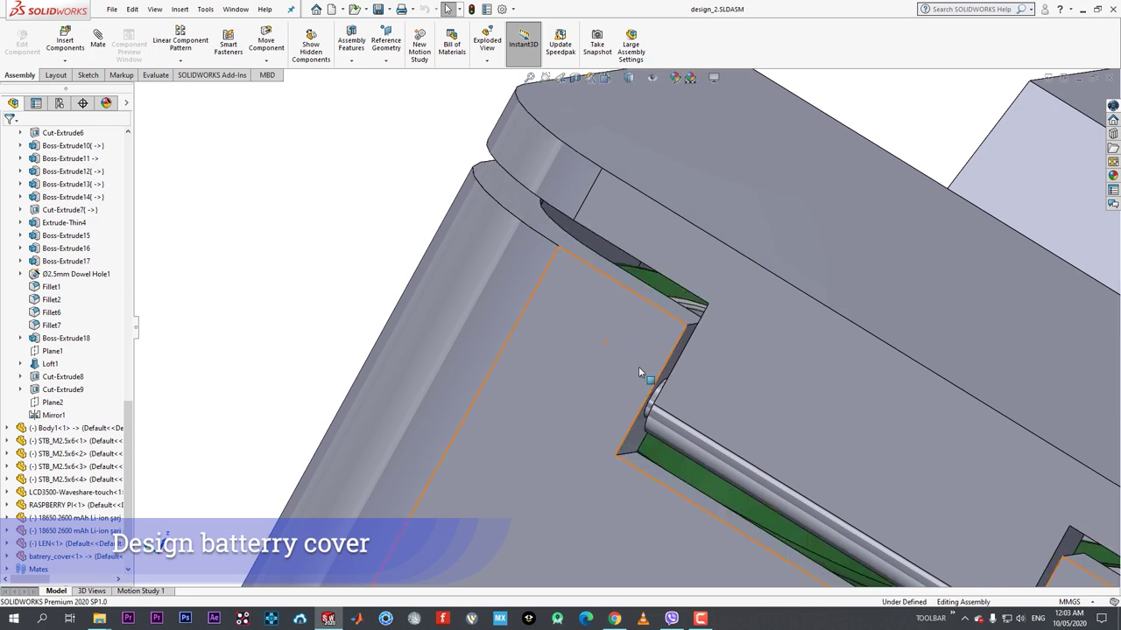
- Change the hinge hole's distance from the notch's upper edge so the closed cover sits flush on the case rim
{"action": "left_click", "coordinate": [638, 366]}
{"action": "left_click", "coordinate": [725, 298]}
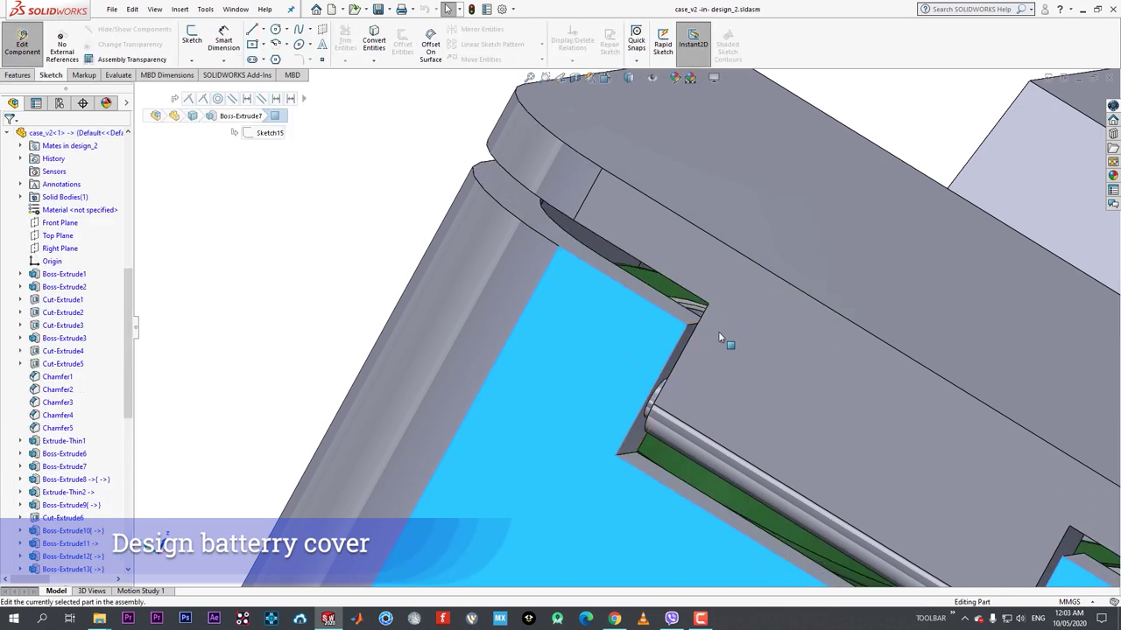
{"action": "middle_click_drag", "start_coordinate": [668, 391], "coordinate": [675, 400]}
{"action": "scroll", "coordinate": [673, 399], "scroll_direction": "down", "scroll_amount": 2}
{"action": "left_click", "coordinate": [671, 394]}
{"action": "left_click", "coordinate": [719, 344]}
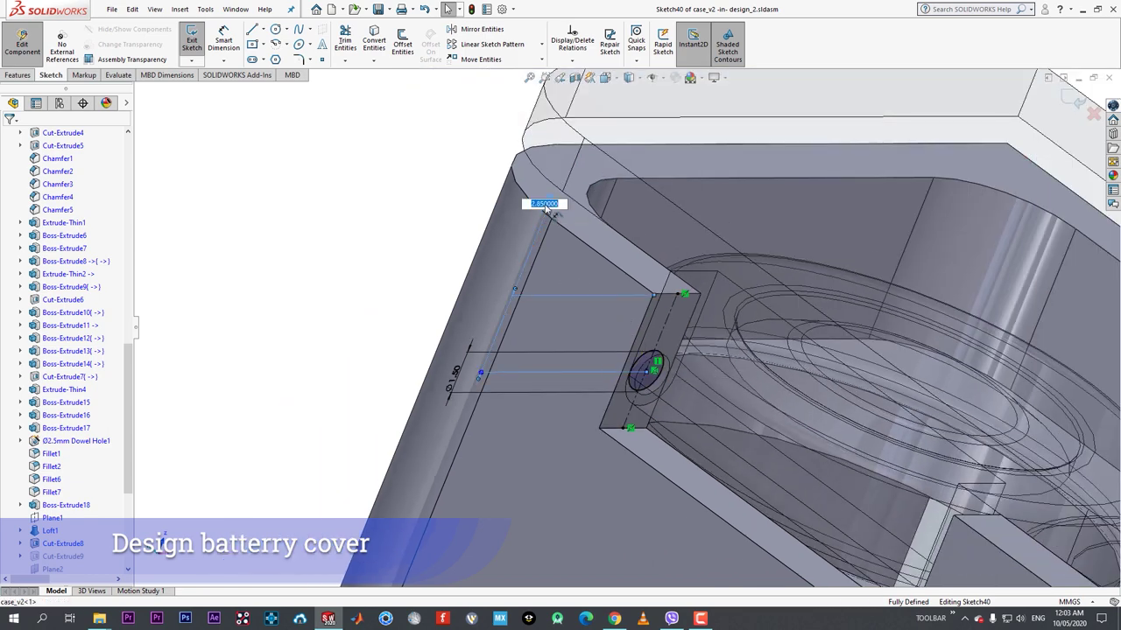
{"action": "key", "text": "Return"}
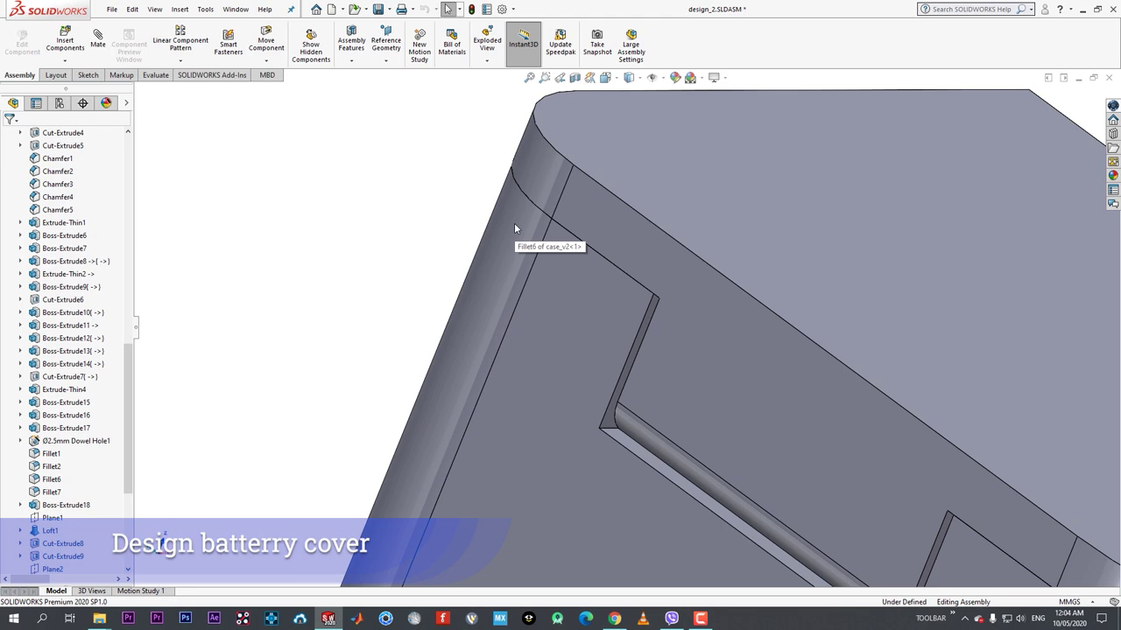
- Swing the battery cover up to its open position and inspect the clearance around the hinge and case rim
{"action": "scroll", "coordinate": [514, 222], "scroll_direction": "up", "scroll_amount": 3}
{"action": "middle_click_drag", "start_coordinate": [584, 267], "coordinate": [758, 355]}
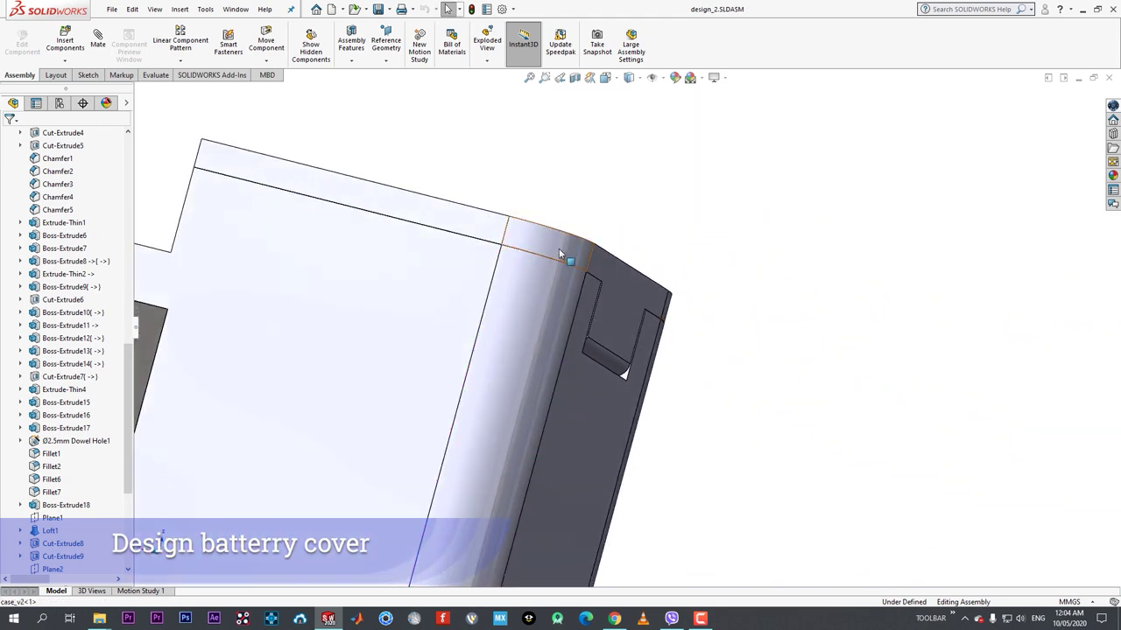
{"action": "left_click_drag", "start_coordinate": [560, 253], "coordinate": [578, 258]}
{"action": "middle_click_drag", "start_coordinate": [578, 257], "coordinate": [601, 268]}
{"action": "left_click_drag", "start_coordinate": [517, 229], "coordinate": [651, 314]}
{"action": "scroll", "coordinate": [552, 241], "scroll_direction": "down", "scroll_amount": 5}
{"action": "middle_click_drag", "start_coordinate": [651, 317], "coordinate": [668, 333]}
{"action": "scroll", "coordinate": [665, 330], "scroll_direction": "up", "scroll_amount": 4}
{"action": "mouse_move", "coordinate": [570, 382]}
{"action": "middle_mouse_down"}
{"action": "mouse_move", "coordinate": [555, 375]}
{"action": "mouse_move", "coordinate": [568, 383]}
{"action": "middle_mouse_up"}
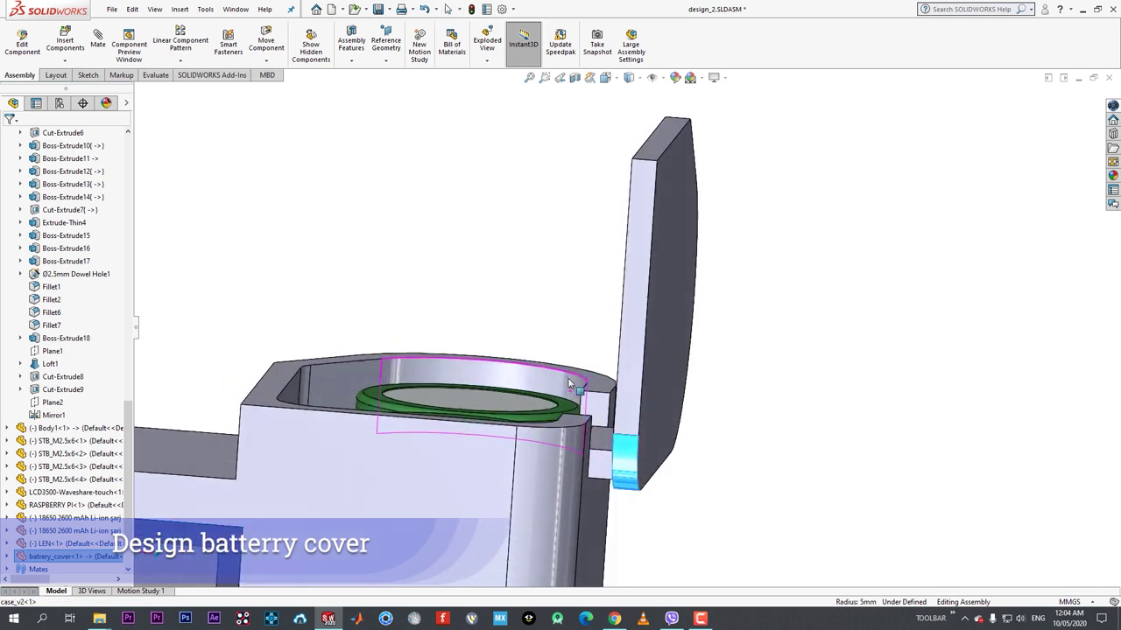
- Chamfer the case's two outer rim edges around the battery compartment by 1 mm at 45° and return to the assembly
{"action": "left_click", "coordinate": [324, 393]}
{"action": "left_click", "coordinate": [415, 318]}
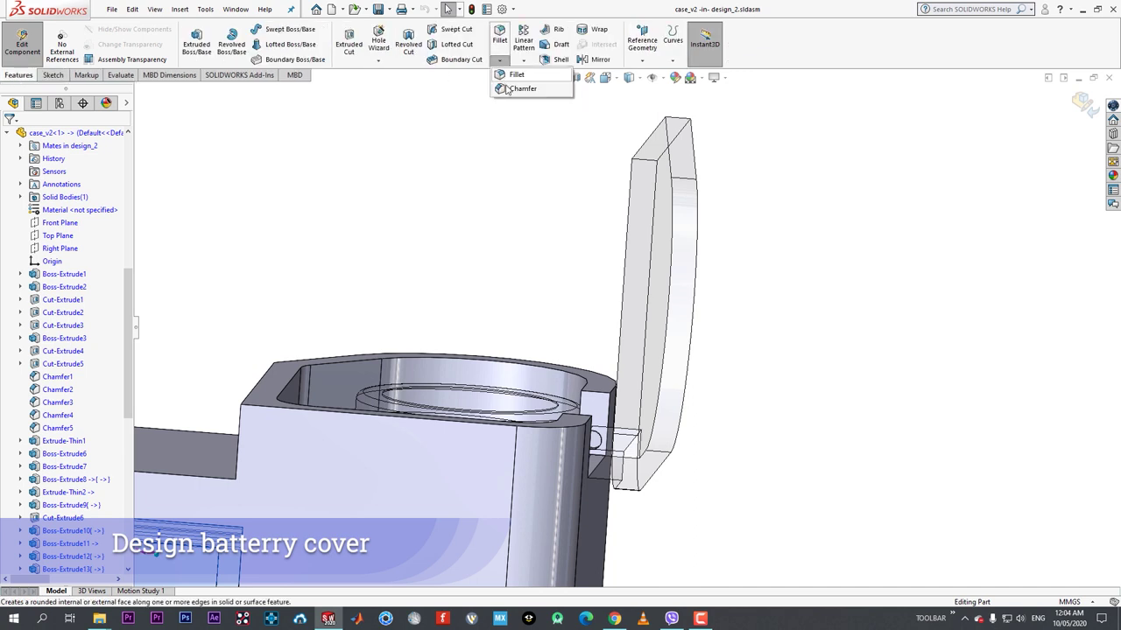
{"action": "left_click", "coordinate": [521, 88]}
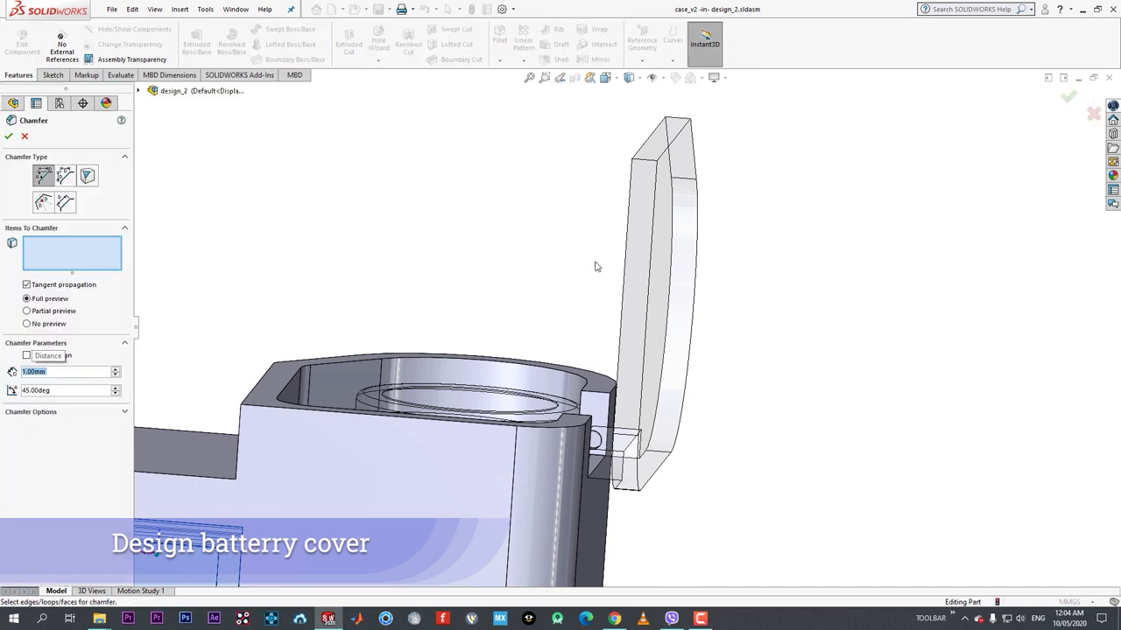
{"action": "left_click", "coordinate": [627, 417]}
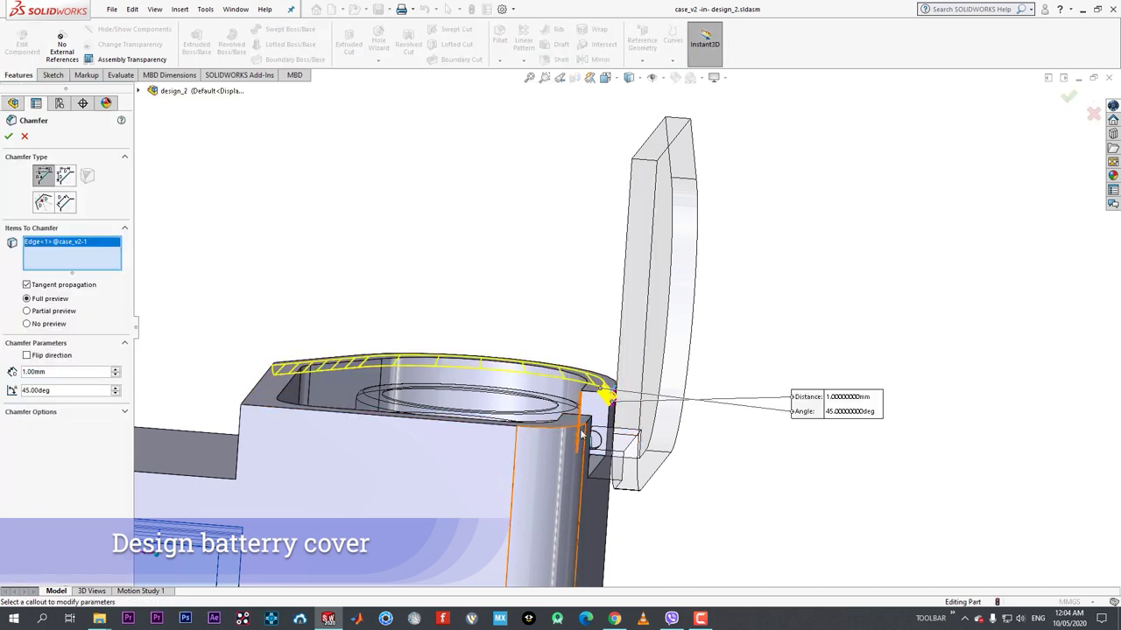
{"action": "left_click", "coordinate": [588, 424]}
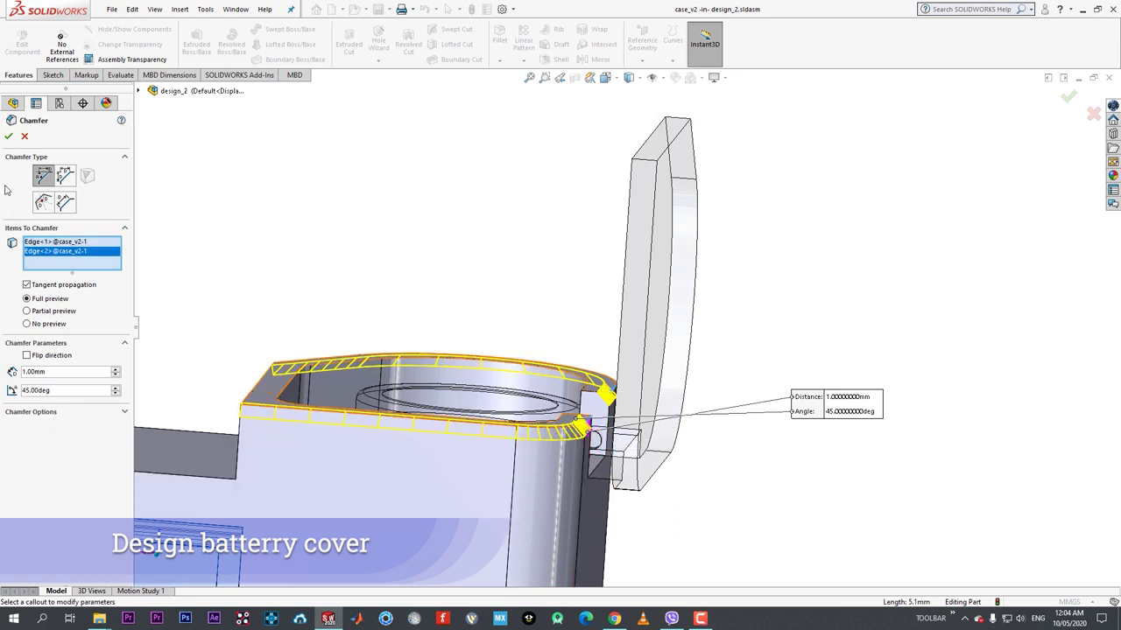
{"action": "key", "text": "Return"}
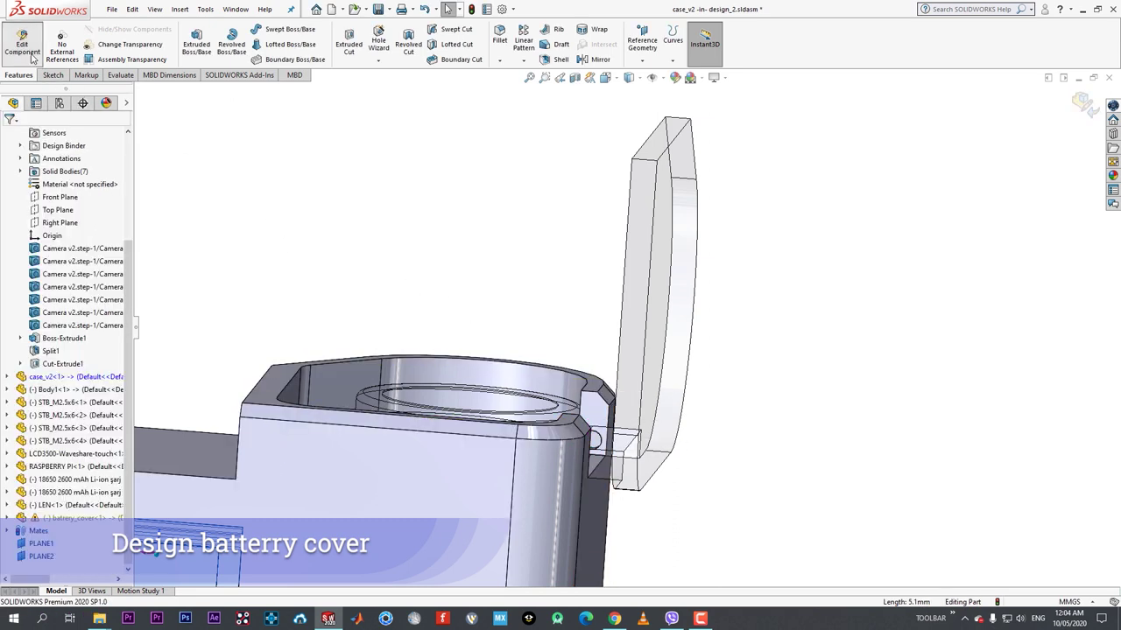
{"action": "left_click", "coordinate": [31, 54]}
- Swing the battery cover in a straight side view and check its clearance to the chamfered case rim
{"action": "left_click_drag", "start_coordinate": [630, 313], "coordinate": [575, 343]}
{"action": "middle_click_drag", "start_coordinate": [575, 343], "coordinate": [570, 356]}
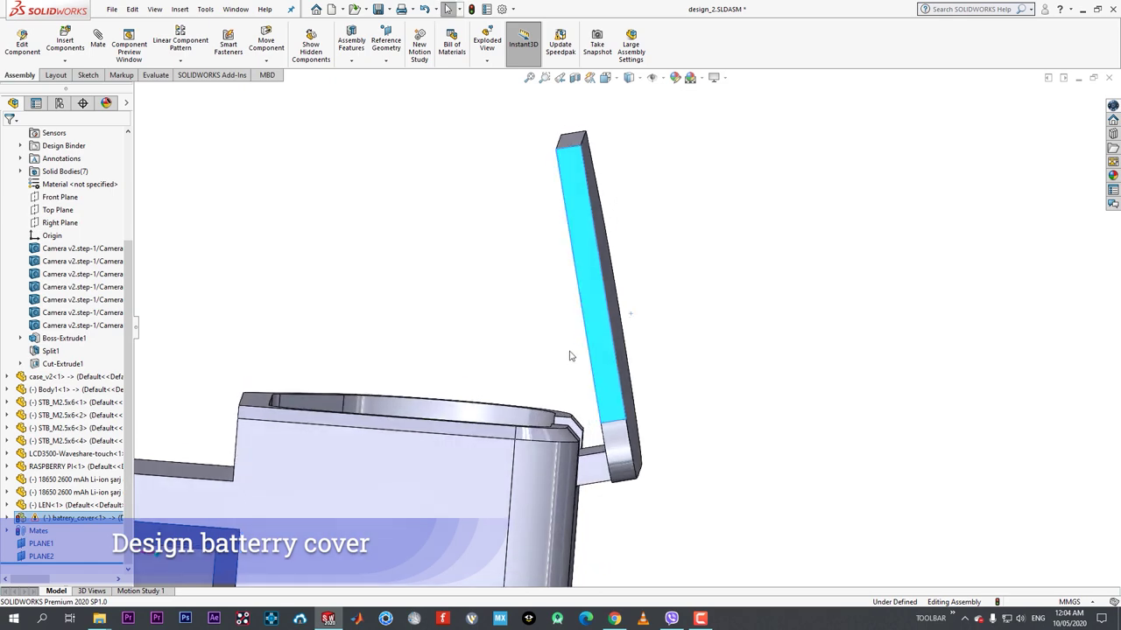
{"action": "key", "text": "space"}
{"action": "left_click", "coordinate": [554, 364]}
{"action": "scroll", "coordinate": [915, 203], "scroll_direction": "down", "scroll_amount": 5}
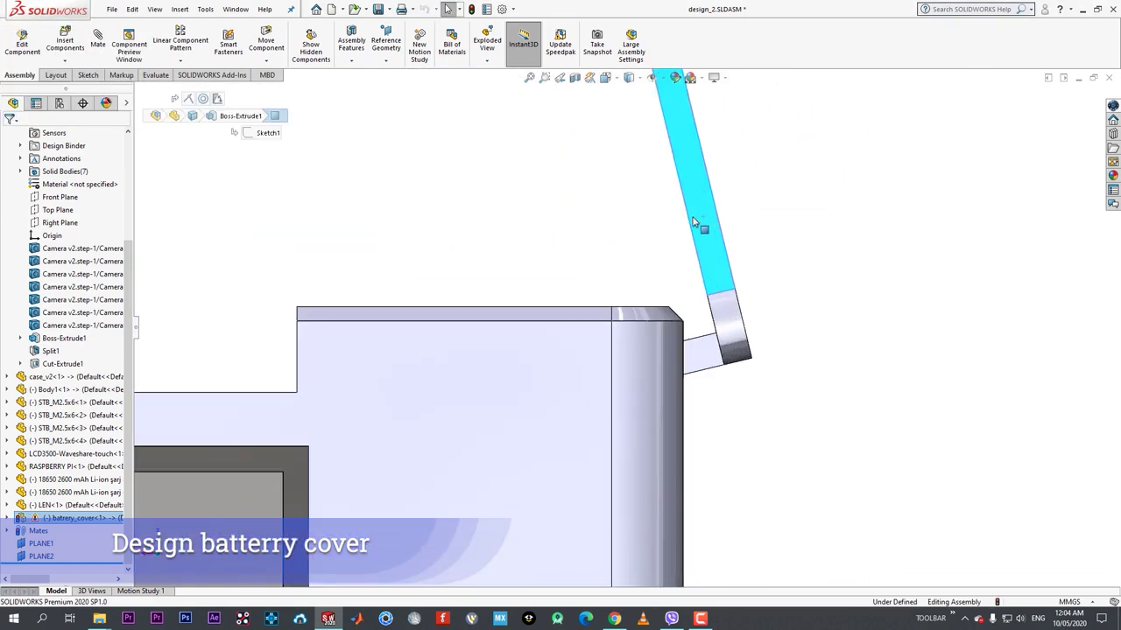
{"action": "left_click_drag", "start_coordinate": [692, 222], "coordinate": [528, 332]}
{"action": "left_click", "coordinate": [813, 345]}
{"action": "middle_click_drag", "start_coordinate": [813, 345], "coordinate": [771, 328]}
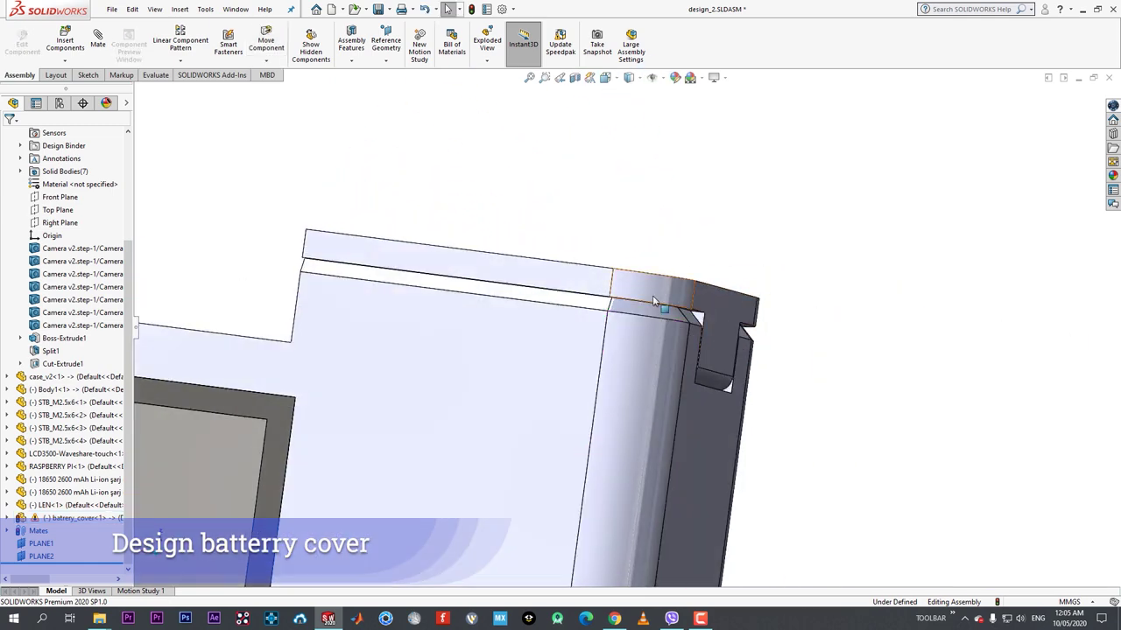
- Swing the battery cover open to expose the batteries, and close it over the compartment again
{"action": "left_click_drag", "start_coordinate": [656, 303], "coordinate": [698, 343]}
{"action": "middle_click_drag", "start_coordinate": [698, 344], "coordinate": [705, 305]}
{"action": "left_click_drag", "start_coordinate": [550, 313], "coordinate": [816, 283]}
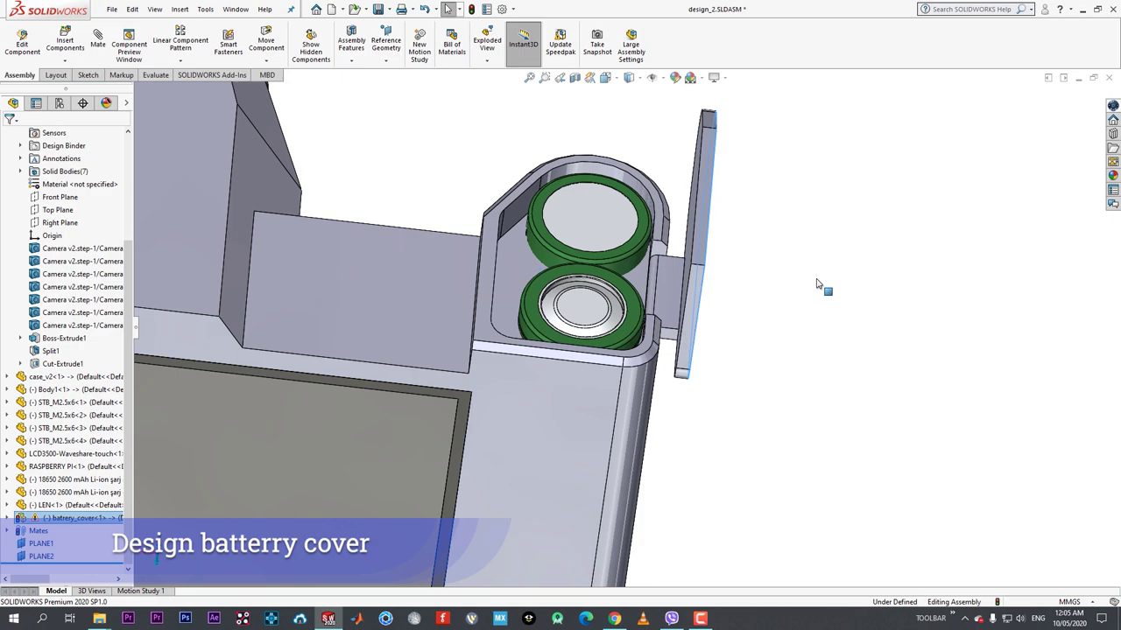
{"action": "middle_click_drag", "start_coordinate": [589, 219], "coordinate": [518, 215]}
{"action": "left_click_drag", "start_coordinate": [518, 214], "coordinate": [369, 305]}
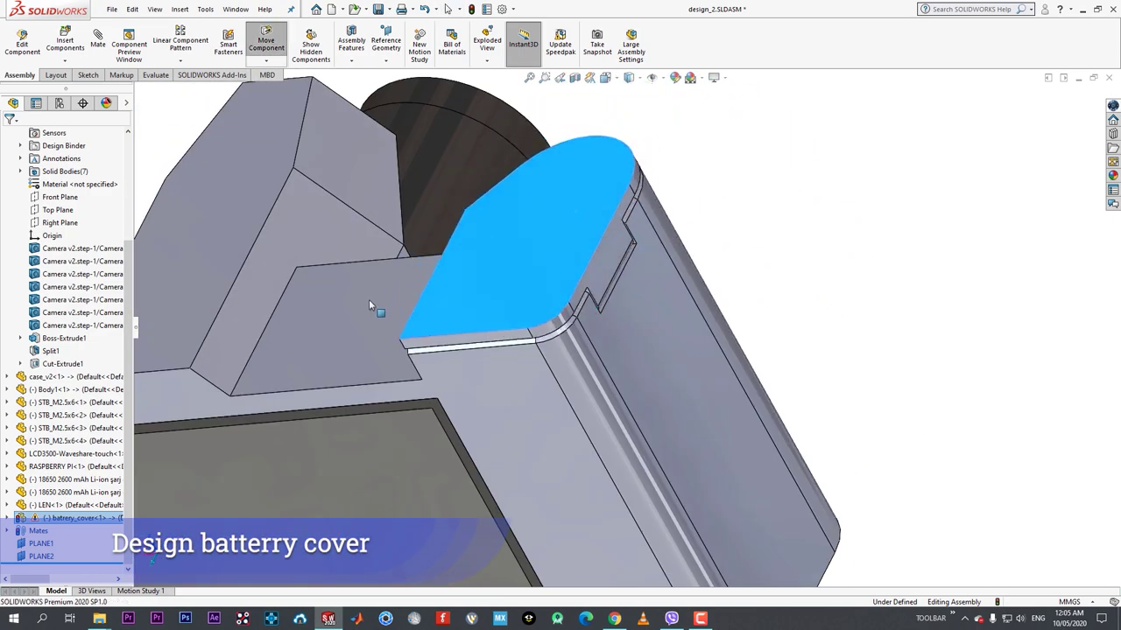
- Swing the battery cover fully open so the case's inner battery compartment wall is exposed
{"action": "middle_click_drag", "start_coordinate": [426, 313], "coordinate": [503, 160]}
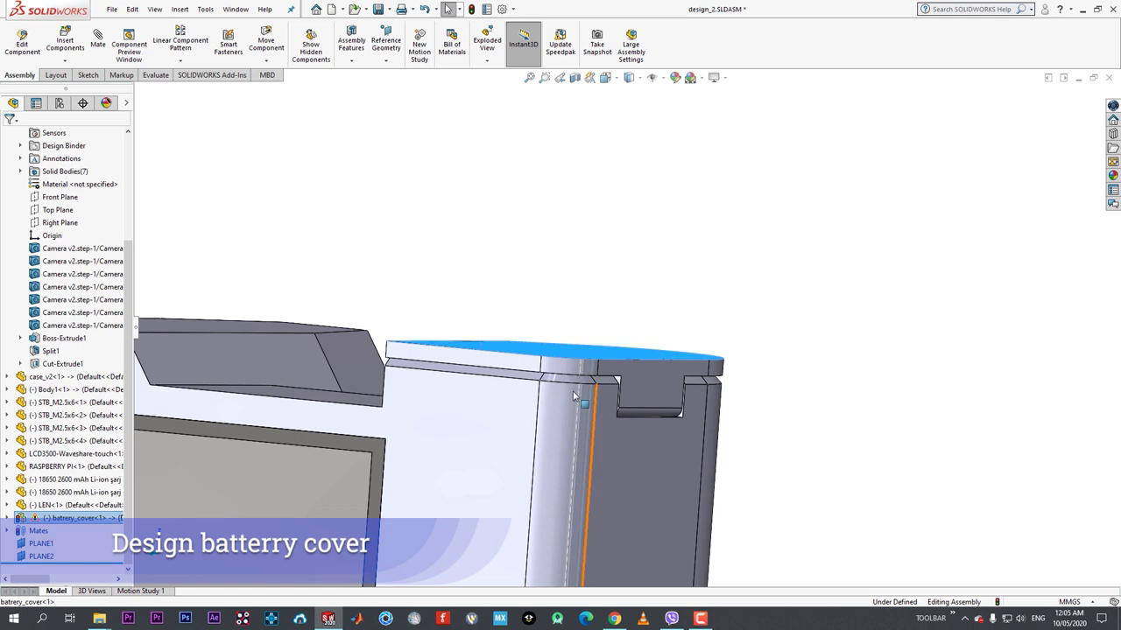
{"action": "left_click", "coordinate": [725, 300]}
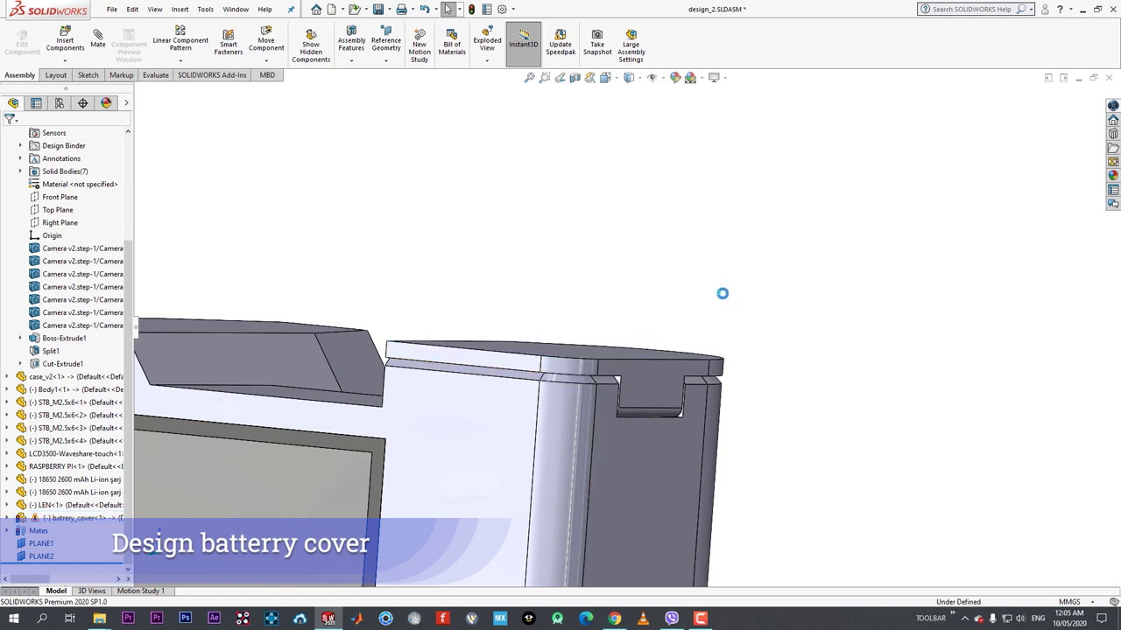
{"action": "left_click_drag", "start_coordinate": [644, 343], "coordinate": [648, 429]}
{"action": "middle_click_drag", "start_coordinate": [648, 428], "coordinate": [640, 465]}
{"action": "middle_click_drag", "start_coordinate": [671, 345], "coordinate": [633, 310]}
{"action": "left_click_drag", "start_coordinate": [633, 310], "coordinate": [587, 255]}
{"action": "middle_click_drag", "start_coordinate": [585, 254], "coordinate": [588, 173]}
{"action": "left_click", "coordinate": [605, 192]}
{"action": "left_click_drag", "start_coordinate": [626, 198], "coordinate": [653, 307]}
- Start a case sketch on the compartment's flat inner wall and draw a 6 mm construction line across it between the edge midpoints
{"action": "middle_click_drag", "start_coordinate": [427, 229], "coordinate": [315, 251]}
{"action": "left_click", "coordinate": [315, 251]}
{"action": "left_click", "coordinate": [404, 181]}
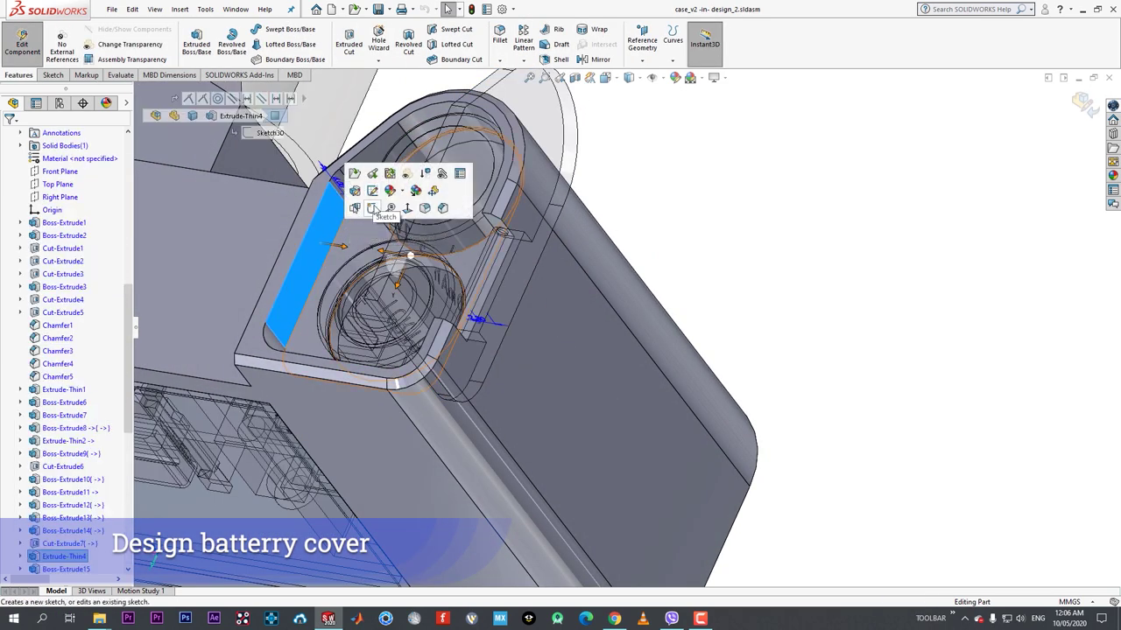
{"action": "left_click", "coordinate": [373, 207]}
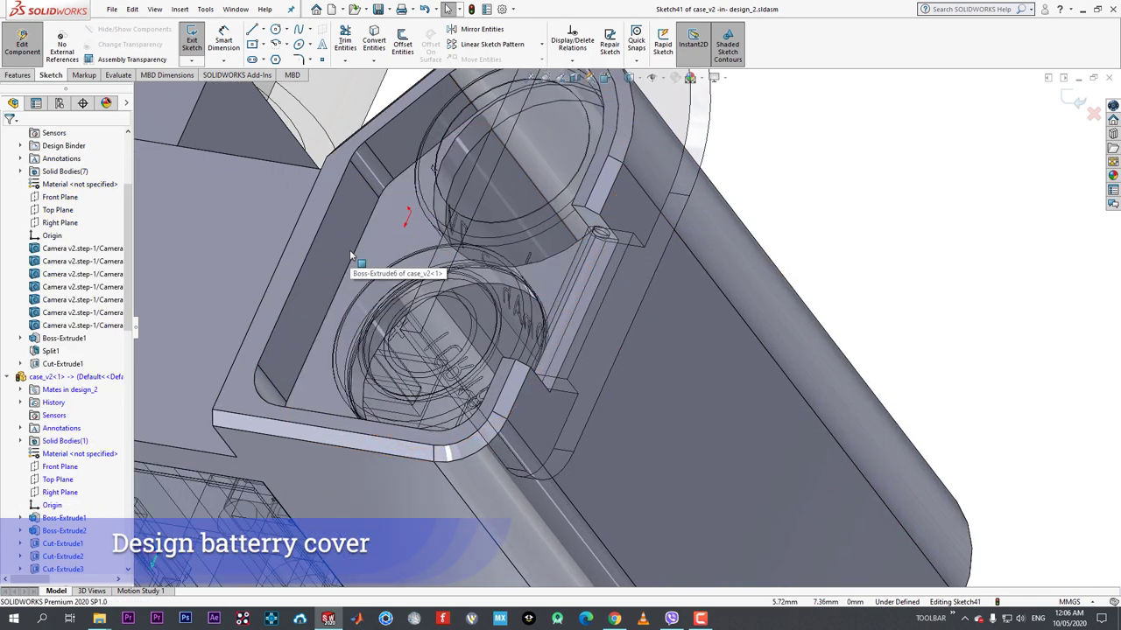
{"action": "key", "text": "l"}
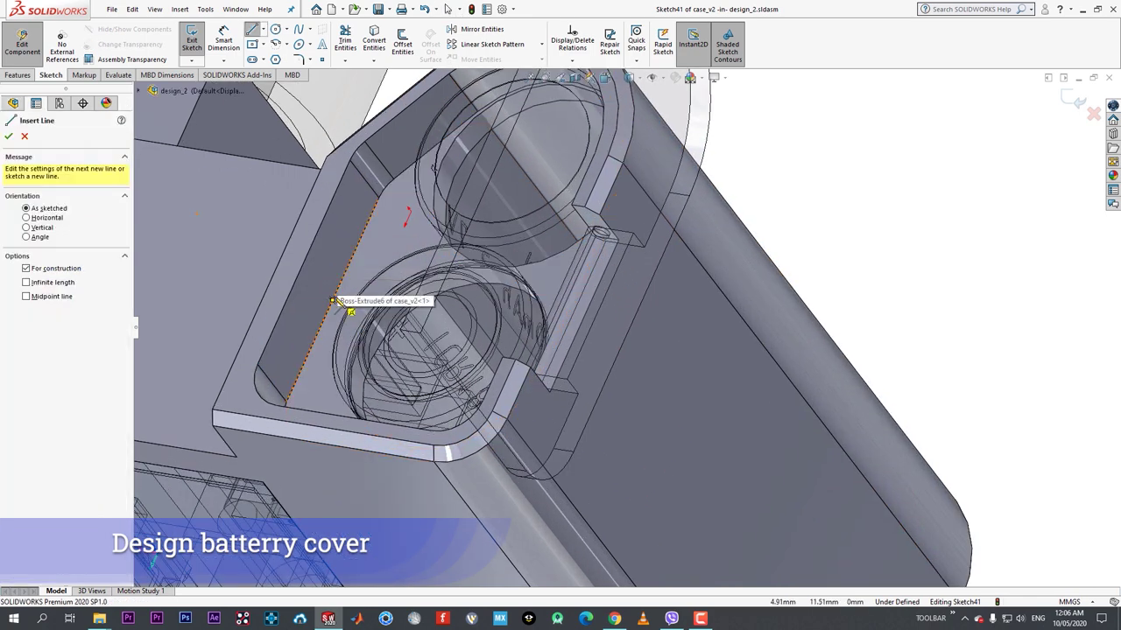
{"action": "left_click", "coordinate": [332, 300]}
{"action": "left_click", "coordinate": [304, 263]}
{"action": "right_click", "coordinate": [304, 262]}
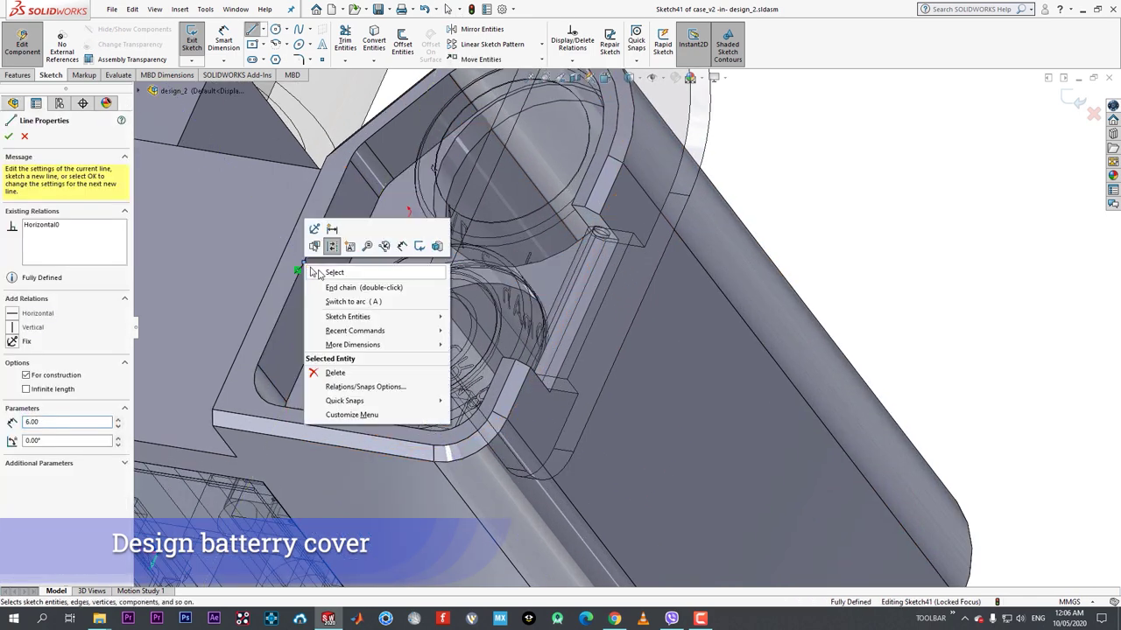
{"action": "left_click", "coordinate": [320, 272]}
{"action": "scroll", "coordinate": [262, 255], "scroll_direction": "down", "scroll_amount": 2}
{"action": "left_click", "coordinate": [252, 44]}
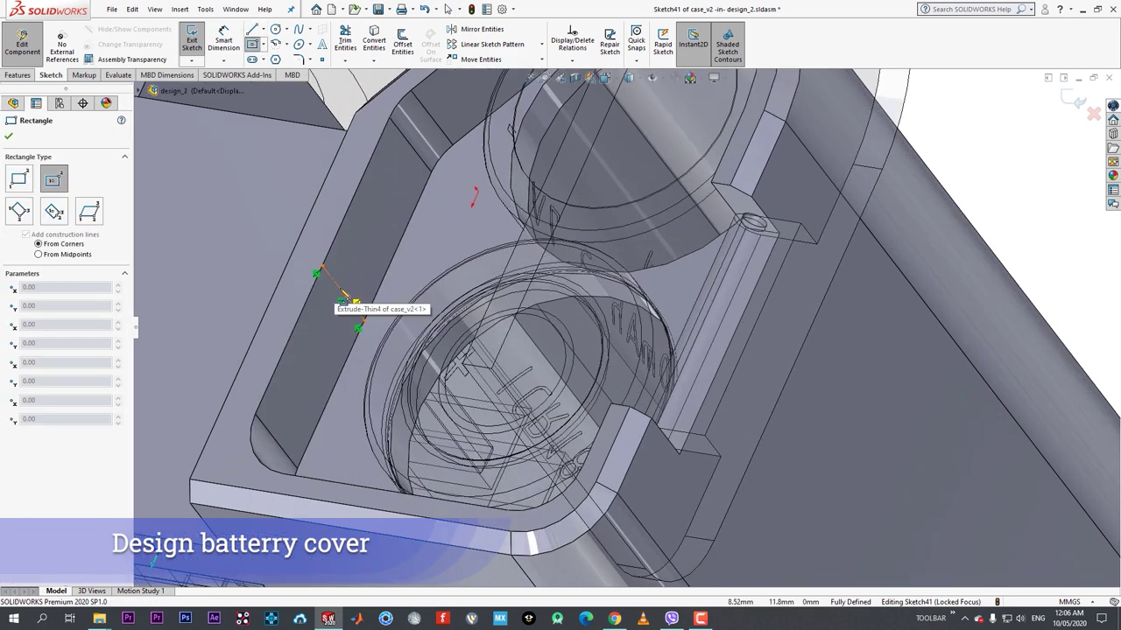
{"action": "left_click", "coordinate": [341, 301]}
{"action": "key", "text": "Escape"}
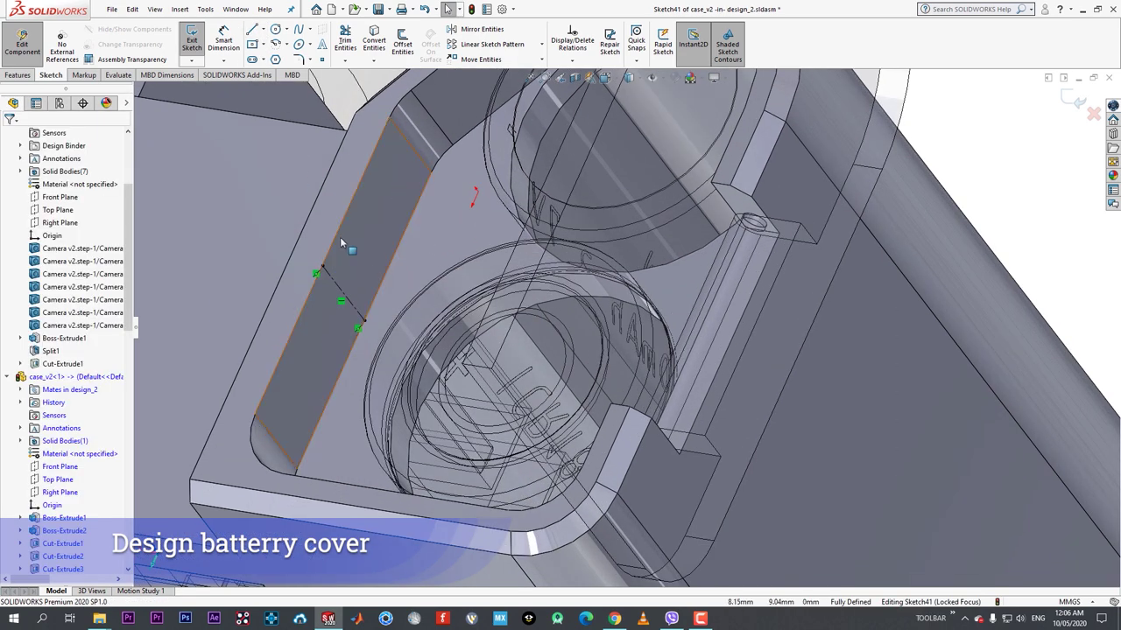
- Draw a center rectangle about 4 by 8 mm on the wall, centred on the construction line's midpoint
{"action": "left_click", "coordinate": [252, 43]}
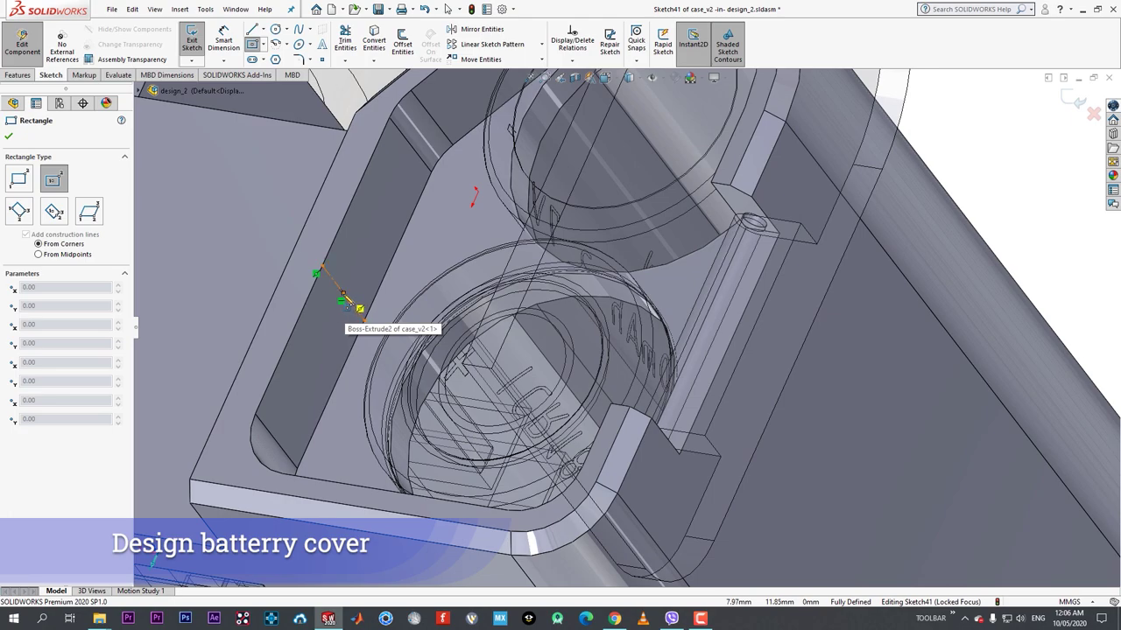
{"action": "left_click", "coordinate": [341, 301]}
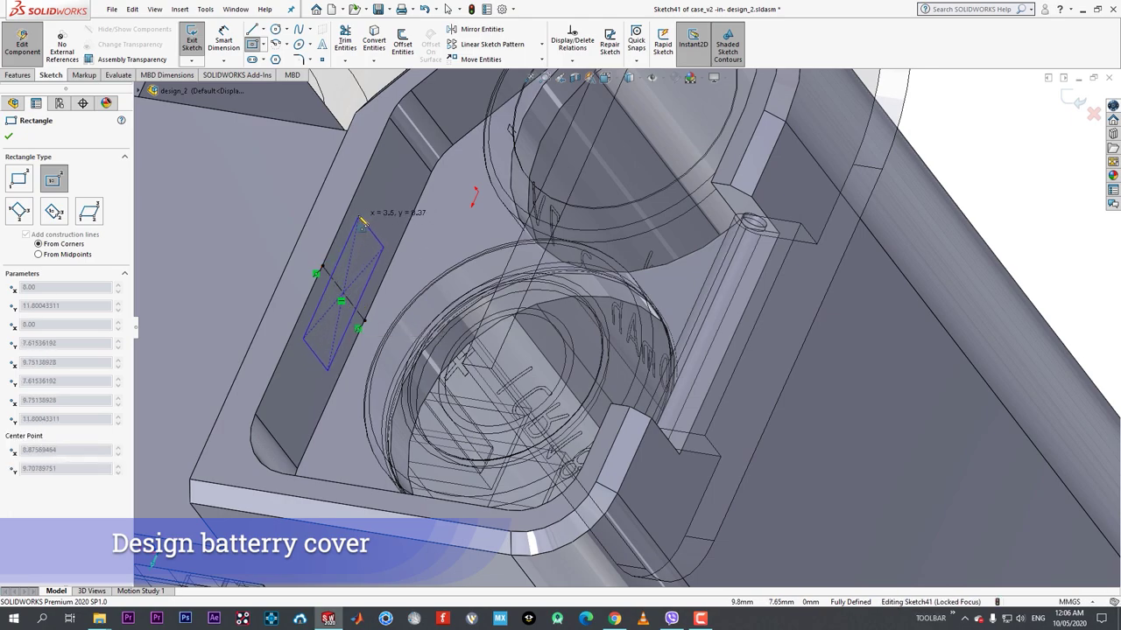
{"action": "left_click", "coordinate": [356, 218]}
{"action": "right_click", "coordinate": [356, 217]}
{"action": "left_click", "coordinate": [368, 226]}
- Delete the midpoint relation at the rectangle's centre and make its inward long side collinear with the wall's edge
{"action": "scroll", "coordinate": [406, 261], "scroll_direction": "up", "scroll_amount": 4}
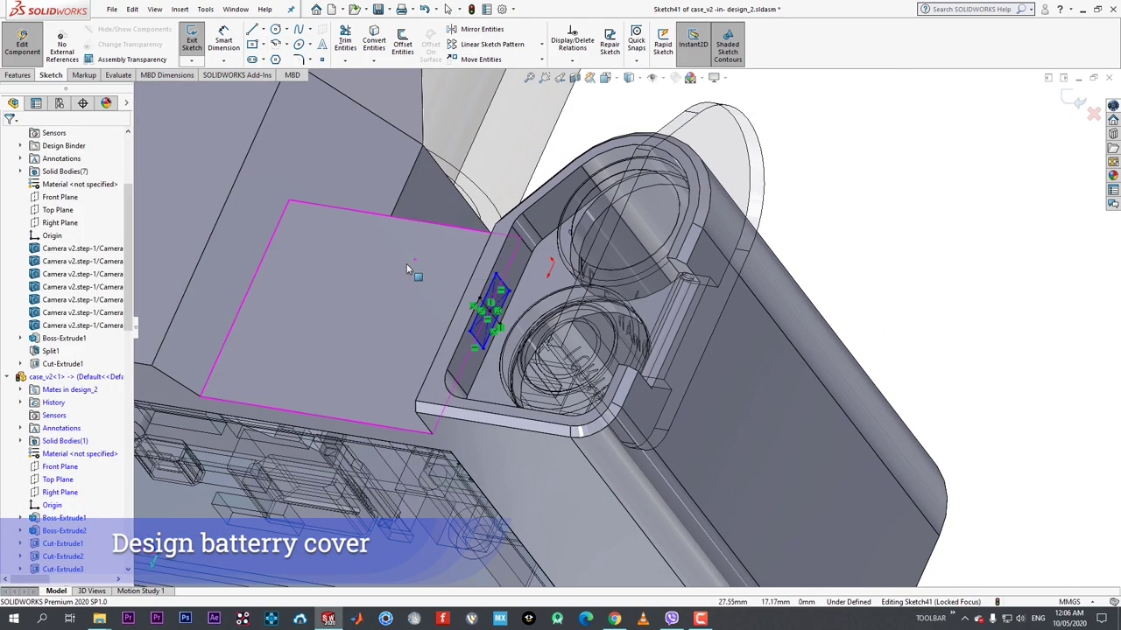
{"action": "mouse_move", "coordinate": [408, 270]}
{"action": "middle_mouse_down"}
{"action": "mouse_move", "coordinate": [523, 286]}
{"action": "mouse_move", "coordinate": [460, 290]}
{"action": "mouse_move", "coordinate": [430, 278]}
{"action": "middle_mouse_up"}
{"action": "scroll", "coordinate": [435, 273], "scroll_direction": "down", "scroll_amount": 4}
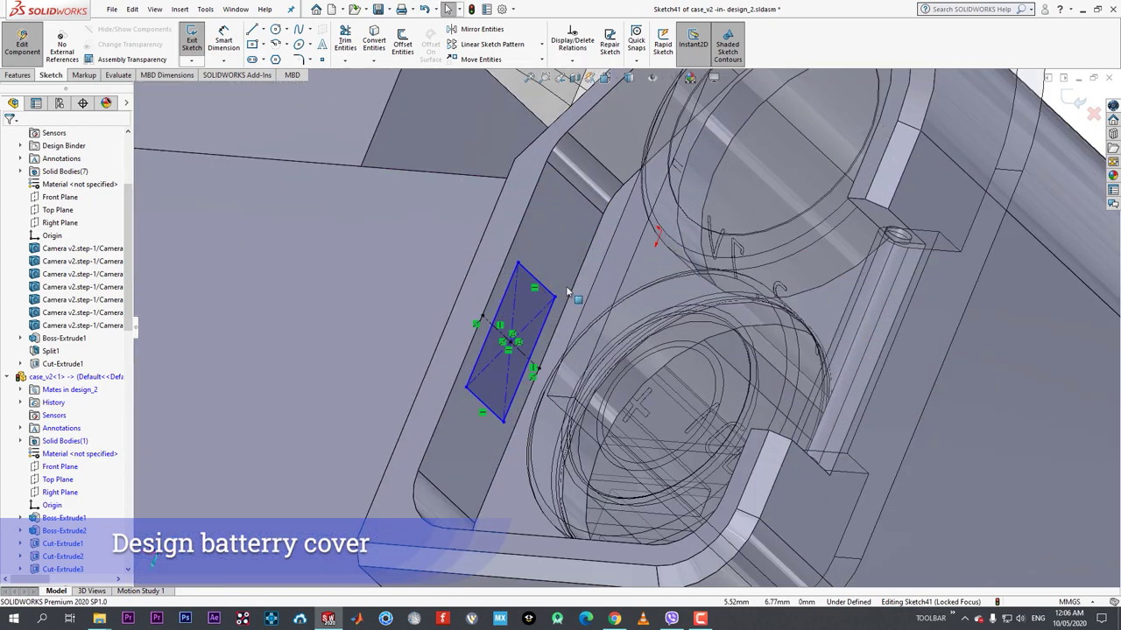
{"action": "scroll", "coordinate": [566, 286], "scroll_direction": "up", "scroll_amount": 3}
{"action": "scroll", "coordinate": [561, 337], "scroll_direction": "down", "scroll_amount": 5}
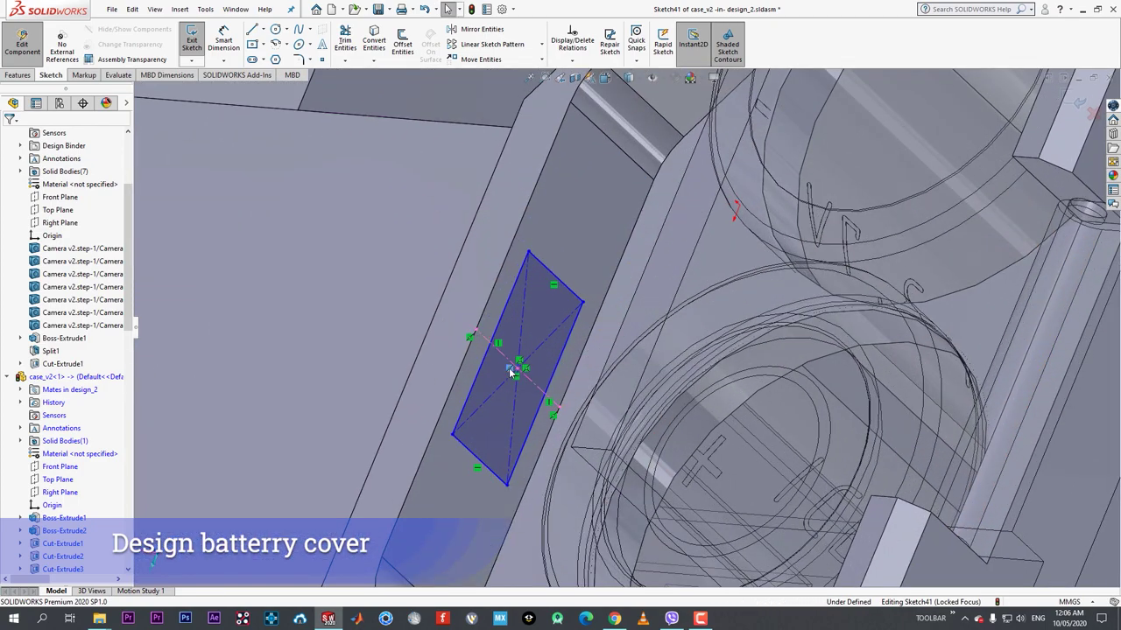
{"action": "right_click", "coordinate": [510, 372]}
{"action": "left_click", "coordinate": [540, 519]}
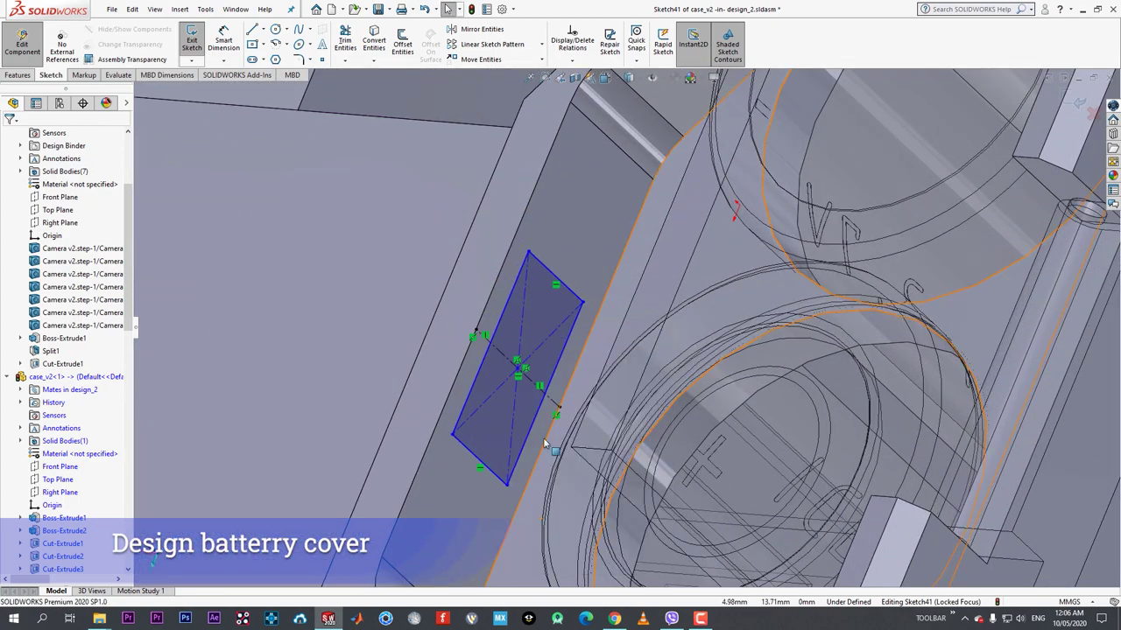
{"action": "left_click", "coordinate": [552, 391]}
{"action": "left_click", "coordinate": [568, 388], "text": "ctrl"}
{"action": "left_click", "coordinate": [603, 326]}
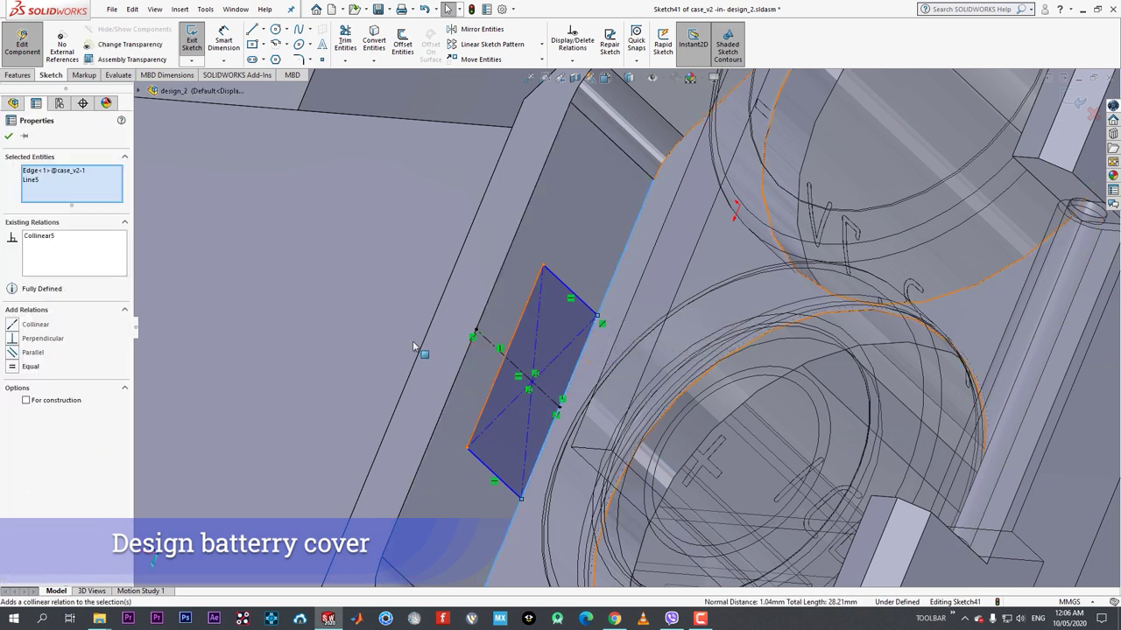
{"action": "scroll", "coordinate": [744, 362], "scroll_direction": "up", "scroll_amount": 6}
{"action": "key", "text": "Escape"}
- Dimension the rectangle's short side to 4 mm and its long side to 10 mm
{"action": "scroll", "coordinate": [678, 263], "scroll_direction": "down", "scroll_amount": 3}
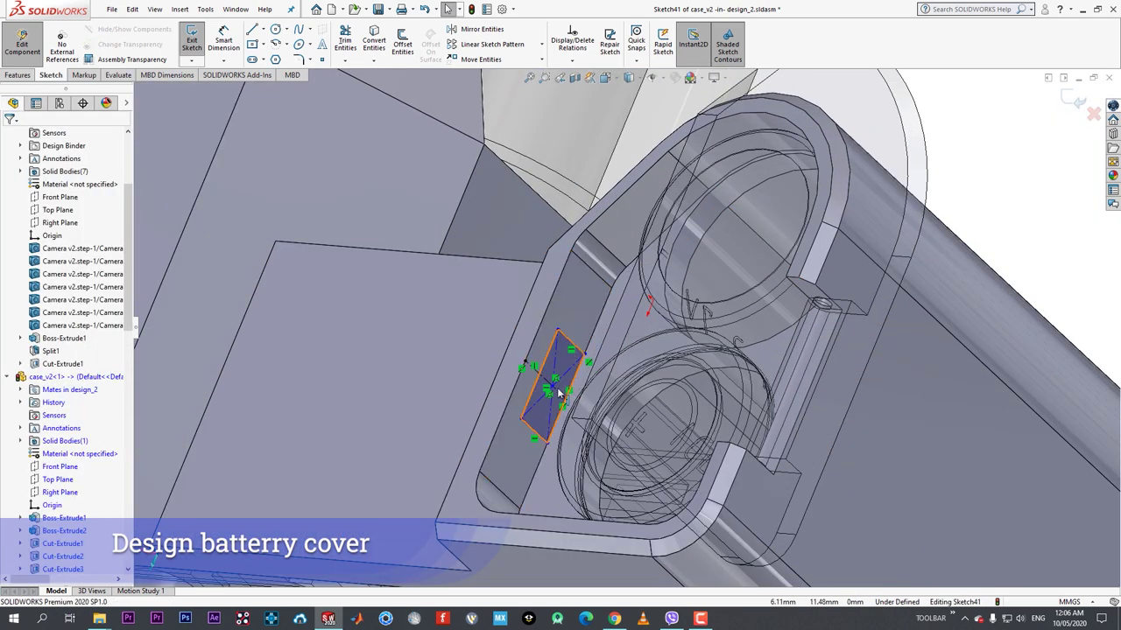
{"action": "left_click", "coordinate": [534, 433]}
{"action": "left_click", "coordinate": [521, 450]}
{"action": "type", "text": "4"}
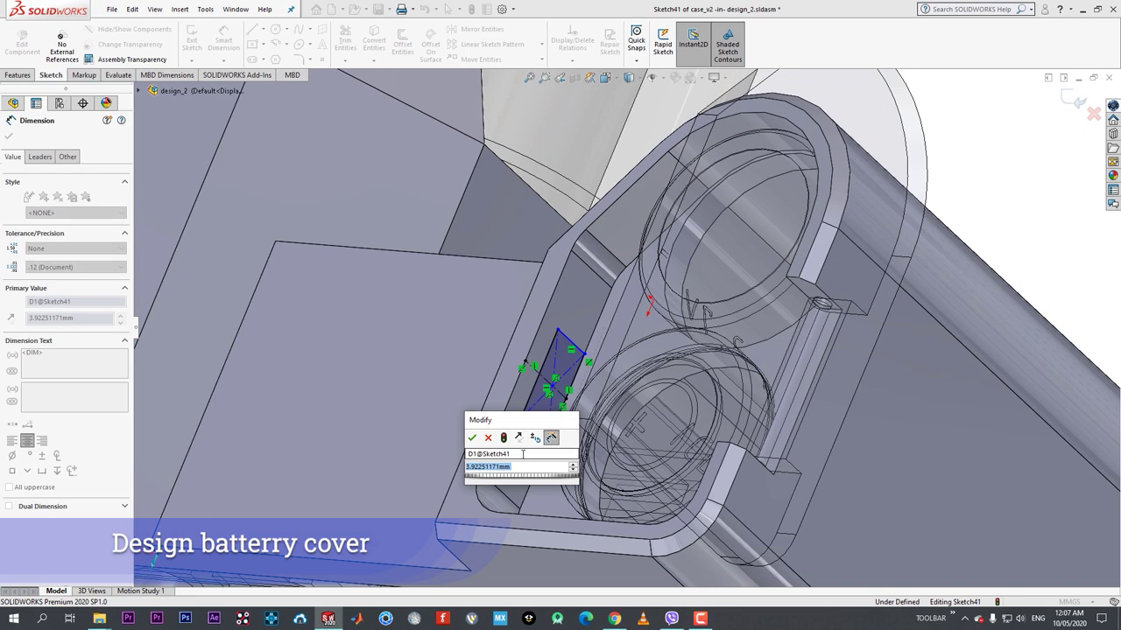
{"action": "key", "text": "Return"}
{"action": "left_click", "coordinate": [540, 370]}
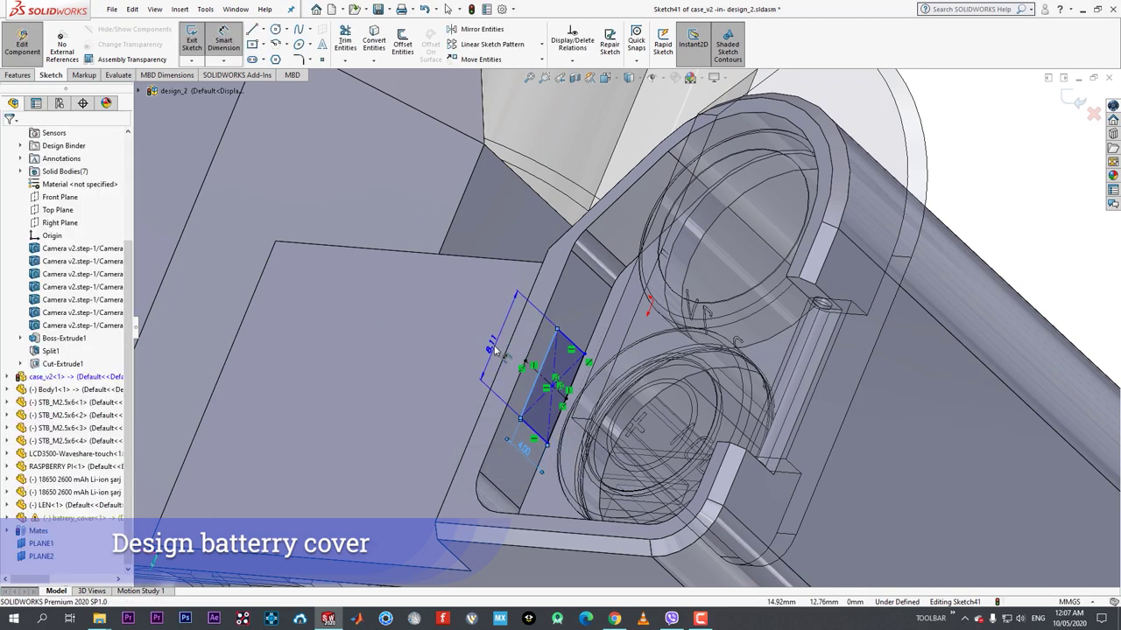
{"action": "left_click", "coordinate": [494, 350]}
{"action": "type", "text": "8.11073344mm"}
{"action": "key", "text": "Return"}
{"action": "scroll", "coordinate": [517, 389], "scroll_direction": "down", "scroll_amount": 1}
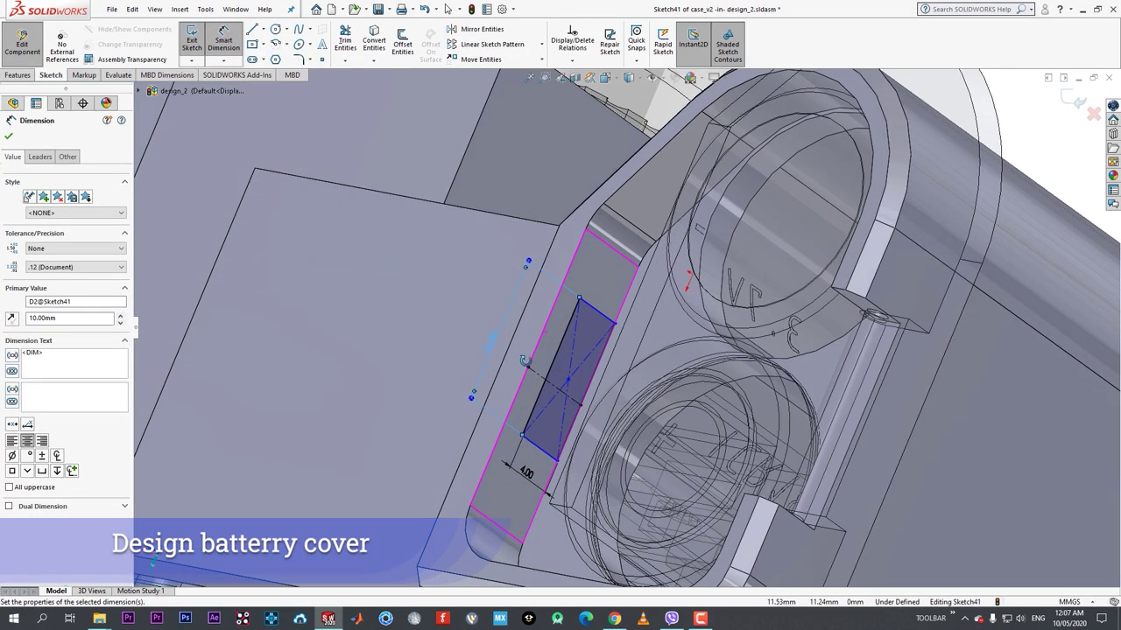
{"action": "middle_click_drag", "start_coordinate": [517, 390], "coordinate": [503, 434]}
{"action": "left_click", "coordinate": [11, 136]}
{"action": "left_click", "coordinate": [568, 374]}
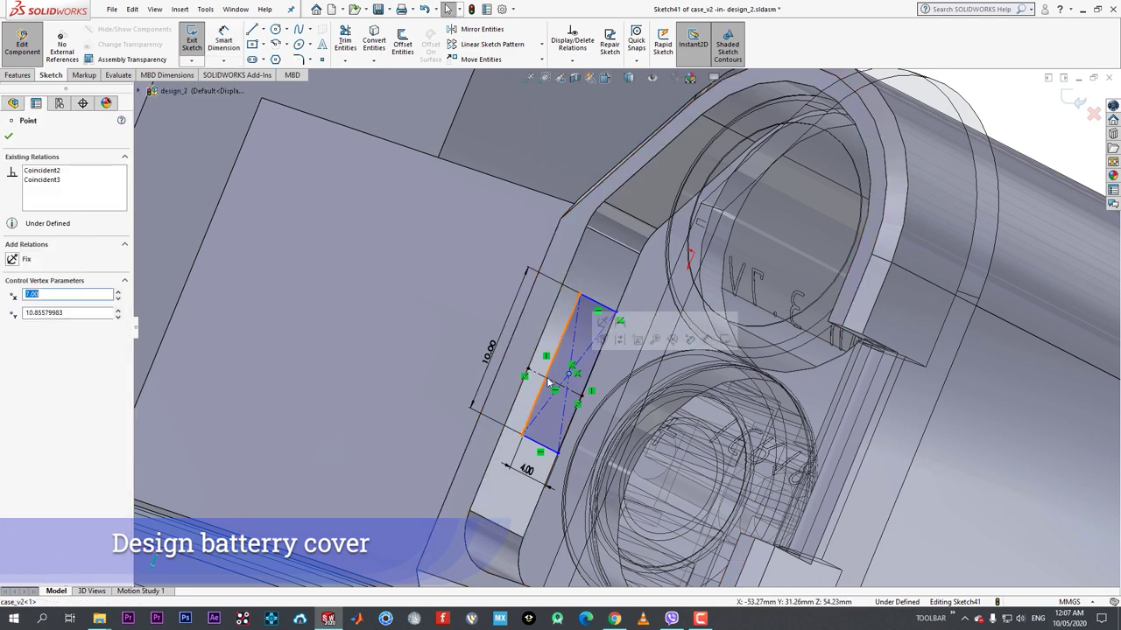
{"action": "left_click", "coordinate": [546, 379]}
{"action": "left_click", "coordinate": [537, 374], "text": "ctrl"}
{"action": "left_click", "coordinate": [567, 373], "text": "ctrl"}
{"action": "left_click", "coordinate": [547, 375], "text": "ctrl"}
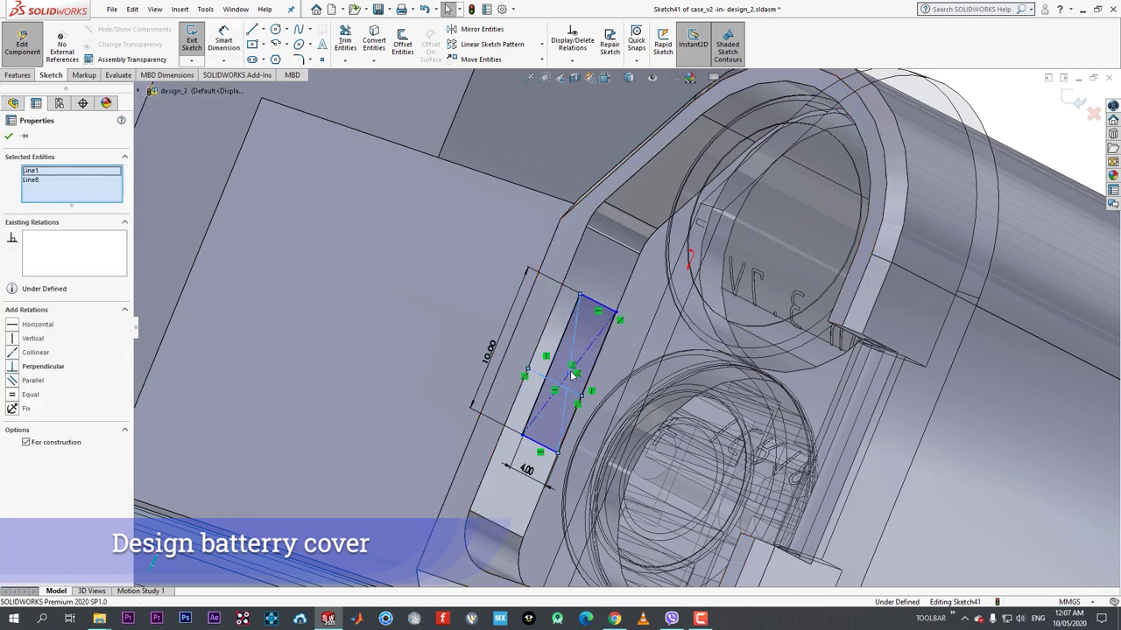
{"action": "scroll", "coordinate": [591, 337], "scroll_direction": "up", "scroll_amount": 3}
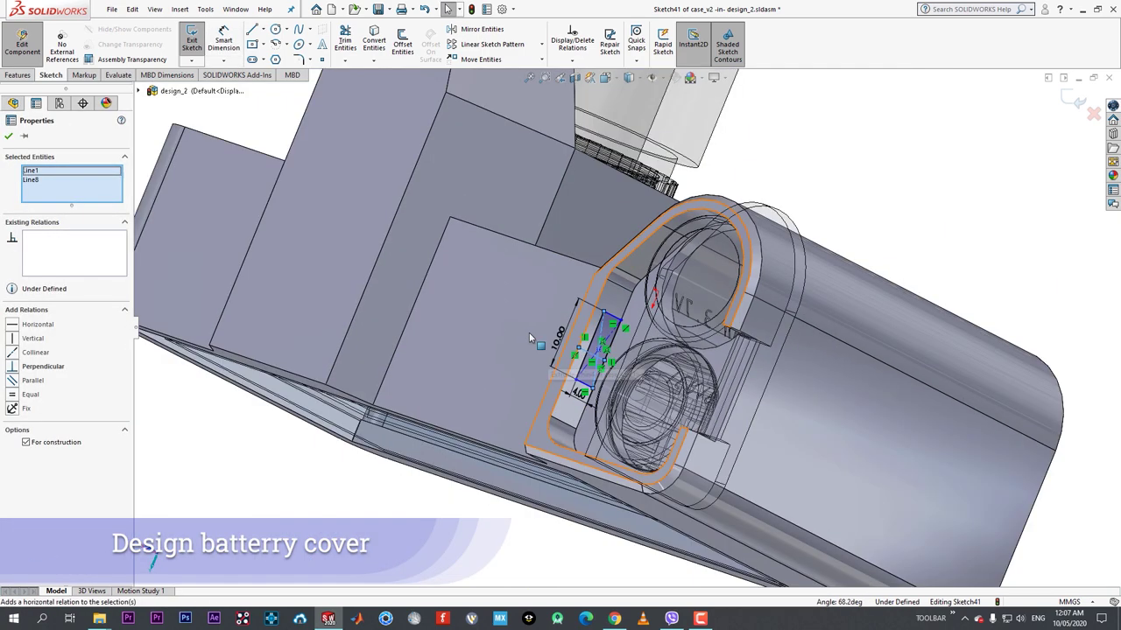
{"action": "key", "text": "Escape"}
- Make the rectangle's centre point coincident with the construction line and set its long side to 8 mm
{"action": "scroll", "coordinate": [595, 324], "scroll_direction": "down", "scroll_amount": 4}
{"action": "left_click", "coordinate": [530, 428]}
{"action": "left_click", "coordinate": [508, 438], "text": "ctrl"}
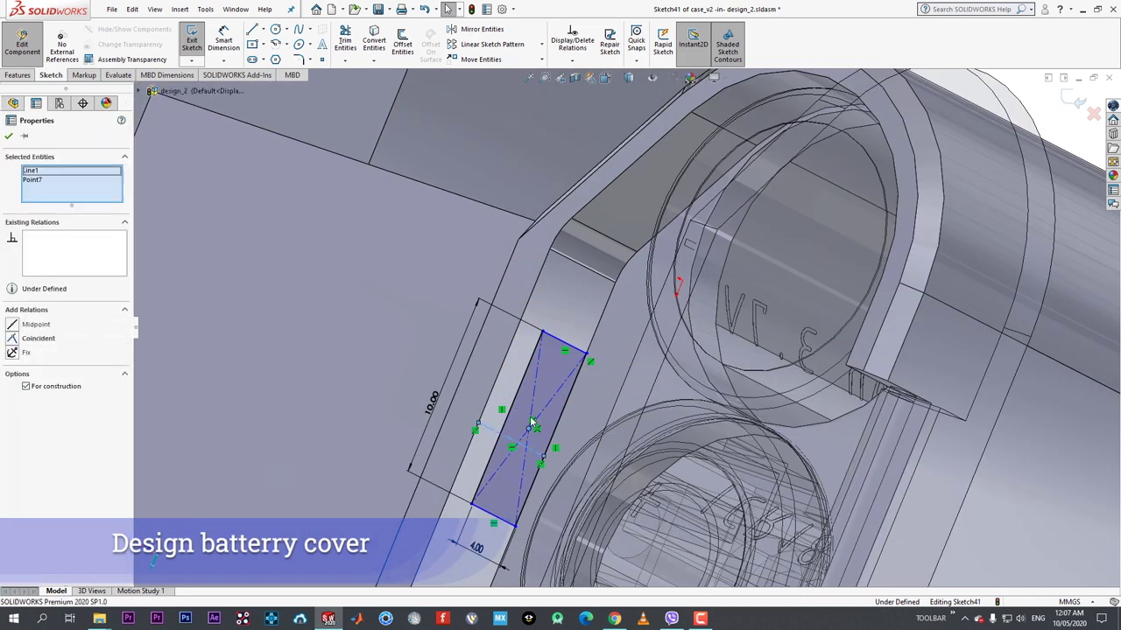
{"action": "left_click", "coordinate": [556, 386]}
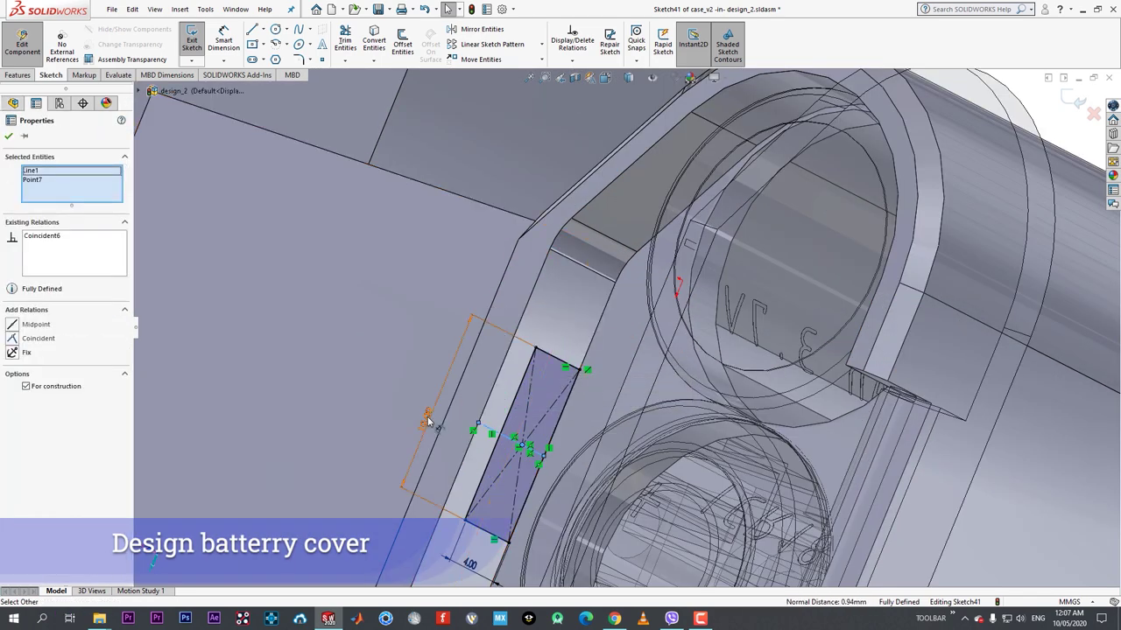
{"action": "type", "text": "8"}
{"action": "key", "text": "Return"}
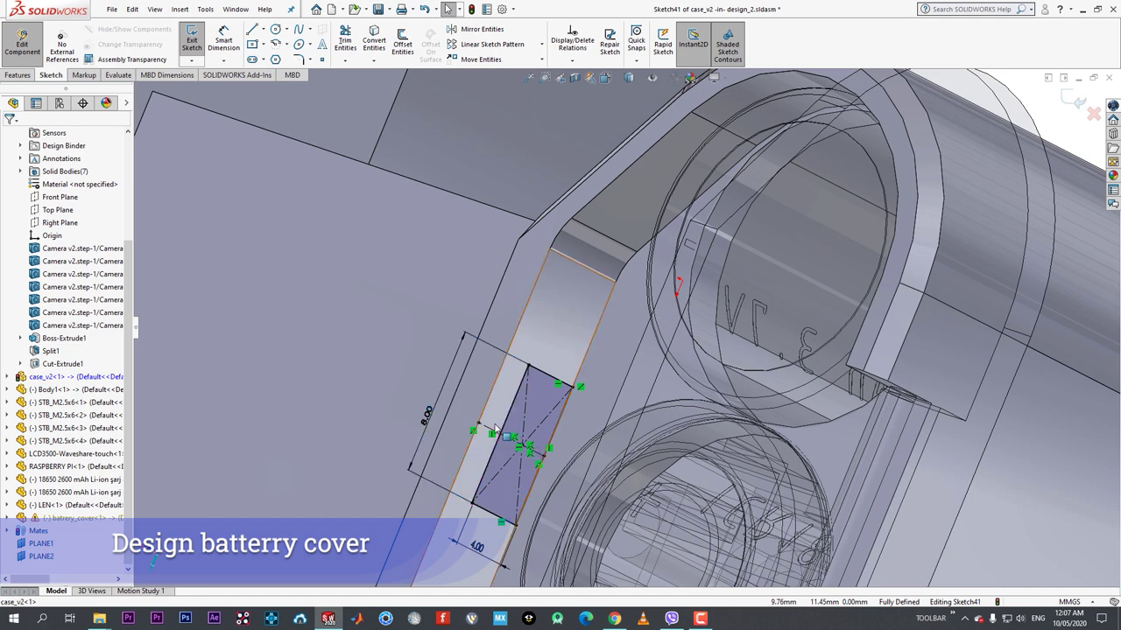
- Return to the assembly and reopen the rectangle sketch on the case's compartment wall
{"action": "left_click", "coordinate": [20, 48]}
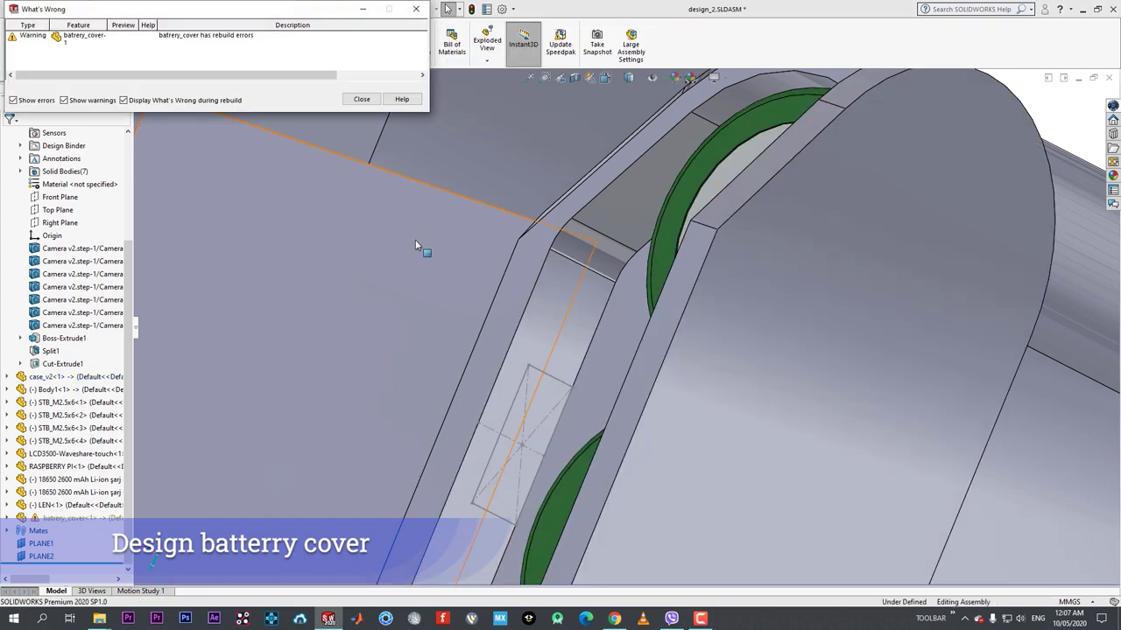
{"action": "left_click", "coordinate": [363, 98]}
{"action": "left_click", "coordinate": [552, 382]}
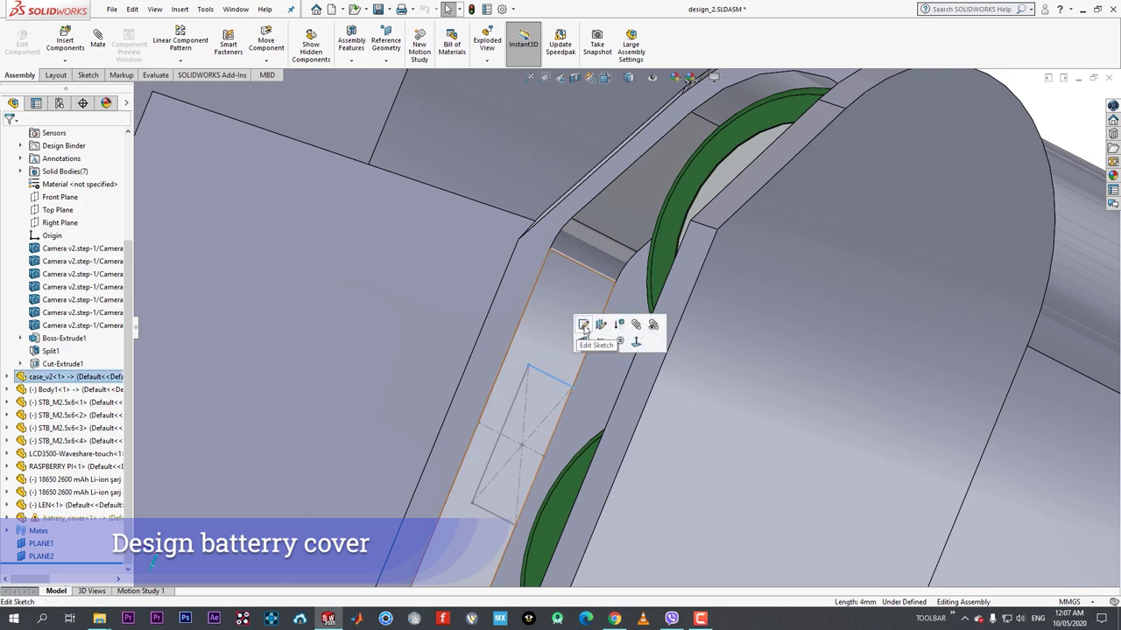
{"action": "left_click", "coordinate": [580, 324]}
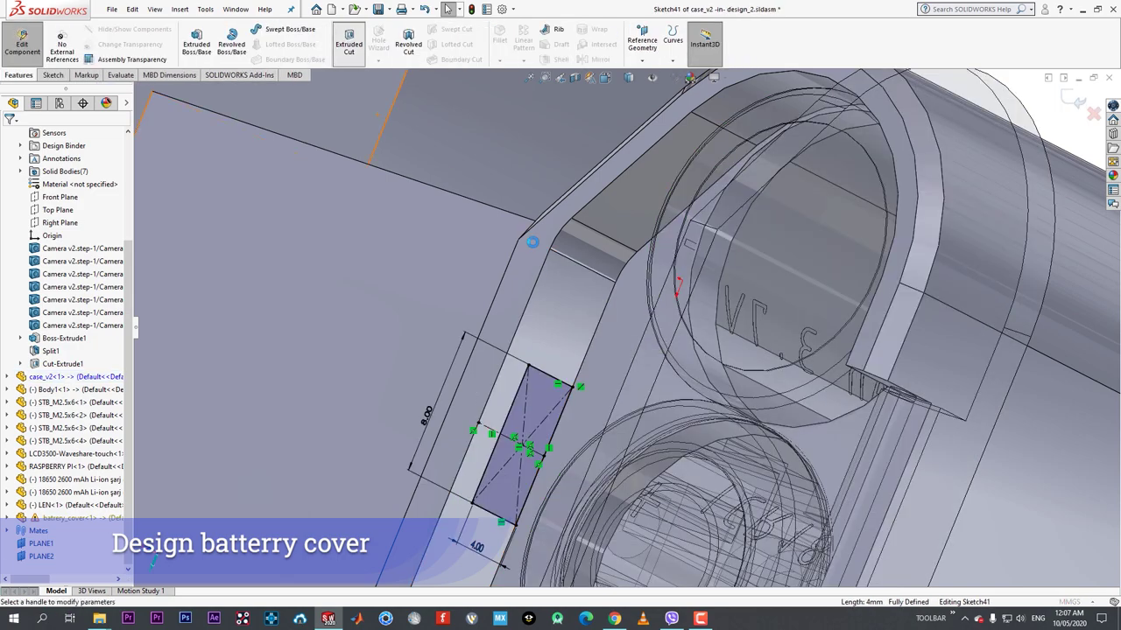
- Cut the rectangle through the compartment wall with a blind Extruded Cut 5 mm deep and return to the assembly
{"action": "left_click", "coordinate": [349, 44]}
{"action": "left_click", "coordinate": [60, 208]}
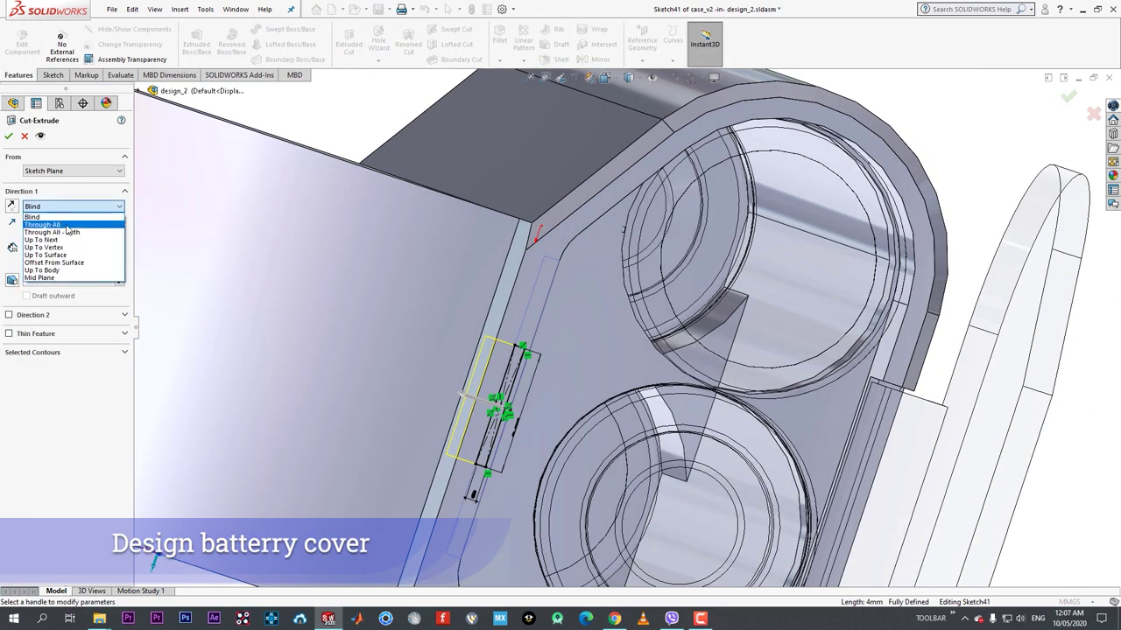
{"action": "left_click", "coordinate": [52, 225]}
{"action": "scroll", "coordinate": [363, 350], "scroll_direction": "up", "scroll_amount": 3}
{"action": "middle_click_drag", "start_coordinate": [362, 350], "coordinate": [399, 105]}
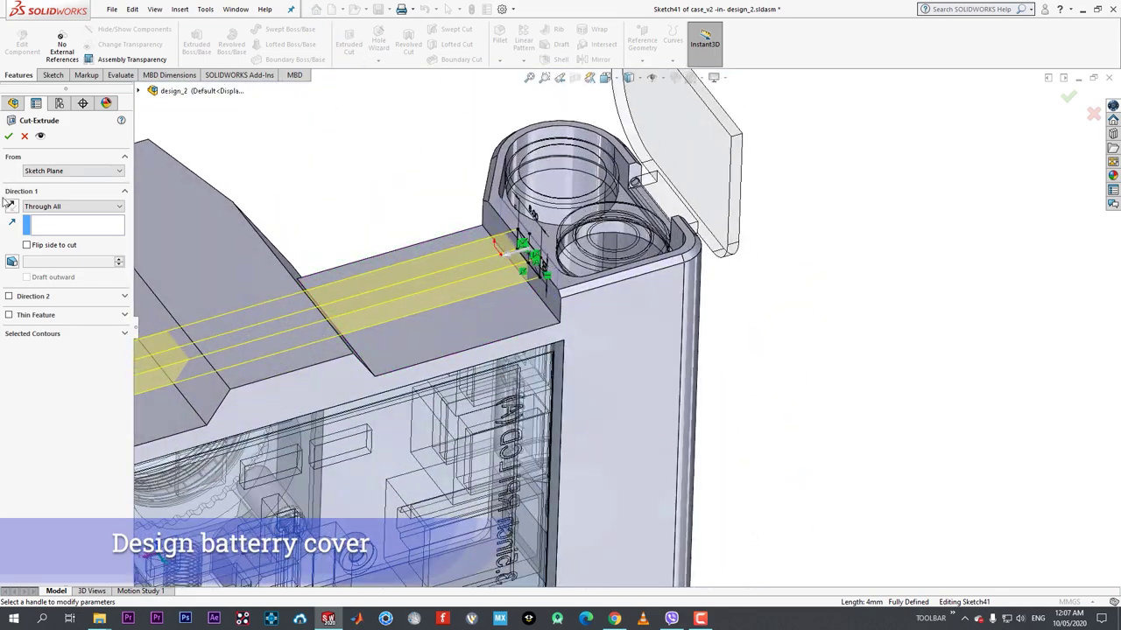
{"action": "left_click", "coordinate": [60, 207]}
{"action": "left_click", "coordinate": [56, 226]}
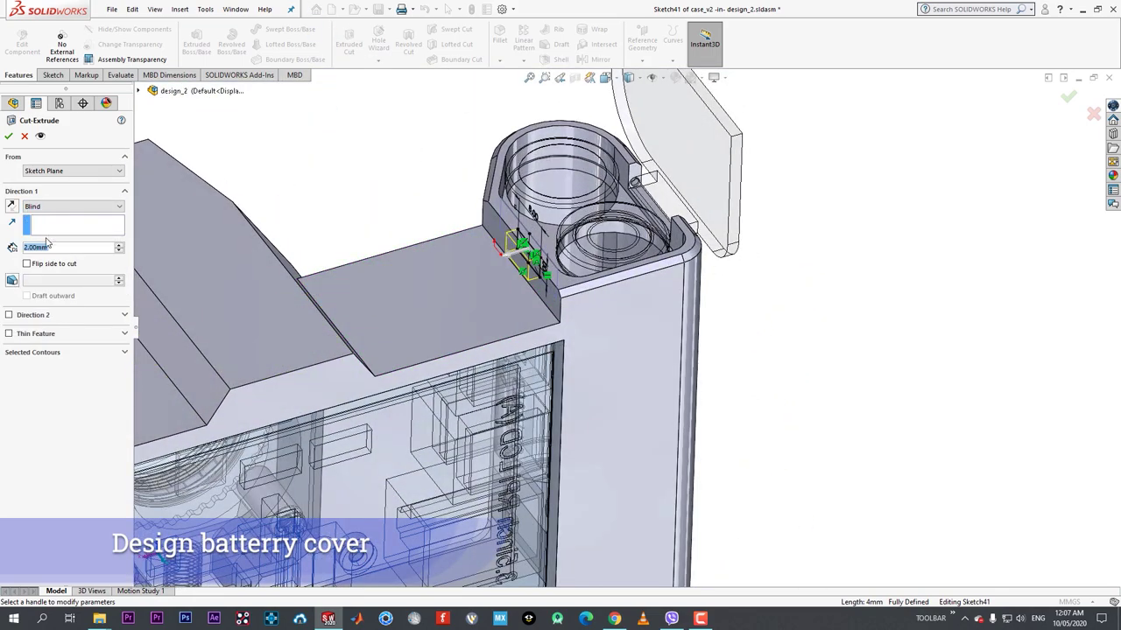
{"action": "type", "text": "67"}
{"action": "key", "text": "Return"}
{"action": "type", "text": "5"}
{"action": "key", "text": "Return"}
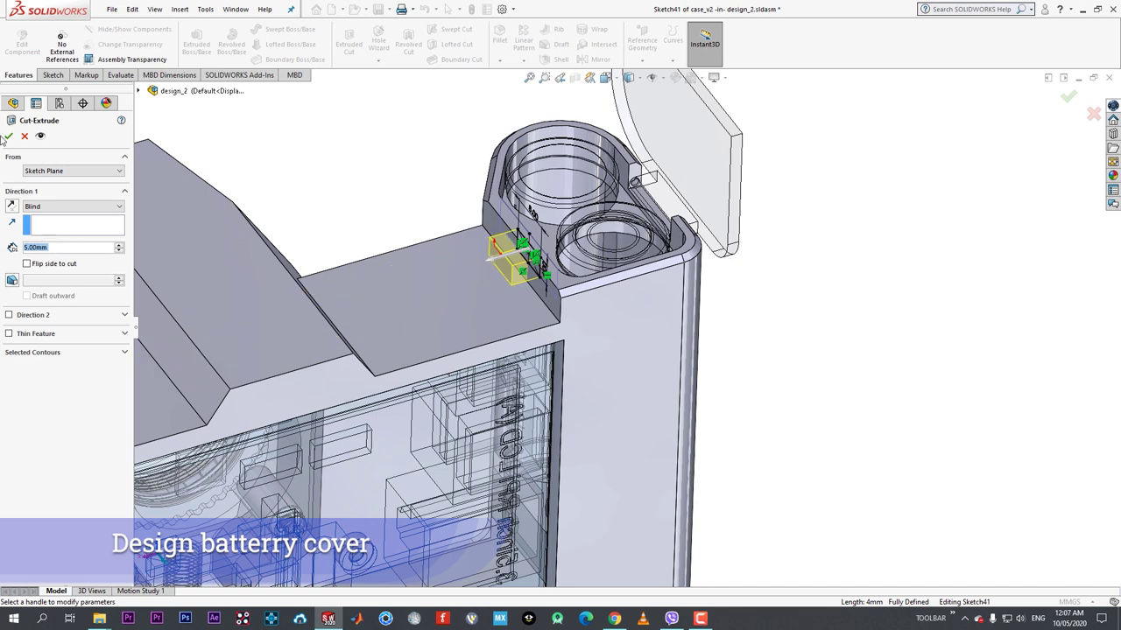
{"action": "left_click", "coordinate": [9, 138]}
{"action": "left_click", "coordinate": [33, 49]}
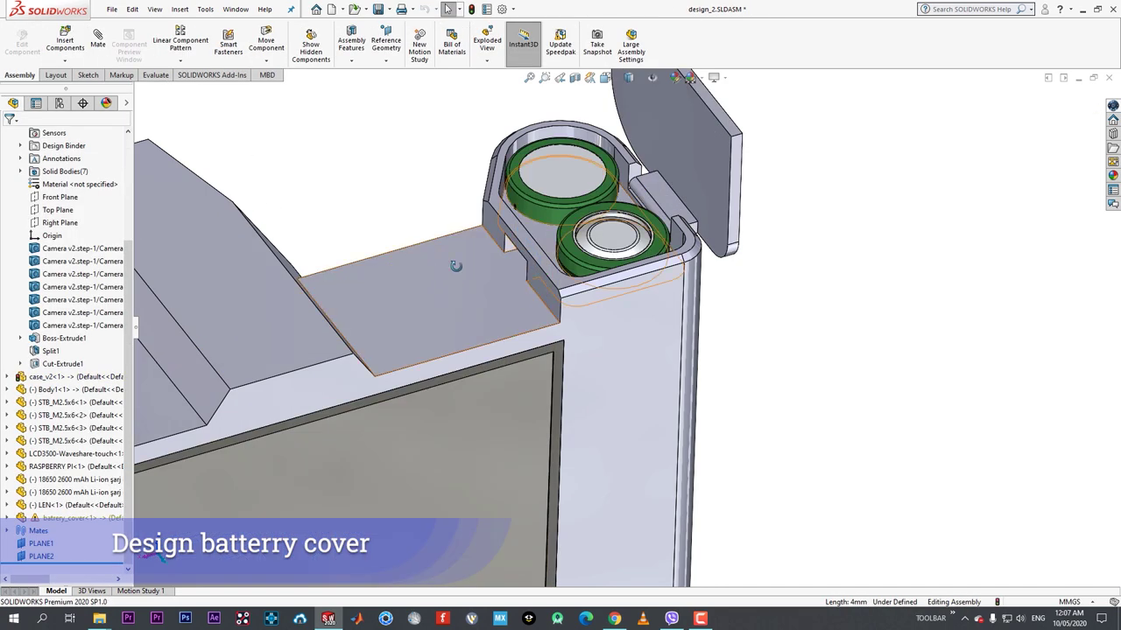
- Swing the battery cover closed and view the new wall slot beneath it from the side
{"action": "middle_click_drag", "start_coordinate": [455, 262], "coordinate": [425, 211]}
{"action": "left_click_drag", "start_coordinate": [715, 236], "coordinate": [581, 296]}
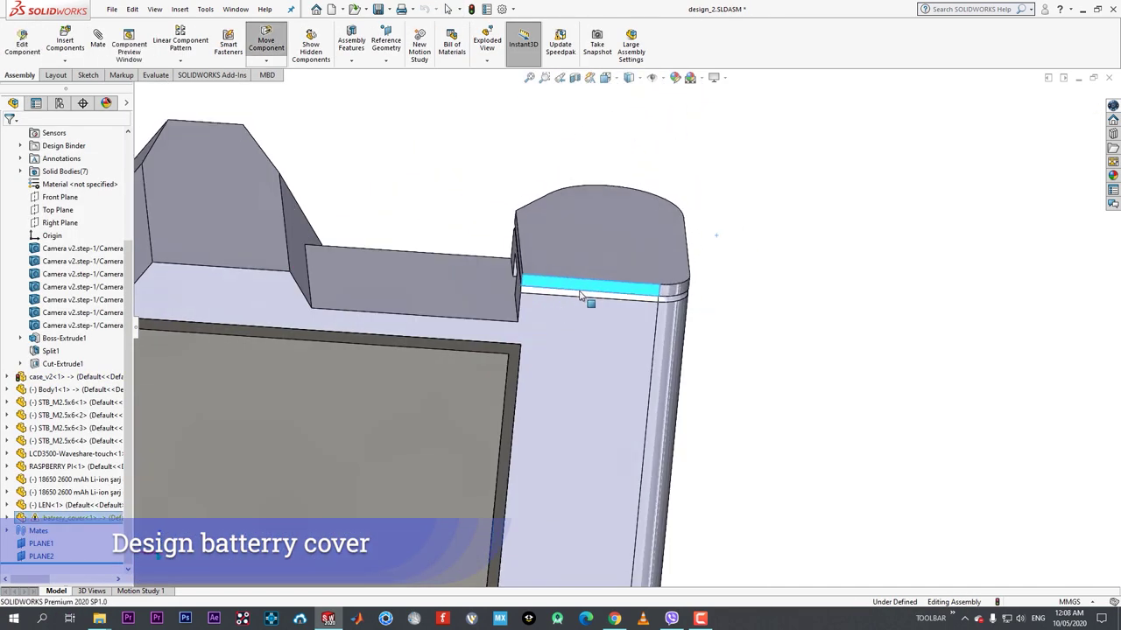
{"action": "middle_click_drag", "start_coordinate": [516, 271], "coordinate": [518, 225]}
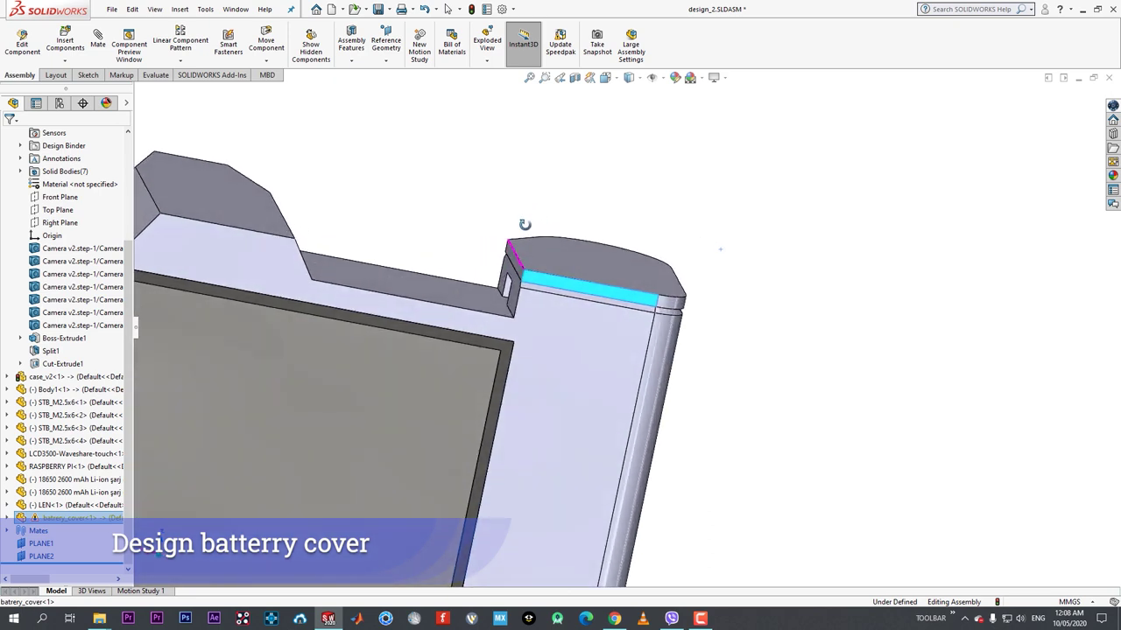
- Swing the battery cover open and closed and examine how it meets the compartment and the wall slot from several angles
{"action": "left_click", "coordinate": [543, 259]}
{"action": "left_click_drag", "start_coordinate": [543, 259], "coordinate": [604, 279]}
{"action": "left_click_drag", "start_coordinate": [736, 238], "coordinate": [579, 273]}
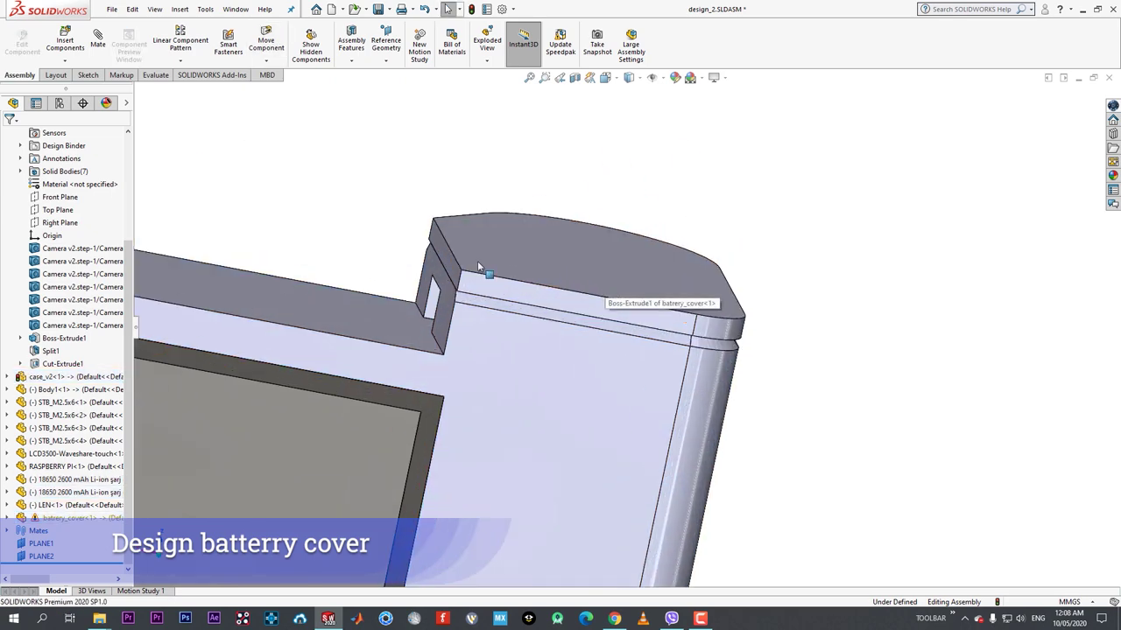
{"action": "left_click_drag", "start_coordinate": [477, 261], "coordinate": [561, 266]}
{"action": "middle_click_drag", "start_coordinate": [561, 265], "coordinate": [590, 297]}
{"action": "left_click_drag", "start_coordinate": [534, 245], "coordinate": [569, 192]}
{"action": "scroll", "coordinate": [451, 215], "scroll_direction": "down", "scroll_amount": 5}
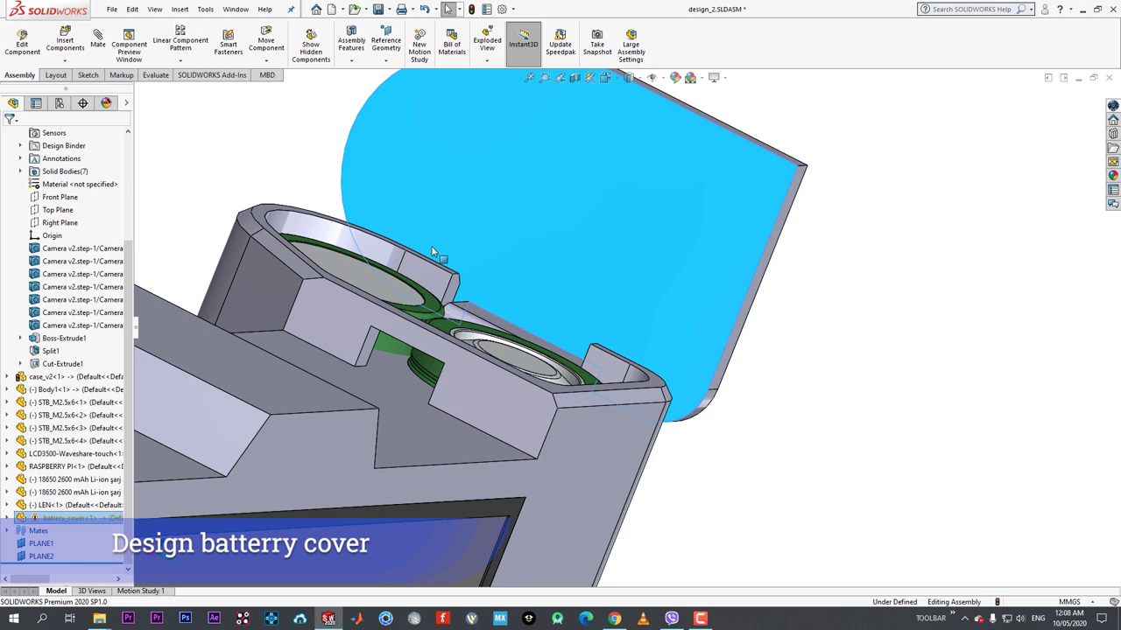
{"action": "scroll", "coordinate": [447, 286], "scroll_direction": "up", "scroll_amount": 2}
{"action": "left_click_drag", "start_coordinate": [632, 219], "coordinate": [430, 349]}
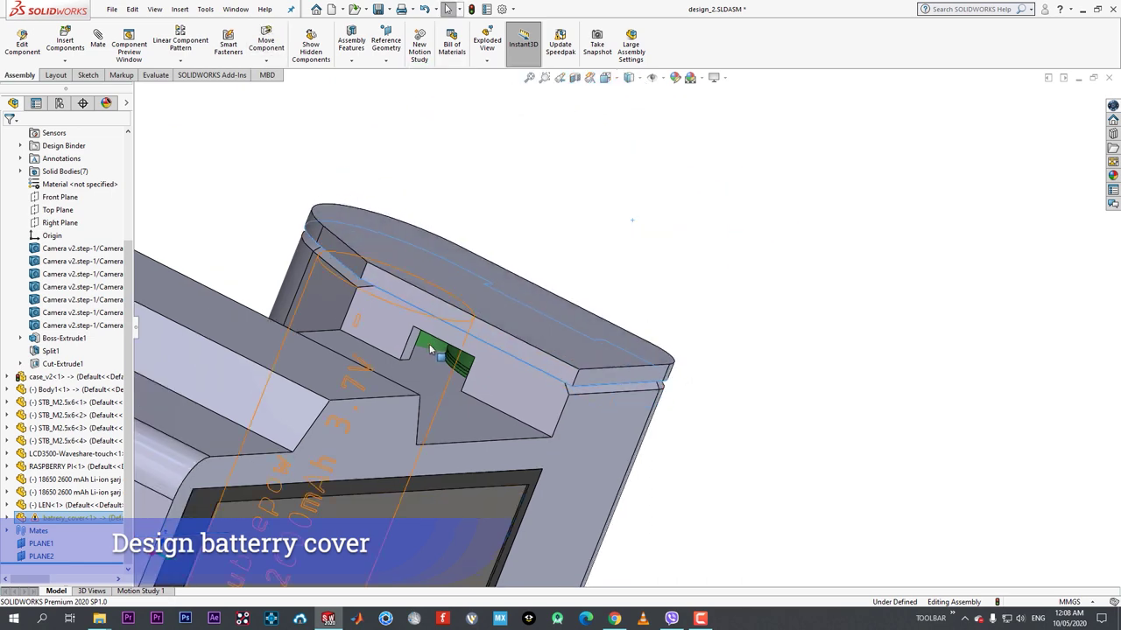
- Reopen the slot sketch on the compartment wall, set the slot's height to 3 mm and return to the assembly
{"action": "mouse_move", "coordinate": [488, 369]}
{"action": "middle_mouse_down"}
{"action": "mouse_move", "coordinate": [387, 385]}
{"action": "mouse_move", "coordinate": [394, 350]}
{"action": "middle_mouse_up"}
{"action": "left_click", "coordinate": [395, 337]}
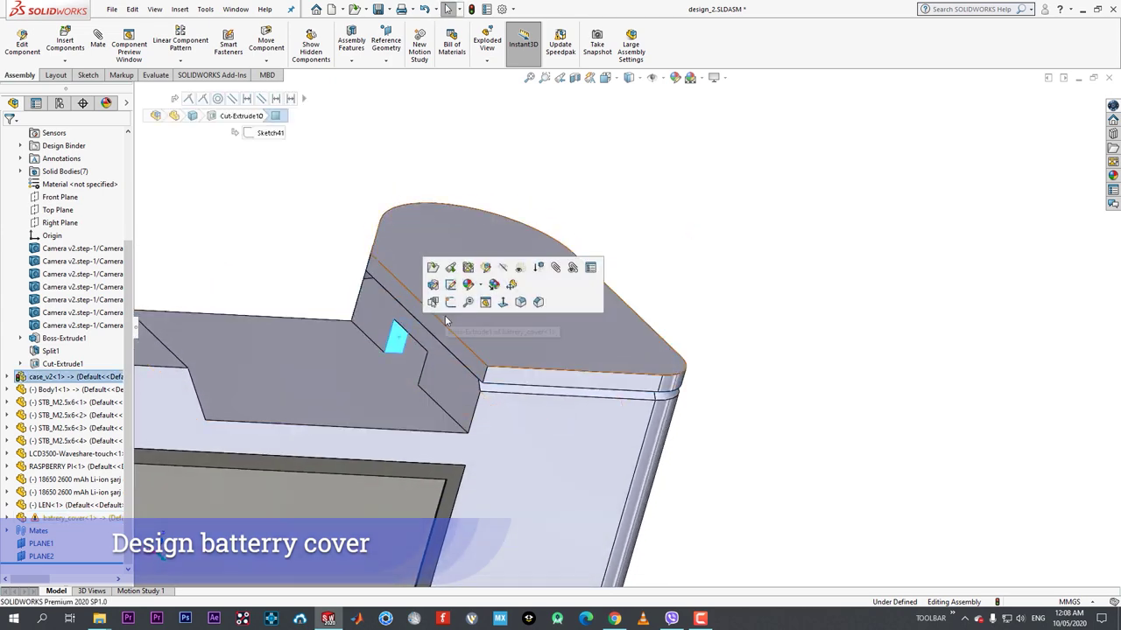
{"action": "left_click", "coordinate": [470, 299]}
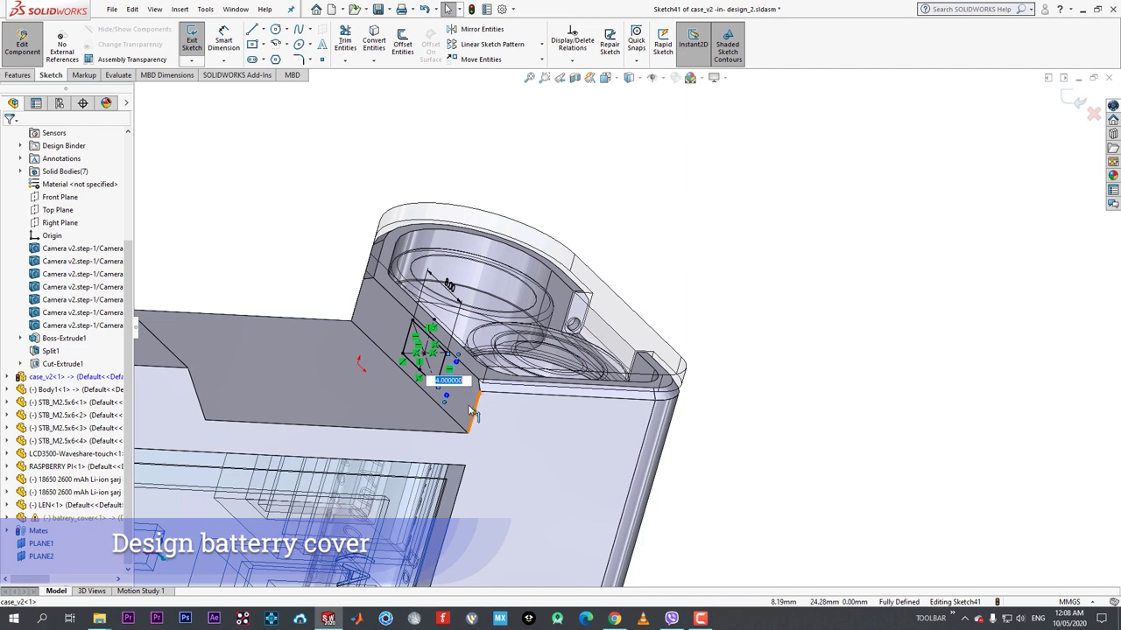
{"action": "key", "text": "Return"}
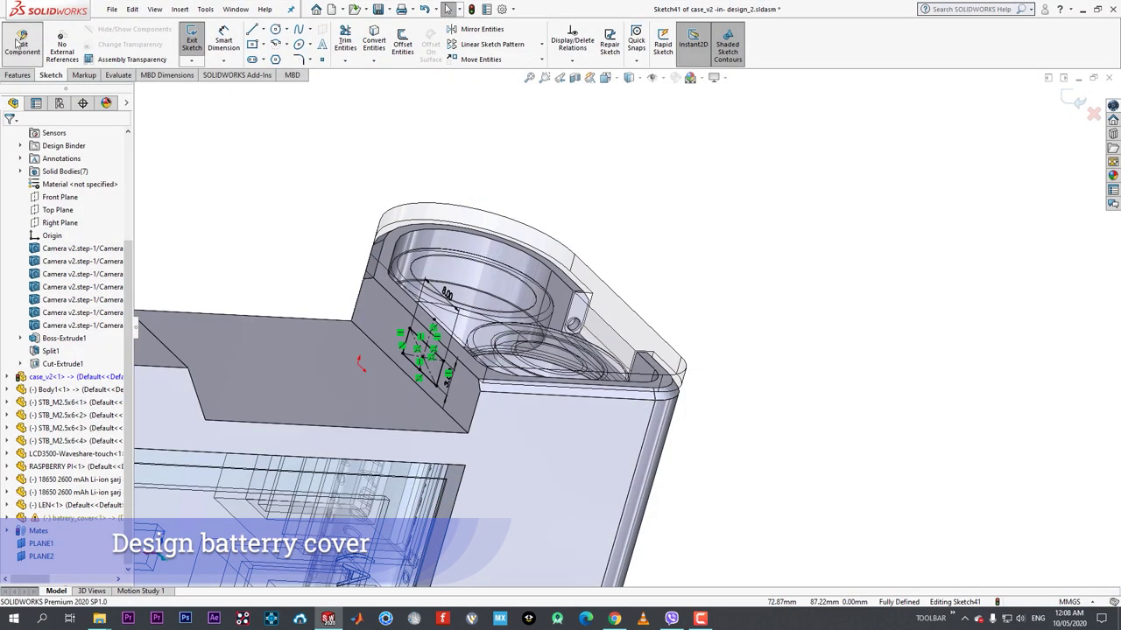
{"action": "left_click", "coordinate": [19, 42]}
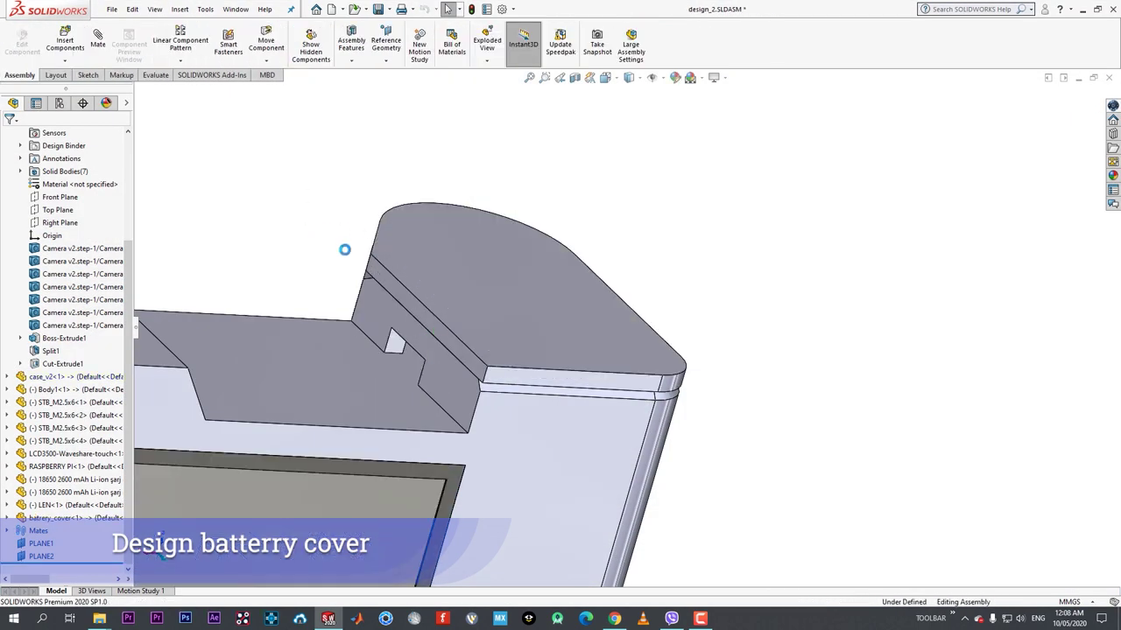
- Swing the battery cover fully open so that its inner face is accessible
{"action": "left_click", "coordinate": [430, 310]}
{"action": "middle_click_drag", "start_coordinate": [430, 310], "coordinate": [405, 295]}
{"action": "left_click_drag", "start_coordinate": [483, 337], "coordinate": [527, 373]}
{"action": "middle_click_drag", "start_coordinate": [471, 360], "coordinate": [553, 423]}
{"action": "left_click_drag", "start_coordinate": [458, 342], "coordinate": [700, 211]}
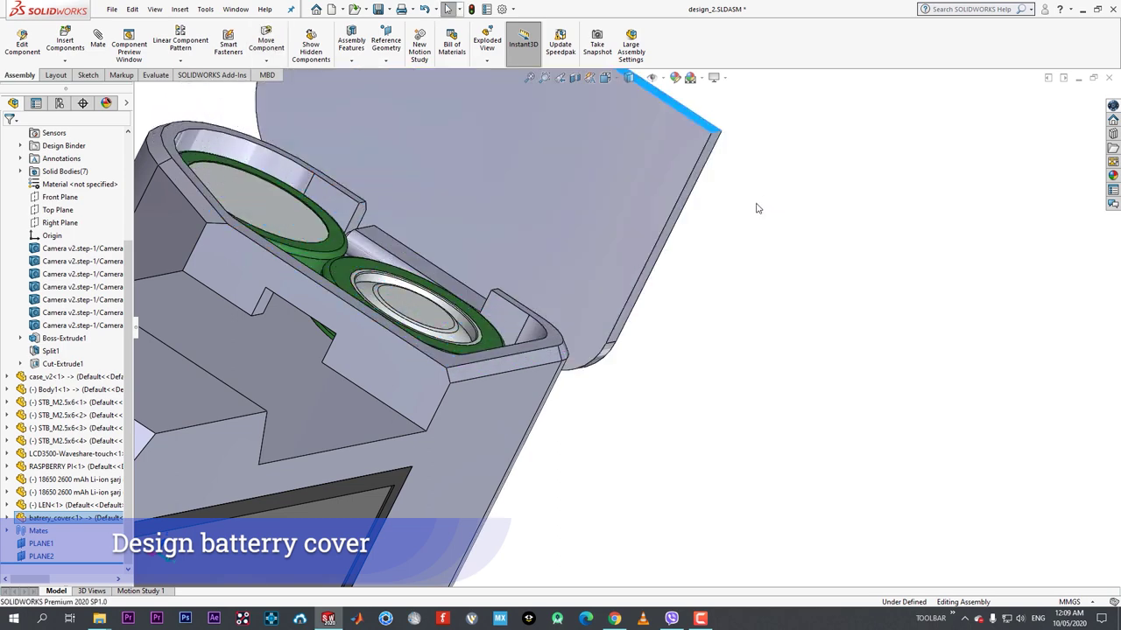
- Edit the battery cover in the context of the assembly and start a sketch on its inner face
{"action": "scroll", "coordinate": [735, 206], "scroll_direction": "up", "scroll_amount": 3}
{"action": "left_click", "coordinate": [641, 204]}
{"action": "left_click", "coordinate": [699, 125]}
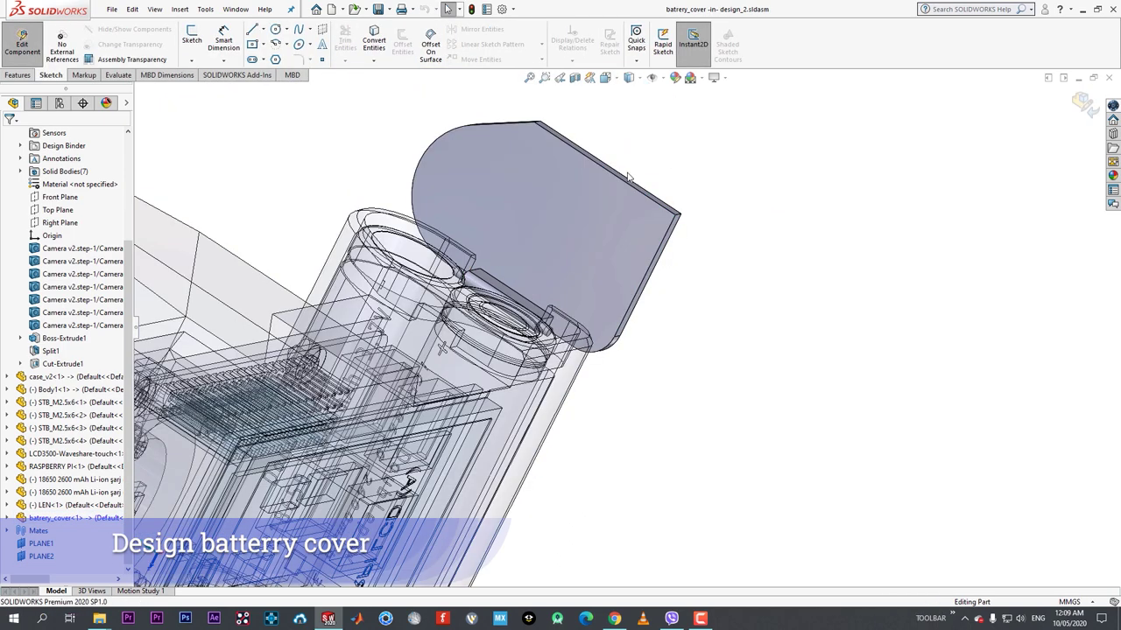
{"action": "left_click", "coordinate": [585, 188]}
{"action": "left_click", "coordinate": [627, 154]}
{"action": "left_click", "coordinate": [724, 192]}
{"action": "left_click", "coordinate": [675, 198]}
{"action": "middle_click_drag", "start_coordinate": [675, 198], "coordinate": [571, 159]}
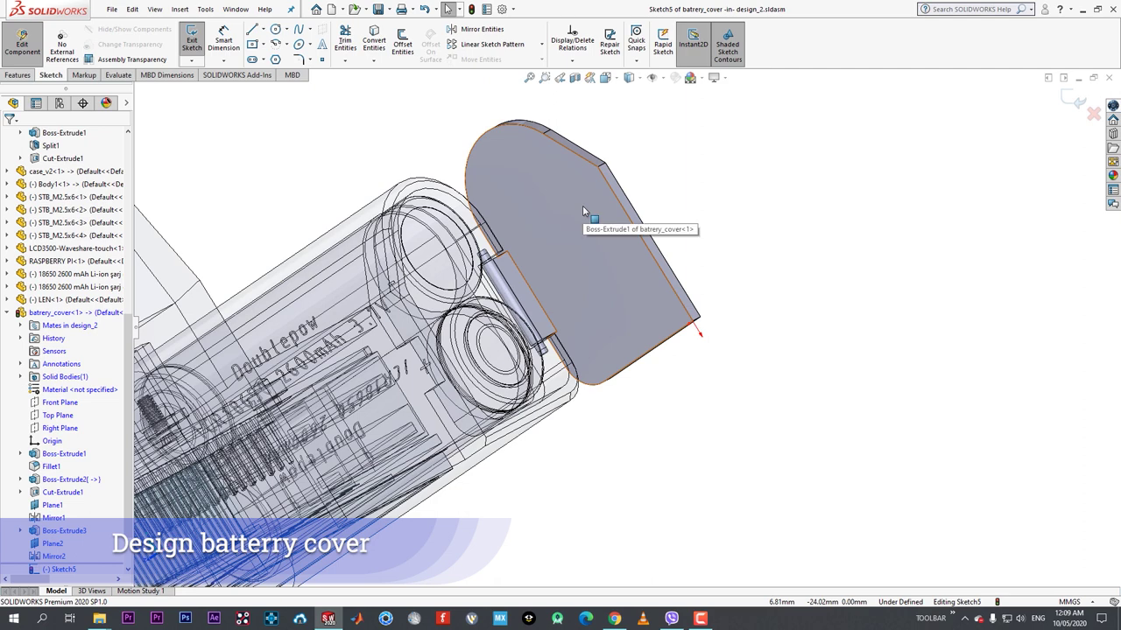
- Draw a construction line across the cover's inner face from the hinge tab's edge to the opposite long edge
{"action": "key", "text": "l"}
{"action": "left_click", "coordinate": [545, 310]}
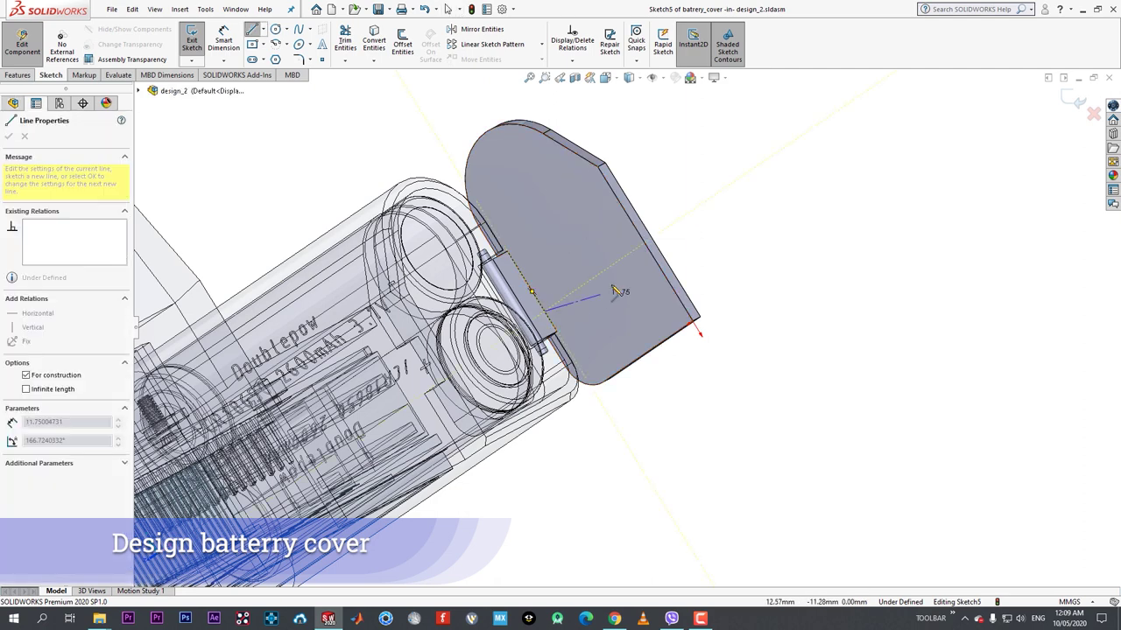
{"action": "left_click", "coordinate": [644, 244]}
{"action": "right_click", "coordinate": [645, 245]}
{"action": "left_click", "coordinate": [668, 253]}
- Draw a centre rectangle about 2.7 by 10 mm centred on the construction line, close to the cover's long free edge
{"action": "scroll", "coordinate": [675, 235], "scroll_direction": "down", "scroll_amount": 3}
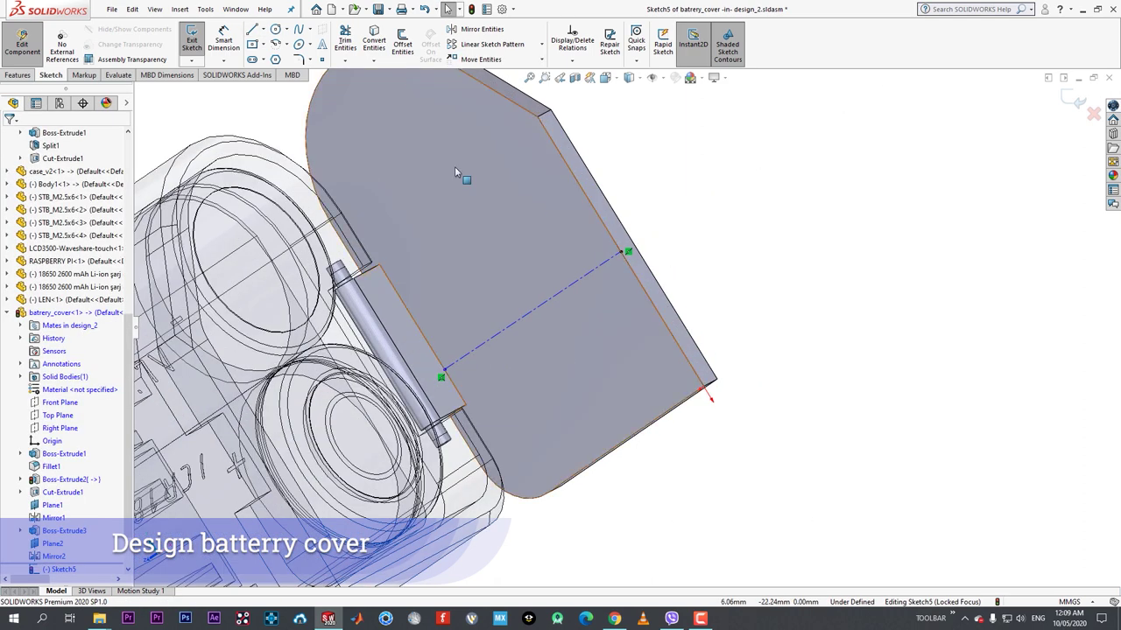
{"action": "key", "text": "r"}
{"action": "left_click", "coordinate": [587, 275]}
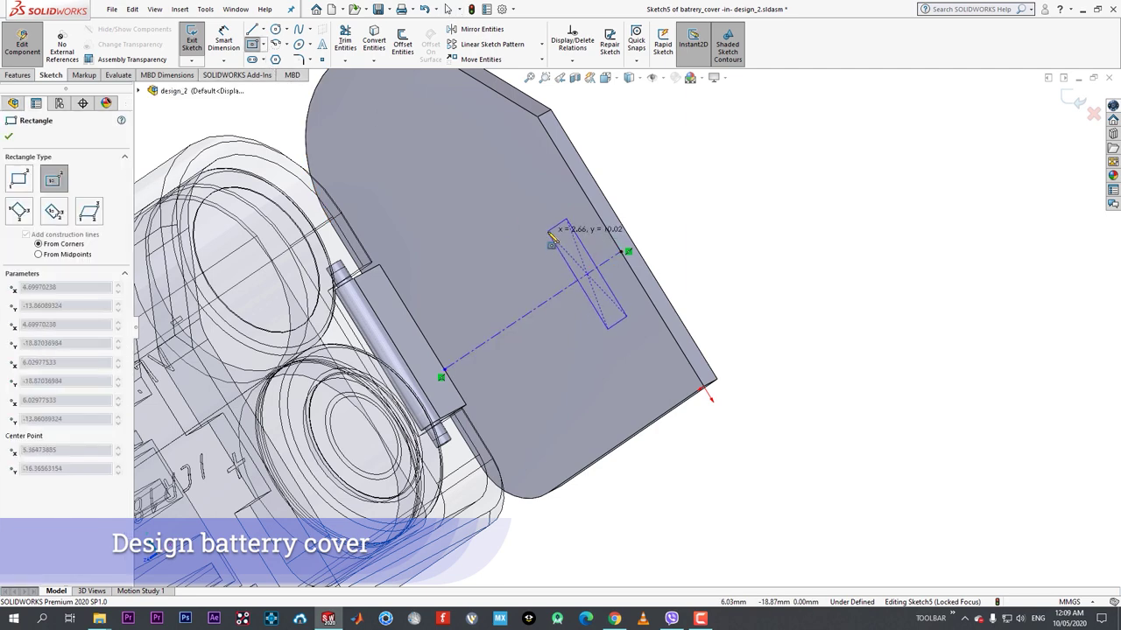
{"action": "left_click", "coordinate": [549, 231]}
{"action": "key", "text": "Escape"}
- Dimension the rectangle's short side and set it to 4 mm
{"action": "key", "text": "d"}
{"action": "left_click", "coordinate": [560, 226]}
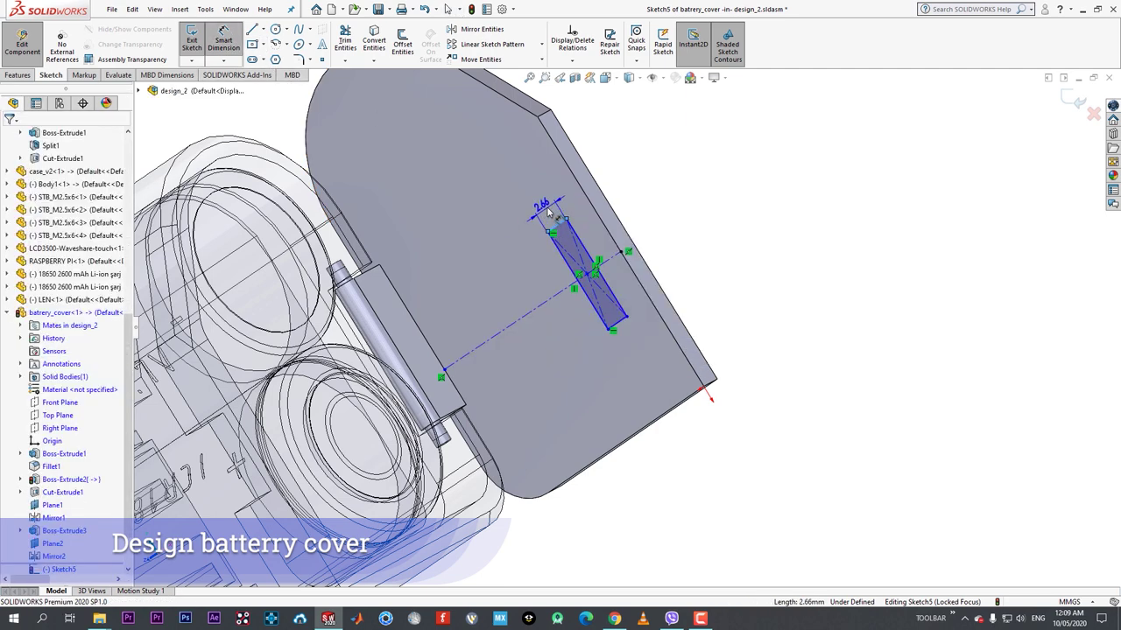
{"action": "left_click", "coordinate": [550, 213]}
{"action": "type", "text": "3"}
{"action": "key", "text": "Return"}
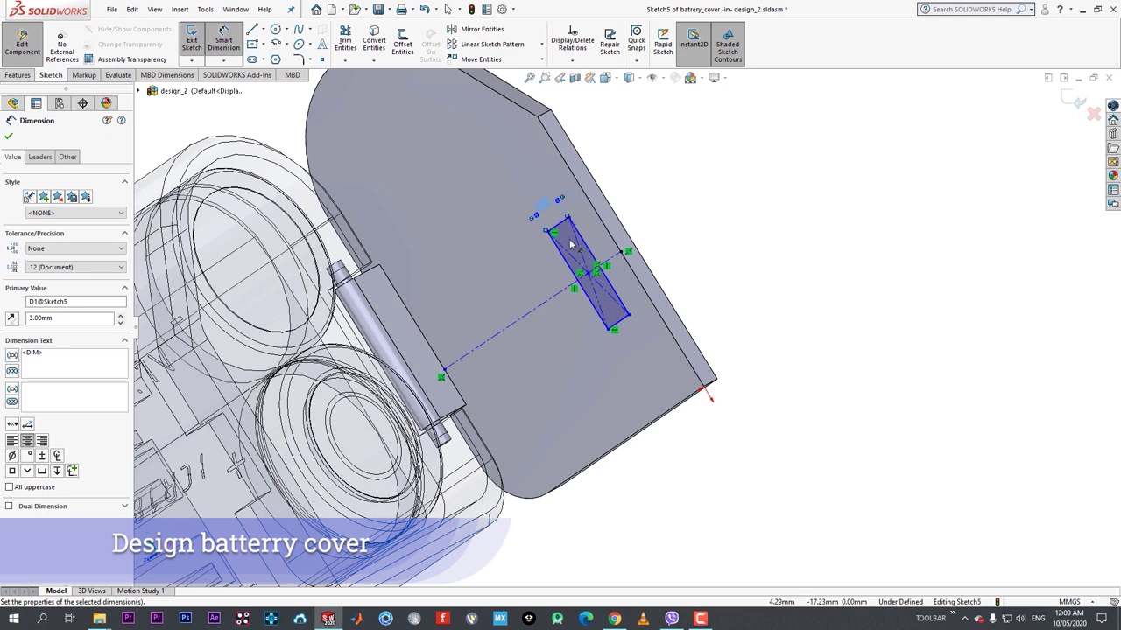
{"action": "left_click", "coordinate": [546, 203]}
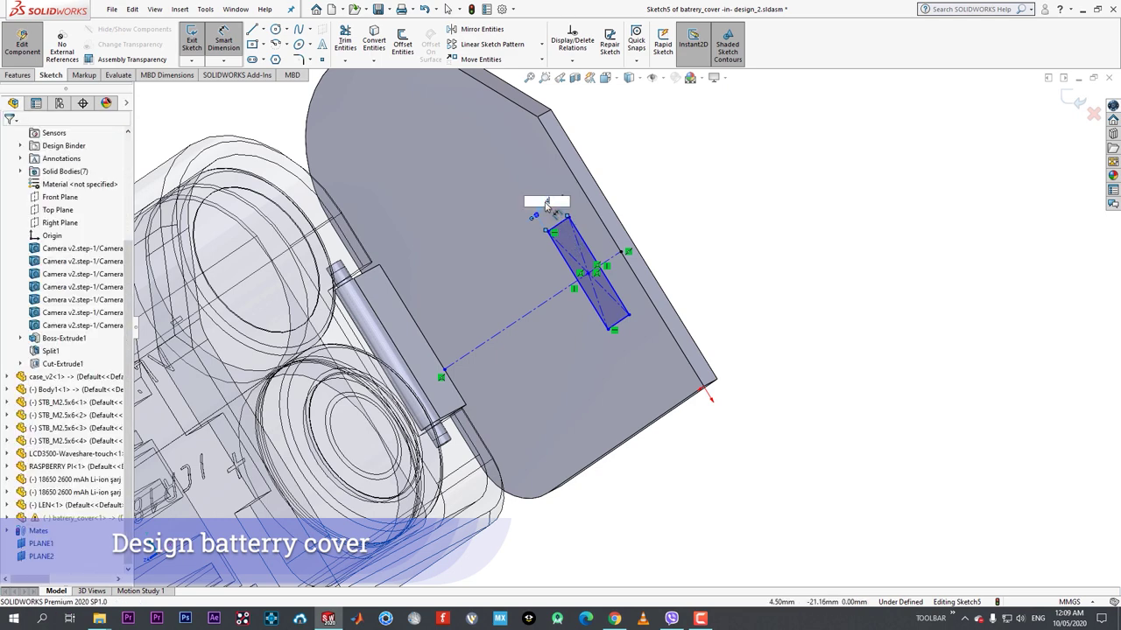
{"action": "type", "text": "4"}
{"action": "key", "text": "Return"}
- Dimension the rectangle's long side and set it to 6 mm
{"action": "left_click", "coordinate": [570, 278]}
{"action": "left_click", "coordinate": [557, 283]}
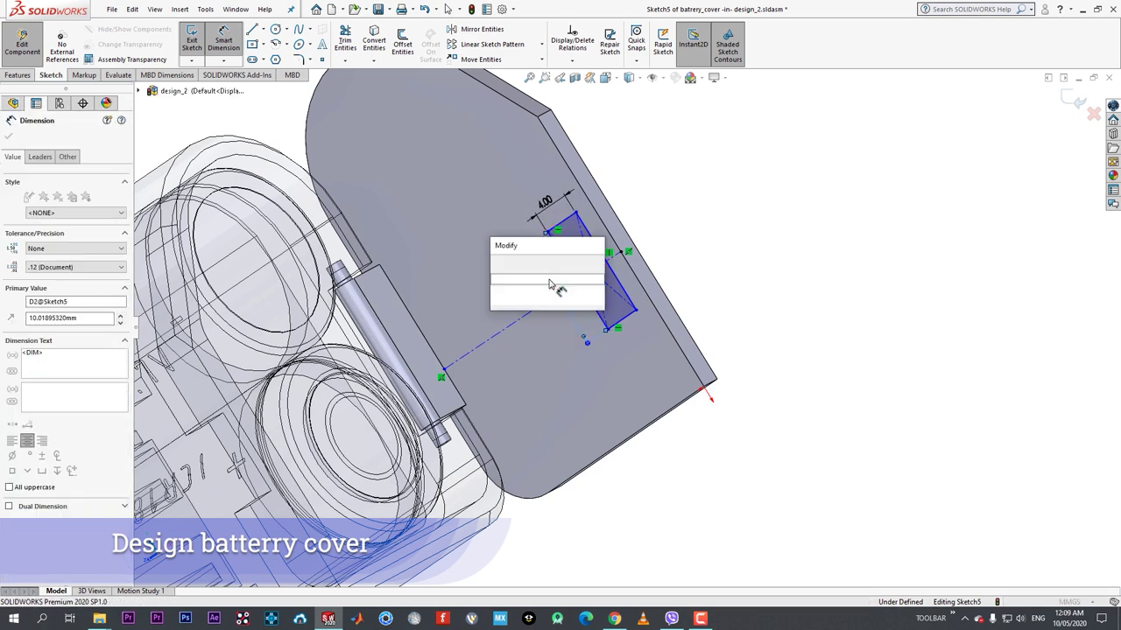
{"action": "type", "text": "6"}
{"action": "key", "text": "Return"}
{"action": "key", "text": "Escape"}
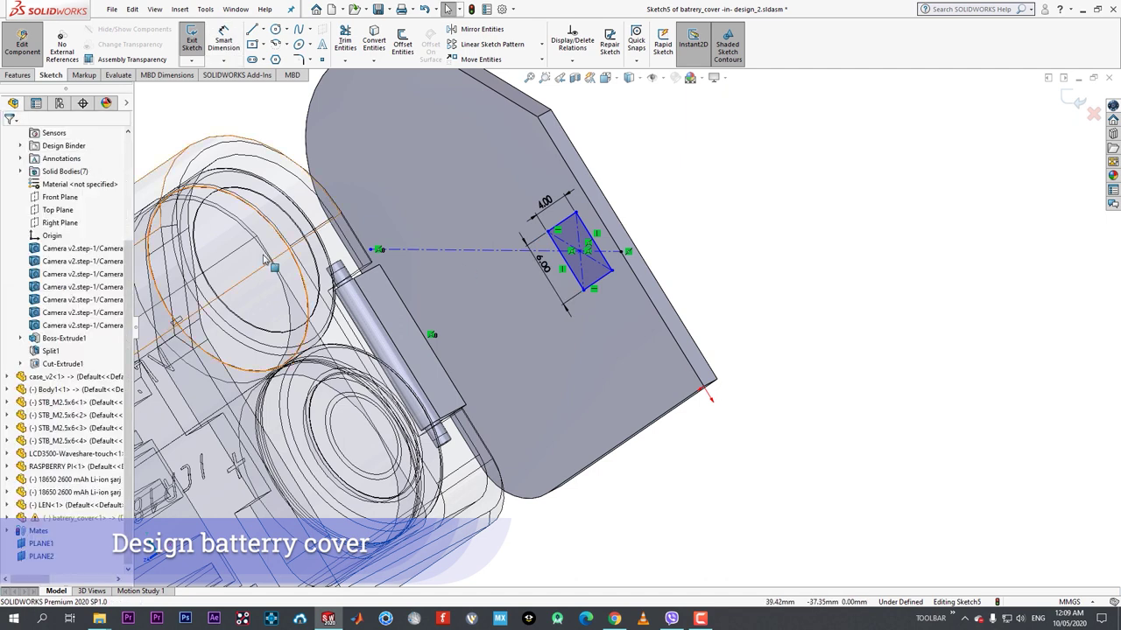
- Make the construction line's endpoint coincident with the hinge tab's edge and the line perpendicular to the cover's long free edge
{"action": "left_click", "coordinate": [424, 341]}
{"action": "left_click", "coordinate": [370, 249], "text": "ctrl"}
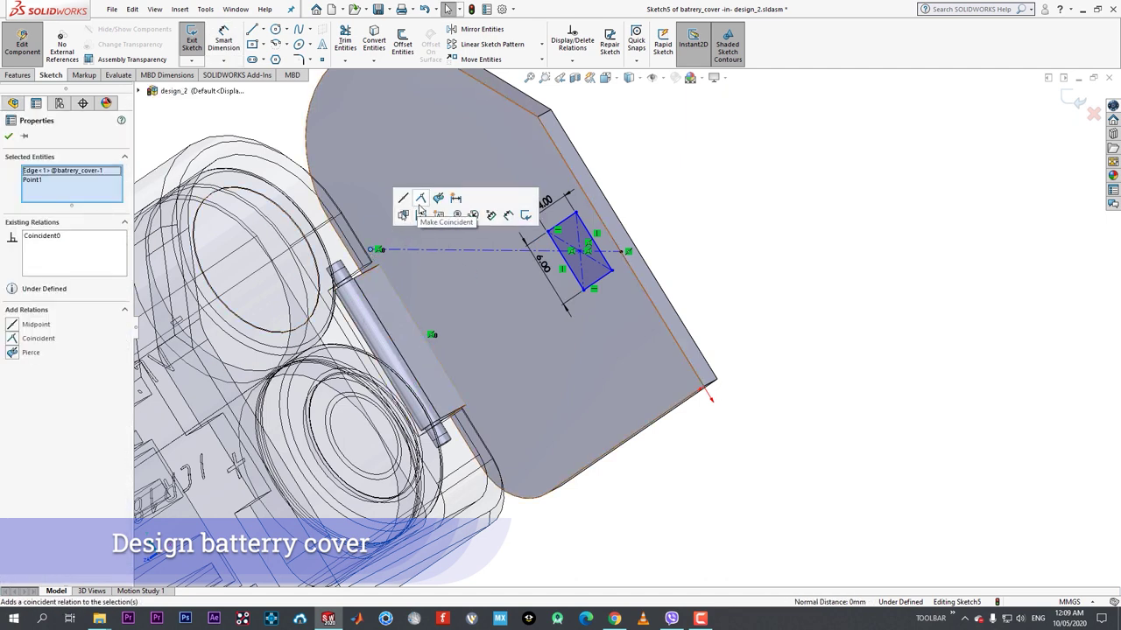
{"action": "left_click", "coordinate": [436, 209]}
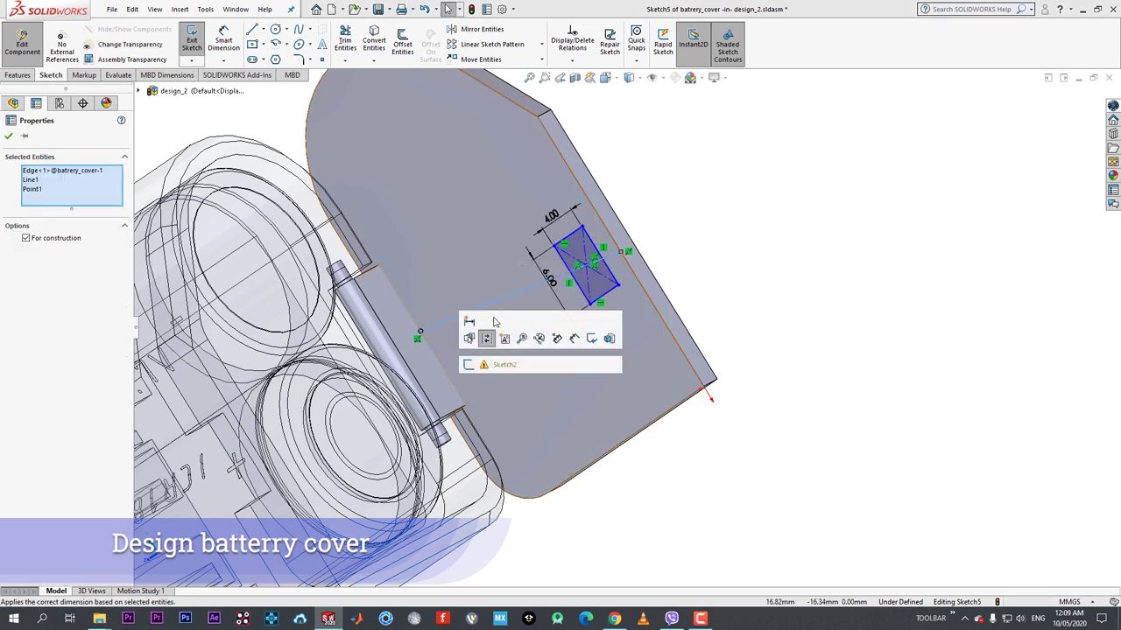
{"action": "left_click", "coordinate": [687, 276]}
{"action": "left_click", "coordinate": [631, 275]}
{"action": "left_click", "coordinate": [613, 256], "text": "ctrl"}
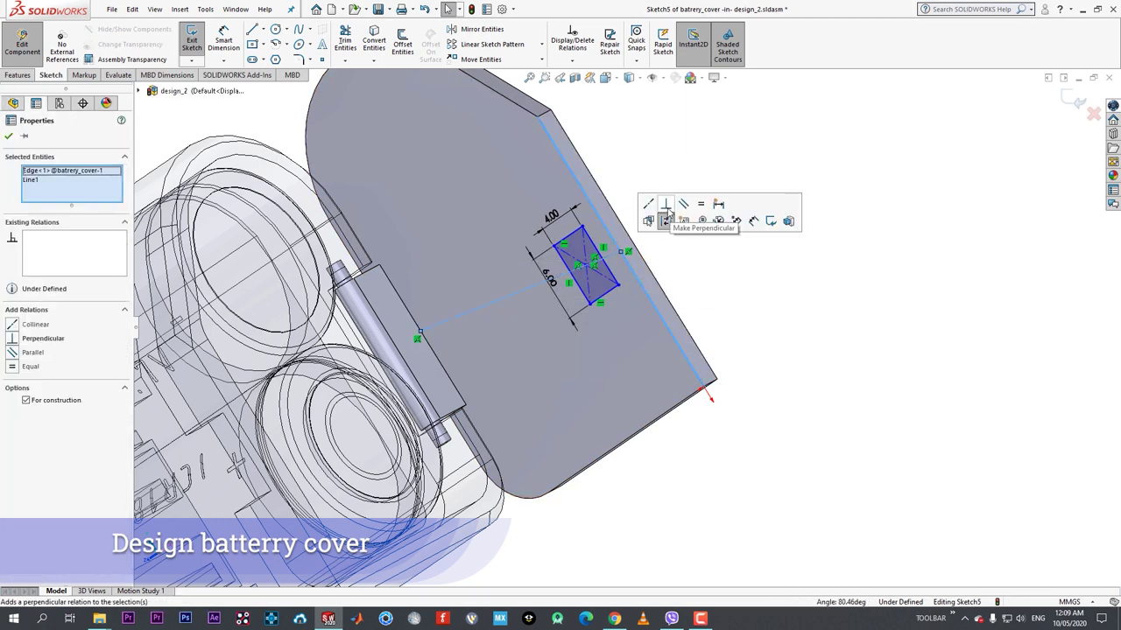
{"action": "left_click", "coordinate": [665, 220]}
{"action": "left_click", "coordinate": [716, 284]}
- Extrude the rectangle 7 mm blind from the cover's inner face as a boss merged with the cover
{"action": "middle_click_drag", "start_coordinate": [611, 300], "coordinate": [661, 278]}
{"action": "left_click", "coordinate": [19, 75]}
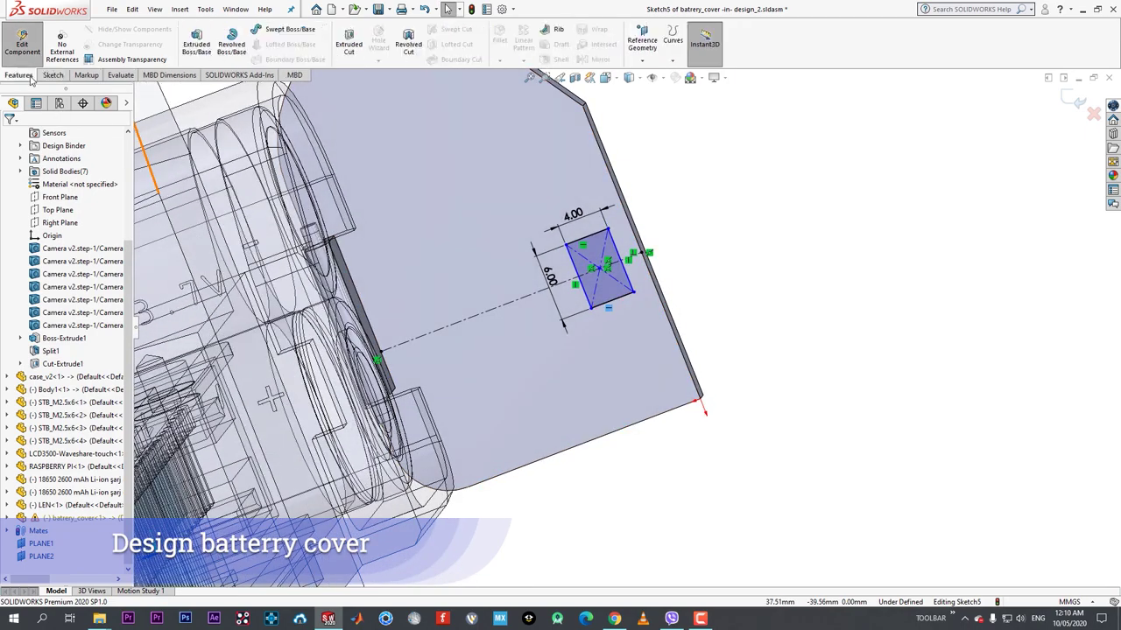
{"action": "left_click", "coordinate": [197, 42]}
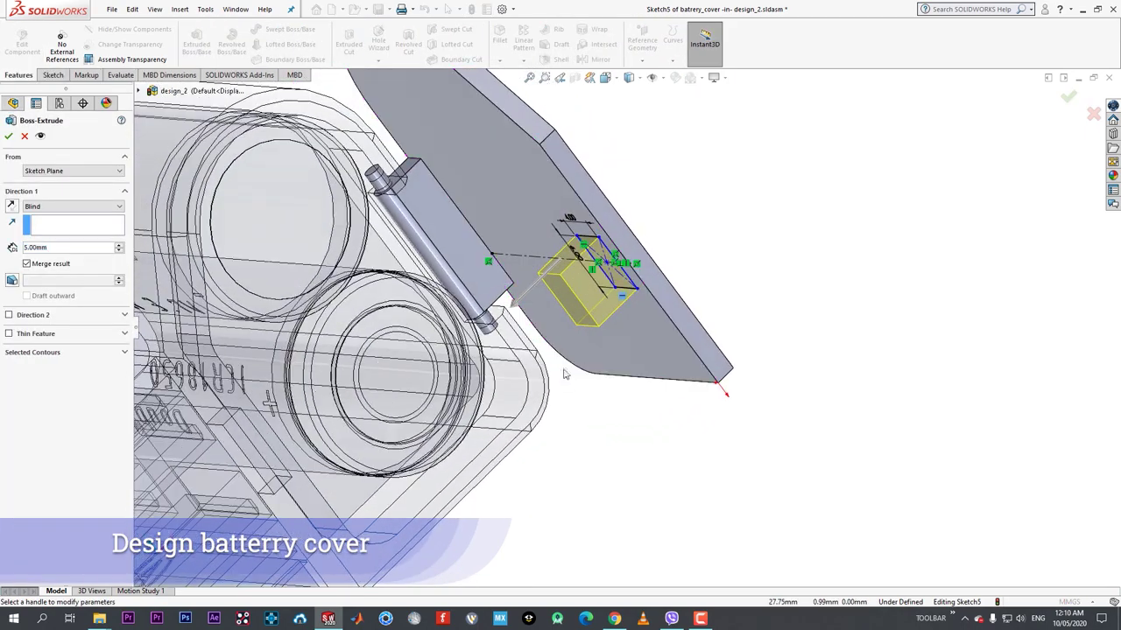
{"action": "left_click_drag", "start_coordinate": [513, 304], "coordinate": [501, 313]}
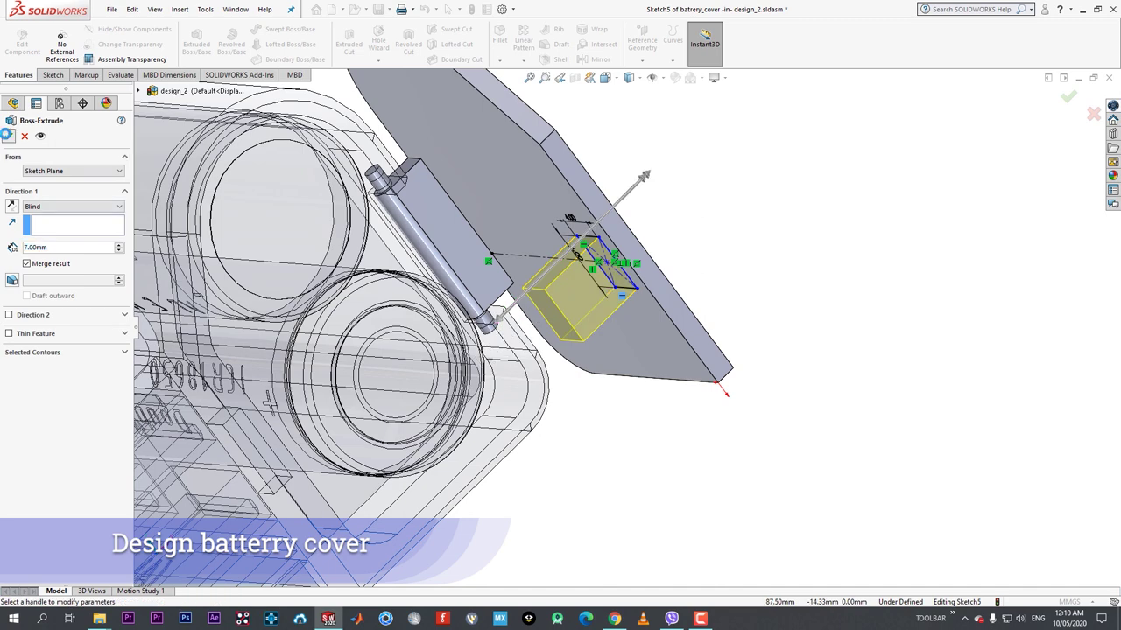
{"action": "key", "text": "Return"}
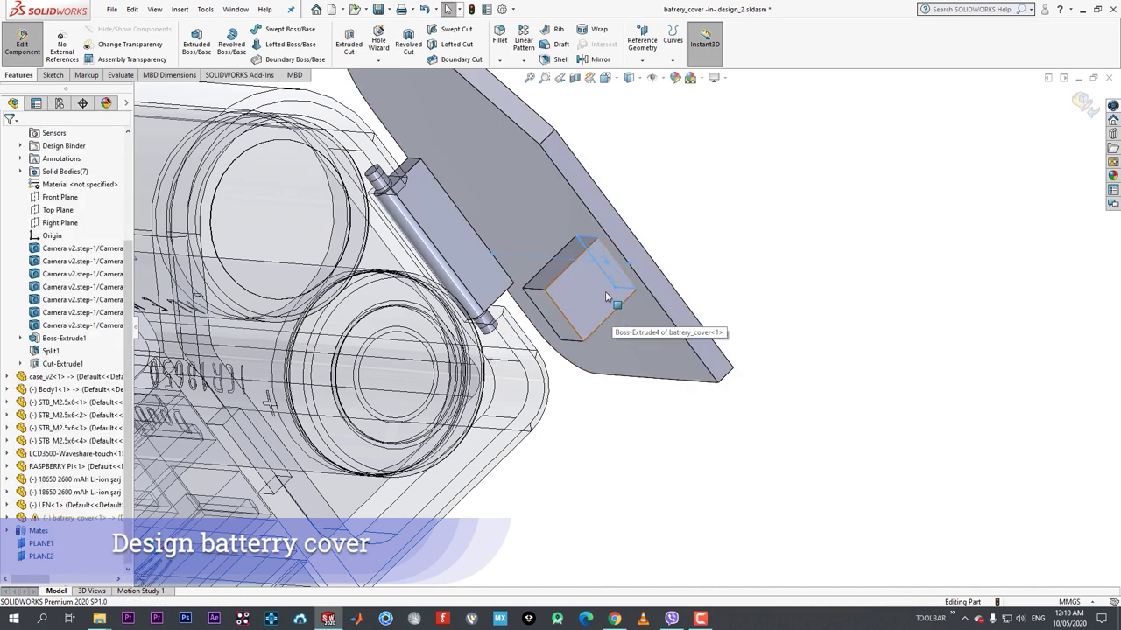
- Start a sketch on the narrow side face of the new block and draw two lines forming a pointed catch at its free end
{"action": "middle_click_drag", "start_coordinate": [606, 298], "coordinate": [674, 372]}
{"action": "scroll", "coordinate": [530, 273], "scroll_direction": "down", "scroll_amount": 3}
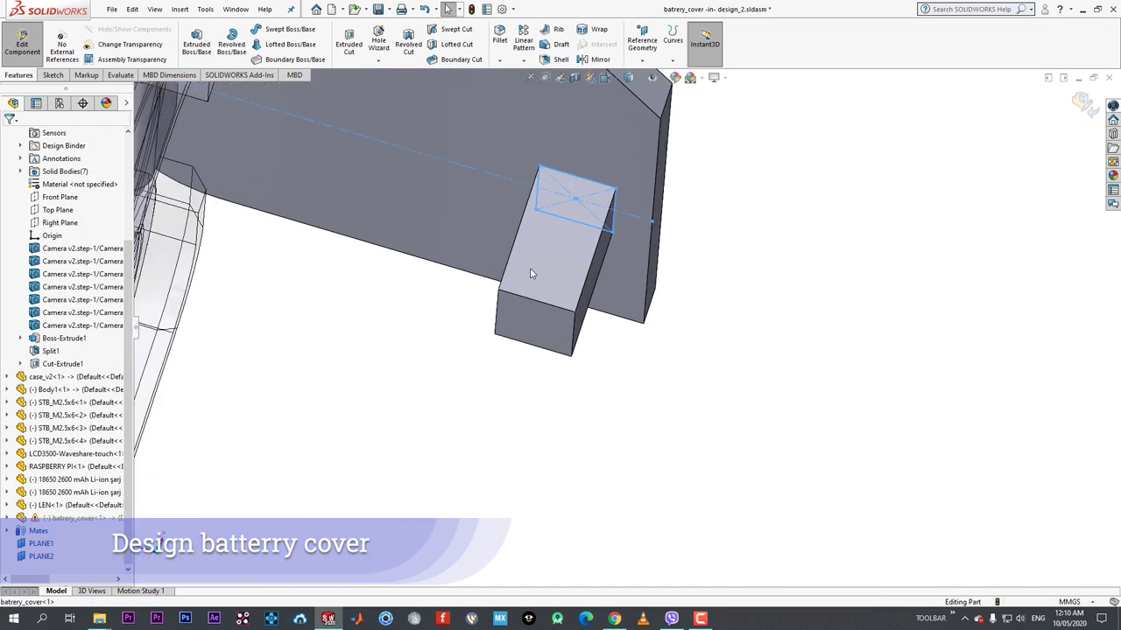
{"action": "left_click", "coordinate": [573, 302]}
{"action": "left_click", "coordinate": [605, 328]}
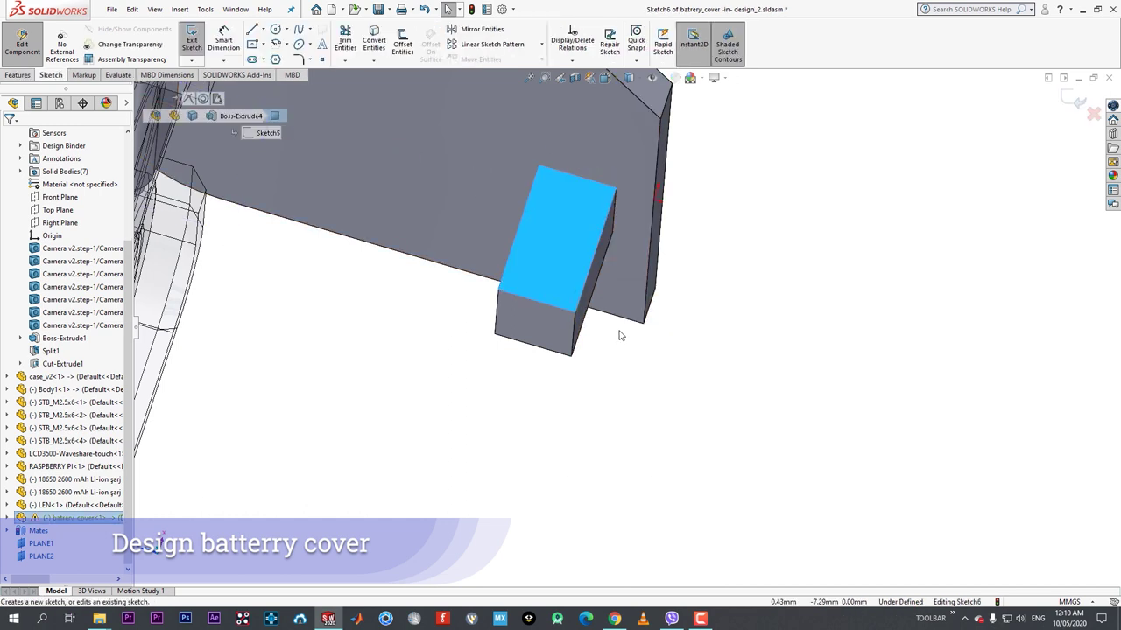
{"action": "key", "text": "l"}
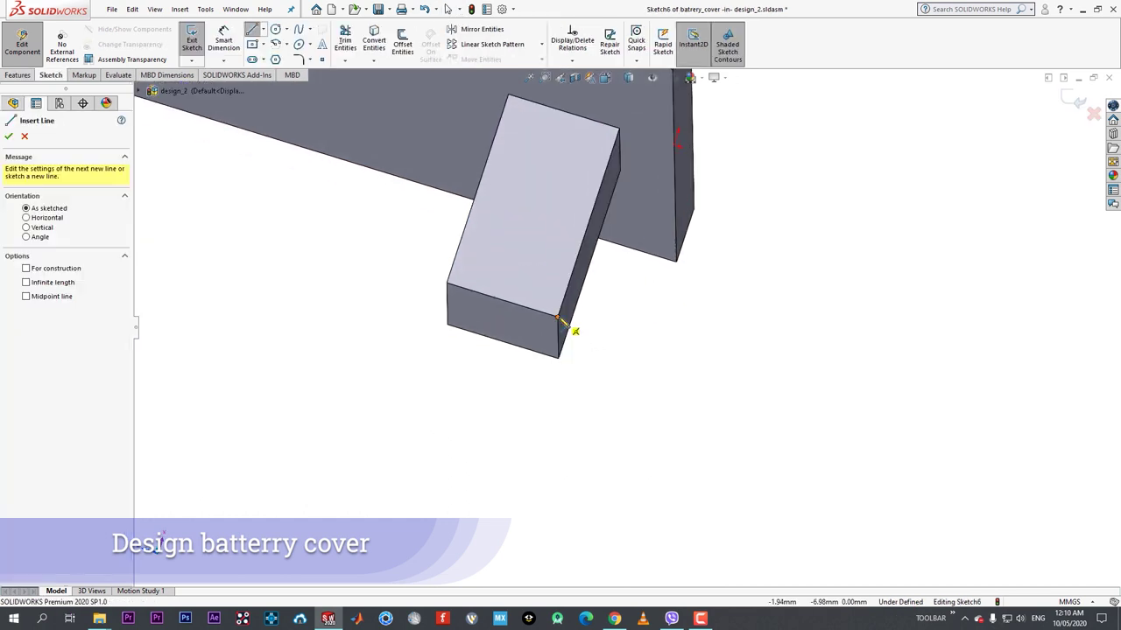
{"action": "left_click", "coordinate": [558, 317]}
{"action": "left_click", "coordinate": [666, 295]}
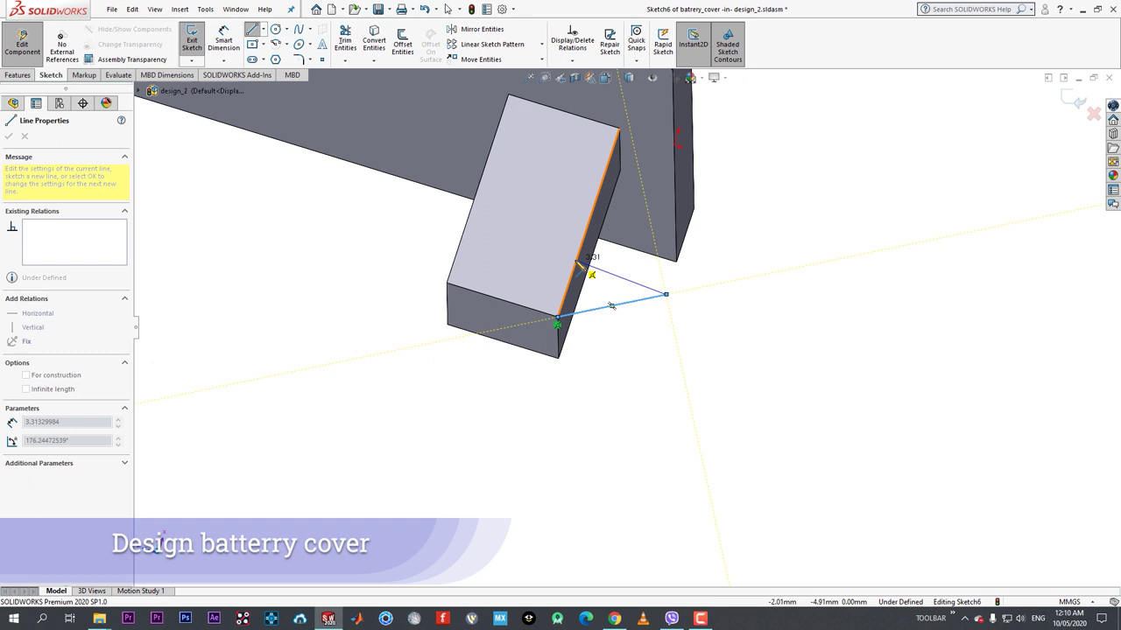
{"action": "left_click", "coordinate": [580, 266]}
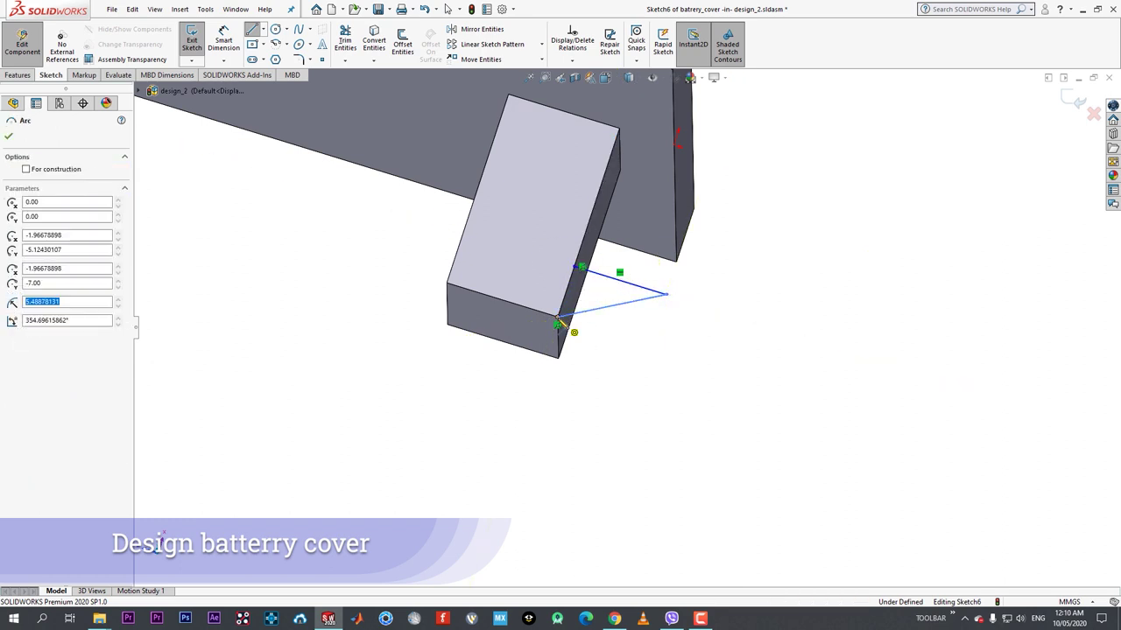
{"action": "key", "text": "Escape"}
{"action": "left_click", "coordinate": [18, 75]}
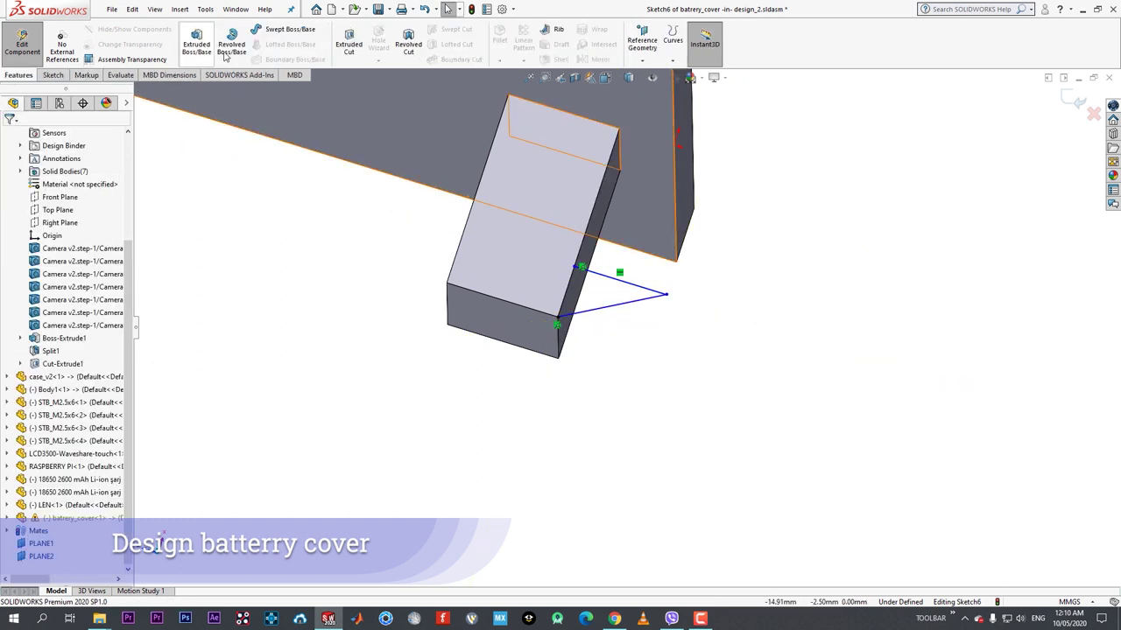
{"action": "left_click", "coordinate": [197, 43]}
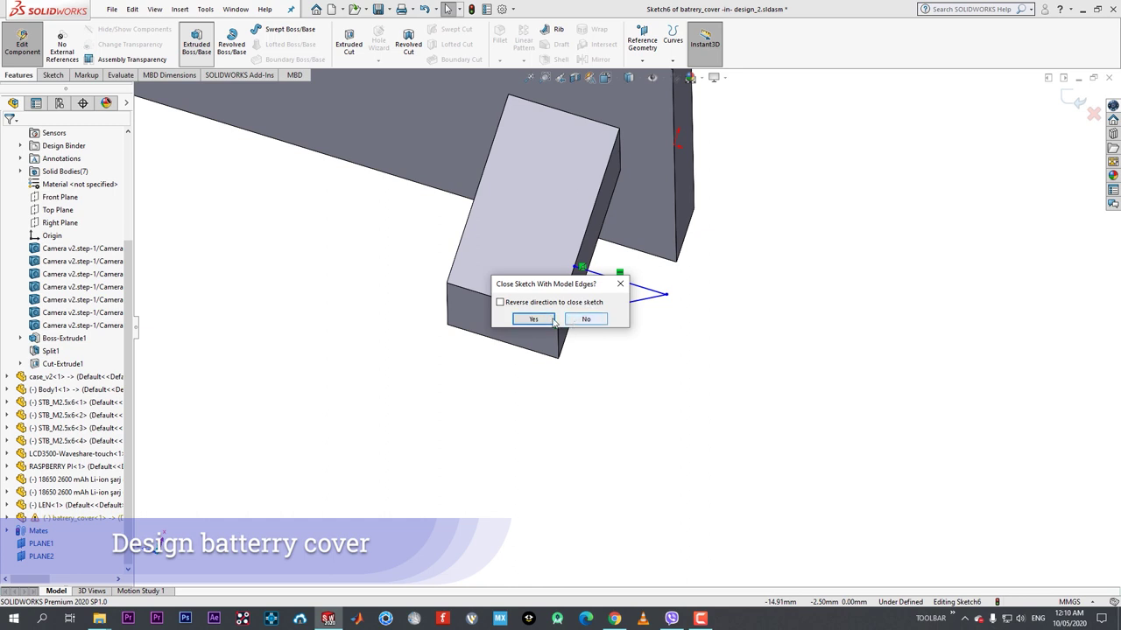
{"action": "left_click", "coordinate": [583, 321]}
{"action": "scroll", "coordinate": [578, 317], "scroll_direction": "down", "scroll_amount": 4}
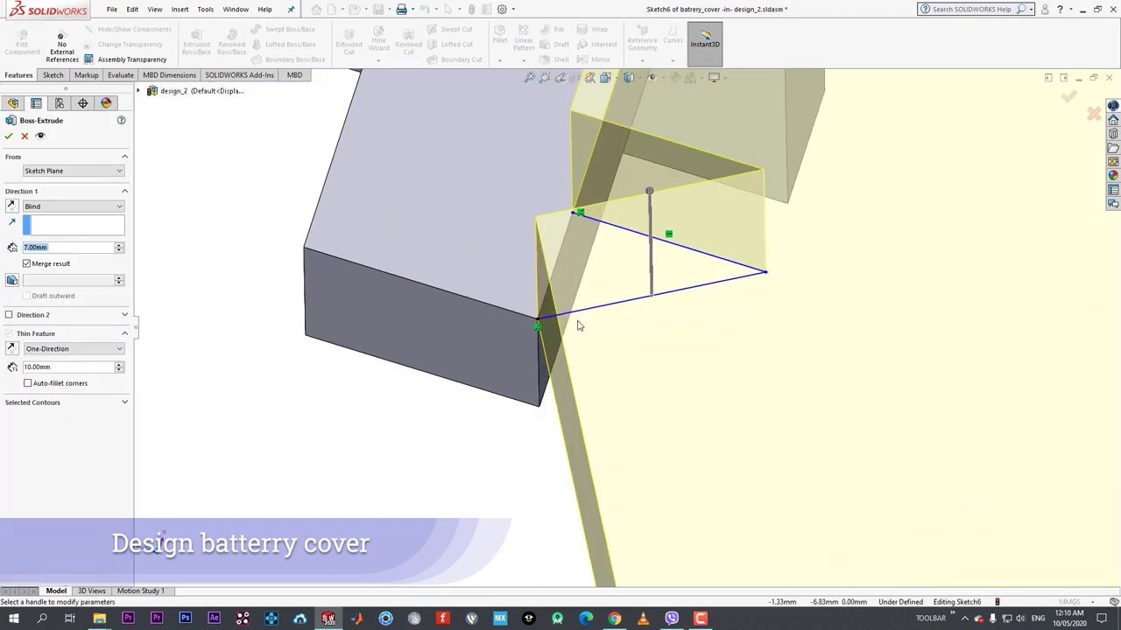
{"action": "key", "text": "Escape"}
- Close the triangular catch profile with a line along the block's edge between its two open endpoints
{"action": "scroll", "coordinate": [550, 301], "scroll_direction": "down", "scroll_amount": 2}
{"action": "key", "text": "l"}
{"action": "left_click", "coordinate": [532, 327]}
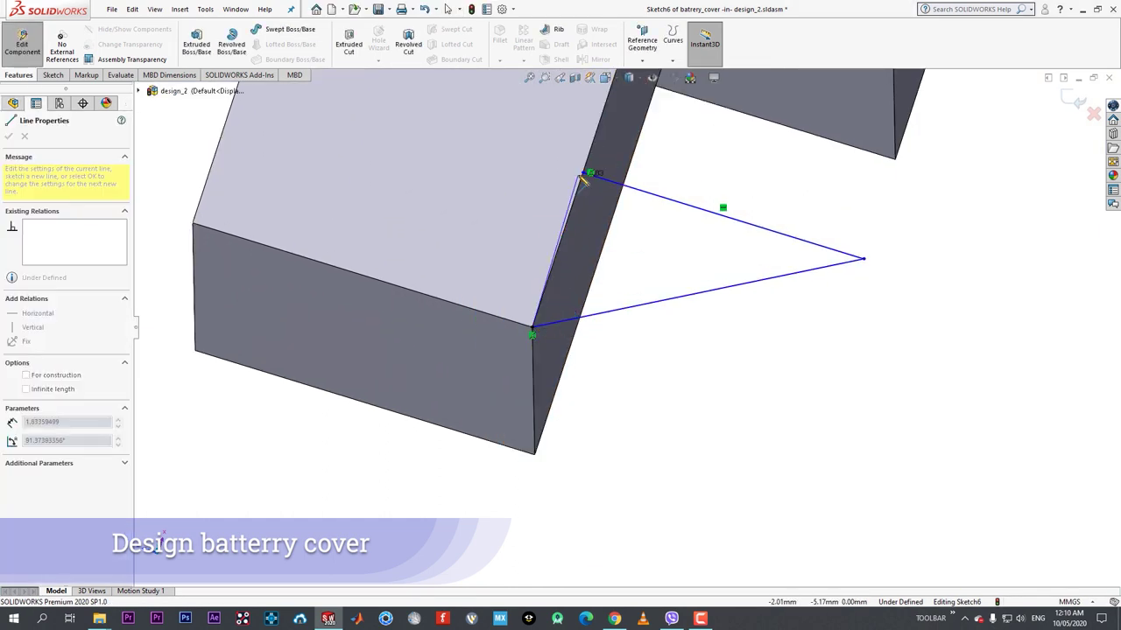
{"action": "left_click", "coordinate": [583, 173]}
{"action": "right_click", "coordinate": [584, 173]}
{"action": "left_click", "coordinate": [604, 182]}
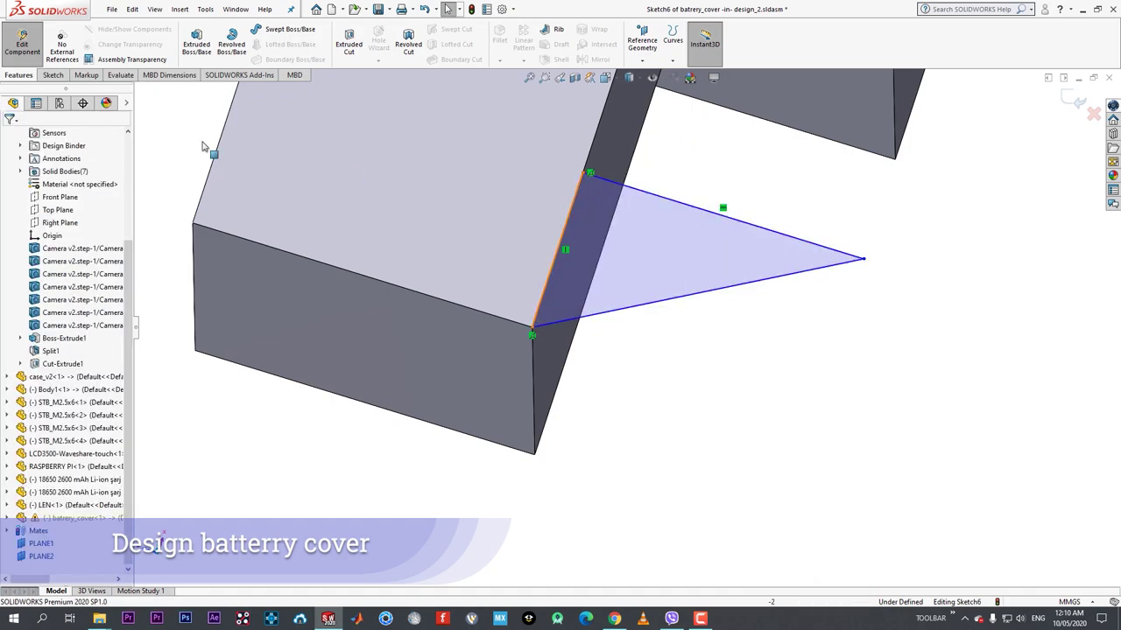
- Extrude the triangular catch profile up to the latch block's opposite side face, merged with the cover
{"action": "left_click", "coordinate": [187, 49]}
{"action": "scroll", "coordinate": [700, 293], "scroll_direction": "up", "scroll_amount": 4}
{"action": "middle_click_drag", "start_coordinate": [706, 298], "coordinate": [548, 285]}
{"action": "scroll", "coordinate": [546, 285], "scroll_direction": "up", "scroll_amount": 2}
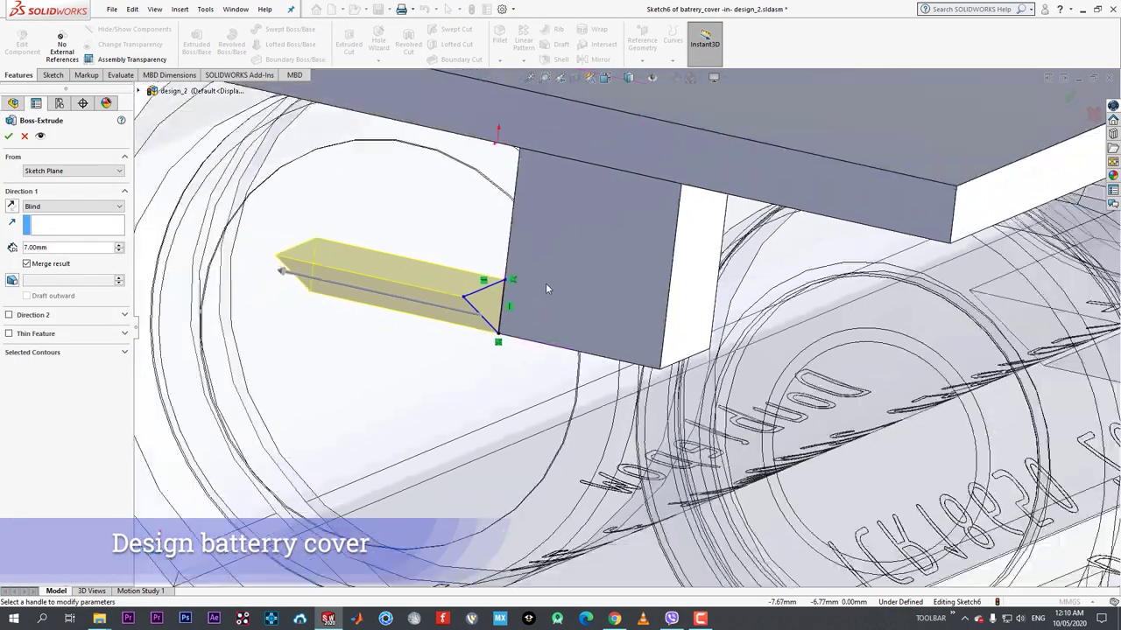
{"action": "scroll", "coordinate": [455, 254], "scroll_direction": "up", "scroll_amount": 5}
{"action": "left_click", "coordinate": [80, 205]}
{"action": "left_click", "coordinate": [52, 237]}
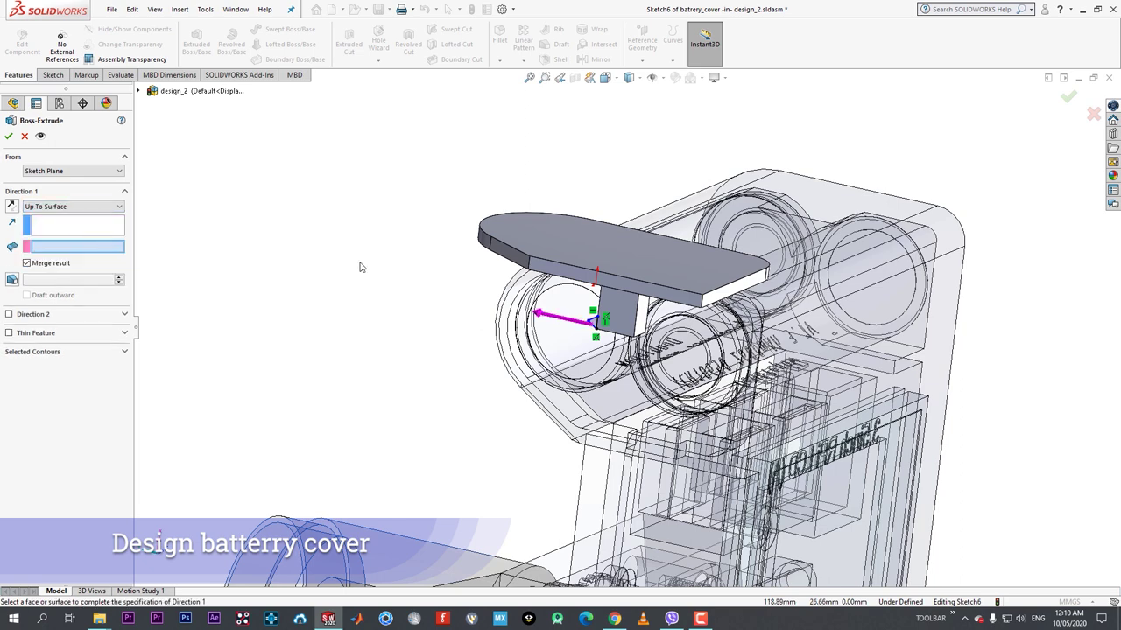
{"action": "left_click", "coordinate": [644, 319]}
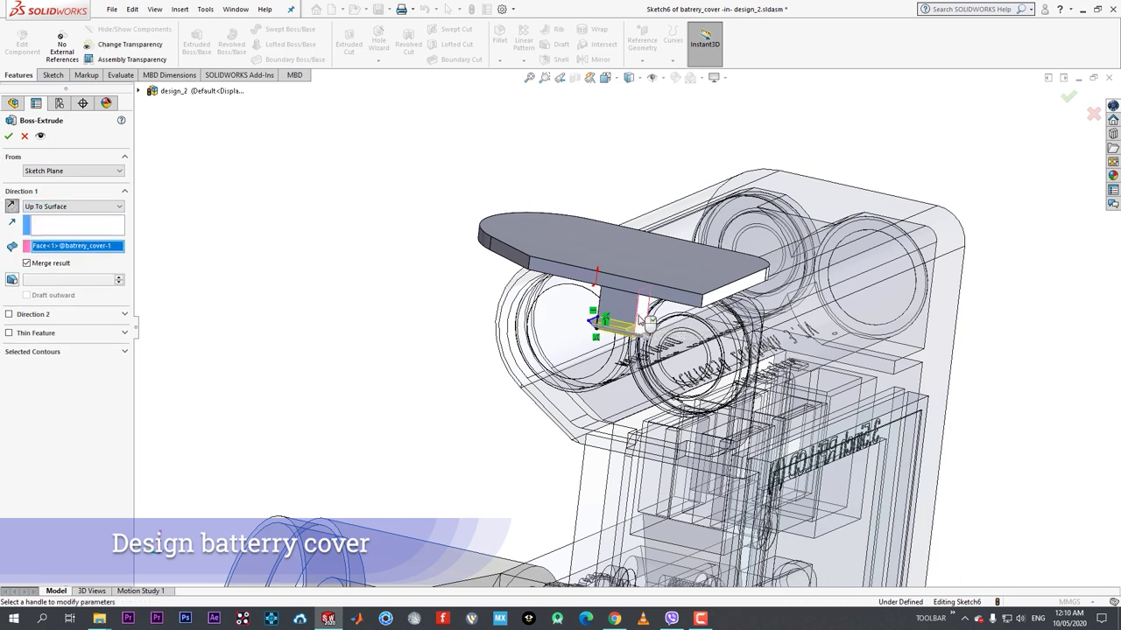
{"action": "left_click", "coordinate": [8, 138]}
- Check the latch against the case slot and reopen the latch block's rectangle sketch for editing in the assembly
{"action": "mouse_move", "coordinate": [380, 210]}
{"action": "middle_mouse_down"}
{"action": "mouse_move", "coordinate": [475, 188]}
{"action": "mouse_move", "coordinate": [553, 265]}
{"action": "mouse_move", "coordinate": [549, 230]}
{"action": "mouse_move", "coordinate": [627, 269]}
{"action": "middle_mouse_up"}
{"action": "left_click_drag", "start_coordinate": [629, 270], "coordinate": [540, 359]}
{"action": "scroll", "coordinate": [526, 370], "scroll_direction": "down", "scroll_amount": 8}
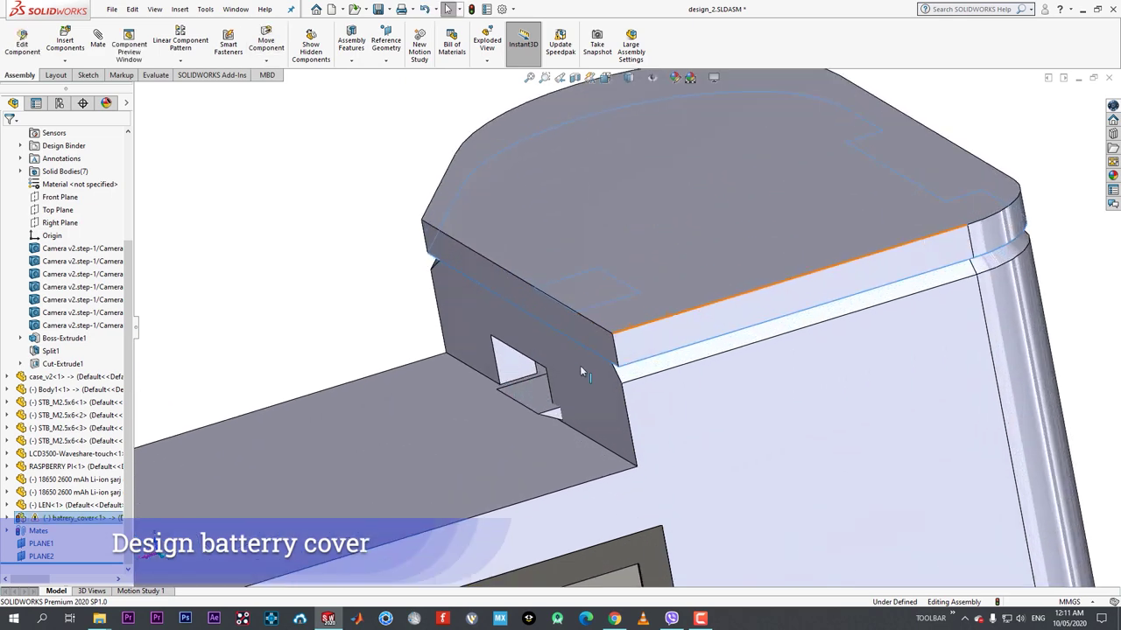
{"action": "scroll", "coordinate": [386, 411], "scroll_direction": "up", "scroll_amount": 1}
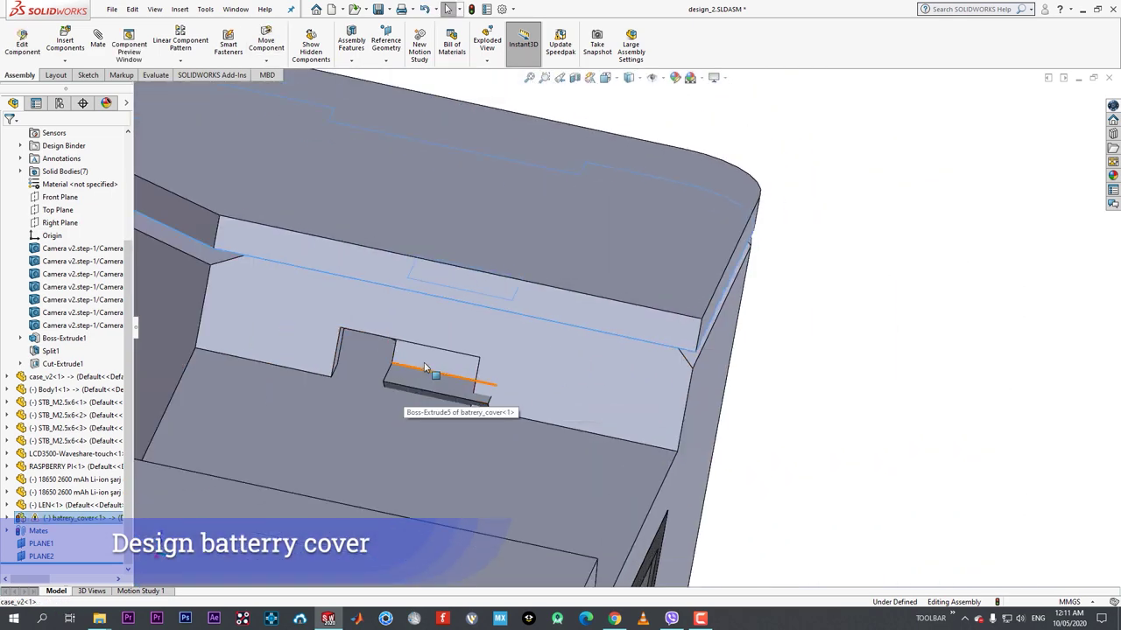
{"action": "middle_click_drag", "start_coordinate": [425, 366], "coordinate": [415, 327]}
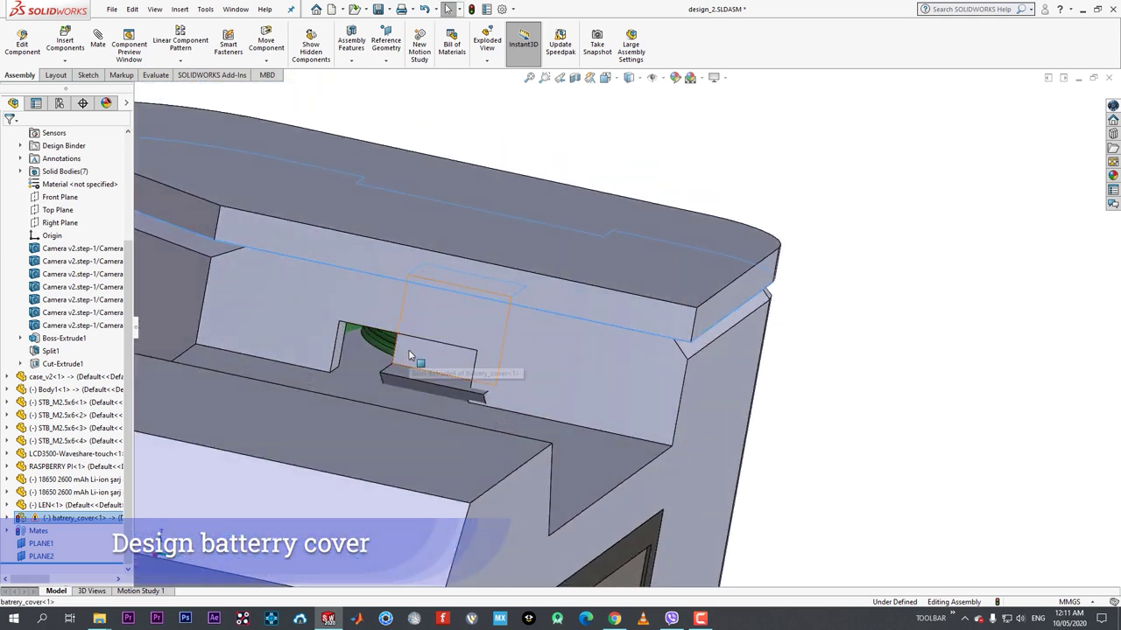
{"action": "left_click", "coordinate": [412, 355]}
{"action": "left_click", "coordinate": [478, 343]}
{"action": "left_click", "coordinate": [444, 318]}
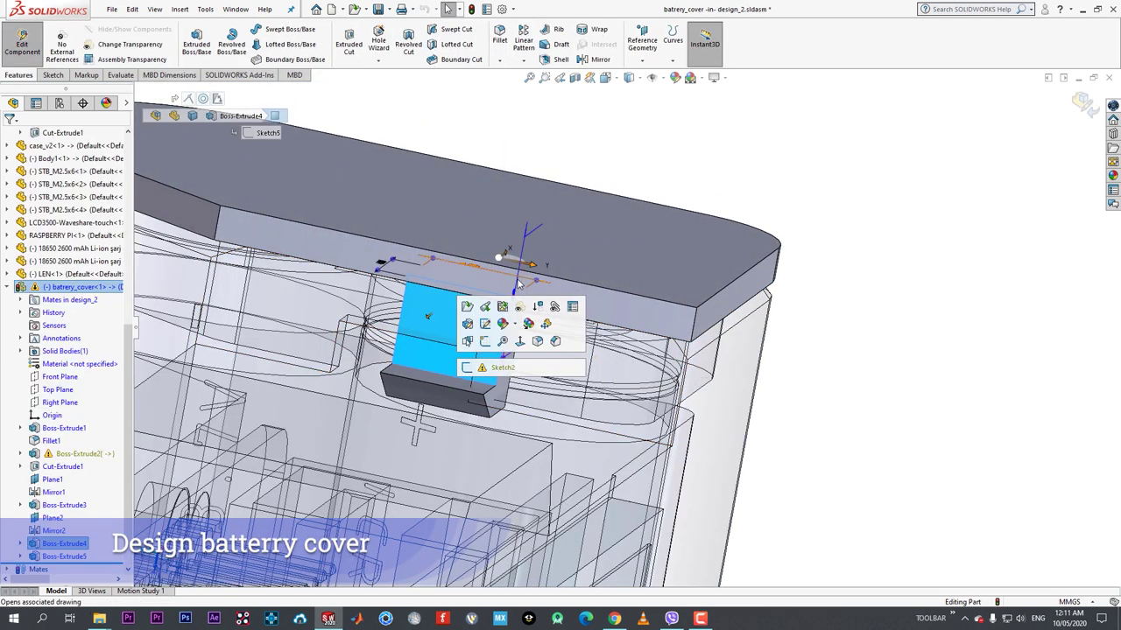
{"action": "left_click", "coordinate": [485, 324]}
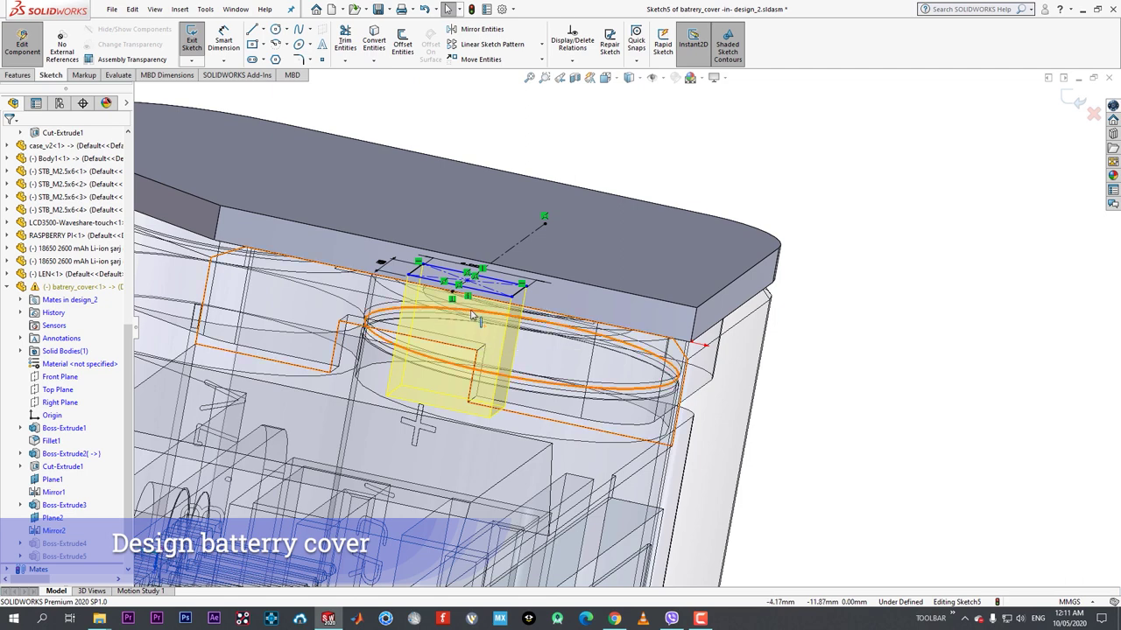
- Delete the construction line that centres the latch rectangle along the cover
{"action": "middle_click_drag", "start_coordinate": [472, 317], "coordinate": [476, 363]}
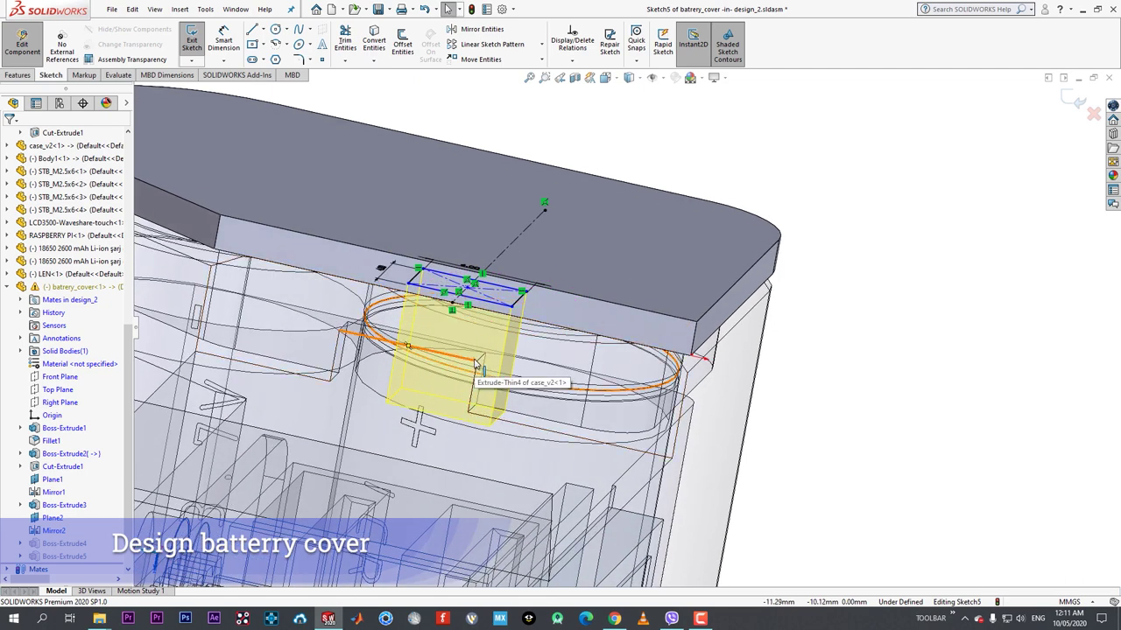
{"action": "left_click", "coordinate": [465, 291]}
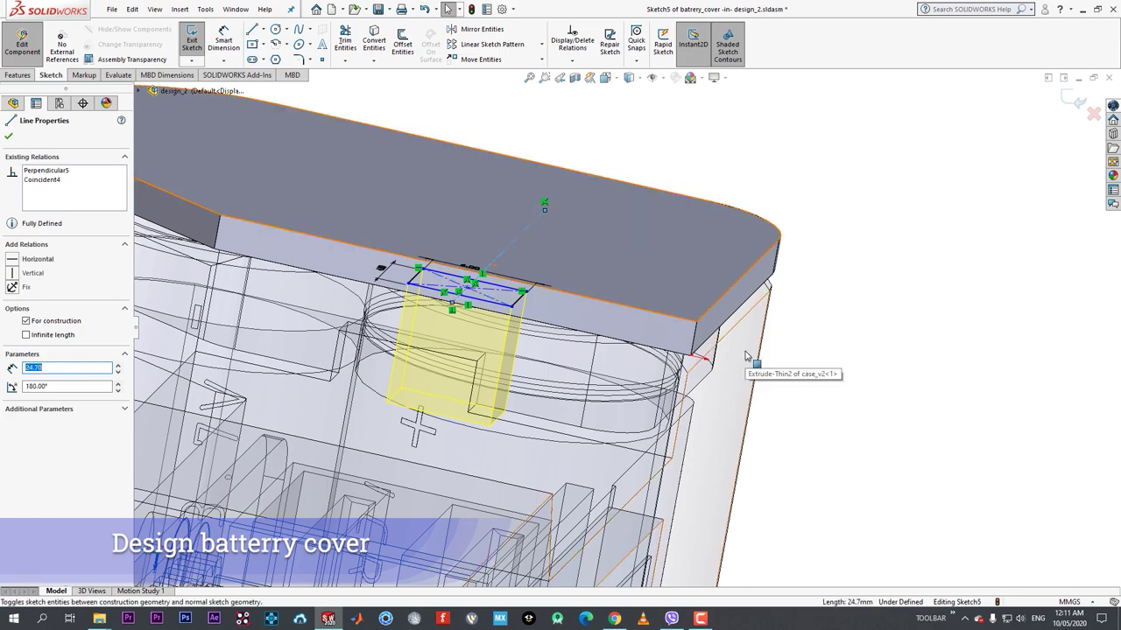
{"action": "key", "text": "Escape"}
{"action": "mouse_move", "coordinate": [467, 315]}
{"action": "middle_mouse_down"}
{"action": "mouse_move", "coordinate": [412, 313]}
{"action": "mouse_move", "coordinate": [430, 321]}
{"action": "mouse_move", "coordinate": [428, 394]}
{"action": "mouse_move", "coordinate": [421, 406]}
{"action": "mouse_move", "coordinate": [414, 397]}
{"action": "middle_mouse_up"}
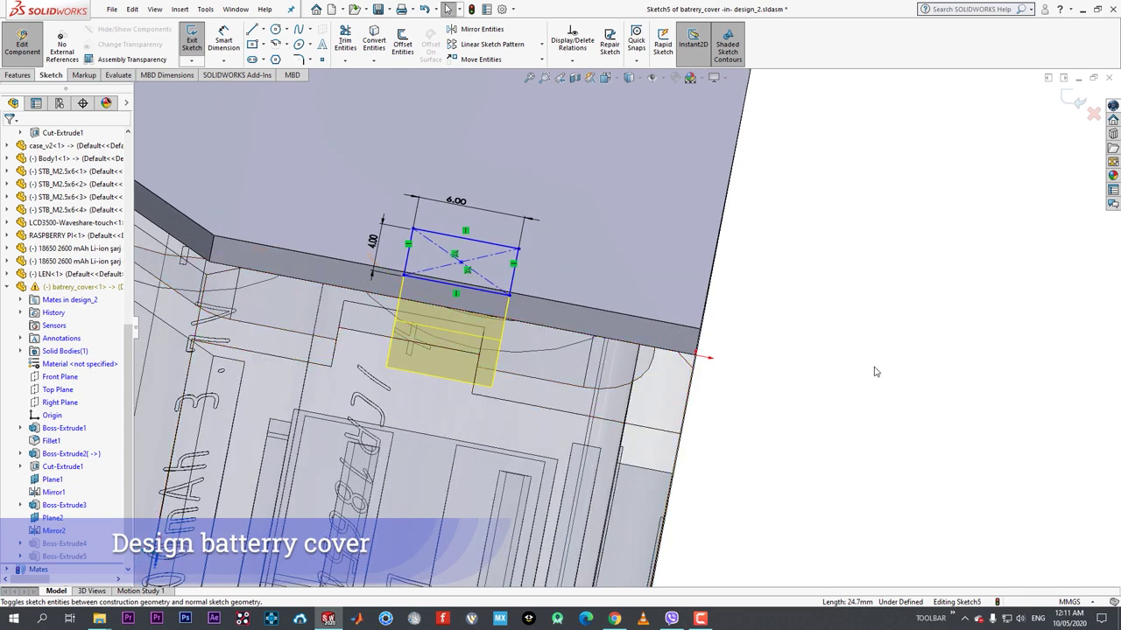
- Draw a short construction line on the cover and place its endpoint at the midpoint of the case slot's edge
{"action": "key", "text": "l"}
{"action": "left_click_drag", "start_coordinate": [492, 128], "coordinate": [485, 155]}
{"action": "key", "text": "Escape"}
{"action": "middle_click_drag", "start_coordinate": [404, 330], "coordinate": [341, 331]}
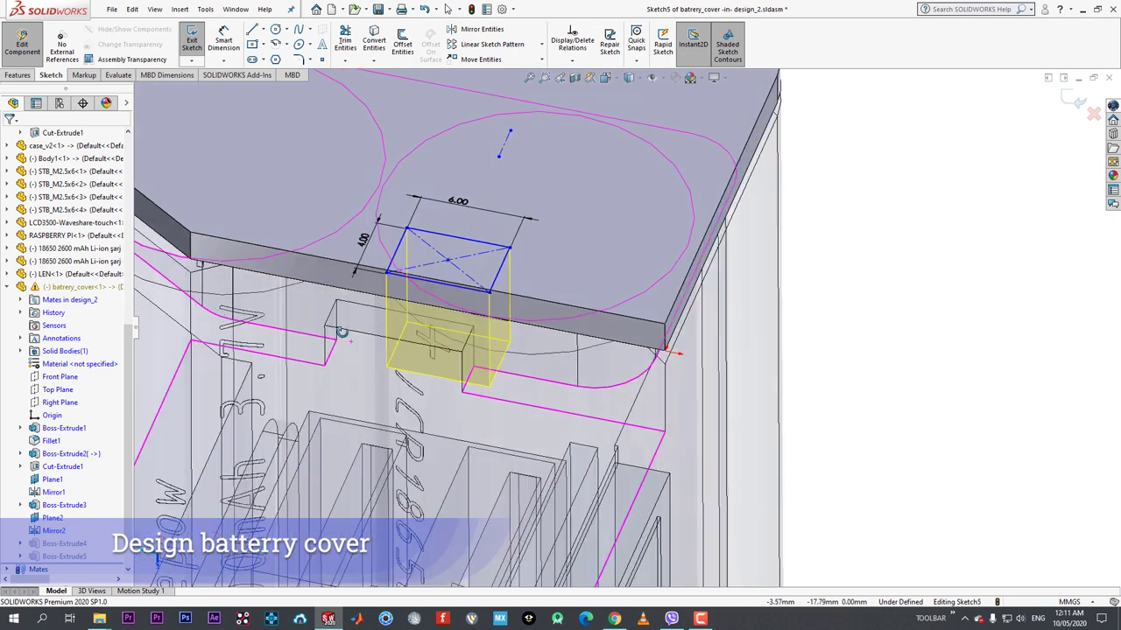
{"action": "left_click", "coordinate": [499, 157], "text": "ctrl"}
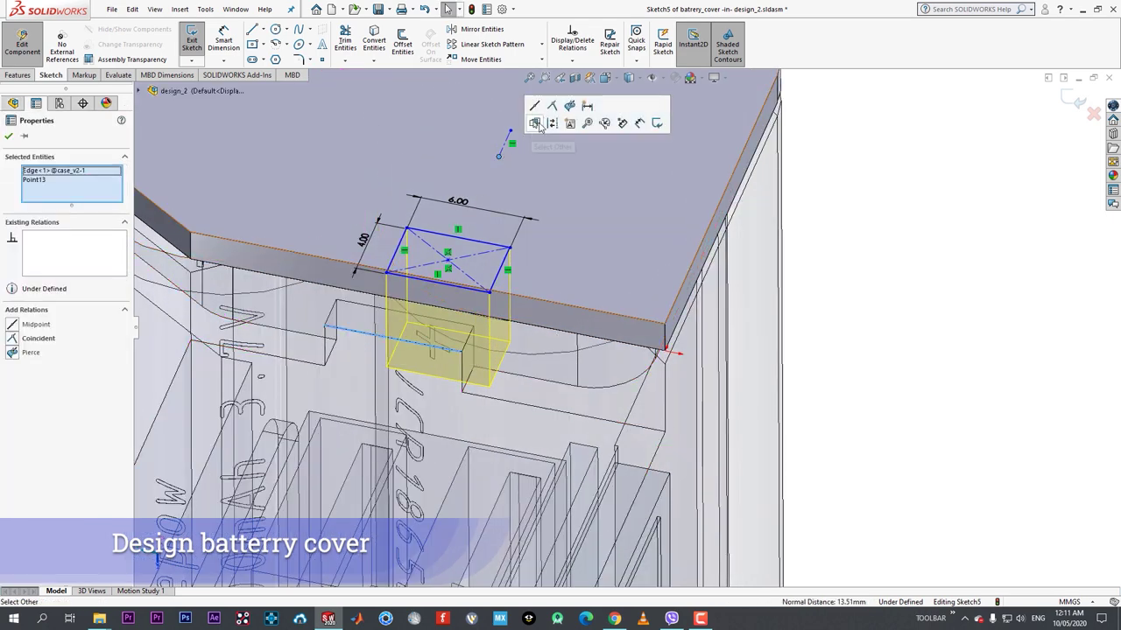
{"action": "left_click", "coordinate": [534, 106]}
{"action": "left_click", "coordinate": [826, 323]}
{"action": "scroll", "coordinate": [412, 306], "scroll_direction": "down", "scroll_amount": 1}
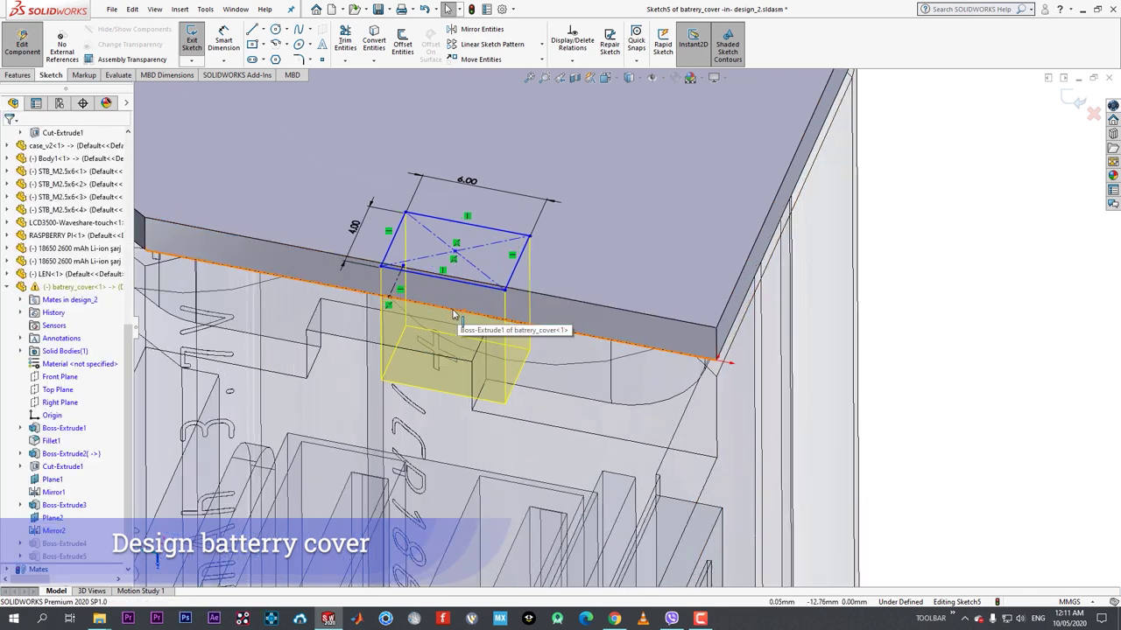
- Make the construction line's other endpoint coincident with the cover's far long edge
{"action": "left_click", "coordinate": [402, 266]}
{"action": "scroll", "coordinate": [405, 265], "scroll_direction": "up", "scroll_amount": 4}
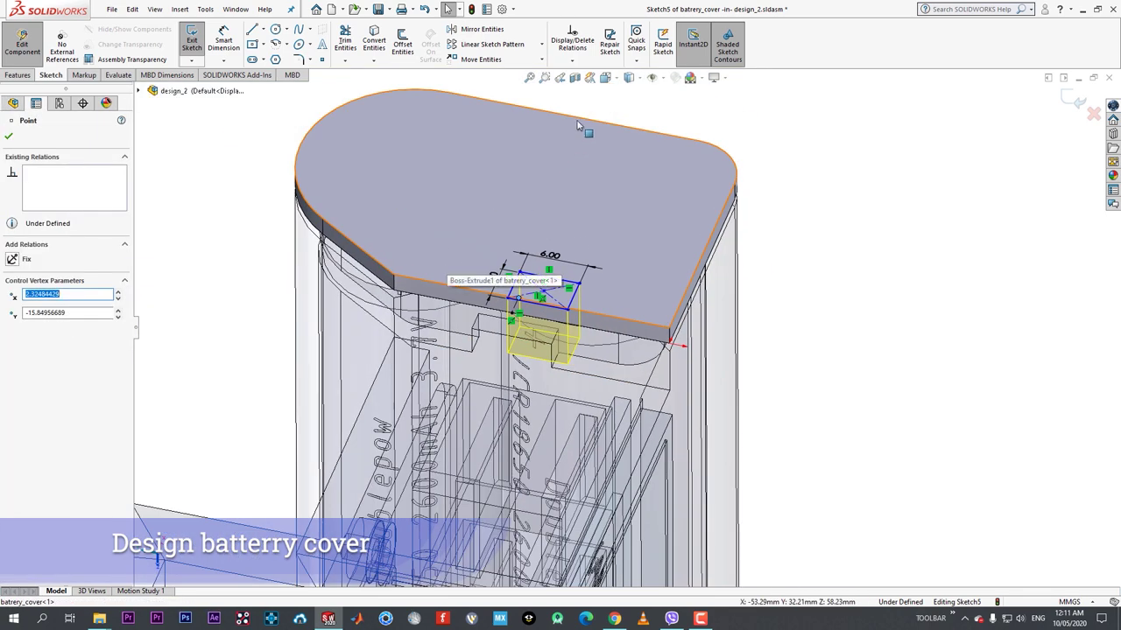
{"action": "left_click", "coordinate": [582, 118], "text": "ctrl"}
{"action": "left_click", "coordinate": [629, 67]}
- Make the latch rectangle's centre point coincident with the new construction line
{"action": "scroll", "coordinate": [610, 268], "scroll_direction": "down", "scroll_amount": 3}
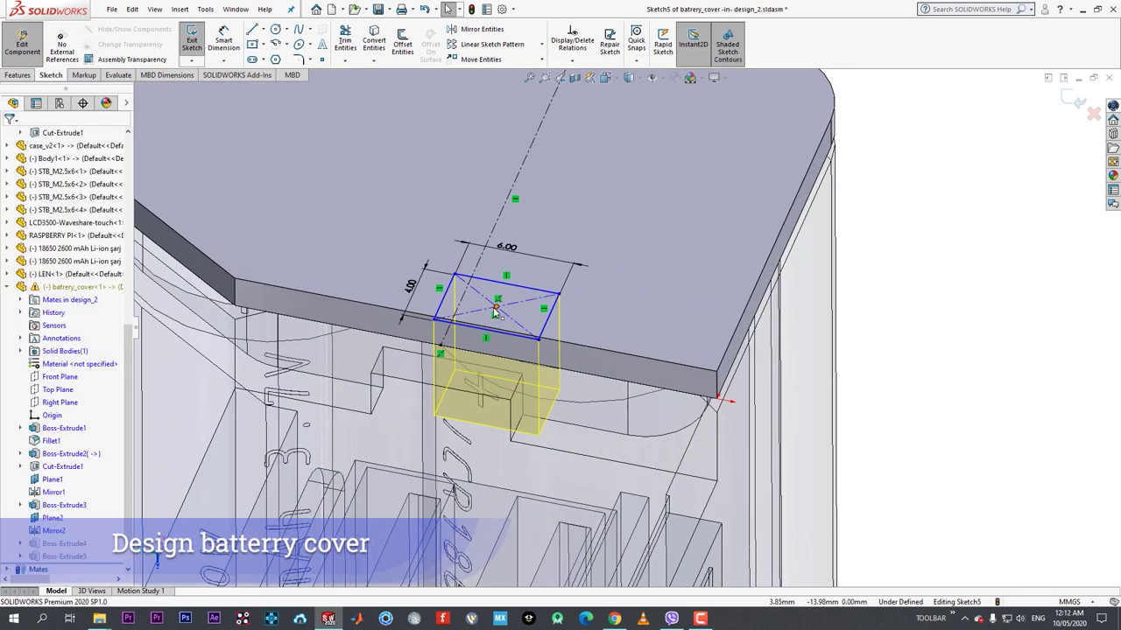
{"action": "left_click", "coordinate": [496, 307]}
{"action": "left_click", "coordinate": [479, 259], "text": "ctrl"}
{"action": "left_click", "coordinate": [529, 226]}
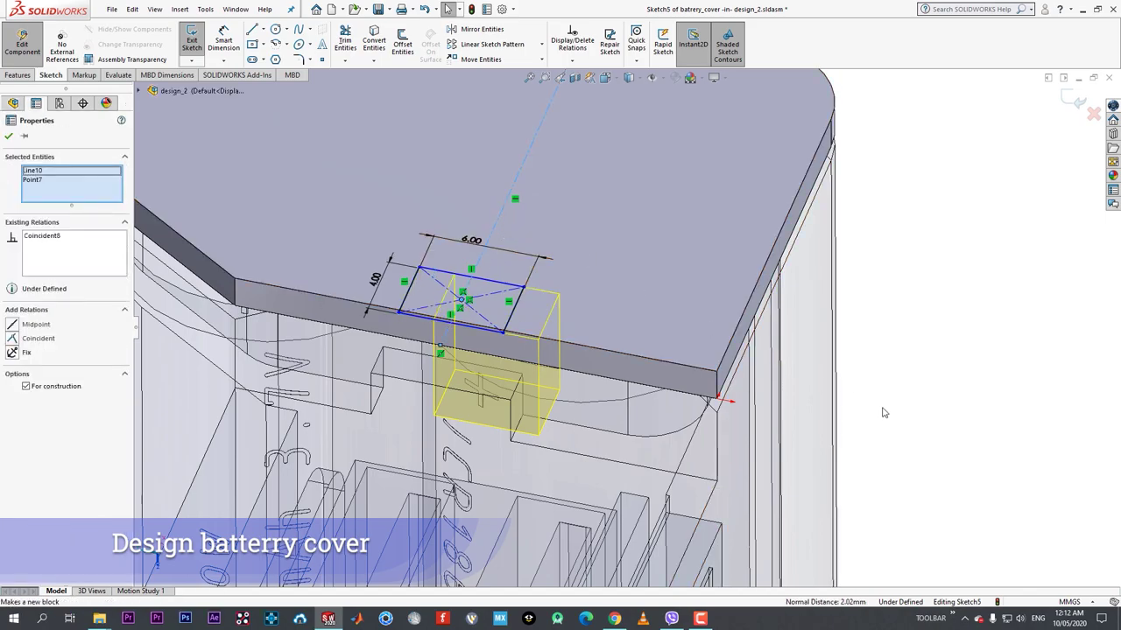
{"action": "left_click", "coordinate": [882, 411]}
- Dimension the latch rectangle 3 mm from the cover's nearby edge and set its width to 7 mm
{"action": "mouse_move", "coordinate": [523, 367]}
{"action": "middle_mouse_down"}
{"action": "mouse_move", "coordinate": [603, 408]}
{"action": "mouse_move", "coordinate": [502, 420]}
{"action": "mouse_move", "coordinate": [479, 383]}
{"action": "middle_mouse_up"}
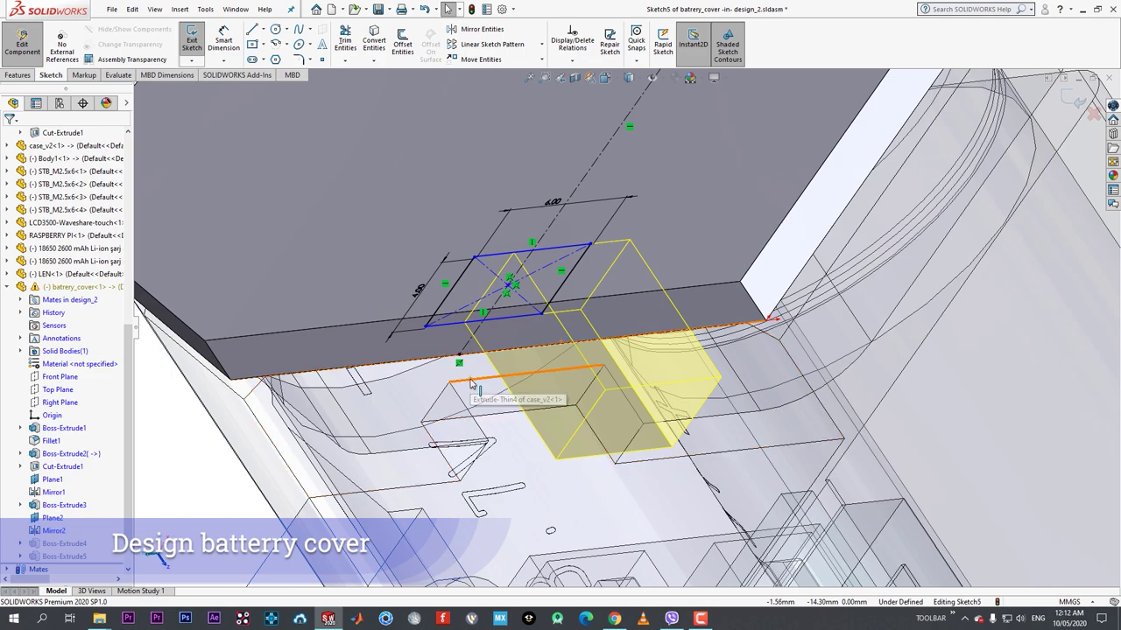
{"action": "key", "text": "ctrl+8"}
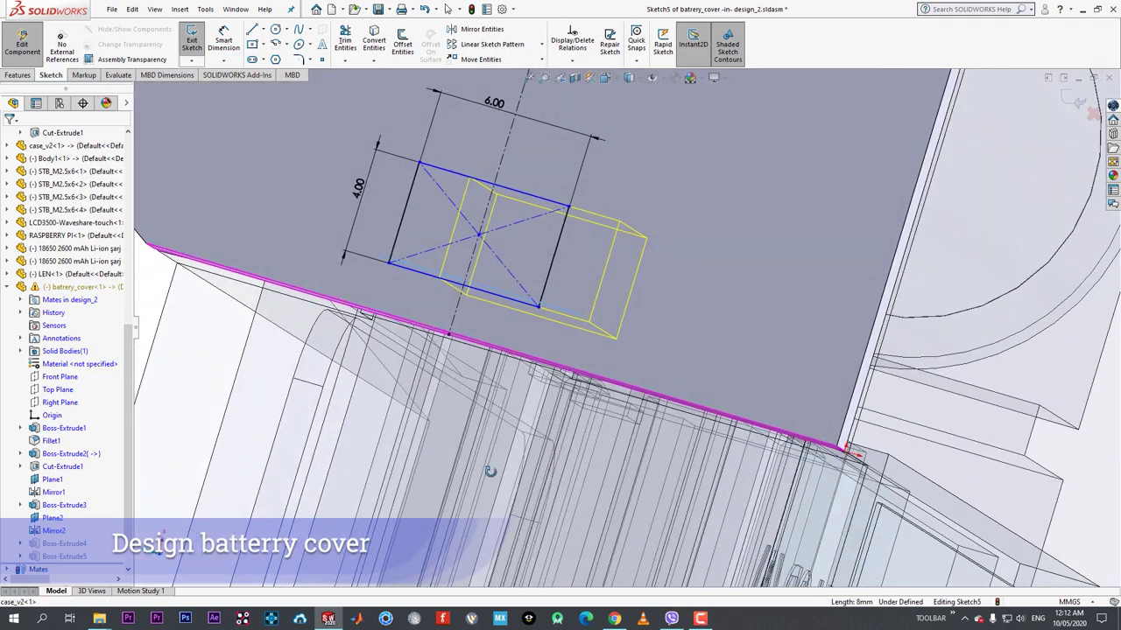
{"action": "left_click_drag", "start_coordinate": [419, 271], "coordinate": [426, 255]}
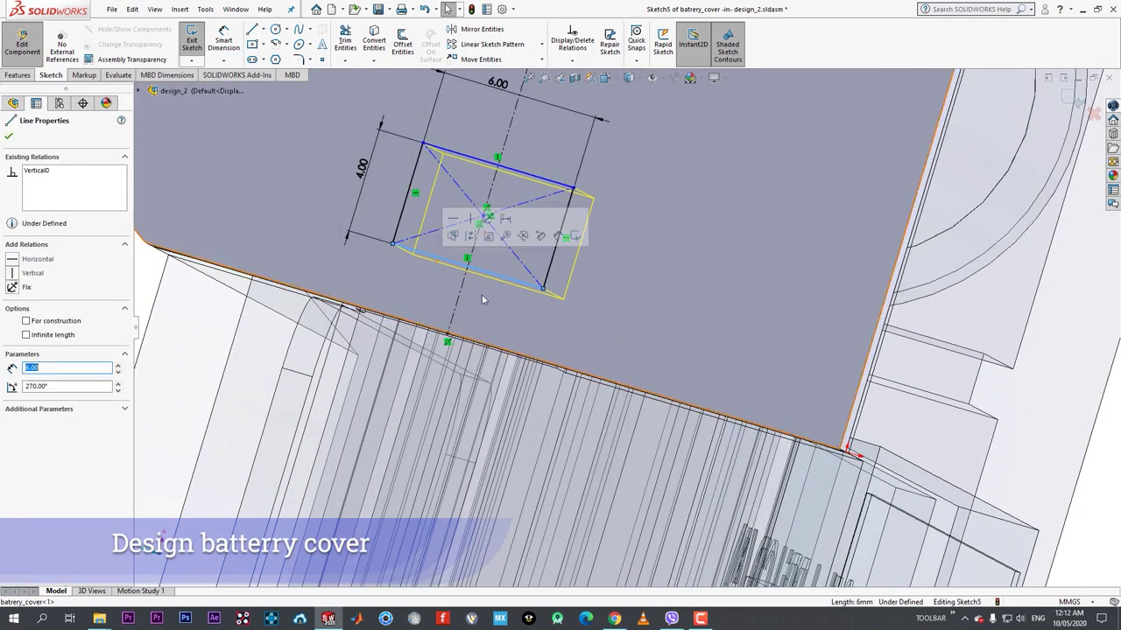
{"action": "right_click_drag", "start_coordinate": [482, 294], "coordinate": [478, 285]}
{"action": "left_click", "coordinate": [483, 350]}
{"action": "left_click", "coordinate": [508, 270]}
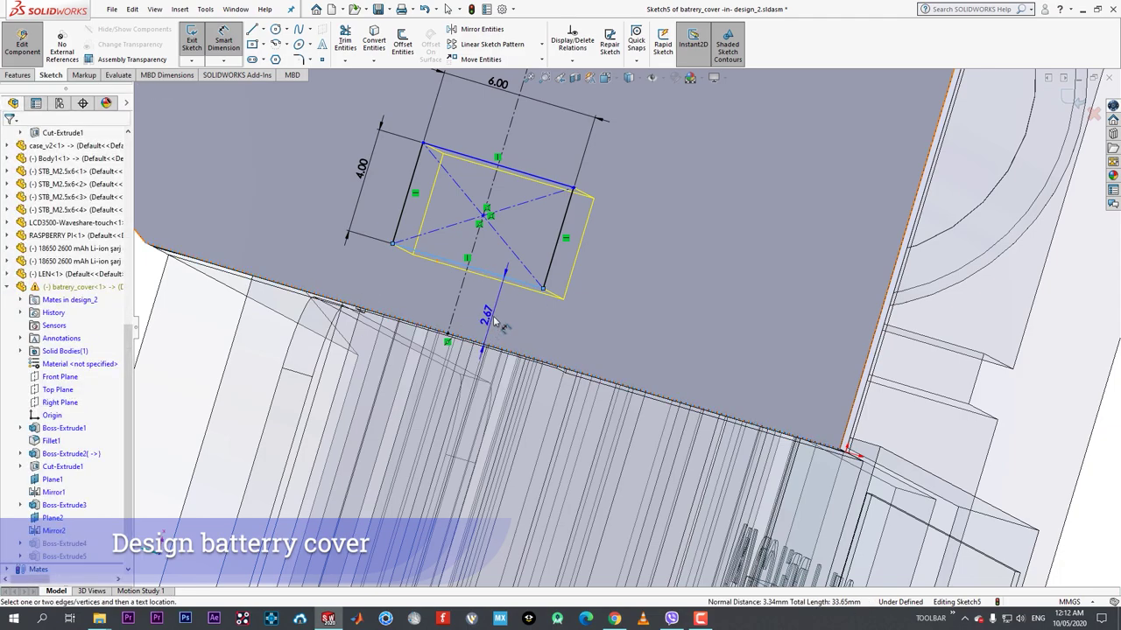
{"action": "left_click", "coordinate": [495, 316]}
{"action": "type", "text": "3.00mm"}
{"action": "key", "text": "Return"}
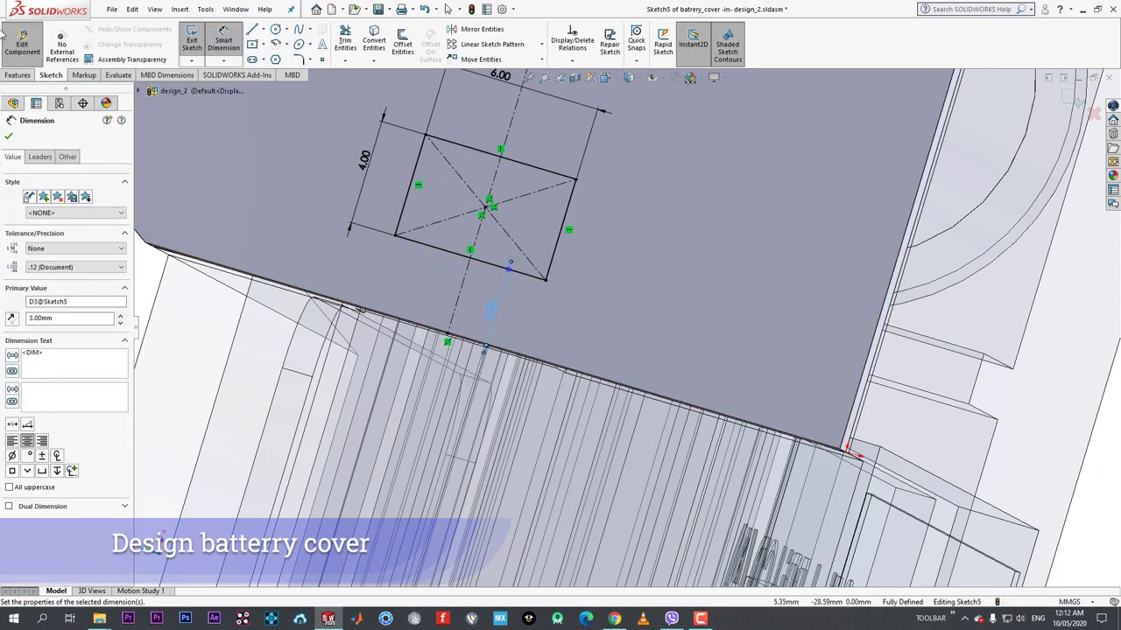
{"action": "left_click", "coordinate": [9, 138]}
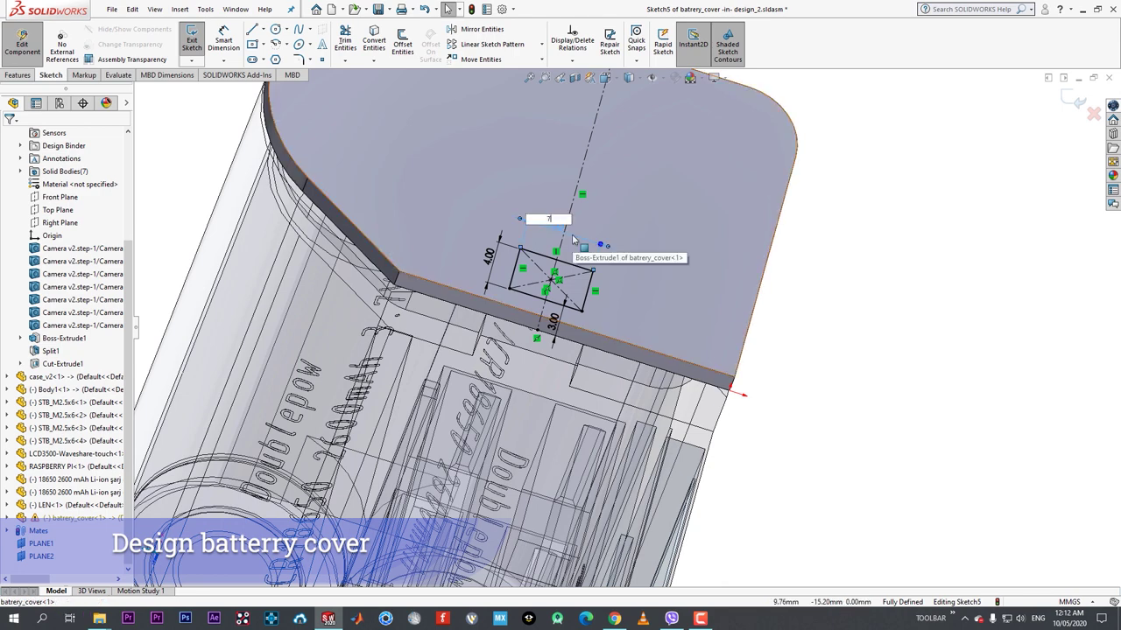
{"action": "type", "text": "7"}
{"action": "key", "text": "Return"}
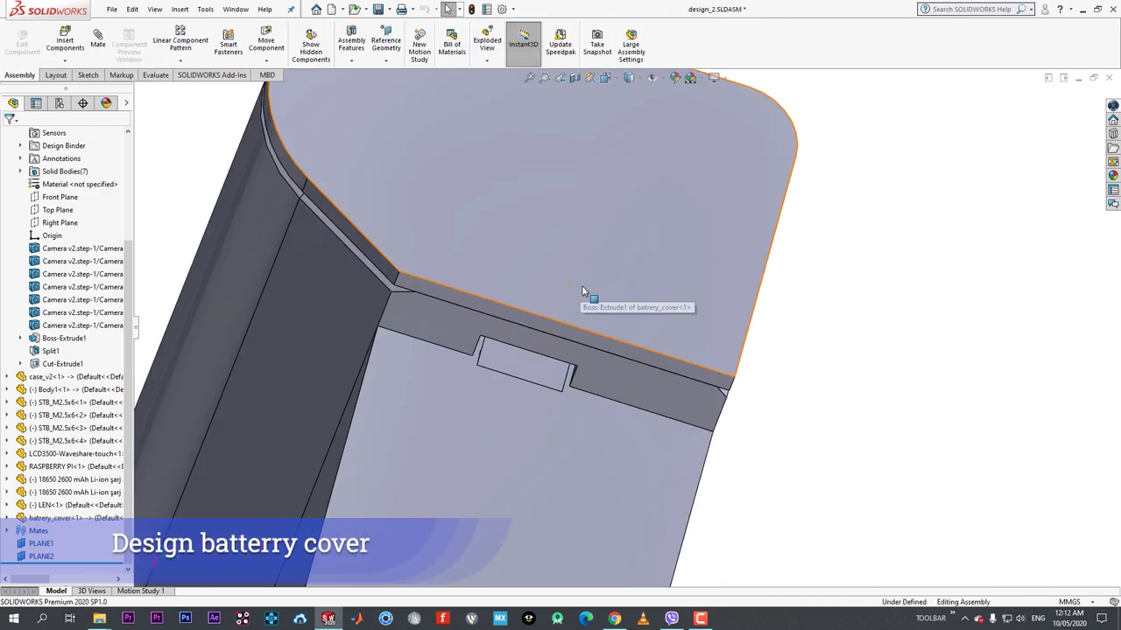
- Edit the latch block's extrusion and set its blind depth to 5 mm
{"action": "mouse_move", "coordinate": [585, 326]}
{"action": "middle_mouse_down"}
{"action": "mouse_move", "coordinate": [540, 201]}
{"action": "mouse_move", "coordinate": [513, 168]}
{"action": "middle_mouse_up"}
{"action": "left_click_drag", "start_coordinate": [563, 385], "coordinate": [591, 445]}
{"action": "key", "text": "Escape"}
{"action": "mouse_move", "coordinate": [591, 444]}
{"action": "middle_mouse_down"}
{"action": "mouse_move", "coordinate": [556, 454]}
{"action": "mouse_move", "coordinate": [576, 401]}
{"action": "middle_mouse_up"}
{"action": "left_click", "coordinate": [569, 385]}
{"action": "left_click", "coordinate": [613, 322]}
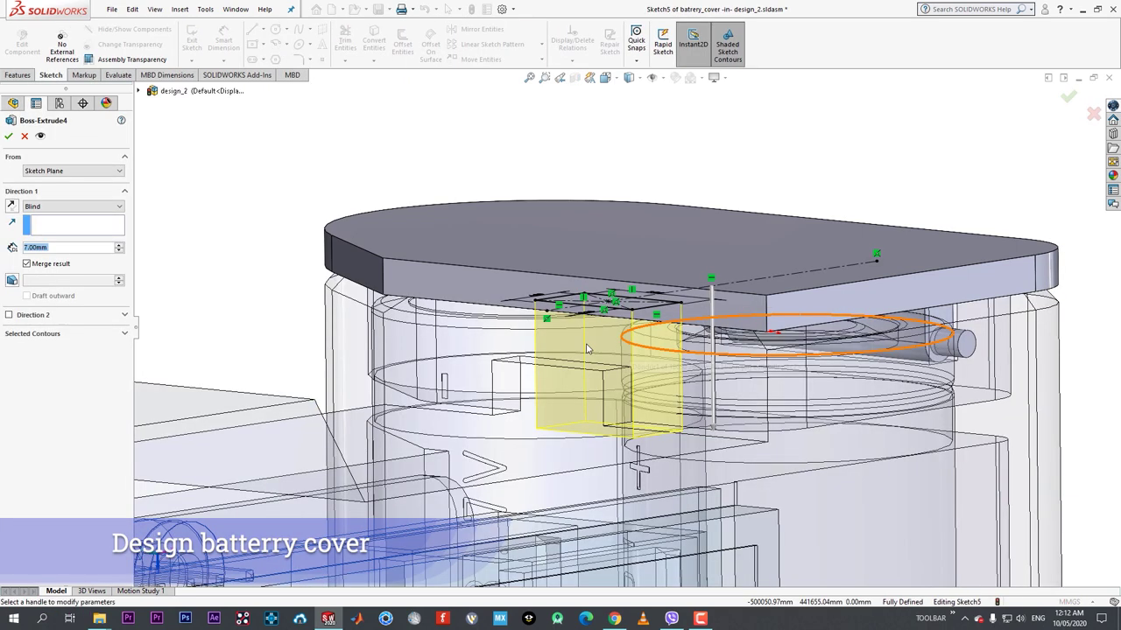
{"action": "type", "text": "5"}
{"action": "key", "text": "Return"}
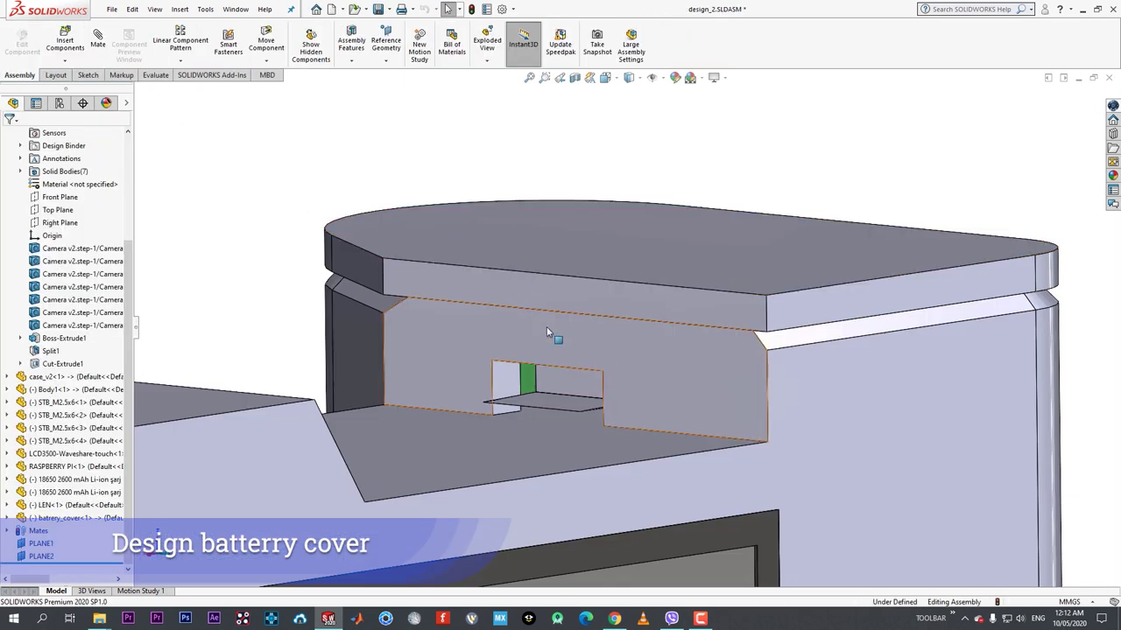
- Open the triangular catch's sketch on the latch block's side face for editing
{"action": "mouse_move", "coordinate": [566, 333]}
{"action": "middle_mouse_down"}
{"action": "mouse_move", "coordinate": [565, 310]}
{"action": "mouse_move", "coordinate": [563, 353]}
{"action": "middle_mouse_up"}
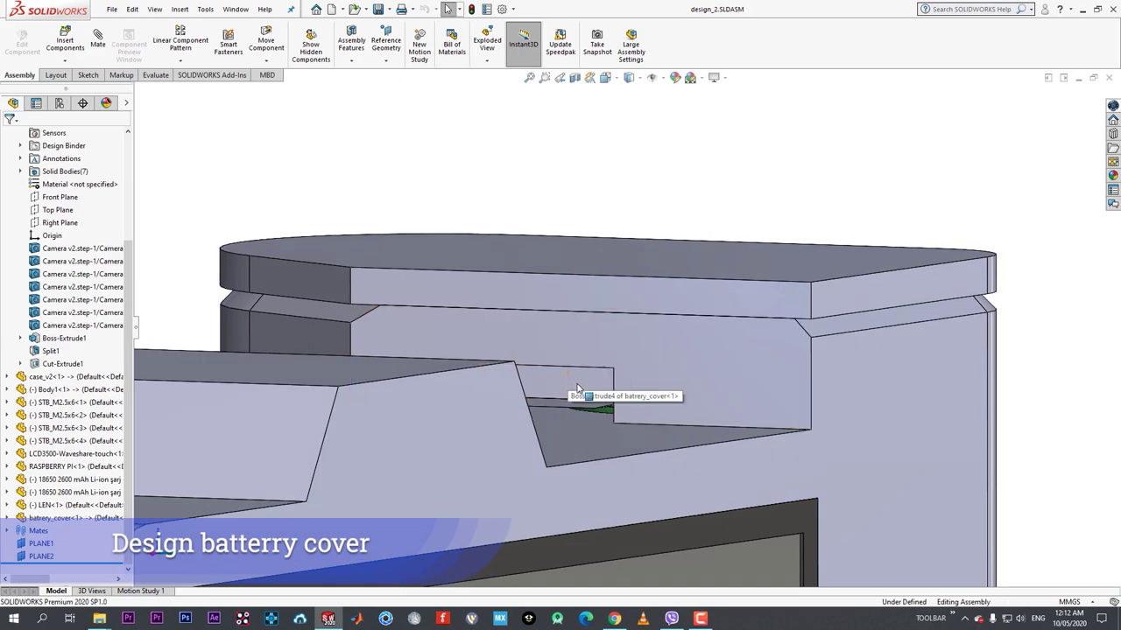
{"action": "left_click", "coordinate": [577, 388]}
{"action": "left_click", "coordinate": [661, 319]}
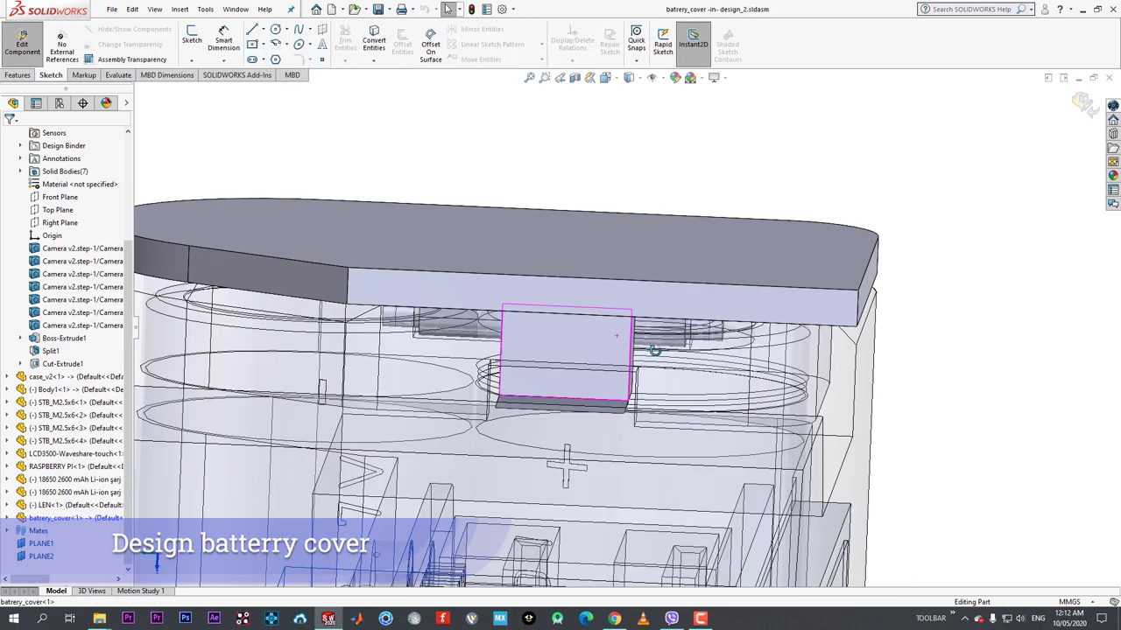
{"action": "middle_click_drag", "start_coordinate": [655, 350], "coordinate": [669, 361]}
{"action": "left_click", "coordinate": [469, 337]}
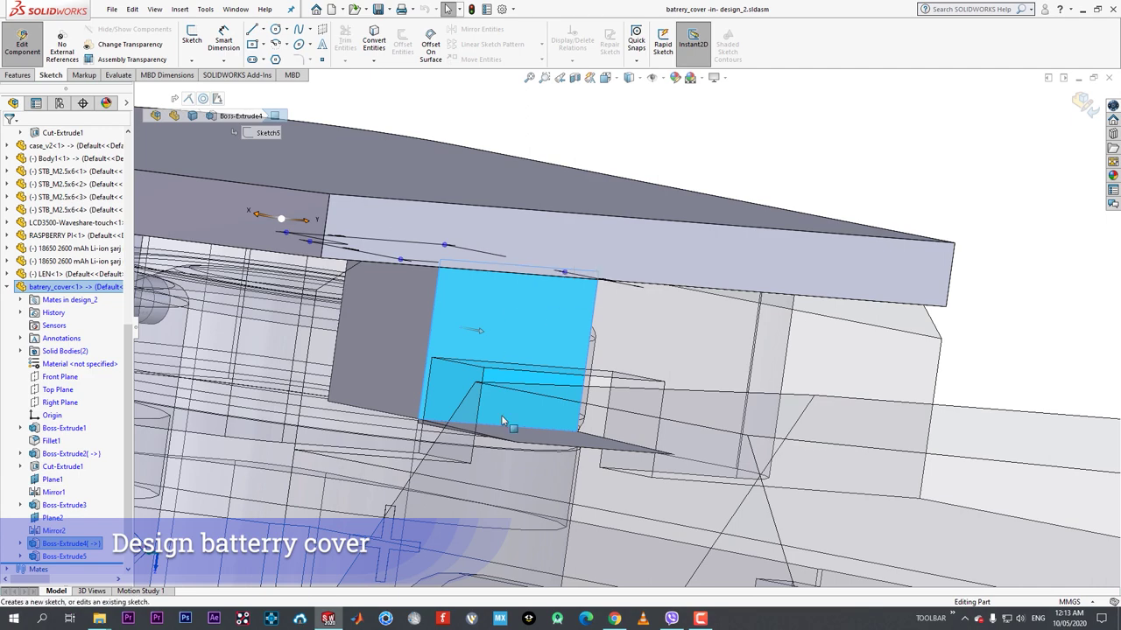
{"action": "left_click", "coordinate": [513, 434]}
{"action": "left_click", "coordinate": [566, 380]}
{"action": "middle_click_drag", "start_coordinate": [440, 389], "coordinate": [503, 395]}
{"action": "scroll", "coordinate": [448, 408], "scroll_direction": "down", "scroll_amount": 5}
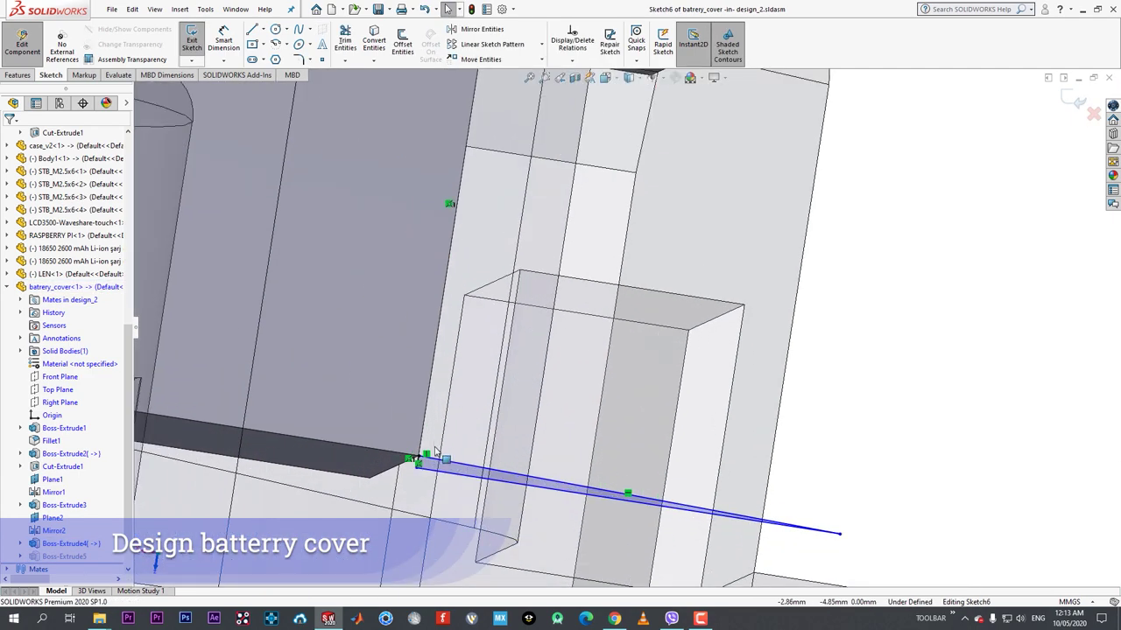
{"action": "mouse_move", "coordinate": [419, 464]}
{"action": "left_mouse_down"}
{"action": "mouse_move", "coordinate": [449, 402]}
{"action": "mouse_move", "coordinate": [453, 434]}
{"action": "left_mouse_up"}
{"action": "key", "text": "ctrl+z"}
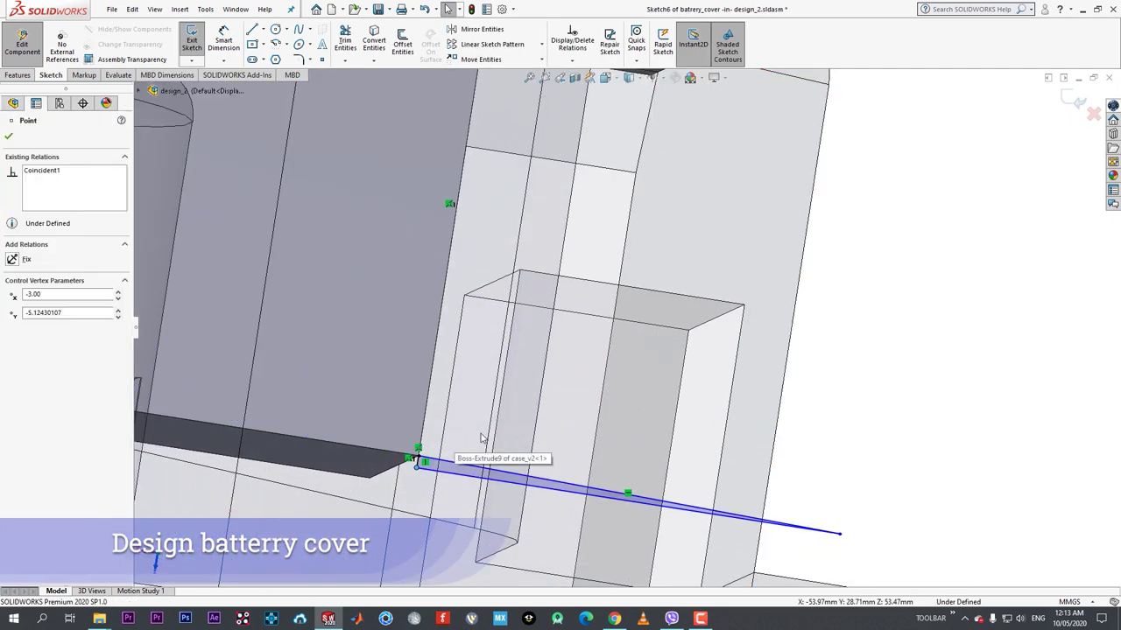
{"action": "left_click", "coordinate": [834, 469]}
- Delete the coincident relation fixing the catch profile's corner and move that corner up along the block's edge
{"action": "scroll", "coordinate": [380, 478], "scroll_direction": "down", "scroll_amount": 3}
{"action": "mouse_move", "coordinate": [433, 450]}
{"action": "middle_mouse_down"}
{"action": "mouse_move", "coordinate": [430, 438]}
{"action": "mouse_move", "coordinate": [456, 435]}
{"action": "middle_mouse_up"}
{"action": "scroll", "coordinate": [877, 405], "scroll_direction": "up", "scroll_amount": 2}
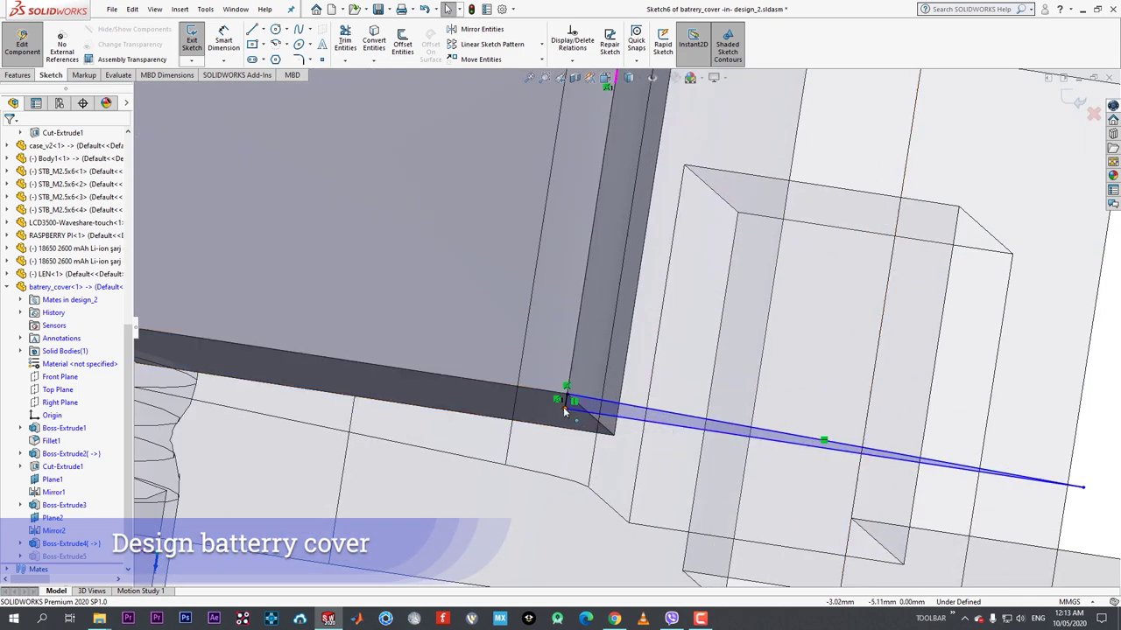
{"action": "right_click", "coordinate": [556, 399]}
{"action": "left_click", "coordinate": [585, 552]}
{"action": "left_click", "coordinate": [563, 409]}
{"action": "scroll", "coordinate": [578, 367], "scroll_direction": "up", "scroll_amount": 6}
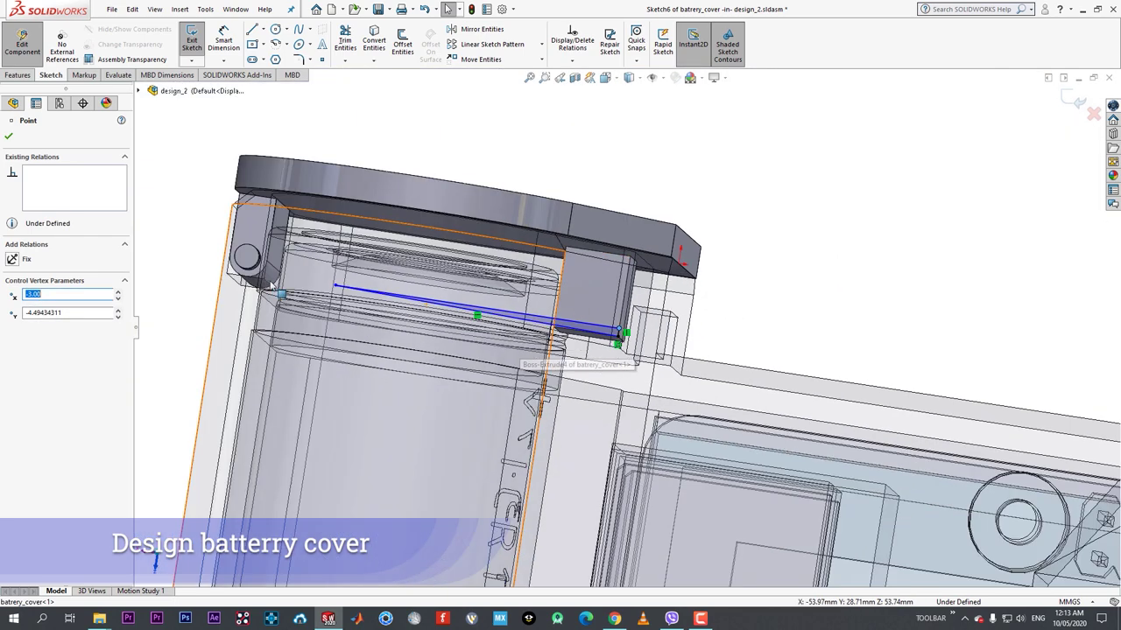
- Move the catch profile's pointed tip to the outer side of the block, toward the case wall slot
{"action": "left_click_drag", "start_coordinate": [337, 288], "coordinate": [601, 316]}
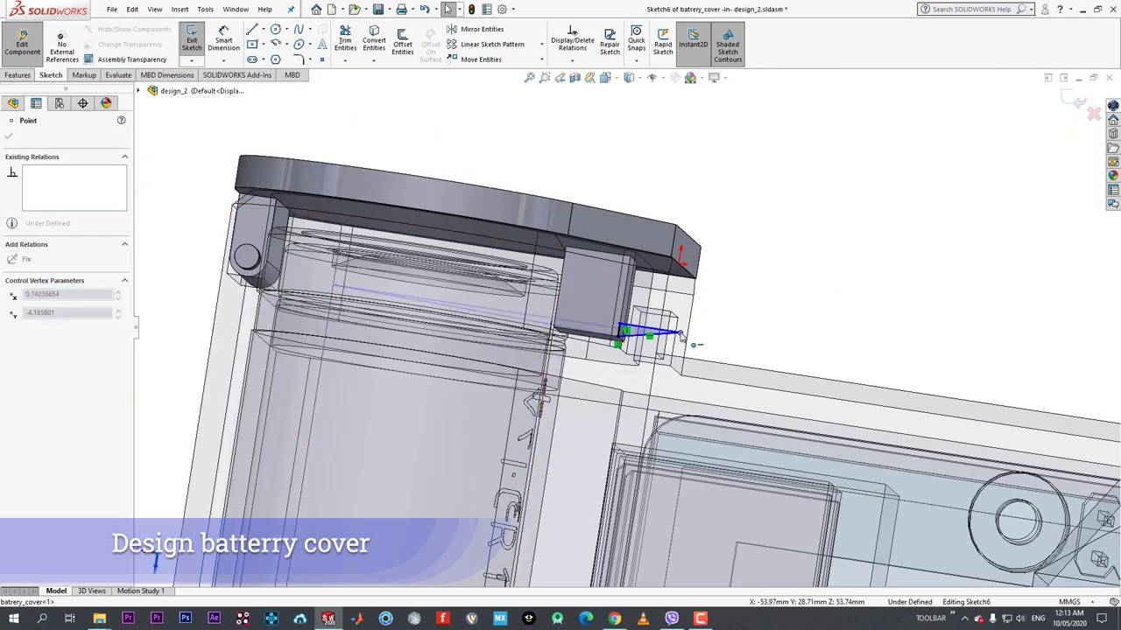
{"action": "left_click_drag", "start_coordinate": [681, 338], "coordinate": [682, 337]}
{"action": "scroll", "coordinate": [687, 340], "scroll_direction": "down", "scroll_amount": 3}
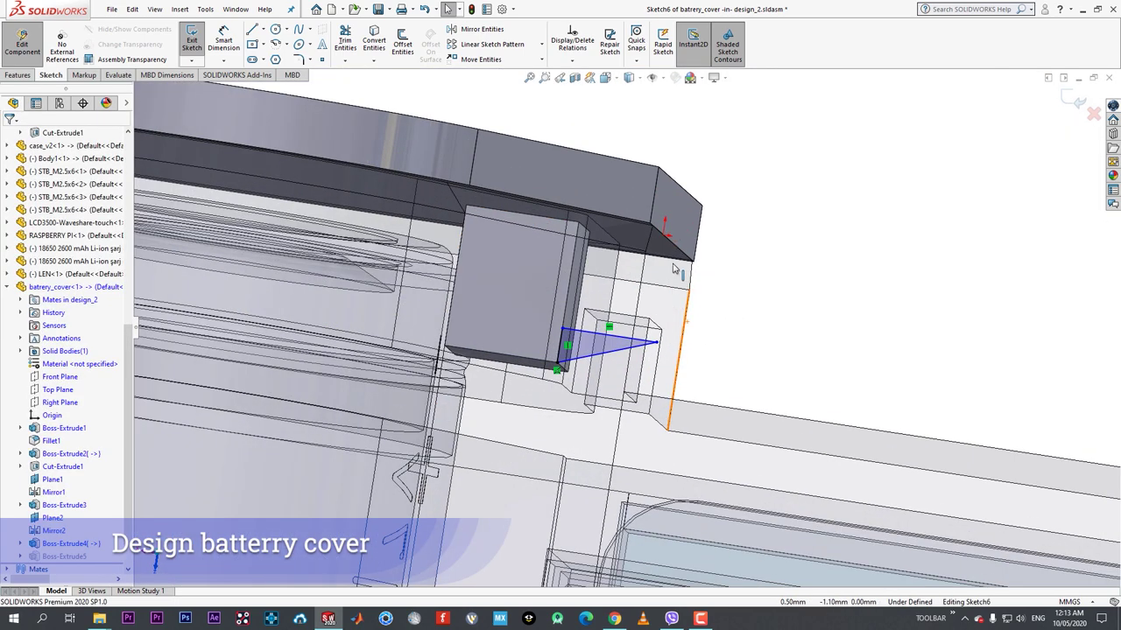
- Constrain the catch profile's pointed tip to the cover's outer corner edge and move the profile's upper inner corner higher
{"action": "left_click", "coordinate": [706, 344], "text": "ctrl"}
{"action": "left_click", "coordinate": [709, 291]}
{"action": "scroll", "coordinate": [652, 313], "scroll_direction": "down", "scroll_amount": 1}
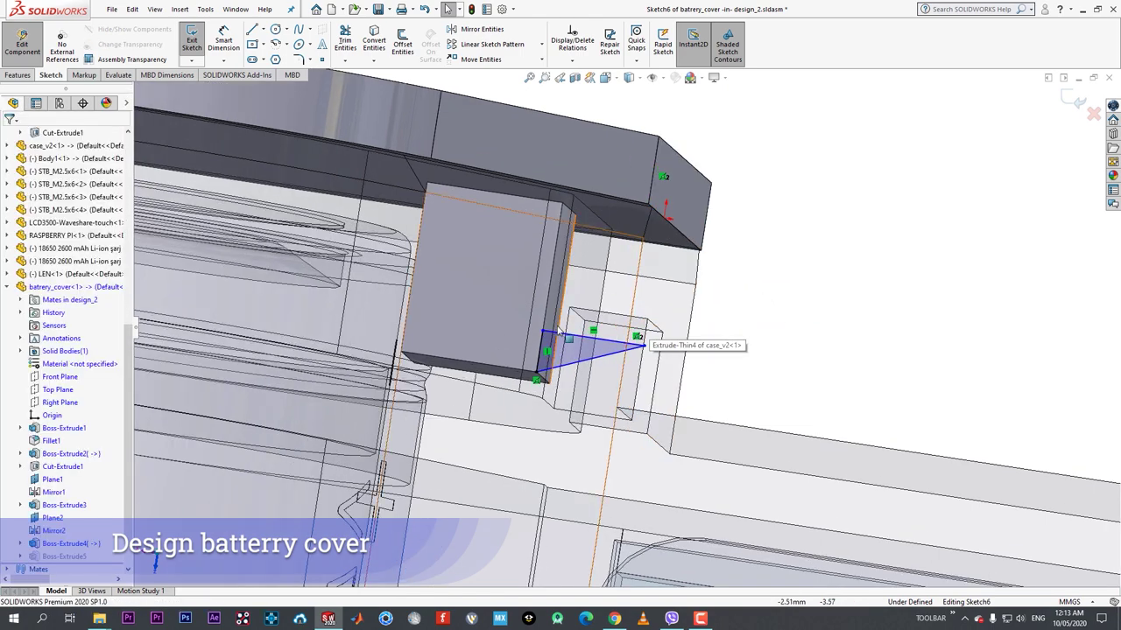
{"action": "left_click", "coordinate": [544, 334]}
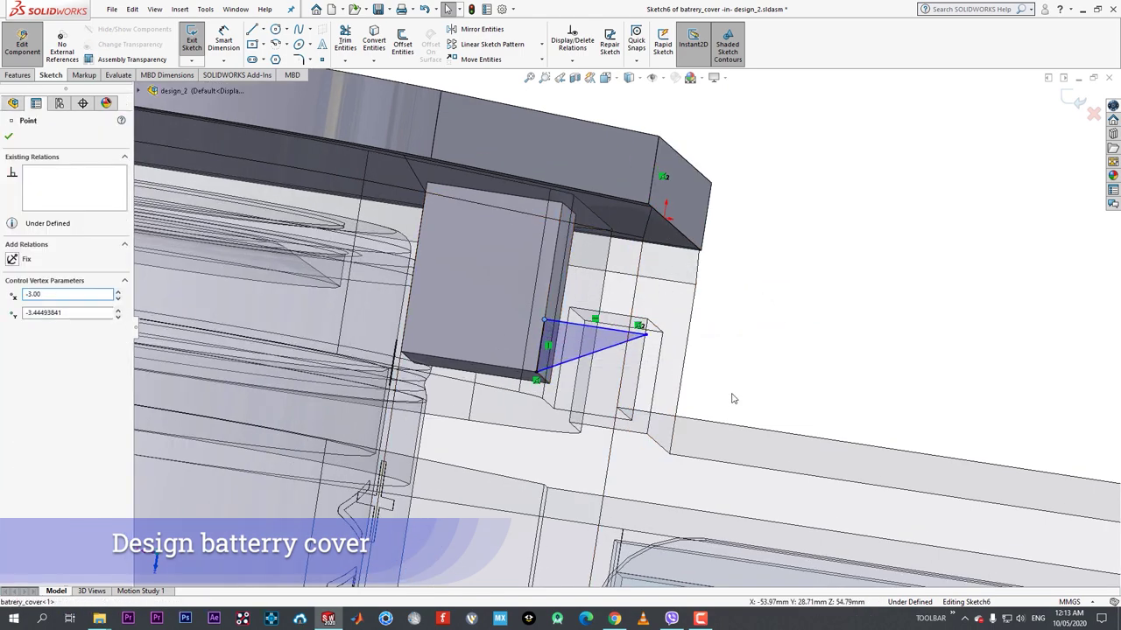
{"action": "key", "text": "Escape"}
- Dimension the catch profile's side along the latch block at 2 mm and finish editing the sketch
{"action": "scroll", "coordinate": [615, 352], "scroll_direction": "up", "scroll_amount": 3}
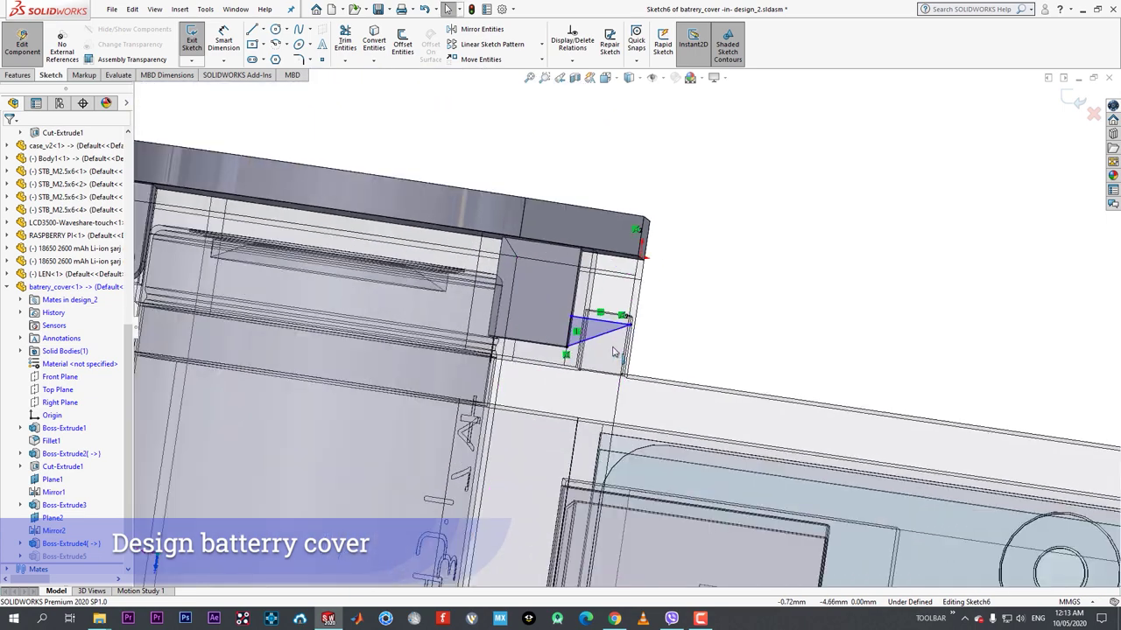
{"action": "scroll", "coordinate": [614, 352], "scroll_direction": "down", "scroll_amount": 5}
{"action": "key", "text": "d"}
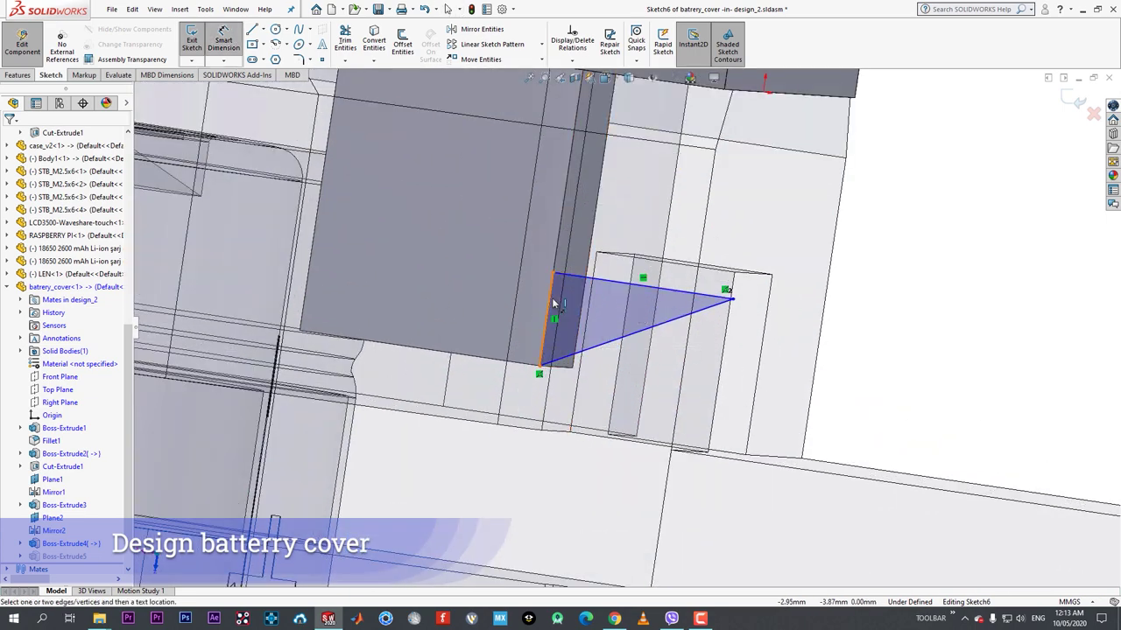
{"action": "left_click", "coordinate": [549, 306]}
{"action": "left_click", "coordinate": [493, 309]}
{"action": "type", "text": "2"}
{"action": "key", "text": "Return"}
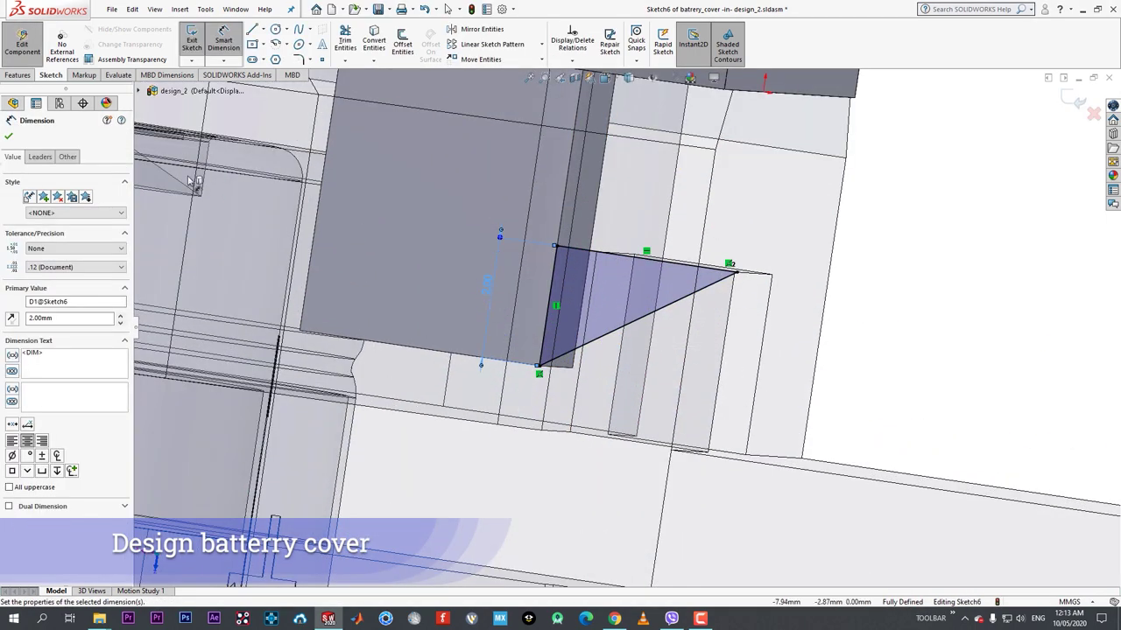
{"action": "left_click", "coordinate": [9, 137]}
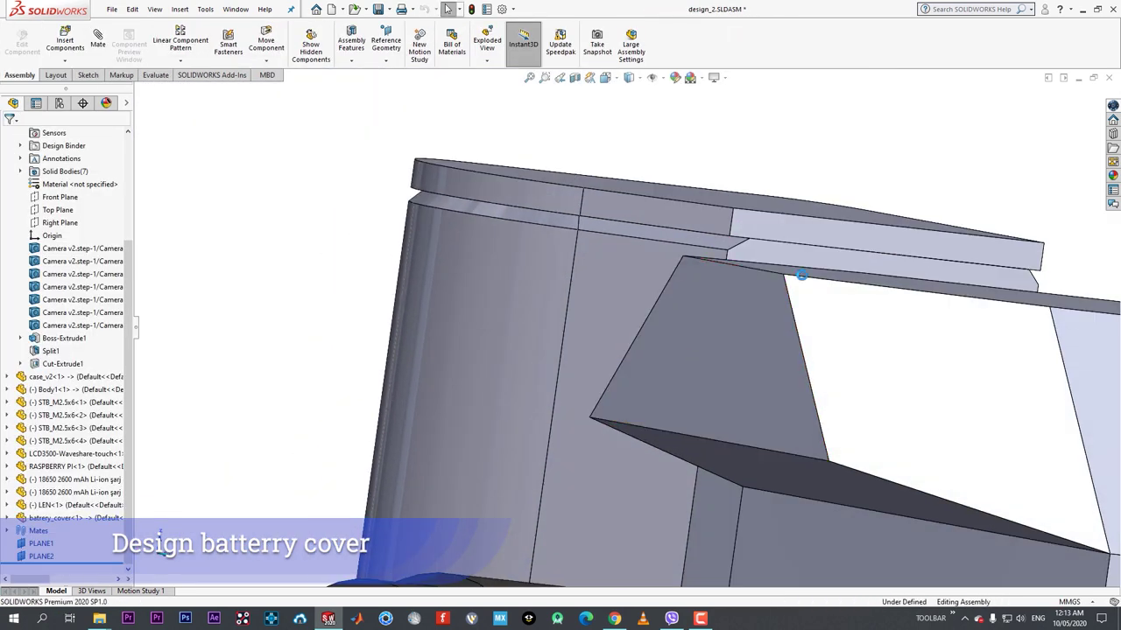
- Edit the latch block's extrusion from the slot side and set its blind depth to 6 mm
{"action": "middle_click_drag", "start_coordinate": [802, 274], "coordinate": [726, 423]}
{"action": "scroll", "coordinate": [690, 357], "scroll_direction": "down", "scroll_amount": 2}
{"action": "left_click_drag", "start_coordinate": [754, 285], "coordinate": [808, 362]}
{"action": "scroll", "coordinate": [633, 362], "scroll_direction": "down", "scroll_amount": 2}
{"action": "mouse_move", "coordinate": [633, 363]}
{"action": "middle_mouse_down"}
{"action": "mouse_move", "coordinate": [628, 328]}
{"action": "mouse_move", "coordinate": [625, 353]}
{"action": "mouse_move", "coordinate": [595, 336]}
{"action": "mouse_move", "coordinate": [642, 320]}
{"action": "mouse_move", "coordinate": [694, 359]}
{"action": "middle_mouse_up"}
{"action": "left_click", "coordinate": [593, 337]}
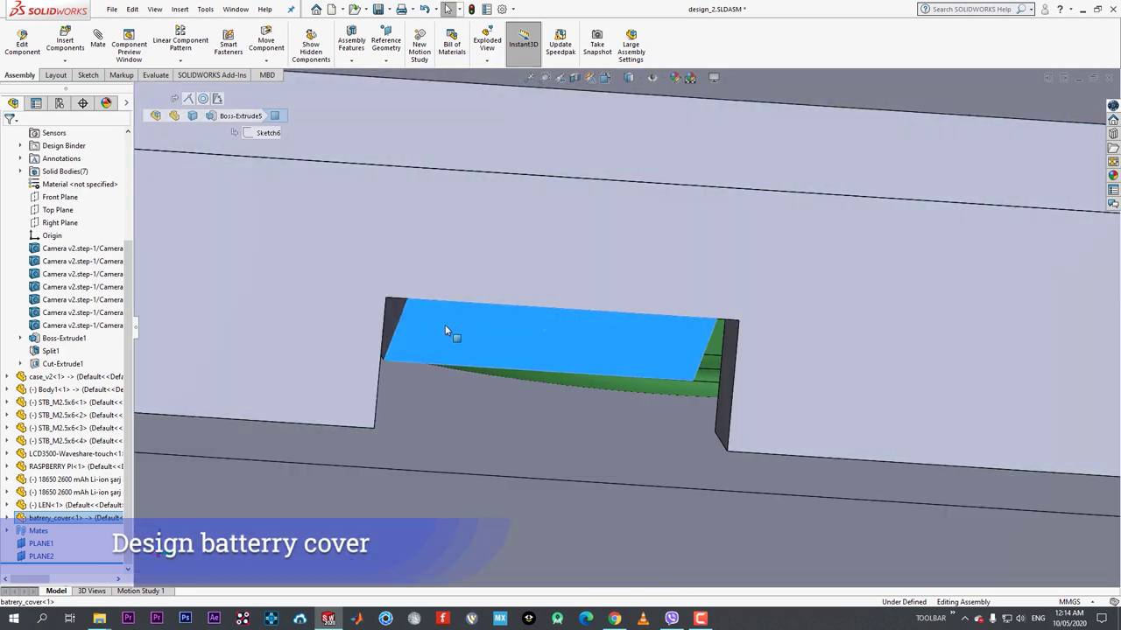
{"action": "left_click", "coordinate": [395, 306]}
{"action": "left_click", "coordinate": [447, 255]}
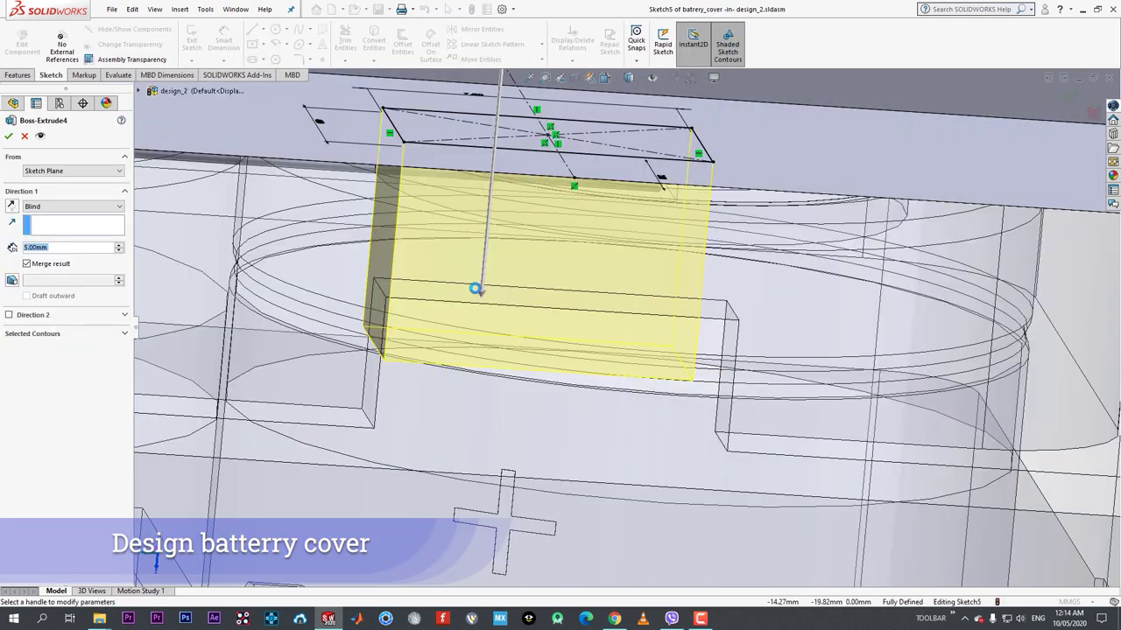
{"action": "key", "text": "Return"}
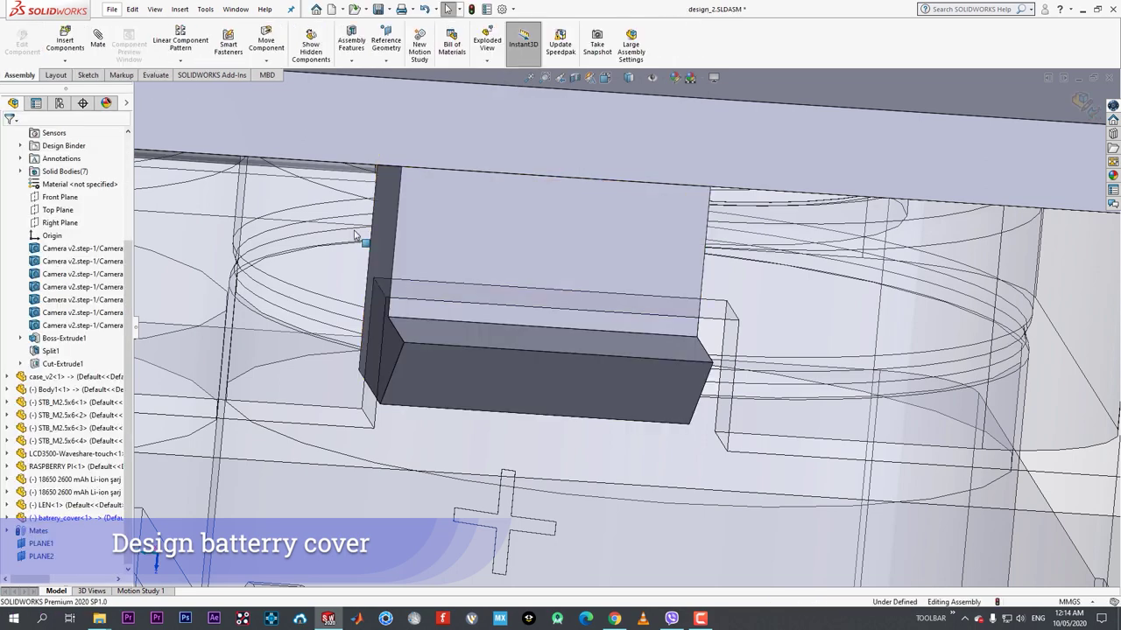
- Swing the battery cover up from the case to expose the latch block
{"action": "mouse_move", "coordinate": [362, 237]}
{"action": "middle_mouse_down"}
{"action": "mouse_move", "coordinate": [438, 290]}
{"action": "mouse_move", "coordinate": [352, 272]}
{"action": "mouse_move", "coordinate": [441, 303]}
{"action": "mouse_move", "coordinate": [482, 333]}
{"action": "mouse_move", "coordinate": [526, 280]}
{"action": "middle_mouse_up"}
{"action": "left_click", "coordinate": [565, 237]}
{"action": "left_click_drag", "start_coordinate": [565, 237], "coordinate": [557, 144]}
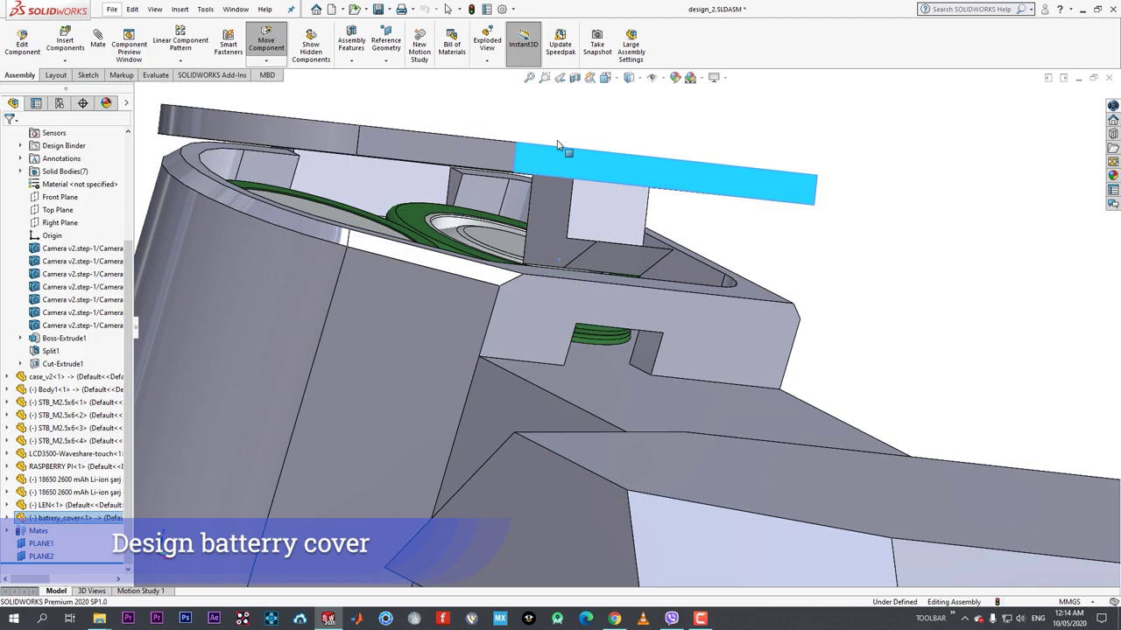
{"action": "left_click", "coordinate": [590, 213]}
{"action": "left_click", "coordinate": [633, 156]}
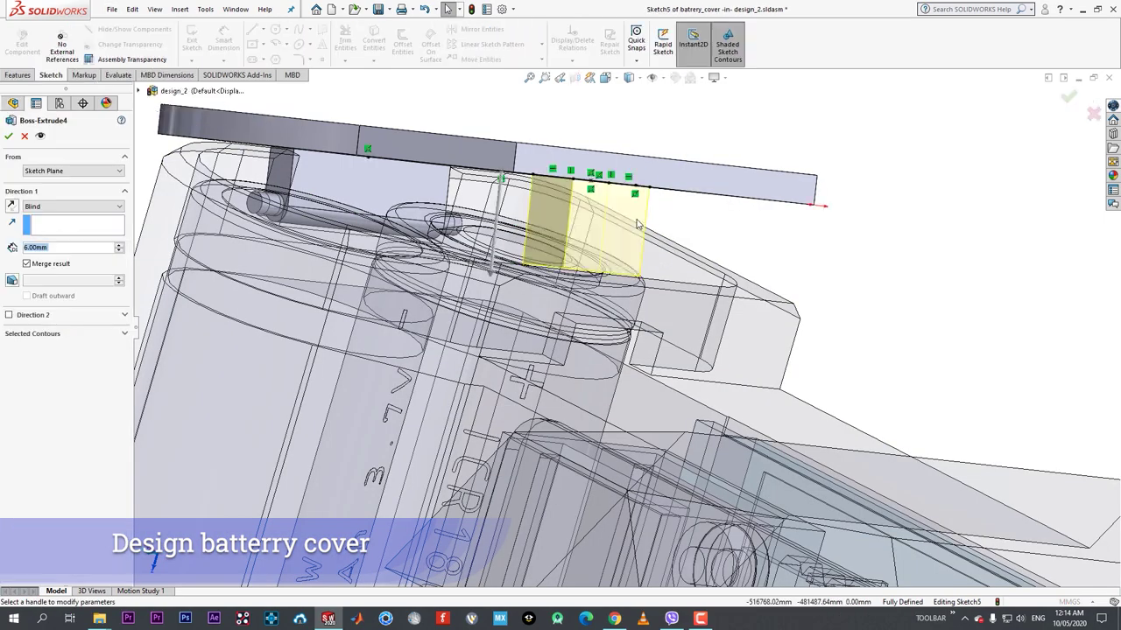
{"action": "middle_click_drag", "start_coordinate": [600, 217], "coordinate": [679, 140]}
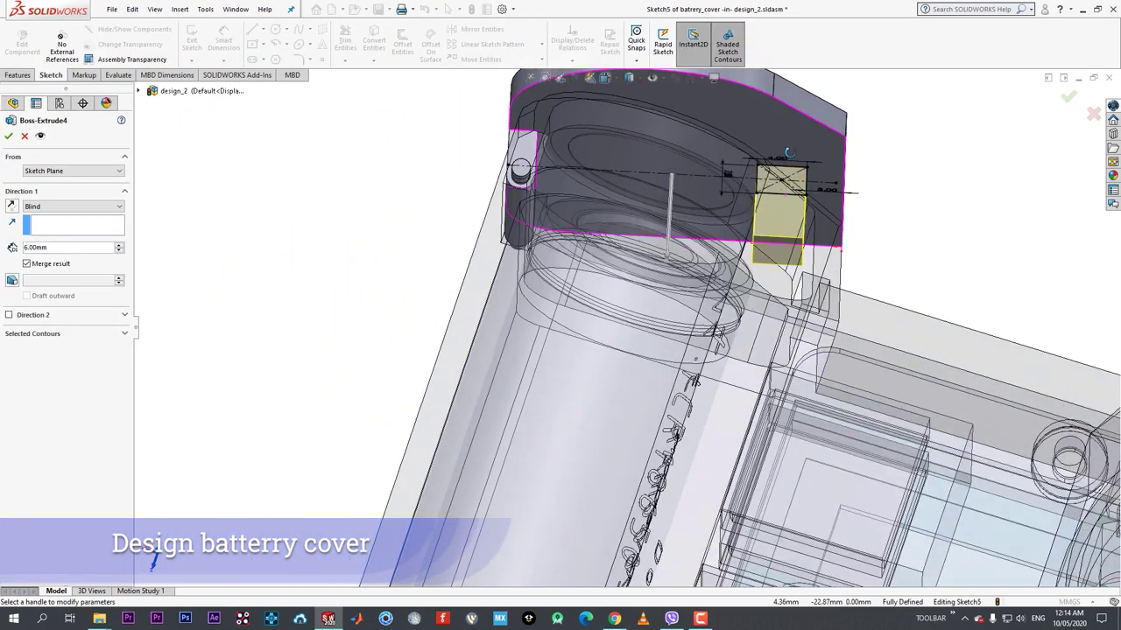
{"action": "left_click", "coordinate": [25, 137]}
- Edit the latch block's rectangle sketch on the cover's underside and reduce the 4 mm dimension to make the block thinner
{"action": "mouse_move", "coordinate": [806, 185]}
{"action": "middle_mouse_down"}
{"action": "mouse_move", "coordinate": [752, 198]}
{"action": "mouse_move", "coordinate": [751, 166]}
{"action": "middle_mouse_up"}
{"action": "left_click", "coordinate": [802, 196]}
{"action": "left_click", "coordinate": [834, 144]}
{"action": "scroll", "coordinate": [807, 187], "scroll_direction": "down", "scroll_amount": 3}
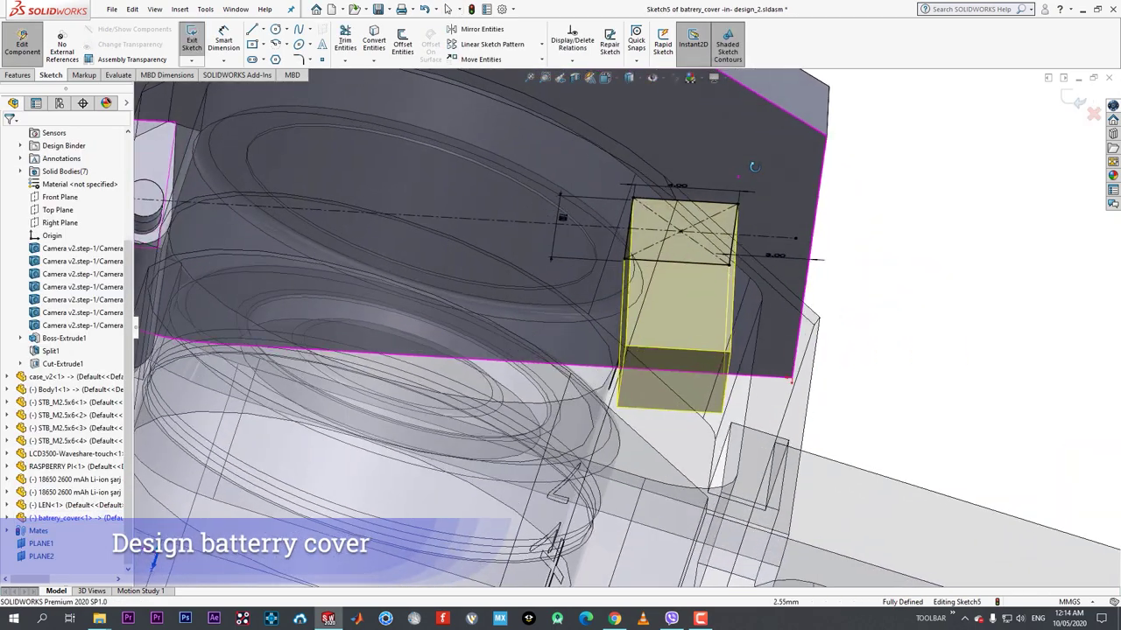
{"action": "scroll", "coordinate": [747, 166], "scroll_direction": "up", "scroll_amount": 3}
{"action": "scroll", "coordinate": [746, 167], "scroll_direction": "down", "scroll_amount": 3}
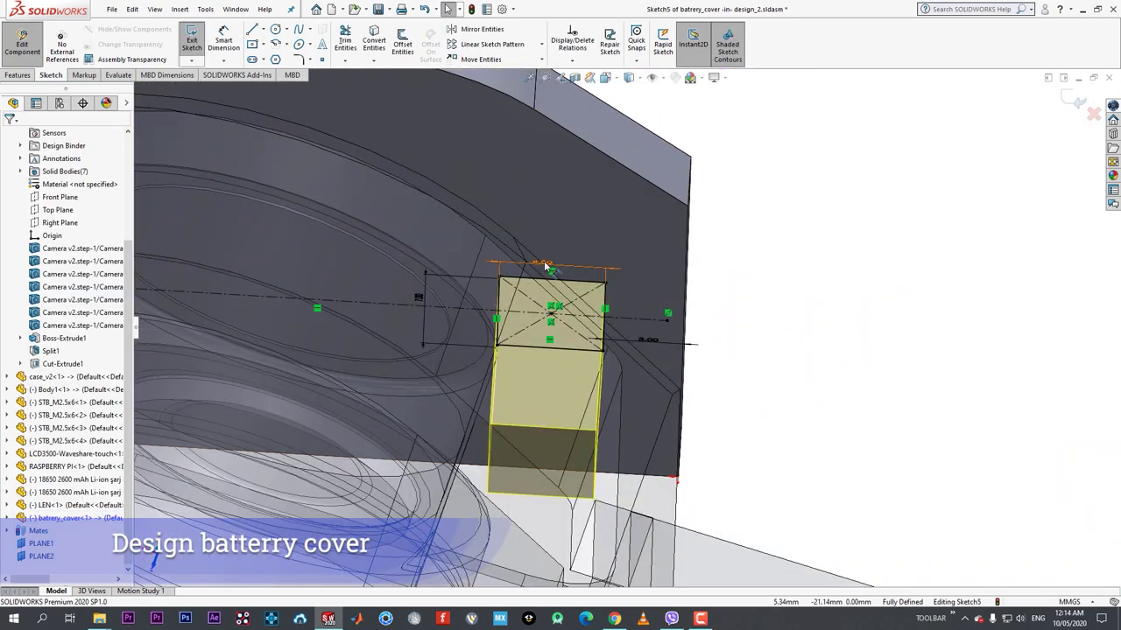
{"action": "left_click", "coordinate": [545, 265]}
{"action": "key", "text": "Return"}
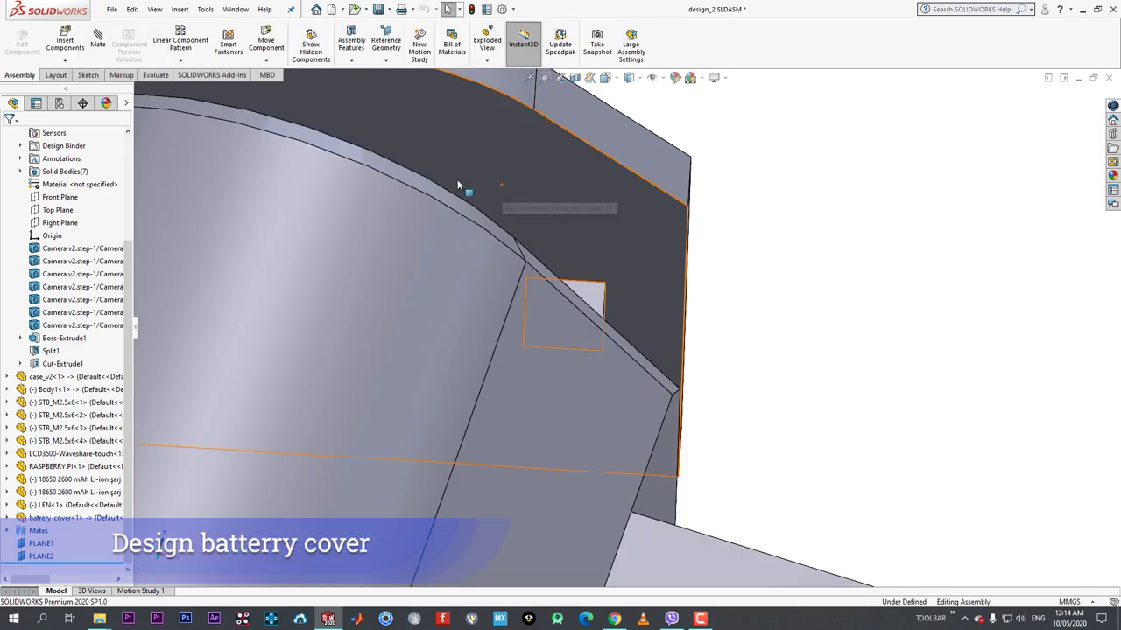
- Edit the latch block's rectangle sketch, set the block's thickness to 2 mm, and return to the assembly
{"action": "middle_click_drag", "start_coordinate": [461, 188], "coordinate": [480, 317]}
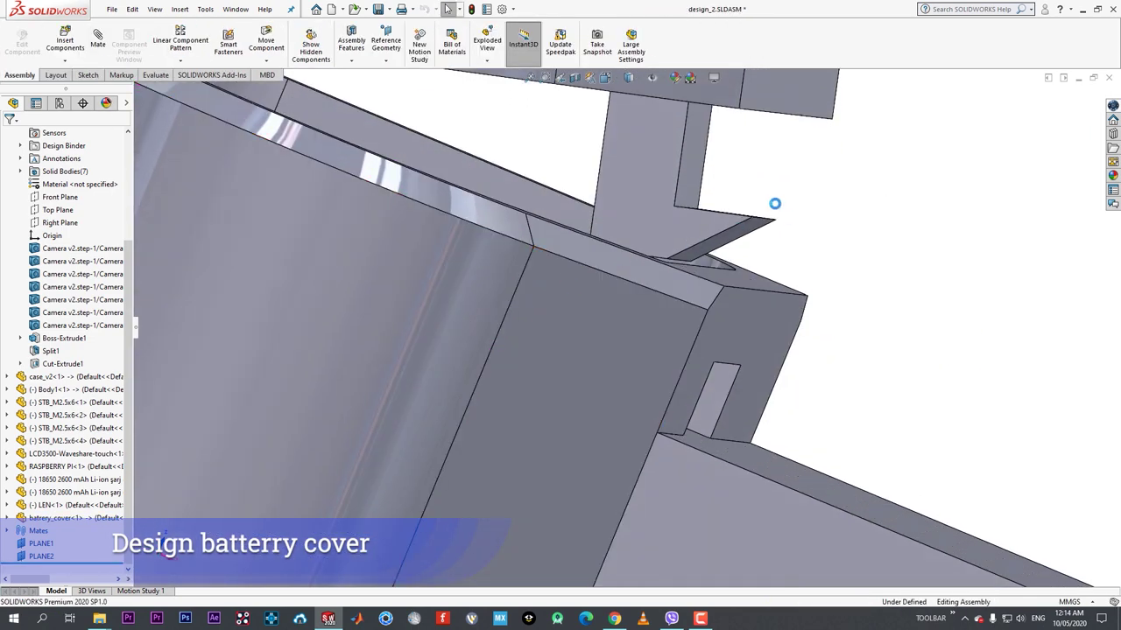
{"action": "middle_click_drag", "start_coordinate": [775, 203], "coordinate": [758, 224]}
{"action": "left_click_drag", "start_coordinate": [720, 115], "coordinate": [734, 134]}
{"action": "middle_click_drag", "start_coordinate": [734, 134], "coordinate": [642, 193]}
{"action": "left_click_drag", "start_coordinate": [642, 193], "coordinate": [636, 234]}
{"action": "middle_click_drag", "start_coordinate": [635, 231], "coordinate": [645, 251]}
{"action": "left_click", "coordinate": [652, 259]}
{"action": "left_click", "coordinate": [655, 280]}
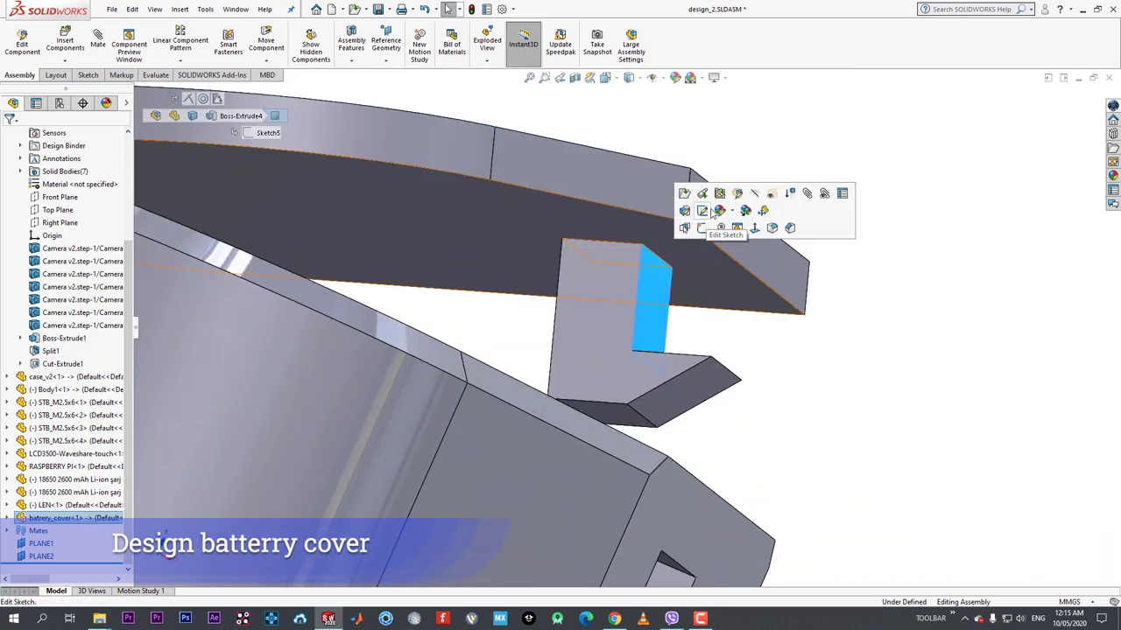
{"action": "left_click", "coordinate": [701, 217]}
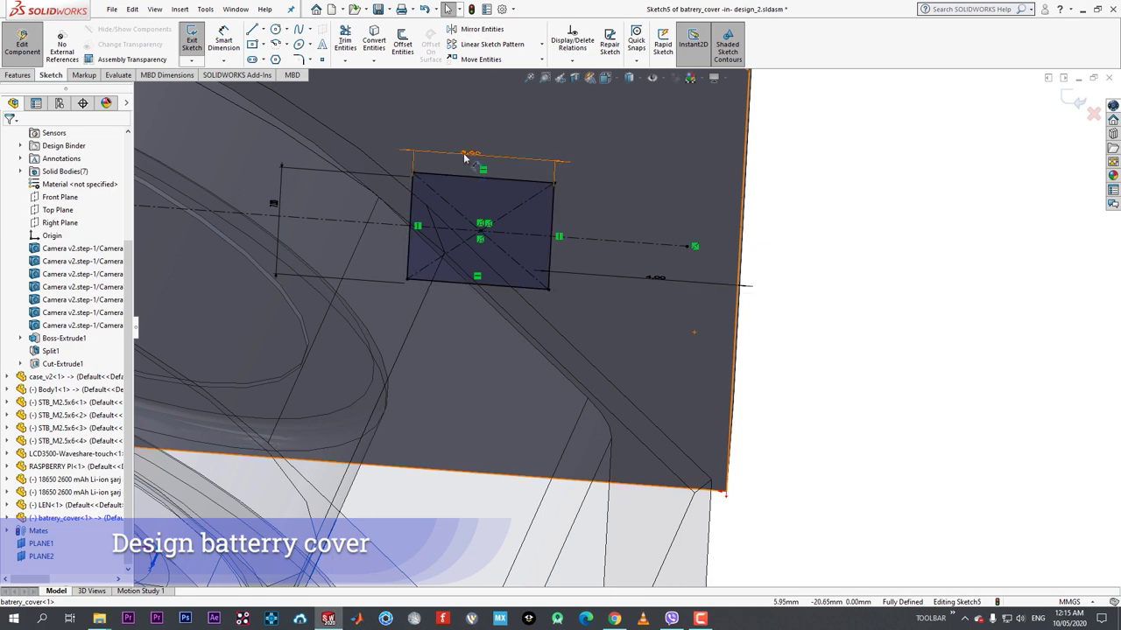
{"action": "left_click", "coordinate": [465, 157]}
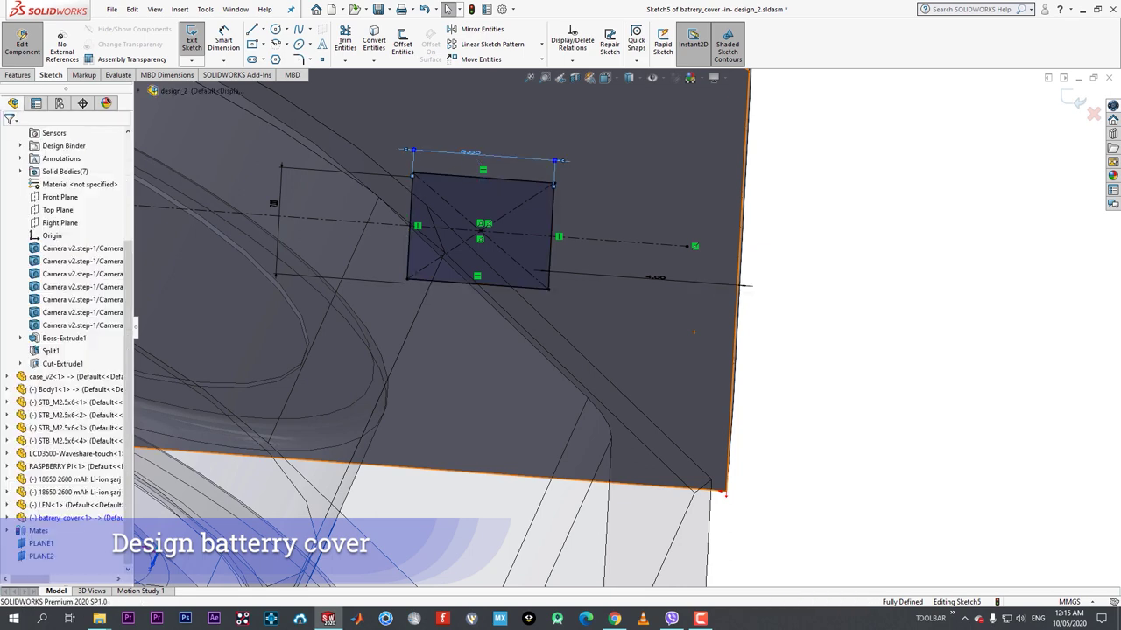
{"action": "double_click", "coordinate": [465, 157]}
{"action": "type", "text": "2"}
{"action": "key", "text": "Return"}
{"action": "left_click", "coordinate": [22, 43]}
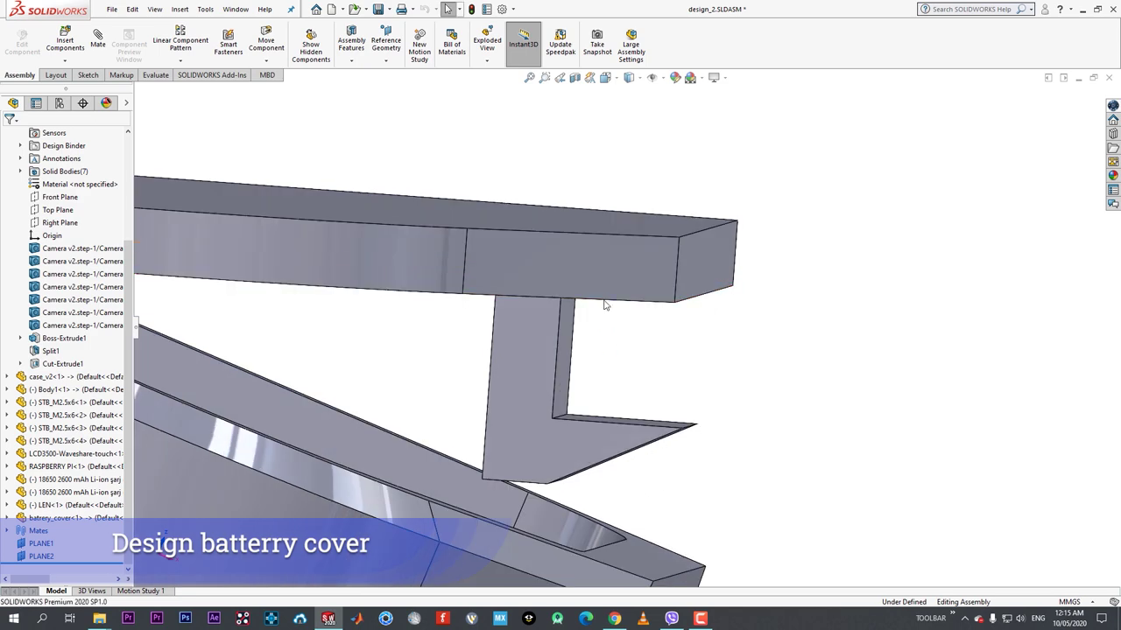
- Edit the battery cover in the assembly and fillet the catch's pointed tip edge with a 0.5 mm radius
{"action": "scroll", "coordinate": [604, 305], "scroll_direction": "up", "scroll_amount": 1}
{"action": "mouse_move", "coordinate": [606, 296]}
{"action": "left_mouse_down"}
{"action": "mouse_move", "coordinate": [600, 399]}
{"action": "mouse_move", "coordinate": [613, 311]}
{"action": "left_mouse_up"}
{"action": "scroll", "coordinate": [734, 442], "scroll_direction": "down", "scroll_amount": 2}
{"action": "middle_click_drag", "start_coordinate": [713, 438], "coordinate": [682, 420]}
{"action": "left_click", "coordinate": [732, 387]}
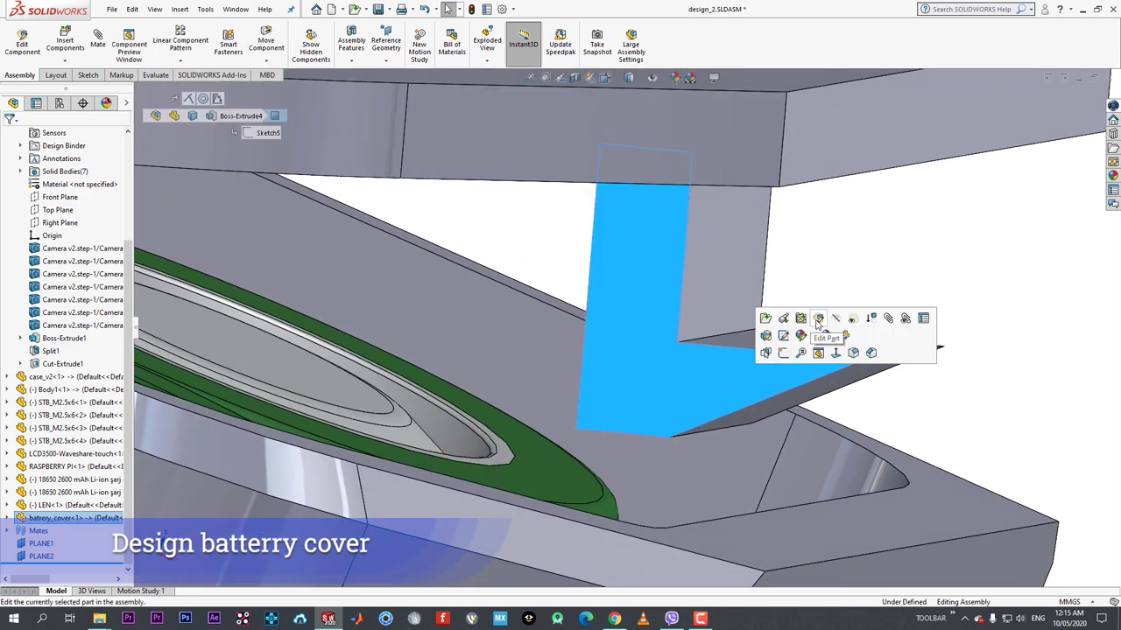
{"action": "left_click", "coordinate": [817, 319]}
{"action": "left_click", "coordinate": [17, 74]}
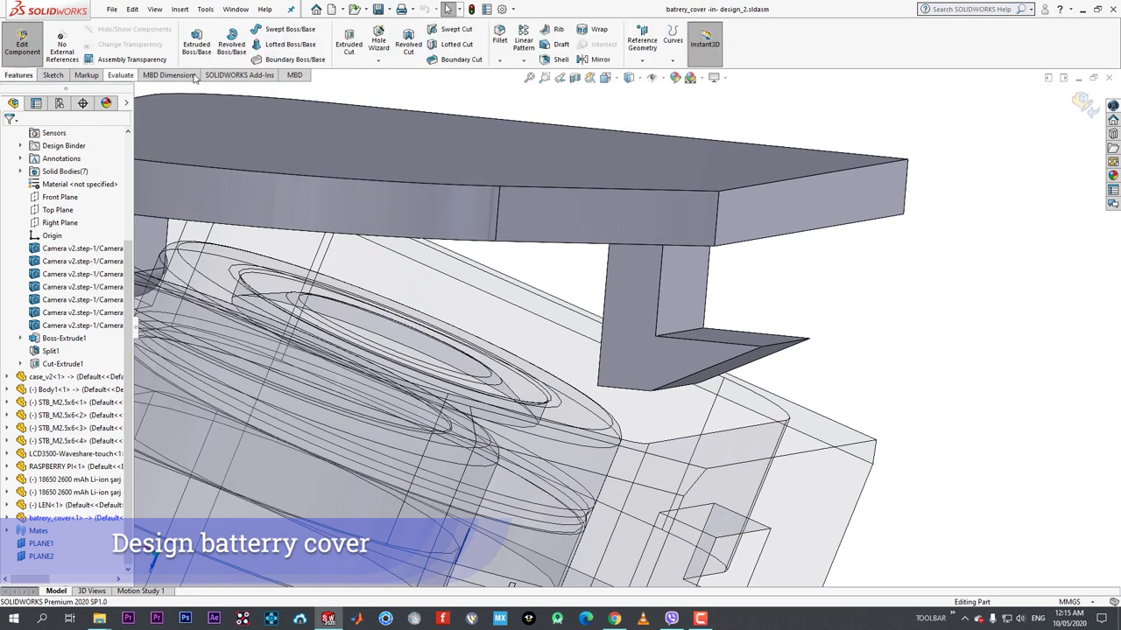
{"action": "type", "text": "1.00mm"}
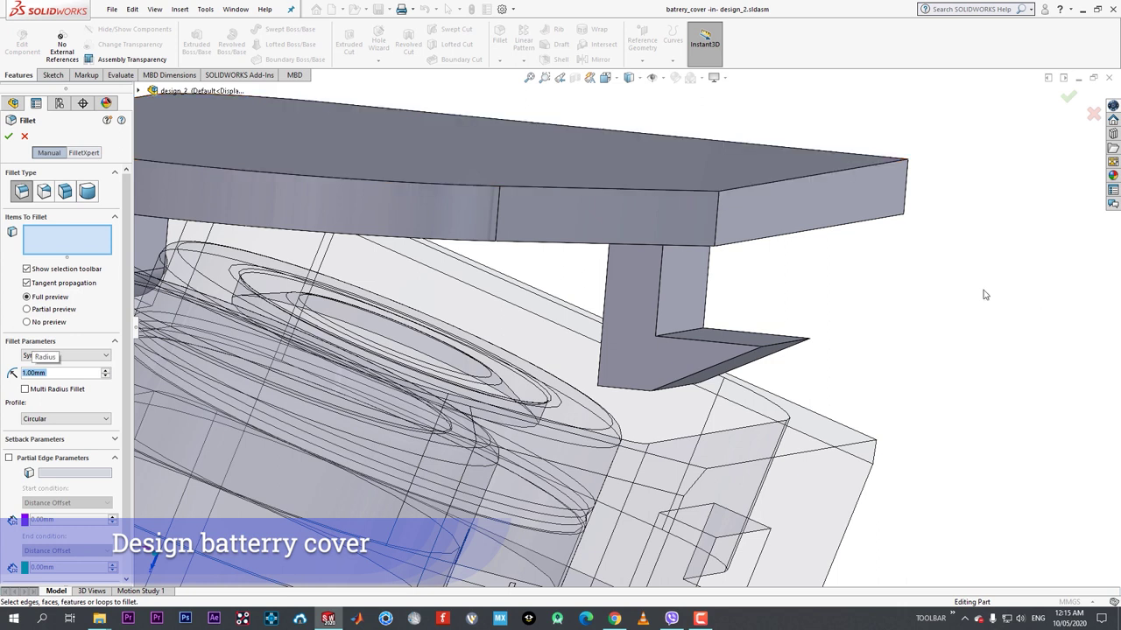
{"action": "left_click", "coordinate": [787, 346]}
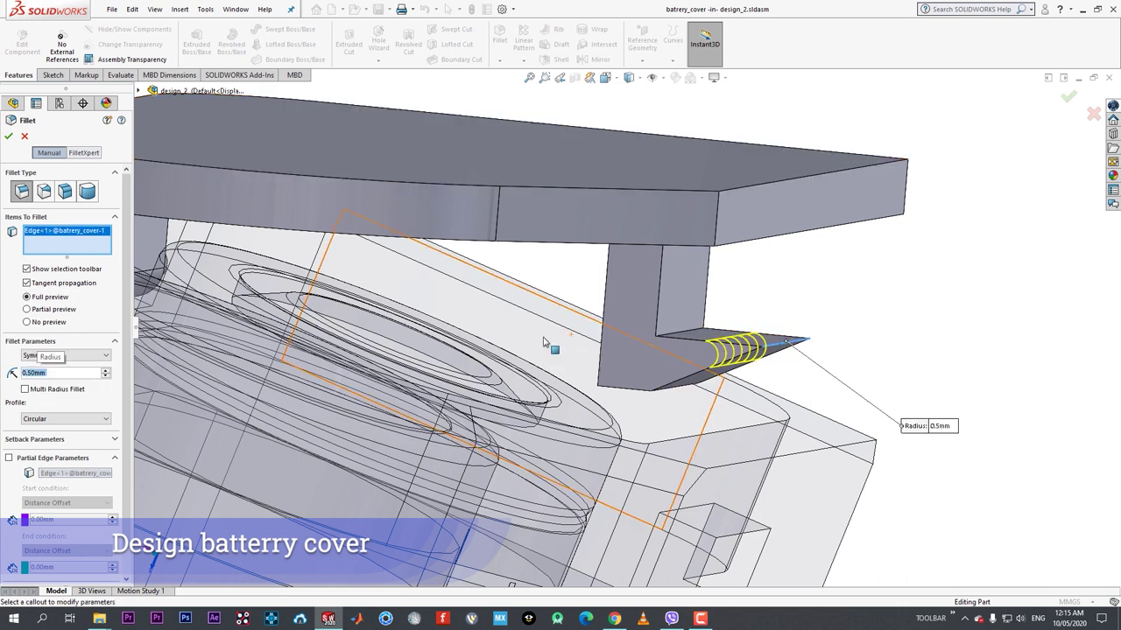
{"action": "middle_click_drag", "start_coordinate": [601, 349], "coordinate": [611, 314]}
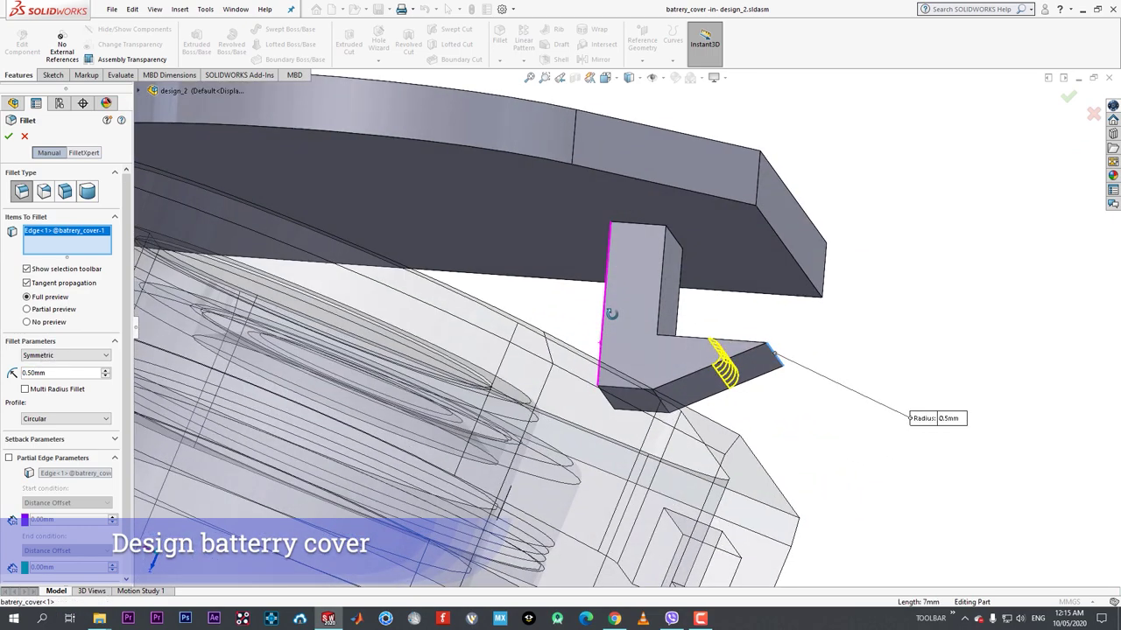
{"action": "middle_click_drag", "start_coordinate": [690, 342], "coordinate": [510, 140]}
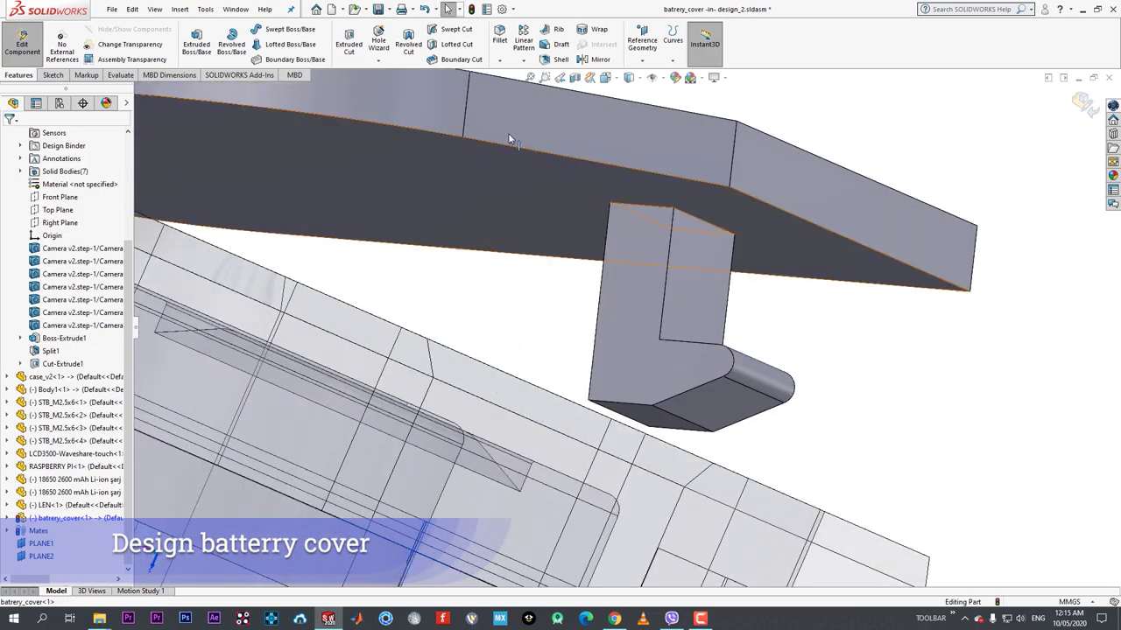
- Chamfer the latch block's edges where it meets the cover and the catch, with 0.5 mm distance at 45°
{"action": "left_click", "coordinate": [521, 89]}
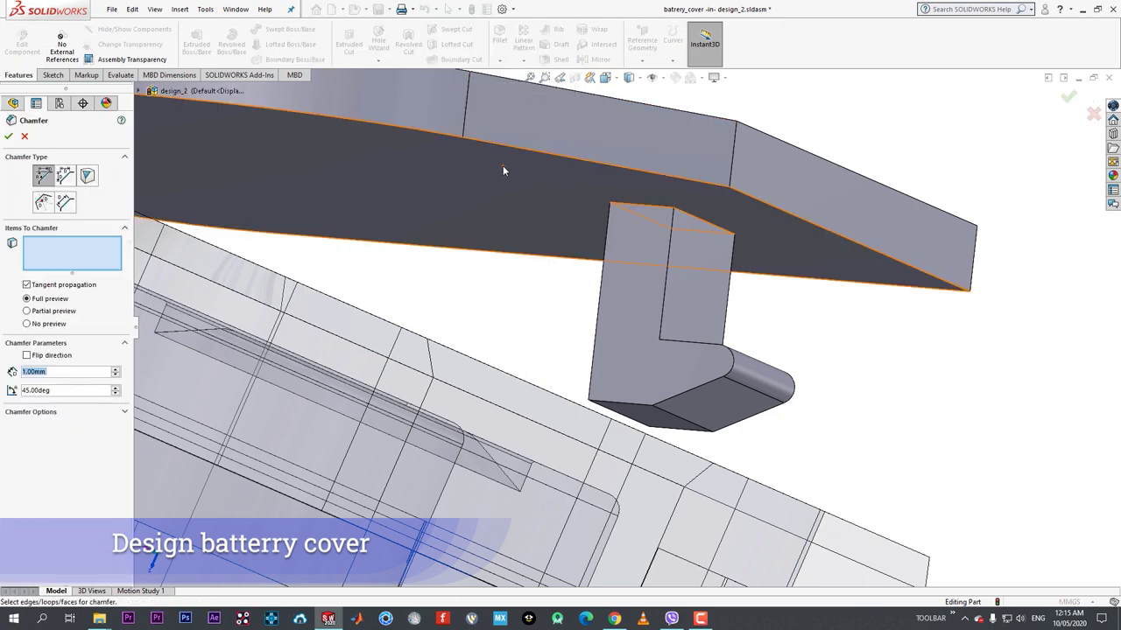
{"action": "left_click", "coordinate": [729, 241]}
{"action": "middle_click_drag", "start_coordinate": [728, 242], "coordinate": [706, 266]}
{"action": "left_click", "coordinate": [683, 233]}
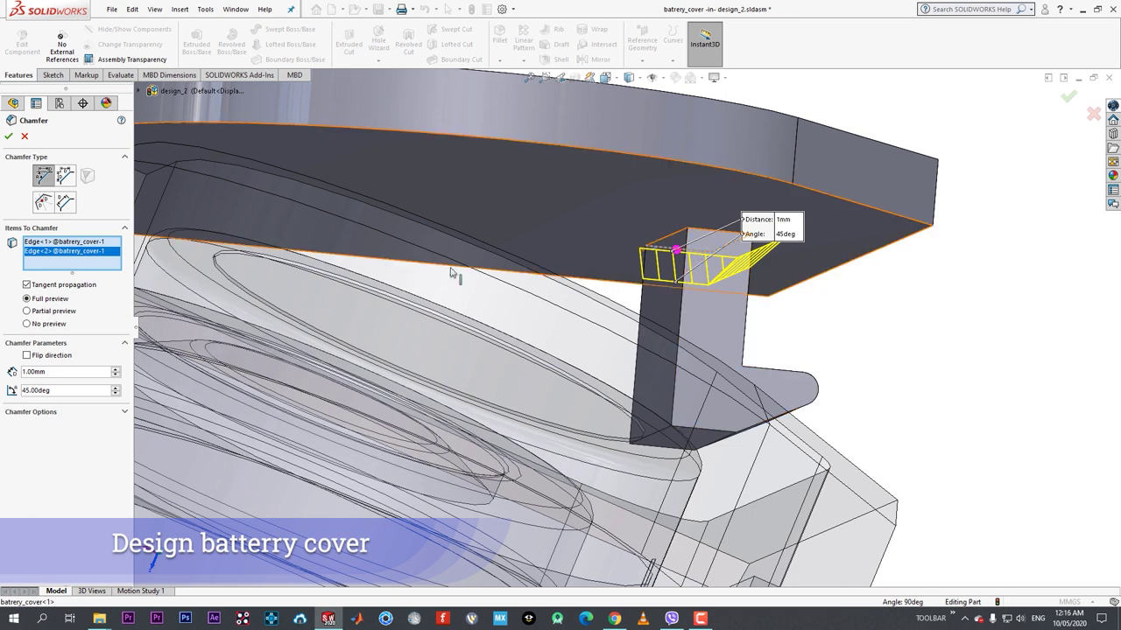
{"action": "left_click", "coordinate": [657, 253]}
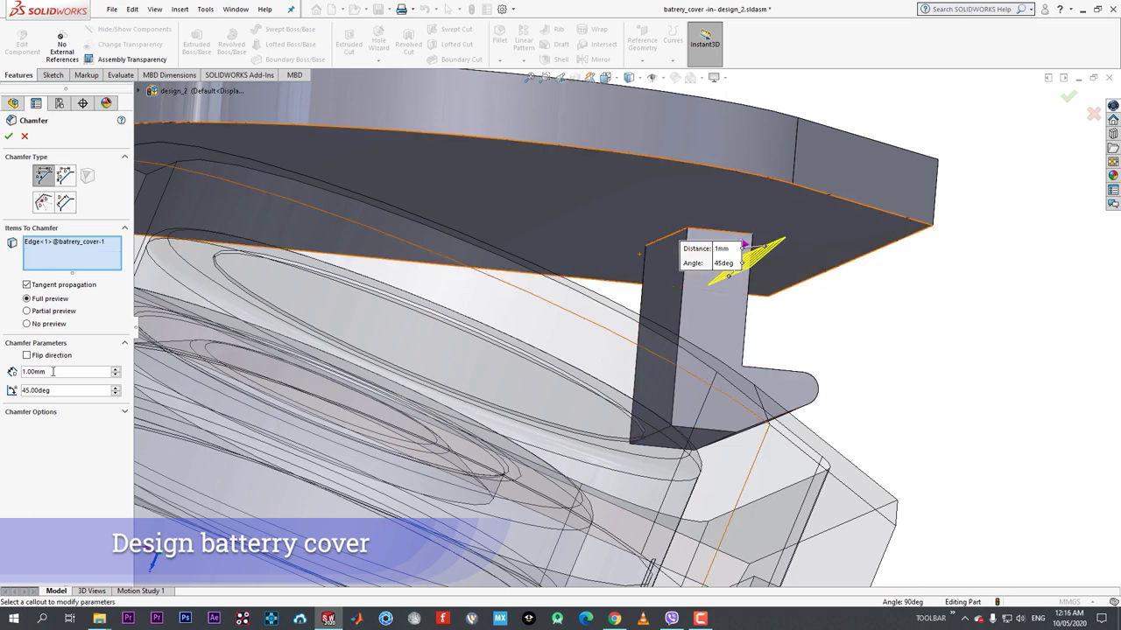
{"action": "type", "text": "0.5"}
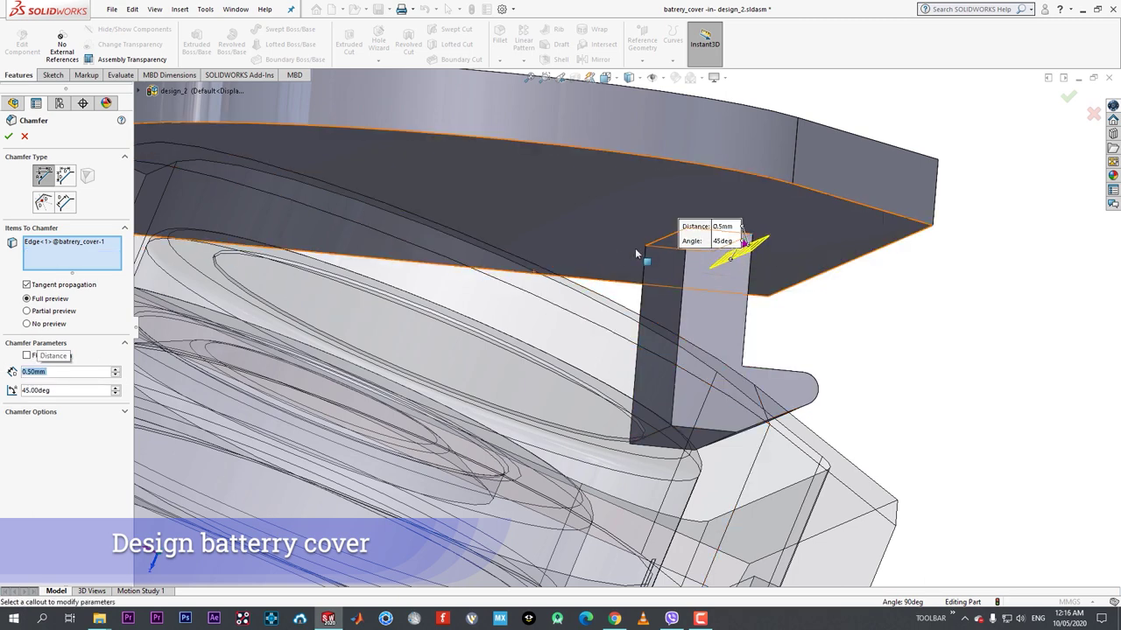
{"action": "left_click", "coordinate": [659, 241]}
{"action": "middle_click_drag", "start_coordinate": [674, 278], "coordinate": [770, 405]}
{"action": "left_click", "coordinate": [765, 366]}
{"action": "left_click", "coordinate": [769, 410]}
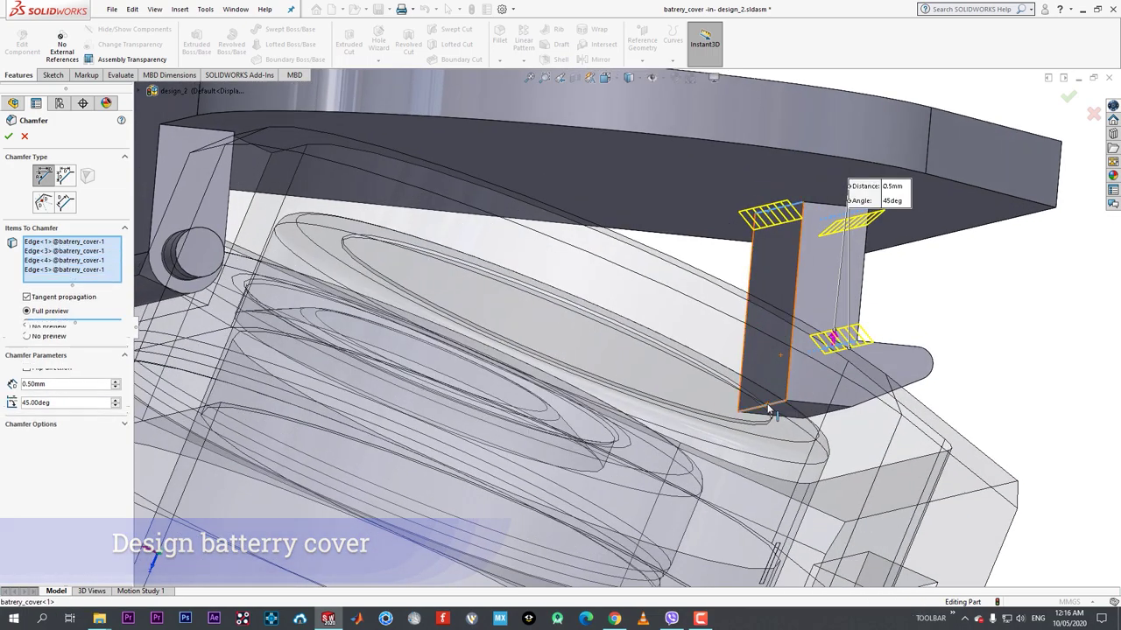
{"action": "middle_click_drag", "start_coordinate": [912, 389], "coordinate": [925, 401]}
{"action": "scroll", "coordinate": [925, 374], "scroll_direction": "up", "scroll_amount": 4}
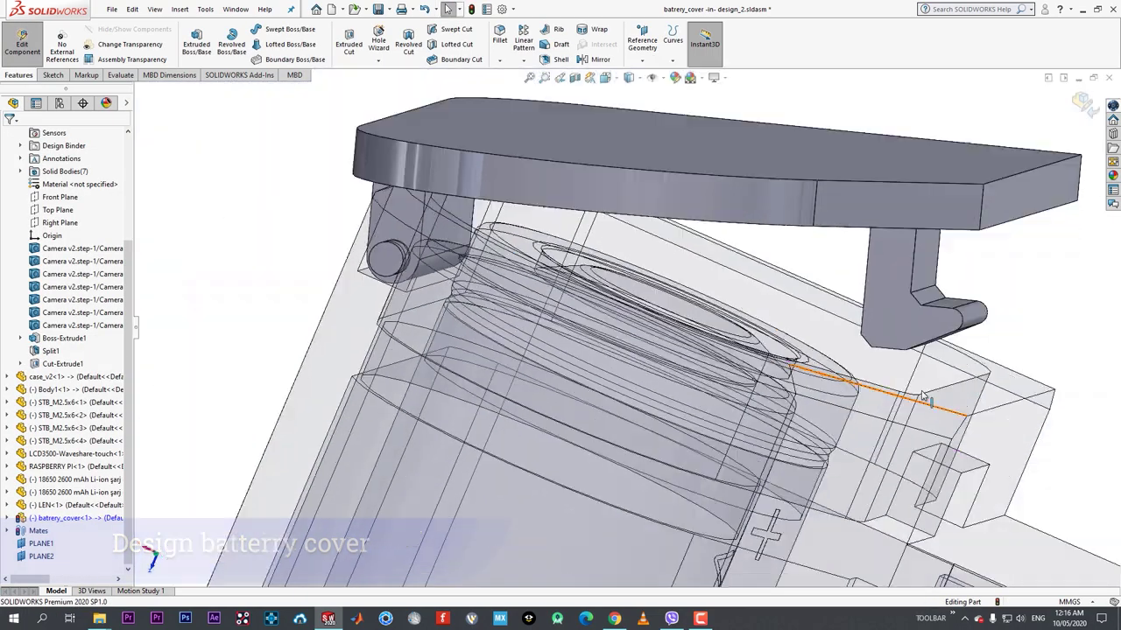
- Finish editing the cover part and swing the battery cover fully open on the camera case
{"action": "left_click", "coordinate": [886, 252]}
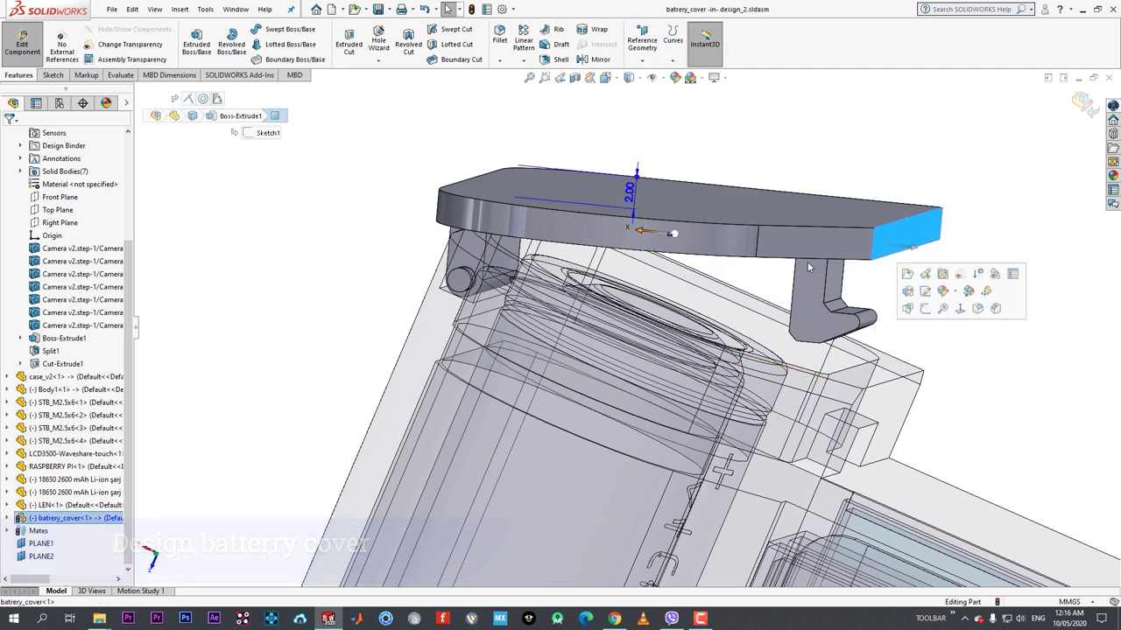
{"action": "left_click", "coordinate": [22, 44]}
{"action": "middle_click_drag", "start_coordinate": [958, 330], "coordinate": [652, 308]}
{"action": "scroll", "coordinate": [634, 305], "scroll_direction": "up", "scroll_amount": 5}
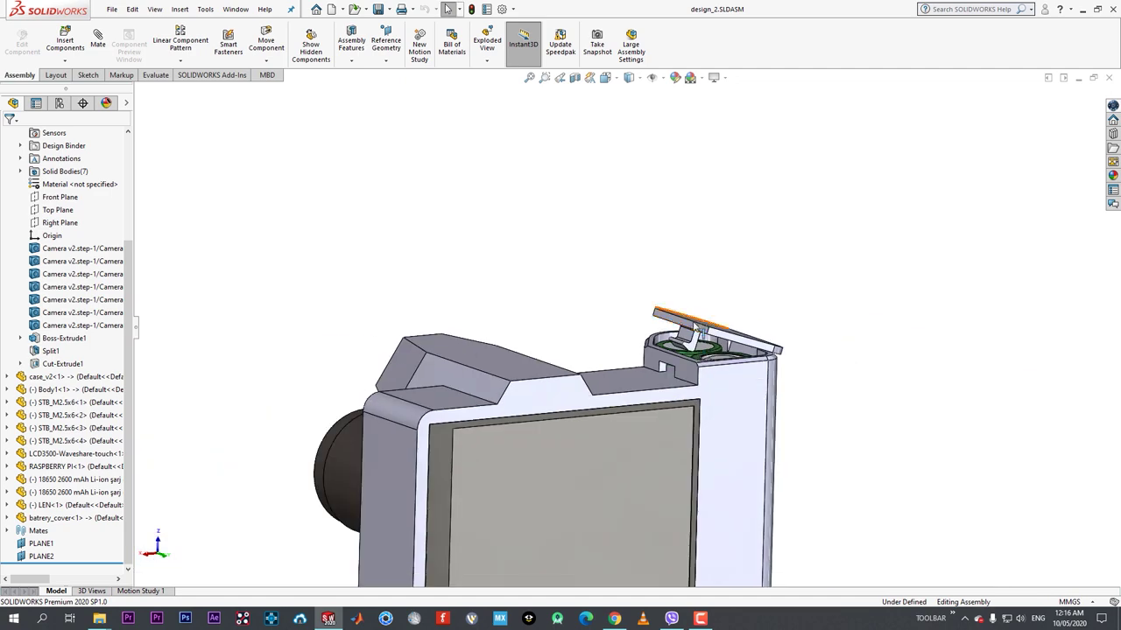
{"action": "left_click", "coordinate": [689, 348]}
{"action": "key", "text": "Escape"}
{"action": "middle_click_drag", "start_coordinate": [679, 373], "coordinate": [455, 326]}
{"action": "left_click_drag", "start_coordinate": [454, 323], "coordinate": [371, 291]}
{"action": "middle_click_drag", "start_coordinate": [370, 291], "coordinate": [738, 403]}
{"action": "scroll", "coordinate": [533, 434], "scroll_direction": "up", "scroll_amount": 3}
{"action": "scroll", "coordinate": [534, 433], "scroll_direction": "down", "scroll_amount": 3}
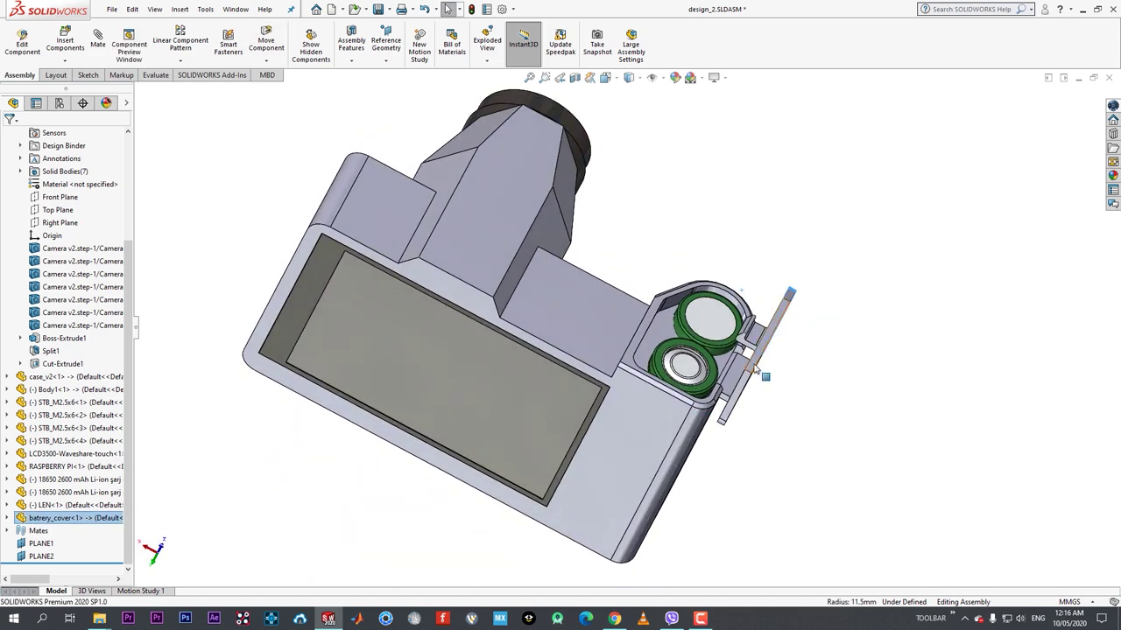
- Swing the battery cover closed over the battery compartment of the camera case
{"action": "left_click_drag", "start_coordinate": [755, 368], "coordinate": [636, 403]}
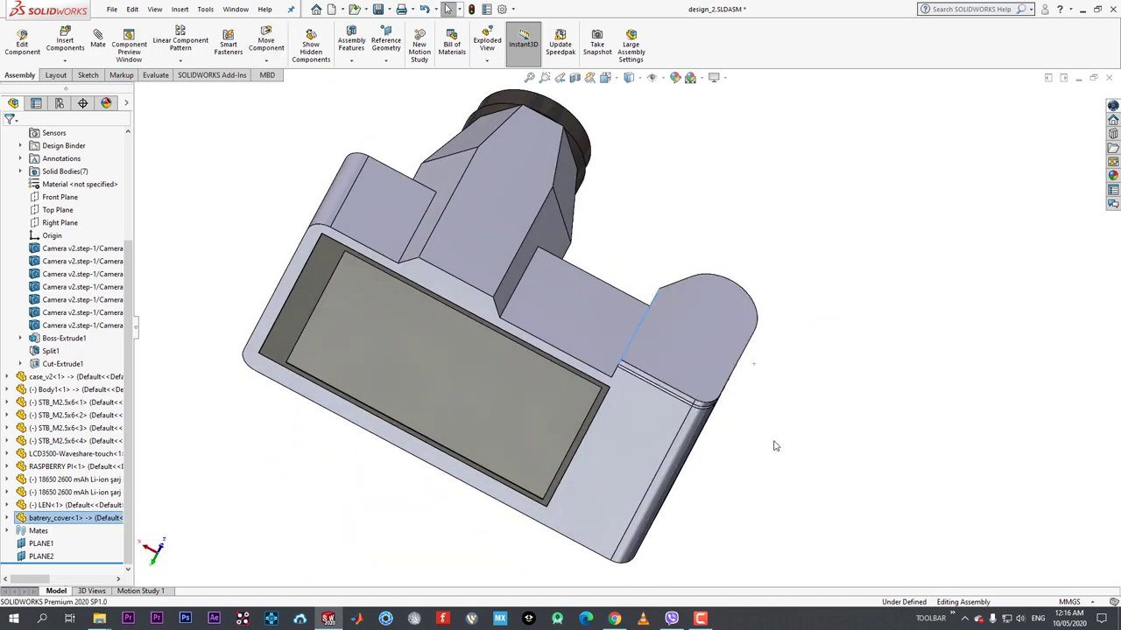
{"action": "left_click", "coordinate": [774, 447]}
{"action": "middle_click_drag", "start_coordinate": [774, 446], "coordinate": [490, 307]}
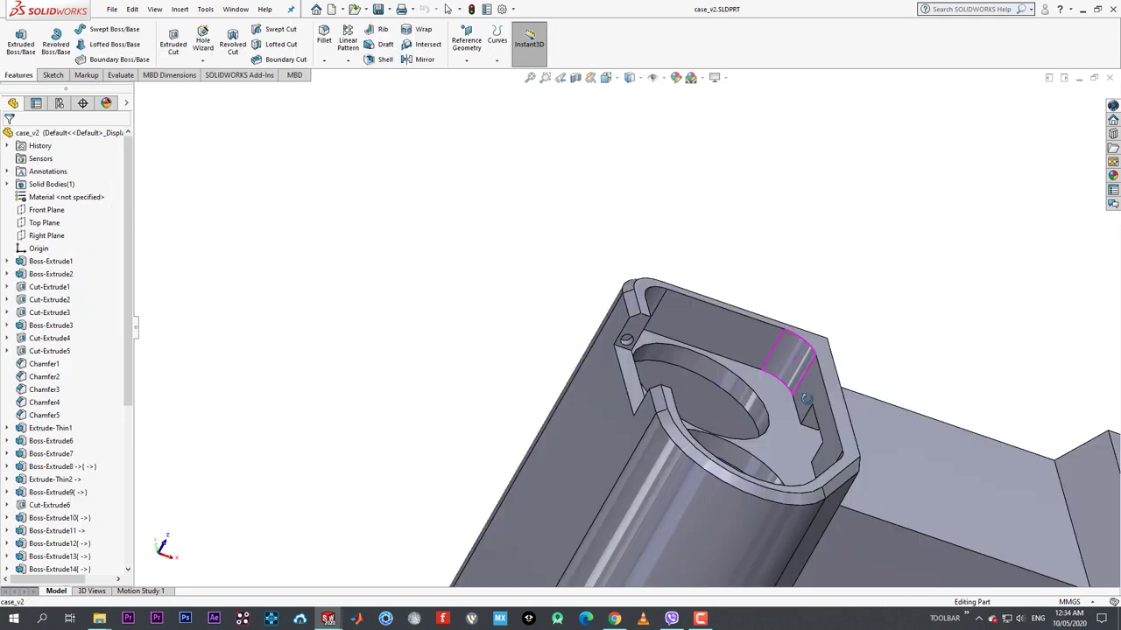
{"action": "middle_click_drag", "start_coordinate": [612, 394], "coordinate": [706, 480]}
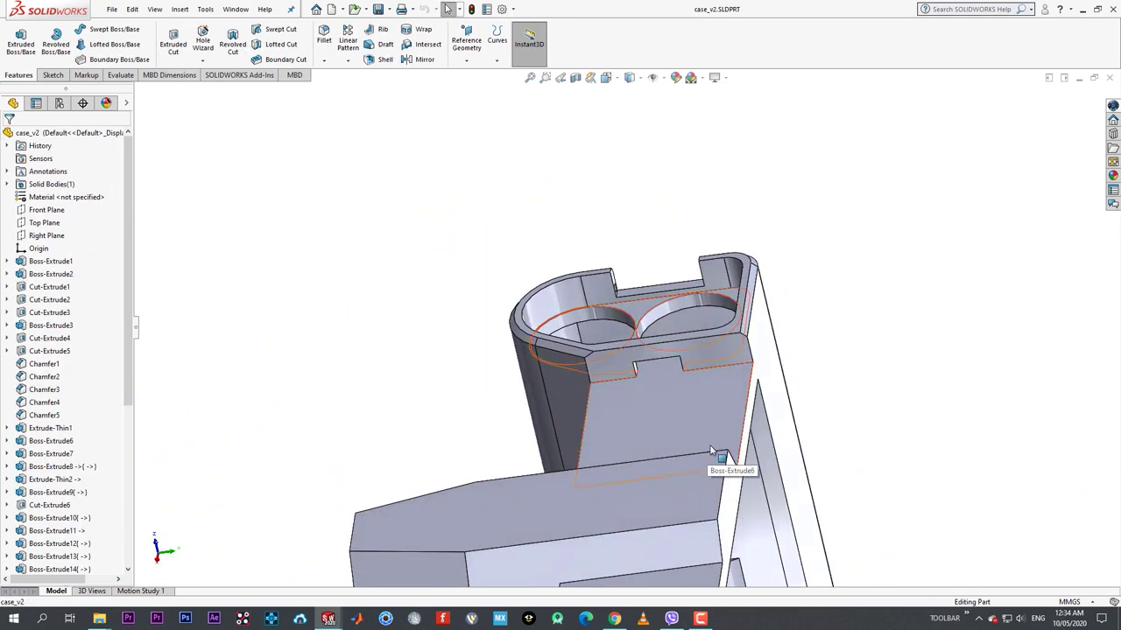
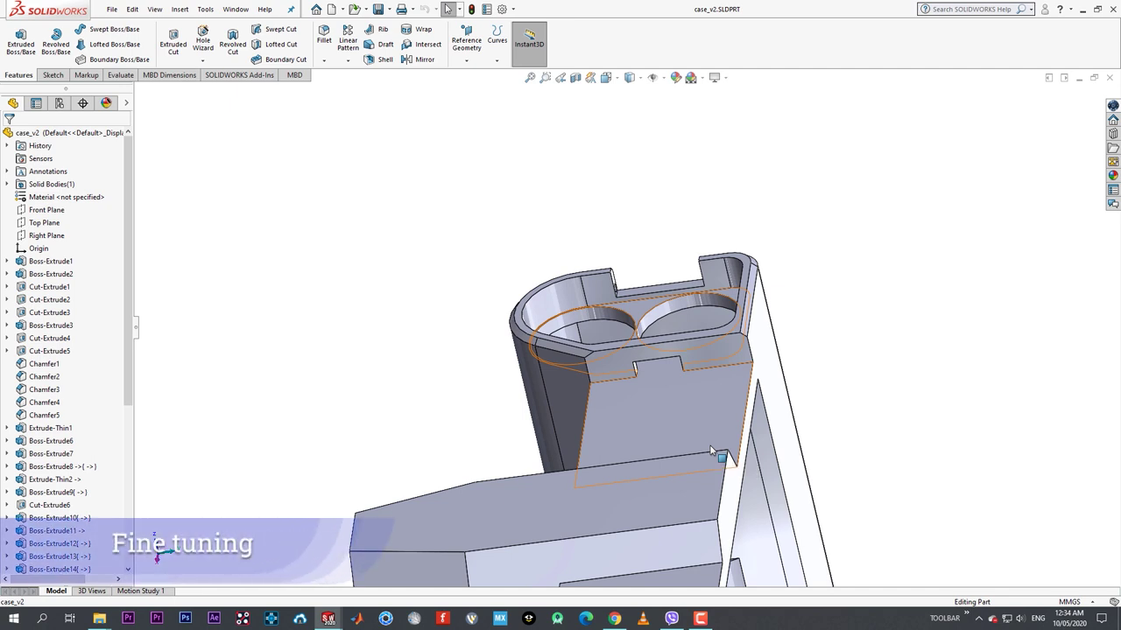
{"action": "middle_click_drag", "start_coordinate": [711, 451], "coordinate": [688, 450]}
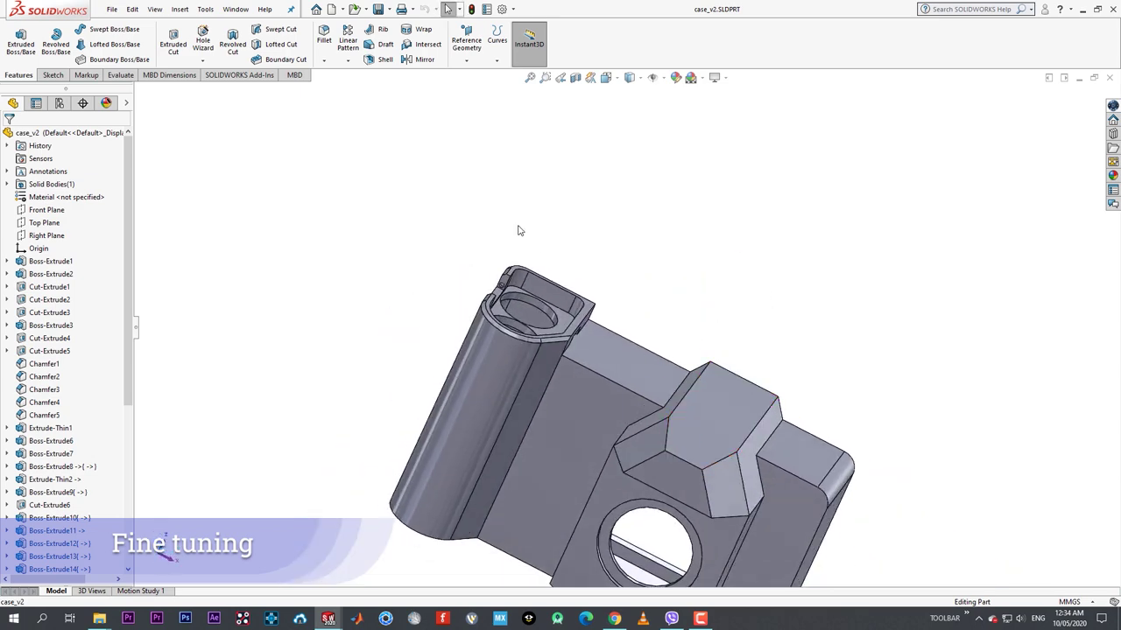
{"action": "left_click", "coordinate": [343, 88]}
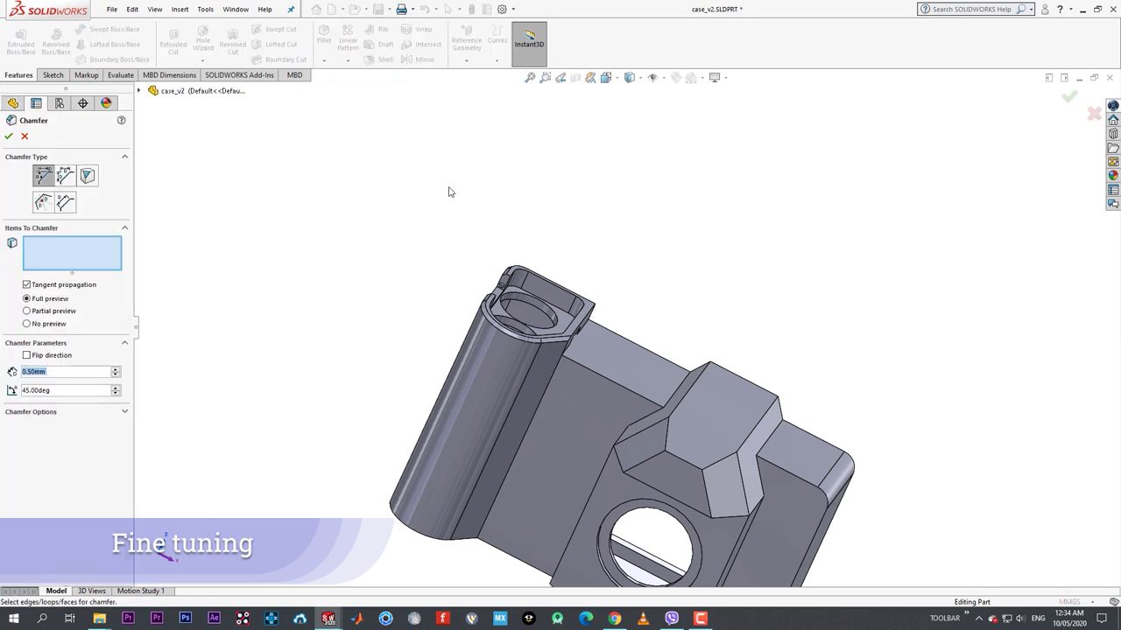
{"action": "left_click", "coordinate": [601, 385]}
{"action": "middle_click_drag", "start_coordinate": [601, 385], "coordinate": [493, 388]}
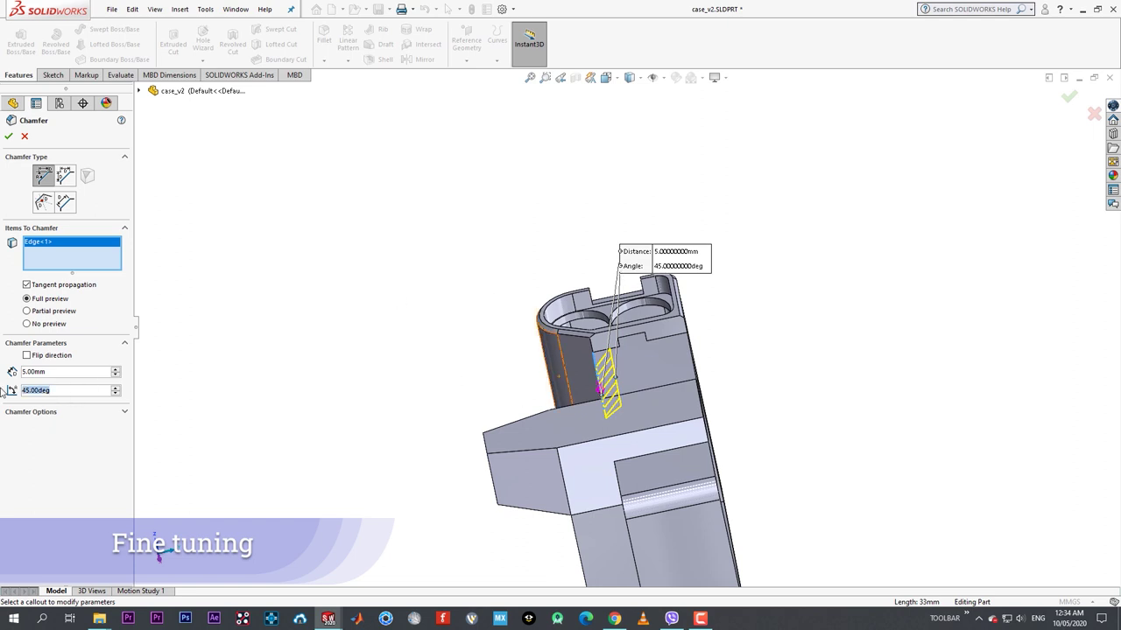
{"action": "type", "text": "60"}
{"action": "key", "text": "Return"}
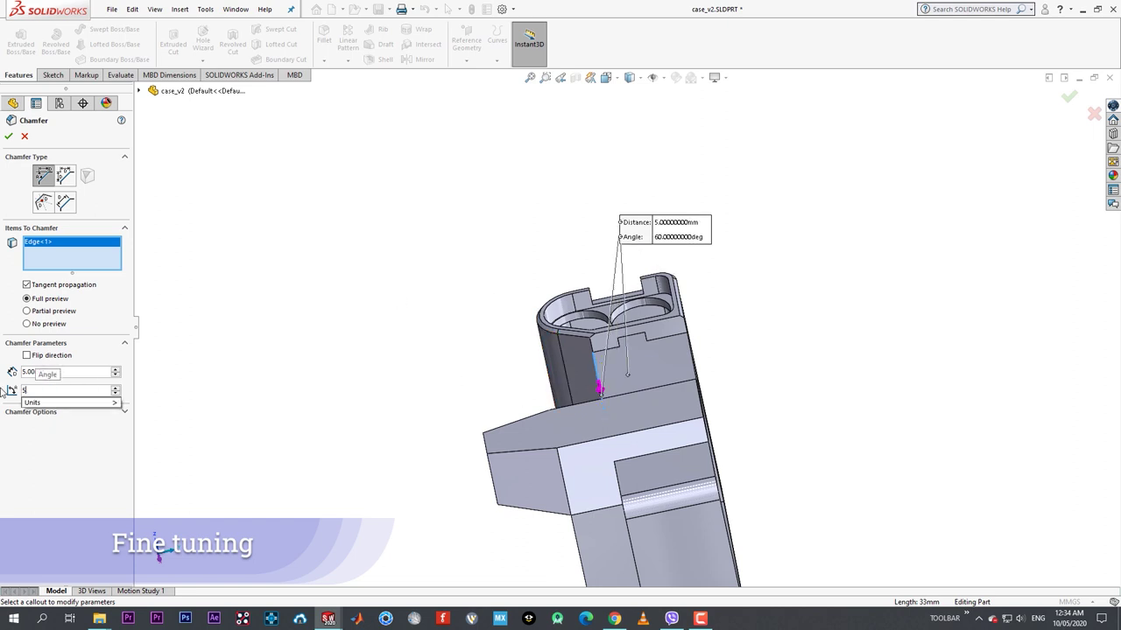
{"action": "scroll", "coordinate": [578, 428], "scroll_direction": "down", "scroll_amount": 2}
{"action": "middle_click_drag", "start_coordinate": [608, 415], "coordinate": [685, 401]}
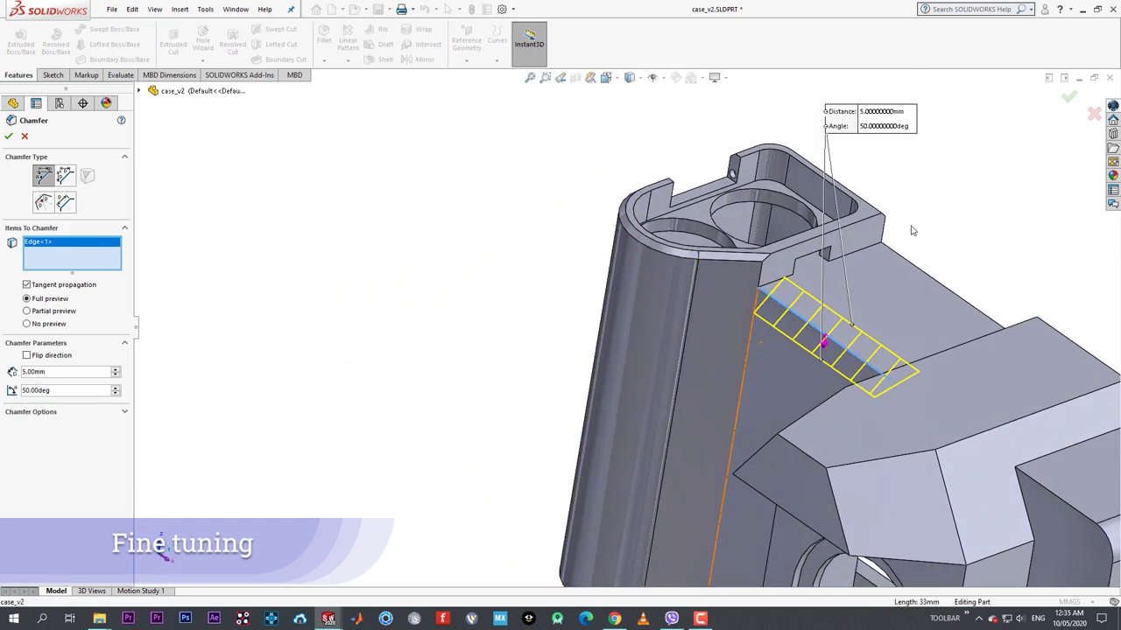
{"action": "left_click", "coordinate": [24, 136]}
- Sketch a closed four-sided profile on the lens housing's side face towards the battery grip, about 13 mm long along the case edge
{"action": "middle_click_drag", "start_coordinate": [794, 276], "coordinate": [742, 218]}
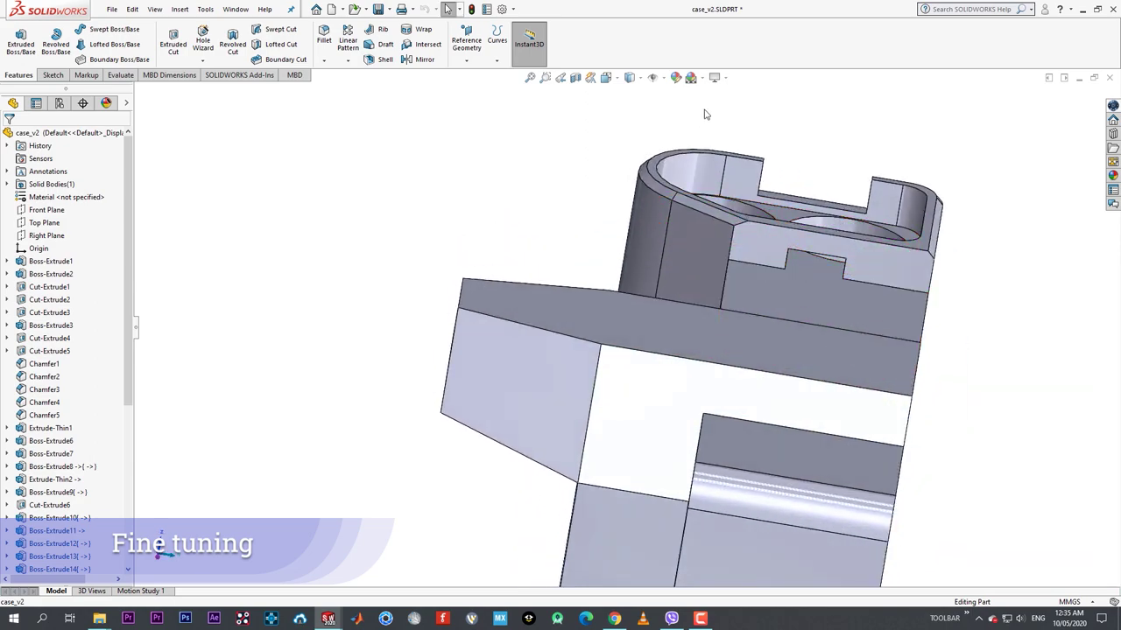
{"action": "middle_click_drag", "start_coordinate": [707, 113], "coordinate": [707, 308]}
{"action": "scroll", "coordinate": [703, 338], "scroll_direction": "down", "scroll_amount": 1}
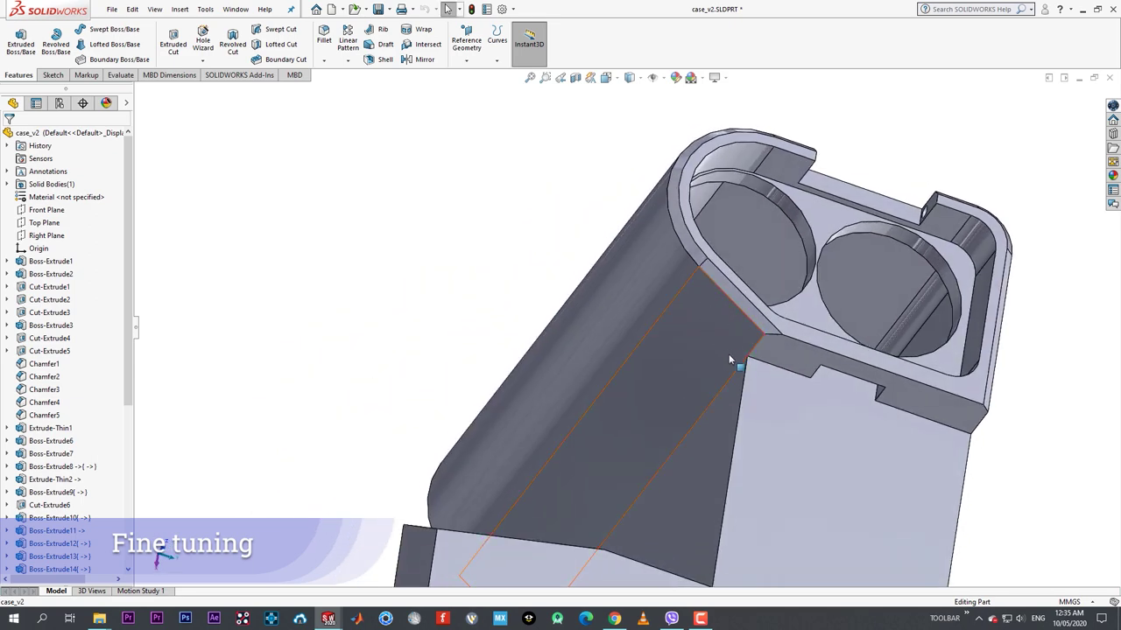
{"action": "middle_click_drag", "start_coordinate": [706, 361], "coordinate": [604, 422]}
{"action": "scroll", "coordinate": [674, 436], "scroll_direction": "down", "scroll_amount": 2}
{"action": "scroll", "coordinate": [641, 408], "scroll_direction": "down", "scroll_amount": 2}
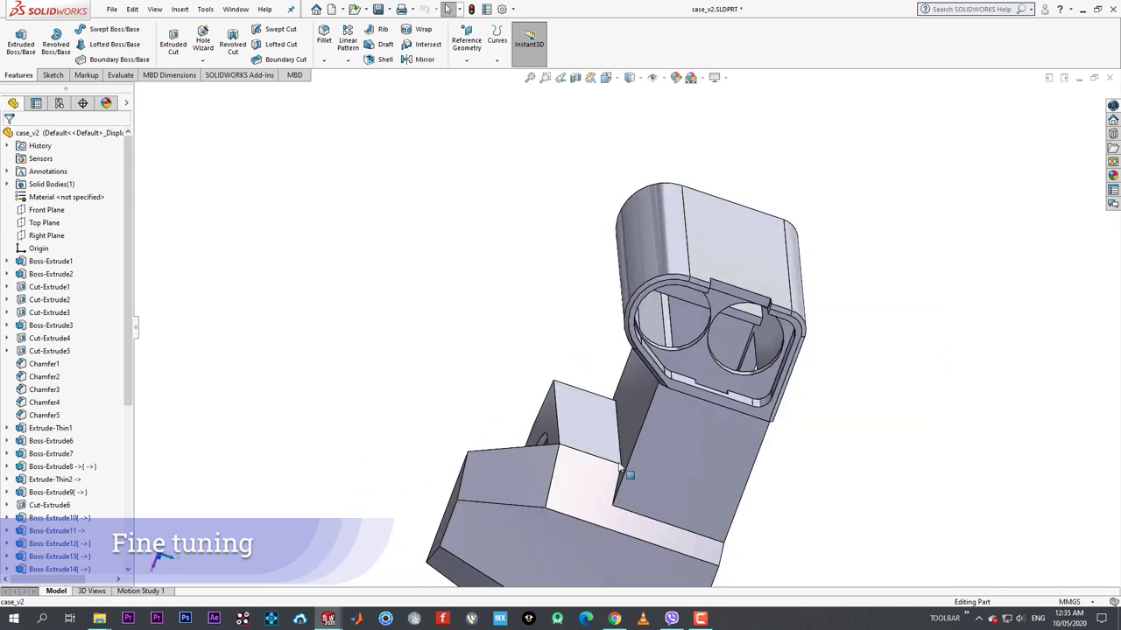
{"action": "left_click", "coordinate": [604, 422]}
{"action": "left_click", "coordinate": [662, 417]}
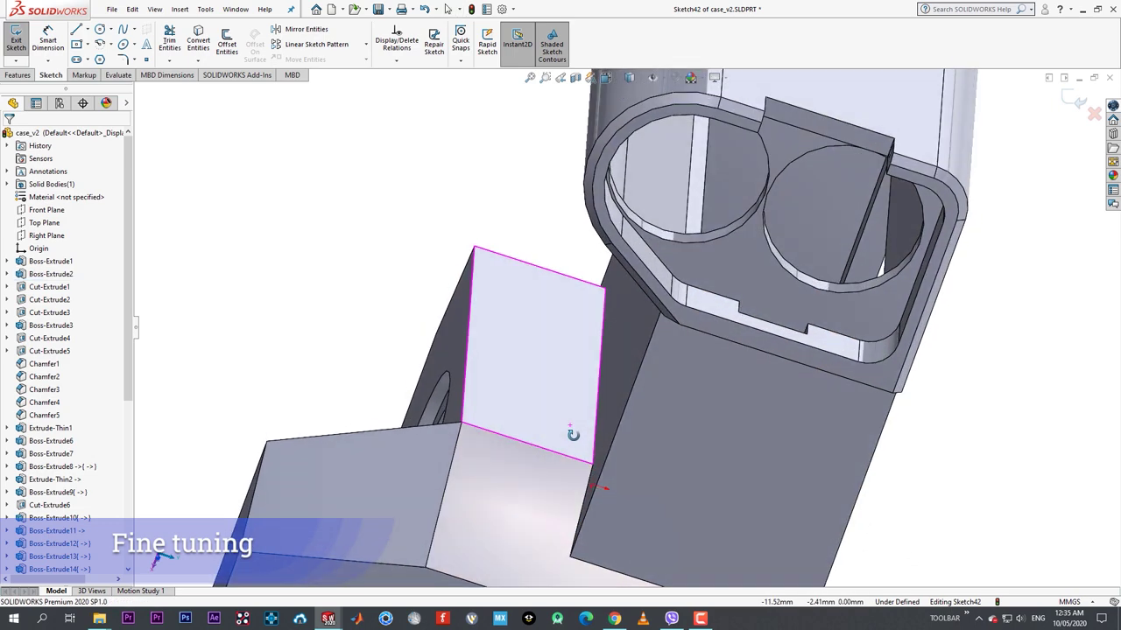
{"action": "middle_click_drag", "start_coordinate": [573, 435], "coordinate": [572, 463]}
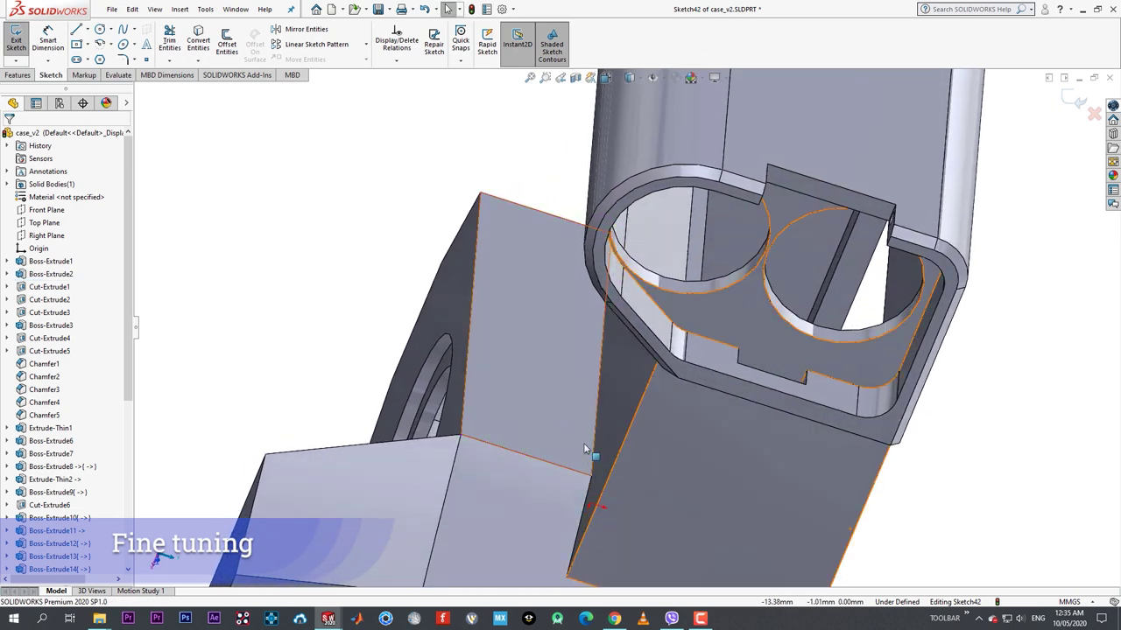
{"action": "key", "text": "l"}
{"action": "left_click", "coordinate": [593, 474]}
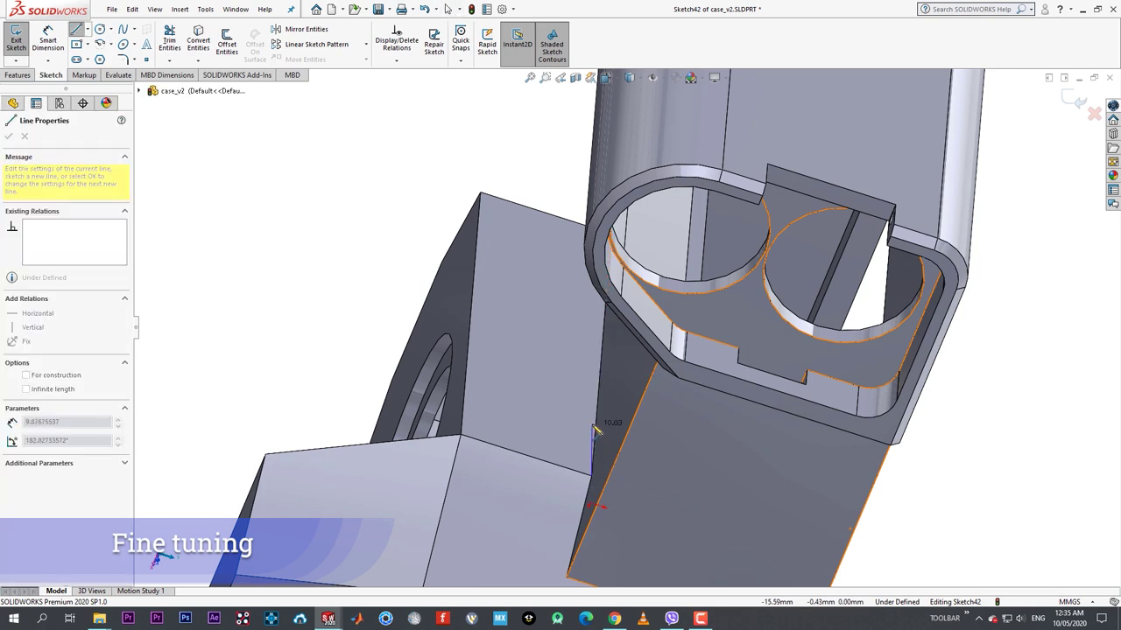
{"action": "left_click", "coordinate": [542, 397]}
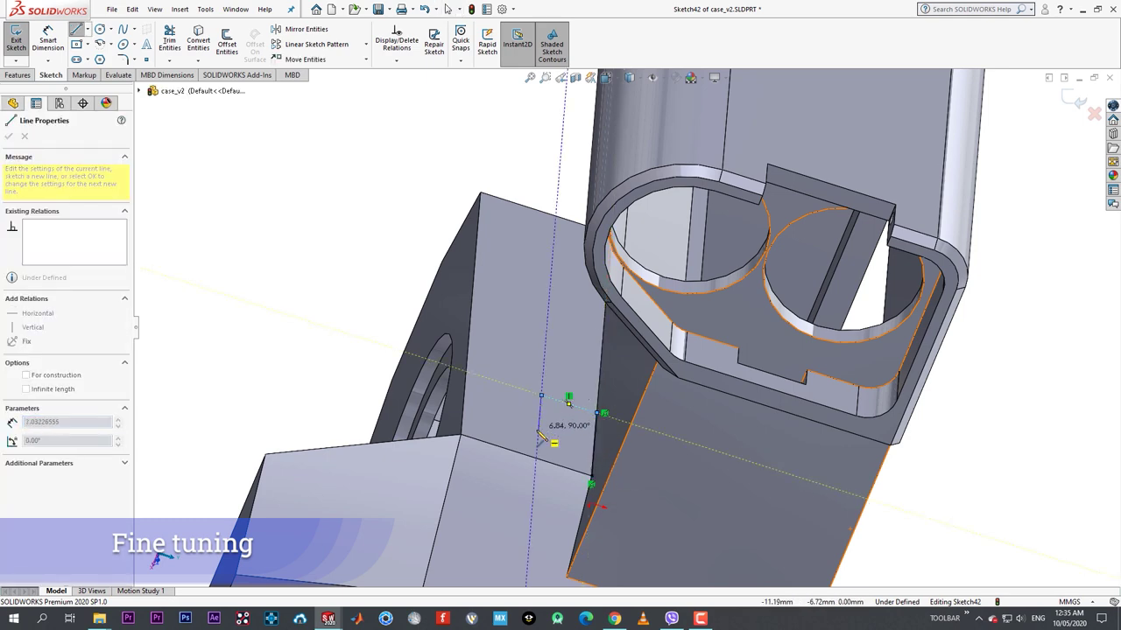
{"action": "left_click", "coordinate": [539, 432]}
{"action": "left_click", "coordinate": [591, 474]}
{"action": "right_click", "coordinate": [593, 476]}
{"action": "left_click", "coordinate": [621, 486]}
{"action": "middle_click_drag", "start_coordinate": [621, 486], "coordinate": [631, 386]}
- Try to extrude the profile up to the battery grip's slanted face, and undo the extrusion to return to the sketch
{"action": "left_click", "coordinate": [25, 76]}
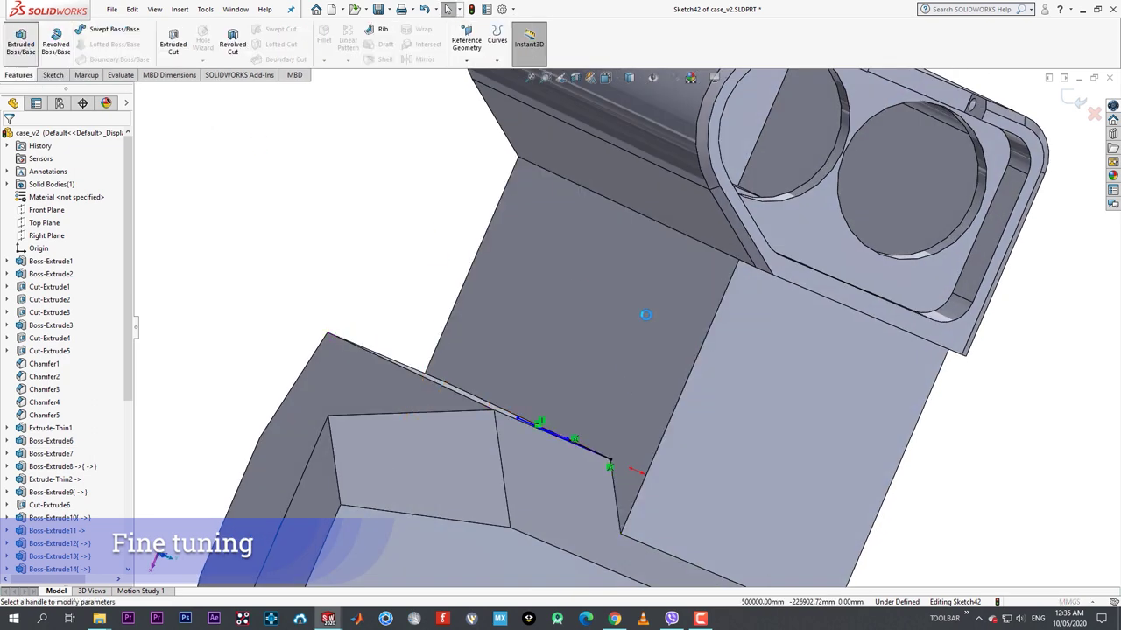
{"action": "left_click", "coordinate": [73, 206]}
{"action": "left_click", "coordinate": [53, 251]}
{"action": "left_click", "coordinate": [524, 250]}
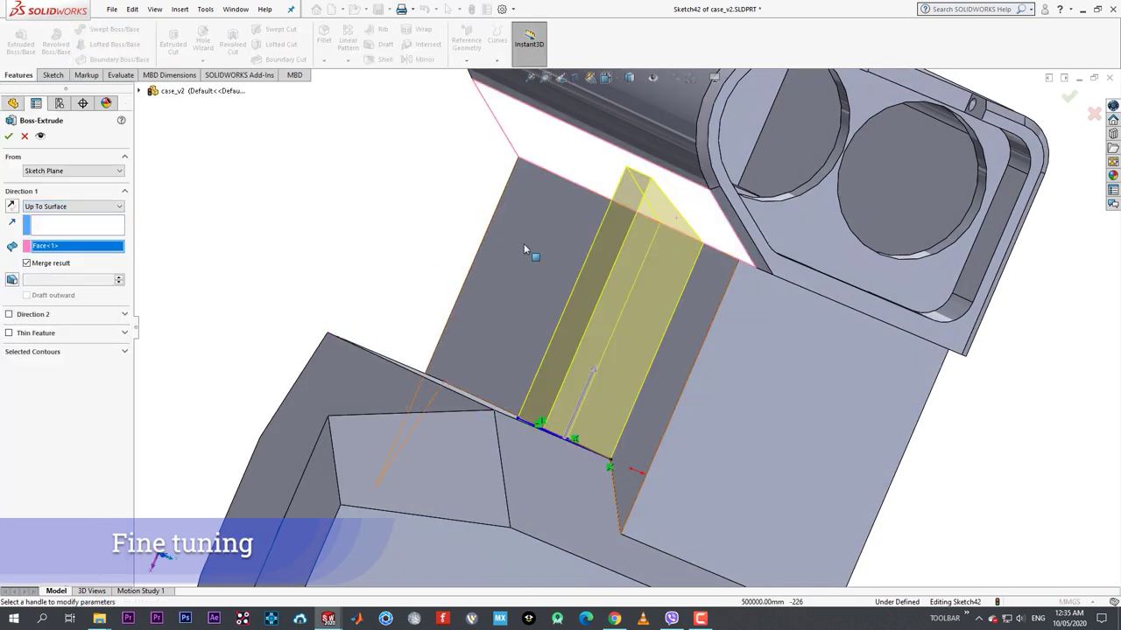
{"action": "key", "text": "Return"}
{"action": "mouse_move", "coordinate": [834, 365]}
{"action": "middle_mouse_down"}
{"action": "mouse_move", "coordinate": [753, 294]}
{"action": "mouse_move", "coordinate": [748, 268]}
{"action": "mouse_move", "coordinate": [758, 305]}
{"action": "middle_mouse_up"}
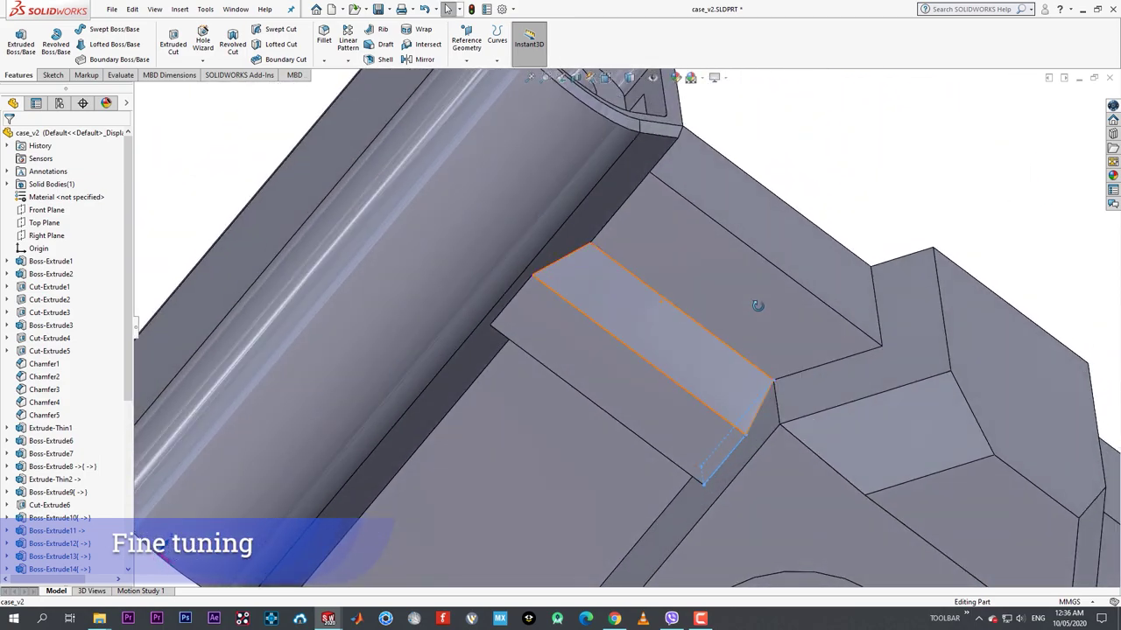
{"action": "middle_click", "coordinate": [758, 306]}
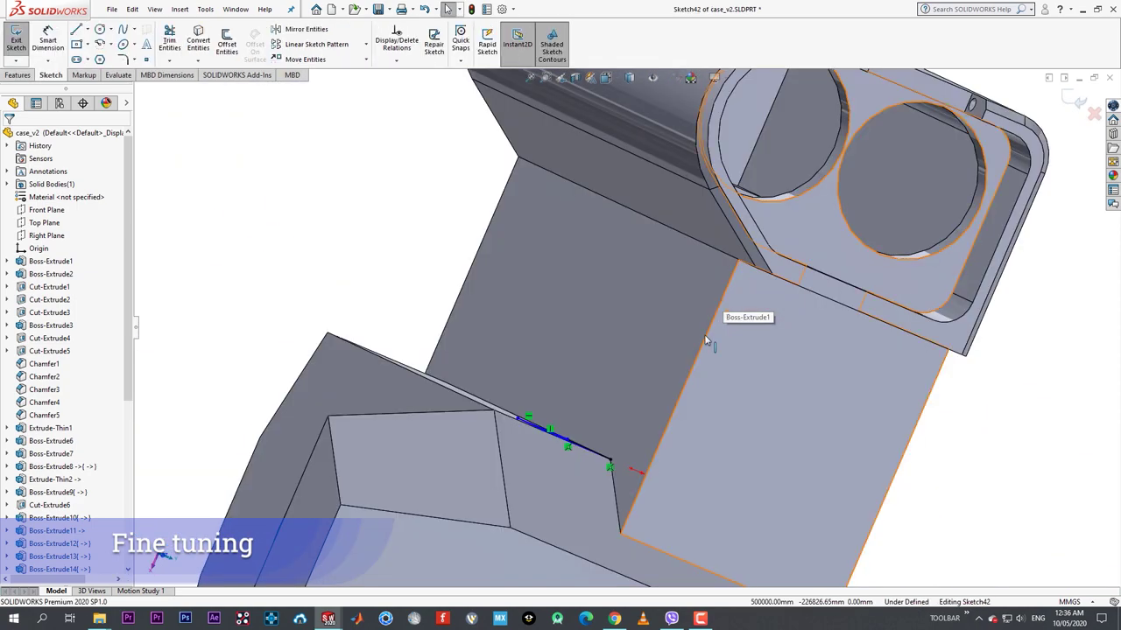
- Detach the profile's fixed corner from the housing vertex, move it outward and give it a Pierce relation with the case body's edge
{"action": "middle_click_drag", "start_coordinate": [725, 301], "coordinate": [614, 439]}
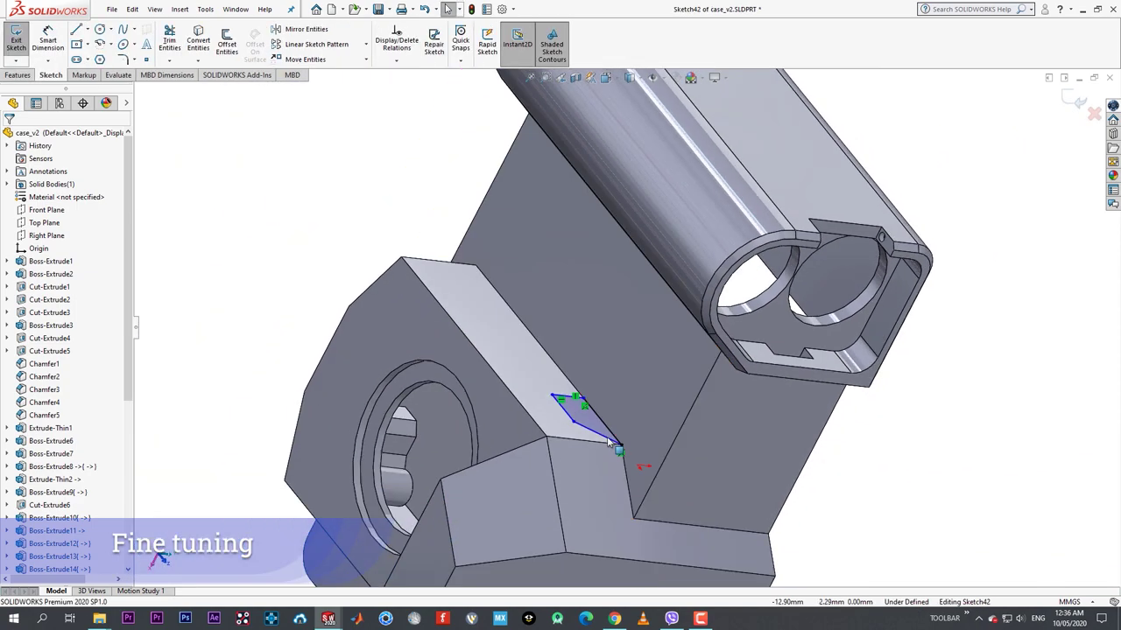
{"action": "left_click", "coordinate": [619, 446]}
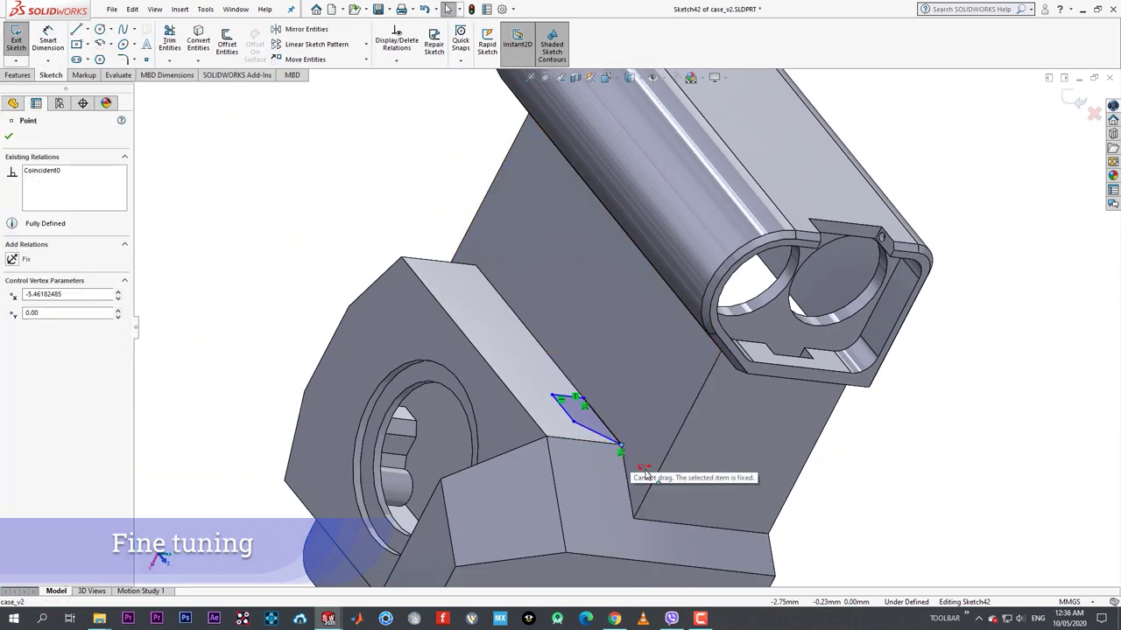
{"action": "left_click", "coordinate": [605, 424]}
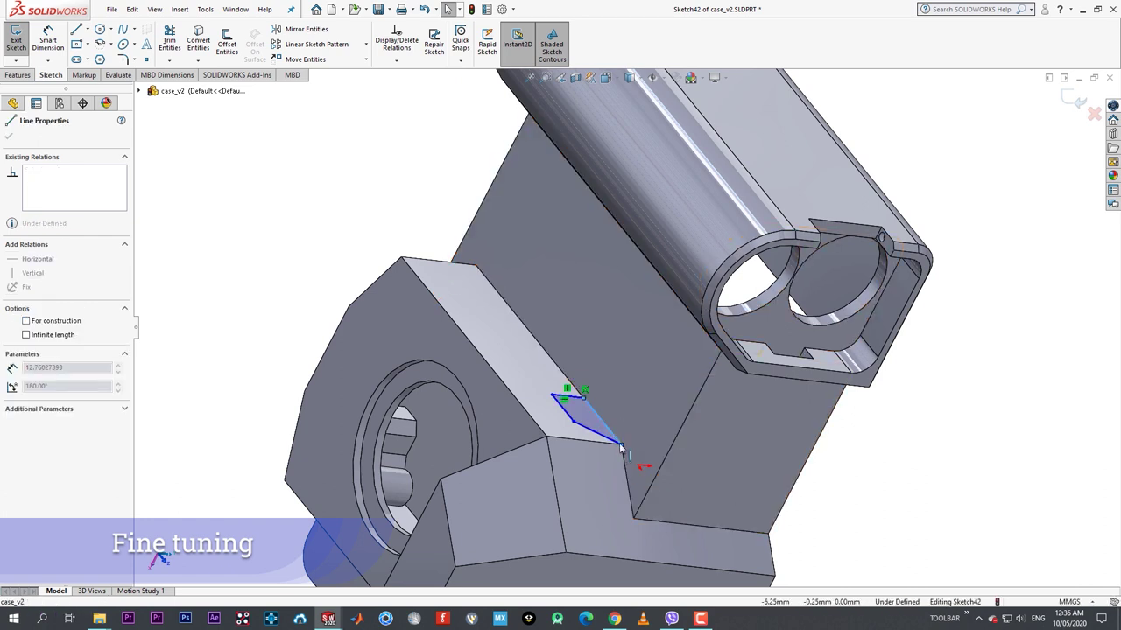
{"action": "left_click_drag", "start_coordinate": [622, 445], "coordinate": [647, 472]}
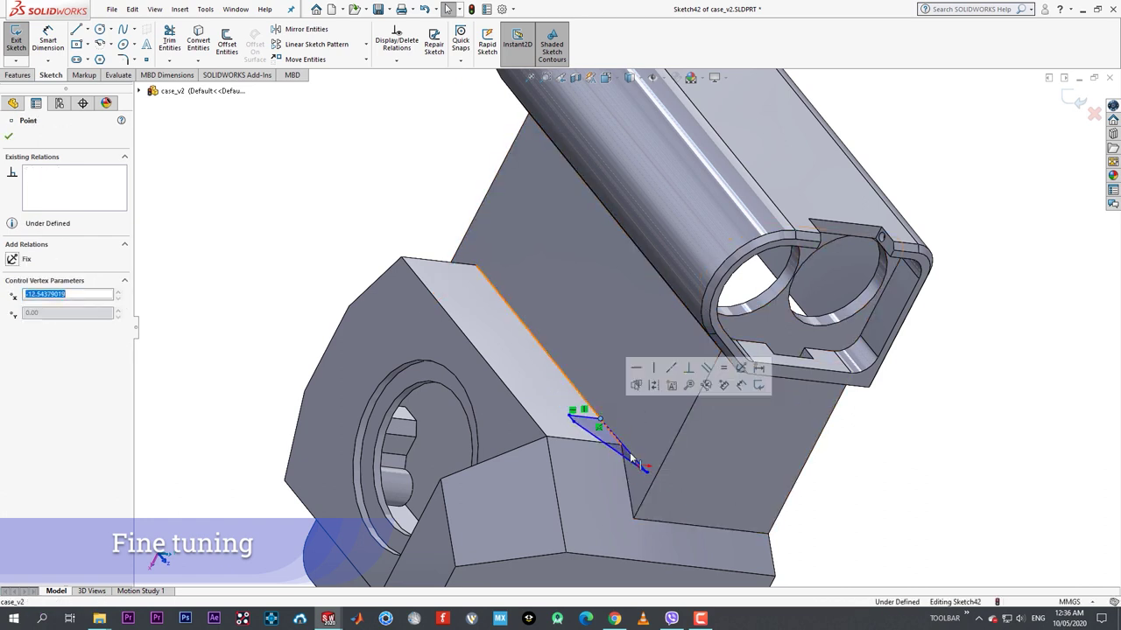
{"action": "left_click", "coordinate": [650, 495], "text": "ctrl"}
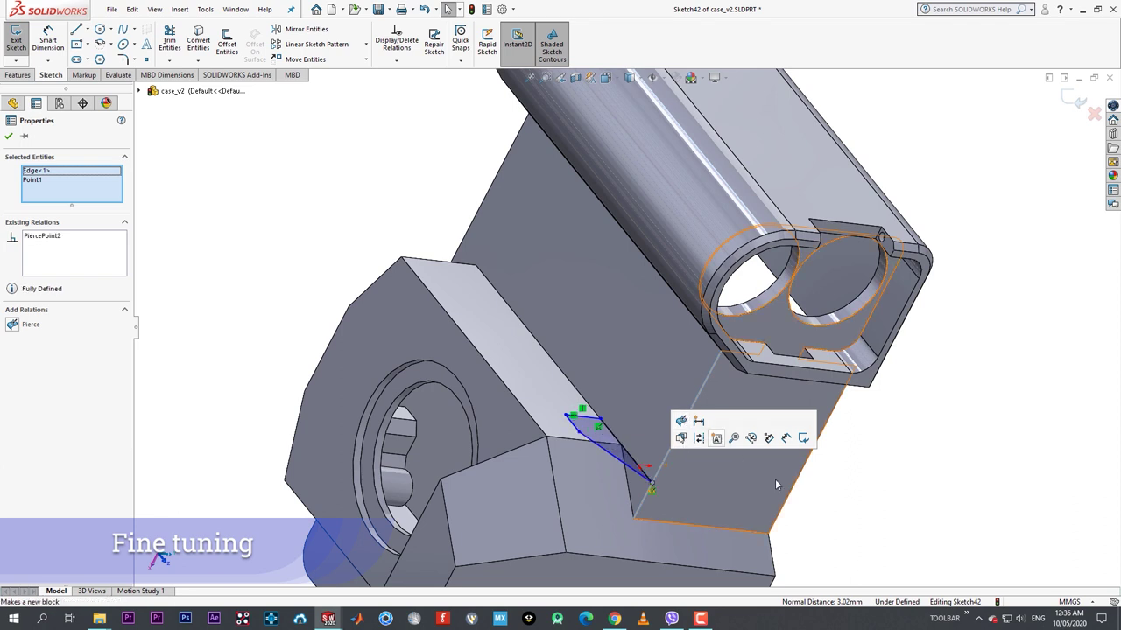
{"action": "left_click", "coordinate": [681, 421]}
- Make the profile's short end line collinear with the lens housing's end edge and adjust the adjoining free corner
{"action": "left_click", "coordinate": [589, 423], "text": "ctrl"}
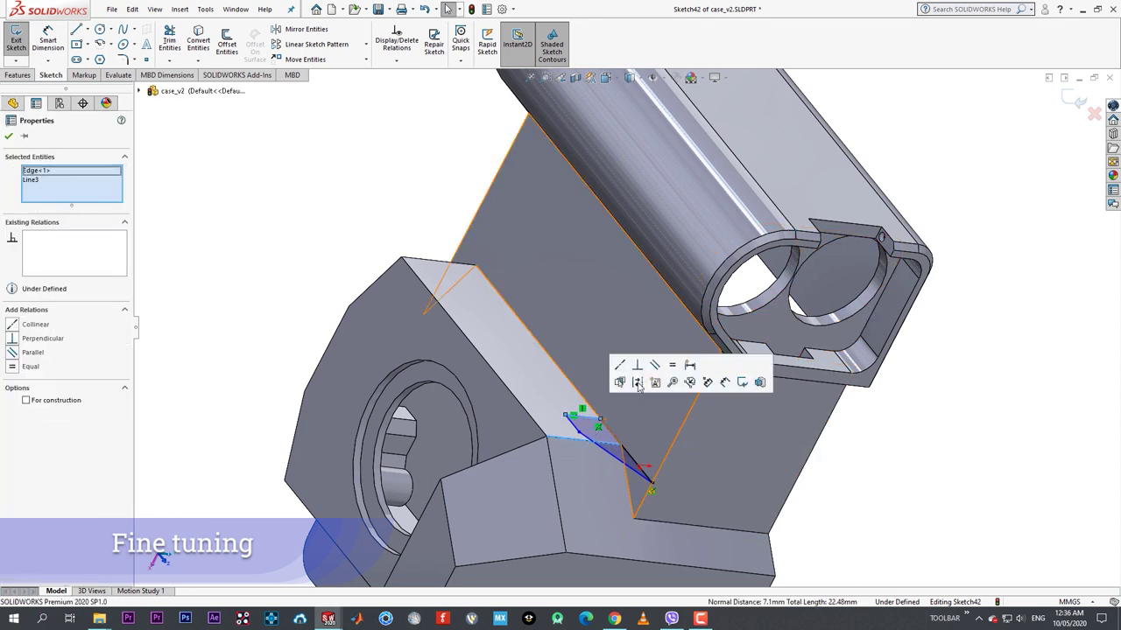
{"action": "left_click", "coordinate": [620, 366]}
{"action": "left_click", "coordinate": [591, 452]}
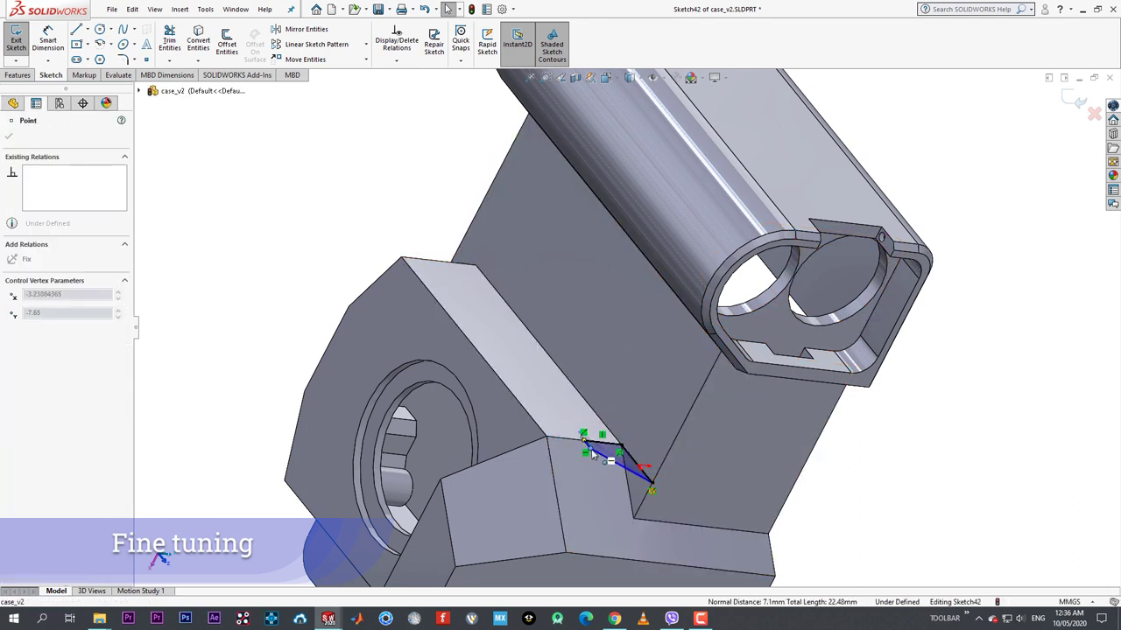
{"action": "left_click", "coordinate": [881, 505]}
- Extrude the adjusted profile as a boss with Up To Surface, ending on the battery grip's slanted face
{"action": "left_click", "coordinate": [18, 75]}
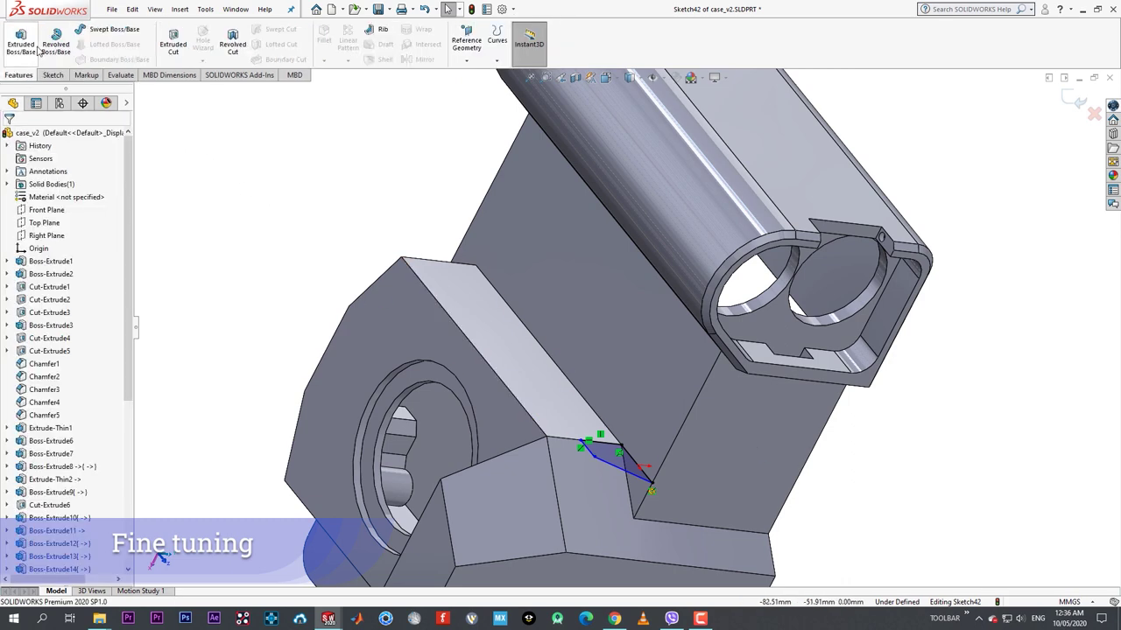
{"action": "left_click", "coordinate": [21, 43]}
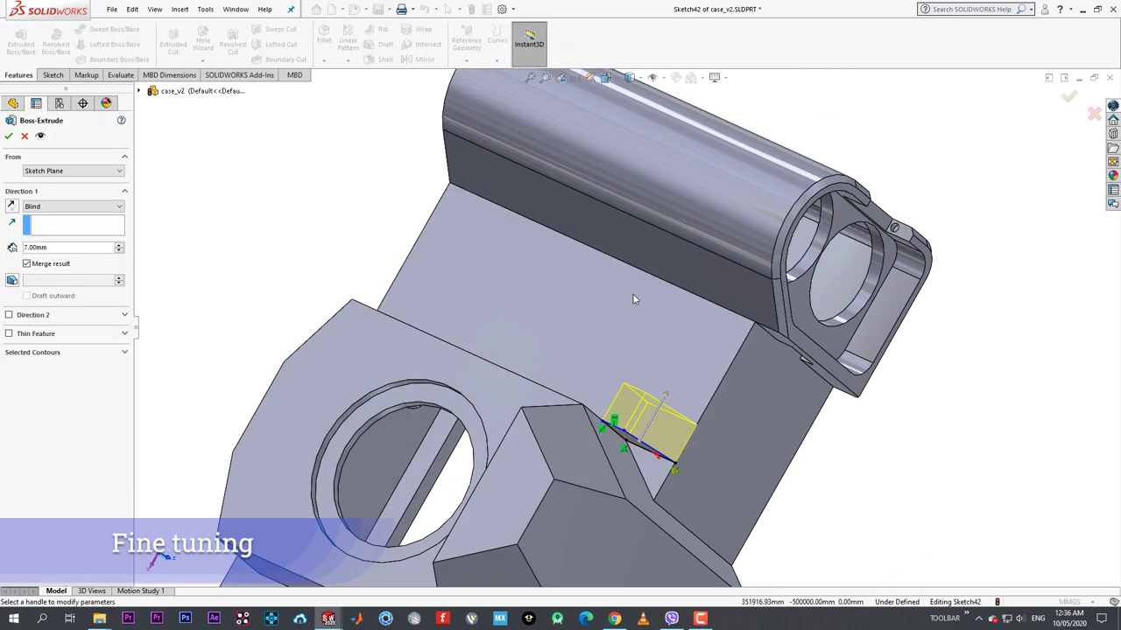
{"action": "left_click", "coordinate": [52, 215]}
{"action": "left_click", "coordinate": [726, 275]}
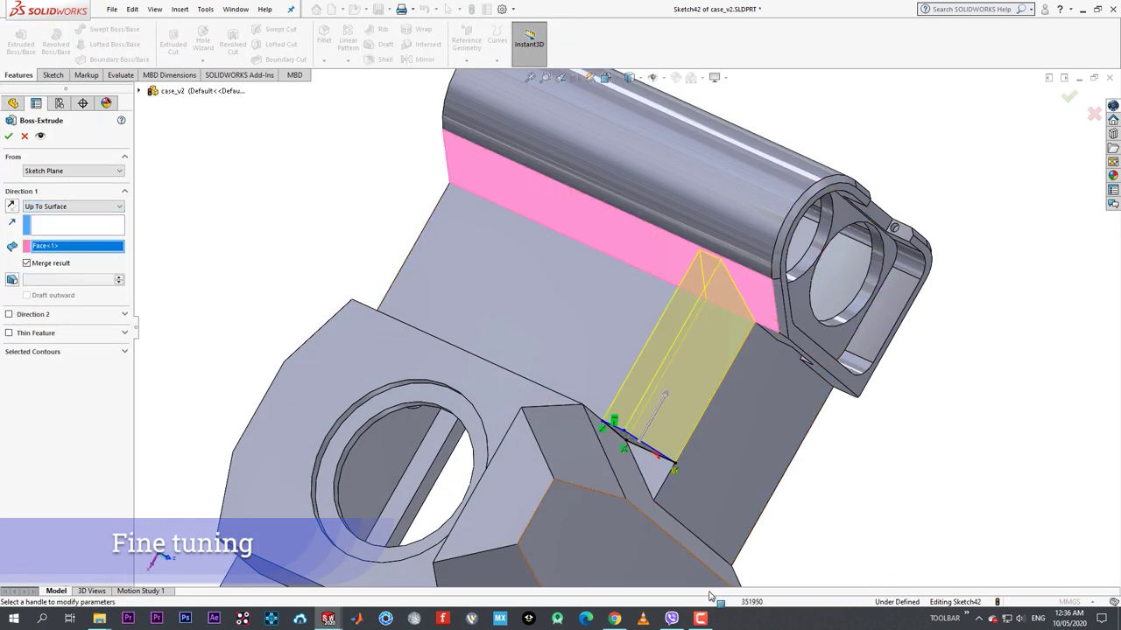
{"action": "left_click", "coordinate": [701, 619]}
{"action": "left_click", "coordinate": [699, 624]}
{"action": "scroll", "coordinate": [656, 342], "scroll_direction": "up", "scroll_amount": 2}
{"action": "middle_click_drag", "start_coordinate": [701, 329], "coordinate": [651, 363]}
{"action": "scroll", "coordinate": [650, 362], "scroll_direction": "down", "scroll_amount": 1}
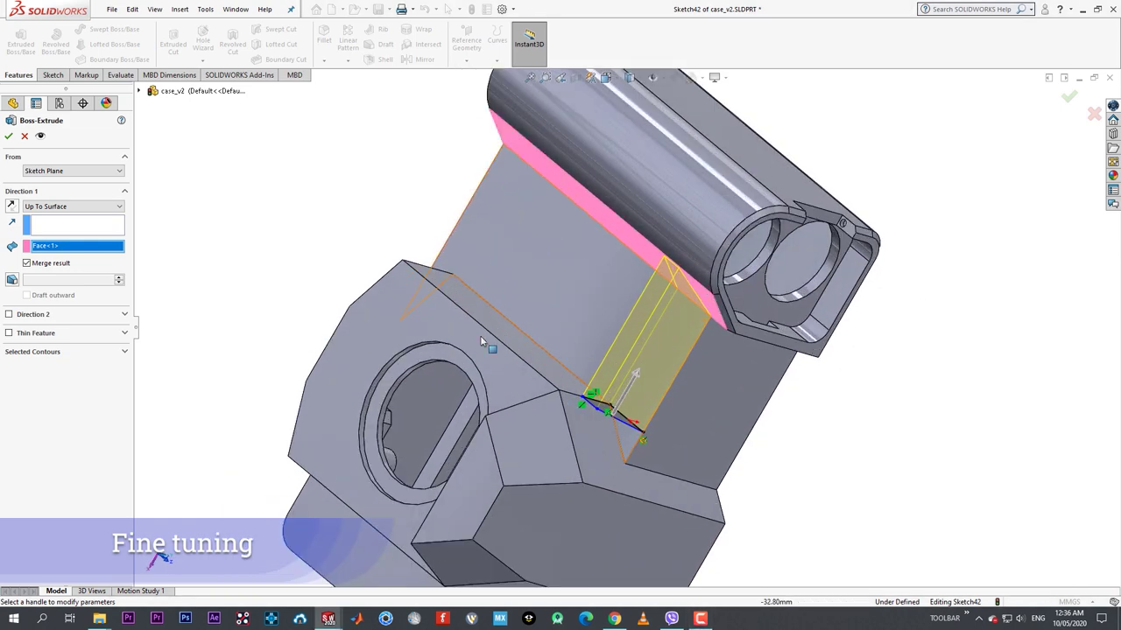
- Add a second extrusion direction with Up To Surface, ending on the viewfinder housing's side face, and finish the boss
{"action": "left_click", "coordinate": [9, 315]}
{"action": "left_click", "coordinate": [72, 328]}
{"action": "left_click", "coordinate": [61, 369]}
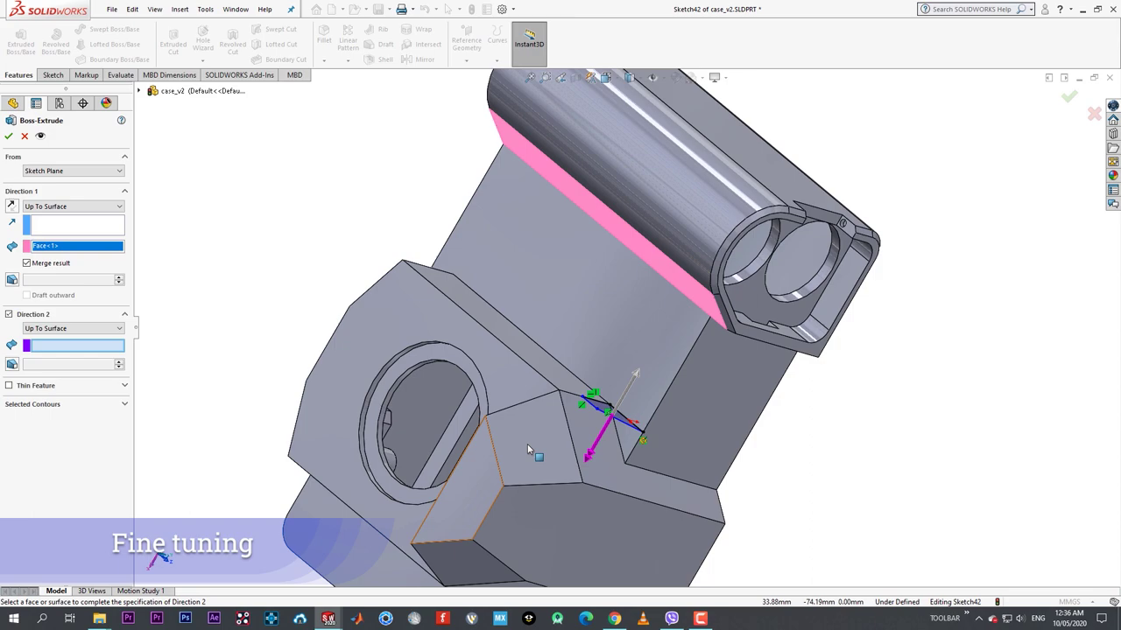
{"action": "left_click", "coordinate": [608, 460]}
{"action": "middle_click_drag", "start_coordinate": [608, 460], "coordinate": [565, 420]}
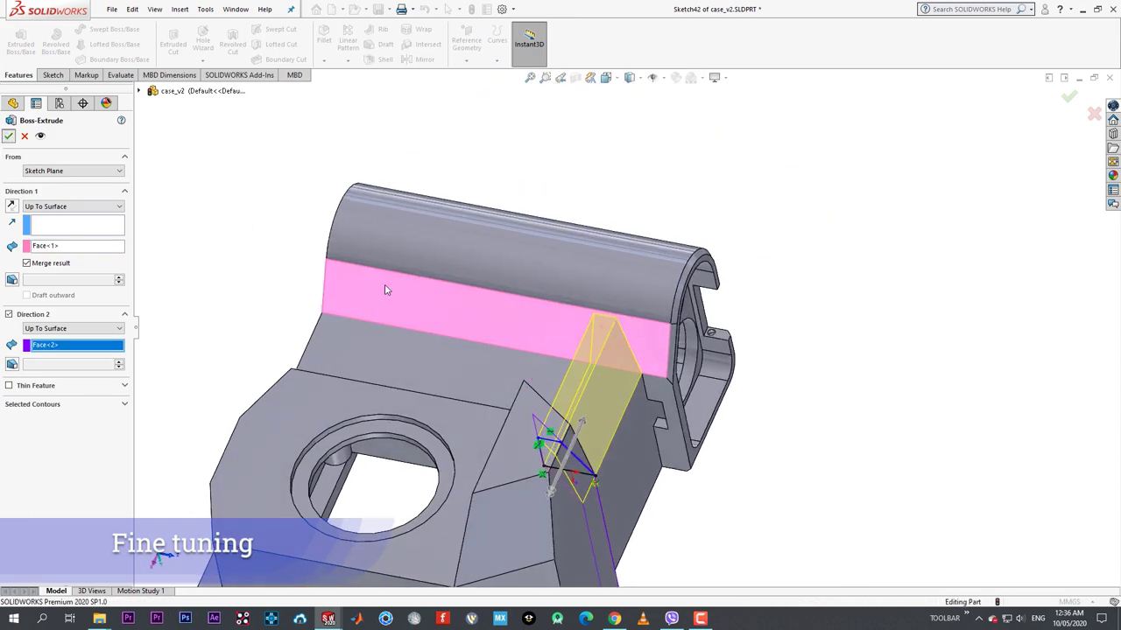
{"action": "left_click", "coordinate": [9, 135]}
{"action": "middle_click_drag", "start_coordinate": [674, 367], "coordinate": [567, 431]}
{"action": "scroll", "coordinate": [785, 468], "scroll_direction": "up", "scroll_amount": 2}
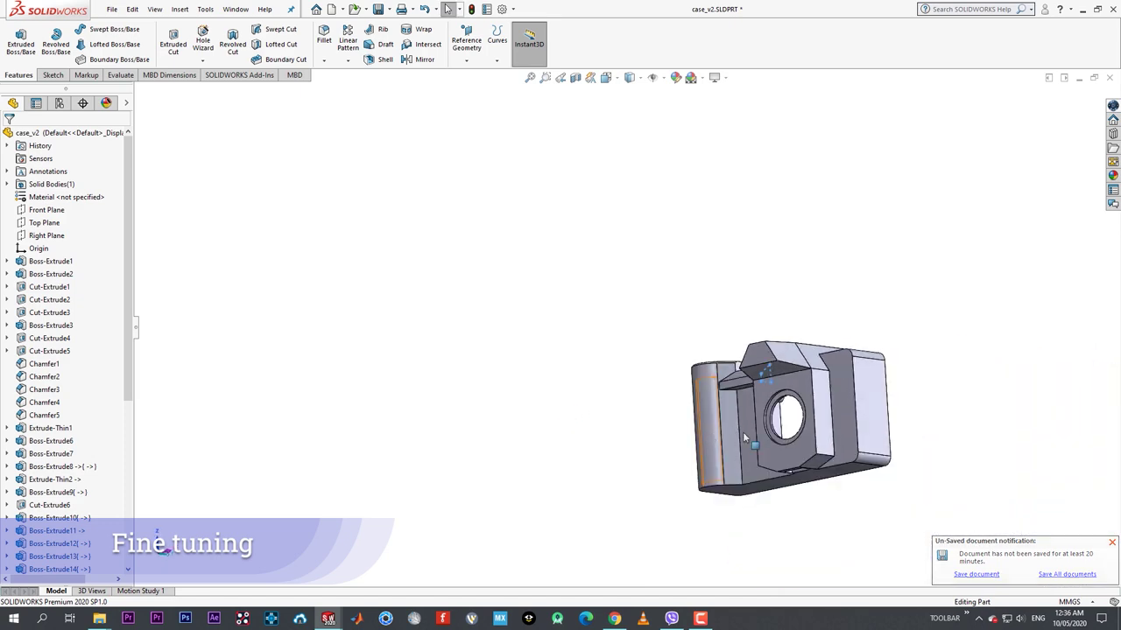
{"action": "middle_click_drag", "start_coordinate": [743, 431], "coordinate": [775, 432]}
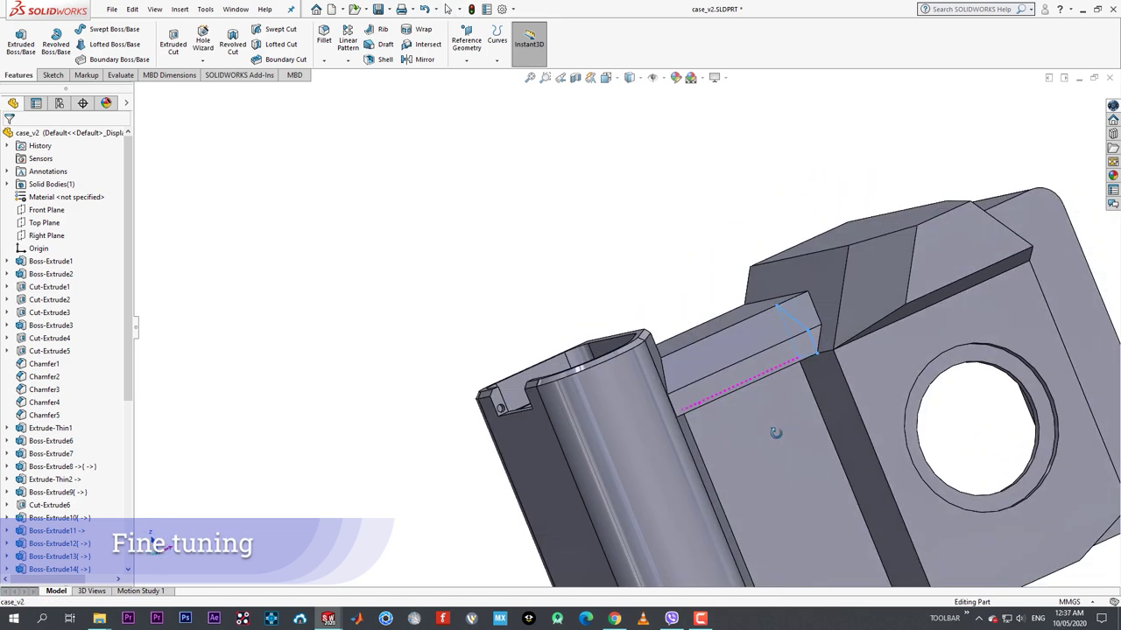
- Edit the boss's profile sketch and delete the relation that ties its lower corner to the case body's edge
{"action": "left_click", "coordinate": [770, 366]}
{"action": "left_click", "coordinate": [795, 308]}
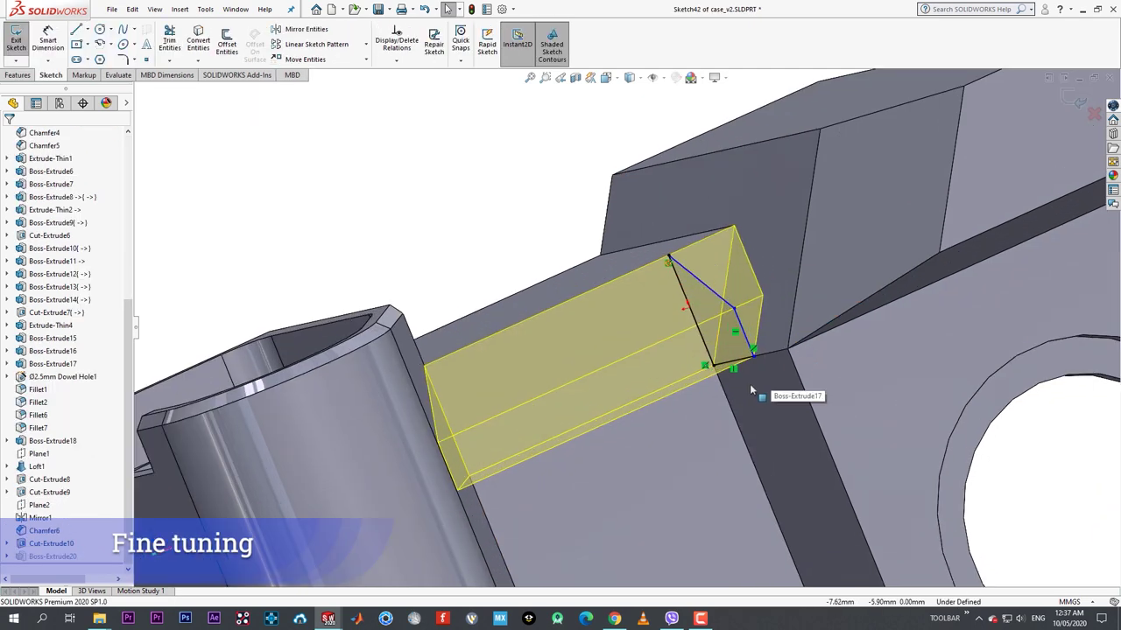
{"action": "middle_click", "coordinate": [758, 388]}
{"action": "middle_click_drag", "start_coordinate": [758, 387], "coordinate": [774, 332]}
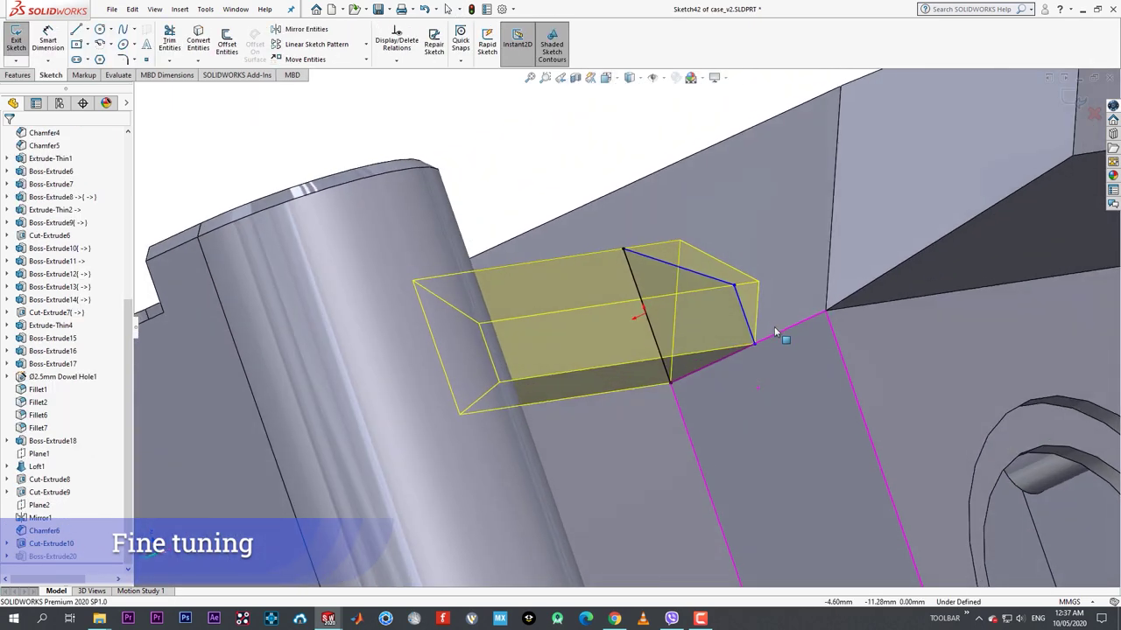
{"action": "right_click", "coordinate": [667, 387]}
{"action": "left_click", "coordinate": [680, 530]}
- Delete the collinear relation between the profile's short end line and the lens housing's end edge
{"action": "left_click", "coordinate": [709, 365]}
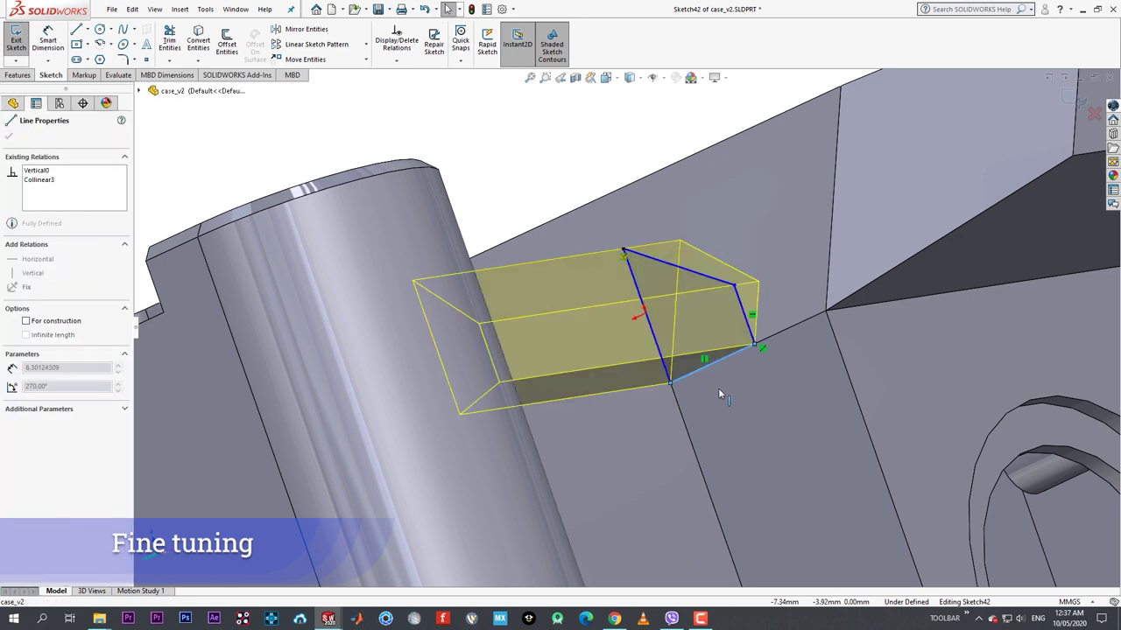
{"action": "left_click", "coordinate": [706, 381]}
{"action": "left_click", "coordinate": [696, 381]}
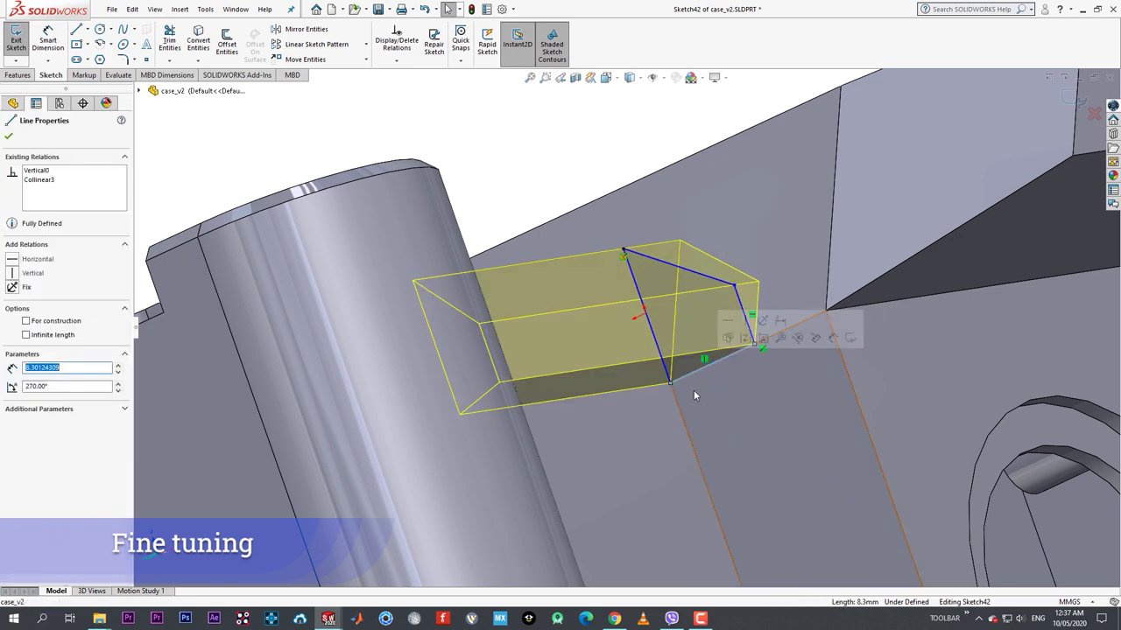
{"action": "right_click", "coordinate": [762, 350]}
{"action": "left_click", "coordinate": [791, 501]}
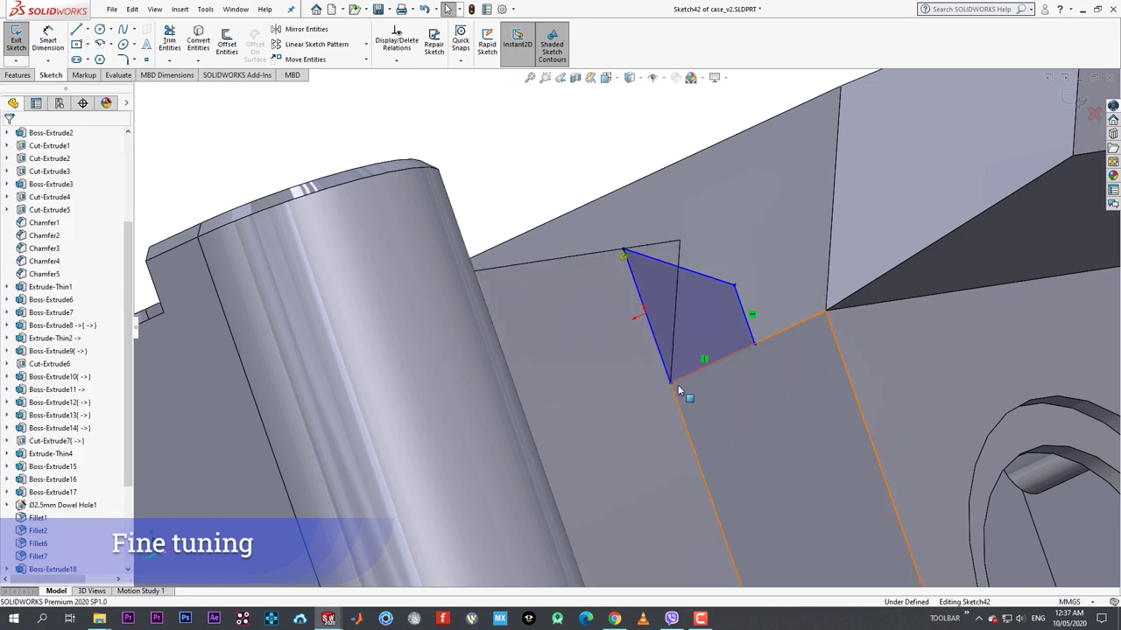
- Make the freed corner coincident with the case body's edge, move the end line downward to lengthen the profile, and finish the sketch
{"action": "left_click", "coordinate": [670, 383]}
{"action": "left_click", "coordinate": [679, 407], "text": "ctrl"}
{"action": "left_click", "coordinate": [726, 345]}
{"action": "left_click_drag", "start_coordinate": [691, 379], "coordinate": [707, 417]}
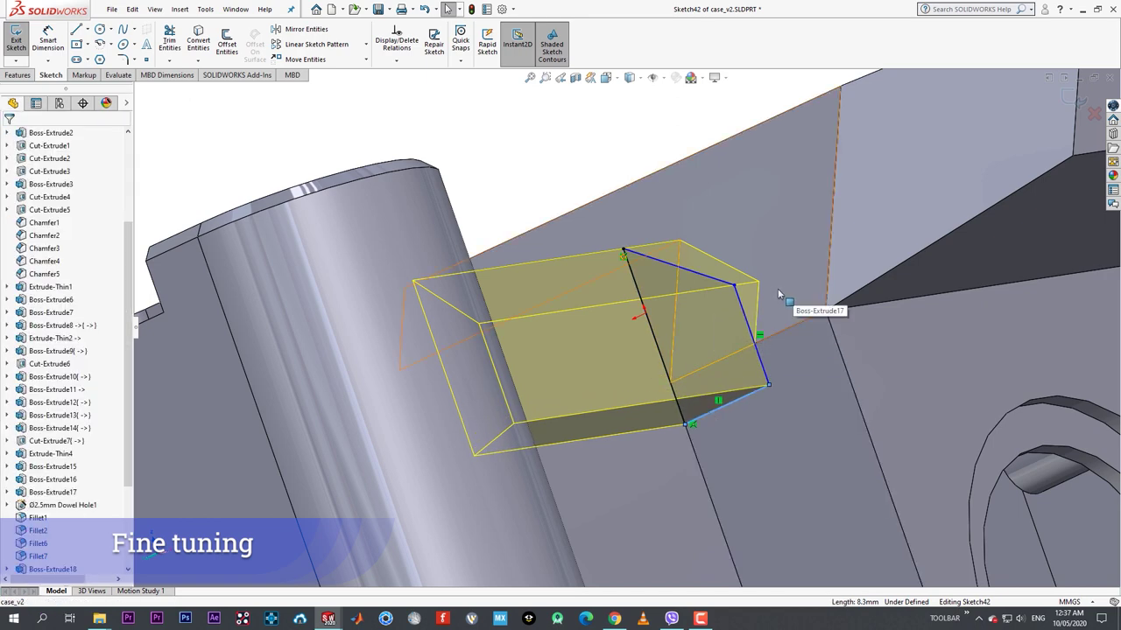
{"action": "left_click", "coordinate": [19, 40]}
- Examine the rebuilt boss between the battery grip and the housing from the front, back and top
{"action": "scroll", "coordinate": [642, 227], "scroll_direction": "up", "scroll_amount": 2}
{"action": "mouse_move", "coordinate": [642, 226]}
{"action": "middle_mouse_down"}
{"action": "mouse_move", "coordinate": [575, 344]}
{"action": "mouse_move", "coordinate": [736, 315]}
{"action": "mouse_move", "coordinate": [676, 286]}
{"action": "mouse_move", "coordinate": [625, 404]}
{"action": "mouse_move", "coordinate": [671, 320]}
{"action": "mouse_move", "coordinate": [890, 358]}
{"action": "mouse_move", "coordinate": [818, 345]}
{"action": "mouse_move", "coordinate": [679, 210]}
{"action": "mouse_move", "coordinate": [529, 280]}
{"action": "middle_mouse_up"}
{"action": "scroll", "coordinate": [576, 344], "scroll_direction": "down", "scroll_amount": 1}
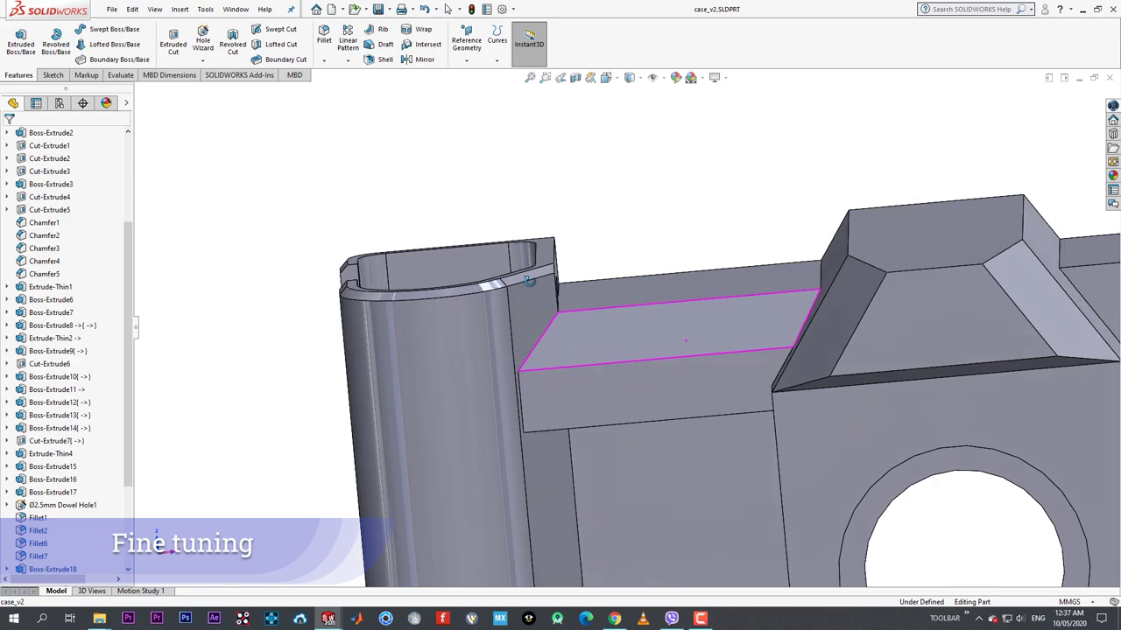
{"action": "middle_click_drag", "start_coordinate": [684, 336], "coordinate": [692, 446]}
{"action": "scroll", "coordinate": [746, 278], "scroll_direction": "up", "scroll_amount": 4}
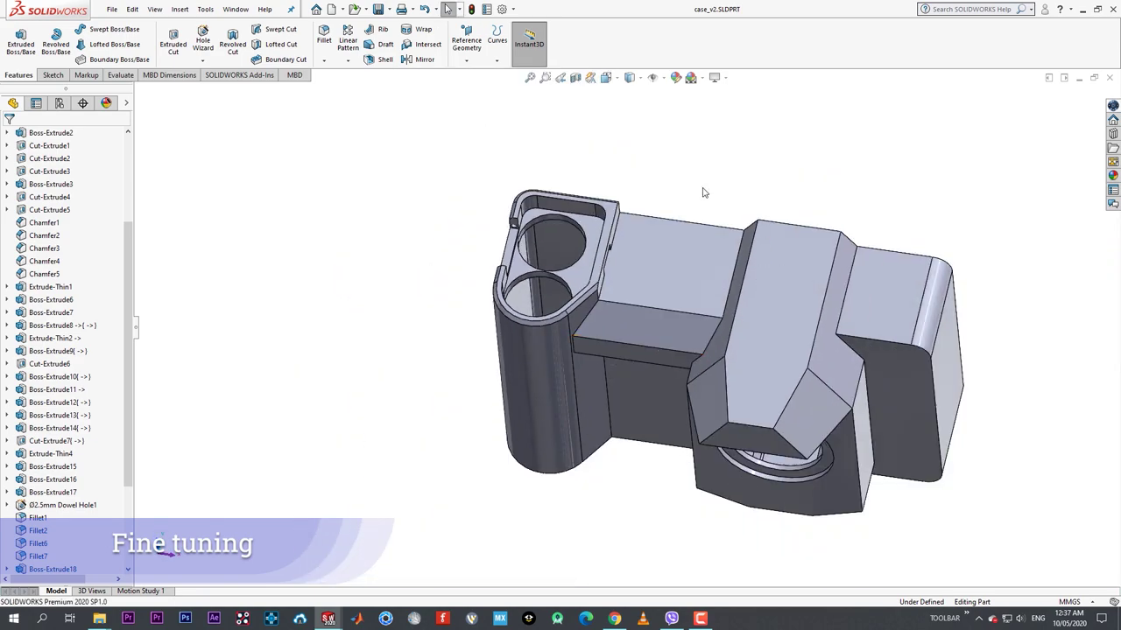
{"action": "middle_click_drag", "start_coordinate": [703, 192], "coordinate": [803, 298]}
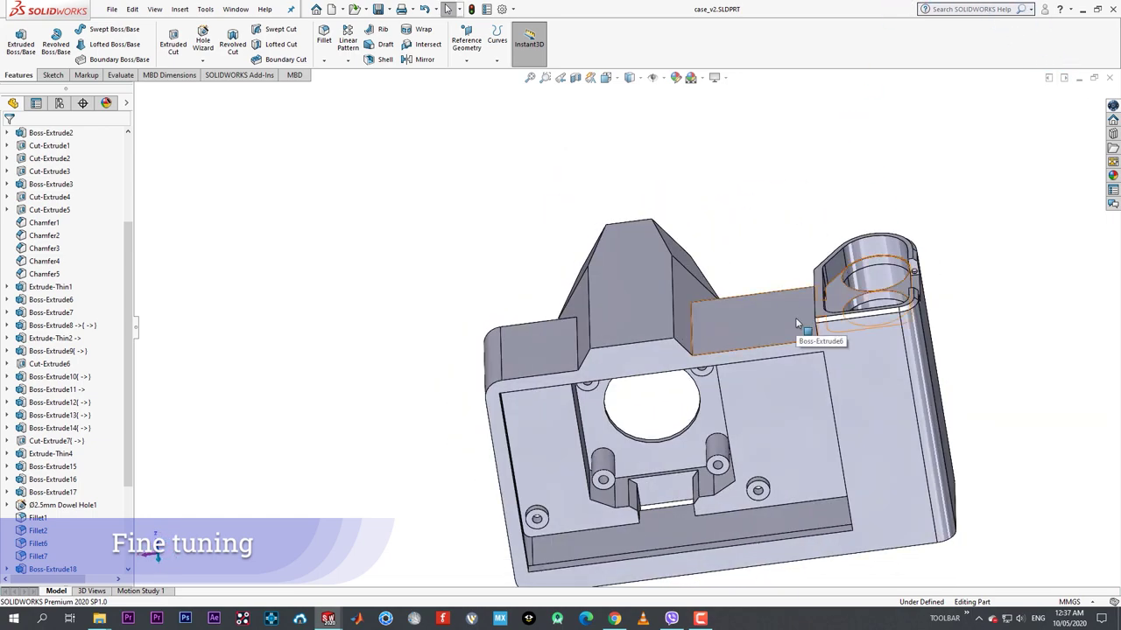
{"action": "middle_click_drag", "start_coordinate": [796, 322], "coordinate": [923, 441]}
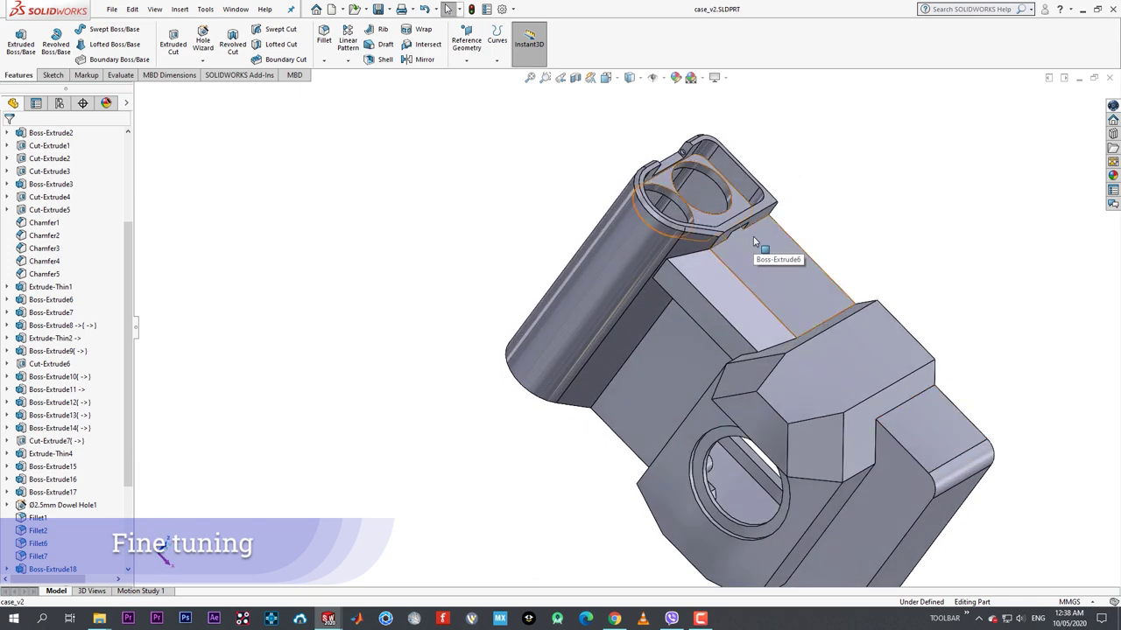
{"action": "middle_click_drag", "start_coordinate": [753, 241], "coordinate": [541, 407]}
- Start a sketch on the boss's sloped face and draw a construction line between the midpoints of its two long edges
{"action": "left_click", "coordinate": [769, 289]}
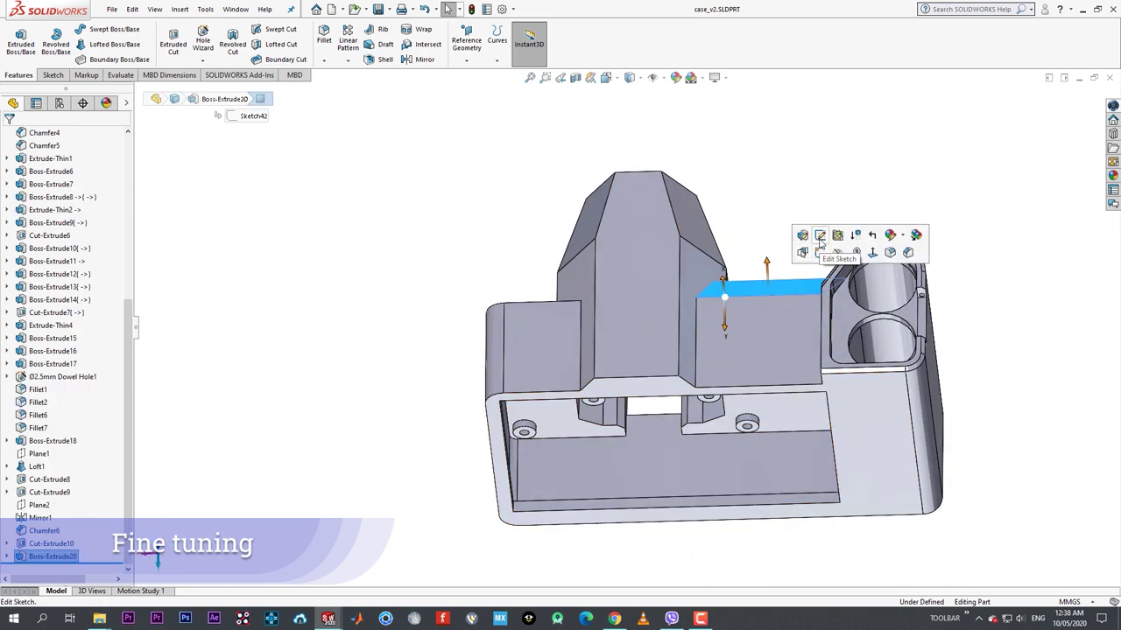
{"action": "left_click", "coordinate": [821, 254]}
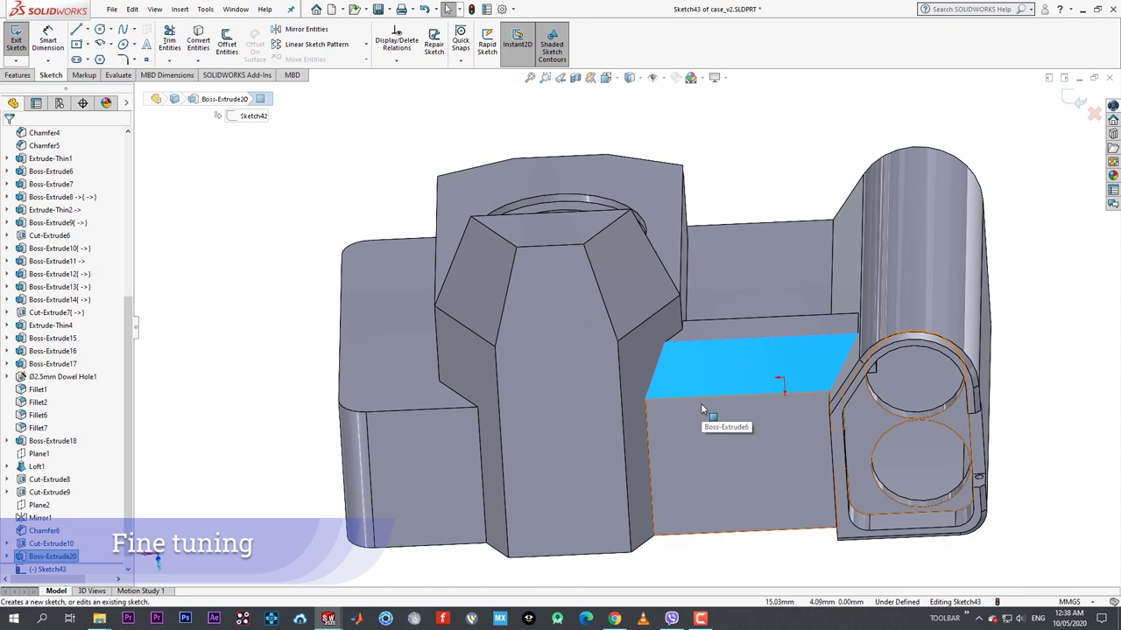
{"action": "key", "text": "l"}
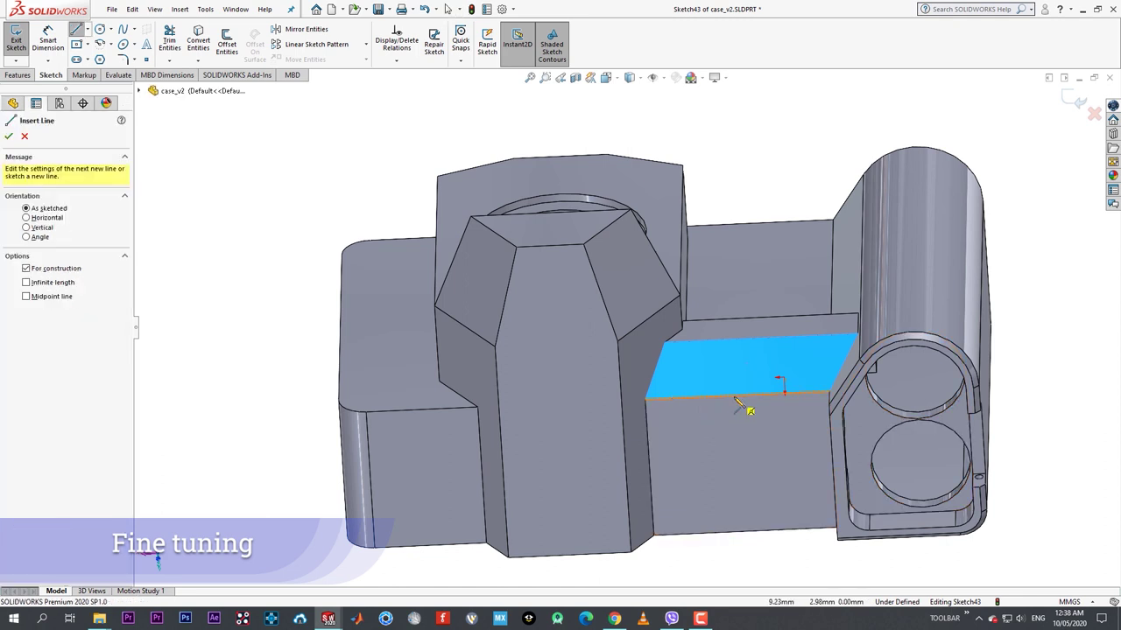
{"action": "left_click", "coordinate": [738, 394]}
{"action": "left_click", "coordinate": [760, 337]}
{"action": "right_click", "coordinate": [761, 337]}
{"action": "left_click", "coordinate": [785, 347]}
{"action": "scroll", "coordinate": [824, 349], "scroll_direction": "down", "scroll_amount": 2}
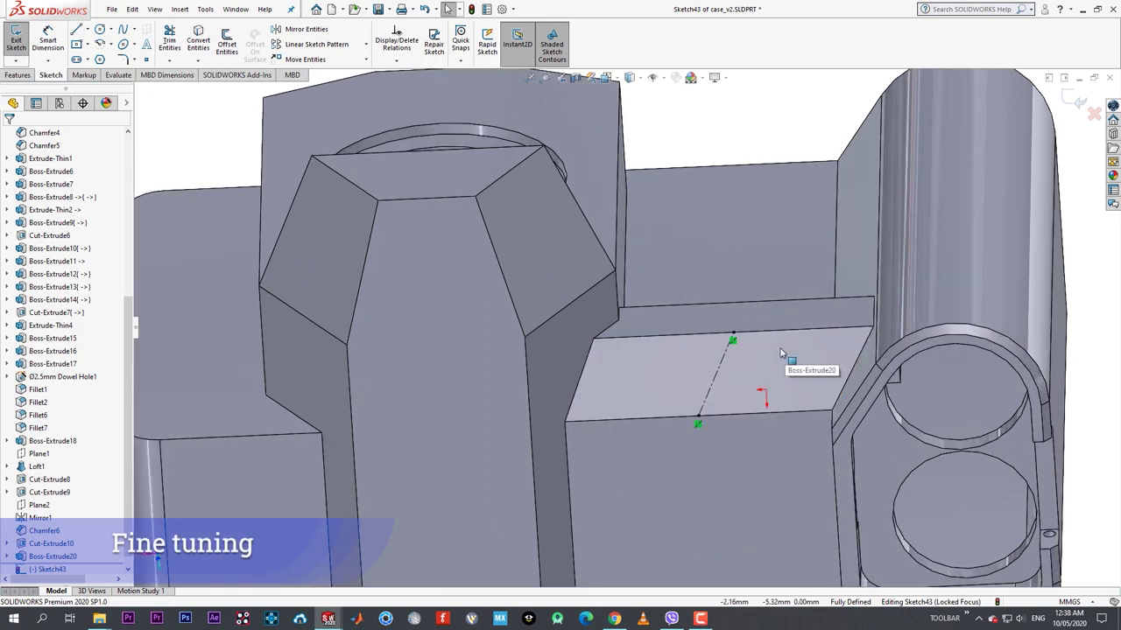
- Sketch a circle centred on the construction line's midpoint
{"action": "key", "text": "c"}
{"action": "left_click", "coordinate": [716, 374]}
{"action": "left_click", "coordinate": [735, 393]}
{"action": "right_click", "coordinate": [734, 393]}
{"action": "left_click", "coordinate": [754, 400]}
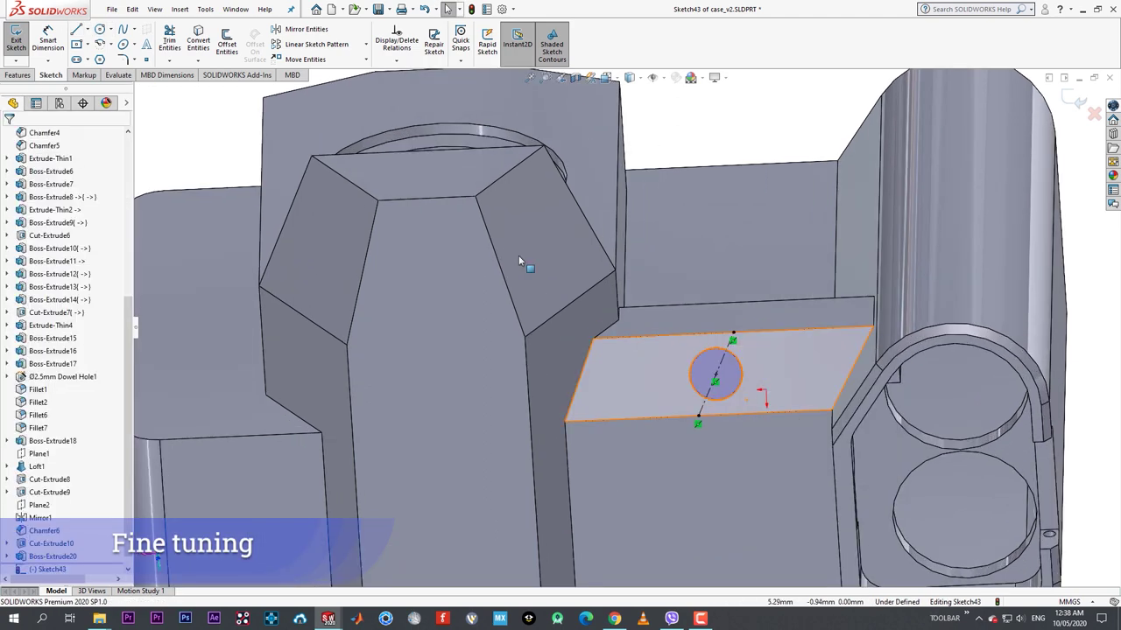
- Cut-extrude the circle 39 mm blind through the boss into the case
{"action": "left_click", "coordinate": [18, 75]}
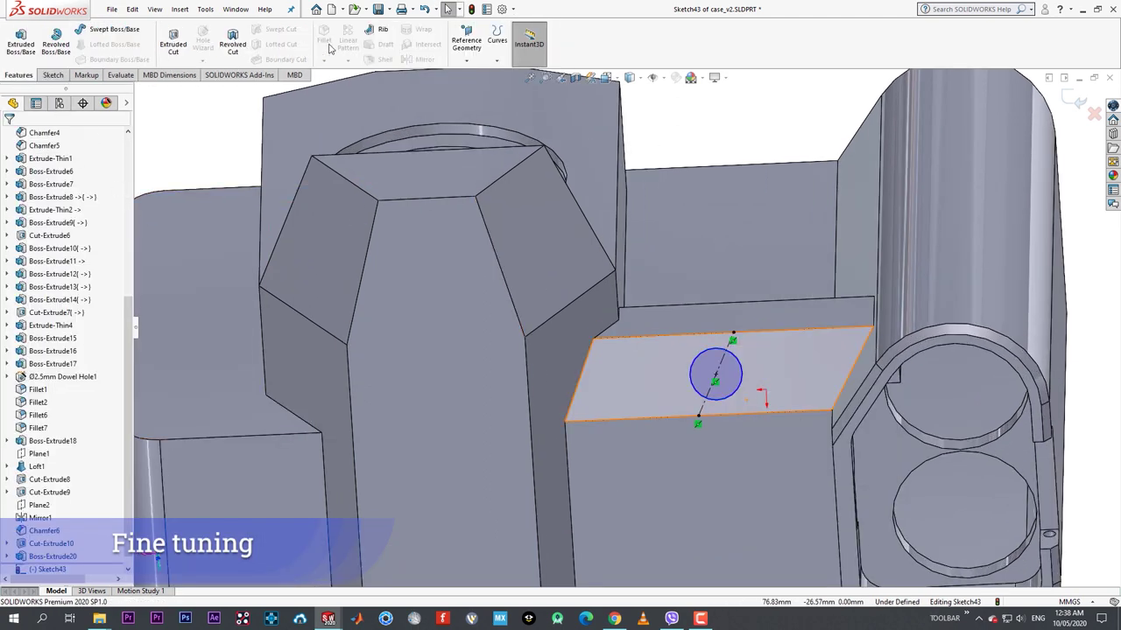
{"action": "left_click", "coordinate": [179, 54]}
{"action": "middle_click_drag", "start_coordinate": [710, 380], "coordinate": [621, 270]}
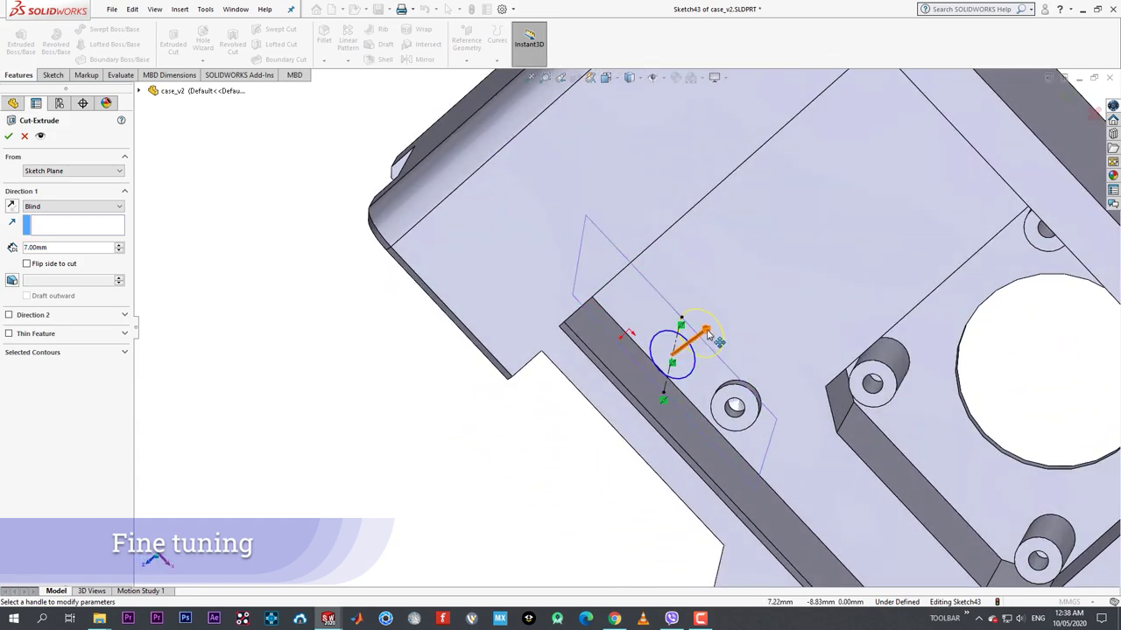
{"action": "left_click_drag", "start_coordinate": [708, 333], "coordinate": [835, 233]}
{"action": "middle_click_drag", "start_coordinate": [853, 286], "coordinate": [787, 207]}
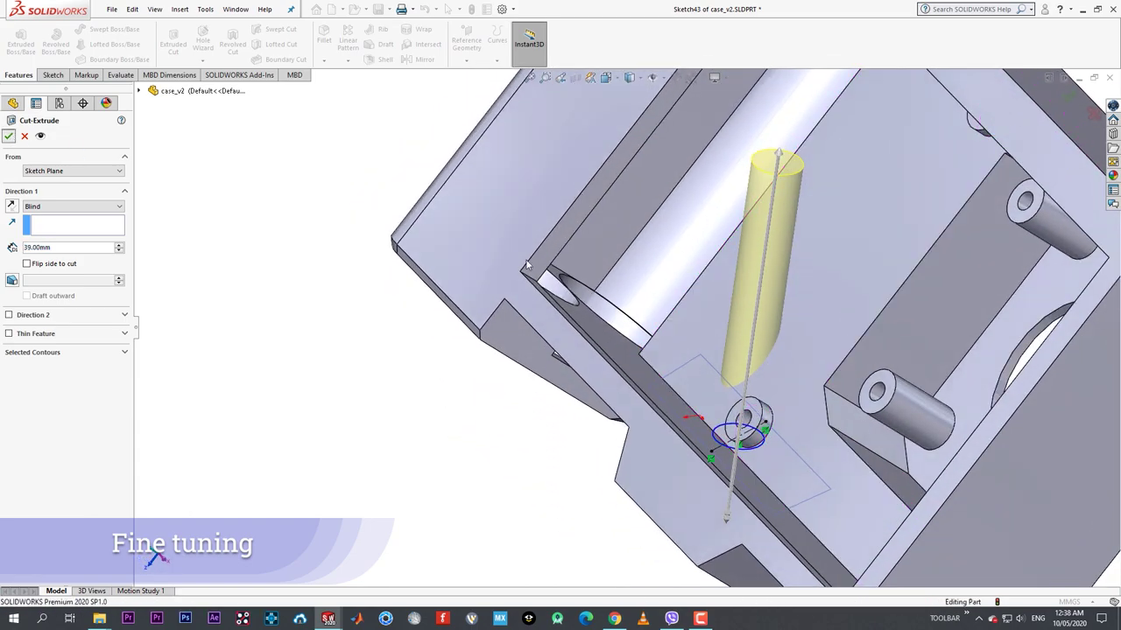
{"action": "key", "text": "Return"}
- Edit the boss's profile sketch and delete the vertical relation on its short end line
{"action": "middle_click_drag", "start_coordinate": [773, 307], "coordinate": [909, 1]}
{"action": "scroll", "coordinate": [752, 293], "scroll_direction": "down", "scroll_amount": 10}
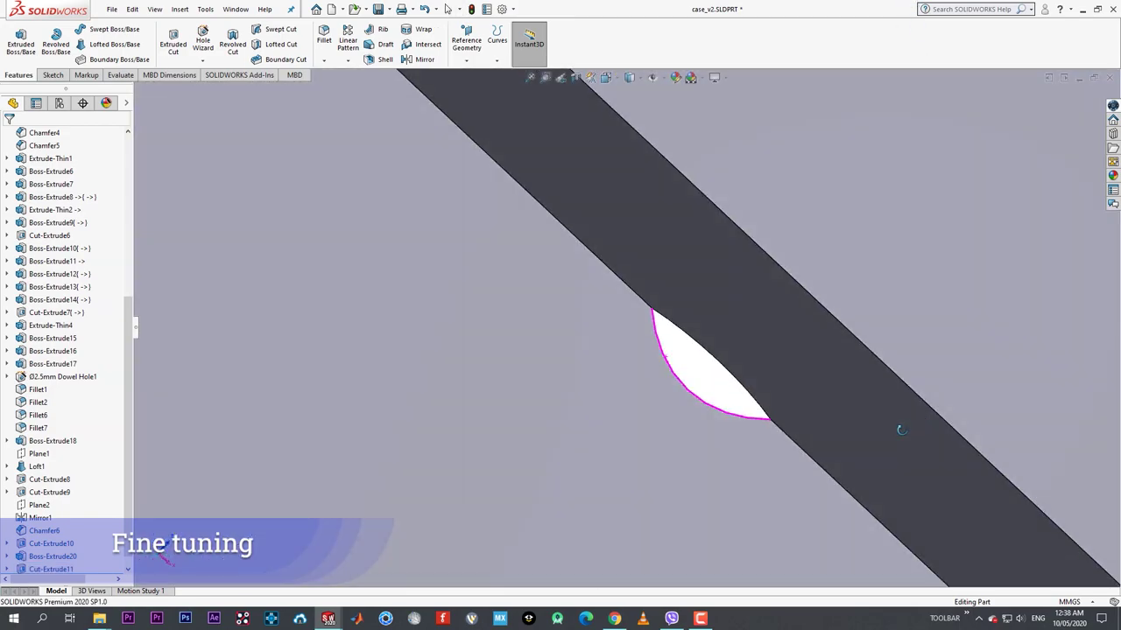
{"action": "middle_click_drag", "start_coordinate": [901, 430], "coordinate": [743, 351]}
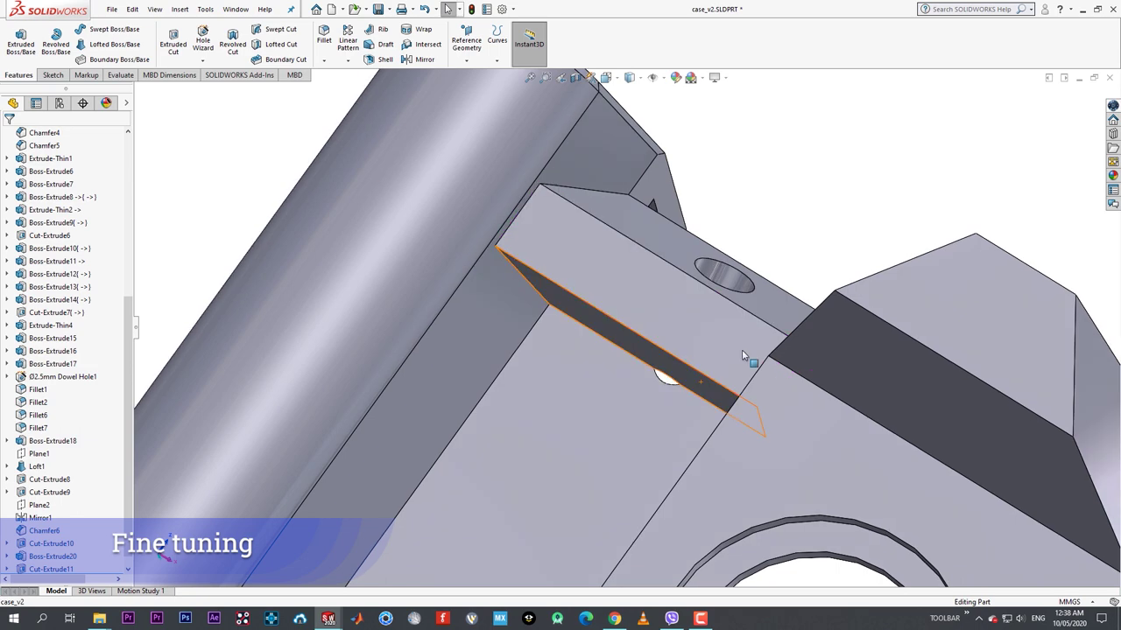
{"action": "left_click", "coordinate": [587, 322]}
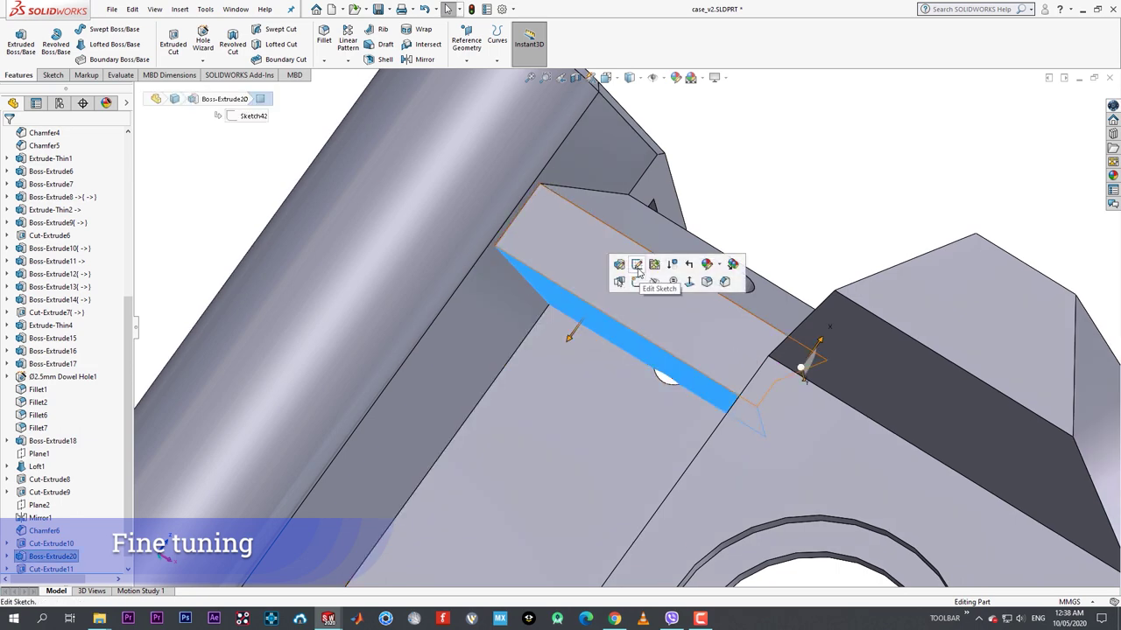
{"action": "left_click", "coordinate": [638, 266]}
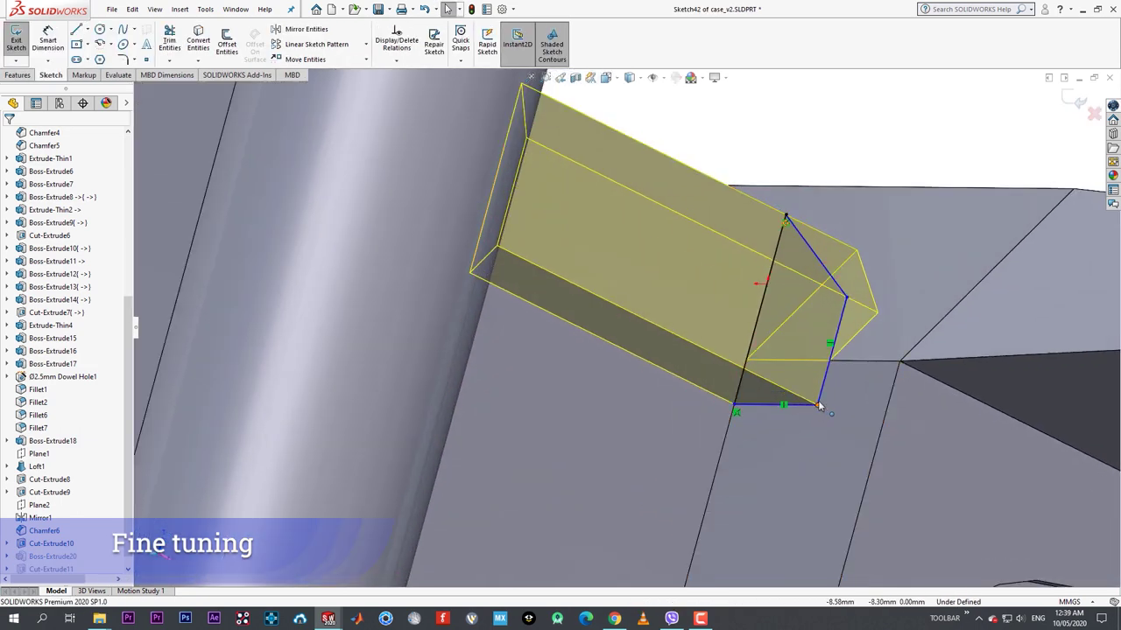
{"action": "left_click", "coordinate": [819, 405]}
{"action": "middle_click_drag", "start_coordinate": [778, 380], "coordinate": [760, 435]}
{"action": "left_click_drag", "start_coordinate": [738, 372], "coordinate": [727, 409]}
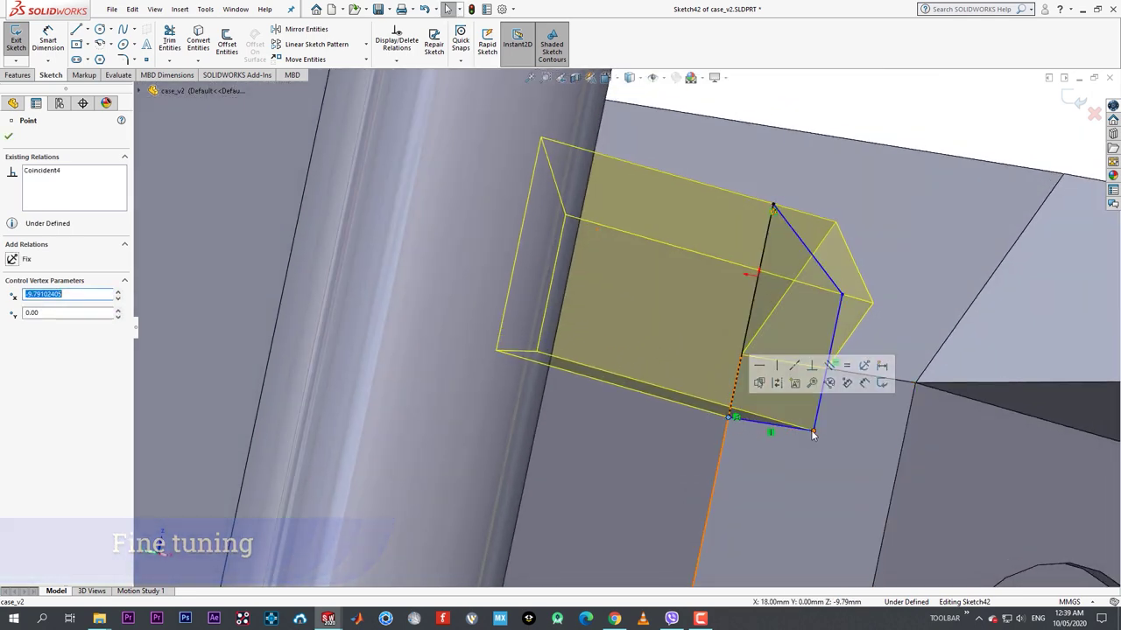
{"action": "right_click", "coordinate": [771, 434]}
{"action": "left_click", "coordinate": [803, 585]}
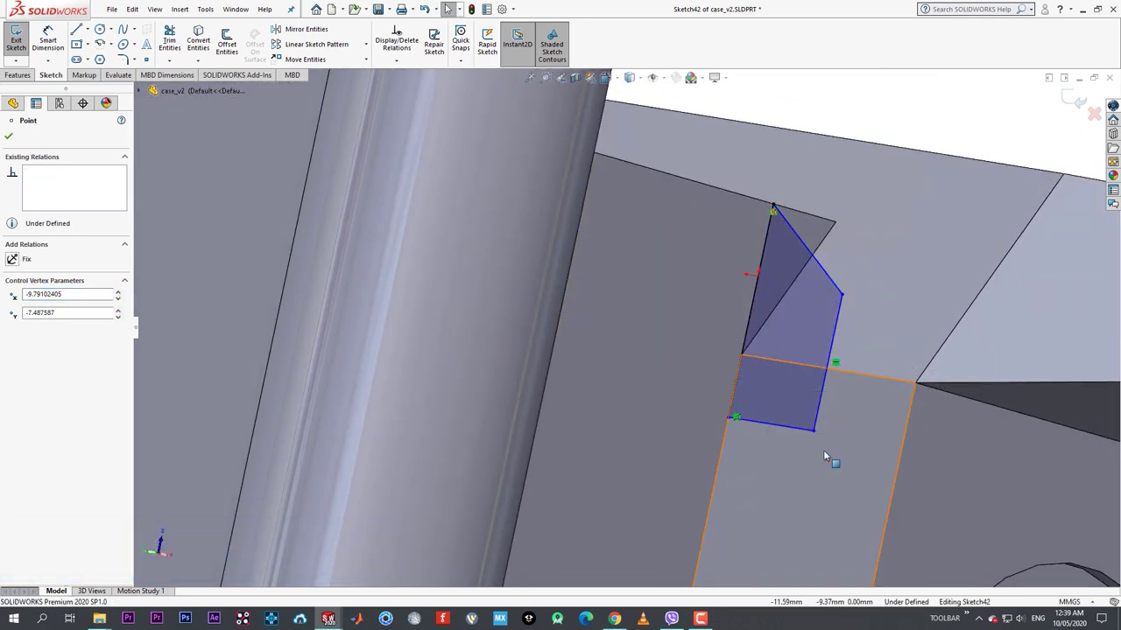
- Move the end line's free corner upward so the line slopes toward the case edge, and finish the sketch
{"action": "left_click_drag", "start_coordinate": [814, 429], "coordinate": [818, 399]}
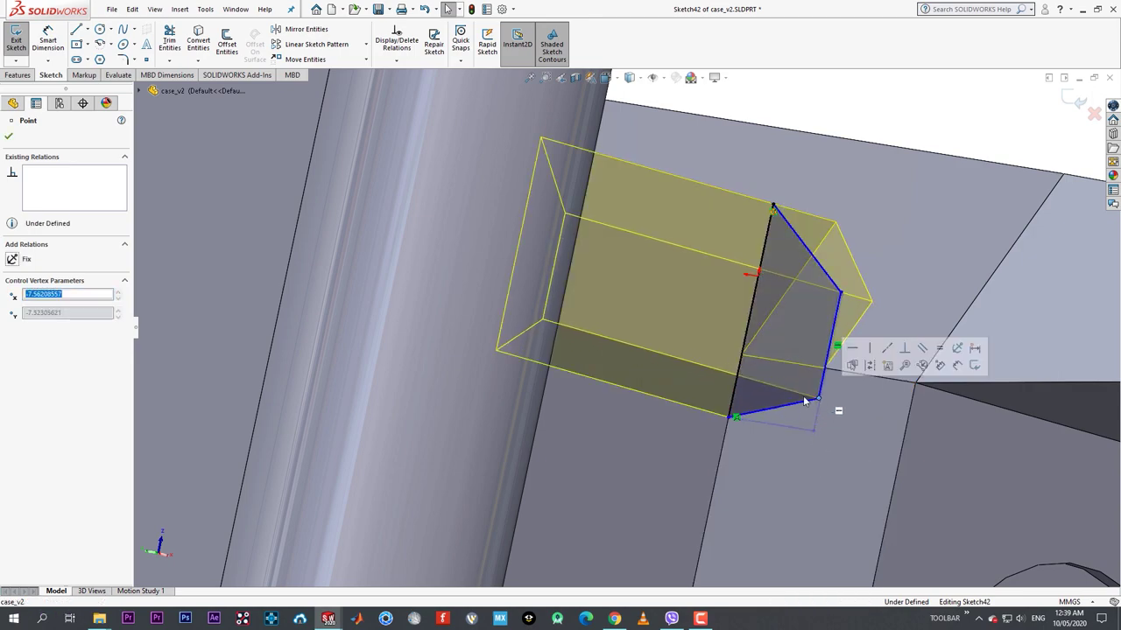
{"action": "left_click", "coordinate": [14, 42]}
{"action": "mouse_move", "coordinate": [566, 248]}
{"action": "middle_mouse_down"}
{"action": "mouse_move", "coordinate": [620, 298]}
{"action": "mouse_move", "coordinate": [545, 290]}
{"action": "mouse_move", "coordinate": [562, 456]}
{"action": "mouse_move", "coordinate": [753, 238]}
{"action": "mouse_move", "coordinate": [596, 115]}
{"action": "mouse_move", "coordinate": [511, 260]}
{"action": "mouse_move", "coordinate": [561, 163]}
{"action": "mouse_move", "coordinate": [523, 220]}
{"action": "mouse_move", "coordinate": [591, 307]}
{"action": "middle_mouse_up"}
{"action": "scroll", "coordinate": [760, 279], "scroll_direction": "up", "scroll_amount": 4}
{"action": "scroll", "coordinate": [754, 238], "scroll_direction": "down", "scroll_amount": 1}
{"action": "scroll", "coordinate": [591, 307], "scroll_direction": "up", "scroll_amount": 3}
{"action": "scroll", "coordinate": [836, 201], "scroll_direction": "down", "scroll_amount": 2}
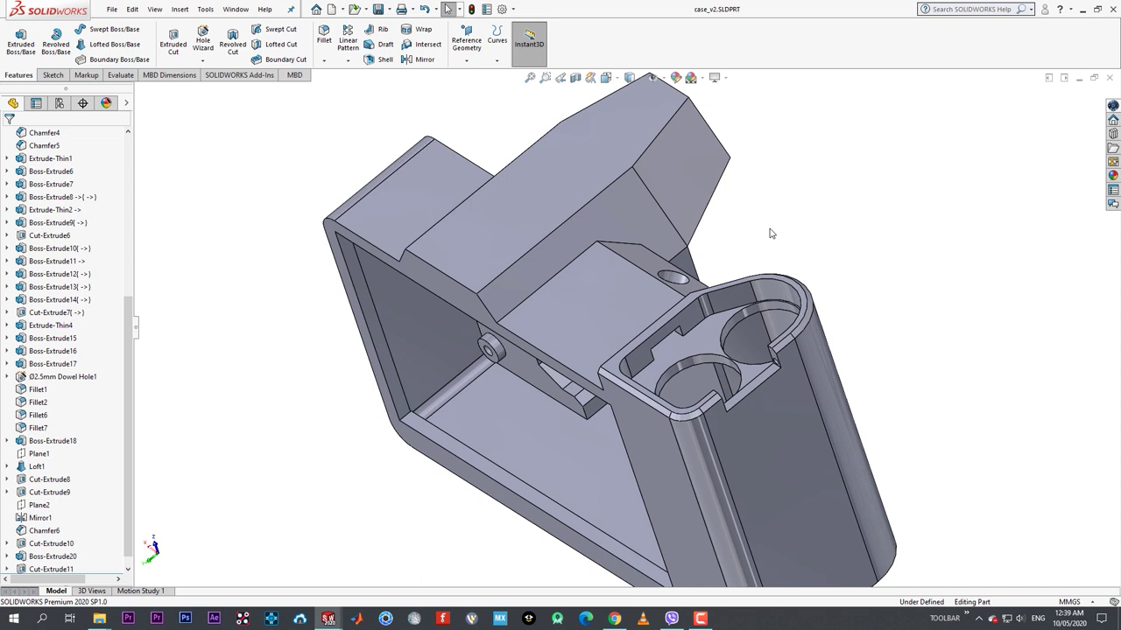
- In the design_2 assembly, close the battery cover onto the top of the grip
{"action": "left_click", "coordinate": [700, 619]}
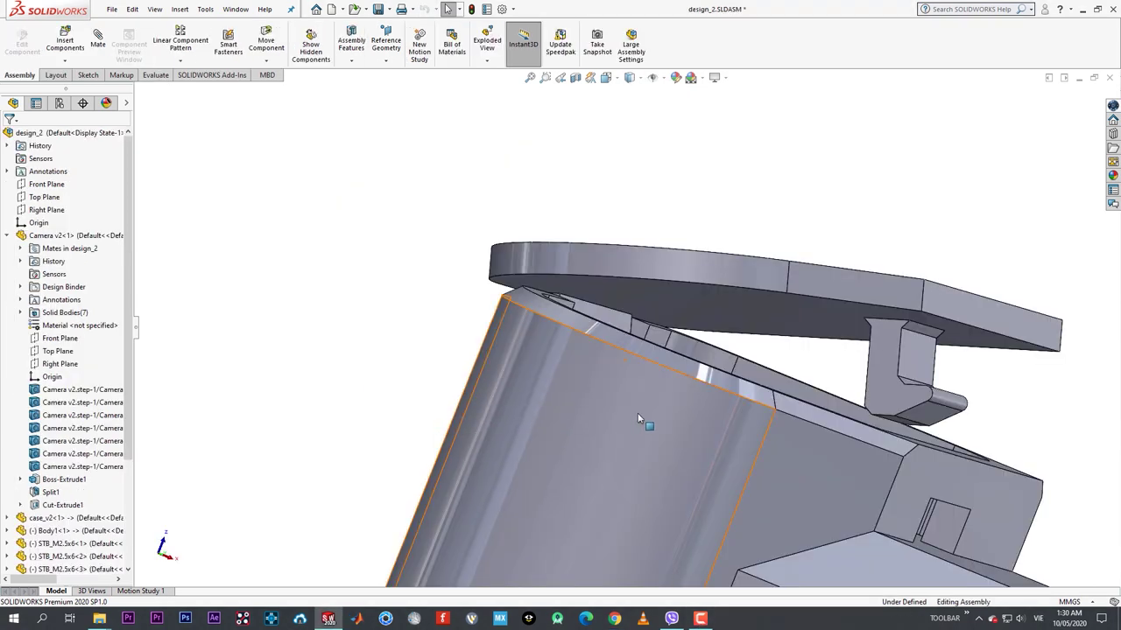
{"action": "scroll", "coordinate": [716, 394], "scroll_direction": "up", "scroll_amount": 5}
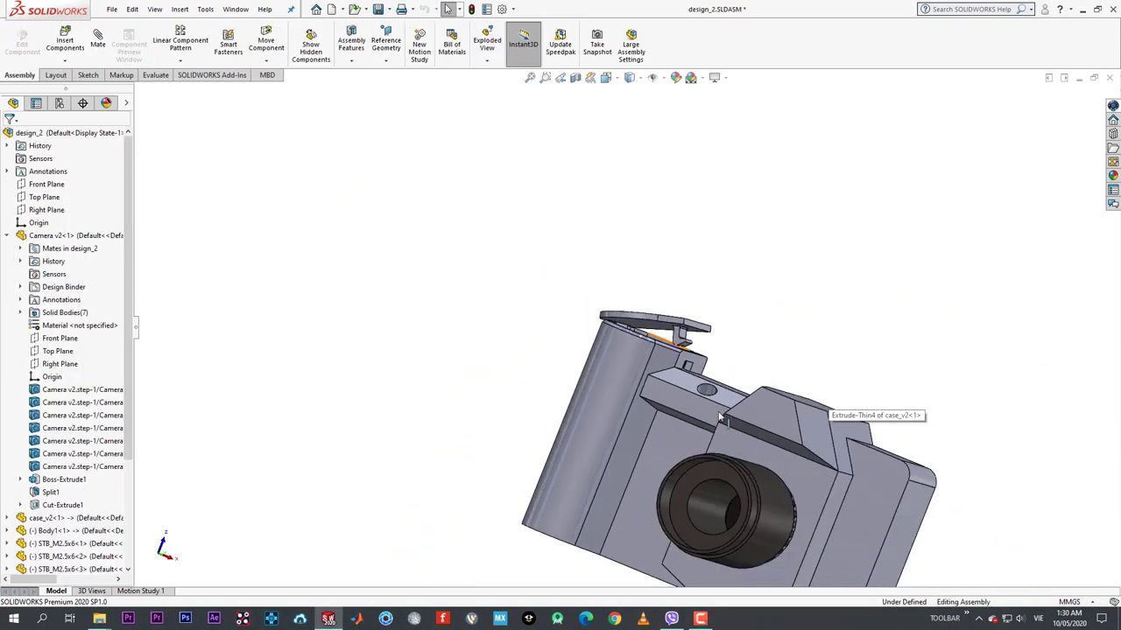
{"action": "middle_click_drag", "start_coordinate": [675, 411], "coordinate": [828, 489]}
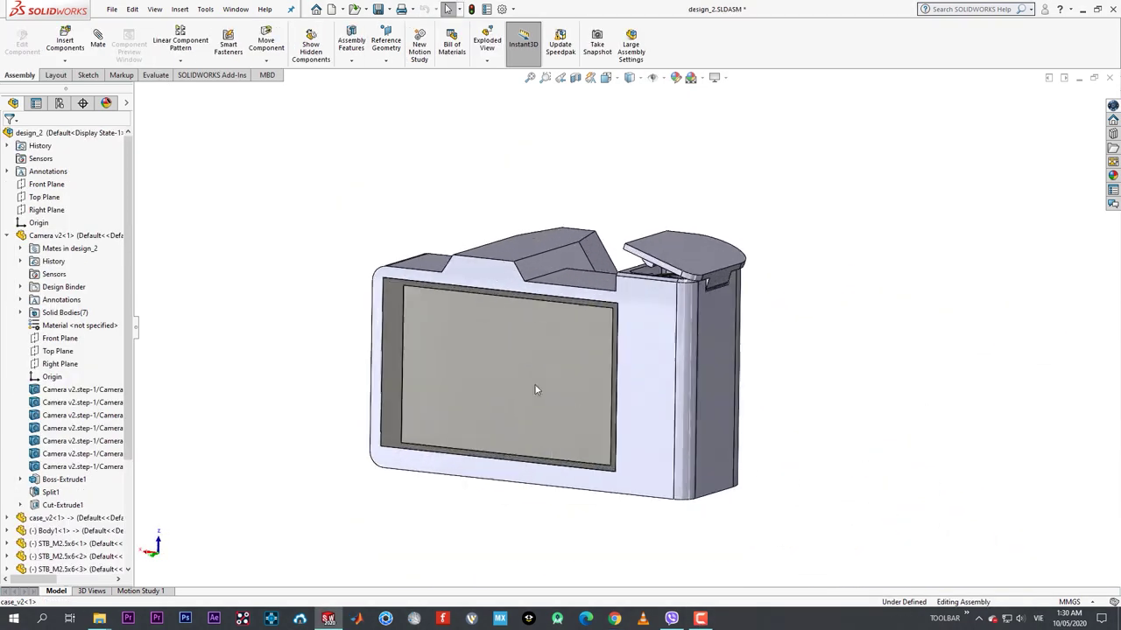
{"action": "middle_click_drag", "start_coordinate": [536, 389], "coordinate": [548, 410]}
{"action": "left_click", "coordinate": [692, 324]}
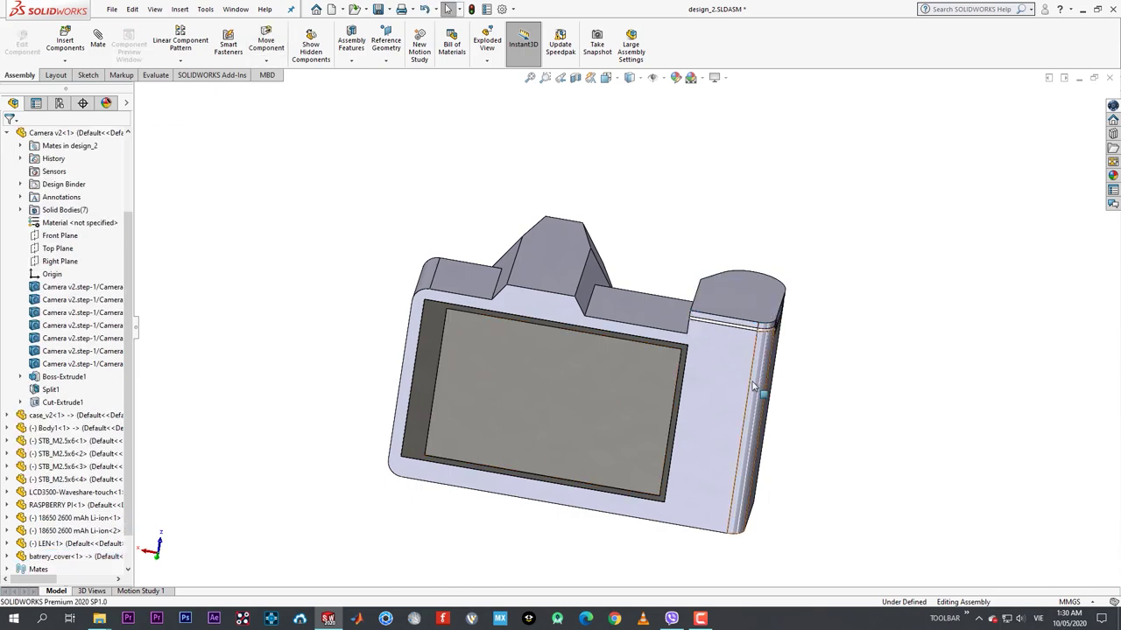
{"action": "middle_click_drag", "start_coordinate": [752, 383], "coordinate": [554, 414]}
{"action": "scroll", "coordinate": [531, 250], "scroll_direction": "down", "scroll_amount": 5}
{"action": "middle_click", "coordinate": [532, 267]}
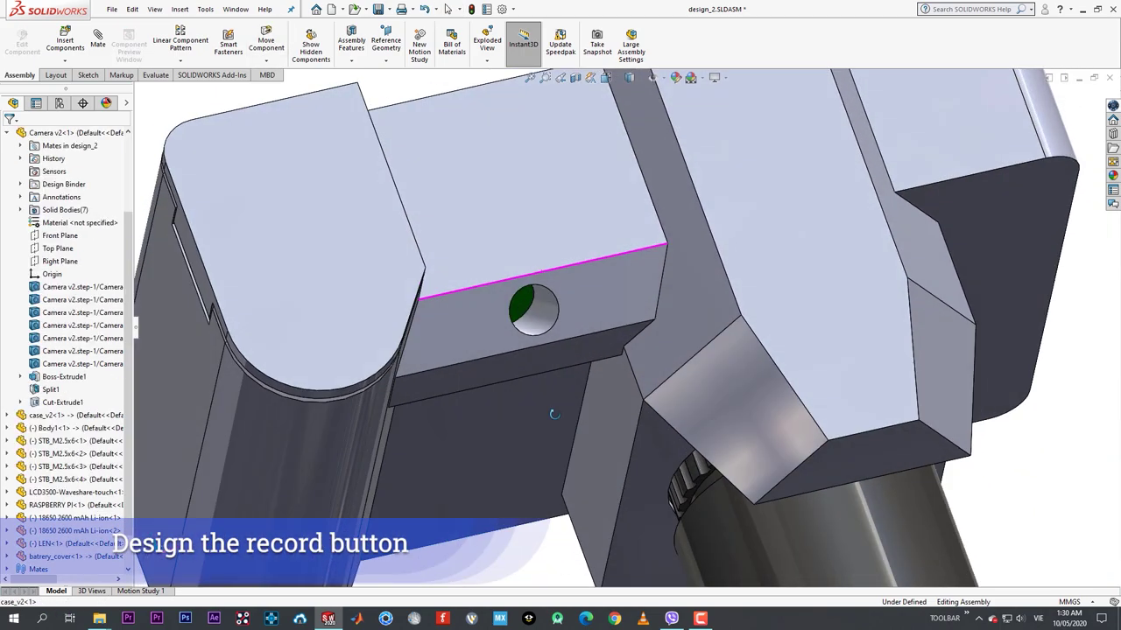
{"action": "key", "text": "f"}
- Insert the push button switch PBS-33B into the assembly and place it above the case
{"action": "left_click", "coordinate": [65, 44]}
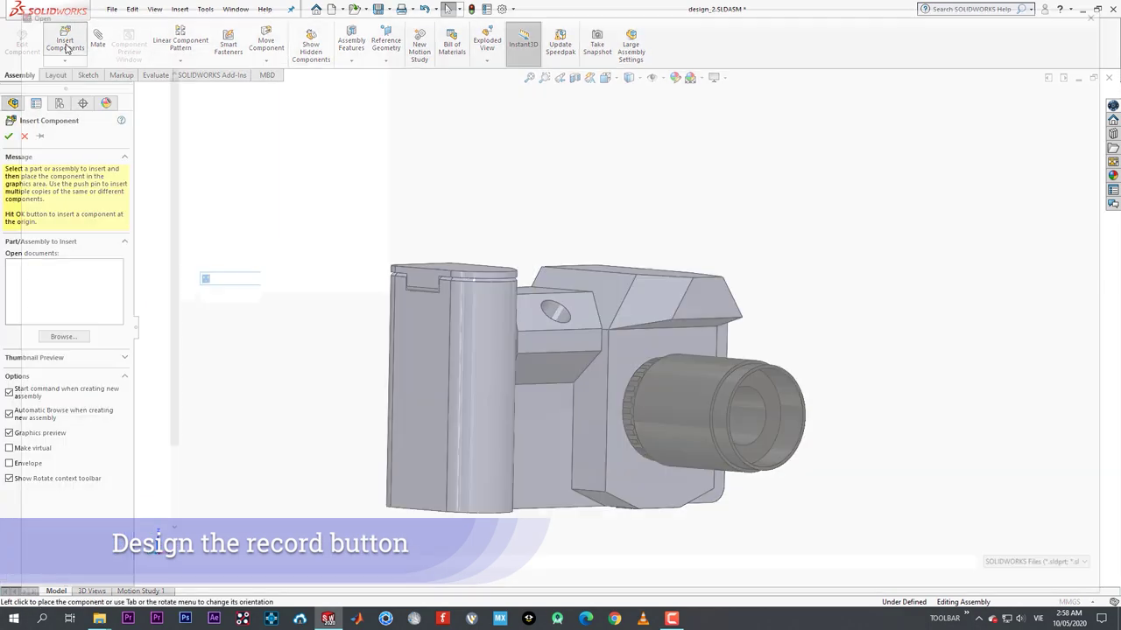
{"action": "double_click", "coordinate": [278, 109]}
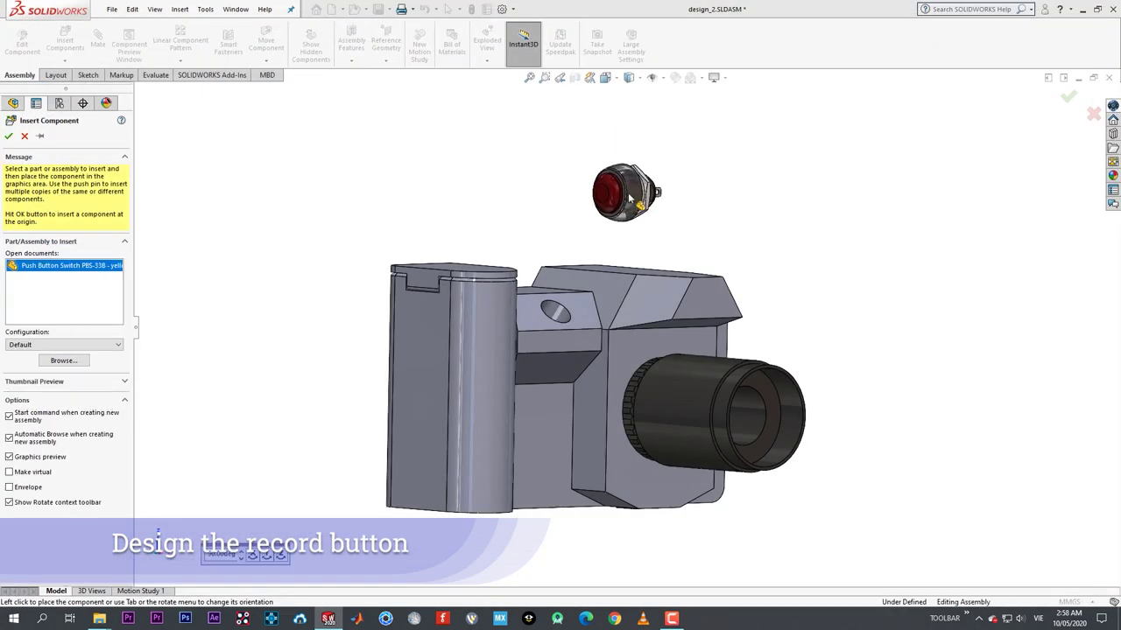
{"action": "left_click", "coordinate": [624, 196]}
{"action": "scroll", "coordinate": [543, 324], "scroll_direction": "down", "scroll_amount": 2}
{"action": "middle_click_drag", "start_coordinate": [546, 324], "coordinate": [544, 366]}
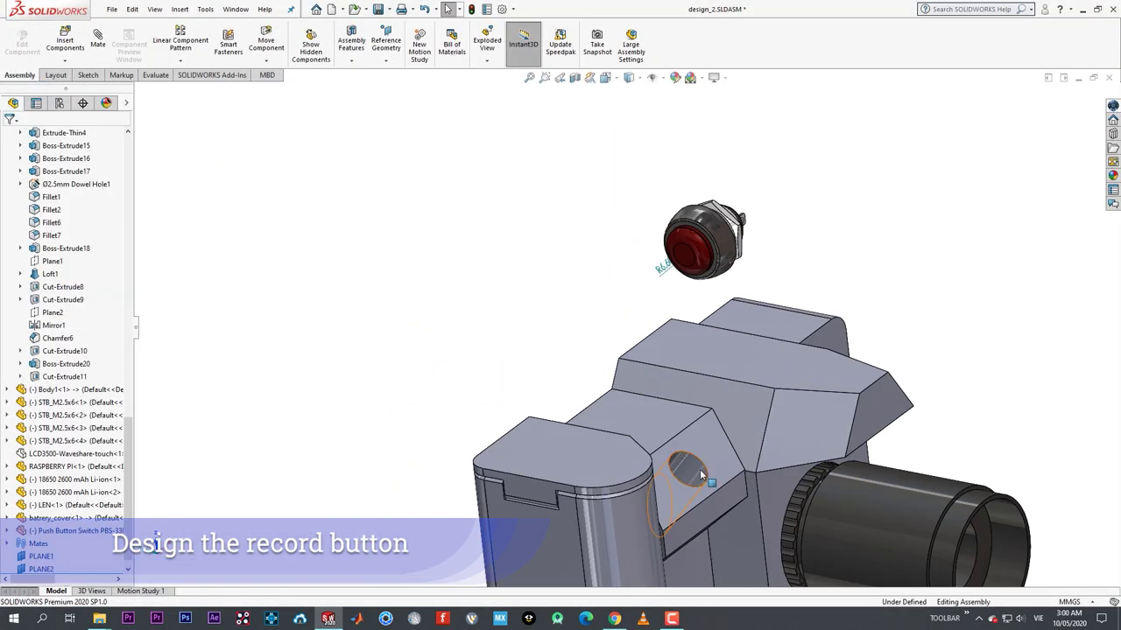
- Edit the sketch of the hole in the sloped boss and set the hole's diameter to 12 mm
{"action": "left_click", "coordinate": [700, 469]}
{"action": "left_click", "coordinate": [779, 433]}
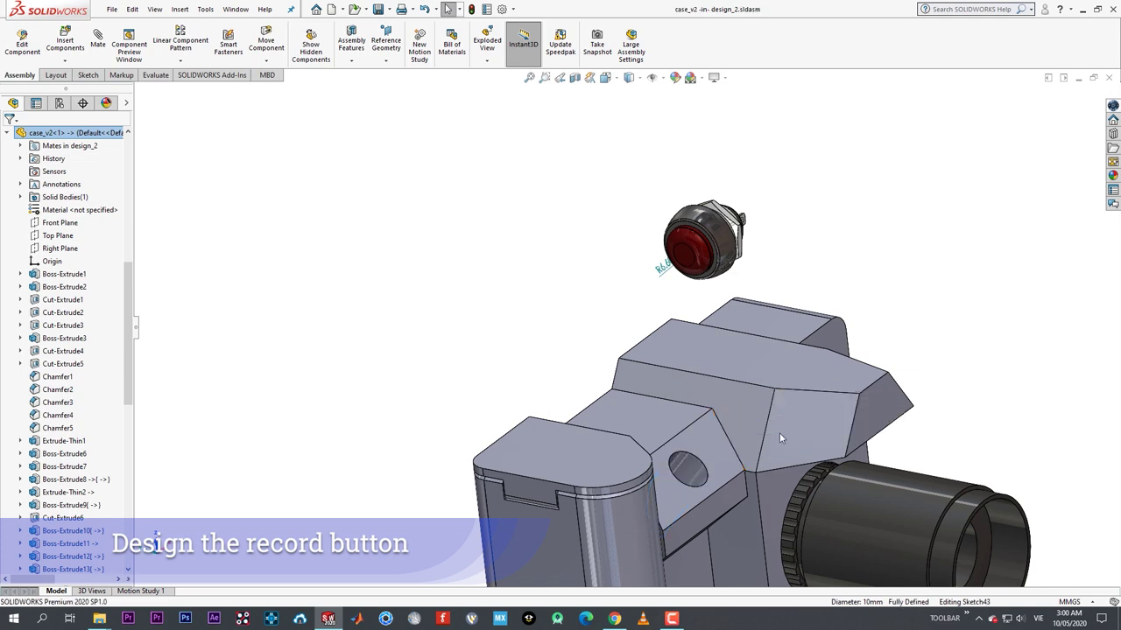
{"action": "double_click", "coordinate": [705, 469]}
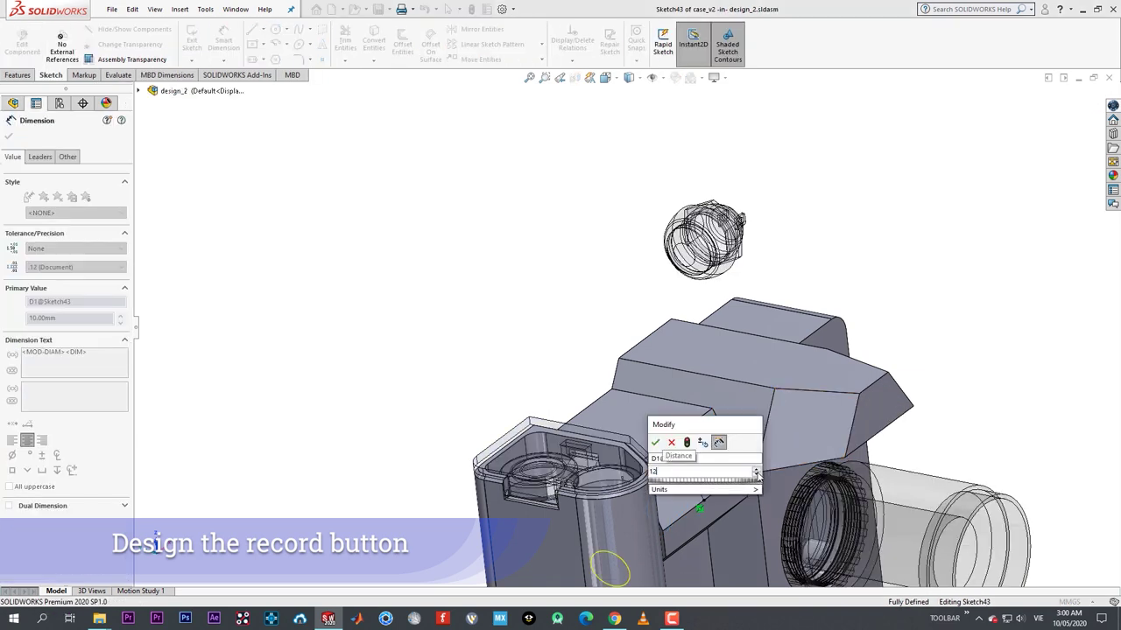
{"action": "type", "text": "12"}
{"action": "key", "text": "Return"}
{"action": "left_click", "coordinate": [9, 46]}
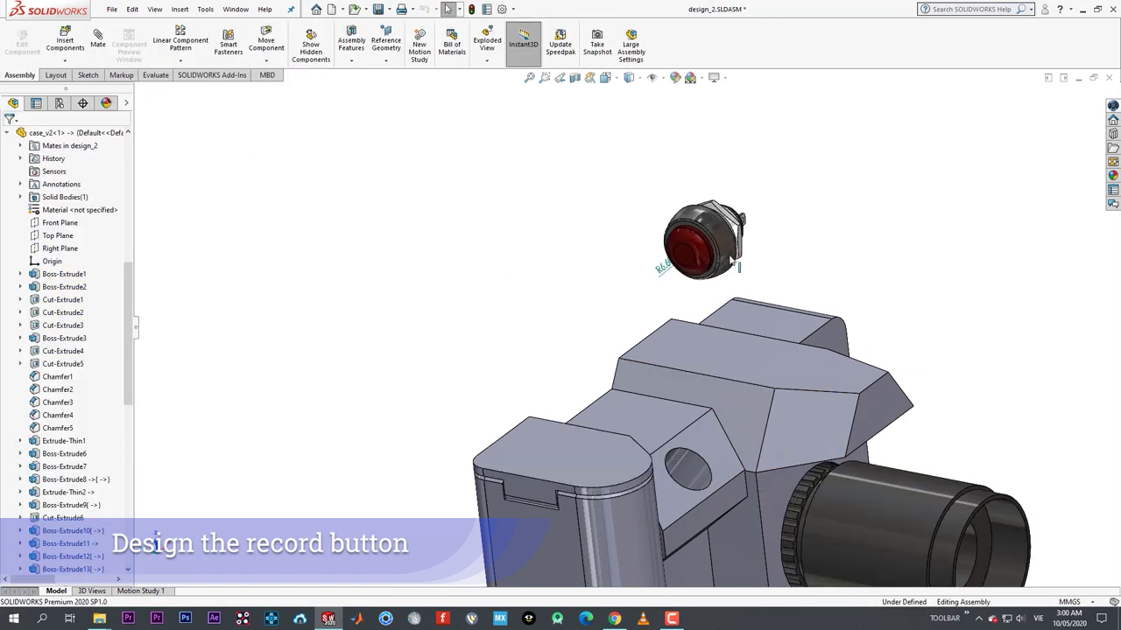
- Add a concentric mate between the push button switch's cylindrical body and the hole in the case's sloped boss
{"action": "scroll", "coordinate": [692, 193], "scroll_direction": "down", "scroll_amount": 5}
{"action": "scroll", "coordinate": [690, 193], "scroll_direction": "up", "scroll_amount": 3}
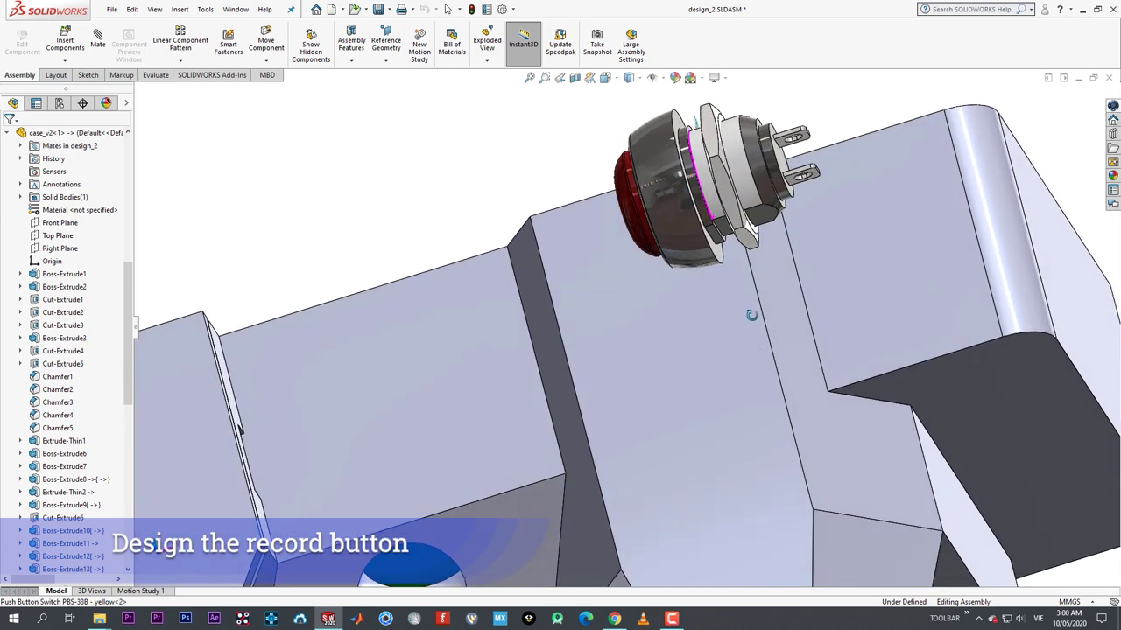
{"action": "scroll", "coordinate": [681, 197], "scroll_direction": "down", "scroll_amount": 4}
{"action": "left_click", "coordinate": [678, 201]}
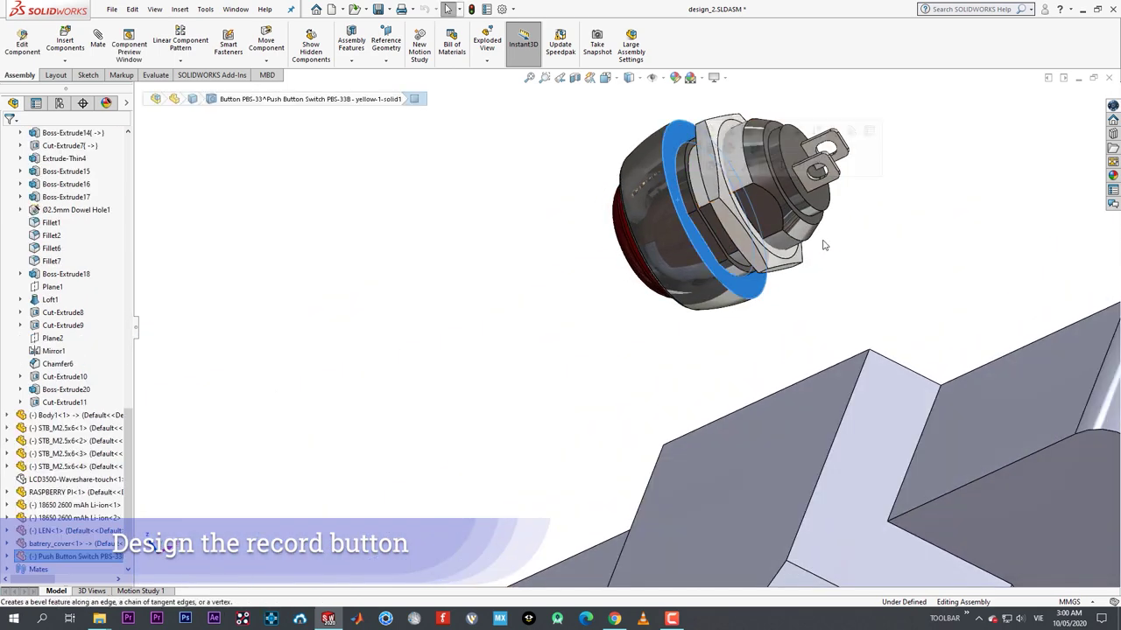
{"action": "left_click", "coordinate": [685, 189]}
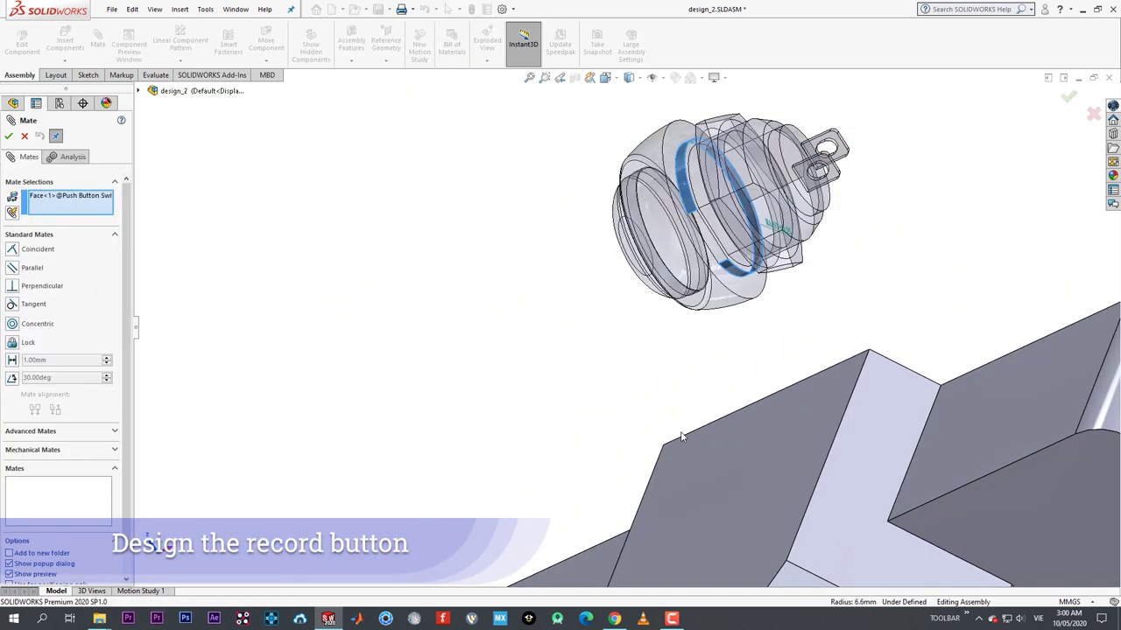
{"action": "scroll", "coordinate": [681, 435], "scroll_direction": "up", "scroll_amount": 5}
{"action": "scroll", "coordinate": [598, 536], "scroll_direction": "down", "scroll_amount": 3}
{"action": "left_click", "coordinate": [524, 490]}
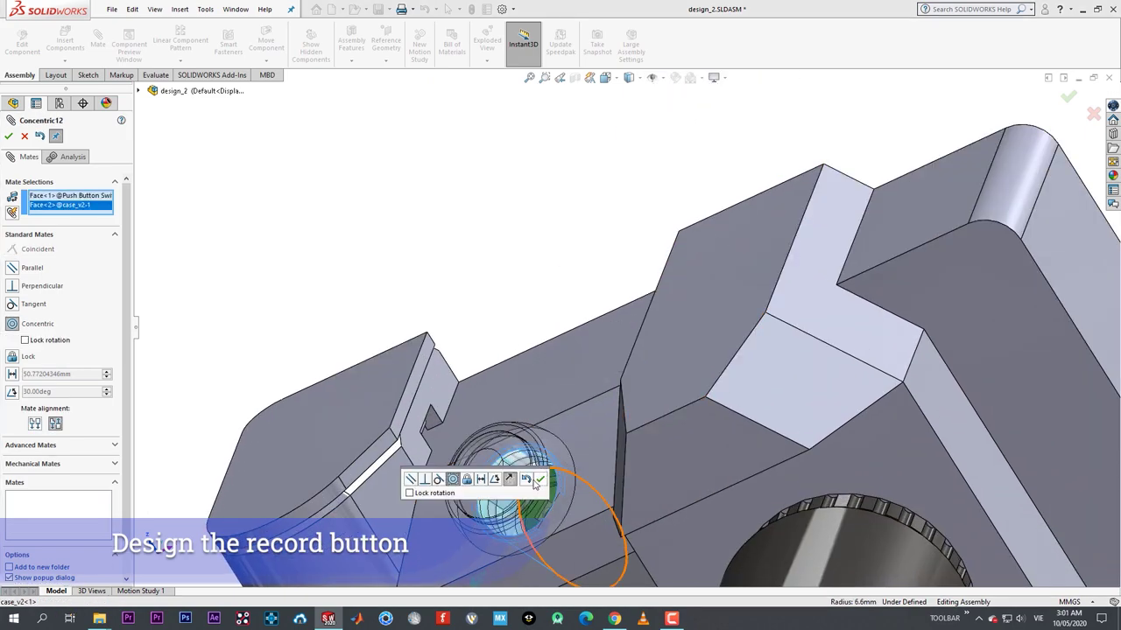
{"action": "left_click", "coordinate": [539, 479]}
- Add a coincident mate between the back face of the push button's collar and the boss's sloped face
{"action": "middle_click_drag", "start_coordinate": [469, 457], "coordinate": [455, 411]}
{"action": "left_click", "coordinate": [558, 395]}
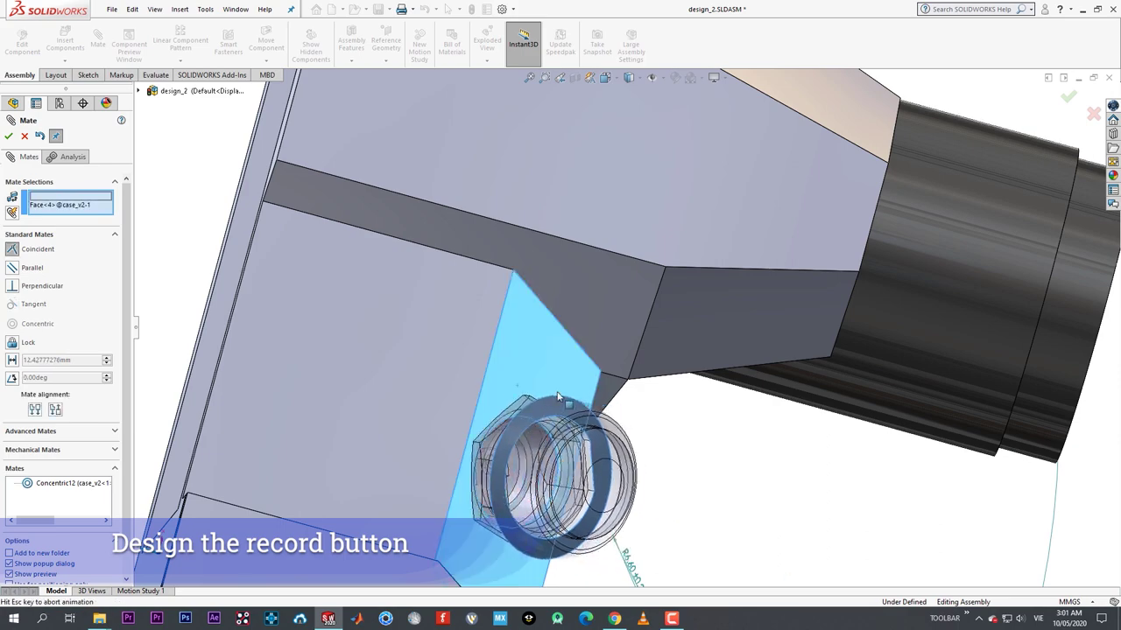
{"action": "left_click", "coordinate": [542, 408]}
{"action": "left_click", "coordinate": [8, 136]}
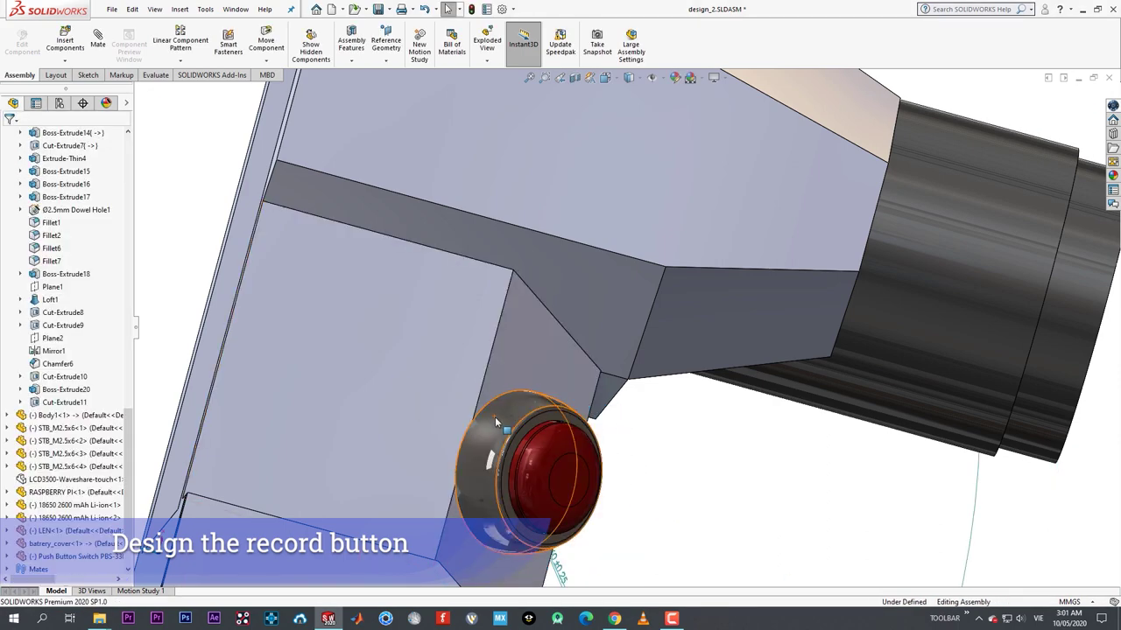
- Examine the fitted push button and the overall camera shape from the front, top, side and back
{"action": "middle_click_drag", "start_coordinate": [495, 417], "coordinate": [470, 262]}
{"action": "scroll", "coordinate": [569, 404], "scroll_direction": "up", "scroll_amount": 1}
{"action": "mouse_move", "coordinate": [568, 405]}
{"action": "middle_mouse_down"}
{"action": "mouse_move", "coordinate": [570, 343]}
{"action": "mouse_move", "coordinate": [525, 370]}
{"action": "mouse_move", "coordinate": [605, 400]}
{"action": "mouse_move", "coordinate": [561, 375]}
{"action": "mouse_move", "coordinate": [574, 394]}
{"action": "middle_mouse_up"}
{"action": "scroll", "coordinate": [605, 400], "scroll_direction": "up", "scroll_amount": 4}
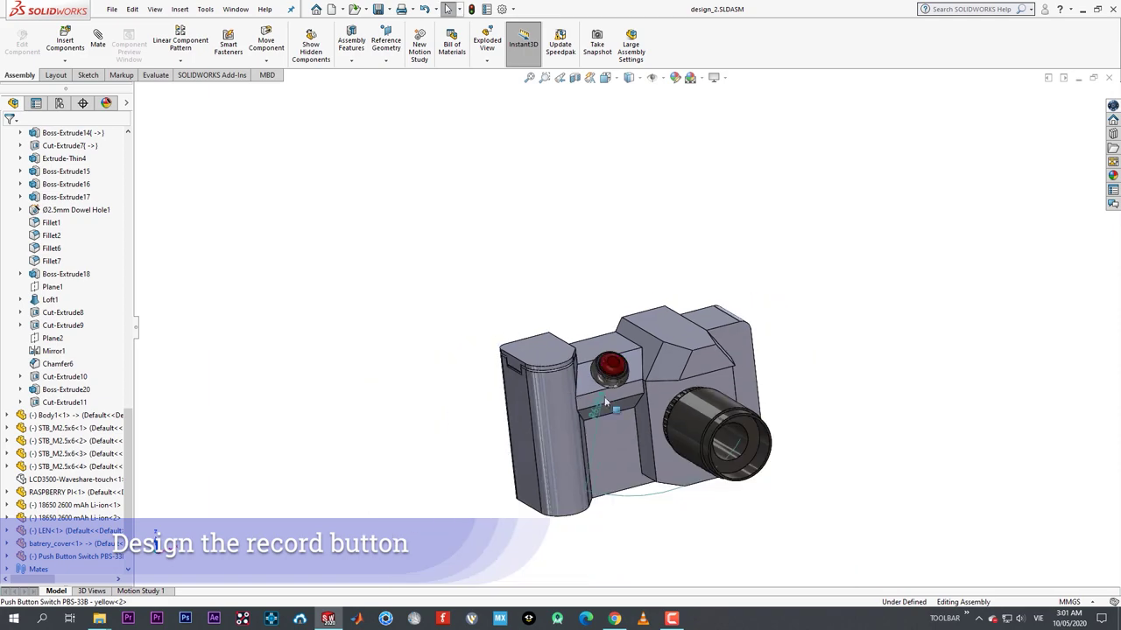
{"action": "scroll", "coordinate": [648, 376], "scroll_direction": "down", "scroll_amount": 3}
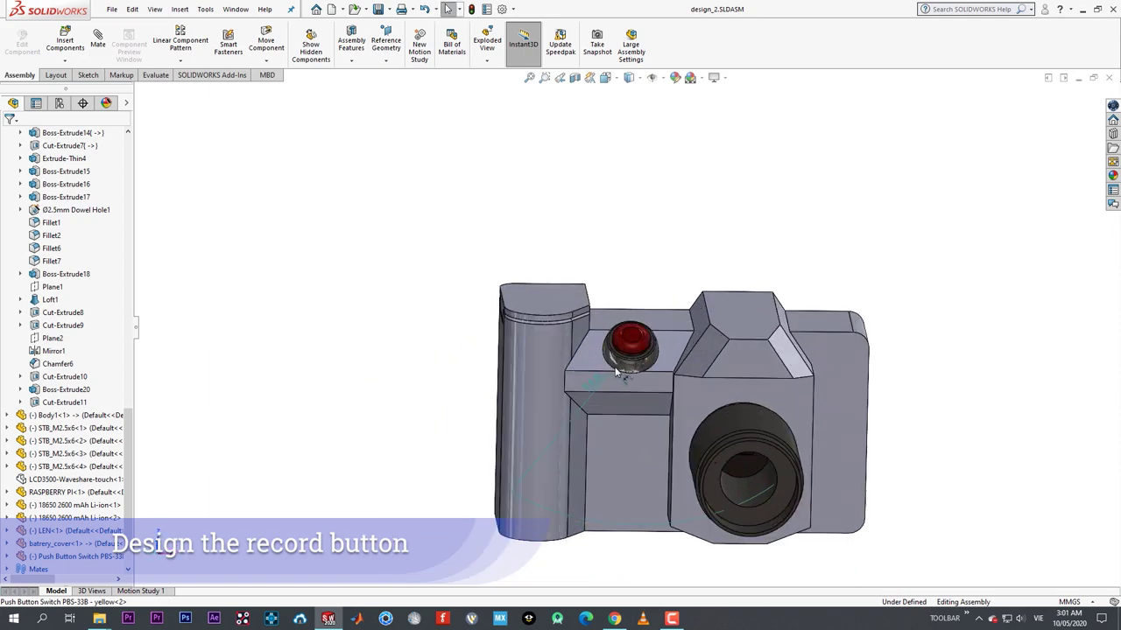
{"action": "scroll", "coordinate": [673, 357], "scroll_direction": "down", "scroll_amount": 2}
{"action": "mouse_move", "coordinate": [670, 357]}
{"action": "middle_mouse_down"}
{"action": "mouse_move", "coordinate": [665, 272]}
{"action": "mouse_move", "coordinate": [703, 245]}
{"action": "mouse_move", "coordinate": [704, 357]}
{"action": "mouse_move", "coordinate": [657, 335]}
{"action": "mouse_move", "coordinate": [685, 377]}
{"action": "mouse_move", "coordinate": [675, 287]}
{"action": "middle_mouse_up"}
{"action": "left_click", "coordinate": [657, 337]}
{"action": "left_click", "coordinate": [708, 284]}
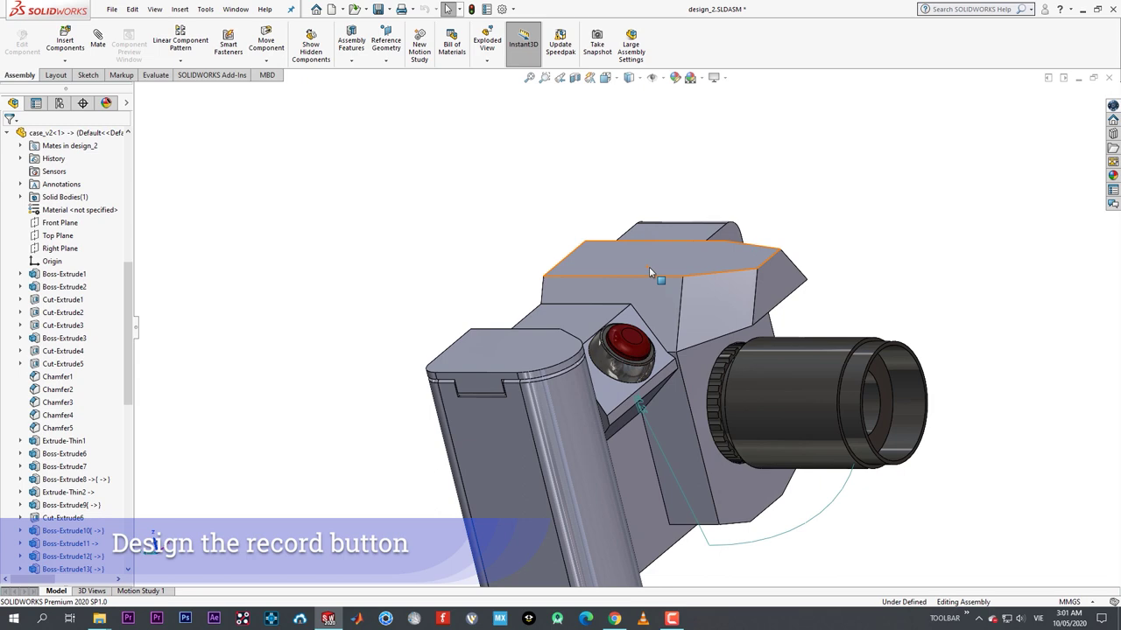
{"action": "mouse_move", "coordinate": [648, 267]}
{"action": "middle_mouse_down"}
{"action": "mouse_move", "coordinate": [629, 386]}
{"action": "mouse_move", "coordinate": [570, 335]}
{"action": "mouse_move", "coordinate": [653, 311]}
{"action": "mouse_move", "coordinate": [556, 311]}
{"action": "mouse_move", "coordinate": [555, 408]}
{"action": "middle_mouse_up"}
{"action": "scroll", "coordinate": [613, 325], "scroll_direction": "up", "scroll_amount": 3}
{"action": "middle_click_drag", "start_coordinate": [832, 387], "coordinate": [828, 346]}
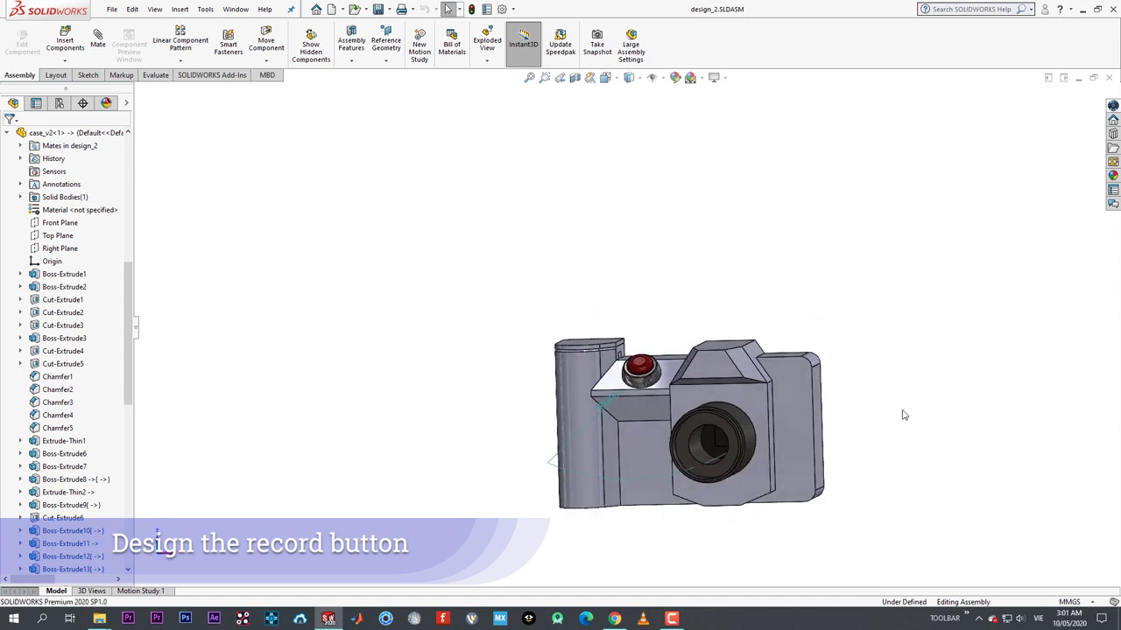
{"action": "middle_click_drag", "start_coordinate": [905, 415], "coordinate": [850, 450]}
{"action": "scroll", "coordinate": [849, 456], "scroll_direction": "down", "scroll_amount": 3}
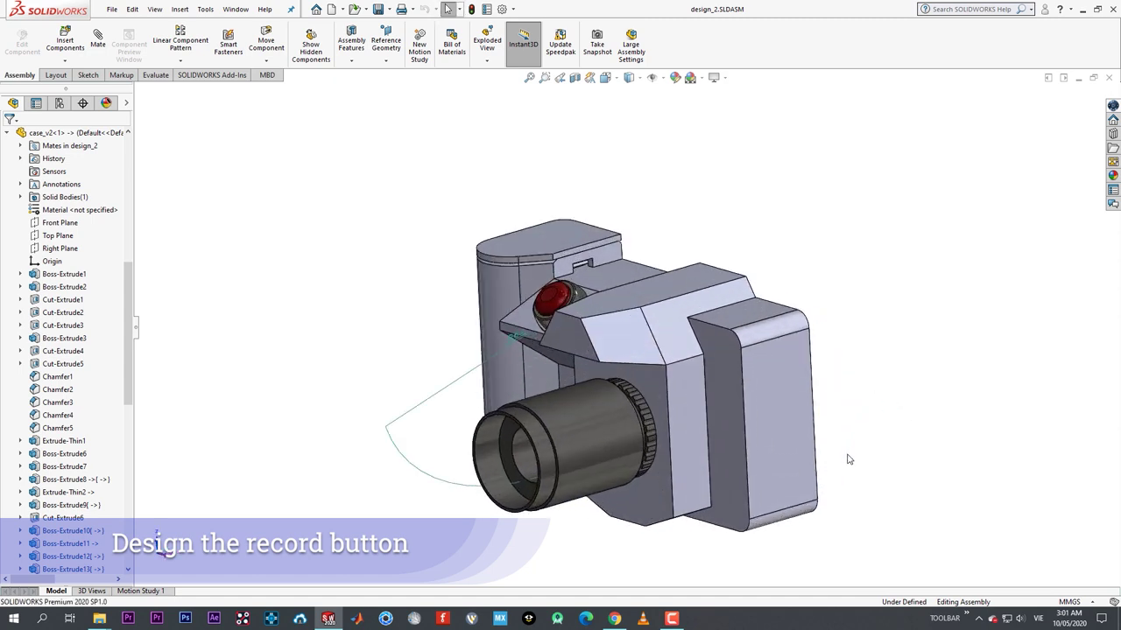
{"action": "middle_click_drag", "start_coordinate": [709, 334], "coordinate": [1025, 318]}
- Section the assembly at a case face beside the Raspberry Pi and inspect the space behind the push button
{"action": "scroll", "coordinate": [741, 353], "scroll_direction": "down", "scroll_amount": 5}
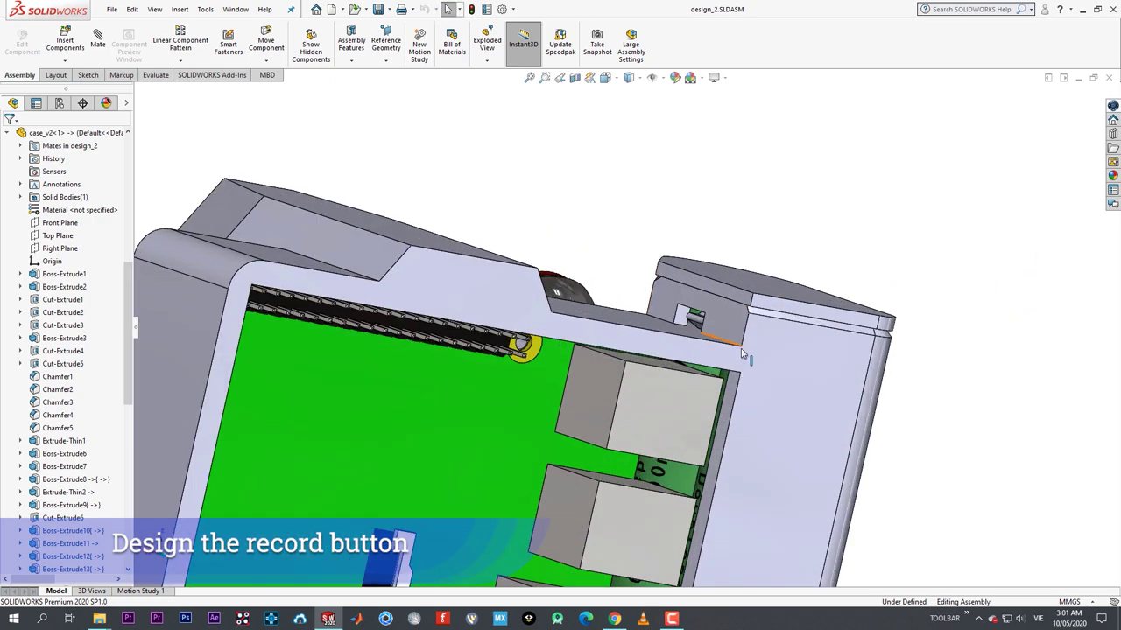
{"action": "left_click", "coordinate": [574, 77]}
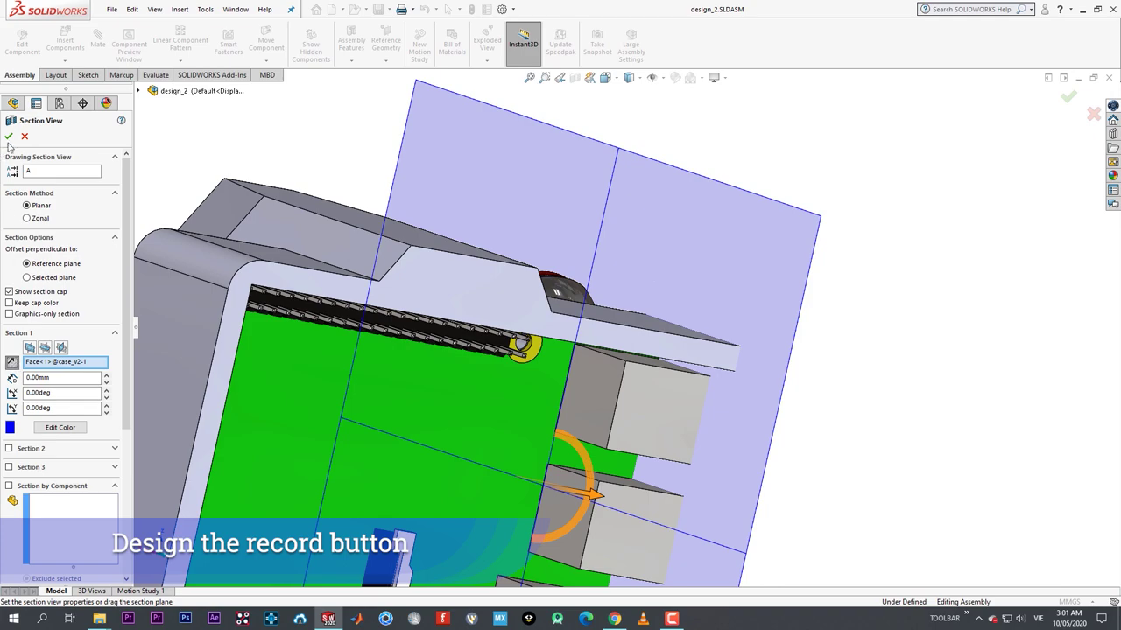
{"action": "left_click", "coordinate": [7, 136]}
{"action": "middle_click_drag", "start_coordinate": [490, 351], "coordinate": [529, 351]}
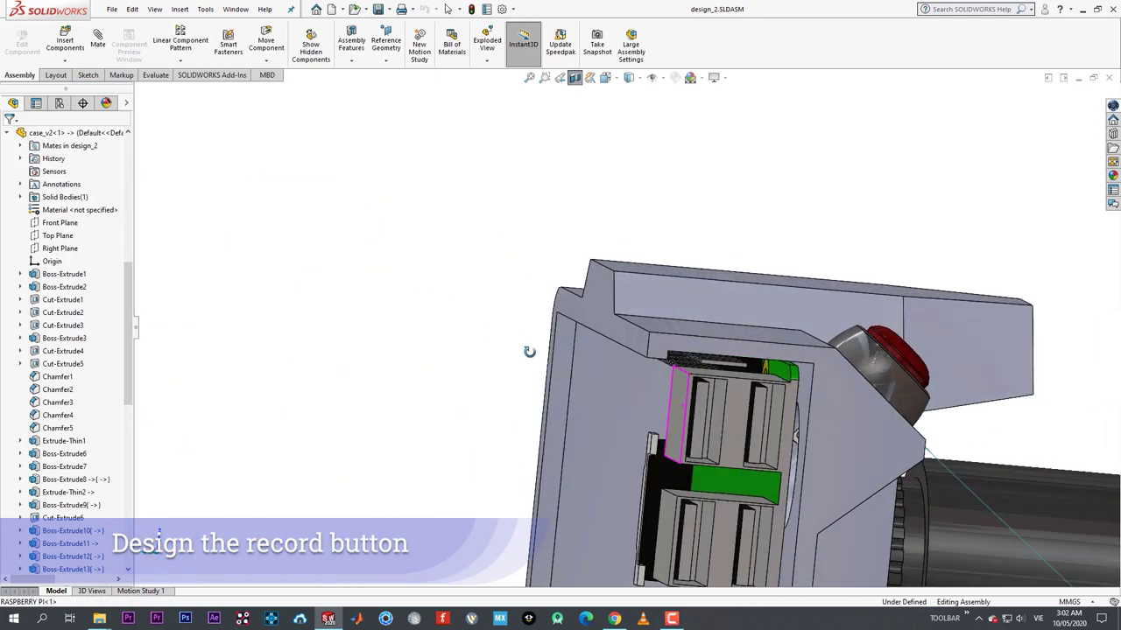
{"action": "middle_click_drag", "start_coordinate": [770, 415], "coordinate": [763, 449]}
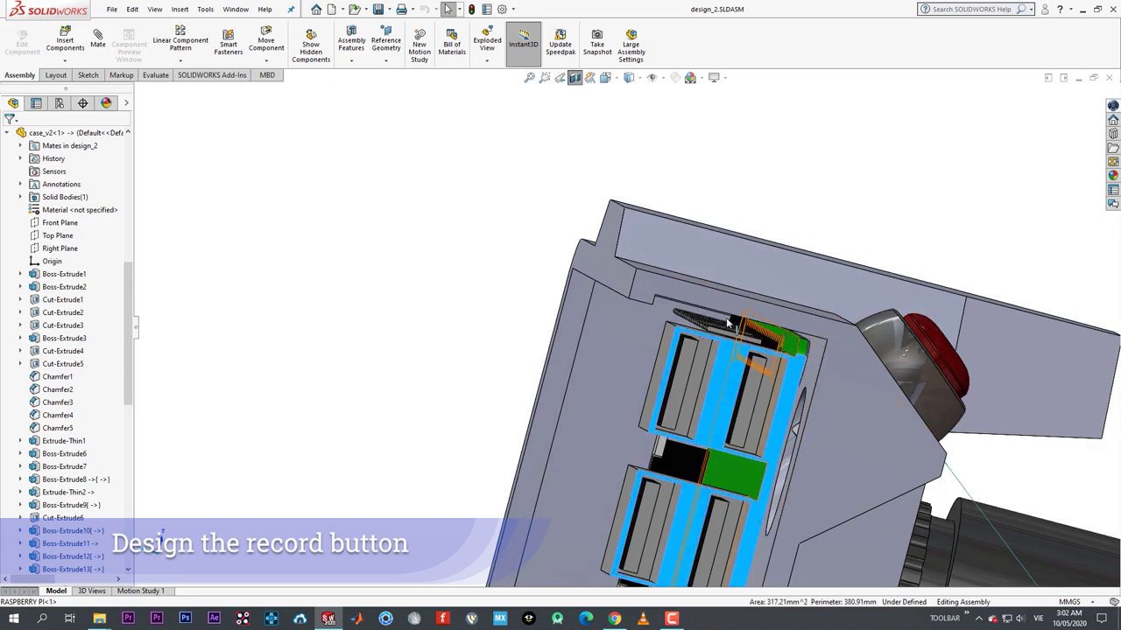
- Hide the Raspberry Pi board and turn off the section view to expose the switch's terminals inside the case
{"action": "middle_click_drag", "start_coordinate": [685, 347], "coordinate": [476, 383]}
{"action": "left_click", "coordinate": [473, 383]}
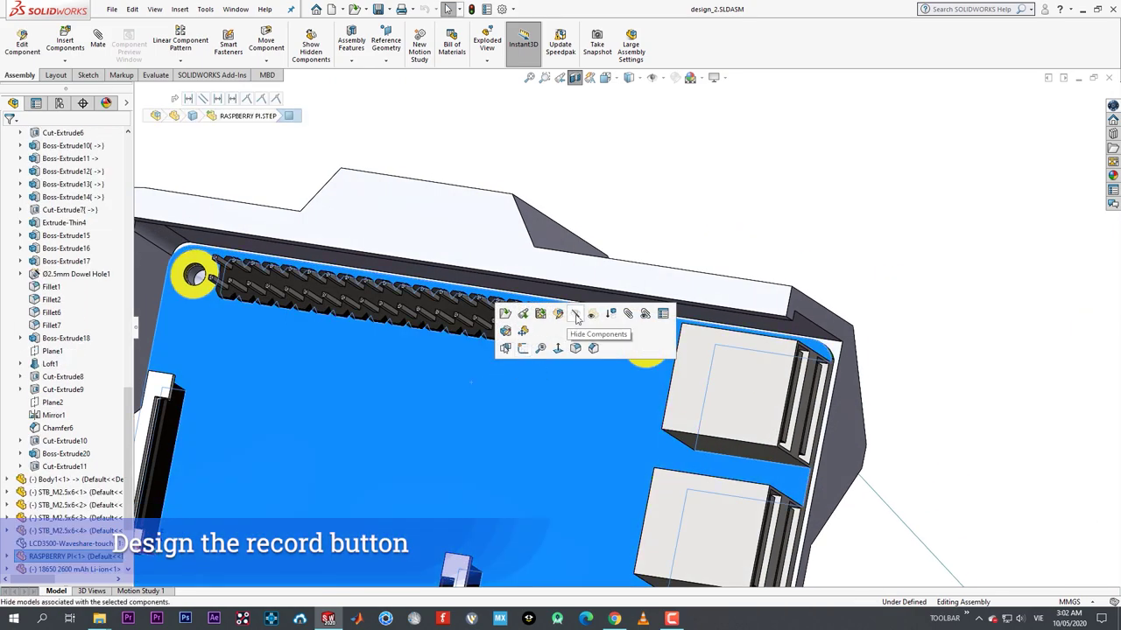
{"action": "left_click", "coordinate": [576, 317]}
{"action": "scroll", "coordinate": [687, 429], "scroll_direction": "down", "scroll_amount": 1}
{"action": "scroll", "coordinate": [745, 409], "scroll_direction": "up", "scroll_amount": 1}
{"action": "middle_click_drag", "start_coordinate": [745, 409], "coordinate": [788, 401]}
{"action": "scroll", "coordinate": [801, 334], "scroll_direction": "down", "scroll_amount": 2}
{"action": "scroll", "coordinate": [758, 400], "scroll_direction": "down", "scroll_amount": 2}
{"action": "scroll", "coordinate": [625, 328], "scroll_direction": "up", "scroll_amount": 6}
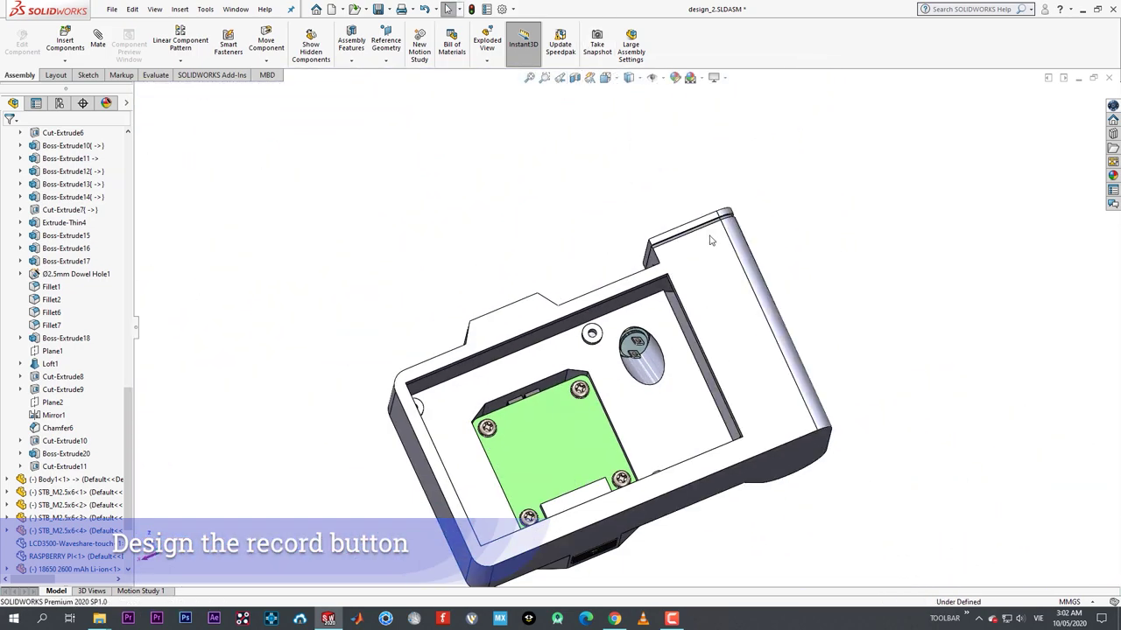
{"action": "middle_click_drag", "start_coordinate": [711, 240], "coordinate": [511, 315]}
{"action": "scroll", "coordinate": [506, 319], "scroll_direction": "down", "scroll_amount": 2}
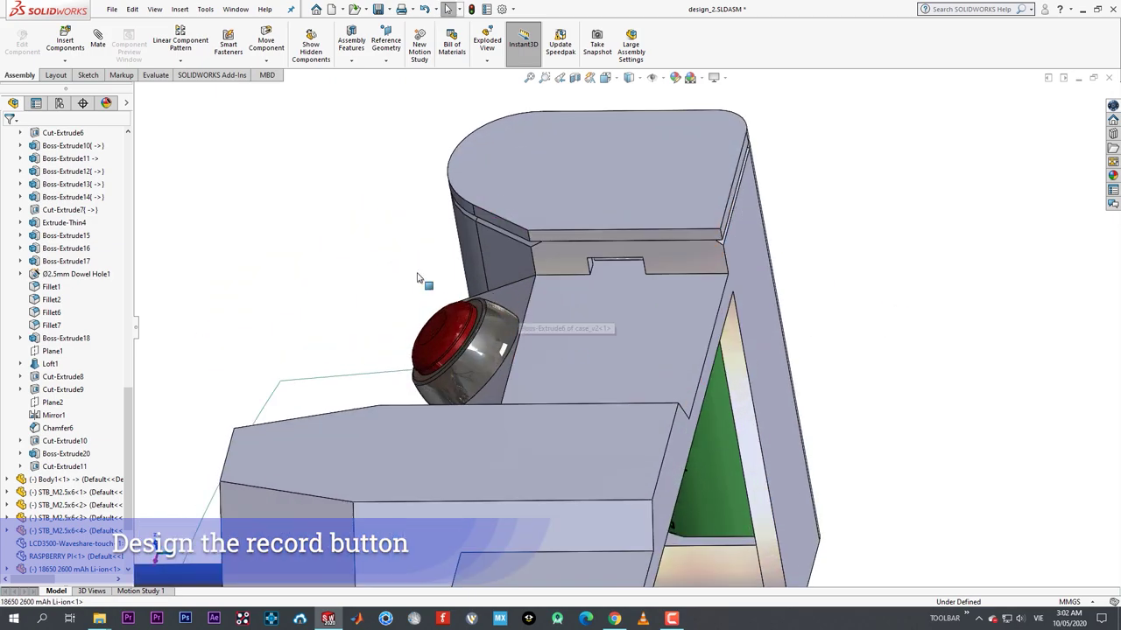
{"action": "scroll", "coordinate": [417, 277], "scroll_direction": "down", "scroll_amount": 3}
{"action": "left_click", "coordinate": [700, 333]}
{"action": "left_click", "coordinate": [785, 263]}
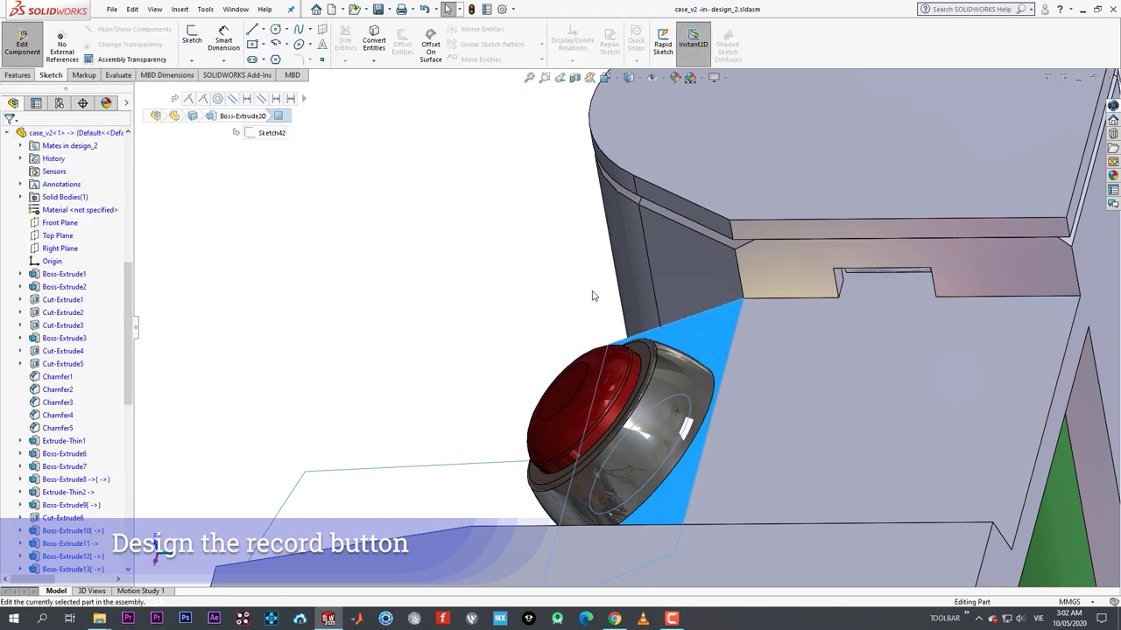
{"action": "scroll", "coordinate": [592, 296], "scroll_direction": "up", "scroll_amount": 2}
{"action": "middle_click_drag", "start_coordinate": [668, 376], "coordinate": [688, 432]}
{"action": "scroll", "coordinate": [685, 433], "scroll_direction": "down", "scroll_amount": 2}
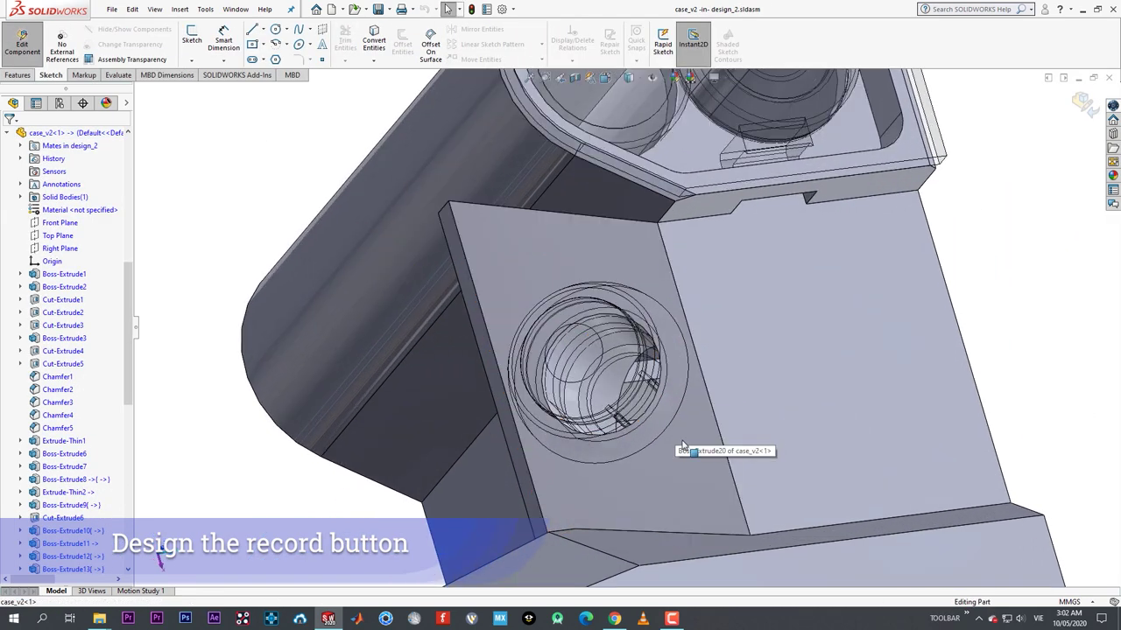
{"action": "left_click", "coordinate": [683, 445]}
{"action": "left_click", "coordinate": [735, 410]}
{"action": "right_click_drag", "start_coordinate": [645, 381], "coordinate": [685, 423]}
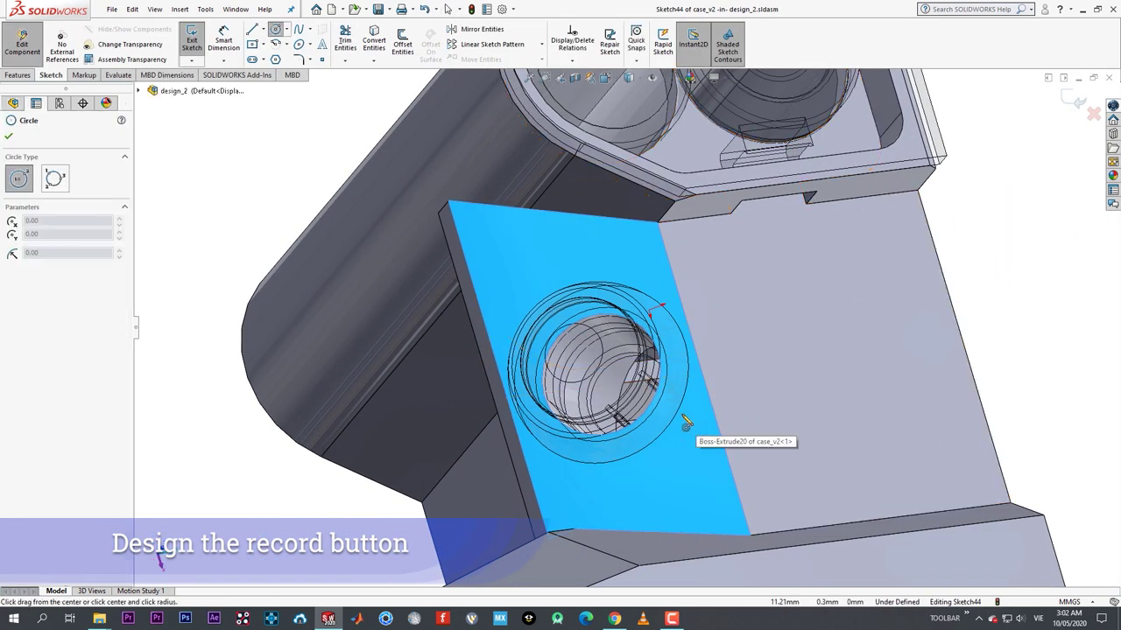
{"action": "left_click", "coordinate": [402, 42]}
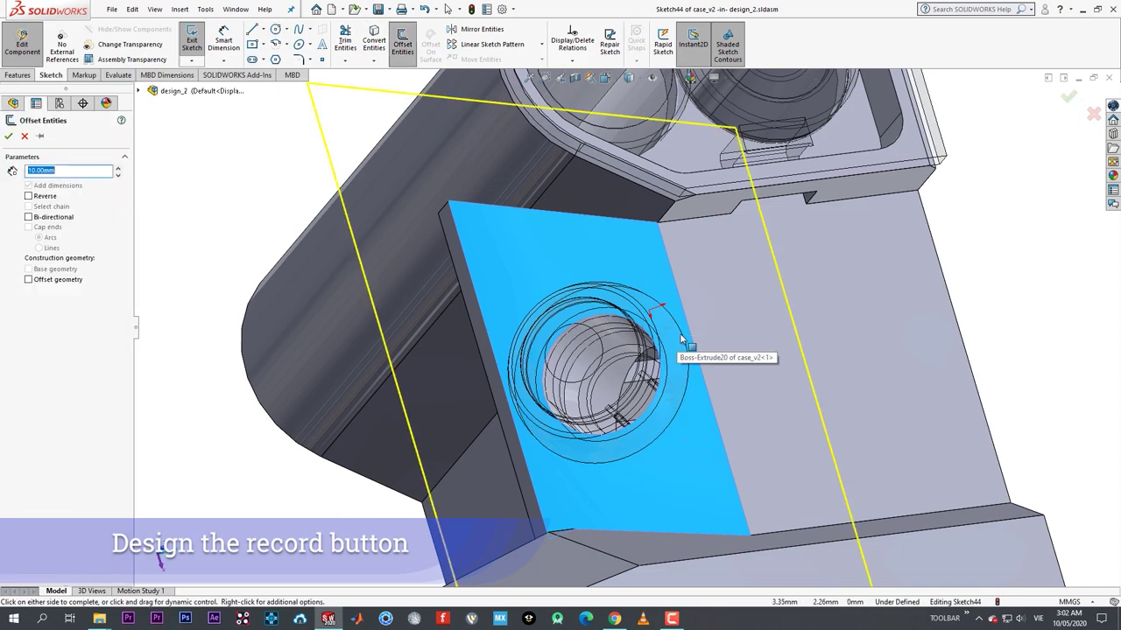
{"action": "scroll", "coordinate": [668, 345], "scroll_direction": "up", "scroll_amount": 2}
{"action": "middle_click_drag", "start_coordinate": [666, 346], "coordinate": [614, 391]}
{"action": "scroll", "coordinate": [610, 373], "scroll_direction": "down", "scroll_amount": 3}
{"action": "scroll", "coordinate": [615, 391], "scroll_direction": "down", "scroll_amount": 5}
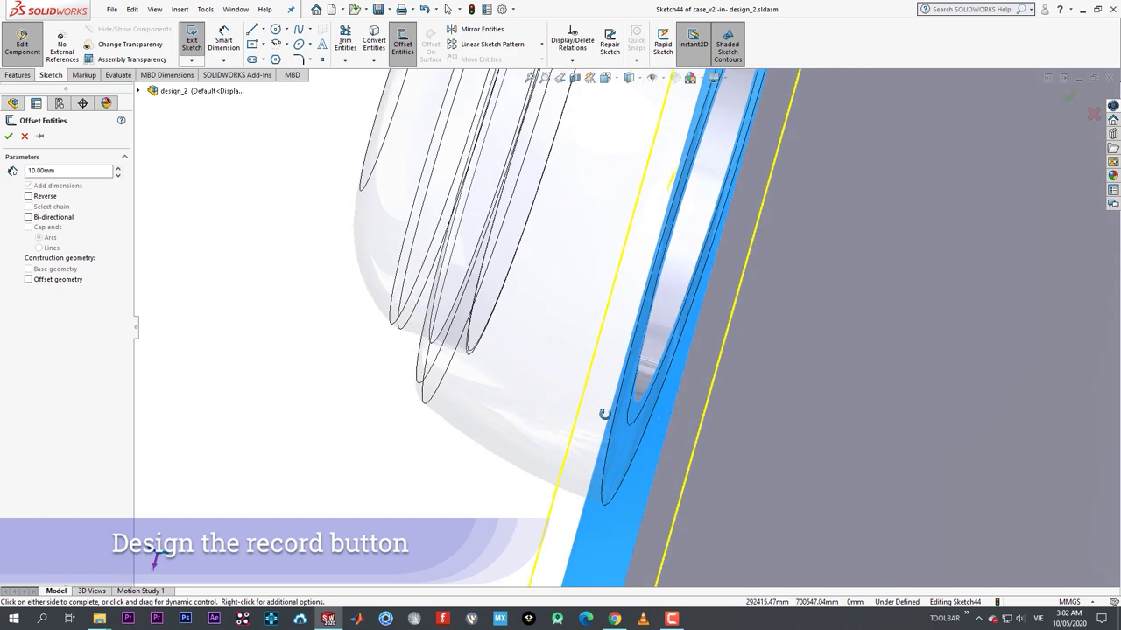
{"action": "left_click", "coordinate": [25, 137]}
{"action": "scroll", "coordinate": [429, 284], "scroll_direction": "up", "scroll_amount": 3}
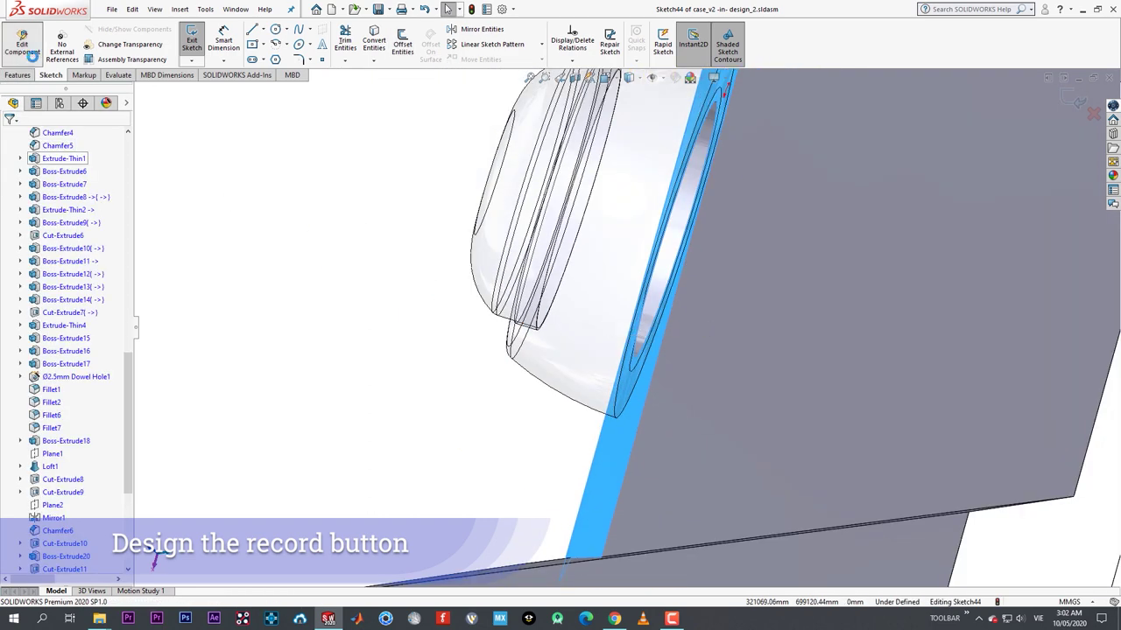
- Open the push button switch's mates and release its coincident mate with the case's sloped boss
{"action": "left_click", "coordinate": [622, 251]}
{"action": "left_click", "coordinate": [791, 186]}
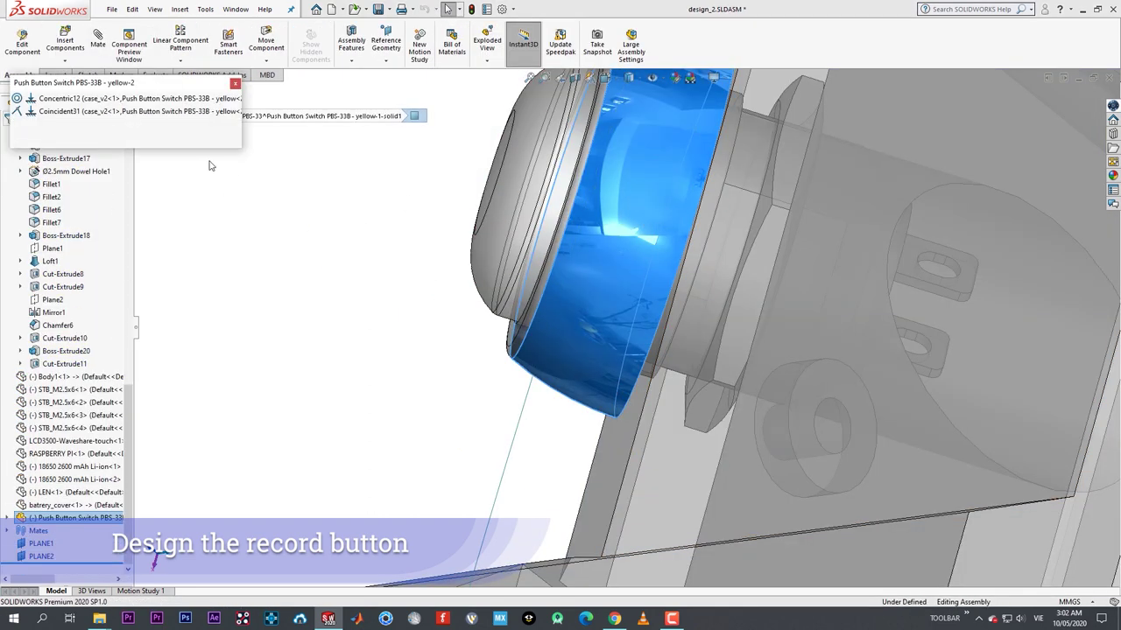
{"action": "left_click", "coordinate": [110, 114]}
{"action": "left_click", "coordinate": [122, 81]}
{"action": "left_click", "coordinate": [235, 83]}
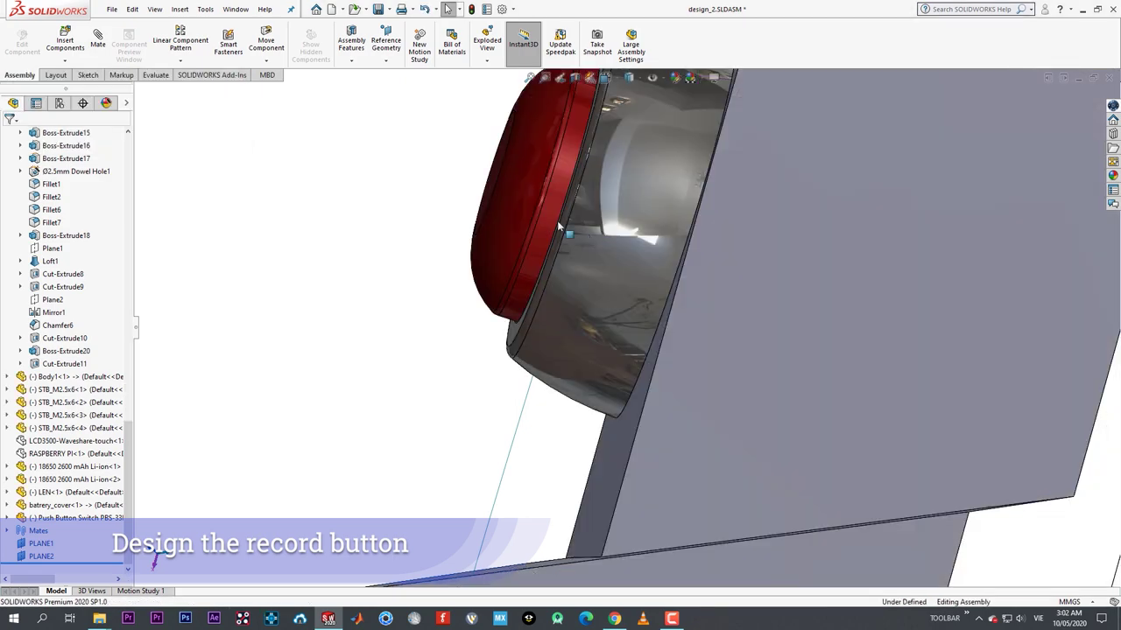
- Pull the push button switch outward along the hole's axis until its collar and nut clear the boss's sloped face
{"action": "left_click_drag", "start_coordinate": [560, 225], "coordinate": [423, 181]}
{"action": "left_click", "coordinate": [337, 265]}
{"action": "scroll", "coordinate": [618, 322], "scroll_direction": "up", "scroll_amount": 2}
{"action": "middle_click_drag", "start_coordinate": [588, 359], "coordinate": [648, 302]}
{"action": "scroll", "coordinate": [648, 302], "scroll_direction": "down", "scroll_amount": 3}
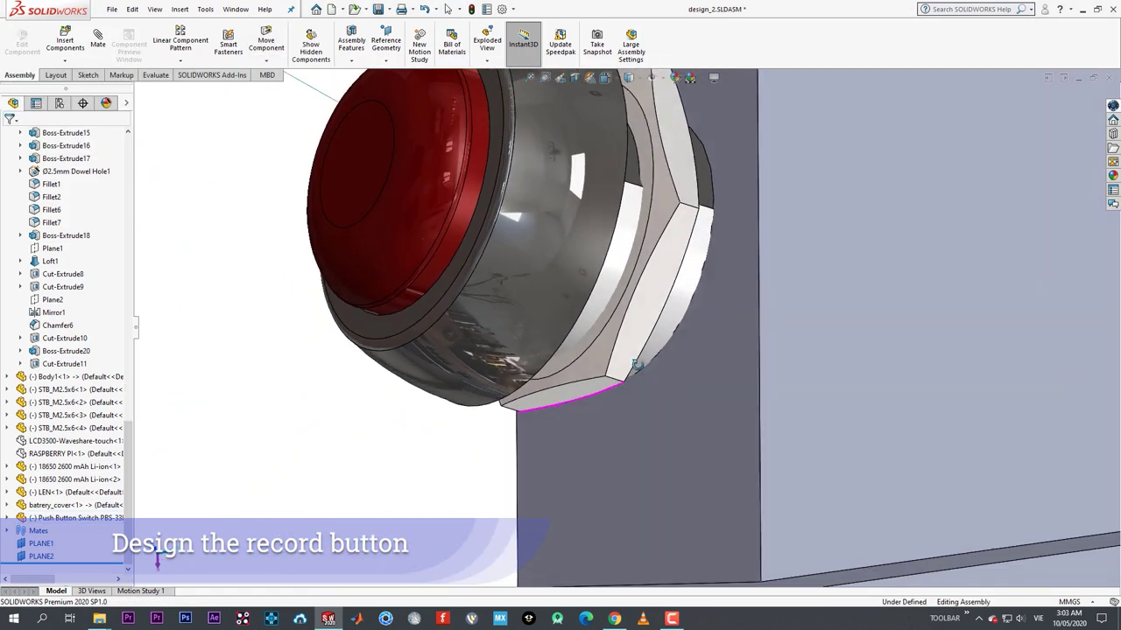
{"action": "left_click_drag", "start_coordinate": [646, 286], "coordinate": [665, 292]}
{"action": "middle_click_drag", "start_coordinate": [666, 292], "coordinate": [648, 312]}
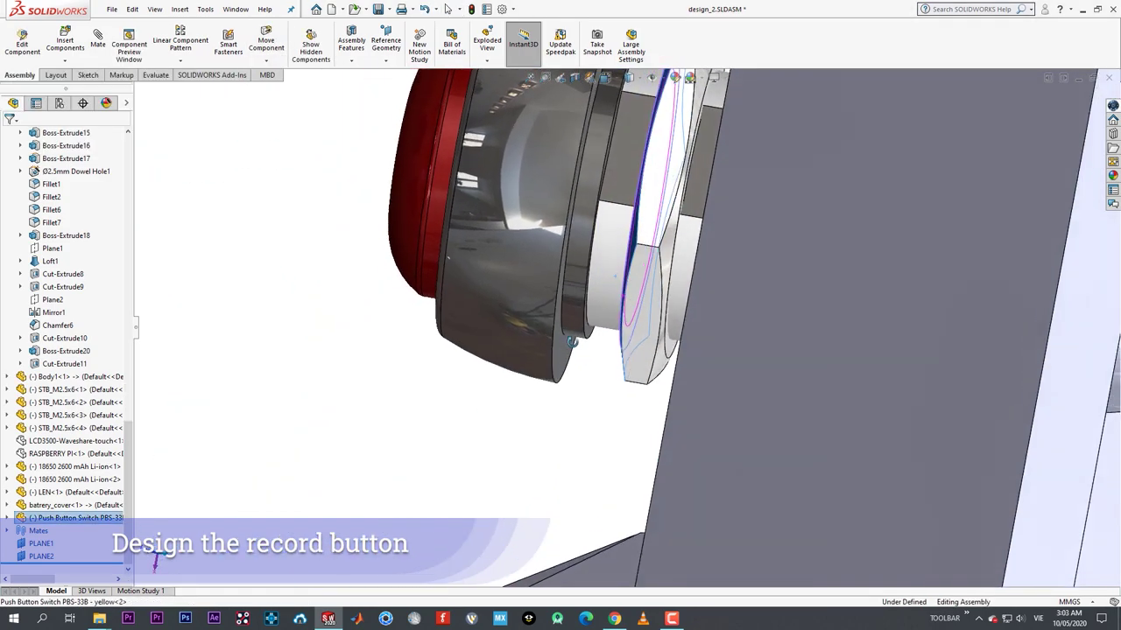
{"action": "left_click", "coordinate": [642, 314]}
{"action": "left_click_drag", "start_coordinate": [642, 313], "coordinate": [495, 383]}
{"action": "middle_click_drag", "start_coordinate": [604, 353], "coordinate": [632, 339]}
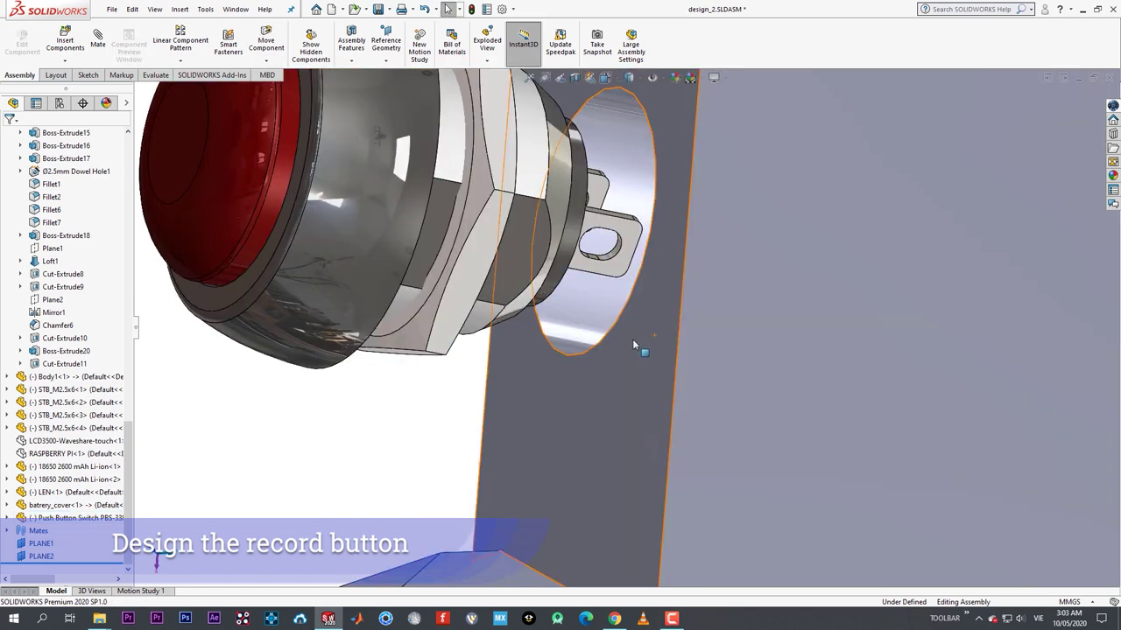
{"action": "scroll", "coordinate": [622, 324], "scroll_direction": "up", "scroll_amount": 3}
{"action": "middle_click_drag", "start_coordinate": [554, 259], "coordinate": [644, 245]}
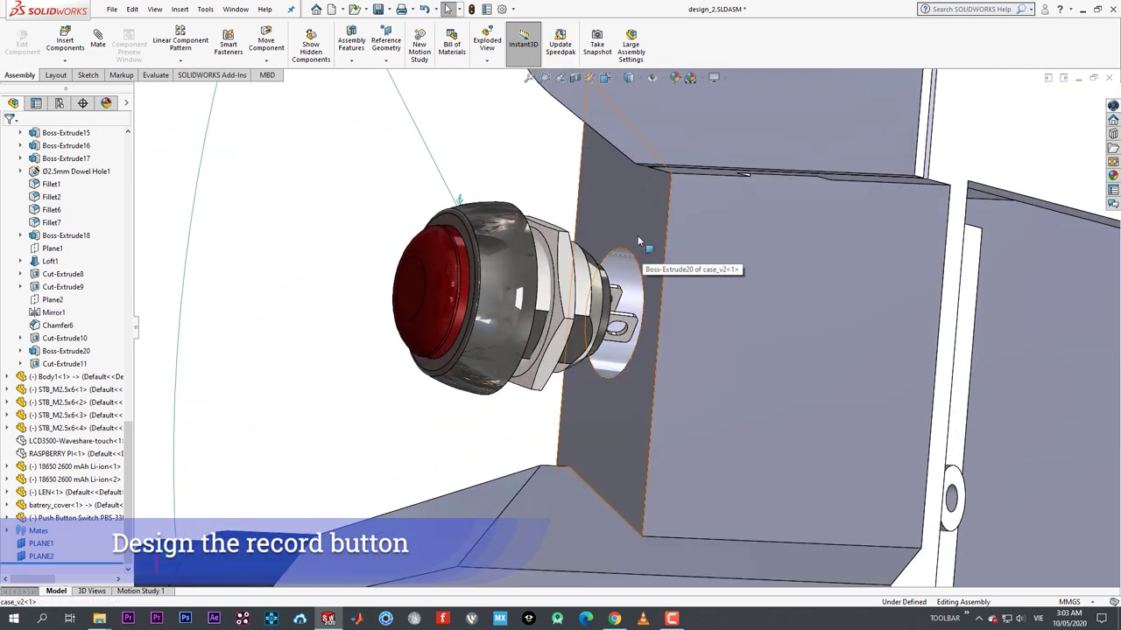
- Edit the case in context and sketch a circle on the boss's sloped face, coradial with the switch collar's edge
{"action": "left_click", "coordinate": [637, 236]}
{"action": "left_click", "coordinate": [722, 175]}
{"action": "left_click", "coordinate": [613, 186]}
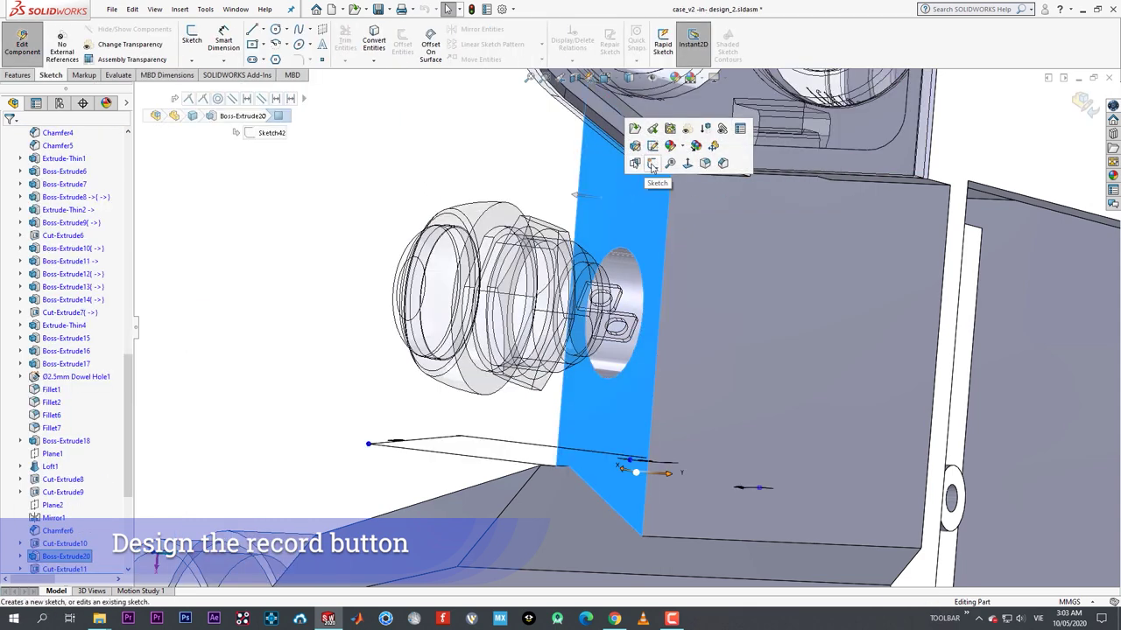
{"action": "left_click", "coordinate": [656, 165]}
{"action": "right_click_drag", "start_coordinate": [555, 178], "coordinate": [517, 207]}
{"action": "left_click", "coordinate": [528, 182]}
{"action": "left_click", "coordinate": [536, 201]}
{"action": "right_click", "coordinate": [538, 201]}
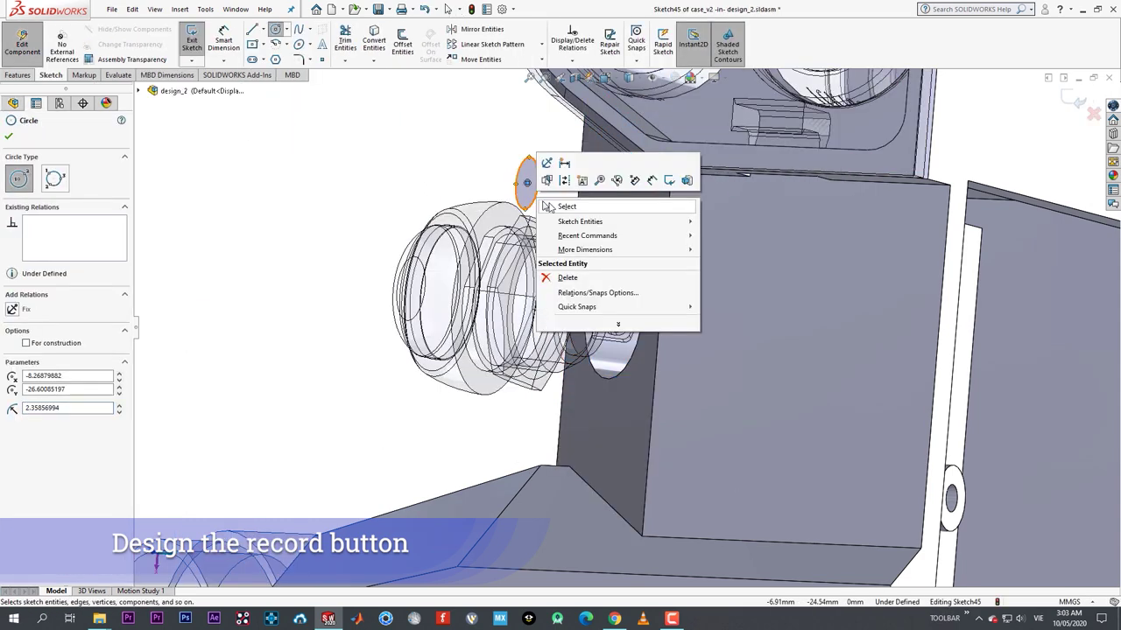
{"action": "left_click", "coordinate": [552, 206]}
{"action": "left_click", "coordinate": [527, 166], "text": "ctrl"}
{"action": "left_click", "coordinate": [569, 112]}
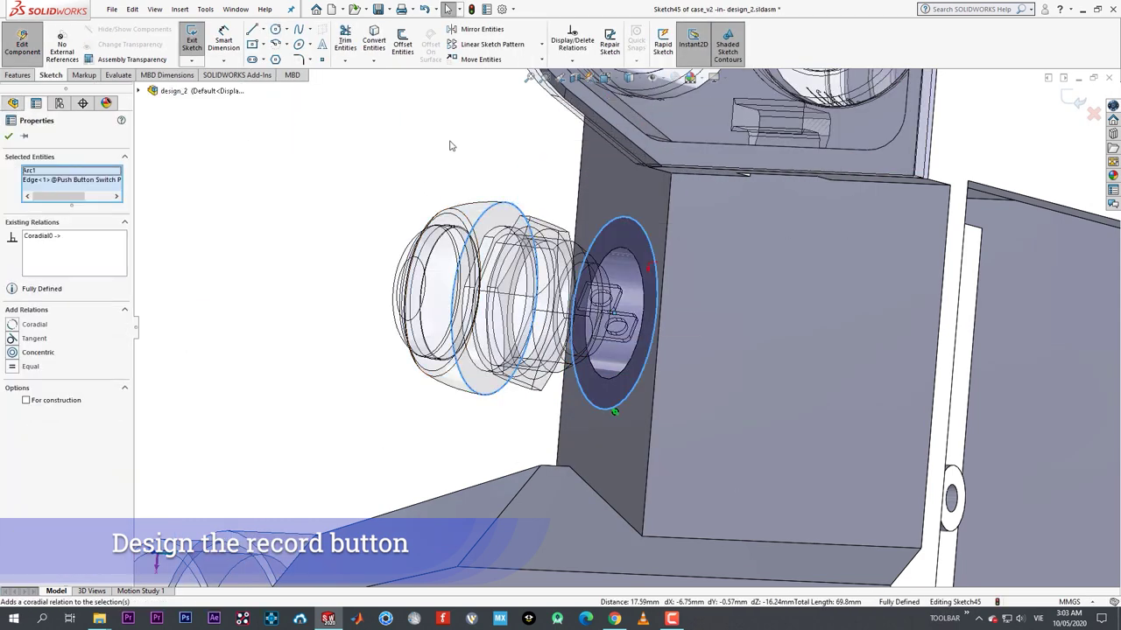
{"action": "left_click", "coordinate": [452, 145]}
- Cut-extrude the circle from a start offset of 2 mm inside the boss, extending the depth through into the case interior
{"action": "scroll", "coordinate": [598, 210], "scroll_direction": "down", "scroll_amount": 1}
{"action": "middle_click", "coordinate": [618, 250]}
{"action": "mouse_move", "coordinate": [618, 250]}
{"action": "middle_mouse_down"}
{"action": "mouse_move", "coordinate": [648, 273]}
{"action": "mouse_move", "coordinate": [613, 259]}
{"action": "middle_mouse_up"}
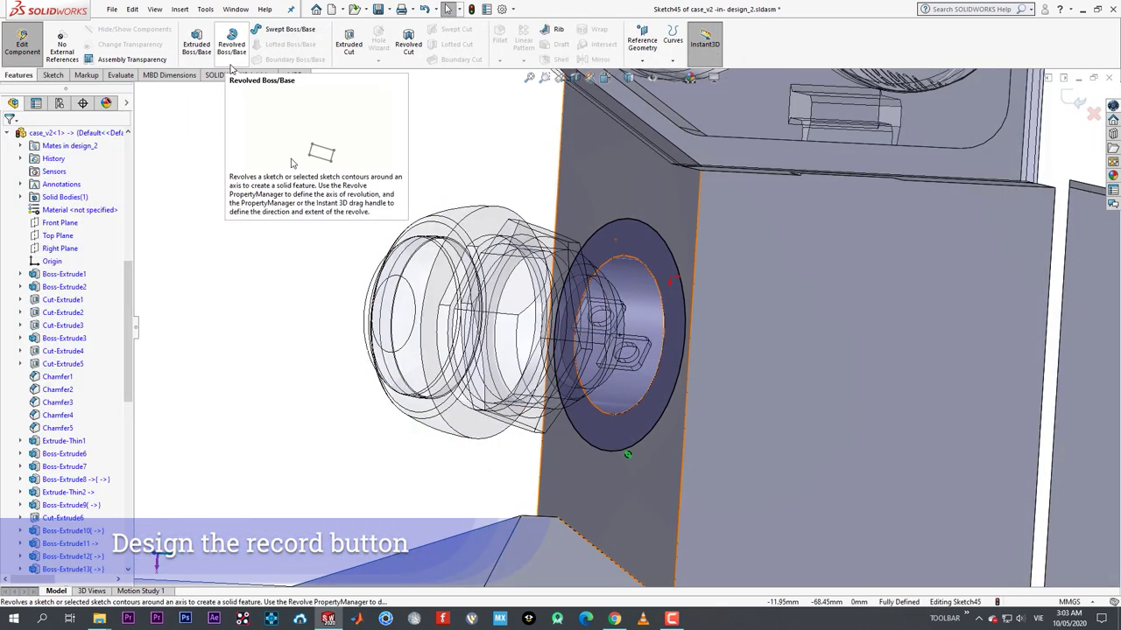
{"action": "left_click", "coordinate": [348, 46]}
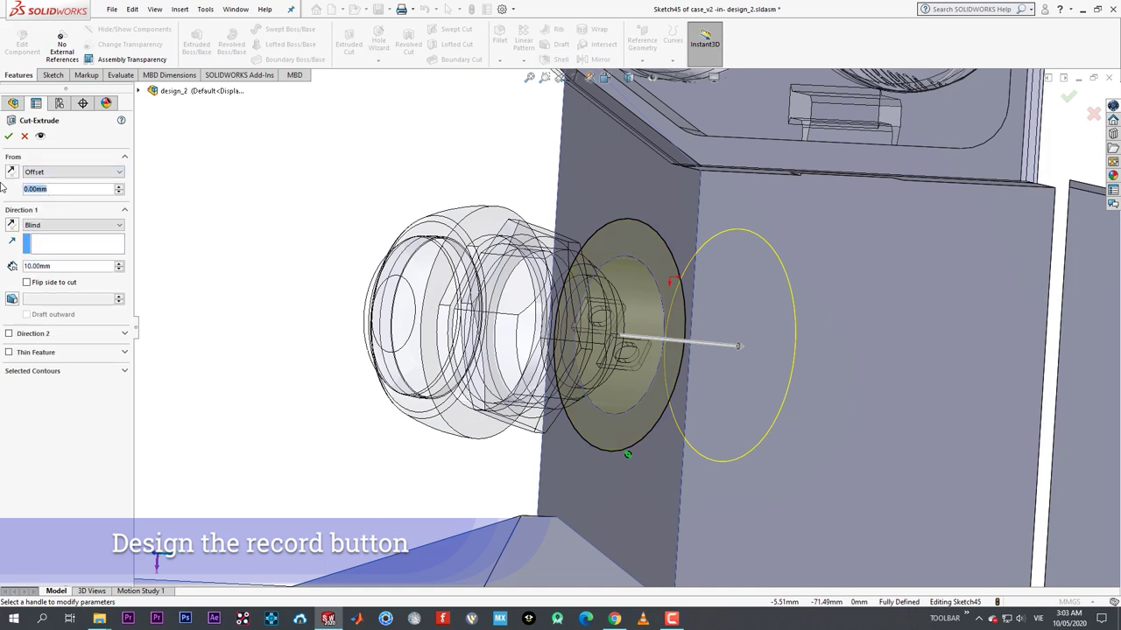
{"action": "left_click", "coordinate": [11, 175]}
{"action": "scroll", "coordinate": [674, 373], "scroll_direction": "up", "scroll_amount": 3}
{"action": "middle_click", "coordinate": [673, 373]}
{"action": "middle_click_drag", "start_coordinate": [674, 373], "coordinate": [623, 350]}
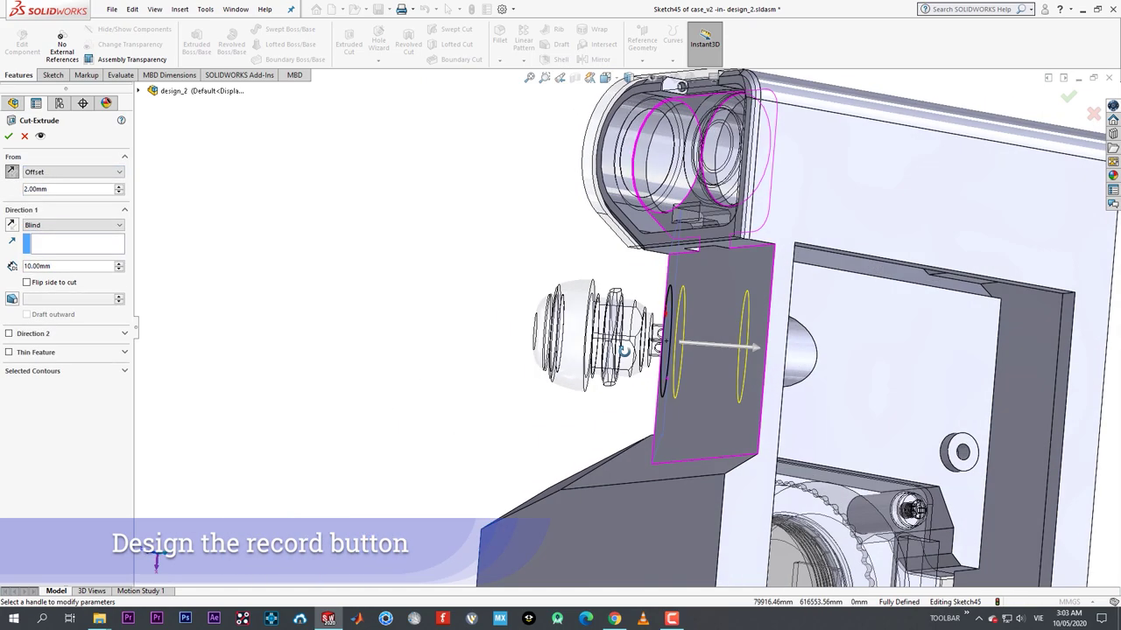
{"action": "left_click_drag", "start_coordinate": [757, 350], "coordinate": [1024, 374]}
{"action": "scroll", "coordinate": [788, 359], "scroll_direction": "up", "scroll_amount": 2}
{"action": "middle_click", "coordinate": [913, 341]}
{"action": "middle_click_drag", "start_coordinate": [914, 341], "coordinate": [612, 236]}
{"action": "left_click", "coordinate": [8, 136]}
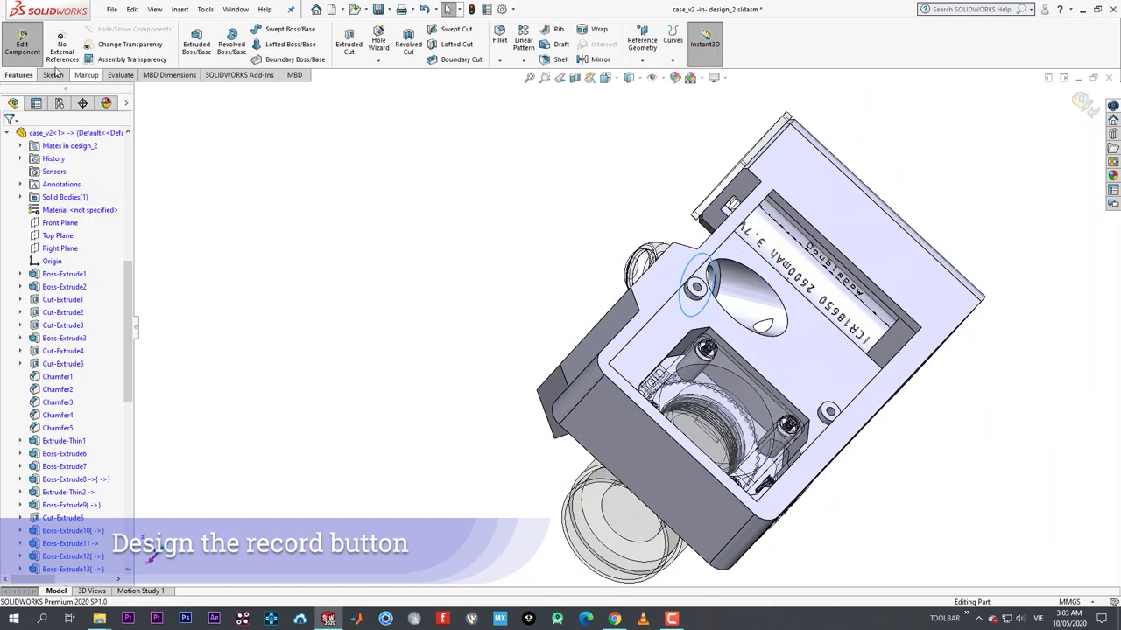
- Edit the sloped boss's profile sketch and move its lower front corner down to lengthen the short front edge
{"action": "left_click", "coordinate": [22, 42]}
{"action": "scroll", "coordinate": [728, 359], "scroll_direction": "down", "scroll_amount": 5}
{"action": "middle_click_drag", "start_coordinate": [728, 359], "coordinate": [765, 283]}
{"action": "scroll", "coordinate": [613, 175], "scroll_direction": "up", "scroll_amount": 4}
{"action": "scroll", "coordinate": [438, 201], "scroll_direction": "down", "scroll_amount": 2}
{"action": "middle_click_drag", "start_coordinate": [438, 201], "coordinate": [470, 285]}
{"action": "left_click", "coordinate": [470, 285]}
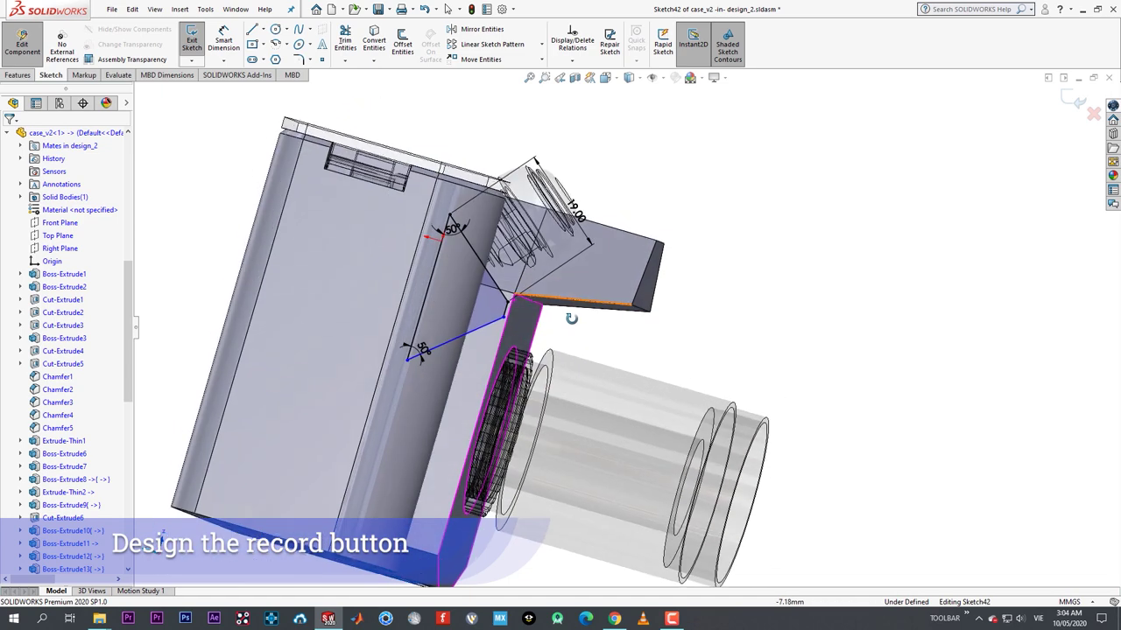
{"action": "left_click_drag", "start_coordinate": [504, 321], "coordinate": [499, 342]}
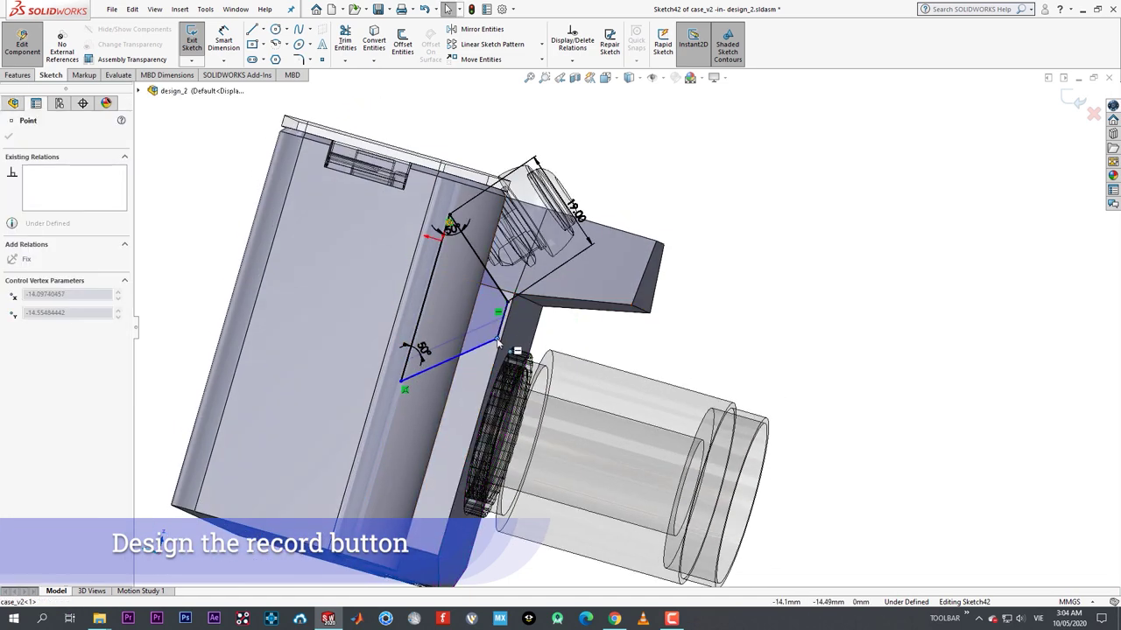
- Delete the boss profile's lower 50° angle dimension, move the lower end point up along the case, and finish the sketch
{"action": "right_click", "coordinate": [418, 374]}
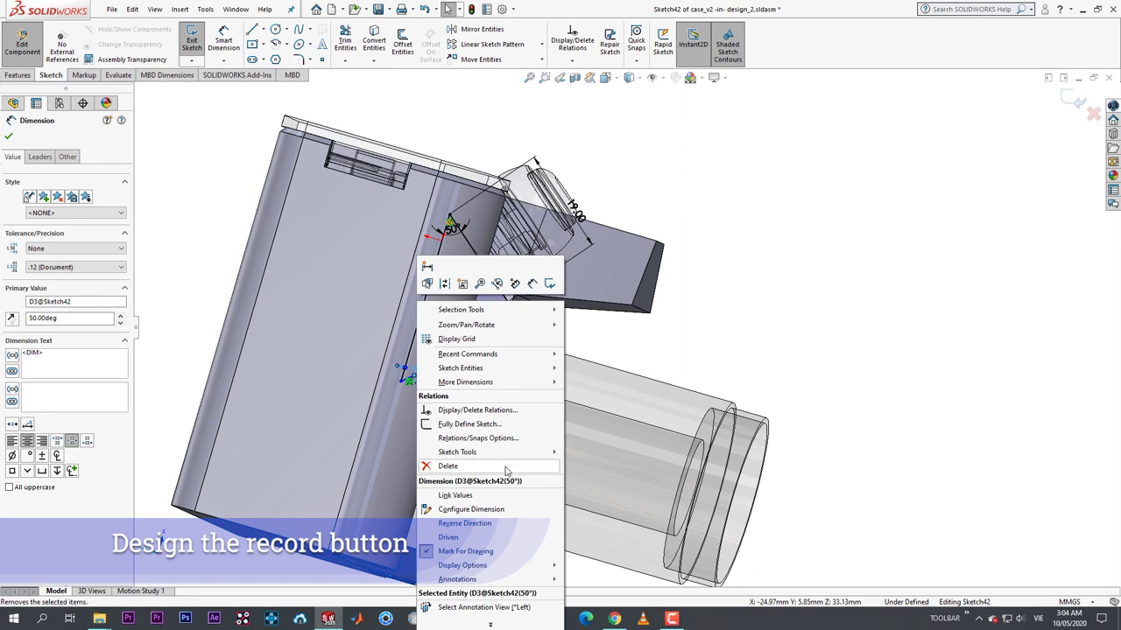
{"action": "left_click", "coordinate": [505, 467]}
{"action": "left_click", "coordinate": [402, 381]}
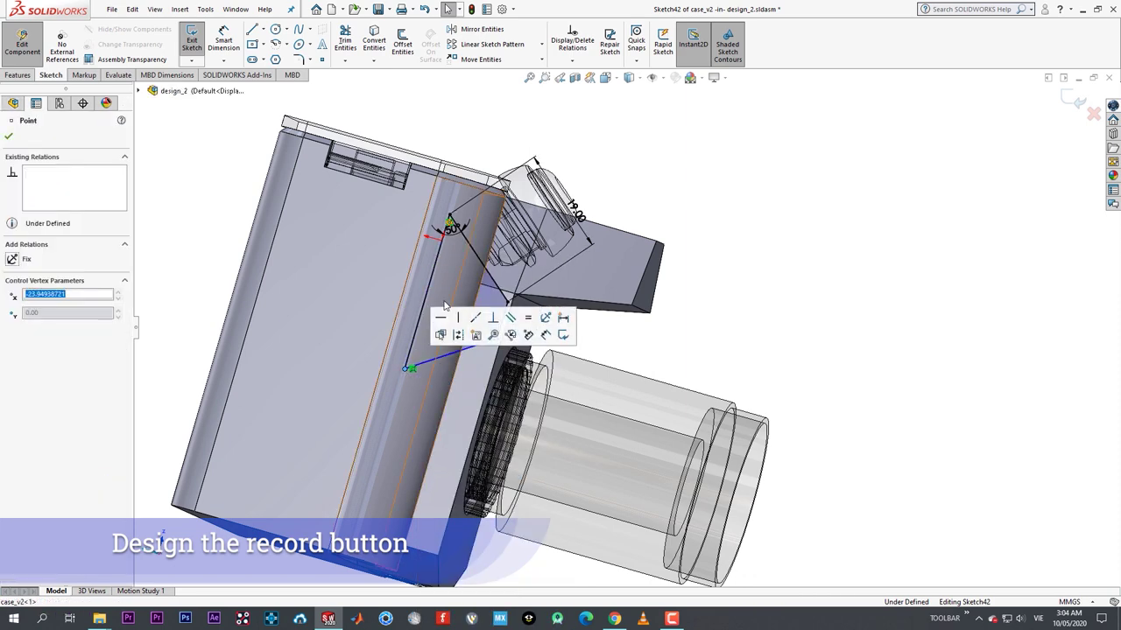
{"action": "left_click", "coordinate": [782, 362]}
{"action": "left_click", "coordinate": [500, 338]}
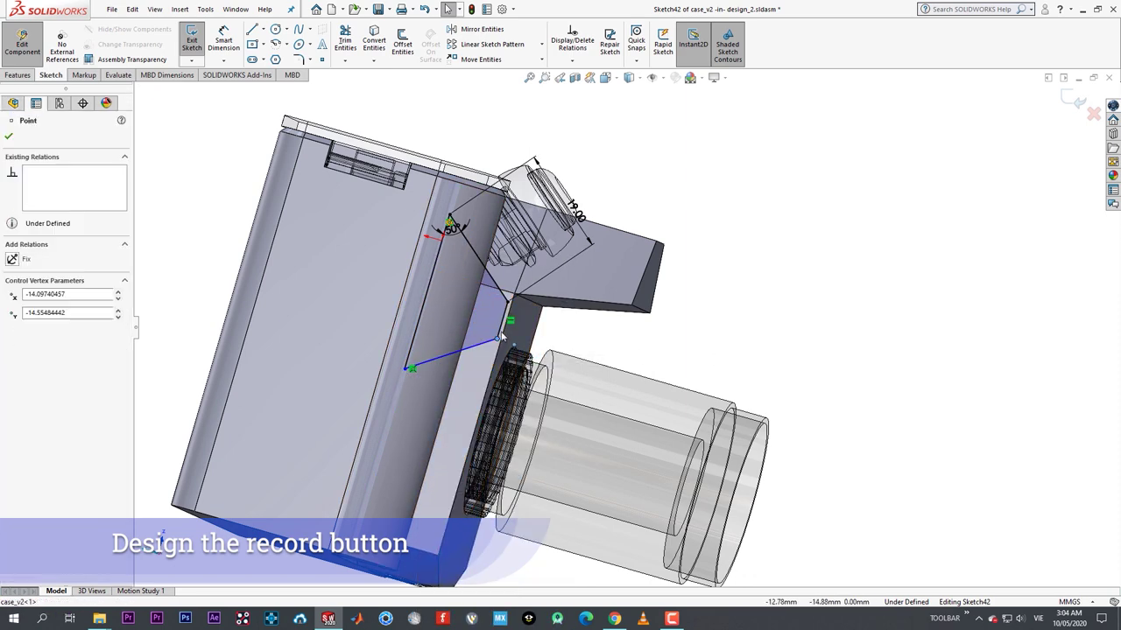
{"action": "left_click", "coordinate": [10, 137]}
- Slide the push button switch along the hole's axis into the sloped boss
{"action": "middle_click_drag", "start_coordinate": [451, 289], "coordinate": [325, 218]}
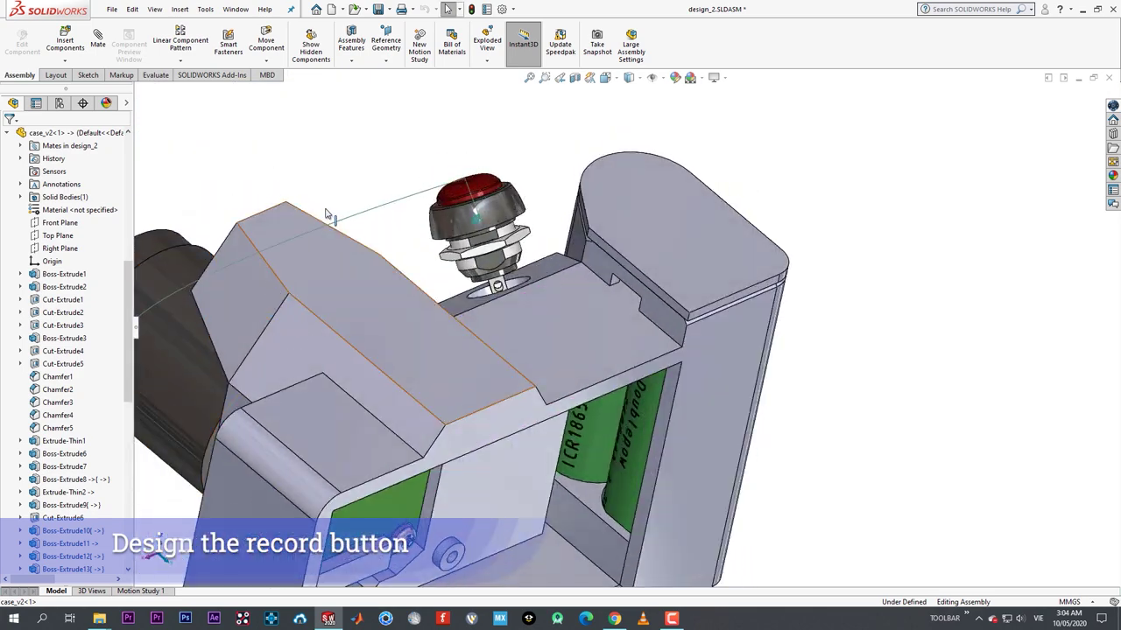
{"action": "left_click", "coordinate": [477, 254]}
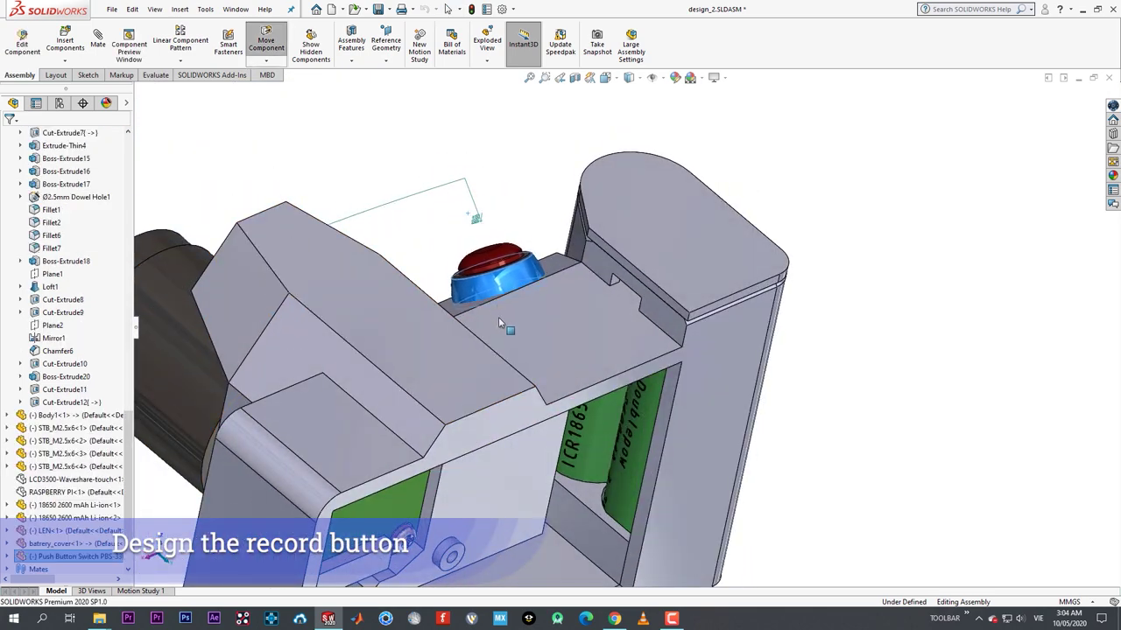
{"action": "left_click_drag", "start_coordinate": [498, 317], "coordinate": [501, 327]}
{"action": "middle_click_drag", "start_coordinate": [490, 273], "coordinate": [626, 197]}
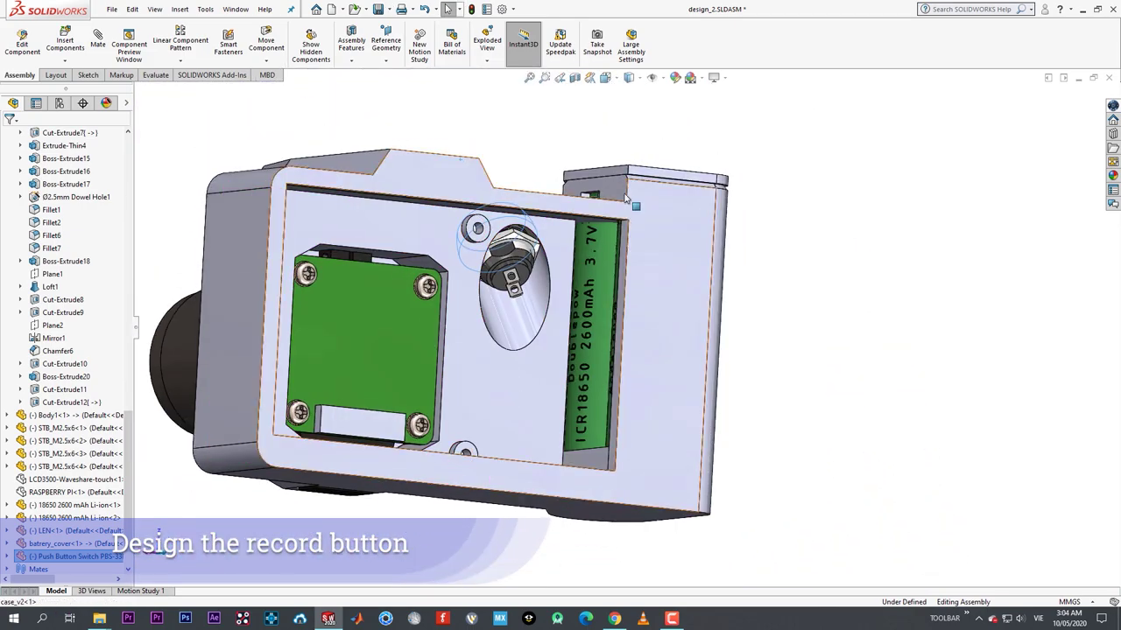
- Section the assembly beside the push button and view the section from the side
{"action": "left_click", "coordinate": [617, 191]}
{"action": "left_click", "coordinate": [574, 78]}
{"action": "left_click", "coordinate": [10, 133]}
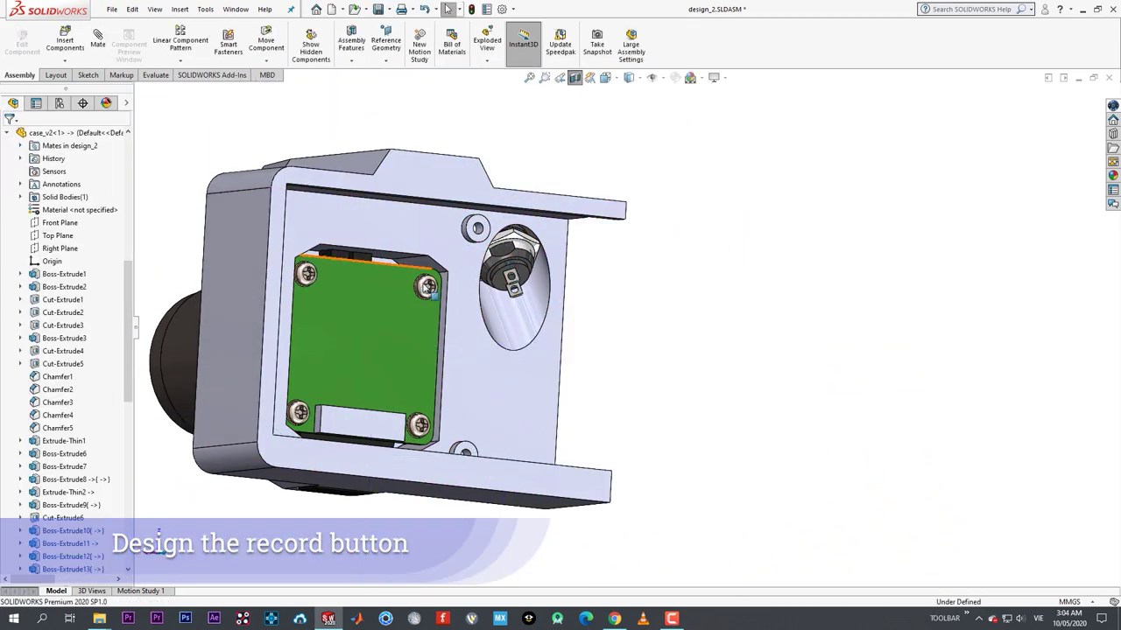
{"action": "middle_click_drag", "start_coordinate": [263, 294], "coordinate": [309, 298]}
{"action": "key", "text": "space"}
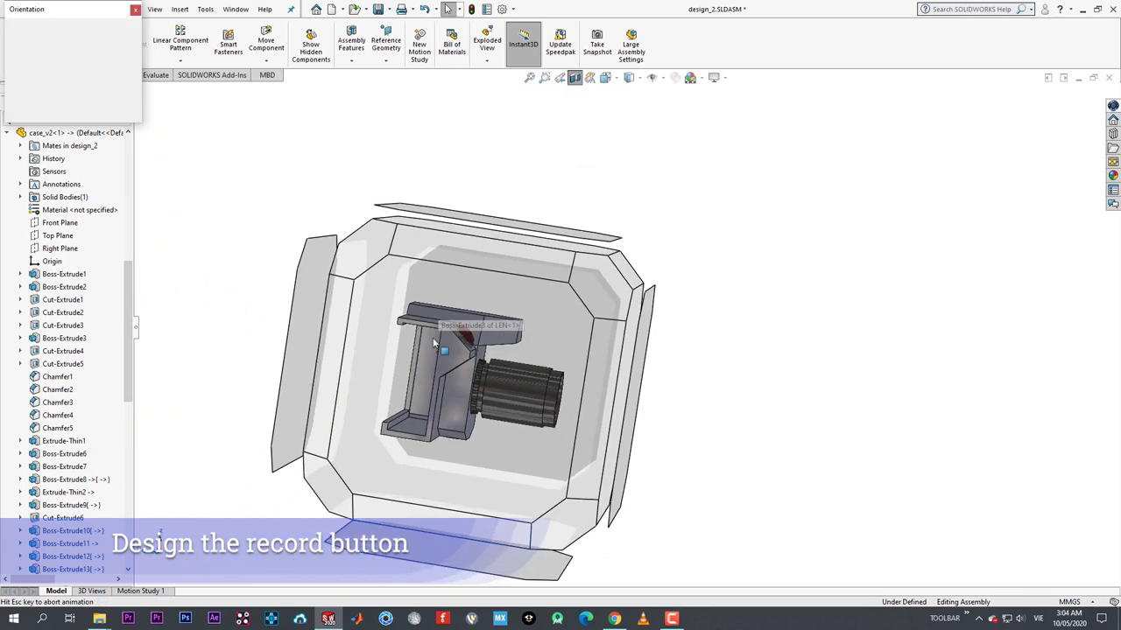
{"action": "left_click", "coordinate": [435, 341]}
- Pull the switch outward and restore its suppressed coincident mate with the case to seat the collar on the sloped face
{"action": "left_click_drag", "start_coordinate": [585, 203], "coordinate": [588, 198]}
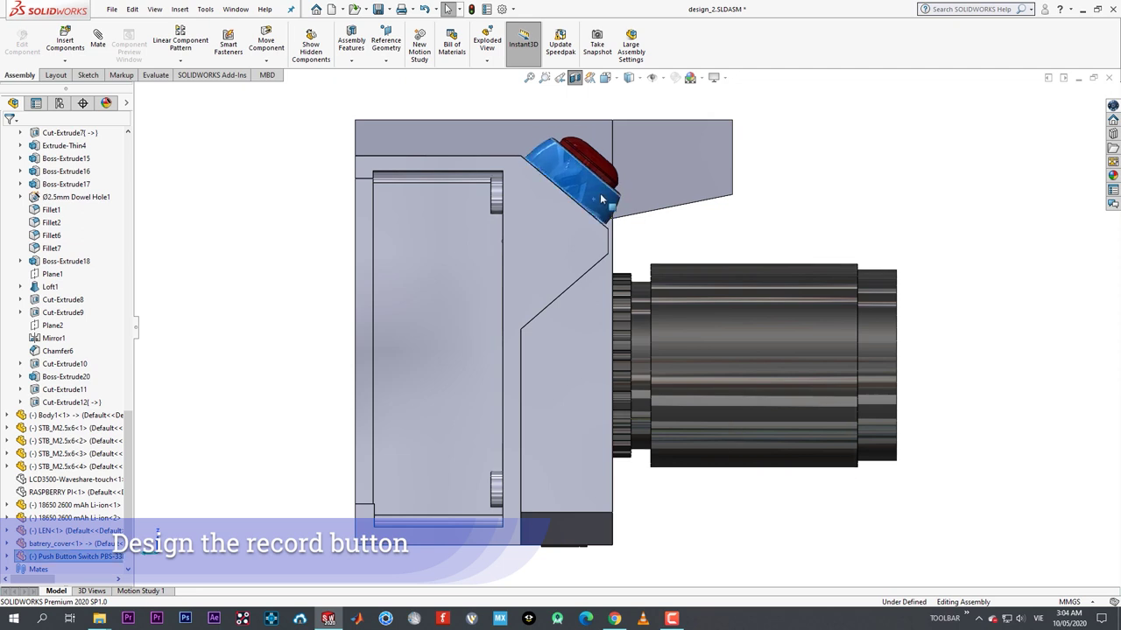
{"action": "scroll", "coordinate": [569, 149], "scroll_direction": "down", "scroll_amount": 4}
{"action": "left_click", "coordinate": [629, 163]}
{"action": "left_click", "coordinate": [736, 103]}
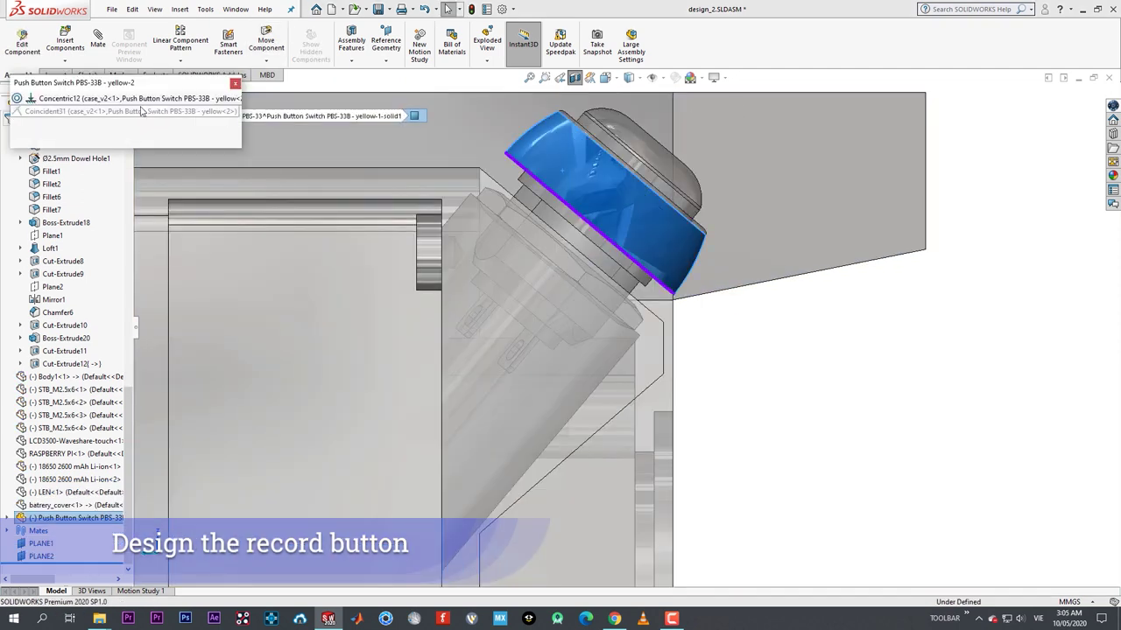
{"action": "left_click", "coordinate": [234, 85]}
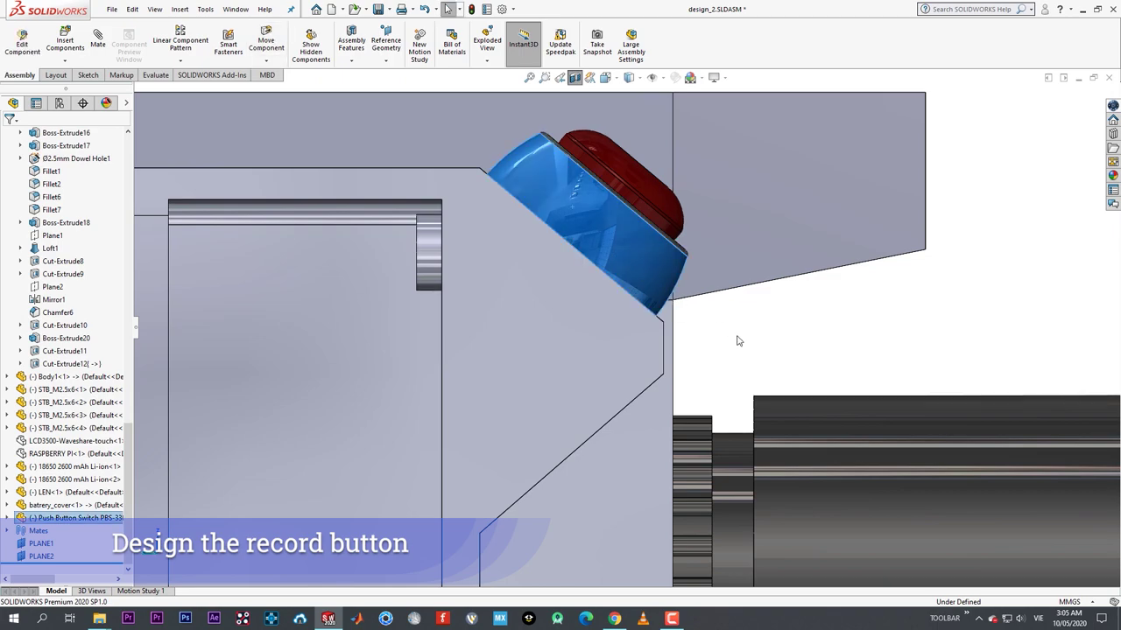
- Check the switch terminals inside the case, turn off the section view, and show the hidden Raspberry Pi board
{"action": "left_click", "coordinate": [737, 341]}
{"action": "middle_click_drag", "start_coordinate": [737, 340], "coordinate": [409, 335]}
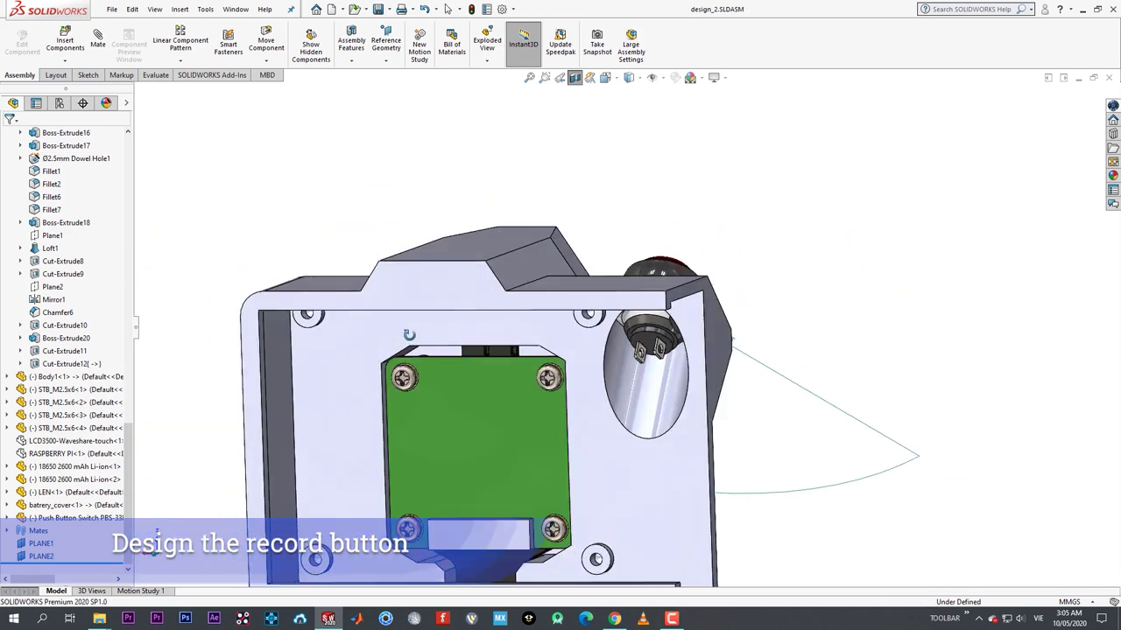
{"action": "middle_click_drag", "start_coordinate": [647, 140], "coordinate": [590, 267]}
{"action": "scroll", "coordinate": [620, 323], "scroll_direction": "up", "scroll_amount": 3}
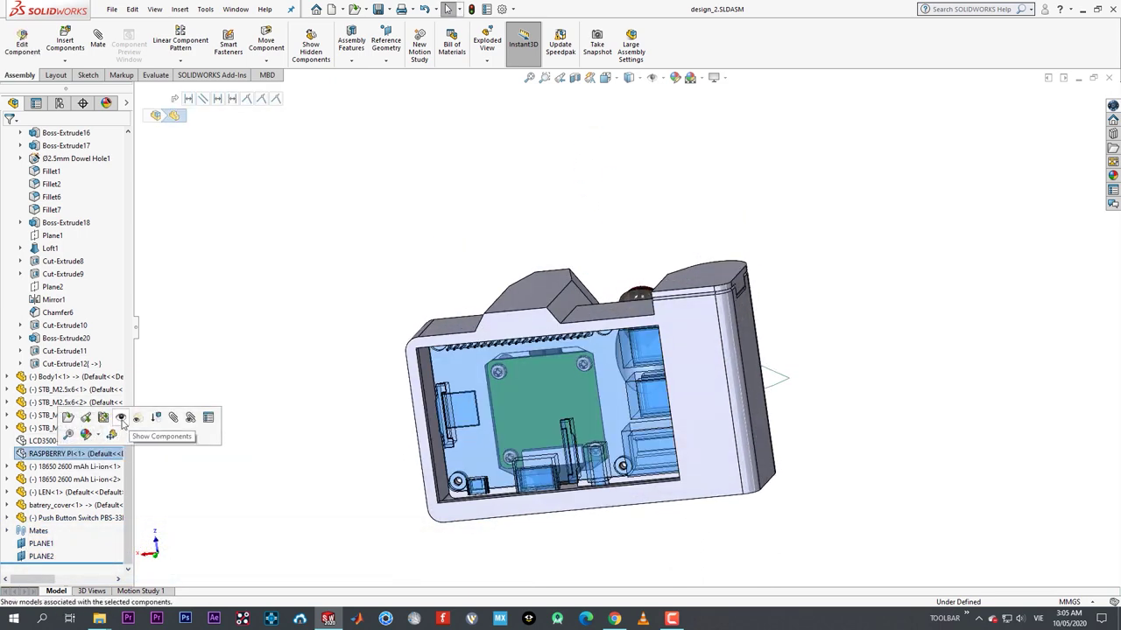
{"action": "left_click", "coordinate": [226, 424]}
{"action": "middle_click_drag", "start_coordinate": [438, 437], "coordinate": [424, 306]}
- Insert an STB_M2.5x6 screw into the Raspberry Pi's corner mounting hole beside the pin header
{"action": "scroll", "coordinate": [473, 477], "scroll_direction": "down", "scroll_amount": 2}
{"action": "scroll", "coordinate": [453, 330], "scroll_direction": "down", "scroll_amount": 3}
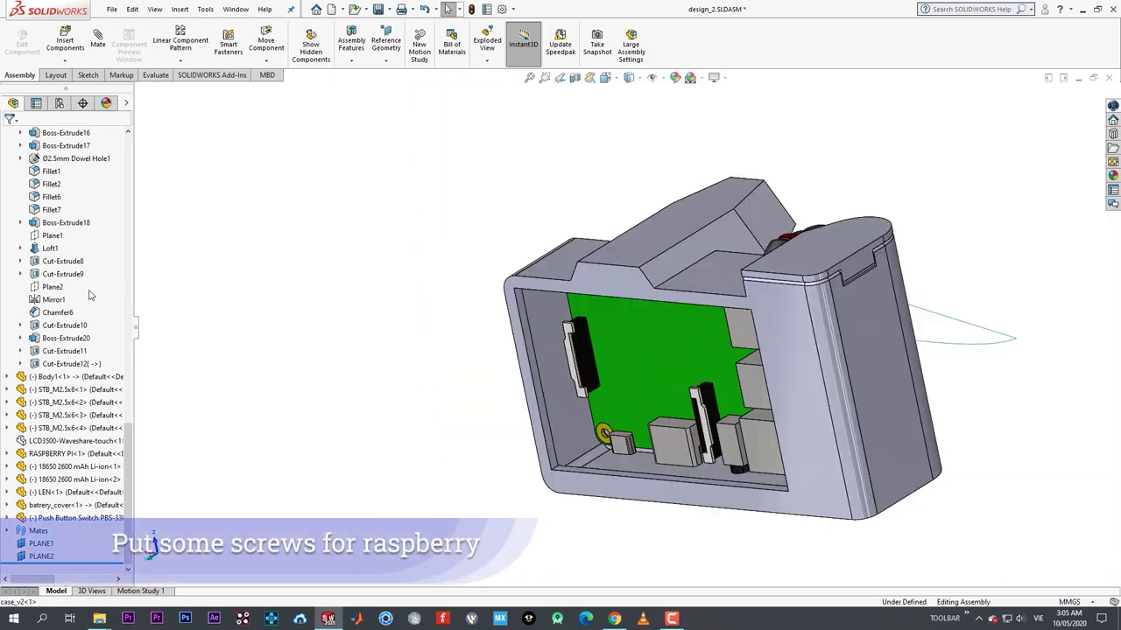
{"action": "middle_click_drag", "start_coordinate": [613, 351], "coordinate": [664, 223]}
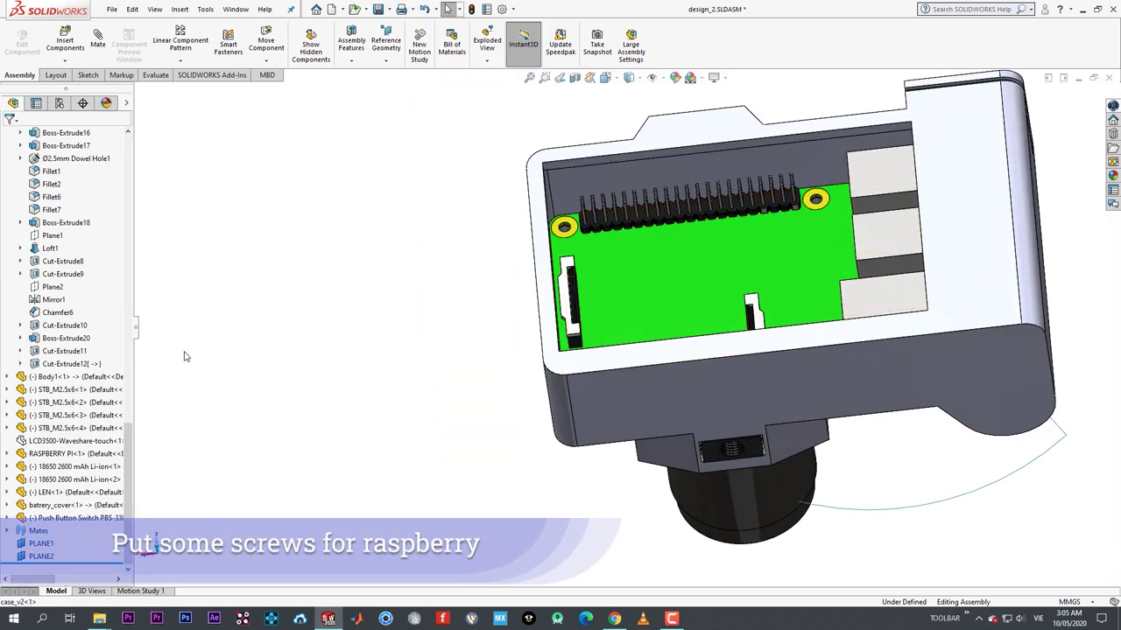
{"action": "left_click", "coordinate": [65, 42]}
{"action": "double_click", "coordinate": [235, 96]}
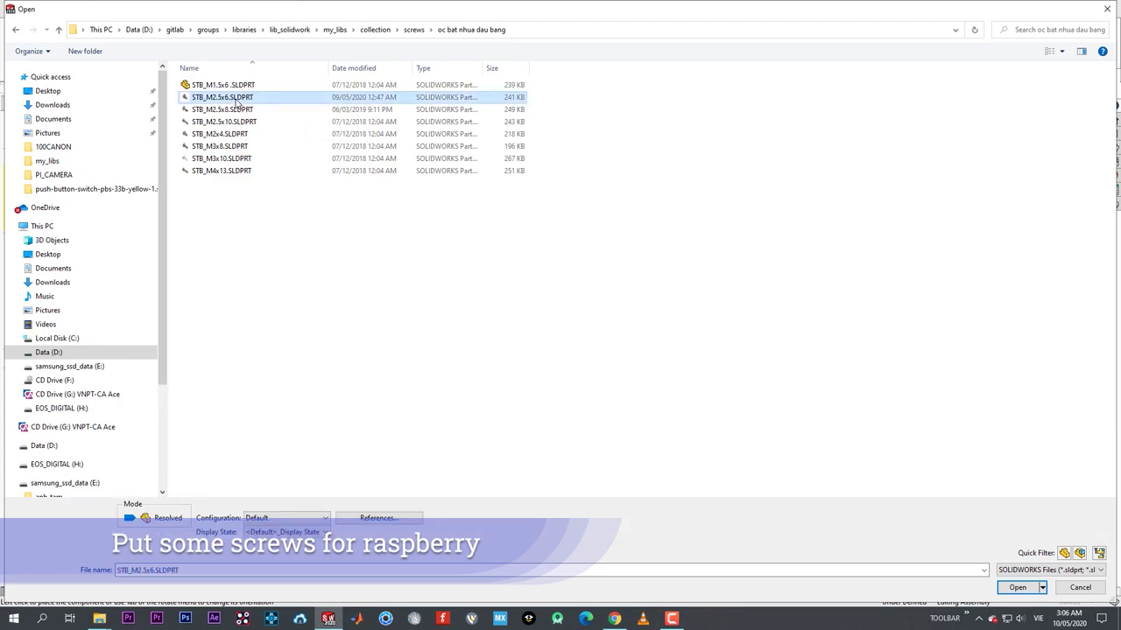
{"action": "left_click", "coordinate": [497, 250]}
{"action": "scroll", "coordinate": [534, 332], "scroll_direction": "up", "scroll_amount": 5}
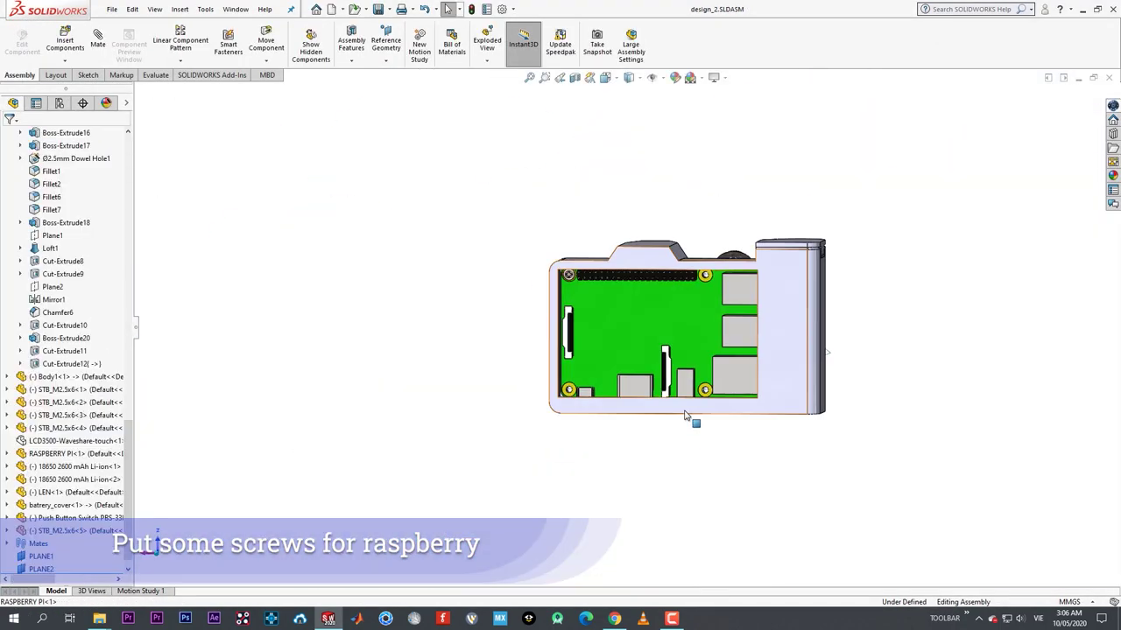
{"action": "scroll", "coordinate": [528, 422], "scroll_direction": "up", "scroll_amount": 3}
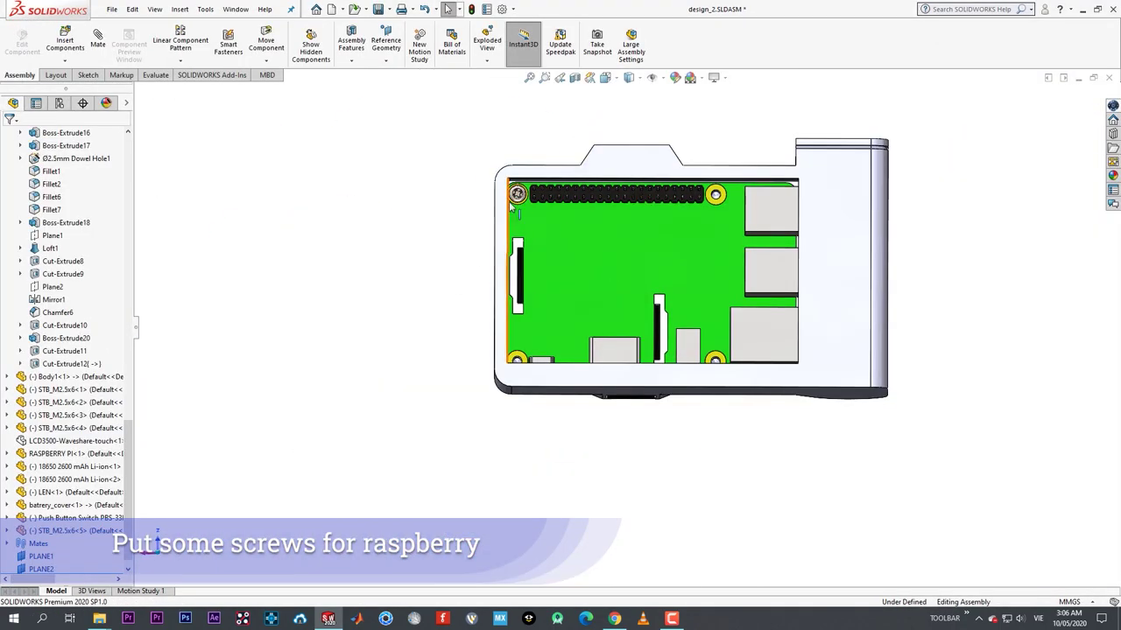
{"action": "middle_click_drag", "start_coordinate": [543, 413], "coordinate": [613, 377]}
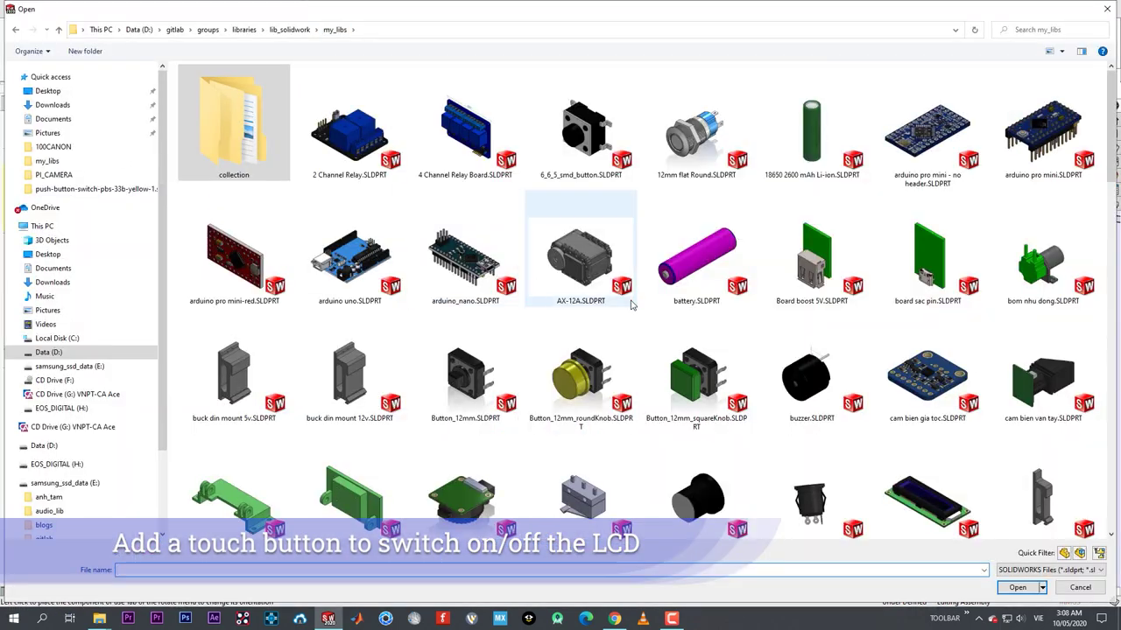
- Insert the TOUCH BOARD part from the my_libs library into the assembly
{"action": "left_click_drag", "start_coordinate": [1115, 162], "coordinate": [1108, 528]}
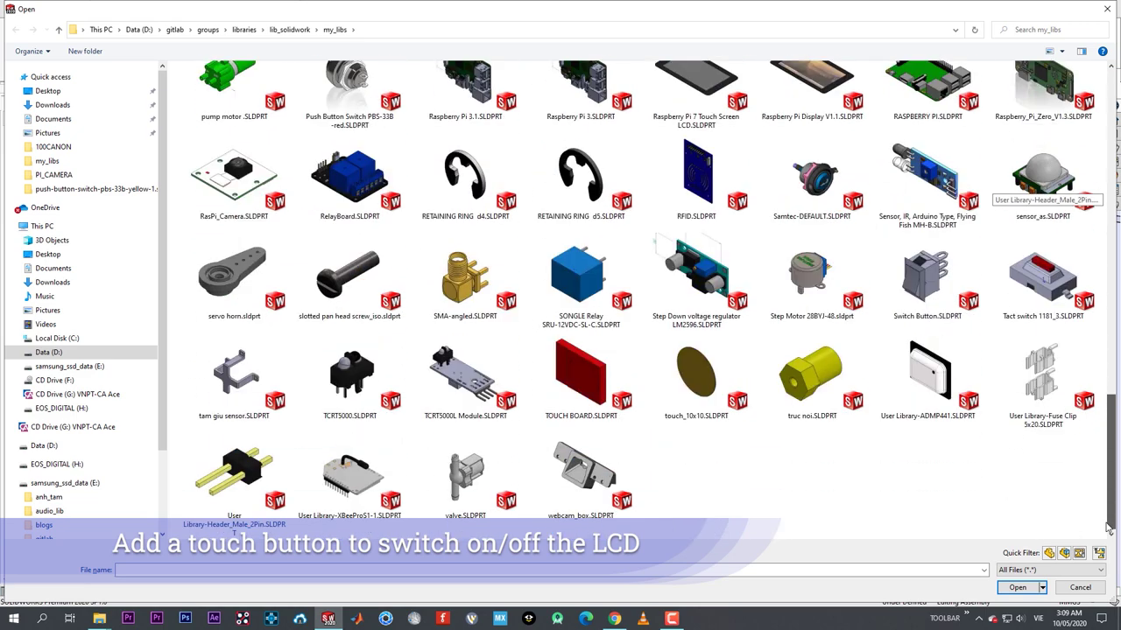
{"action": "left_click", "coordinate": [580, 375]}
{"action": "left_click", "coordinate": [1017, 588]}
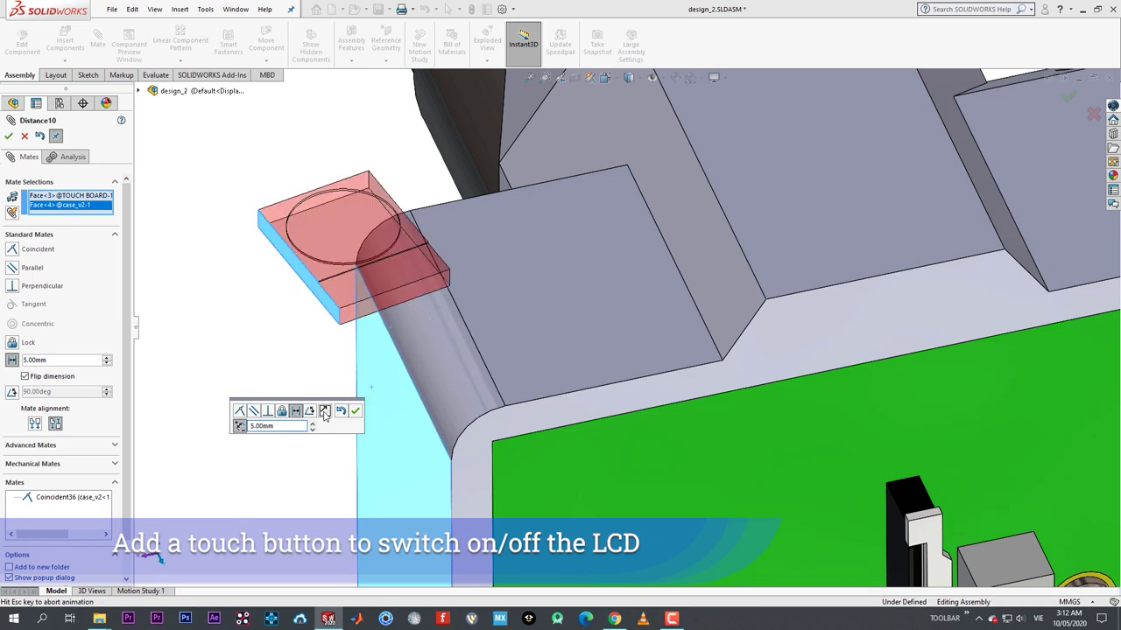
- Mate the touch board's side face 9 mm inward from the case's side face and slide the board toward the lens side
{"action": "left_click", "coordinate": [324, 412]}
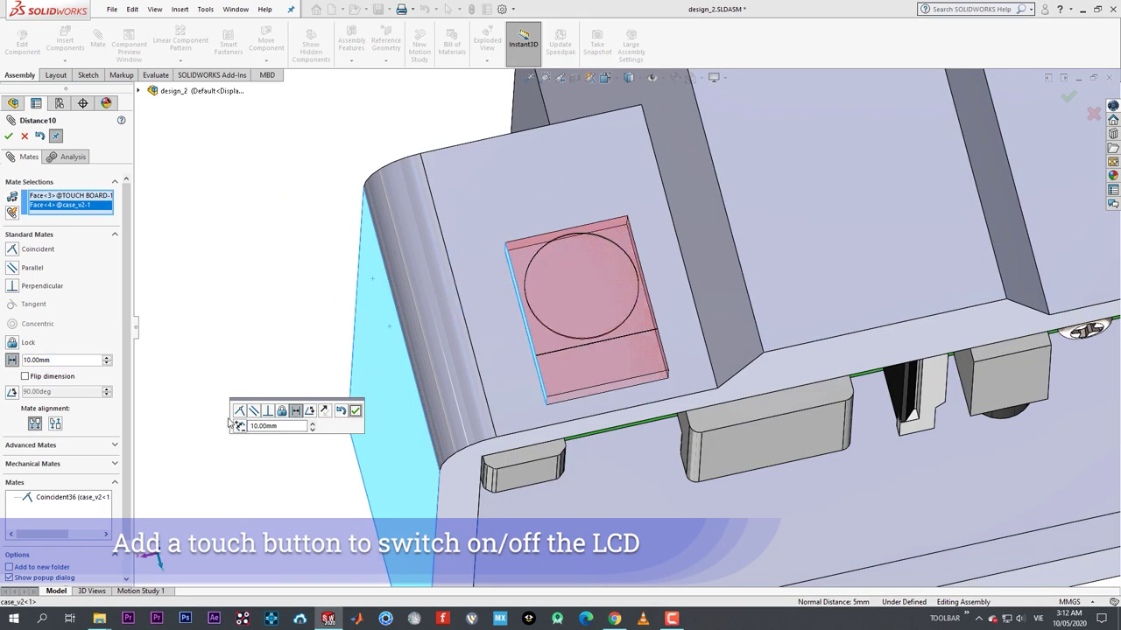
{"action": "key", "text": "ctrl+8"}
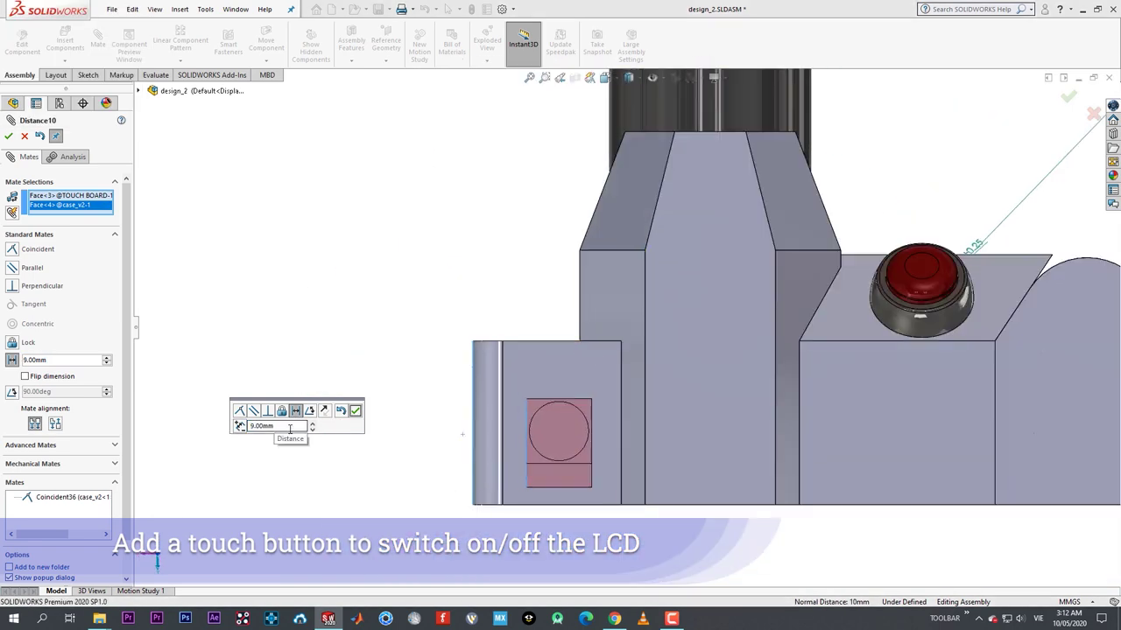
{"action": "left_click", "coordinate": [355, 411]}
{"action": "key", "text": "Escape"}
{"action": "left_click_drag", "start_coordinate": [561, 438], "coordinate": [561, 420]}
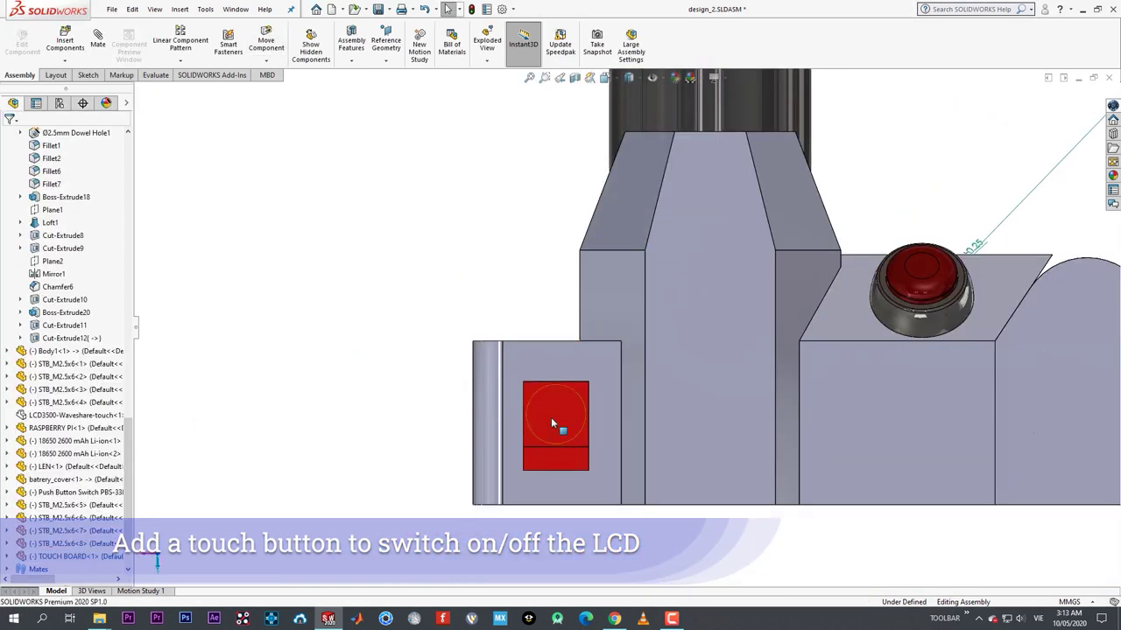
- Start a sketch on the case face covering the touch board and offset the board's outline
{"action": "left_click", "coordinate": [569, 394]}
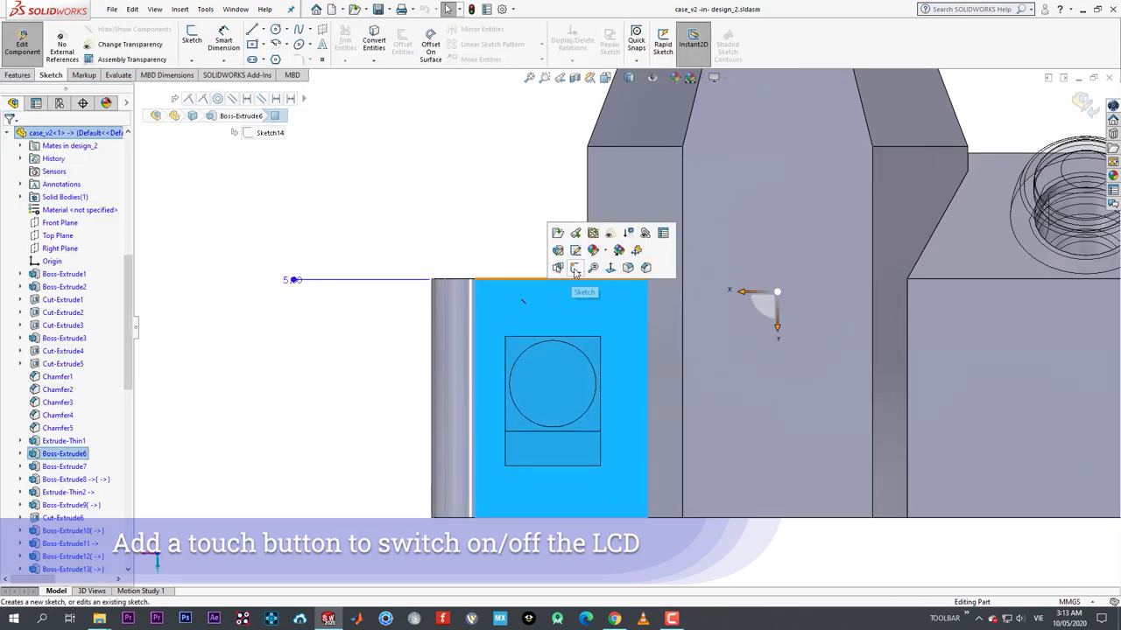
{"action": "left_click", "coordinate": [402, 44]}
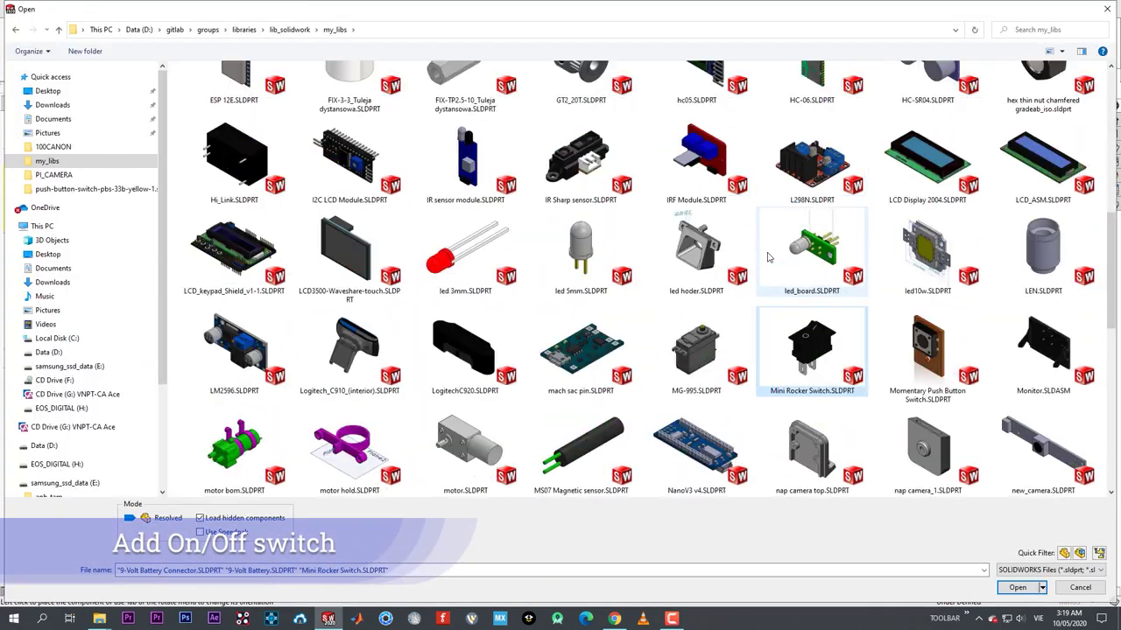
- Insert the Mini Rocker Switch from the my_libs library and mate it coincident with the sloped case face beside the record button
{"action": "double_click", "coordinate": [811, 342]}
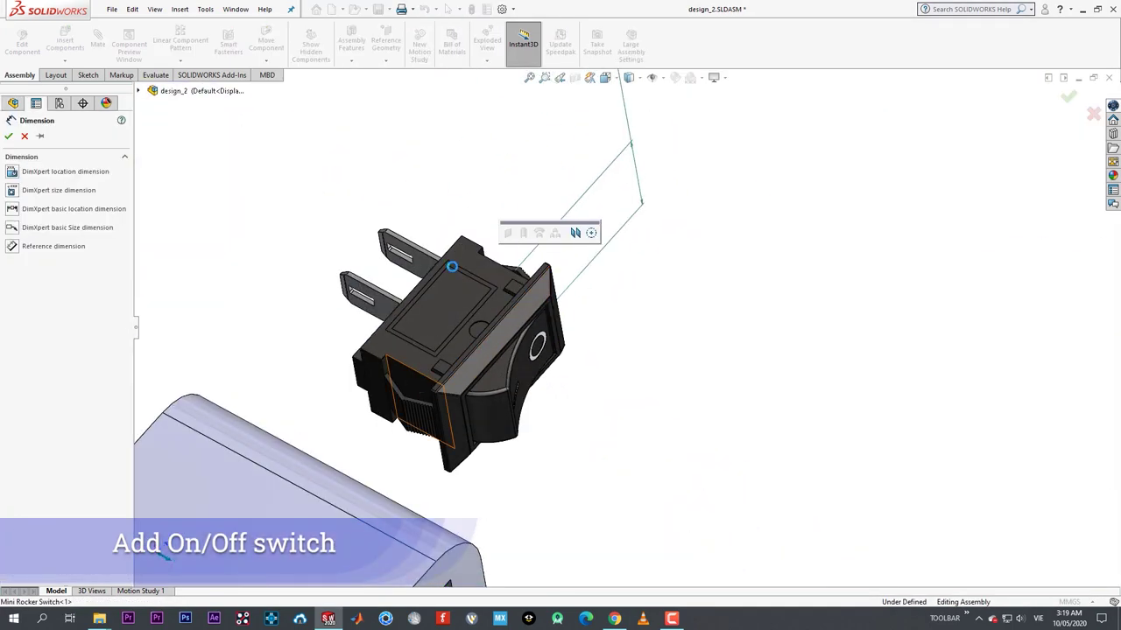
{"action": "scroll", "coordinate": [439, 404], "scroll_direction": "down", "scroll_amount": 5}
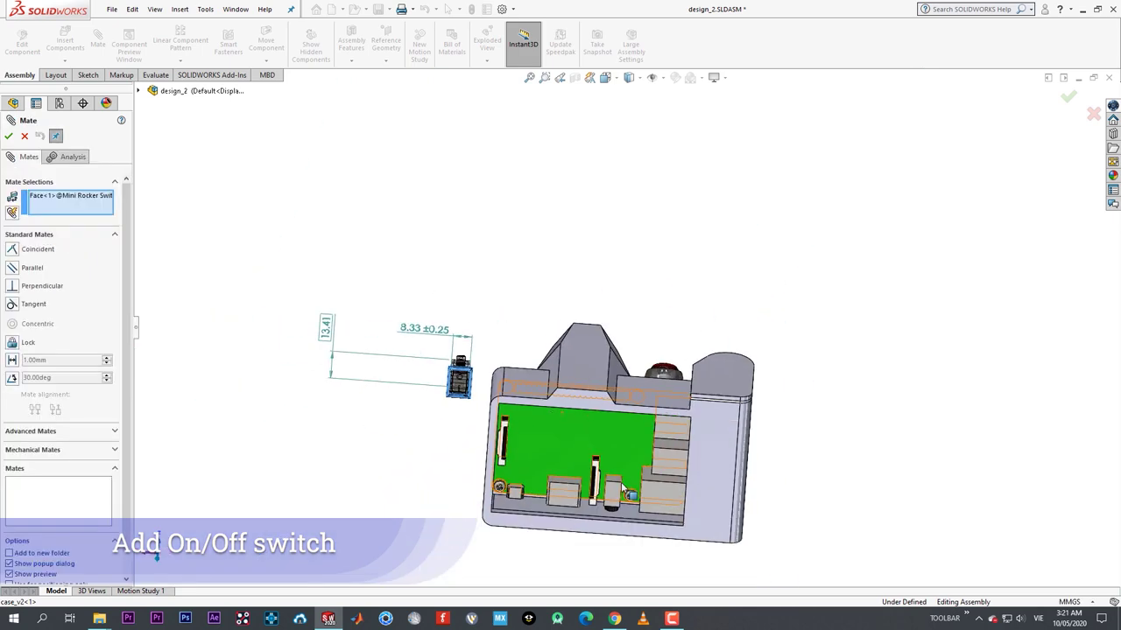
{"action": "scroll", "coordinate": [624, 489], "scroll_direction": "down", "scroll_amount": 3}
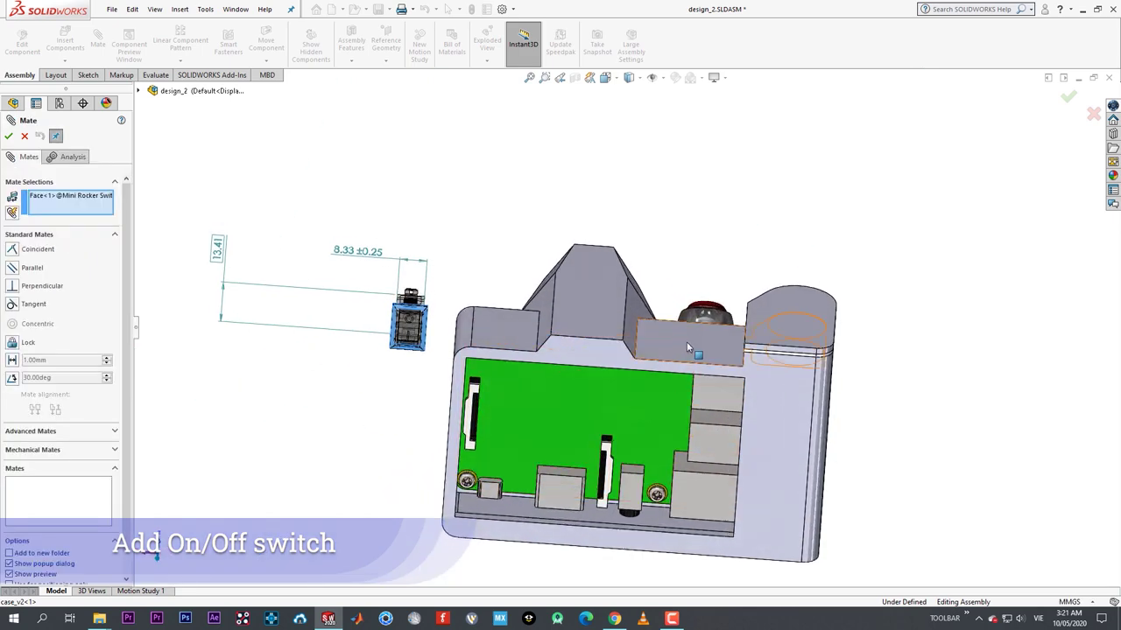
{"action": "left_click", "coordinate": [825, 365]}
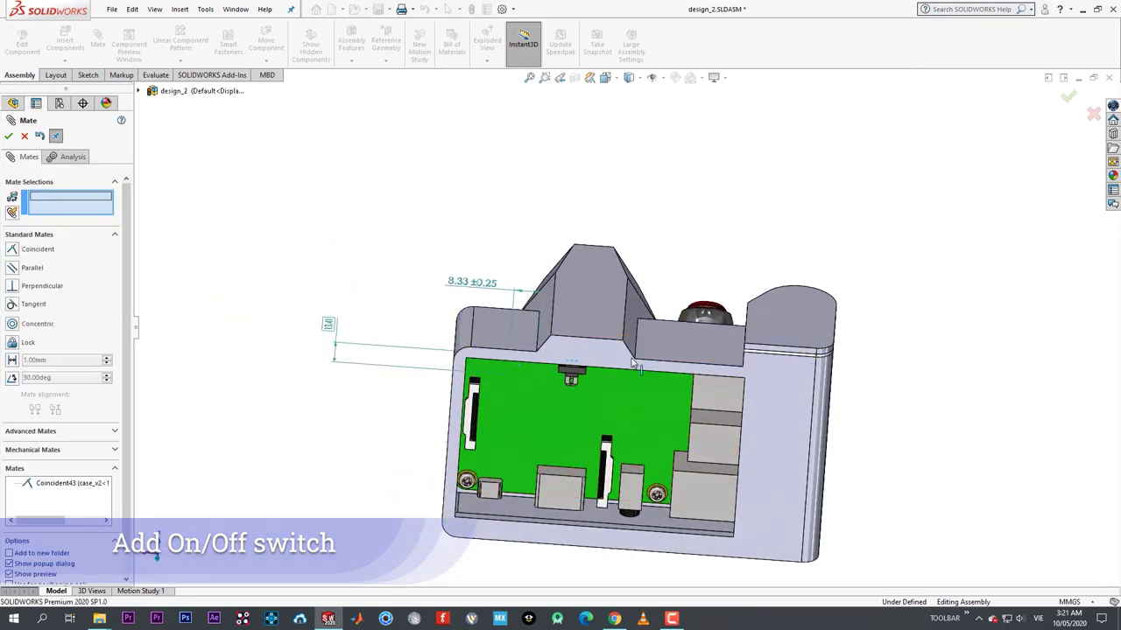
{"action": "scroll", "coordinate": [709, 355], "scroll_direction": "down", "scroll_amount": 5}
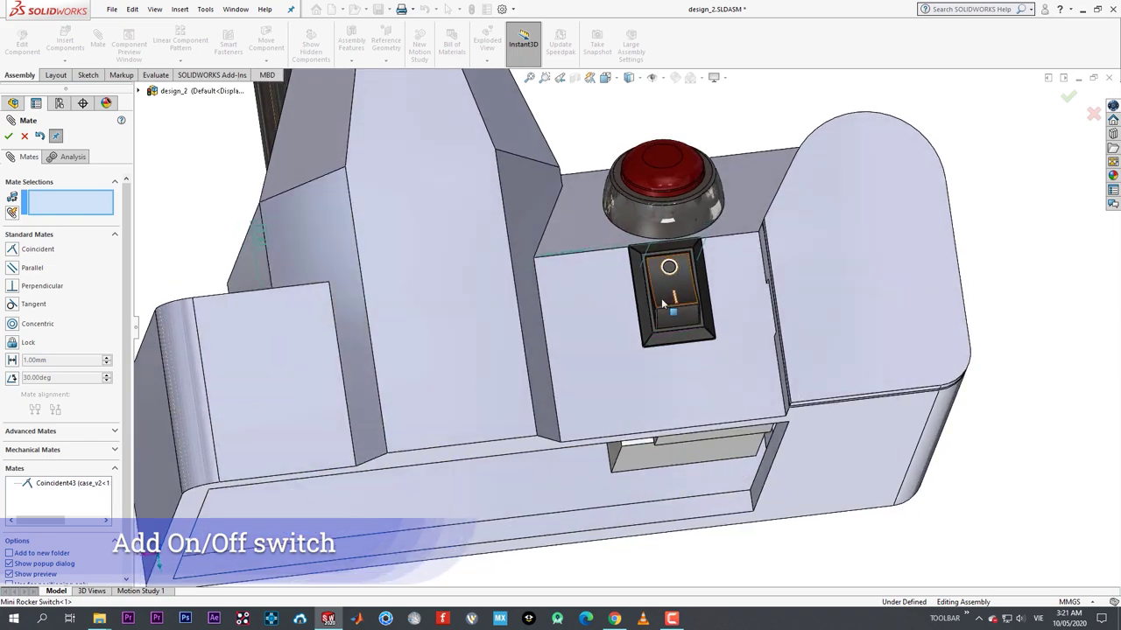
{"action": "scroll", "coordinate": [631, 337], "scroll_direction": "up", "scroll_amount": 4}
{"action": "middle_click_drag", "start_coordinate": [770, 368], "coordinate": [692, 249]}
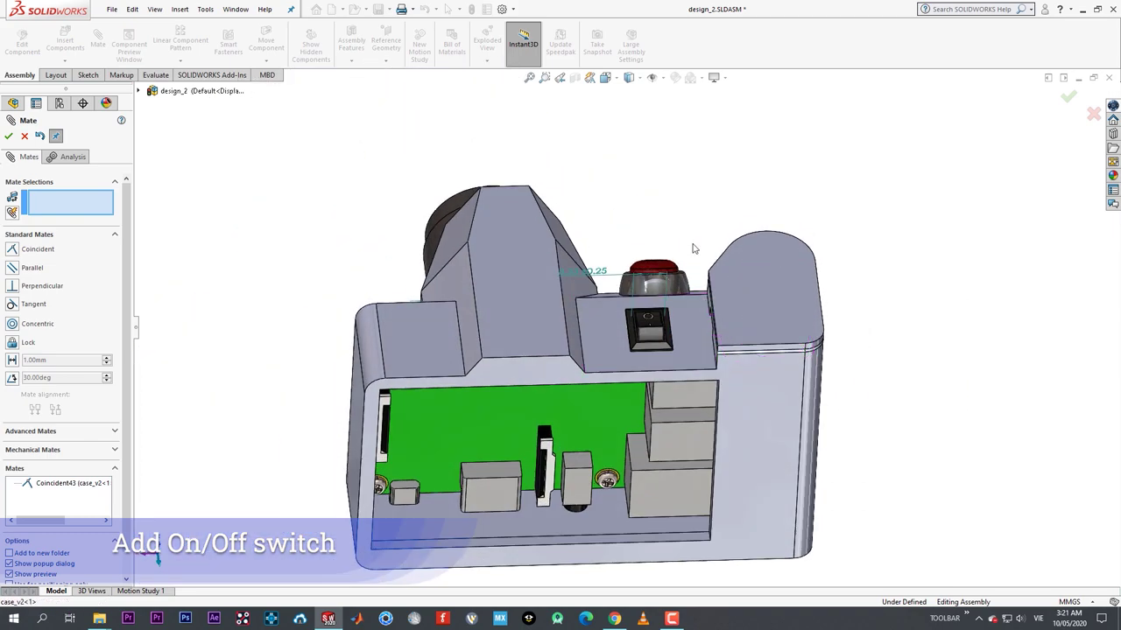
{"action": "middle_click_drag", "start_coordinate": [668, 317], "coordinate": [717, 196]}
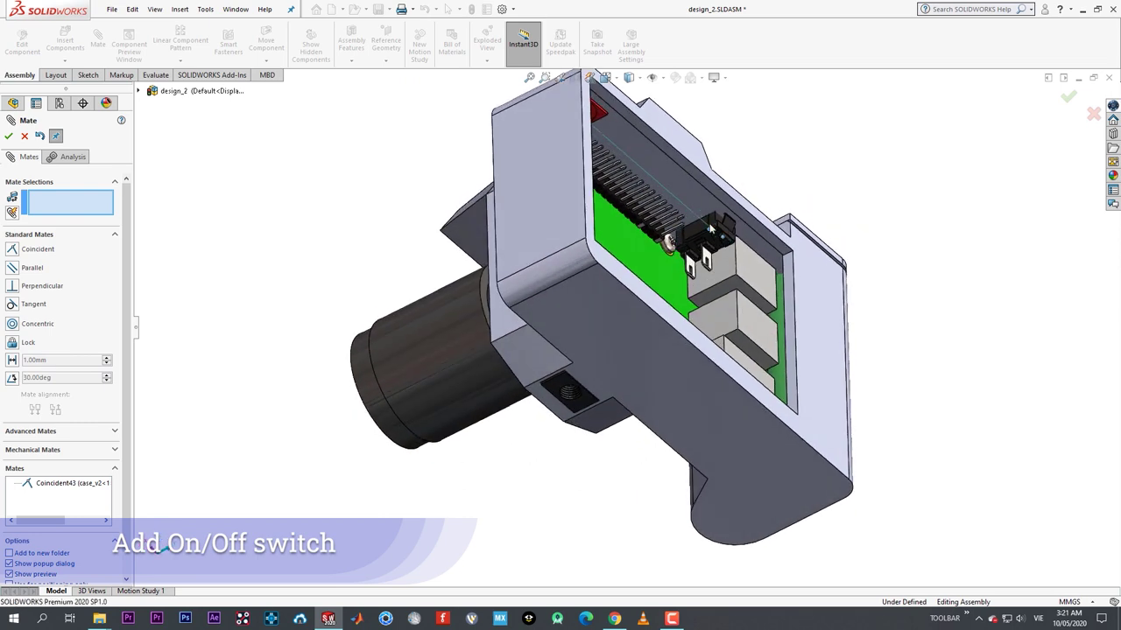
{"action": "left_click", "coordinate": [8, 136]}
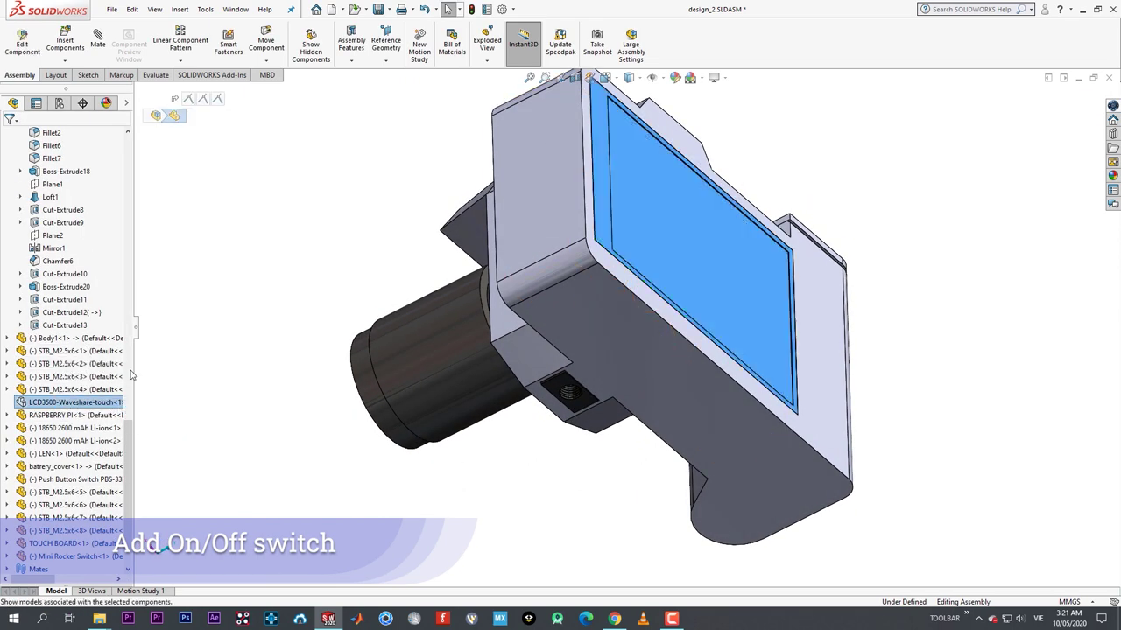
- Show the LCD3500-Waveshare-touch display, make it transparent, and check the rocker switch's clearance behind it
{"action": "left_click", "coordinate": [652, 254]}
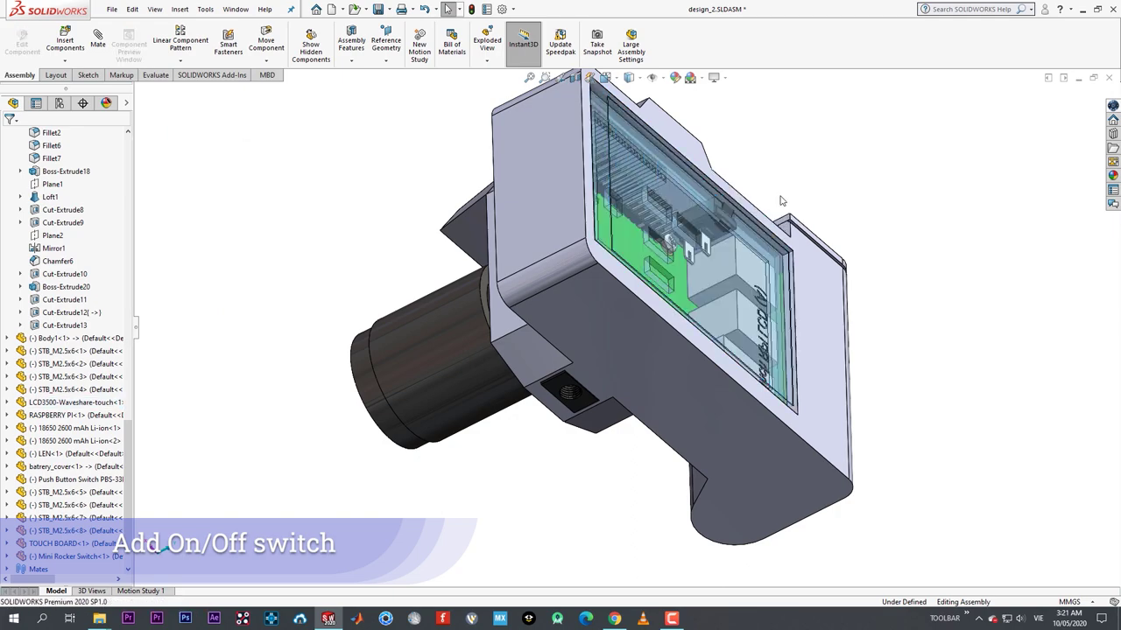
{"action": "middle_click_drag", "start_coordinate": [782, 201], "coordinate": [644, 201]}
{"action": "scroll", "coordinate": [648, 176], "scroll_direction": "down", "scroll_amount": 6}
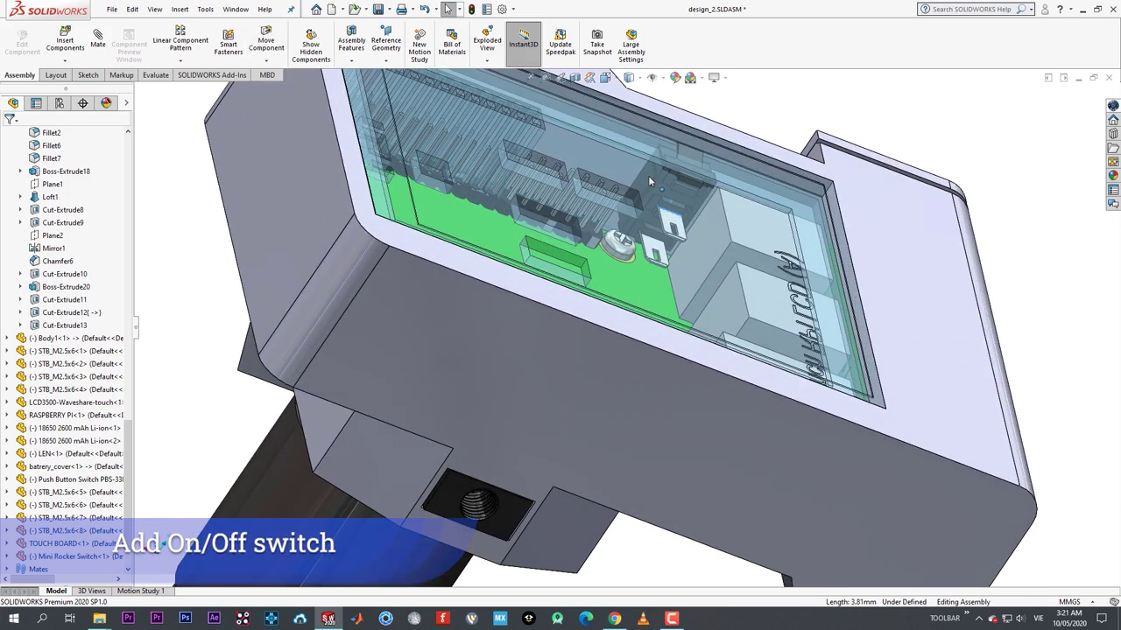
{"action": "left_click", "coordinate": [679, 169]}
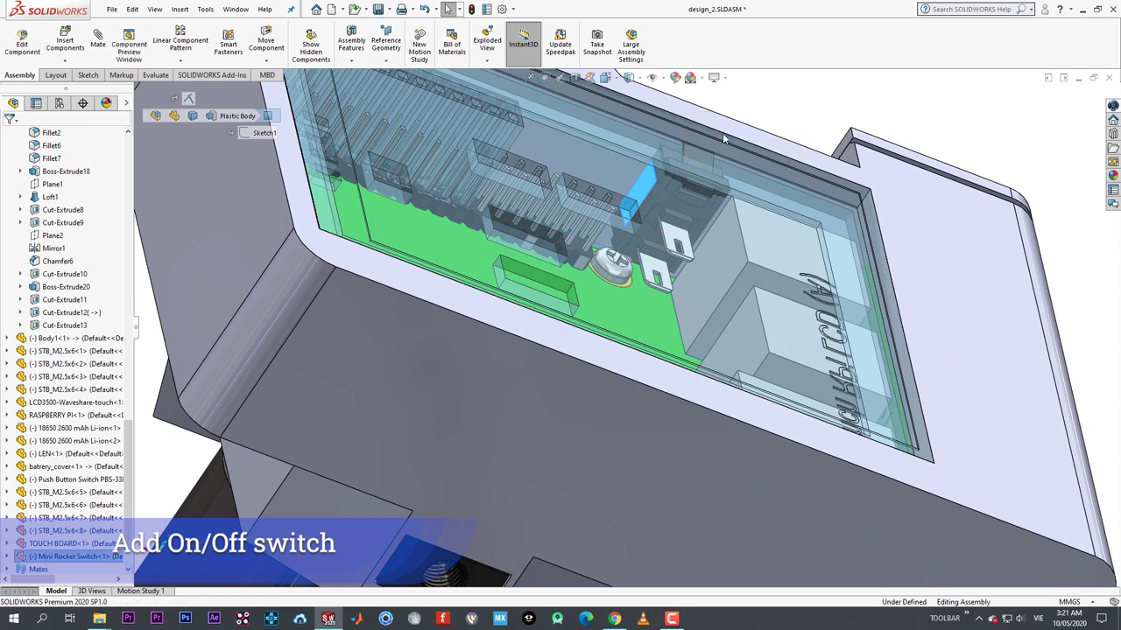
- Add a parallel mate between the mini rocker switch's side face and the case's back face around the display
{"action": "left_click", "coordinate": [777, 139]}
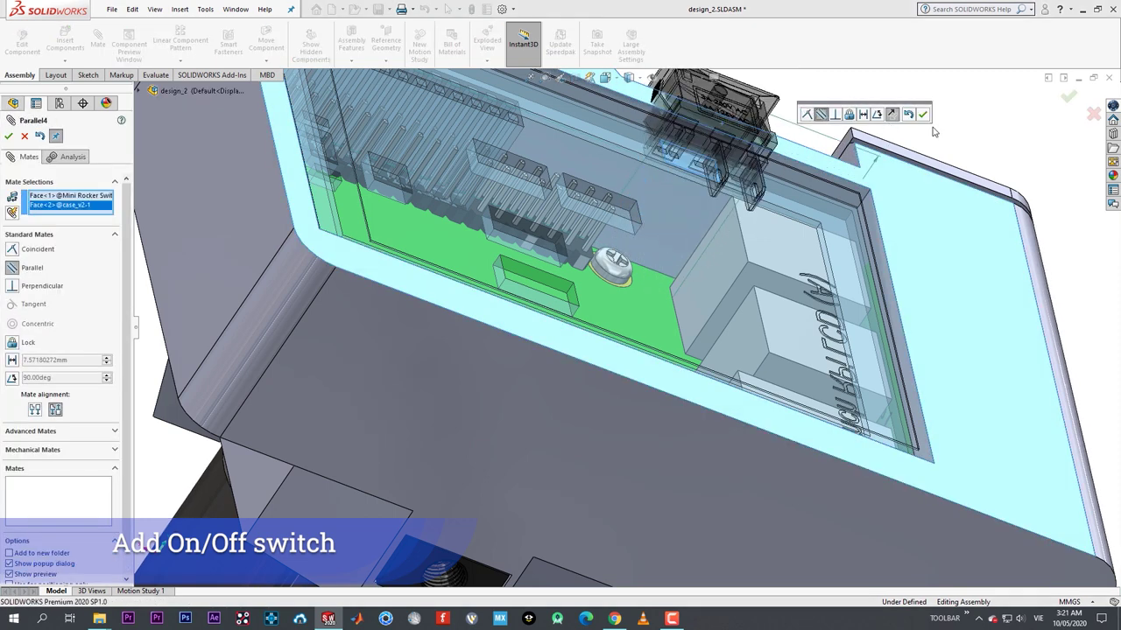
{"action": "left_click", "coordinate": [922, 114]}
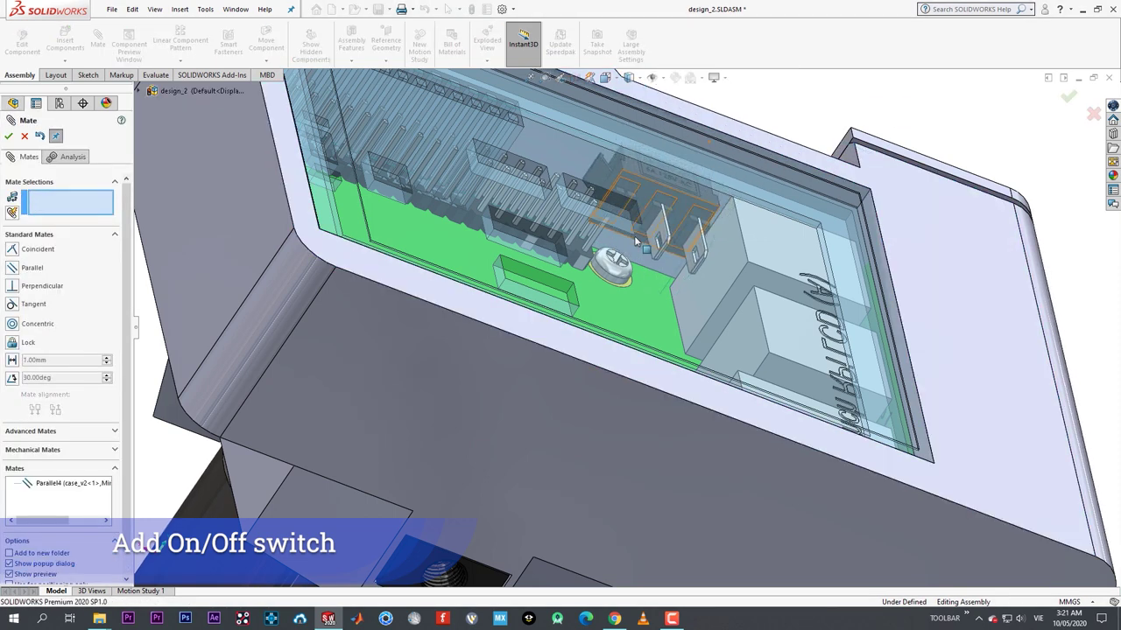
- Inspect the rocker switch's placement on the case from the back and from above, and leave the Mate command
{"action": "mouse_move", "coordinate": [636, 242]}
{"action": "middle_mouse_down"}
{"action": "mouse_move", "coordinate": [613, 210]}
{"action": "mouse_move", "coordinate": [604, 359]}
{"action": "mouse_move", "coordinate": [584, 348]}
{"action": "mouse_move", "coordinate": [565, 239]}
{"action": "mouse_move", "coordinate": [578, 182]}
{"action": "mouse_move", "coordinate": [632, 257]}
{"action": "mouse_move", "coordinate": [638, 249]}
{"action": "middle_mouse_up"}
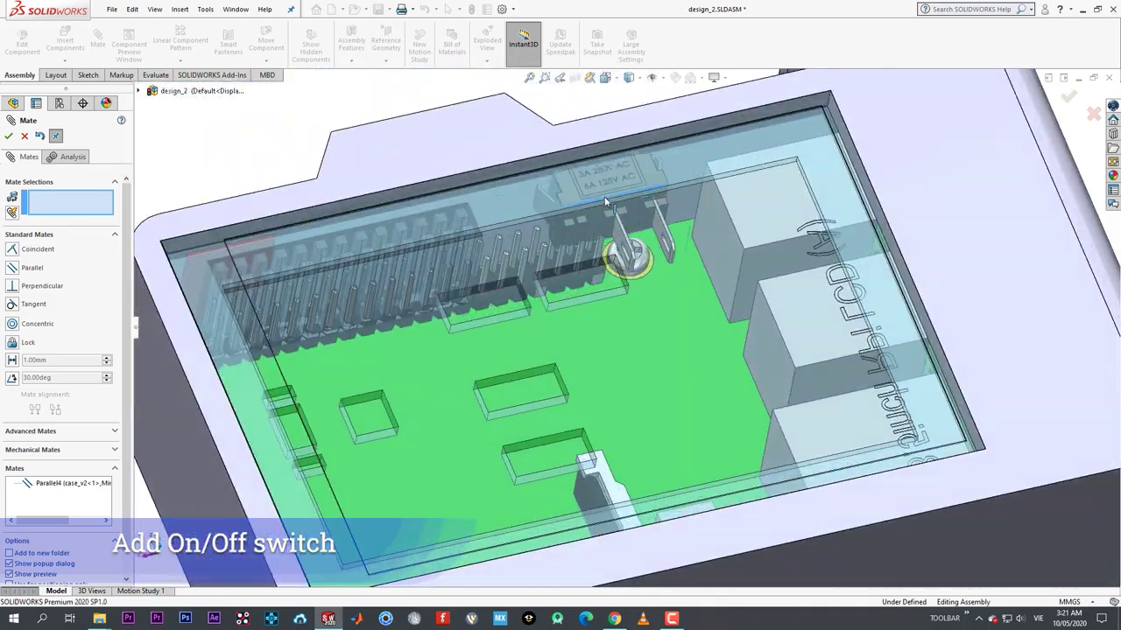
{"action": "middle_click_drag", "start_coordinate": [639, 194], "coordinate": [557, 191]}
{"action": "scroll", "coordinate": [666, 279], "scroll_direction": "down", "scroll_amount": 4}
{"action": "middle_click", "coordinate": [671, 334]}
{"action": "middle_click_drag", "start_coordinate": [672, 333], "coordinate": [666, 420]}
{"action": "middle_click_drag", "start_coordinate": [679, 263], "coordinate": [640, 464]}
{"action": "middle_click_drag", "start_coordinate": [643, 510], "coordinate": [671, 327]}
{"action": "scroll", "coordinate": [671, 393], "scroll_direction": "up", "scroll_amount": 5}
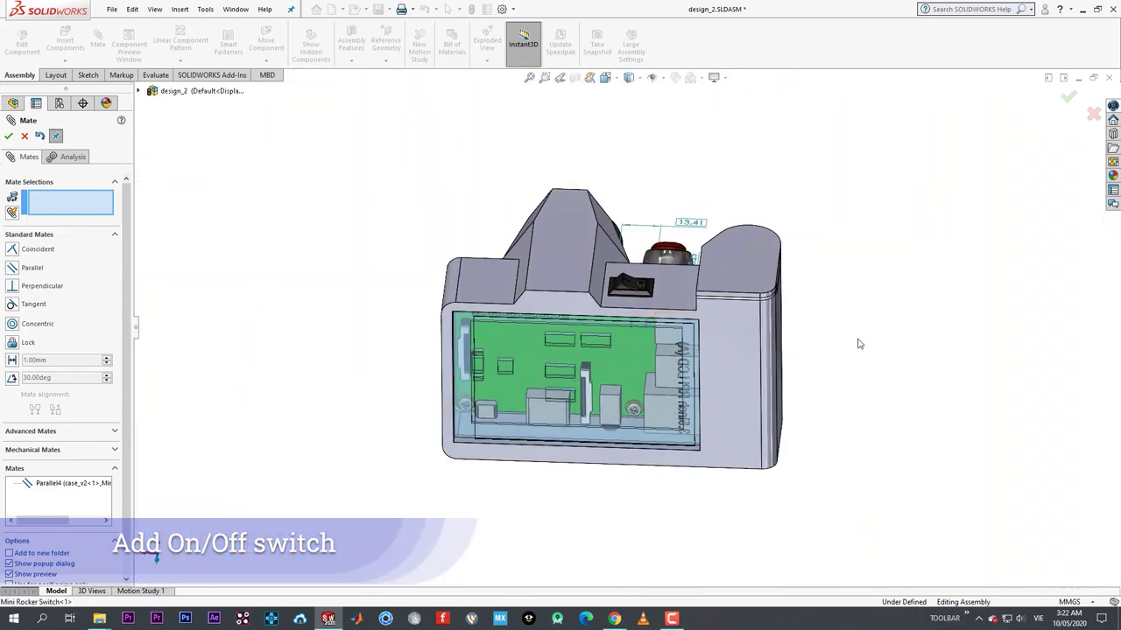
{"action": "middle_click_drag", "start_coordinate": [858, 344], "coordinate": [607, 512]}
{"action": "middle_click_drag", "start_coordinate": [594, 266], "coordinate": [601, 331]}
{"action": "key", "text": "space"}
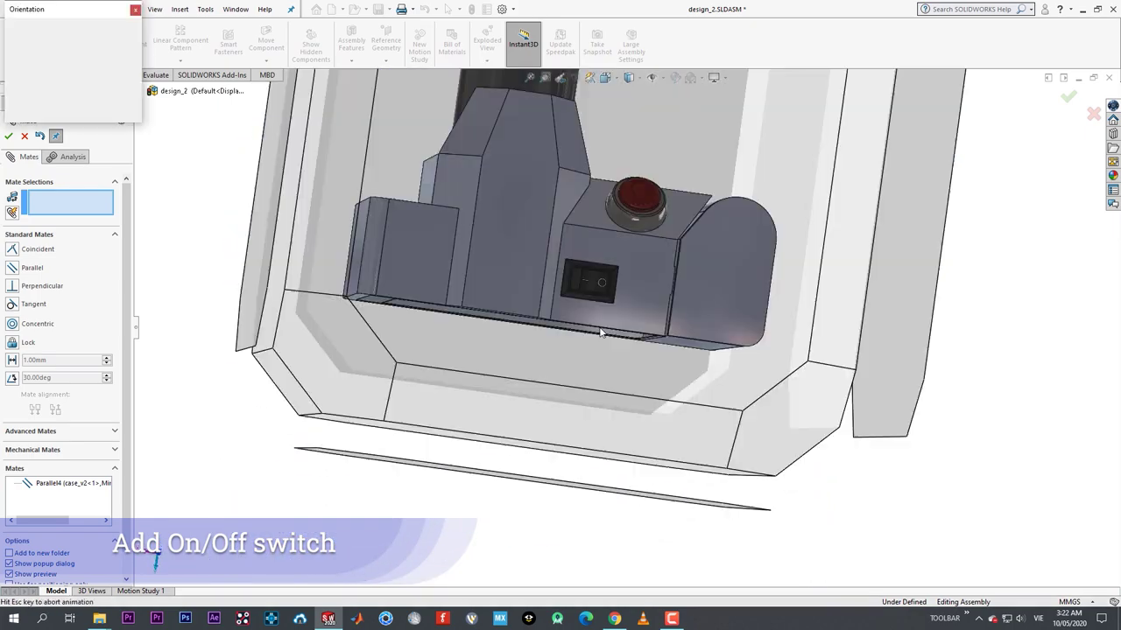
{"action": "left_click", "coordinate": [495, 424]}
{"action": "scroll", "coordinate": [706, 514], "scroll_direction": "down", "scroll_amount": 2}
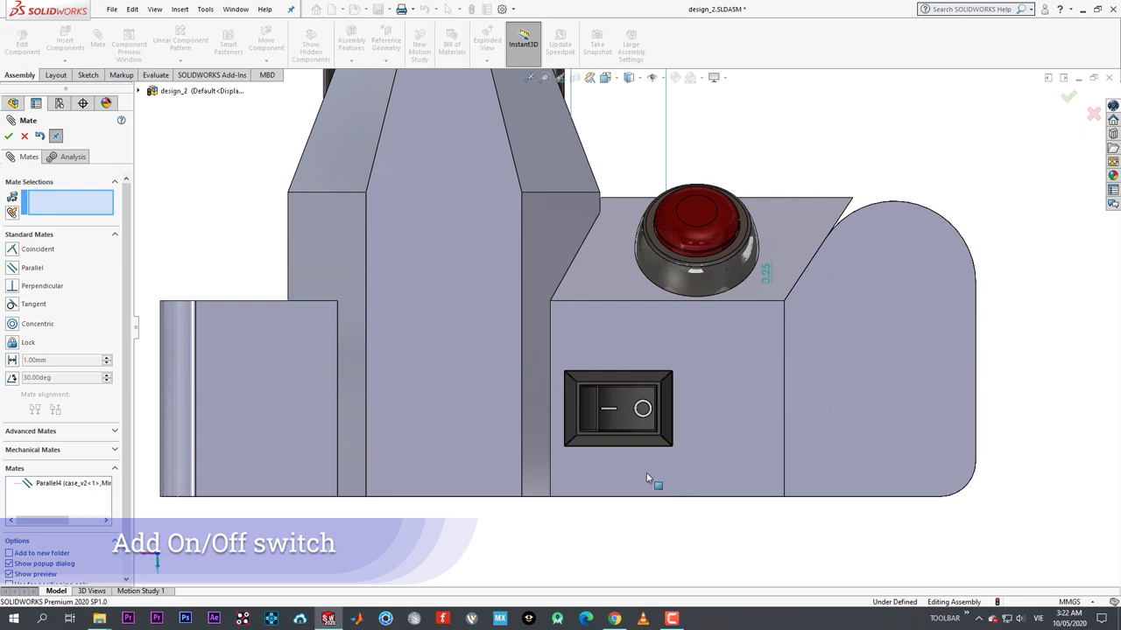
{"action": "scroll", "coordinate": [649, 498], "scroll_direction": "down", "scroll_amount": 4}
{"action": "left_click", "coordinate": [632, 239]}
{"action": "left_click", "coordinate": [24, 138]}
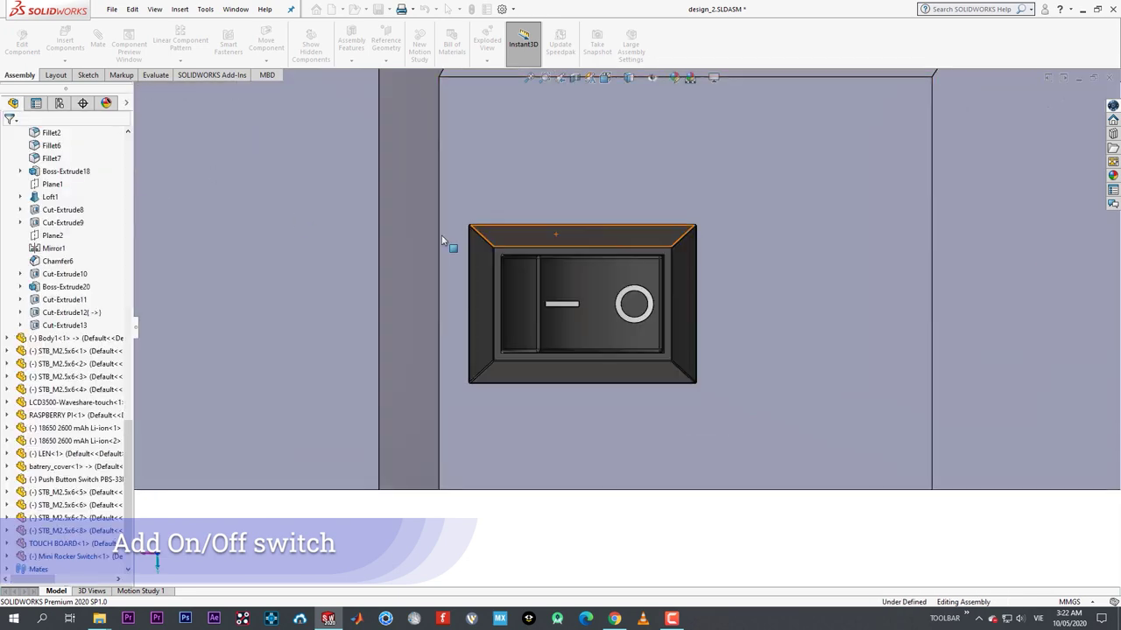
- Review the mini rocker switch's mates and examine its position on the case from directly above
{"action": "scroll", "coordinate": [561, 280], "scroll_direction": "up", "scroll_amount": 2}
{"action": "scroll", "coordinate": [807, 333], "scroll_direction": "down", "scroll_amount": 1}
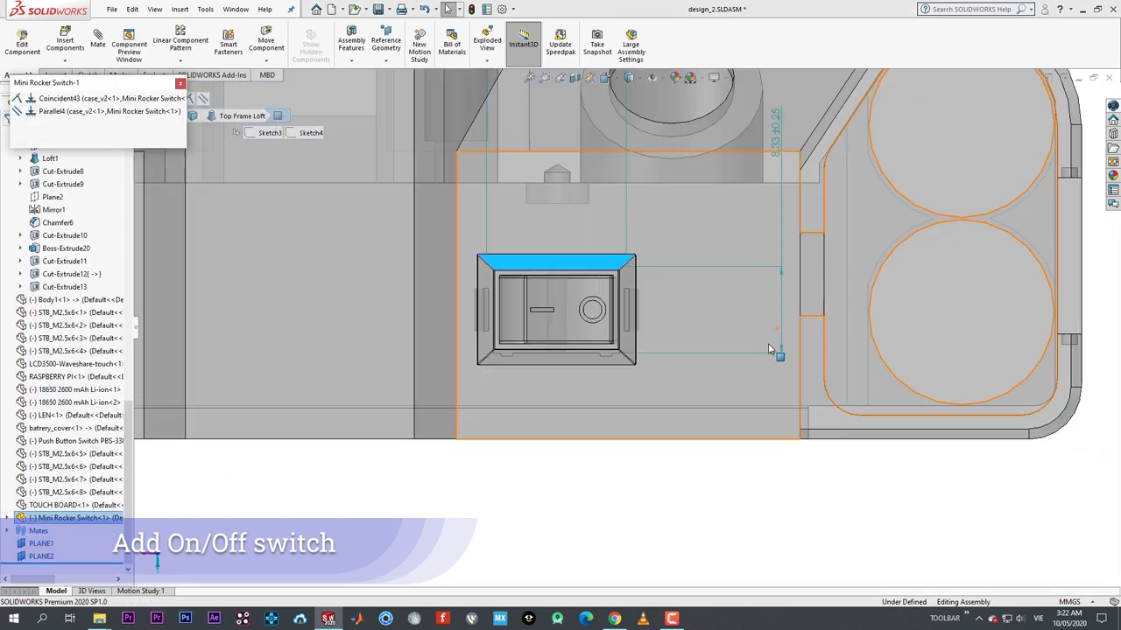
{"action": "left_click", "coordinate": [640, 482]}
{"action": "key", "text": "space"}
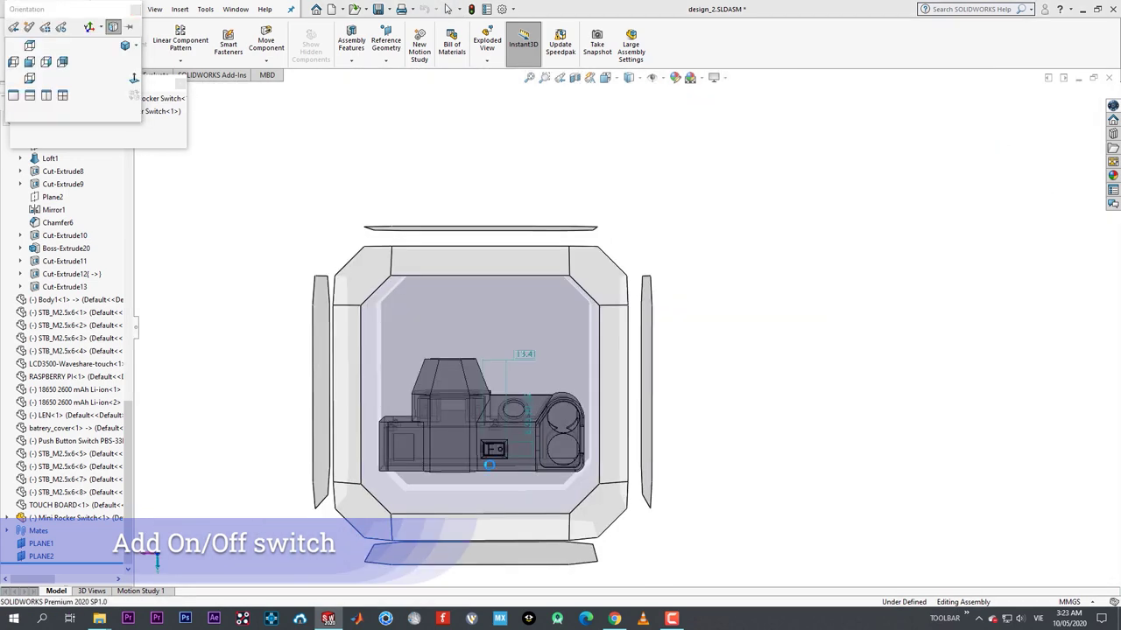
{"action": "left_click", "coordinate": [551, 394]}
{"action": "scroll", "coordinate": [711, 527], "scroll_direction": "up", "scroll_amount": 2}
{"action": "scroll", "coordinate": [711, 516], "scroll_direction": "down", "scroll_amount": 2}
{"action": "scroll", "coordinate": [648, 337], "scroll_direction": "up", "scroll_amount": 2}
- Edit the case in place and sketch a rectangle about 12.14 by 8.33 mm on its top face around the switch body
{"action": "left_click", "coordinate": [714, 355]}
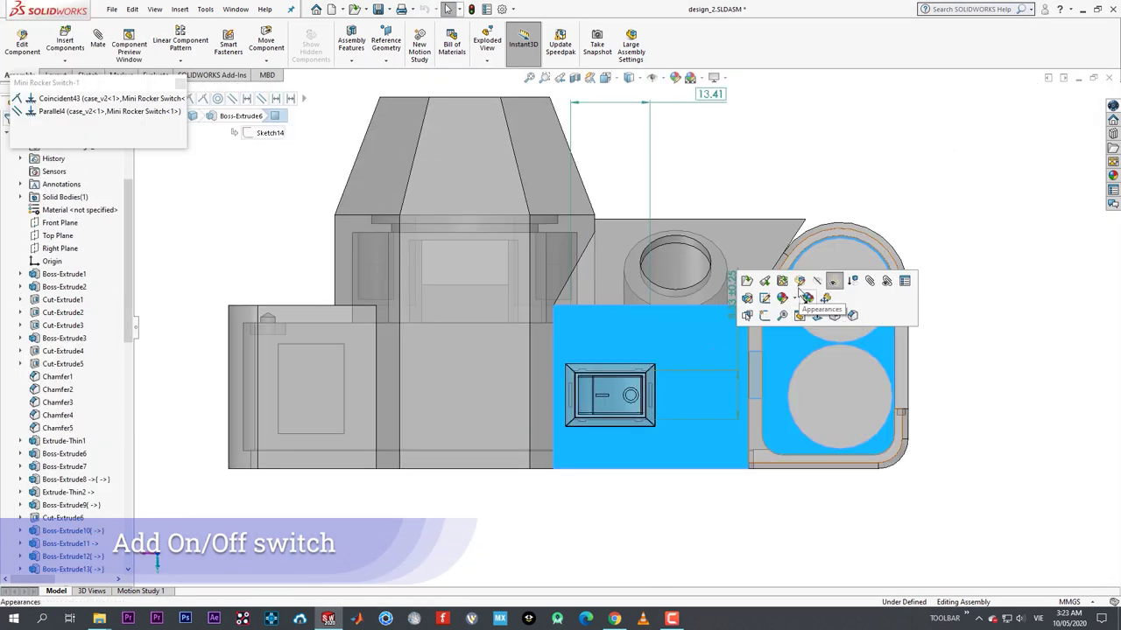
{"action": "left_click", "coordinate": [799, 282]}
{"action": "scroll", "coordinate": [679, 390], "scroll_direction": "down", "scroll_amount": 5}
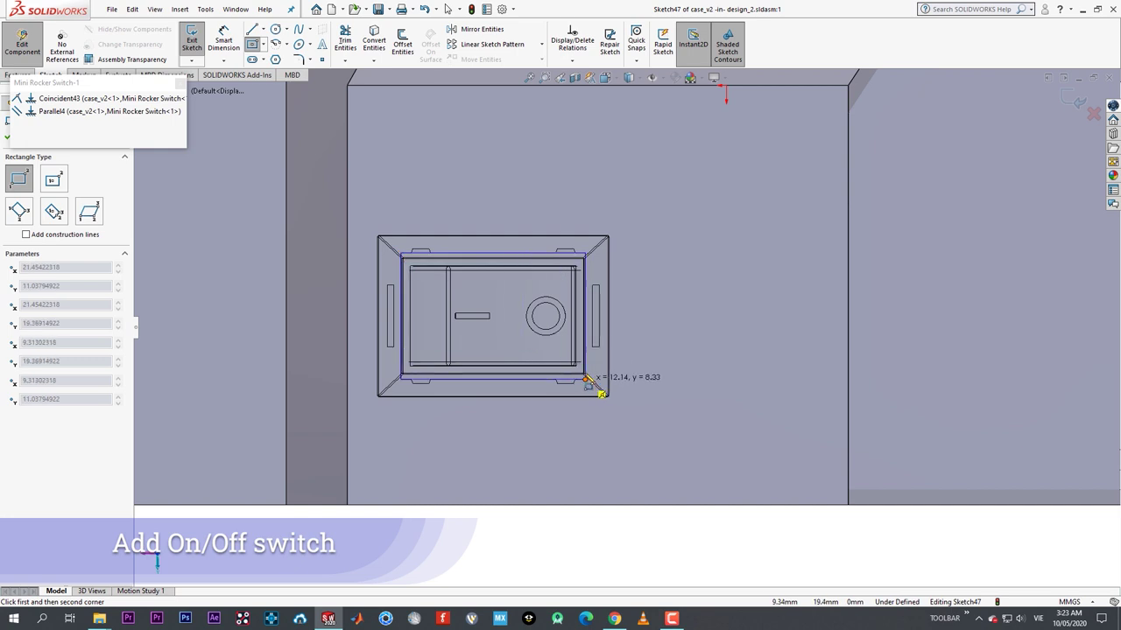
{"action": "left_click", "coordinate": [581, 378]}
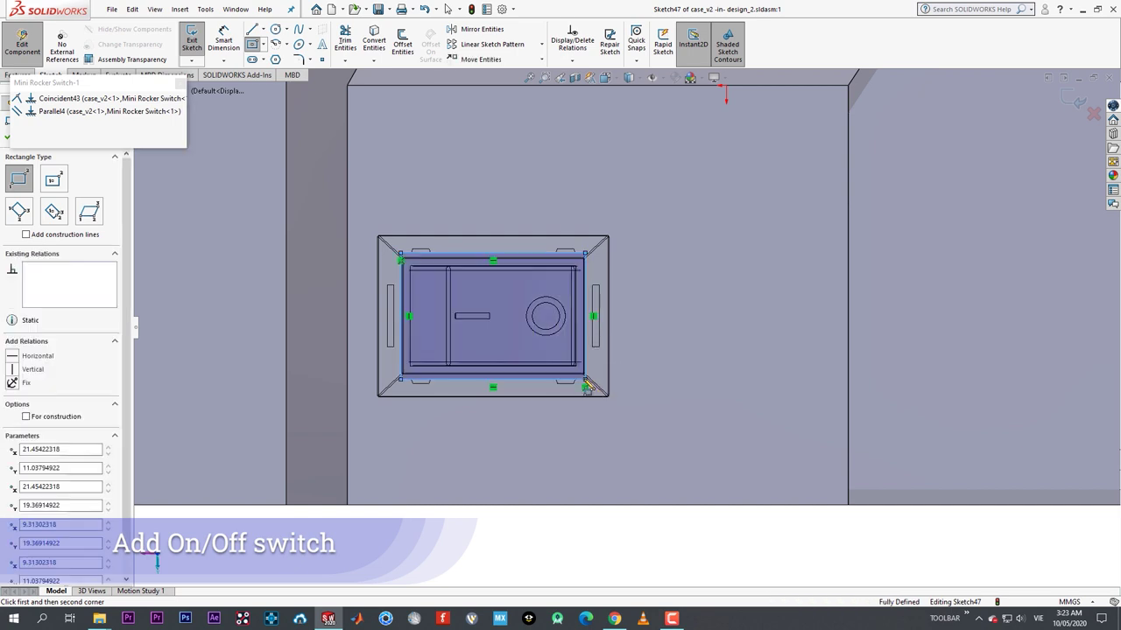
{"action": "key", "text": "Escape"}
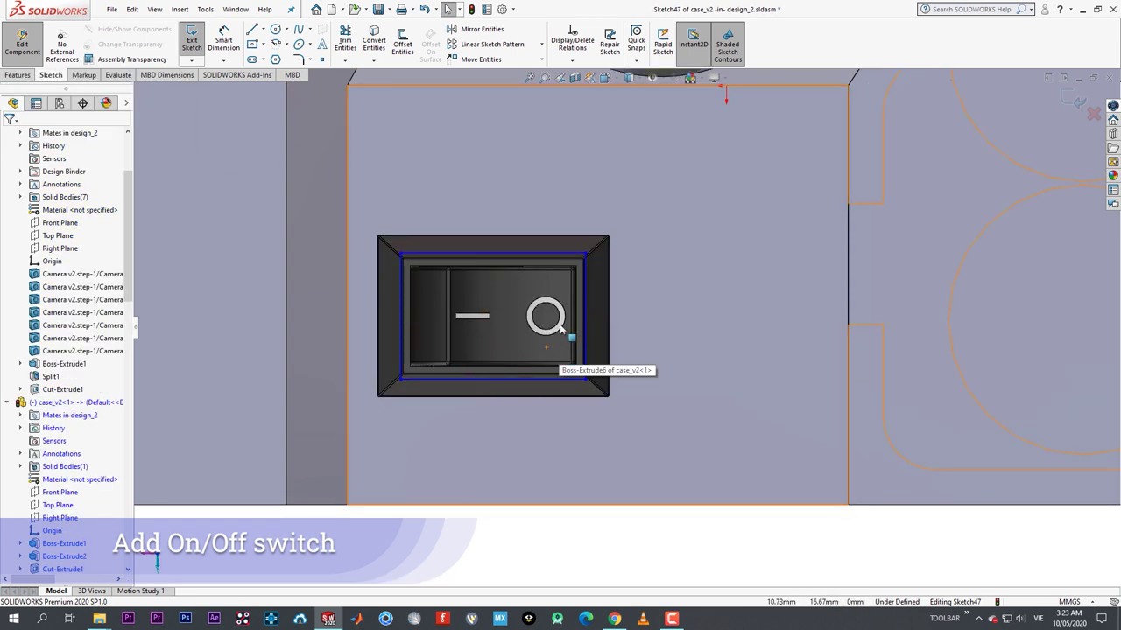
- Fully define the switch rectangle and cut it into the case with a 10 mm blind Cut-Extrude
{"action": "left_click_drag", "start_coordinate": [369, 212], "coordinate": [690, 457]}
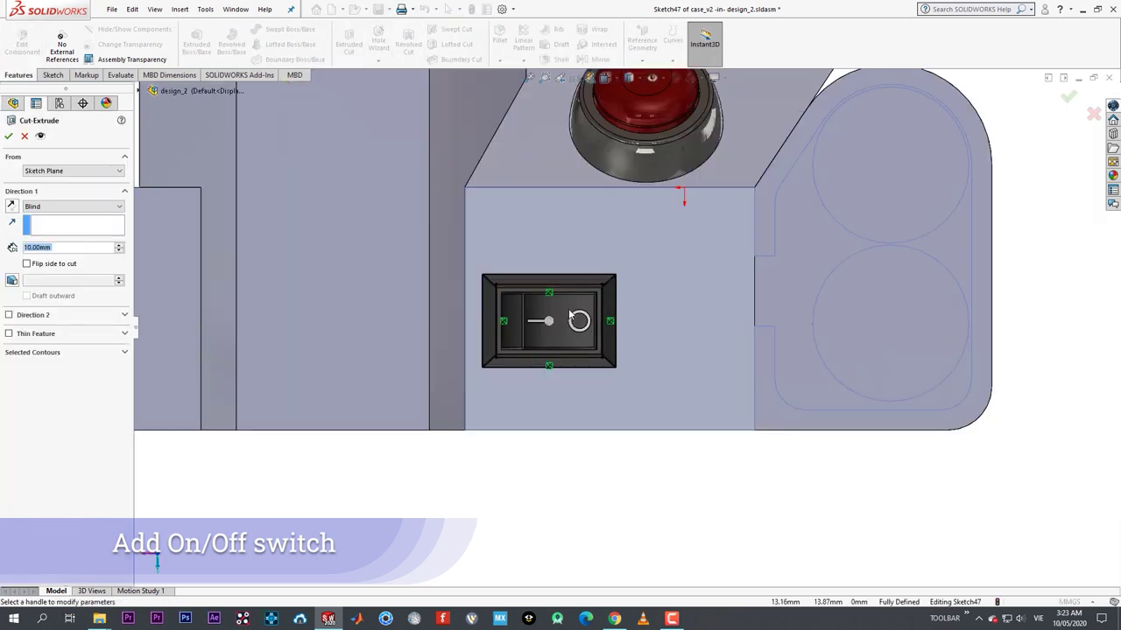
{"action": "key", "text": "Return"}
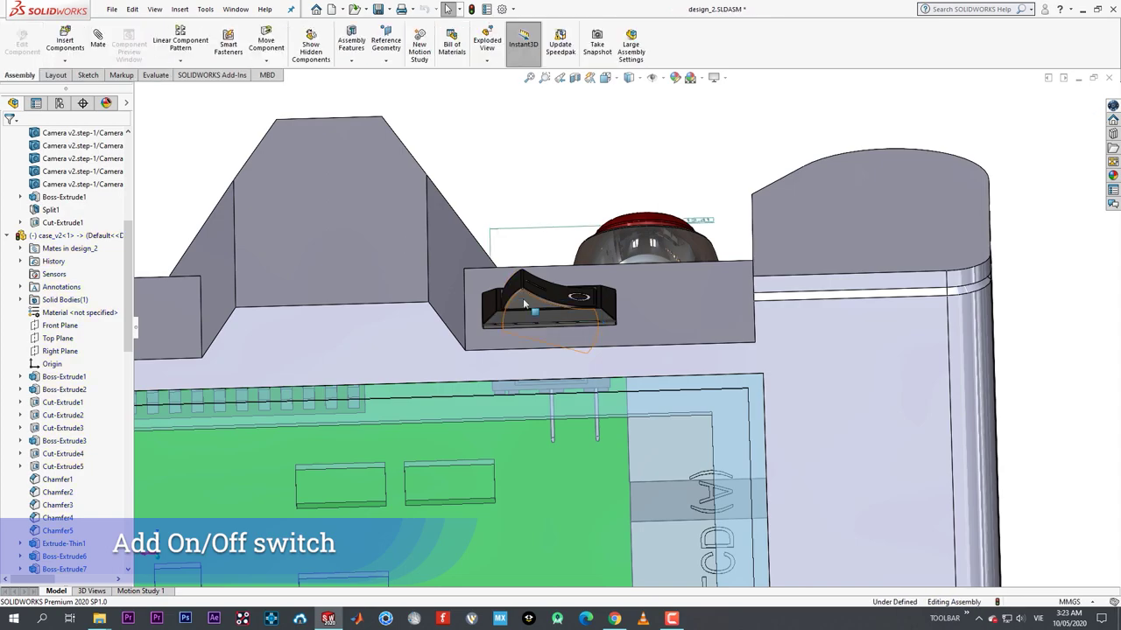
- Move the mini rocker switch up out of the case, clear of the new cutout
{"action": "left_click_drag", "start_coordinate": [549, 229], "coordinate": [549, 191]}
{"action": "scroll", "coordinate": [550, 227], "scroll_direction": "down", "scroll_amount": 4}
{"action": "middle_click_drag", "start_coordinate": [553, 238], "coordinate": [347, 340]}
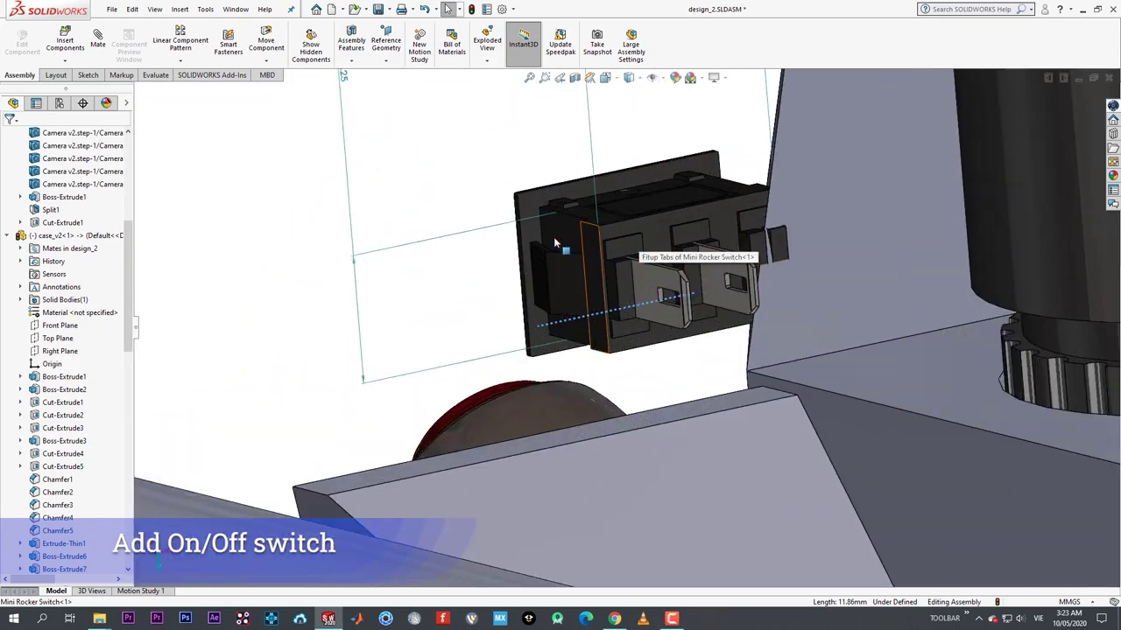
- Examine the rocker switch's body, fit-up tabs and body dimensions, and compare the switch with the cutout in the case
{"action": "left_click", "coordinate": [592, 280]}
{"action": "scroll", "coordinate": [588, 289], "scroll_direction": "up", "scroll_amount": 5}
{"action": "middle_click_drag", "start_coordinate": [540, 245], "coordinate": [608, 280]}
{"action": "scroll", "coordinate": [613, 289], "scroll_direction": "down", "scroll_amount": 9}
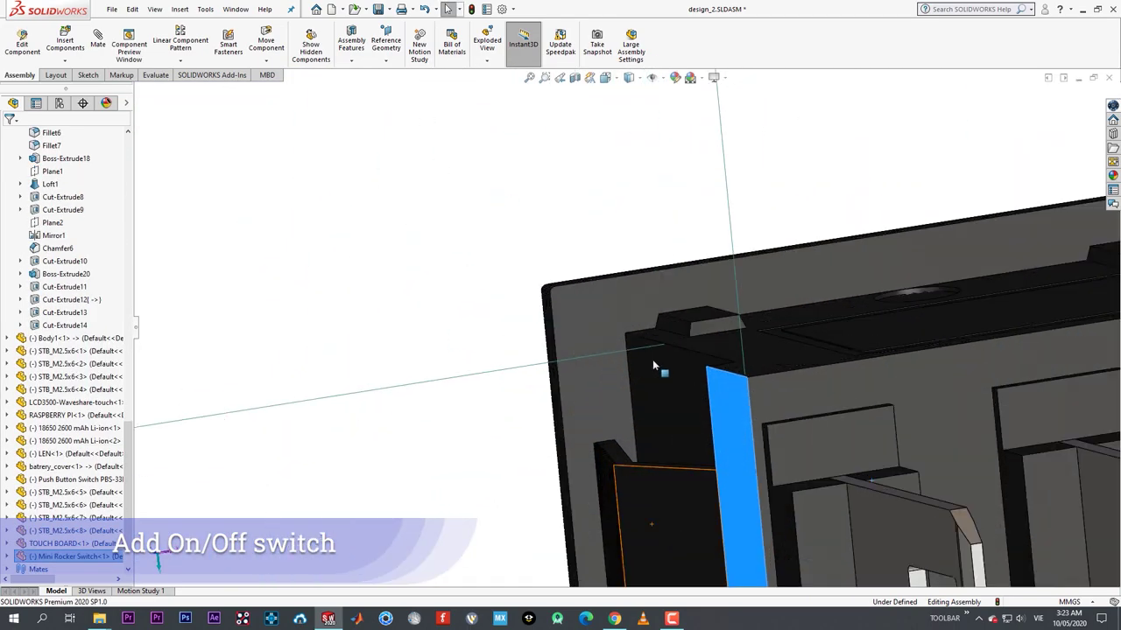
{"action": "middle_click_drag", "start_coordinate": [653, 361], "coordinate": [675, 340]}
{"action": "scroll", "coordinate": [675, 340], "scroll_direction": "up", "scroll_amount": 4}
{"action": "middle_click_drag", "start_coordinate": [745, 391], "coordinate": [749, 249]}
{"action": "scroll", "coordinate": [750, 250], "scroll_direction": "up", "scroll_amount": 8}
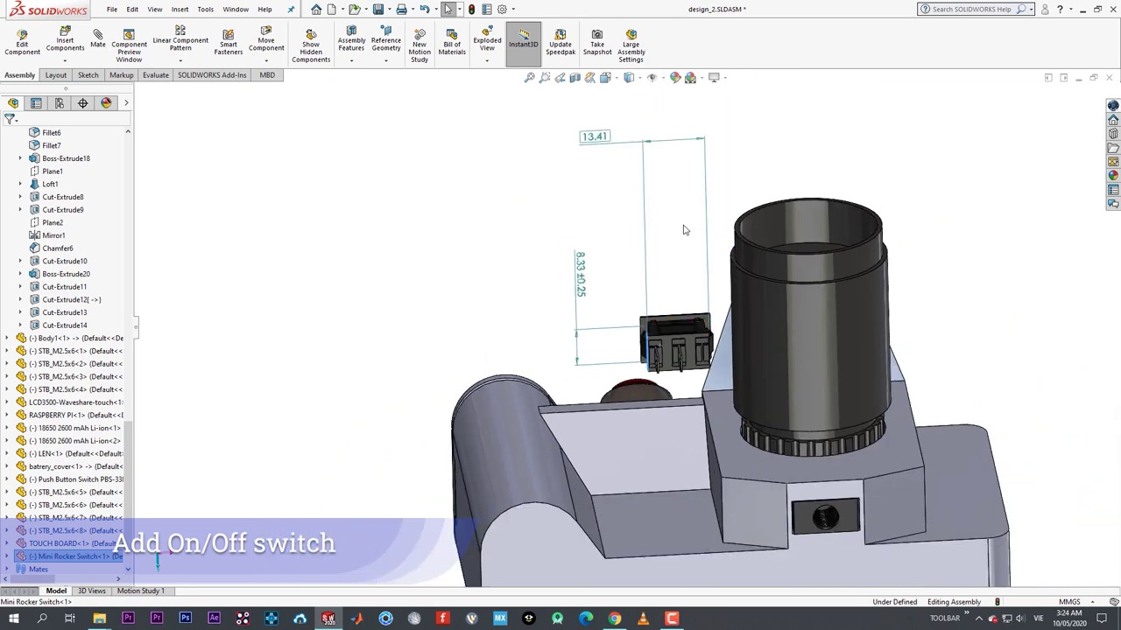
{"action": "middle_click_drag", "start_coordinate": [560, 316], "coordinate": [645, 447]}
{"action": "scroll", "coordinate": [505, 366], "scroll_direction": "down", "scroll_amount": 4}
{"action": "scroll", "coordinate": [591, 385], "scroll_direction": "up", "scroll_amount": 2}
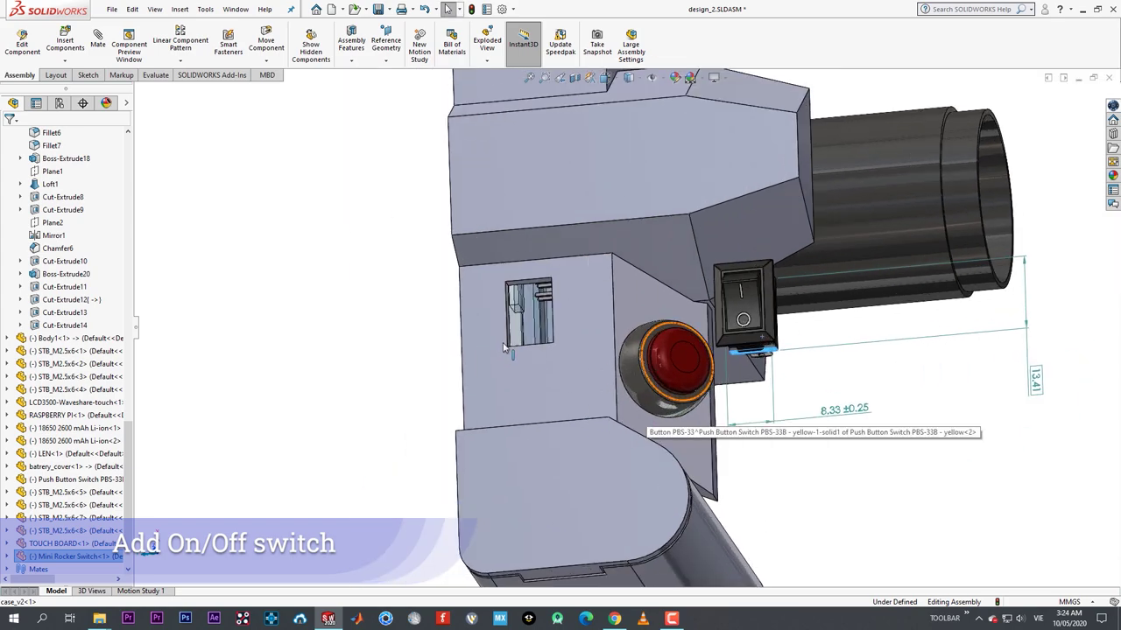
- Open the sketch of the case's rectangular switch cutout for editing
{"action": "middle_click_drag", "start_coordinate": [617, 398], "coordinate": [561, 385]}
{"action": "scroll", "coordinate": [491, 306], "scroll_direction": "down", "scroll_amount": 3}
{"action": "left_click", "coordinate": [540, 273]}
{"action": "left_click", "coordinate": [593, 227]}
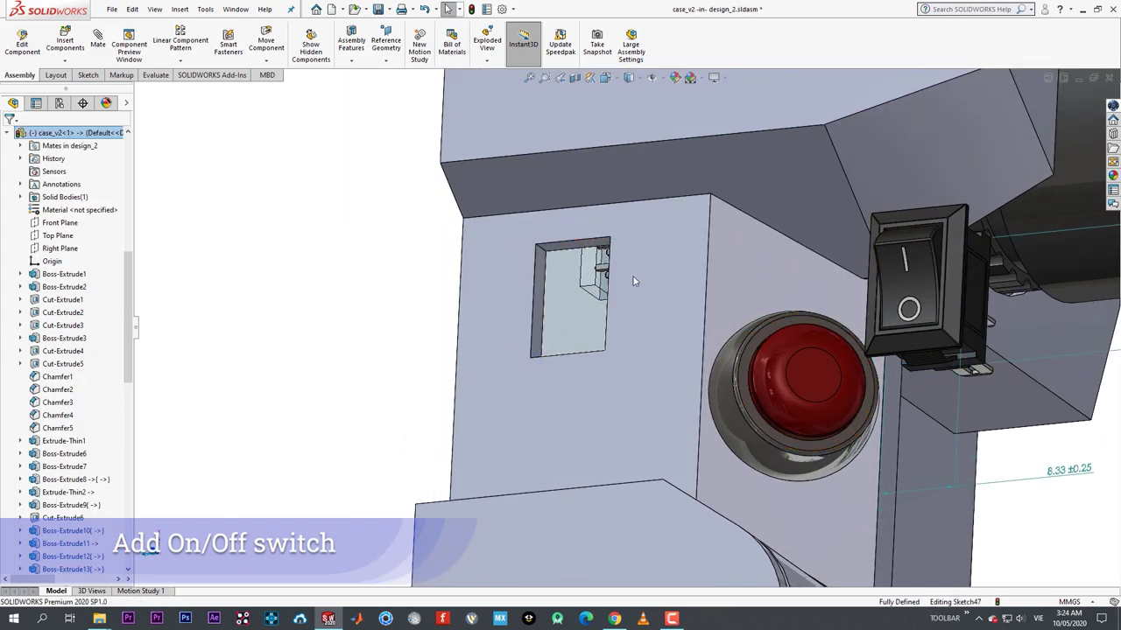
{"action": "scroll", "coordinate": [531, 380], "scroll_direction": "down", "scroll_amount": 4}
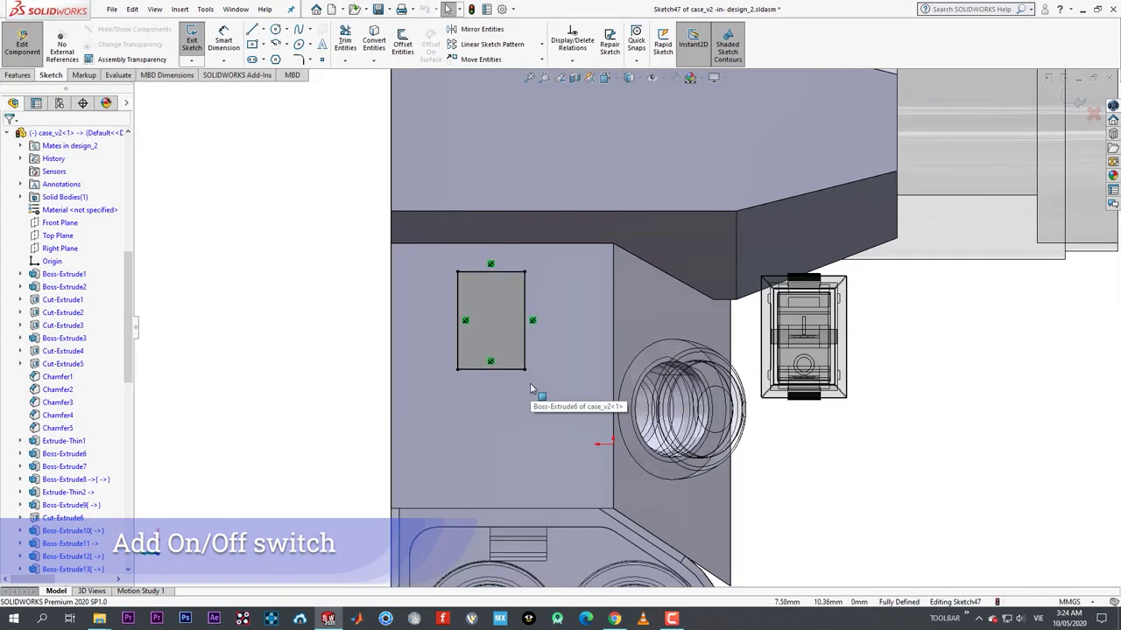
- Draw a construction line from the midpoint of the rectangle's upper short side straight to the edge of the case face
{"action": "key", "text": "l"}
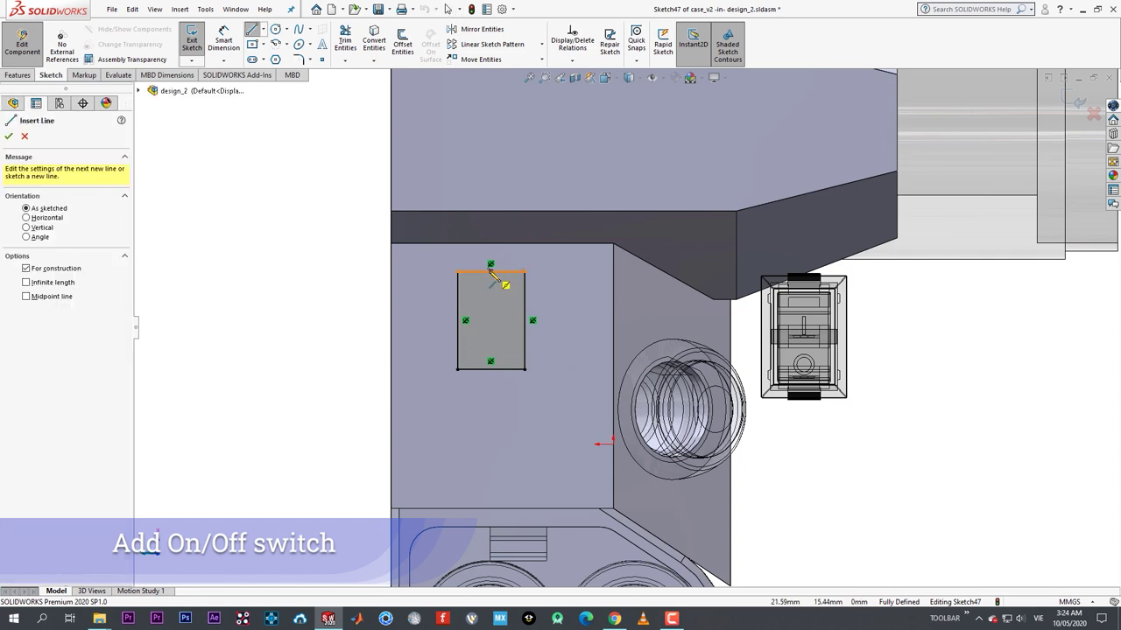
{"action": "left_click", "coordinate": [490, 272]}
{"action": "right_click", "coordinate": [493, 248]}
{"action": "left_click", "coordinate": [513, 252]}
{"action": "scroll", "coordinate": [493, 267], "scroll_direction": "down", "scroll_amount": 3}
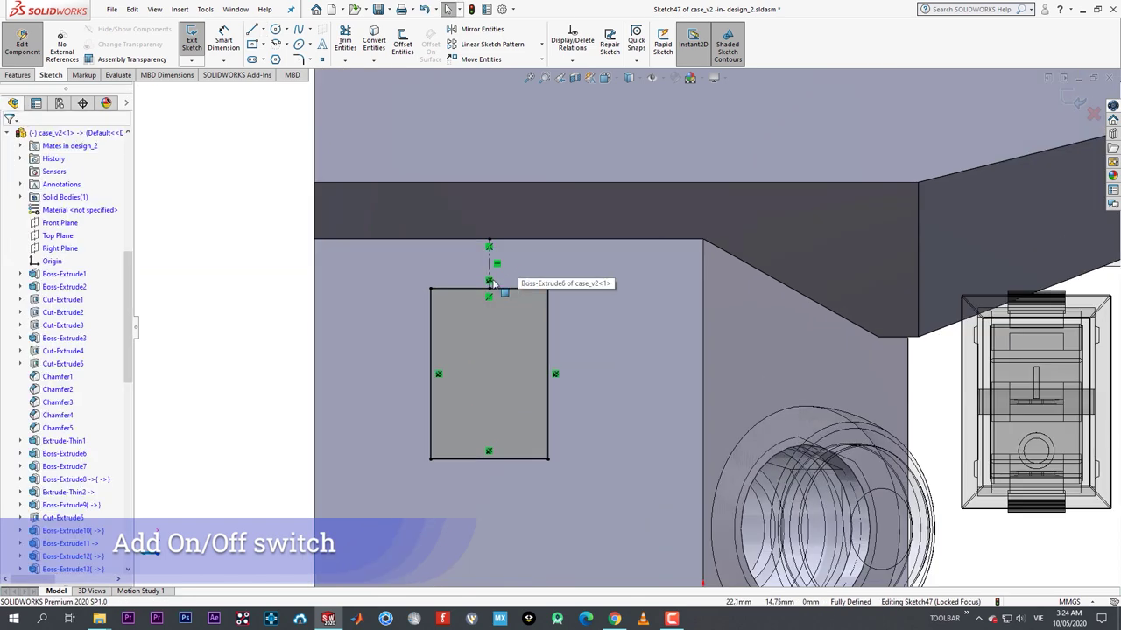
- Delete the existing relations that lock the four sides of the cutout rectangle
{"action": "right_click", "coordinate": [488, 283]}
{"action": "left_click", "coordinate": [530, 419]}
{"action": "right_click", "coordinate": [443, 377]}
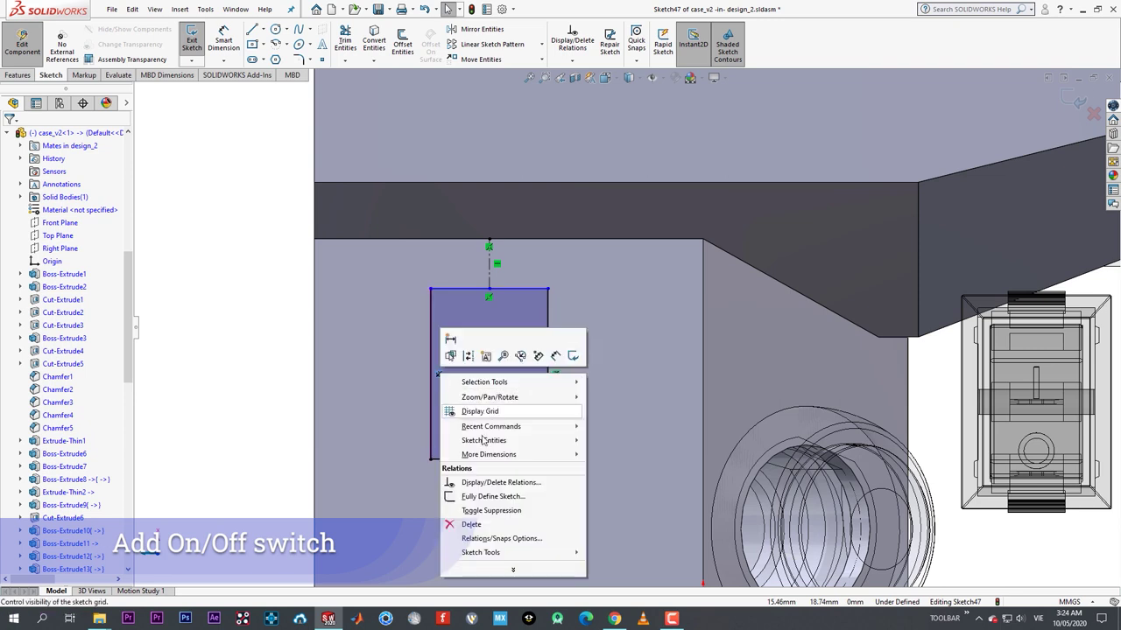
{"action": "left_click", "coordinate": [484, 528]}
{"action": "right_click", "coordinate": [490, 454]}
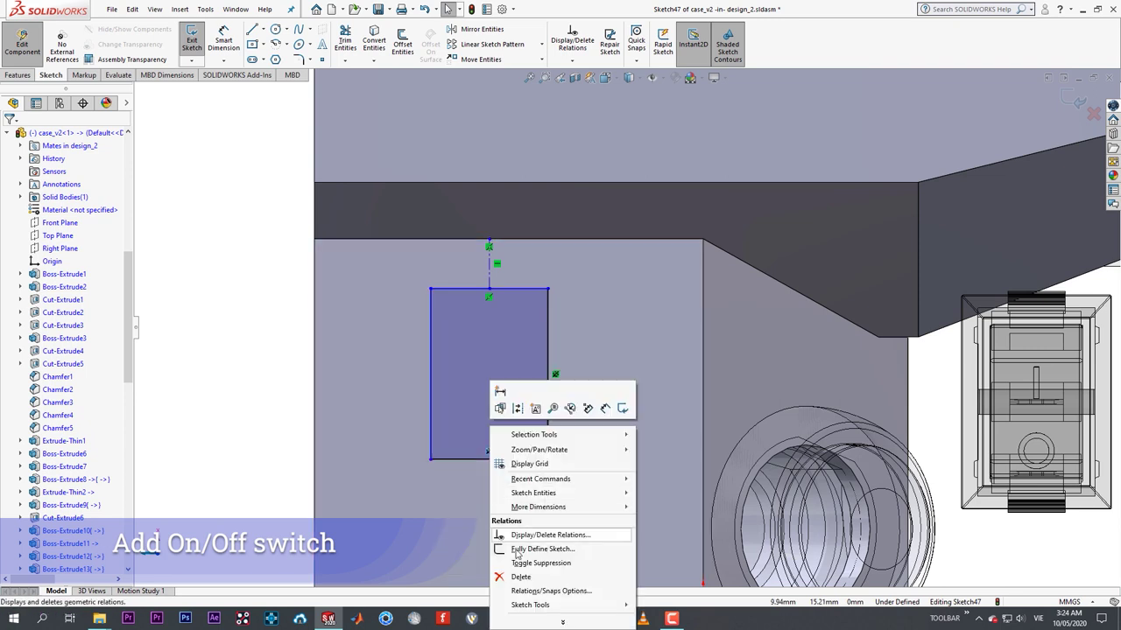
{"action": "left_click", "coordinate": [516, 576]}
{"action": "right_click", "coordinate": [558, 382]}
{"action": "left_click", "coordinate": [575, 465]}
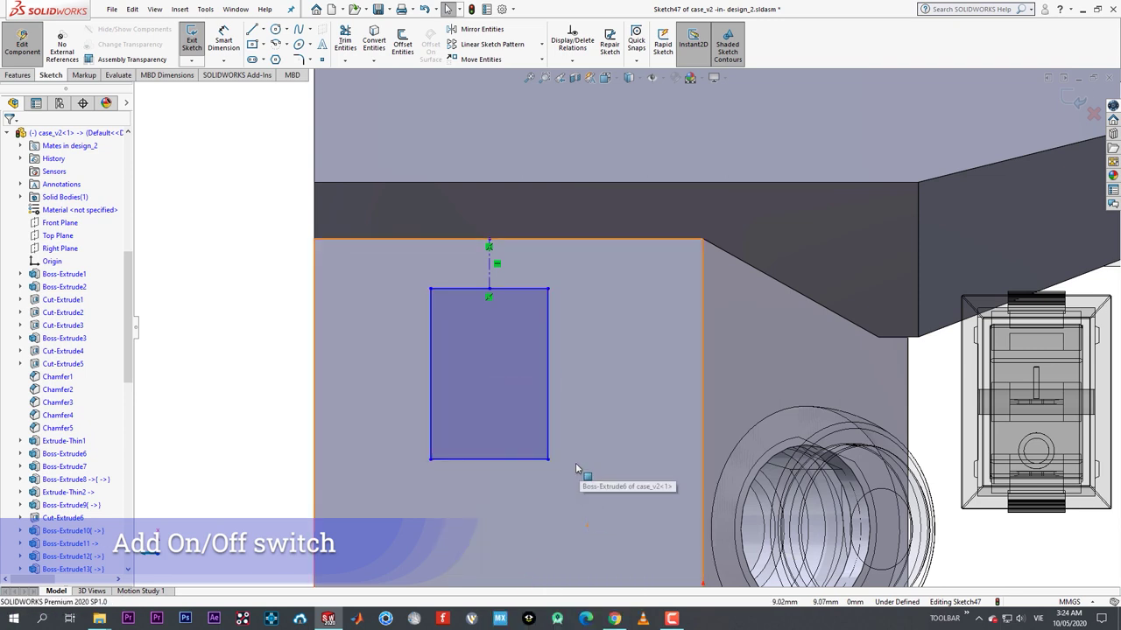
- Dimension the rectangle's distances from the two nearest edges of the case face
{"action": "left_click", "coordinate": [469, 289]}
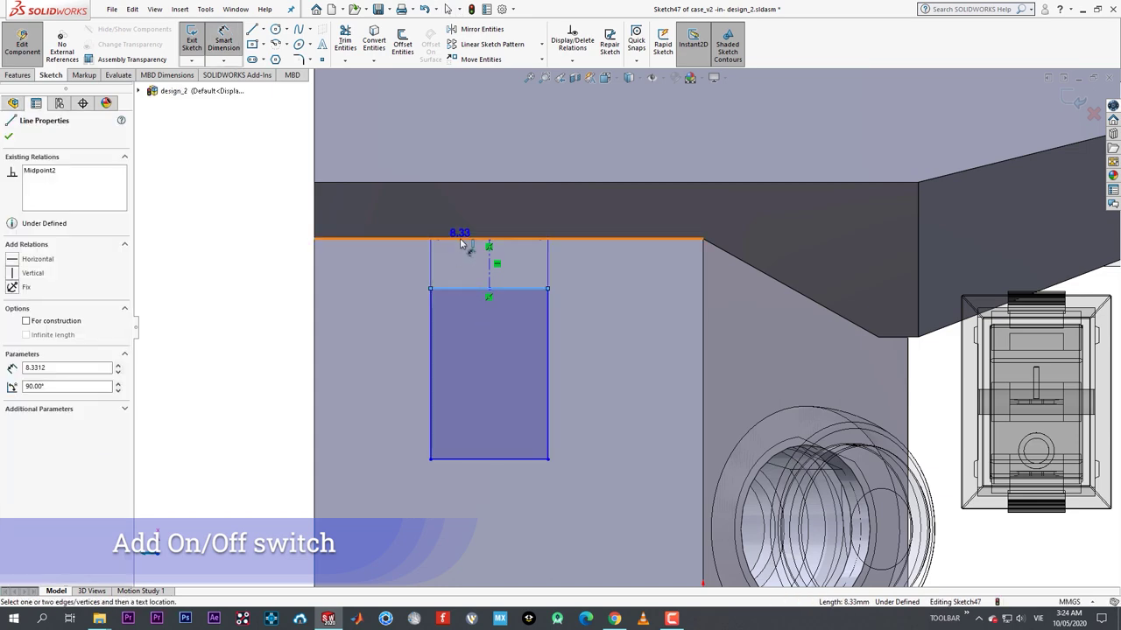
{"action": "left_click", "coordinate": [460, 239]}
{"action": "left_click", "coordinate": [455, 263]}
{"action": "left_click", "coordinate": [409, 243]}
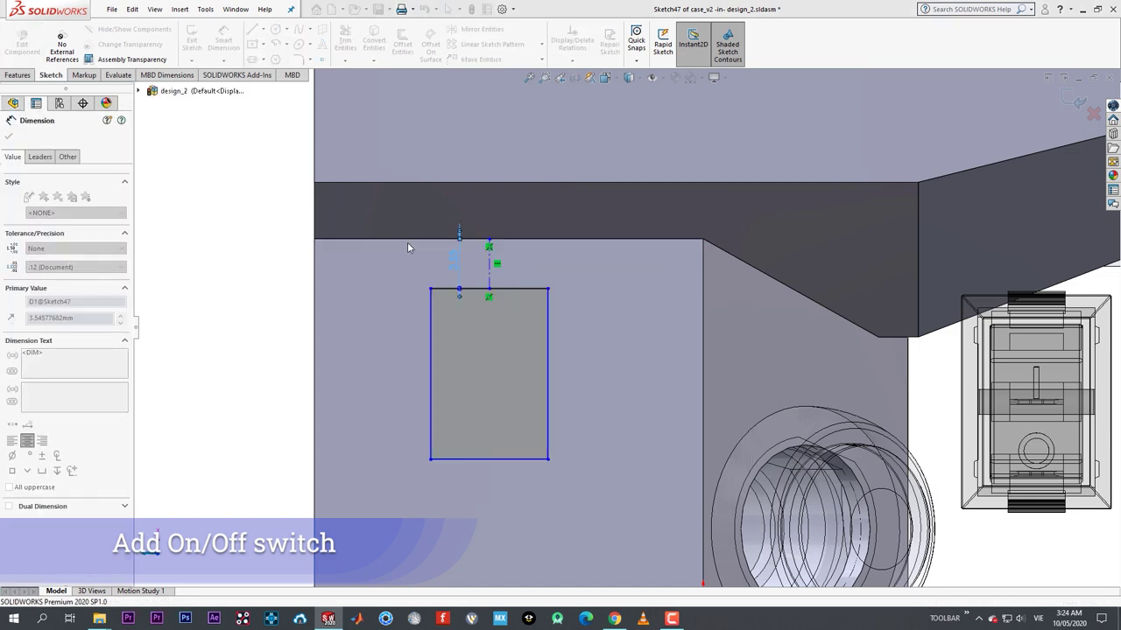
{"action": "left_click", "coordinate": [432, 314]}
{"action": "left_click", "coordinate": [367, 316]}
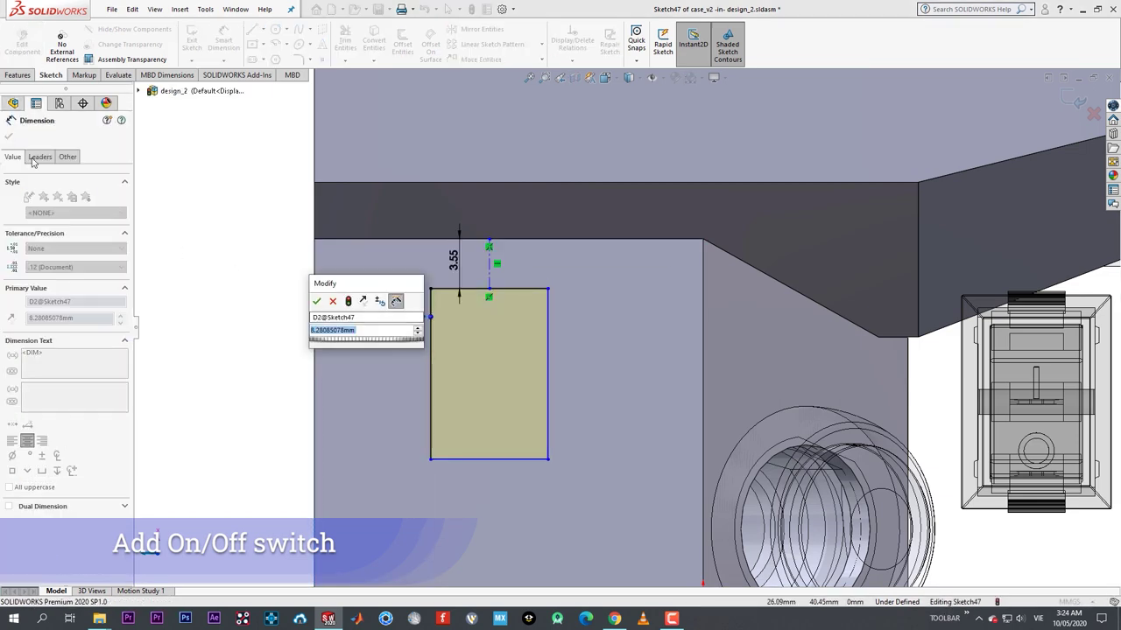
{"action": "left_click", "coordinate": [317, 303]}
- Set the cutout rectangle's long side to 13.41 mm and dimension its short side
{"action": "left_click", "coordinate": [550, 378]}
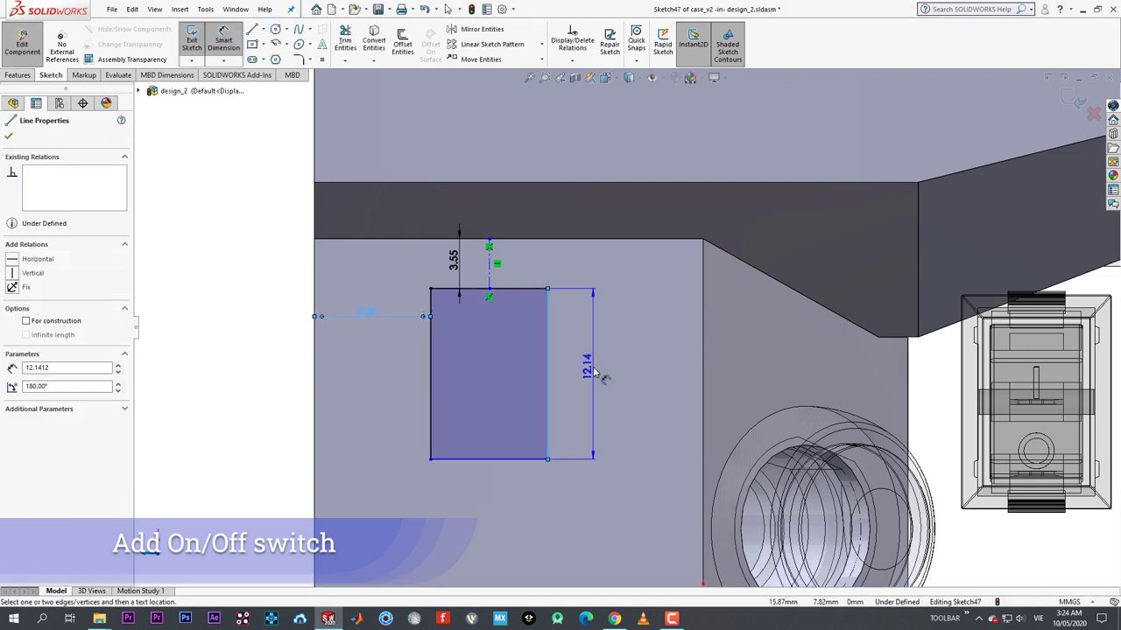
{"action": "left_click", "coordinate": [592, 377]}
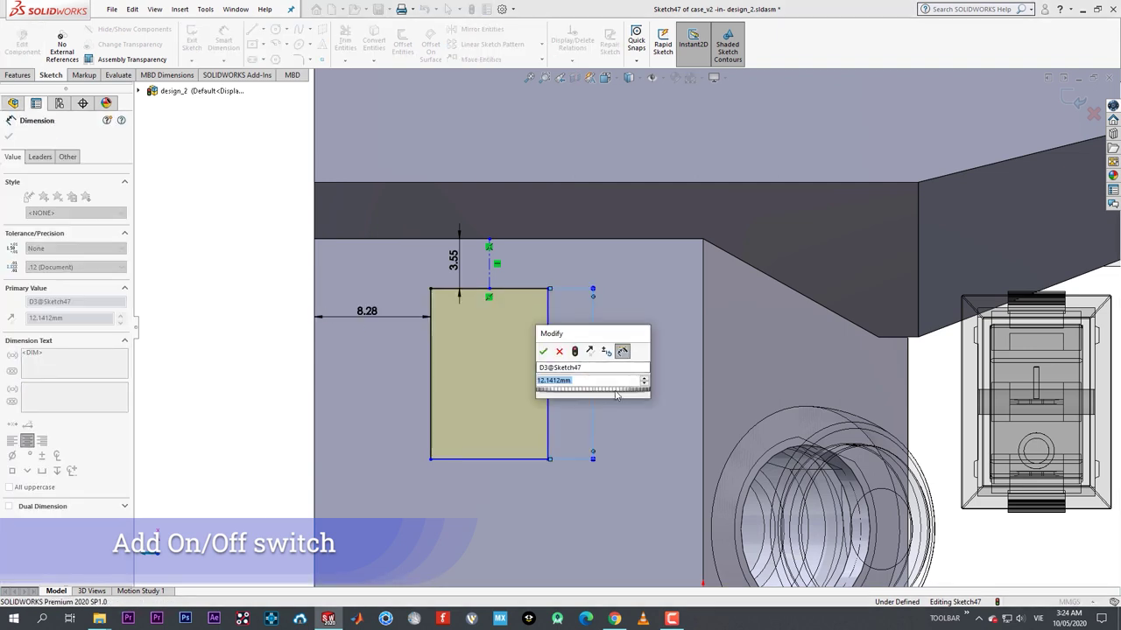
{"action": "type", "text": "13.45"}
{"action": "key", "text": "Return"}
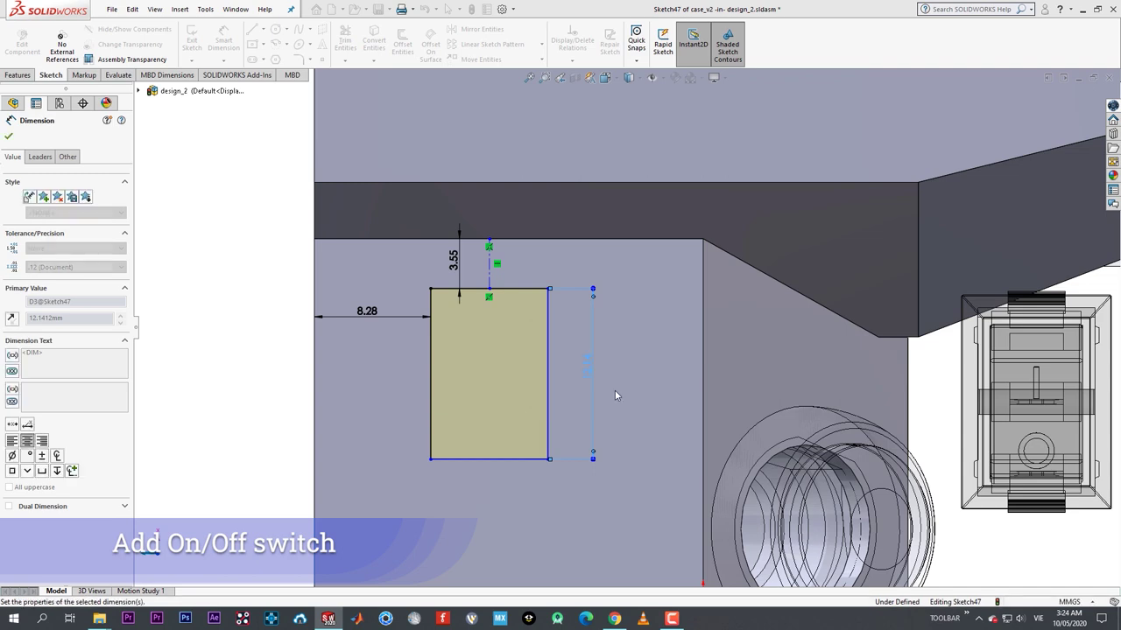
{"action": "left_click", "coordinate": [505, 478]}
{"action": "left_click", "coordinate": [493, 516]}
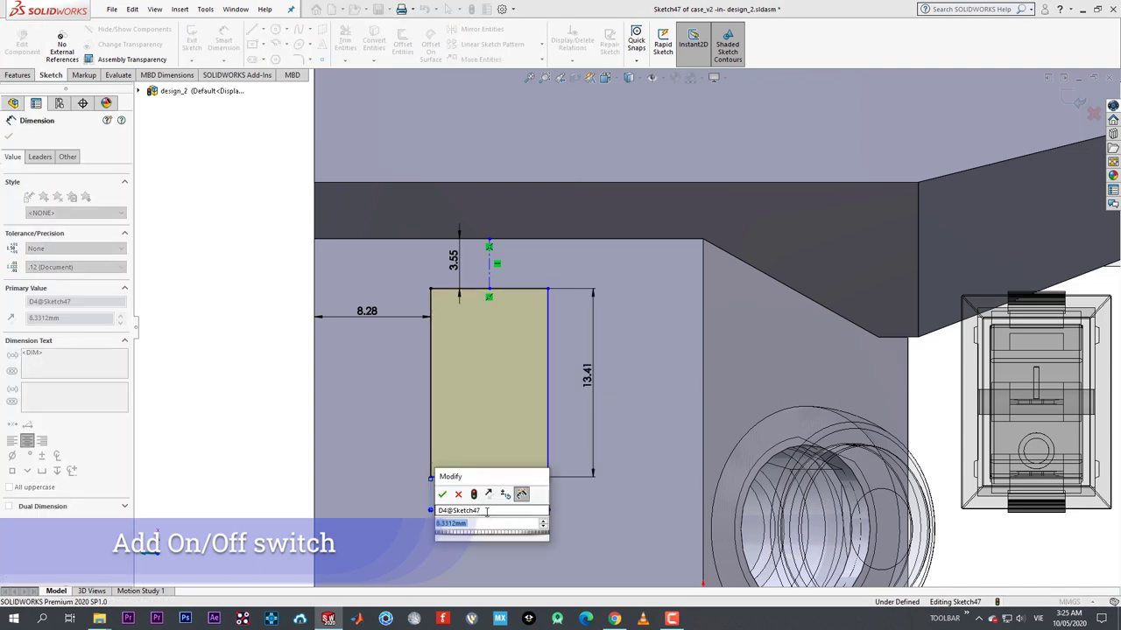
{"action": "left_click", "coordinate": [445, 495]}
{"action": "left_click", "coordinate": [9, 135]}
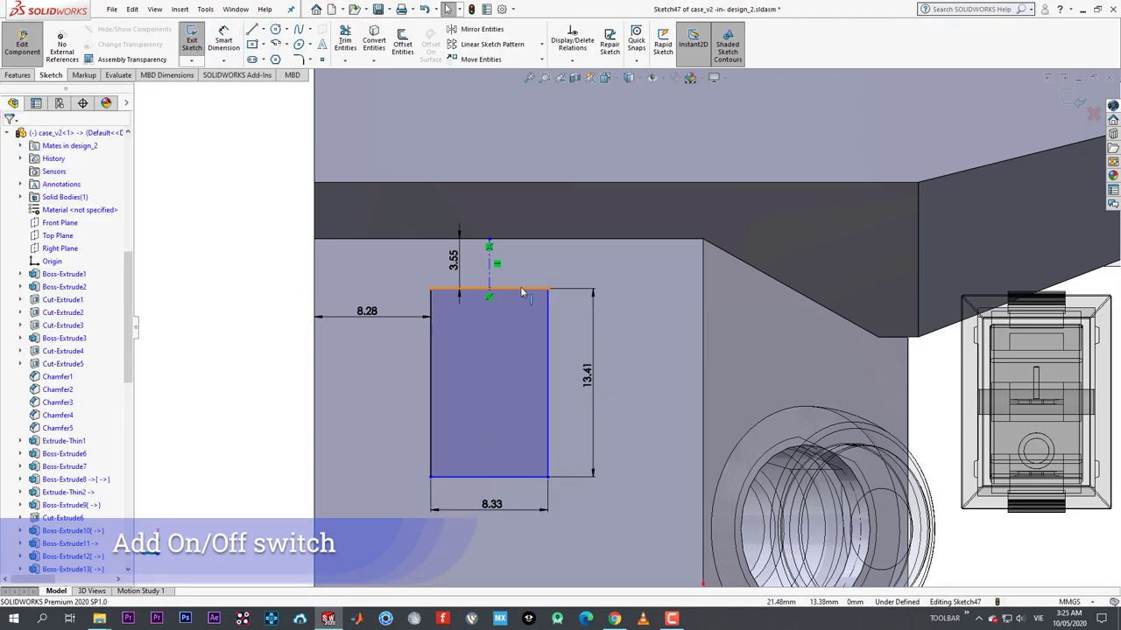
- Make the rectangle's upper short side and adjoining long left side perpendicular
{"action": "left_click", "coordinate": [464, 289]}
{"action": "left_click", "coordinate": [431, 306], "text": "ctrl"}
{"action": "left_click", "coordinate": [514, 257]}
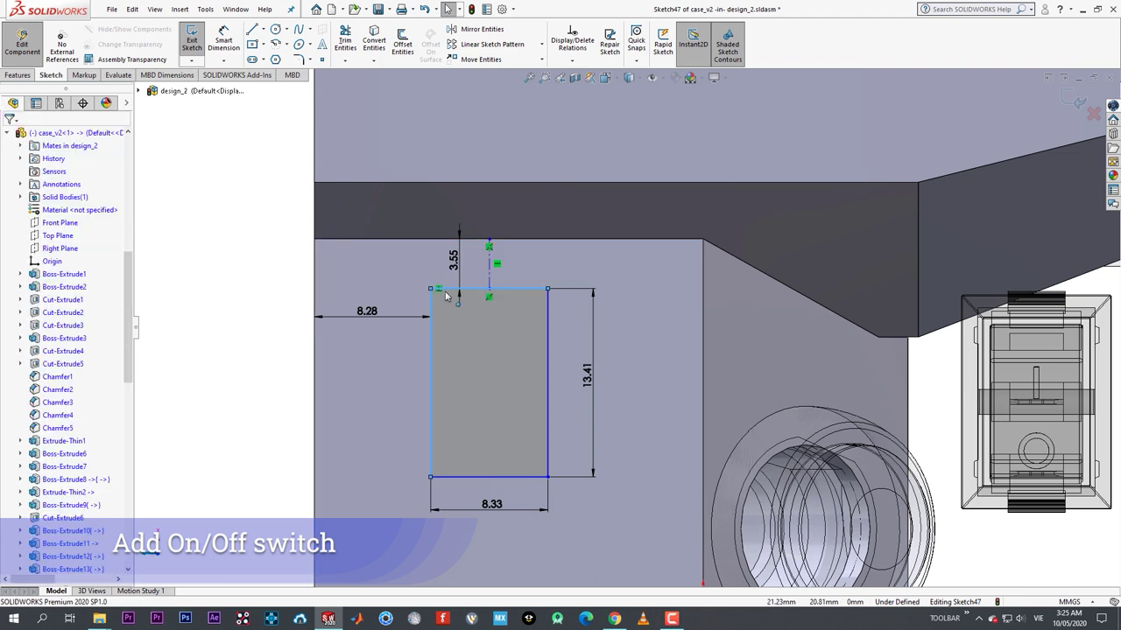
- Make the rectangle's long right side perpendicular to both its upper and lower short sides
{"action": "left_click", "coordinate": [526, 289]}
{"action": "left_click", "coordinate": [549, 307], "text": "ctrl"}
{"action": "left_click", "coordinate": [636, 251]}
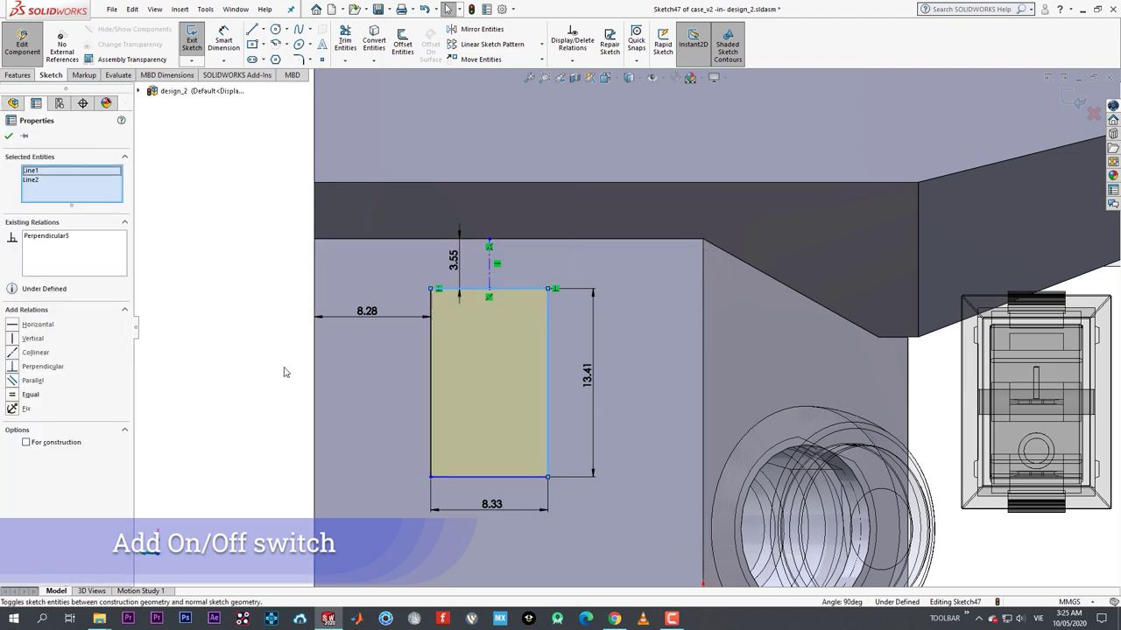
{"action": "left_click", "coordinate": [286, 371]}
{"action": "left_click", "coordinate": [523, 477]}
{"action": "left_click", "coordinate": [549, 459], "text": "ctrl"}
{"action": "left_click", "coordinate": [633, 404]}
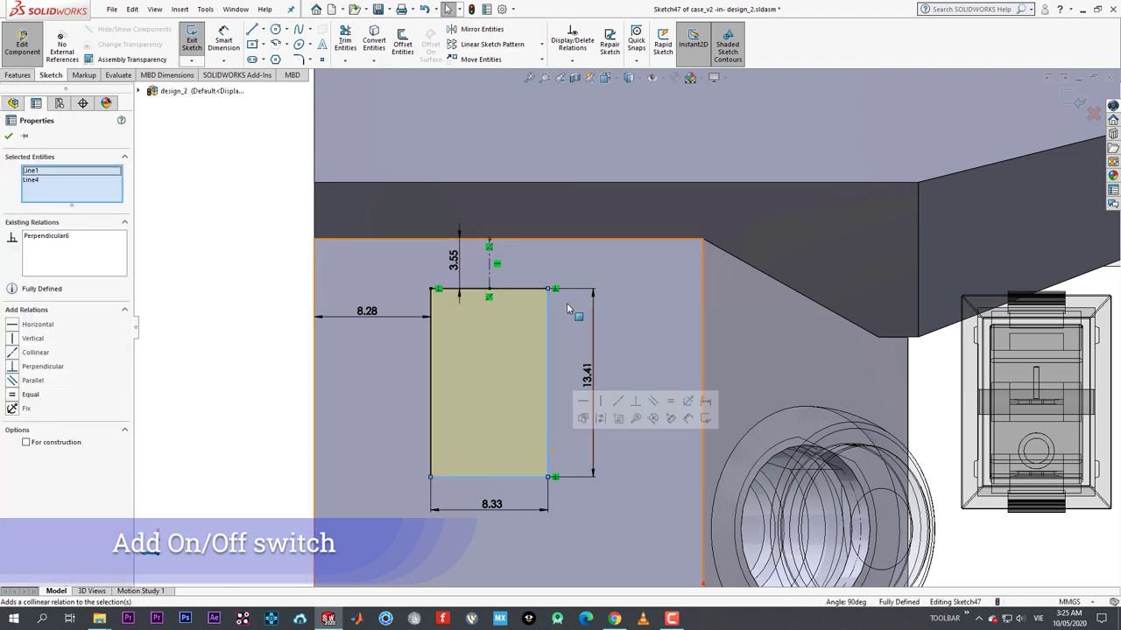
- Make the short construction line above the rectangle perpendicular to the case face's upper edge and finish editing the case
{"action": "left_click", "coordinate": [549, 240]}
{"action": "left_click", "coordinate": [490, 271], "text": "ctrl"}
{"action": "left_click", "coordinate": [540, 219]}
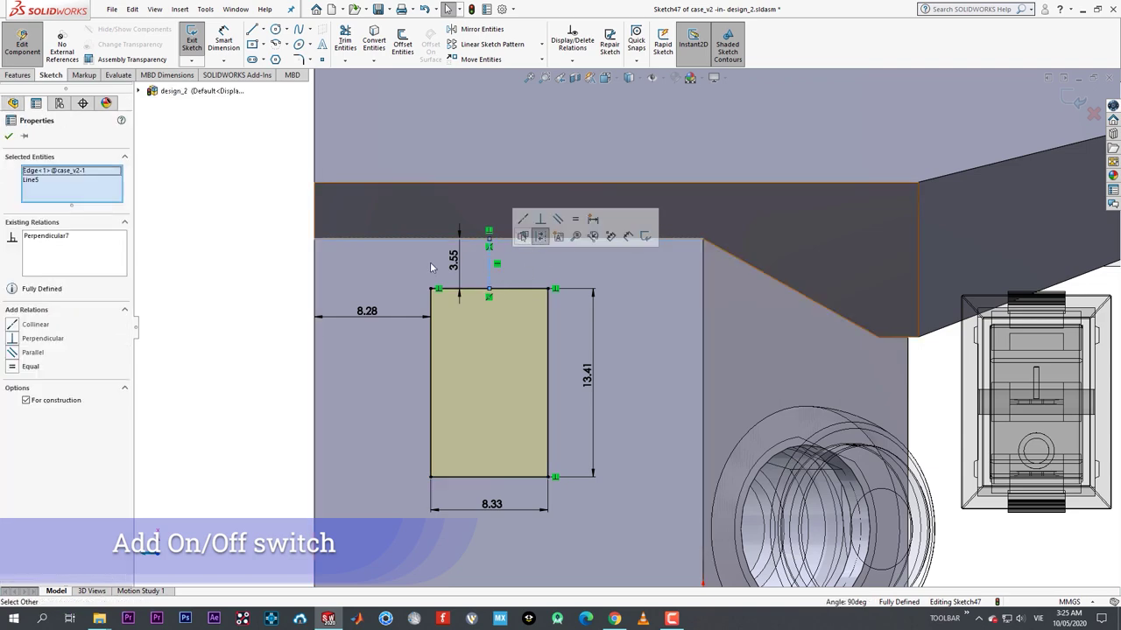
{"action": "left_click", "coordinate": [213, 220]}
{"action": "scroll", "coordinate": [213, 220], "scroll_direction": "up", "scroll_amount": 2}
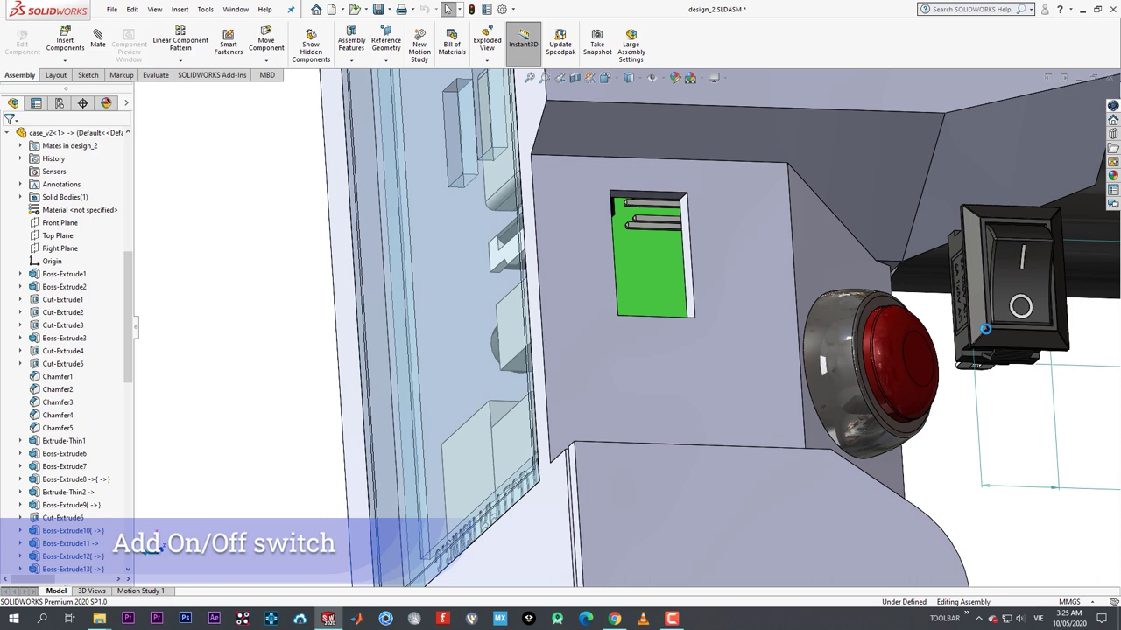
- Move the rocker switch beside the cutout and mate its labelled side face to the cutout's side wall
{"action": "left_click_drag", "start_coordinate": [985, 329], "coordinate": [679, 304]}
{"action": "scroll", "coordinate": [656, 271], "scroll_direction": "down", "scroll_amount": 3}
{"action": "left_click", "coordinate": [654, 174]}
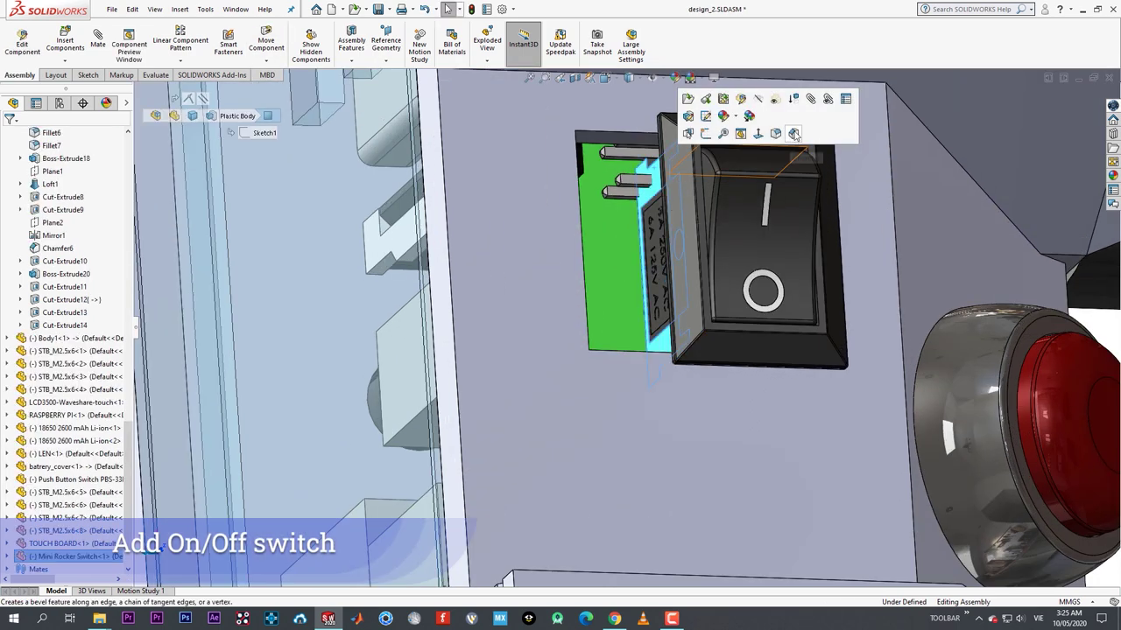
{"action": "left_click", "coordinate": [815, 102]}
{"action": "left_click", "coordinate": [26, 136]}
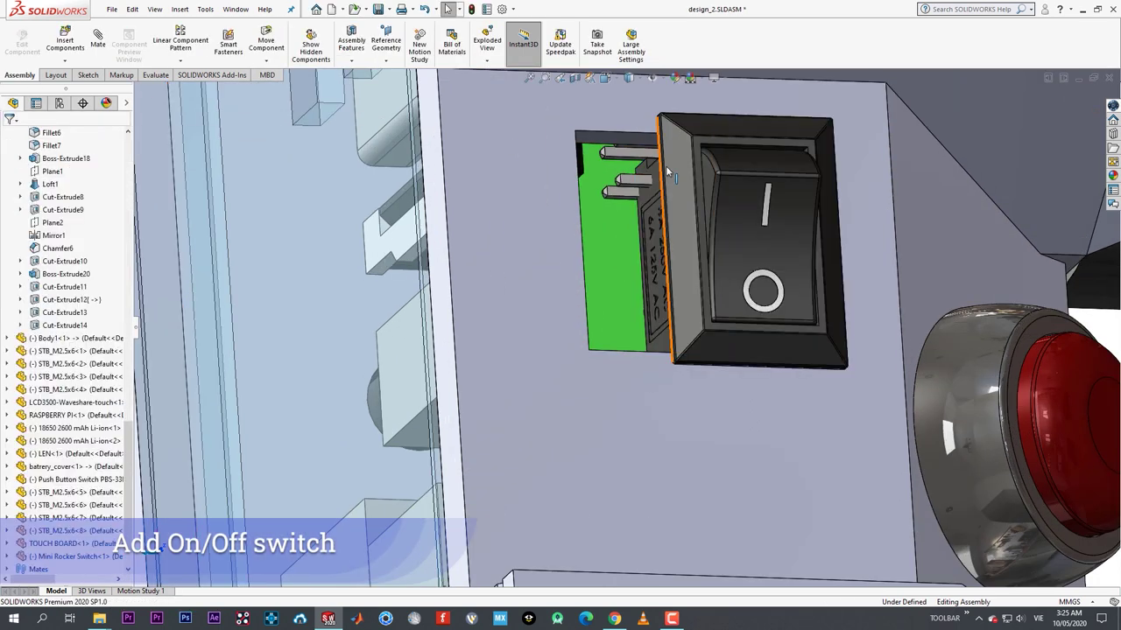
{"action": "left_click", "coordinate": [656, 181]}
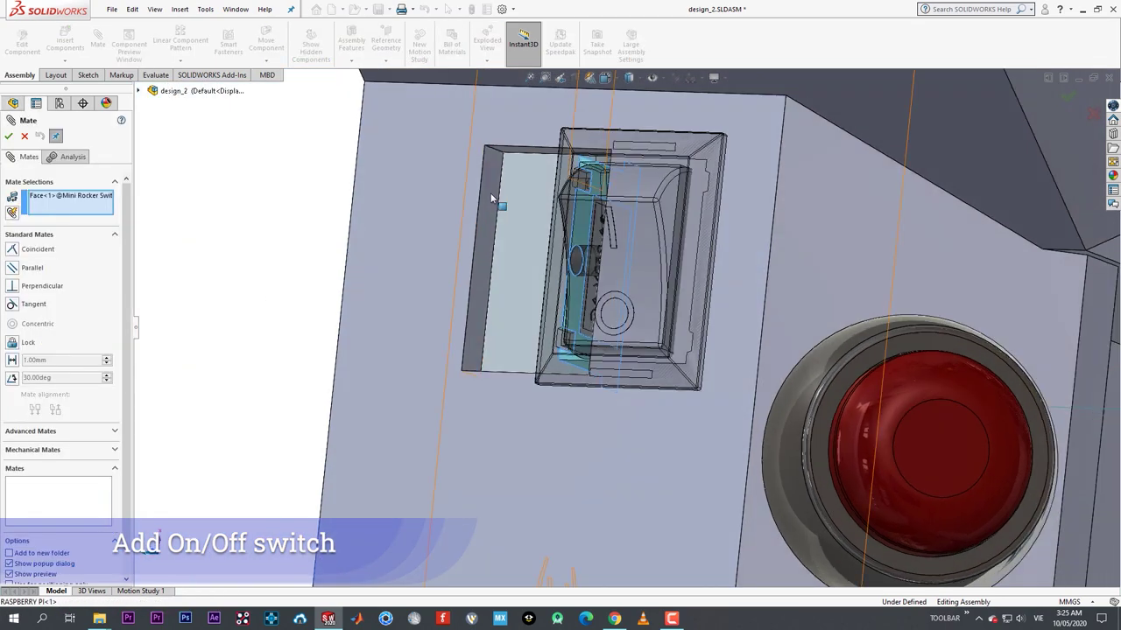
{"action": "left_click", "coordinate": [513, 215]}
{"action": "left_click", "coordinate": [9, 136]}
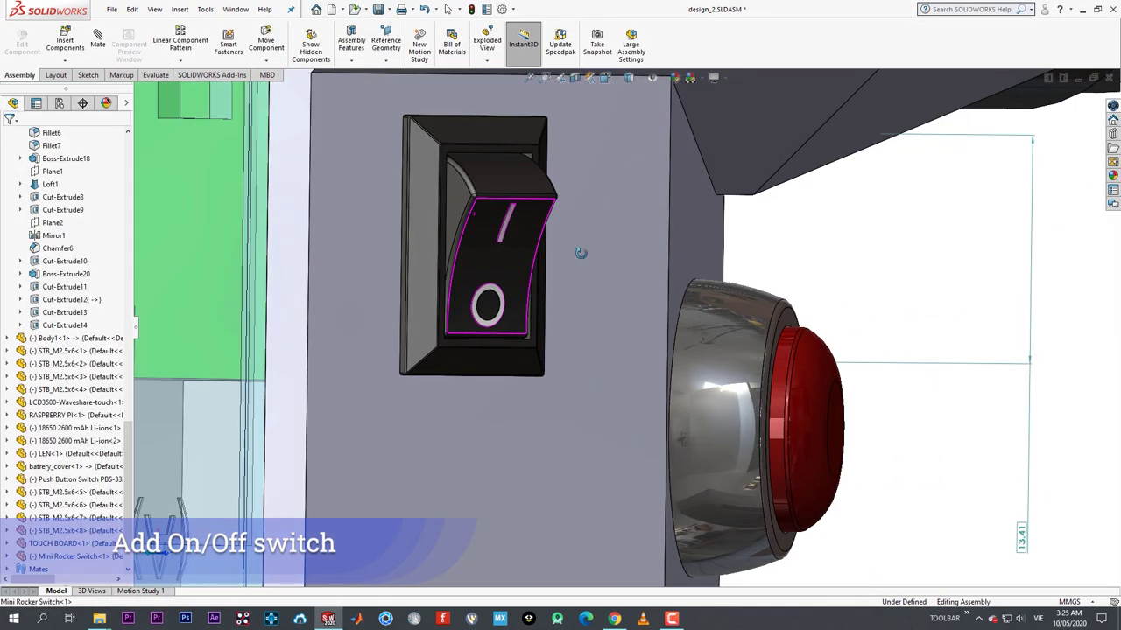
- Add a coincident mate between the case and the rocker switch body, working from inside the case
{"action": "middle_click_drag", "start_coordinate": [578, 254], "coordinate": [385, 184]}
{"action": "scroll", "coordinate": [333, 425], "scroll_direction": "down", "scroll_amount": 3}
{"action": "scroll", "coordinate": [333, 443], "scroll_direction": "down", "scroll_amount": 5}
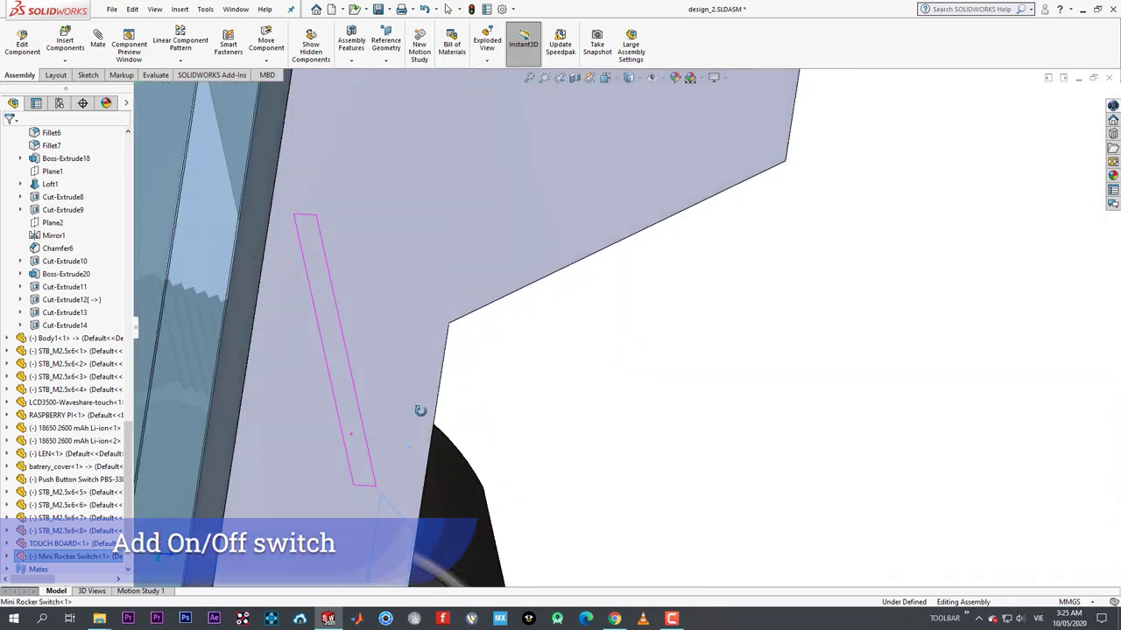
{"action": "middle_click_drag", "start_coordinate": [462, 452], "coordinate": [492, 453]}
{"action": "scroll", "coordinate": [320, 440], "scroll_direction": "up", "scroll_amount": 2}
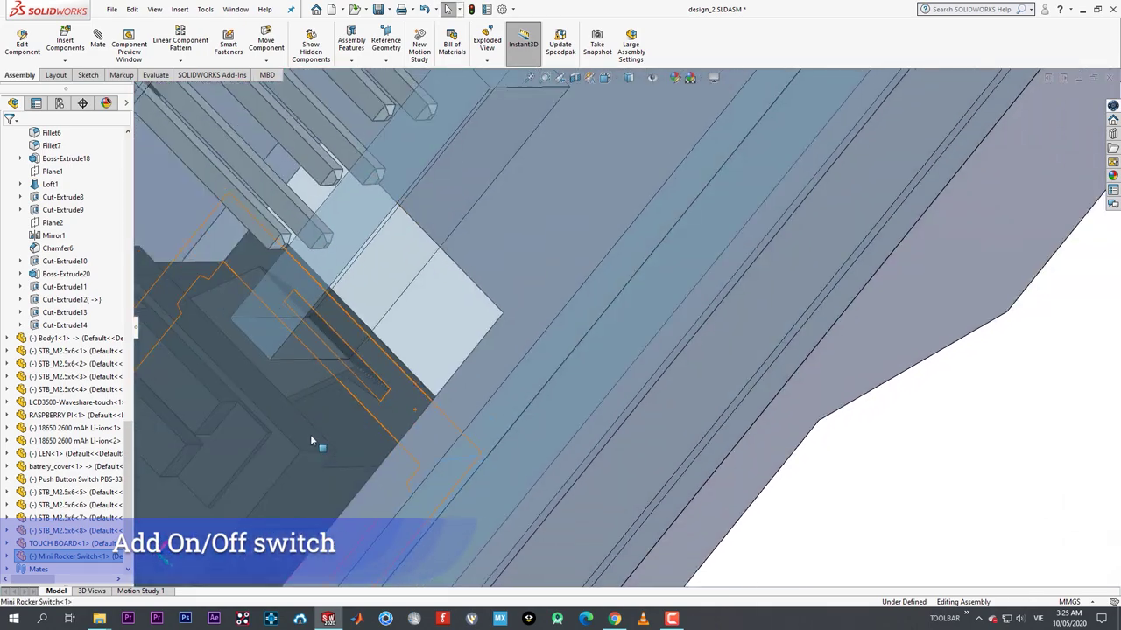
{"action": "left_click", "coordinate": [311, 436]}
{"action": "scroll", "coordinate": [367, 432], "scroll_direction": "up", "scroll_amount": 3}
{"action": "mouse_move", "coordinate": [420, 394]}
{"action": "middle_mouse_down"}
{"action": "mouse_move", "coordinate": [464, 368]}
{"action": "mouse_move", "coordinate": [415, 411]}
{"action": "middle_mouse_up"}
{"action": "scroll", "coordinate": [536, 325], "scroll_direction": "down", "scroll_amount": 2}
{"action": "left_click", "coordinate": [536, 322]}
{"action": "left_click", "coordinate": [690, 250]}
{"action": "scroll", "coordinate": [605, 400], "scroll_direction": "up", "scroll_amount": 2}
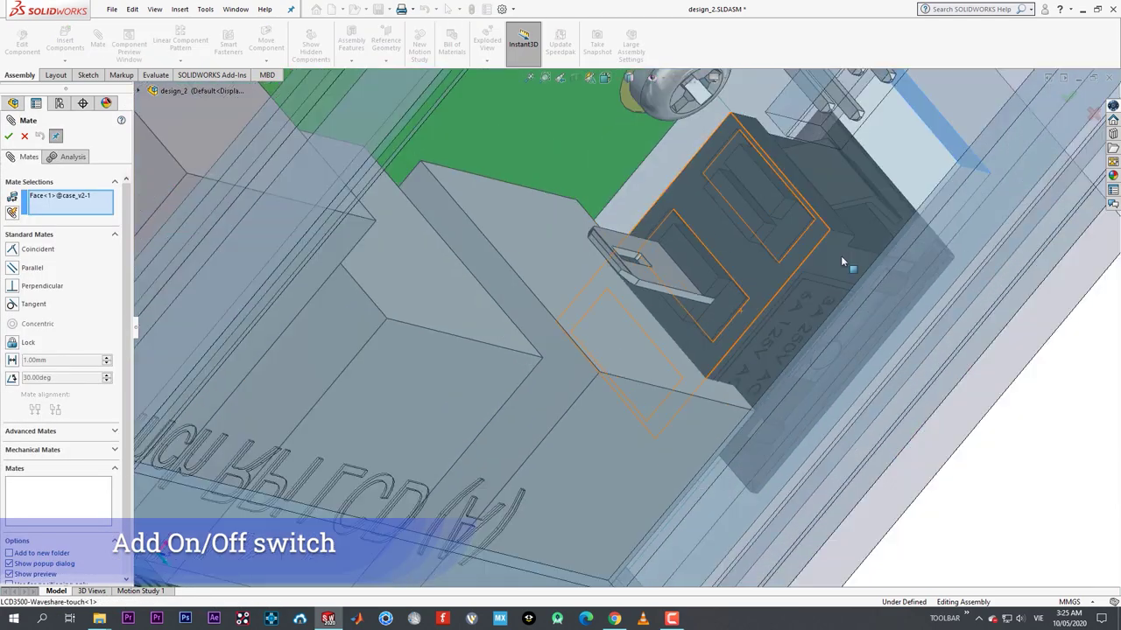
{"action": "scroll", "coordinate": [836, 256], "scroll_direction": "down", "scroll_amount": 2}
{"action": "left_click", "coordinate": [784, 263]}
{"action": "left_click", "coordinate": [958, 265]}
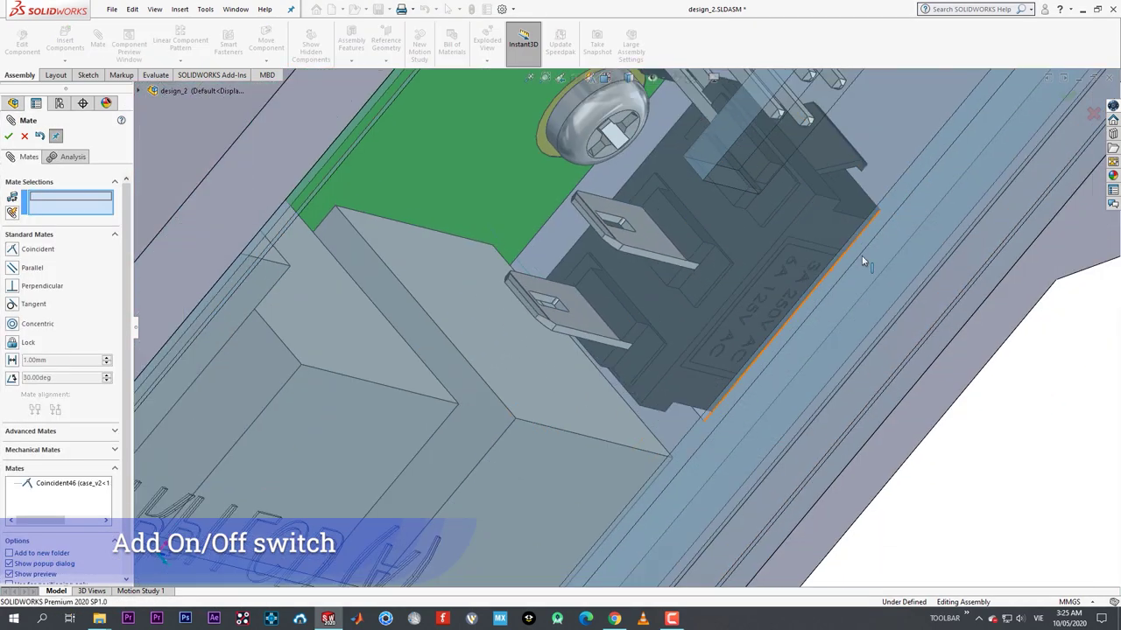
{"action": "left_click", "coordinate": [25, 136]}
- Toggle the transparency of the case_v2 component
{"action": "middle_click_drag", "start_coordinate": [613, 315], "coordinate": [400, 456]}
{"action": "scroll", "coordinate": [660, 292], "scroll_direction": "up", "scroll_amount": 3}
{"action": "left_click", "coordinate": [411, 462]}
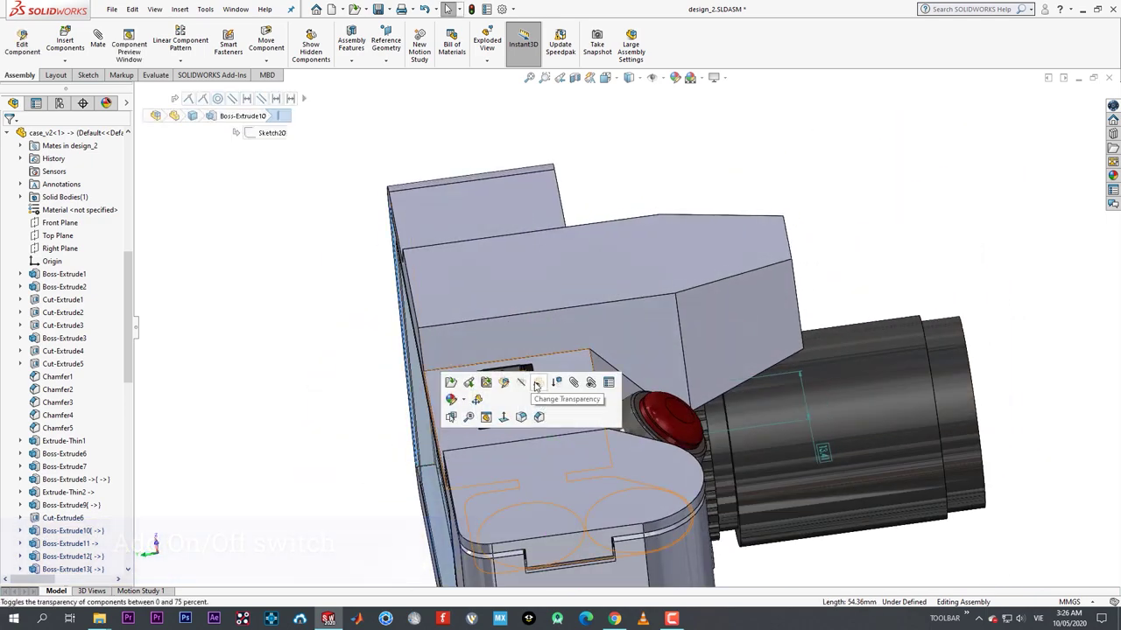
{"action": "left_click", "coordinate": [517, 385]}
{"action": "middle_click_drag", "start_coordinate": [754, 214], "coordinate": [674, 324]}
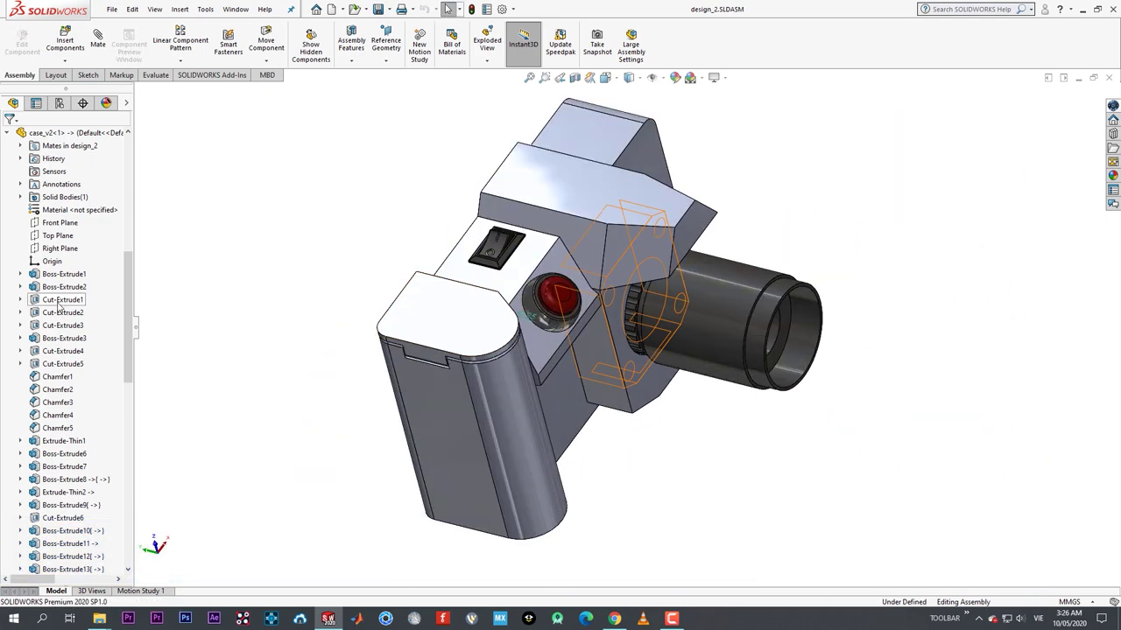
- Try an assembly-level sketch on the case's Right Plane, drawing a closed triangle at the front tip of the upper overhang
{"action": "left_click", "coordinate": [59, 249]}
{"action": "middle_click_drag", "start_coordinate": [403, 298], "coordinate": [534, 225]}
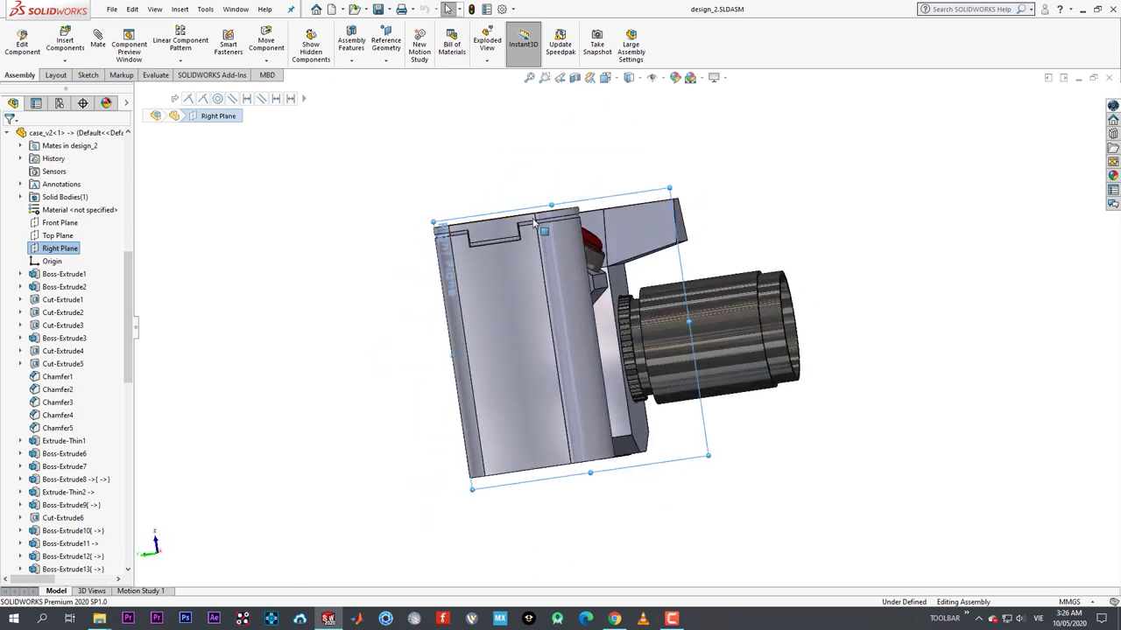
{"action": "key", "text": "space"}
{"action": "left_click", "coordinate": [388, 380]}
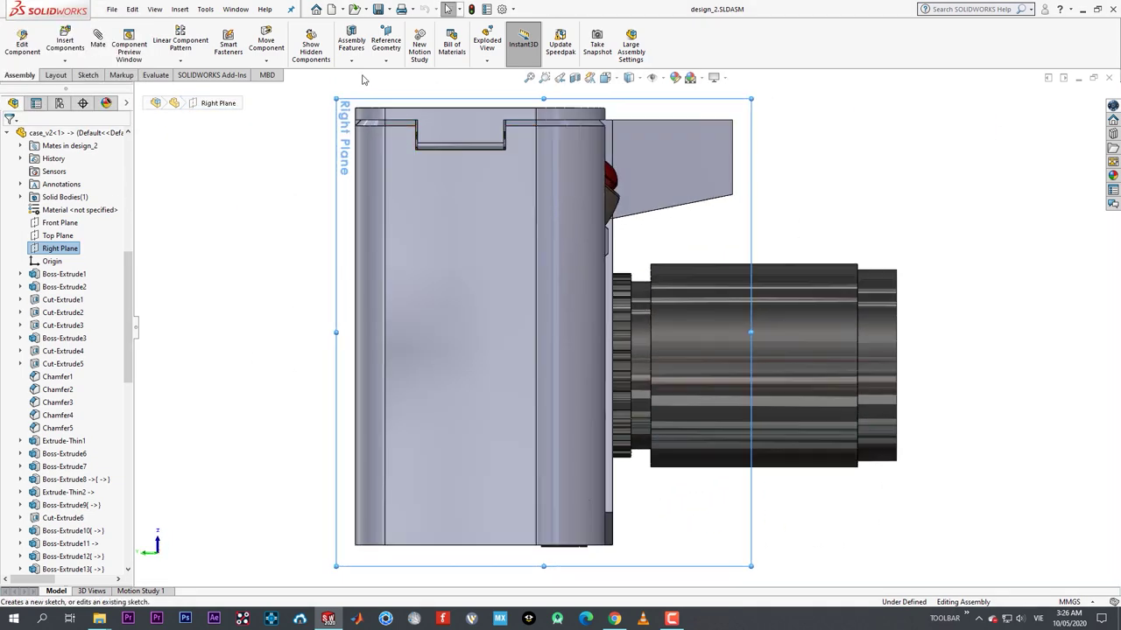
{"action": "left_click", "coordinate": [87, 75]}
{"action": "left_click", "coordinate": [14, 42]}
{"action": "scroll", "coordinate": [744, 168], "scroll_direction": "down", "scroll_amount": 3}
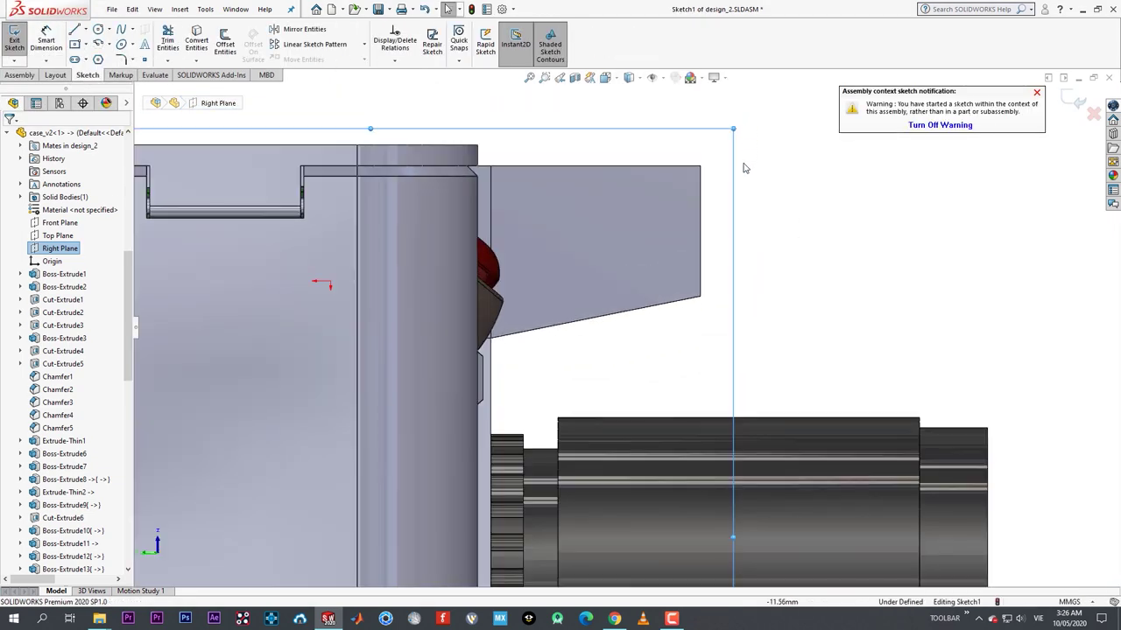
{"action": "key", "text": "l"}
{"action": "left_click", "coordinate": [701, 166]}
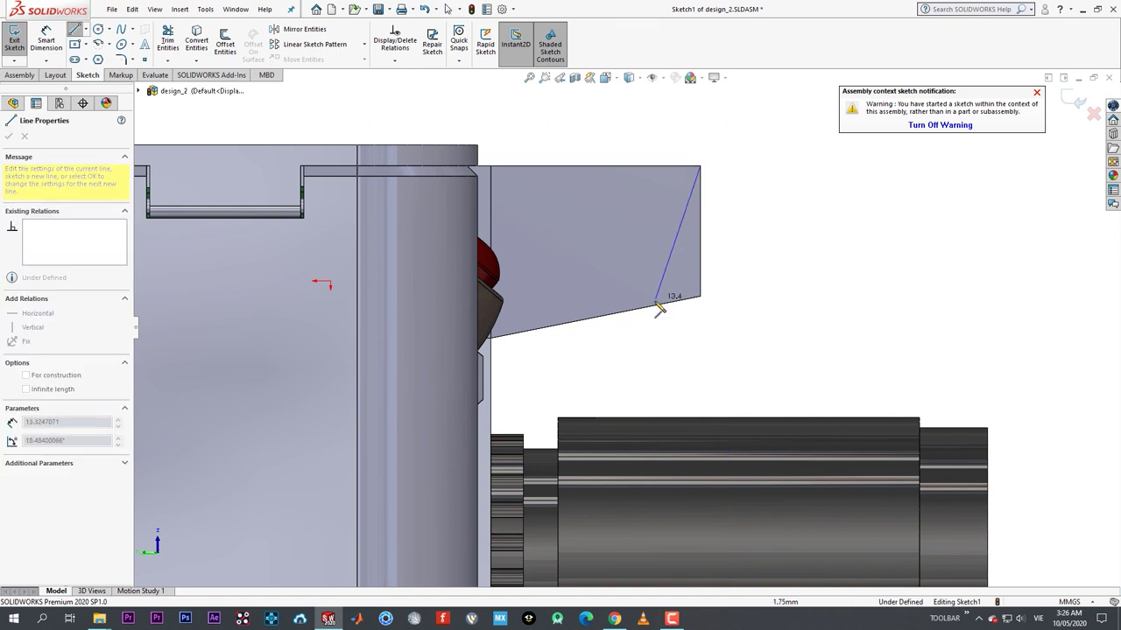
{"action": "left_click", "coordinate": [654, 306]}
{"action": "left_click", "coordinate": [700, 169]}
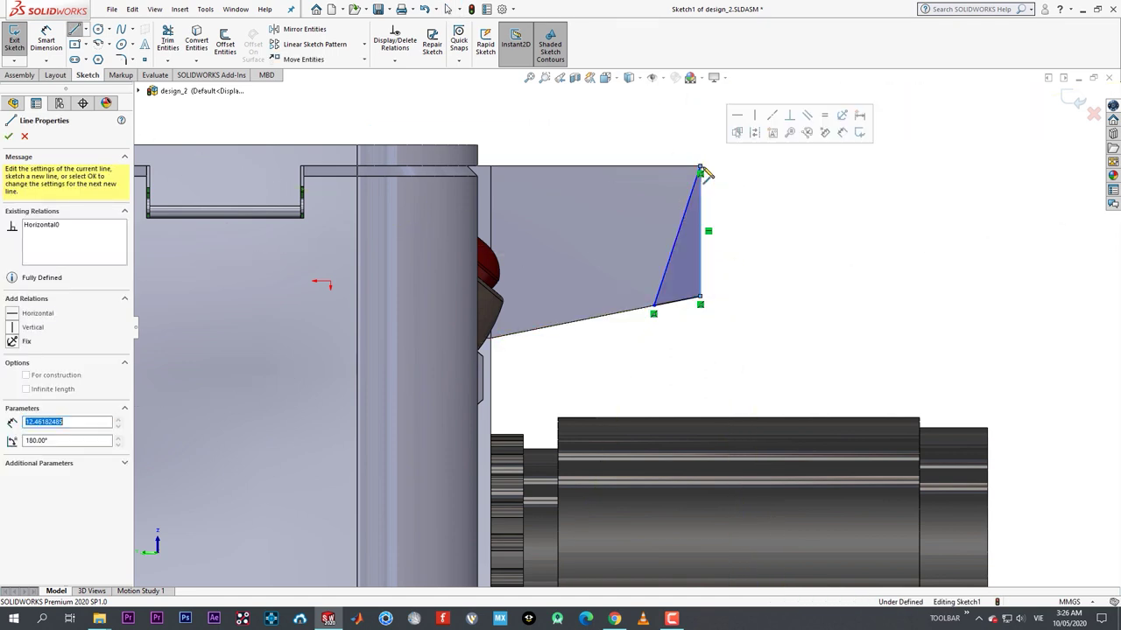
{"action": "key", "text": "Escape"}
- Set the length of the triangle's slanted lower side to 5 mm in the assembly sketch
{"action": "key", "text": "c"}
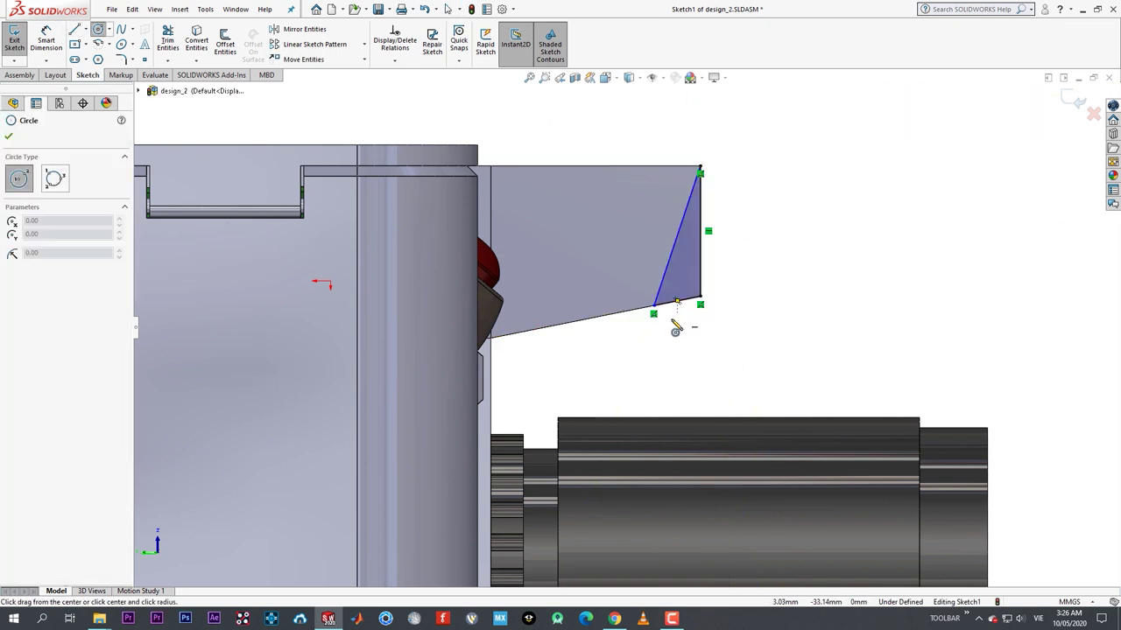
{"action": "key", "text": "d"}
{"action": "left_click", "coordinate": [671, 303]}
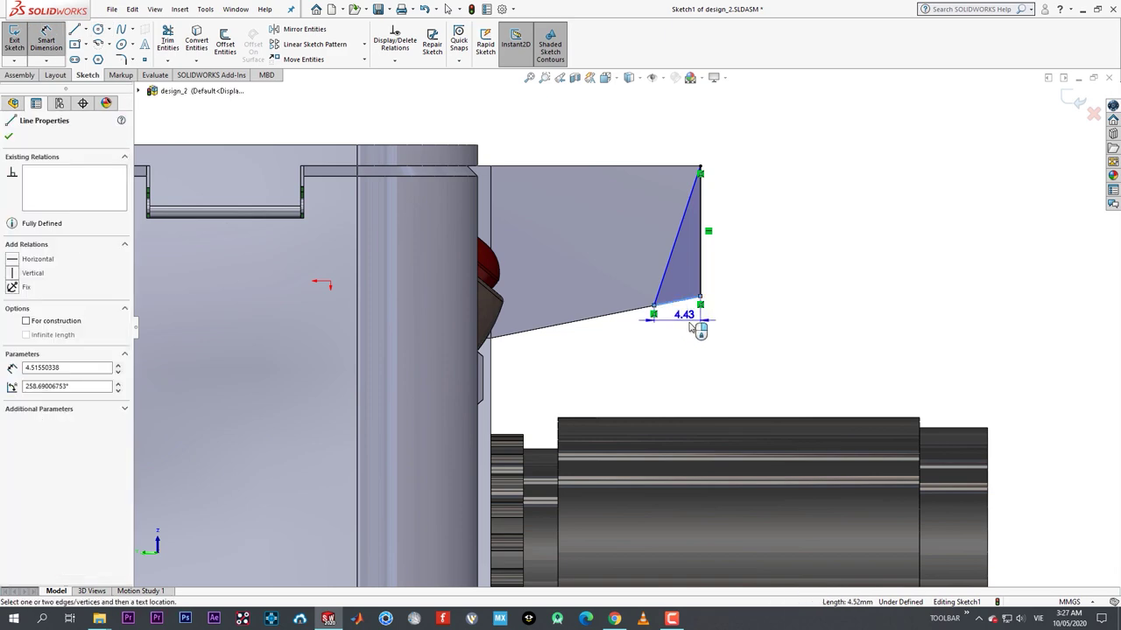
{"action": "left_click", "coordinate": [726, 355]}
{"action": "type", "text": "5.00mm"}
{"action": "key", "text": "Return"}
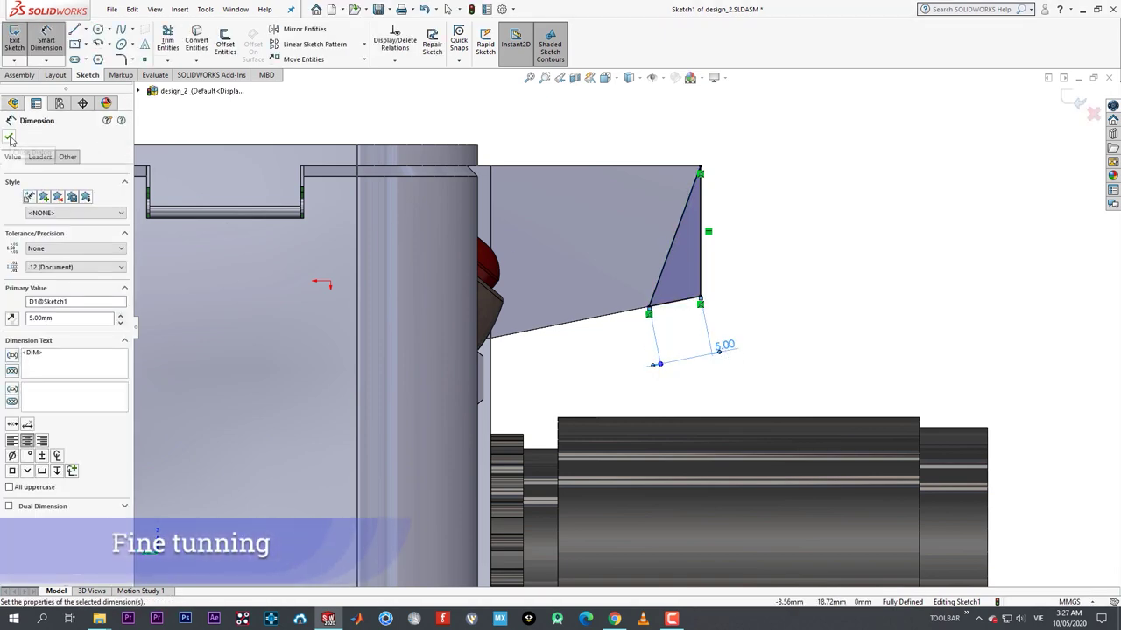
{"action": "left_click", "coordinate": [9, 137]}
- Leave the assembly-level sketch and delete Sketch1 from the assembly
{"action": "left_click", "coordinate": [45, 76]}
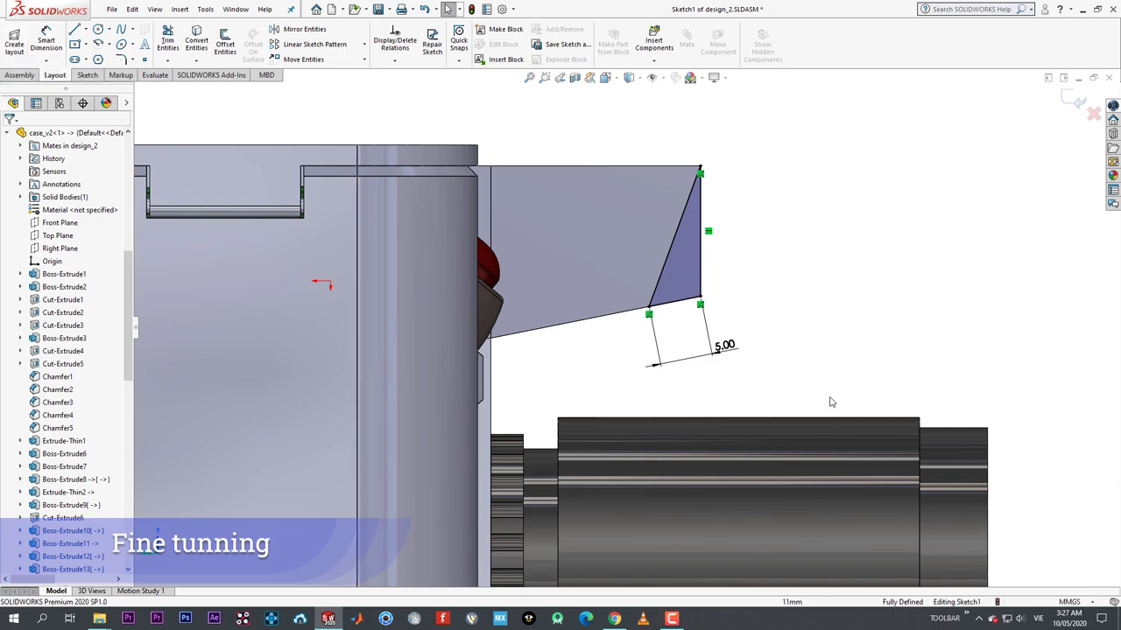
{"action": "scroll", "coordinate": [625, 324], "scroll_direction": "up", "scroll_amount": 3}
{"action": "middle_click_drag", "start_coordinate": [625, 323], "coordinate": [587, 354]}
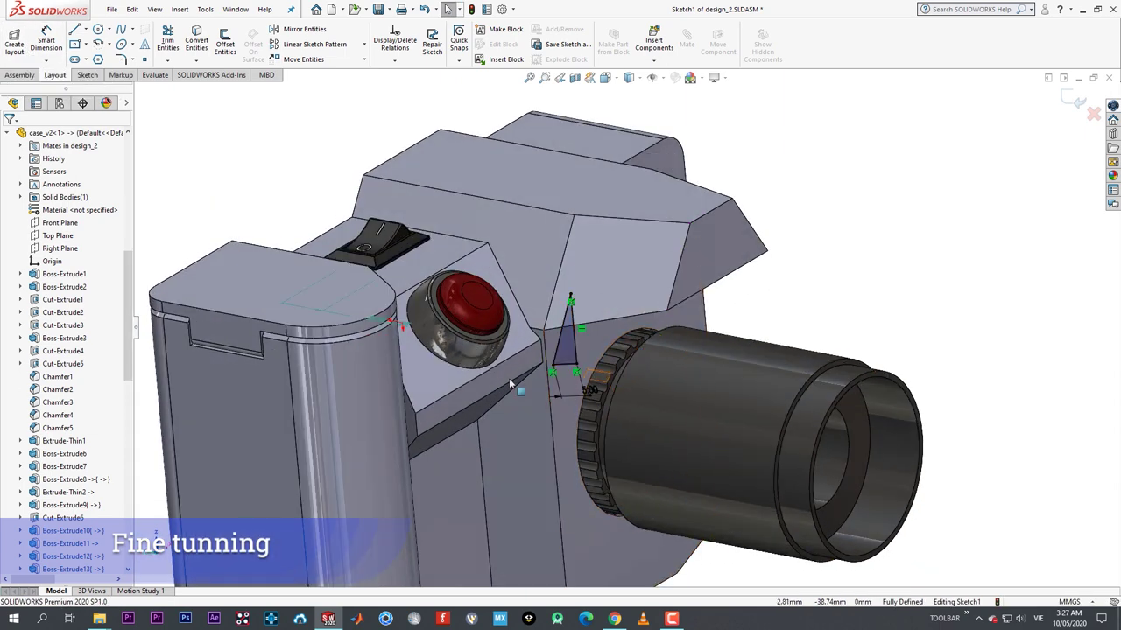
{"action": "scroll", "coordinate": [120, 348], "scroll_direction": "down", "scroll_amount": 1}
{"action": "scroll", "coordinate": [126, 394], "scroll_direction": "down", "scroll_amount": 12}
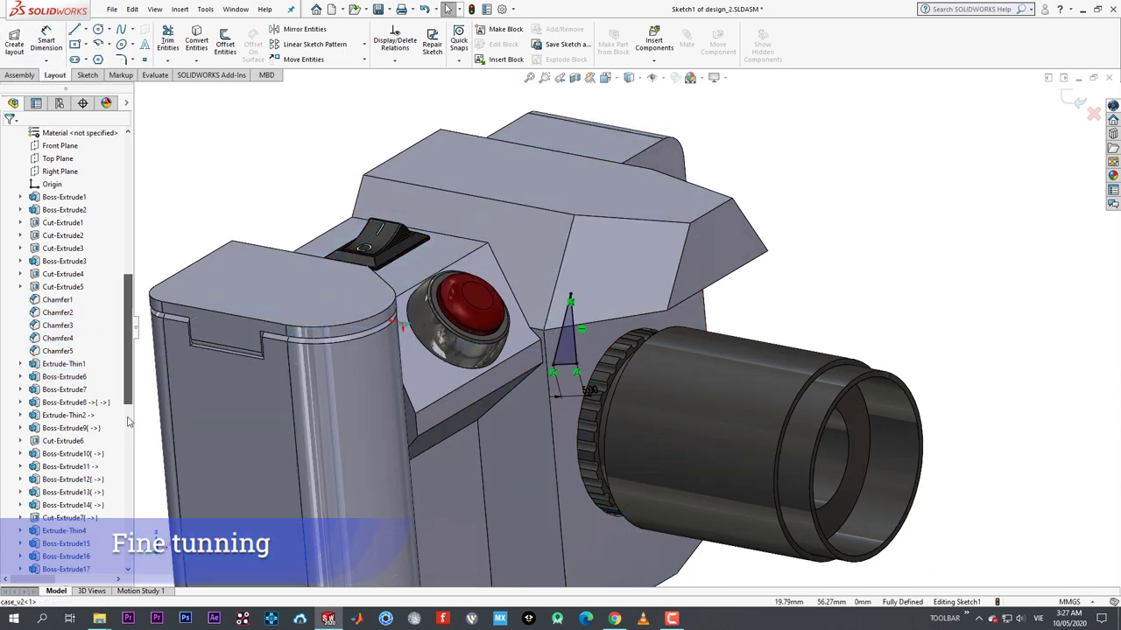
{"action": "right_click", "coordinate": [35, 557]}
{"action": "left_click", "coordinate": [16, 559]}
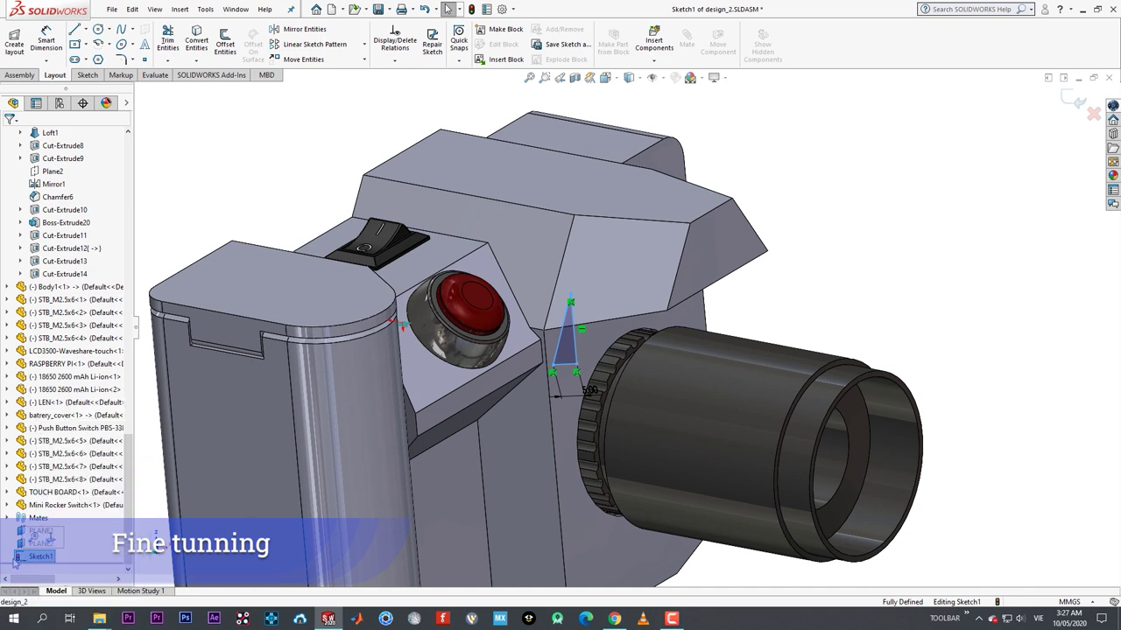
{"action": "left_click", "coordinate": [84, 75]}
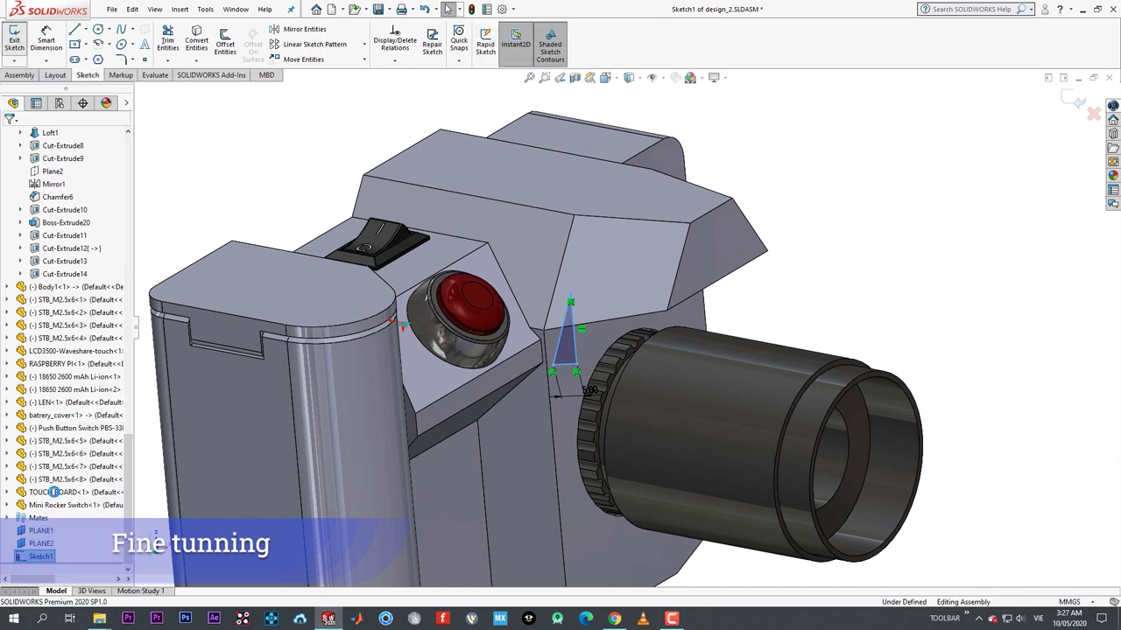
{"action": "right_click", "coordinate": [39, 557]}
{"action": "left_click", "coordinate": [78, 492]}
- Open the case part for editing within the assembly and show it from the side
{"action": "left_click", "coordinate": [637, 250]}
{"action": "left_click", "coordinate": [637, 249]}
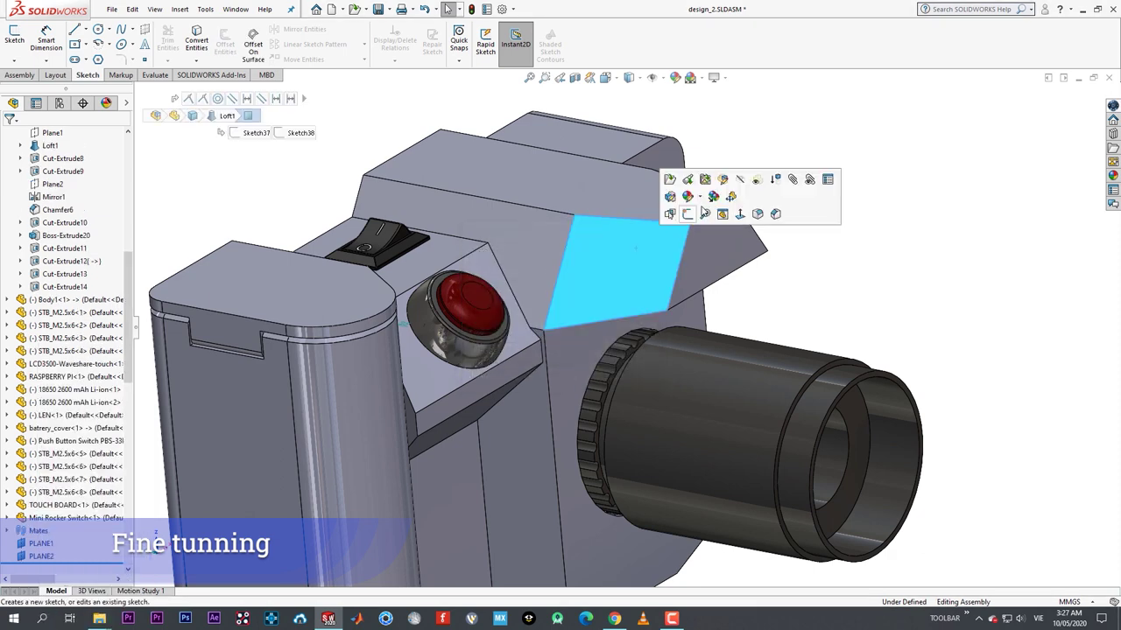
{"action": "left_click", "coordinate": [723, 180]}
{"action": "key", "text": "space"}
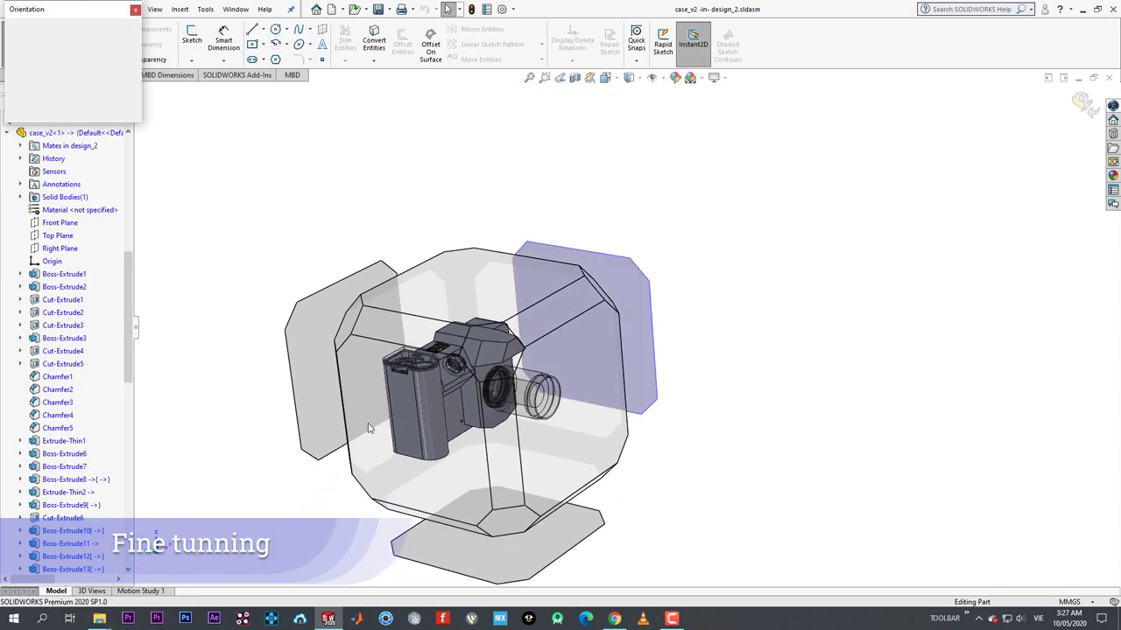
{"action": "left_click", "coordinate": [417, 429]}
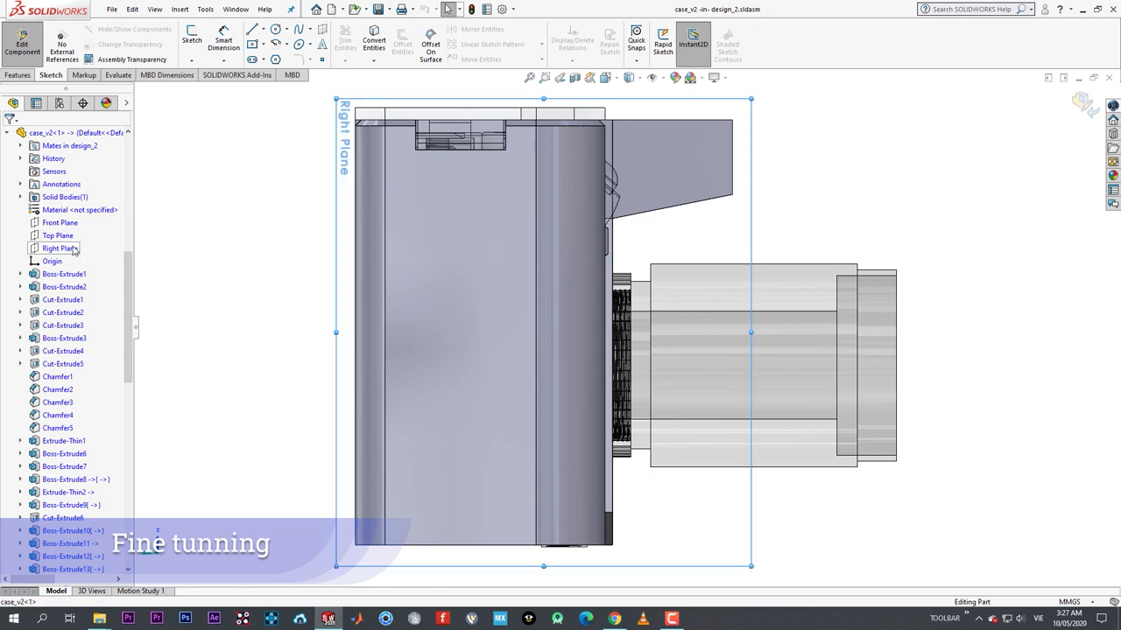
- Sketch a closed triangle at the front tip of the upper overhang on the case part's Right Plane
{"action": "left_click", "coordinate": [60, 249]}
{"action": "scroll", "coordinate": [613, 333], "scroll_direction": "up", "scroll_amount": 4}
{"action": "middle_click_drag", "start_coordinate": [792, 230], "coordinate": [761, 289]}
{"action": "key", "text": "space"}
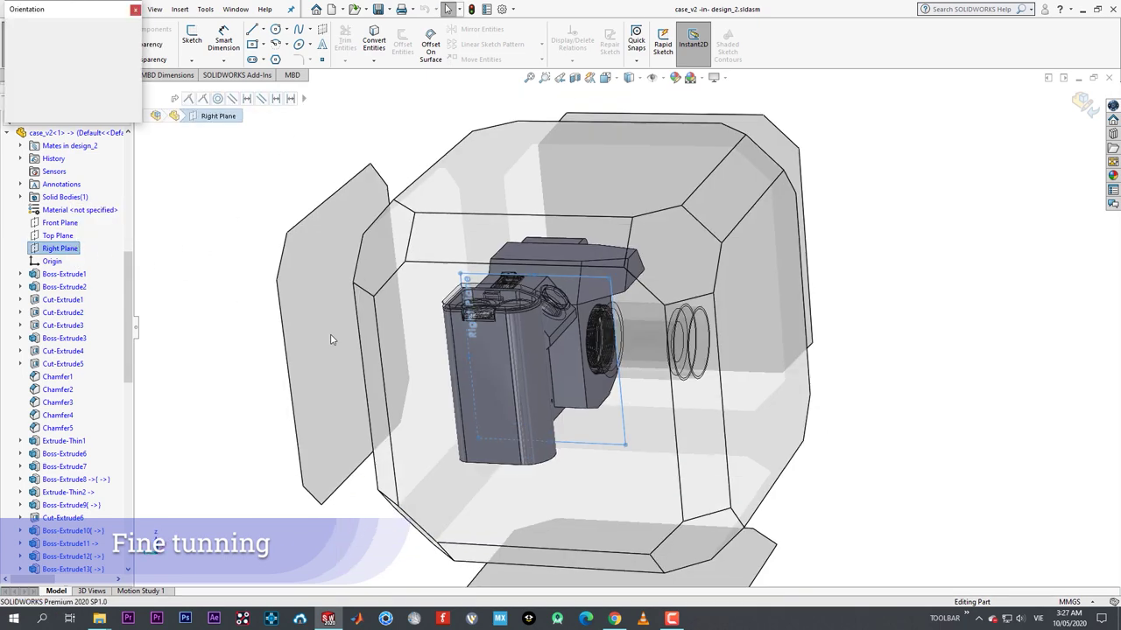
{"action": "left_click", "coordinate": [445, 408]}
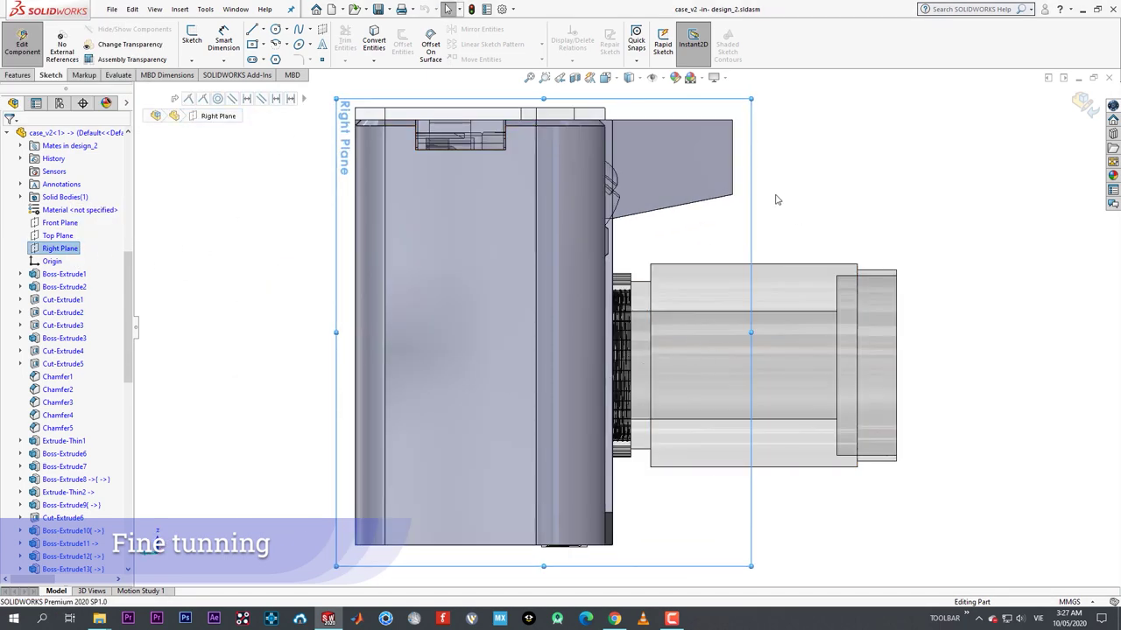
{"action": "key", "text": "l"}
{"action": "left_click", "coordinate": [734, 120]}
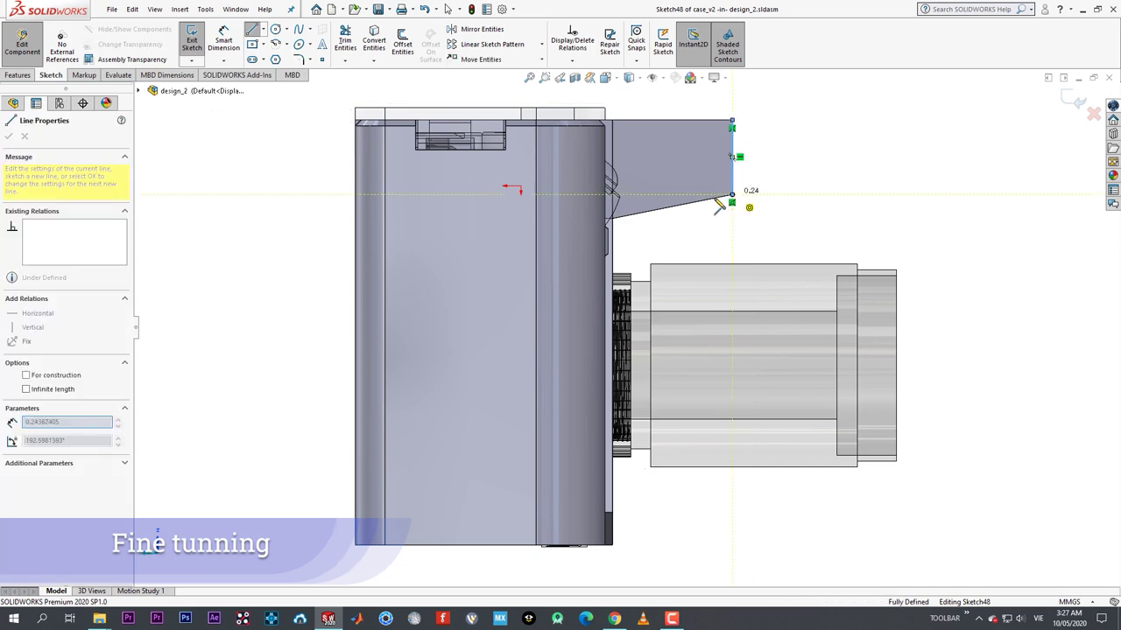
{"action": "key", "text": "Escape"}
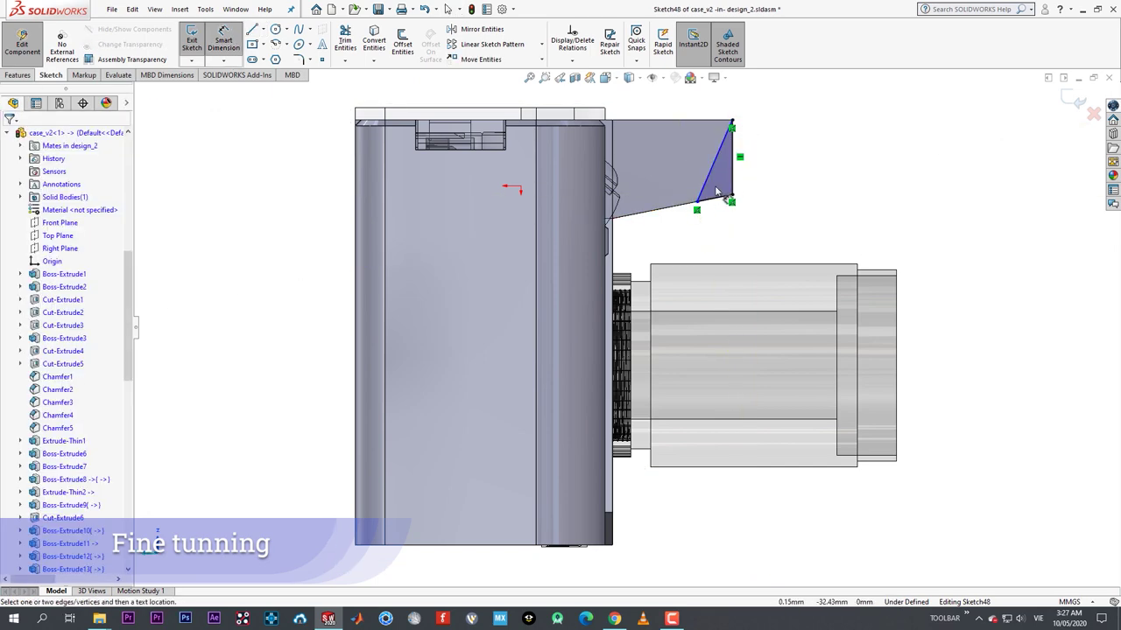
- Set the length of the triangle's slanted lower side to 5 mm in the case sketch
{"action": "left_click", "coordinate": [716, 194]}
{"action": "left_click", "coordinate": [758, 237]}
{"action": "type", "text": "5.00mm"}
{"action": "key", "text": "Return"}
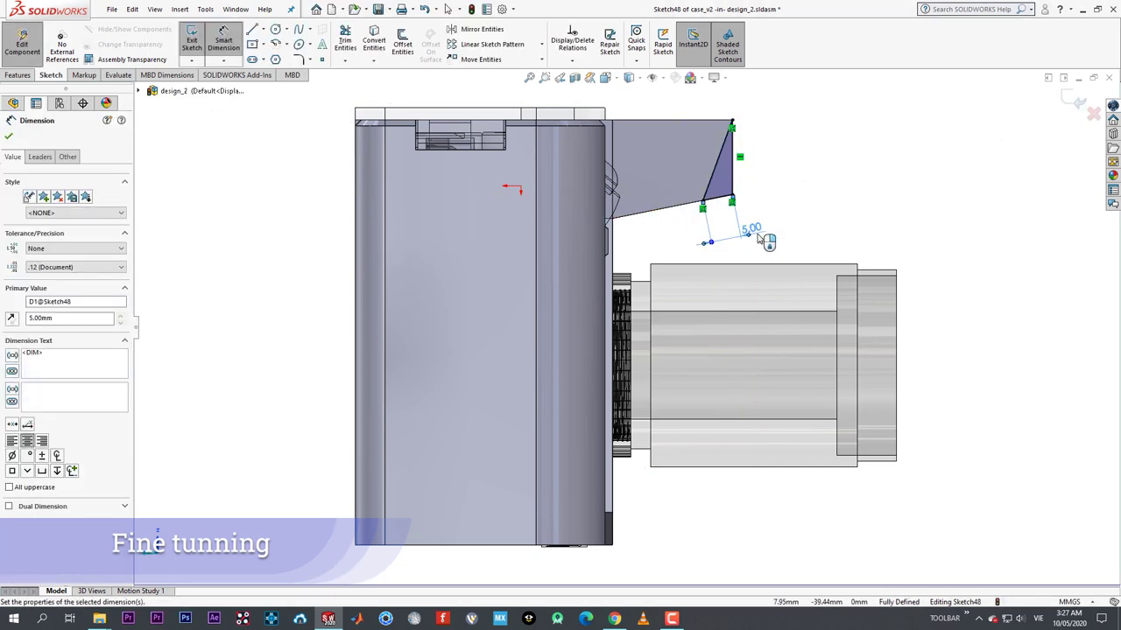
- Cut the triangular tip off the case's upper overhang with a reversed 82 mm blind Extruded Cut and return to the assembly
{"action": "left_click", "coordinate": [9, 138]}
{"action": "left_click", "coordinate": [22, 75]}
{"action": "left_click", "coordinate": [350, 49]}
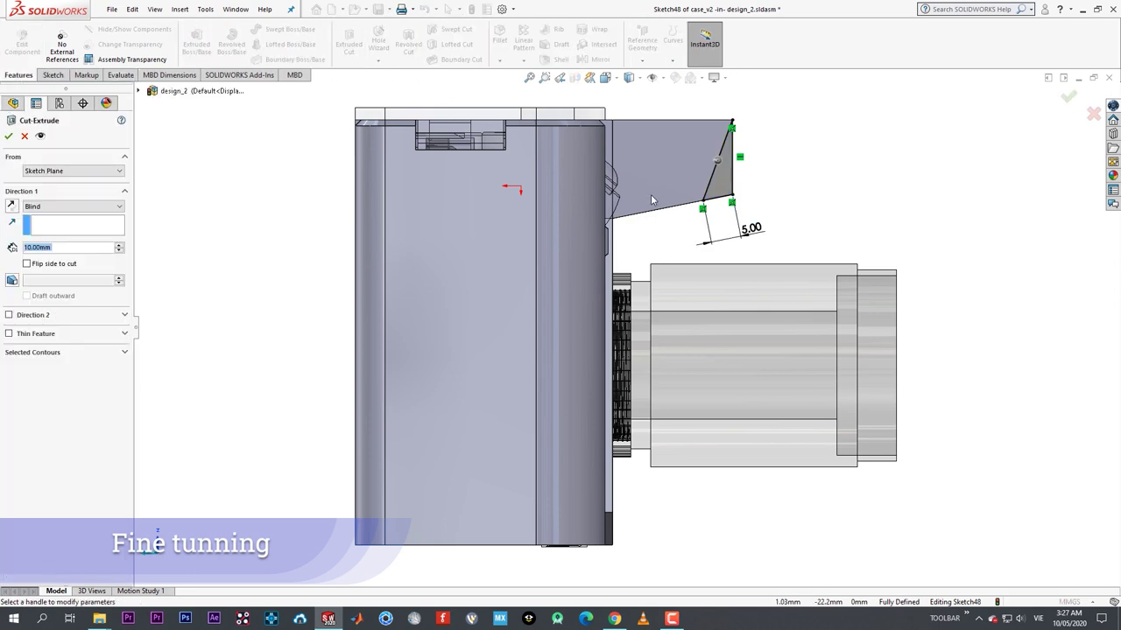
{"action": "left_click_drag", "start_coordinate": [560, 251], "coordinate": [430, 159]}
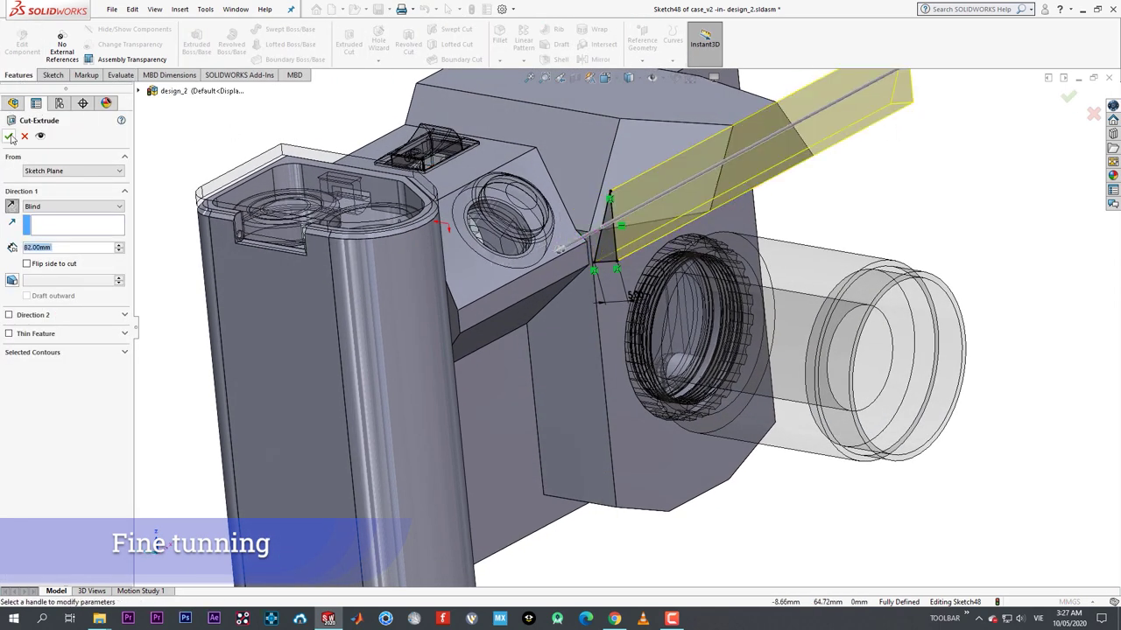
{"action": "left_click", "coordinate": [20, 50]}
- Examine the back of the camera and look through the design tree for the transparent screen's component
{"action": "middle_click_drag", "start_coordinate": [736, 179], "coordinate": [793, 154]}
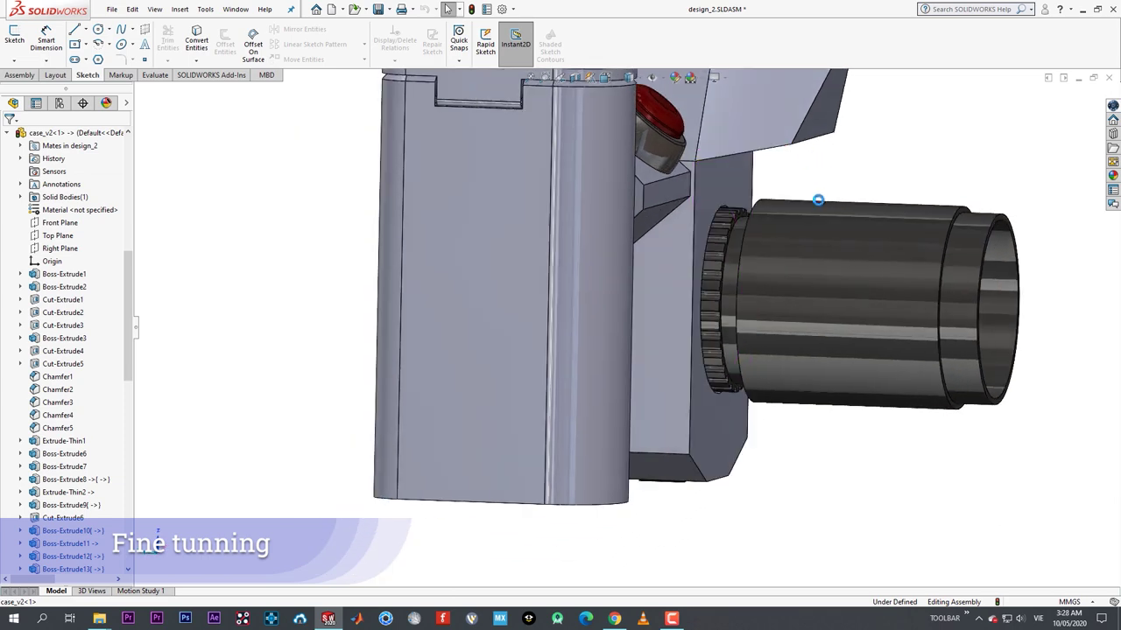
{"action": "scroll", "coordinate": [765, 232], "scroll_direction": "up", "scroll_amount": 2}
{"action": "middle_click_drag", "start_coordinate": [766, 233], "coordinate": [426, 290]}
{"action": "scroll", "coordinate": [564, 316], "scroll_direction": "down", "scroll_amount": 4}
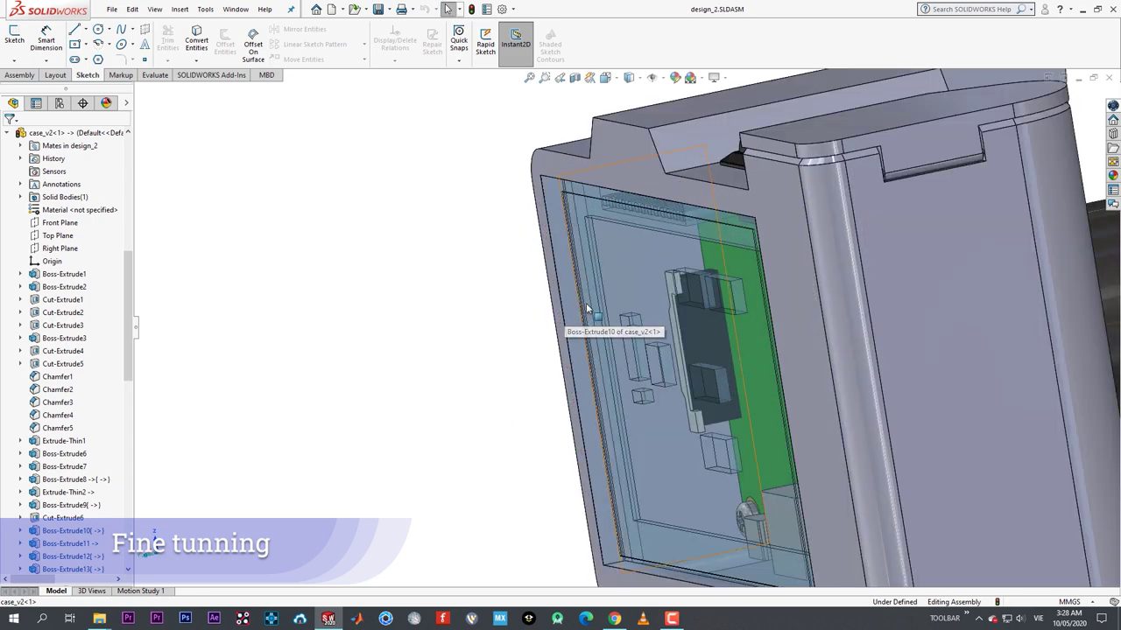
{"action": "left_click", "coordinate": [587, 308]}
{"action": "left_click", "coordinate": [336, 292]}
{"action": "scroll", "coordinate": [55, 326], "scroll_direction": "up", "scroll_amount": 2}
{"action": "scroll", "coordinate": [54, 386], "scroll_direction": "down", "scroll_amount": 7}
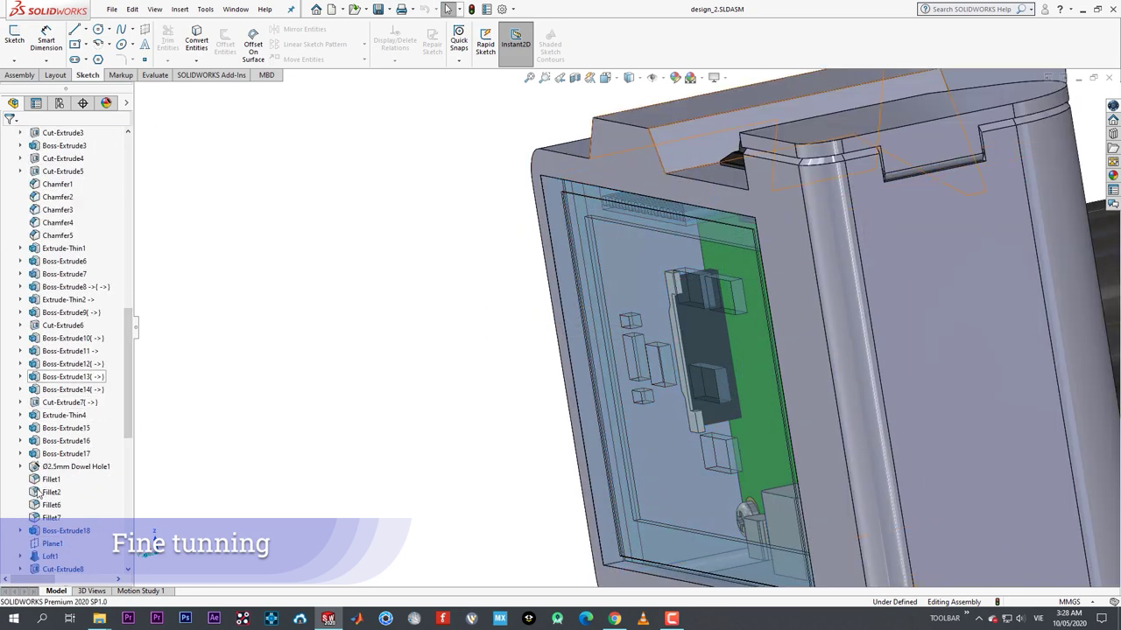
{"action": "left_click", "coordinate": [20, 469]}
{"action": "scroll", "coordinate": [61, 483], "scroll_direction": "down", "scroll_amount": 3}
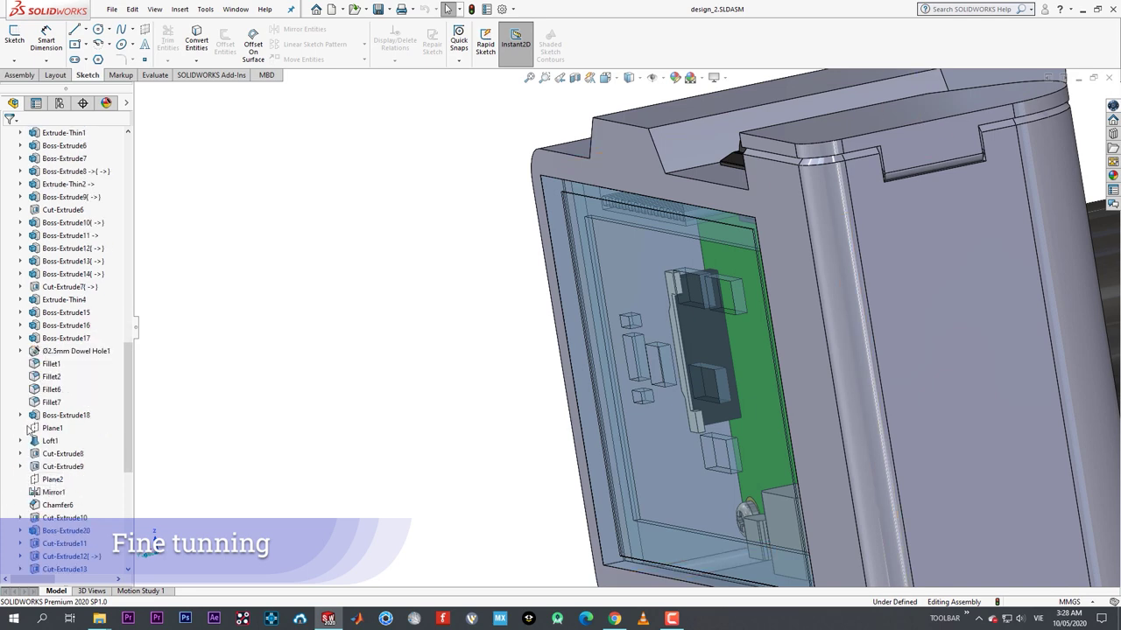
{"action": "scroll", "coordinate": [62, 425], "scroll_direction": "down", "scroll_amount": 8}
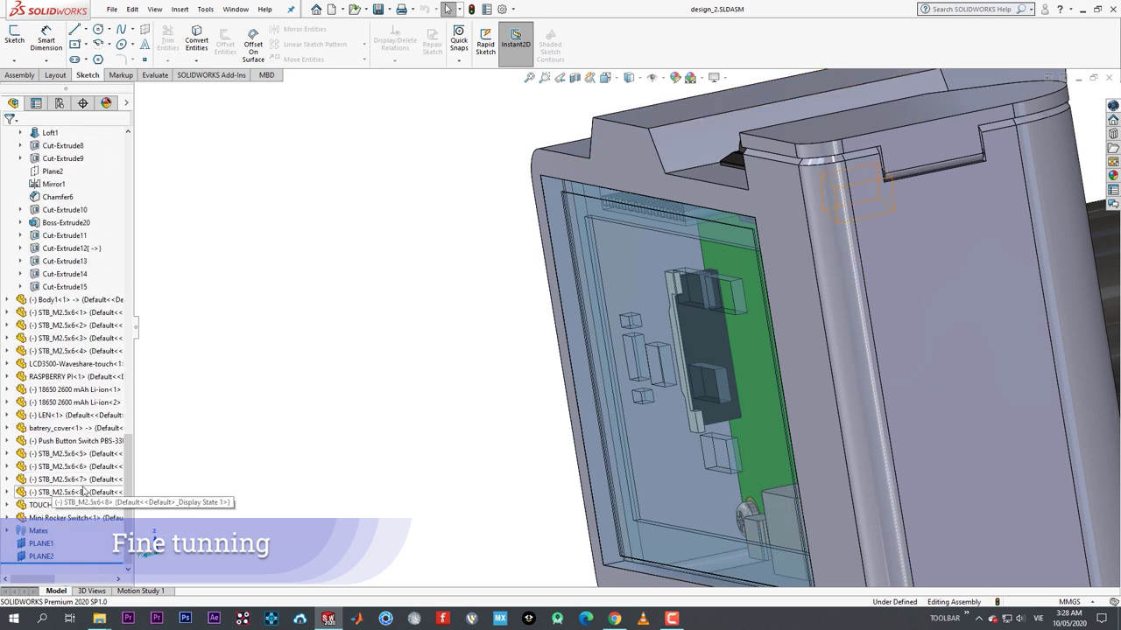
{"action": "key", "text": "f"}
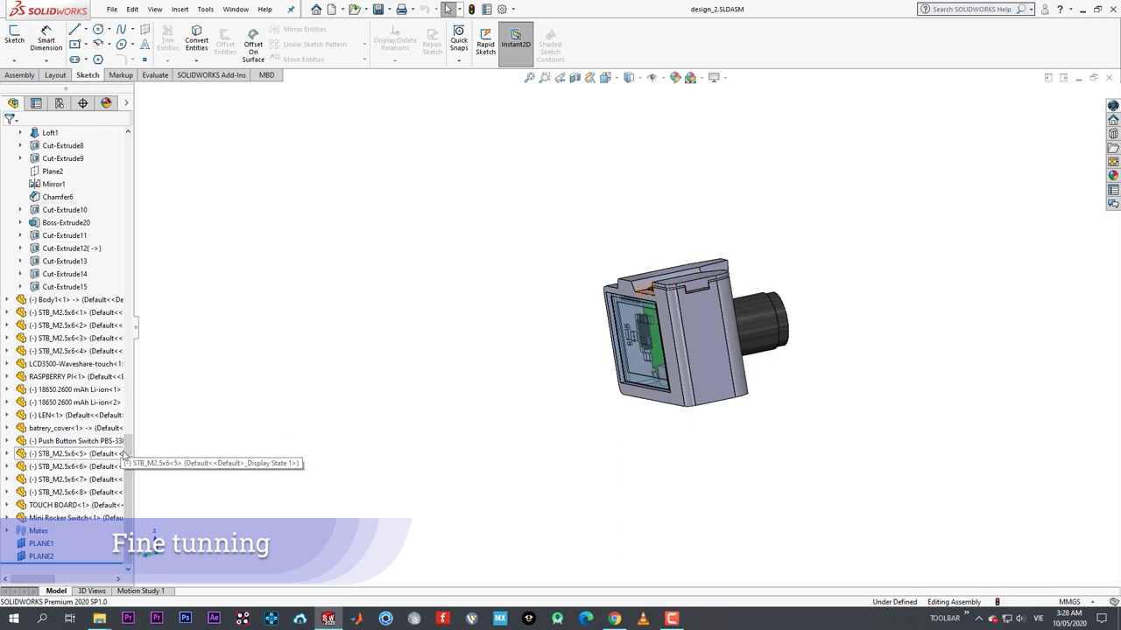
{"action": "left_click_drag", "start_coordinate": [124, 453], "coordinate": [122, 134]}
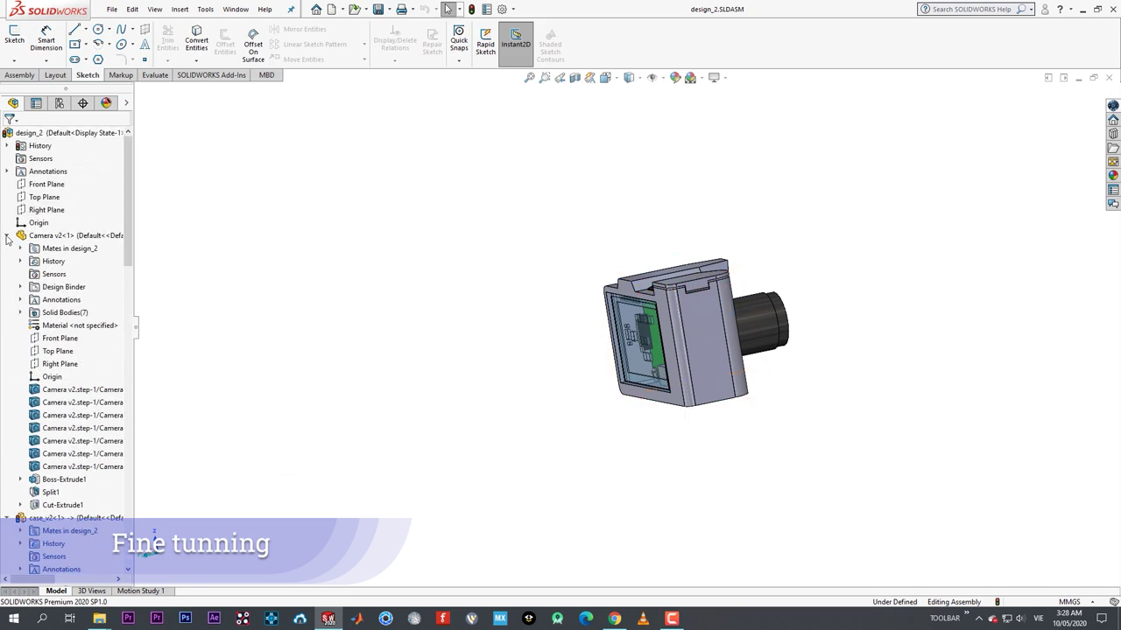
- Collapse the Camera v2 and case_v2 branches of the design tree and widen it to show the full component names
{"action": "left_click", "coordinate": [7, 235]}
{"action": "left_click", "coordinate": [7, 249]}
{"action": "right_click", "coordinate": [79, 249]}
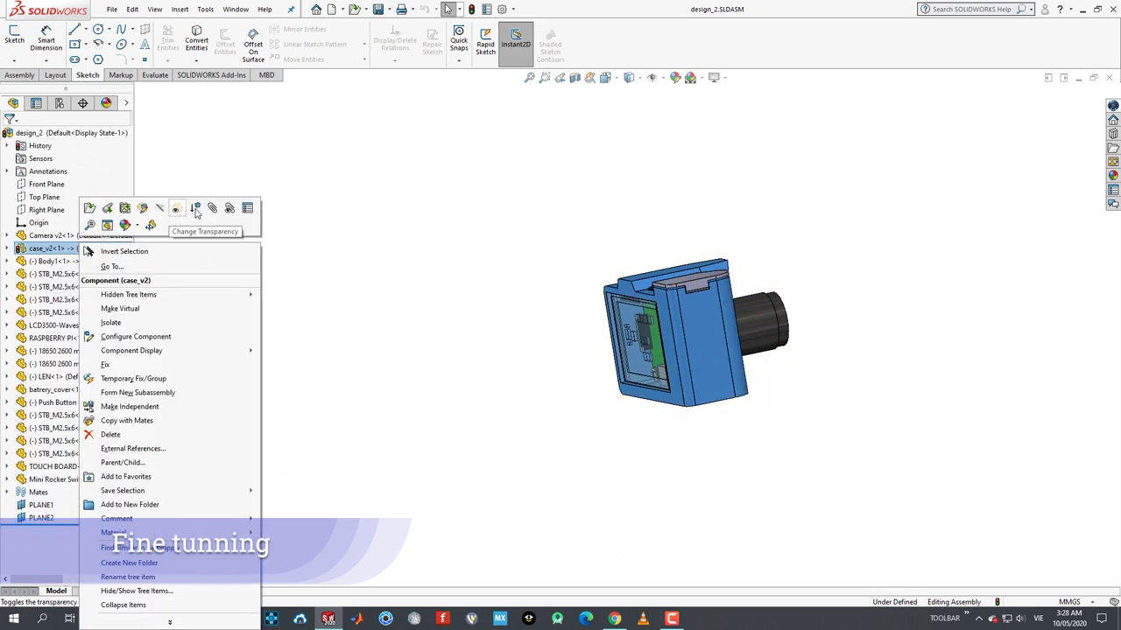
{"action": "left_click", "coordinate": [177, 210]}
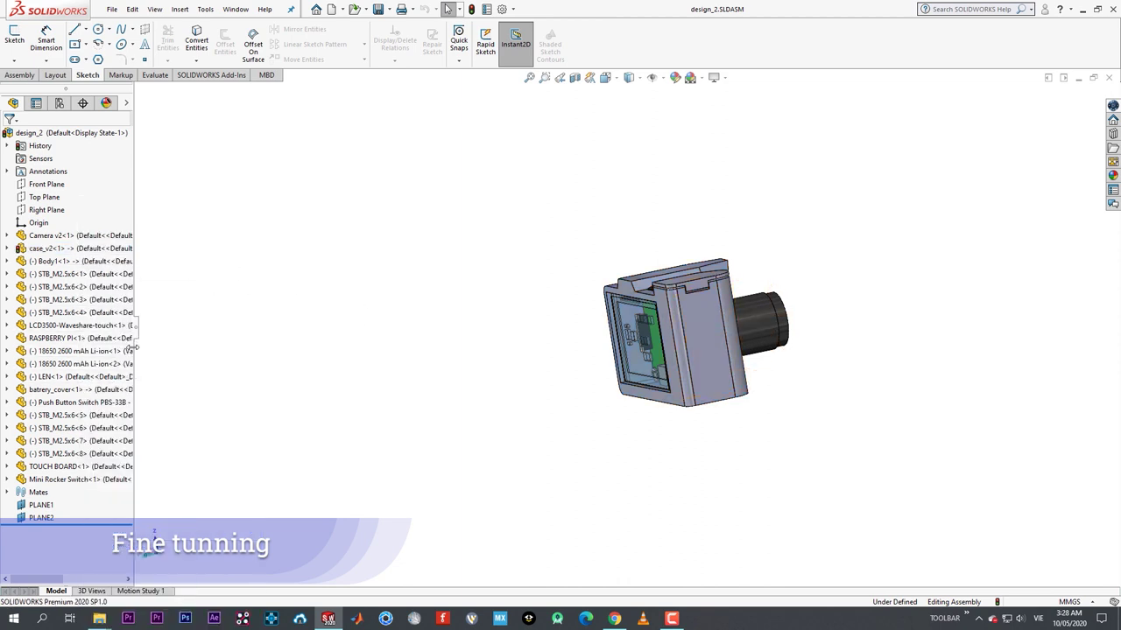
{"action": "left_click_drag", "start_coordinate": [136, 347], "coordinate": [217, 357]}
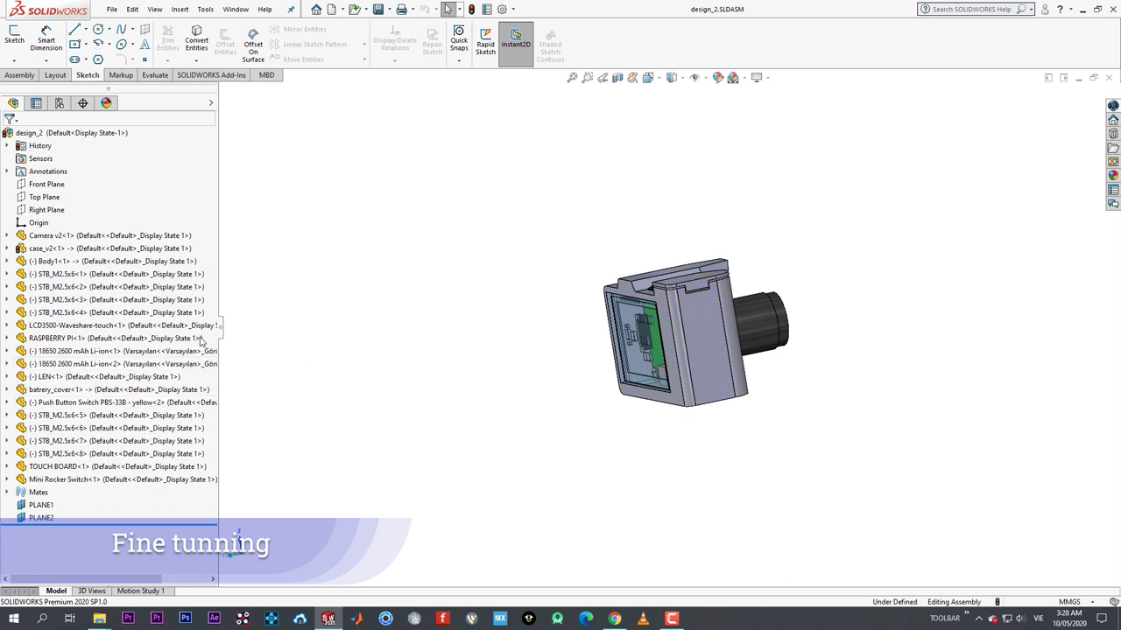
- Turn off the transparency of the LCD3500-Waveshare-touch component
{"action": "left_click", "coordinate": [160, 325]}
{"action": "left_click", "coordinate": [230, 293]}
{"action": "left_click", "coordinate": [370, 359]}
{"action": "scroll", "coordinate": [707, 357], "scroll_direction": "down", "scroll_amount": 3}
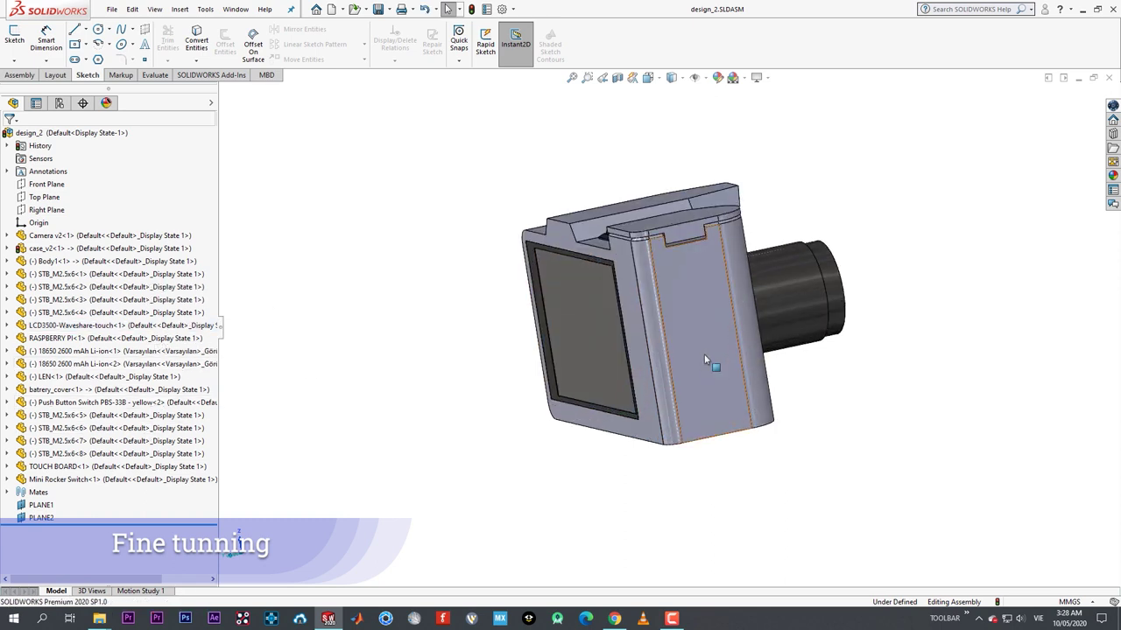
- Delete the stray annotation above the battery cover at the front of the camera
{"action": "middle_click_drag", "start_coordinate": [703, 353], "coordinate": [518, 420]}
{"action": "scroll", "coordinate": [652, 302], "scroll_direction": "down", "scroll_amount": 3}
{"action": "scroll", "coordinate": [654, 292], "scroll_direction": "up", "scroll_amount": 1}
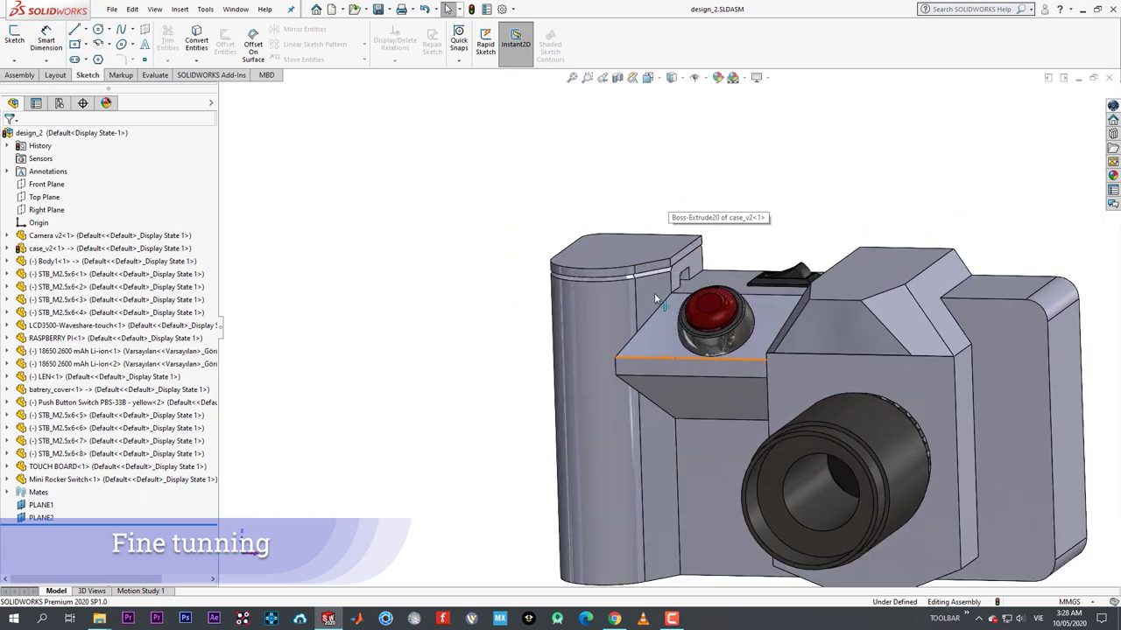
{"action": "left_click", "coordinate": [744, 186]}
{"action": "left_click", "coordinate": [781, 211]}
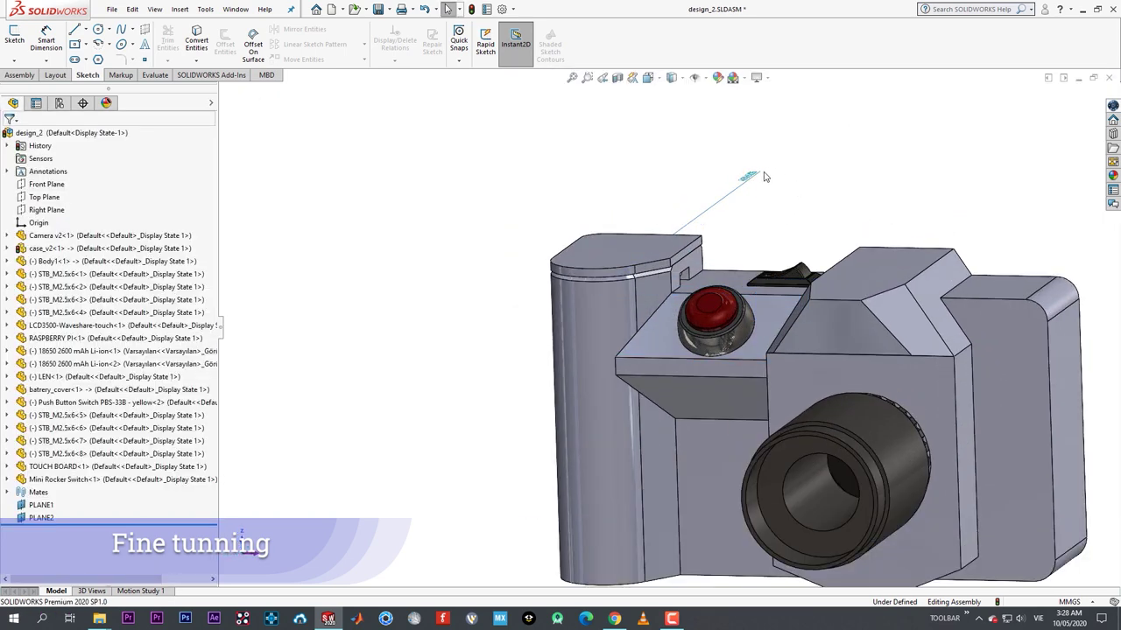
{"action": "left_click", "coordinate": [753, 177]}
{"action": "key", "text": "Delete"}
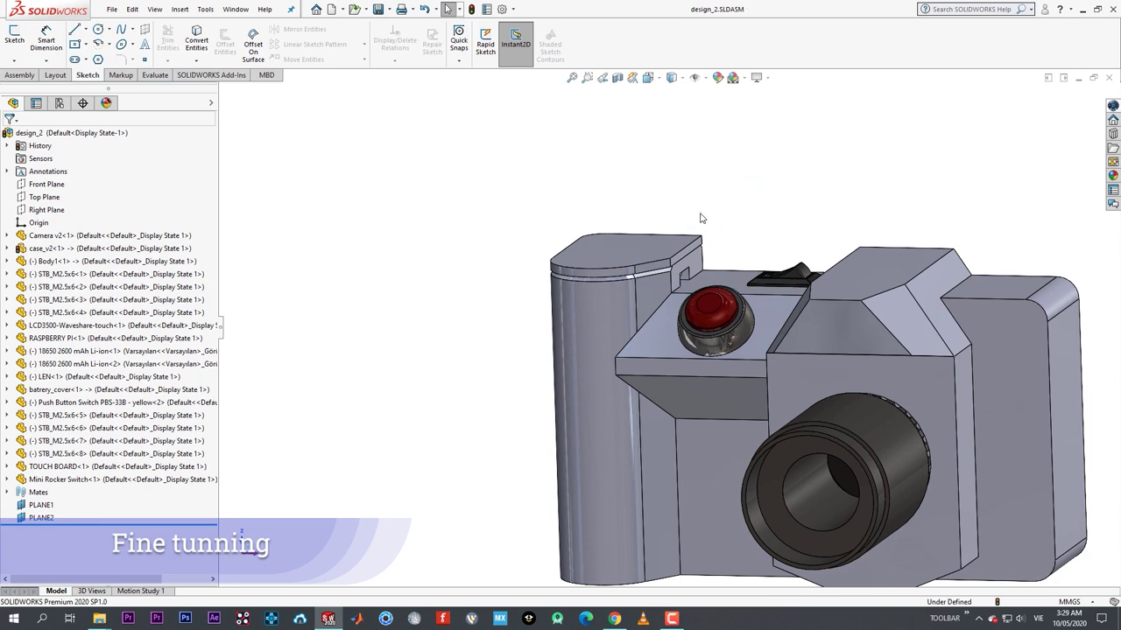
- Swing the battery cover fully open on its hinge and inspect the battery compartment and the cover's inner side
{"action": "scroll", "coordinate": [835, 315], "scroll_direction": "down", "scroll_amount": 2}
{"action": "middle_click_drag", "start_coordinate": [835, 316], "coordinate": [604, 361]}
{"action": "scroll", "coordinate": [838, 301], "scroll_direction": "up", "scroll_amount": 3}
{"action": "left_click_drag", "start_coordinate": [779, 315], "coordinate": [910, 349]}
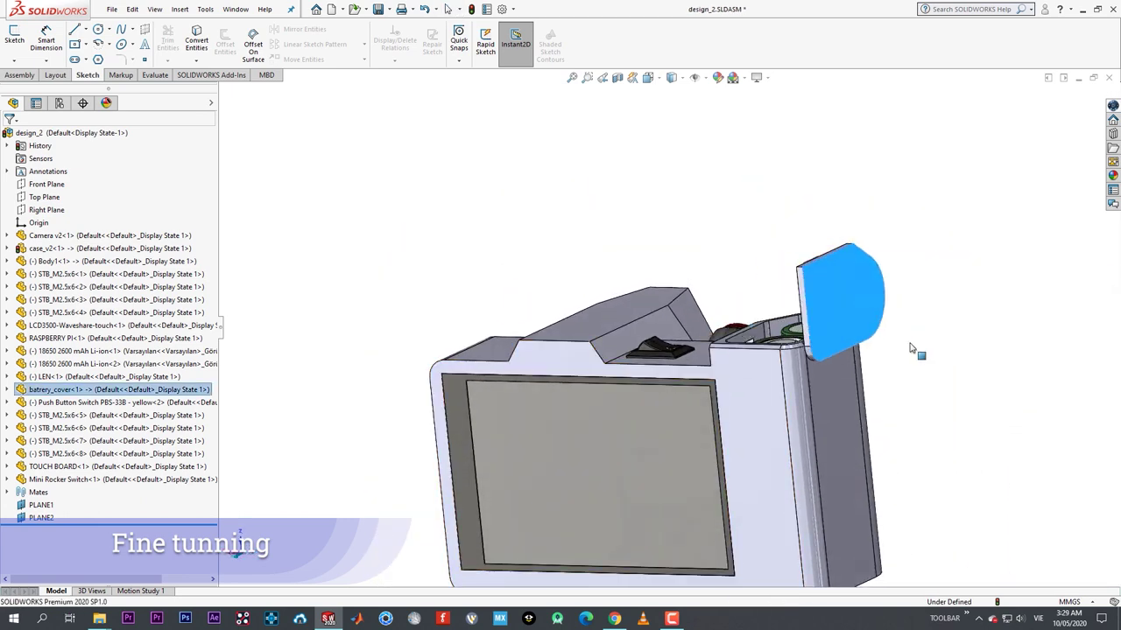
{"action": "scroll", "coordinate": [824, 310], "scroll_direction": "down", "scroll_amount": 3}
{"action": "middle_click_drag", "start_coordinate": [823, 310], "coordinate": [833, 451]}
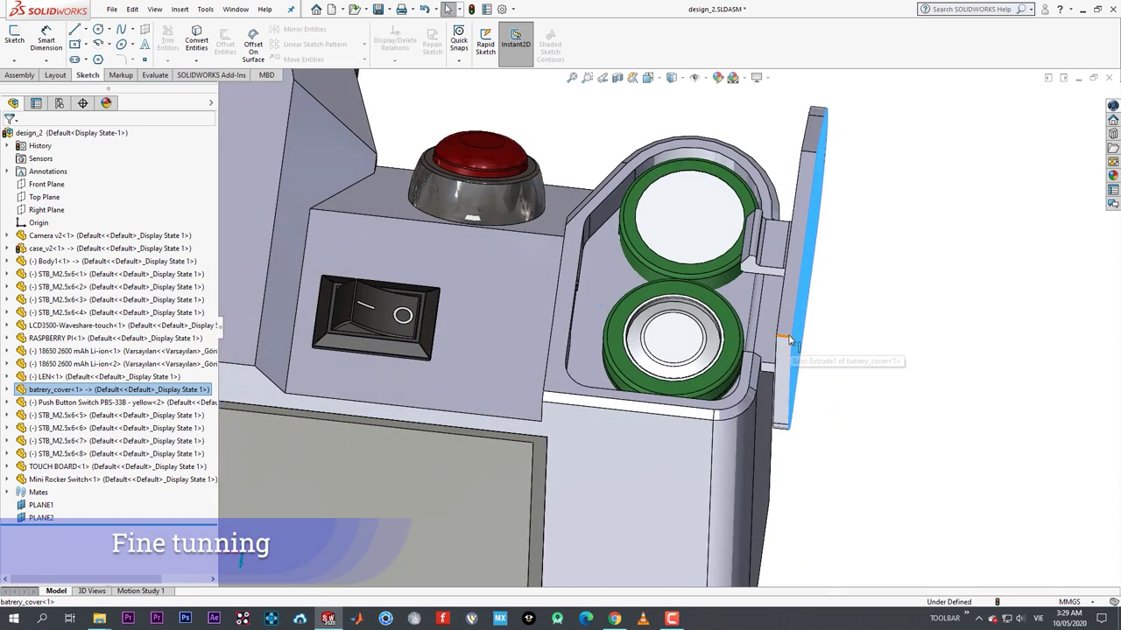
{"action": "left_click_drag", "start_coordinate": [789, 341], "coordinate": [843, 366]}
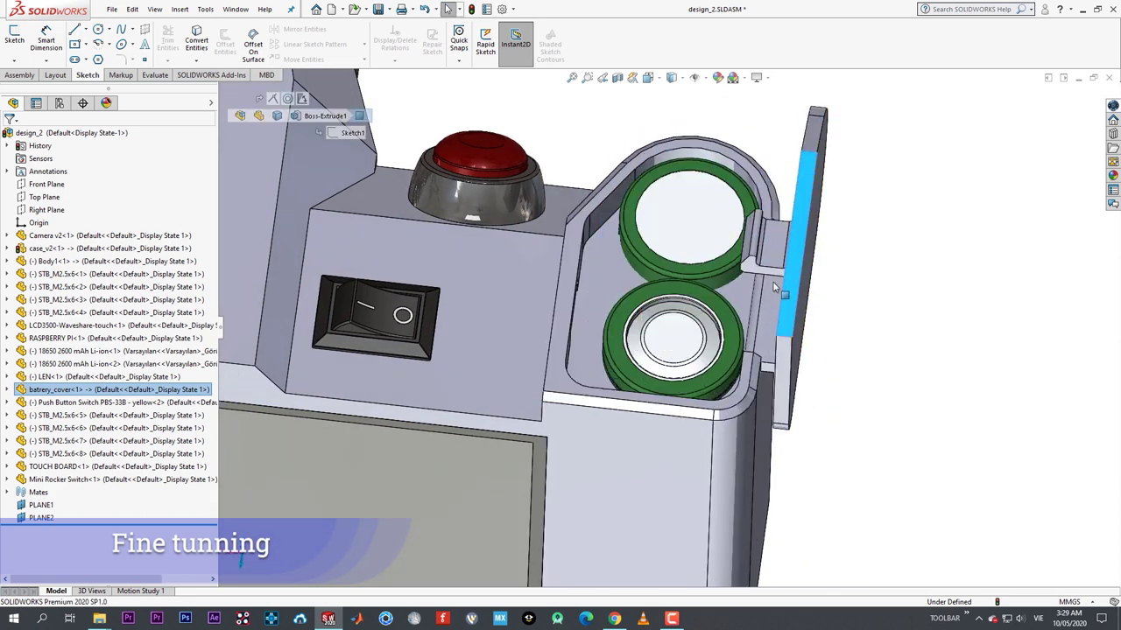
{"action": "left_click_drag", "start_coordinate": [774, 287], "coordinate": [873, 345]}
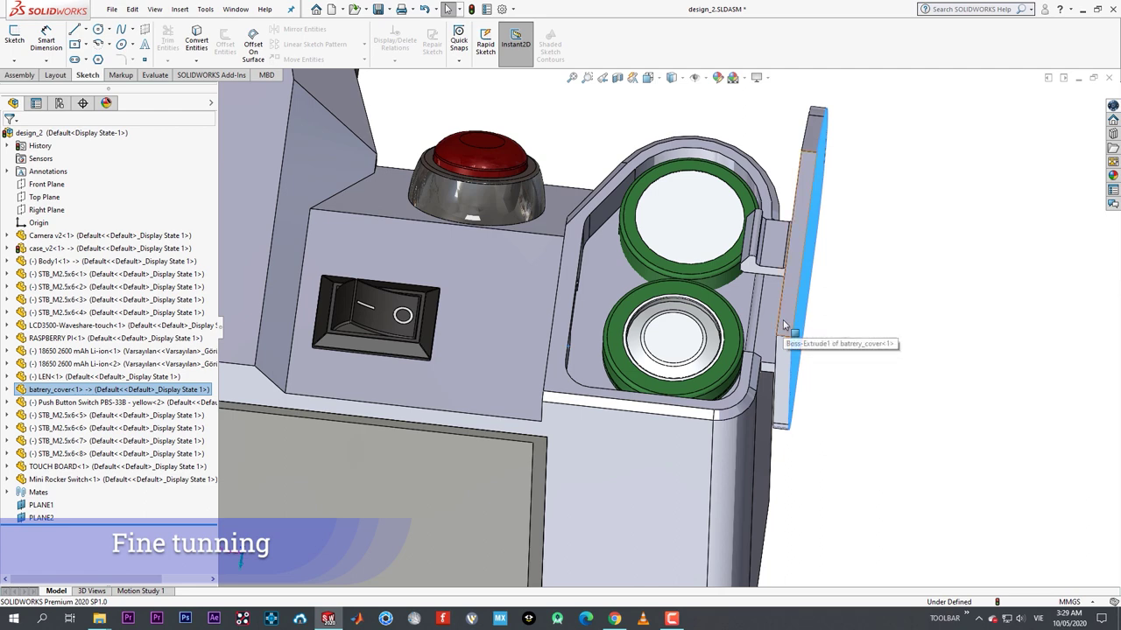
{"action": "left_click_drag", "start_coordinate": [785, 326], "coordinate": [920, 377]}
{"action": "middle_click_drag", "start_coordinate": [920, 378], "coordinate": [888, 348]}
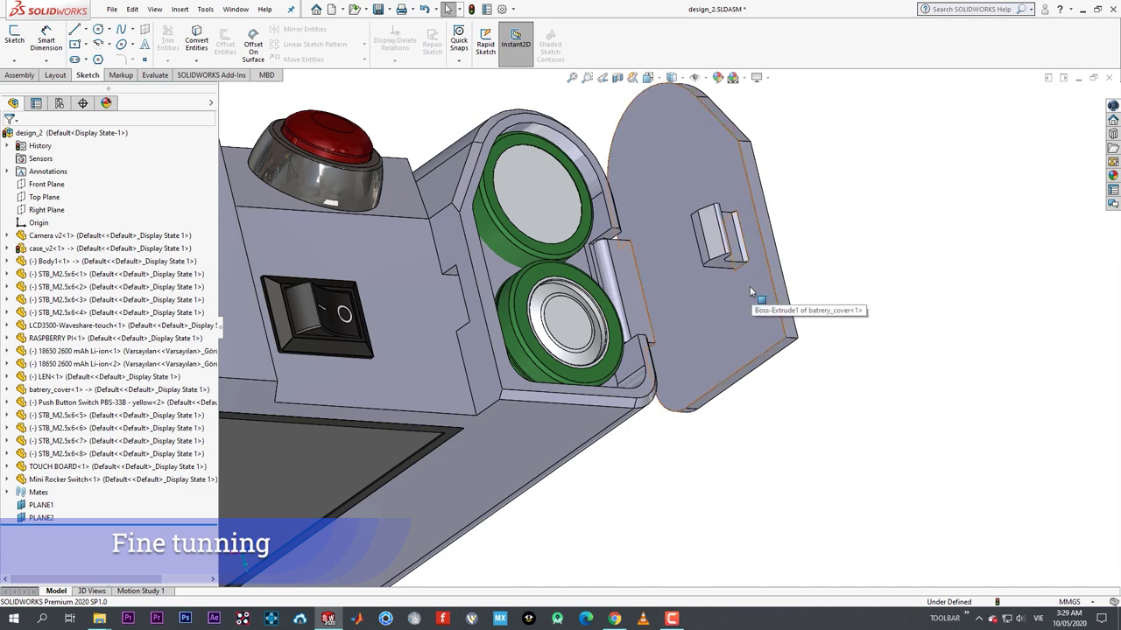
- Close, reopen and close the battery cover again to check its hinge movement
{"action": "left_click_drag", "start_coordinate": [751, 291], "coordinate": [441, 383]}
{"action": "left_click", "coordinate": [595, 167]}
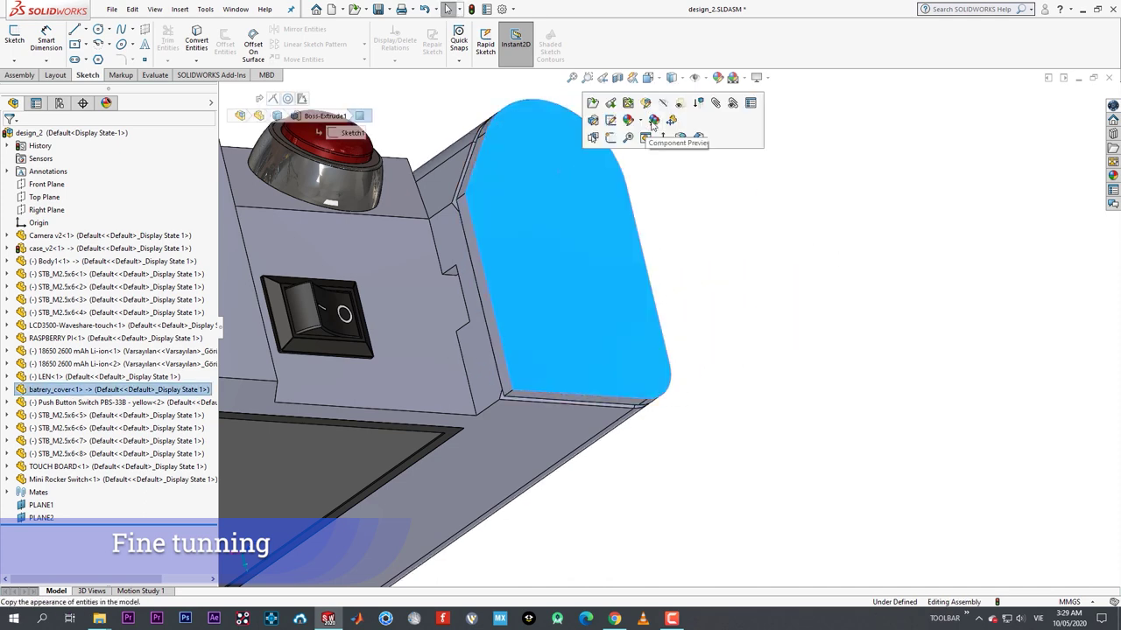
{"action": "left_click_drag", "start_coordinate": [590, 213], "coordinate": [794, 230]}
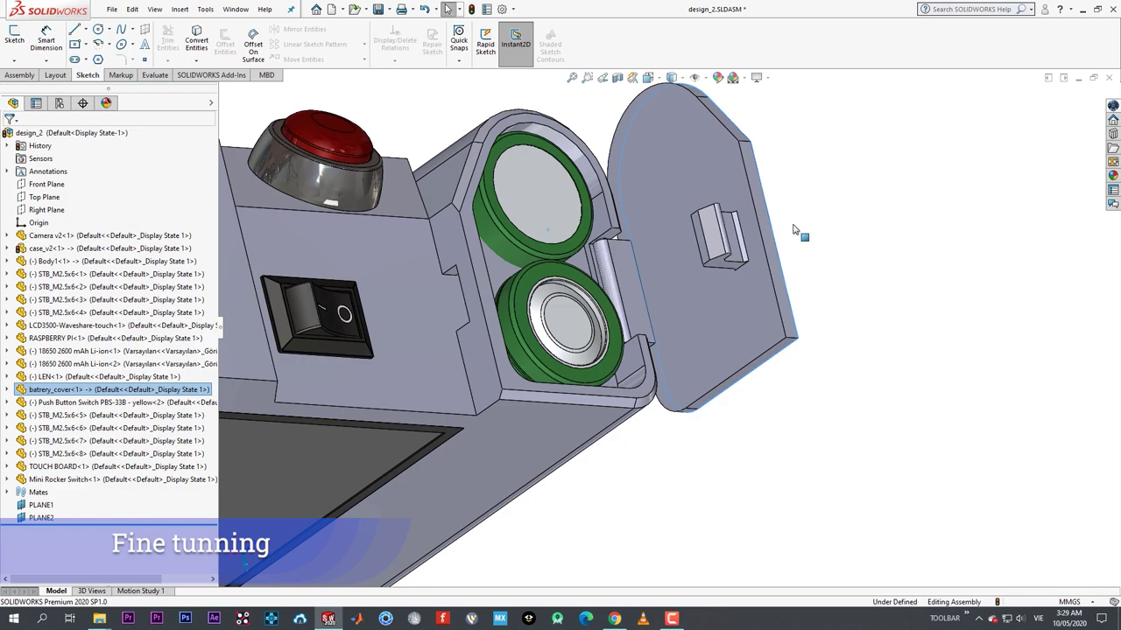
{"action": "left_click_drag", "start_coordinate": [760, 250], "coordinate": [371, 349]}
{"action": "left_click", "coordinate": [856, 237]}
- Open the battery cover part for editing within the assembly and start a sketch on its outer face
{"action": "left_click_drag", "start_coordinate": [578, 263], "coordinate": [463, 279]}
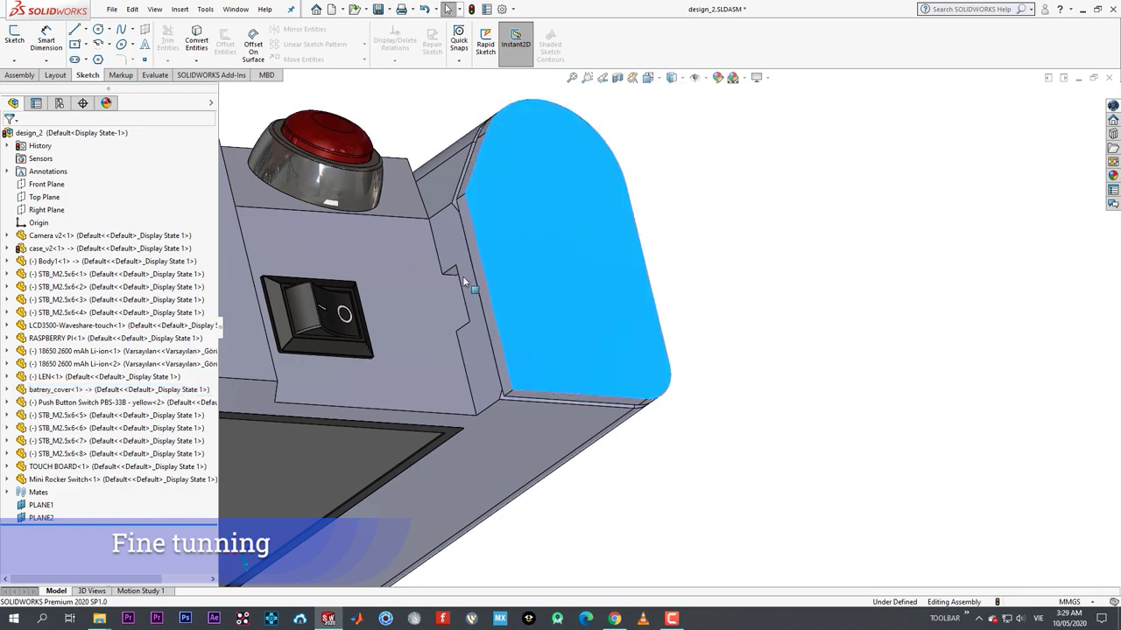
{"action": "left_click", "coordinate": [701, 200]}
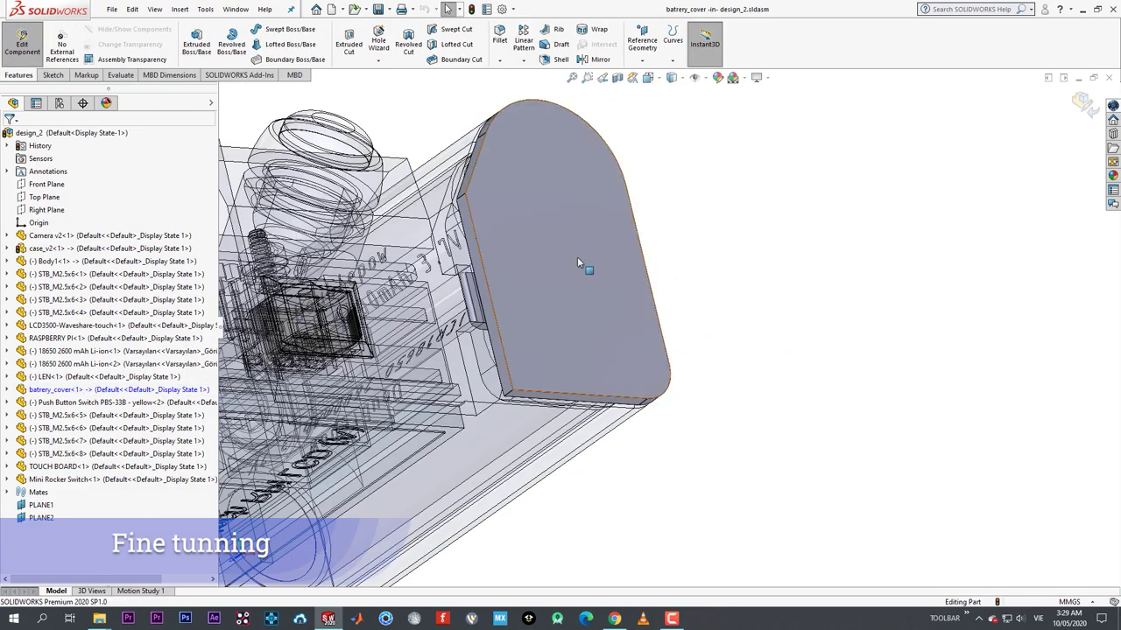
{"action": "mouse_move", "coordinate": [577, 261]}
{"action": "middle_mouse_down"}
{"action": "mouse_move", "coordinate": [648, 307]}
{"action": "mouse_move", "coordinate": [595, 202]}
{"action": "mouse_move", "coordinate": [674, 271]}
{"action": "mouse_move", "coordinate": [582, 254]}
{"action": "middle_mouse_up"}
{"action": "left_click", "coordinate": [581, 177]}
{"action": "left_click", "coordinate": [592, 210]}
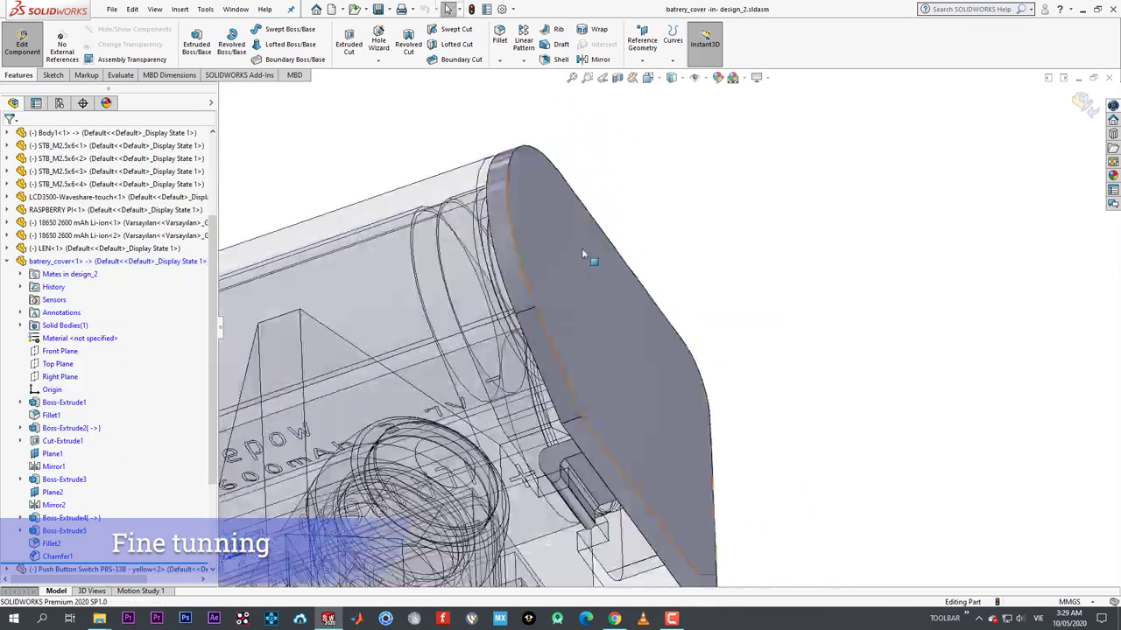
{"action": "left_click", "coordinate": [583, 254]}
{"action": "left_click", "coordinate": [636, 230]}
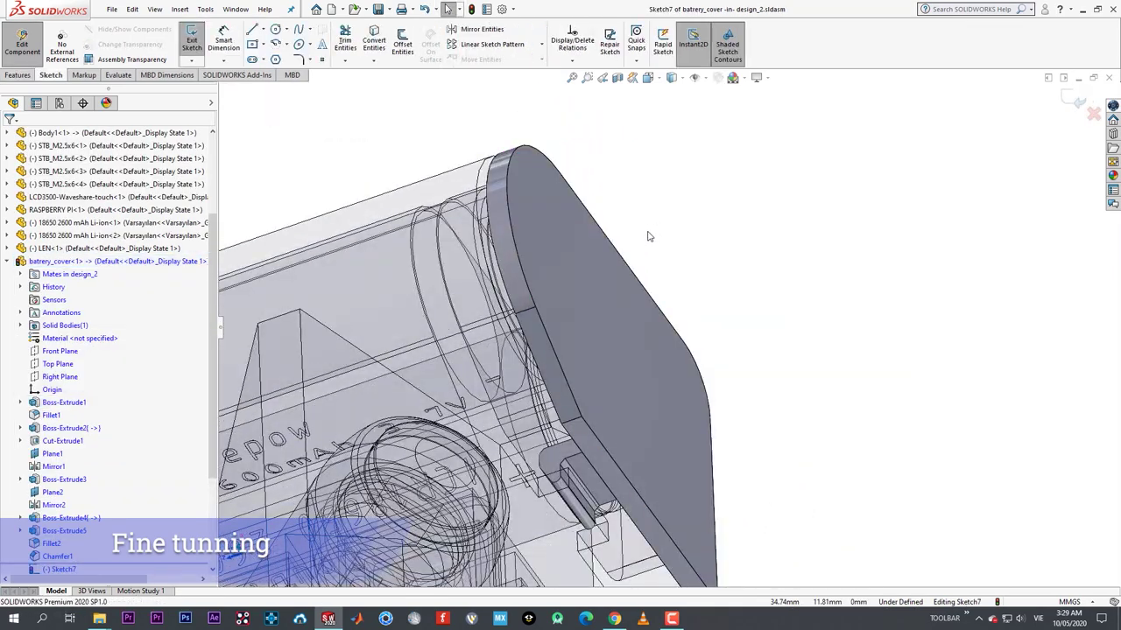
- Sketch two separate circles along the outer face of the battery cover
{"action": "right_click_drag", "start_coordinate": [648, 236], "coordinate": [592, 262]}
{"action": "left_click", "coordinate": [567, 255]}
{"action": "left_click", "coordinate": [573, 268]}
{"action": "left_click", "coordinate": [628, 339]}
{"action": "left_click", "coordinate": [638, 357]}
{"action": "right_click", "coordinate": [640, 358]}
{"action": "left_click", "coordinate": [657, 371]}
{"action": "scroll", "coordinate": [650, 354], "scroll_direction": "down", "scroll_amount": 1}
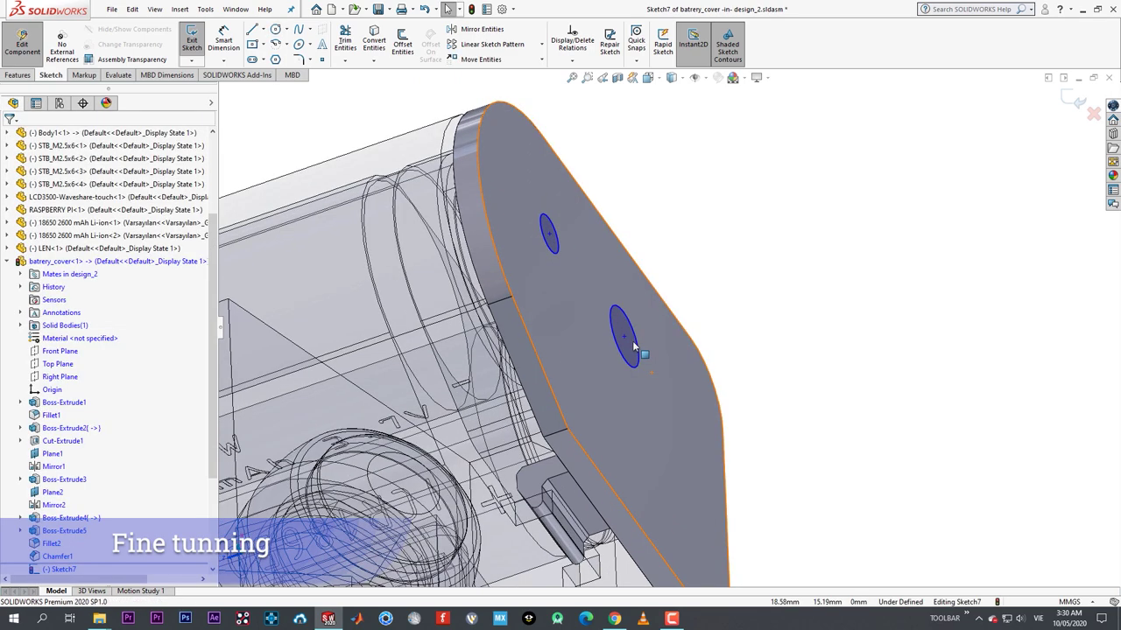
- Make the two circles on the battery cover equal in size
{"action": "middle_click_drag", "start_coordinate": [632, 340], "coordinate": [620, 338]}
{"action": "left_click", "coordinate": [543, 237]}
{"action": "left_click", "coordinate": [638, 349], "text": "ctrl"}
{"action": "left_click", "coordinate": [741, 329]}
{"action": "left_click", "coordinate": [737, 287]}
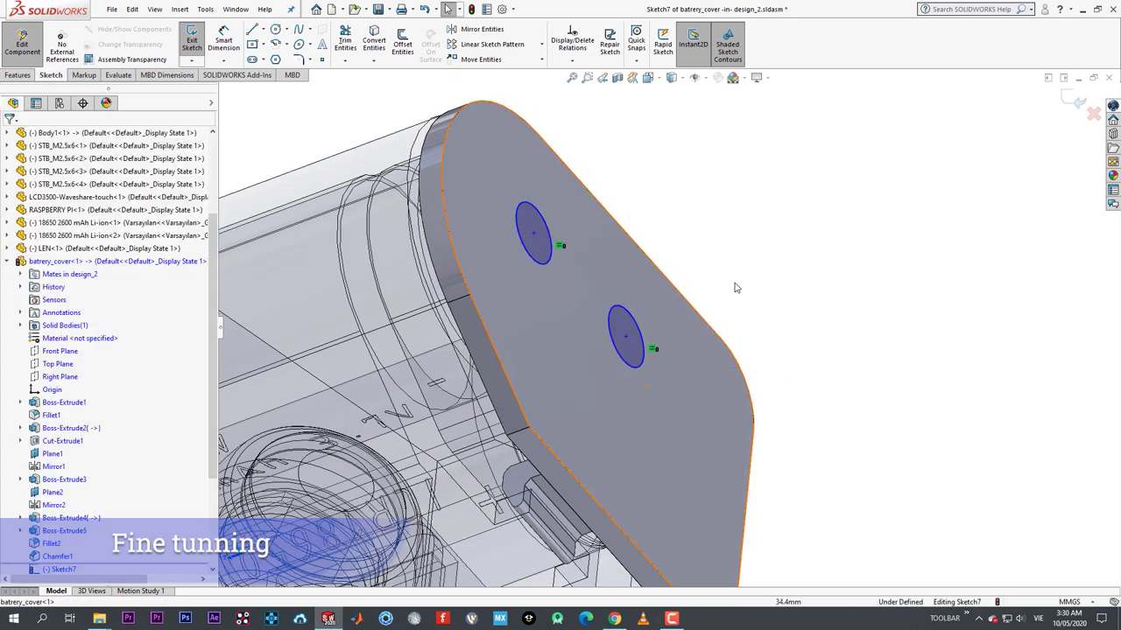
- Dimension one of the two equal circles and set its diameter to 6 mm
{"action": "right_click_drag", "start_coordinate": [736, 287], "coordinate": [736, 237]}
{"action": "left_click", "coordinate": [640, 327]}
{"action": "left_click", "coordinate": [705, 275]}
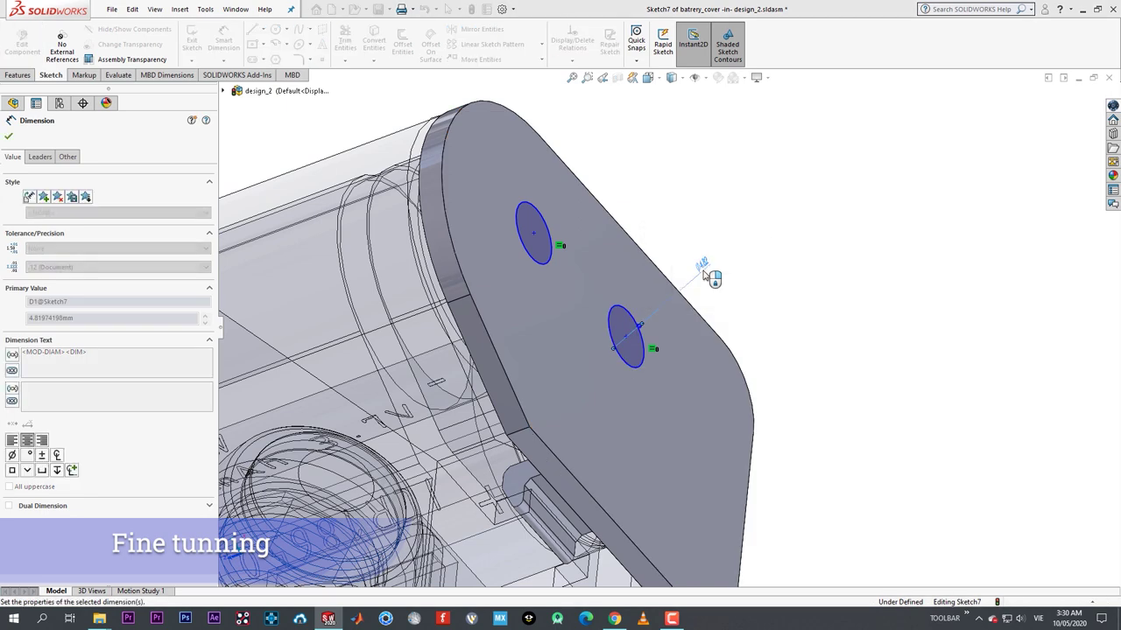
{"action": "left_click", "coordinate": [706, 277]}
{"action": "type", "text": "6"}
{"action": "key", "text": "Return"}
{"action": "left_click", "coordinate": [8, 138]}
- Make each circle concentric with the circular edge of the battery bore beneath it in the case
{"action": "left_click", "coordinate": [341, 230]}
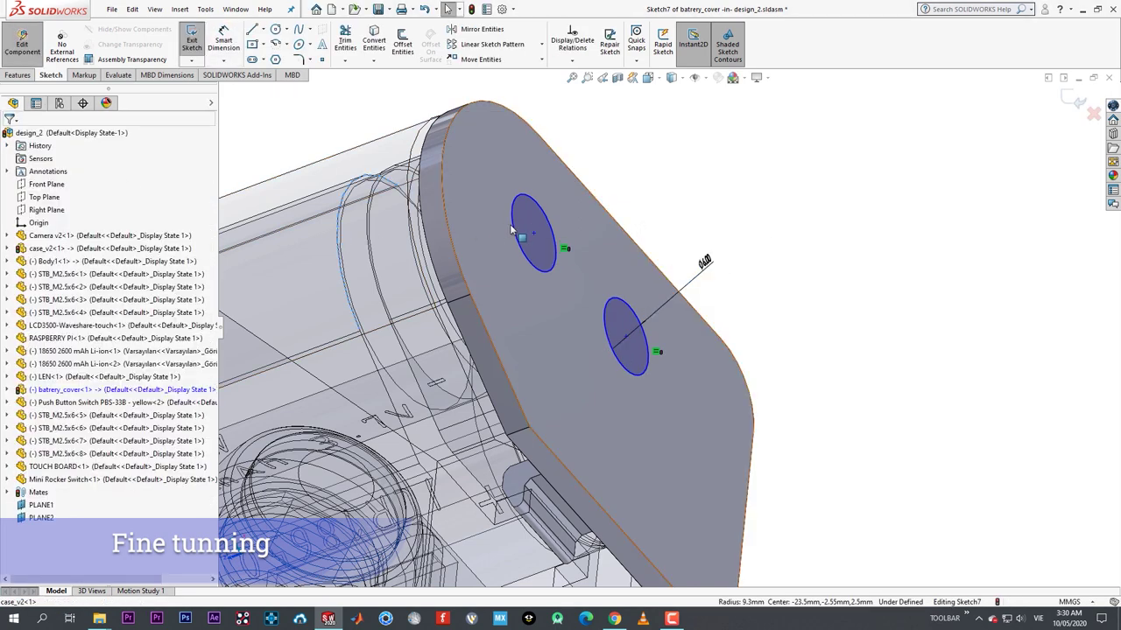
{"action": "left_click", "coordinate": [535, 220], "text": "ctrl"}
{"action": "left_click", "coordinate": [582, 174]}
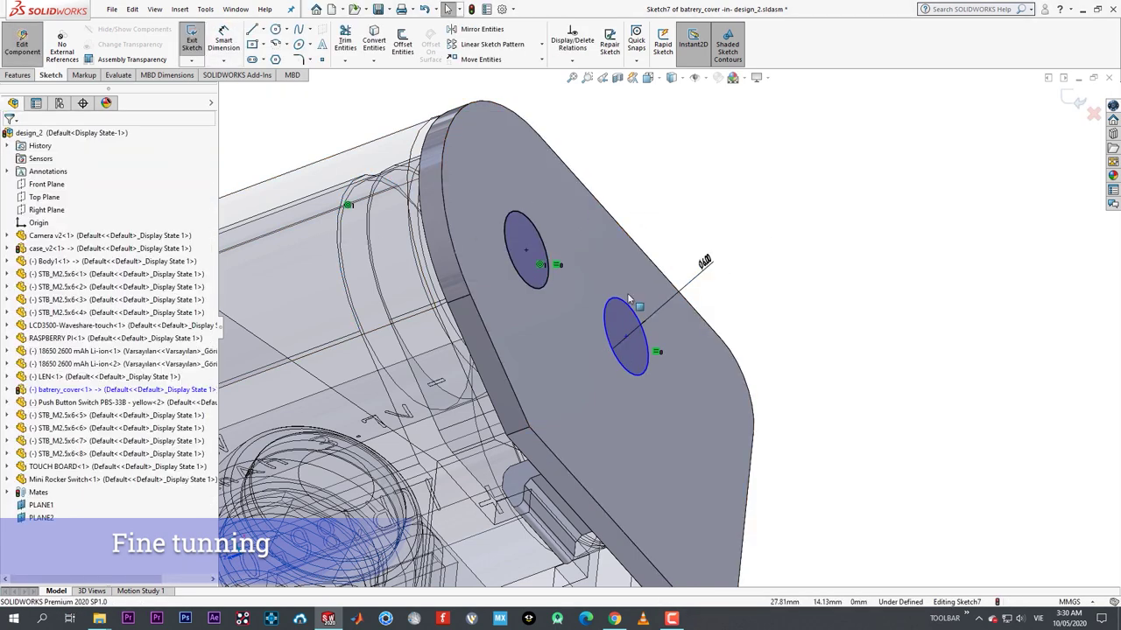
{"action": "left_click", "coordinate": [478, 436]}
{"action": "left_click", "coordinate": [643, 360], "text": "ctrl"}
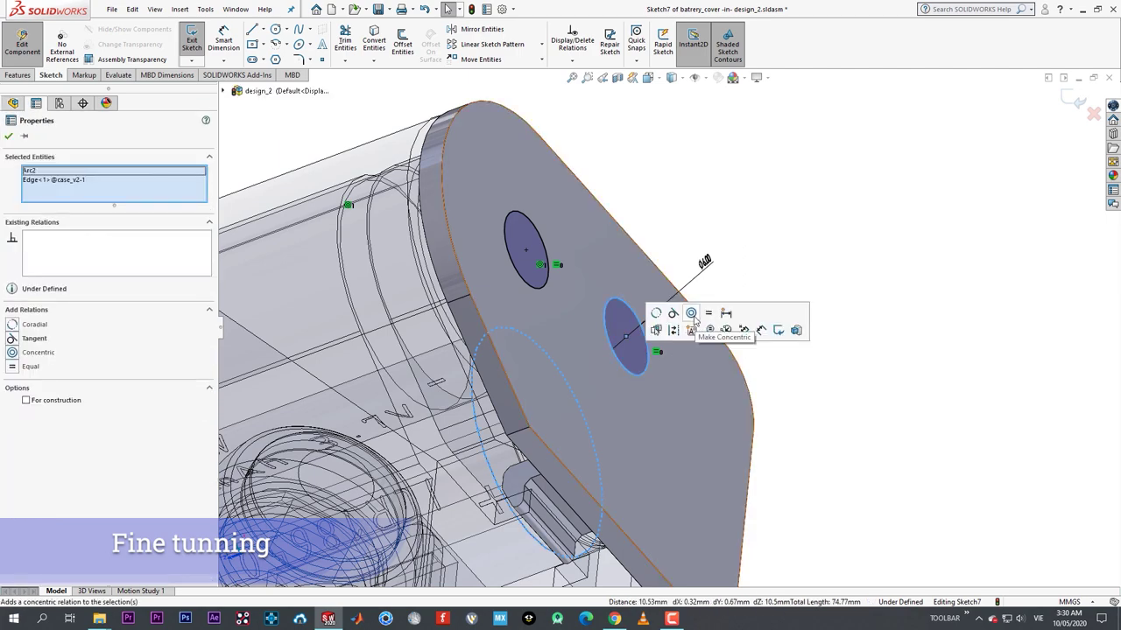
{"action": "left_click", "coordinate": [688, 315]}
{"action": "left_click", "coordinate": [858, 399]}
- Extrude the two circles 4 mm as bosses on the inside of the battery cover, reversing the direction towards the batteries
{"action": "middle_click_drag", "start_coordinate": [858, 399], "coordinate": [760, 401]}
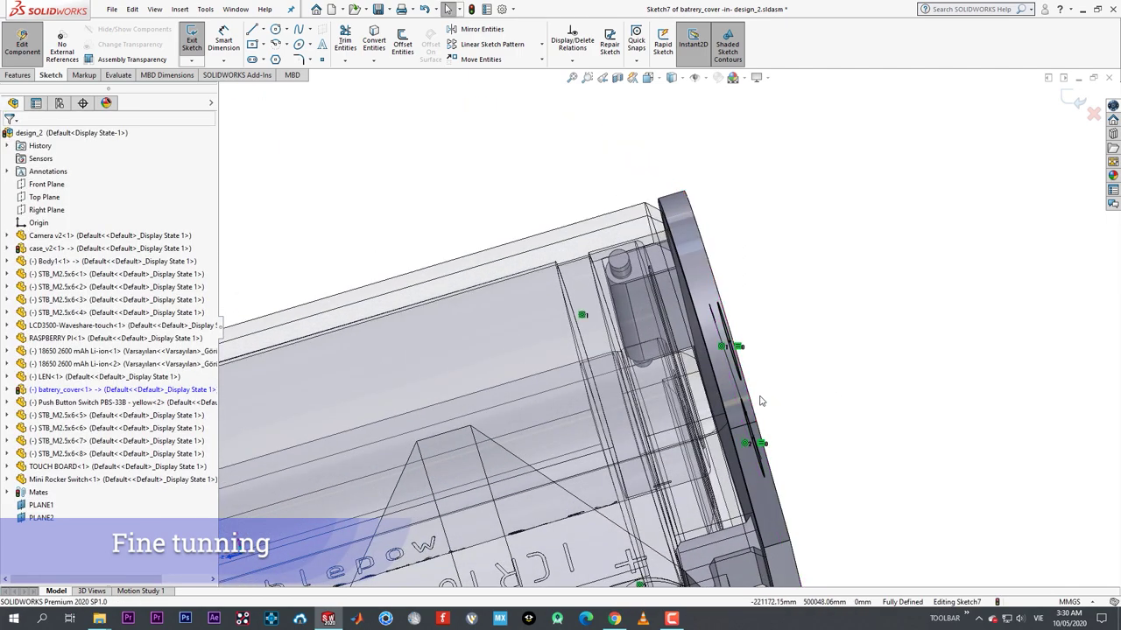
{"action": "left_click", "coordinate": [18, 76]}
{"action": "left_click", "coordinate": [197, 43]}
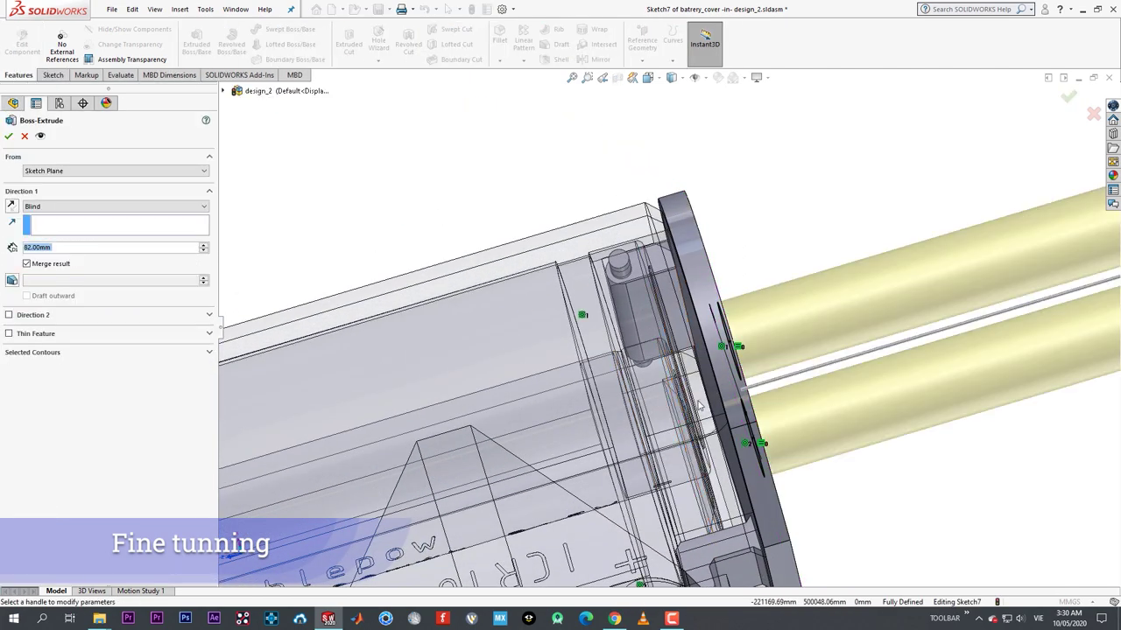
{"action": "type", "text": "4"}
{"action": "key", "text": "Return"}
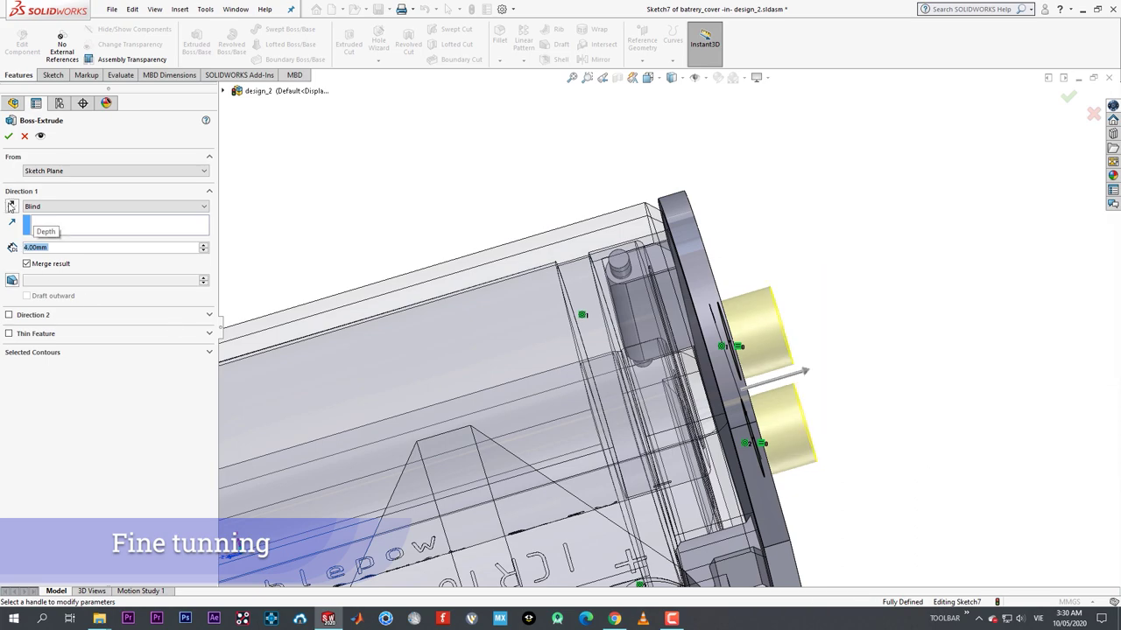
{"action": "left_click", "coordinate": [11, 206]}
{"action": "middle_click_drag", "start_coordinate": [650, 426], "coordinate": [745, 401]}
{"action": "left_click", "coordinate": [8, 136]}
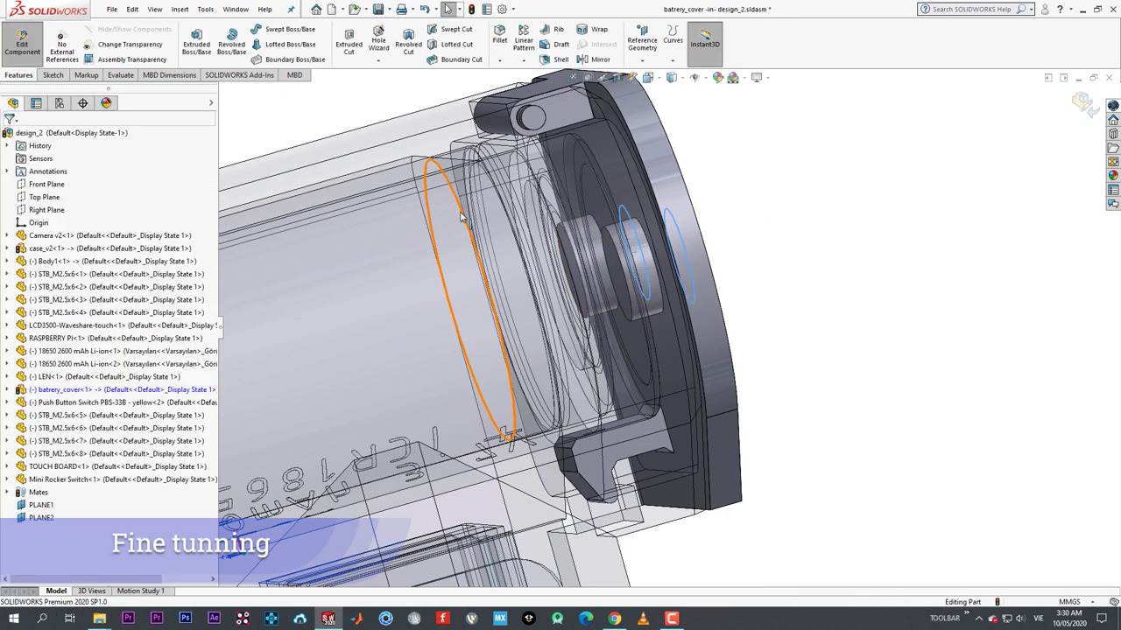
- Finish editing the battery cover in the assembly and swing it open to expose the bosses on its inner face
{"action": "left_click", "coordinate": [22, 44]}
{"action": "middle_click_drag", "start_coordinate": [679, 293], "coordinate": [754, 399]}
{"action": "left_click_drag", "start_coordinate": [754, 399], "coordinate": [779, 460]}
{"action": "scroll", "coordinate": [779, 460], "scroll_direction": "down", "scroll_amount": 3}
{"action": "left_click", "coordinate": [746, 438]}
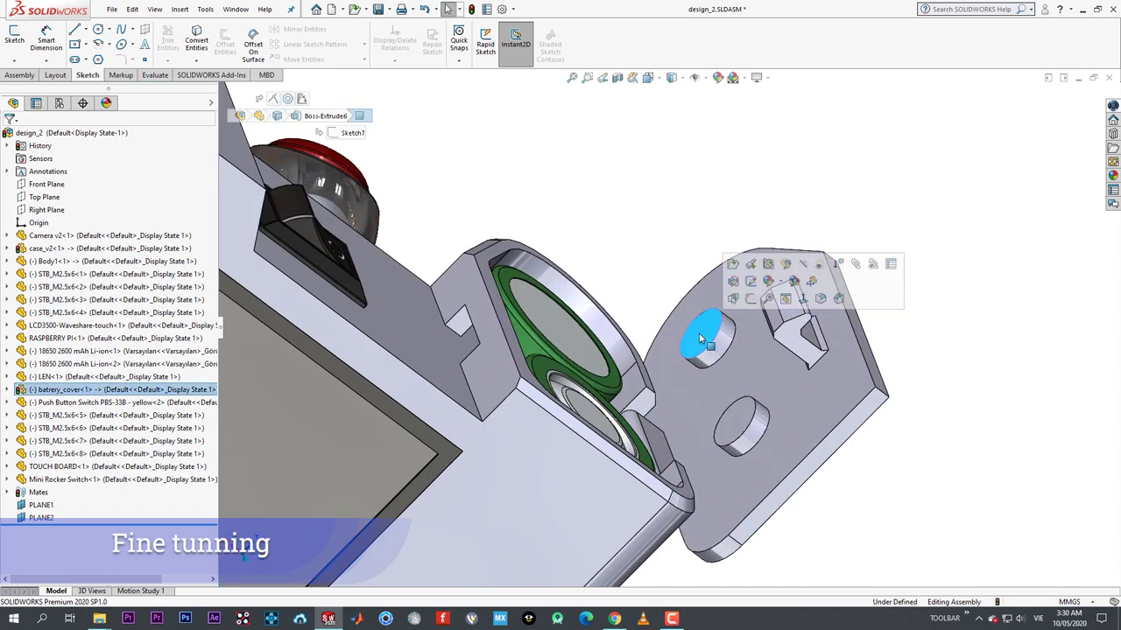
{"action": "scroll", "coordinate": [714, 383], "scroll_direction": "down", "scroll_amount": 3}
{"action": "left_click", "coordinate": [707, 242]}
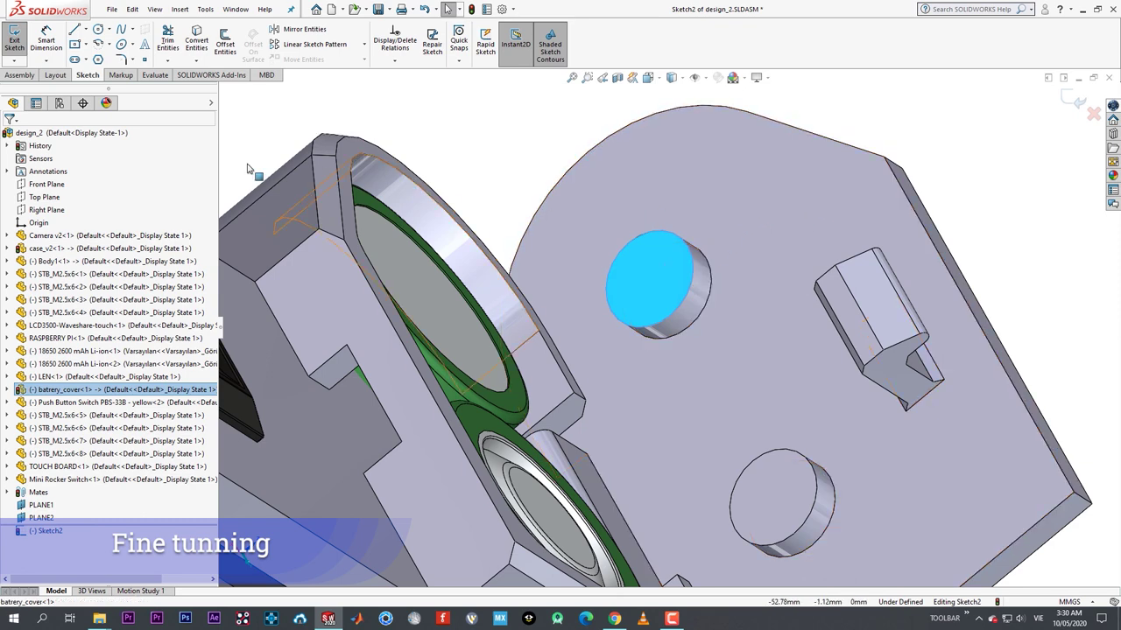
{"action": "left_click", "coordinate": [14, 39]}
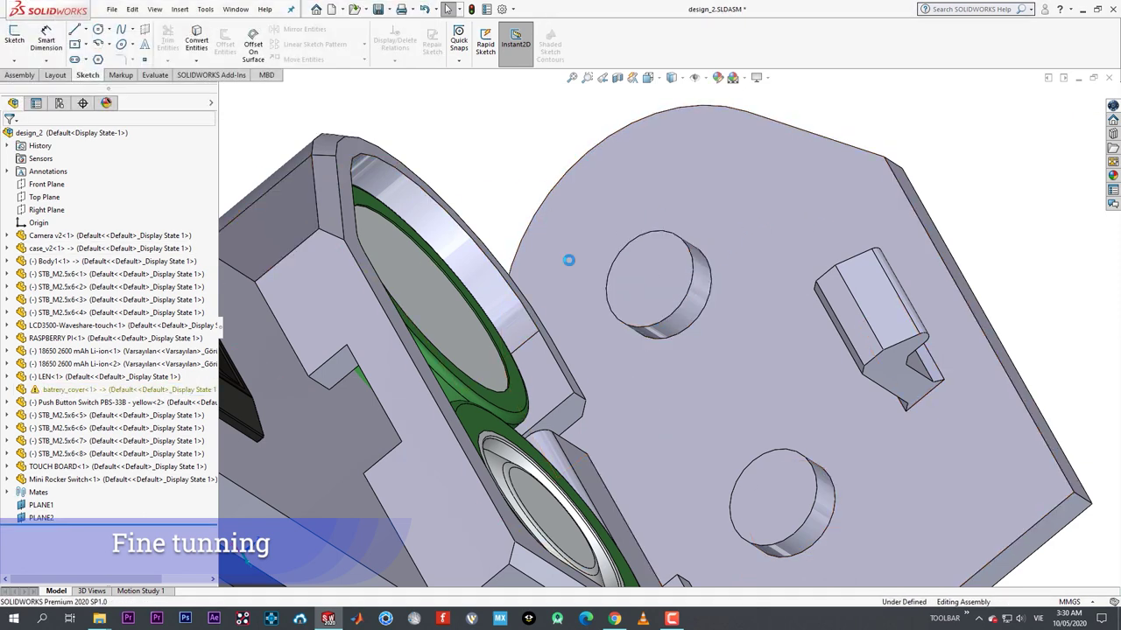
{"action": "left_click", "coordinate": [637, 285]}
{"action": "left_click", "coordinate": [732, 214]}
{"action": "left_click", "coordinate": [669, 281]}
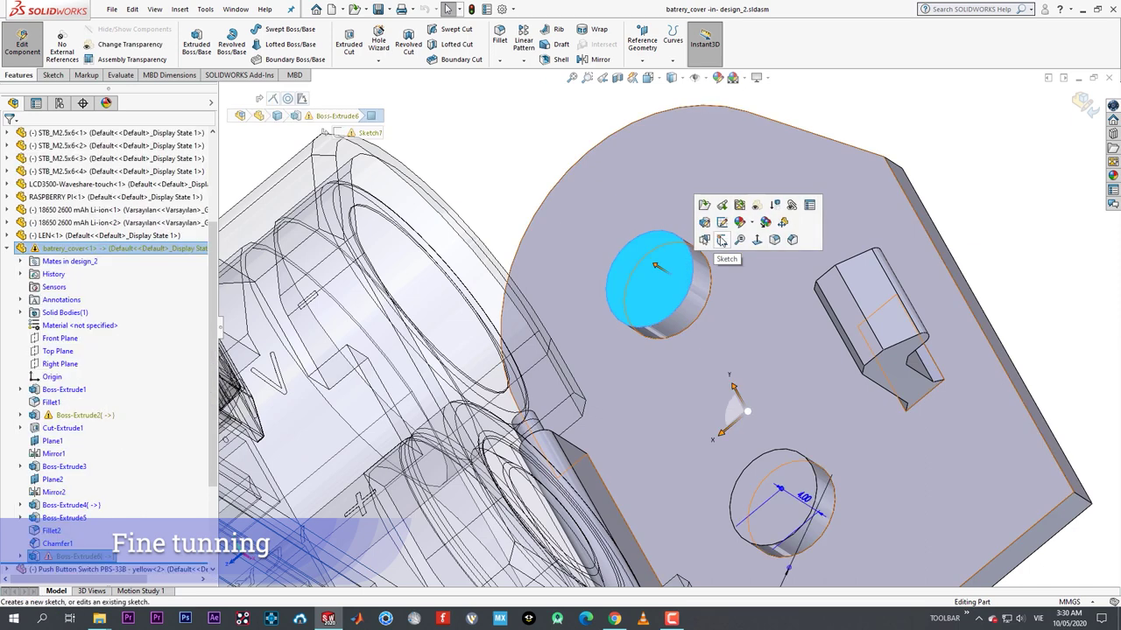
{"action": "left_click", "coordinate": [718, 241]}
{"action": "left_click", "coordinate": [275, 29]}
{"action": "key", "text": "Escape"}
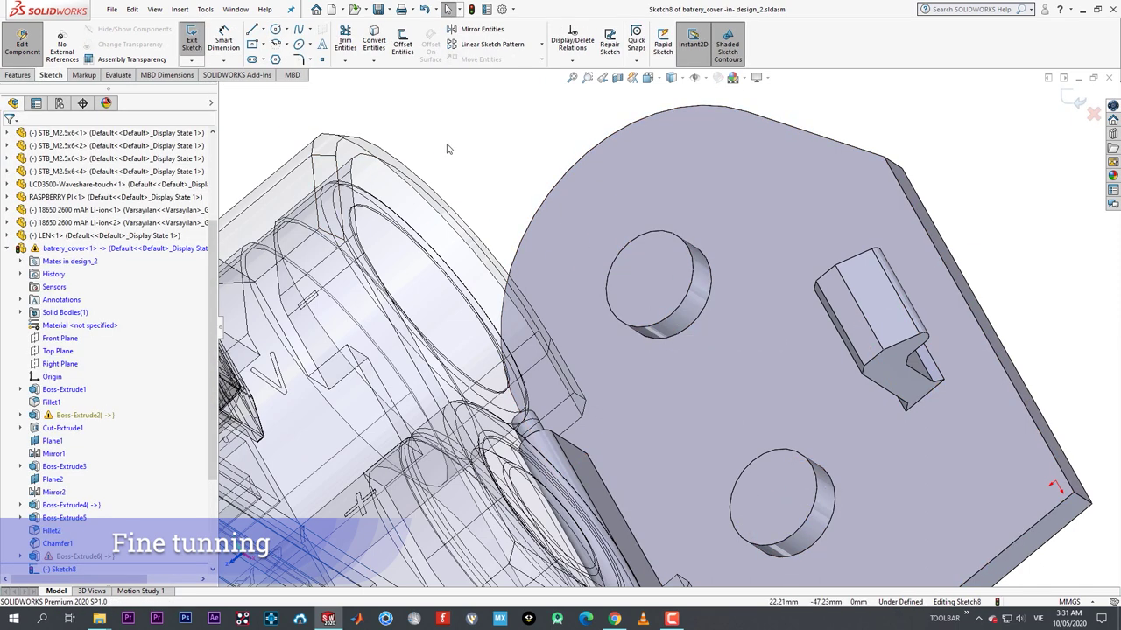
{"action": "left_click", "coordinate": [20, 77]}
{"action": "left_click", "coordinate": [23, 43]}
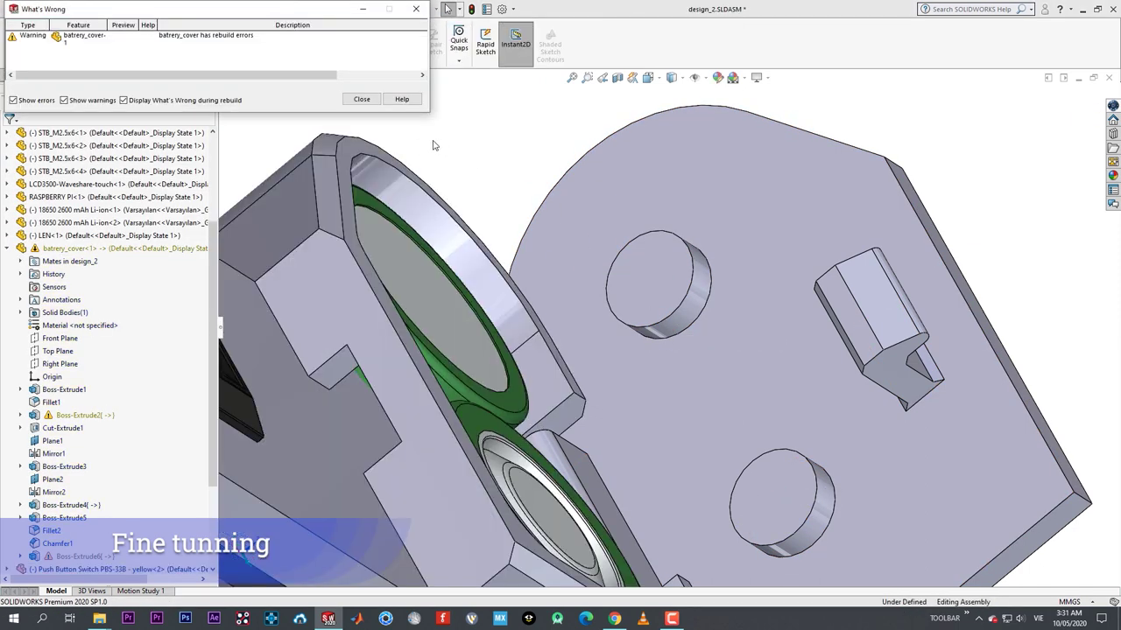
{"action": "left_click", "coordinate": [363, 100]}
- Open the battery cover part from the PI_CAMERA folder in its own window
{"action": "scroll", "coordinate": [691, 293], "scroll_direction": "up", "scroll_amount": 4}
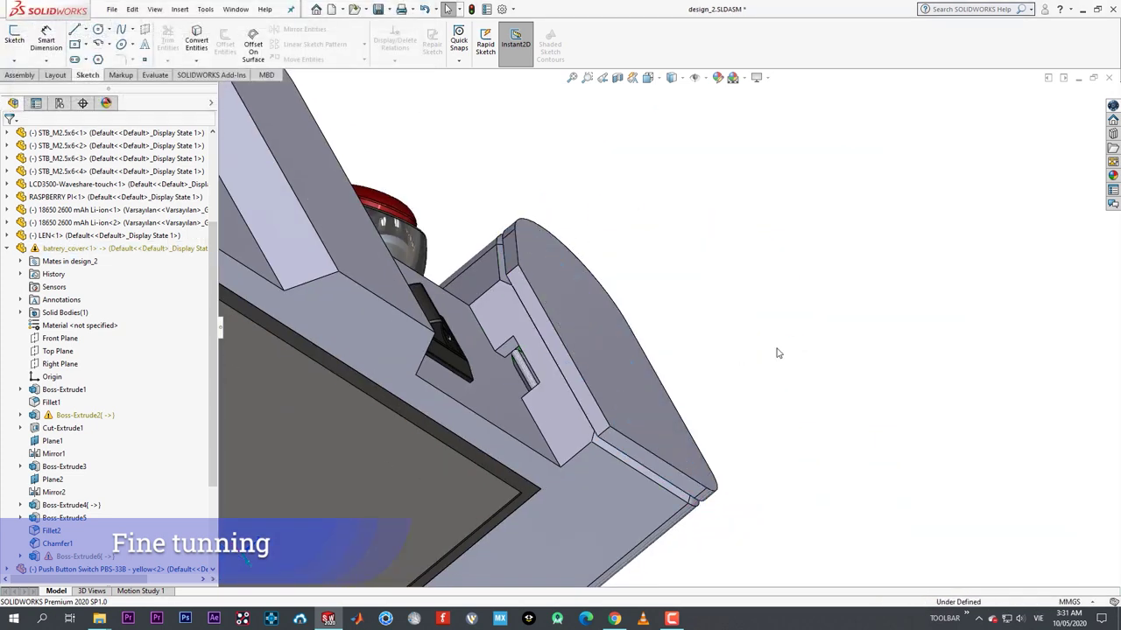
{"action": "key", "text": "ctrl+o"}
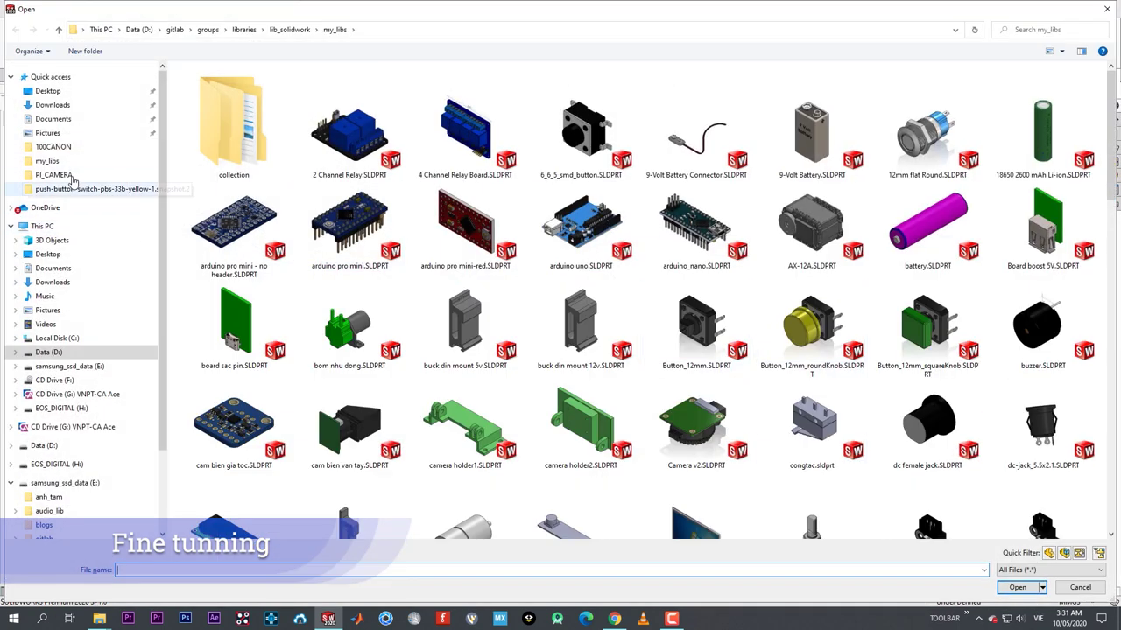
{"action": "left_click", "coordinate": [54, 174]}
{"action": "double_click", "coordinate": [256, 166]}
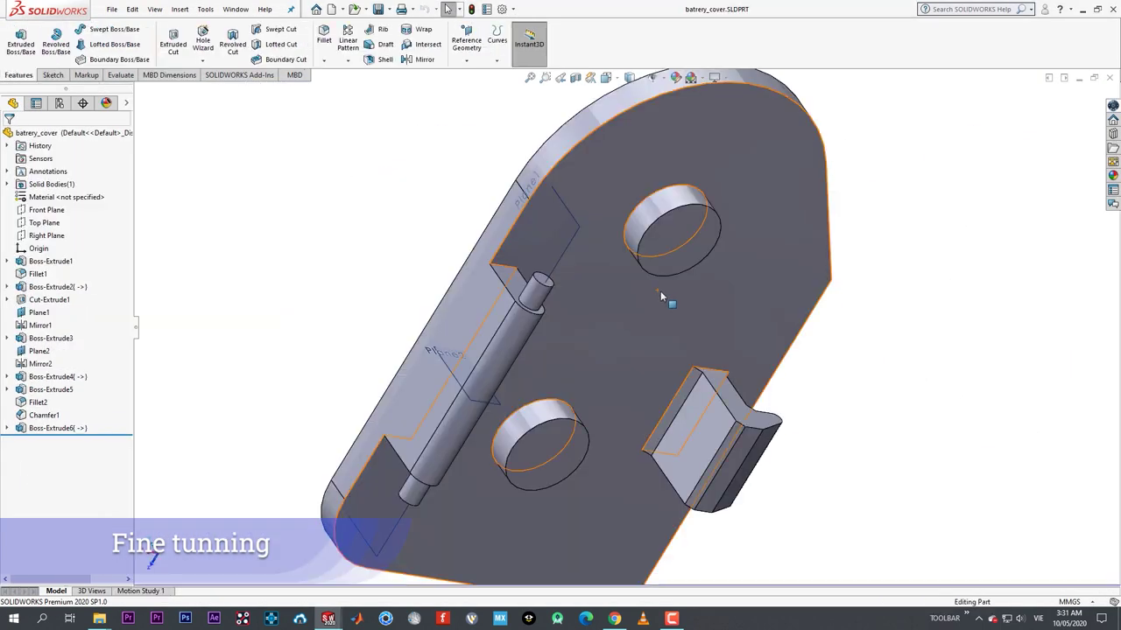
- Hide the reference planes Plane1 and Plane2 in the battery cover part
{"action": "left_click", "coordinate": [590, 268]}
{"action": "left_click", "coordinate": [656, 233]}
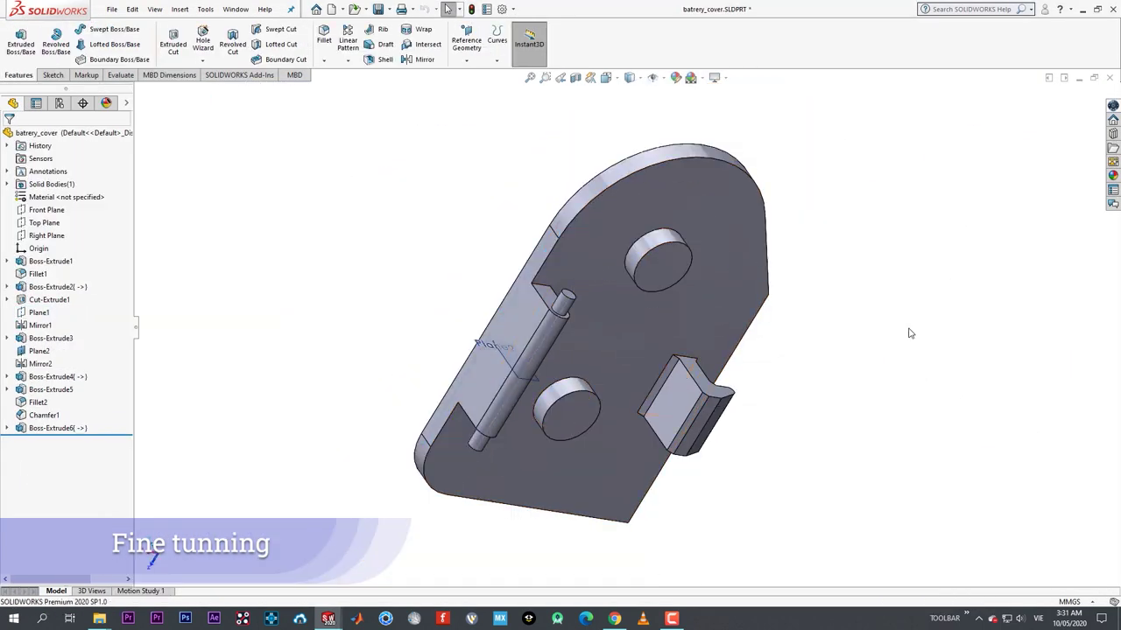
{"action": "left_click", "coordinate": [502, 345]}
{"action": "left_click", "coordinate": [564, 313]}
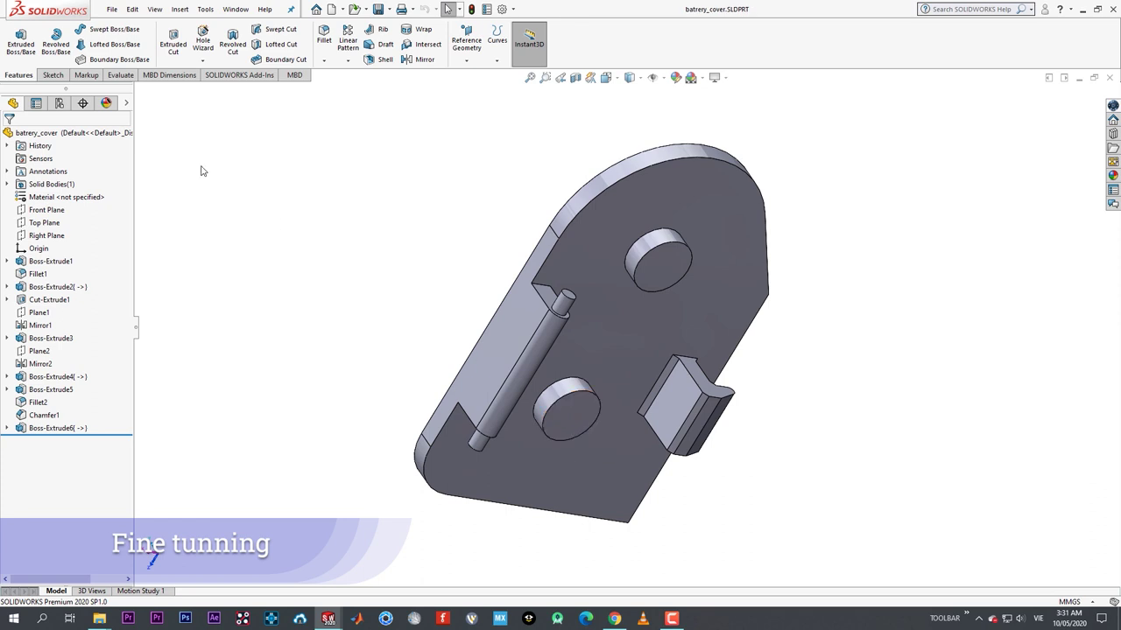
- Add 2.5 mm dowel holes with the Hole Wizard, one at the centre of each round boss on the battery cover
{"action": "left_click", "coordinate": [203, 61]}
{"action": "left_click", "coordinate": [206, 74]}
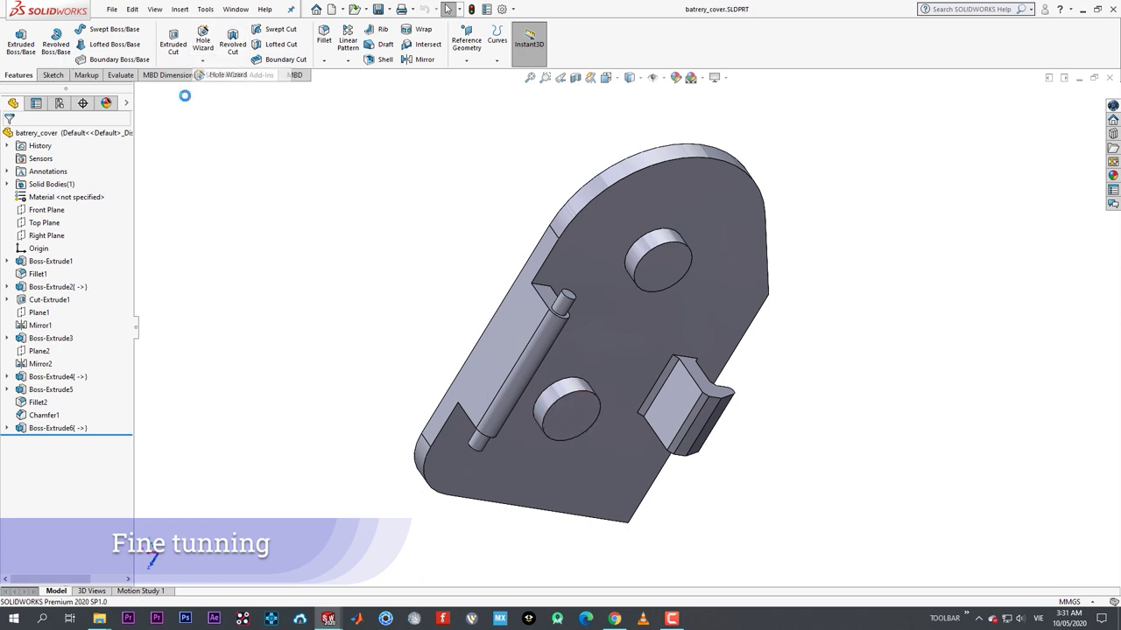
{"action": "middle_click_drag", "start_coordinate": [504, 419], "coordinate": [536, 219]}
{"action": "left_click", "coordinate": [76, 156]}
{"action": "scroll", "coordinate": [552, 434], "scroll_direction": "down", "scroll_amount": 4}
{"action": "middle_click_drag", "start_coordinate": [562, 417], "coordinate": [564, 430]}
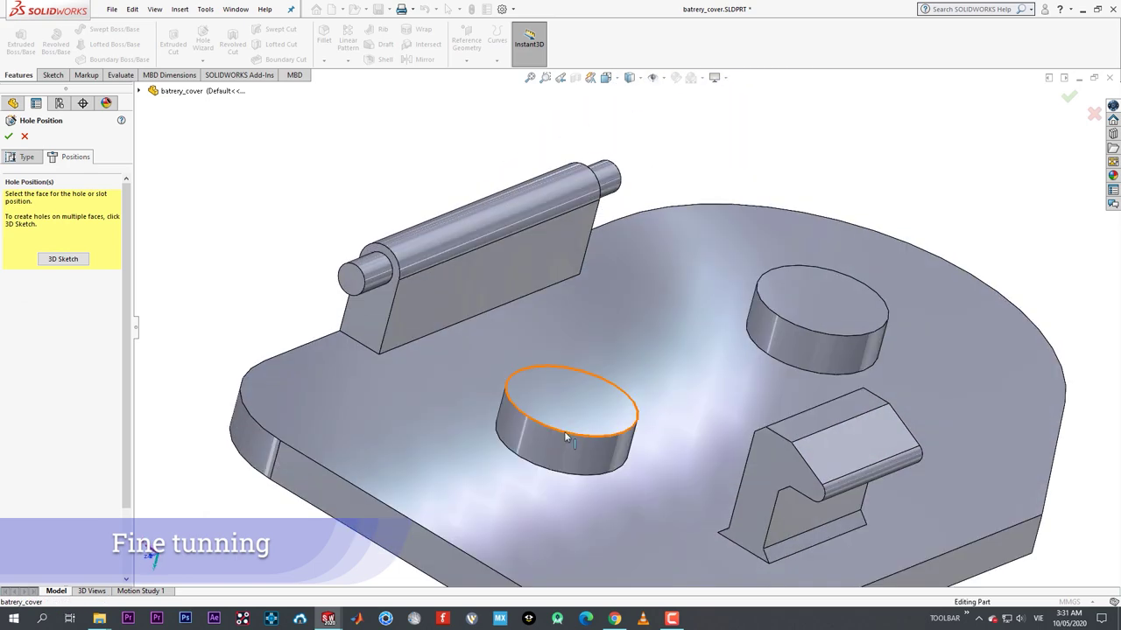
{"action": "left_click", "coordinate": [564, 433]}
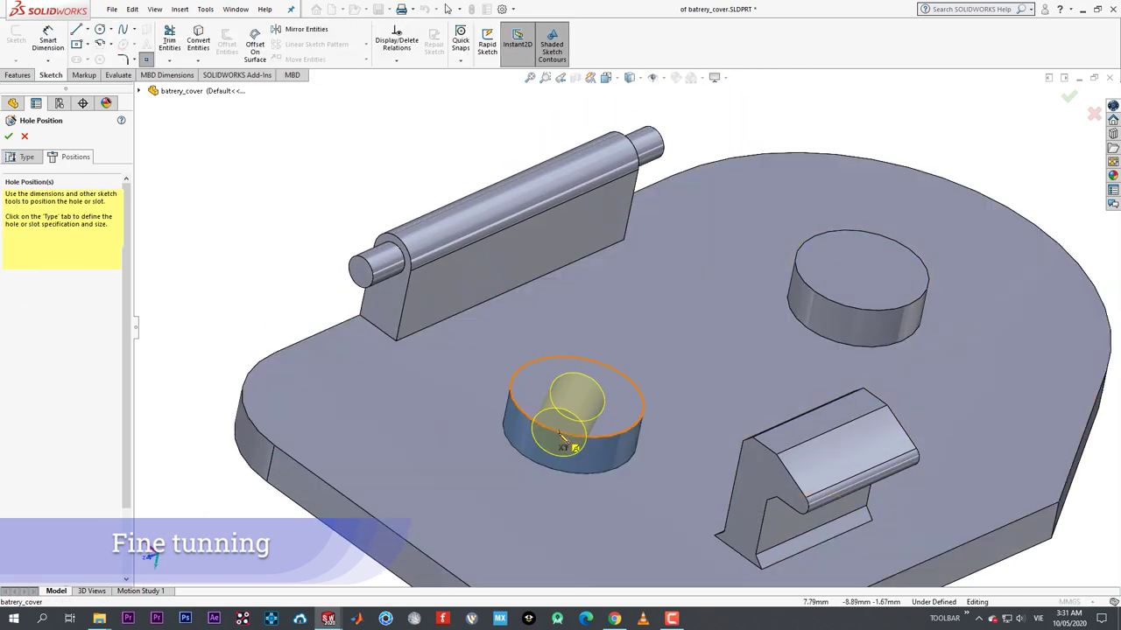
{"action": "left_click", "coordinate": [577, 397]}
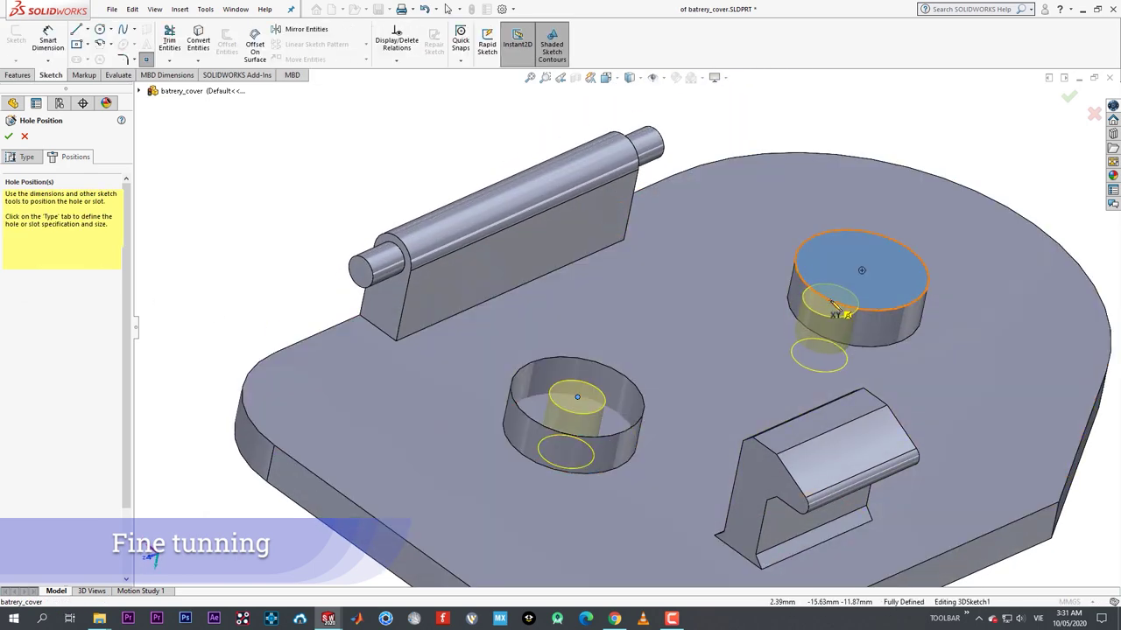
{"action": "left_click", "coordinate": [862, 270]}
{"action": "right_click", "coordinate": [886, 281]}
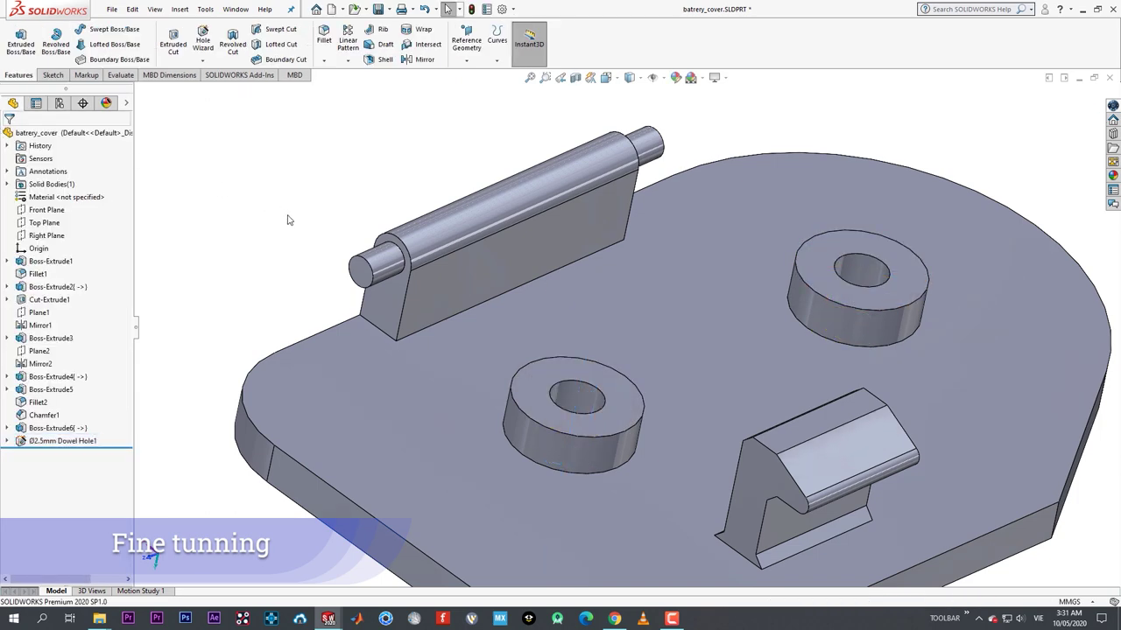
- Set the boss holes' diameter to 2 mm and their depth to 4 mm
{"action": "mouse_move", "coordinate": [287, 219]}
{"action": "middle_mouse_down"}
{"action": "mouse_move", "coordinate": [453, 250]}
{"action": "mouse_move", "coordinate": [307, 212]}
{"action": "middle_mouse_up"}
{"action": "scroll", "coordinate": [243, 226], "scroll_direction": "down", "scroll_amount": 1}
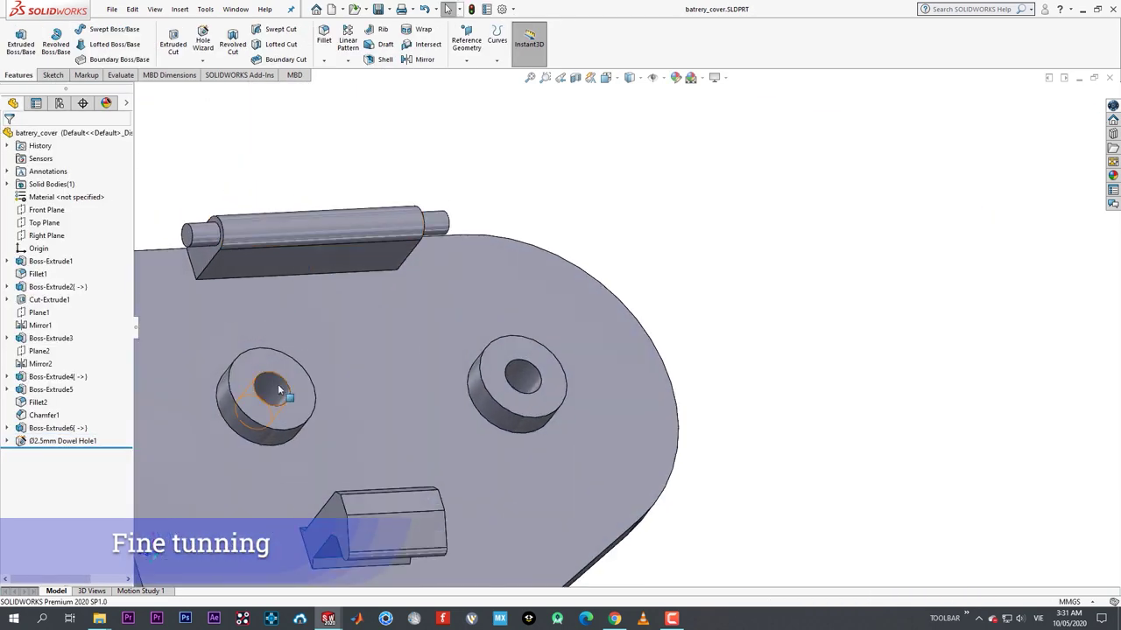
{"action": "left_click", "coordinate": [280, 393]}
{"action": "scroll", "coordinate": [310, 455], "scroll_direction": "up", "scroll_amount": 3}
{"action": "middle_click_drag", "start_coordinate": [310, 456], "coordinate": [387, 455]}
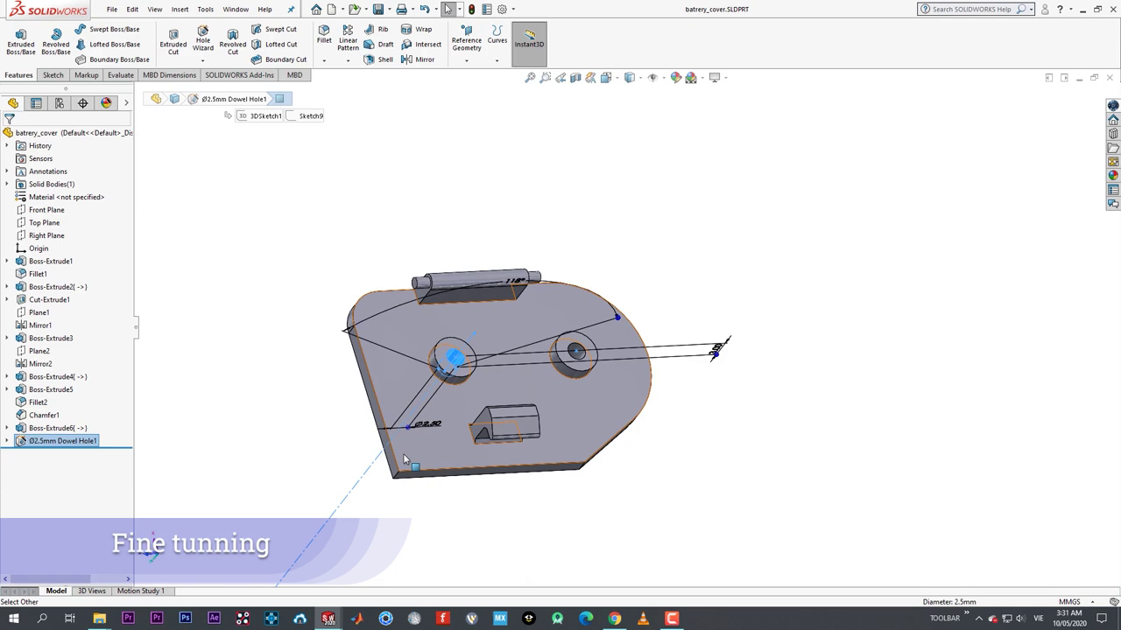
{"action": "double_click", "coordinate": [450, 441]}
{"action": "type", "text": "2"}
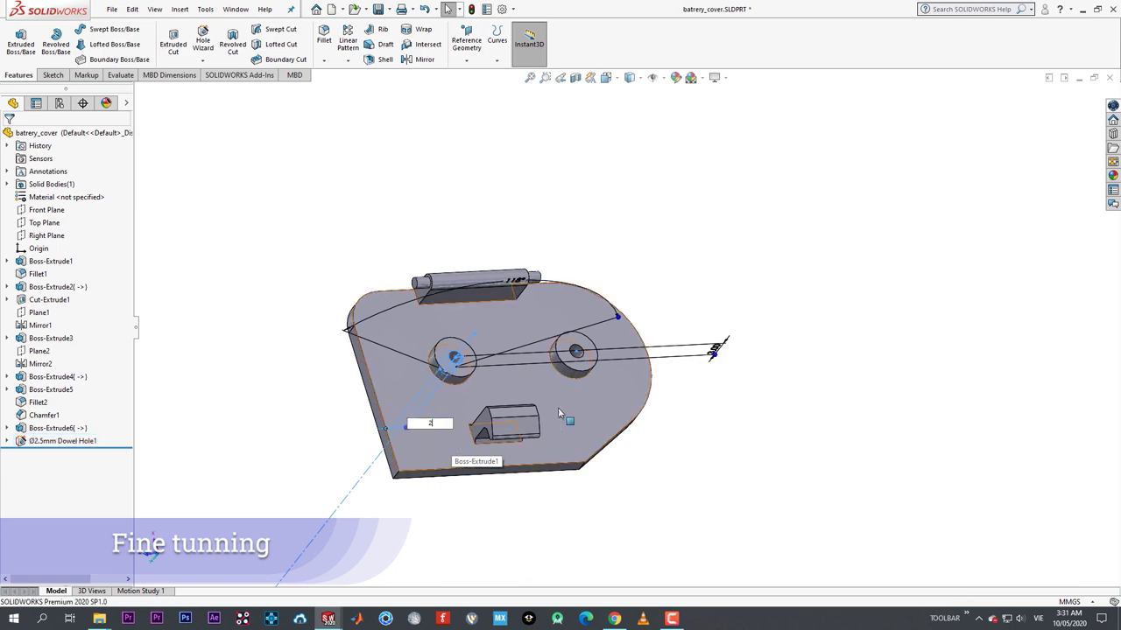
{"action": "key", "text": "Return"}
{"action": "mouse_move", "coordinate": [690, 408]}
{"action": "middle_mouse_down"}
{"action": "mouse_move", "coordinate": [661, 331]}
{"action": "mouse_move", "coordinate": [640, 212]}
{"action": "middle_mouse_up"}
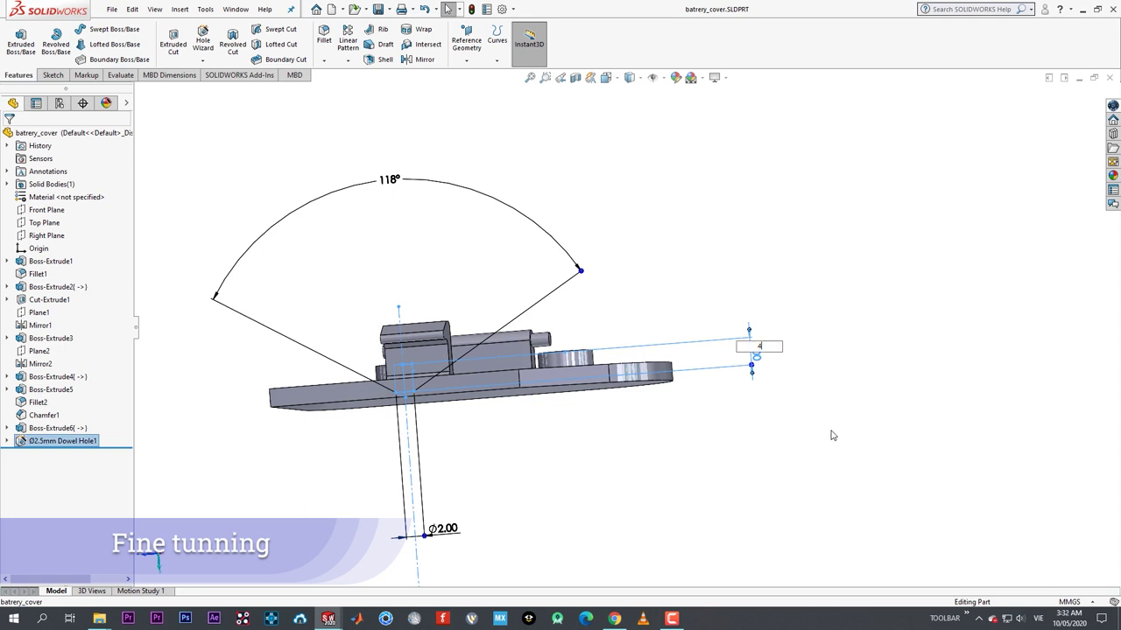
{"action": "key", "text": "Return"}
- Close the battery cover part, return to the camera assembly and swing the cover open about its hinge
{"action": "middle_click_drag", "start_coordinate": [268, 158], "coordinate": [342, 285]}
{"action": "middle_click_drag", "start_coordinate": [398, 371], "coordinate": [436, 502]}
{"action": "scroll", "coordinate": [380, 386], "scroll_direction": "down", "scroll_amount": 1}
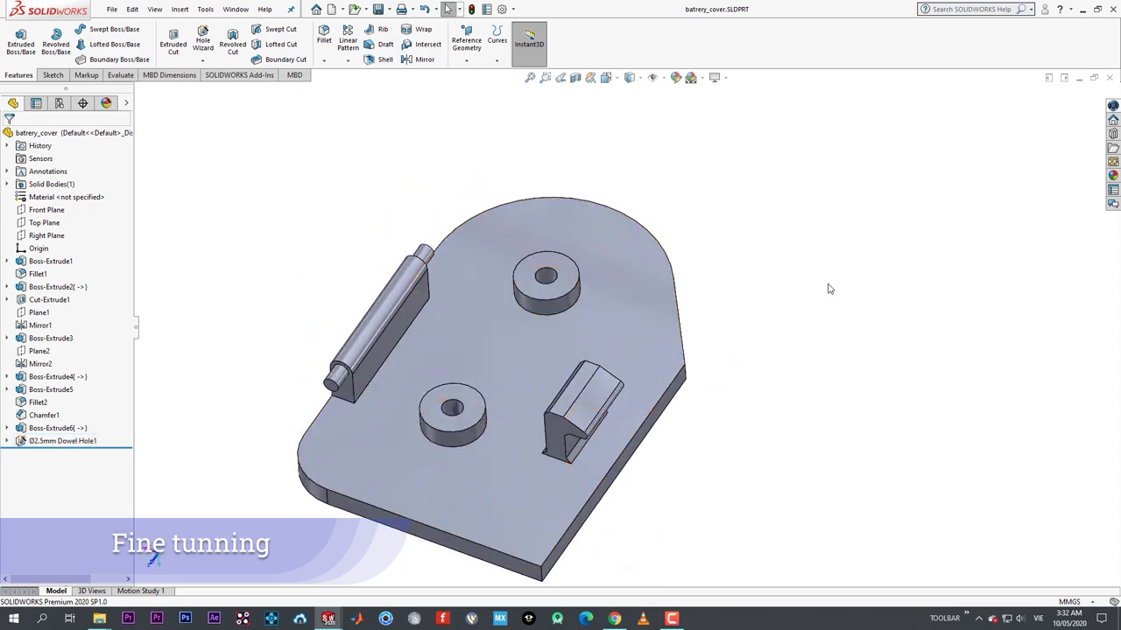
{"action": "left_click", "coordinate": [1107, 79]}
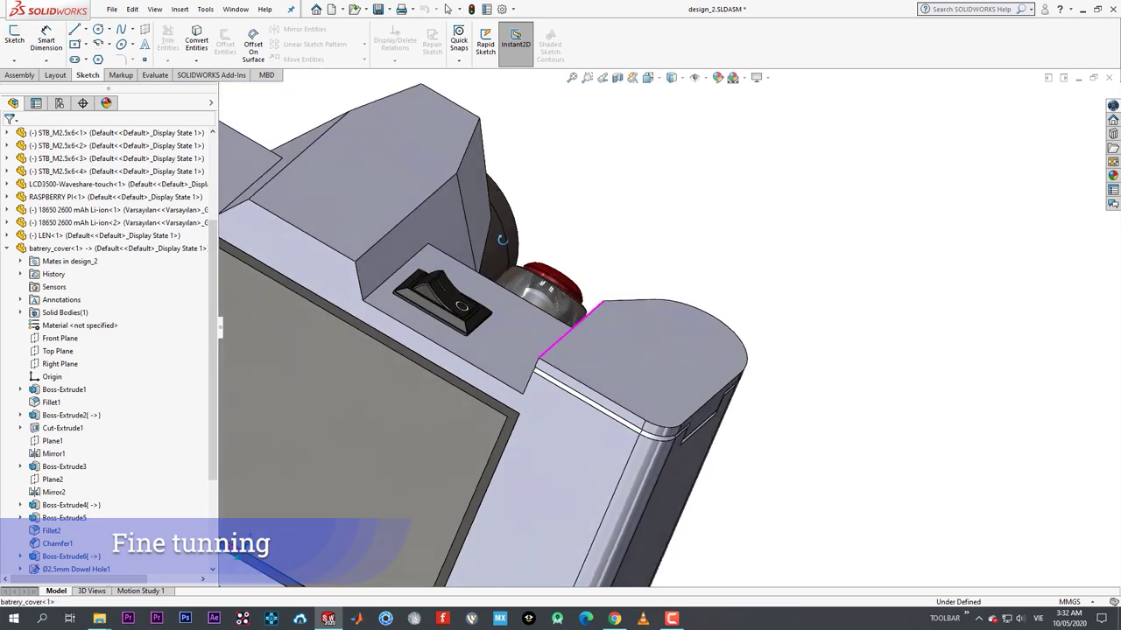
{"action": "middle_click_drag", "start_coordinate": [520, 241], "coordinate": [561, 256]}
{"action": "scroll", "coordinate": [561, 255], "scroll_direction": "up", "scroll_amount": 5}
{"action": "middle_click_drag", "start_coordinate": [488, 380], "coordinate": [738, 350]}
{"action": "left_click_drag", "start_coordinate": [750, 313], "coordinate": [768, 325]}
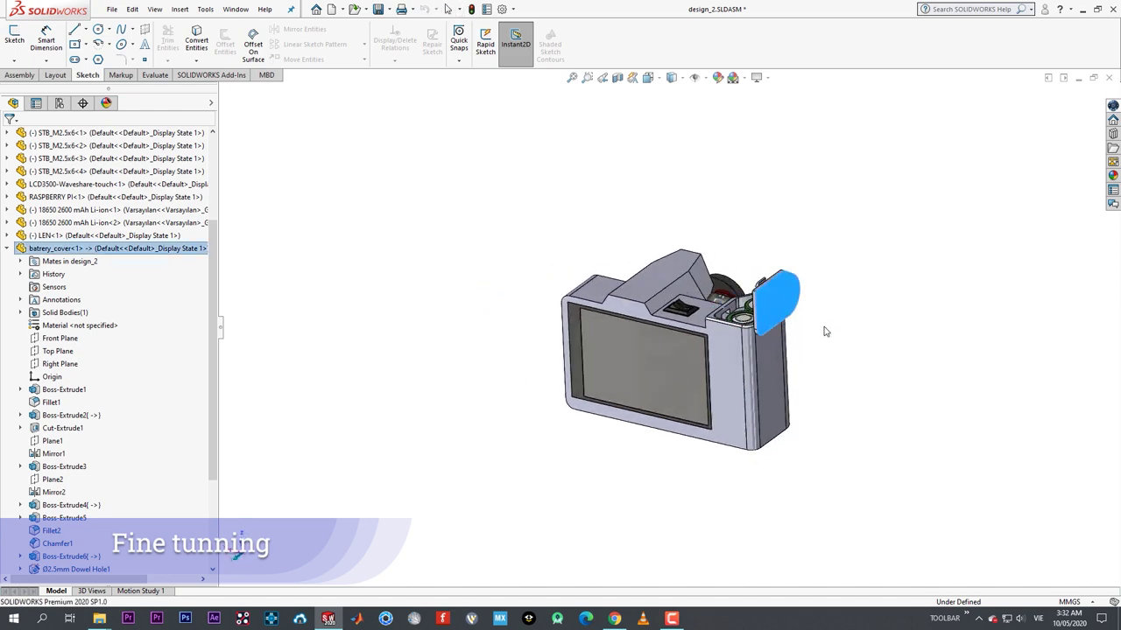
{"action": "middle_click_drag", "start_coordinate": [824, 331], "coordinate": [665, 219]}
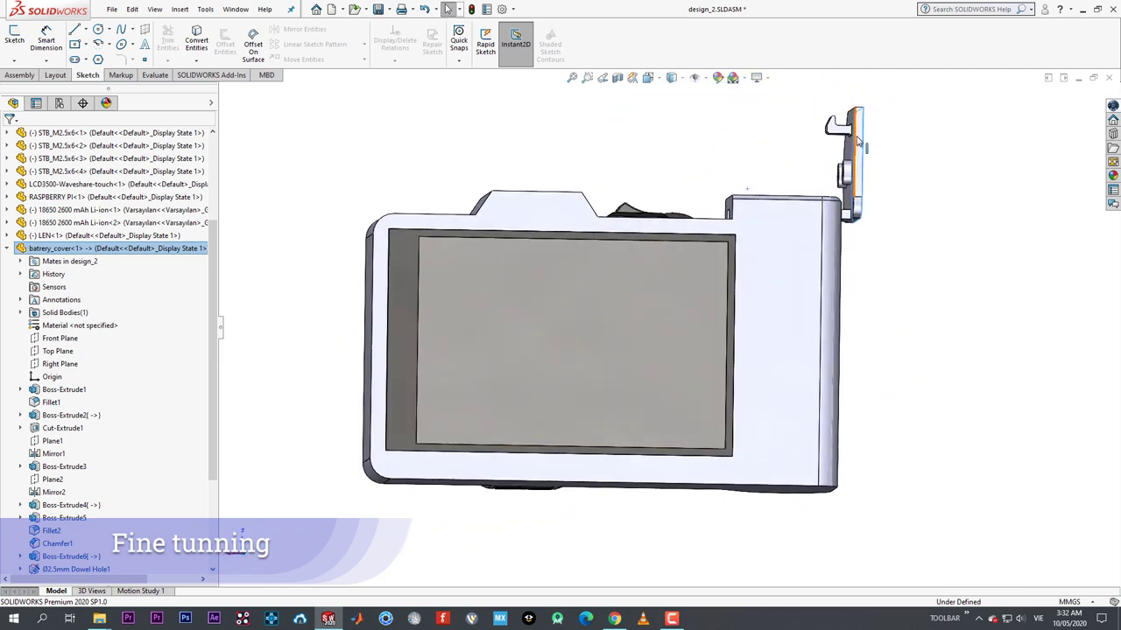
- Edit the case in the assembly and start a sketch on the front face of its viewfinder hump
{"action": "middle_click_drag", "start_coordinate": [818, 251], "coordinate": [738, 225]}
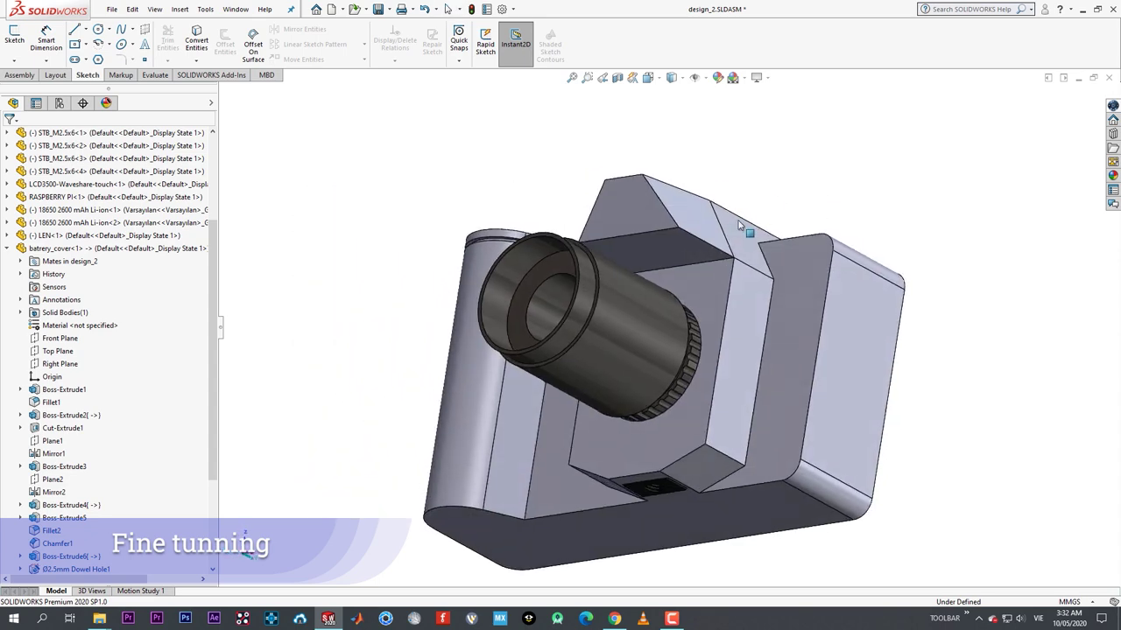
{"action": "left_click", "coordinate": [639, 204]}
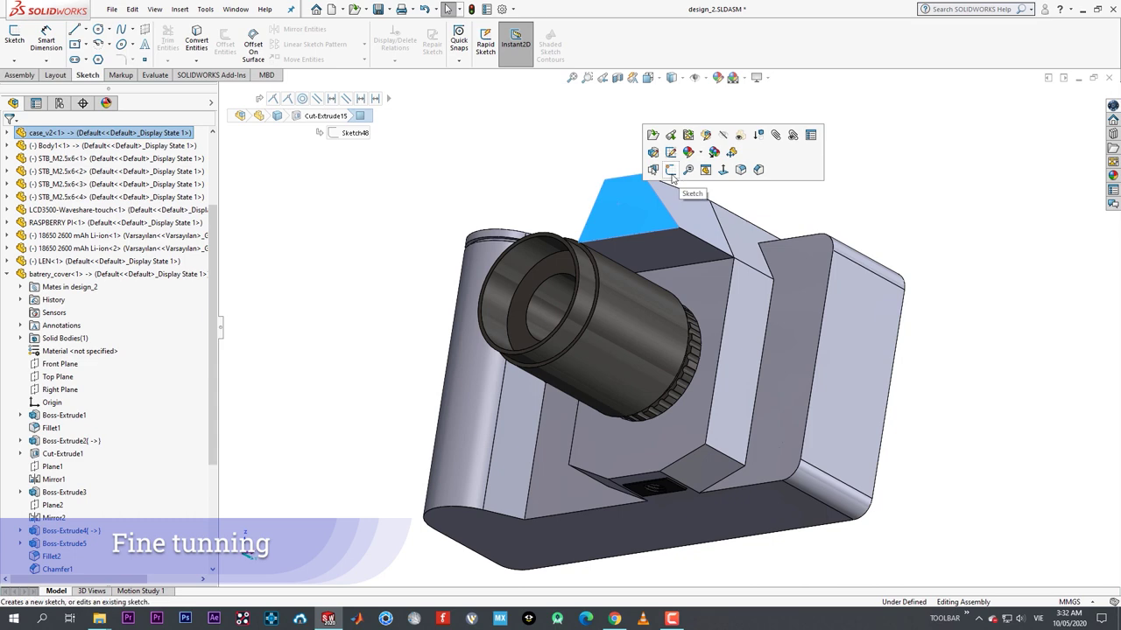
{"action": "left_click", "coordinate": [706, 134]}
{"action": "left_click", "coordinate": [641, 202]}
{"action": "left_click", "coordinate": [686, 173]}
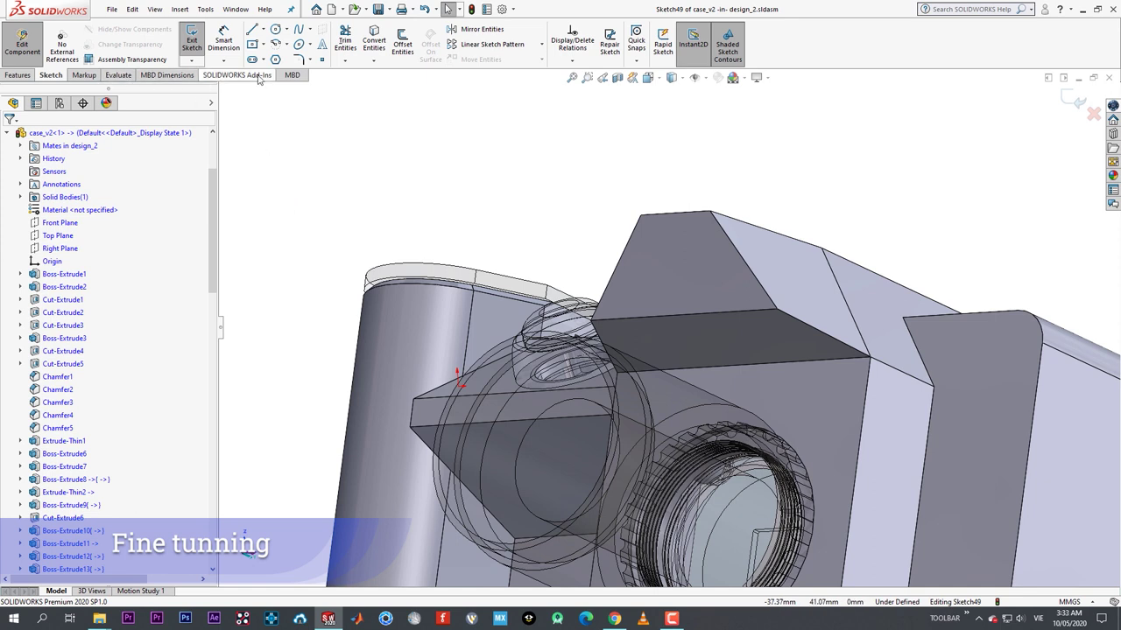
{"action": "left_click", "coordinate": [322, 43]}
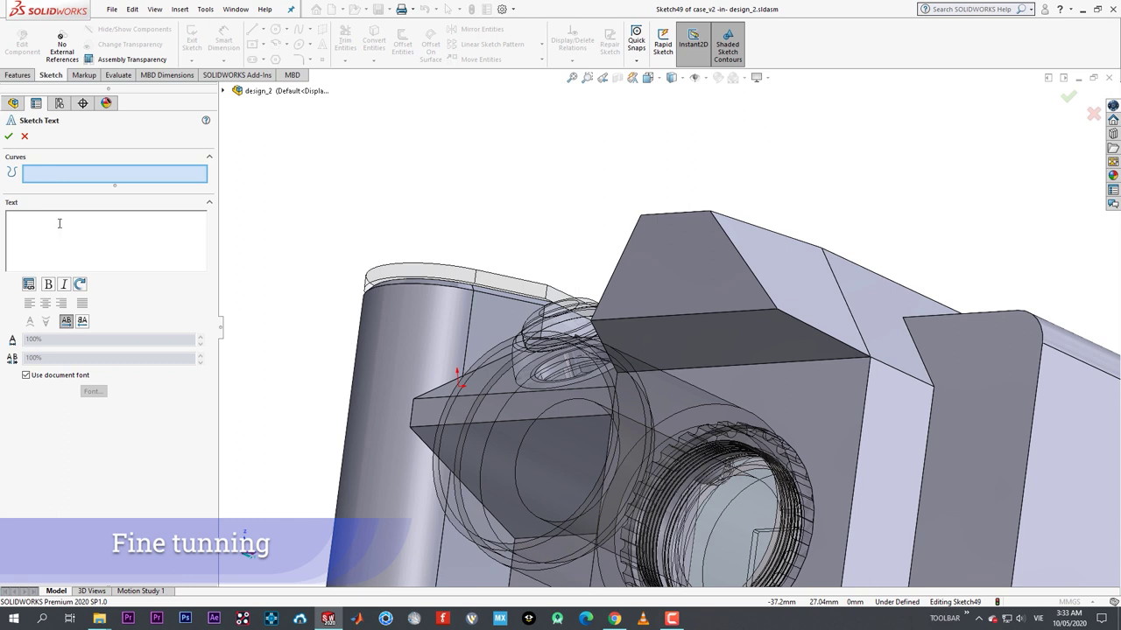
{"action": "left_click", "coordinate": [24, 136]}
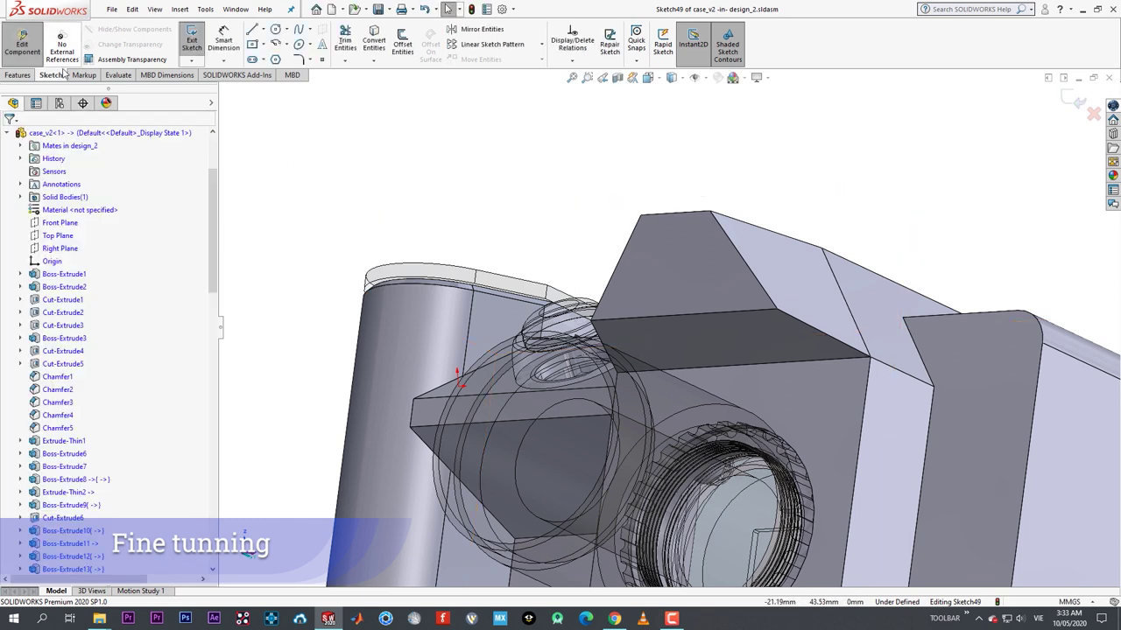
- Sketch a horizontal centerline across the hump's front face, from one slanted edge to the other
{"action": "left_click", "coordinate": [265, 39]}
{"action": "left_click", "coordinate": [282, 54]}
{"action": "left_click", "coordinate": [616, 267]}
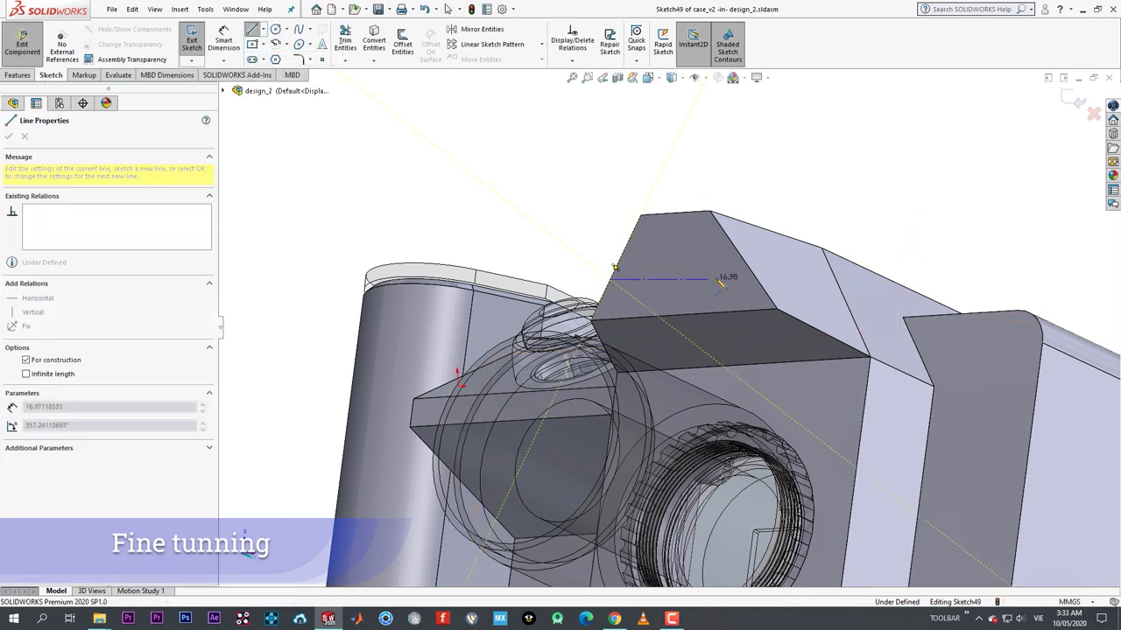
{"action": "left_click", "coordinate": [752, 270]}
{"action": "right_click", "coordinate": [752, 270]}
{"action": "left_click", "coordinate": [778, 280]}
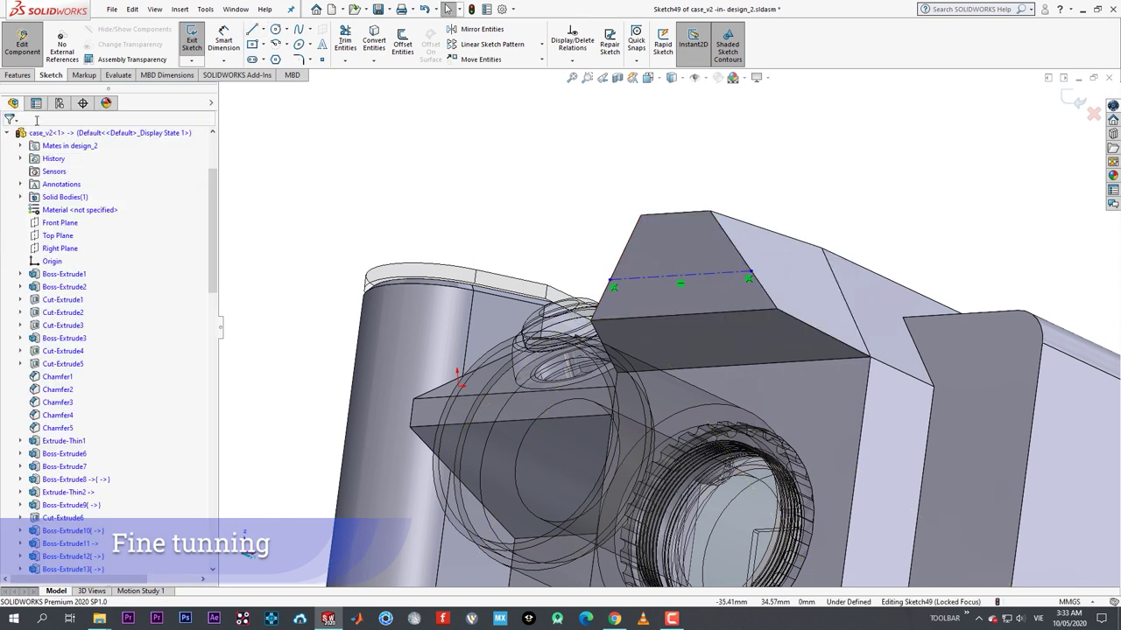
- Add the sketch text "Pi- Cam" along the centerline on the hump's front face, using the document font
{"action": "left_click", "coordinate": [322, 47]}
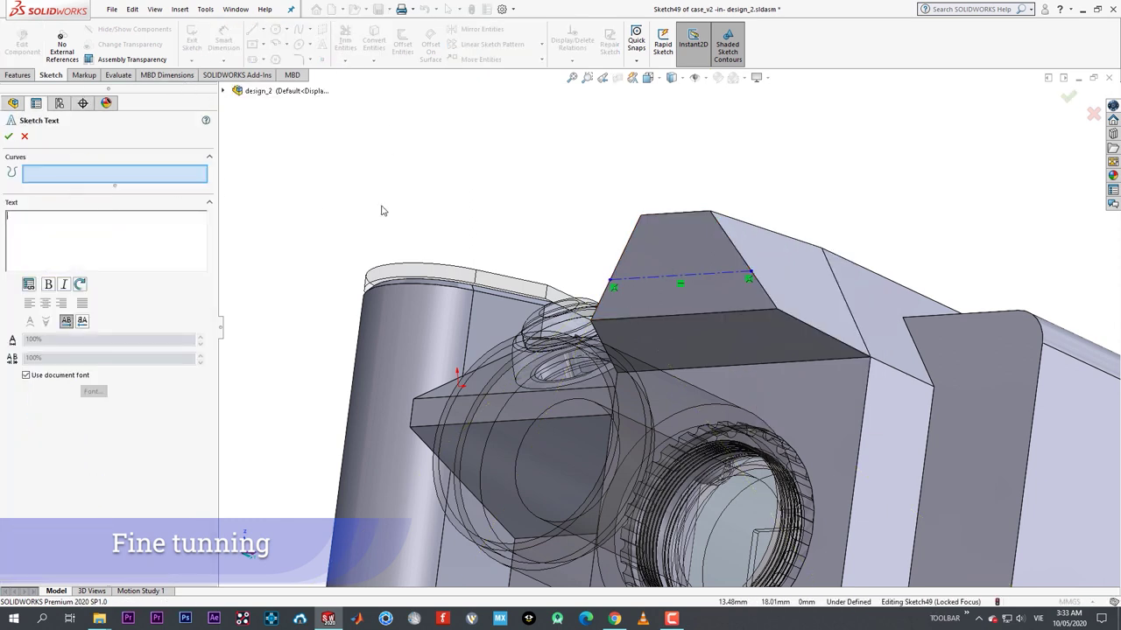
{"action": "left_click", "coordinate": [636, 282]}
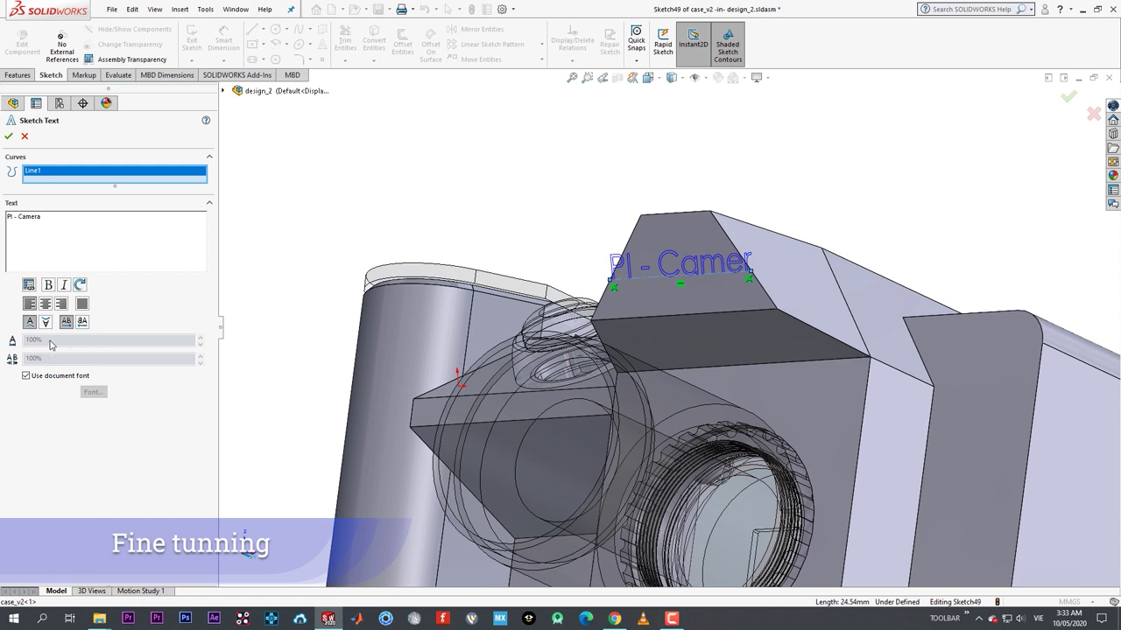
{"action": "left_click", "coordinate": [26, 375]}
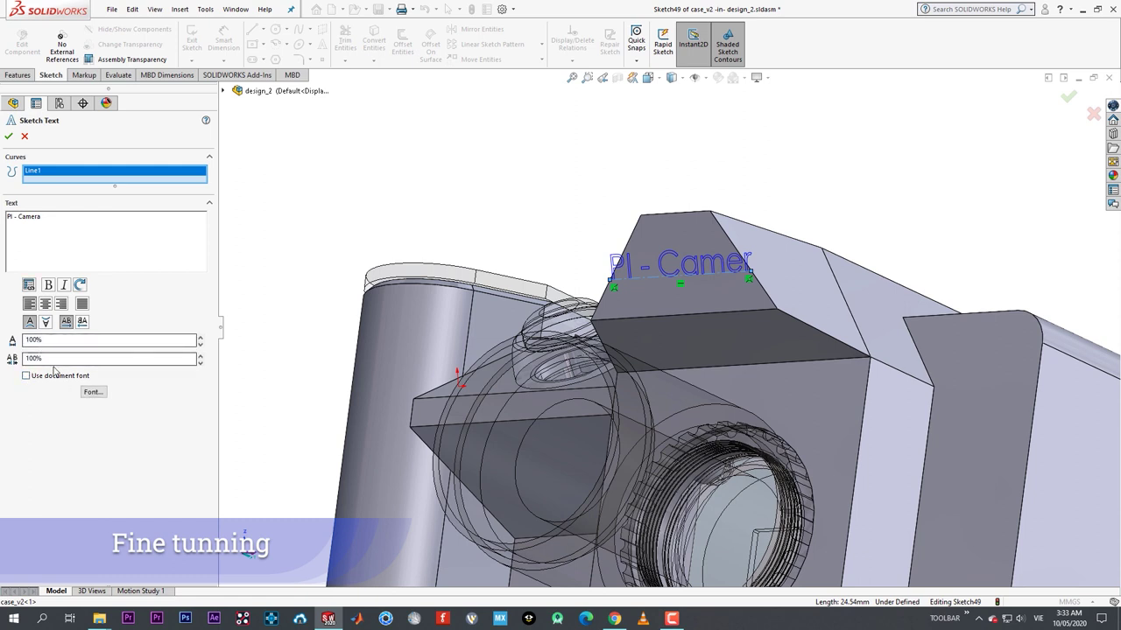
{"action": "left_click", "coordinate": [27, 375]}
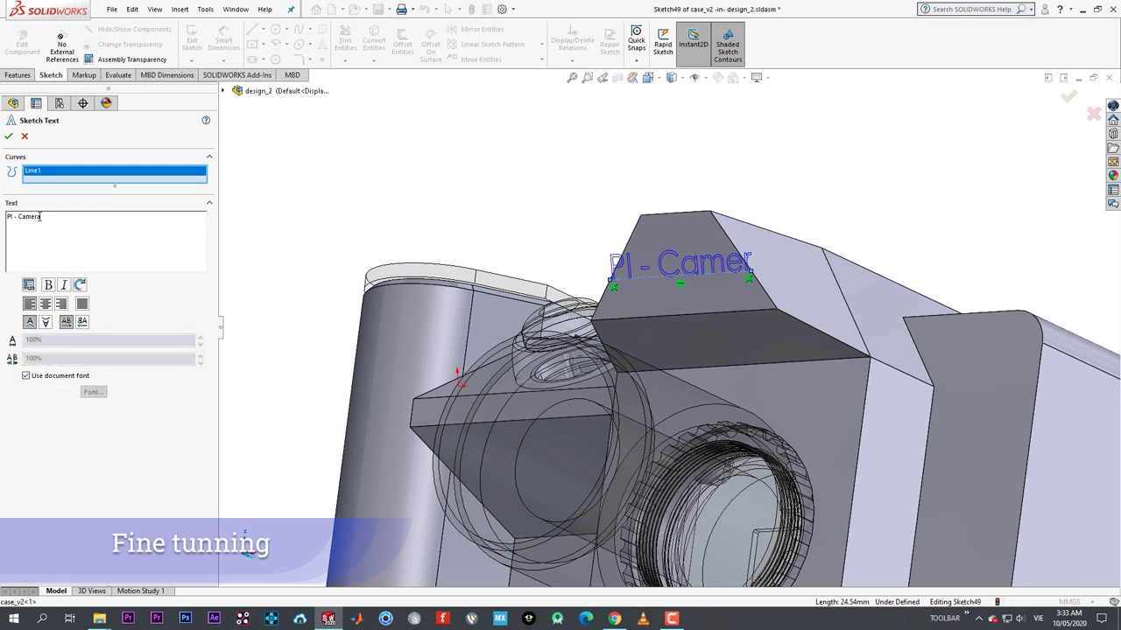
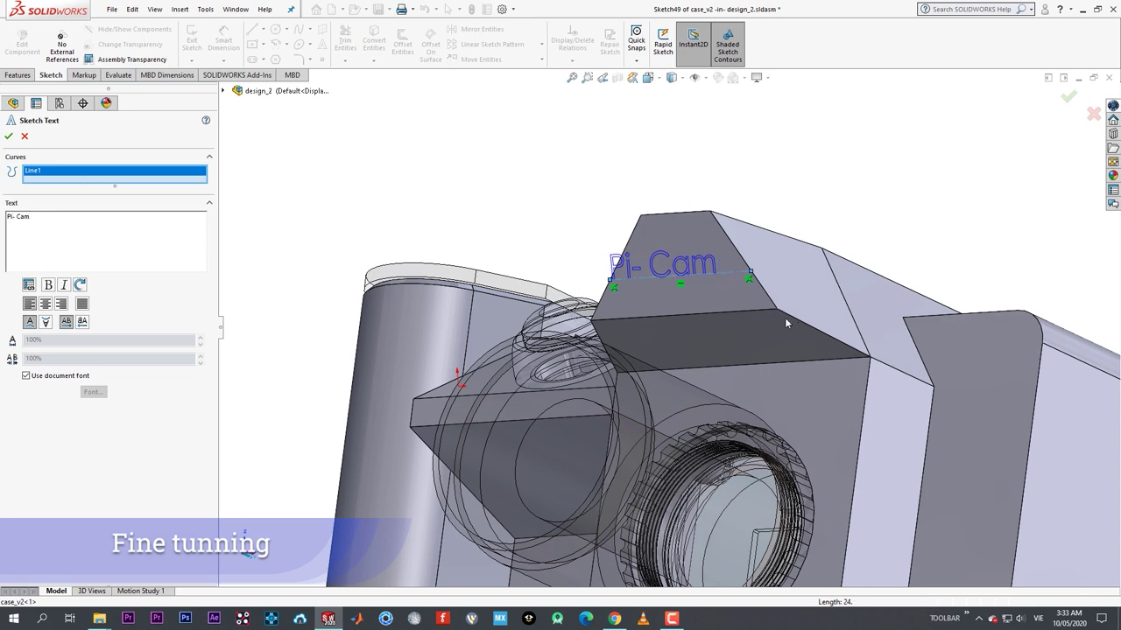
{"action": "middle_click_drag", "start_coordinate": [785, 323], "coordinate": [826, 338]}
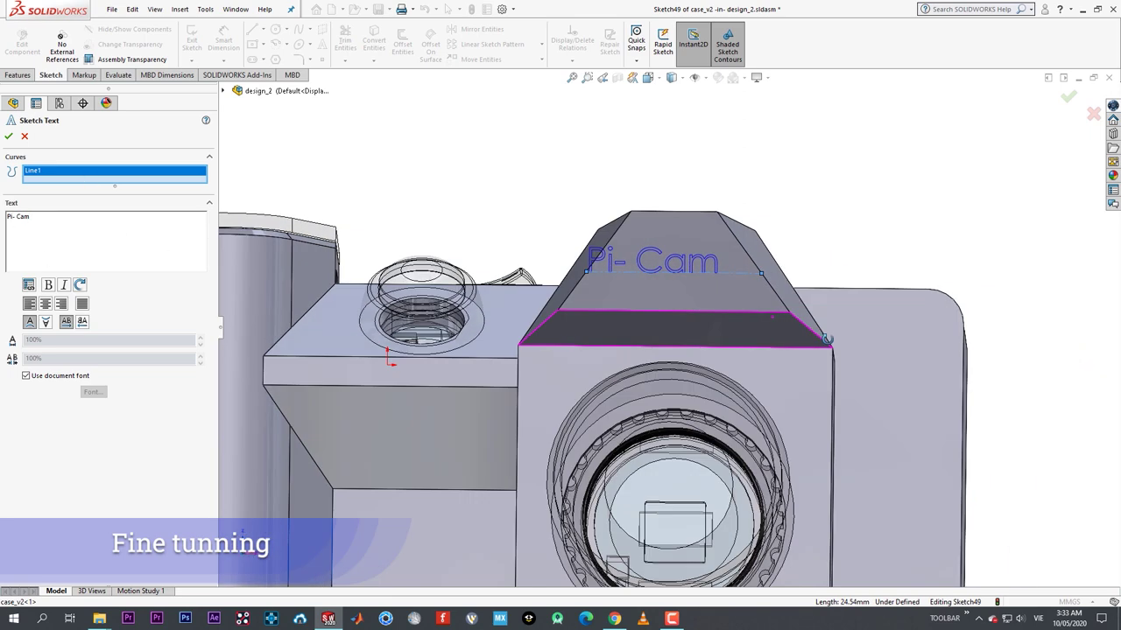
{"action": "left_click", "coordinate": [8, 137]}
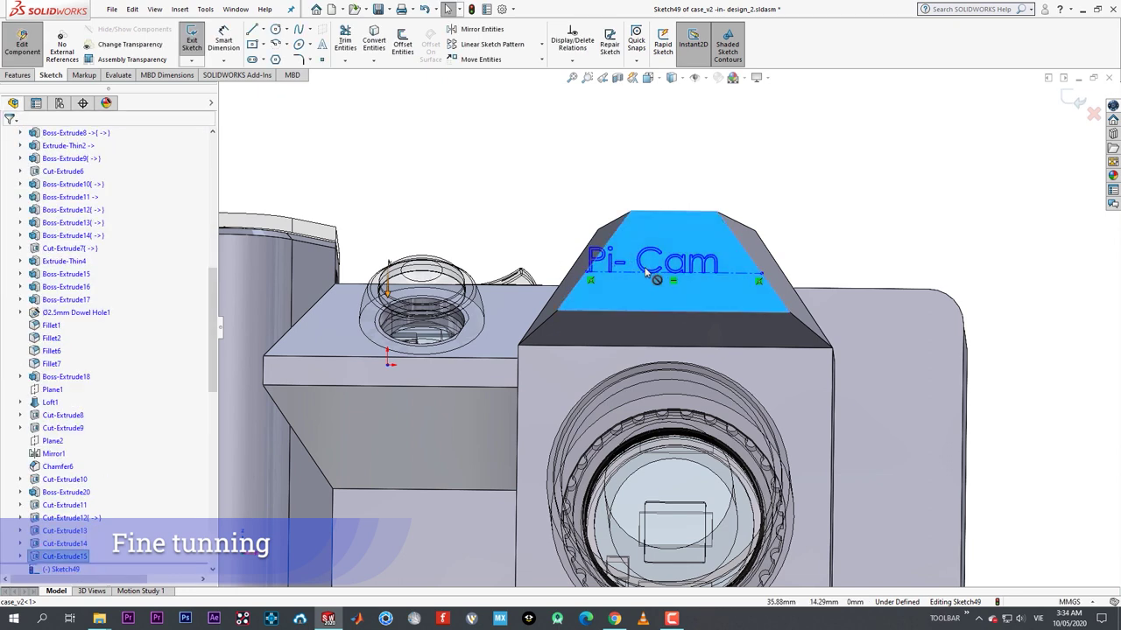
- Try to select the "Pi- Cam" text on the hump face and start a dimension to position it
{"action": "left_click", "coordinate": [648, 272]}
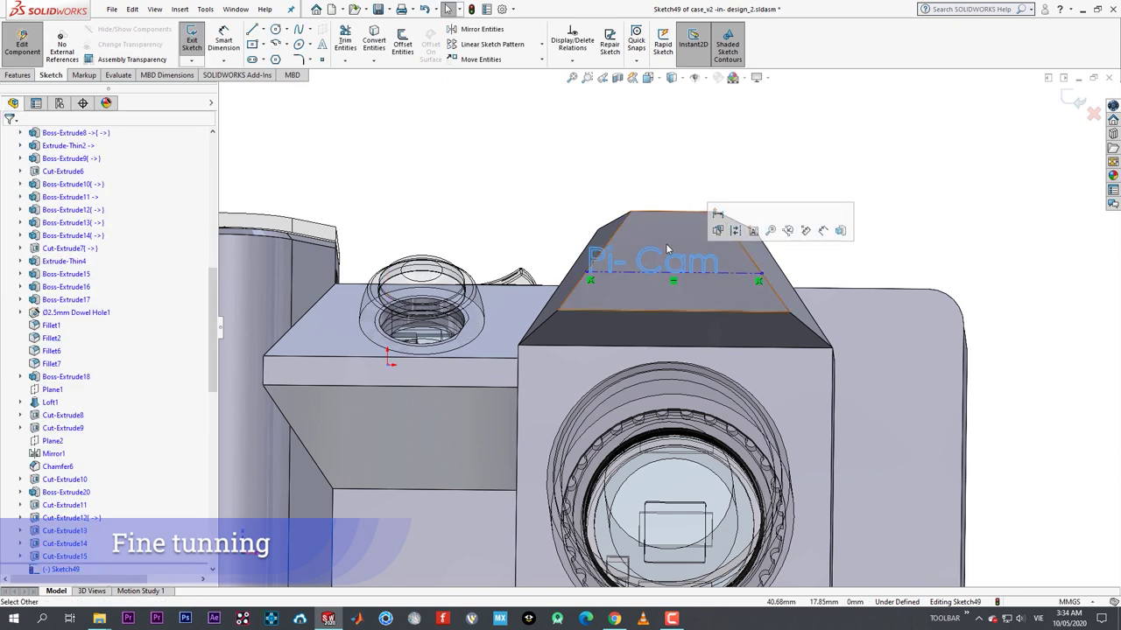
{"action": "key", "text": "Escape"}
{"action": "left_click", "coordinate": [611, 261]}
{"action": "left_click", "coordinate": [531, 218]}
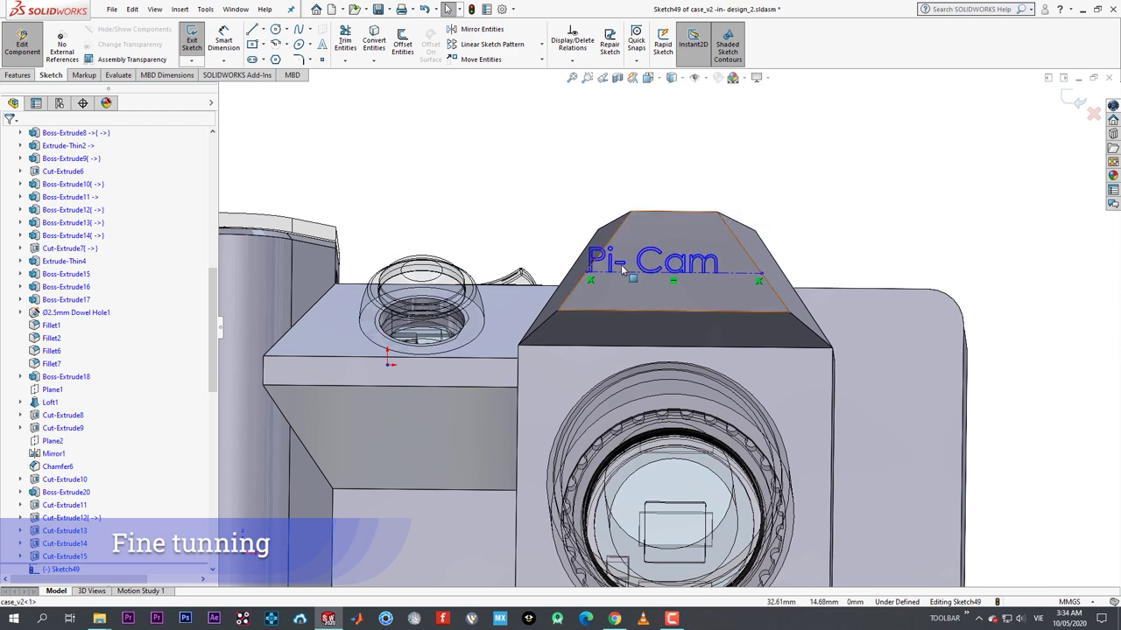
{"action": "right_click", "coordinate": [616, 275]}
{"action": "left_click", "coordinate": [451, 190]}
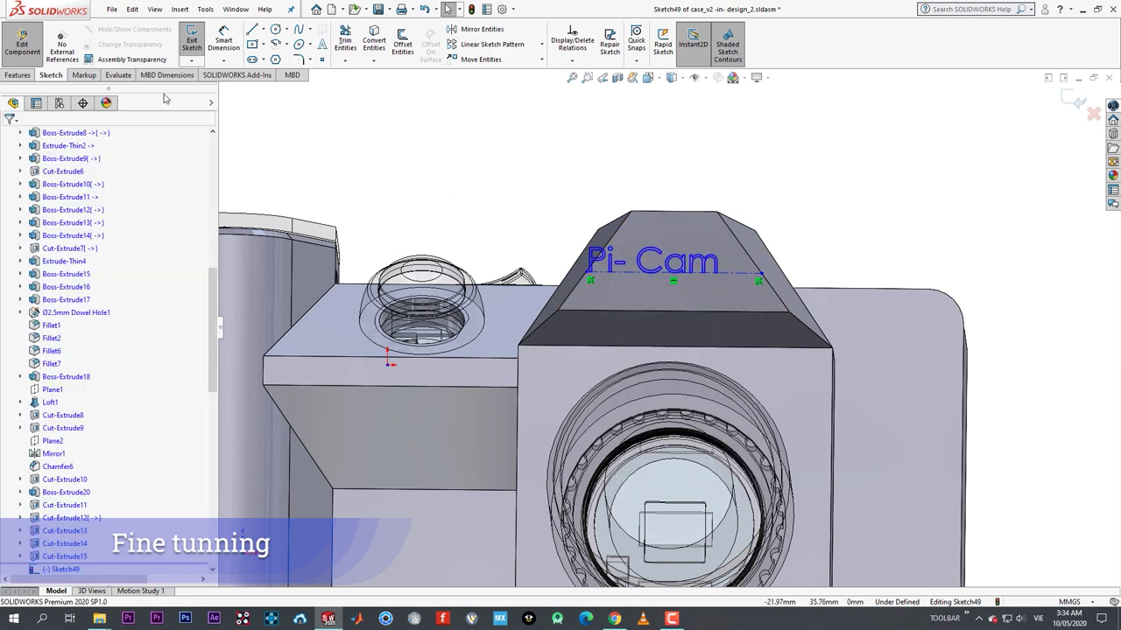
{"action": "scroll", "coordinate": [604, 266], "scroll_direction": "down", "scroll_amount": 4}
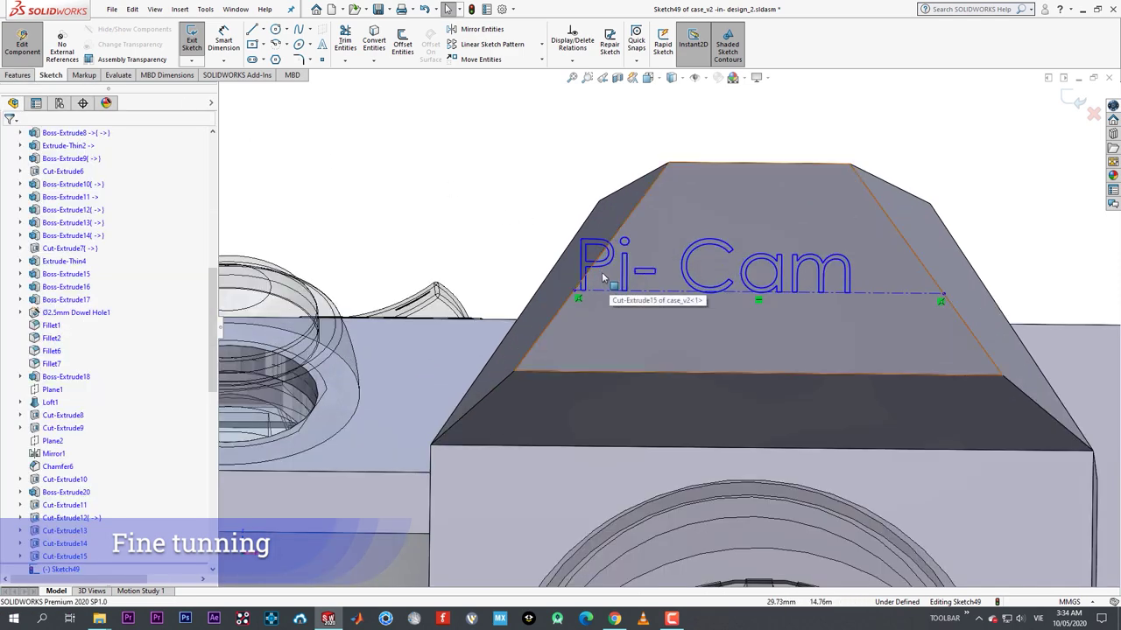
{"action": "key", "text": "d"}
{"action": "scroll", "coordinate": [575, 276], "scroll_direction": "down", "scroll_amount": 2}
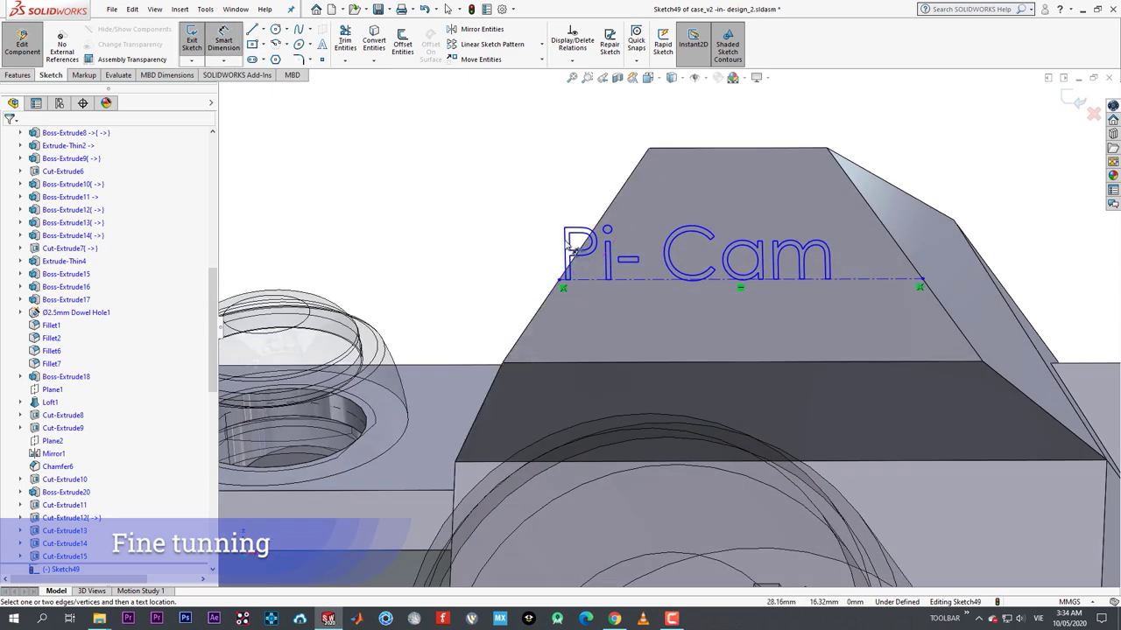
- Stop editing the case within the assembly and open the part file case_v2.SLDPRT on its own
{"action": "left_click", "coordinate": [37, 55]}
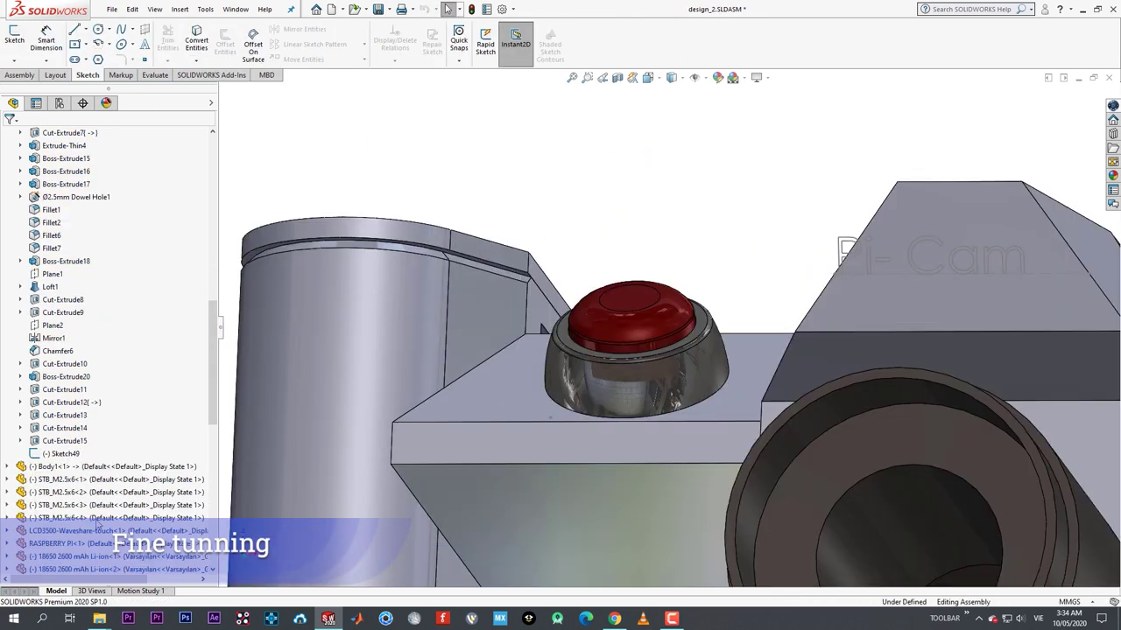
{"action": "scroll", "coordinate": [52, 476], "scroll_direction": "up", "scroll_amount": 2}
{"action": "left_click", "coordinate": [7, 286]}
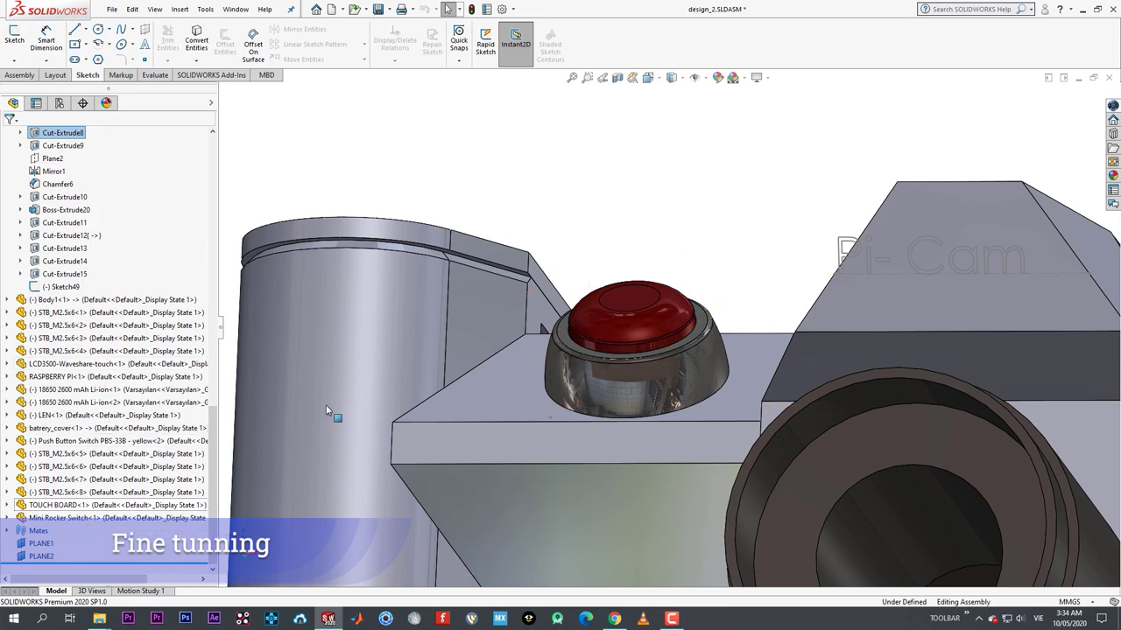
{"action": "scroll", "coordinate": [742, 187], "scroll_direction": "up", "scroll_amount": 3}
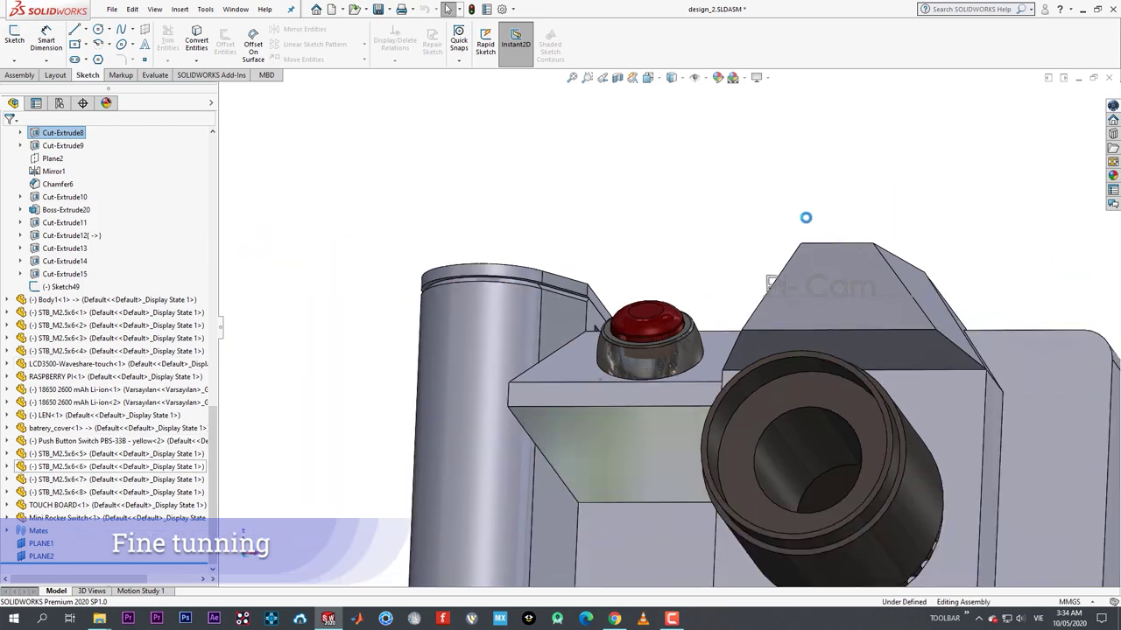
{"action": "key", "text": "ctrl+o"}
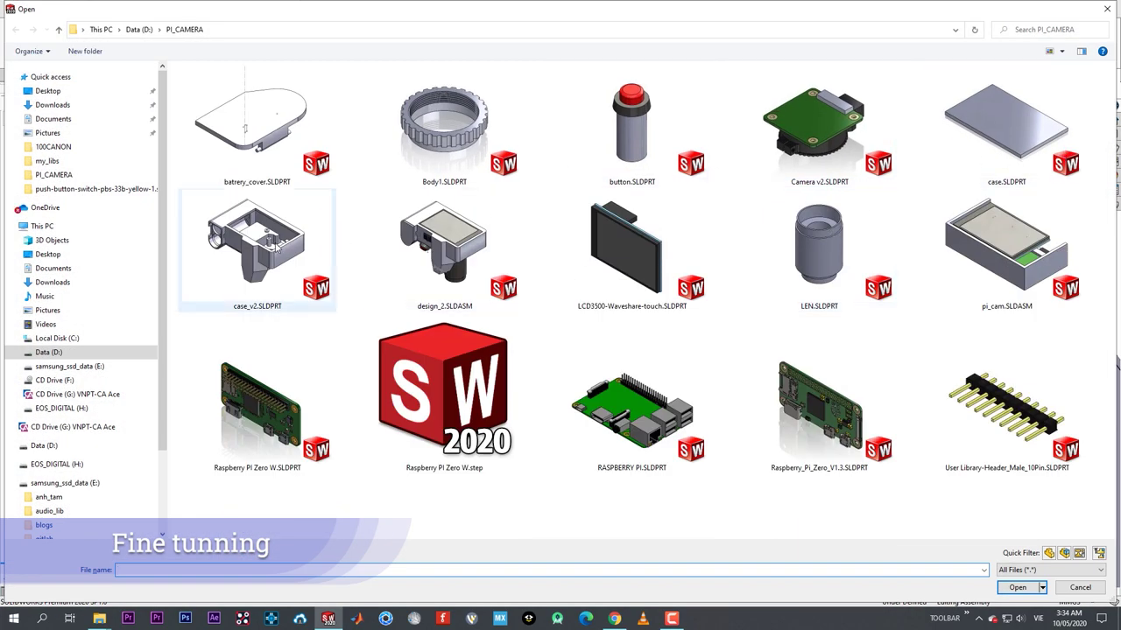
{"action": "double_click", "coordinate": [256, 245]}
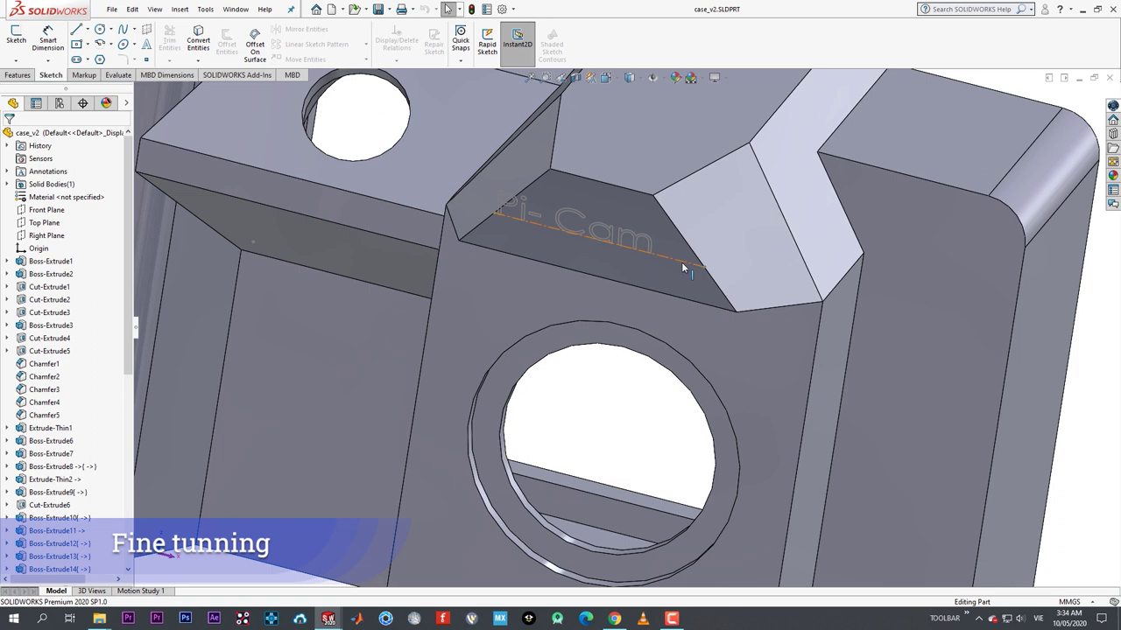
{"action": "middle_click_drag", "start_coordinate": [681, 262], "coordinate": [586, 246]}
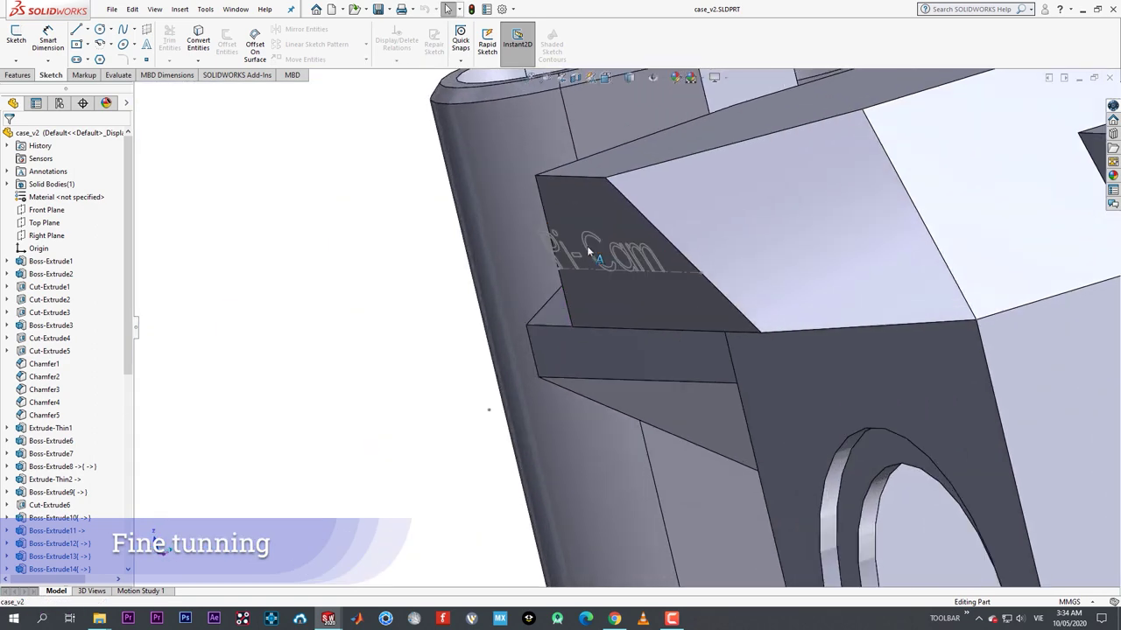
{"action": "left_click", "coordinate": [589, 248]}
{"action": "left_click", "coordinate": [639, 195]}
{"action": "middle_click_drag", "start_coordinate": [645, 270], "coordinate": [672, 255]}
{"action": "left_click", "coordinate": [47, 39]}
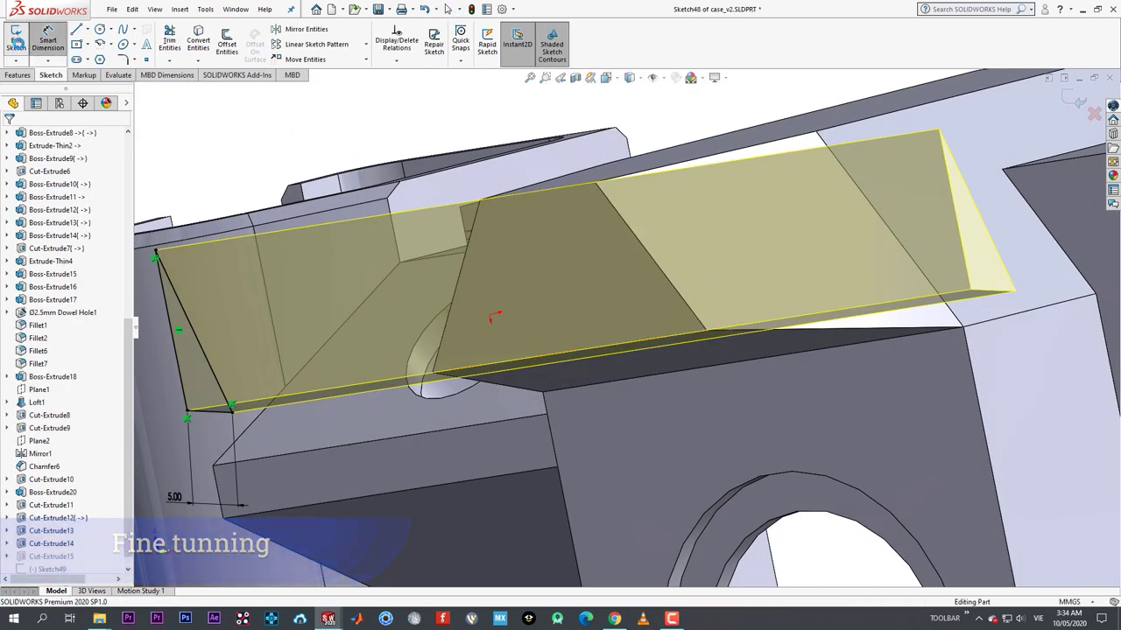
{"action": "left_click", "coordinate": [16, 40]}
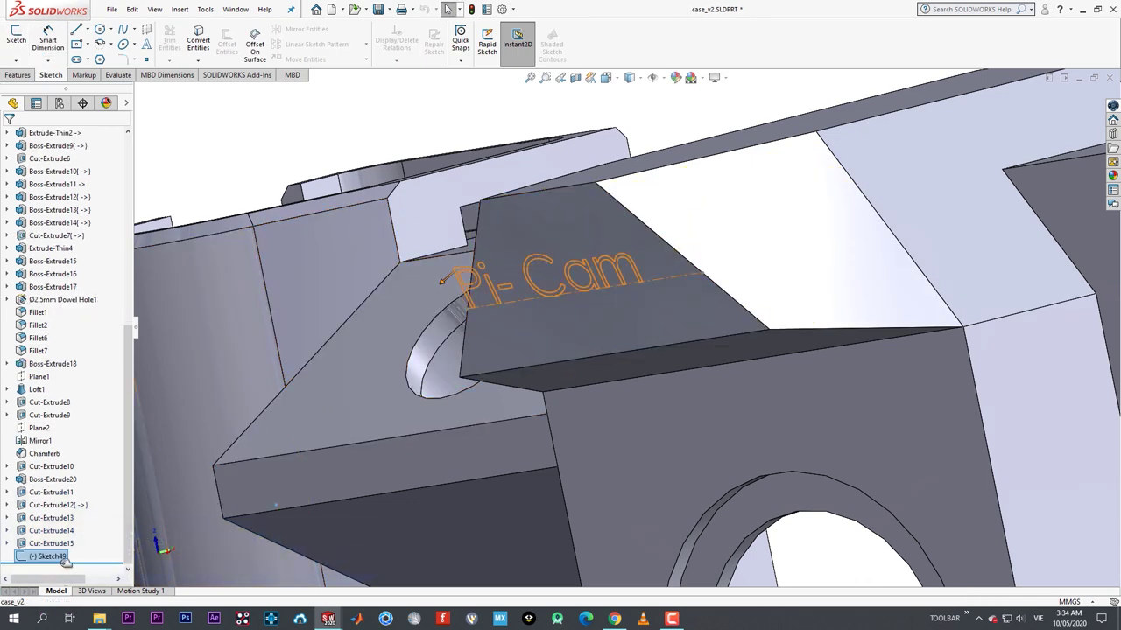
- Edit the "Pi- Cam" text sketch and move its centerline slightly lower on the hump's front face
{"action": "right_click", "coordinate": [65, 558]}
{"action": "left_click", "coordinate": [60, 350]}
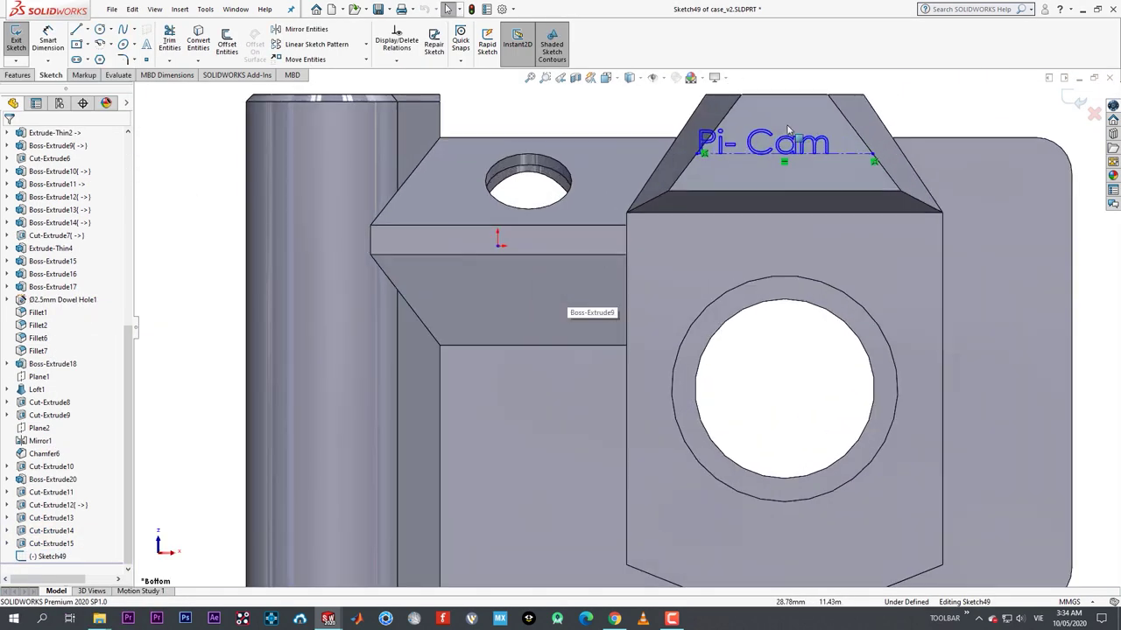
{"action": "left_click_drag", "start_coordinate": [698, 154], "coordinate": [706, 178]}
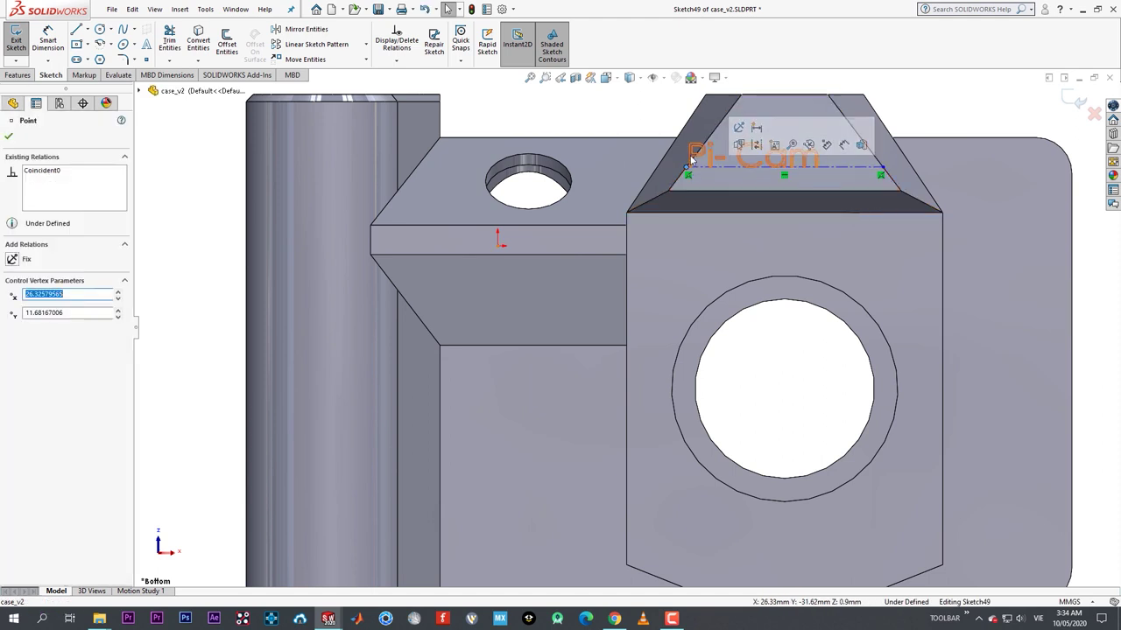
{"action": "key", "text": "Escape"}
- Try to dimension the lowered "Pi- Cam" text, starting from its letter P
{"action": "left_click", "coordinate": [775, 158]}
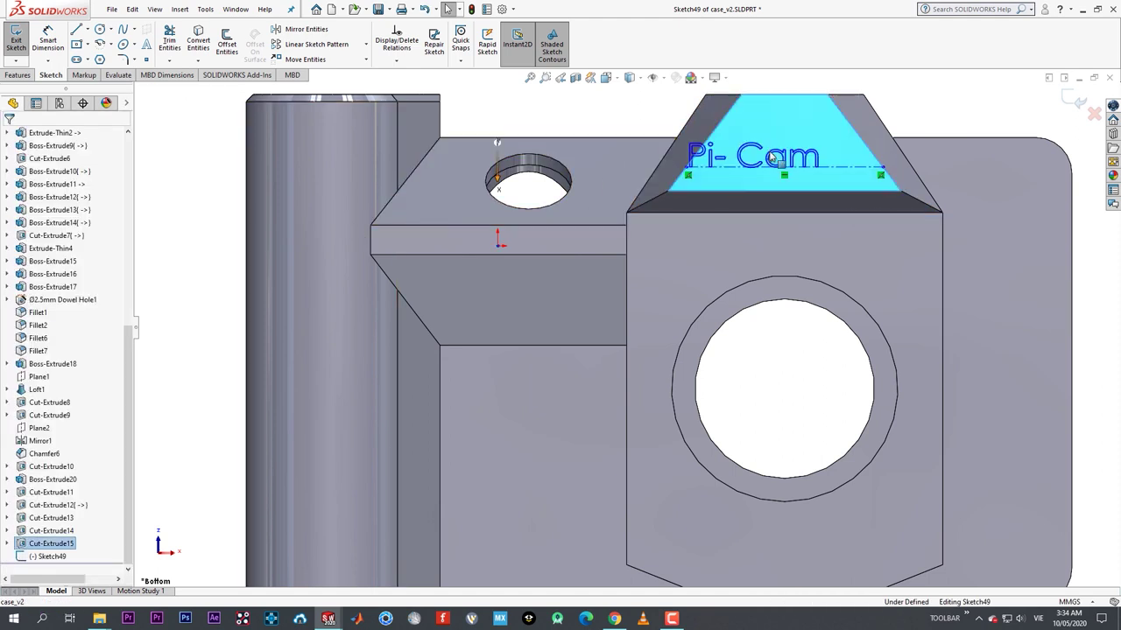
{"action": "left_click", "coordinate": [690, 156]}
{"action": "key", "text": "d"}
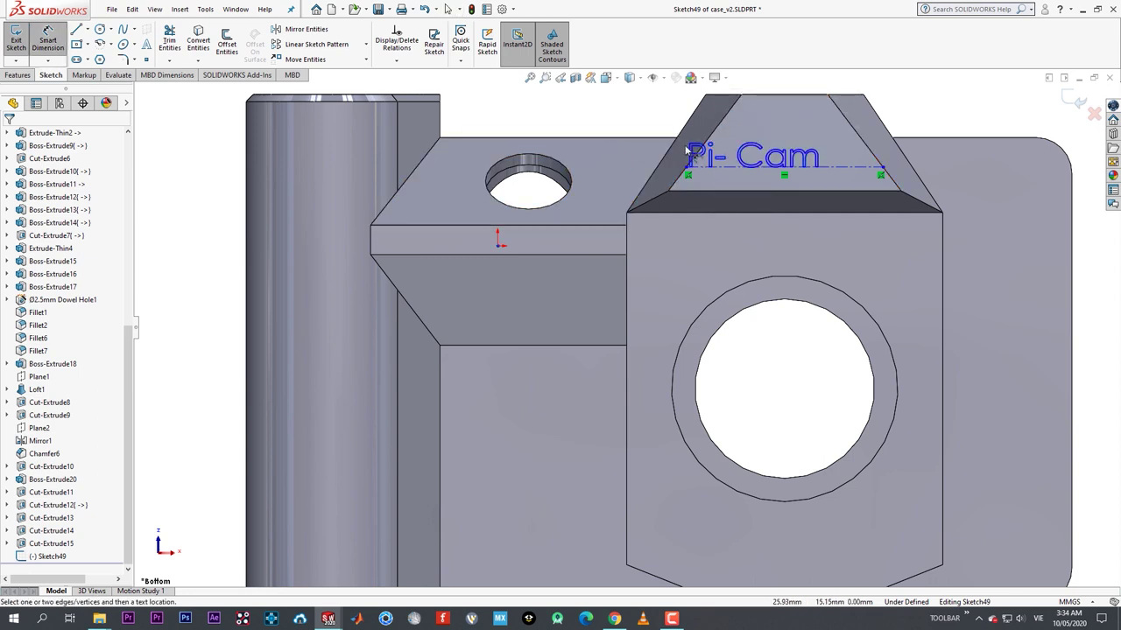
{"action": "middle_click_drag", "start_coordinate": [709, 170], "coordinate": [706, 160]}
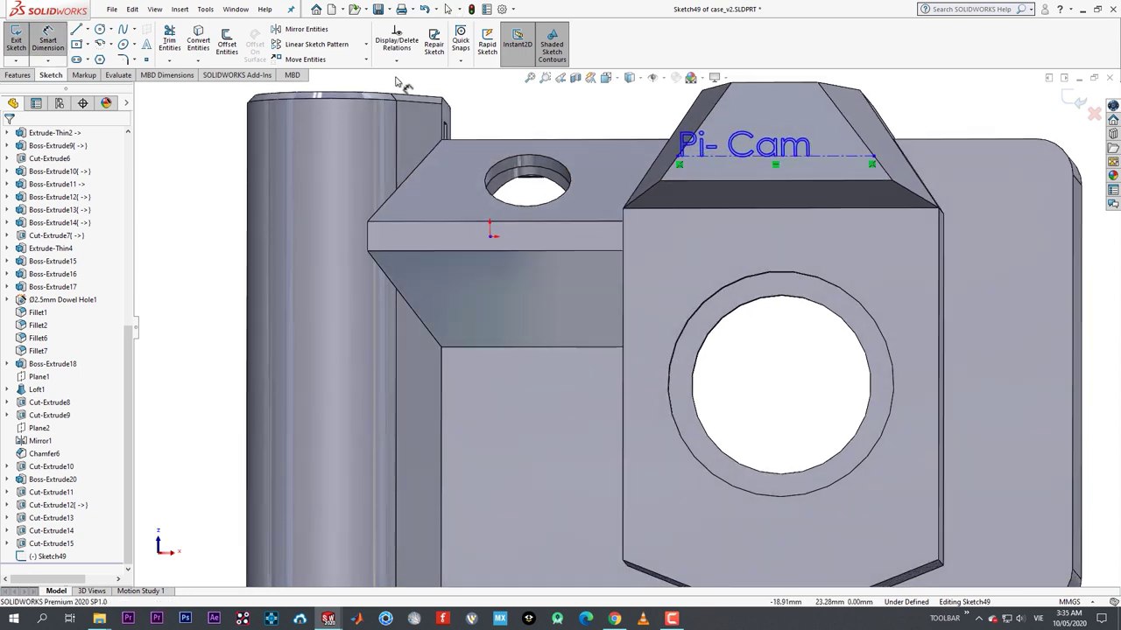
- Delete the "Pi- Cam" text sketch from the case part
{"action": "right_click", "coordinate": [53, 557]}
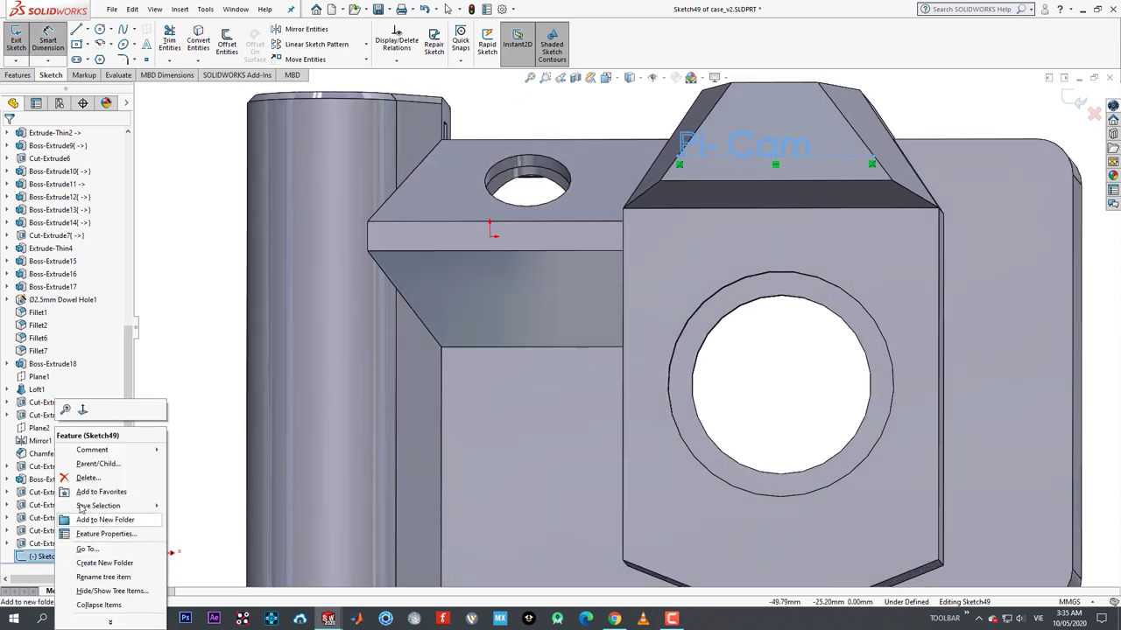
{"action": "left_click", "coordinate": [87, 481]}
{"action": "left_click", "coordinate": [633, 255]}
- Sketch a horizontal centerline about 29 mm long on the hump's front face, between its slanted edges near the lower edge
{"action": "scroll", "coordinate": [824, 169], "scroll_direction": "up", "scroll_amount": 2}
{"action": "scroll", "coordinate": [816, 131], "scroll_direction": "down", "scroll_amount": 3}
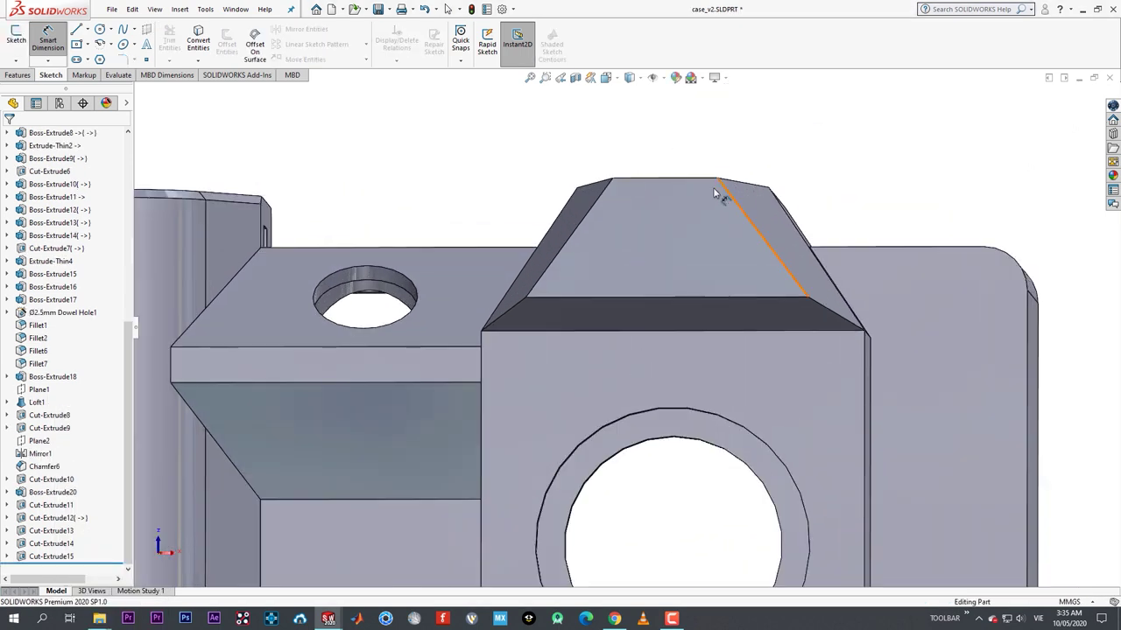
{"action": "left_click", "coordinate": [11, 50]}
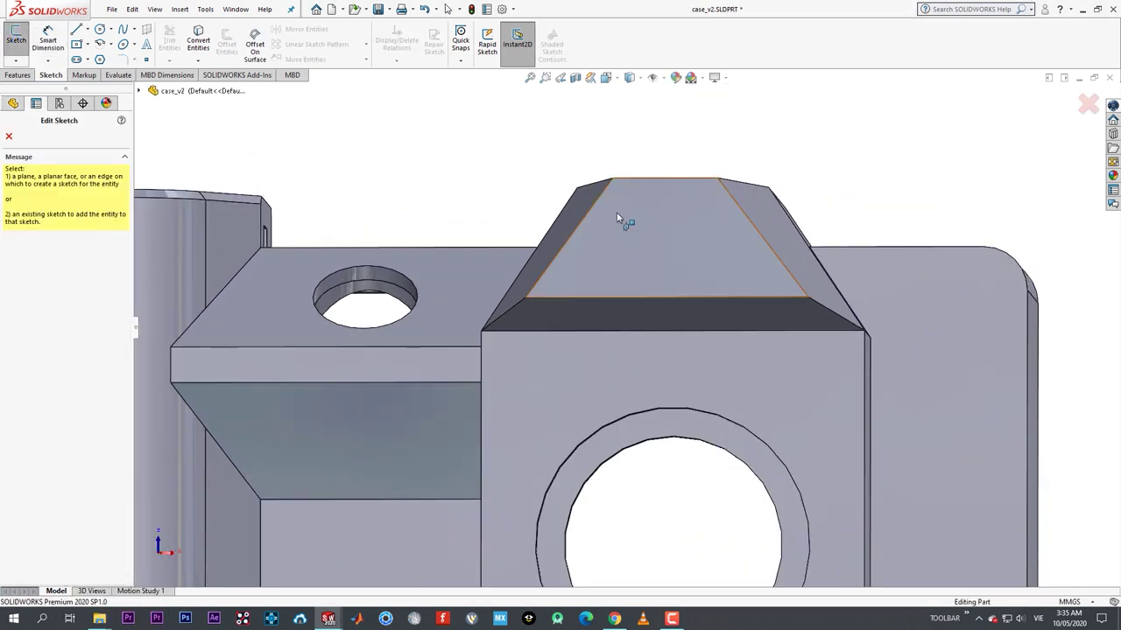
{"action": "left_click", "coordinate": [644, 239]}
{"action": "left_click", "coordinate": [87, 33]}
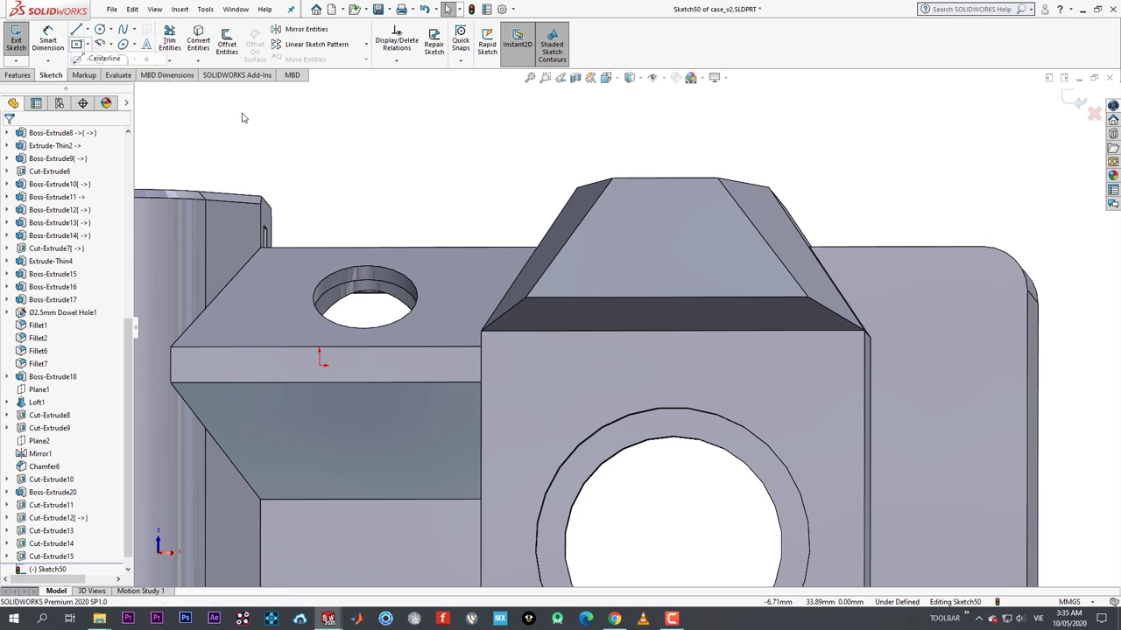
{"action": "left_click", "coordinate": [541, 279]}
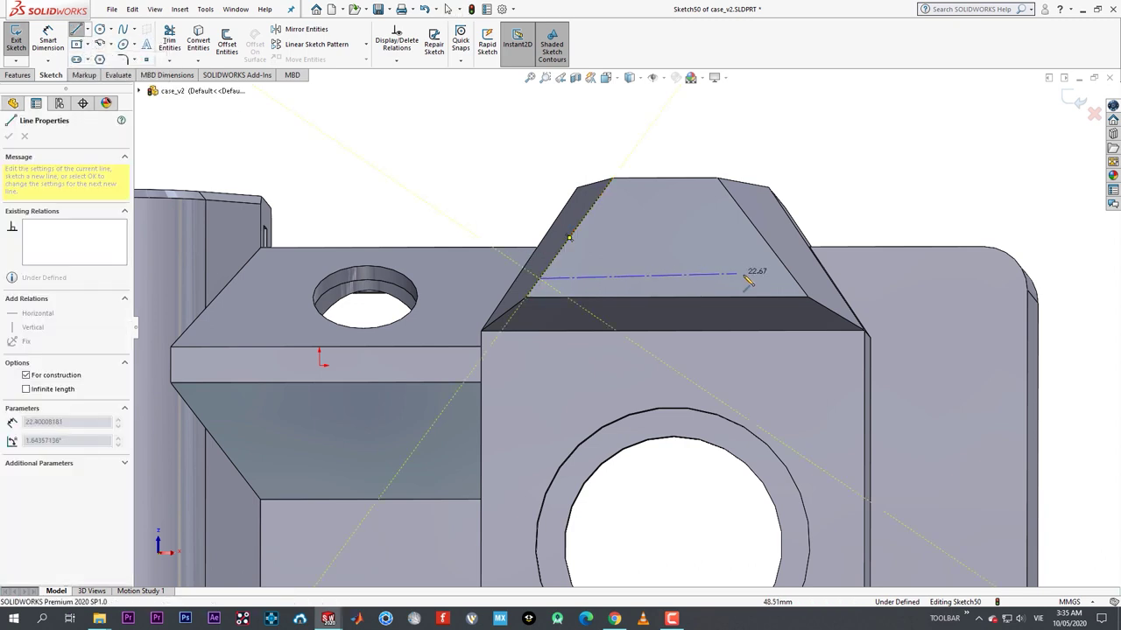
{"action": "left_click", "coordinate": [795, 279]}
{"action": "right_click", "coordinate": [796, 279]}
{"action": "left_click", "coordinate": [820, 288]}
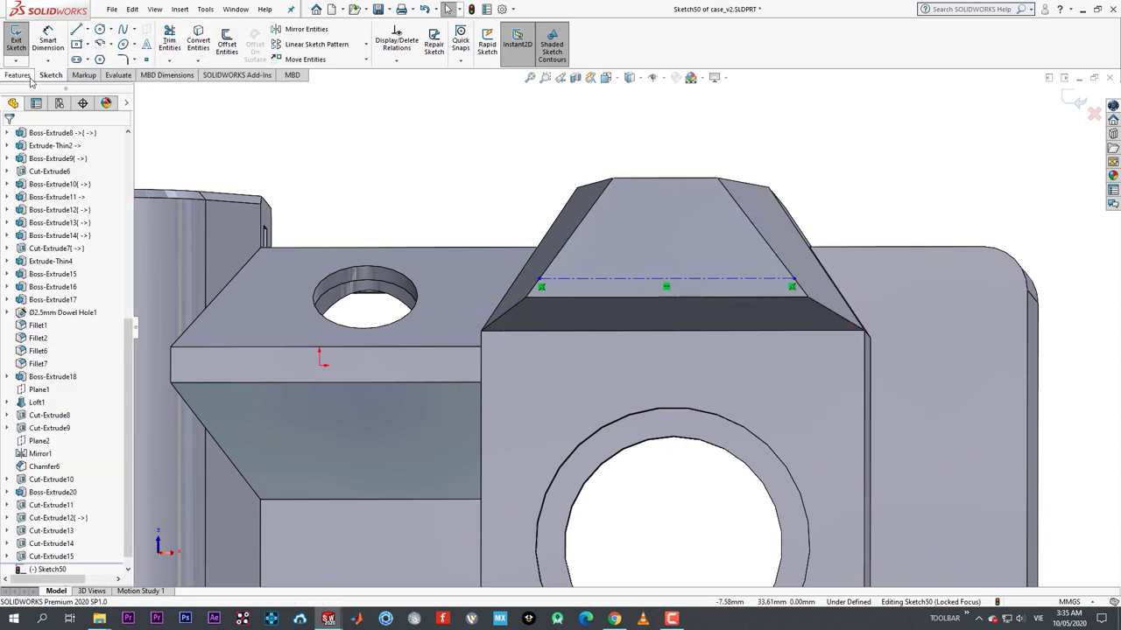
- Add the sketch text "Pi-Cam" along the centerline with centered alignment and the document font
{"action": "left_click", "coordinate": [145, 48]}
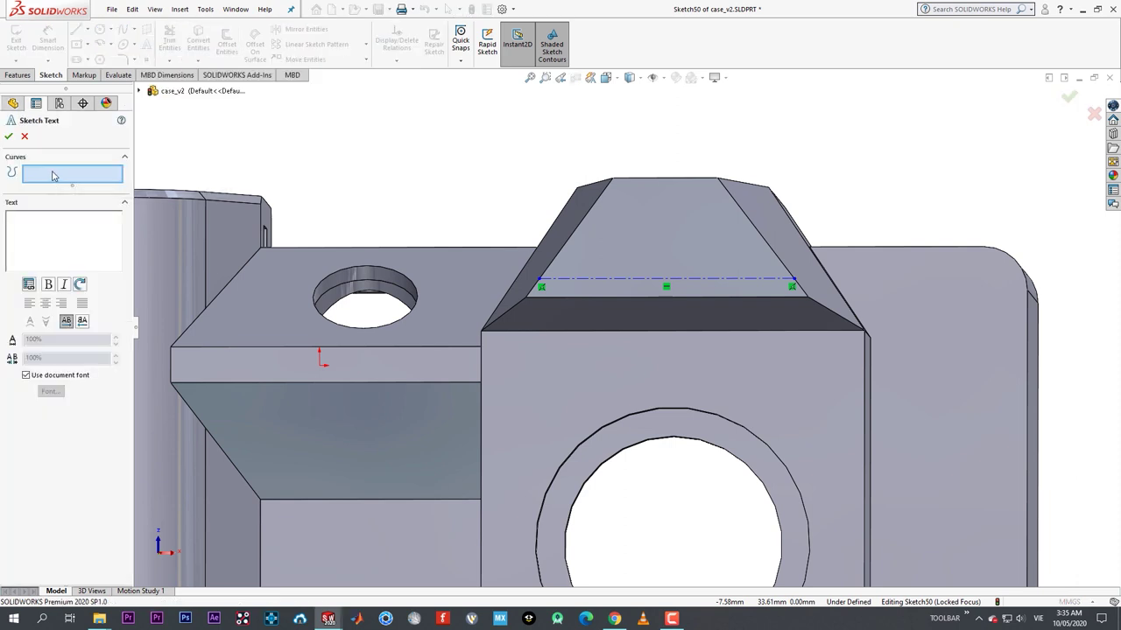
{"action": "left_click", "coordinate": [574, 281]}
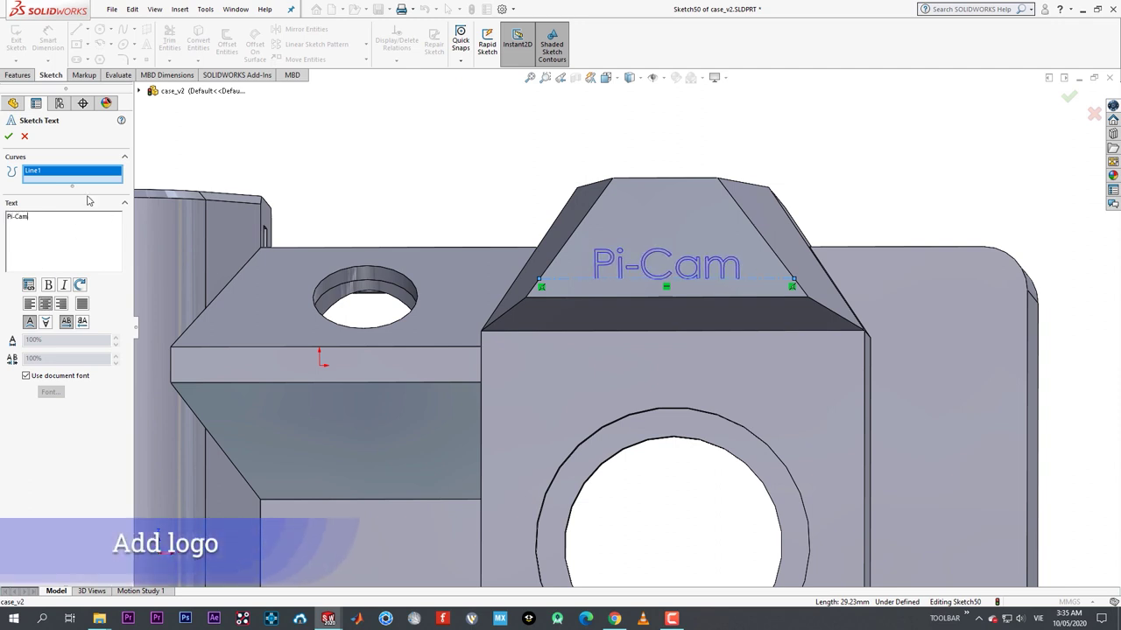
{"action": "left_click", "coordinate": [10, 138]}
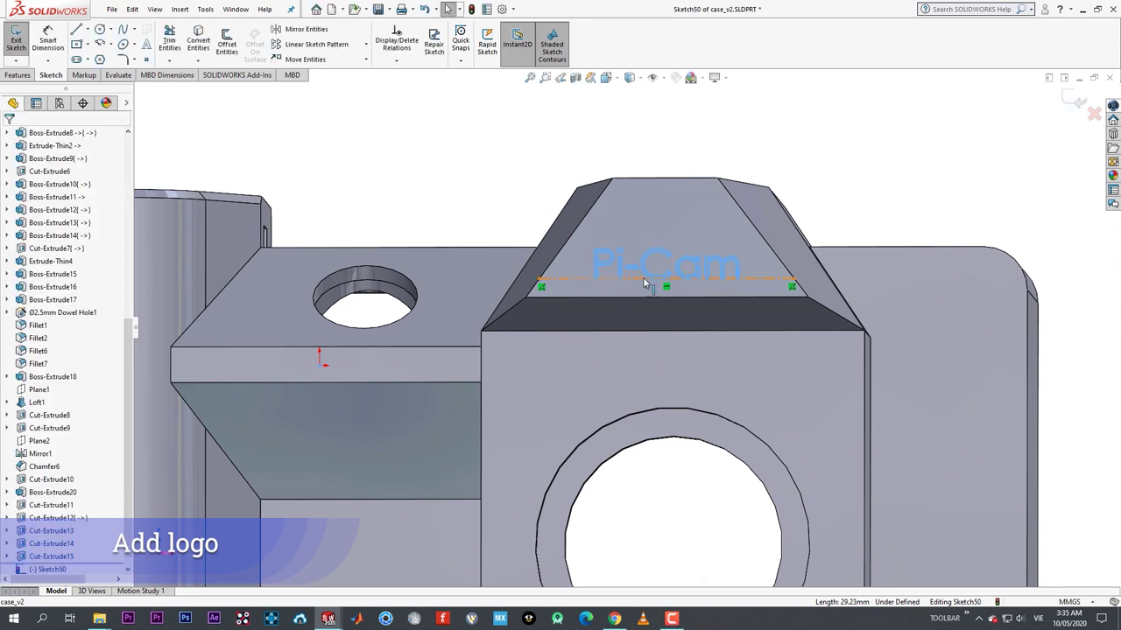
- Move the centerline with its "Pi-Cam" text slightly higher on the hump's front face
{"action": "left_click", "coordinate": [648, 283]}
{"action": "mouse_move", "coordinate": [648, 283]}
{"action": "left_mouse_down"}
{"action": "mouse_move", "coordinate": [649, 265]}
{"action": "mouse_move", "coordinate": [634, 269]}
{"action": "left_mouse_up"}
{"action": "key", "text": "Escape"}
{"action": "left_click", "coordinate": [8, 137]}
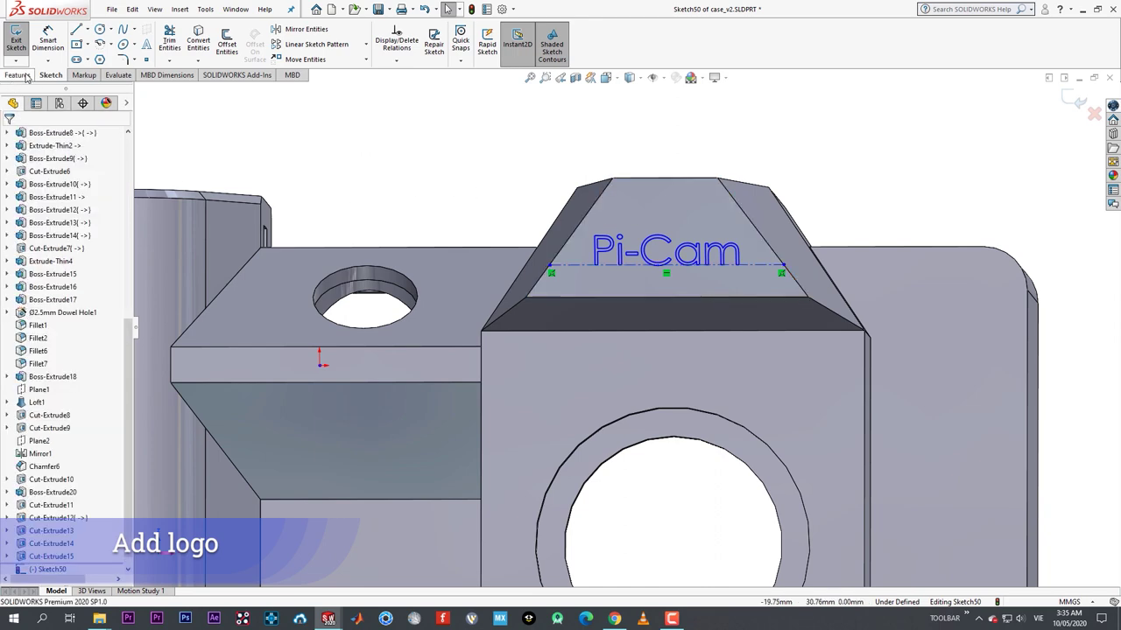
- Extrude the "Pi-Cam" text sketch 1 mm outward from the hump's front face
{"action": "left_click", "coordinate": [17, 75]}
{"action": "left_click", "coordinate": [20, 39]}
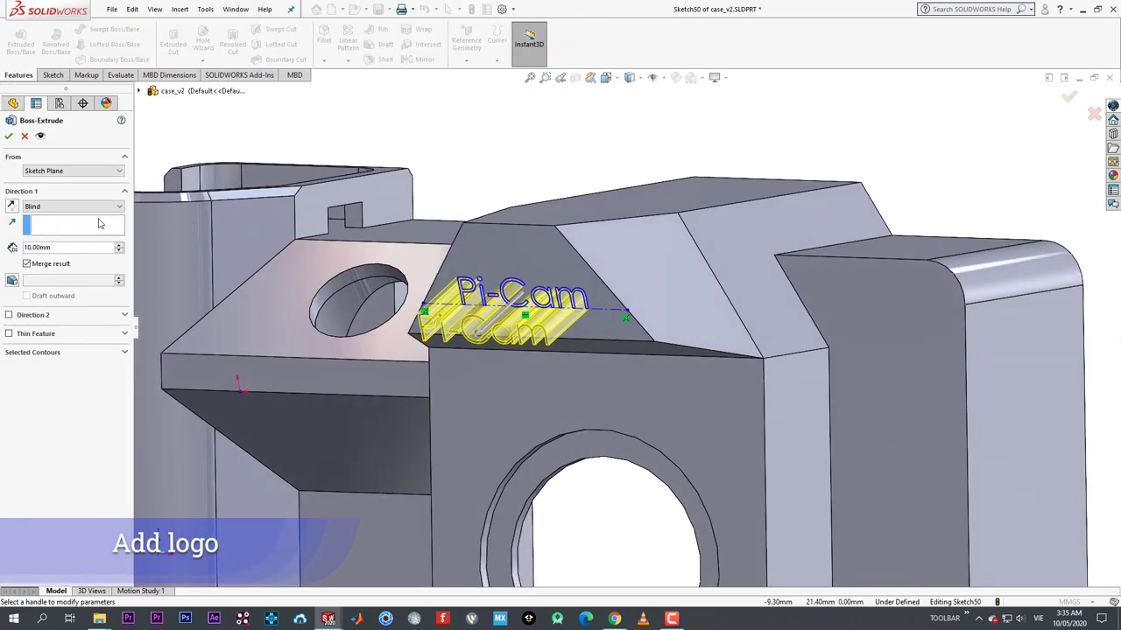
{"action": "type", "text": "1"}
{"action": "key", "text": "Return"}
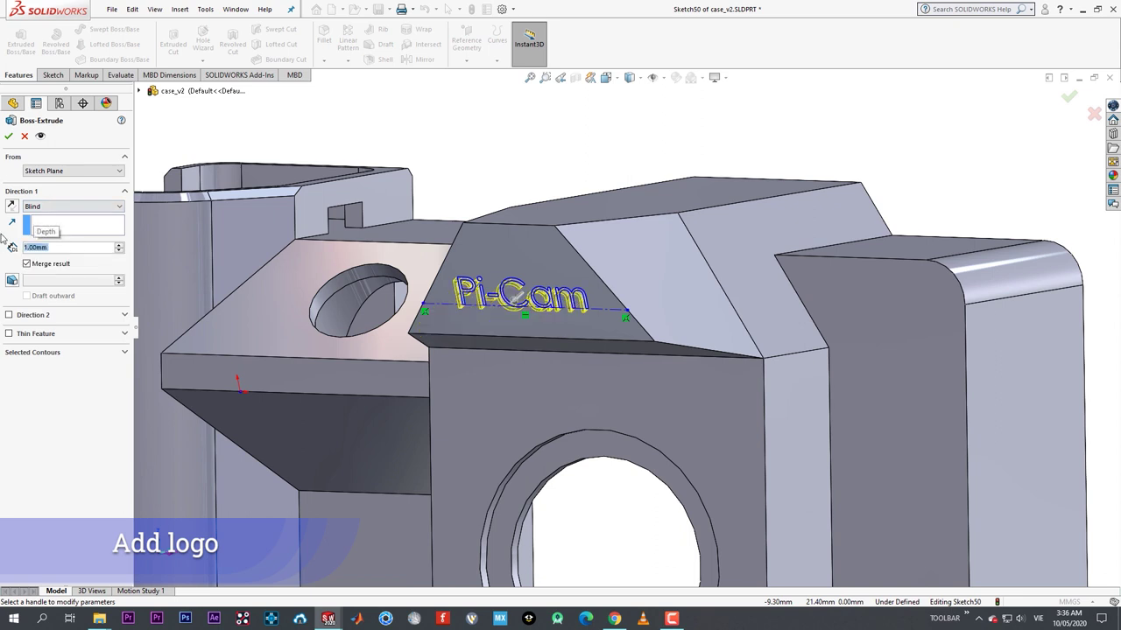
{"action": "left_click", "coordinate": [9, 137]}
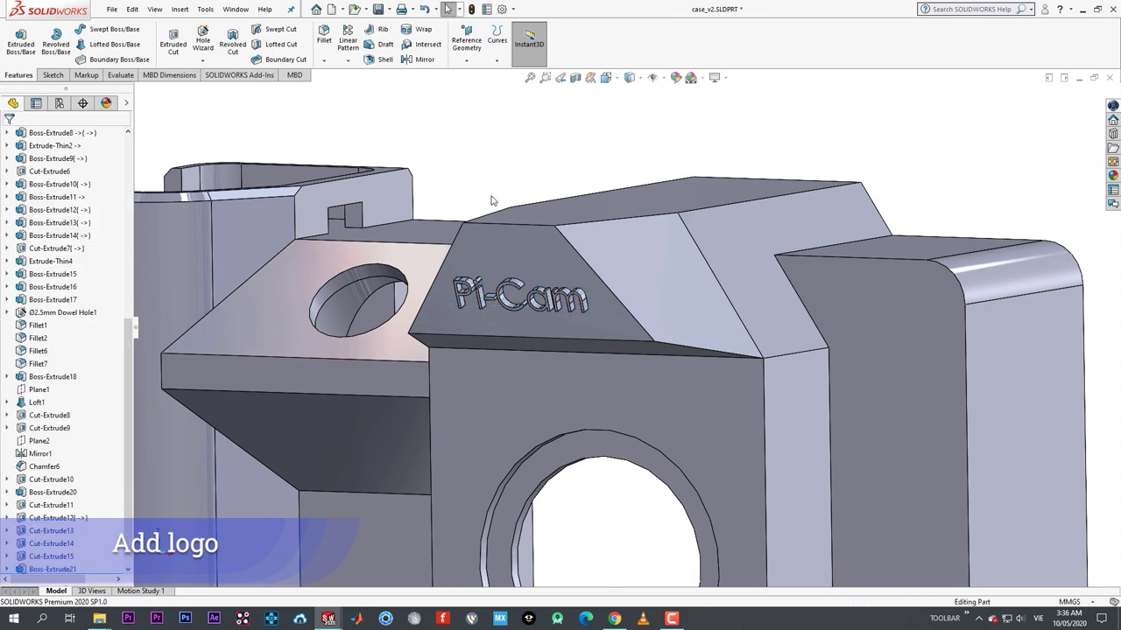
- Open the sketch of the extruded "Pi-Cam" logo for editing
{"action": "scroll", "coordinate": [514, 292], "scroll_direction": "down", "scroll_amount": 3}
{"action": "left_click", "coordinate": [557, 314]}
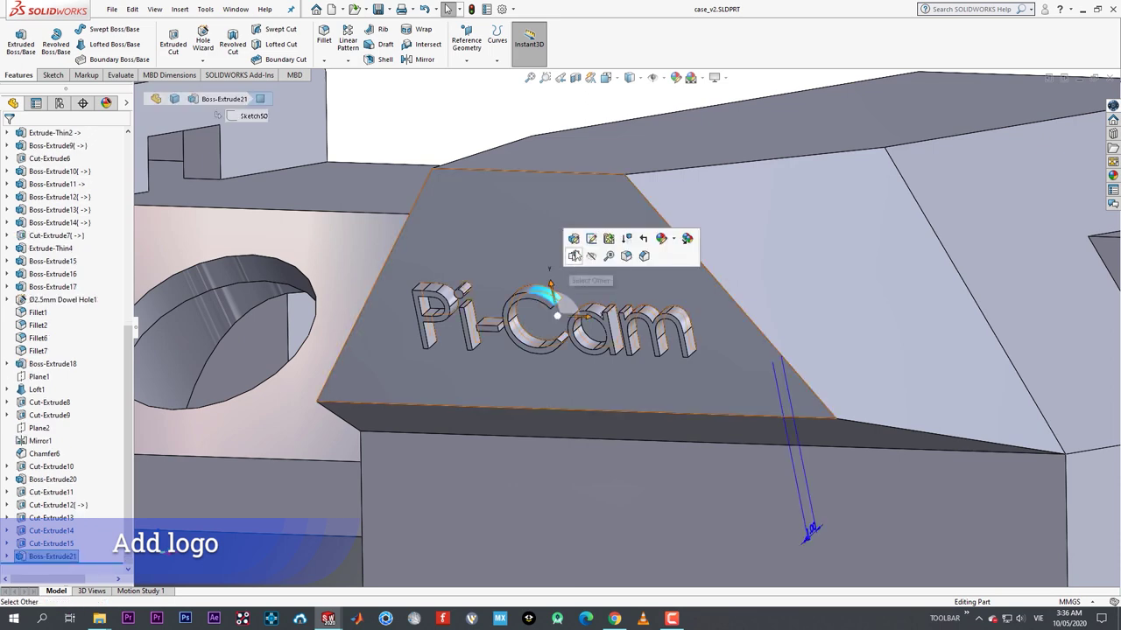
{"action": "left_click", "coordinate": [591, 242]}
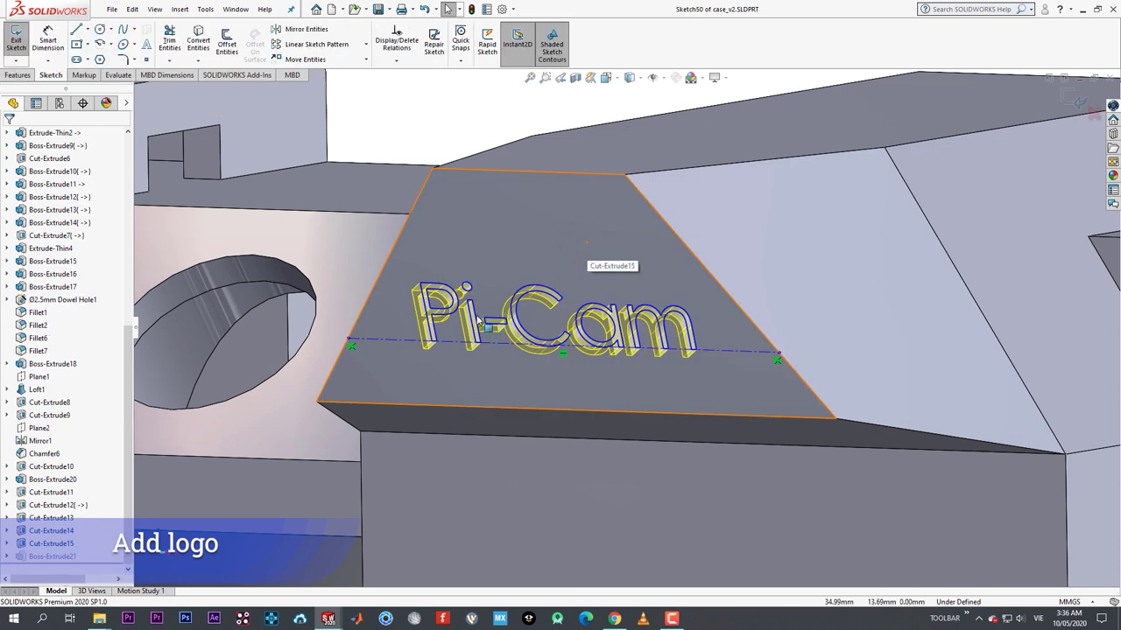
{"action": "scroll", "coordinate": [517, 311], "scroll_direction": "up", "scroll_amount": 2}
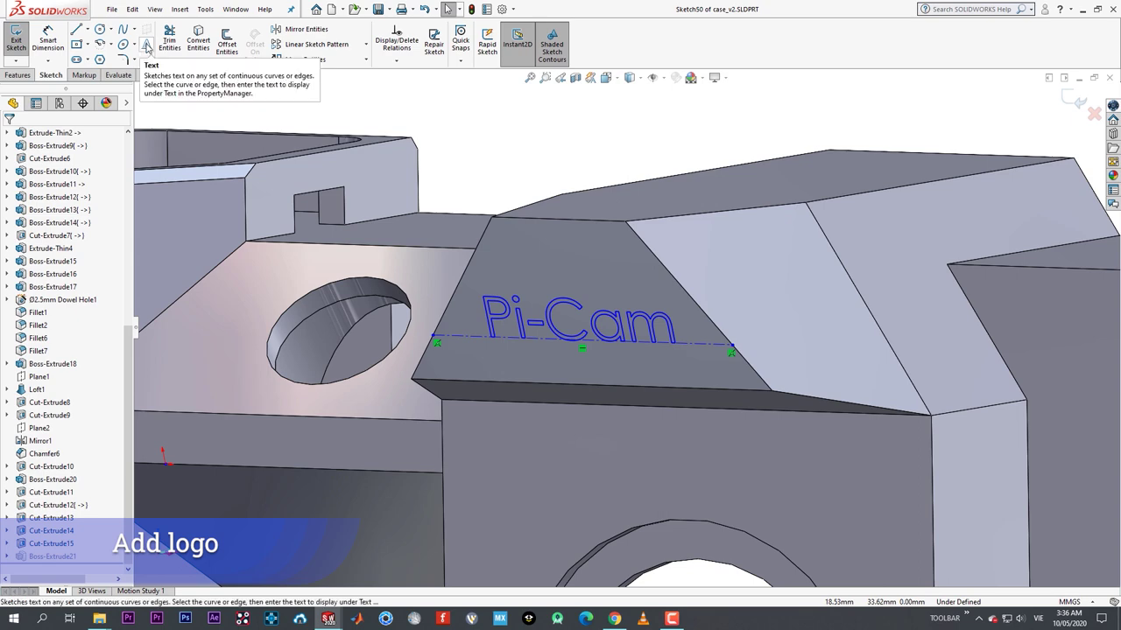
{"action": "left_click", "coordinate": [99, 29]}
{"action": "middle_click_drag", "start_coordinate": [565, 312], "coordinate": [591, 266]}
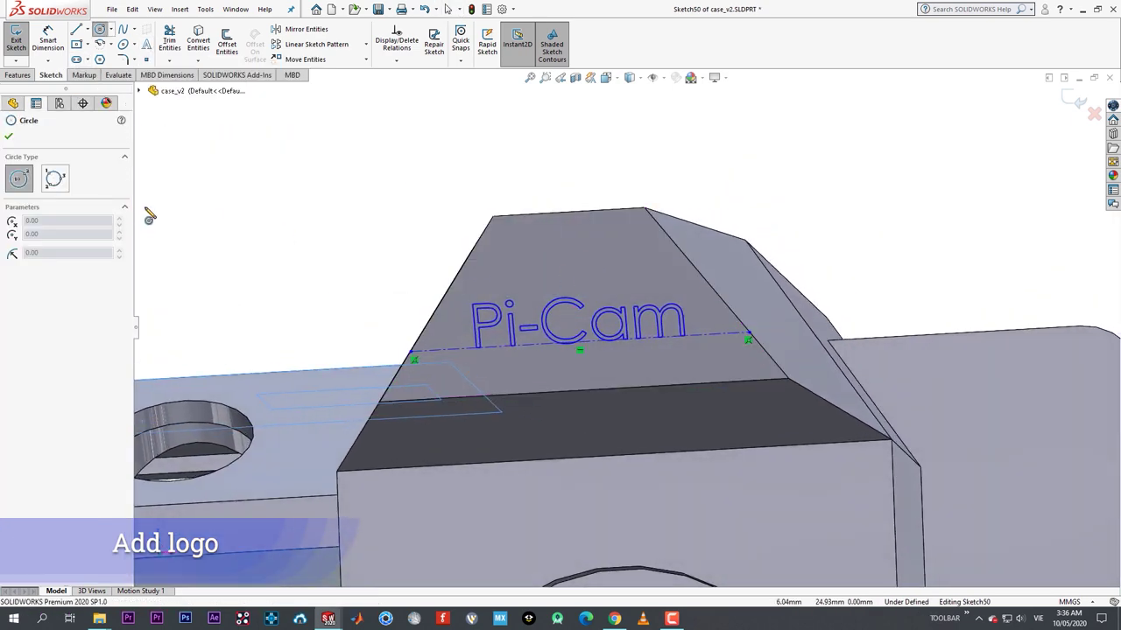
{"action": "key", "text": "Escape"}
{"action": "left_click", "coordinate": [534, 294]}
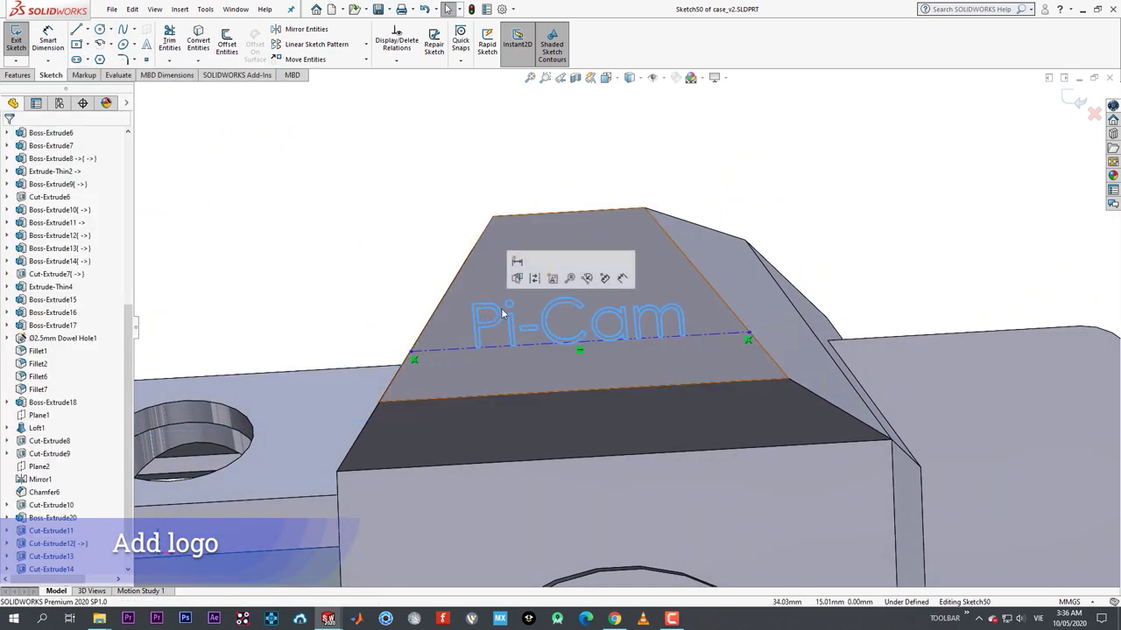
{"action": "left_click", "coordinate": [389, 271]}
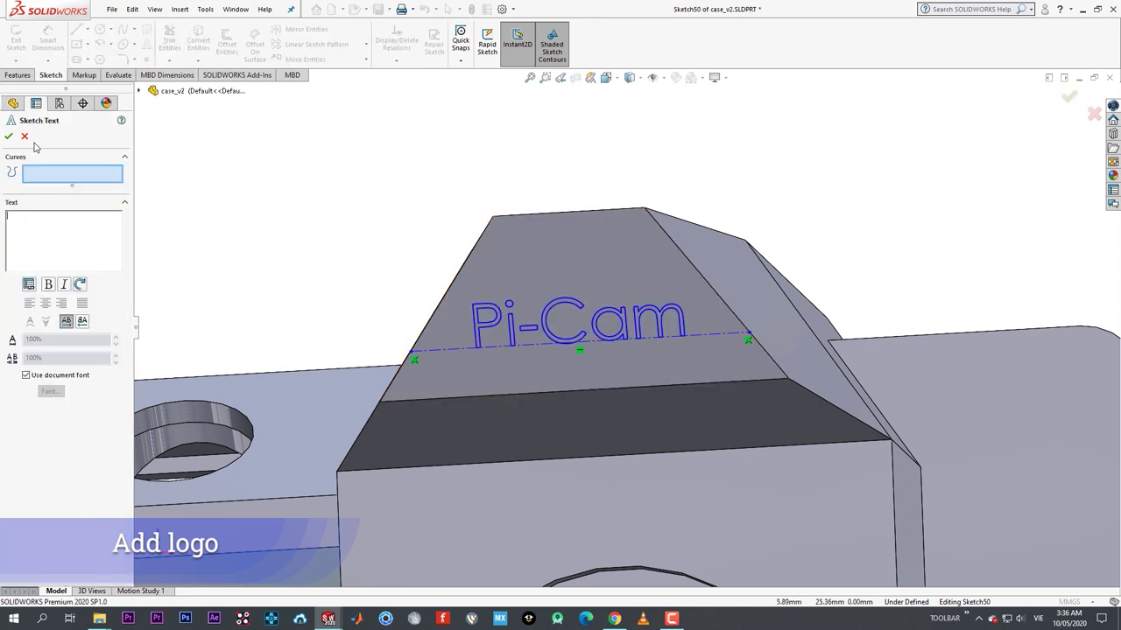
{"action": "left_click", "coordinate": [25, 136]}
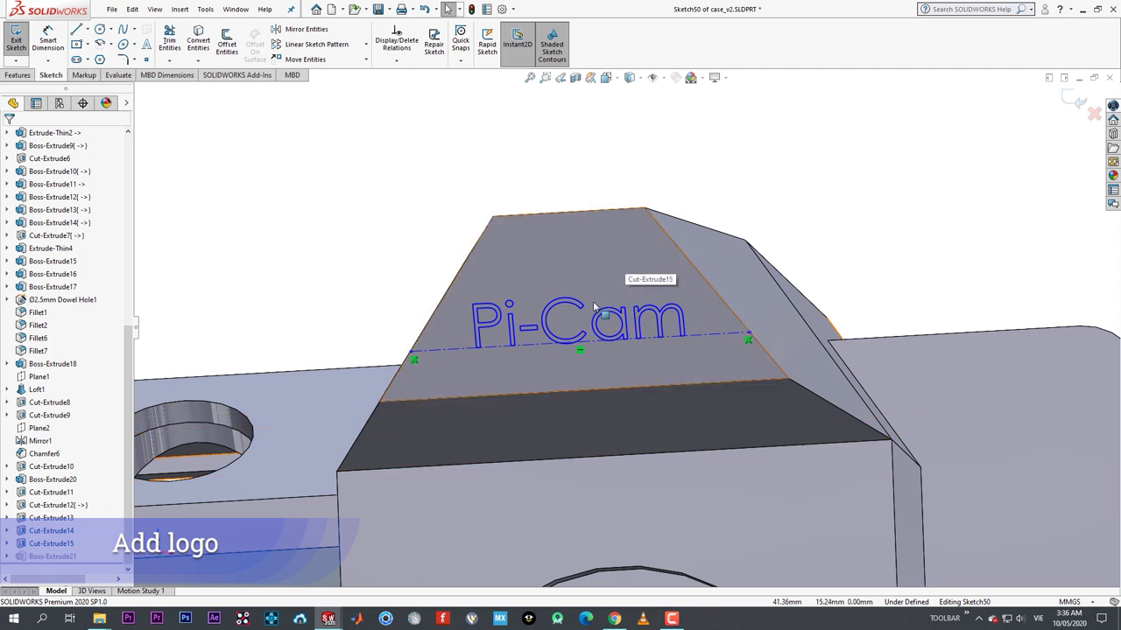
- Make the "Pi-Cam" sketch text bold and rebuild the extruded logo
{"action": "left_click", "coordinate": [625, 319]}
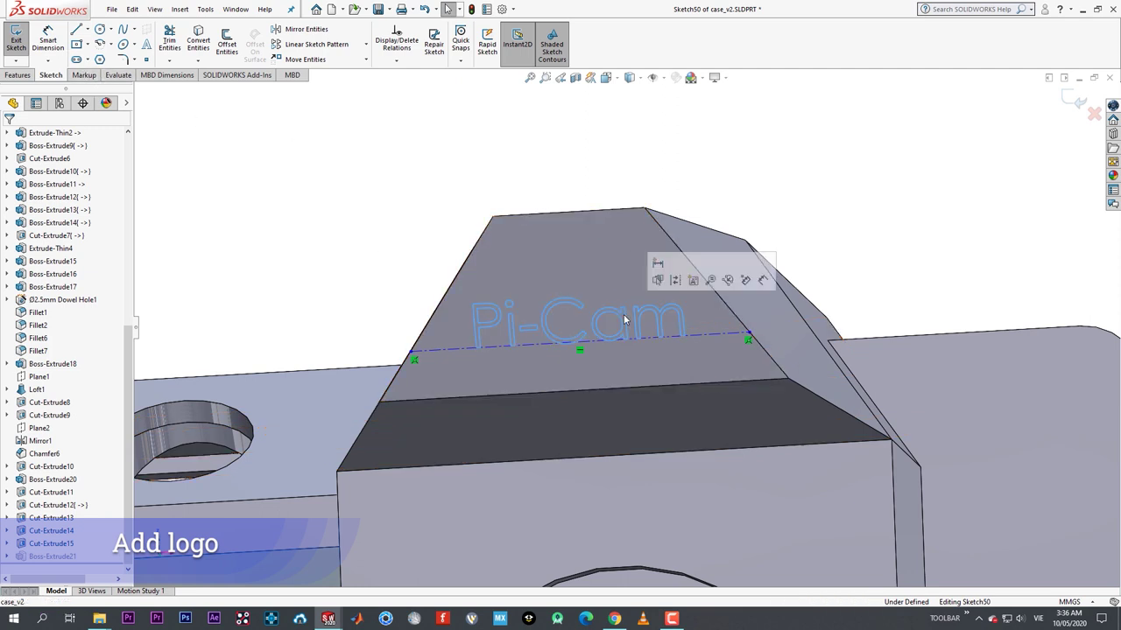
{"action": "left_click_drag", "start_coordinate": [605, 297], "coordinate": [605, 310]}
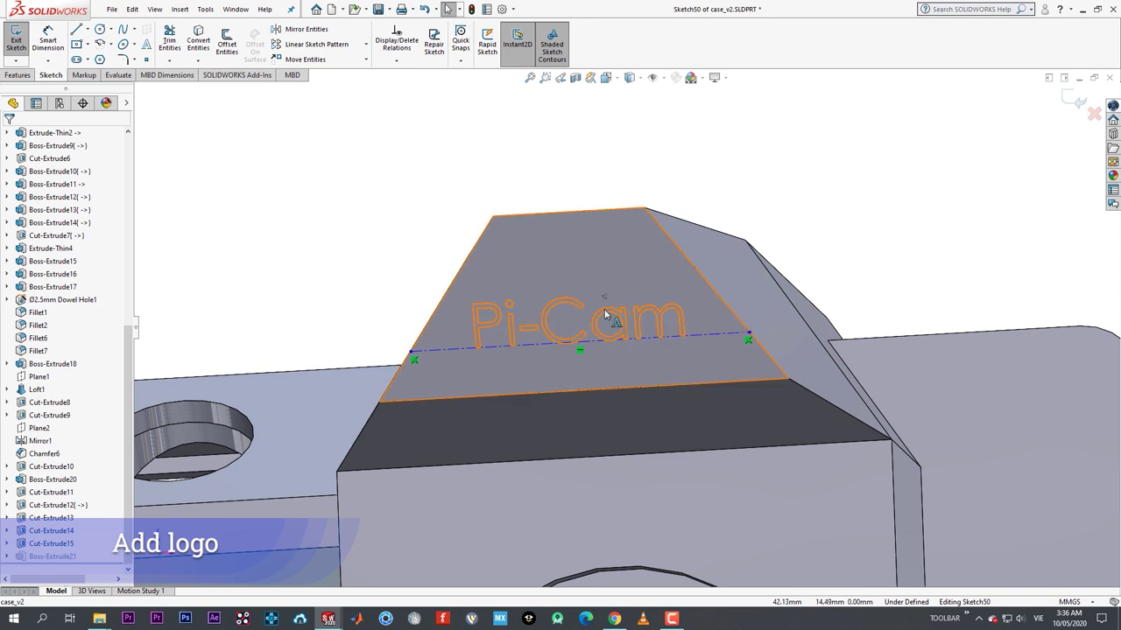
{"action": "double_click", "coordinate": [605, 315]}
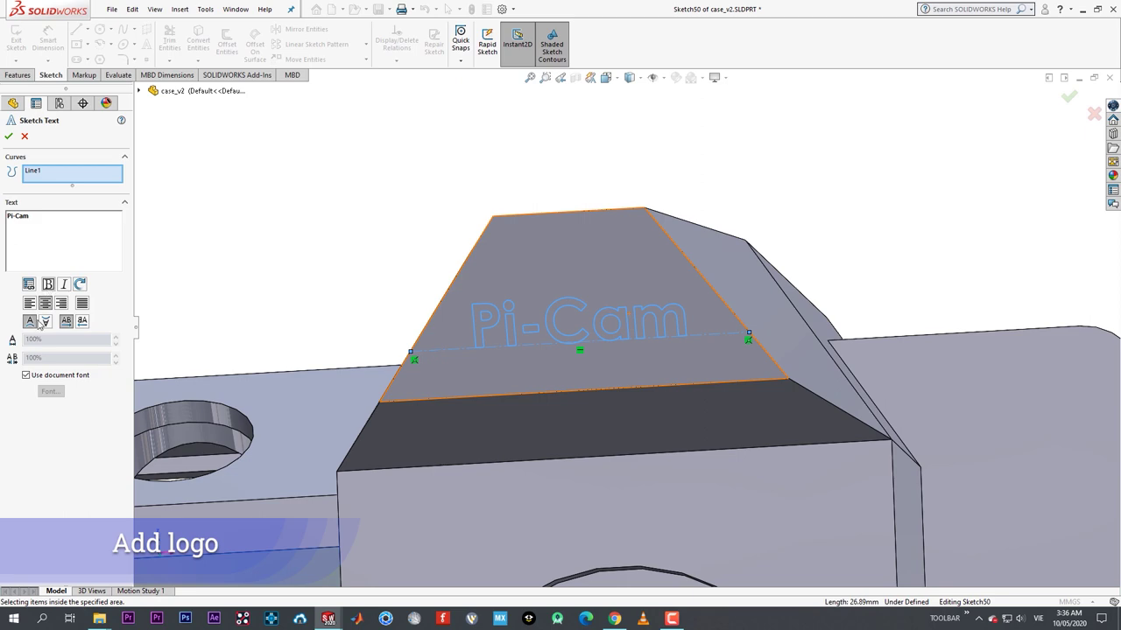
{"action": "left_click", "coordinate": [9, 136]}
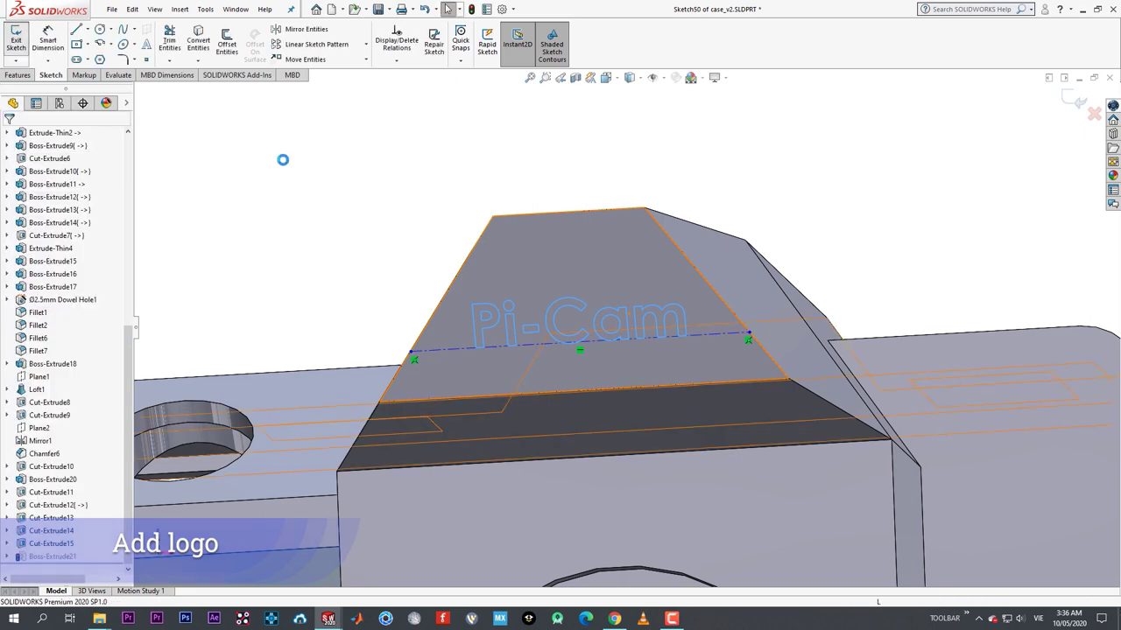
{"action": "middle_click_drag", "start_coordinate": [317, 188], "coordinate": [321, 273]}
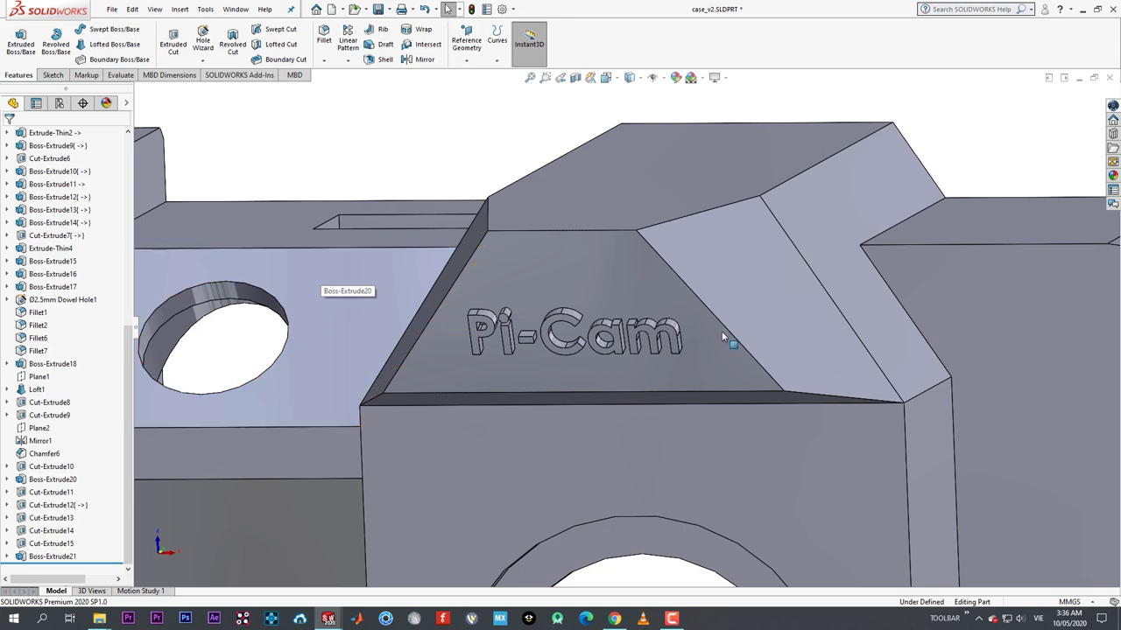
- Inspect the raised logo on the case, return to the design_2 assembly and save it
{"action": "scroll", "coordinate": [721, 333], "scroll_direction": "up", "scroll_amount": 4}
{"action": "middle_click_drag", "start_coordinate": [703, 333], "coordinate": [612, 347]}
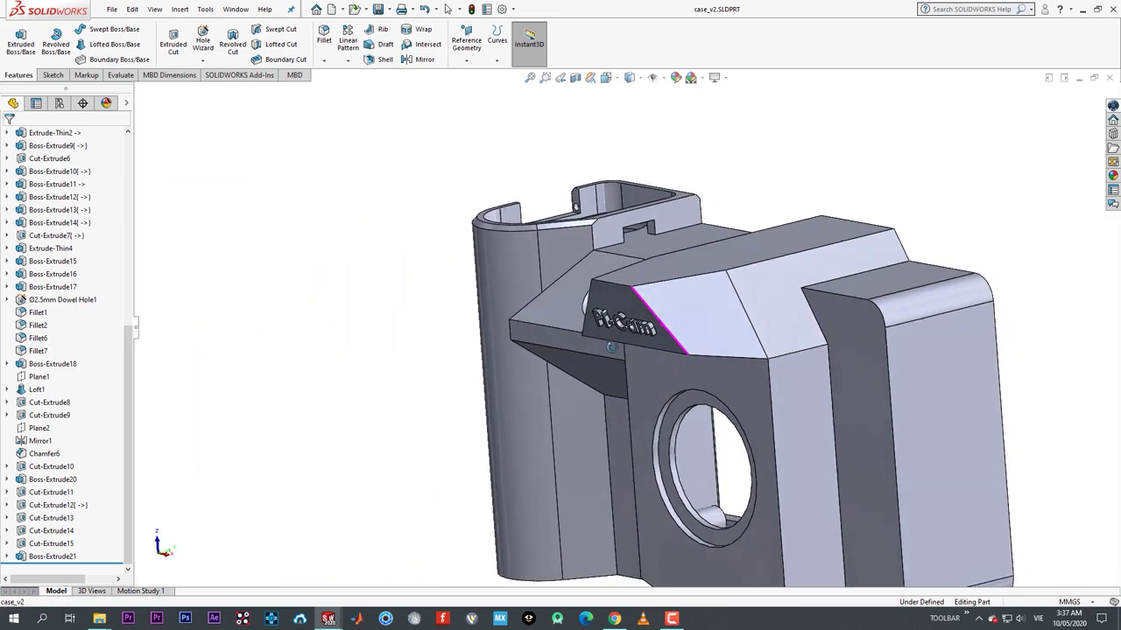
{"action": "middle_click_drag", "start_coordinate": [564, 224], "coordinate": [577, 280]}
{"action": "scroll", "coordinate": [458, 155], "scroll_direction": "down", "scroll_amount": 3}
{"action": "middle_click_drag", "start_coordinate": [513, 188], "coordinate": [495, 364]}
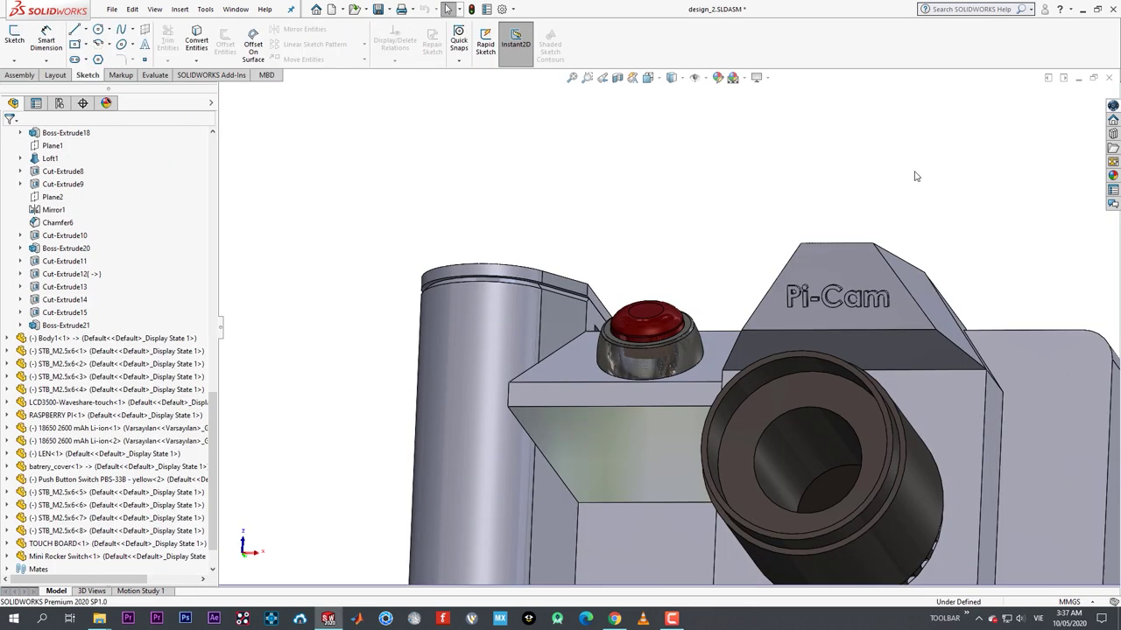
{"action": "scroll", "coordinate": [665, 332], "scroll_direction": "up", "scroll_amount": 2}
{"action": "middle_click_drag", "start_coordinate": [578, 306], "coordinate": [645, 279]}
{"action": "key", "text": "ctrl+s"}
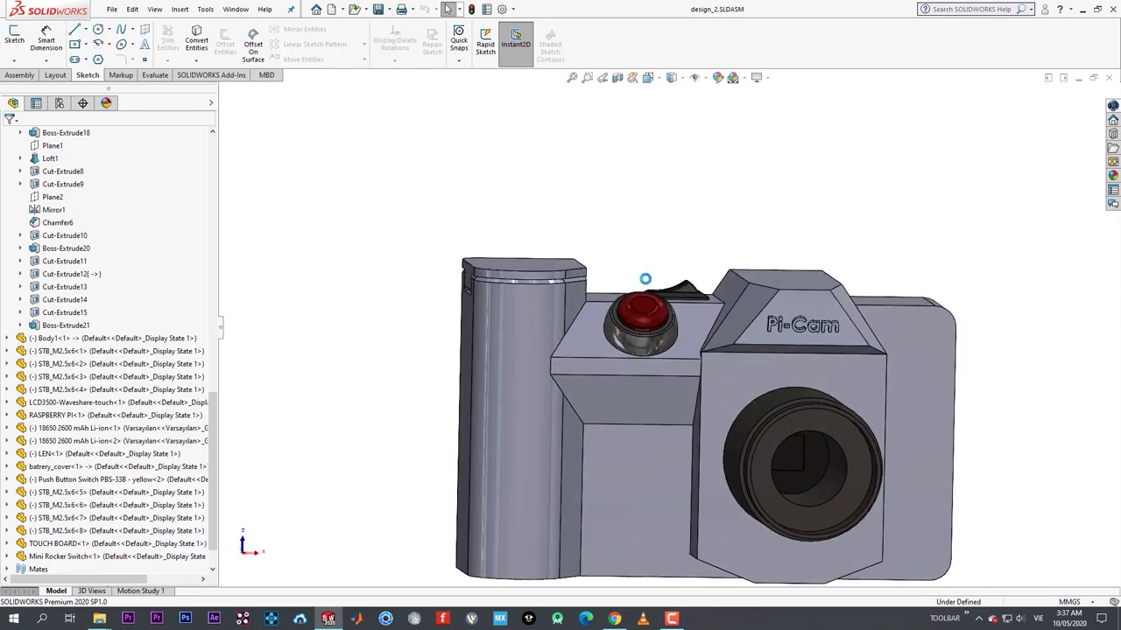
{"action": "middle_click_drag", "start_coordinate": [710, 367], "coordinate": [810, 435]}
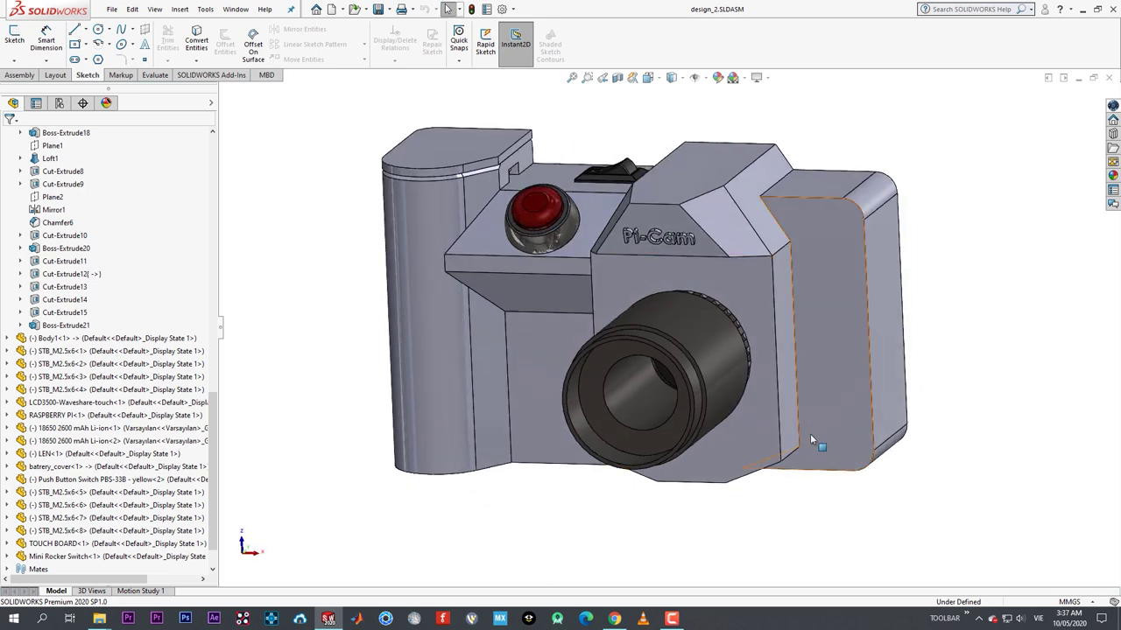
{"action": "left_click", "coordinate": [674, 620]}
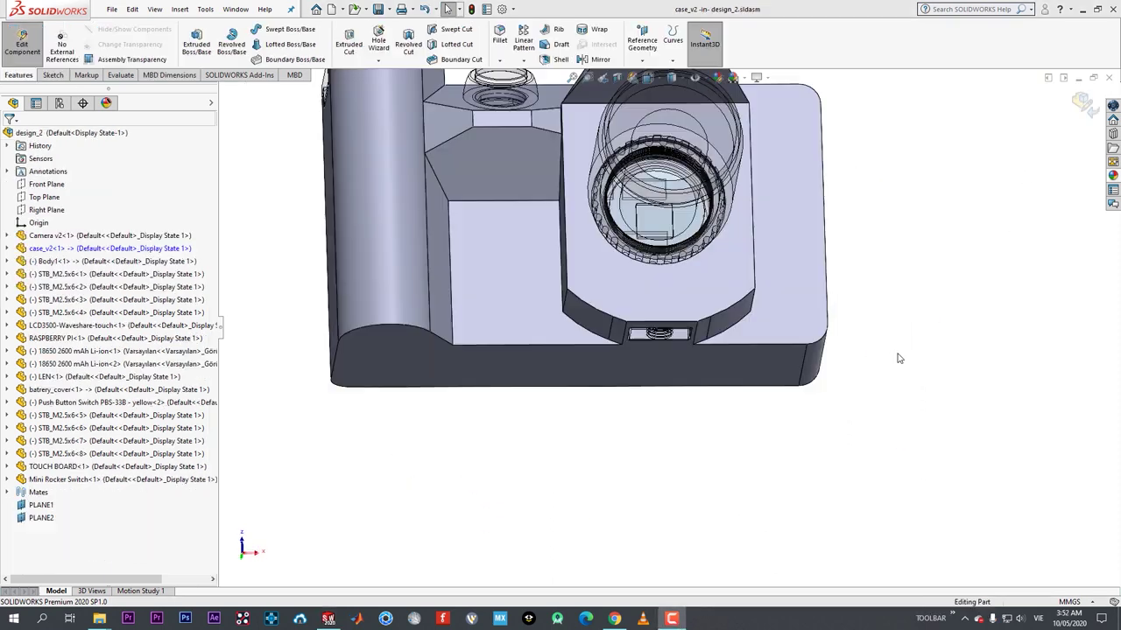
- Fillet the two lower corner edges of the case's raised lens block with a 10 mm radius
{"action": "scroll", "coordinate": [663, 263], "scroll_direction": "up", "scroll_amount": 5}
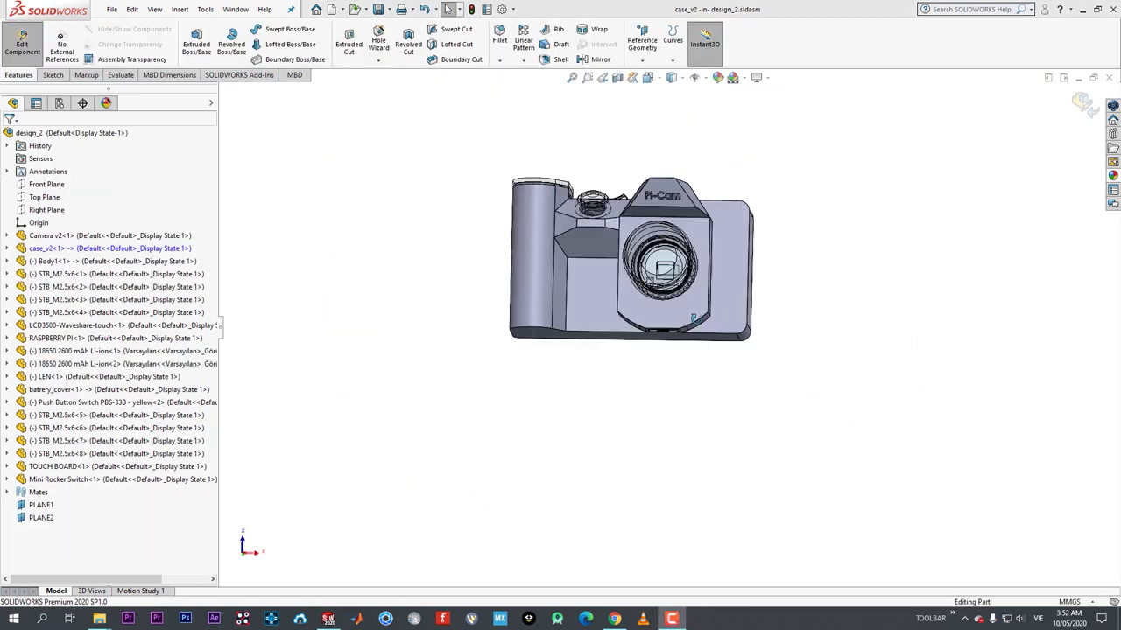
{"action": "scroll", "coordinate": [663, 315], "scroll_direction": "down", "scroll_amount": 2}
{"action": "middle_click_drag", "start_coordinate": [663, 315], "coordinate": [686, 315]}
{"action": "scroll", "coordinate": [686, 316], "scroll_direction": "down", "scroll_amount": 5}
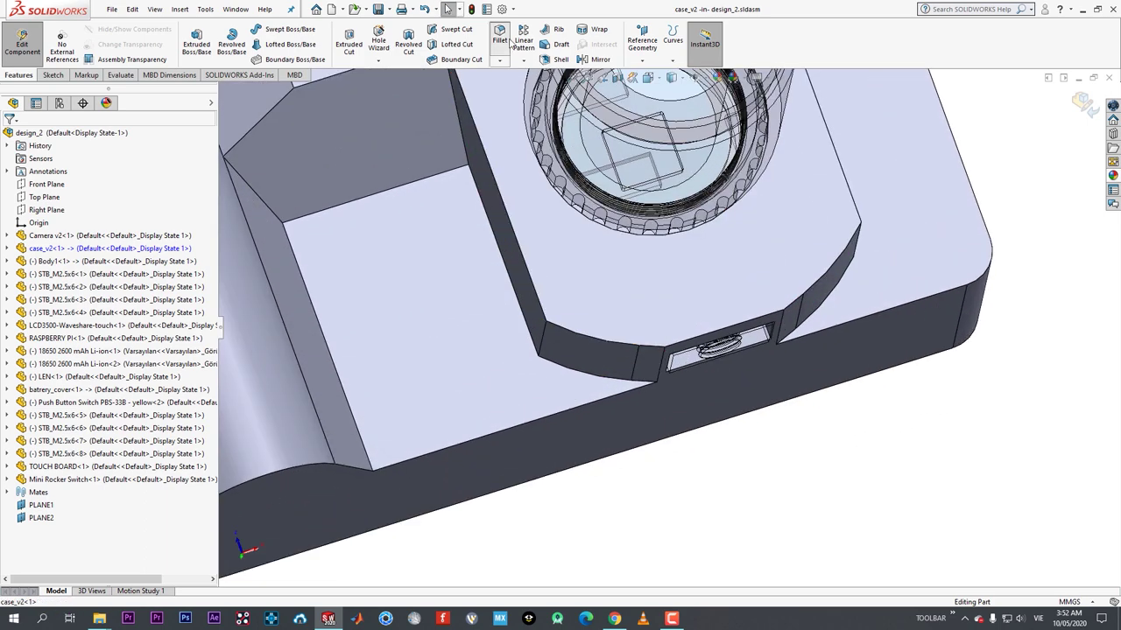
{"action": "left_click", "coordinate": [503, 39]}
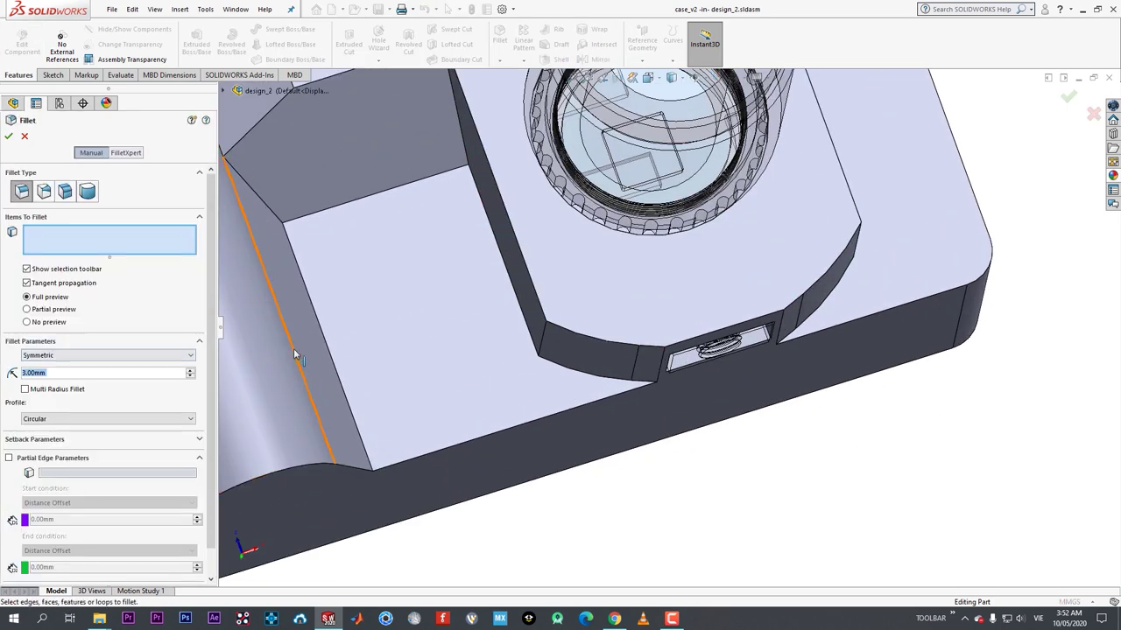
{"action": "middle_click_drag", "start_coordinate": [317, 353], "coordinate": [530, 346]}
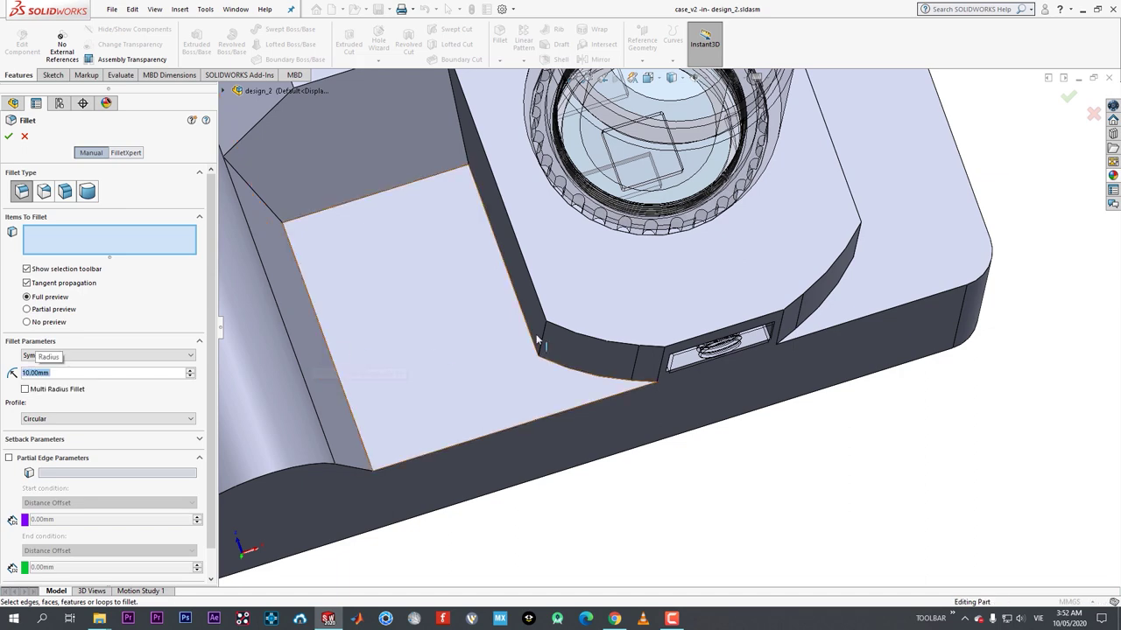
{"action": "left_click", "coordinate": [533, 343]}
{"action": "middle_click_drag", "start_coordinate": [849, 258], "coordinate": [873, 275]}
{"action": "left_click", "coordinate": [821, 248]}
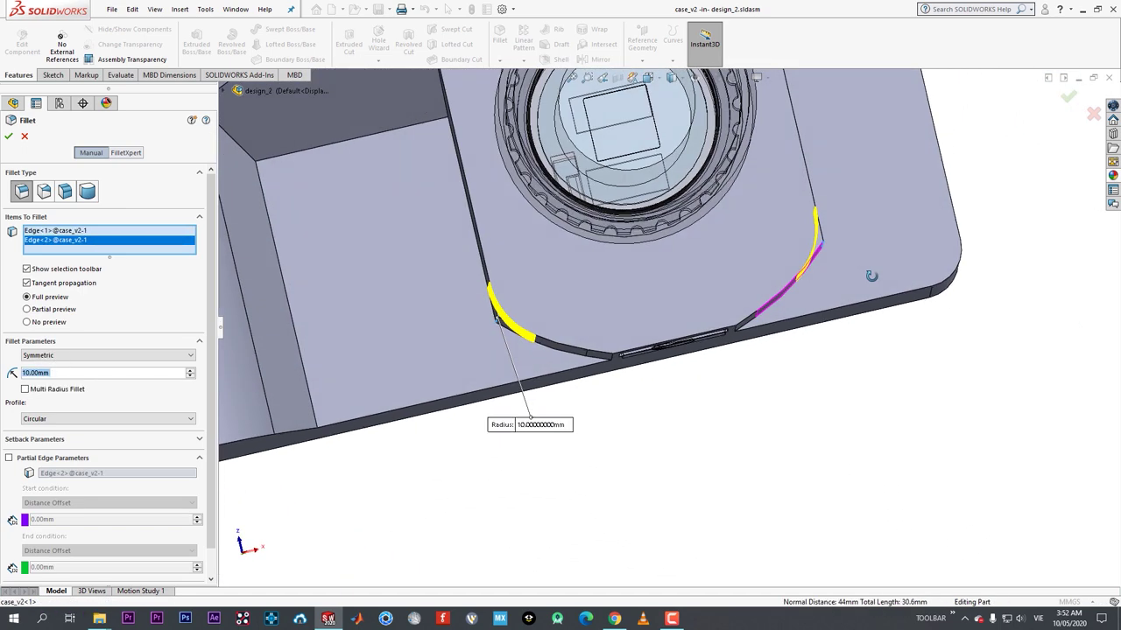
{"action": "left_click", "coordinate": [8, 136]}
- Add the two lens block edges flanking the small recess at its lower end to the 10 mm fillet
{"action": "middle_click_drag", "start_coordinate": [639, 353], "coordinate": [634, 289]}
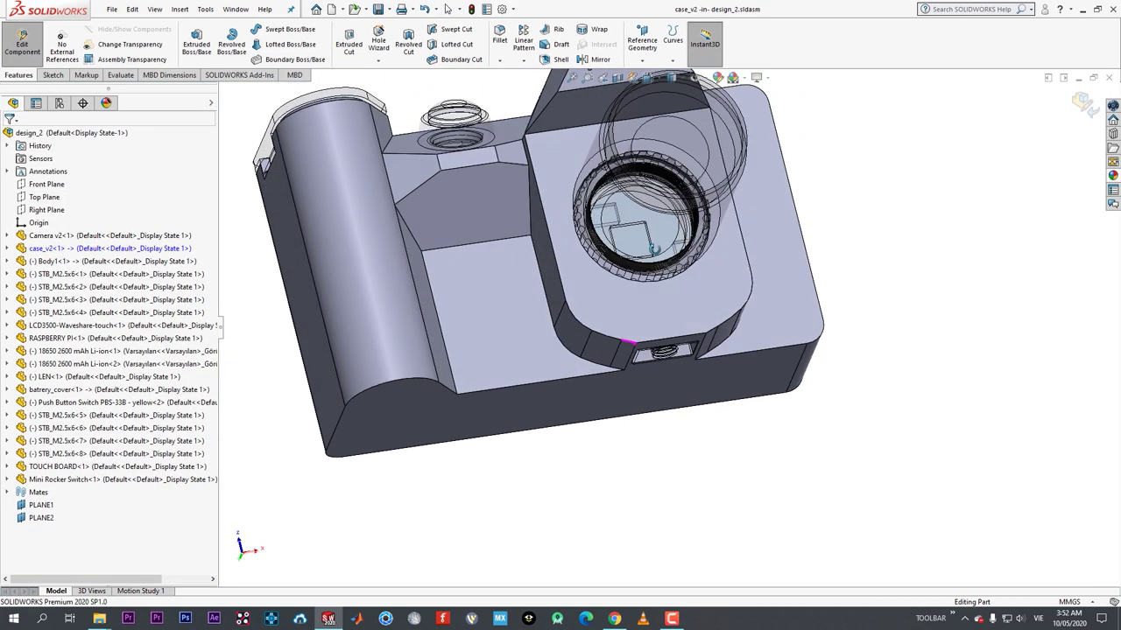
{"action": "scroll", "coordinate": [638, 195], "scroll_direction": "down", "scroll_amount": 3}
{"action": "left_click", "coordinate": [516, 411]}
{"action": "left_click", "coordinate": [562, 357]}
{"action": "key", "text": "Return"}
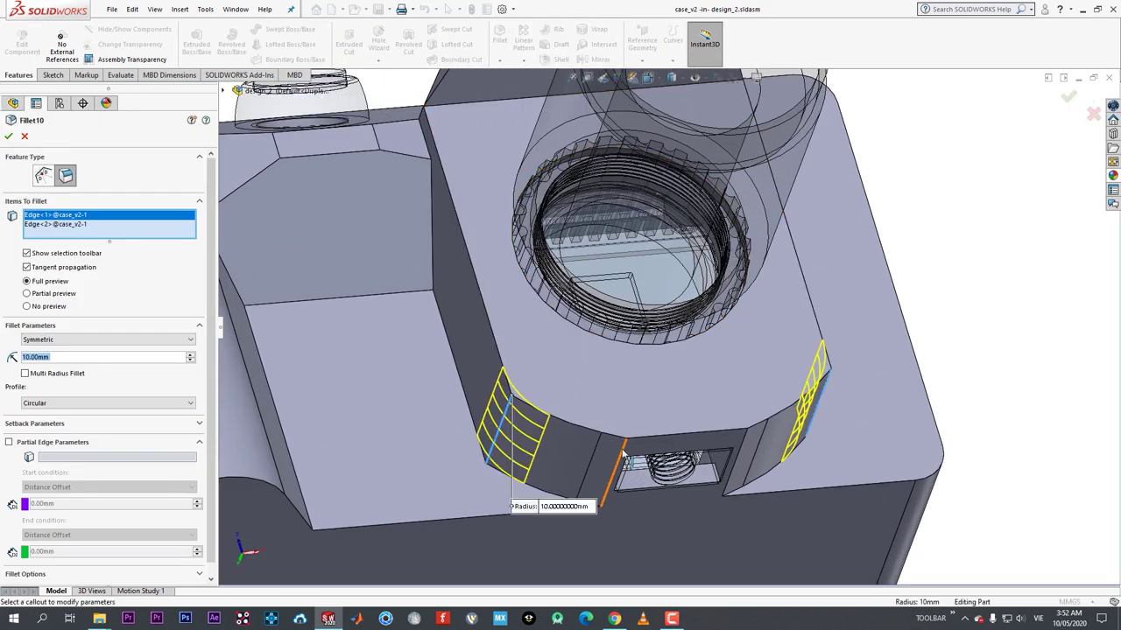
{"action": "left_click", "coordinate": [620, 449]}
{"action": "left_click", "coordinate": [742, 451]}
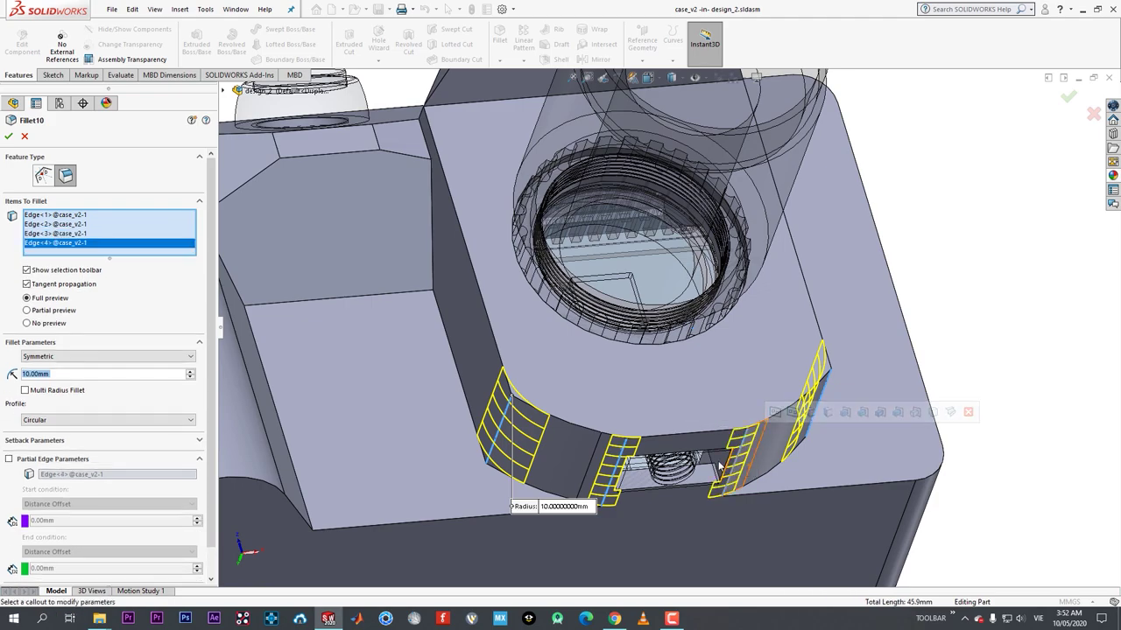
{"action": "middle_click_drag", "start_coordinate": [742, 451], "coordinate": [527, 465]}
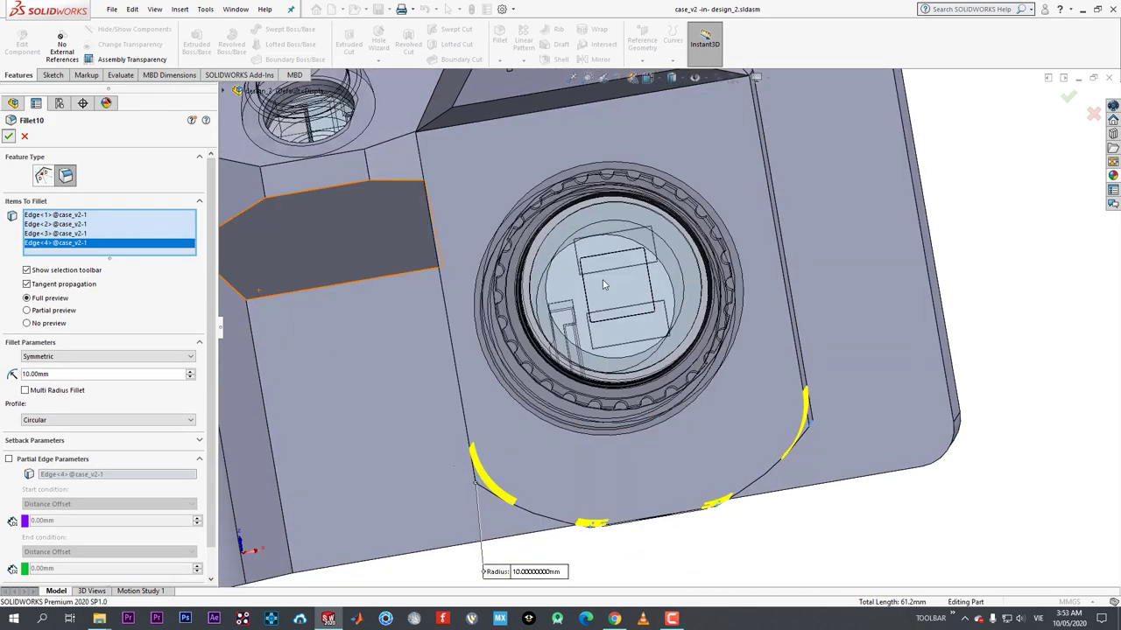
{"action": "key", "text": "Return"}
- Chamfer the rear upper edge of the viewfinder hump by 5 mm at 45 degrees
{"action": "scroll", "coordinate": [699, 316], "scroll_direction": "up", "scroll_amount": 4}
{"action": "middle_click_drag", "start_coordinate": [493, 179], "coordinate": [464, 350]}
{"action": "left_click", "coordinate": [502, 59]}
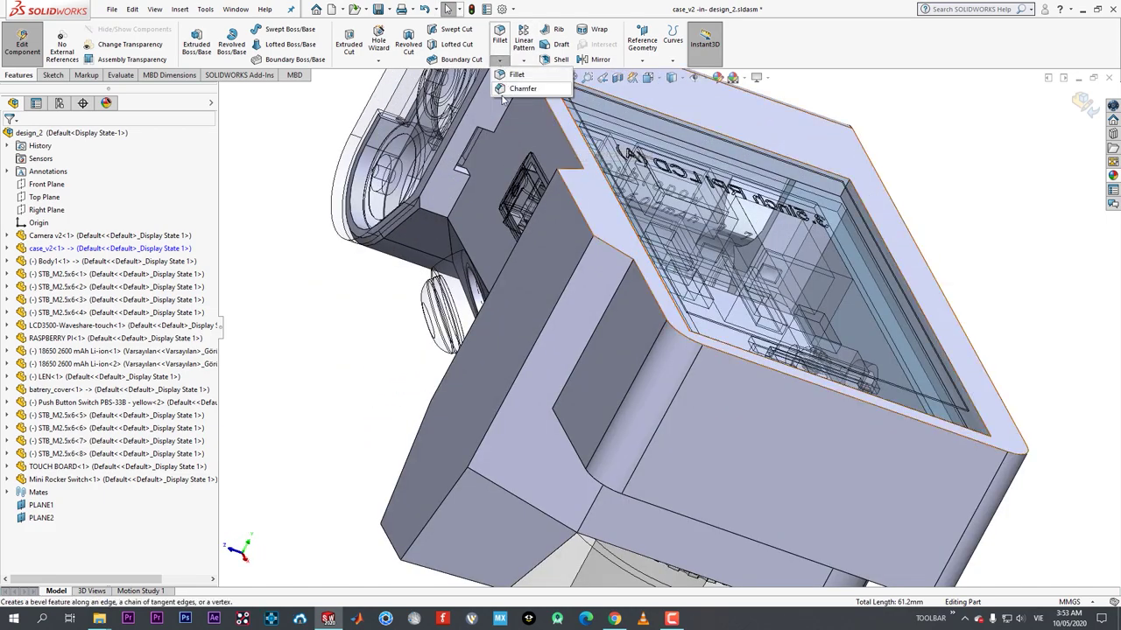
{"action": "left_click", "coordinate": [515, 93]}
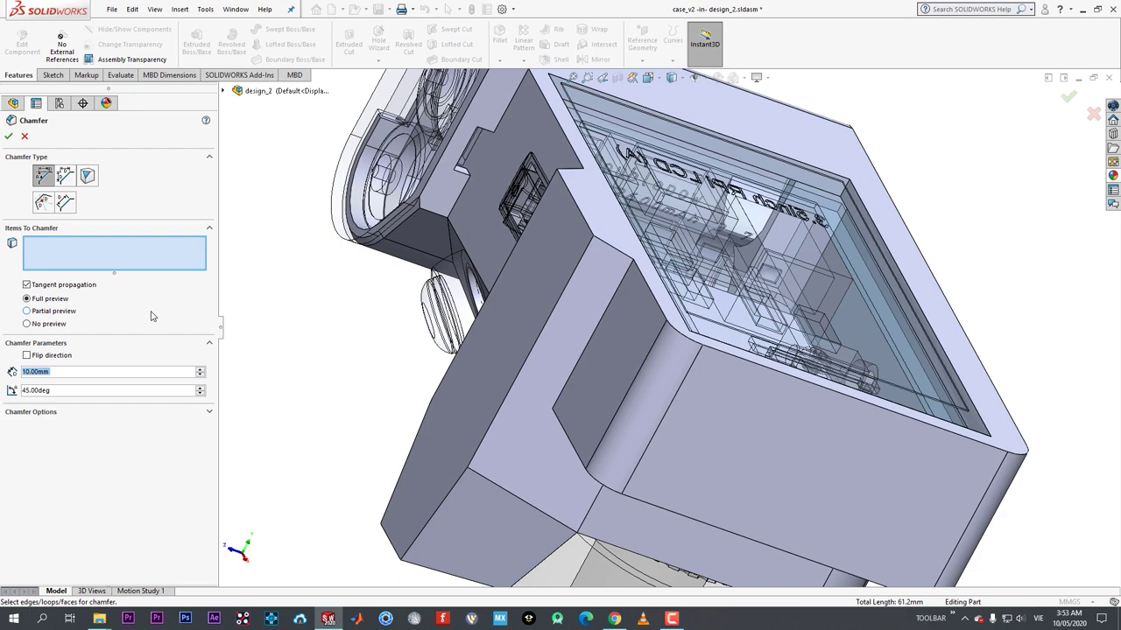
{"action": "left_click", "coordinate": [579, 210]}
{"action": "middle_click_drag", "start_coordinate": [579, 210], "coordinate": [526, 162]}
{"action": "left_click", "coordinate": [8, 137]}
- Increase the rear hump chamfer's distance so it reaches down to the case's upper surface, and finish editing the case part
{"action": "middle_click_drag", "start_coordinate": [568, 201], "coordinate": [547, 158]}
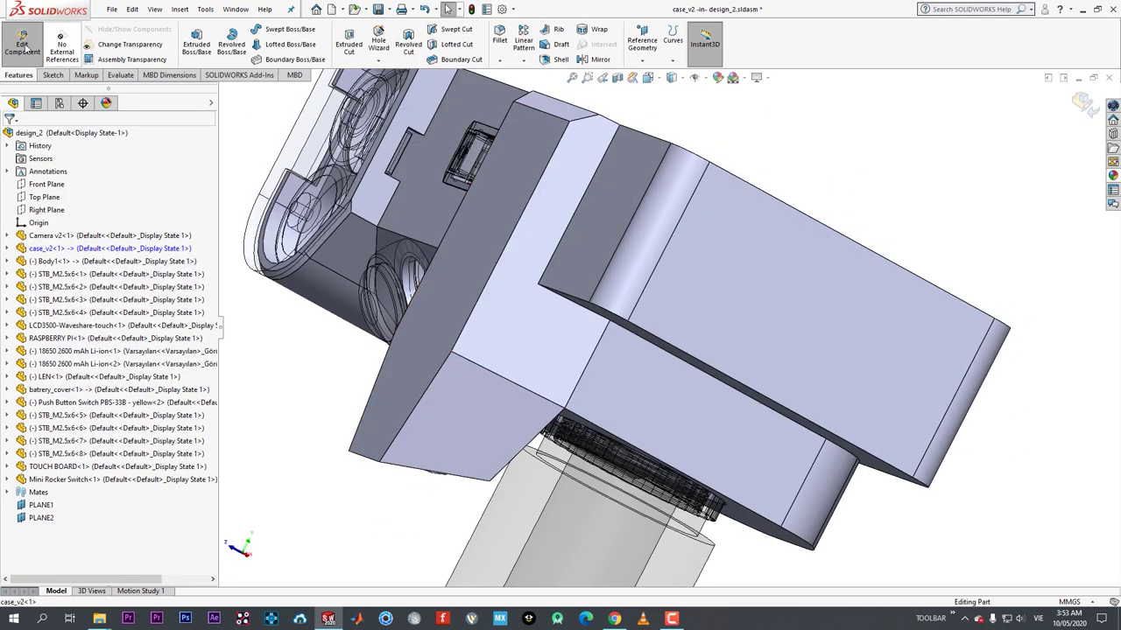
{"action": "left_click", "coordinate": [22, 44]}
{"action": "mouse_move", "coordinate": [596, 230]}
{"action": "middle_mouse_down"}
{"action": "mouse_move", "coordinate": [634, 116]}
{"action": "mouse_move", "coordinate": [461, 195]}
{"action": "mouse_move", "coordinate": [355, 318]}
{"action": "mouse_move", "coordinate": [598, 219]}
{"action": "middle_mouse_up"}
{"action": "left_click", "coordinate": [604, 231]}
{"action": "left_click", "coordinate": [649, 186]}
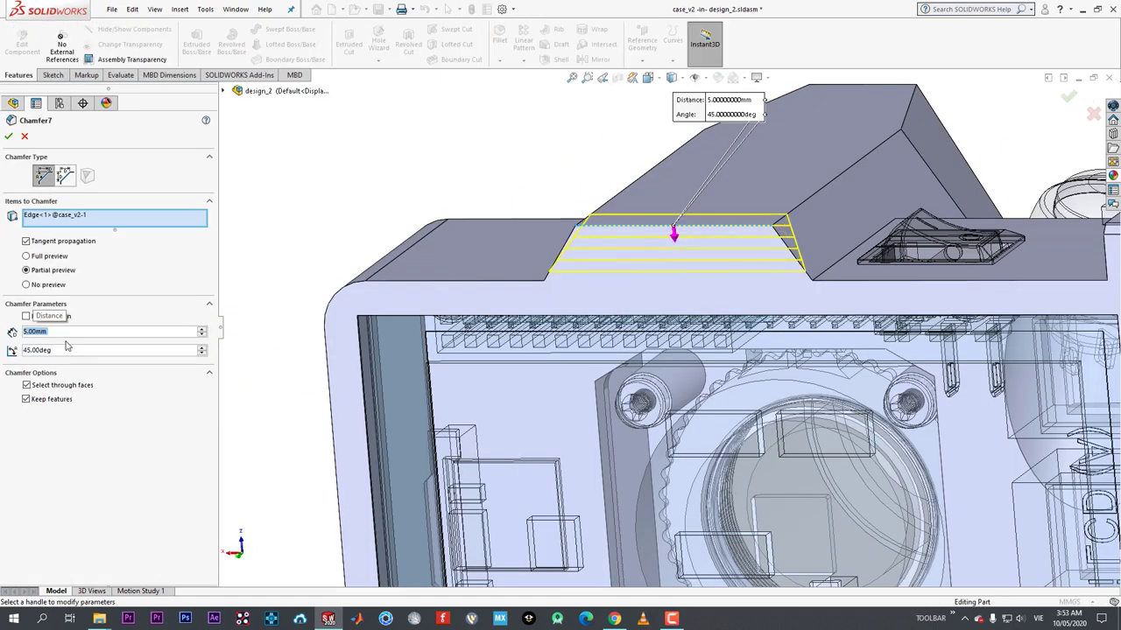
{"action": "left_click", "coordinate": [9, 137]}
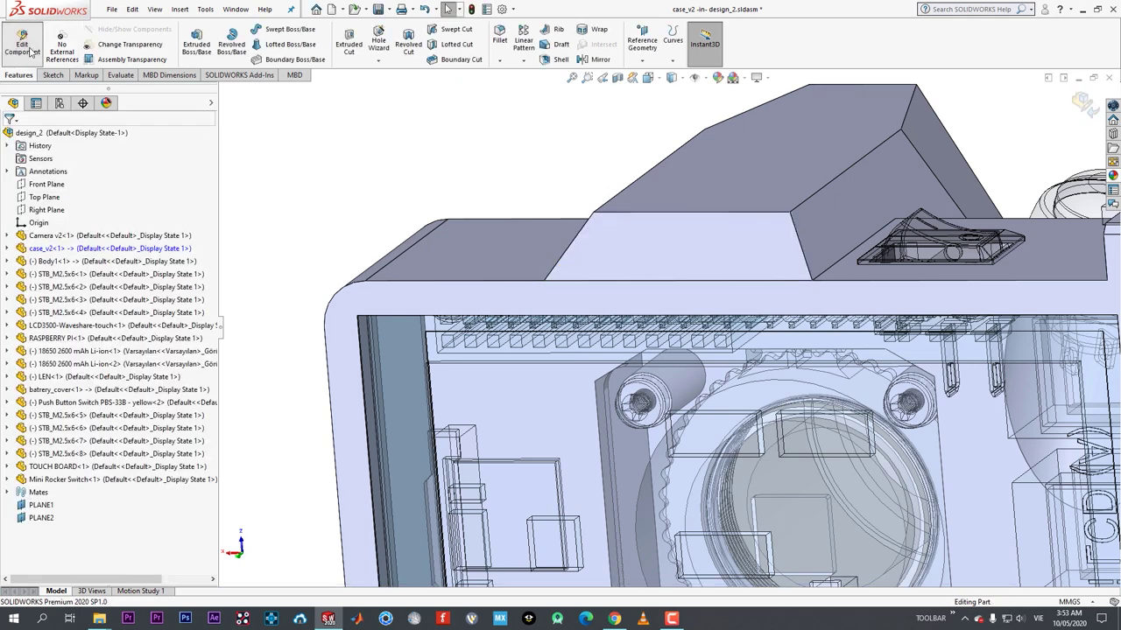
{"action": "left_click", "coordinate": [23, 44]}
{"action": "middle_click_drag", "start_coordinate": [697, 254], "coordinate": [831, 305]}
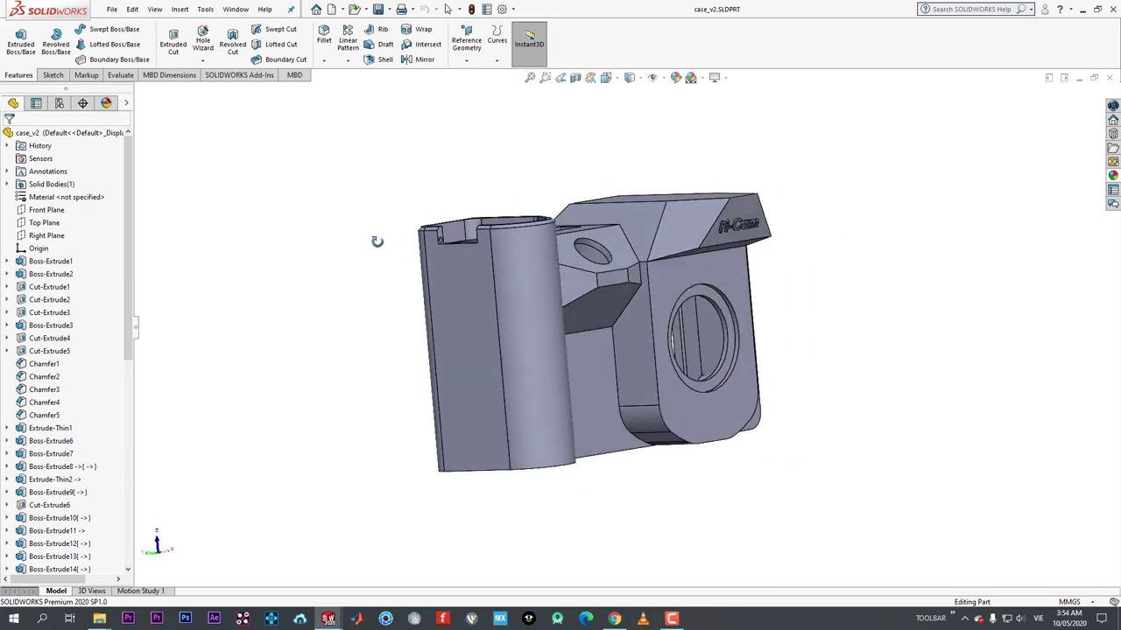
- Examine the viewfinder hump, lens block and upper surface of the case from several angles
{"action": "middle_click_drag", "start_coordinate": [377, 242], "coordinate": [308, 247]}
{"action": "scroll", "coordinate": [514, 259], "scroll_direction": "down", "scroll_amount": 3}
{"action": "middle_click_drag", "start_coordinate": [600, 290], "coordinate": [613, 342]}
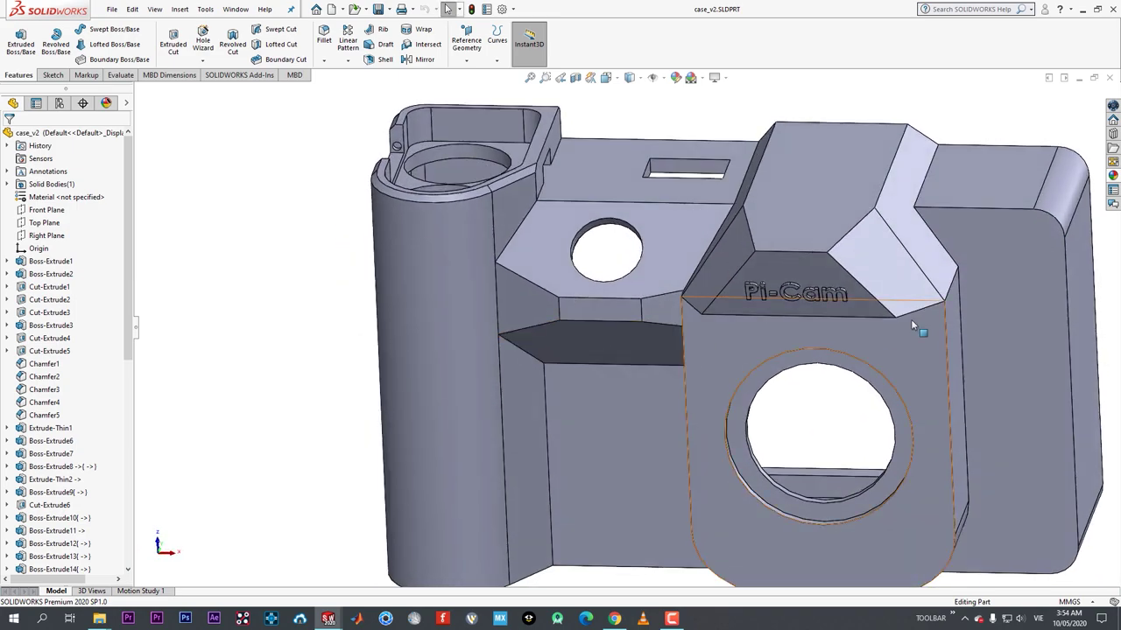
{"action": "scroll", "coordinate": [912, 321], "scroll_direction": "up", "scroll_amount": 1}
{"action": "middle_click_drag", "start_coordinate": [776, 226], "coordinate": [782, 355]}
{"action": "middle_click_drag", "start_coordinate": [743, 306], "coordinate": [738, 227]}
{"action": "scroll", "coordinate": [666, 337], "scroll_direction": "down", "scroll_amount": 2}
{"action": "middle_click_drag", "start_coordinate": [669, 294], "coordinate": [674, 322]}
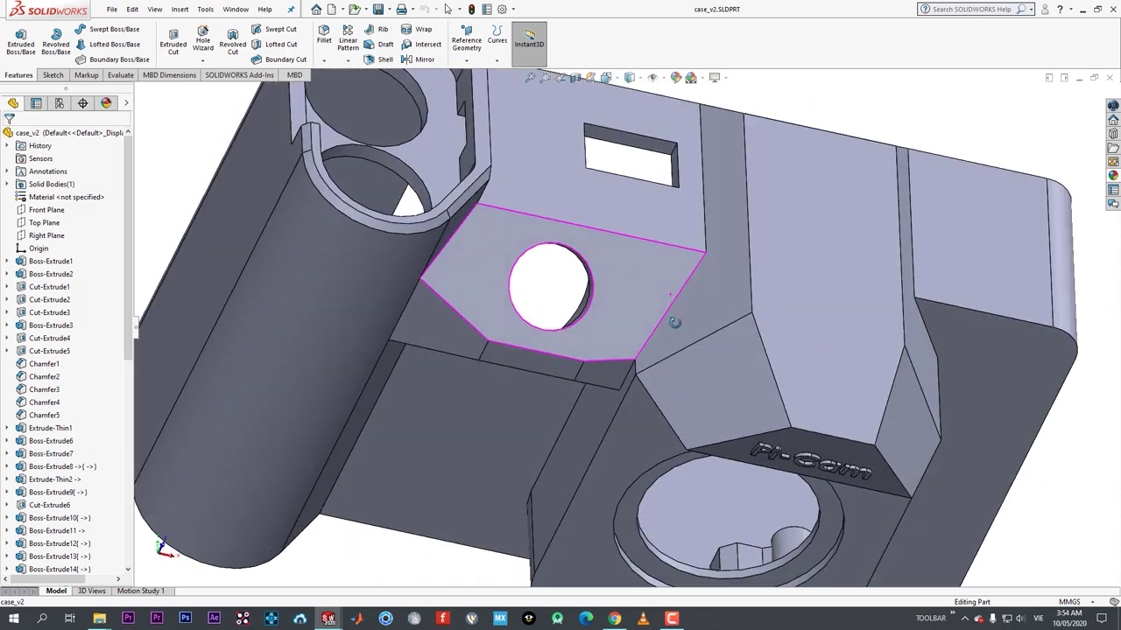
- Try a 3 mm fillet on the hump's two upper lengthwise edges and the two edges where its sides meet the case top
{"action": "left_click", "coordinate": [324, 35]}
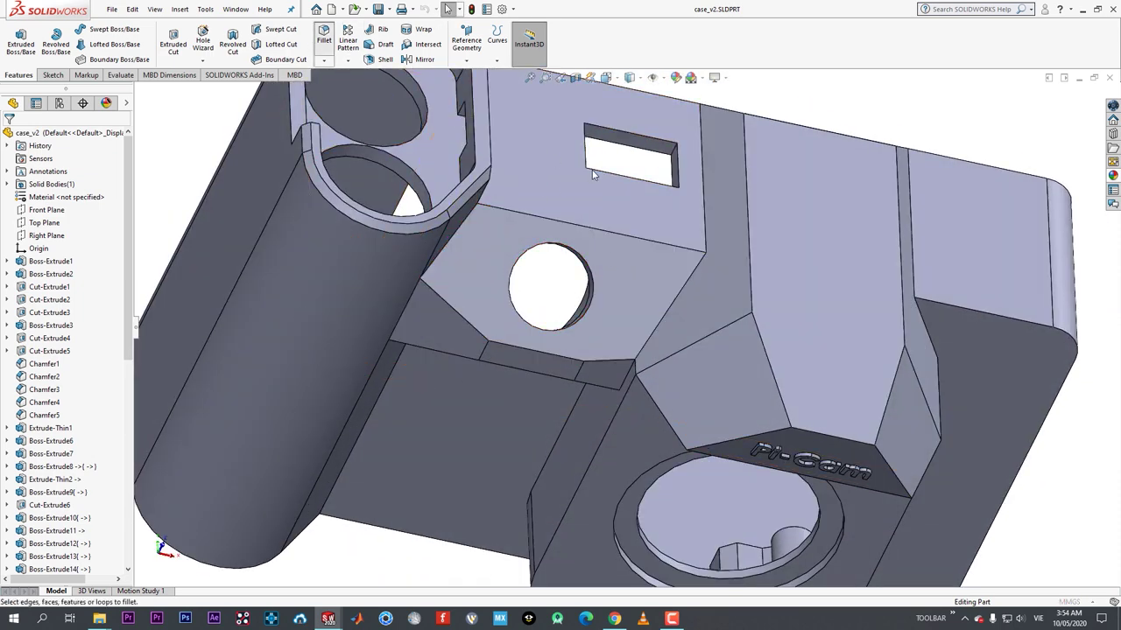
{"action": "left_click", "coordinate": [707, 234]}
{"action": "middle_click_drag", "start_coordinate": [707, 234], "coordinate": [750, 219]}
{"action": "left_click", "coordinate": [951, 265]}
{"action": "left_click", "coordinate": [760, 219]}
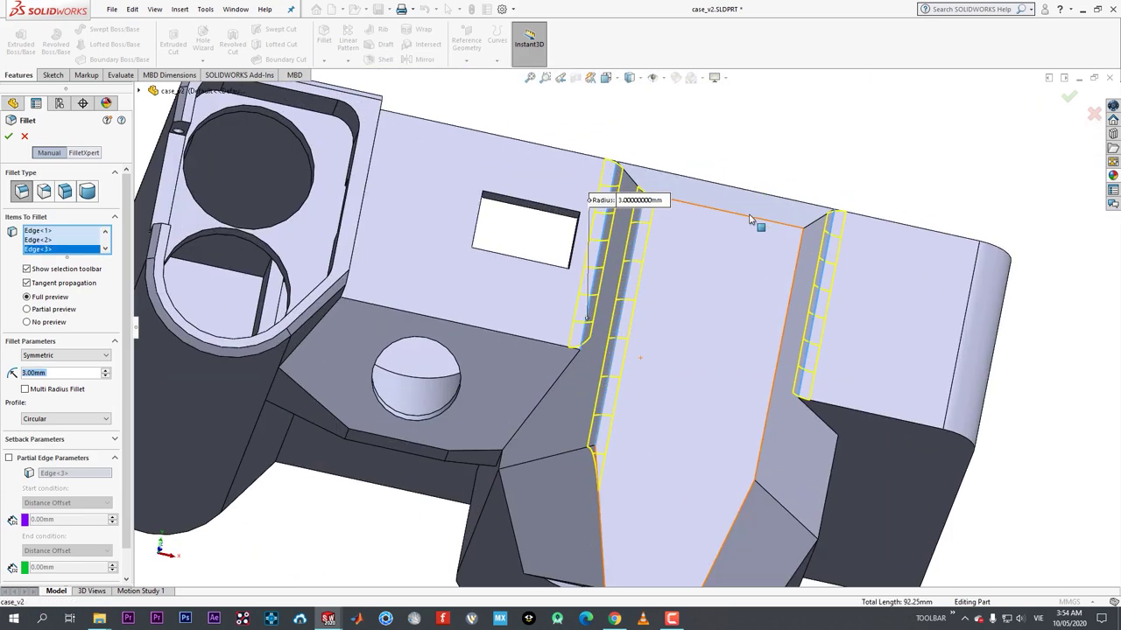
{"action": "left_click", "coordinate": [633, 184]}
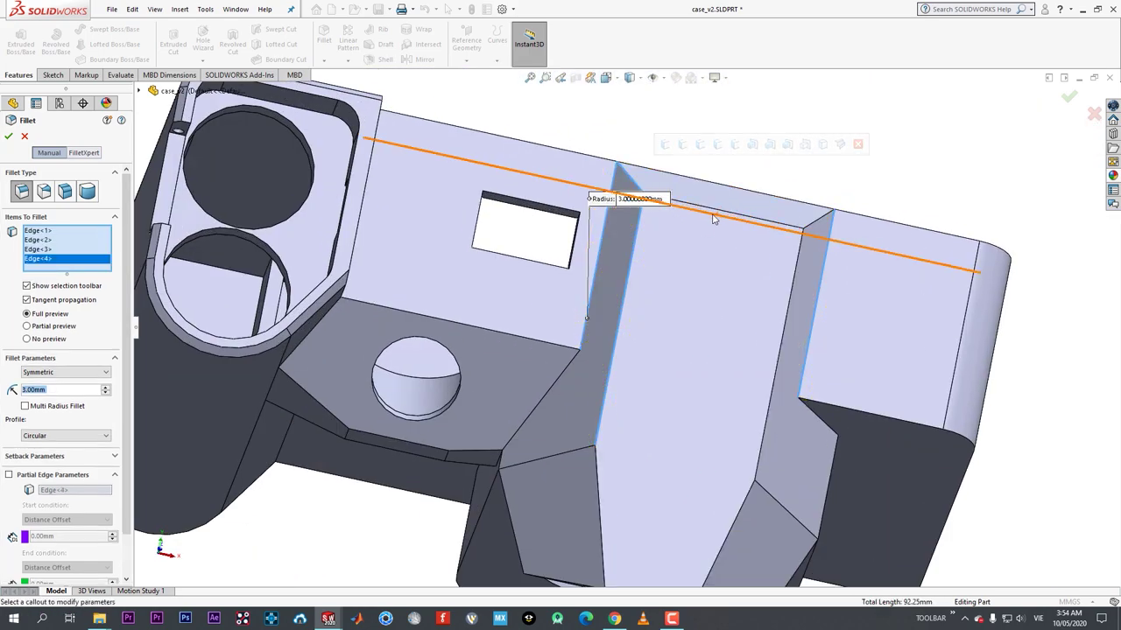
{"action": "left_click", "coordinate": [628, 181]}
{"action": "left_click", "coordinate": [792, 284]}
- Add the two sloping edges of the hump's upper face toward the front to the 3 mm fillet selection
{"action": "middle_click_drag", "start_coordinate": [792, 284], "coordinate": [662, 324]}
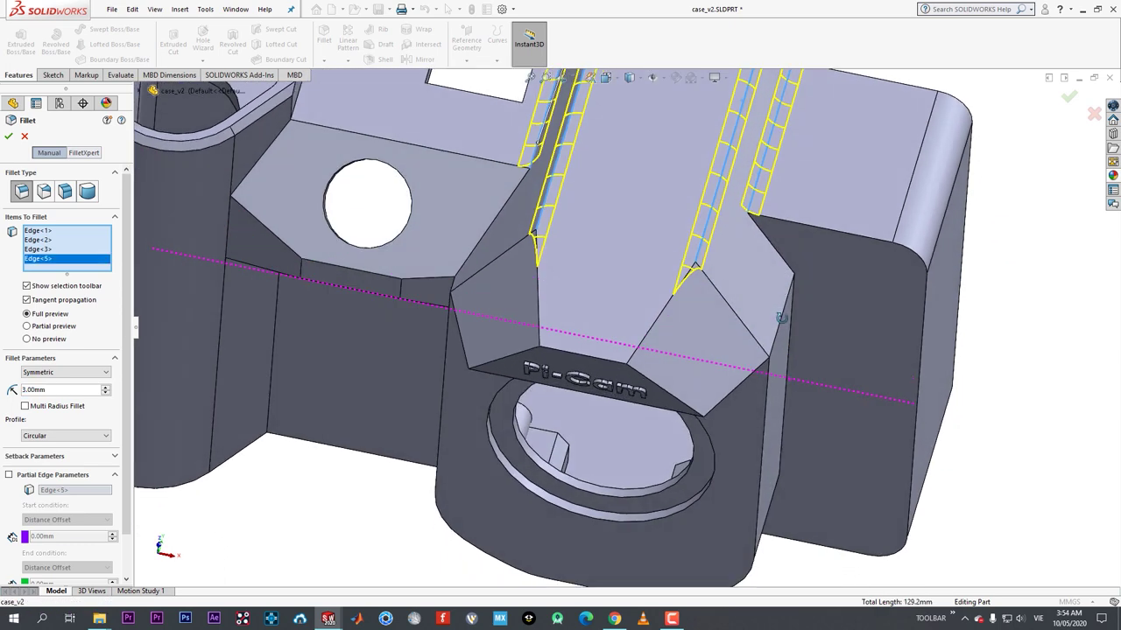
{"action": "left_click", "coordinate": [658, 317]}
{"action": "left_click", "coordinate": [538, 295]}
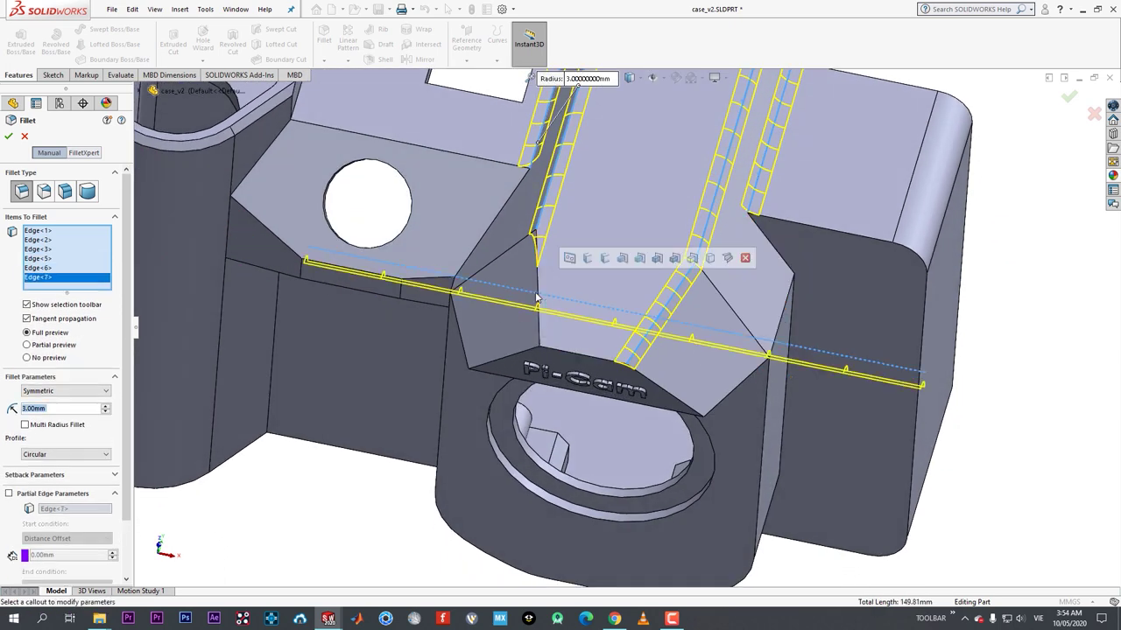
{"action": "left_click", "coordinate": [538, 295]}
{"action": "left_click", "coordinate": [540, 302]}
- Add the edges bordering the hump's "Pi-Cam" front face to the 3 mm fillet selection
{"action": "middle_click_drag", "start_coordinate": [615, 313], "coordinate": [572, 333]}
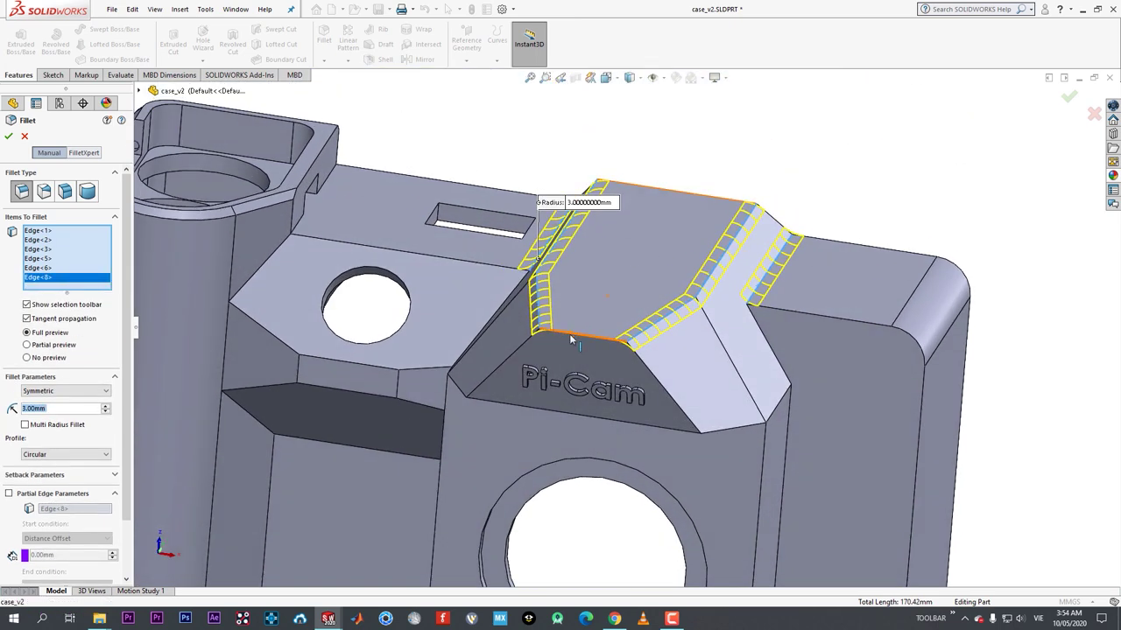
{"action": "left_click", "coordinate": [573, 335]}
{"action": "left_click", "coordinate": [512, 363]}
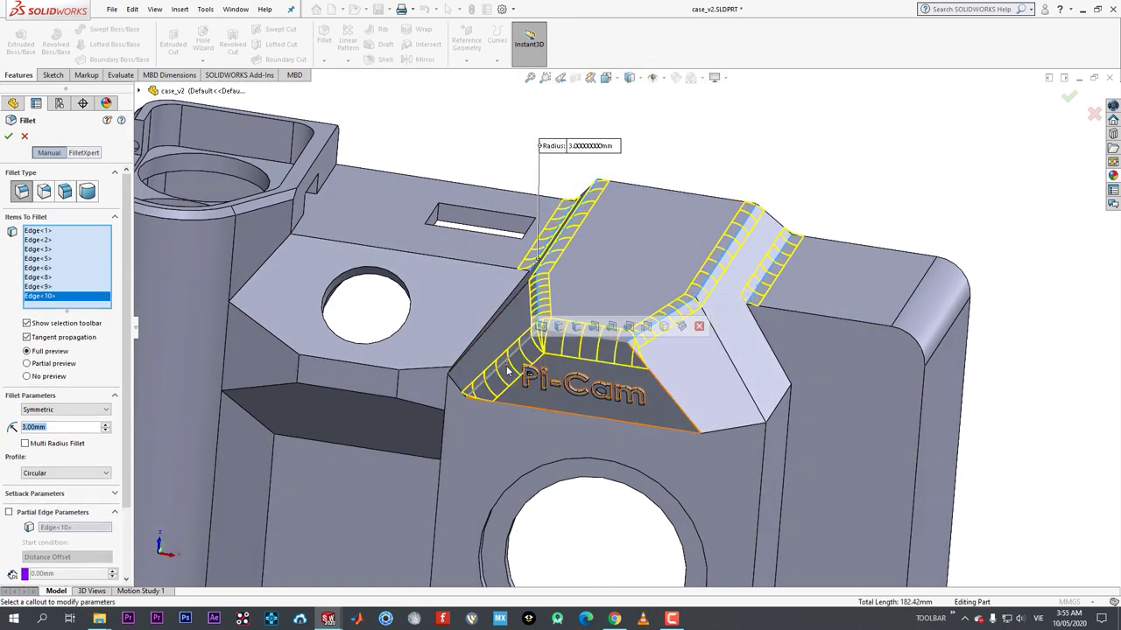
{"action": "left_click", "coordinate": [613, 417]}
{"action": "left_click", "coordinate": [672, 403]}
- Add the lower edges at the hump's front side corners to the selection and create the 3 mm fillet
{"action": "middle_click_drag", "start_coordinate": [673, 403], "coordinate": [919, 355]}
{"action": "left_click", "coordinate": [616, 392]}
{"action": "left_click", "coordinate": [906, 342]}
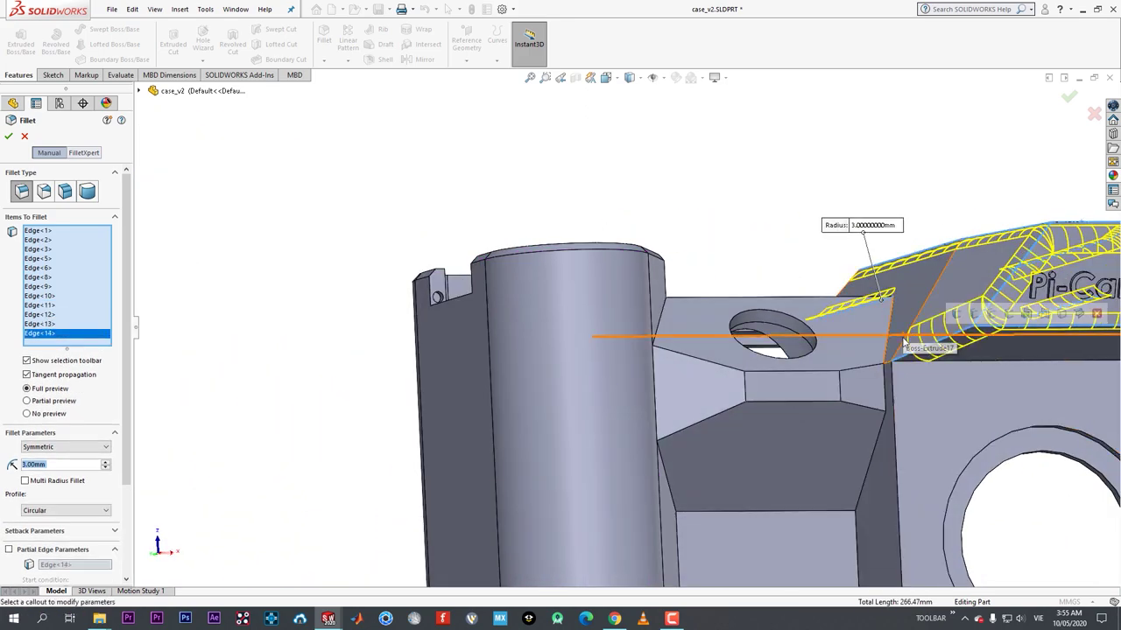
{"action": "left_click", "coordinate": [945, 351]}
{"action": "left_click", "coordinate": [918, 342]}
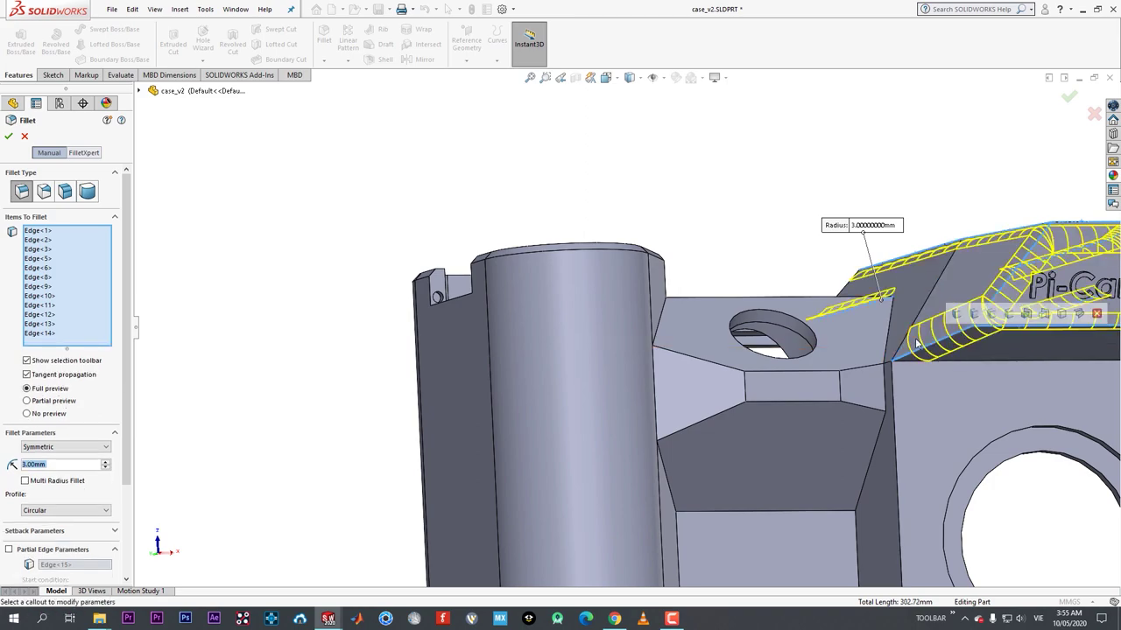
{"action": "middle_click_drag", "start_coordinate": [887, 391], "coordinate": [967, 402]}
{"action": "scroll", "coordinate": [967, 402], "scroll_direction": "down", "scroll_amount": 3}
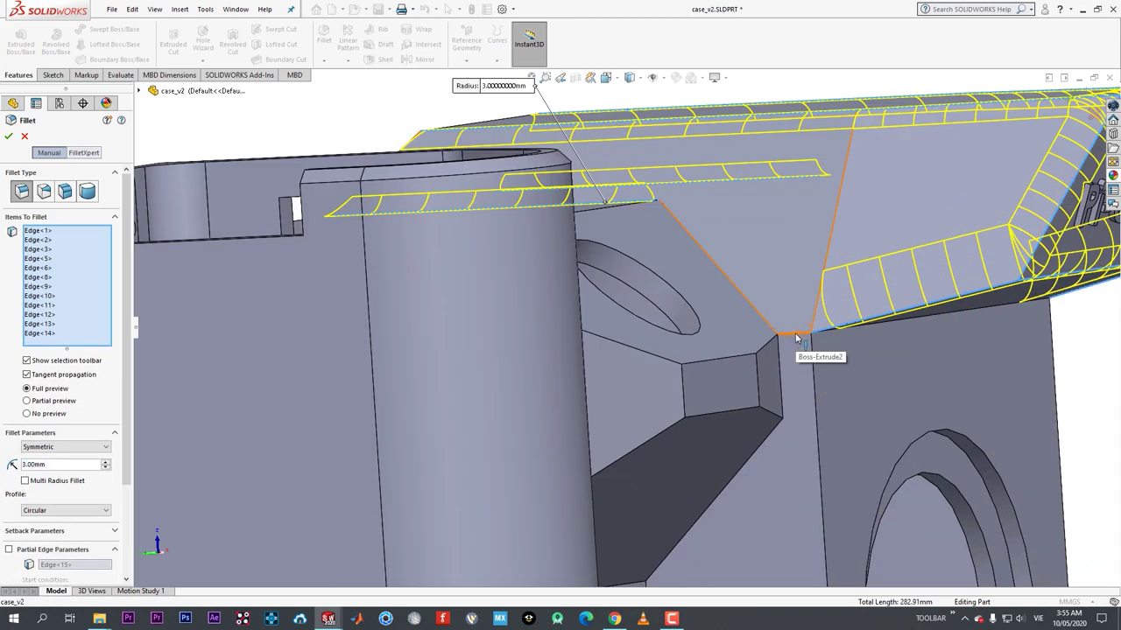
{"action": "left_click", "coordinate": [795, 337]}
{"action": "middle_click_drag", "start_coordinate": [795, 337], "coordinate": [860, 282]}
{"action": "left_click", "coordinate": [860, 281]}
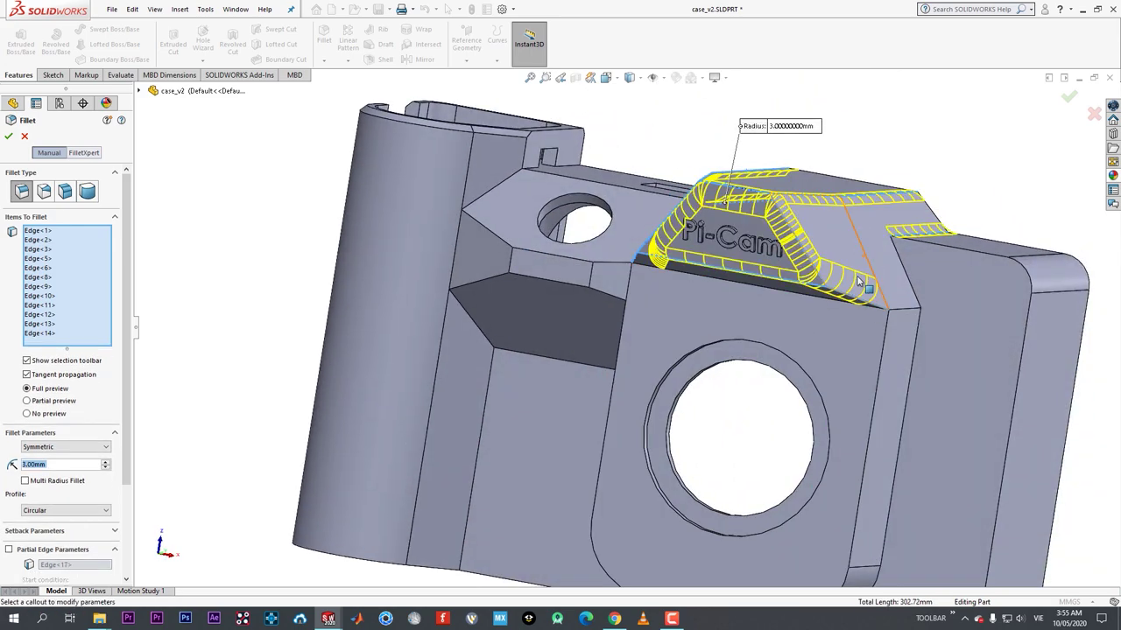
{"action": "key", "text": "Return"}
- Inspect the rounded hump from the front, and undo its 3 mm fillet
{"action": "middle_click_drag", "start_coordinate": [712, 310], "coordinate": [759, 308]}
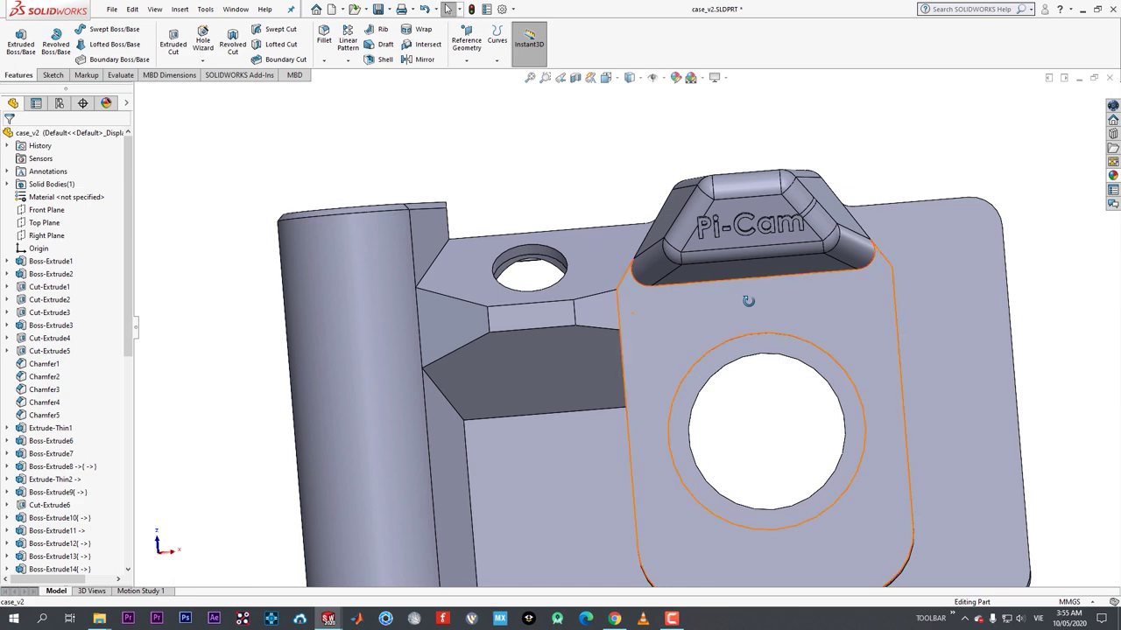
{"action": "scroll", "coordinate": [866, 306], "scroll_direction": "up", "scroll_amount": 3}
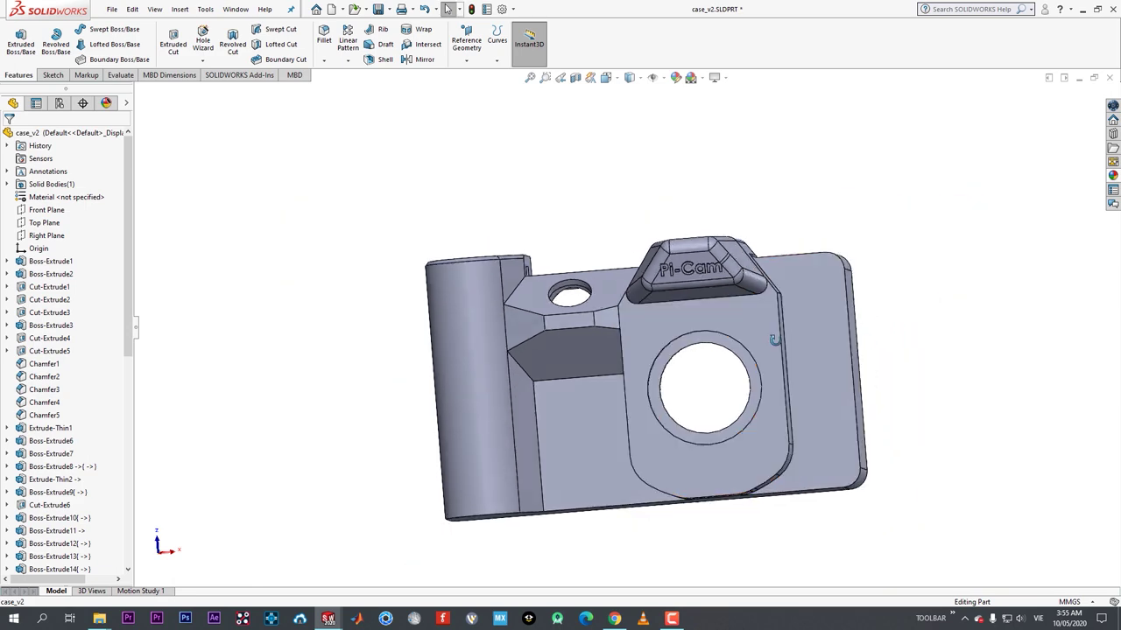
{"action": "mouse_move", "coordinate": [773, 338]}
{"action": "middle_mouse_down"}
{"action": "mouse_move", "coordinate": [778, 363]}
{"action": "mouse_move", "coordinate": [803, 347]}
{"action": "mouse_move", "coordinate": [794, 338]}
{"action": "middle_mouse_up"}
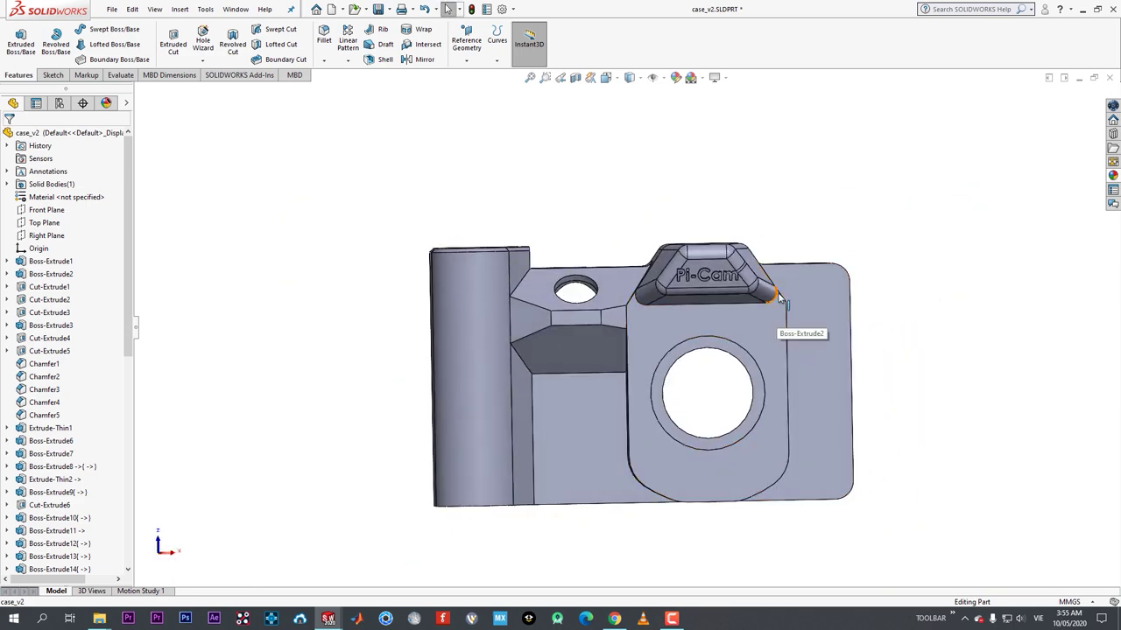
{"action": "scroll", "coordinate": [782, 341], "scroll_direction": "up", "scroll_amount": 3}
{"action": "scroll", "coordinate": [767, 367], "scroll_direction": "down", "scroll_amount": 2}
{"action": "middle_click_drag", "start_coordinate": [683, 335], "coordinate": [648, 322]}
{"action": "scroll", "coordinate": [692, 311], "scroll_direction": "down", "scroll_amount": 3}
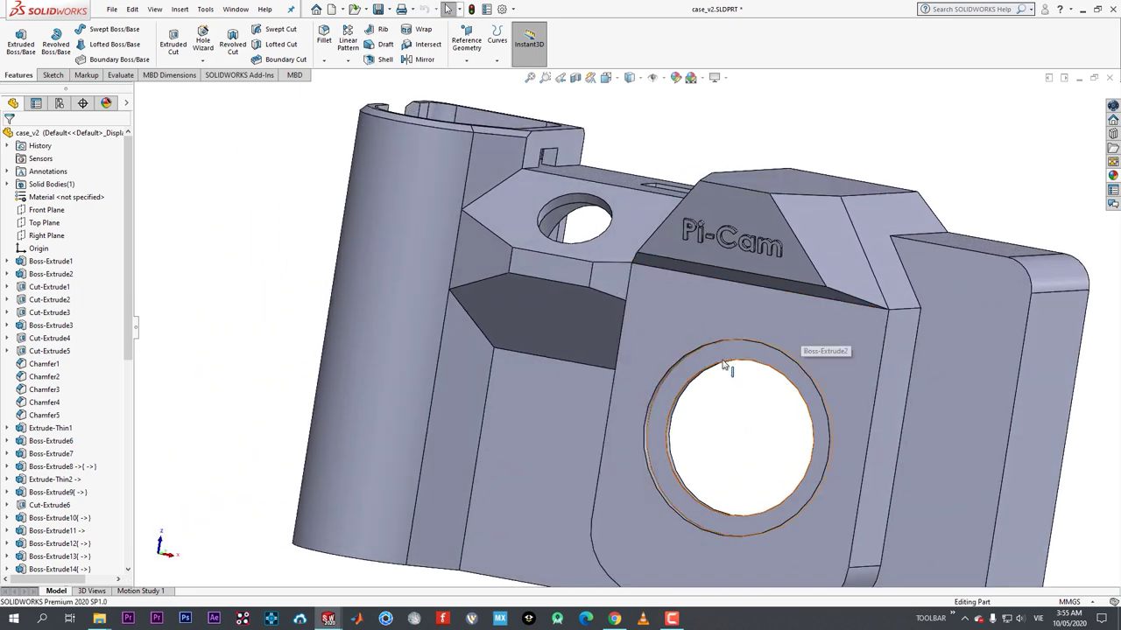
{"action": "key", "text": "space"}
{"action": "left_click", "coordinate": [507, 376]}
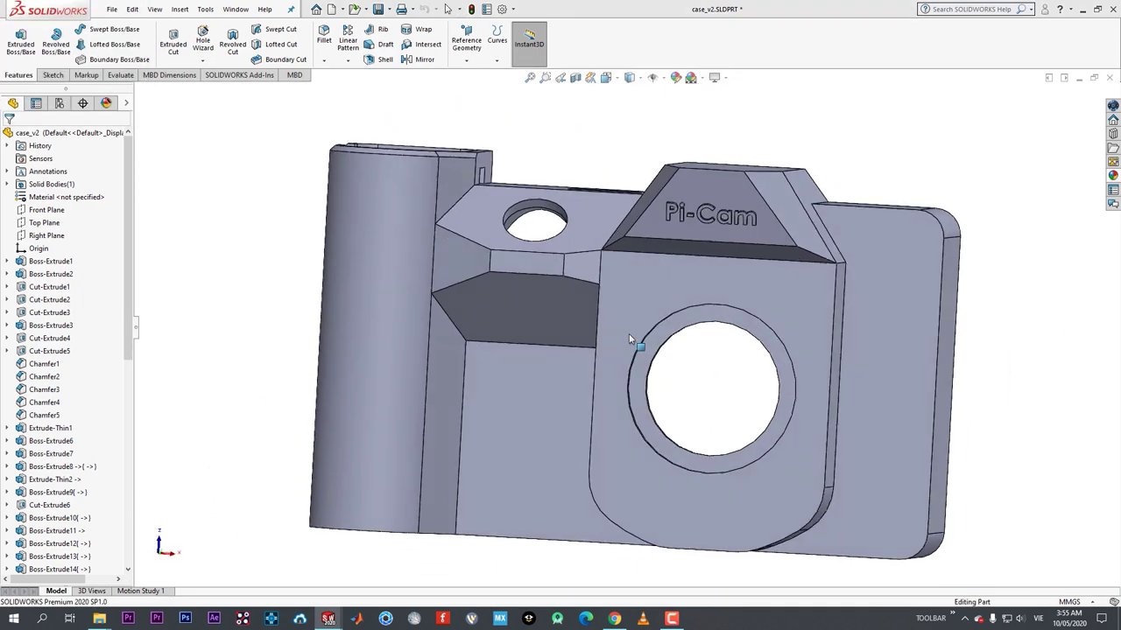
- Fillet the two upper side corner edges of the lens block, where it meets the hump, with a 10 mm radius
{"action": "middle_click_drag", "start_coordinate": [806, 237], "coordinate": [902, 280]}
{"action": "scroll", "coordinate": [902, 280], "scroll_direction": "down", "scroll_amount": 2}
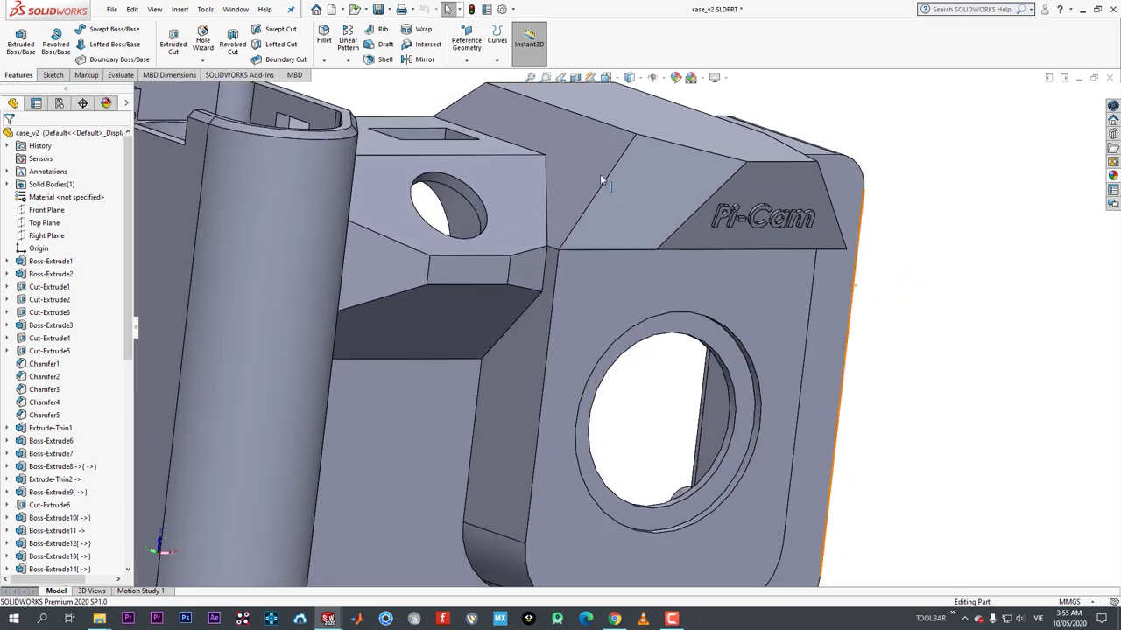
{"action": "left_click", "coordinate": [325, 35]}
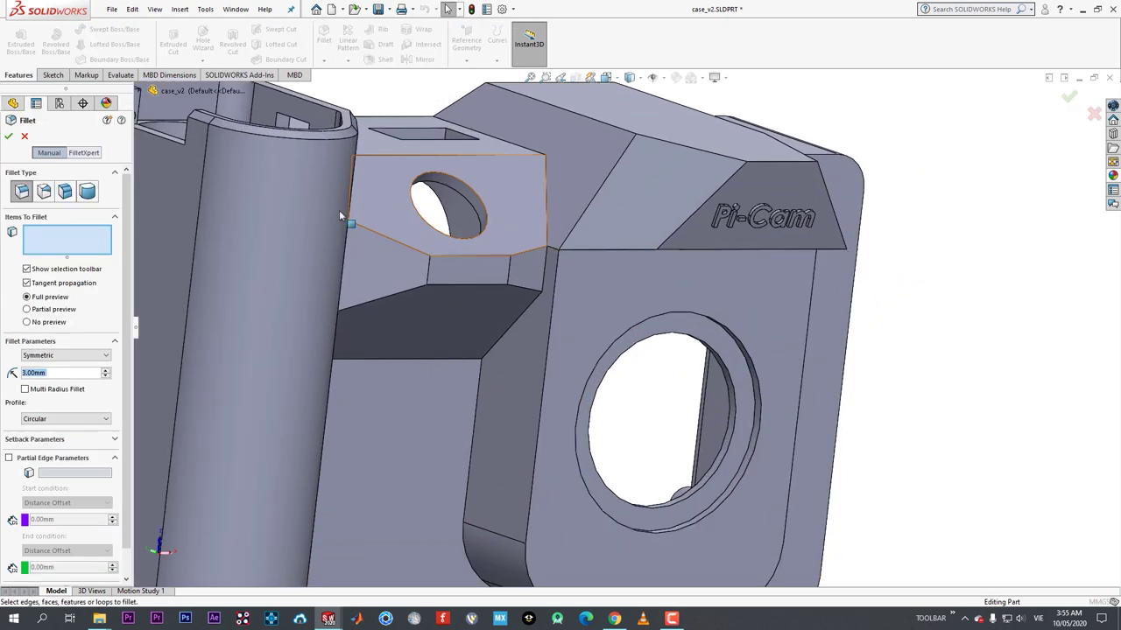
{"action": "left_click", "coordinate": [553, 251]}
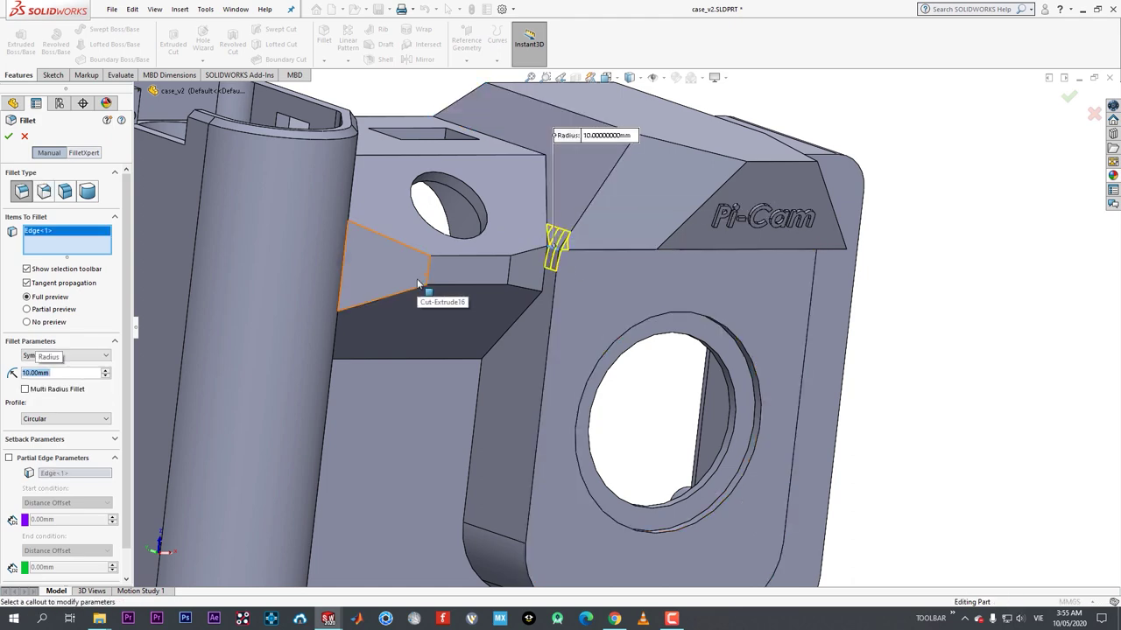
{"action": "middle_click_drag", "start_coordinate": [823, 311], "coordinate": [727, 277]}
{"action": "left_click", "coordinate": [725, 225]}
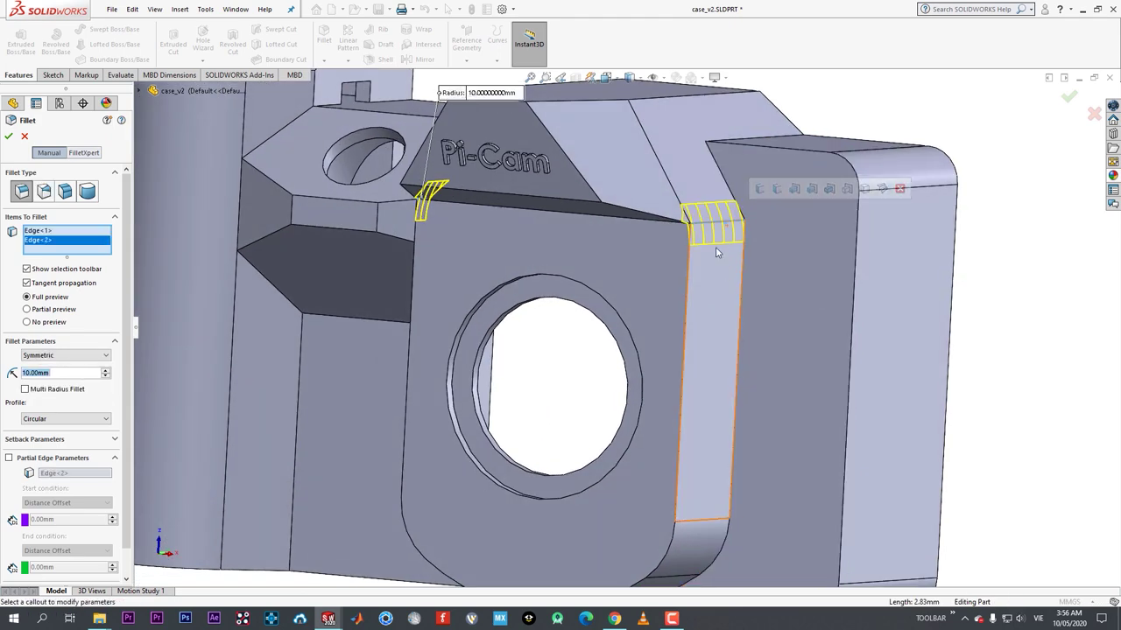
{"action": "left_click", "coordinate": [8, 139]}
- Fillet the two upper lengthwise edges of the viewfinder hump with a 10 mm radius
{"action": "middle_click_drag", "start_coordinate": [601, 281], "coordinate": [618, 317]}
{"action": "scroll", "coordinate": [621, 333], "scroll_direction": "up", "scroll_amount": 3}
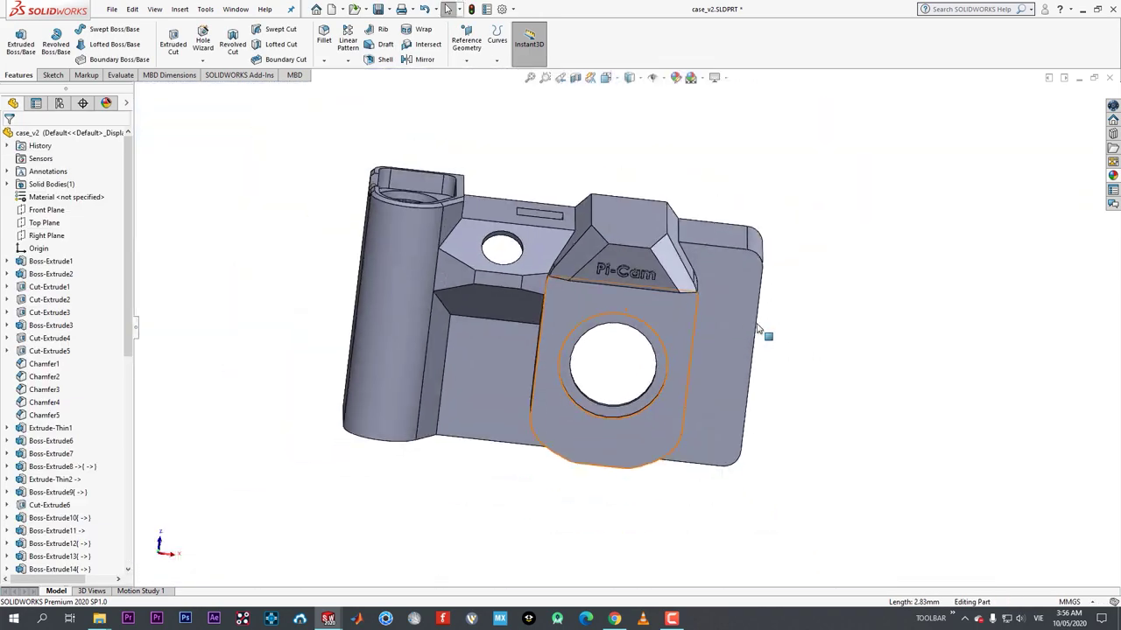
{"action": "key", "text": "space"}
{"action": "left_click", "coordinate": [516, 401]}
{"action": "scroll", "coordinate": [673, 198], "scroll_direction": "down", "scroll_amount": 2}
{"action": "middle_click_drag", "start_coordinate": [672, 198], "coordinate": [657, 238]}
{"action": "scroll", "coordinate": [678, 217], "scroll_direction": "up", "scroll_amount": 2}
{"action": "left_click", "coordinate": [570, 248]}
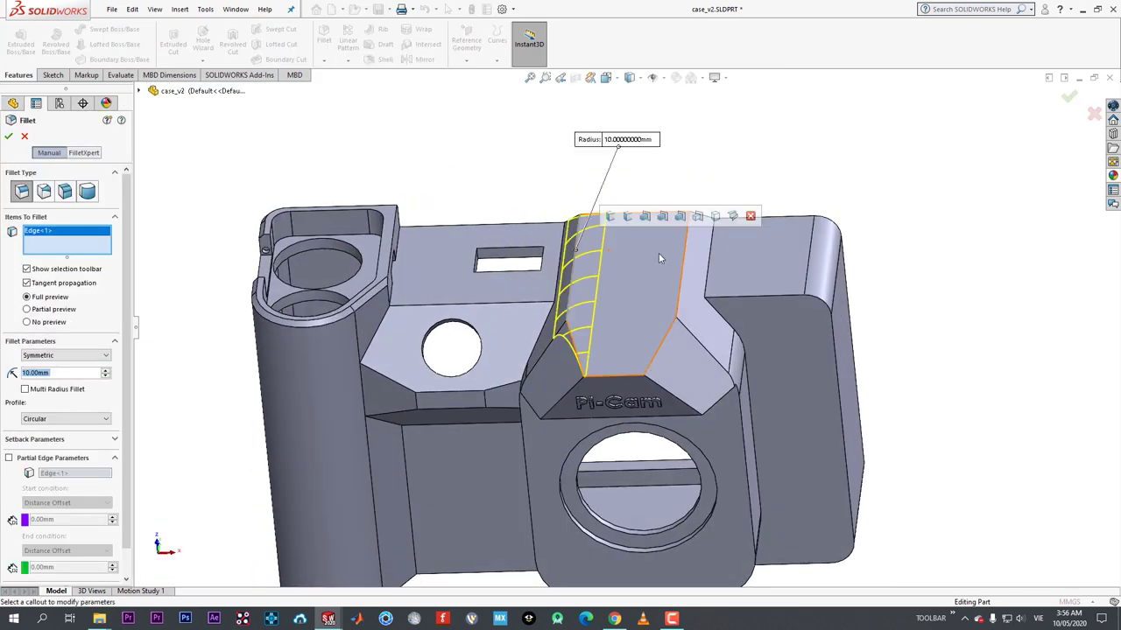
{"action": "left_click", "coordinate": [685, 260]}
{"action": "left_click", "coordinate": [9, 138]}
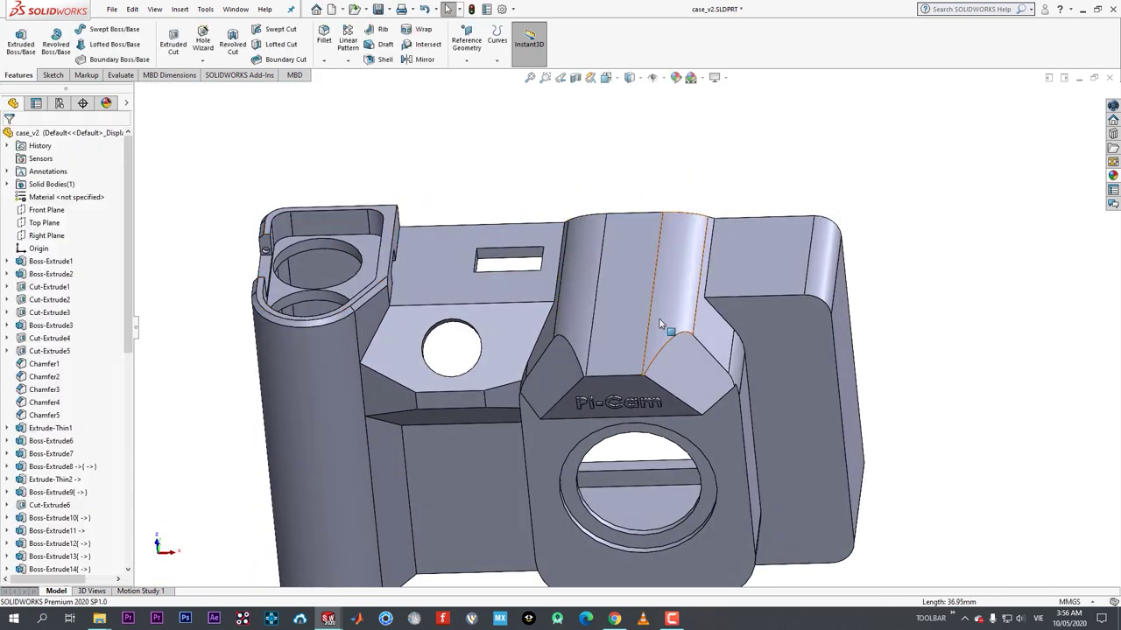
- Fillet the two edges where the hump's sides meet the case's upper surface with a 3 mm radius
{"action": "middle_click_drag", "start_coordinate": [666, 320], "coordinate": [696, 150]}
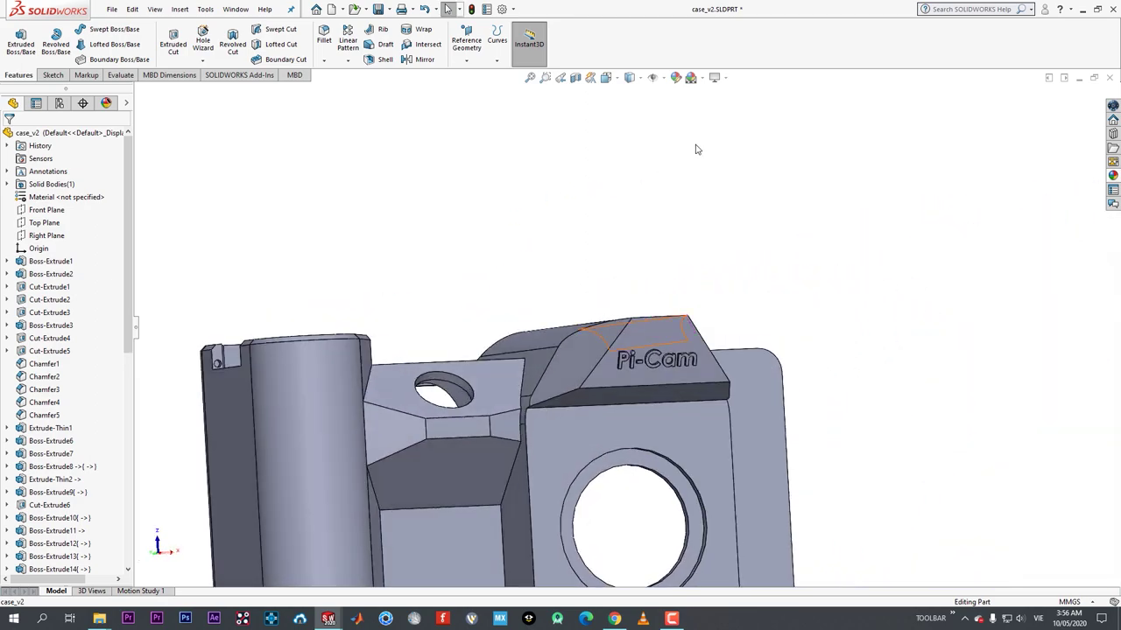
{"action": "middle_click_drag", "start_coordinate": [801, 285], "coordinate": [505, 354]}
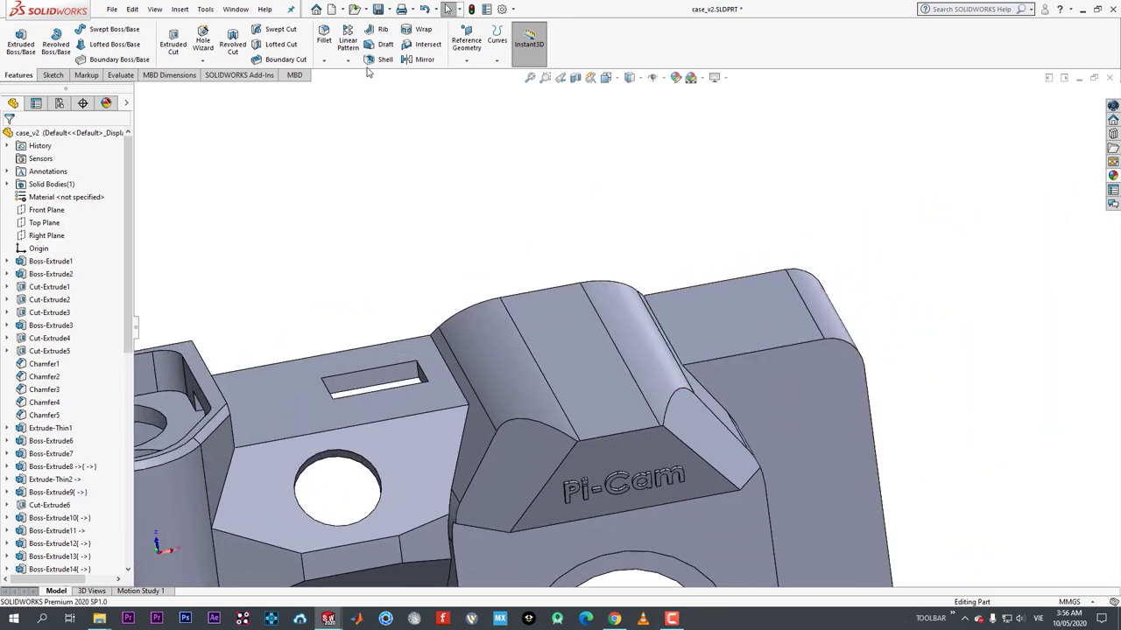
{"action": "key", "text": "f"}
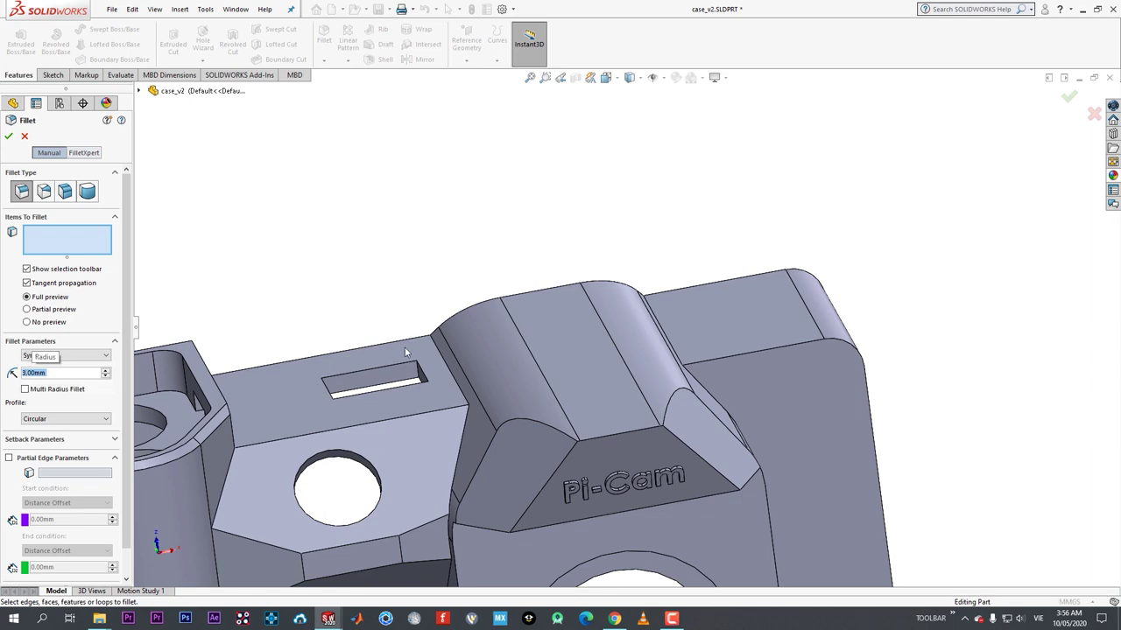
{"action": "left_click", "coordinate": [466, 372]}
{"action": "middle_click_drag", "start_coordinate": [570, 371], "coordinate": [752, 354]}
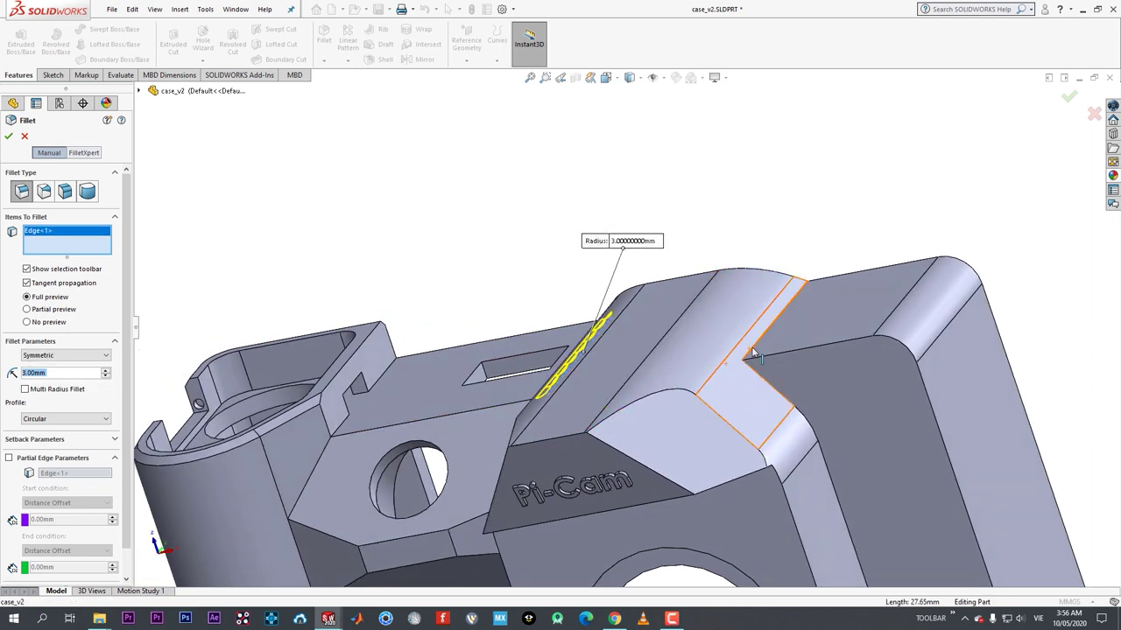
{"action": "left_click", "coordinate": [757, 351]}
{"action": "left_click", "coordinate": [8, 135]}
- Change the radius of the fillet along the hump's base edges to 10 mm
{"action": "middle_click_drag", "start_coordinate": [508, 281], "coordinate": [525, 262]}
{"action": "scroll", "coordinate": [525, 263], "scroll_direction": "down", "scroll_amount": 2}
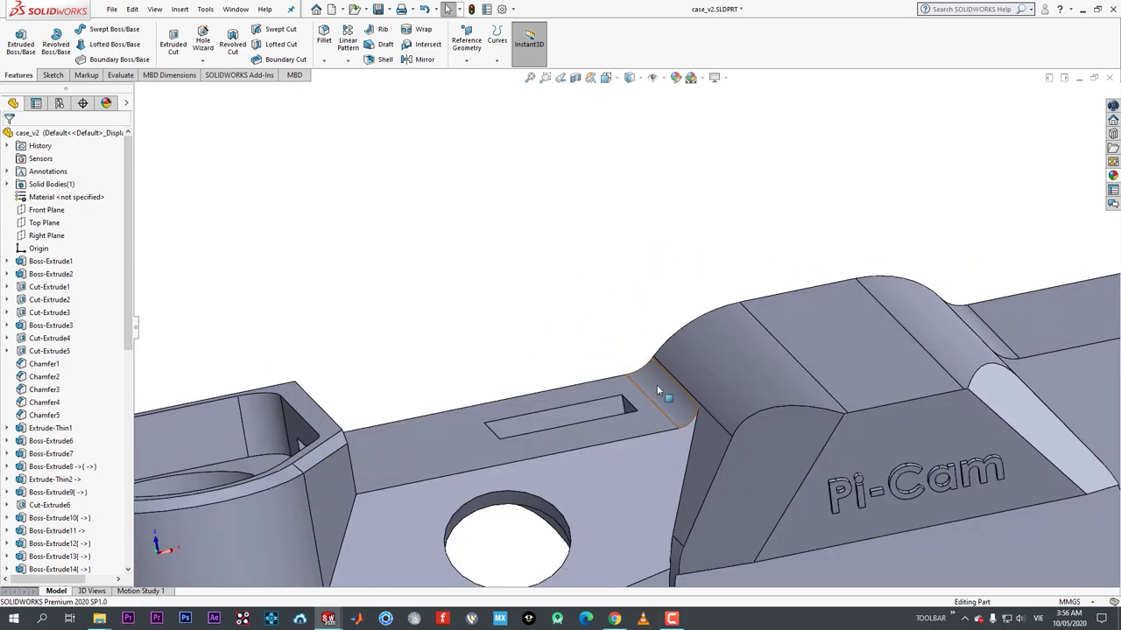
{"action": "left_click", "coordinate": [658, 386]}
{"action": "left_click", "coordinate": [687, 338]}
{"action": "type", "text": "10"}
{"action": "key", "text": "Return"}
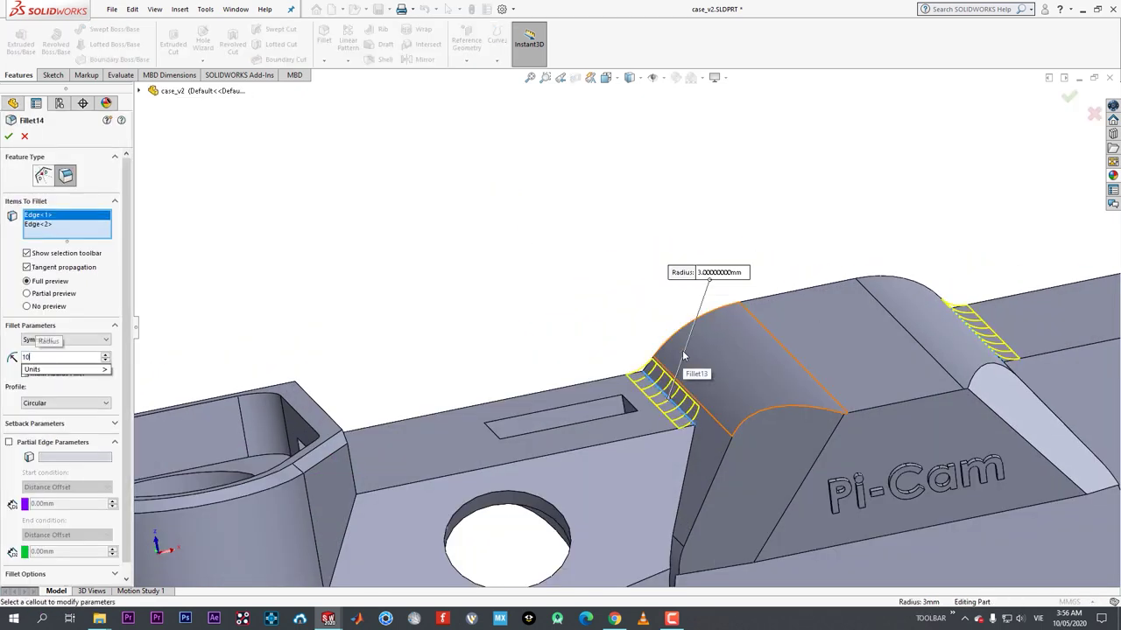
{"action": "left_click", "coordinate": [9, 135]}
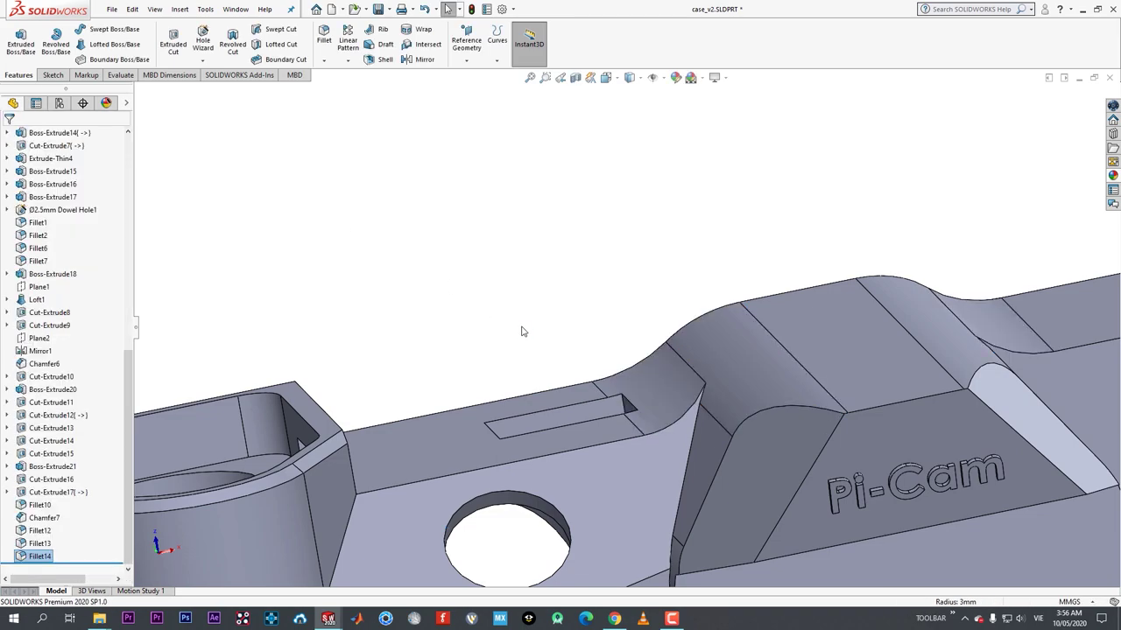
- Set the radius of the hump's base edge fillet to 7 mm
{"action": "middle_click_drag", "start_coordinate": [520, 327], "coordinate": [665, 316]}
{"action": "left_click", "coordinate": [673, 303]}
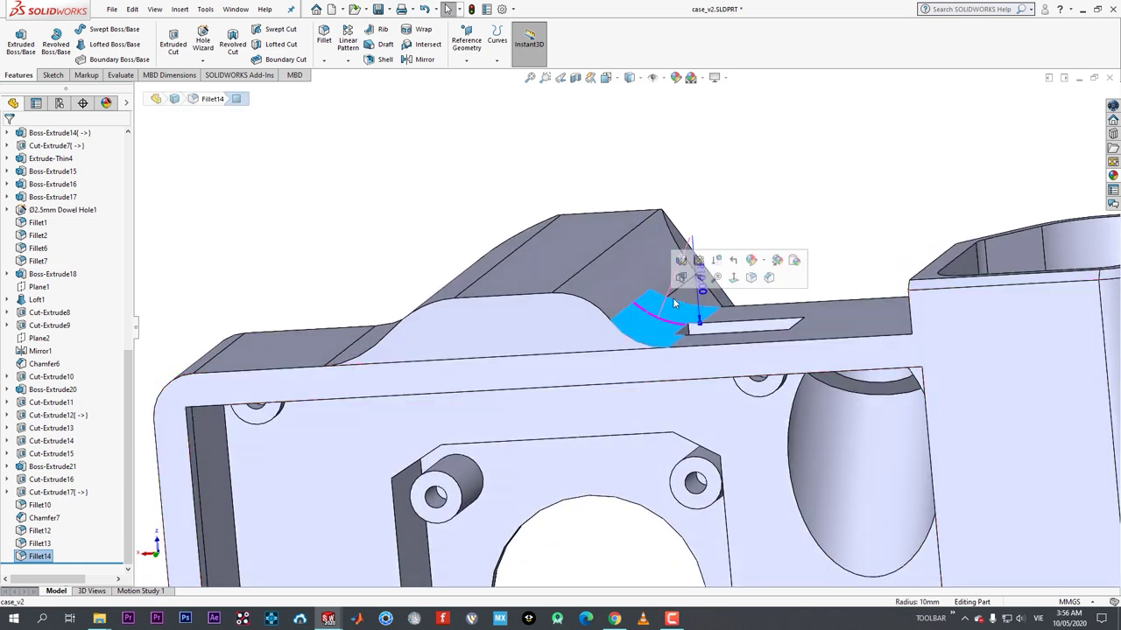
{"action": "left_click", "coordinate": [679, 266]}
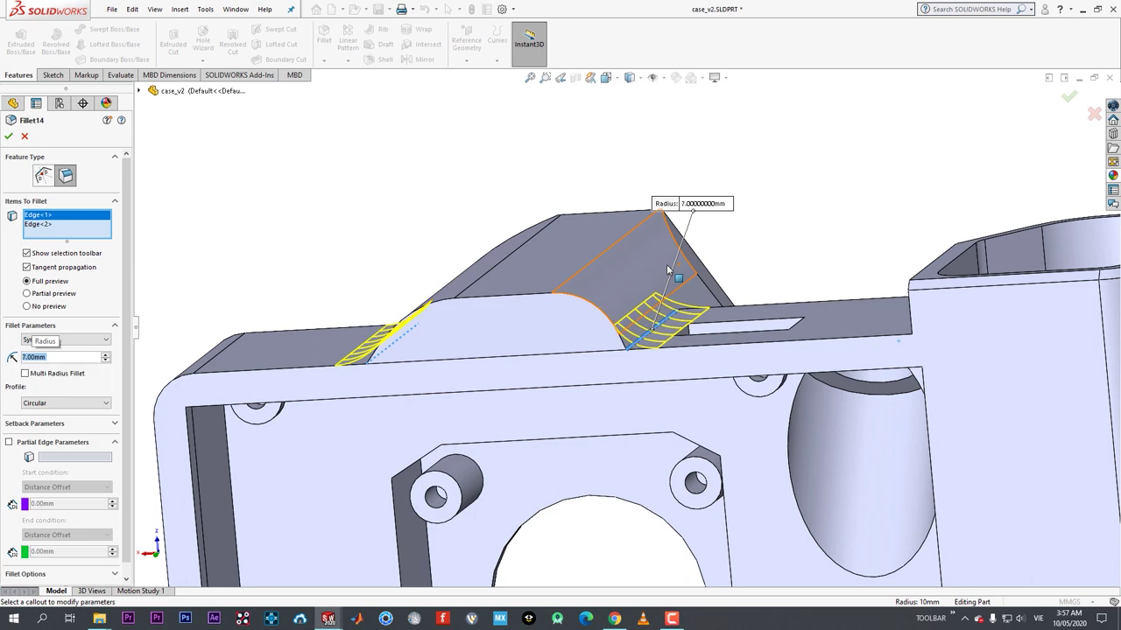
{"action": "left_click", "coordinate": [9, 137]}
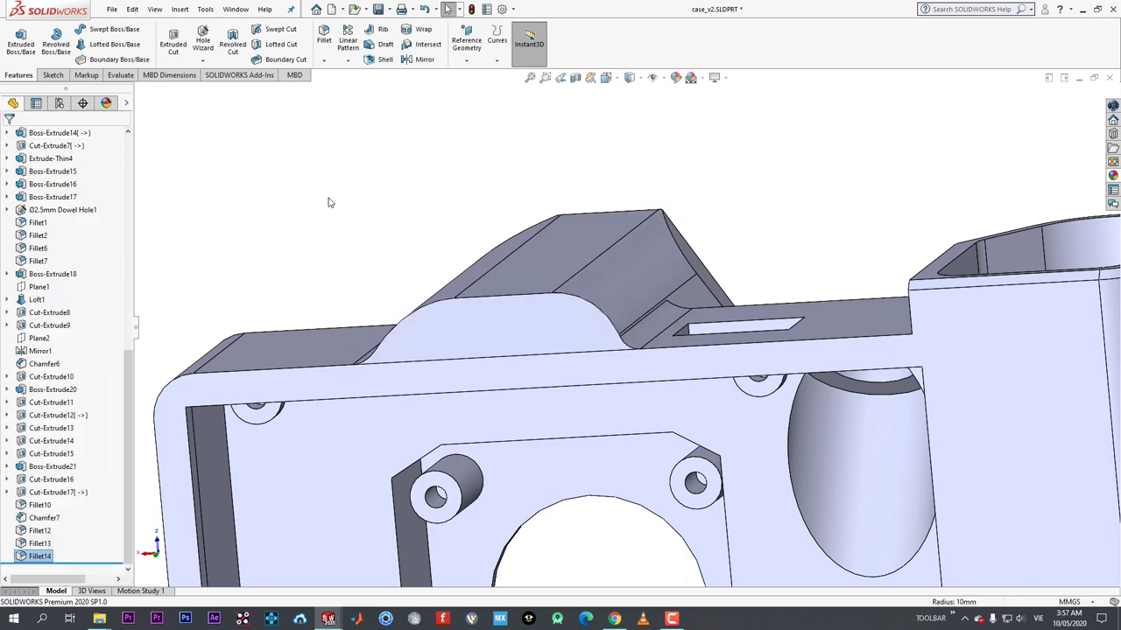
- Change the radius of the fillet along the hump's two upper lengthwise edges to 3 mm
{"action": "middle_click_drag", "start_coordinate": [325, 201], "coordinate": [526, 311]}
{"action": "left_click", "coordinate": [595, 278]}
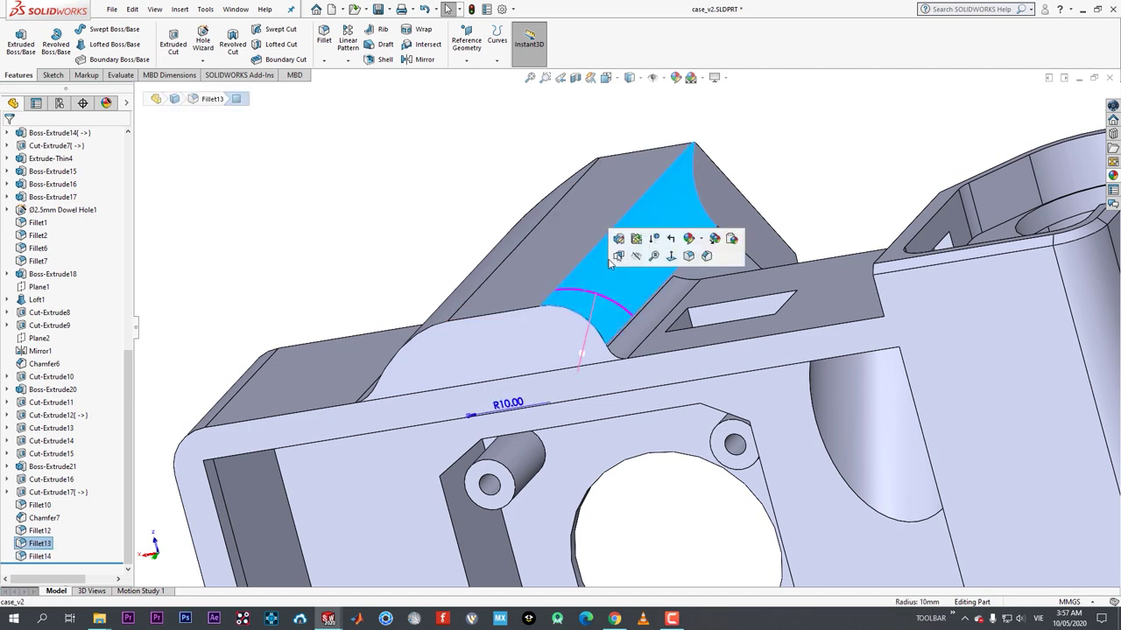
{"action": "left_click", "coordinate": [619, 239]}
{"action": "type", "text": "3"}
{"action": "key", "text": "Return"}
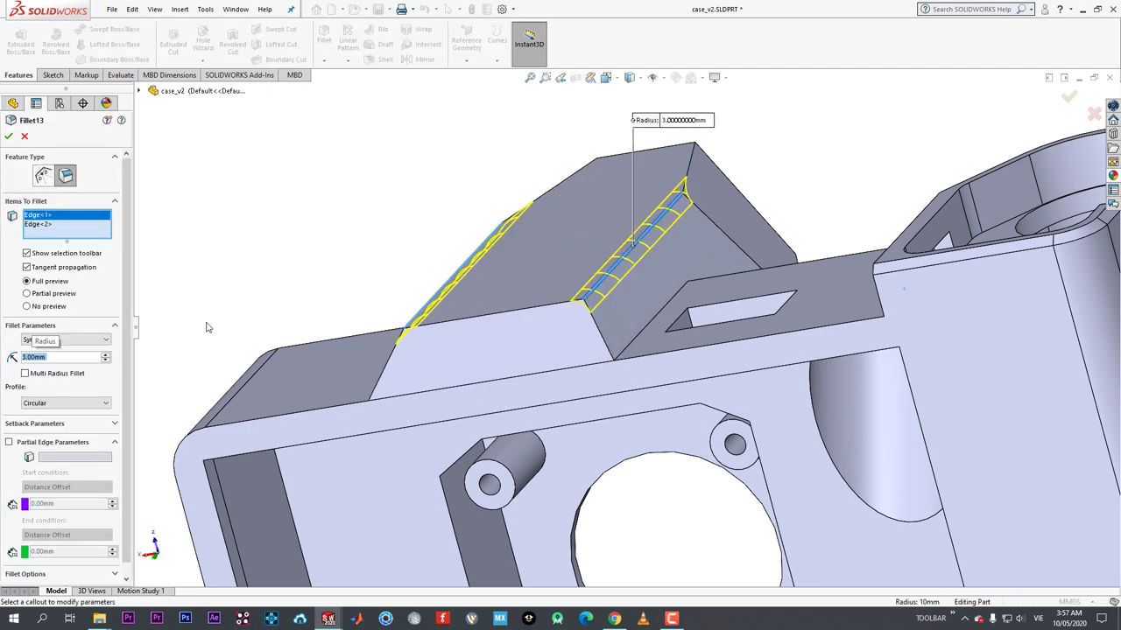
{"action": "left_click", "coordinate": [7, 136]}
{"action": "middle_click_drag", "start_coordinate": [381, 240], "coordinate": [461, 285]}
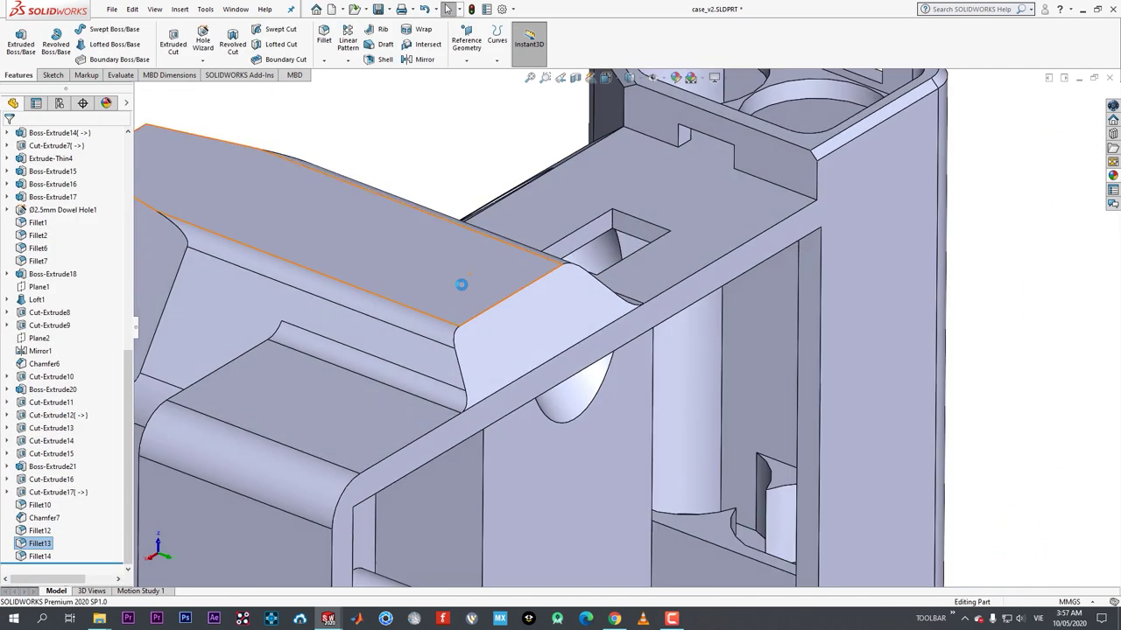
- Examine the rounded viewfinder hump, its base transitions and the case's front from several angles
{"action": "middle_click_drag", "start_coordinate": [445, 329], "coordinate": [615, 319]}
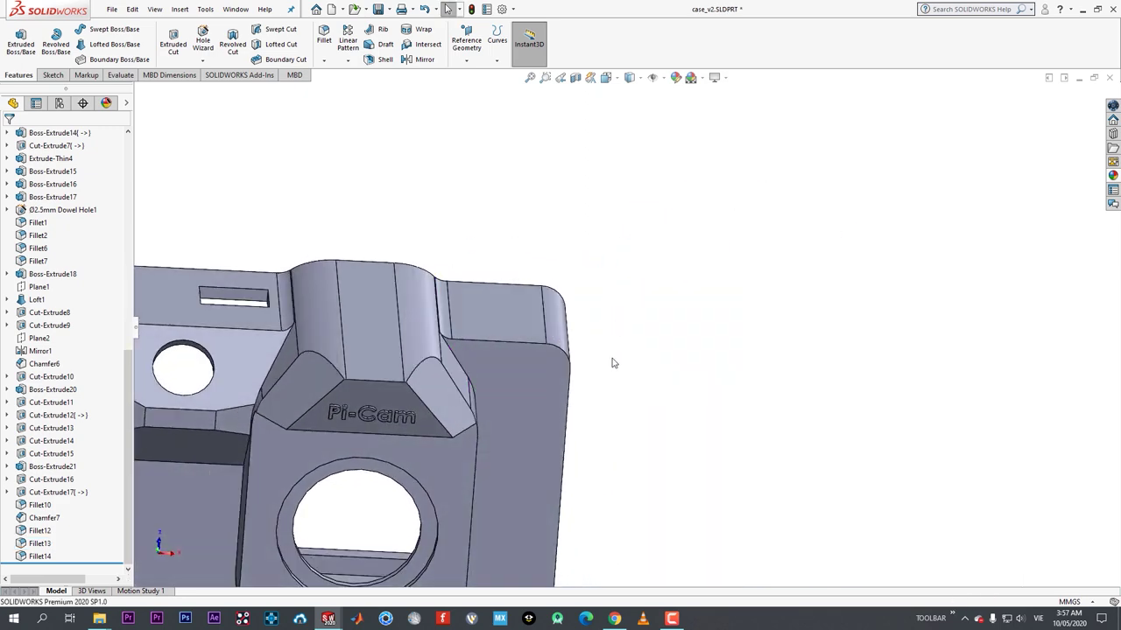
{"action": "middle_click_drag", "start_coordinate": [611, 360], "coordinate": [738, 269]}
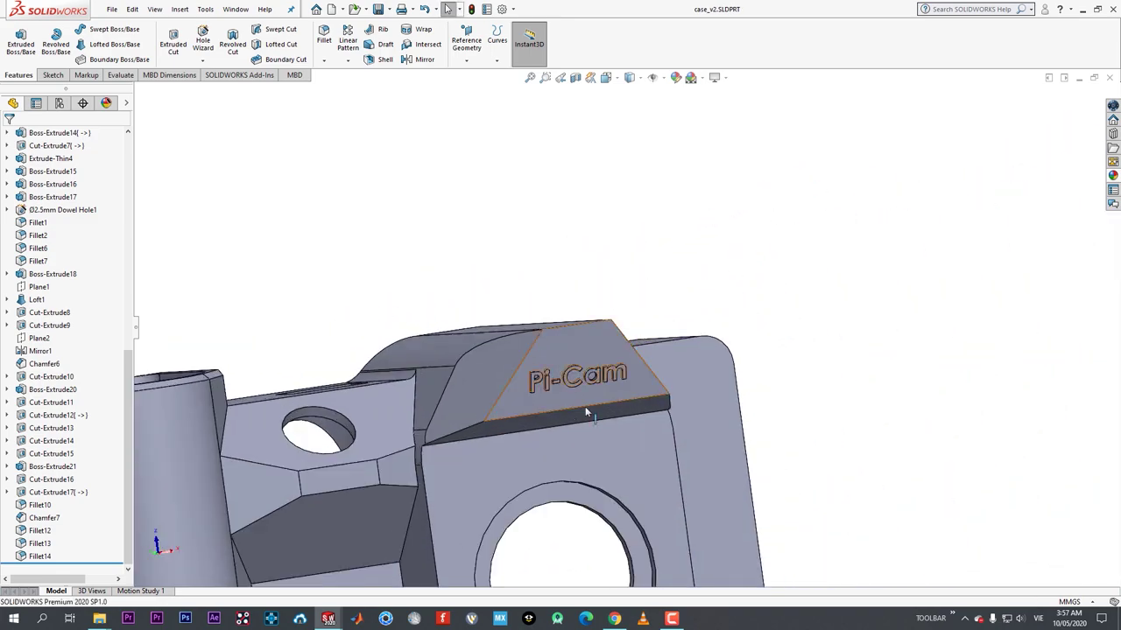
{"action": "middle_click_drag", "start_coordinate": [586, 410], "coordinate": [559, 496]}
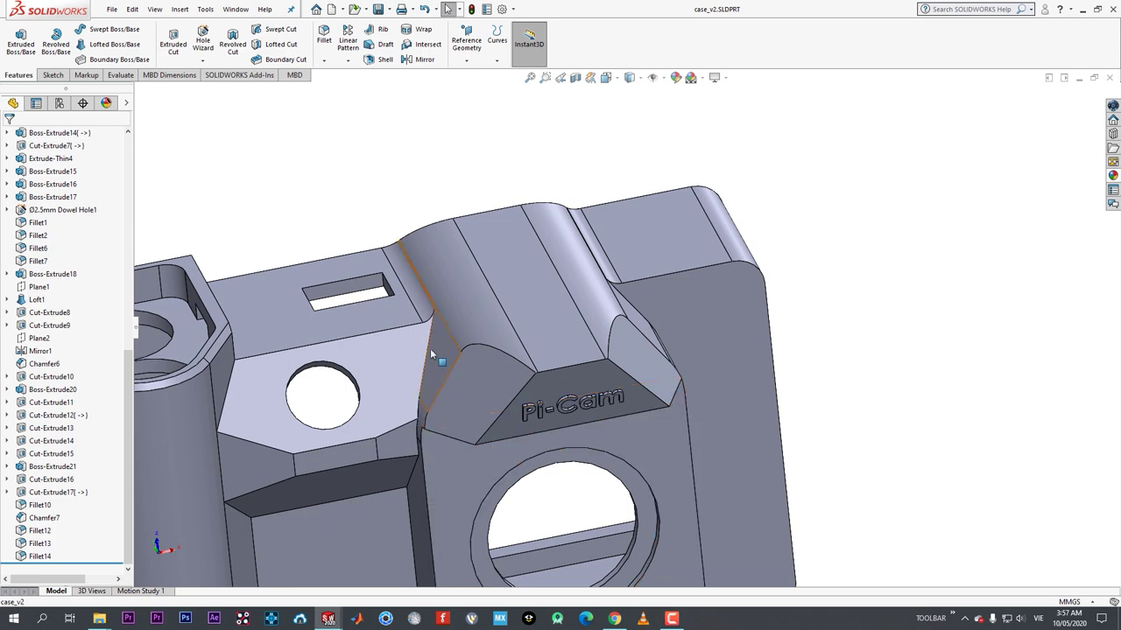
{"action": "scroll", "coordinate": [430, 348], "scroll_direction": "down", "scroll_amount": 1}
{"action": "scroll", "coordinate": [436, 350], "scroll_direction": "up", "scroll_amount": 2}
{"action": "middle_click_drag", "start_coordinate": [435, 350], "coordinate": [394, 311]}
{"action": "scroll", "coordinate": [607, 406], "scroll_direction": "up", "scroll_amount": 2}
{"action": "scroll", "coordinate": [608, 412], "scroll_direction": "down", "scroll_amount": 1}
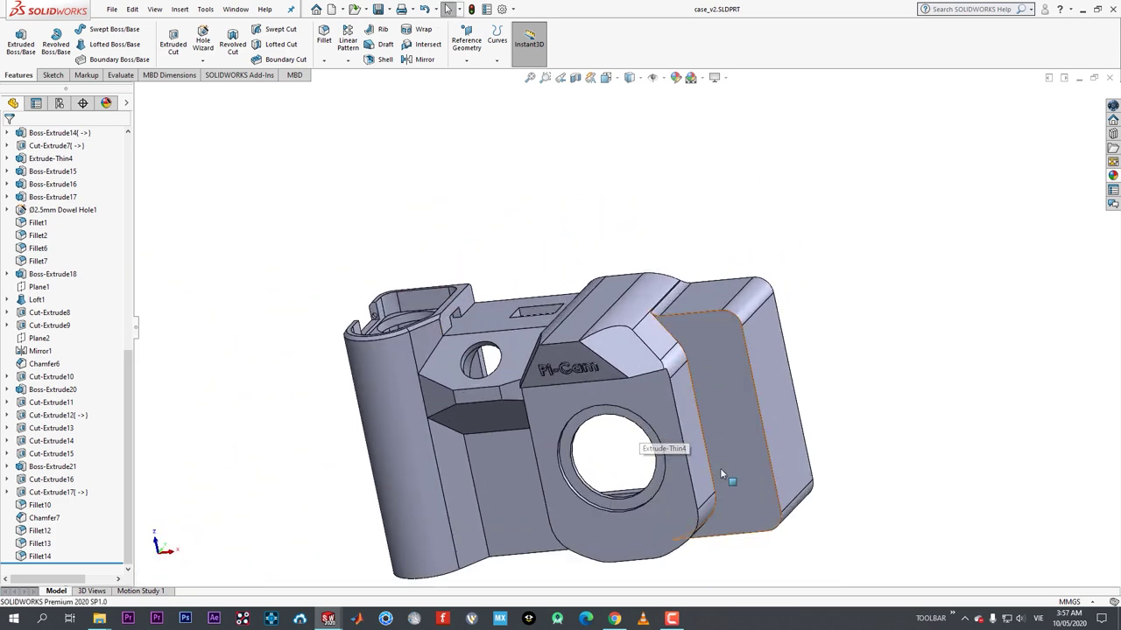
{"action": "middle_click_drag", "start_coordinate": [720, 471], "coordinate": [727, 473]}
{"action": "scroll", "coordinate": [736, 362], "scroll_direction": "down", "scroll_amount": 3}
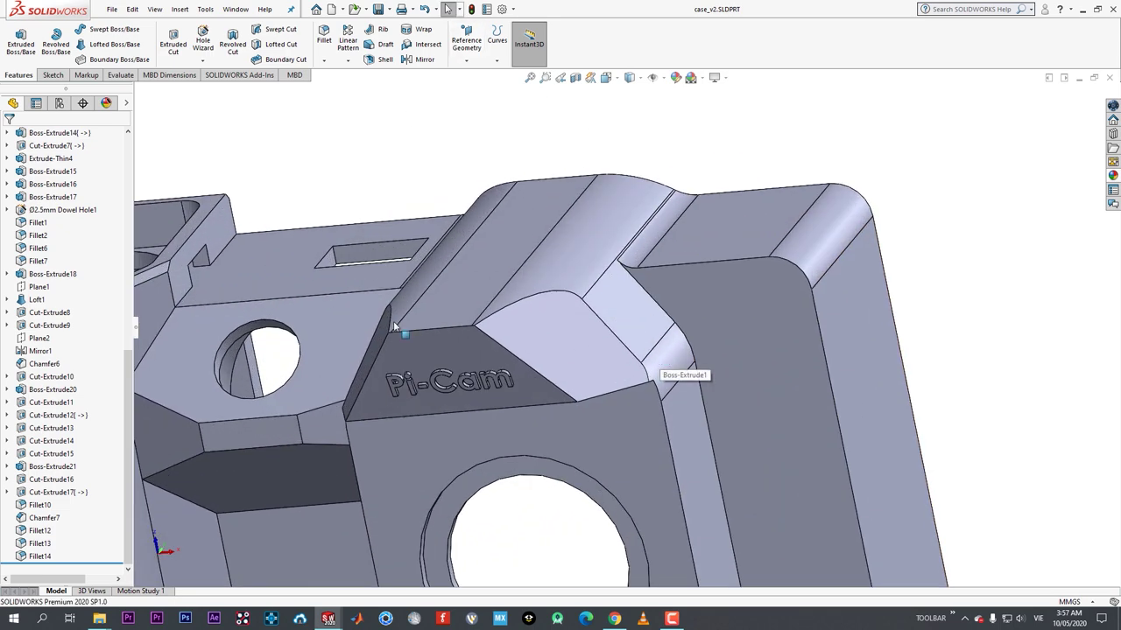
{"action": "scroll", "coordinate": [393, 322], "scroll_direction": "up", "scroll_amount": 2}
{"action": "middle_click_drag", "start_coordinate": [393, 325], "coordinate": [345, 264]}
{"action": "scroll", "coordinate": [479, 366], "scroll_direction": "up", "scroll_amount": 2}
{"action": "scroll", "coordinate": [480, 389], "scroll_direction": "down", "scroll_amount": 1}
- Begin a 1 mm fillet on one slanted lower edge of the hump's front overhang and the lens block's front side edges
{"action": "middle_click_drag", "start_coordinate": [503, 394], "coordinate": [571, 349]}
{"action": "scroll", "coordinate": [573, 342], "scroll_direction": "down", "scroll_amount": 3}
{"action": "left_click", "coordinate": [324, 35]}
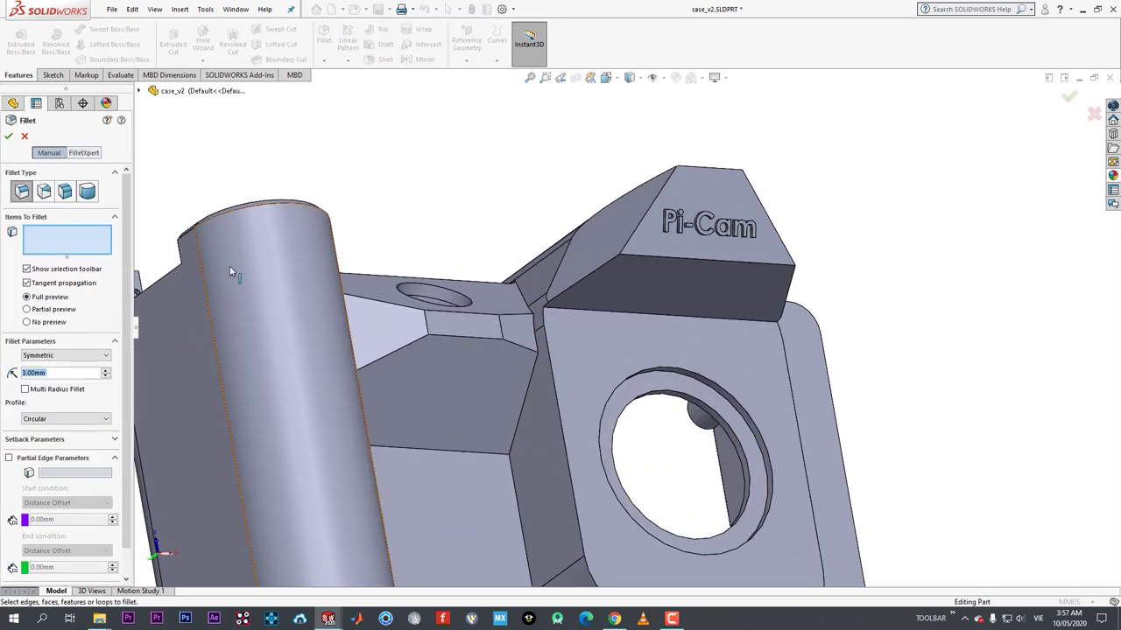
{"action": "left_click", "coordinate": [569, 293]}
{"action": "scroll", "coordinate": [526, 306], "scroll_direction": "up", "scroll_amount": 3}
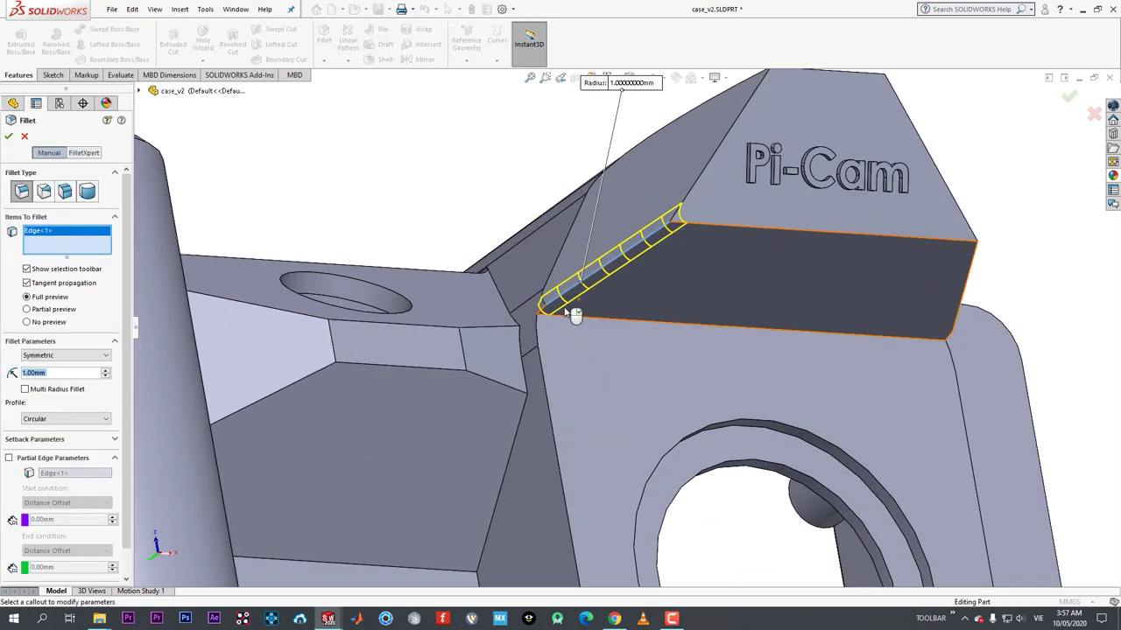
{"action": "left_click", "coordinate": [534, 334]}
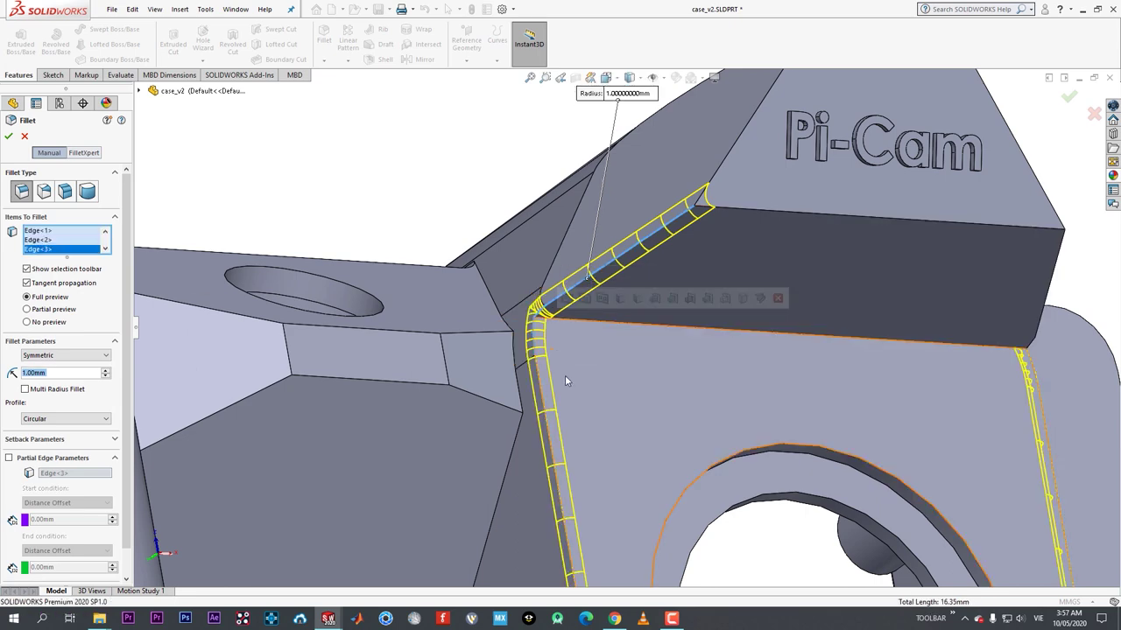
{"action": "scroll", "coordinate": [636, 344], "scroll_direction": "up", "scroll_amount": 3}
{"action": "scroll", "coordinate": [758, 363], "scroll_direction": "down", "scroll_amount": 4}
{"action": "middle_click_drag", "start_coordinate": [751, 357], "coordinate": [686, 324]}
{"action": "scroll", "coordinate": [685, 316], "scroll_direction": "down", "scroll_amount": 3}
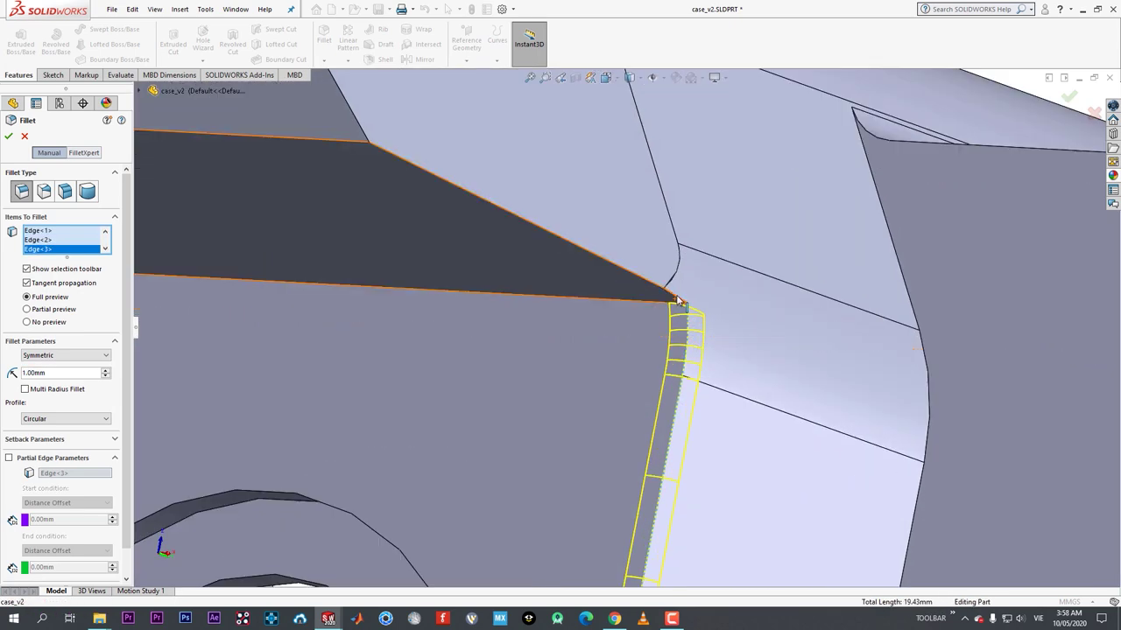
- Add the front lower edge and the other slanted lower edge of the overhang to the 1 mm fillet and apply it
{"action": "left_click", "coordinate": [677, 299]}
{"action": "left_click", "coordinate": [641, 281]}
{"action": "scroll", "coordinate": [637, 289], "scroll_direction": "up", "scroll_amount": 3}
{"action": "left_click", "coordinate": [429, 236]}
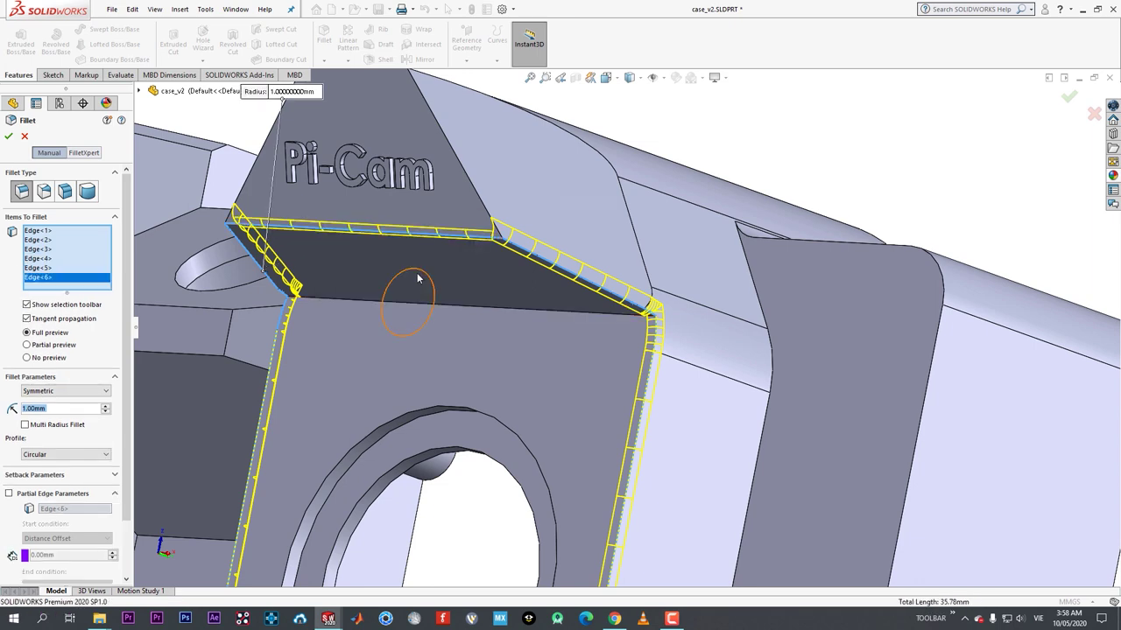
{"action": "left_click", "coordinate": [355, 300]}
{"action": "scroll", "coordinate": [433, 331], "scroll_direction": "down", "scroll_amount": 6}
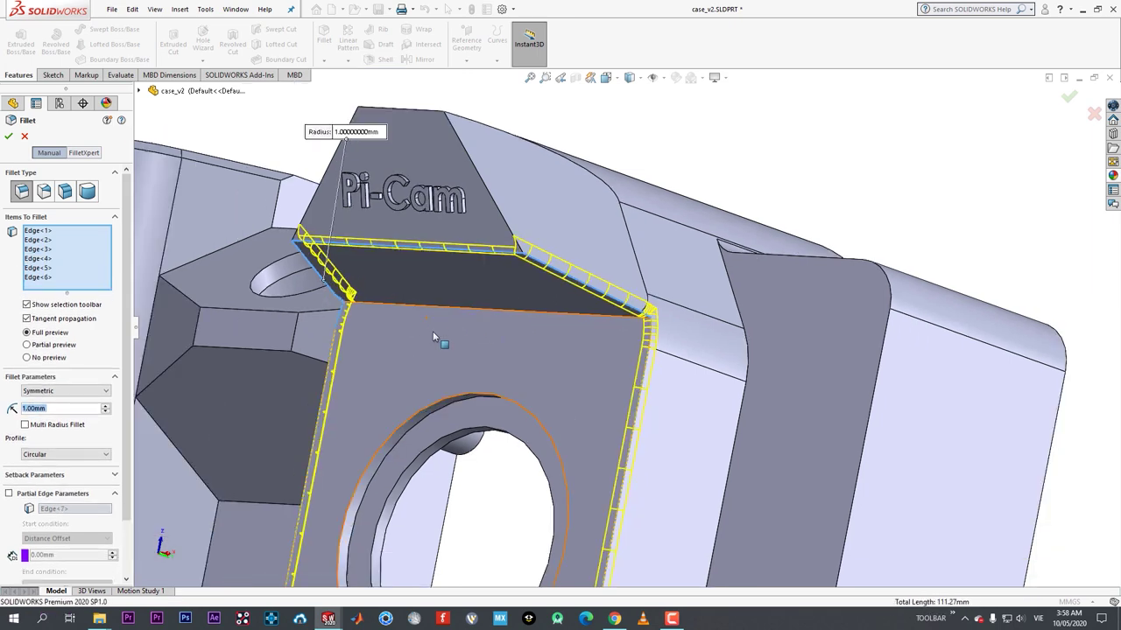
{"action": "left_click", "coordinate": [11, 138]}
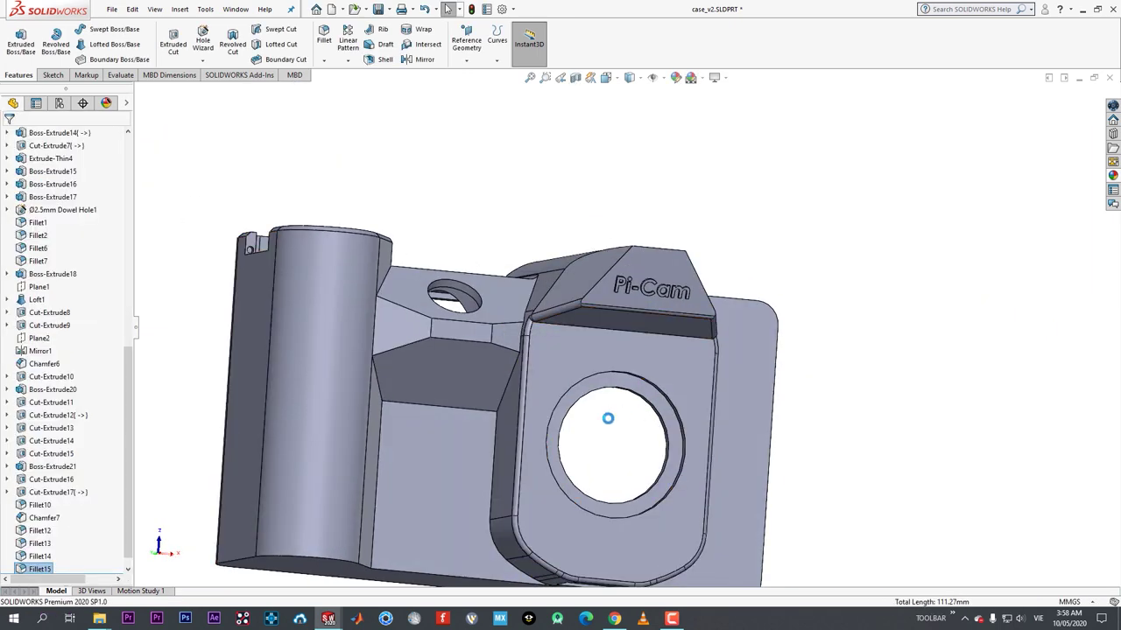
- Extend the 1 mm fillet to the remaining edges around the "Pi-Cam" face and the adjoining angled facets
{"action": "mouse_move", "coordinate": [540, 443]}
{"action": "middle_mouse_down"}
{"action": "mouse_move", "coordinate": [604, 464]}
{"action": "mouse_move", "coordinate": [545, 463]}
{"action": "mouse_move", "coordinate": [540, 440]}
{"action": "middle_mouse_up"}
{"action": "scroll", "coordinate": [591, 289], "scroll_direction": "down", "scroll_amount": 3}
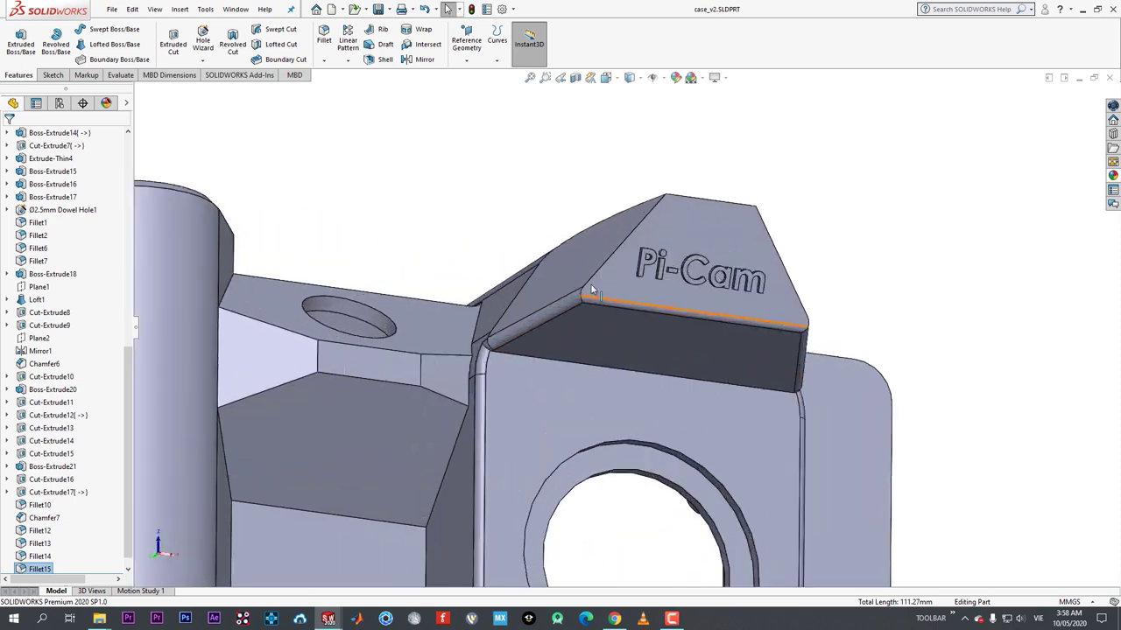
{"action": "left_click", "coordinate": [592, 291]}
{"action": "left_click", "coordinate": [613, 262]}
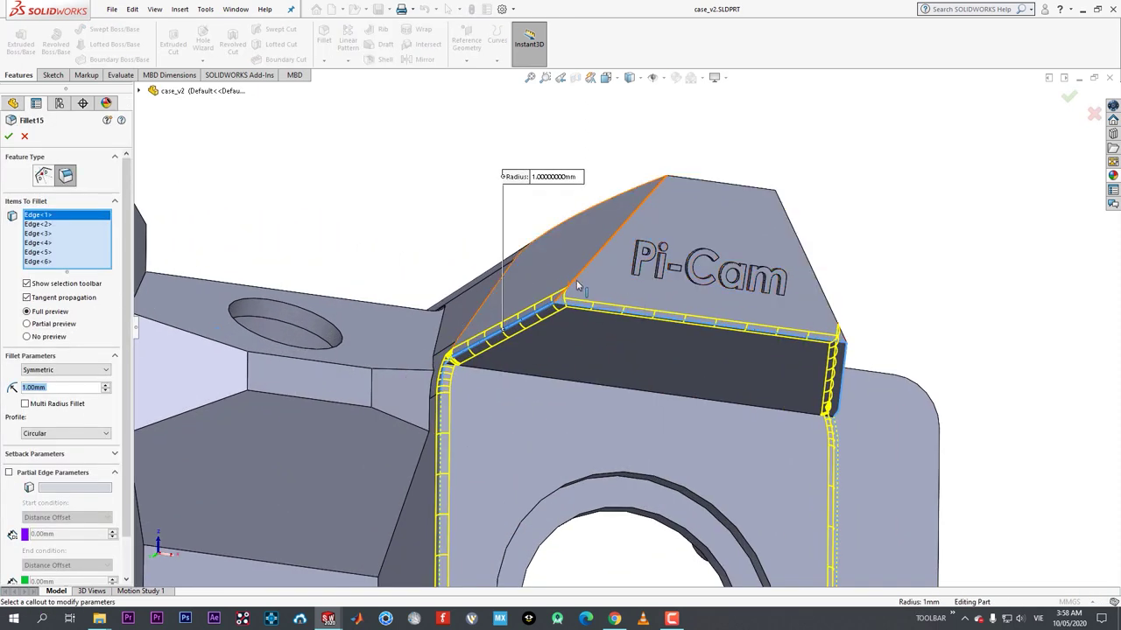
{"action": "left_click", "coordinate": [577, 286]}
{"action": "middle_click_drag", "start_coordinate": [577, 286], "coordinate": [649, 292]}
{"action": "left_click", "coordinate": [696, 192]}
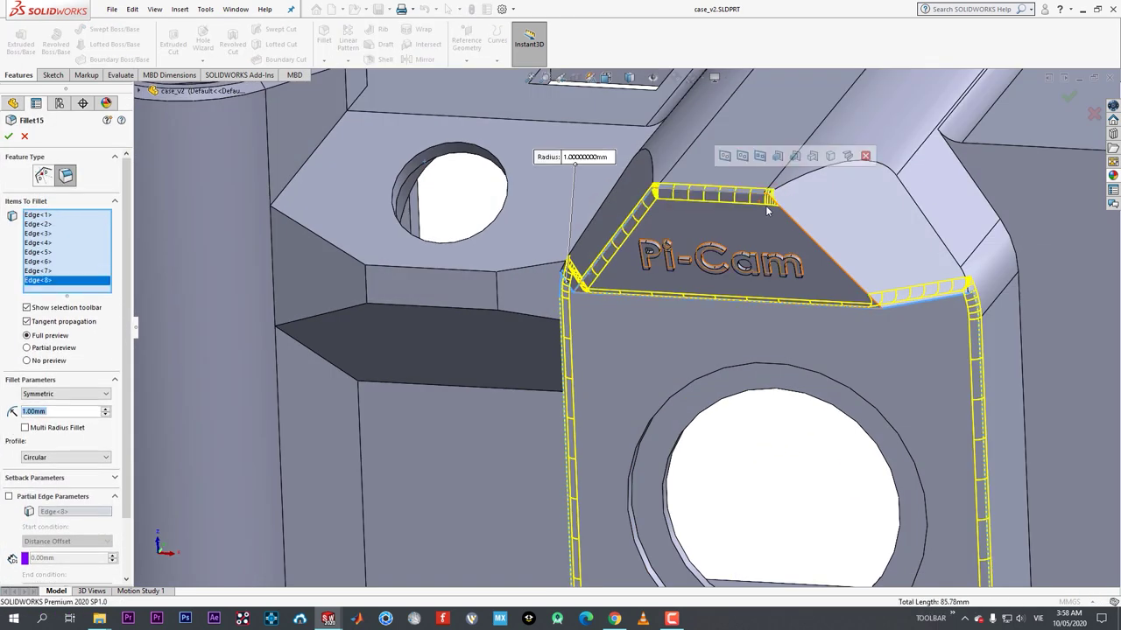
{"action": "left_click", "coordinate": [786, 215]}
{"action": "left_click", "coordinate": [941, 238]}
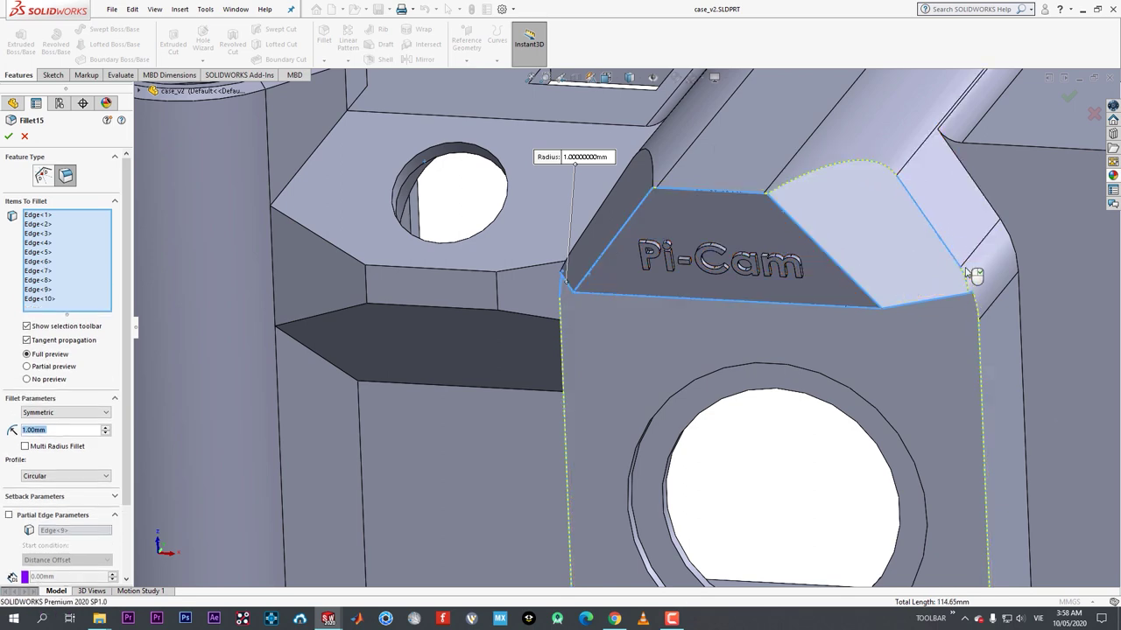
{"action": "middle_click_drag", "start_coordinate": [964, 267], "coordinate": [578, 241]}
{"action": "left_click", "coordinate": [579, 244]}
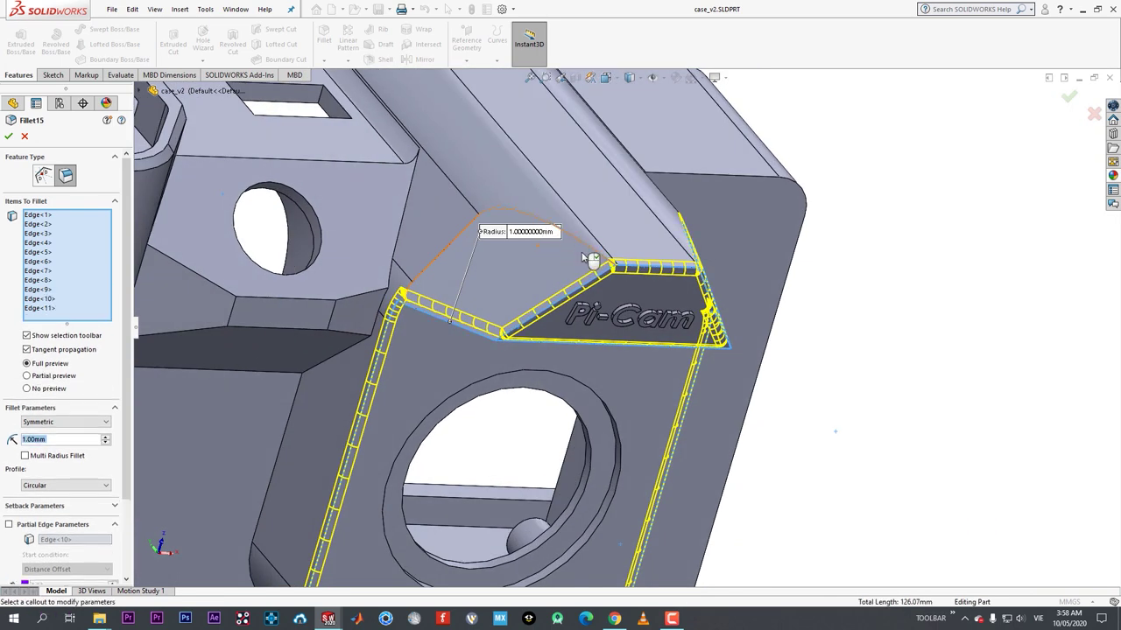
{"action": "left_click", "coordinate": [9, 136]}
- Examine the filleted overhang corners and the recess between the grip and the lens block
{"action": "scroll", "coordinate": [517, 328], "scroll_direction": "down", "scroll_amount": 5}
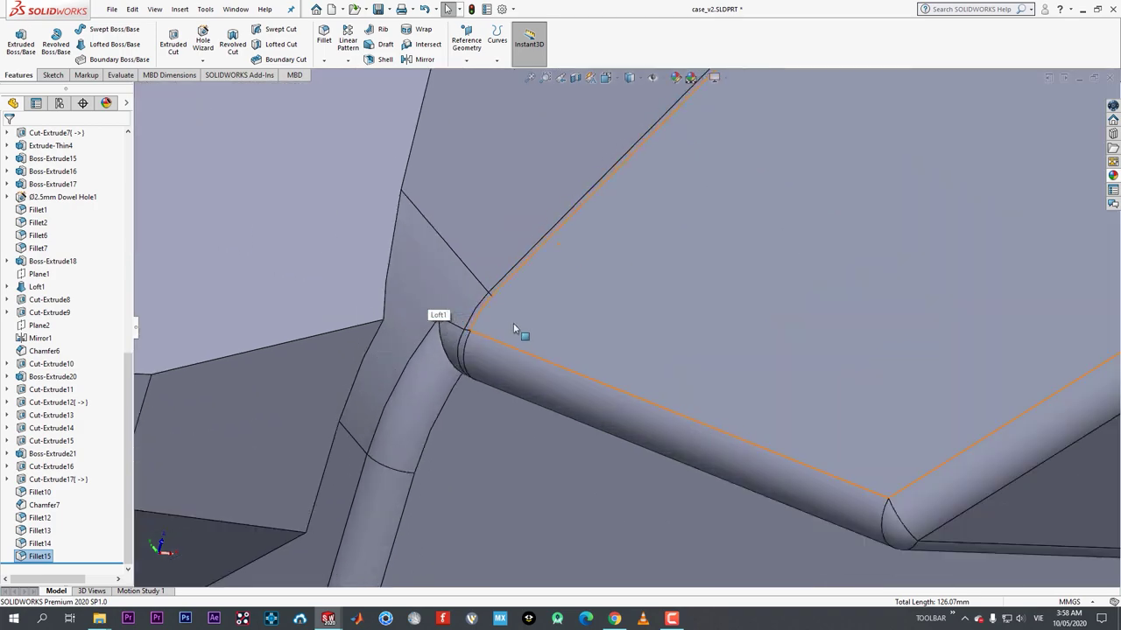
{"action": "middle_click_drag", "start_coordinate": [517, 327], "coordinate": [500, 375]}
{"action": "scroll", "coordinate": [610, 327], "scroll_direction": "up", "scroll_amount": 6}
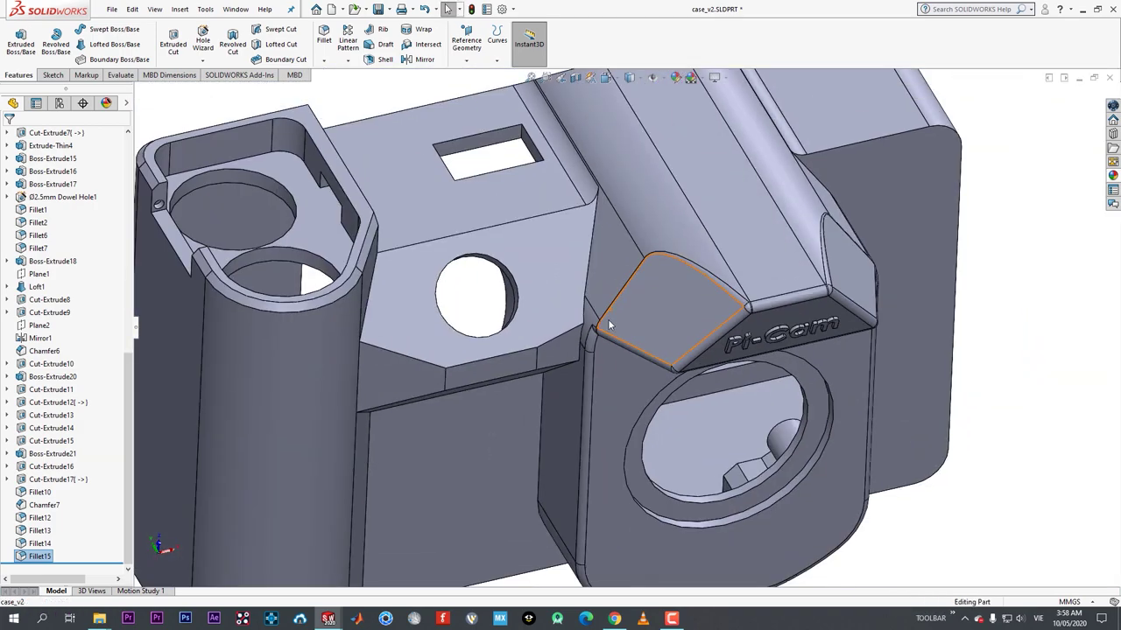
{"action": "middle_click_drag", "start_coordinate": [608, 326], "coordinate": [601, 233]}
{"action": "scroll", "coordinate": [625, 333], "scroll_direction": "up", "scroll_amount": 3}
{"action": "middle_click_drag", "start_coordinate": [672, 390], "coordinate": [622, 425]}
{"action": "scroll", "coordinate": [575, 391], "scroll_direction": "down", "scroll_amount": 2}
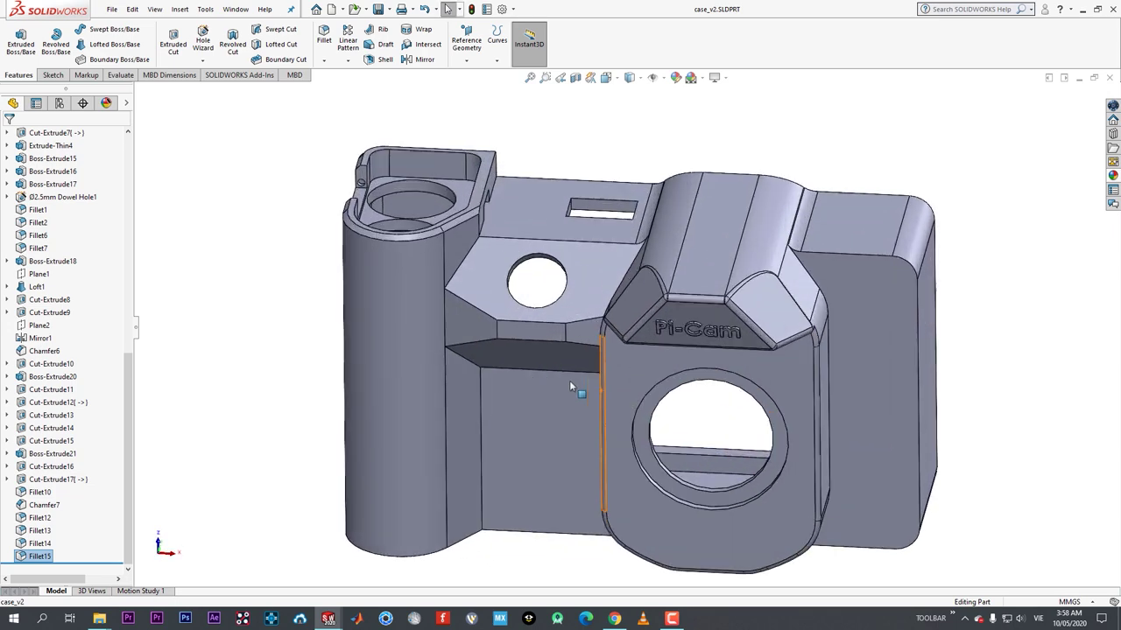
{"action": "middle_click_drag", "start_coordinate": [538, 357], "coordinate": [566, 350]}
- Fillet the four corner edges where the sloped faces above and below the ledge meet the grip and lens block with a 3 mm radius
{"action": "left_click", "coordinate": [324, 37]}
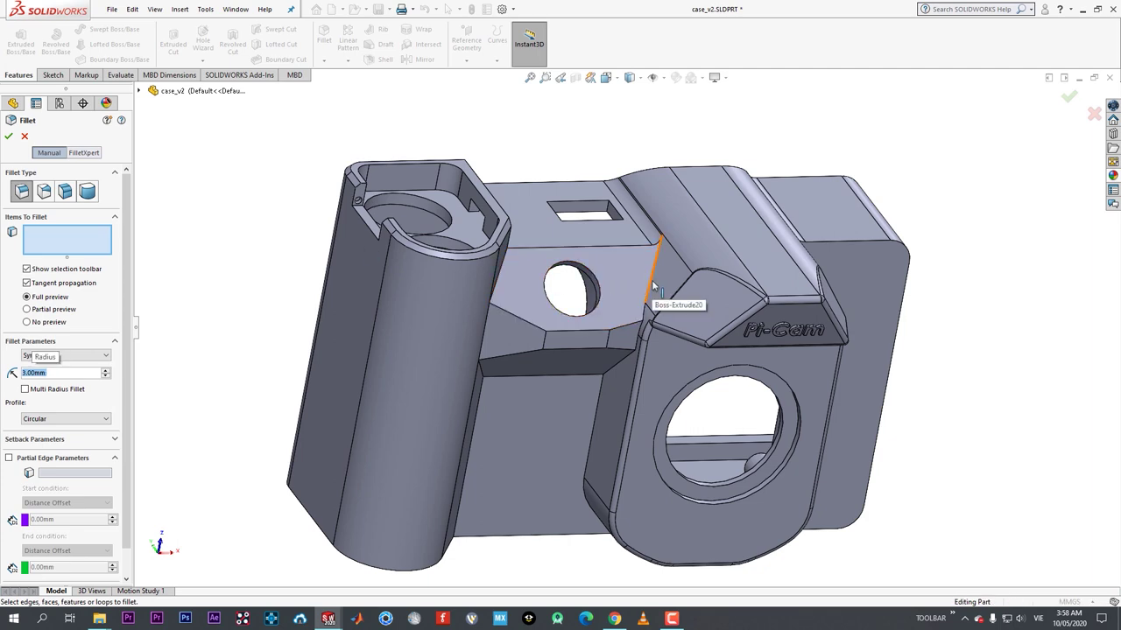
{"action": "scroll", "coordinate": [619, 322], "scroll_direction": "down", "scroll_amount": 1}
{"action": "middle_click_drag", "start_coordinate": [620, 323], "coordinate": [621, 401]}
{"action": "left_click", "coordinate": [485, 418]}
{"action": "left_click", "coordinate": [655, 391]}
{"action": "middle_click_drag", "start_coordinate": [537, 385], "coordinate": [539, 402]}
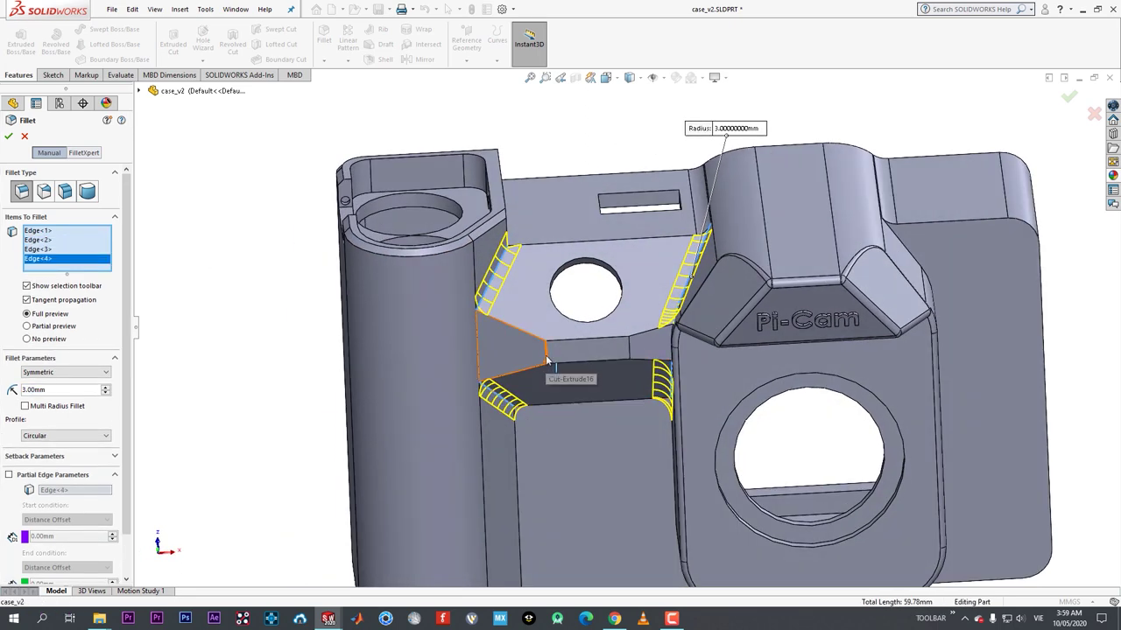
{"action": "left_click", "coordinate": [9, 137]}
- Fillet the two short vertical edges of the ledge below the round hole with a 20 mm radius
{"action": "middle_click_drag", "start_coordinate": [645, 441], "coordinate": [596, 473]}
{"action": "left_click", "coordinate": [324, 37]}
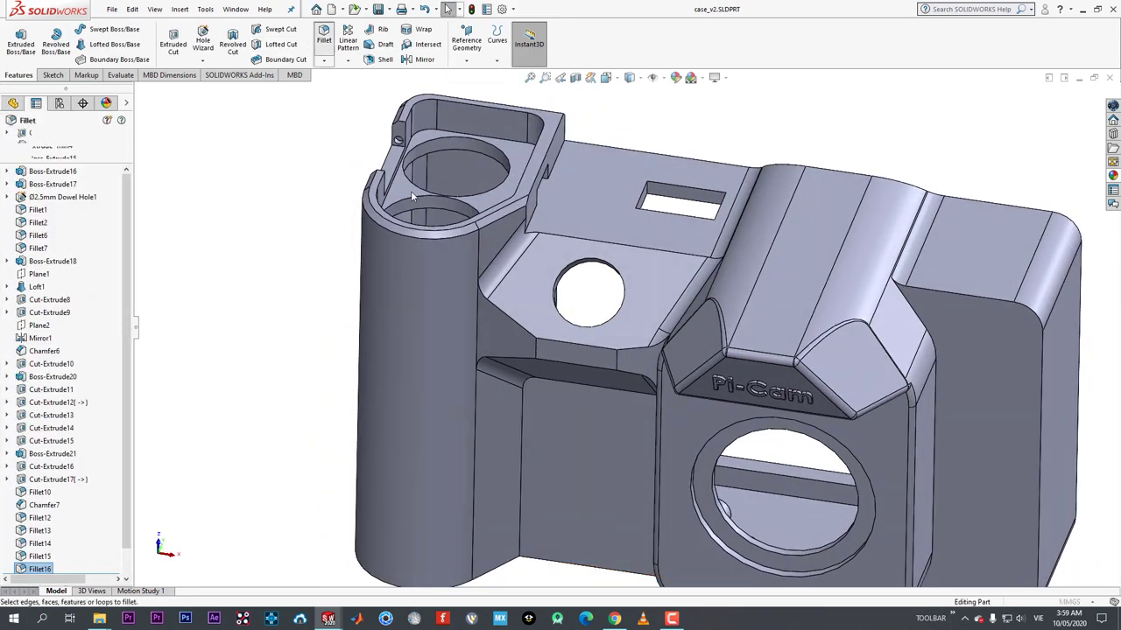
{"action": "left_click", "coordinate": [536, 350]}
{"action": "left_click", "coordinate": [601, 365]}
{"action": "middle_click_drag", "start_coordinate": [601, 365], "coordinate": [588, 396]}
{"action": "left_click", "coordinate": [8, 137]}
- Fillet the upper and lower curved edges of the ledge between the grip and the lens block with a 1 mm radius
{"action": "middle_click_drag", "start_coordinate": [521, 373], "coordinate": [558, 268]}
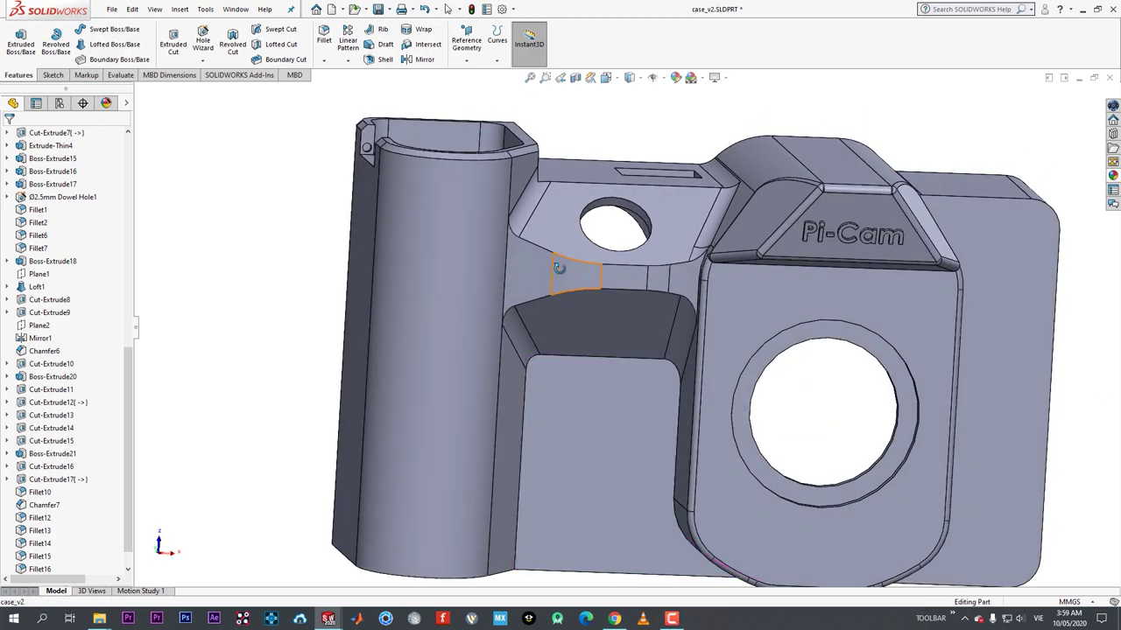
{"action": "middle_click_drag", "start_coordinate": [629, 373], "coordinate": [624, 345]}
{"action": "left_click", "coordinate": [324, 37]}
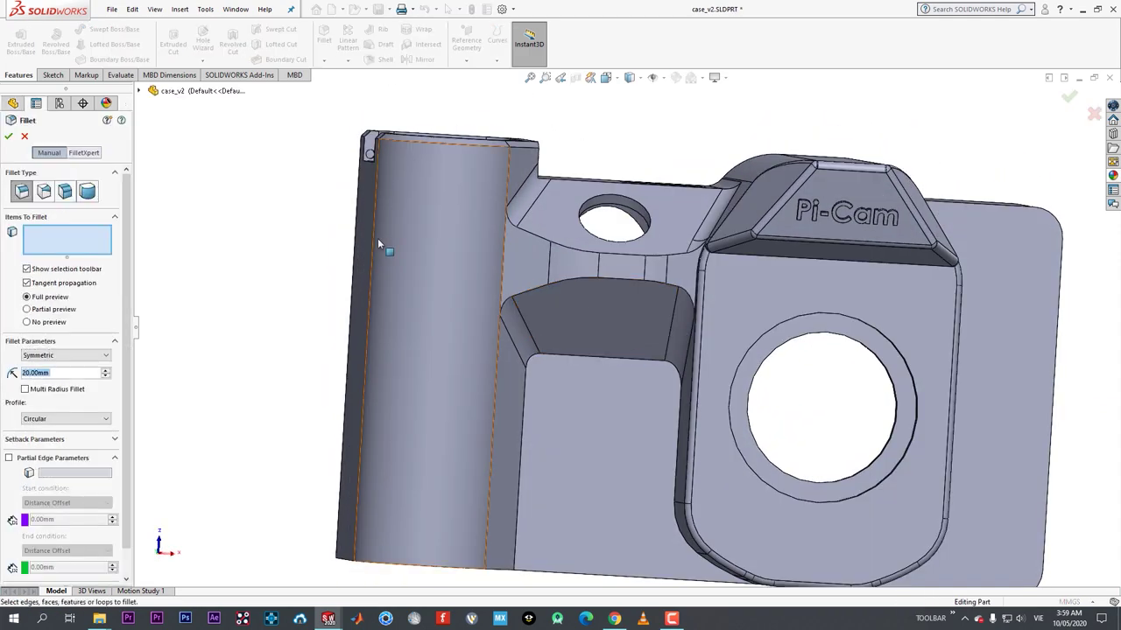
{"action": "left_click", "coordinate": [559, 285]}
{"action": "left_click", "coordinate": [539, 239]}
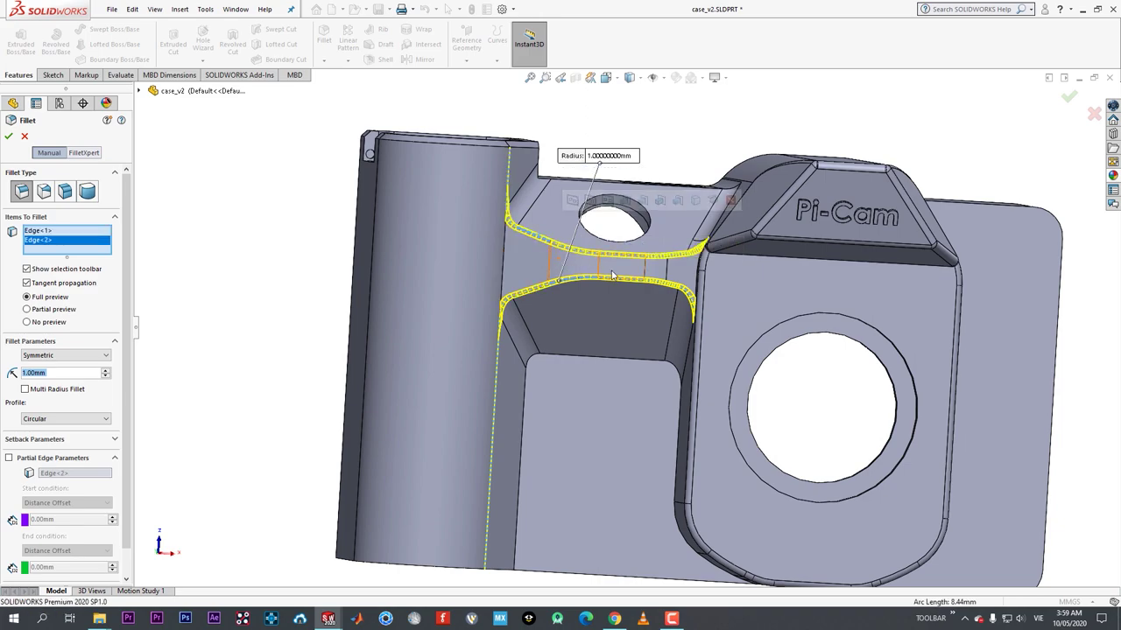
{"action": "middle_click_drag", "start_coordinate": [540, 239], "coordinate": [592, 355]}
{"action": "left_click", "coordinate": [8, 137]}
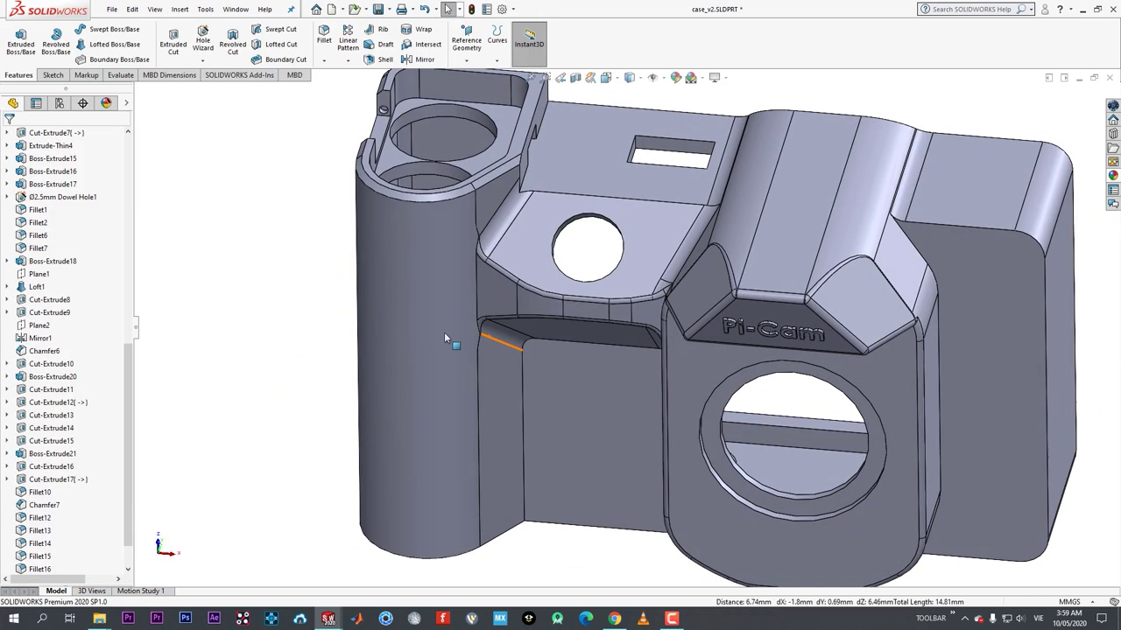
- View the whole case shaded without edge lines, and restore the shaded display with edges
{"action": "key", "text": "f"}
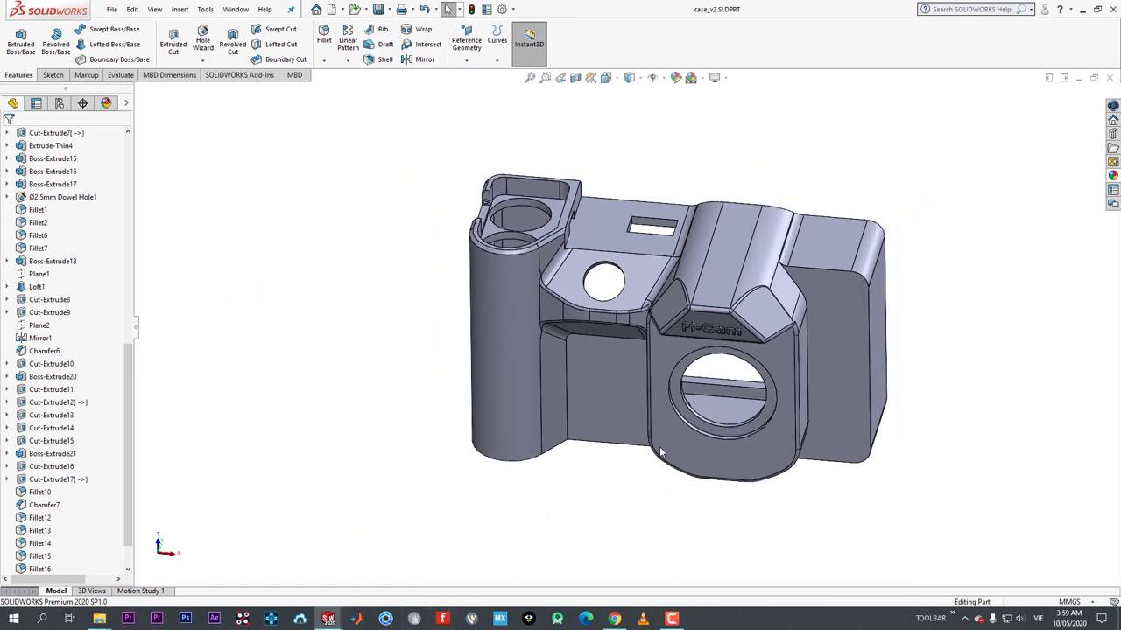
{"action": "left_click", "coordinate": [634, 109]}
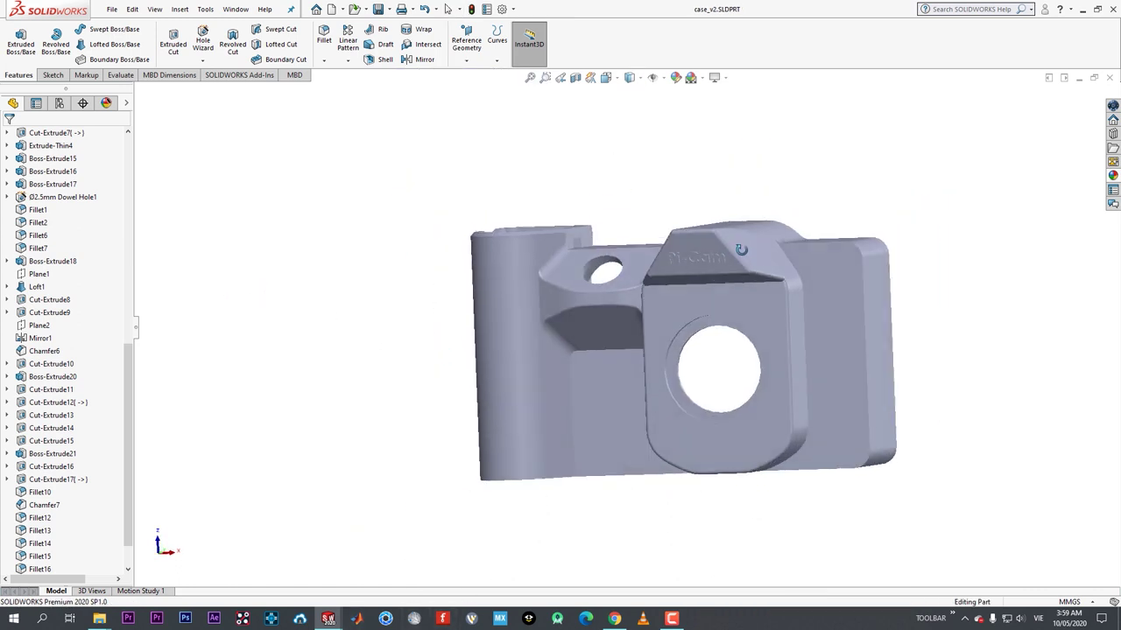
{"action": "left_click", "coordinate": [634, 107]}
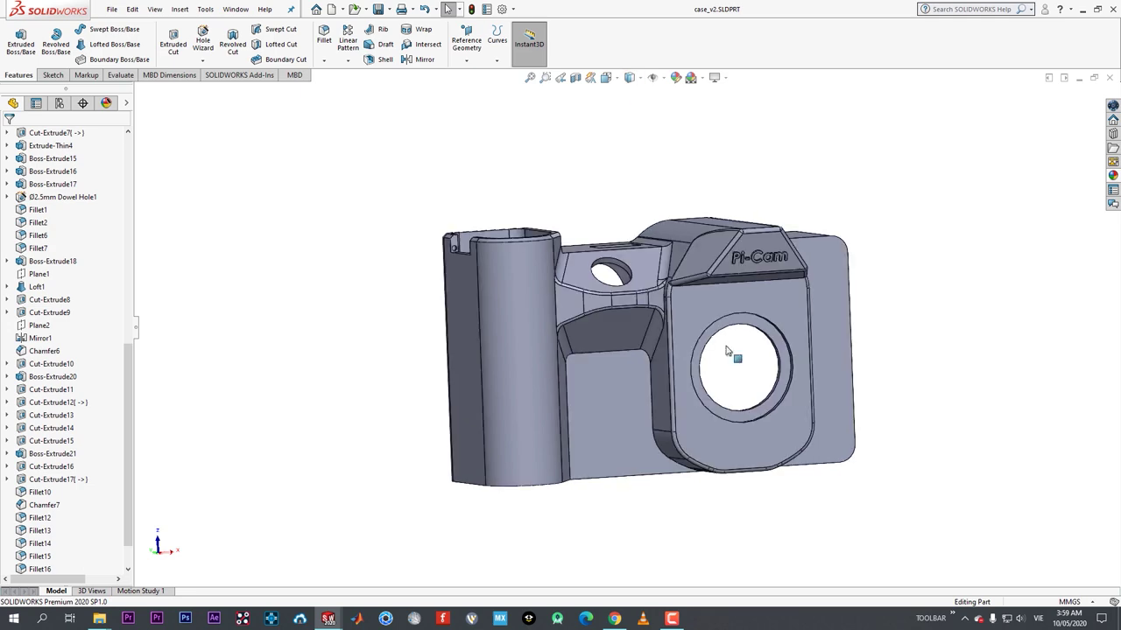
{"action": "left_click", "coordinate": [672, 618]}
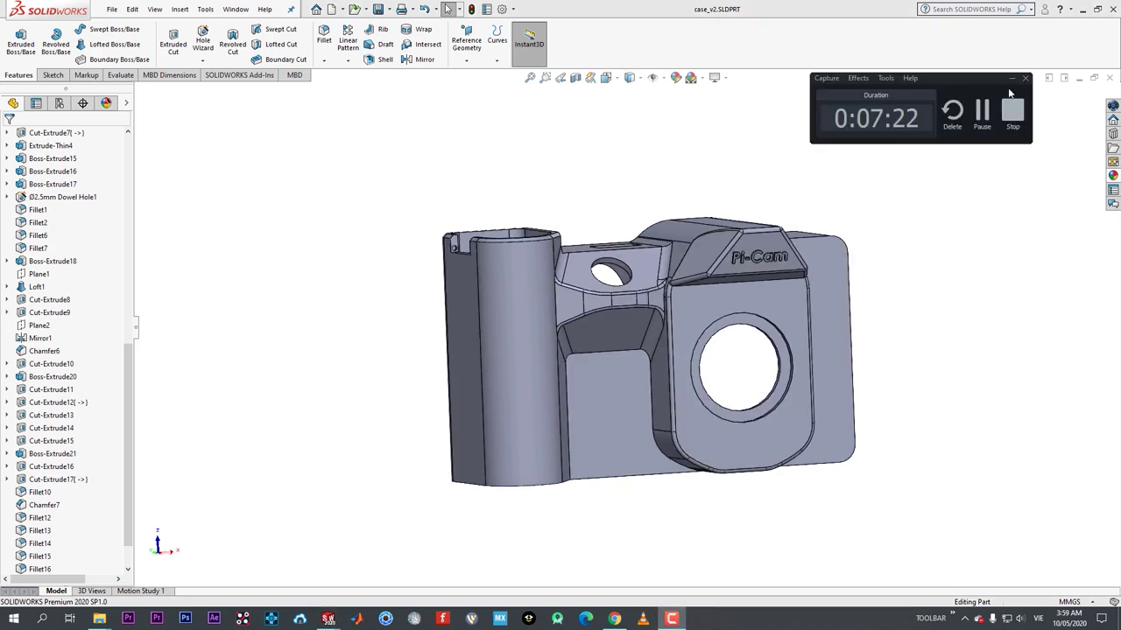
{"action": "left_click", "coordinate": [1011, 78]}
{"action": "middle_click_drag", "start_coordinate": [771, 332], "coordinate": [710, 242]}
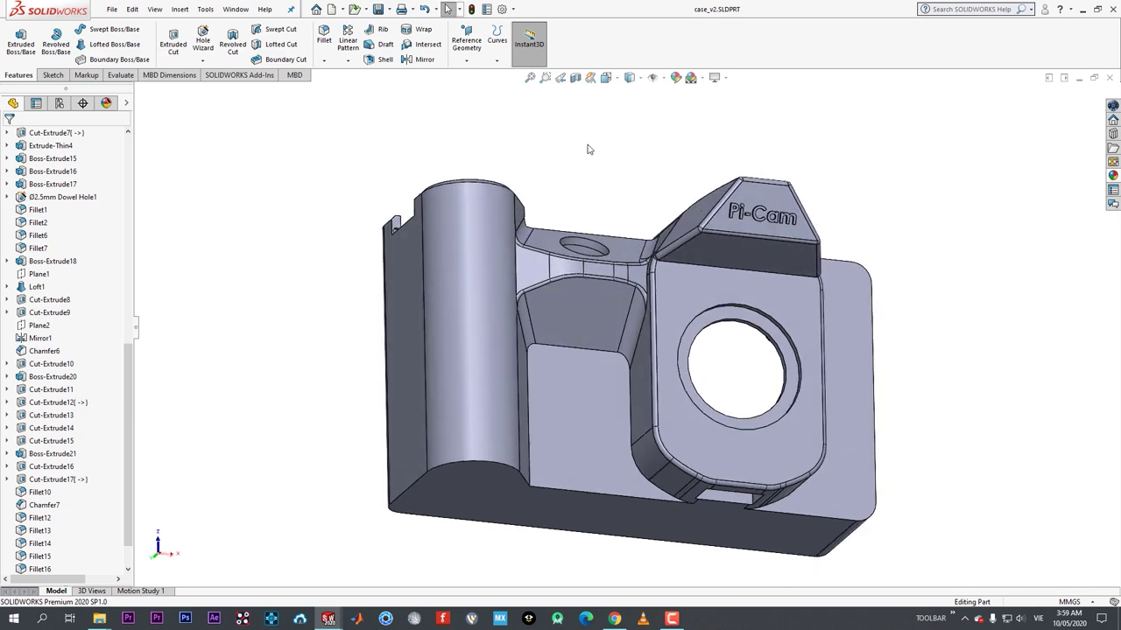
- Fillet the edges where the front face meets the ledge recess beside the grip and both sides of the lens block with a 1 mm radius
{"action": "left_click", "coordinate": [323, 37]}
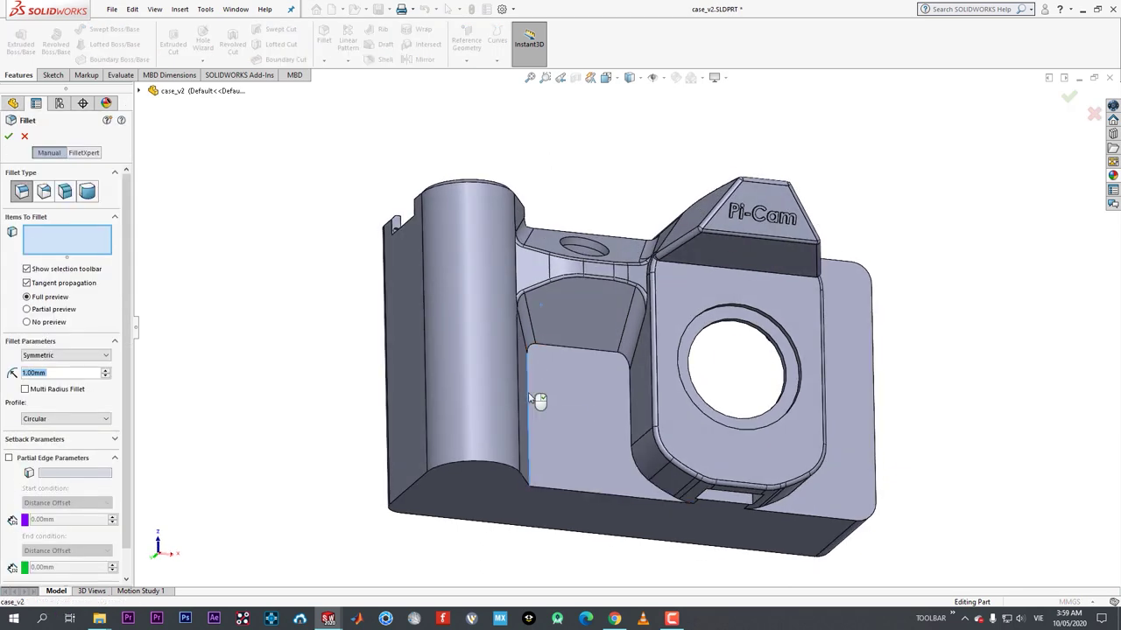
{"action": "left_click", "coordinate": [530, 400]}
{"action": "middle_click_drag", "start_coordinate": [749, 515], "coordinate": [699, 499]}
{"action": "left_click", "coordinate": [734, 506]}
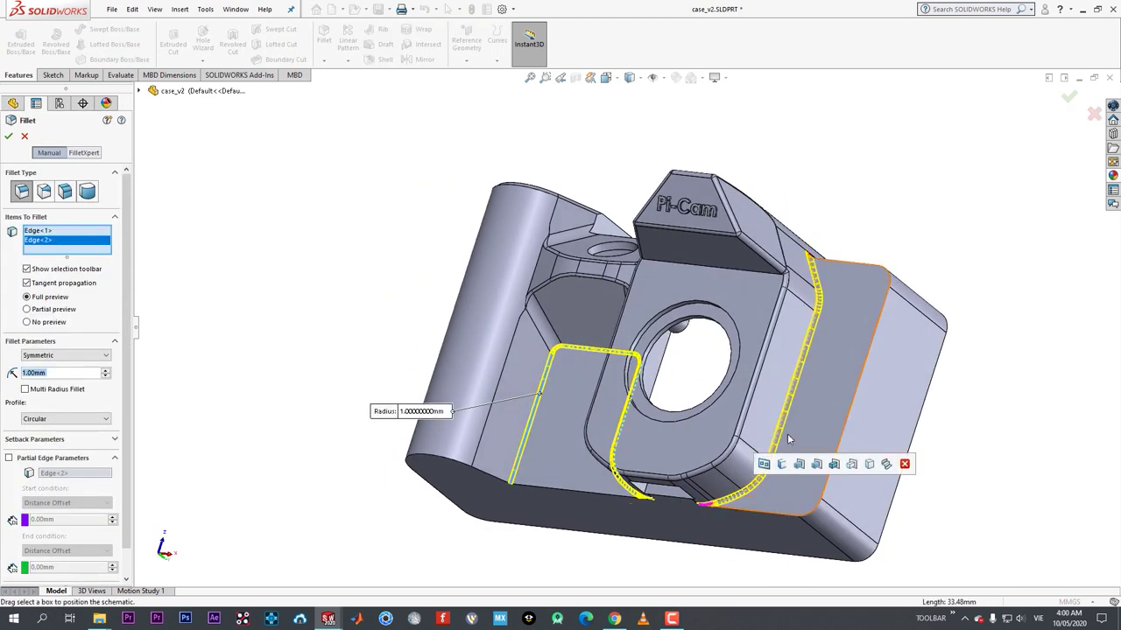
{"action": "middle_click_drag", "start_coordinate": [787, 433], "coordinate": [876, 424]}
{"action": "left_click", "coordinate": [8, 135]}
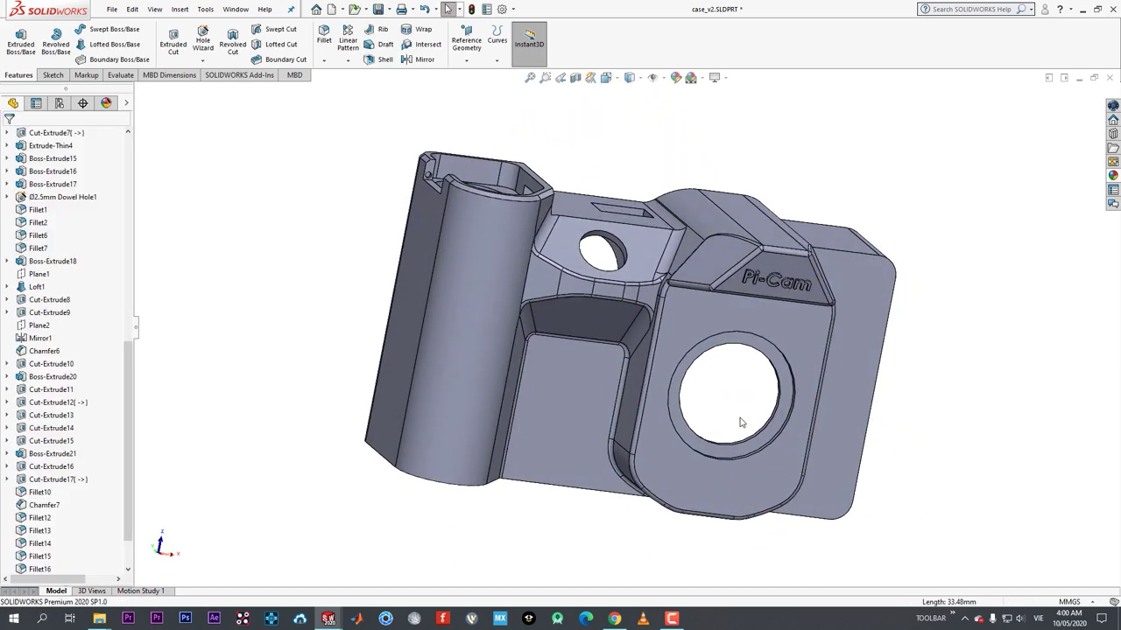
- Start a 1 mm fillet on the case's outer front and rear perimeter edges, including the rear edge beneath the viewfinder hump
{"action": "middle_click_drag", "start_coordinate": [741, 423], "coordinate": [748, 293]}
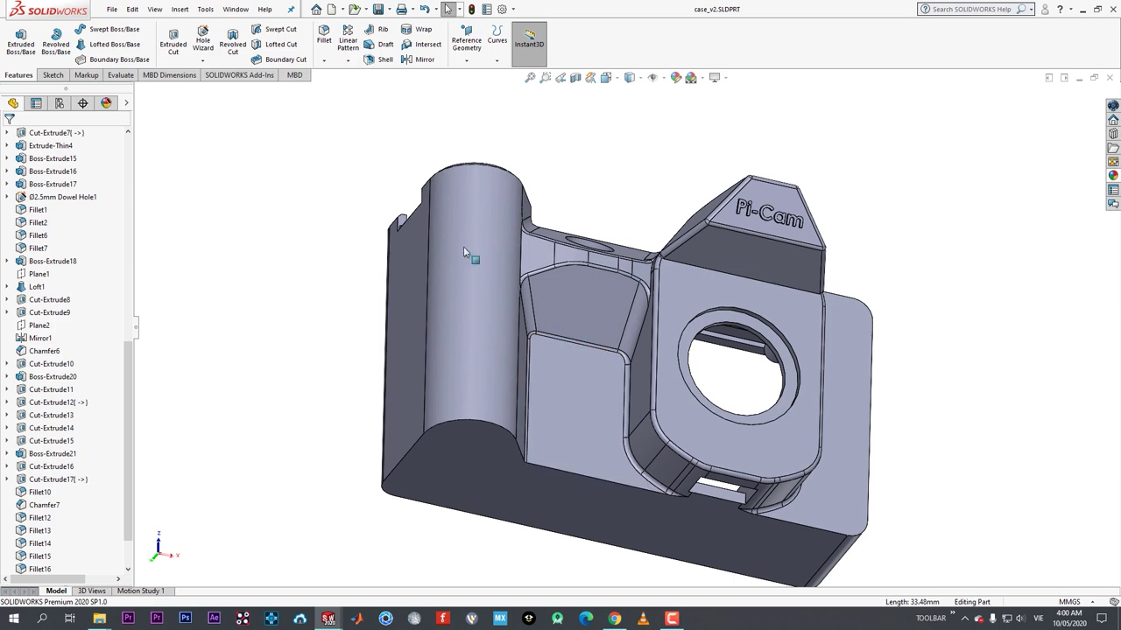
{"action": "middle_click_drag", "start_coordinate": [463, 246], "coordinate": [525, 350]}
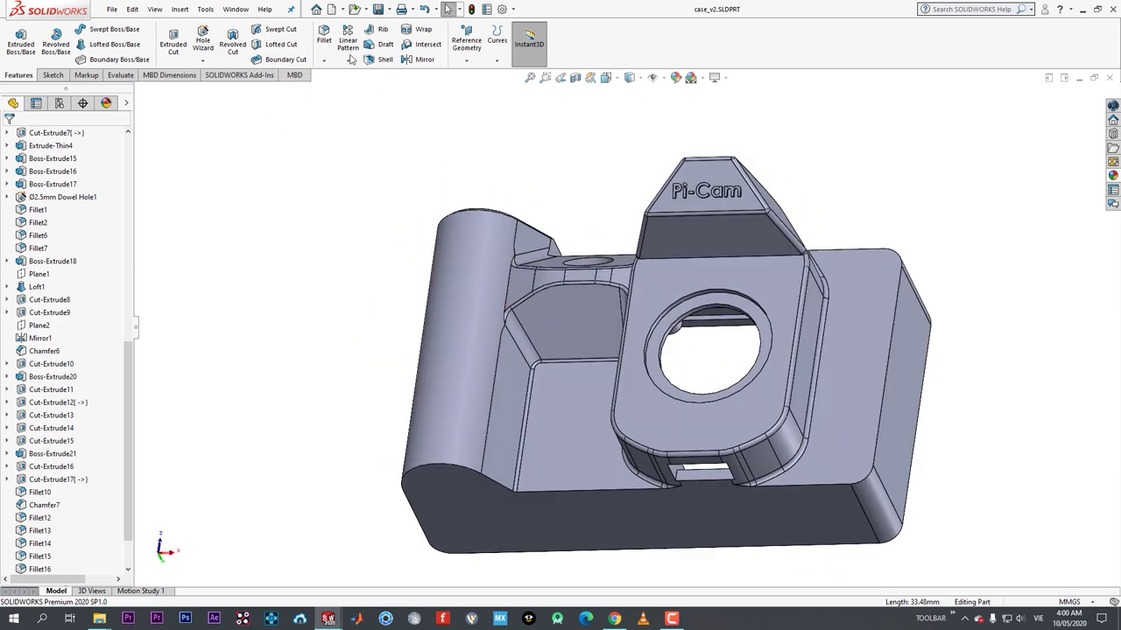
{"action": "left_click", "coordinate": [449, 471]}
{"action": "middle_click_drag", "start_coordinate": [449, 471], "coordinate": [797, 350]}
{"action": "left_click", "coordinate": [828, 446]}
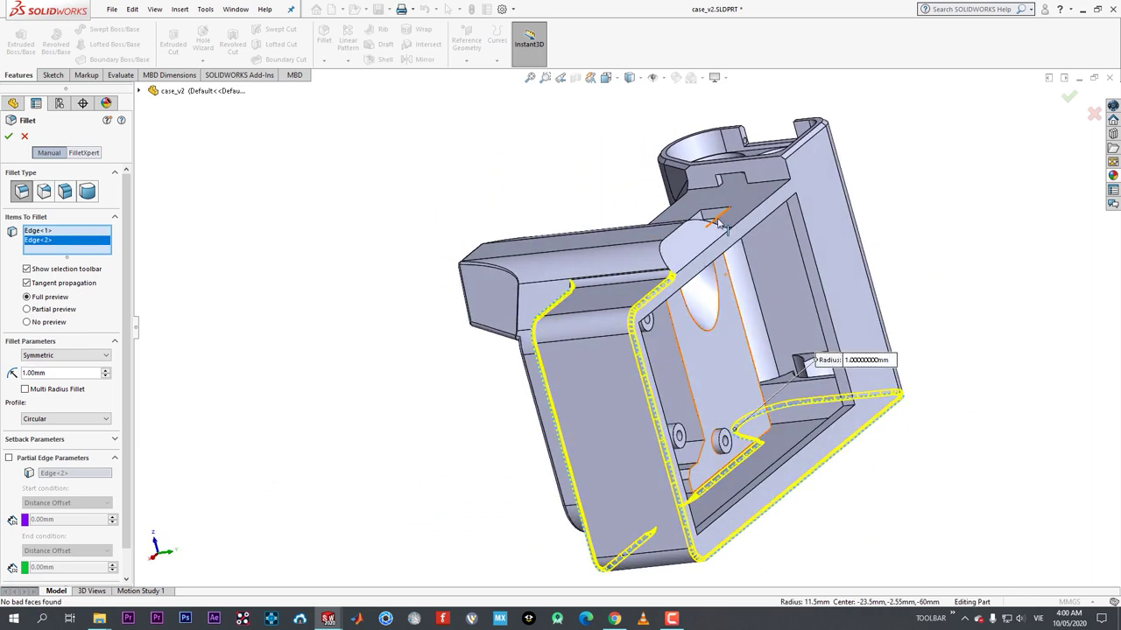
{"action": "left_click", "coordinate": [686, 270]}
{"action": "middle_click_drag", "start_coordinate": [686, 270], "coordinate": [795, 322]}
{"action": "left_click", "coordinate": [811, 341]}
{"action": "scroll", "coordinate": [811, 341], "scroll_direction": "down", "scroll_amount": 5}
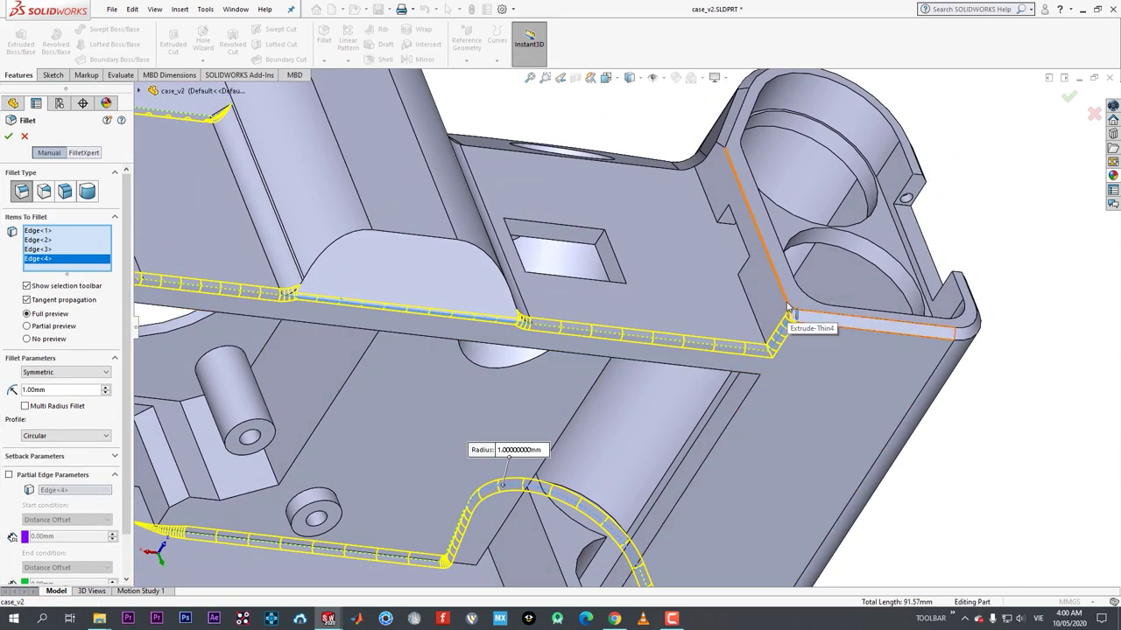
- Add the outer rim edges of the battery compartment opening in the grip to the 1 mm perimeter fillet and apply it
{"action": "left_click", "coordinate": [788, 307]}
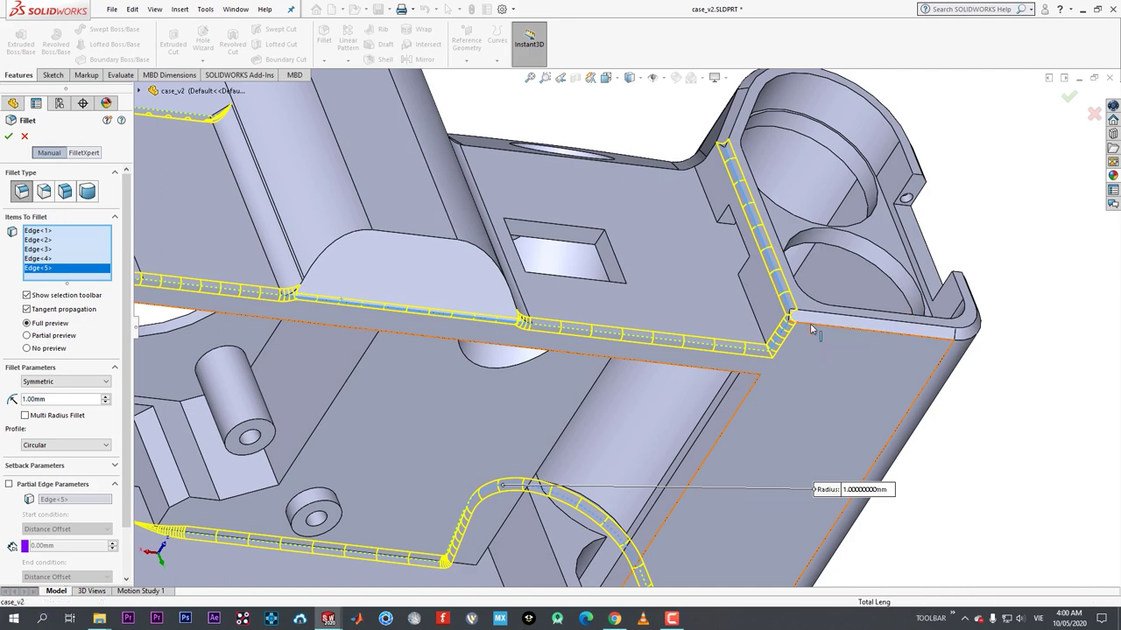
{"action": "left_click", "coordinate": [810, 323]}
{"action": "left_click", "coordinate": [814, 326]}
{"action": "middle_click_drag", "start_coordinate": [814, 325], "coordinate": [785, 267]}
{"action": "scroll", "coordinate": [762, 175], "scroll_direction": "down", "scroll_amount": 3}
{"action": "left_click", "coordinate": [742, 211]}
{"action": "left_click", "coordinate": [774, 253]}
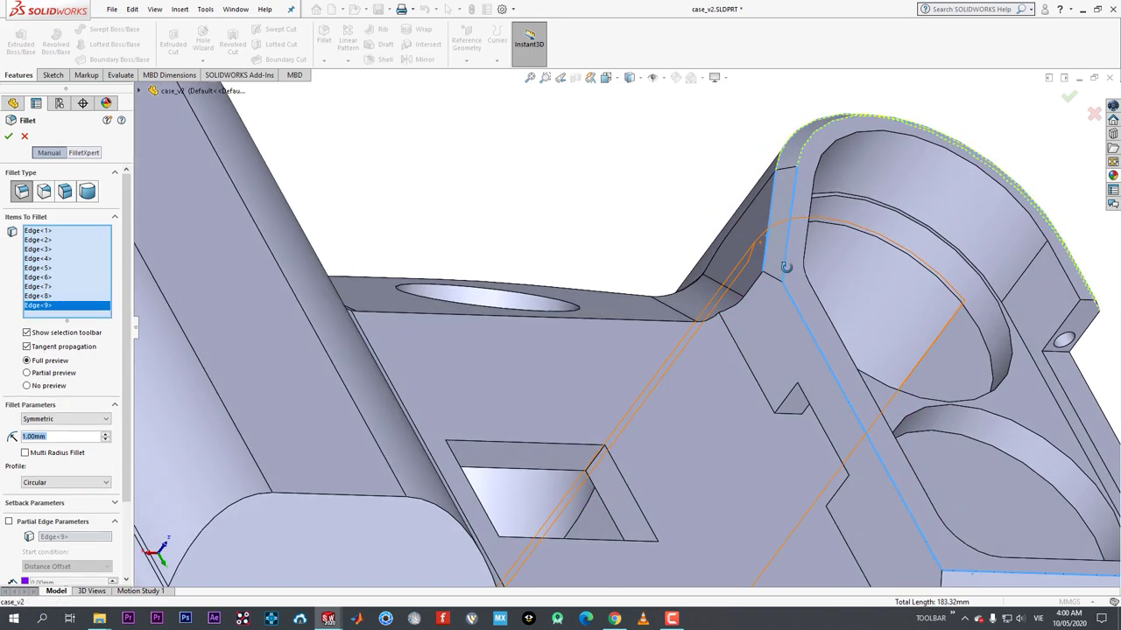
{"action": "middle_click_drag", "start_coordinate": [797, 289], "coordinate": [743, 243]}
{"action": "scroll", "coordinate": [744, 242], "scroll_direction": "up", "scroll_amount": 4}
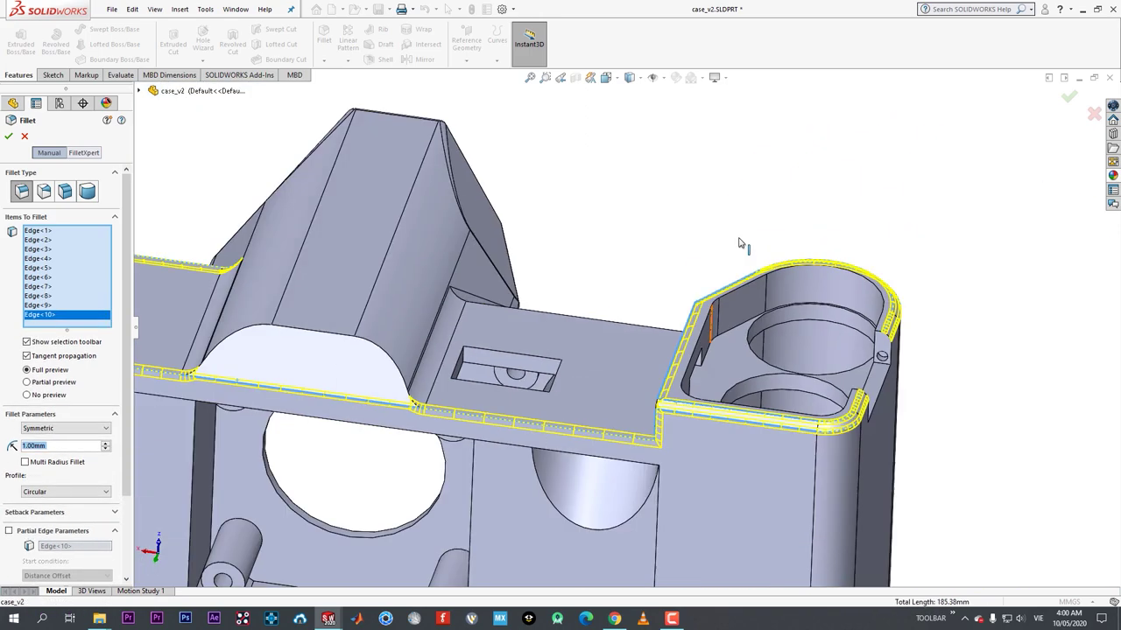
{"action": "middle_click_drag", "start_coordinate": [880, 338], "coordinate": [926, 352]}
{"action": "scroll", "coordinate": [926, 353], "scroll_direction": "down", "scroll_amount": 4}
{"action": "scroll", "coordinate": [693, 379], "scroll_direction": "up", "scroll_amount": 3}
{"action": "scroll", "coordinate": [743, 364], "scroll_direction": "up", "scroll_amount": 2}
{"action": "middle_click_drag", "start_coordinate": [692, 378], "coordinate": [601, 338]}
{"action": "scroll", "coordinate": [601, 338], "scroll_direction": "up", "scroll_amount": 5}
{"action": "middle_click_drag", "start_coordinate": [526, 377], "coordinate": [740, 485]}
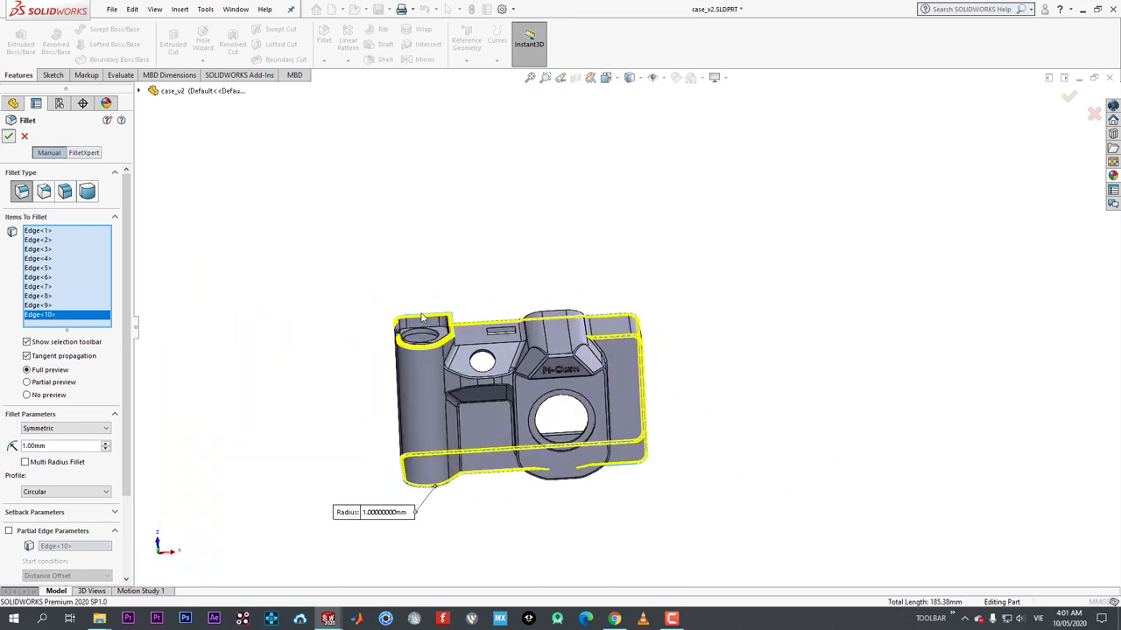
{"action": "key", "text": "Return"}
- Examine the filleted case shaded without edge lines, and restore the shaded display with edges
{"action": "middle_click_drag", "start_coordinate": [590, 520], "coordinate": [591, 458]}
{"action": "scroll", "coordinate": [553, 341], "scroll_direction": "down", "scroll_amount": 5}
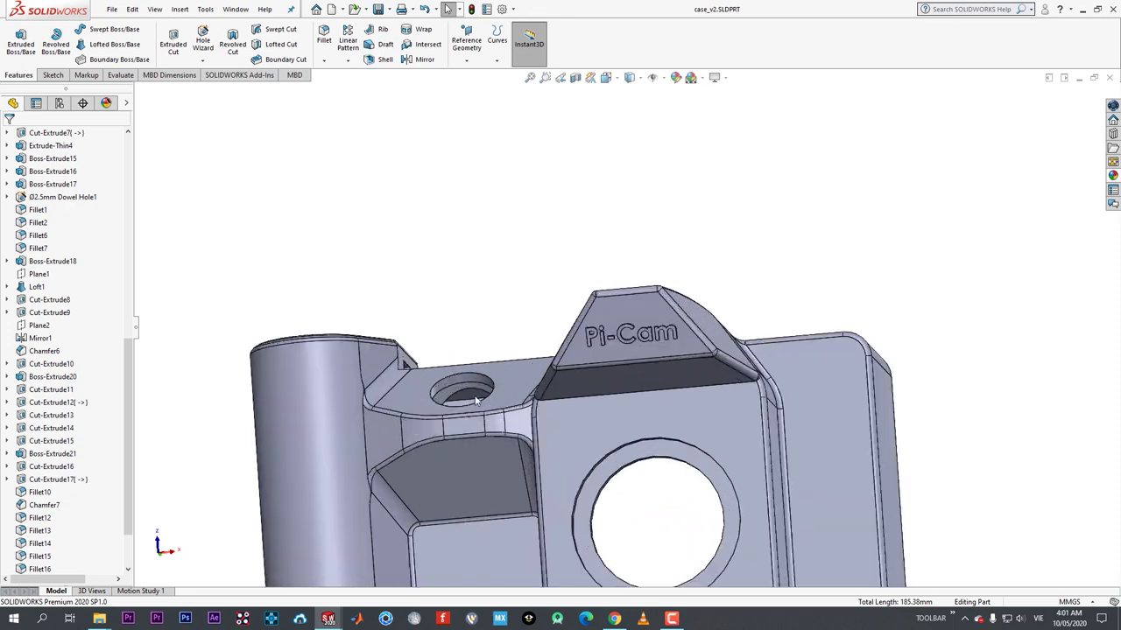
{"action": "left_click", "coordinate": [631, 110]}
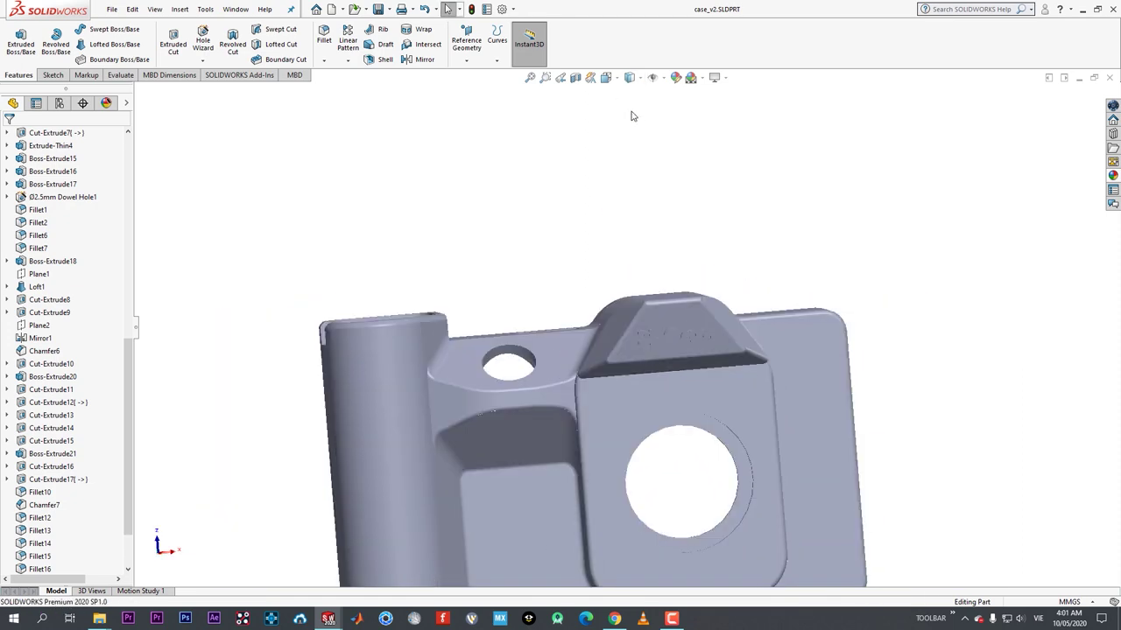
{"action": "scroll", "coordinate": [624, 326], "scroll_direction": "up", "scroll_amount": 4}
{"action": "mouse_move", "coordinate": [636, 409]}
{"action": "middle_mouse_down"}
{"action": "mouse_move", "coordinate": [671, 348]}
{"action": "mouse_move", "coordinate": [675, 224]}
{"action": "mouse_move", "coordinate": [607, 222]}
{"action": "mouse_move", "coordinate": [498, 248]}
{"action": "mouse_move", "coordinate": [560, 327]}
{"action": "mouse_move", "coordinate": [409, 286]}
{"action": "mouse_move", "coordinate": [283, 336]}
{"action": "mouse_move", "coordinate": [569, 450]}
{"action": "mouse_move", "coordinate": [560, 465]}
{"action": "mouse_move", "coordinate": [709, 262]}
{"action": "mouse_move", "coordinate": [629, 291]}
{"action": "mouse_move", "coordinate": [613, 254]}
{"action": "mouse_move", "coordinate": [673, 170]}
{"action": "mouse_move", "coordinate": [649, 120]}
{"action": "middle_mouse_up"}
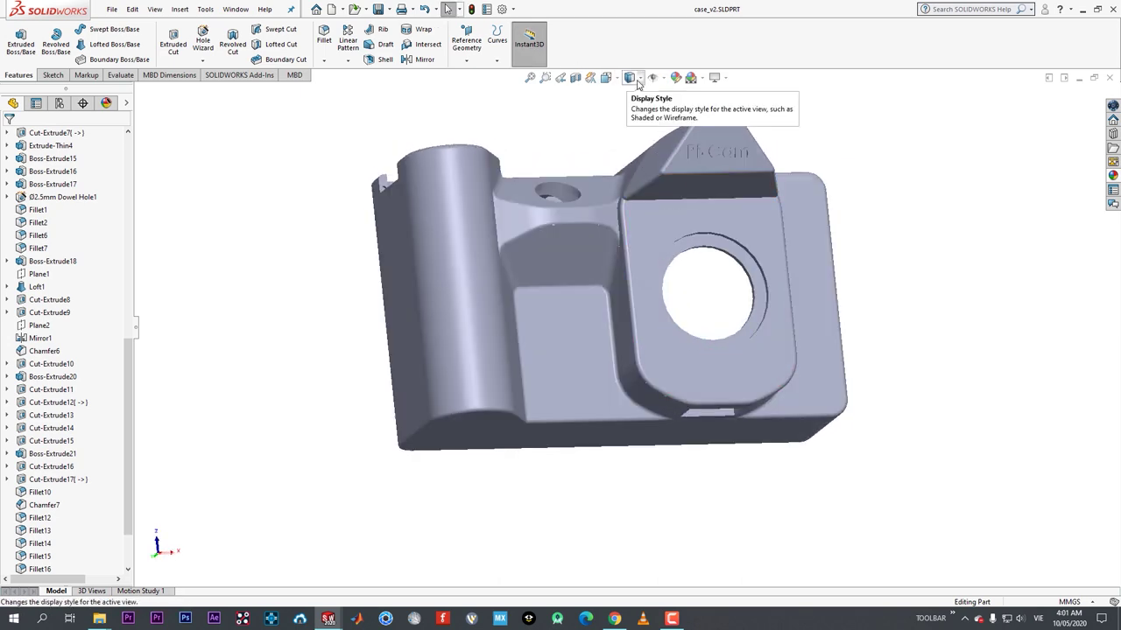
{"action": "left_click", "coordinate": [631, 94]}
- Chamfer the two concentric circular edges of the lens opening by 0.5 mm at 45 degrees
{"action": "scroll", "coordinate": [805, 256], "scroll_direction": "down", "scroll_amount": 5}
{"action": "scroll", "coordinate": [683, 265], "scroll_direction": "up", "scroll_amount": 3}
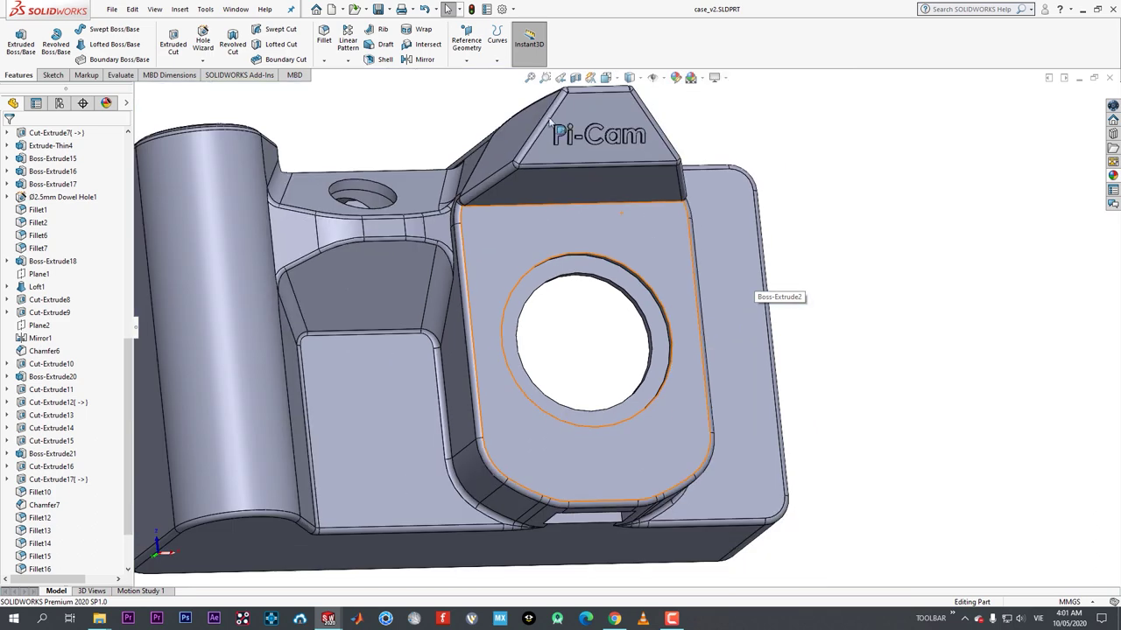
{"action": "left_click", "coordinate": [333, 91]}
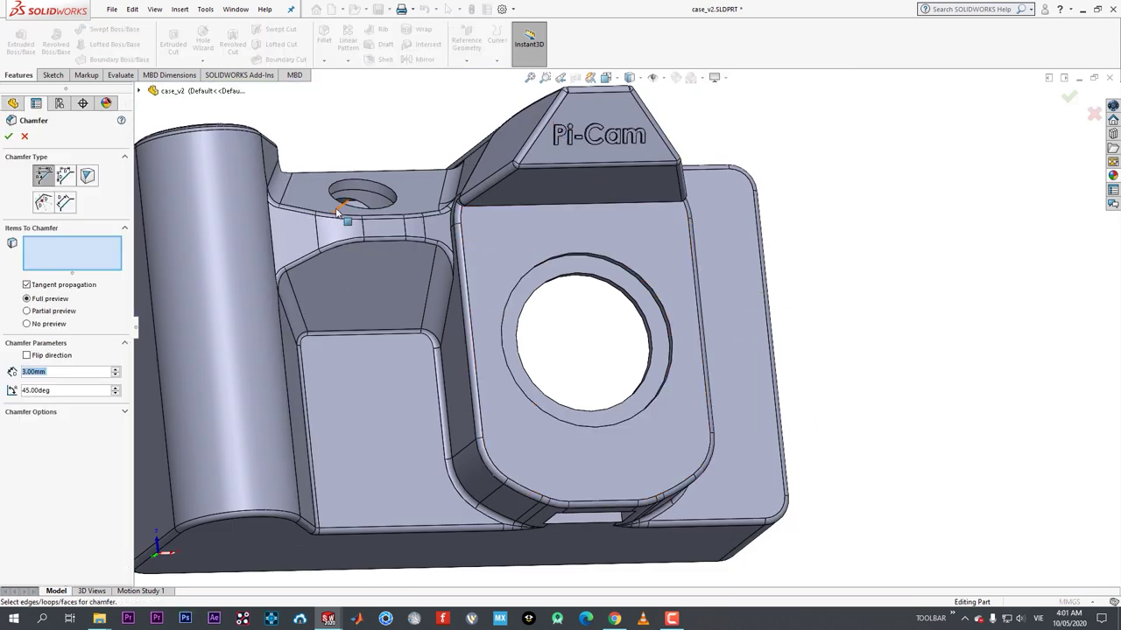
{"action": "type", "text": "0.5"}
{"action": "key", "text": "Return"}
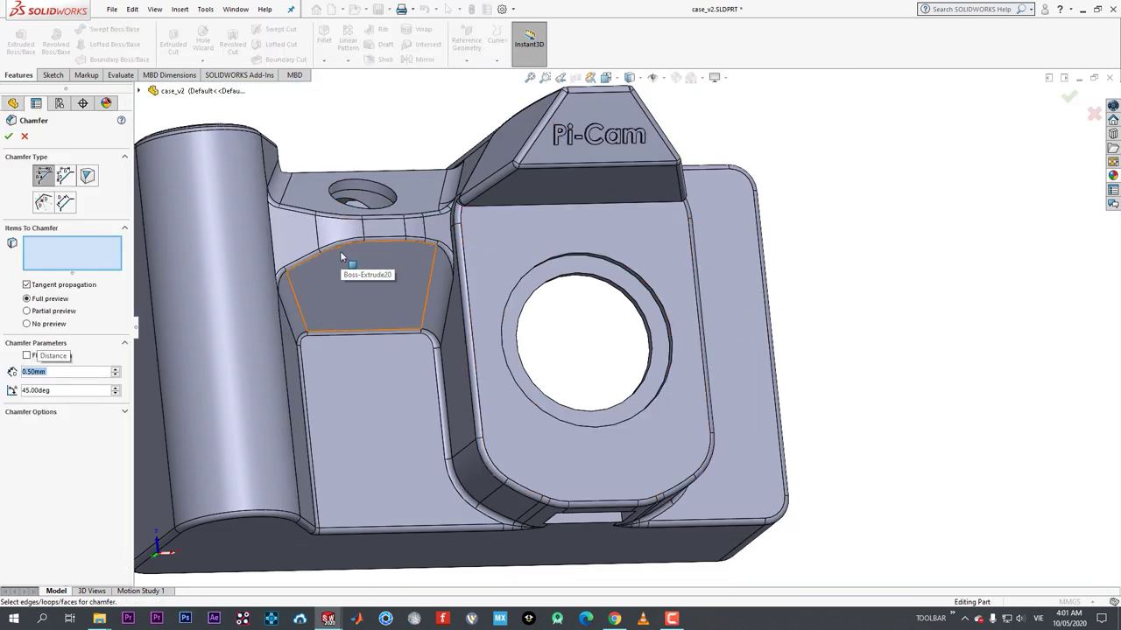
{"action": "left_click", "coordinate": [623, 293]}
{"action": "middle_click_drag", "start_coordinate": [620, 289], "coordinate": [577, 205]}
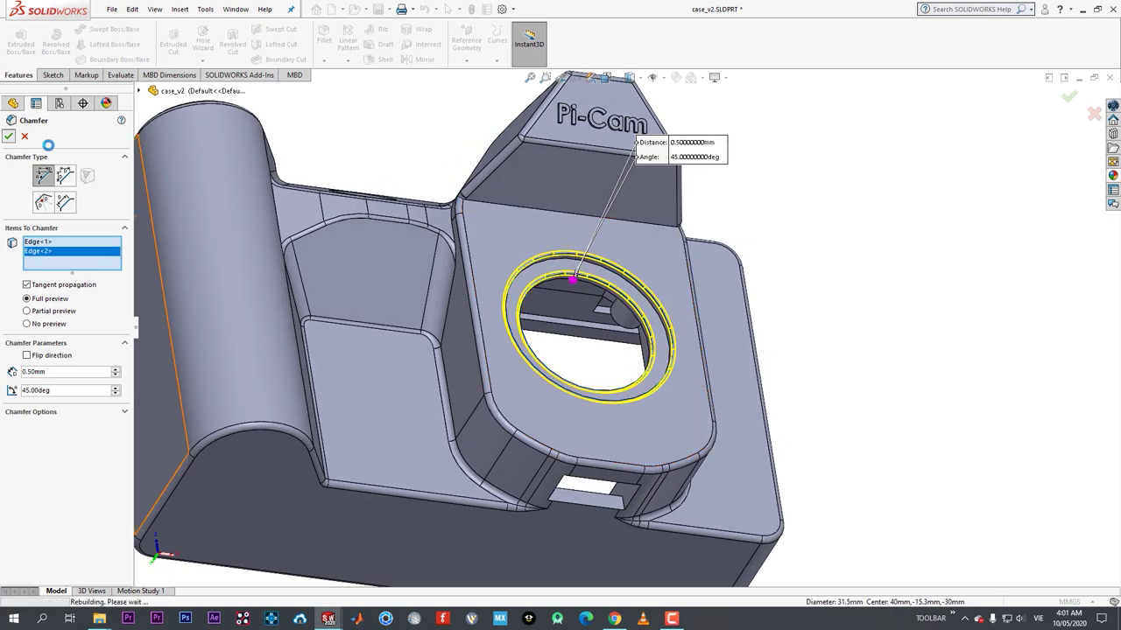
{"action": "middle_click_drag", "start_coordinate": [663, 288], "coordinate": [551, 296]}
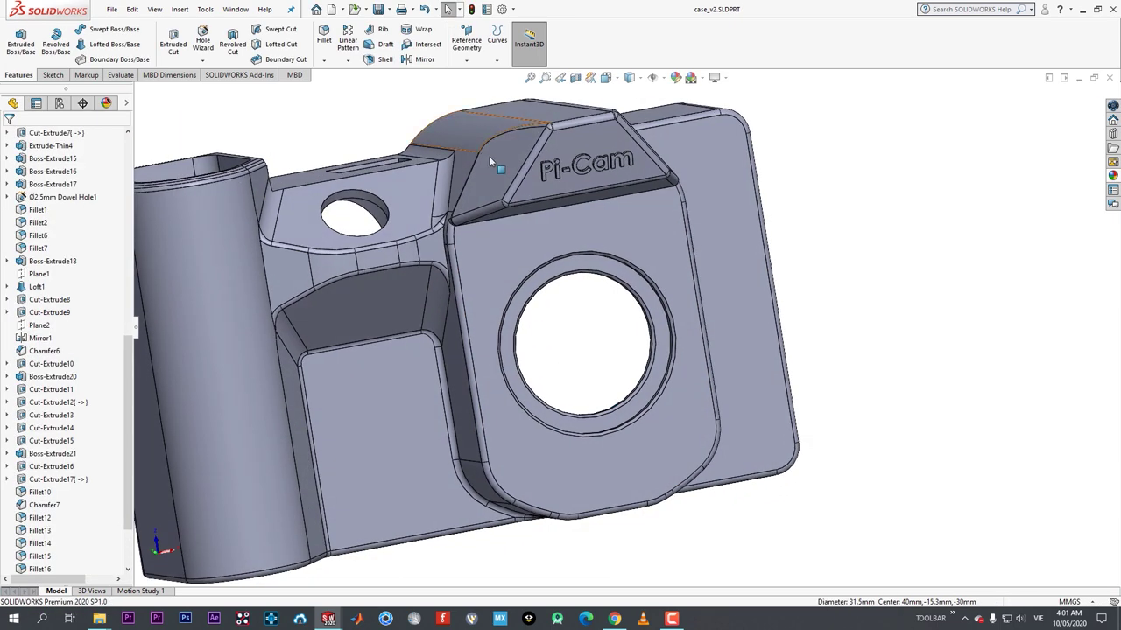
- Edit the lens opening's 0.5 mm chamfer to include the edge of the round hole between the grip and the viewfinder hump
{"action": "scroll", "coordinate": [760, 529], "scroll_direction": "up", "scroll_amount": 2}
{"action": "middle_click_drag", "start_coordinate": [502, 207], "coordinate": [576, 282]}
{"action": "scroll", "coordinate": [758, 350], "scroll_direction": "down", "scroll_amount": 5}
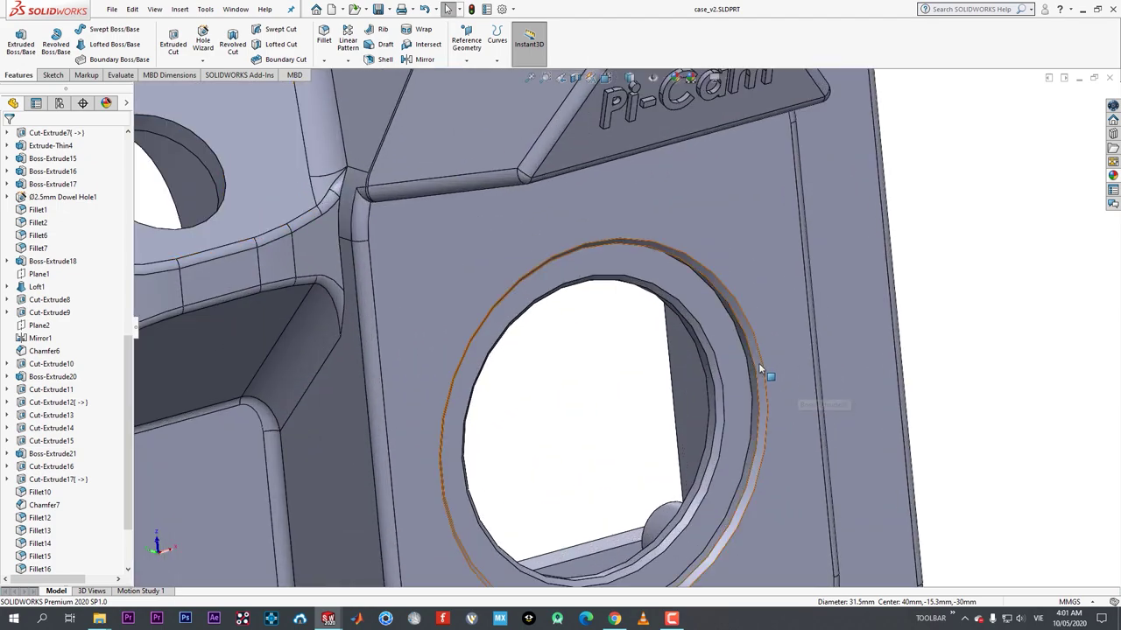
{"action": "left_click", "coordinate": [758, 364]}
{"action": "left_click", "coordinate": [792, 311]}
{"action": "scroll", "coordinate": [629, 326], "scroll_direction": "up", "scroll_amount": 4}
{"action": "left_click", "coordinate": [435, 268]}
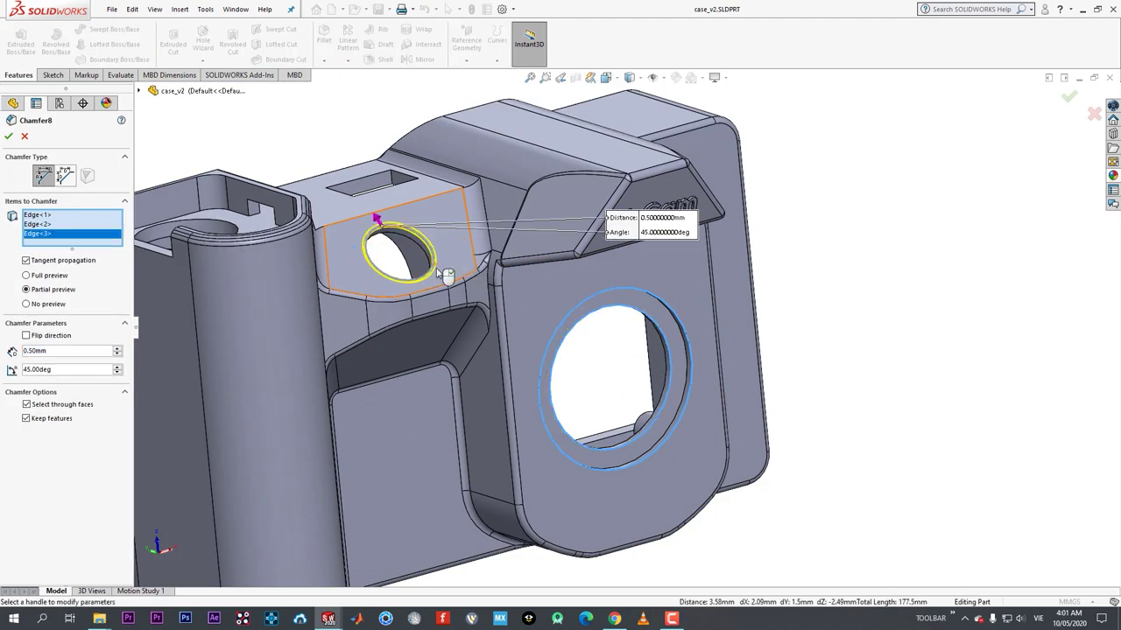
{"action": "middle_click_drag", "start_coordinate": [438, 272], "coordinate": [511, 318]}
{"action": "key", "text": "Return"}
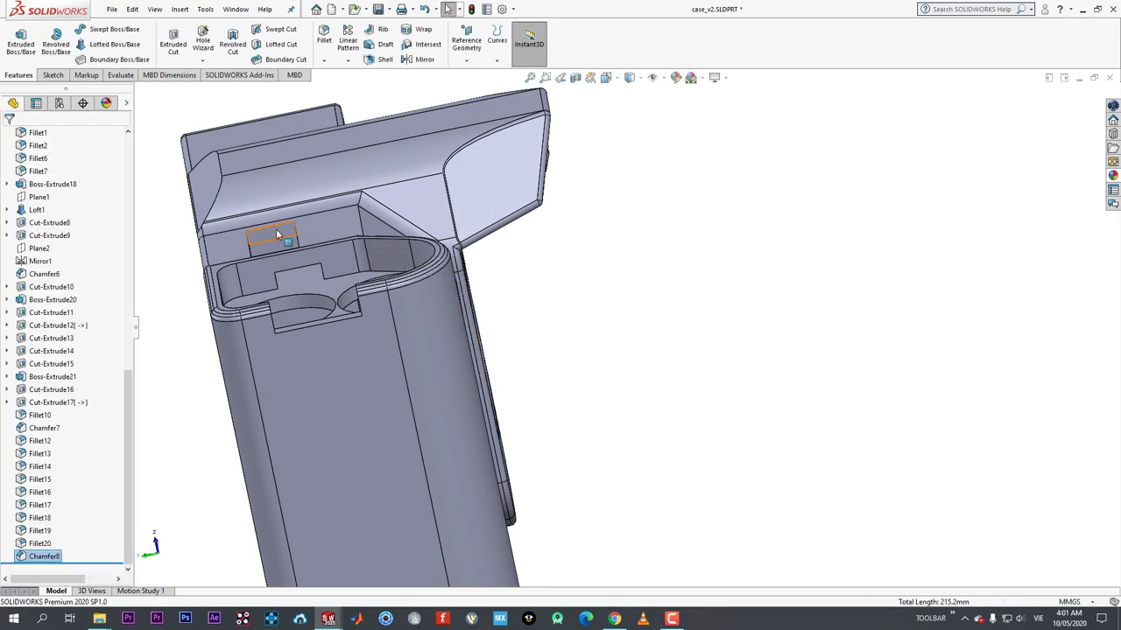
- Try to add the edges at the lower corner of the viewfinder hump's rear face to the case's 1 mm perimeter fillet
{"action": "middle_click_drag", "start_coordinate": [305, 172], "coordinate": [455, 271]}
{"action": "scroll", "coordinate": [423, 236], "scroll_direction": "down", "scroll_amount": 3}
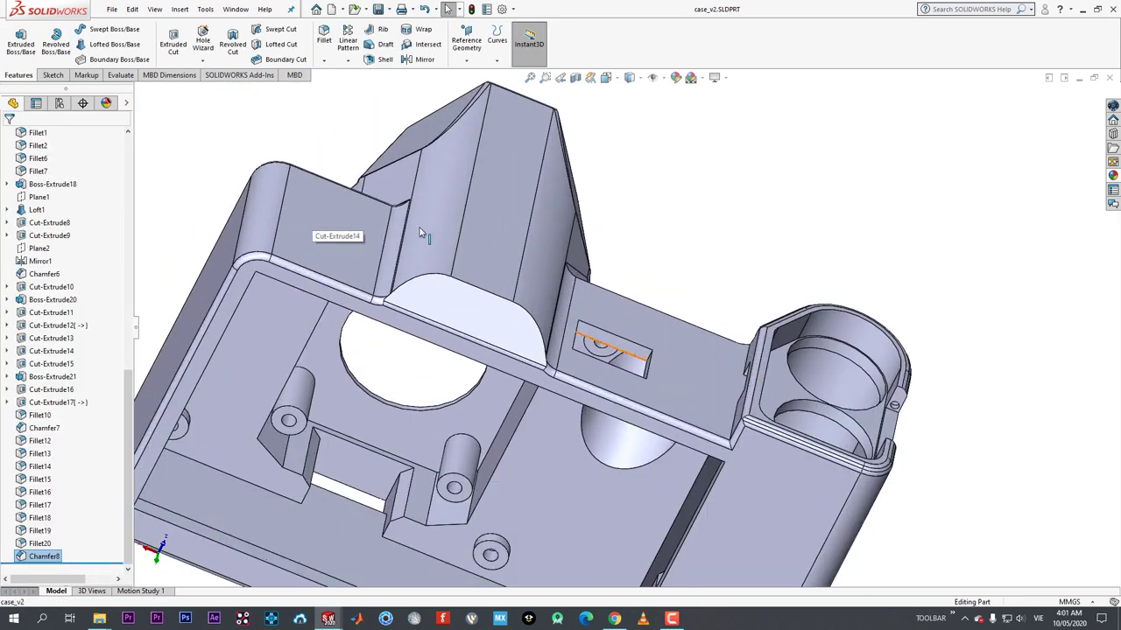
{"action": "middle_click_drag", "start_coordinate": [421, 227], "coordinate": [417, 337]}
{"action": "scroll", "coordinate": [418, 331], "scroll_direction": "down", "scroll_amount": 3}
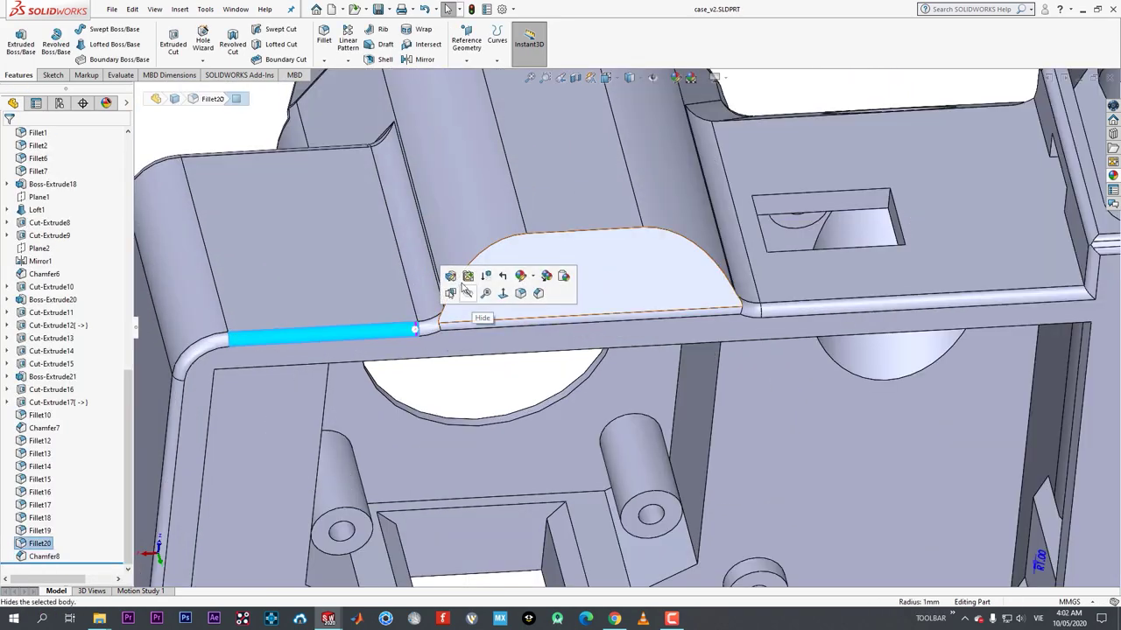
{"action": "left_click", "coordinate": [450, 276]}
{"action": "left_click", "coordinate": [500, 318]}
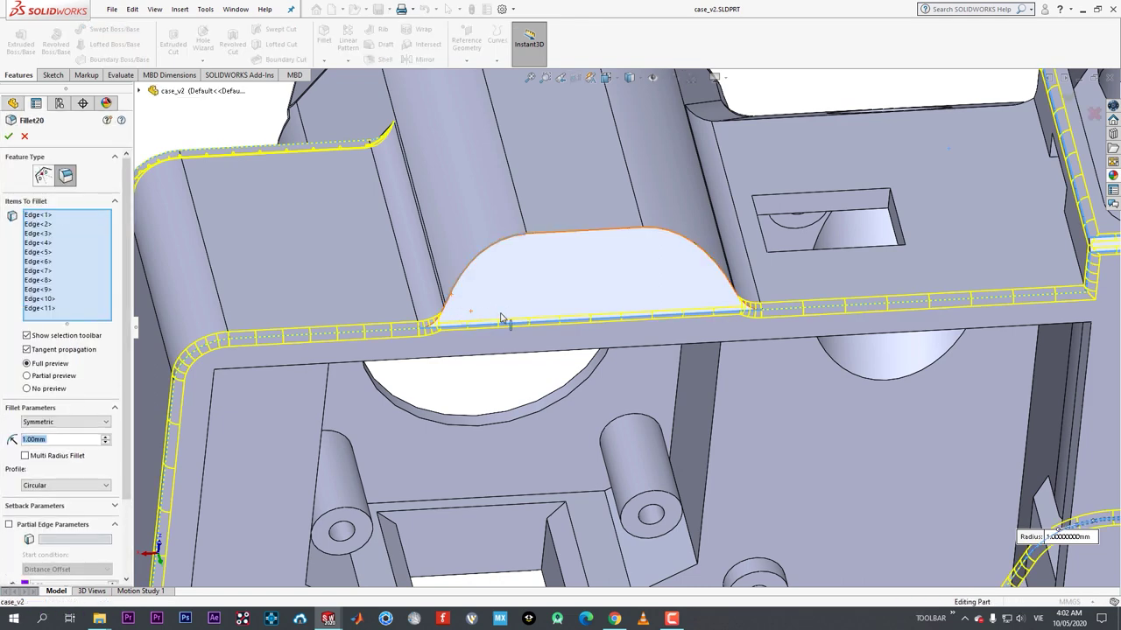
{"action": "left_click", "coordinate": [458, 305]}
{"action": "scroll", "coordinate": [454, 315], "scroll_direction": "down", "scroll_amount": 3}
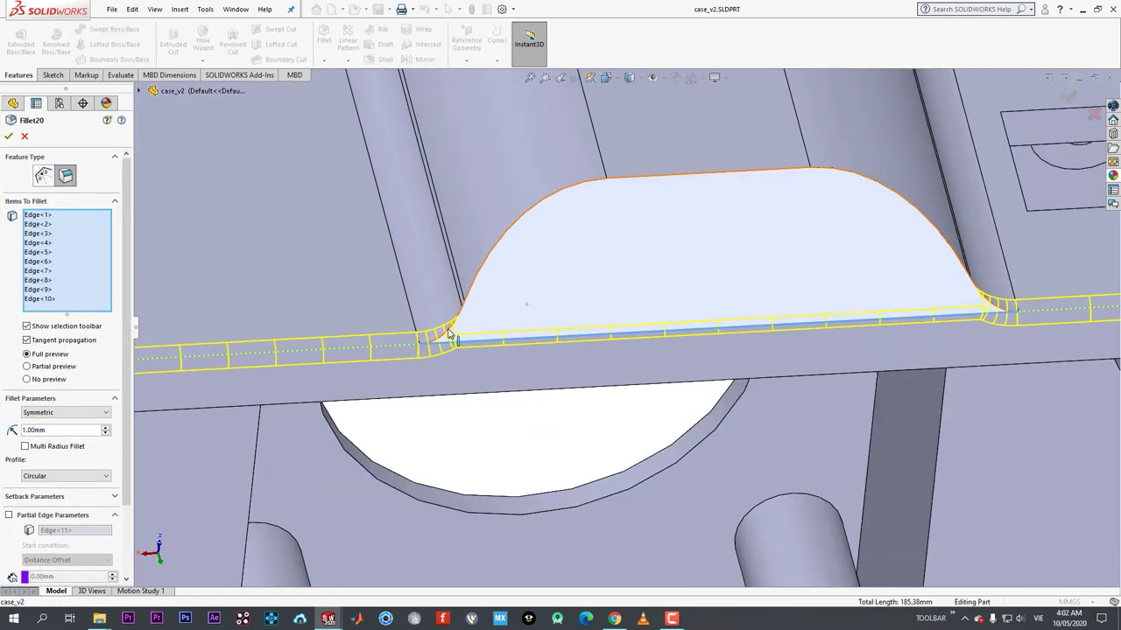
{"action": "left_click", "coordinate": [448, 333]}
{"action": "left_click", "coordinate": [450, 338]}
{"action": "scroll", "coordinate": [463, 354], "scroll_direction": "up", "scroll_amount": 2}
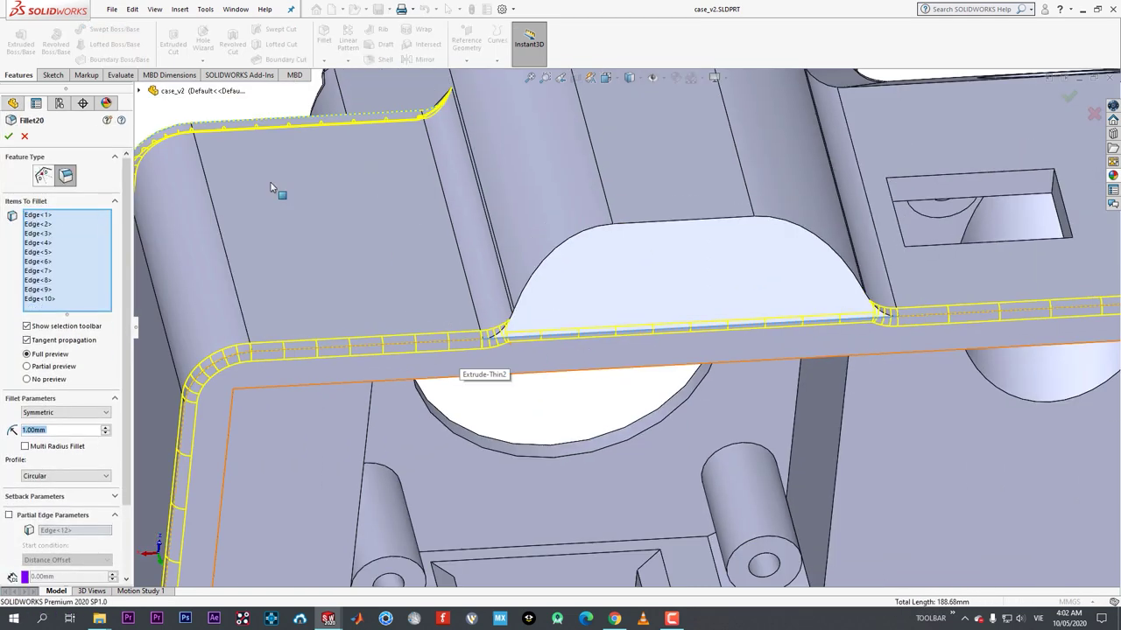
{"action": "left_click", "coordinate": [8, 137]}
- Fillet the arched upper edge of the viewfinder hump's rear face with a 0.5 mm radius
{"action": "middle_click_drag", "start_coordinate": [500, 251], "coordinate": [604, 333]}
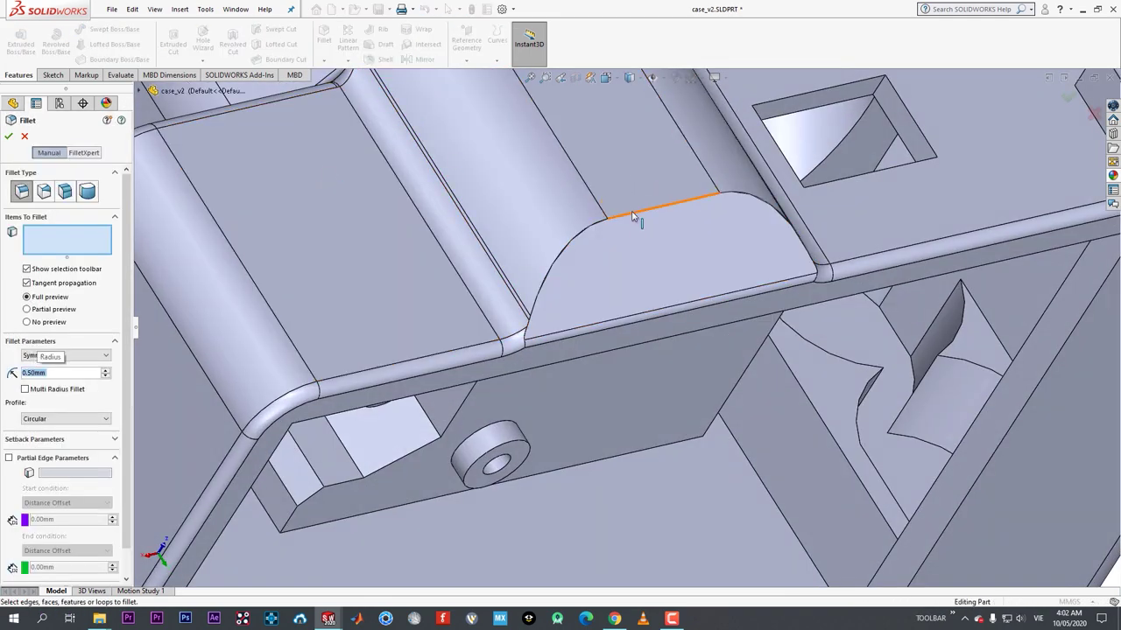
{"action": "middle_click_drag", "start_coordinate": [615, 295], "coordinate": [499, 229]}
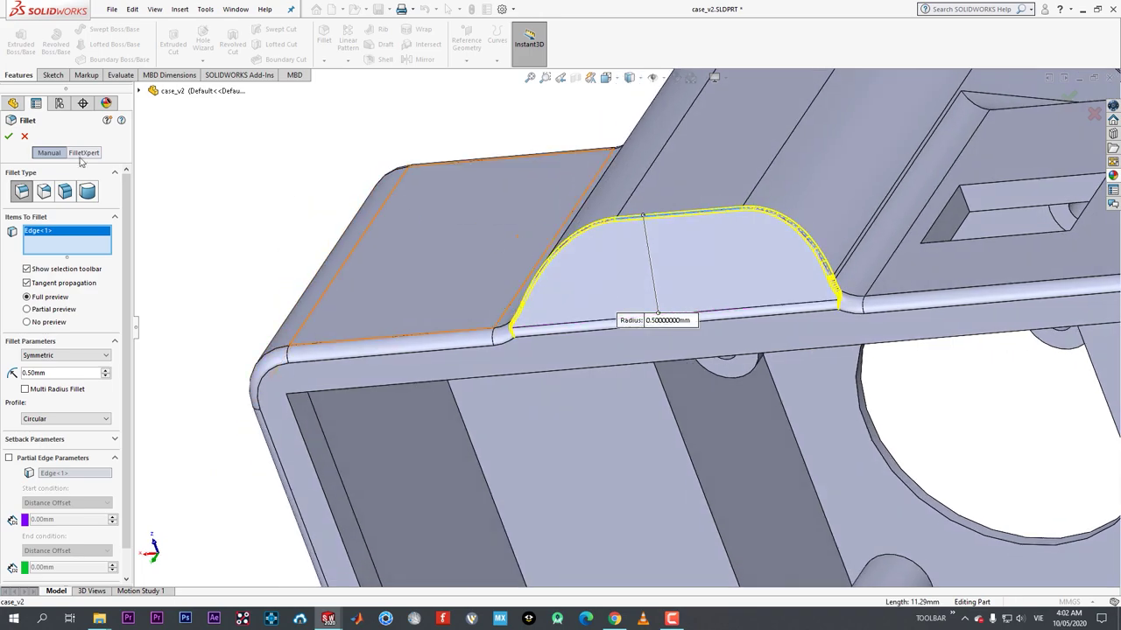
{"action": "key", "text": "Return"}
{"action": "middle_click_drag", "start_coordinate": [647, 274], "coordinate": [831, 254]}
{"action": "scroll", "coordinate": [832, 254], "scroll_direction": "down", "scroll_amount": 6}
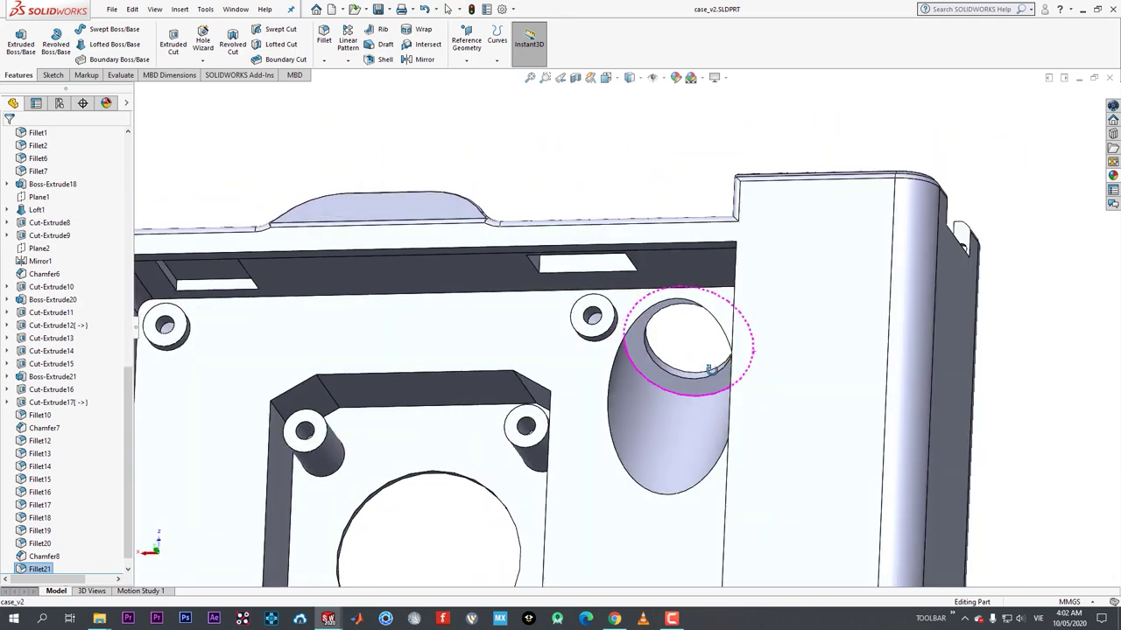
{"action": "middle_click_drag", "start_coordinate": [711, 371], "coordinate": [700, 378]}
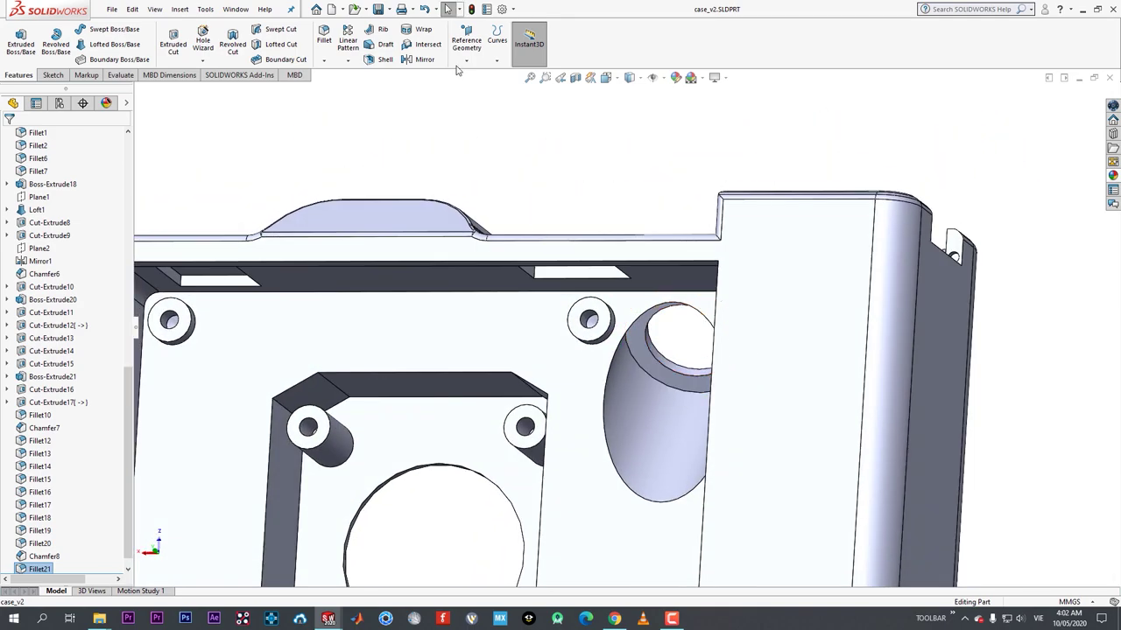
{"action": "key", "text": "c"}
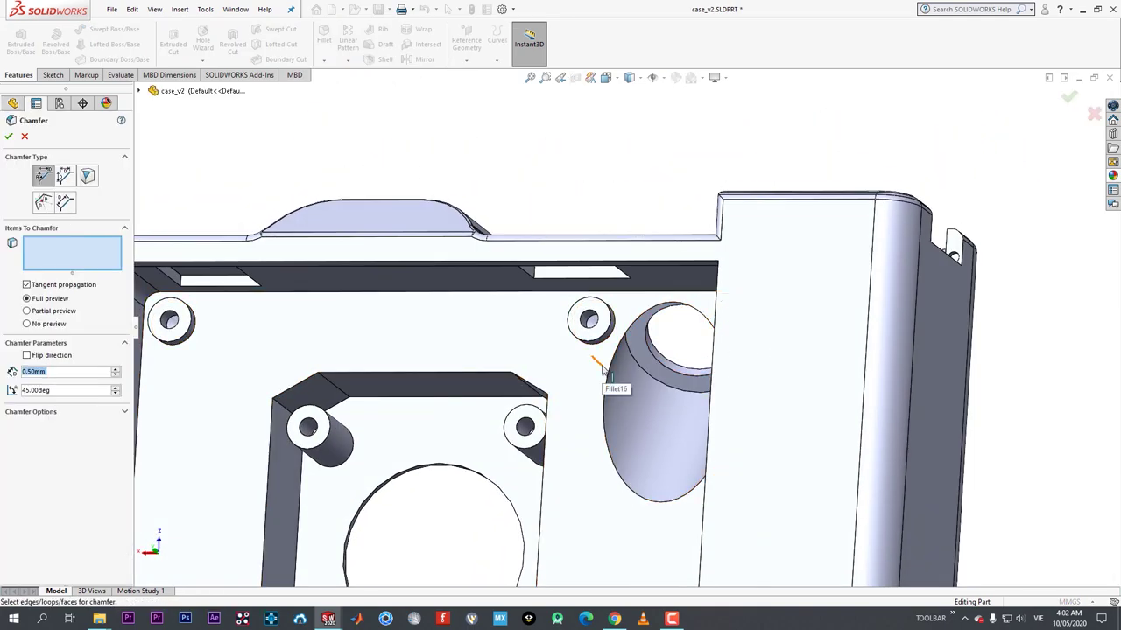
{"action": "left_click", "coordinate": [610, 366]}
{"action": "middle_click_drag", "start_coordinate": [610, 366], "coordinate": [693, 357]}
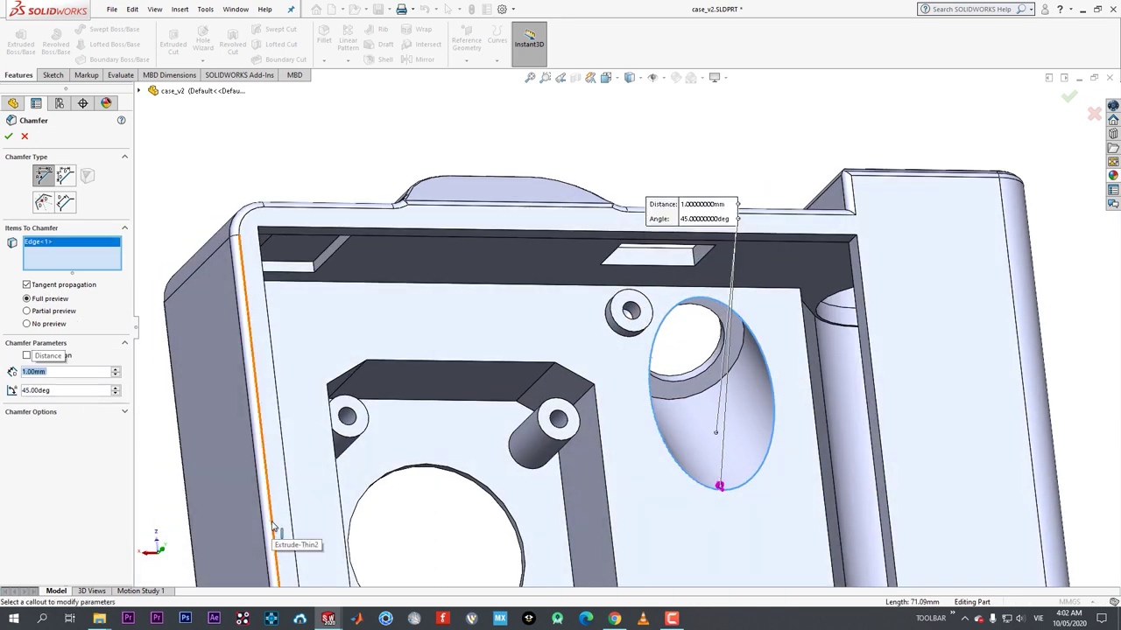
{"action": "left_click", "coordinate": [24, 137]}
{"action": "scroll", "coordinate": [593, 377], "scroll_direction": "up", "scroll_amount": 2}
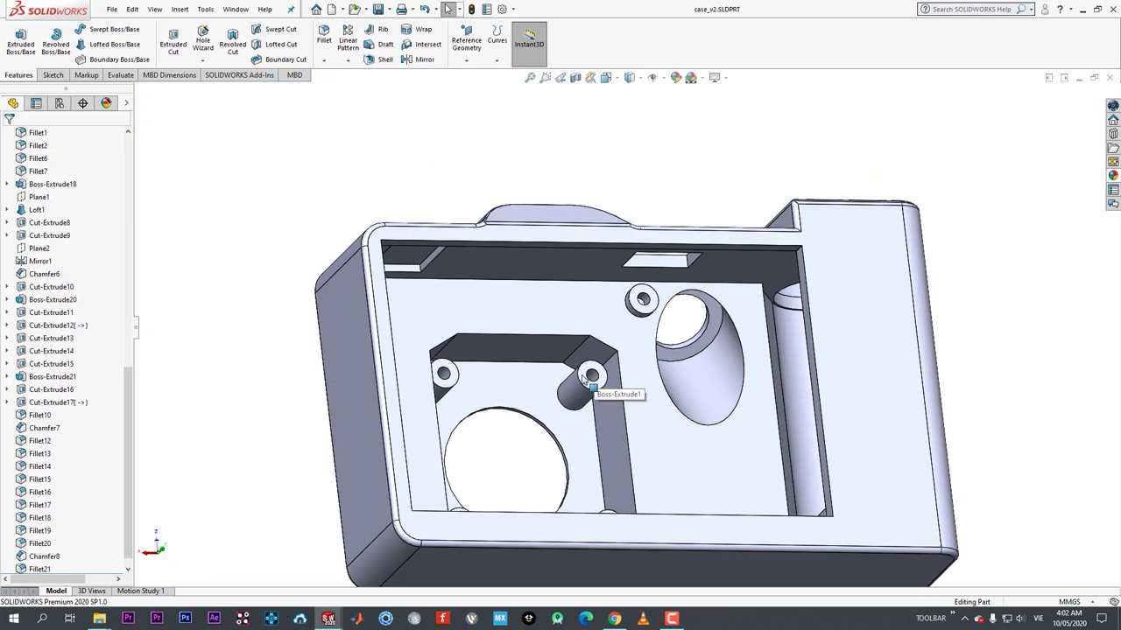
{"action": "middle_click_drag", "start_coordinate": [590, 377], "coordinate": [756, 563]}
{"action": "scroll", "coordinate": [792, 388], "scroll_direction": "down", "scroll_amount": 2}
{"action": "scroll", "coordinate": [746, 388], "scroll_direction": "down", "scroll_amount": 1}
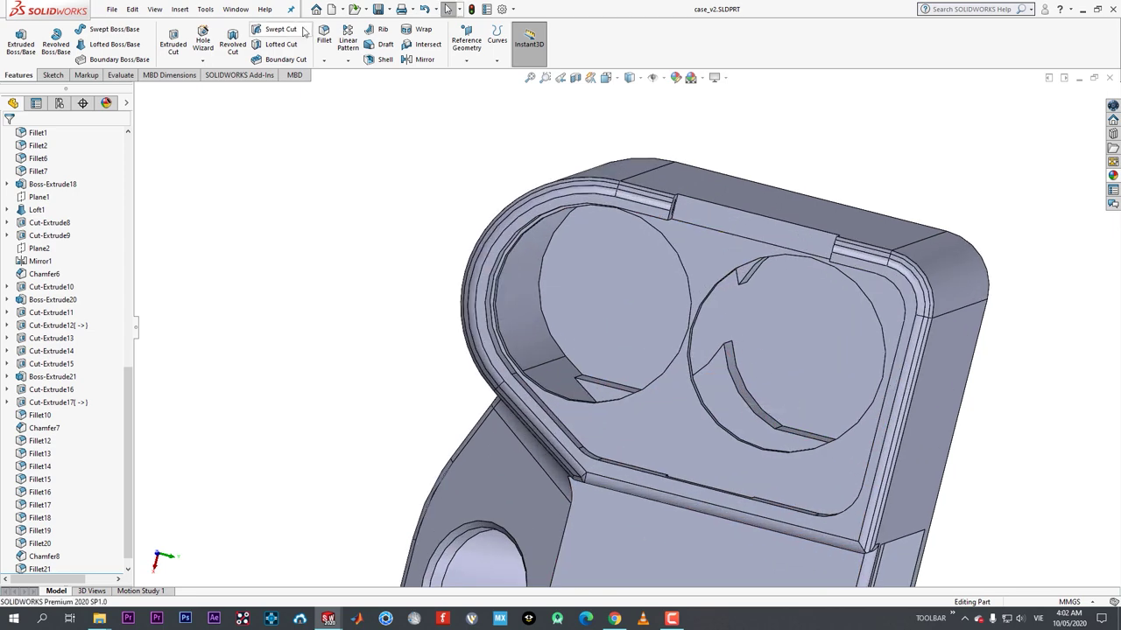
- Fillet the sharp edges inside the battery compartment, between and around the two circular battery openings, with a 1 mm radius
{"action": "type", "text": "1"}
{"action": "key", "text": "Return"}
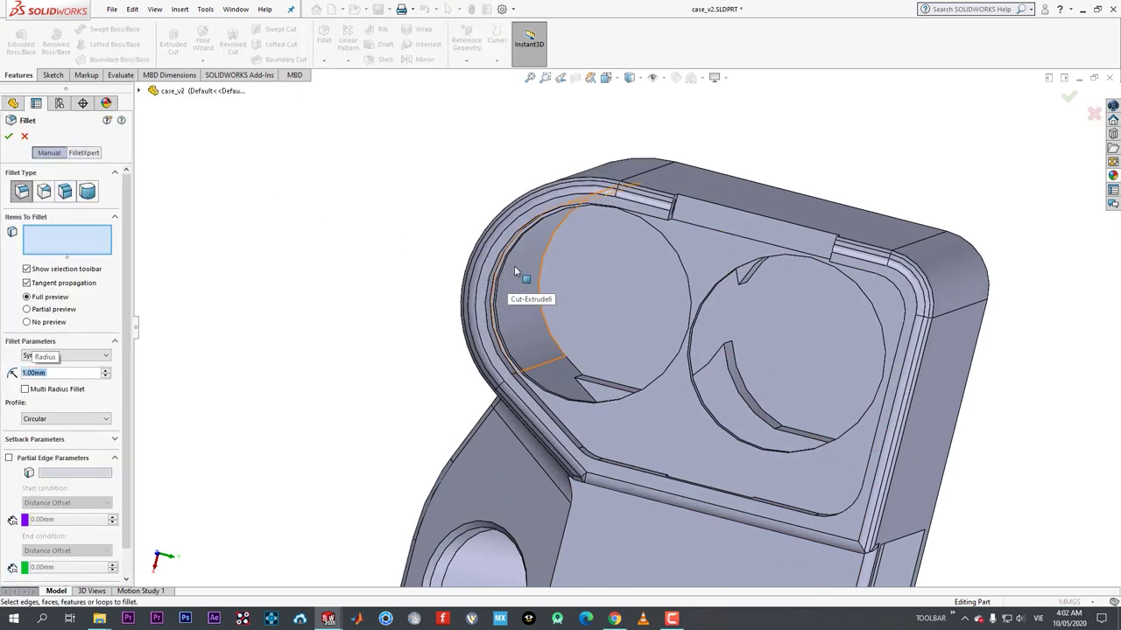
{"action": "left_click", "coordinate": [726, 346]}
{"action": "middle_click_drag", "start_coordinate": [739, 346], "coordinate": [758, 276]}
{"action": "left_click", "coordinate": [757, 282]}
{"action": "scroll", "coordinate": [676, 204], "scroll_direction": "down", "scroll_amount": 3}
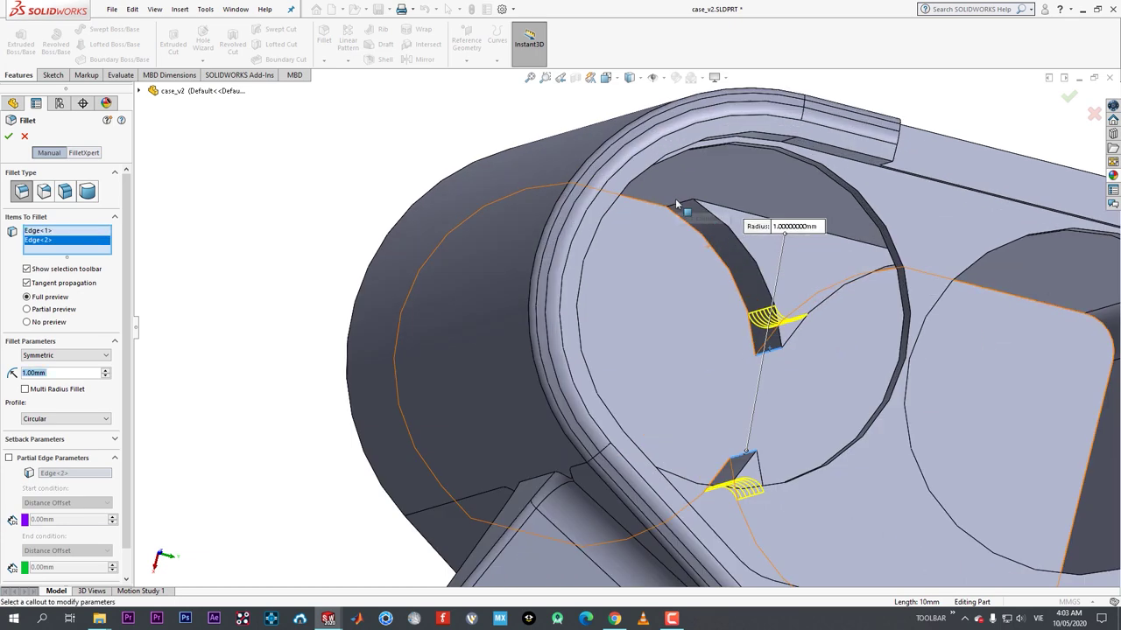
{"action": "middle_click_drag", "start_coordinate": [785, 261], "coordinate": [738, 523]}
{"action": "left_click", "coordinate": [932, 274]}
{"action": "left_click", "coordinate": [500, 529]}
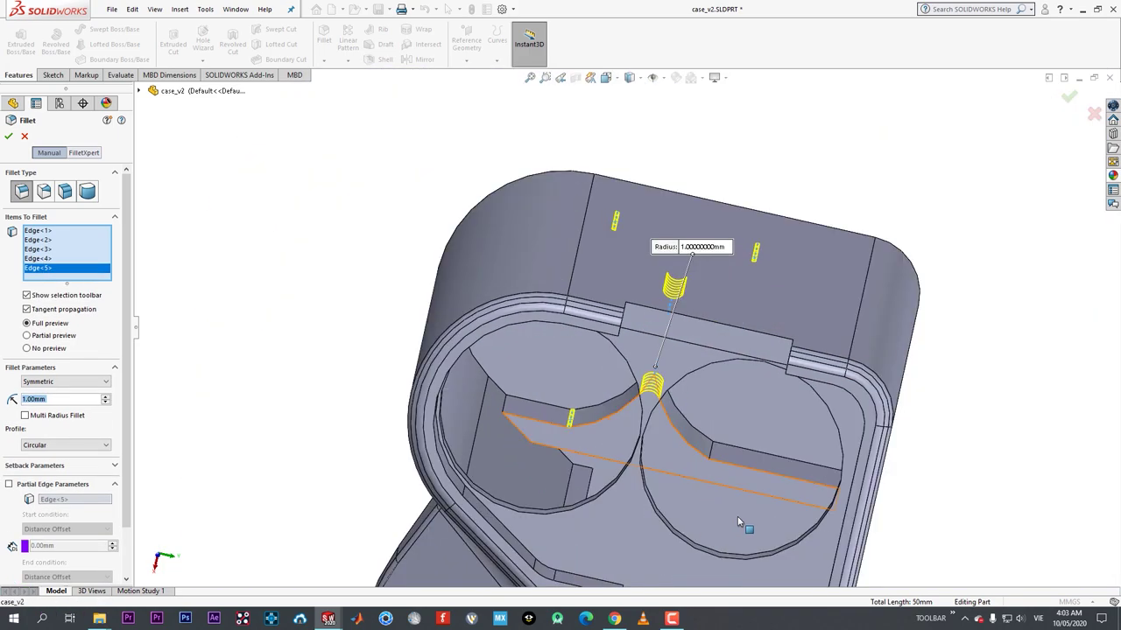
{"action": "left_click", "coordinate": [714, 457]}
{"action": "middle_click_drag", "start_coordinate": [806, 462], "coordinate": [618, 436]}
{"action": "left_click", "coordinate": [750, 473]}
{"action": "left_click", "coordinate": [520, 410]}
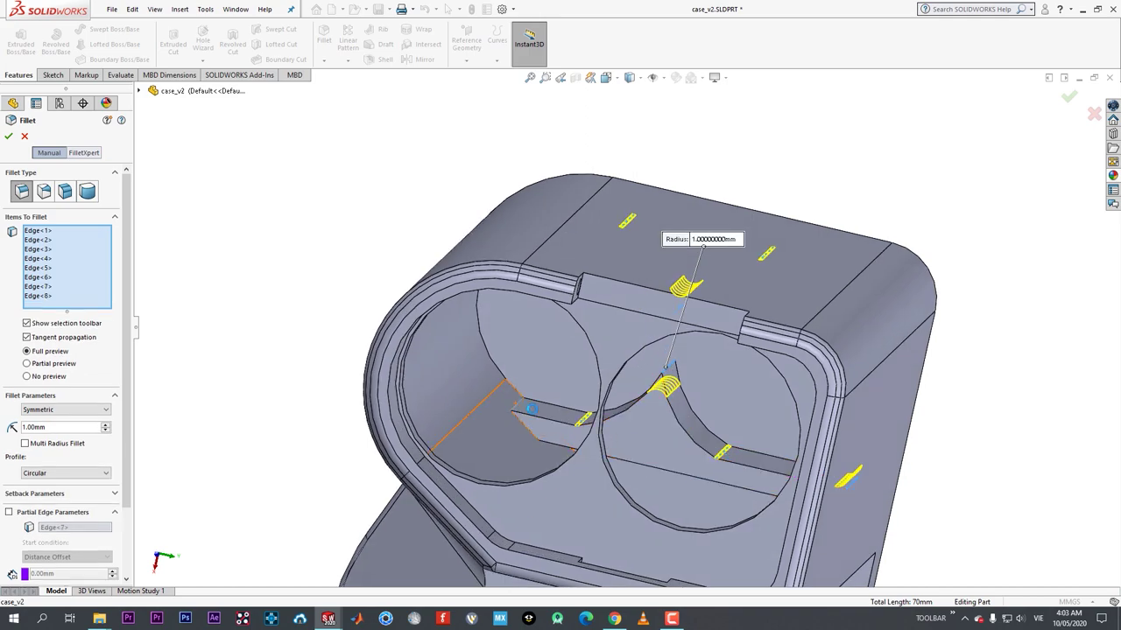
{"action": "middle_click_drag", "start_coordinate": [520, 410], "coordinate": [547, 396]}
{"action": "key", "text": "Return"}
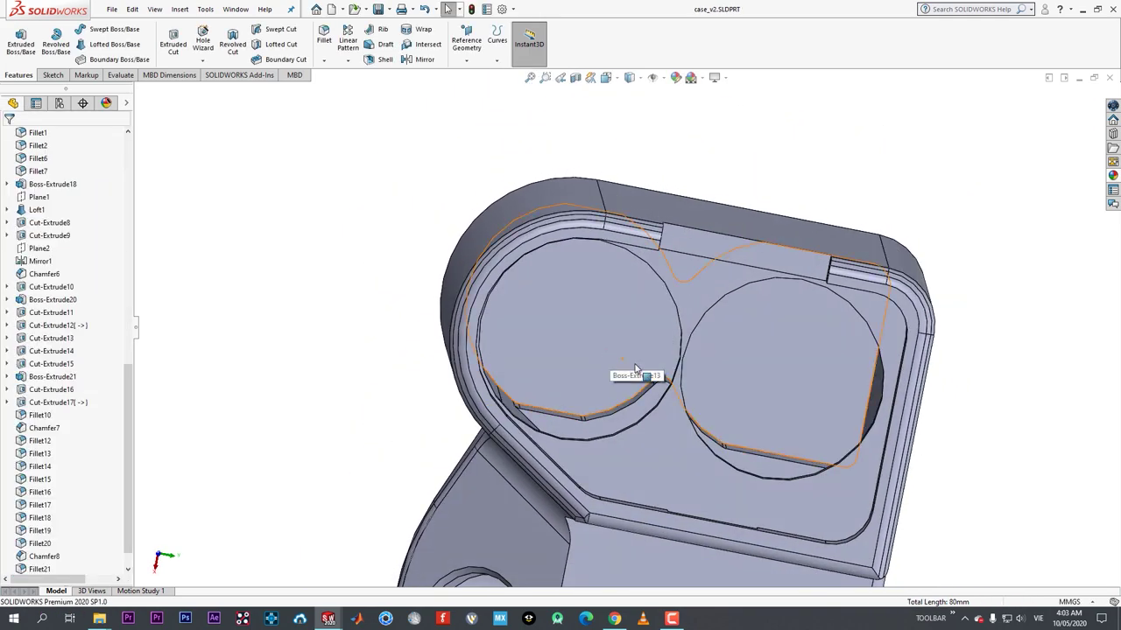
- Fillet the two inner corner edges where the top deck meets the battery compartment wall with a 3 mm radius
{"action": "middle_click_drag", "start_coordinate": [637, 369], "coordinate": [783, 290]}
{"action": "scroll", "coordinate": [699, 345], "scroll_direction": "down", "scroll_amount": 4}
{"action": "scroll", "coordinate": [548, 350], "scroll_direction": "down", "scroll_amount": 1}
{"action": "middle_click_drag", "start_coordinate": [548, 350], "coordinate": [454, 268]}
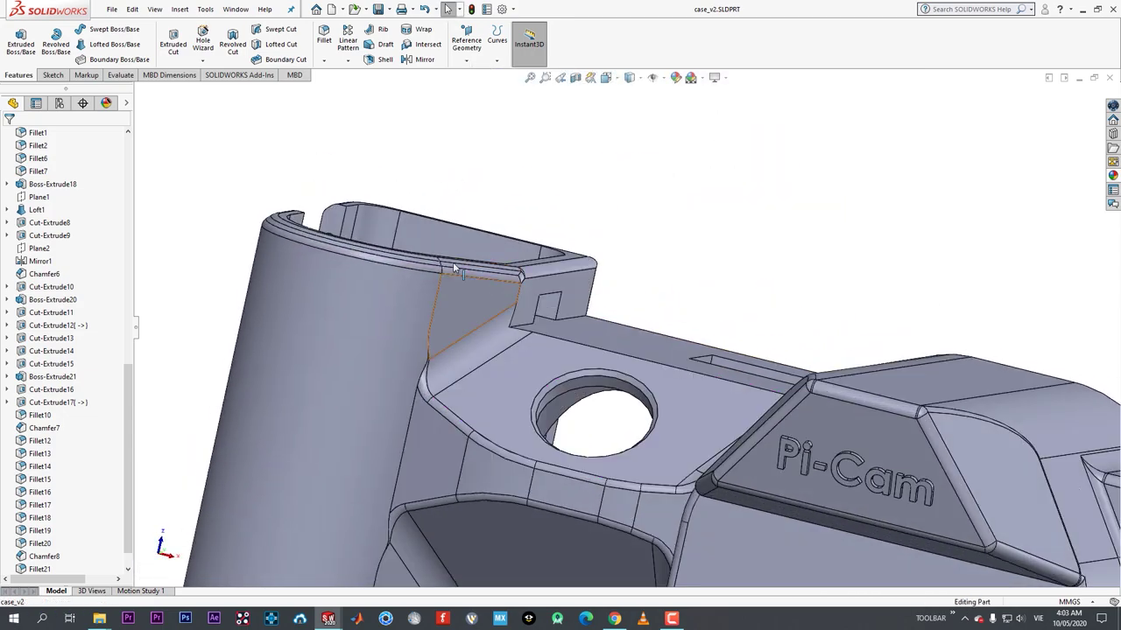
{"action": "scroll", "coordinate": [620, 349], "scroll_direction": "up", "scroll_amount": 4}
{"action": "middle_click_drag", "start_coordinate": [706, 435], "coordinate": [514, 360]}
{"action": "left_click", "coordinate": [500, 400]}
{"action": "key", "text": "ctrl+8"}
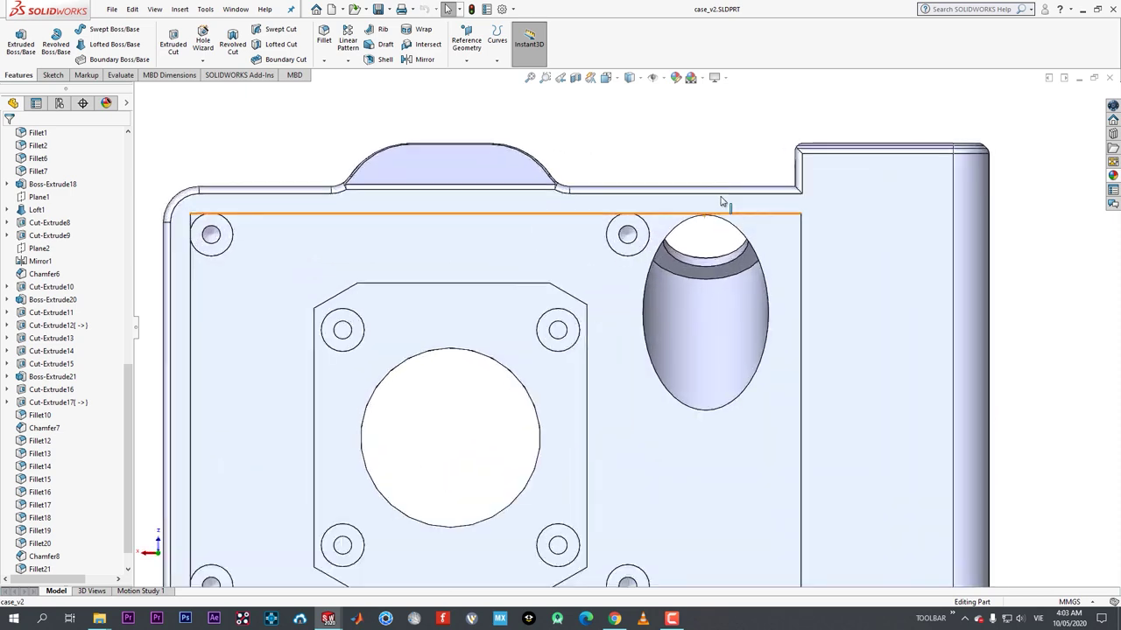
{"action": "middle_click_drag", "start_coordinate": [722, 202], "coordinate": [346, 302]}
{"action": "left_click", "coordinate": [324, 35]}
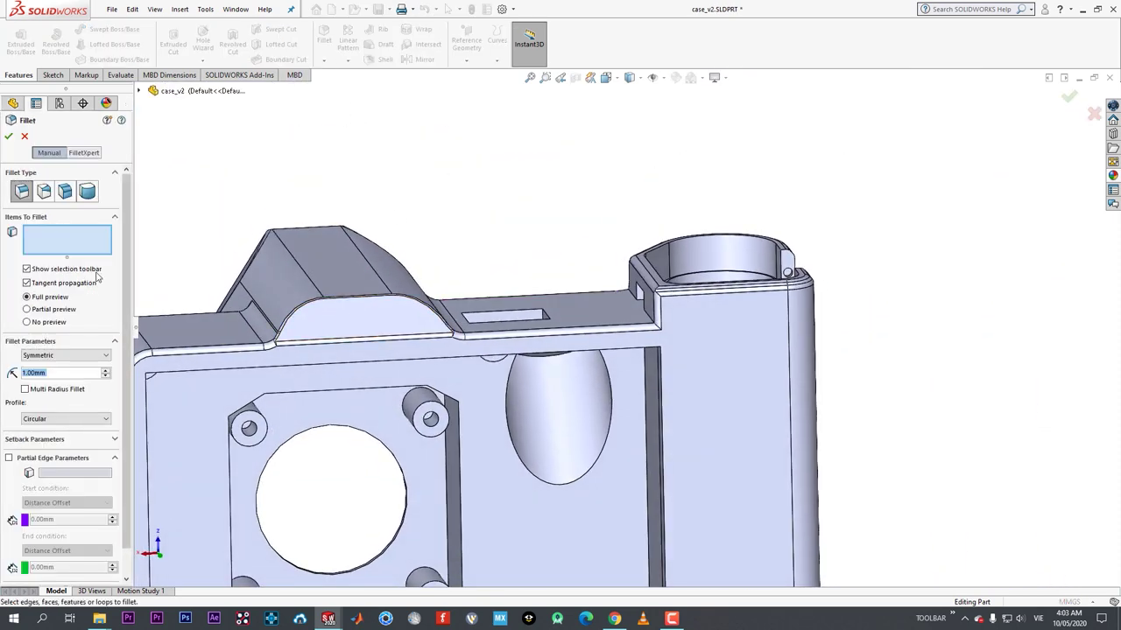
{"action": "left_click", "coordinate": [648, 316]}
{"action": "scroll", "coordinate": [644, 310], "scroll_direction": "down", "scroll_amount": 3}
{"action": "left_click", "coordinate": [629, 285]}
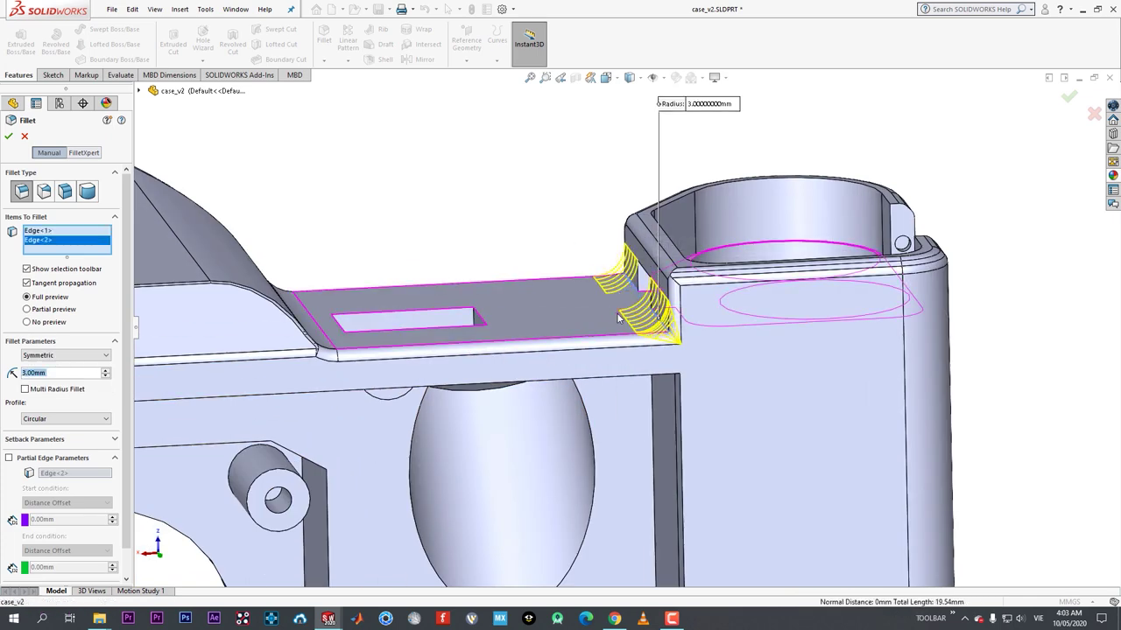
{"action": "middle_click_drag", "start_coordinate": [628, 285], "coordinate": [234, 198]}
{"action": "key", "text": "Return"}
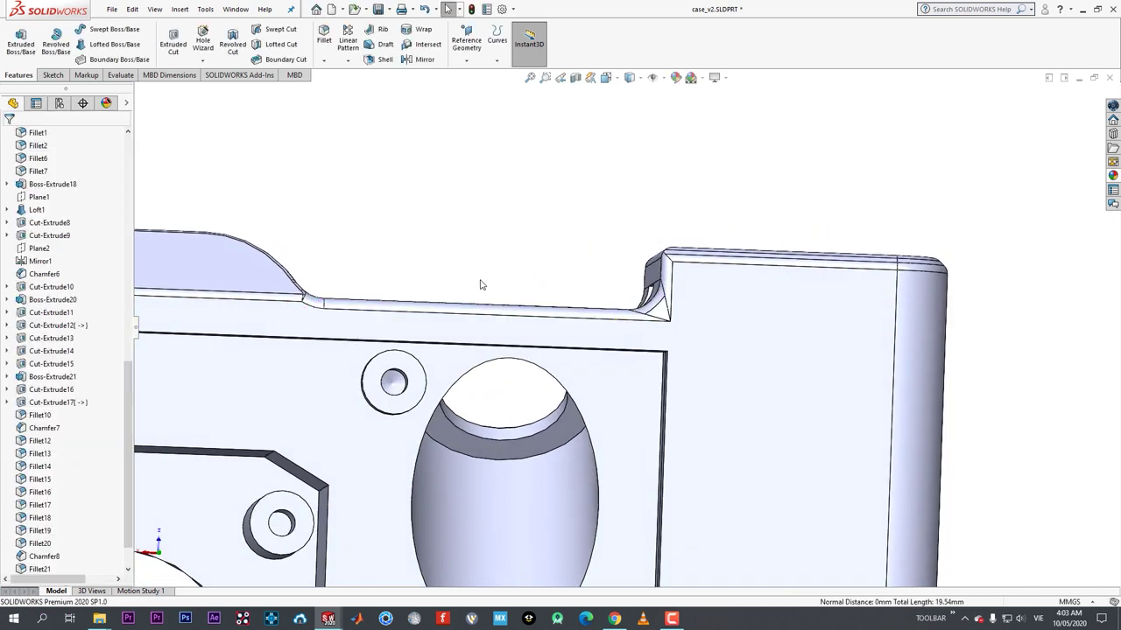
- Check the radius of the fillet joining the viewfinder hump to the top deck
{"action": "middle_click_drag", "start_coordinate": [450, 283], "coordinate": [481, 321]}
{"action": "scroll", "coordinate": [561, 346], "scroll_direction": "up", "scroll_amount": 4}
{"action": "left_click", "coordinate": [482, 321]}
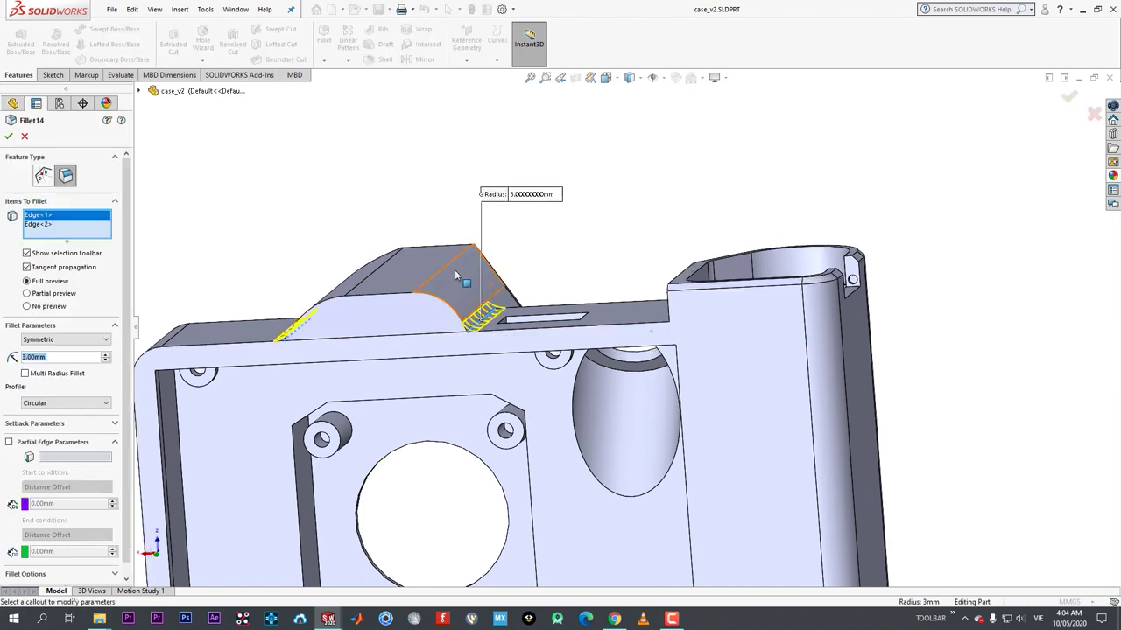
{"action": "scroll", "coordinate": [247, 229], "scroll_direction": "up", "scroll_amount": 3}
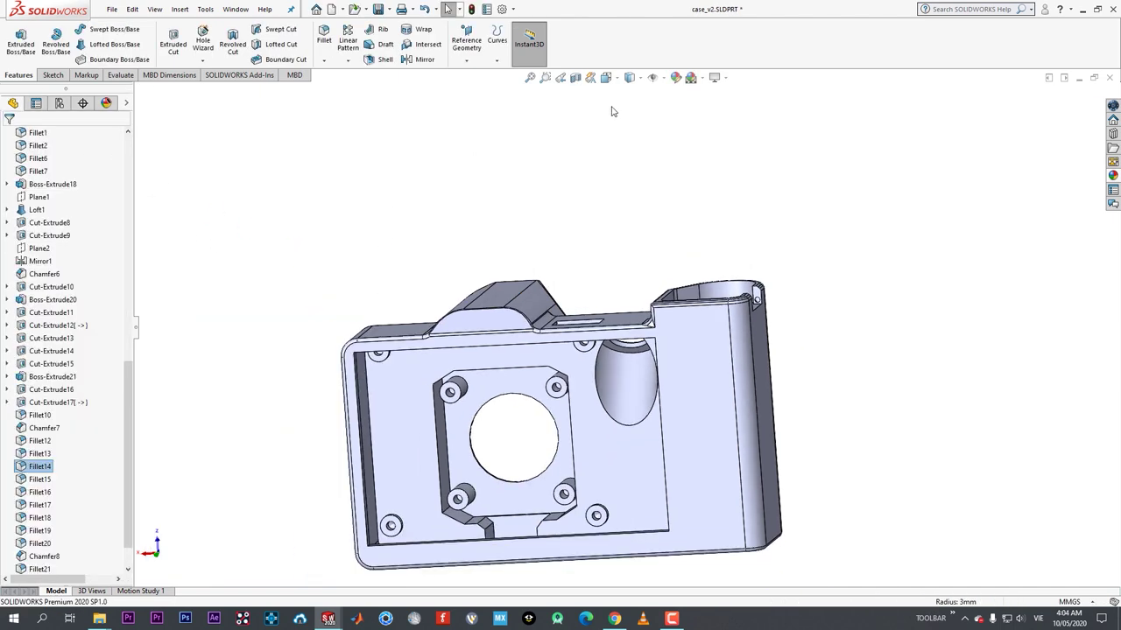
- Inspect the case in shaded display without edges, restore the visible edges, and view the top deck from the front
{"action": "left_click", "coordinate": [631, 109]}
{"action": "middle_click_drag", "start_coordinate": [621, 175], "coordinate": [602, 207]}
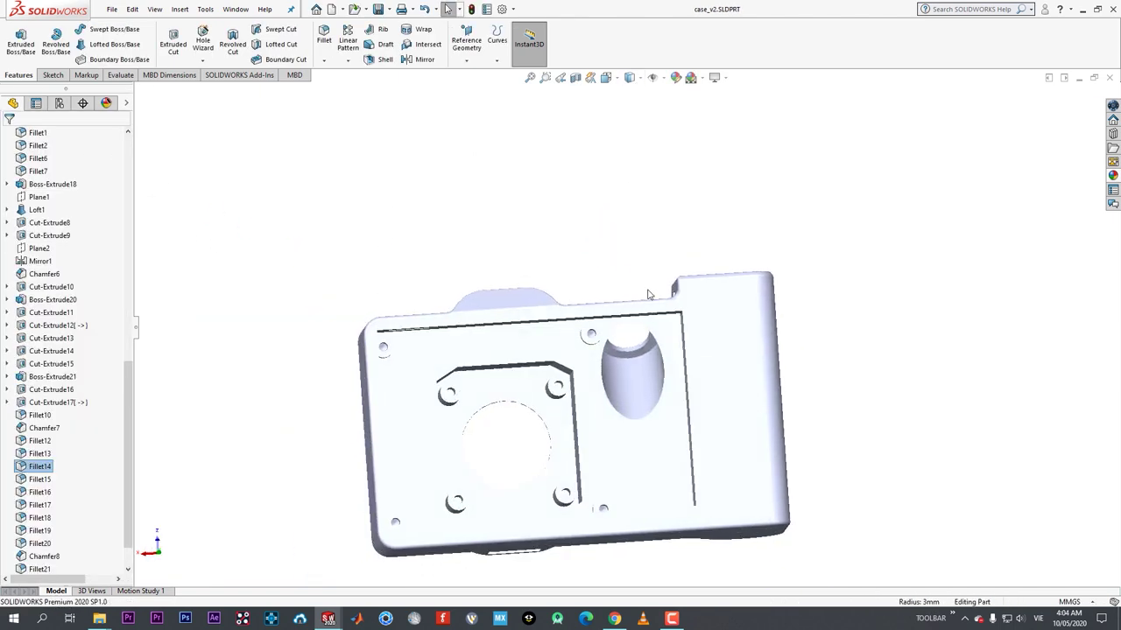
{"action": "scroll", "coordinate": [670, 291], "scroll_direction": "down", "scroll_amount": 5}
{"action": "mouse_move", "coordinate": [630, 293]}
{"action": "middle_mouse_down"}
{"action": "mouse_move", "coordinate": [670, 318]}
{"action": "mouse_move", "coordinate": [691, 353]}
{"action": "mouse_move", "coordinate": [762, 365]}
{"action": "mouse_move", "coordinate": [807, 479]}
{"action": "mouse_move", "coordinate": [743, 448]}
{"action": "mouse_move", "coordinate": [648, 365]}
{"action": "middle_mouse_up"}
{"action": "left_click", "coordinate": [632, 95]}
{"action": "scroll", "coordinate": [763, 365], "scroll_direction": "up", "scroll_amount": 5}
{"action": "scroll", "coordinate": [807, 479], "scroll_direction": "down", "scroll_amount": 3}
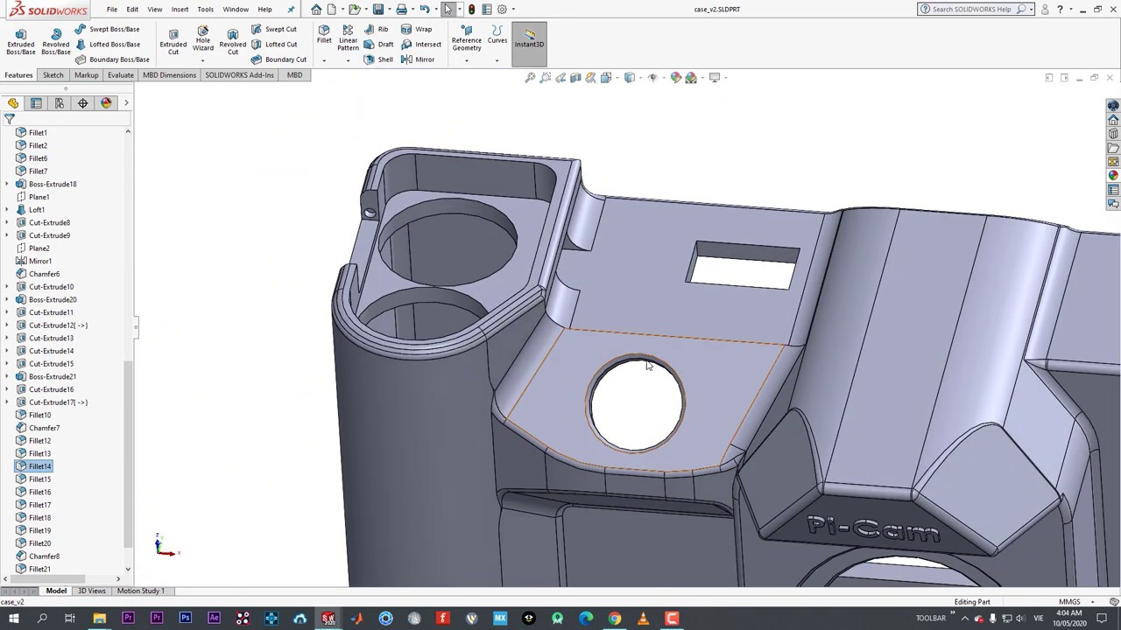
- Fillet the top deck's front edge and the curved notch edges beside the battery compartment with a 1 mm radius
{"action": "left_click", "coordinate": [325, 40]}
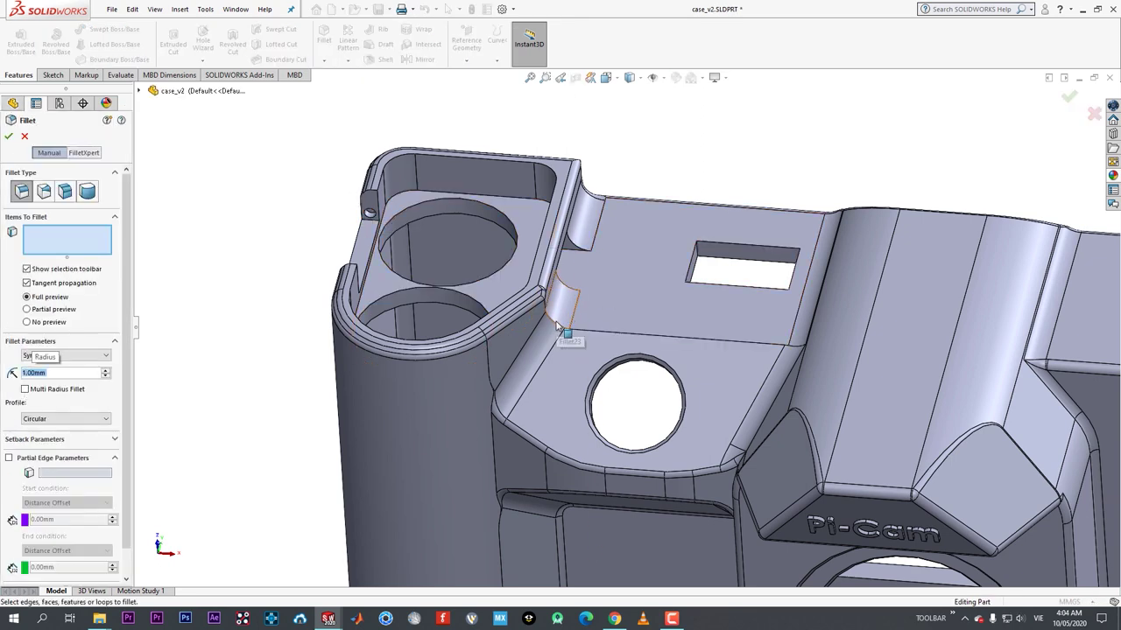
{"action": "middle_click_drag", "start_coordinate": [747, 322], "coordinate": [620, 278]}
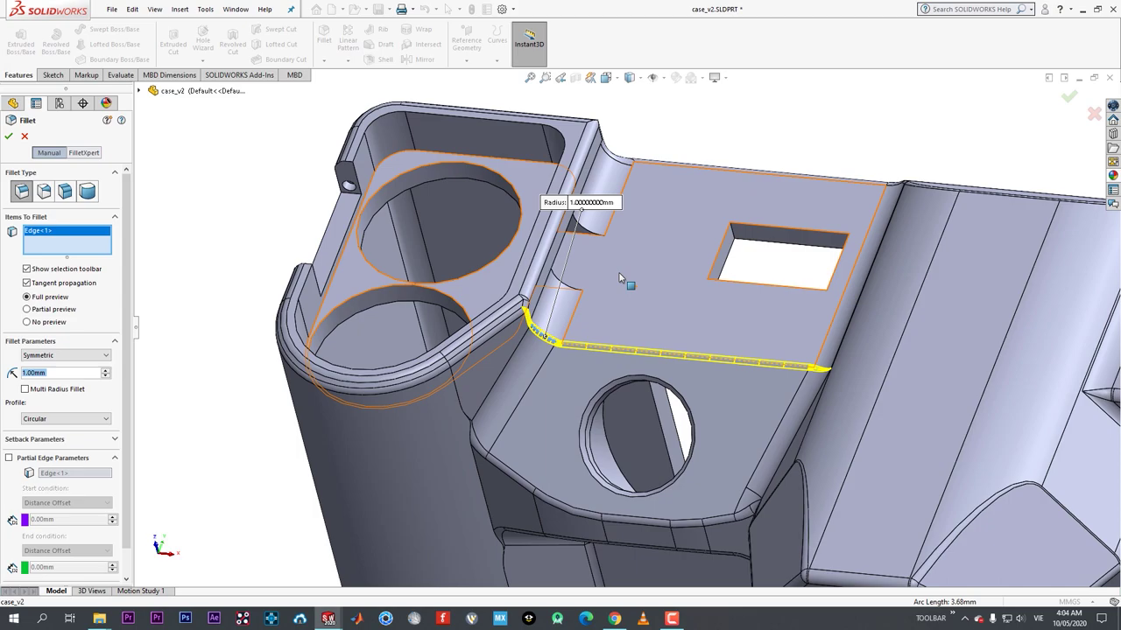
{"action": "left_click", "coordinate": [590, 231]}
{"action": "middle_click_drag", "start_coordinate": [591, 231], "coordinate": [575, 219]}
{"action": "left_click", "coordinate": [560, 283]}
{"action": "middle_click_drag", "start_coordinate": [560, 283], "coordinate": [840, 420]}
{"action": "left_click", "coordinate": [552, 267]}
{"action": "key", "text": "Return"}
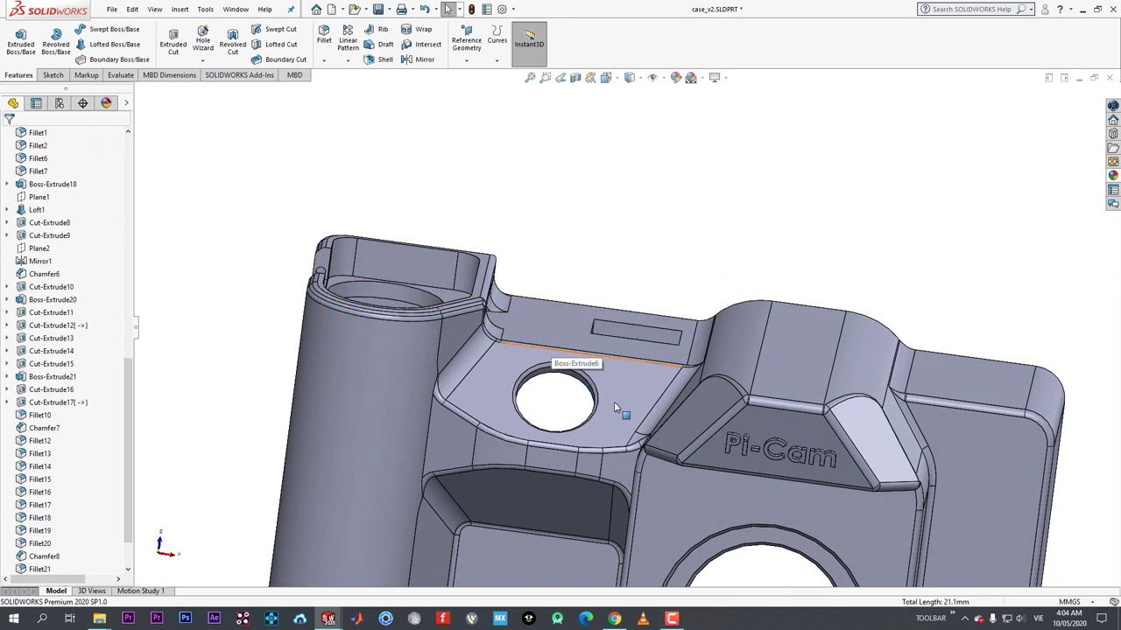
- Show the case shaded without edges and examine its finished outer surfaces from several angles
{"action": "middle_click_drag", "start_coordinate": [674, 416], "coordinate": [627, 425]}
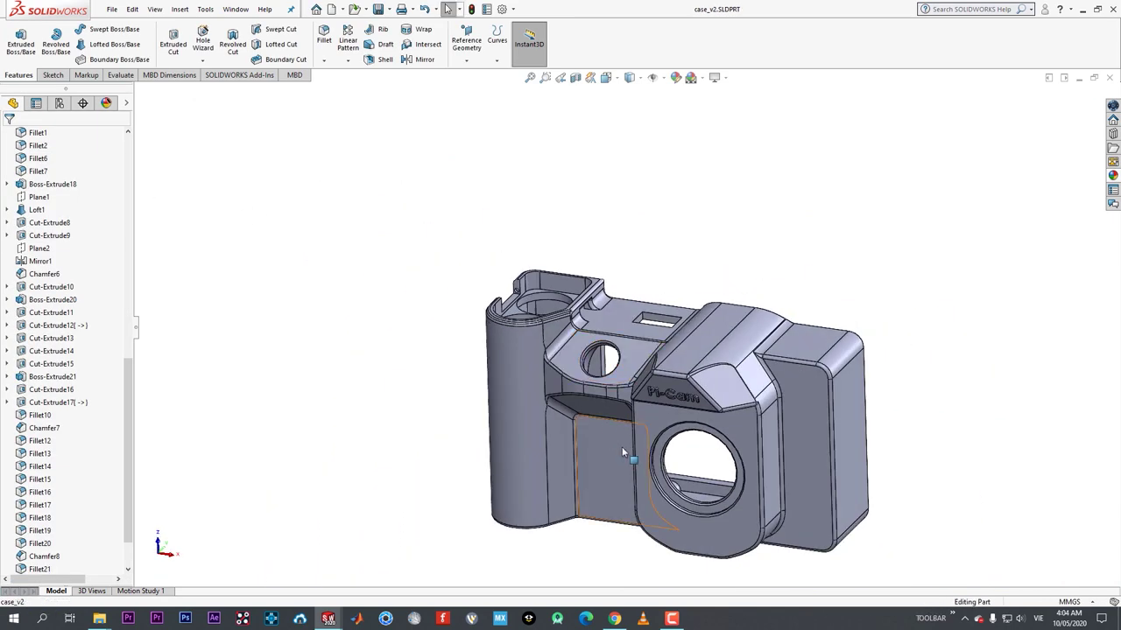
{"action": "scroll", "coordinate": [627, 385], "scroll_direction": "up", "scroll_amount": 1}
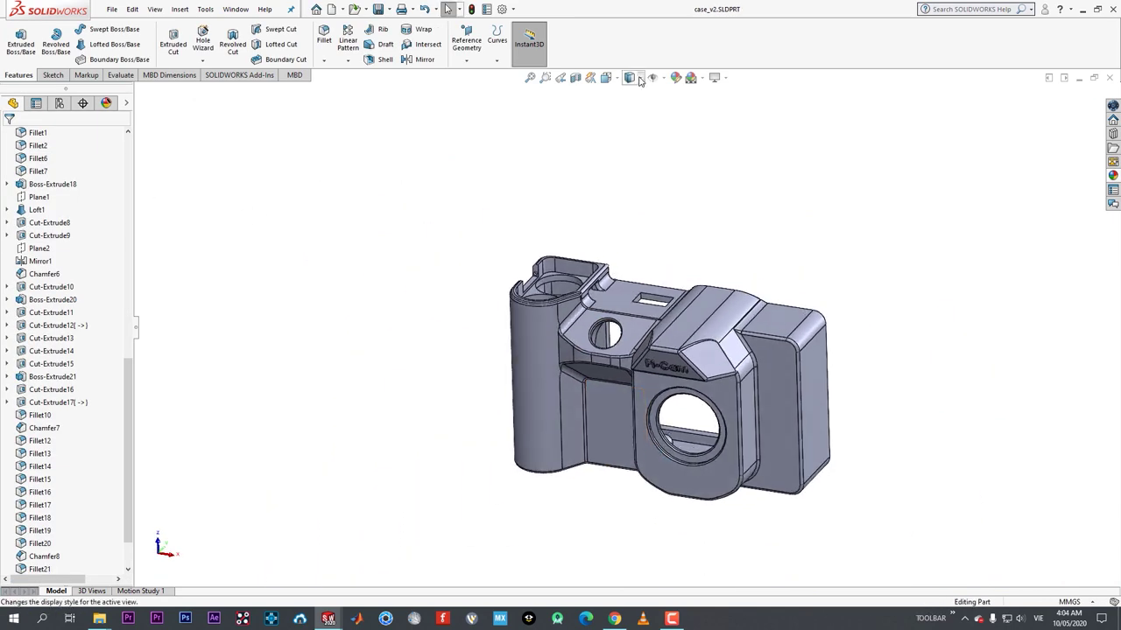
{"action": "left_click", "coordinate": [630, 110]}
{"action": "scroll", "coordinate": [778, 403], "scroll_direction": "down", "scroll_amount": 2}
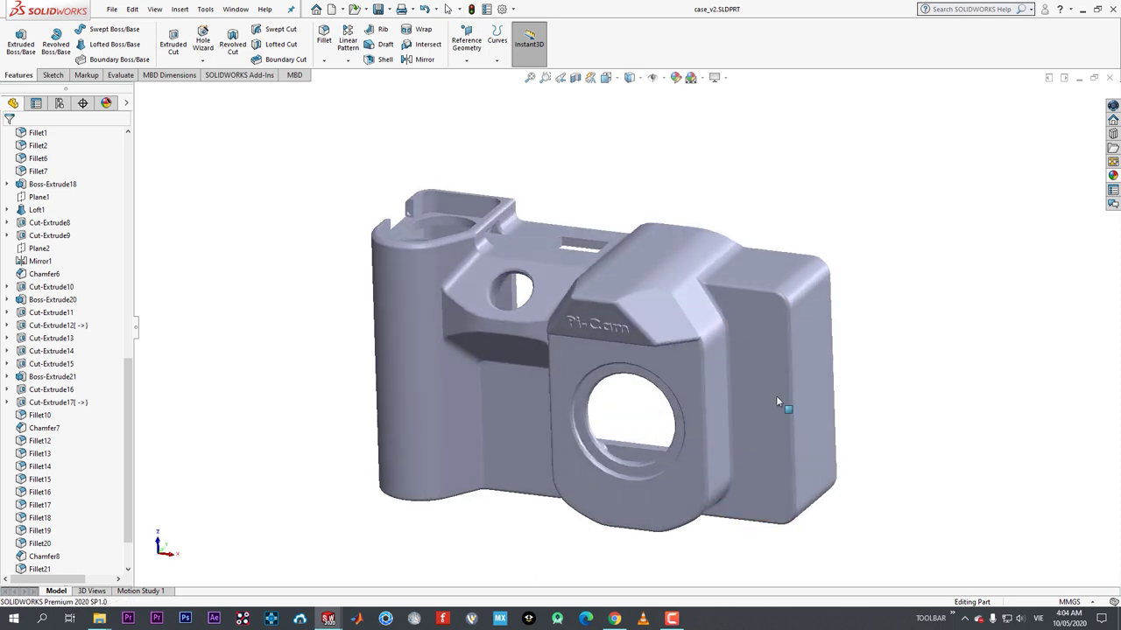
{"action": "middle_click_drag", "start_coordinate": [778, 399], "coordinate": [790, 383]}
{"action": "middle_click_drag", "start_coordinate": [624, 378], "coordinate": [748, 267]}
{"action": "scroll", "coordinate": [692, 394], "scroll_direction": "up", "scroll_amount": 2}
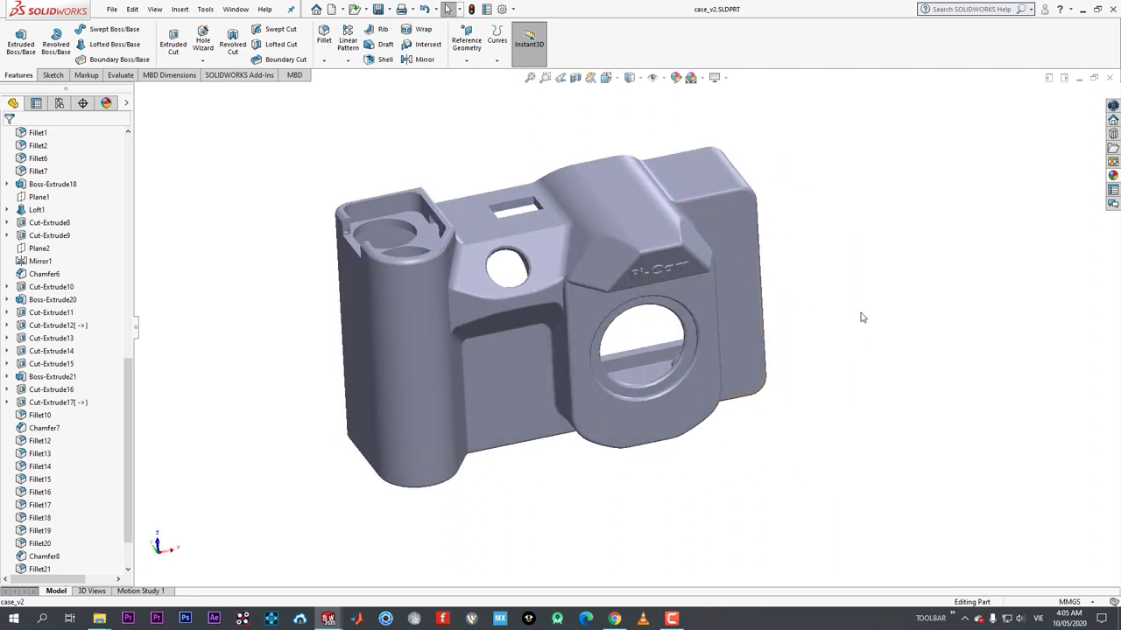
- Export all bodies of the case as an IGES file to the Desktop
{"action": "left_click", "coordinate": [112, 10]}
{"action": "left_click", "coordinate": [151, 155]}
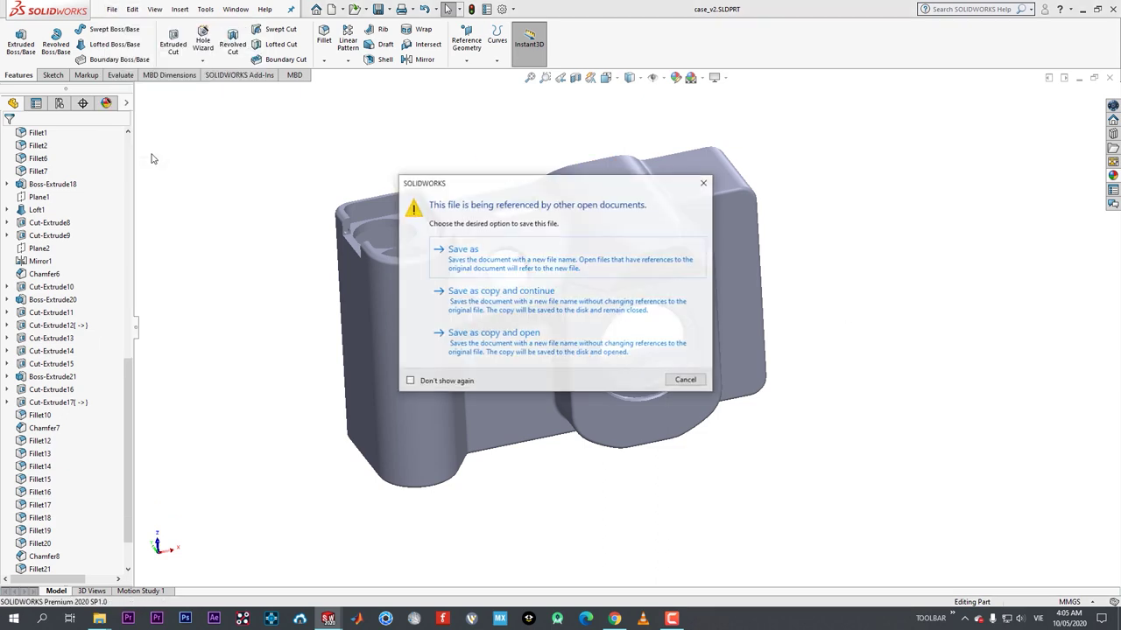
{"action": "left_click", "coordinate": [464, 249]}
{"action": "scroll", "coordinate": [430, 245], "scroll_direction": "up", "scroll_amount": 1}
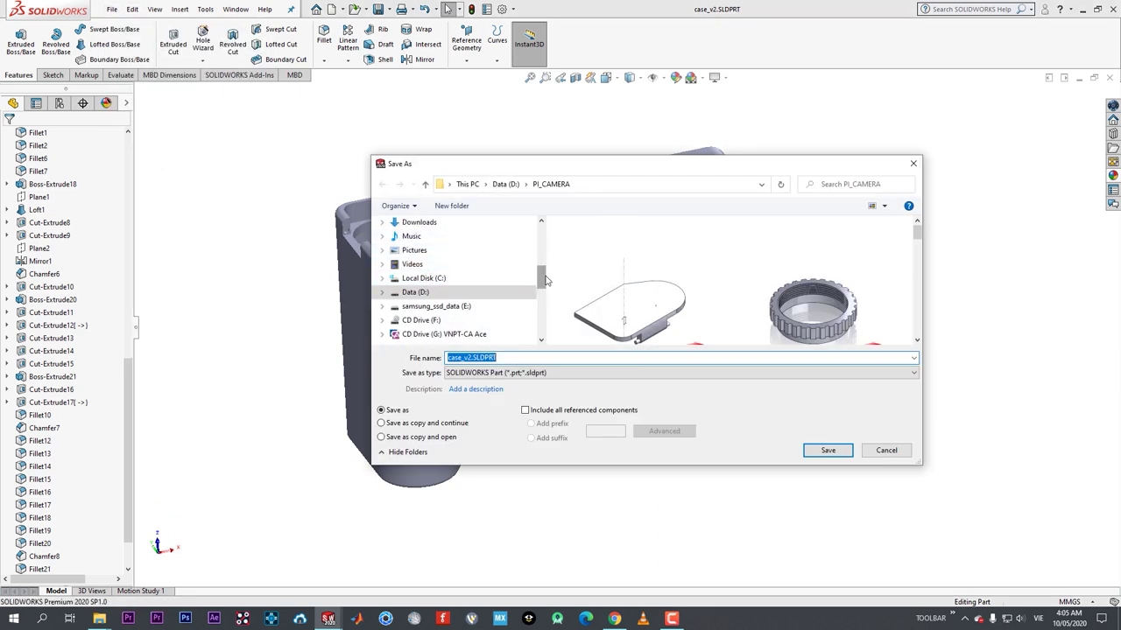
{"action": "left_click", "coordinate": [414, 245]}
{"action": "left_click", "coordinate": [520, 372]}
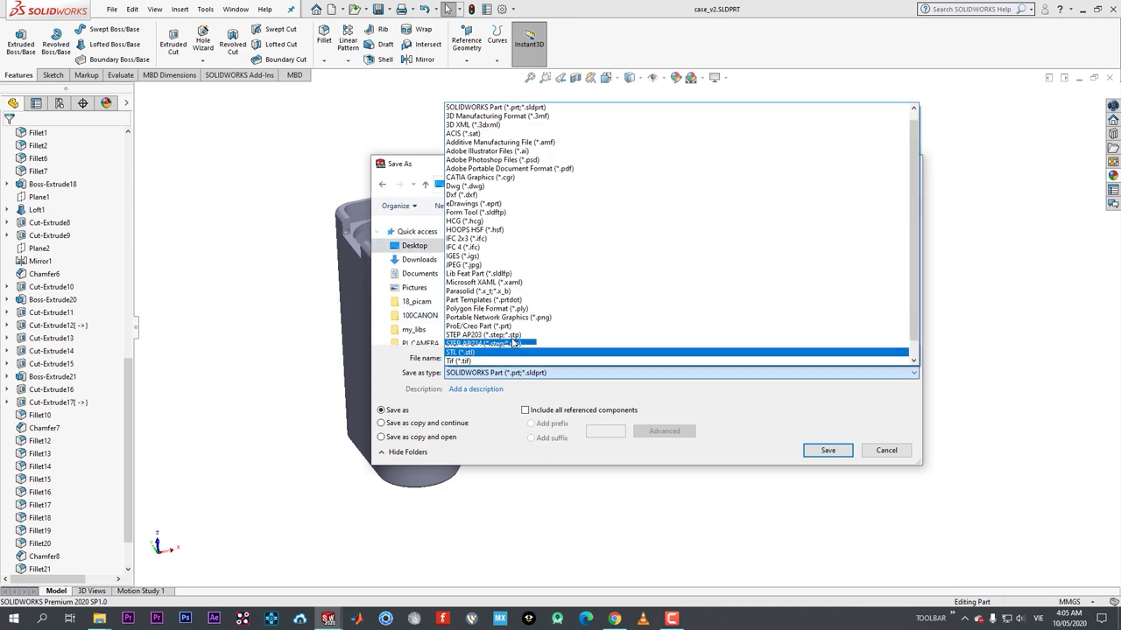
{"action": "left_click", "coordinate": [501, 257]}
{"action": "left_click", "coordinate": [828, 450]}
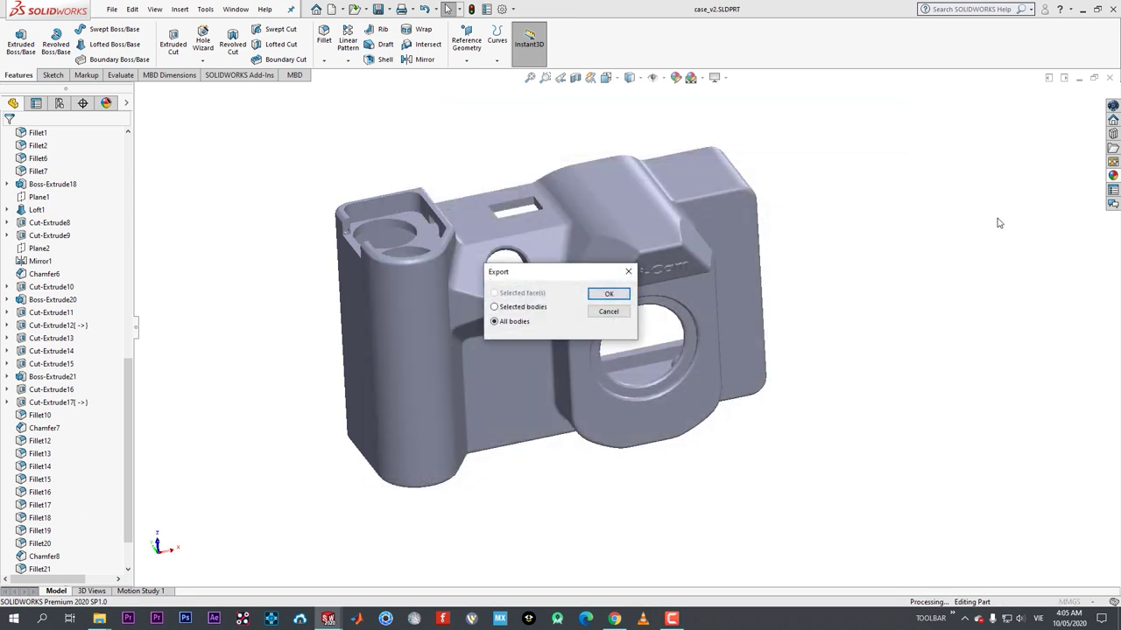
{"action": "left_click", "coordinate": [610, 294]}
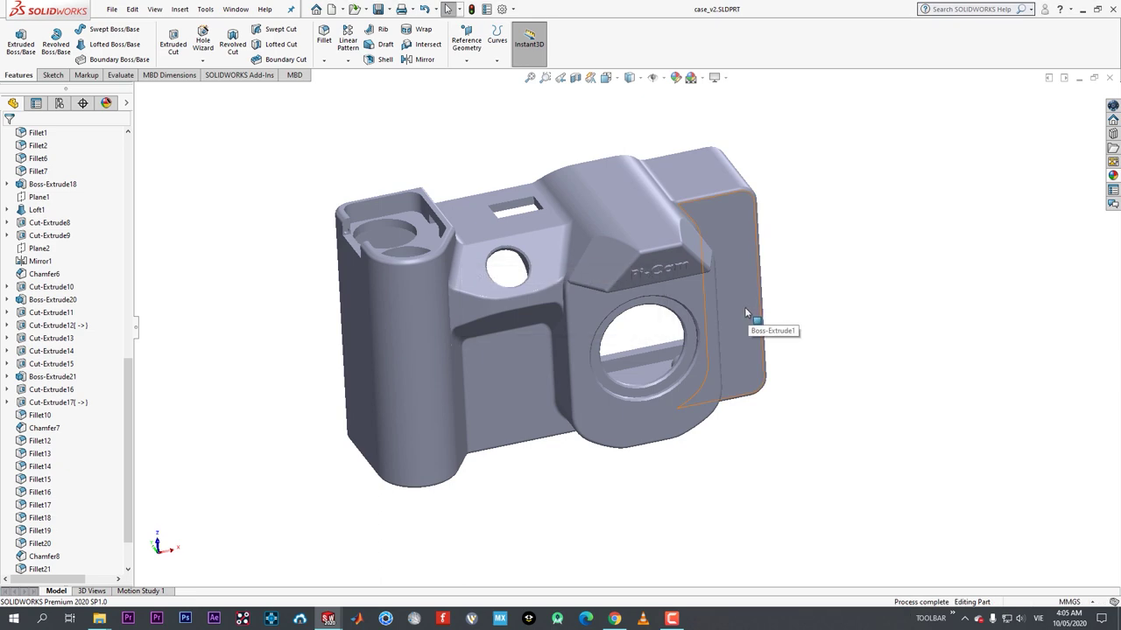
- Close the case part and show the design_2 assembly shaded without edges
{"action": "middle_click_drag", "start_coordinate": [745, 309], "coordinate": [472, 320]}
{"action": "left_click", "coordinate": [1109, 78]}
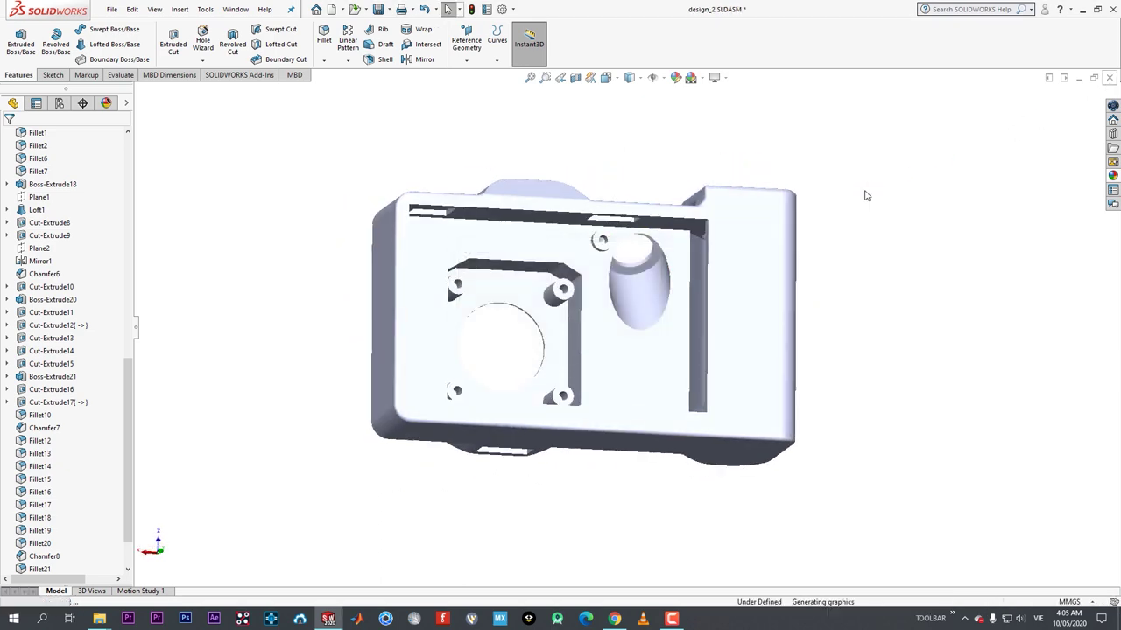
{"action": "left_click", "coordinate": [673, 111]}
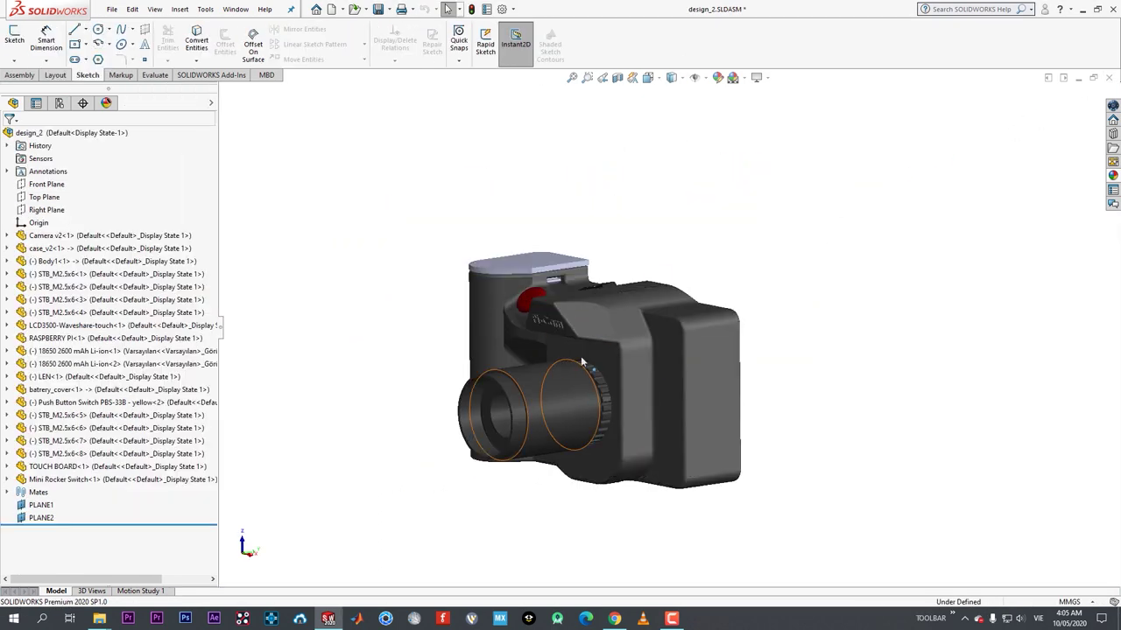
{"action": "scroll", "coordinate": [492, 309], "scroll_direction": "down", "scroll_amount": 2}
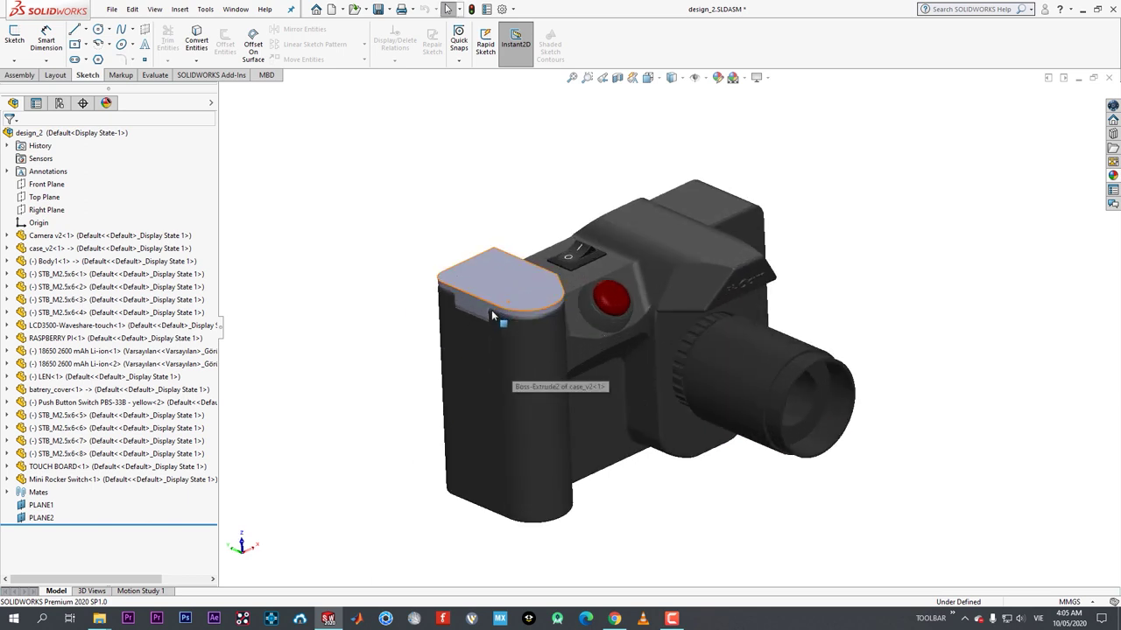
- Apply the textured plastic appearance PW-MT11000 to the battery cover
{"action": "left_click", "coordinate": [501, 282]}
{"action": "left_click", "coordinate": [846, 225]}
{"action": "left_click", "coordinate": [1113, 175]}
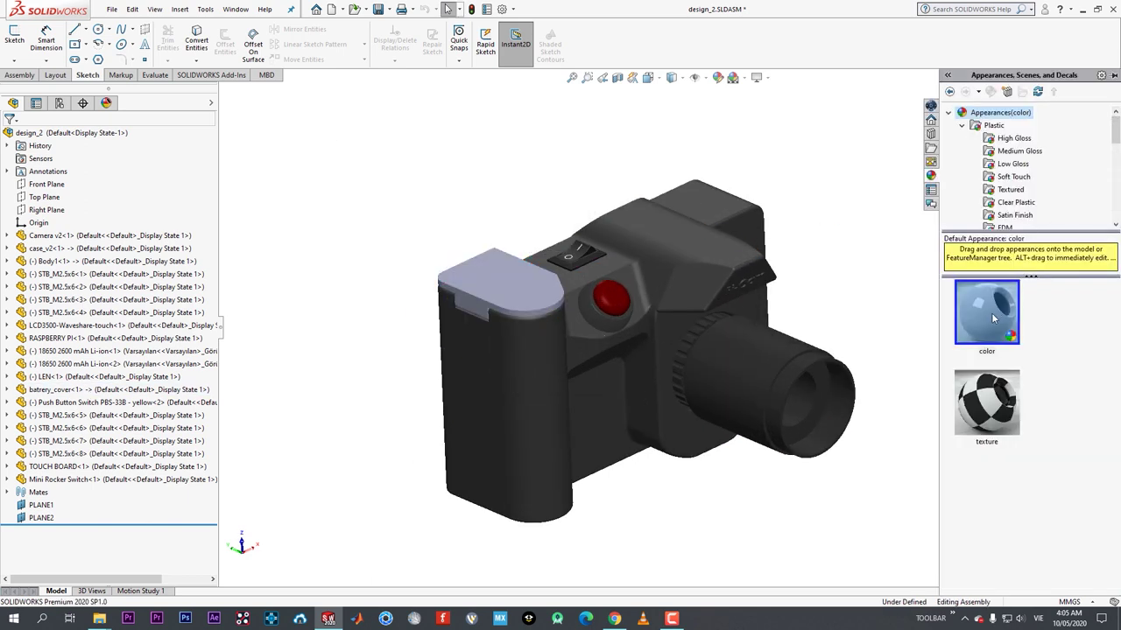
{"action": "left_click", "coordinate": [1009, 152]}
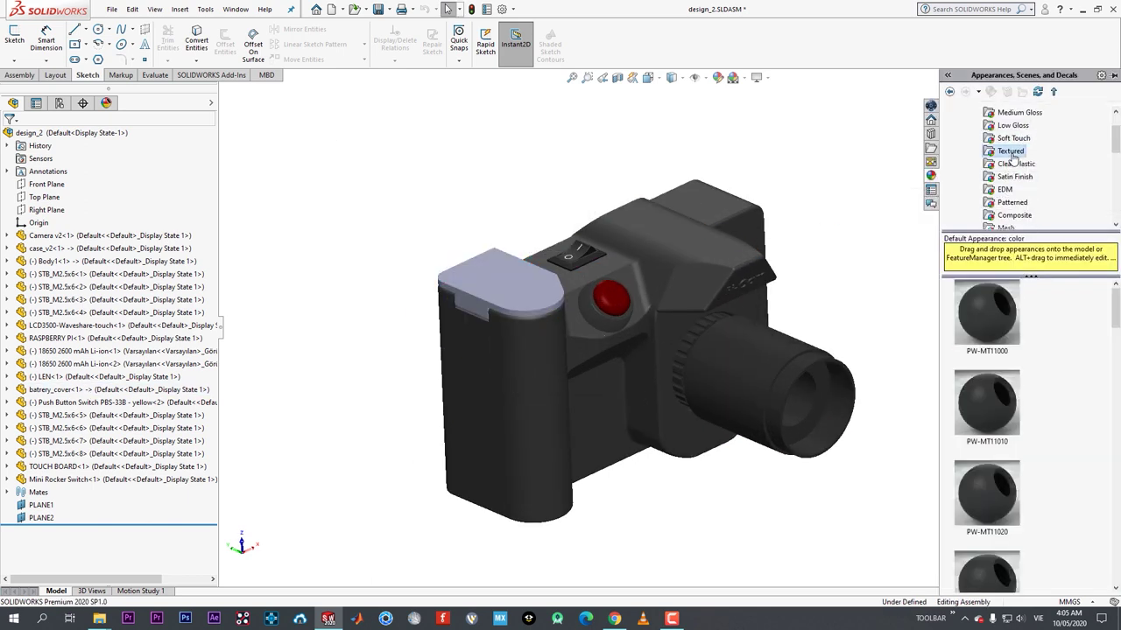
{"action": "left_click_drag", "start_coordinate": [992, 315], "coordinate": [649, 285]}
{"action": "scroll", "coordinate": [382, 276], "scroll_direction": "down", "scroll_amount": 2}
{"action": "left_click", "coordinate": [369, 297]}
{"action": "left_click", "coordinate": [378, 240]}
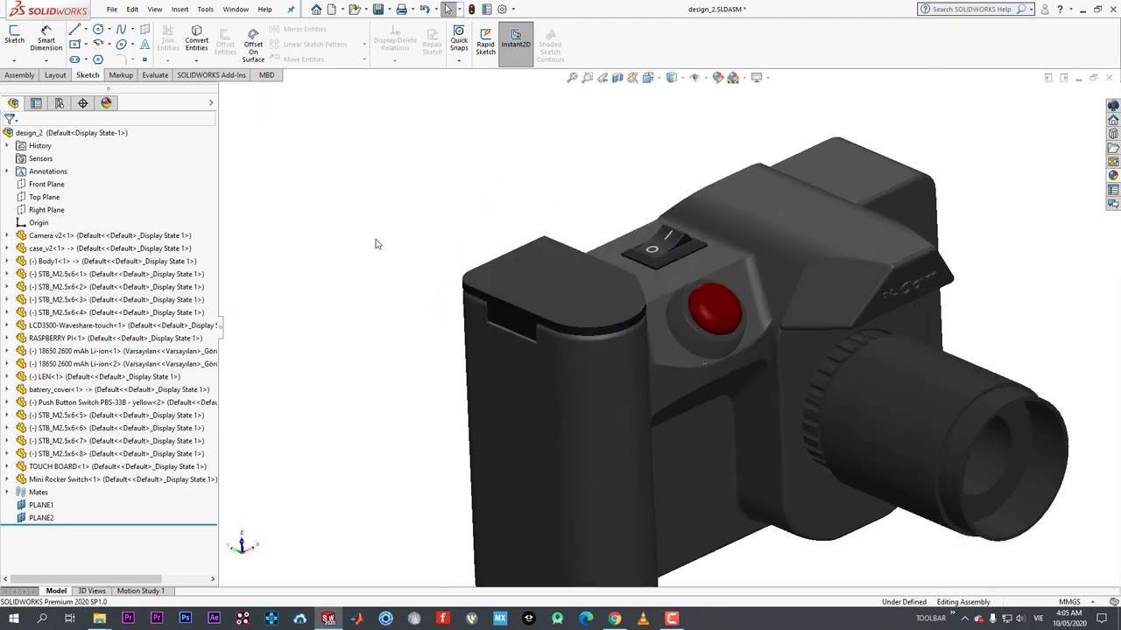
- Swing the battery cover open to view the batteries, and swing it closed onto the grip
{"action": "left_click_drag", "start_coordinate": [560, 282], "coordinate": [406, 360]}
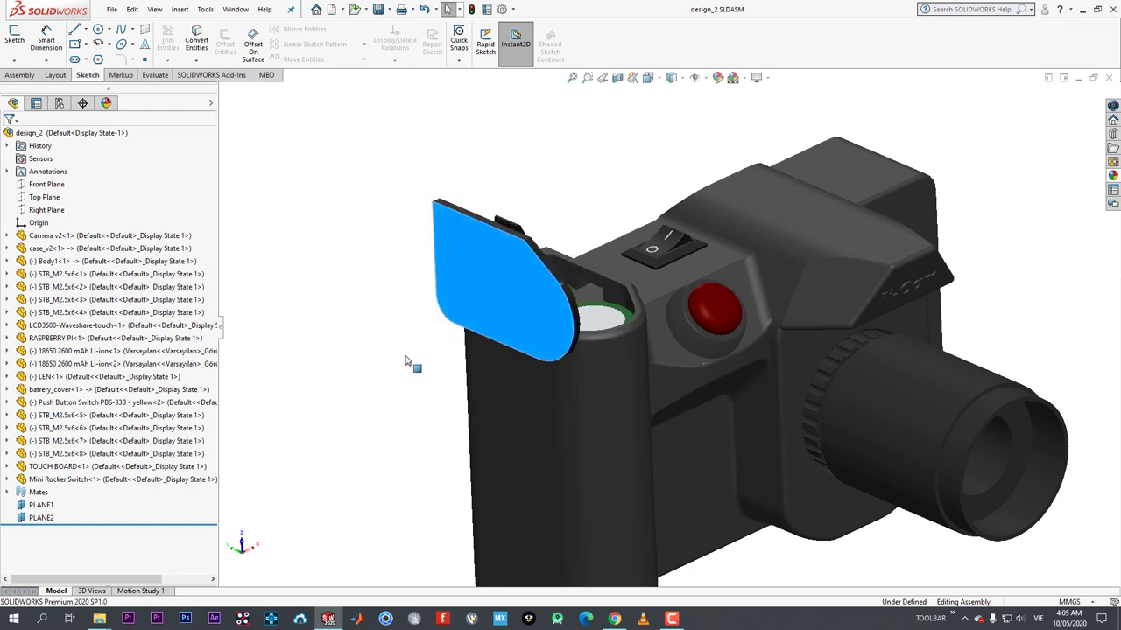
{"action": "left_click", "coordinate": [415, 323]}
{"action": "mouse_move", "coordinate": [415, 324]}
{"action": "middle_mouse_down"}
{"action": "mouse_move", "coordinate": [370, 310]}
{"action": "mouse_move", "coordinate": [415, 323]}
{"action": "middle_mouse_up"}
{"action": "scroll", "coordinate": [569, 349], "scroll_direction": "up", "scroll_amount": 3}
{"action": "middle_click_drag", "start_coordinate": [569, 348], "coordinate": [501, 373]}
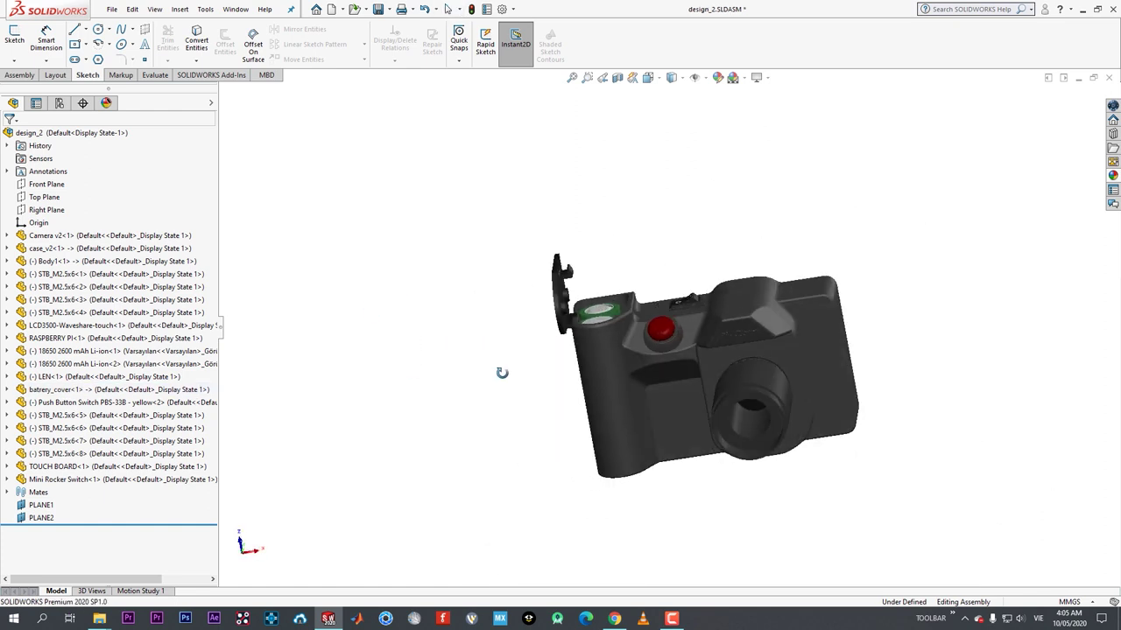
{"action": "middle_click_drag", "start_coordinate": [640, 330], "coordinate": [646, 359]}
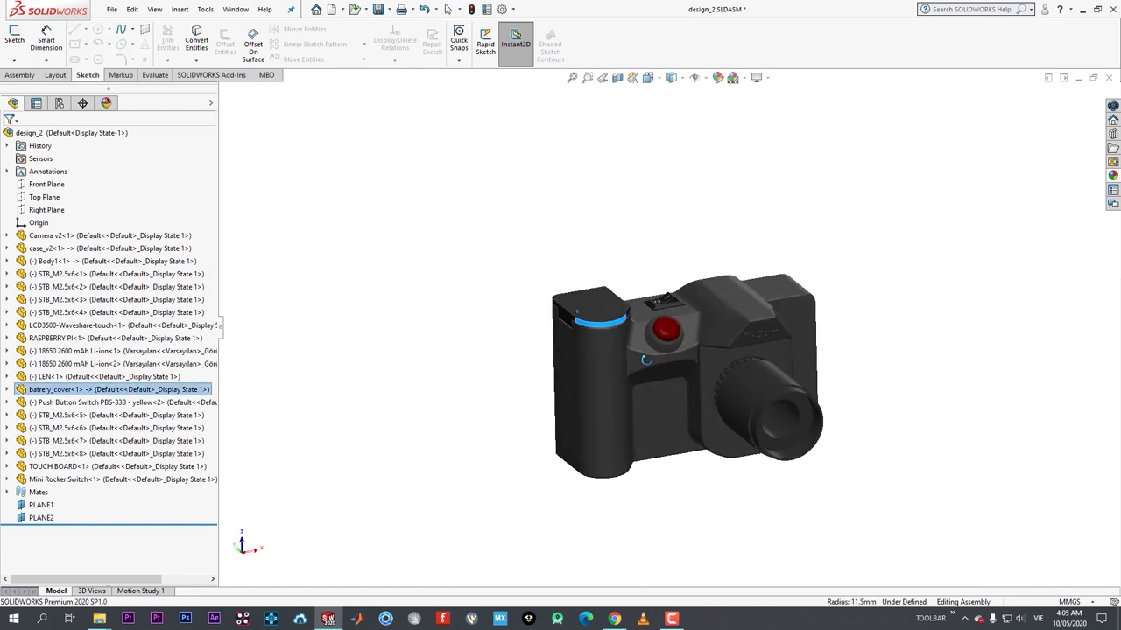
- Open the battery cover part from the PI_CAMERA folder, inspect both of its sides, and close it to return to the assembly
{"action": "scroll", "coordinate": [616, 312], "scroll_direction": "down", "scroll_amount": 2}
{"action": "key", "text": "ctrl+o"}
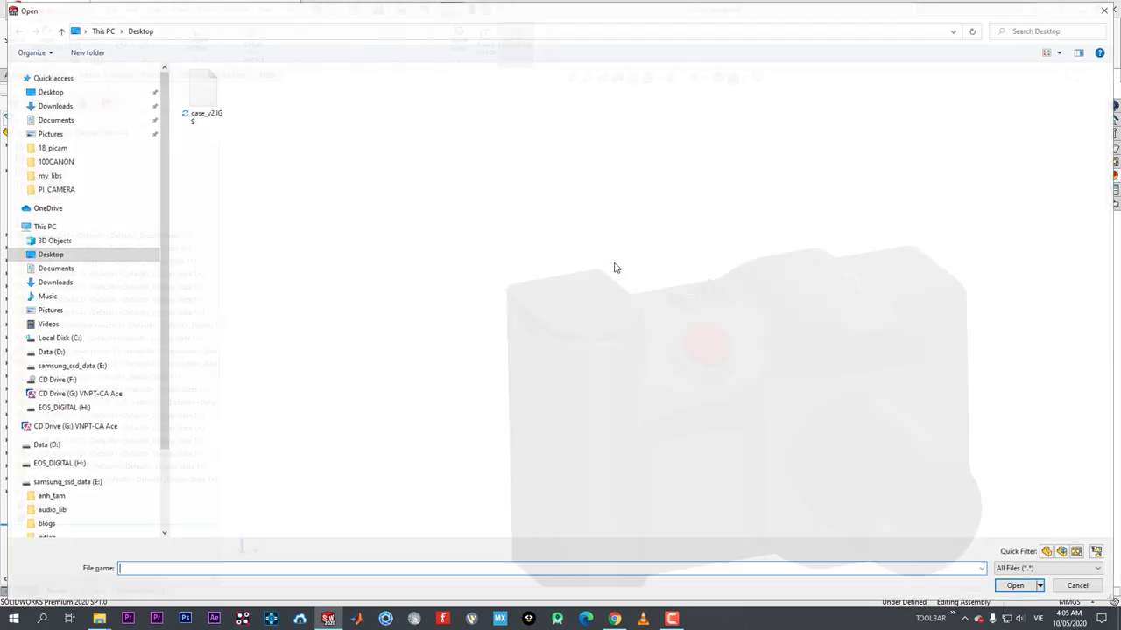
{"action": "left_click", "coordinate": [61, 188]}
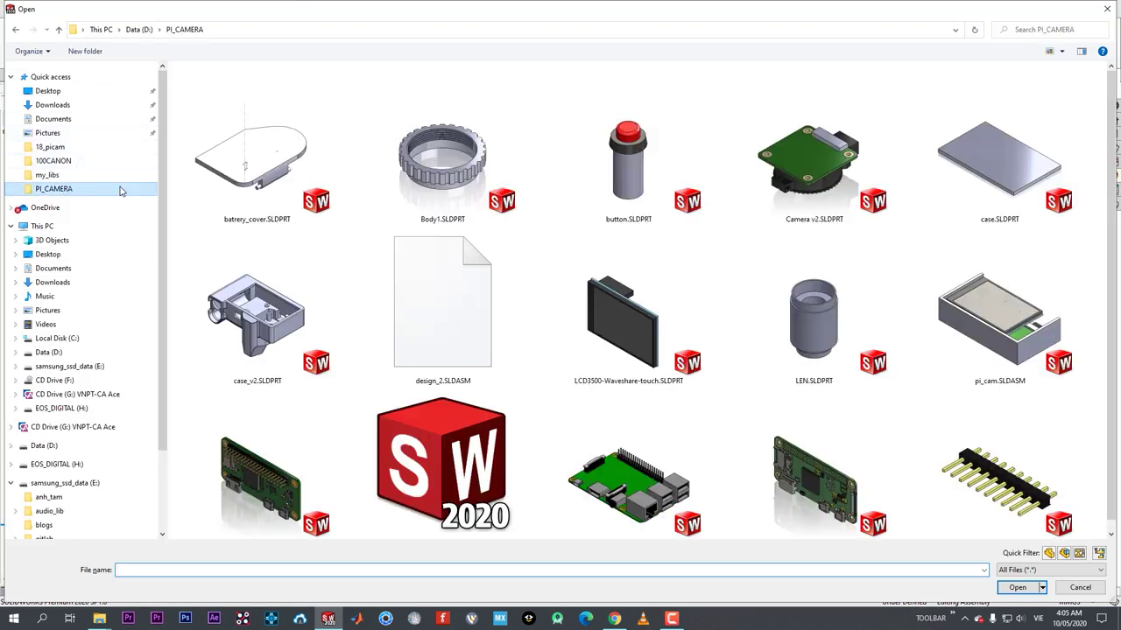
{"action": "double_click", "coordinate": [449, 325]}
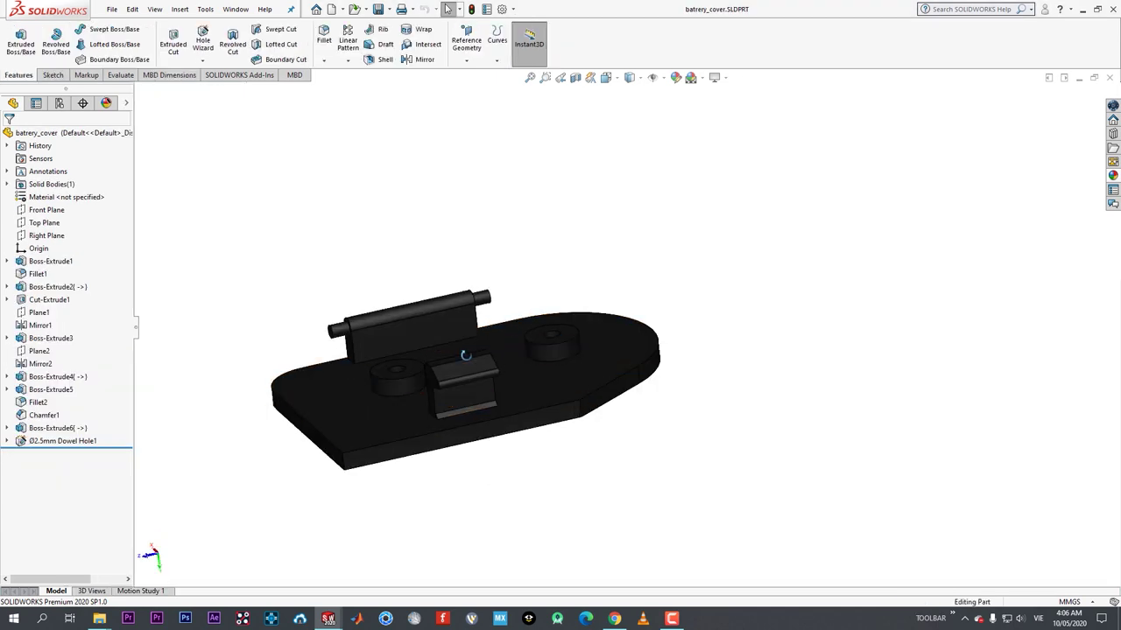
{"action": "middle_click_drag", "start_coordinate": [465, 355], "coordinate": [494, 386]}
{"action": "middle_click_drag", "start_coordinate": [562, 384], "coordinate": [557, 243]}
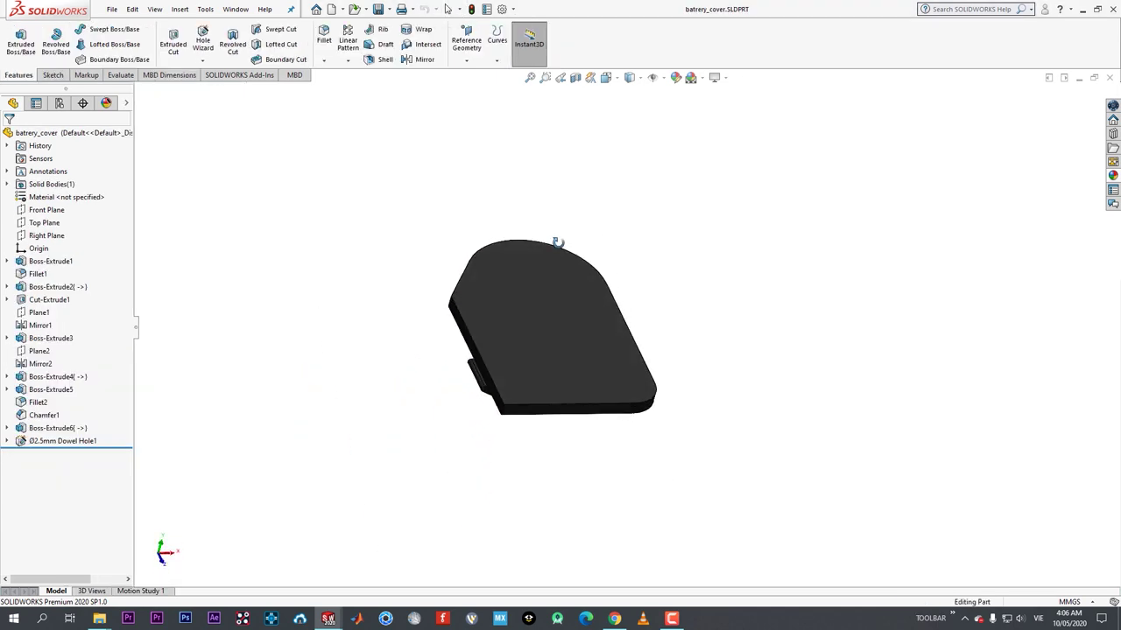
{"action": "left_click", "coordinate": [1109, 77]}
- Edit the case's 1 mm fillet to round the corner beside the battery compartment opening, and return to the assembly
{"action": "scroll", "coordinate": [591, 317], "scroll_direction": "down", "scroll_amount": 10}
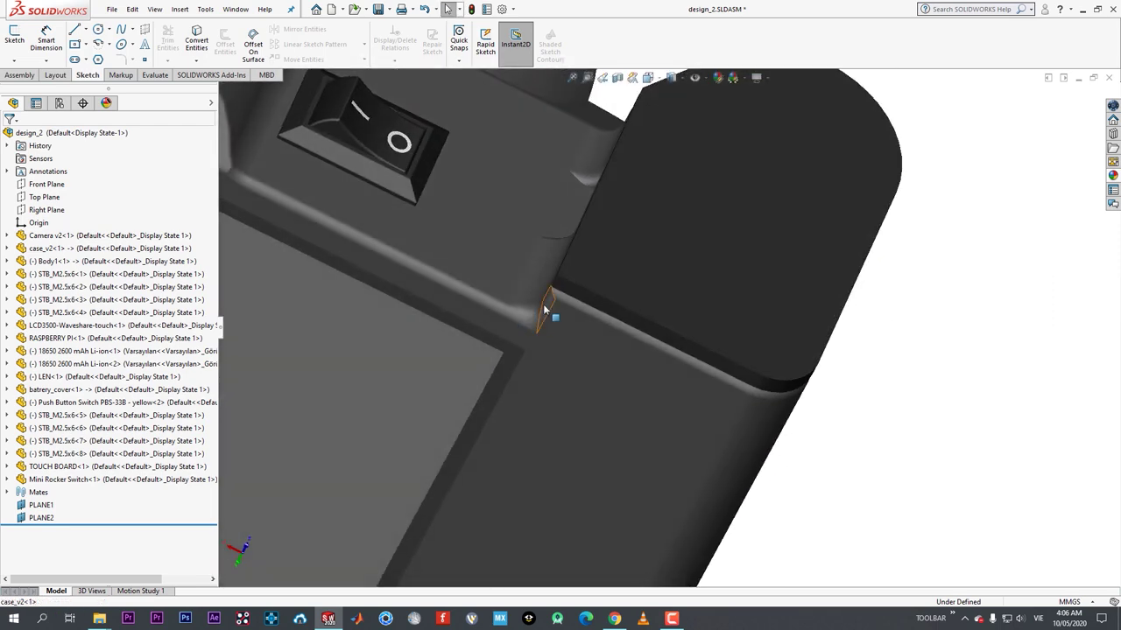
{"action": "left_click", "coordinate": [543, 308]}
{"action": "left_click", "coordinate": [580, 257]}
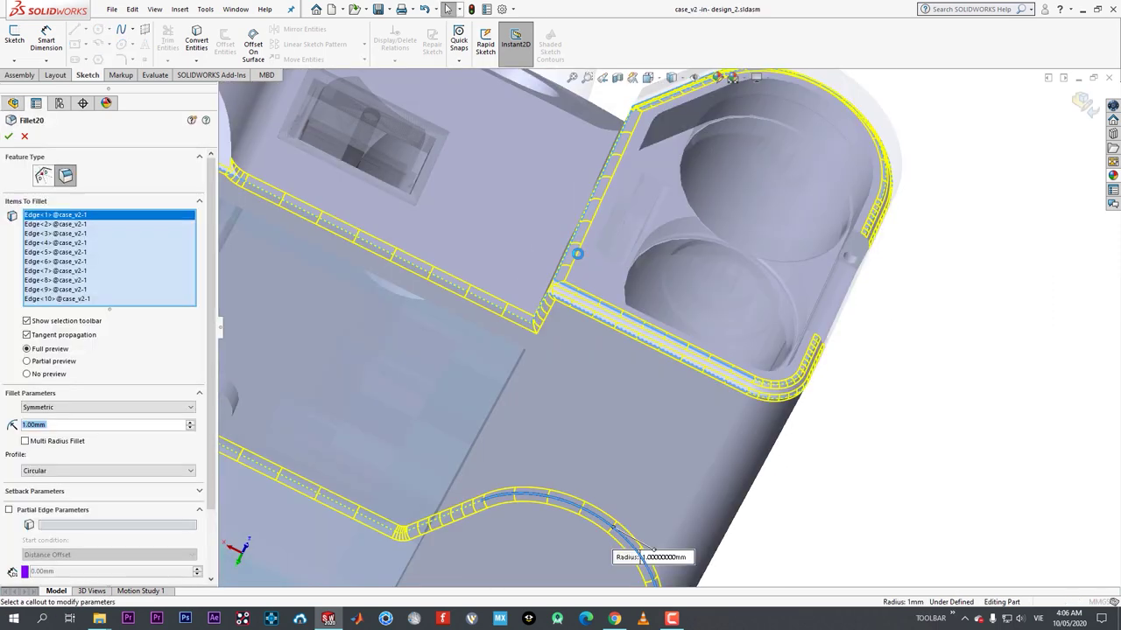
{"action": "key", "text": "Return"}
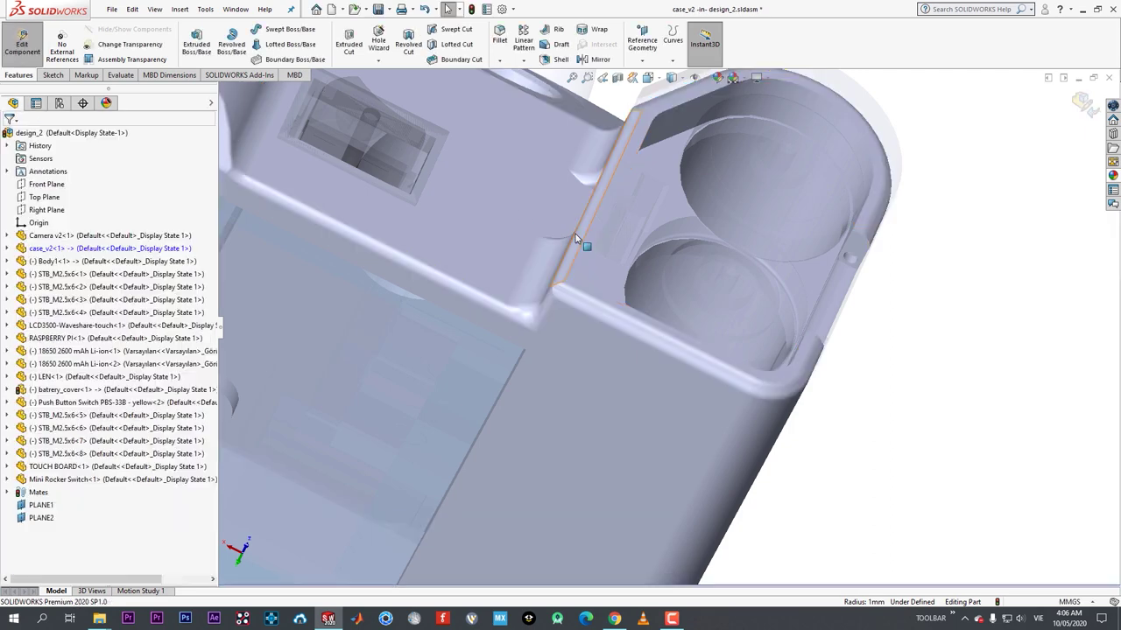
{"action": "left_click", "coordinate": [22, 44]}
- Edit the battery cover in context and fillet the two short corner edges of its straight side with a 1 mm radius
{"action": "left_click", "coordinate": [662, 184]}
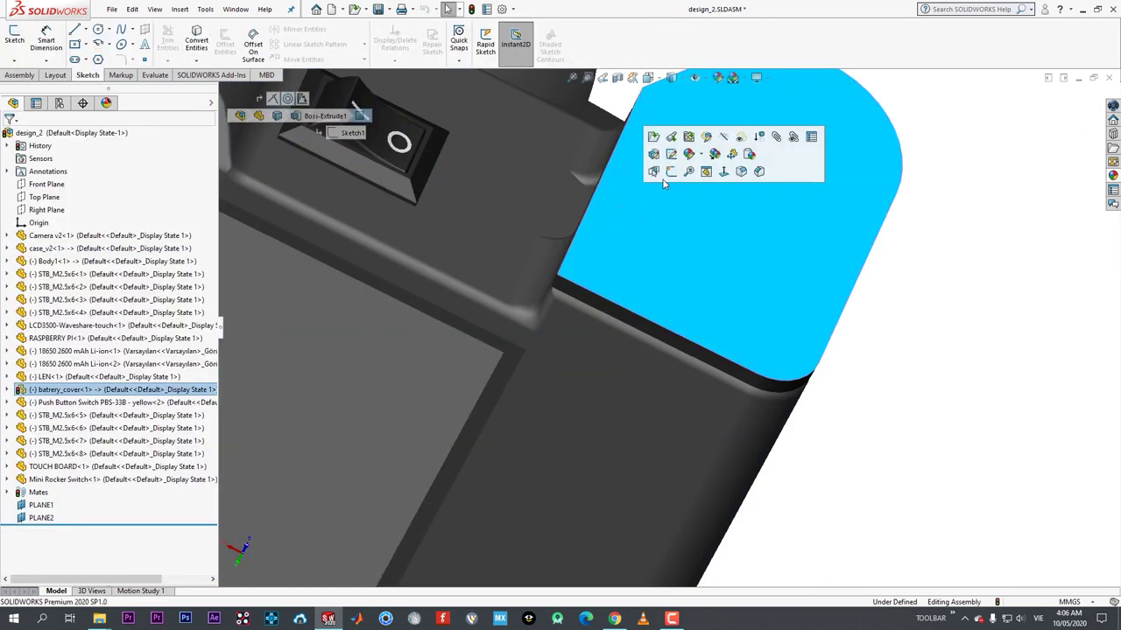
{"action": "left_click", "coordinate": [706, 138]}
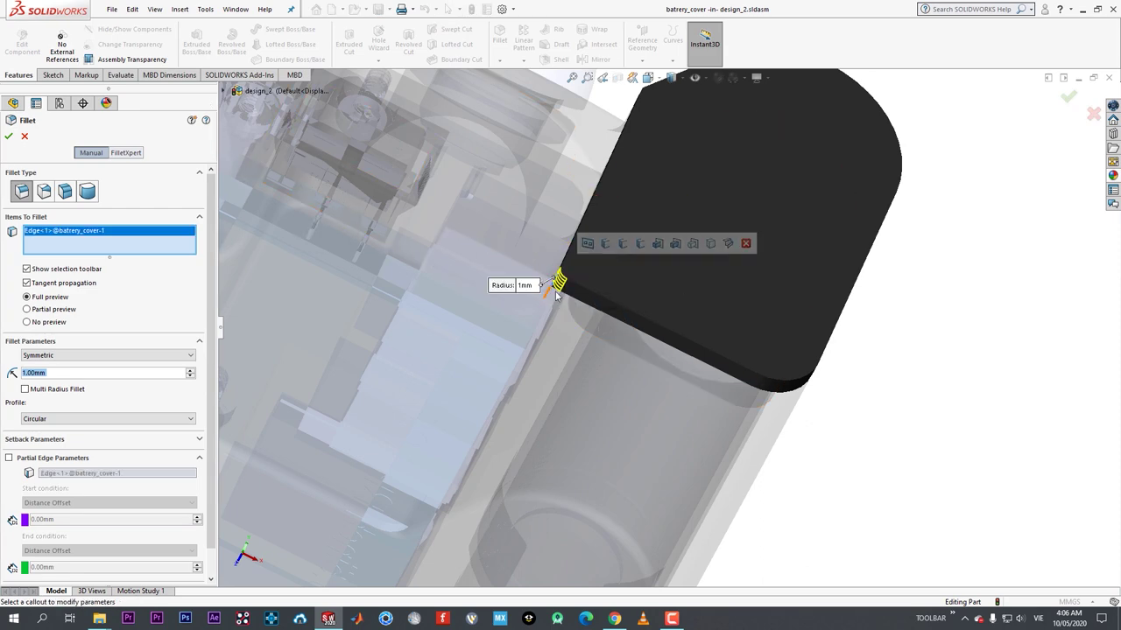
{"action": "middle_click_drag", "start_coordinate": [555, 292], "coordinate": [586, 393]}
{"action": "scroll", "coordinate": [645, 288], "scroll_direction": "up", "scroll_amount": 3}
{"action": "middle_click_drag", "start_coordinate": [646, 288], "coordinate": [663, 255]}
{"action": "scroll", "coordinate": [663, 254], "scroll_direction": "down", "scroll_amount": 4}
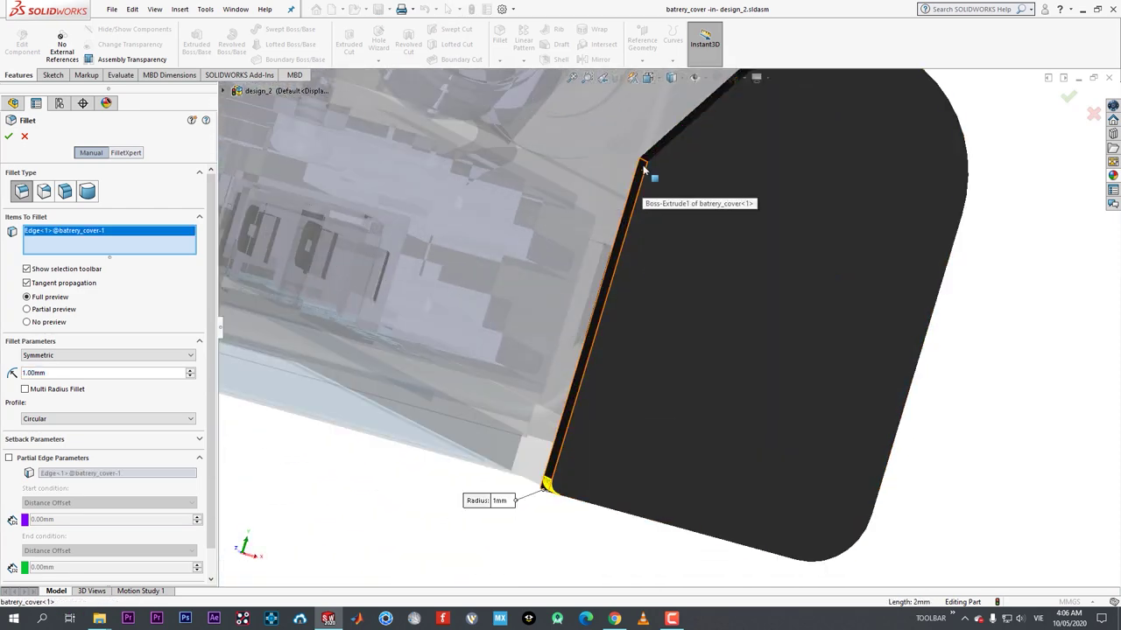
{"action": "left_click", "coordinate": [644, 164]}
{"action": "scroll", "coordinate": [692, 202], "scroll_direction": "up", "scroll_amount": 4}
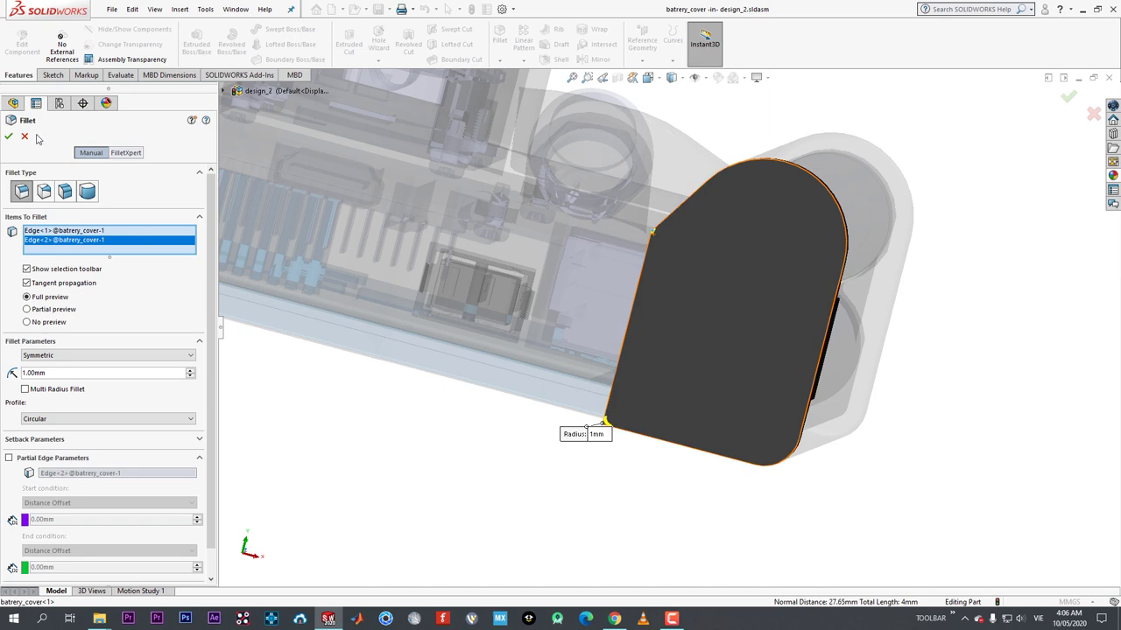
{"action": "left_click", "coordinate": [8, 136]}
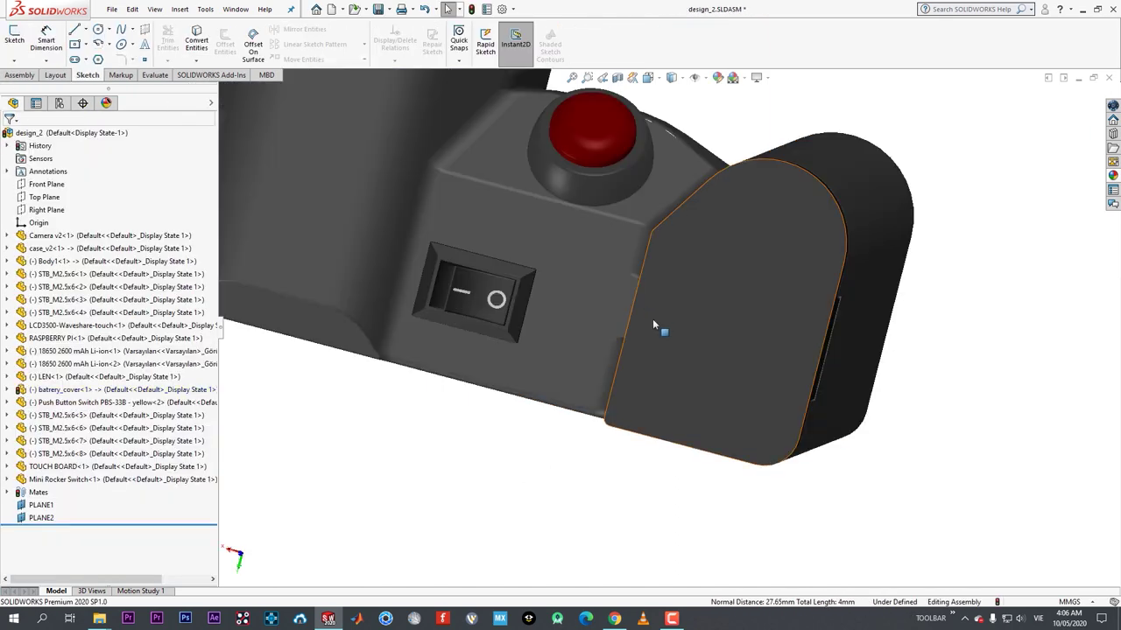
- Edit the battery cover's corner fillet to include its upper and lower rim edges at a 1 mm radius
{"action": "scroll", "coordinate": [649, 289], "scroll_direction": "down", "scroll_amount": 5}
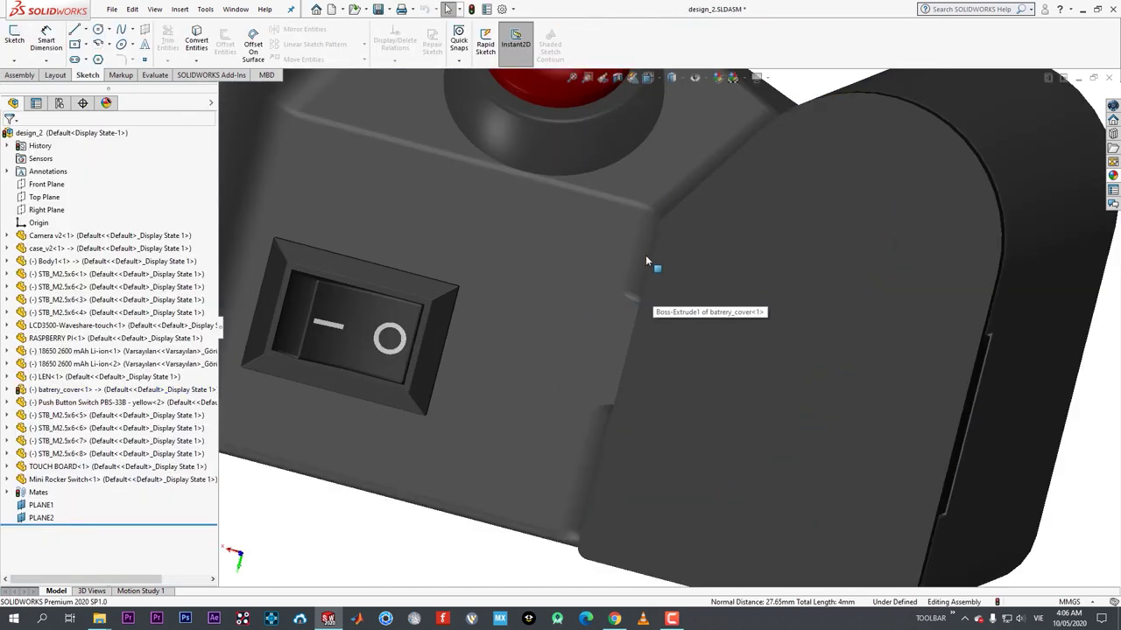
{"action": "middle_click_drag", "start_coordinate": [668, 263], "coordinate": [660, 450]}
{"action": "left_click", "coordinate": [660, 443]}
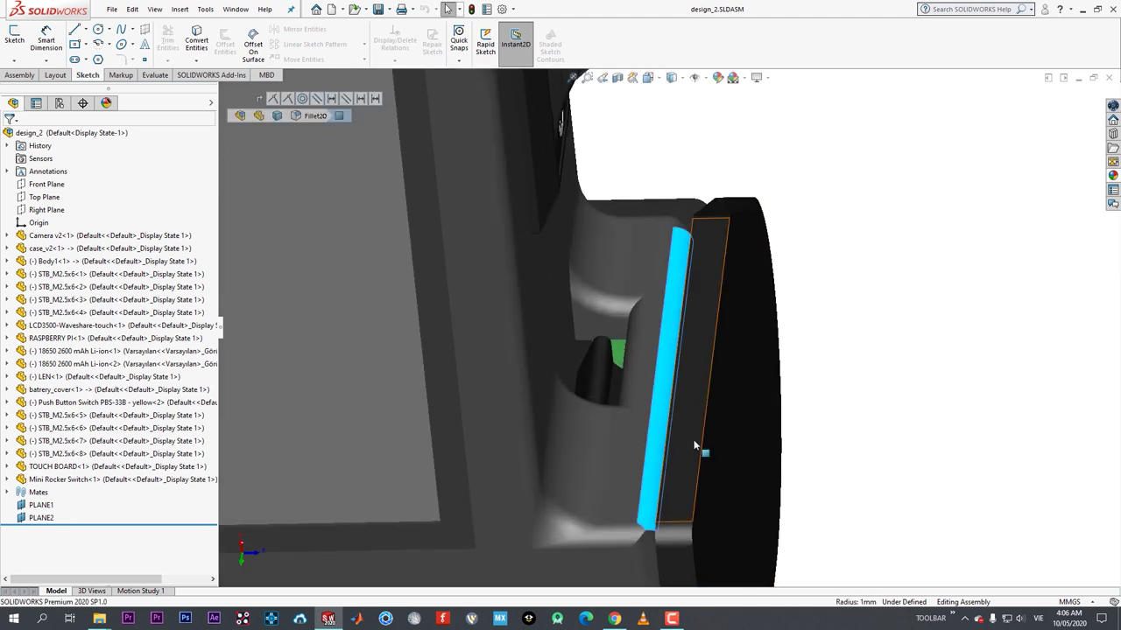
{"action": "scroll", "coordinate": [701, 446], "scroll_direction": "up", "scroll_amount": 3}
{"action": "middle_click_drag", "start_coordinate": [760, 453], "coordinate": [608, 149]}
{"action": "scroll", "coordinate": [536, 396], "scroll_direction": "down", "scroll_amount": 3}
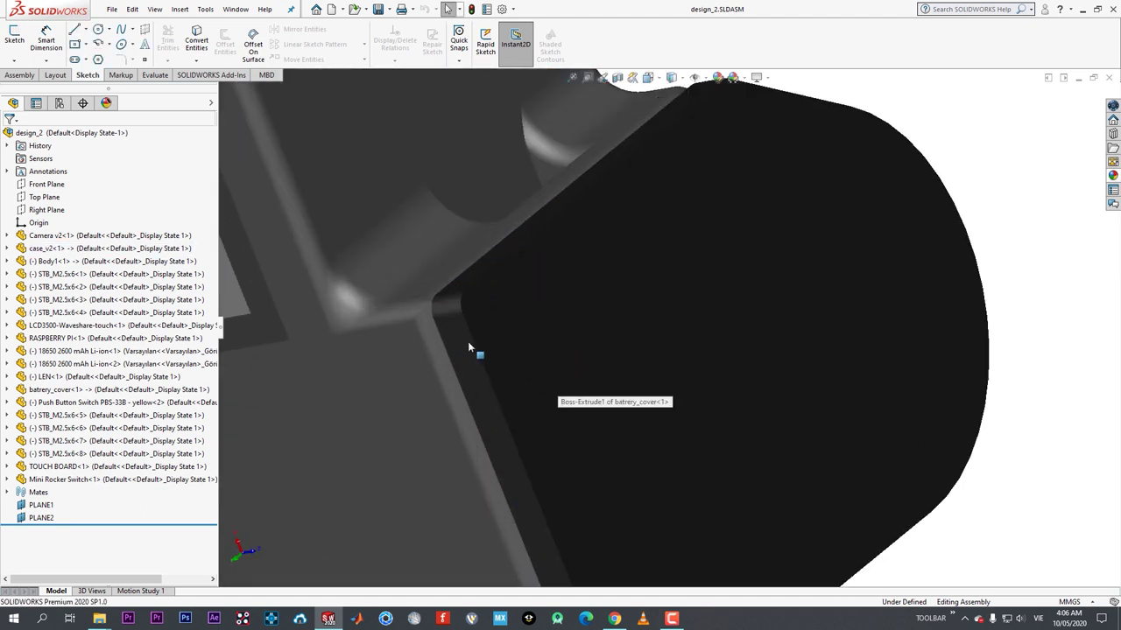
{"action": "left_click", "coordinate": [451, 303]}
{"action": "left_click", "coordinate": [492, 257]}
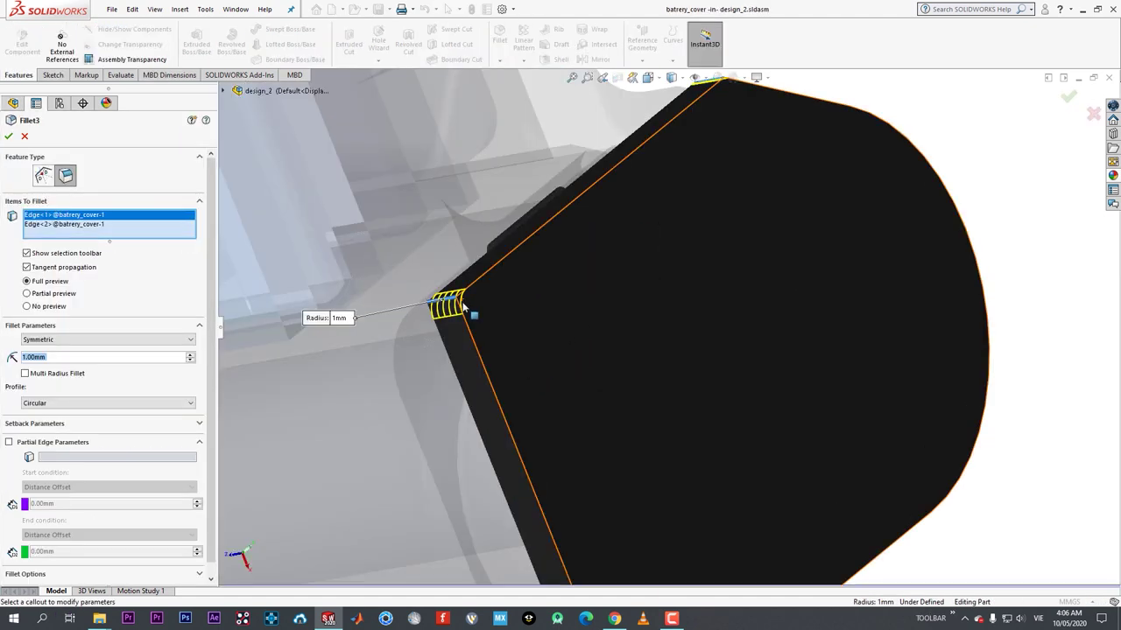
{"action": "left_click", "coordinate": [467, 313]}
{"action": "middle_click_drag", "start_coordinate": [490, 335], "coordinate": [423, 287]}
{"action": "left_click", "coordinate": [457, 333]}
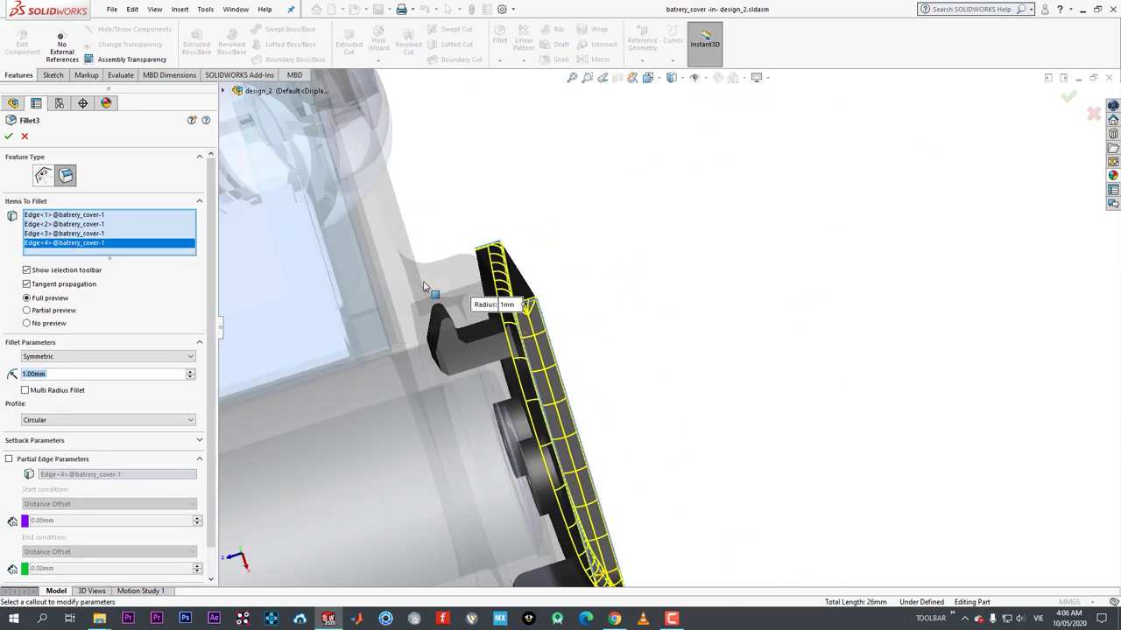
- Add the remaining rim edges around the battery cover to the 1 mm fillet and return to the assembly
{"action": "left_click", "coordinate": [485, 267]}
{"action": "middle_click_drag", "start_coordinate": [485, 267], "coordinate": [358, 219]}
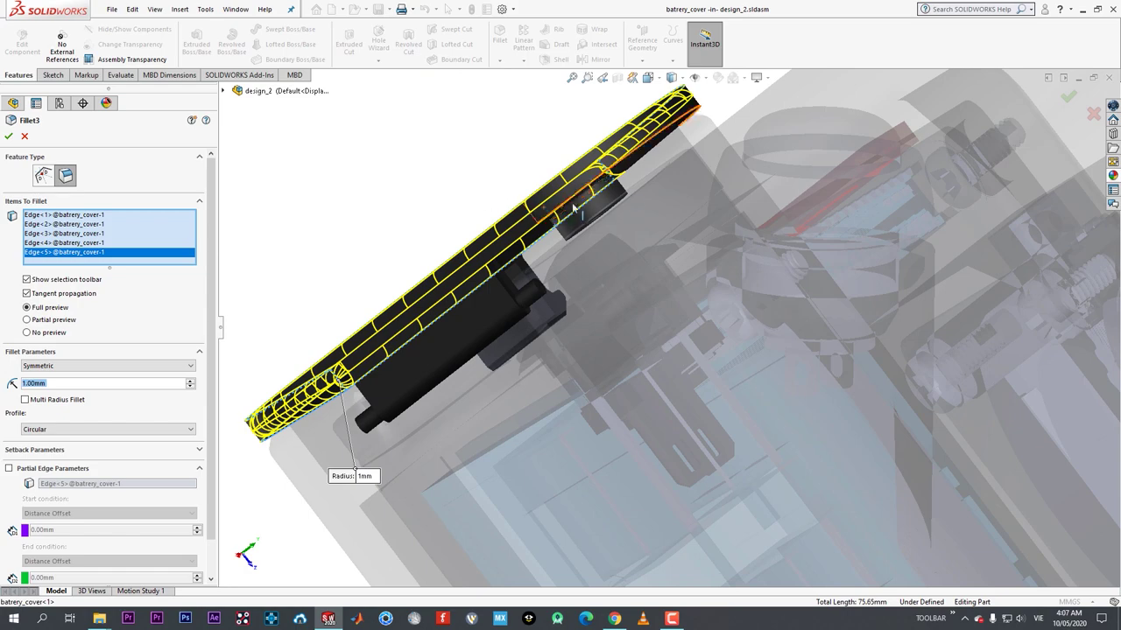
{"action": "middle_click_drag", "start_coordinate": [574, 209], "coordinate": [611, 152]}
{"action": "left_click", "coordinate": [701, 109]}
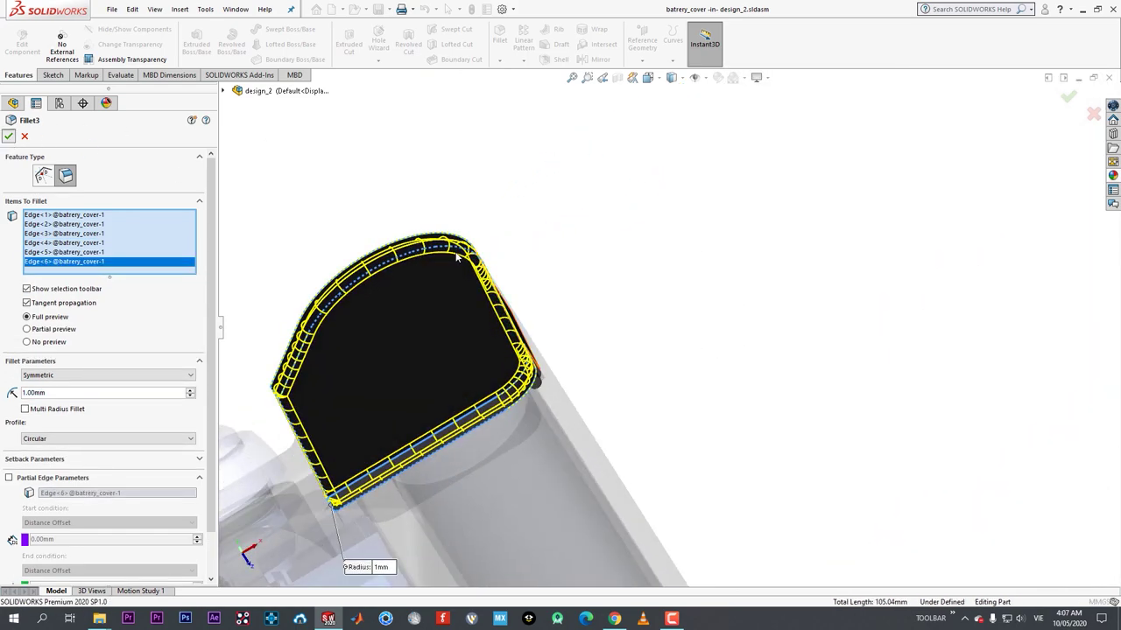
{"action": "left_click", "coordinate": [8, 135]}
{"action": "left_click", "coordinate": [22, 43]}
- Add the cover's unrounded top edge on the rocker switch side to its 1 mm fillet and return to the assembly
{"action": "middle_click_drag", "start_coordinate": [426, 285], "coordinate": [463, 230]}
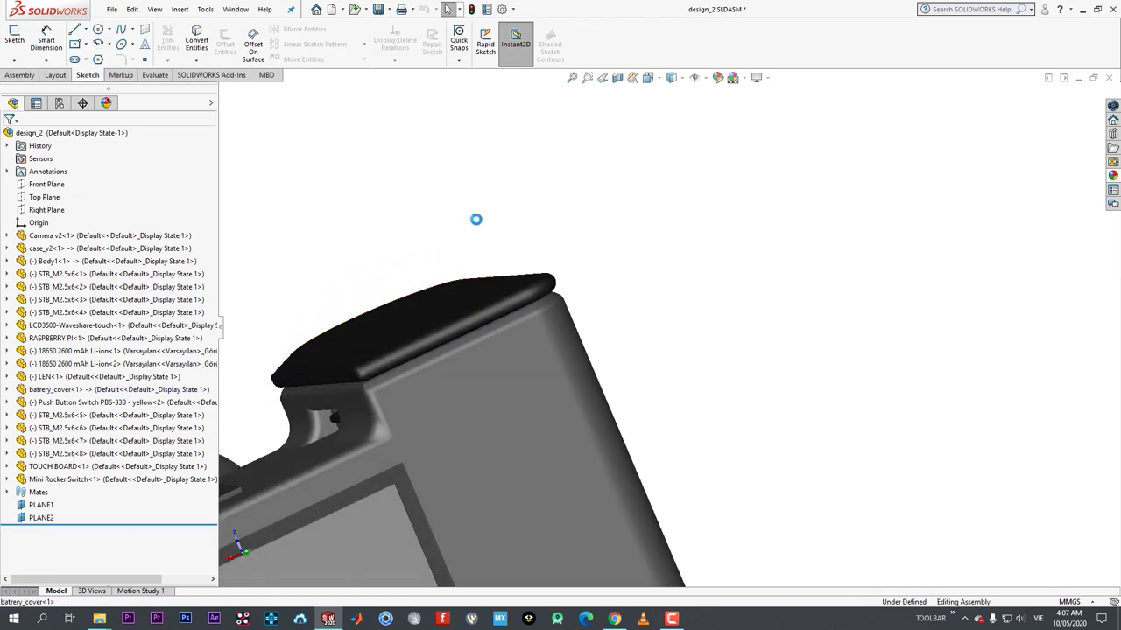
{"action": "scroll", "coordinate": [448, 283], "scroll_direction": "up", "scroll_amount": 8}
{"action": "middle_click_drag", "start_coordinate": [447, 283], "coordinate": [616, 361]}
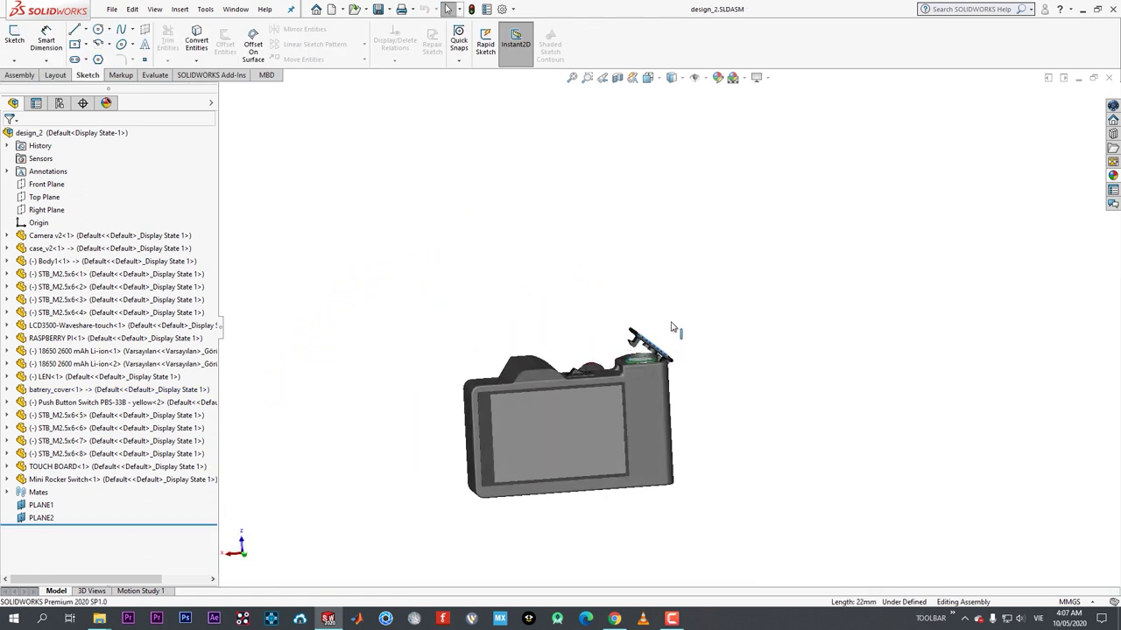
{"action": "scroll", "coordinate": [646, 385], "scroll_direction": "down", "scroll_amount": 5}
{"action": "scroll", "coordinate": [571, 313], "scroll_direction": "down", "scroll_amount": 5}
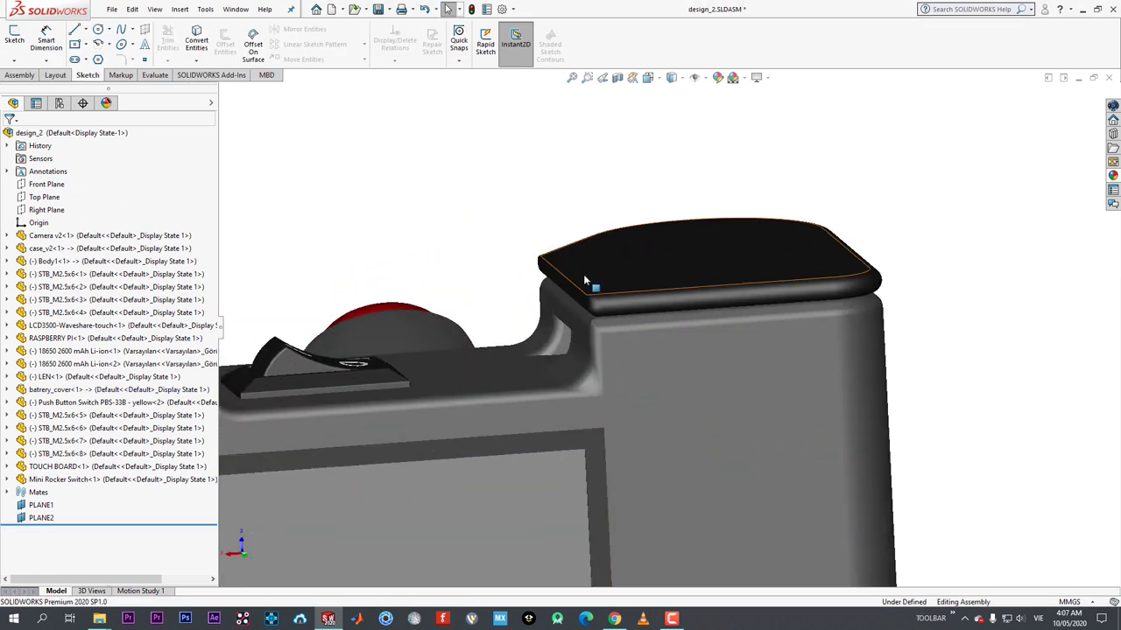
{"action": "middle_click_drag", "start_coordinate": [586, 276], "coordinate": [582, 307]}
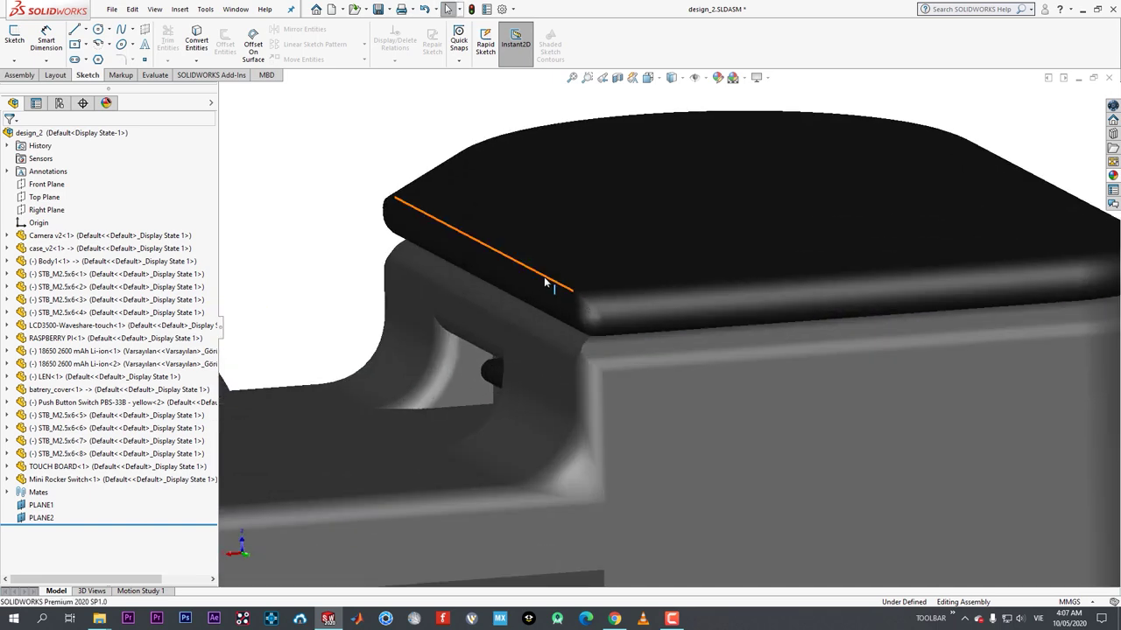
{"action": "left_click", "coordinate": [544, 279]}
{"action": "left_click", "coordinate": [618, 306]}
{"action": "left_click", "coordinate": [651, 272]}
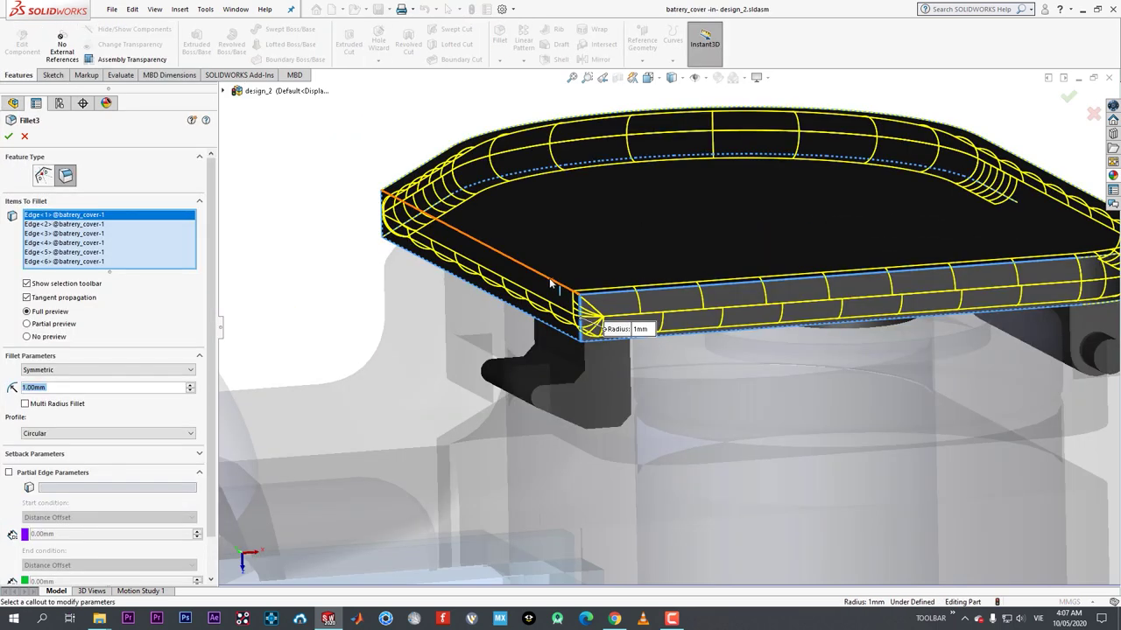
{"action": "left_click", "coordinate": [550, 281]}
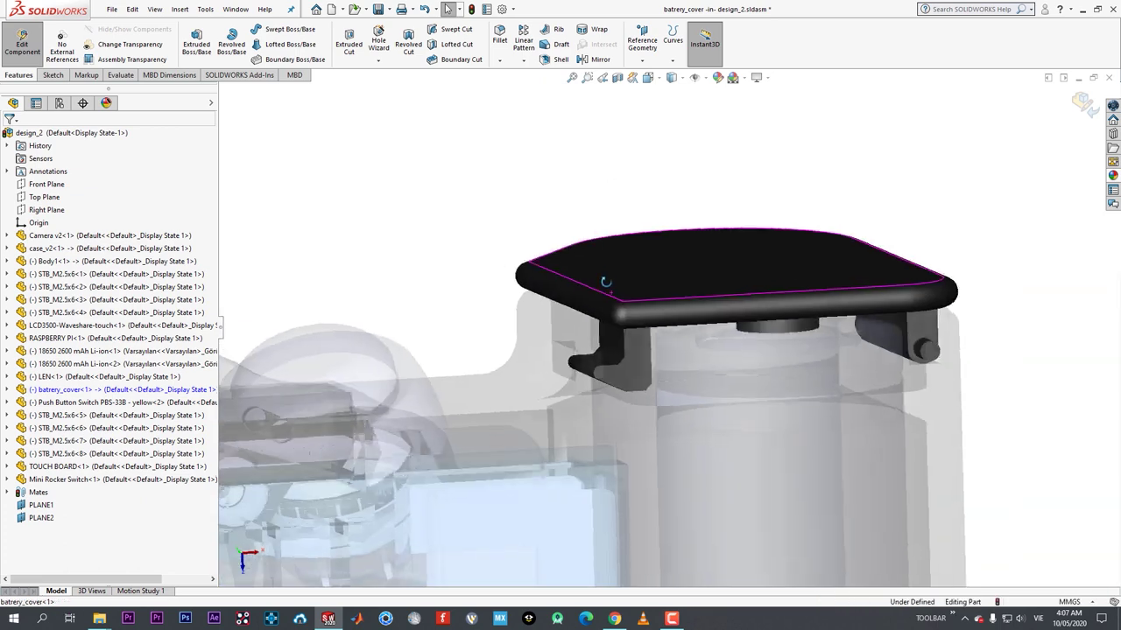
{"action": "left_click", "coordinate": [22, 44]}
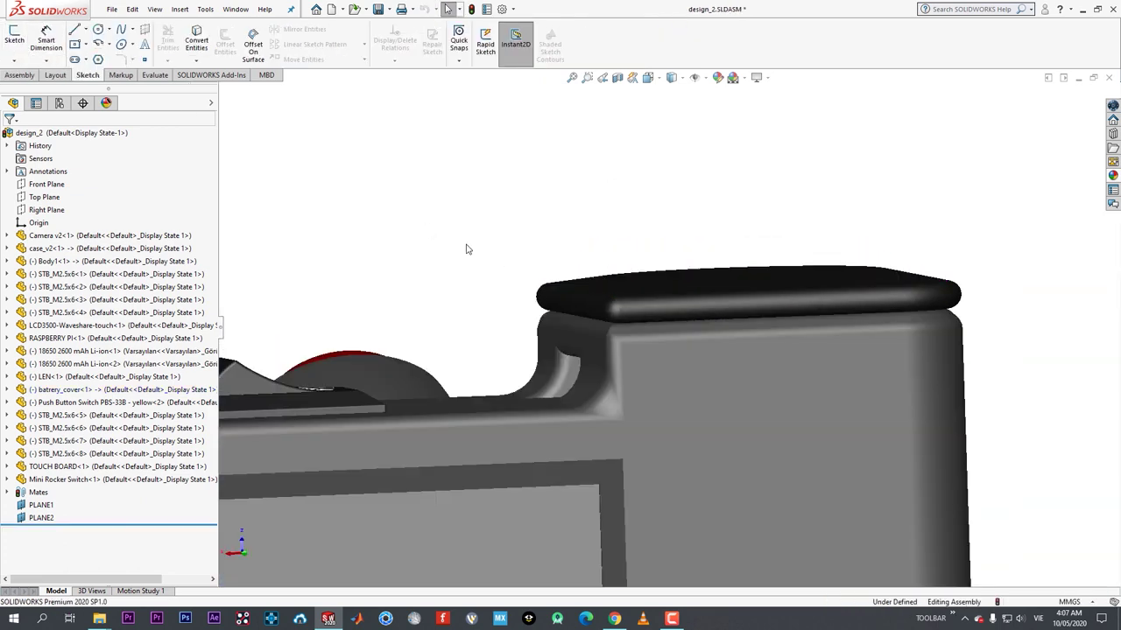
- Examine the assembled camera from the front and above, checking how the rounded battery cover sits on the grip
{"action": "scroll", "coordinate": [578, 315], "scroll_direction": "up", "scroll_amount": 5}
{"action": "middle_click_drag", "start_coordinate": [607, 330], "coordinate": [297, 455]}
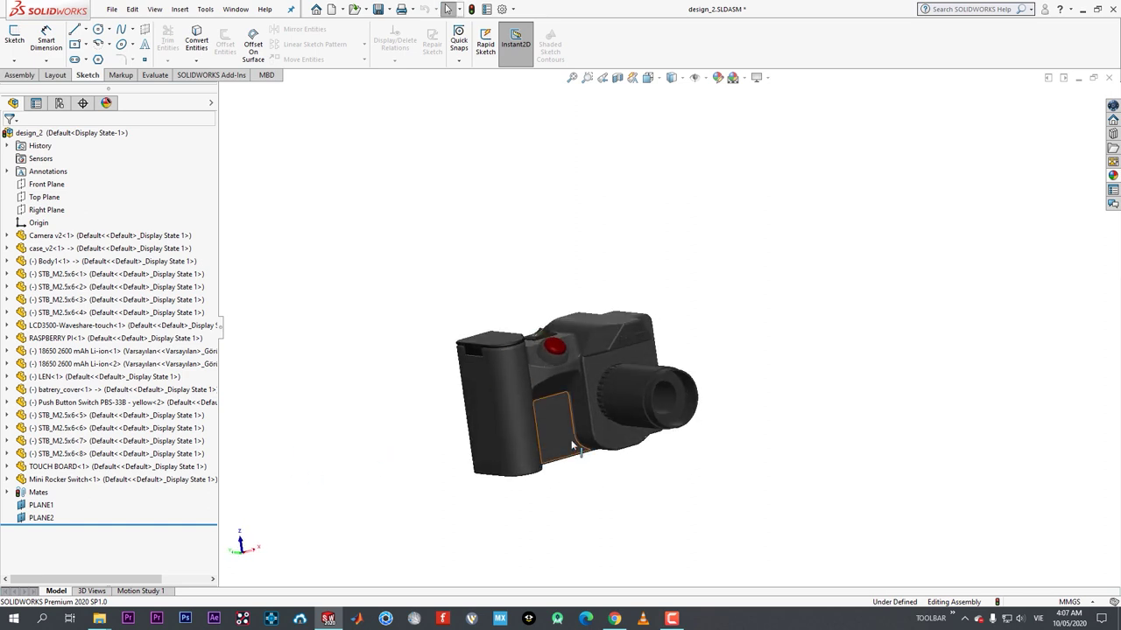
{"action": "middle_click_drag", "start_coordinate": [572, 447], "coordinate": [509, 367]}
{"action": "scroll", "coordinate": [697, 259], "scroll_direction": "down", "scroll_amount": 3}
{"action": "middle_click_drag", "start_coordinate": [698, 259], "coordinate": [714, 275]}
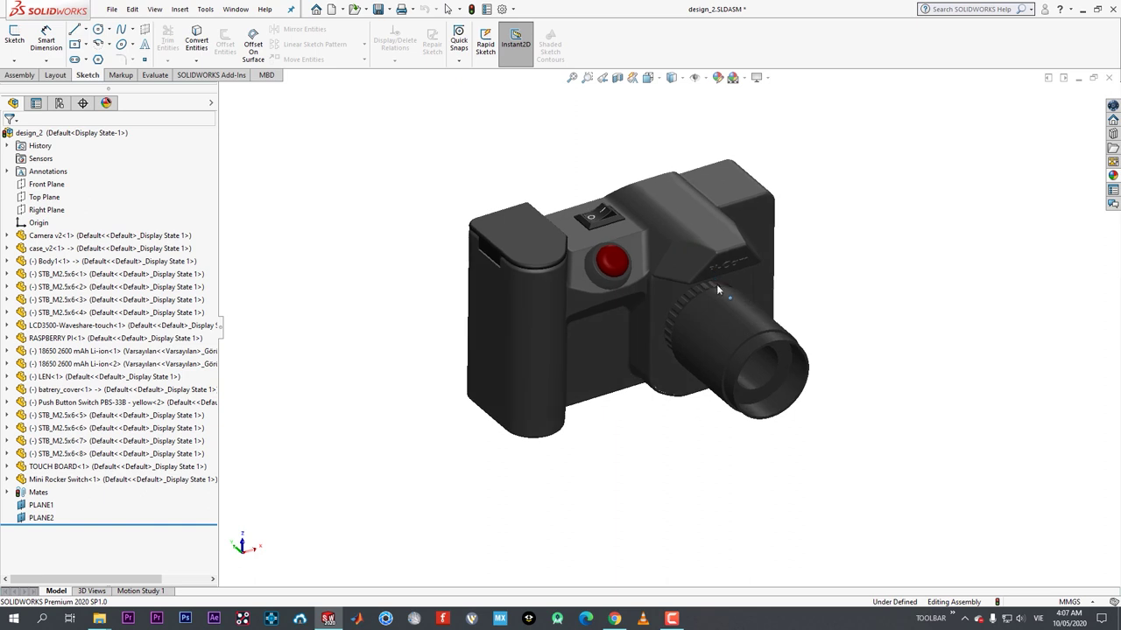
{"action": "scroll", "coordinate": [716, 284], "scroll_direction": "down", "scroll_amount": 2}
{"action": "middle_click_drag", "start_coordinate": [871, 232], "coordinate": [911, 258], "text": "ctrl"}
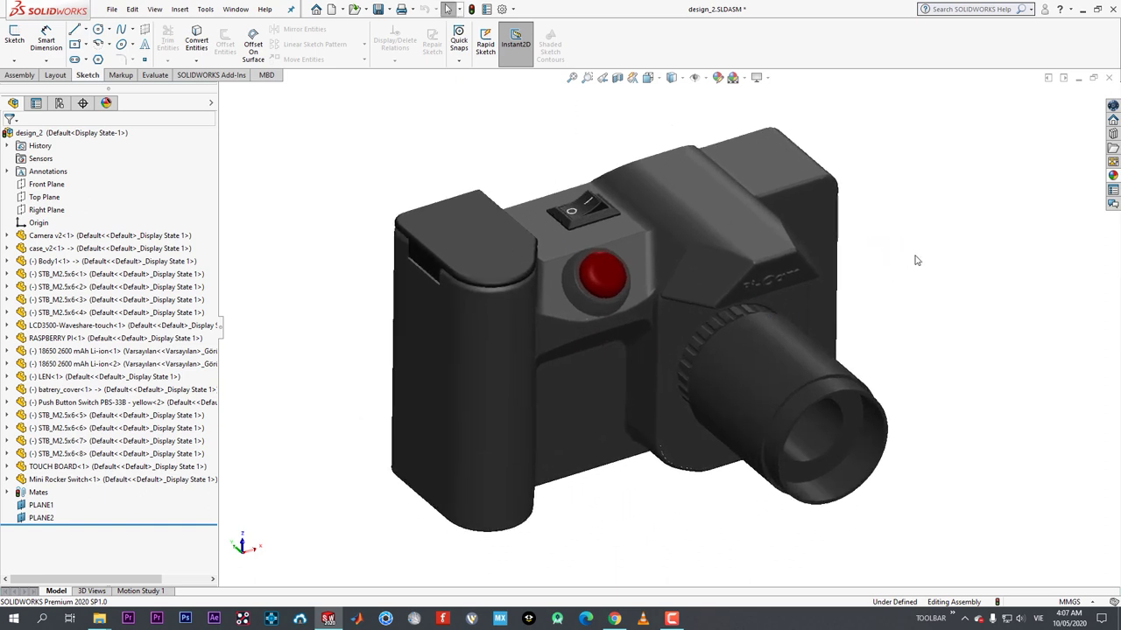
{"action": "middle_click_drag", "start_coordinate": [1055, 240], "coordinate": [1016, 247], "text": "ctrl"}
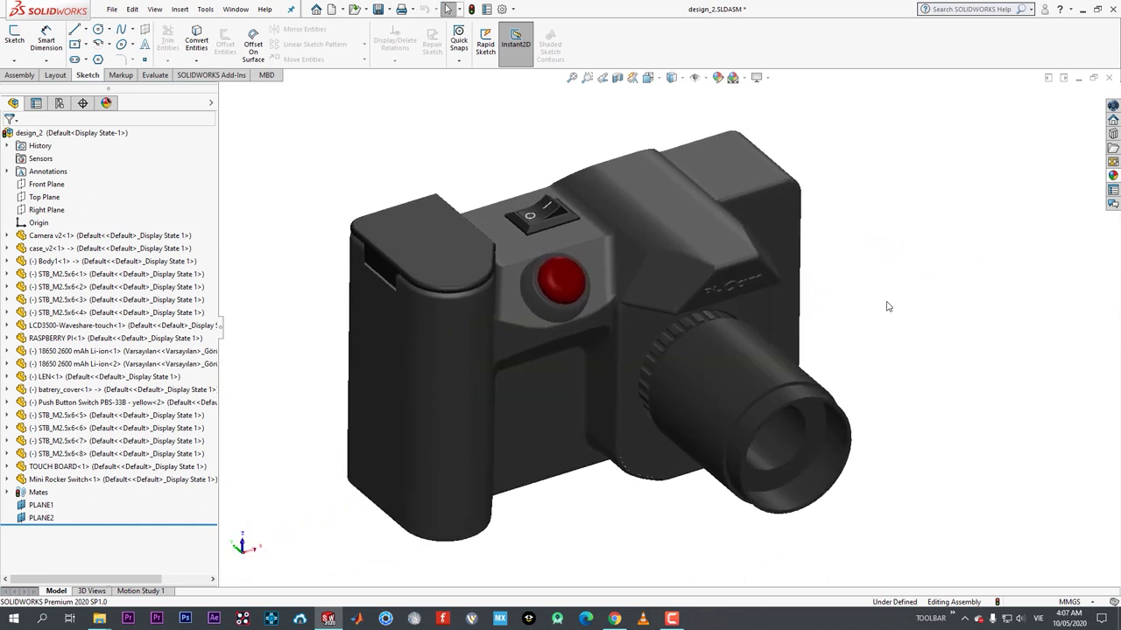
{"action": "mouse_move", "coordinate": [877, 301]}
{"action": "middle_mouse_down"}
{"action": "mouse_move", "coordinate": [904, 289]}
{"action": "mouse_move", "coordinate": [870, 310]}
{"action": "middle_mouse_up"}
{"action": "scroll", "coordinate": [872, 309], "scroll_direction": "up", "scroll_amount": 1}
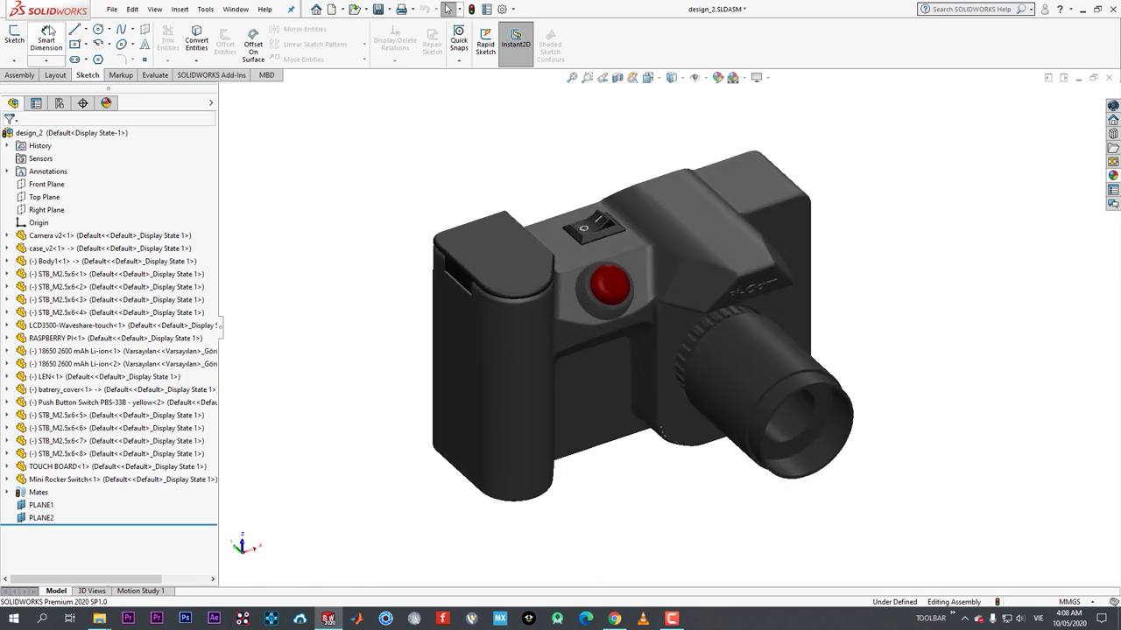
{"action": "left_click", "coordinate": [112, 9]}
{"action": "left_click", "coordinate": [136, 152]}
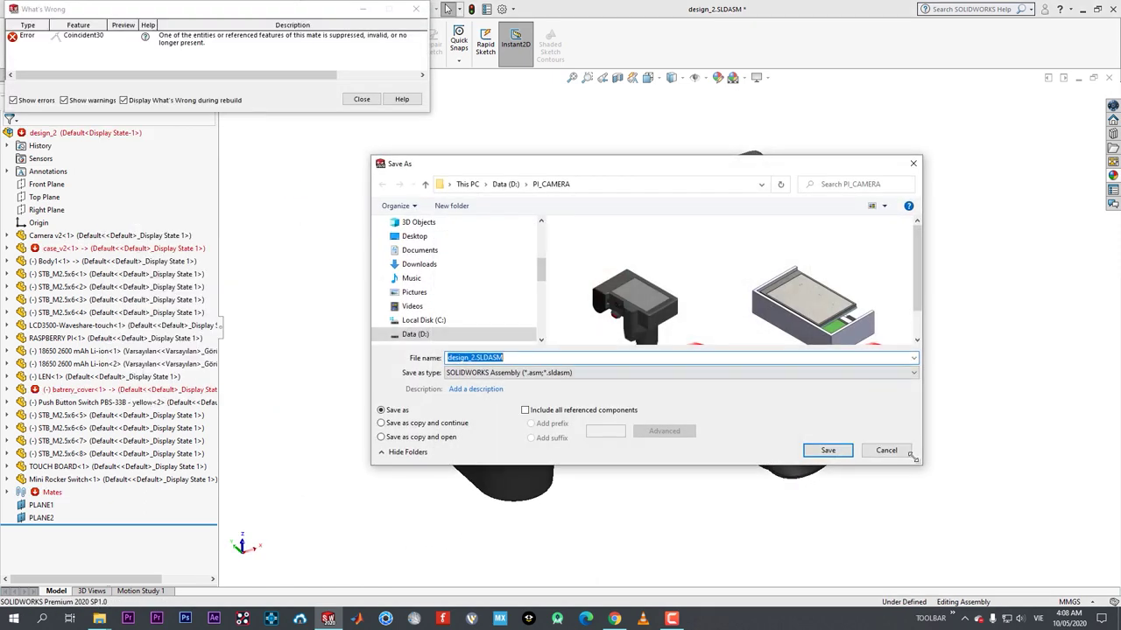
{"action": "left_click", "coordinate": [893, 451]}
{"action": "left_click", "coordinate": [361, 99]}
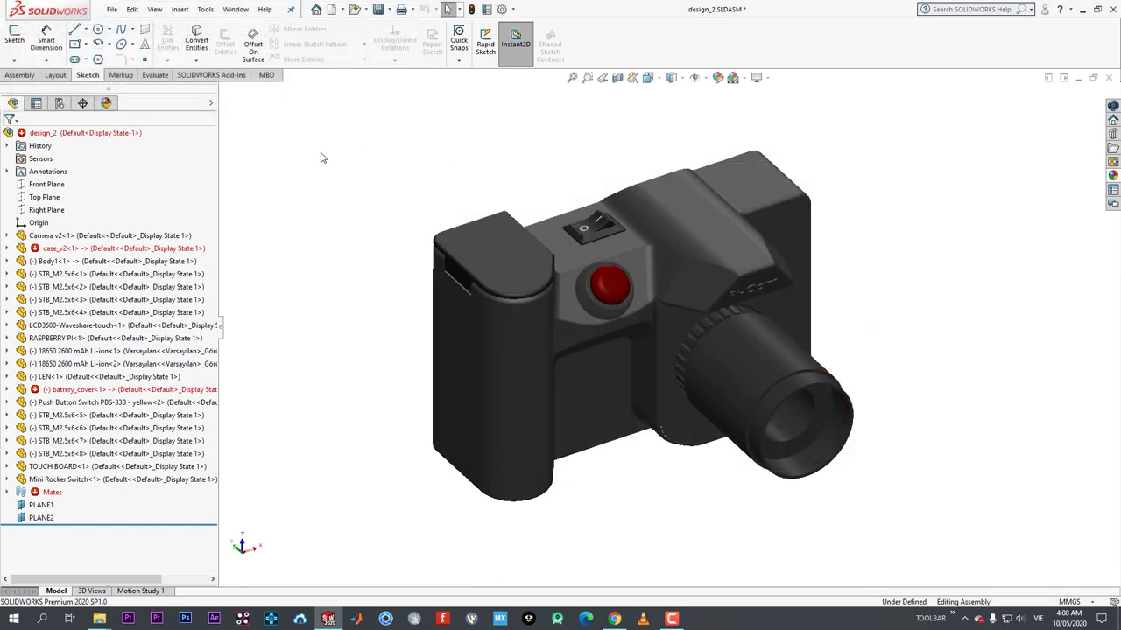
- List the assembly's mates and test how freely the battery cover moves off the grip, undoing the last movement
{"action": "left_click", "coordinate": [9, 493]}
{"action": "left_click_drag", "start_coordinate": [498, 257], "coordinate": [546, 272]}
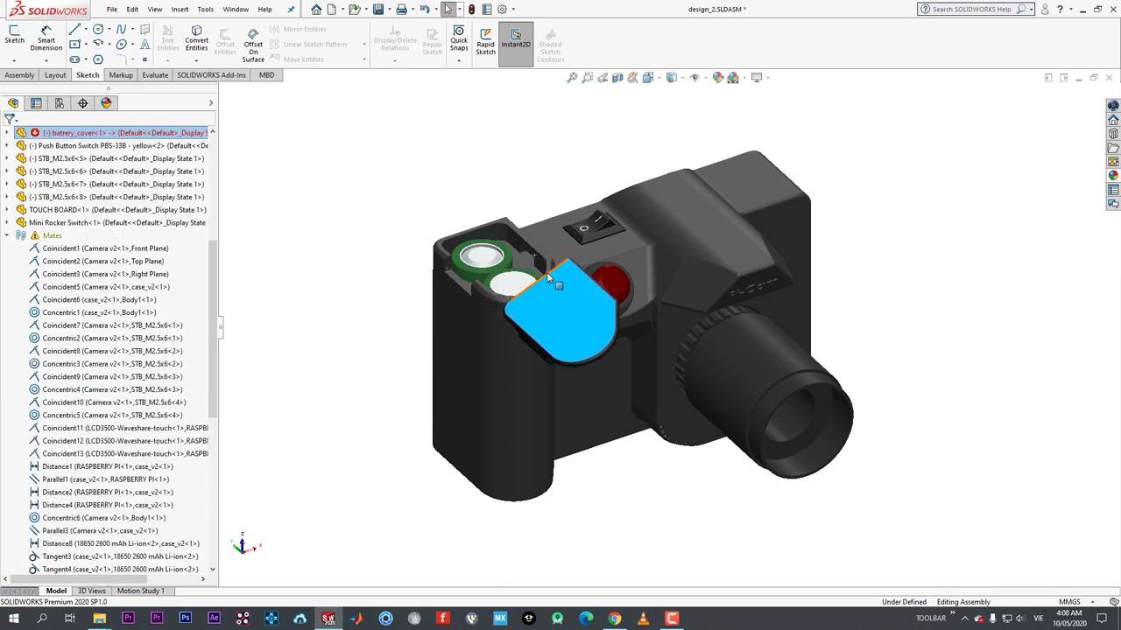
{"action": "left_click", "coordinate": [548, 274]}
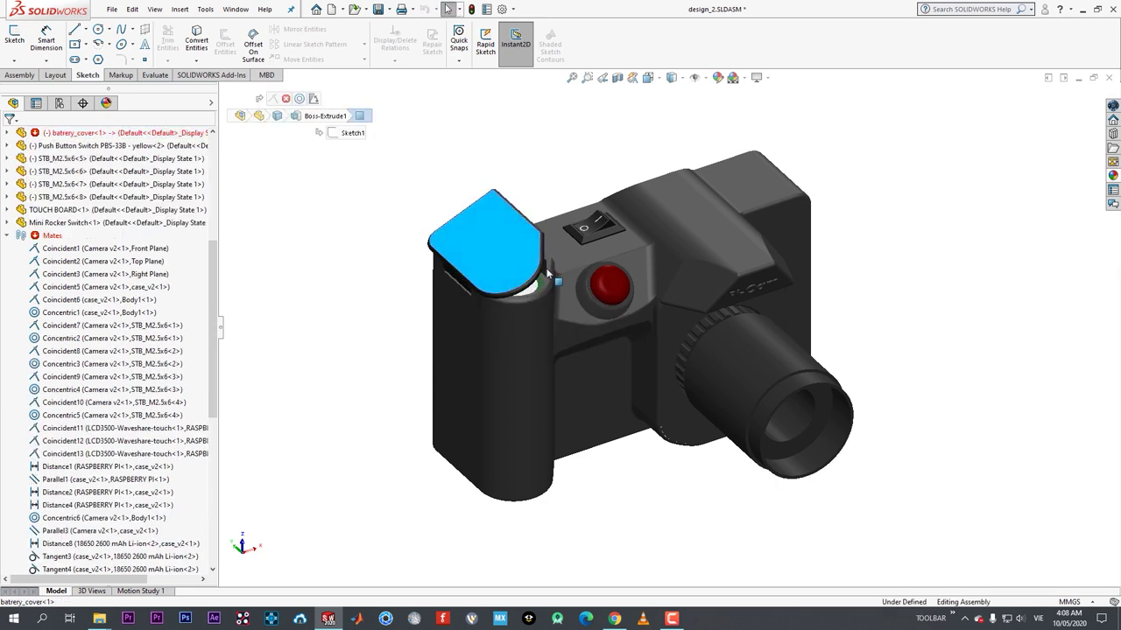
{"action": "key", "text": "ctrl+z"}
- Repair the Coincident30 mate by replacing its missing battery cover face with the cover's straight rim edge, coincident to the case face
{"action": "middle_click_drag", "start_coordinate": [552, 281], "coordinate": [749, 254]}
{"action": "scroll", "coordinate": [821, 228], "scroll_direction": "down", "scroll_amount": 4}
{"action": "scroll", "coordinate": [816, 253], "scroll_direction": "down", "scroll_amount": 3}
{"action": "scroll", "coordinate": [770, 291], "scroll_direction": "up", "scroll_amount": 3}
{"action": "scroll", "coordinate": [105, 306], "scroll_direction": "down", "scroll_amount": 10}
{"action": "left_click", "coordinate": [114, 300]}
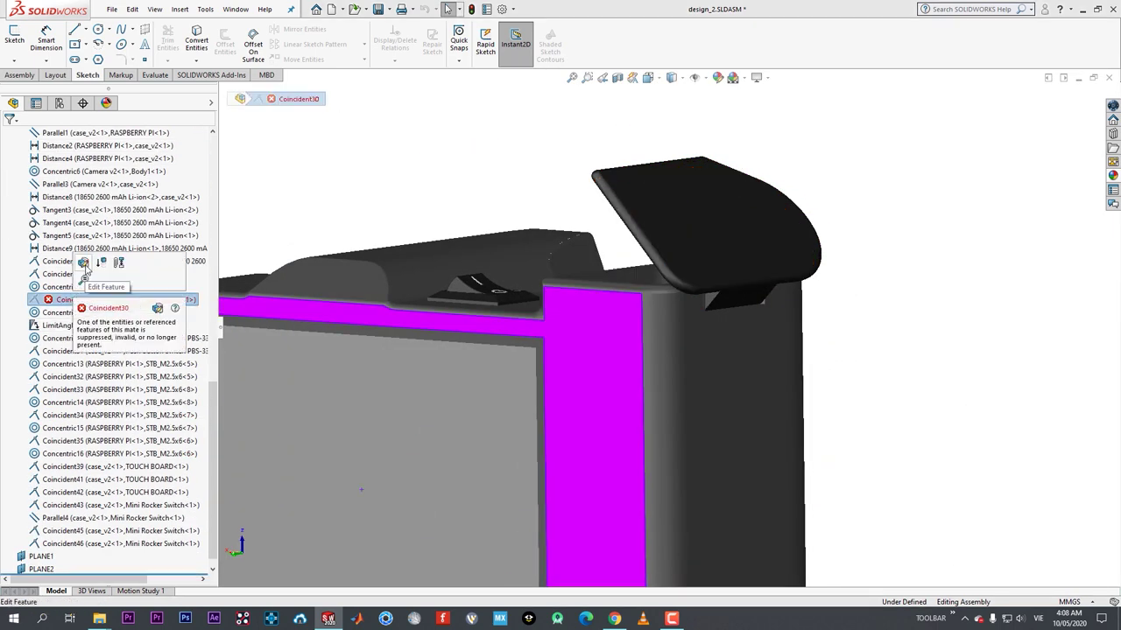
{"action": "left_click", "coordinate": [112, 272]}
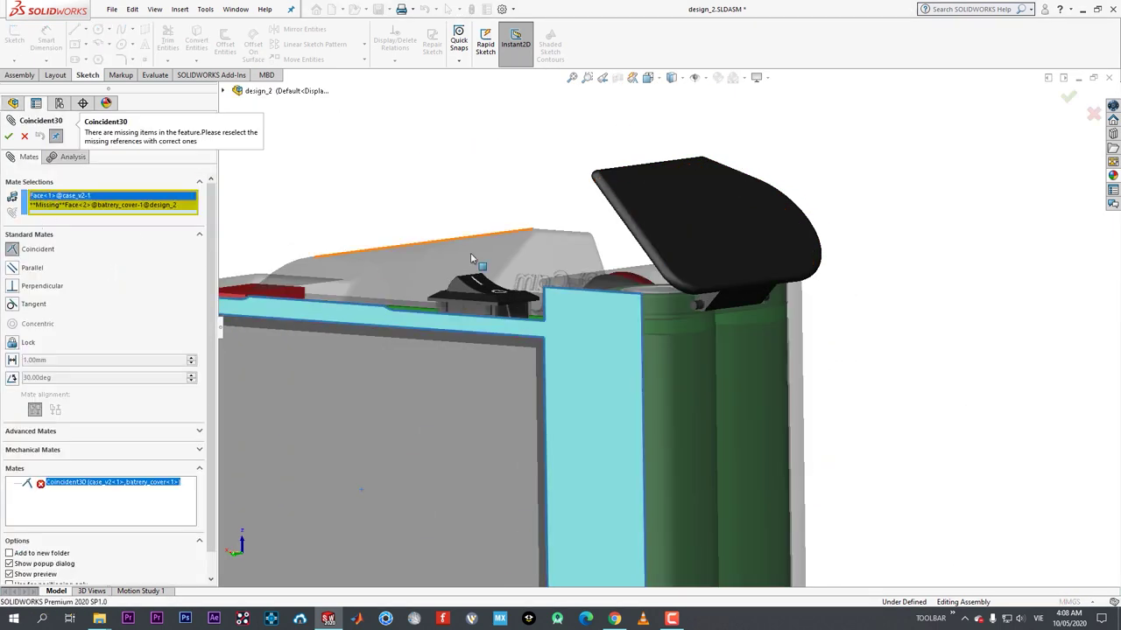
{"action": "scroll", "coordinate": [688, 312], "scroll_direction": "down", "scroll_amount": 3}
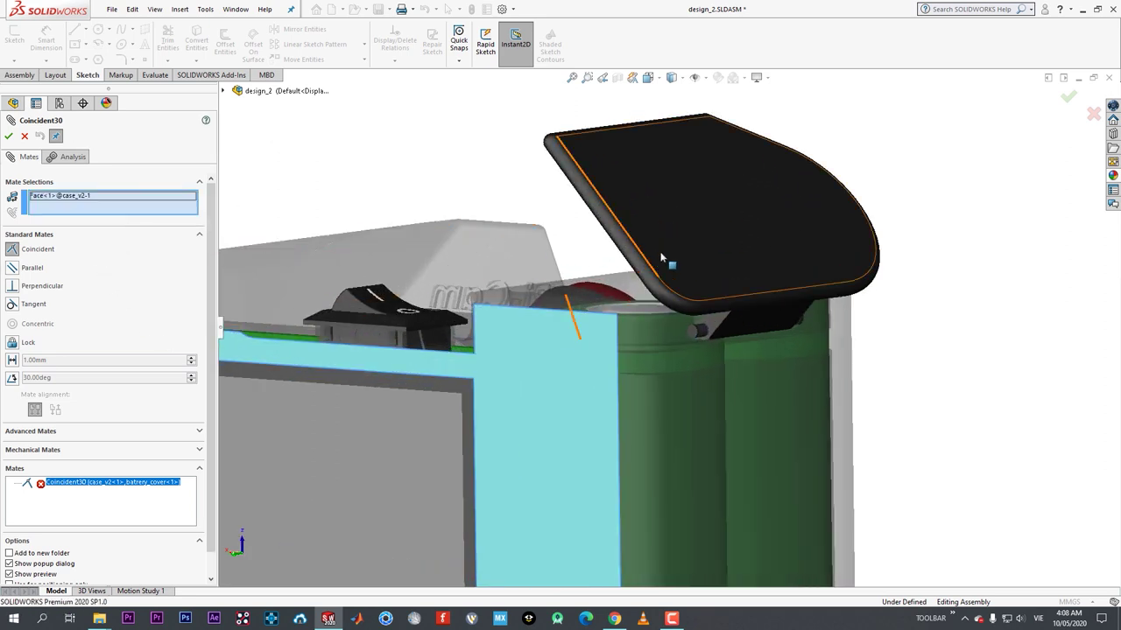
{"action": "left_click", "coordinate": [618, 251]}
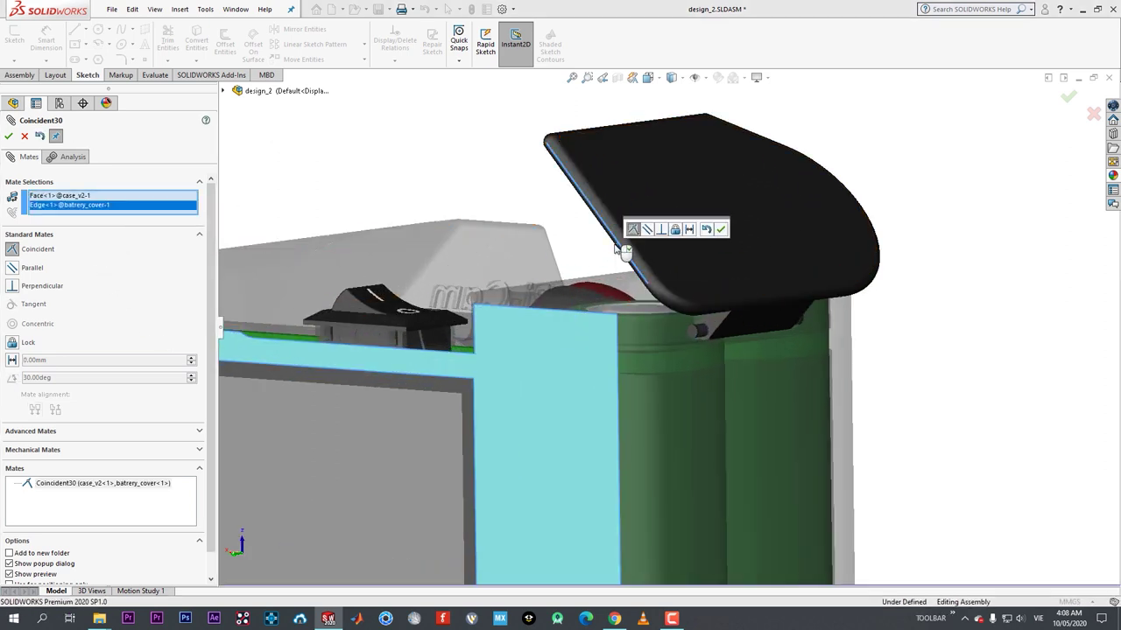
{"action": "left_click", "coordinate": [9, 137]}
{"action": "left_click", "coordinate": [9, 136]}
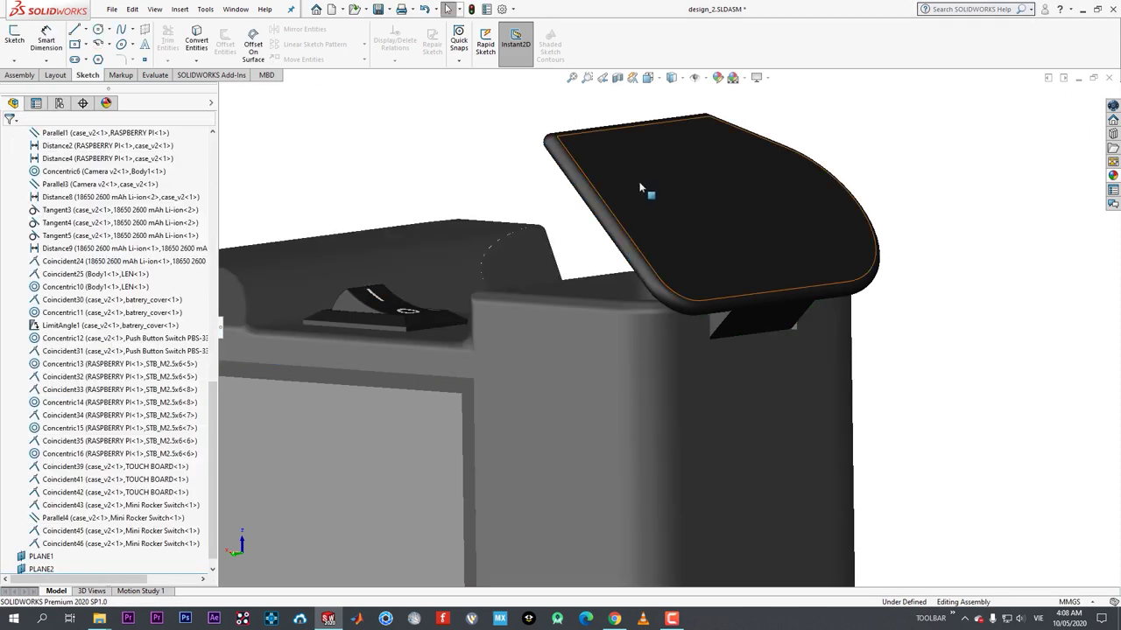
- Swing the battery cover closed onto the top of the grip
{"action": "left_click_drag", "start_coordinate": [641, 189], "coordinate": [500, 306]}
{"action": "left_click", "coordinate": [429, 162]}
{"action": "scroll", "coordinate": [538, 180], "scroll_direction": "up", "scroll_amount": 3}
{"action": "middle_click_drag", "start_coordinate": [537, 180], "coordinate": [617, 225]}
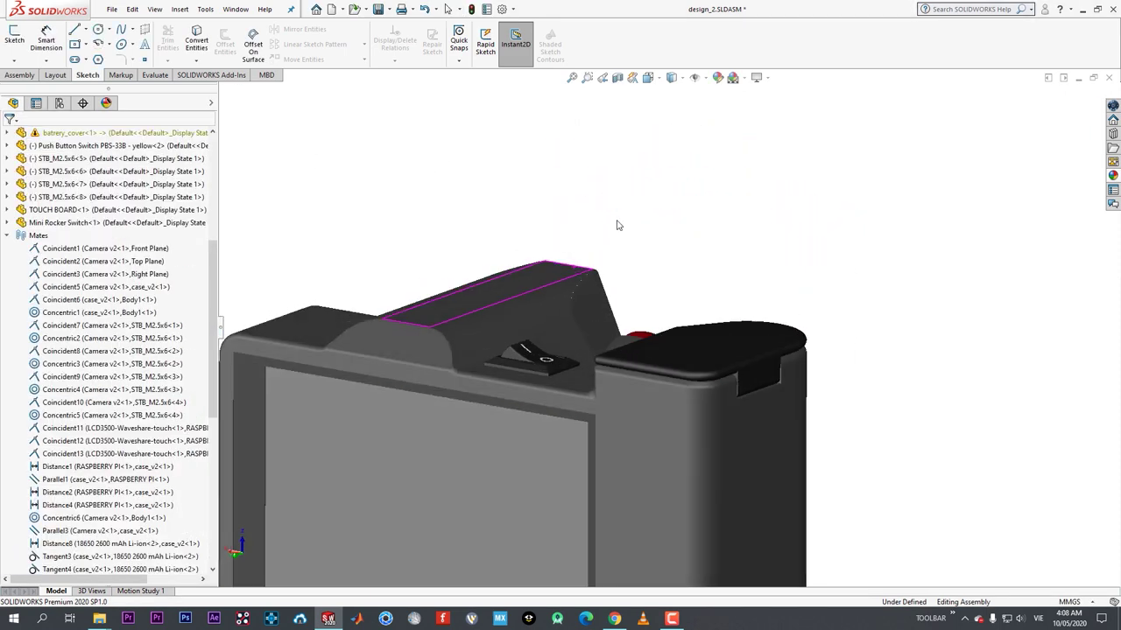
- Save the assembly and examine the camera from the rear with its battery cover closed
{"action": "scroll", "coordinate": [650, 307], "scroll_direction": "up", "scroll_amount": 4}
{"action": "middle_click_drag", "start_coordinate": [619, 411], "coordinate": [630, 455]}
{"action": "middle_click_drag", "start_coordinate": [663, 512], "coordinate": [671, 343], "text": "ctrl"}
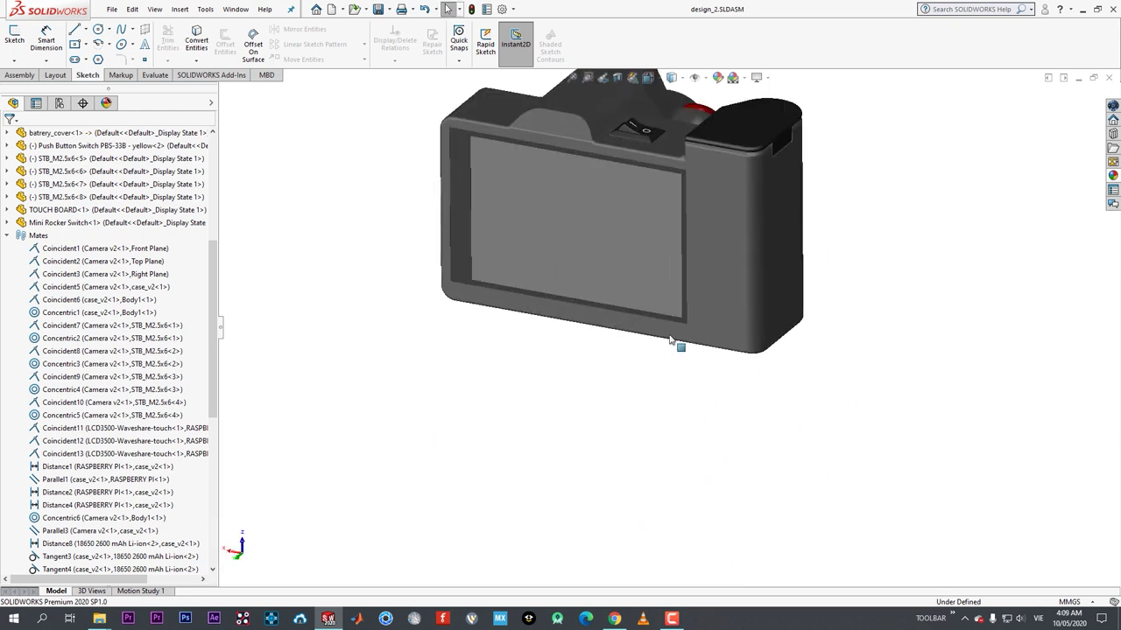
{"action": "scroll", "coordinate": [671, 340], "scroll_direction": "up", "scroll_amount": 3}
{"action": "middle_click_drag", "start_coordinate": [700, 263], "coordinate": [698, 303], "text": "ctrl"}
{"action": "scroll", "coordinate": [672, 277], "scroll_direction": "down", "scroll_amount": 5}
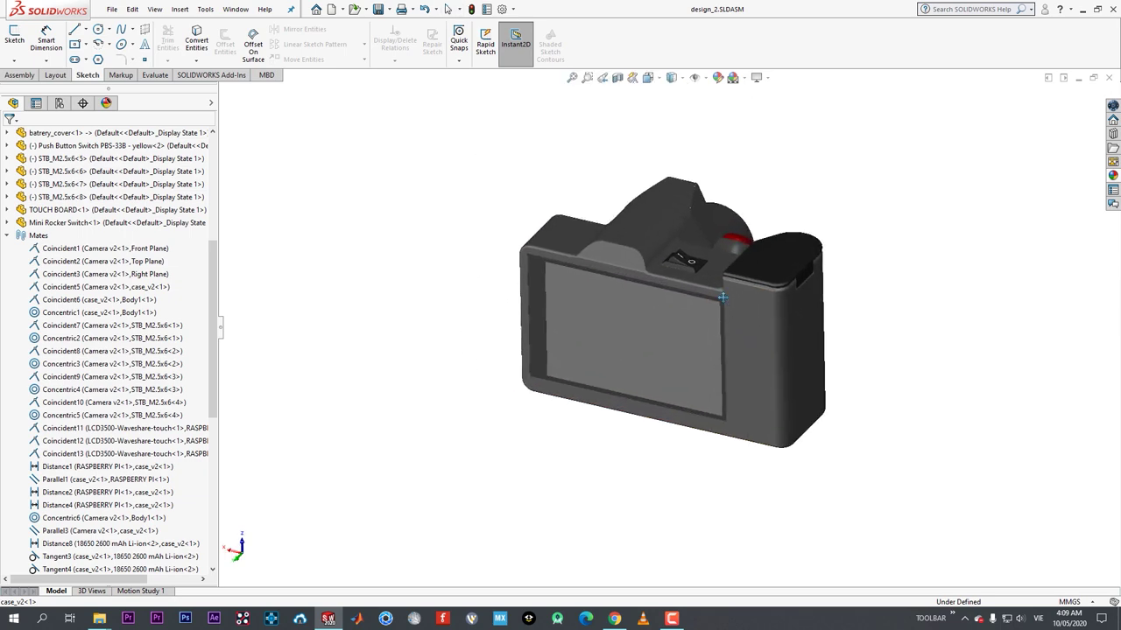